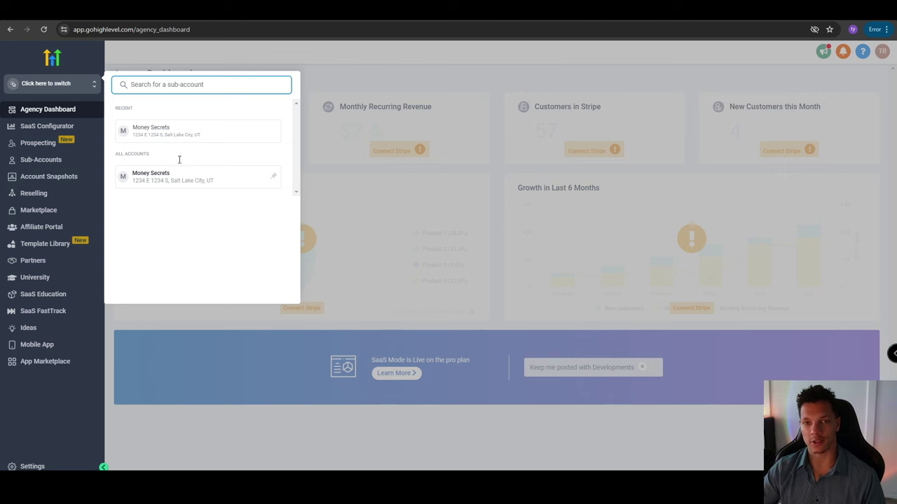
Dismiss the 'Click here to switch' sub-account dropdown to reveal the Agency Dashboard.
{"action": "left_click", "coordinate": [39, 88]}
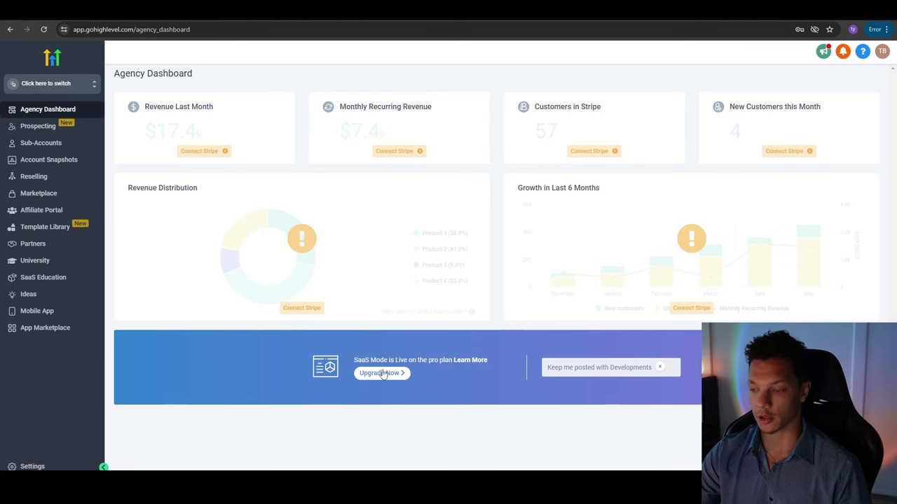
Upgrade from Freelancer to the $497/month Agency Pro plan and close the T-shirt offer.
{"action": "left_click", "coordinate": [384, 373]}
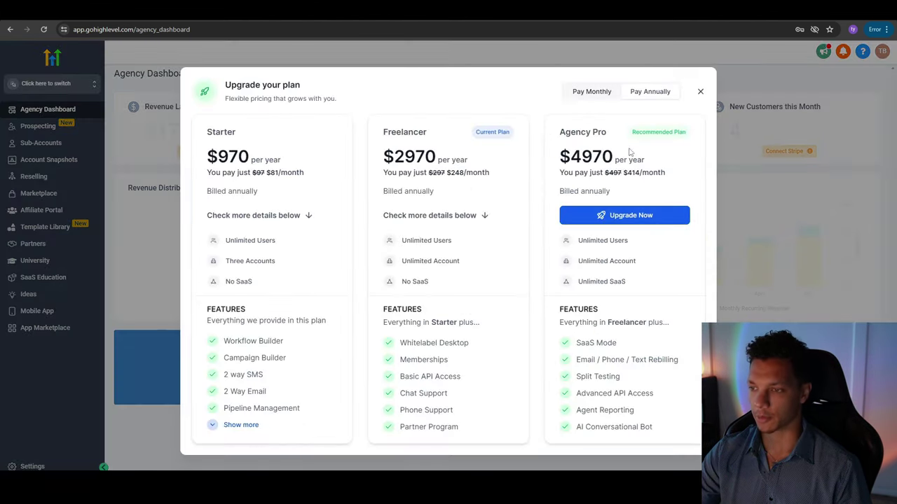
{"action": "left_click", "coordinate": [592, 93]}
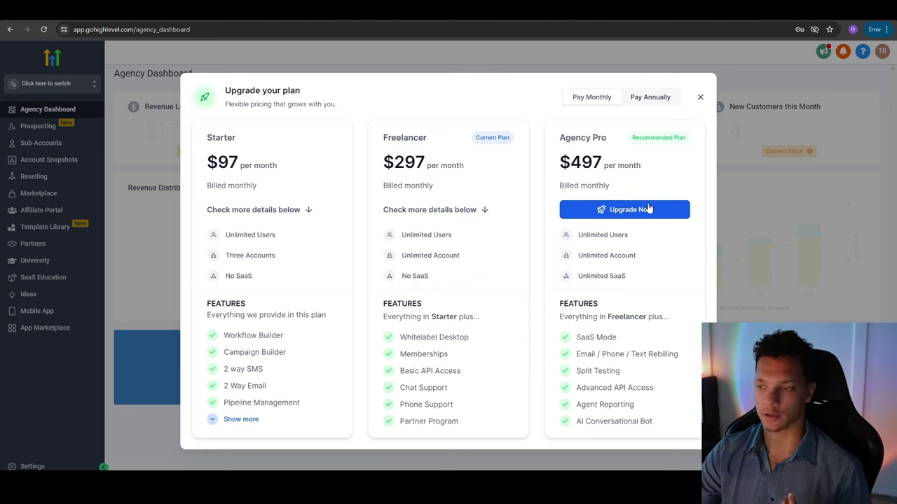
{"action": "left_click", "coordinate": [630, 209]}
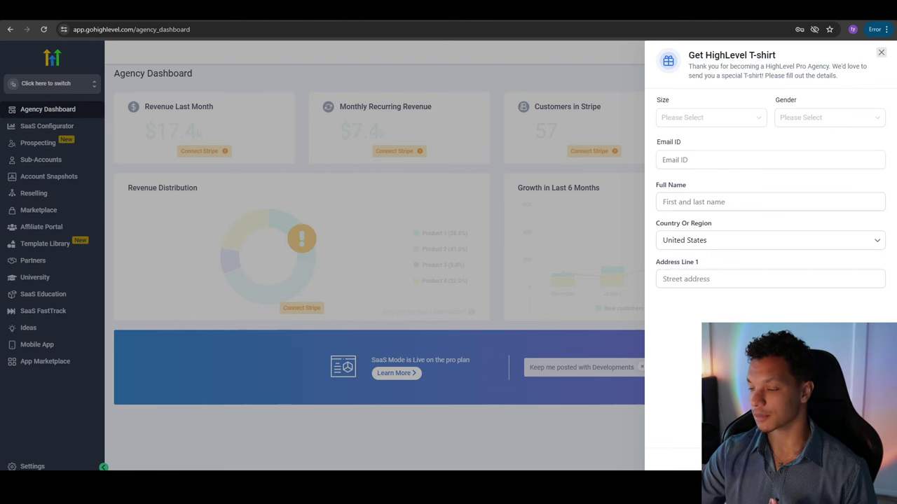
{"action": "left_click", "coordinate": [881, 52]}
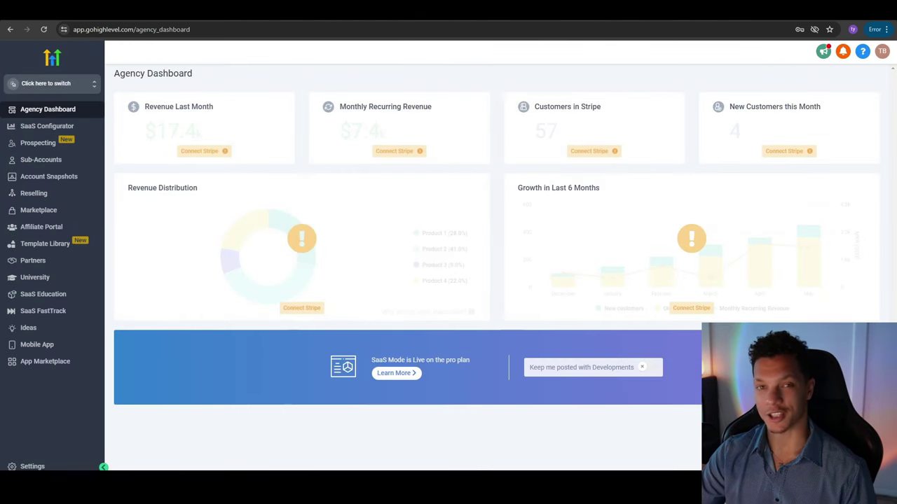
Review the SaaS Configurator dashboard and go to its Prospecting section.
{"action": "left_click", "coordinate": [73, 130]}
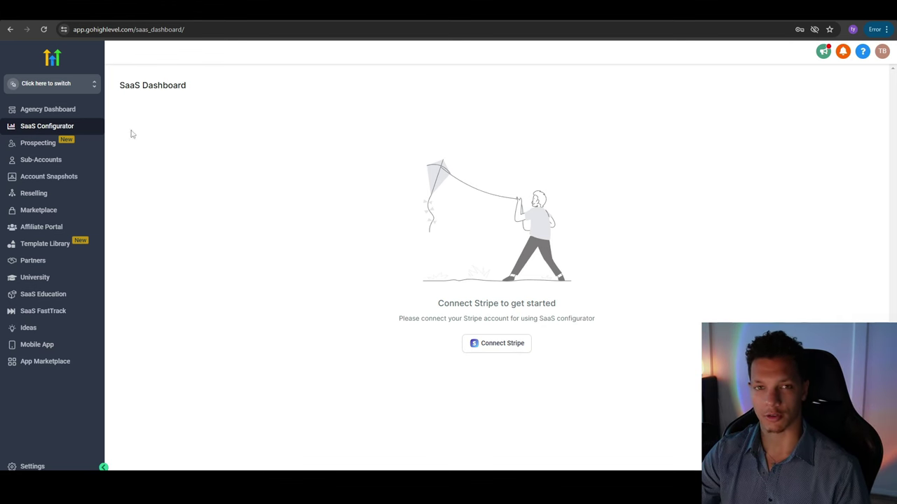
{"action": "left_click", "coordinate": [86, 143]}
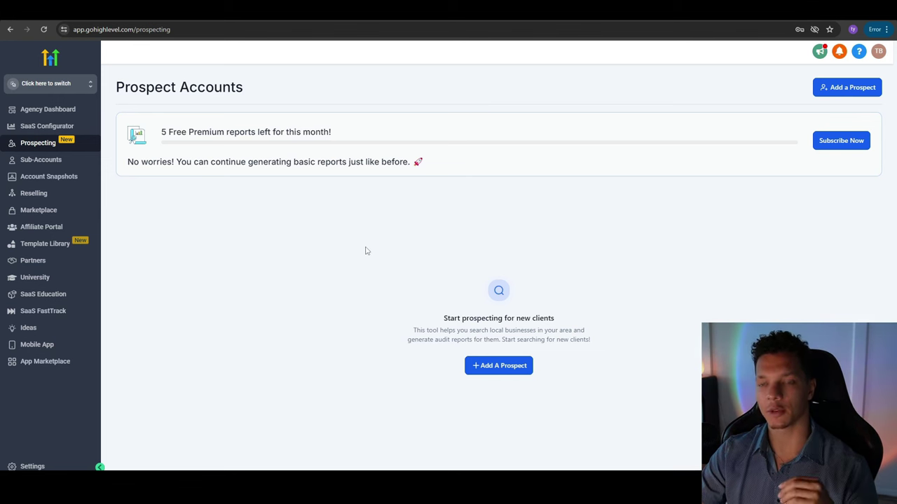
Search prospects for 'Martial arts near me' and open Gracie Barra Park City's details.
{"action": "left_click", "coordinate": [523, 367]}
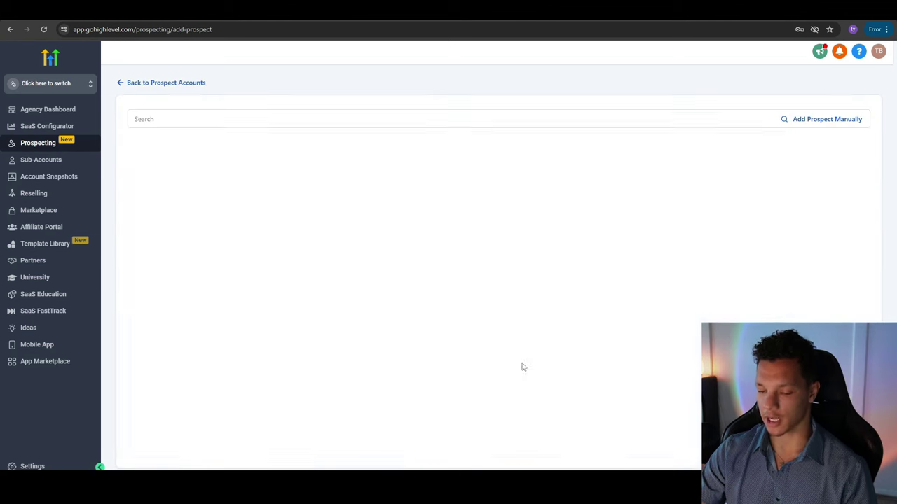
{"action": "type", "text": "M"}
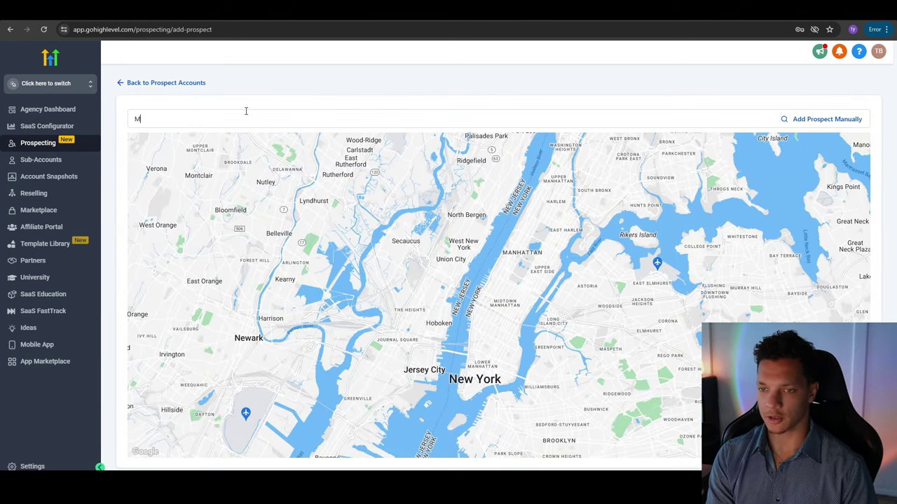
{"action": "type", "text": "artial ar"}
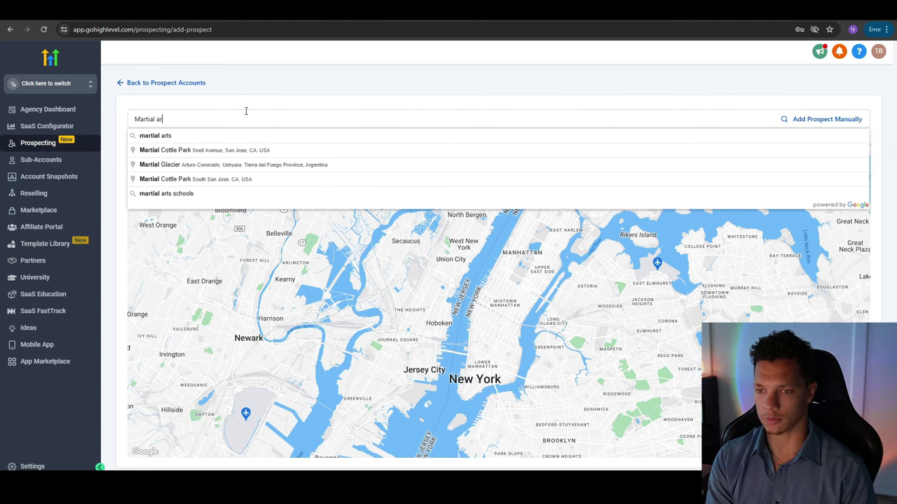
{"action": "type", "text": "ts near me"}
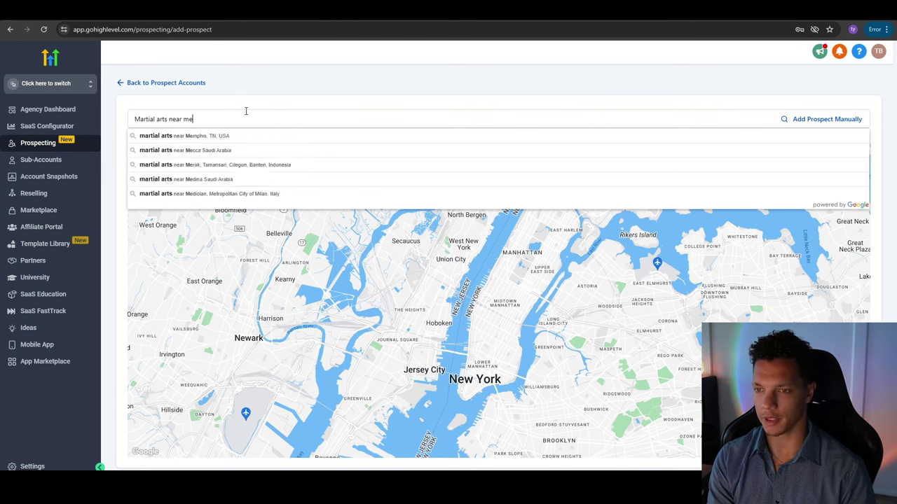
{"action": "key", "text": "Return"}
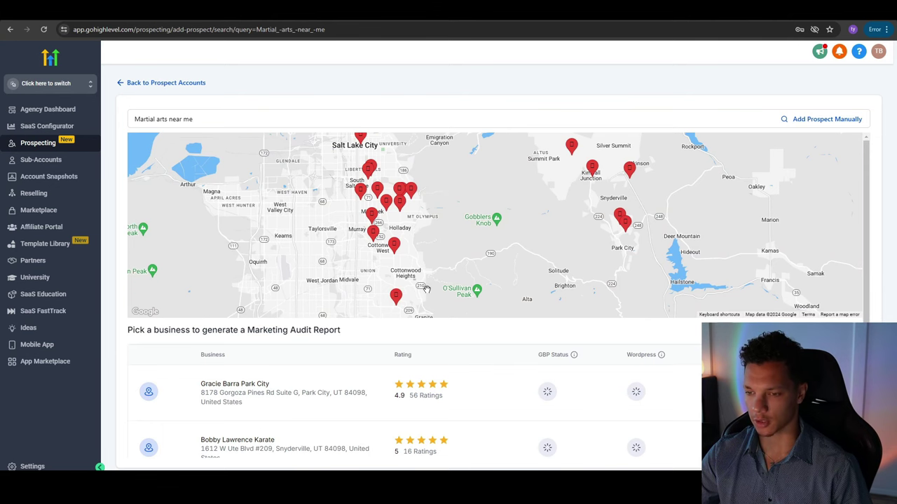
{"action": "scroll", "coordinate": [446, 196], "scroll_direction": "down", "scroll_amount": 2}
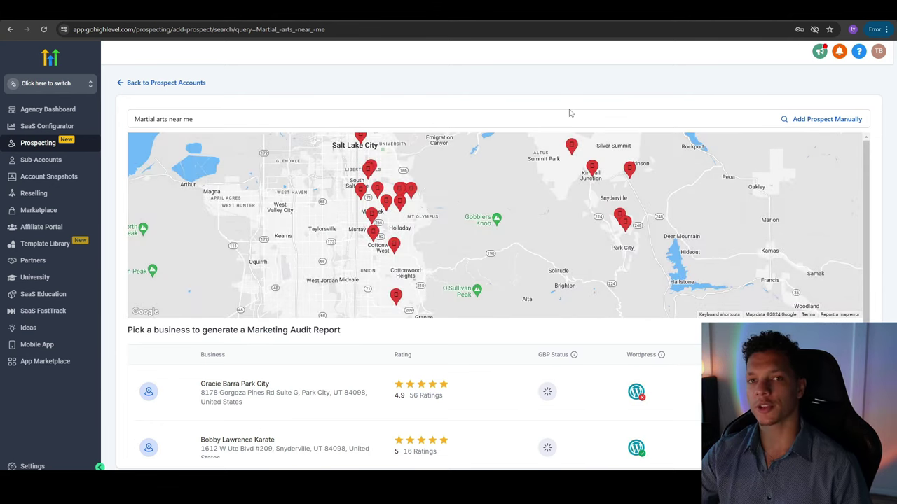
{"action": "scroll", "coordinate": [491, 168], "scroll_direction": "down", "scroll_amount": 5}
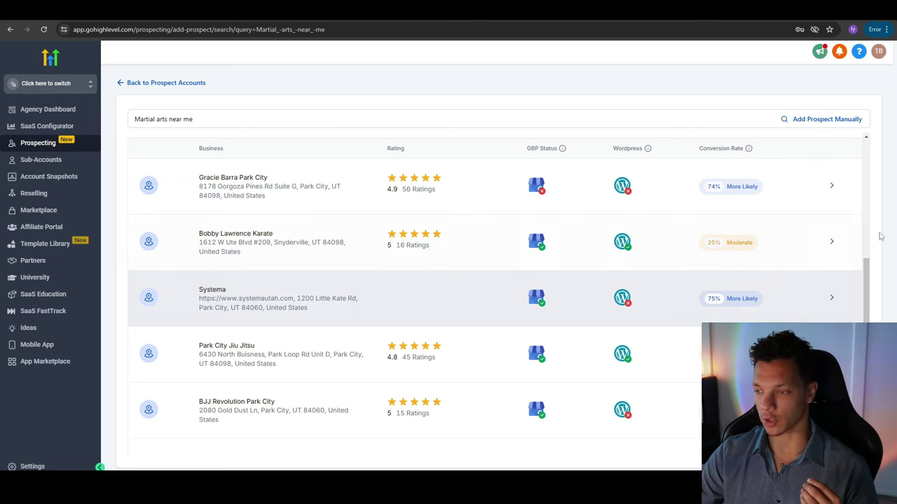
{"action": "scroll", "coordinate": [531, 180], "scroll_direction": "down", "scroll_amount": 1}
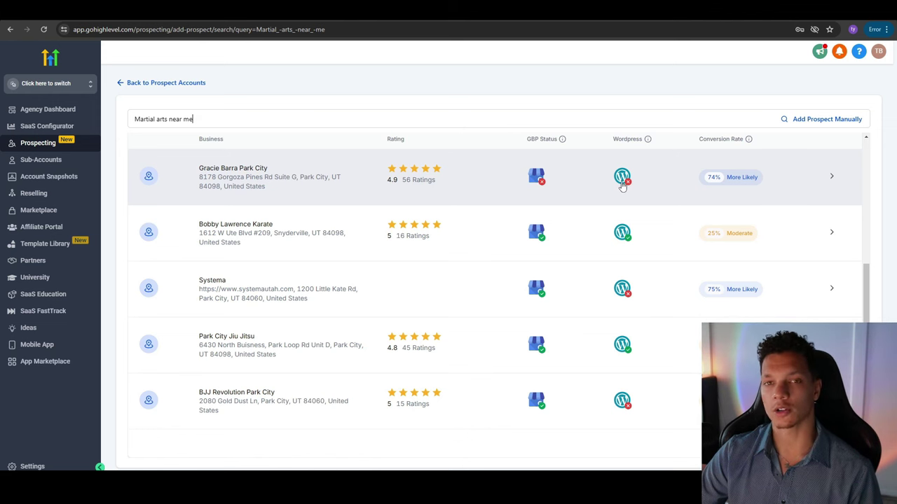
{"action": "left_click", "coordinate": [764, 174]}
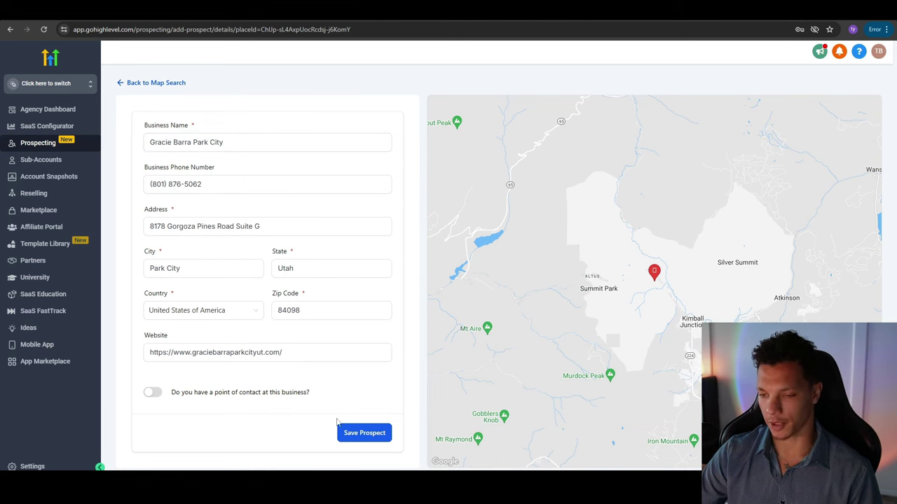
Save Gracie Barra Park City as a prospect to start its audit report, then view Sub-Accounts.
{"action": "left_click", "coordinate": [373, 436]}
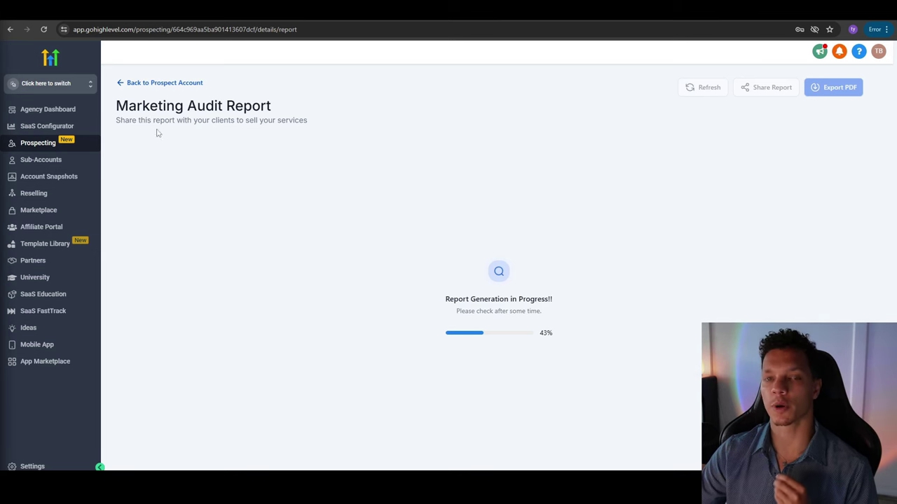
{"action": "left_click", "coordinate": [38, 165]}
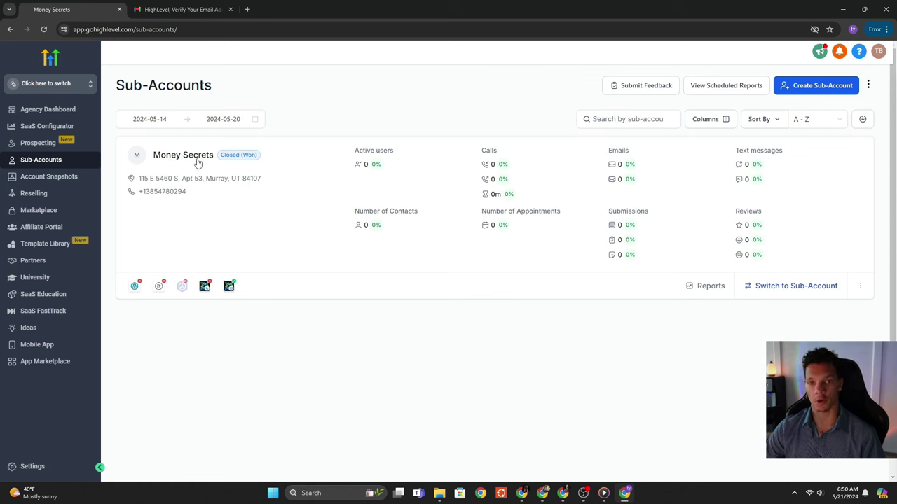
Go to Account Snapshots in the sidebar to see My Snapshots.
{"action": "left_click", "coordinate": [72, 174]}
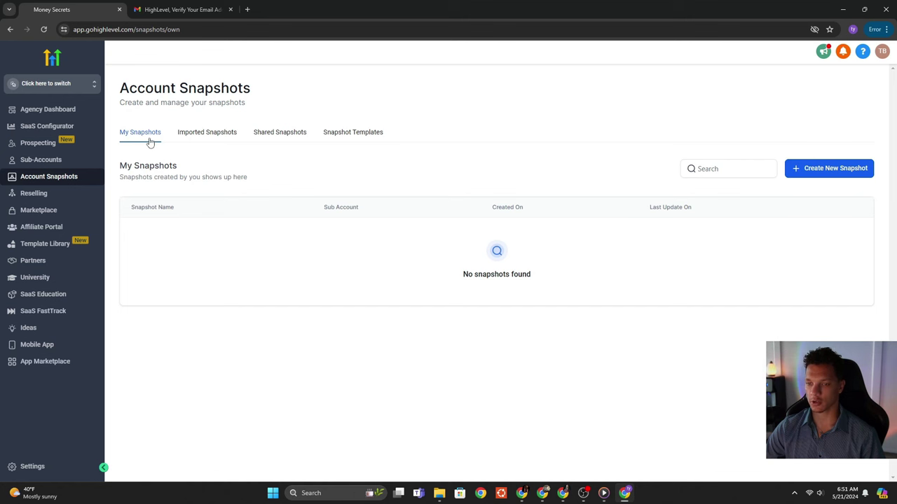
Check the Imported and Shared Snapshots tabs, then switch to Snapshot Templates.
{"action": "left_click", "coordinate": [208, 135]}
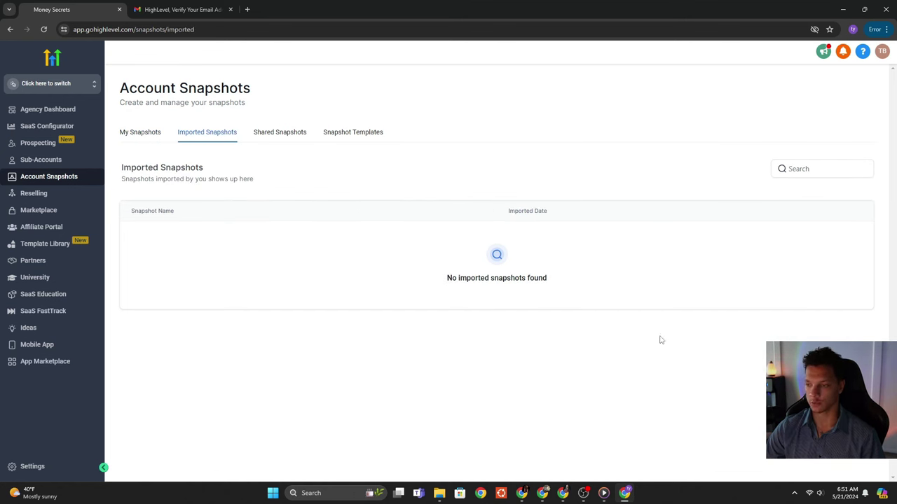
{"action": "left_click", "coordinate": [273, 128]}
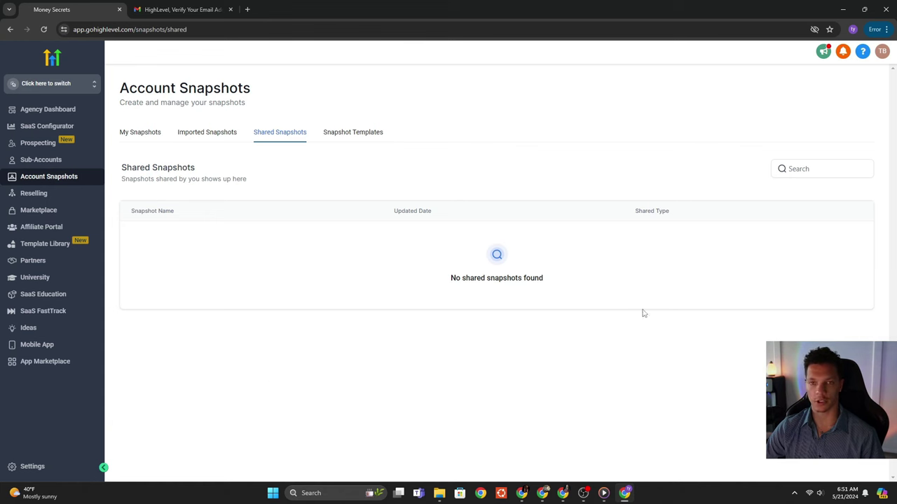
{"action": "left_click", "coordinate": [353, 135]}
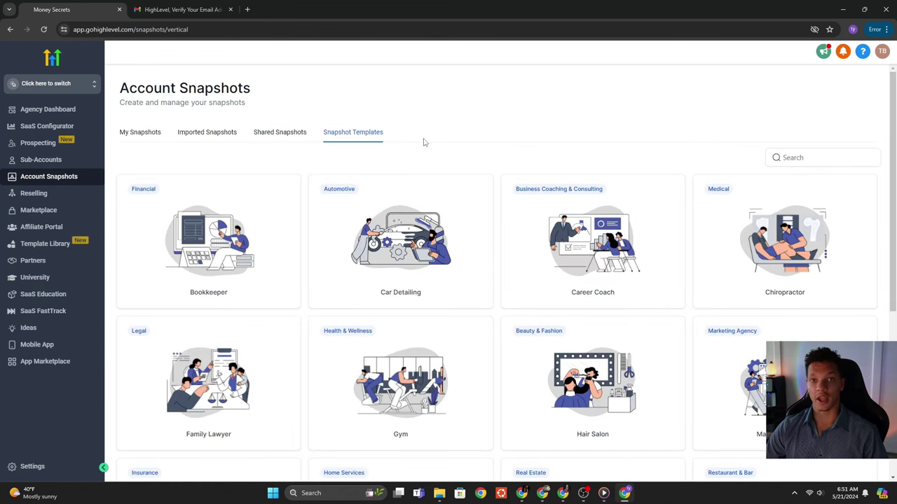
Browse the industry snapshot templates from Bookkeeper through Web Designer.
{"action": "scroll", "coordinate": [423, 142], "scroll_direction": "down", "scroll_amount": 1}
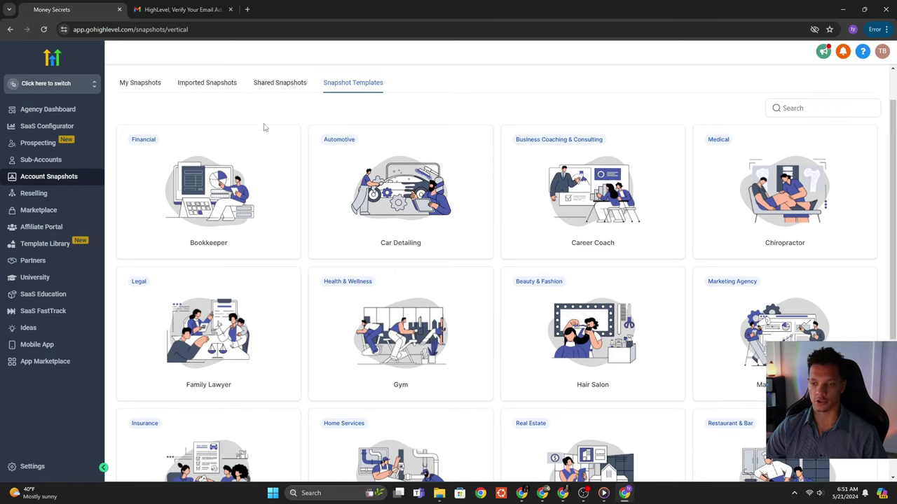
{"action": "mouse_move", "coordinate": [224, 187]}
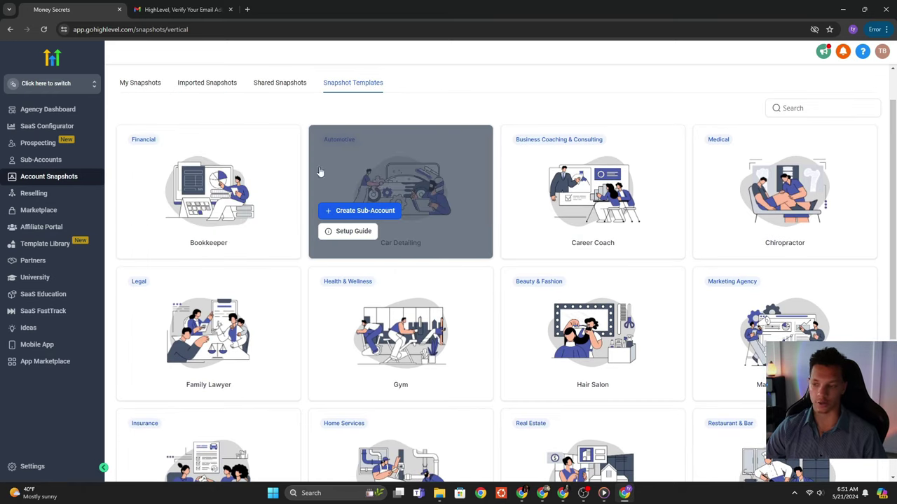
{"action": "mouse_move", "coordinate": [575, 156]}
{"action": "scroll", "coordinate": [608, 181], "scroll_direction": "down", "scroll_amount": 1}
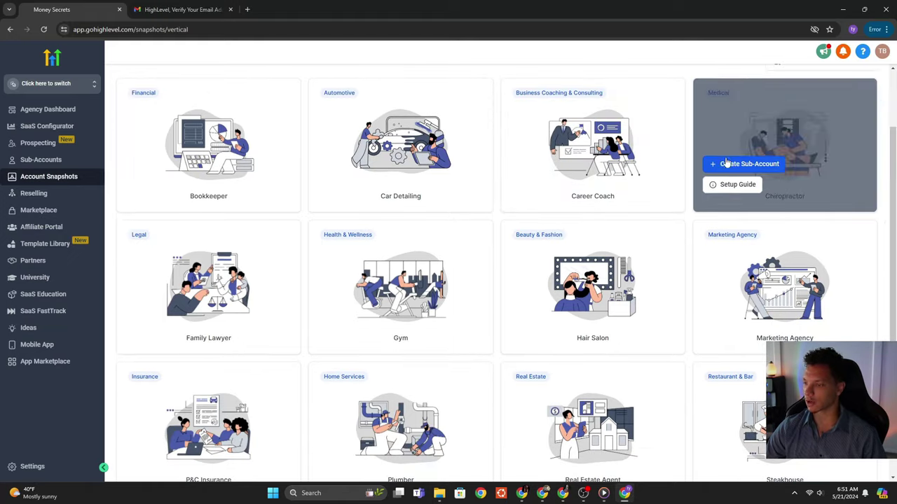
{"action": "mouse_move", "coordinate": [285, 251]}
{"action": "scroll", "coordinate": [295, 252], "scroll_direction": "down", "scroll_amount": 1}
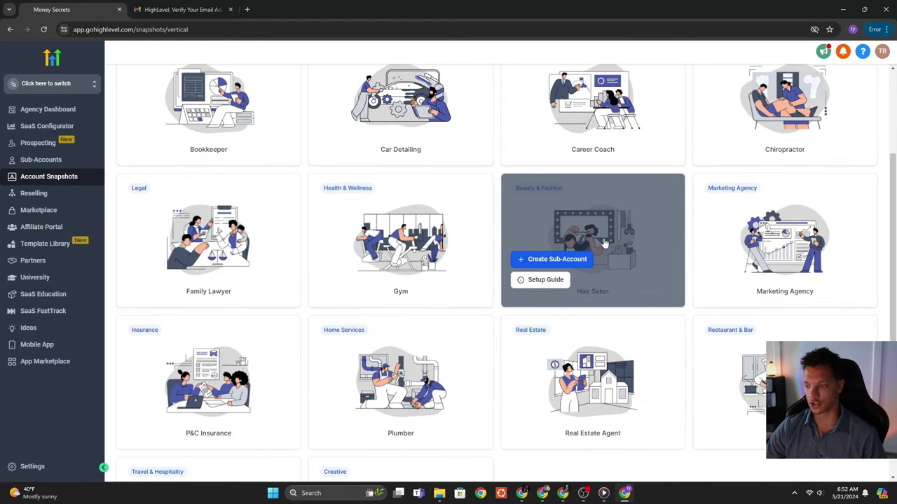
{"action": "scroll", "coordinate": [323, 289], "scroll_direction": "down", "scroll_amount": 1}
{"action": "scroll", "coordinate": [387, 304], "scroll_direction": "down", "scroll_amount": 1}
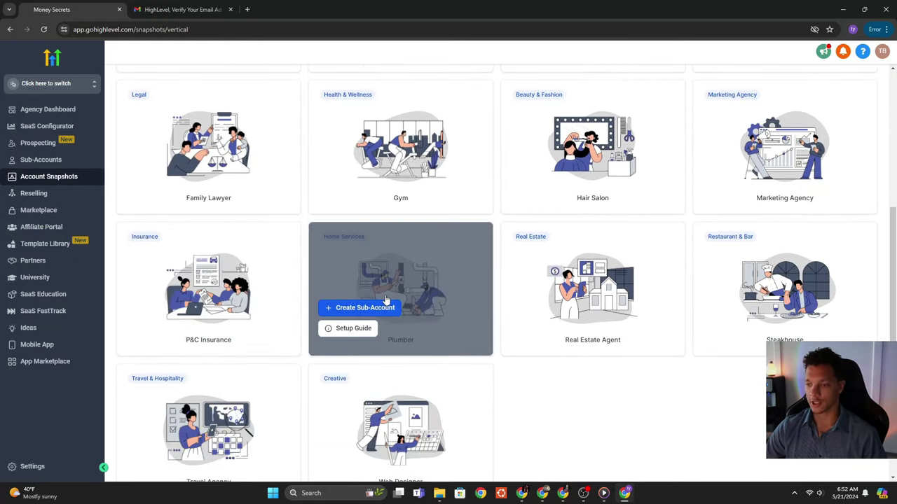
{"action": "mouse_move", "coordinate": [542, 283]}
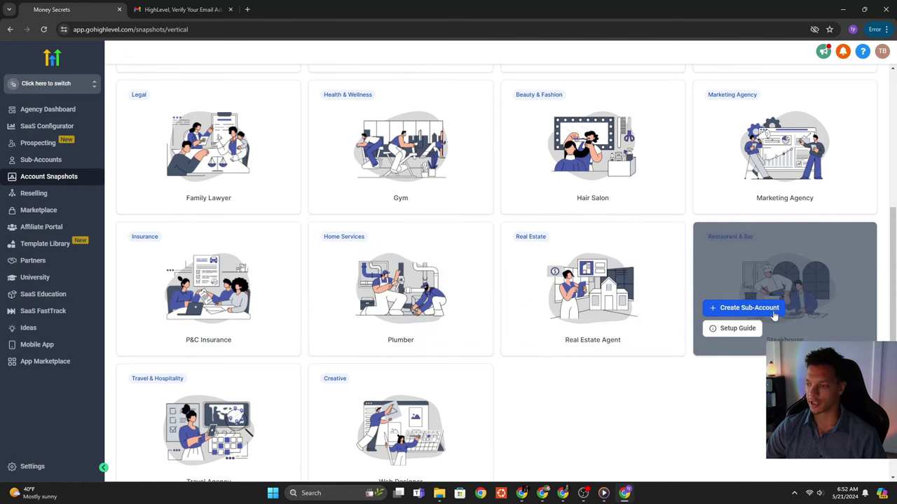
{"action": "scroll", "coordinate": [595, 302], "scroll_direction": "down", "scroll_amount": 1}
{"action": "mouse_move", "coordinate": [163, 404]}
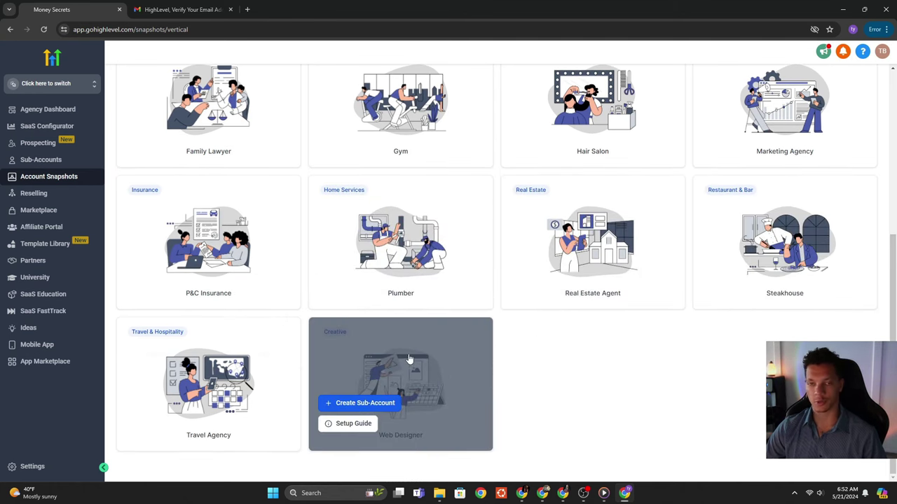
{"action": "scroll", "coordinate": [411, 320], "scroll_direction": "up", "scroll_amount": 4}
{"action": "scroll", "coordinate": [410, 320], "scroll_direction": "down", "scroll_amount": 2}
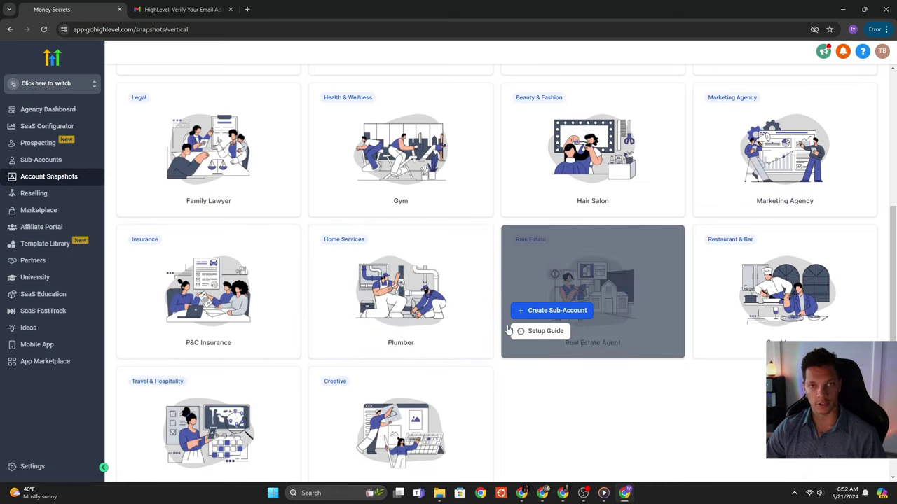
{"action": "scroll", "coordinate": [553, 393], "scroll_direction": "up", "scroll_amount": 5}
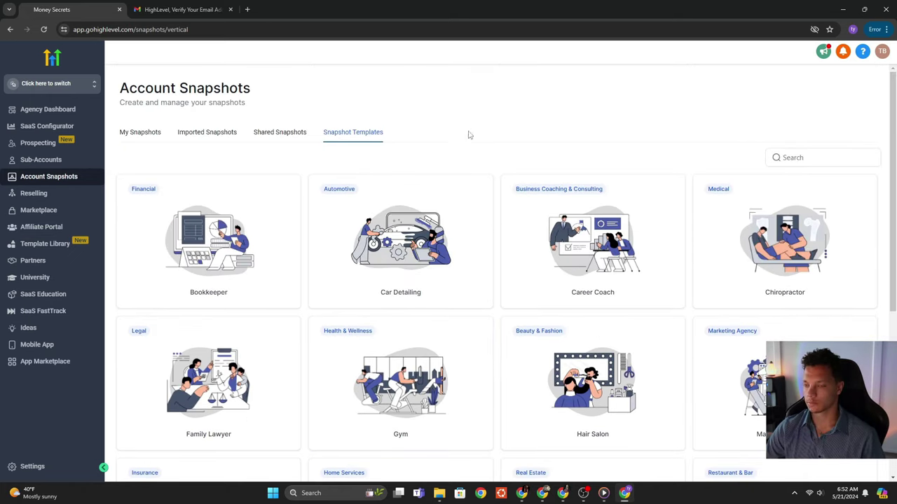
Review Reselling core service prices and try lowering the IP re-billing markup toward 1x.
{"action": "left_click", "coordinate": [49, 194]}
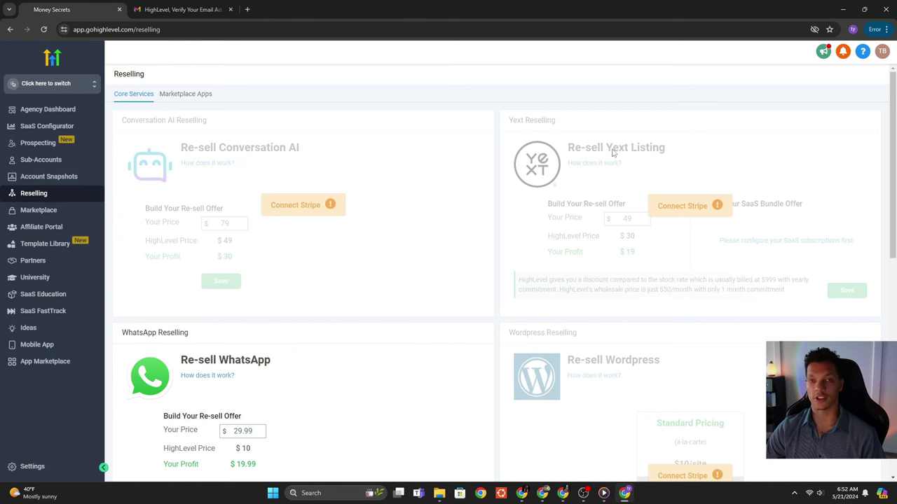
{"action": "scroll", "coordinate": [277, 327], "scroll_direction": "down", "scroll_amount": 1}
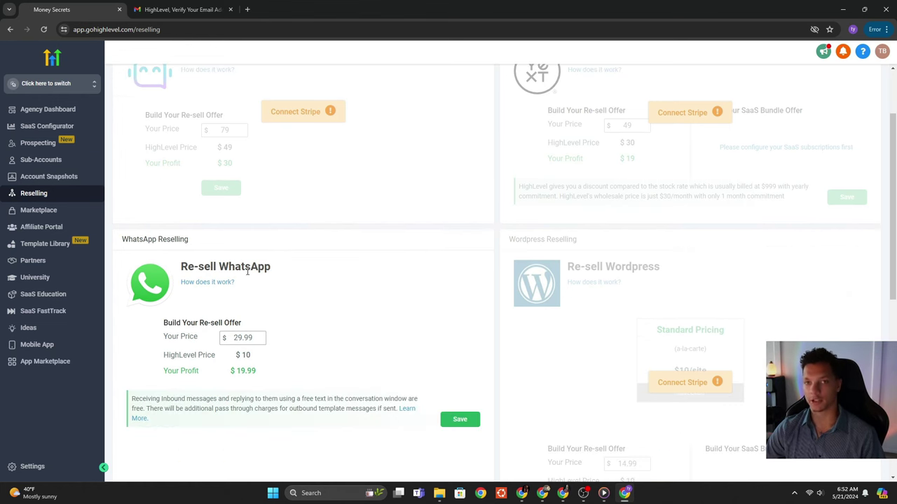
{"action": "scroll", "coordinate": [249, 272], "scroll_direction": "down", "scroll_amount": 2}
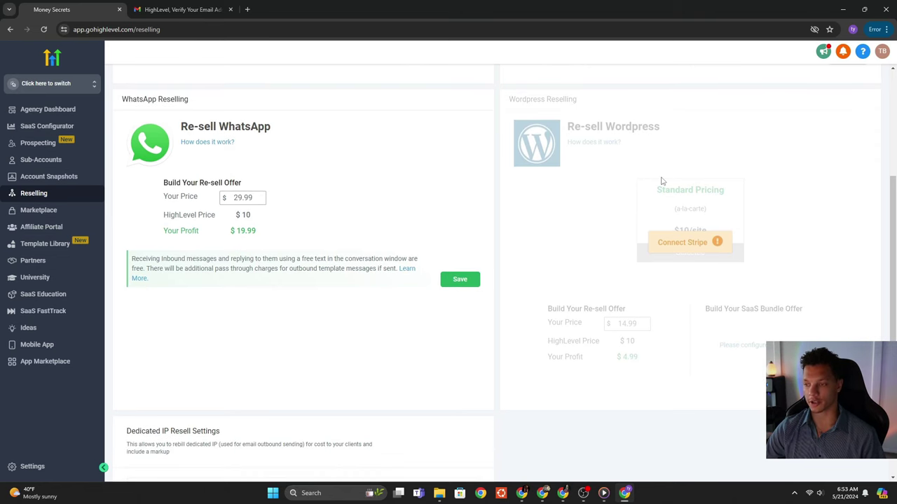
{"action": "scroll", "coordinate": [617, 234], "scroll_direction": "down", "scroll_amount": 3}
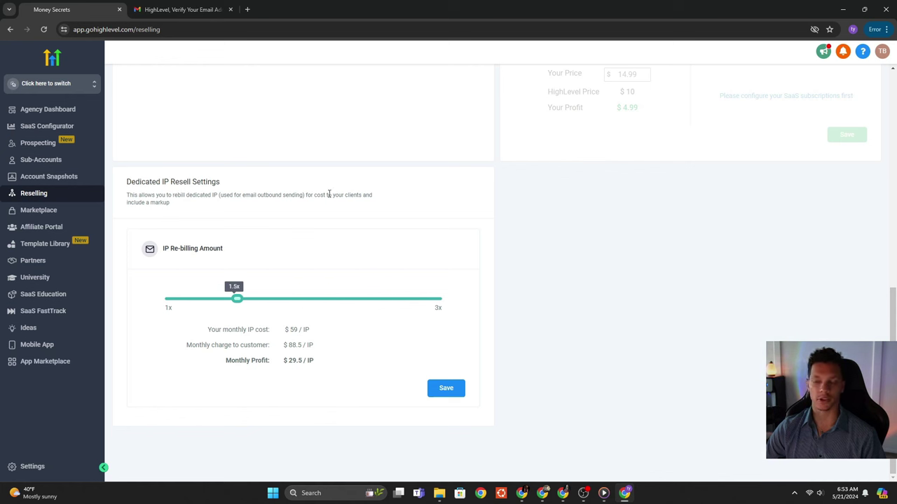
{"action": "mouse_move", "coordinate": [237, 299]}
{"action": "left_mouse_down"}
{"action": "mouse_move", "coordinate": [171, 300]}
{"action": "mouse_move", "coordinate": [355, 299]}
{"action": "mouse_move", "coordinate": [184, 295]}
{"action": "mouse_move", "coordinate": [236, 299]}
{"action": "left_mouse_up"}
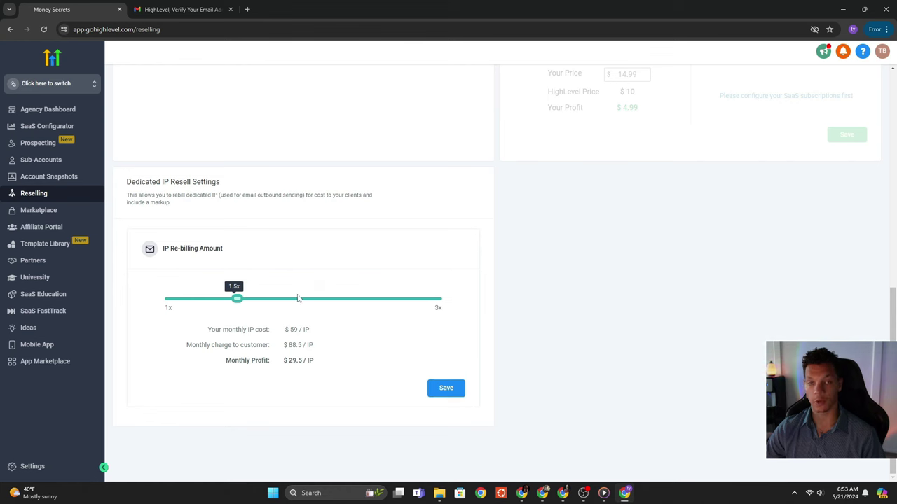
{"action": "scroll", "coordinate": [297, 295], "scroll_direction": "up", "scroll_amount": 10}
Inspect Marketplace Apps resale prices and edit the first app's $10 price.
{"action": "left_click", "coordinate": [189, 94]}
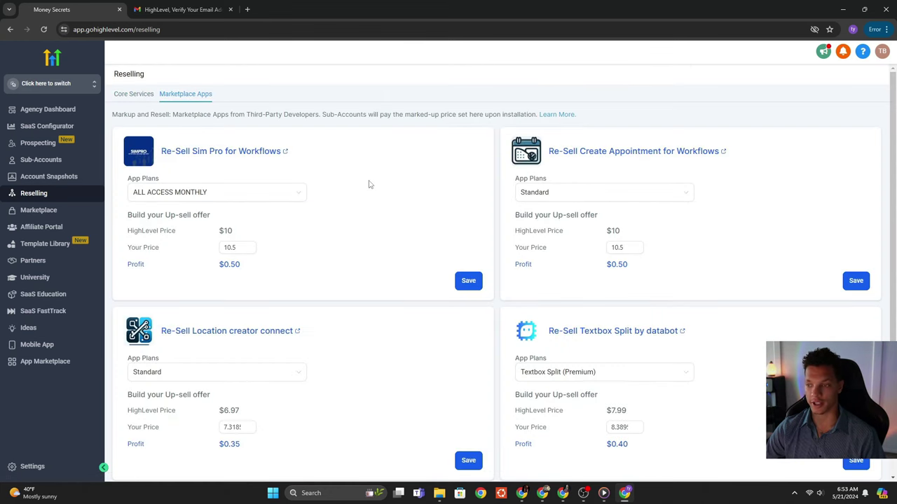
{"action": "scroll", "coordinate": [371, 168], "scroll_direction": "down", "scroll_amount": 1}
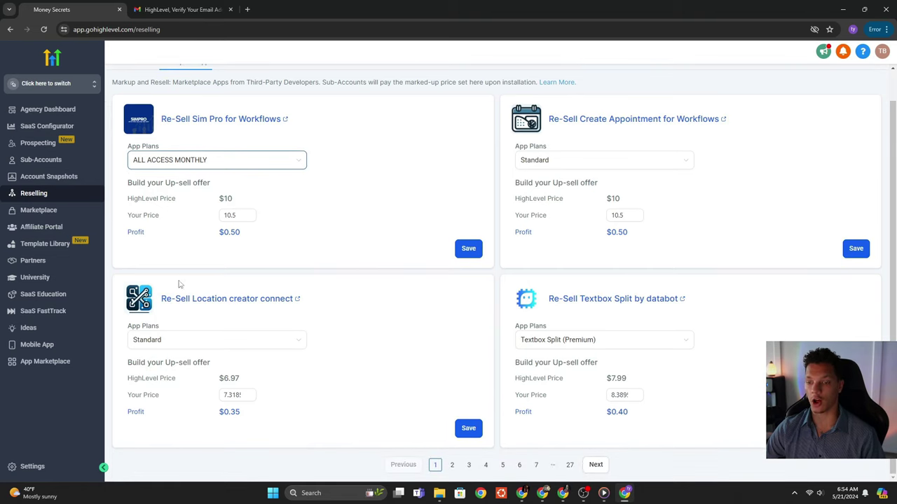
{"action": "left_click_drag", "start_coordinate": [219, 199], "coordinate": [243, 206]}
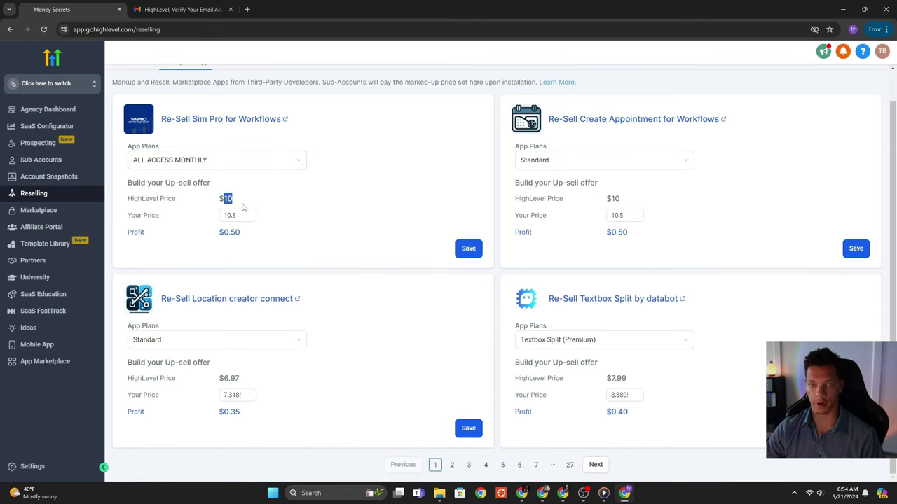
{"action": "left_click", "coordinate": [248, 215]}
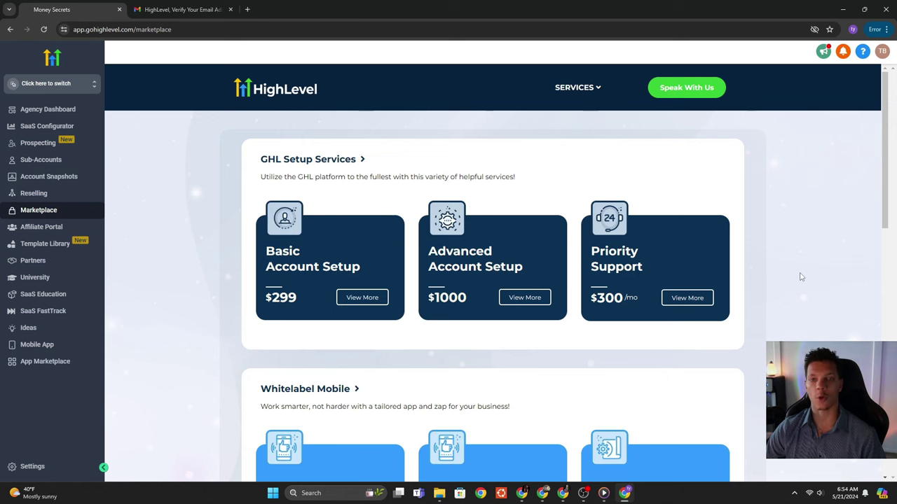
Scroll through the Marketplace's Whitelabel, Eliza and HIPAA service cards.
{"action": "scroll", "coordinate": [832, 213], "scroll_direction": "down", "scroll_amount": 1}
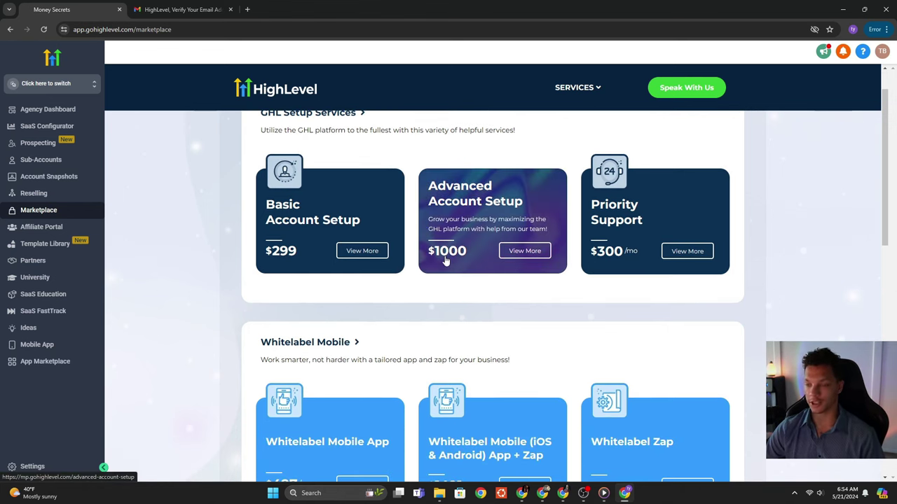
{"action": "scroll", "coordinate": [844, 189], "scroll_direction": "down", "scroll_amount": 3}
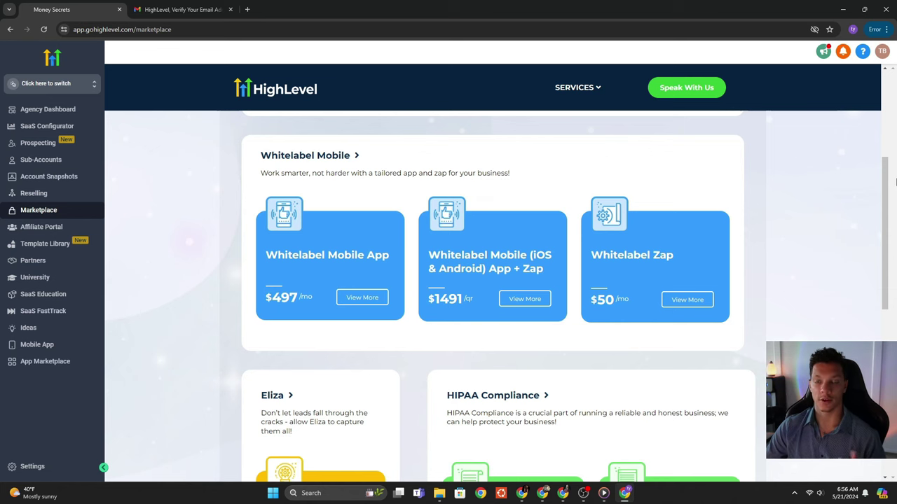
{"action": "scroll", "coordinate": [896, 182], "scroll_direction": "down", "scroll_amount": 3}
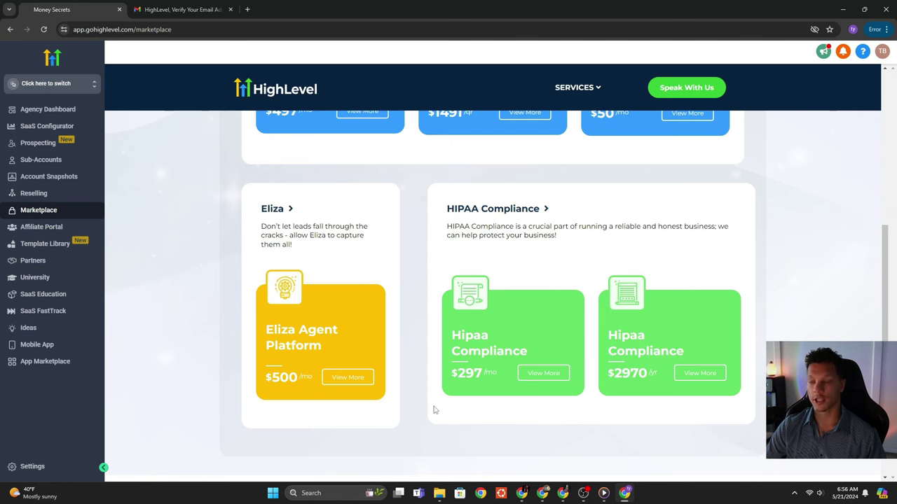
{"action": "scroll", "coordinate": [425, 230], "scroll_direction": "up", "scroll_amount": 1}
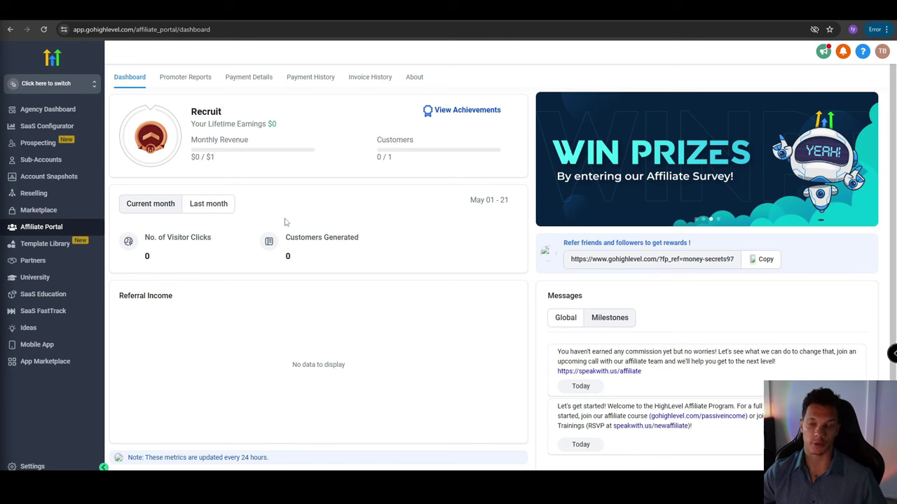
{"action": "left_click", "coordinate": [185, 79]}
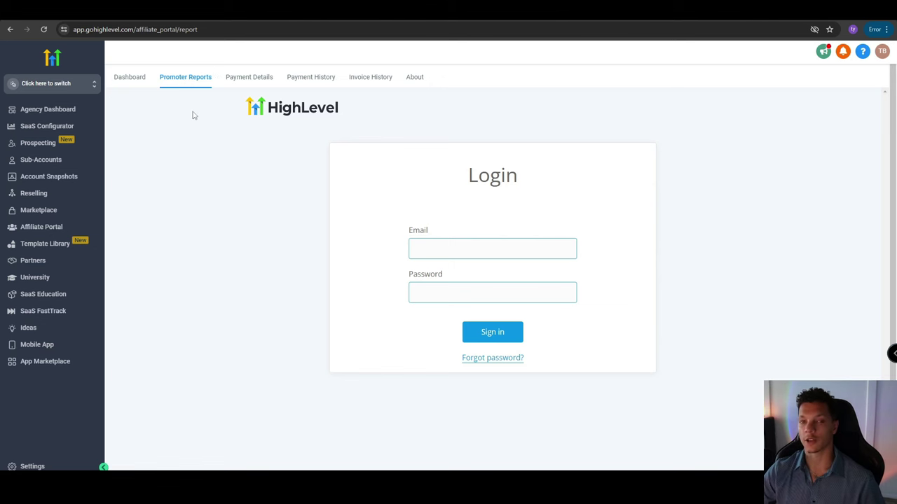
{"action": "left_click", "coordinate": [245, 84]}
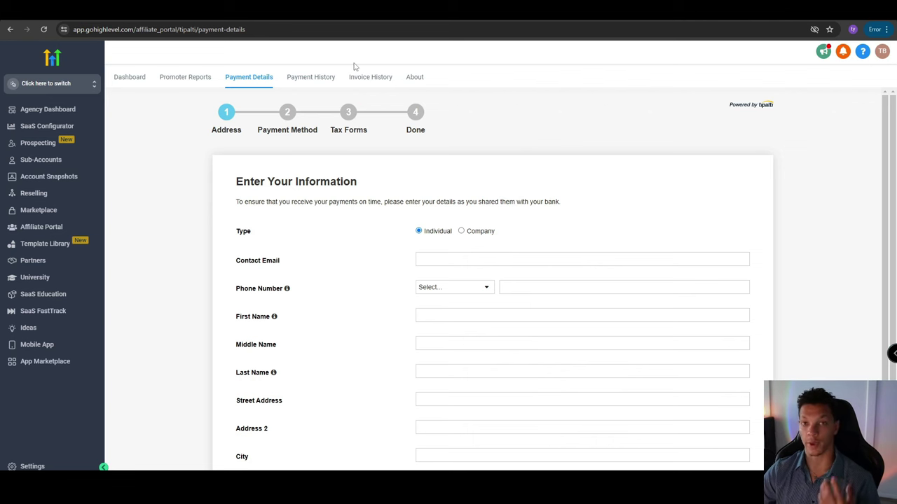
{"action": "left_click", "coordinate": [321, 78]}
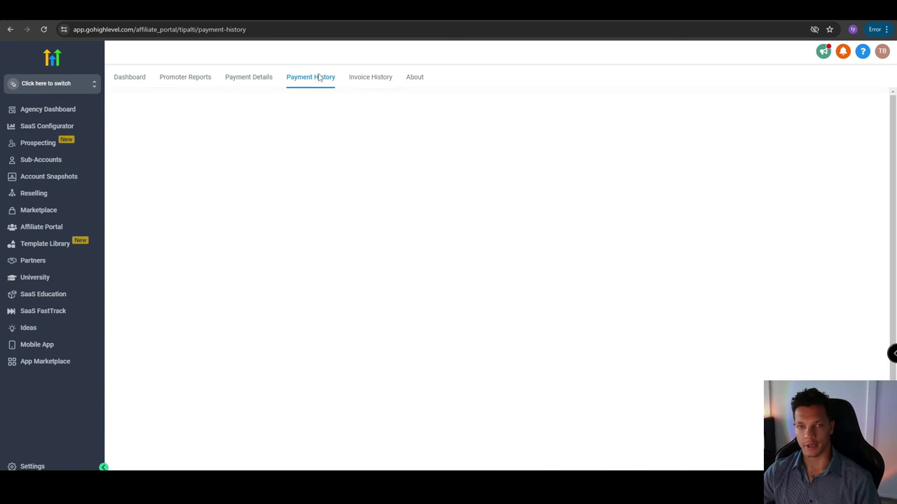
{"action": "left_click", "coordinate": [370, 78]}
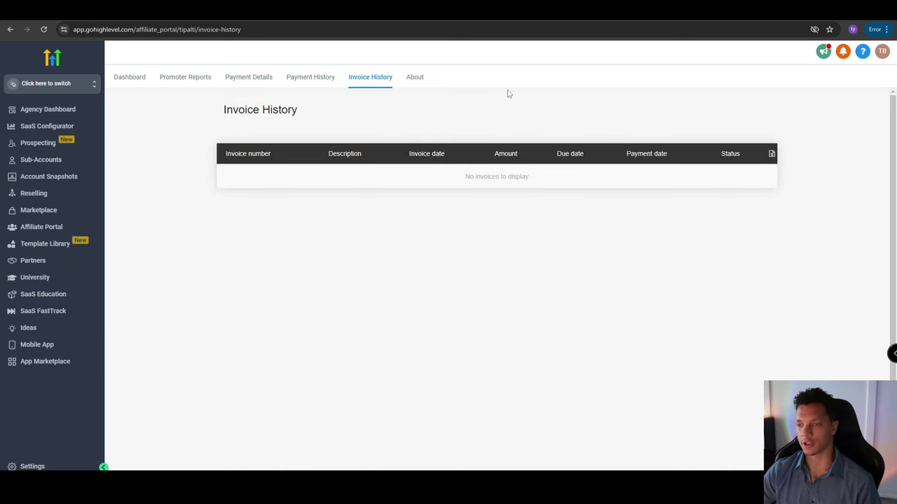
{"action": "left_click", "coordinate": [414, 77]}
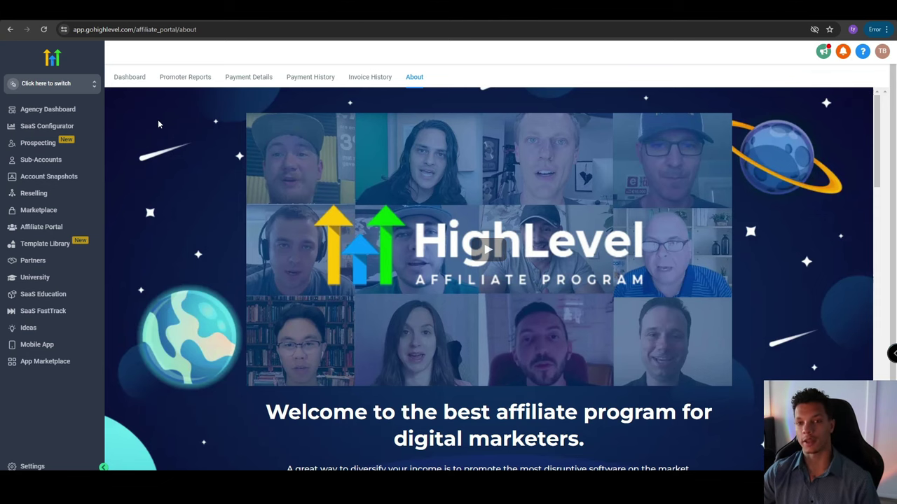
{"action": "left_click", "coordinate": [41, 226]}
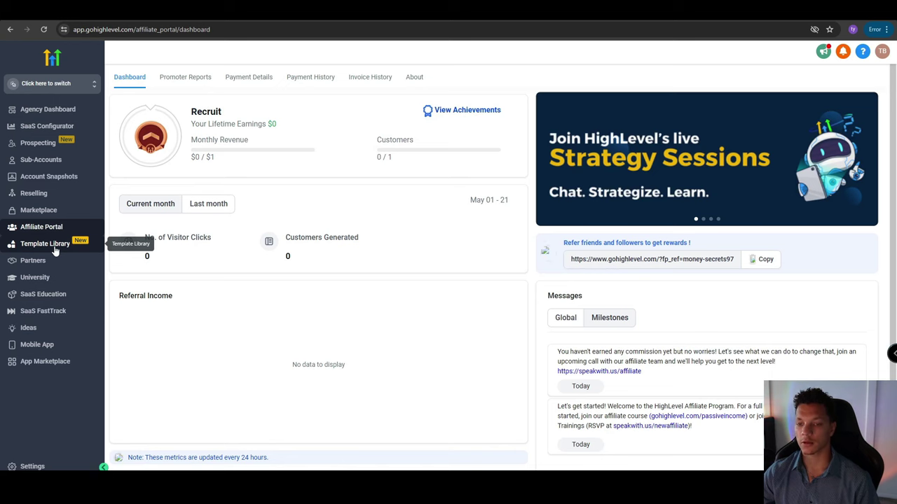
Browse the Template Library's funnel, website, email, social planner, form and survey templates.
{"action": "left_click", "coordinate": [45, 244]}
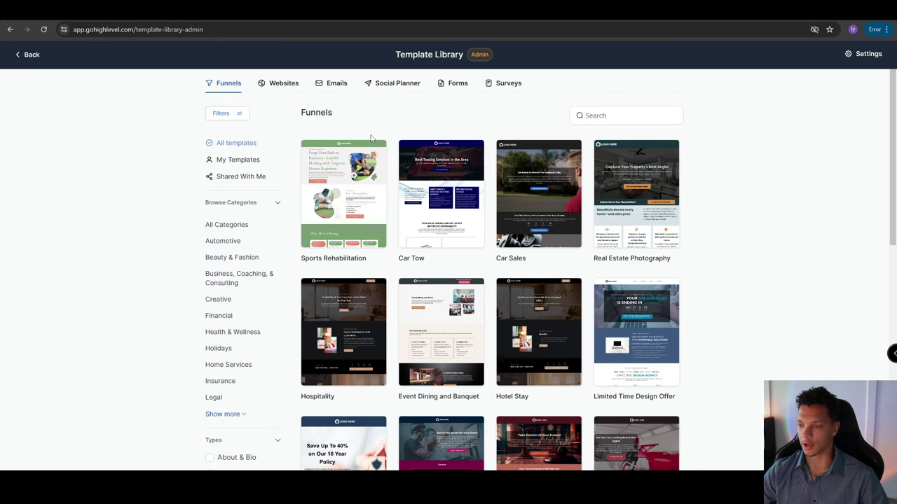
{"action": "scroll", "coordinate": [374, 139], "scroll_direction": "down", "scroll_amount": 2}
{"action": "scroll", "coordinate": [280, 149], "scroll_direction": "up", "scroll_amount": 2}
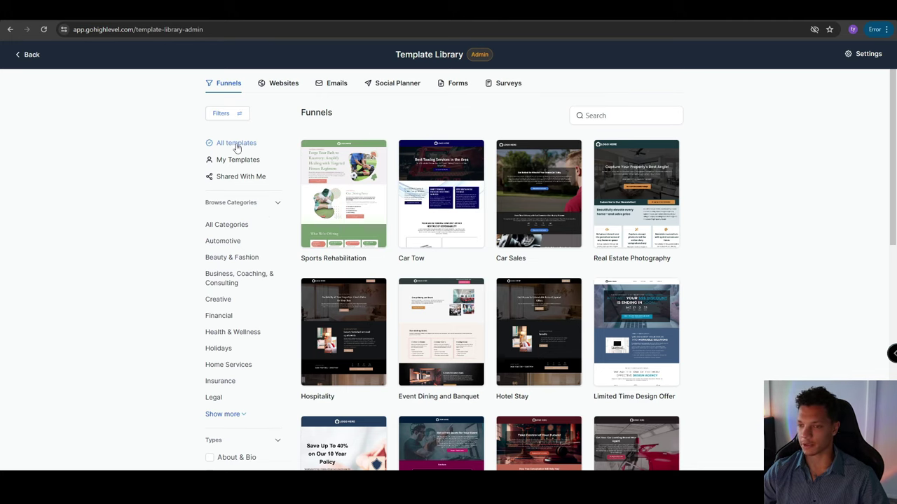
{"action": "left_click", "coordinate": [283, 83]}
{"action": "left_click", "coordinate": [337, 84]}
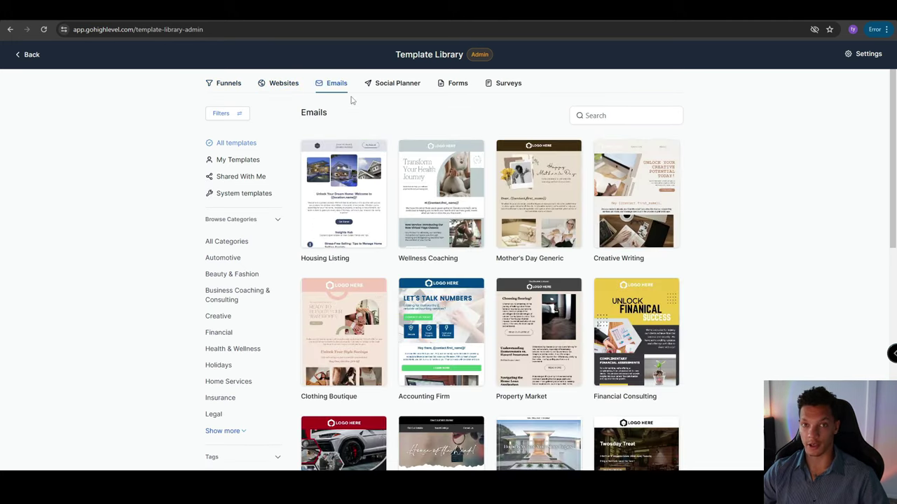
{"action": "left_click", "coordinate": [393, 83]}
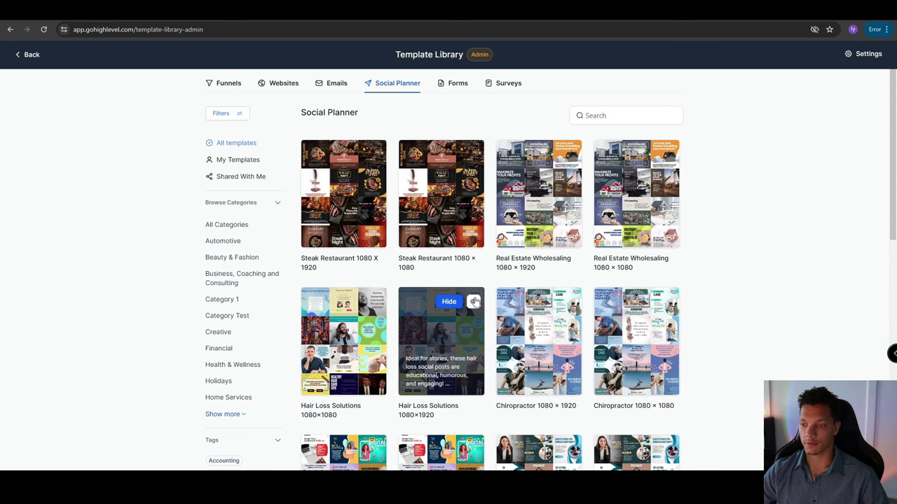
{"action": "left_click", "coordinate": [454, 83]}
{"action": "left_click", "coordinate": [507, 84]}
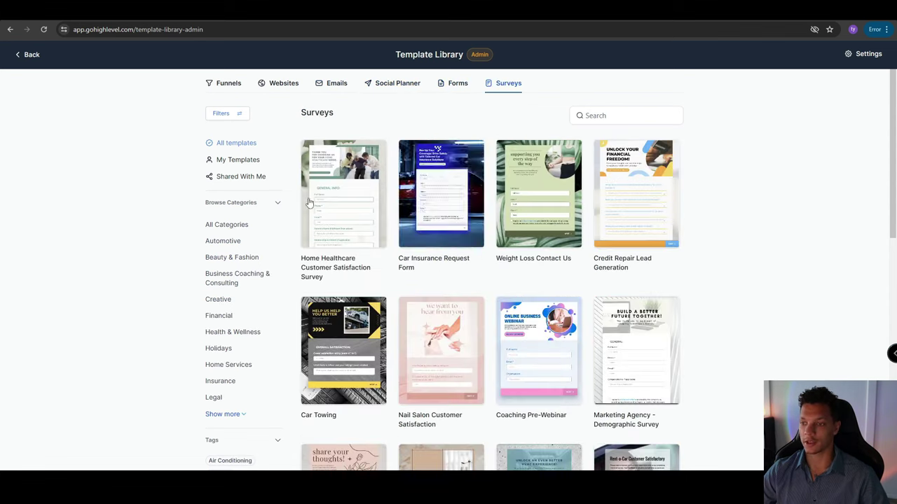
{"action": "scroll", "coordinate": [463, 315], "scroll_direction": "down", "scroll_amount": 3}
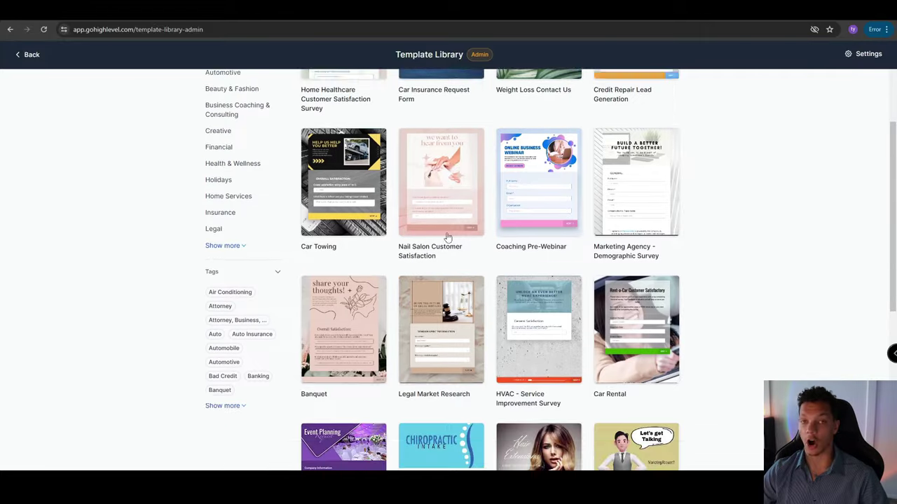
{"action": "scroll", "coordinate": [447, 239], "scroll_direction": "up", "scroll_amount": 3}
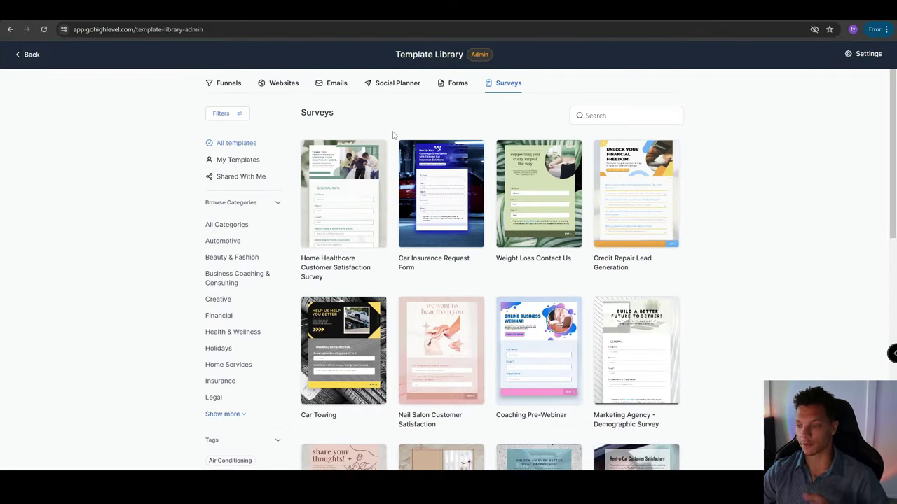
Preview a template at full size, then go back to the Partner Program Directory.
{"action": "left_click", "coordinate": [350, 153]}
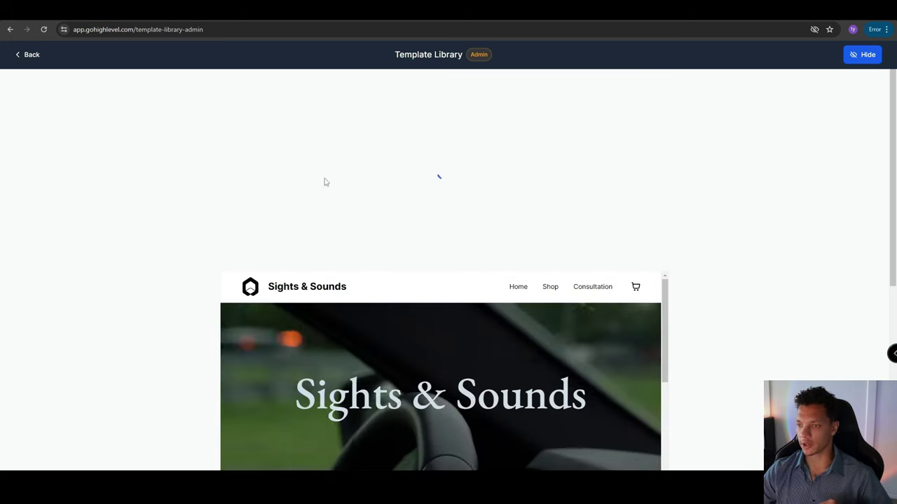
{"action": "scroll", "coordinate": [394, 212], "scroll_direction": "down", "scroll_amount": 5}
{"action": "scroll", "coordinate": [393, 213], "scroll_direction": "down", "scroll_amount": 4}
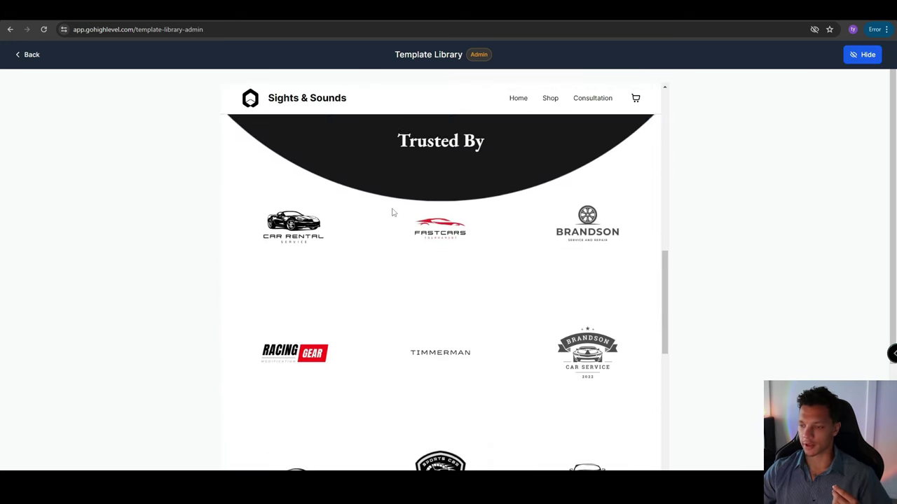
{"action": "scroll", "coordinate": [393, 212], "scroll_direction": "up", "scroll_amount": 10}
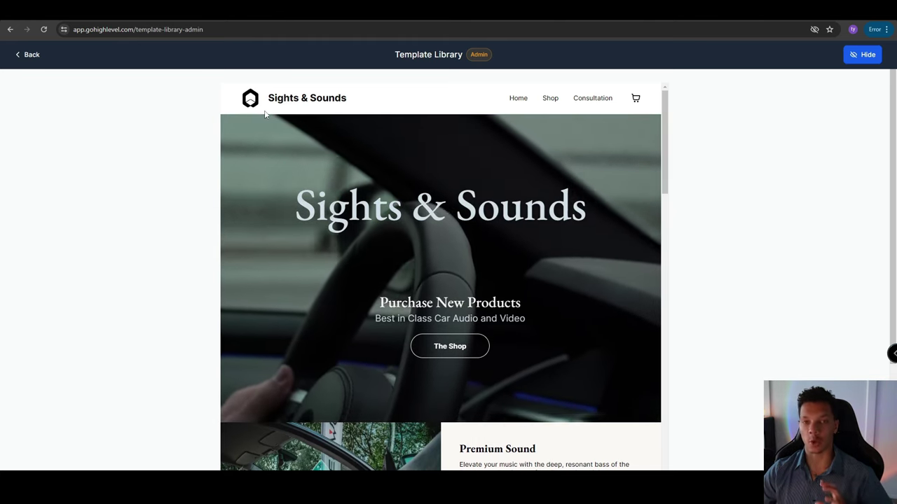
{"action": "left_click", "coordinate": [23, 59]}
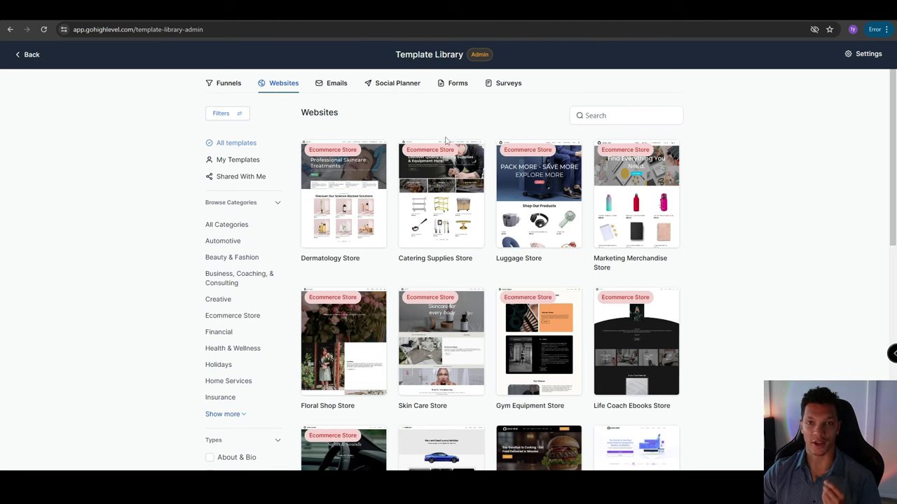
{"action": "left_click", "coordinate": [23, 56]}
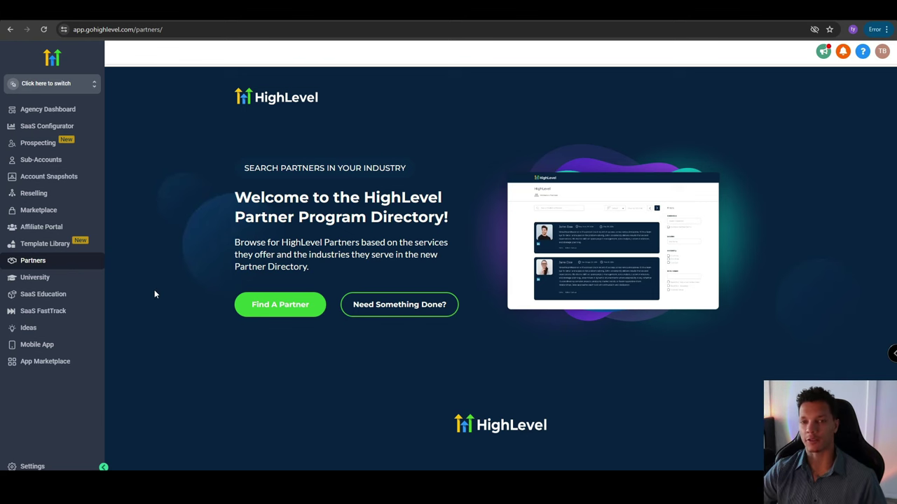
{"action": "left_click", "coordinate": [278, 307]}
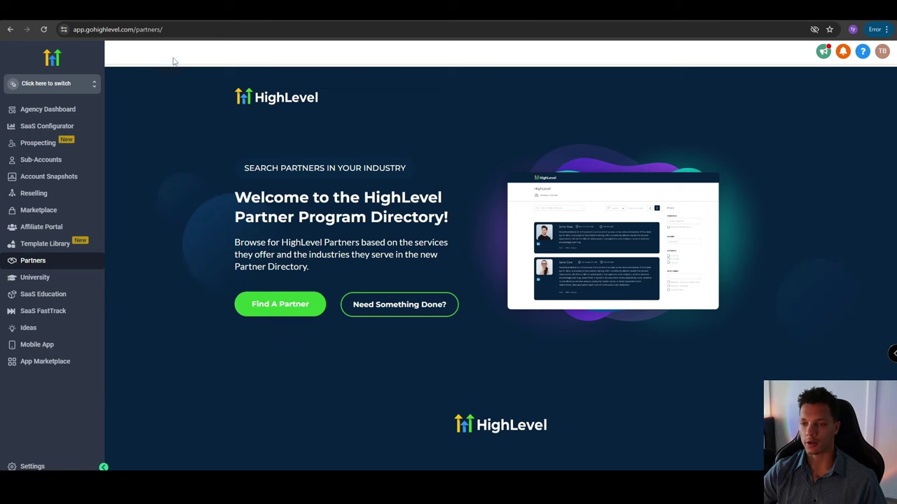
{"action": "scroll", "coordinate": [286, 176], "scroll_direction": "down", "scroll_amount": 4}
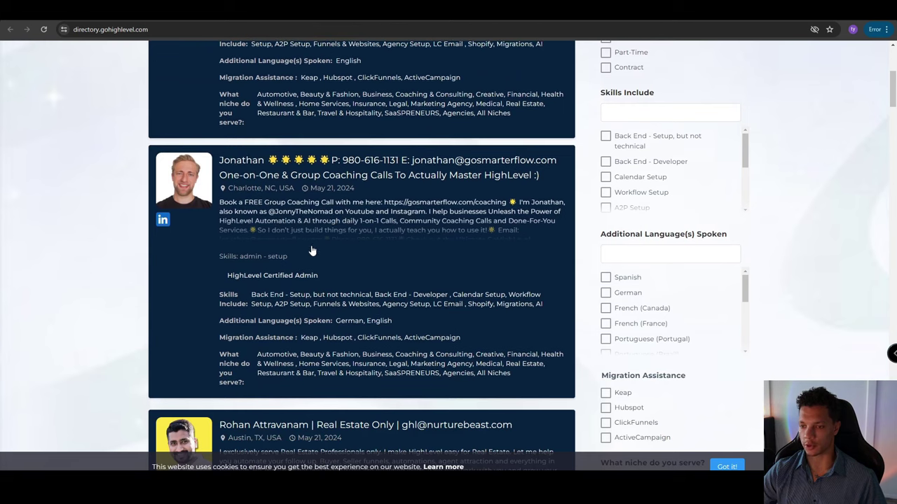
{"action": "scroll", "coordinate": [303, 291], "scroll_direction": "down", "scroll_amount": 3}
{"action": "scroll", "coordinate": [305, 303], "scroll_direction": "down", "scroll_amount": 5}
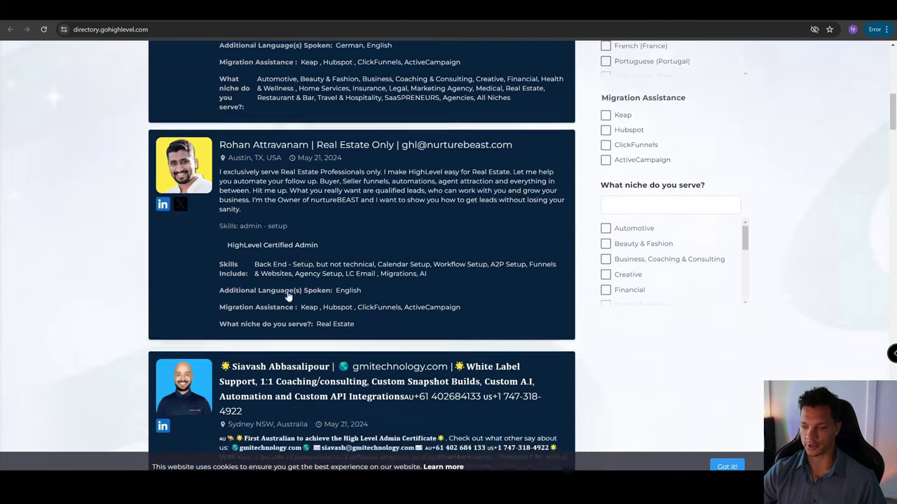
{"action": "scroll", "coordinate": [642, 147], "scroll_direction": "down", "scroll_amount": 4}
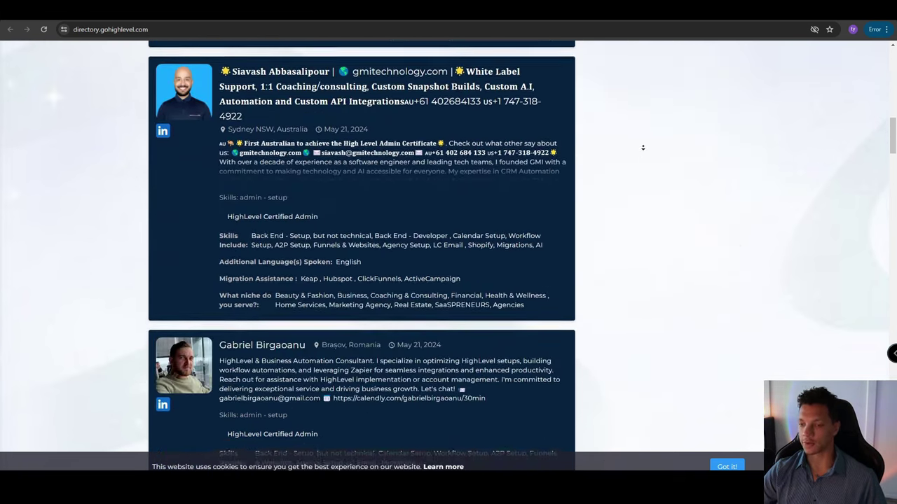
{"action": "scroll", "coordinate": [645, 158], "scroll_direction": "down", "scroll_amount": 5}
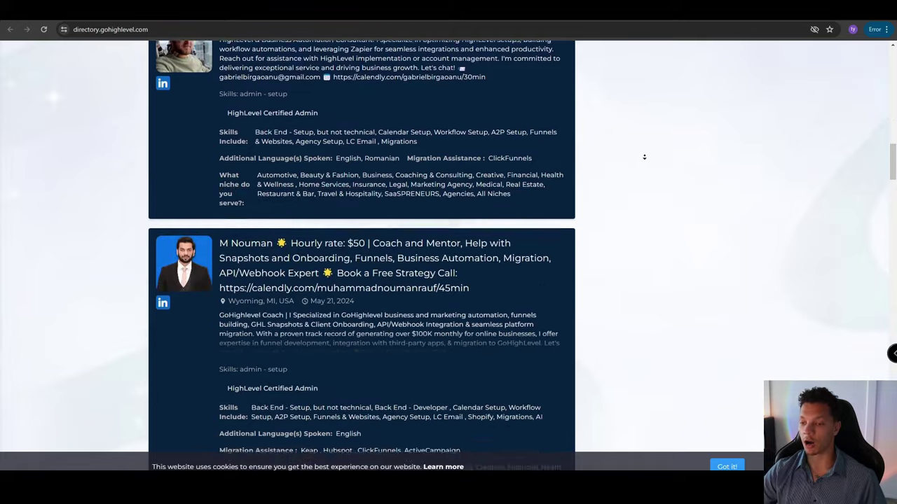
{"action": "scroll", "coordinate": [644, 157], "scroll_direction": "down", "scroll_amount": 5}
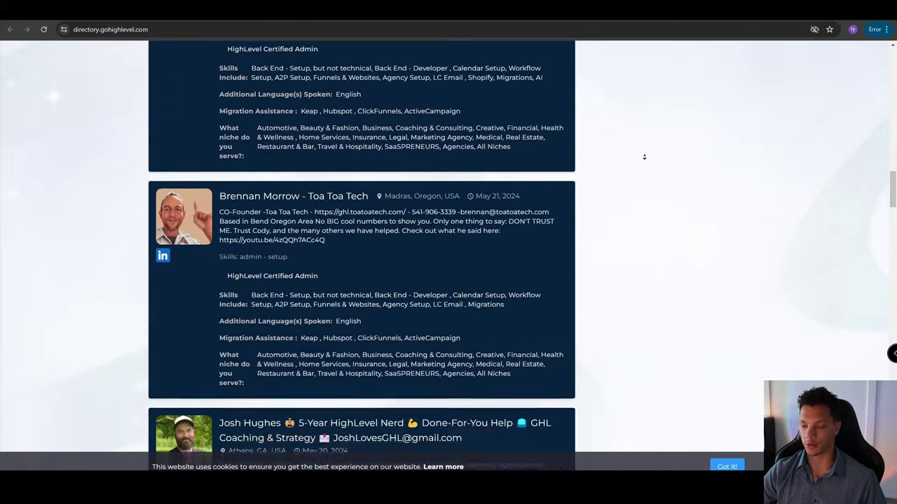
{"action": "key", "text": "Home"}
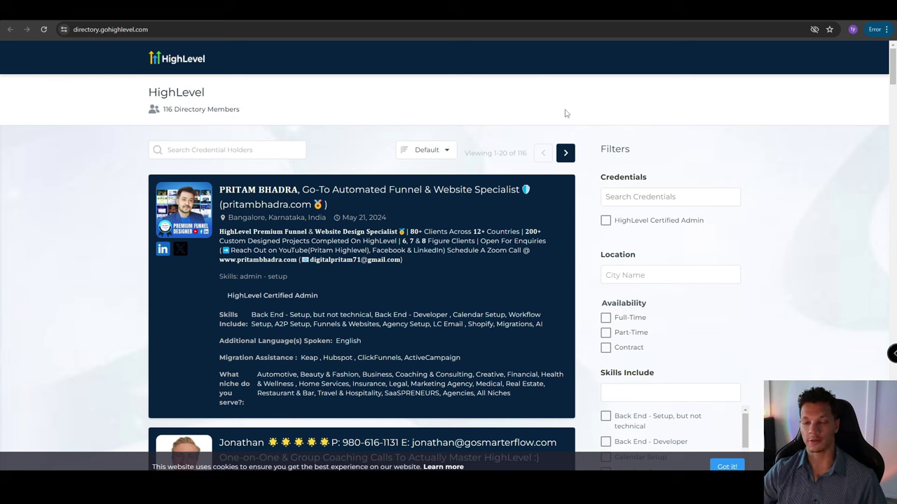
{"action": "key", "text": "ctrl+w"}
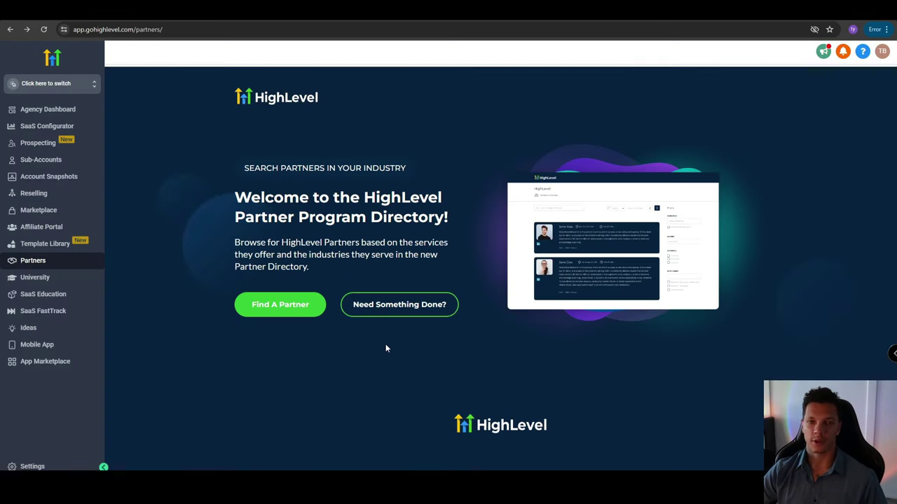
Open the 'Submit the Form Below to Create a Job!' partner form, returning after a University stop.
{"action": "left_click", "coordinate": [391, 303]}
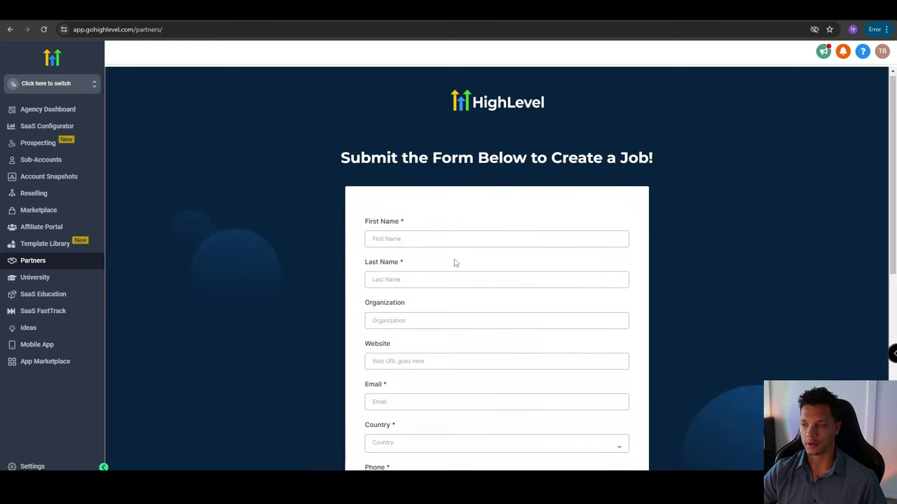
{"action": "scroll", "coordinate": [454, 262], "scroll_direction": "down", "scroll_amount": 3}
{"action": "scroll", "coordinate": [454, 262], "scroll_direction": "down", "scroll_amount": 5}
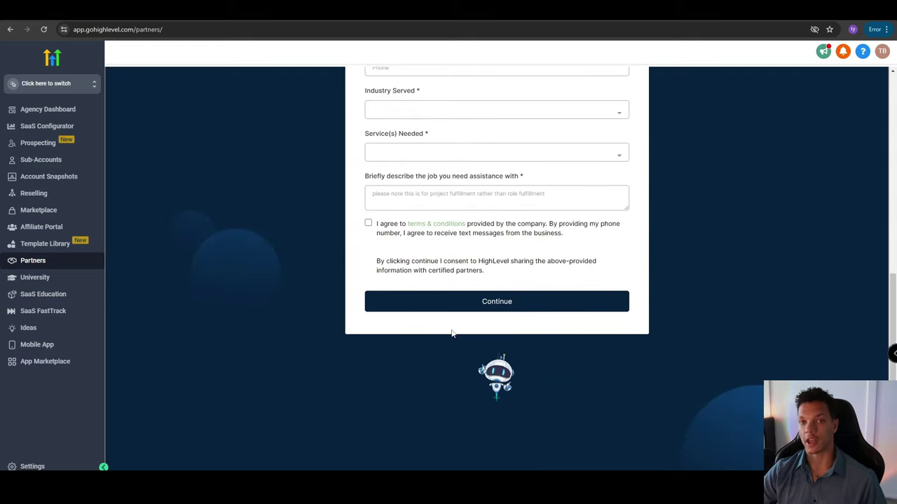
{"action": "scroll", "coordinate": [452, 334], "scroll_direction": "up", "scroll_amount": 5}
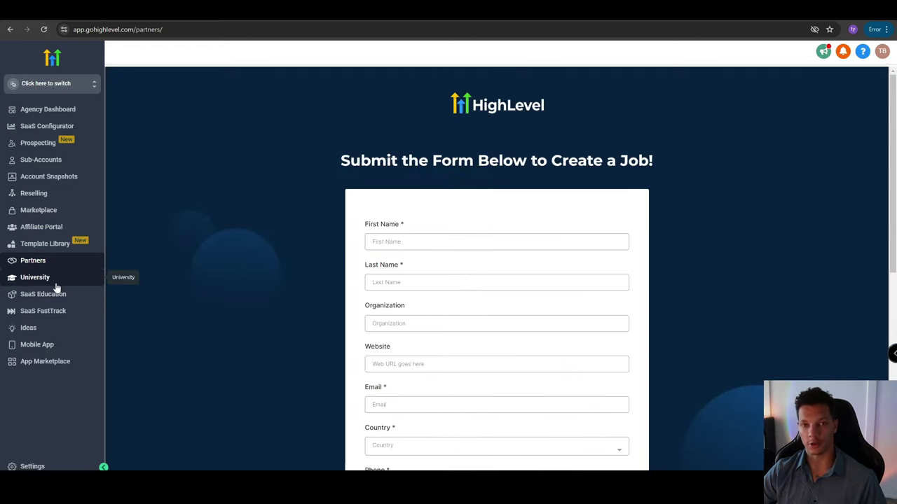
{"action": "left_click", "coordinate": [45, 279]}
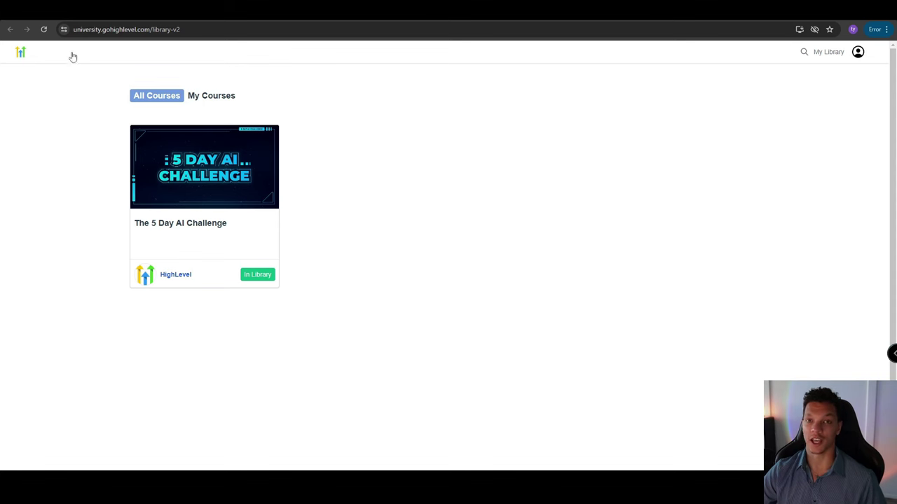
{"action": "left_click", "coordinate": [70, 11]}
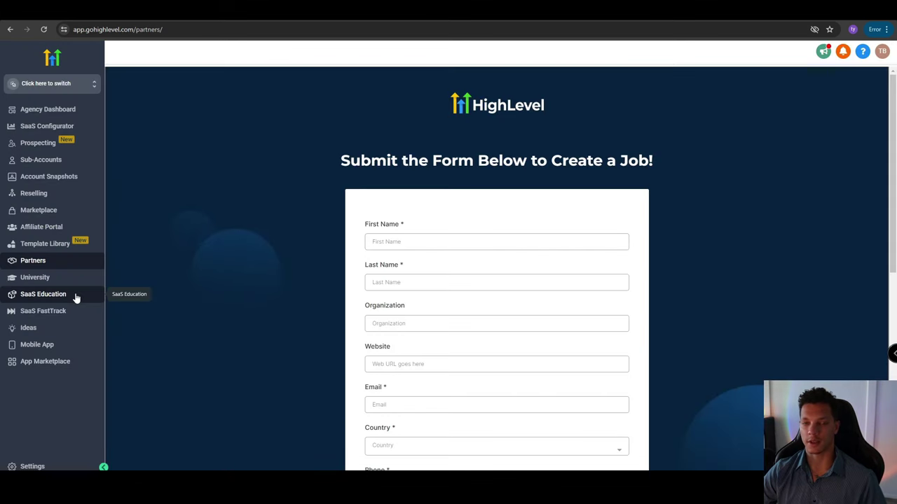
Browse the SaaS Education page, then move on to the SaaS FastTrack program page.
{"action": "left_click", "coordinate": [76, 298]}
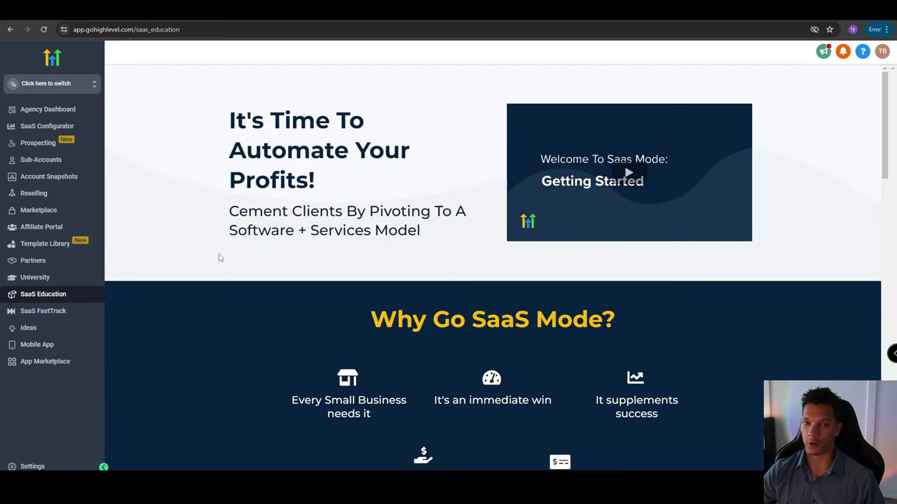
{"action": "scroll", "coordinate": [860, 133], "scroll_direction": "down", "scroll_amount": 5}
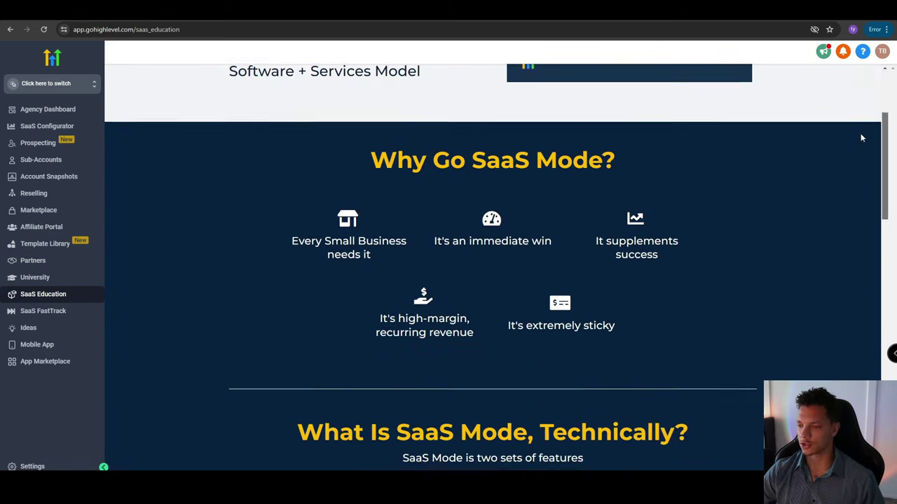
{"action": "scroll", "coordinate": [864, 171], "scroll_direction": "down", "scroll_amount": 2}
{"action": "scroll", "coordinate": [876, 189], "scroll_direction": "down", "scroll_amount": 2}
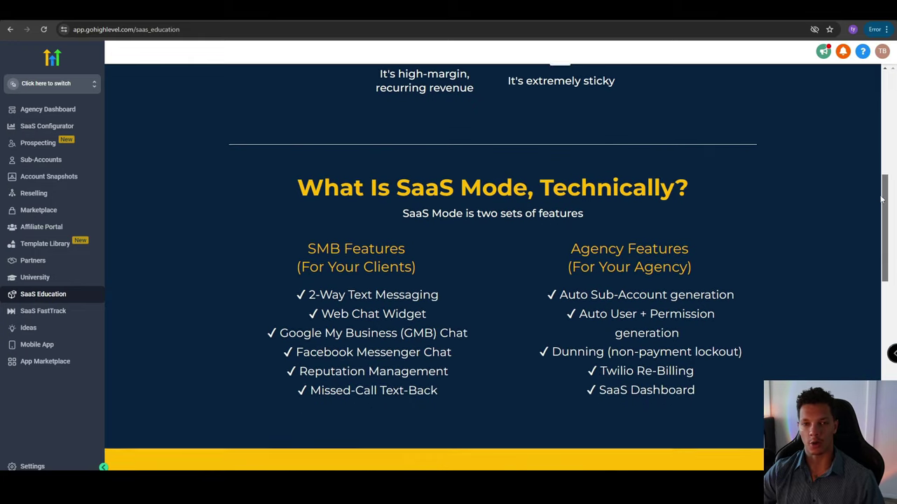
{"action": "scroll", "coordinate": [831, 160], "scroll_direction": "up", "scroll_amount": 4}
{"action": "scroll", "coordinate": [829, 159], "scroll_direction": "up", "scroll_amount": 3}
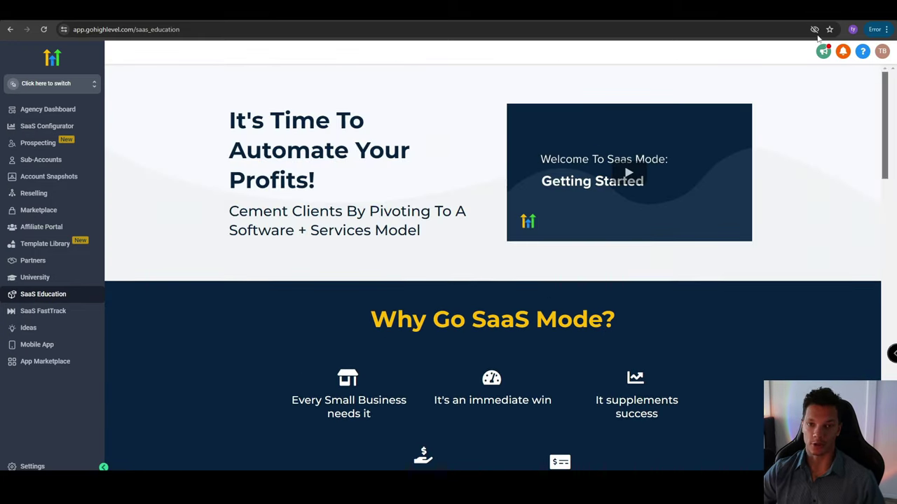
{"action": "left_click", "coordinate": [44, 311]}
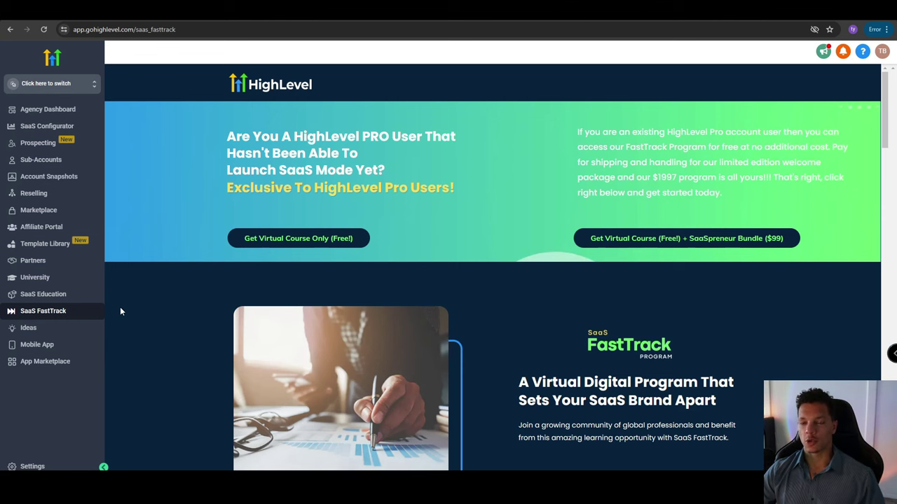
Open the Ideas site and browse its Roadmap boards.
{"action": "left_click", "coordinate": [28, 328]}
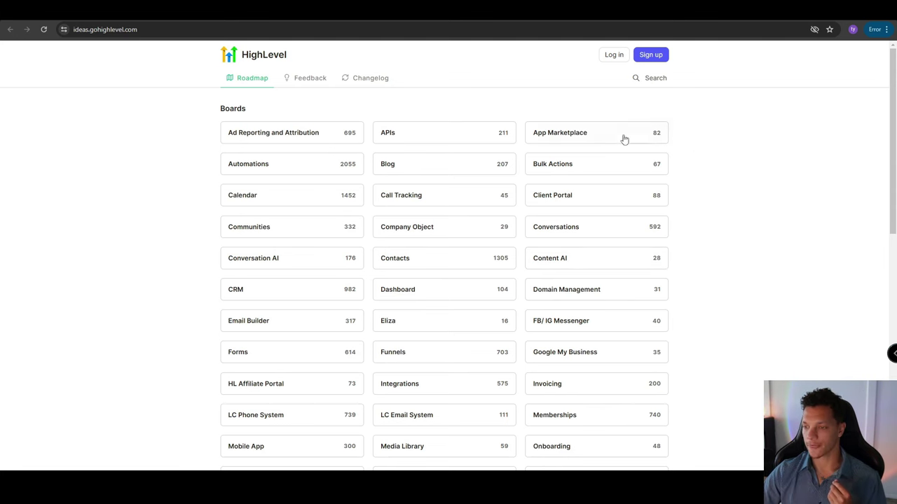
{"action": "scroll", "coordinate": [701, 155], "scroll_direction": "down", "scroll_amount": 3}
{"action": "scroll", "coordinate": [701, 155], "scroll_direction": "down", "scroll_amount": 1}
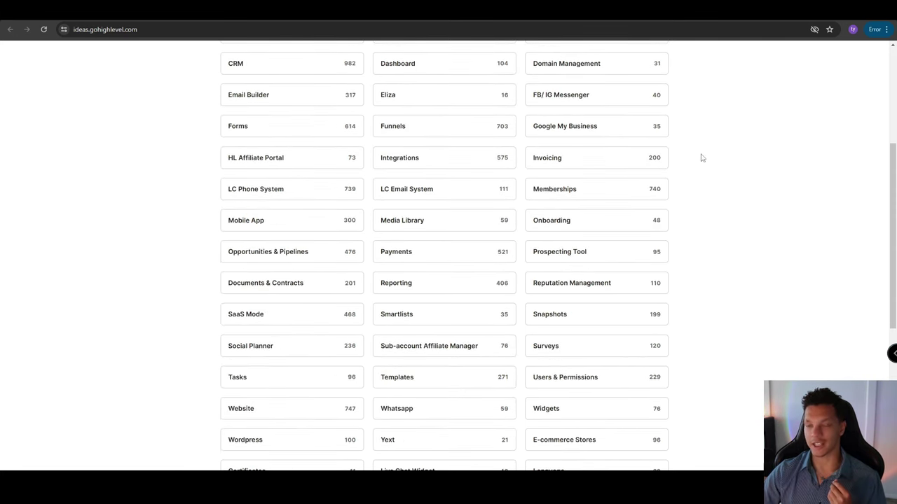
{"action": "scroll", "coordinate": [741, 195], "scroll_direction": "up", "scroll_amount": 3}
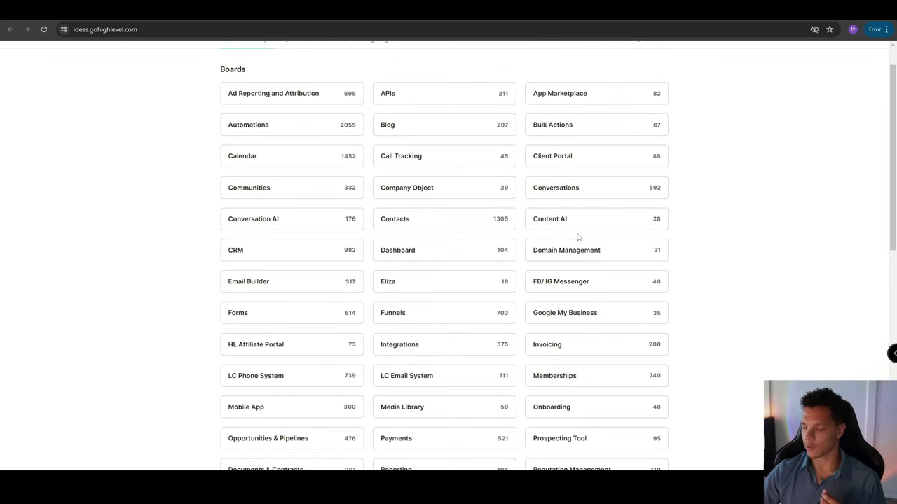
{"action": "scroll", "coordinate": [683, 212], "scroll_direction": "down", "scroll_amount": 2}
{"action": "scroll", "coordinate": [684, 238], "scroll_direction": "down", "scroll_amount": 1}
{"action": "scroll", "coordinate": [687, 250], "scroll_direction": "down", "scroll_amount": 1}
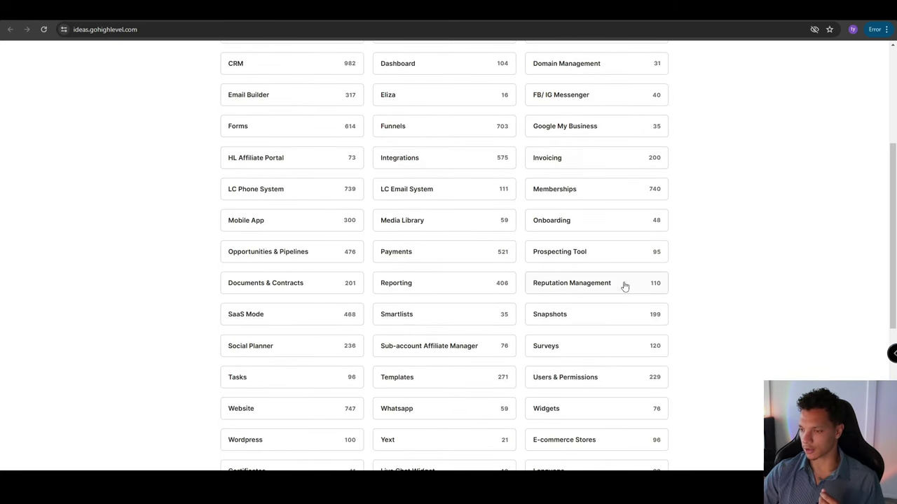
Open the Payments board and scroll through trending requests like Customer Portal.
{"action": "left_click", "coordinate": [465, 252]}
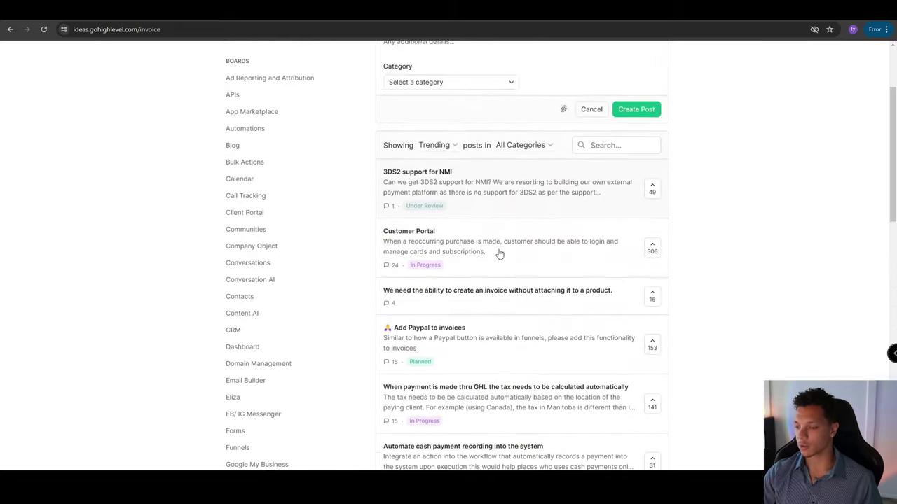
{"action": "scroll", "coordinate": [498, 252], "scroll_direction": "down", "scroll_amount": 1}
{"action": "scroll", "coordinate": [499, 254], "scroll_direction": "down", "scroll_amount": 3}
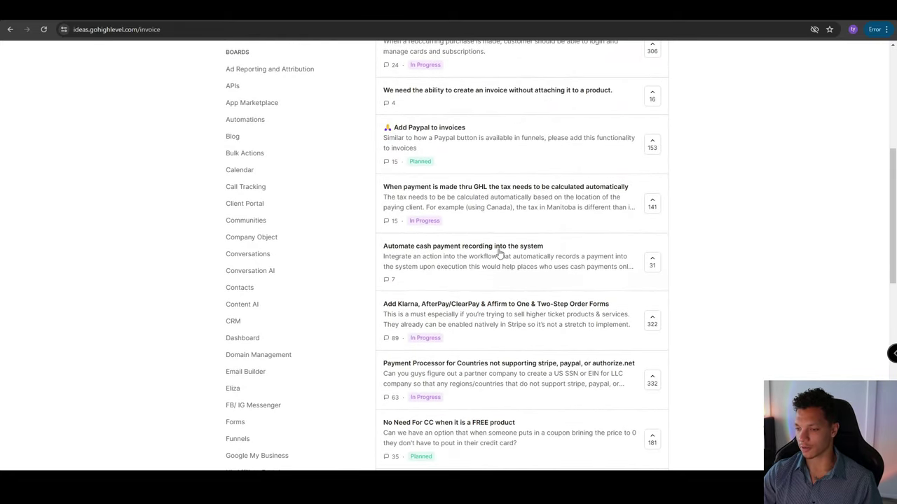
{"action": "scroll", "coordinate": [498, 254], "scroll_direction": "down", "scroll_amount": 2}
{"action": "scroll", "coordinate": [703, 184], "scroll_direction": "up", "scroll_amount": 6}
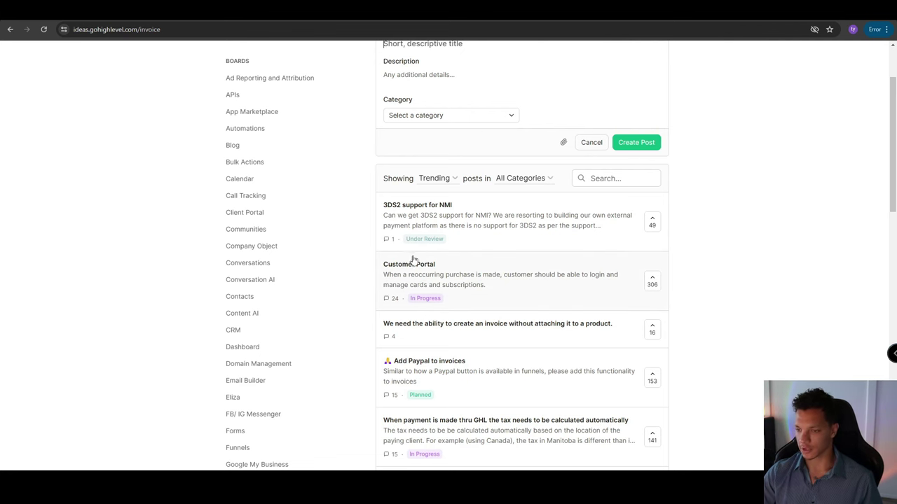
{"action": "scroll", "coordinate": [423, 300], "scroll_direction": "down", "scroll_amount": 1}
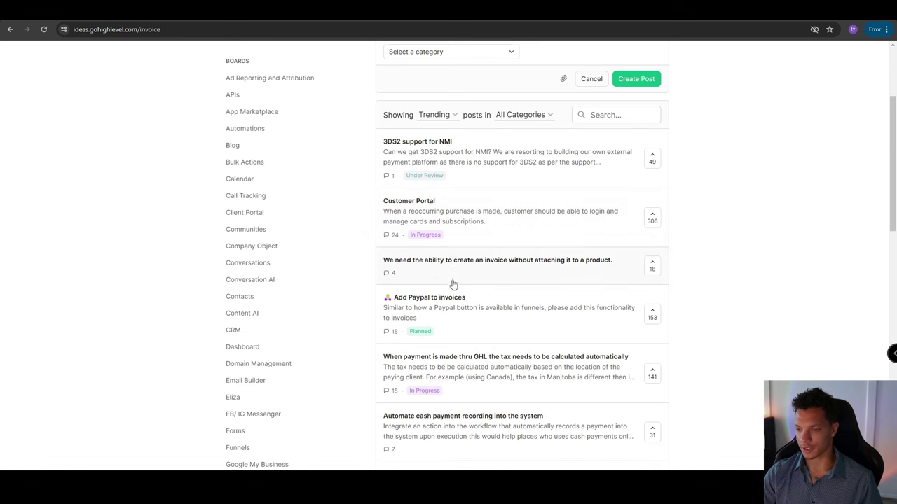
{"action": "scroll", "coordinate": [448, 287], "scroll_direction": "down", "scroll_amount": 1}
{"action": "scroll", "coordinate": [421, 311], "scroll_direction": "down", "scroll_amount": 3}
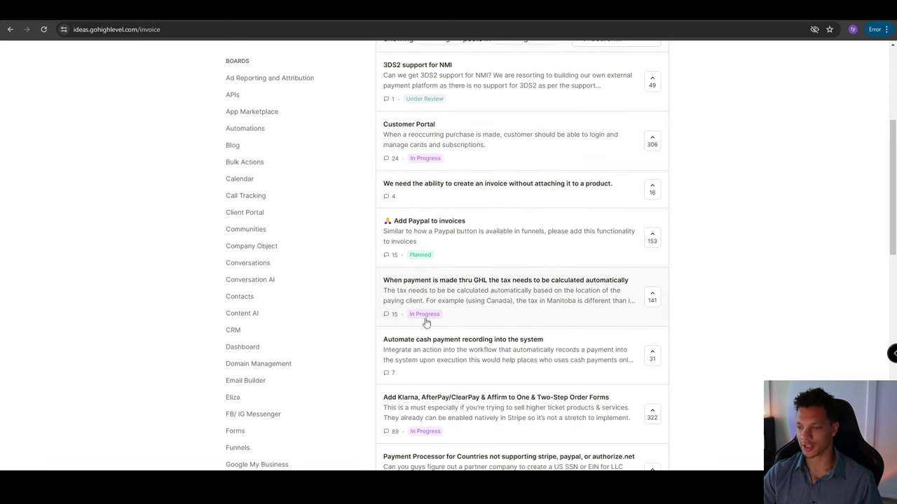
{"action": "scroll", "coordinate": [426, 338], "scroll_direction": "down", "scroll_amount": 5}
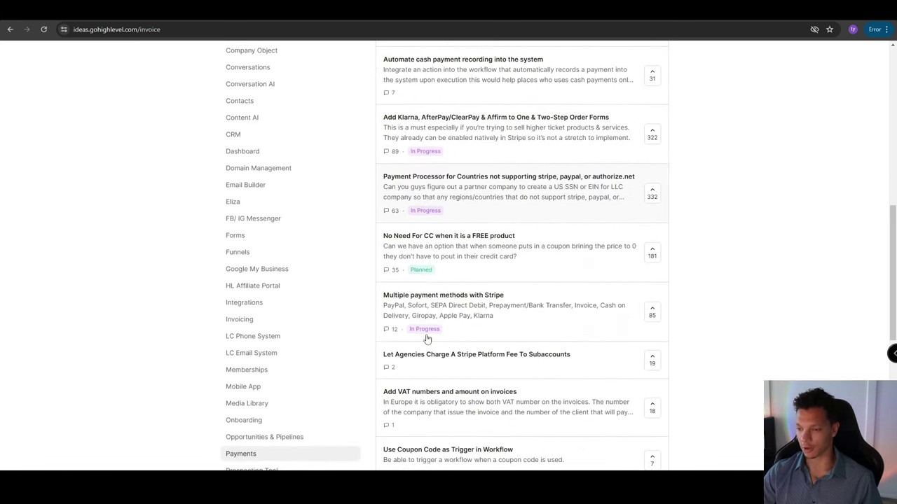
{"action": "scroll", "coordinate": [429, 319], "scroll_direction": "up", "scroll_amount": 3}
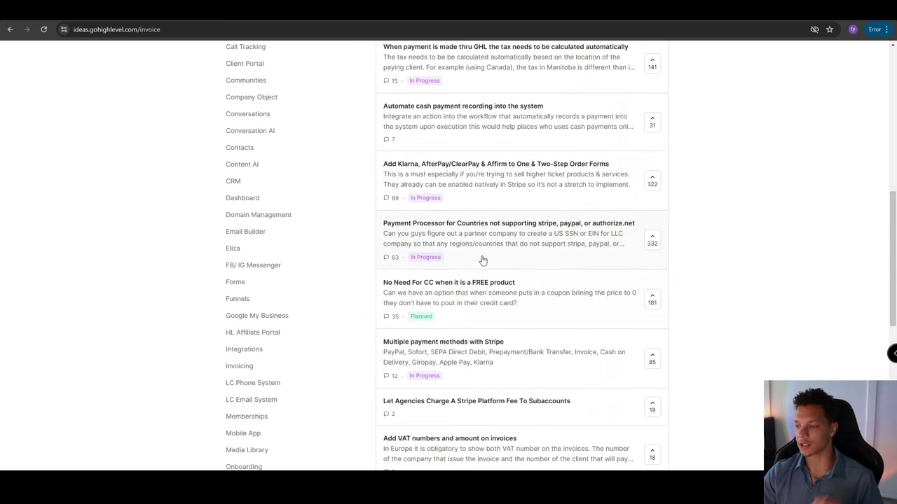
{"action": "scroll", "coordinate": [486, 246], "scroll_direction": "up", "scroll_amount": 6}
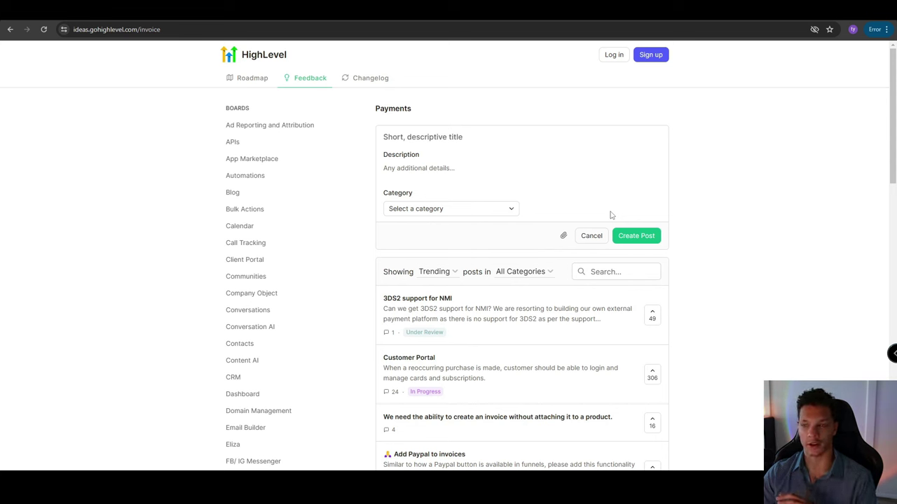
Return to the idea boards, browse the roadmap columns, then load the Mobile App settings page.
{"action": "key", "text": "alt+Left"}
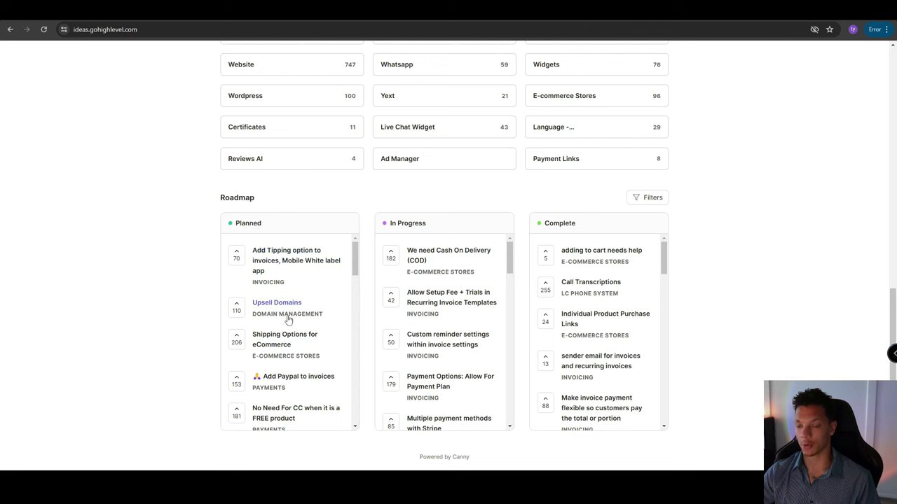
{"action": "scroll", "coordinate": [287, 321], "scroll_direction": "down", "scroll_amount": 3}
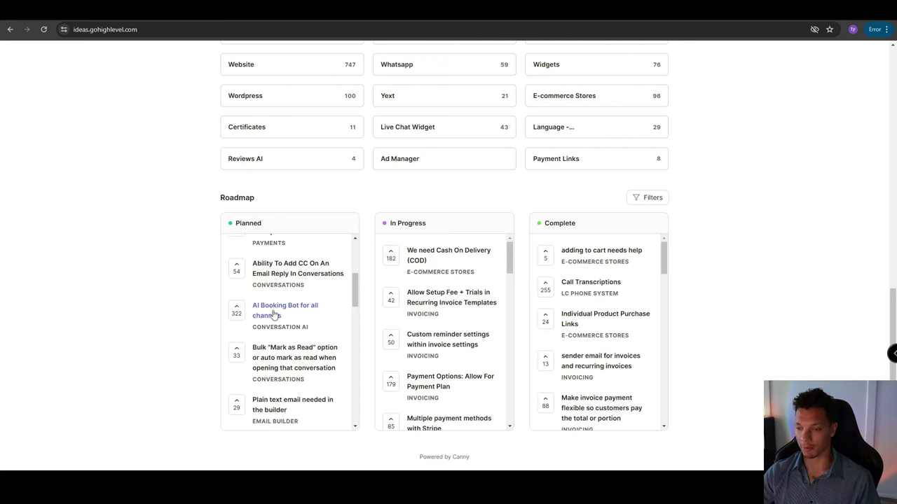
{"action": "scroll", "coordinate": [282, 318], "scroll_direction": "down", "scroll_amount": 3}
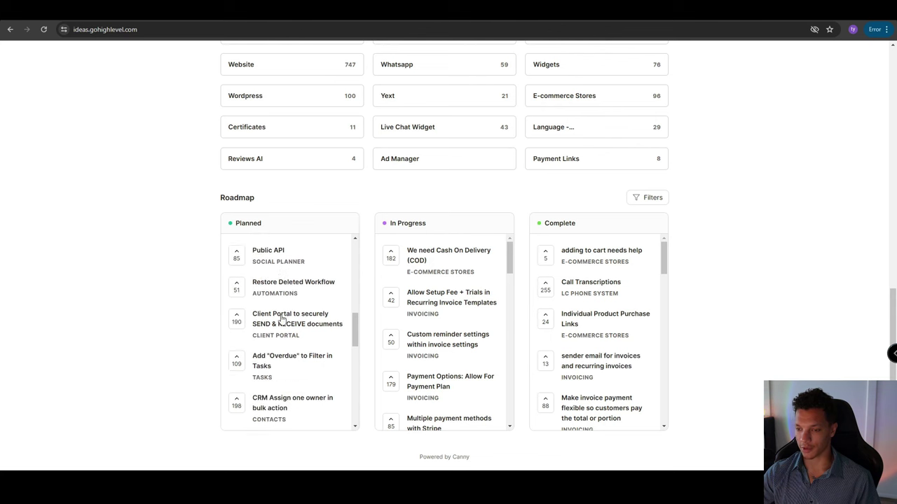
{"action": "scroll", "coordinate": [283, 319], "scroll_direction": "up", "scroll_amount": 2}
{"action": "scroll", "coordinate": [282, 319], "scroll_direction": "up", "scroll_amount": 5}
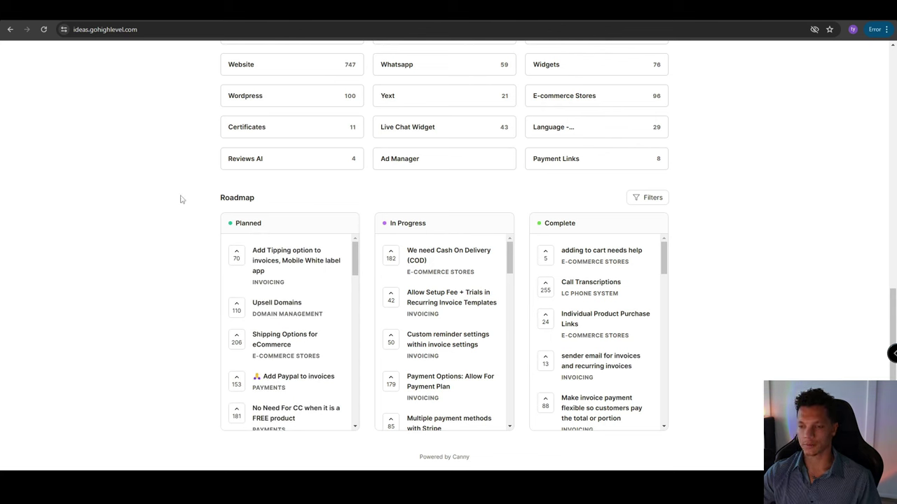
{"action": "scroll", "coordinate": [448, 326], "scroll_direction": "down", "scroll_amount": 3}
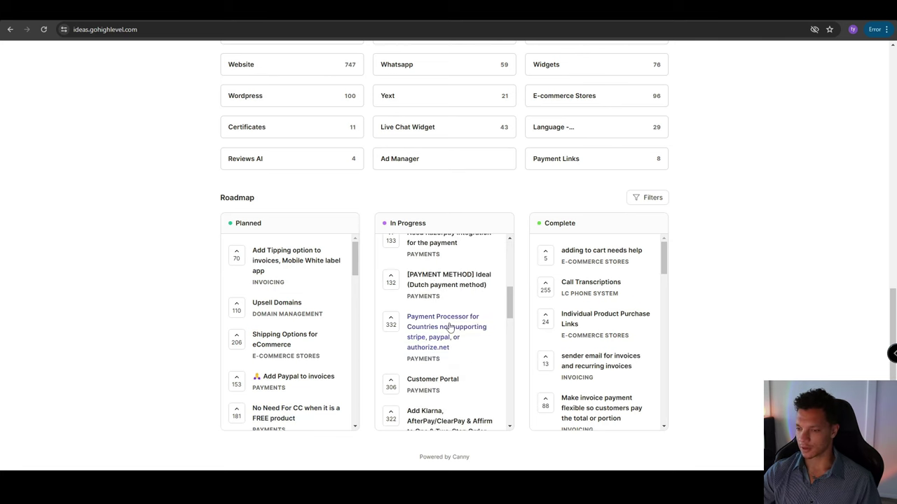
{"action": "scroll", "coordinate": [448, 326], "scroll_direction": "up", "scroll_amount": 3}
{"action": "scroll", "coordinate": [517, 270], "scroll_direction": "up", "scroll_amount": 4}
{"action": "scroll", "coordinate": [613, 268], "scroll_direction": "up", "scroll_amount": 4}
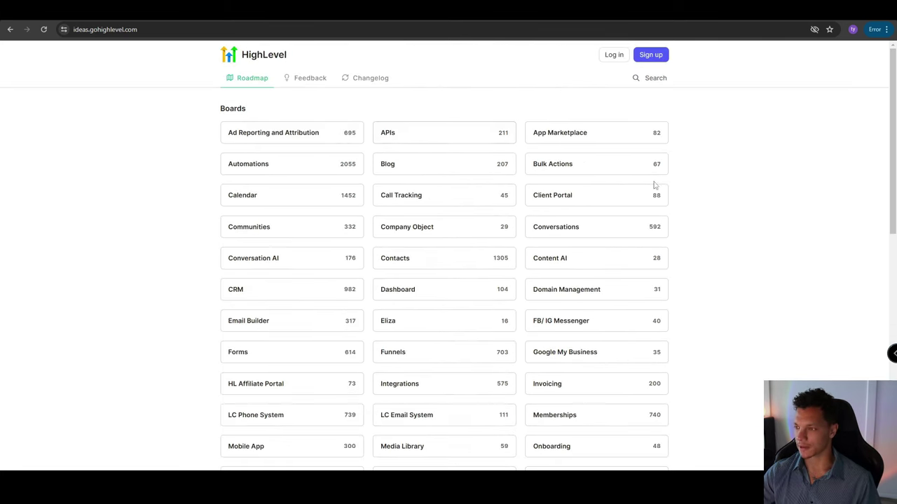
{"action": "key", "text": "ctrl+Tab"}
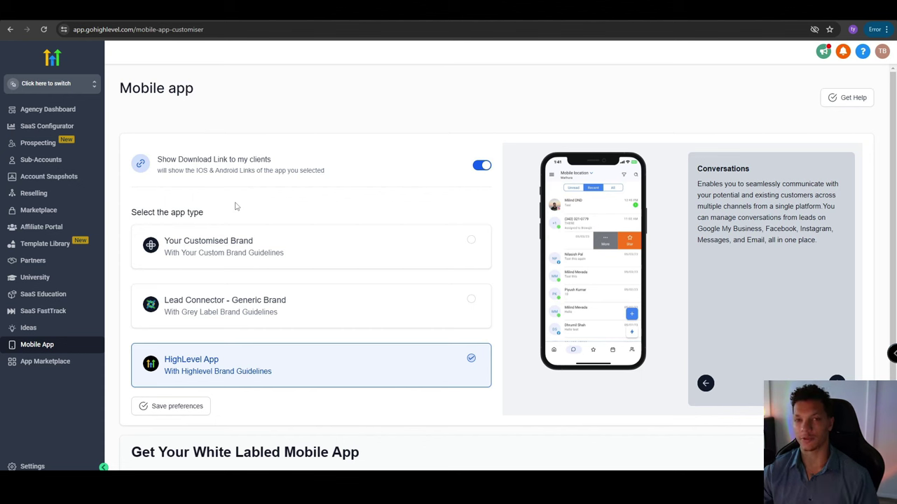
Select the 'Your Customised Brand' mobile app type, then go to the App Marketplace.
{"action": "left_click", "coordinate": [471, 241]}
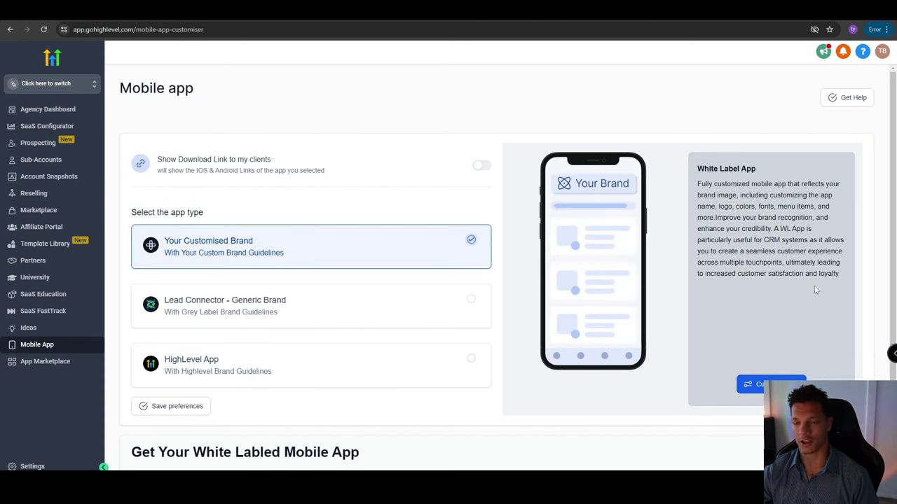
{"action": "scroll", "coordinate": [400, 373], "scroll_direction": "down", "scroll_amount": 1}
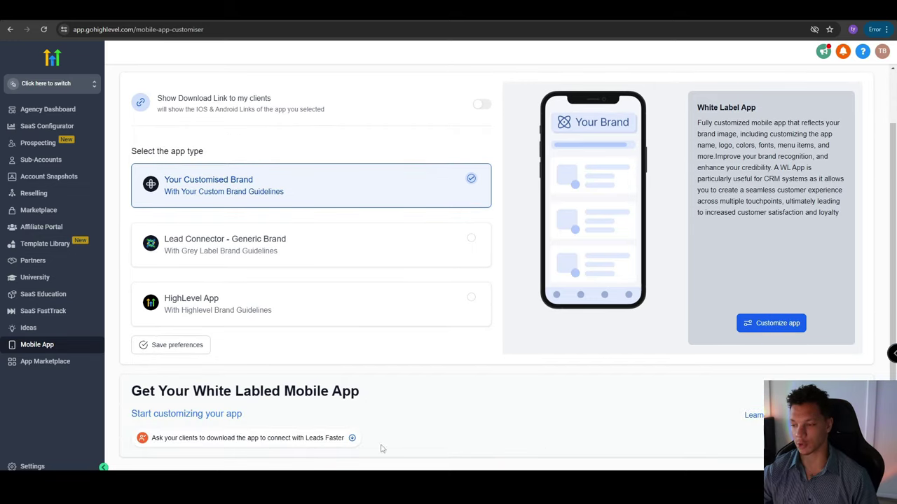
{"action": "left_click", "coordinate": [24, 364]}
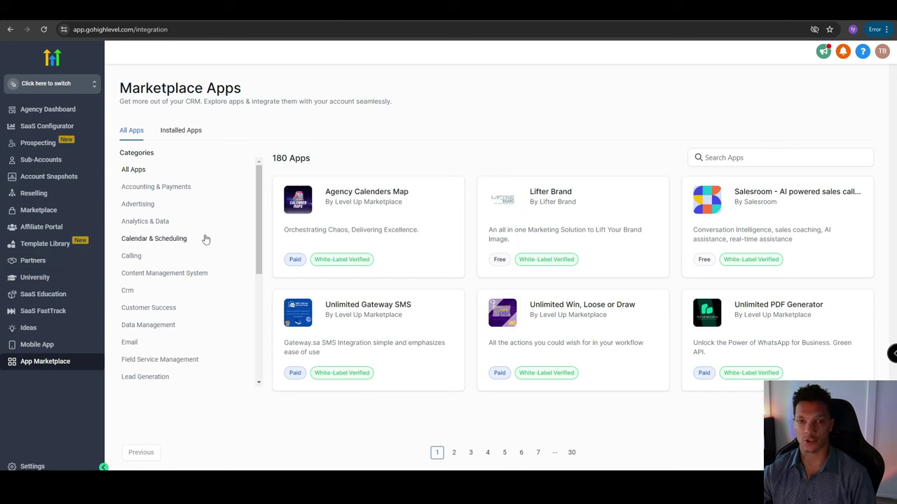
Filter the marketplace to Data Management apps, browse them, then show All Apps again.
{"action": "scroll", "coordinate": [196, 336], "scroll_direction": "down", "scroll_amount": 5}
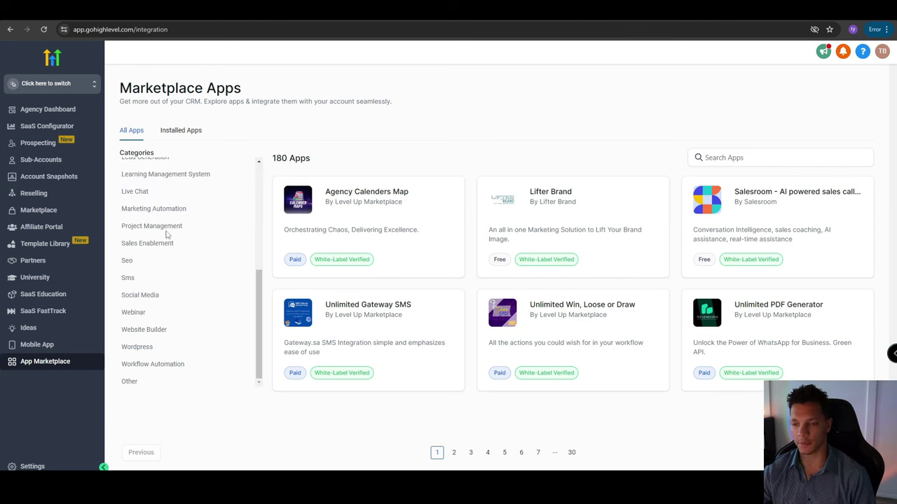
{"action": "scroll", "coordinate": [175, 210], "scroll_direction": "up", "scroll_amount": 3}
{"action": "left_click", "coordinate": [176, 198]}
{"action": "scroll", "coordinate": [180, 215], "scroll_direction": "up", "scroll_amount": 1}
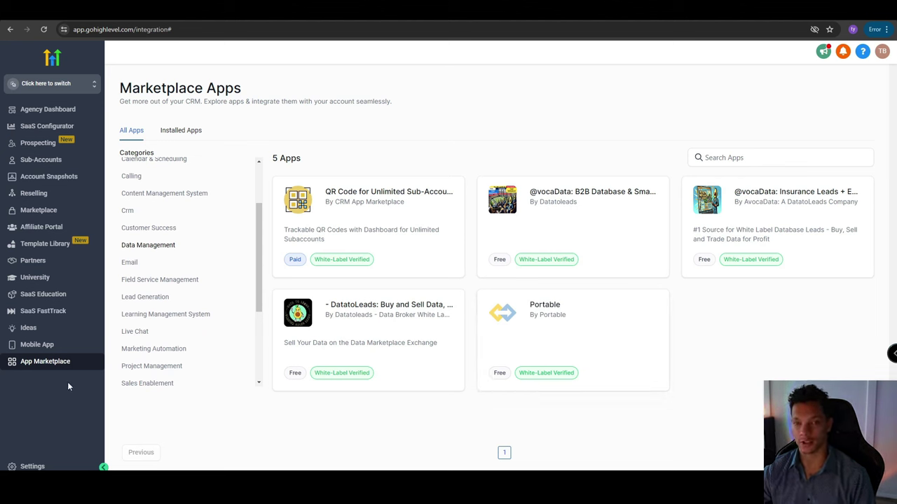
{"action": "scroll", "coordinate": [164, 254], "scroll_direction": "down", "scroll_amount": 3}
{"action": "scroll", "coordinate": [160, 315], "scroll_direction": "up", "scroll_amount": 5}
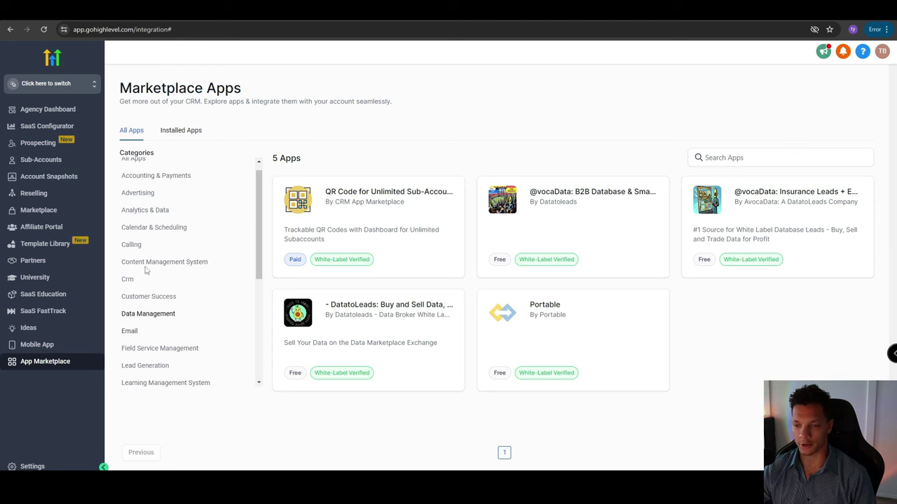
{"action": "scroll", "coordinate": [145, 266], "scroll_direction": "up", "scroll_amount": 1}
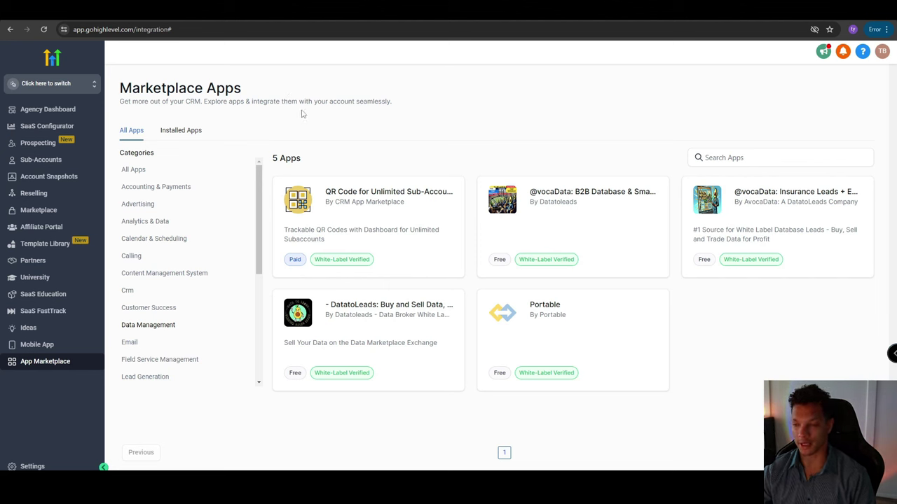
{"action": "left_click", "coordinate": [136, 170]}
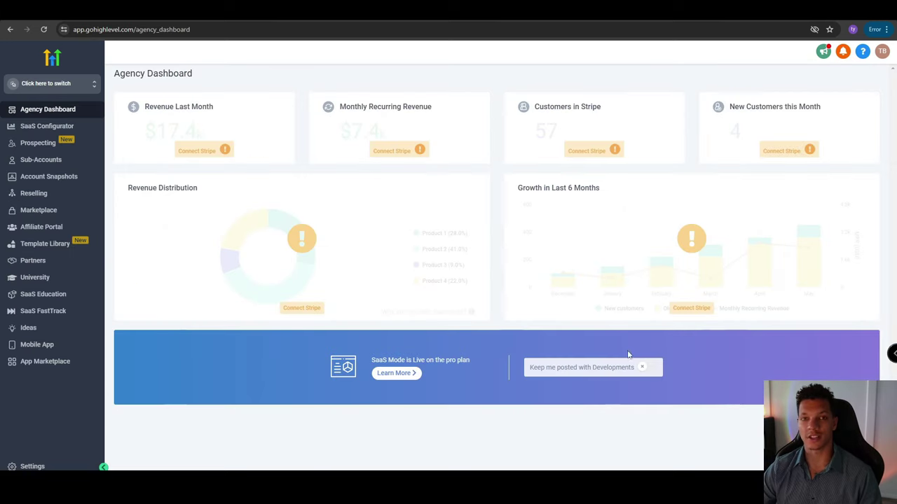
Dismiss the sub-account switcher without switching and go to Settings' My Profile page.
{"action": "left_click", "coordinate": [73, 89]}
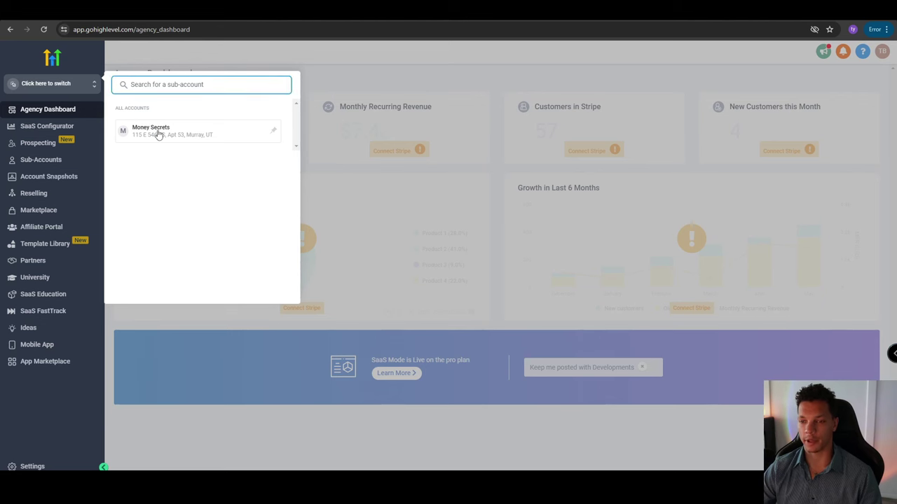
{"action": "left_click", "coordinate": [184, 134]}
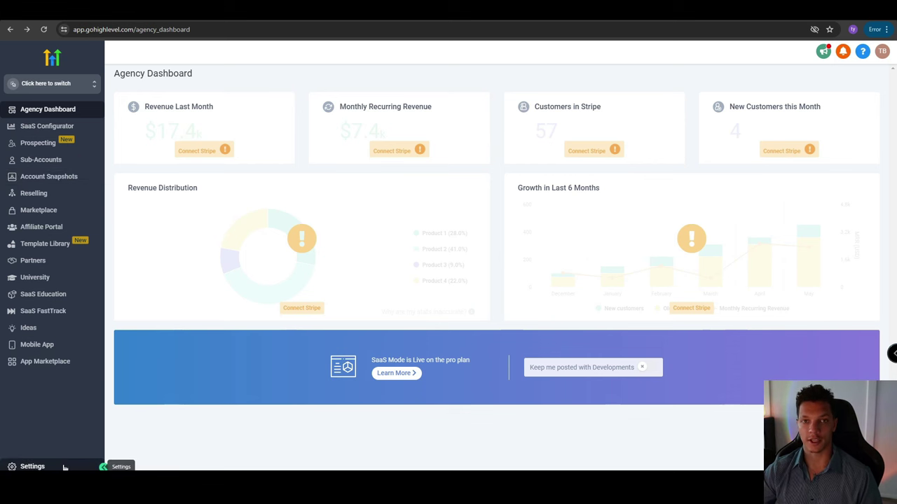
{"action": "left_click", "coordinate": [32, 466]}
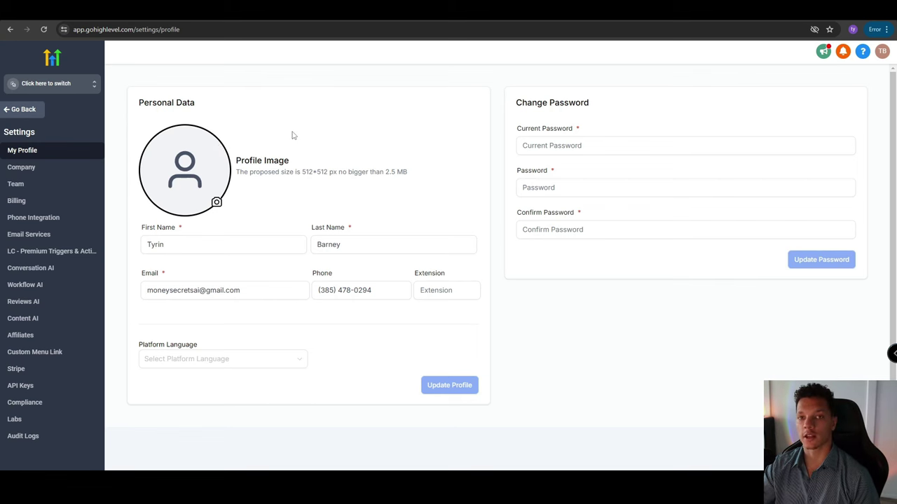
Set a gold crown logo as the profile image, save the profile, then go to Company settings.
{"action": "left_click", "coordinate": [210, 153]}
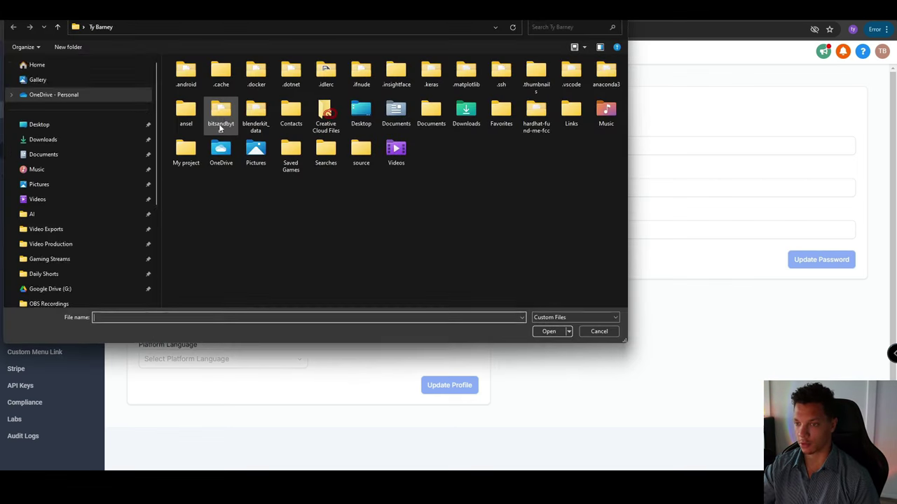
{"action": "key", "text": "Escape"}
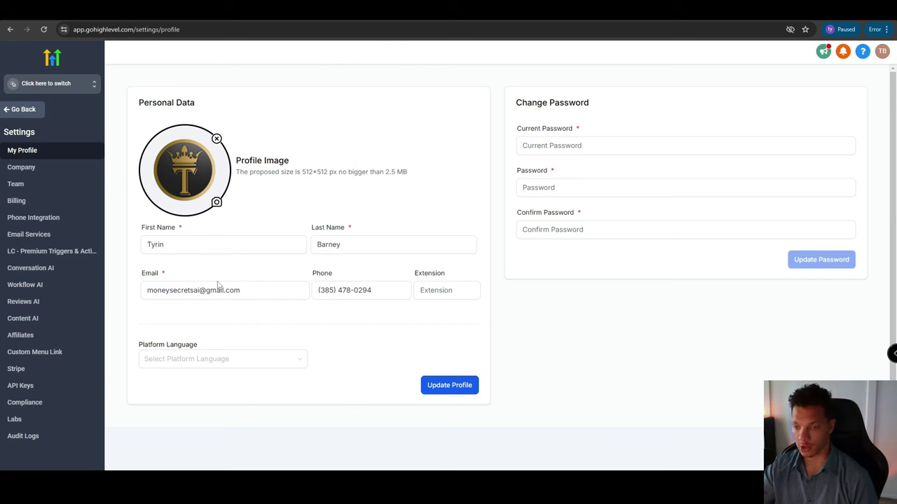
{"action": "triple_click", "coordinate": [274, 296]}
{"action": "left_click", "coordinate": [327, 312]}
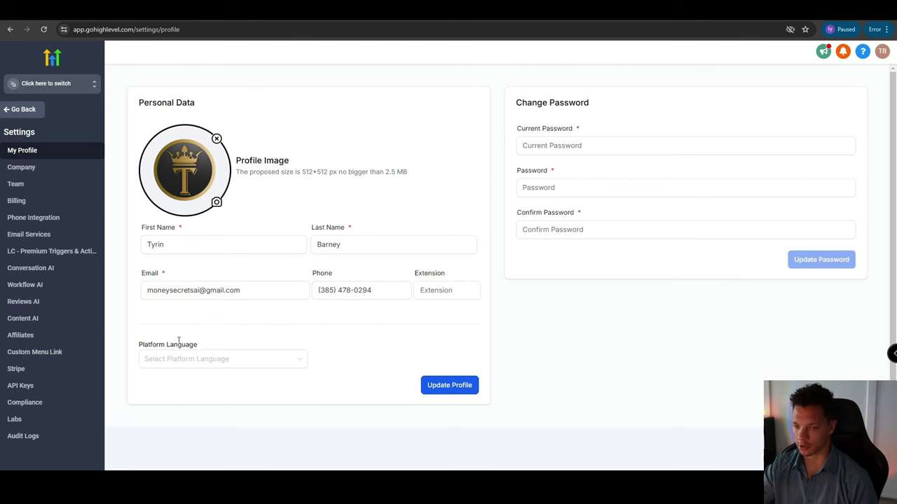
{"action": "left_click", "coordinate": [449, 385]}
{"action": "left_click", "coordinate": [21, 166]}
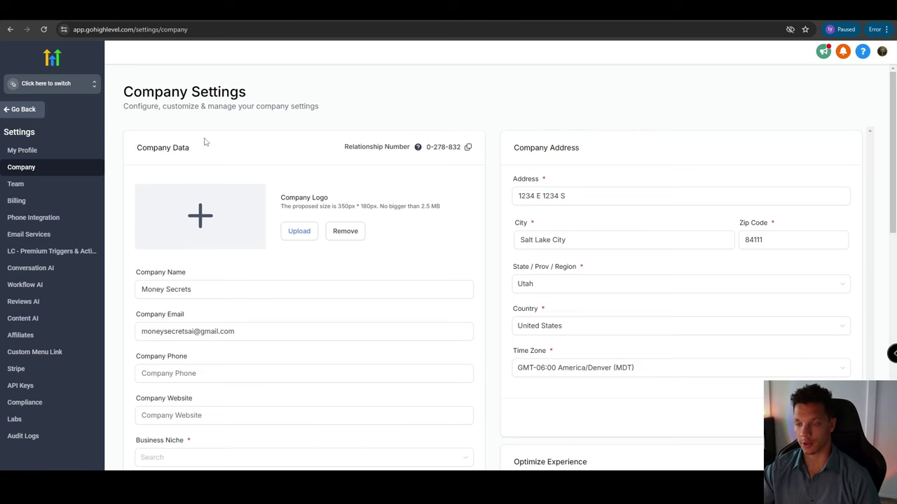
Search 'market' to pick Marketing Agency as niche; set primary use to 'To operate my own business'.
{"action": "scroll", "coordinate": [199, 205], "scroll_direction": "down", "scroll_amount": 2}
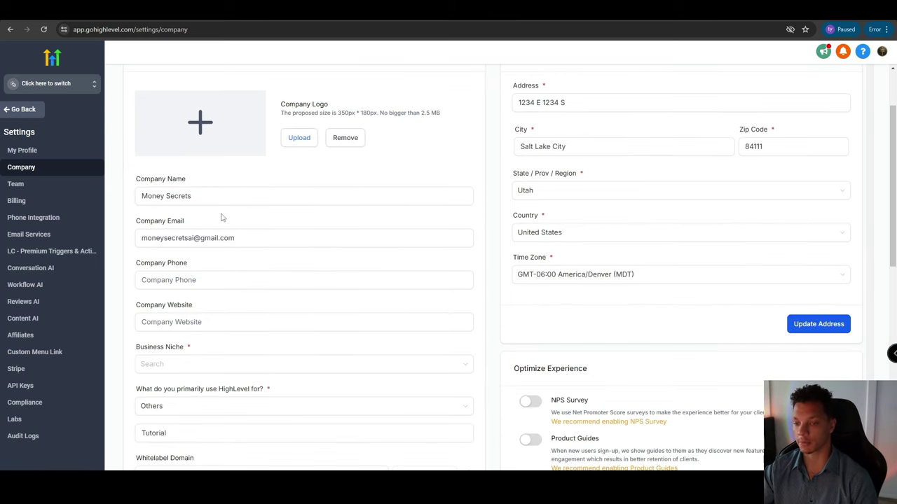
{"action": "scroll", "coordinate": [225, 219], "scroll_direction": "down", "scroll_amount": 1}
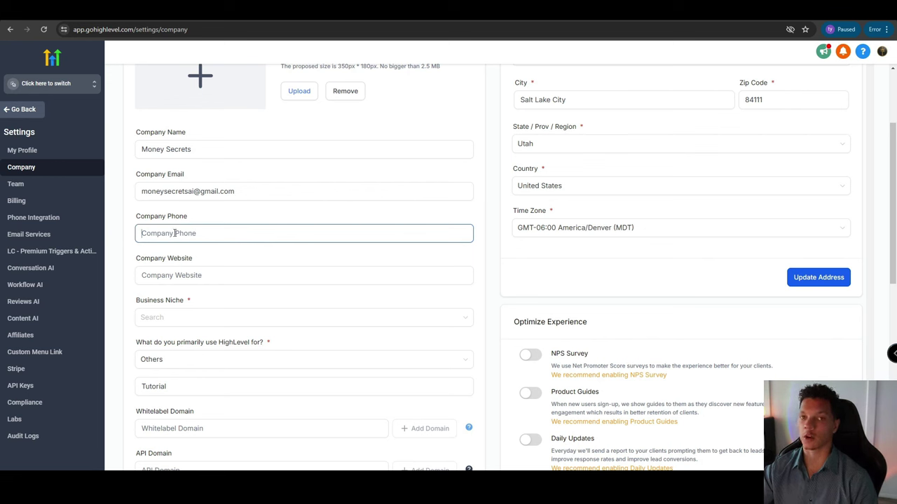
{"action": "left_click", "coordinate": [223, 270]}
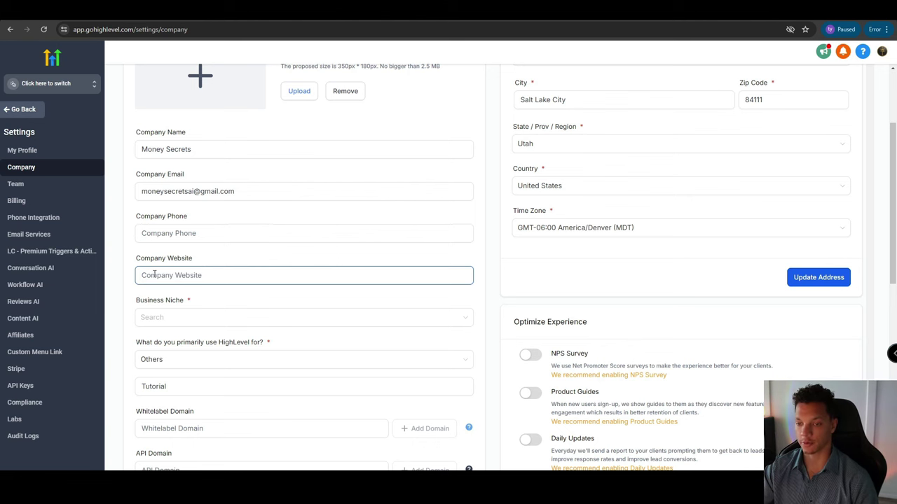
{"action": "left_click", "coordinate": [181, 318]}
{"action": "type", "text": "market"}
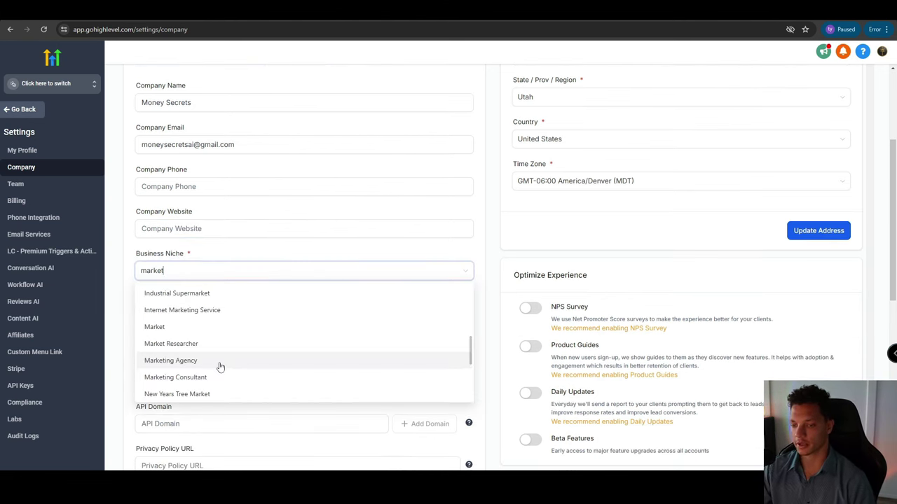
{"action": "left_click", "coordinate": [219, 362]}
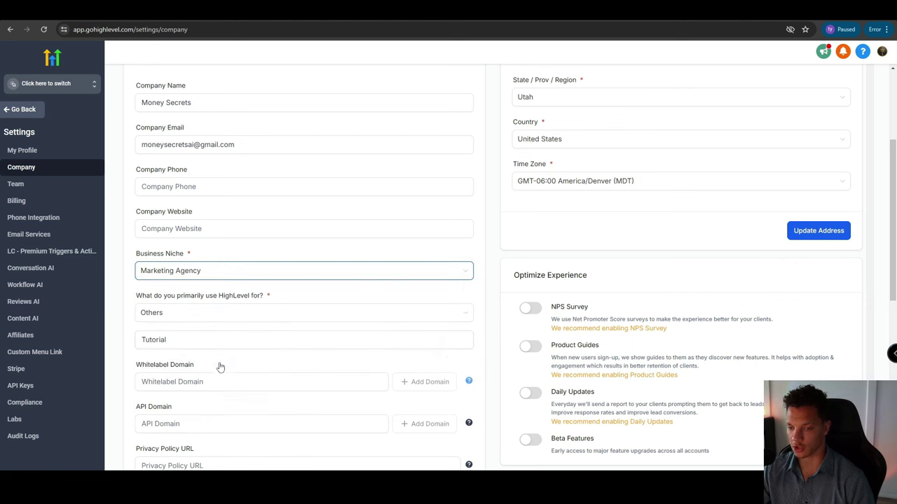
{"action": "left_click", "coordinate": [246, 316]}
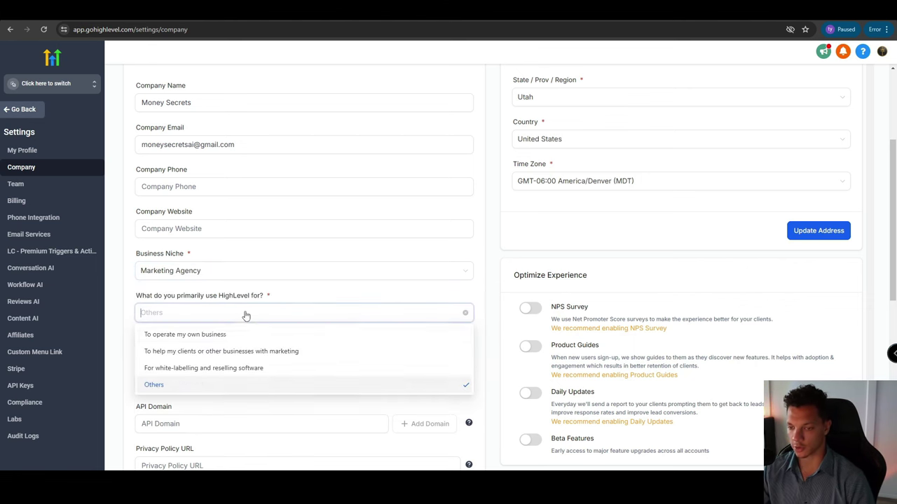
{"action": "left_click", "coordinate": [194, 338]}
{"action": "left_click", "coordinate": [218, 354]}
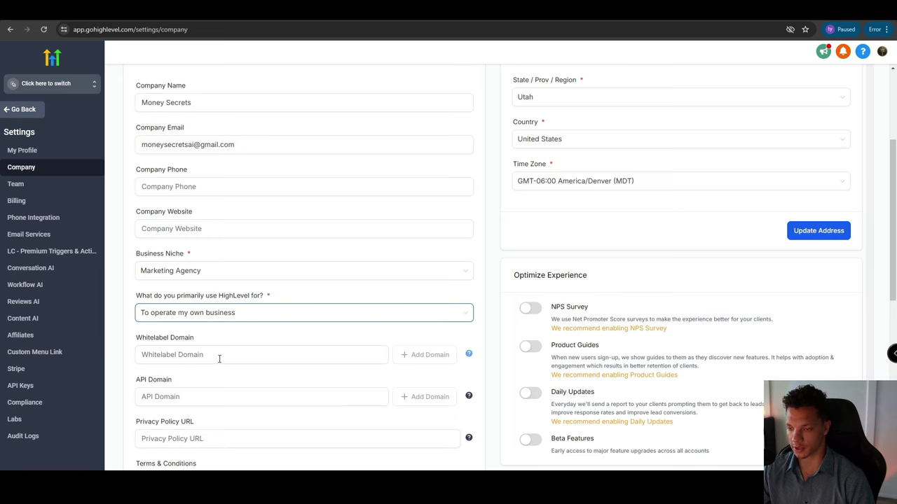
{"action": "scroll", "coordinate": [217, 354], "scroll_direction": "down", "scroll_amount": 2}
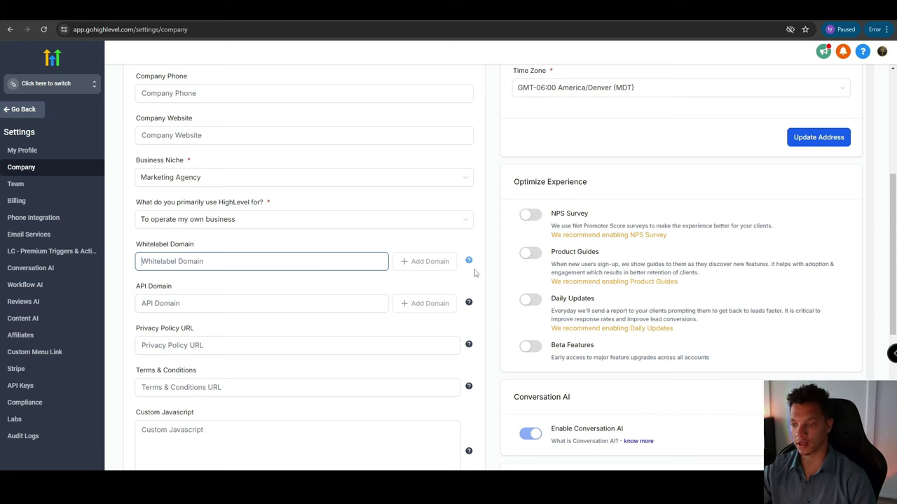
Switch the theme to Light and back to Dark, then save with Update Company.
{"action": "scroll", "coordinate": [294, 362], "scroll_direction": "down", "scroll_amount": 4}
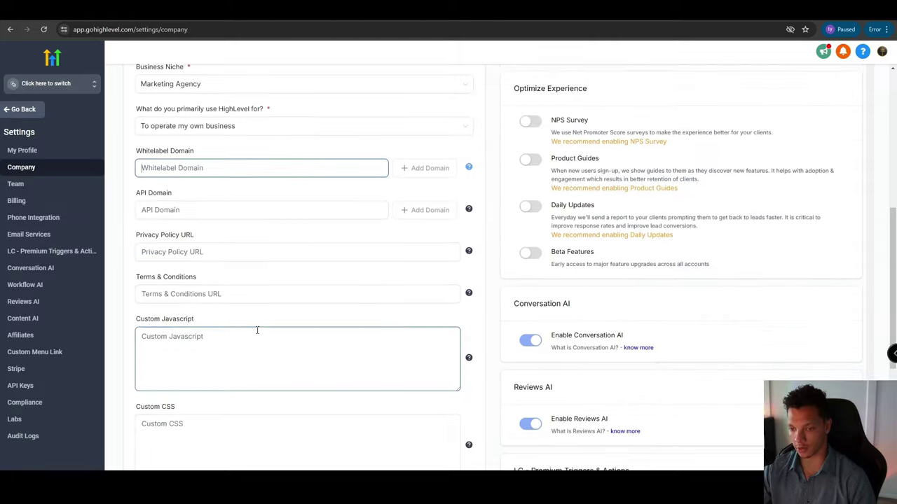
{"action": "left_click", "coordinate": [174, 195]}
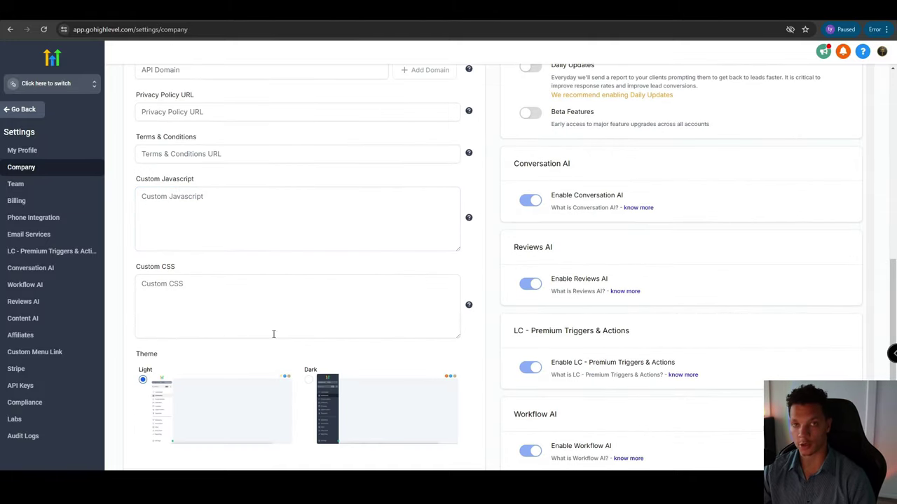
{"action": "scroll", "coordinate": [300, 351], "scroll_direction": "down", "scroll_amount": 1}
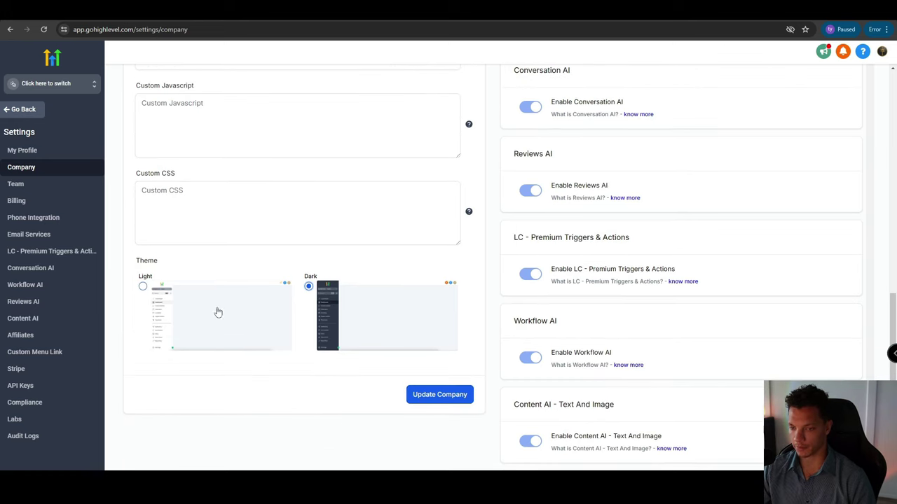
{"action": "left_click", "coordinate": [145, 288]}
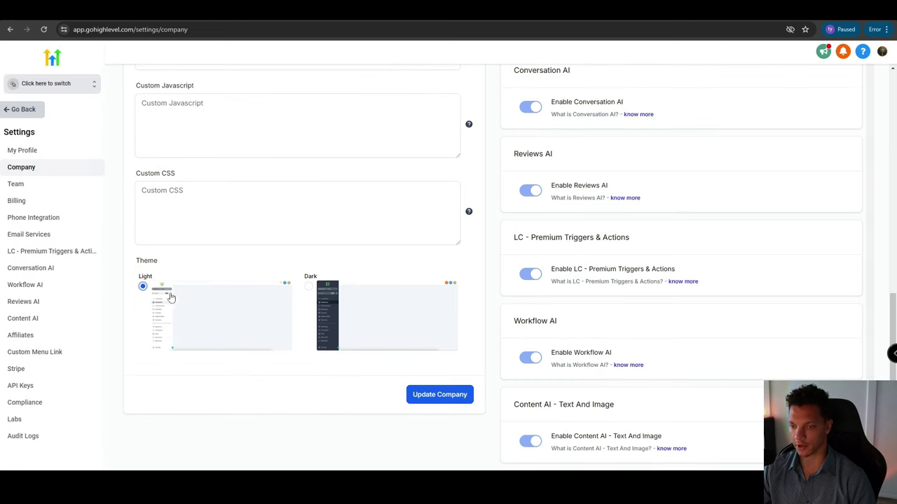
{"action": "left_click", "coordinate": [311, 288]}
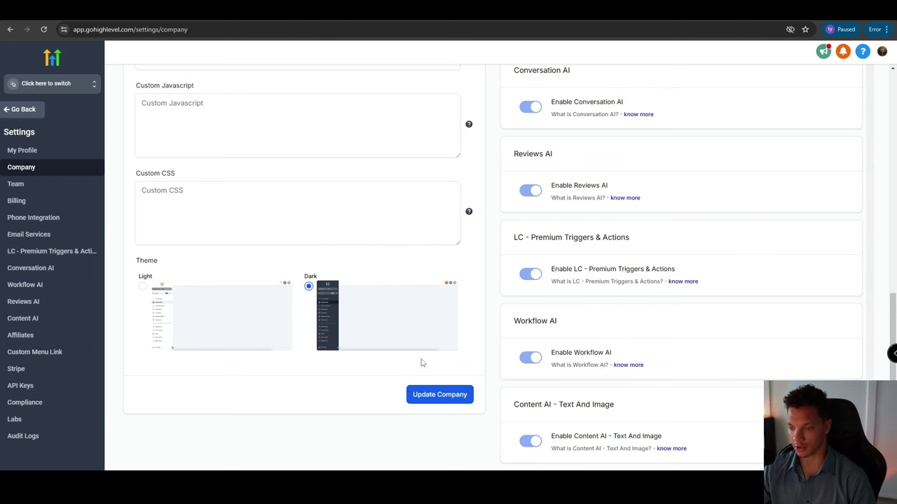
{"action": "left_click", "coordinate": [440, 396]}
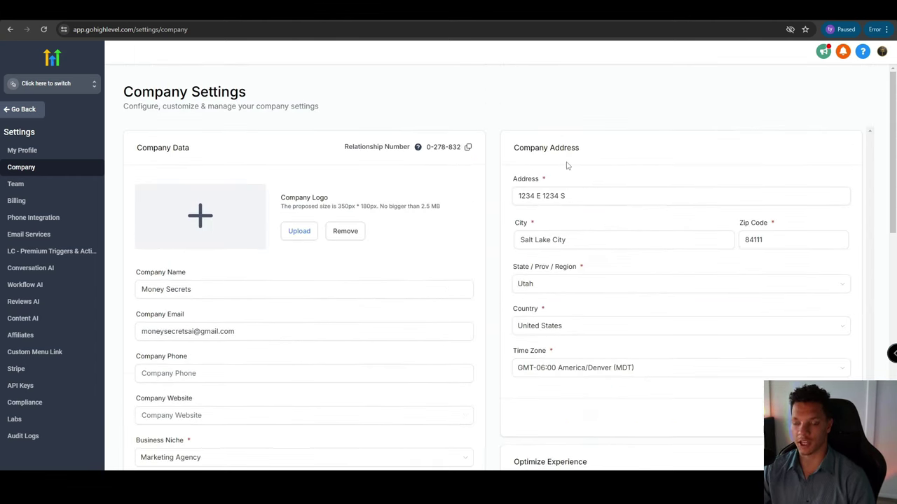
Scroll through the saved company settings and go to the Team page.
{"action": "scroll", "coordinate": [683, 285], "scroll_direction": "down", "scroll_amount": 1}
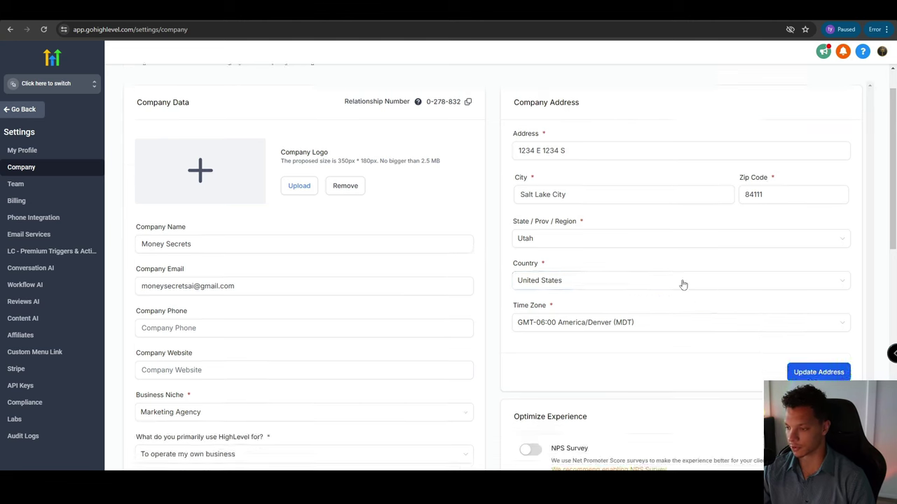
{"action": "scroll", "coordinate": [683, 285], "scroll_direction": "down", "scroll_amount": 3}
{"action": "scroll", "coordinate": [700, 257], "scroll_direction": "down", "scroll_amount": 4}
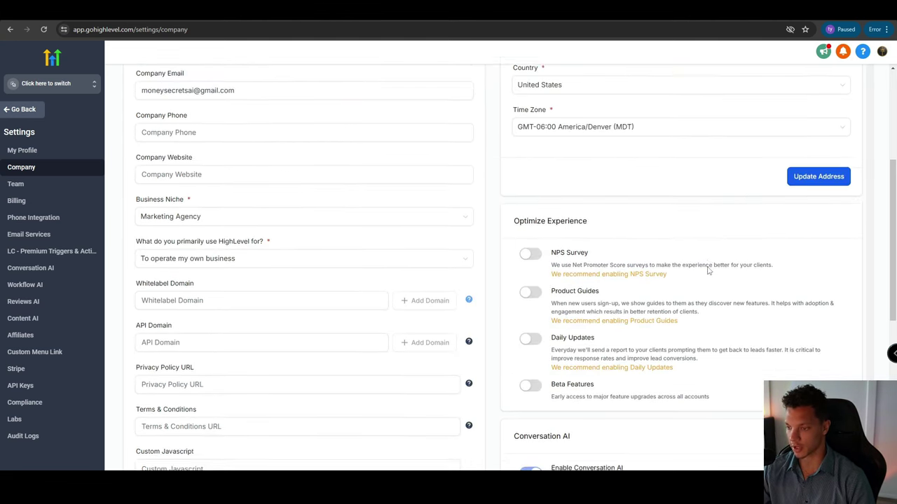
{"action": "scroll", "coordinate": [532, 200], "scroll_direction": "down", "scroll_amount": 4}
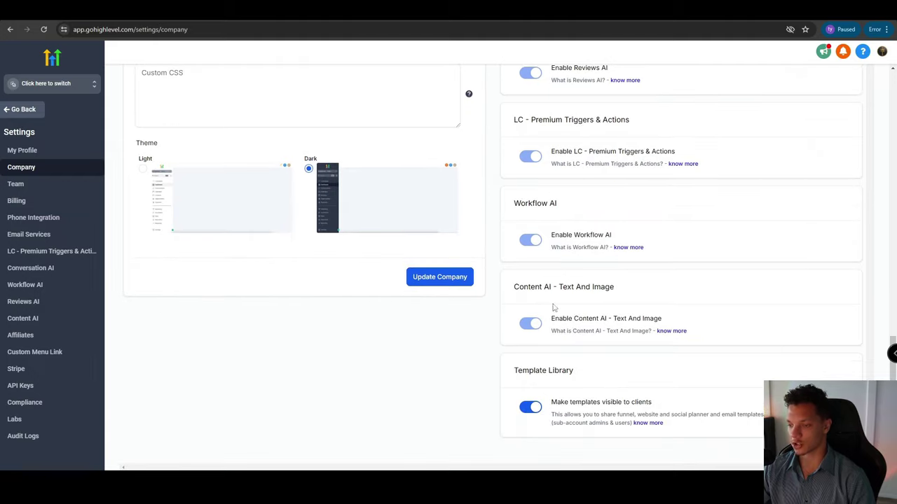
{"action": "left_click", "coordinate": [38, 190]}
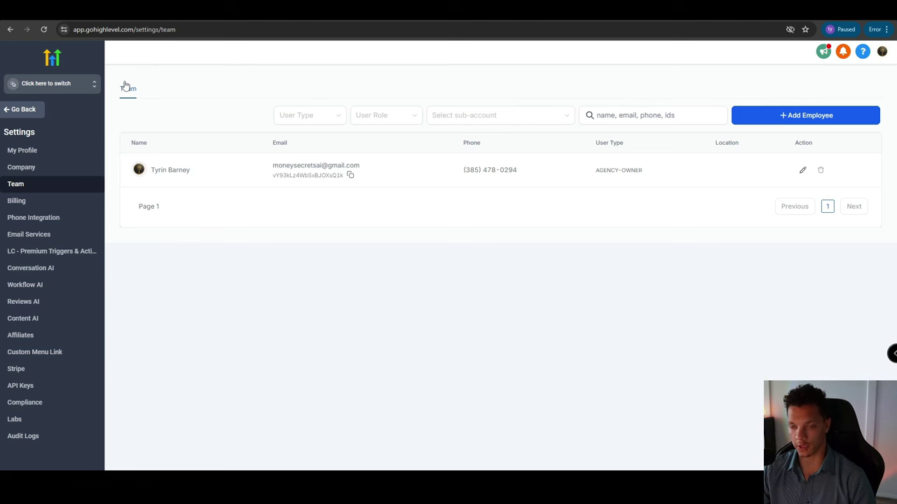
Start adding a new employee and expand its User Permissions section.
{"action": "left_click", "coordinate": [784, 120]}
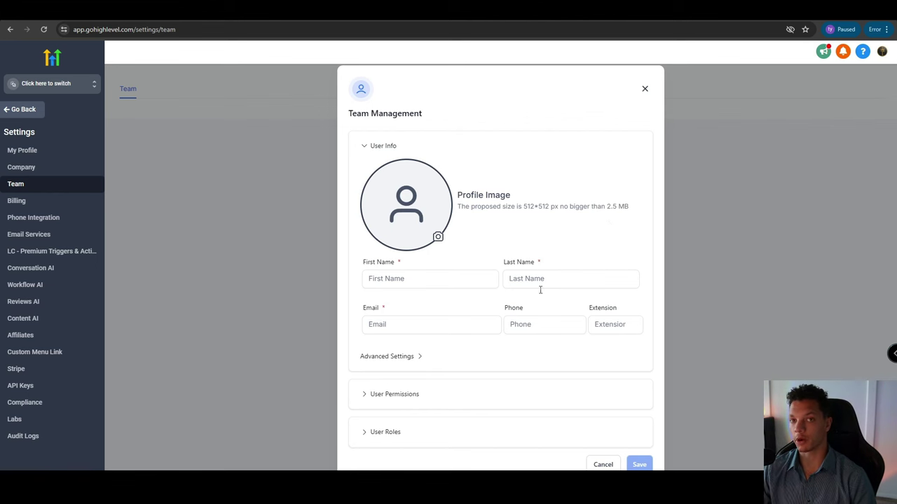
{"action": "left_click", "coordinate": [391, 394]}
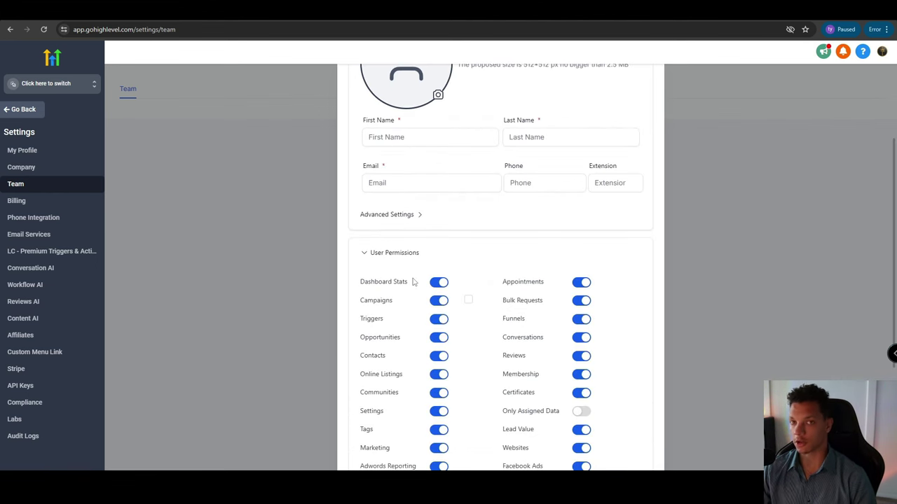
{"action": "scroll", "coordinate": [421, 266], "scroll_direction": "down", "scroll_amount": 1}
{"action": "scroll", "coordinate": [469, 225], "scroll_direction": "down", "scroll_amount": 1}
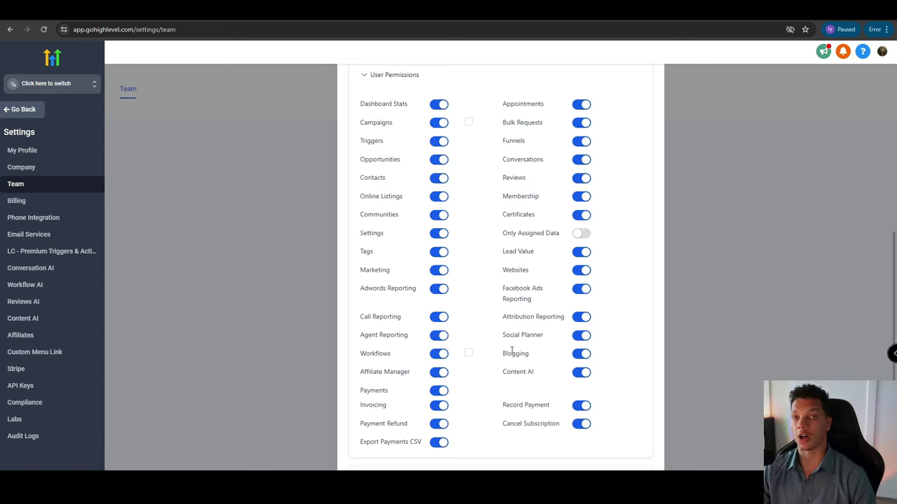
{"action": "scroll", "coordinate": [491, 337], "scroll_direction": "down", "scroll_amount": 3}
Try User Type Account and role User, revert to Agency and Admin, and list accessible sub-accounts.
{"action": "left_click", "coordinate": [424, 396]}
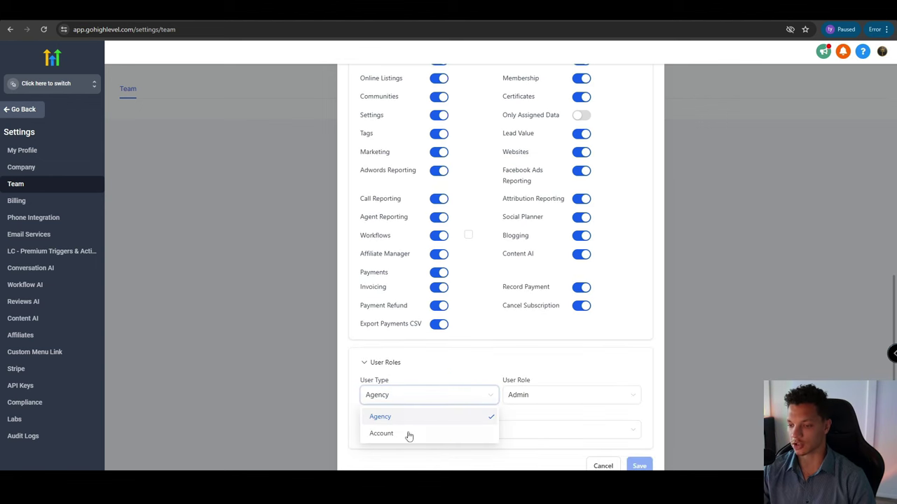
{"action": "left_click", "coordinate": [409, 435]}
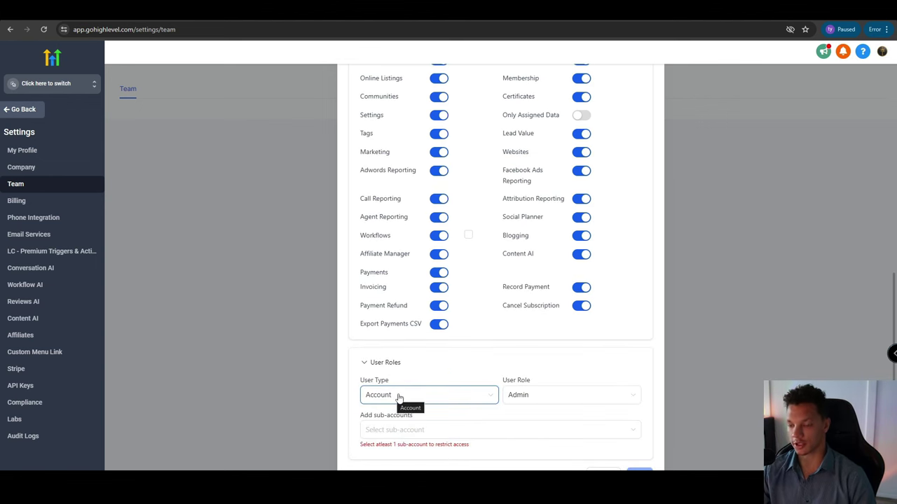
{"action": "left_click", "coordinate": [518, 395]}
{"action": "left_click", "coordinate": [518, 417]}
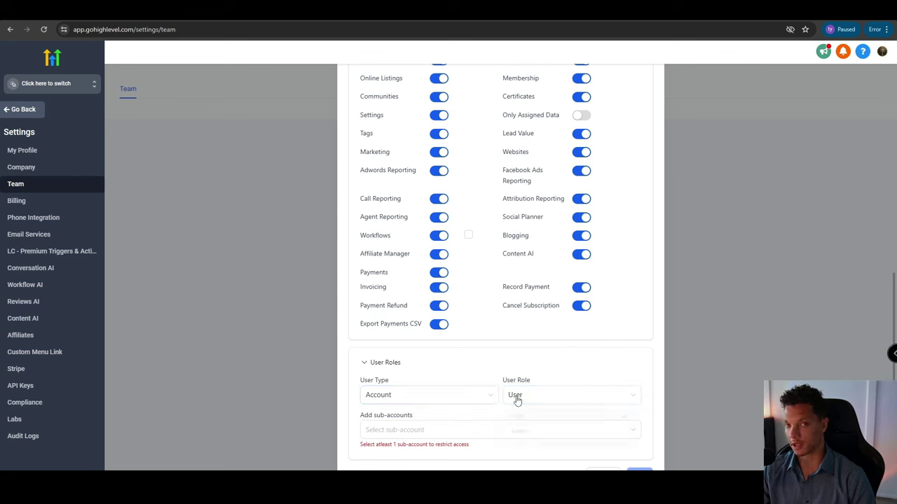
{"action": "left_click", "coordinate": [516, 396]}
{"action": "left_click", "coordinate": [537, 435]}
{"action": "left_click", "coordinate": [431, 395]}
{"action": "left_click", "coordinate": [418, 416]}
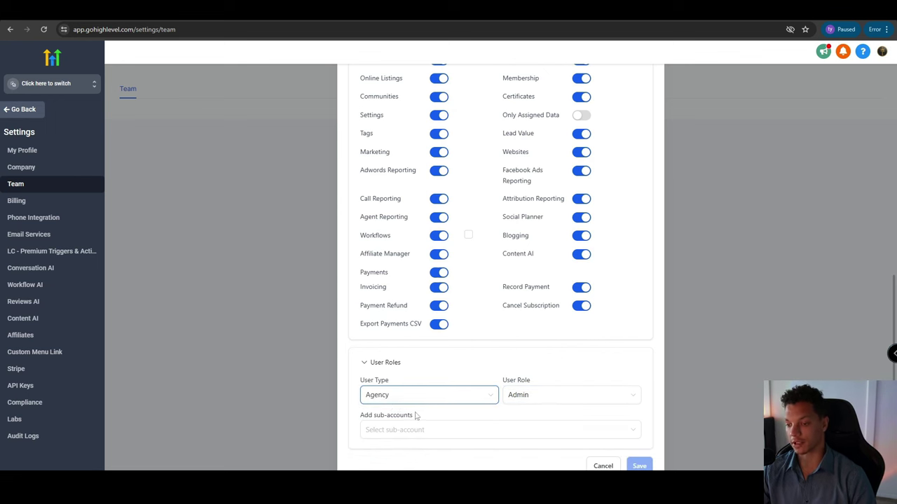
{"action": "left_click", "coordinate": [399, 431]}
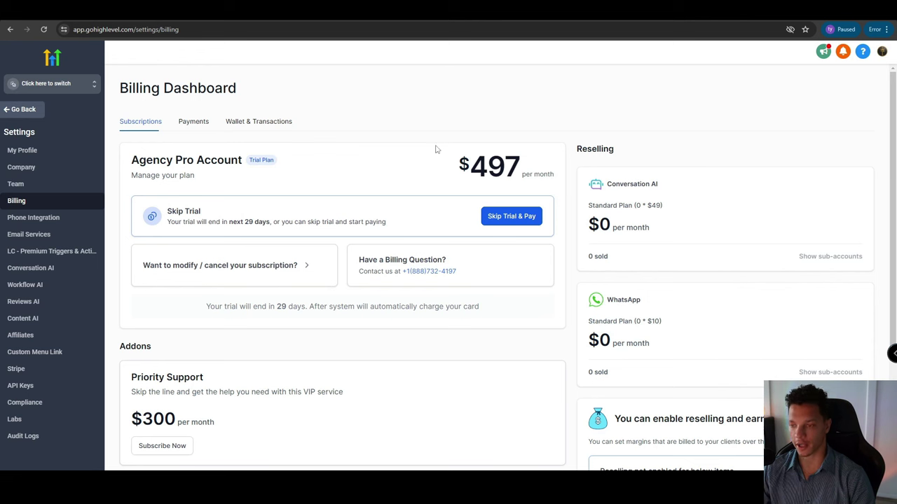
Highlight the Trial Plan label and the 29 days left on the subscription.
{"action": "left_click_drag", "start_coordinate": [251, 161], "coordinate": [275, 162]}
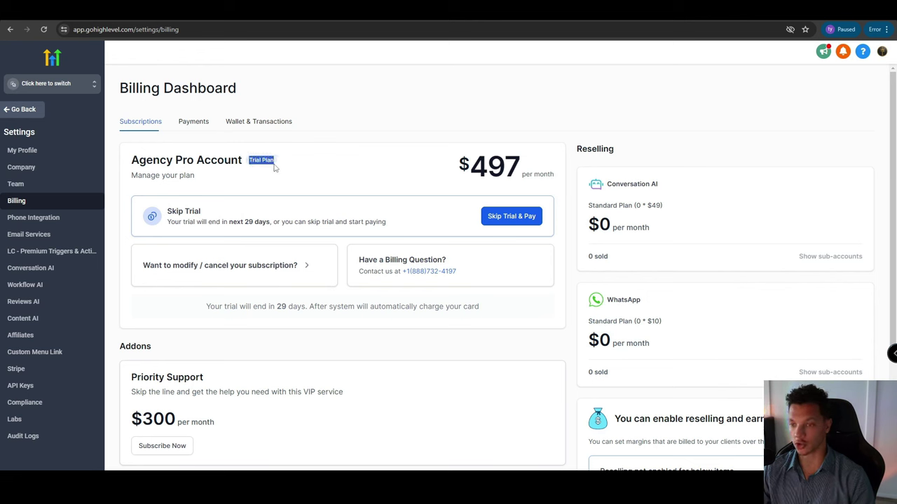
{"action": "double_click", "coordinate": [249, 221]}
{"action": "left_click_drag", "start_coordinate": [254, 221], "coordinate": [261, 222]}
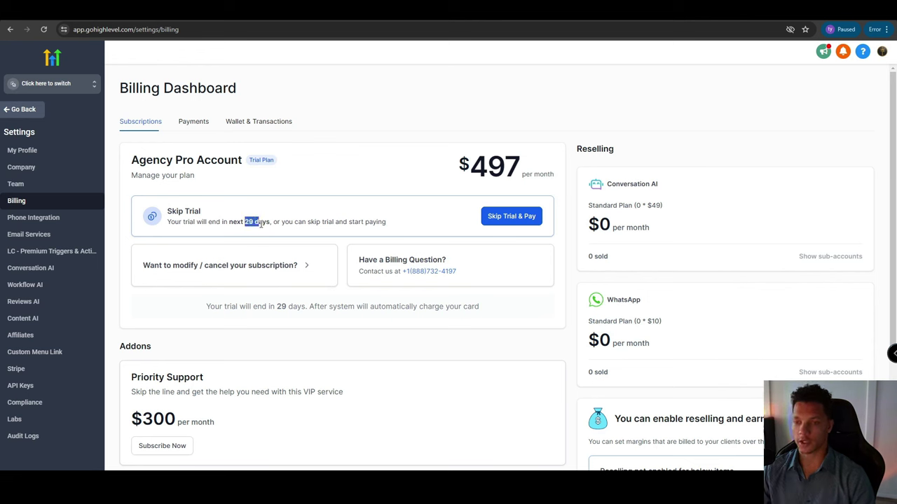
{"action": "left_click", "coordinate": [270, 182]}
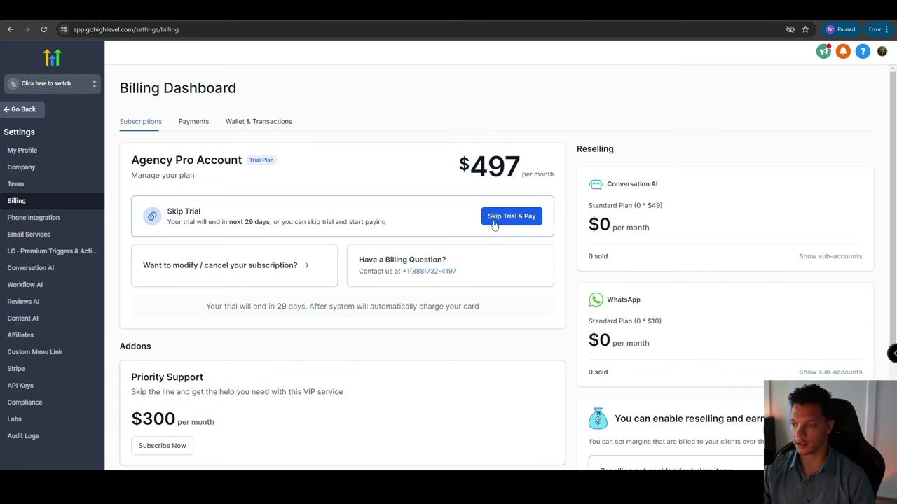
Scroll through the plan and addons, then switch to the billing Payments view.
{"action": "scroll", "coordinate": [383, 220], "scroll_direction": "down", "scroll_amount": 2}
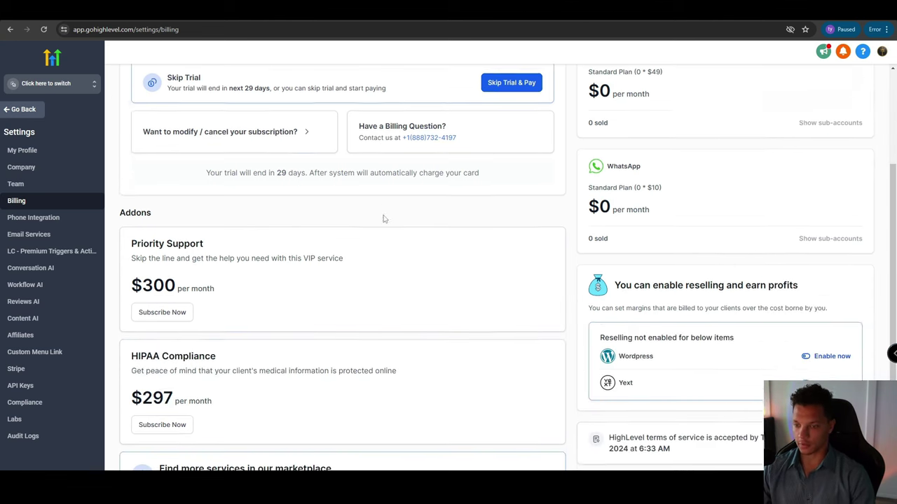
{"action": "scroll", "coordinate": [383, 219], "scroll_direction": "down", "scroll_amount": 1}
{"action": "scroll", "coordinate": [196, 234], "scroll_direction": "up", "scroll_amount": 5}
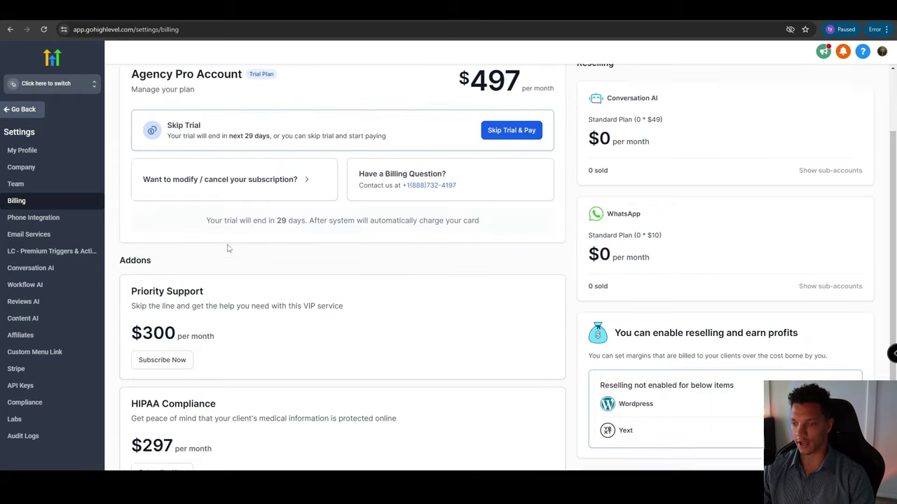
{"action": "scroll", "coordinate": [669, 157], "scroll_direction": "down", "scroll_amount": 5}
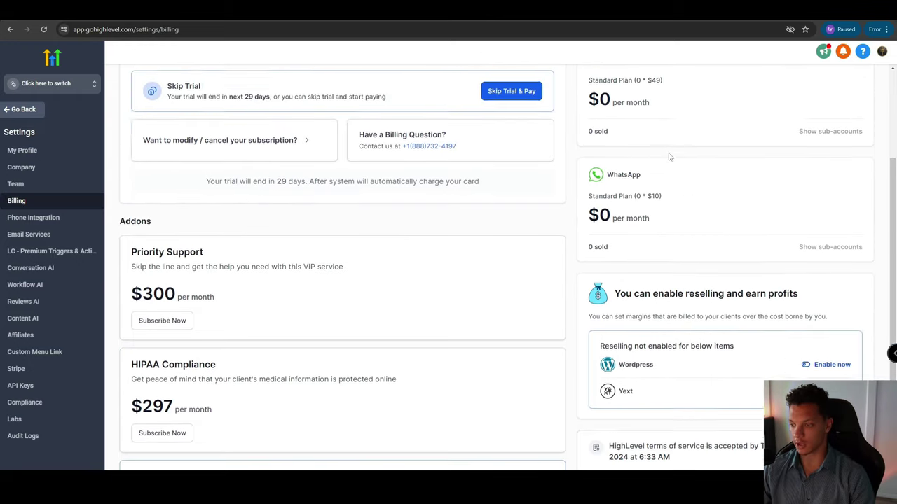
{"action": "scroll", "coordinate": [629, 303], "scroll_direction": "up", "scroll_amount": 5}
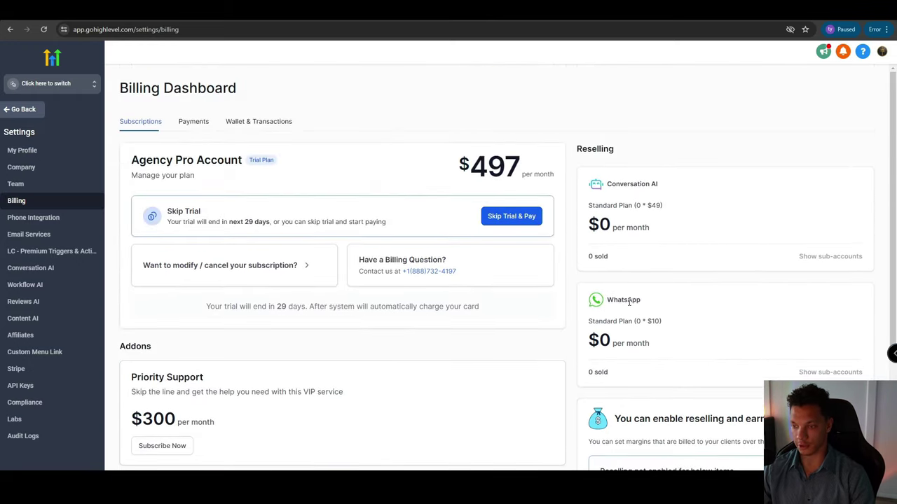
{"action": "left_click_drag", "start_coordinate": [590, 254], "coordinate": [609, 259]}
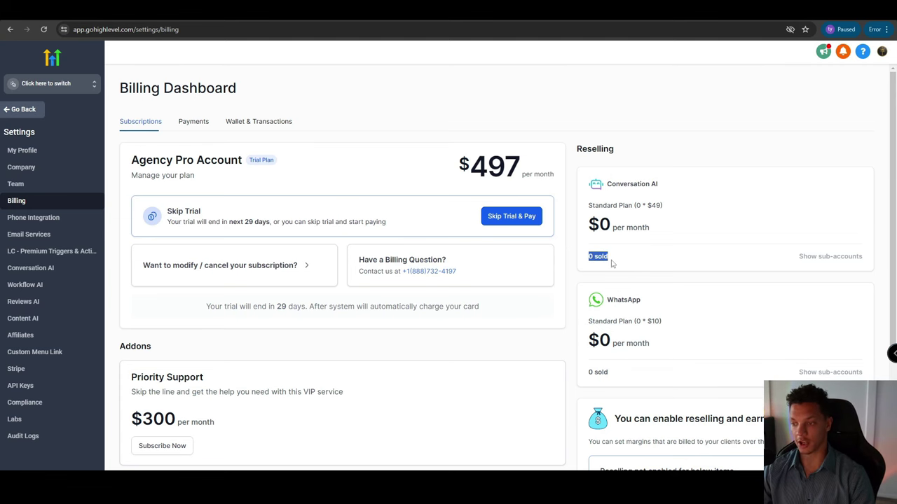
{"action": "scroll", "coordinate": [626, 275], "scroll_direction": "down", "scroll_amount": 2}
{"action": "left_click", "coordinate": [193, 74]}
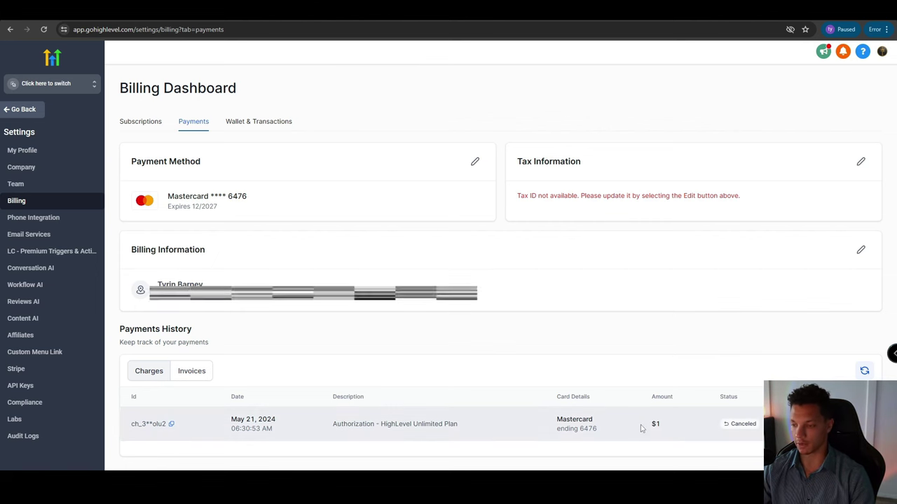
Check the $1 charge and the Invoices history, then switch to Wallet & Transactions.
{"action": "left_click_drag", "start_coordinate": [648, 426], "coordinate": [671, 428]}
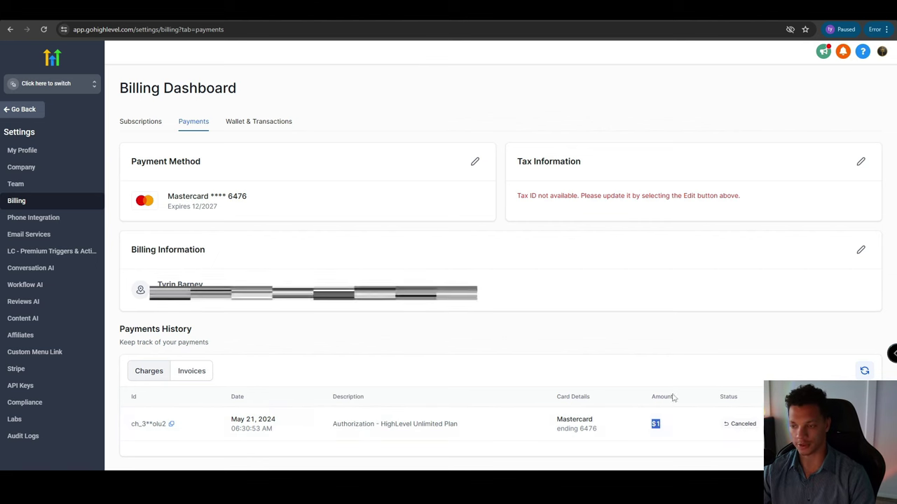
{"action": "left_click", "coordinate": [642, 382]}
{"action": "left_click", "coordinate": [191, 370]}
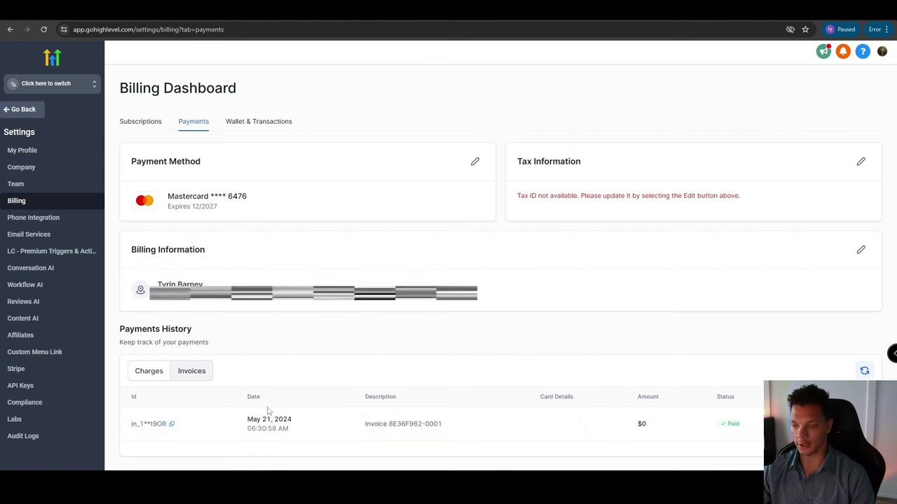
{"action": "left_click", "coordinate": [253, 123]}
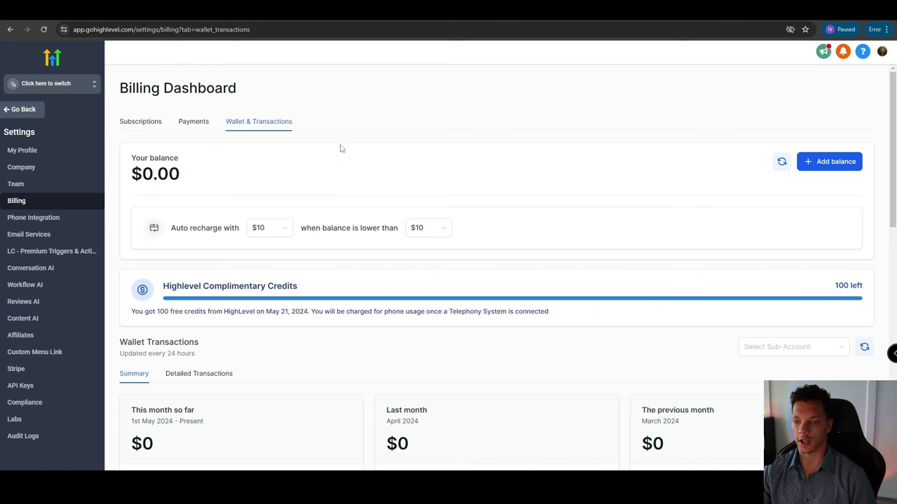
Scroll through the wallet transaction summaries and show the Detailed Transactions list.
{"action": "scroll", "coordinate": [320, 130], "scroll_direction": "down", "scroll_amount": 9}
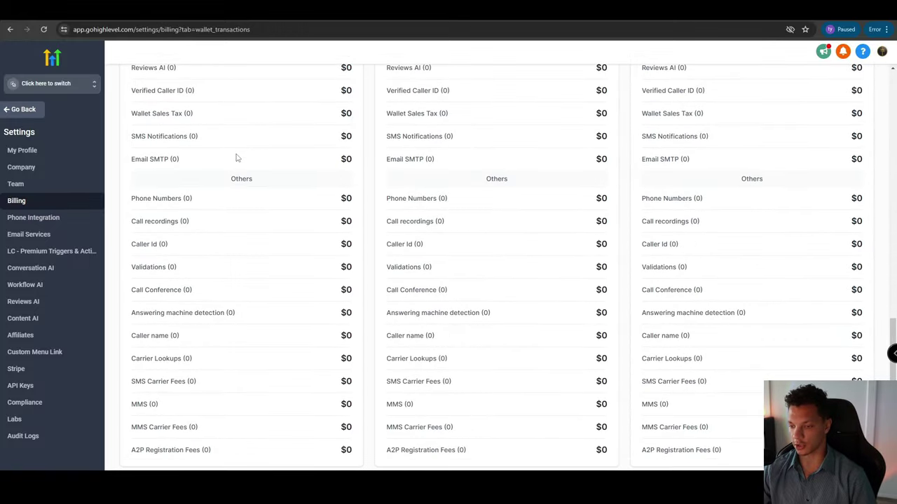
{"action": "scroll", "coordinate": [236, 157], "scroll_direction": "up", "scroll_amount": 4}
{"action": "scroll", "coordinate": [236, 157], "scroll_direction": "up", "scroll_amount": 6}
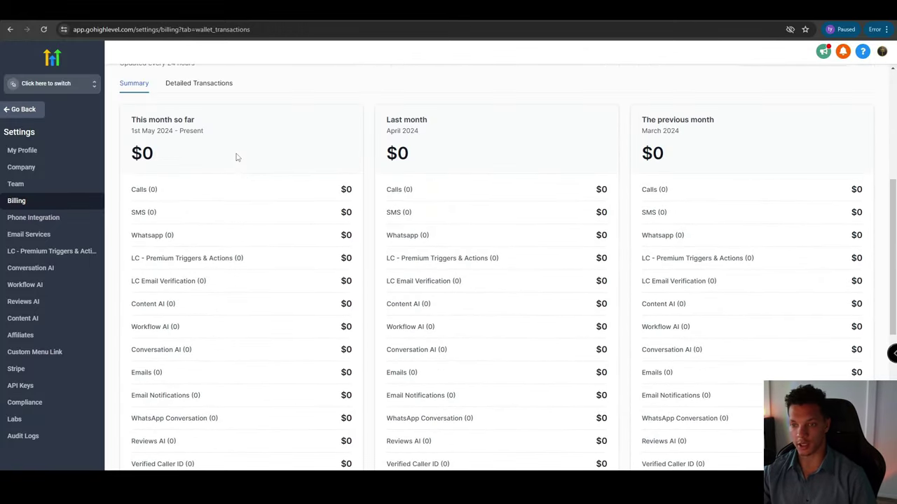
{"action": "scroll", "coordinate": [328, 110], "scroll_direction": "down", "scroll_amount": 1}
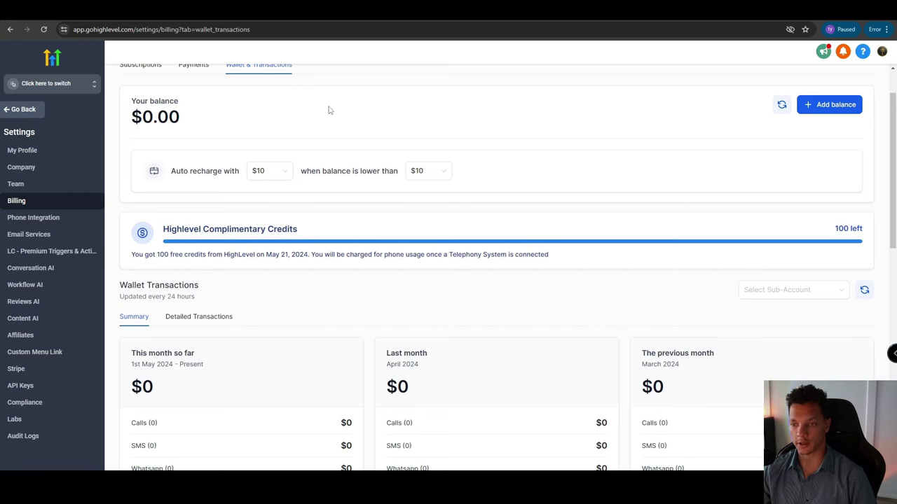
{"action": "scroll", "coordinate": [329, 110], "scroll_direction": "down", "scroll_amount": 1}
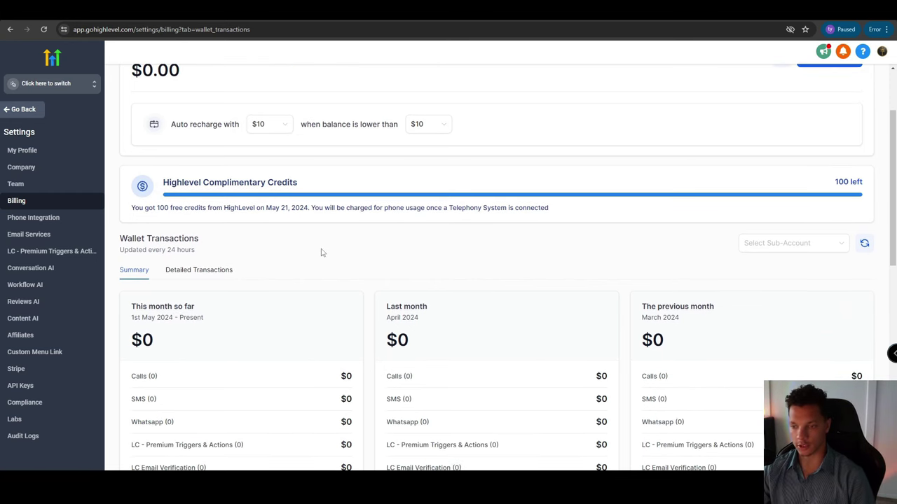
{"action": "scroll", "coordinate": [321, 252], "scroll_direction": "down", "scroll_amount": 1}
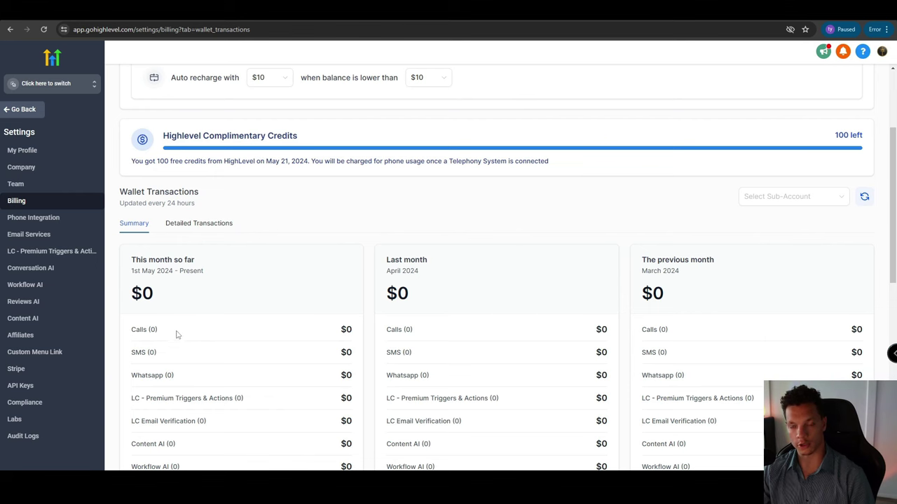
{"action": "scroll", "coordinate": [172, 347], "scroll_direction": "down", "scroll_amount": 1}
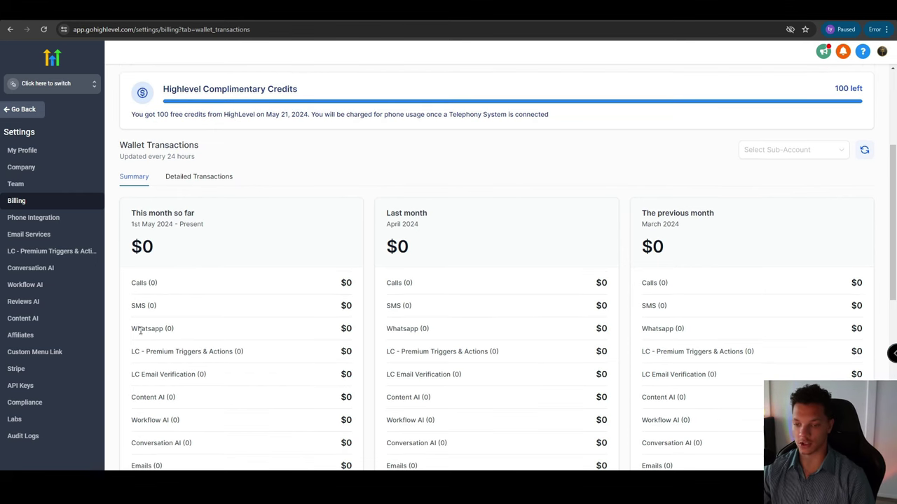
{"action": "scroll", "coordinate": [165, 336], "scroll_direction": "down", "scroll_amount": 3}
{"action": "scroll", "coordinate": [169, 309], "scroll_direction": "down", "scroll_amount": 3}
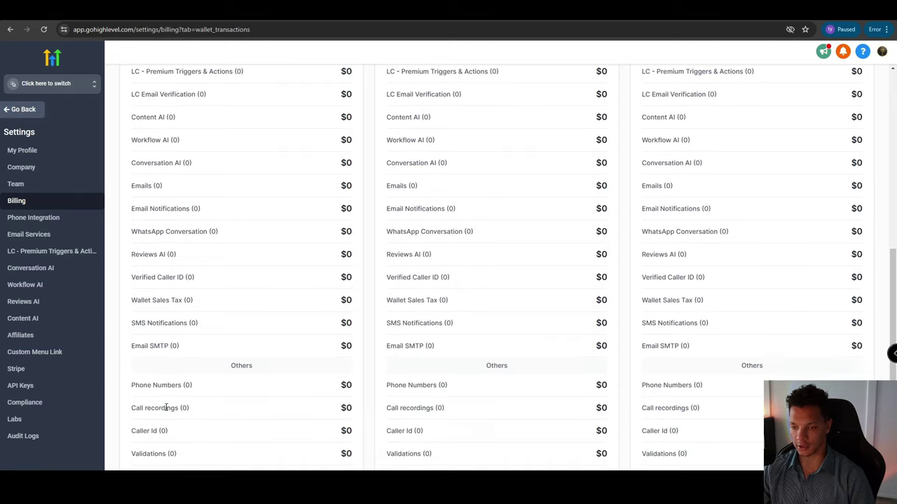
{"action": "scroll", "coordinate": [217, 226], "scroll_direction": "up", "scroll_amount": 3}
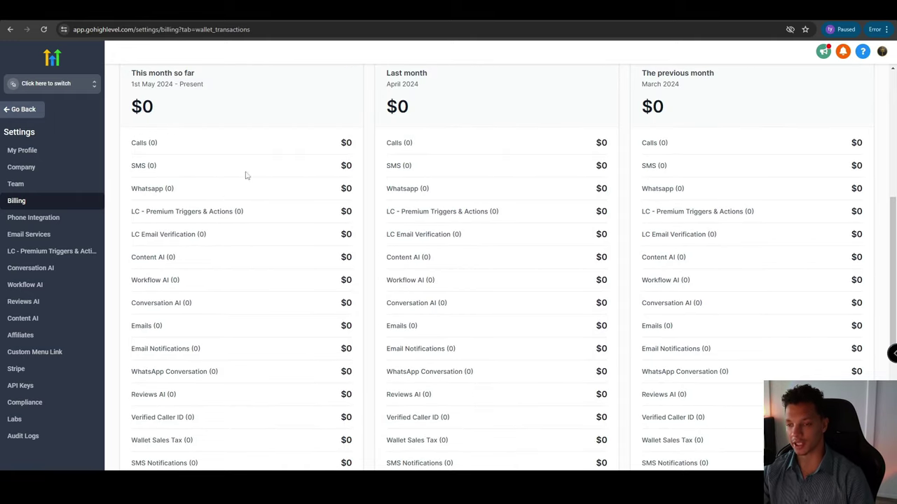
{"action": "scroll", "coordinate": [295, 164], "scroll_direction": "up", "scroll_amount": 3}
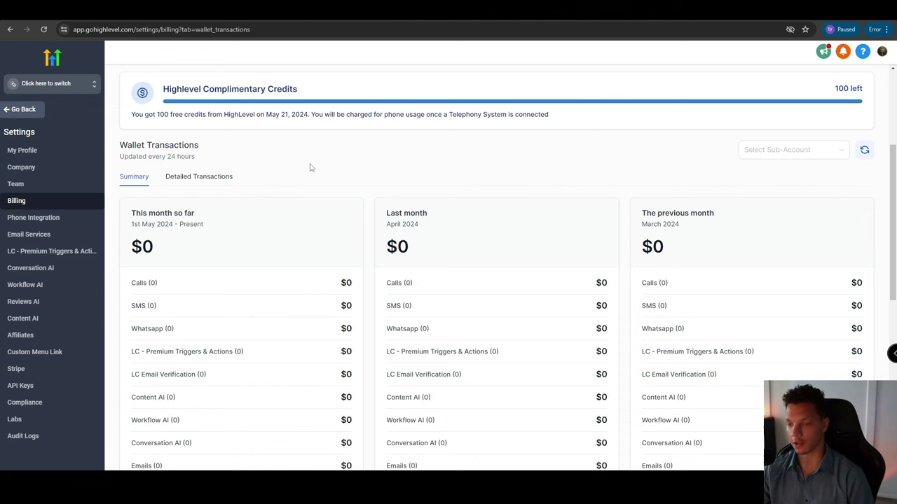
{"action": "left_click", "coordinate": [211, 177]}
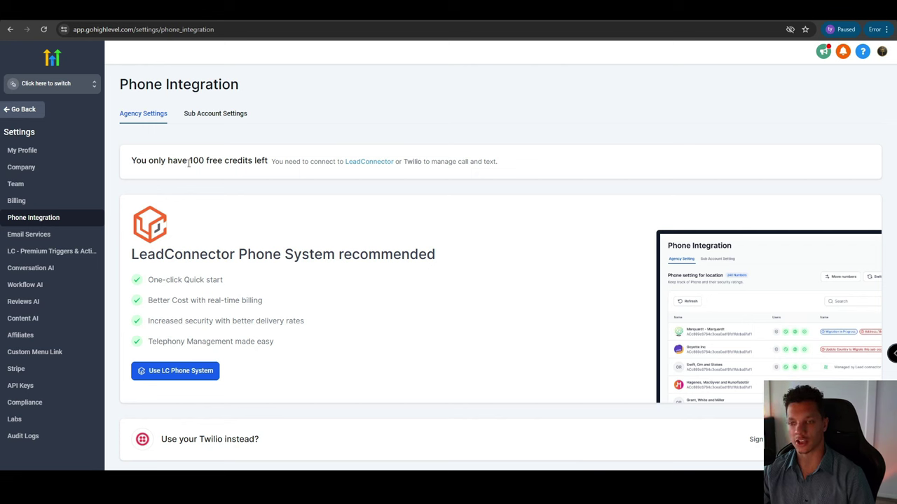
Review the free credits notice and Sub Account Settings phone options, then go to Email Services.
{"action": "left_click_drag", "start_coordinate": [188, 163], "coordinate": [263, 169]}
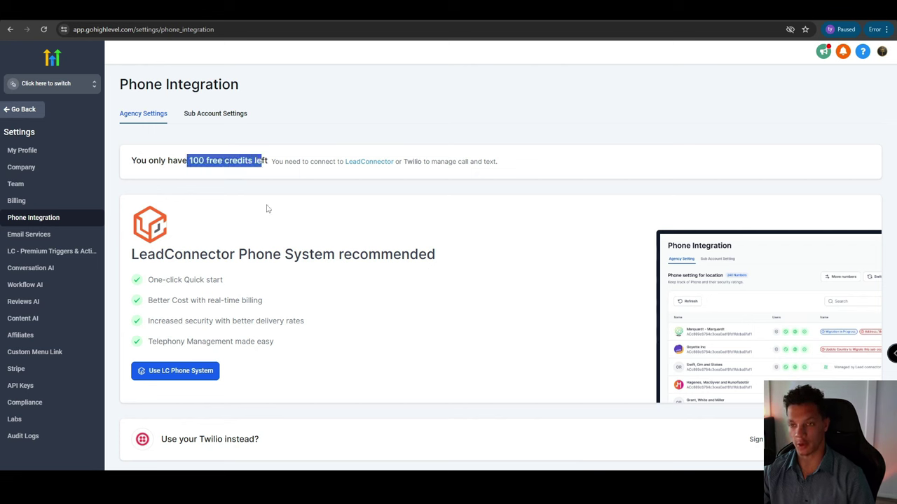
{"action": "left_click", "coordinate": [267, 208]}
{"action": "left_click_drag", "start_coordinate": [159, 445], "coordinate": [259, 442]}
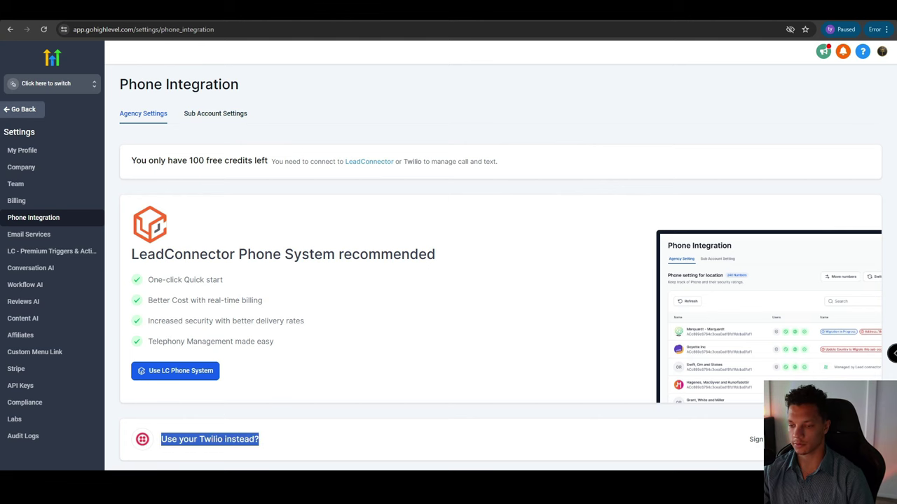
{"action": "left_click", "coordinate": [227, 114]}
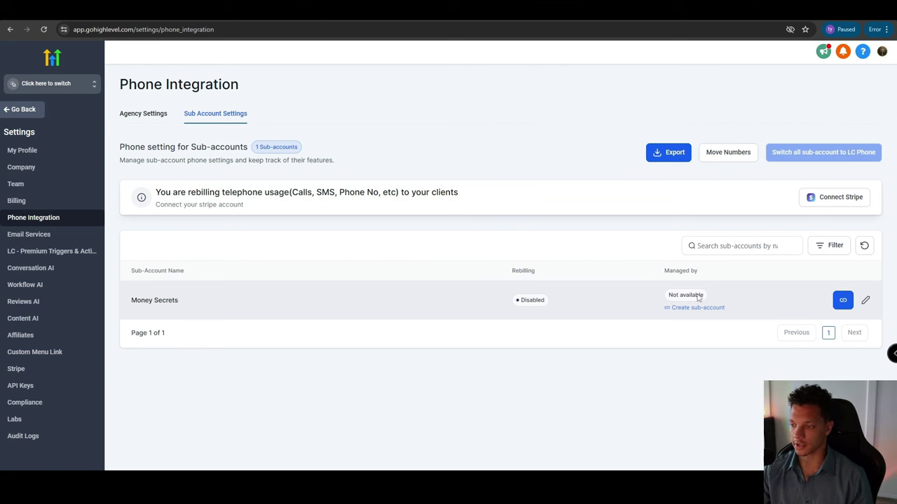
{"action": "left_click", "coordinate": [28, 235]}
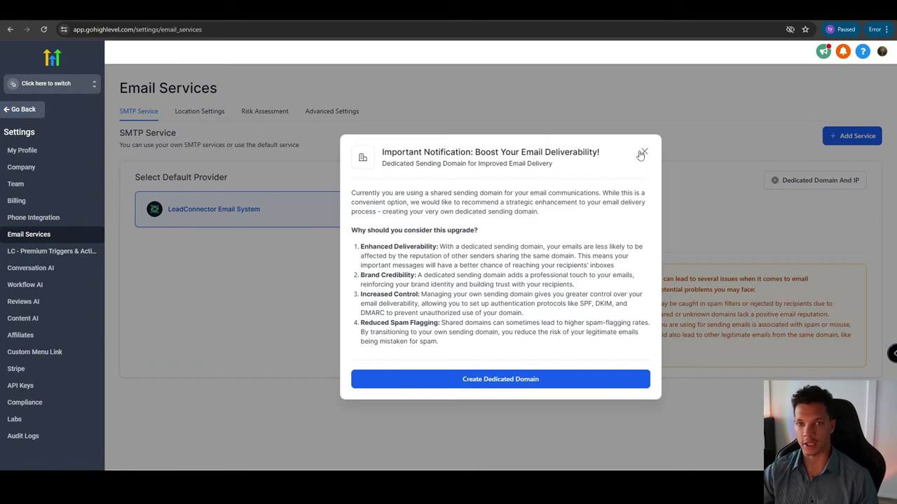
Close the dedicated sending domain notice and show the Location Settings email list.
{"action": "left_click", "coordinate": [643, 153]}
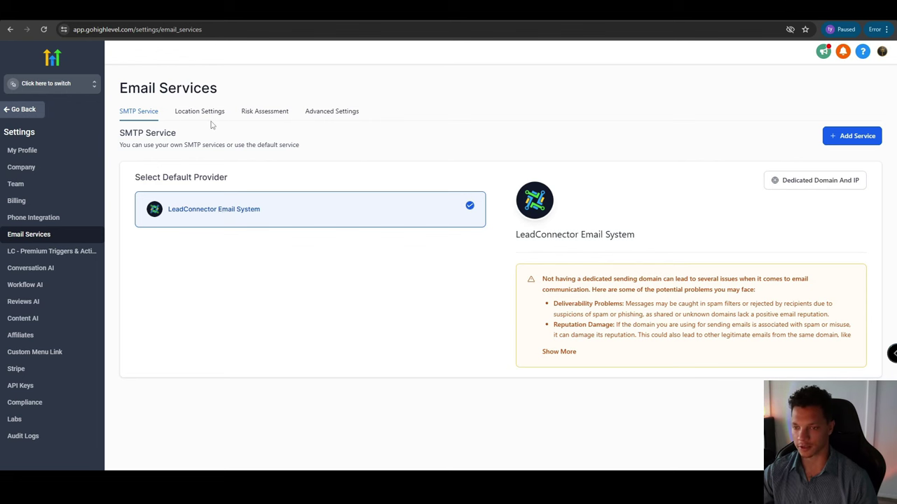
{"action": "left_click", "coordinate": [206, 114]}
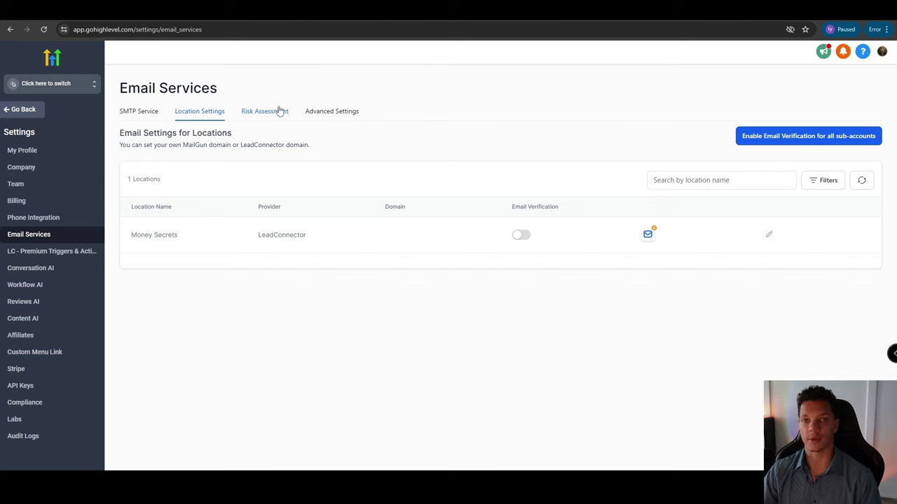
View the Risk Assessment and Advanced Settings tabs, then go to LC - Premium Triggers & Actions.
{"action": "left_click", "coordinate": [279, 111]}
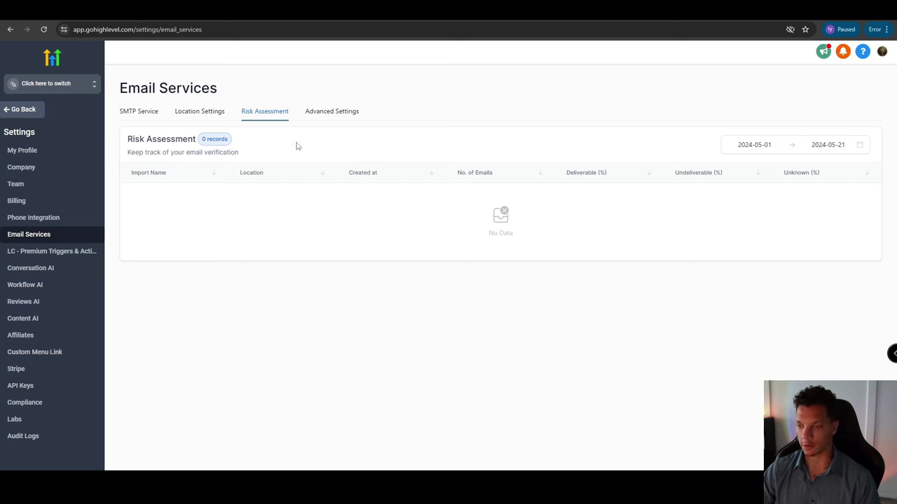
{"action": "left_click", "coordinate": [332, 112]}
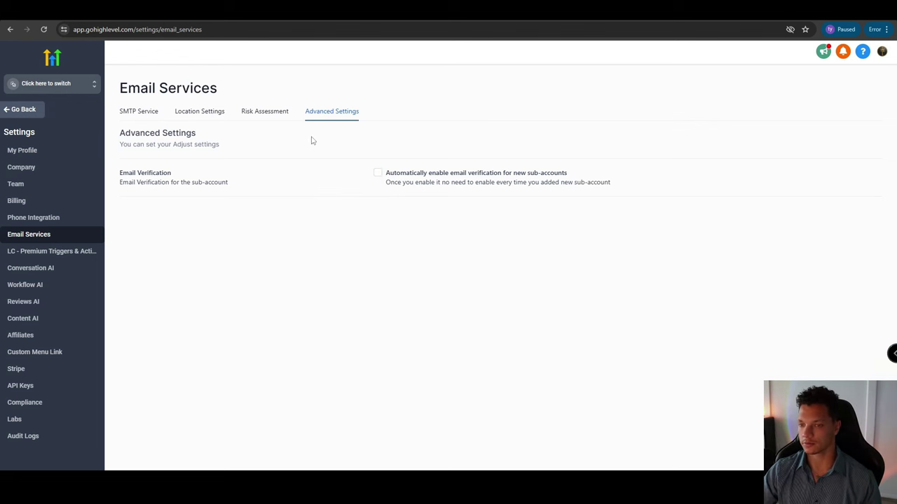
{"action": "left_click", "coordinate": [88, 256]}
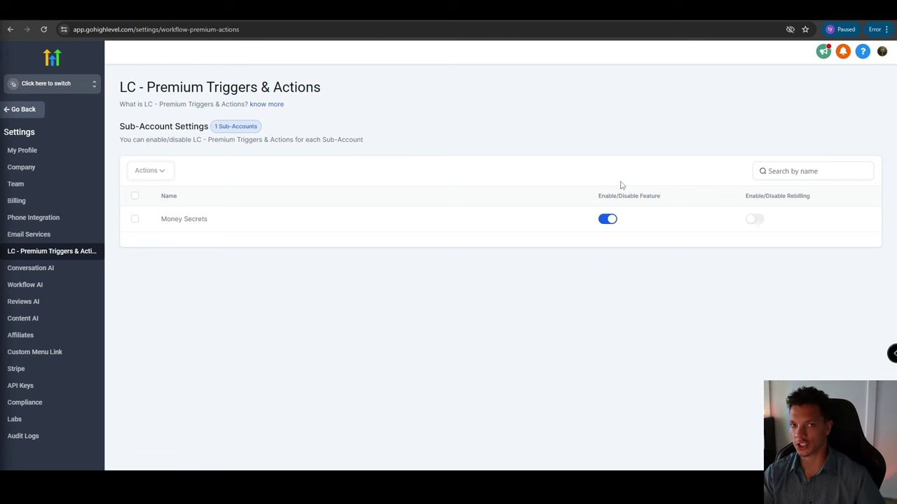
Go to the Conversation AI settings page, enabled for Money Secrets.
{"action": "left_click", "coordinate": [70, 272]}
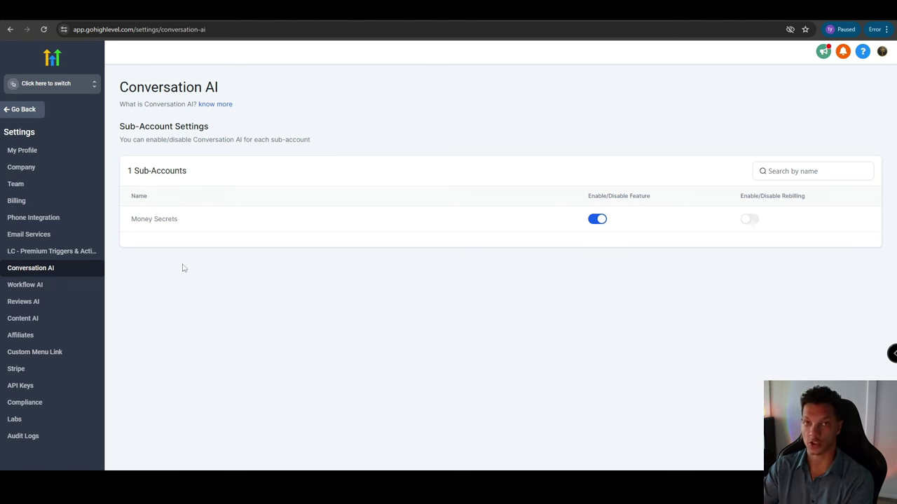
Go to the Workflow AI settings page, priced at $0.03 per GPT-4 execution.
{"action": "left_click", "coordinate": [102, 287]}
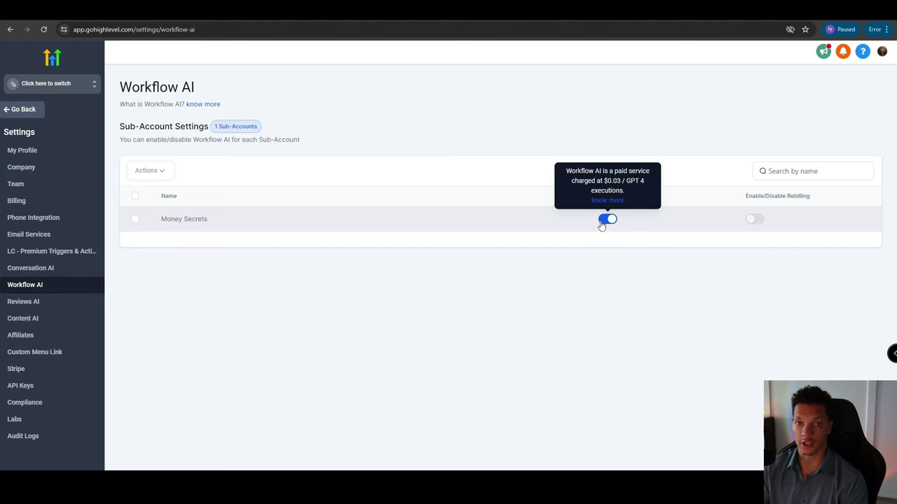
Go to the Reviews AI settings in the sidebar.
{"action": "left_click", "coordinate": [85, 301]}
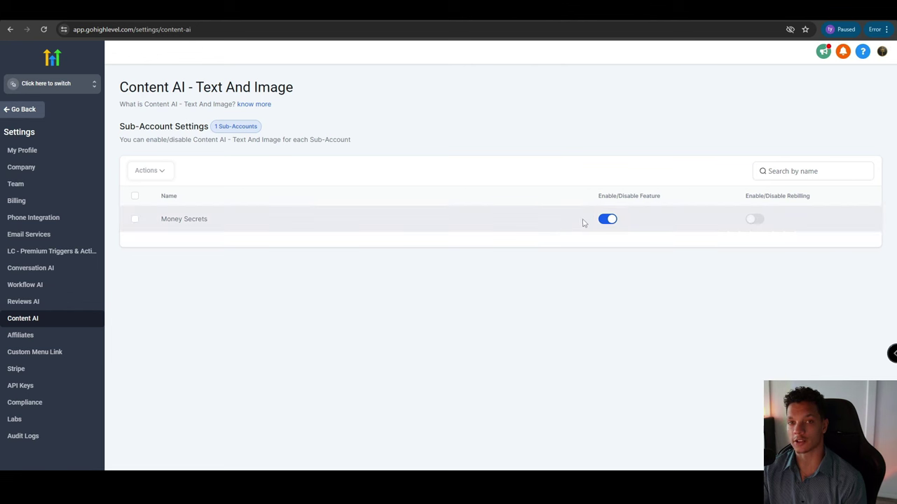
{"action": "mouse_move", "coordinate": [604, 219]}
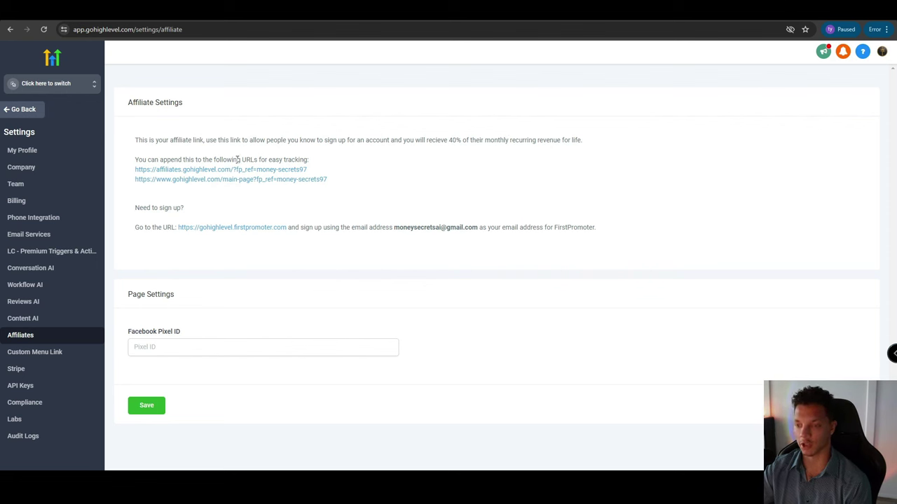
Start entering a Facebook Pixel ID on the Affiliate Settings page.
{"action": "left_click", "coordinate": [164, 341]}
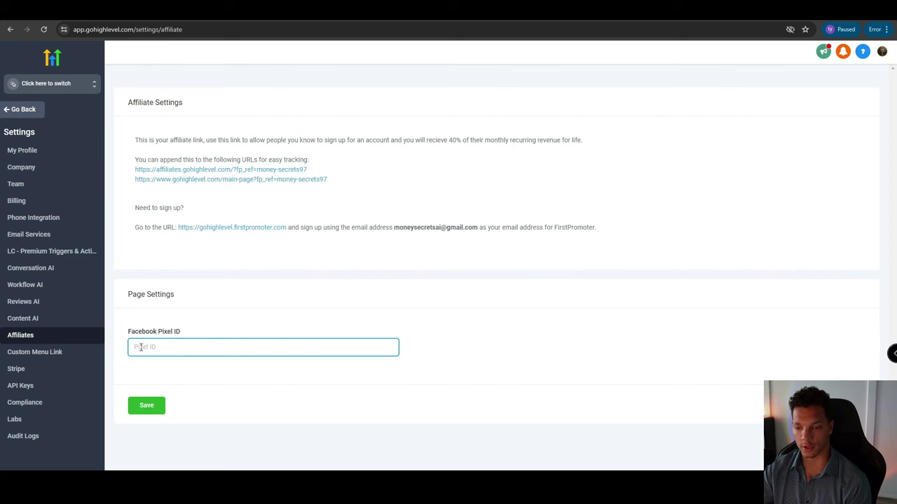
Go to the Custom Menu Links settings and highlight its heading.
{"action": "left_click", "coordinate": [42, 352]}
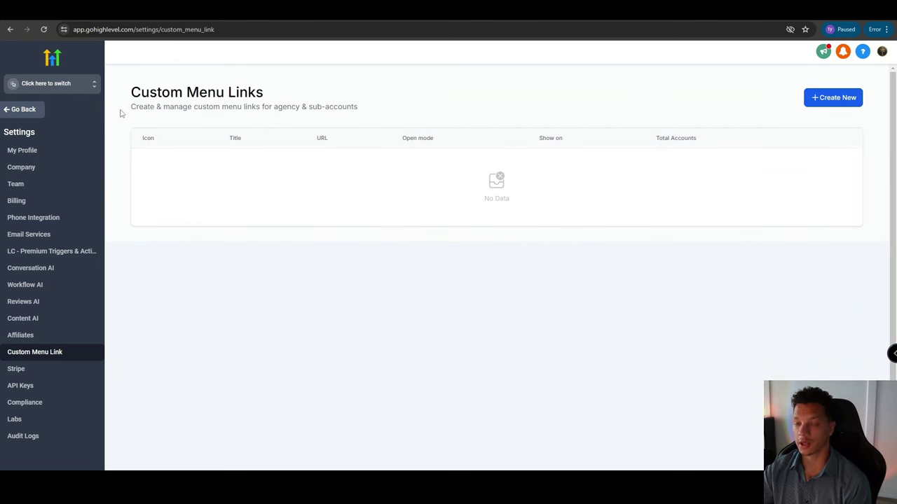
{"action": "left_click_drag", "start_coordinate": [134, 86], "coordinate": [279, 78]}
{"action": "left_click", "coordinate": [413, 90]}
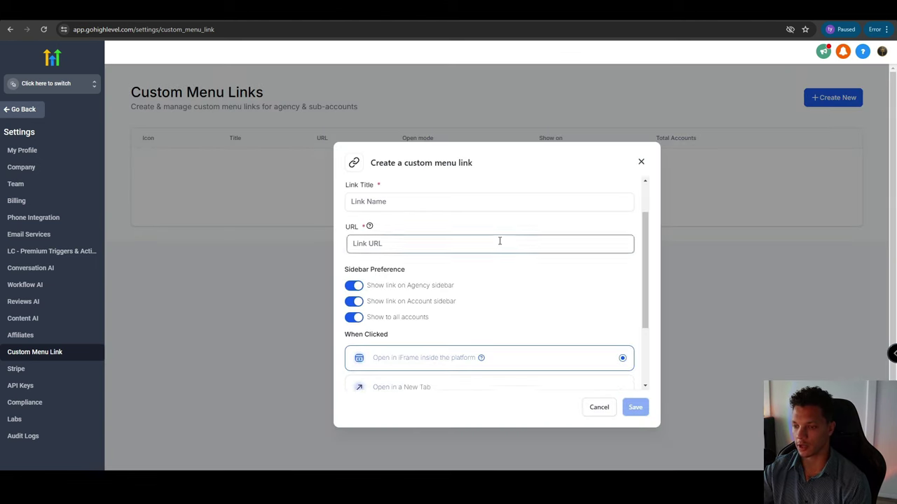
{"action": "scroll", "coordinate": [498, 240], "scroll_direction": "up", "scroll_amount": 2}
Browse the new link's icon choices and toggle between specific sub-accounts and all accounts.
{"action": "left_click", "coordinate": [406, 208]}
{"action": "left_click", "coordinate": [457, 195]}
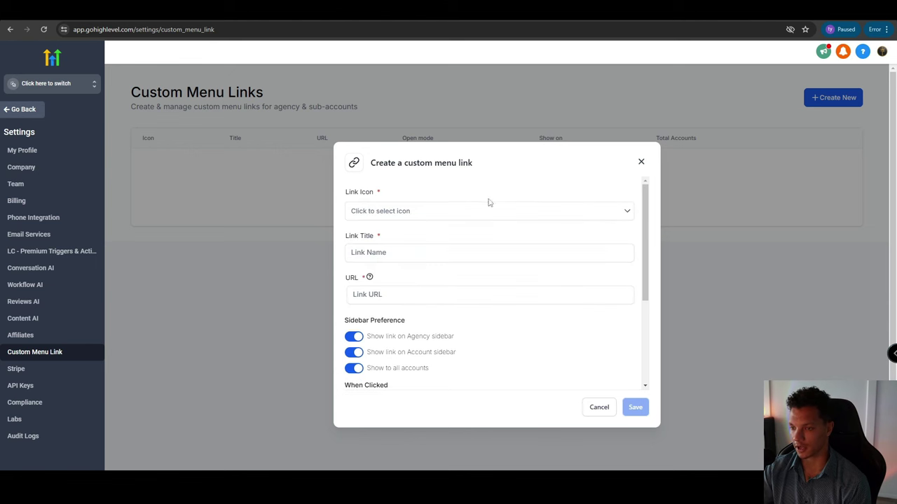
{"action": "scroll", "coordinate": [395, 287], "scroll_direction": "down", "scroll_amount": 3}
{"action": "left_click", "coordinate": [354, 239]}
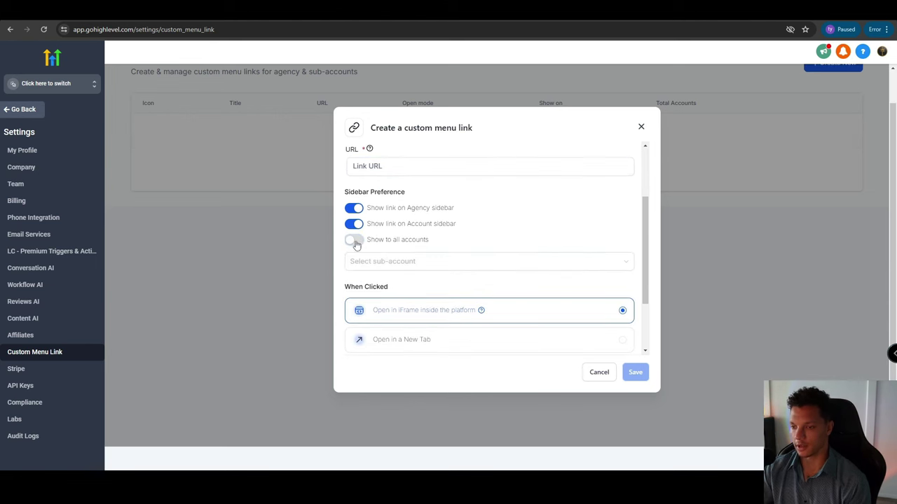
{"action": "left_click", "coordinate": [393, 263]}
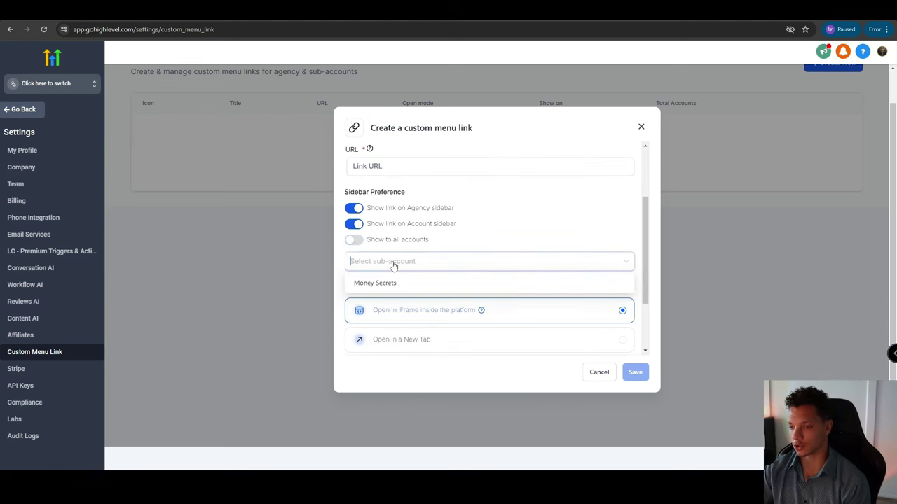
{"action": "left_click", "coordinate": [359, 239]}
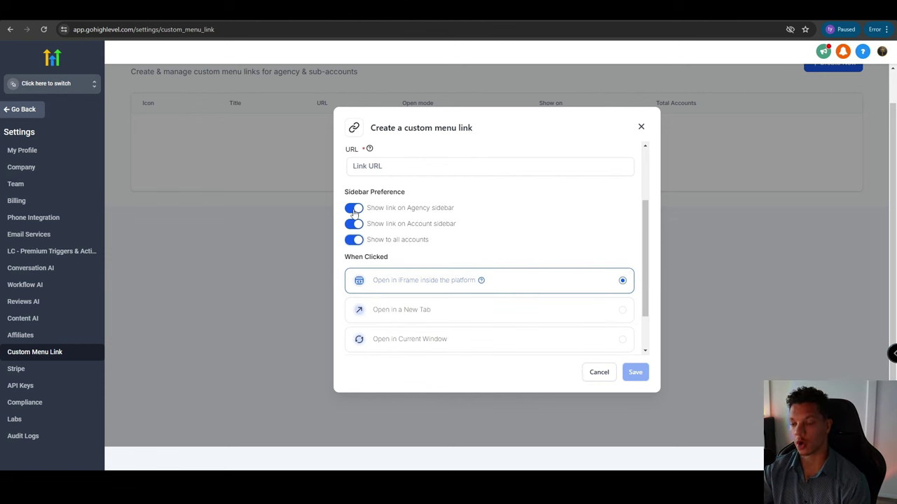
Discard the custom menu link draft and go to the Stripe integration settings.
{"action": "scroll", "coordinate": [357, 232], "scroll_direction": "down", "scroll_amount": 2}
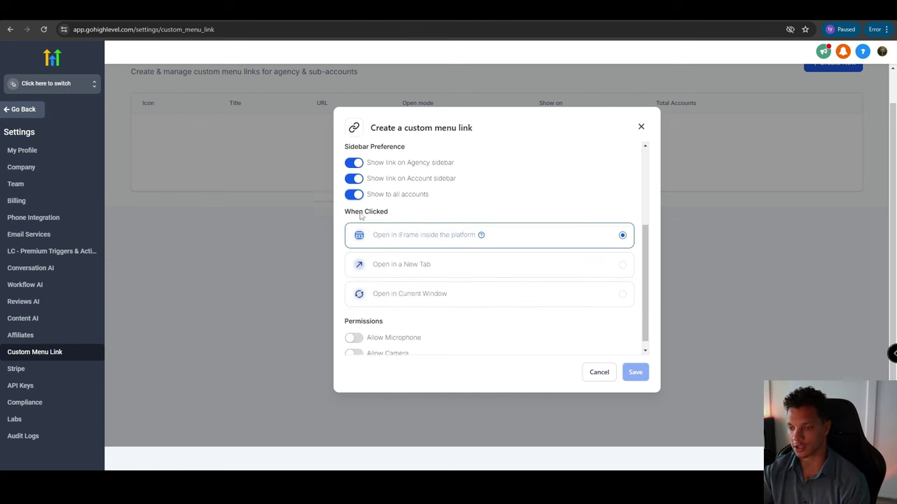
{"action": "left_click", "coordinate": [600, 372]}
{"action": "left_click", "coordinate": [52, 373]}
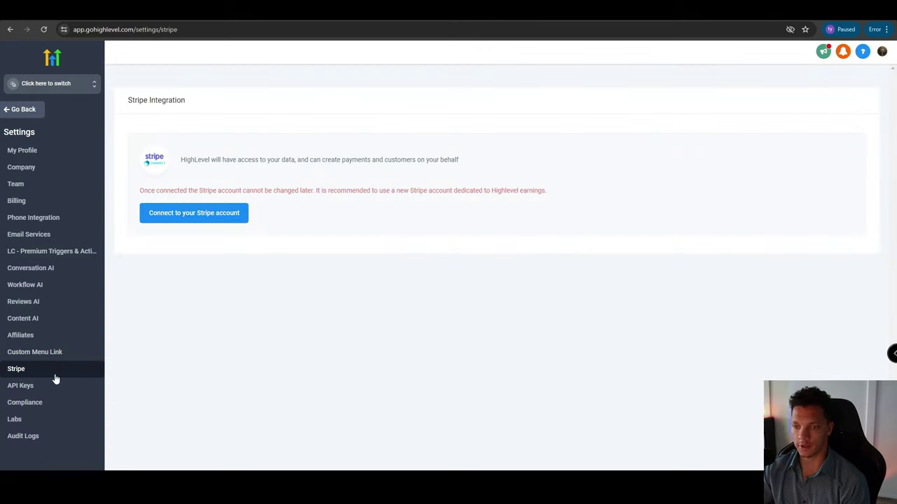
Begin connecting a Stripe account from the Stripe Integration page.
{"action": "left_click", "coordinate": [166, 222]}
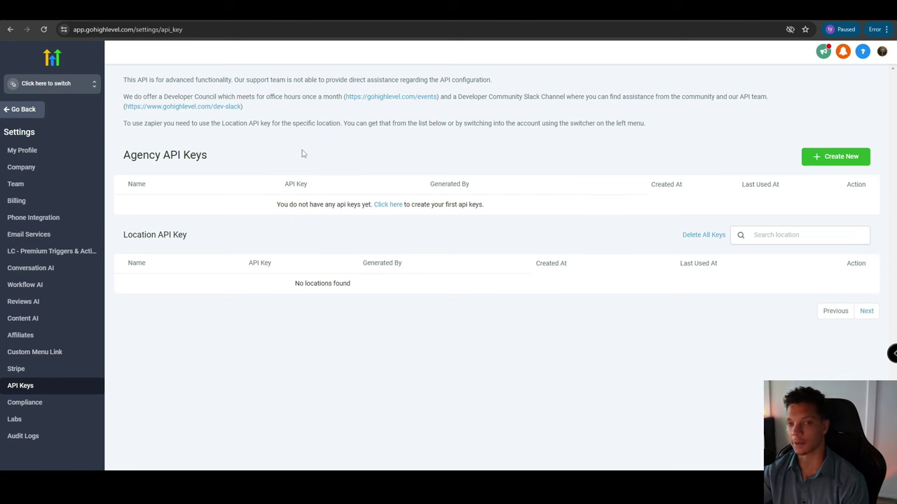
Visit the Compliance, Labs and Audit Logs agency settings pages.
{"action": "left_click", "coordinate": [60, 402]}
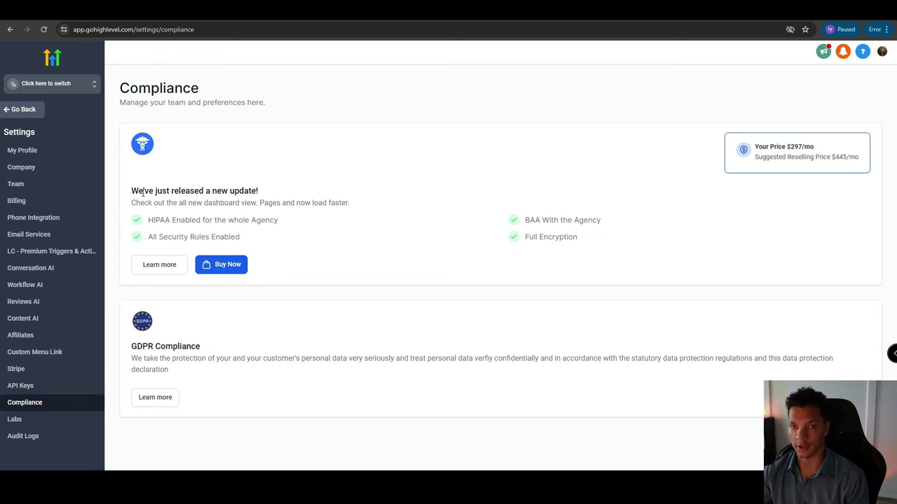
{"action": "left_click", "coordinate": [70, 419]}
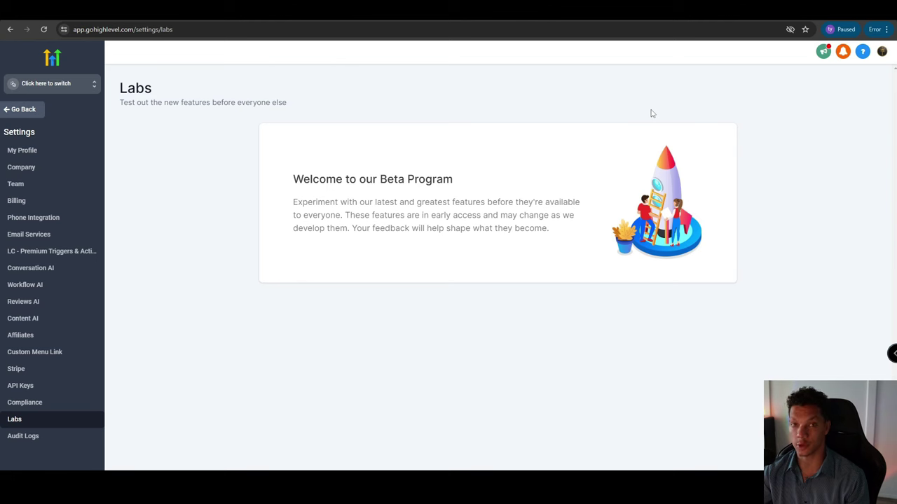
{"action": "left_click", "coordinate": [39, 438]}
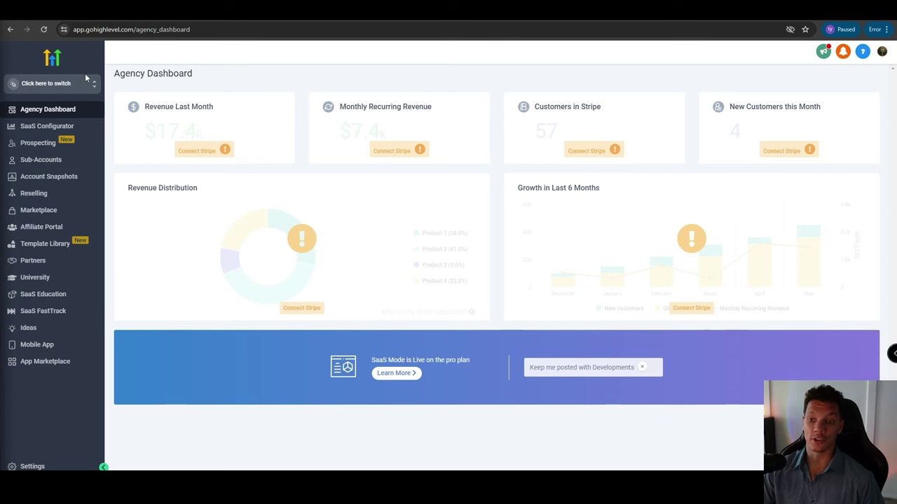
Switch into the Money Secrets sub-account from the sub-account list.
{"action": "left_click", "coordinate": [36, 89]}
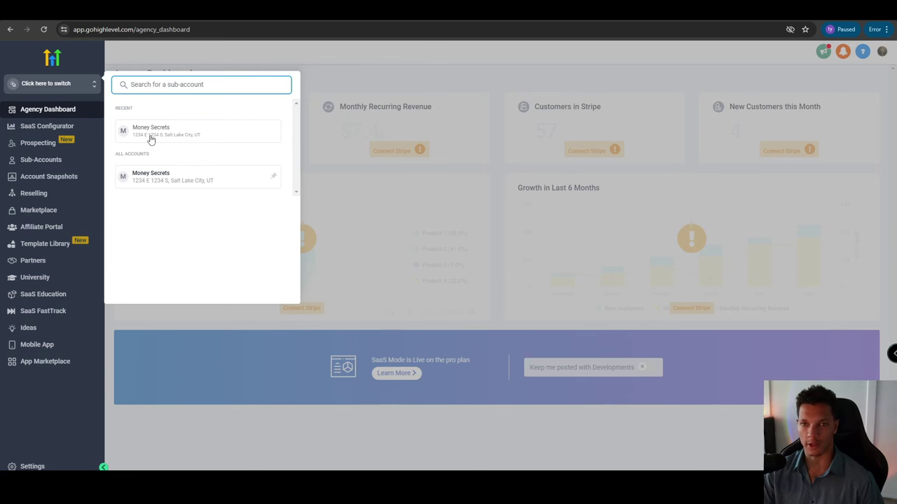
{"action": "left_click", "coordinate": [167, 134]}
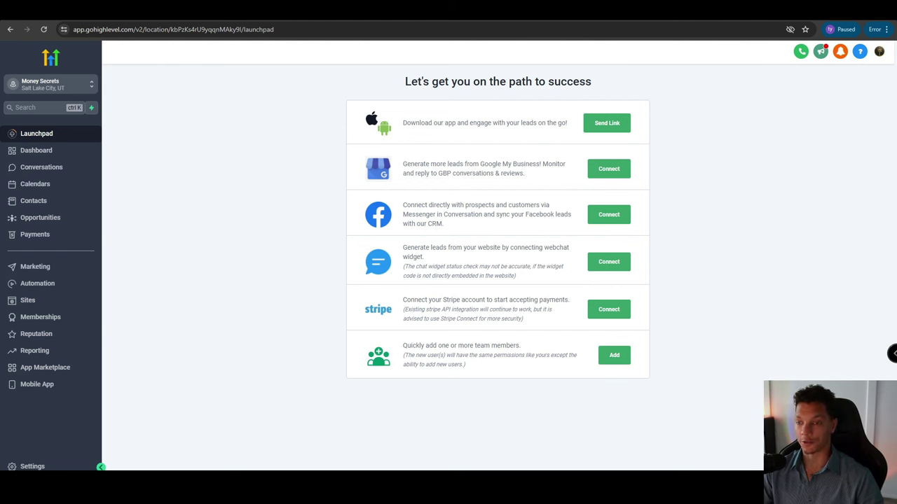
Show Money Secrets' Dashboard, check the conversion rate records, and review the empty report cards.
{"action": "left_click", "coordinate": [63, 150]}
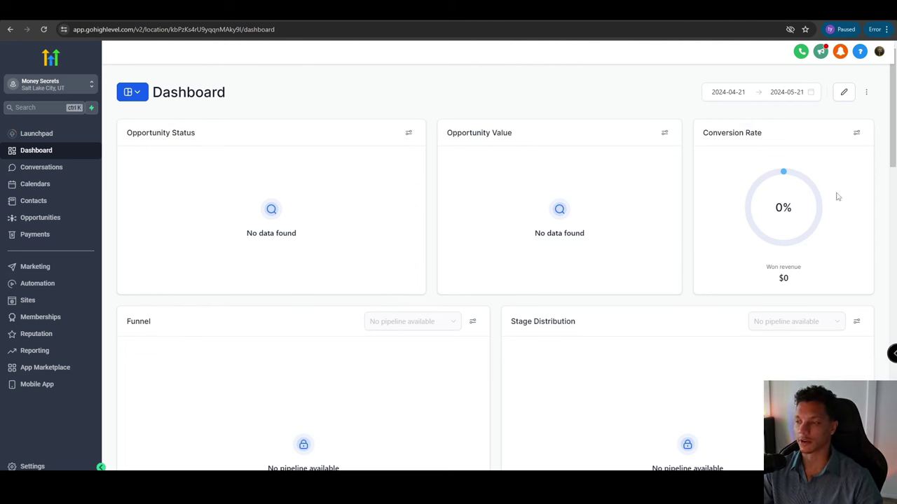
{"action": "left_click", "coordinate": [788, 276]}
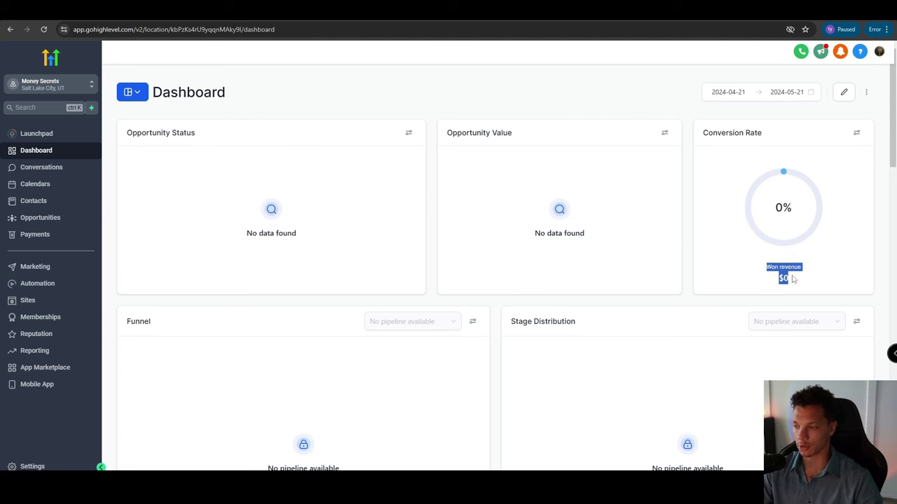
{"action": "left_click", "coordinate": [812, 70]}
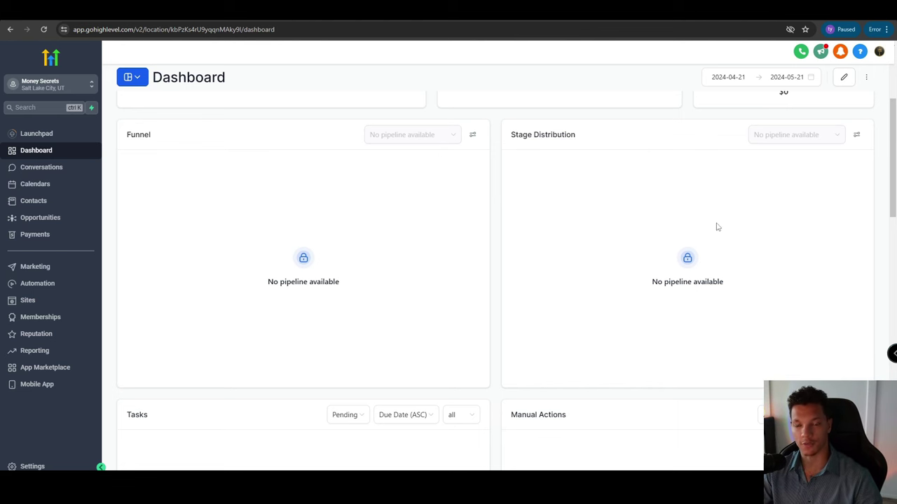
{"action": "scroll", "coordinate": [280, 199], "scroll_direction": "down", "scroll_amount": 3}
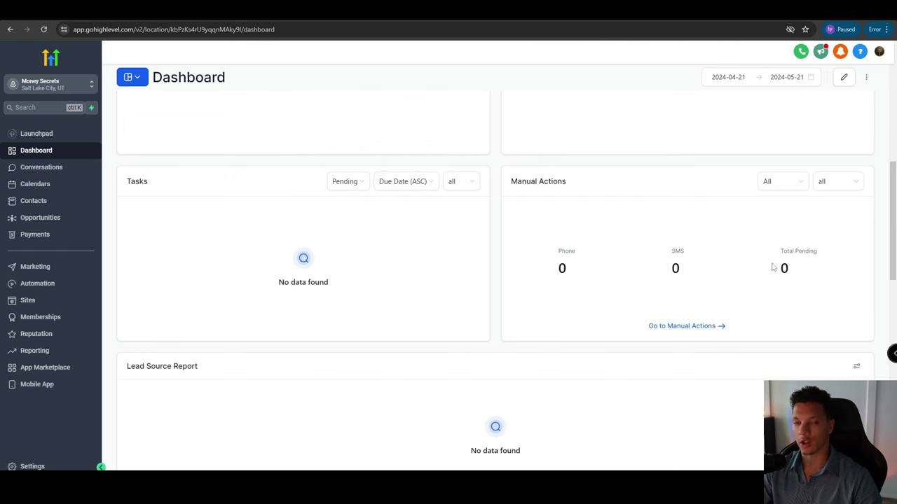
{"action": "scroll", "coordinate": [774, 266], "scroll_direction": "down", "scroll_amount": 2}
{"action": "scroll", "coordinate": [639, 279], "scroll_direction": "down", "scroll_amount": 4}
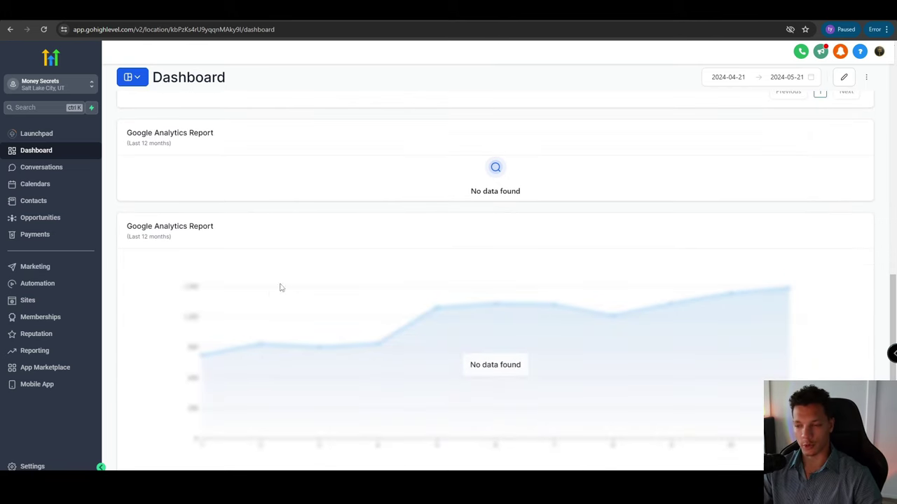
{"action": "scroll", "coordinate": [279, 287], "scroll_direction": "down", "scroll_amount": 1}
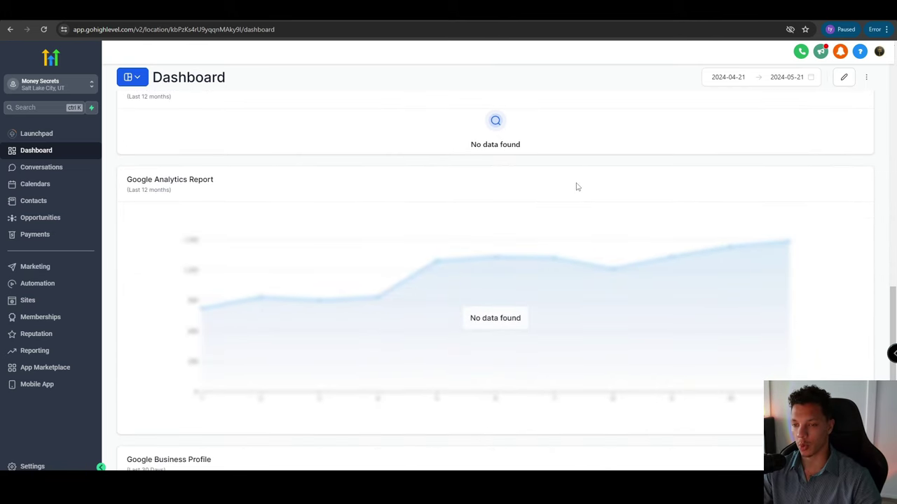
{"action": "scroll", "coordinate": [577, 187], "scroll_direction": "down", "scroll_amount": 3}
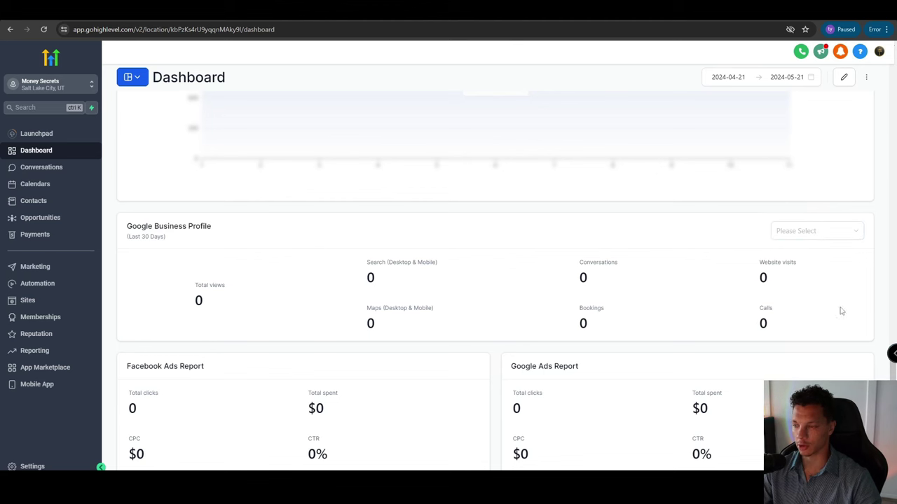
{"action": "scroll", "coordinate": [503, 293], "scroll_direction": "down", "scroll_amount": 1}
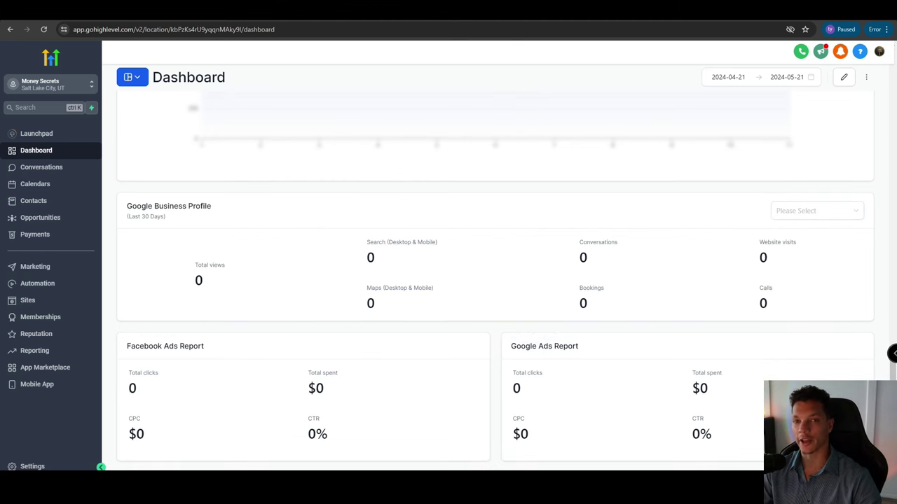
{"action": "scroll", "coordinate": [679, 393], "scroll_direction": "up", "scroll_amount": 10}
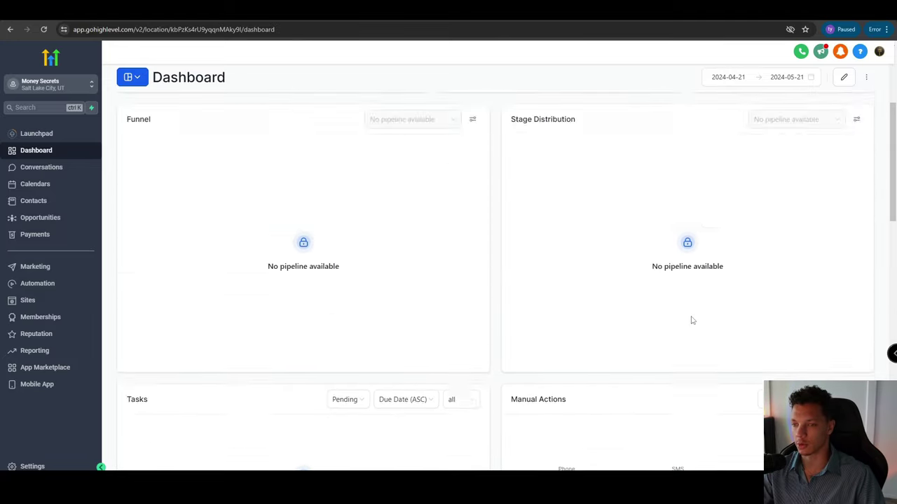
{"action": "scroll", "coordinate": [692, 320], "scroll_direction": "up", "scroll_amount": 3}
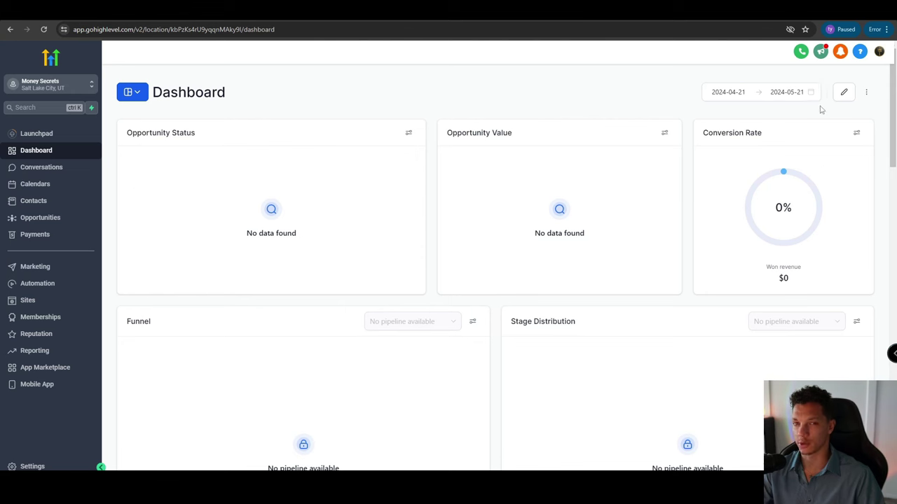
{"action": "left_click", "coordinate": [844, 94]}
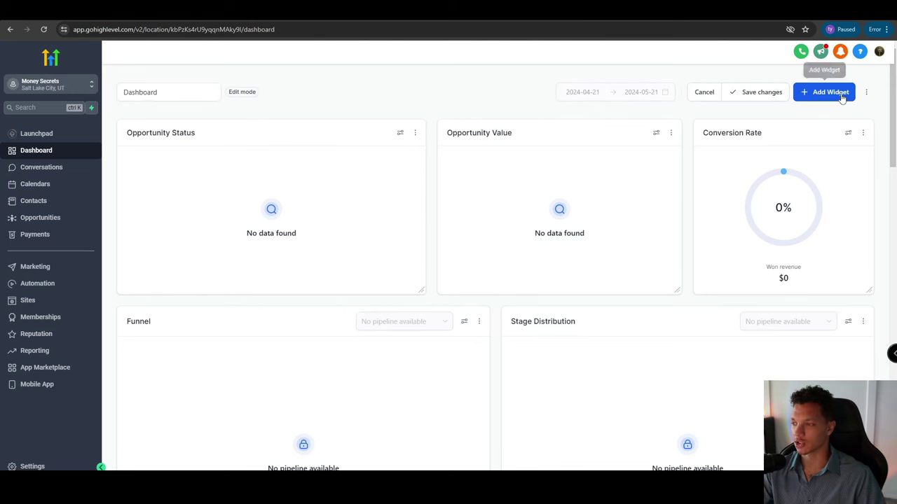
{"action": "left_click", "coordinate": [800, 97]}
{"action": "left_click", "coordinate": [697, 192]}
{"action": "scroll", "coordinate": [691, 220], "scroll_direction": "down", "scroll_amount": 3}
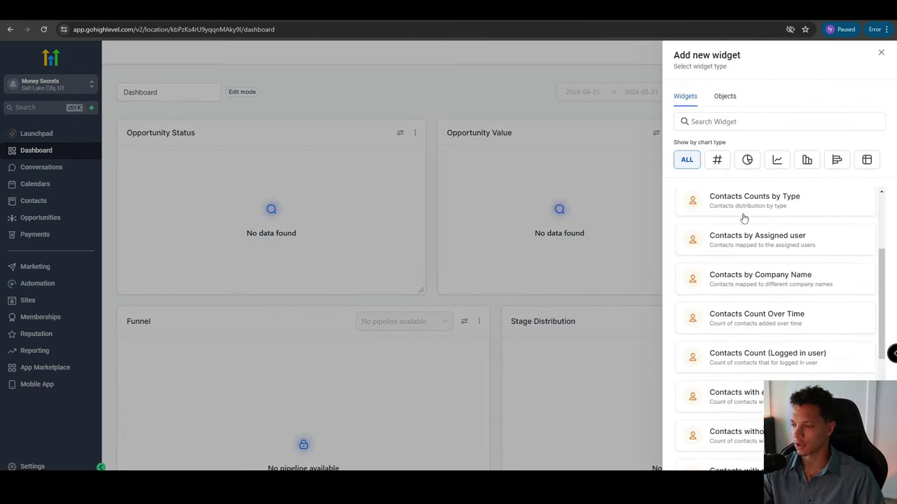
{"action": "scroll", "coordinate": [700, 210], "scroll_direction": "up", "scroll_amount": 3}
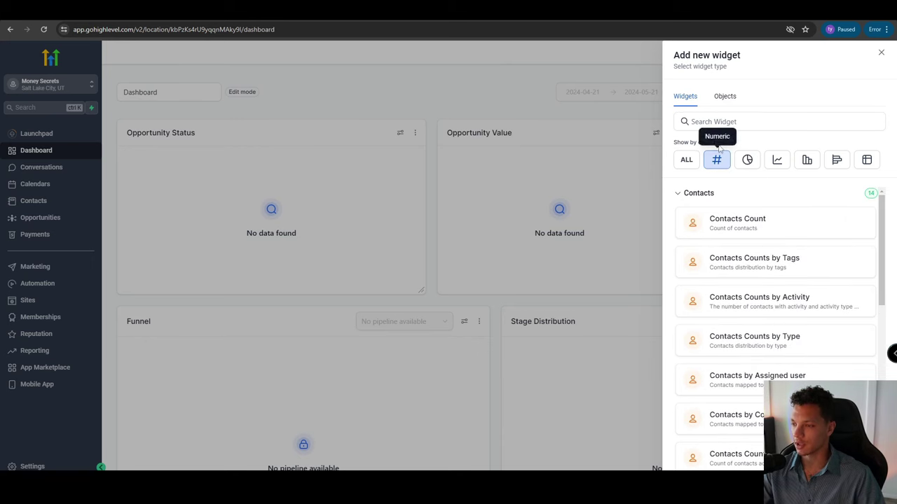
{"action": "key", "text": "Escape"}
{"action": "left_click", "coordinate": [711, 91]}
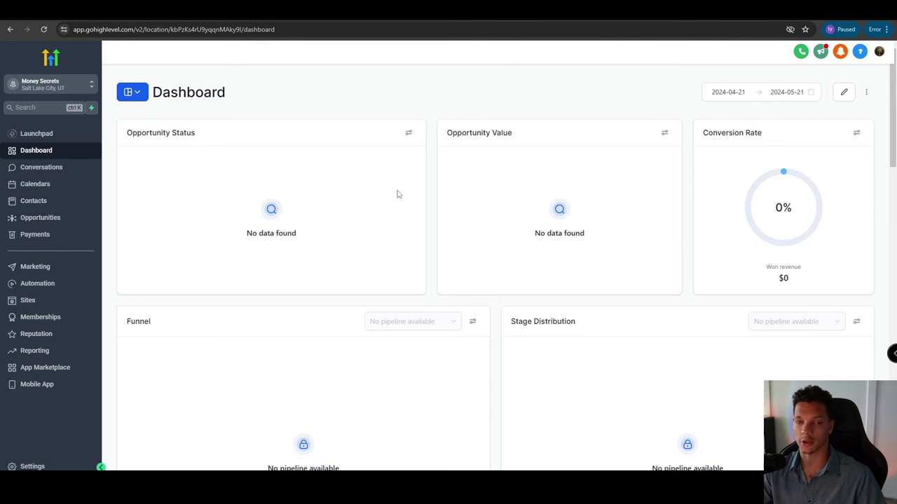
Go to Conversations and switch between the Recents, Starred and All lists.
{"action": "left_click", "coordinate": [39, 173]}
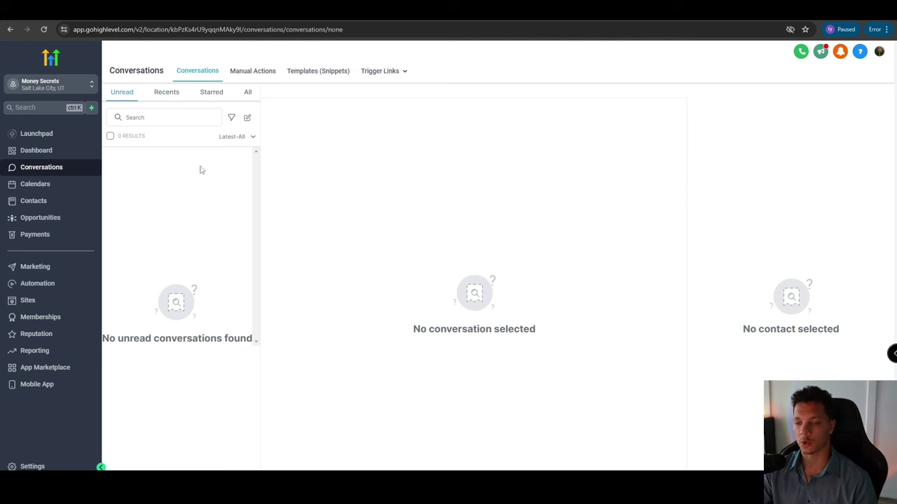
{"action": "left_click", "coordinate": [163, 93]}
{"action": "left_click", "coordinate": [216, 93]}
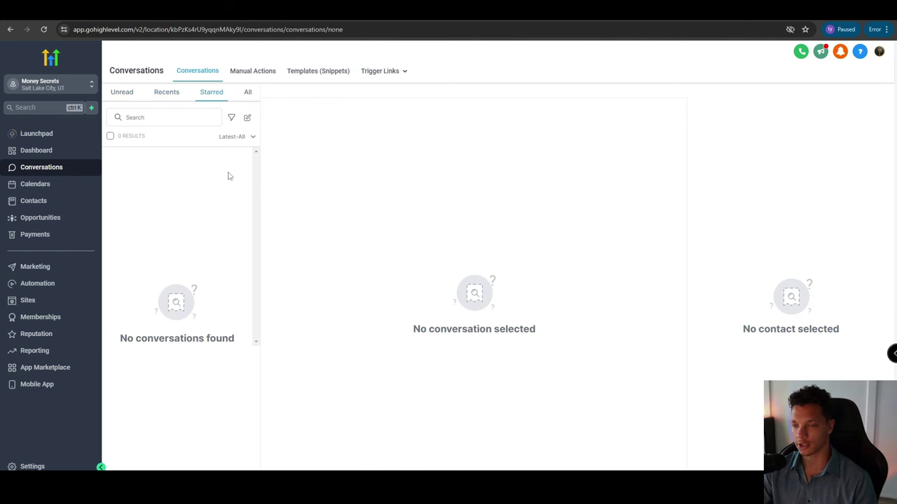
{"action": "left_click", "coordinate": [247, 92]}
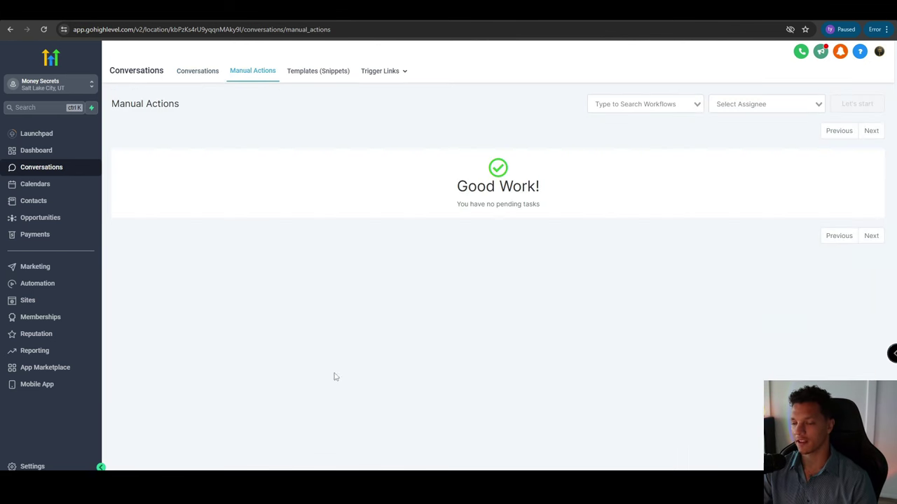
View the Trigger Links list, then go to the empty Calendars page.
{"action": "left_click", "coordinate": [318, 71]}
{"action": "mouse_move", "coordinate": [394, 76]}
{"action": "left_click", "coordinate": [383, 91]}
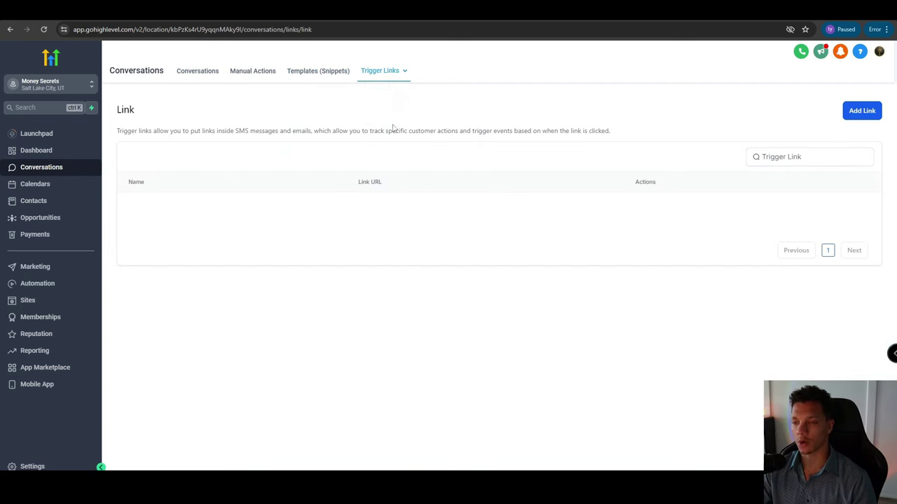
{"action": "left_click", "coordinate": [70, 188]}
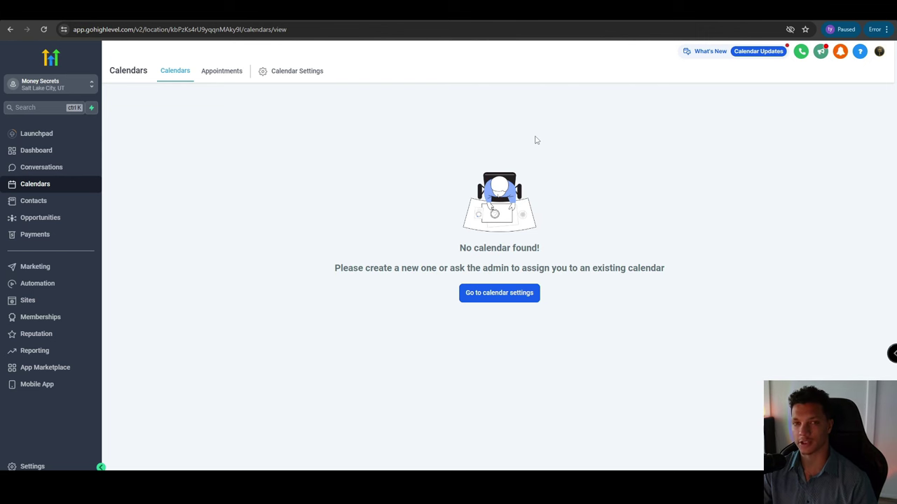
Check the empty Appointments tab and its calendar filter, then go to Contacts.
{"action": "left_click", "coordinate": [237, 72]}
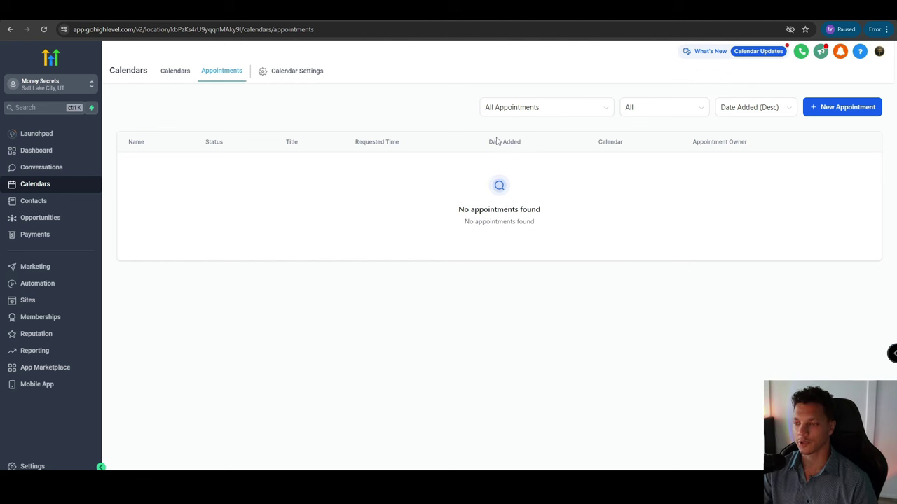
{"action": "left_click", "coordinate": [515, 112]}
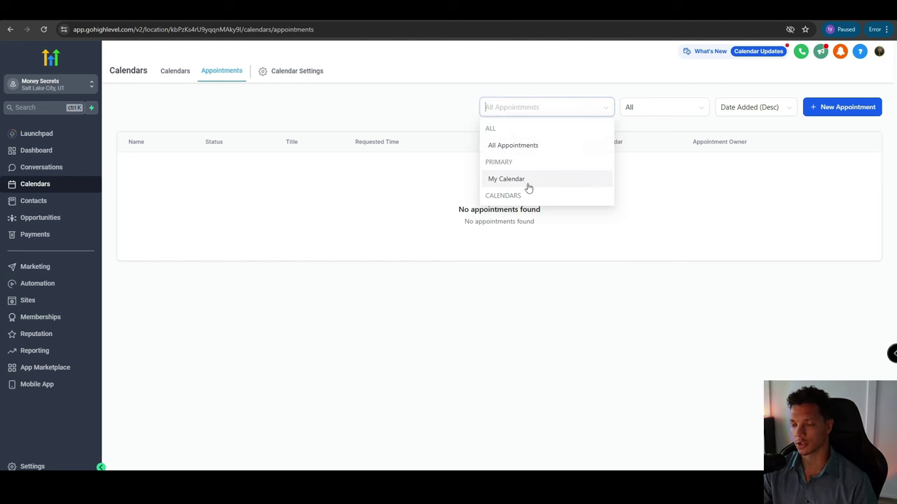
{"action": "left_click", "coordinate": [509, 112]}
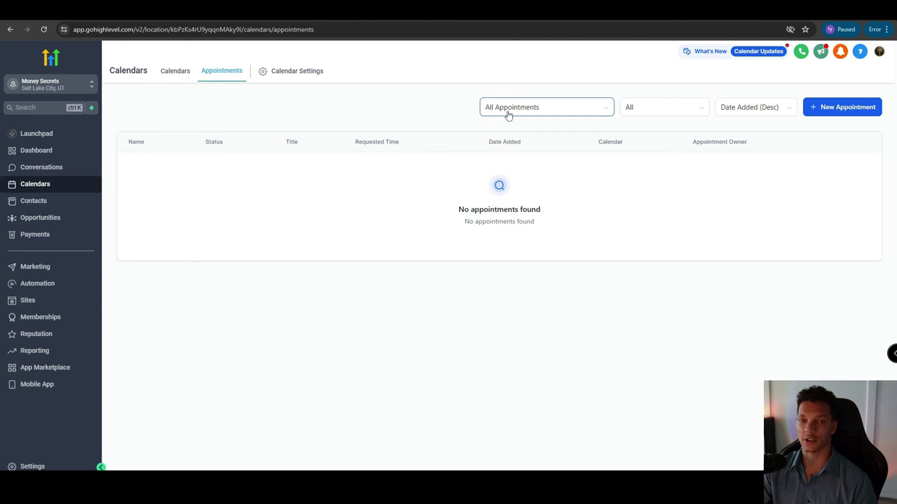
{"action": "left_click", "coordinate": [508, 112]}
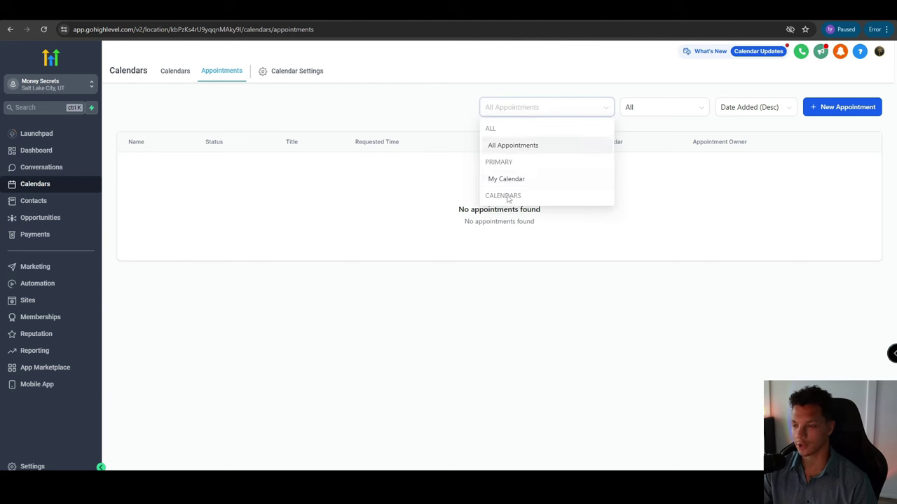
{"action": "left_click", "coordinate": [448, 88]}
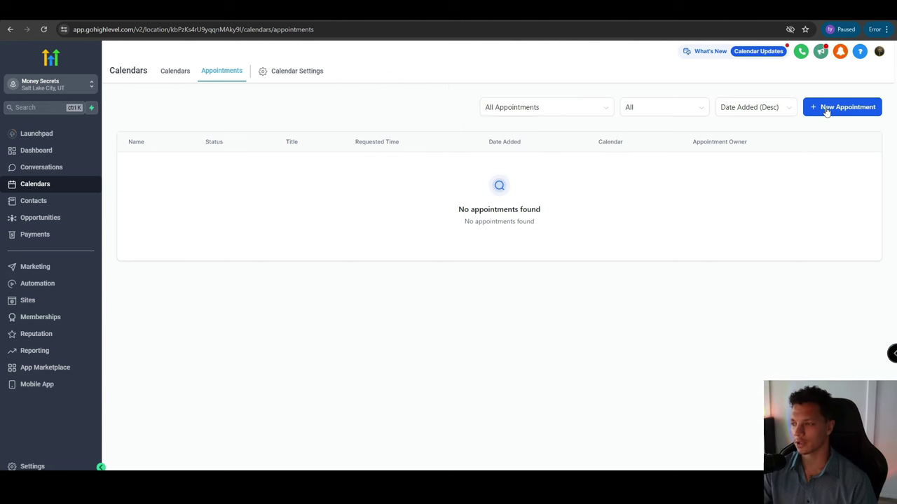
{"action": "left_click", "coordinate": [75, 201]}
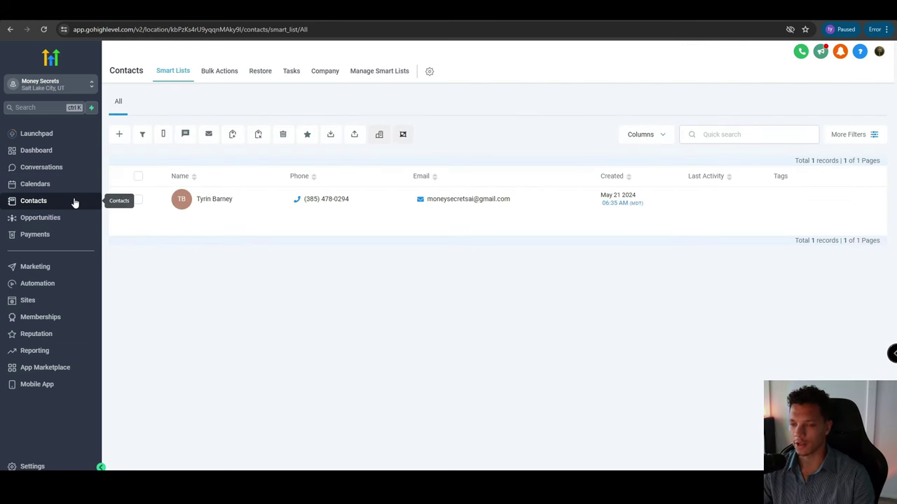
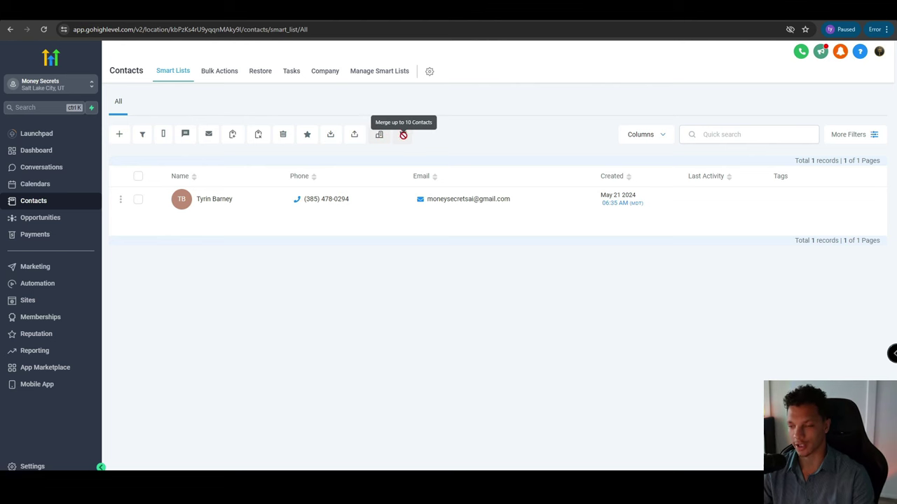
Open the contact's record and scroll through its contact and general info fields.
{"action": "left_click", "coordinate": [199, 203]}
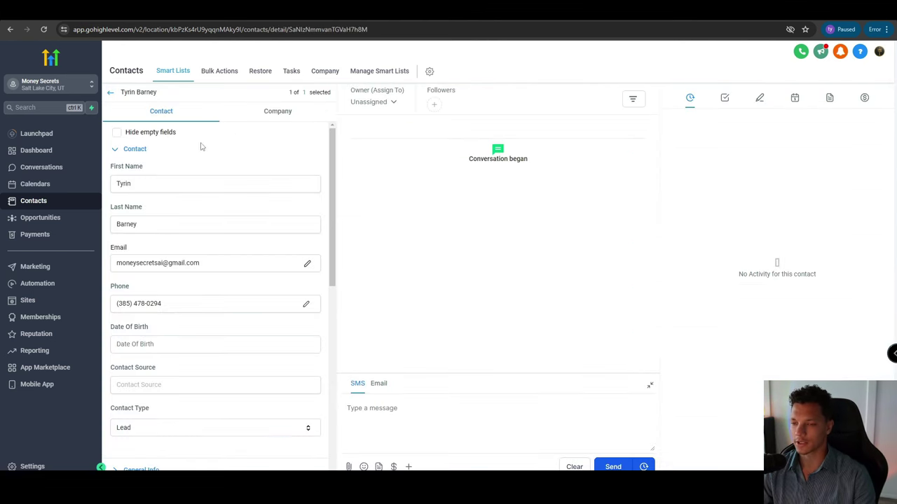
{"action": "scroll", "coordinate": [237, 189], "scroll_direction": "down", "scroll_amount": 2}
{"action": "scroll", "coordinate": [240, 201], "scroll_direction": "down", "scroll_amount": 2}
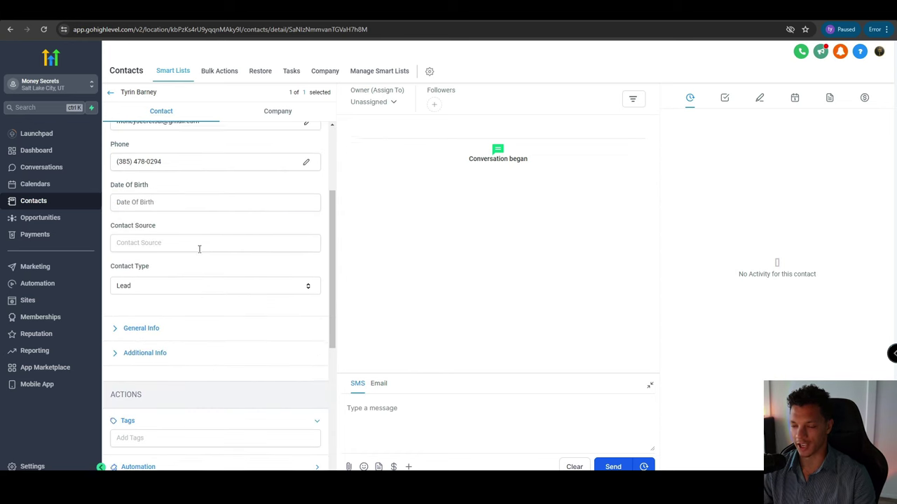
{"action": "scroll", "coordinate": [199, 253], "scroll_direction": "down", "scroll_amount": 1}
{"action": "scroll", "coordinate": [184, 268], "scroll_direction": "up", "scroll_amount": 1}
{"action": "scroll", "coordinate": [184, 268], "scroll_direction": "up", "scroll_amount": 1}
{"action": "scroll", "coordinate": [184, 268], "scroll_direction": "down", "scroll_amount": 5}
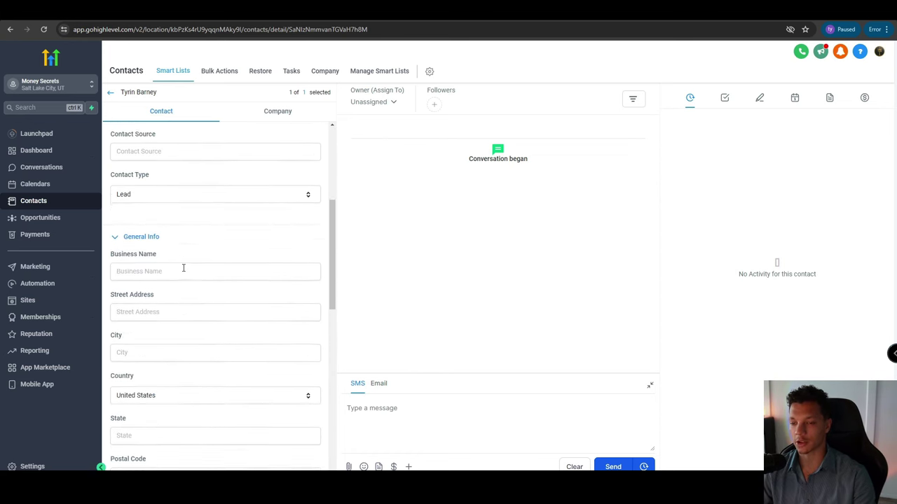
{"action": "scroll", "coordinate": [183, 272], "scroll_direction": "down", "scroll_amount": 3}
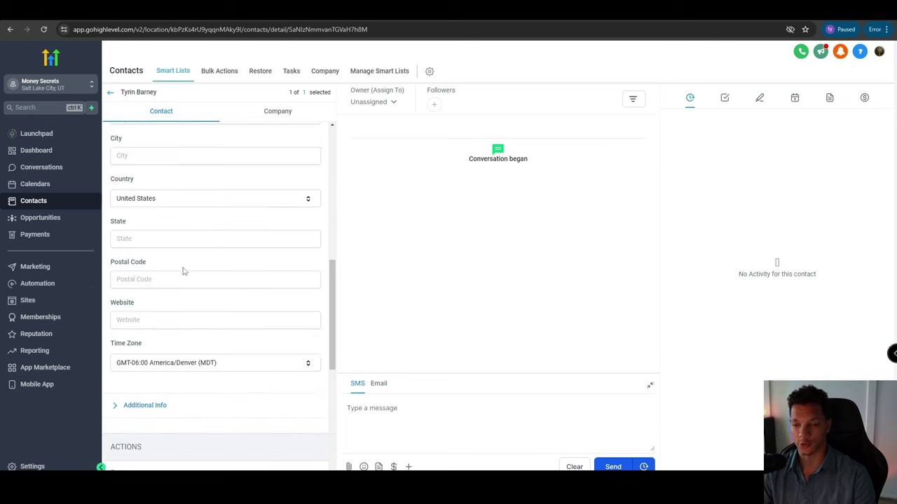
{"action": "scroll", "coordinate": [159, 200], "scroll_direction": "up", "scroll_amount": 10}
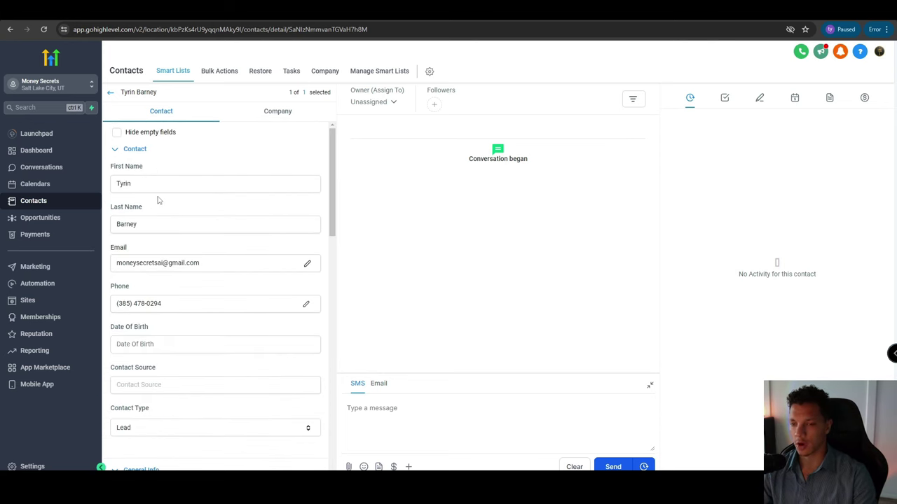
{"action": "scroll", "coordinate": [170, 440], "scroll_direction": "down", "scroll_amount": 9}
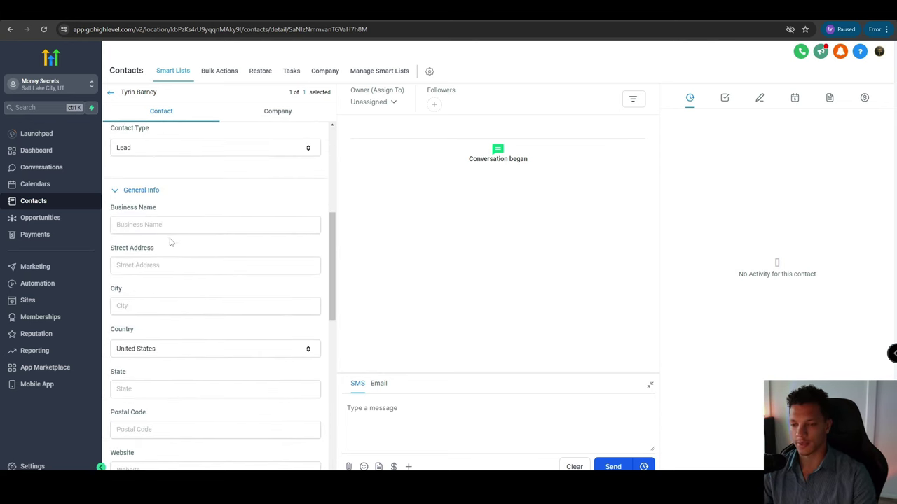
{"action": "scroll", "coordinate": [158, 332], "scroll_direction": "down", "scroll_amount": 5}
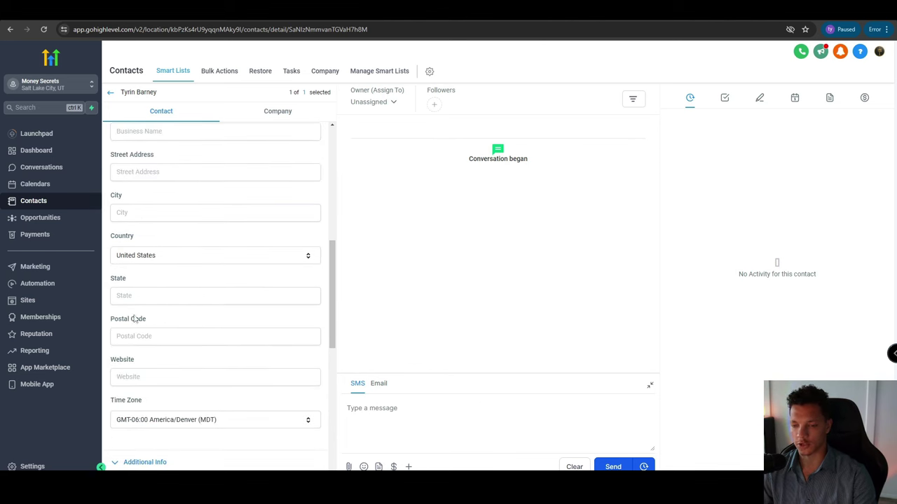
{"action": "scroll", "coordinate": [156, 329], "scroll_direction": "down", "scroll_amount": 1}
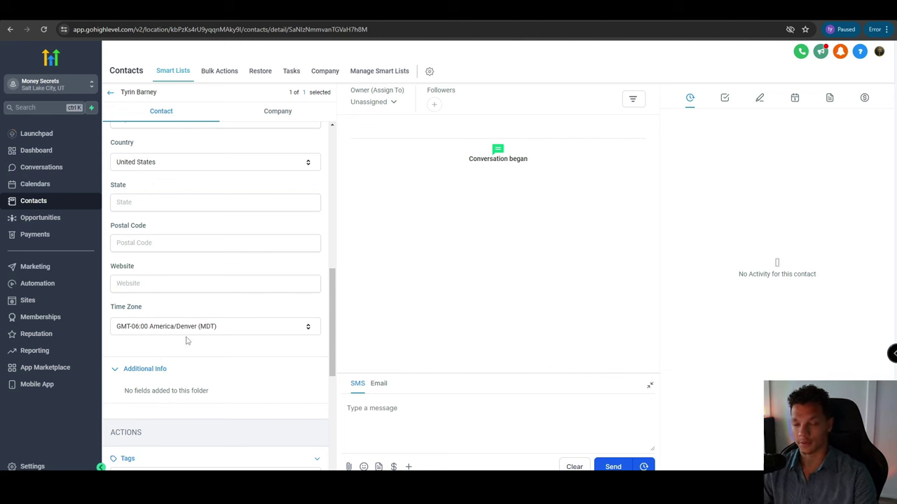
{"action": "scroll", "coordinate": [186, 340], "scroll_direction": "down", "scroll_amount": 3}
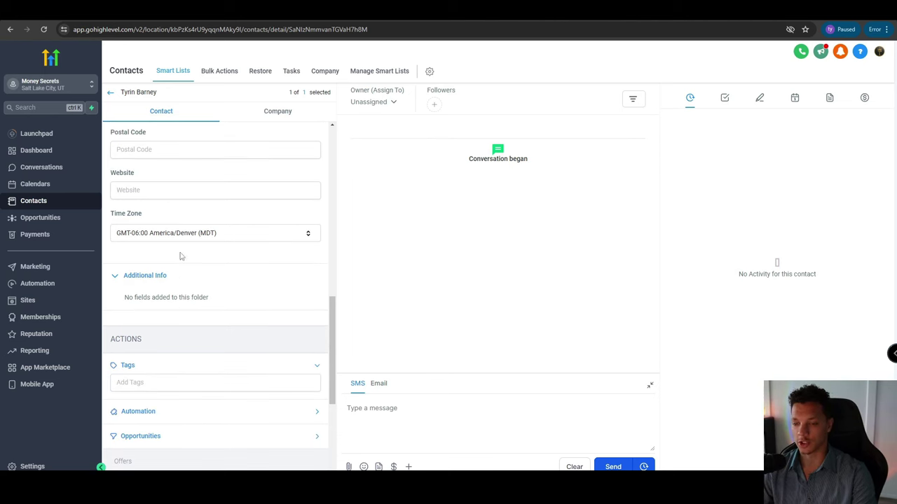
Highlight the note that Additional Info has no fields, then collapse that section.
{"action": "triple_click", "coordinate": [246, 294]}
{"action": "scroll", "coordinate": [122, 368], "scroll_direction": "up", "scroll_amount": 3}
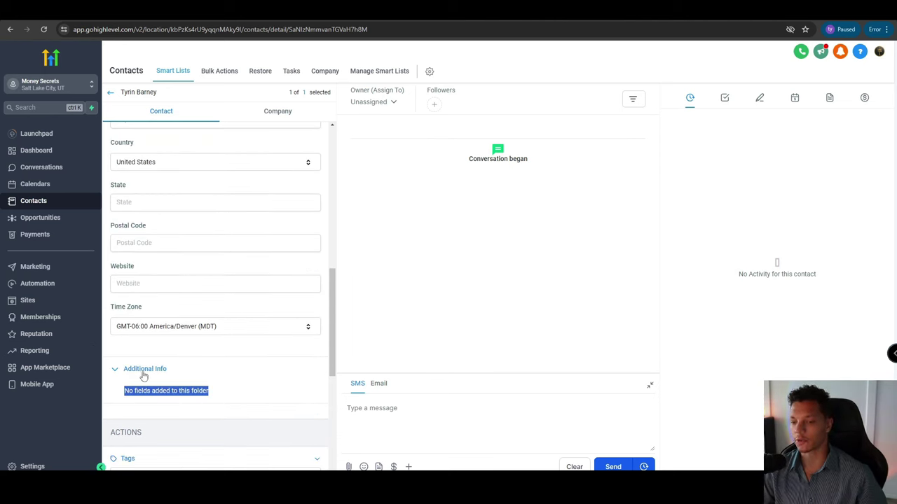
{"action": "left_click", "coordinate": [206, 376]}
{"action": "scroll", "coordinate": [150, 286], "scroll_direction": "down", "scroll_amount": 3}
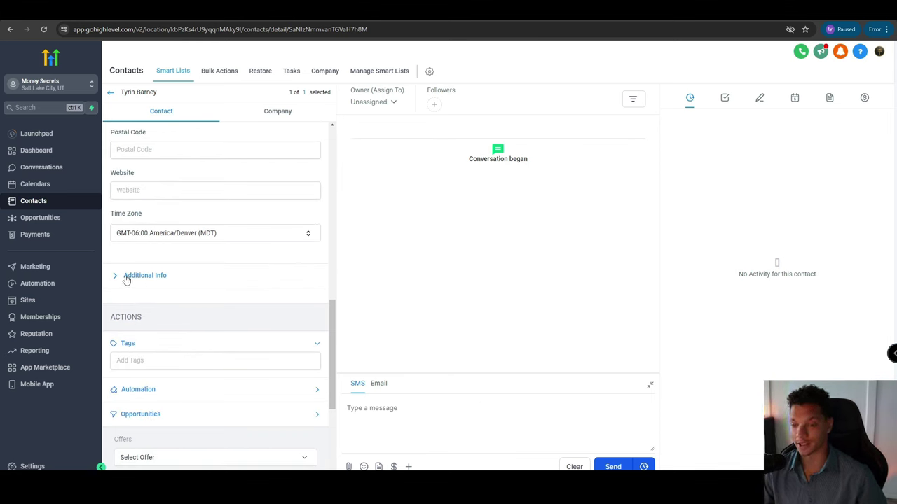
{"action": "scroll", "coordinate": [155, 280], "scroll_direction": "down", "scroll_amount": 1}
{"action": "scroll", "coordinate": [155, 280], "scroll_direction": "down", "scroll_amount": 1}
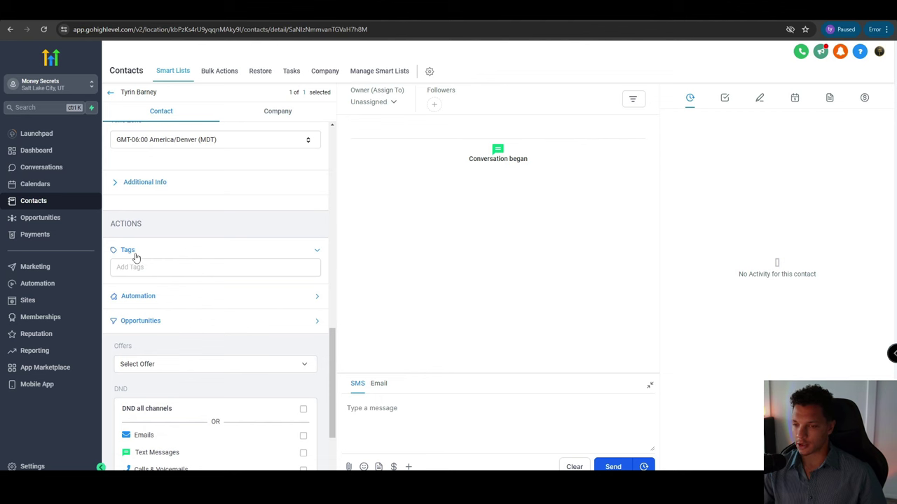
Expand the Automation section and scroll to the bottom, confirming no workflows are listed.
{"action": "left_click", "coordinate": [168, 297]}
{"action": "scroll", "coordinate": [129, 258], "scroll_direction": "down", "scroll_amount": 1}
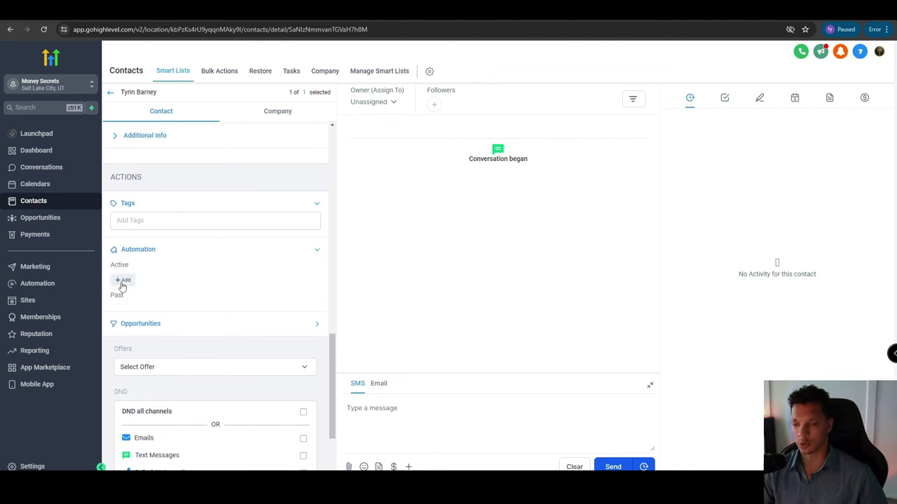
{"action": "scroll", "coordinate": [122, 284], "scroll_direction": "down", "scroll_amount": 1}
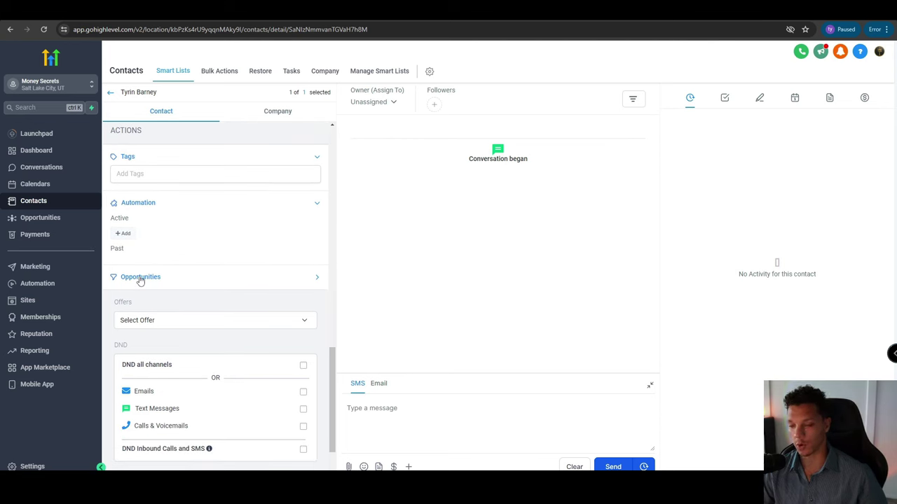
{"action": "scroll", "coordinate": [243, 307], "scroll_direction": "down", "scroll_amount": 2}
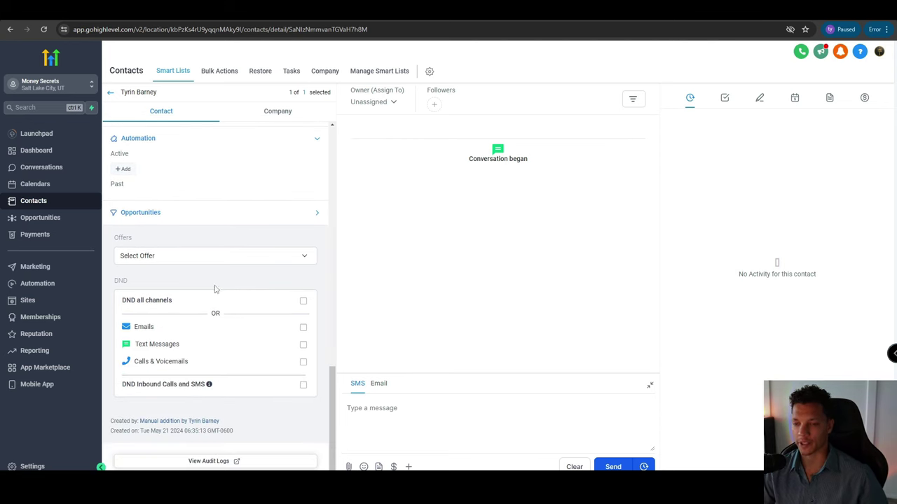
Browse the contact Bulk Actions, Restore, Tasks and Companies pages.
{"action": "left_click", "coordinate": [214, 71]}
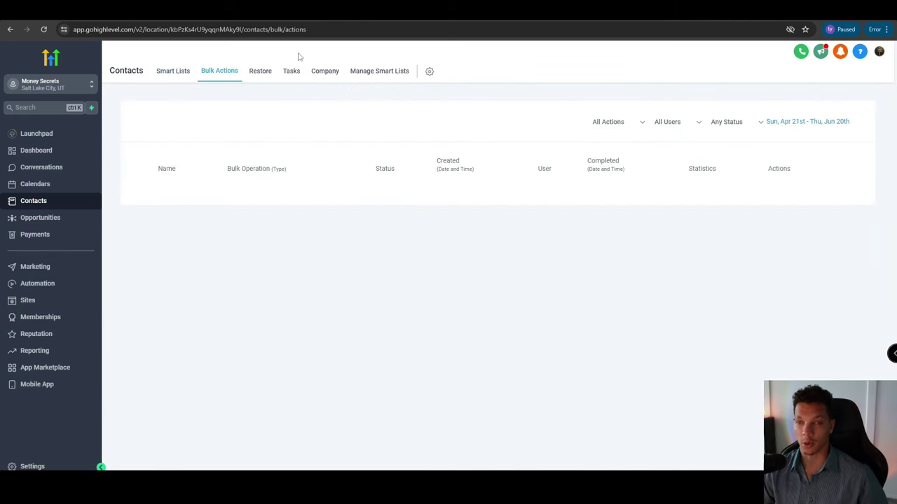
{"action": "left_click", "coordinate": [260, 71]}
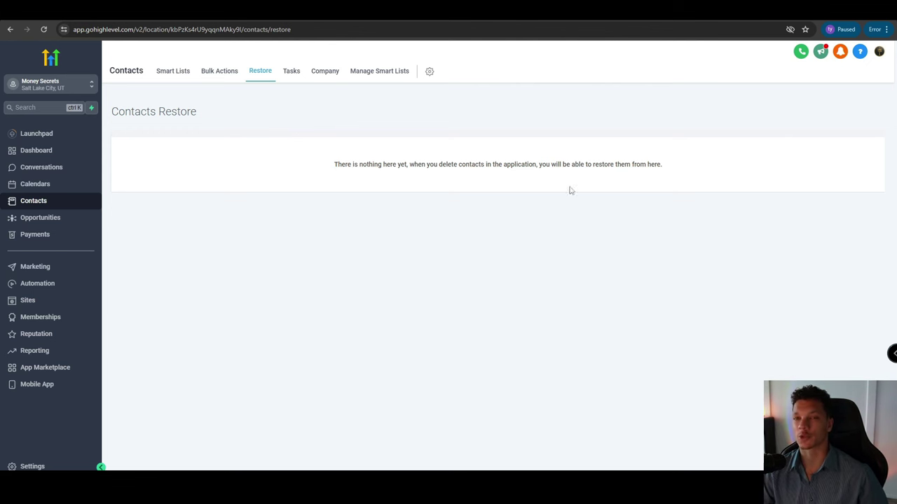
{"action": "left_click", "coordinate": [292, 83]}
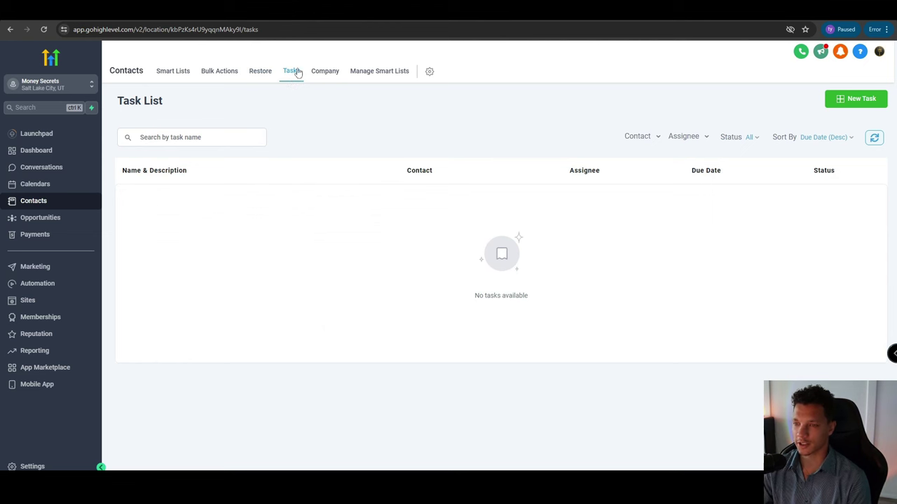
{"action": "left_click", "coordinate": [331, 72]}
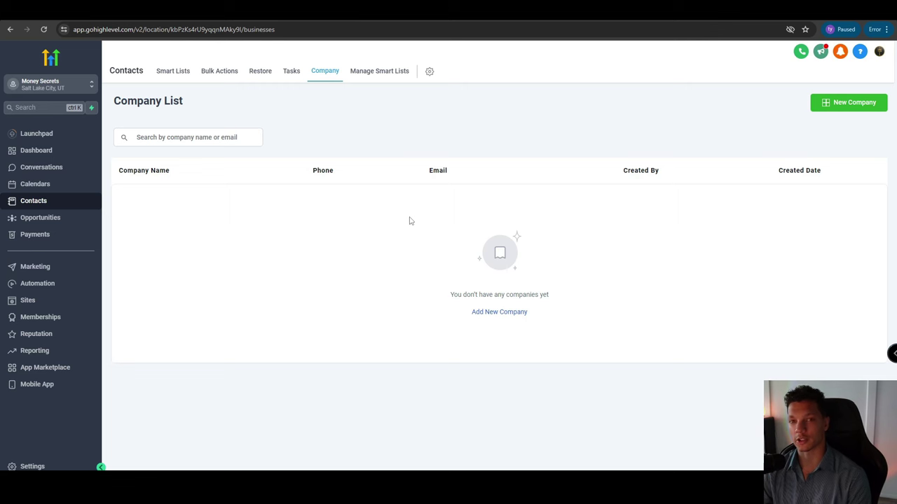
View Manage Smart Lists and the contact custom fields settings, then the Opportunities list.
{"action": "left_click", "coordinate": [369, 71]}
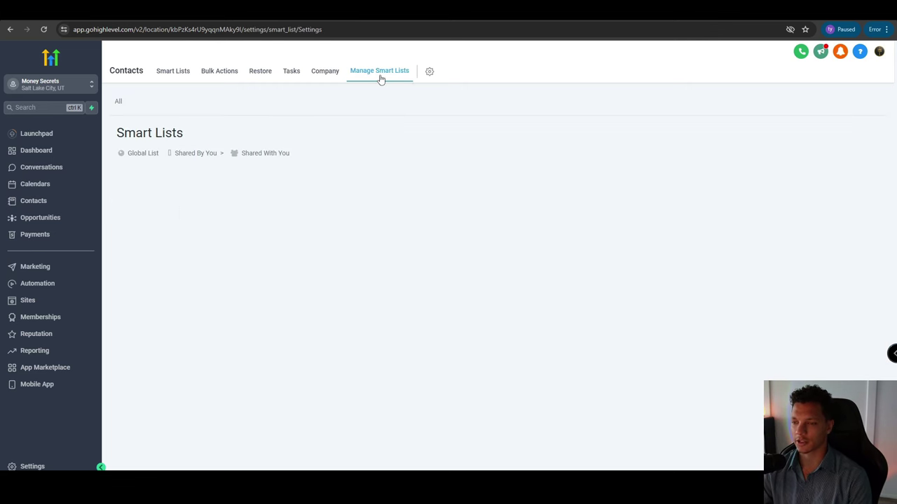
{"action": "left_click", "coordinate": [430, 73]}
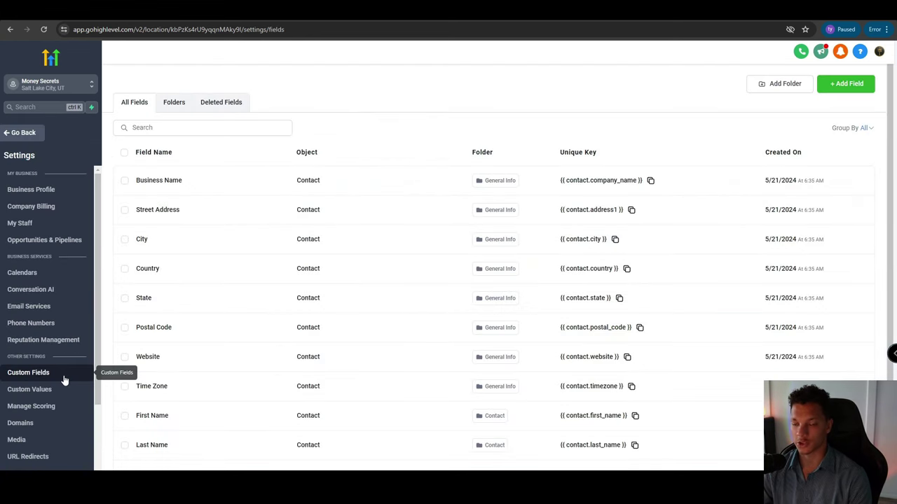
{"action": "left_click", "coordinate": [64, 239]}
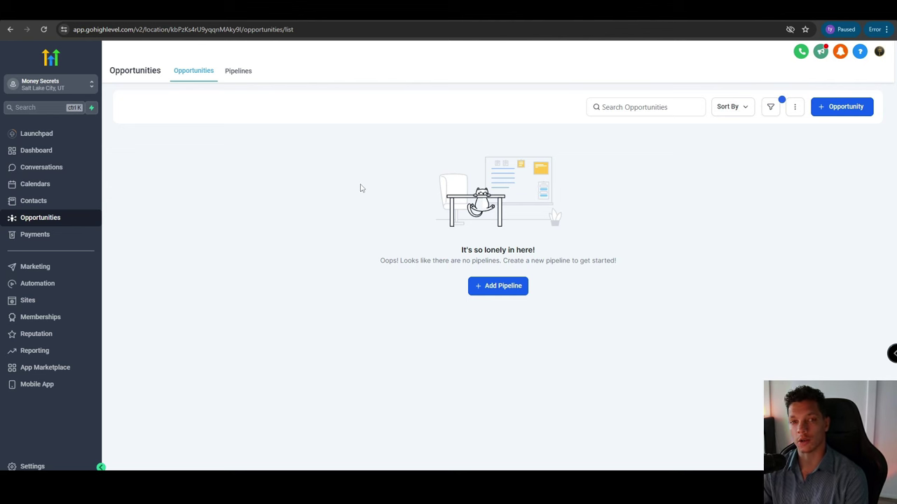
Confirm the Pipelines tab is empty, then view the $0.00 Payments invoices overview.
{"action": "left_click", "coordinate": [486, 289]}
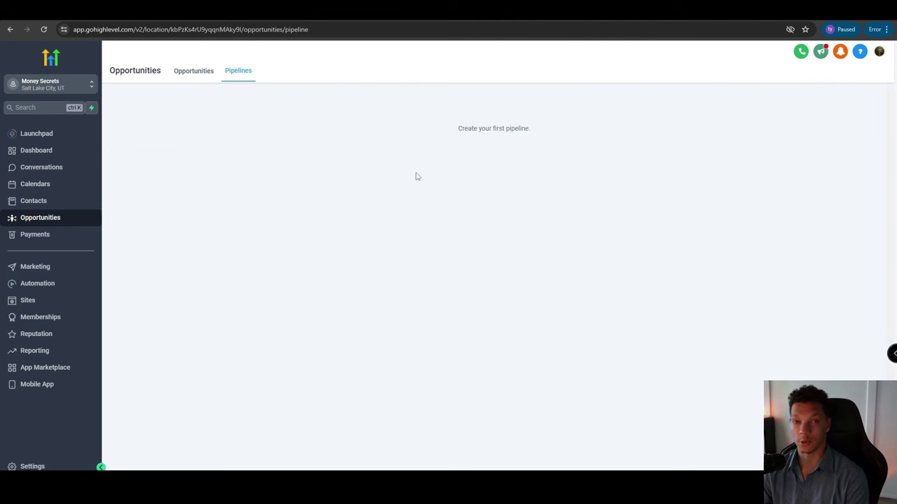
{"action": "left_click", "coordinate": [52, 237]}
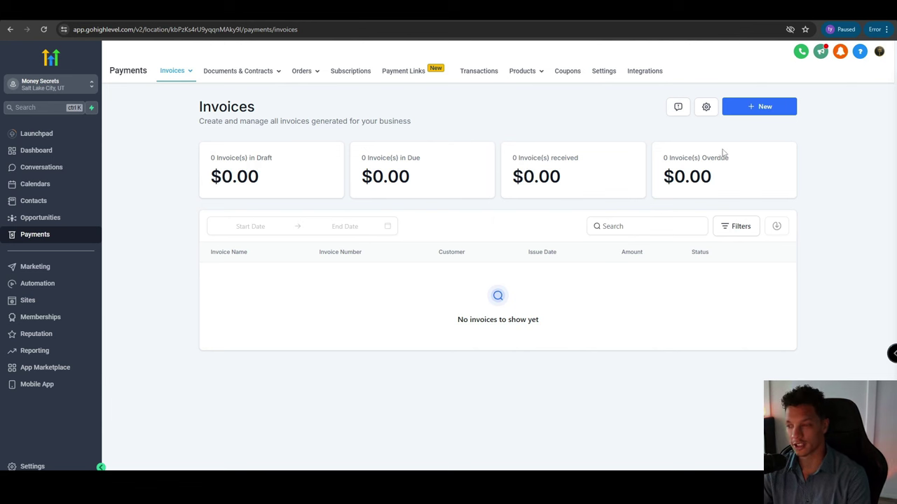
Check the overdue invoice total, the empty recurring and invoice template lists, and Documents & Contracts.
{"action": "left_click_drag", "start_coordinate": [722, 175], "coordinate": [650, 183]}
{"action": "left_click", "coordinate": [194, 252]}
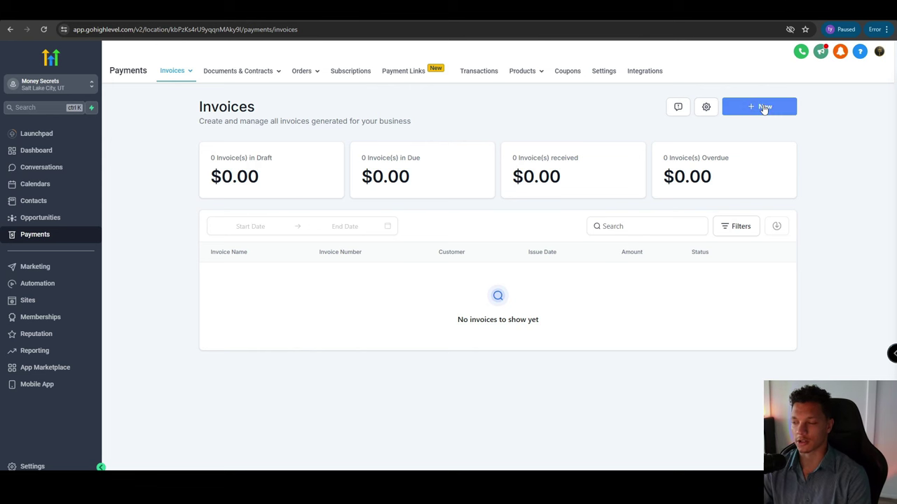
{"action": "left_click", "coordinate": [168, 104]}
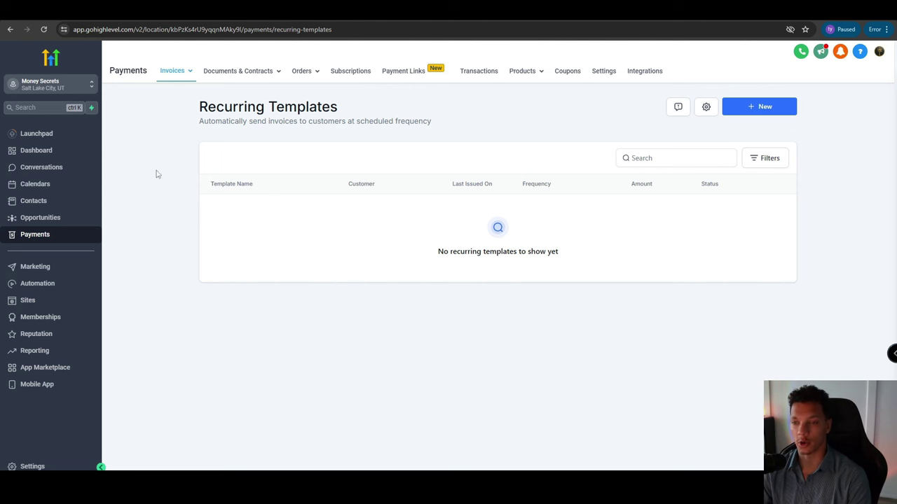
{"action": "mouse_move", "coordinate": [173, 70]}
{"action": "left_click", "coordinate": [144, 126]}
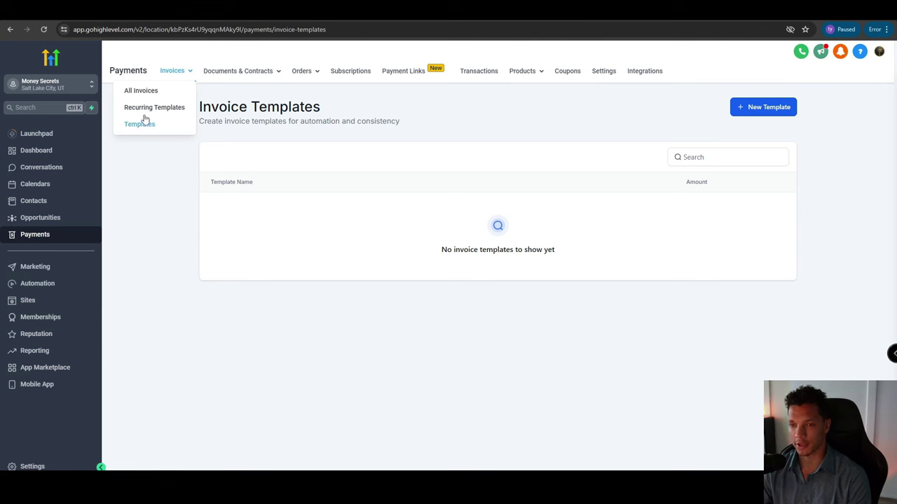
{"action": "left_click", "coordinate": [145, 109]}
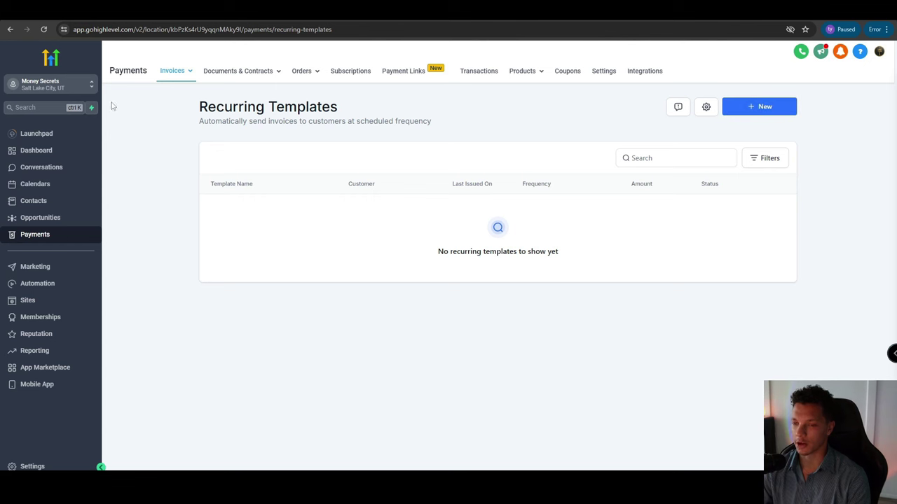
{"action": "mouse_move", "coordinate": [162, 84]}
{"action": "left_click", "coordinate": [179, 122]}
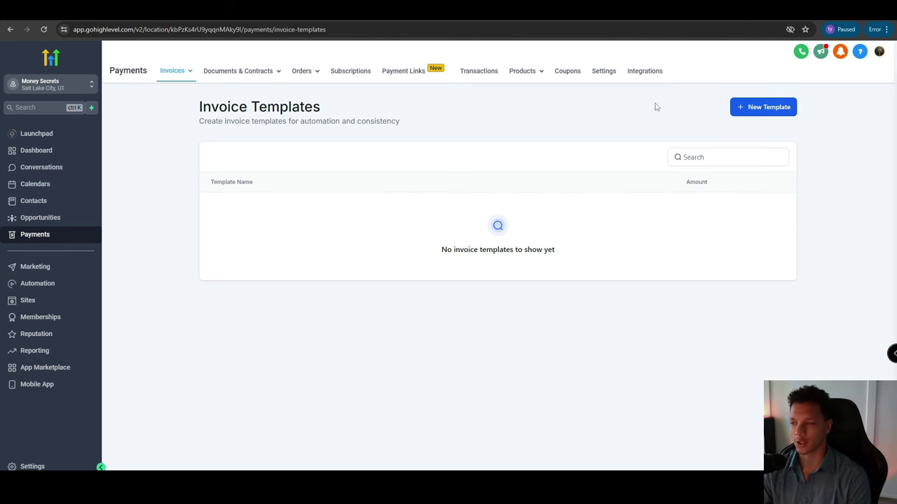
{"action": "left_click", "coordinate": [249, 79]}
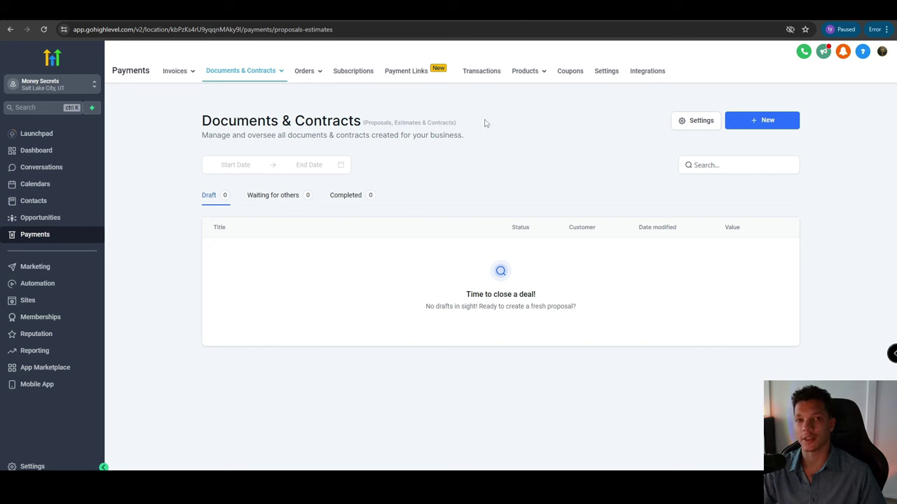
View the Orders page and highlight the empty Abandoned Checkouts heading.
{"action": "mouse_move", "coordinate": [272, 79]}
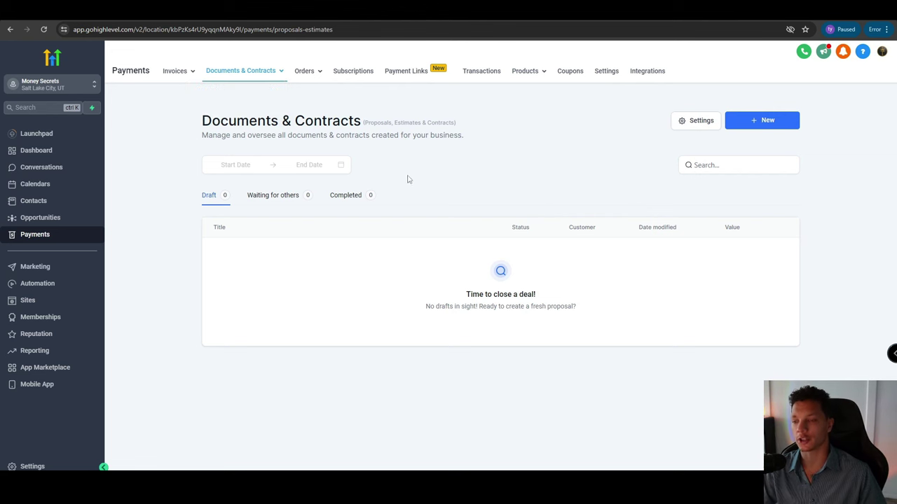
{"action": "left_click", "coordinate": [308, 73]}
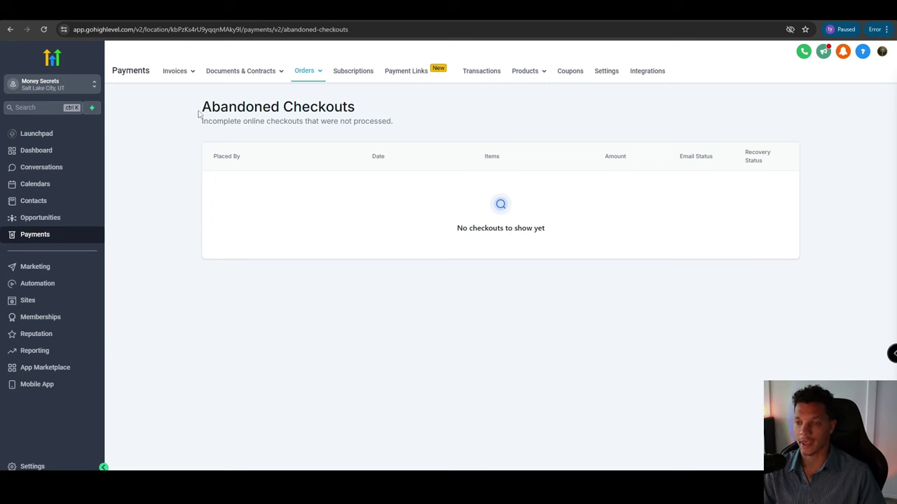
{"action": "left_click_drag", "start_coordinate": [199, 114], "coordinate": [358, 115]}
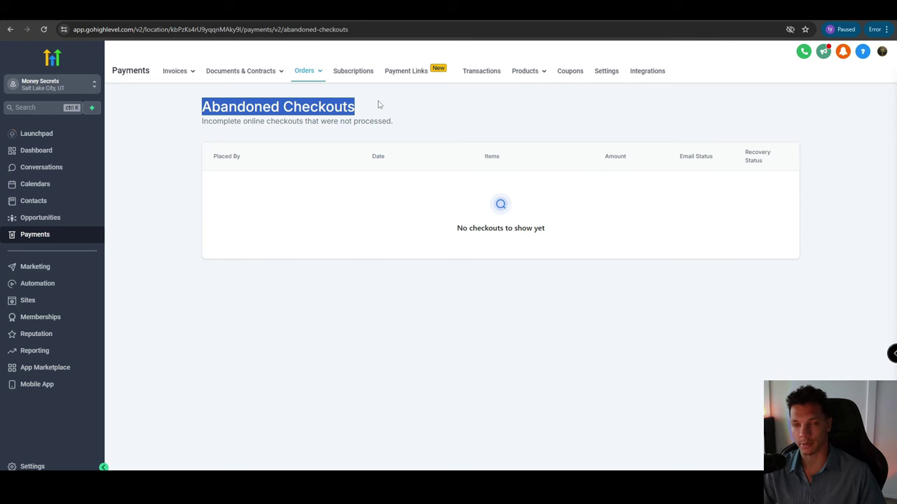
{"action": "left_click", "coordinate": [378, 104]}
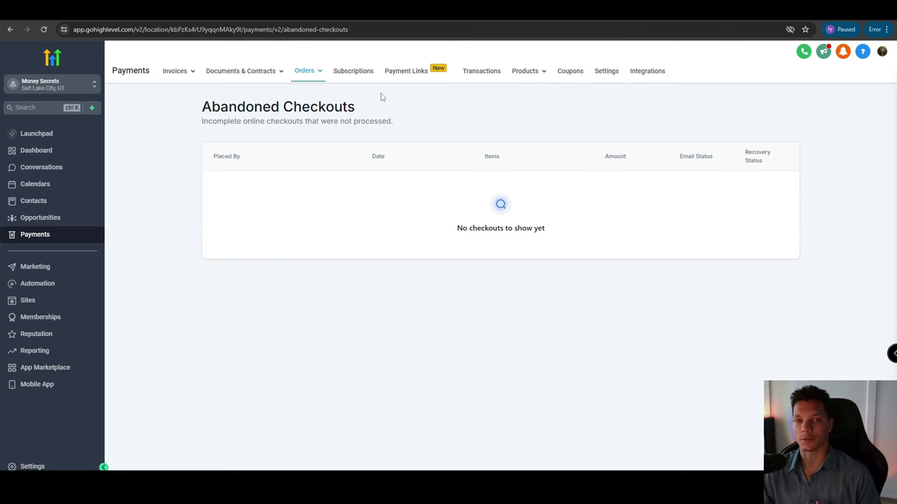
Move to Subscriptions and highlight its page description, showing no subscriptions.
{"action": "left_click", "coordinate": [365, 73]}
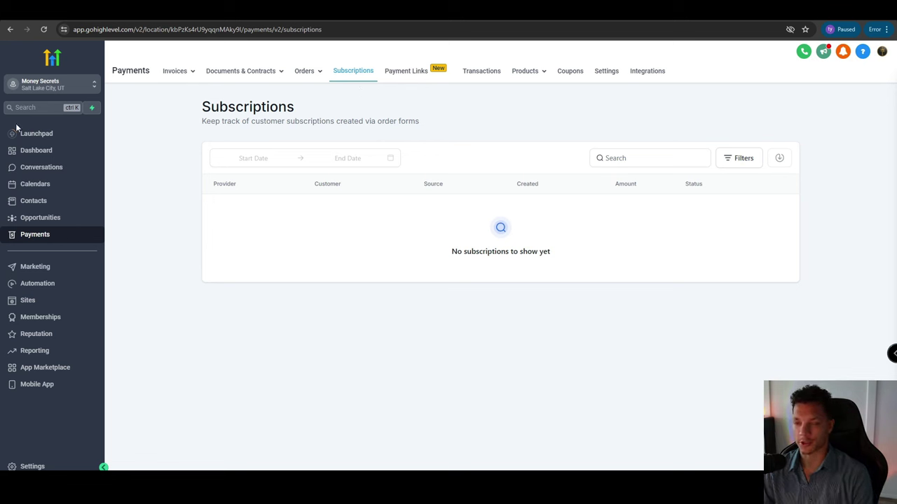
{"action": "left_click_drag", "start_coordinate": [421, 121], "coordinate": [178, 126]}
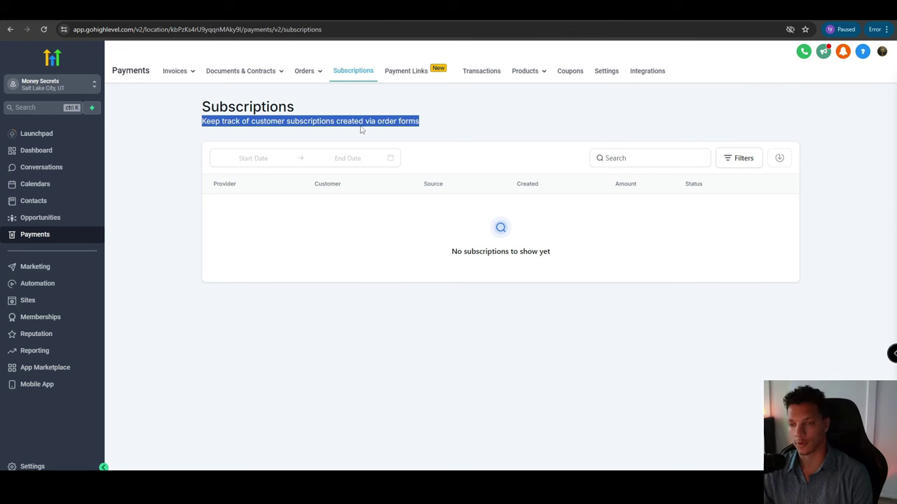
{"action": "left_click", "coordinate": [409, 106]}
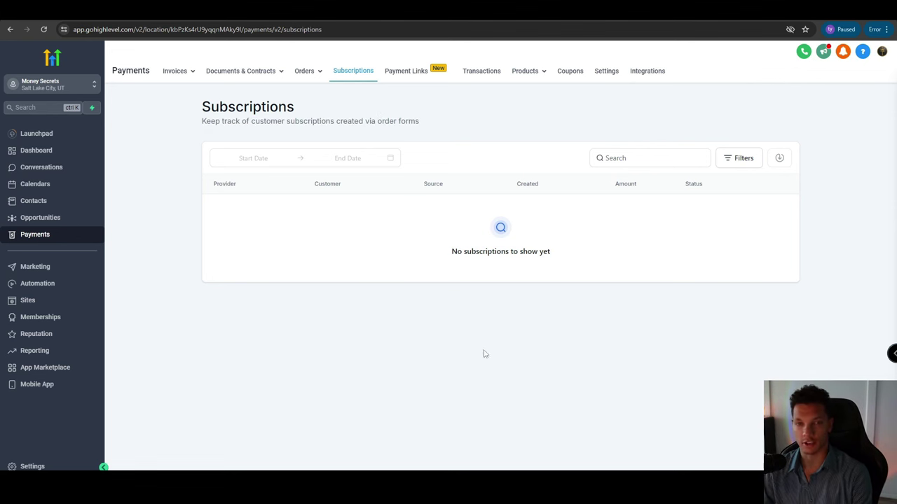
Start a new payment link that collects phone number, address and coupon codes.
{"action": "left_click", "coordinate": [512, 344]}
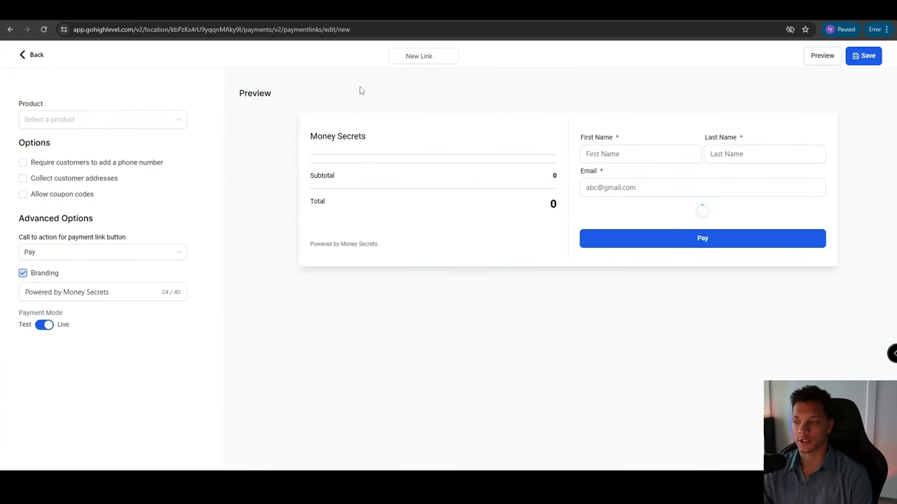
{"action": "left_click", "coordinate": [66, 123]}
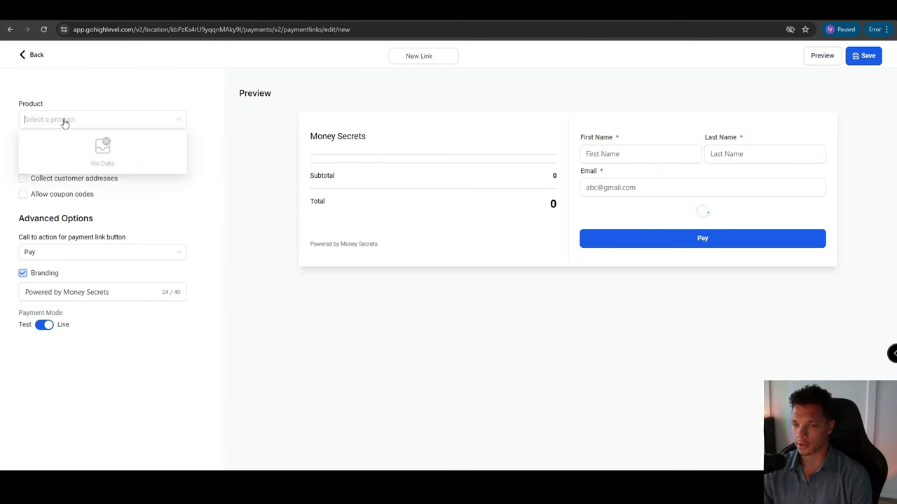
{"action": "left_click", "coordinate": [186, 119]}
{"action": "left_click", "coordinate": [72, 167]}
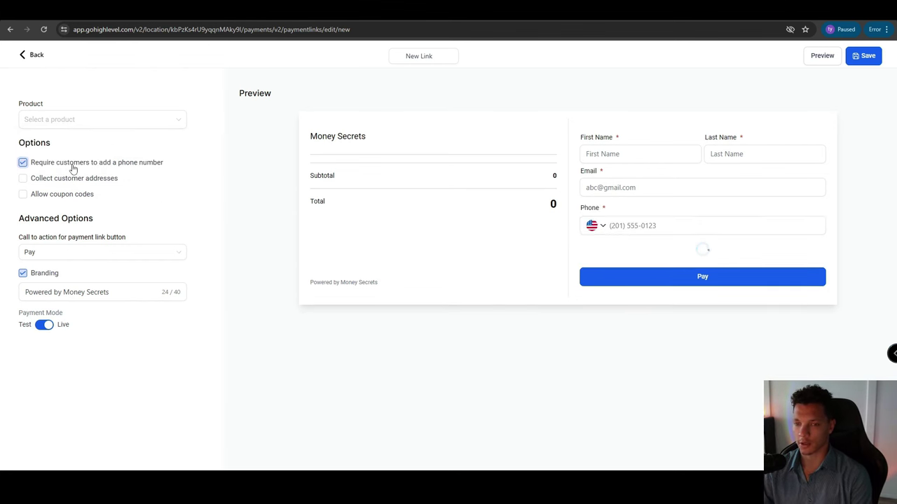
{"action": "left_click", "coordinate": [74, 181]}
{"action": "left_click", "coordinate": [77, 197]}
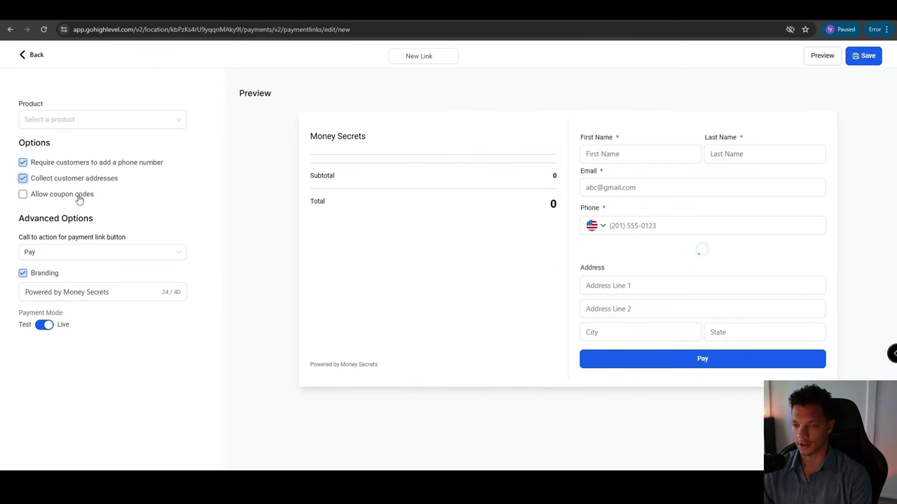
Set the checkout button to Donate, keeping Branding on and Payment Mode live.
{"action": "left_click", "coordinate": [94, 250]}
{"action": "left_click", "coordinate": [54, 253]}
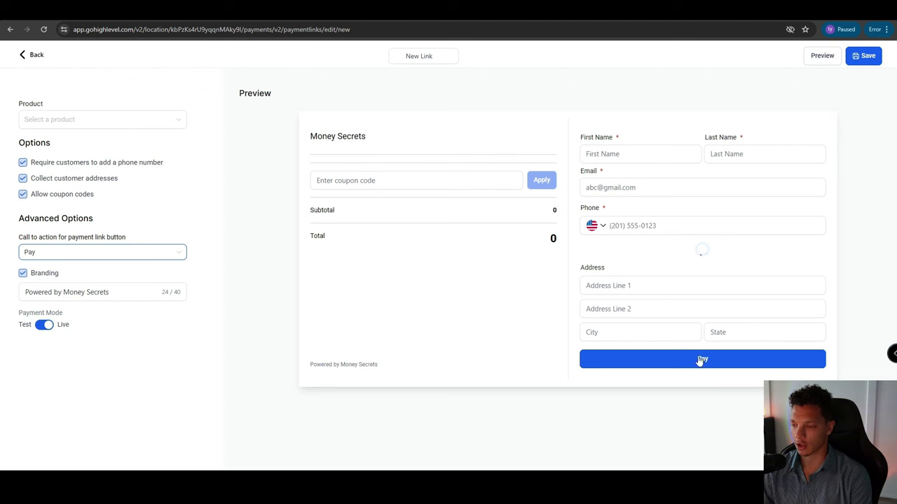
{"action": "left_click", "coordinate": [140, 253]}
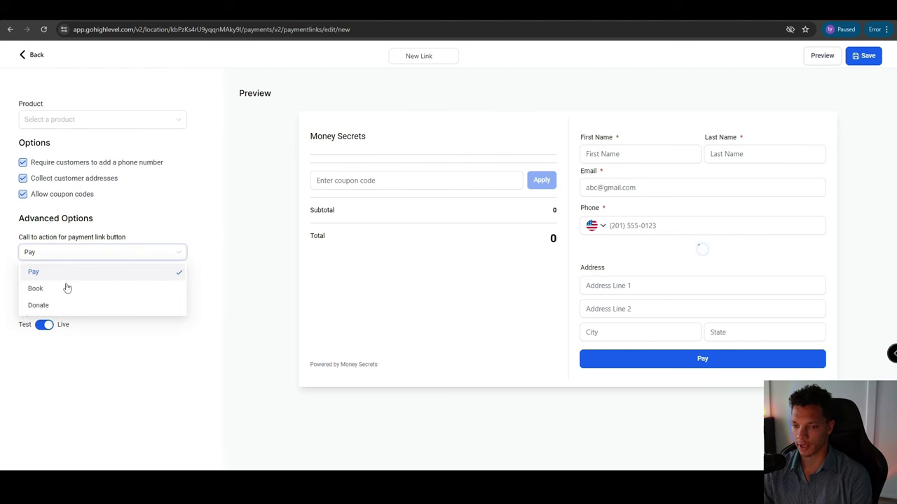
{"action": "left_click", "coordinate": [63, 309]}
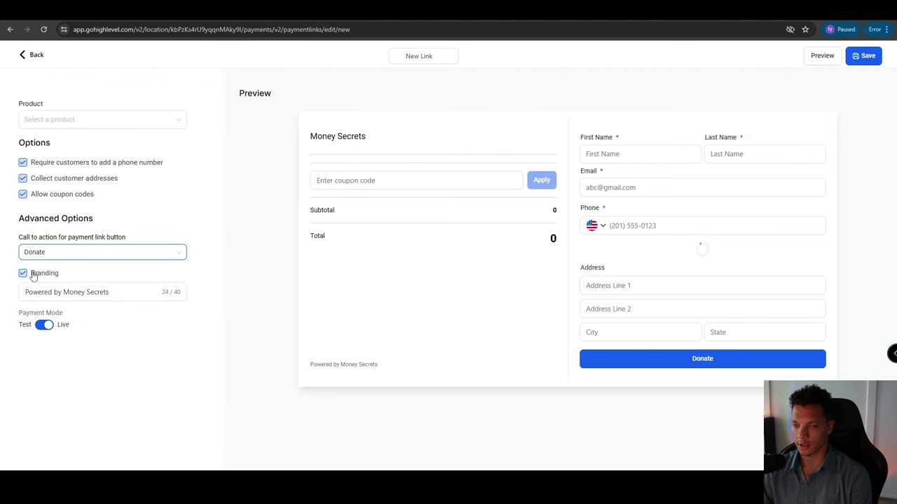
{"action": "left_click", "coordinate": [33, 275]}
{"action": "left_click", "coordinate": [35, 273]}
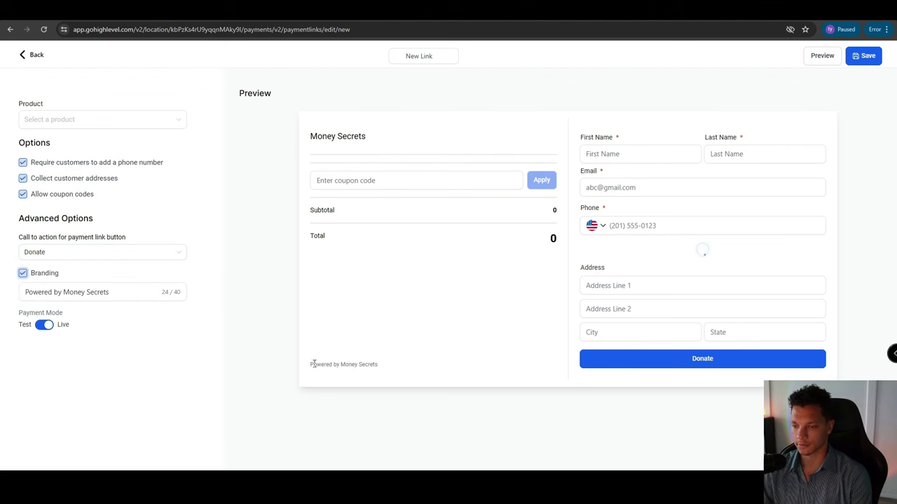
{"action": "left_click_drag", "start_coordinate": [378, 363], "coordinate": [345, 363]}
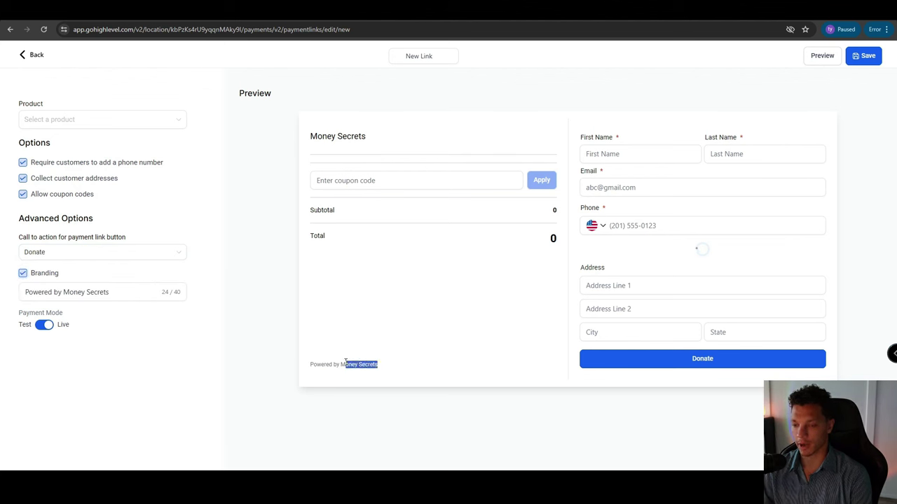
{"action": "left_click", "coordinate": [44, 326]}
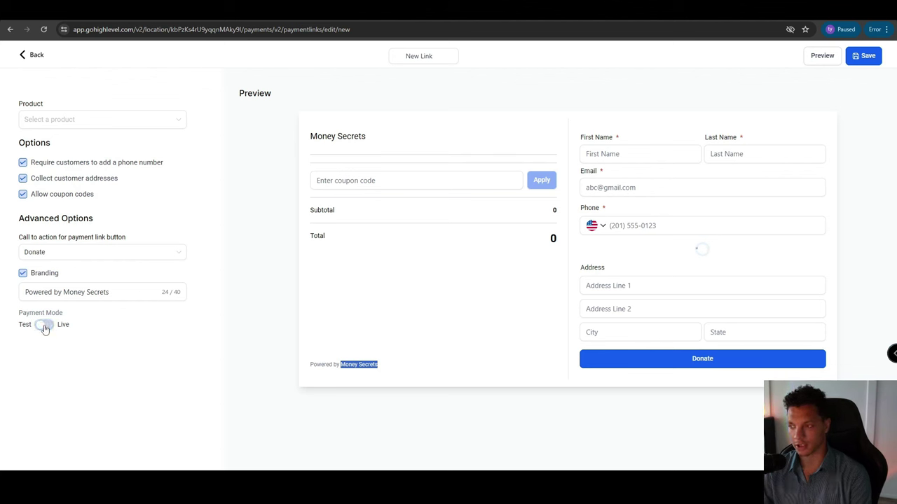
{"action": "left_click", "coordinate": [44, 326]}
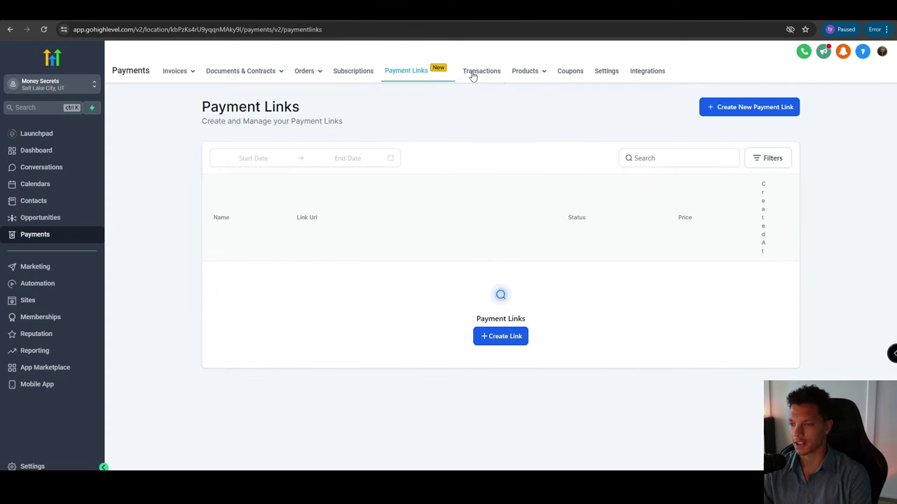
Look over Transactions, then open Products and scroll through the Create Product form.
{"action": "left_click", "coordinate": [473, 75]}
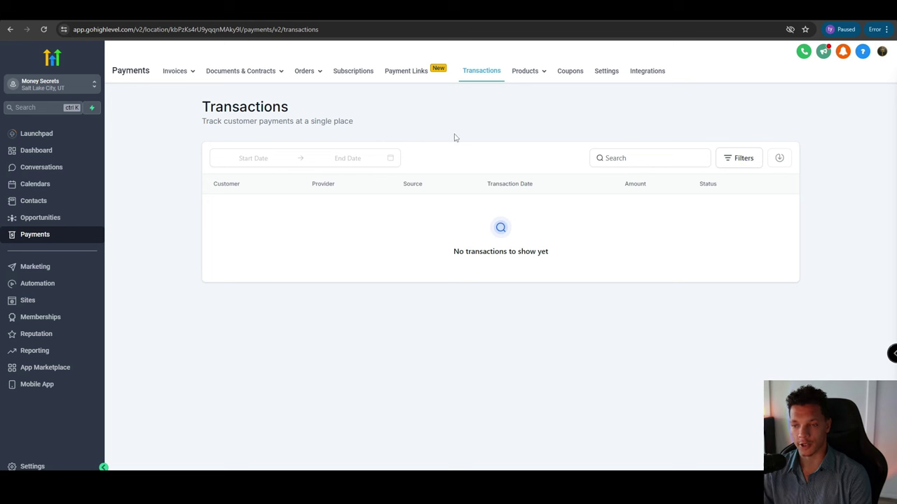
{"action": "left_click_drag", "start_coordinate": [202, 121], "coordinate": [353, 123]}
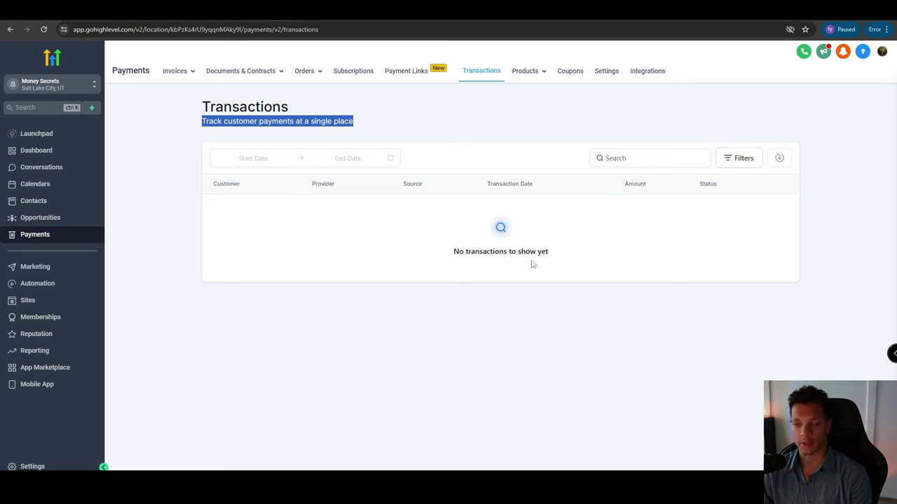
{"action": "mouse_move", "coordinate": [525, 72]}
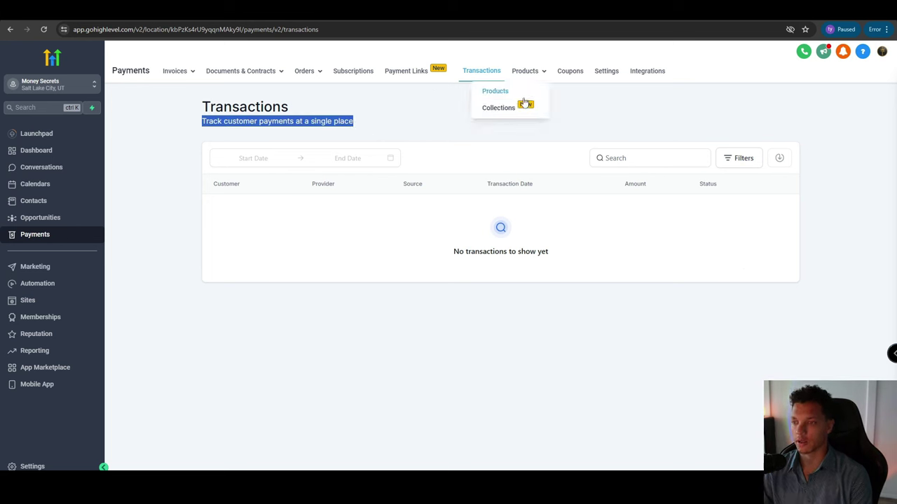
{"action": "left_click", "coordinate": [515, 94]}
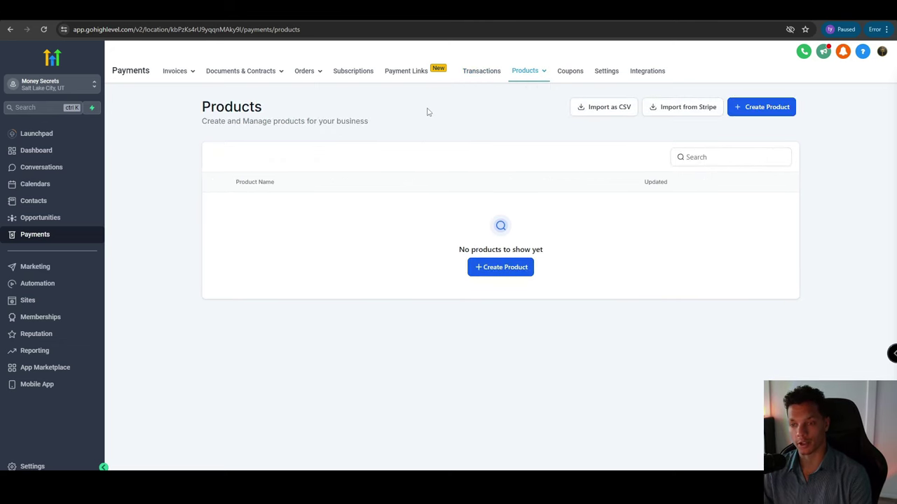
{"action": "left_click", "coordinate": [486, 271]}
{"action": "scroll", "coordinate": [440, 147], "scroll_direction": "down", "scroll_amount": 5}
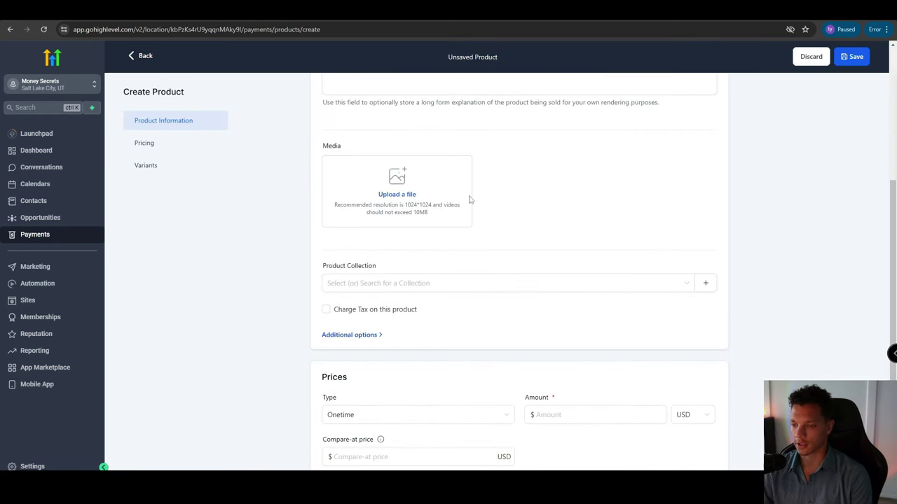
{"action": "scroll", "coordinate": [492, 268], "scroll_direction": "down", "scroll_amount": 3}
{"action": "scroll", "coordinate": [428, 241], "scroll_direction": "up", "scroll_amount": 7}
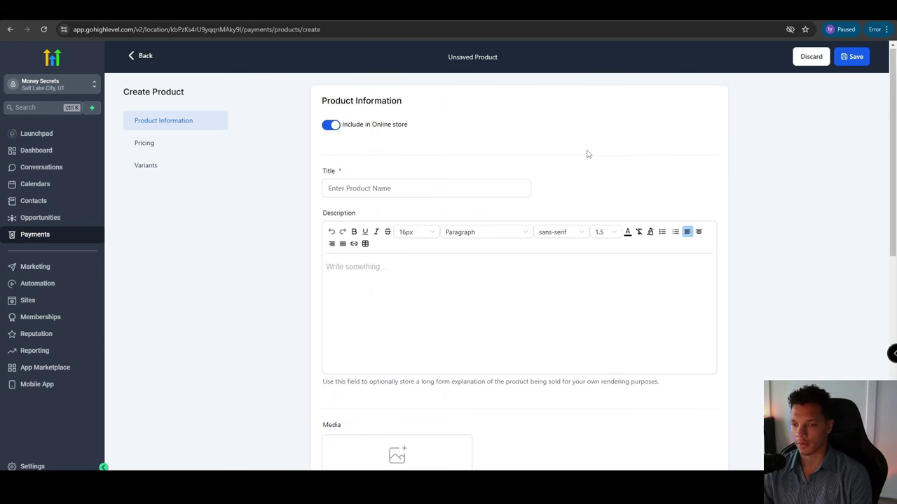
{"action": "scroll", "coordinate": [300, 316], "scroll_direction": "down", "scroll_amount": 6}
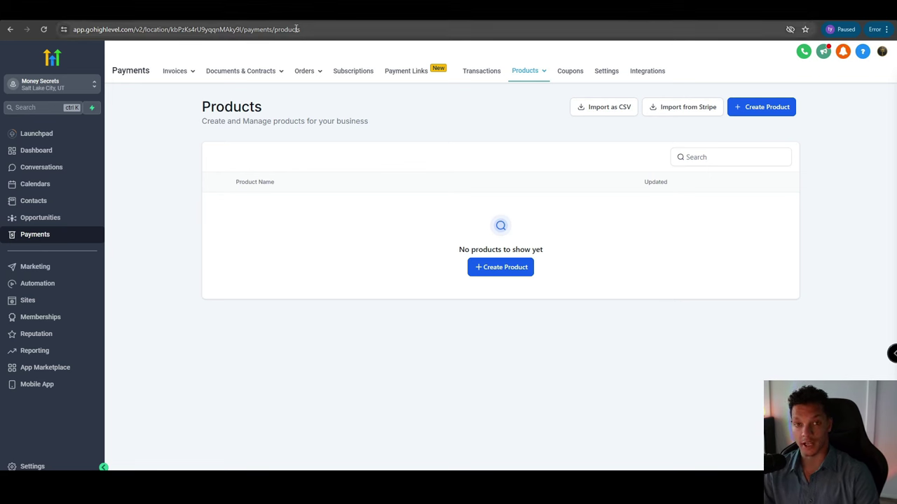
Start a new coupon and review the coupon type choices without changing them.
{"action": "left_click", "coordinate": [573, 74]}
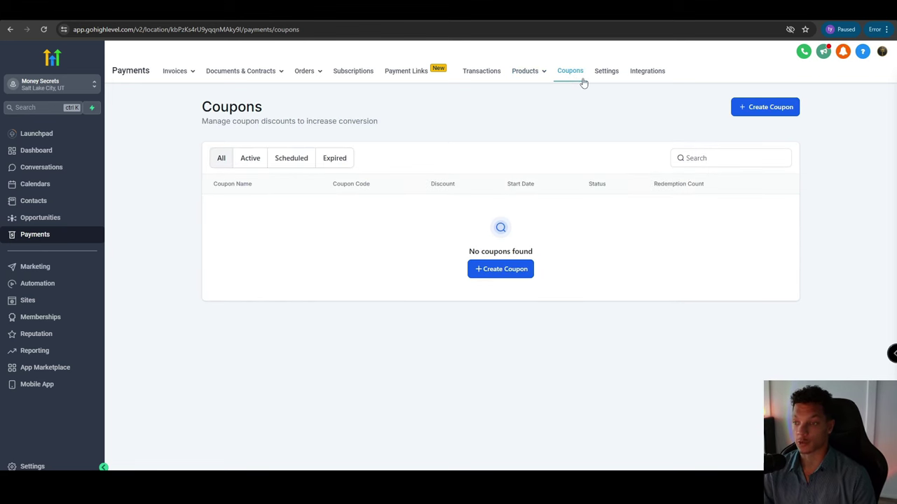
{"action": "left_click", "coordinate": [517, 272]}
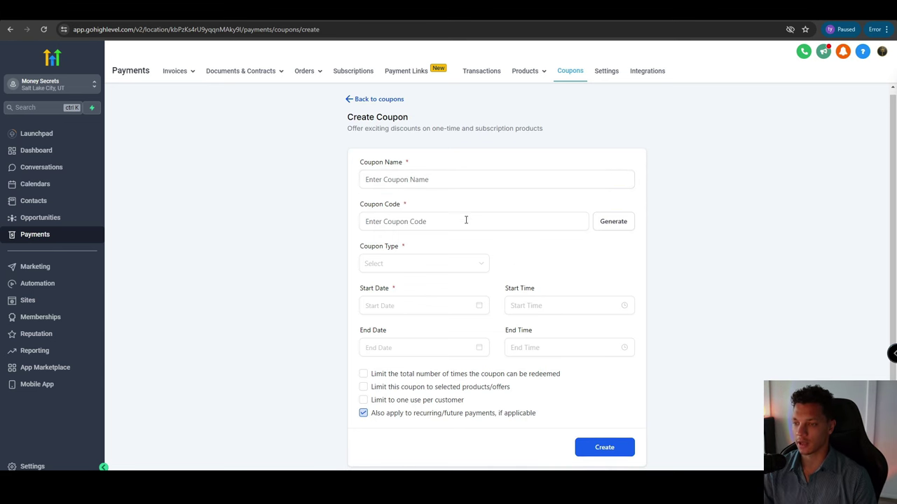
{"action": "left_click", "coordinate": [445, 224]}
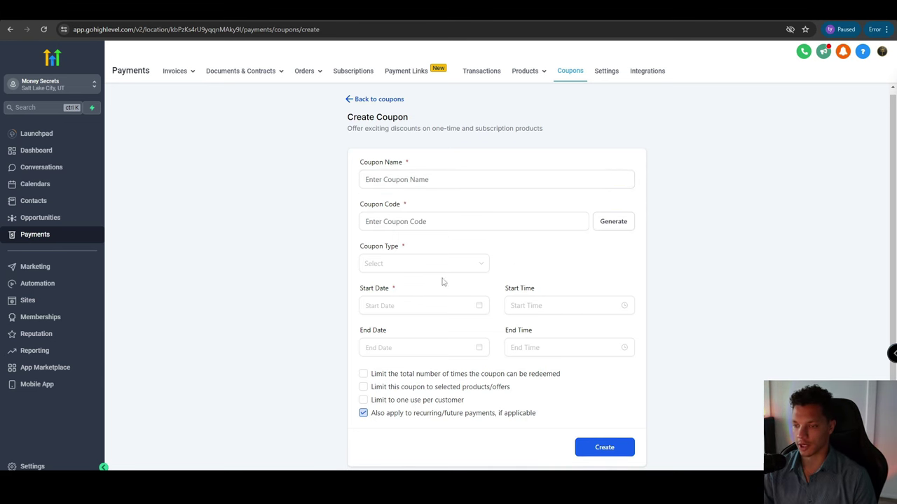
{"action": "left_click", "coordinate": [401, 260]}
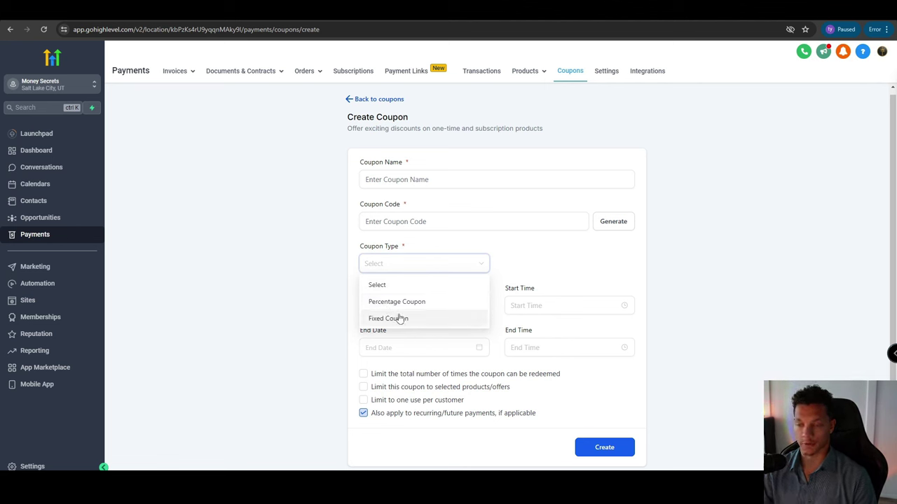
{"action": "left_click", "coordinate": [589, 283]}
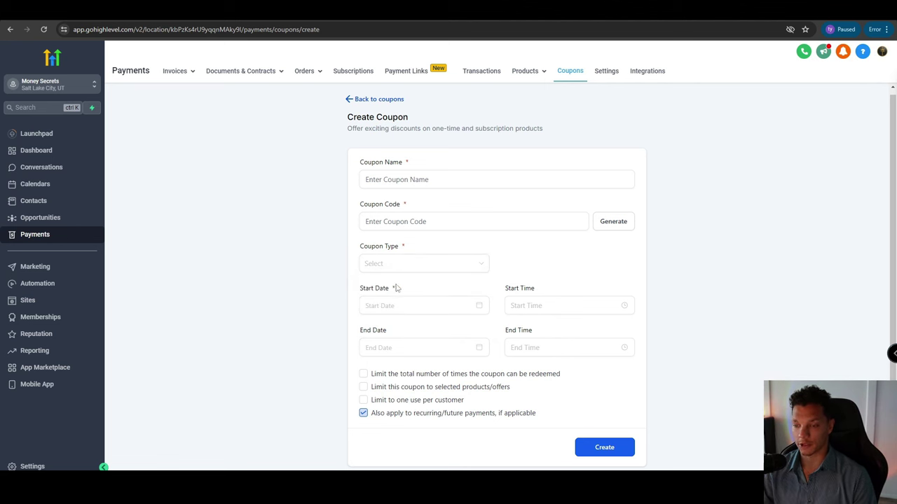
Try then remove redemption, product and per-customer limits, untick recurring payments, and leave unsaved.
{"action": "left_click", "coordinate": [363, 375]}
{"action": "left_click", "coordinate": [364, 375]}
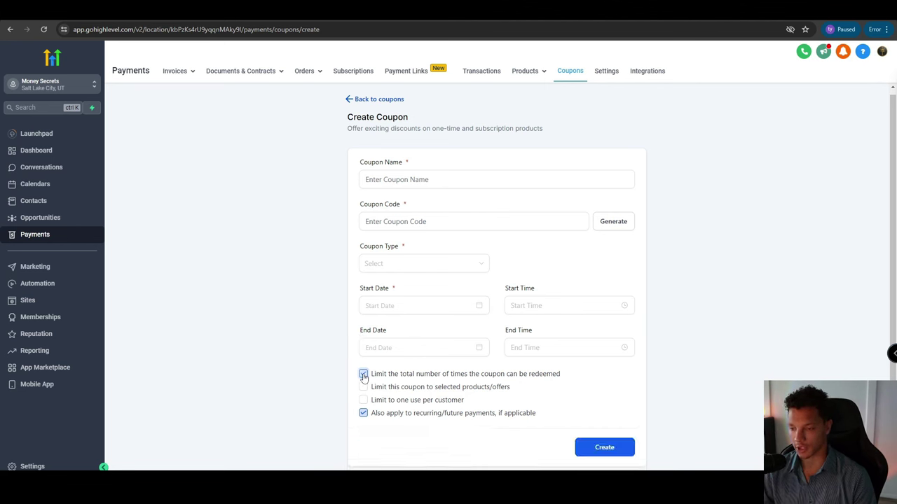
{"action": "left_click", "coordinate": [364, 388]}
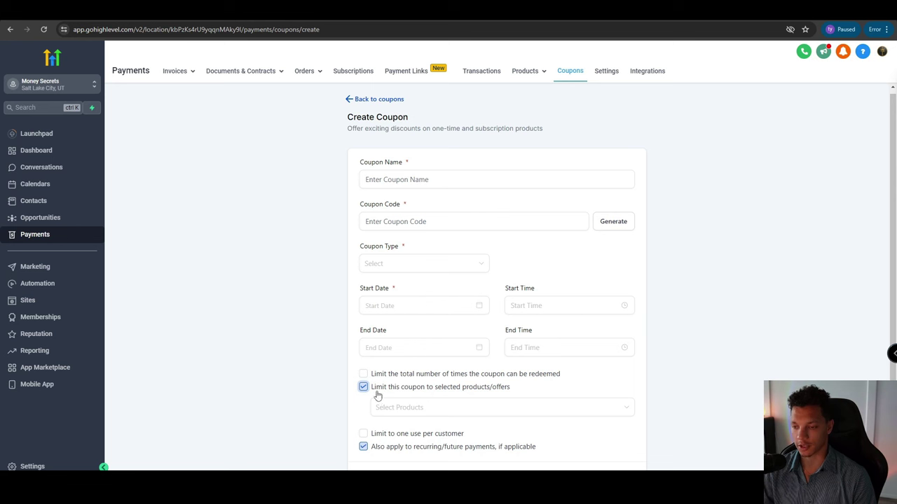
{"action": "left_click", "coordinate": [364, 387]}
{"action": "left_click", "coordinate": [364, 400]}
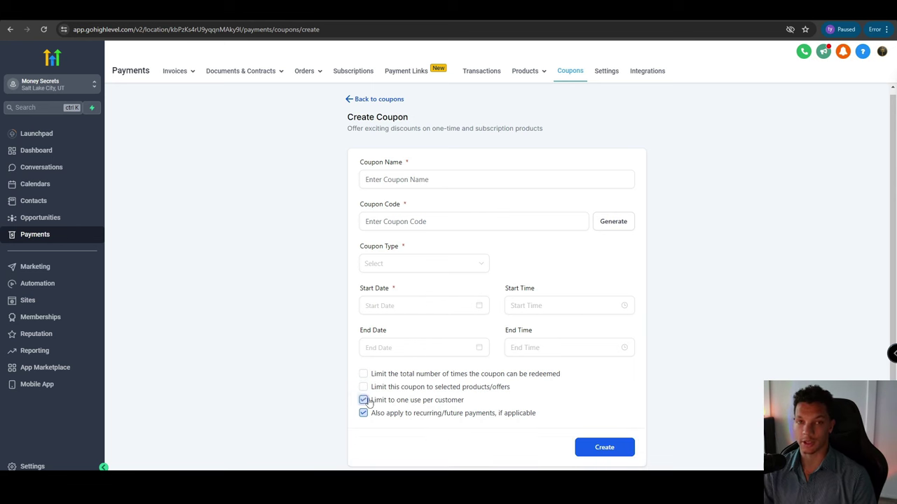
{"action": "left_click", "coordinate": [367, 400]}
{"action": "left_click", "coordinate": [369, 414]}
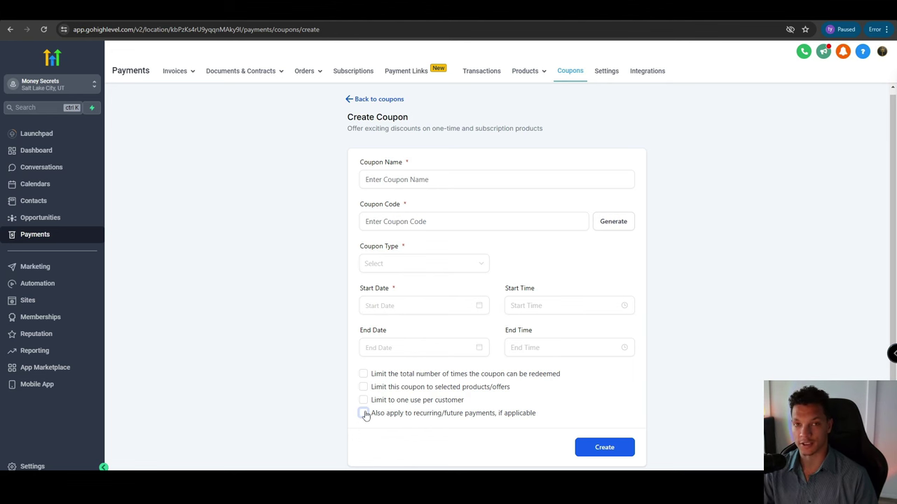
{"action": "left_click", "coordinate": [570, 71]}
Review Taxes, Notifications and Shipping & Delivery settings, opening and dismissing a new shipping zone.
{"action": "left_click", "coordinate": [601, 75]}
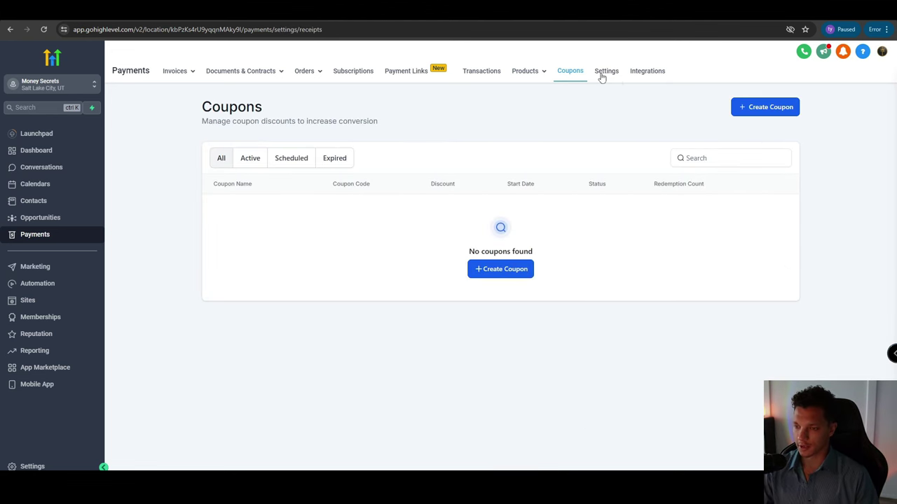
{"action": "left_click", "coordinate": [158, 164]}
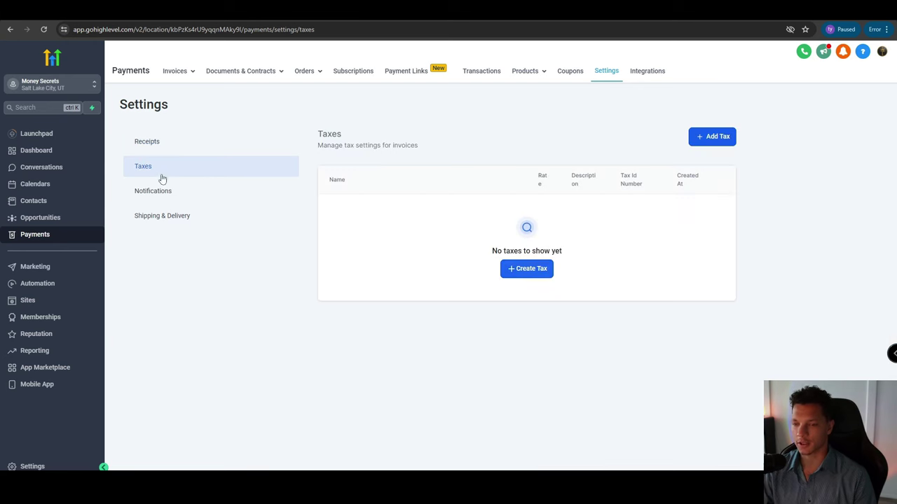
{"action": "left_click", "coordinate": [172, 199]}
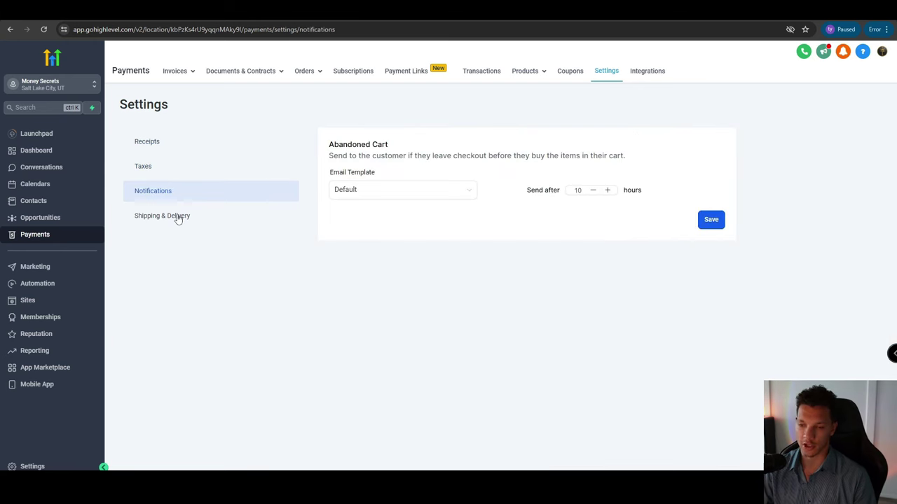
{"action": "left_click", "coordinate": [178, 219]}
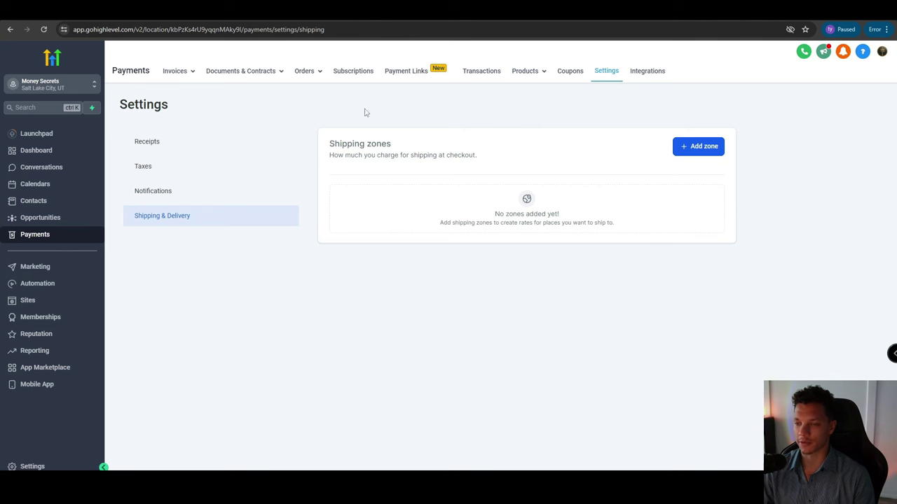
{"action": "left_click", "coordinate": [705, 150]}
{"action": "left_click", "coordinate": [494, 280]}
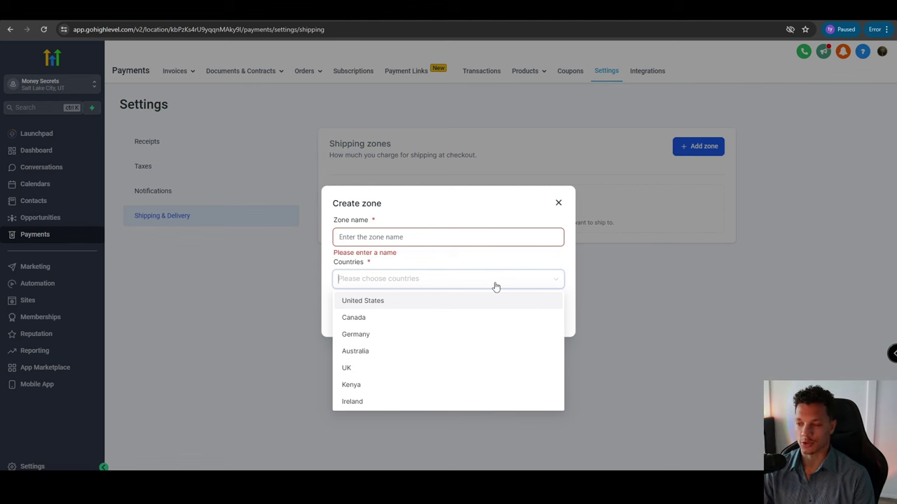
{"action": "left_click", "coordinate": [558, 202]}
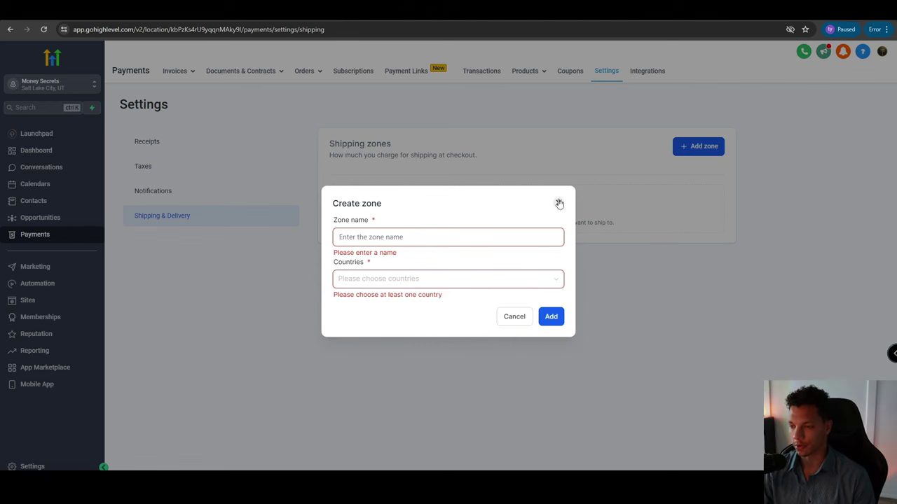
{"action": "left_click", "coordinate": [559, 203]}
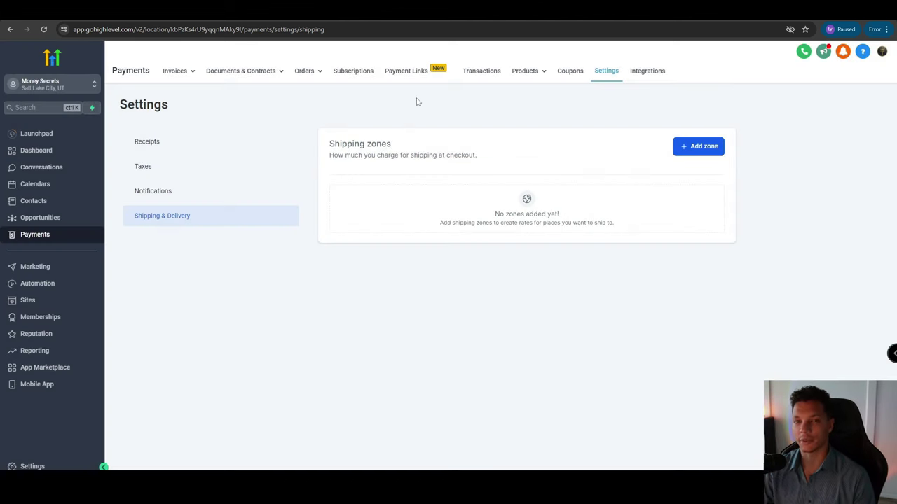
Show all payment integrations (Stripe, PayPal, Authorize.net, NMI), then return to Payment Integrations.
{"action": "left_click", "coordinate": [647, 72]}
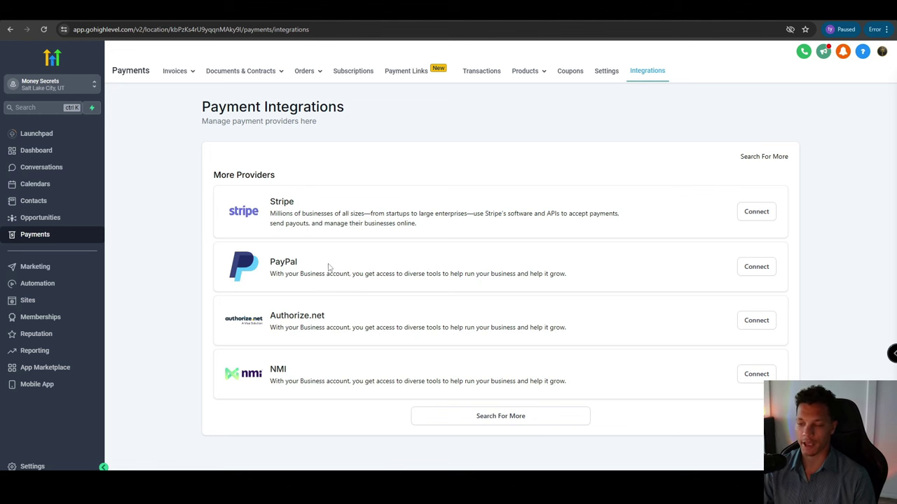
{"action": "left_click", "coordinate": [499, 416]}
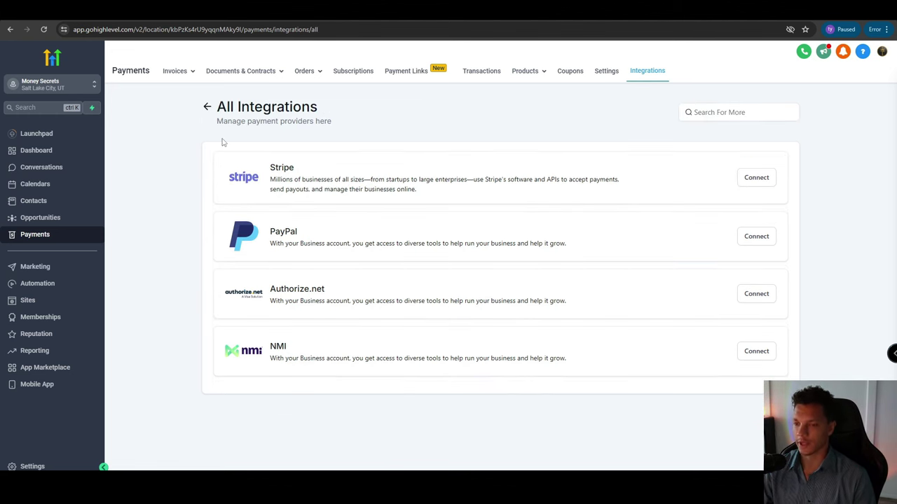
{"action": "left_click_drag", "start_coordinate": [213, 140], "coordinate": [554, 370]}
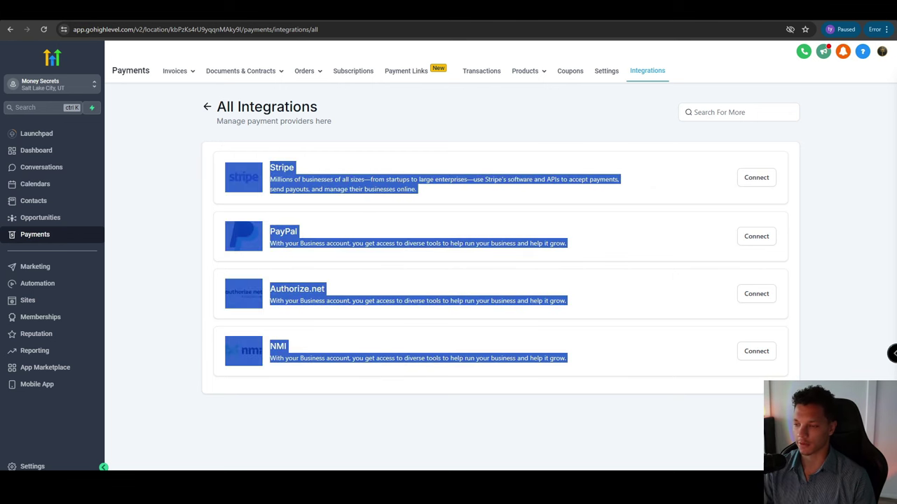
{"action": "left_click", "coordinate": [698, 254]}
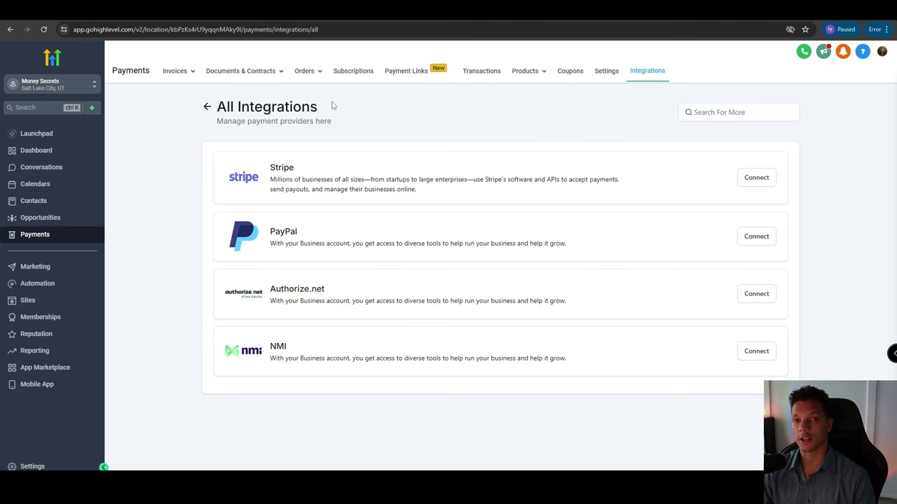
{"action": "key", "text": "alt+Left"}
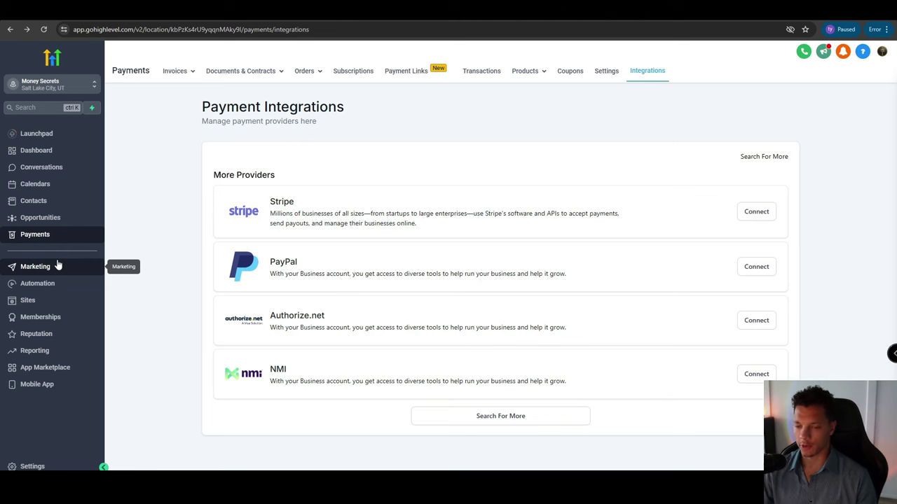
In Marketing, view the empty email campaigns and statistics, then Templates (Snippets) with 0 templates.
{"action": "left_click", "coordinate": [59, 266]}
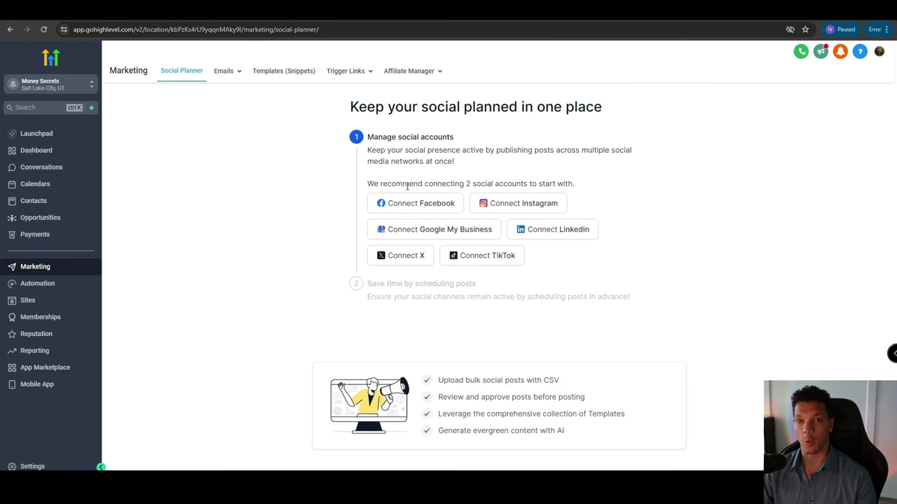
{"action": "left_click", "coordinate": [223, 91]}
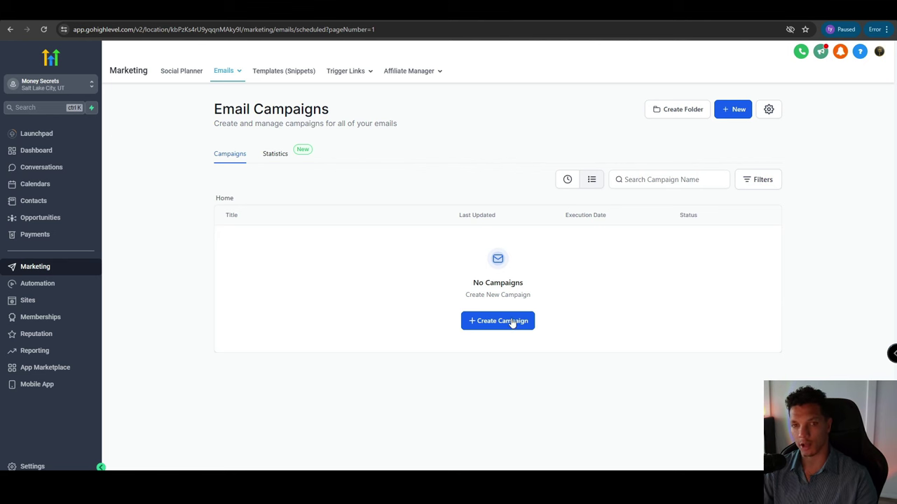
{"action": "left_click", "coordinate": [269, 155]}
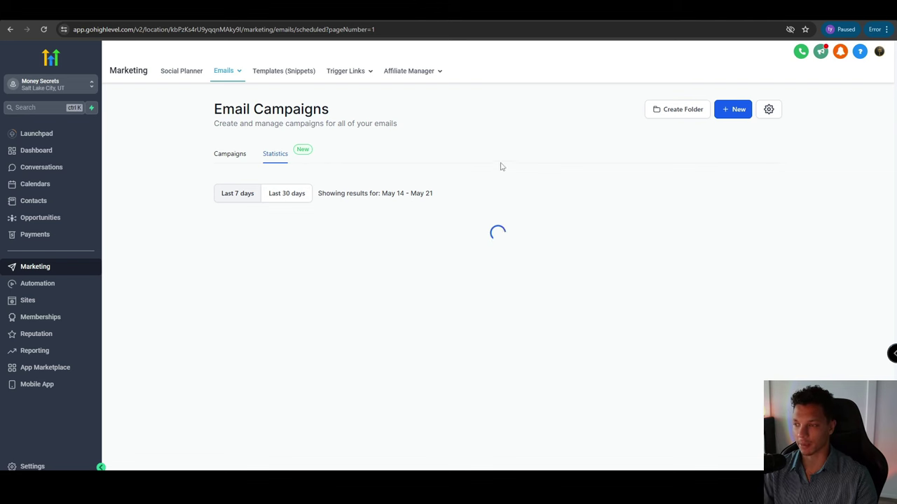
{"action": "left_click", "coordinate": [271, 72]}
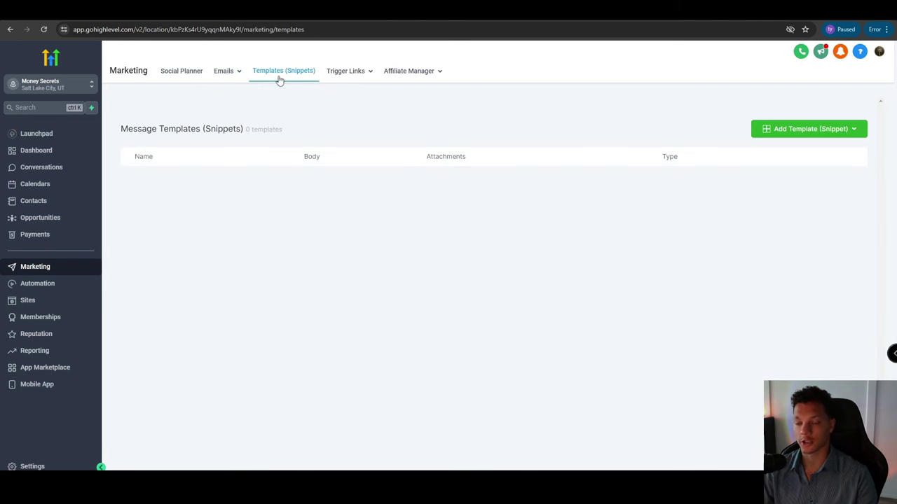
Review the Trigger Links Link and Analyze pages, then the Affiliate Manager dashboard.
{"action": "left_click", "coordinate": [343, 76]}
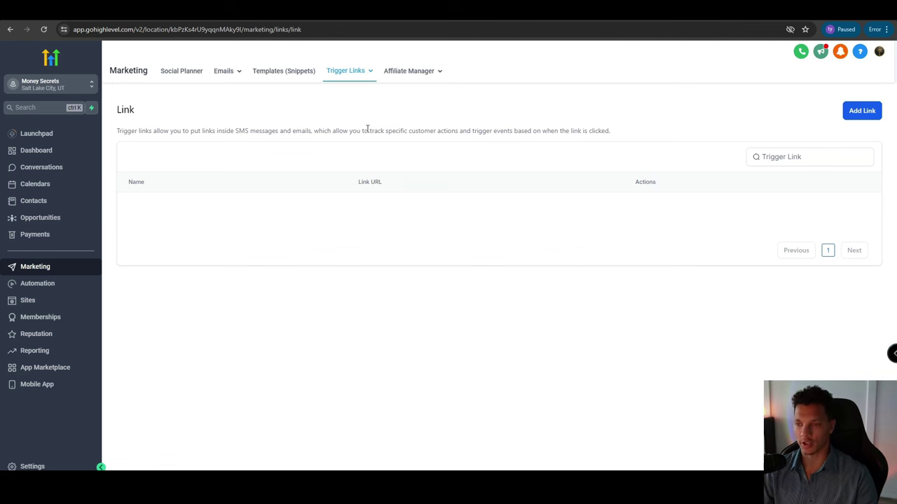
{"action": "left_click", "coordinate": [349, 107]}
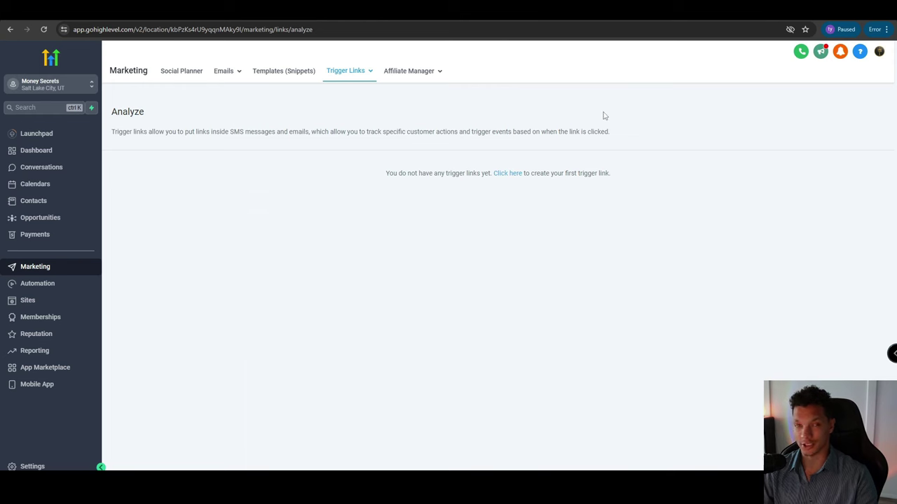
{"action": "left_click", "coordinate": [409, 71]}
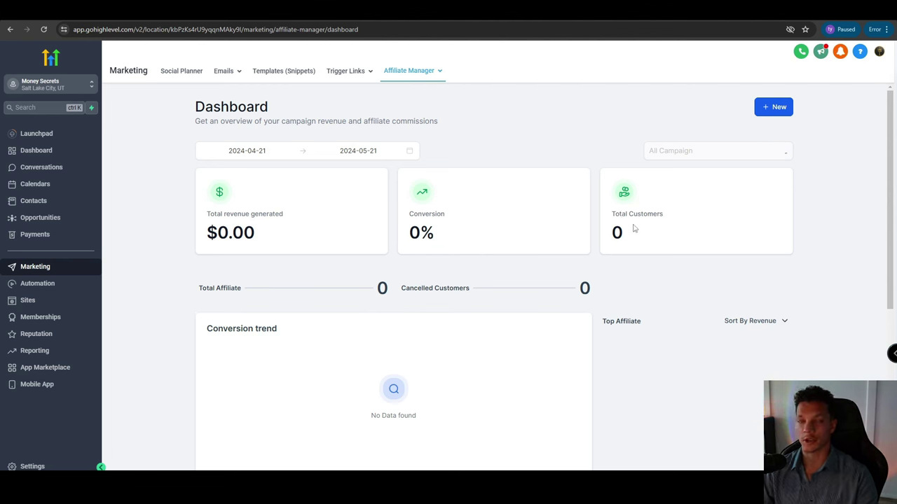
{"action": "scroll", "coordinate": [332, 153], "scroll_direction": "down", "scroll_amount": 2}
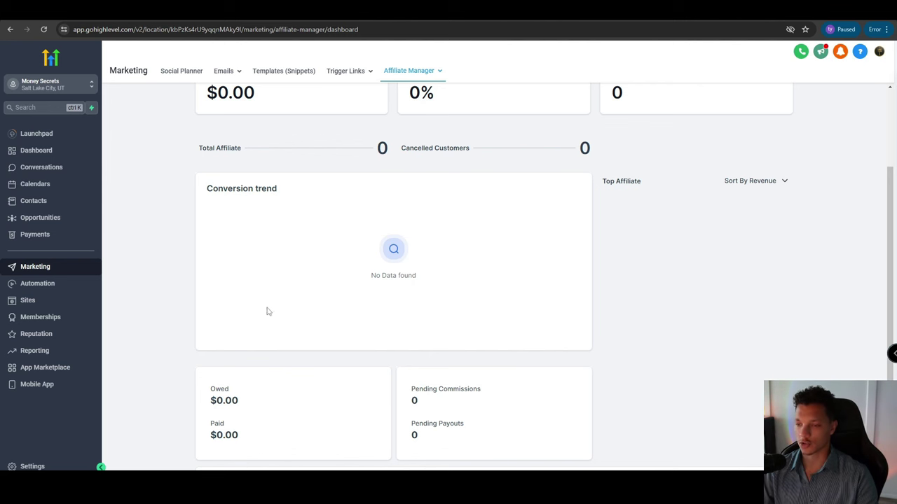
Check the empty top-affiliate sort and Latest Affiliates tab, then open Affiliate Campaign.
{"action": "left_click", "coordinate": [783, 181]}
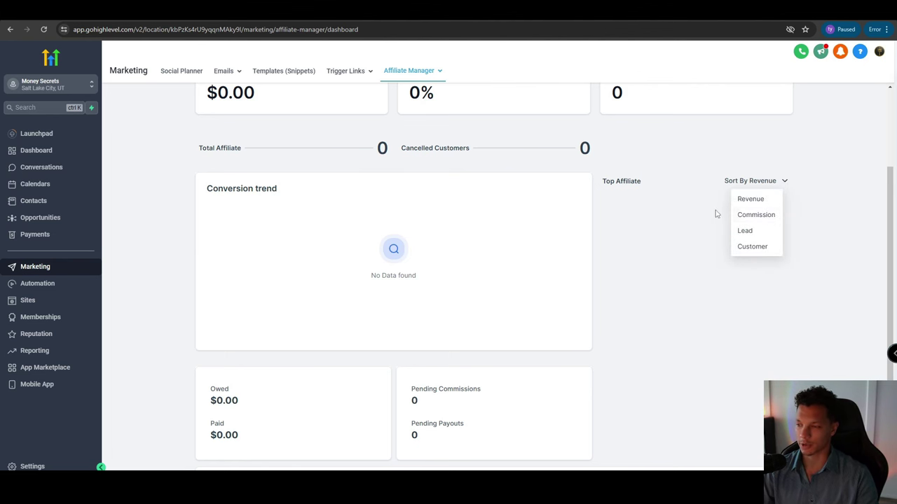
{"action": "scroll", "coordinate": [716, 214], "scroll_direction": "down", "scroll_amount": 2}
{"action": "left_click_drag", "start_coordinate": [211, 307], "coordinate": [272, 301]}
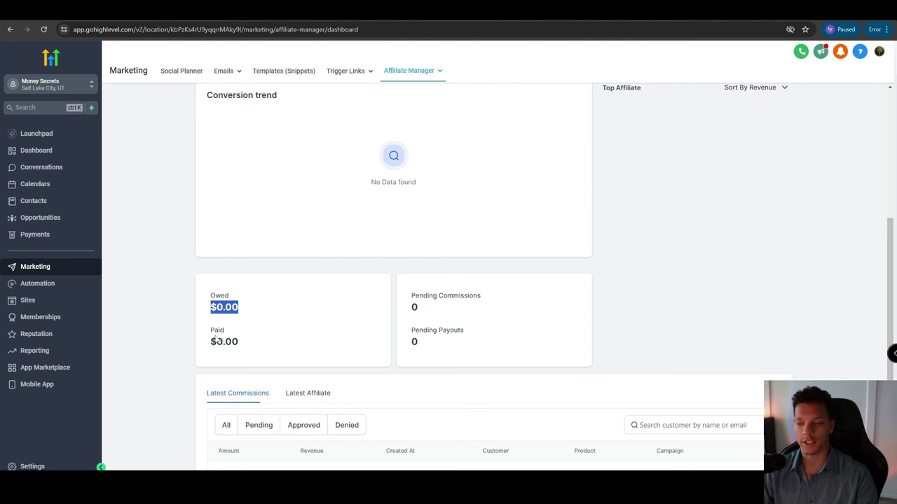
{"action": "left_click_drag", "start_coordinate": [214, 340], "coordinate": [326, 348]}
{"action": "left_click", "coordinate": [407, 299]}
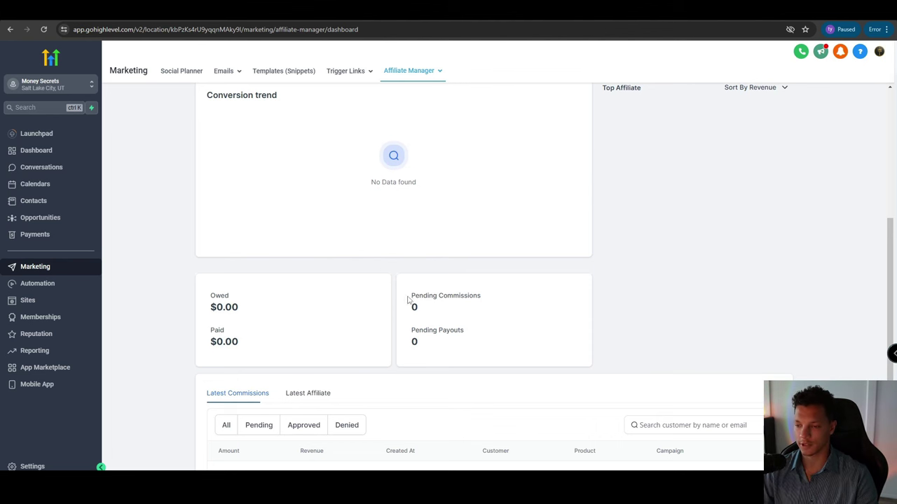
{"action": "scroll", "coordinate": [429, 308], "scroll_direction": "down", "scroll_amount": 1}
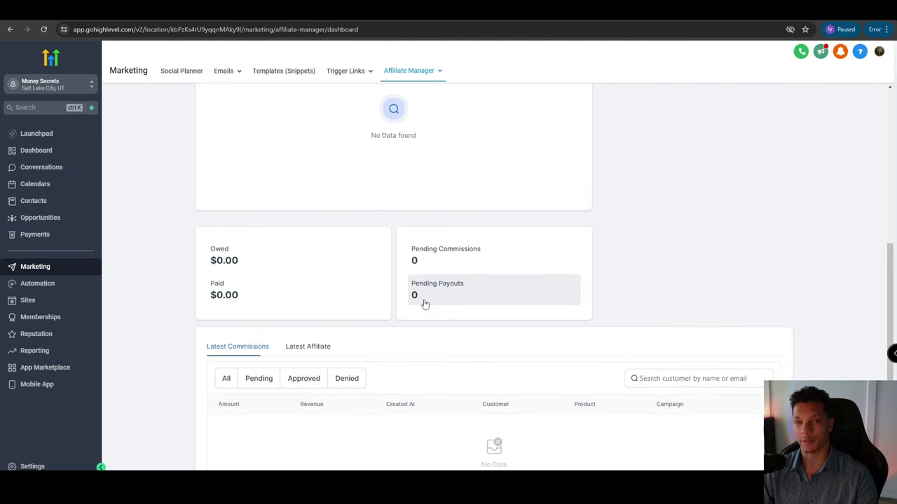
{"action": "scroll", "coordinate": [425, 304], "scroll_direction": "down", "scroll_amount": 1}
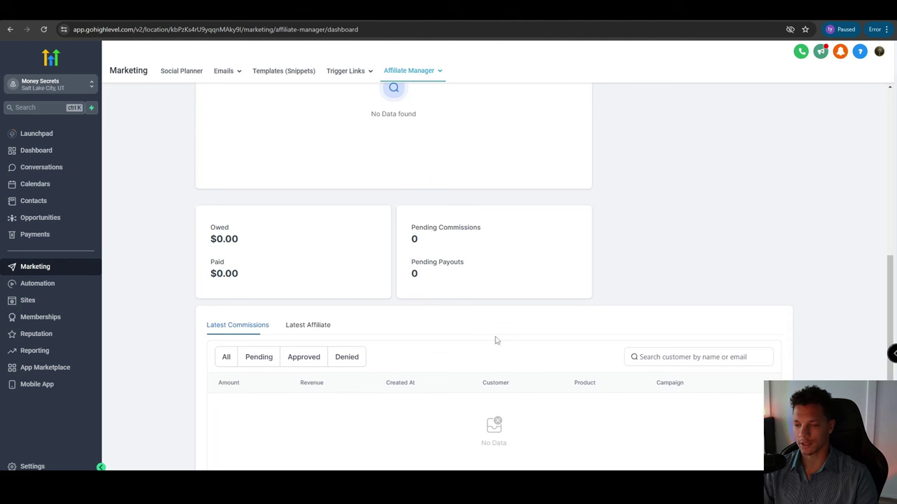
{"action": "left_click", "coordinate": [313, 335]}
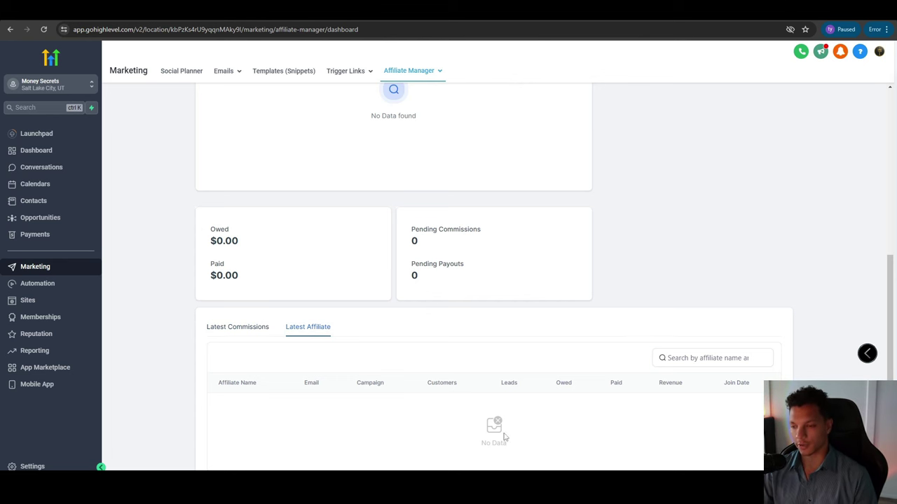
{"action": "left_click", "coordinate": [413, 71]}
{"action": "left_click", "coordinate": [417, 106]}
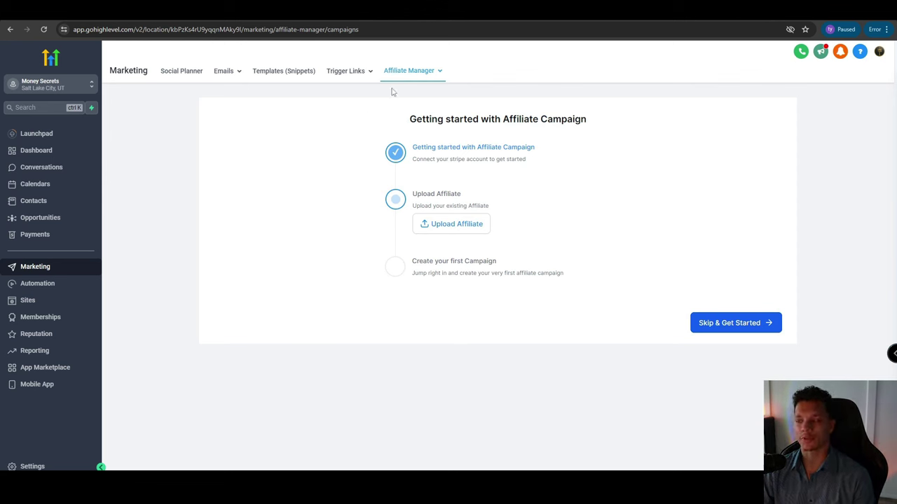
Look over the Affiliate Manager Media and Customizations settings, then open Automation workflows.
{"action": "left_click", "coordinate": [444, 72]}
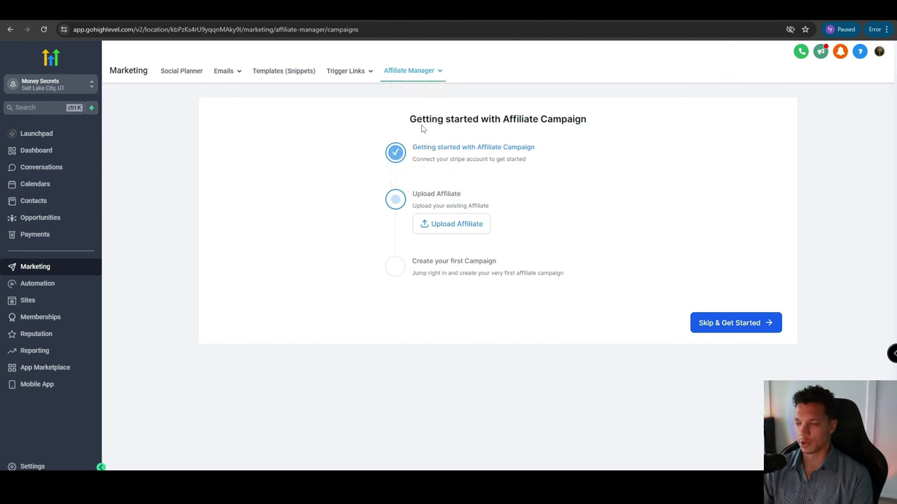
{"action": "mouse_move", "coordinate": [430, 97]}
{"action": "left_click", "coordinate": [411, 158]}
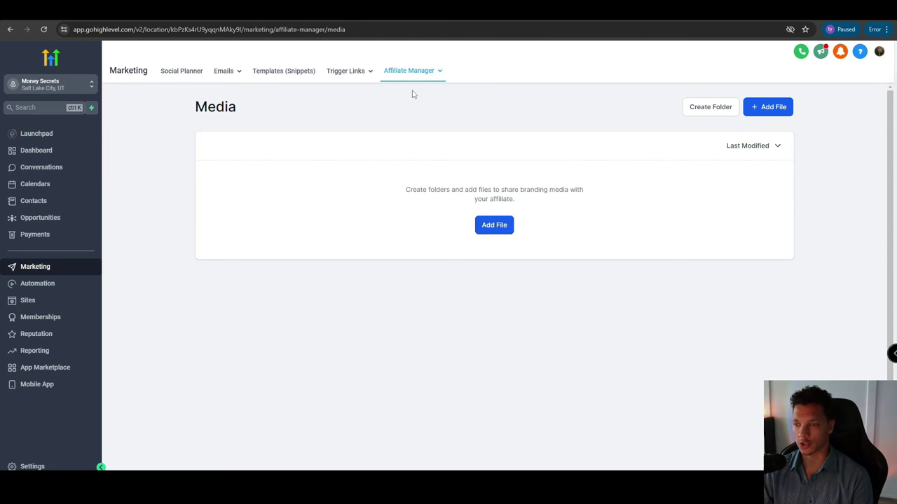
{"action": "left_click", "coordinate": [426, 107]}
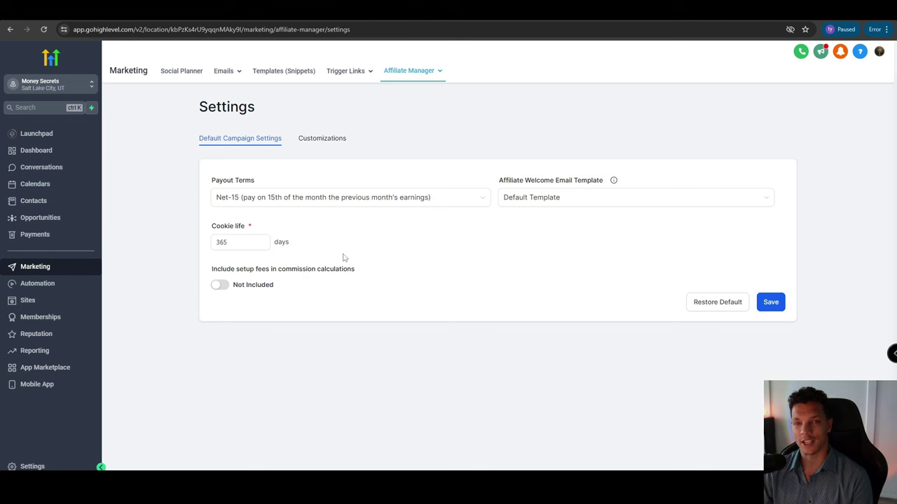
{"action": "left_click", "coordinate": [322, 138]}
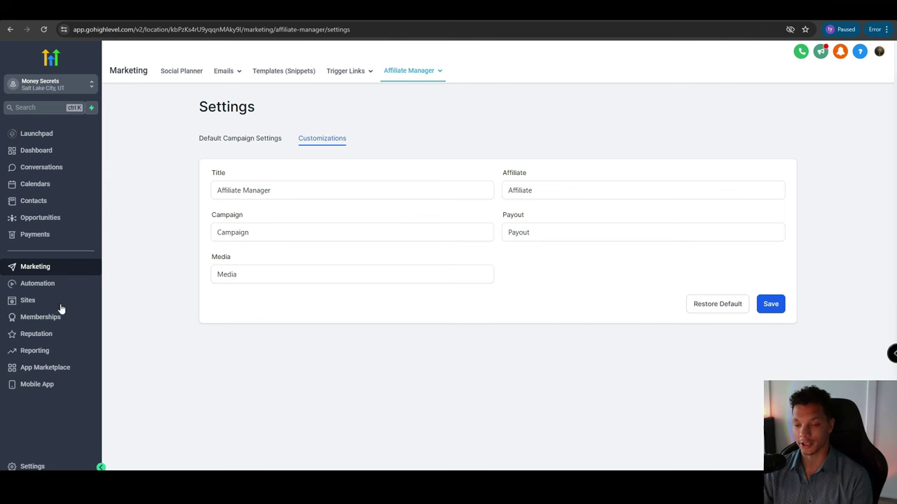
{"action": "left_click", "coordinate": [35, 288]}
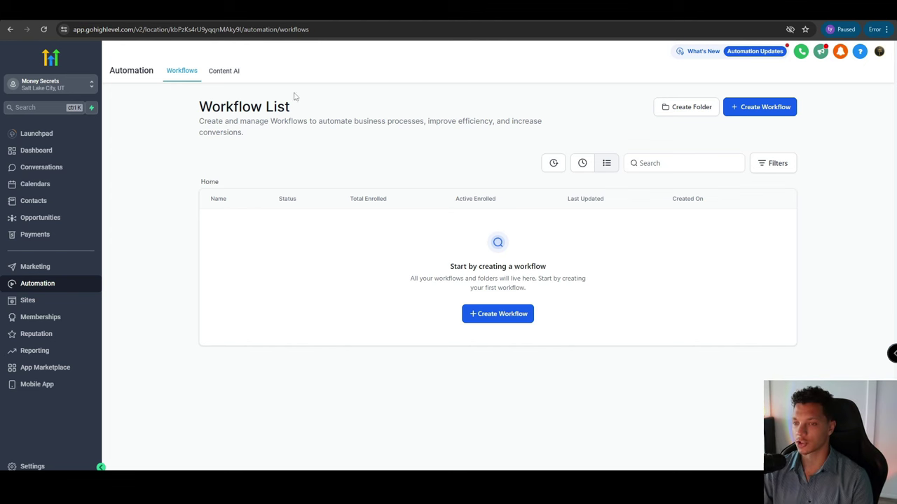
Check Content AI stats across Social Planner, Blog, Funnel, Website and Email, then open Sites.
{"action": "left_click", "coordinate": [232, 72]}
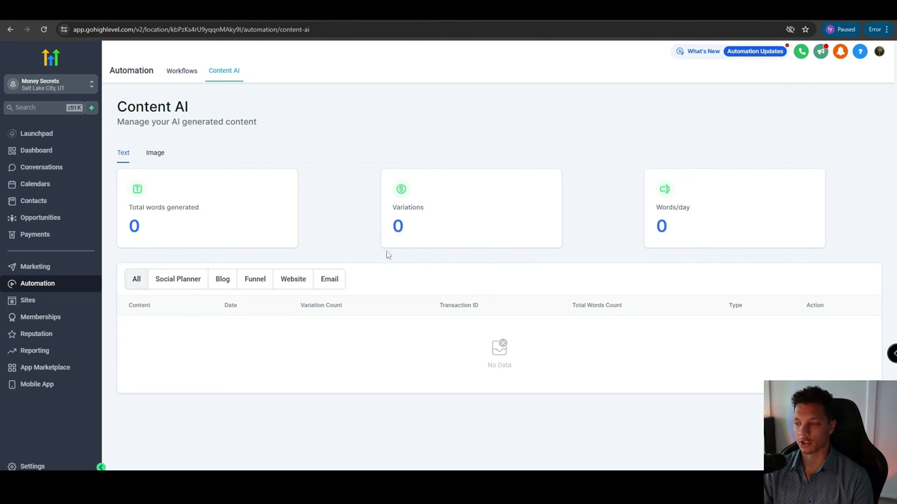
{"action": "left_click", "coordinate": [156, 152]}
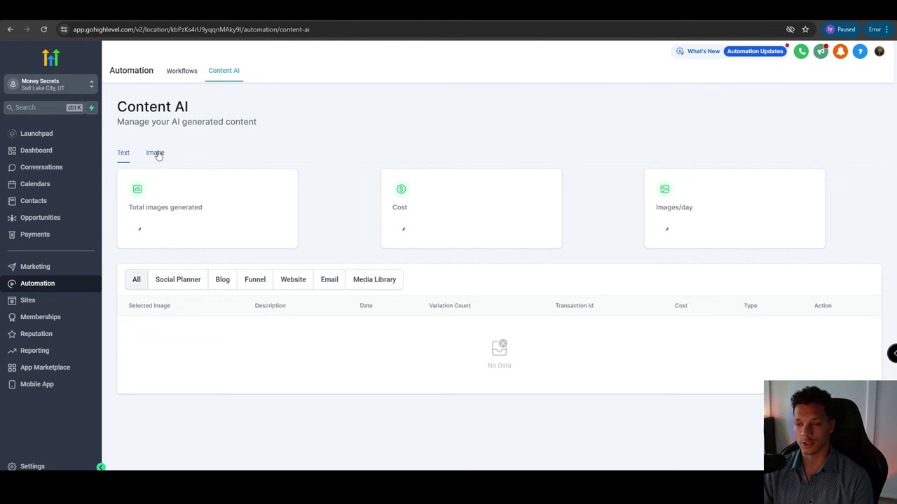
{"action": "left_click", "coordinate": [185, 283]}
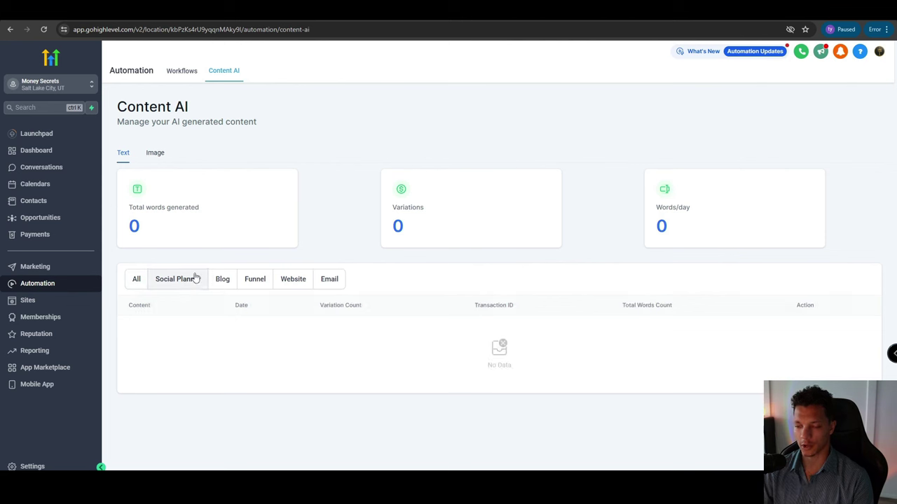
{"action": "left_click", "coordinate": [222, 286]}
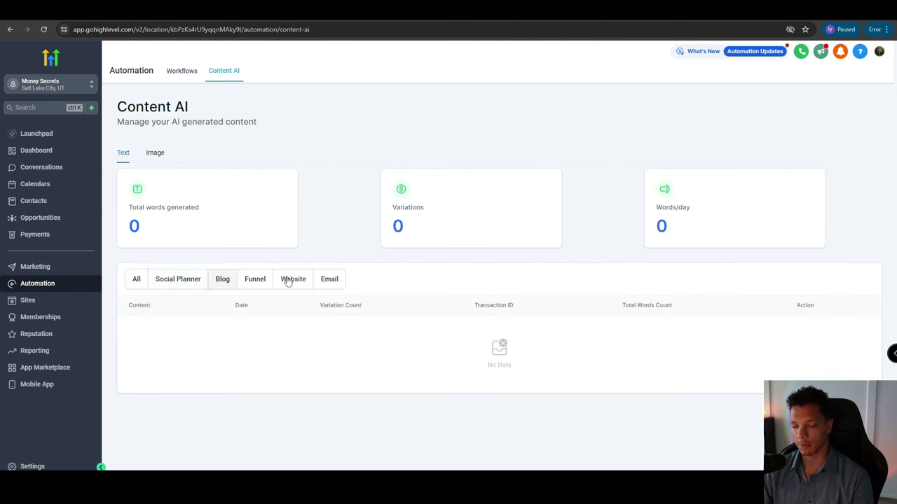
{"action": "left_click", "coordinate": [258, 282]}
{"action": "left_click", "coordinate": [287, 285]}
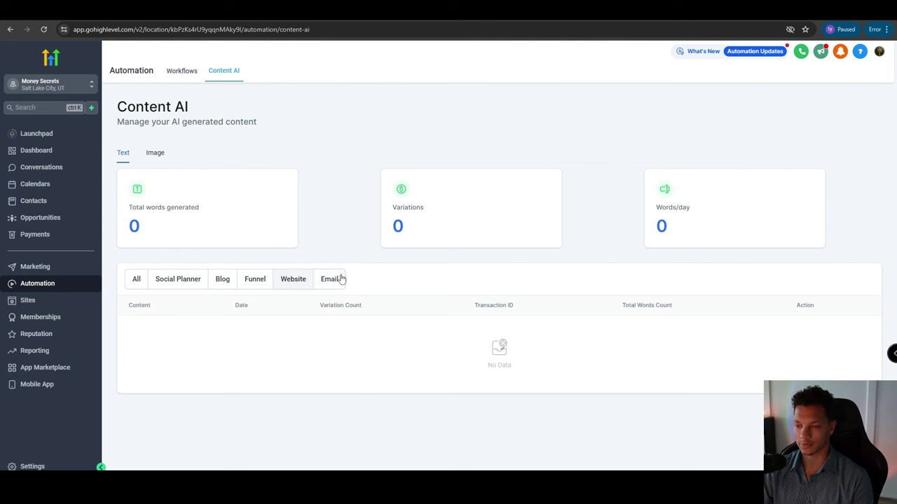
{"action": "left_click", "coordinate": [333, 279]}
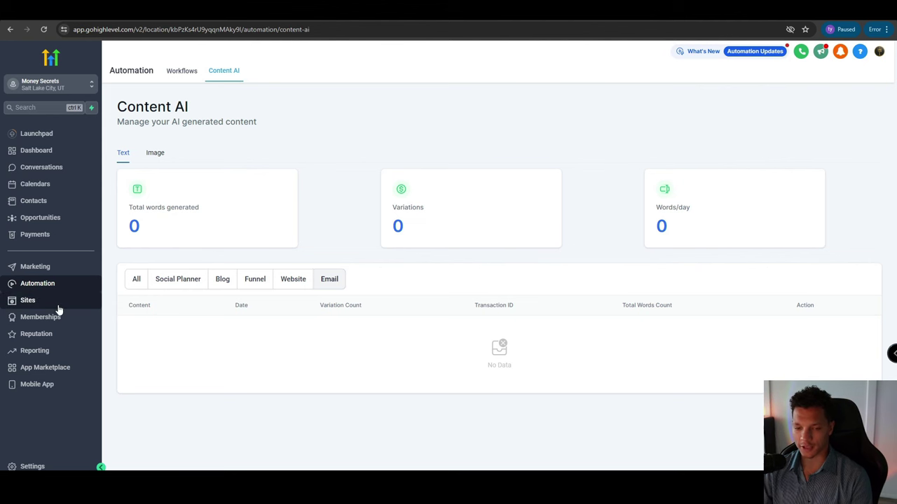
{"action": "left_click", "coordinate": [28, 300]}
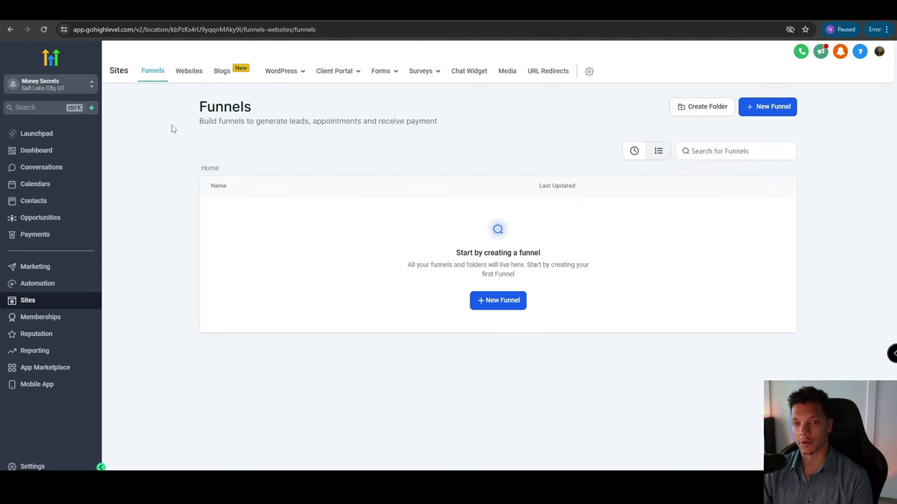
Browse the Websites, Blogs and WordPress hosting dashboard, then open the Client Portal dashboard.
{"action": "left_click", "coordinate": [189, 76]}
{"action": "left_click", "coordinate": [220, 72]}
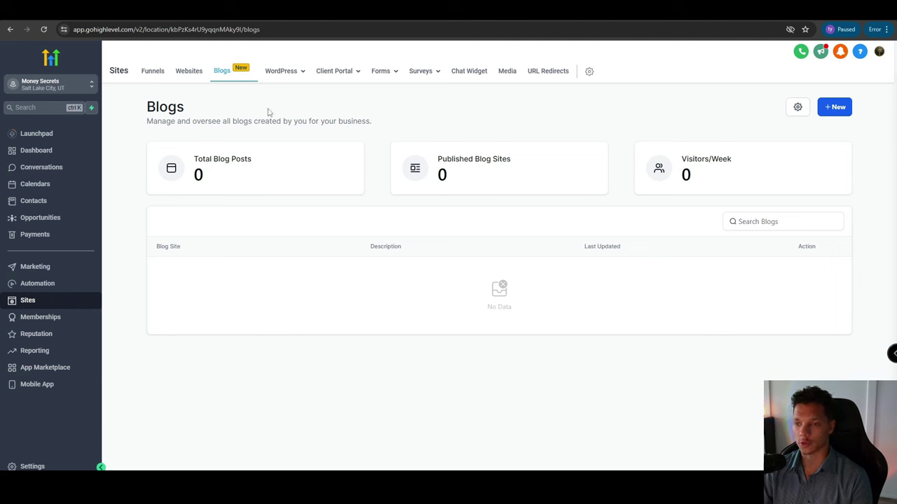
{"action": "mouse_move", "coordinate": [268, 83]}
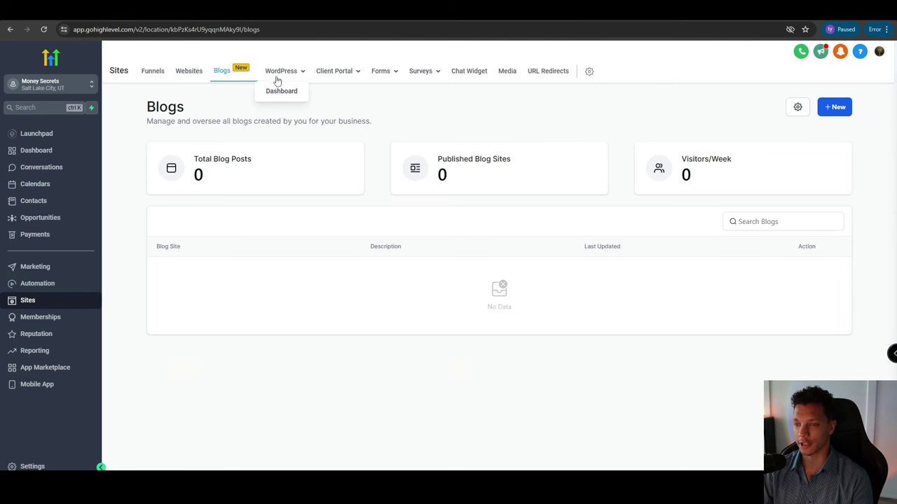
{"action": "left_click", "coordinate": [280, 90]}
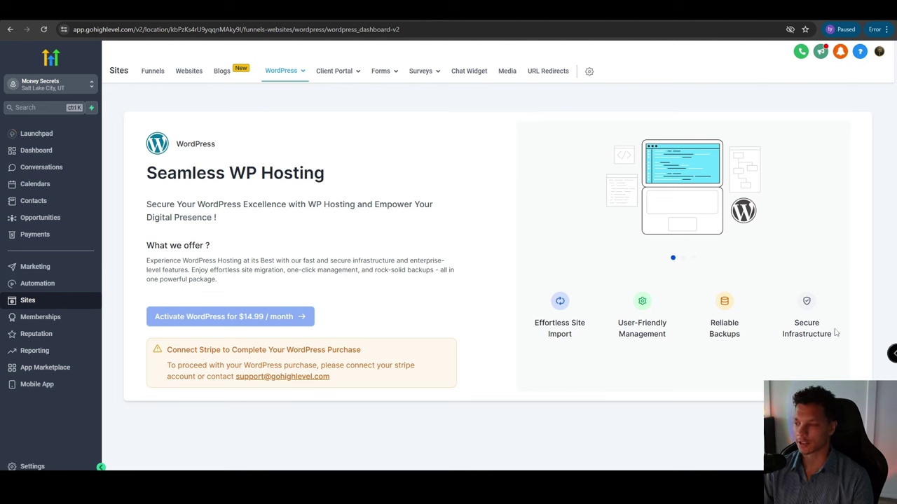
{"action": "left_click", "coordinate": [330, 73]}
{"action": "left_click", "coordinate": [337, 91]}
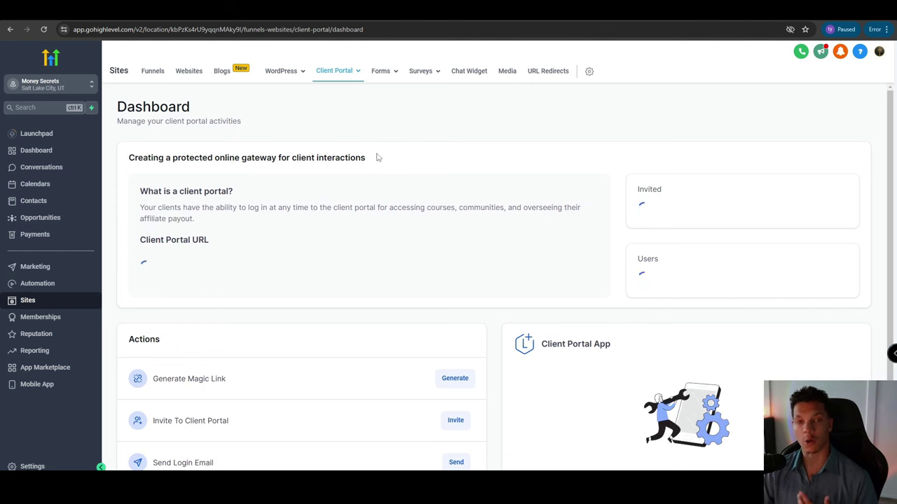
Check the Forms list, its analytics and the empty form submissions.
{"action": "scroll", "coordinate": [446, 213], "scroll_direction": "down", "scroll_amount": 1}
{"action": "left_click", "coordinate": [381, 71]}
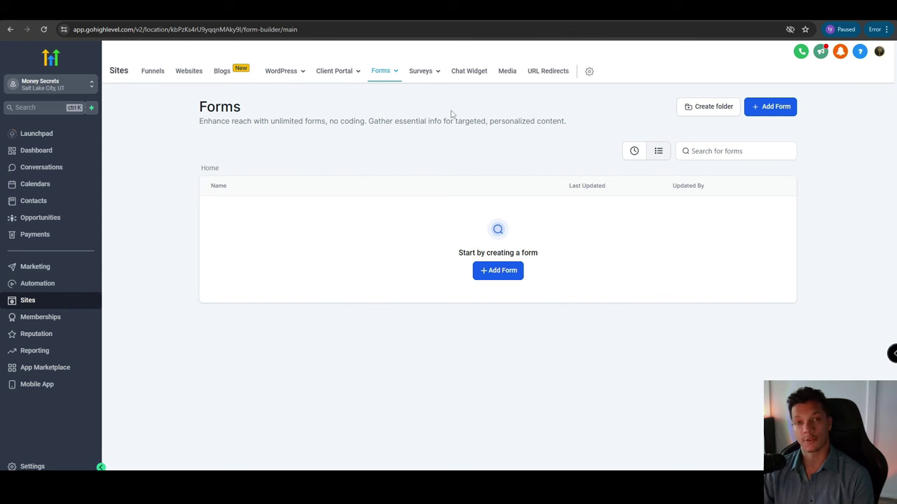
{"action": "left_click", "coordinate": [371, 107]}
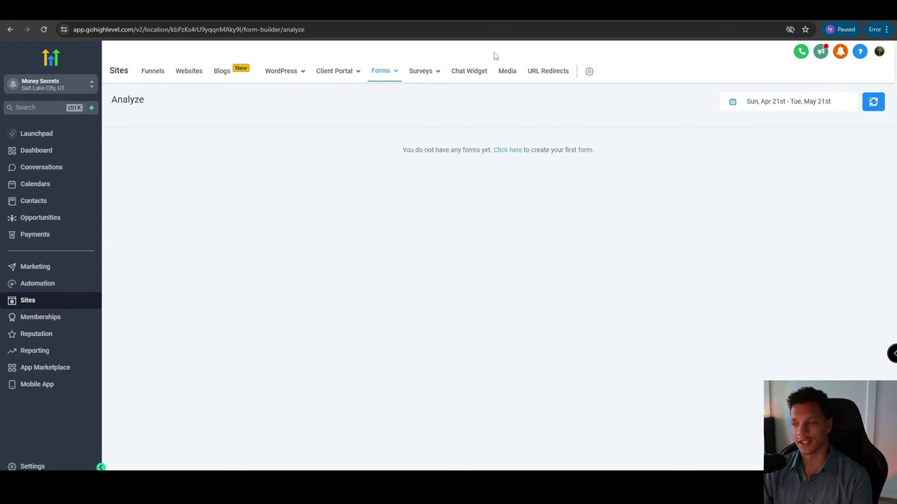
{"action": "mouse_move", "coordinate": [395, 72]}
{"action": "left_click", "coordinate": [369, 125]}
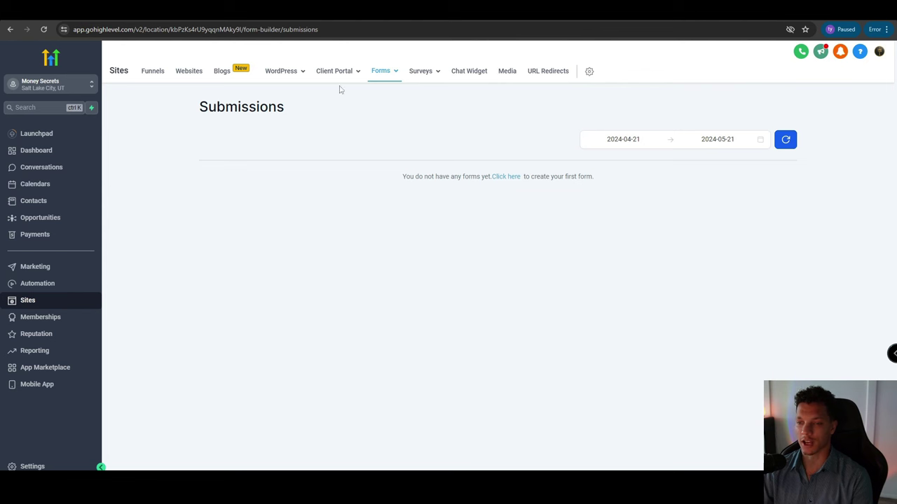
View the Surveys list, analytics and empty submissions, then open the Chat Widget settings.
{"action": "mouse_move", "coordinate": [441, 84]}
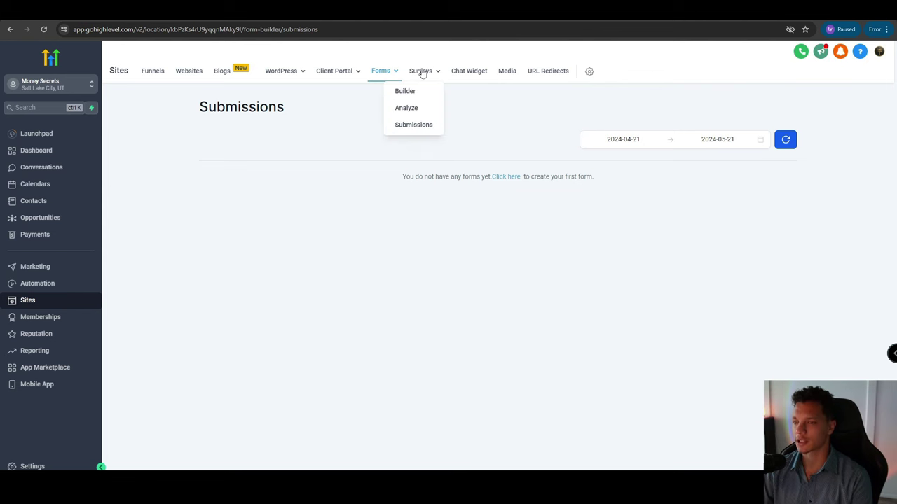
{"action": "left_click", "coordinate": [425, 98]}
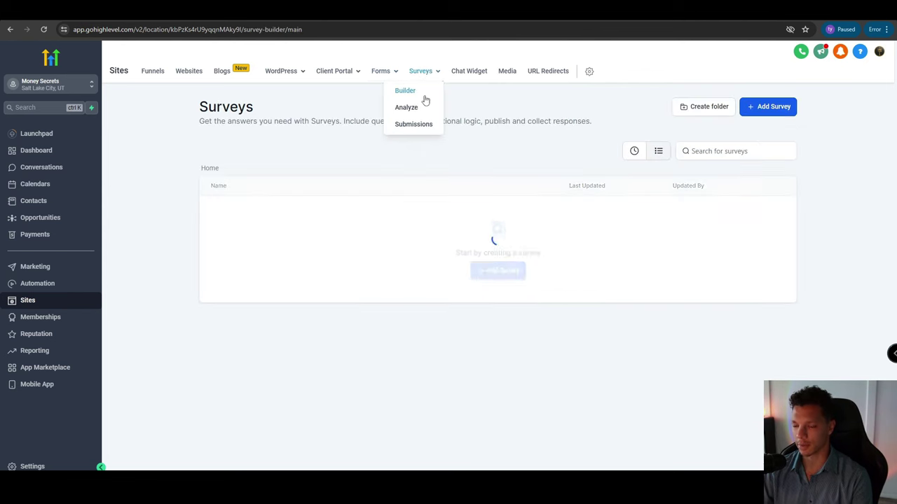
{"action": "left_click", "coordinate": [406, 108]}
{"action": "left_click", "coordinate": [414, 124]}
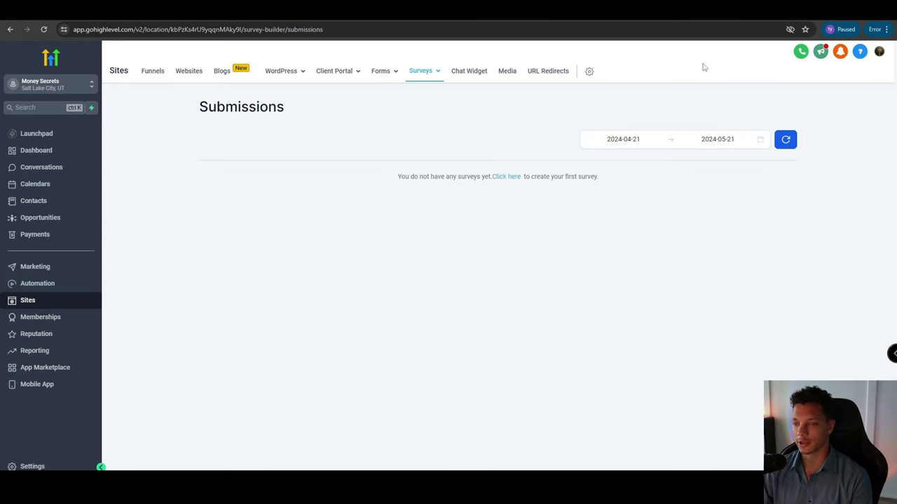
{"action": "left_click", "coordinate": [471, 71]}
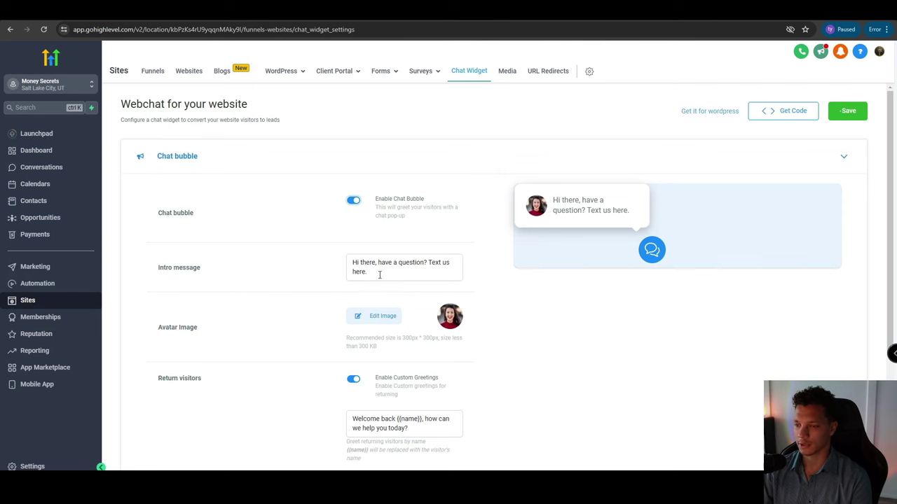
Try Live chat as the widget's chat type, then switch back to SMS or Email Chat.
{"action": "scroll", "coordinate": [373, 274], "scroll_direction": "down", "scroll_amount": 1}
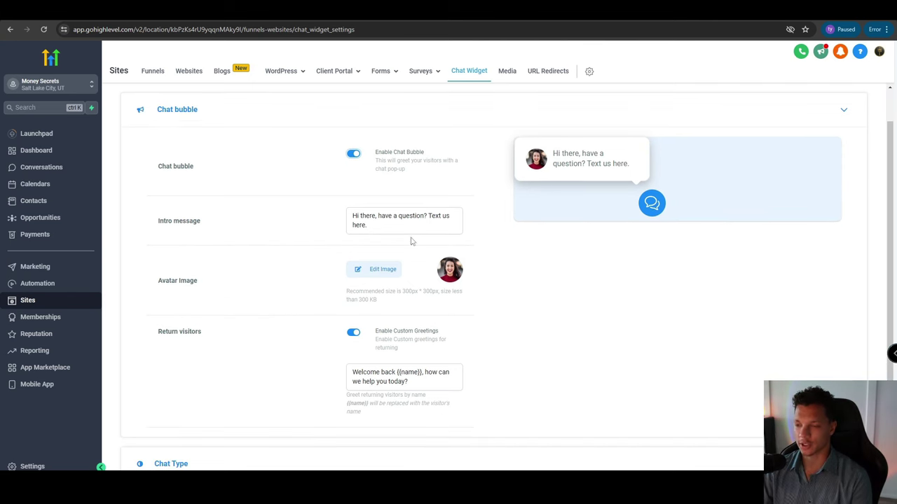
{"action": "scroll", "coordinate": [197, 248], "scroll_direction": "down", "scroll_amount": 2}
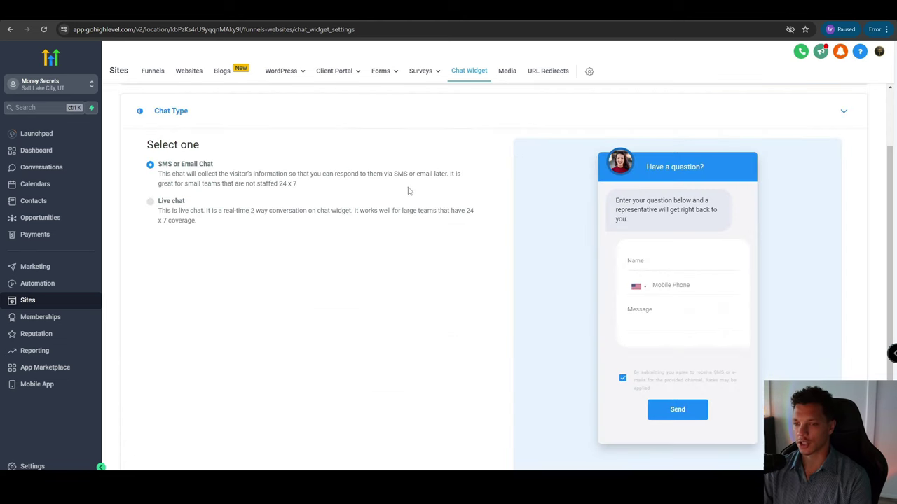
{"action": "scroll", "coordinate": [386, 198], "scroll_direction": "down", "scroll_amount": 2}
{"action": "scroll", "coordinate": [258, 255], "scroll_direction": "up", "scroll_amount": 2}
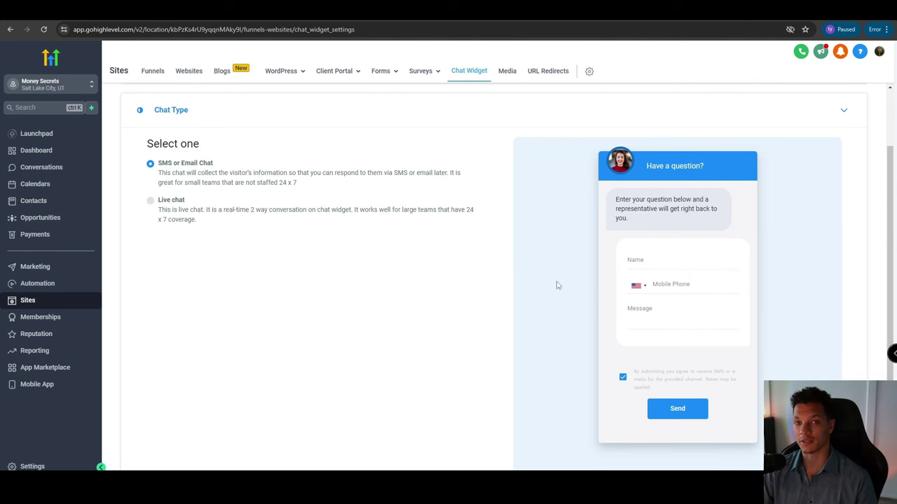
{"action": "left_click", "coordinate": [150, 204]}
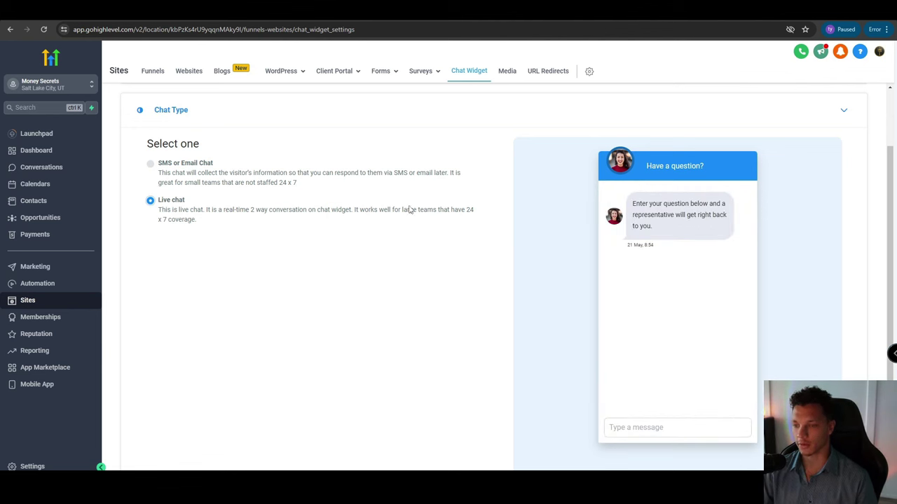
{"action": "left_click_drag", "start_coordinate": [406, 209], "coordinate": [437, 248]}
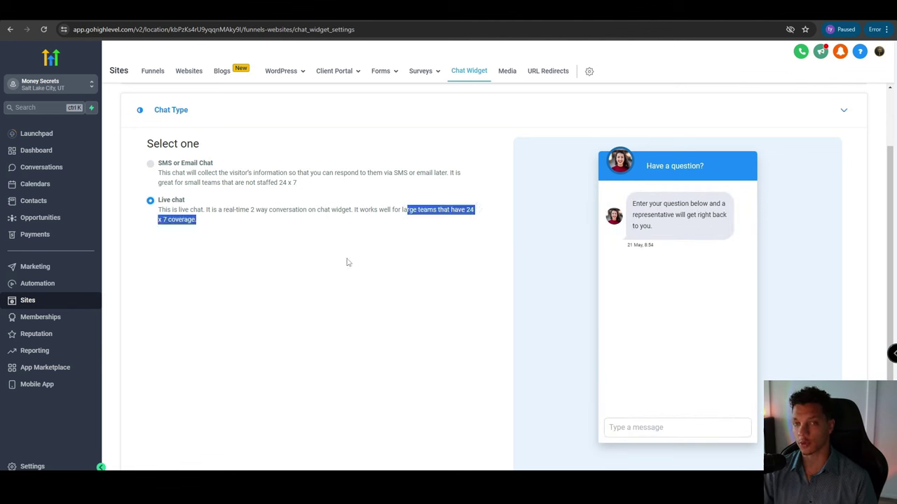
{"action": "left_click", "coordinate": [315, 266]}
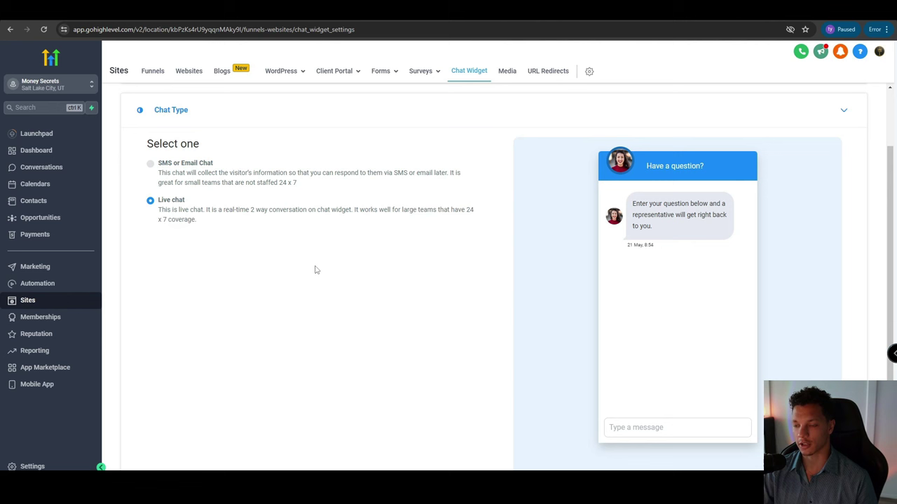
{"action": "left_click", "coordinate": [150, 164]}
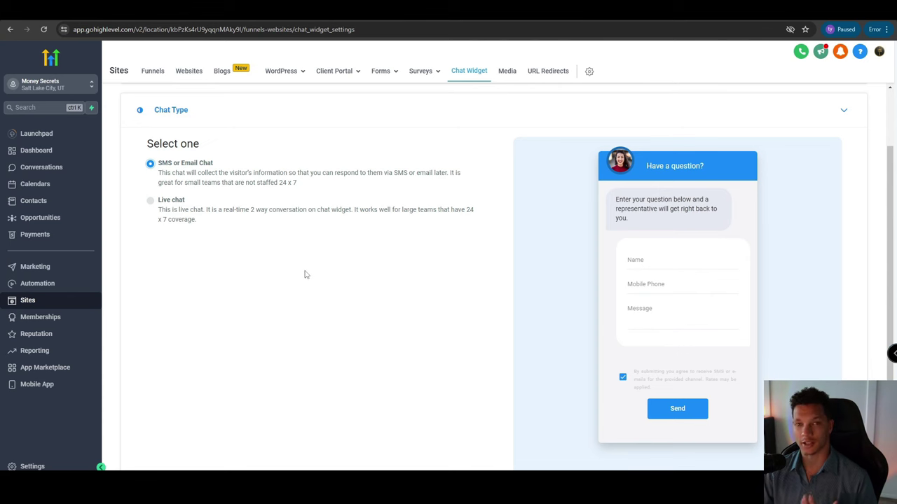
Expand the Widget window and Acknowledgement settings, then view the Media and URL Redirects pages.
{"action": "scroll", "coordinate": [305, 274], "scroll_direction": "down", "scroll_amount": 2}
{"action": "scroll", "coordinate": [306, 273], "scroll_direction": "up", "scroll_amount": 2}
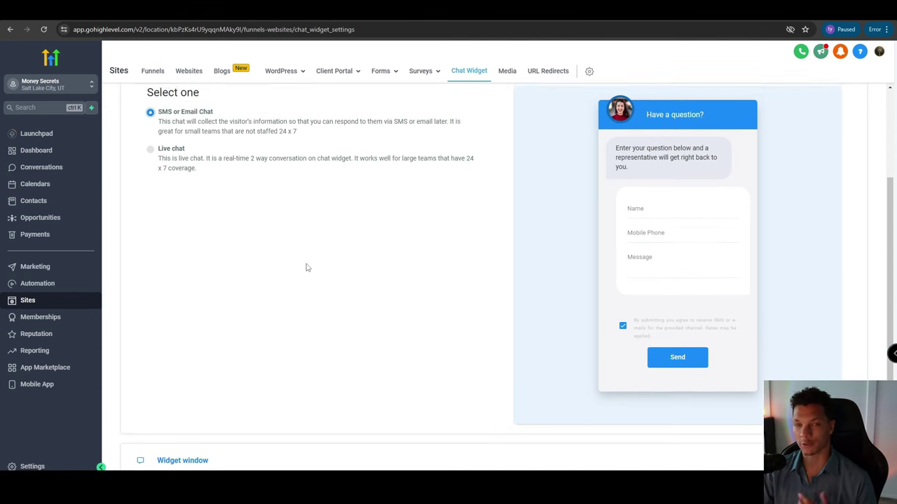
{"action": "scroll", "coordinate": [308, 263], "scroll_direction": "down", "scroll_amount": 1}
{"action": "left_click", "coordinate": [232, 212]}
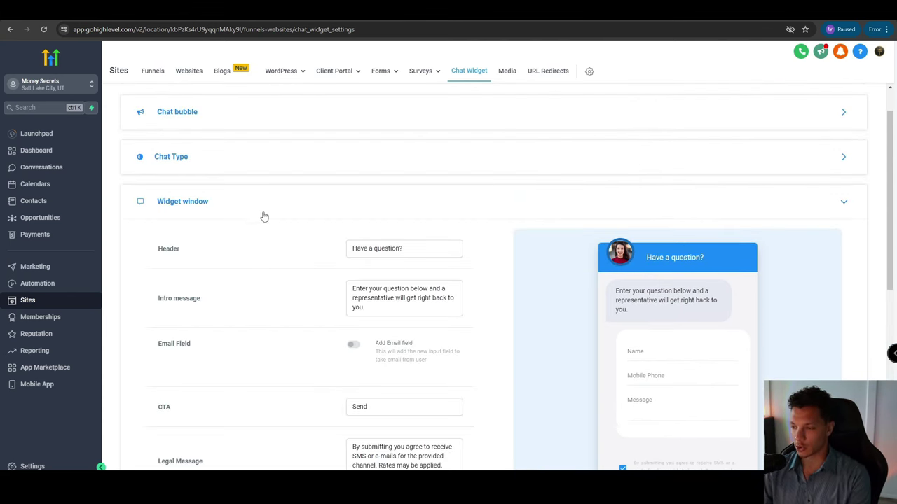
{"action": "scroll", "coordinate": [786, 210], "scroll_direction": "down", "scroll_amount": 2}
{"action": "scroll", "coordinate": [514, 320], "scroll_direction": "down", "scroll_amount": 4}
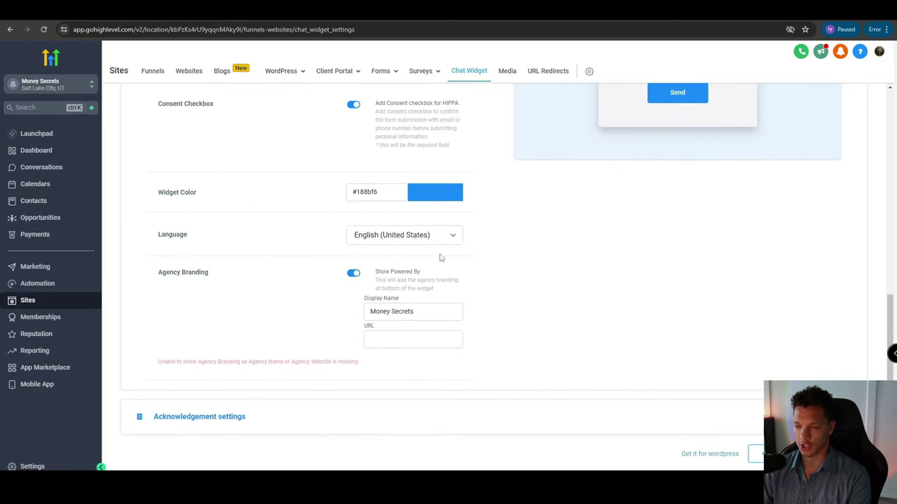
{"action": "left_click", "coordinate": [154, 424]}
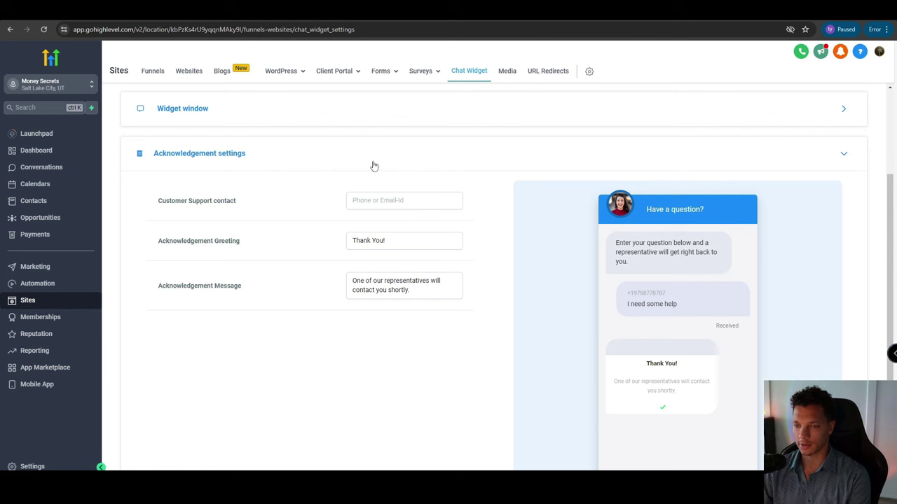
{"action": "scroll", "coordinate": [694, 464], "scroll_direction": "down", "scroll_amount": 1}
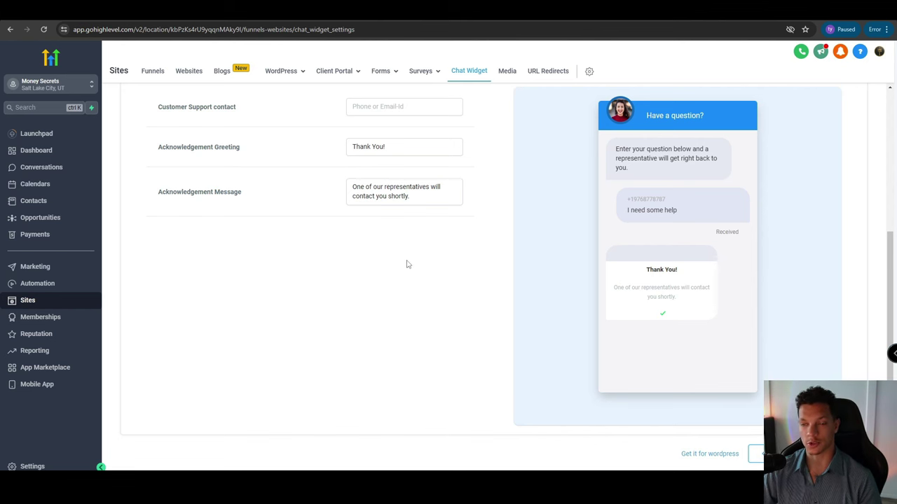
{"action": "left_click", "coordinate": [505, 73]}
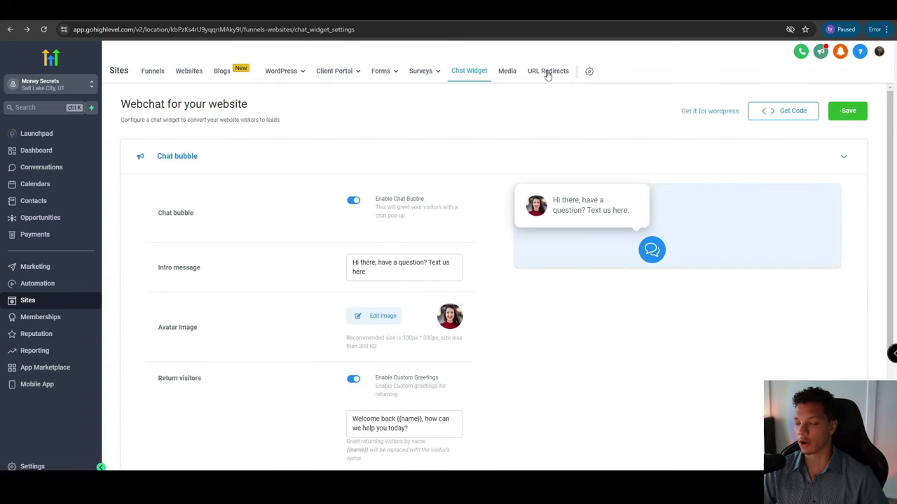
{"action": "left_click", "coordinate": [547, 72]}
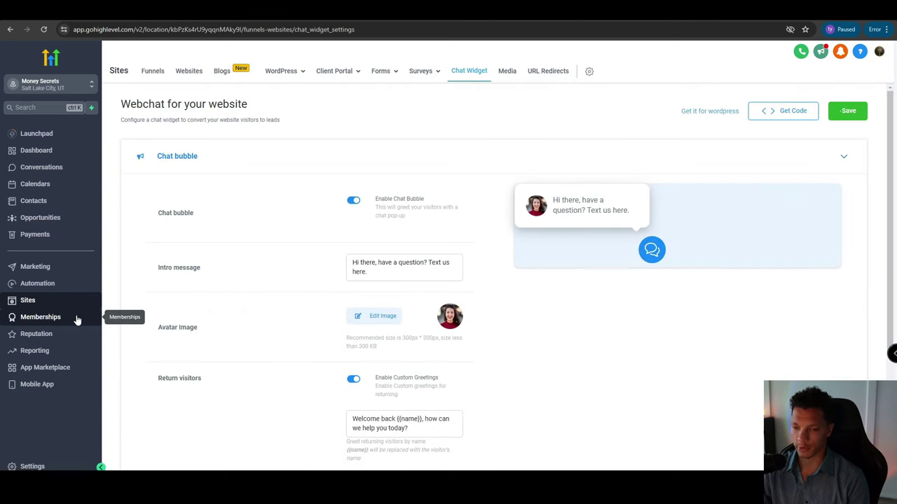
Go to Memberships and open the Courses Products page, which has no products.
{"action": "left_click", "coordinate": [74, 318]}
{"action": "mouse_move", "coordinate": [228, 74]}
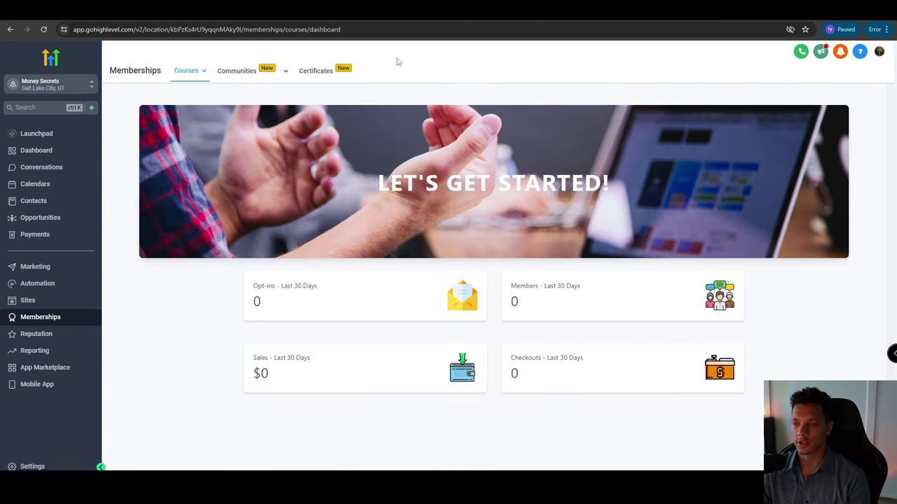
{"action": "mouse_move", "coordinate": [186, 71]}
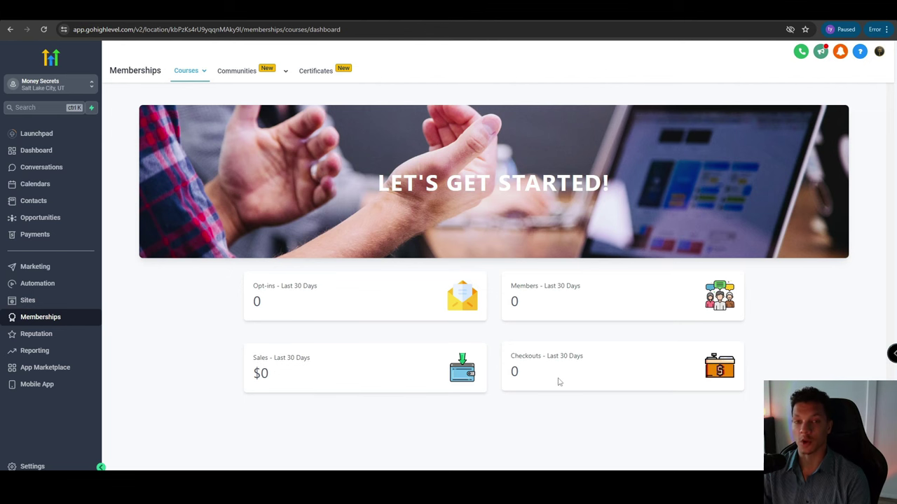
{"action": "left_click", "coordinate": [201, 111]}
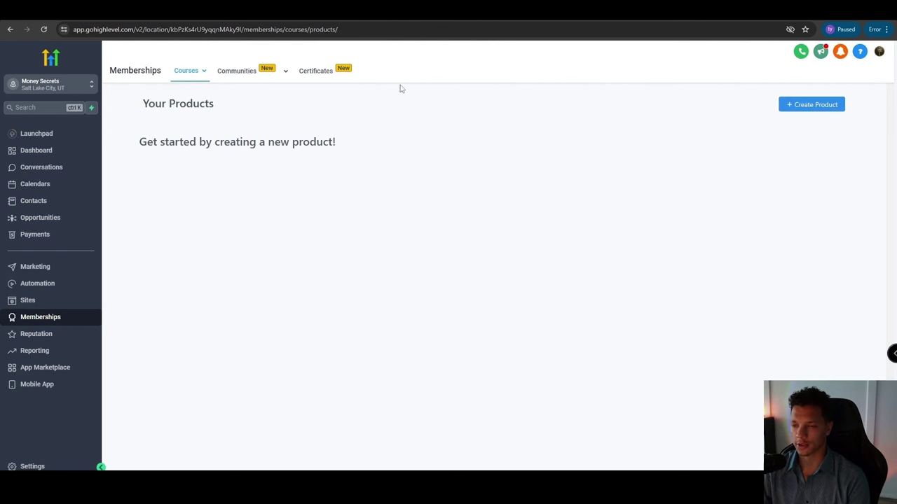
{"action": "mouse_move", "coordinate": [818, 111]}
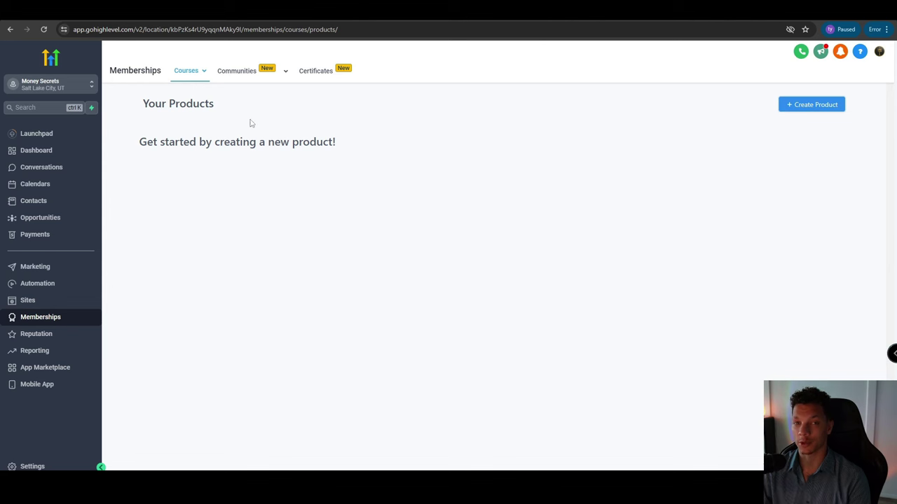
Open the Courses Offers list and start creating a new offer.
{"action": "mouse_move", "coordinate": [186, 71]}
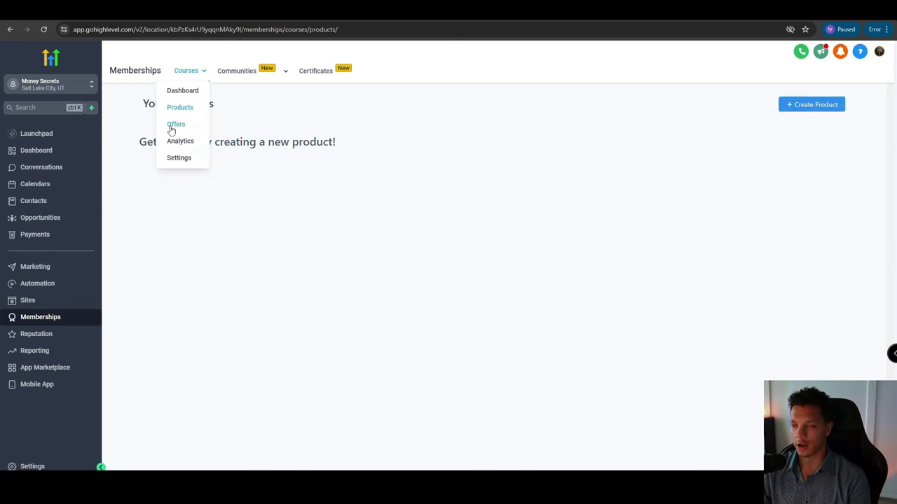
{"action": "left_click", "coordinate": [174, 124]}
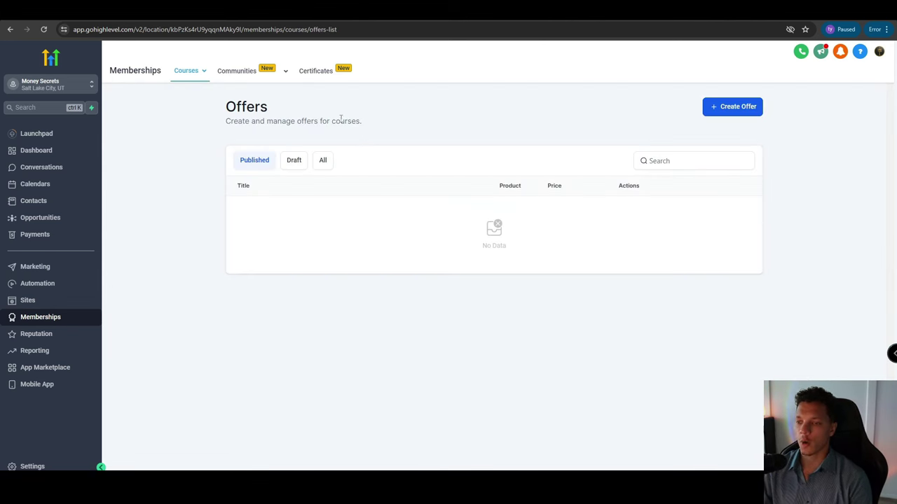
{"action": "left_click", "coordinate": [718, 106]}
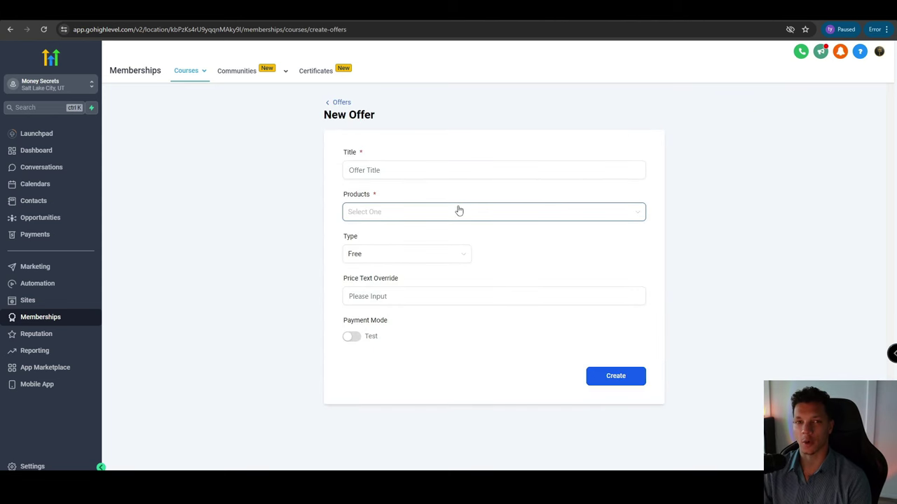
Check the offer's empty Products list and Free-only Type, then open course Analytics.
{"action": "left_click", "coordinate": [349, 170]}
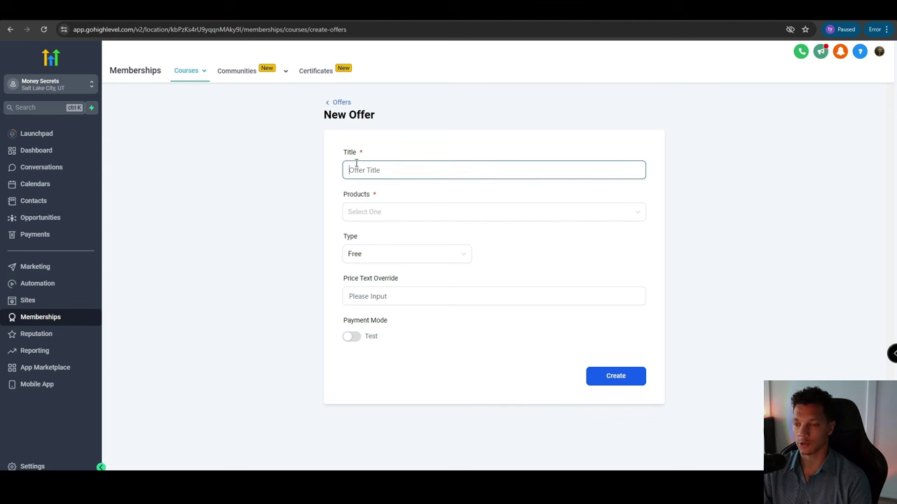
{"action": "left_click", "coordinate": [345, 213]}
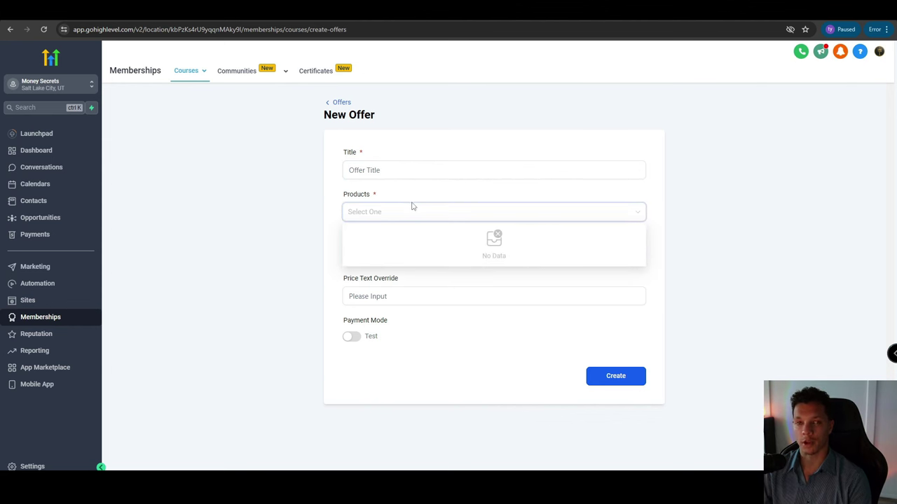
{"action": "left_click", "coordinate": [335, 207]}
{"action": "left_click", "coordinate": [384, 258]}
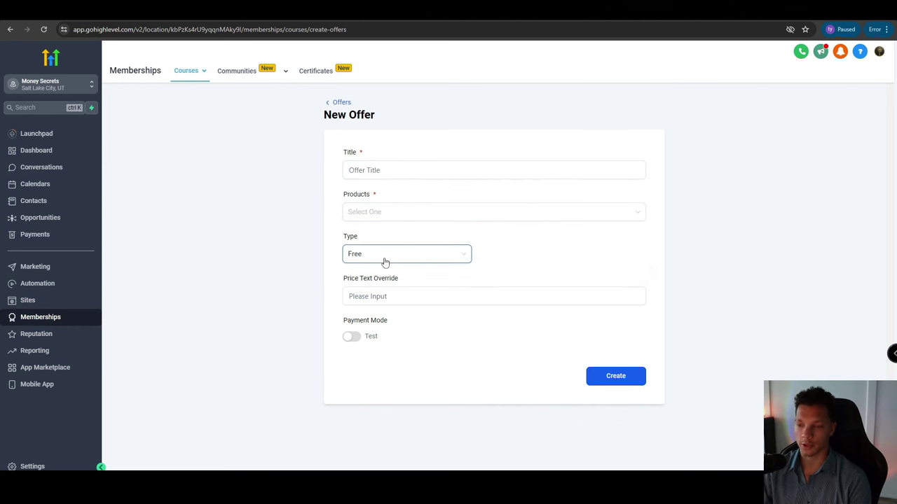
{"action": "left_click", "coordinate": [404, 249]}
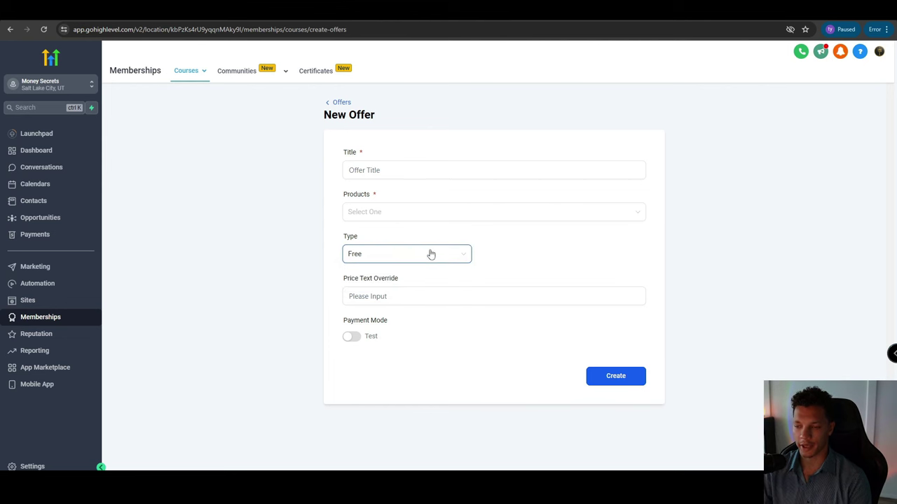
{"action": "left_click", "coordinate": [381, 256]}
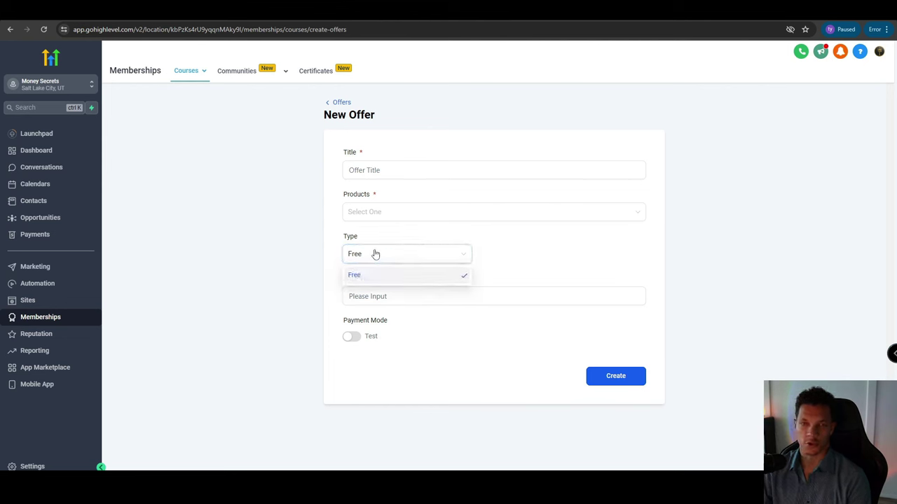
{"action": "left_click", "coordinate": [362, 298]}
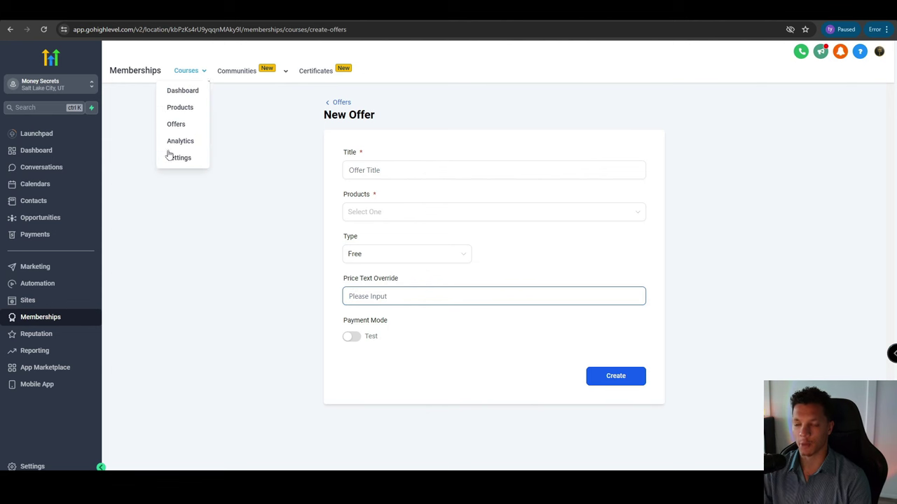
{"action": "mouse_move", "coordinate": [182, 75]}
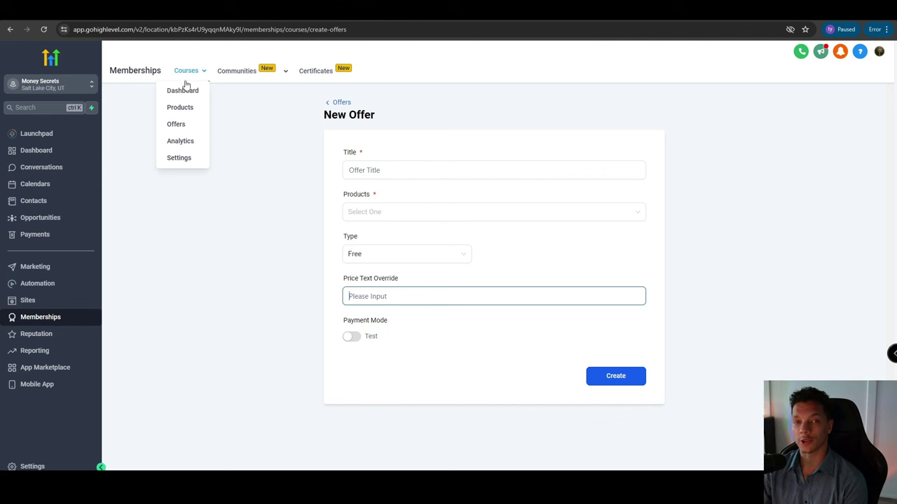
{"action": "left_click", "coordinate": [186, 143]}
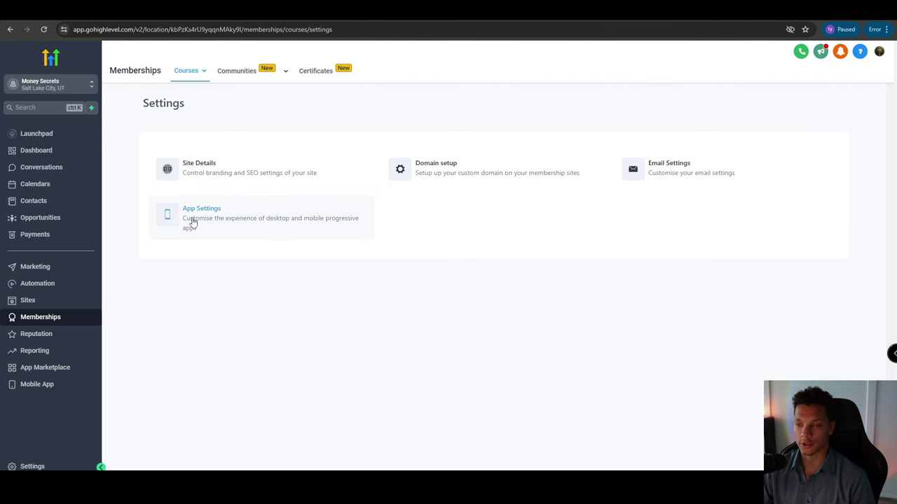
Start a new community group, scroll through its form, then open Communities Domain Setup.
{"action": "left_click", "coordinate": [246, 73]}
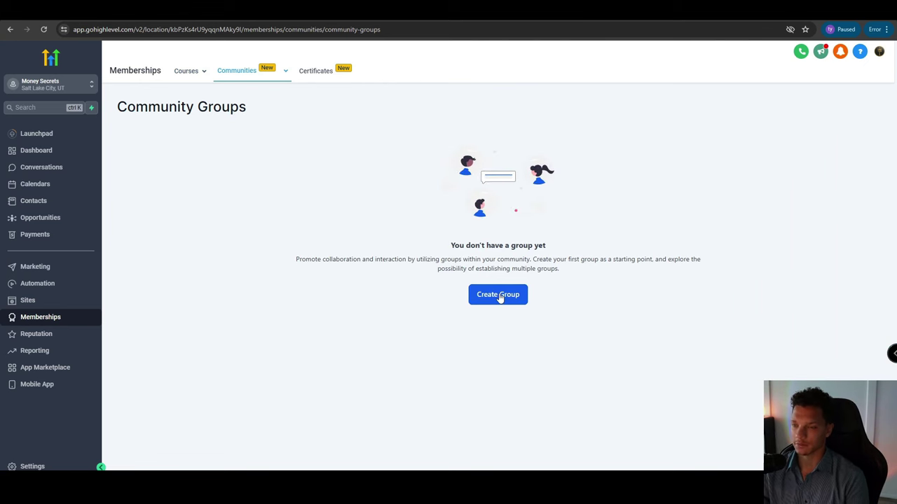
{"action": "left_click", "coordinate": [498, 295]}
{"action": "scroll", "coordinate": [540, 206], "scroll_direction": "down", "scroll_amount": 2}
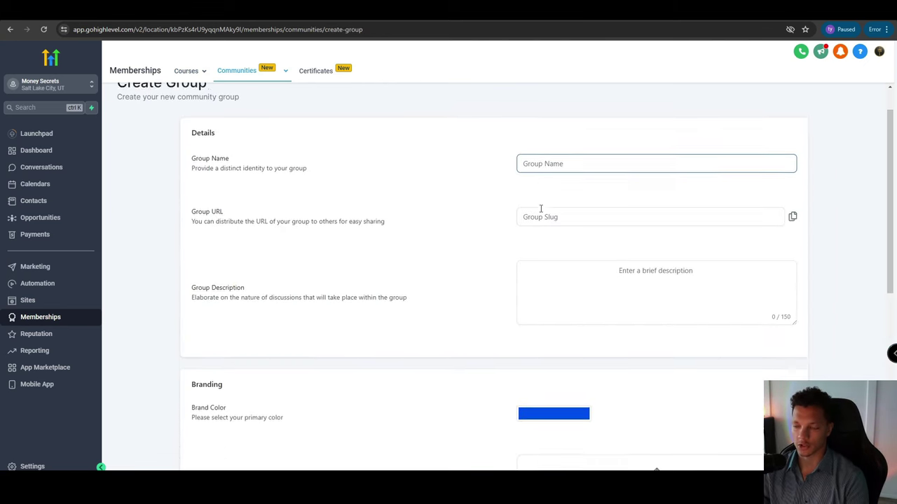
{"action": "scroll", "coordinate": [553, 220], "scroll_direction": "down", "scroll_amount": 1}
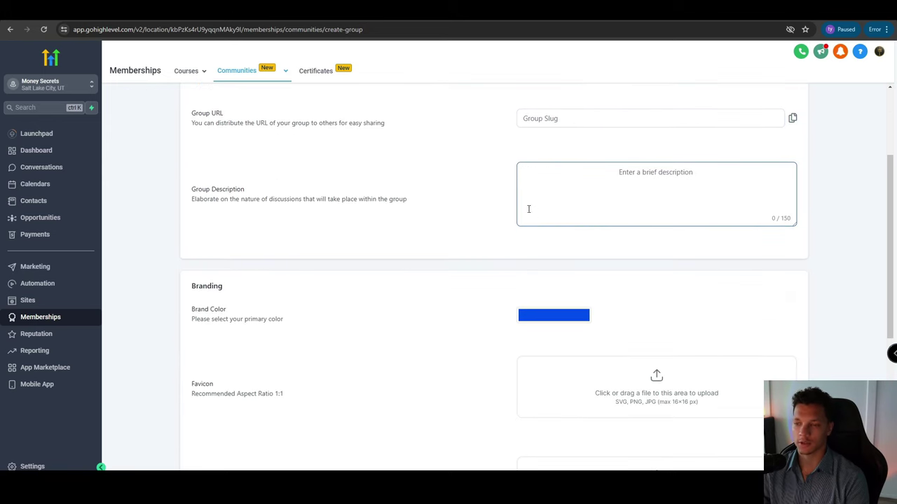
{"action": "scroll", "coordinate": [562, 191], "scroll_direction": "down", "scroll_amount": 3}
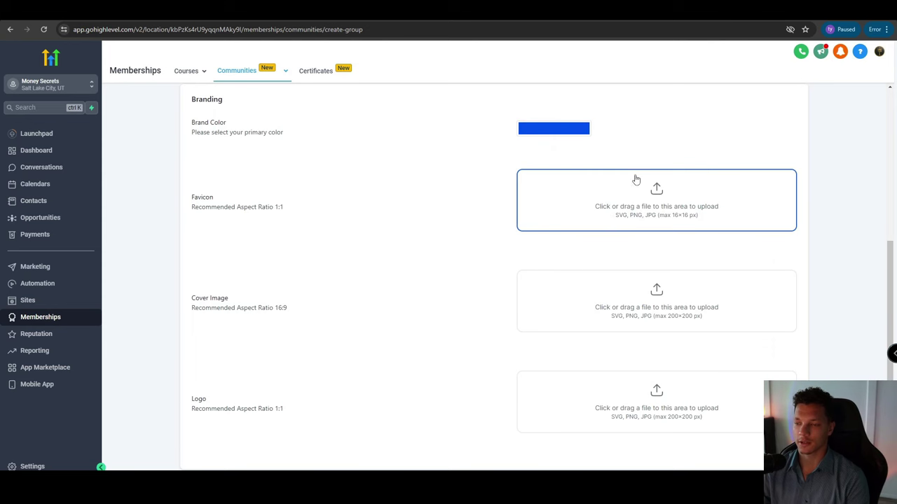
{"action": "scroll", "coordinate": [652, 189], "scroll_direction": "down", "scroll_amount": 1}
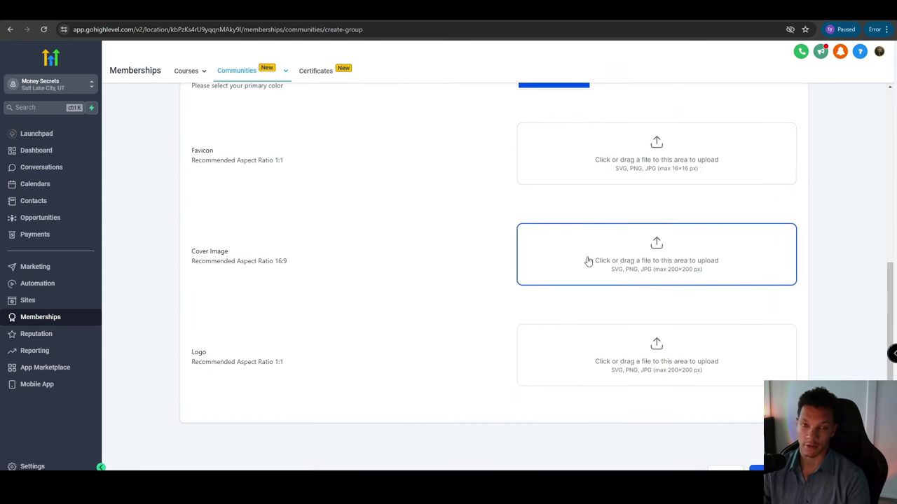
{"action": "scroll", "coordinate": [585, 266], "scroll_direction": "down", "scroll_amount": 1}
{"action": "mouse_move", "coordinate": [245, 70]}
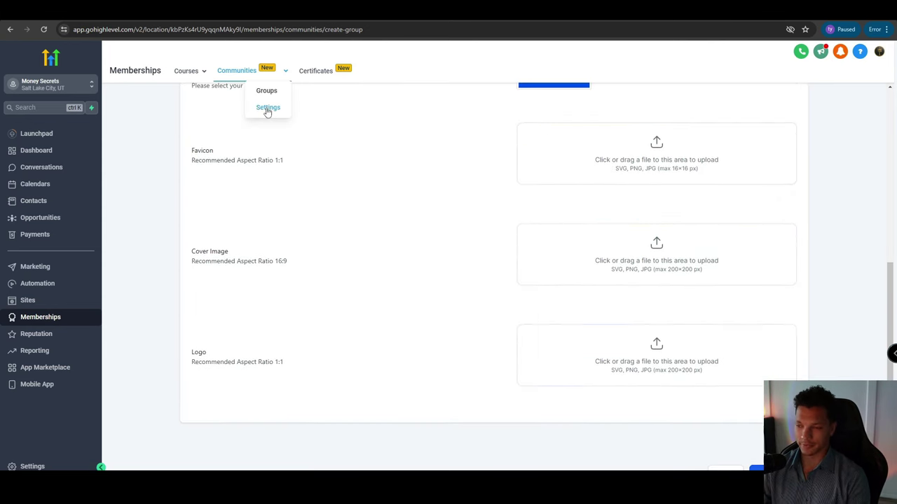
{"action": "left_click", "coordinate": [266, 108]}
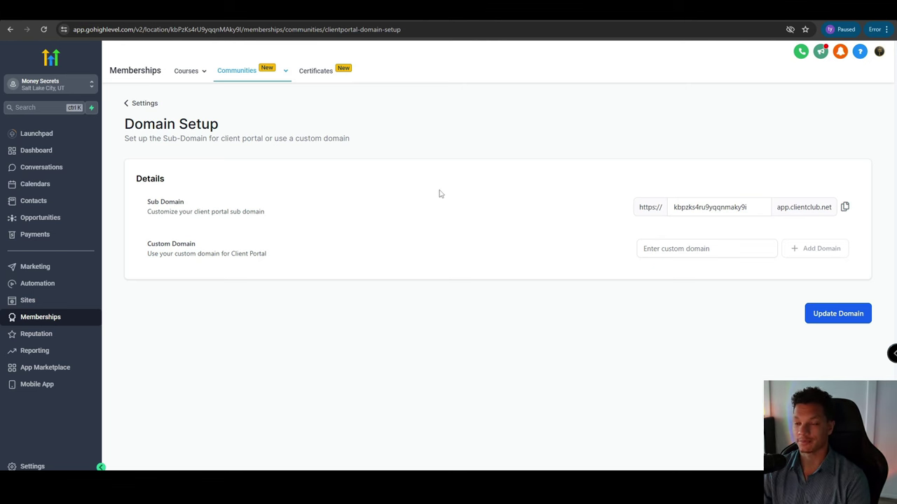
Open the empty Certificates page and view the template options for a new certificate.
{"action": "left_click", "coordinate": [316, 72]}
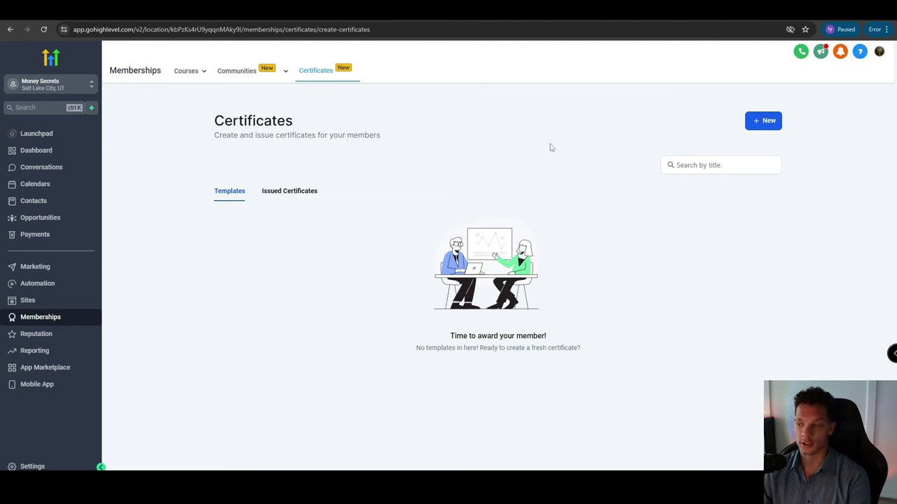
{"action": "left_click", "coordinate": [763, 121]}
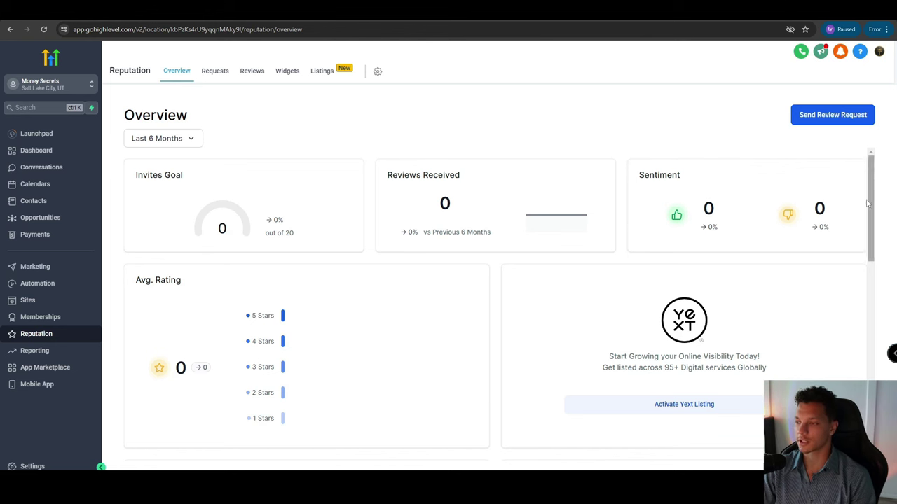
Browse the empty review Requests and Reviews lists, ending on Widgets with the Customer Testimonials preview.
{"action": "scroll", "coordinate": [134, 225], "scroll_direction": "down", "scroll_amount": 1}
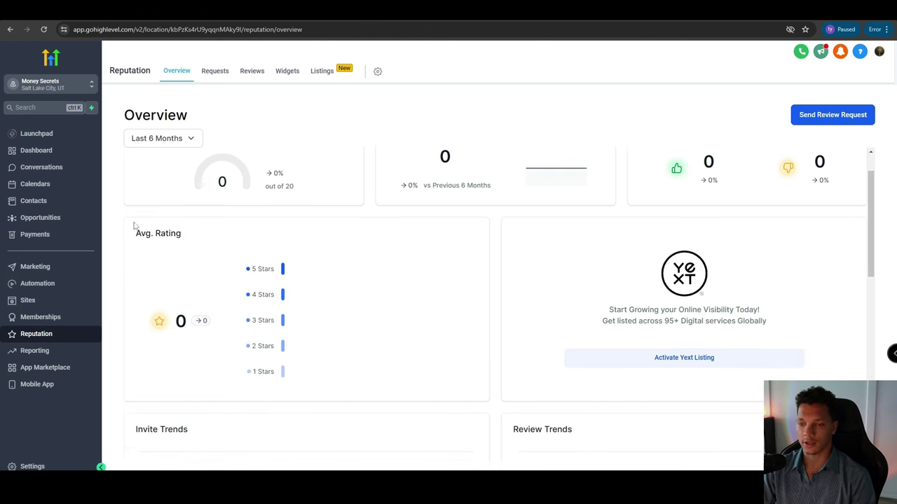
{"action": "scroll", "coordinate": [584, 274], "scroll_direction": "down", "scroll_amount": 2}
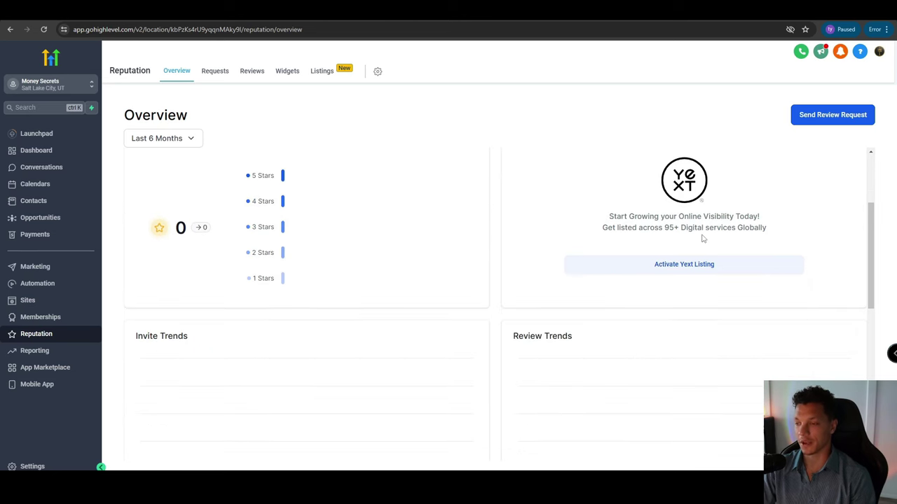
{"action": "scroll", "coordinate": [659, 249], "scroll_direction": "up", "scroll_amount": 1}
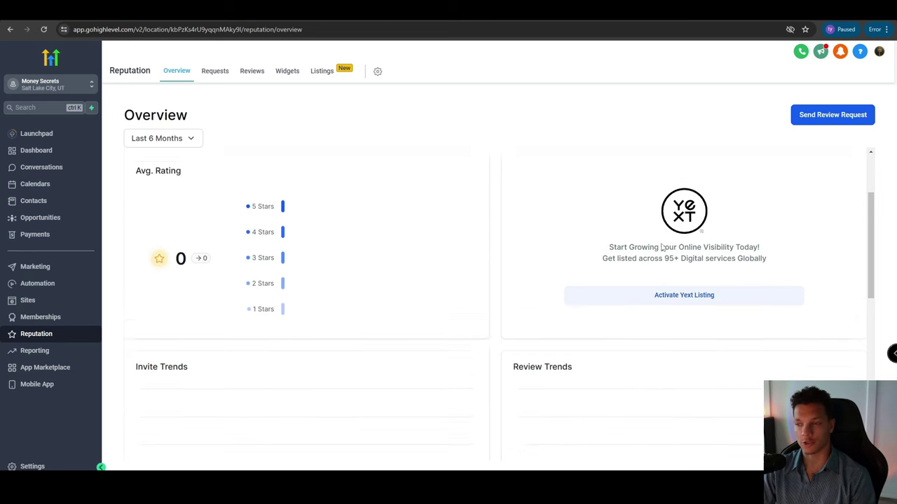
{"action": "scroll", "coordinate": [193, 296], "scroll_direction": "down", "scroll_amount": 4}
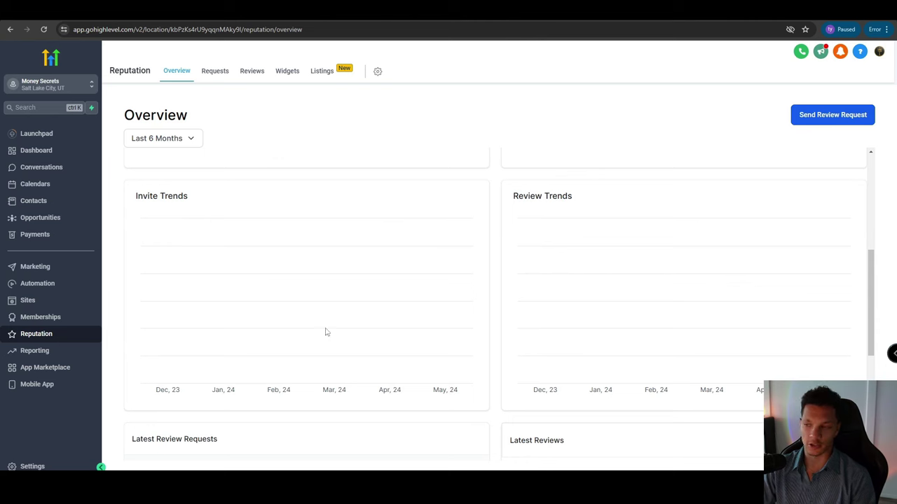
{"action": "scroll", "coordinate": [630, 246], "scroll_direction": "down", "scroll_amount": 5}
{"action": "scroll", "coordinate": [472, 304], "scroll_direction": "down", "scroll_amount": 2}
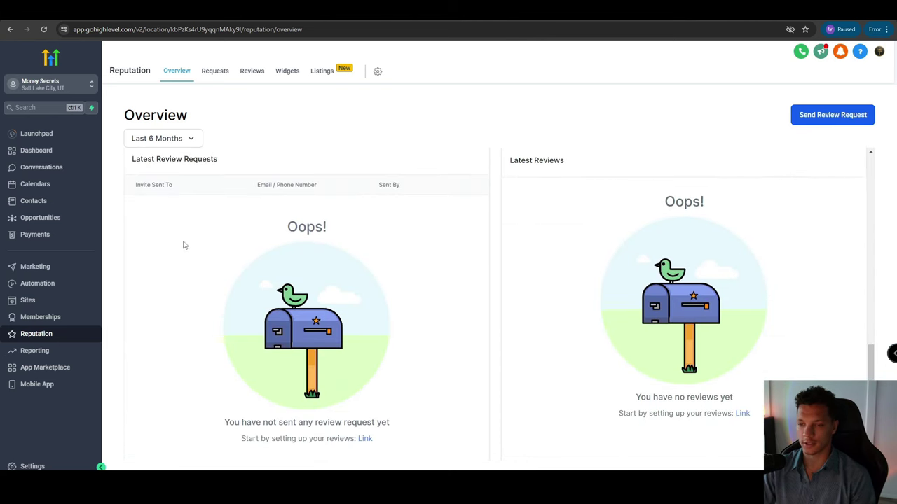
{"action": "scroll", "coordinate": [165, 281], "scroll_direction": "up", "scroll_amount": 1}
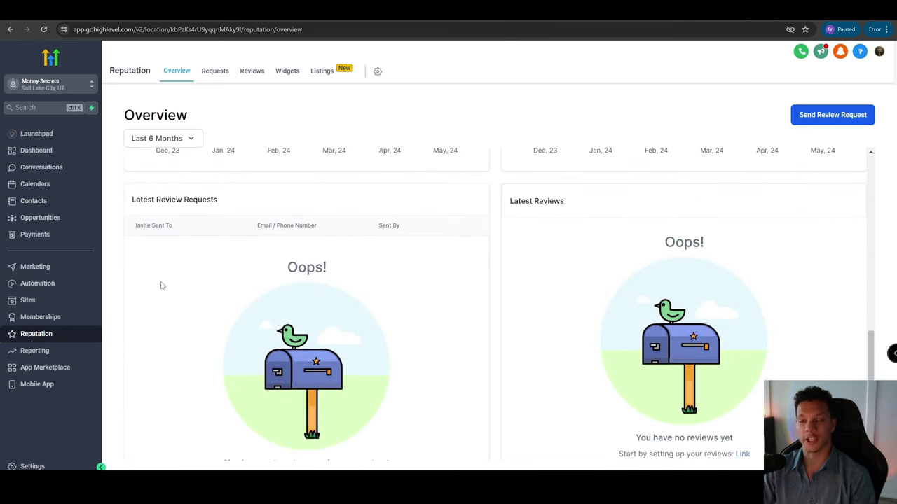
{"action": "scroll", "coordinate": [662, 288], "scroll_direction": "down", "scroll_amount": 1}
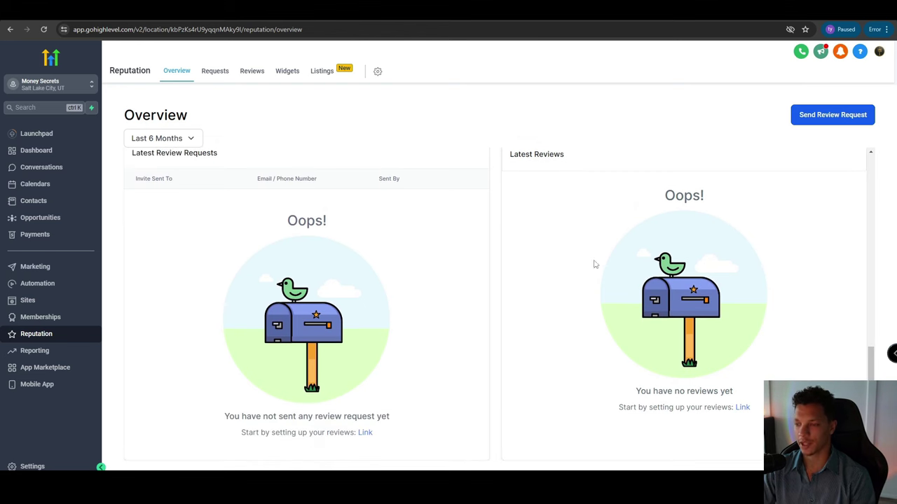
{"action": "left_click", "coordinate": [214, 72]}
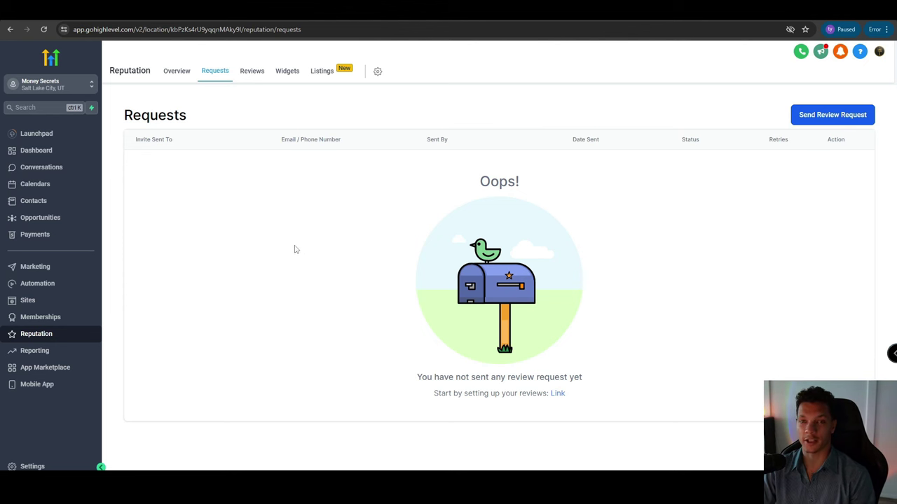
{"action": "left_click", "coordinate": [270, 71]}
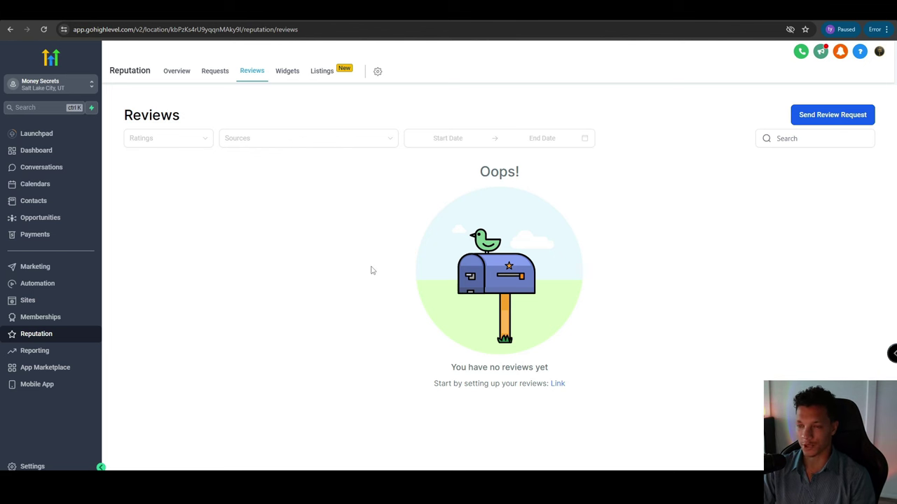
{"action": "left_click", "coordinate": [287, 73]}
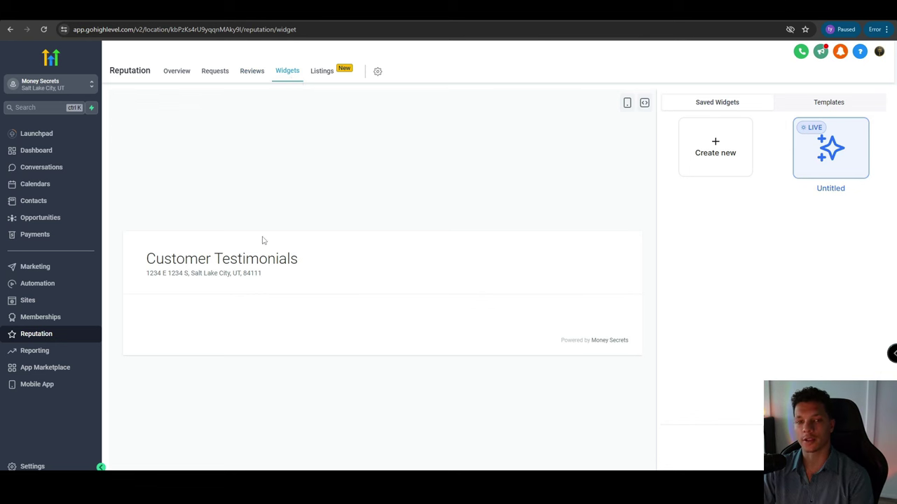
Start a new review widget and look over its Content, Appearance and Settings tabs.
{"action": "left_click", "coordinate": [715, 140]}
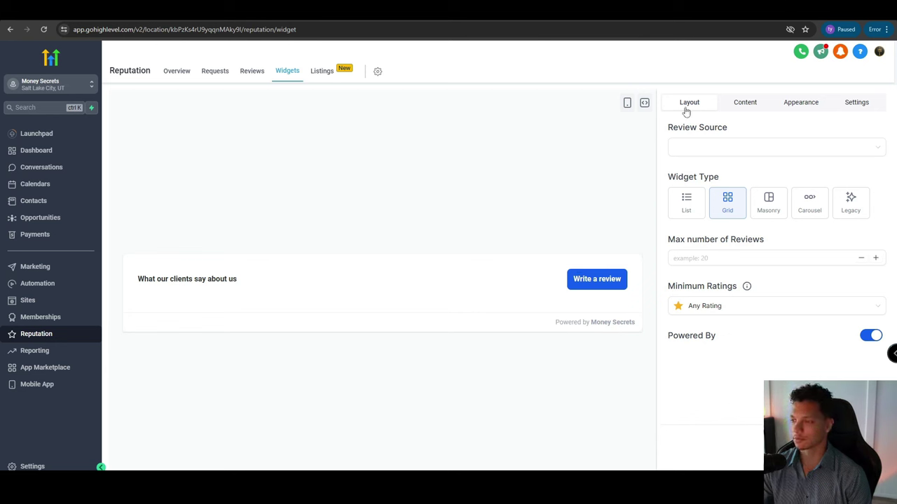
{"action": "left_click", "coordinate": [769, 110]}
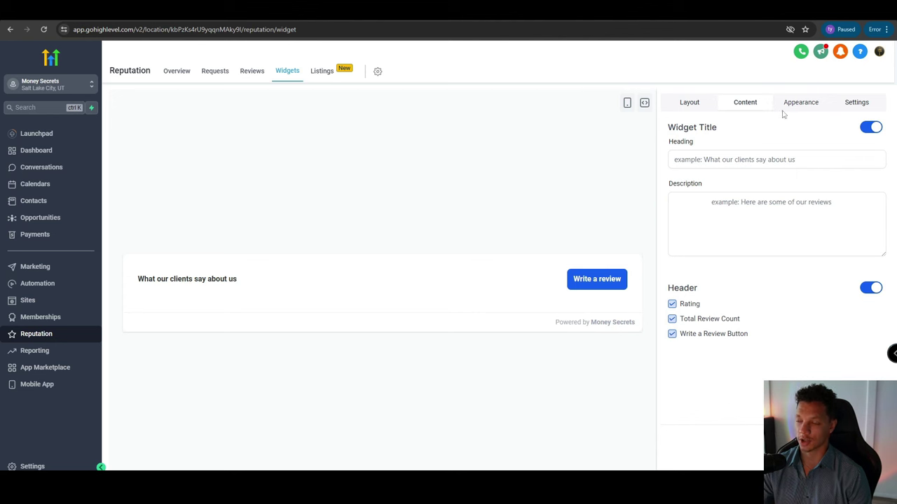
{"action": "left_click", "coordinate": [795, 112]}
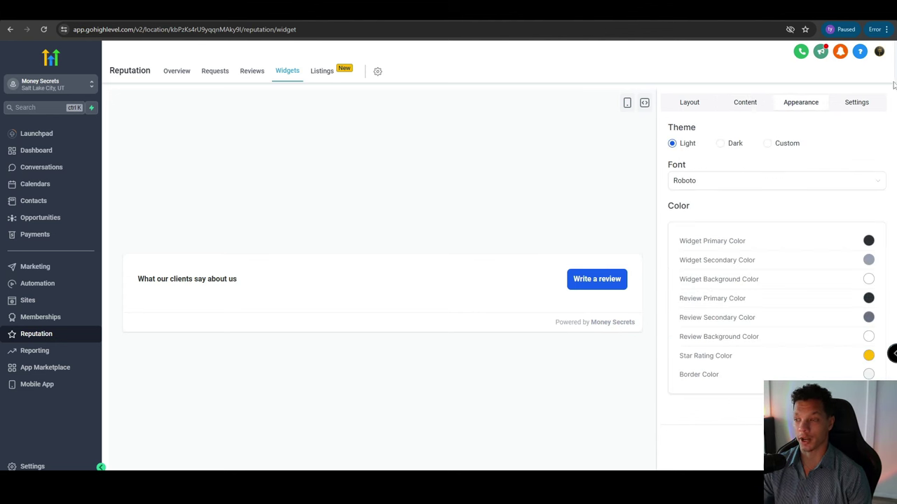
{"action": "left_click", "coordinate": [862, 105]}
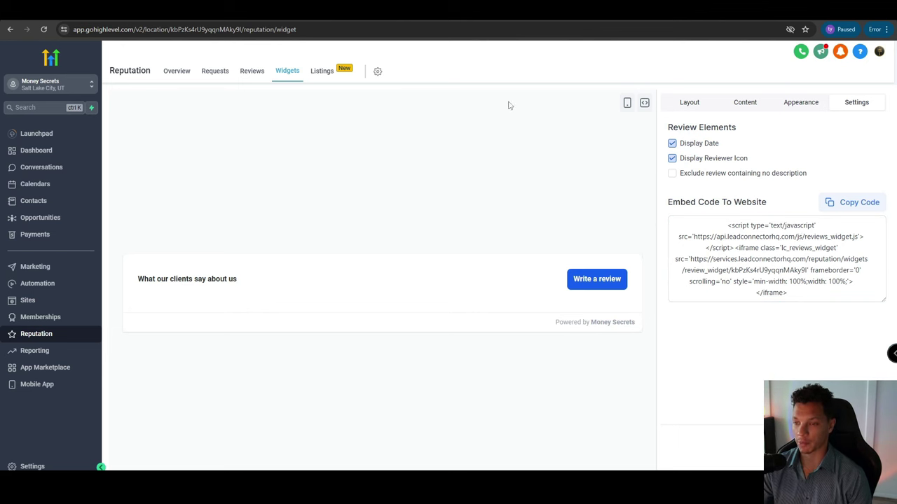
Open Online Listings and read its Oops! message saying Yext is required.
{"action": "left_click", "coordinate": [314, 75]}
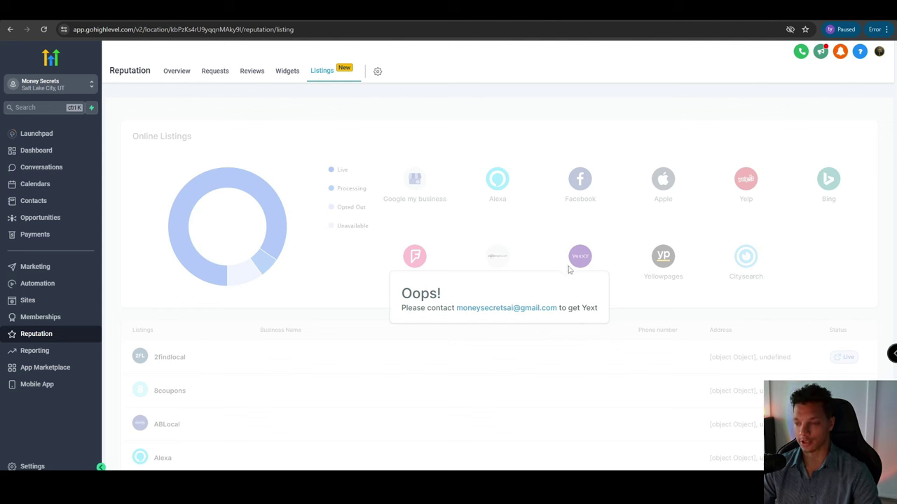
{"action": "left_click_drag", "start_coordinate": [402, 288], "coordinate": [443, 294]}
{"action": "left_click_drag", "start_coordinate": [564, 301], "coordinate": [601, 311]}
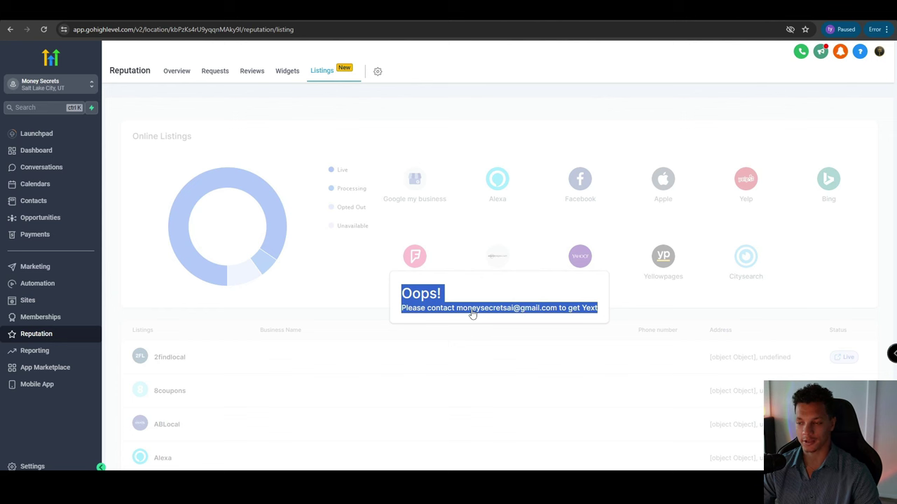
{"action": "left_click", "coordinate": [550, 287]}
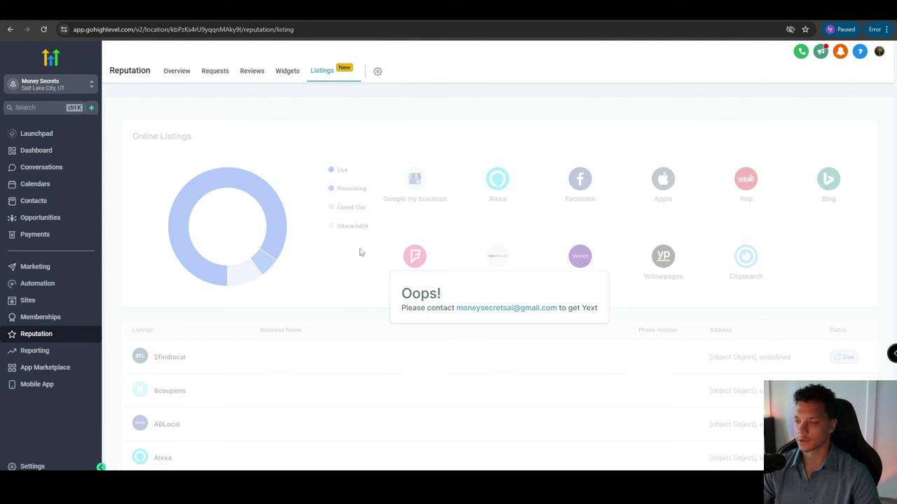
{"action": "left_click_drag", "start_coordinate": [596, 308], "coordinate": [582, 308]}
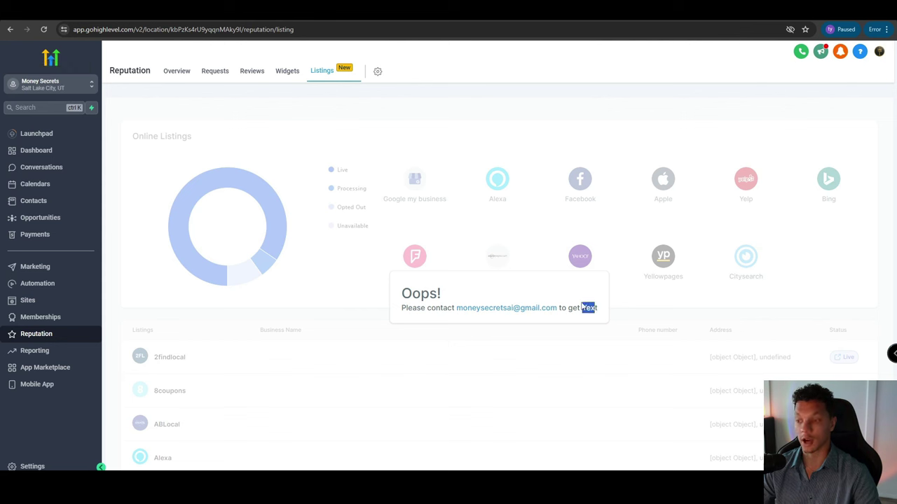
{"action": "double_click", "coordinate": [584, 306]}
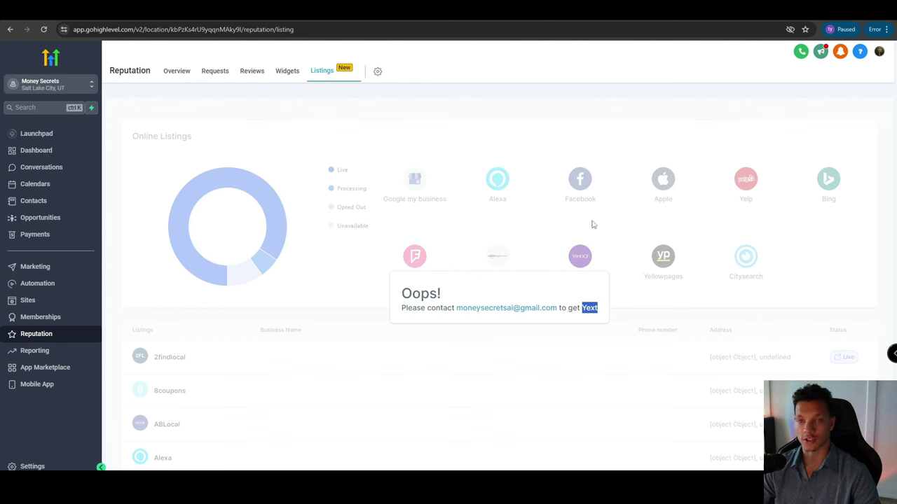
{"action": "left_click", "coordinate": [618, 189]}
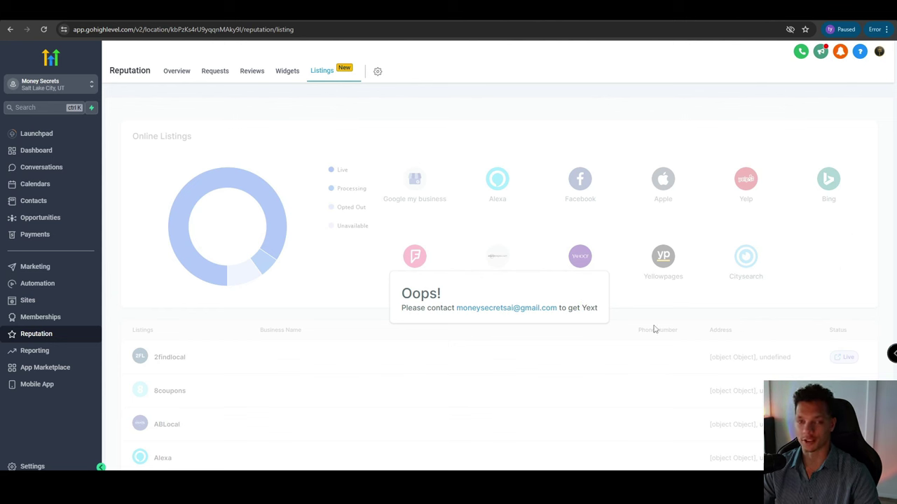
{"action": "left_click", "coordinate": [53, 356]}
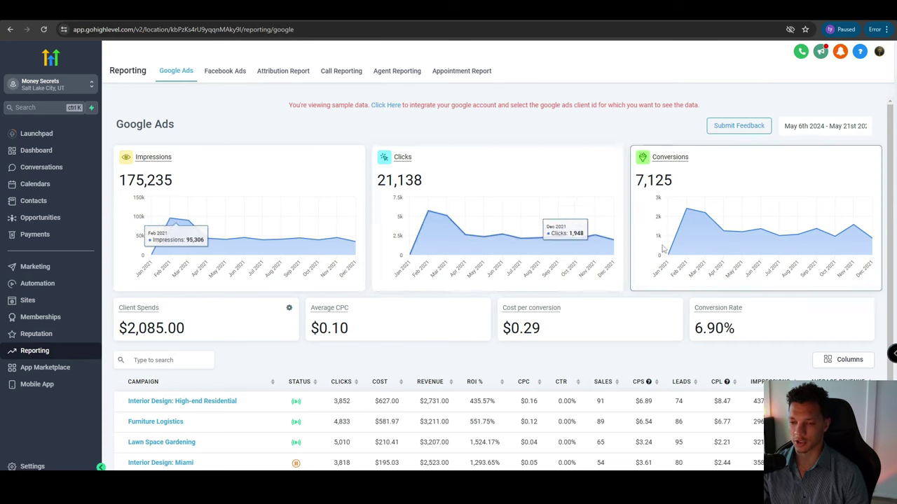
Scroll the Google Ads sample report, then view Facebook Ads and the Attribution Report.
{"action": "scroll", "coordinate": [424, 293], "scroll_direction": "down", "scroll_amount": 1}
{"action": "scroll", "coordinate": [424, 293], "scroll_direction": "up", "scroll_amount": 1}
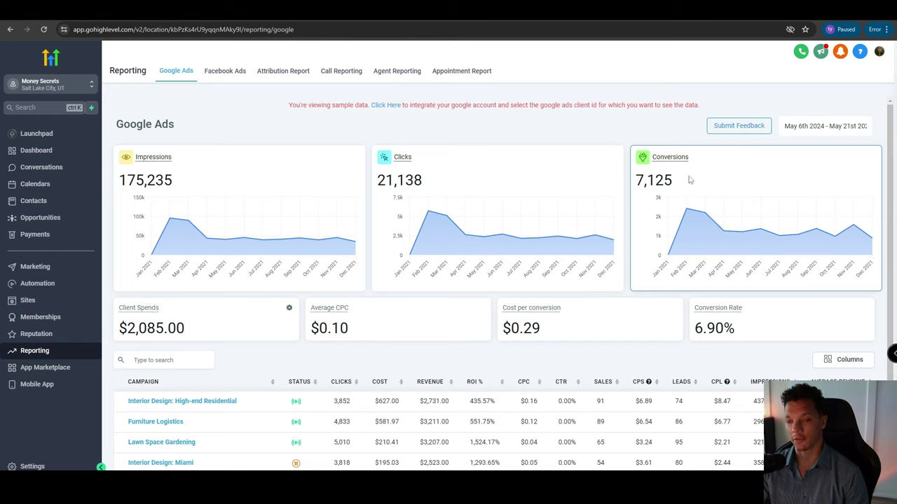
{"action": "scroll", "coordinate": [301, 170], "scroll_direction": "down", "scroll_amount": 1}
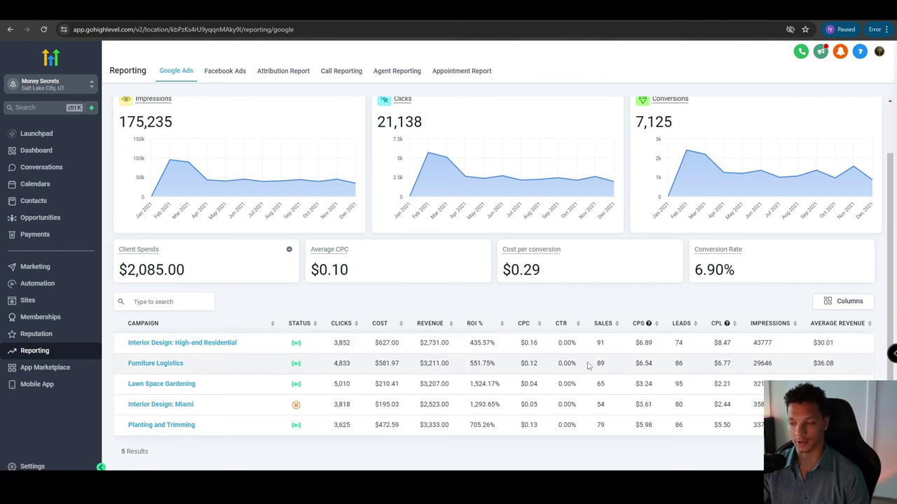
{"action": "left_click", "coordinate": [167, 73]}
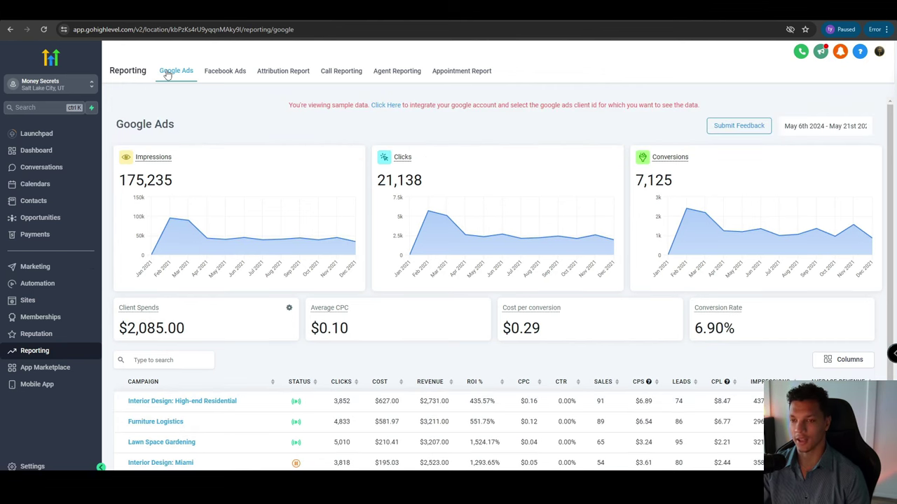
{"action": "left_click", "coordinate": [223, 73]}
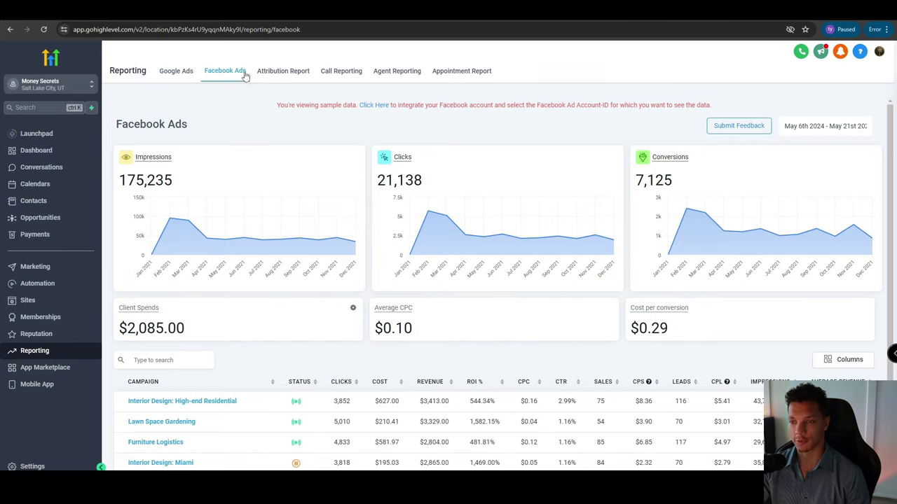
{"action": "left_click", "coordinate": [276, 81]}
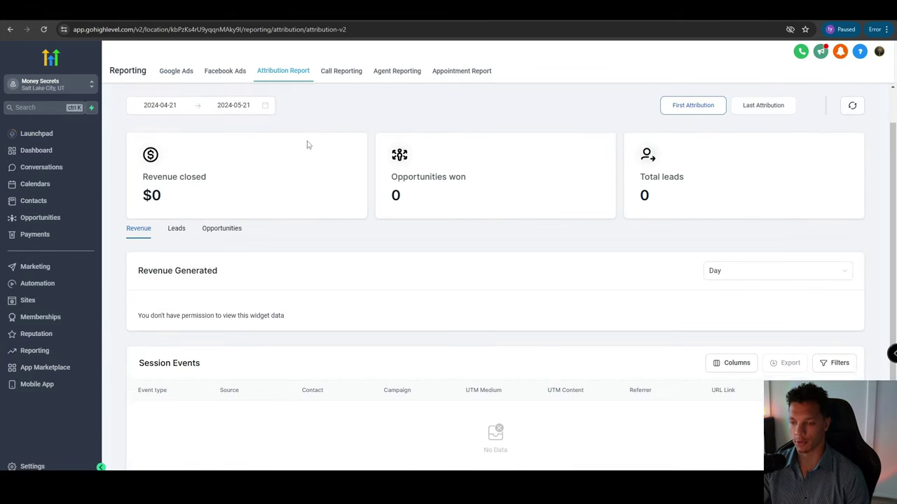
Look over the empty Call Reporting charts, including the average call duration figure.
{"action": "left_click", "coordinate": [335, 81]}
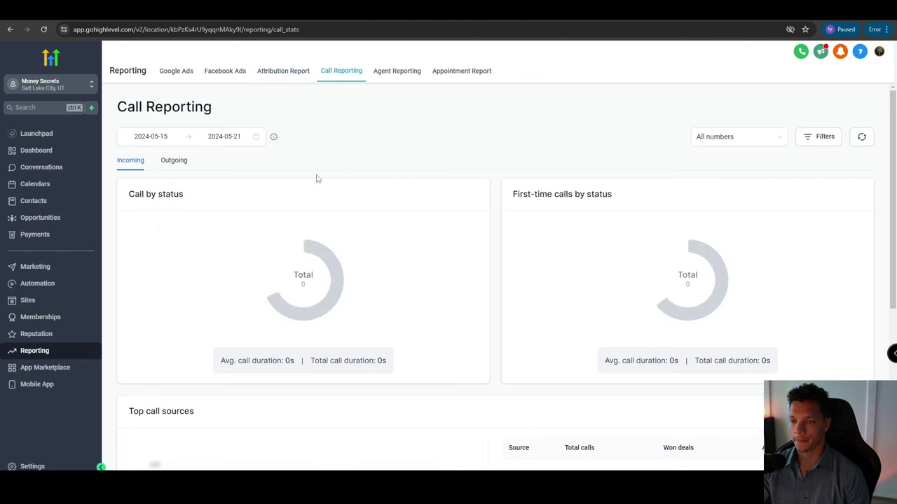
{"action": "scroll", "coordinate": [386, 122], "scroll_direction": "down", "scroll_amount": 4}
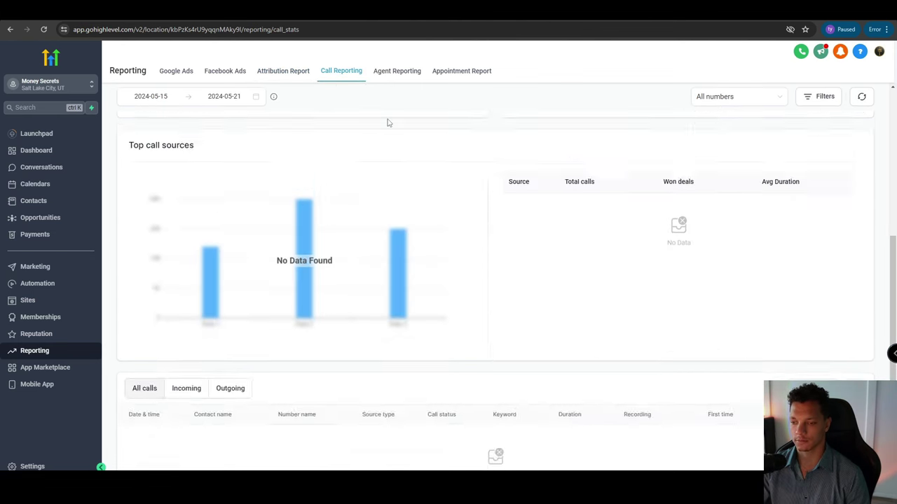
{"action": "scroll", "coordinate": [386, 122], "scroll_direction": "up", "scroll_amount": 4}
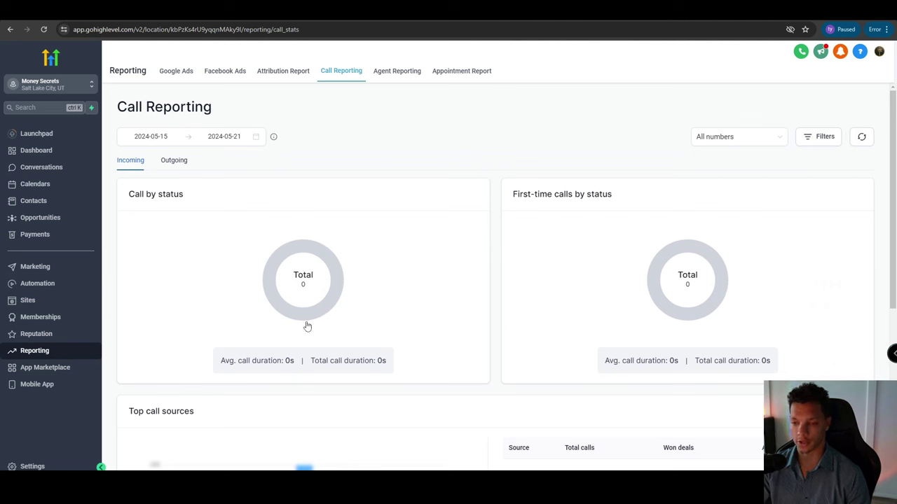
{"action": "left_click_drag", "start_coordinate": [220, 352], "coordinate": [309, 365]}
{"action": "left_click", "coordinate": [357, 360]}
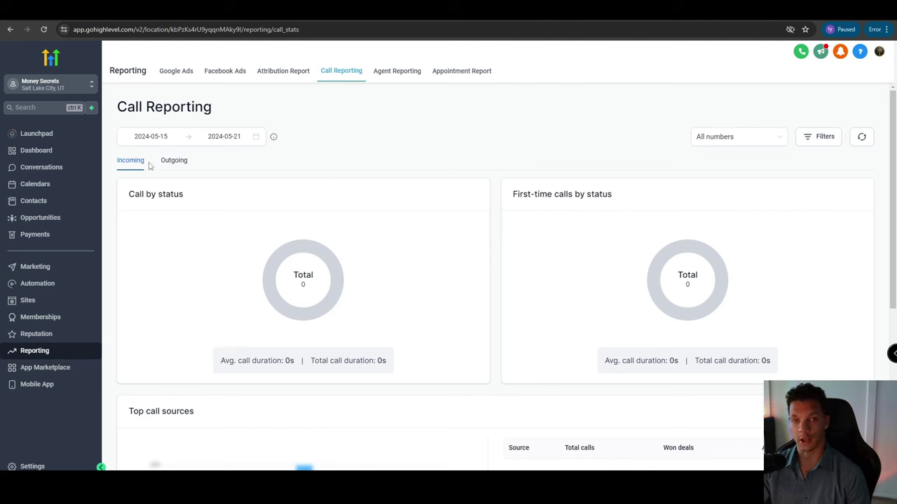
{"action": "scroll", "coordinate": [163, 172], "scroll_direction": "down", "scroll_amount": 4}
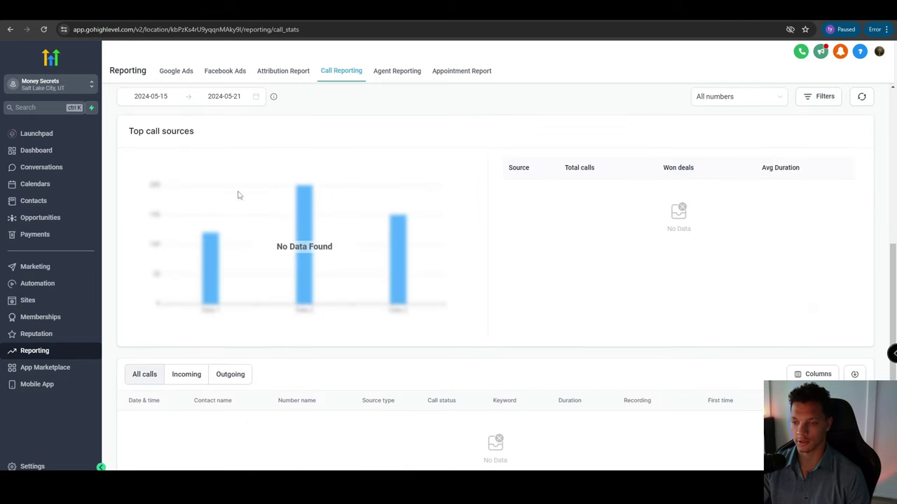
{"action": "scroll", "coordinate": [176, 180], "scroll_direction": "up", "scroll_amount": 1}
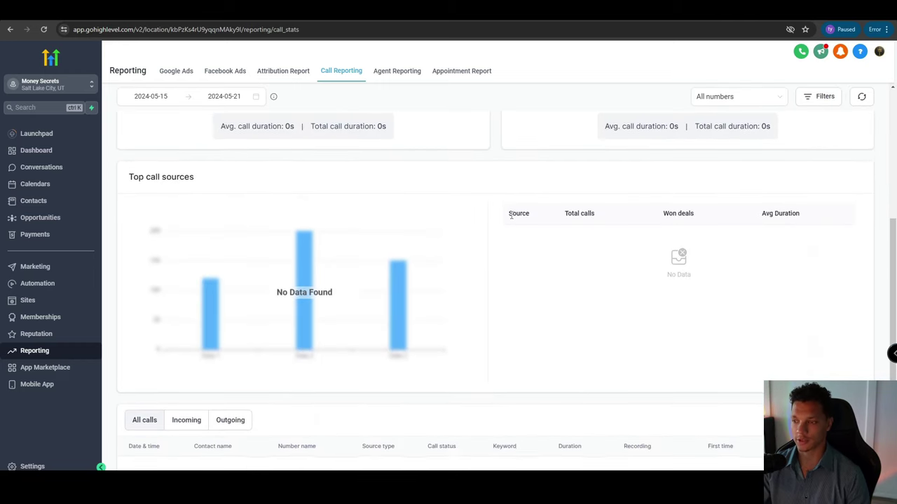
{"action": "scroll", "coordinate": [553, 208], "scroll_direction": "down", "scroll_amount": 1}
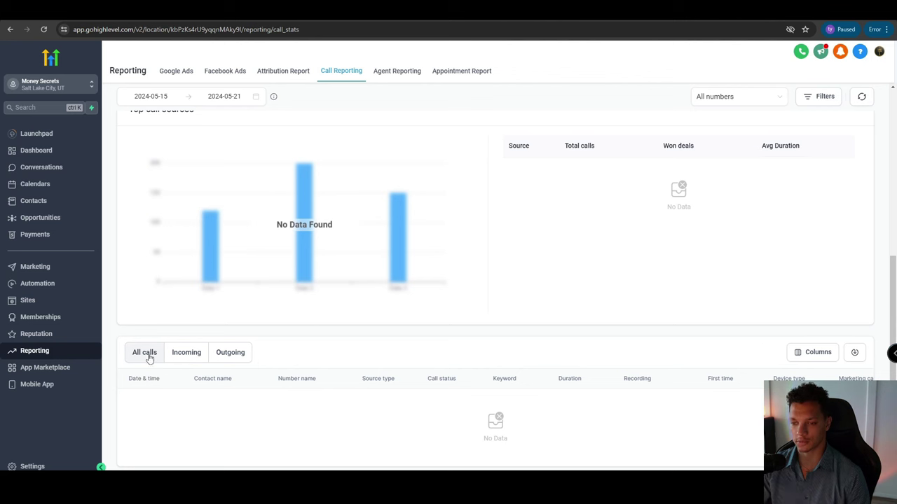
Filter the call list to incoming, then outgoing calls, and move to Agent Reporting.
{"action": "left_click", "coordinate": [199, 354]}
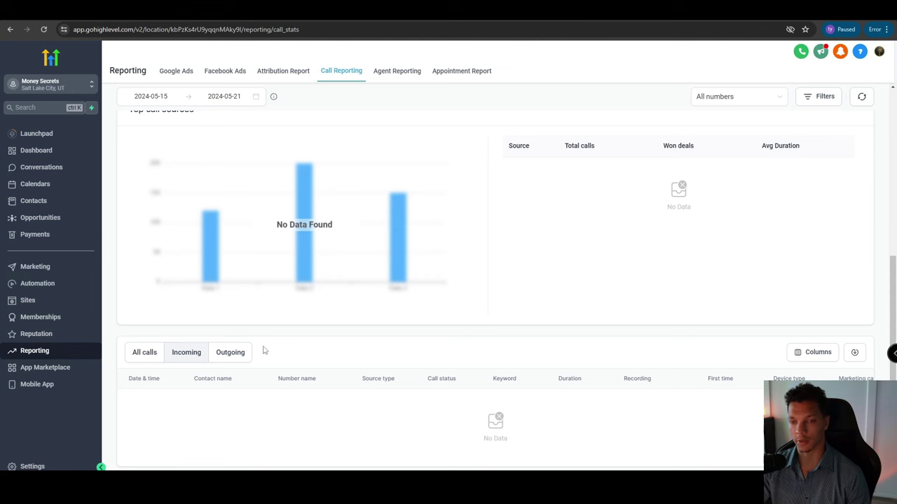
{"action": "left_click", "coordinate": [237, 350]}
{"action": "left_click", "coordinate": [397, 71]}
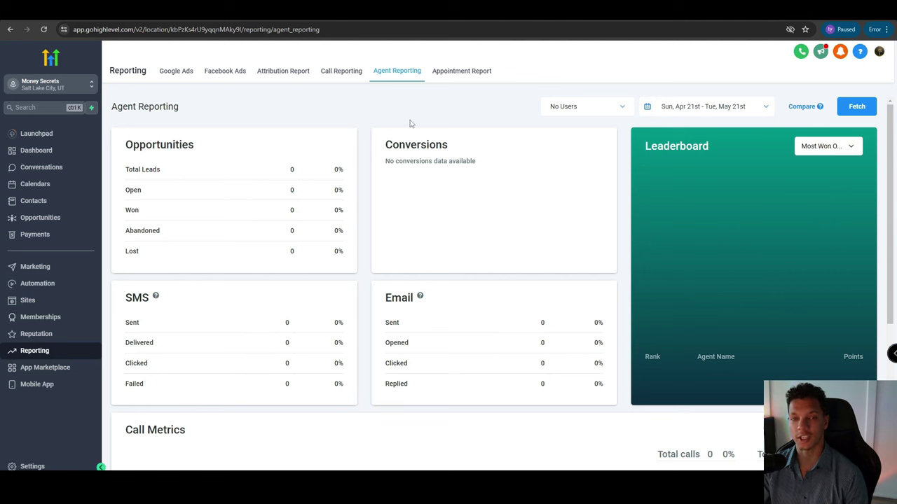
Check the Agent Reporting users list and zero figures, then open the Appointments Report.
{"action": "left_click", "coordinate": [574, 109]}
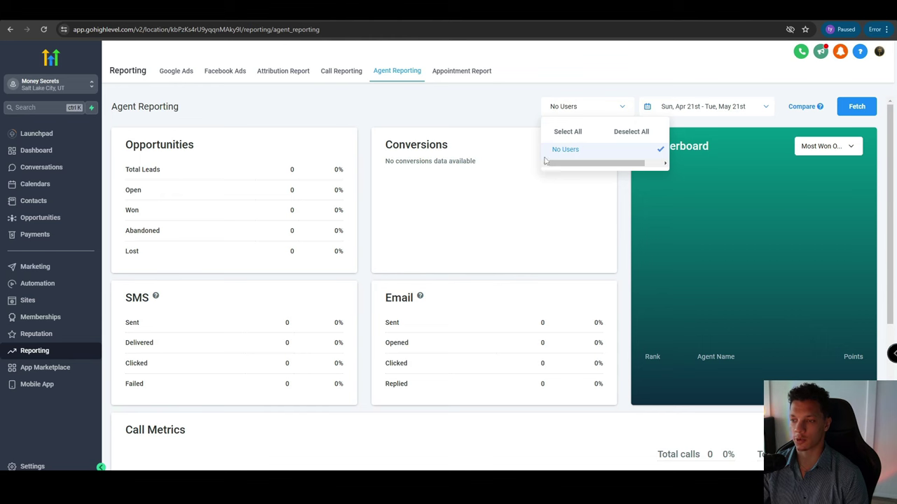
{"action": "left_click", "coordinate": [586, 112]}
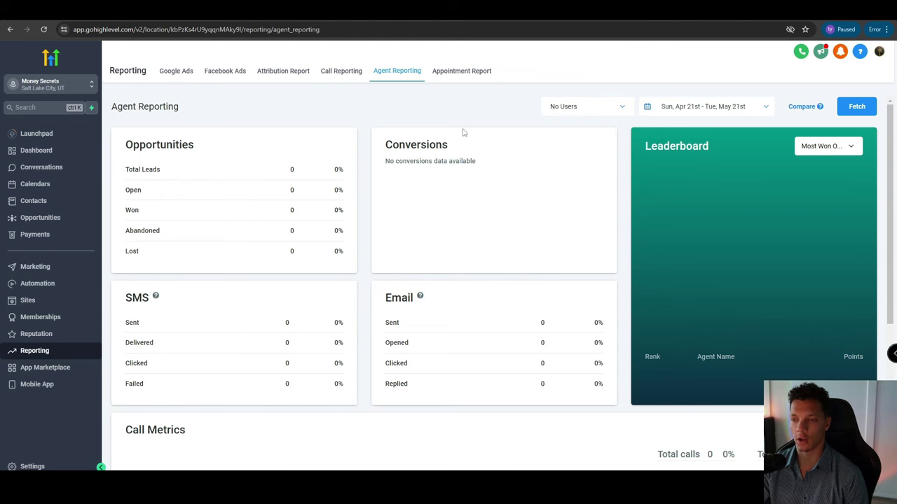
{"action": "scroll", "coordinate": [502, 252], "scroll_direction": "down", "scroll_amount": 2}
{"action": "scroll", "coordinate": [333, 302], "scroll_direction": "down", "scroll_amount": 2}
{"action": "scroll", "coordinate": [370, 422], "scroll_direction": "up", "scroll_amount": 4}
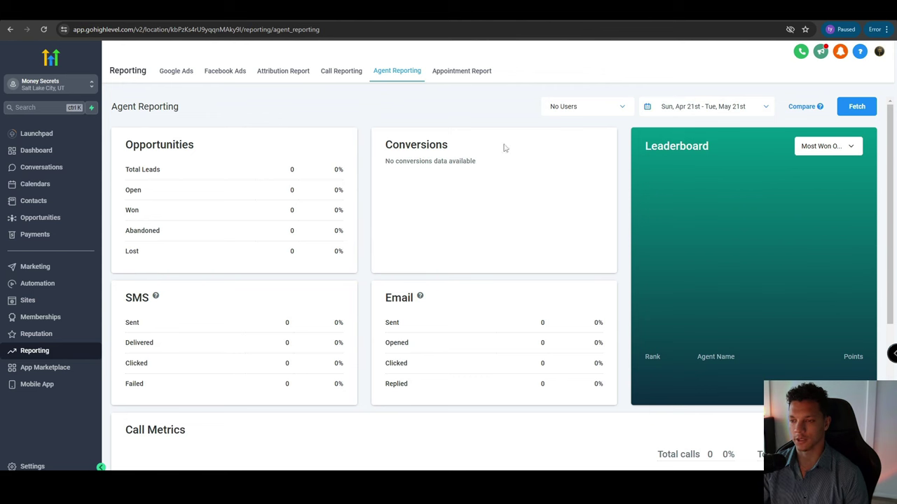
{"action": "scroll", "coordinate": [142, 265], "scroll_direction": "down", "scroll_amount": 1}
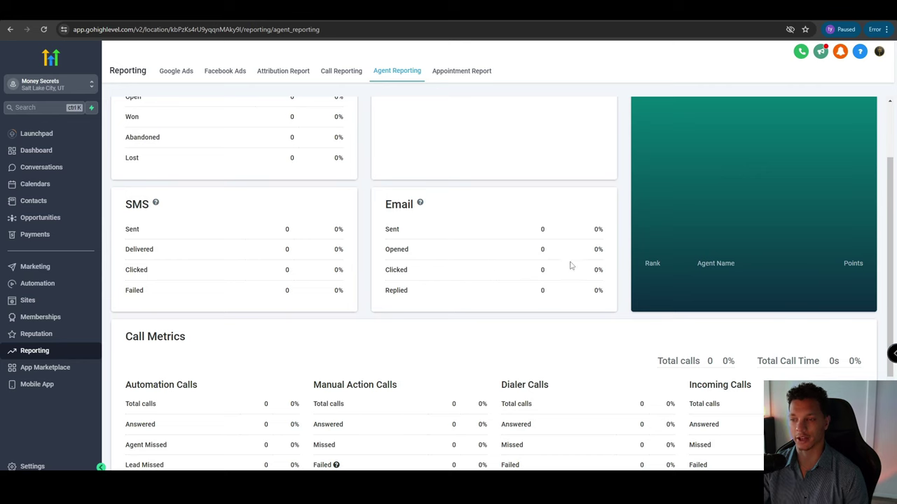
{"action": "scroll", "coordinate": [466, 262], "scroll_direction": "down", "scroll_amount": 2}
{"action": "scroll", "coordinate": [471, 265], "scroll_direction": "down", "scroll_amount": 1}
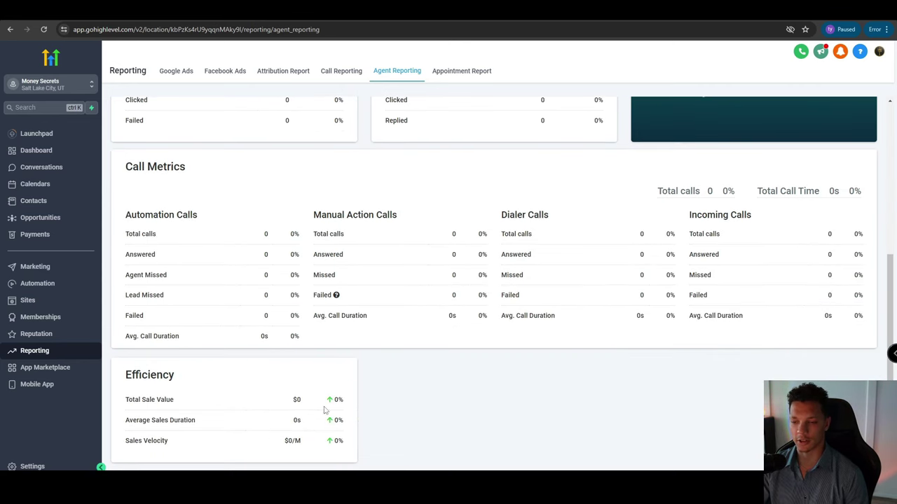
{"action": "scroll", "coordinate": [365, 316], "scroll_direction": "up", "scroll_amount": 4}
{"action": "scroll", "coordinate": [392, 266], "scroll_direction": "down", "scroll_amount": 4}
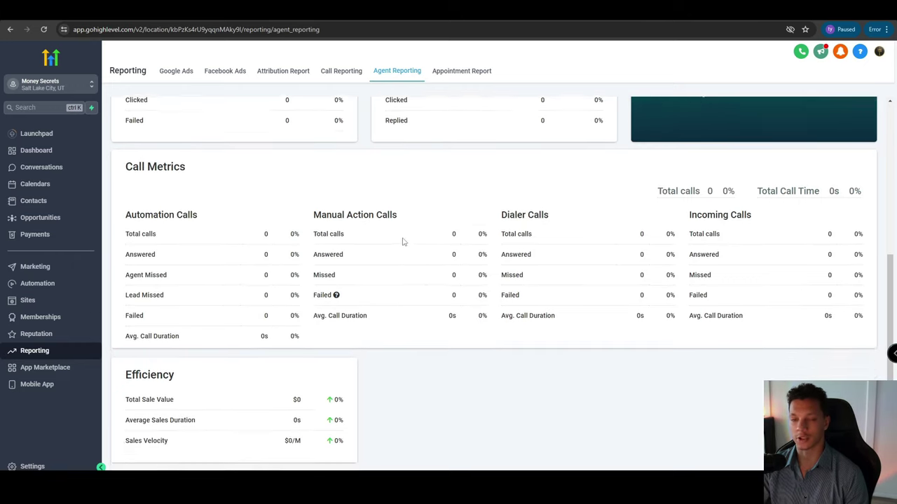
{"action": "scroll", "coordinate": [402, 240], "scroll_direction": "up", "scroll_amount": 4}
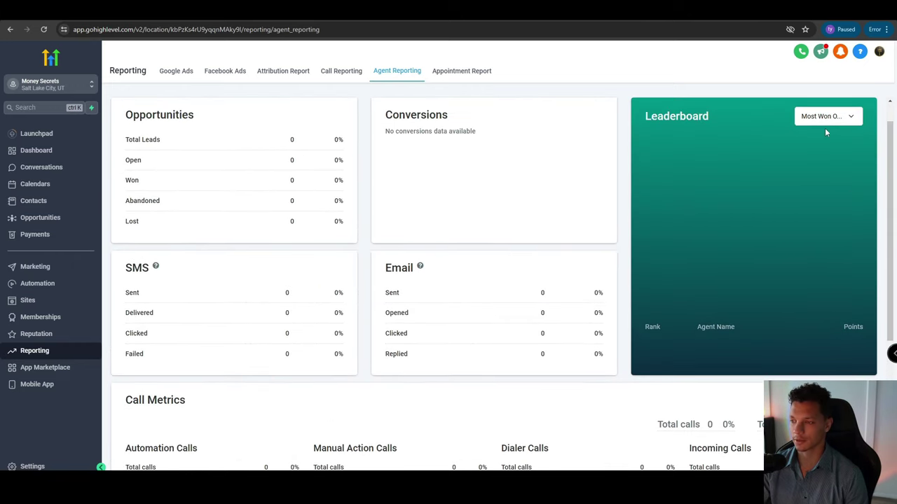
{"action": "left_click", "coordinate": [658, 143]}
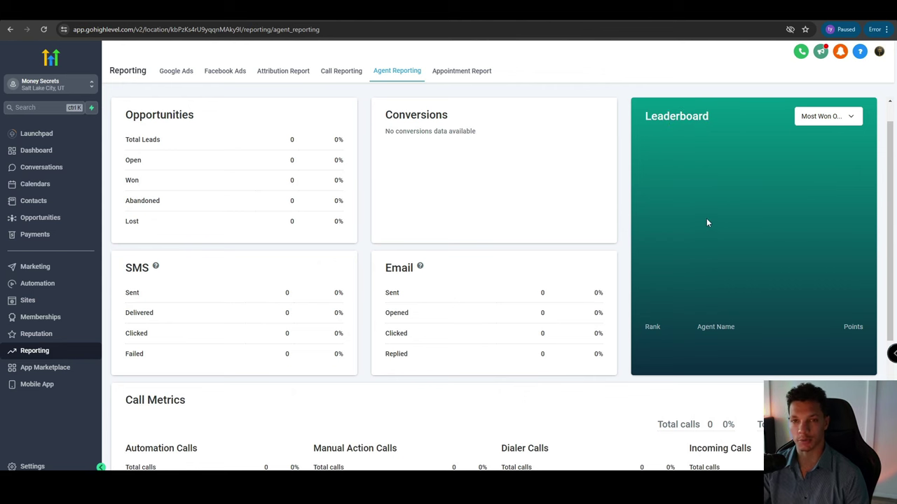
{"action": "left_click", "coordinate": [462, 71]}
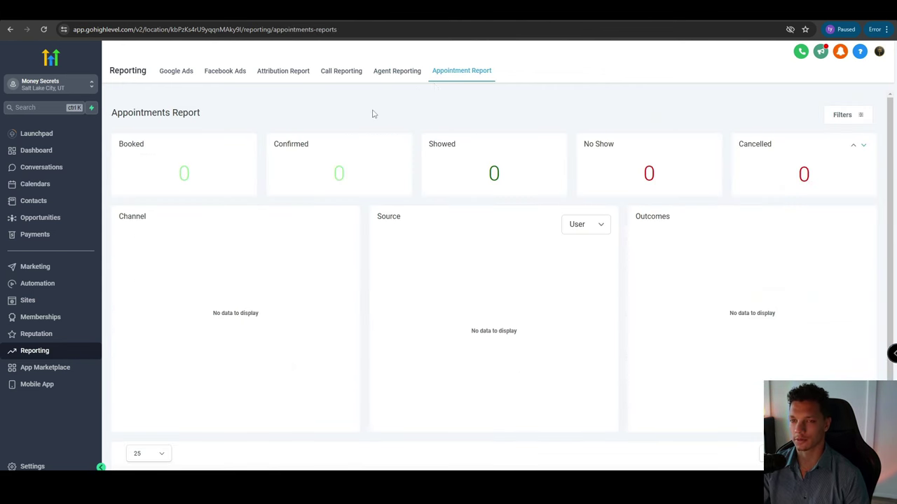
{"action": "scroll", "coordinate": [224, 134], "scroll_direction": "down", "scroll_amount": 2}
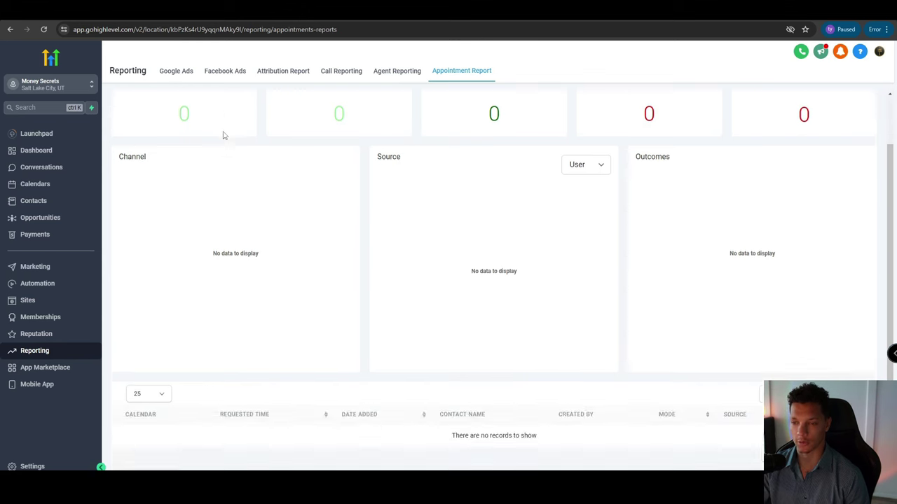
{"action": "scroll", "coordinate": [149, 160], "scroll_direction": "up", "scroll_amount": 2}
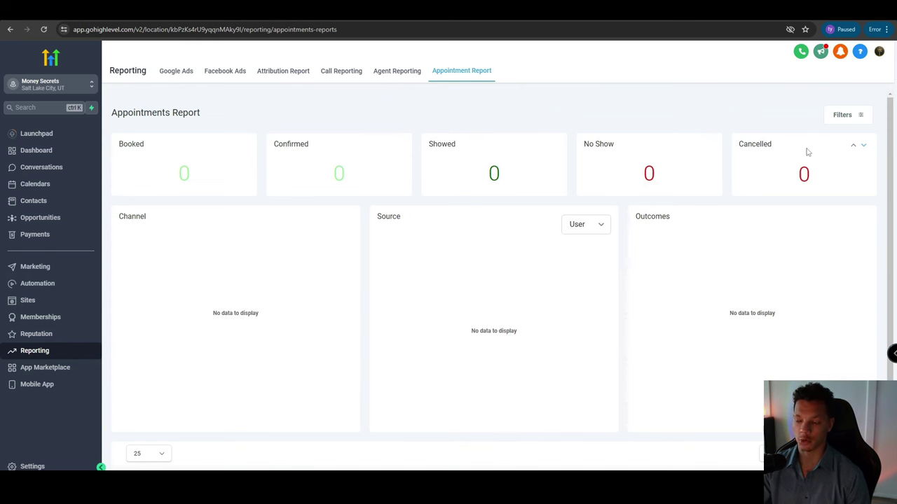
{"action": "scroll", "coordinate": [765, 166], "scroll_direction": "down", "scroll_amount": 1}
{"action": "scroll", "coordinate": [134, 214], "scroll_direction": "up", "scroll_amount": 1}
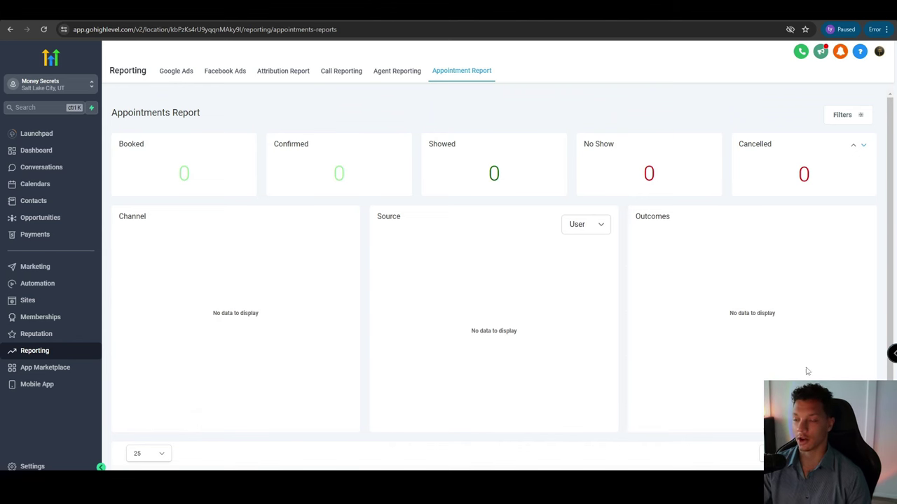
{"action": "scroll", "coordinate": [561, 379], "scroll_direction": "down", "scroll_amount": 1}
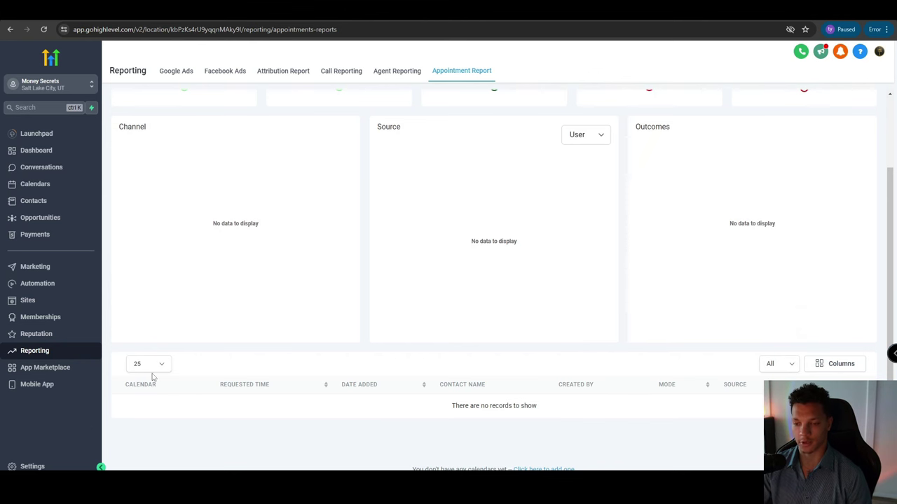
{"action": "scroll", "coordinate": [161, 363], "scroll_direction": "up", "scroll_amount": 1}
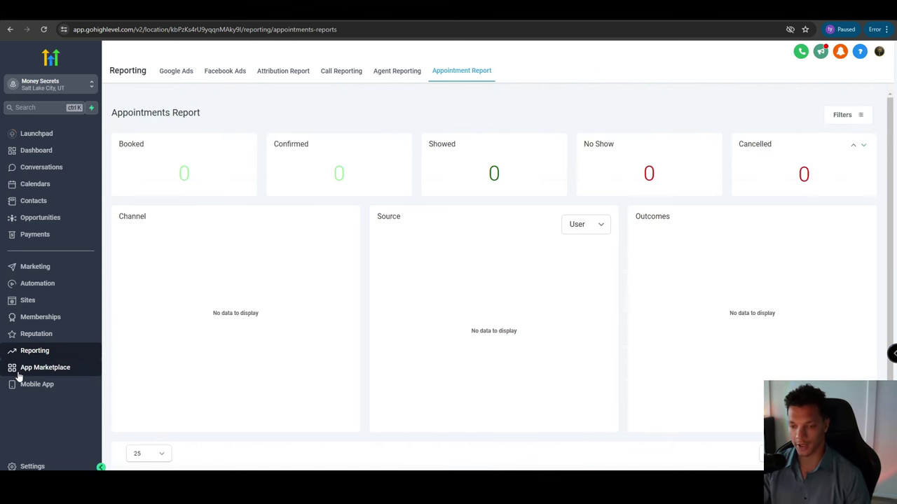
Browse App Marketplace categories, list Installed Apps, then go to the Mobile App page.
{"action": "left_click", "coordinate": [19, 375]}
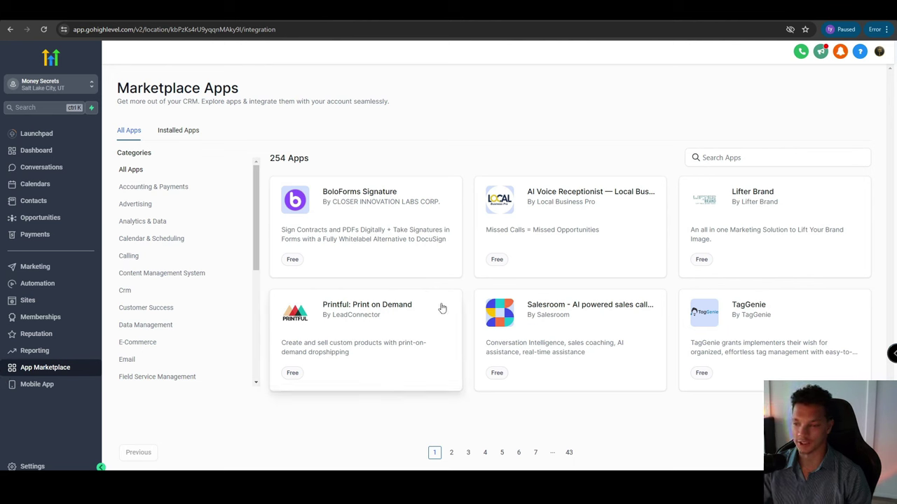
{"action": "scroll", "coordinate": [187, 266], "scroll_direction": "down", "scroll_amount": 2}
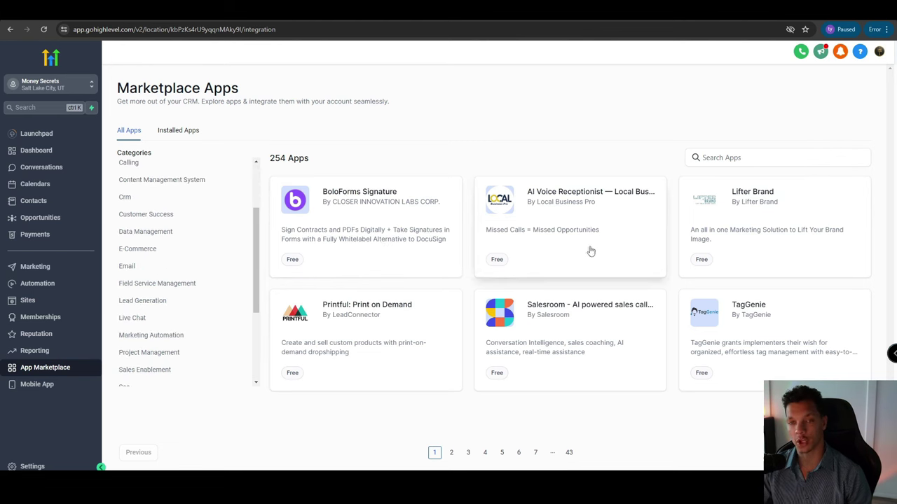
{"action": "scroll", "coordinate": [182, 310], "scroll_direction": "up", "scroll_amount": 2}
{"action": "scroll", "coordinate": [182, 294], "scroll_direction": "up", "scroll_amount": 2}
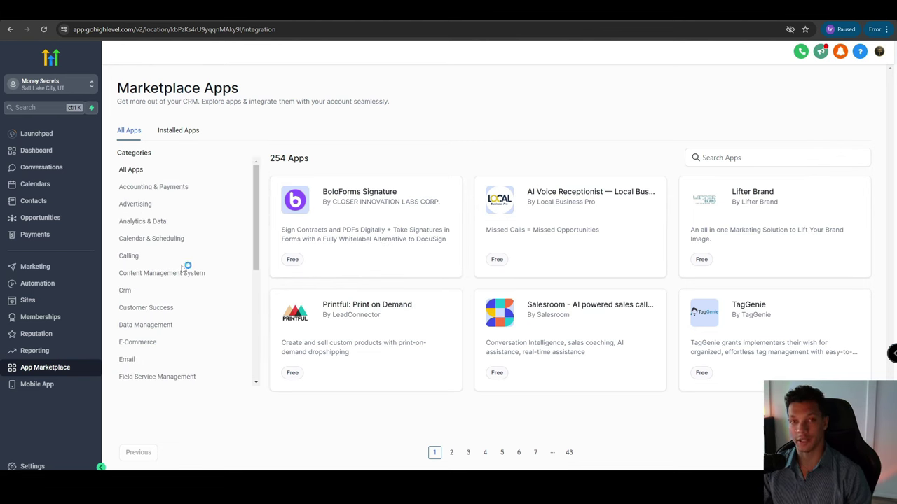
{"action": "scroll", "coordinate": [190, 271], "scroll_direction": "down", "scroll_amount": 4}
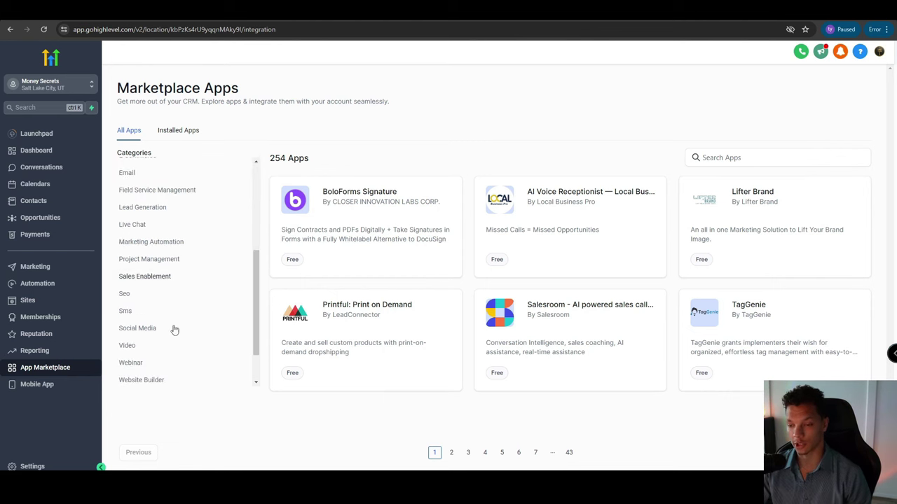
{"action": "scroll", "coordinate": [172, 235], "scroll_direction": "up", "scroll_amount": 4}
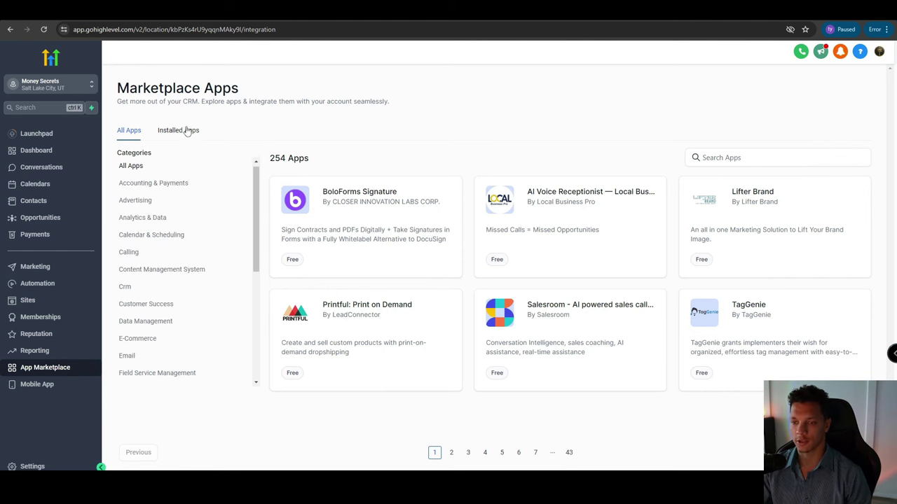
{"action": "left_click", "coordinate": [186, 131]}
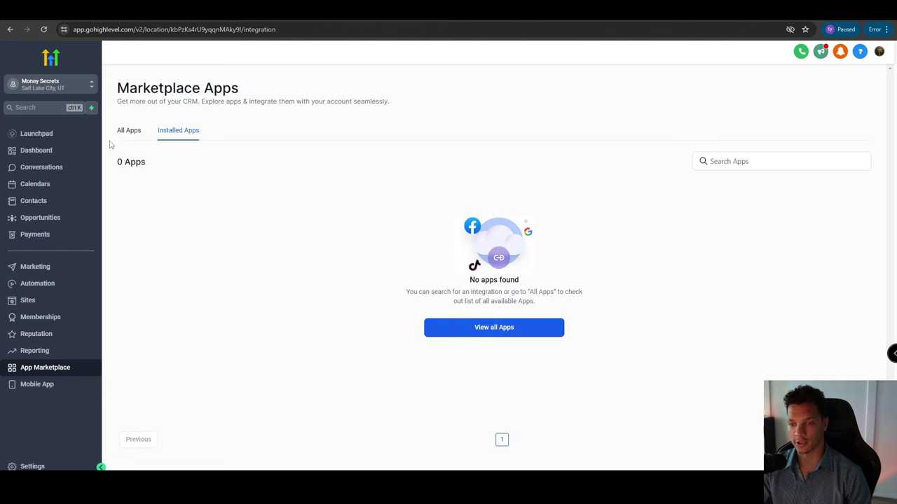
{"action": "left_click", "coordinate": [62, 387]}
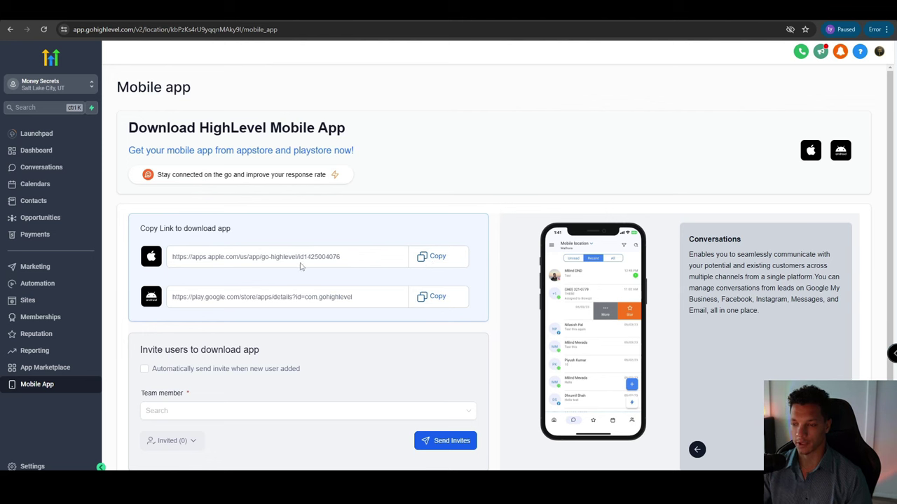
Inspect the App Store and Play Store links and start a team invite, which asks 'Please select Users'.
{"action": "left_click_drag", "start_coordinate": [300, 260], "coordinate": [344, 252]}
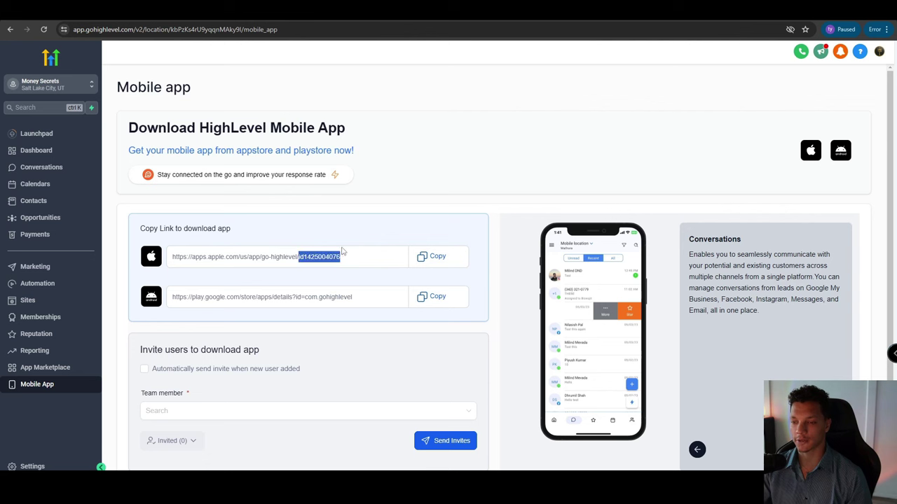
{"action": "left_click", "coordinate": [349, 234]}
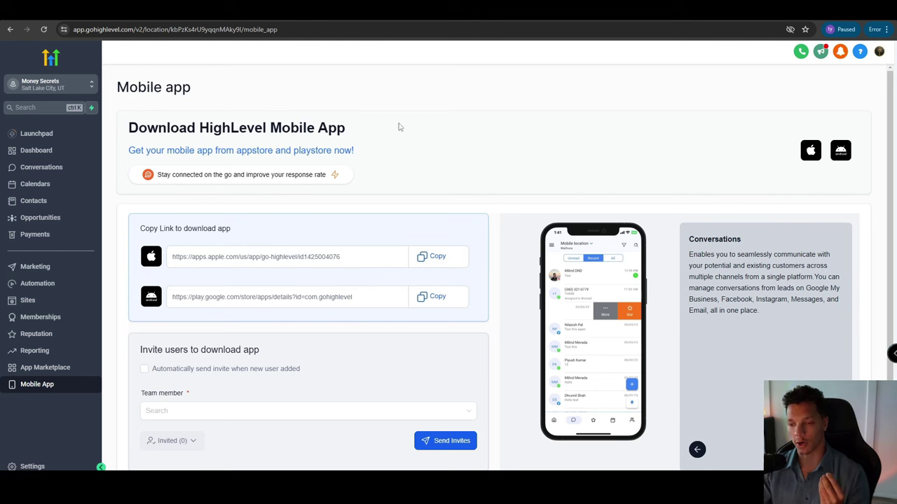
{"action": "scroll", "coordinate": [280, 232], "scroll_direction": "down", "scroll_amount": 1}
{"action": "left_click_drag", "start_coordinate": [468, 204], "coordinate": [340, 233]}
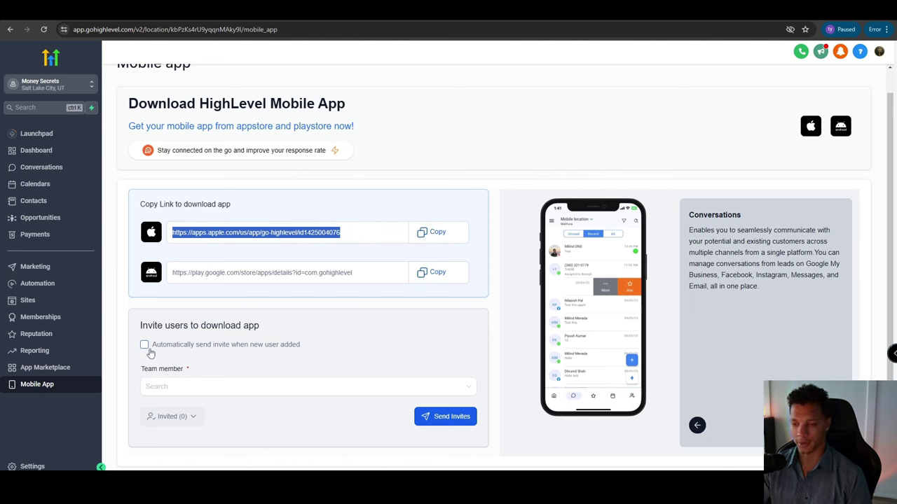
{"action": "left_click", "coordinate": [470, 120]}
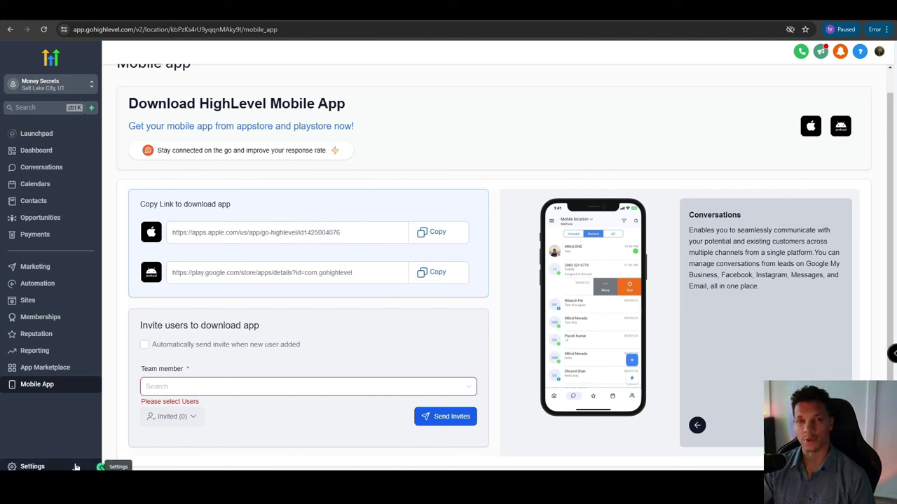
Open Business Profile settings and review the Legal and Friendly Business Name fields.
{"action": "left_click", "coordinate": [32, 466]}
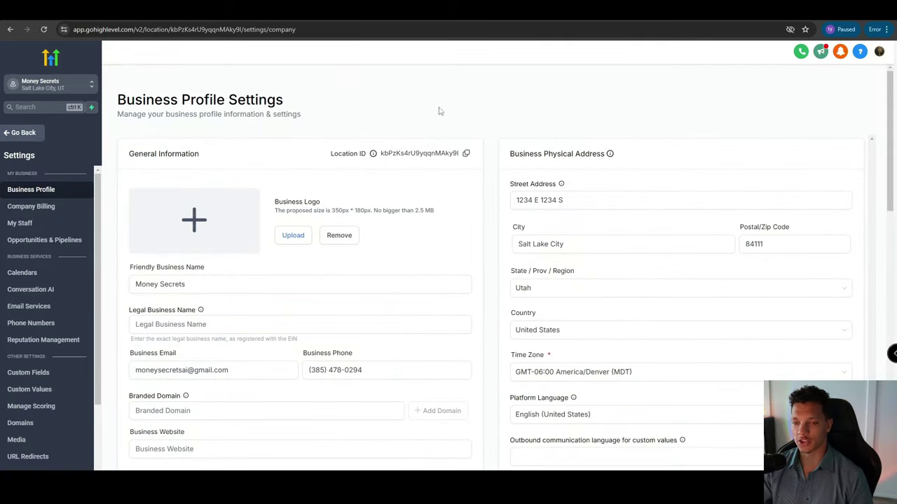
{"action": "scroll", "coordinate": [274, 115], "scroll_direction": "down", "scroll_amount": 2}
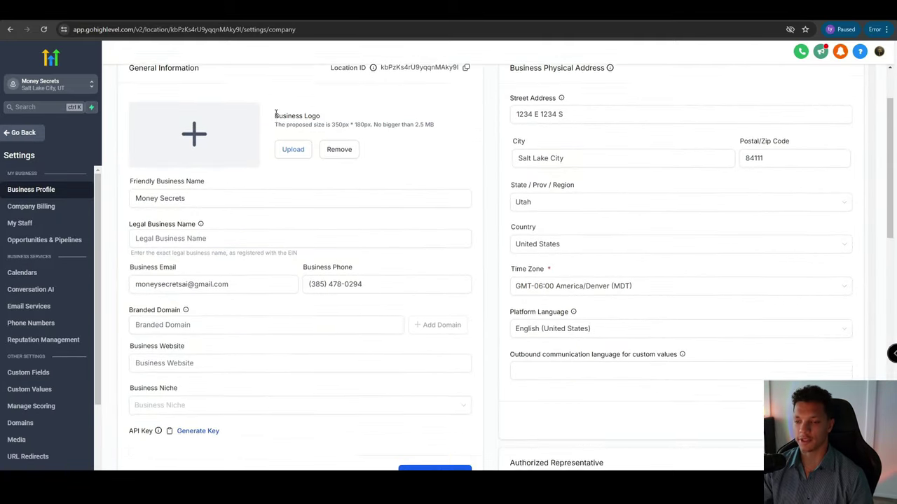
{"action": "scroll", "coordinate": [321, 155], "scroll_direction": "up", "scroll_amount": 1}
{"action": "scroll", "coordinate": [252, 234], "scroll_direction": "down", "scroll_amount": 1}
{"action": "left_click", "coordinate": [254, 234]}
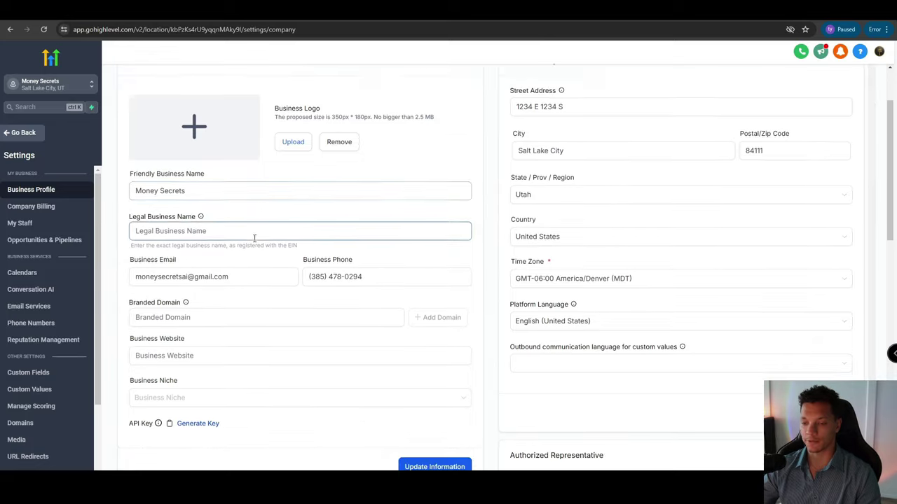
{"action": "scroll", "coordinate": [254, 234], "scroll_direction": "down", "scroll_amount": 1}
{"action": "scroll", "coordinate": [254, 237], "scroll_direction": "up", "scroll_amount": 3}
{"action": "left_click", "coordinate": [254, 238]}
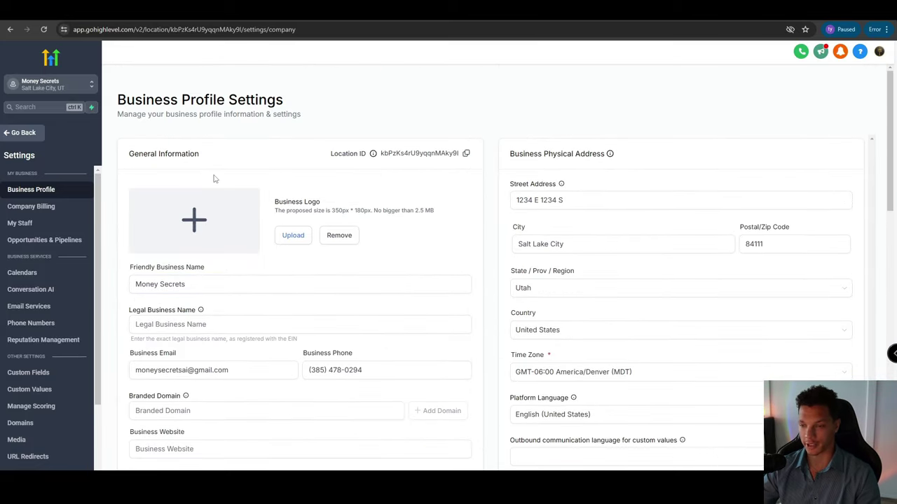
{"action": "left_click", "coordinate": [234, 284]}
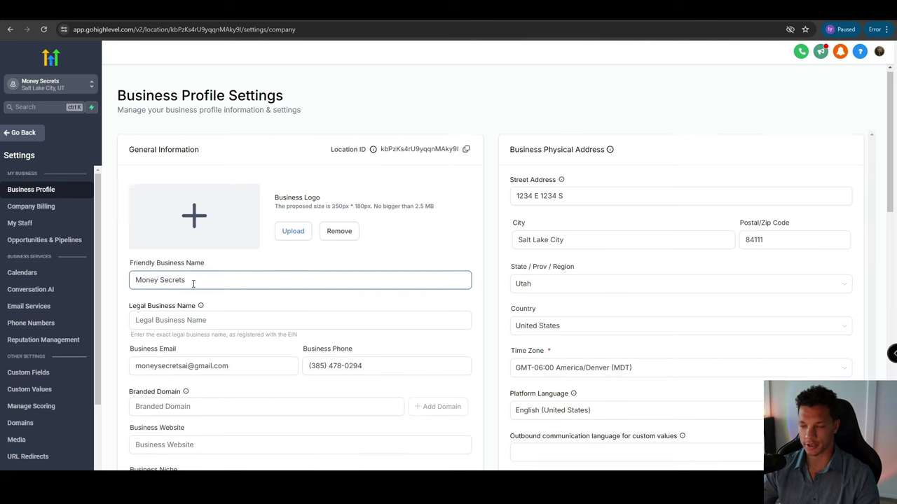
{"action": "scroll", "coordinate": [193, 283], "scroll_direction": "down", "scroll_amount": 1}
{"action": "left_click", "coordinate": [114, 191]}
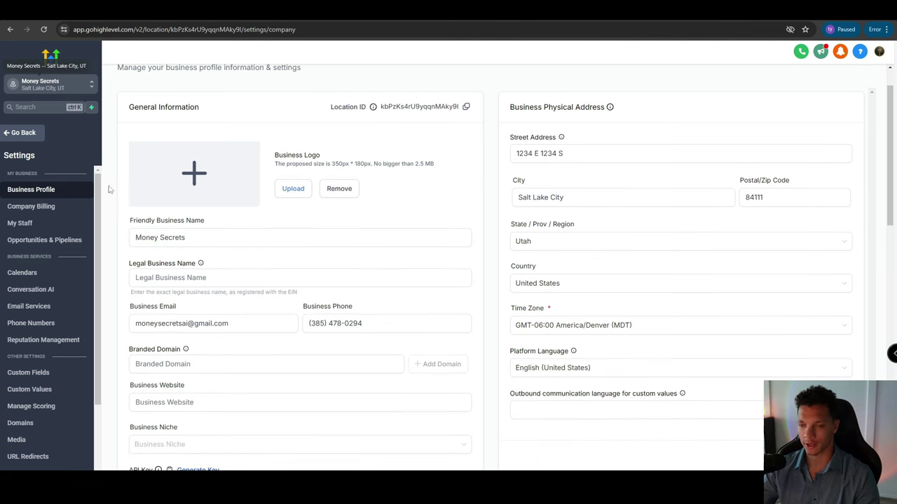
{"action": "left_click", "coordinate": [186, 275]}
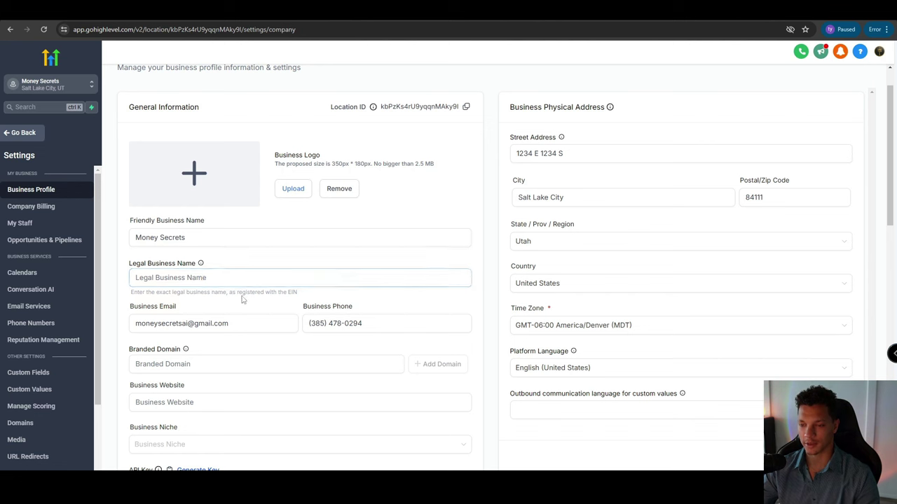
{"action": "double_click", "coordinate": [292, 292]}
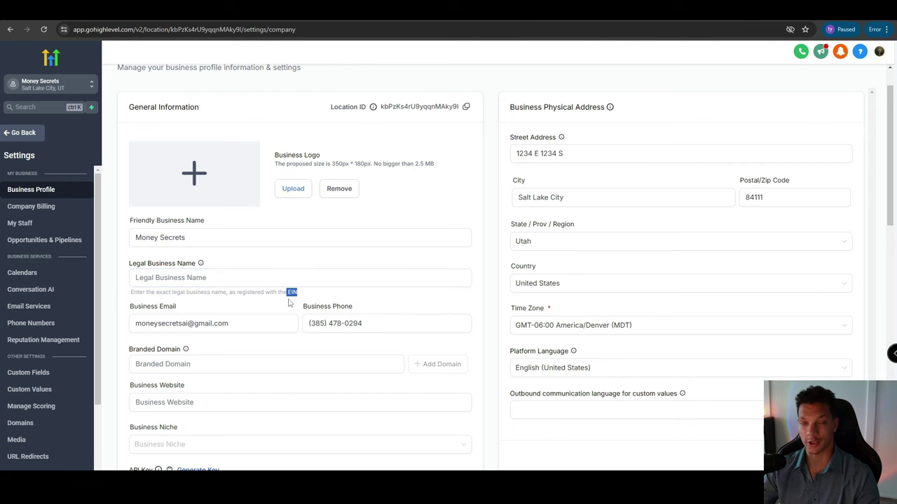
{"action": "scroll", "coordinate": [288, 303], "scroll_direction": "down", "scroll_amount": 2}
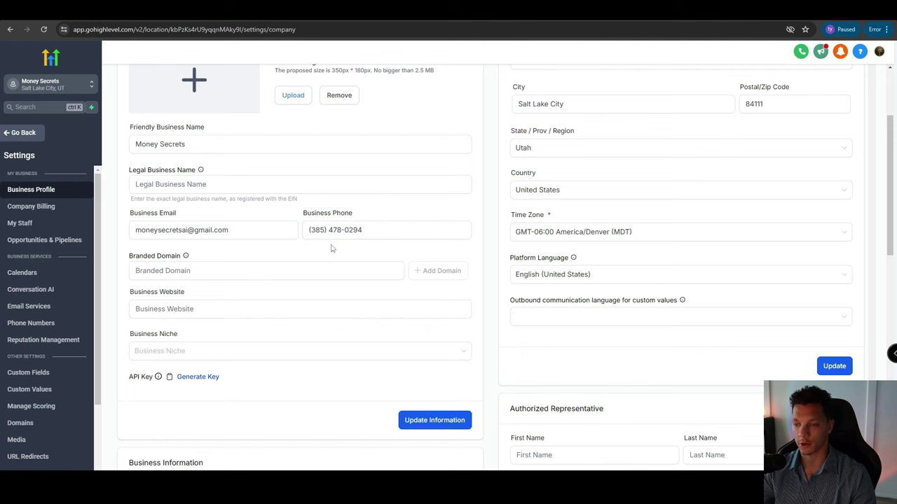
Step through the Business Phone, Branded Domain, Website, Niche, business type and industry fields.
{"action": "left_click", "coordinate": [309, 235]}
{"action": "left_click", "coordinate": [302, 265]}
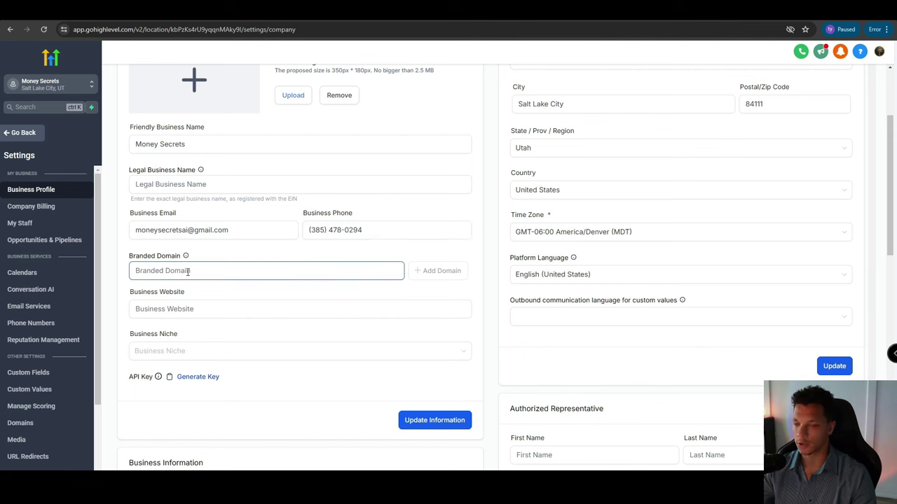
{"action": "scroll", "coordinate": [196, 268], "scroll_direction": "down", "scroll_amount": 1}
{"action": "left_click", "coordinate": [182, 261]}
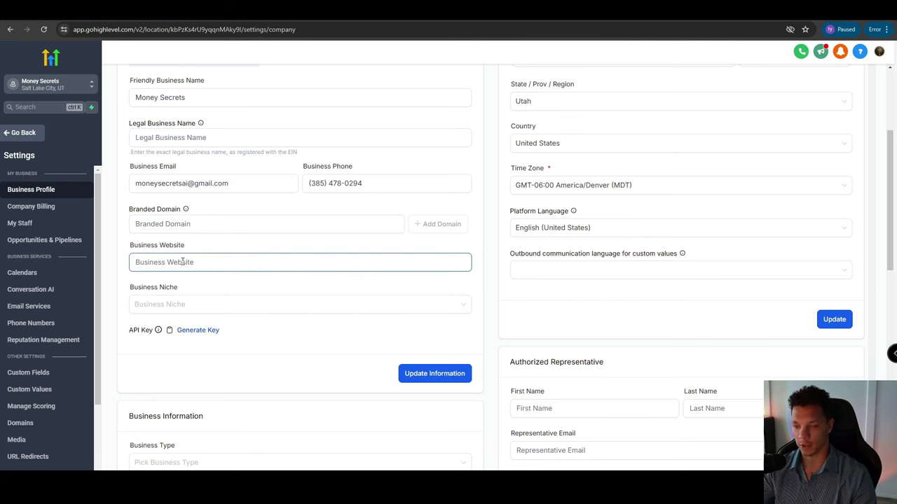
{"action": "left_click", "coordinate": [186, 288]}
{"action": "scroll", "coordinate": [202, 311], "scroll_direction": "down", "scroll_amount": 3}
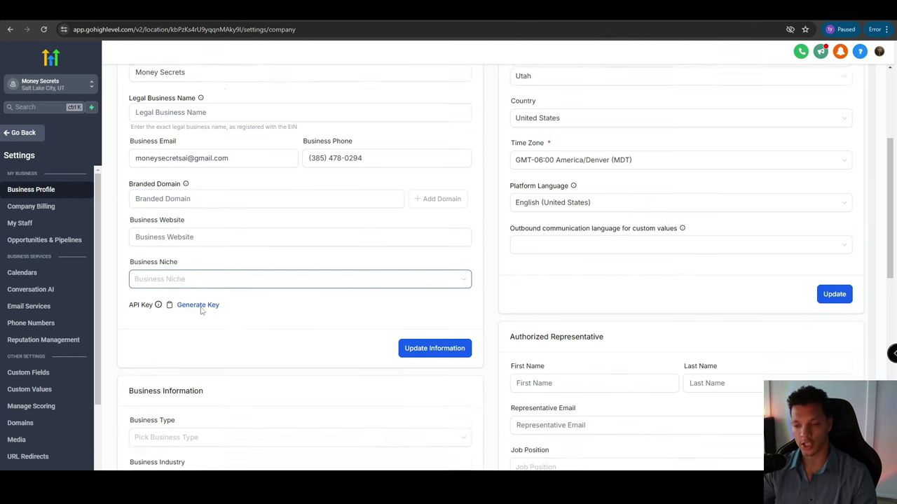
{"action": "left_click", "coordinate": [196, 229]}
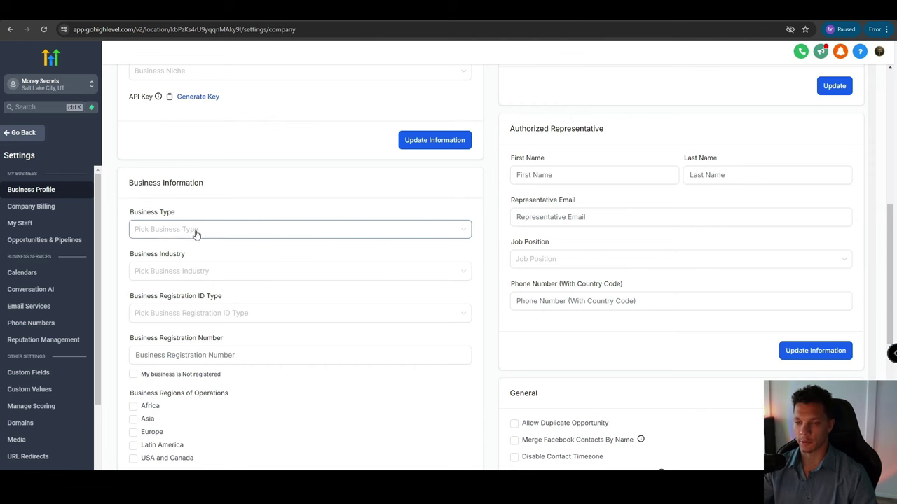
{"action": "scroll", "coordinate": [174, 234], "scroll_direction": "down", "scroll_amount": 1}
{"action": "left_click", "coordinate": [172, 232]}
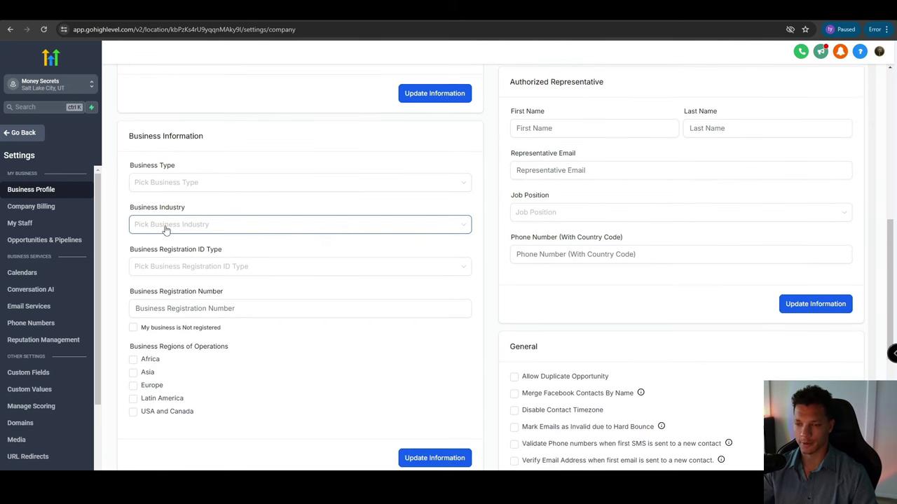
{"action": "scroll", "coordinate": [172, 231], "scroll_direction": "down", "scroll_amount": 1}
Set the registration ID type to 'USA: Employer Identification Number (EIN)'.
{"action": "left_click", "coordinate": [166, 223]}
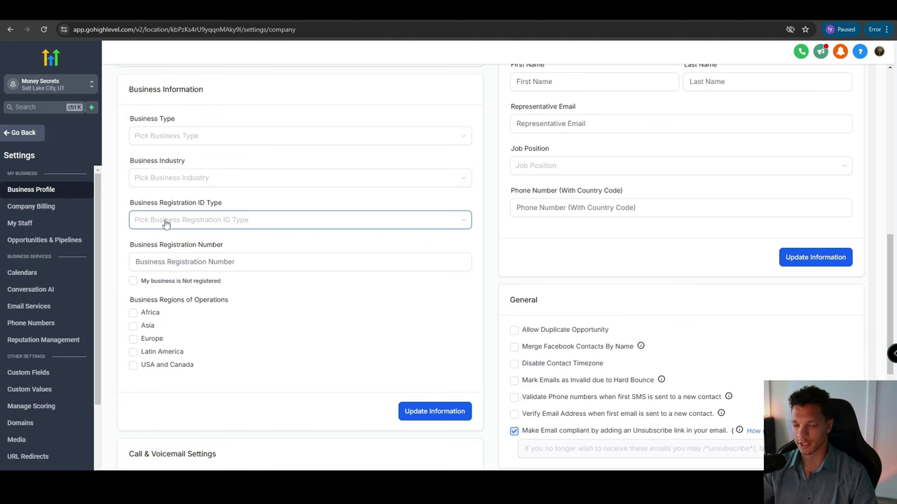
{"action": "left_click", "coordinate": [179, 261]}
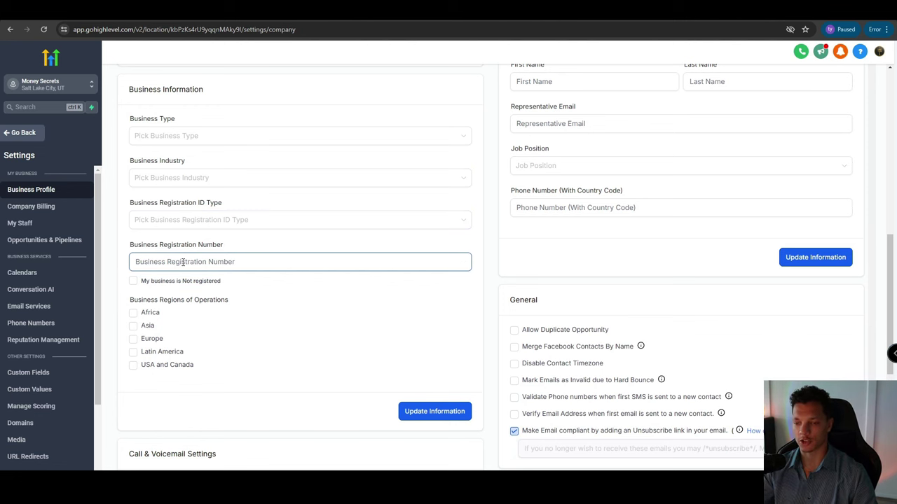
{"action": "left_click", "coordinate": [266, 226]}
{"action": "left_click", "coordinate": [245, 254]}
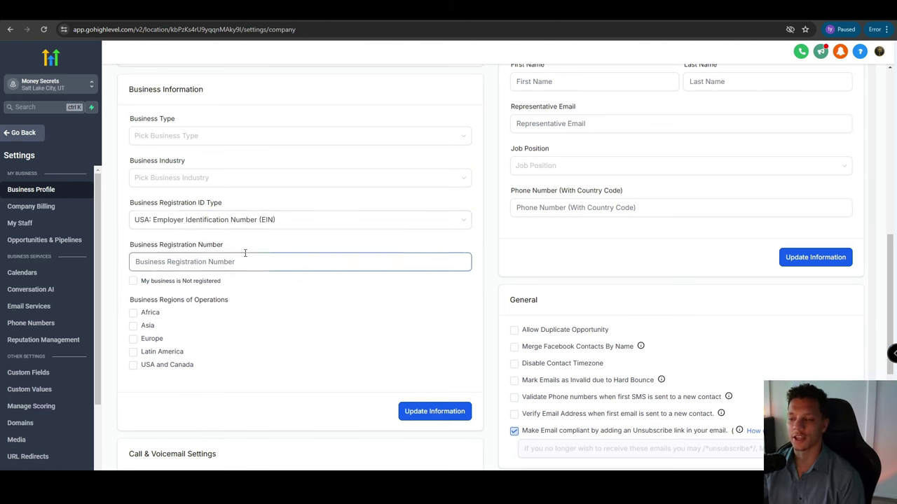
Mark the business as not registered, add USA and Canada as a region, and save.
{"action": "left_click", "coordinate": [132, 281]}
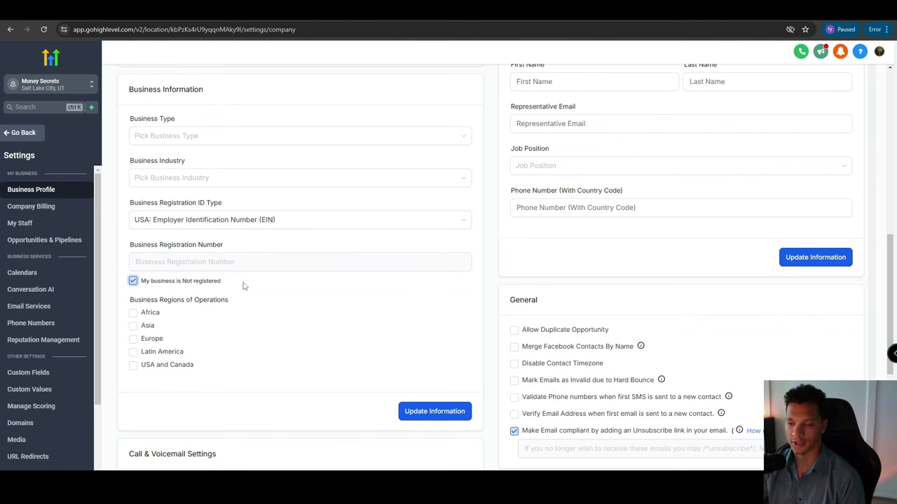
{"action": "scroll", "coordinate": [135, 232], "scroll_direction": "down", "scroll_amount": 2}
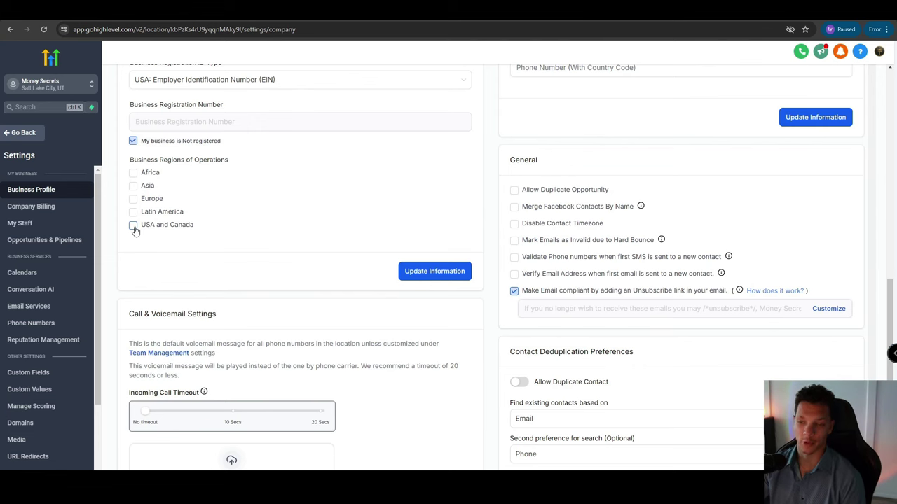
{"action": "left_click", "coordinate": [134, 229]}
{"action": "scroll", "coordinate": [135, 232], "scroll_direction": "up", "scroll_amount": 2}
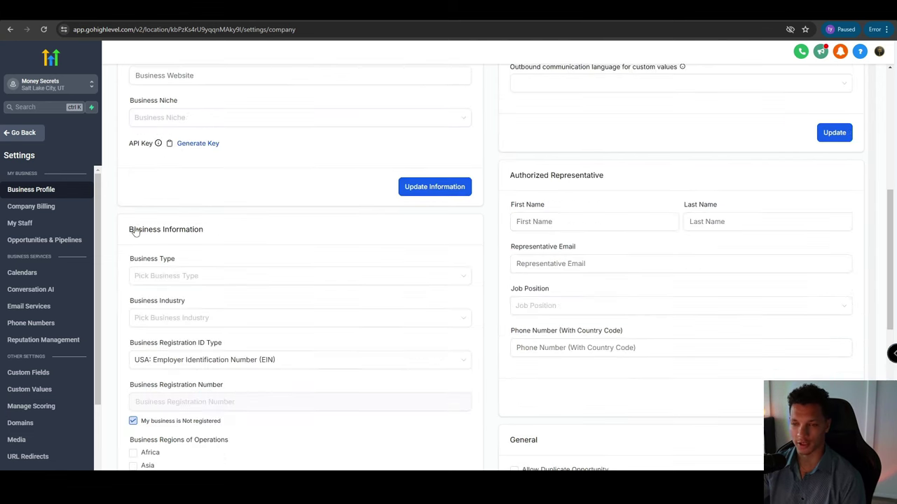
{"action": "scroll", "coordinate": [280, 231], "scroll_direction": "down", "scroll_amount": 3}
{"action": "left_click", "coordinate": [429, 224]}
{"action": "scroll", "coordinate": [165, 201], "scroll_direction": "down", "scroll_amount": 1}
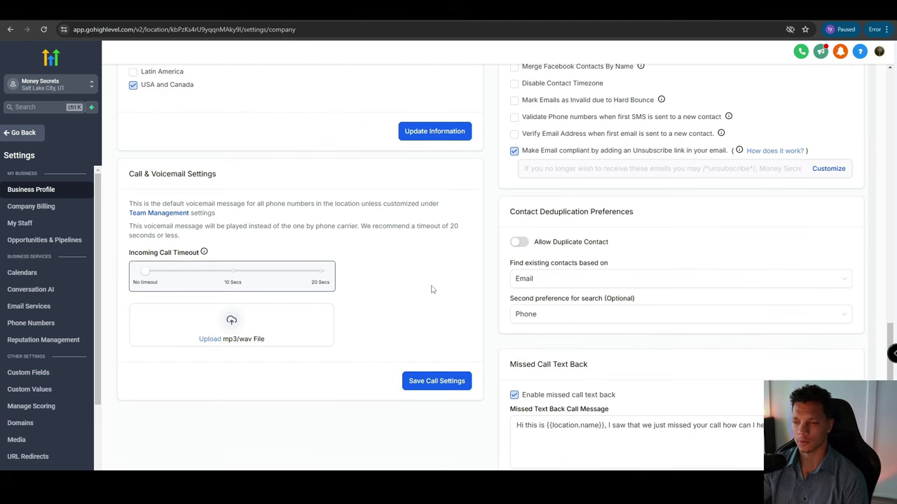
{"action": "scroll", "coordinate": [491, 140], "scroll_direction": "up", "scroll_amount": 10}
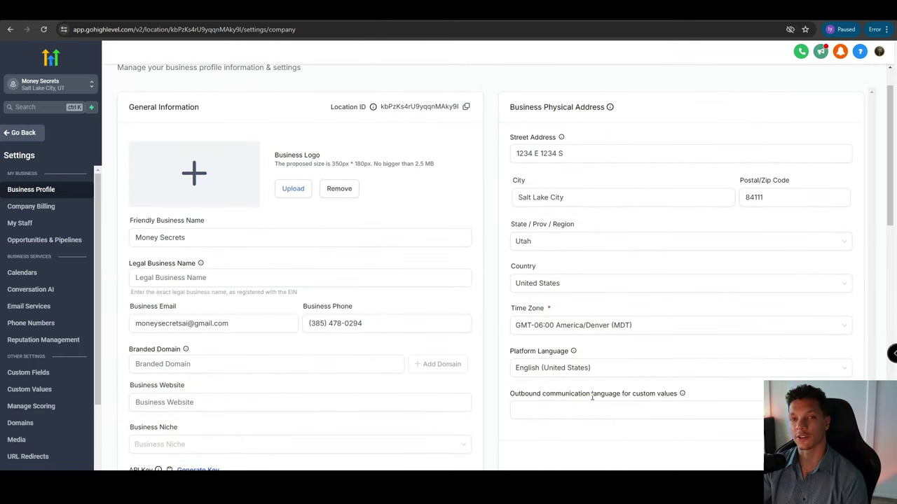
Set the outbound communication language to English (United States) and save it.
{"action": "scroll", "coordinate": [606, 309], "scroll_direction": "down", "scroll_amount": 3}
{"action": "left_click", "coordinate": [578, 217]}
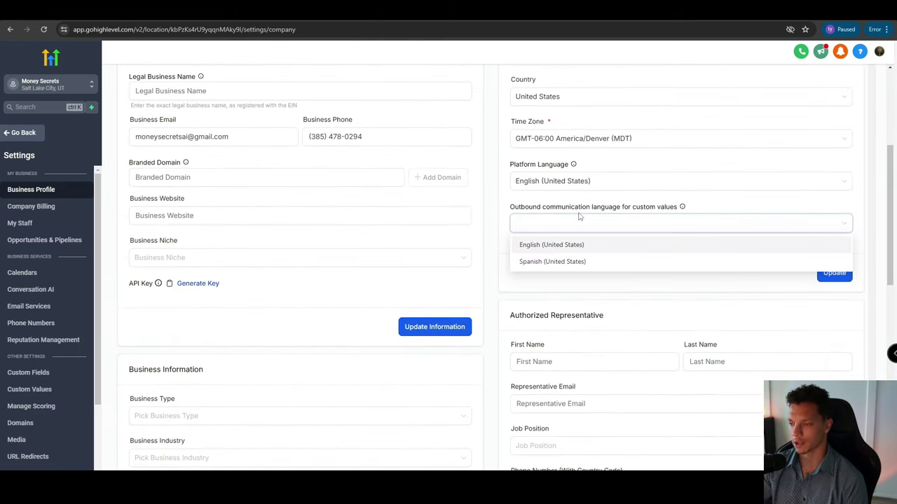
{"action": "left_click", "coordinate": [593, 246]}
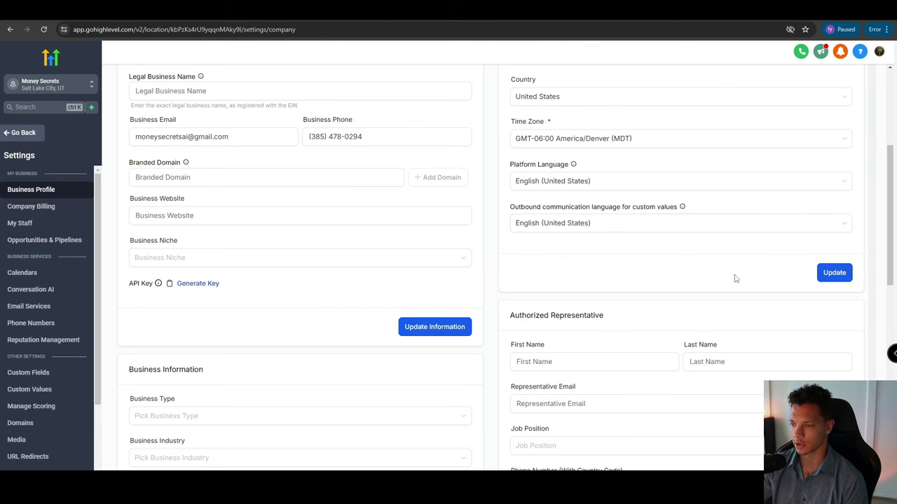
{"action": "left_click", "coordinate": [834, 274]}
Enter the authorized representative's first name, last name and email address.
{"action": "scroll", "coordinate": [567, 232], "scroll_direction": "down", "scroll_amount": 2}
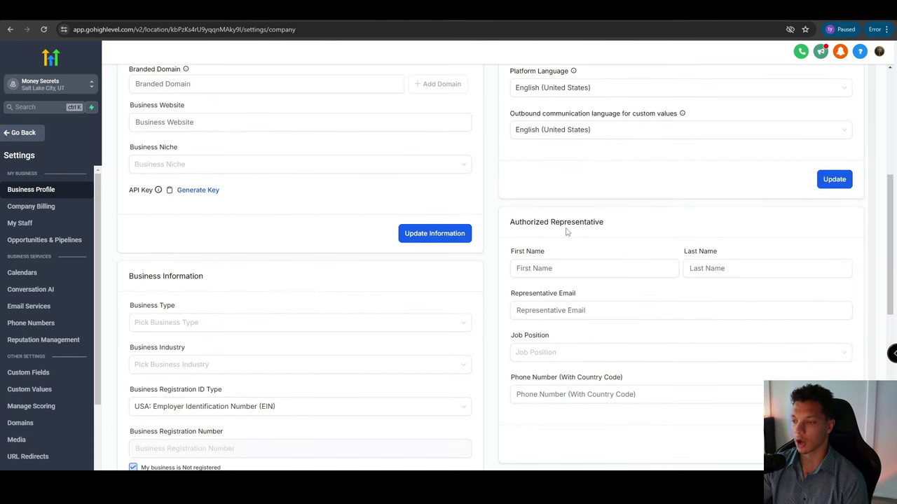
{"action": "scroll", "coordinate": [579, 256], "scroll_direction": "down", "scroll_amount": 2}
{"action": "left_click", "coordinate": [557, 179]}
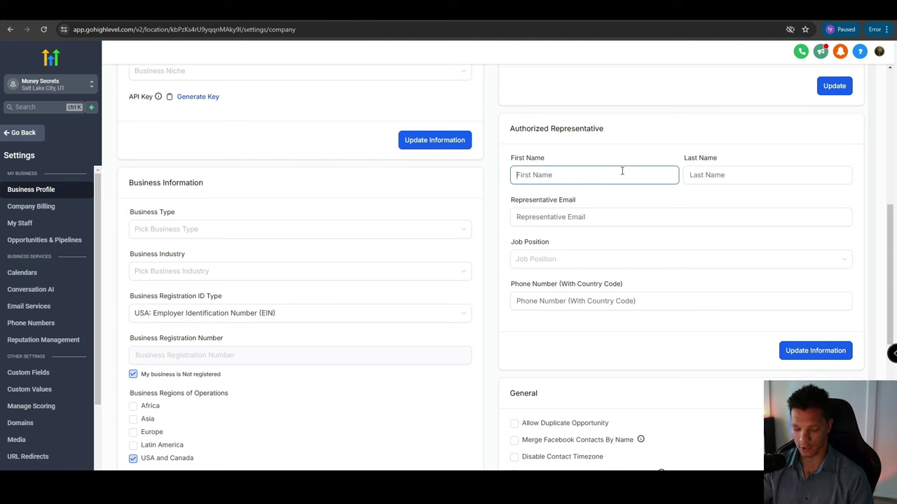
{"action": "key", "text": "Tab"}
{"action": "key", "text": "Tab"}
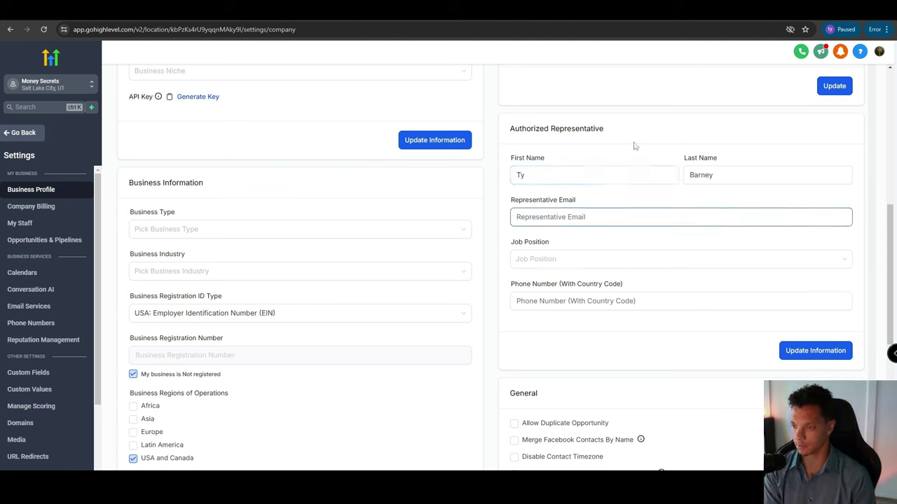
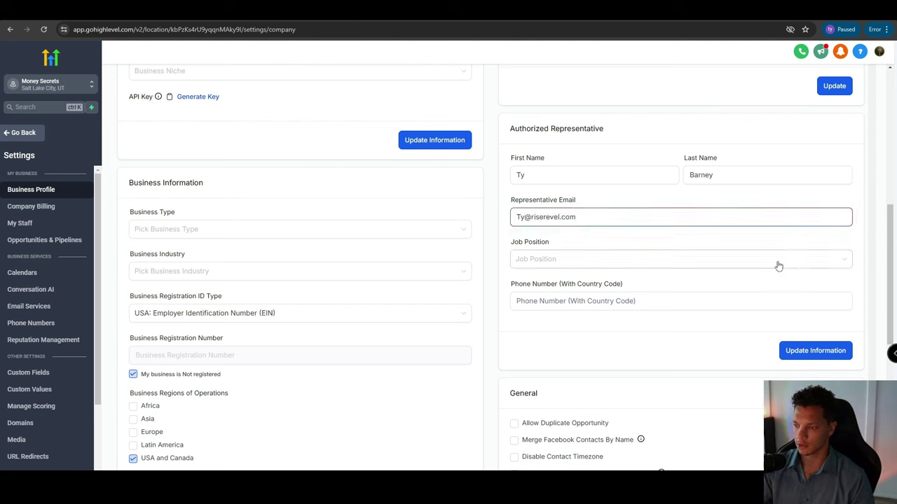
Choose CEO as the representative's job position and submit the representative details.
{"action": "left_click", "coordinate": [748, 263]}
{"action": "left_click", "coordinate": [568, 341]}
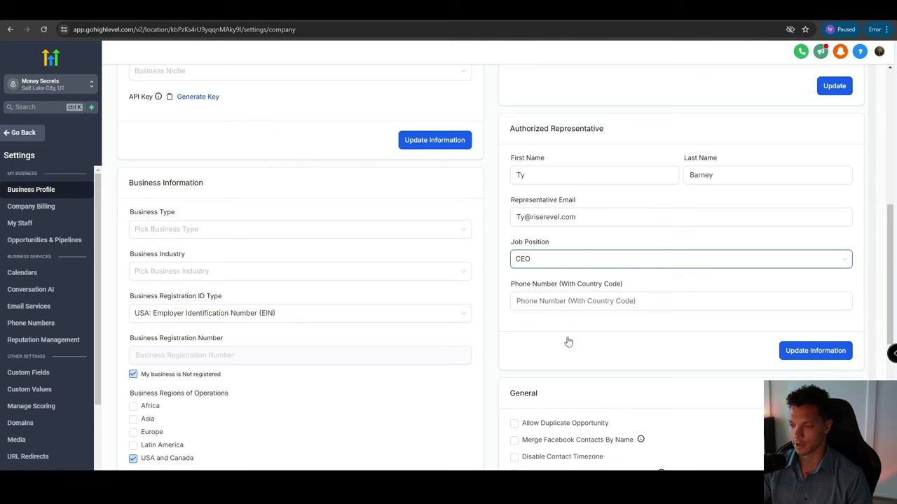
{"action": "left_click", "coordinate": [586, 306]}
{"action": "left_click", "coordinate": [797, 352]}
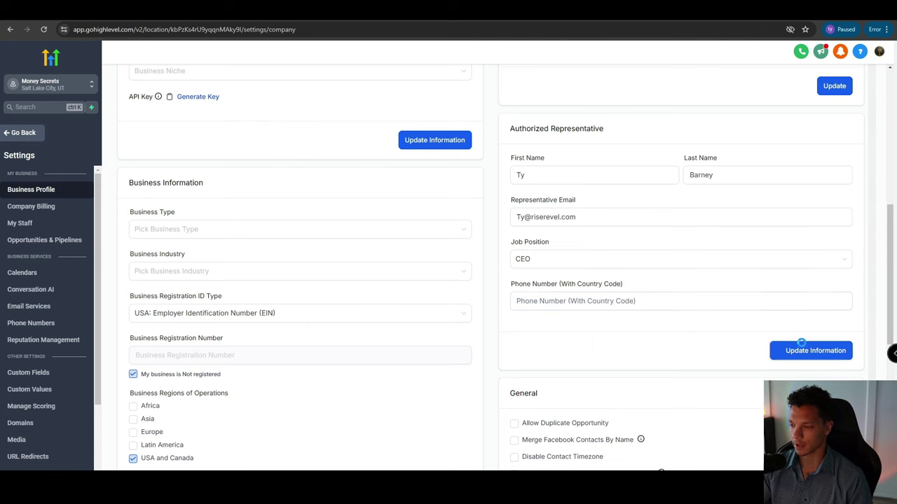
{"action": "scroll", "coordinate": [722, 259], "scroll_direction": "down", "scroll_amount": 3}
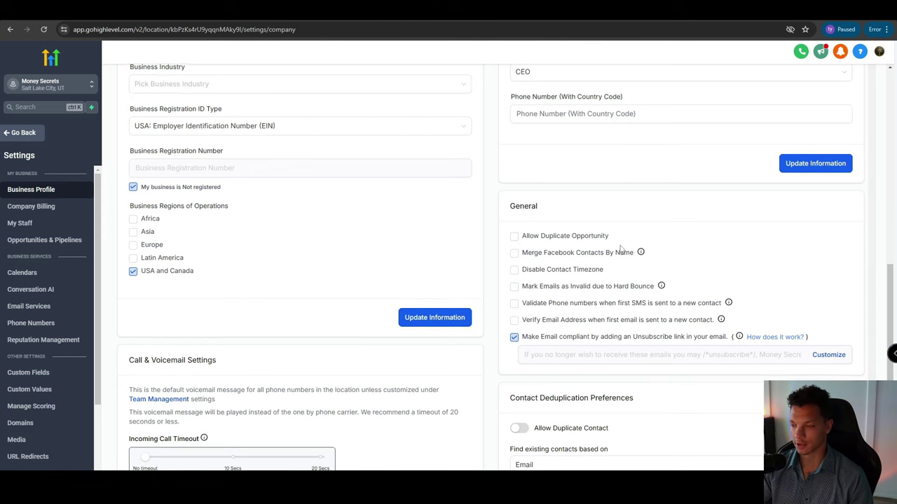
Scroll the remaining settings, then open Company Billing showing the add-payment-method prompt.
{"action": "scroll", "coordinate": [651, 216], "scroll_direction": "down", "scroll_amount": 3}
{"action": "scroll", "coordinate": [651, 216], "scroll_direction": "down", "scroll_amount": 1}
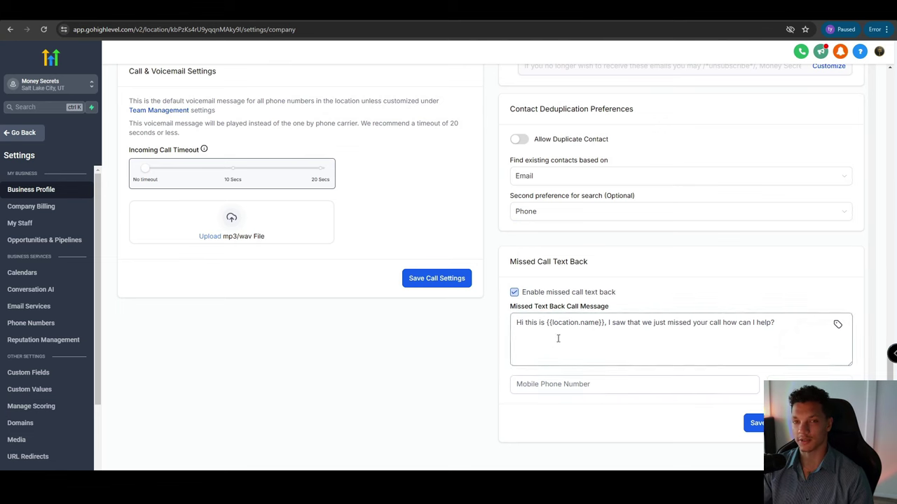
{"action": "scroll", "coordinate": [544, 383], "scroll_direction": "up", "scroll_amount": 4}
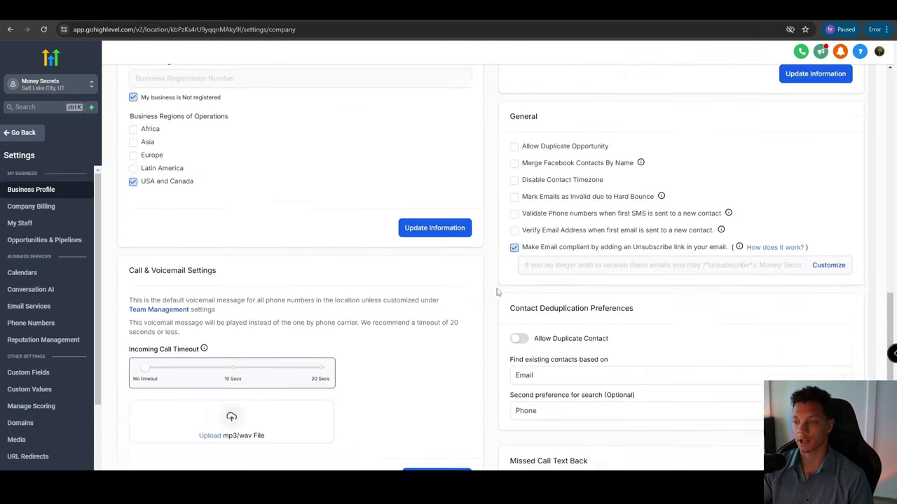
{"action": "scroll", "coordinate": [830, 280], "scroll_direction": "down", "scroll_amount": 1}
{"action": "scroll", "coordinate": [827, 291], "scroll_direction": "down", "scroll_amount": 3}
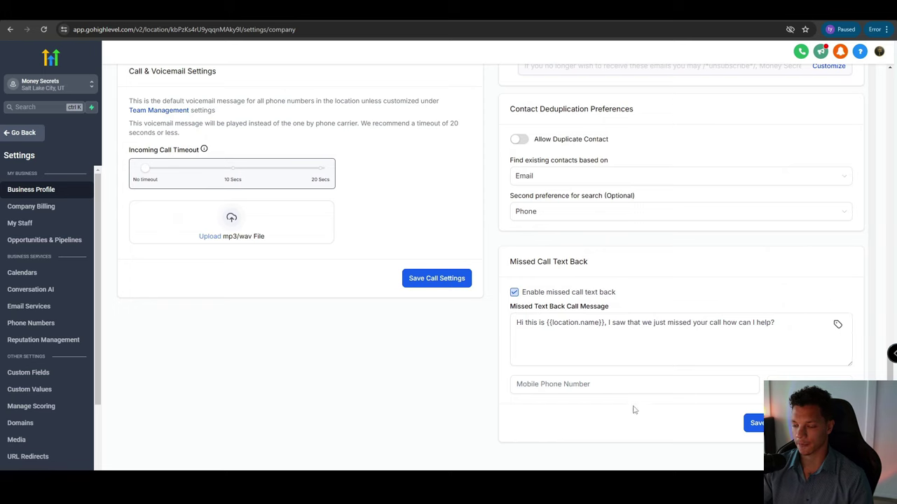
{"action": "scroll", "coordinate": [571, 256], "scroll_direction": "up", "scroll_amount": 3}
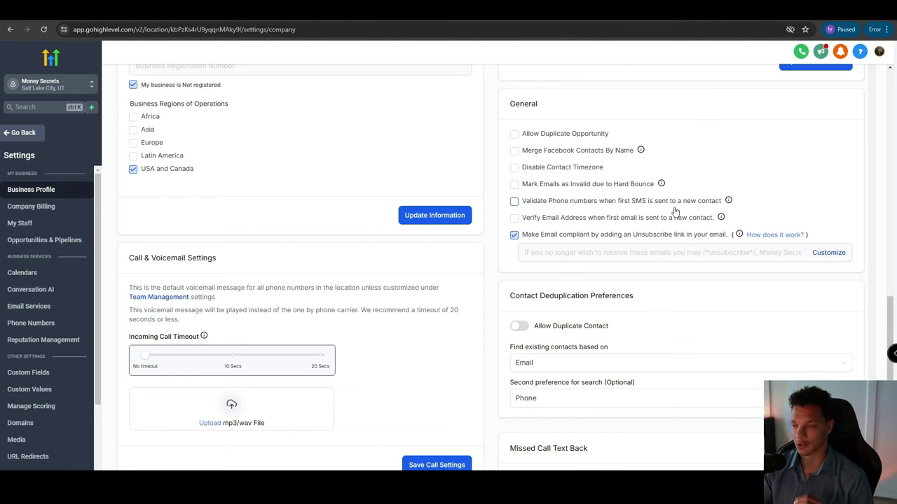
{"action": "left_click", "coordinate": [45, 209]}
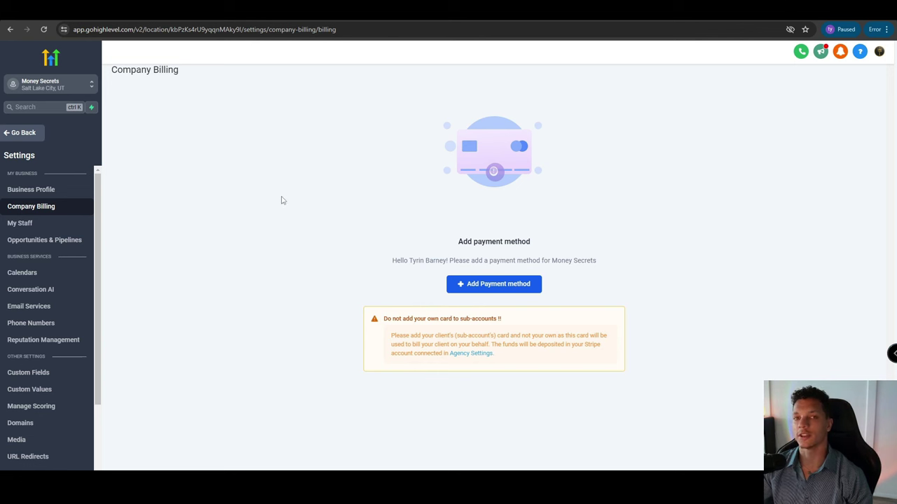
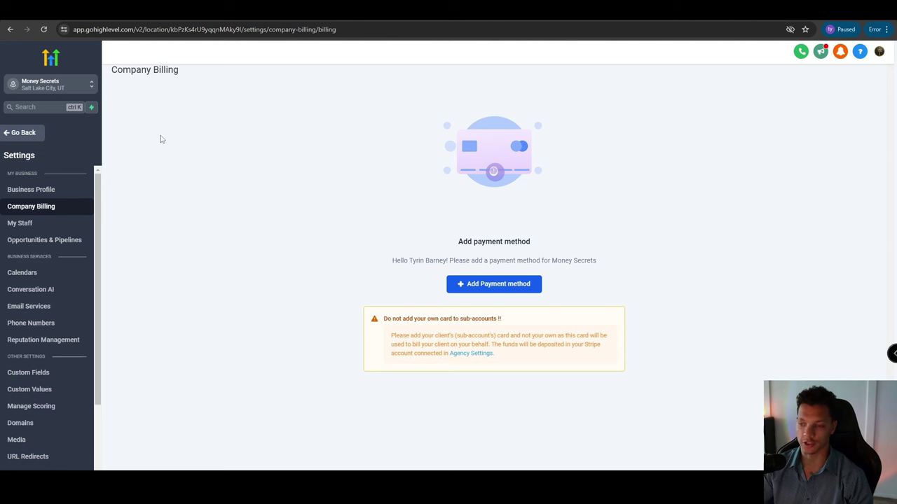
Dismiss the client payment details request and go to the empty My Staff team list.
{"action": "left_click", "coordinate": [498, 283]}
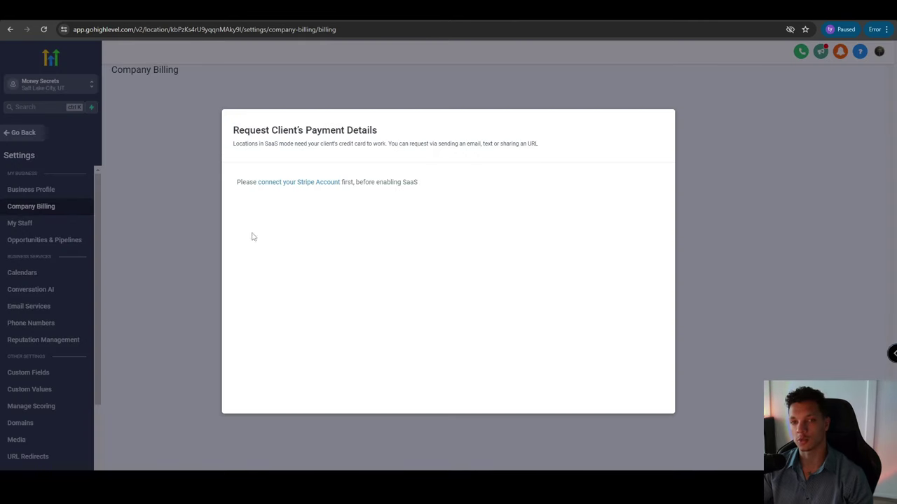
{"action": "left_click", "coordinate": [202, 181]}
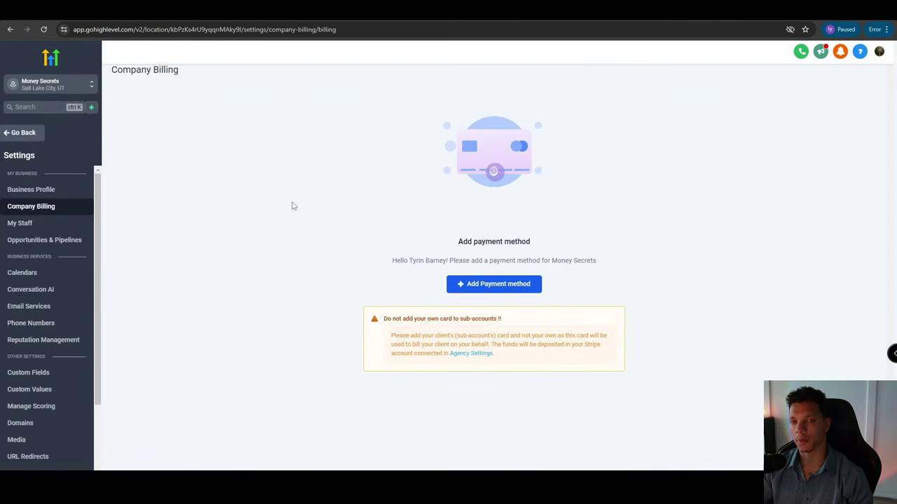
{"action": "left_click", "coordinate": [21, 223]}
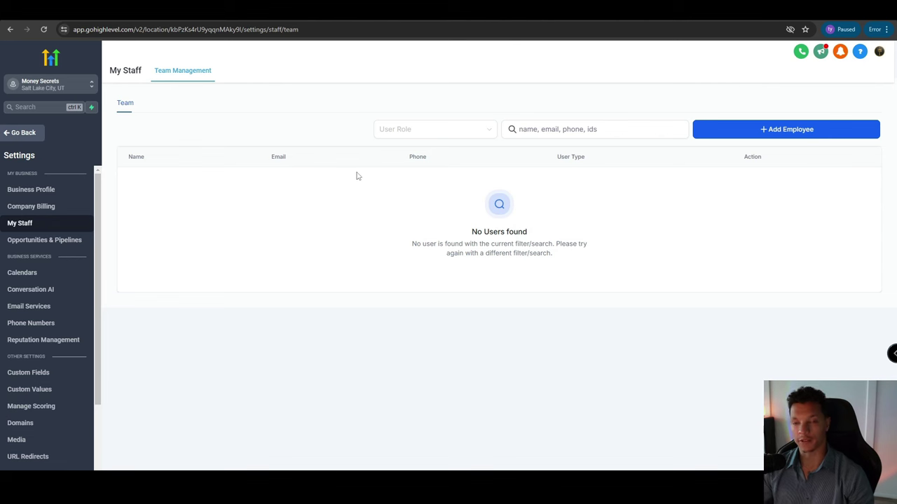
{"action": "left_click", "coordinate": [809, 137]}
{"action": "scroll", "coordinate": [609, 248], "scroll_direction": "down", "scroll_amount": 3}
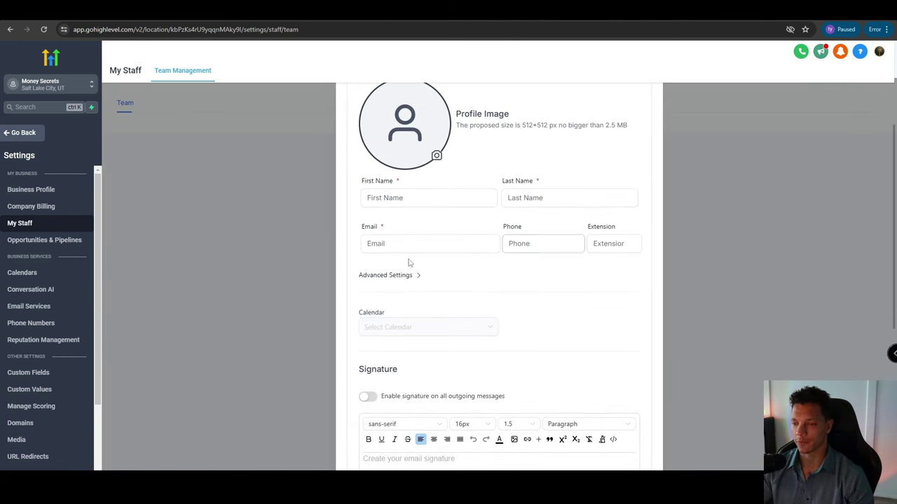
{"action": "scroll", "coordinate": [225, 387], "scroll_direction": "down", "scroll_amount": 1}
{"action": "scroll", "coordinate": [407, 267], "scroll_direction": "down", "scroll_amount": 1}
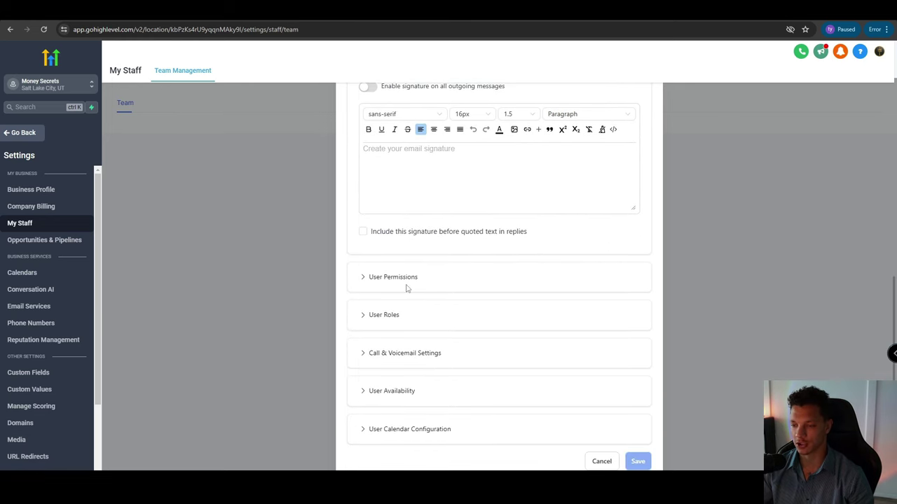
{"action": "left_click", "coordinate": [405, 284]}
{"action": "scroll", "coordinate": [456, 252], "scroll_direction": "down", "scroll_amount": 2}
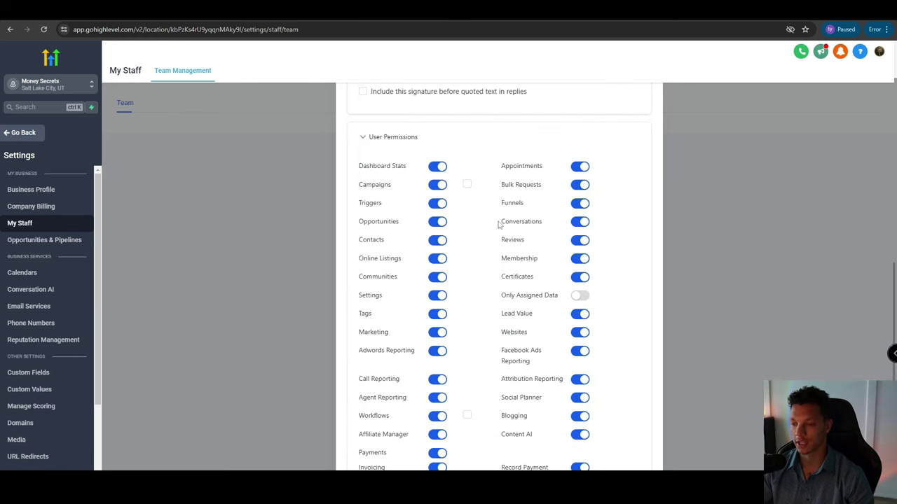
{"action": "scroll", "coordinate": [560, 407], "scroll_direction": "down", "scroll_amount": 2}
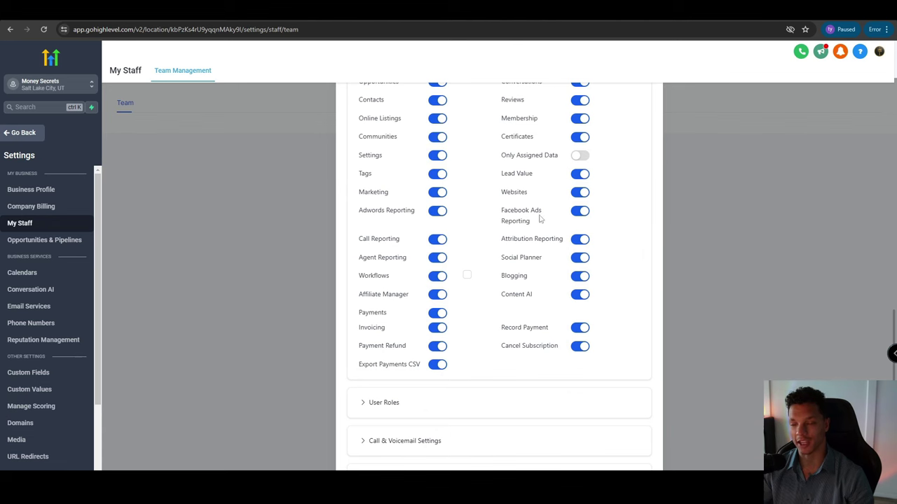
{"action": "scroll", "coordinate": [540, 219], "scroll_direction": "down", "scroll_amount": 1}
{"action": "left_click", "coordinate": [384, 353]}
{"action": "scroll", "coordinate": [393, 350], "scroll_direction": "down", "scroll_amount": 1}
{"action": "left_click", "coordinate": [420, 311]}
{"action": "left_click", "coordinate": [391, 333]}
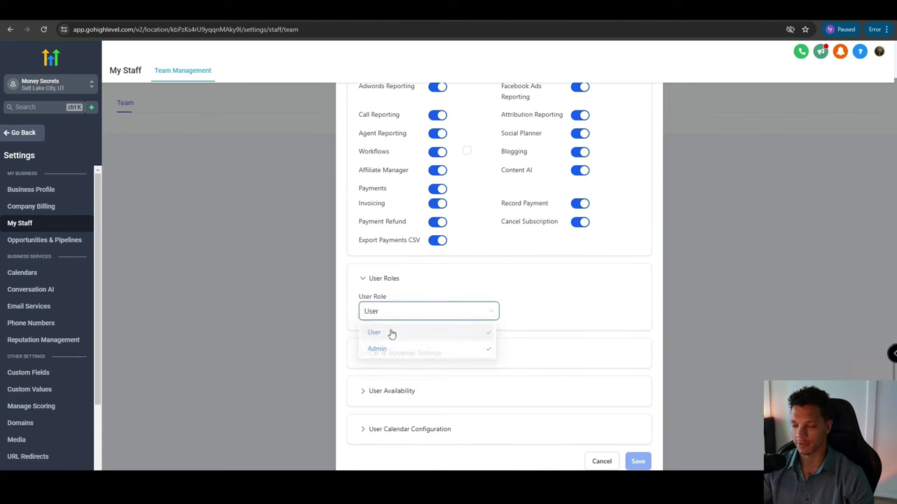
{"action": "left_click", "coordinate": [386, 311]}
{"action": "left_click", "coordinate": [392, 351]}
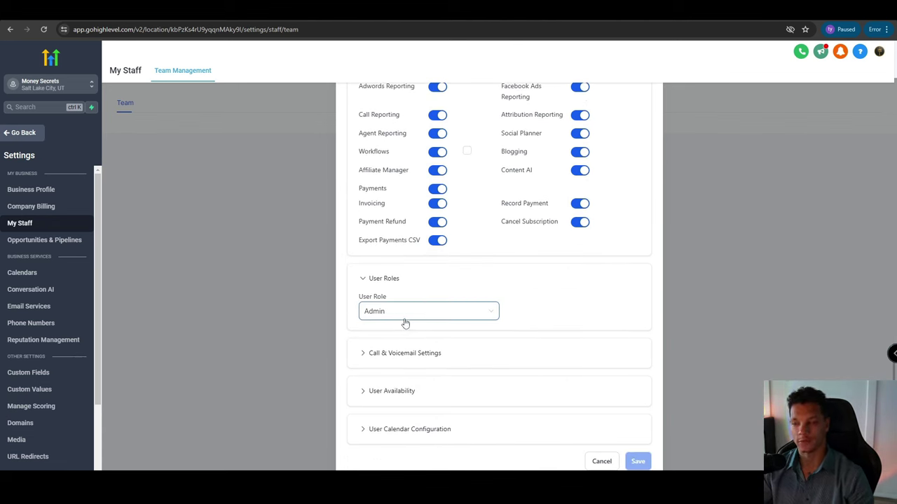
{"action": "left_click", "coordinate": [436, 353]}
{"action": "scroll", "coordinate": [403, 276], "scroll_direction": "down", "scroll_amount": 1}
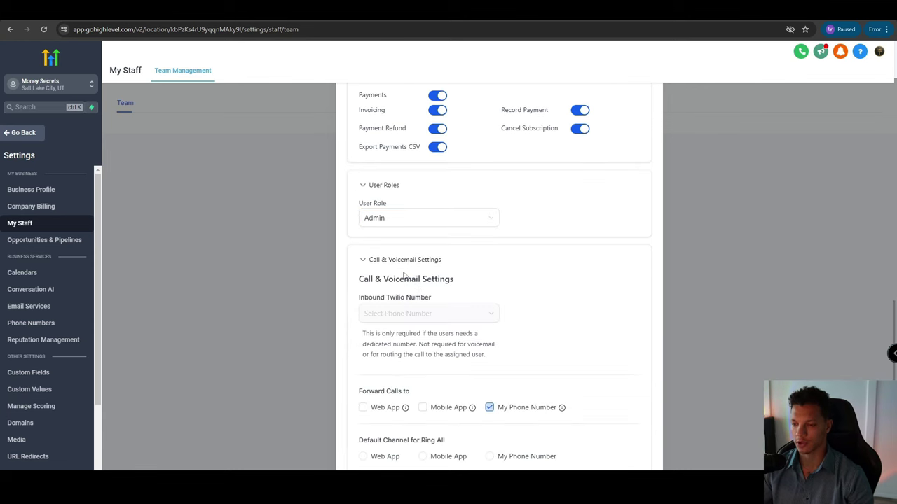
{"action": "scroll", "coordinate": [420, 294], "scroll_direction": "down", "scroll_amount": 8}
{"action": "left_click", "coordinate": [410, 378]}
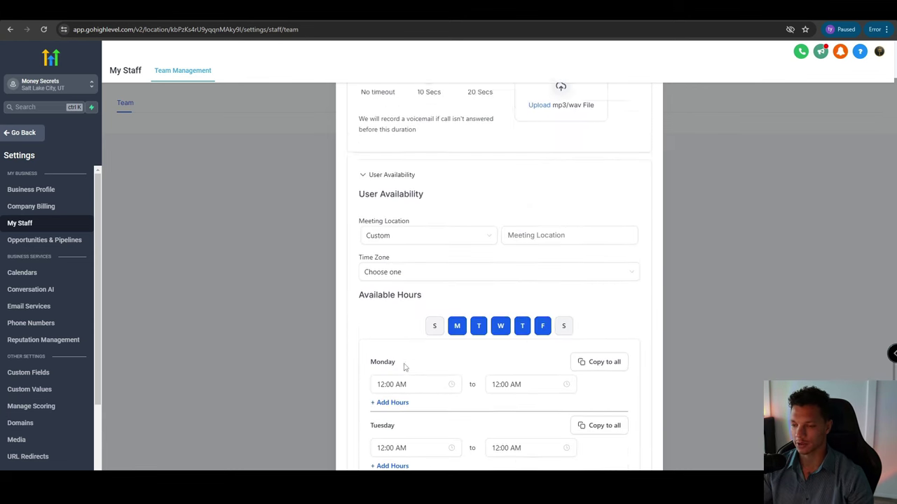
{"action": "scroll", "coordinate": [404, 367], "scroll_direction": "down", "scroll_amount": 5}
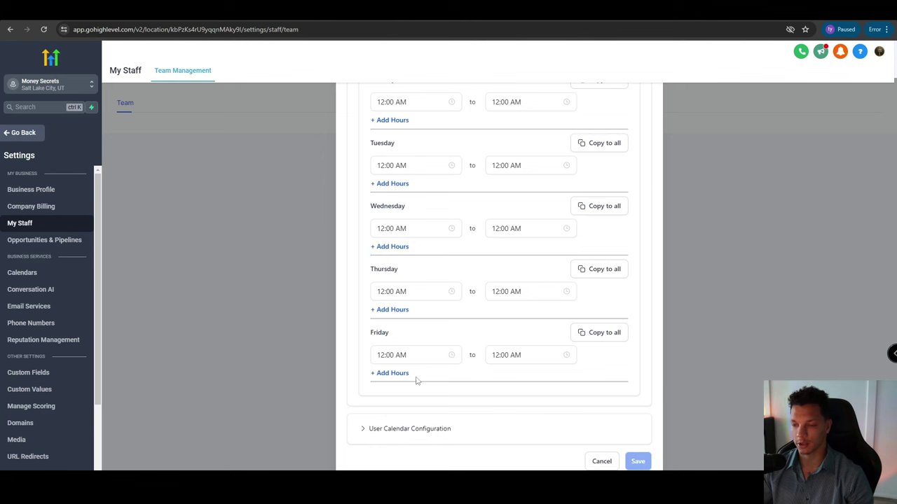
{"action": "left_click", "coordinate": [401, 430]}
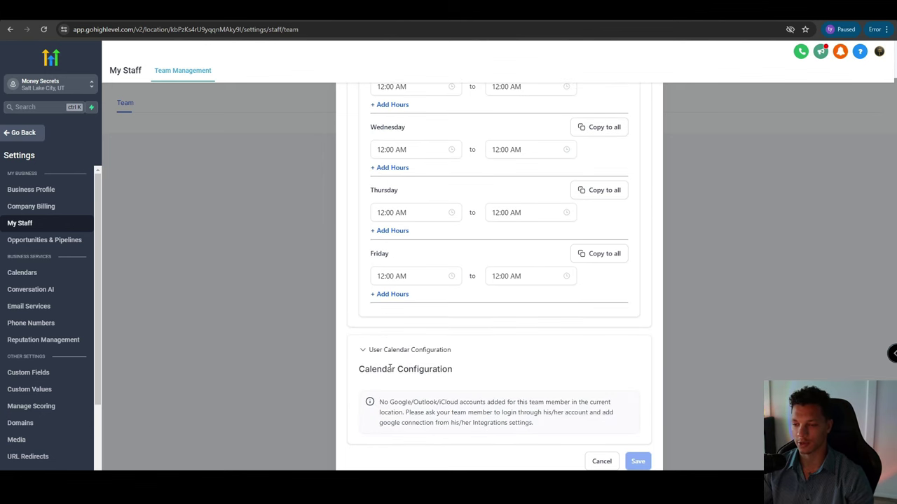
{"action": "left_click", "coordinate": [722, 319]}
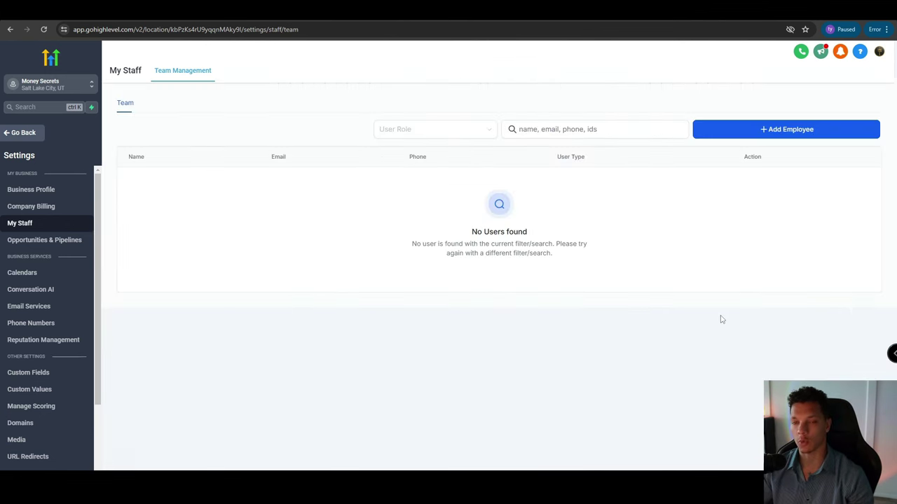
Browse the Pipelines settings, then the calendar Groups, Service Menu, Rooms and Equipments lists.
{"action": "left_click", "coordinate": [11, 242]}
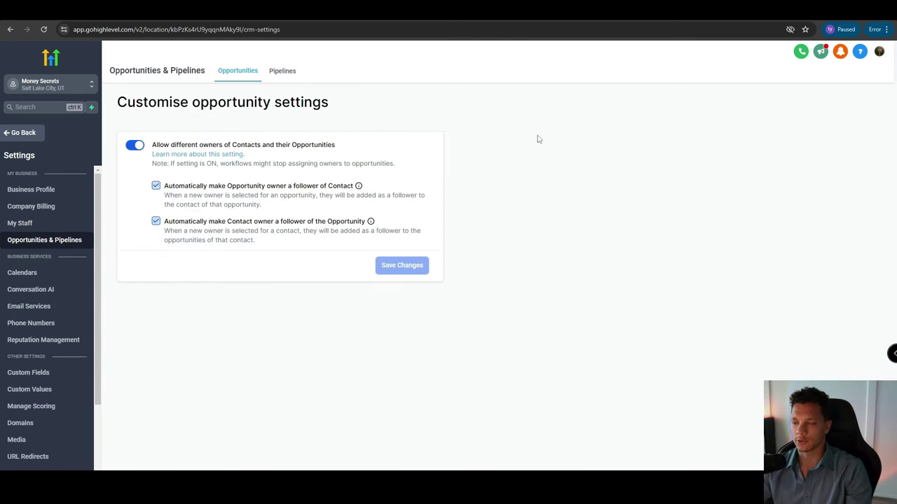
{"action": "left_click", "coordinate": [293, 72]}
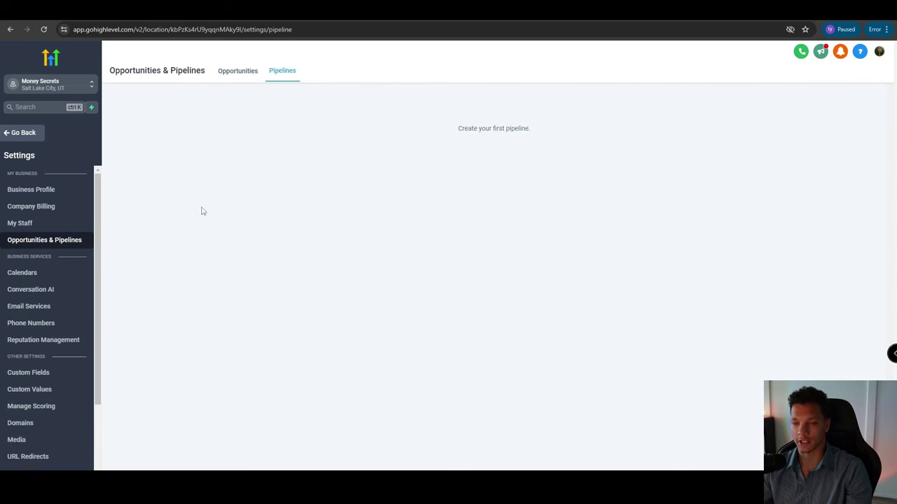
{"action": "left_click", "coordinate": [32, 272]}
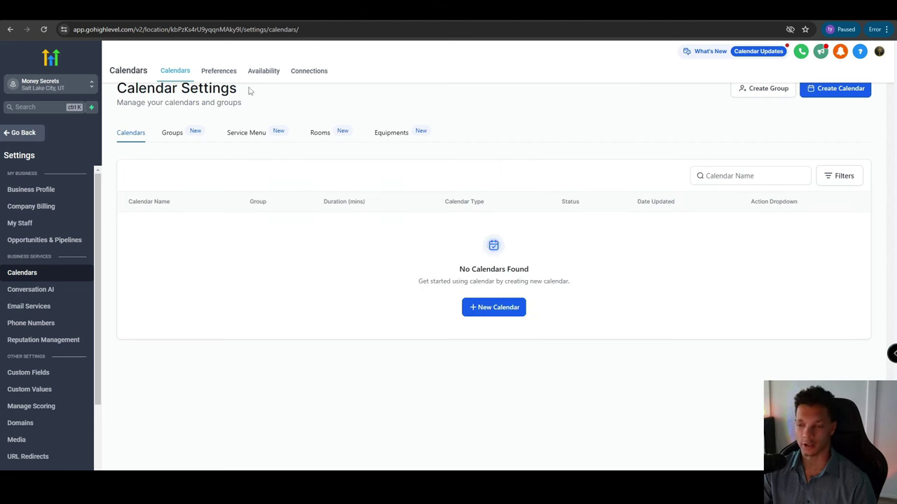
{"action": "left_click", "coordinate": [186, 137]}
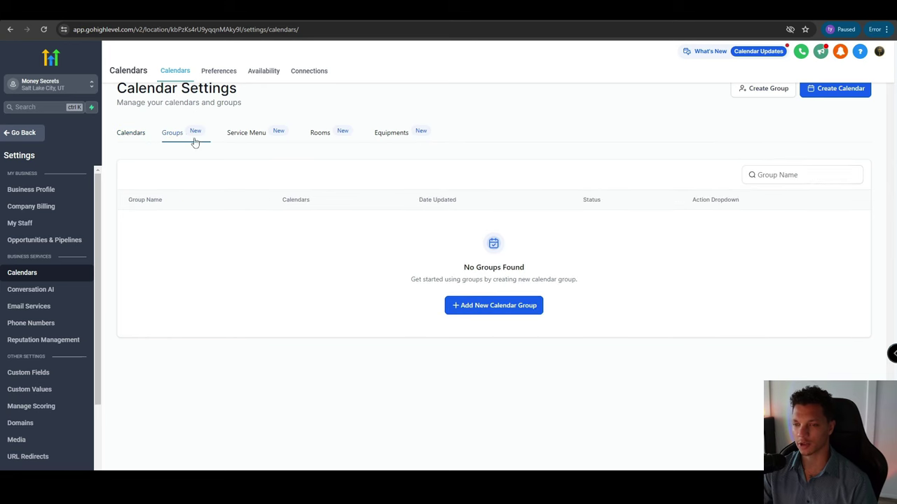
{"action": "left_click", "coordinate": [248, 133]}
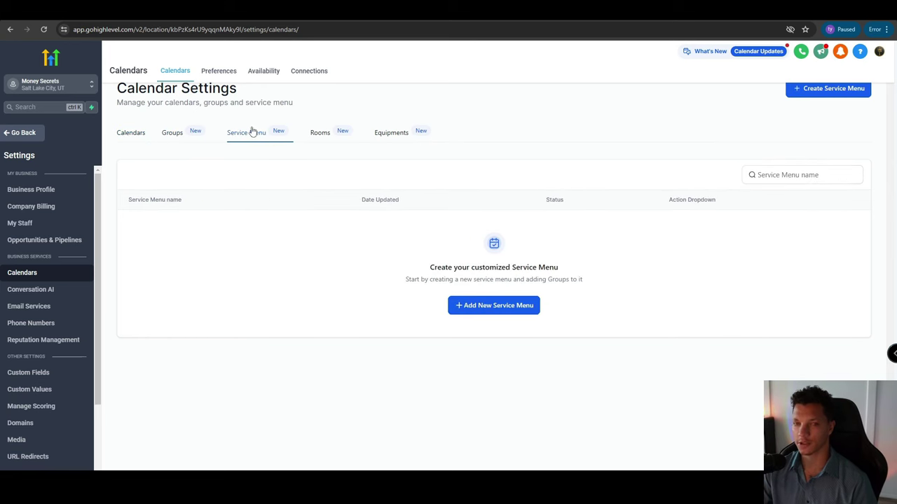
{"action": "left_click", "coordinate": [328, 139]}
{"action": "left_click", "coordinate": [391, 137]}
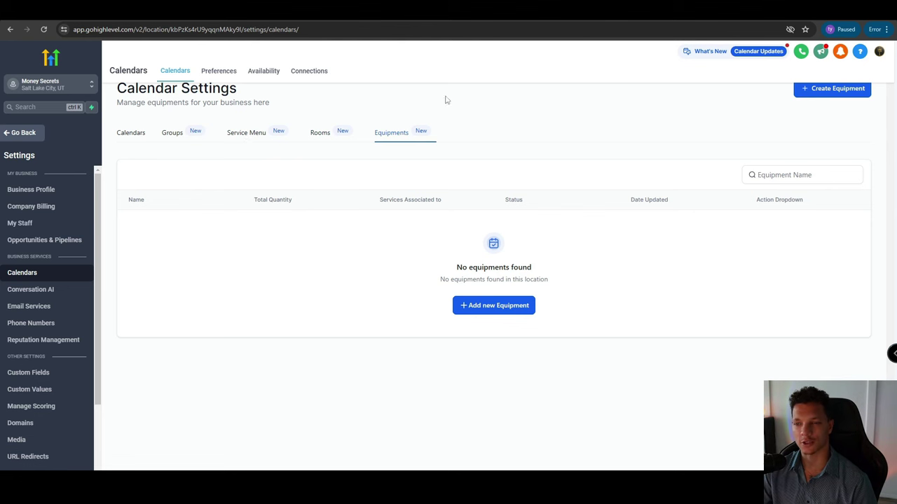
Set the calendar and widget week start to Monday, save preferences, and go to Availability.
{"action": "left_click", "coordinate": [225, 76]}
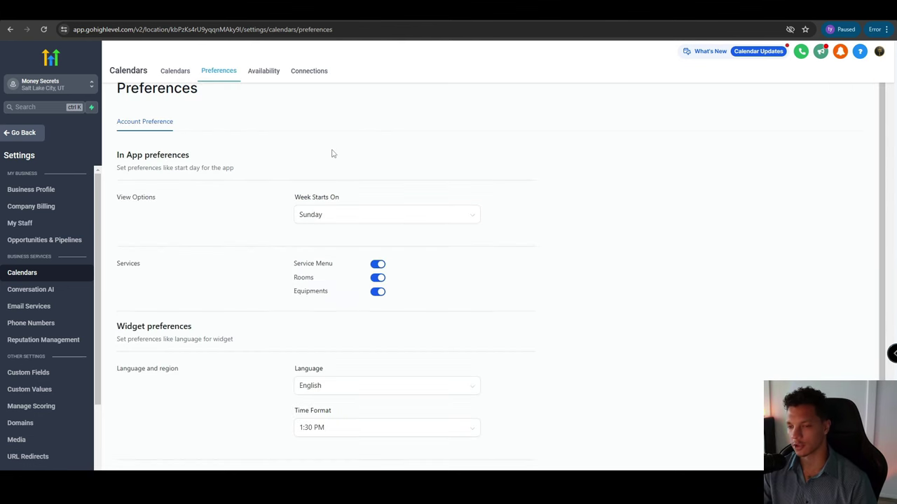
{"action": "scroll", "coordinate": [332, 158], "scroll_direction": "down", "scroll_amount": 1}
{"action": "left_click", "coordinate": [334, 168]}
{"action": "left_click", "coordinate": [325, 224]}
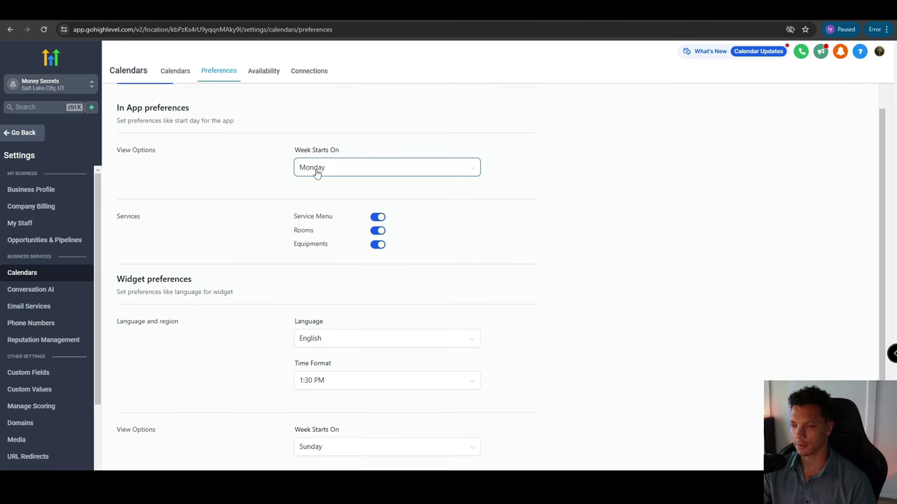
{"action": "scroll", "coordinate": [316, 168], "scroll_direction": "down", "scroll_amount": 1}
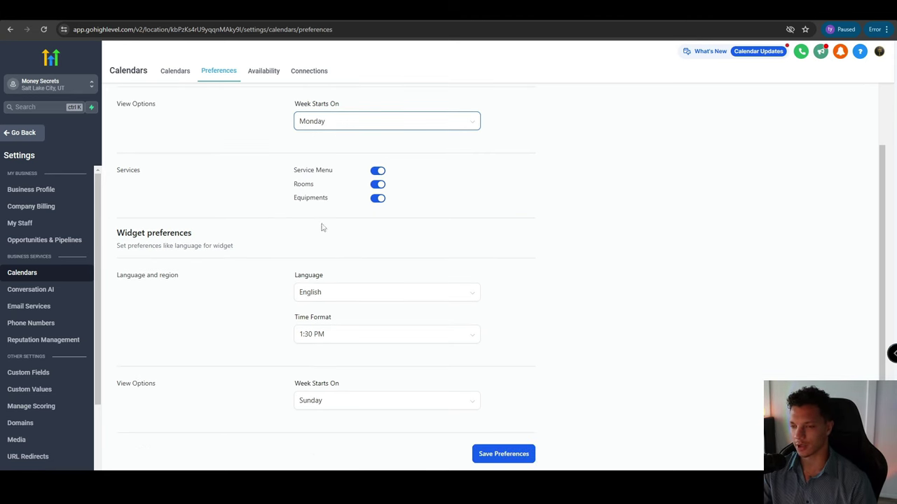
{"action": "left_click", "coordinate": [317, 334]}
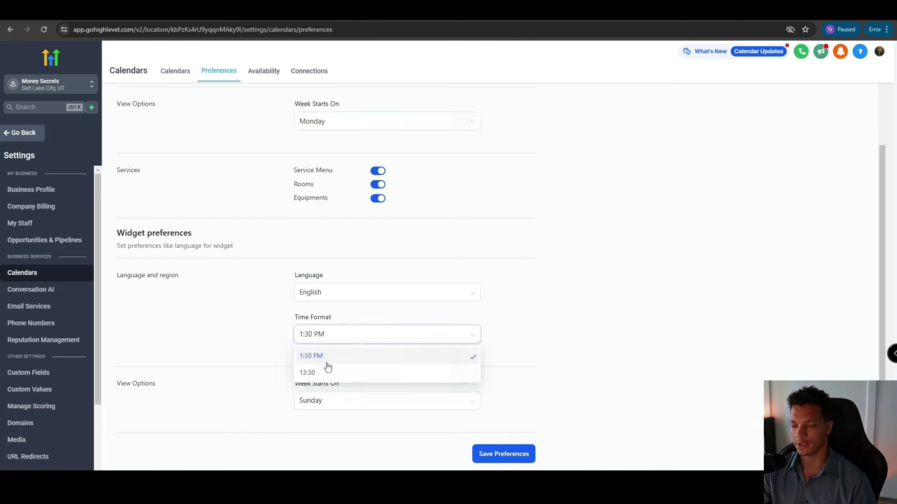
{"action": "left_click", "coordinate": [316, 400]}
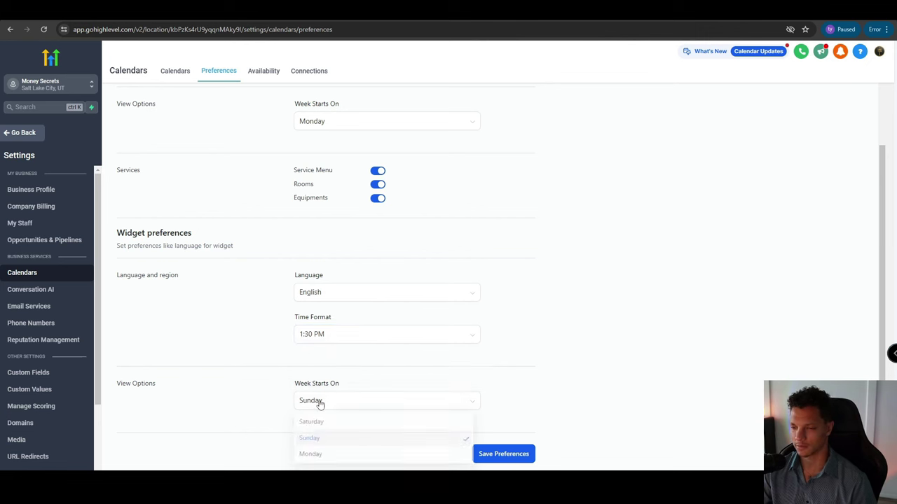
{"action": "left_click", "coordinate": [334, 456]}
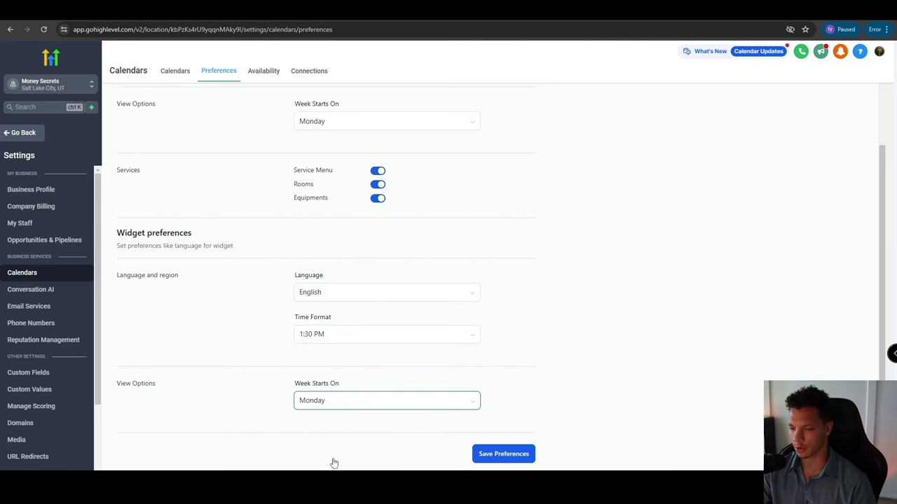
{"action": "scroll", "coordinate": [487, 314], "scroll_direction": "up", "scroll_amount": 2}
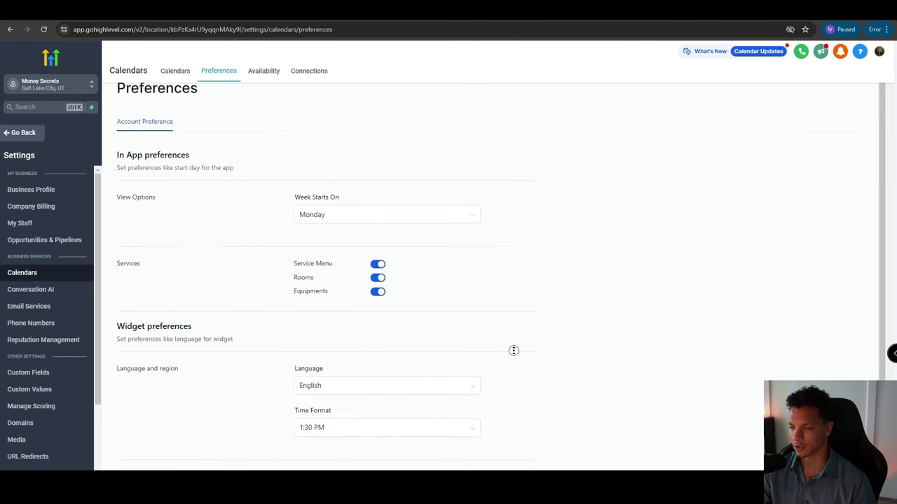
{"action": "scroll", "coordinate": [512, 350], "scroll_direction": "down", "scroll_amount": 2}
{"action": "left_click", "coordinate": [510, 453]}
{"action": "left_click", "coordinate": [265, 71]}
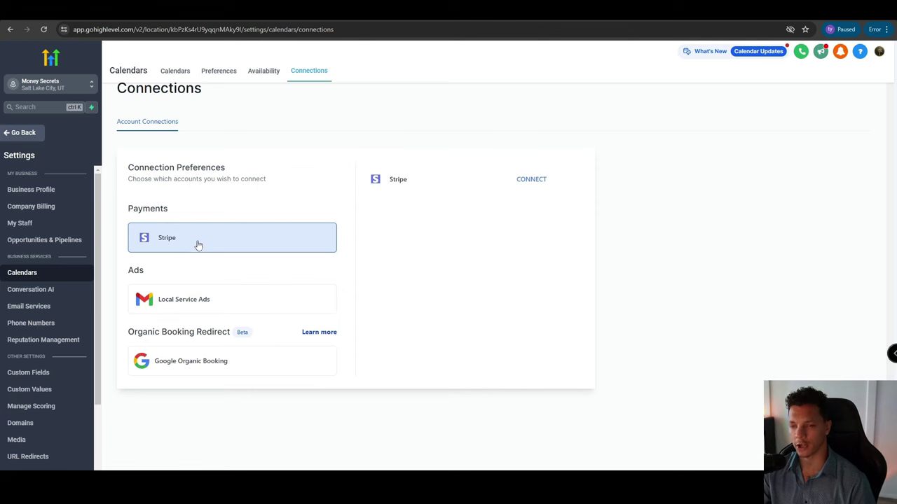
View the Local Service Ads and Google Organic Booking connection options.
{"action": "left_click", "coordinate": [210, 299]}
{"action": "left_click", "coordinate": [306, 360]}
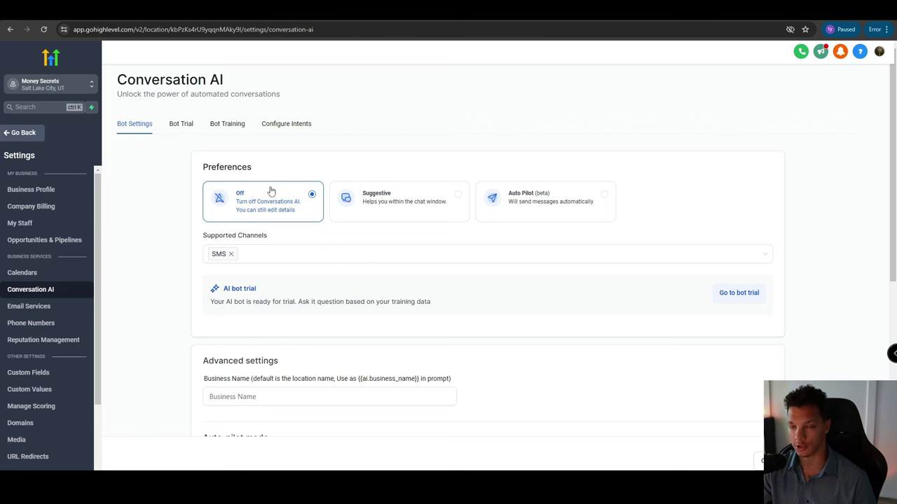
Check the bot's supported channels list and the pricing section, then start the Bot Trial.
{"action": "left_click", "coordinate": [304, 255]}
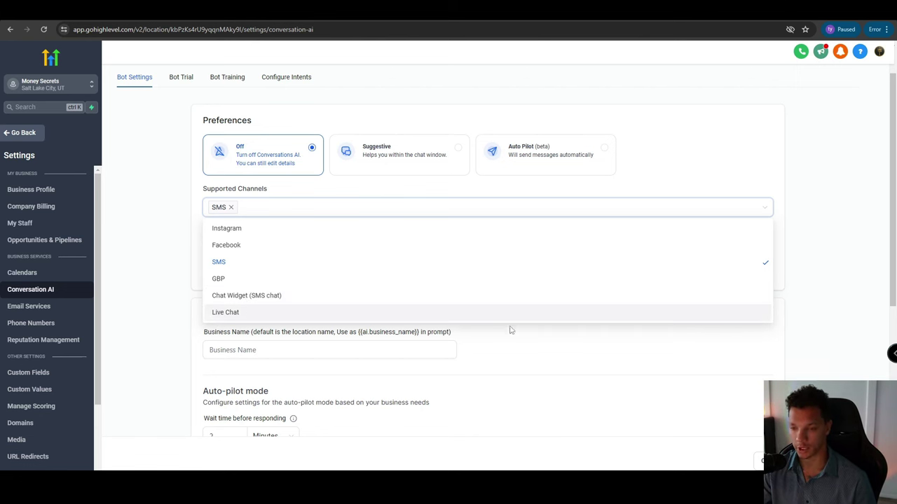
{"action": "key", "text": "Escape"}
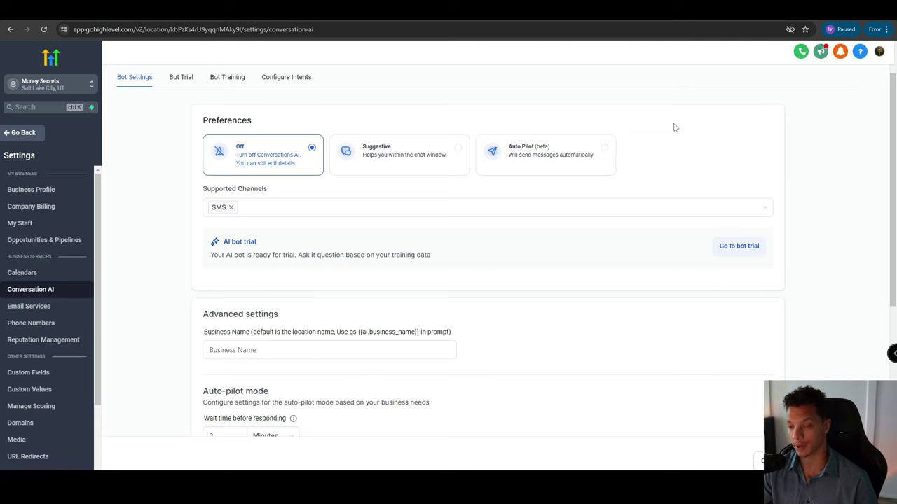
{"action": "scroll", "coordinate": [418, 275], "scroll_direction": "down", "scroll_amount": 2}
{"action": "scroll", "coordinate": [465, 245], "scroll_direction": "down", "scroll_amount": 2}
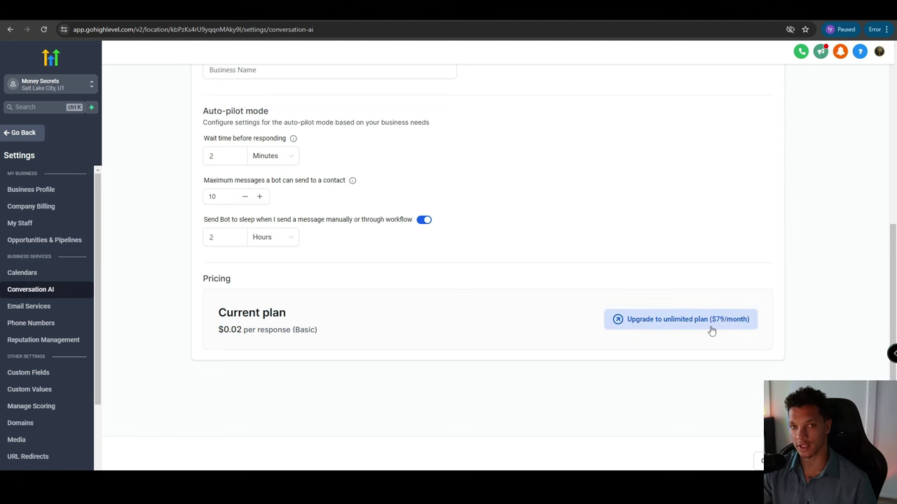
{"action": "scroll", "coordinate": [448, 245], "scroll_direction": "up", "scroll_amount": 5}
{"action": "left_click", "coordinate": [178, 124]}
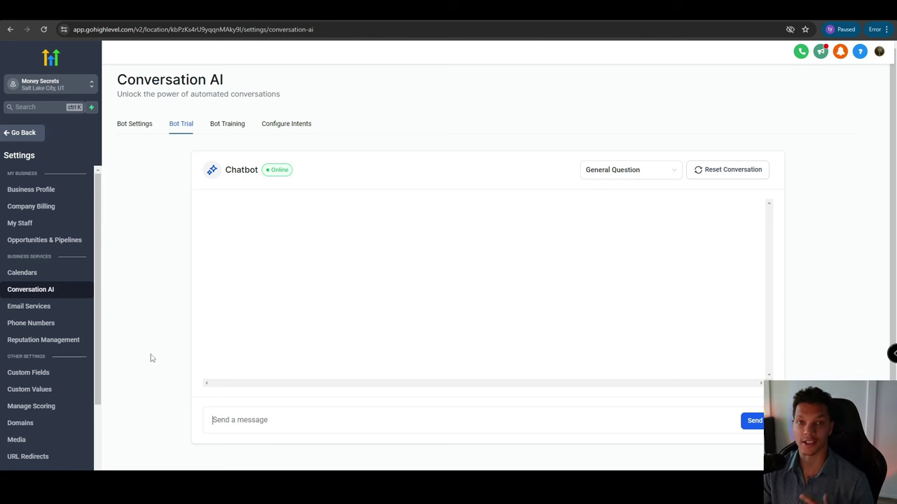
Set the Bot Training web crawler to crawl All URL in this domain.
{"action": "left_click", "coordinate": [228, 126]}
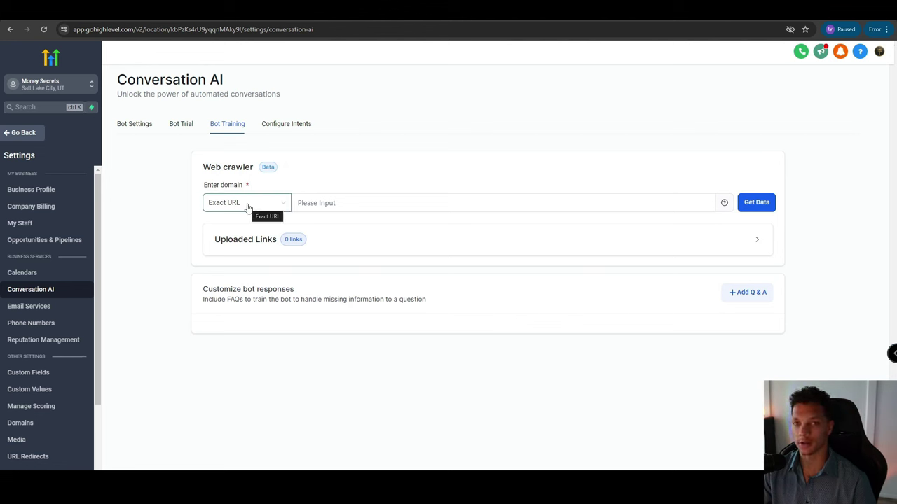
{"action": "left_click", "coordinate": [273, 204]}
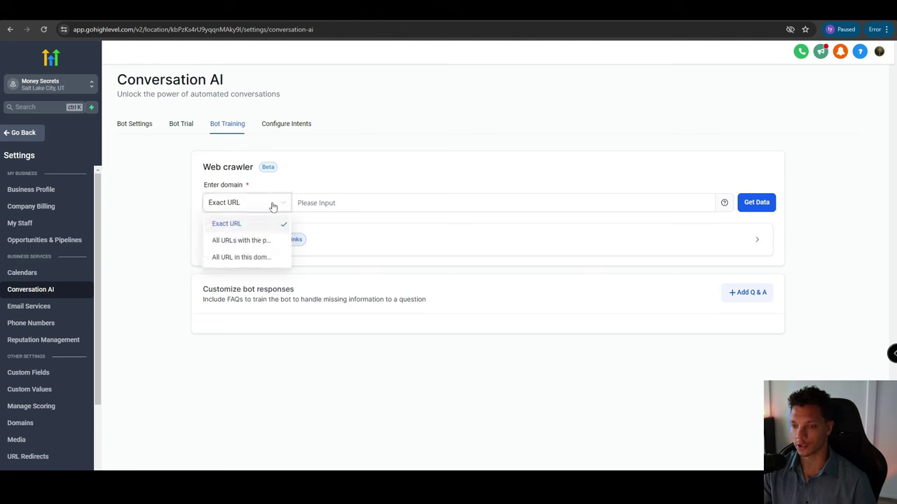
{"action": "left_click", "coordinate": [273, 204]}
{"action": "left_click", "coordinate": [249, 206]}
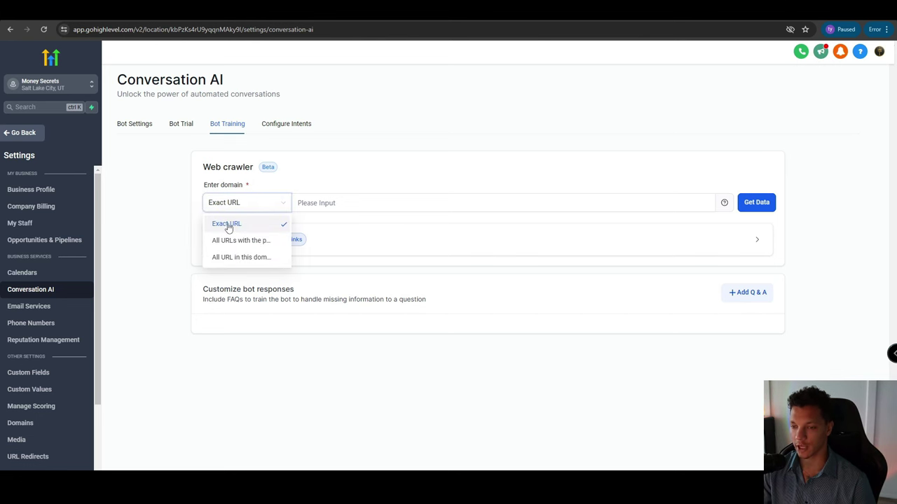
{"action": "left_click", "coordinate": [247, 240]}
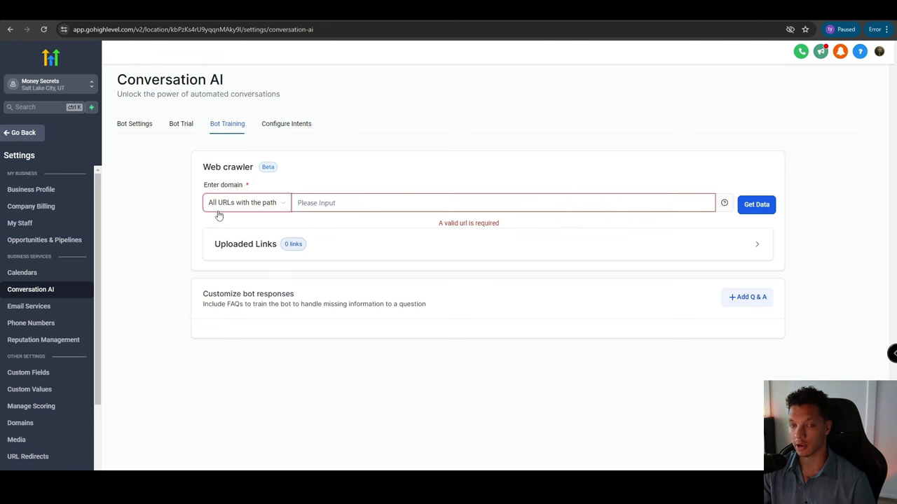
{"action": "left_click", "coordinate": [244, 210]}
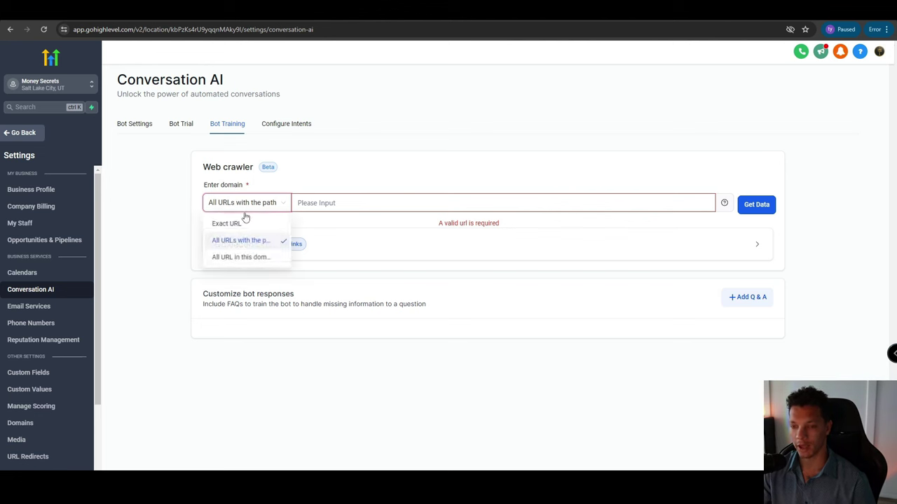
{"action": "left_click", "coordinate": [241, 257]}
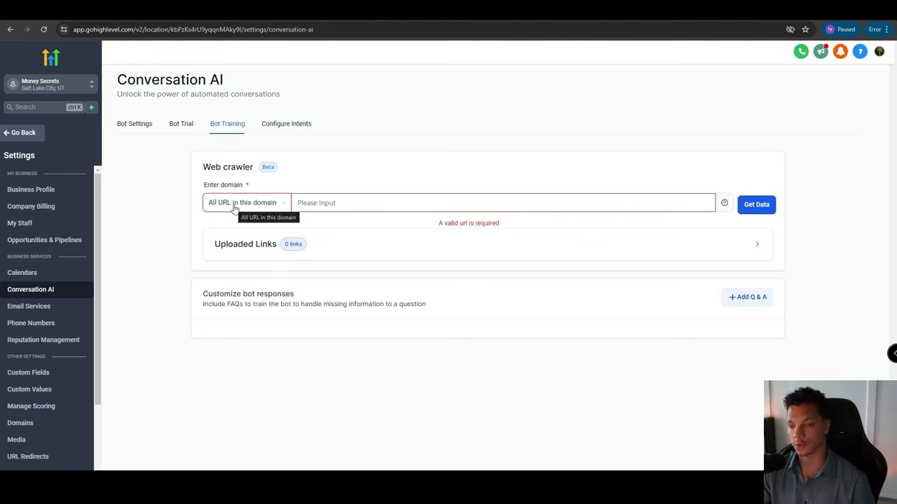
Expand Uploaded Links, add a blank Q&A pair, and move on to Configure Intents.
{"action": "left_click", "coordinate": [340, 235]}
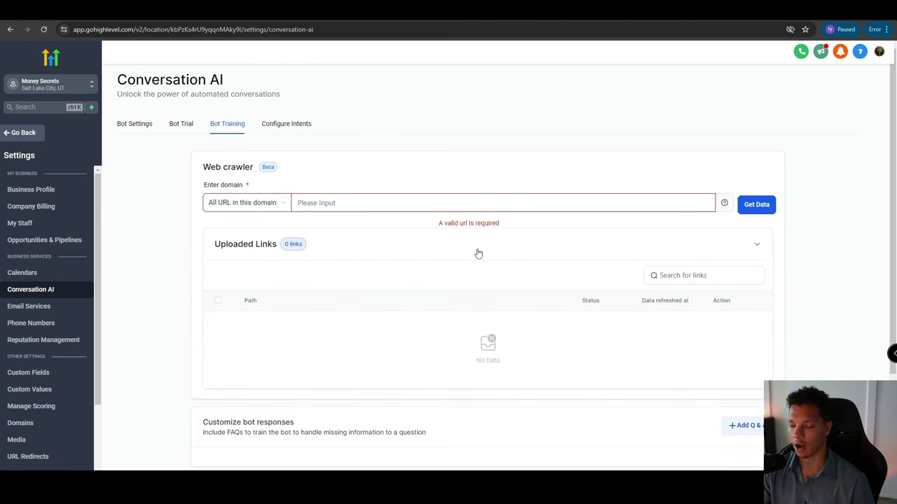
{"action": "scroll", "coordinate": [264, 301], "scroll_direction": "down", "scroll_amount": 1}
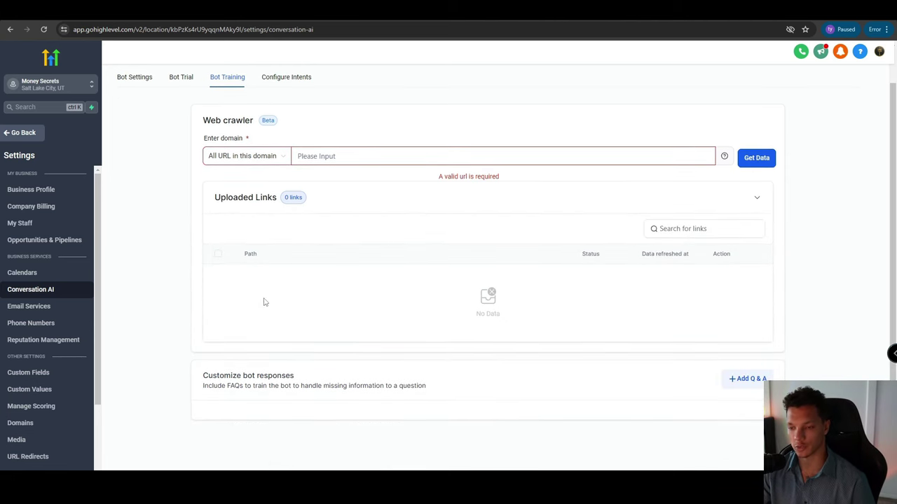
{"action": "left_click", "coordinate": [747, 378]}
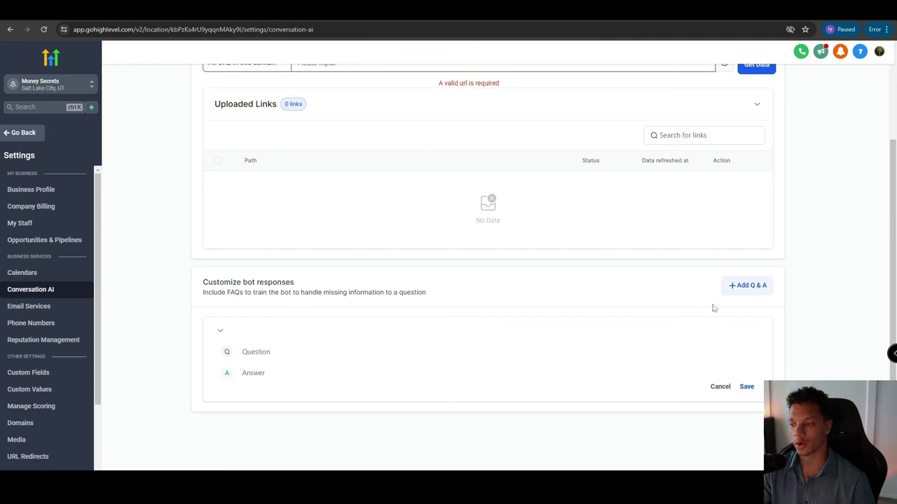
{"action": "left_click", "coordinate": [266, 354]}
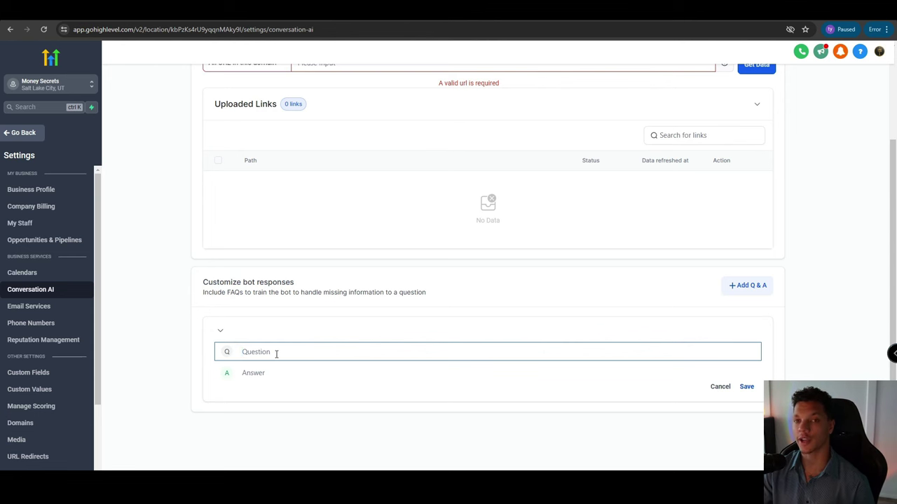
{"action": "scroll", "coordinate": [294, 330], "scroll_direction": "up", "scroll_amount": 2}
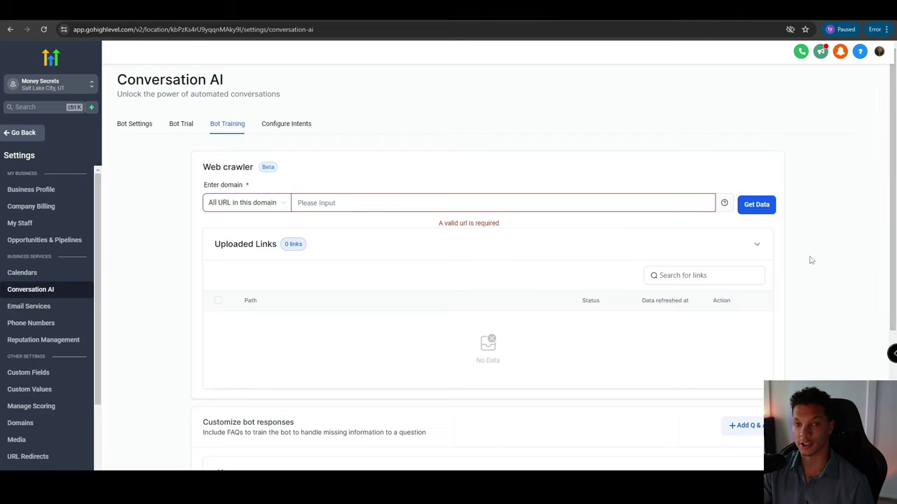
{"action": "left_click", "coordinate": [284, 124]}
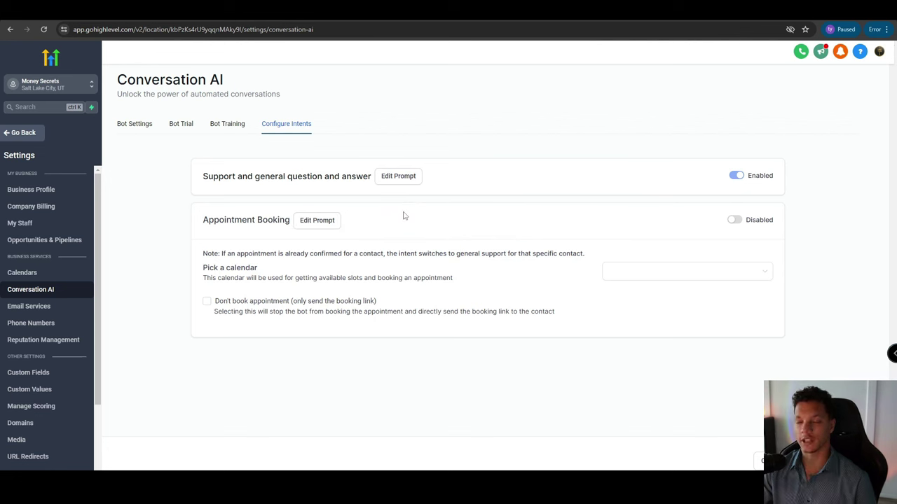
Confirm no calendar is available for appointment booking, then go to Email Services.
{"action": "left_click", "coordinate": [671, 277]}
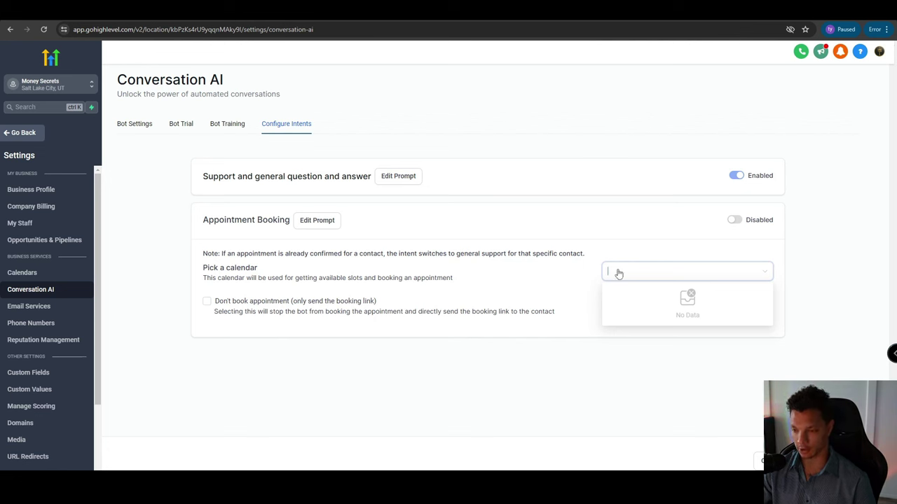
{"action": "left_click", "coordinate": [602, 247]}
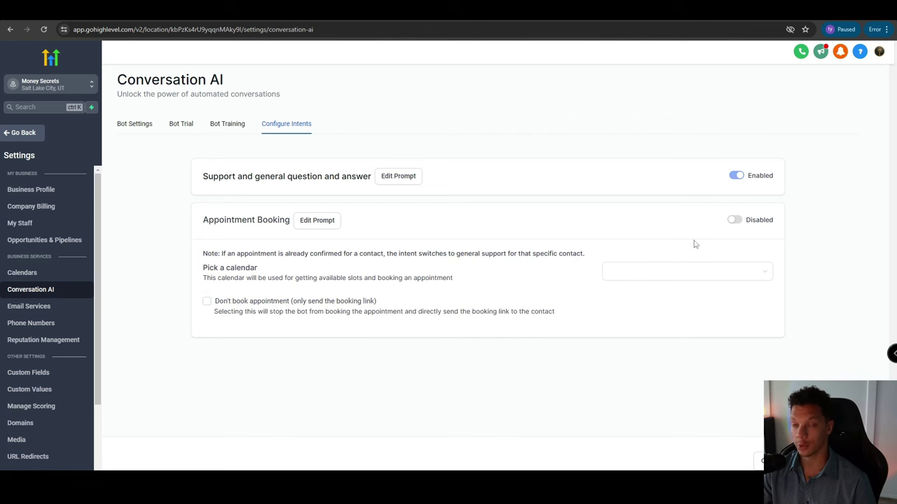
{"action": "left_click", "coordinate": [56, 312]}
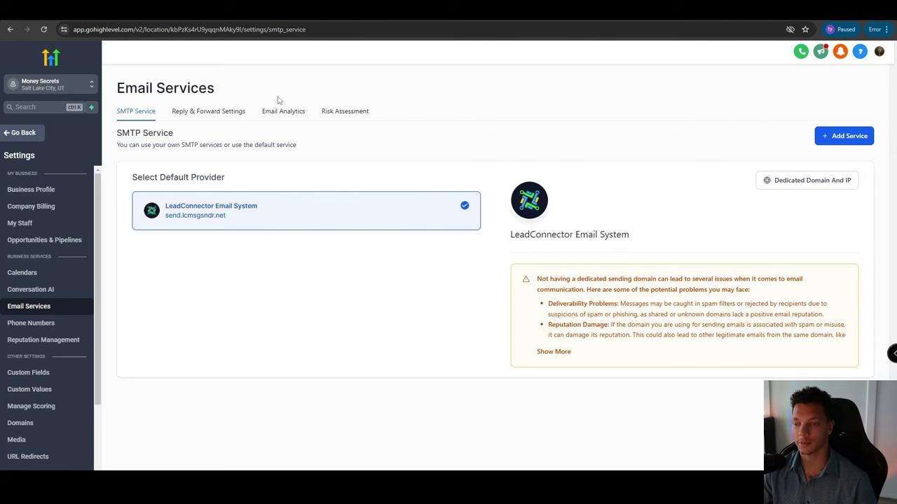
Look over the Phone Numbers voice call settings, then go to Reputation Management.
{"action": "left_click", "coordinate": [59, 325]}
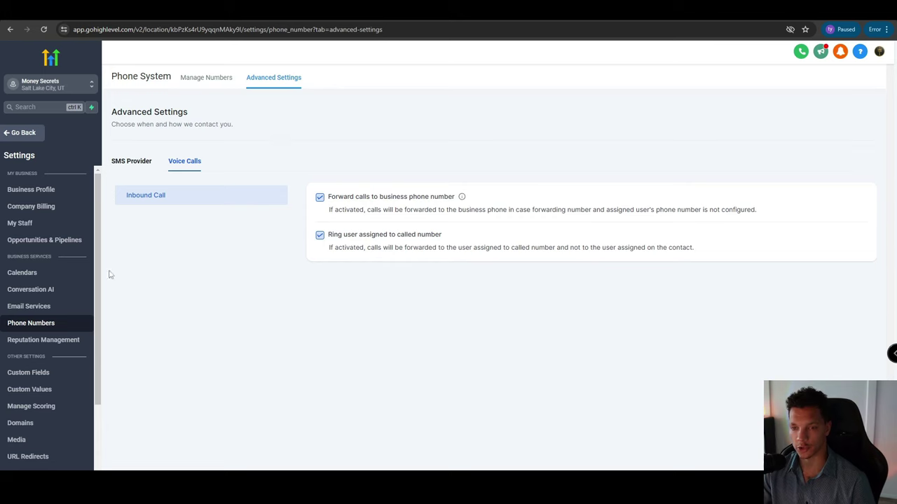
{"action": "left_click", "coordinate": [44, 340]}
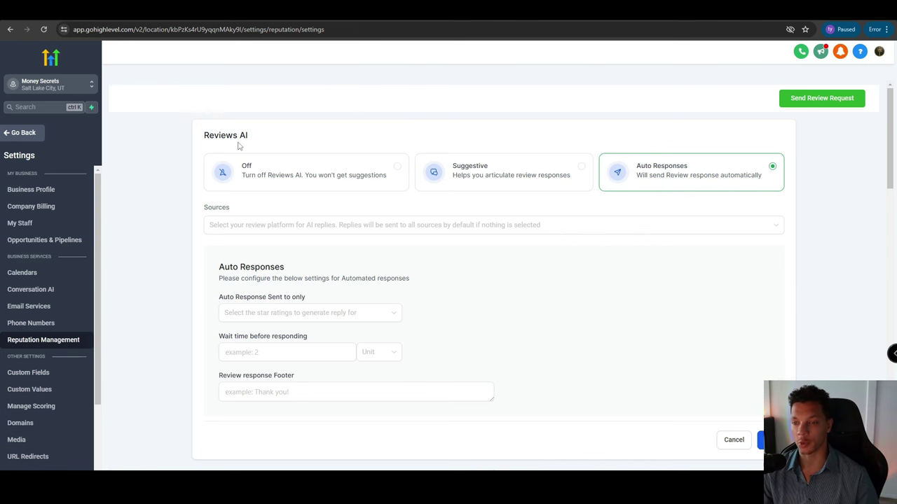
Check the auto-response star ratings and footer, keeping the review link on Custom Link.
{"action": "scroll", "coordinate": [260, 146], "scroll_direction": "down", "scroll_amount": 2}
{"action": "scroll", "coordinate": [426, 256], "scroll_direction": "up", "scroll_amount": 1}
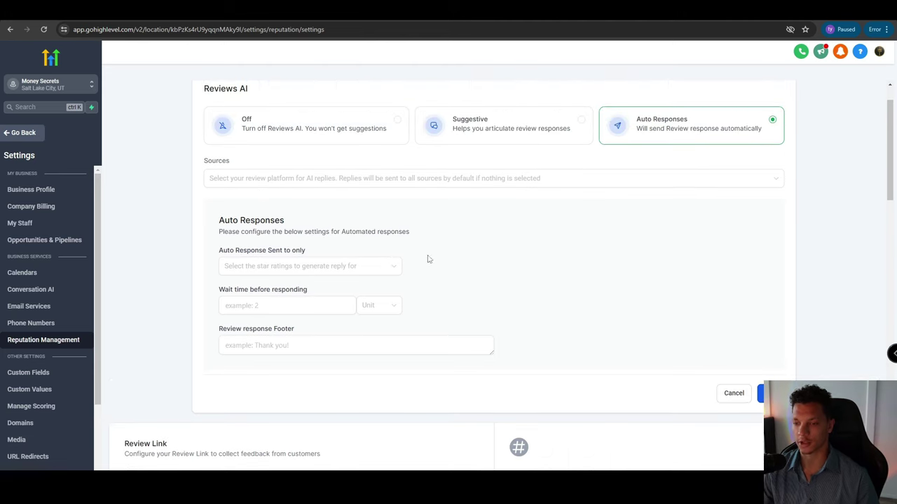
{"action": "left_click", "coordinate": [283, 267]}
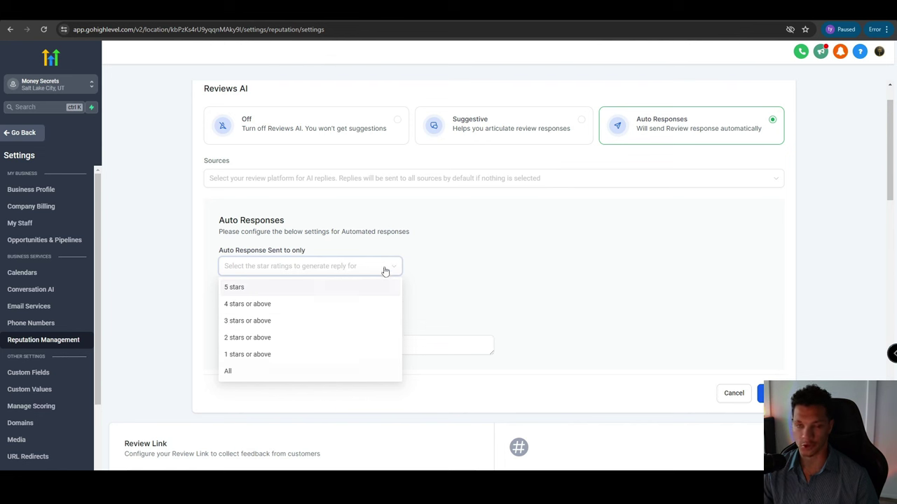
{"action": "left_click", "coordinate": [530, 240]}
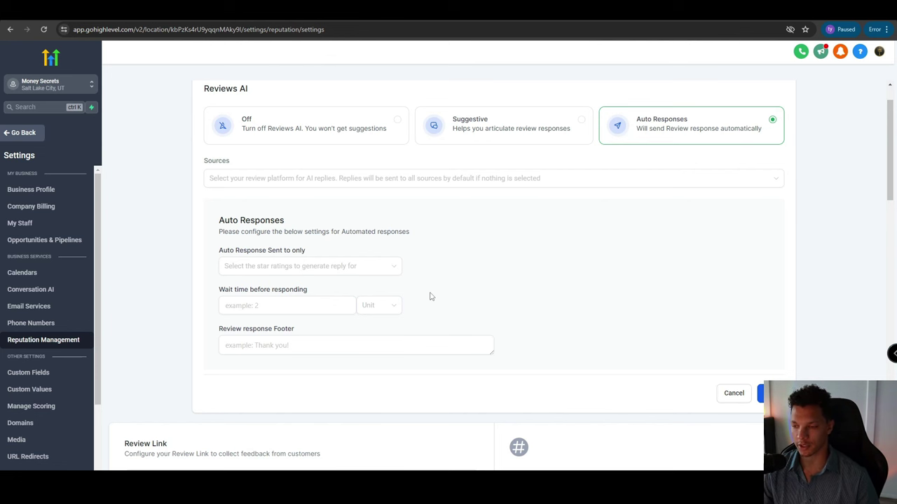
{"action": "left_click", "coordinate": [239, 325]}
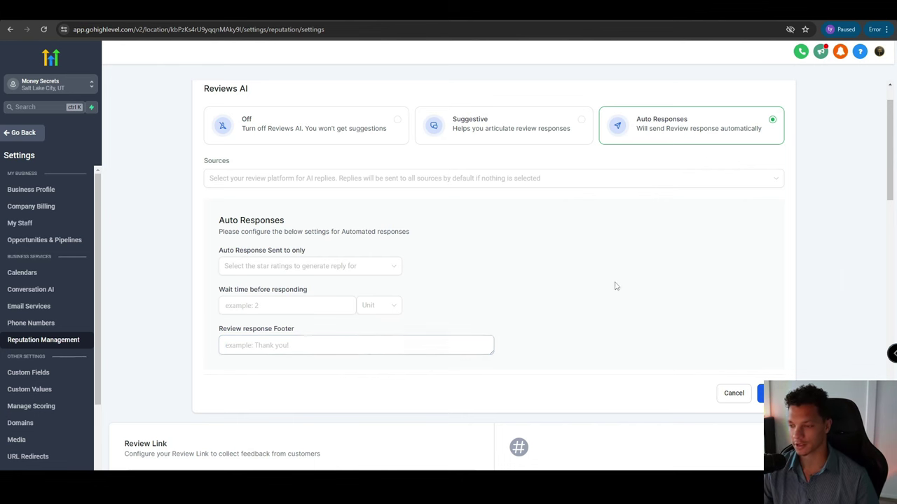
{"action": "scroll", "coordinate": [420, 246], "scroll_direction": "down", "scroll_amount": 4}
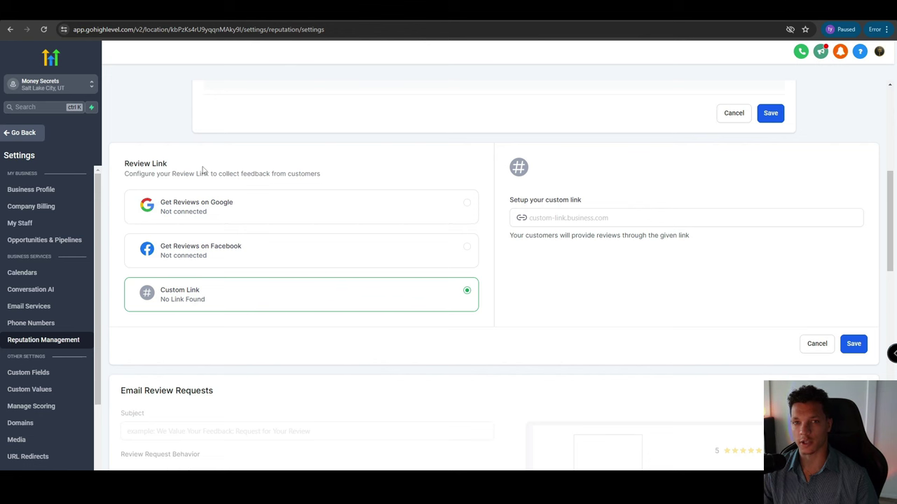
{"action": "left_click", "coordinate": [231, 214]}
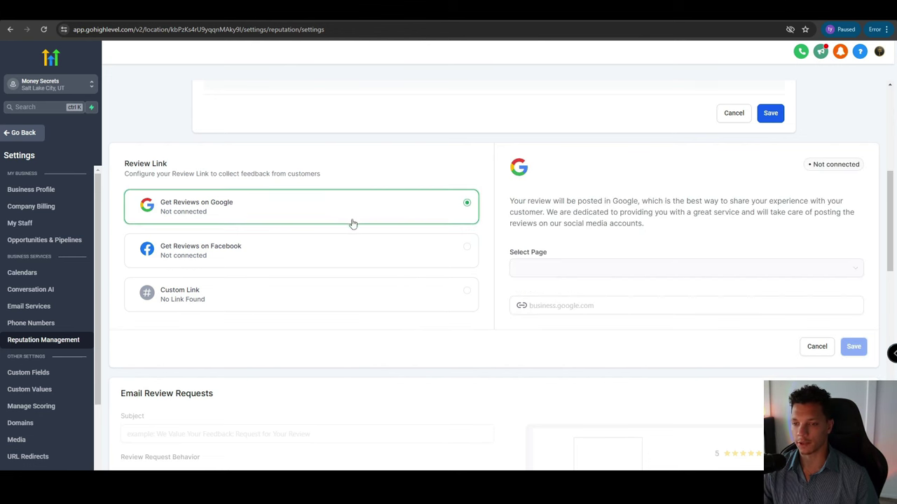
{"action": "left_click", "coordinate": [182, 289]}
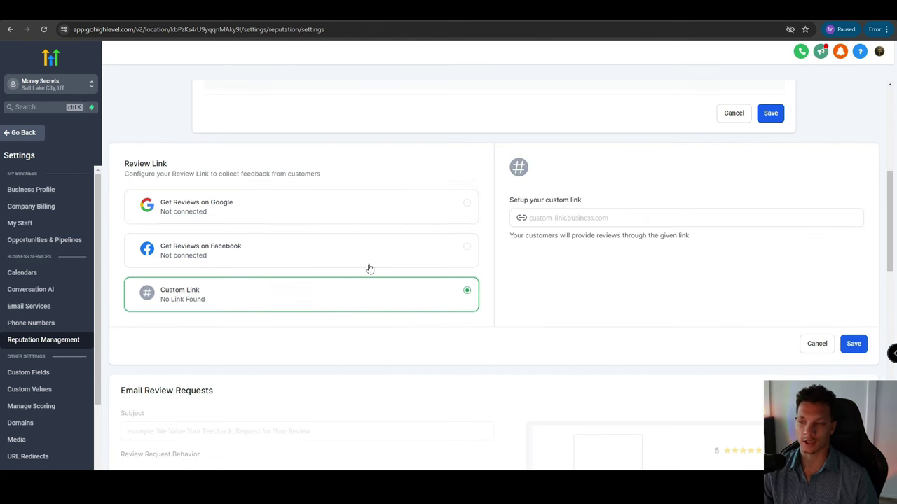
Scroll through the SMS Review Requests section, then browse the Custom Fields list.
{"action": "scroll", "coordinate": [149, 148], "scroll_direction": "down", "scroll_amount": 4}
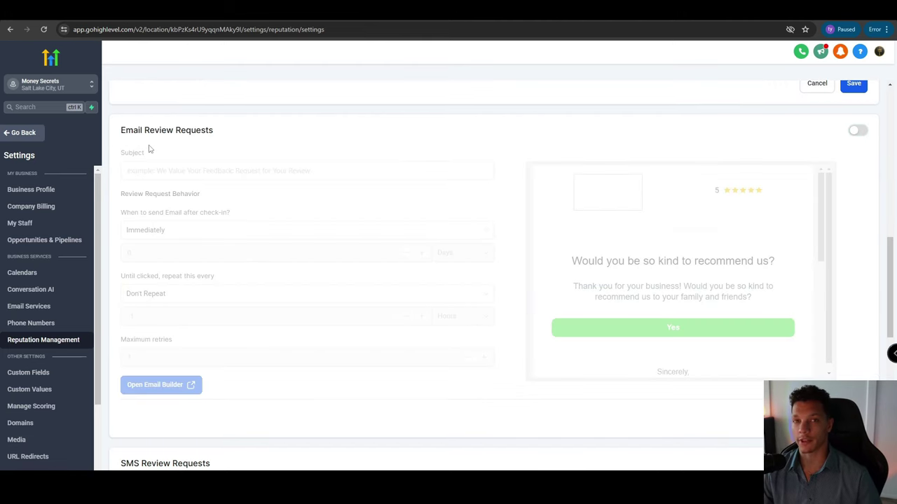
{"action": "scroll", "coordinate": [175, 100], "scroll_direction": "down", "scroll_amount": 5}
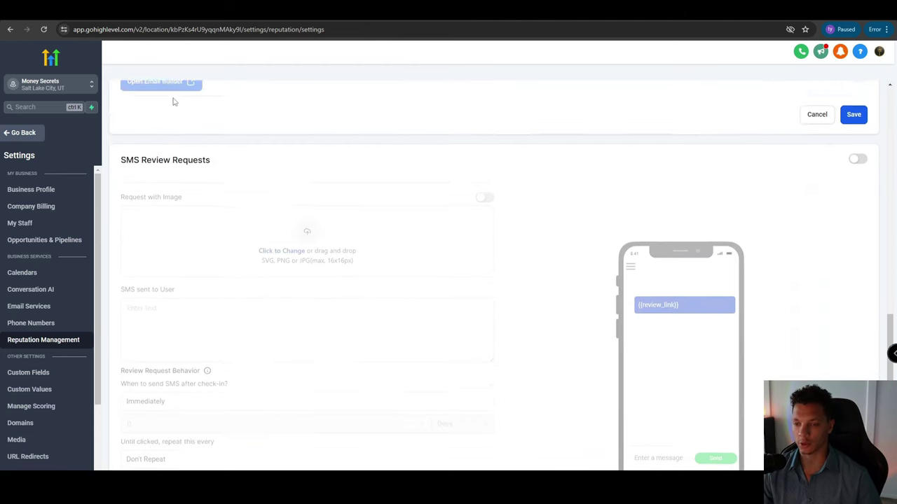
{"action": "scroll", "coordinate": [190, 144], "scroll_direction": "up", "scroll_amount": 6}
{"action": "scroll", "coordinate": [200, 221], "scroll_direction": "down", "scroll_amount": 5}
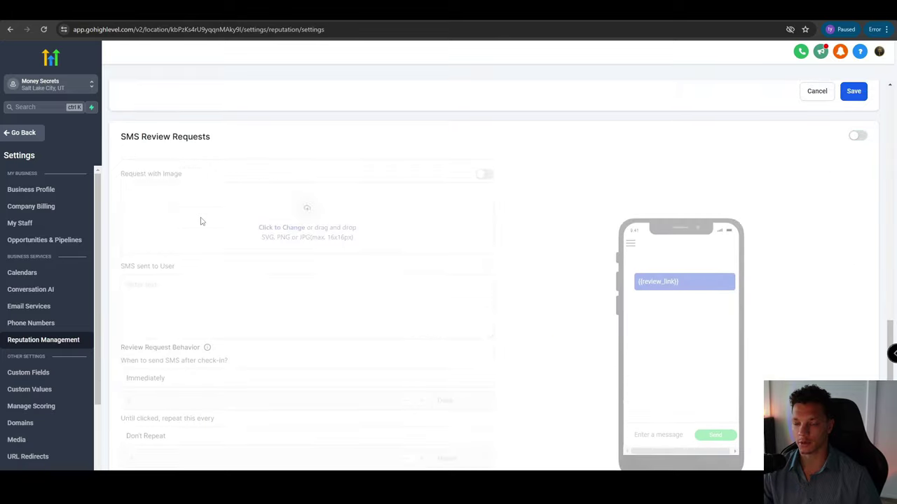
{"action": "left_click_drag", "start_coordinate": [121, 89], "coordinate": [239, 104]}
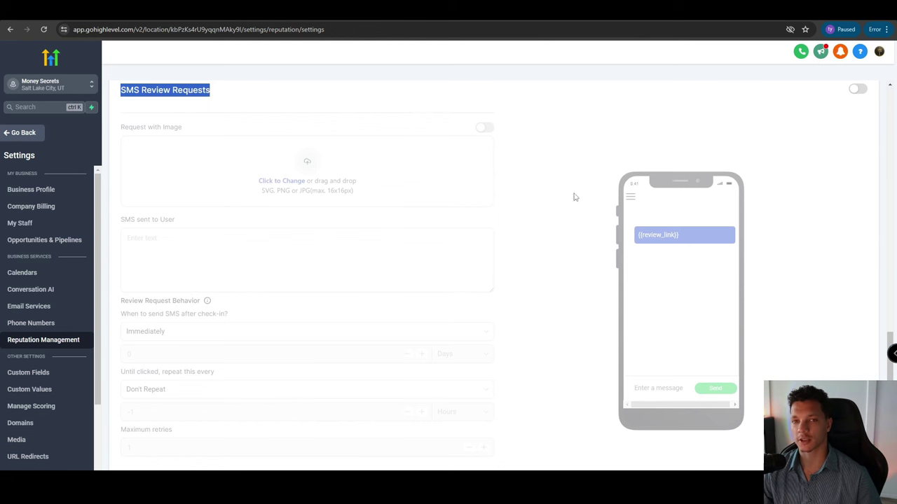
{"action": "left_click", "coordinate": [586, 170]}
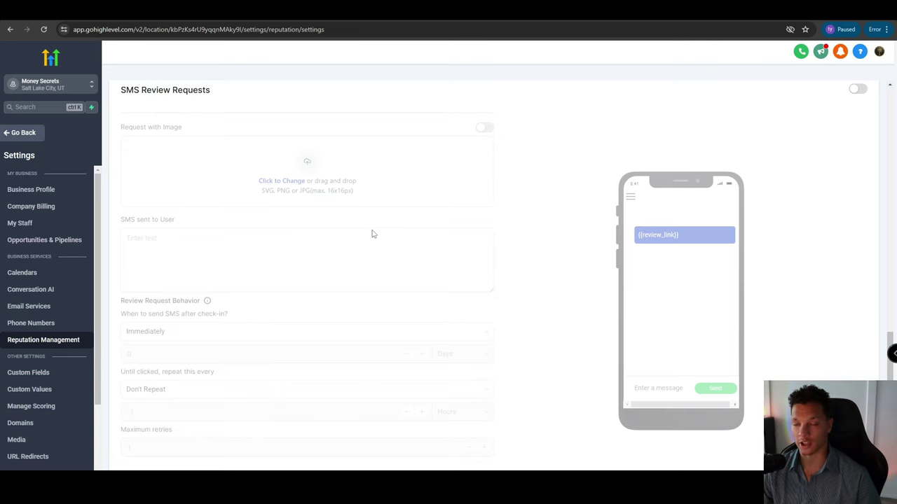
{"action": "scroll", "coordinate": [393, 204], "scroll_direction": "down", "scroll_amount": 2}
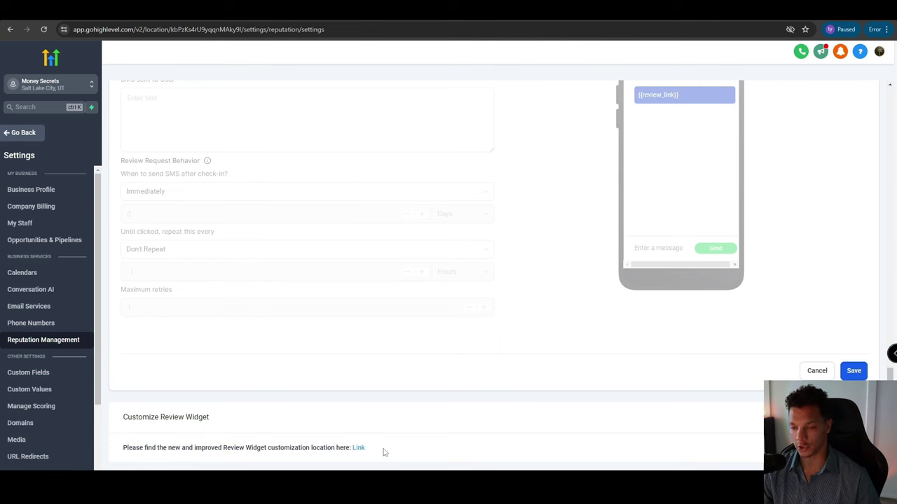
{"action": "left_click", "coordinate": [28, 372]}
{"action": "scroll", "coordinate": [336, 118], "scroll_direction": "down", "scroll_amount": 1}
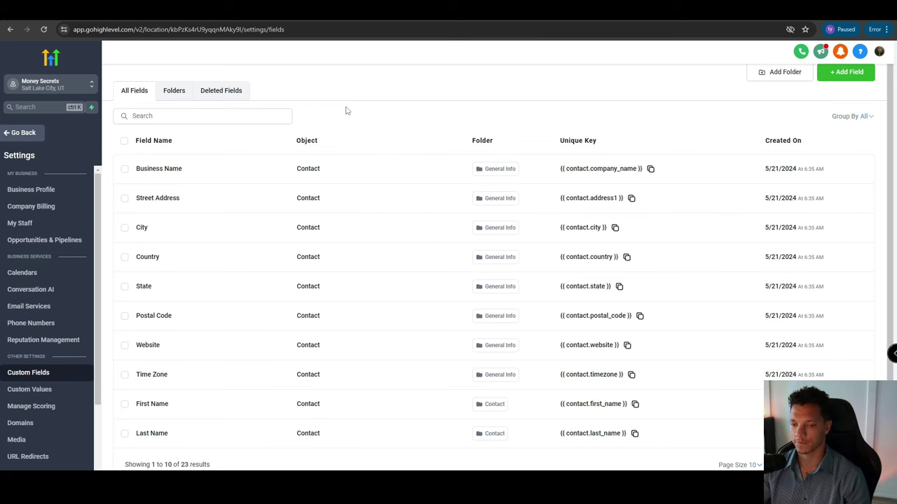
Pass Custom Values, start and cancel a new scoring rule, then reach the empty Domains page.
{"action": "left_click", "coordinate": [29, 390]}
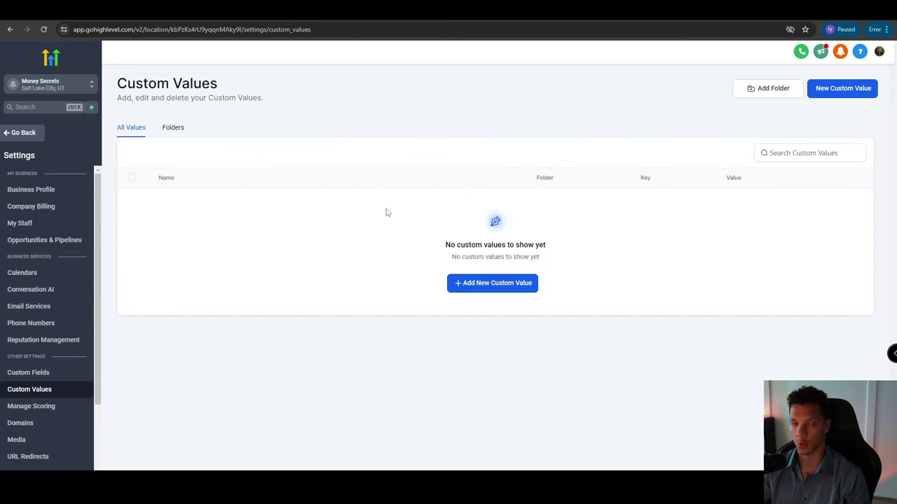
{"action": "left_click", "coordinate": [5, 406]}
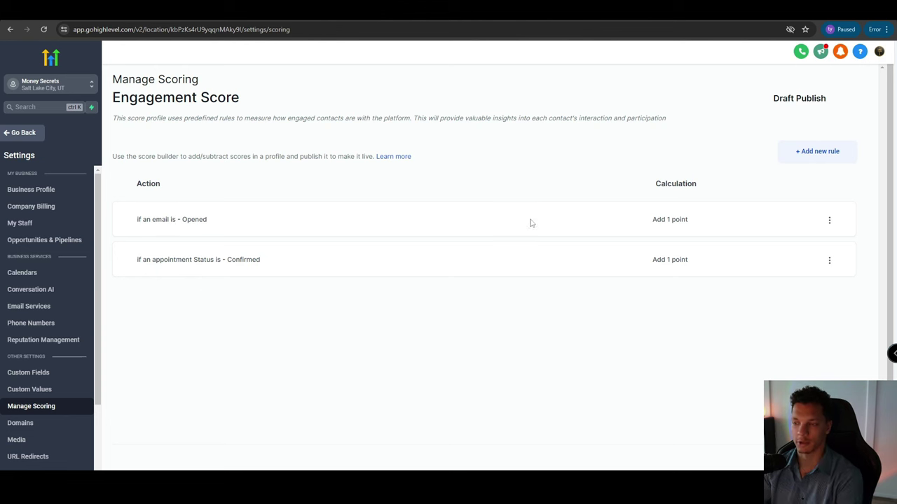
{"action": "left_click", "coordinate": [803, 154]}
{"action": "left_click", "coordinate": [780, 257]}
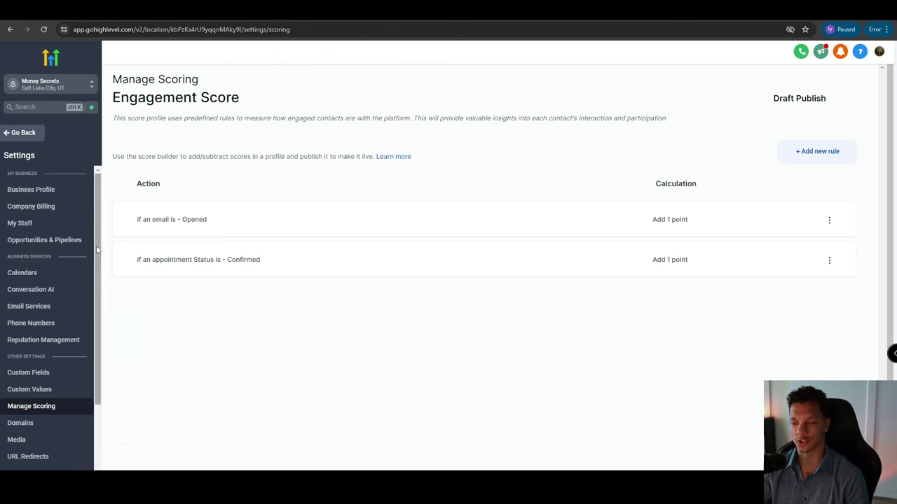
{"action": "left_click", "coordinate": [21, 423]}
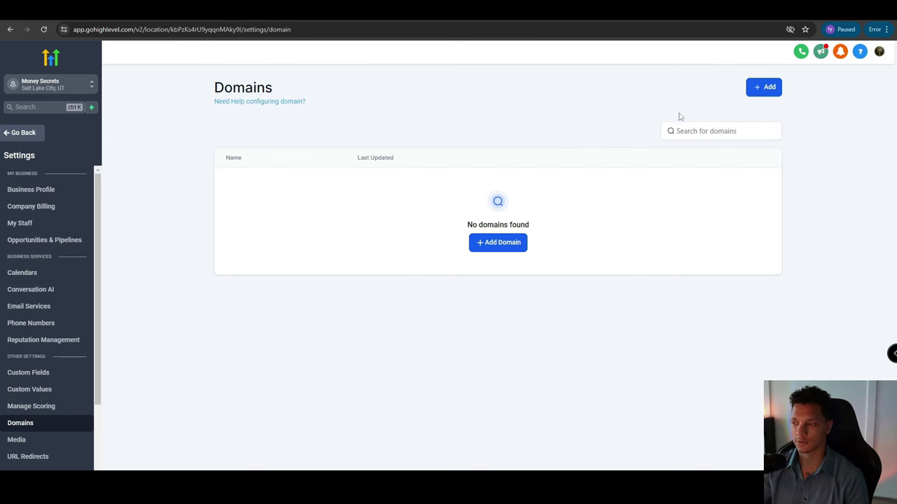
Open Media settings and scroll through the Google, Facebook, QuickBooks, Stripe, Shopify, TikTok, LinkedIn and Slack integration cards.
{"action": "left_click", "coordinate": [21, 440]}
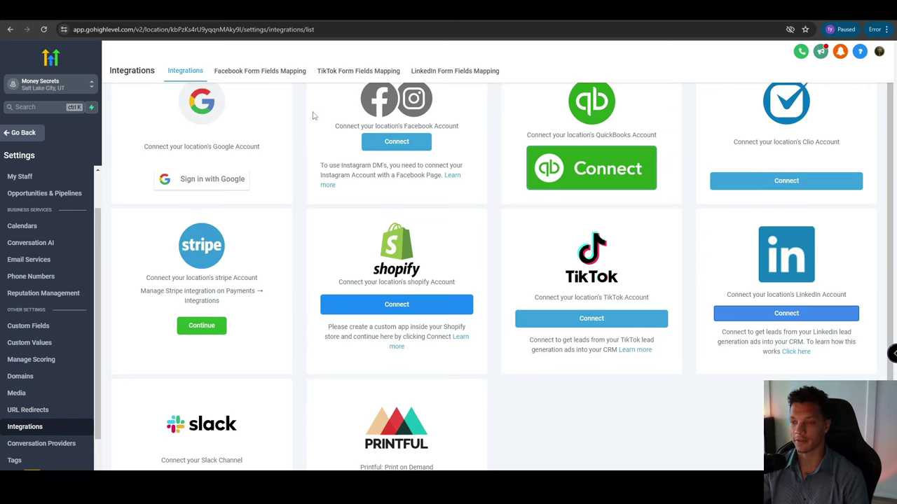
{"action": "scroll", "coordinate": [313, 114], "scroll_direction": "down", "scroll_amount": 1}
{"action": "scroll", "coordinate": [350, 140], "scroll_direction": "up", "scroll_amount": 1}
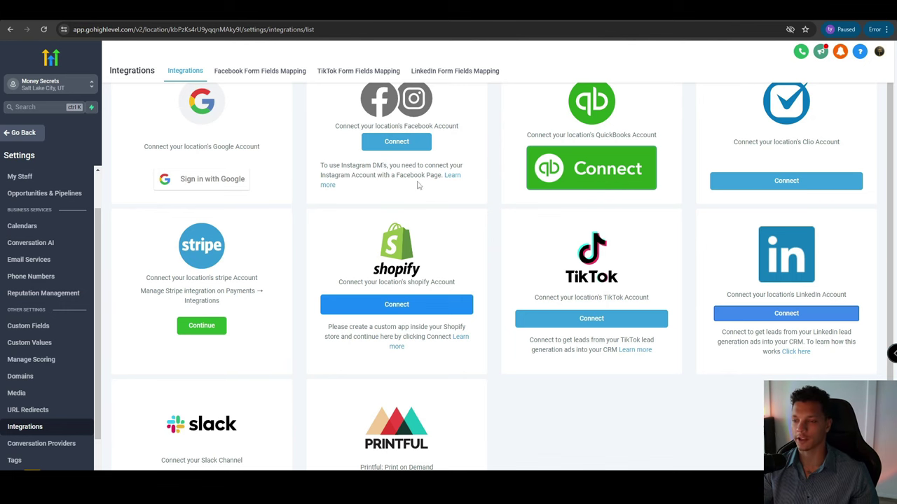
{"action": "scroll", "coordinate": [348, 175], "scroll_direction": "down", "scroll_amount": 1}
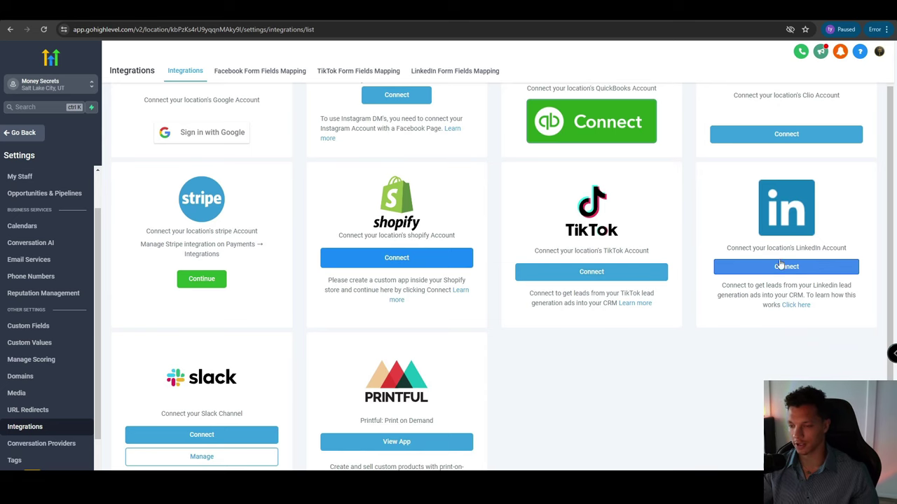
{"action": "scroll", "coordinate": [779, 261], "scroll_direction": "down", "scroll_amount": 1}
{"action": "scroll", "coordinate": [433, 340], "scroll_direction": "up", "scroll_amount": 2}
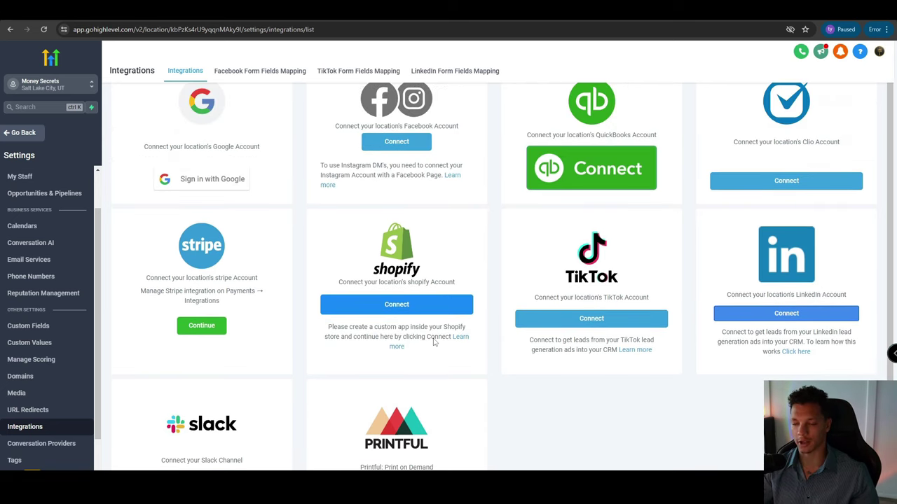
{"action": "scroll", "coordinate": [434, 341], "scroll_direction": "down", "scroll_amount": 2}
{"action": "scroll", "coordinate": [434, 341], "scroll_direction": "up", "scroll_amount": 2}
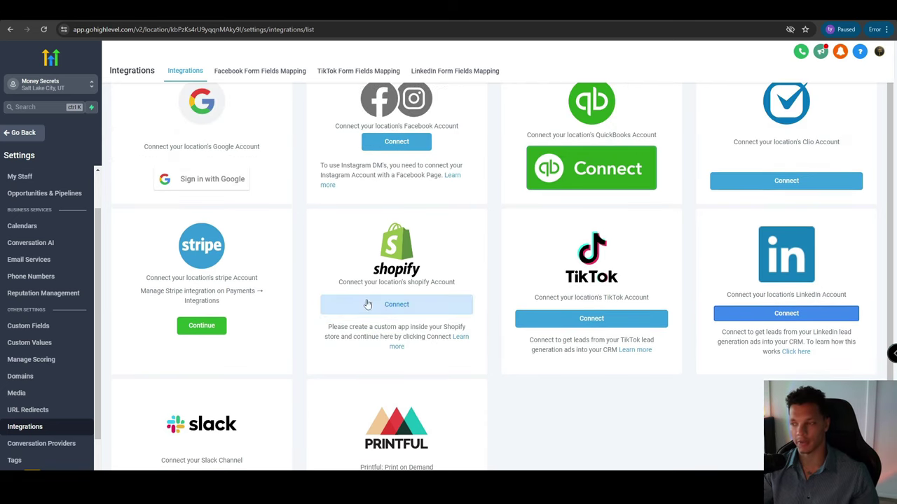
{"action": "scroll", "coordinate": [517, 133], "scroll_direction": "down", "scroll_amount": 2}
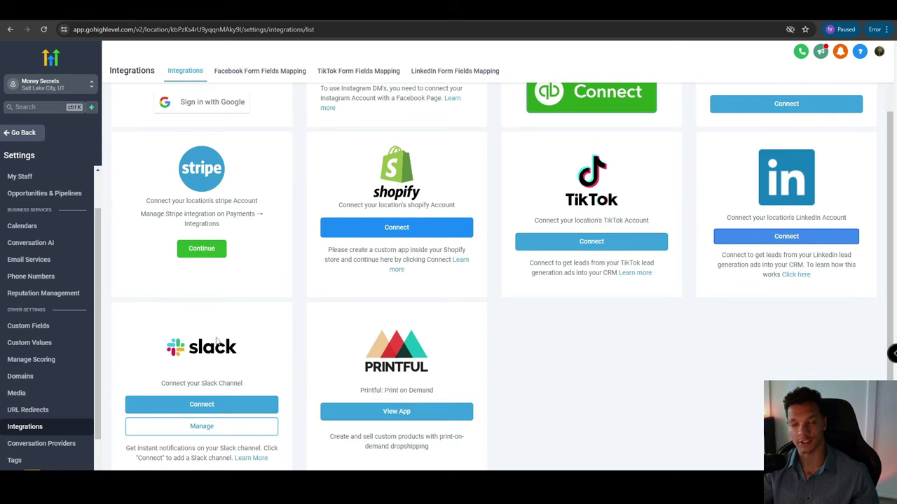
{"action": "scroll", "coordinate": [350, 140], "scroll_direction": "up", "scroll_amount": 2}
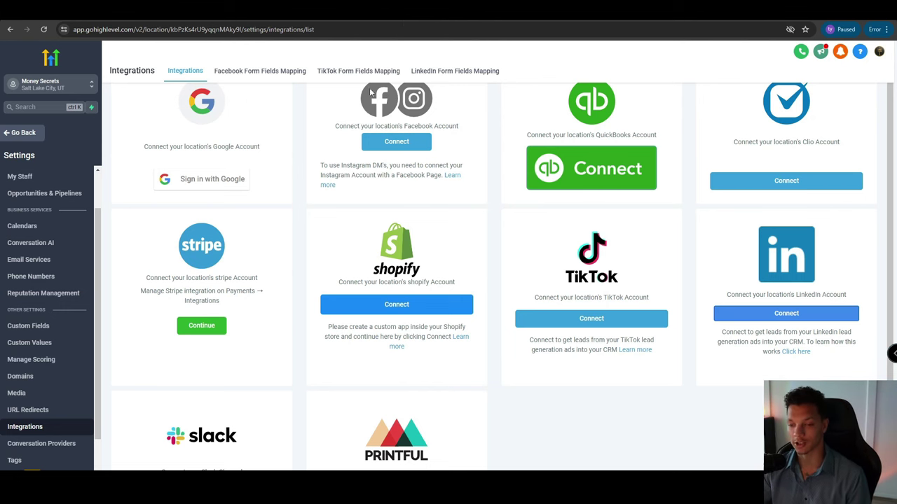
{"action": "scroll", "coordinate": [211, 315], "scroll_direction": "down", "scroll_amount": 2}
{"action": "scroll", "coordinate": [41, 406], "scroll_direction": "down", "scroll_amount": 1}
Pass through Conversation Providers to Labs and review New Bulk Email Architecture, SMS Limit and SMS Compliance.
{"action": "left_click", "coordinate": [40, 403]}
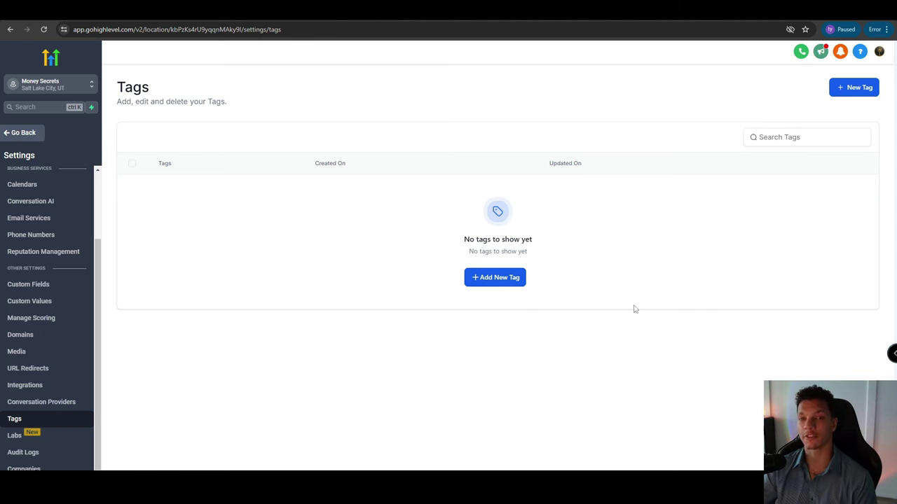
{"action": "left_click", "coordinate": [14, 435]}
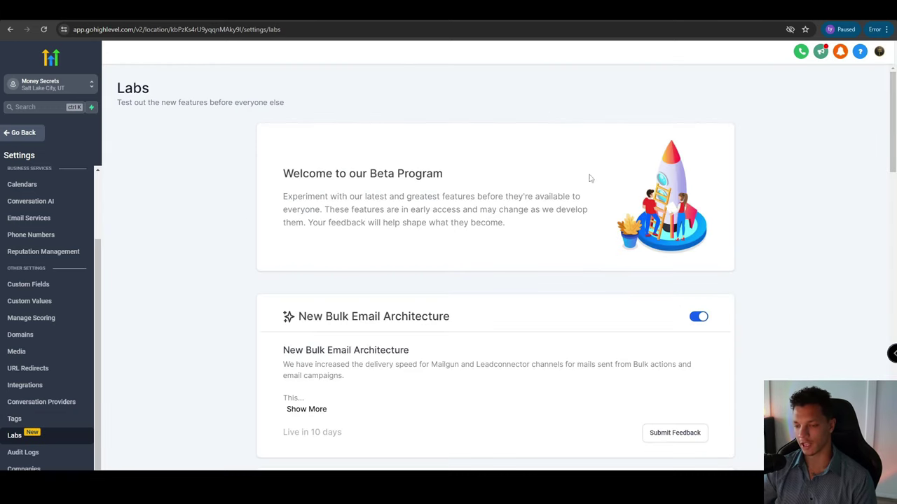
{"action": "scroll", "coordinate": [717, 256], "scroll_direction": "down", "scroll_amount": 2}
{"action": "scroll", "coordinate": [400, 200], "scroll_direction": "up", "scroll_amount": 2}
{"action": "scroll", "coordinate": [352, 132], "scroll_direction": "down", "scroll_amount": 4}
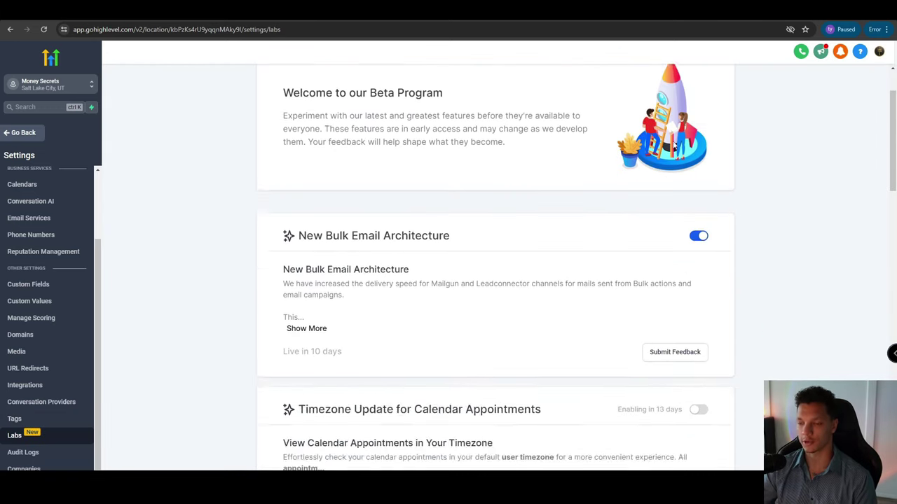
{"action": "scroll", "coordinate": [765, 142], "scroll_direction": "up", "scroll_amount": 4}
{"action": "scroll", "coordinate": [798, 178], "scroll_direction": "down", "scroll_amount": 1}
{"action": "scroll", "coordinate": [798, 178], "scroll_direction": "down", "scroll_amount": 15}
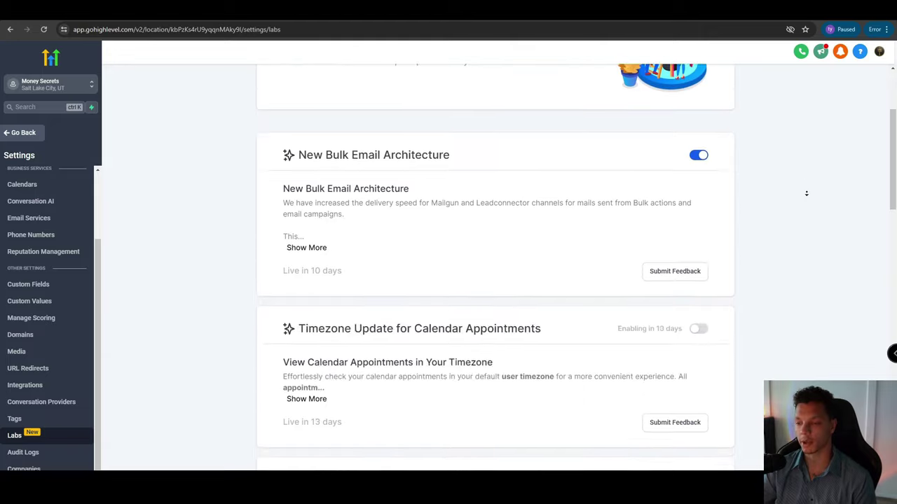
{"action": "scroll", "coordinate": [810, 235], "scroll_direction": "up", "scroll_amount": 15}
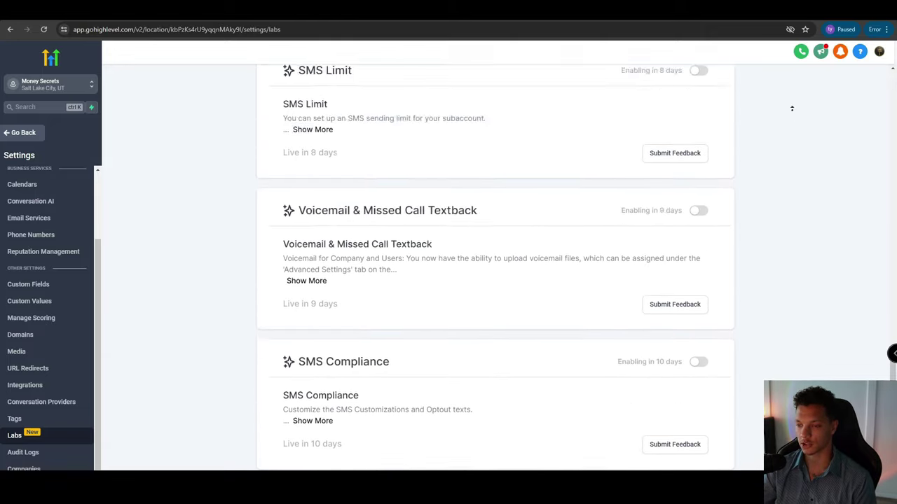
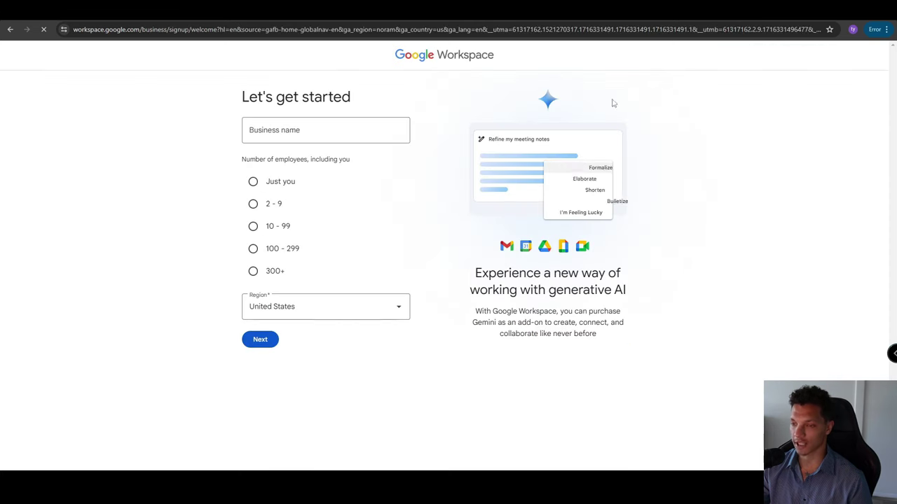
Enter the business name MoneySecrets and the contact's first name.
{"action": "left_click", "coordinate": [274, 132]}
{"action": "type", "text": "Money"}
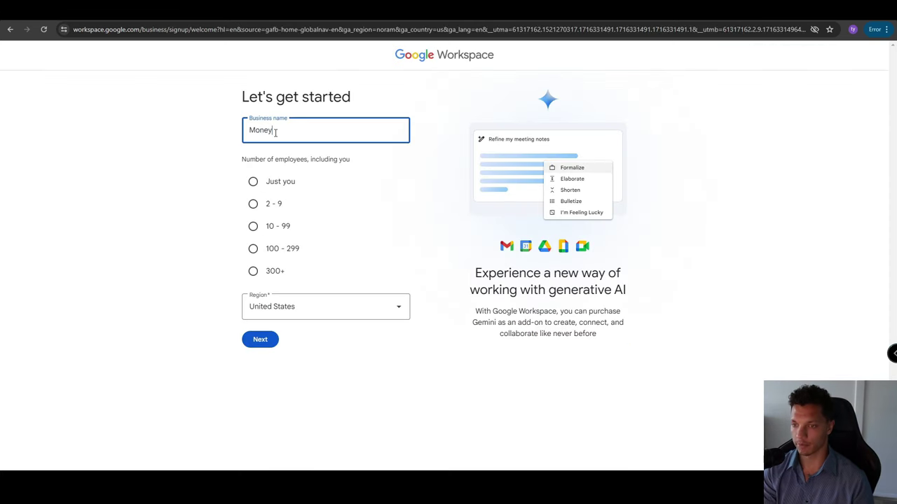
{"action": "type", "text": " Secret"}
{"action": "key", "text": "BackSpace"}
{"action": "key", "text": "BackSpace"}
{"action": "key", "text": "BackSpace"}
{"action": "key", "text": "BackSpace"}
{"action": "key", "text": "BackSpace"}
{"action": "key", "text": "BackSpace"}
{"action": "key", "text": "BackSpace"}
{"action": "type", "text": "Secrets.a"}
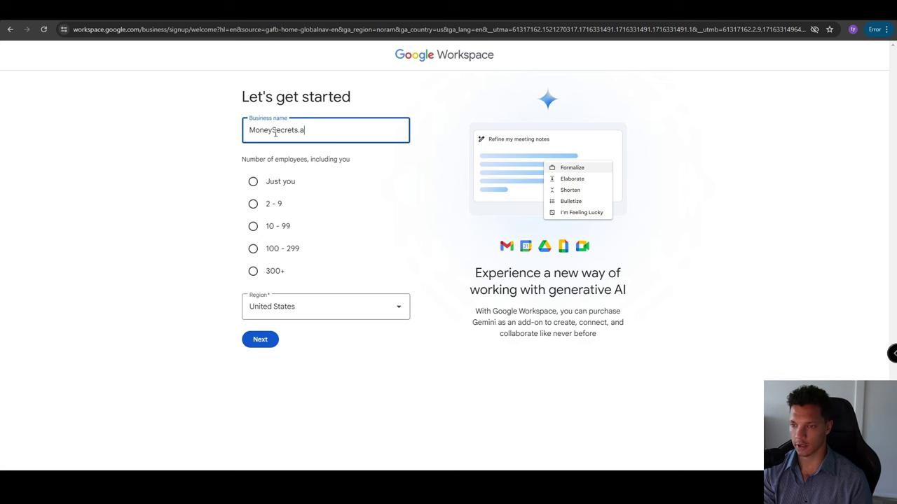
{"action": "key", "text": "Return"}
{"action": "left_click", "coordinate": [413, 178]}
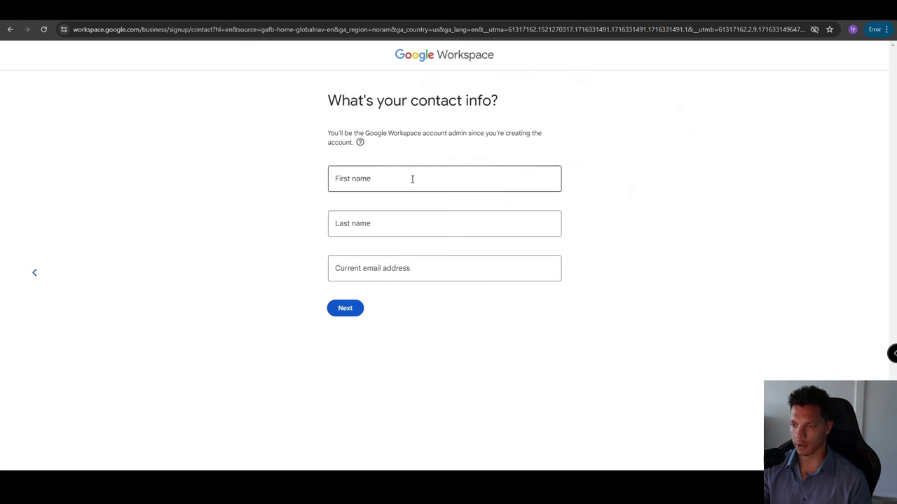
{"action": "type", "text": "Tyrin"}
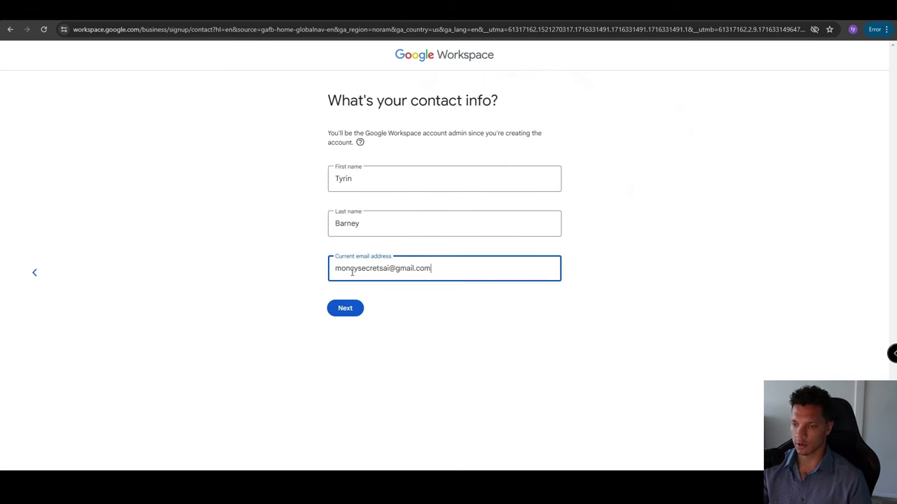
{"action": "left_click", "coordinate": [345, 308]}
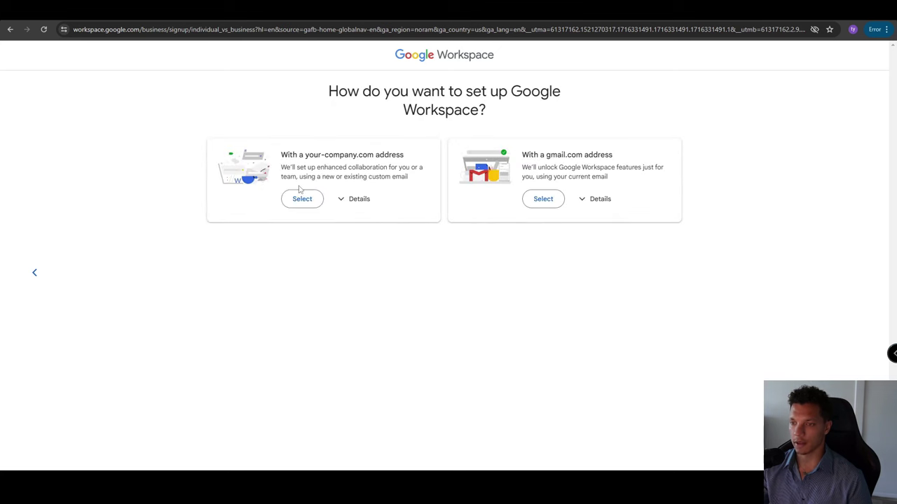
Choose setup with the existing company domain moneysecrets.ai.
{"action": "left_click", "coordinate": [299, 200]}
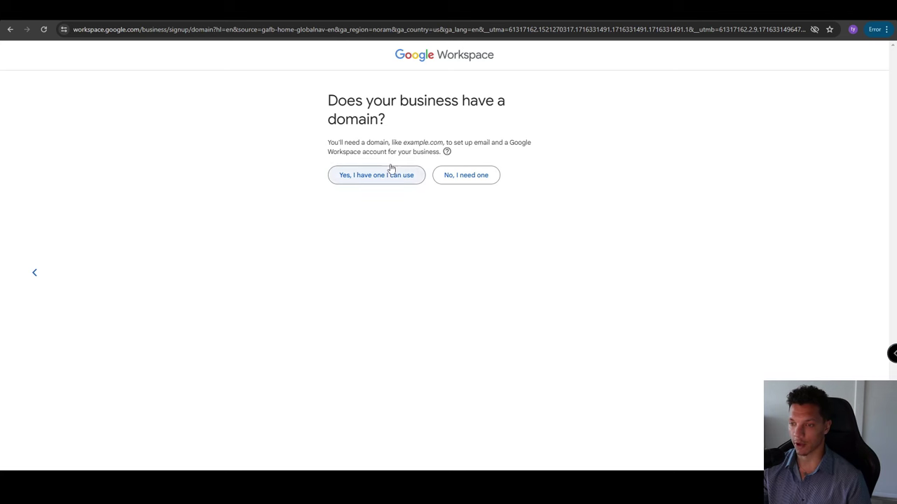
{"action": "left_click", "coordinate": [335, 179]}
{"action": "left_click", "coordinate": [340, 185]}
{"action": "type", "text": "moneysecrets.ai"}
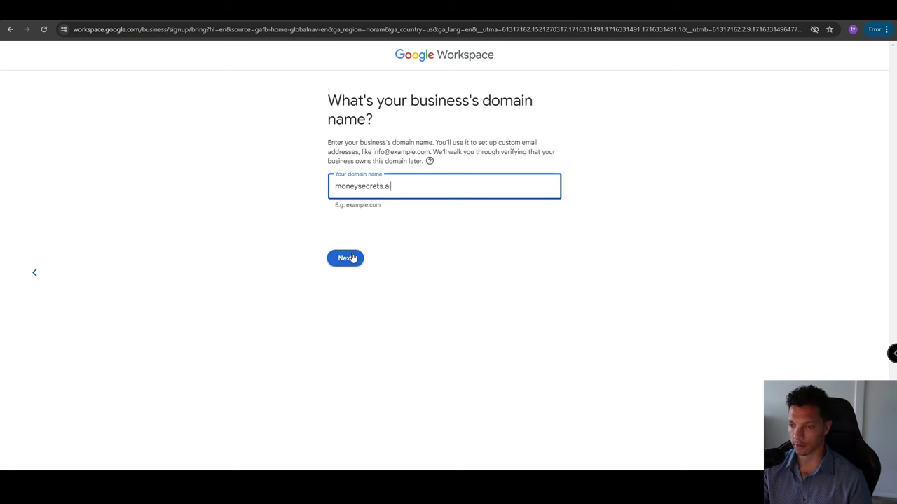
{"action": "left_click", "coordinate": [352, 259]}
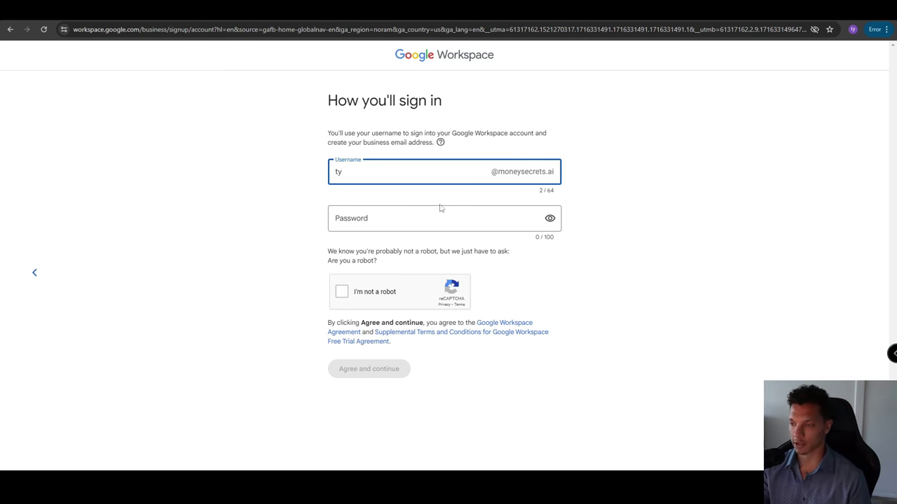
Set the admin account password, pass reCAPTCHA, agree to the terms, and save the login.
{"action": "left_click", "coordinate": [421, 217]}
{"action": "key", "text": "ctrl+v"}
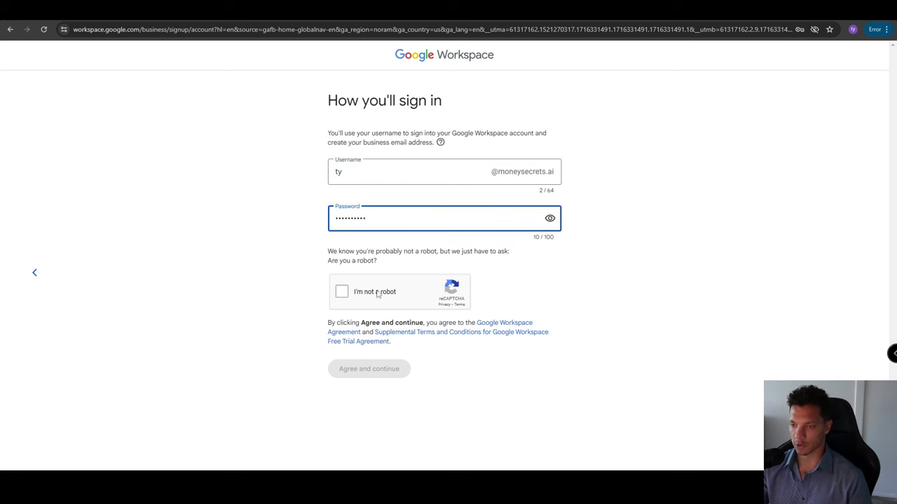
{"action": "left_click", "coordinate": [341, 292]}
{"action": "left_click", "coordinate": [368, 369]}
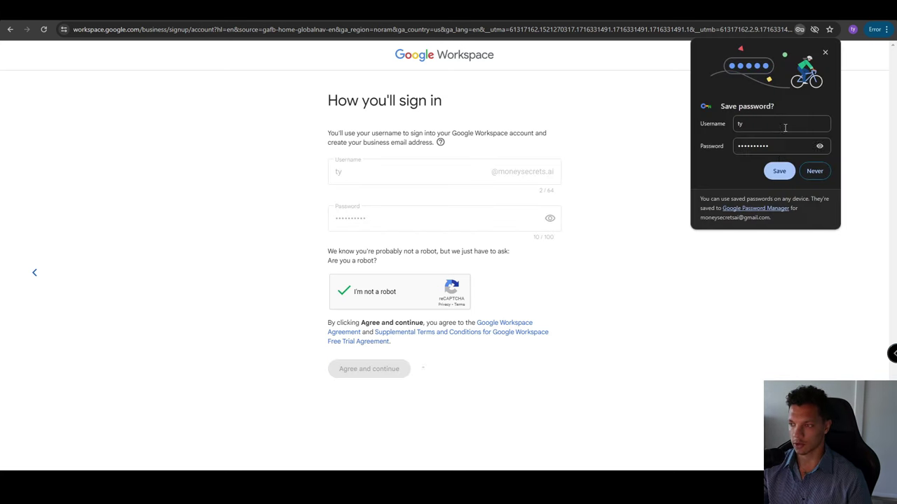
{"action": "left_click", "coordinate": [782, 175]}
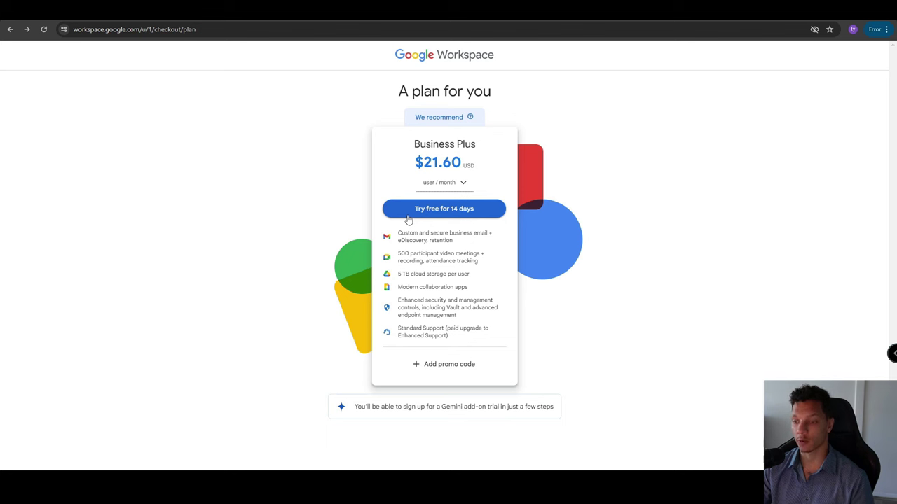
Start the 14-day Business Plus free trial and open a new tab for cloudflare.com.
{"action": "left_click", "coordinate": [408, 217]}
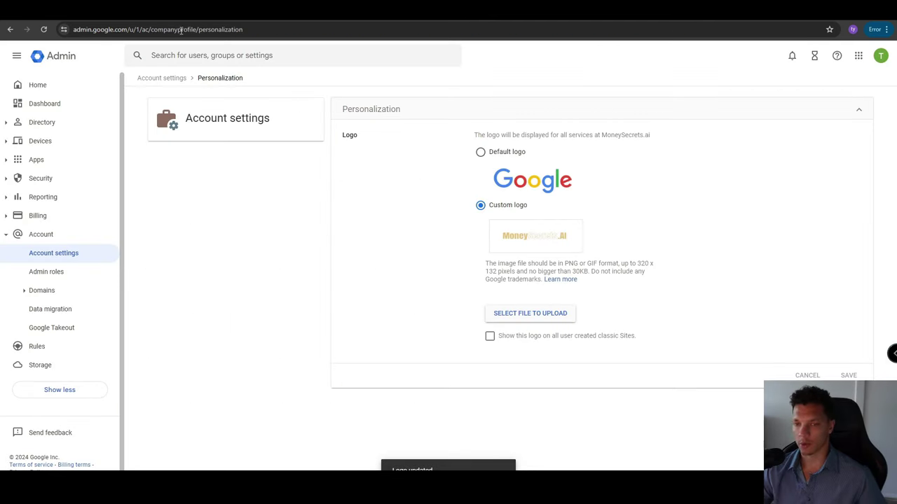
{"action": "key", "text": "ctrl+t"}
{"action": "left_click", "coordinate": [364, 28]}
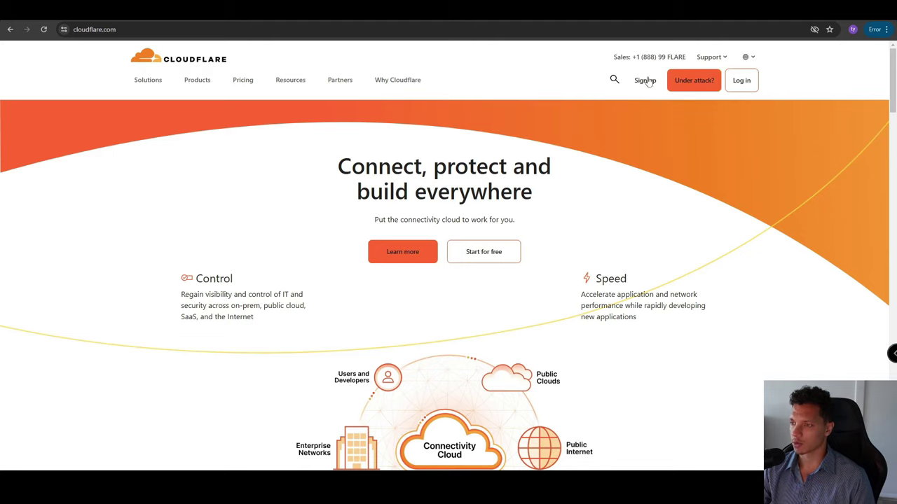
Sign up for a Cloudflare account with the business e-mail and account password.
{"action": "left_click", "coordinate": [644, 81]}
{"action": "left_click", "coordinate": [410, 248]}
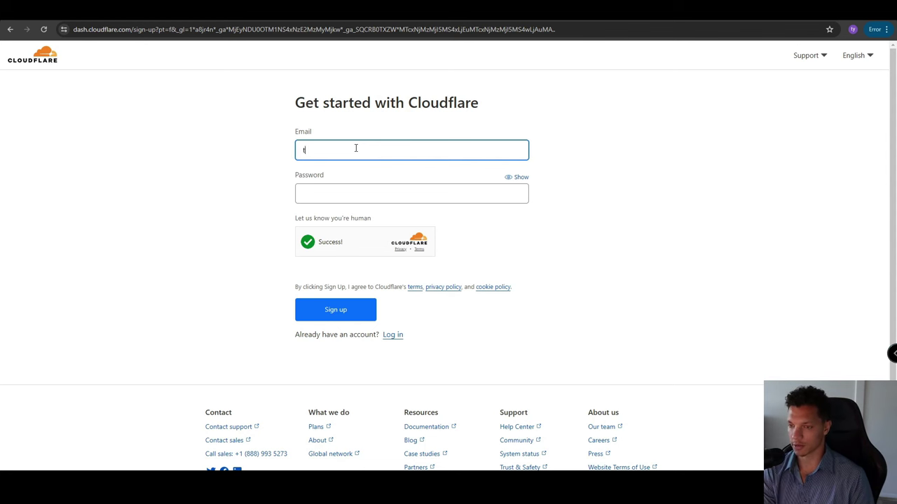
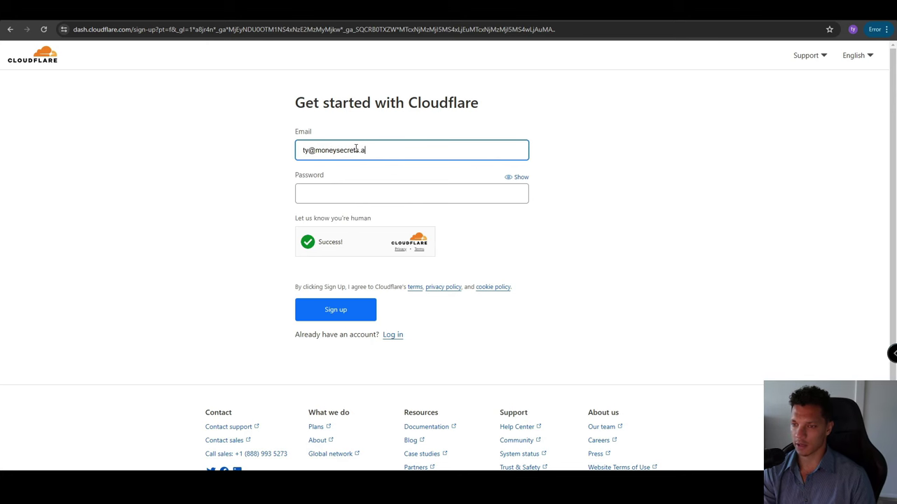
{"action": "key", "text": "Tab"}
{"action": "key", "text": "ctrl+v"}
{"action": "left_click", "coordinate": [313, 379]}
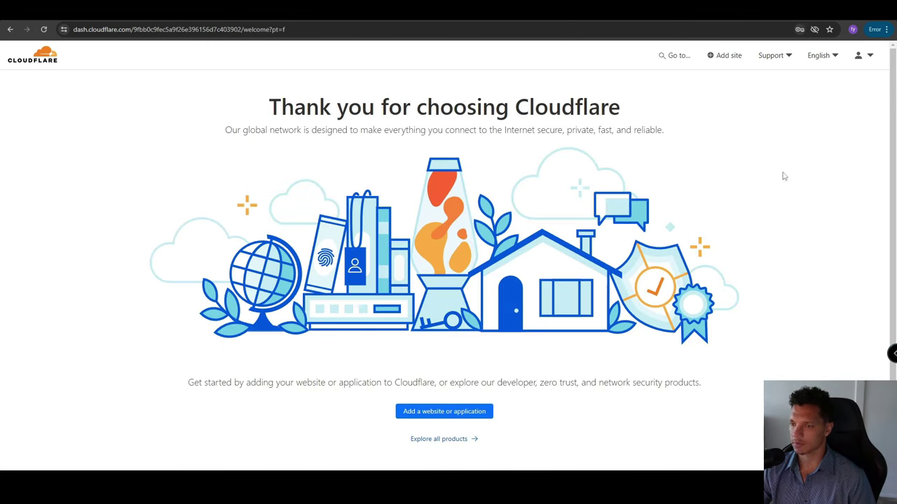
Add moneysecrets.ai as a new website in Cloudflare.
{"action": "left_click", "coordinate": [444, 411]}
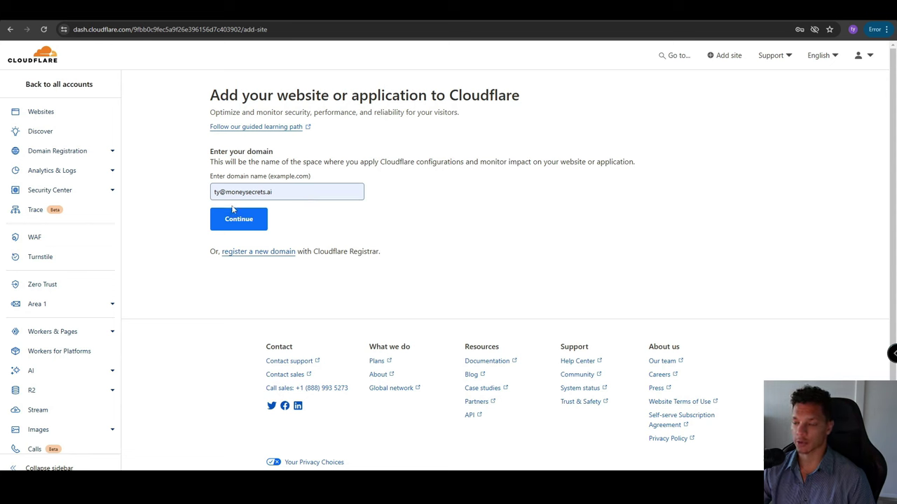
{"action": "left_click", "coordinate": [250, 221]}
{"action": "key", "text": "ctrl+a"}
{"action": "type", "text": "money"}
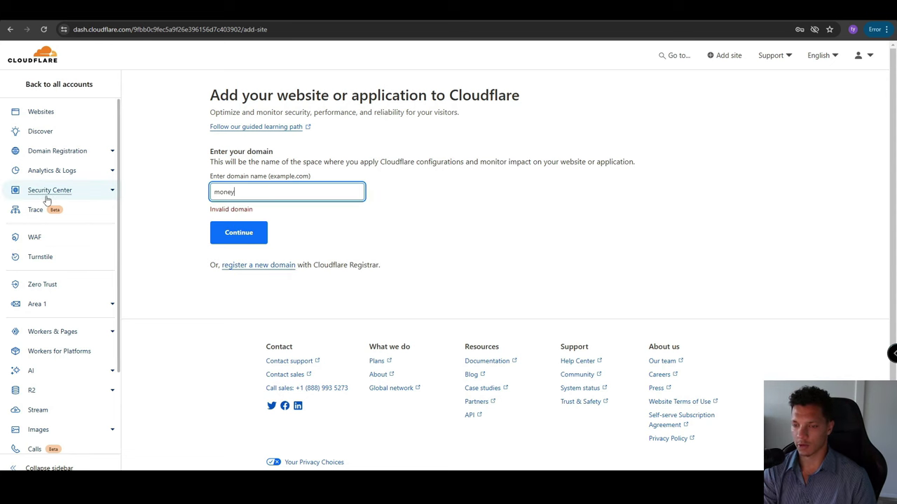
{"action": "type", "text": "secret"}
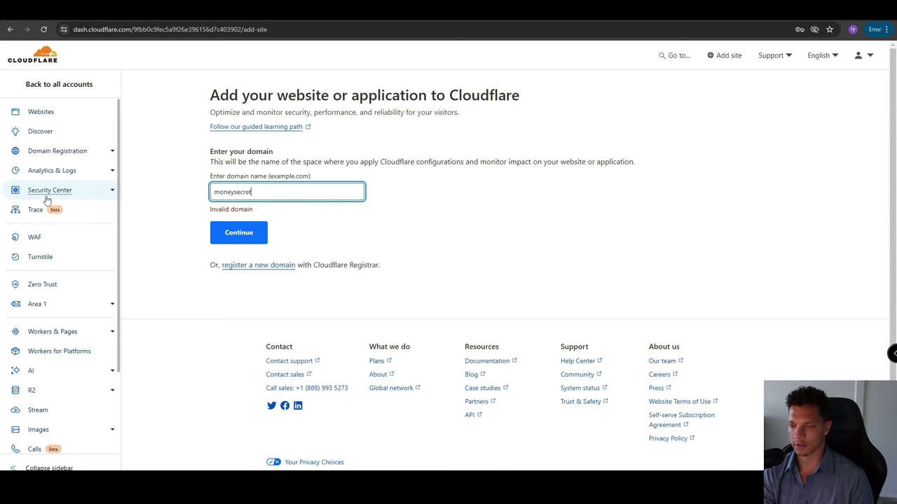
{"action": "type", "text": "s.ai"}
{"action": "left_click", "coordinate": [225, 231]}
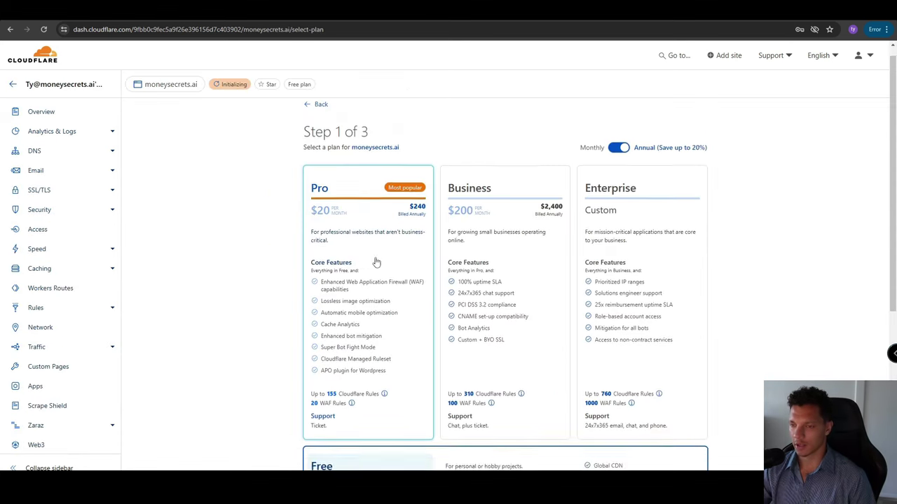
Choose the Free plan and accept the scanned DNS records.
{"action": "scroll", "coordinate": [484, 173], "scroll_direction": "down", "scroll_amount": 4}
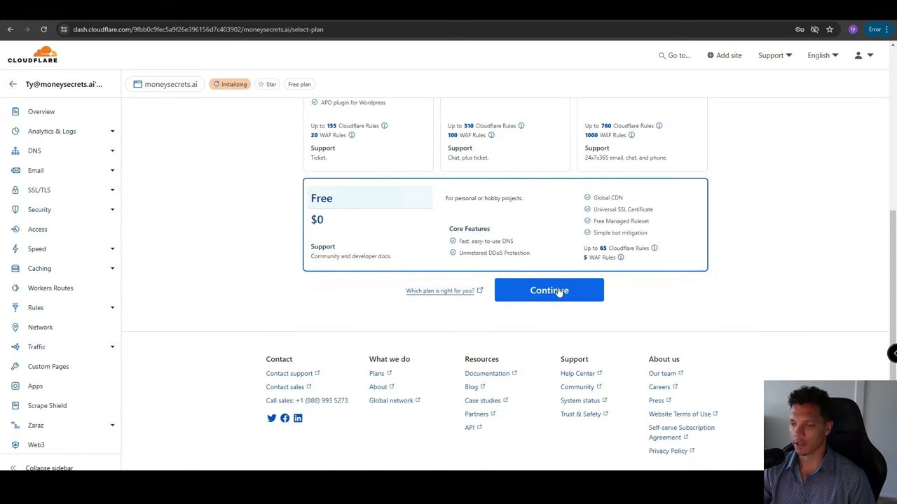
{"action": "left_click", "coordinate": [508, 292]}
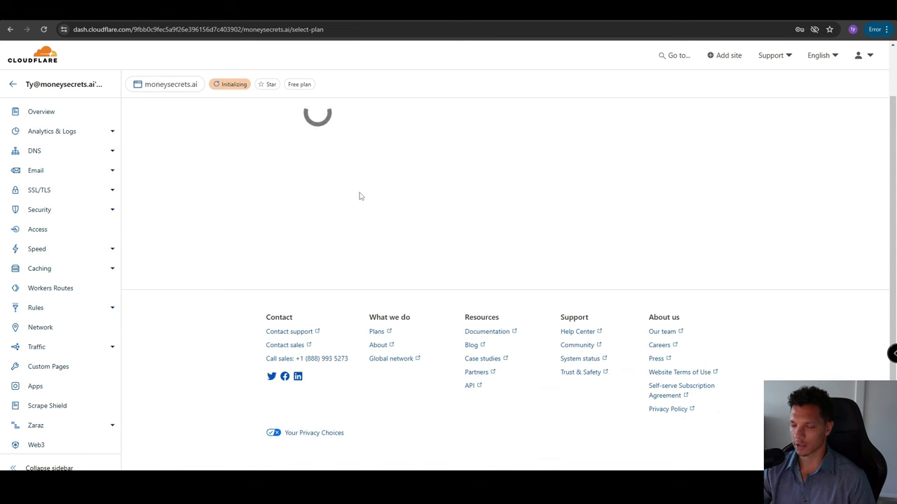
{"action": "scroll", "coordinate": [472, 202], "scroll_direction": "down", "scroll_amount": 1}
{"action": "scroll", "coordinate": [472, 202], "scroll_direction": "up", "scroll_amount": 3}
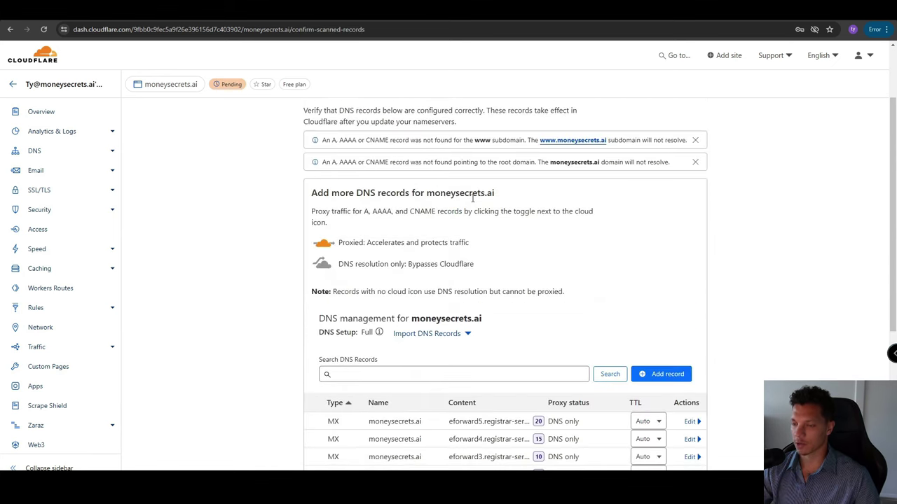
{"action": "scroll", "coordinate": [473, 199], "scroll_direction": "up", "scroll_amount": 1}
{"action": "scroll", "coordinate": [472, 199], "scroll_direction": "down", "scroll_amount": 4}
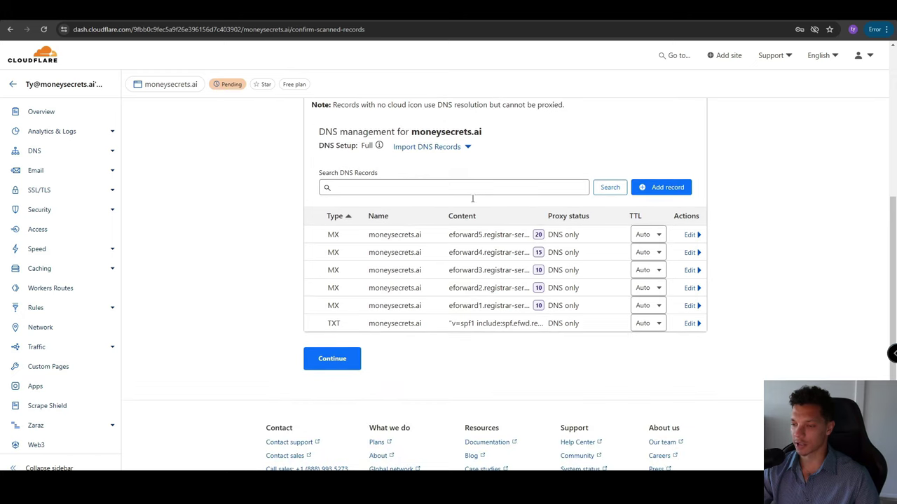
{"action": "scroll", "coordinate": [472, 207], "scroll_direction": "up", "scroll_amount": 2}
{"action": "left_click", "coordinate": [330, 451]}
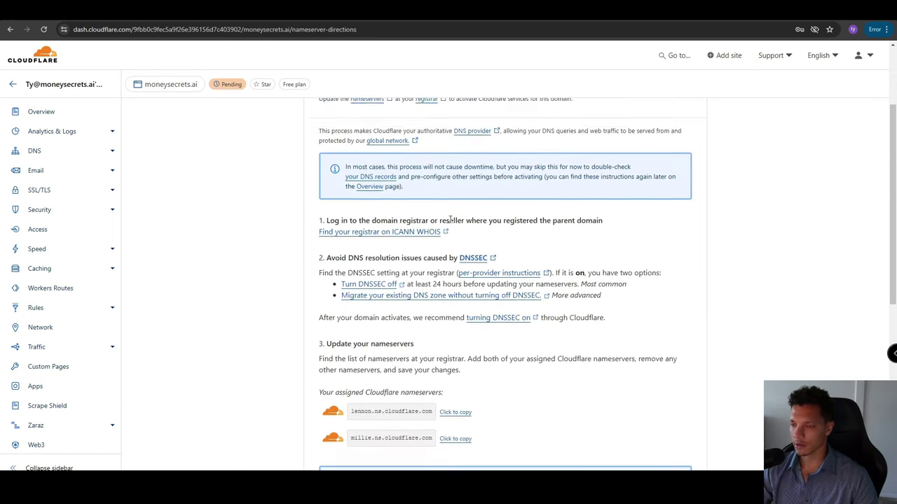
Copy the assigned nameservers lennon.ns.cloudflare.com and millie.ns.cloudflare.com.
{"action": "scroll", "coordinate": [497, 302], "scroll_direction": "down", "scroll_amount": 1}
{"action": "scroll", "coordinate": [420, 211], "scroll_direction": "up", "scroll_amount": 4}
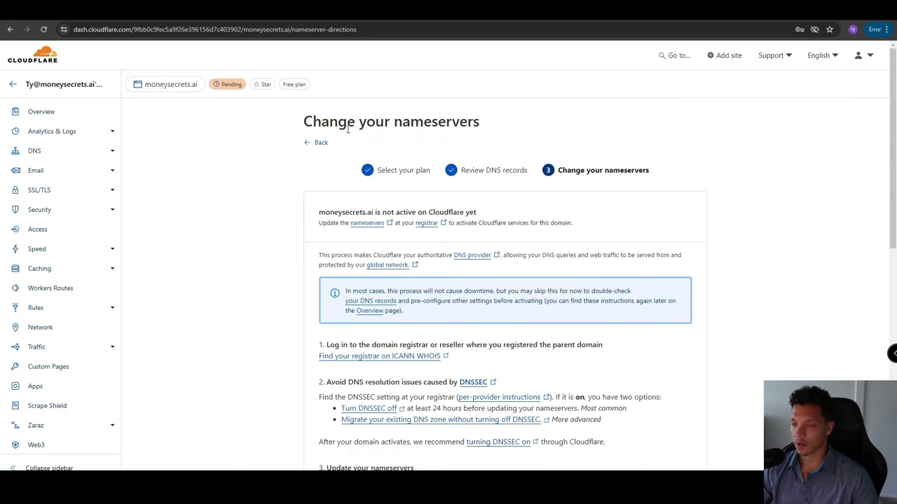
{"action": "scroll", "coordinate": [572, 121], "scroll_direction": "down", "scroll_amount": 4}
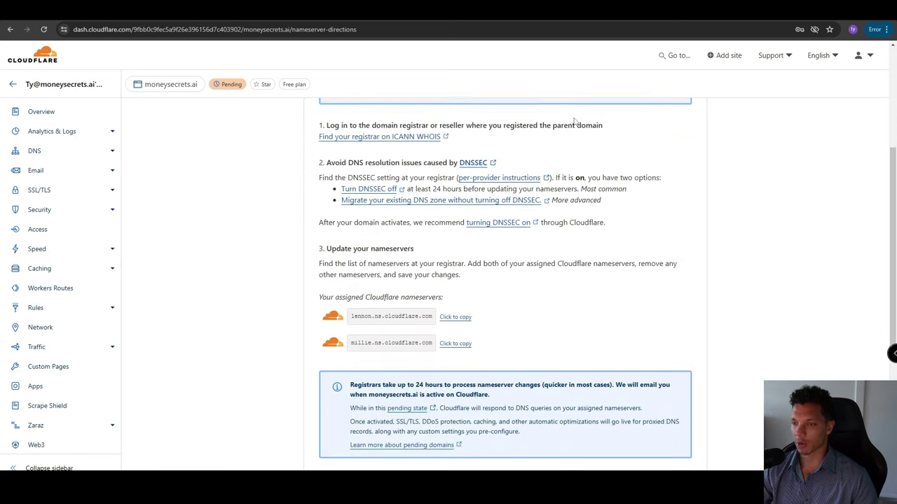
{"action": "scroll", "coordinate": [420, 224], "scroll_direction": "up", "scroll_amount": 3}
{"action": "scroll", "coordinate": [407, 168], "scroll_direction": "down", "scroll_amount": 3}
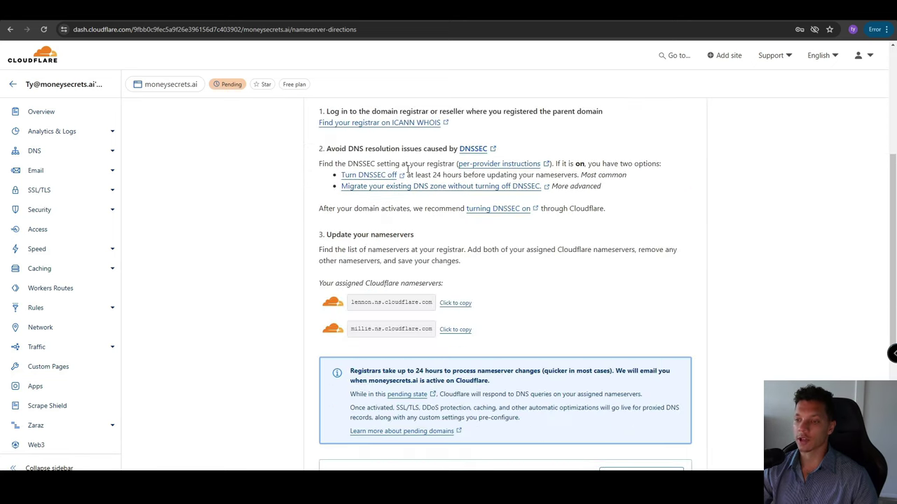
{"action": "scroll", "coordinate": [408, 168], "scroll_direction": "down", "scroll_amount": 1}
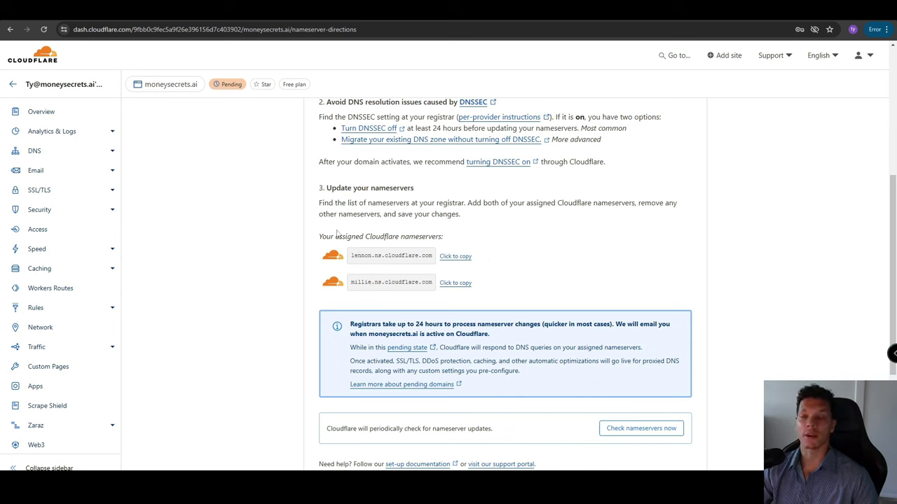
{"action": "scroll", "coordinate": [379, 265], "scroll_direction": "up", "scroll_amount": 1}
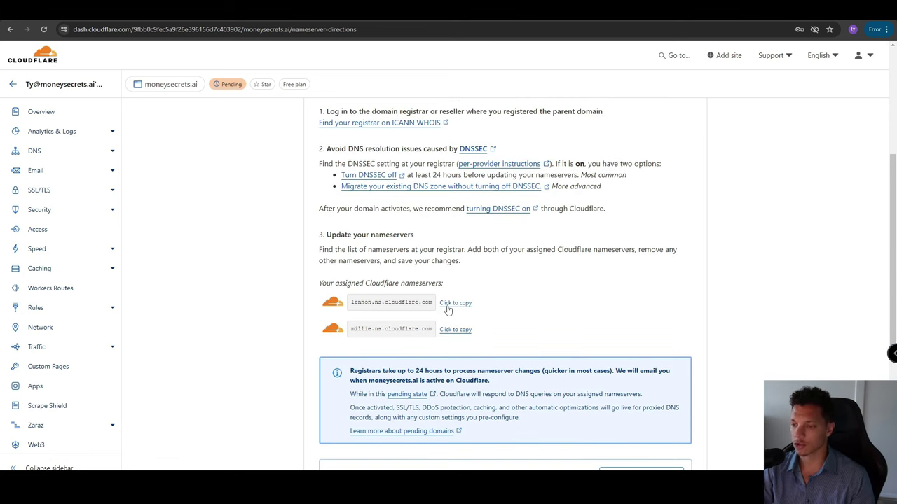
{"action": "left_click", "coordinate": [456, 305]}
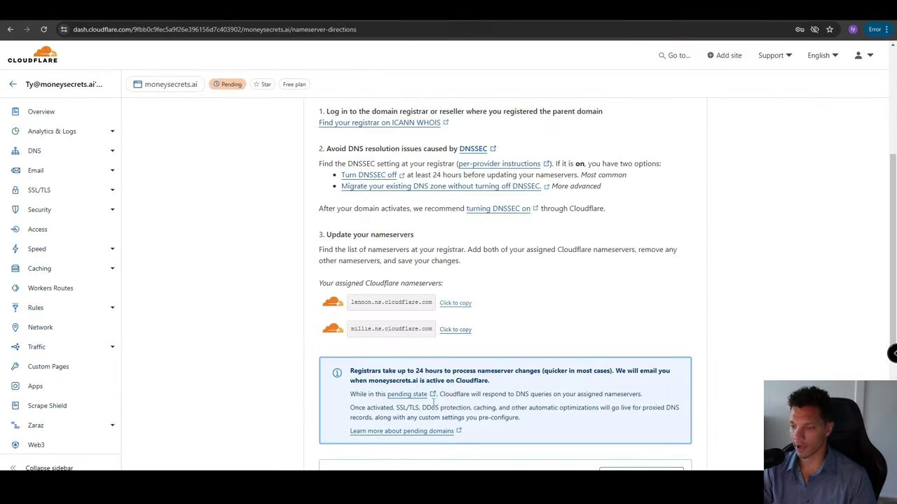
{"action": "left_click", "coordinate": [456, 330]}
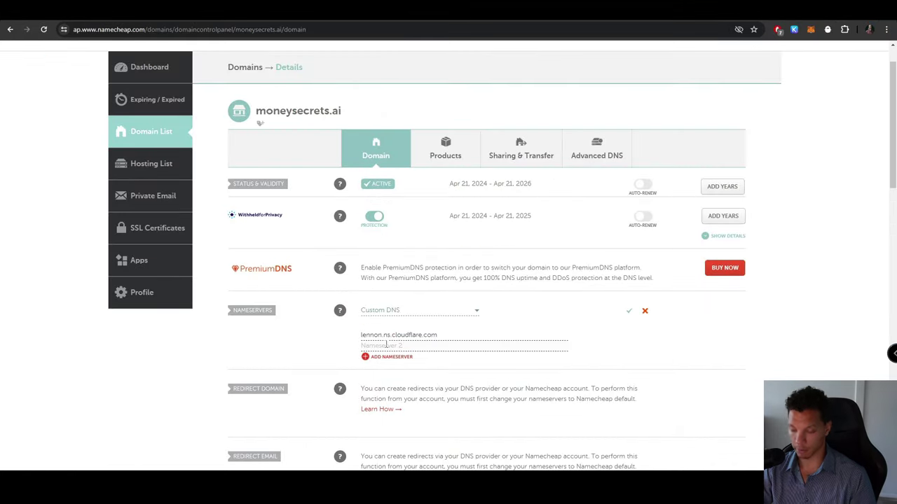
Paste millie.ns.cloudflare.com as the second custom nameserver, save, and return to Cloudflare.
{"action": "key", "text": "ctrl+v"}
{"action": "left_click", "coordinate": [628, 310]}
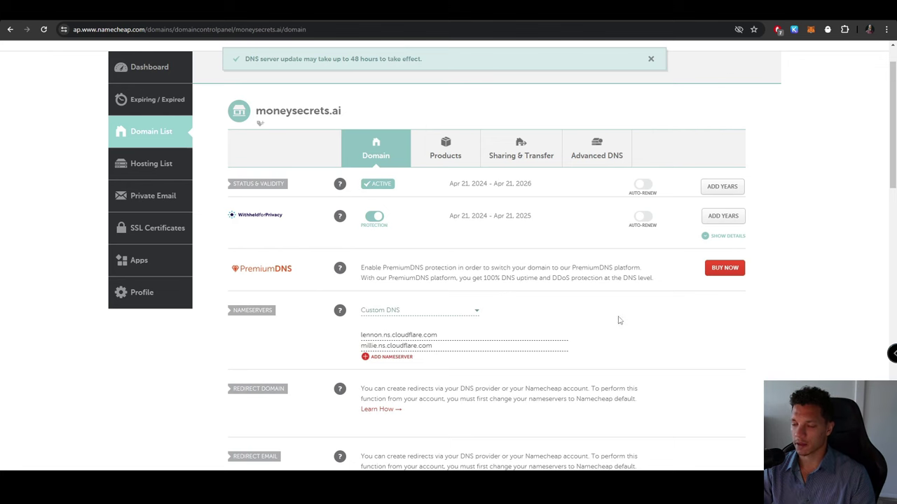
{"action": "scroll", "coordinate": [639, 322], "scroll_direction": "down", "scroll_amount": 1}
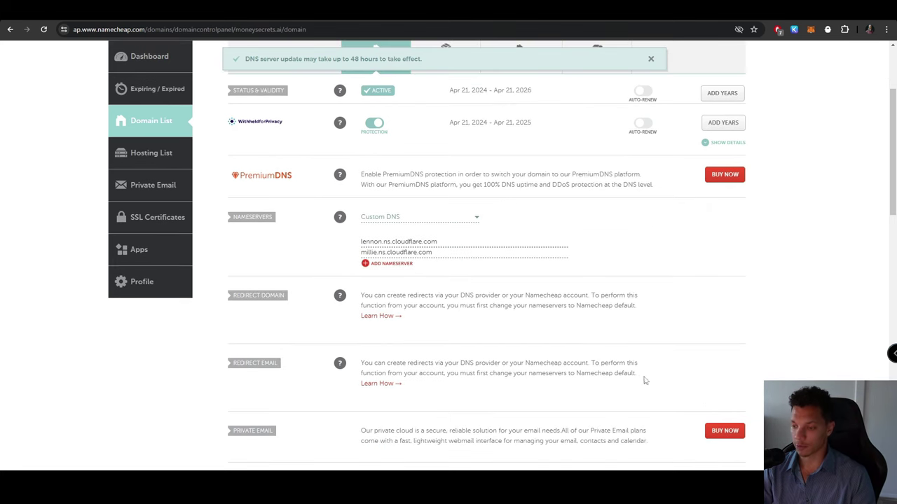
{"action": "scroll", "coordinate": [640, 382], "scroll_direction": "up", "scroll_amount": 2}
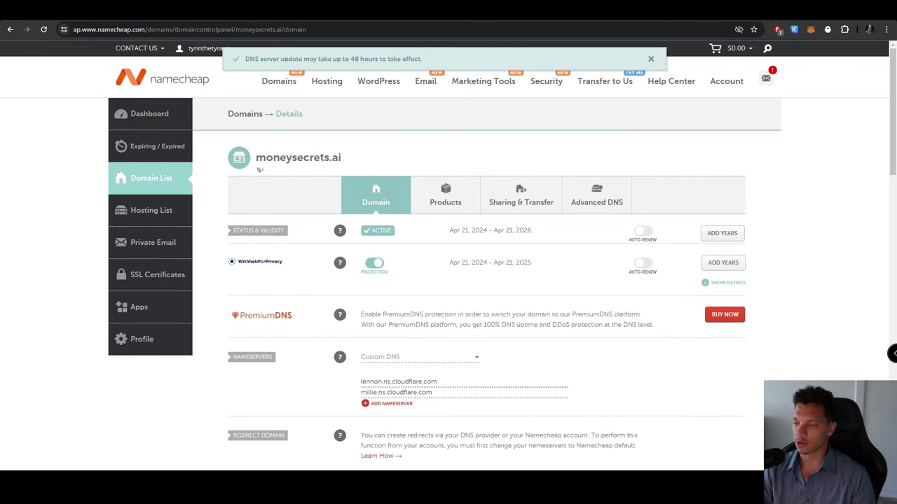
{"action": "mouse_move", "coordinate": [572, 491]}
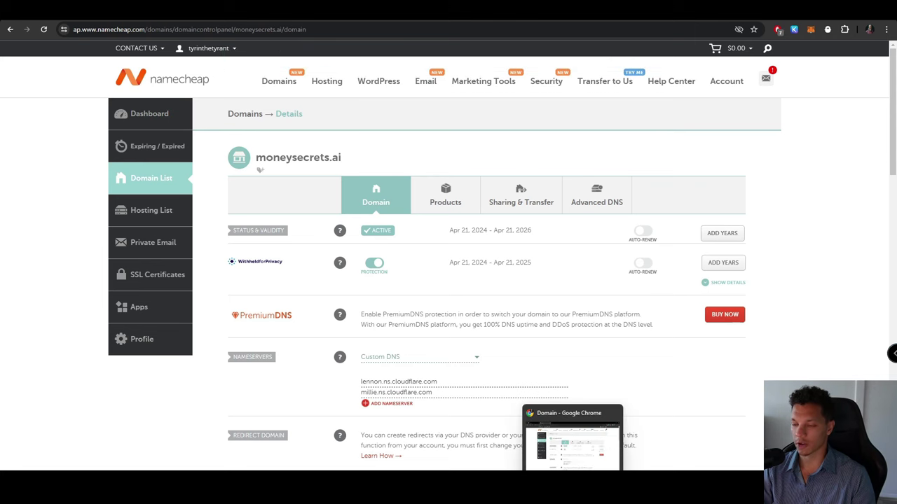
{"action": "left_click", "coordinate": [572, 442]}
{"action": "scroll", "coordinate": [499, 258], "scroll_direction": "down", "scroll_amount": 5}
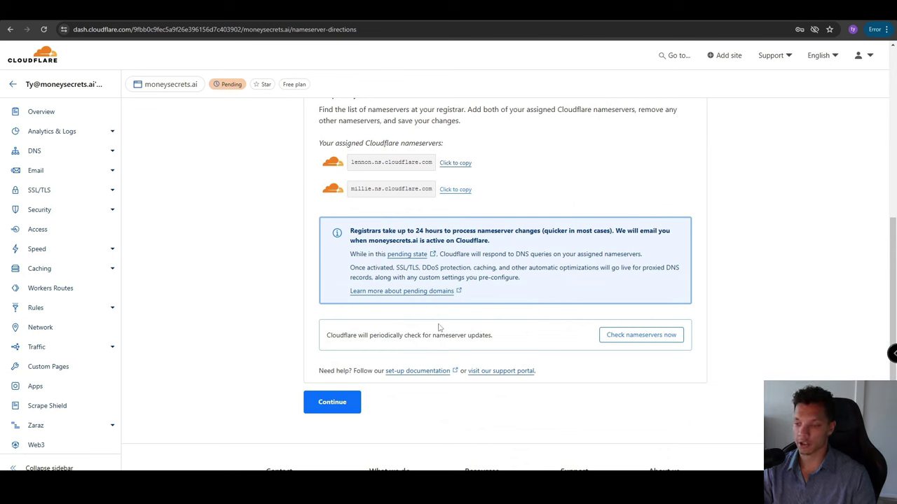
Run Cloudflare's nameserver check for moneysecrets.ai, continue, and skip the Quick Start Guide.
{"action": "left_click", "coordinate": [617, 335]}
{"action": "left_click_drag", "start_coordinate": [327, 330], "coordinate": [677, 324]}
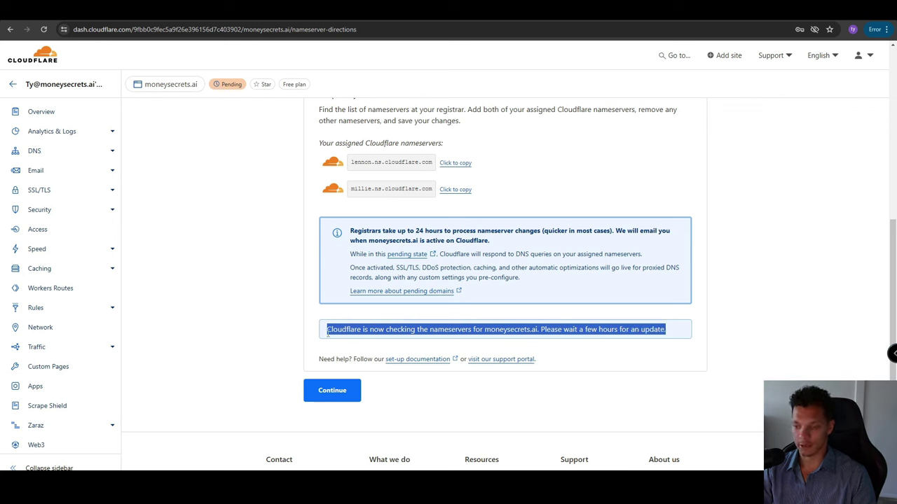
{"action": "left_click", "coordinate": [332, 393]}
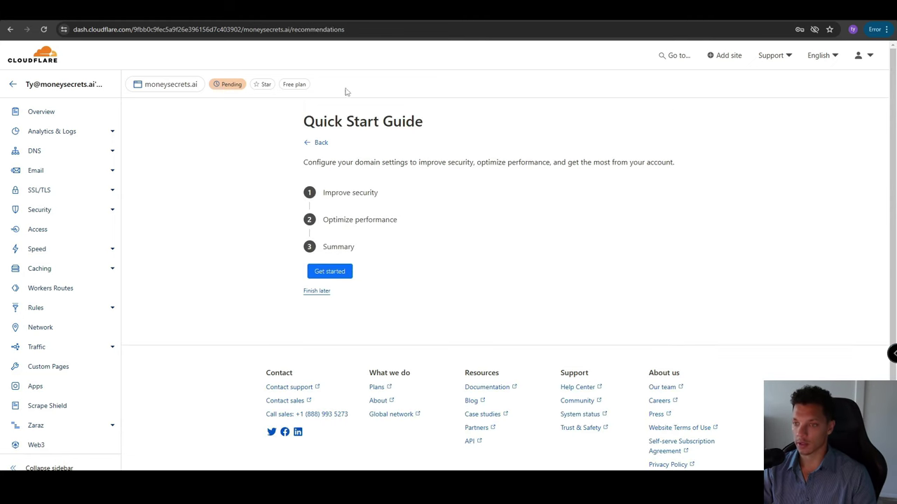
{"action": "left_click", "coordinate": [224, 86]}
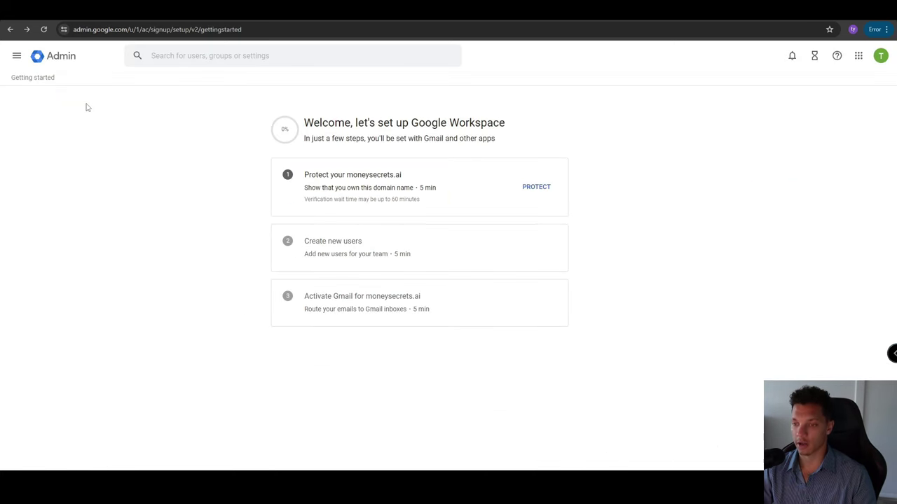
Protect moneysecrets.ai by authorizing Cloudflare to add Google's verification TXT record.
{"action": "left_click", "coordinate": [540, 190]}
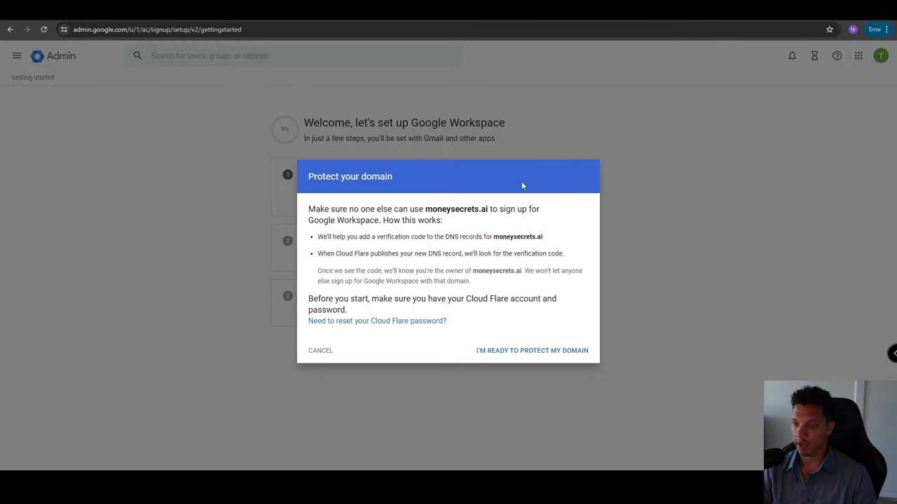
{"action": "left_click", "coordinate": [552, 350]}
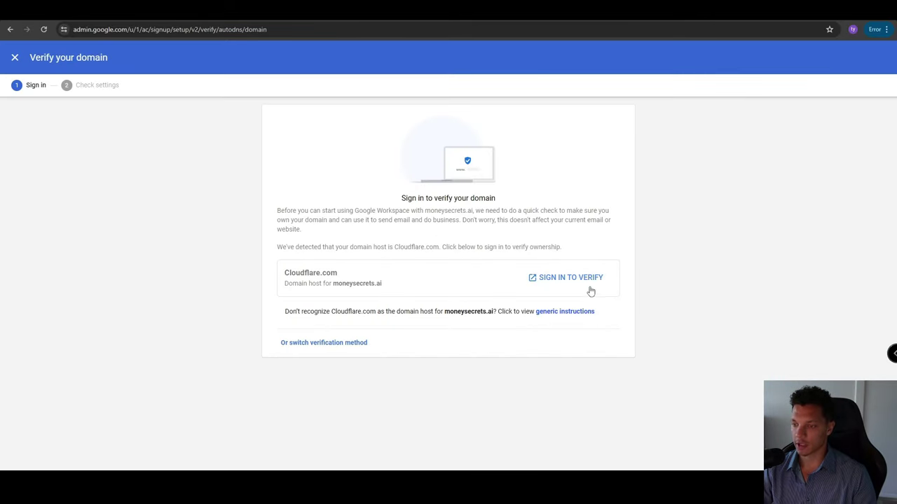
{"action": "left_click", "coordinate": [581, 283]}
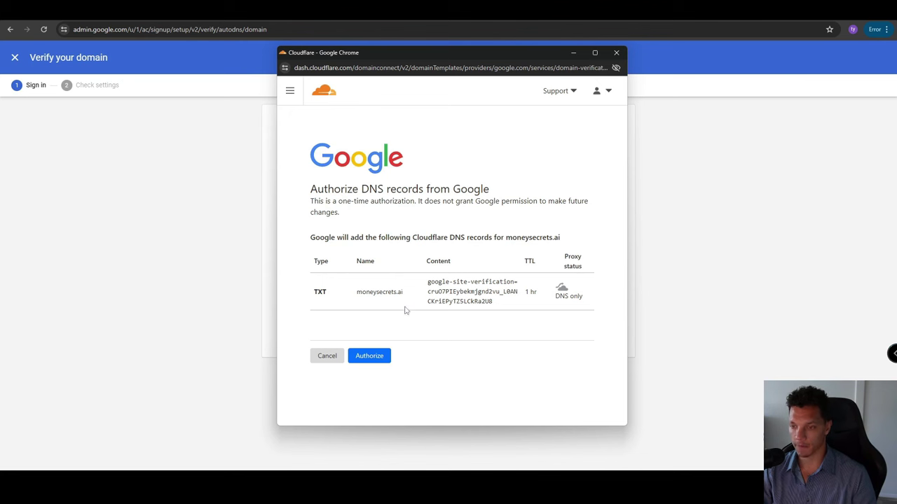
{"action": "left_click", "coordinate": [385, 354]}
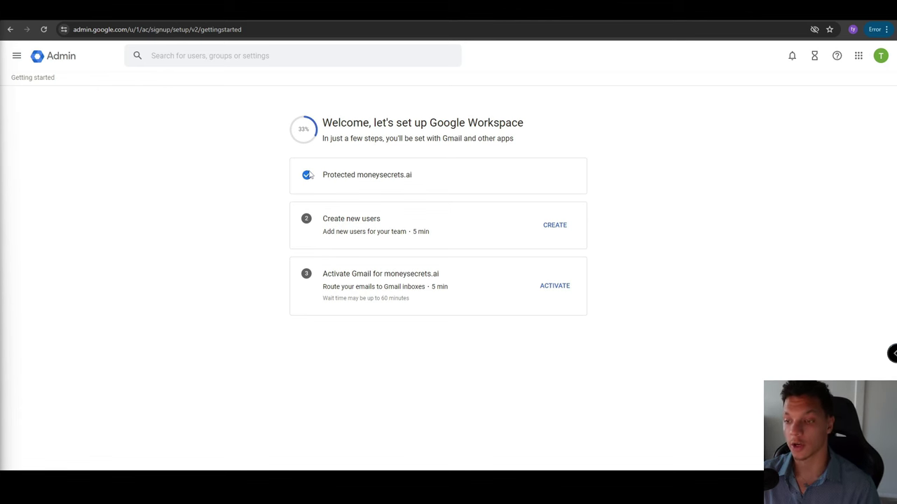
Sign in with the admin e-mail and continue past Add users without adding anyone.
{"action": "left_click", "coordinate": [421, 220]}
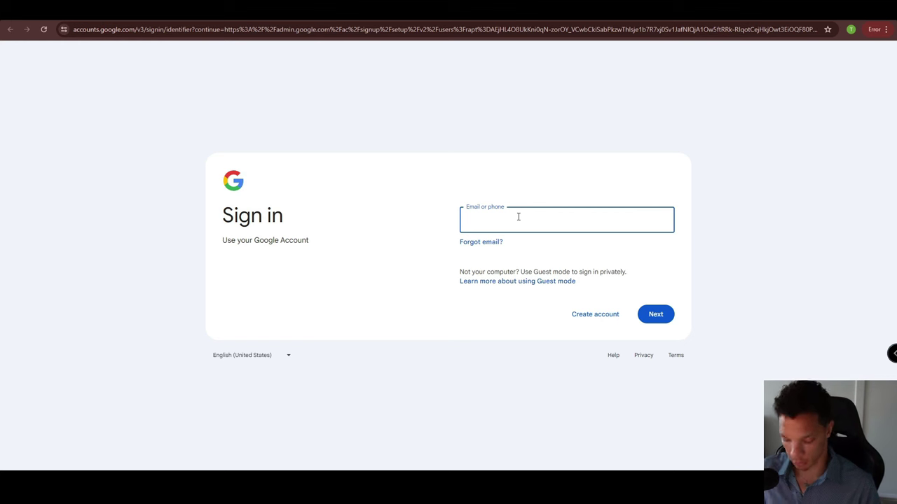
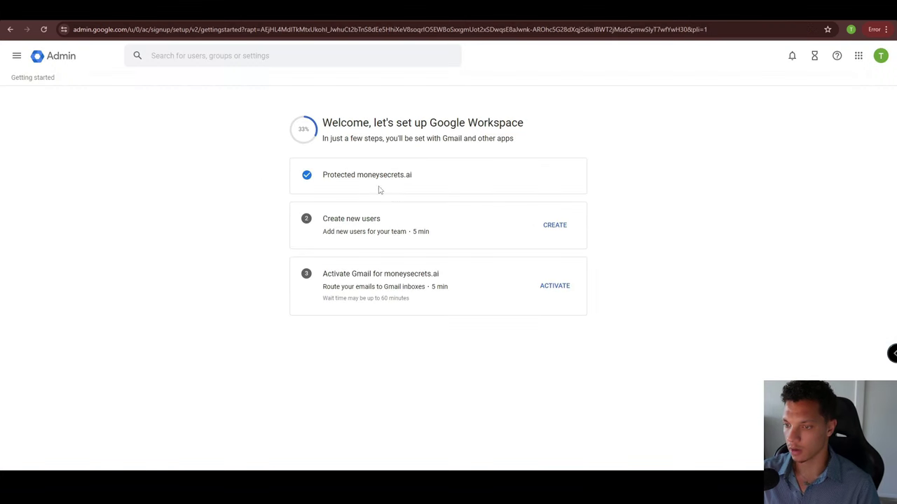
{"action": "left_click", "coordinate": [555, 225]}
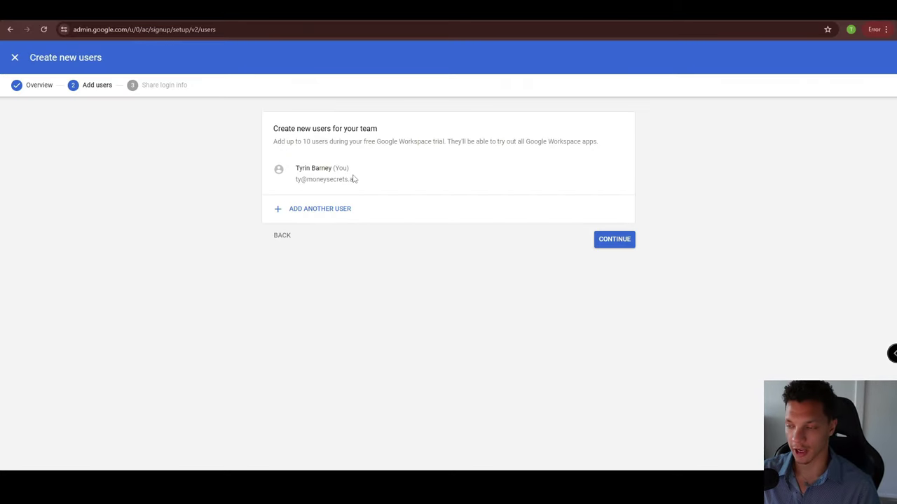
{"action": "left_click", "coordinate": [619, 241]}
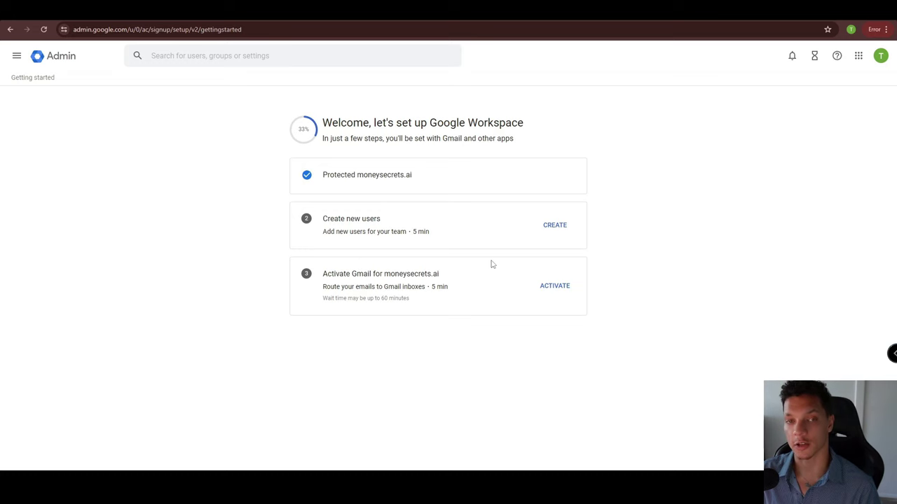
Start Gmail activation for moneysecrets.ai and log in to Cloudflare with the saved details.
{"action": "left_click", "coordinate": [533, 283]}
{"action": "left_click", "coordinate": [519, 348]}
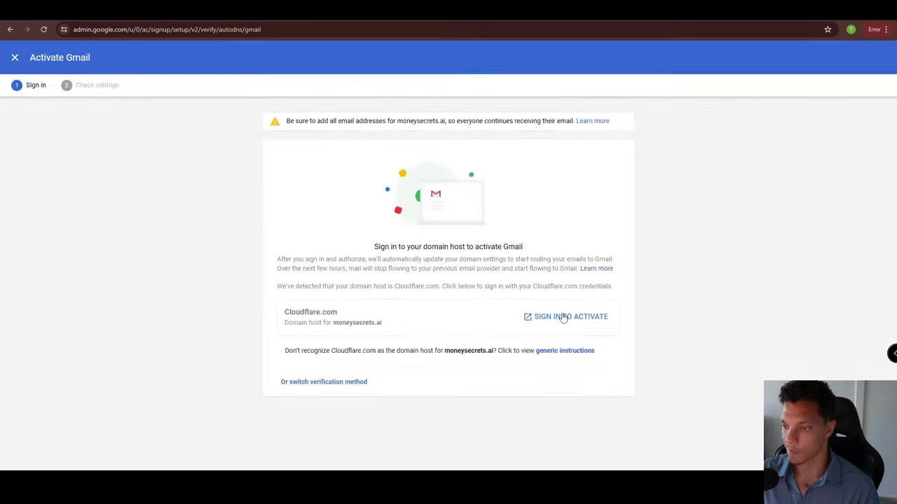
{"action": "left_click", "coordinate": [564, 316]}
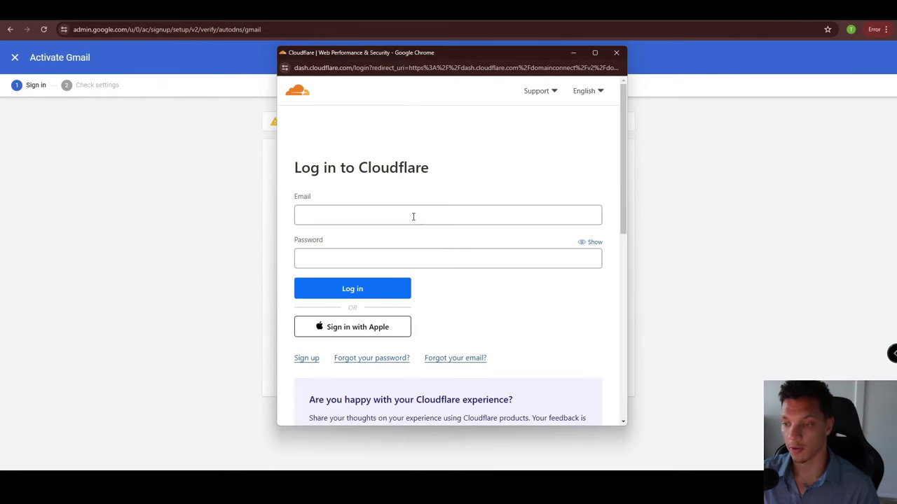
{"action": "left_click", "coordinate": [413, 216]}
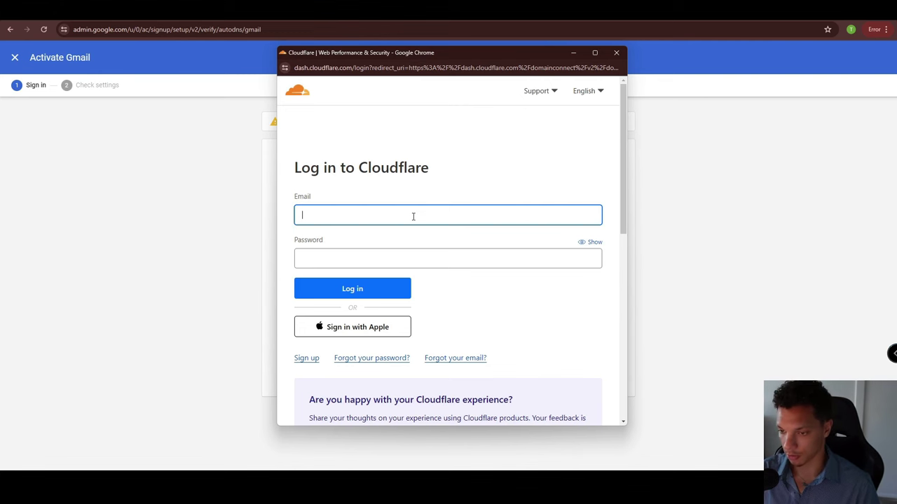
{"action": "left_click", "coordinate": [413, 239]}
{"action": "left_click", "coordinate": [362, 288]}
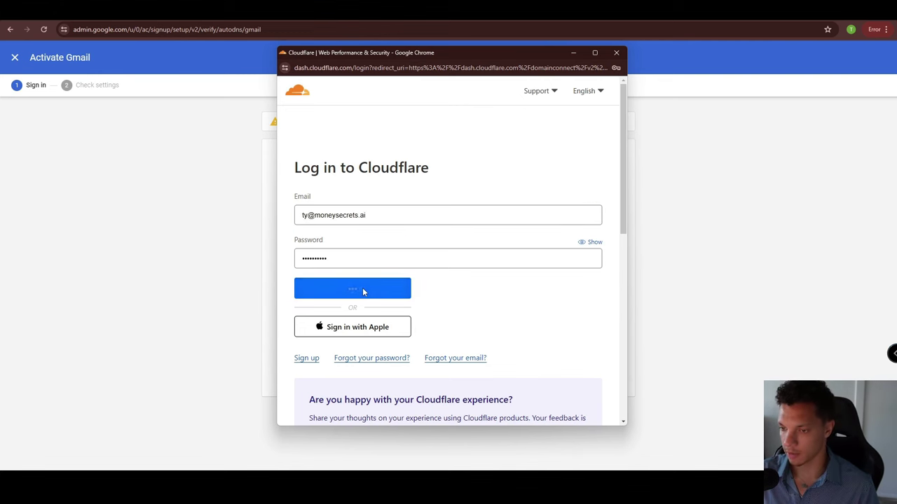
{"action": "left_click", "coordinate": [621, 108]}
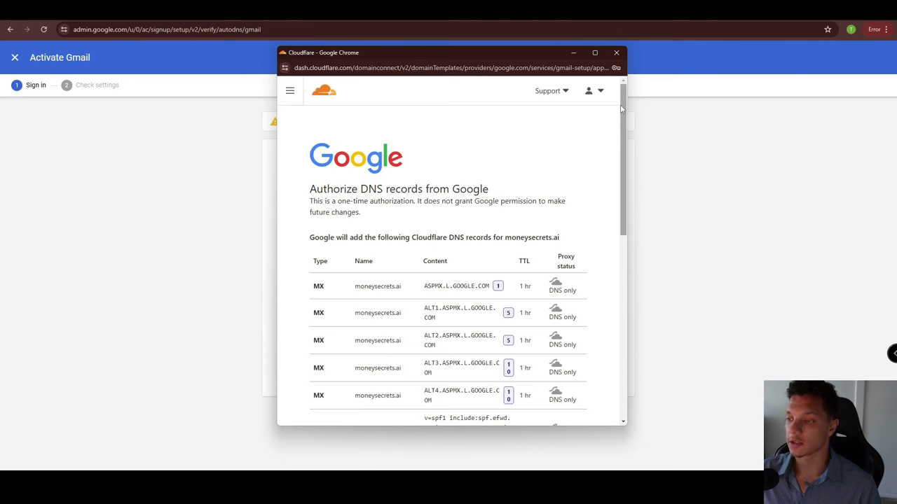
Authorize Cloudflare to replace the old MX and SPF records and fill the confirmation field.
{"action": "left_click_drag", "start_coordinate": [621, 109], "coordinate": [634, 275]}
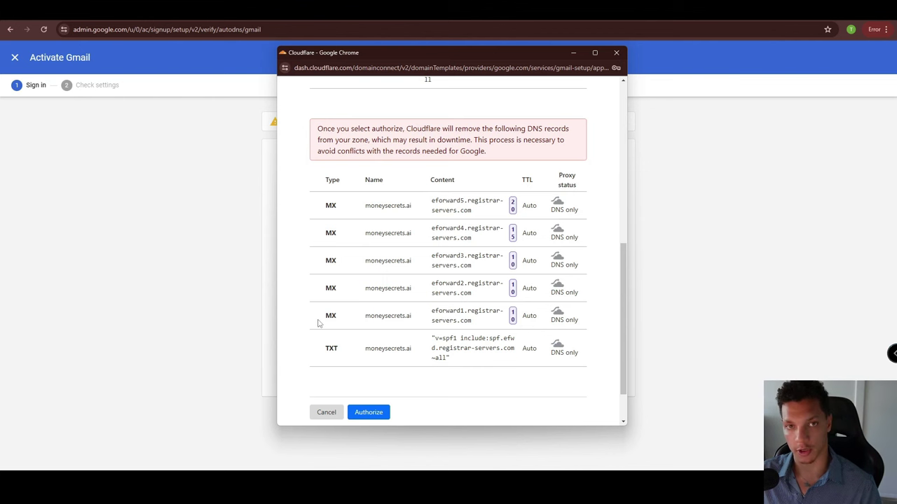
{"action": "scroll", "coordinate": [400, 356], "scroll_direction": "down", "scroll_amount": 1}
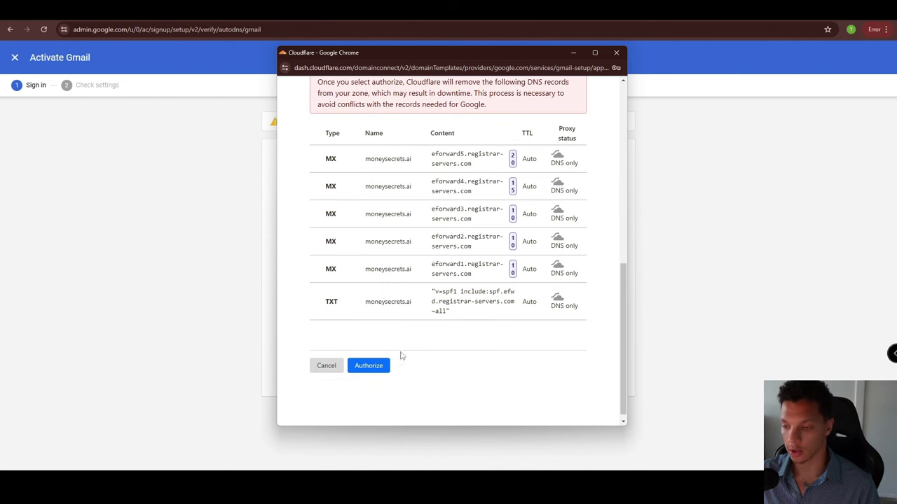
{"action": "left_click", "coordinate": [363, 364]}
{"action": "type", "text": "money"}
{"action": "scroll", "coordinate": [393, 343], "scroll_direction": "down", "scroll_amount": 1}
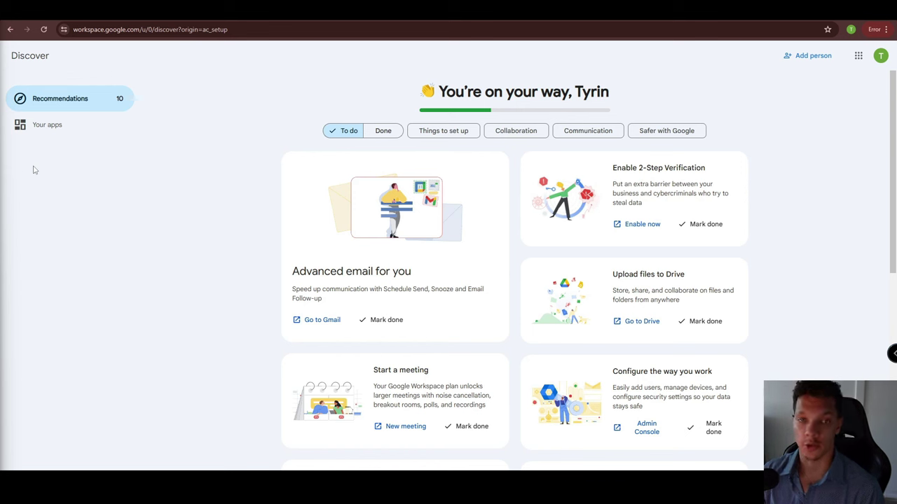
Open the Add team member form, then cancel without adding anyone.
{"action": "left_click", "coordinate": [807, 56]}
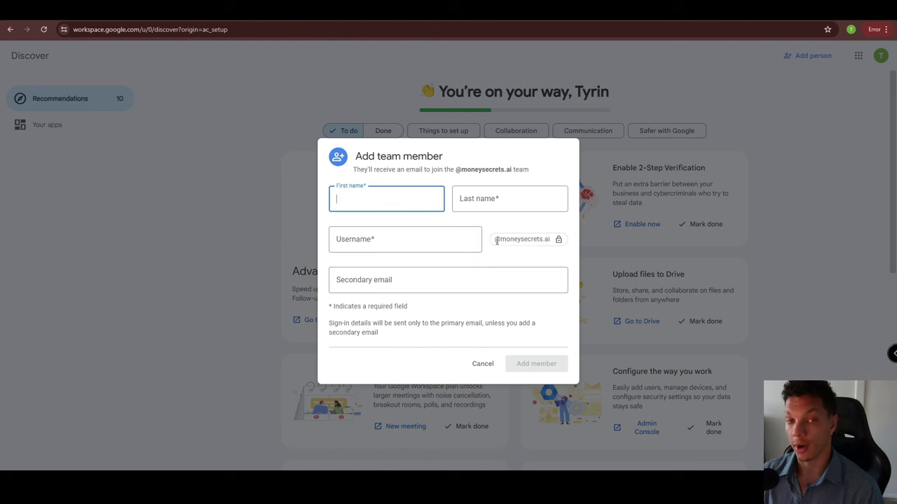
{"action": "left_click_drag", "start_coordinate": [496, 240], "coordinate": [544, 239]}
{"action": "left_click", "coordinate": [541, 239]}
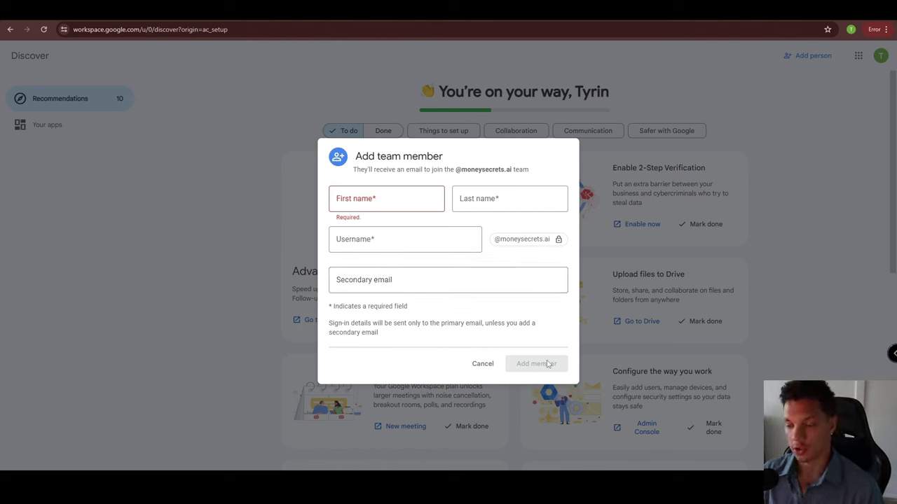
{"action": "left_click", "coordinate": [482, 363]}
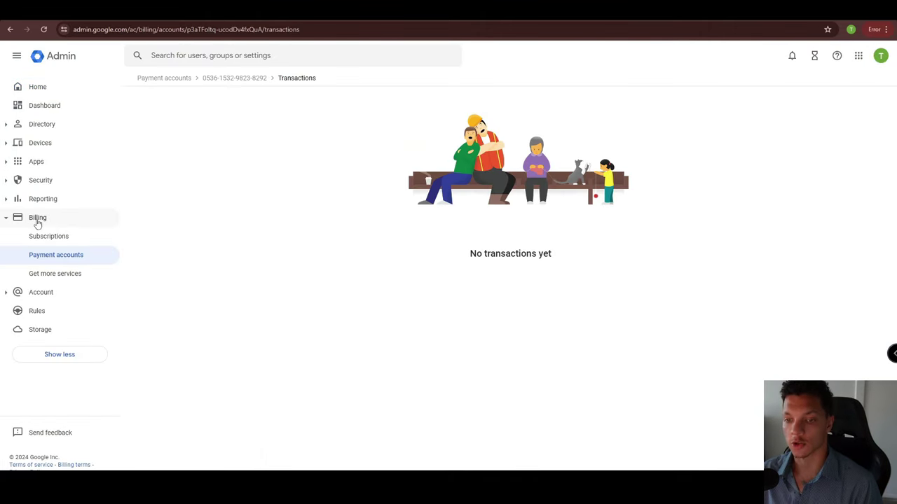
Switch Google Workspace Business Plus to Business Starter on the Flexible plan and place the order.
{"action": "left_click", "coordinate": [67, 237]}
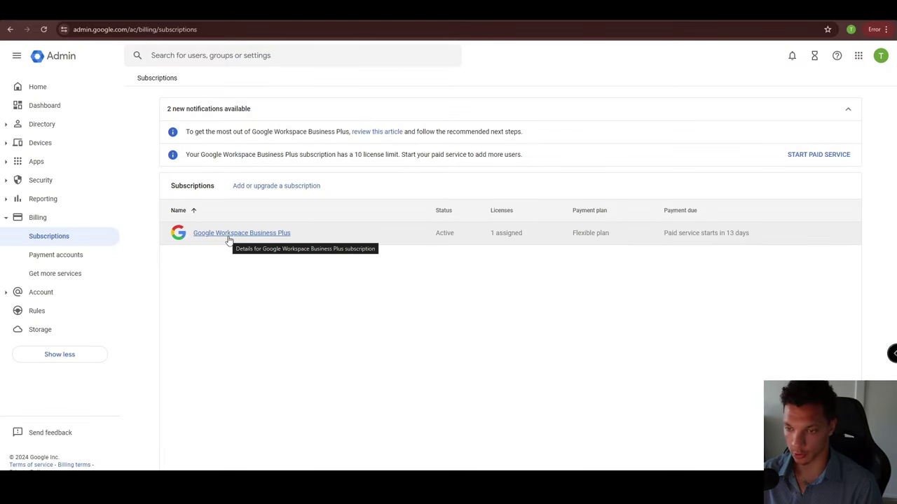
{"action": "left_click", "coordinate": [229, 238]}
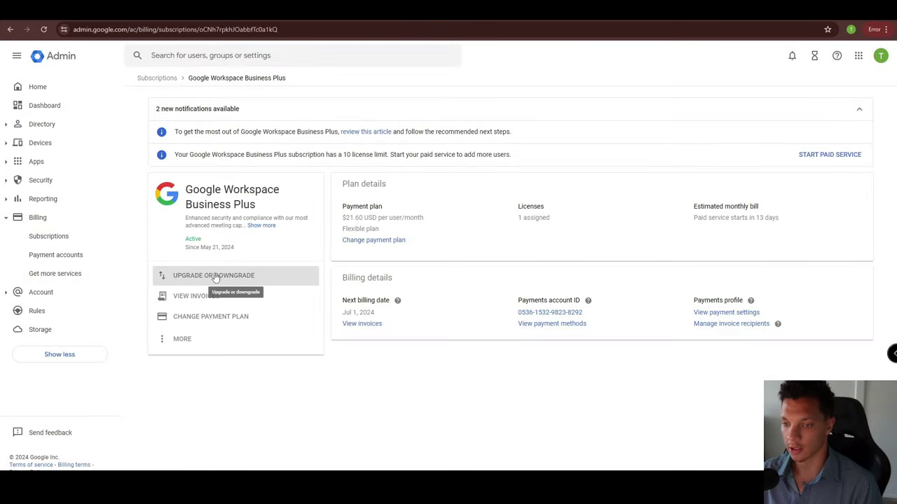
{"action": "left_click", "coordinate": [216, 277]}
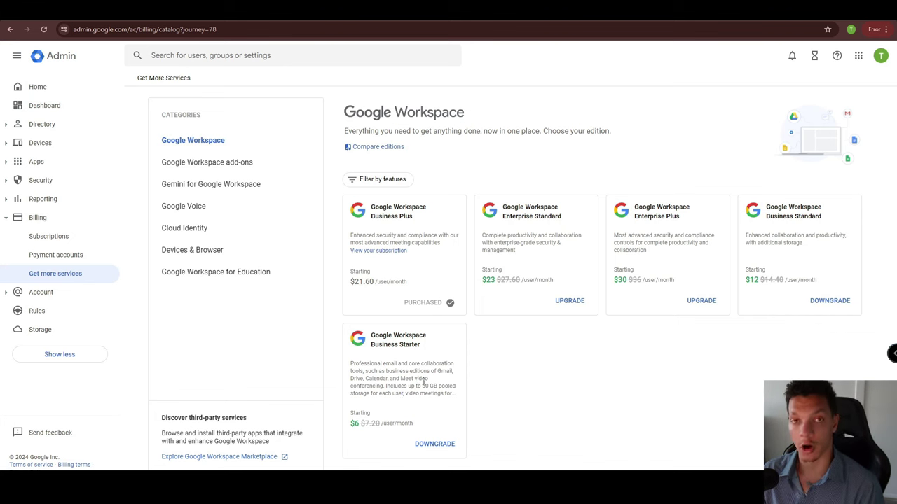
{"action": "left_click", "coordinate": [440, 445]}
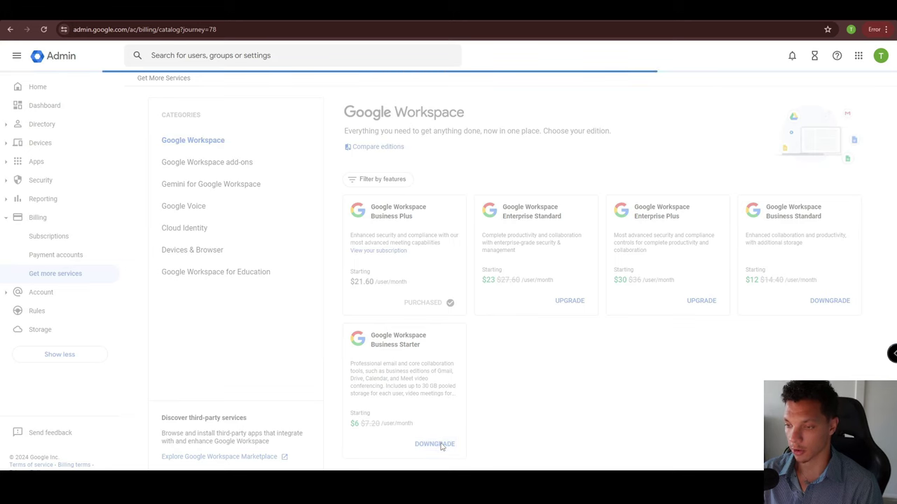
{"action": "left_click", "coordinate": [656, 447]}
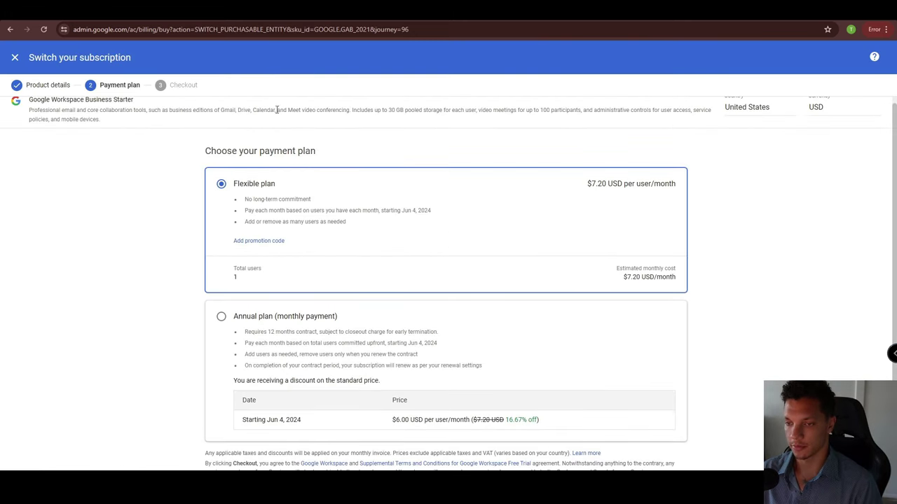
{"action": "scroll", "coordinate": [394, 168], "scroll_direction": "down", "scroll_amount": 1}
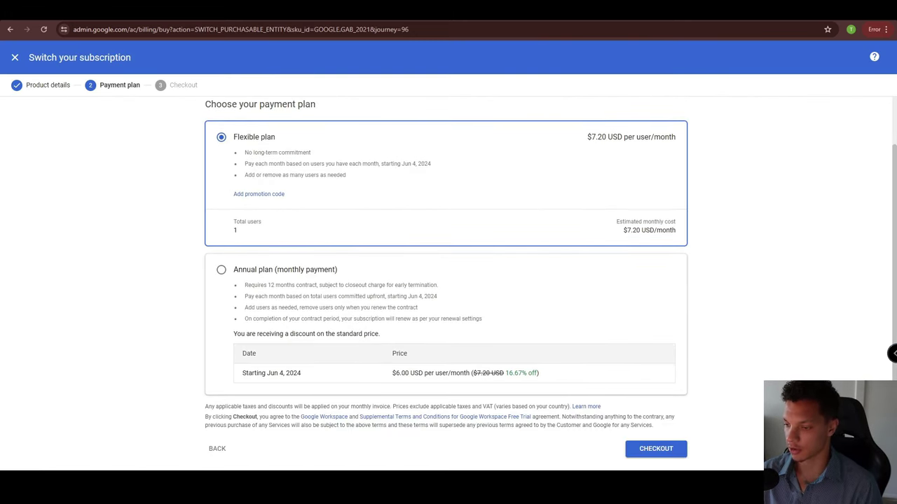
{"action": "left_click", "coordinate": [642, 454]}
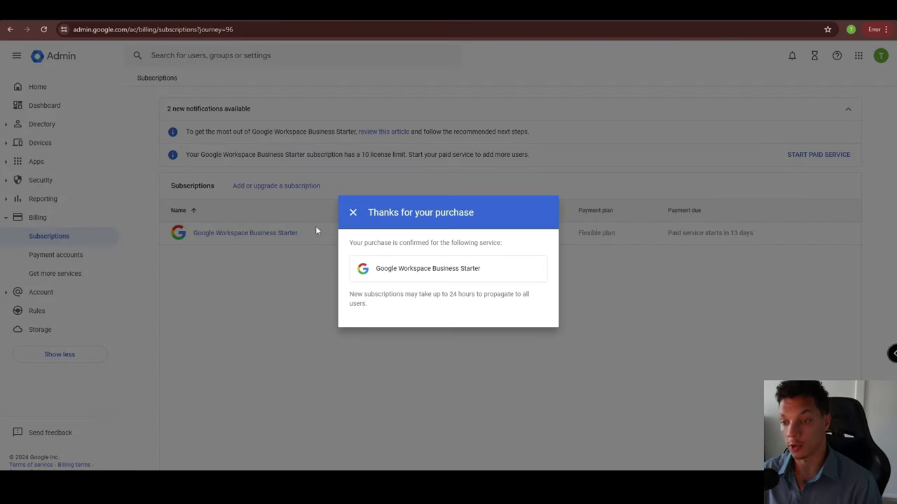
{"action": "left_click", "coordinate": [354, 213]}
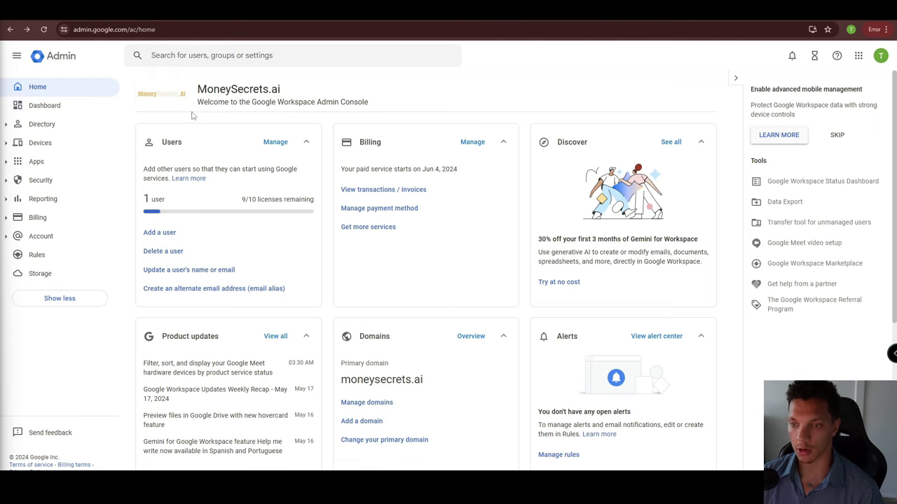
Look over the Admin console home, then open Google Drive from the Google apps grid.
{"action": "scroll", "coordinate": [416, 243], "scroll_direction": "down", "scroll_amount": 1}
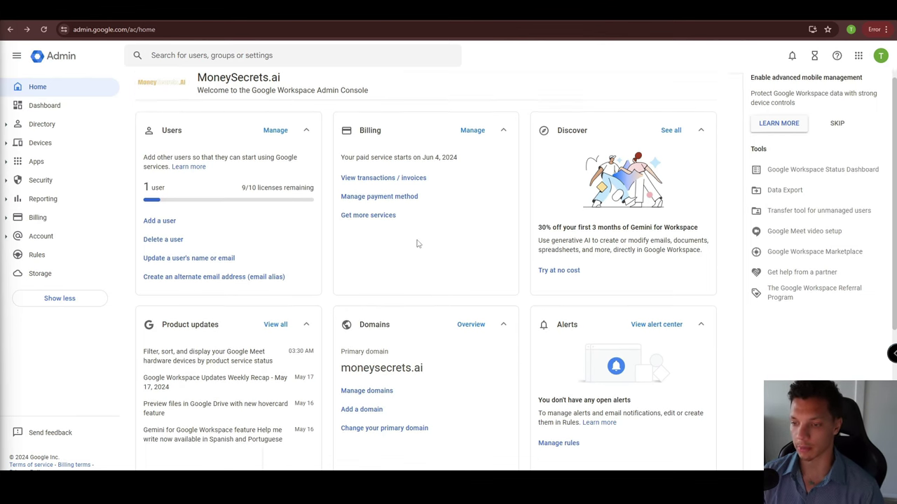
{"action": "scroll", "coordinate": [380, 318], "scroll_direction": "down", "scroll_amount": 1}
{"action": "scroll", "coordinate": [570, 321], "scroll_direction": "up", "scroll_amount": 1}
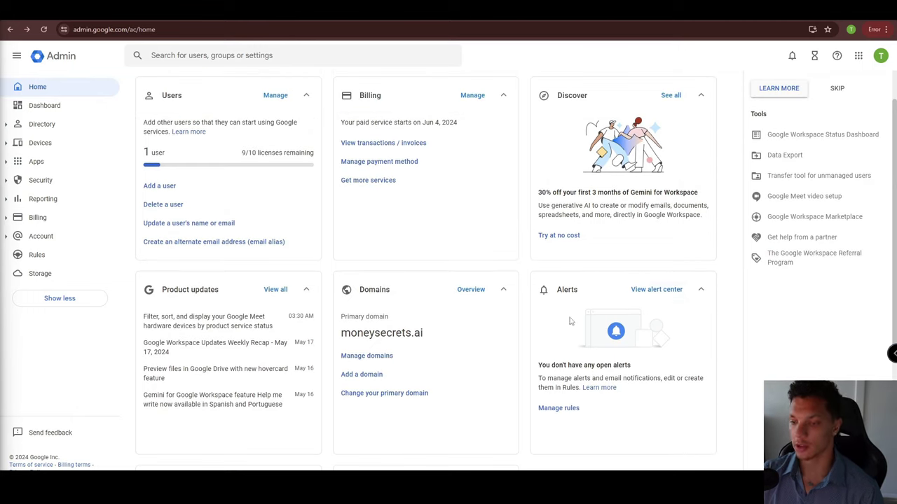
{"action": "scroll", "coordinate": [499, 290], "scroll_direction": "up", "scroll_amount": 1}
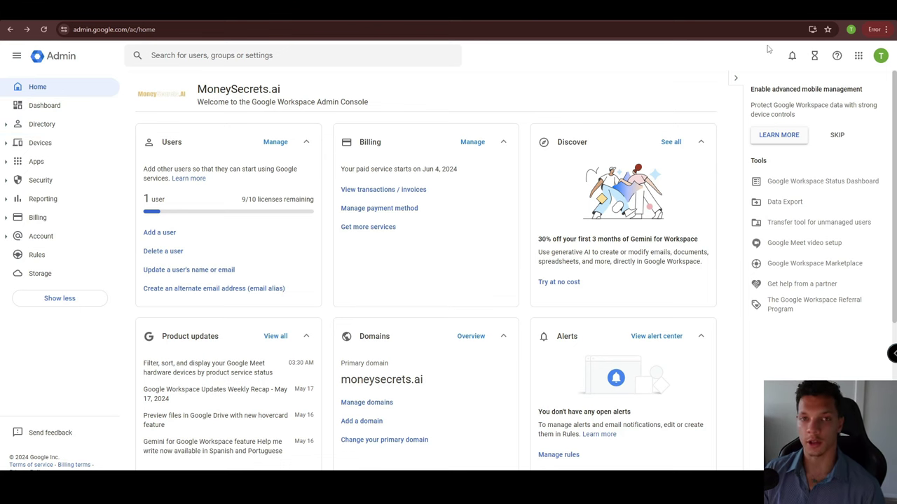
{"action": "left_click", "coordinate": [859, 55]}
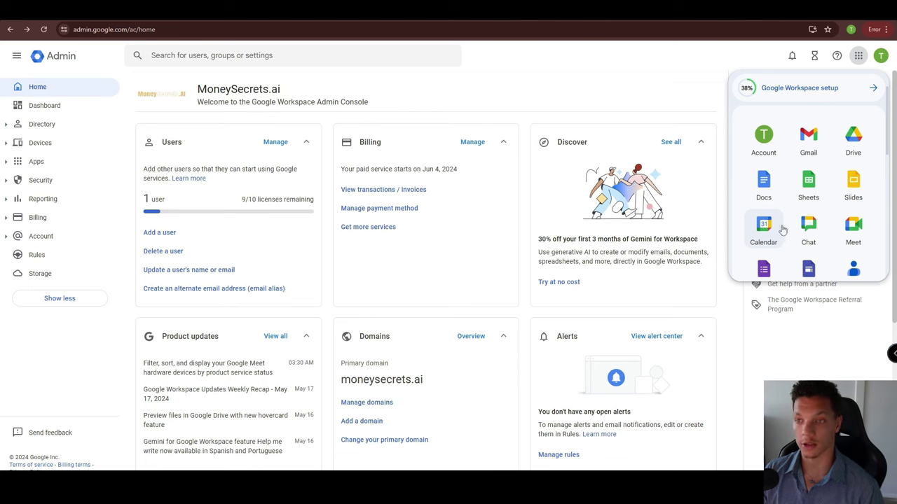
{"action": "scroll", "coordinate": [857, 217], "scroll_direction": "down", "scroll_amount": 1}
{"action": "scroll", "coordinate": [857, 211], "scroll_direction": "up", "scroll_amount": 1}
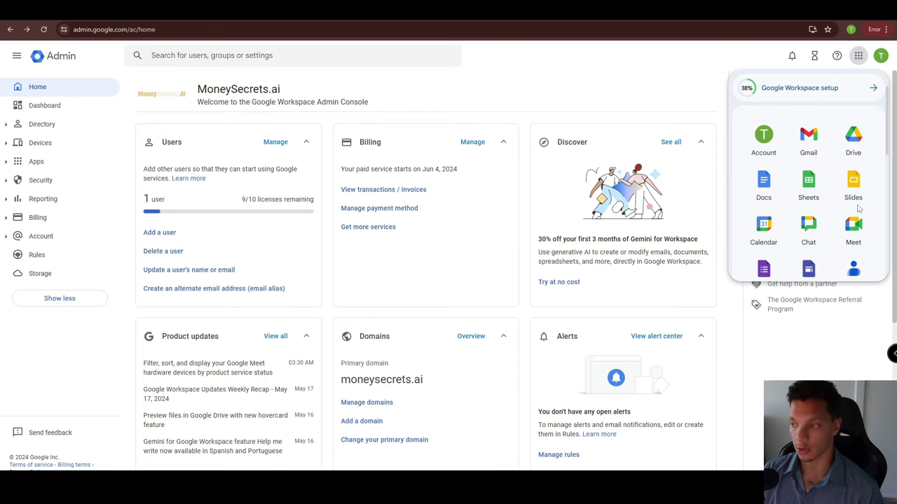
{"action": "left_click", "coordinate": [852, 139]}
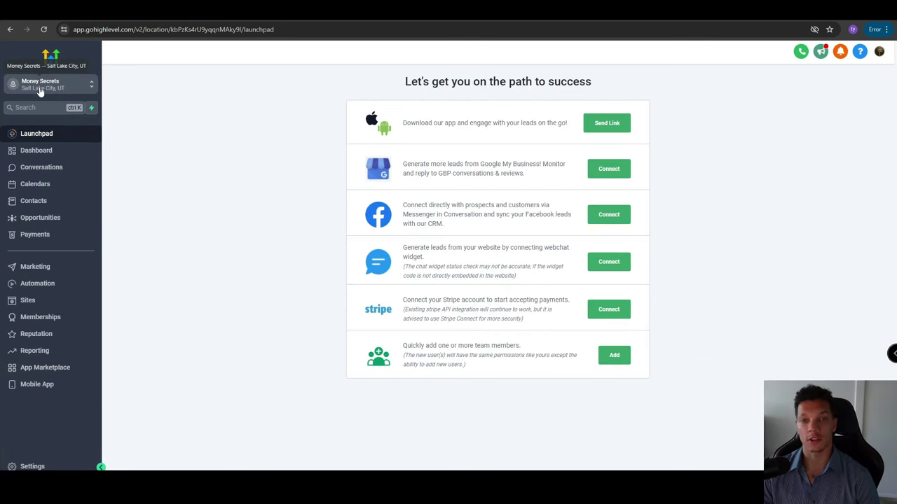
In the agency view's profile settings, set the MoneySecrets.AI image as the profile picture.
{"action": "left_click", "coordinate": [40, 92]}
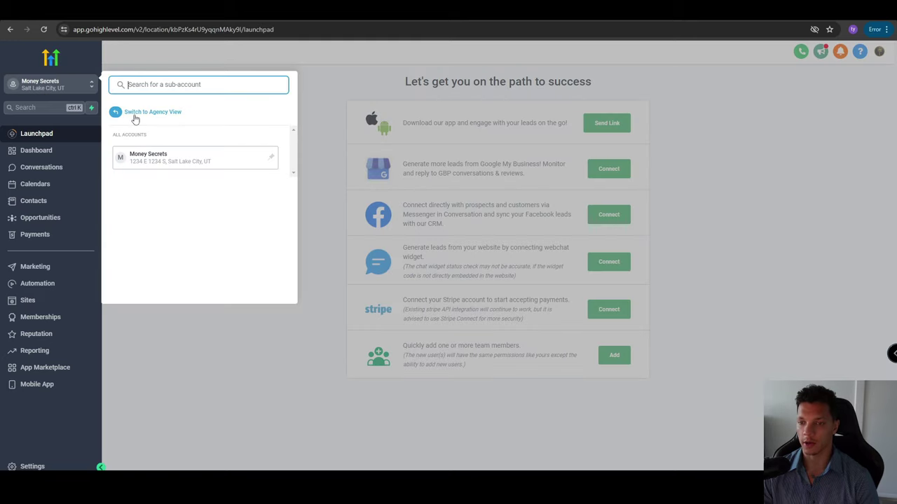
{"action": "left_click", "coordinate": [152, 112]}
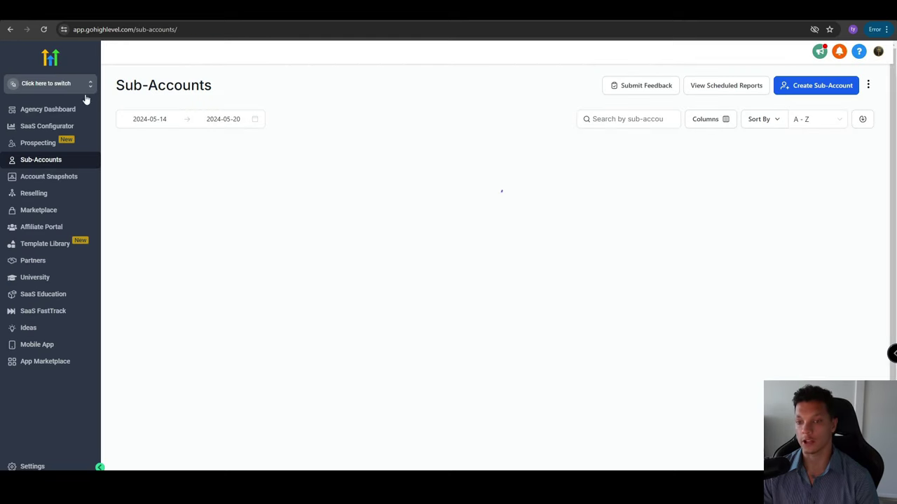
{"action": "left_click", "coordinate": [59, 464]}
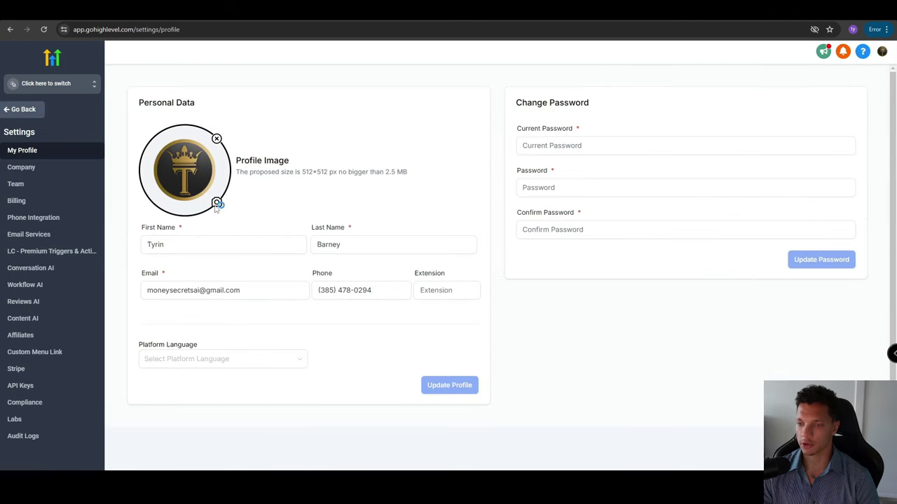
{"action": "left_click", "coordinate": [217, 204]}
{"action": "double_click", "coordinate": [242, 137]}
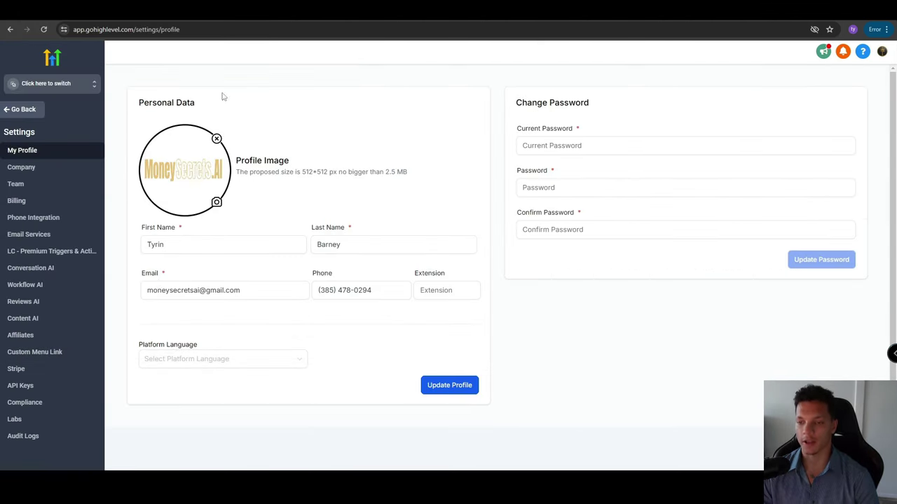
Change the profile email to the new moneysecrets.ai address, set language to English (United States), and save.
{"action": "left_click_drag", "start_coordinate": [256, 292], "coordinate": [139, 263]}
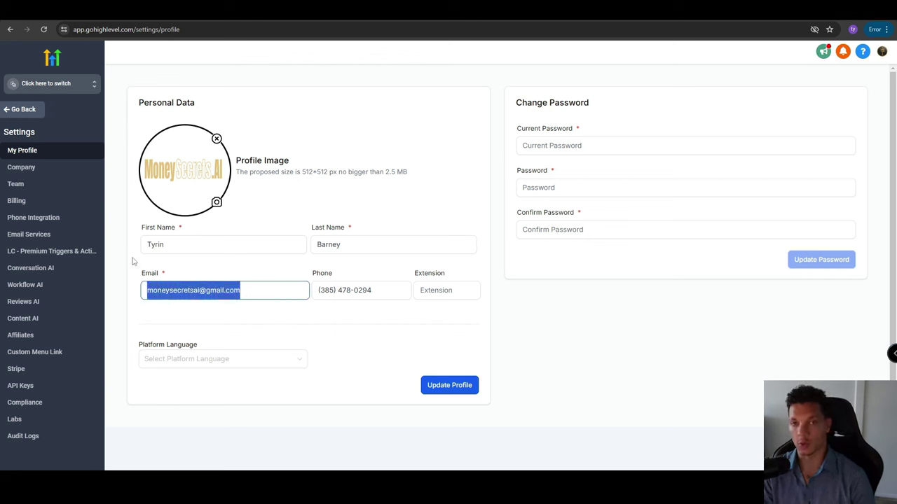
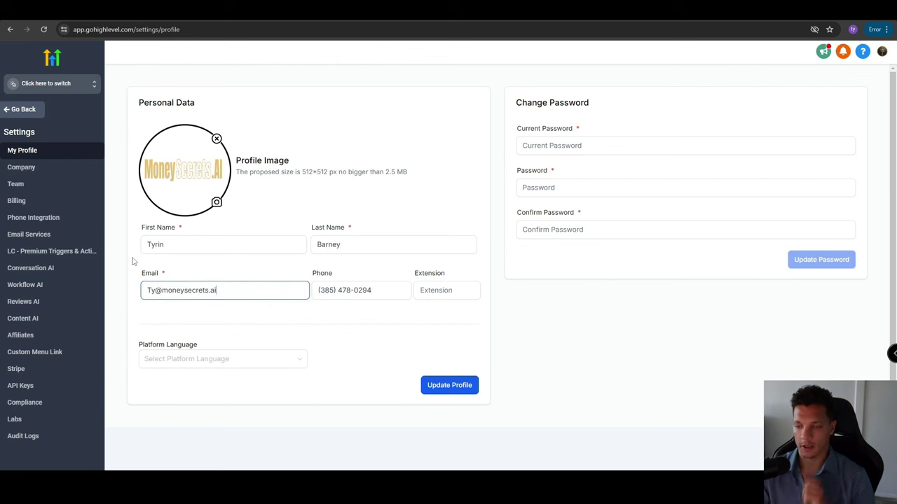
{"action": "left_click", "coordinate": [293, 327]}
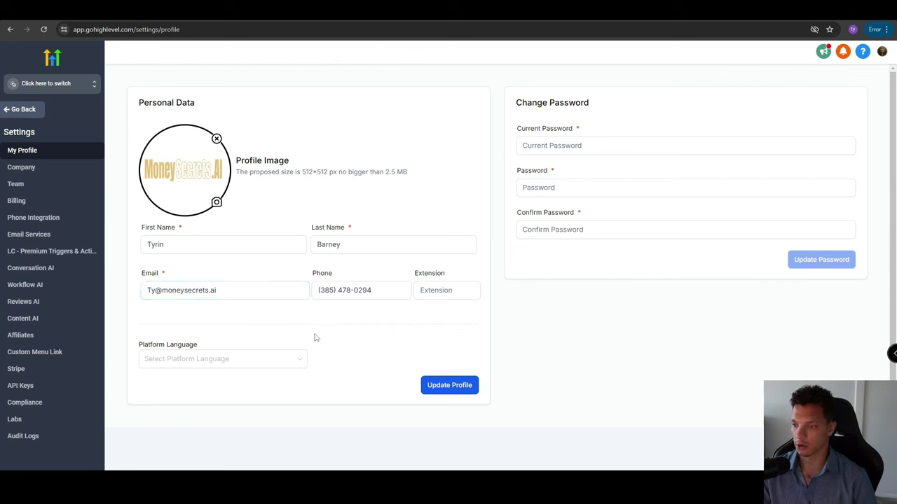
{"action": "left_click", "coordinate": [206, 370]}
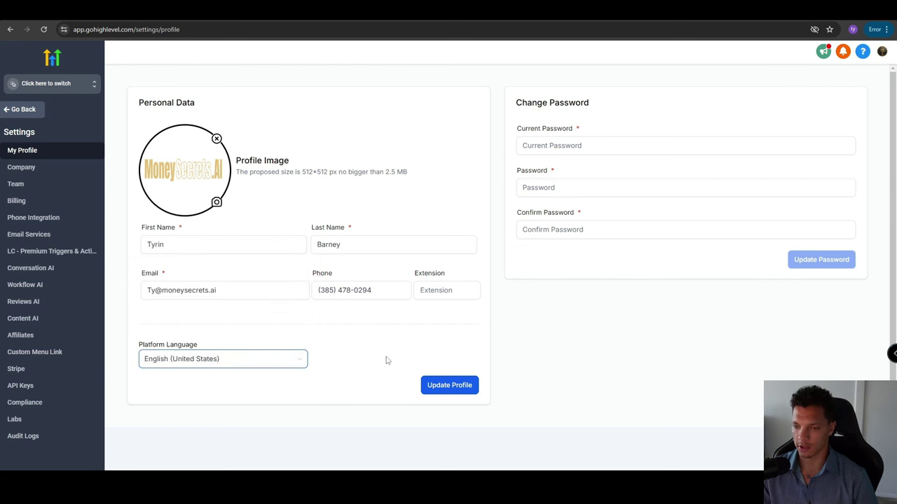
{"action": "left_click", "coordinate": [199, 238]}
{"action": "left_click", "coordinate": [449, 386]}
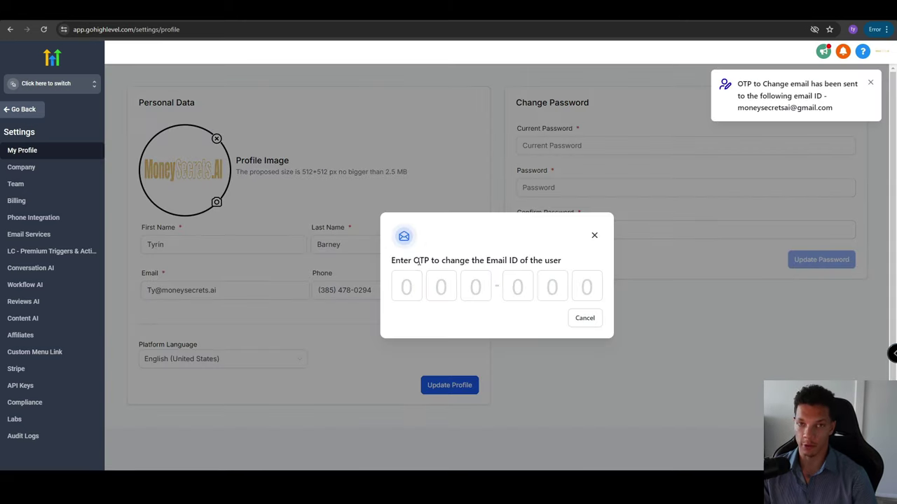
{"action": "left_click", "coordinate": [396, 22]}
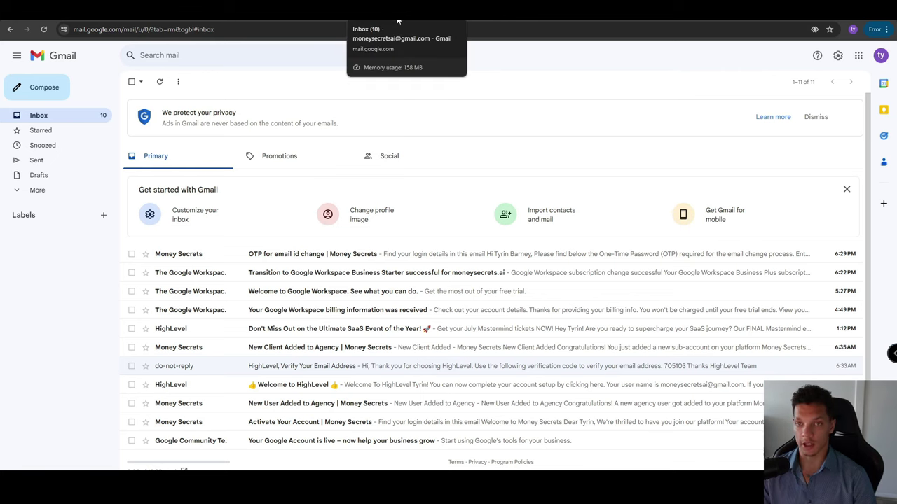
Copy the code from the 'OTP for email id change' email into GoHighLevel's OTP boxes.
{"action": "left_click", "coordinate": [234, 261]}
{"action": "left_click_drag", "start_coordinate": [543, 364], "coordinate": [456, 339]}
{"action": "key", "text": "ctrl+c"}
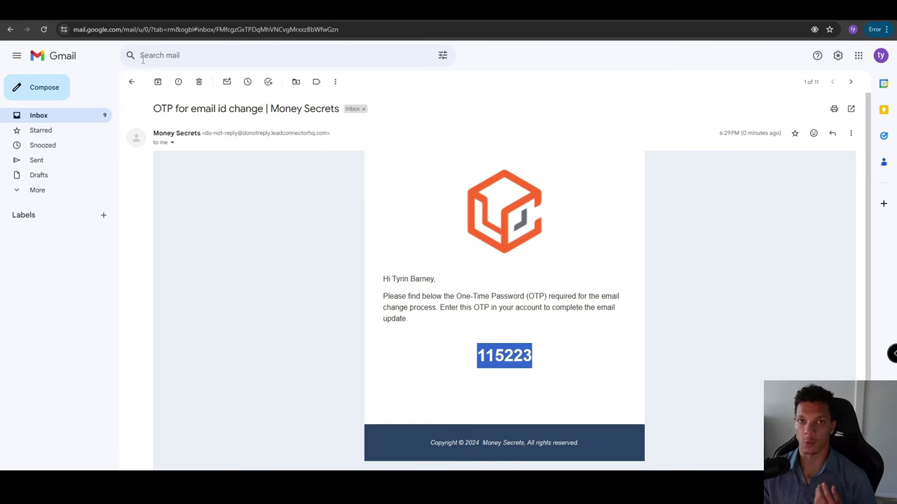
{"action": "key", "text": "ctrl+Tab"}
{"action": "left_click", "coordinate": [406, 287]}
{"action": "key", "text": "ctrl+v"}
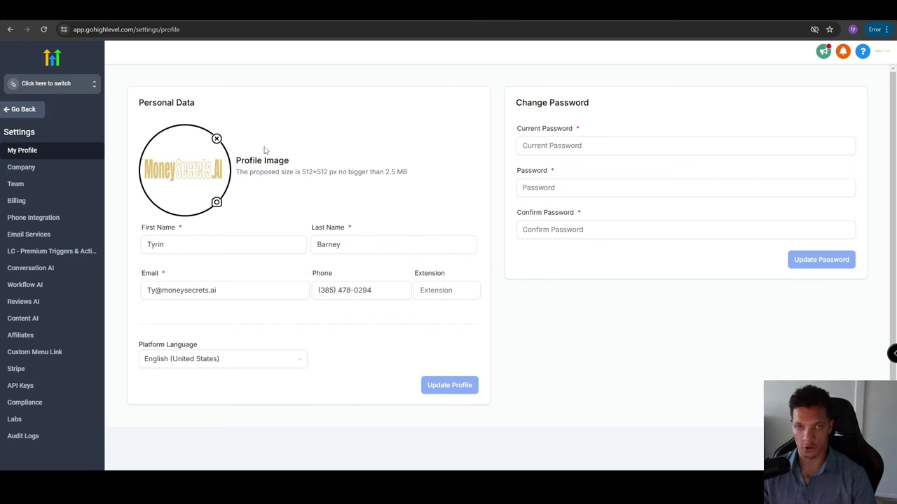
Replace the business profile email value with the owner's name.
{"action": "left_click", "coordinate": [226, 294]}
{"action": "left_click_drag", "start_coordinate": [225, 294], "coordinate": [82, 291]}
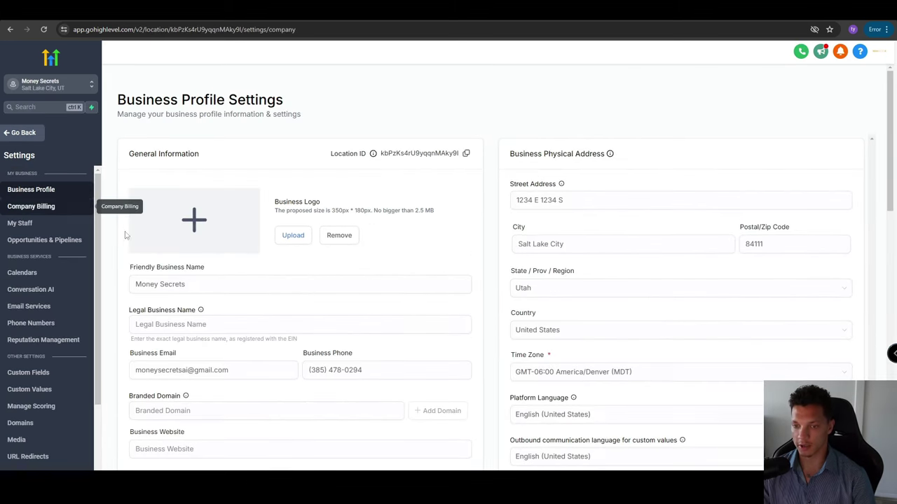
{"action": "scroll", "coordinate": [231, 280], "scroll_direction": "down", "scroll_amount": 1}
{"action": "left_click", "coordinate": [232, 323]}
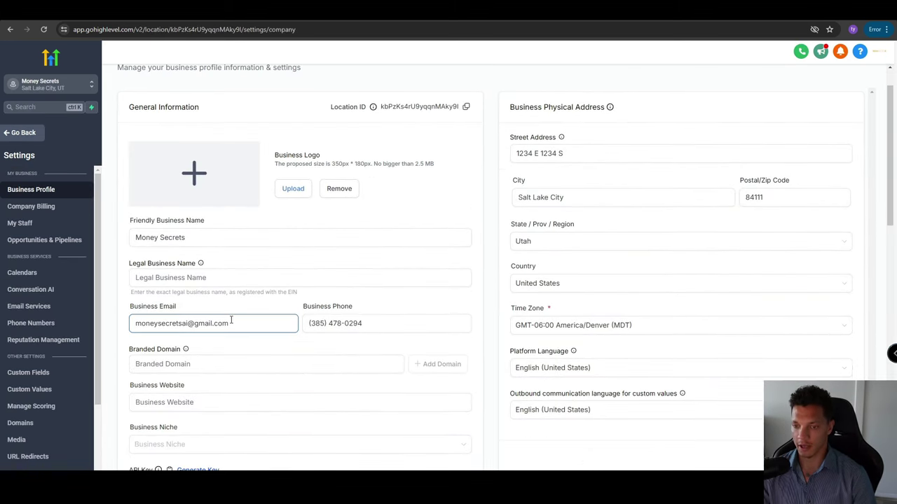
{"action": "left_click_drag", "start_coordinate": [231, 323], "coordinate": [122, 324]}
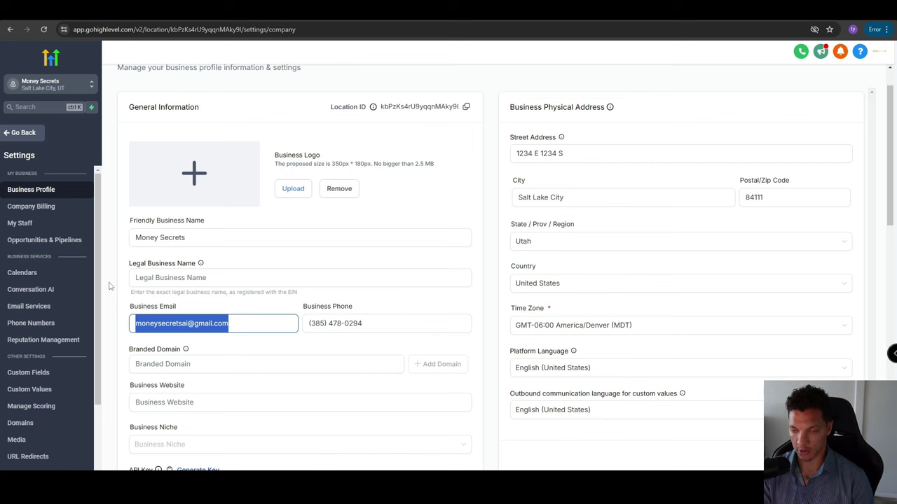
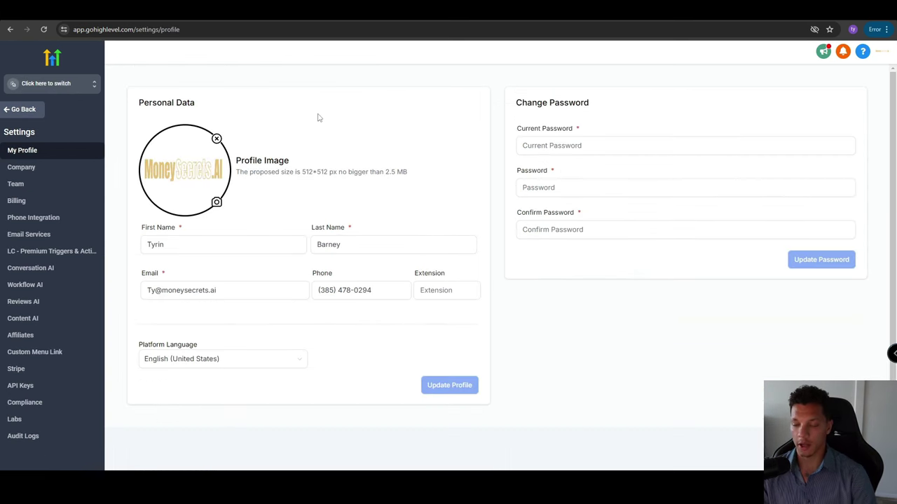
Add the Money Secrets sub-account to the agency owner's user roles in Team and save.
{"action": "left_click", "coordinate": [40, 184]}
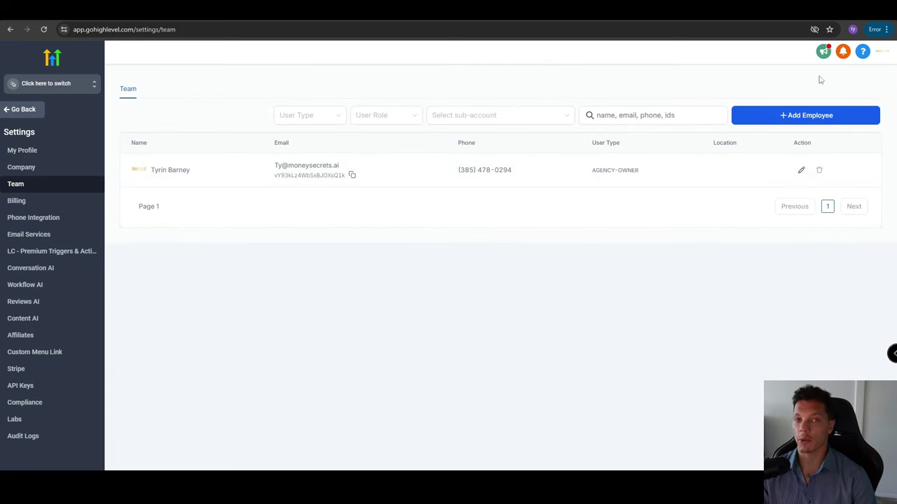
{"action": "left_click", "coordinate": [801, 170]}
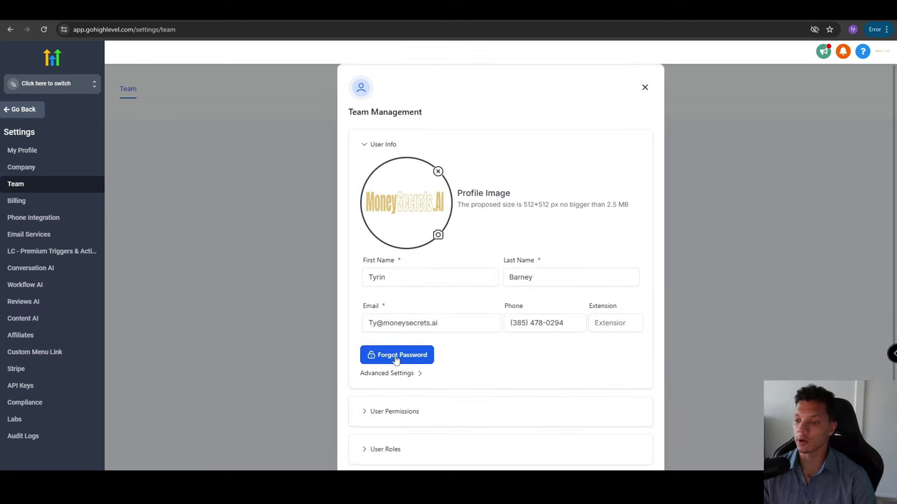
{"action": "left_click", "coordinate": [382, 440]}
{"action": "scroll", "coordinate": [381, 424], "scroll_direction": "down", "scroll_amount": 2}
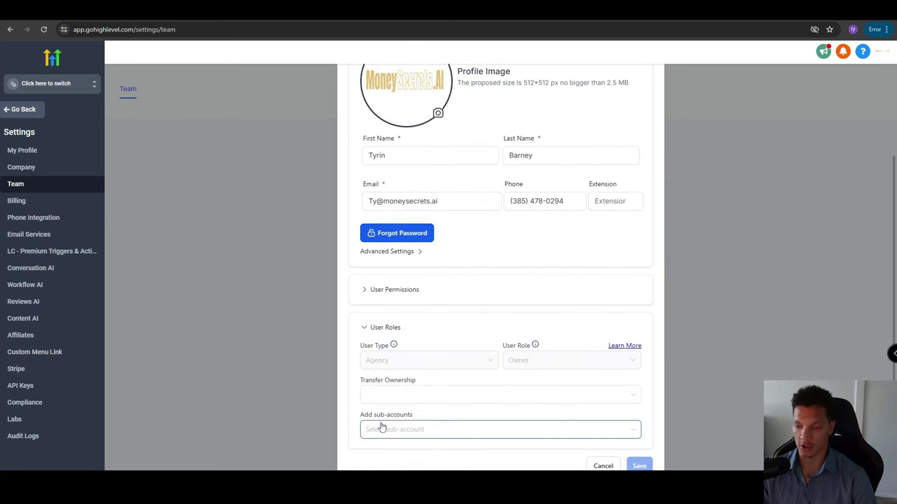
{"action": "left_click", "coordinate": [382, 427]}
{"action": "left_click", "coordinate": [406, 456]}
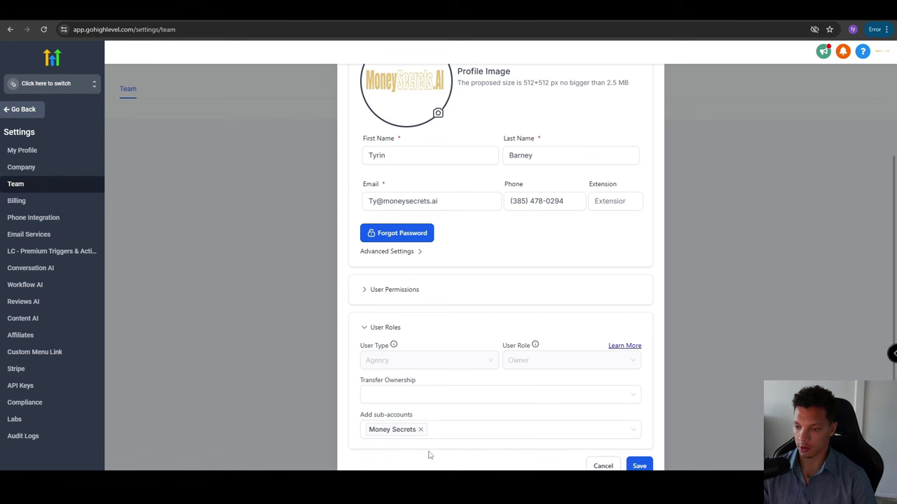
{"action": "left_click", "coordinate": [637, 466]}
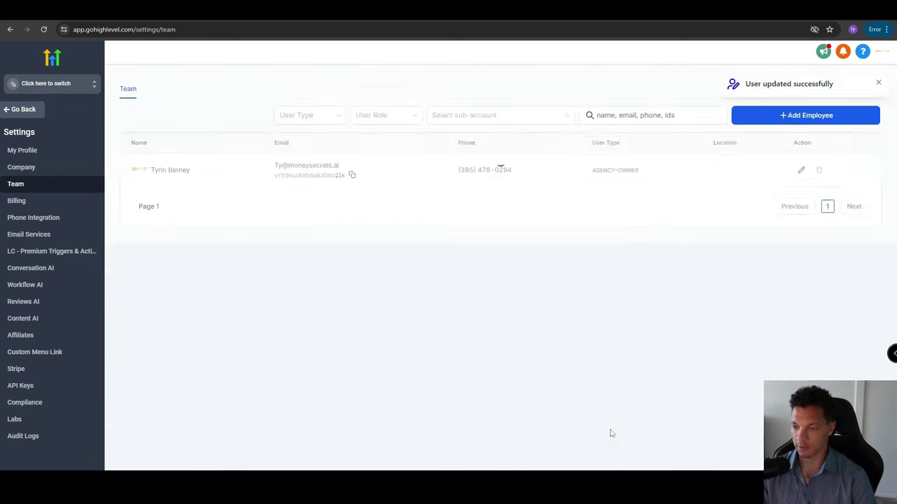
Switch into the Money Secrets sub-account and open Settings > Domains.
{"action": "left_click", "coordinate": [74, 84]}
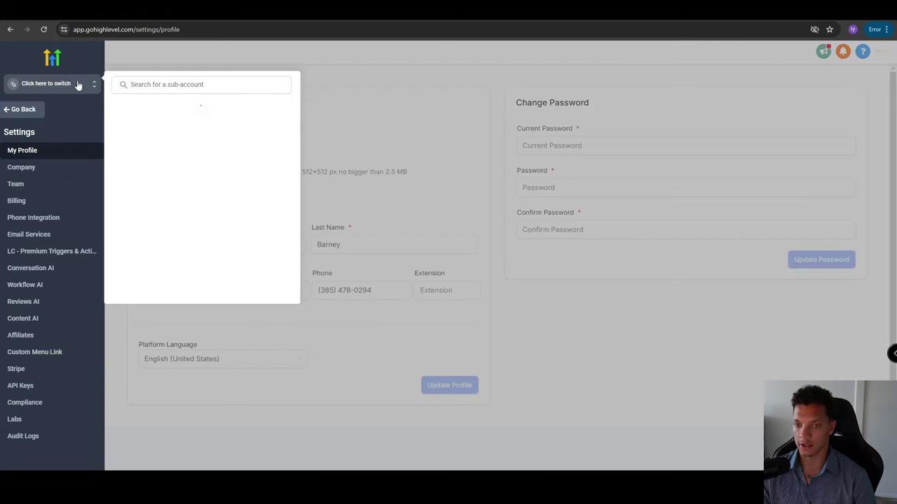
{"action": "left_click", "coordinate": [150, 137]}
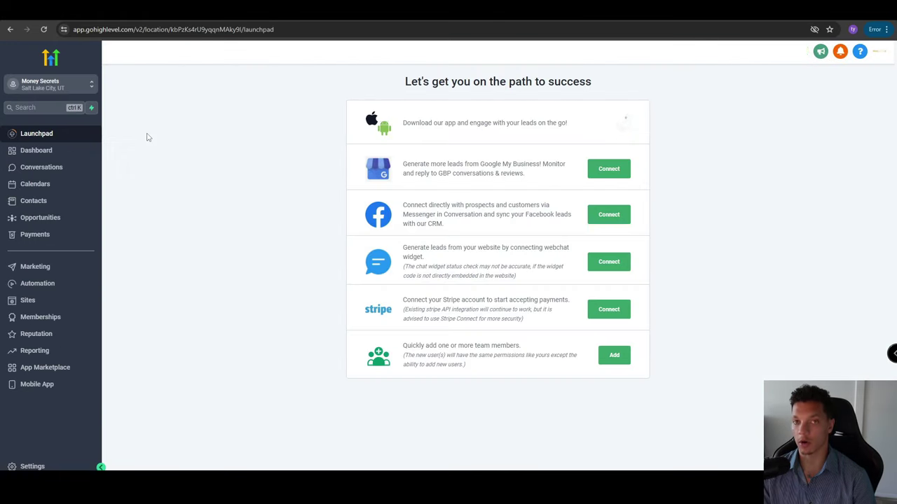
{"action": "left_click", "coordinate": [31, 466]}
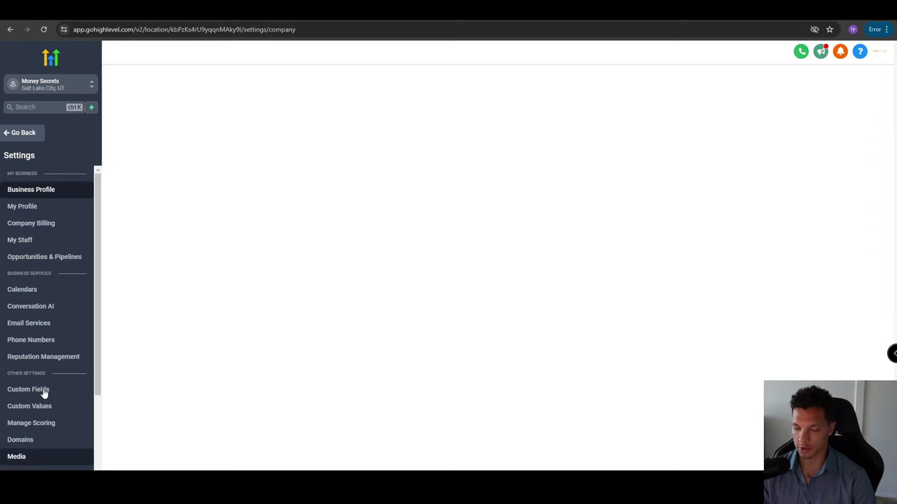
{"action": "left_click", "coordinate": [57, 211]}
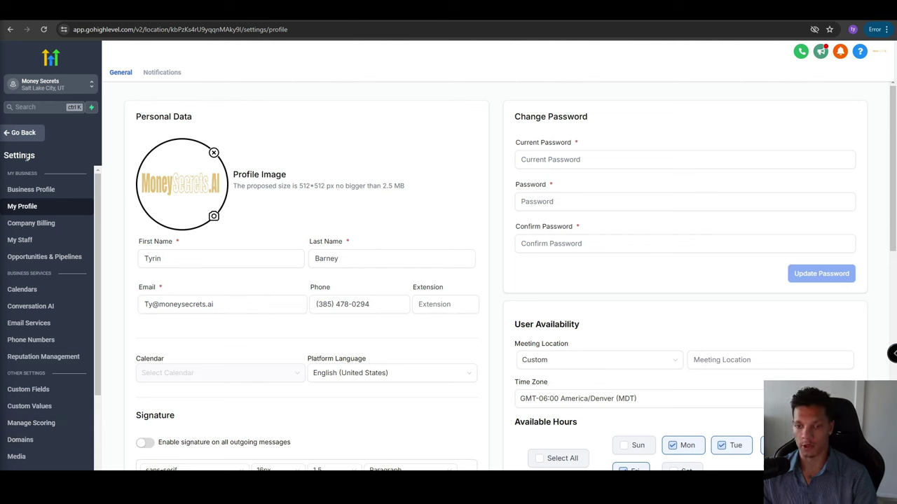
{"action": "scroll", "coordinate": [46, 375], "scroll_direction": "down", "scroll_amount": 1}
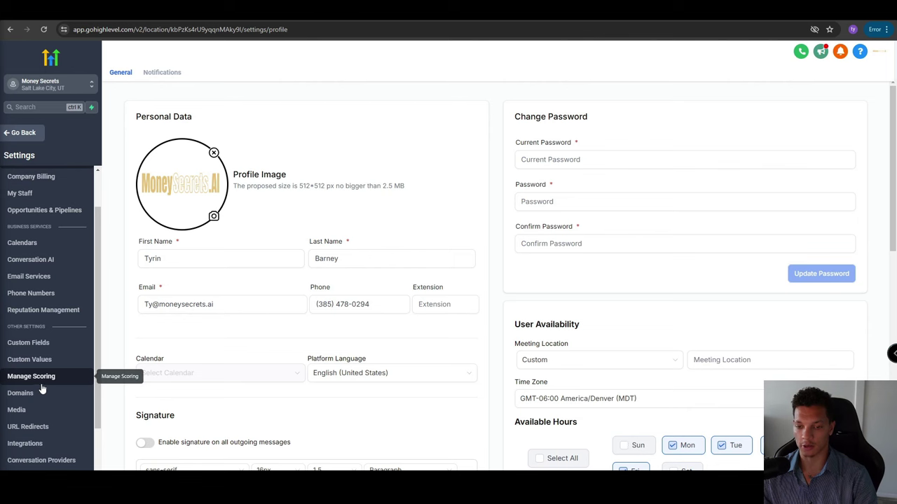
{"action": "left_click", "coordinate": [21, 393]}
Add moneysecrets.ai as a new domain with the www version kept on, and continue.
{"action": "left_click", "coordinate": [515, 243]}
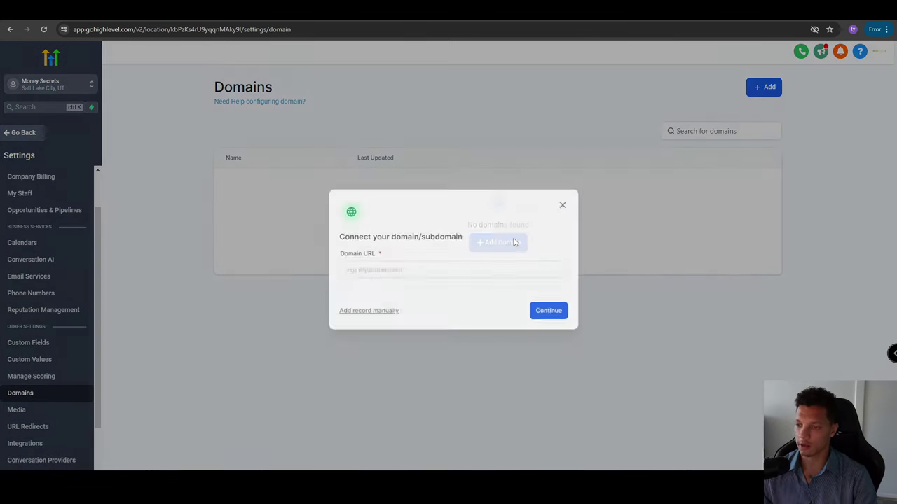
{"action": "left_click", "coordinate": [471, 281]}
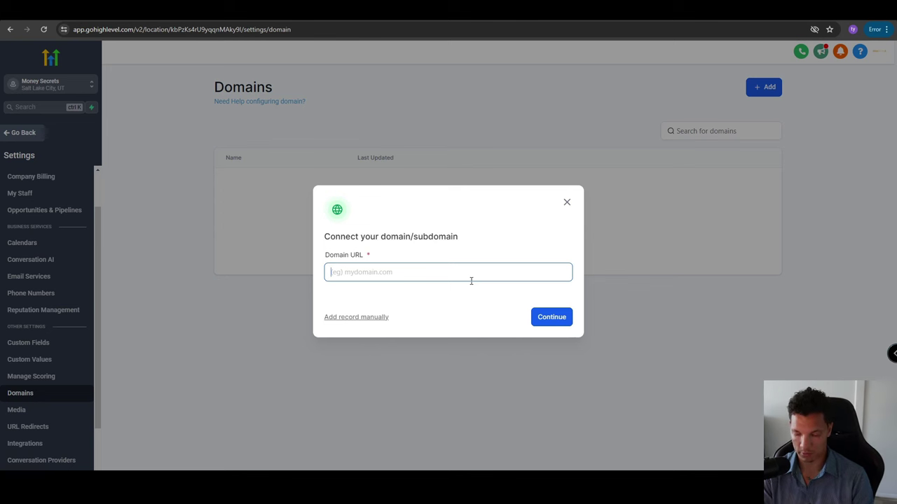
{"action": "type", "text": "moneysecret"}
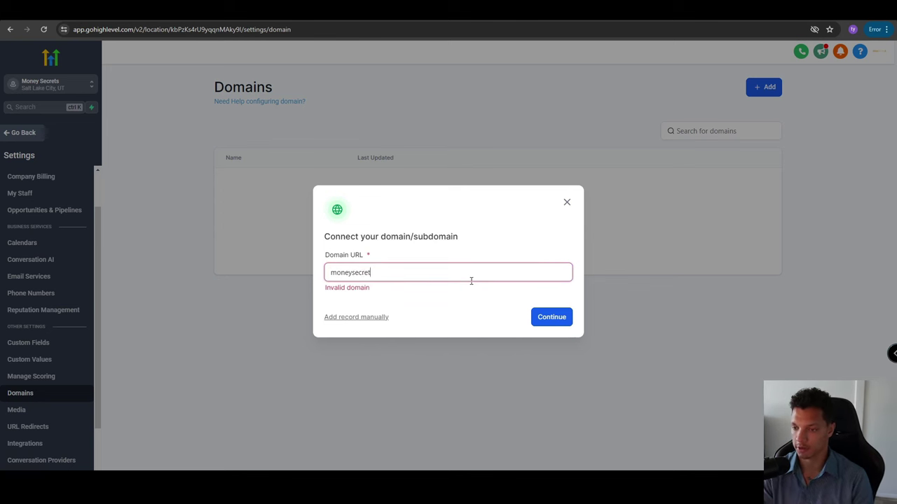
{"action": "type", "text": "s.ai"}
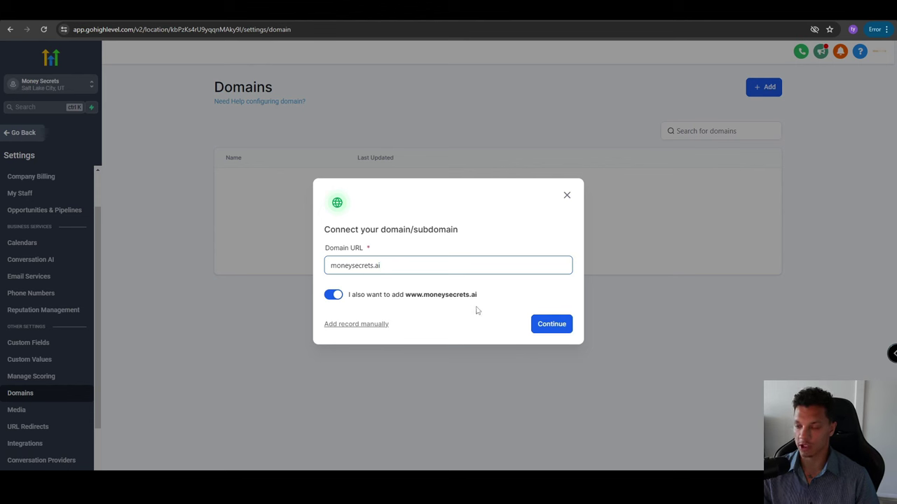
{"action": "left_click", "coordinate": [543, 325]}
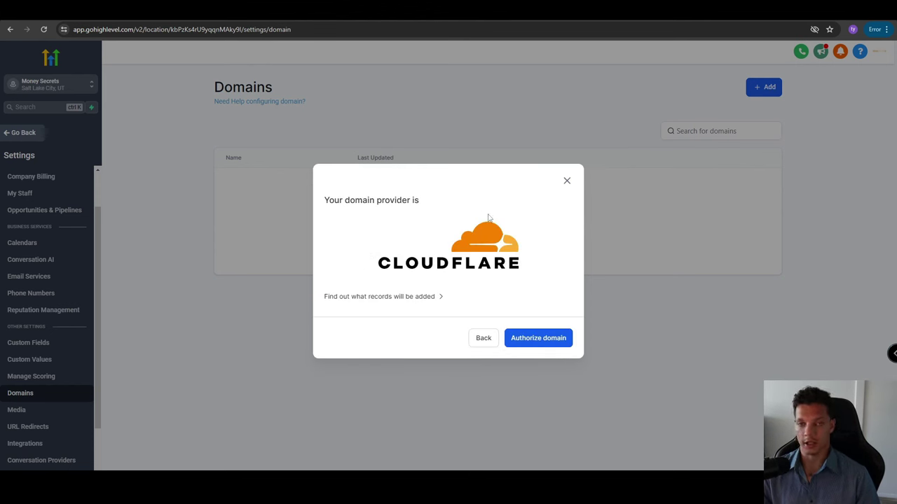
Authorize the A and www CNAME records for moneysecrets.ai through Cloudflare.
{"action": "left_click", "coordinate": [548, 340]}
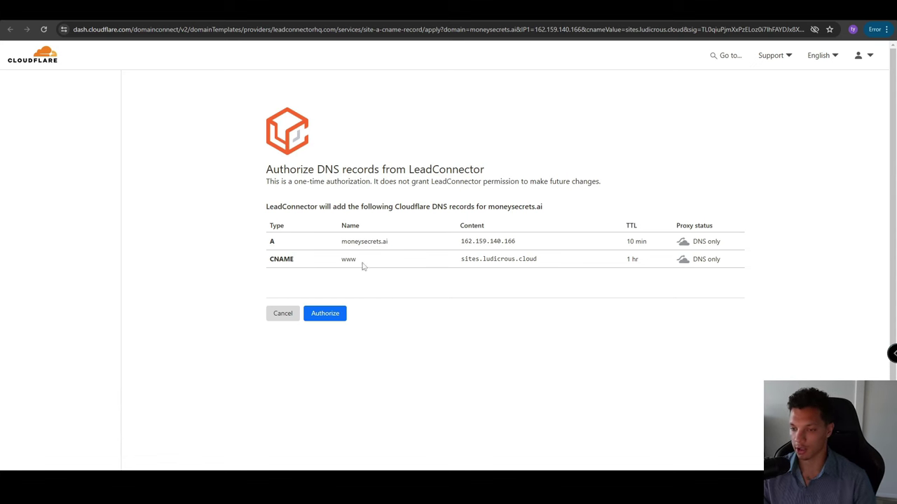
{"action": "left_click", "coordinate": [346, 319]}
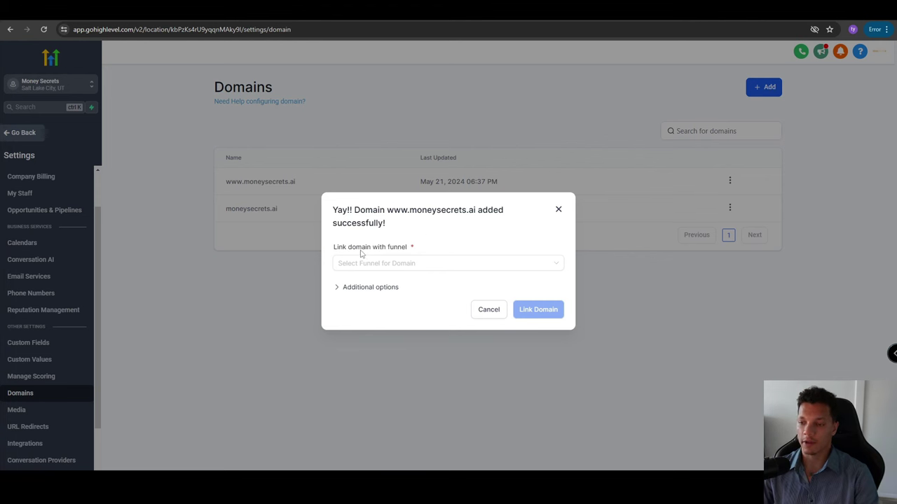
Cancel the funnel-linking prompt, since the Select Funnel list has no funnels.
{"action": "left_click", "coordinate": [379, 263]}
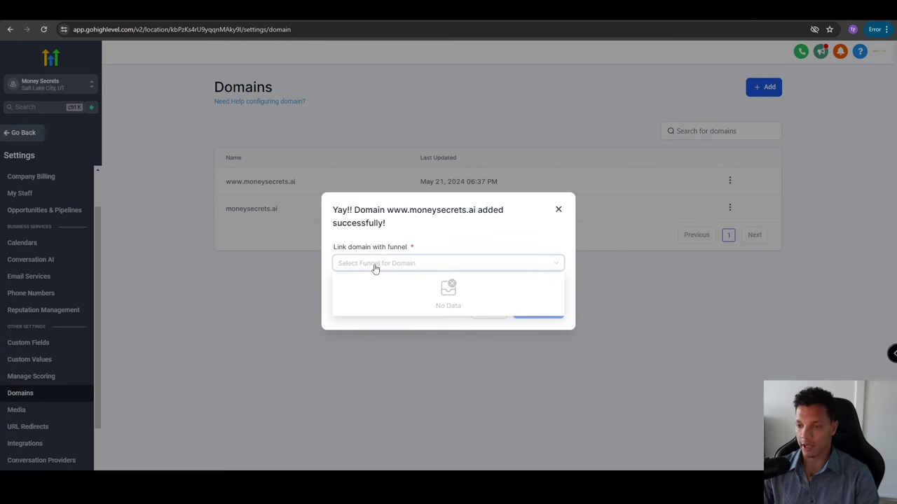
{"action": "left_click", "coordinate": [449, 238]}
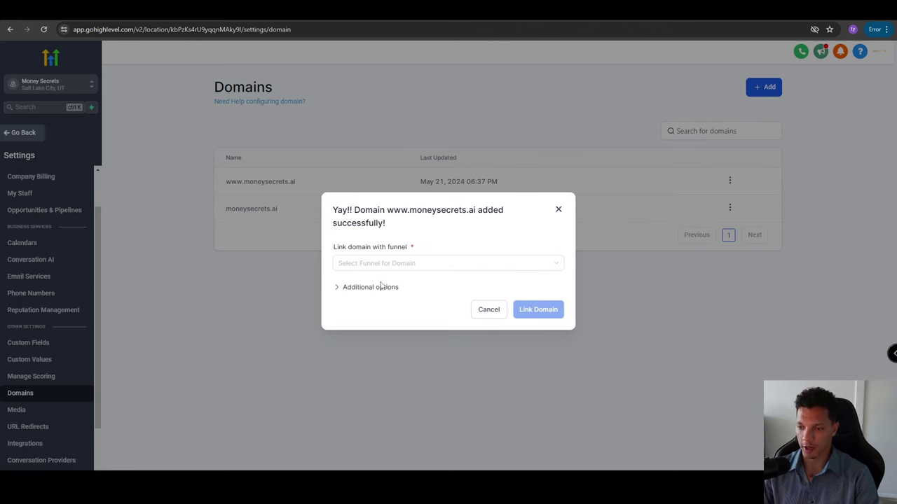
{"action": "left_click", "coordinate": [496, 309]}
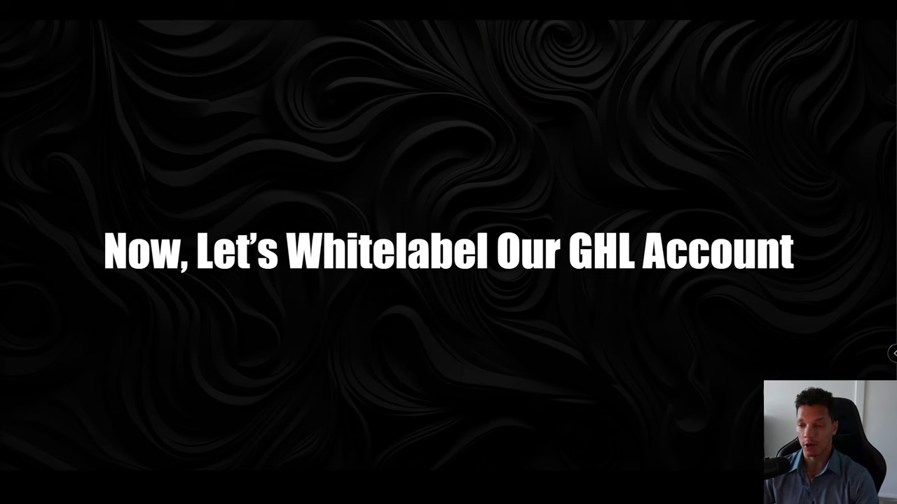
Reveal all five whitelabeling bullets through 'CONGRATULATIONS!', then exit to the editor on slide 14.
{"action": "key", "text": "Right"}
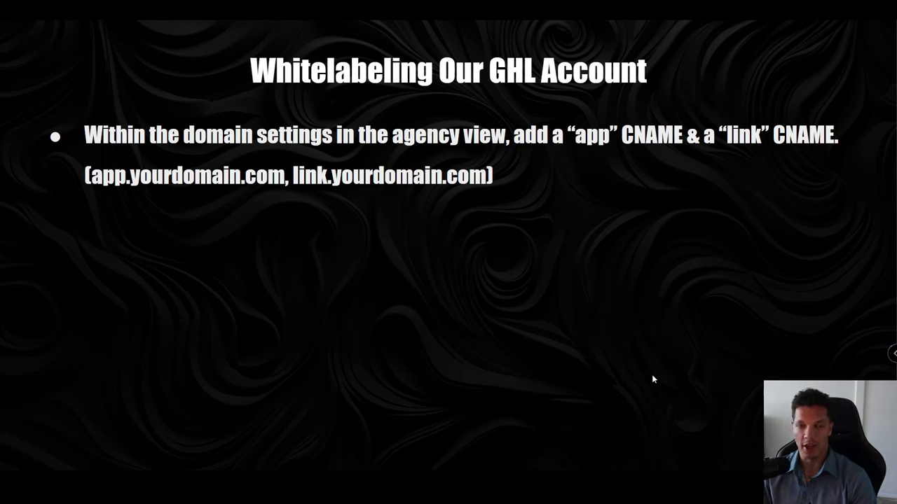
{"action": "key", "text": "Right"}
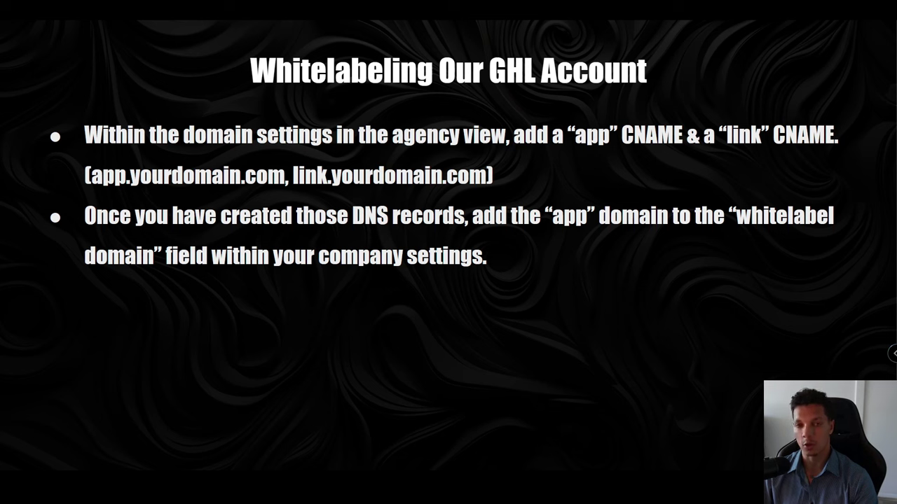
{"action": "key", "text": "Right"}
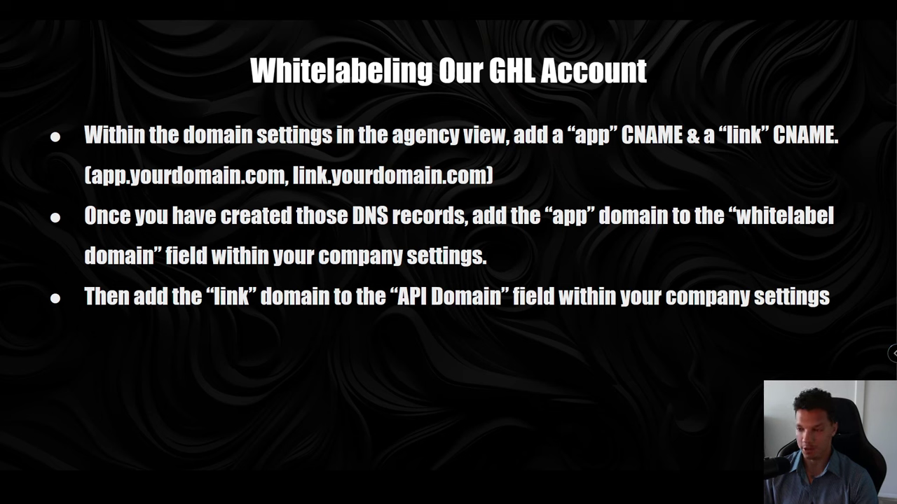
{"action": "key", "text": "Right"}
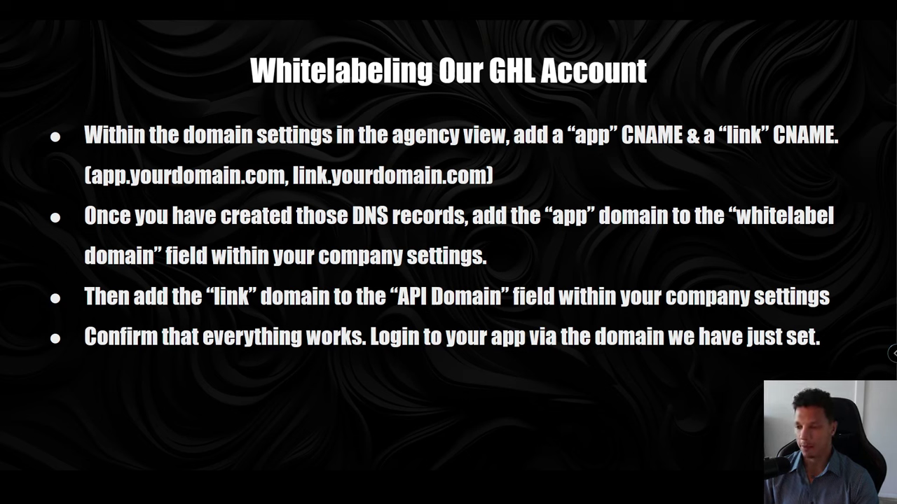
{"action": "key", "text": "Right"}
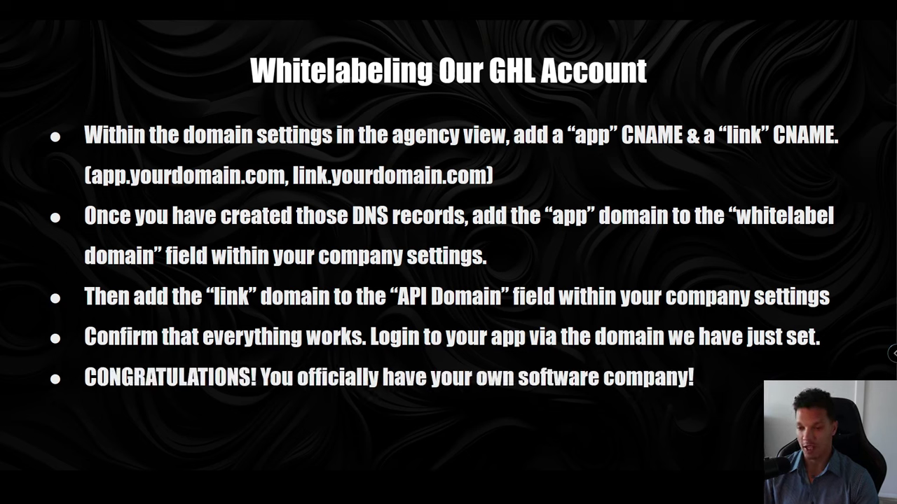
{"action": "key", "text": "Left"}
{"action": "key", "text": "Escape"}
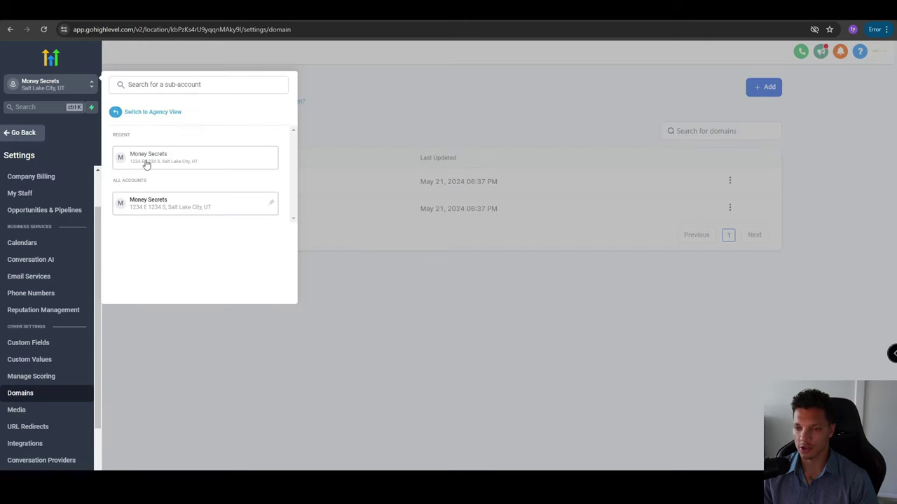
Add app.moneysecrets.ai as the Company whitelabel domain and send its DNS record to Cloudflare for authorization.
{"action": "left_click", "coordinate": [142, 109]}
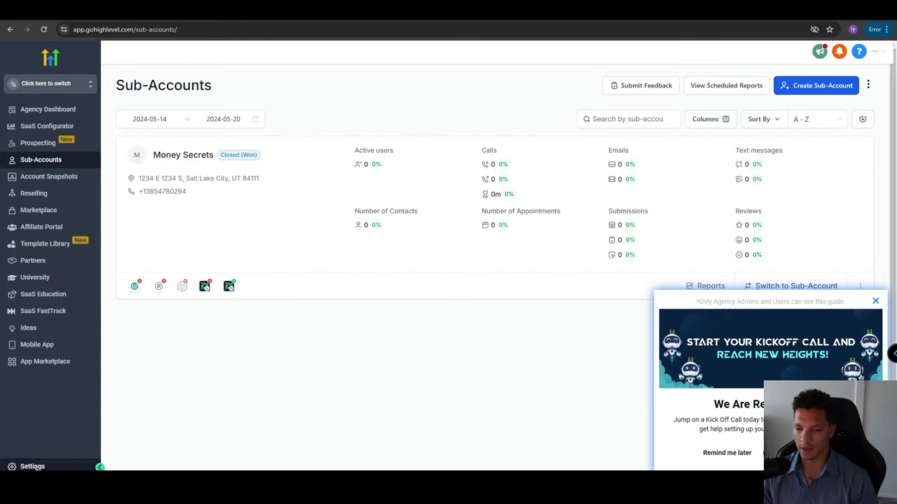
{"action": "left_click", "coordinate": [105, 456]}
{"action": "left_click", "coordinate": [32, 170]}
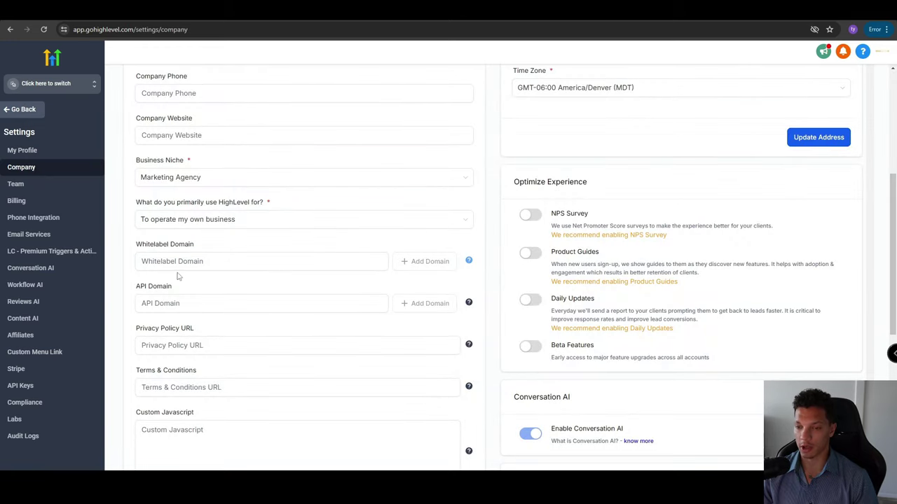
{"action": "left_click", "coordinate": [163, 264]}
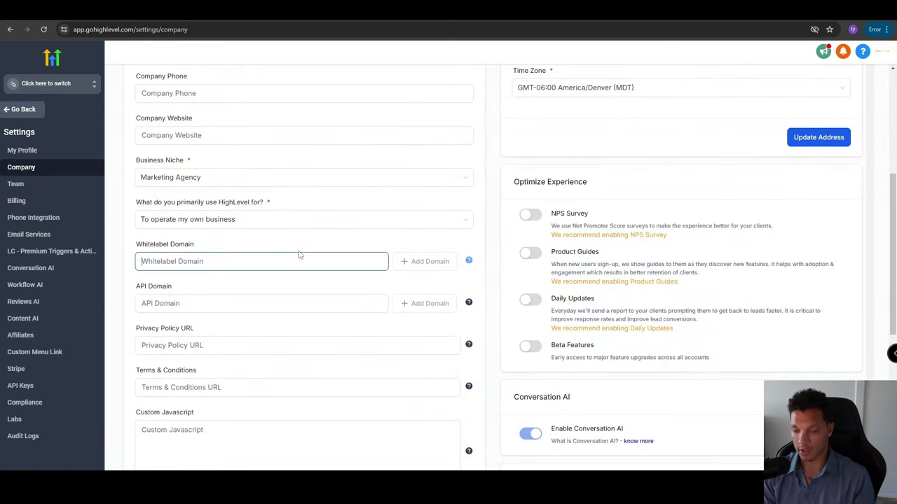
{"action": "type", "text": "app."}
{"action": "type", "text": "m"}
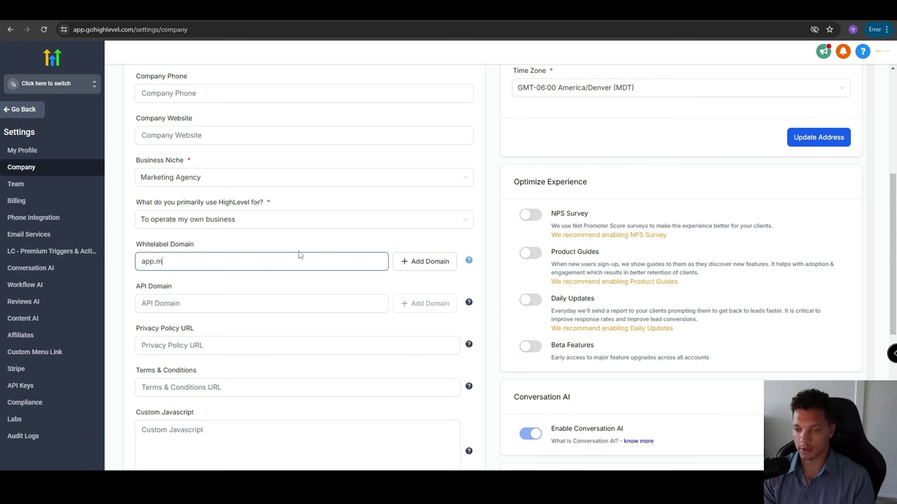
{"action": "type", "text": "oneysecrets.ai"}
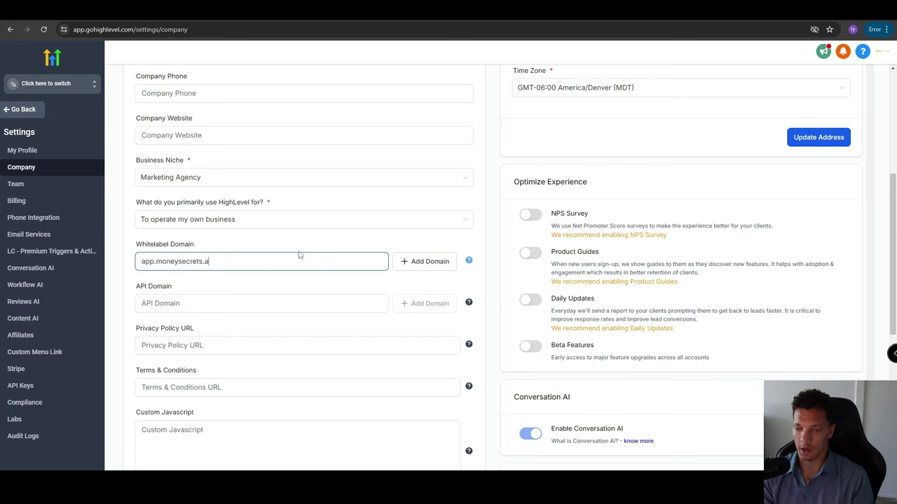
{"action": "left_click", "coordinate": [403, 261]}
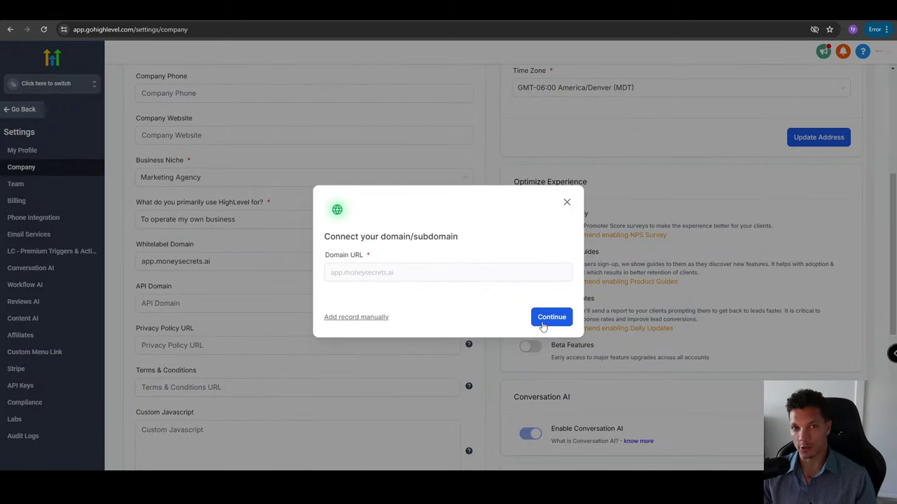
{"action": "left_click", "coordinate": [550, 319]}
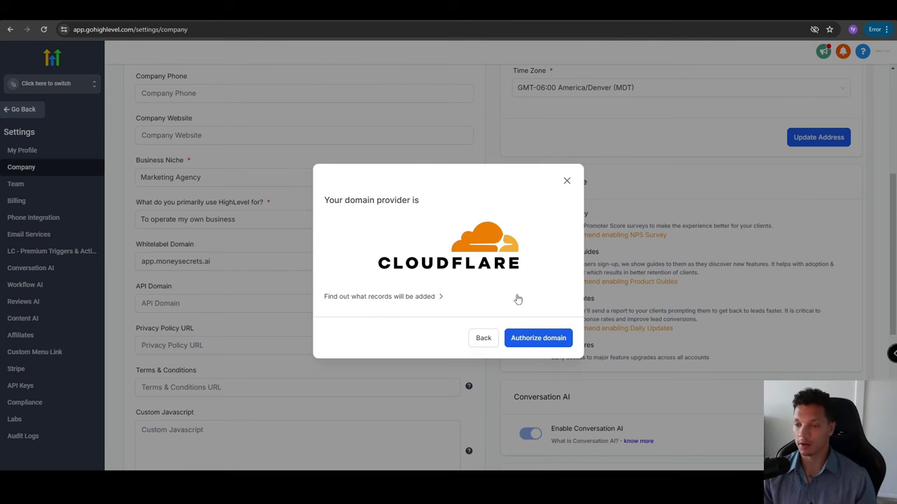
{"action": "left_click", "coordinate": [555, 340]}
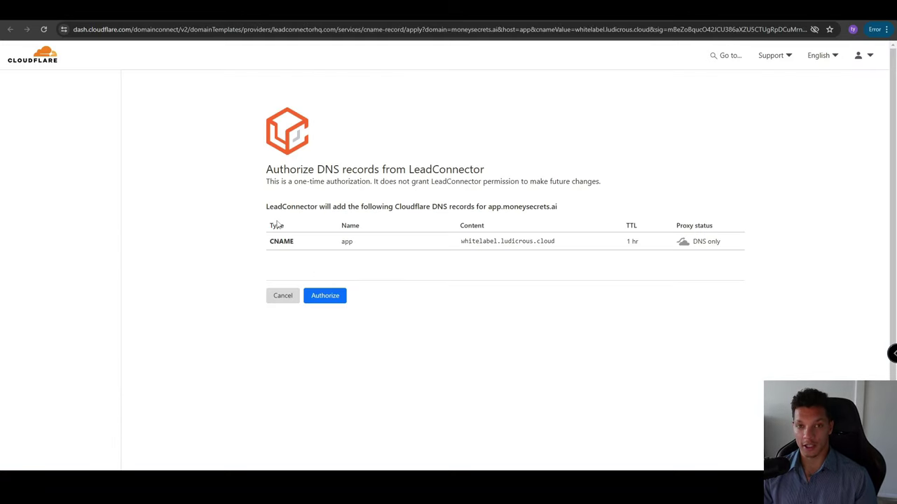
Approve the Cloudflare CNAME record 'app' pointing to whitelabel.ludicrous.cloud.
{"action": "left_click_drag", "start_coordinate": [267, 248], "coordinate": [296, 252]}
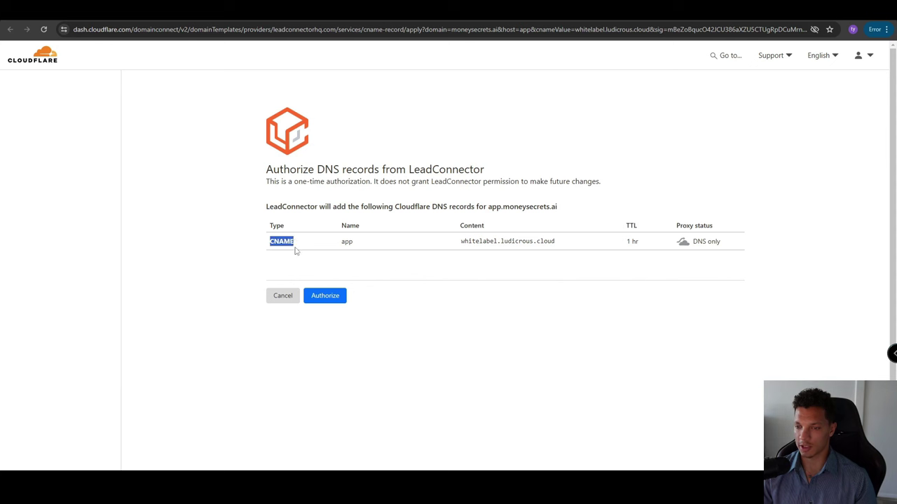
{"action": "double_click", "coordinate": [350, 241]}
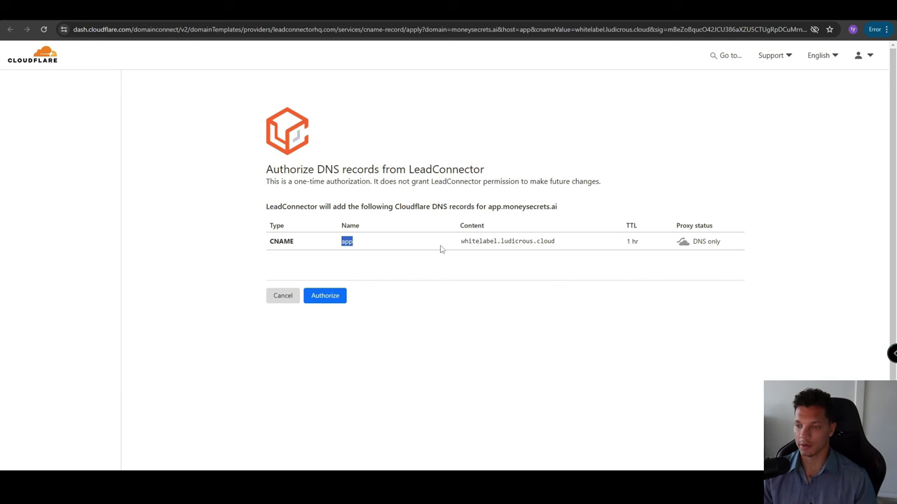
{"action": "left_click", "coordinate": [463, 241]}
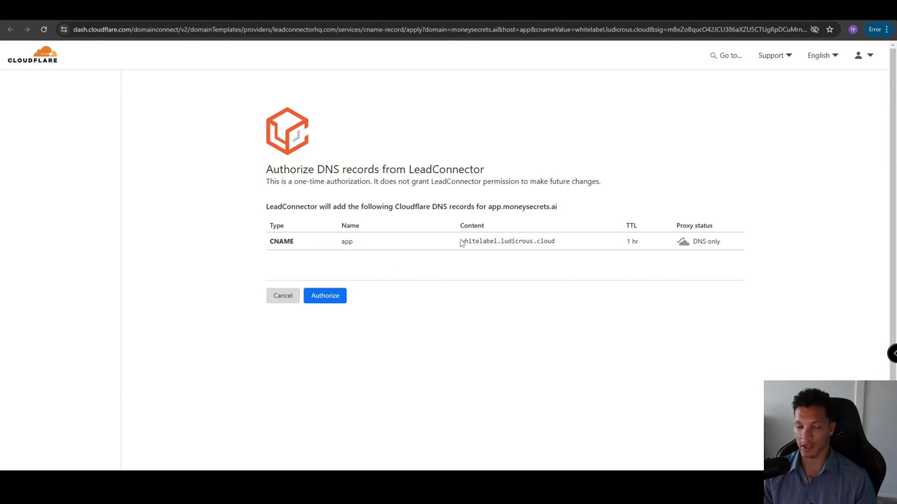
{"action": "left_click", "coordinate": [321, 296]}
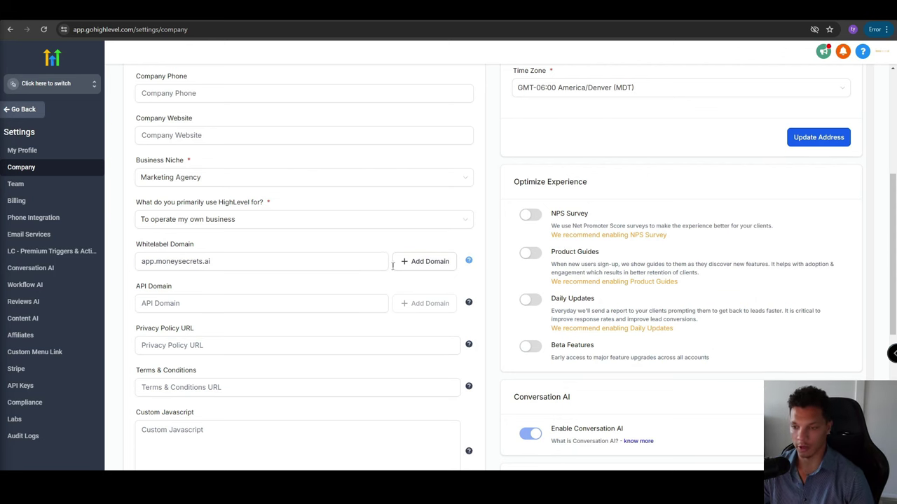
Add link.moneysecrets.ai as the API domain and authorize its 'link' CNAME in Cloudflare.
{"action": "left_click", "coordinate": [175, 303]}
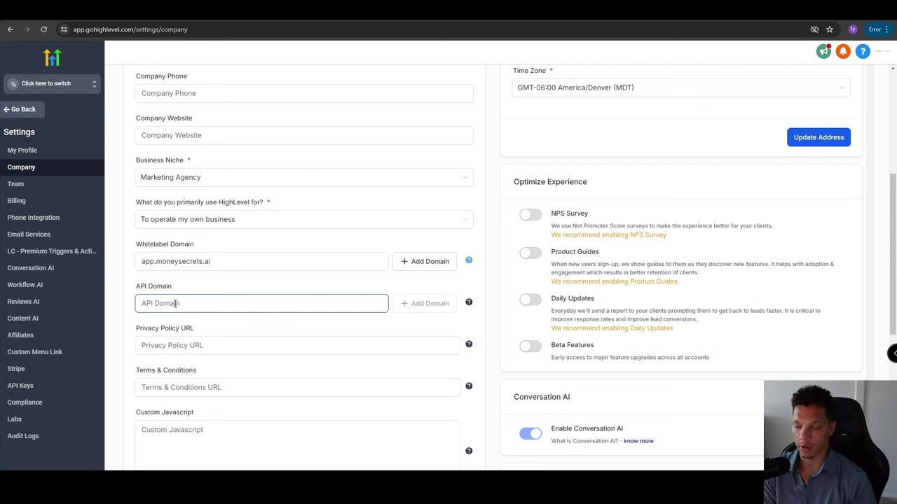
{"action": "type", "text": "link."}
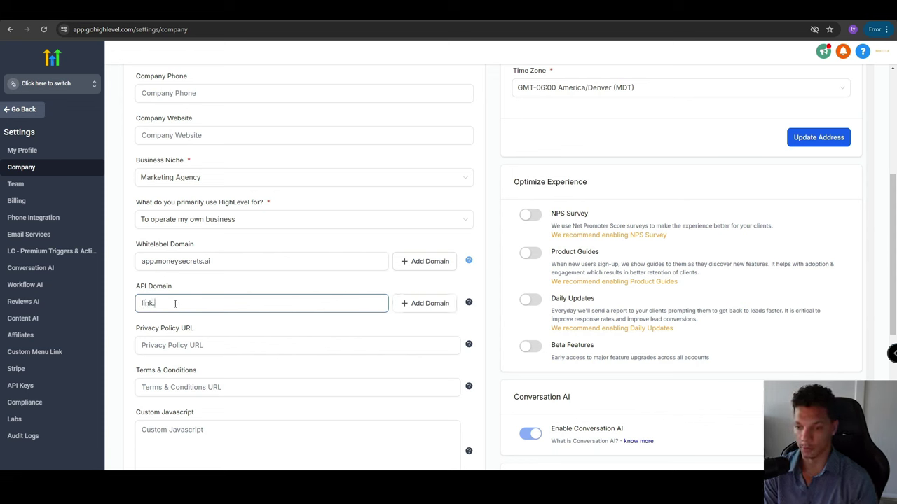
{"action": "type", "text": "moneysec"}
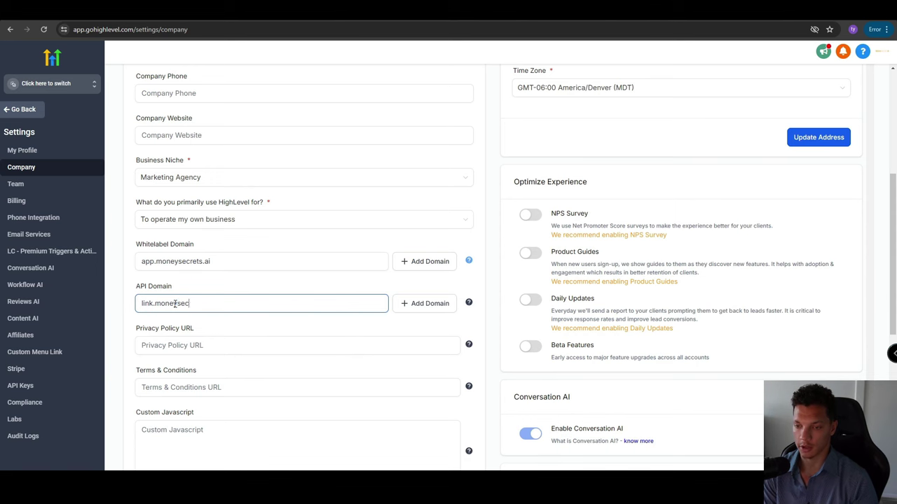
{"action": "type", "text": "rets.ai"}
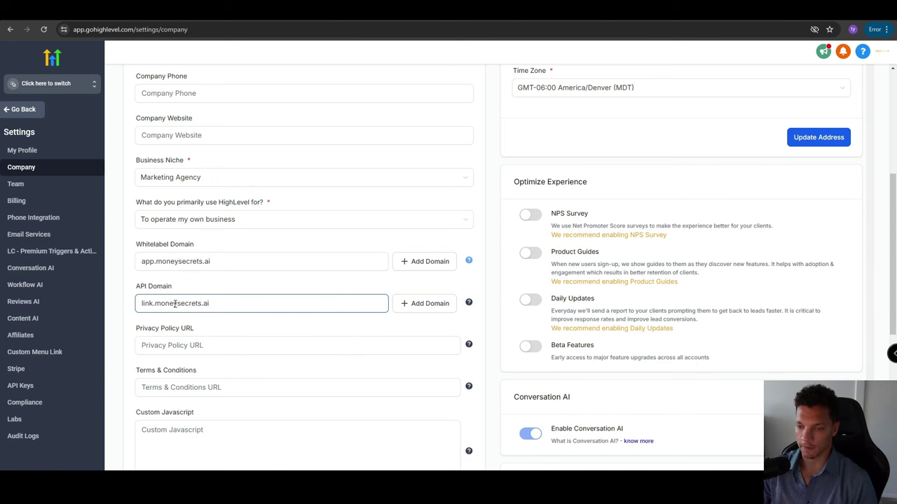
{"action": "left_click", "coordinate": [422, 300]}
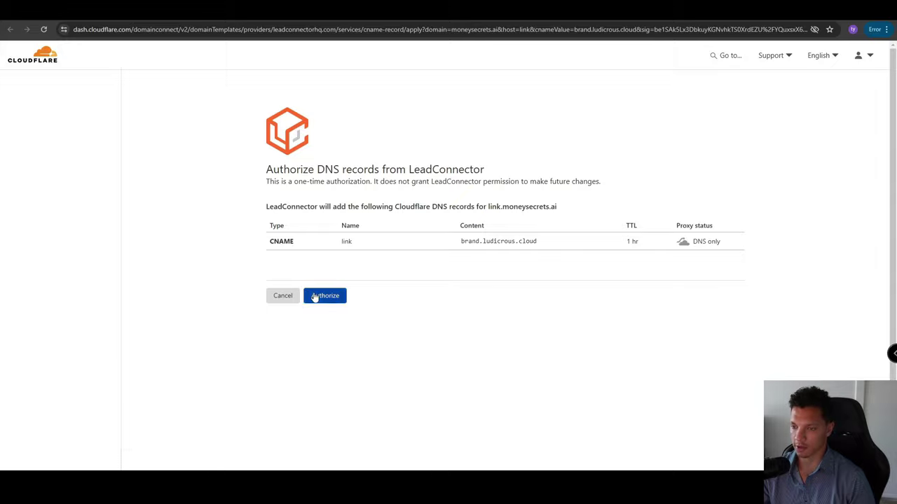
{"action": "left_click", "coordinate": [314, 297]}
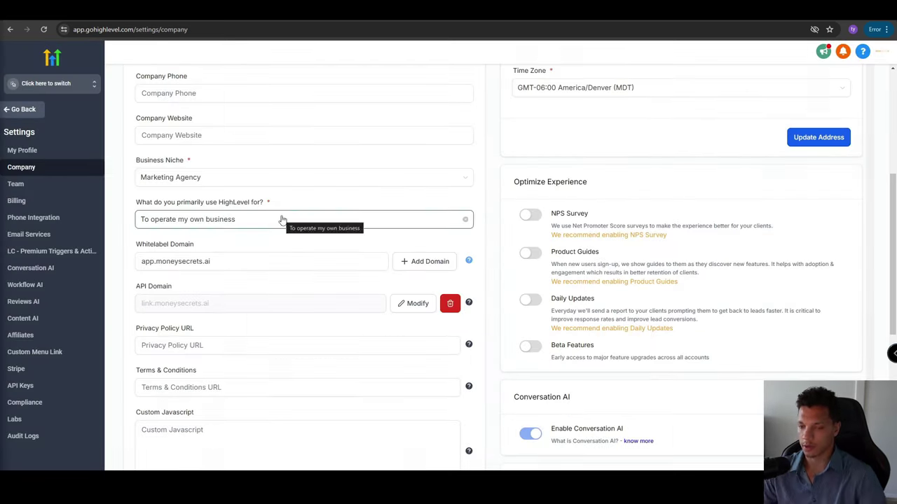
{"action": "scroll", "coordinate": [226, 288], "scroll_direction": "down", "scroll_amount": 3}
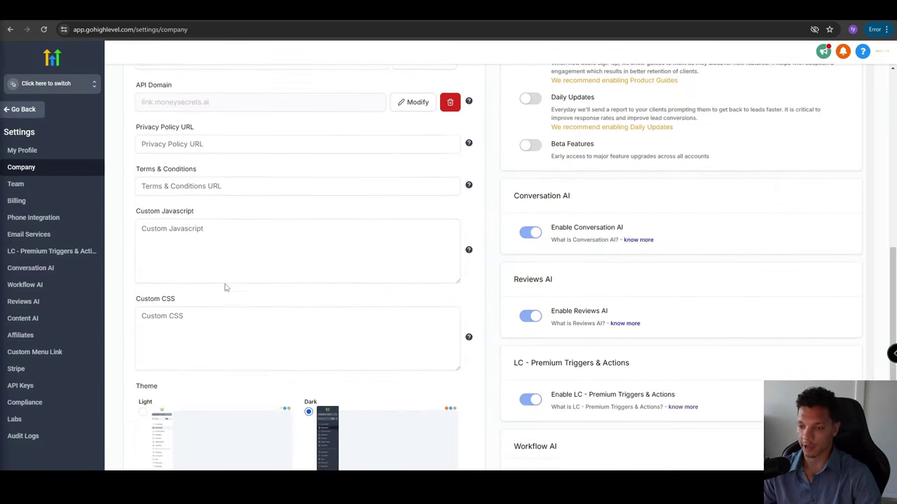
{"action": "scroll", "coordinate": [225, 287], "scroll_direction": "down", "scroll_amount": 3}
Save the company settings with app.moneysecrets.ai and link.moneysecrets.ai as the custom domains.
{"action": "left_click", "coordinate": [426, 286]}
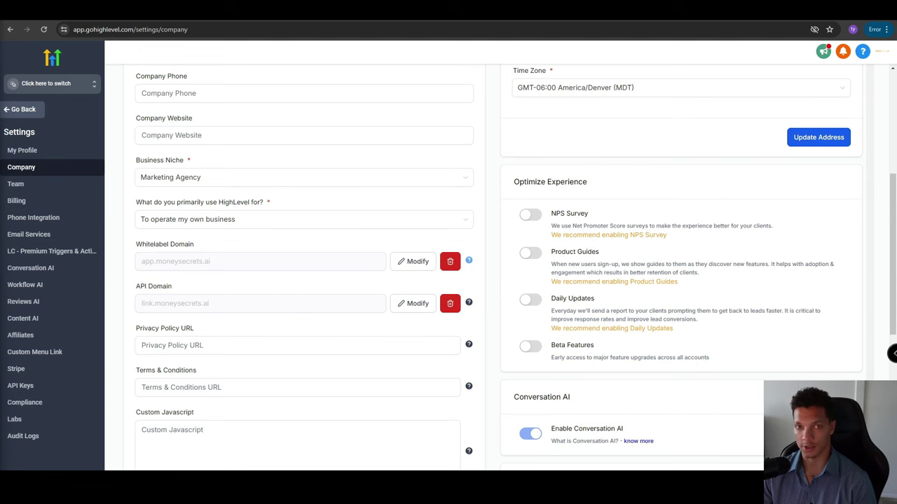
{"action": "scroll", "coordinate": [399, 330], "scroll_direction": "up", "scroll_amount": 5}
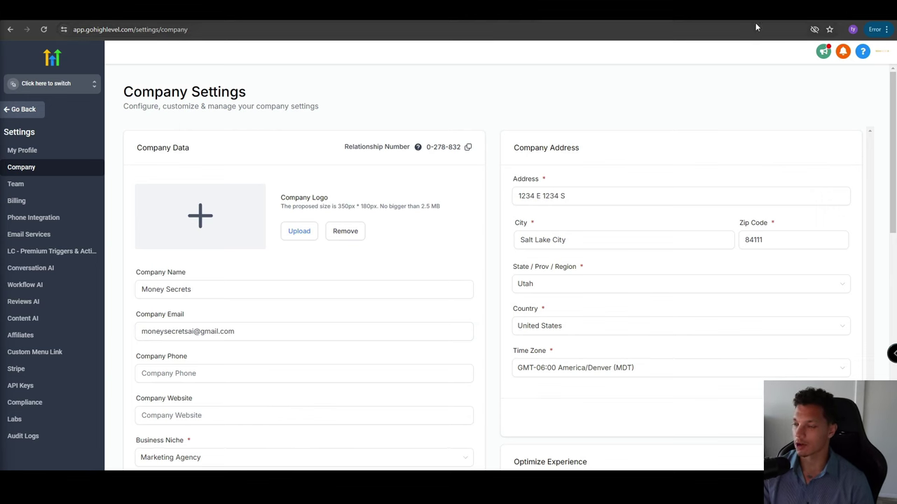
Load app.moneysecrets.ai in a new browser tab to test the whitelabel domain.
{"action": "key", "text": "ctrl+t"}
{"action": "left_click", "coordinate": [451, 29]}
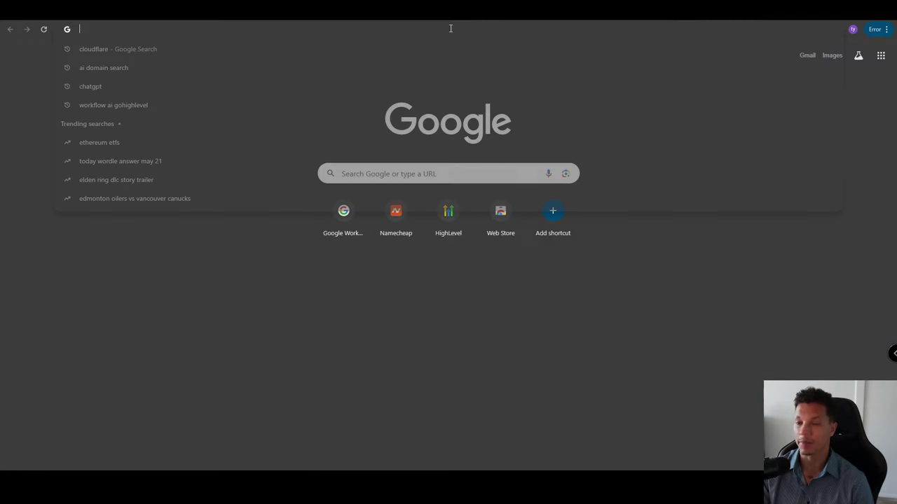
{"action": "type", "text": "app."}
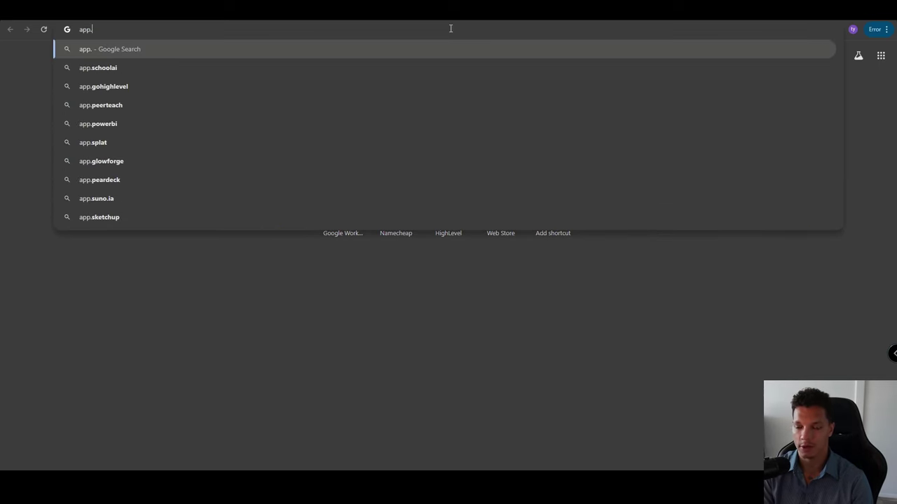
{"action": "type", "text": "moneysecrets.ai"}
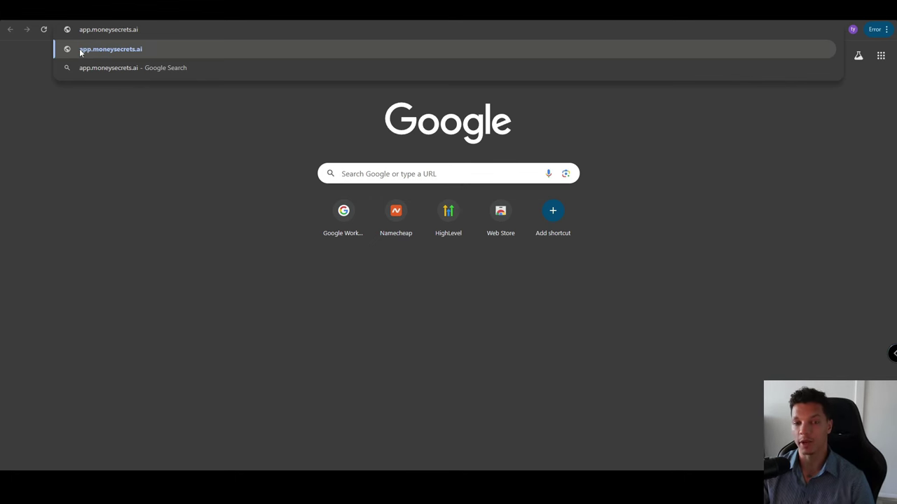
{"action": "left_click", "coordinate": [140, 49]}
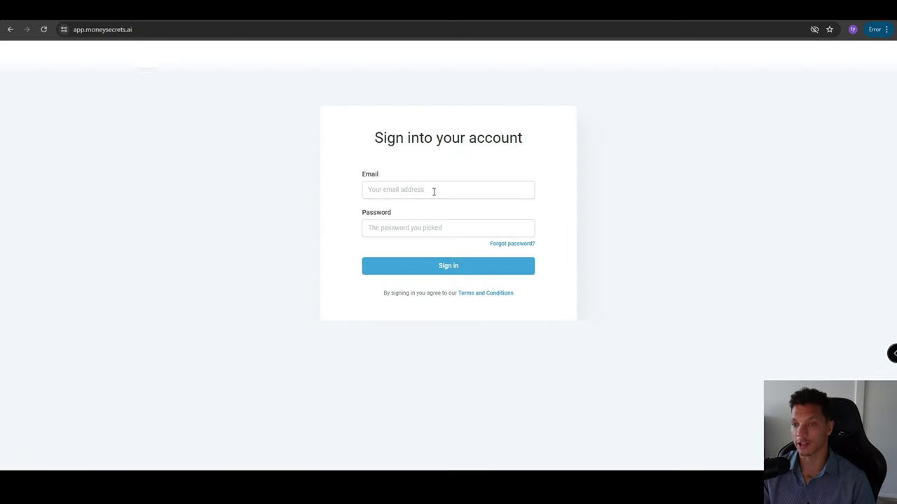
Enter the agency account email address on the branded sign-in page and continue to the password.
{"action": "left_click", "coordinate": [433, 191]}
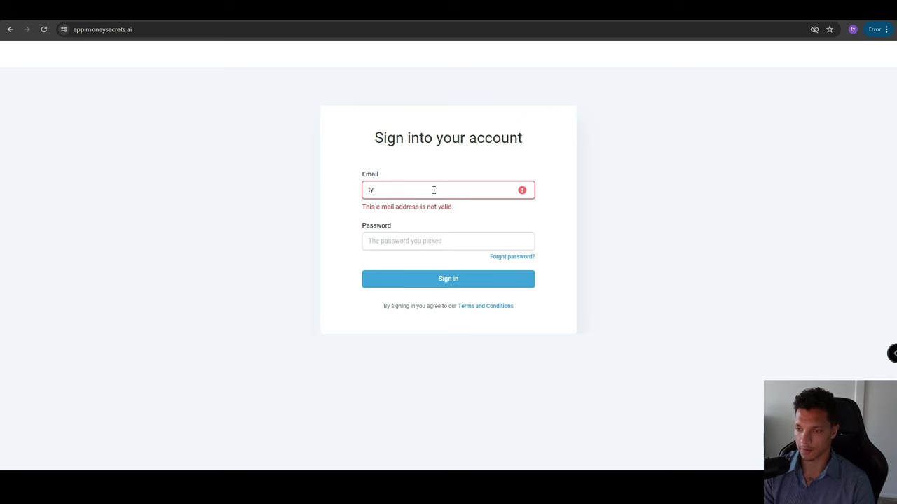
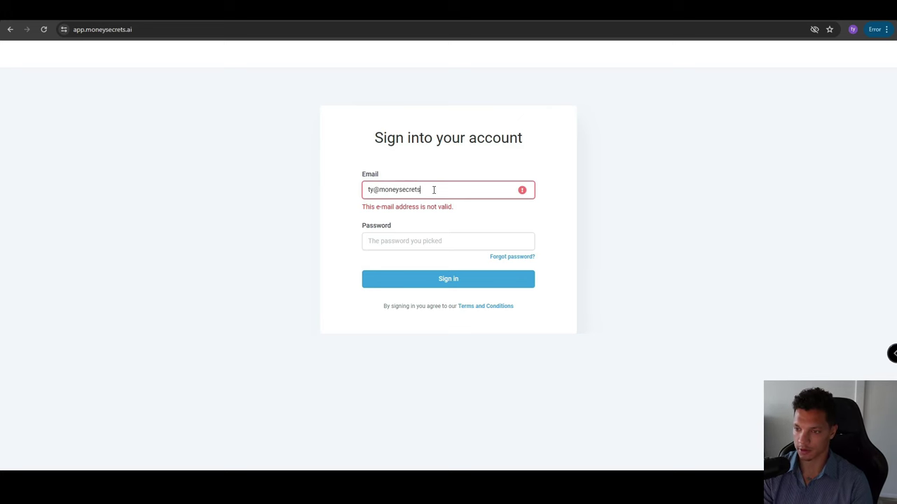
{"action": "left_click", "coordinate": [455, 231]}
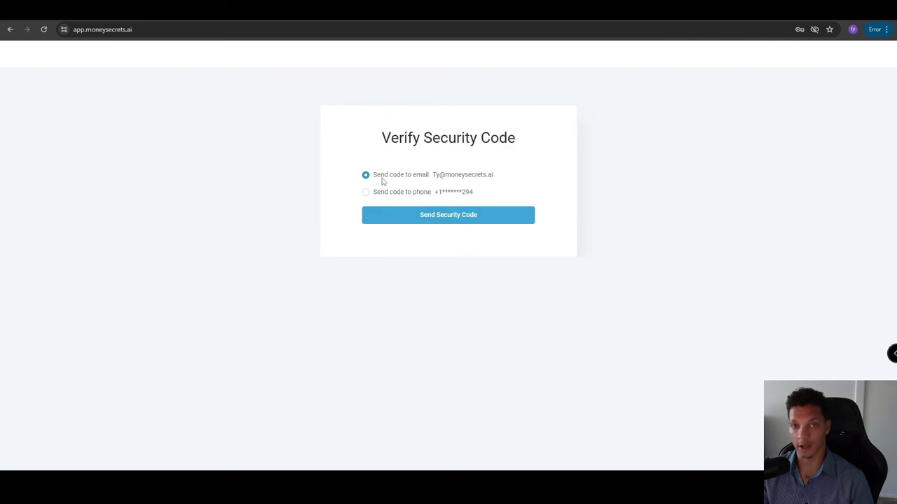
Get the emailed six-digit login security code from Gmail and confirm it to reach the agency dashboard.
{"action": "left_click", "coordinate": [429, 217]}
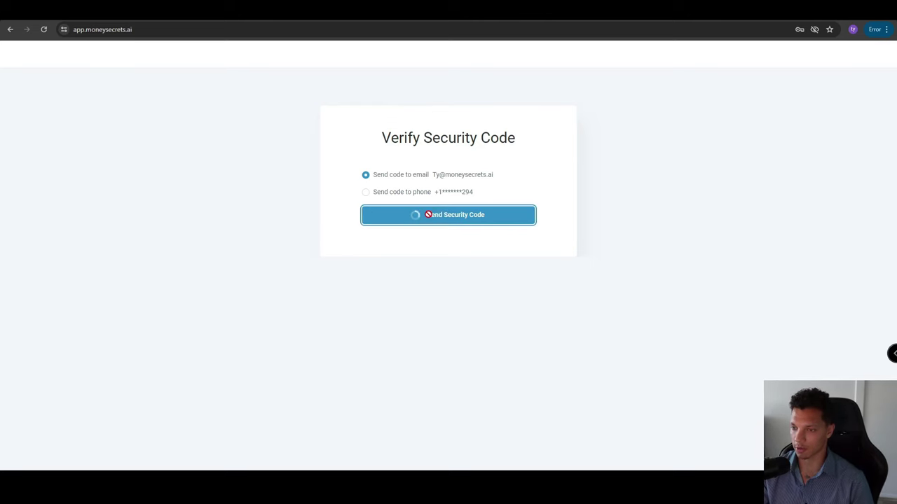
{"action": "key", "text": "alt+Tab"}
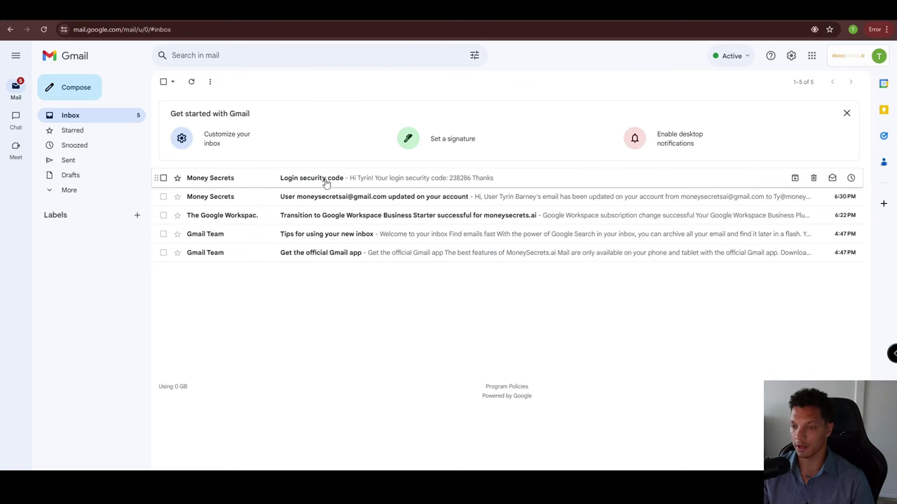
{"action": "left_click", "coordinate": [325, 182]}
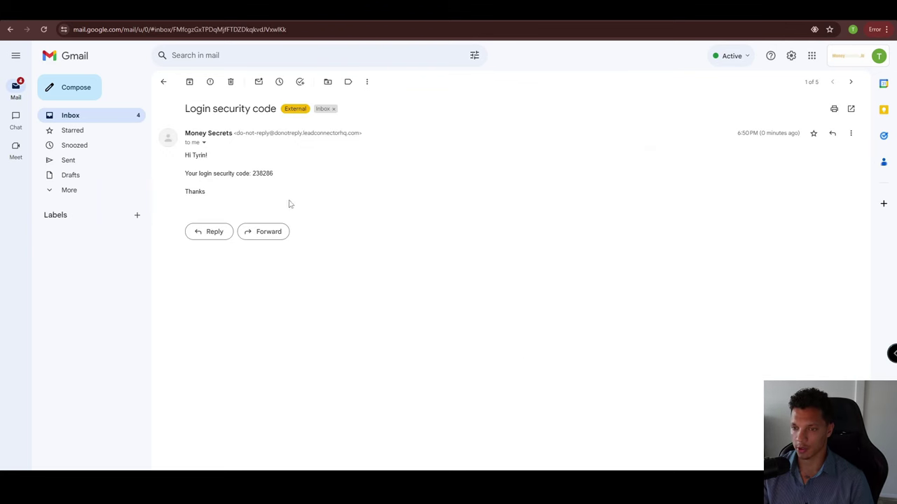
{"action": "key", "text": "alt+Tab"}
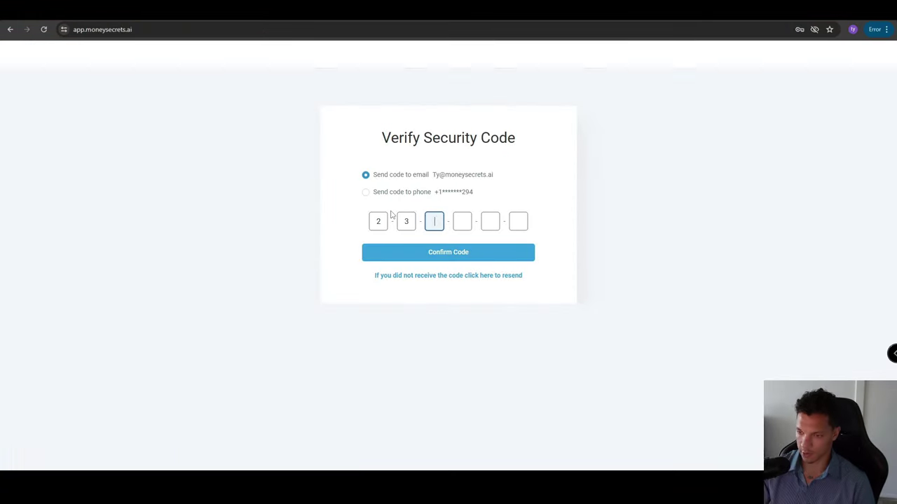
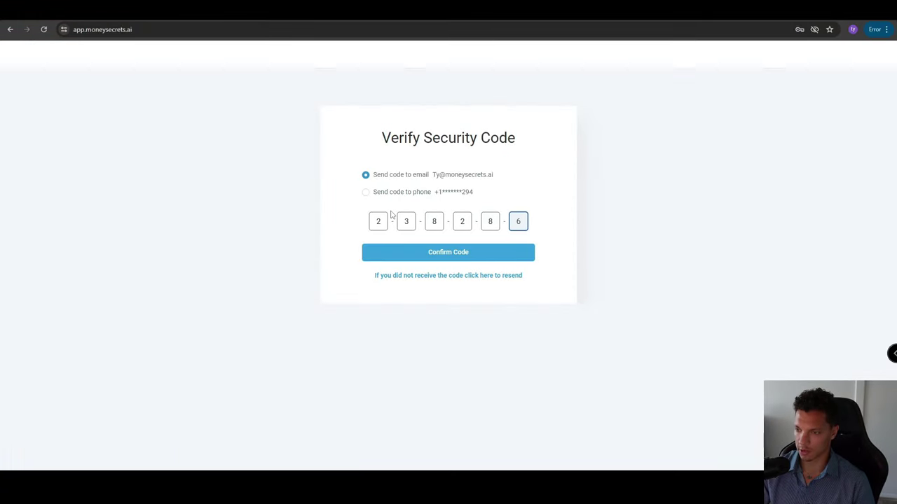
{"action": "left_click", "coordinate": [487, 257]}
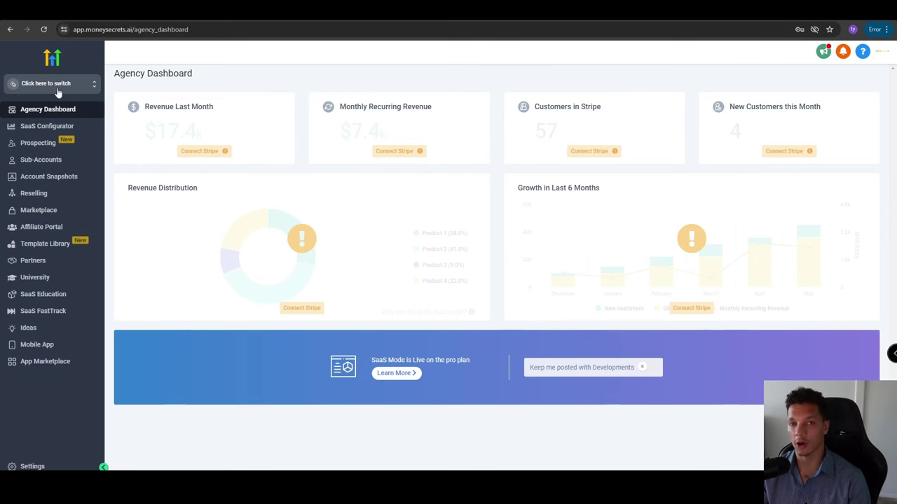
Upload the MoneySecrets.AI image as the Company Logo in Company Settings.
{"action": "left_click", "coordinate": [32, 466]}
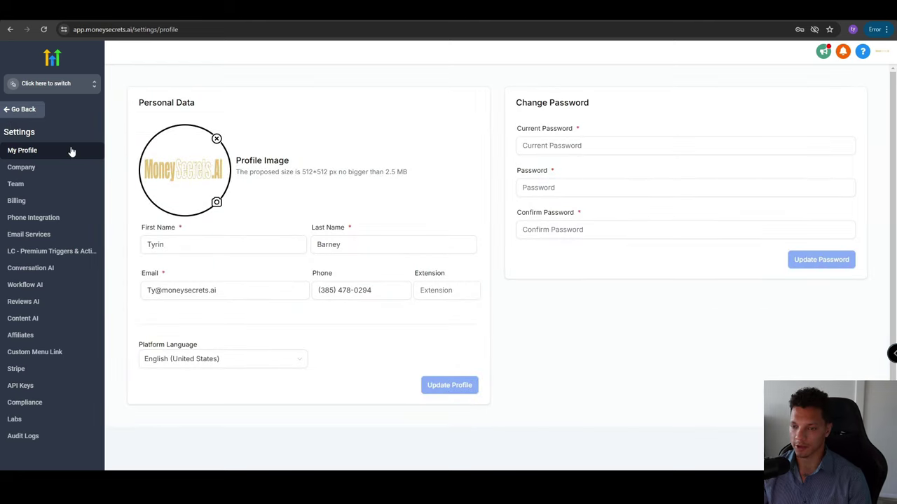
{"action": "left_click", "coordinate": [34, 170]}
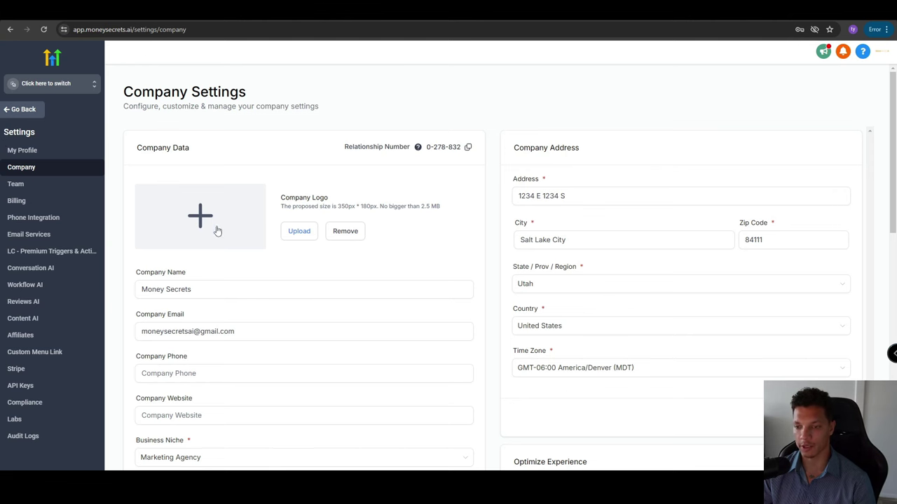
{"action": "left_click", "coordinate": [311, 232]}
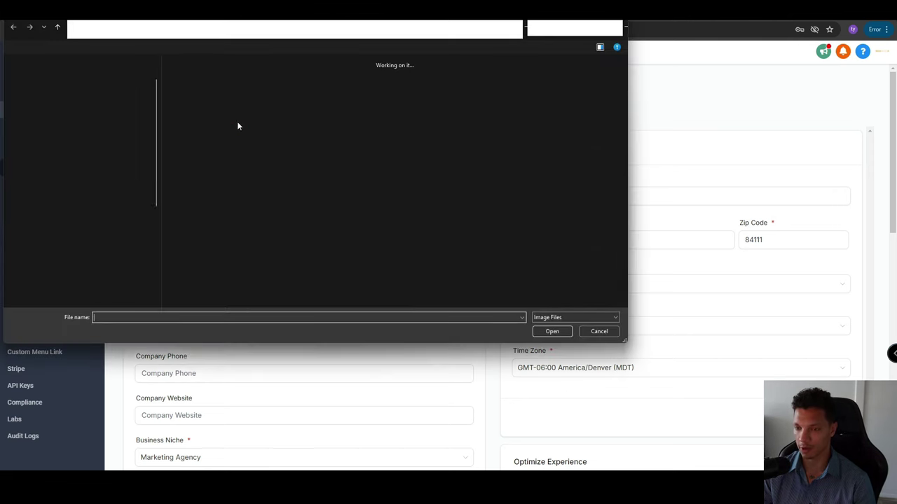
{"action": "key", "text": "Escape"}
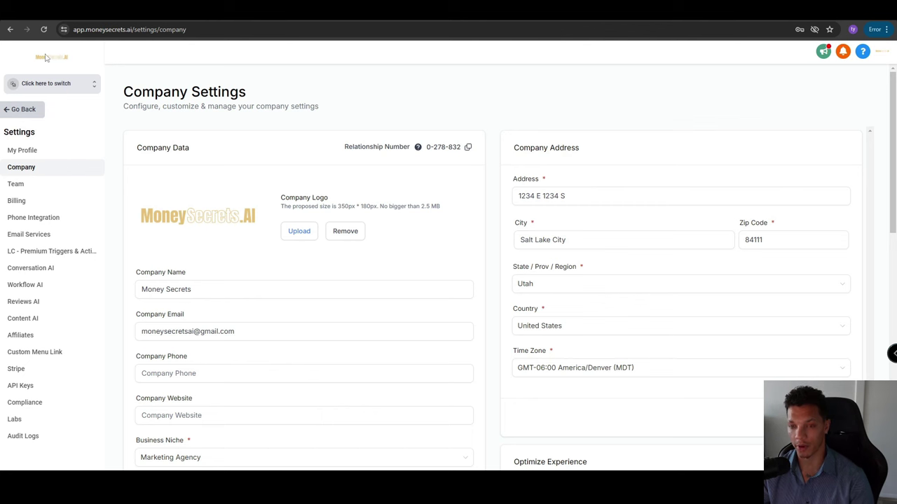
{"action": "left_click_drag", "start_coordinate": [33, 50], "coordinate": [64, 63]}
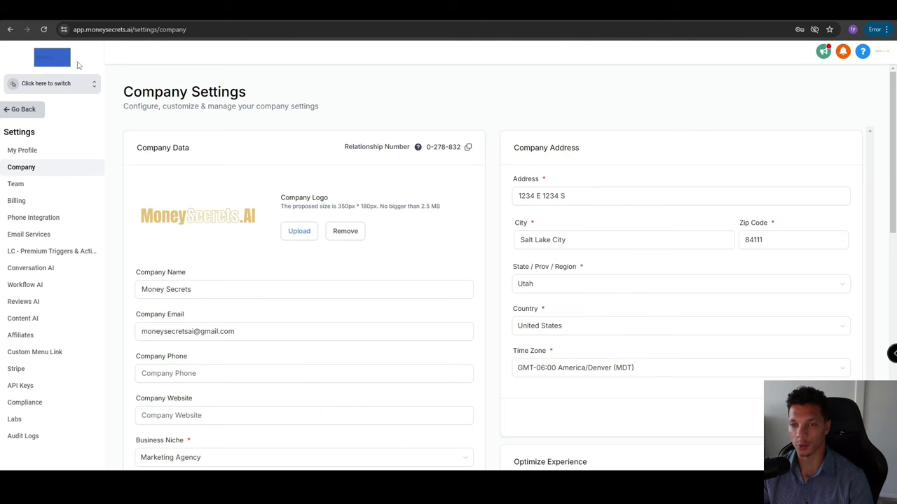
{"action": "left_click", "coordinate": [79, 65]}
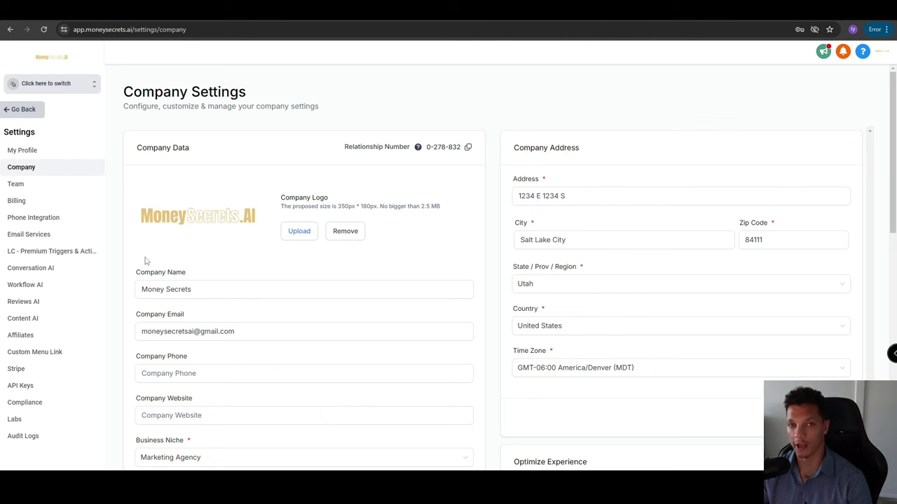
{"action": "scroll", "coordinate": [227, 186], "scroll_direction": "down", "scroll_amount": 3}
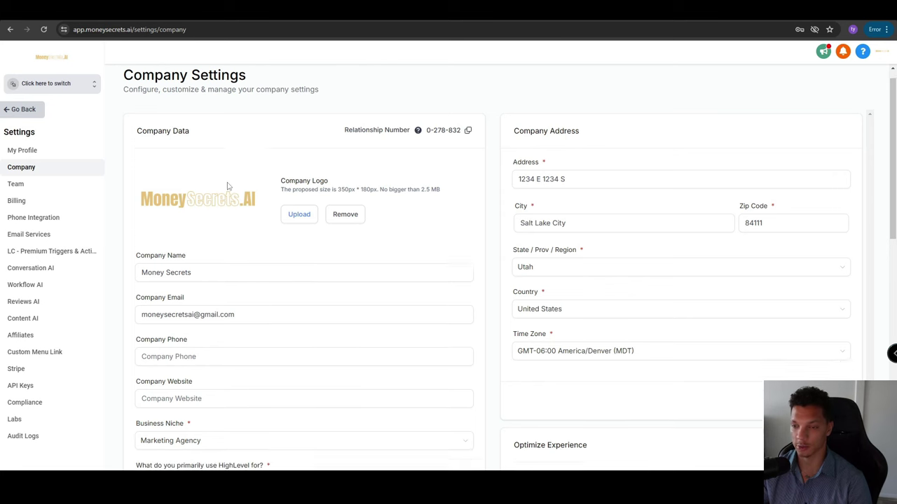
{"action": "scroll", "coordinate": [210, 186], "scroll_direction": "up", "scroll_amount": 3}
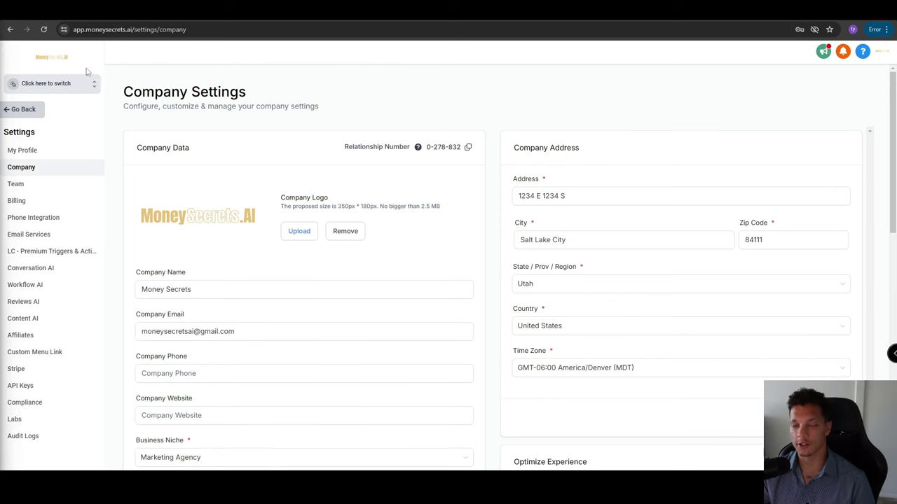
{"action": "scroll", "coordinate": [242, 197], "scroll_direction": "down", "scroll_amount": 6}
{"action": "scroll", "coordinate": [250, 203], "scroll_direction": "down", "scroll_amount": 1}
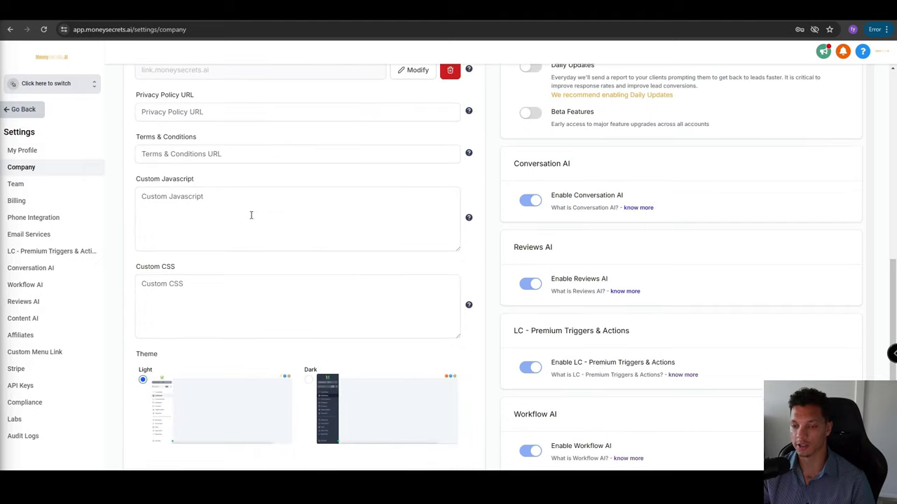
Paste logo-sizing CSS (max width 90%, height 79px) into the Custom CSS field and check it.
{"action": "left_click", "coordinate": [166, 280]}
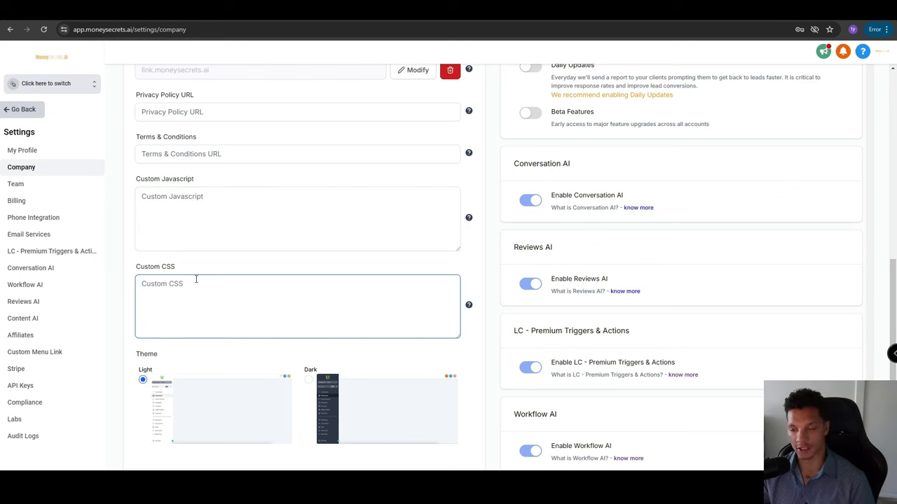
{"action": "type", "text": "/* Adjust the logo size and constraints */ img.object-contain.agency-logo {     max-width: 90% !important;     height: 79px !important; }"}
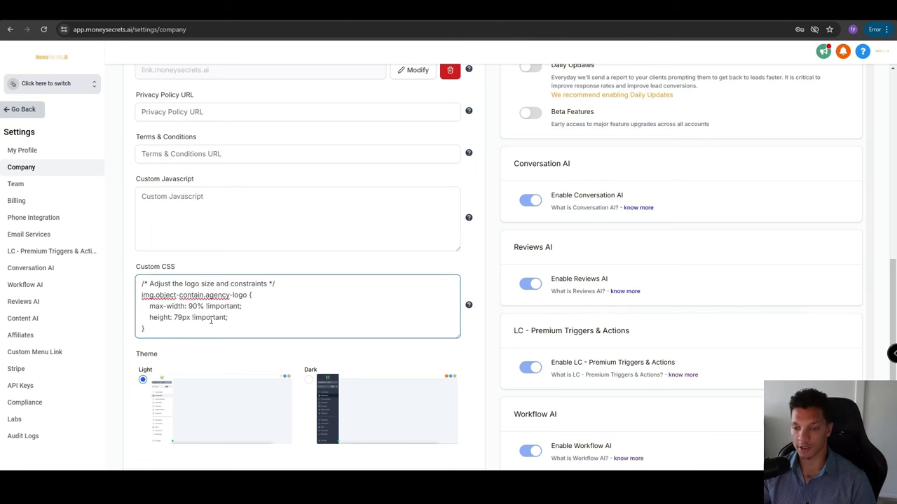
{"action": "scroll", "coordinate": [210, 320], "scroll_direction": "down", "scroll_amount": 2}
{"action": "scroll", "coordinate": [420, 448], "scroll_direction": "up", "scroll_amount": 1}
{"action": "scroll", "coordinate": [392, 411], "scroll_direction": "up", "scroll_amount": 4}
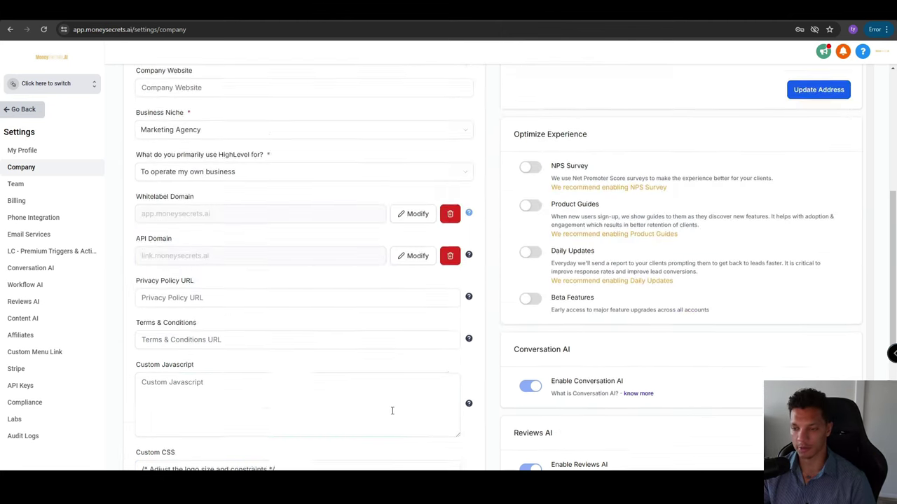
{"action": "scroll", "coordinate": [392, 411], "scroll_direction": "up", "scroll_amount": 5}
{"action": "scroll", "coordinate": [35, 70], "scroll_direction": "up", "scroll_amount": 3}
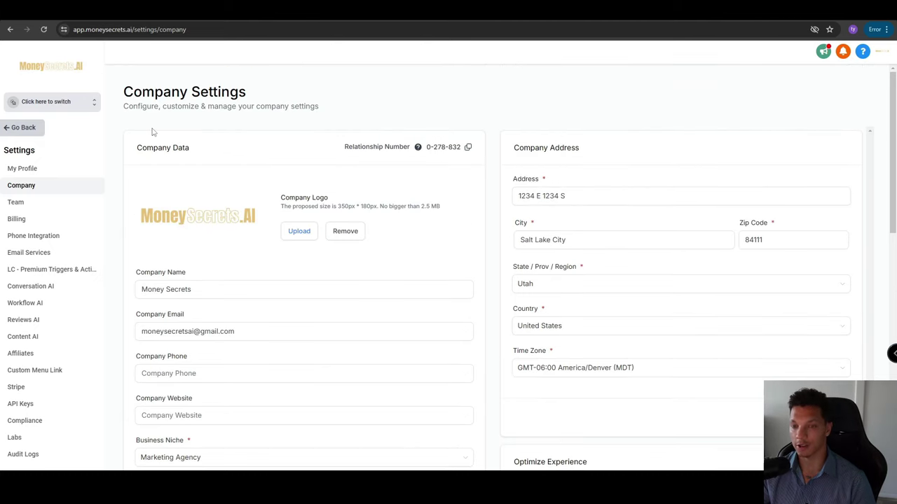
{"action": "scroll", "coordinate": [290, 280], "scroll_direction": "down", "scroll_amount": 10}
{"action": "scroll", "coordinate": [210, 210], "scroll_direction": "up", "scroll_amount": 1}
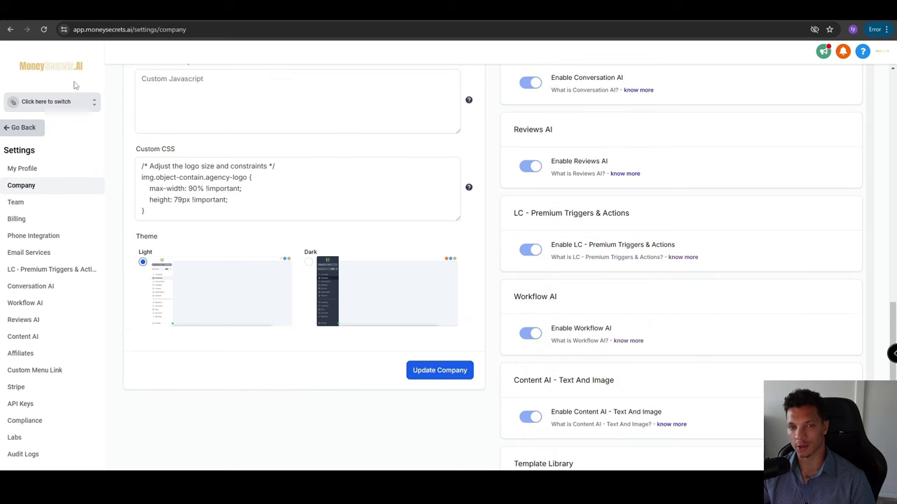
{"action": "left_click", "coordinate": [140, 164]}
{"action": "scroll", "coordinate": [210, 210], "scroll_direction": "up", "scroll_amount": 1}
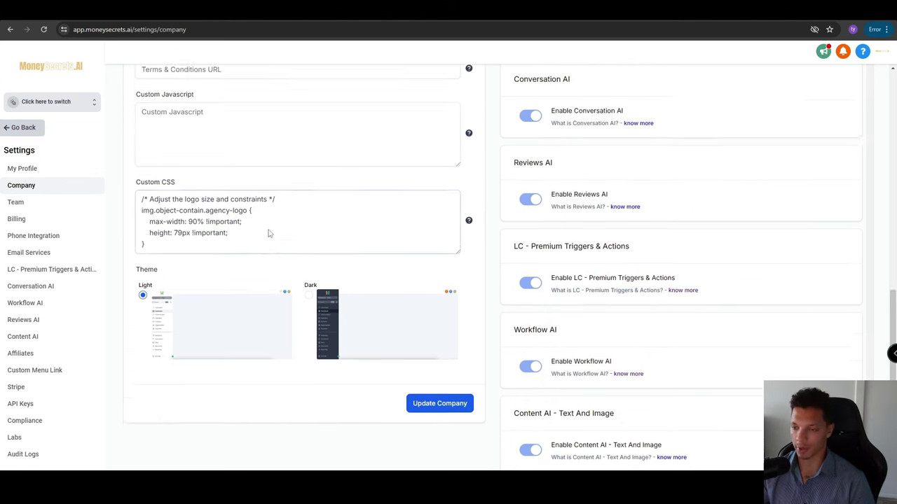
{"action": "left_click", "coordinate": [225, 202]}
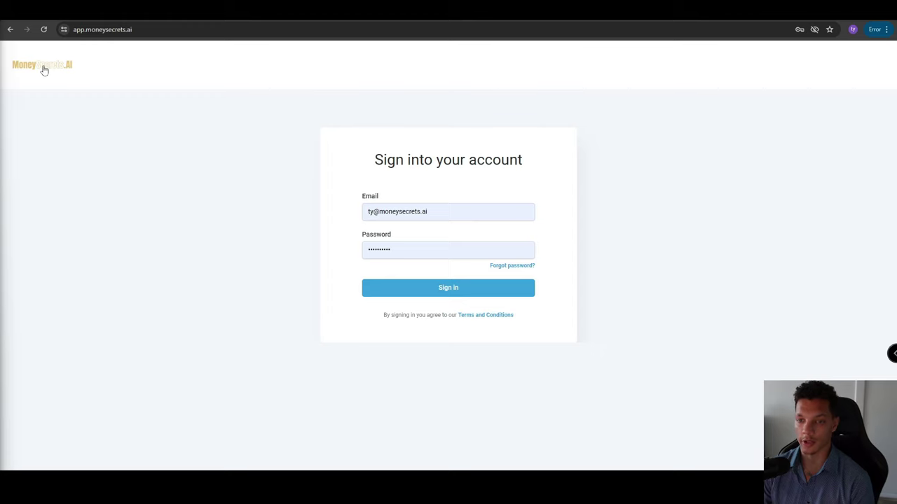
Sign in again with an emailed security code, then show the Review slide's first point.
{"action": "left_click", "coordinate": [393, 293]}
{"action": "left_click", "coordinate": [407, 234]}
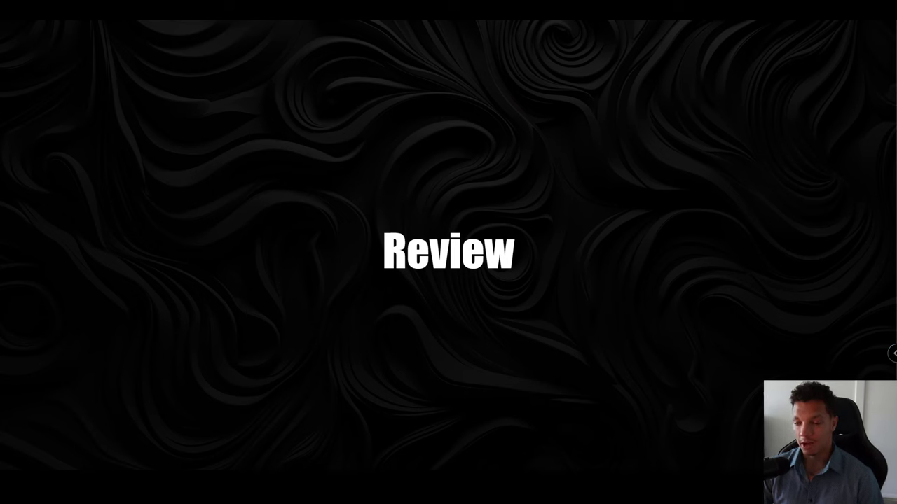
{"action": "key", "text": "Right"}
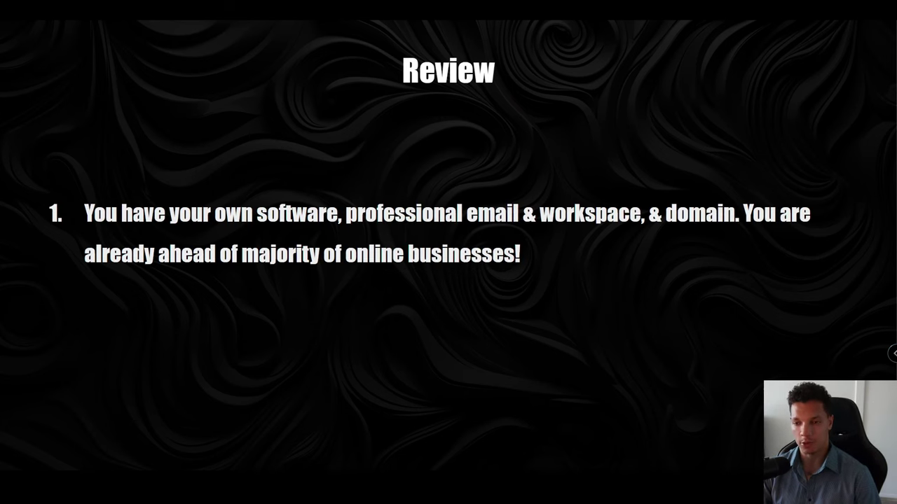
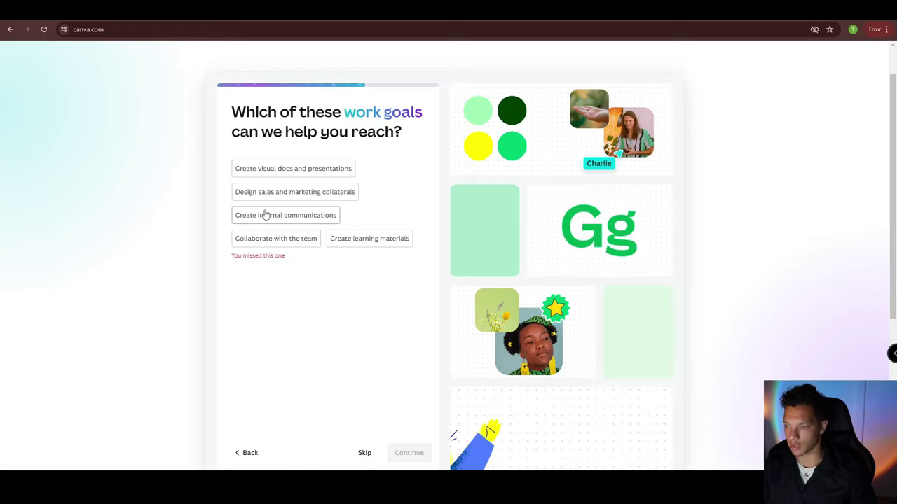
Choose 'Create visual docs and presentations' as the work goal, then skip the Canva Pro trial.
{"action": "left_click", "coordinate": [293, 168]}
{"action": "left_click", "coordinate": [362, 453]}
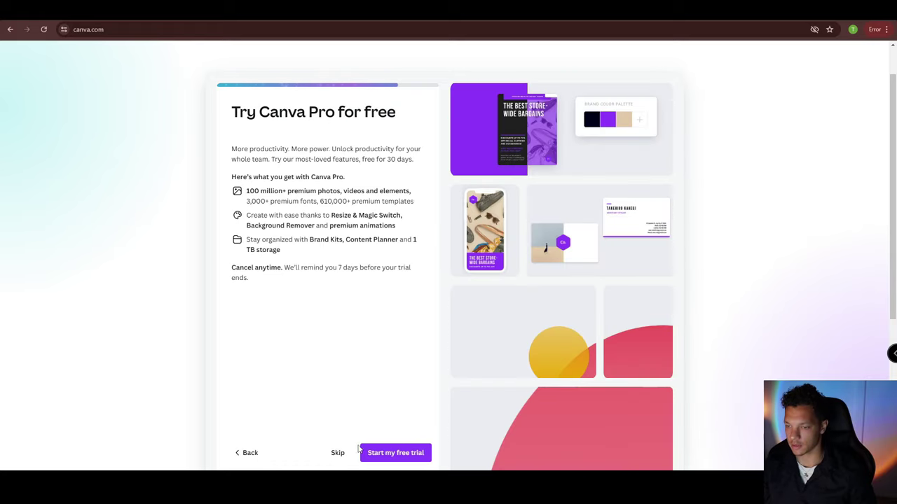
{"action": "left_click", "coordinate": [338, 453]}
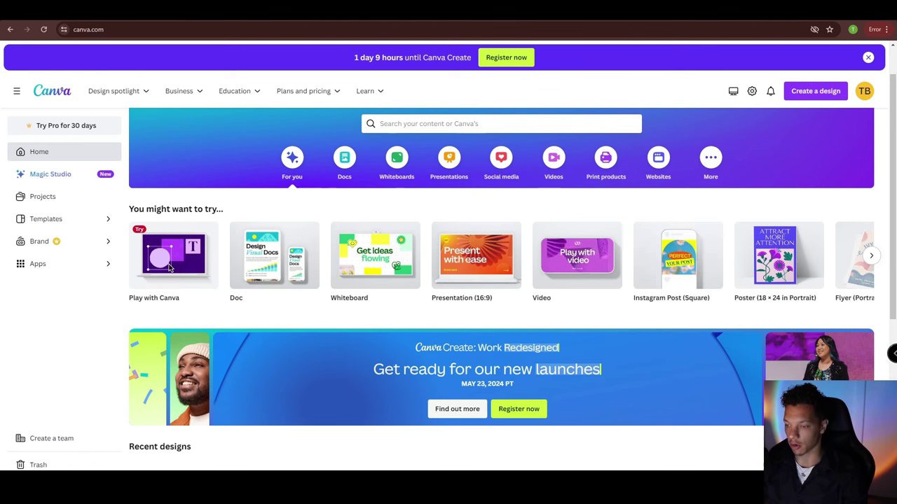
{"action": "mouse_move", "coordinate": [562, 487]}
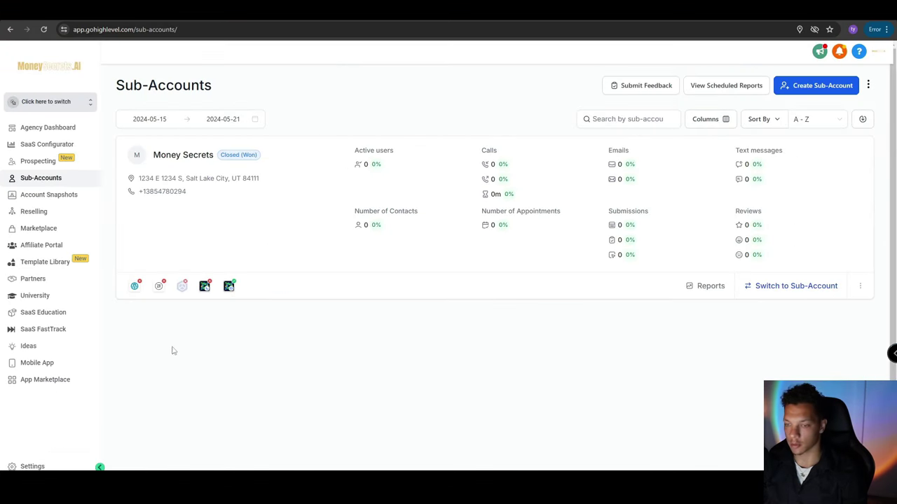
{"action": "left_click", "coordinate": [57, 467]}
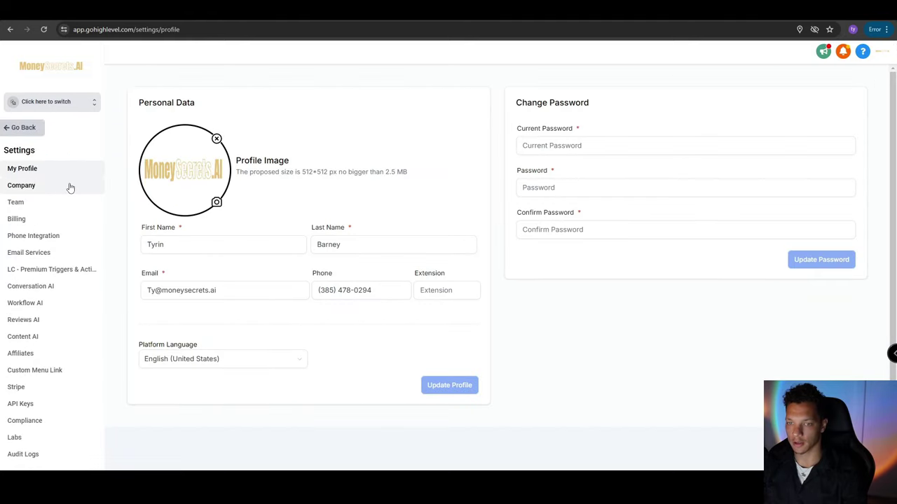
{"action": "left_click", "coordinate": [25, 186]}
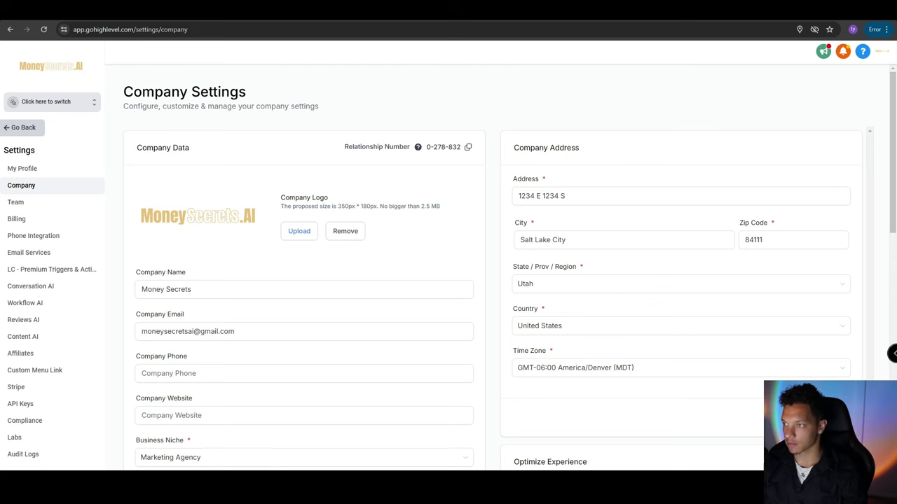
{"action": "mouse_move", "coordinate": [598, 420]}
{"action": "left_click", "coordinate": [611, 458]}
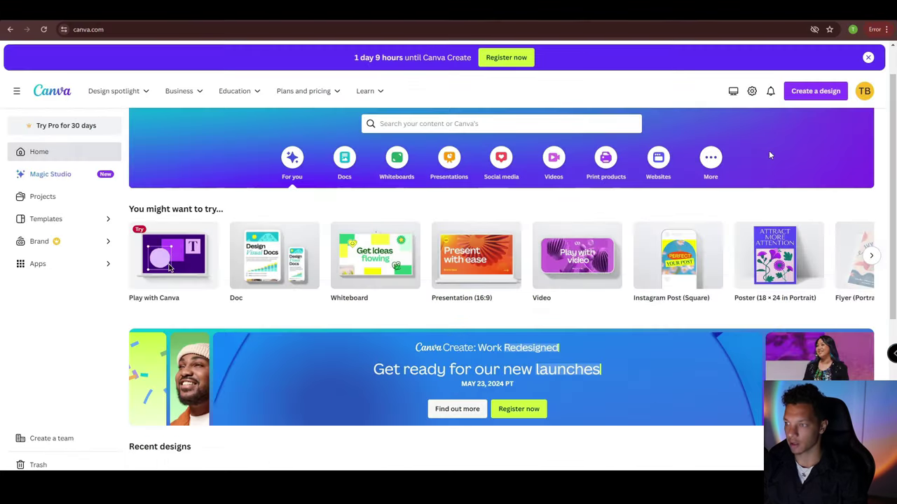
Create a custom-size blank design 350 px wide by 180 px high.
{"action": "left_click", "coordinate": [815, 93]}
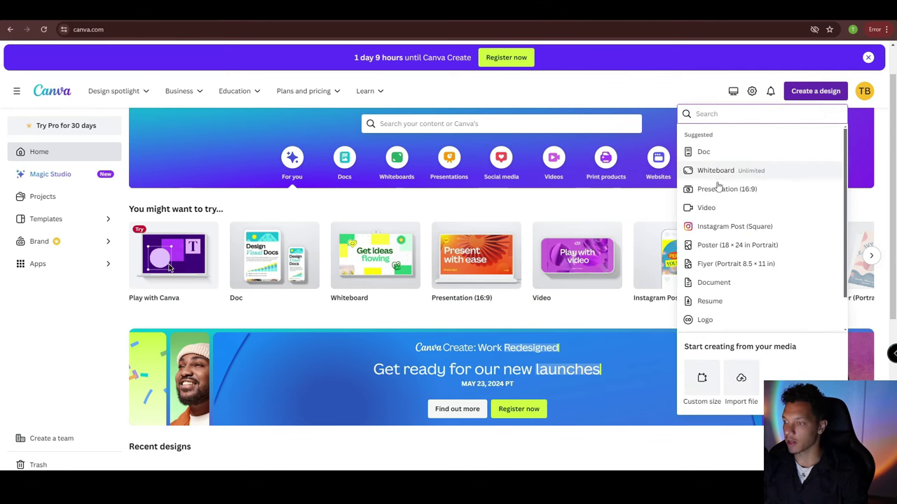
{"action": "left_click", "coordinate": [701, 382]}
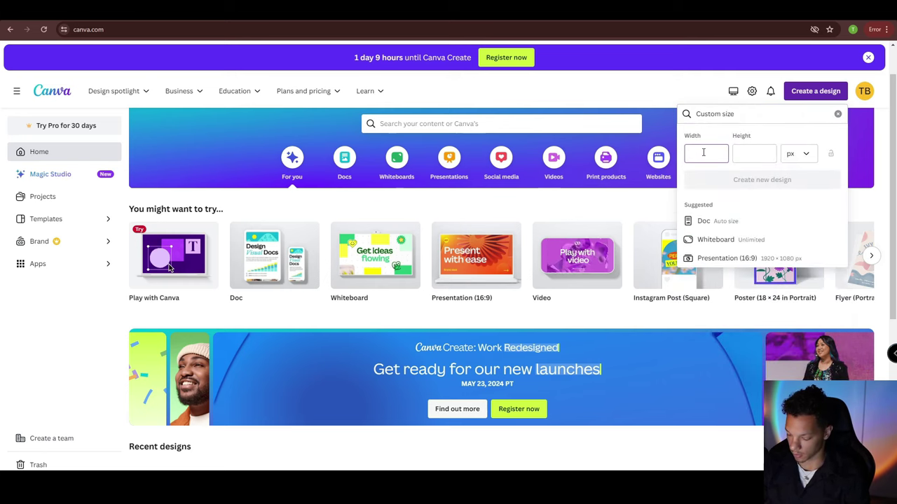
{"action": "type", "text": "350"}
{"action": "left_click", "coordinate": [748, 153]}
{"action": "type", "text": "180"}
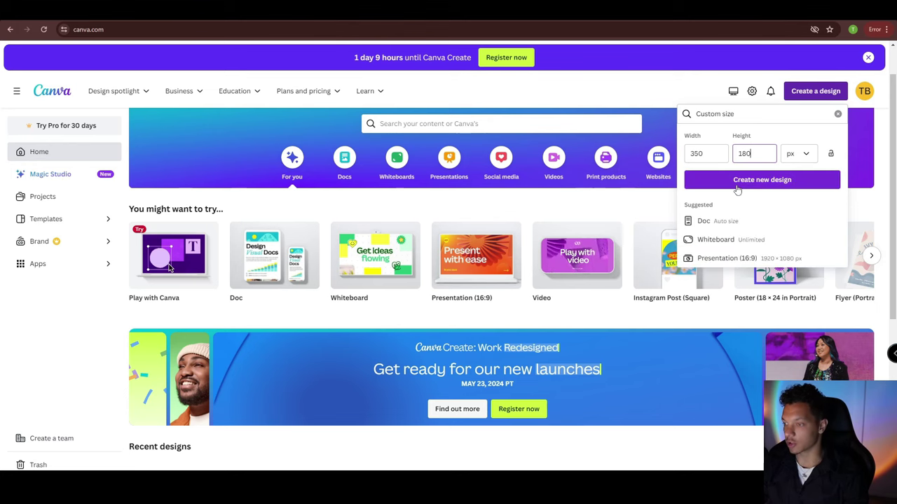
{"action": "left_click", "coordinate": [737, 184]}
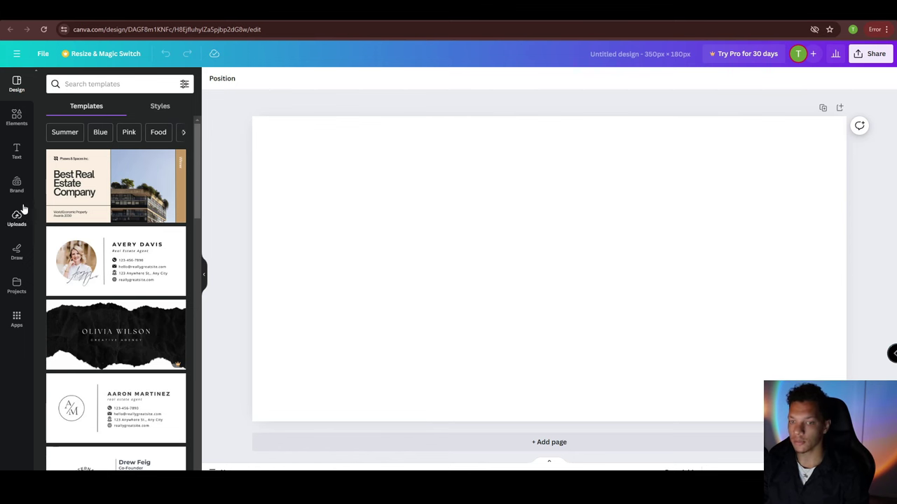
Add the Brimston Co. font combination from the Text panel to the design.
{"action": "left_click", "coordinate": [17, 150]}
{"action": "scroll", "coordinate": [105, 224], "scroll_direction": "down", "scroll_amount": 5}
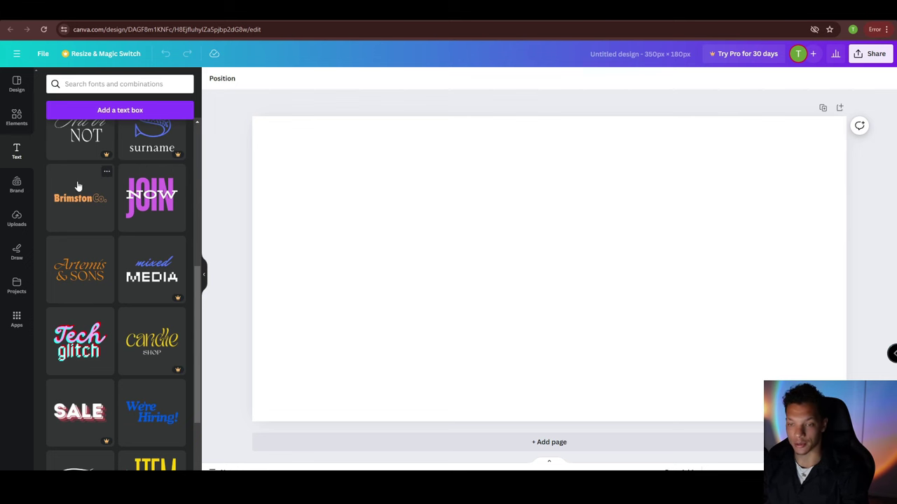
{"action": "scroll", "coordinate": [101, 223], "scroll_direction": "down", "scroll_amount": 2}
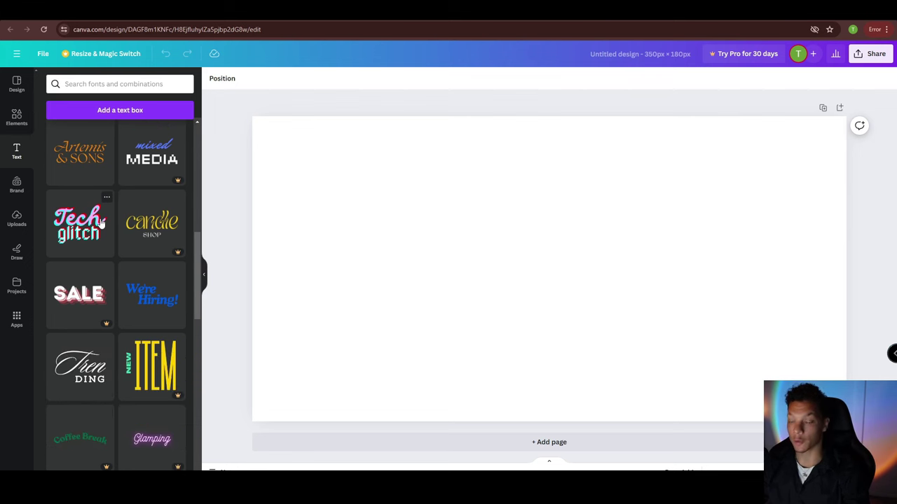
{"action": "scroll", "coordinate": [105, 221], "scroll_direction": "up", "scroll_amount": 1}
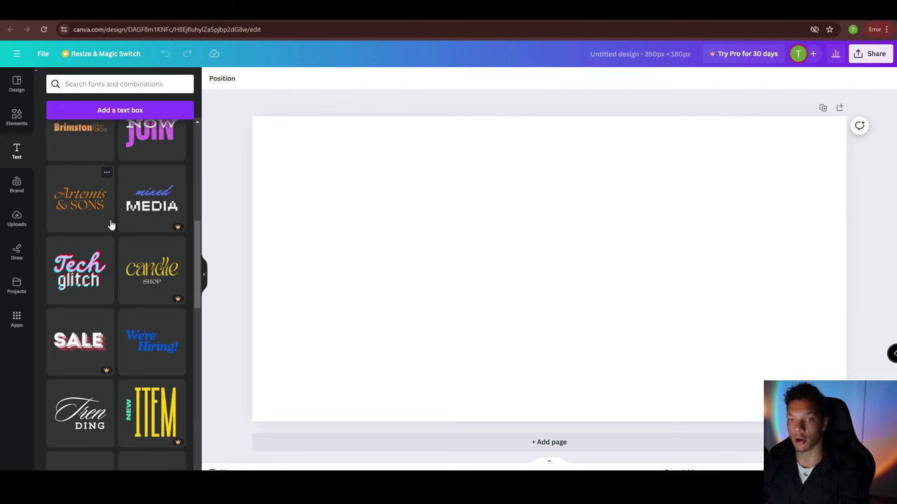
{"action": "scroll", "coordinate": [110, 226], "scroll_direction": "up", "scroll_amount": 2}
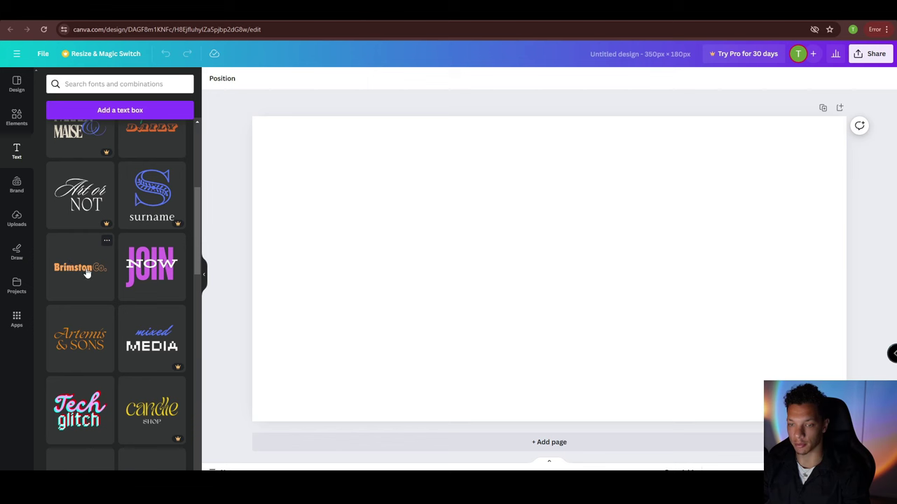
{"action": "scroll", "coordinate": [93, 266], "scroll_direction": "up", "scroll_amount": 3}
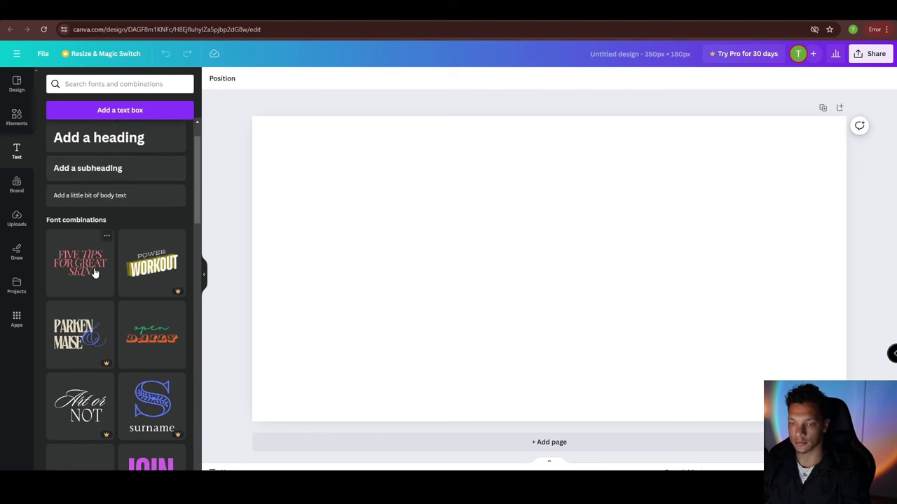
{"action": "scroll", "coordinate": [94, 271], "scroll_direction": "down", "scroll_amount": 5}
{"action": "scroll", "coordinate": [94, 274], "scroll_direction": "down", "scroll_amount": 10}
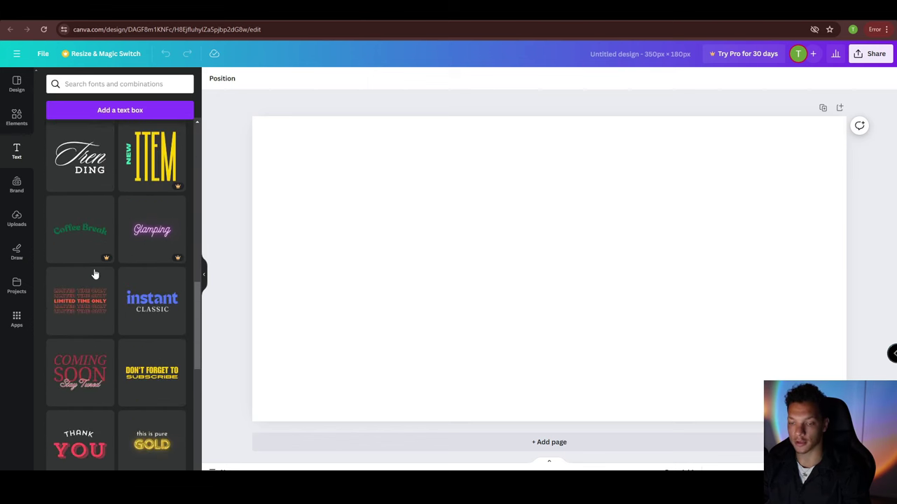
{"action": "scroll", "coordinate": [145, 326], "scroll_direction": "up", "scroll_amount": 3}
{"action": "scroll", "coordinate": [145, 327], "scroll_direction": "up", "scroll_amount": 8}
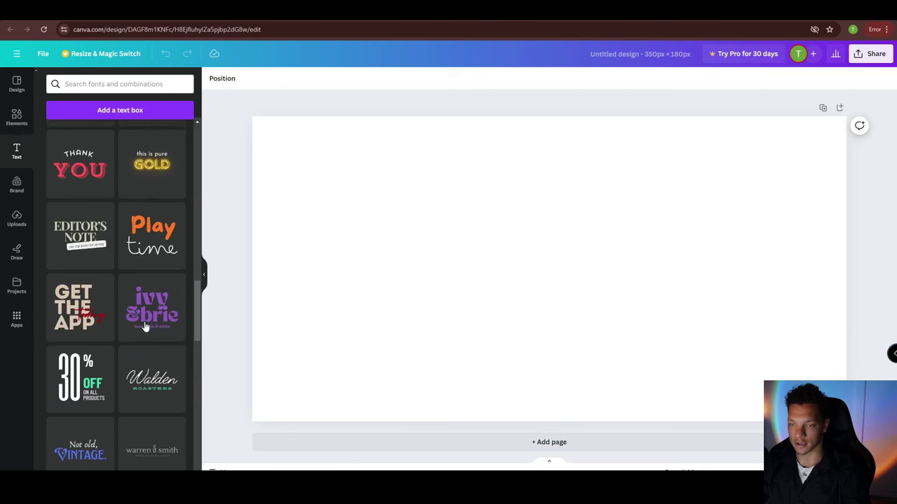
{"action": "scroll", "coordinate": [145, 326], "scroll_direction": "down", "scroll_amount": 12}
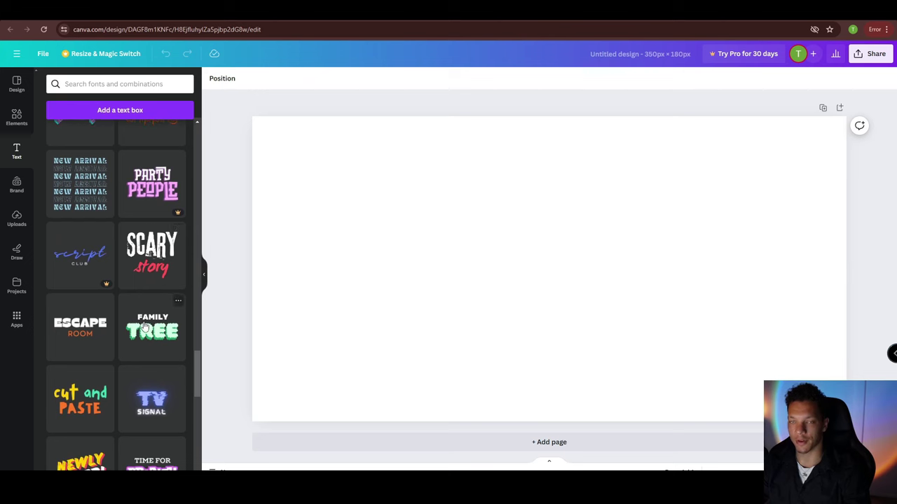
{"action": "scroll", "coordinate": [145, 326], "scroll_direction": "up", "scroll_amount": 10}
{"action": "scroll", "coordinate": [144, 327], "scroll_direction": "up", "scroll_amount": 10}
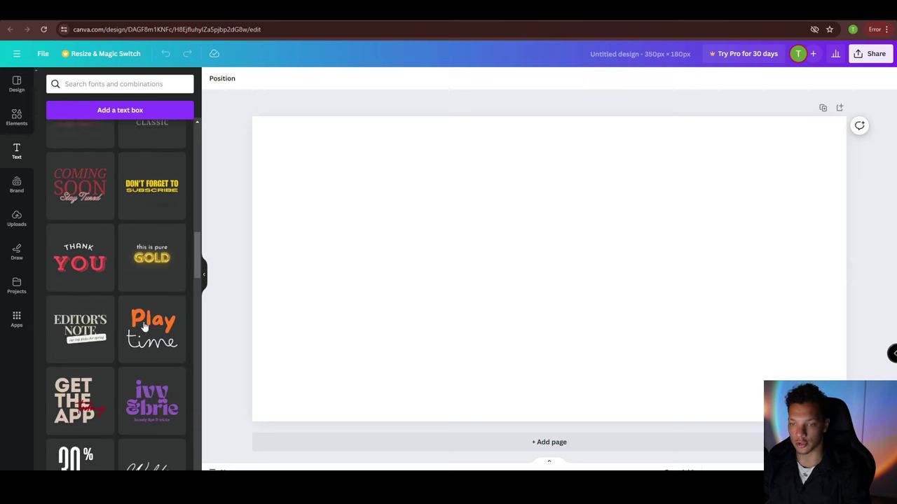
{"action": "scroll", "coordinate": [82, 262], "scroll_direction": "up", "scroll_amount": 3}
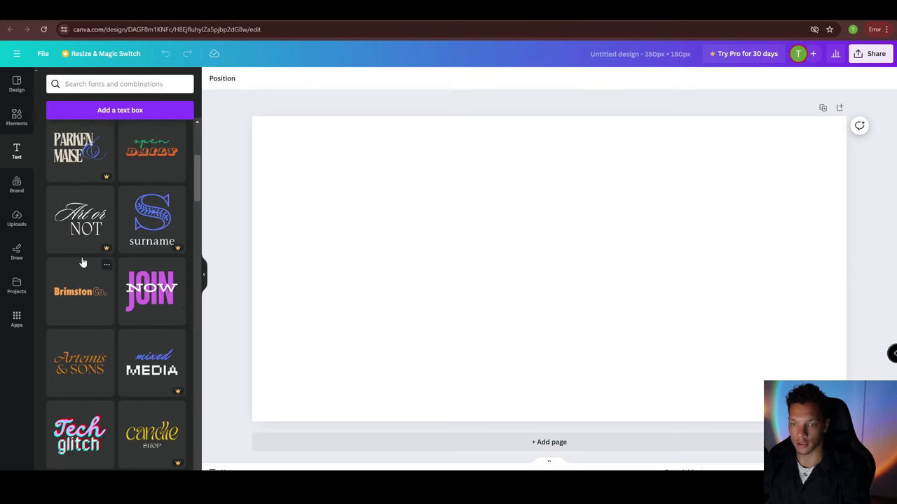
{"action": "left_click", "coordinate": [78, 281]}
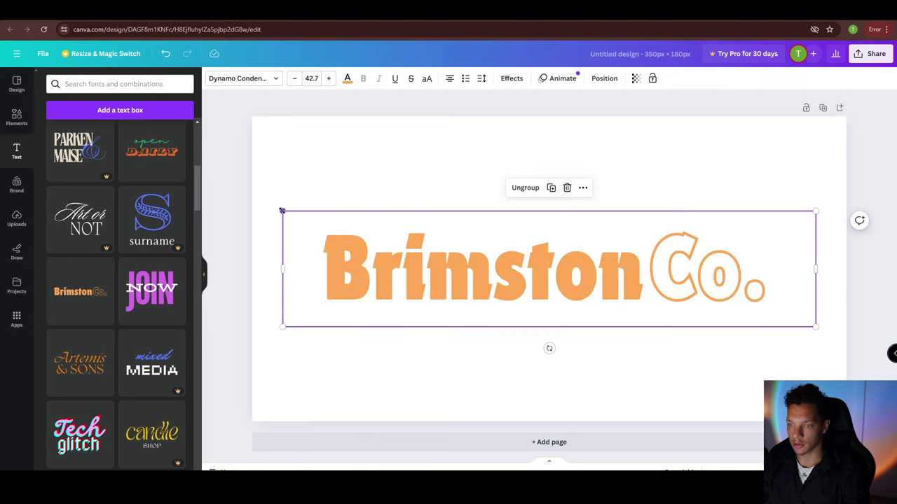
Enlarge the Brimston Co. text group and split it into separate Brimston and Co. texts.
{"action": "left_click_drag", "start_coordinate": [282, 210], "coordinate": [253, 204]}
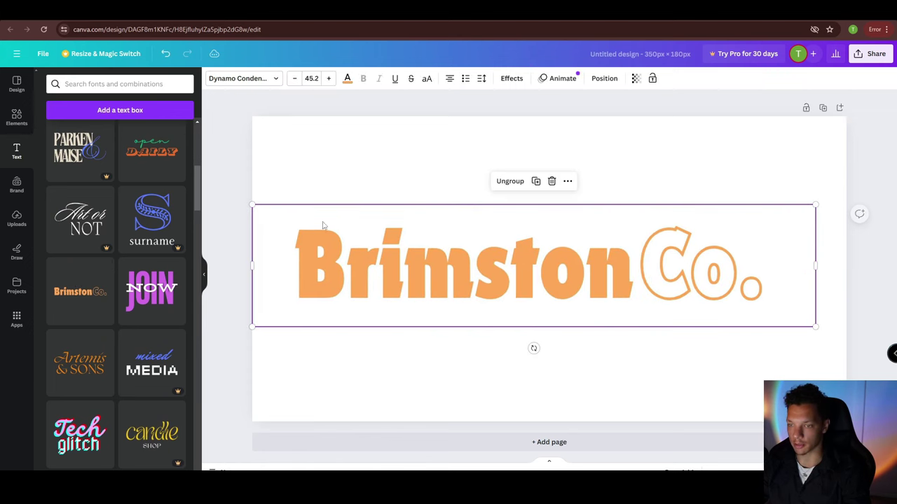
{"action": "left_click_drag", "start_coordinate": [814, 323], "coordinate": [845, 333]}
{"action": "left_click", "coordinate": [506, 265]}
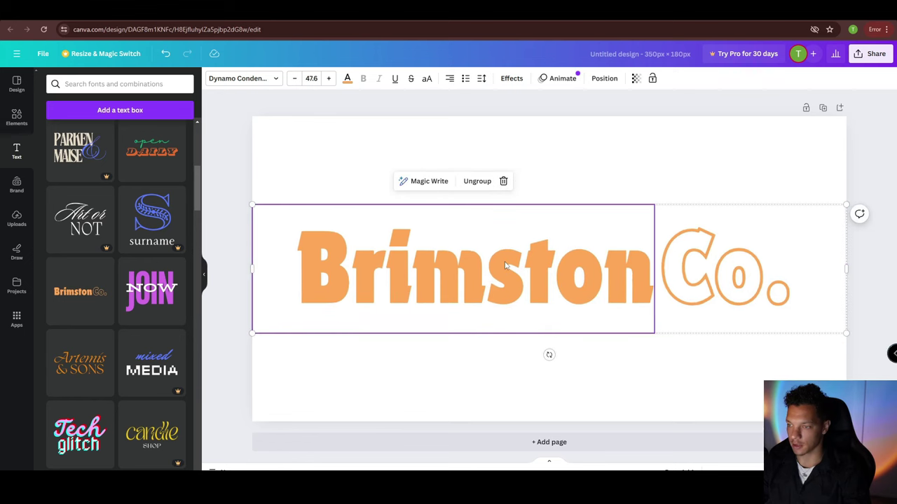
{"action": "left_click", "coordinate": [674, 245]}
{"action": "left_click", "coordinate": [582, 264]}
{"action": "left_click", "coordinate": [707, 266]}
{"action": "left_click", "coordinate": [553, 251]}
{"action": "left_click_drag", "start_coordinate": [629, 161], "coordinate": [718, 332]}
{"action": "left_click", "coordinate": [532, 184]}
Replace 'Brimston' with 'Money' and 'Co.' with 'Secrets'.
{"action": "left_click", "coordinate": [452, 291]}
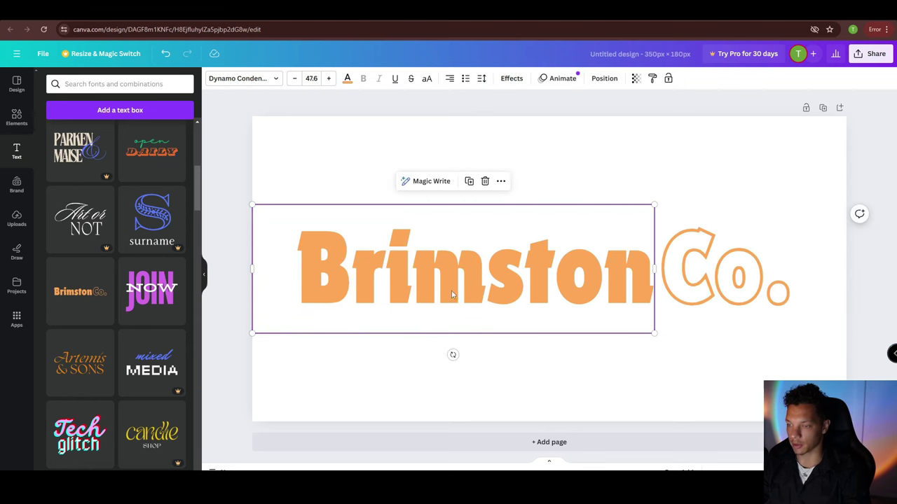
{"action": "left_click", "coordinate": [452, 291]}
{"action": "double_click", "coordinate": [452, 291]}
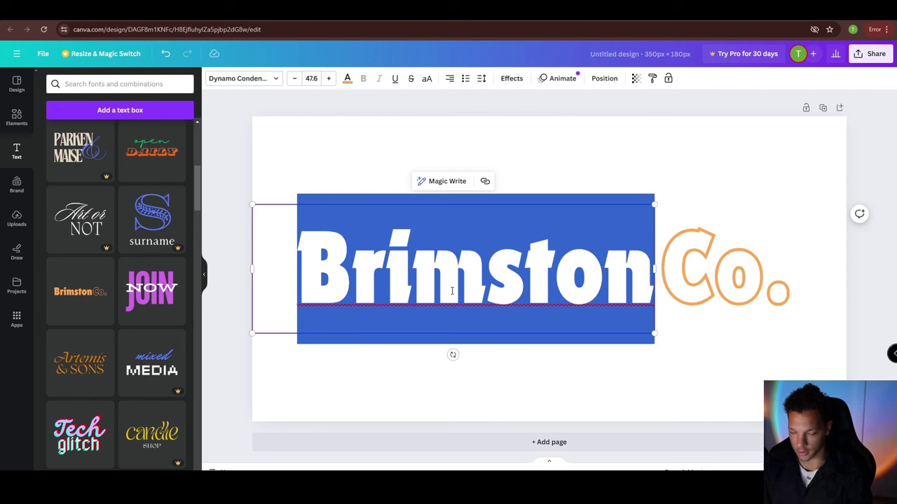
{"action": "type", "text": "Money"}
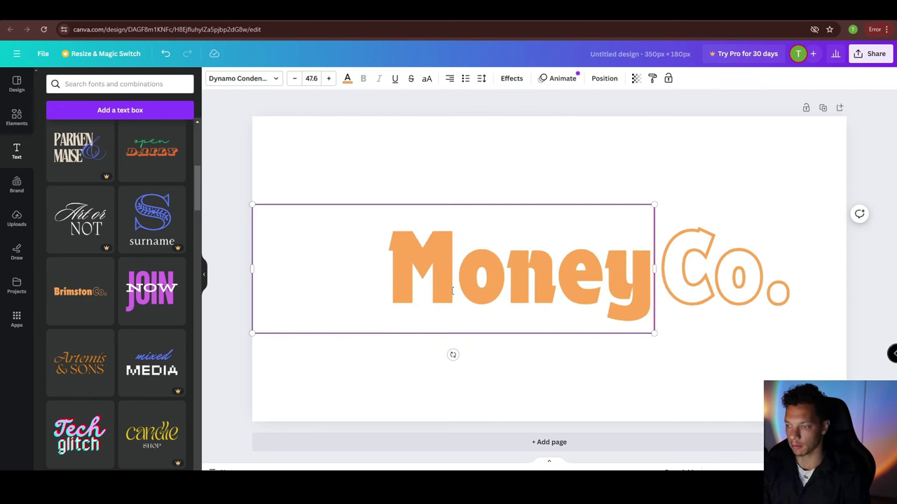
{"action": "left_click", "coordinate": [728, 277]}
{"action": "left_click", "coordinate": [727, 276]}
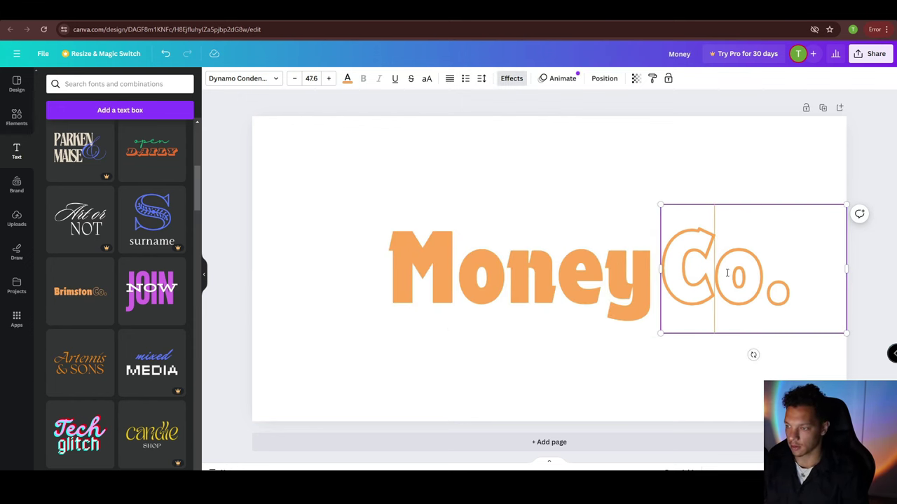
{"action": "double_click", "coordinate": [727, 274]}
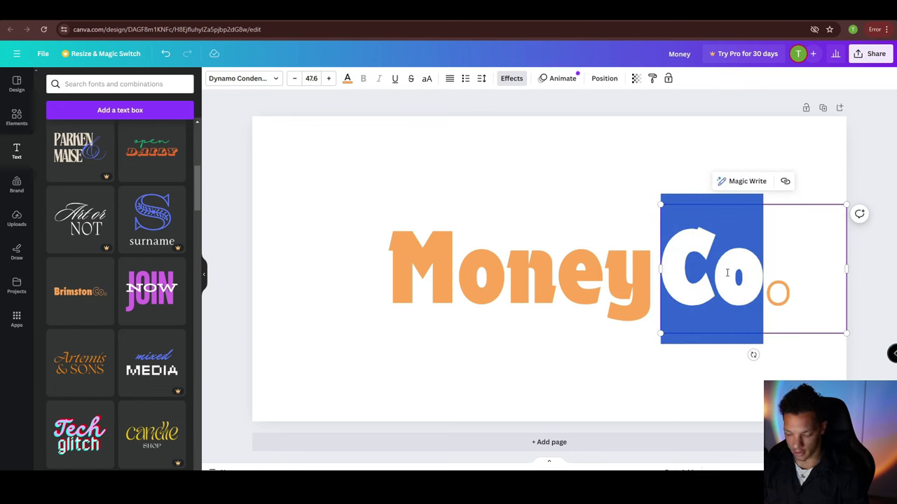
{"action": "type", "text": "Secr"}
{"action": "type", "text": "ets"}
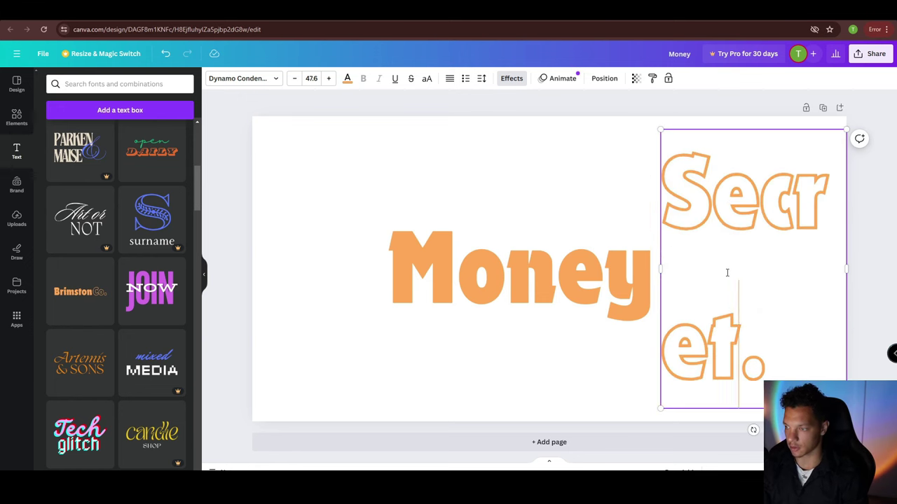
Trim and move Money left, widen Secrets. onto one line, and select both boxes.
{"action": "left_click", "coordinate": [256, 266]}
{"action": "left_click_drag", "start_coordinate": [252, 267], "coordinate": [377, 269]}
{"action": "left_click_drag", "start_coordinate": [492, 272], "coordinate": [372, 267]}
{"action": "left_click", "coordinate": [666, 238]}
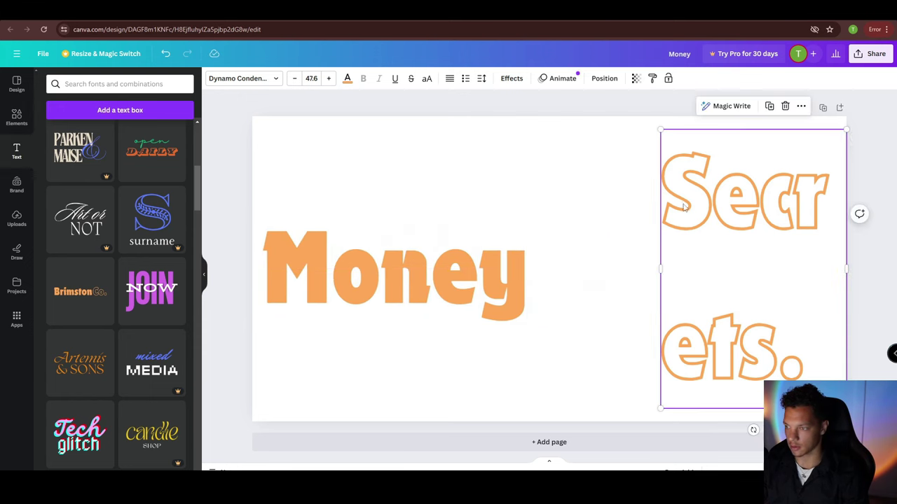
{"action": "left_click_drag", "start_coordinate": [659, 269], "coordinate": [528, 269]}
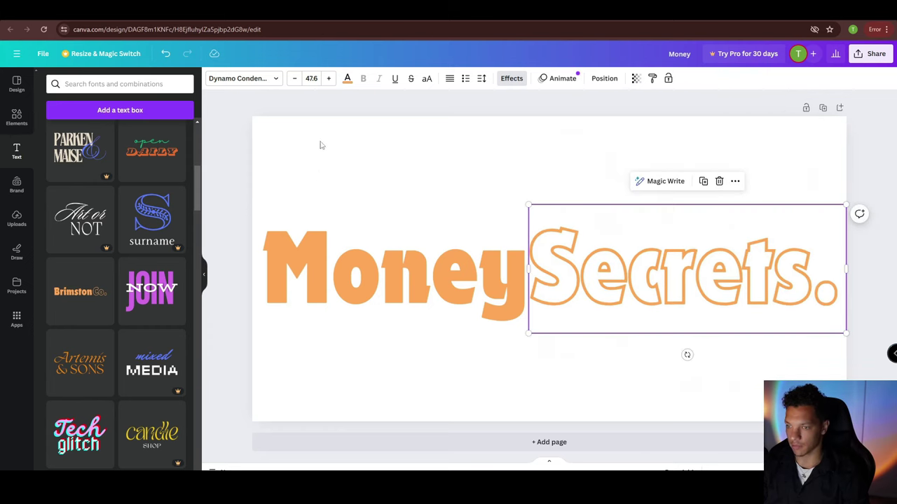
{"action": "left_click_drag", "start_coordinate": [318, 142], "coordinate": [688, 388]}
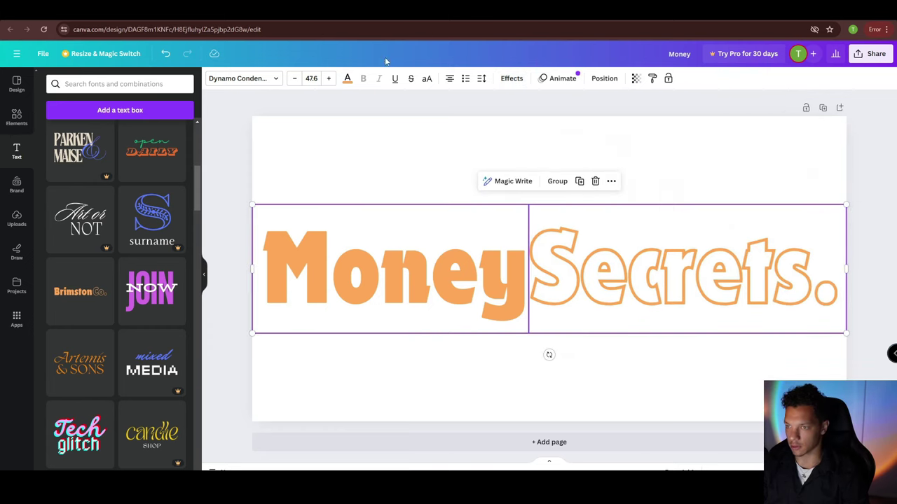
Reduce the font size of both words to 33.
{"action": "left_click", "coordinate": [295, 78]}
{"action": "left_click", "coordinate": [295, 79]}
{"action": "left_click", "coordinate": [295, 79]}
{"action": "left_click", "coordinate": [295, 78]}
{"action": "left_click", "coordinate": [295, 78]}
{"action": "left_click", "coordinate": [295, 78]}
{"action": "left_click", "coordinate": [295, 79]}
{"action": "left_click", "coordinate": [295, 79]}
{"action": "left_click", "coordinate": [294, 79]}
{"action": "left_click", "coordinate": [295, 79]}
{"action": "left_click", "coordinate": [295, 78]}
{"action": "left_click", "coordinate": [295, 79]}
{"action": "left_click", "coordinate": [295, 78]}
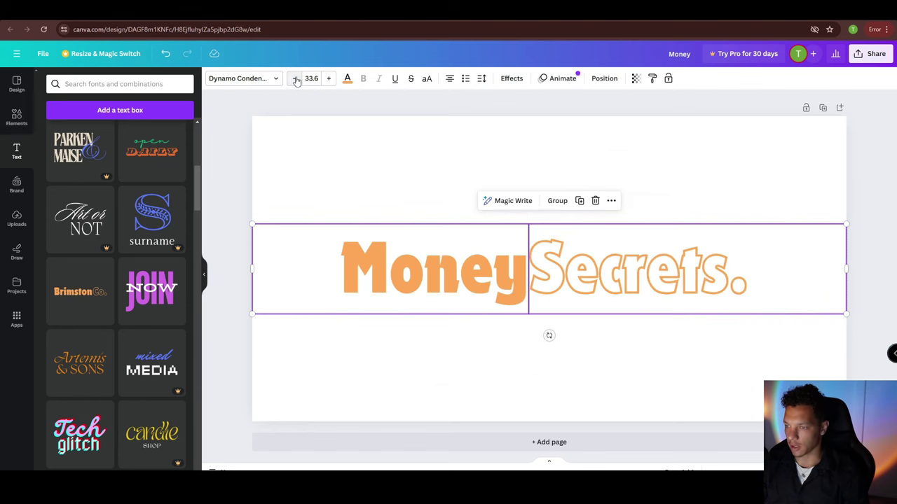
{"action": "left_click", "coordinate": [295, 79]}
{"action": "left_click", "coordinate": [295, 78]}
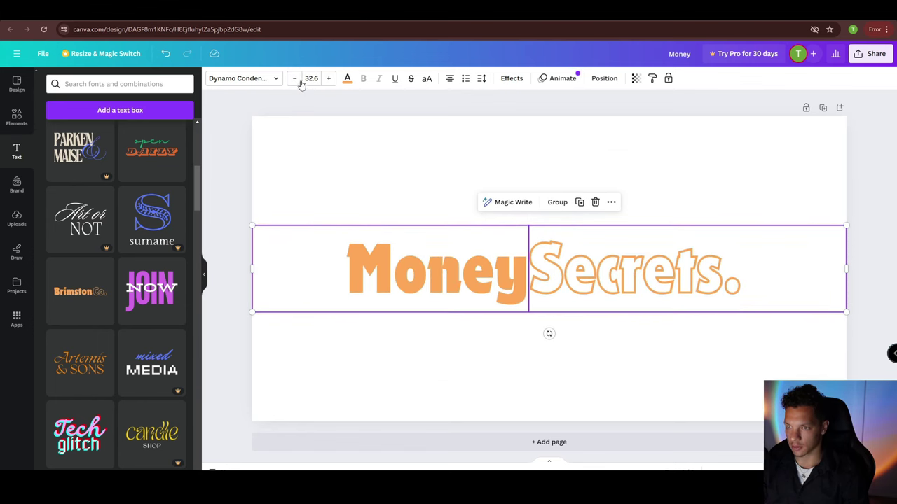
{"action": "left_click", "coordinate": [327, 78]}
{"action": "left_click", "coordinate": [311, 79]}
{"action": "left_click", "coordinate": [346, 364]}
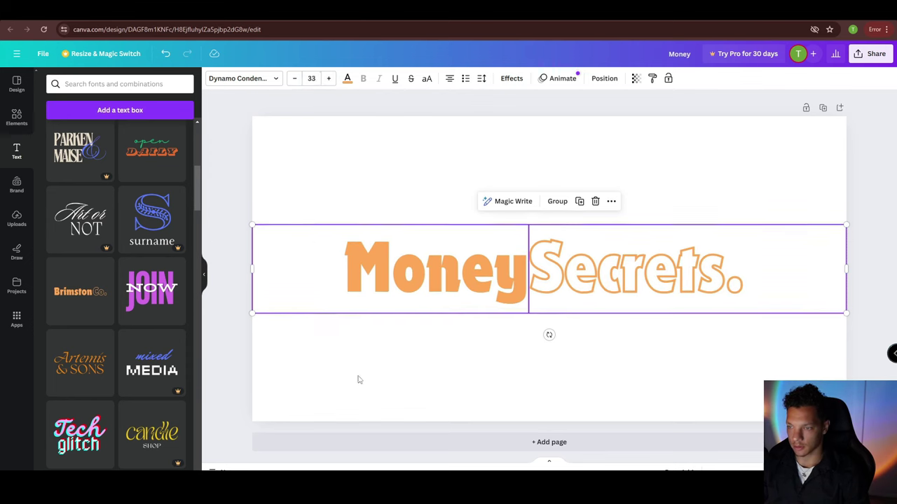
{"action": "left_click", "coordinate": [358, 377]}
Narrow and reposition the Money and Secrets boxes, and delete the period after Secrets.
{"action": "left_click", "coordinate": [333, 283]}
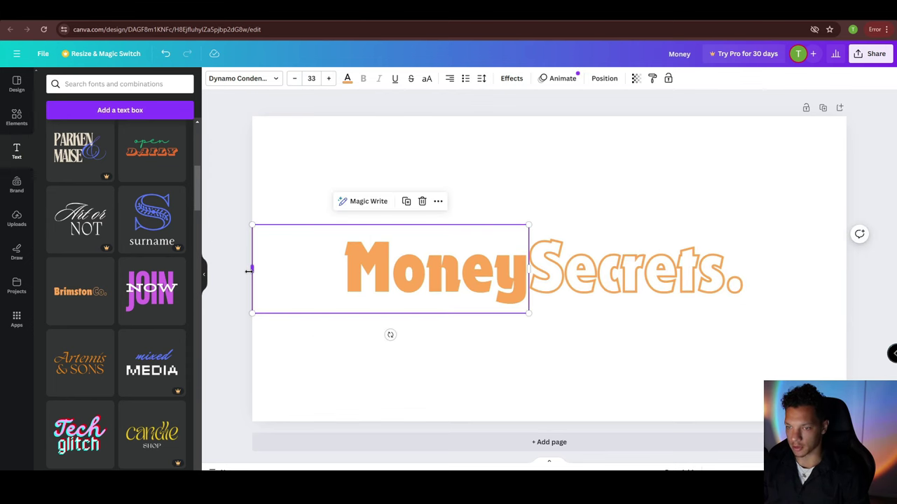
{"action": "left_click_drag", "start_coordinate": [249, 272], "coordinate": [340, 269]}
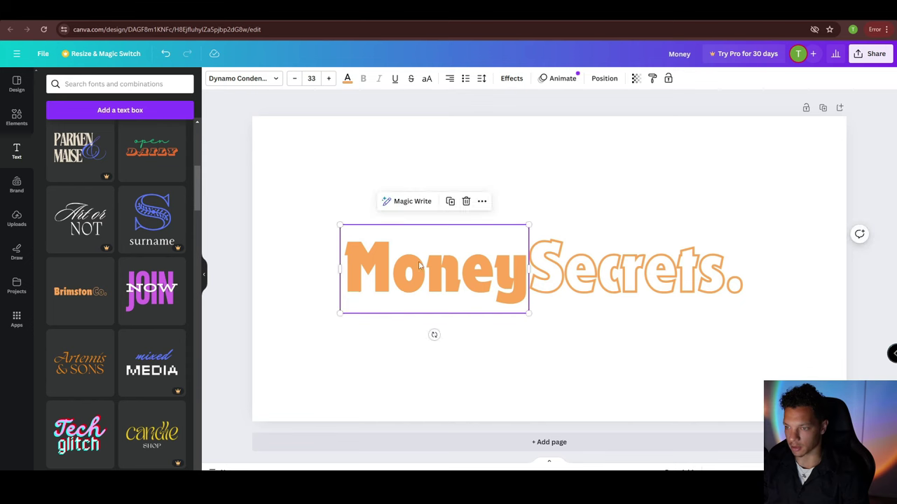
{"action": "left_click_drag", "start_coordinate": [419, 265], "coordinate": [331, 265]}
{"action": "left_click", "coordinate": [845, 270]}
{"action": "left_click_drag", "start_coordinate": [846, 267], "coordinate": [748, 267]}
{"action": "left_click_drag", "start_coordinate": [672, 278], "coordinate": [643, 279]}
{"action": "left_click", "coordinate": [697, 289]}
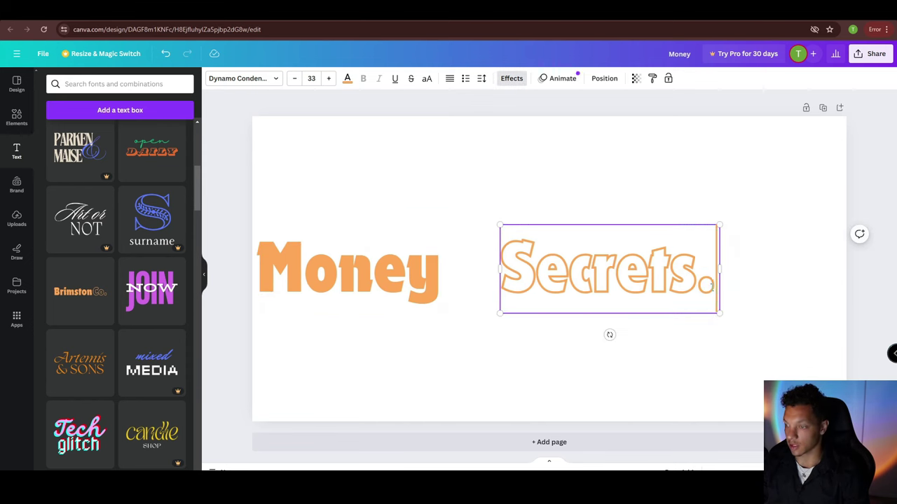
{"action": "key", "text": "Delete"}
{"action": "left_click_drag", "start_coordinate": [718, 288], "coordinate": [694, 290]}
{"action": "left_click", "coordinate": [637, 346]}
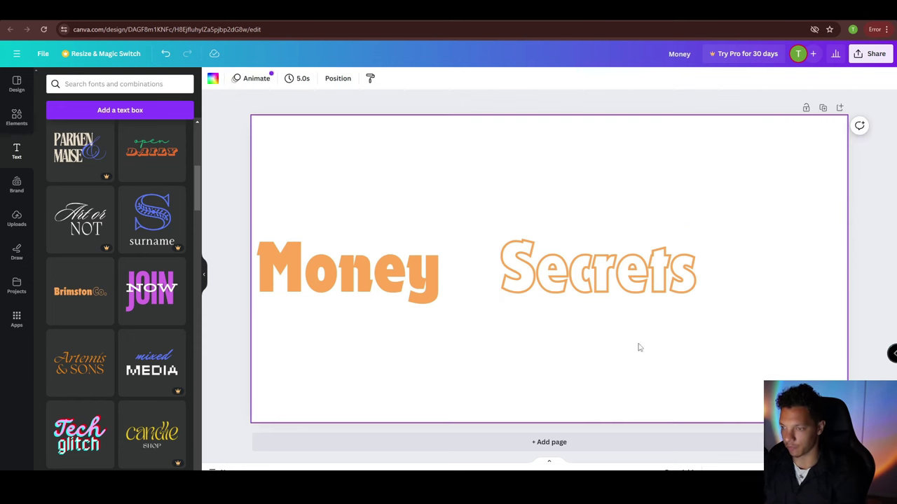
Duplicate Money, place the copy right of Secrets, and clear its text.
{"action": "left_click", "coordinate": [415, 291]}
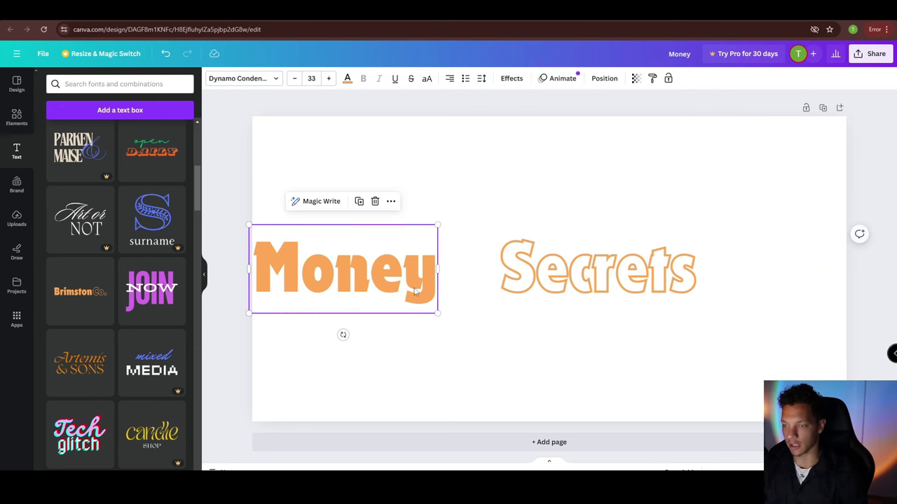
{"action": "left_click", "coordinate": [359, 201]}
{"action": "left_click_drag", "start_coordinate": [383, 322], "coordinate": [751, 296]}
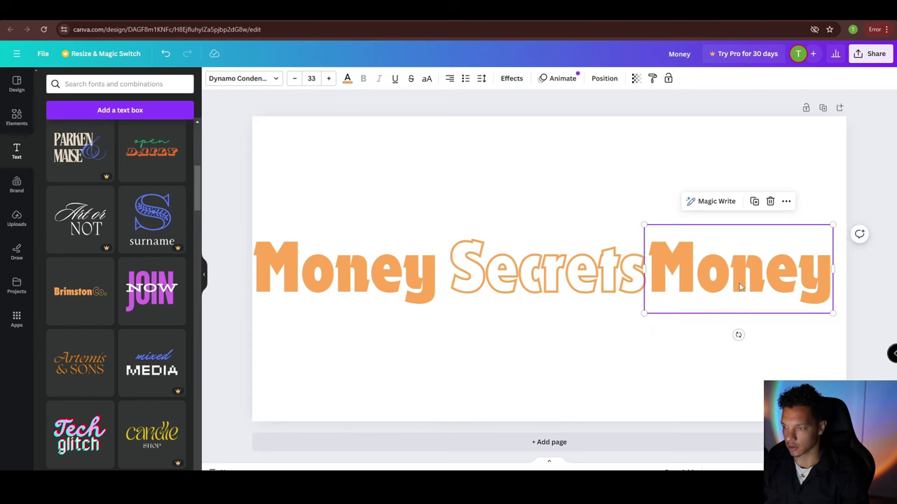
{"action": "left_click", "coordinate": [730, 281]}
{"action": "key", "text": "ctrl+a"}
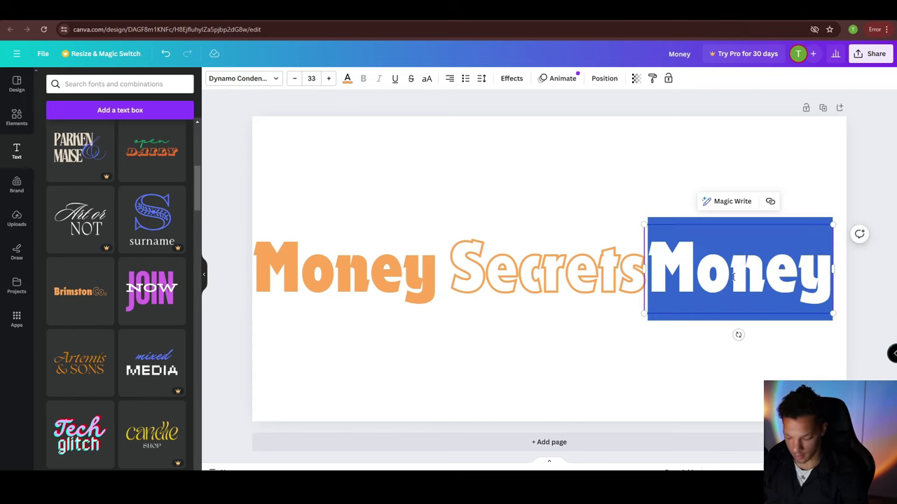
{"action": "key", "text": "BackSpace"}
Type '.AI' into the copy, butt Money, Secrets and .AI together, and centre the line.
{"action": "type", "text": ".AI"}
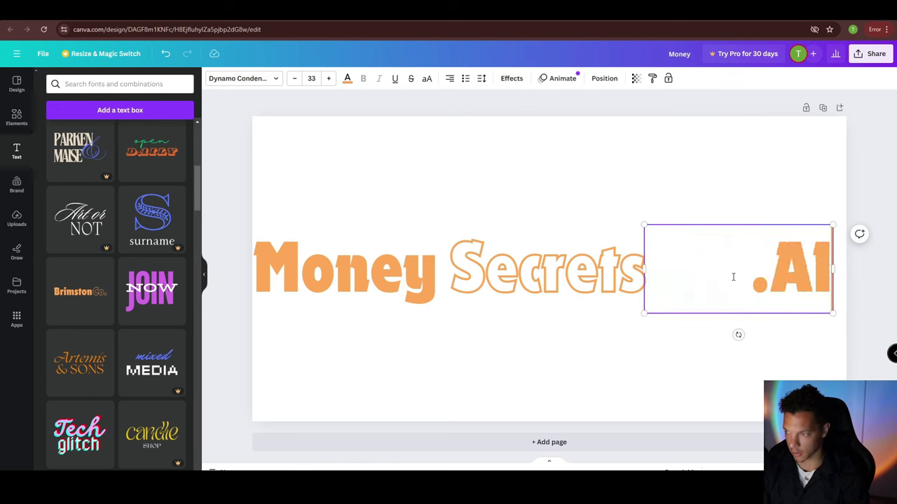
{"action": "left_click", "coordinate": [733, 276]}
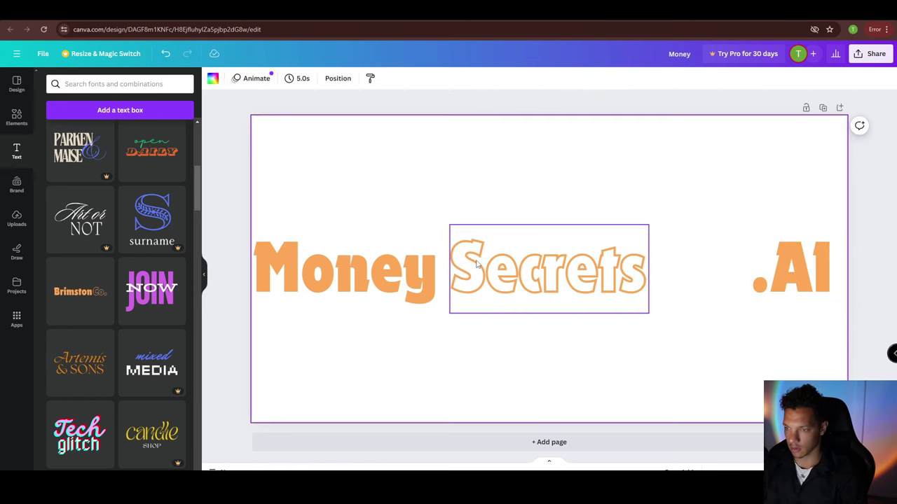
{"action": "left_click_drag", "start_coordinate": [476, 269], "coordinate": [571, 264]}
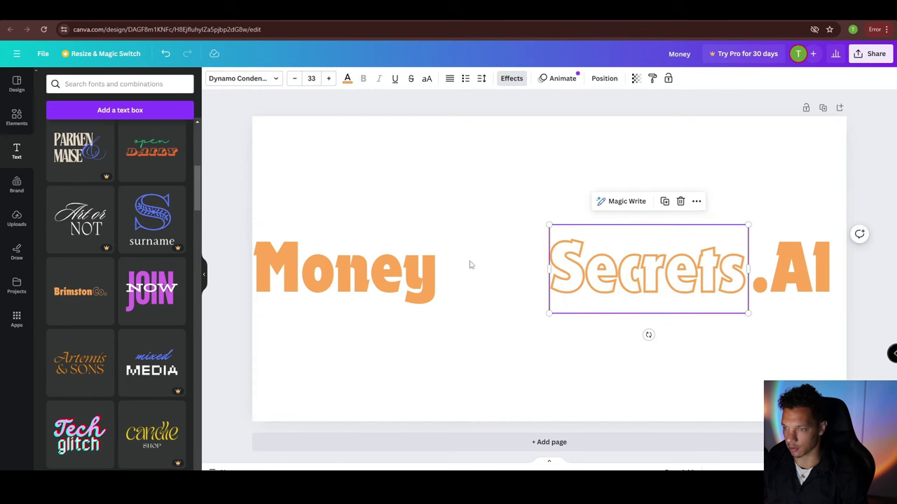
{"action": "left_click_drag", "start_coordinate": [415, 272], "coordinate": [521, 272]}
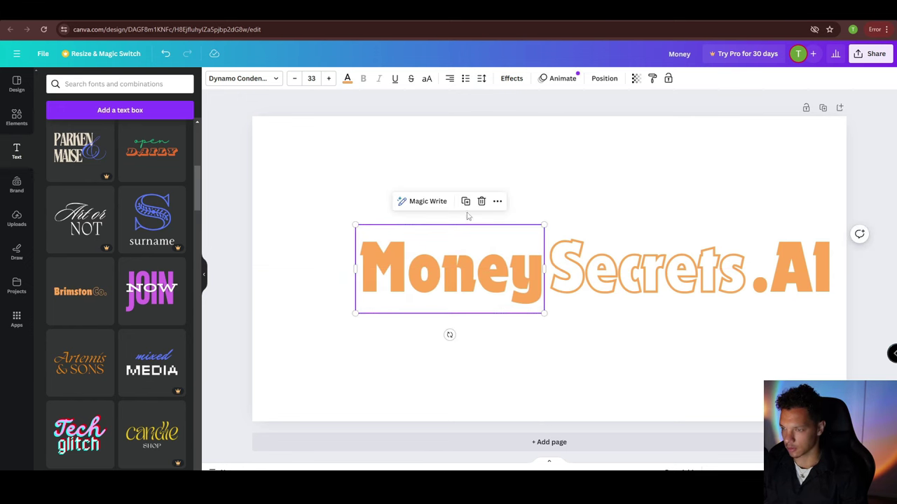
{"action": "left_click_drag", "start_coordinate": [440, 175], "coordinate": [862, 390]}
{"action": "left_click_drag", "start_coordinate": [629, 269], "coordinate": [585, 267]}
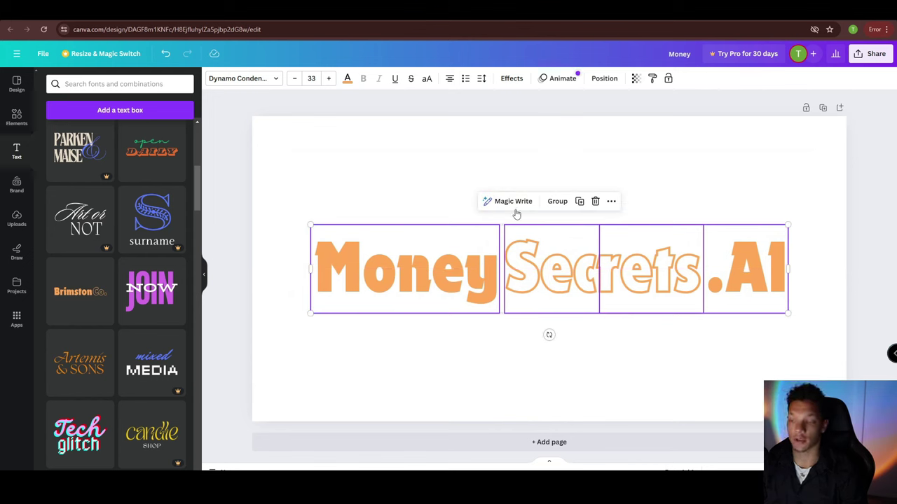
Preview fonts such as Gagalin, Cinzel Decorative, Playfair Display and Norwester, then settle on Futura.
{"action": "left_click", "coordinate": [273, 79]}
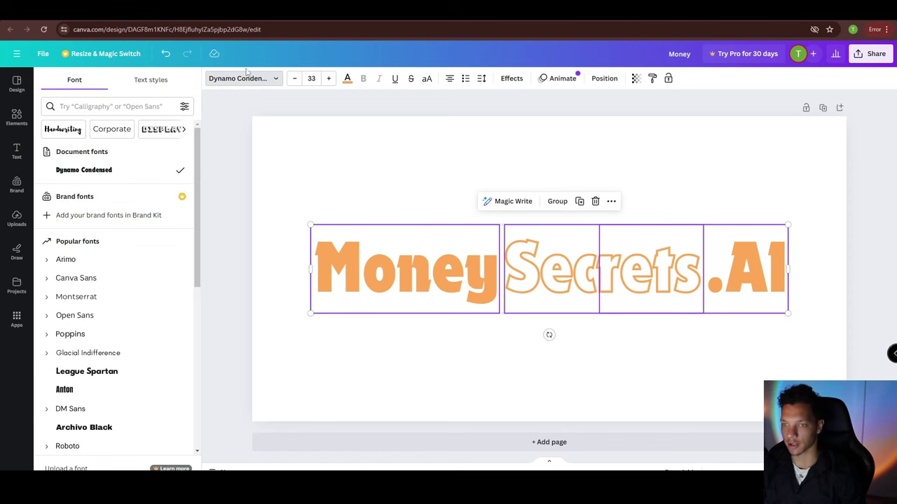
{"action": "scroll", "coordinate": [70, 414], "scroll_direction": "down", "scroll_amount": 2}
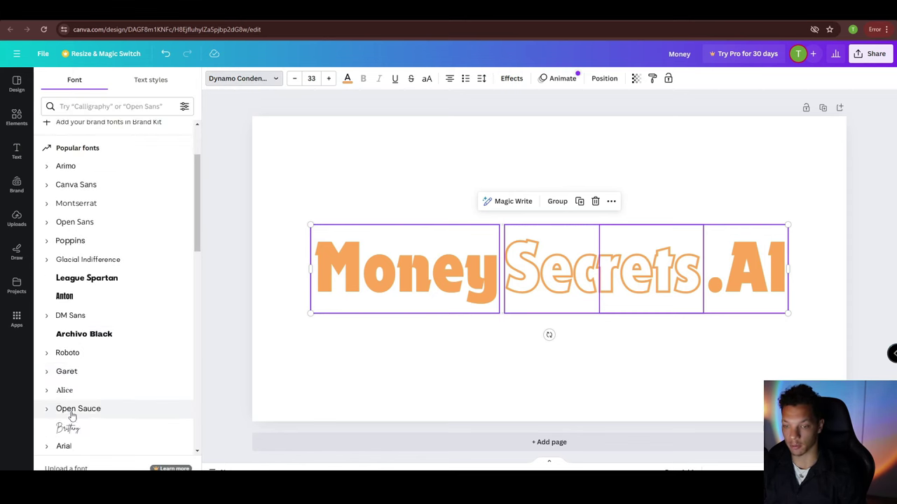
{"action": "scroll", "coordinate": [73, 392], "scroll_direction": "down", "scroll_amount": 2}
{"action": "left_click", "coordinate": [81, 371]}
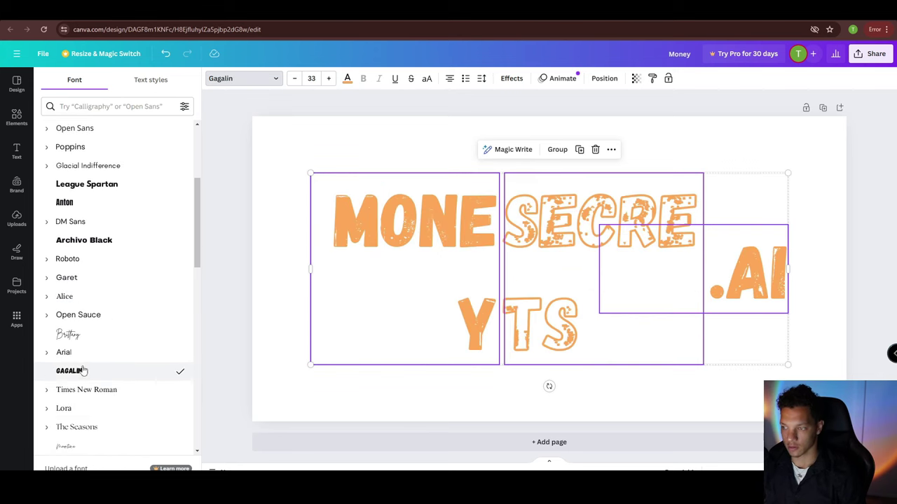
{"action": "scroll", "coordinate": [84, 350], "scroll_direction": "down", "scroll_amount": 1}
{"action": "scroll", "coordinate": [94, 347], "scroll_direction": "down", "scroll_amount": 4}
{"action": "left_click", "coordinate": [77, 361]}
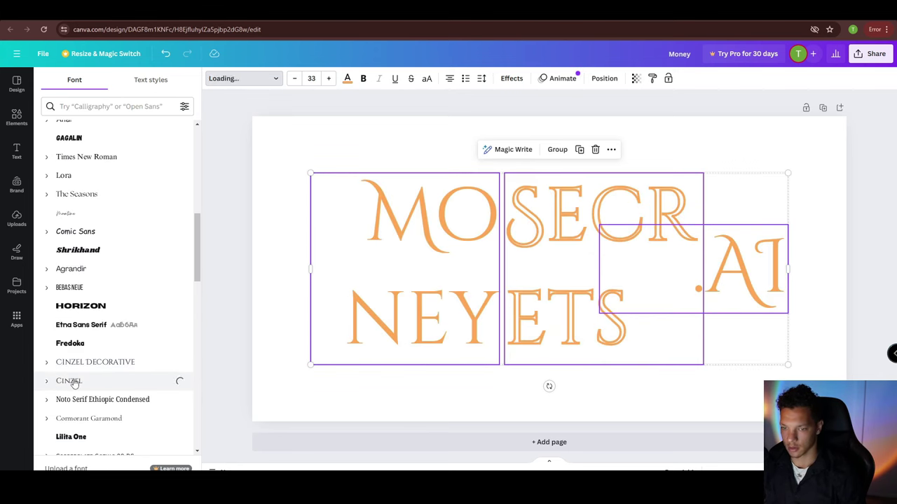
{"action": "left_click", "coordinate": [75, 400]}
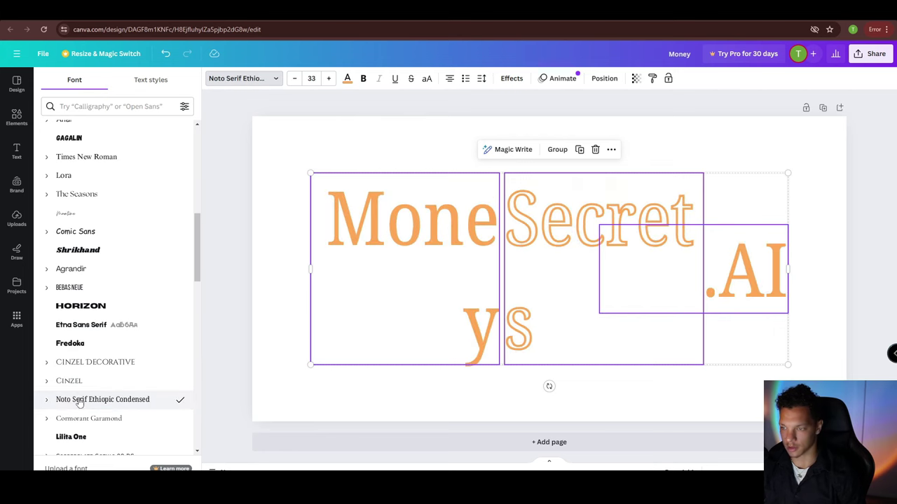
{"action": "scroll", "coordinate": [77, 400], "scroll_direction": "down", "scroll_amount": 1}
{"action": "left_click", "coordinate": [79, 391]}
{"action": "left_click", "coordinate": [84, 409]}
{"action": "scroll", "coordinate": [77, 405], "scroll_direction": "down", "scroll_amount": 1}
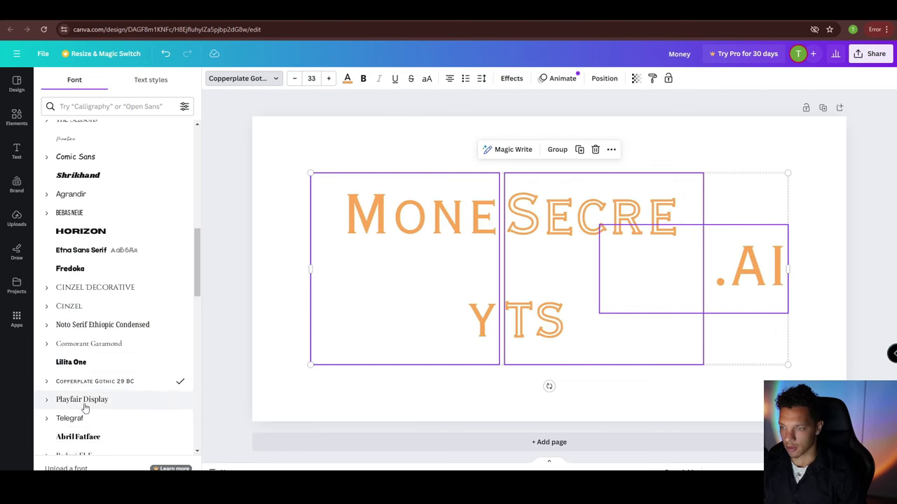
{"action": "left_click", "coordinate": [82, 386]}
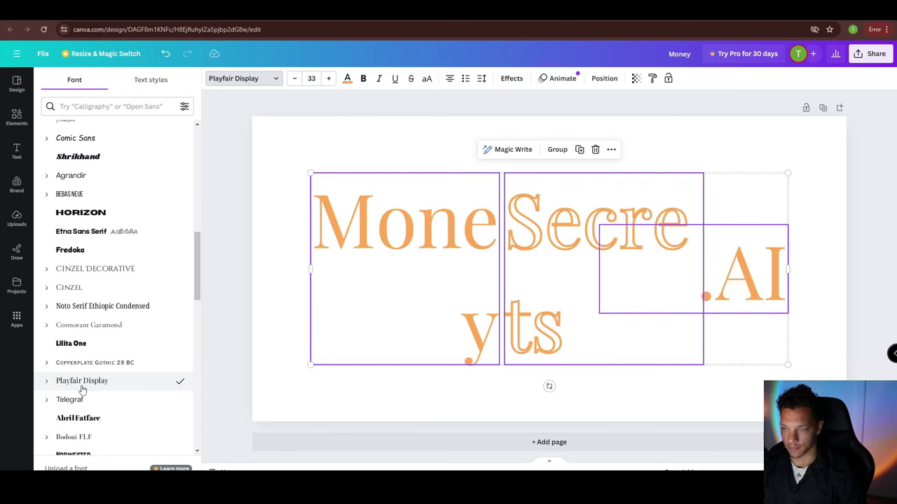
{"action": "left_click", "coordinate": [82, 398]}
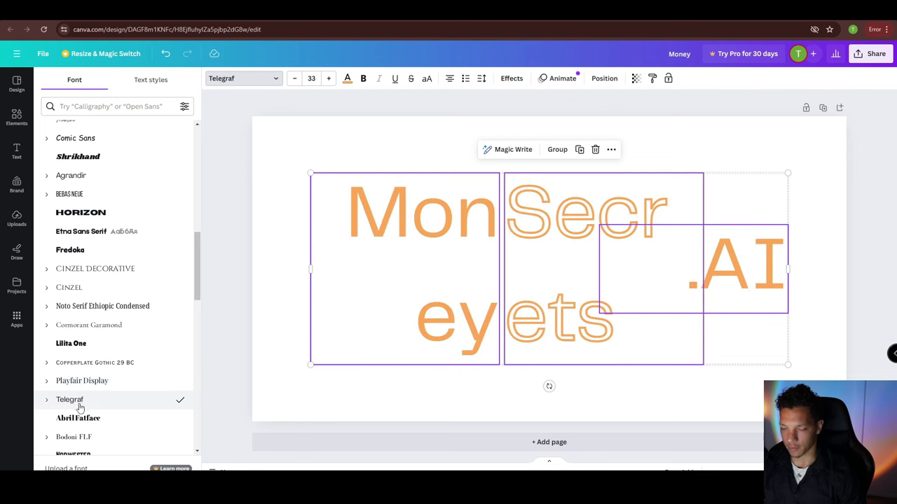
{"action": "left_click", "coordinate": [78, 418]}
{"action": "scroll", "coordinate": [81, 414], "scroll_direction": "down", "scroll_amount": 2}
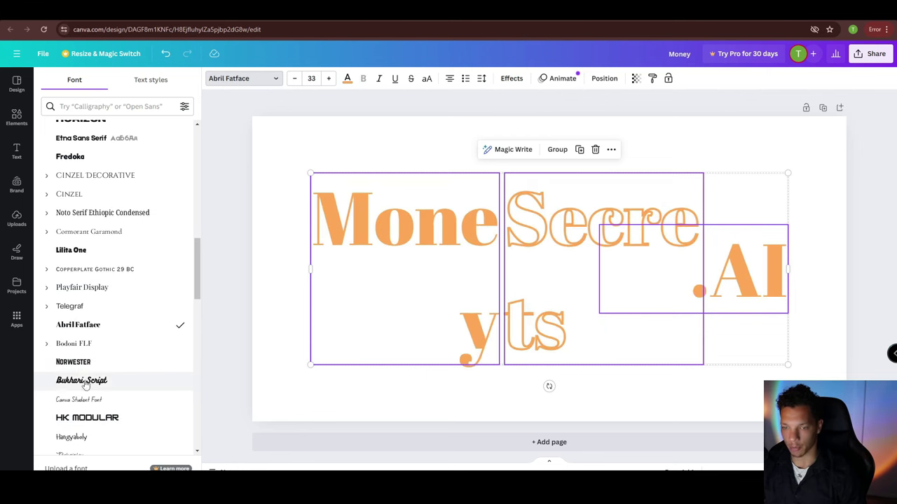
{"action": "left_click", "coordinate": [82, 363]}
{"action": "key", "text": "ctrl+z"}
{"action": "key", "text": "ctrl+z"}
{"action": "key", "text": "ctrl+z"}
{"action": "key", "text": "ctrl+z"}
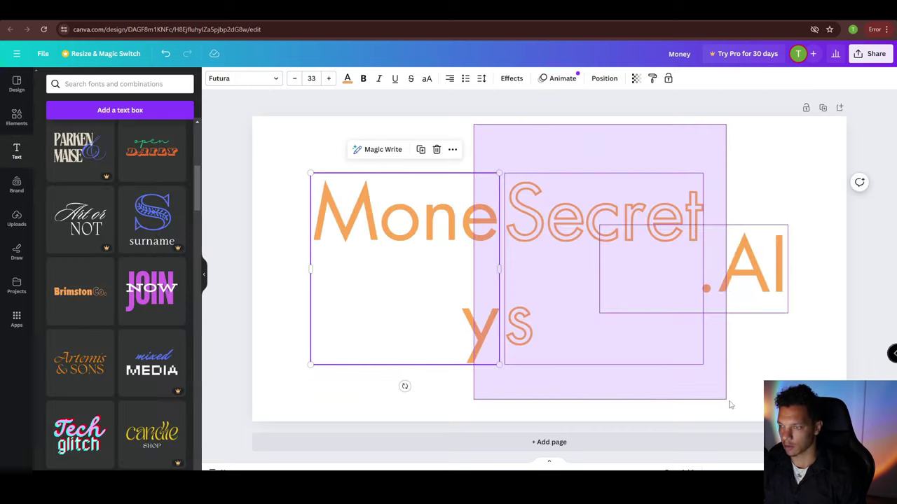
Set the text size to 27 and enlarge the text group from its corners.
{"action": "left_click", "coordinate": [296, 79]}
{"action": "left_click", "coordinate": [297, 78]}
{"action": "left_click", "coordinate": [296, 79]}
{"action": "left_click", "coordinate": [297, 79]}
{"action": "left_click", "coordinate": [297, 81]}
{"action": "left_click", "coordinate": [297, 81]}
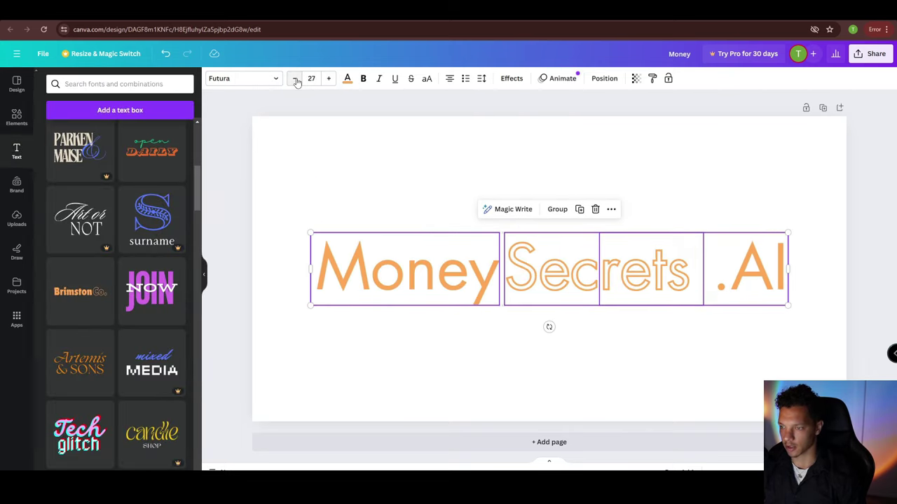
{"action": "left_click", "coordinate": [296, 82]}
{"action": "left_click", "coordinate": [327, 78]}
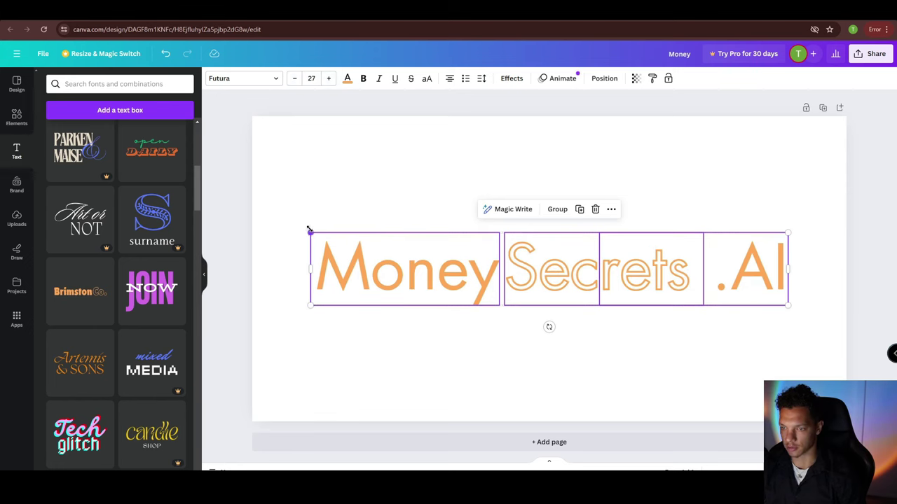
{"action": "left_click_drag", "start_coordinate": [309, 230], "coordinate": [256, 204]}
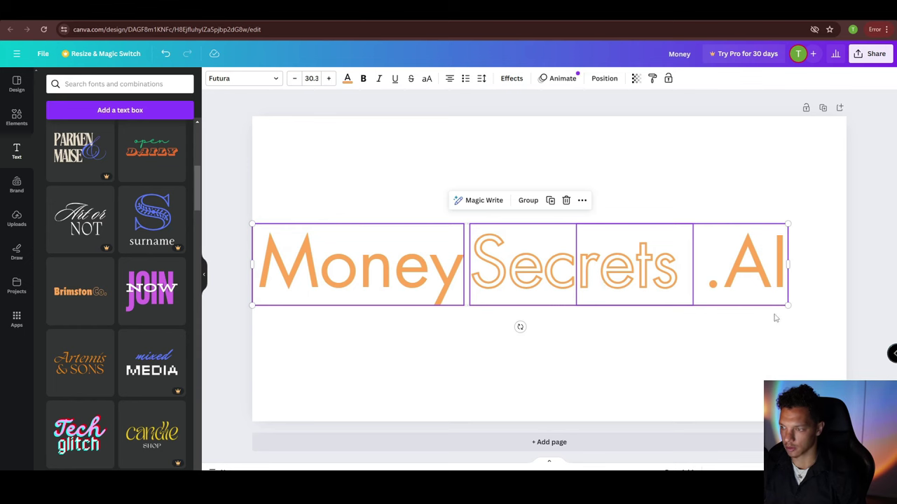
{"action": "left_click_drag", "start_coordinate": [788, 305], "coordinate": [841, 321]}
{"action": "left_click", "coordinate": [740, 364]}
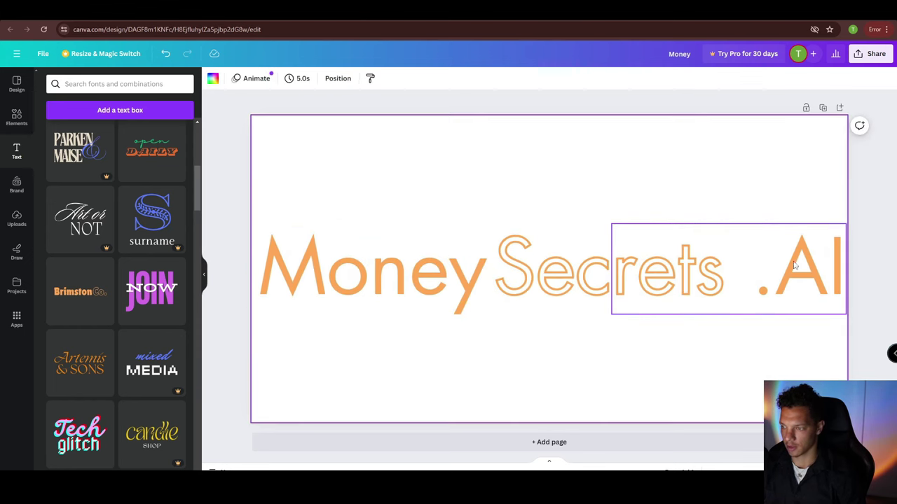
Narrow the .AI text box from its left side.
{"action": "left_click", "coordinate": [801, 282]}
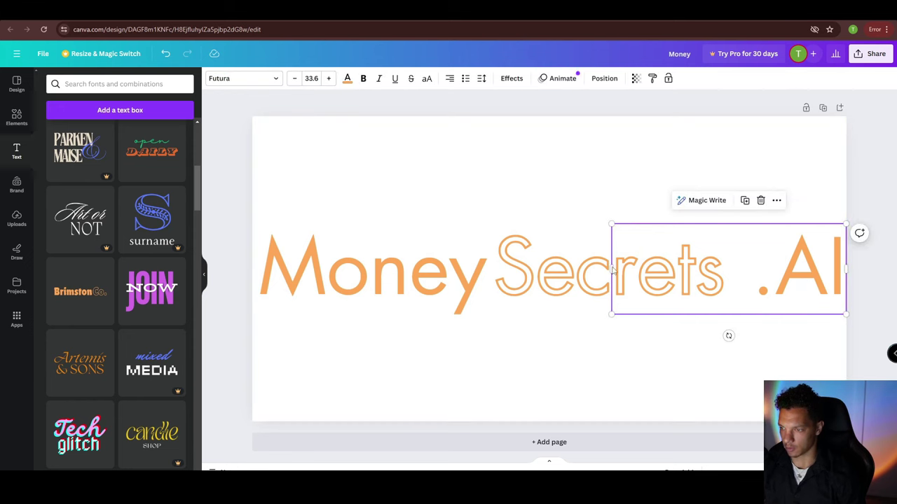
{"action": "left_click", "coordinate": [614, 267]}
{"action": "left_click_drag", "start_coordinate": [611, 267], "coordinate": [766, 269]}
{"action": "left_click", "coordinate": [769, 312]}
{"action": "left_click", "coordinate": [785, 265]}
Close the gaps between Money, Secrets and .AI, then scale the line to 350 px wide.
{"action": "left_click", "coordinate": [630, 278]}
{"action": "left_click_drag", "start_coordinate": [630, 278], "coordinate": [621, 272]}
{"action": "left_click", "coordinate": [773, 266]}
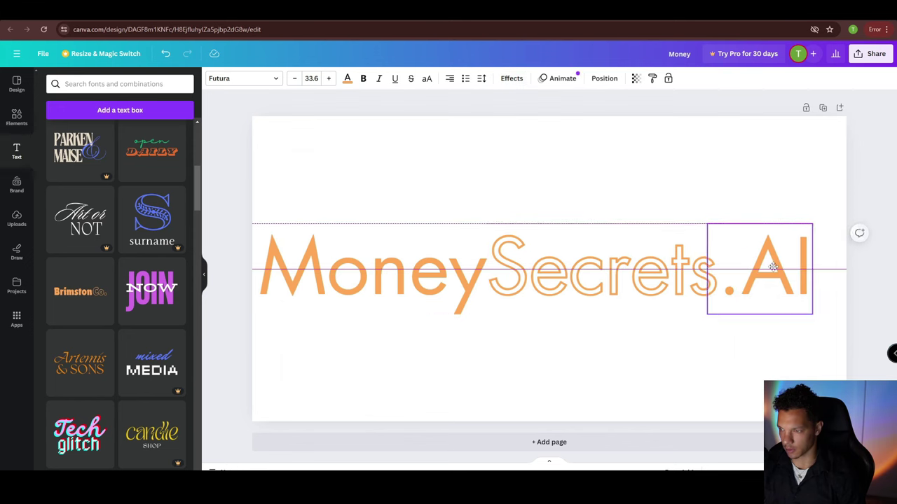
{"action": "left_click_drag", "start_coordinate": [773, 266], "coordinate": [768, 267]}
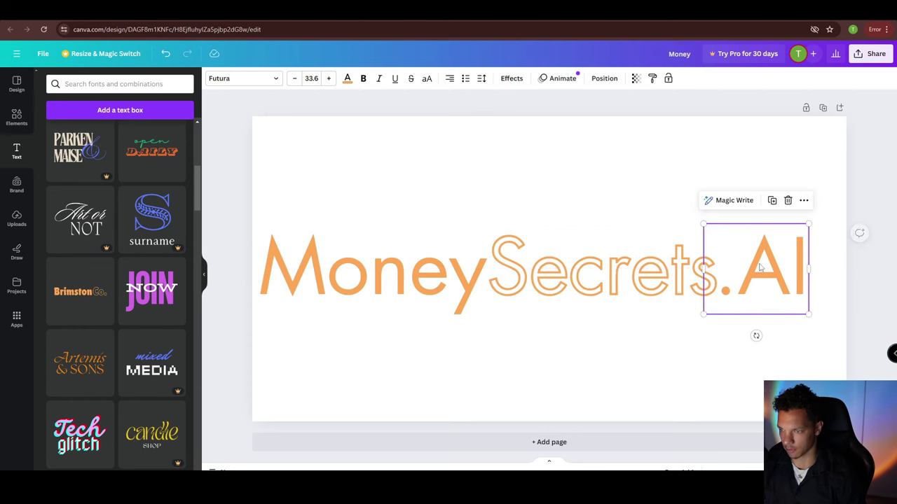
{"action": "left_click_drag", "start_coordinate": [391, 169], "coordinate": [769, 360]}
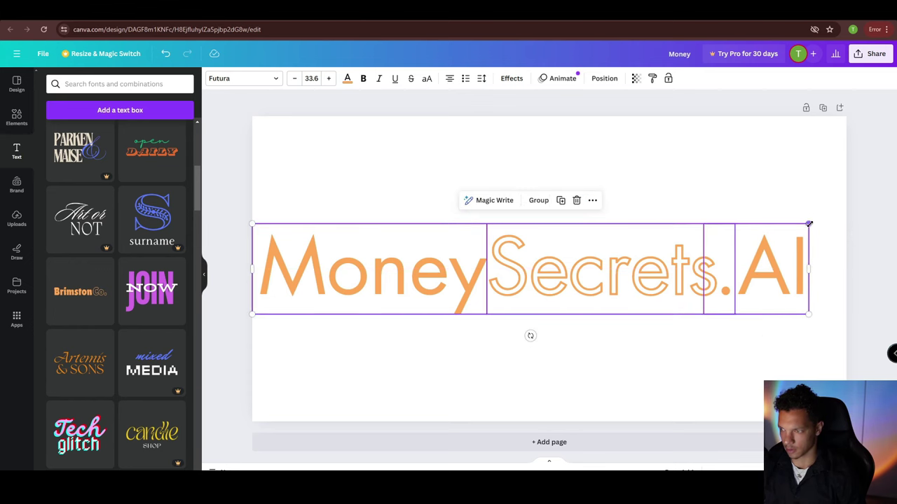
{"action": "left_click_drag", "start_coordinate": [808, 224], "coordinate": [844, 213]}
{"action": "left_click", "coordinate": [639, 368]}
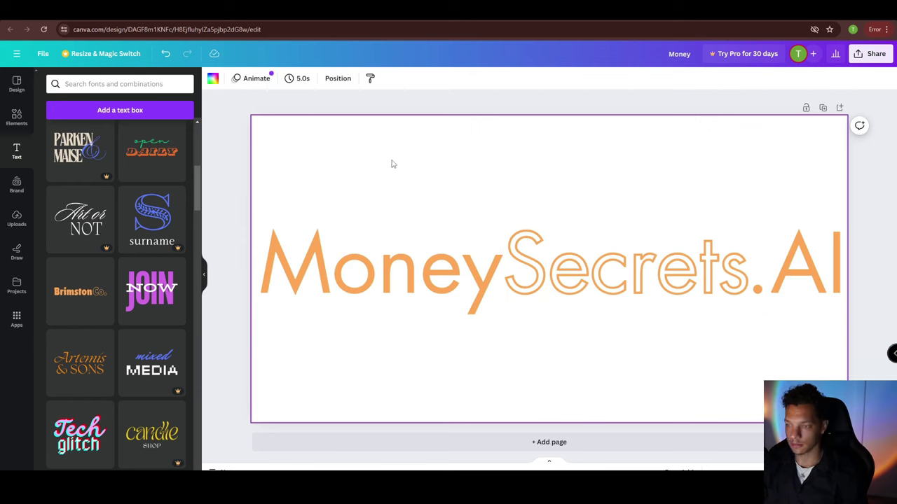
Recolour all the logo text from orange to a custom pale gold.
{"action": "left_click_drag", "start_coordinate": [381, 157], "coordinate": [472, 354]}
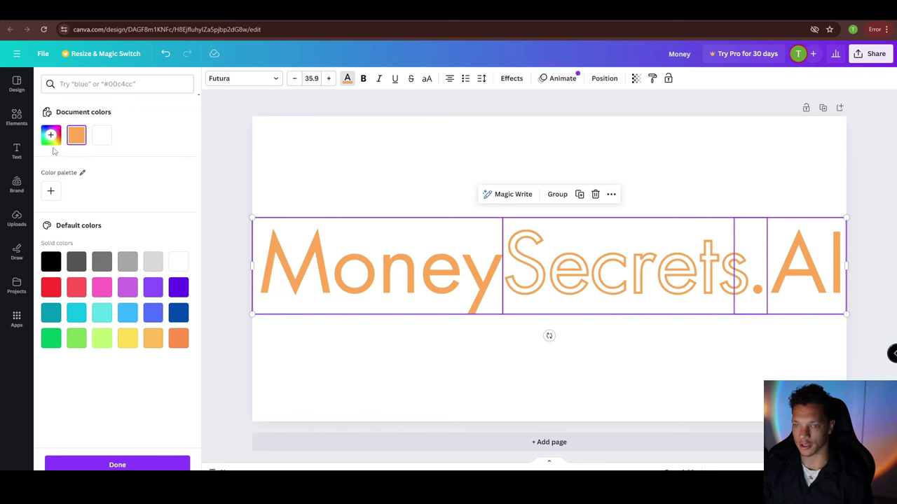
{"action": "left_click", "coordinate": [50, 135]}
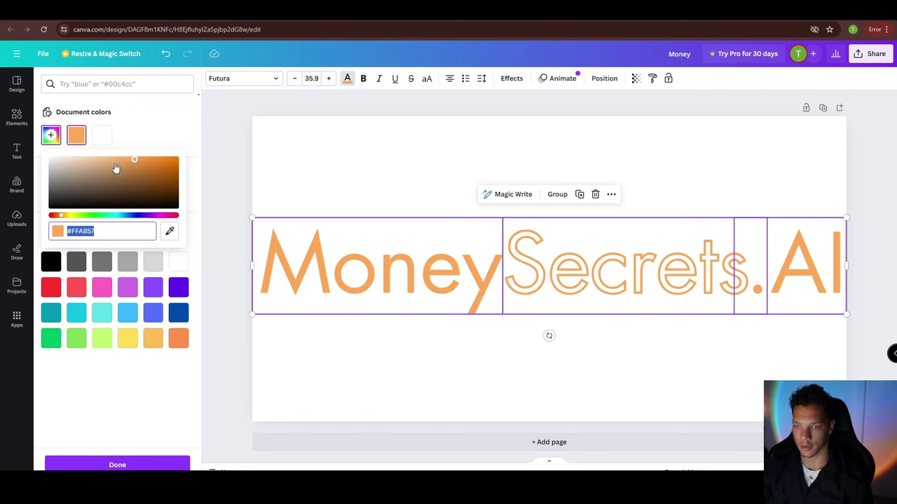
{"action": "left_click_drag", "start_coordinate": [115, 168], "coordinate": [61, 158]}
{"action": "left_click", "coordinate": [376, 192]}
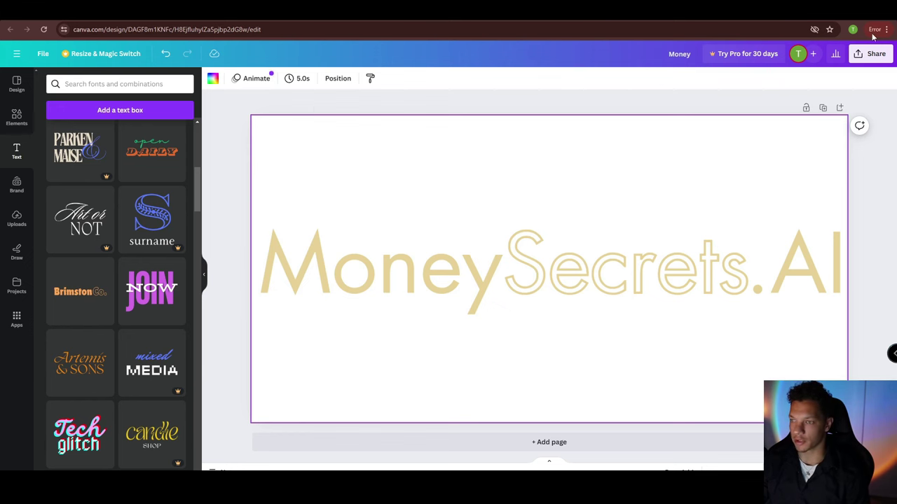
Open Share > Download, try enabling a transparent background, and close the Pro upgrade offer.
{"action": "left_click", "coordinate": [871, 54]}
{"action": "left_click", "coordinate": [742, 290]}
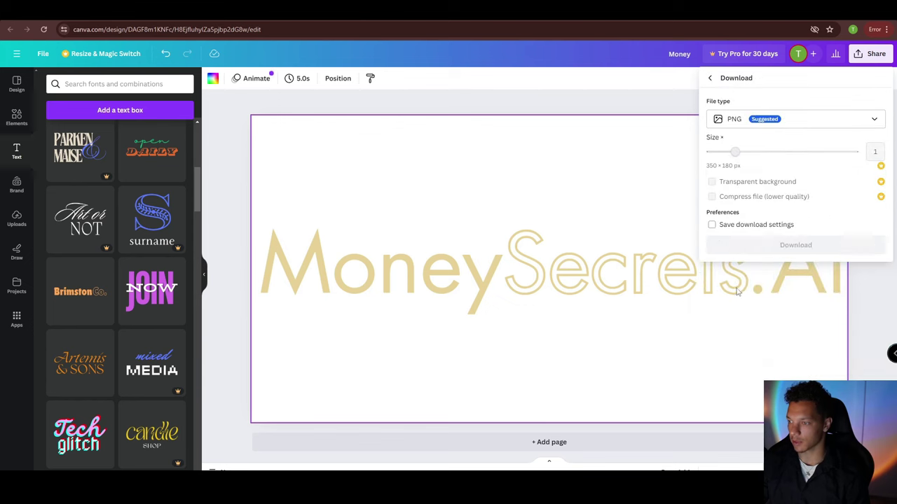
{"action": "left_click", "coordinate": [729, 184]}
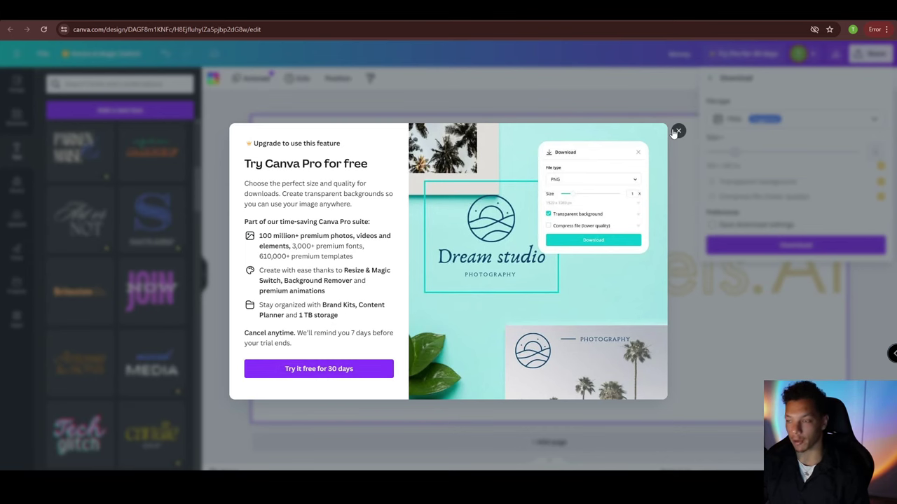
{"action": "left_click", "coordinate": [677, 131]}
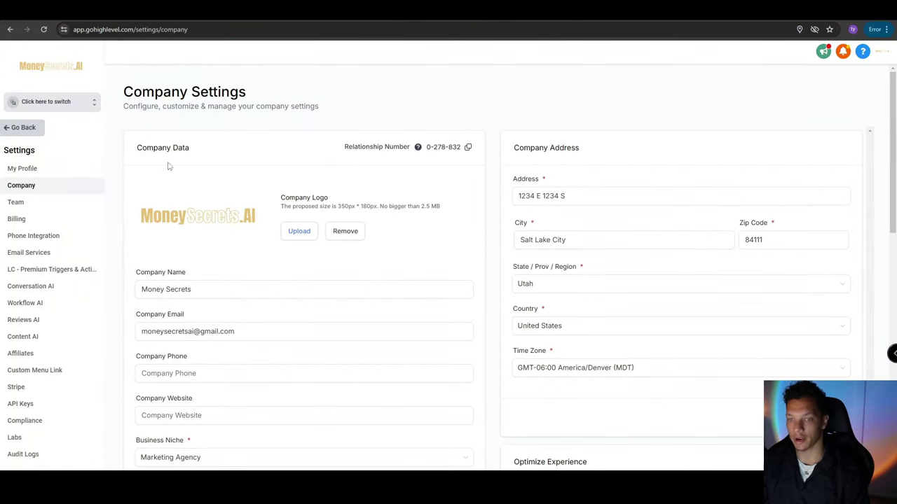
{"action": "scroll", "coordinate": [248, 320], "scroll_direction": "down", "scroll_amount": 10}
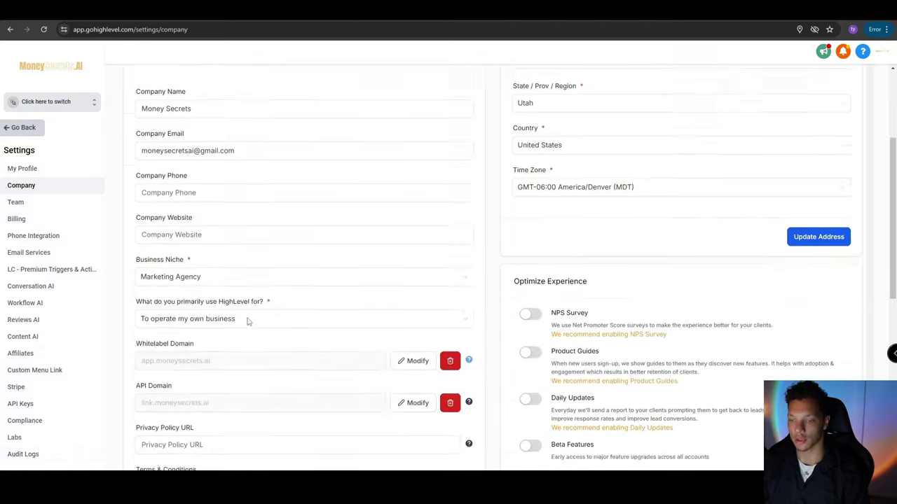
{"action": "scroll", "coordinate": [180, 216], "scroll_direction": "up", "scroll_amount": 8}
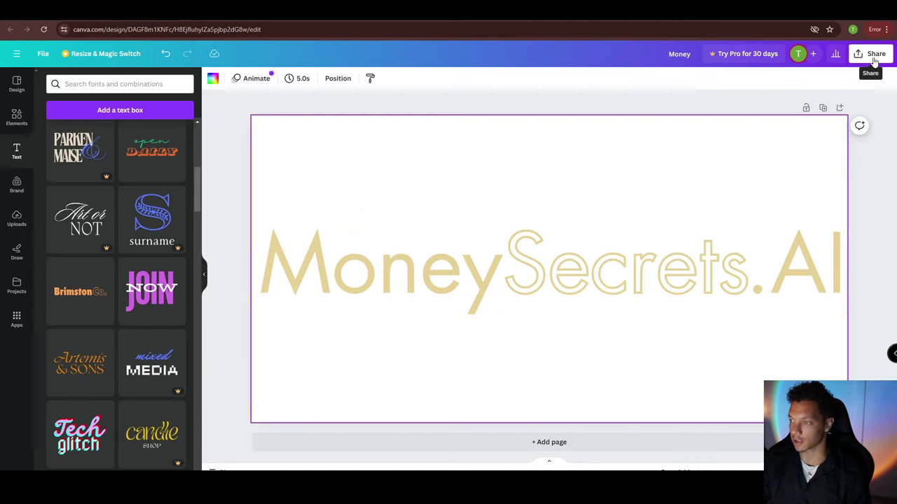
Download the MoneySecrets.AI design from the Share menu as a 350×180 px PNG.
{"action": "left_click", "coordinate": [873, 56]}
{"action": "left_click", "coordinate": [781, 299]}
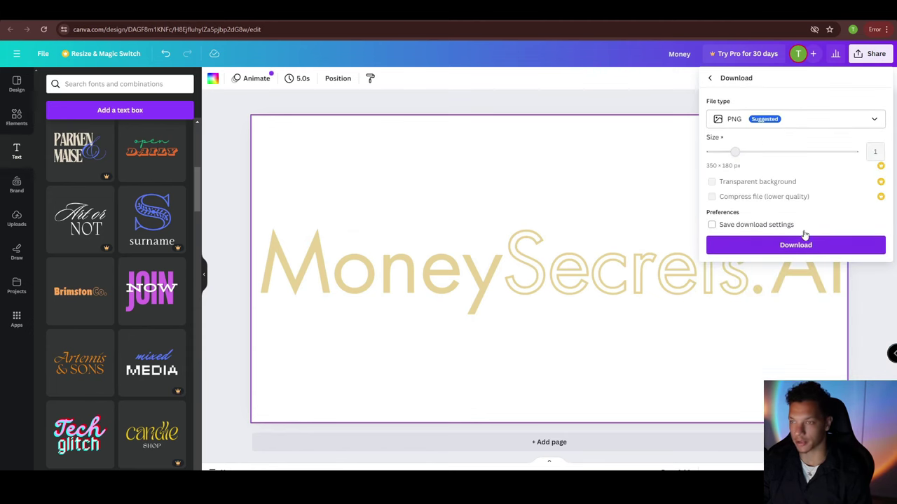
{"action": "left_click", "coordinate": [806, 242]}
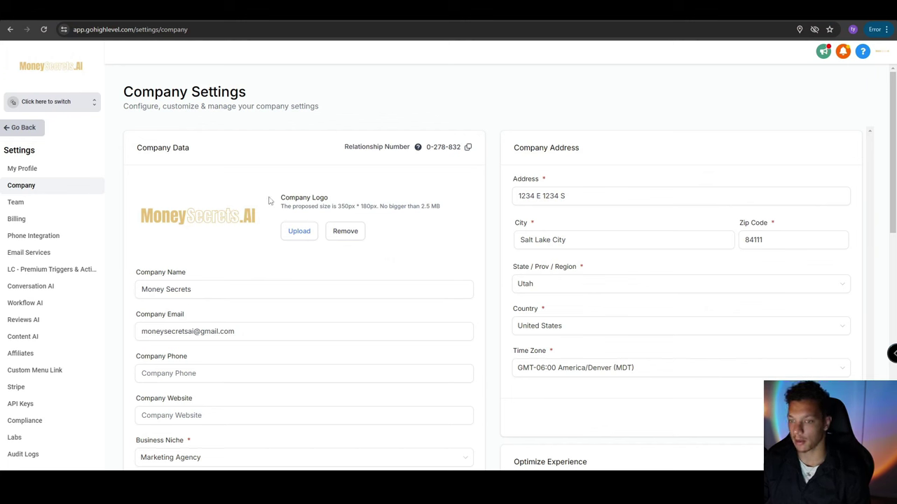
Confirm the logo rule's 79px height in the Custom CSS, then save with Update Company.
{"action": "scroll", "coordinate": [288, 189], "scroll_direction": "down", "scroll_amount": 8}
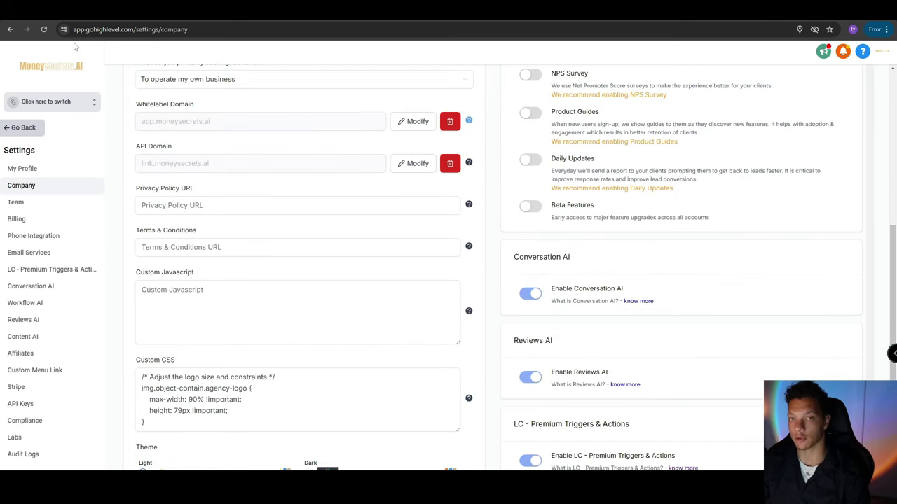
{"action": "scroll", "coordinate": [200, 321], "scroll_direction": "down", "scroll_amount": 1}
{"action": "left_click", "coordinate": [200, 322]}
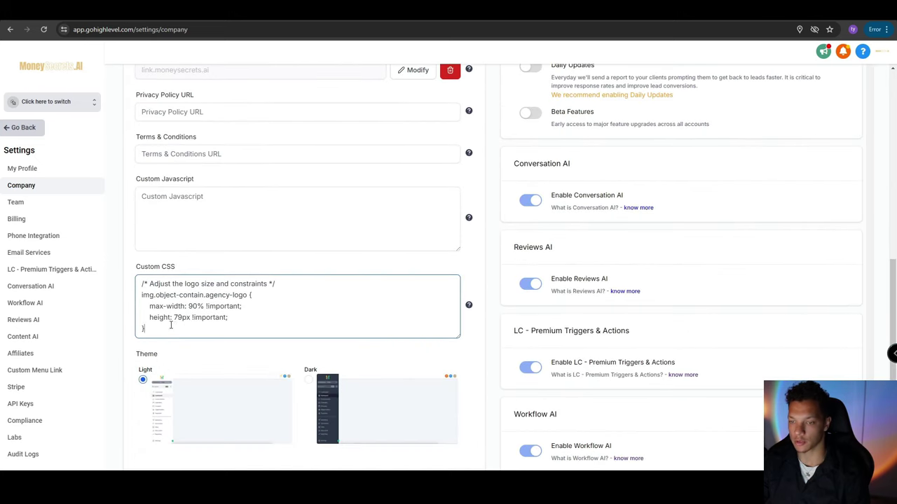
{"action": "left_click_drag", "start_coordinate": [171, 325], "coordinate": [122, 292]}
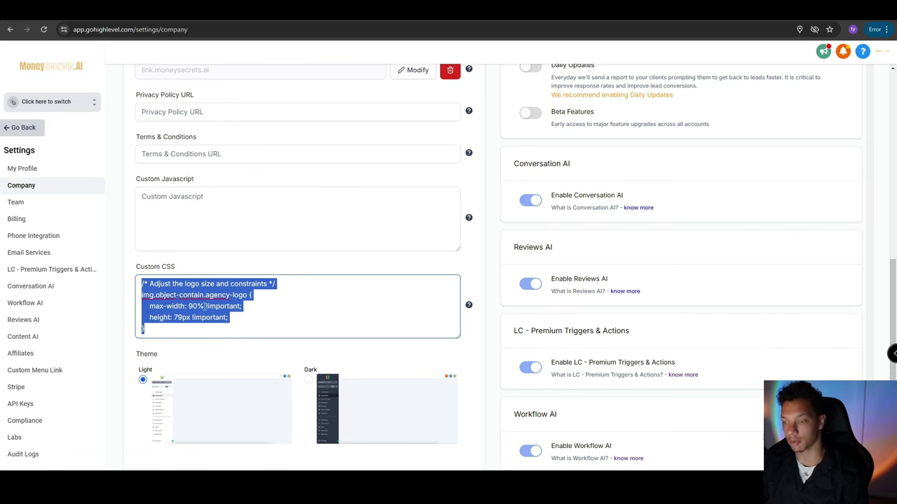
{"action": "left_click", "coordinate": [180, 322]}
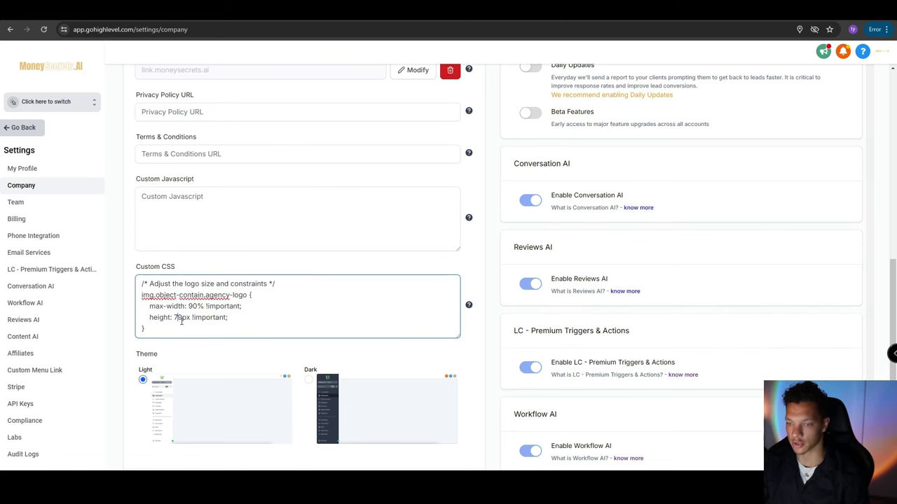
{"action": "mouse_move", "coordinate": [182, 318]}
{"action": "left_mouse_down"}
{"action": "mouse_move", "coordinate": [164, 318]}
{"action": "mouse_move", "coordinate": [171, 317]}
{"action": "left_mouse_up"}
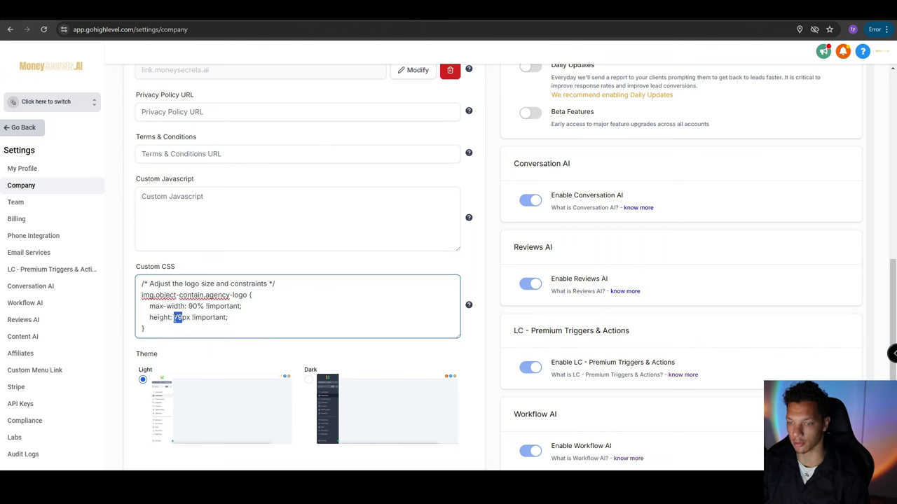
{"action": "scroll", "coordinate": [174, 245], "scroll_direction": "down", "scroll_amount": 3}
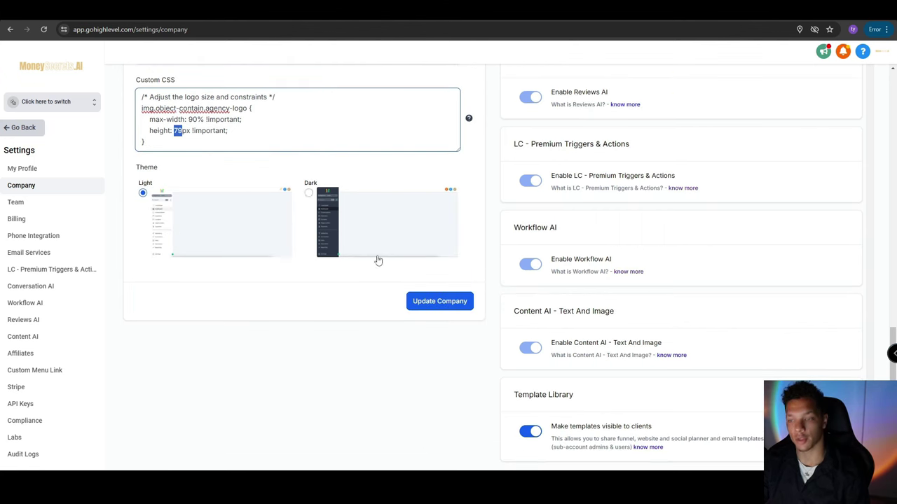
{"action": "left_click", "coordinate": [427, 309]}
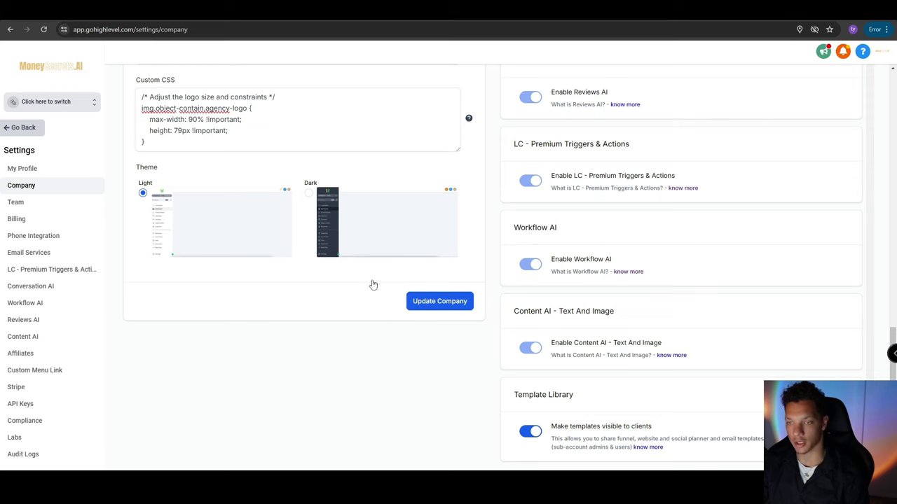
{"action": "scroll", "coordinate": [372, 283], "scroll_direction": "up", "scroll_amount": 2}
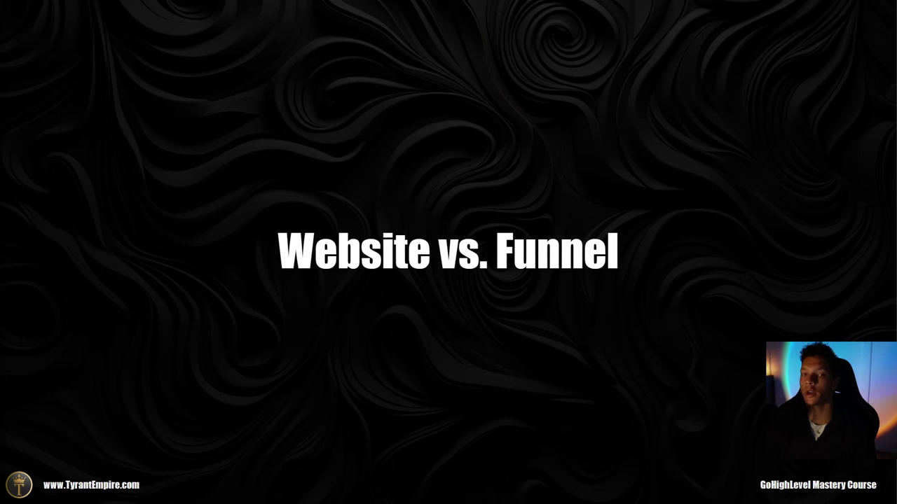
Advance four animations to show the Website heading and its three bullets: Generalized information, brochure, Not targeted.
{"action": "key", "text": "Right"}
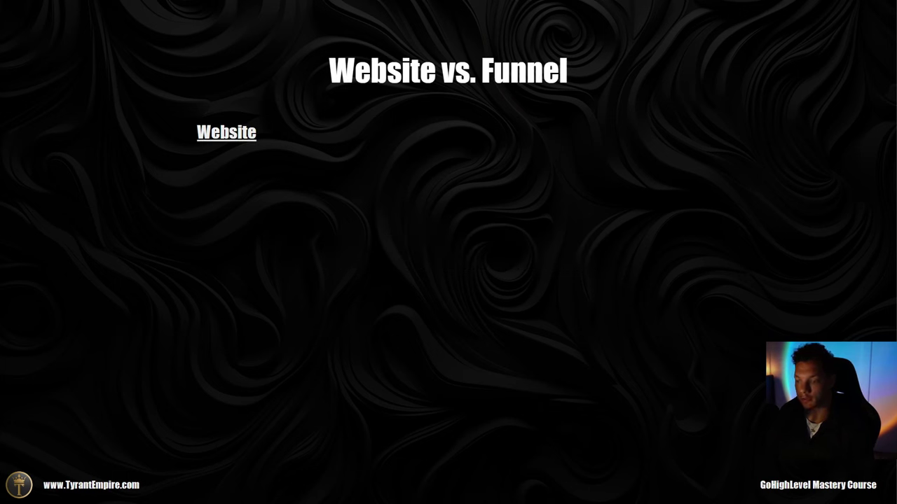
{"action": "key", "text": "Right"}
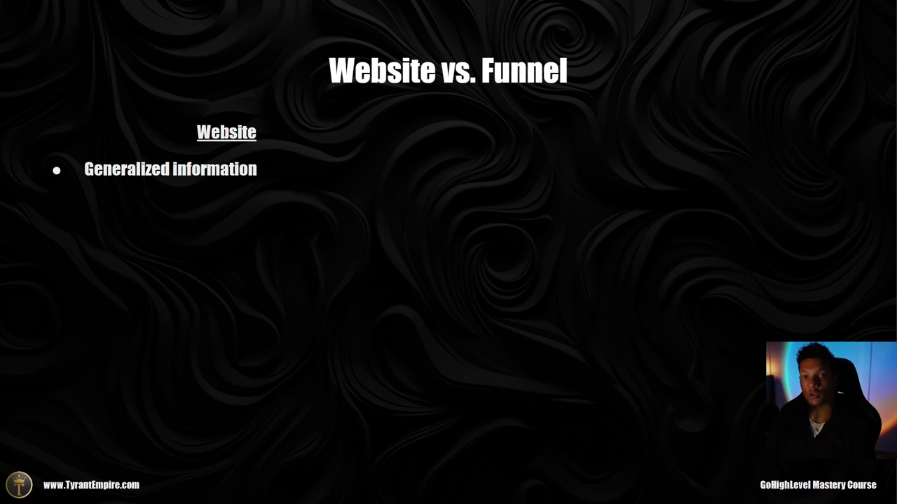
{"action": "key", "text": "Right"}
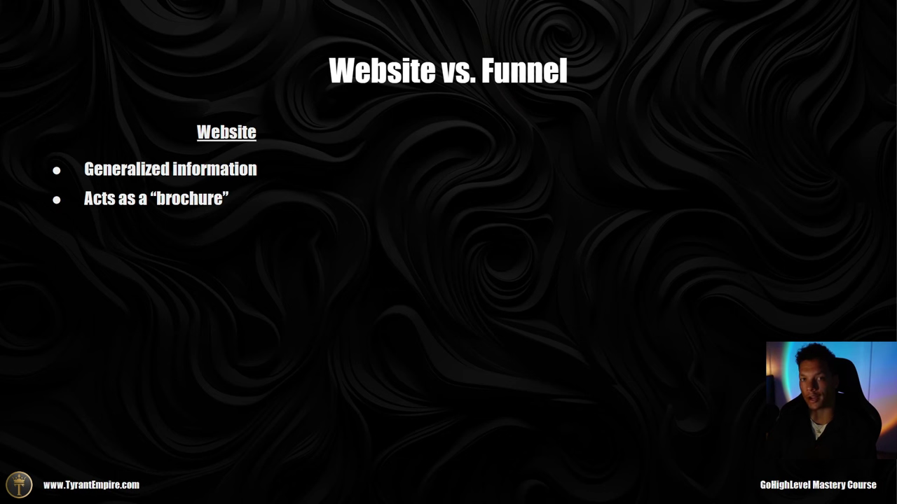
{"action": "key", "text": "Right"}
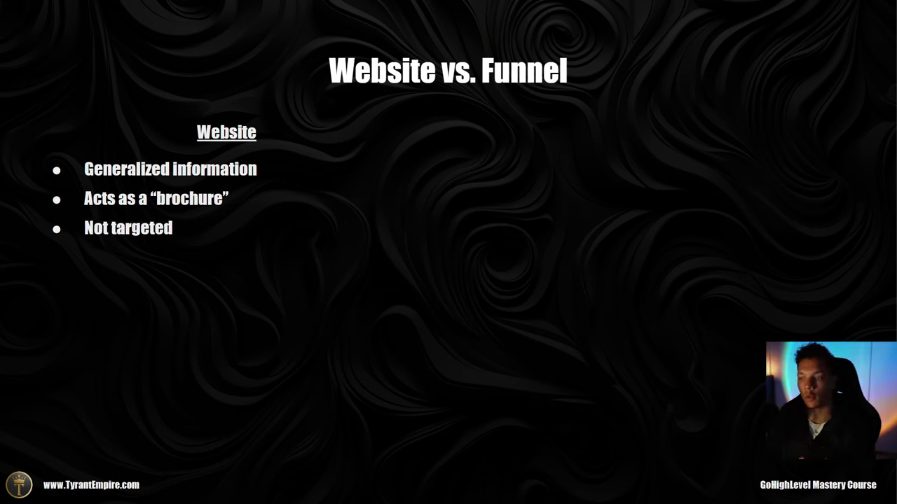
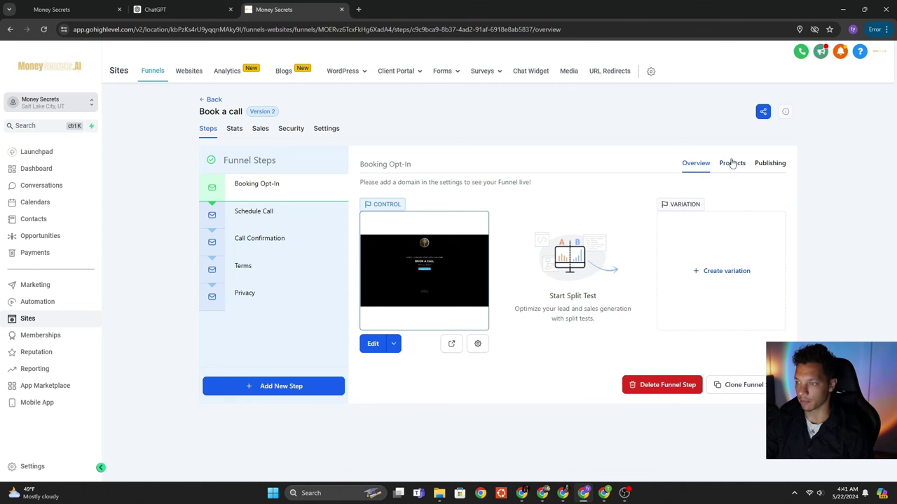
Check the Booking Opt-In step's Products, Publishing and Overview tabs.
{"action": "left_click", "coordinate": [735, 166]}
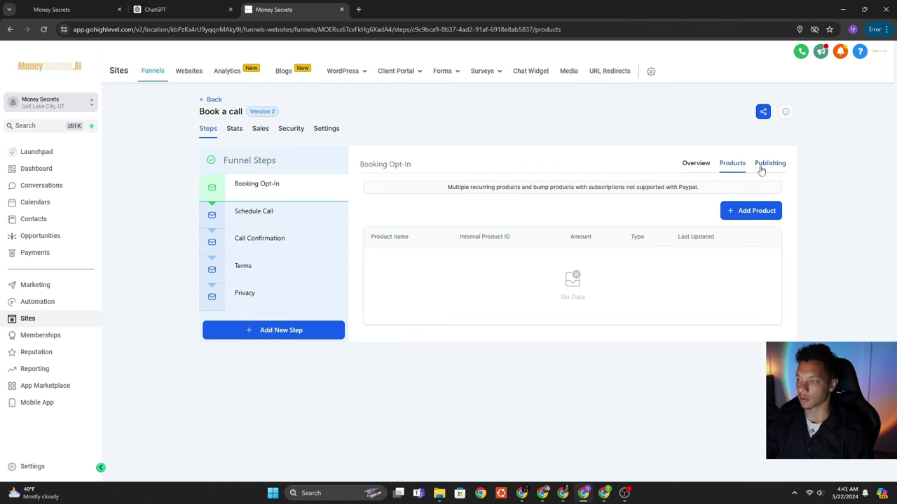
{"action": "left_click", "coordinate": [761, 168]}
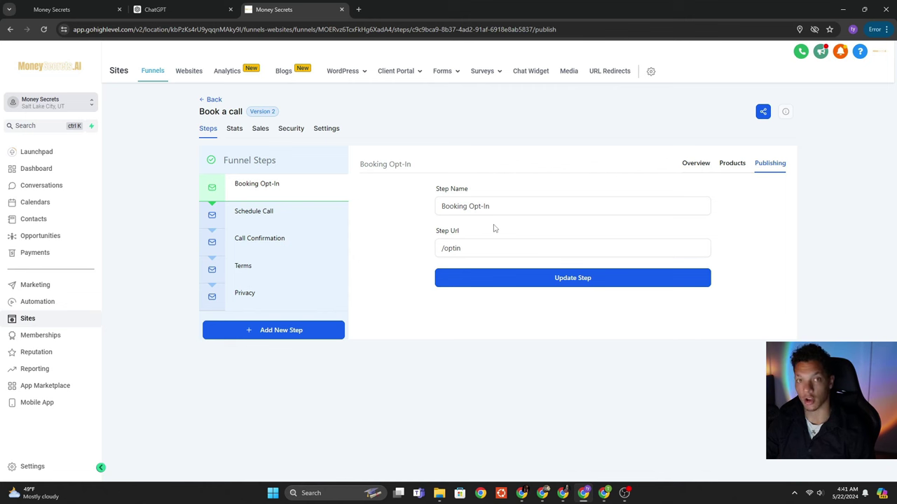
{"action": "left_click", "coordinate": [689, 168]}
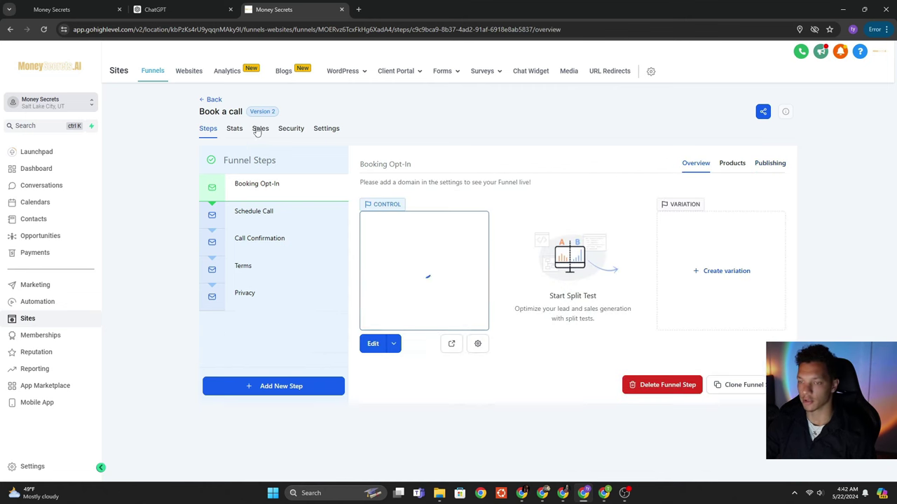
Step through Schedule Call, Call Confirmation, Terms and Privacy, then view the funnel's Stats.
{"action": "left_click", "coordinate": [253, 213]}
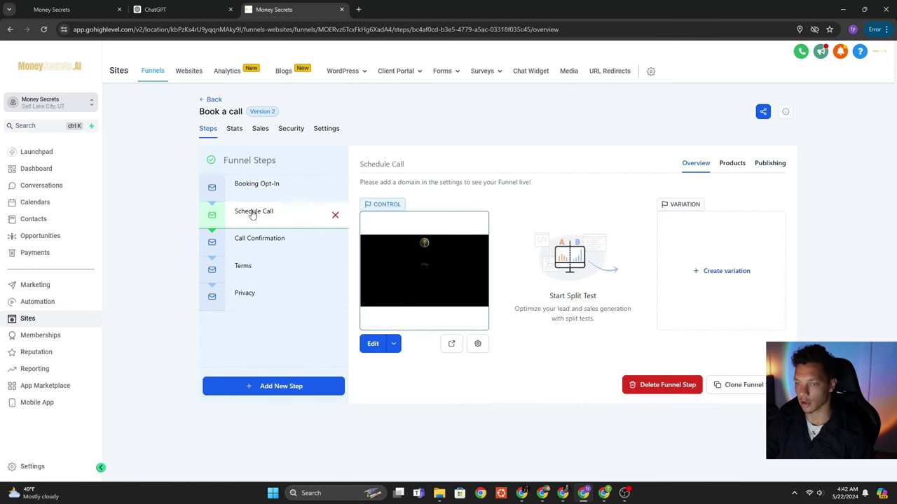
{"action": "left_click", "coordinate": [285, 242]}
{"action": "left_click", "coordinate": [252, 187]}
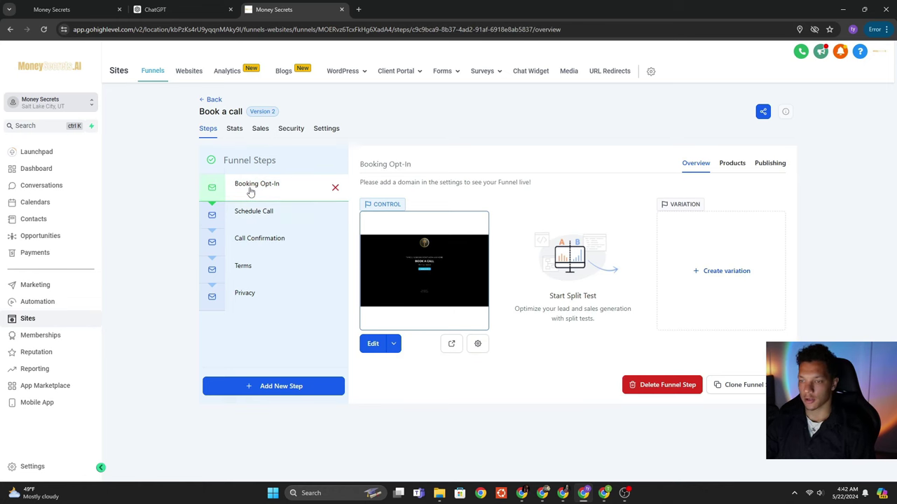
{"action": "left_click", "coordinate": [265, 215]}
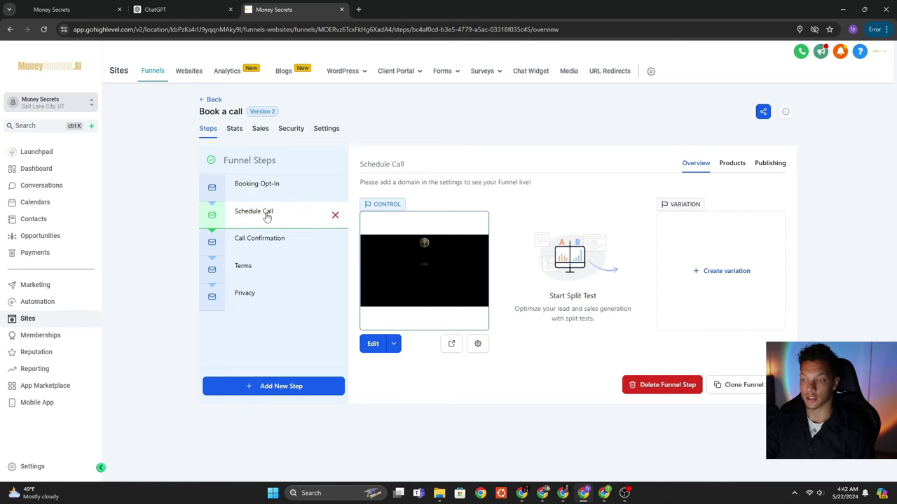
{"action": "left_click", "coordinate": [245, 246]}
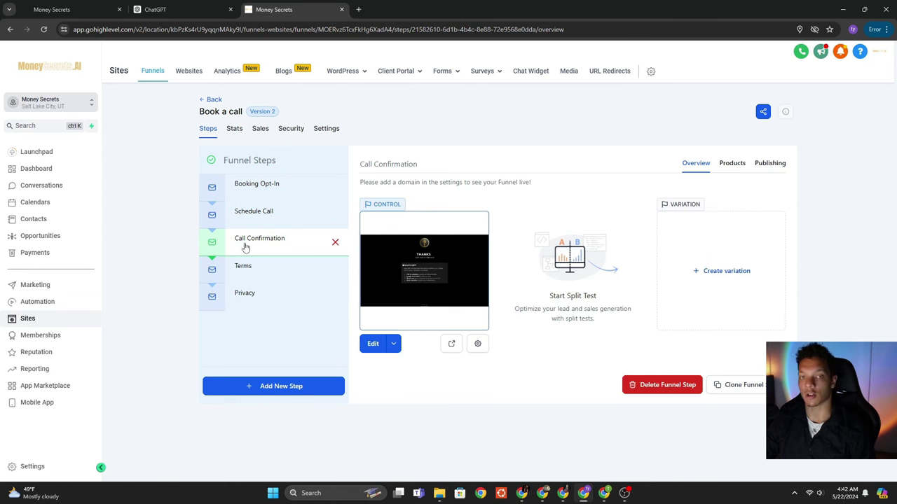
{"action": "left_click", "coordinate": [247, 269]}
{"action": "left_click", "coordinate": [251, 295]}
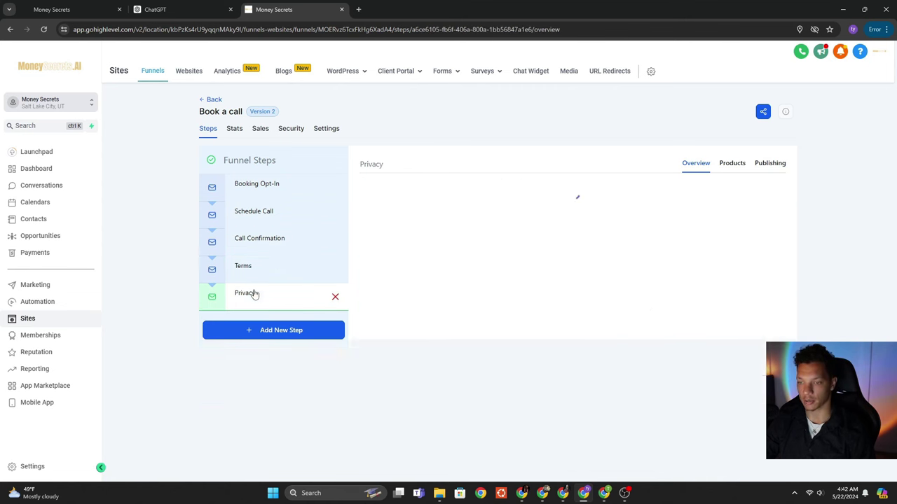
{"action": "left_click", "coordinate": [256, 184]}
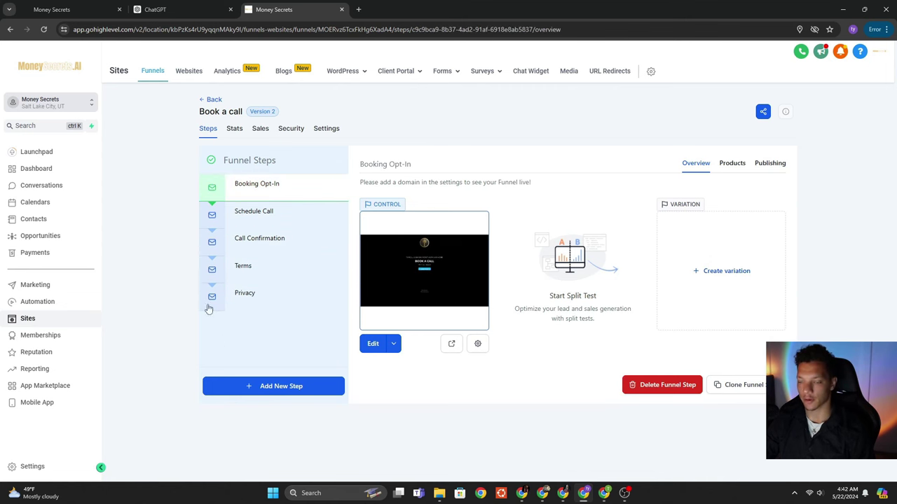
{"action": "left_click", "coordinate": [234, 130]}
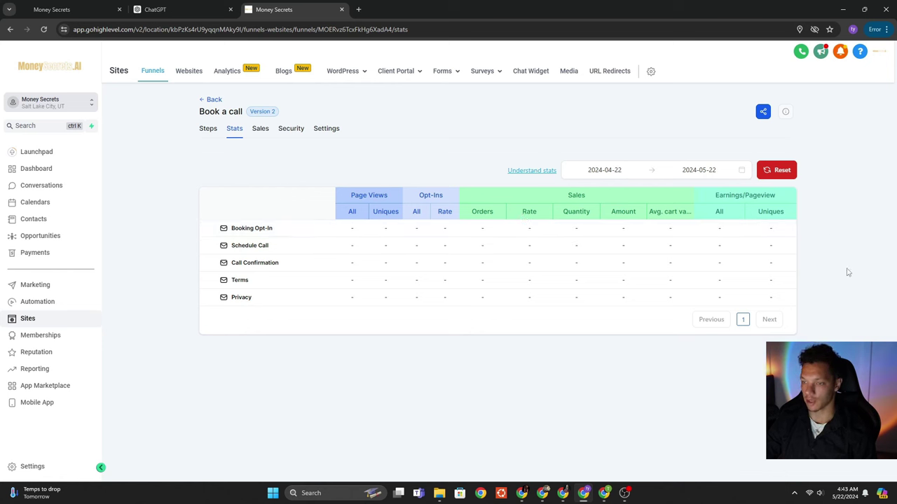
Review the funnel's Sales, Security and Settings tabs, then go back to the Funnels list.
{"action": "left_click", "coordinate": [256, 133]}
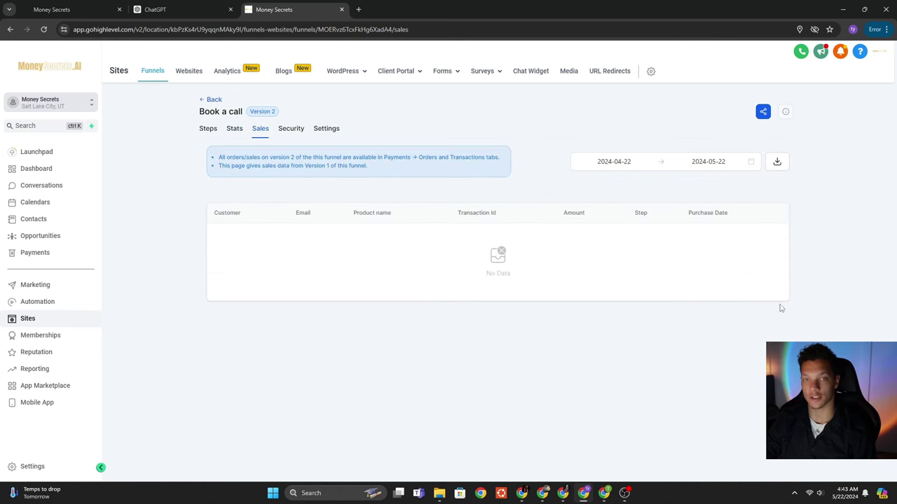
{"action": "left_click", "coordinate": [283, 132]}
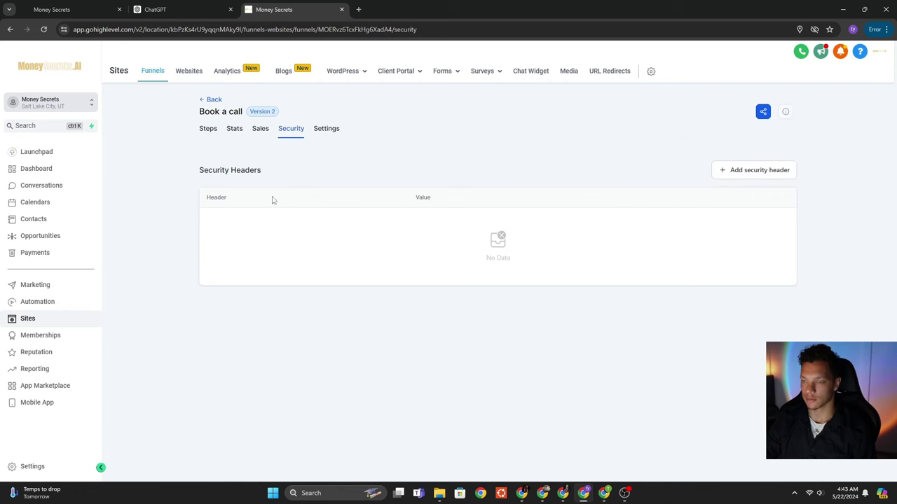
{"action": "left_click", "coordinate": [326, 130]}
{"action": "left_click", "coordinate": [401, 309]}
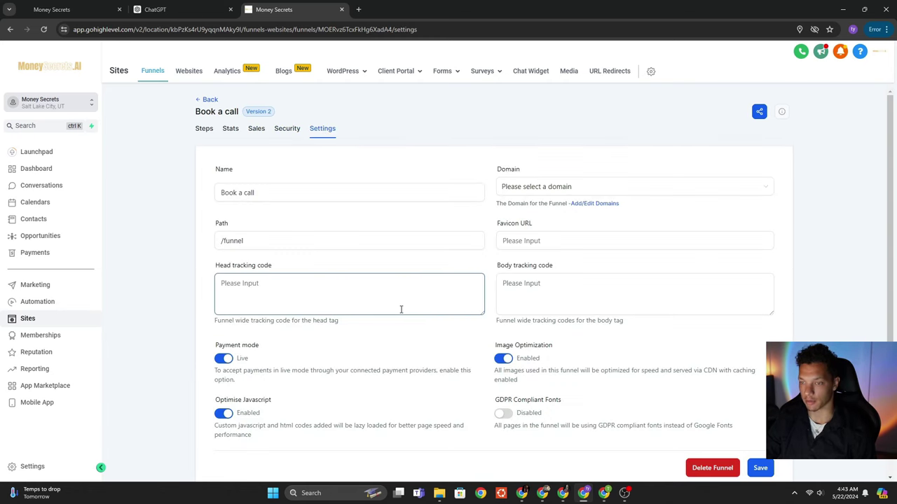
{"action": "left_click", "coordinate": [204, 128]}
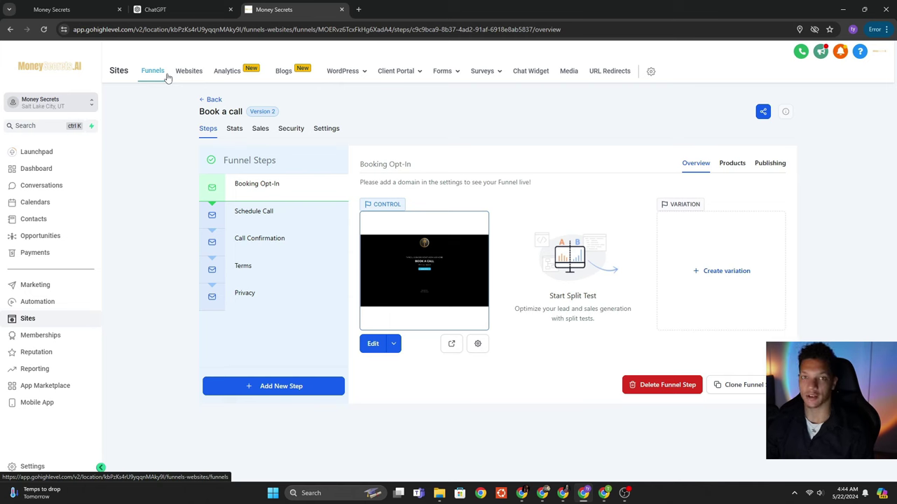
{"action": "left_click", "coordinate": [167, 78]}
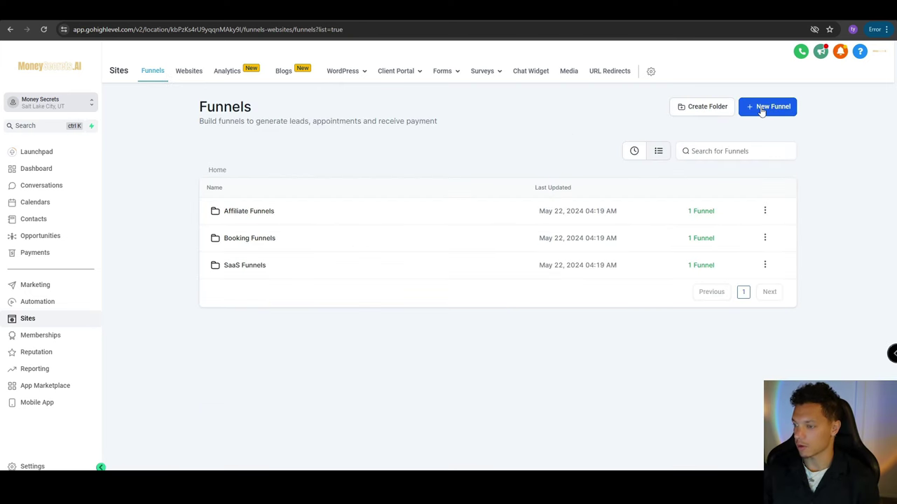
Start a new funnel from a template, opening the Template Library.
{"action": "left_click", "coordinate": [761, 112]}
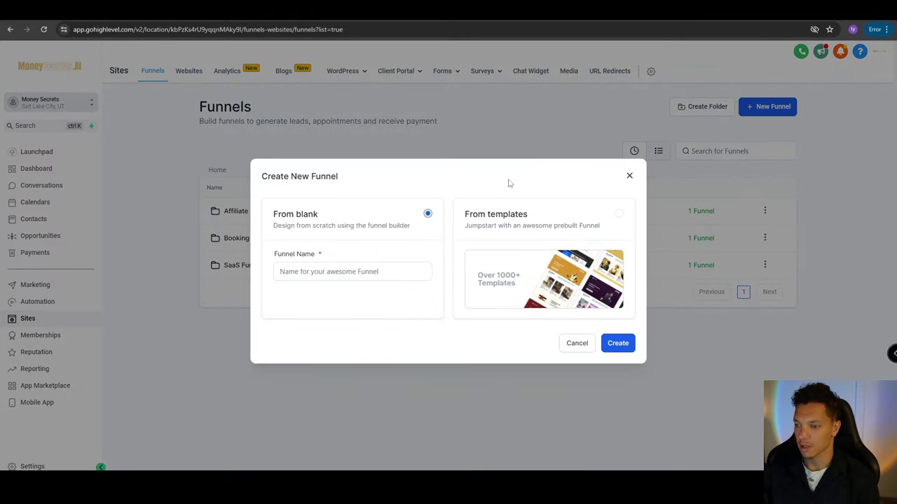
{"action": "left_click", "coordinate": [609, 228]}
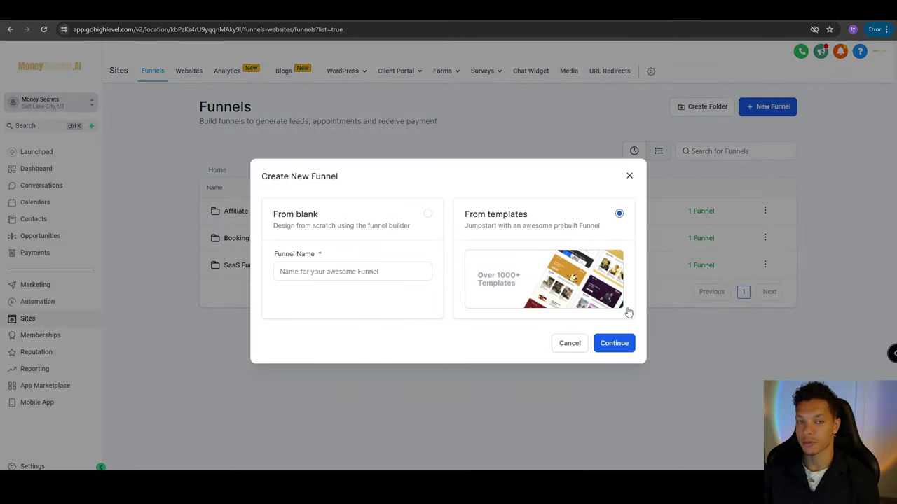
{"action": "left_click", "coordinate": [614, 343]}
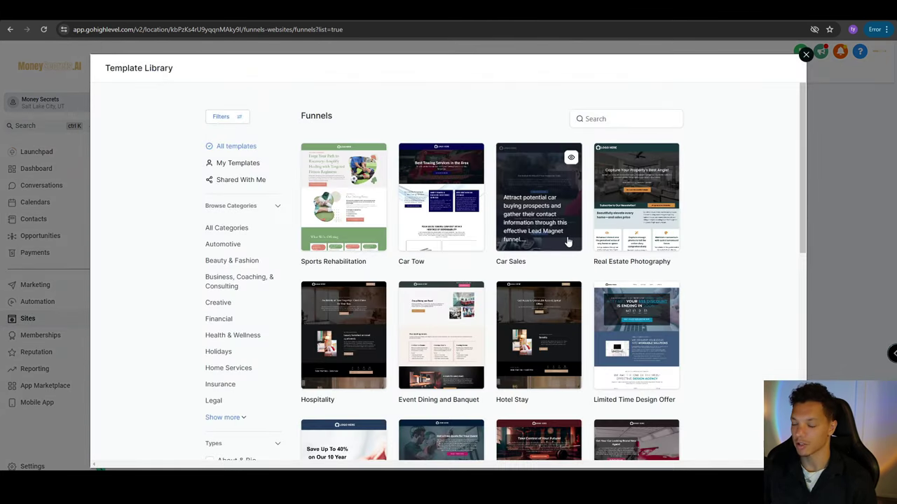
Browse more templates such as Sports Rehabilitation, Car Tow, Hotel Stay and Auto Body and Painting.
{"action": "scroll", "coordinate": [568, 242], "scroll_direction": "down", "scroll_amount": 4}
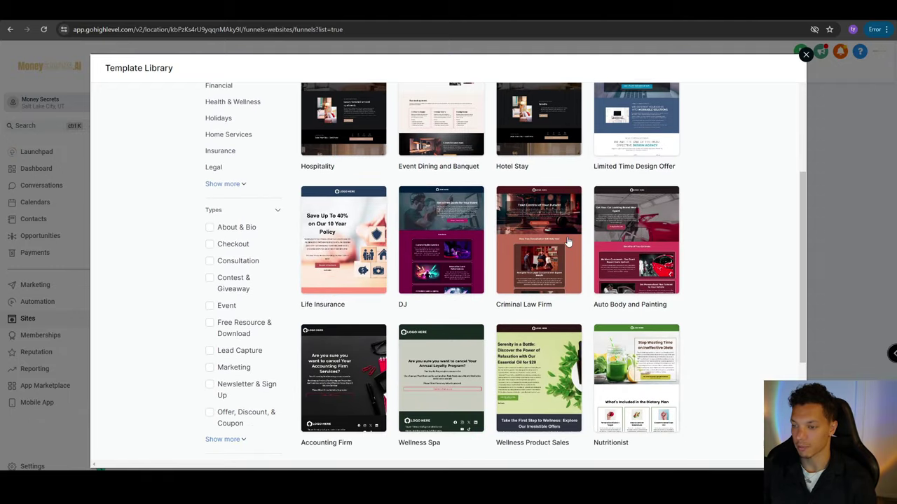
{"action": "scroll", "coordinate": [568, 241], "scroll_direction": "down", "scroll_amount": 3}
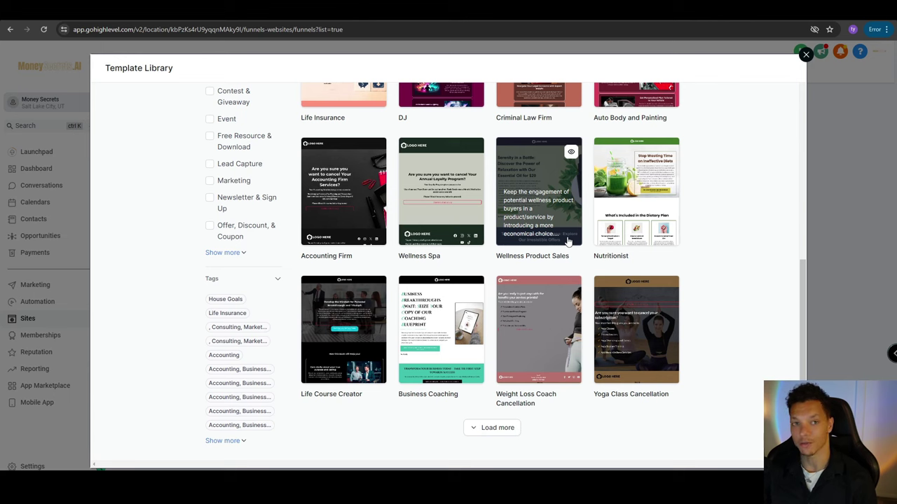
{"action": "left_click", "coordinate": [503, 425]}
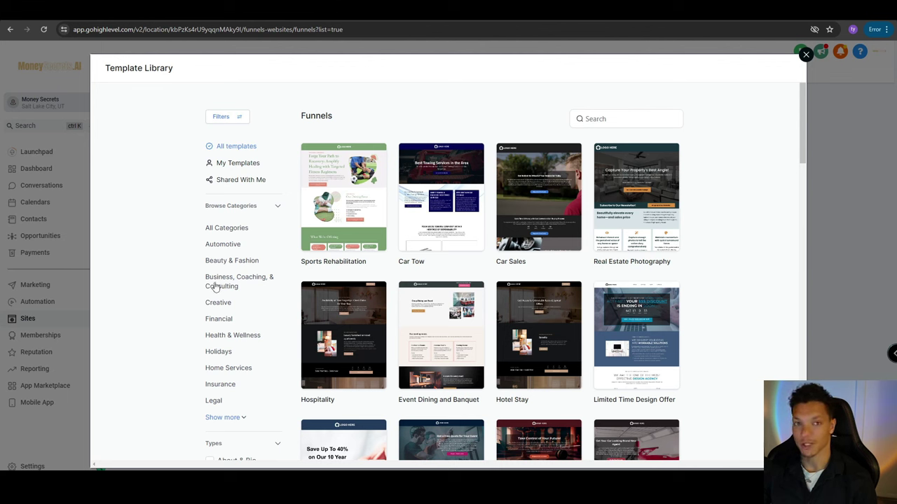
{"action": "mouse_move", "coordinate": [432, 261]}
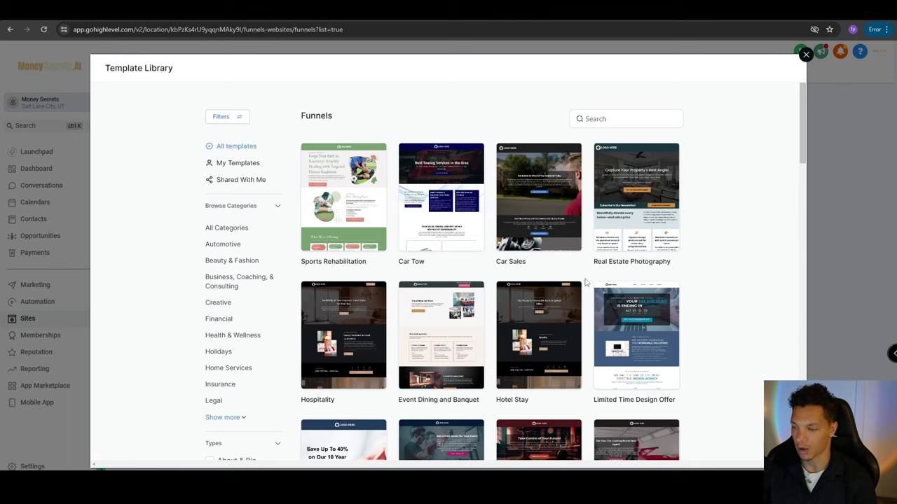
{"action": "mouse_move", "coordinate": [563, 252]}
{"action": "scroll", "coordinate": [562, 252], "scroll_direction": "down", "scroll_amount": 2}
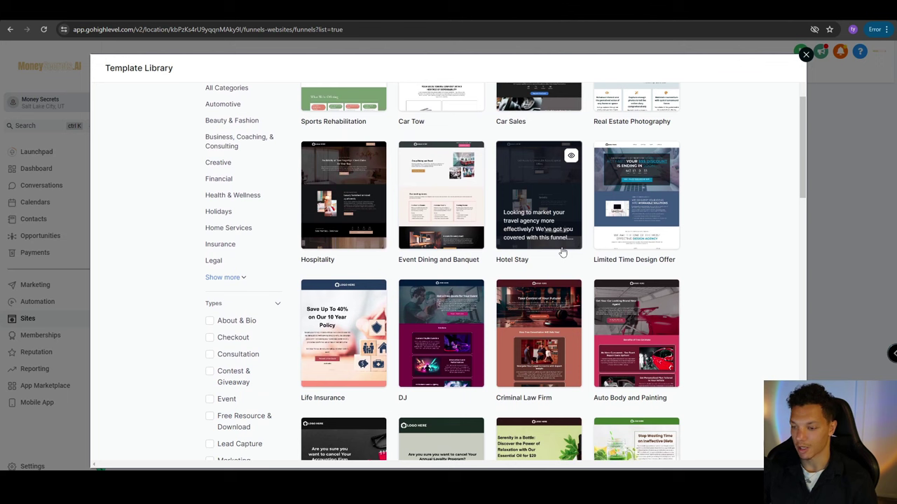
{"action": "mouse_move", "coordinate": [657, 327]}
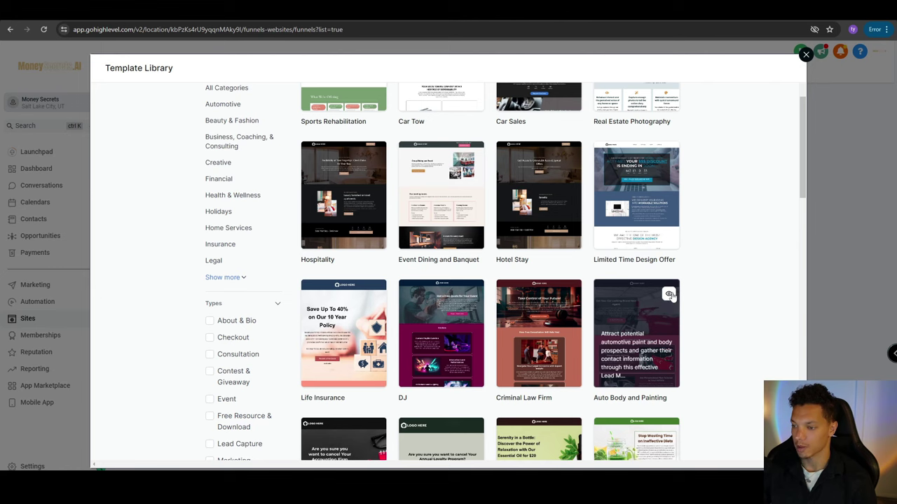
Preview the Auto Body and Painting template and try its free estimate popup.
{"action": "left_click", "coordinate": [669, 294]}
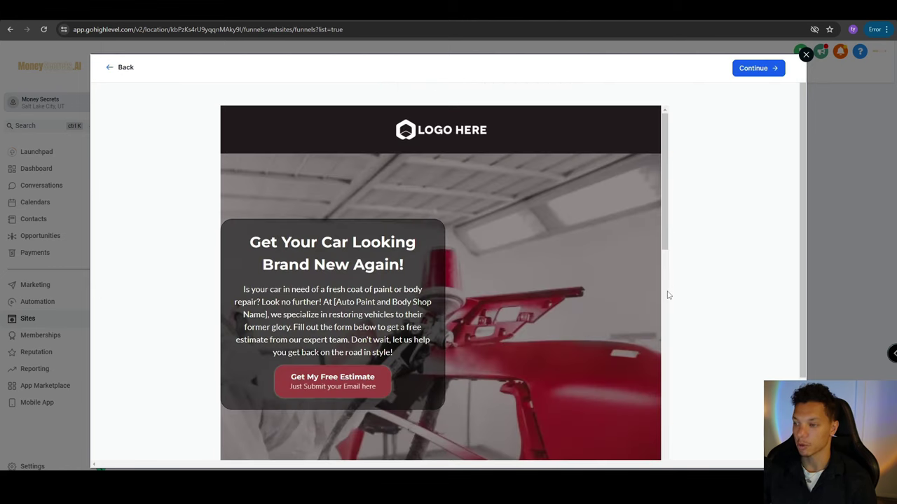
{"action": "left_click", "coordinate": [332, 382]}
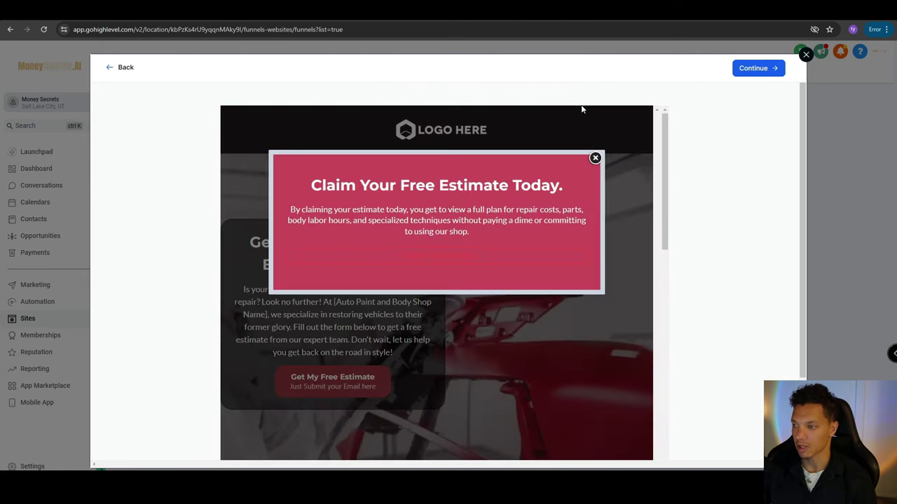
{"action": "left_click", "coordinate": [595, 157]}
Scroll through the template page down to its footer, then return to the library.
{"action": "scroll", "coordinate": [554, 168], "scroll_direction": "down", "scroll_amount": 5}
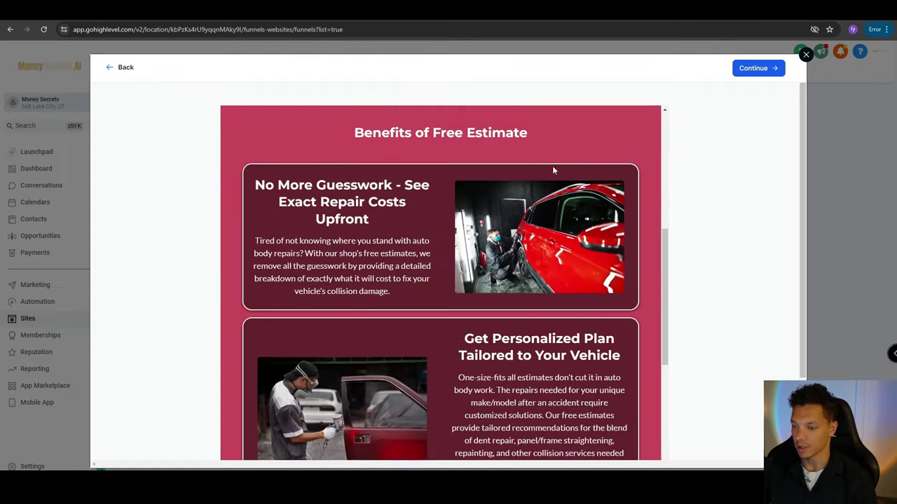
{"action": "scroll", "coordinate": [553, 165], "scroll_direction": "down", "scroll_amount": 8}
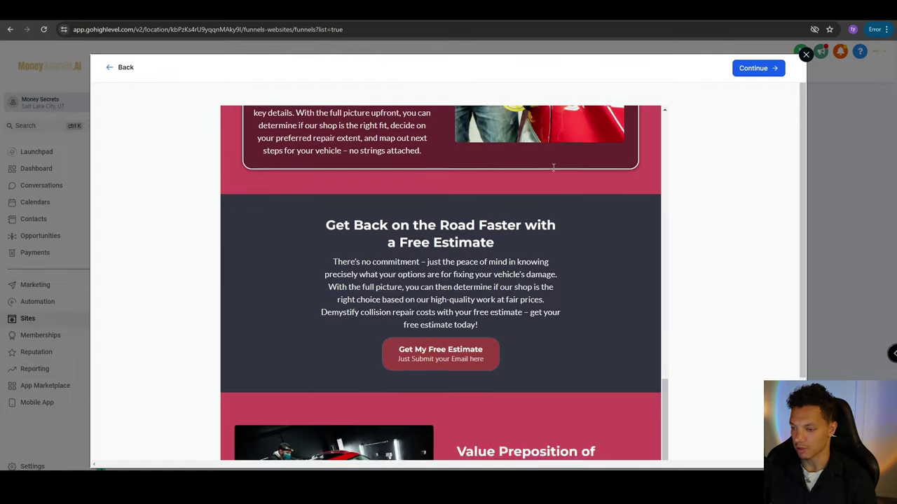
{"action": "scroll", "coordinate": [553, 168], "scroll_direction": "down", "scroll_amount": 2}
{"action": "scroll", "coordinate": [654, 277], "scroll_direction": "up", "scroll_amount": 2}
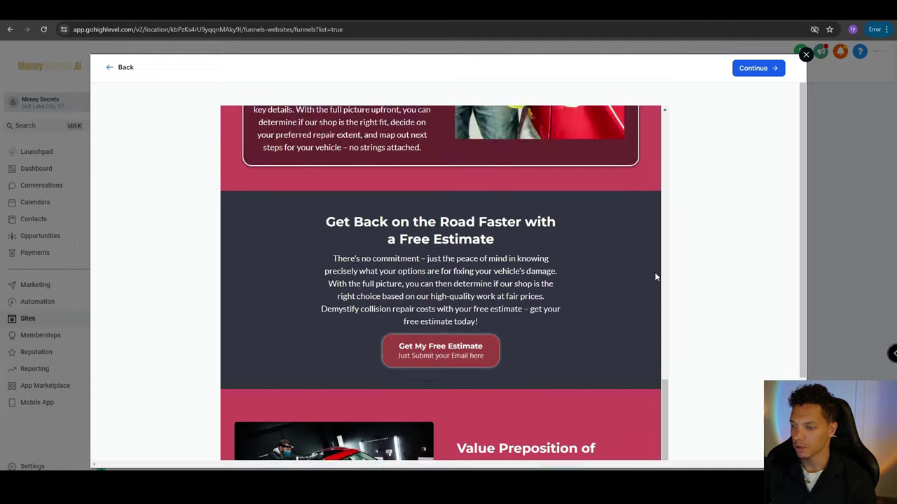
{"action": "scroll", "coordinate": [654, 276], "scroll_direction": "up", "scroll_amount": 8}
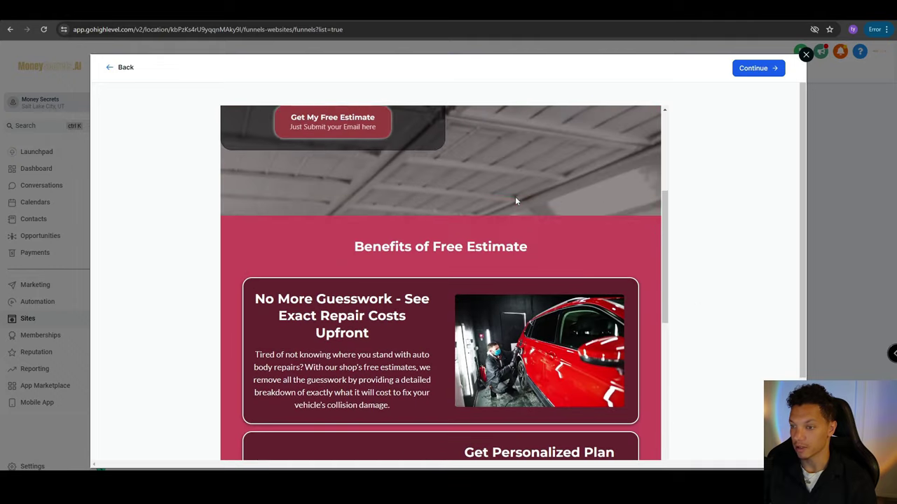
{"action": "scroll", "coordinate": [515, 200], "scroll_direction": "up", "scroll_amount": 5}
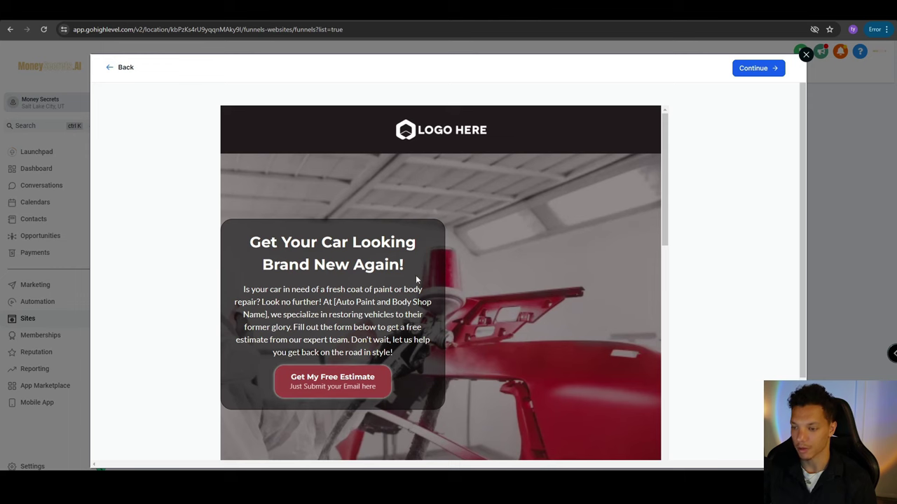
{"action": "scroll", "coordinate": [508, 295], "scroll_direction": "down", "scroll_amount": 2}
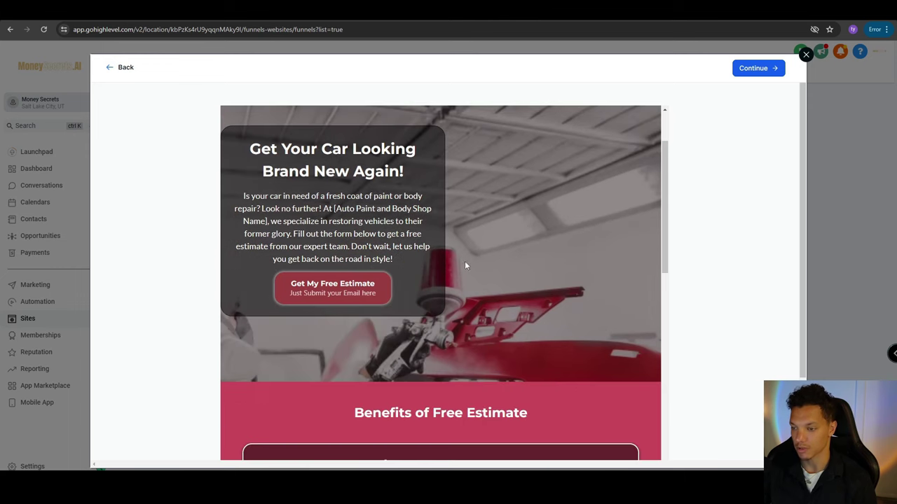
{"action": "scroll", "coordinate": [614, 257], "scroll_direction": "down", "scroll_amount": 10}
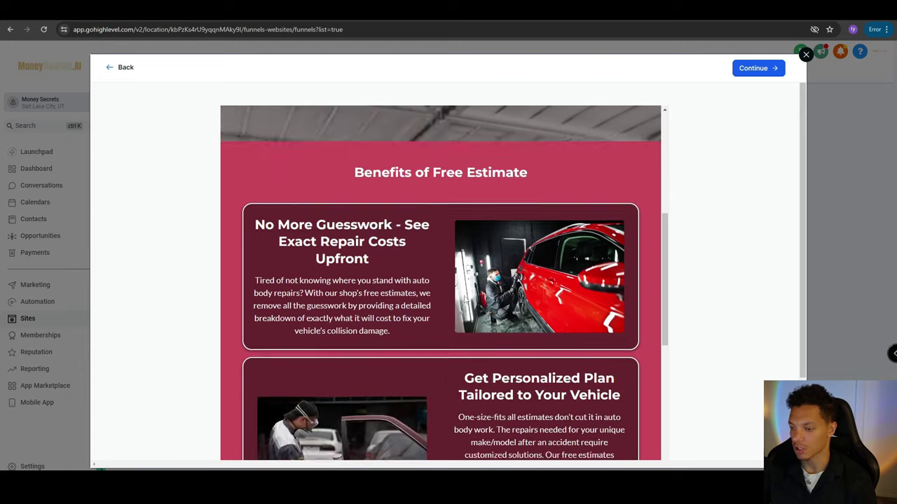
{"action": "scroll", "coordinate": [432, 243], "scroll_direction": "down", "scroll_amount": 2}
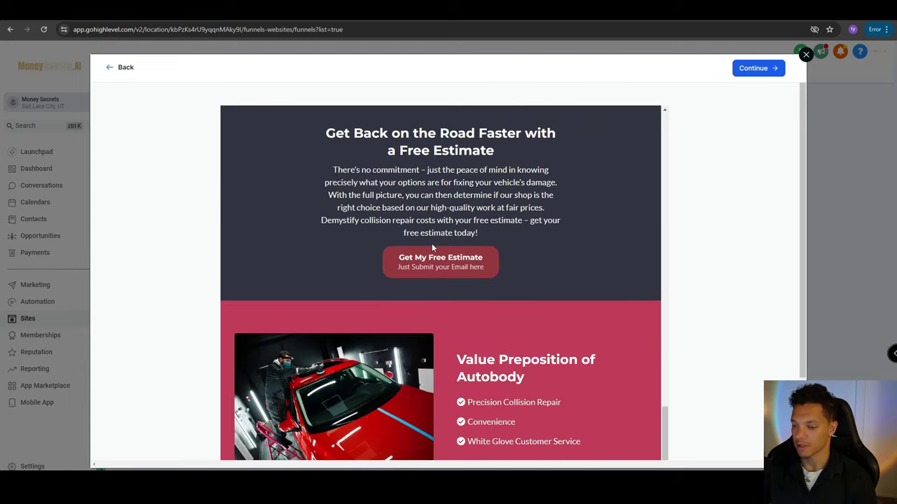
{"action": "scroll", "coordinate": [522, 241], "scroll_direction": "down", "scroll_amount": 2}
{"action": "scroll", "coordinate": [621, 328], "scroll_direction": "up", "scroll_amount": 15}
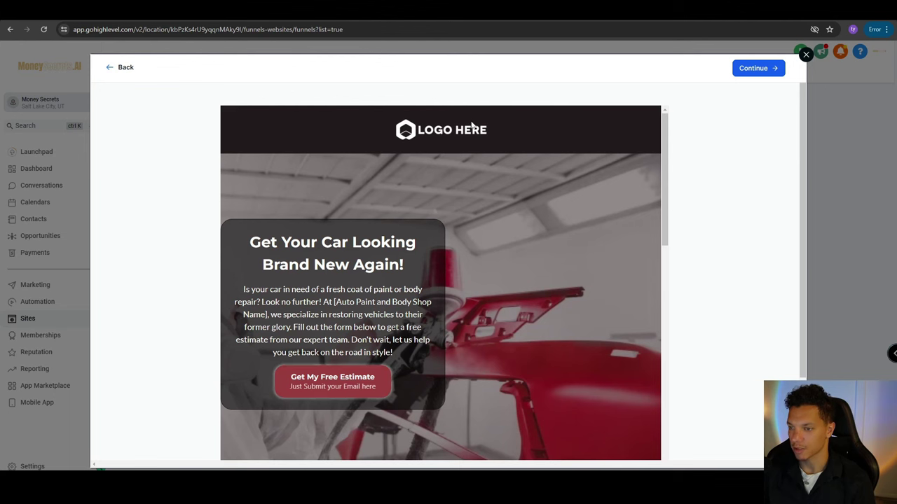
{"action": "scroll", "coordinate": [462, 227], "scroll_direction": "down", "scroll_amount": 1}
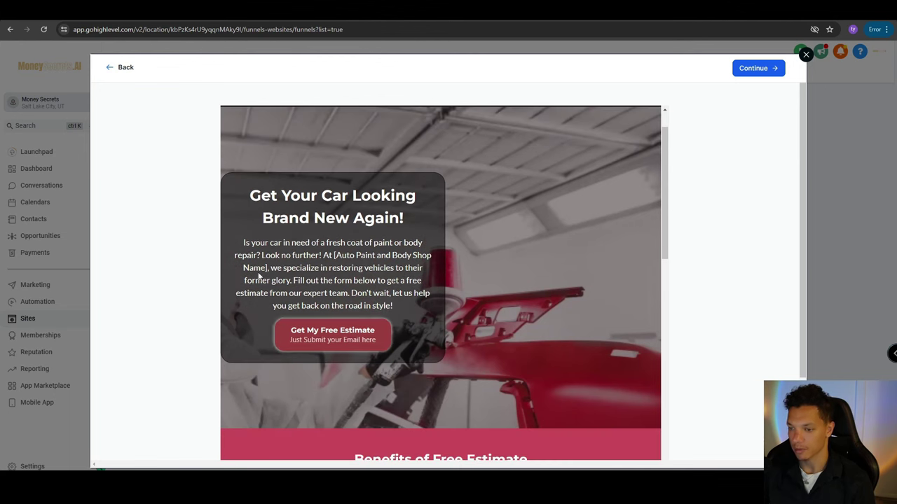
{"action": "scroll", "coordinate": [298, 305], "scroll_direction": "down", "scroll_amount": 1}
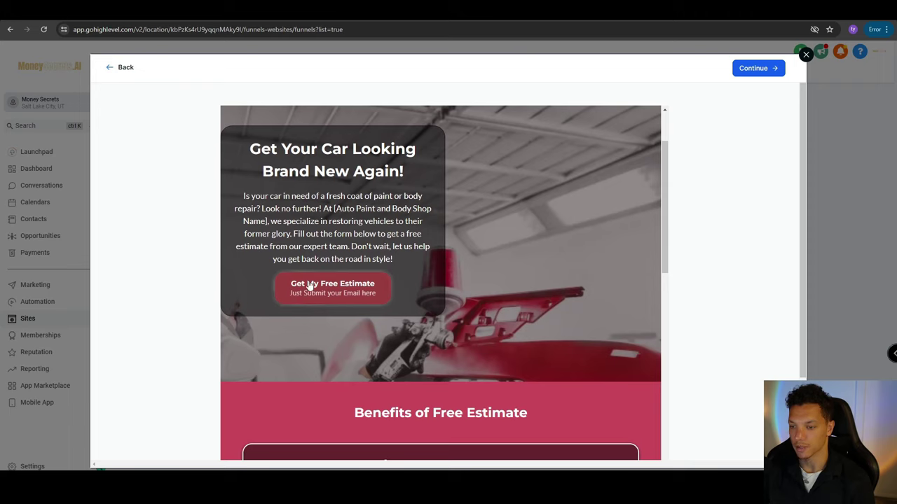
{"action": "scroll", "coordinate": [374, 280], "scroll_direction": "down", "scroll_amount": 1}
{"action": "scroll", "coordinate": [444, 179], "scroll_direction": "down", "scroll_amount": 10}
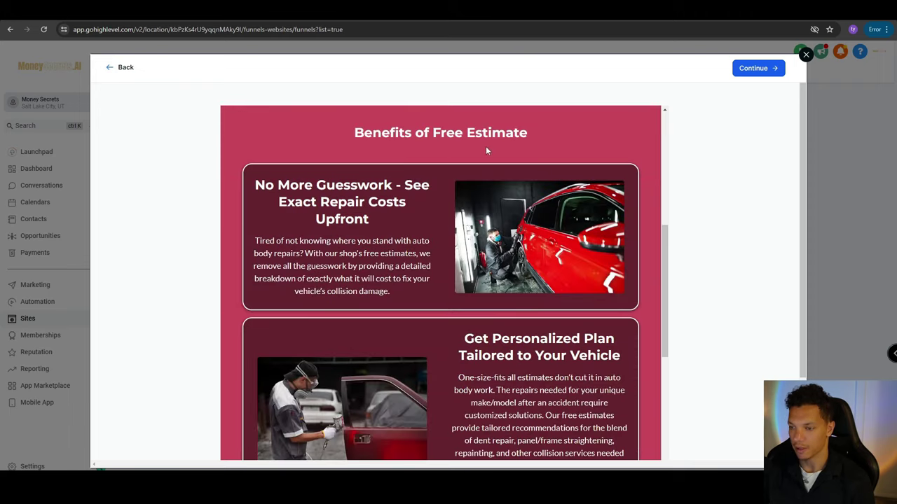
{"action": "scroll", "coordinate": [445, 184], "scroll_direction": "down", "scroll_amount": 5}
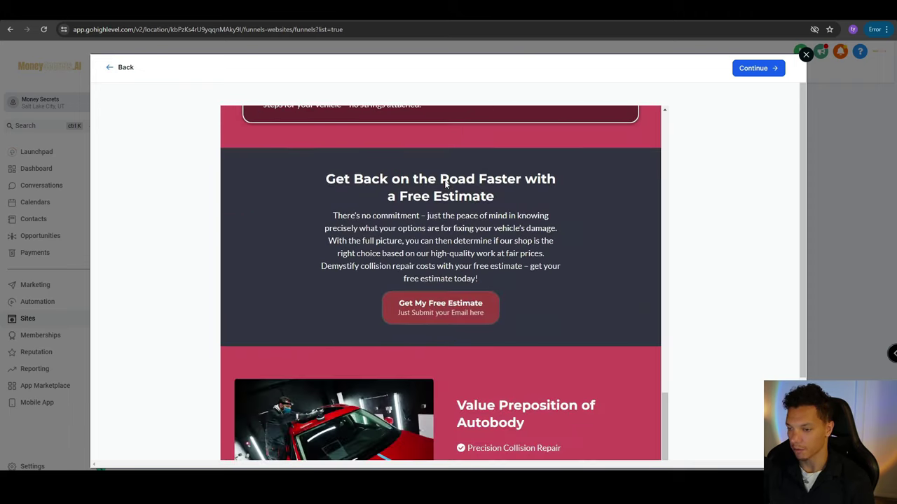
{"action": "scroll", "coordinate": [468, 243], "scroll_direction": "down", "scroll_amount": 1}
{"action": "scroll", "coordinate": [459, 210], "scroll_direction": "down", "scroll_amount": 1}
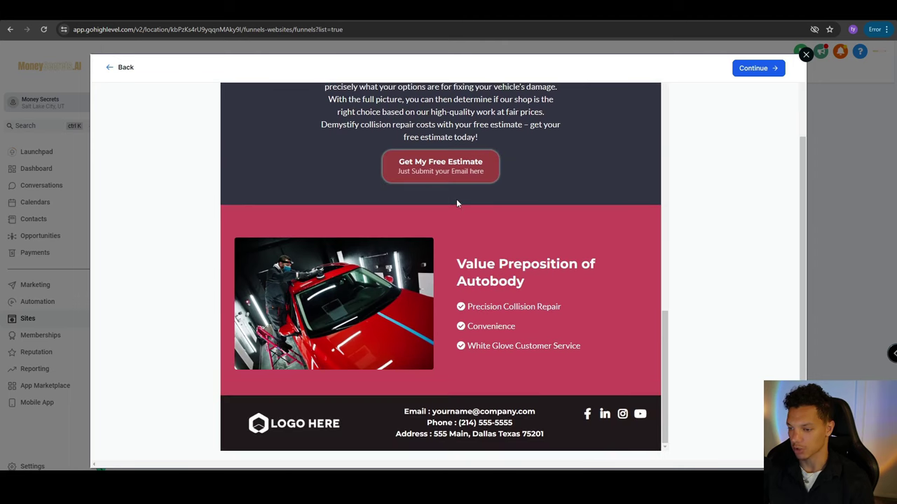
{"action": "scroll", "coordinate": [519, 222], "scroll_direction": "up", "scroll_amount": 5}
{"action": "scroll", "coordinate": [520, 222], "scroll_direction": "up", "scroll_amount": 5}
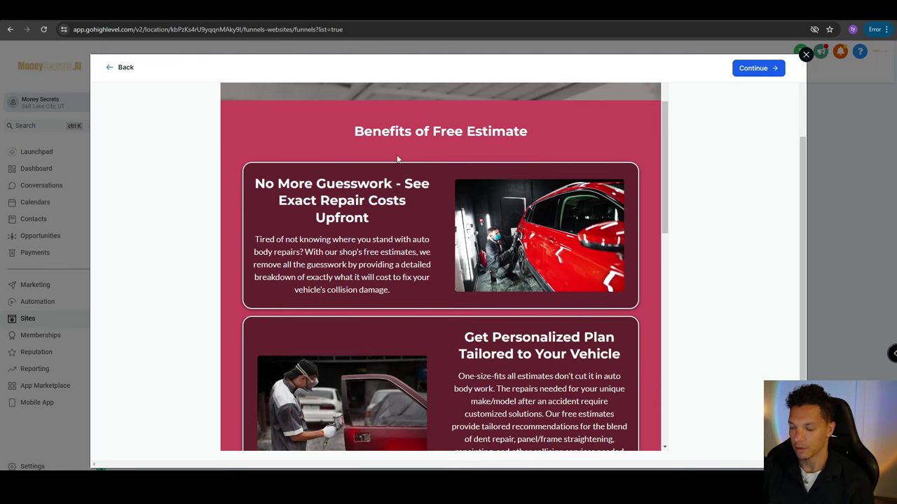
{"action": "scroll", "coordinate": [415, 307], "scroll_direction": "down", "scroll_amount": 5}
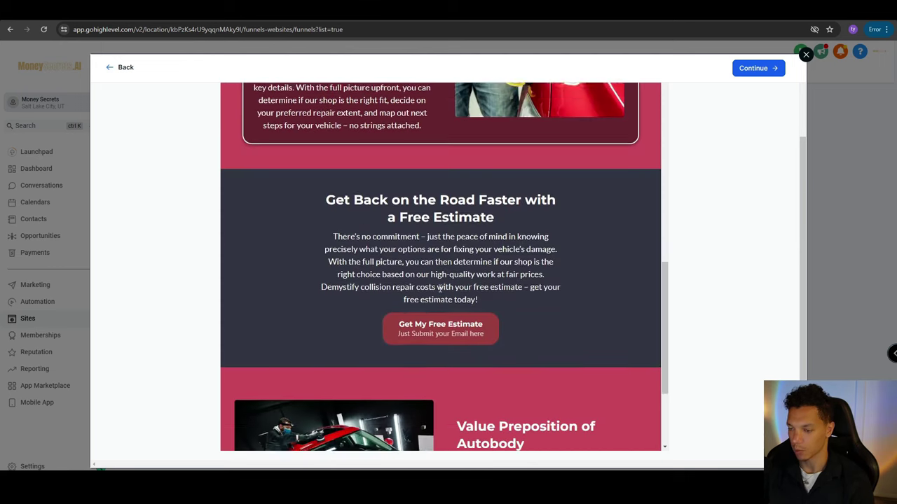
{"action": "left_click", "coordinate": [840, 96]}
{"action": "left_click_drag", "start_coordinate": [804, 86], "coordinate": [794, 170]}
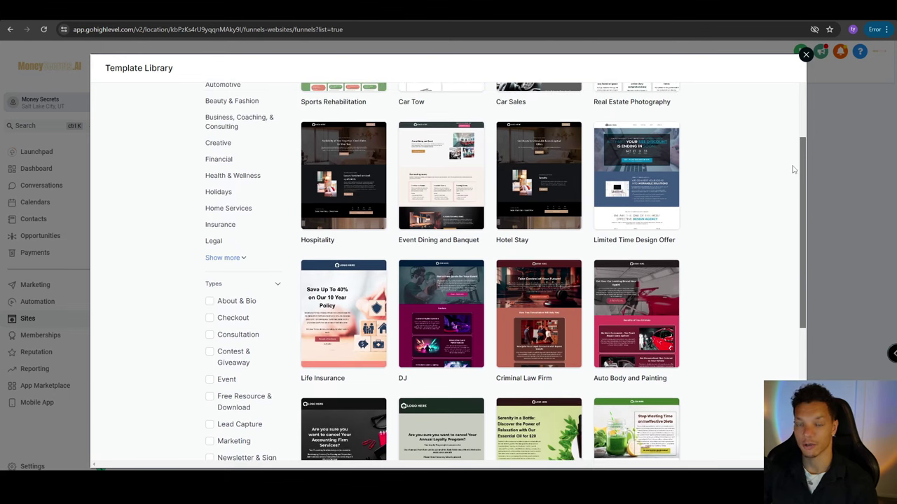
Close the Template Library and create a blank funnel named 'Book a Call'.
{"action": "scroll", "coordinate": [794, 173], "scroll_direction": "up", "scroll_amount": 5}
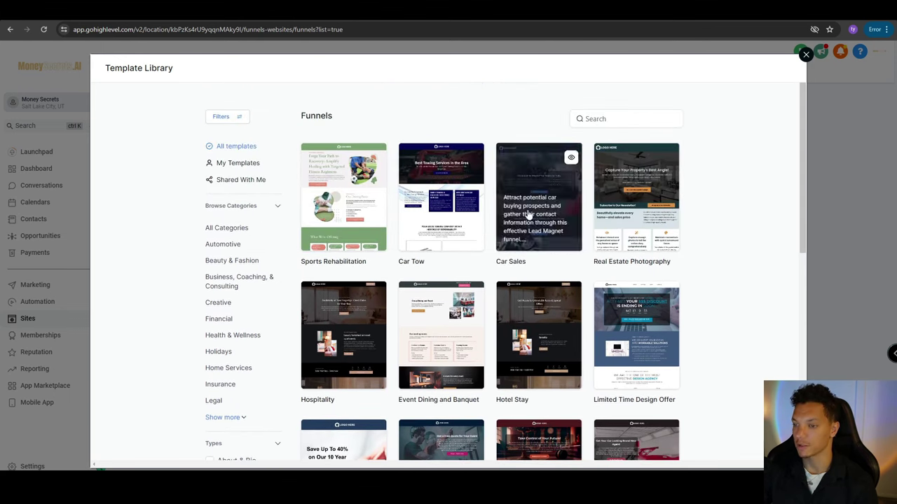
{"action": "scroll", "coordinate": [301, 166], "scroll_direction": "down", "scroll_amount": 10}
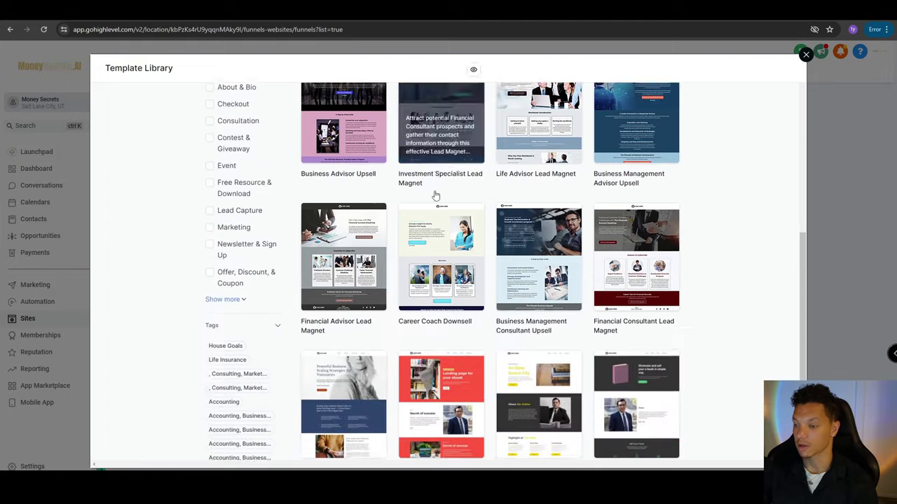
{"action": "scroll", "coordinate": [301, 166], "scroll_direction": "up", "scroll_amount": 10}
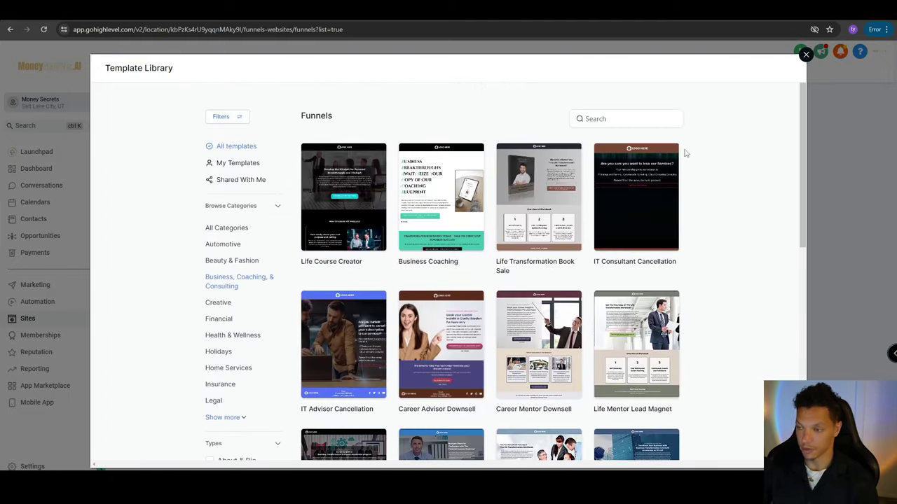
{"action": "left_click", "coordinate": [805, 54]}
{"action": "left_click", "coordinate": [777, 109]}
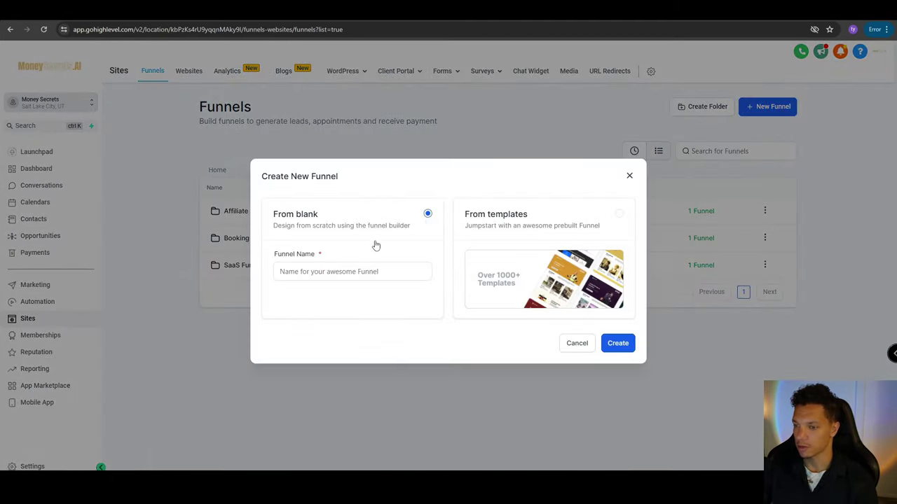
{"action": "left_click", "coordinate": [312, 271]}
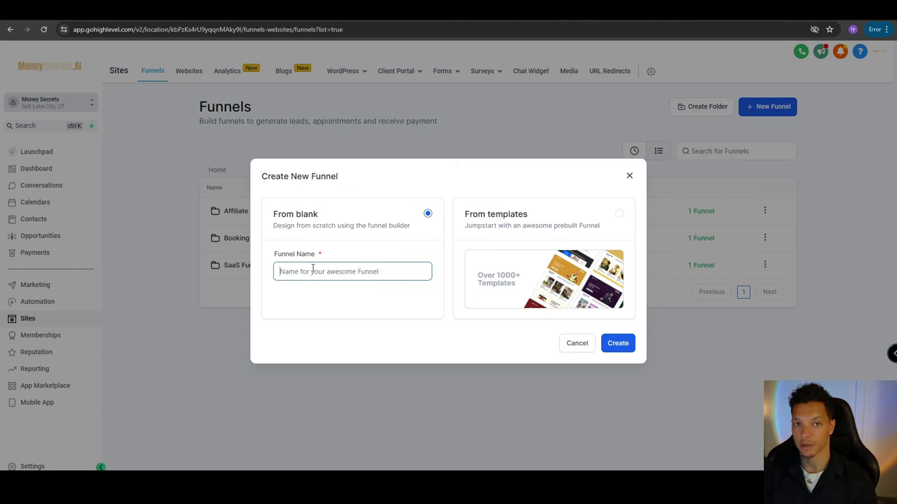
{"action": "left_click", "coordinate": [313, 270]}
{"action": "type", "text": "Book"}
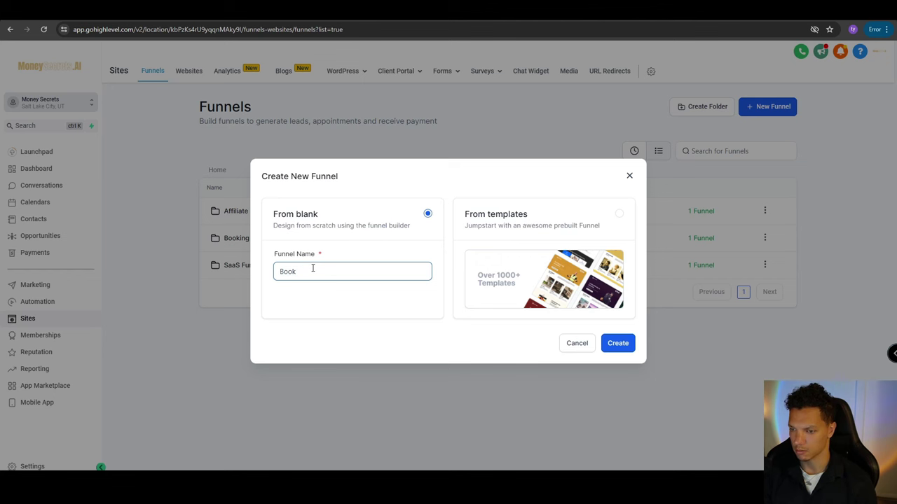
{"action": "type", "text": " a Call"}
{"action": "left_click", "coordinate": [615, 343]}
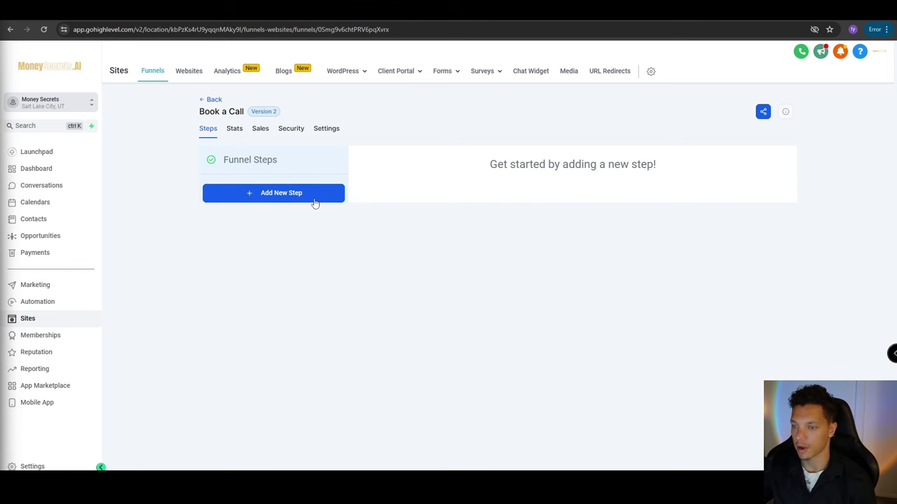
Add a funnel step named 'Opt-in' with path /optin, leaving the ClickFunnels URL empty.
{"action": "left_click", "coordinate": [287, 199]}
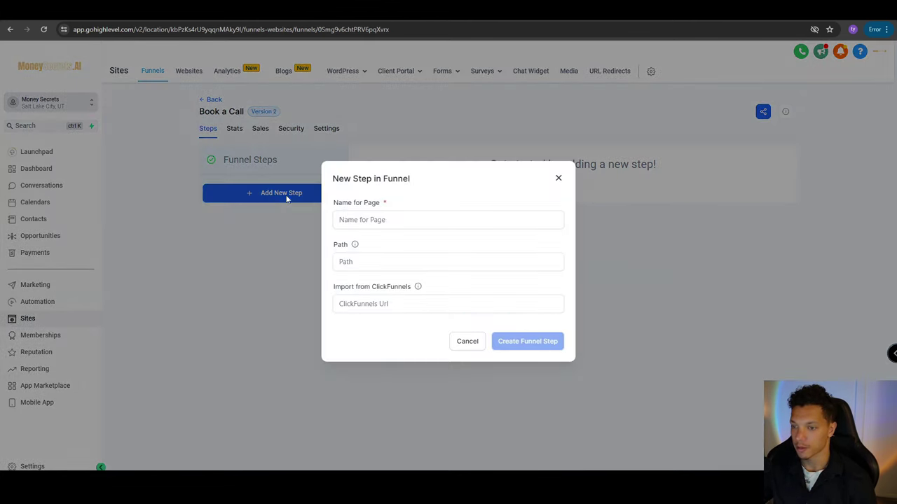
{"action": "left_click", "coordinate": [368, 224]}
{"action": "type", "text": "Opt-in"}
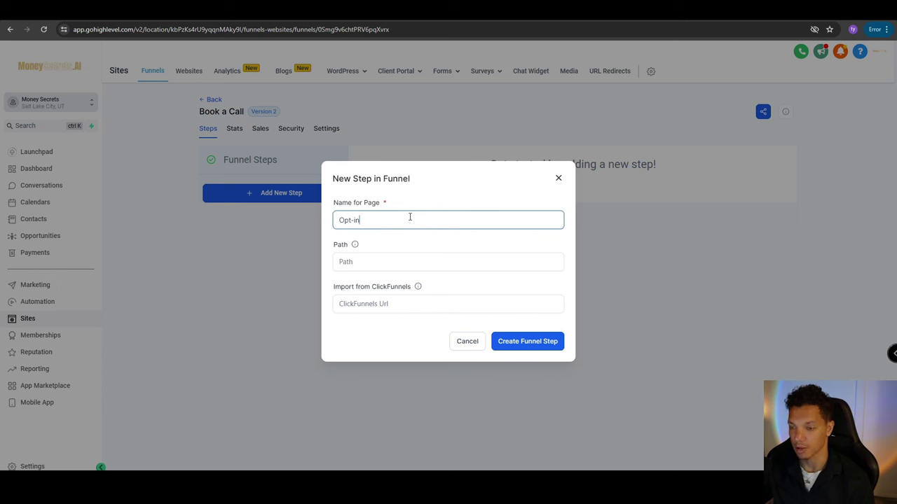
{"action": "left_click", "coordinate": [385, 262]}
{"action": "type", "text": "/optin"}
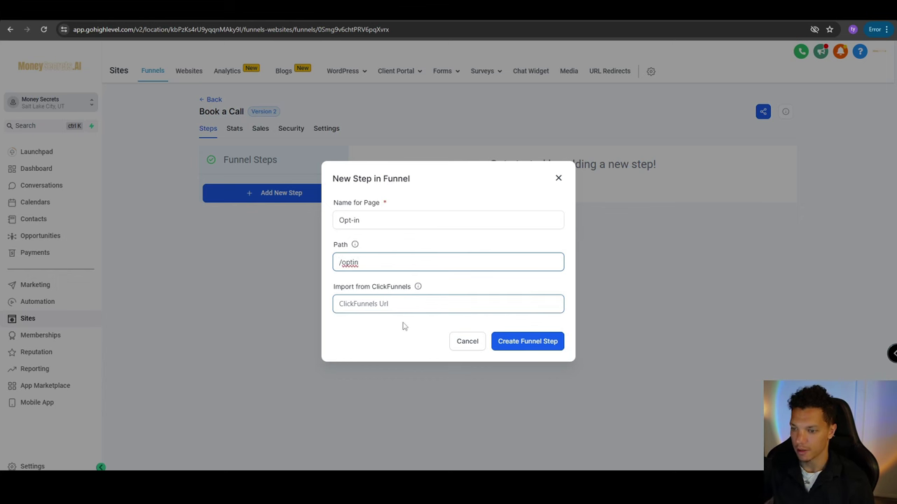
{"action": "left_click", "coordinate": [376, 309]}
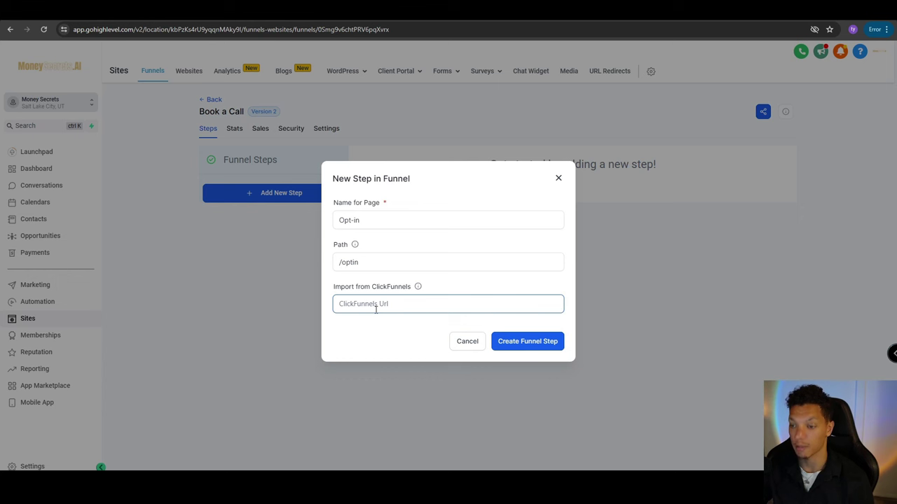
{"action": "left_click", "coordinate": [342, 321]}
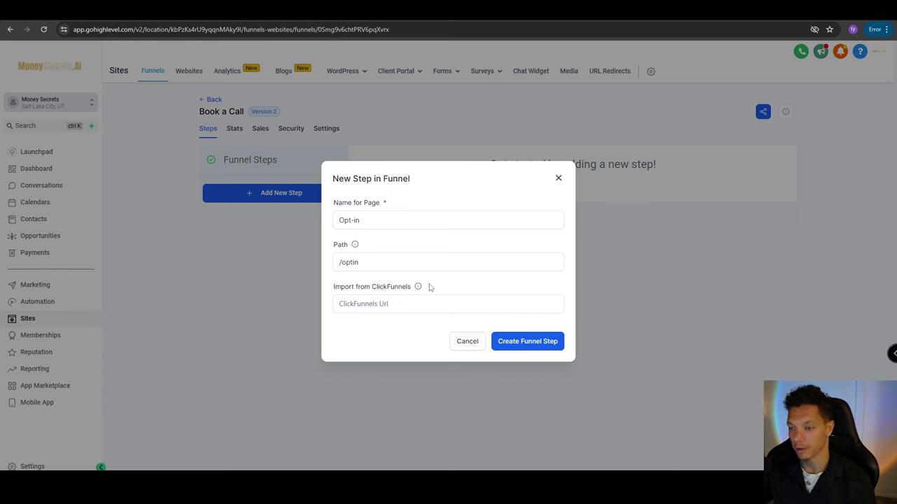
{"action": "left_click", "coordinate": [530, 341]}
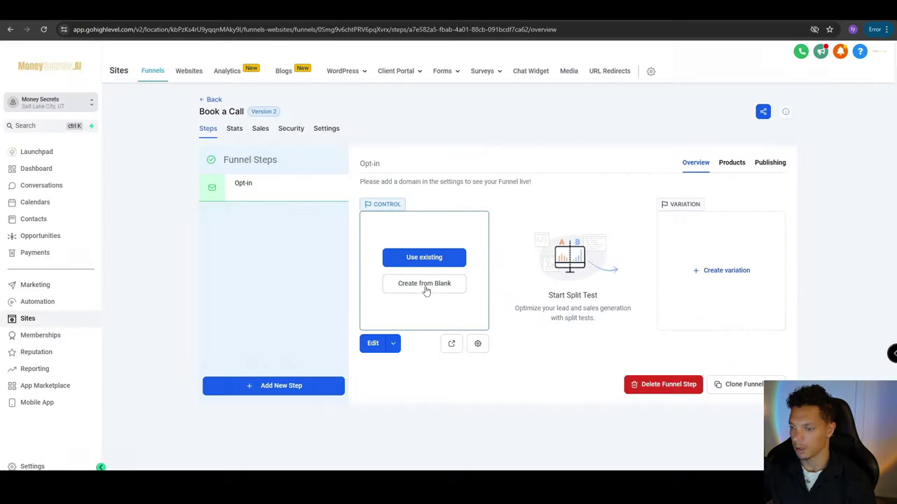
Build the Opt-in page from blank and set its background color to black.
{"action": "left_click", "coordinate": [424, 286]}
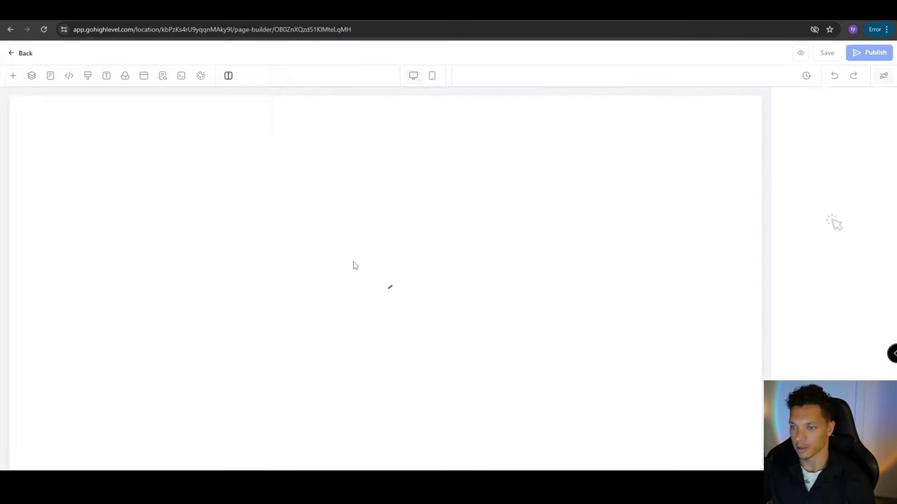
{"action": "left_click", "coordinate": [267, 100]}
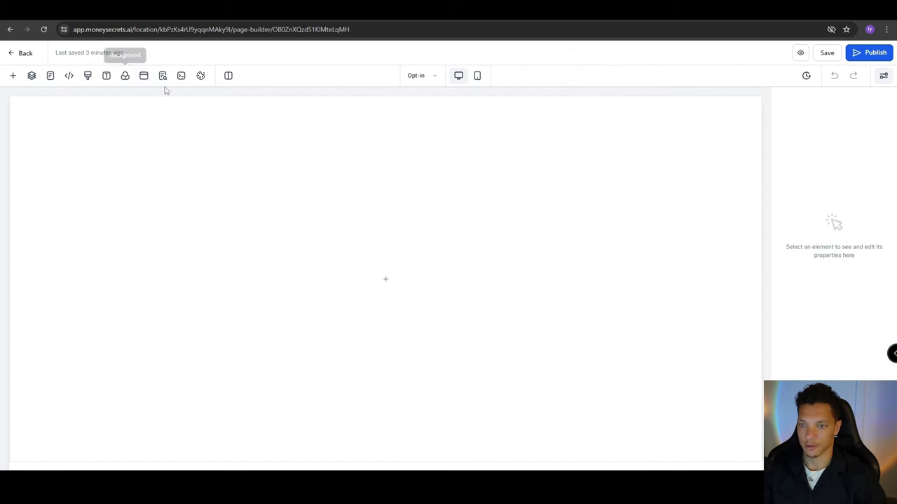
{"action": "left_click", "coordinate": [126, 75]}
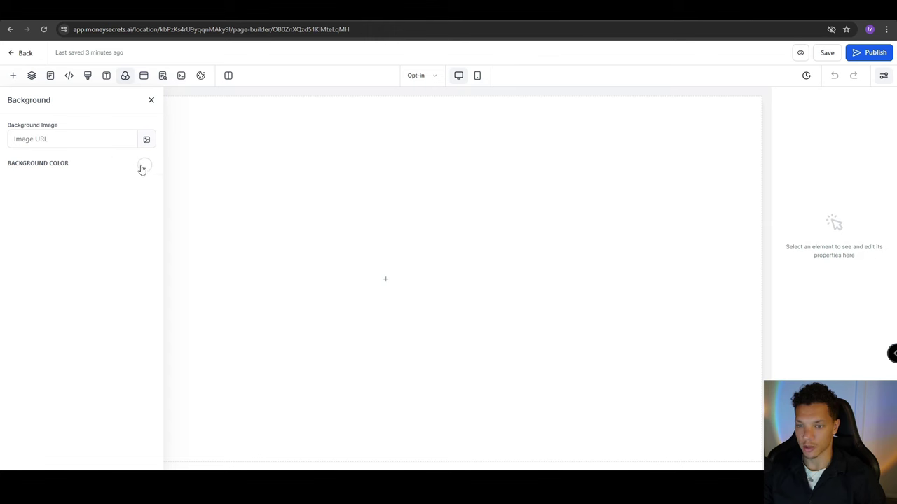
{"action": "left_click", "coordinate": [143, 167]}
{"action": "left_click", "coordinate": [86, 186]}
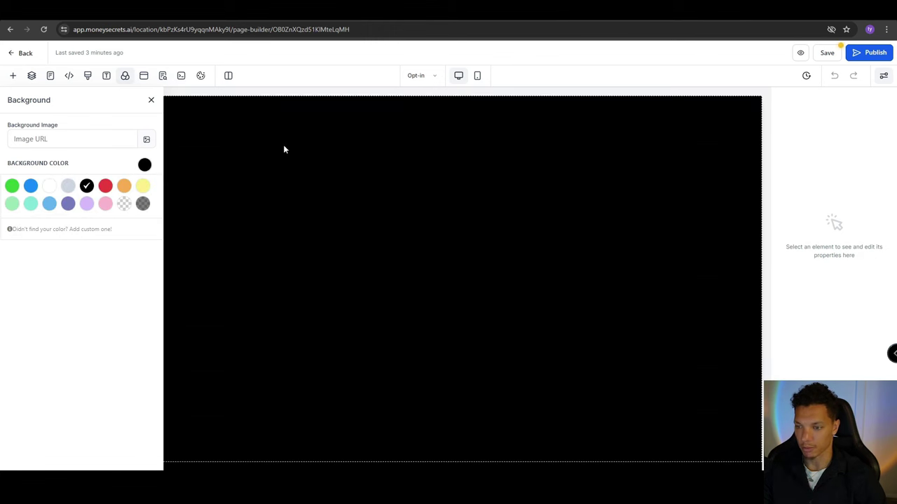
{"action": "left_click", "coordinate": [151, 101]}
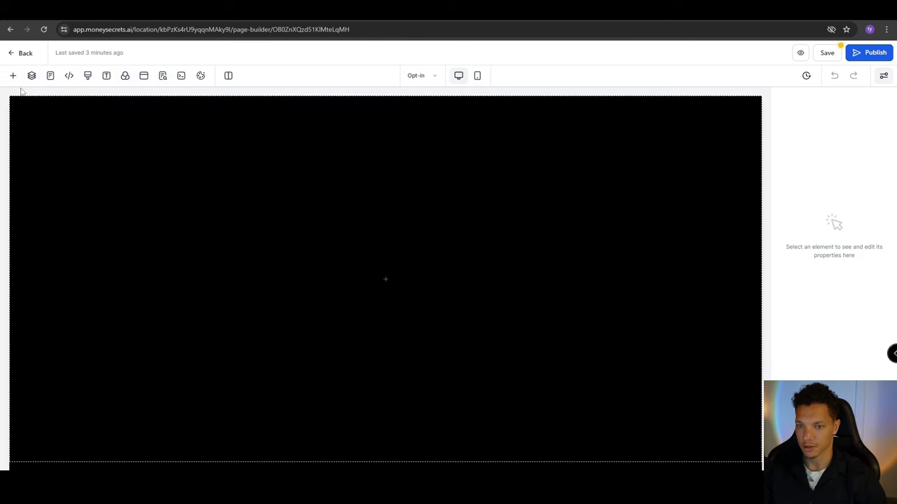
Add a Full Width section containing a one-column row to the page.
{"action": "left_click", "coordinate": [13, 77]}
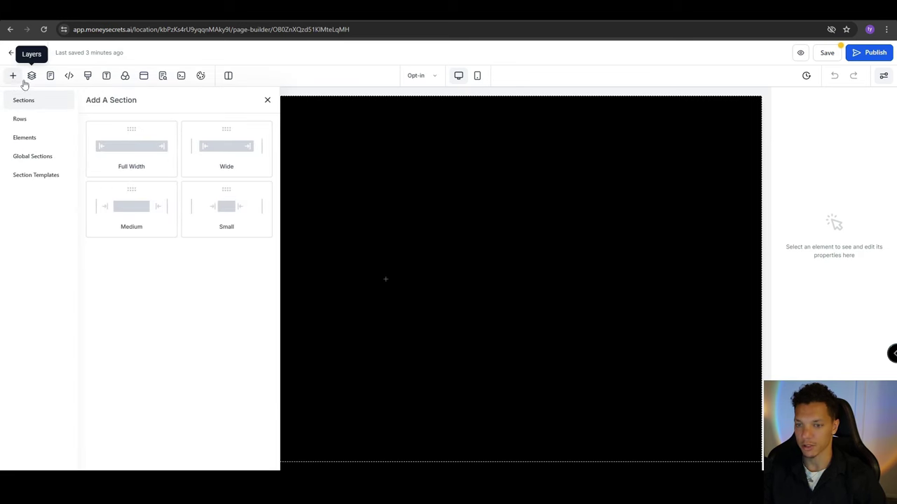
{"action": "left_click", "coordinate": [40, 119]}
{"action": "left_click", "coordinate": [52, 142]}
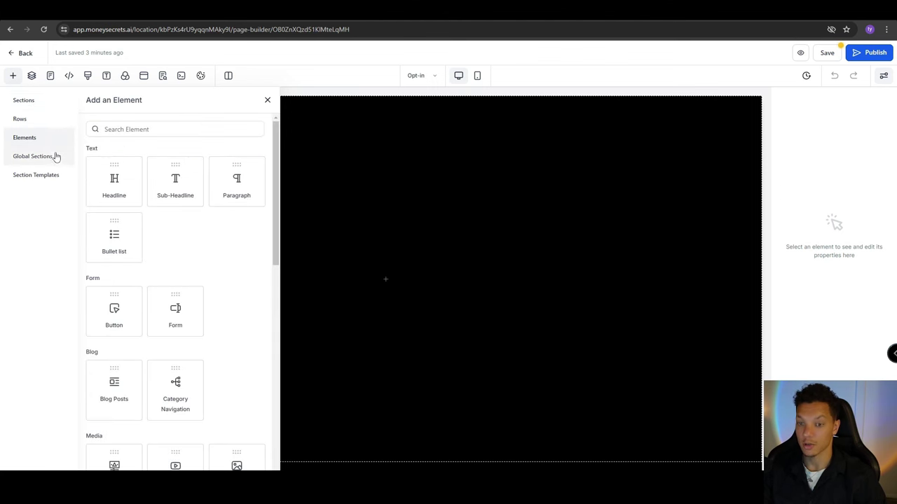
{"action": "left_click", "coordinate": [55, 158]}
{"action": "left_click", "coordinate": [53, 176]}
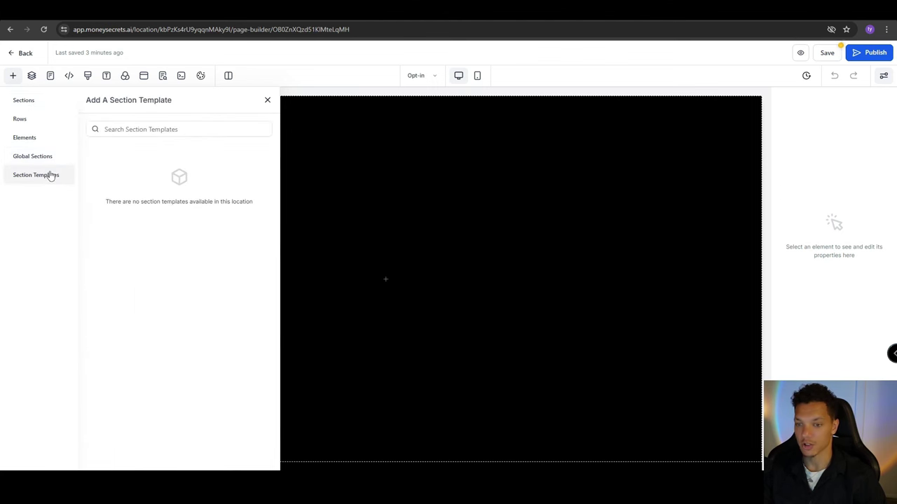
{"action": "left_click", "coordinate": [33, 103]}
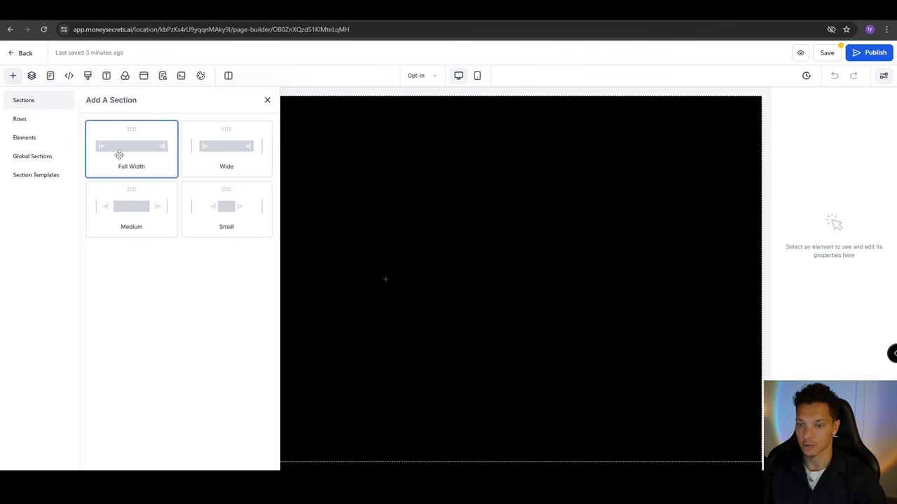
{"action": "left_click_drag", "start_coordinate": [118, 152], "coordinate": [343, 157]}
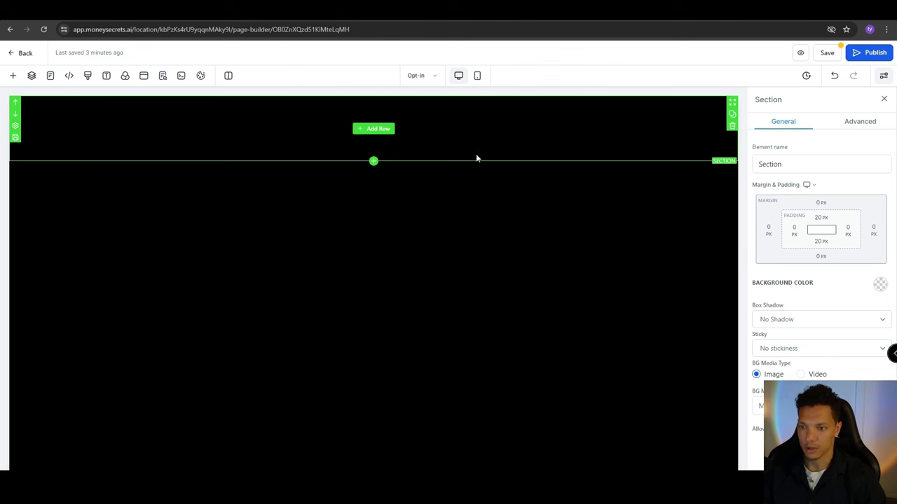
{"action": "left_click", "coordinate": [374, 130]}
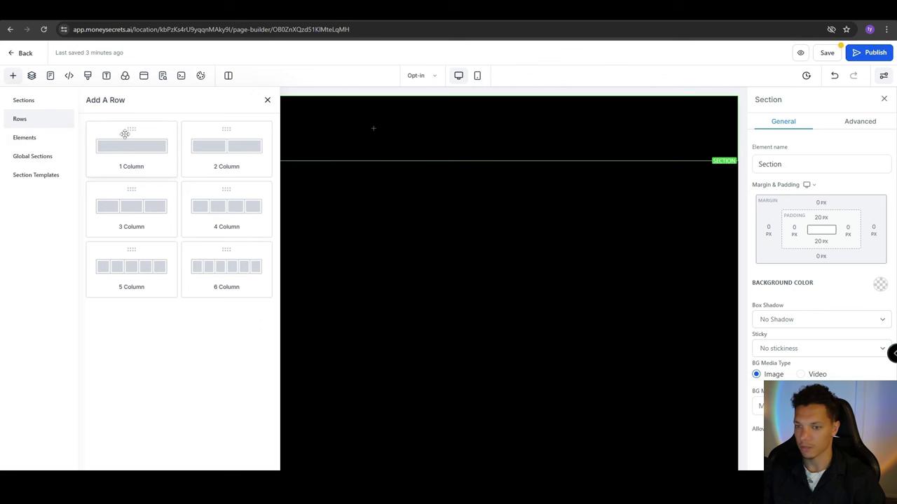
{"action": "left_click_drag", "start_coordinate": [131, 133], "coordinate": [383, 155]}
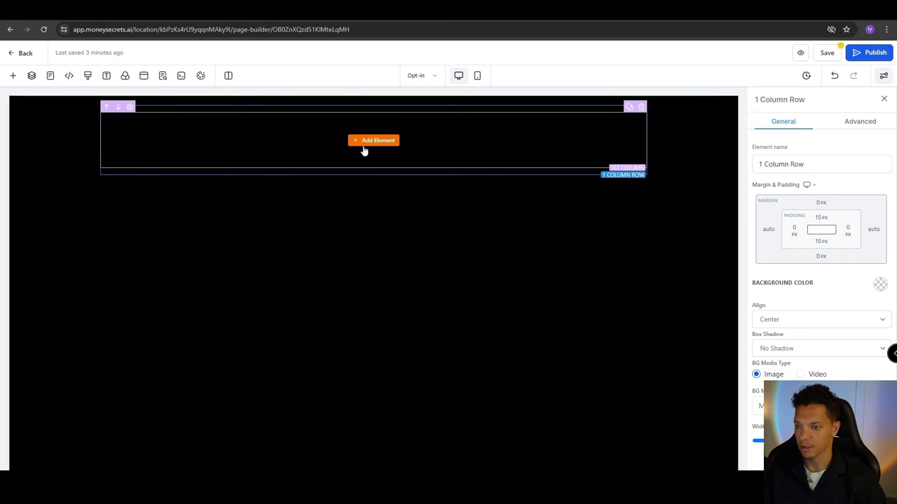
Drop an Image element into the row and set its URL to {{location.logo_url}}.
{"action": "left_click", "coordinate": [373, 140]}
{"action": "scroll", "coordinate": [175, 315], "scroll_direction": "down", "scroll_amount": 2}
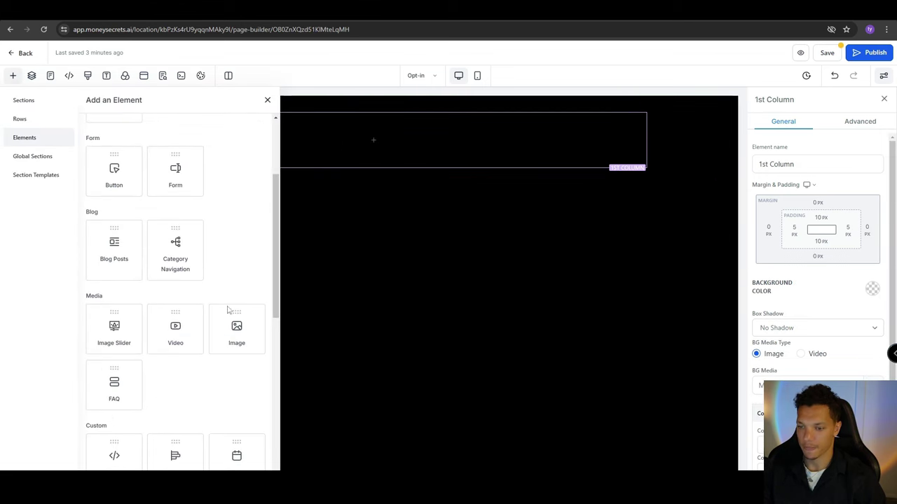
{"action": "left_click_drag", "start_coordinate": [236, 326], "coordinate": [380, 169]}
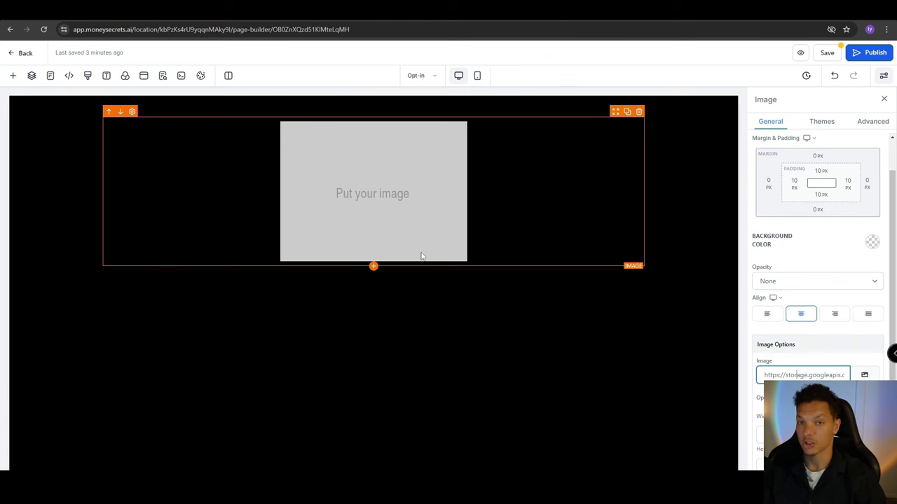
{"action": "key", "text": "ctrl+a"}
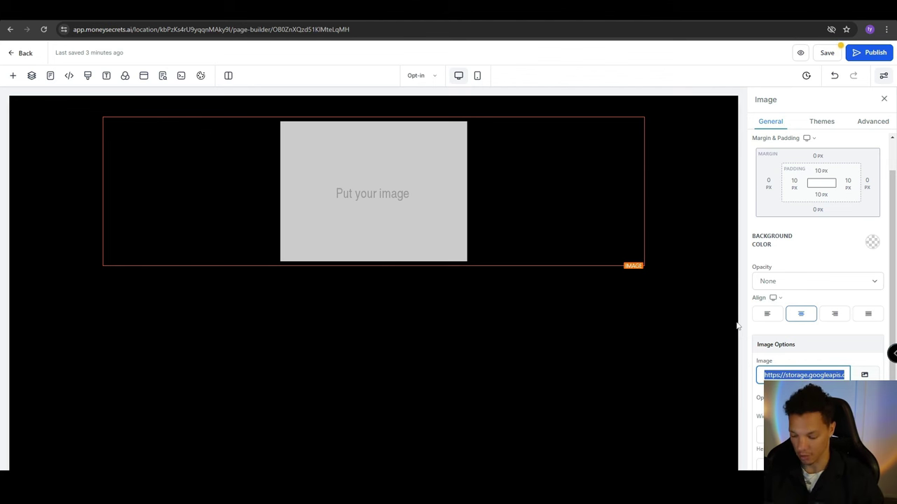
{"action": "type", "text": "{{loc"}
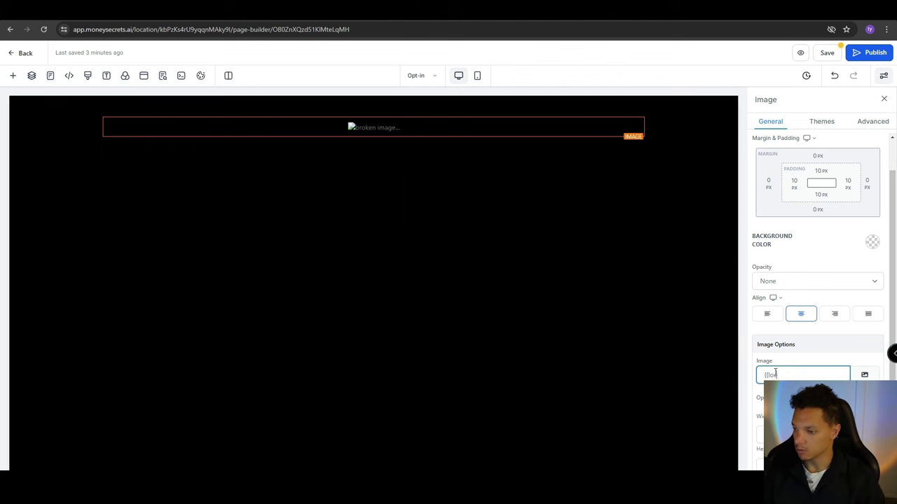
{"action": "type", "text": "ation.logo"}
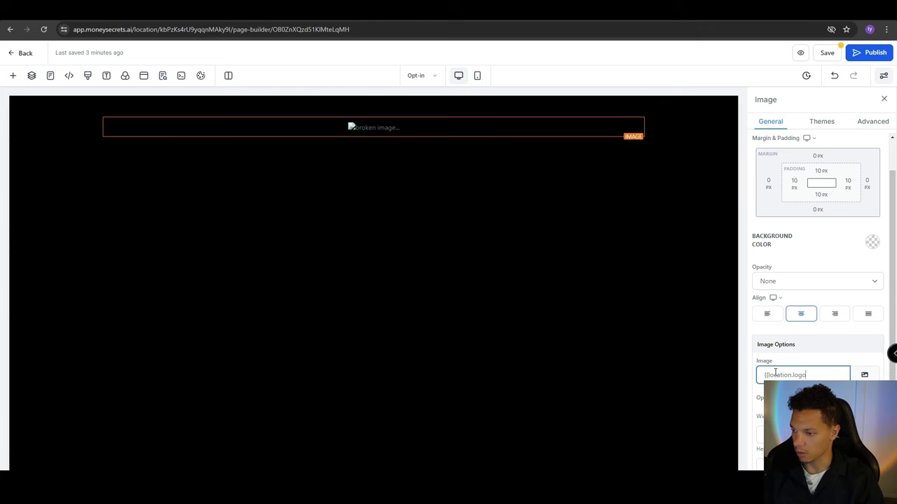
{"action": "type", "text": "_url"}
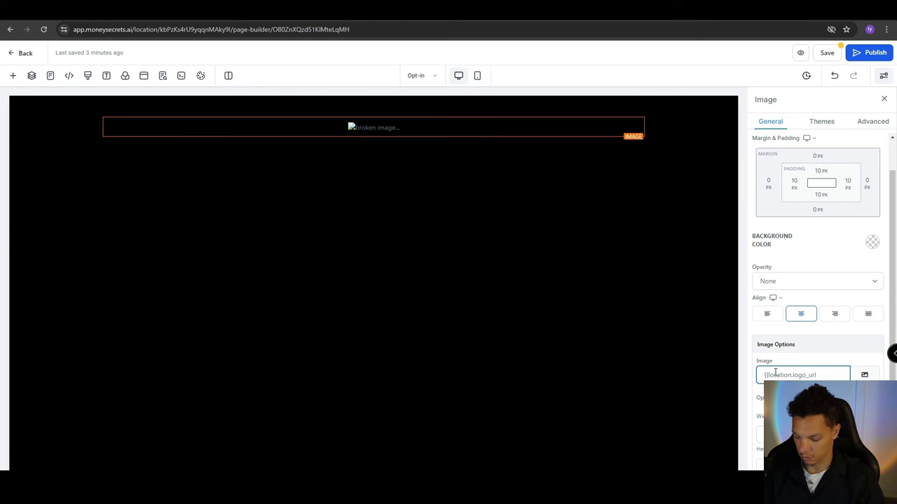
{"action": "type", "text": "}}"}
{"action": "key", "text": "ctrl+a"}
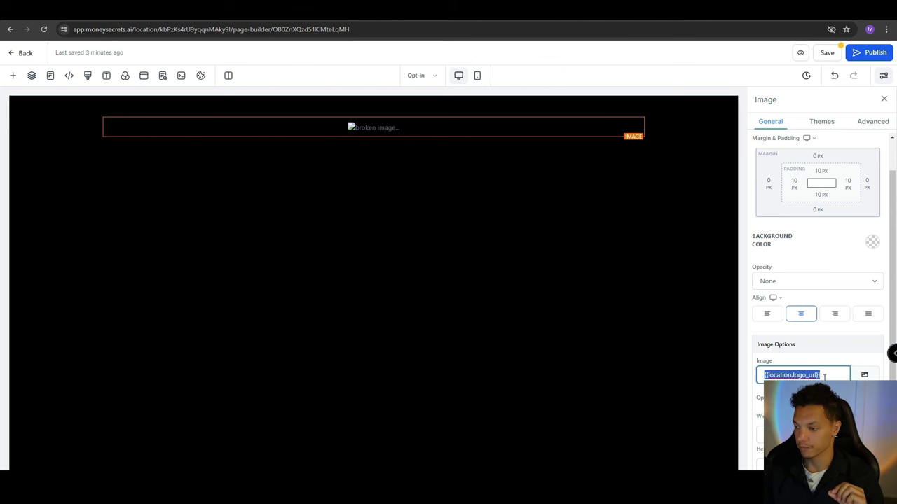
{"action": "left_click", "coordinate": [829, 335]}
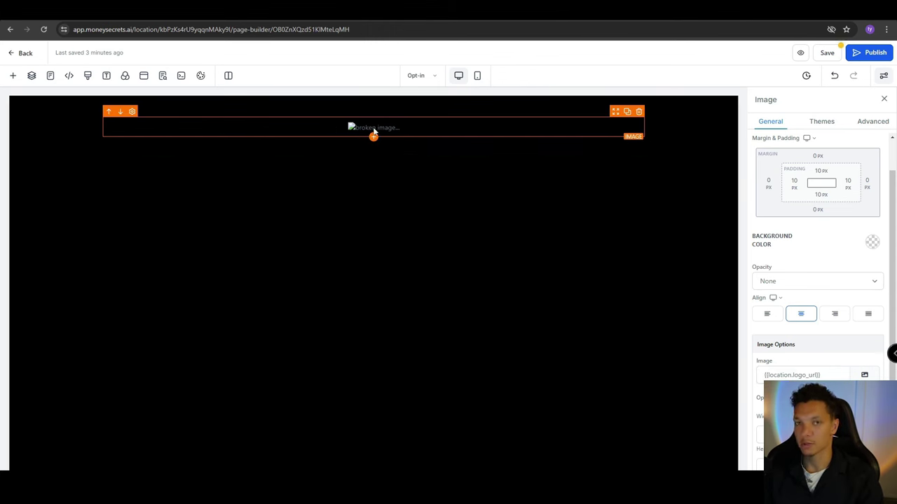
{"action": "left_click", "coordinate": [762, 377]}
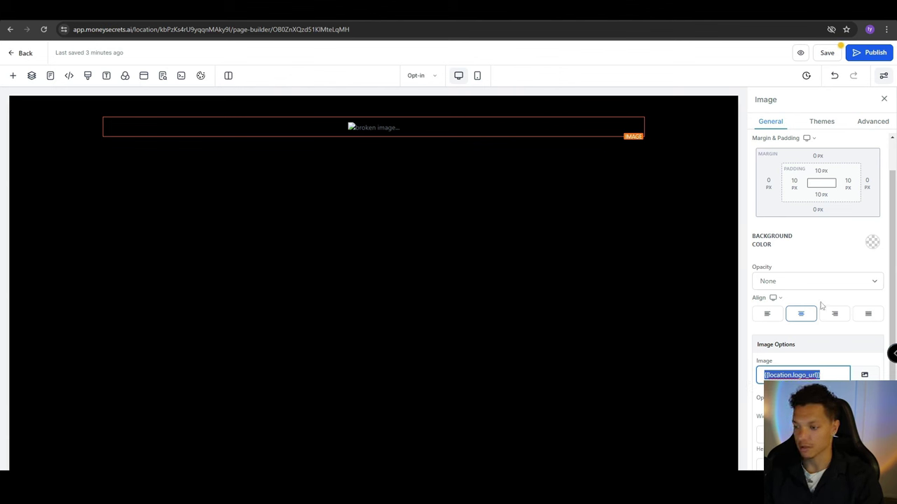
Below the logo, add another Full Width section with a one-column row and a Headline element.
{"action": "left_click", "coordinate": [12, 75]}
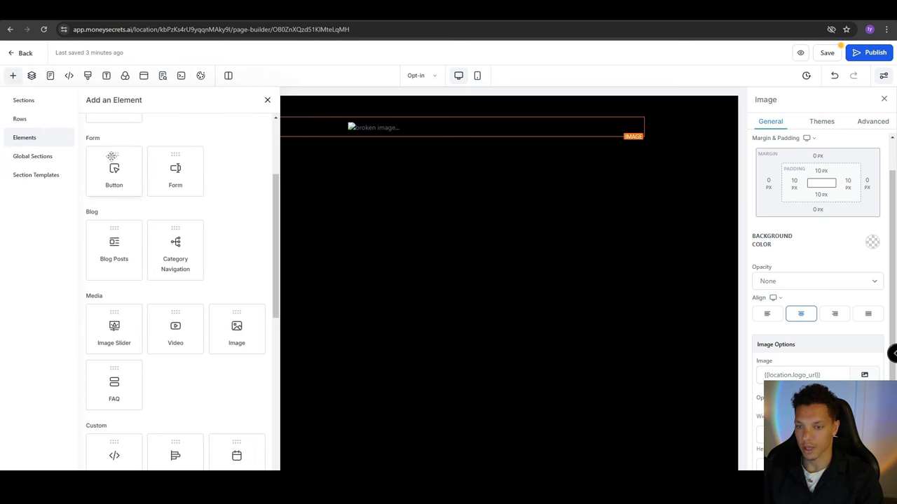
{"action": "left_click", "coordinate": [35, 101]}
{"action": "left_click_drag", "start_coordinate": [152, 146], "coordinate": [440, 174]}
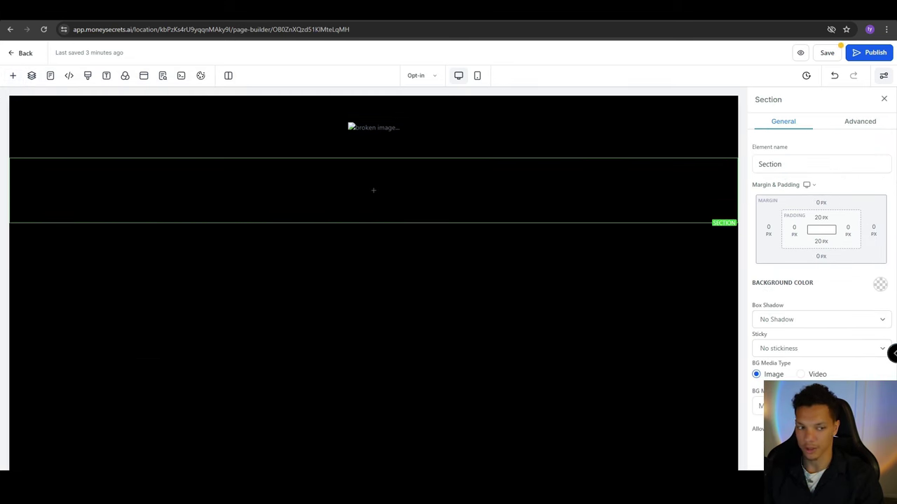
{"action": "left_click", "coordinate": [13, 75]}
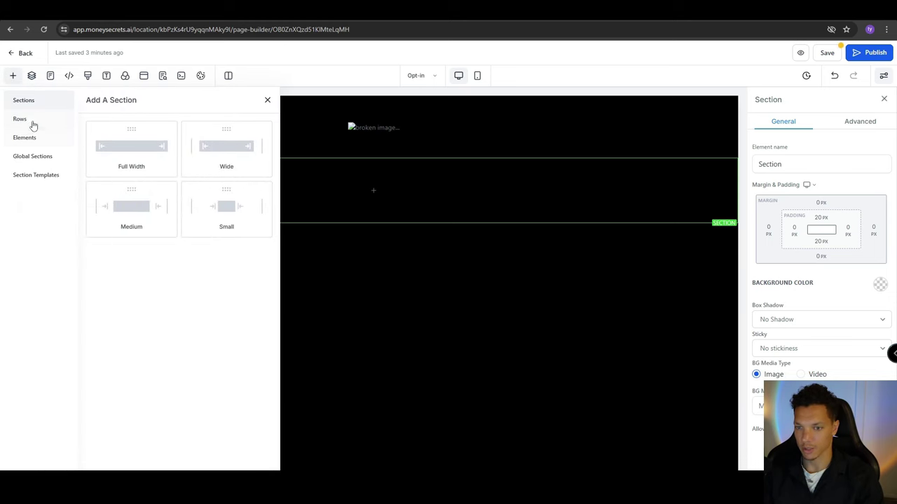
{"action": "left_click", "coordinate": [28, 120]}
{"action": "left_click_drag", "start_coordinate": [114, 132], "coordinate": [393, 184]}
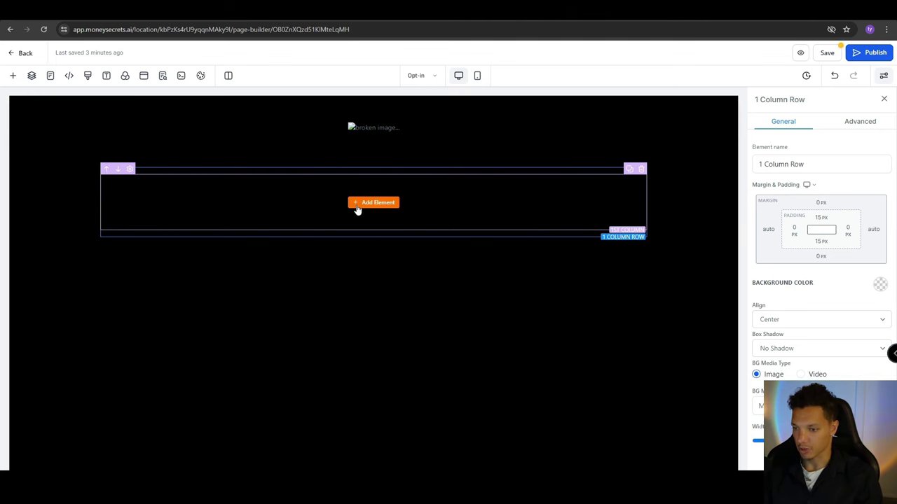
{"action": "left_click", "coordinate": [356, 208]}
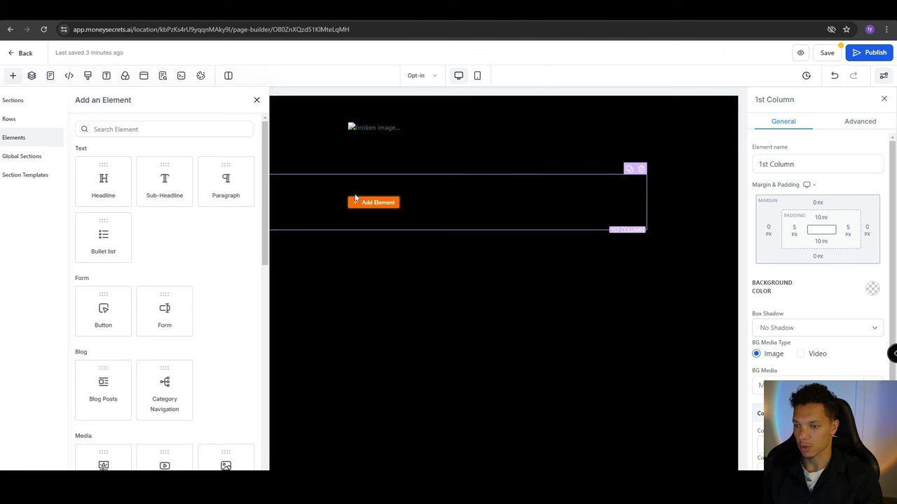
{"action": "left_click", "coordinate": [117, 184]}
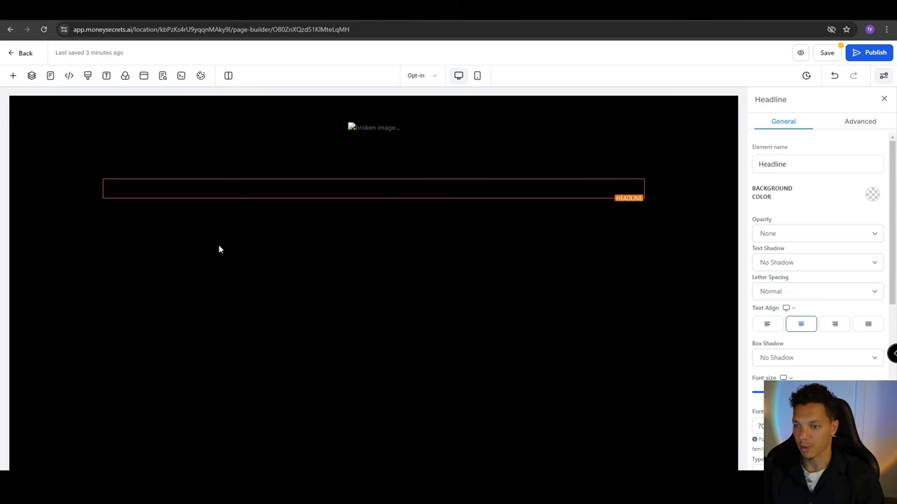
Set page text color to white and both headline and content fonts to Montserrat.
{"action": "left_click", "coordinate": [108, 76]}
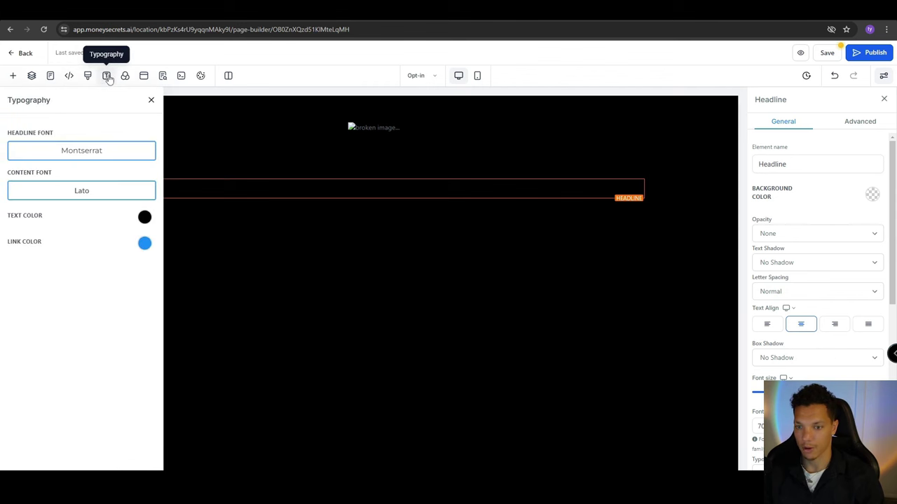
{"action": "left_click", "coordinate": [148, 220]}
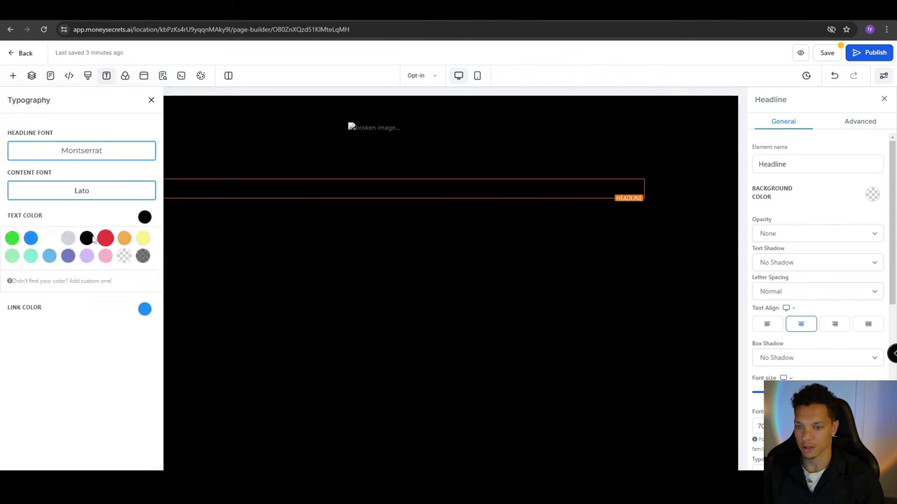
{"action": "left_click", "coordinate": [49, 243]}
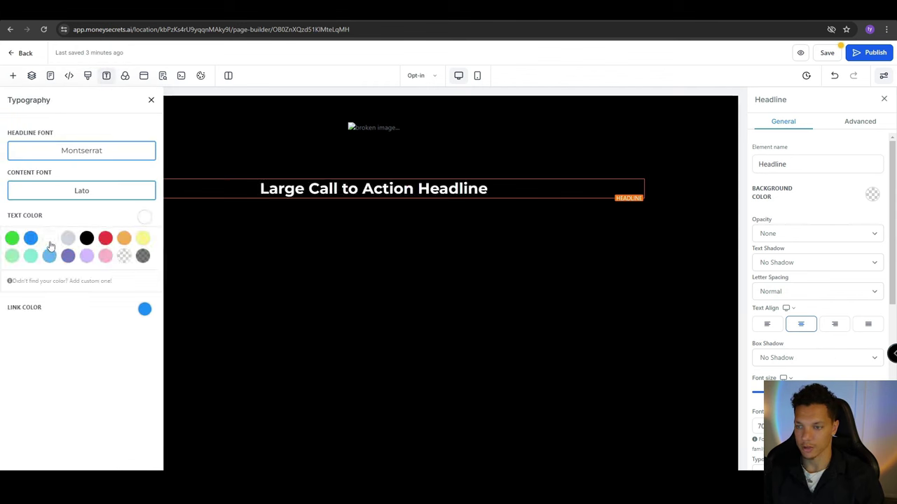
{"action": "left_click", "coordinate": [108, 152]}
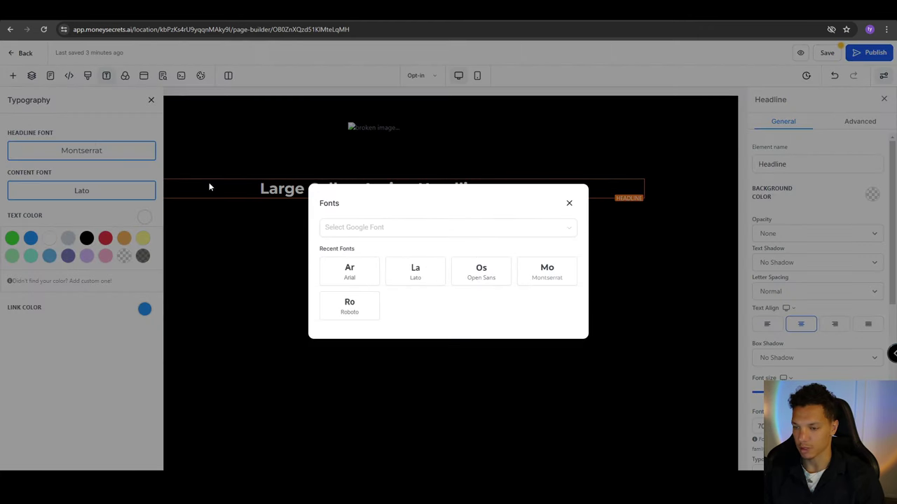
{"action": "left_click", "coordinate": [541, 276]}
{"action": "left_click", "coordinate": [81, 191]}
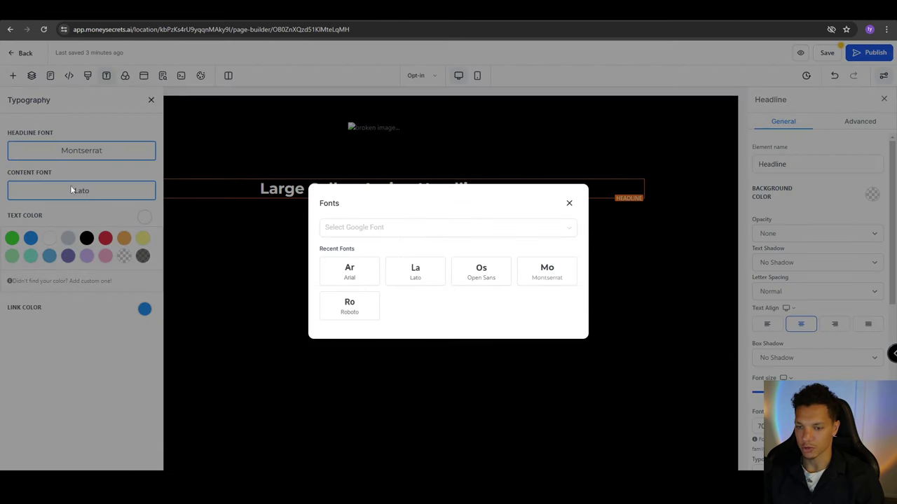
{"action": "left_click", "coordinate": [541, 274]}
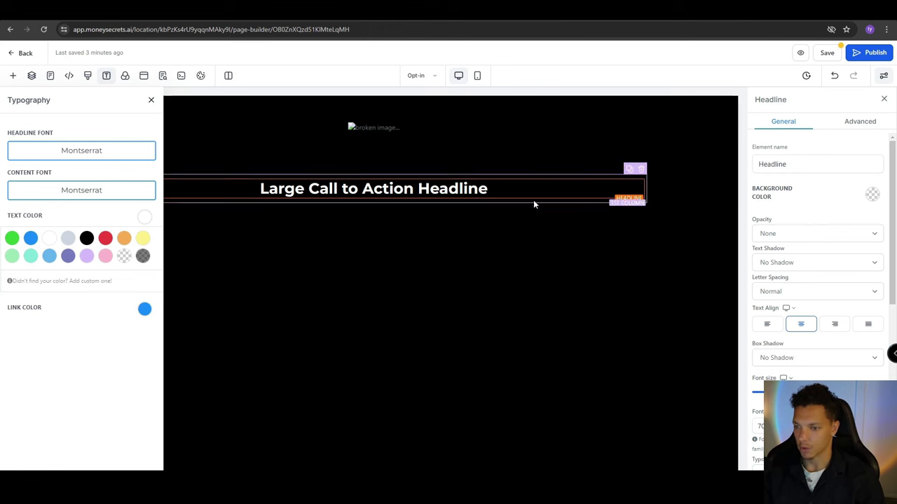
{"action": "left_click", "coordinate": [13, 75]}
Add sub-headlines above and below the large headline; make the top one read 'Attention: Business Owners!'.
{"action": "left_click_drag", "start_coordinate": [180, 176], "coordinate": [372, 188]}
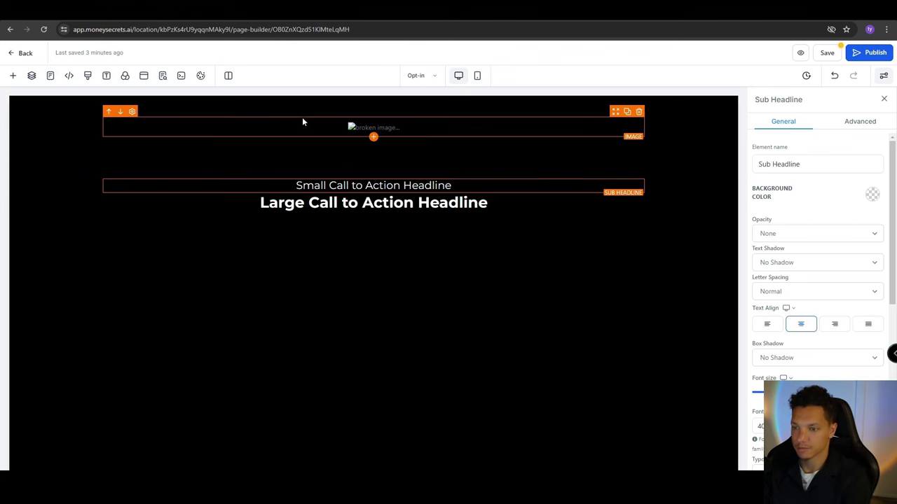
{"action": "left_click", "coordinate": [13, 75]}
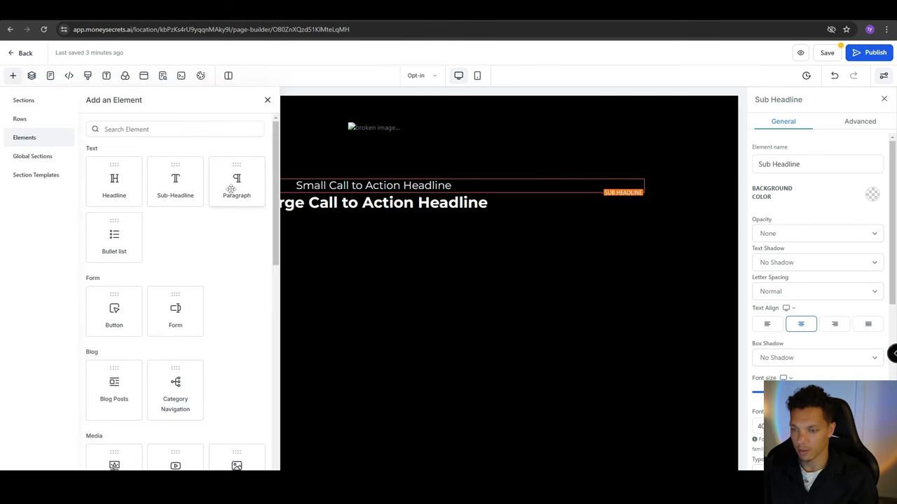
{"action": "left_click_drag", "start_coordinate": [176, 183], "coordinate": [414, 255]}
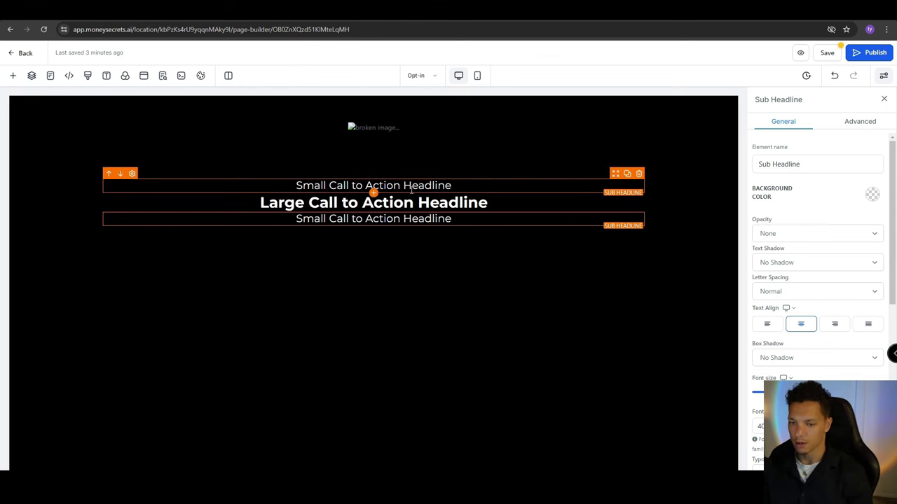
{"action": "left_click", "coordinate": [411, 188]}
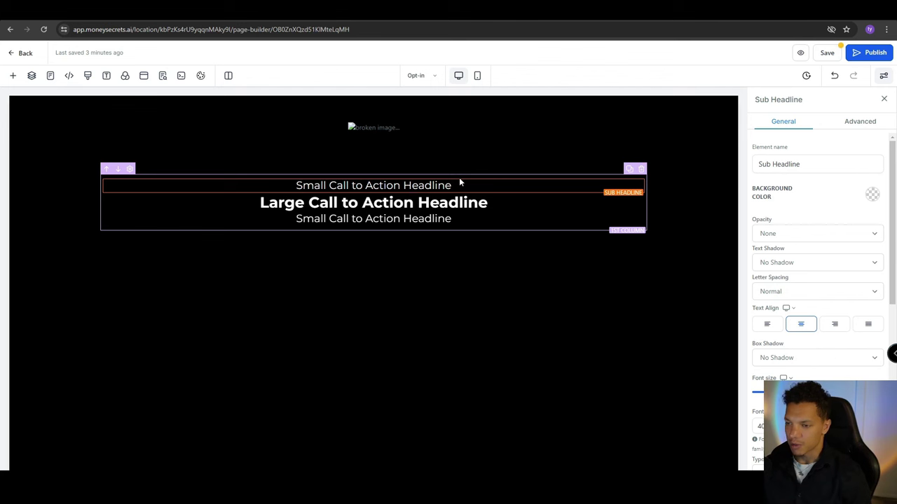
{"action": "left_click_drag", "start_coordinate": [458, 178], "coordinate": [259, 191]}
{"action": "key", "text": "BackSpace"}
{"action": "type", "text": "Atte"}
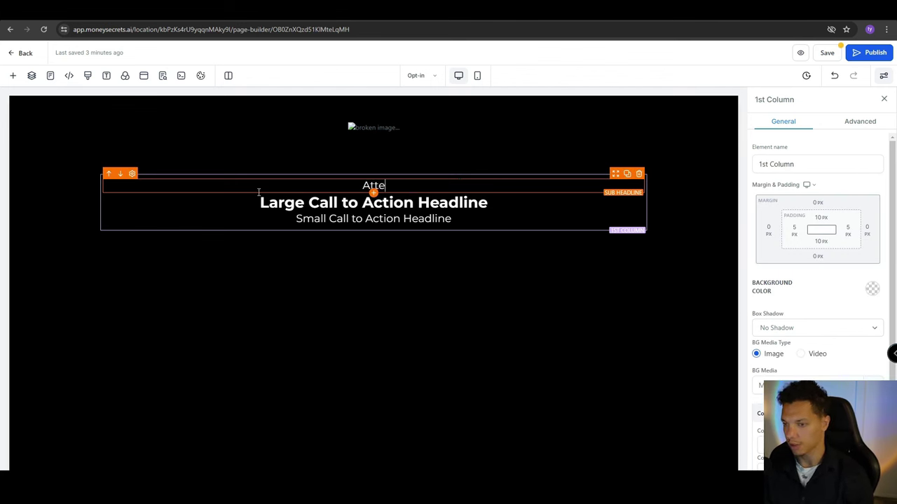
{"action": "type", "text": "ntion: Business Ow"}
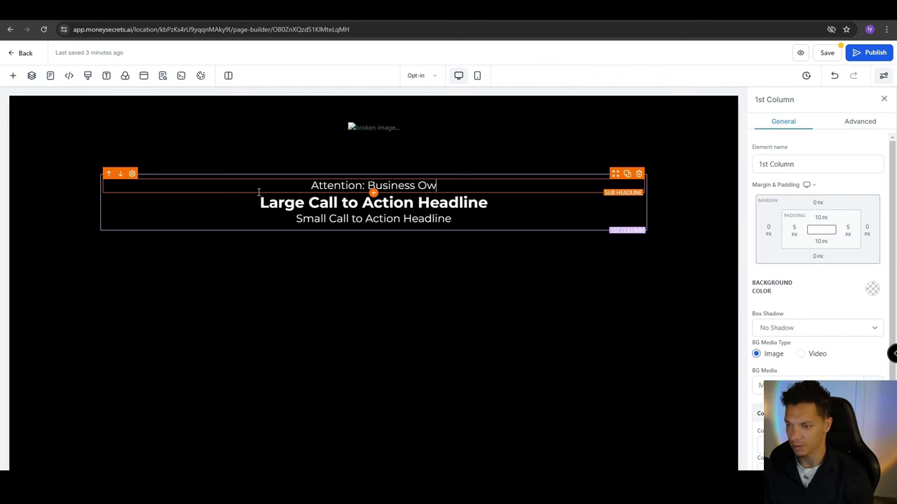
{"action": "type", "text": "ners!"}
{"action": "left_click", "coordinate": [451, 155]}
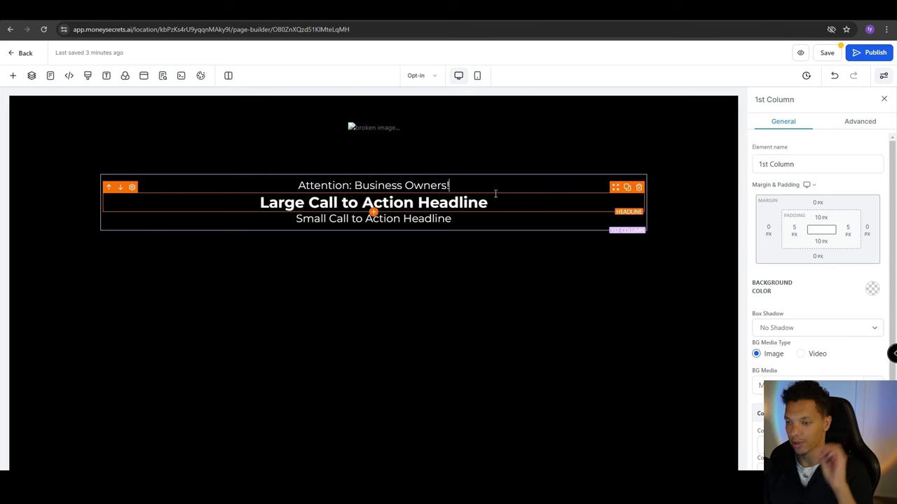
Change the headline to 'Typical Agencies Don't Work Anymore!' and paste in 'Let Us Increase Your Profits For You!'.
{"action": "left_click_drag", "start_coordinate": [490, 203], "coordinate": [236, 202]}
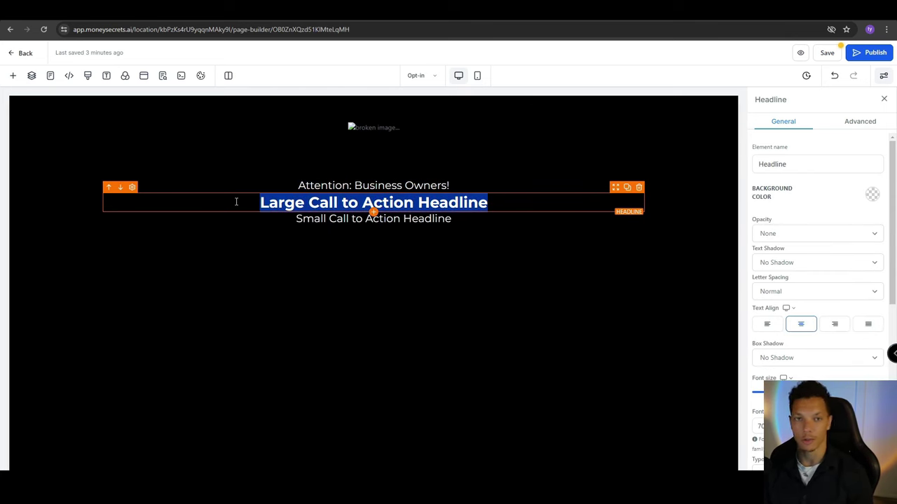
{"action": "type", "text": "Typical"}
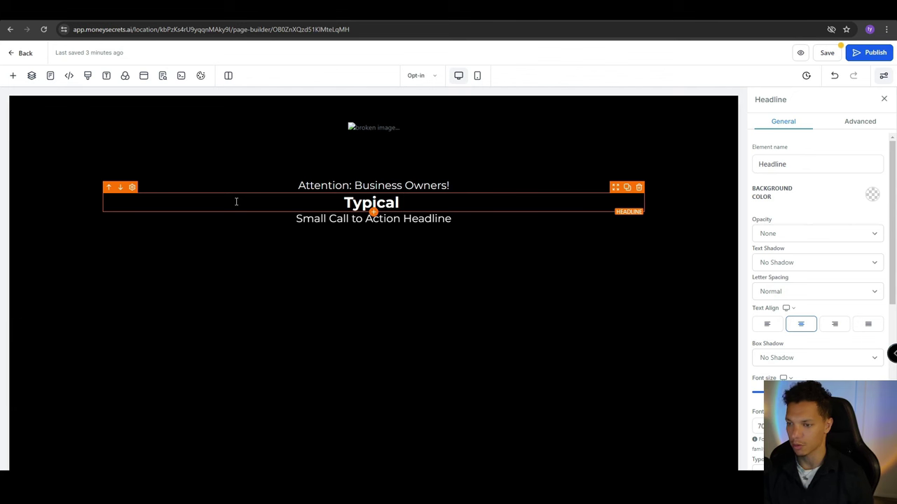
{"action": "type", "text": "Agencies Don'"}
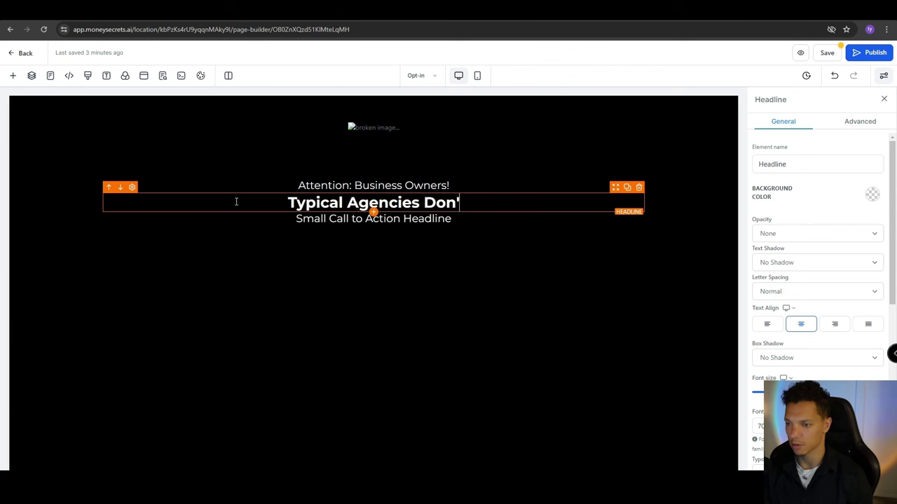
{"action": "type", "text": "t Work Any"}
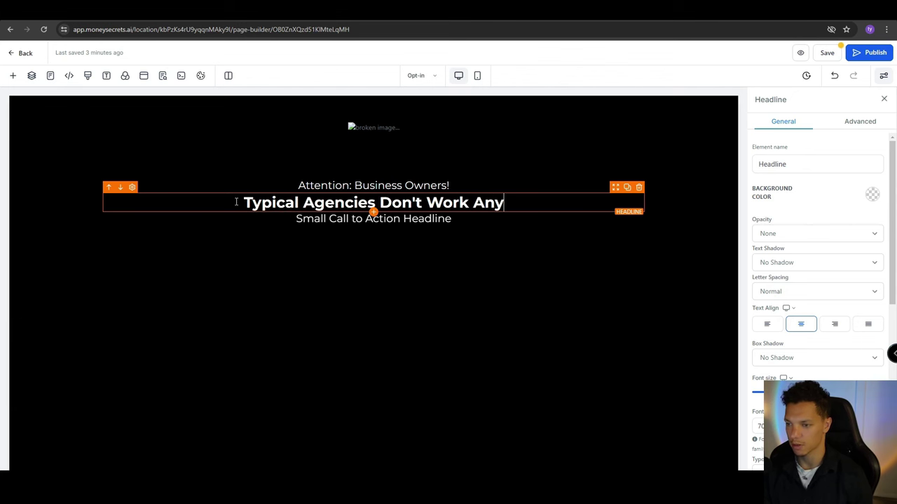
{"action": "type", "text": "more!"}
{"action": "left_click", "coordinate": [469, 220]}
{"action": "triple_click", "coordinate": [470, 221]}
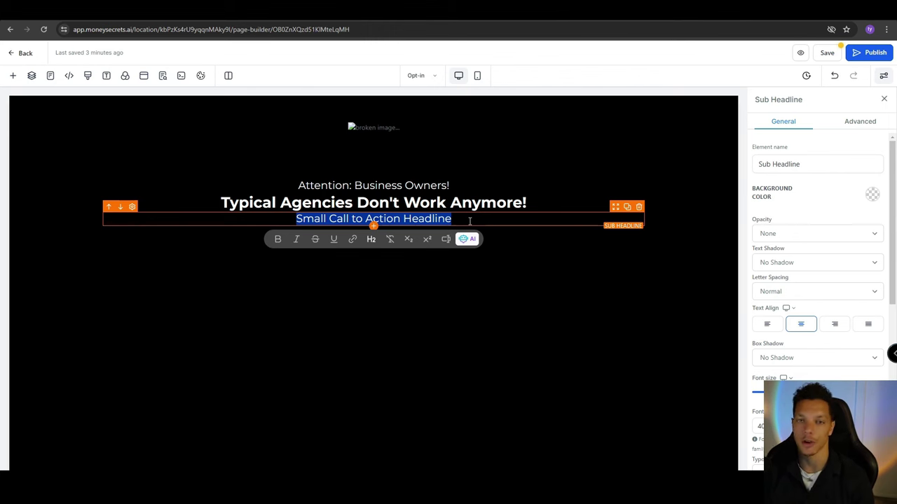
{"action": "type", "text": "Let Us Increase Your Profits For You!"}
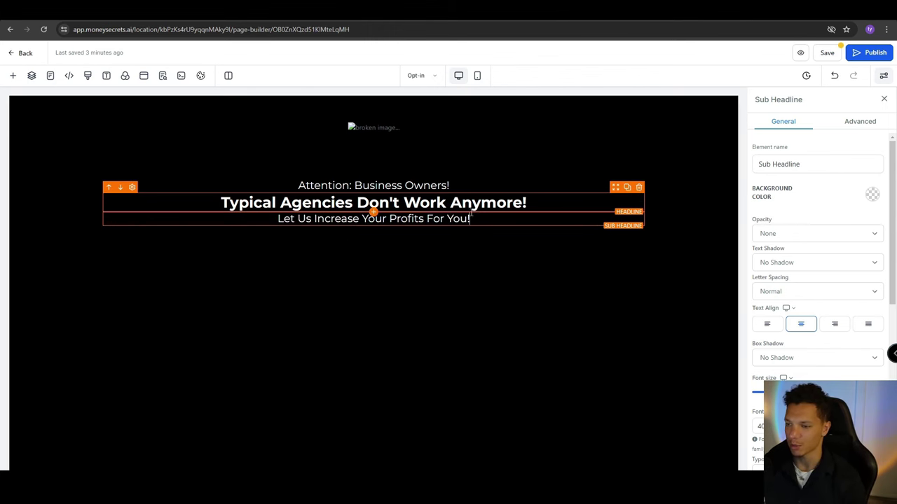
Give the 'Attention: Business Owners!' line a 20 px padding preset.
{"action": "left_click", "coordinate": [522, 204]}
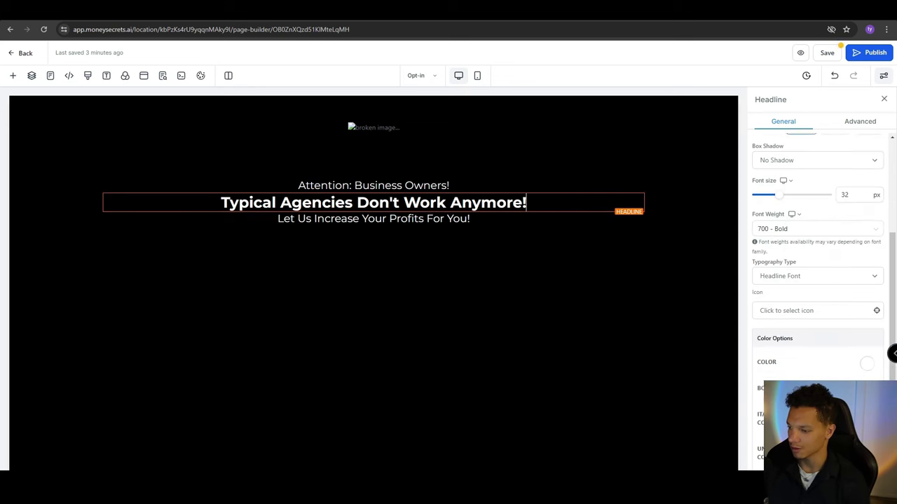
{"action": "scroll", "coordinate": [818, 280], "scroll_direction": "down", "scroll_amount": 5}
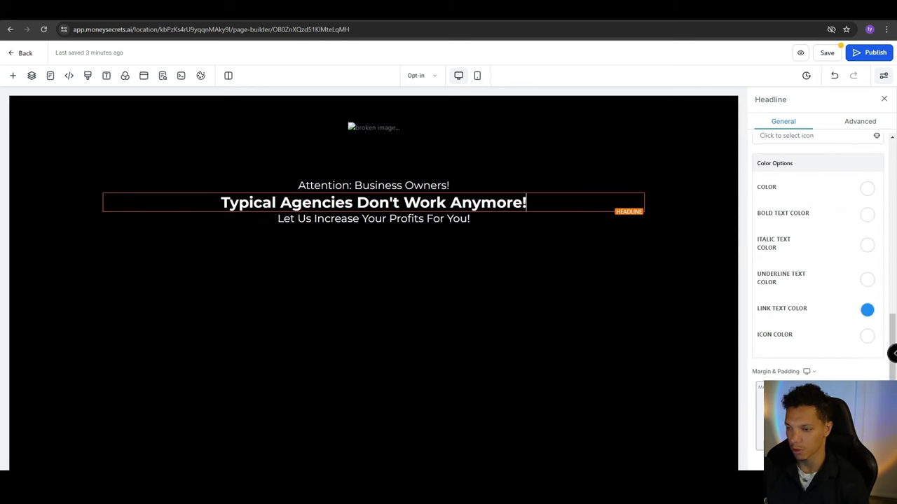
{"action": "left_click", "coordinate": [701, 203]}
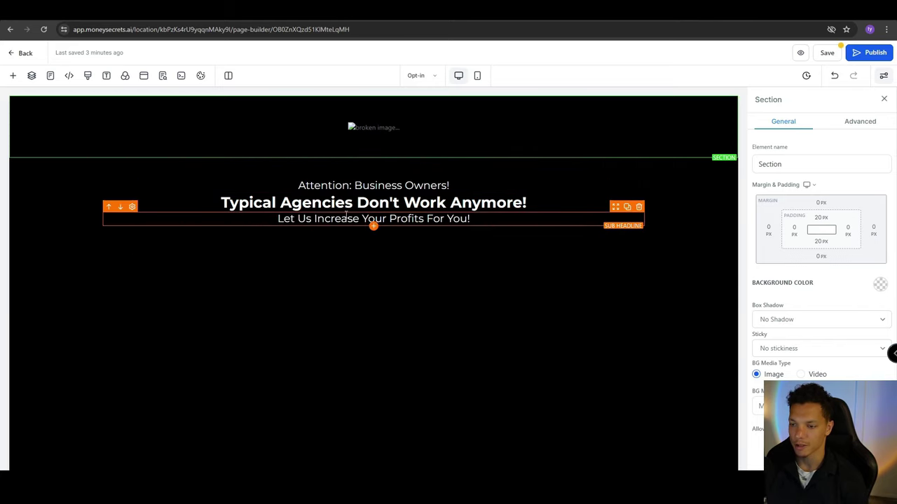
{"action": "left_click", "coordinate": [329, 220]}
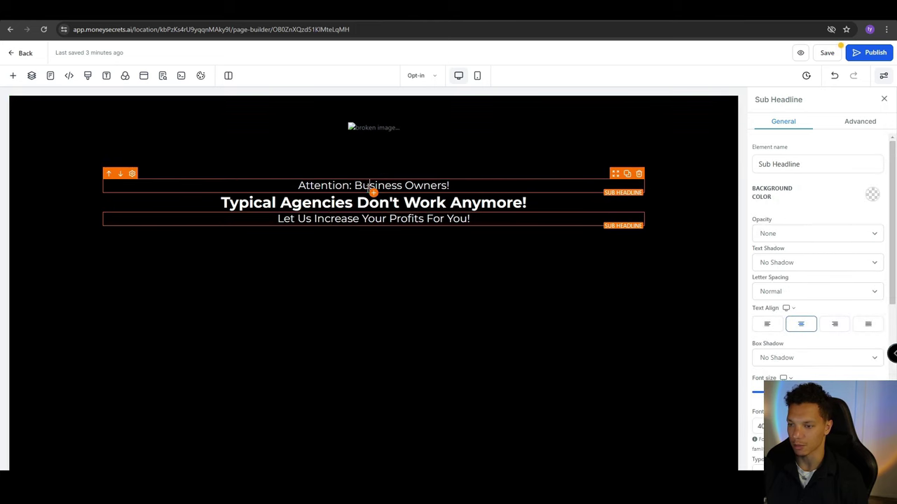
{"action": "left_click", "coordinate": [492, 185]}
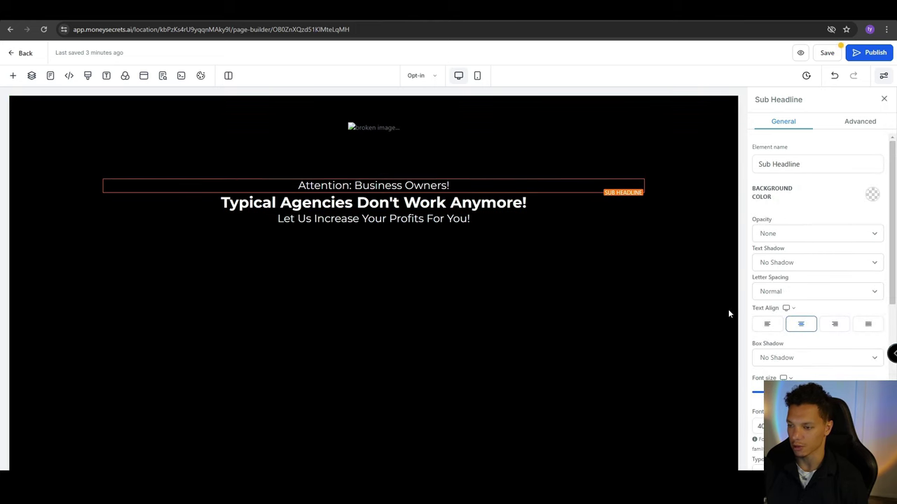
{"action": "scroll", "coordinate": [790, 266], "scroll_direction": "down", "scroll_amount": 3}
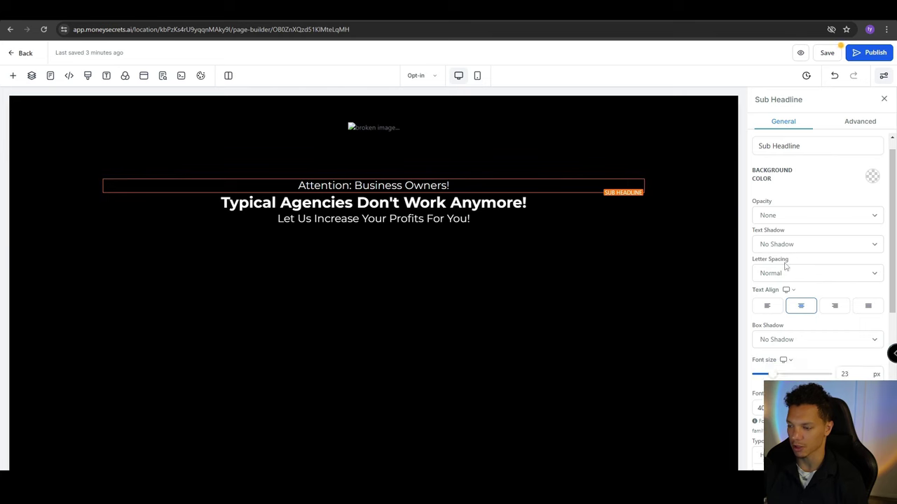
{"action": "scroll", "coordinate": [792, 269], "scroll_direction": "down", "scroll_amount": 4}
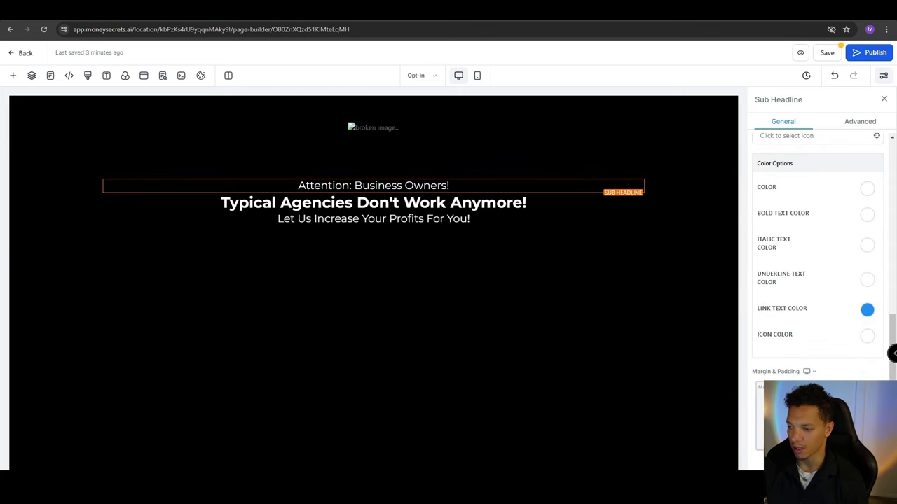
{"action": "scroll", "coordinate": [817, 351], "scroll_direction": "down", "scroll_amount": 1}
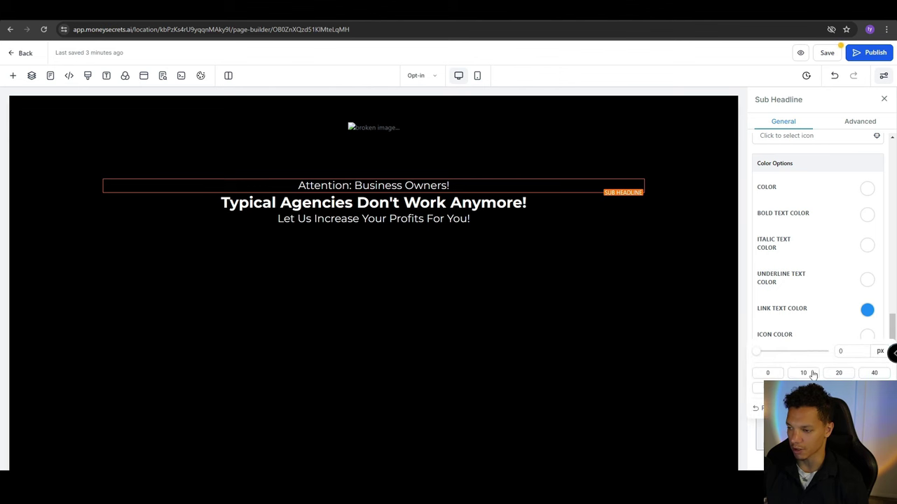
{"action": "left_click", "coordinate": [761, 394]}
{"action": "left_click", "coordinate": [874, 373]}
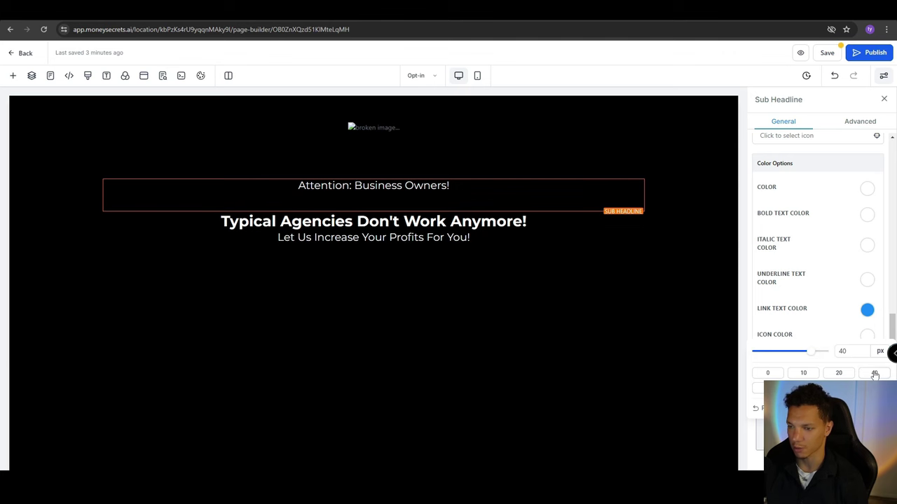
{"action": "left_click", "coordinate": [839, 373]}
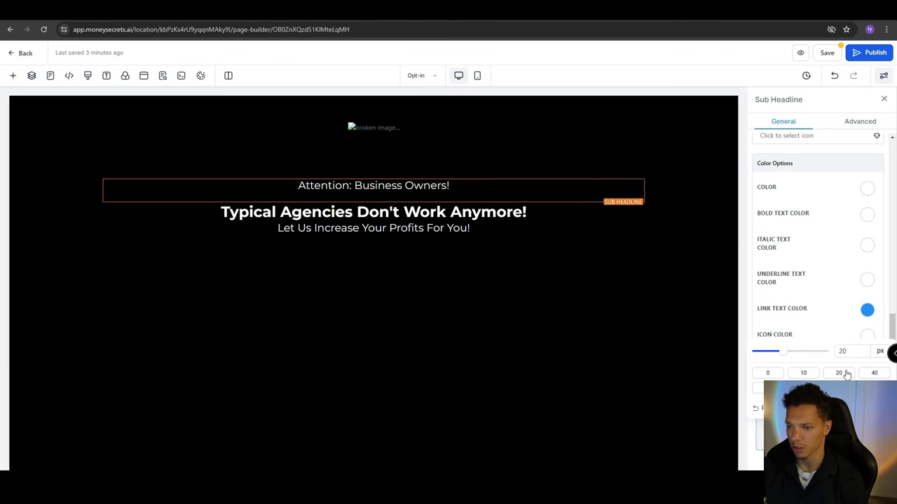
Set the headline's padding to 0 and give the 'Let Us Increase' sub-headline 20 px.
{"action": "left_click", "coordinate": [552, 213]}
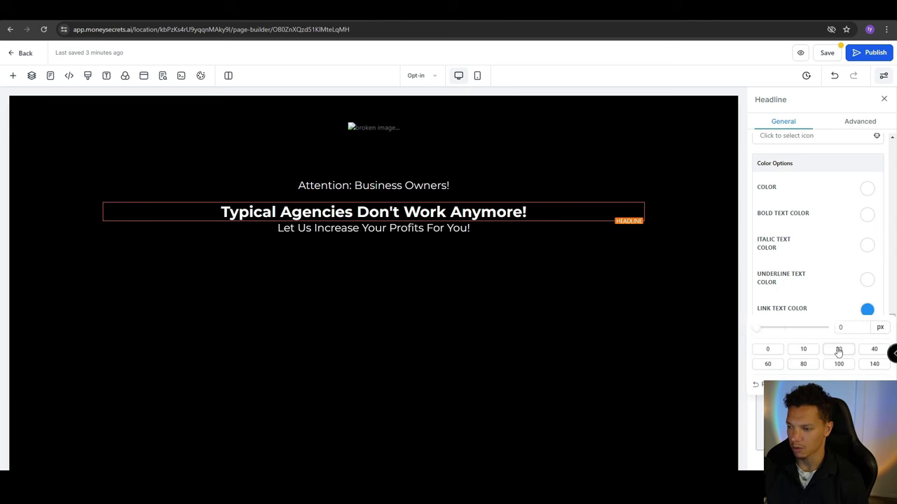
{"action": "left_click", "coordinate": [839, 349]}
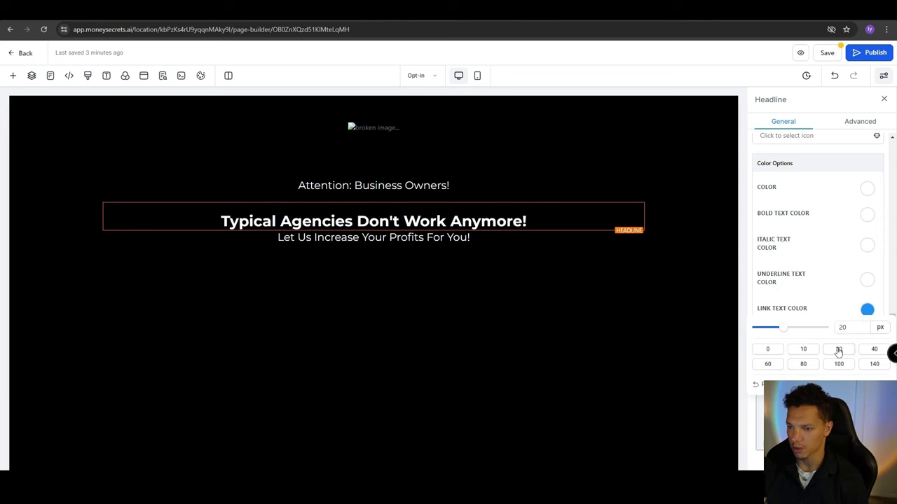
{"action": "left_click", "coordinate": [768, 350]}
{"action": "left_click", "coordinate": [495, 239]}
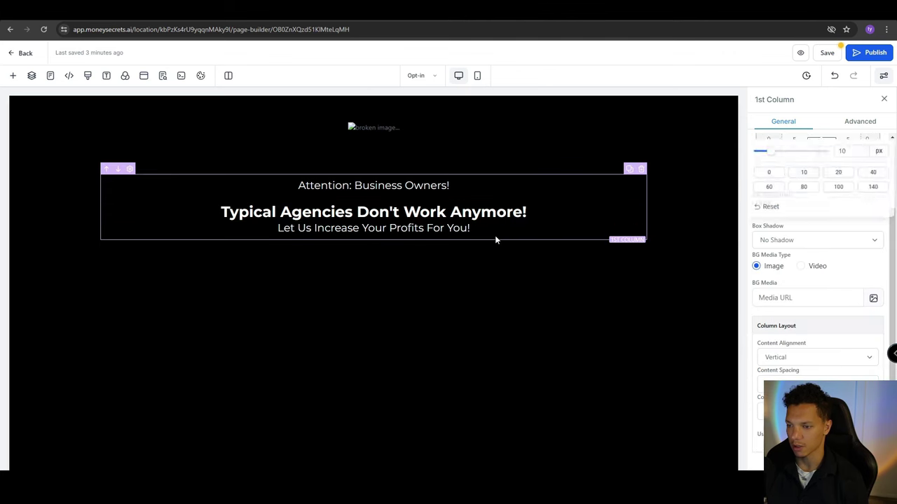
{"action": "left_click", "coordinate": [489, 231]}
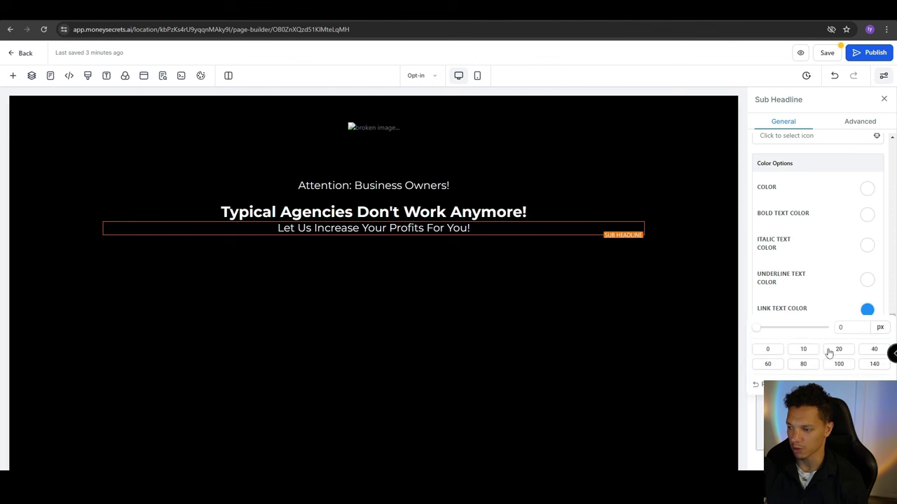
{"action": "left_click", "coordinate": [837, 352]}
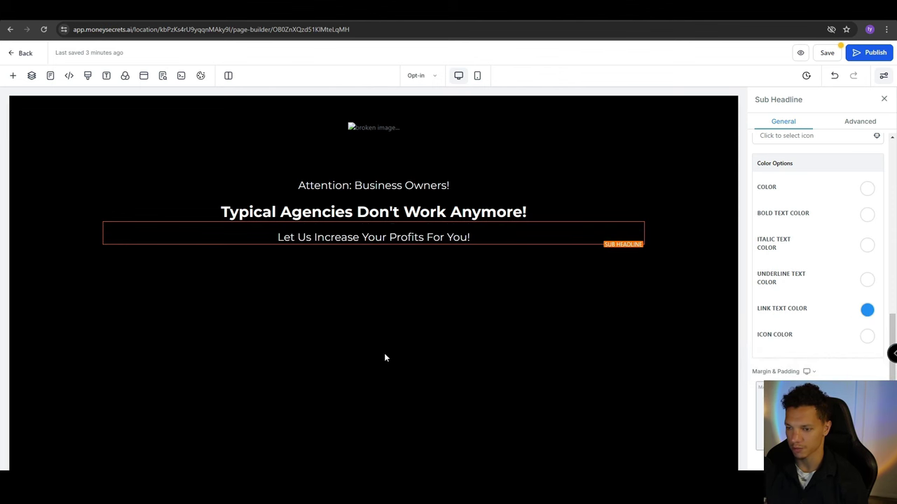
{"action": "left_click", "coordinate": [571, 166]}
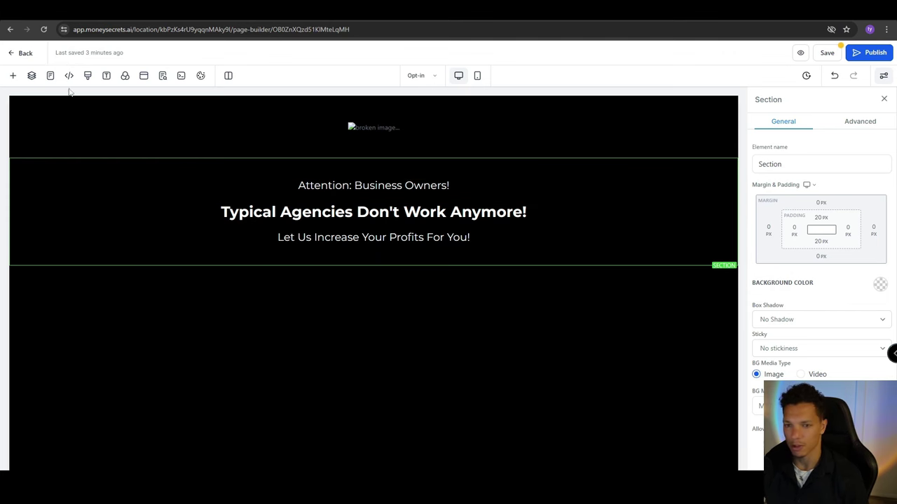
Add a button below the sub-headline and push it down with a 20 px top margin.
{"action": "left_click", "coordinate": [14, 75]}
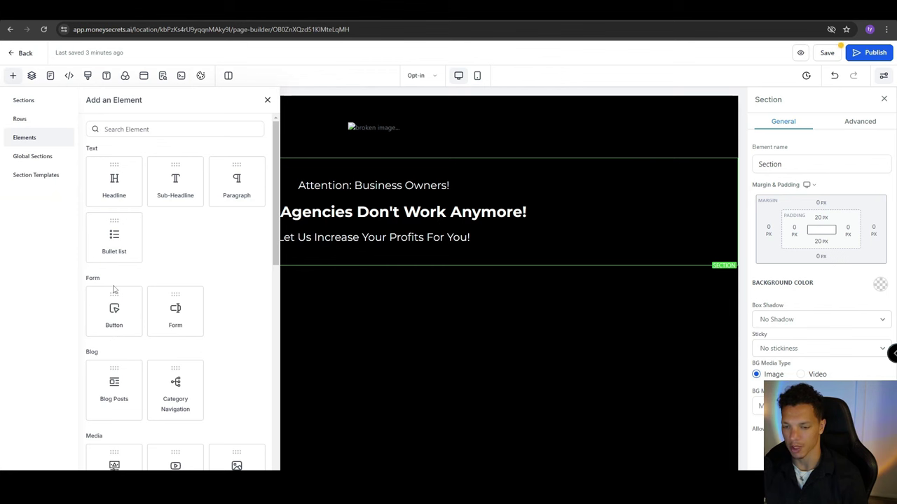
{"action": "left_click_drag", "start_coordinate": [109, 292], "coordinate": [379, 275]}
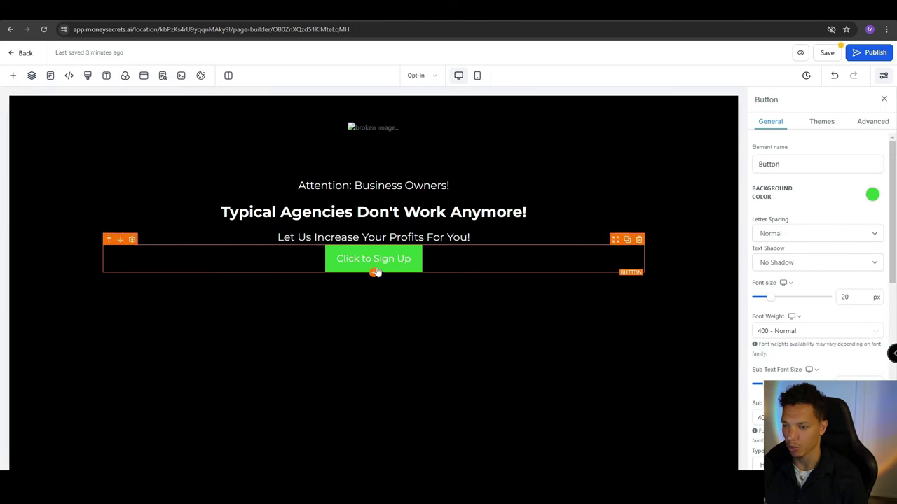
{"action": "scroll", "coordinate": [775, 356], "scroll_direction": "down", "scroll_amount": 3}
{"action": "scroll", "coordinate": [775, 356], "scroll_direction": "down", "scroll_amount": 2}
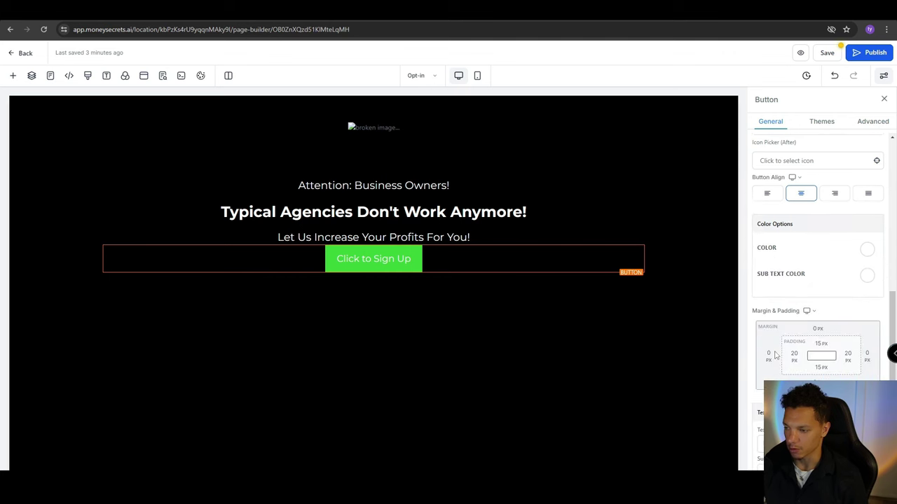
{"action": "left_click", "coordinate": [825, 347]}
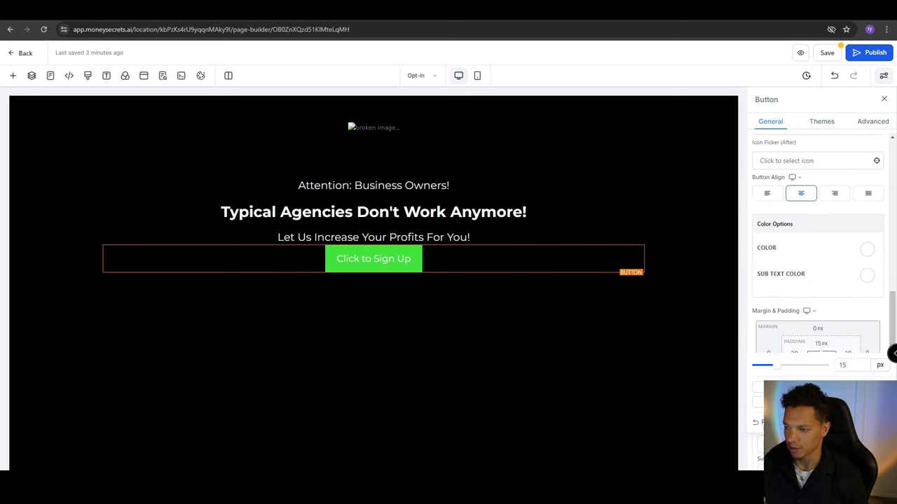
{"action": "left_click_drag", "start_coordinate": [775, 365], "coordinate": [821, 365]}
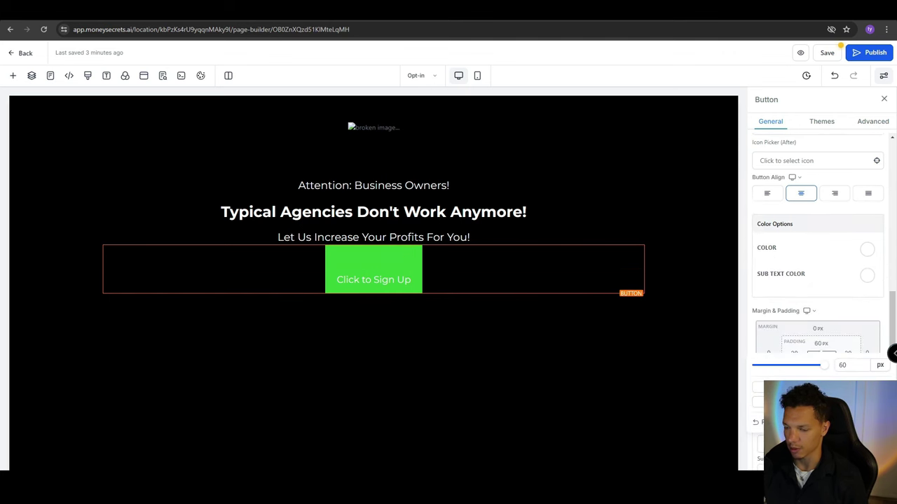
{"action": "left_click", "coordinate": [817, 328]}
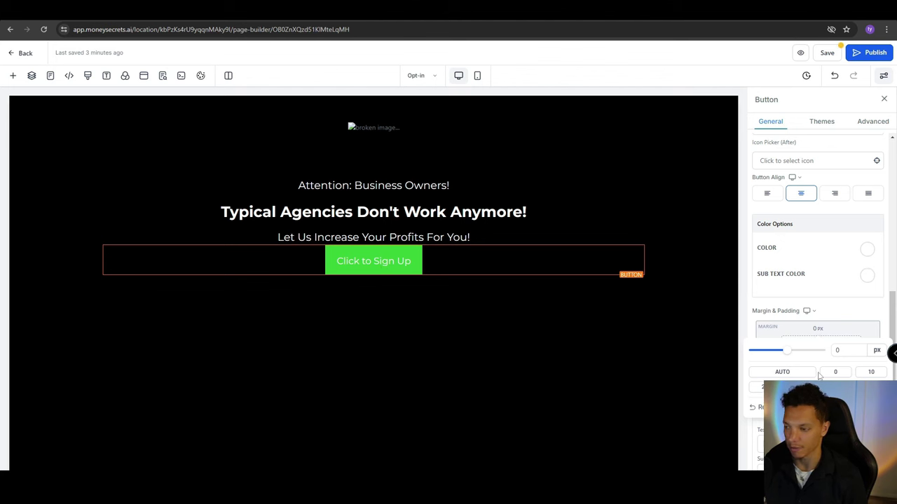
{"action": "left_click_drag", "start_coordinate": [786, 350], "coordinate": [801, 350]}
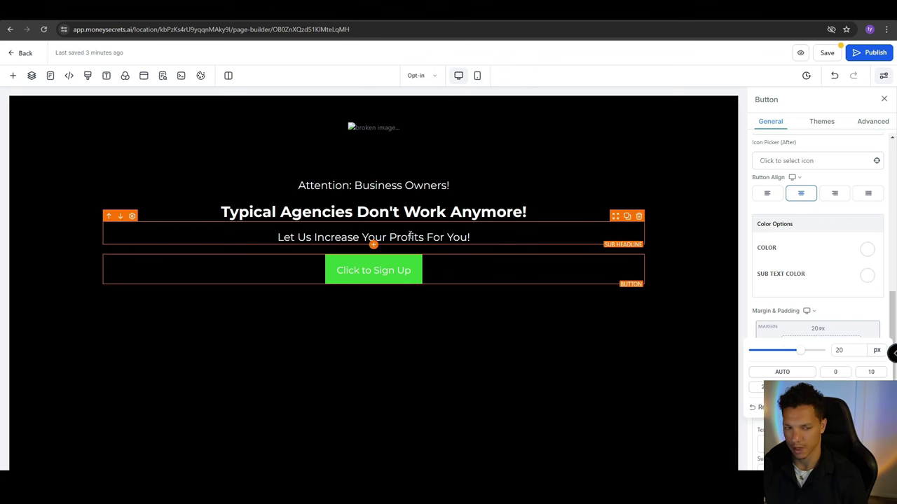
Change the button's label to 'Book a Call!'.
{"action": "scroll", "coordinate": [801, 333], "scroll_direction": "down", "scroll_amount": 3}
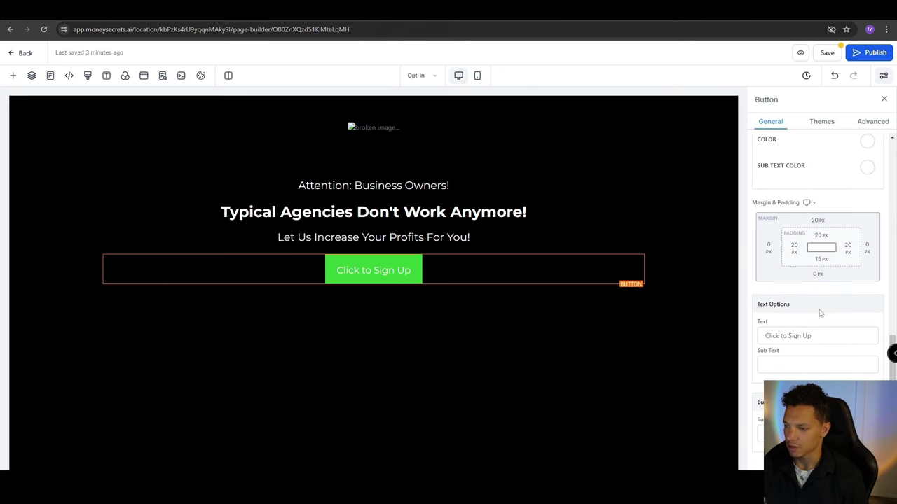
{"action": "triple_click", "coordinate": [820, 335]}
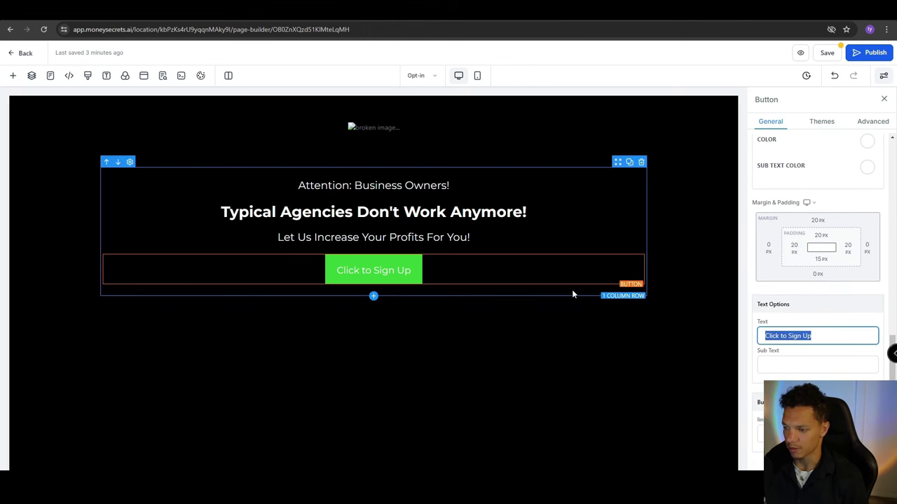
{"action": "type", "text": "Book "}
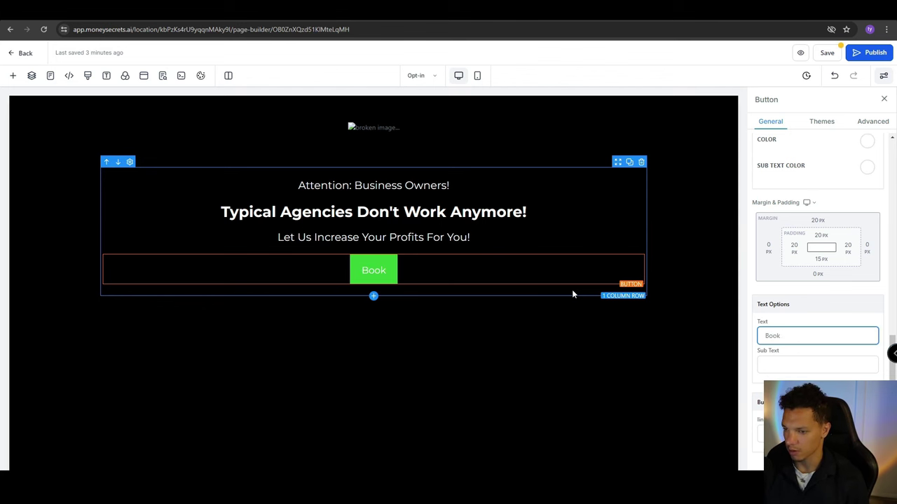
{"action": "type", "text": "a Call!"}
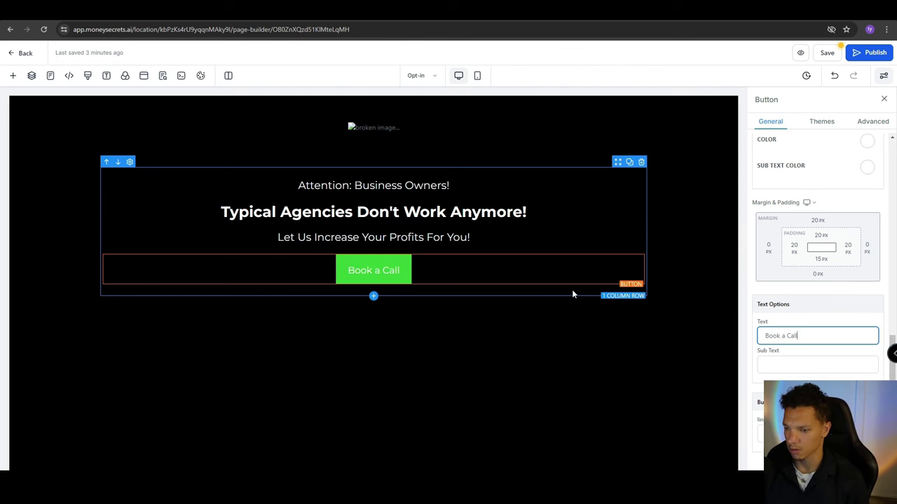
{"action": "left_click", "coordinate": [381, 267]}
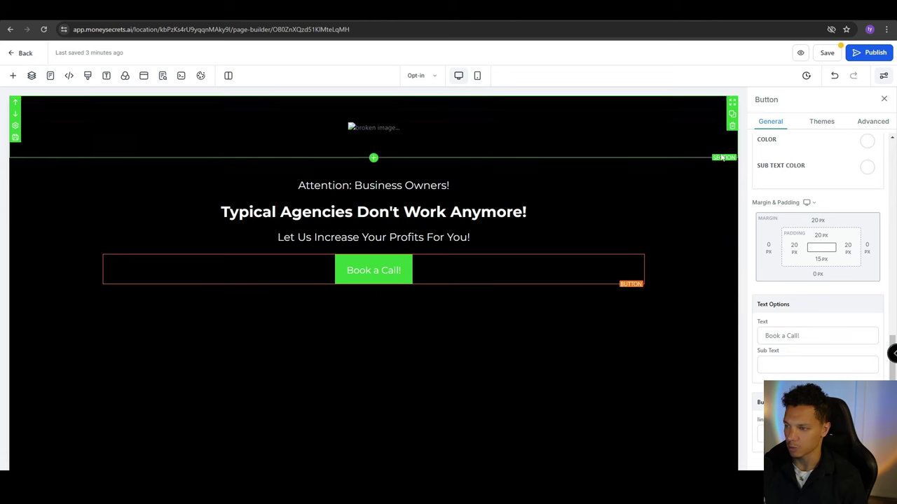
Apply the rounded light-blue theme to the Book a Call! button.
{"action": "left_click", "coordinate": [824, 121]}
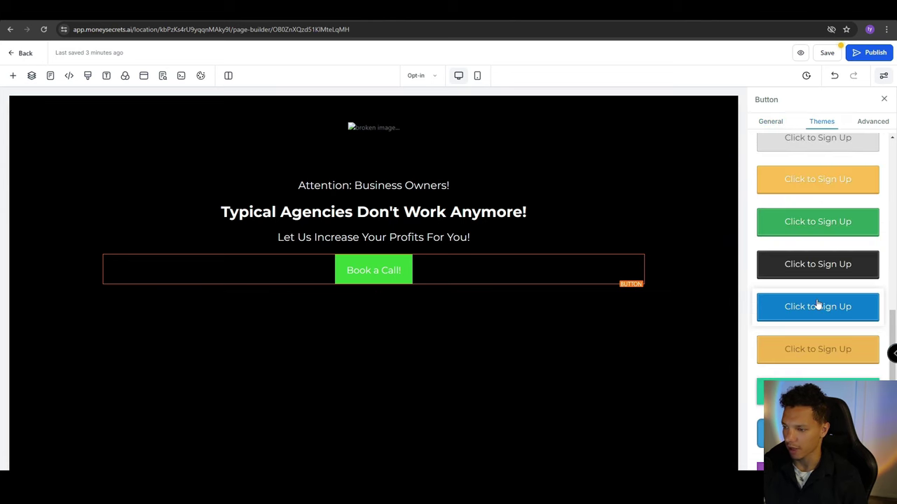
{"action": "scroll", "coordinate": [817, 303], "scroll_direction": "down", "scroll_amount": 2}
{"action": "scroll", "coordinate": [818, 304], "scroll_direction": "up", "scroll_amount": 1}
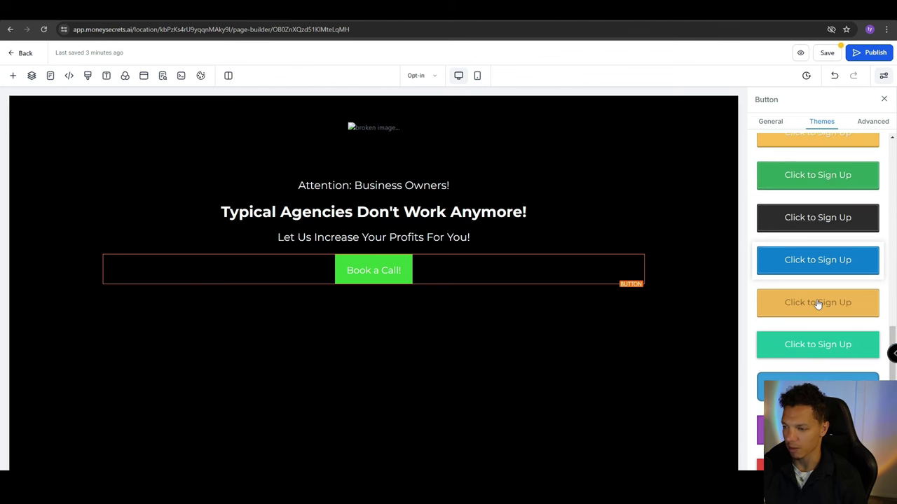
{"action": "left_click", "coordinate": [763, 387]}
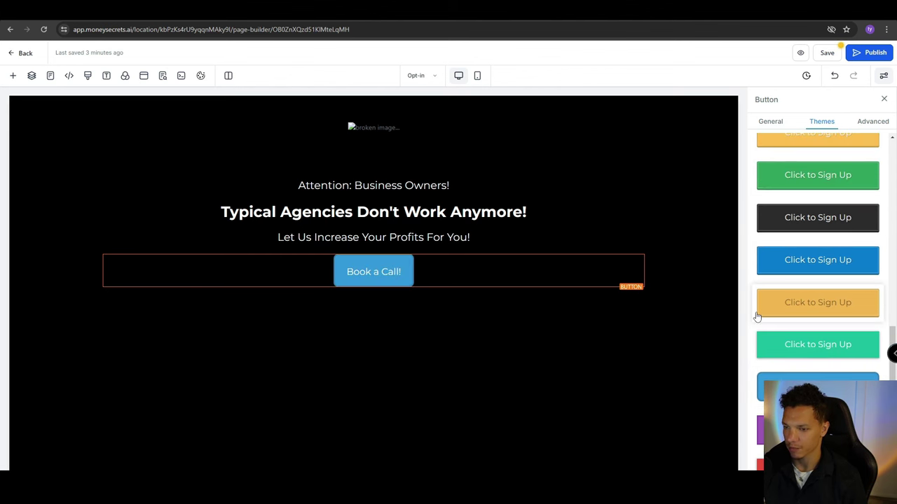
Set the button's background colour to the blue swatch.
{"action": "scroll", "coordinate": [807, 315], "scroll_direction": "up", "scroll_amount": 2}
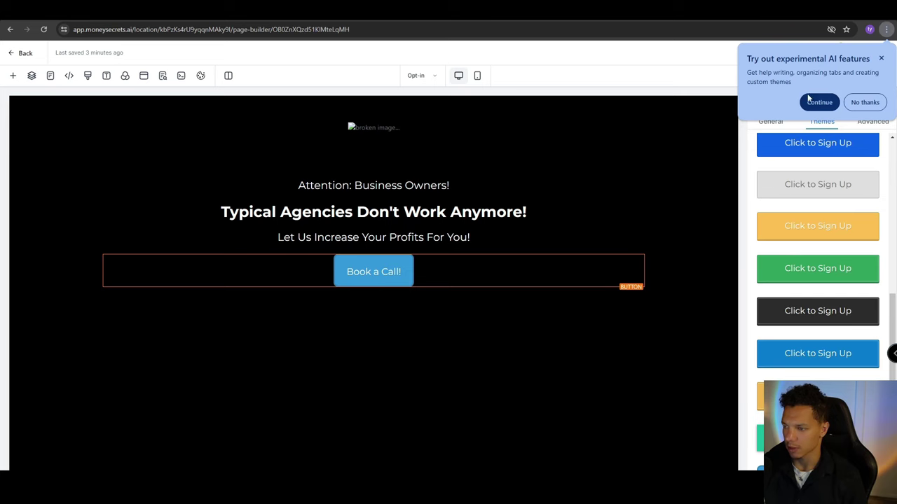
{"action": "left_click", "coordinate": [880, 58]}
{"action": "scroll", "coordinate": [826, 302], "scroll_direction": "up", "scroll_amount": 1}
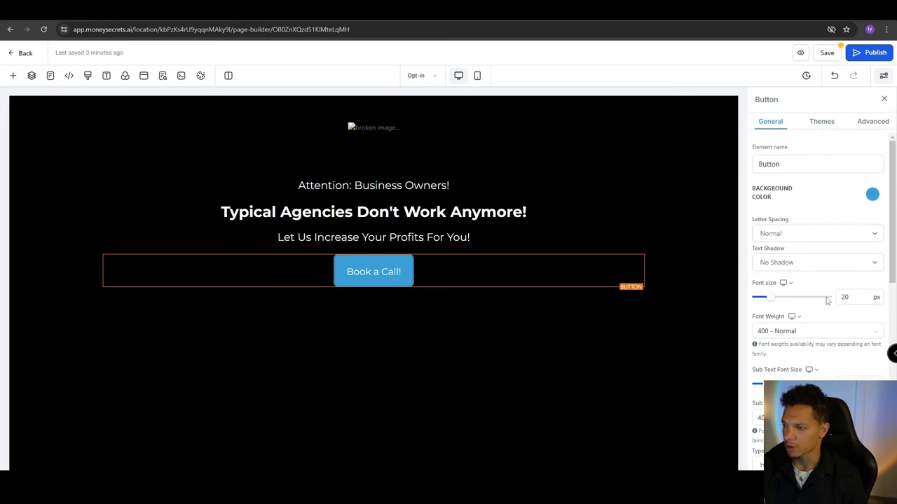
{"action": "left_click", "coordinate": [872, 198]}
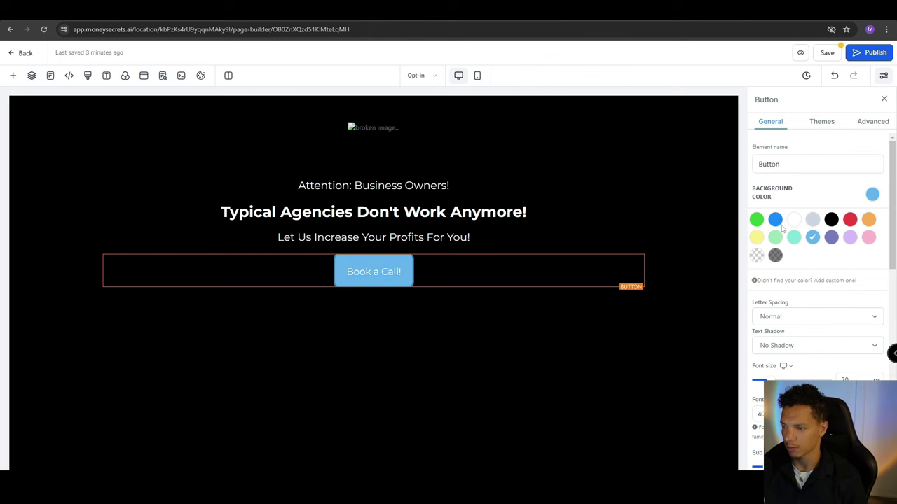
{"action": "left_click", "coordinate": [775, 219]}
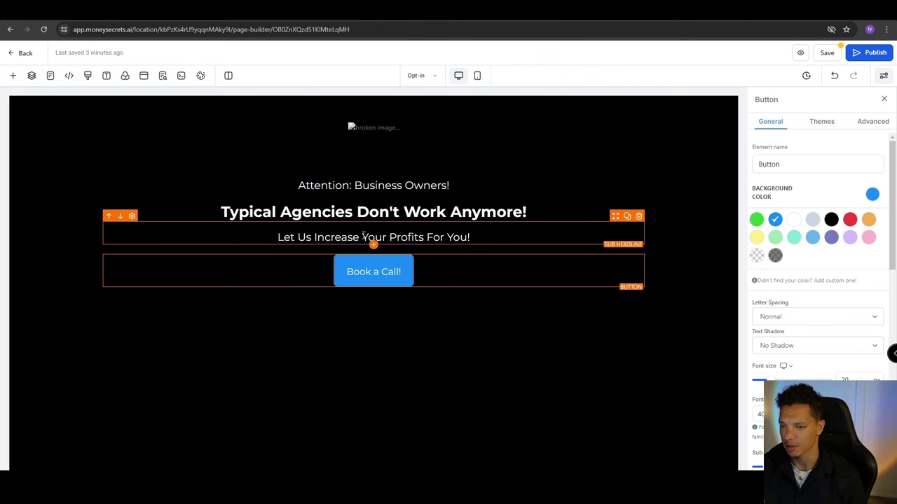
{"action": "left_click", "coordinate": [372, 213]}
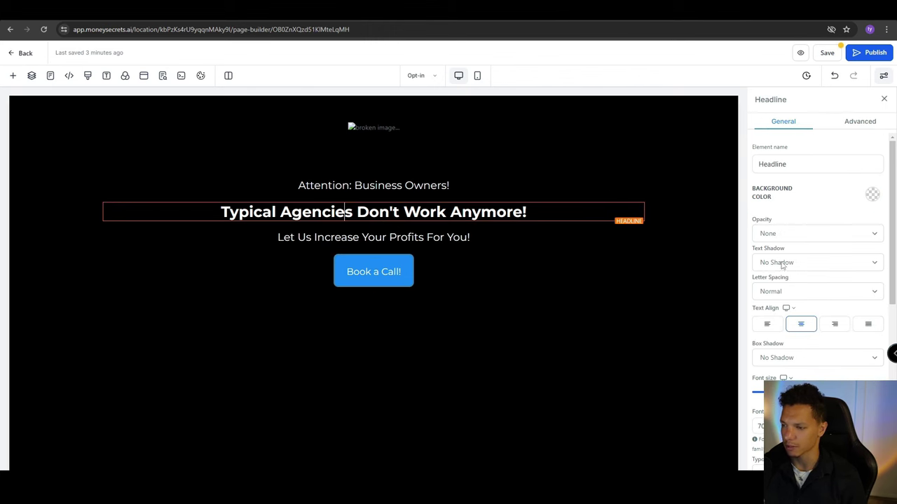
Raise the headline font size to 51 px and remove bold from the word Don't.
{"action": "scroll", "coordinate": [816, 316], "scroll_direction": "down", "scroll_amount": 1}
{"action": "left_click", "coordinate": [859, 345]}
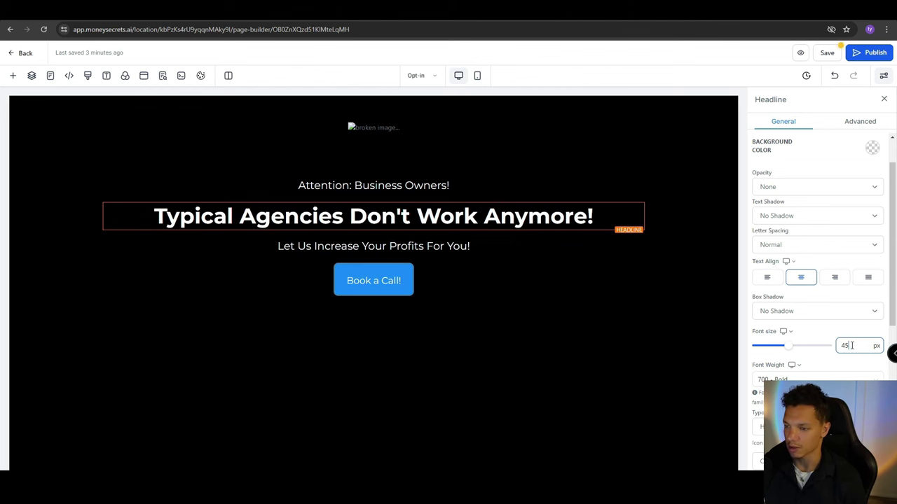
{"action": "key", "text": "Up"}
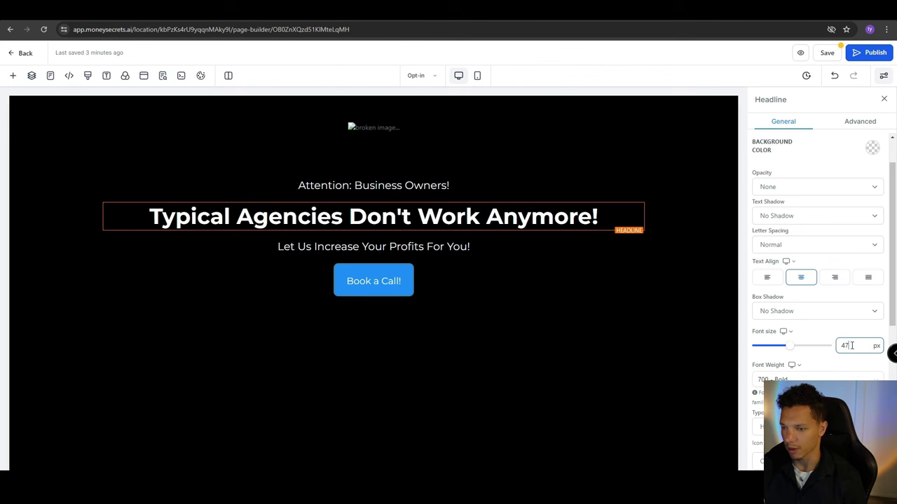
{"action": "key", "text": "Up"}
{"action": "key", "text": "Up"}
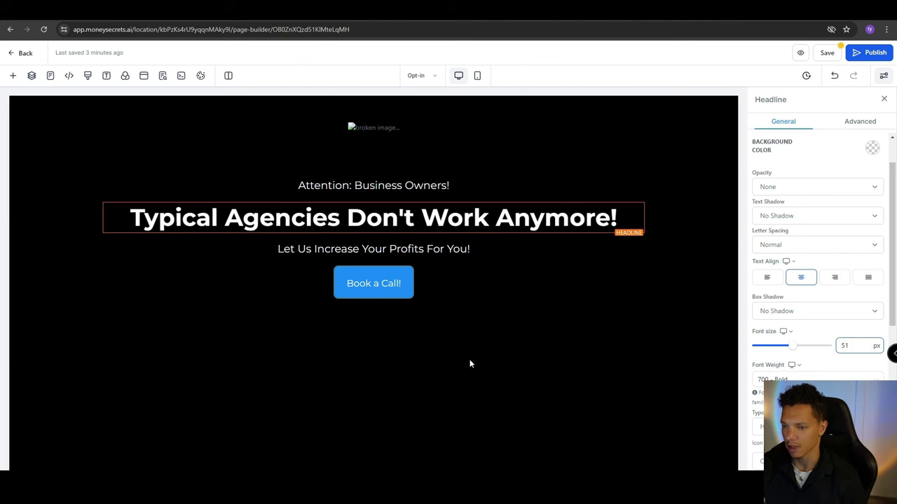
{"action": "double_click", "coordinate": [381, 218]}
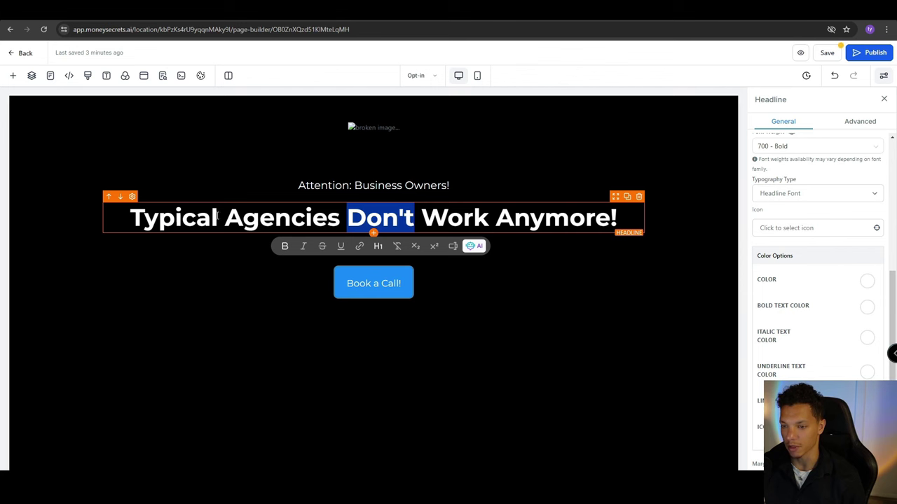
{"action": "left_click", "coordinate": [284, 246]}
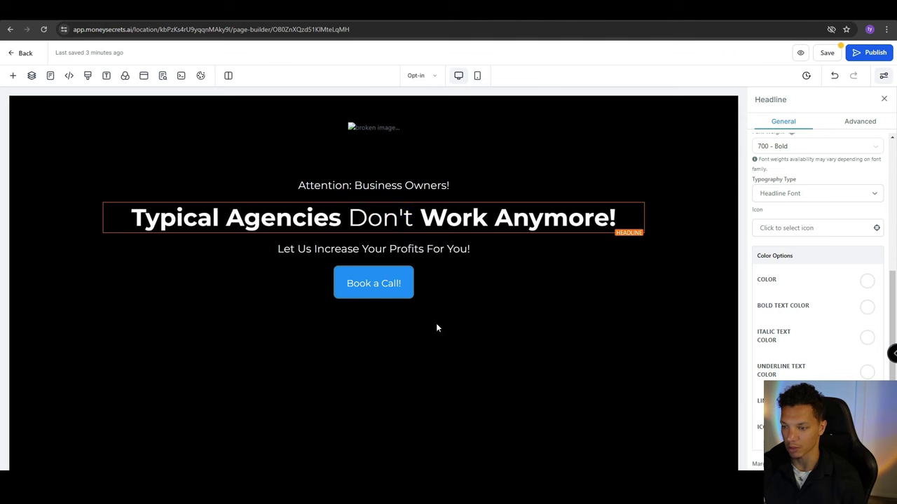
{"action": "left_click", "coordinate": [624, 330]}
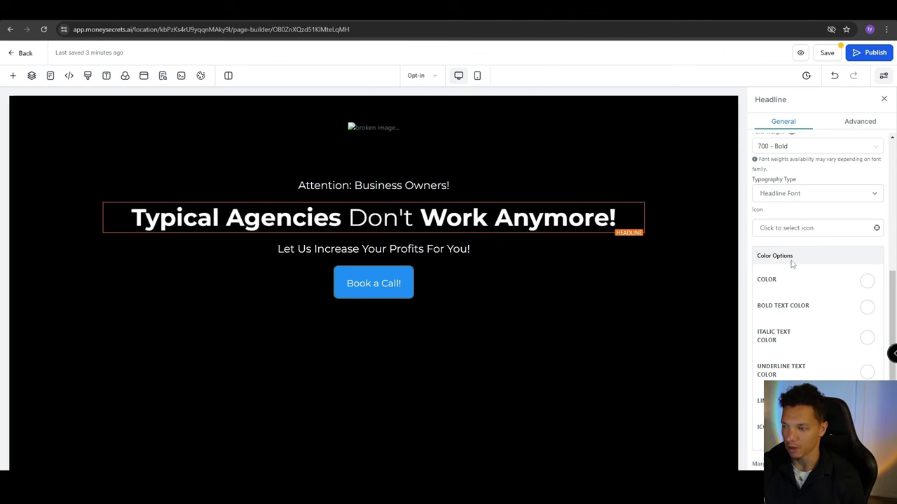
Set the headline's base colour to blue, keeping the Bold Text Color white after trying red.
{"action": "left_click", "coordinate": [866, 283]}
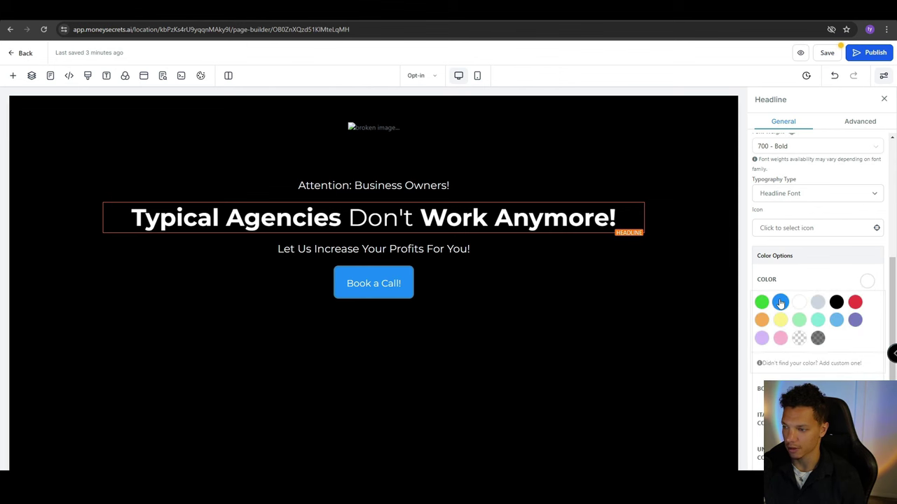
{"action": "left_click", "coordinate": [780, 302]}
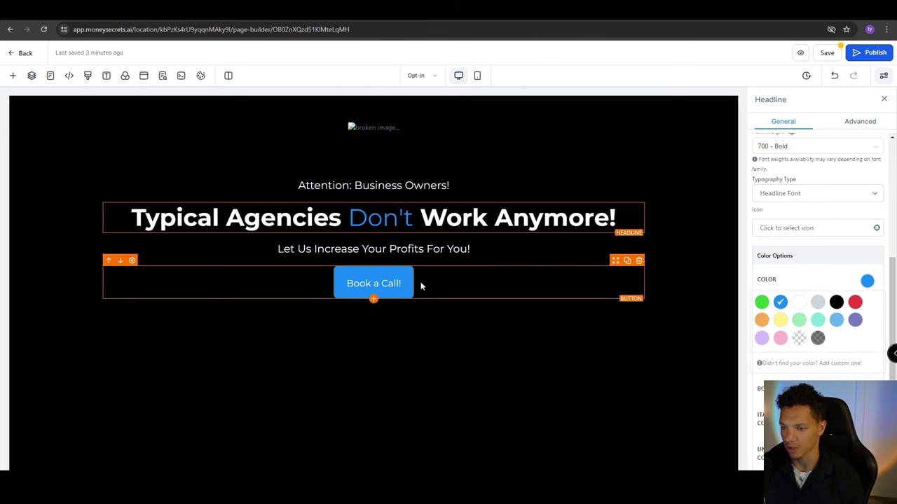
{"action": "scroll", "coordinate": [795, 280], "scroll_direction": "down", "scroll_amount": 1}
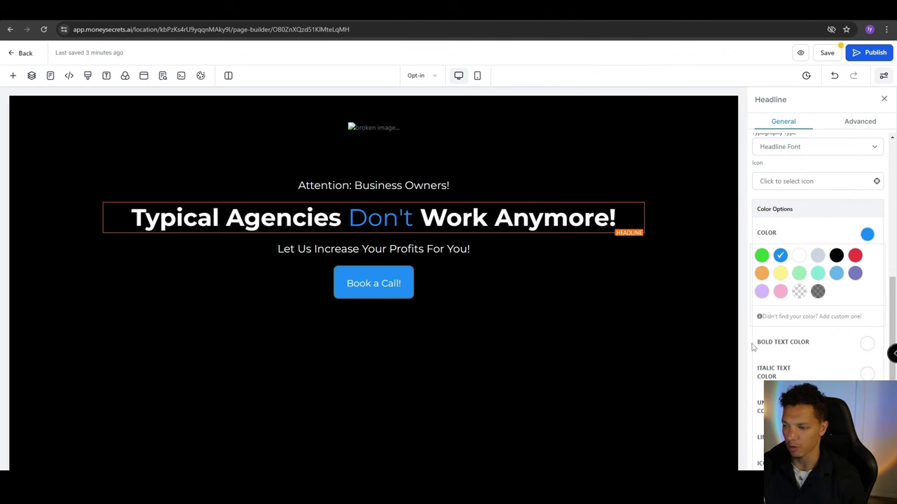
{"action": "left_click", "coordinate": [866, 344]}
{"action": "left_click", "coordinate": [854, 365]}
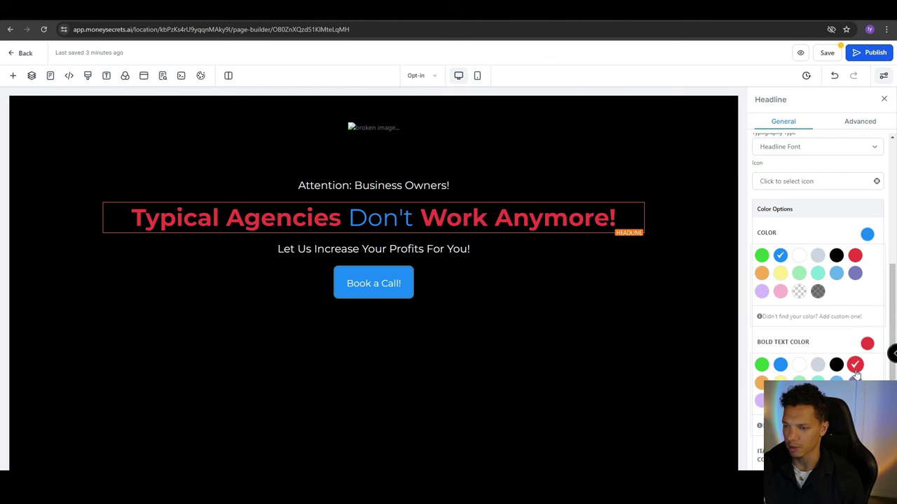
{"action": "left_click", "coordinate": [798, 365]}
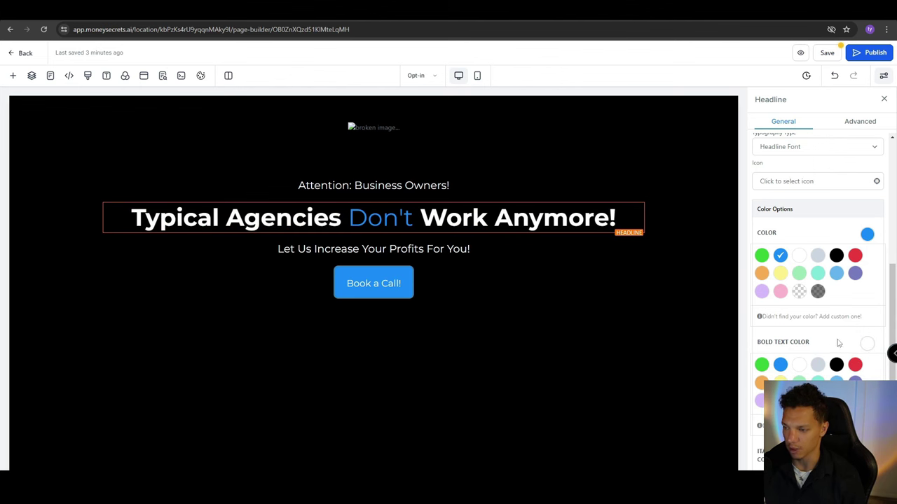
{"action": "scroll", "coordinate": [806, 350], "scroll_direction": "down", "scroll_amount": 2}
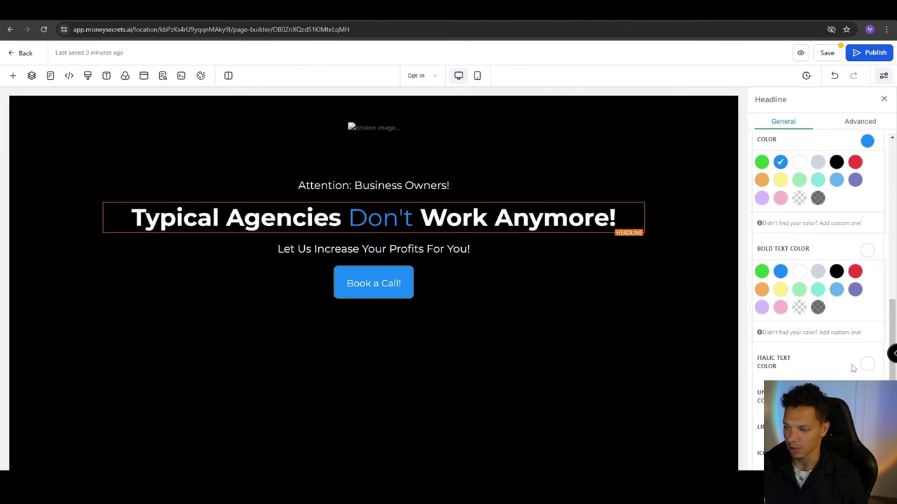
{"action": "scroll", "coordinate": [841, 364], "scroll_direction": "down", "scroll_amount": 1}
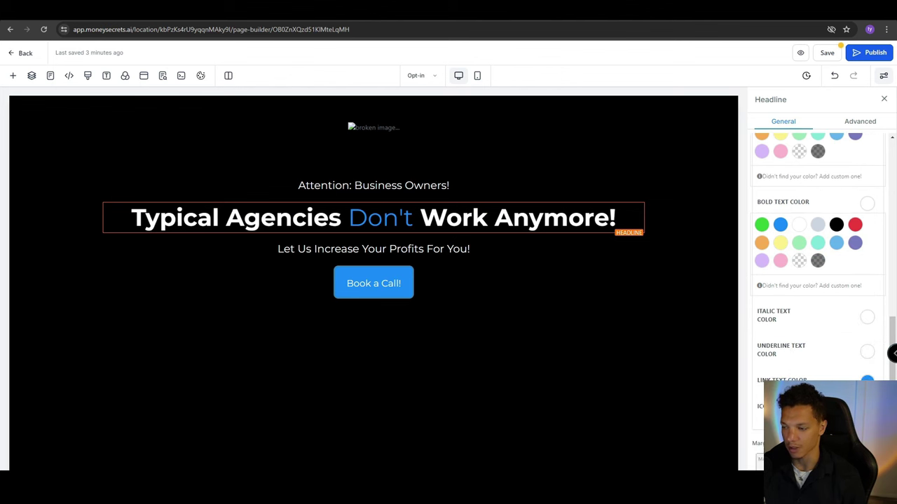
{"action": "scroll", "coordinate": [820, 379], "scroll_direction": "down", "scroll_amount": 1}
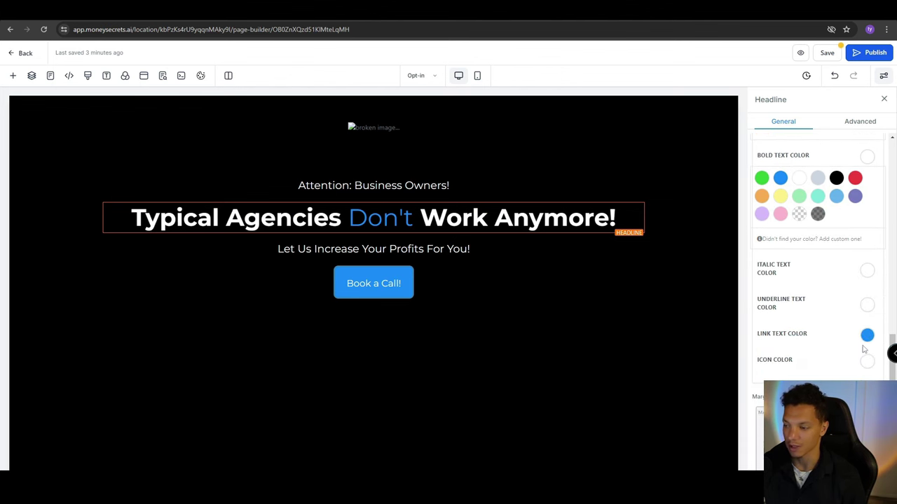
Set both sub-headlines to 30 px and start increasing the Book a Call! button's top margin.
{"action": "left_click", "coordinate": [261, 201]}
{"action": "scroll", "coordinate": [843, 315], "scroll_direction": "down", "scroll_amount": 1}
{"action": "scroll", "coordinate": [843, 314], "scroll_direction": "up", "scroll_amount": 6}
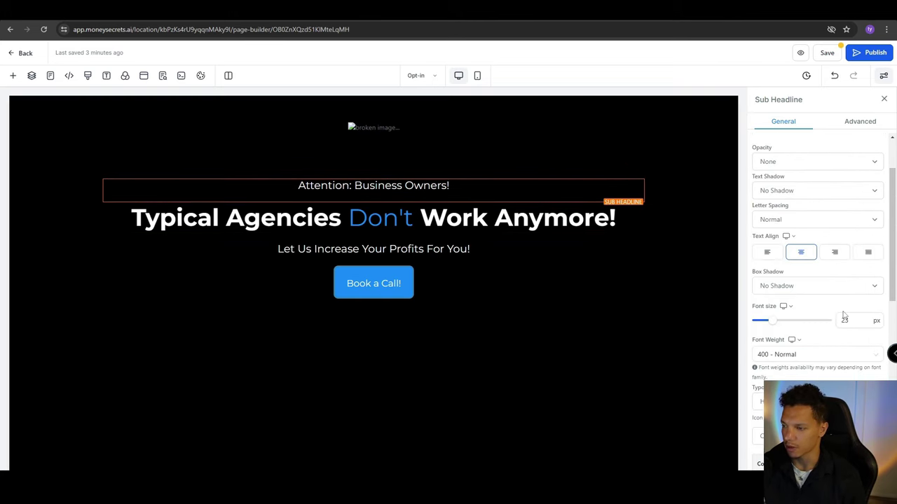
{"action": "key", "text": "Up"}
{"action": "key", "text": "Up"}
{"action": "key", "text": "Up"}
{"action": "key", "text": "Up"}
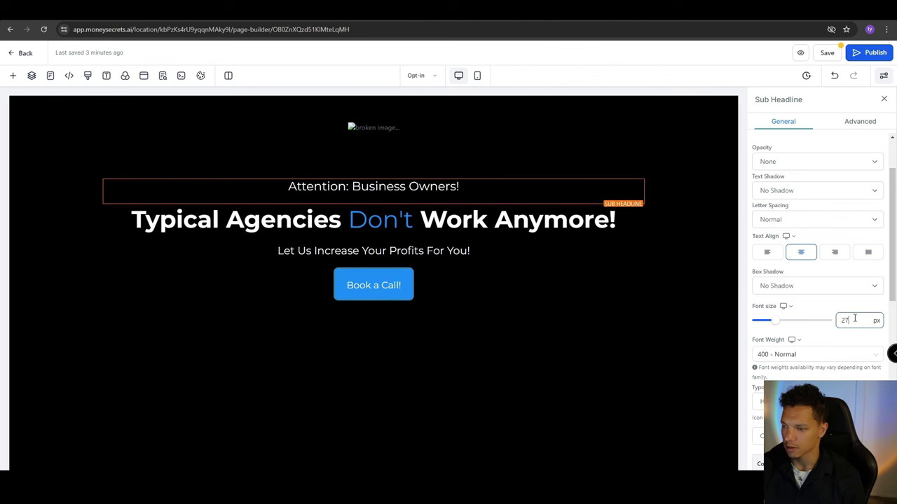
{"action": "key", "text": "Up"}
{"action": "key", "text": "Up"}
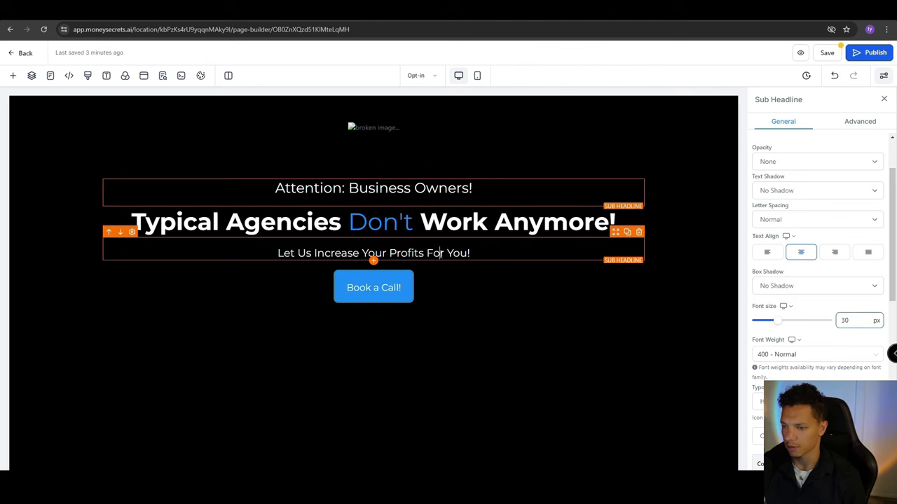
{"action": "left_click", "coordinate": [333, 371]}
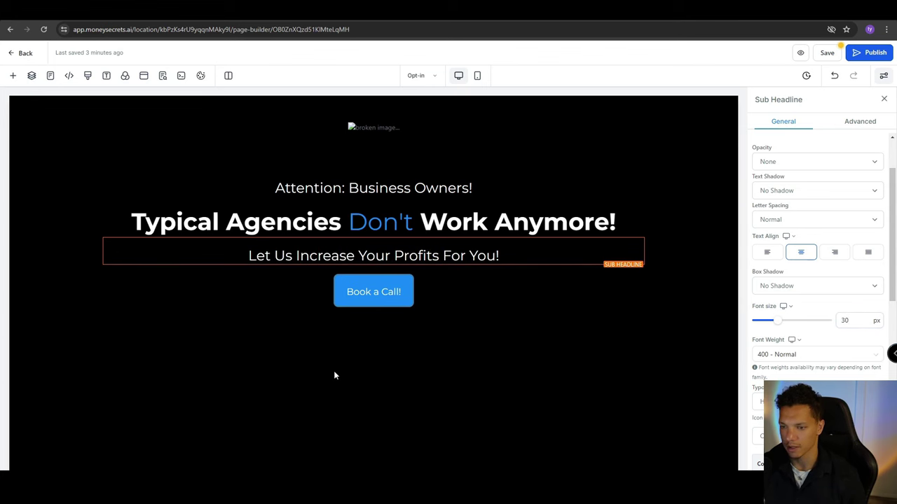
{"action": "left_click", "coordinate": [372, 300]}
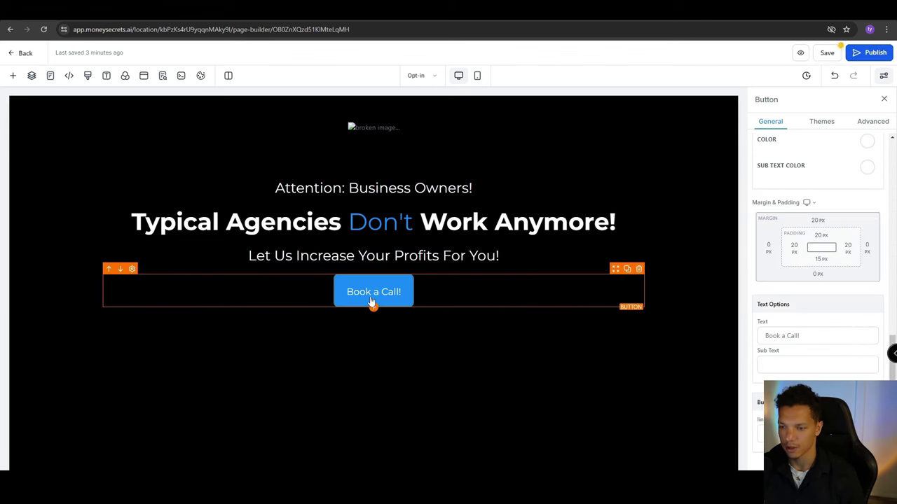
{"action": "left_click", "coordinate": [818, 219]}
Add a full-width section below the hero containing a one-column row.
{"action": "key", "text": "Escape"}
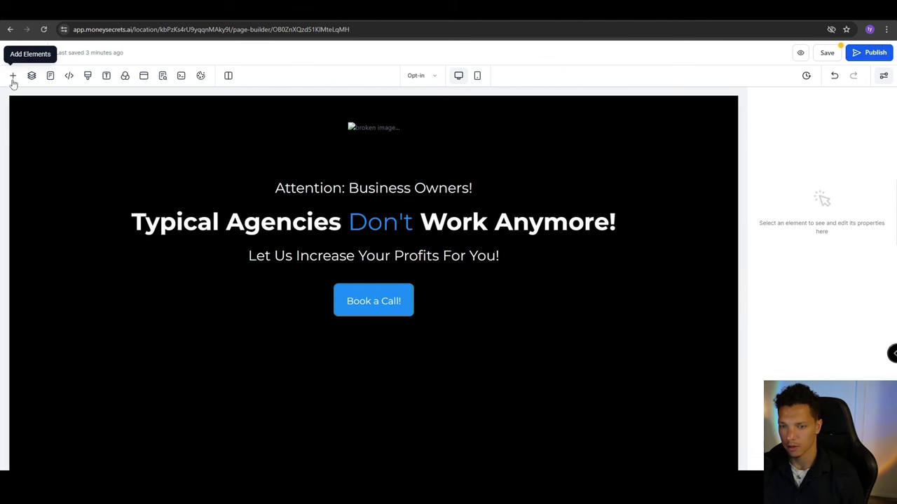
{"action": "left_click", "coordinate": [13, 76]}
{"action": "left_click", "coordinate": [19, 104]}
{"action": "left_click_drag", "start_coordinate": [119, 147], "coordinate": [309, 357]}
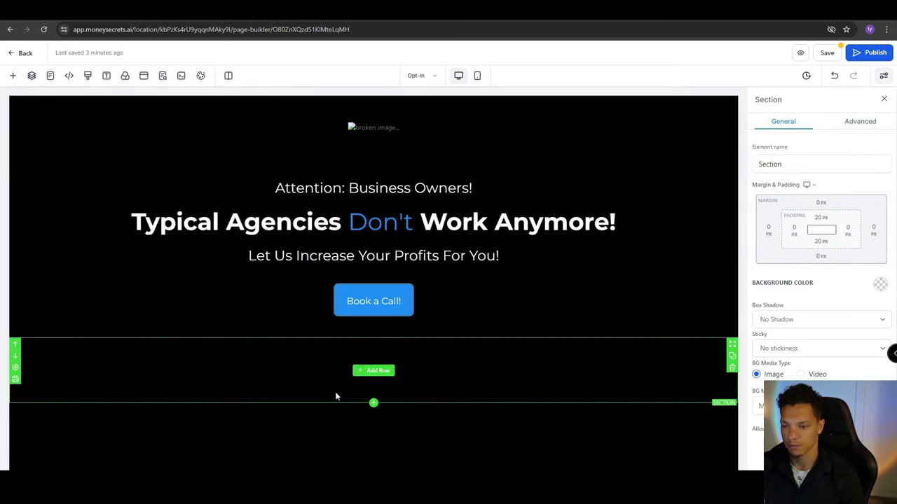
{"action": "left_click", "coordinate": [13, 75]}
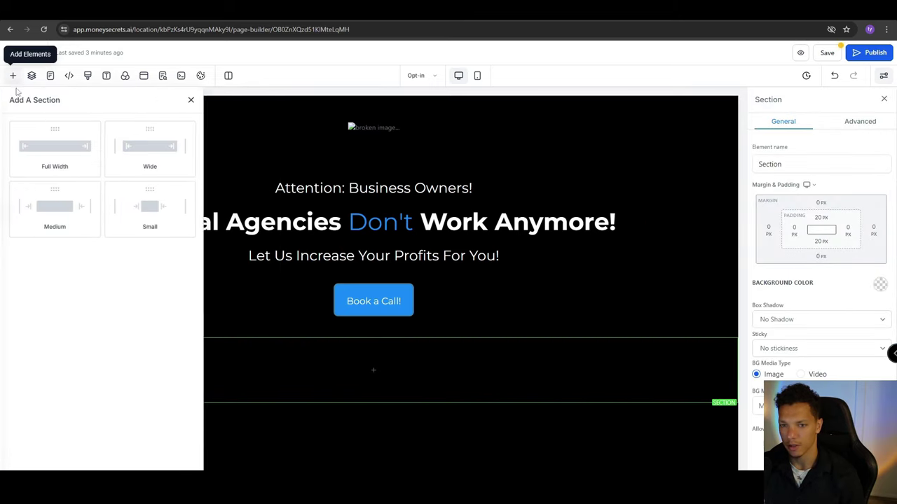
{"action": "left_click_drag", "start_coordinate": [130, 150], "coordinate": [389, 438]}
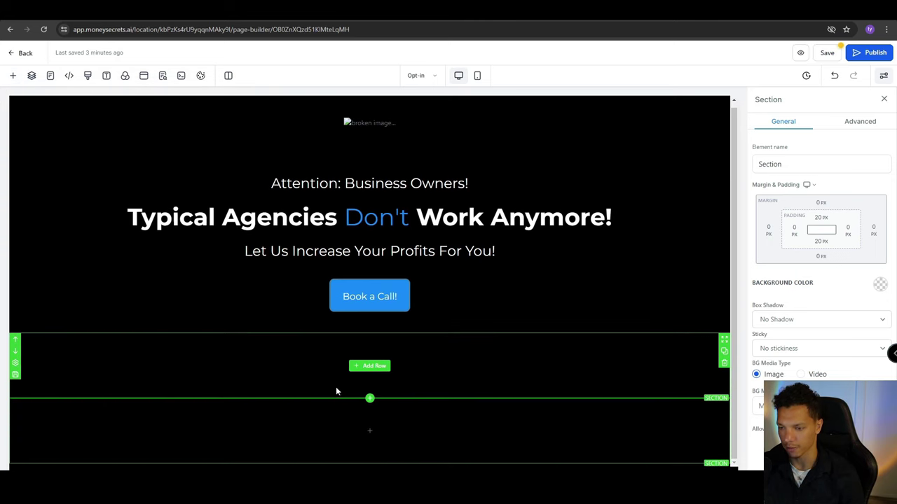
{"action": "left_click", "coordinate": [368, 366]}
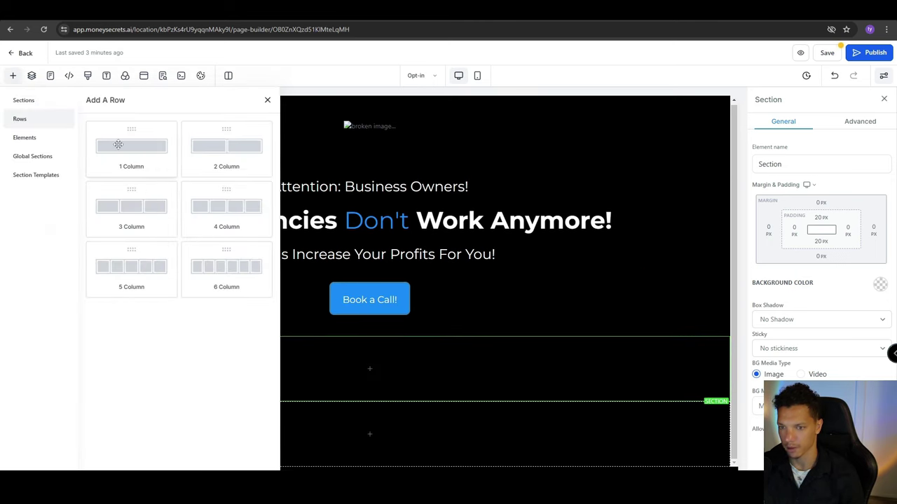
{"action": "left_click", "coordinate": [118, 144]}
Place a divider in the new column and set its colour to transparent.
{"action": "left_click", "coordinate": [364, 382]}
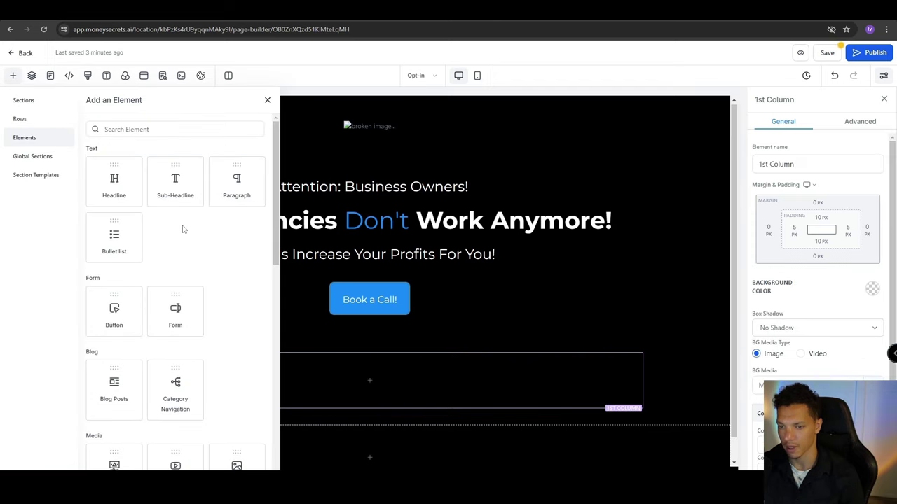
{"action": "scroll", "coordinate": [182, 229], "scroll_direction": "down", "scroll_amount": 10}
{"action": "left_click_drag", "start_coordinate": [164, 348], "coordinate": [377, 412]}
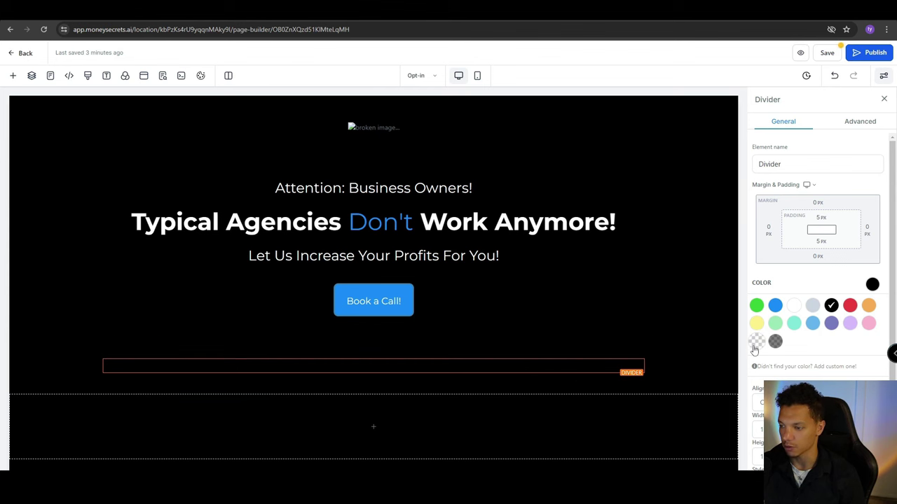
{"action": "left_click", "coordinate": [755, 343]}
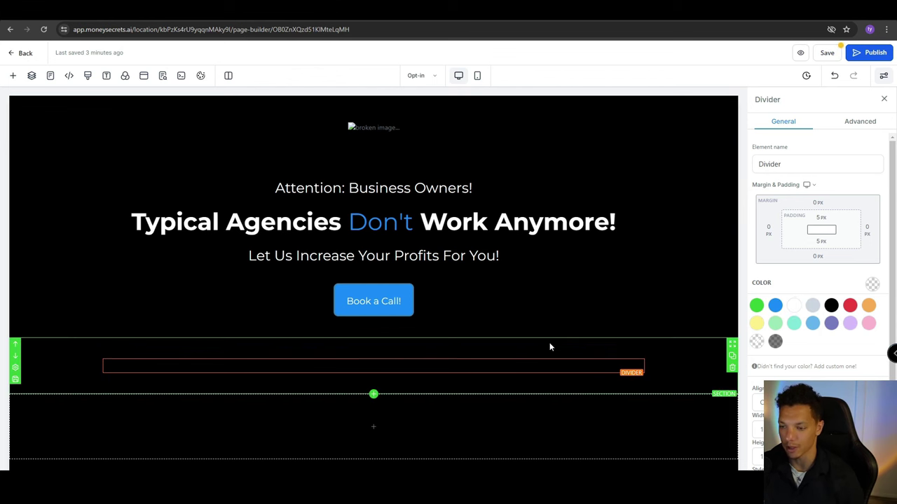
{"action": "left_click", "coordinate": [684, 359]}
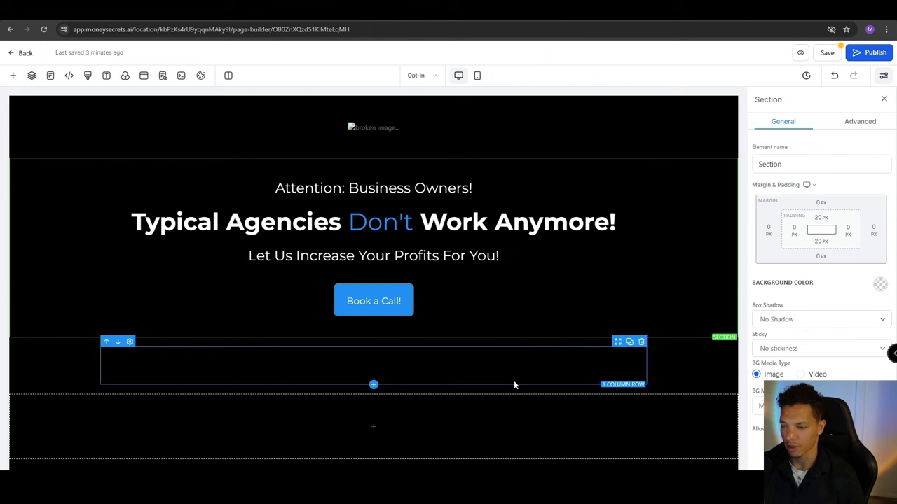
Add a one-column row with a paragraph reading 'Privacy Policy | Terms'.
{"action": "left_click", "coordinate": [363, 430]}
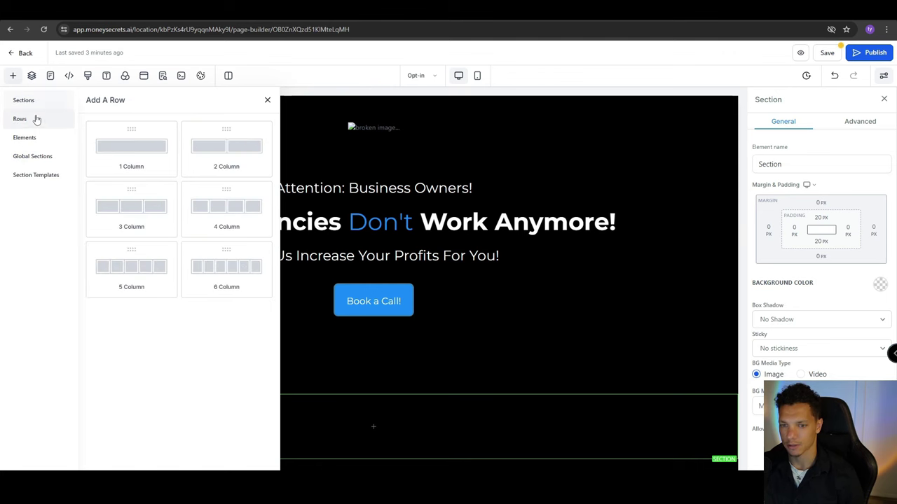
{"action": "left_click_drag", "start_coordinate": [144, 137], "coordinate": [374, 448]}
{"action": "left_click", "coordinate": [361, 423]}
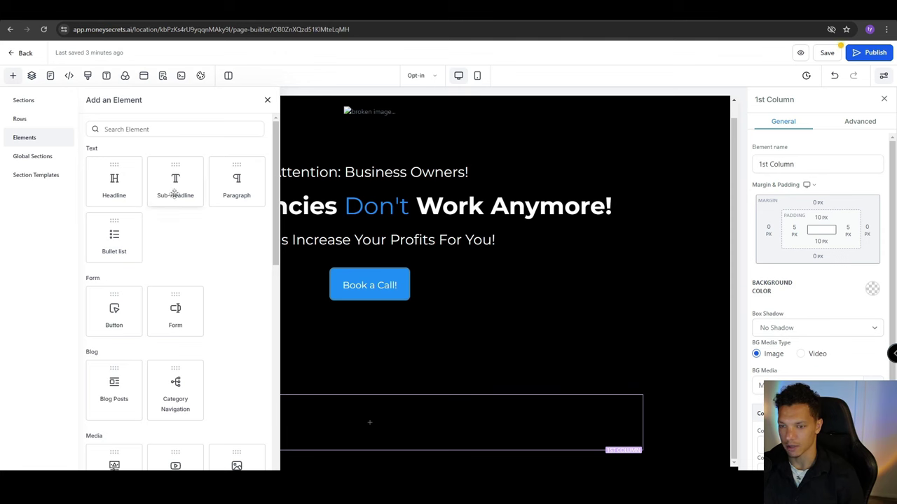
{"action": "left_click", "coordinate": [248, 183]}
{"action": "triple_click", "coordinate": [371, 423]}
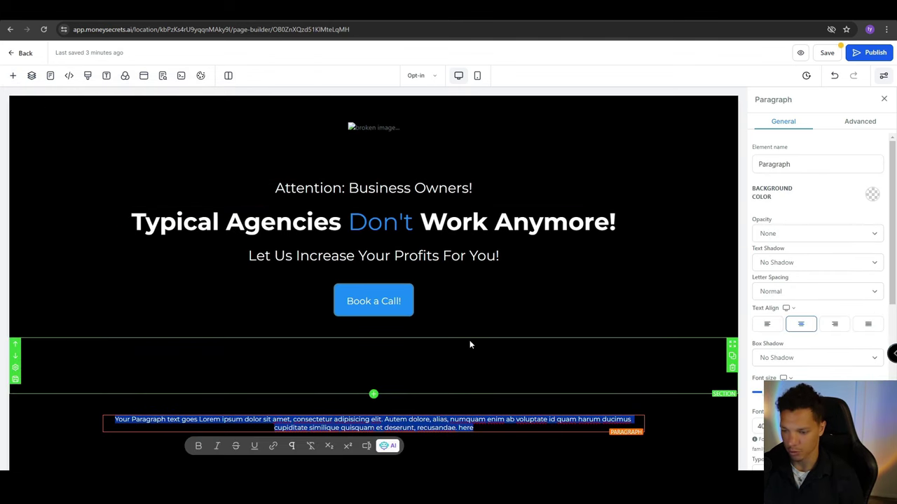
{"action": "type", "text": "Pri"}
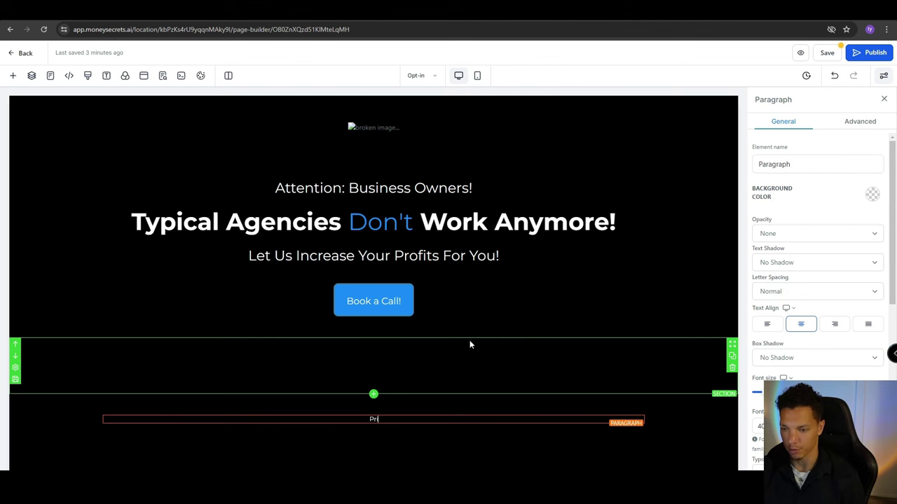
{"action": "type", "text": "vacy Policy"}
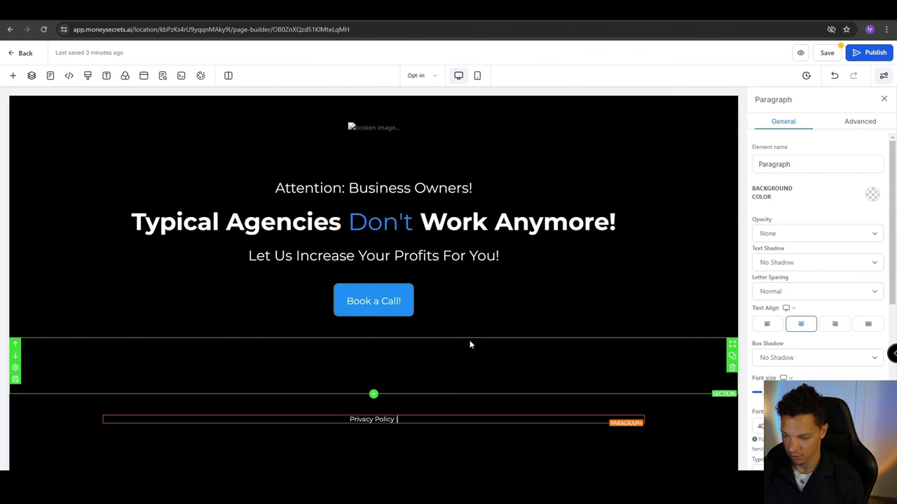
{"action": "type", "text": " |"}
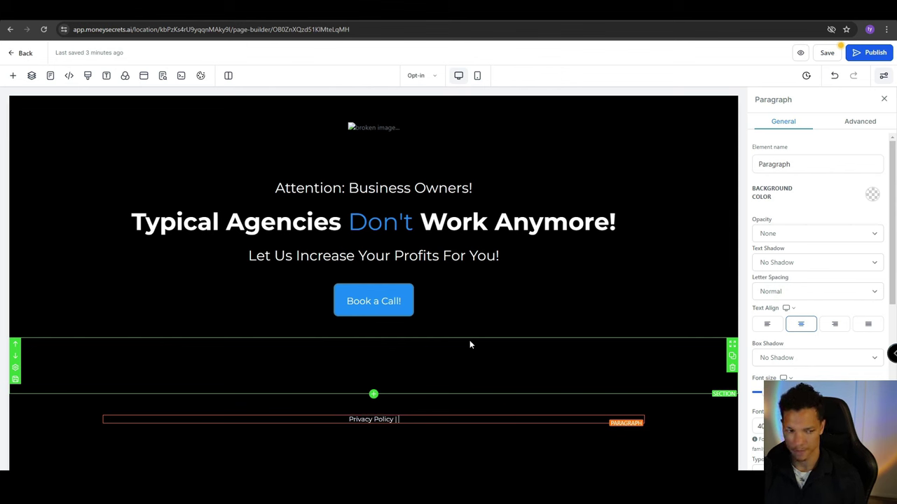
{"action": "type", "text": " Terms"}
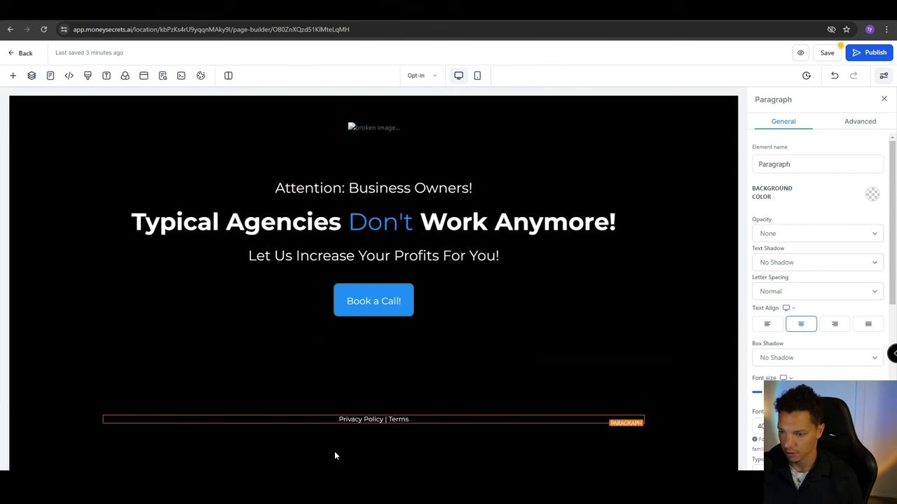
{"action": "left_click", "coordinate": [339, 415]}
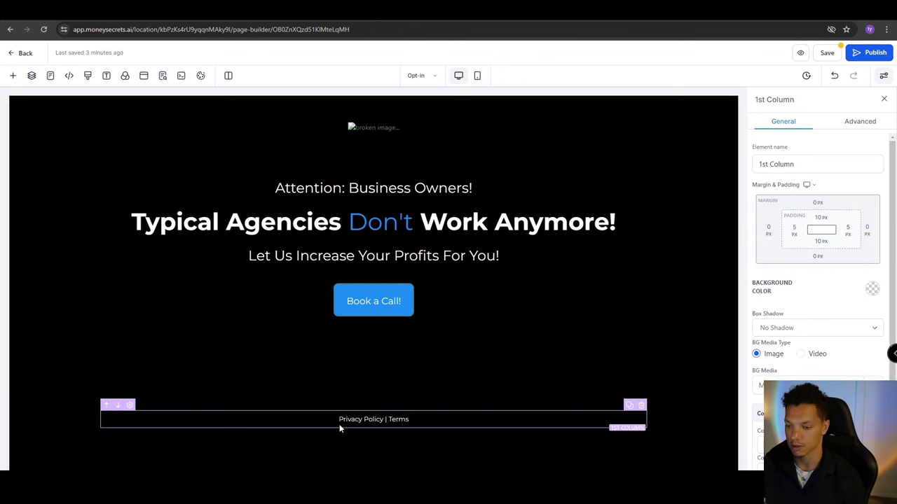
Add the footer line 'Copyright 2024 {{location.website}}. All Rights Reserved.' using the Account Website value.
{"action": "left_click", "coordinate": [340, 421]}
{"action": "left_click_drag", "start_coordinate": [339, 419], "coordinate": [392, 429]}
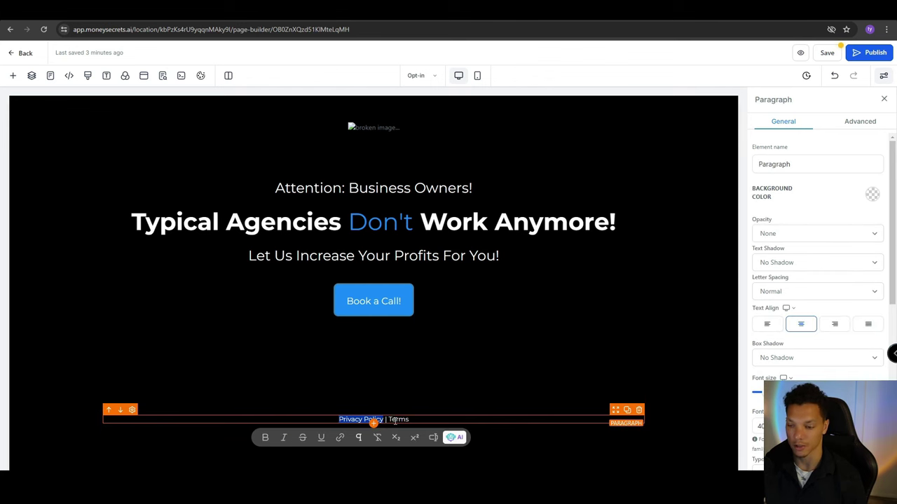
{"action": "left_click", "coordinate": [369, 438]}
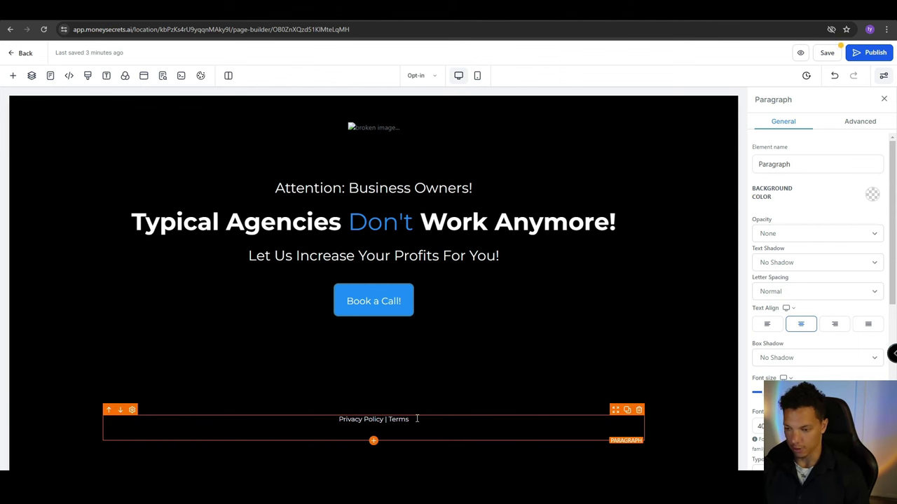
{"action": "type", "text": "Copyright 20"}
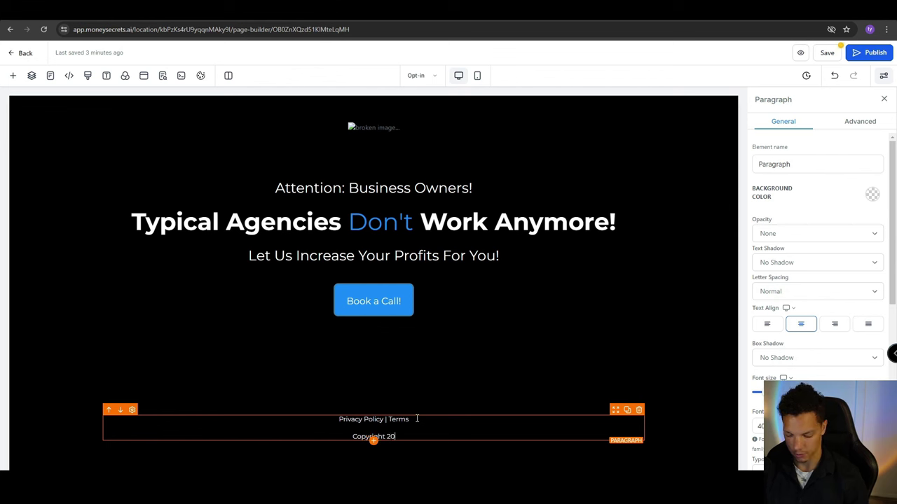
{"action": "type", "text": "24 {"}
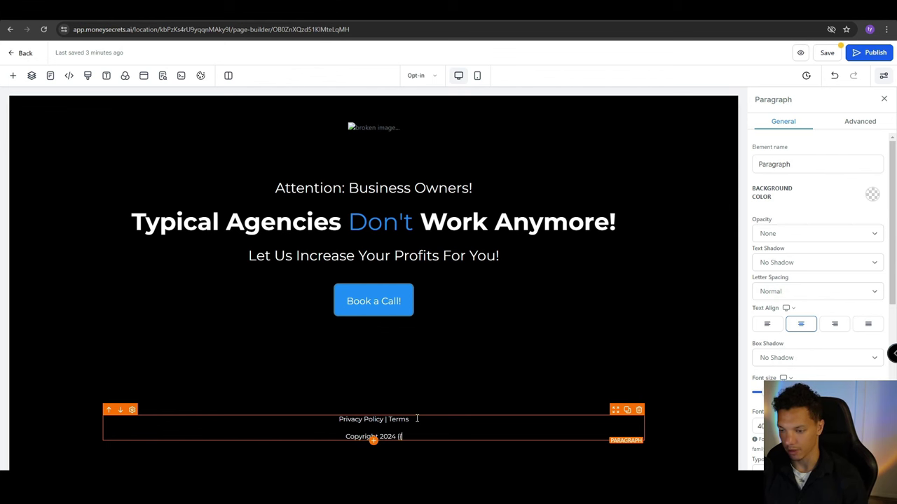
{"action": "type", "text": "{"}
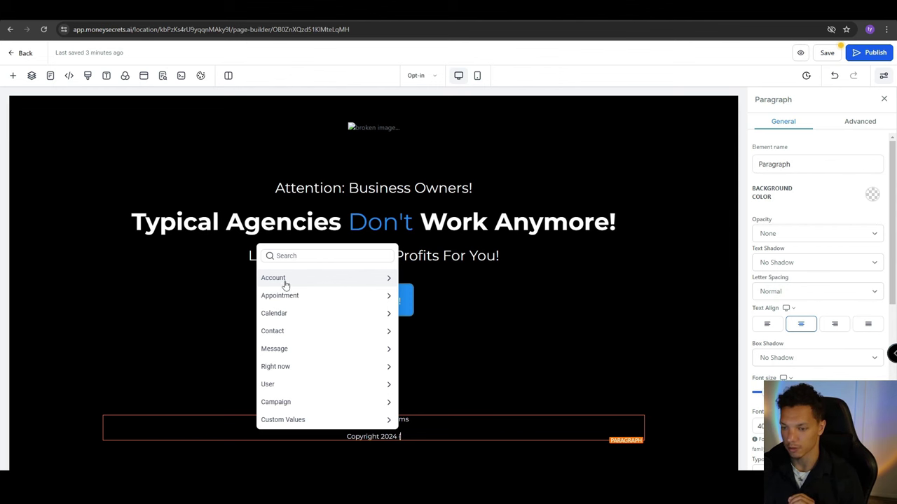
{"action": "left_click", "coordinate": [285, 283]}
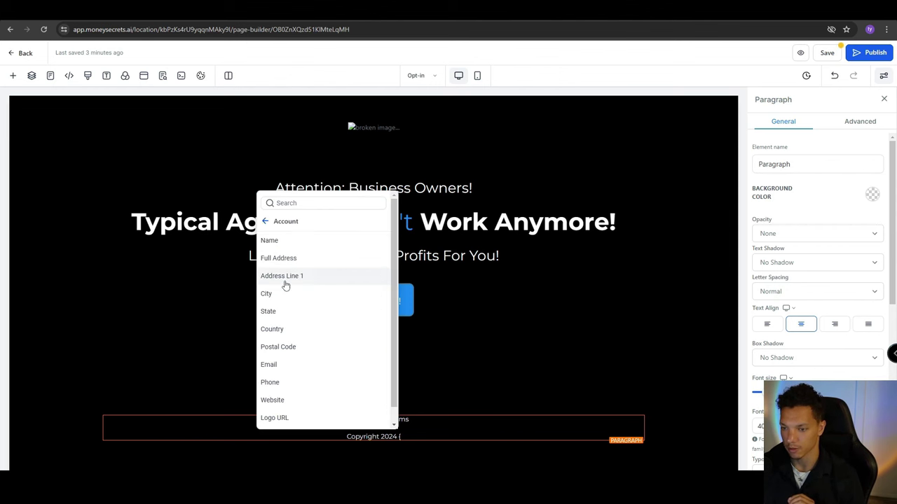
{"action": "left_click", "coordinate": [274, 400]}
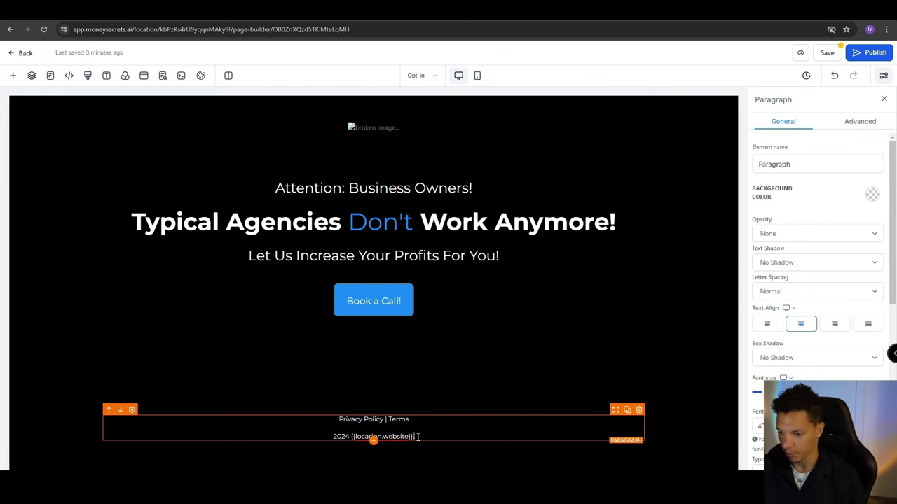
{"action": "type", "text": "All"}
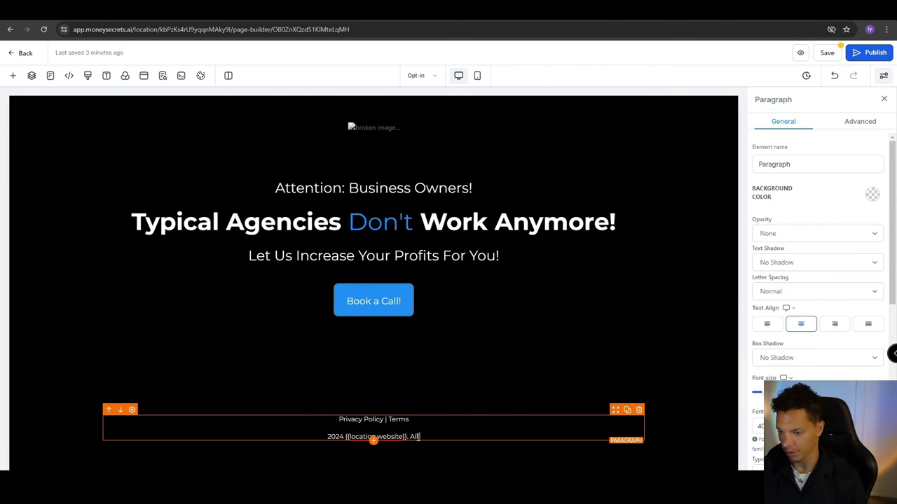
{"action": "type", "text": " Rights Re"}
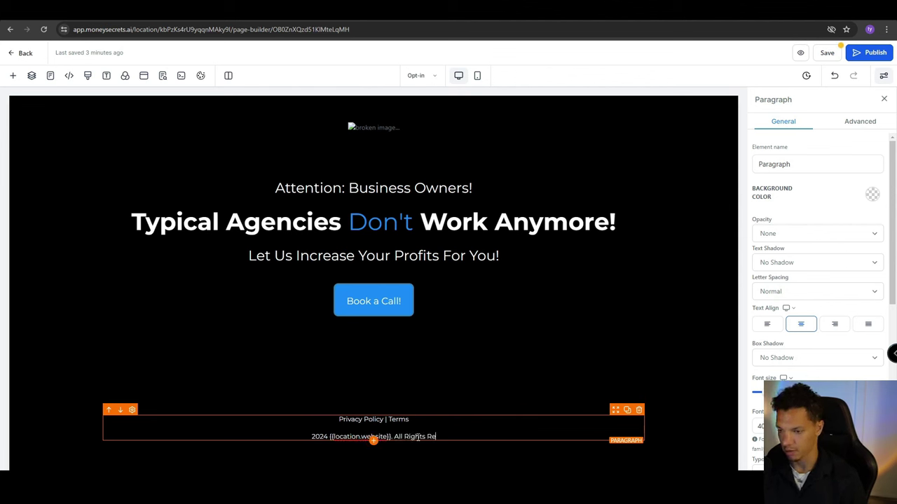
{"action": "type", "text": "served."}
{"action": "left_click", "coordinate": [648, 338]}
{"action": "left_click", "coordinate": [405, 301]}
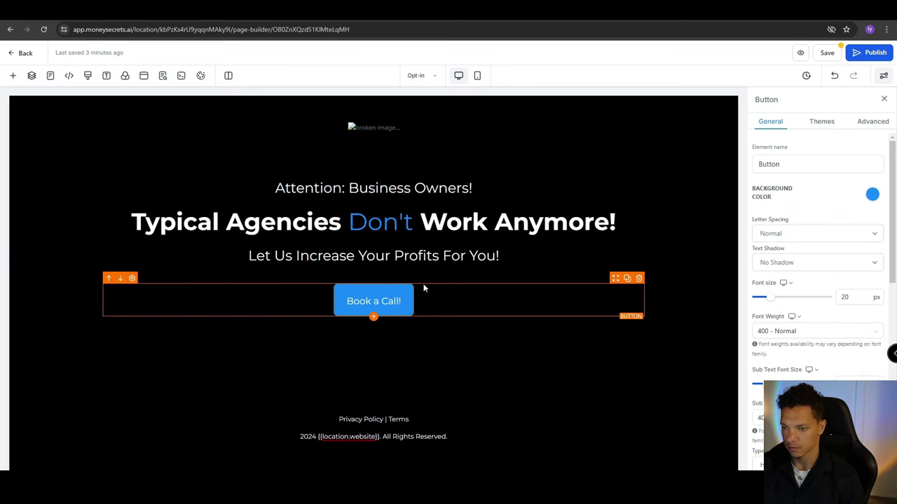
{"action": "scroll", "coordinate": [779, 215], "scroll_direction": "down", "scroll_amount": 5}
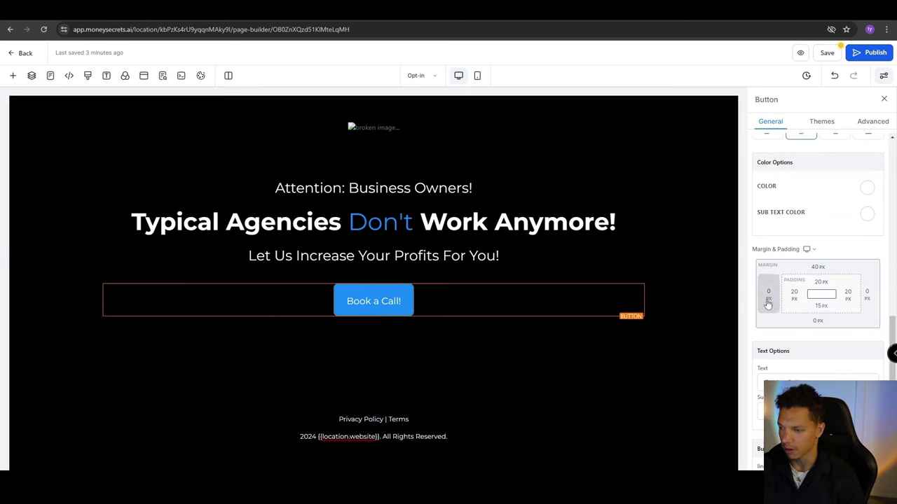
{"action": "left_click", "coordinate": [847, 295]}
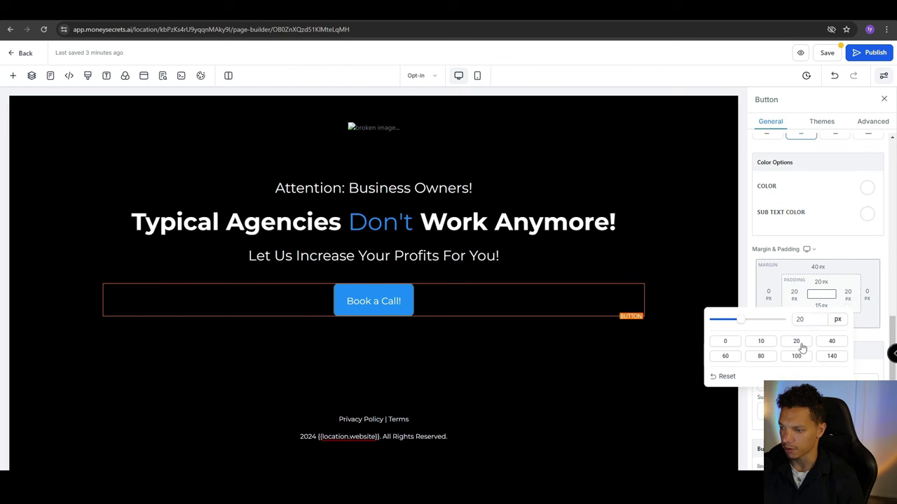
{"action": "left_click", "coordinate": [832, 341]}
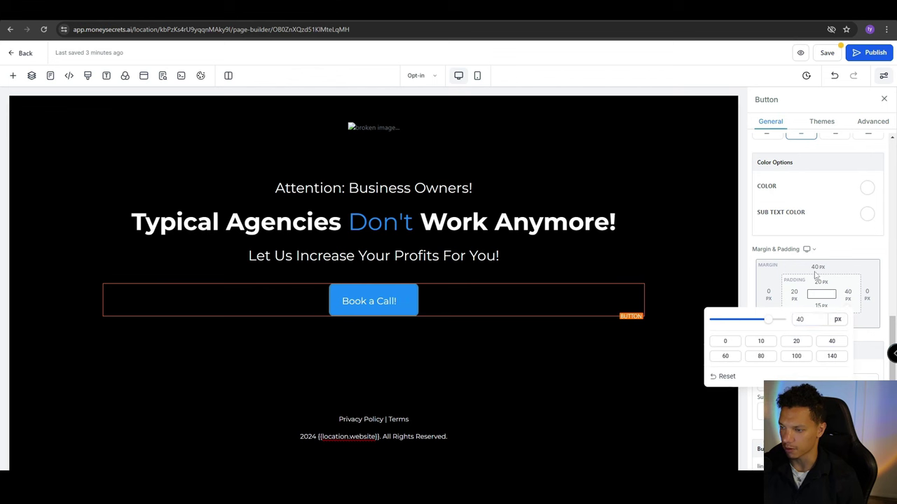
{"action": "left_click", "coordinate": [794, 294]}
{"action": "left_click", "coordinate": [847, 341]}
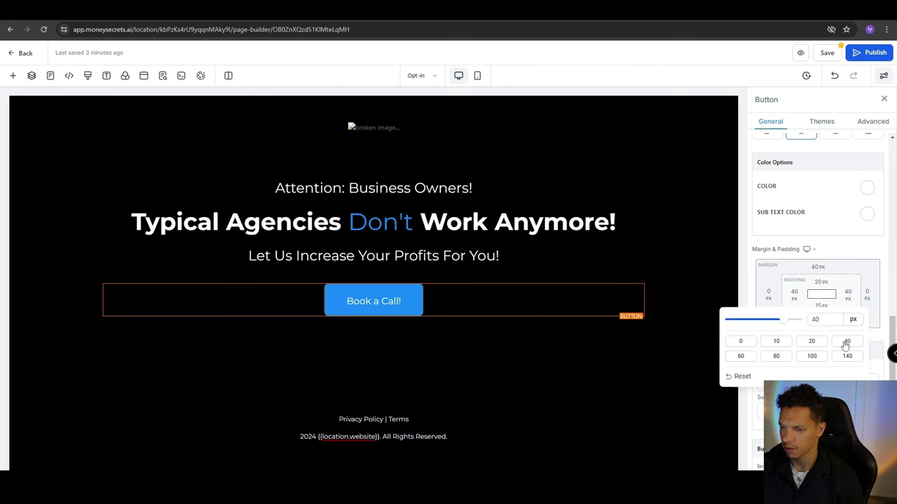
{"action": "left_click", "coordinate": [821, 281]}
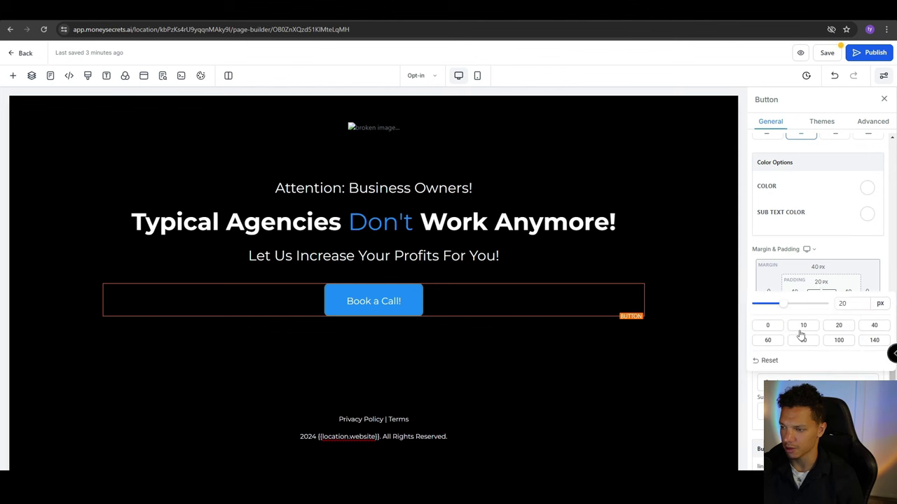
{"action": "left_click", "coordinate": [803, 326]}
{"action": "left_click", "coordinate": [829, 293]}
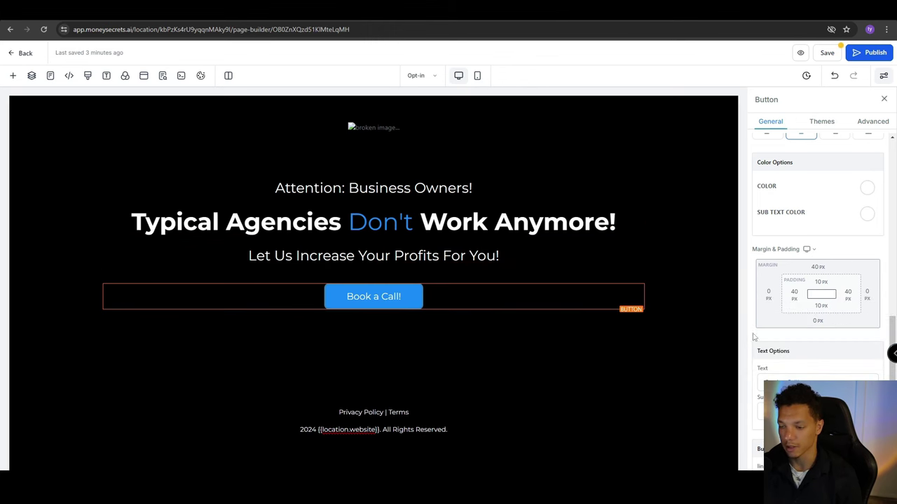
{"action": "scroll", "coordinate": [817, 295], "scroll_direction": "down", "scroll_amount": 1}
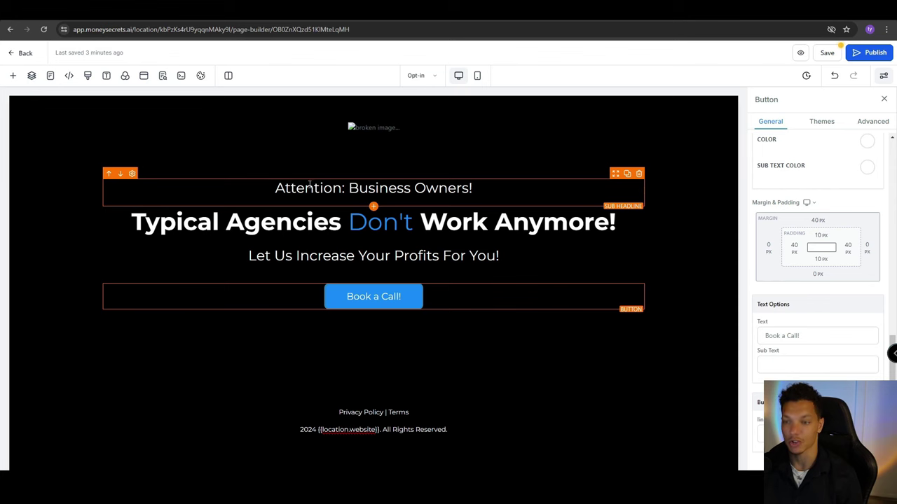
{"action": "left_click", "coordinate": [117, 216]}
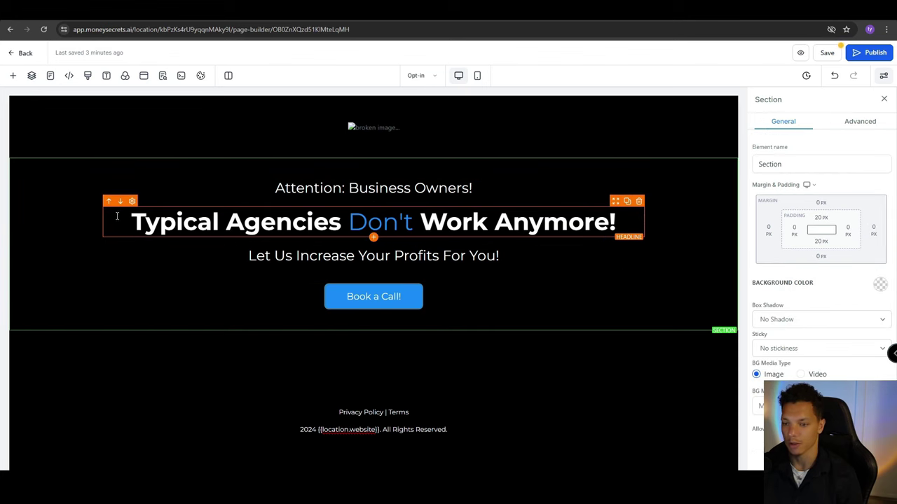
{"action": "left_click_drag", "start_coordinate": [123, 218], "coordinate": [627, 224]}
{"action": "left_click", "coordinate": [694, 262]}
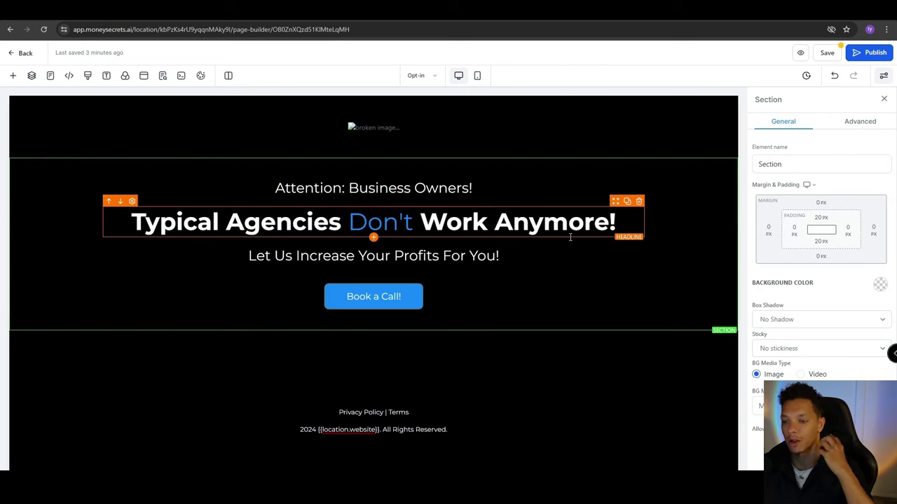
{"action": "left_click_drag", "start_coordinate": [248, 256], "coordinate": [509, 253]}
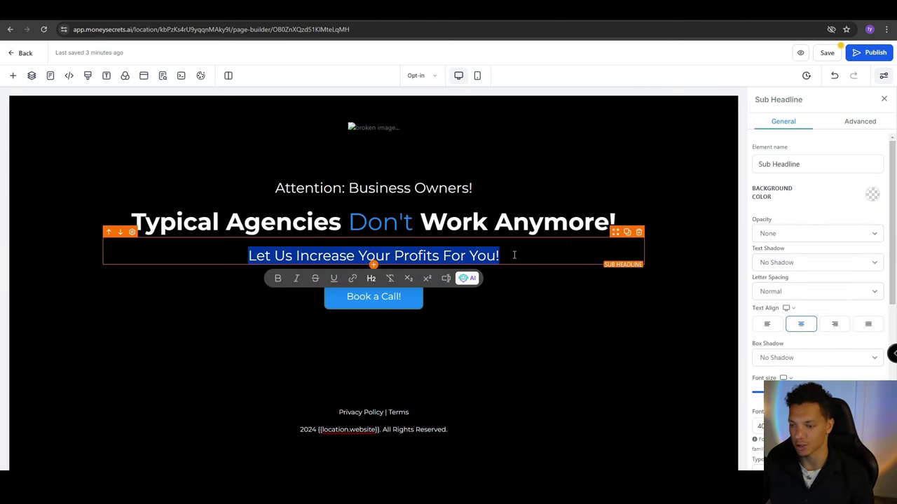
{"action": "left_click", "coordinate": [593, 347]}
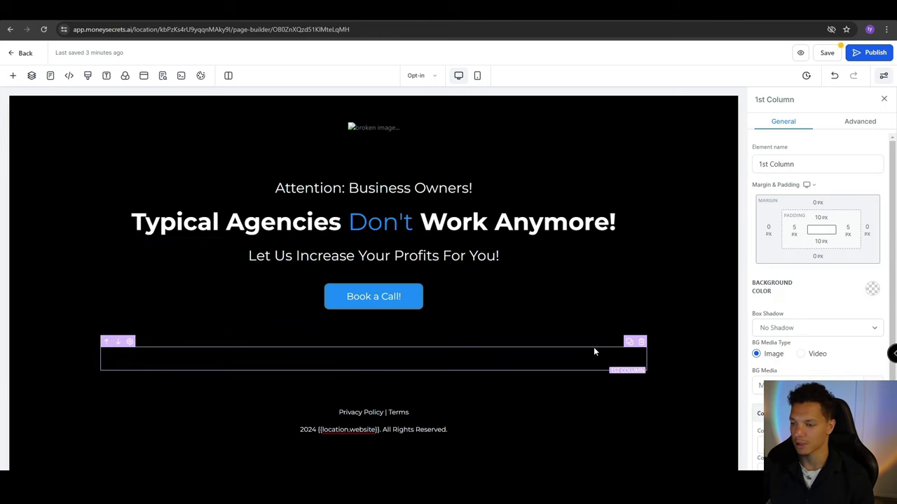
{"action": "left_click", "coordinate": [341, 303]}
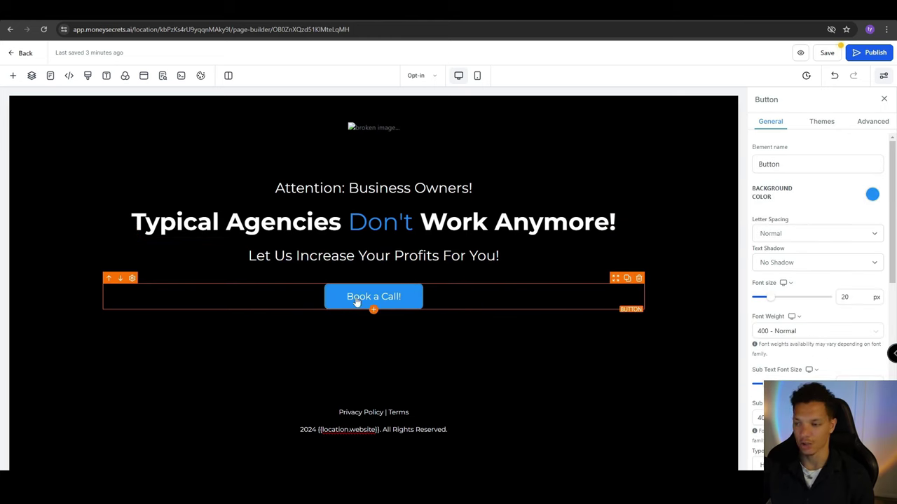
{"action": "left_click", "coordinate": [361, 279]}
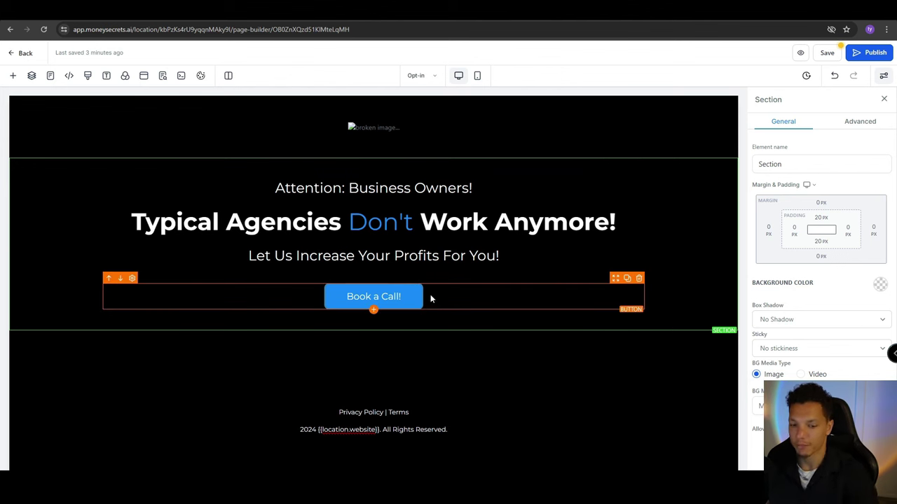
{"action": "left_click", "coordinate": [351, 296]}
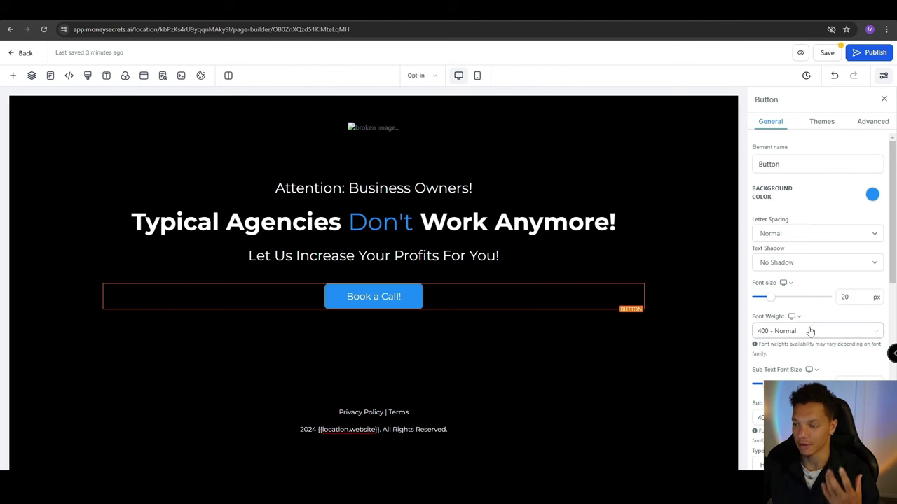
{"action": "scroll", "coordinate": [808, 330], "scroll_direction": "down", "scroll_amount": 5}
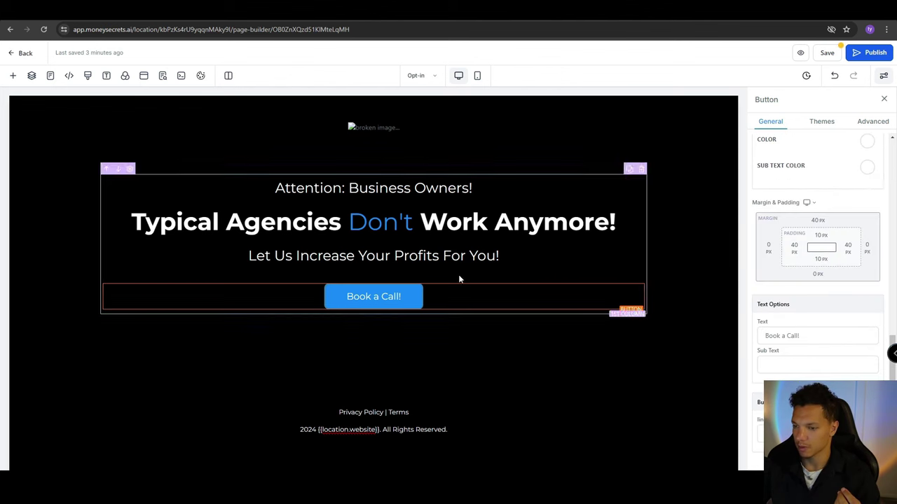
{"action": "left_click", "coordinate": [785, 434]}
{"action": "left_click", "coordinate": [785, 435]}
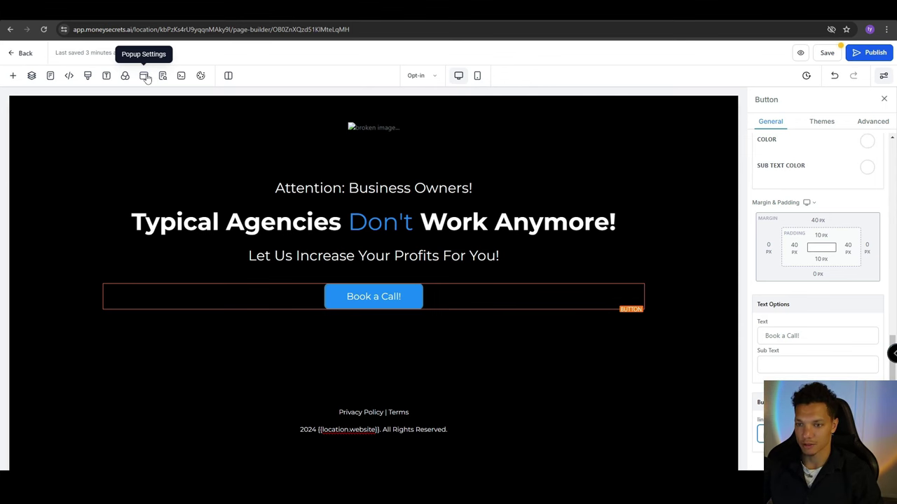
Add a one-column row to the popup and embed the Opt-in Form (Booking Page) form in it.
{"action": "left_click", "coordinate": [144, 76]}
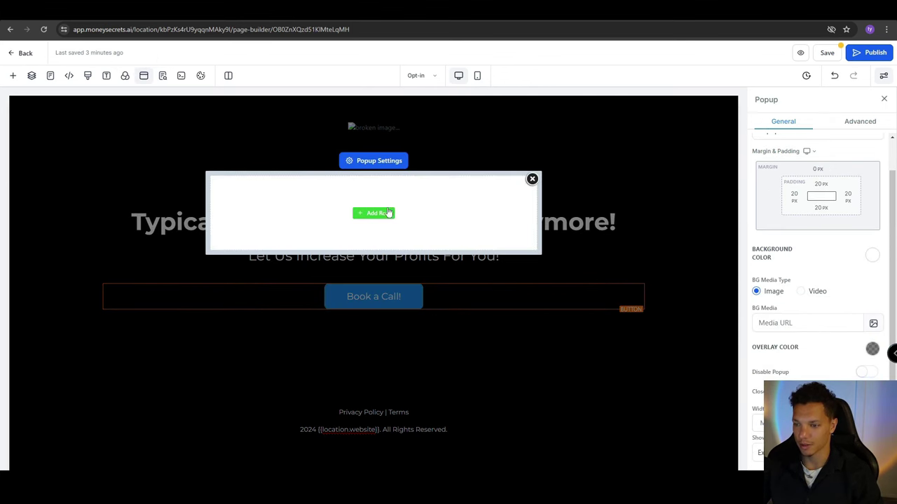
{"action": "left_click", "coordinate": [389, 214]}
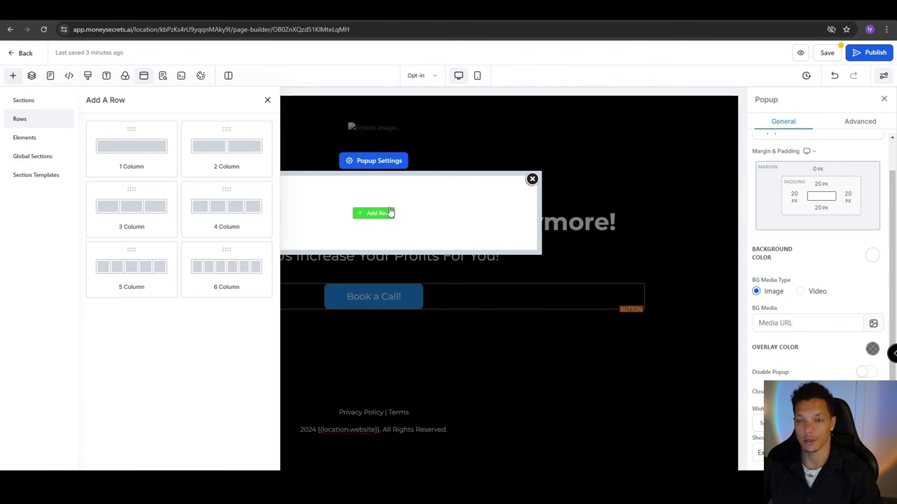
{"action": "left_click_drag", "start_coordinate": [131, 147], "coordinate": [378, 224]}
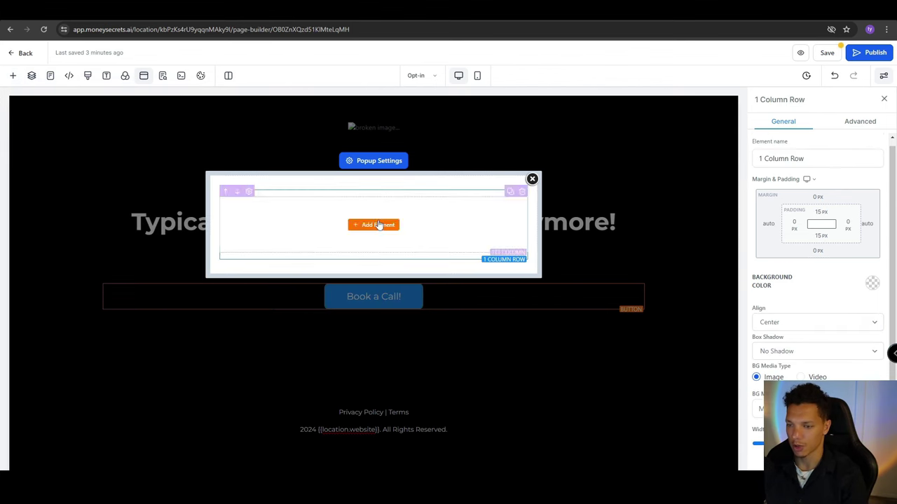
{"action": "left_click", "coordinate": [377, 225]}
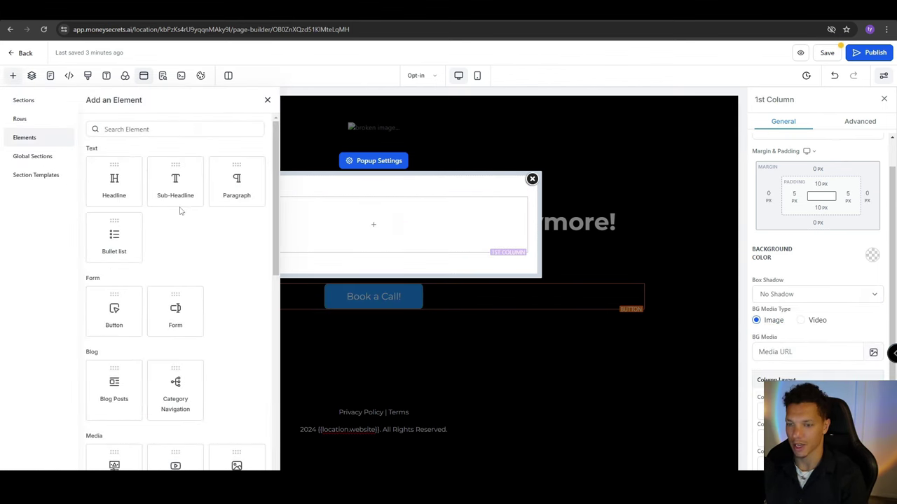
{"action": "left_click_drag", "start_coordinate": [176, 313], "coordinate": [350, 236]}
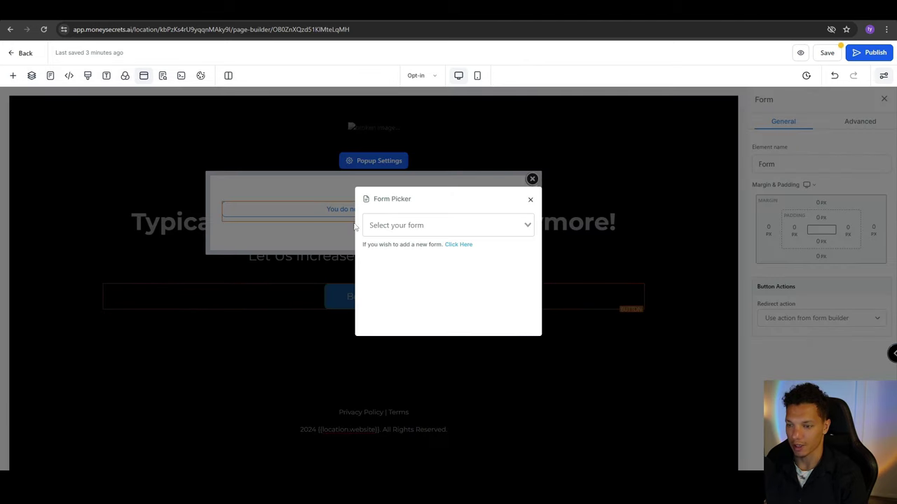
{"action": "left_click", "coordinate": [421, 226]}
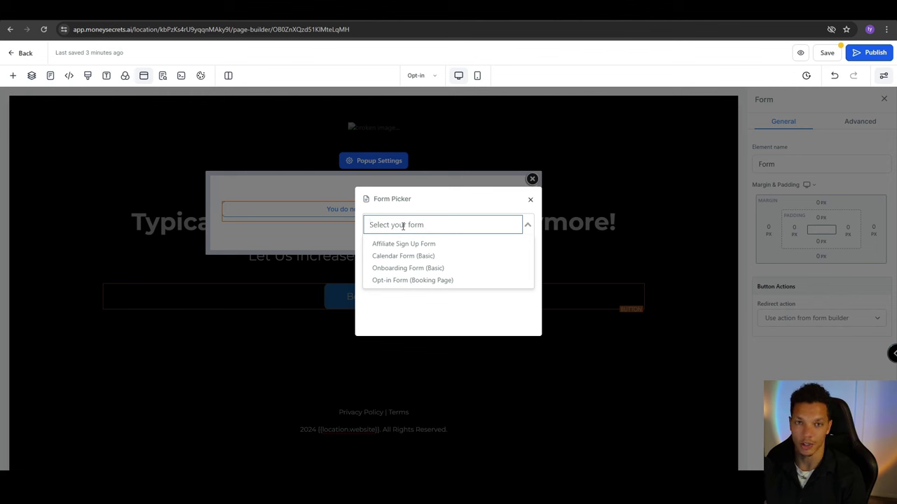
{"action": "left_click", "coordinate": [430, 280]}
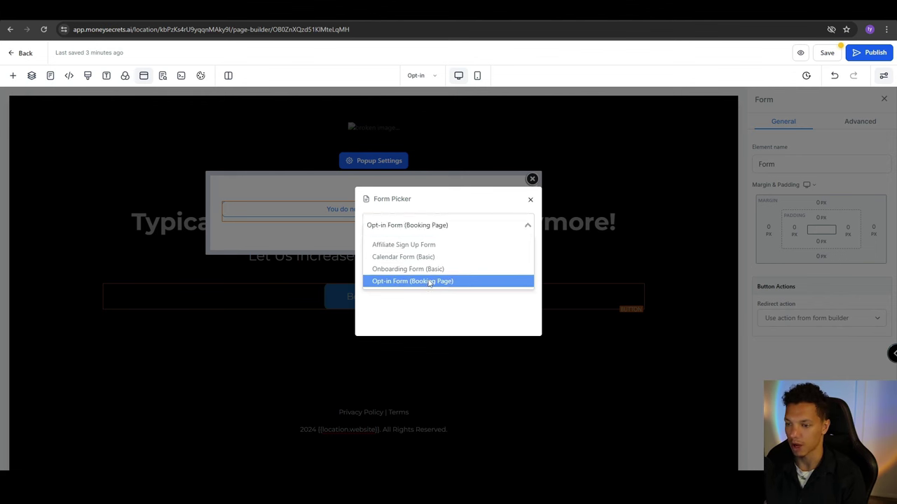
{"action": "left_click", "coordinate": [274, 183]}
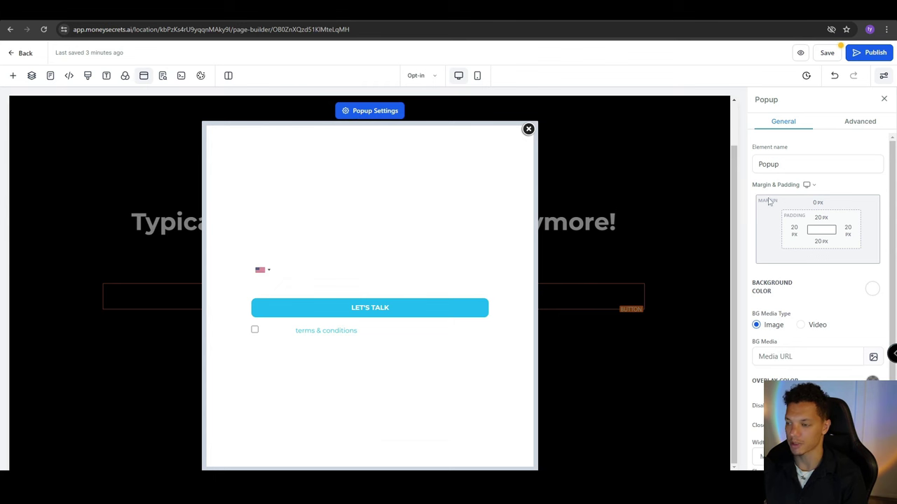
Set the popup's background colour to black, then close and reopen the popup.
{"action": "left_click", "coordinate": [871, 287]}
{"action": "left_click", "coordinate": [831, 314]}
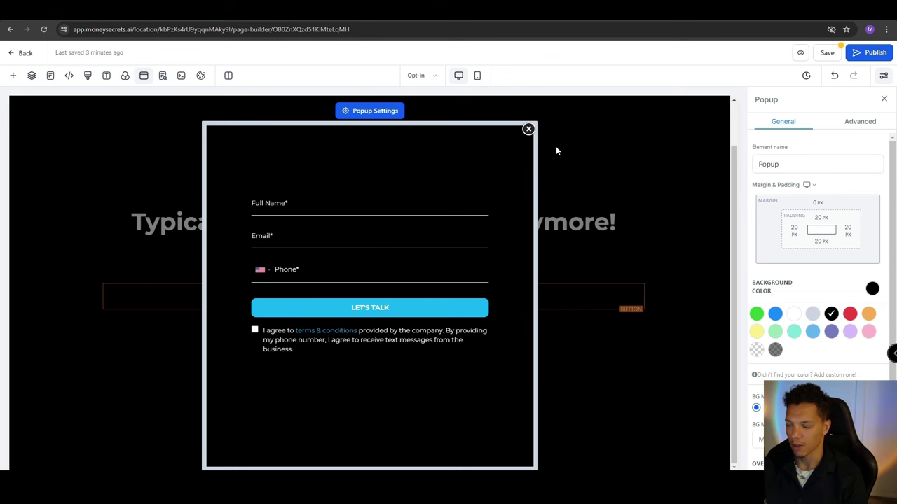
{"action": "left_click", "coordinate": [530, 130]}
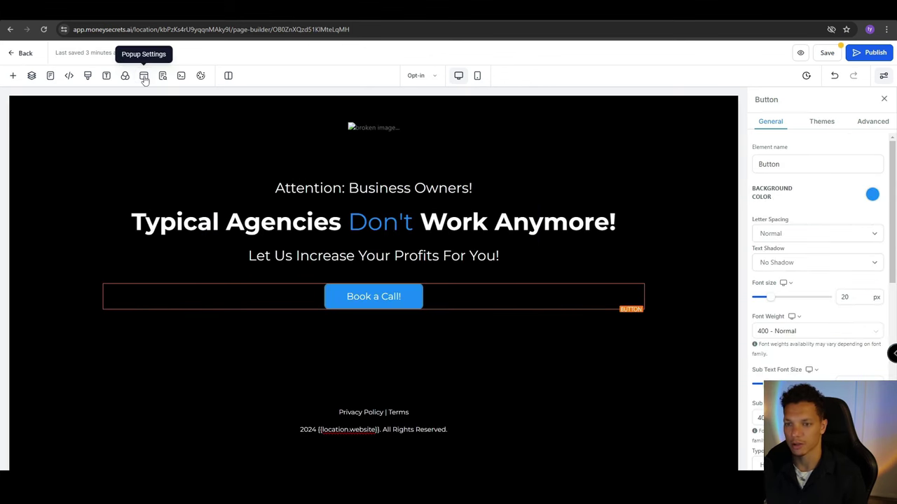
{"action": "left_click", "coordinate": [143, 75]}
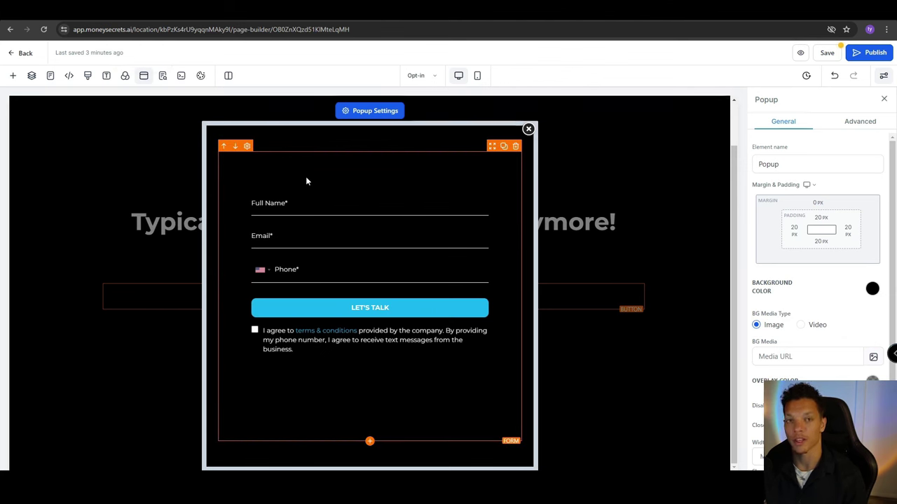
Check the popup form's redirect action, then close the popup and bring up the pages list.
{"action": "left_click", "coordinate": [266, 198]}
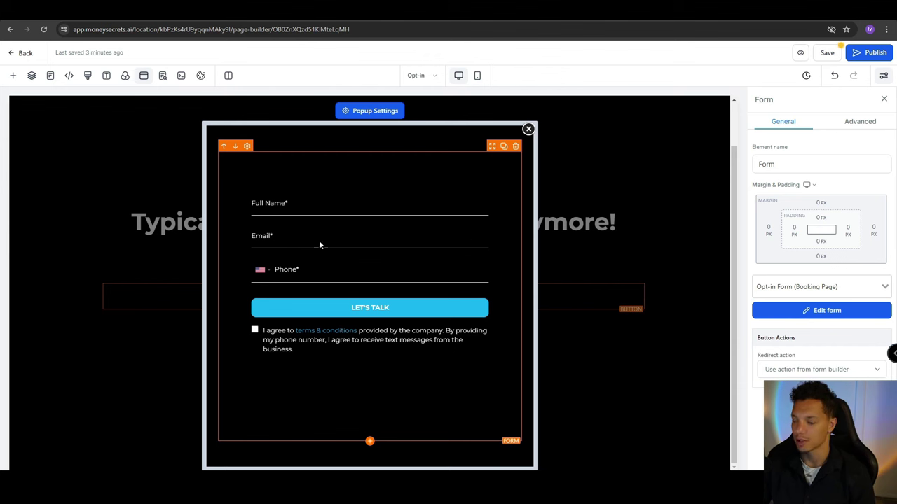
{"action": "left_click", "coordinate": [790, 370]}
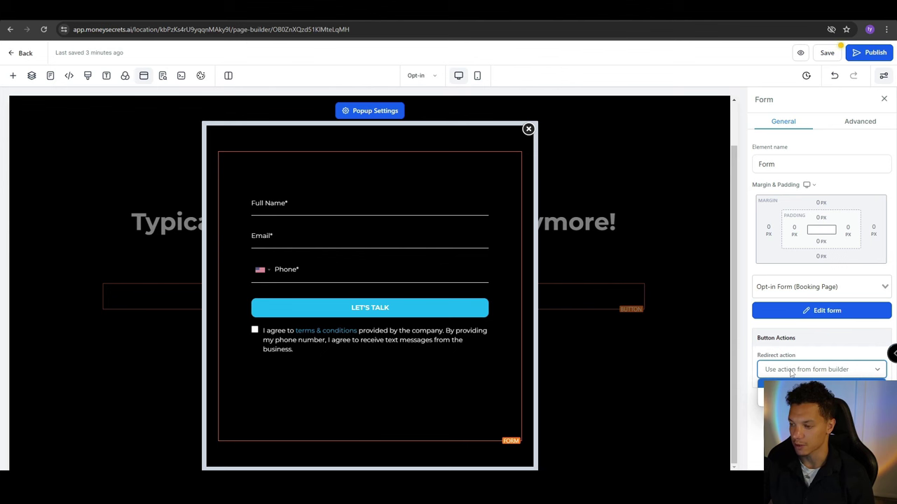
{"action": "left_click", "coordinate": [360, 319]}
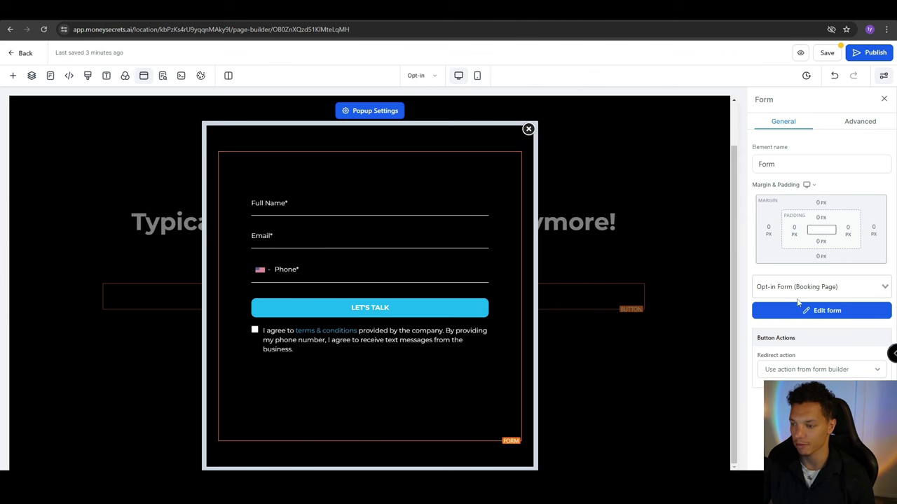
{"action": "left_click", "coordinate": [432, 77]}
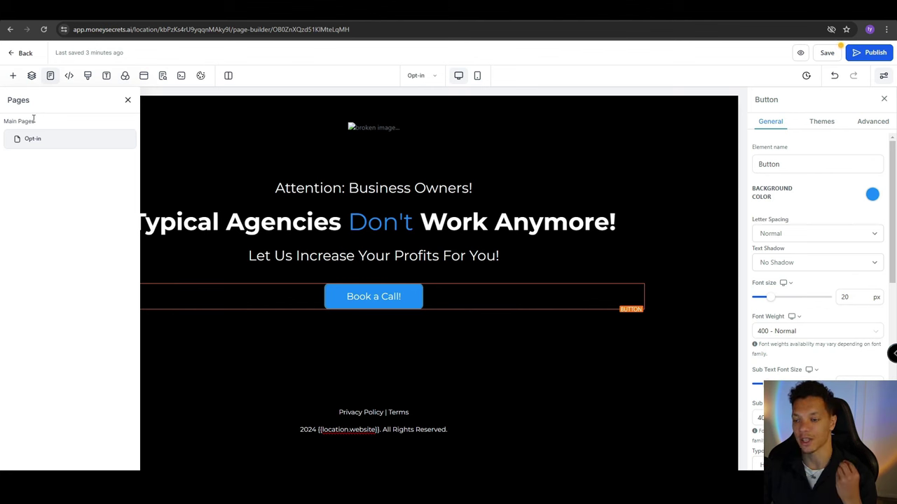
Save the Opt-in page and expand the SEO Meta Data Content section to the empty page title.
{"action": "left_click", "coordinate": [128, 101]}
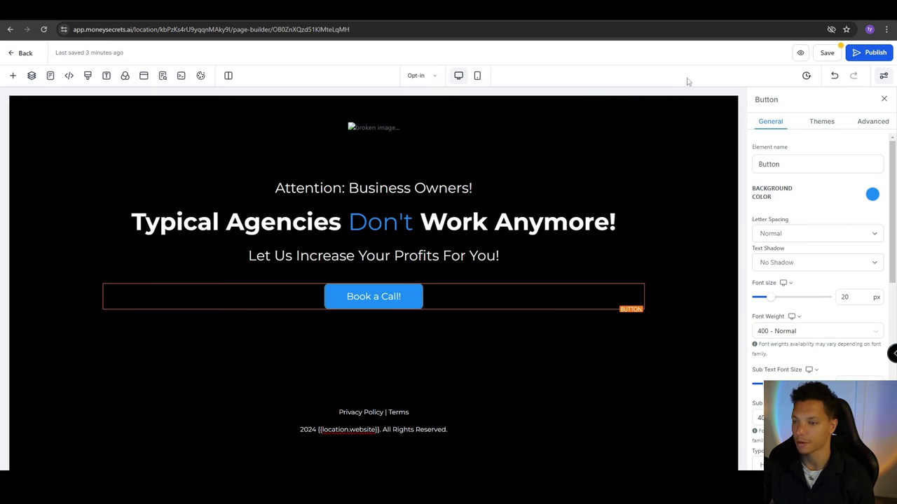
{"action": "left_click", "coordinate": [827, 53]}
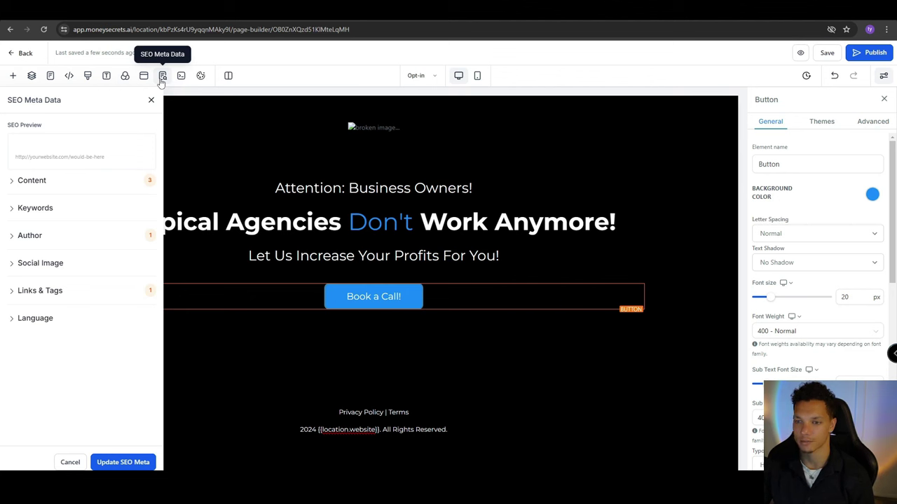
{"action": "left_click", "coordinate": [54, 182]}
{"action": "left_click", "coordinate": [84, 214]}
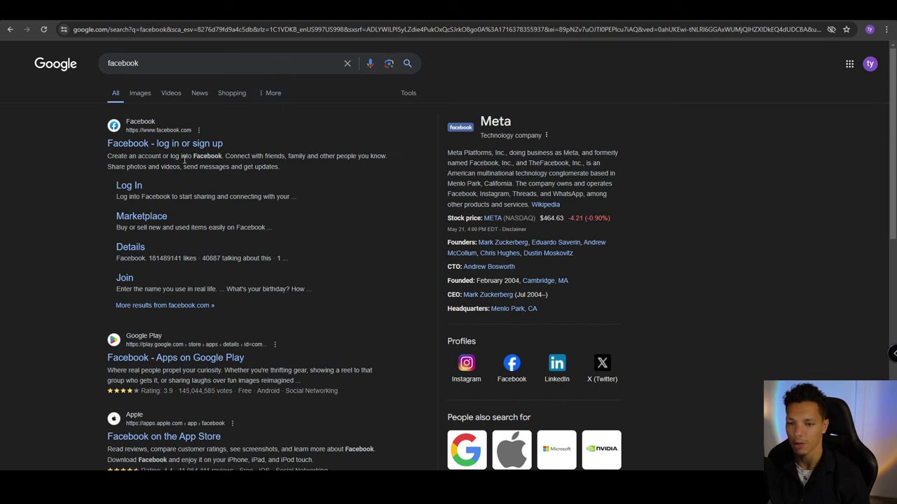
Highlight the first Facebook search result's title and description snippet.
{"action": "triple_click", "coordinate": [273, 167]}
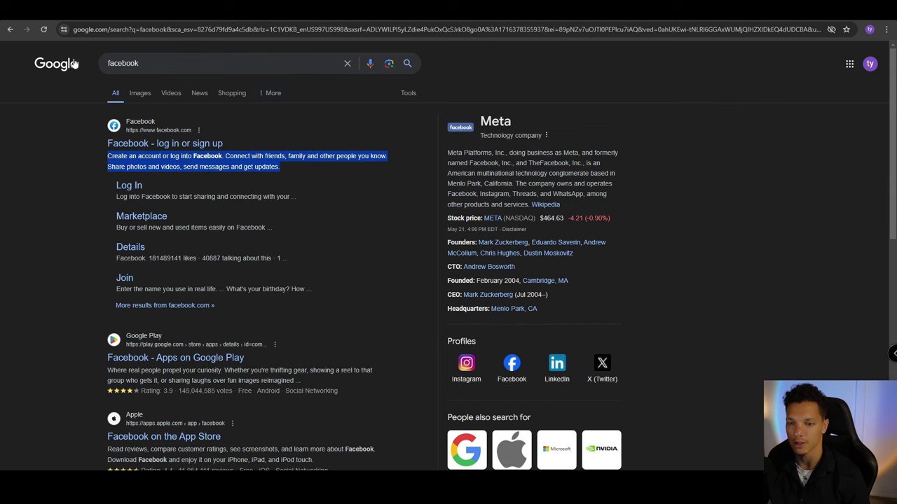
{"action": "left_click_drag", "start_coordinate": [104, 143], "coordinate": [182, 145]}
{"action": "triple_click", "coordinate": [292, 168]}
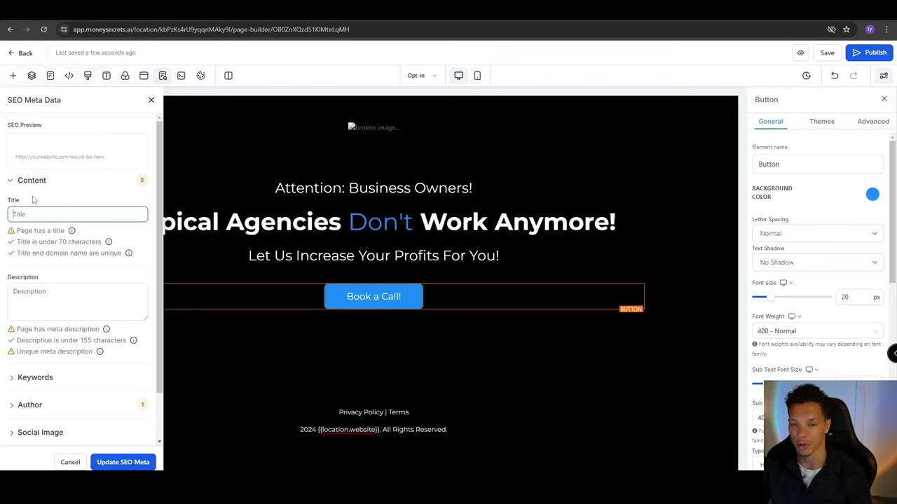
Enter SEO title 'Money Secrets - Book a Call!' and description 'Typical Agencies Don't Work Anymore, we do!'.
{"action": "type", "text": "Money Se"}
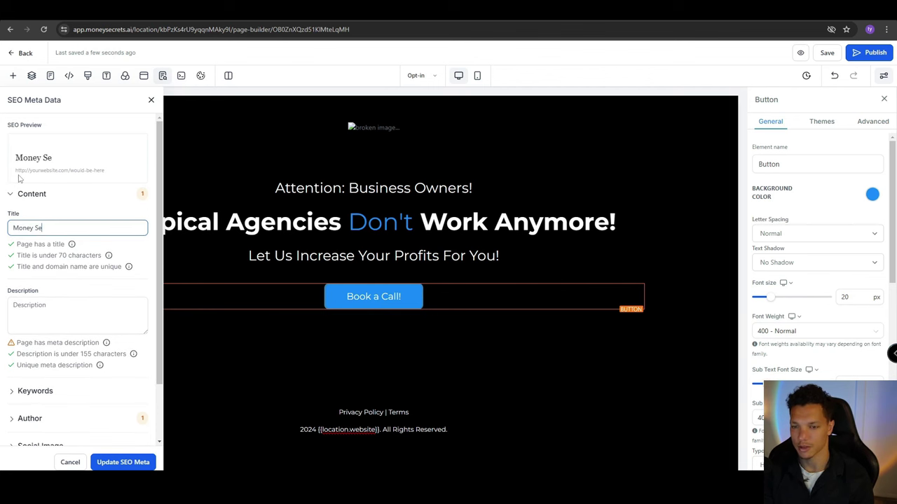
{"action": "type", "text": "crets - Boo"}
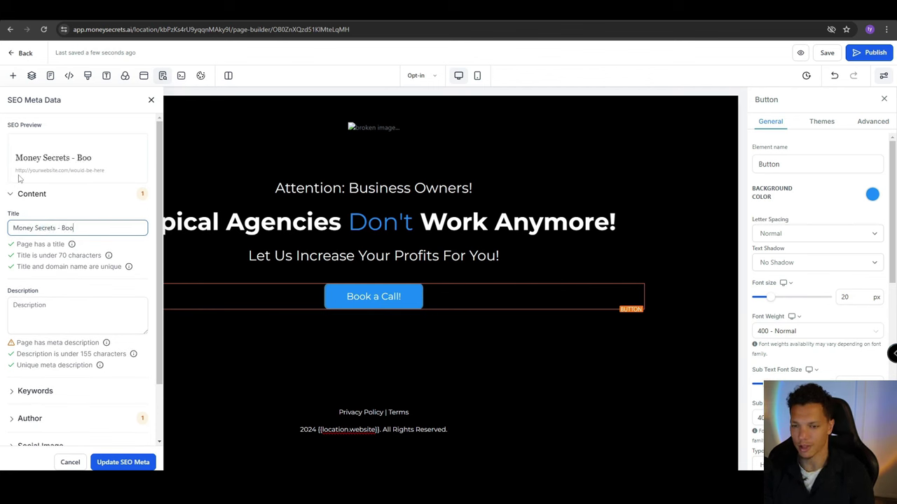
{"action": "type", "text": "k a Call"}
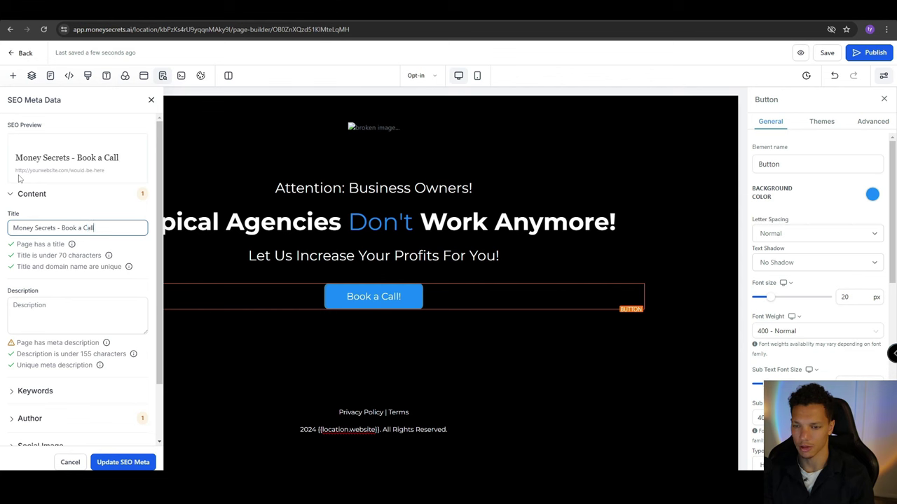
{"action": "type", "text": "!"}
{"action": "left_click", "coordinate": [79, 309]}
{"action": "type", "text": "Typi"}
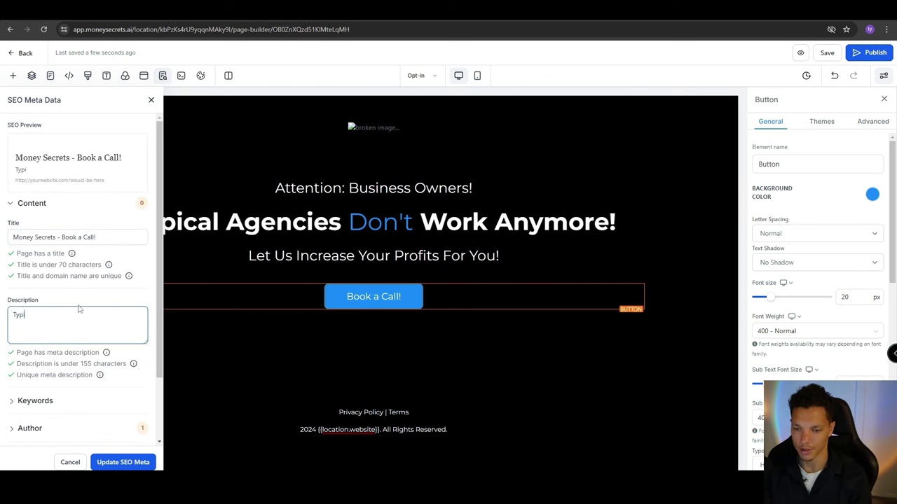
{"action": "type", "text": "cal Agencie"}
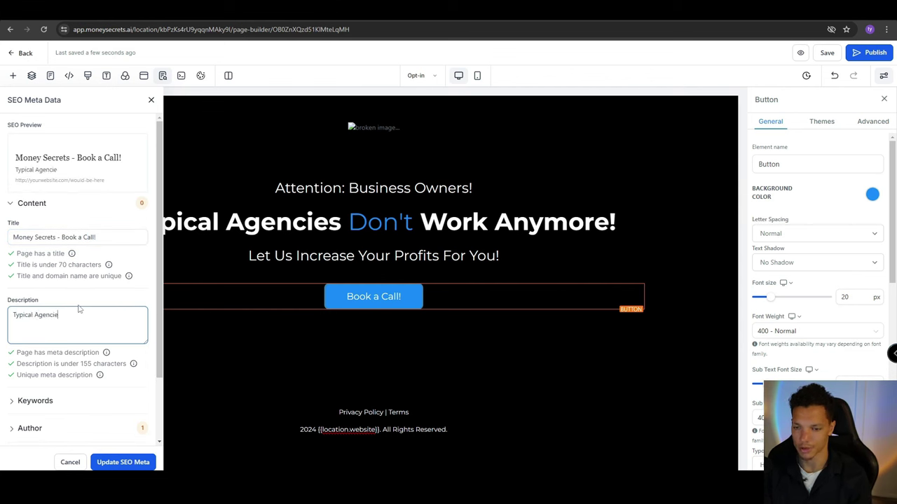
{"action": "type", "text": "s Don't Work A"}
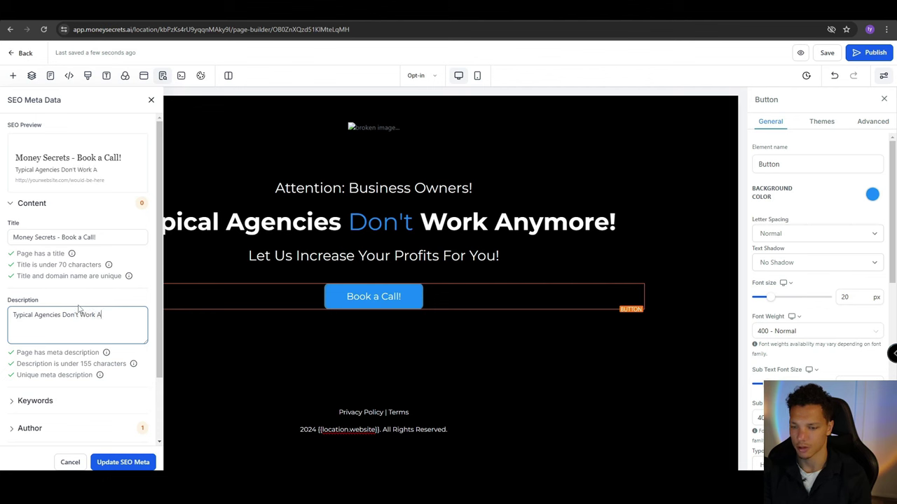
{"action": "type", "text": "nymore, we"}
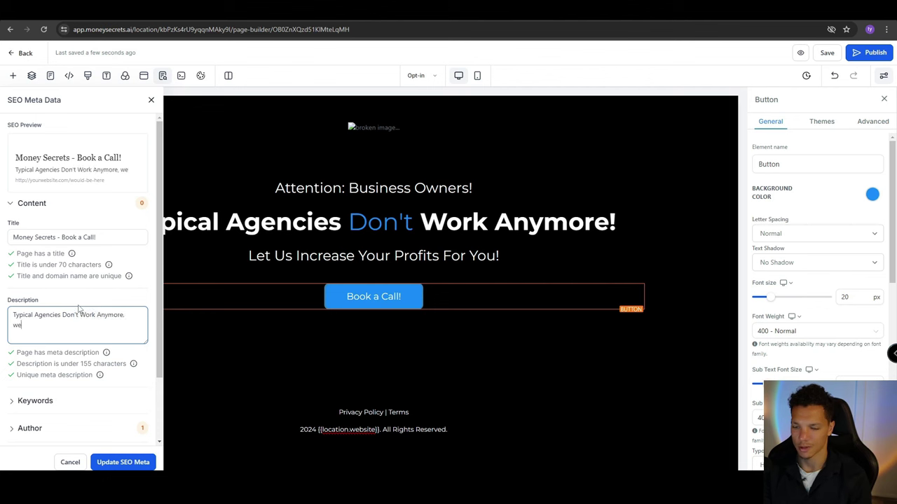
{"action": "type", "text": " do!"}
{"action": "scroll", "coordinate": [80, 330], "scroll_direction": "down", "scroll_amount": 2}
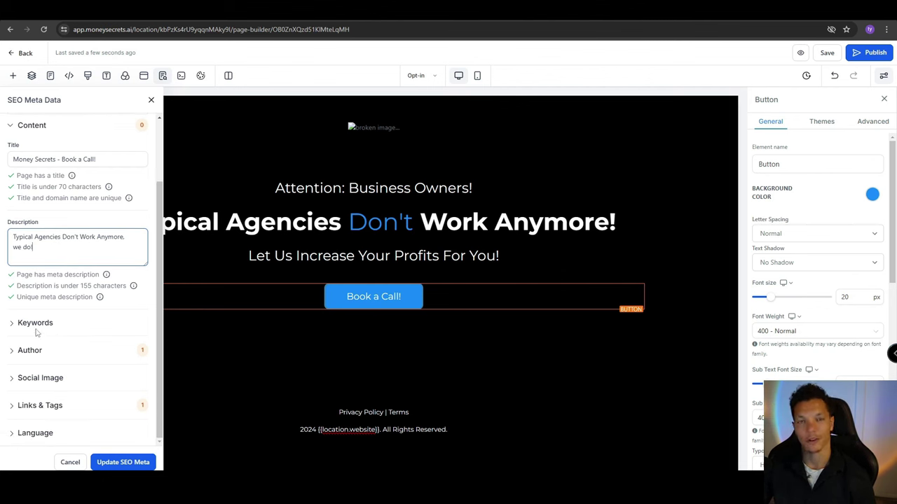
{"action": "left_click", "coordinate": [67, 323]}
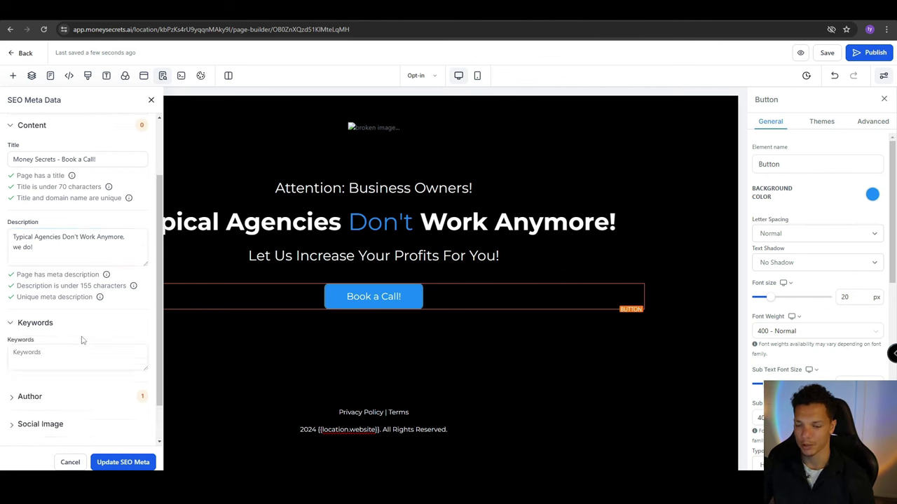
Enter the keywords 'Agency, Lawnmowing, Salt Lake City, Utah' without a trailing comma.
{"action": "left_click", "coordinate": [147, 366]}
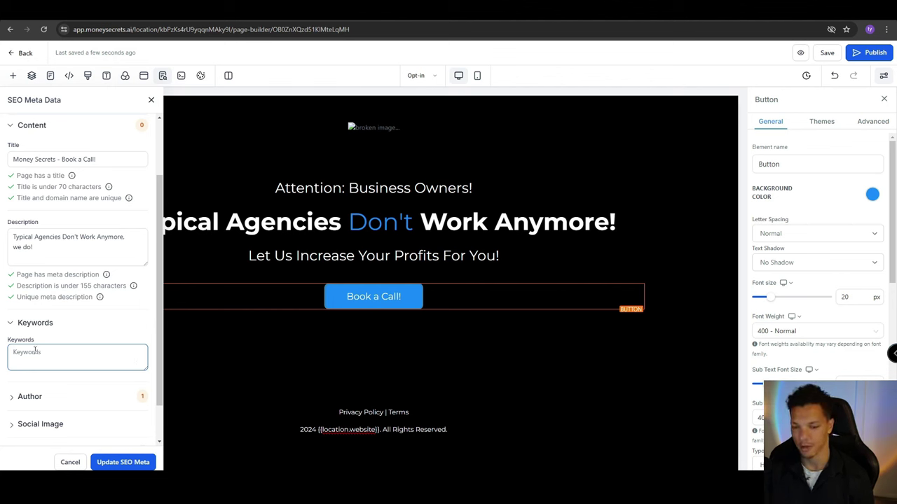
{"action": "type", "text": "Agency"}
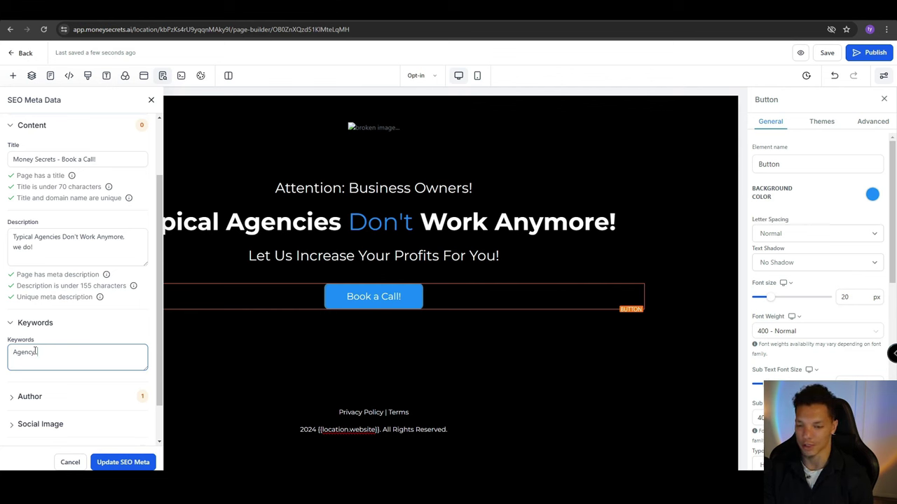
{"action": "type", "text": ", Lawn"}
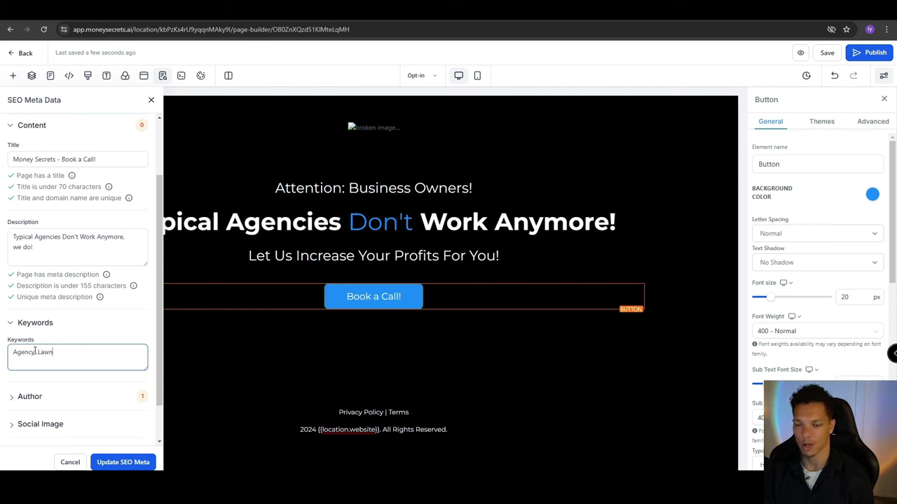
{"action": "type", "text": "mowing, Salt L"}
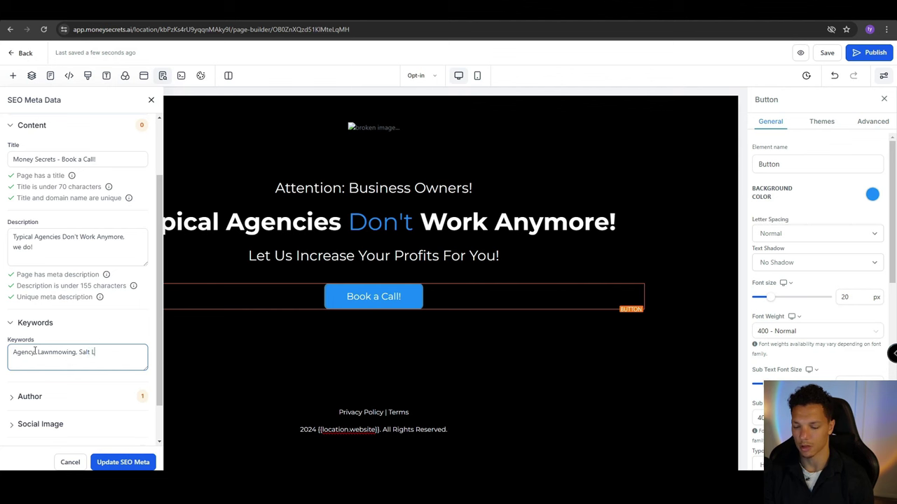
{"action": "type", "text": "ake City, Utah,"}
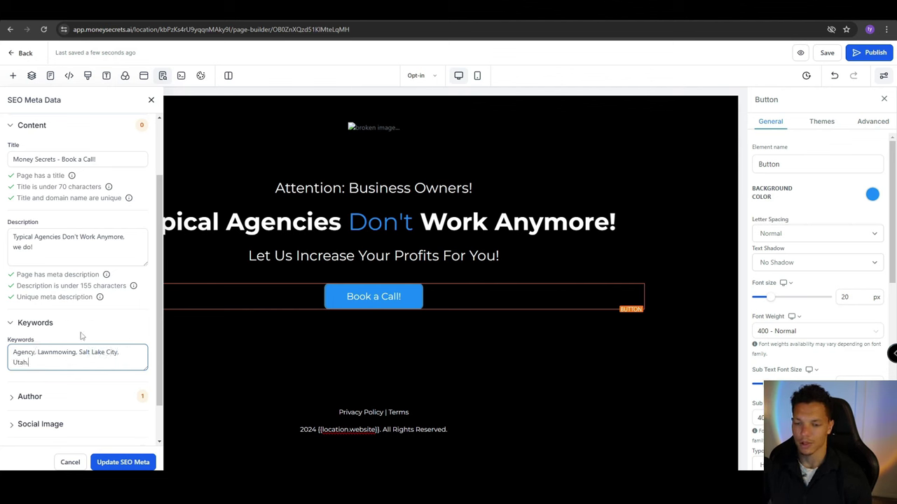
{"action": "key", "text": "BackSpace"}
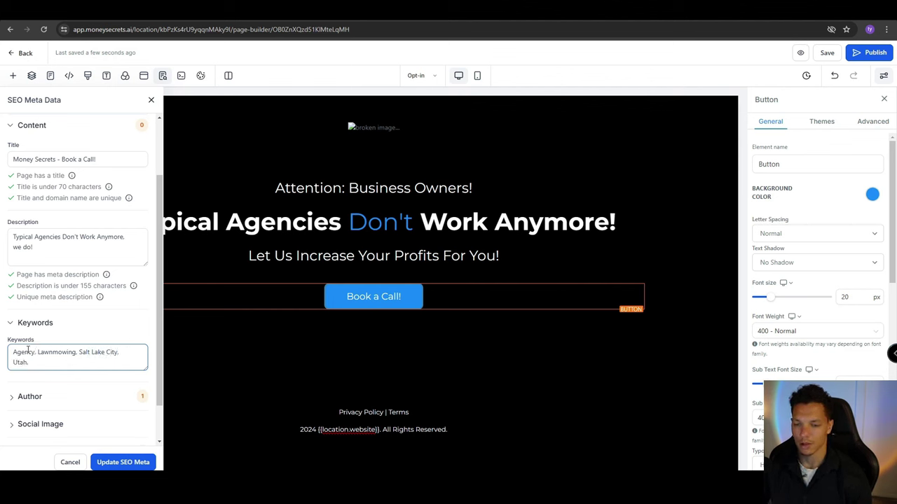
{"action": "scroll", "coordinate": [84, 374], "scroll_direction": "down", "scroll_amount": 1}
{"action": "scroll", "coordinate": [28, 397], "scroll_direction": "up", "scroll_amount": 1}
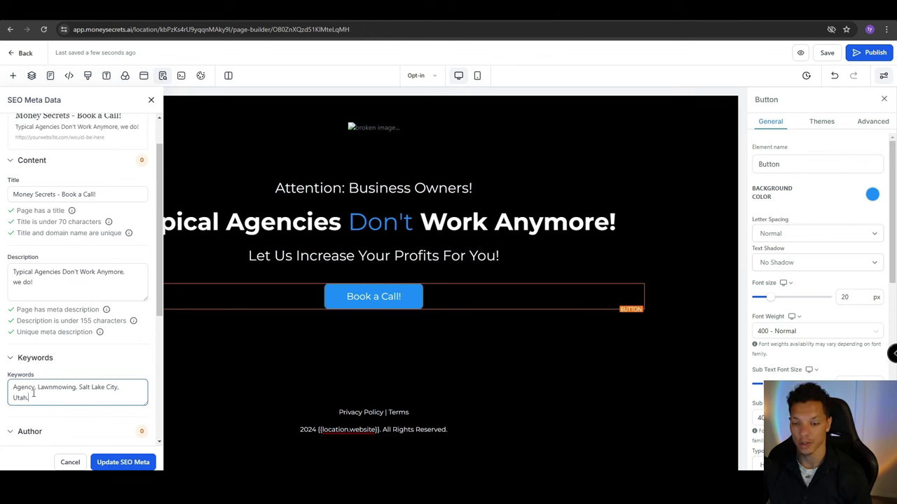
{"action": "left_click_drag", "start_coordinate": [30, 396], "coordinate": [8, 379]}
{"action": "left_click", "coordinate": [25, 384]}
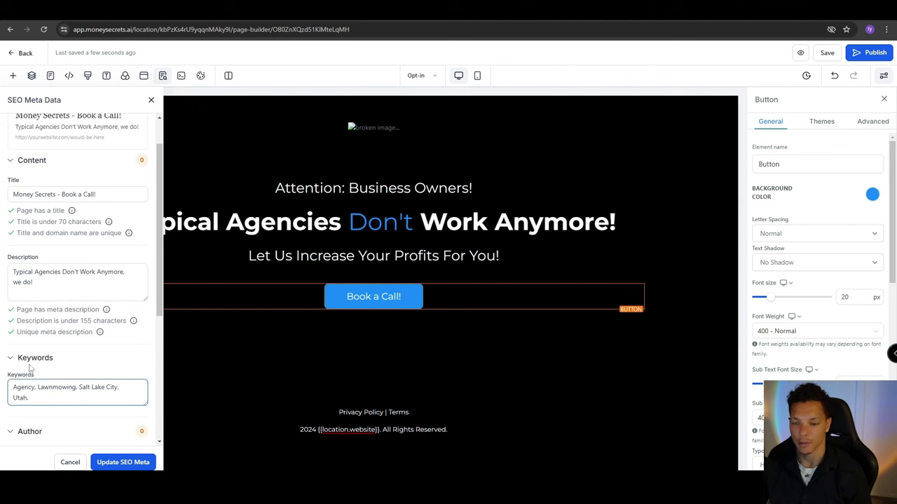
{"action": "left_click", "coordinate": [86, 399]}
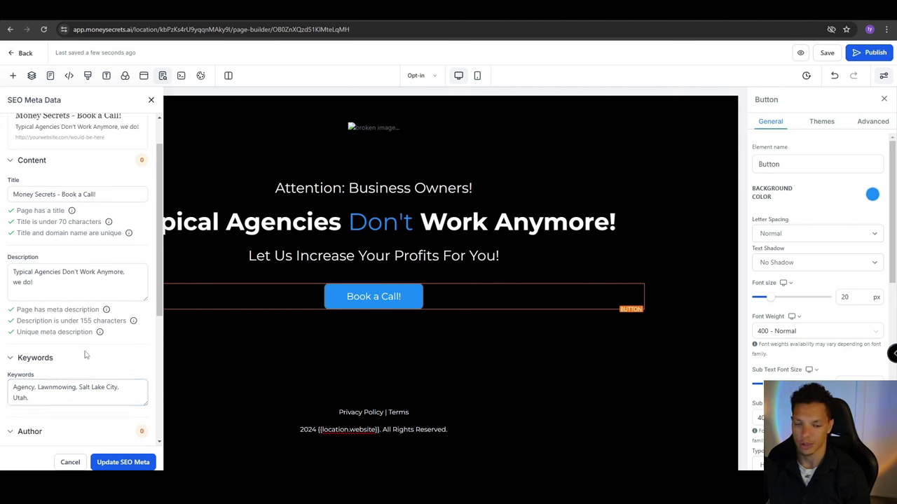
Replace the author name with 'Money Secrets'.
{"action": "scroll", "coordinate": [73, 361], "scroll_direction": "down", "scroll_amount": 2}
{"action": "scroll", "coordinate": [75, 336], "scroll_direction": "down", "scroll_amount": 1}
{"action": "scroll", "coordinate": [74, 350], "scroll_direction": "up", "scroll_amount": 1}
{"action": "left_click", "coordinate": [70, 380]}
{"action": "key", "text": "ctrl+a"}
{"action": "key", "text": "BackSpace"}
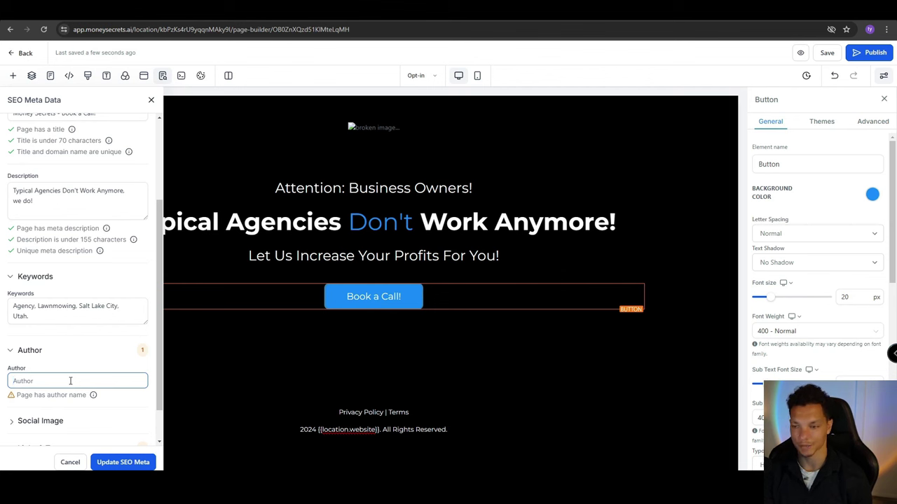
{"action": "type", "text": "Money Sec"}
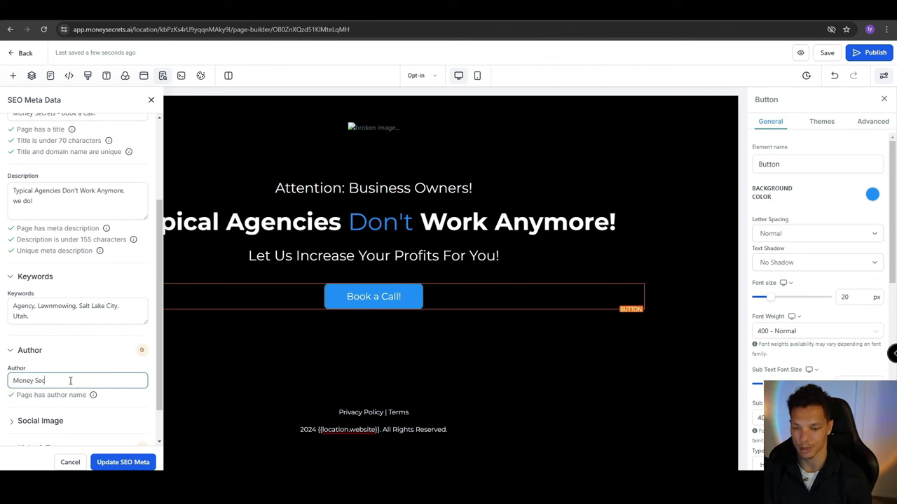
{"action": "type", "text": "rets"}
Check the social image value {{location.logo_url}}, leave it unchanged, and close the SEO settings.
{"action": "scroll", "coordinate": [64, 337], "scroll_direction": "down", "scroll_amount": 1}
{"action": "left_click", "coordinate": [42, 377]}
{"action": "left_click", "coordinate": [58, 375]}
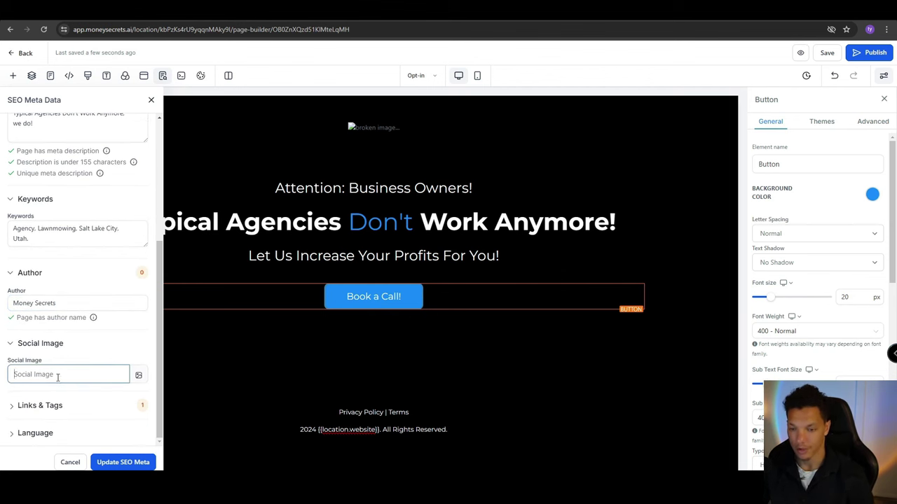
{"action": "scroll", "coordinate": [57, 376], "scroll_direction": "up", "scroll_amount": 3}
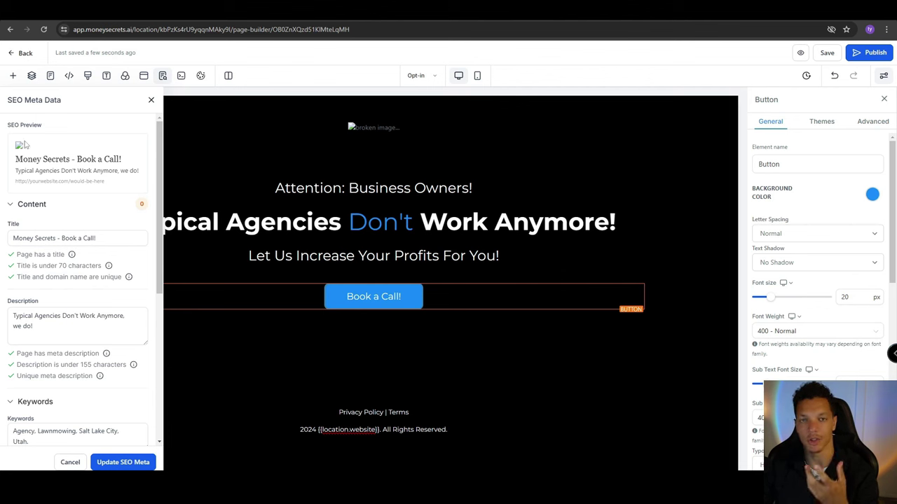
{"action": "scroll", "coordinate": [25, 144], "scroll_direction": "down", "scroll_amount": 2}
{"action": "triple_click", "coordinate": [42, 344]}
{"action": "scroll", "coordinate": [70, 330], "scroll_direction": "down", "scroll_amount": 1}
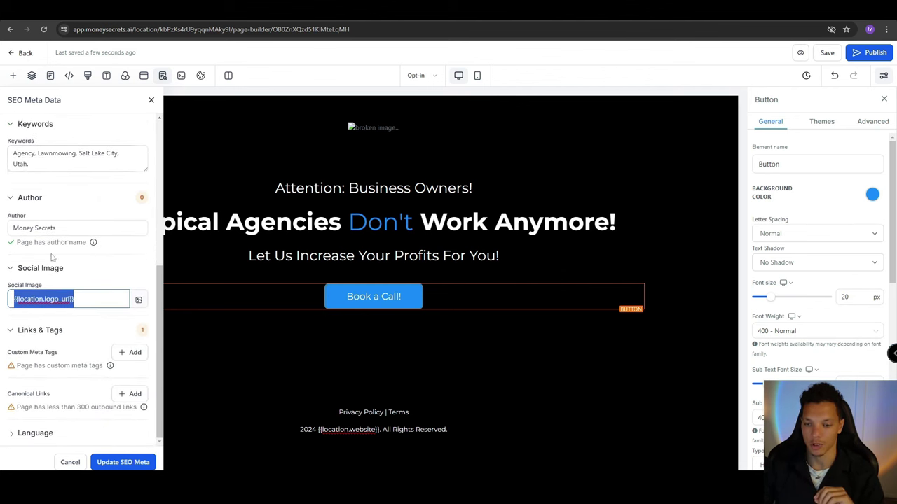
{"action": "scroll", "coordinate": [93, 315], "scroll_direction": "up", "scroll_amount": 5}
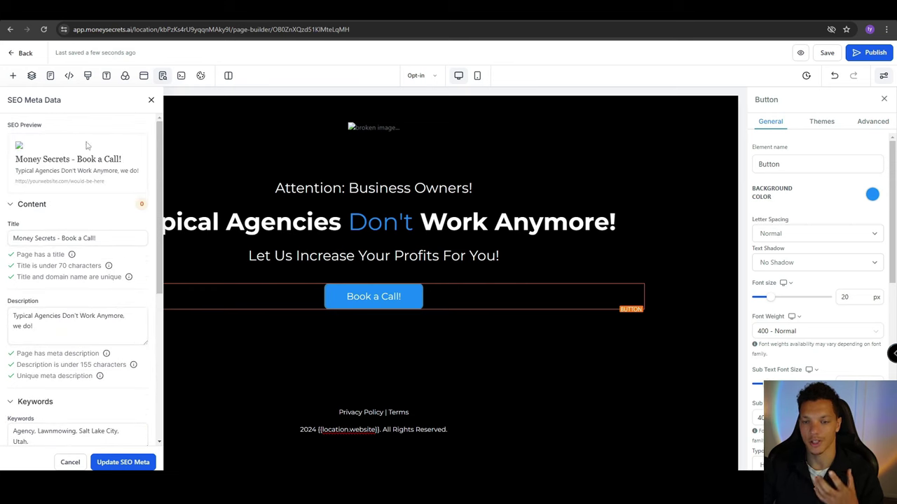
{"action": "scroll", "coordinate": [31, 144], "scroll_direction": "down", "scroll_amount": 2}
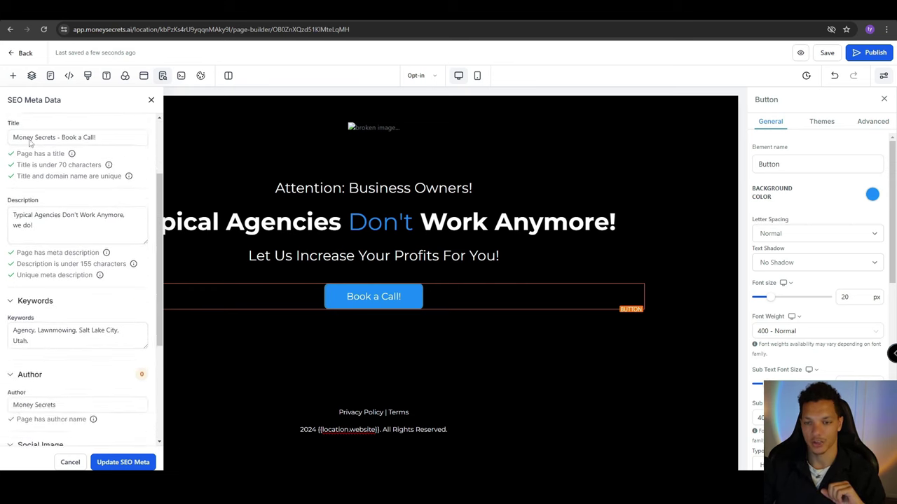
{"action": "scroll", "coordinate": [30, 144], "scroll_direction": "down", "scroll_amount": 2}
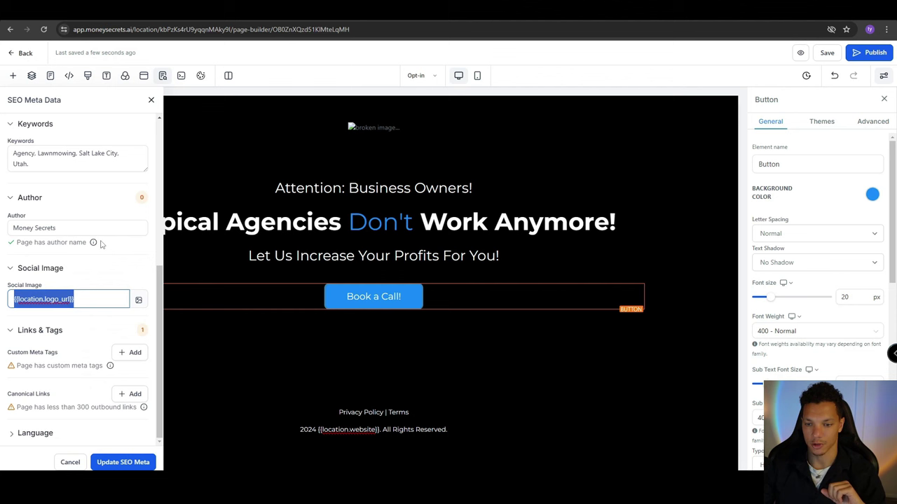
{"action": "left_click", "coordinate": [84, 305]}
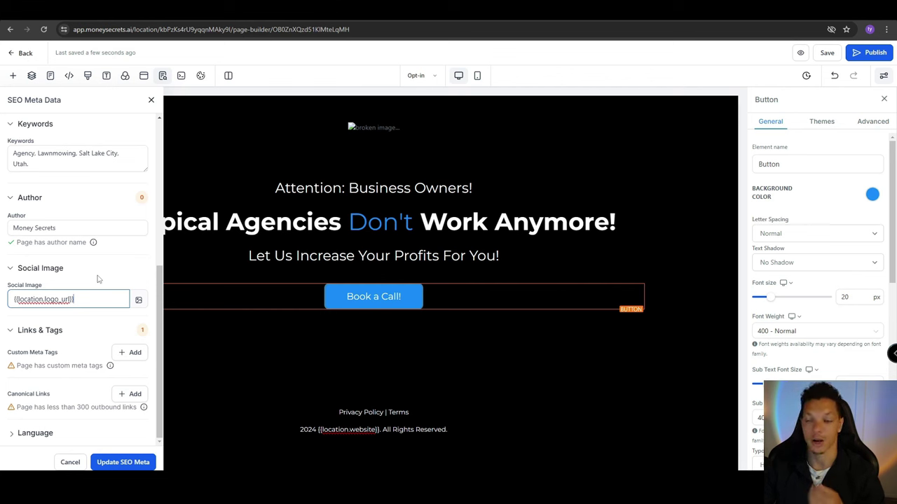
{"action": "left_click", "coordinate": [98, 280]}
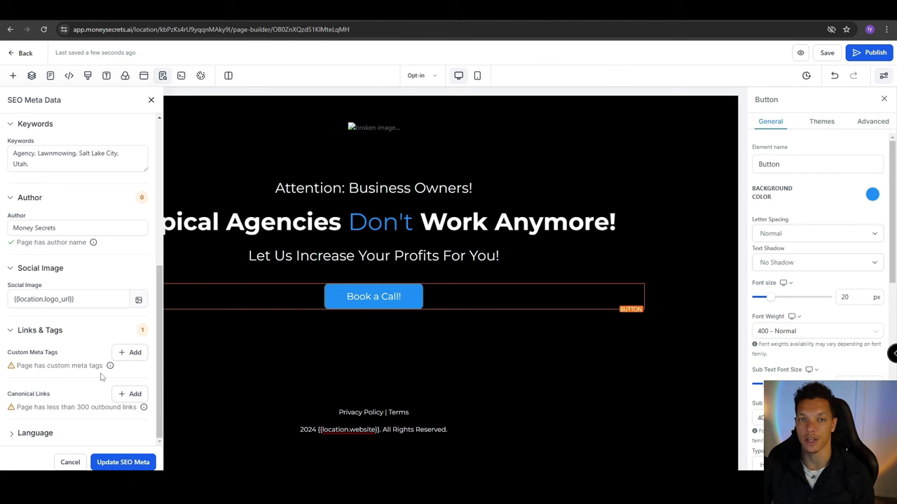
{"action": "key", "text": "Escape"}
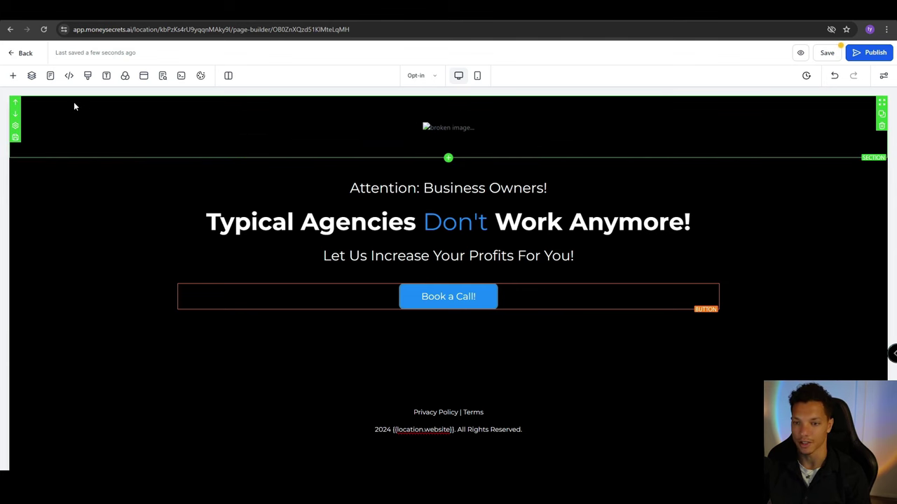
Expand the first section's layers down to its row, column and broken image element.
{"action": "left_click", "coordinate": [32, 75]}
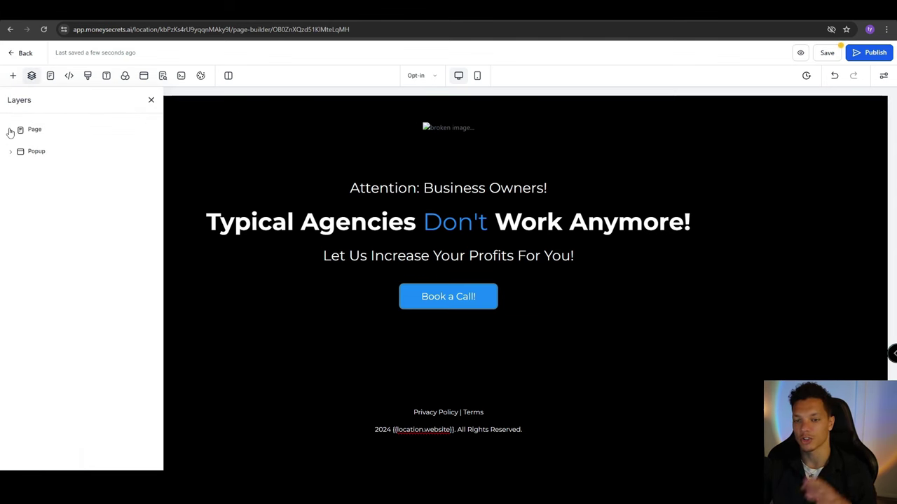
{"action": "left_click", "coordinate": [10, 131]}
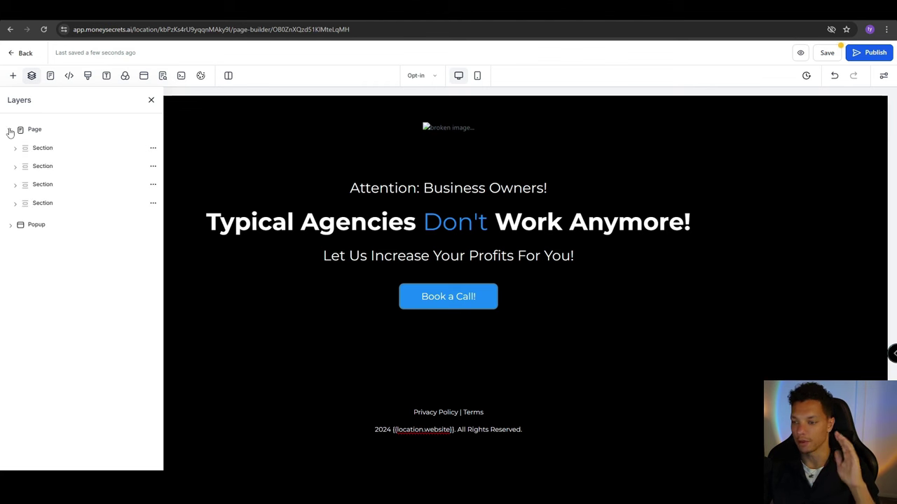
{"action": "left_click", "coordinate": [39, 150]}
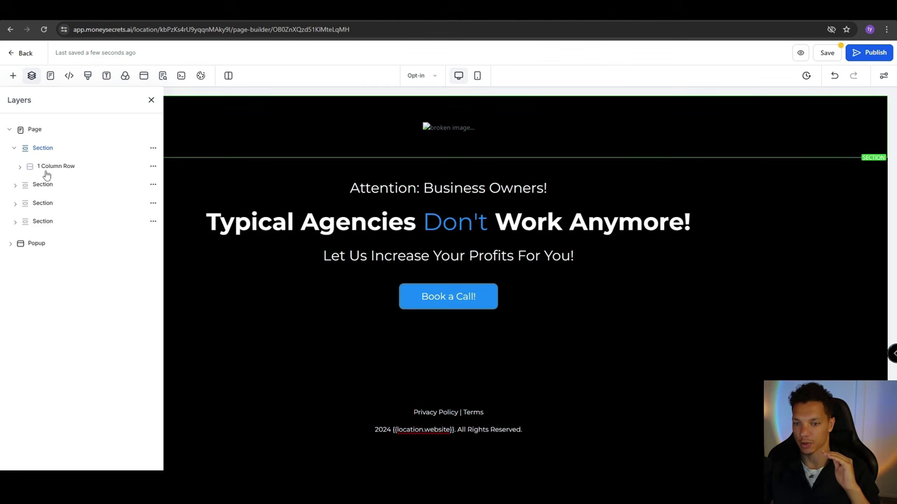
{"action": "left_click", "coordinate": [40, 148]}
{"action": "left_click", "coordinate": [41, 150]}
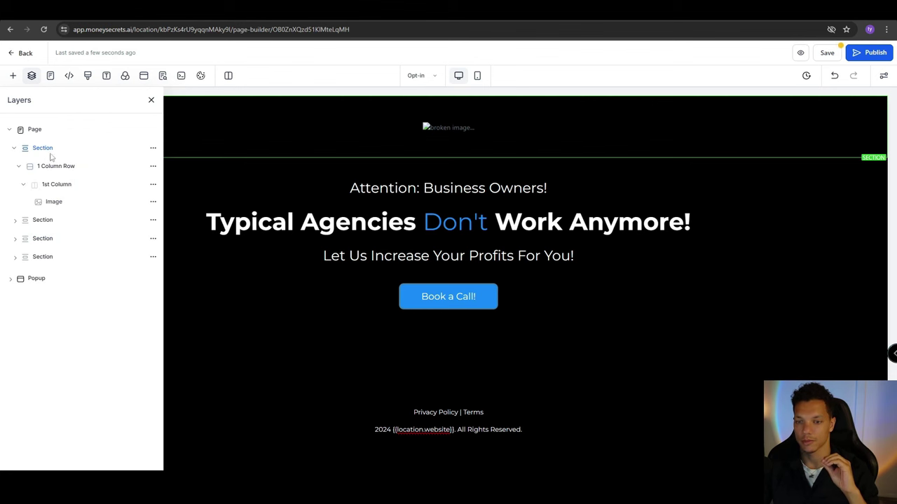
{"action": "left_click", "coordinate": [54, 168]}
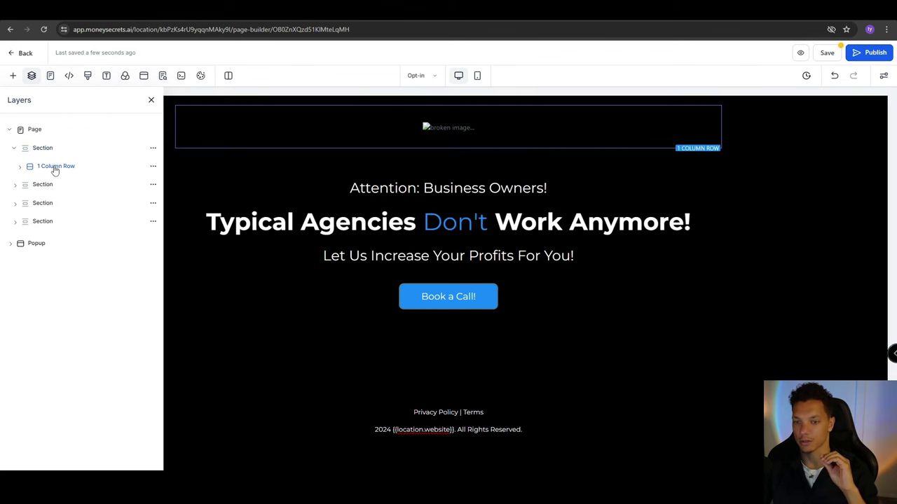
{"action": "left_click", "coordinate": [54, 169]}
{"action": "left_click", "coordinate": [63, 187]}
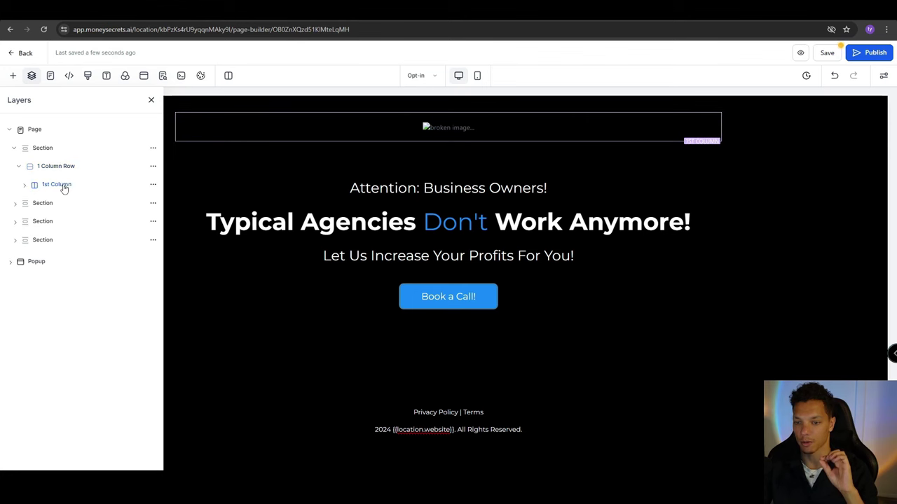
{"action": "left_click", "coordinate": [64, 186]}
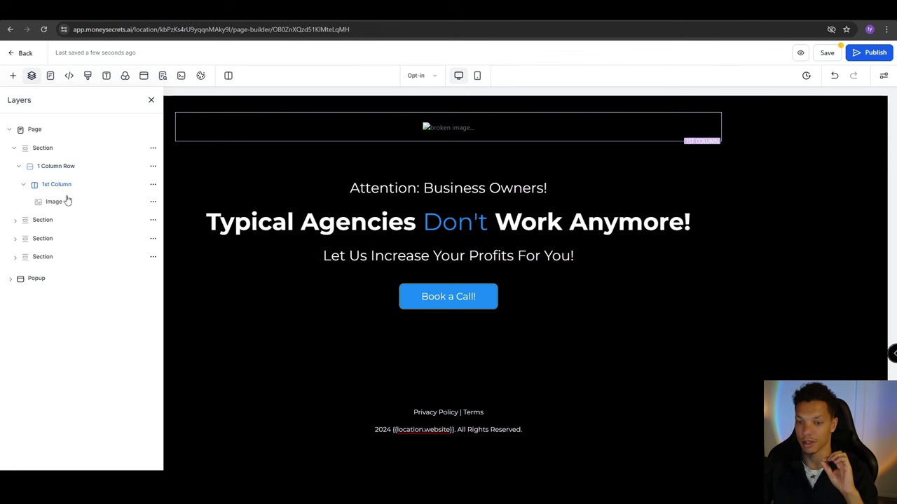
{"action": "left_click", "coordinate": [65, 199]}
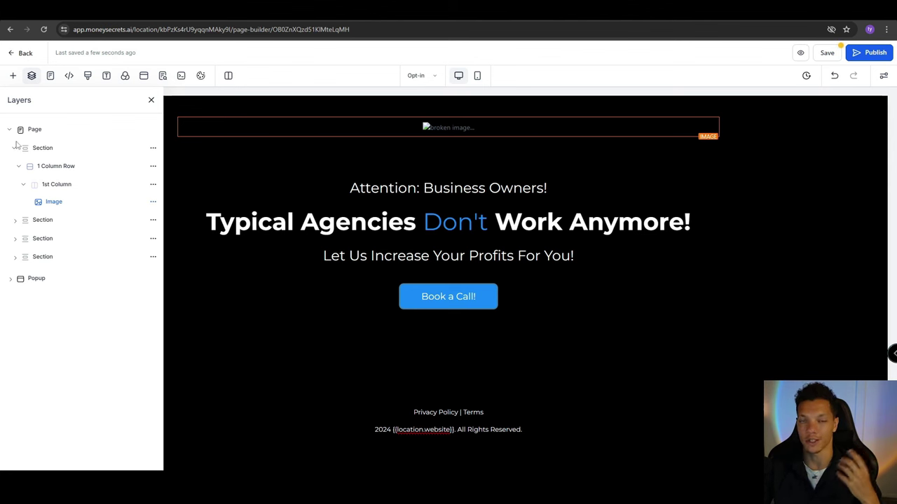
{"action": "left_click", "coordinate": [14, 148]}
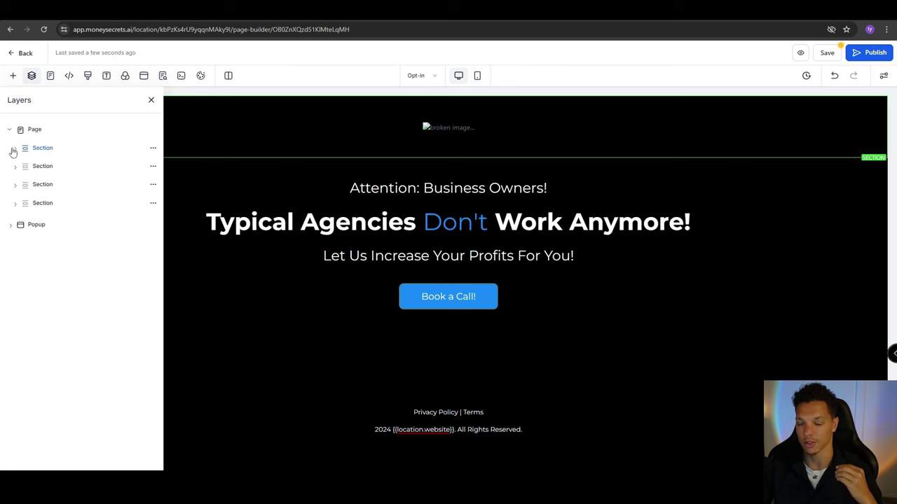
Expand the popup's layers to its column and form, then show the funnel pages list.
{"action": "left_click", "coordinate": [10, 129]}
{"action": "left_click", "coordinate": [11, 152]}
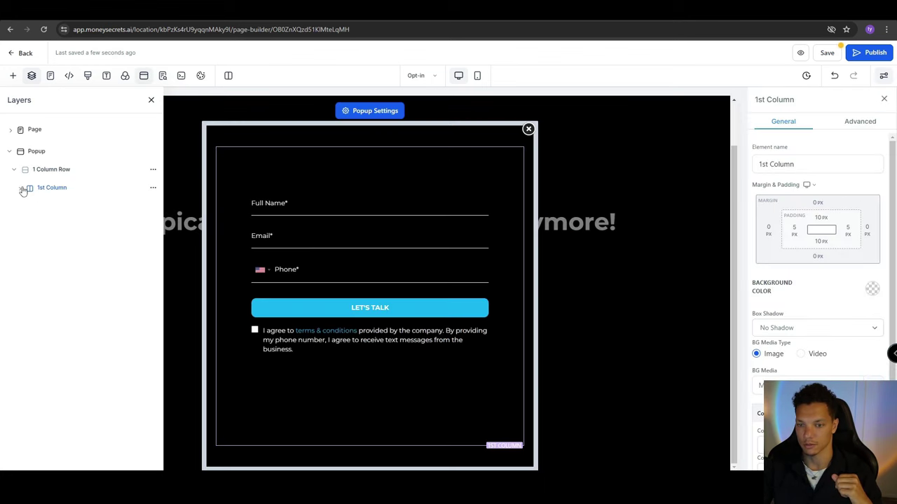
{"action": "left_click", "coordinate": [21, 189]}
{"action": "left_click", "coordinate": [9, 152]}
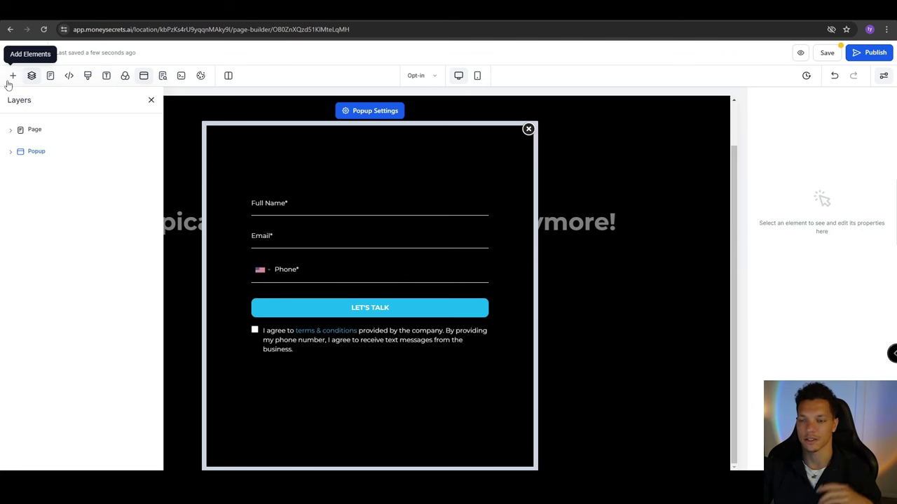
{"action": "left_click", "coordinate": [151, 100]}
{"action": "left_click", "coordinate": [50, 76]}
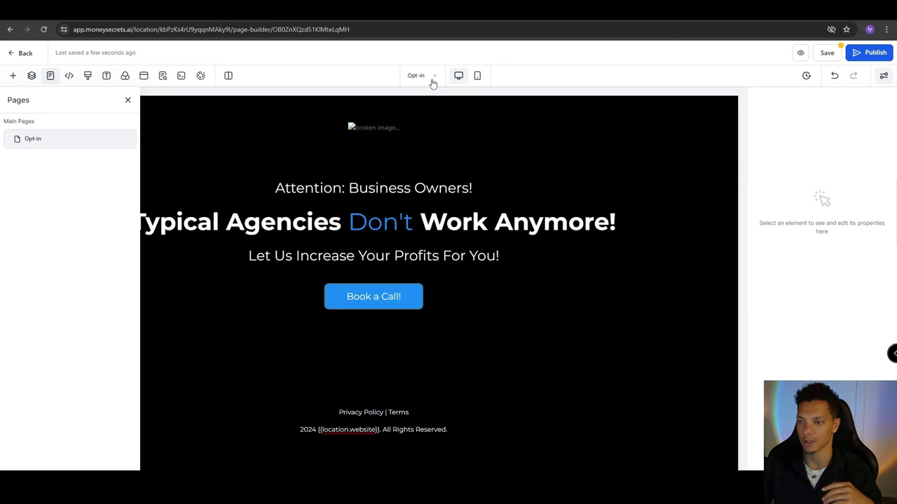
Inspect the empty tracking code and custom CSS, then open Typography showing Montserrat fonts.
{"action": "left_click", "coordinate": [124, 76]}
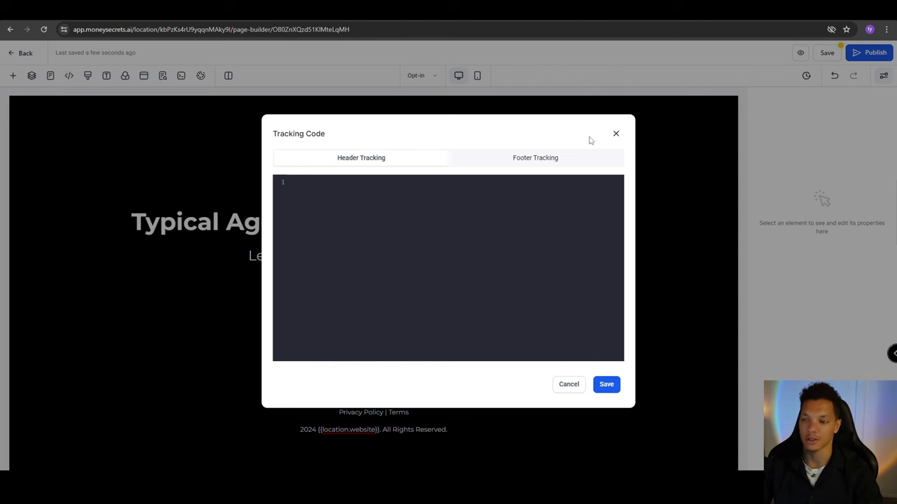
{"action": "key", "text": "Escape"}
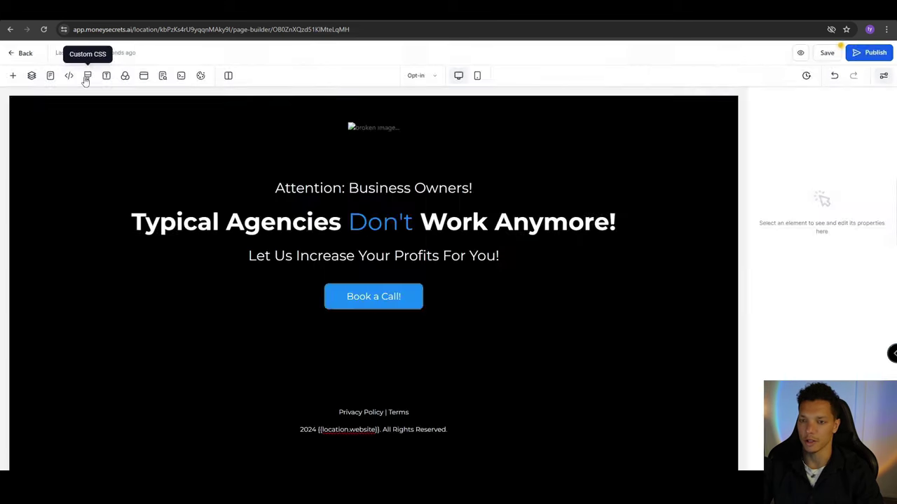
{"action": "left_click", "coordinate": [87, 77]}
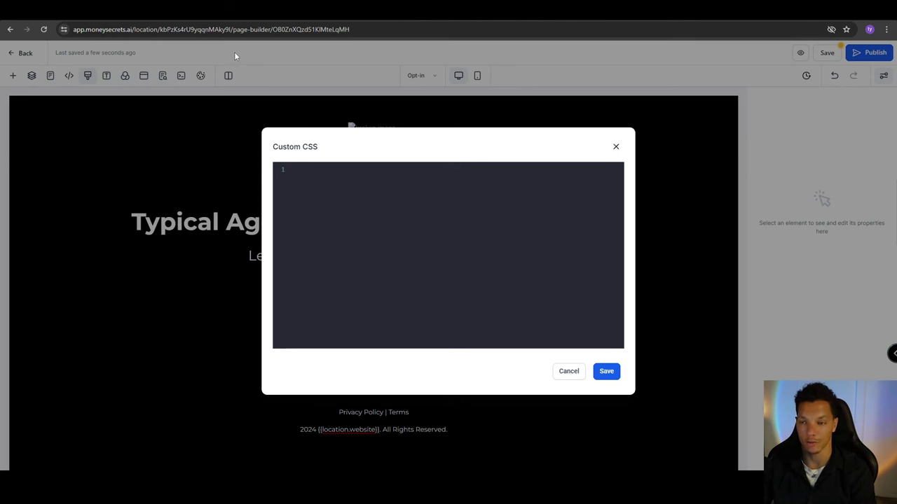
{"action": "left_click", "coordinate": [328, 167]}
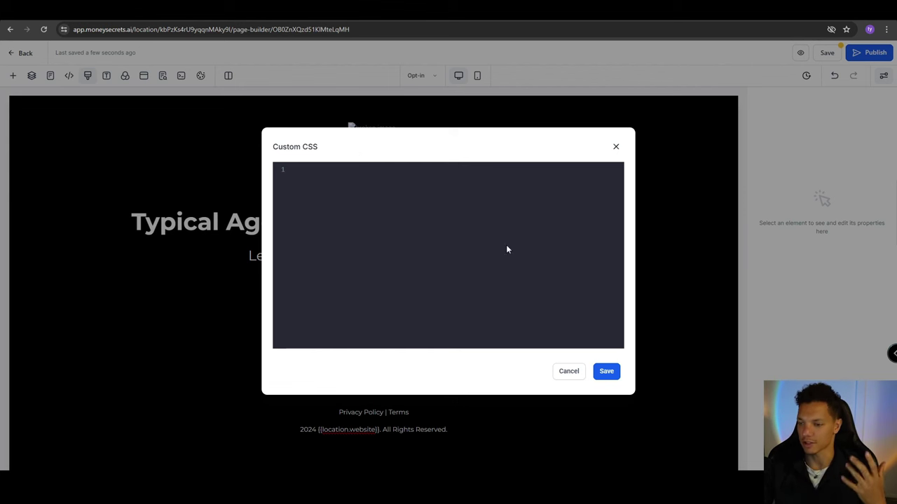
{"action": "left_click", "coordinate": [616, 149]}
{"action": "left_click", "coordinate": [106, 75]}
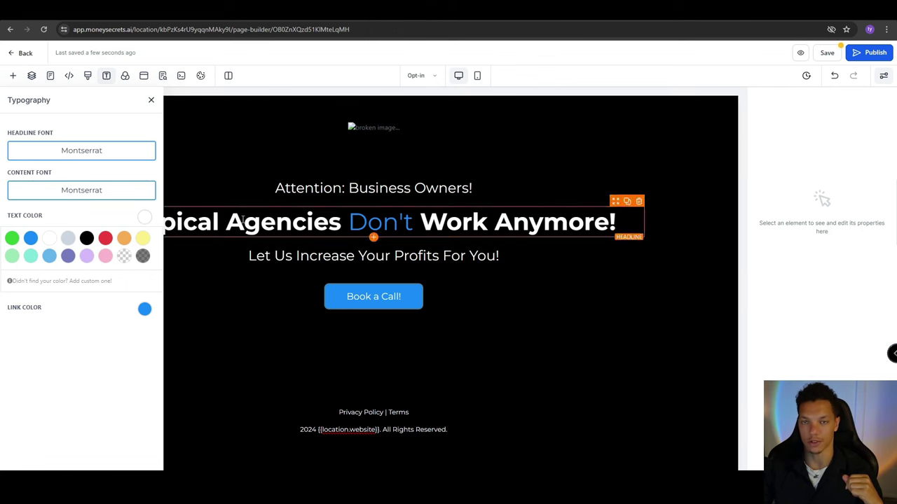
Review the black background, popup, filled SEO metadata and disabled cookie consent settings.
{"action": "left_click", "coordinate": [125, 76]}
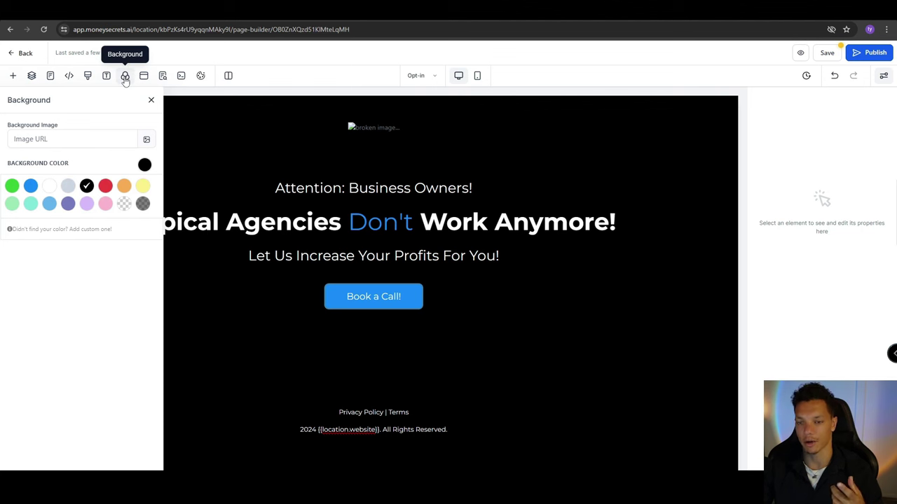
{"action": "left_click", "coordinate": [109, 140]}
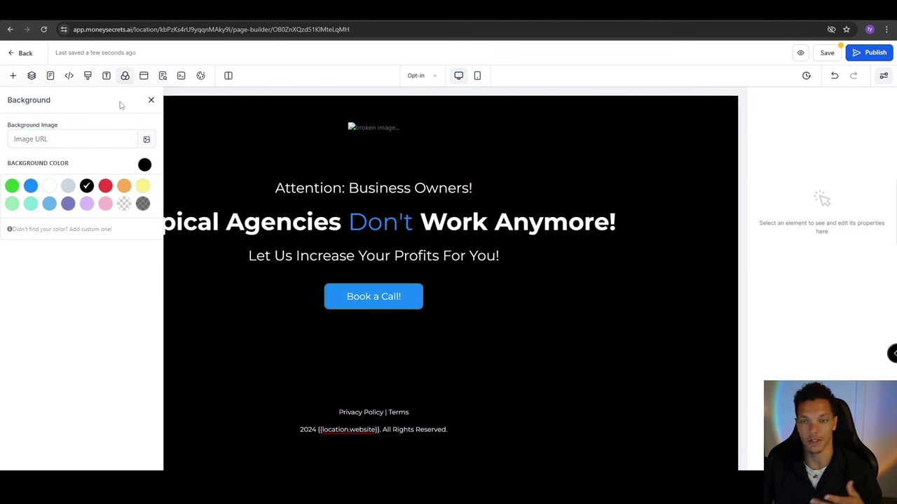
{"action": "left_click", "coordinate": [145, 76]}
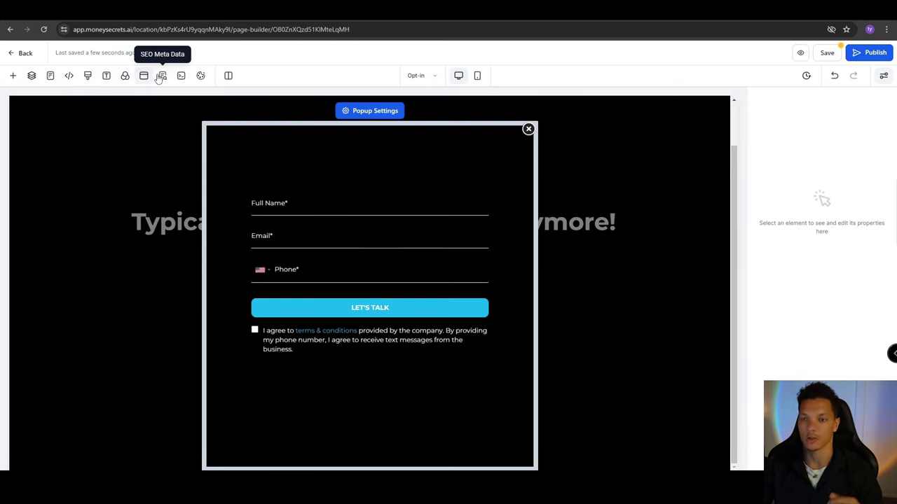
{"action": "left_click", "coordinate": [161, 76]}
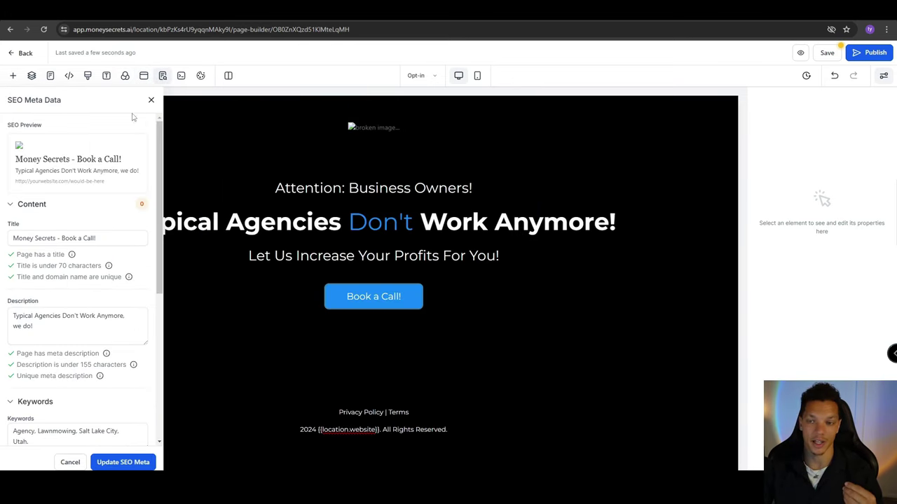
{"action": "left_click", "coordinate": [183, 76]}
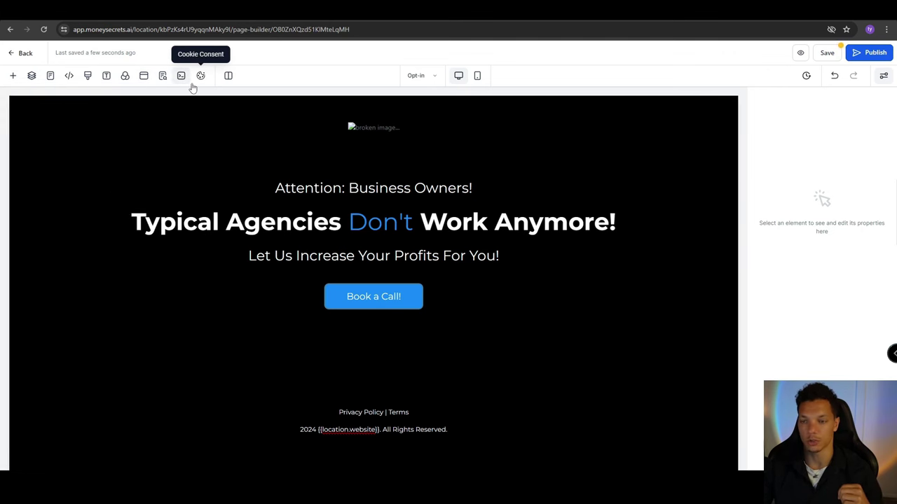
{"action": "left_click", "coordinate": [201, 77]}
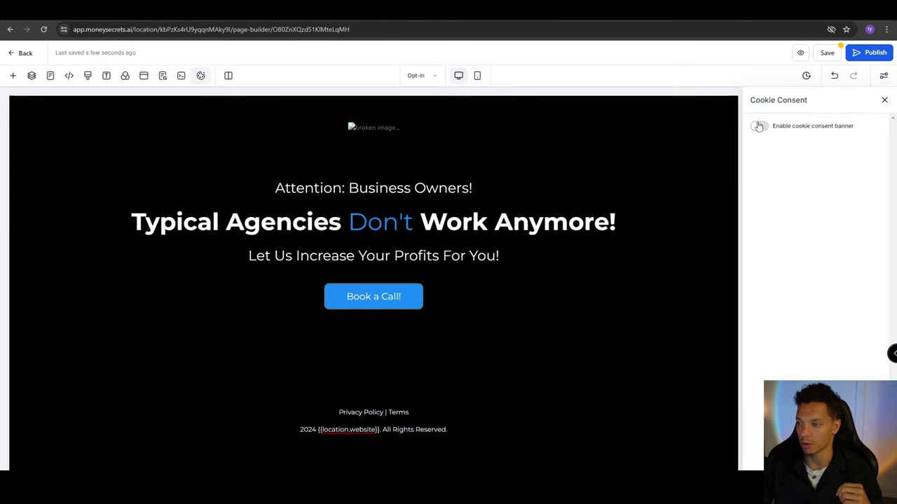
Switch the builder to 2 Column Mode and show the pages list with Opt-in.
{"action": "left_click", "coordinate": [230, 76]}
{"action": "left_click", "coordinate": [272, 99]}
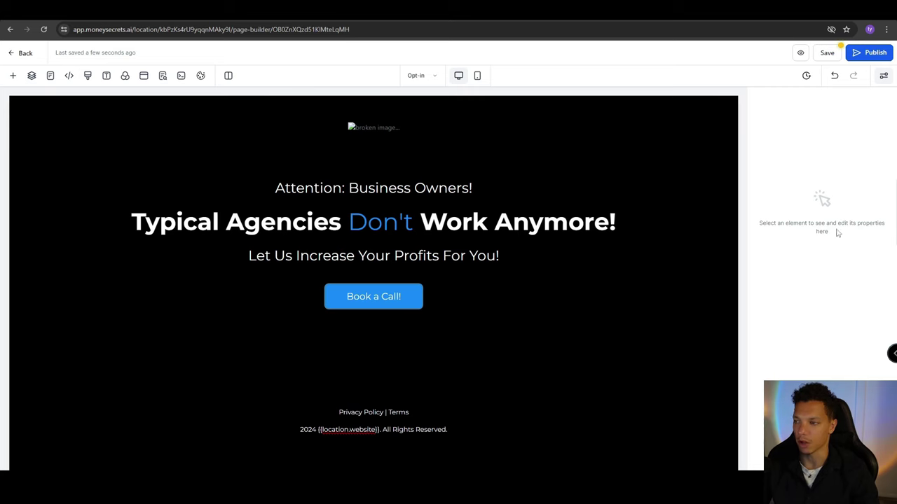
{"action": "left_click", "coordinate": [423, 75]}
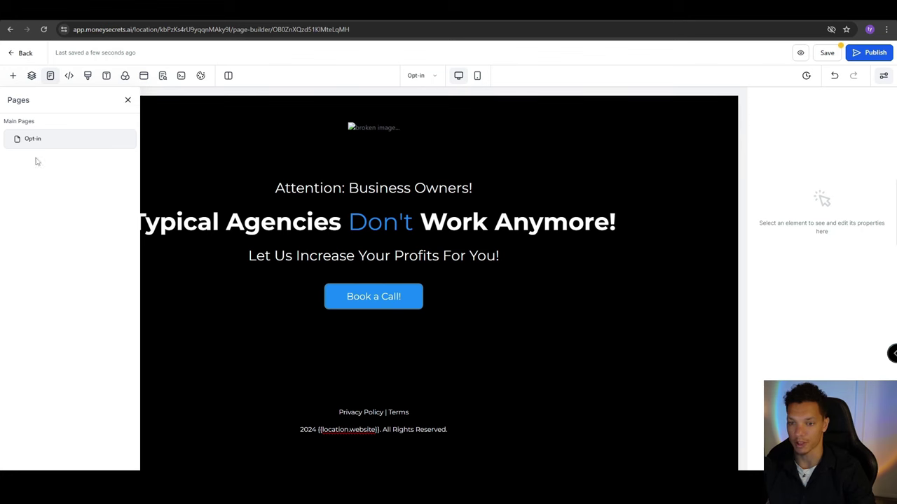
Check the Opt-in page at phone width, then return to desktop width.
{"action": "left_click", "coordinate": [127, 100]}
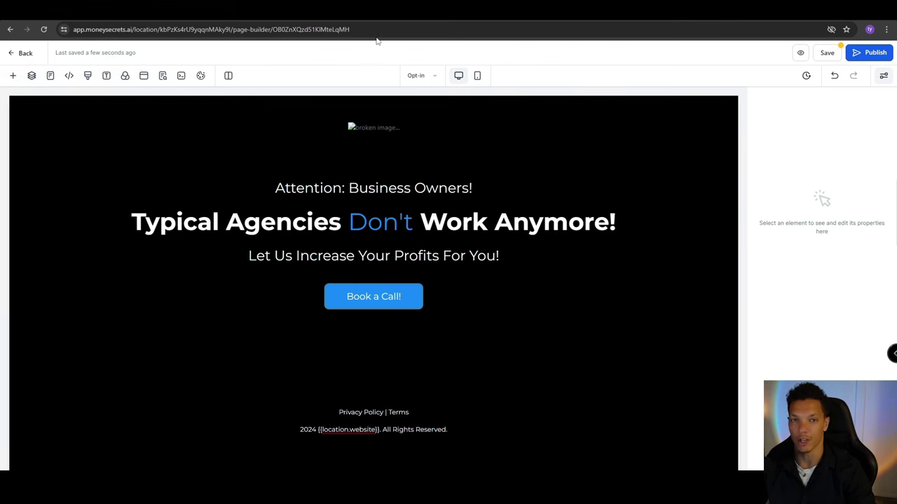
{"action": "left_click", "coordinate": [480, 84]}
{"action": "scroll", "coordinate": [378, 232], "scroll_direction": "down", "scroll_amount": 1}
{"action": "scroll", "coordinate": [372, 280], "scroll_direction": "up", "scroll_amount": 1}
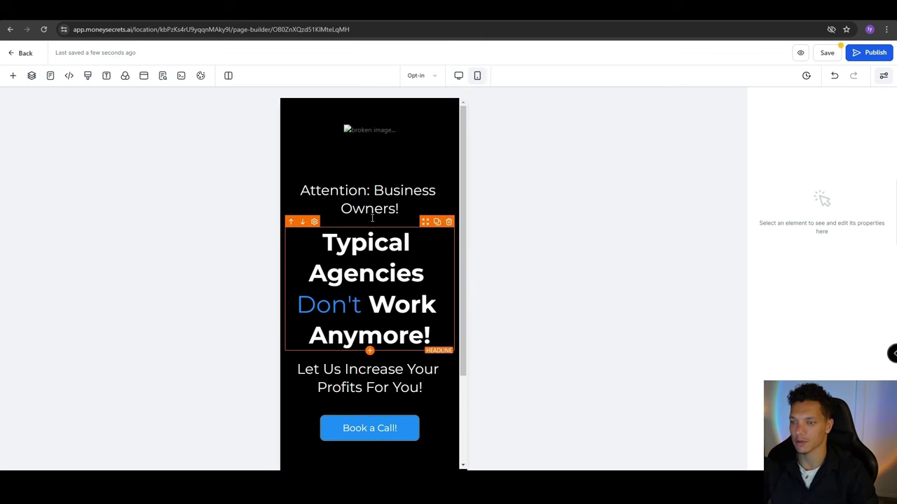
{"action": "scroll", "coordinate": [372, 217], "scroll_direction": "down", "scroll_amount": 2}
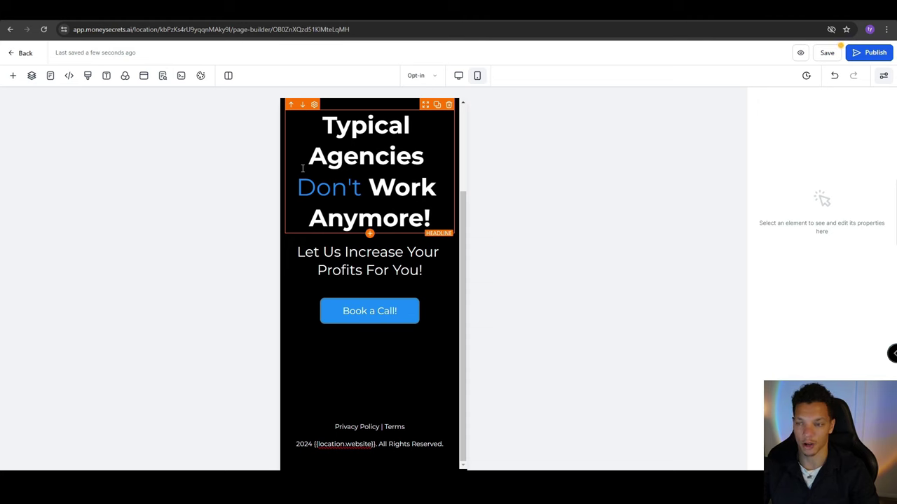
{"action": "scroll", "coordinate": [303, 169], "scroll_direction": "up", "scroll_amount": 2}
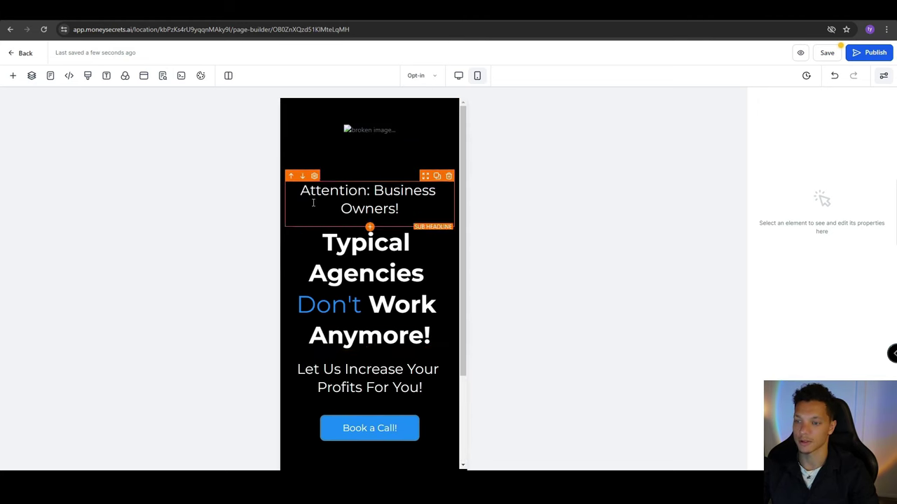
{"action": "left_click", "coordinate": [456, 78]}
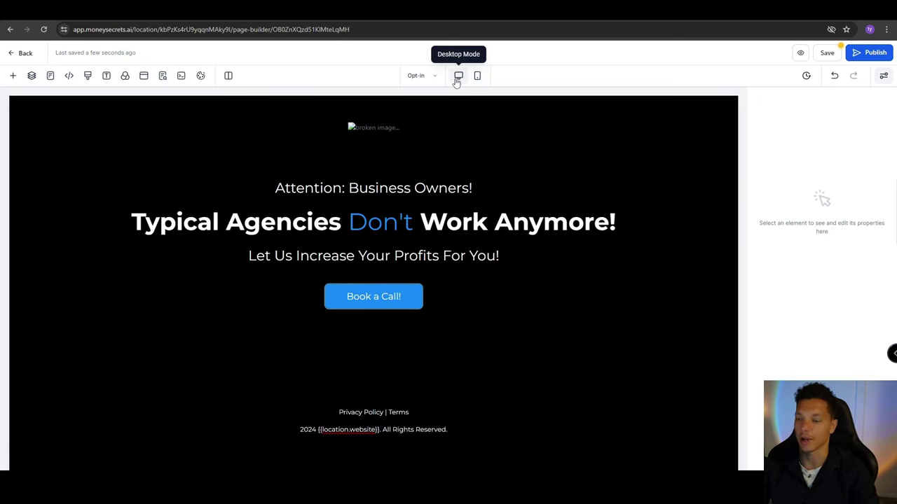
Save the page and open a live preview, dismissing the opt-in popup.
{"action": "left_click", "coordinate": [806, 76]}
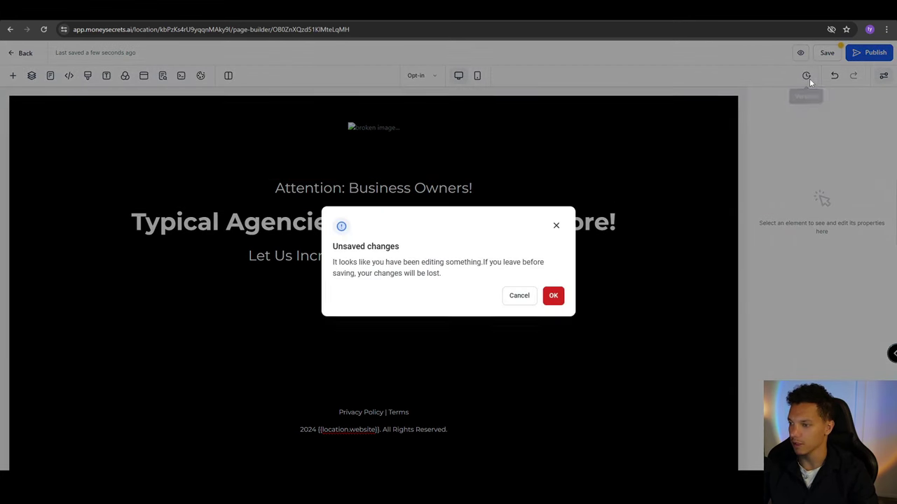
{"action": "left_click", "coordinate": [556, 224]}
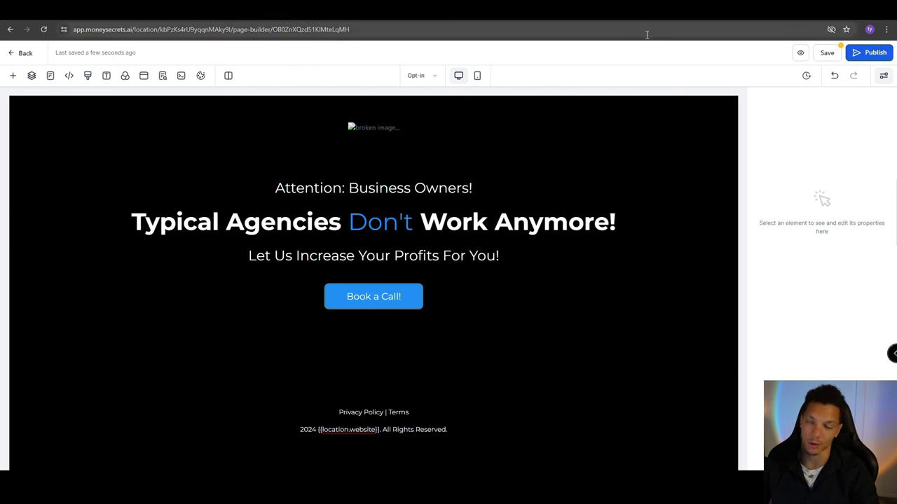
{"action": "left_click", "coordinate": [823, 56]}
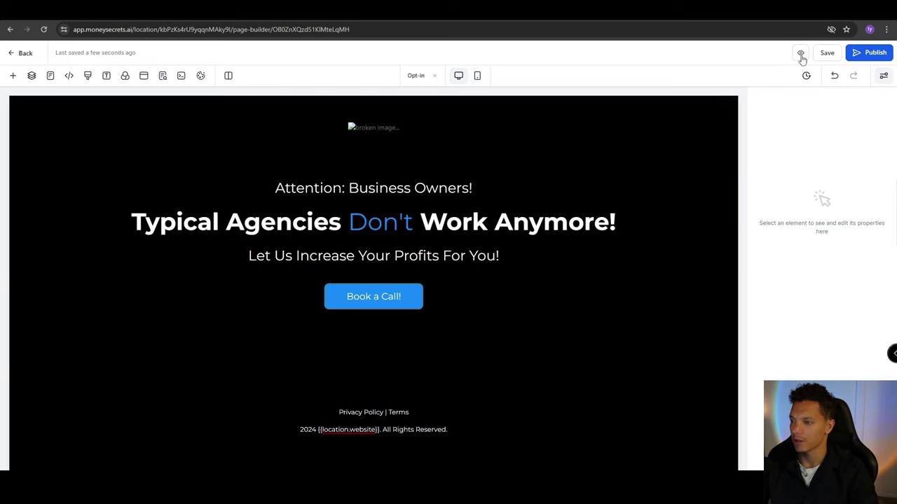
{"action": "left_click", "coordinate": [801, 54]}
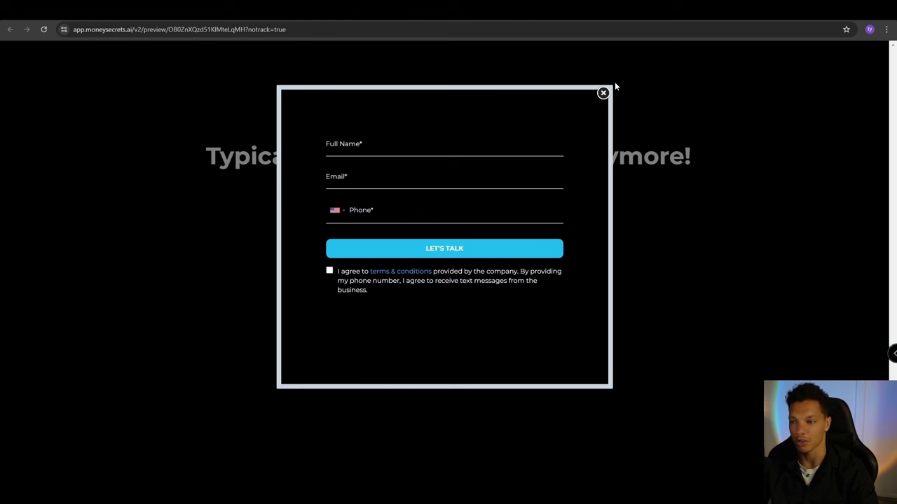
{"action": "left_click", "coordinate": [603, 92]}
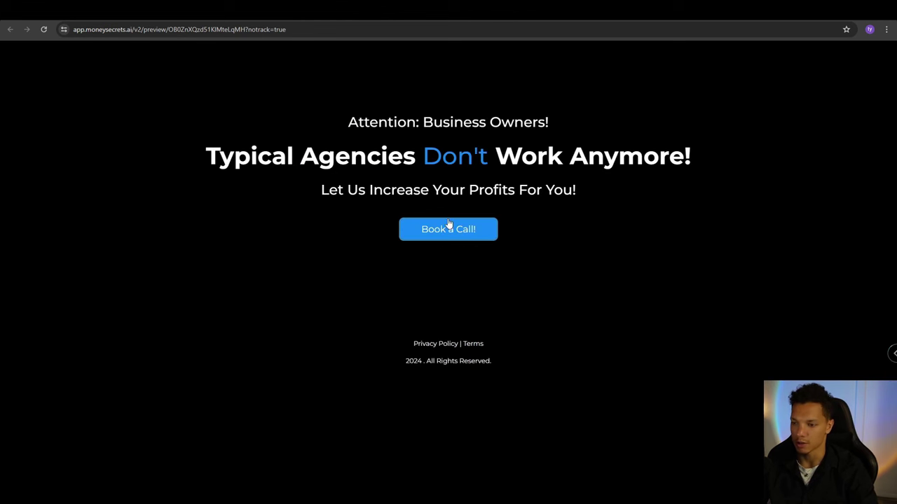
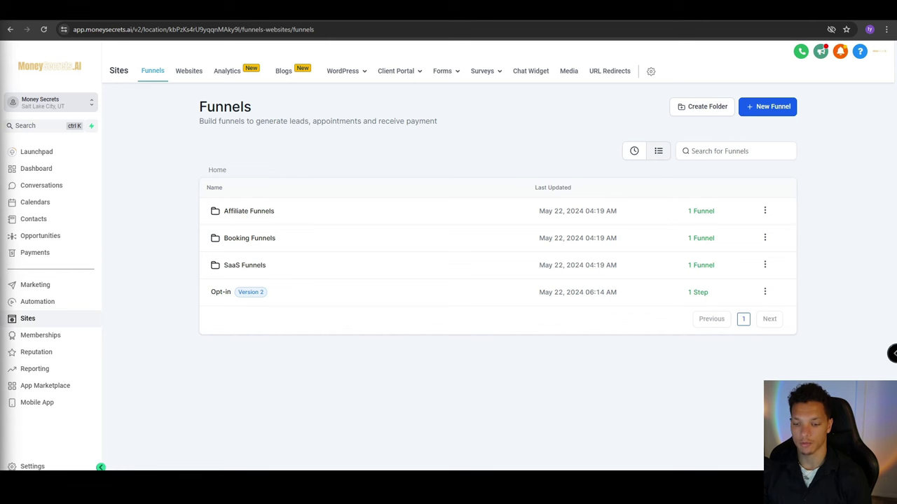
Set the moneysecrets.ai domain's default page to Book a call / Booking Opt-In and save.
{"action": "left_click", "coordinate": [101, 467]}
{"action": "scroll", "coordinate": [39, 421], "scroll_direction": "down", "scroll_amount": 1}
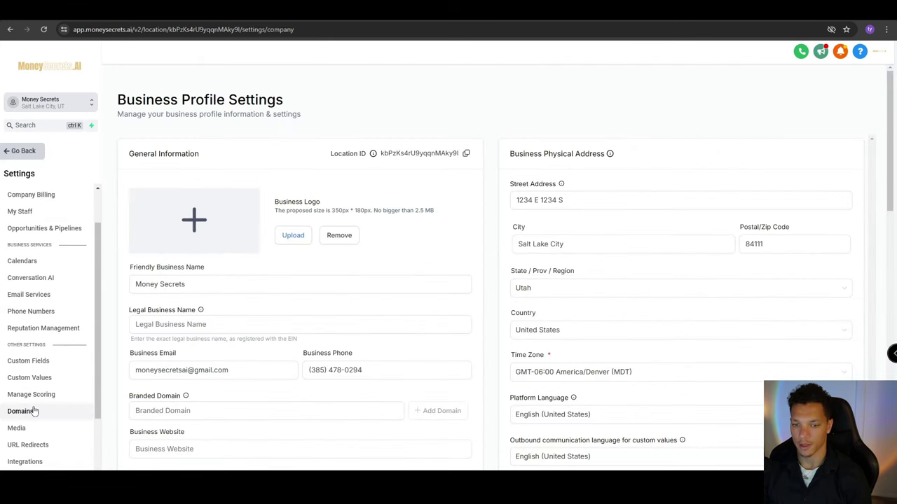
{"action": "left_click", "coordinate": [21, 411]}
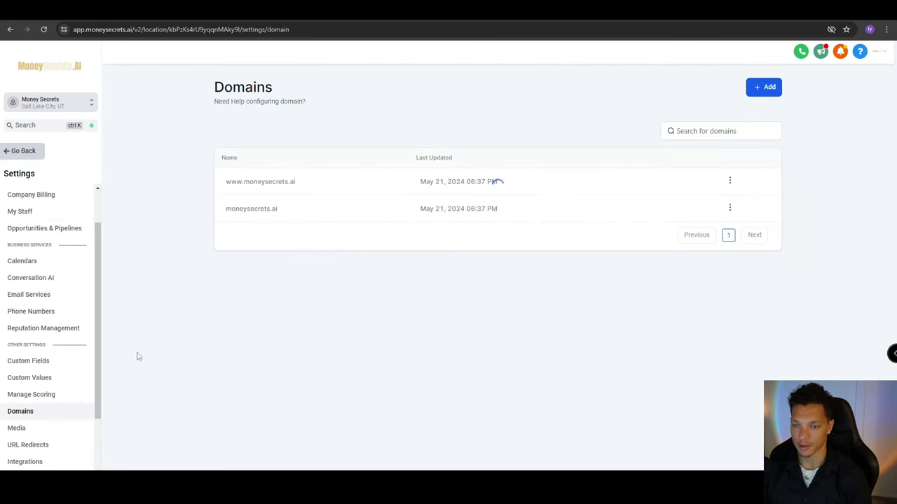
{"action": "left_click", "coordinate": [730, 208]}
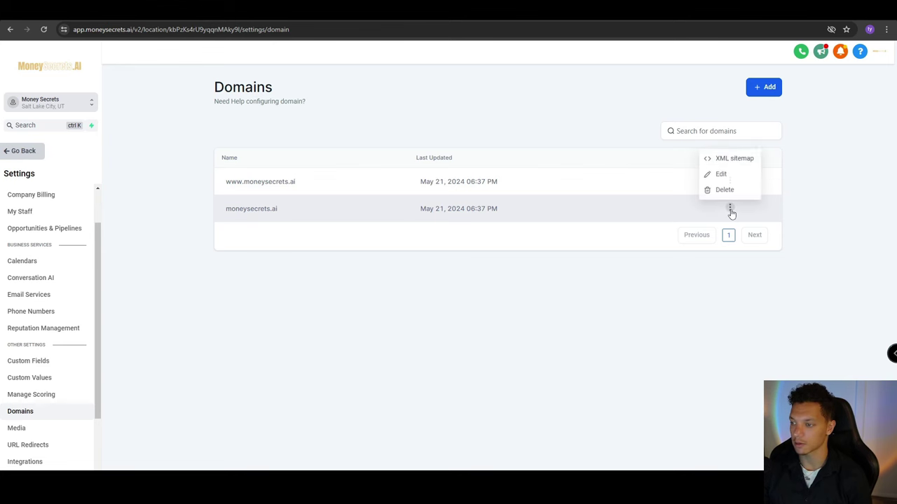
{"action": "left_click", "coordinate": [718, 179]}
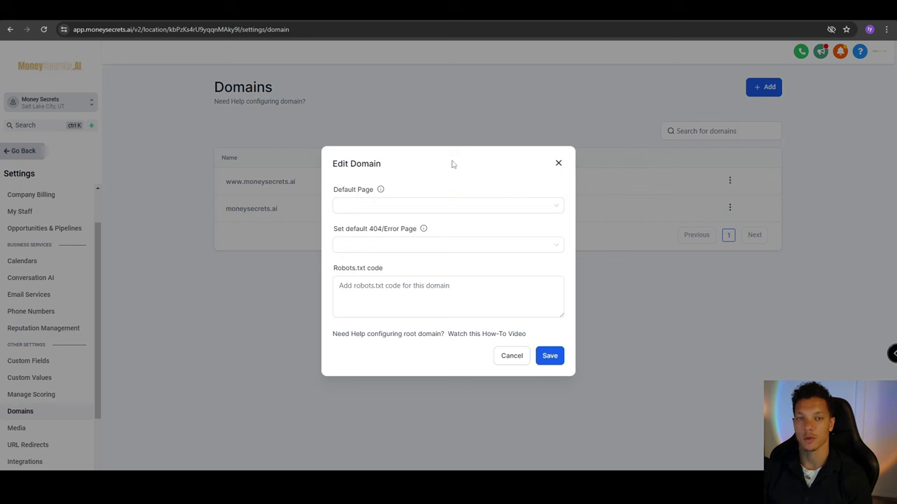
{"action": "left_click", "coordinate": [412, 212]}
{"action": "scroll", "coordinate": [401, 245], "scroll_direction": "down", "scroll_amount": 5}
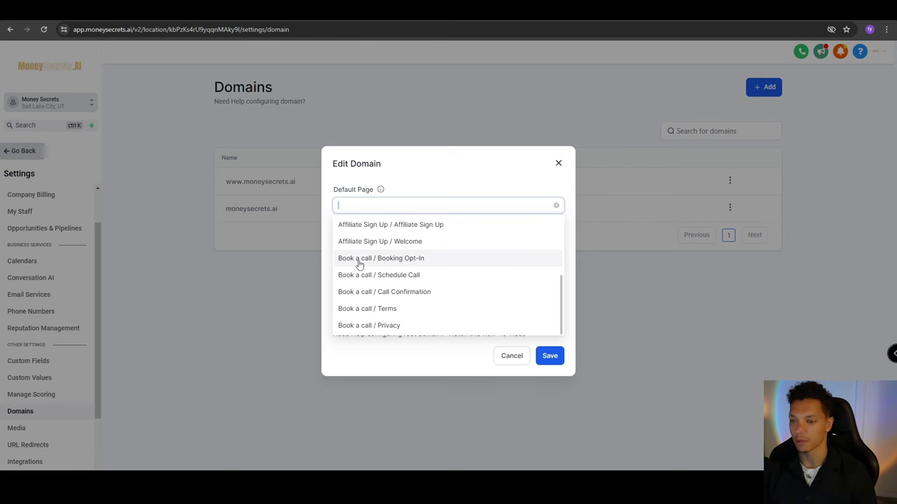
{"action": "left_click", "coordinate": [409, 259]}
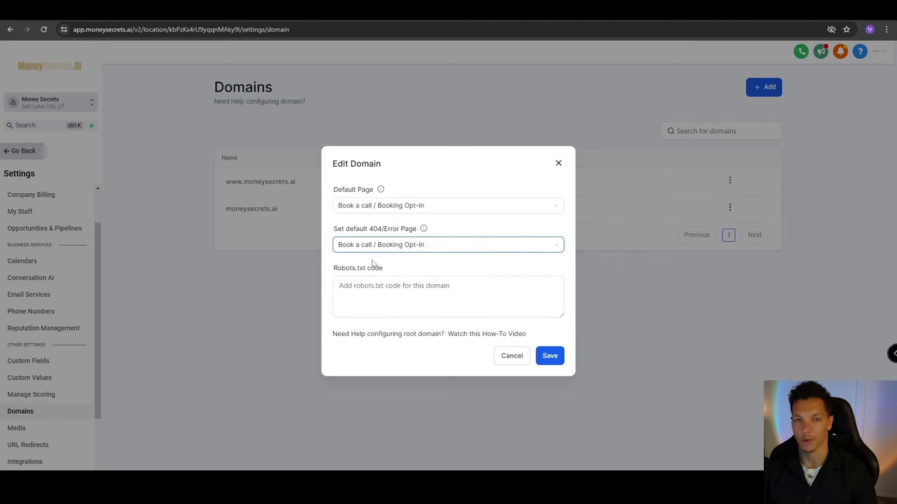
{"action": "left_click", "coordinate": [414, 265]}
{"action": "left_click", "coordinate": [554, 356]}
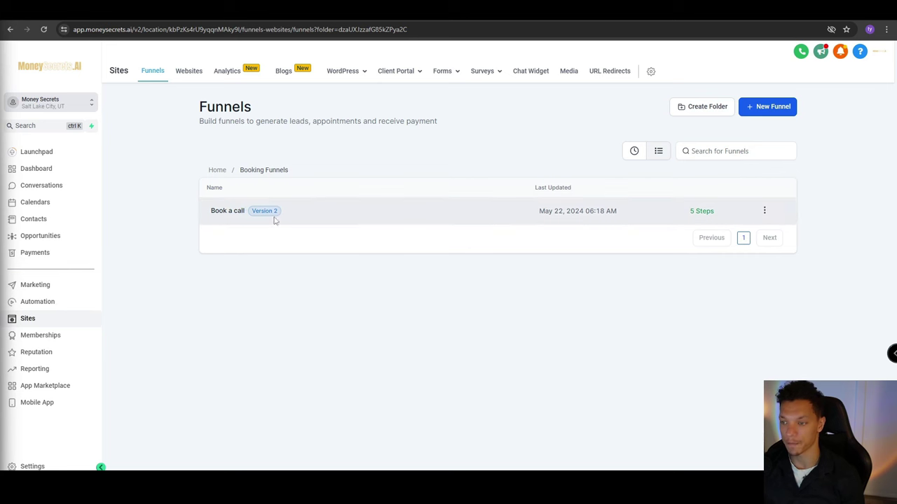
Open the Book a call funnel and browse its Schedule Call, Call Confirmation, Terms and Privacy steps.
{"action": "left_click", "coordinate": [214, 218]}
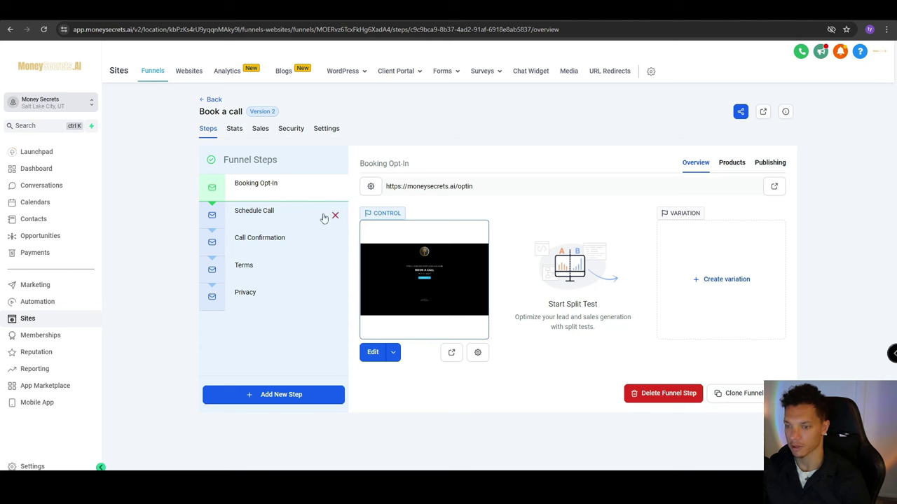
{"action": "left_click", "coordinate": [294, 213]}
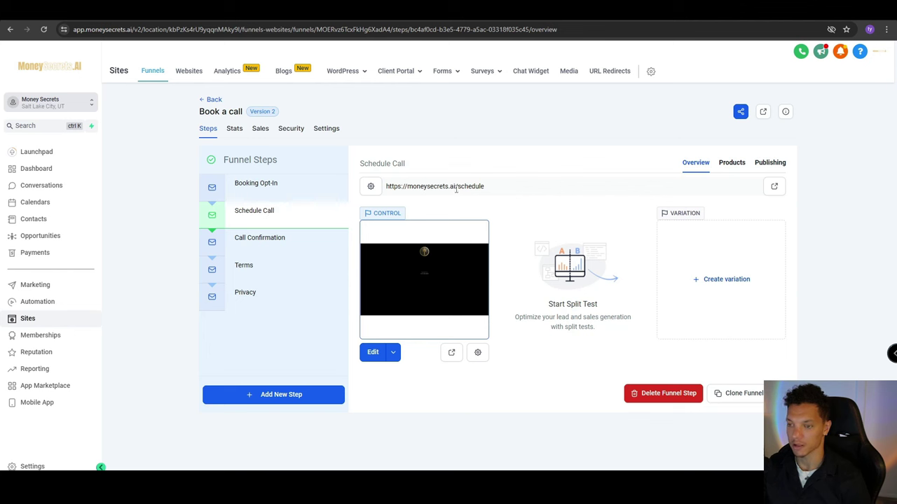
{"action": "left_click", "coordinate": [296, 236]}
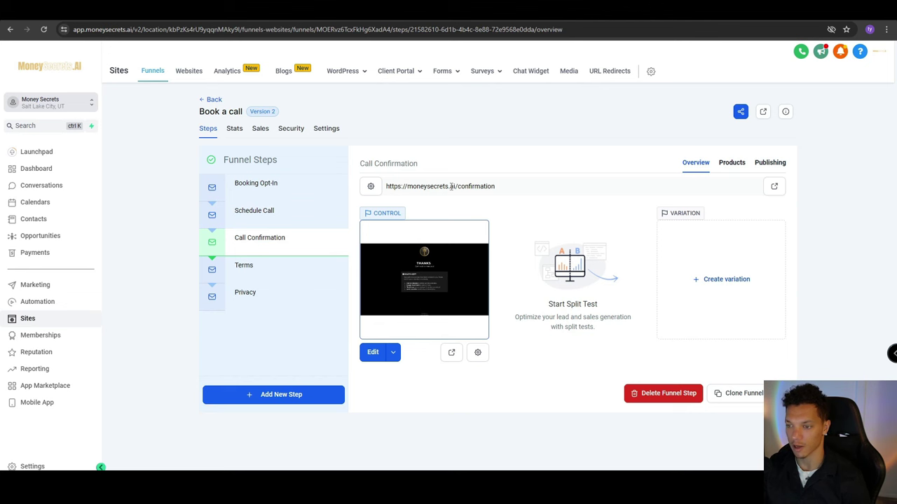
{"action": "left_click", "coordinate": [276, 266]}
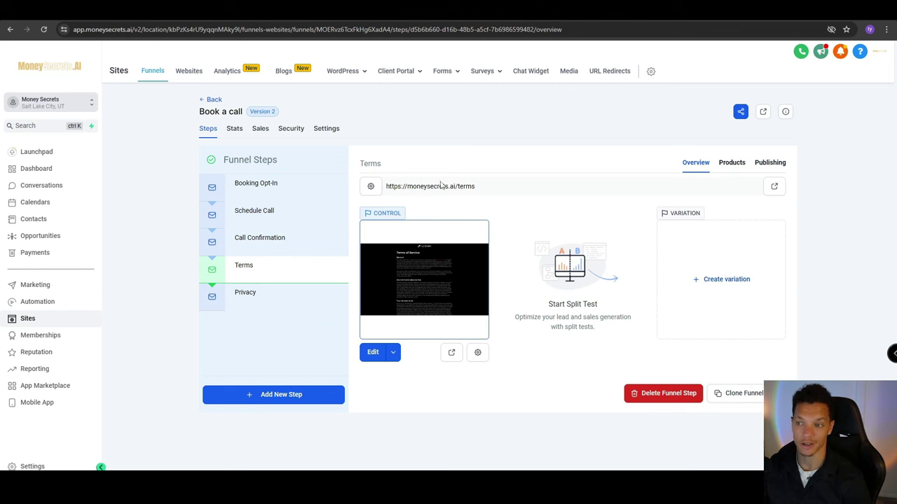
{"action": "left_click", "coordinate": [292, 299]}
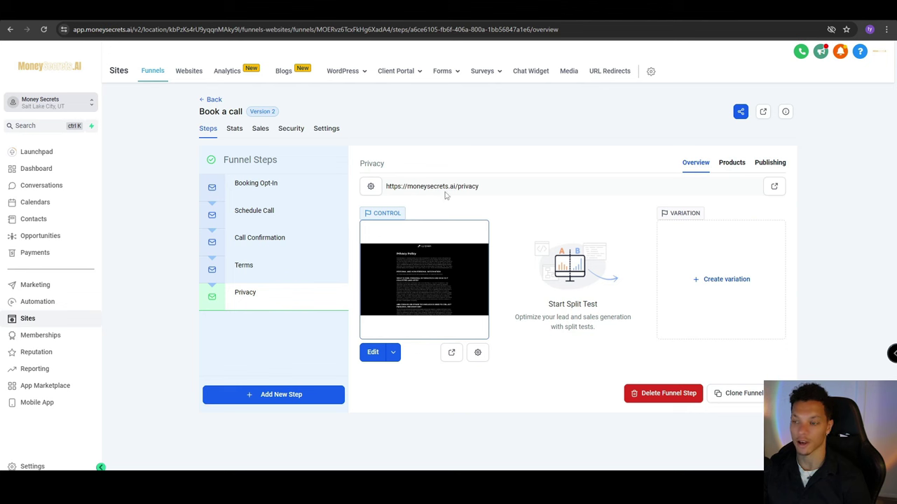
{"action": "left_click", "coordinate": [258, 187]}
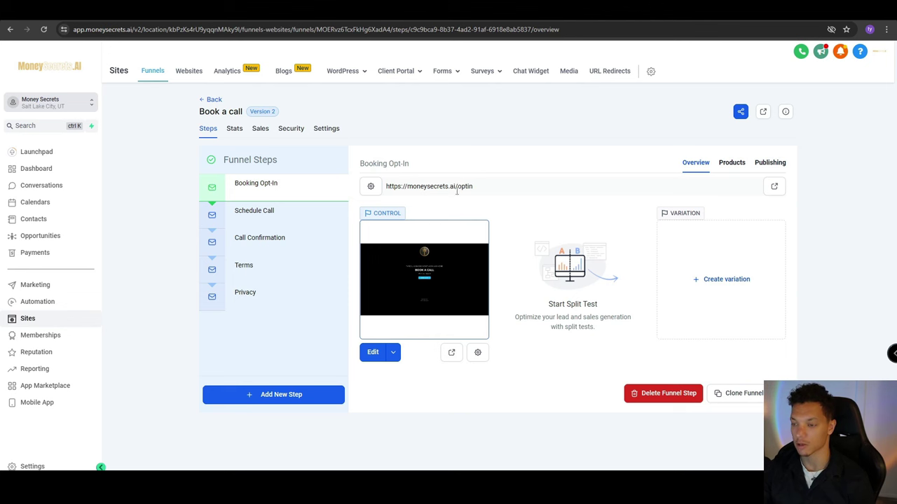
{"action": "left_click", "coordinate": [302, 221]}
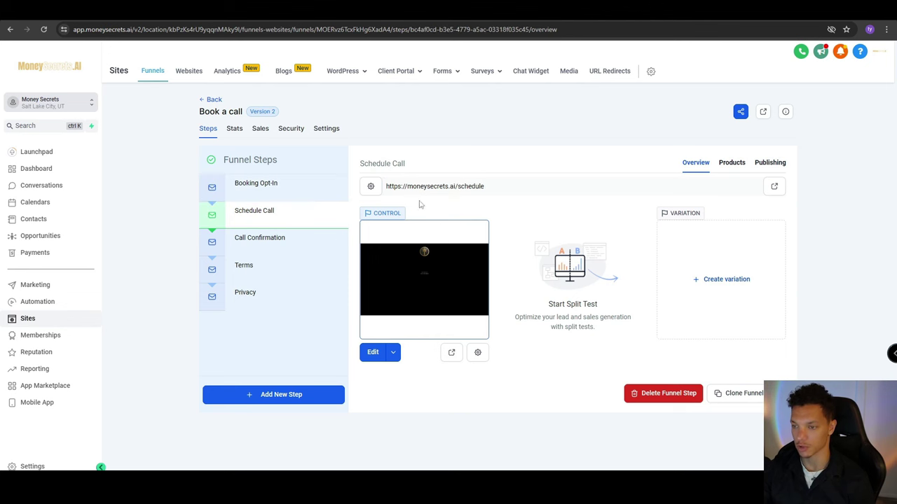
{"action": "left_click", "coordinate": [257, 184]}
Open the Booking Opt-In step's publishing settings and select its /optin step URL.
{"action": "left_click", "coordinate": [771, 162]}
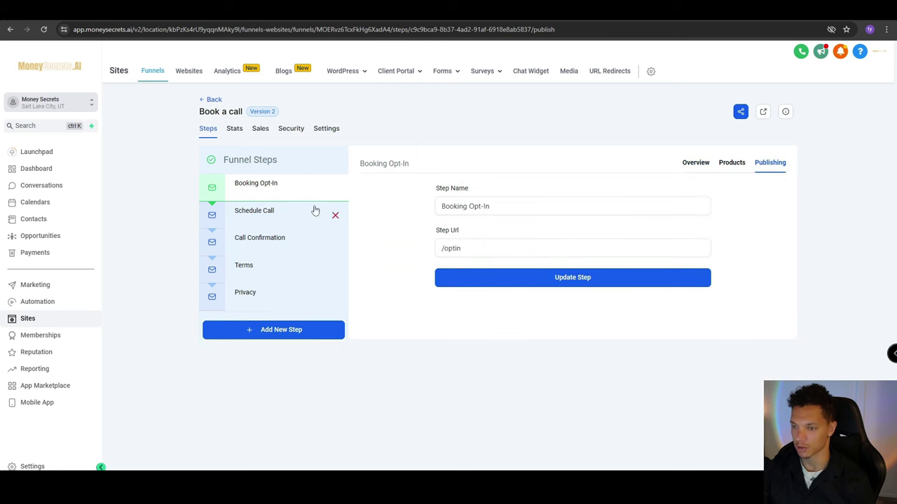
{"action": "left_click", "coordinate": [459, 250]}
{"action": "key", "text": "ctrl+a"}
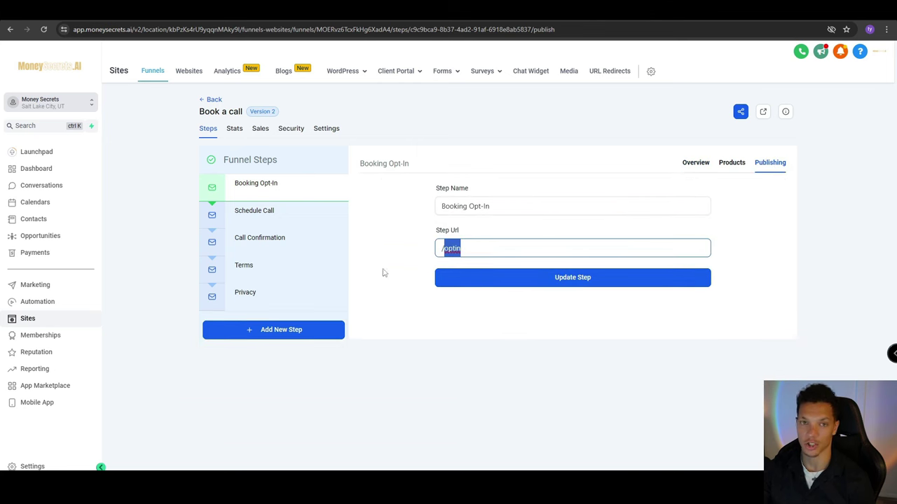
{"action": "left_click", "coordinate": [283, 200]}
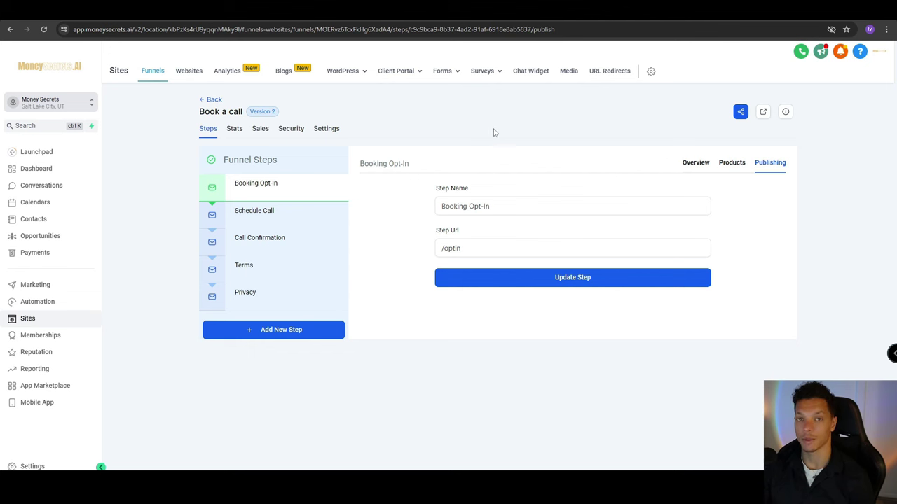
Load moneysecrets.ai in a new tab and dismiss the Book a Free Call popup.
{"action": "left_click", "coordinate": [211, 99]}
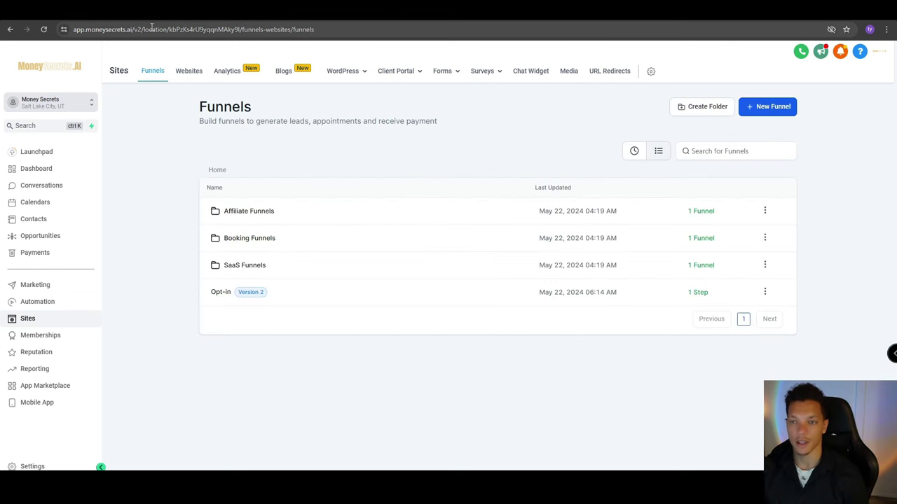
{"action": "key", "text": "ctrl+t"}
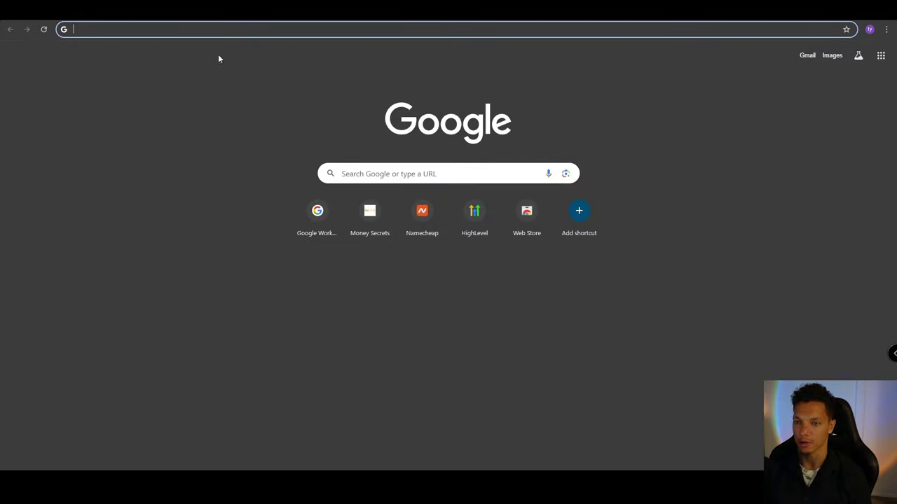
{"action": "type", "text": "money"}
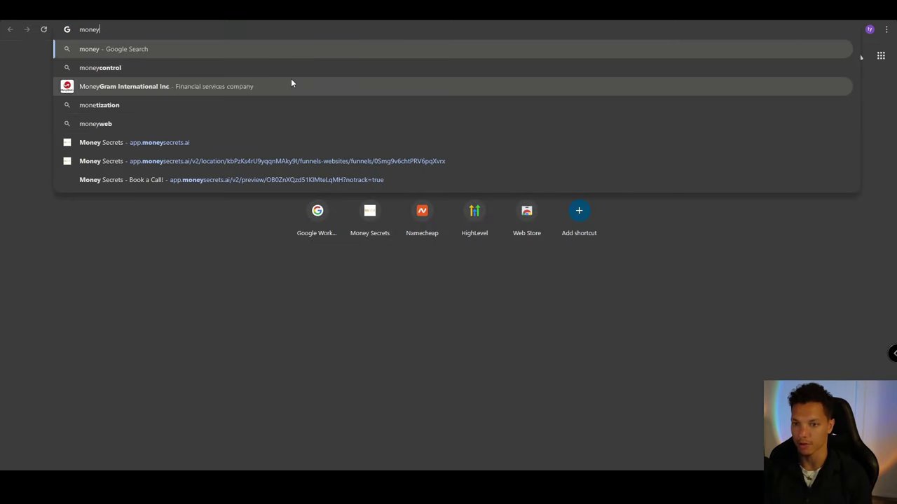
{"action": "key", "text": "Return"}
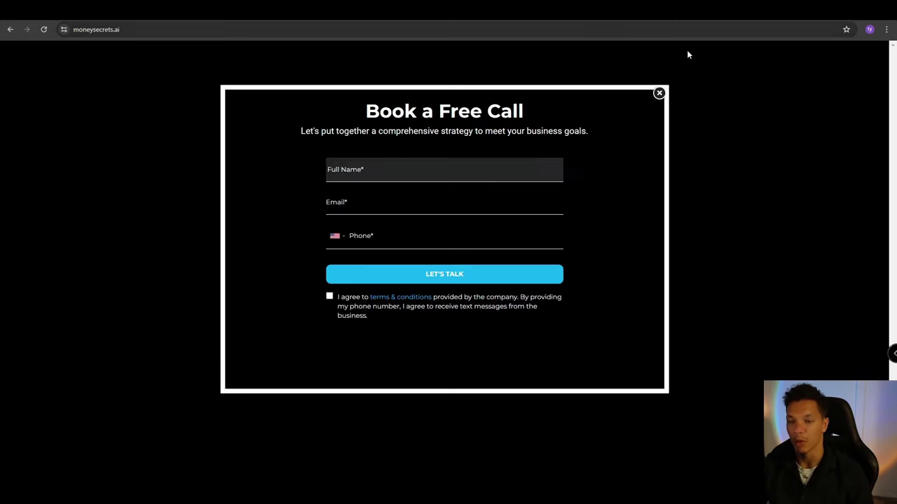
{"action": "left_click", "coordinate": [659, 93]}
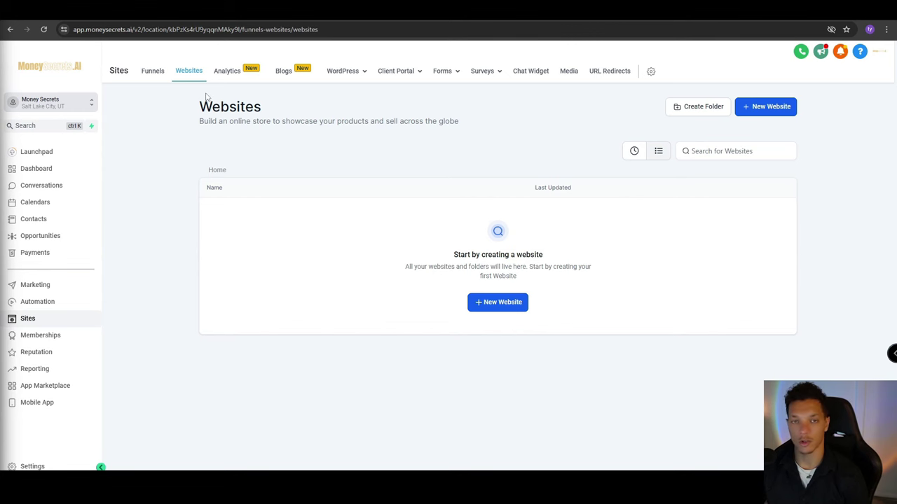
Start a new website from templates and browse the Template Library.
{"action": "left_click", "coordinate": [757, 111]}
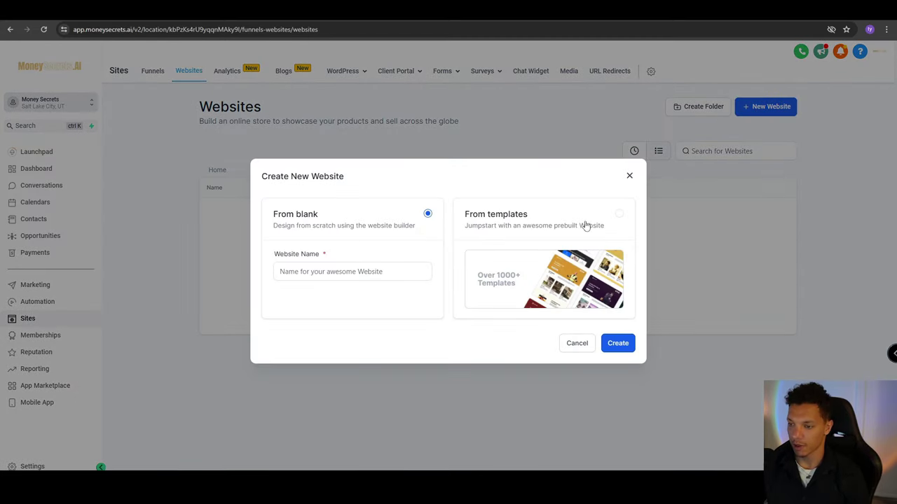
{"action": "left_click", "coordinate": [619, 213]}
{"action": "left_click", "coordinate": [622, 342]}
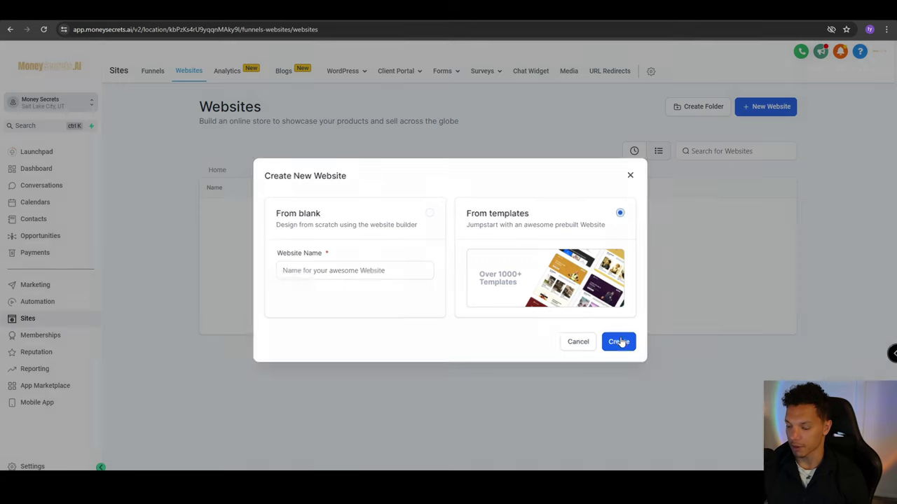
{"action": "scroll", "coordinate": [520, 273], "scroll_direction": "down", "scroll_amount": 3}
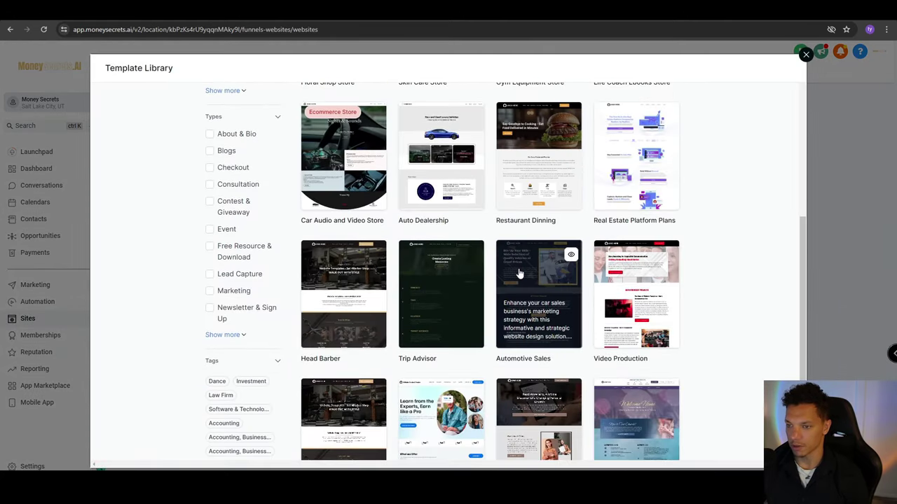
{"action": "scroll", "coordinate": [520, 273], "scroll_direction": "up", "scroll_amount": 2}
{"action": "scroll", "coordinate": [451, 286], "scroll_direction": "down", "scroll_amount": 4}
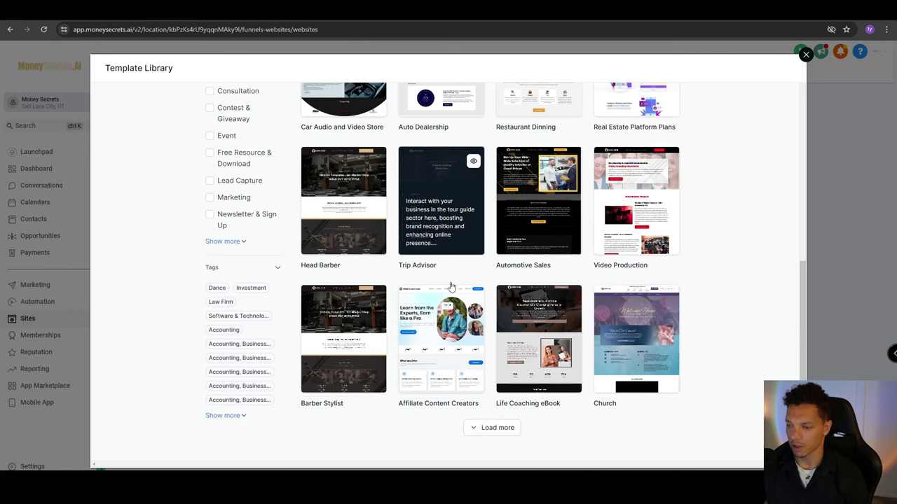
Preview the investment advisor template and add it as the new website.
{"action": "left_click", "coordinate": [450, 286]}
{"action": "scroll", "coordinate": [369, 167], "scroll_direction": "down", "scroll_amount": 5}
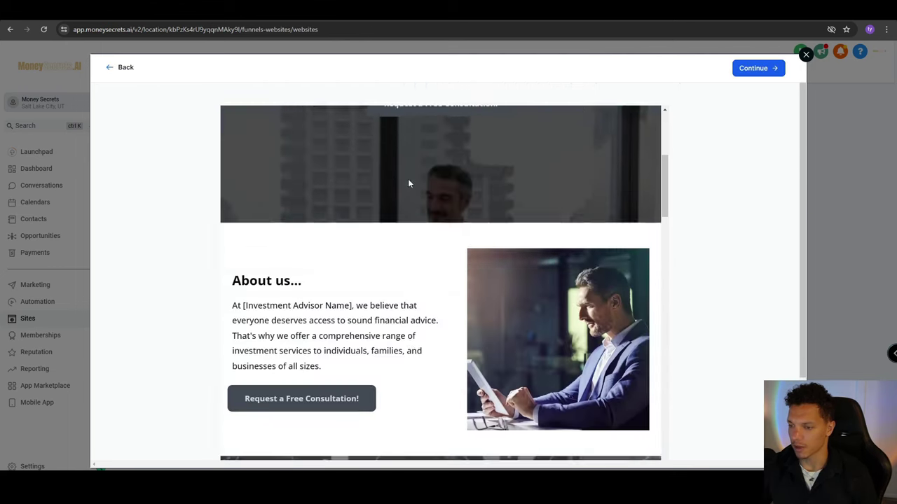
{"action": "scroll", "coordinate": [410, 184], "scroll_direction": "down", "scroll_amount": 15}
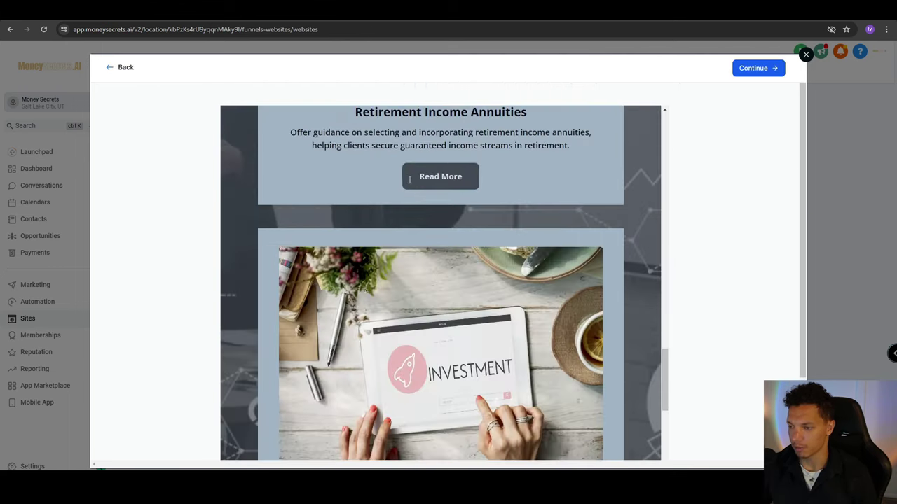
{"action": "scroll", "coordinate": [409, 179], "scroll_direction": "down", "scroll_amount": 20}
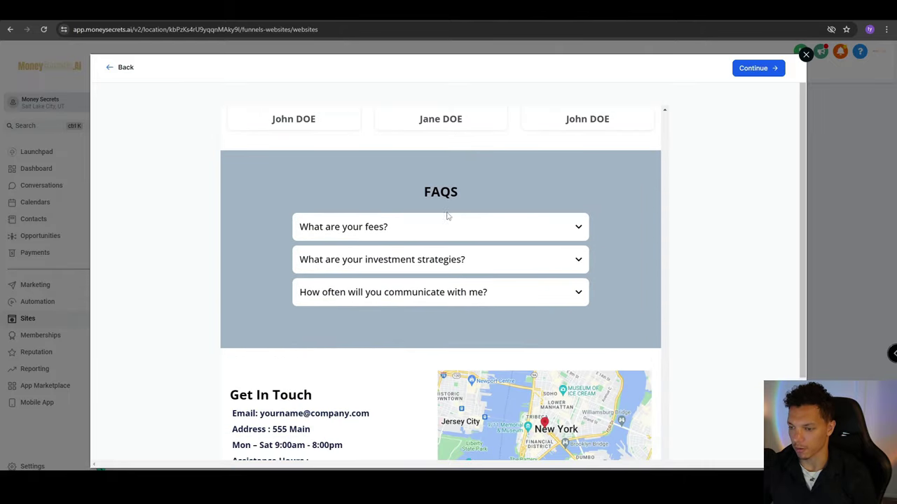
{"action": "scroll", "coordinate": [449, 217], "scroll_direction": "up", "scroll_amount": 6}
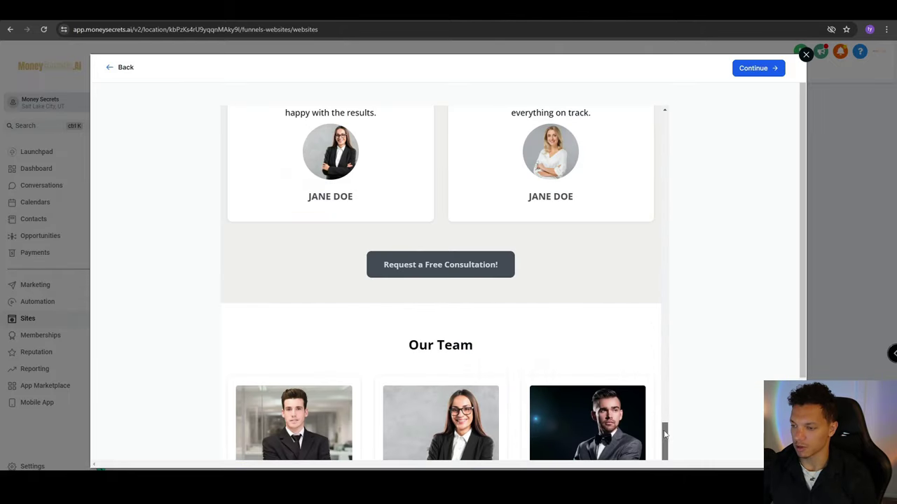
{"action": "left_click_drag", "start_coordinate": [665, 435], "coordinate": [623, 114]}
{"action": "scroll", "coordinate": [660, 421], "scroll_direction": "down", "scroll_amount": 8}
{"action": "scroll", "coordinate": [652, 421], "scroll_direction": "up", "scroll_amount": 8}
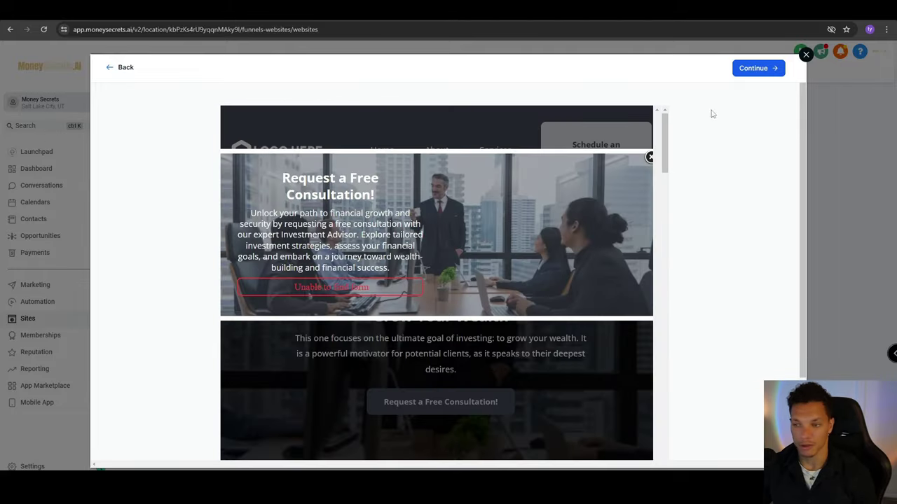
{"action": "left_click", "coordinate": [758, 68]}
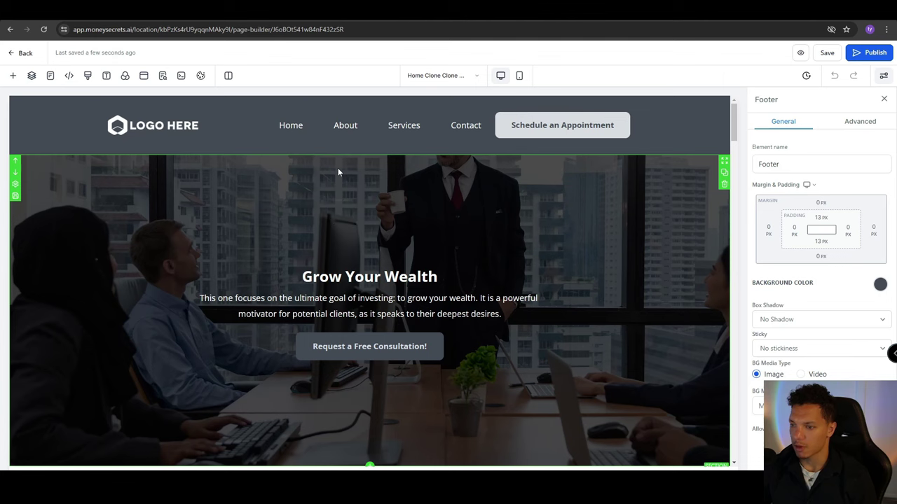
{"action": "scroll", "coordinate": [338, 167], "scroll_direction": "down", "scroll_amount": 10}
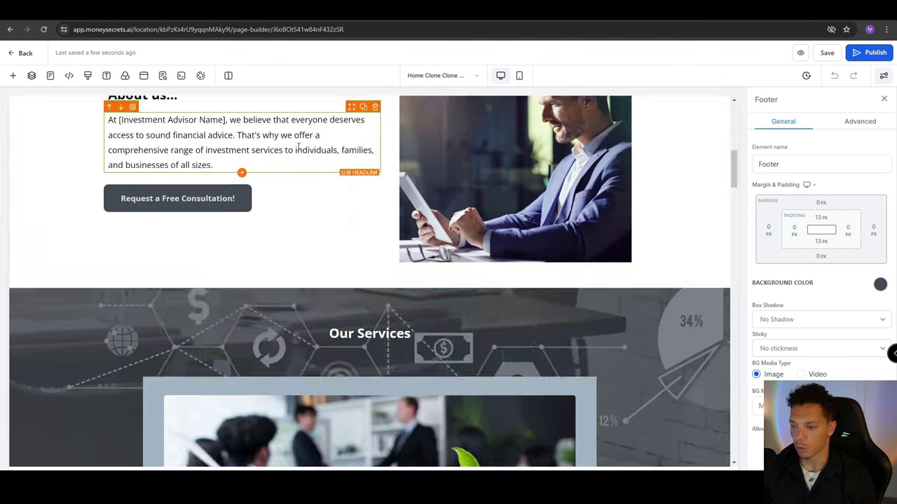
Replace the header menu's Brand Logo URL with the {{location.logo_url}} custom value.
{"action": "scroll", "coordinate": [296, 129], "scroll_direction": "down", "scroll_amount": 8}
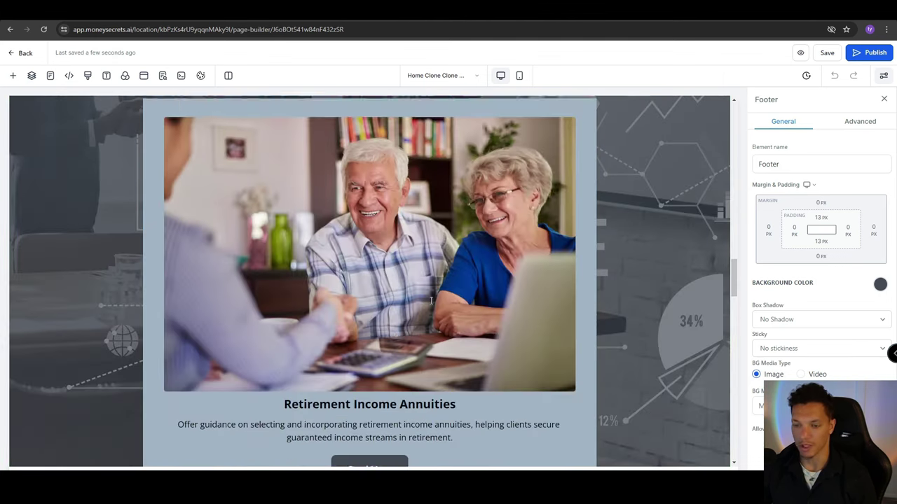
{"action": "scroll", "coordinate": [616, 353], "scroll_direction": "up", "scroll_amount": 3}
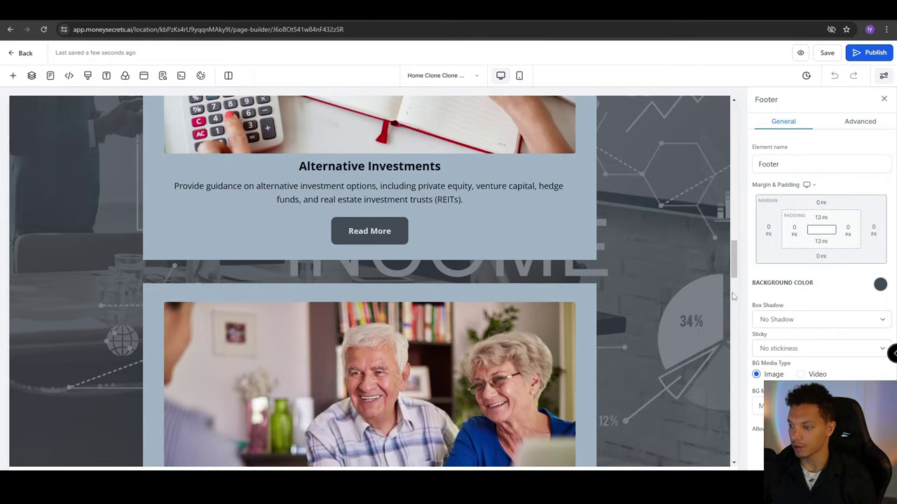
{"action": "left_click_drag", "start_coordinate": [736, 270], "coordinate": [700, 126]}
{"action": "left_click", "coordinate": [333, 109]}
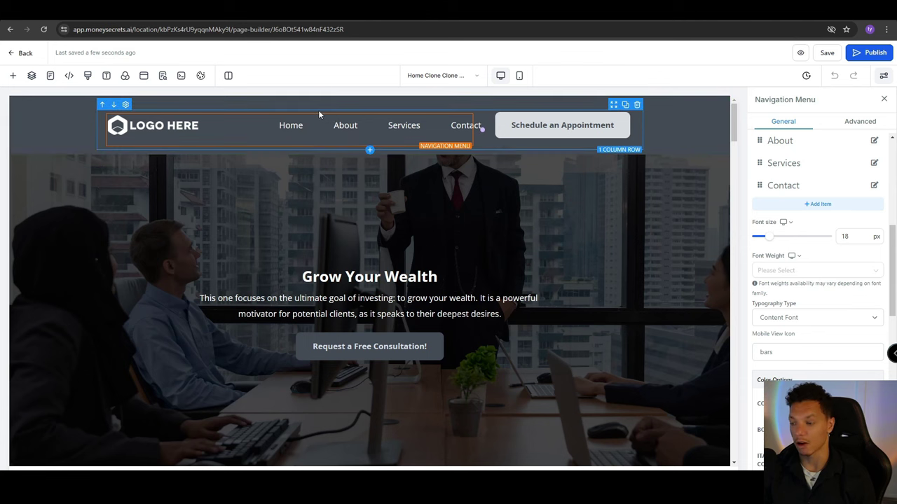
{"action": "key", "text": "Tab"}
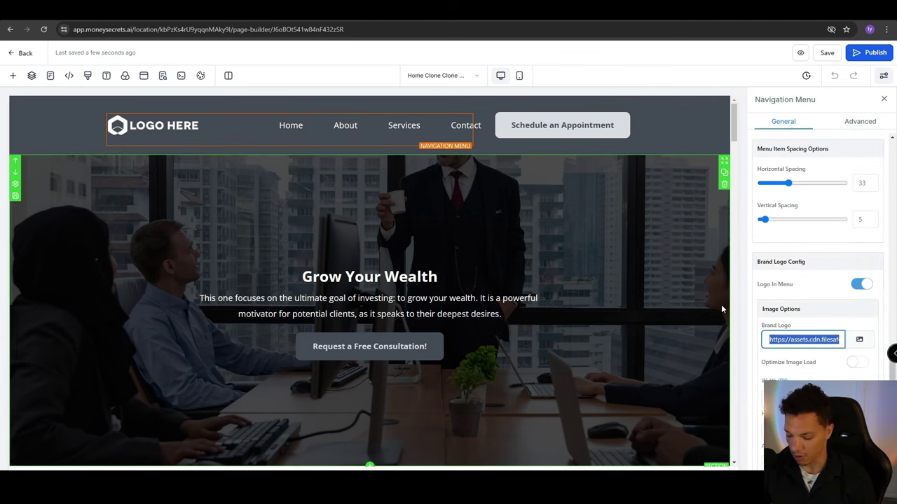
{"action": "key", "text": "BackSpace"}
{"action": "type", "text": "{"}
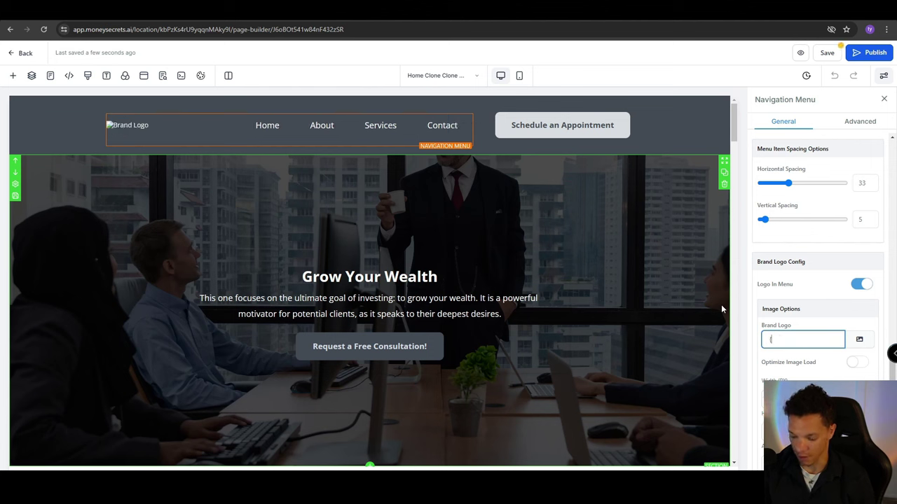
{"action": "type", "text": "{location.logo_"}
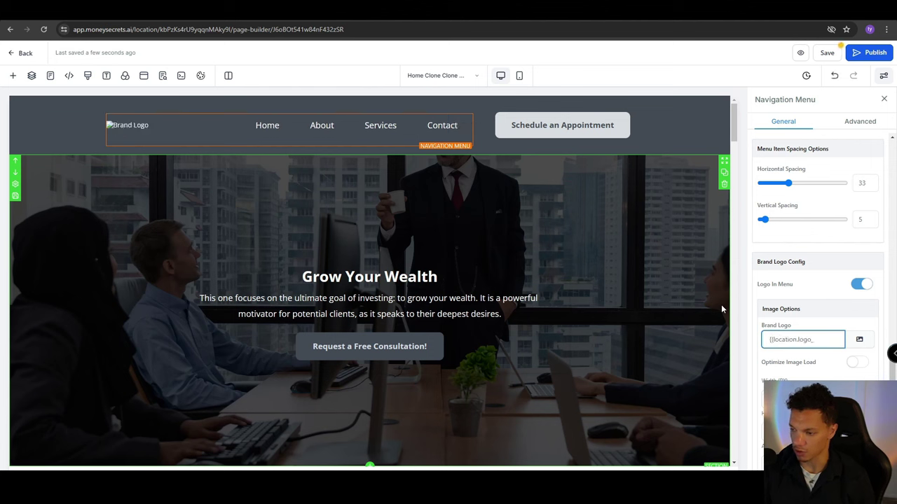
{"action": "type", "text": "url"}
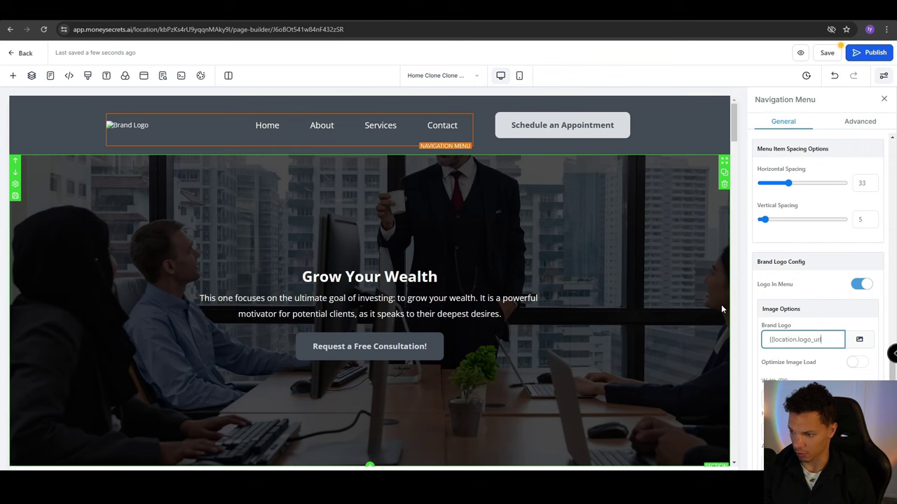
{"action": "type", "text": "}}"}
{"action": "scroll", "coordinate": [420, 210], "scroll_direction": "down", "scroll_amount": 3}
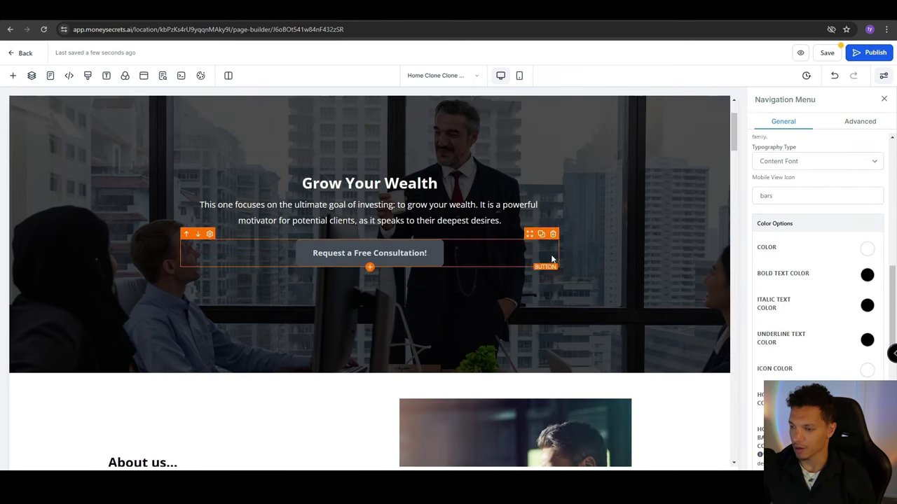
{"action": "scroll", "coordinate": [551, 259], "scroll_direction": "up", "scroll_amount": 2}
Open the Home page's SEO Meta Data and expand its title, description, keywords, author, Links & Tags and language sections.
{"action": "left_click", "coordinate": [163, 76]}
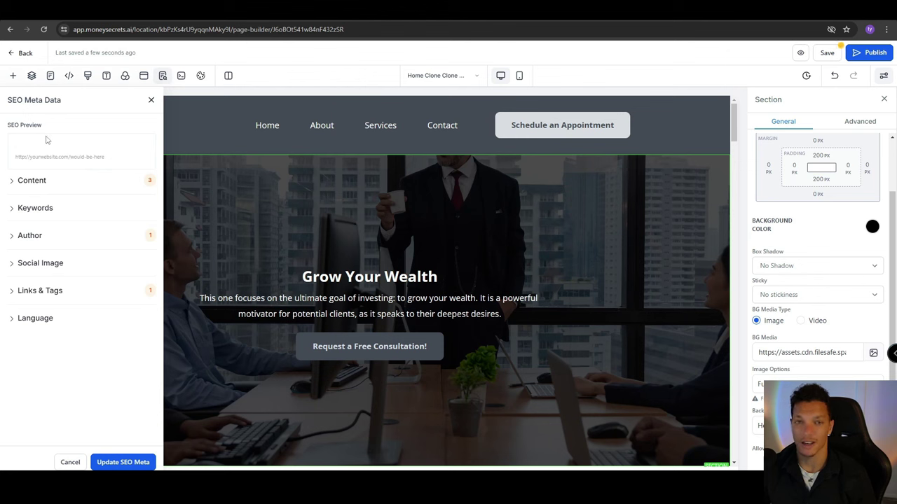
{"action": "left_click", "coordinate": [53, 180]}
{"action": "left_click", "coordinate": [33, 214]}
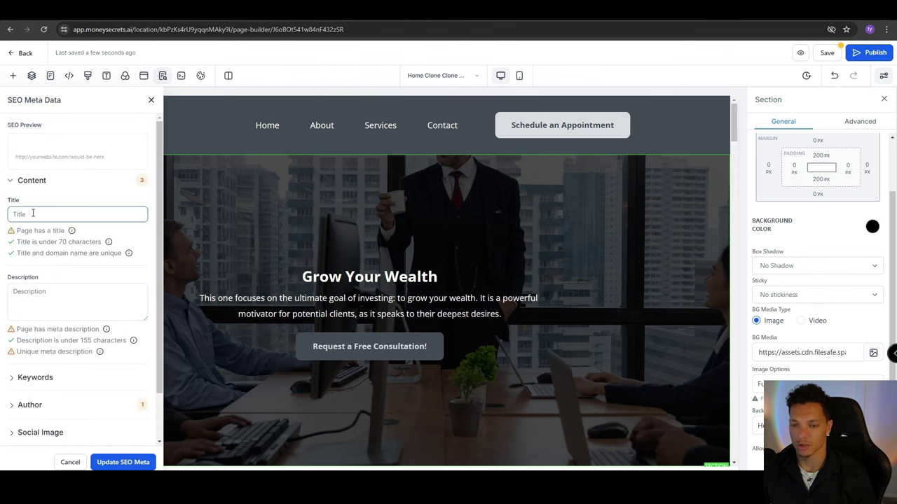
{"action": "left_click", "coordinate": [45, 291]}
{"action": "scroll", "coordinate": [42, 280], "scroll_direction": "down", "scroll_amount": 2}
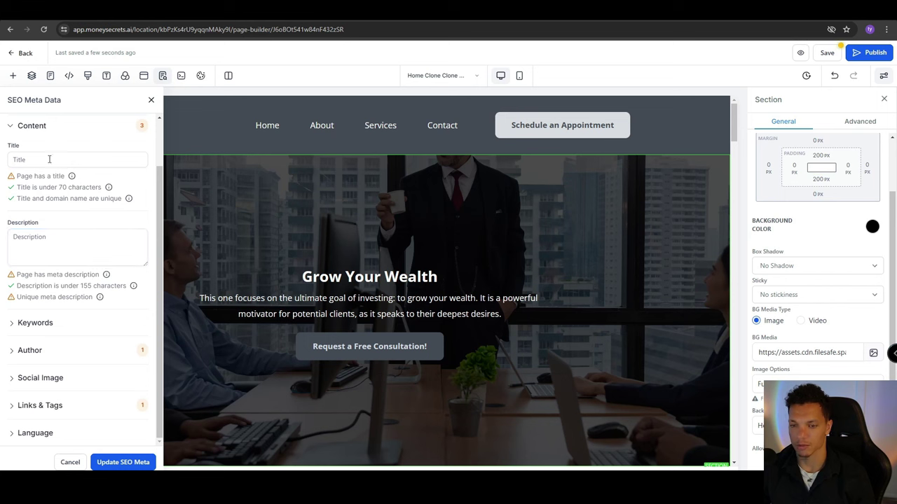
{"action": "left_click", "coordinate": [31, 323]}
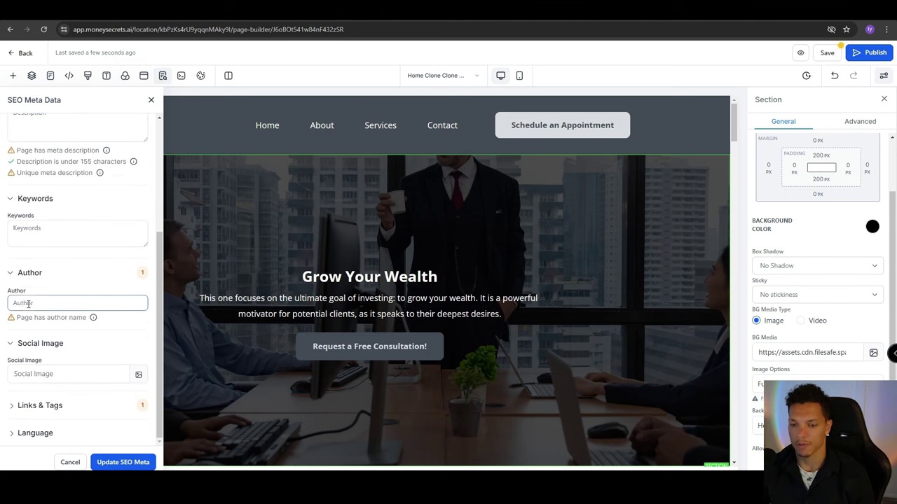
{"action": "left_click", "coordinate": [28, 302]}
{"action": "left_click", "coordinate": [54, 374]}
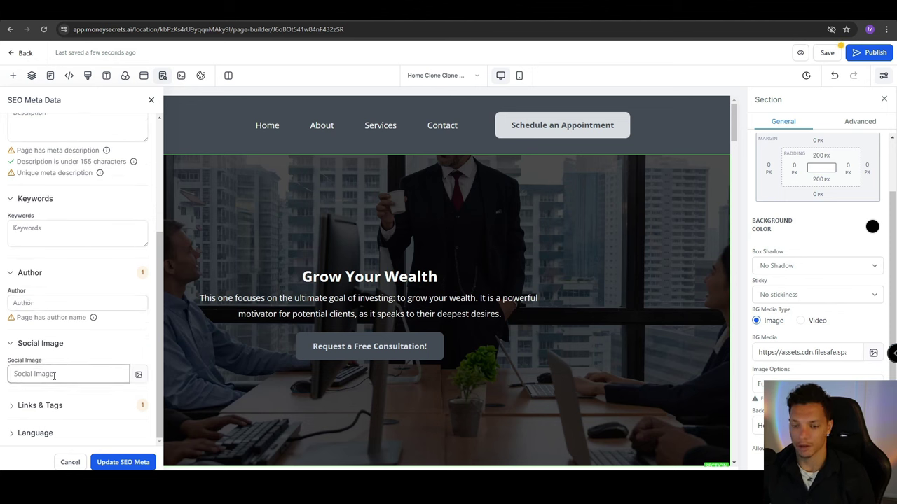
{"action": "left_click", "coordinate": [44, 412]}
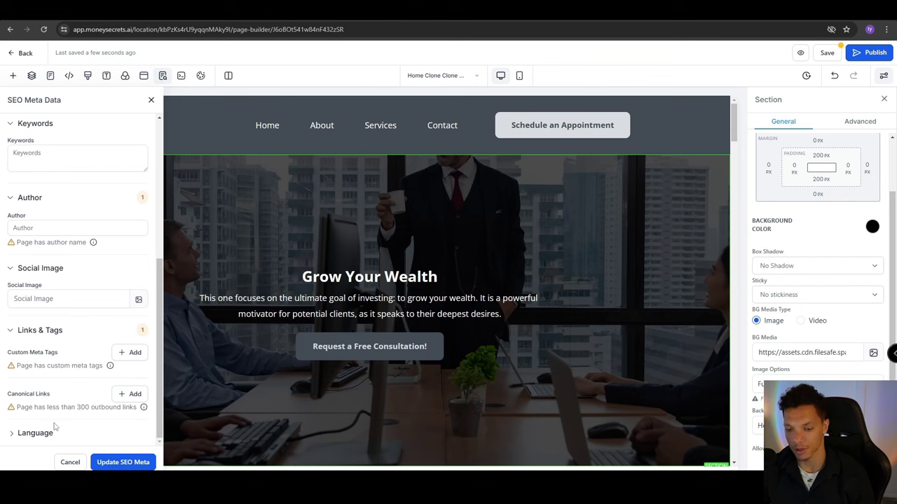
{"action": "left_click", "coordinate": [49, 433]}
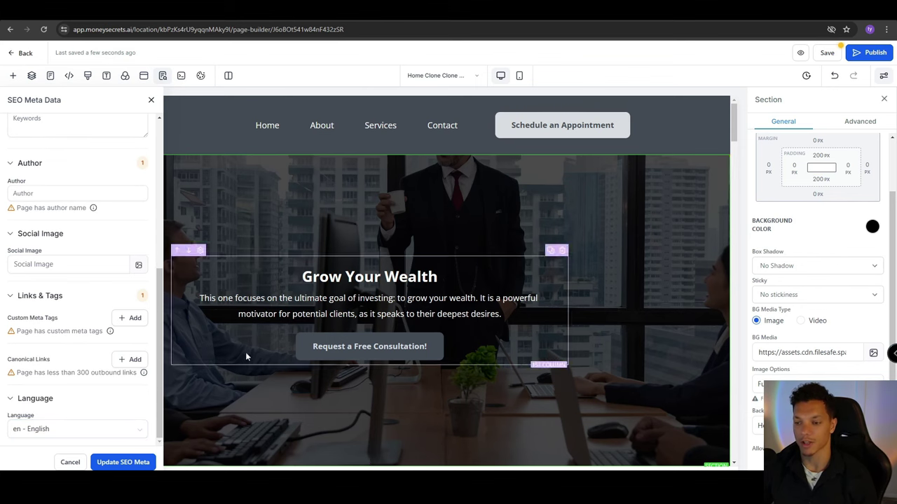
Save the SEO meta data with the keywords meta tag via Update SEO Meta.
{"action": "scroll", "coordinate": [84, 239], "scroll_direction": "up", "scroll_amount": 3}
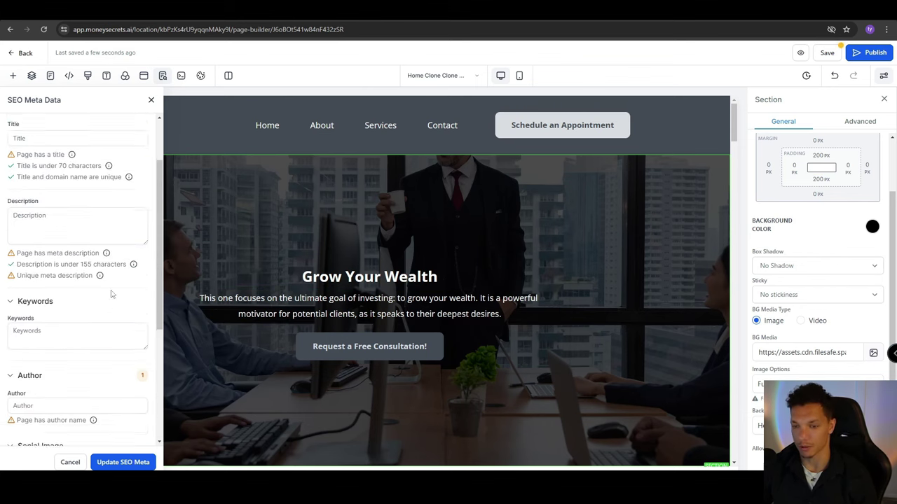
{"action": "left_click", "coordinate": [50, 75]}
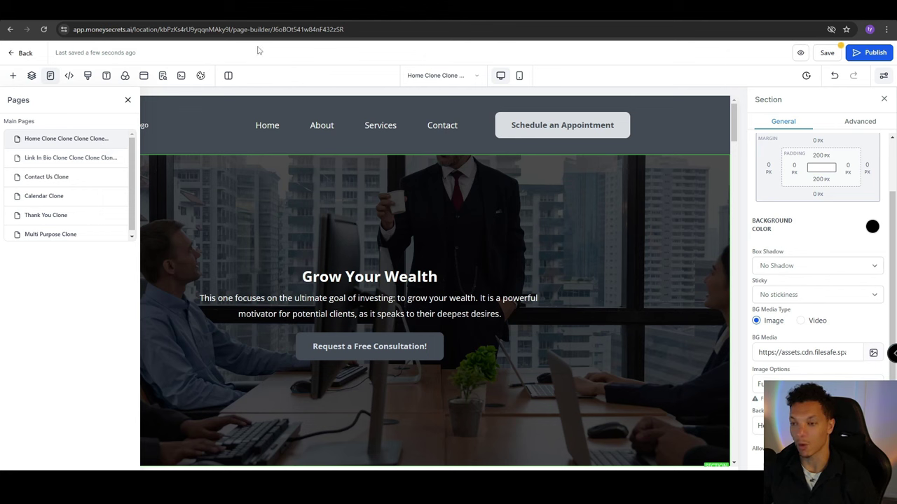
{"action": "left_click", "coordinate": [162, 75]}
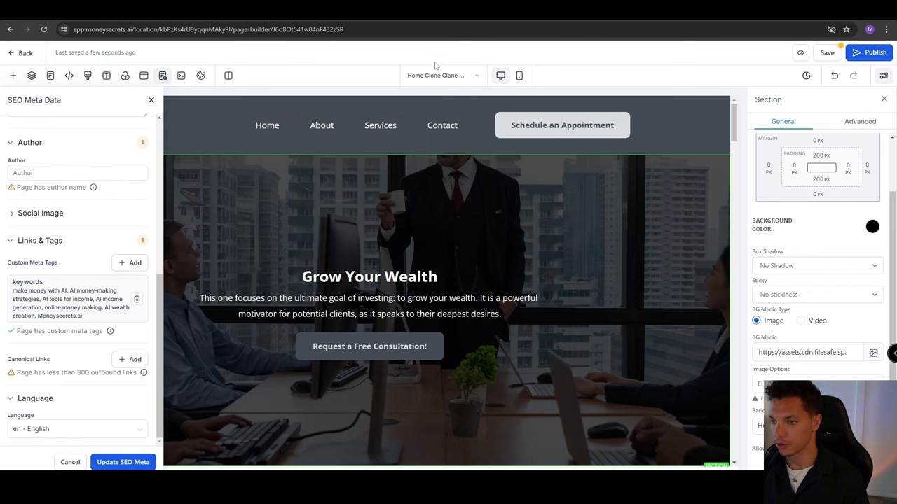
{"action": "left_click", "coordinate": [122, 463]}
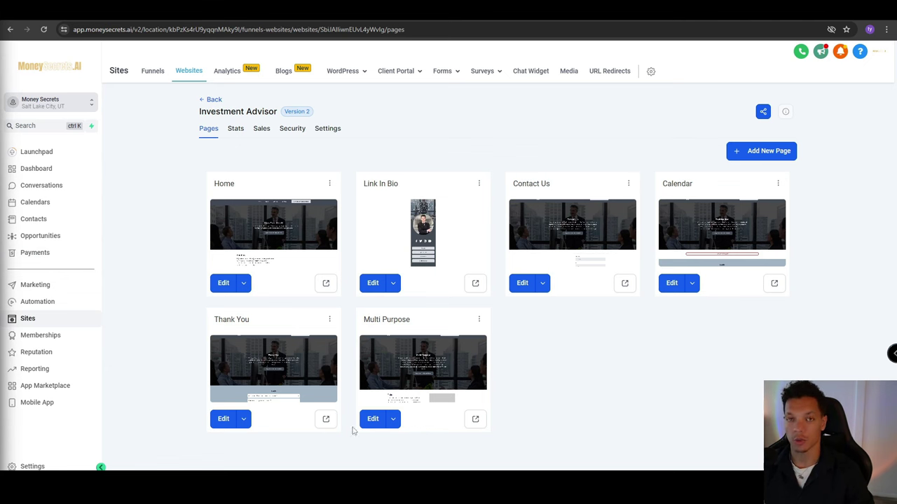
Set the moneysecrets.ai domain's default page to Investment Advisor / Home and save.
{"action": "left_click", "coordinate": [55, 468]}
{"action": "scroll", "coordinate": [60, 380], "scroll_direction": "down", "scroll_amount": 2}
{"action": "left_click", "coordinate": [21, 412]}
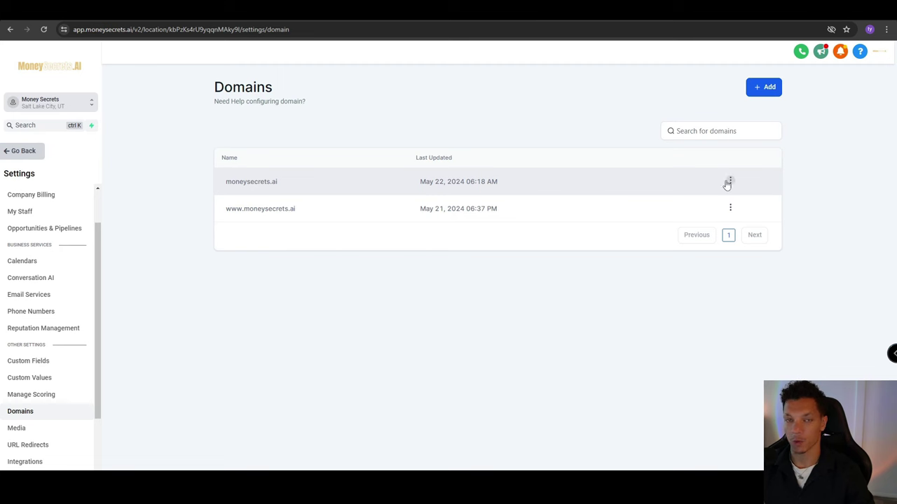
{"action": "left_click", "coordinate": [729, 182]}
{"action": "left_click", "coordinate": [719, 148]}
{"action": "left_click", "coordinate": [448, 207]}
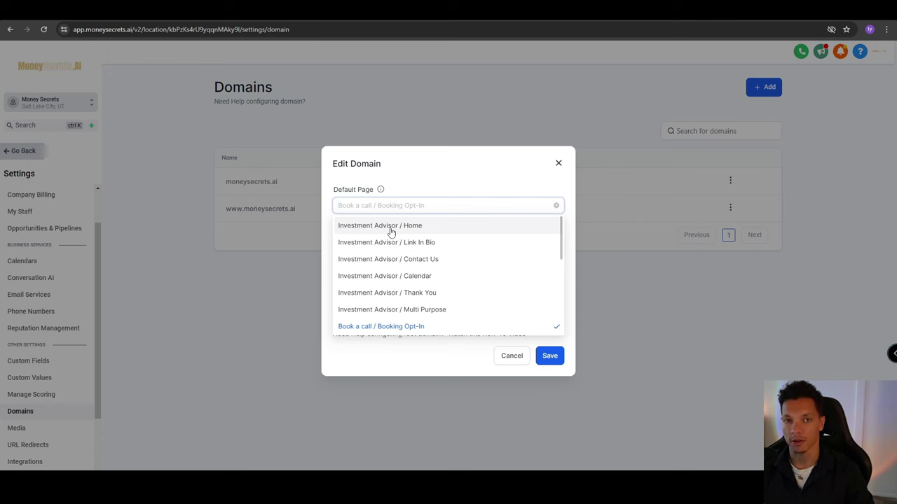
{"action": "left_click", "coordinate": [391, 227]}
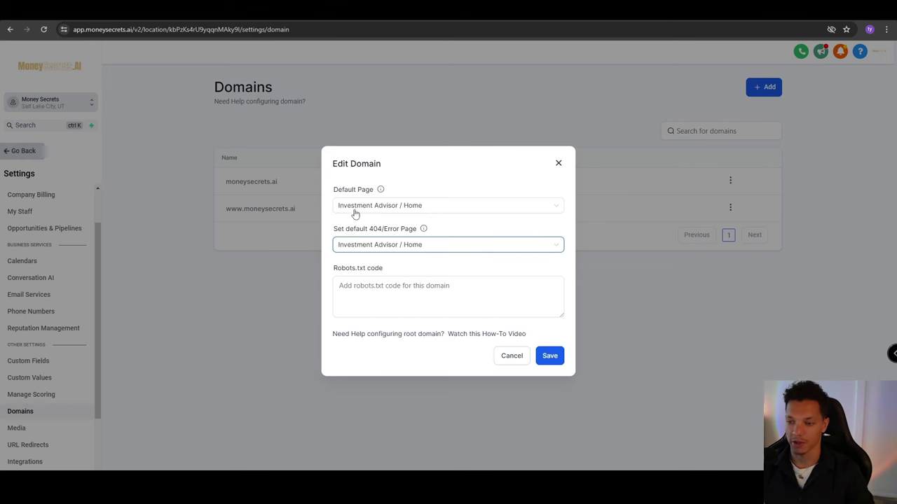
{"action": "left_click", "coordinate": [549, 356]}
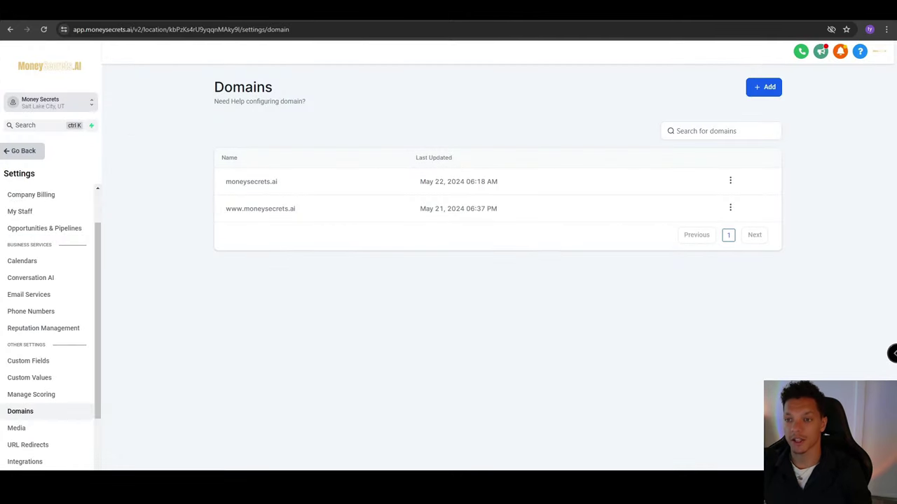
Enter moneysecrets.ai in a new browser tab's address bar.
{"action": "key", "text": "ctrl+t"}
{"action": "left_click", "coordinate": [262, 28]}
{"action": "type", "text": "moneysecrets"}
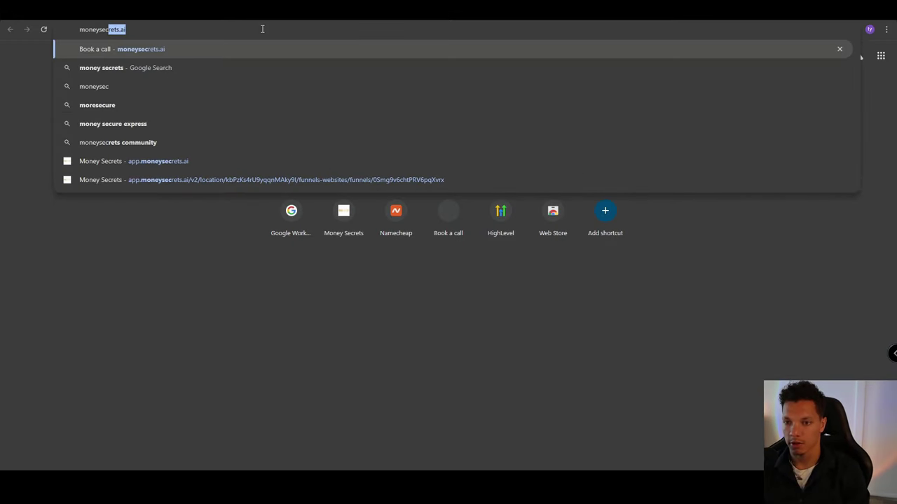
{"action": "type", "text": ".ai"}
Load moneysecrets.ai to check which page the domain now serves.
{"action": "key", "text": "Return"}
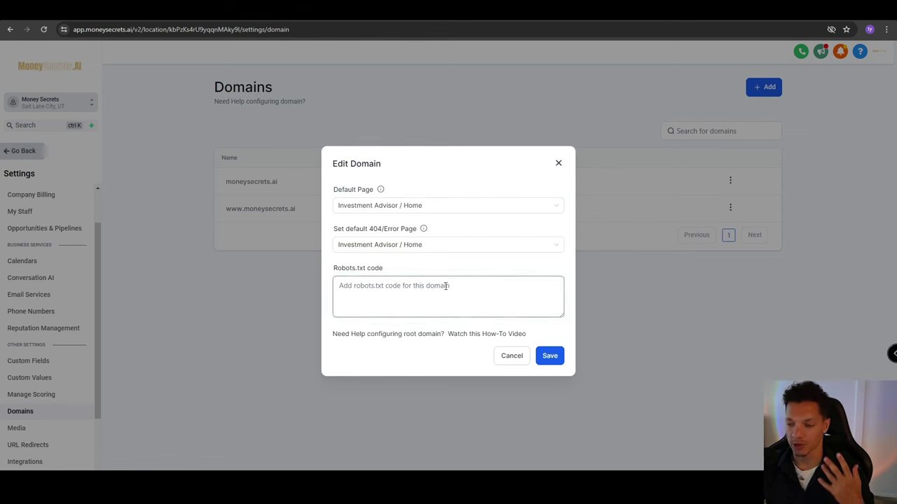
Resave the domain settings and open the Investment Advisor website's Settings tab.
{"action": "left_click", "coordinate": [549, 356]}
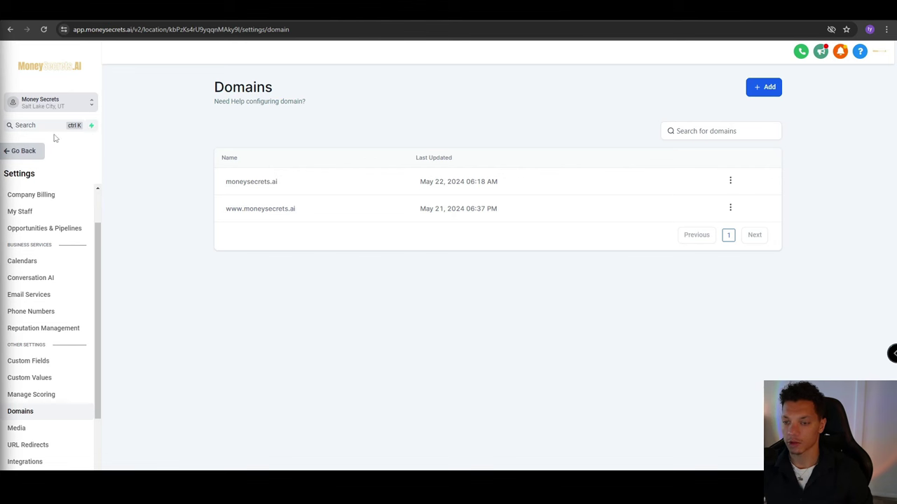
{"action": "left_click", "coordinate": [16, 152]}
{"action": "left_click", "coordinate": [35, 321]}
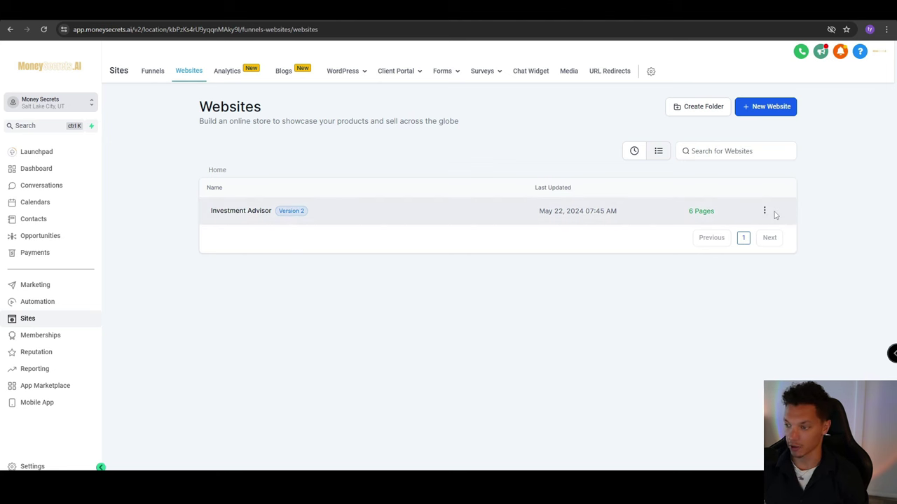
{"action": "left_click", "coordinate": [766, 211]}
{"action": "left_click", "coordinate": [732, 114]}
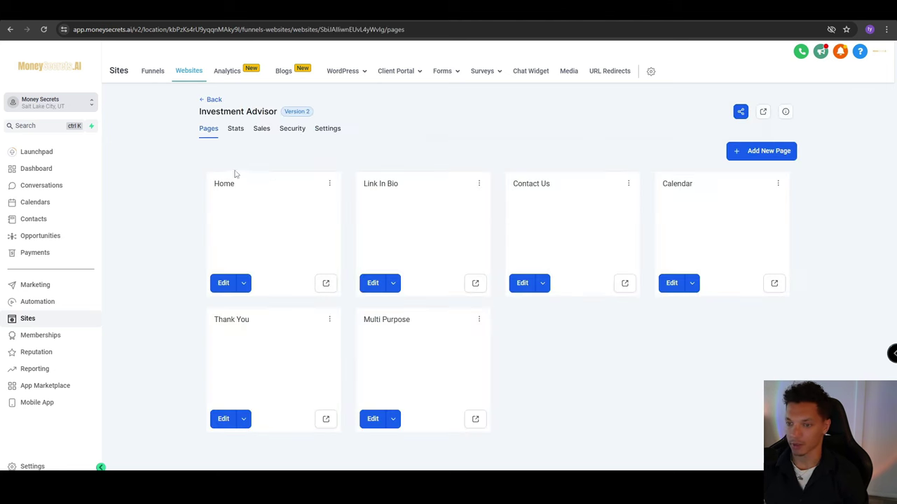
{"action": "left_click", "coordinate": [316, 134]}
Rename the website to 'Moneysecrets.ai Website' and set its path to /moneysecrets.
{"action": "left_click_drag", "start_coordinate": [284, 193], "coordinate": [133, 190]}
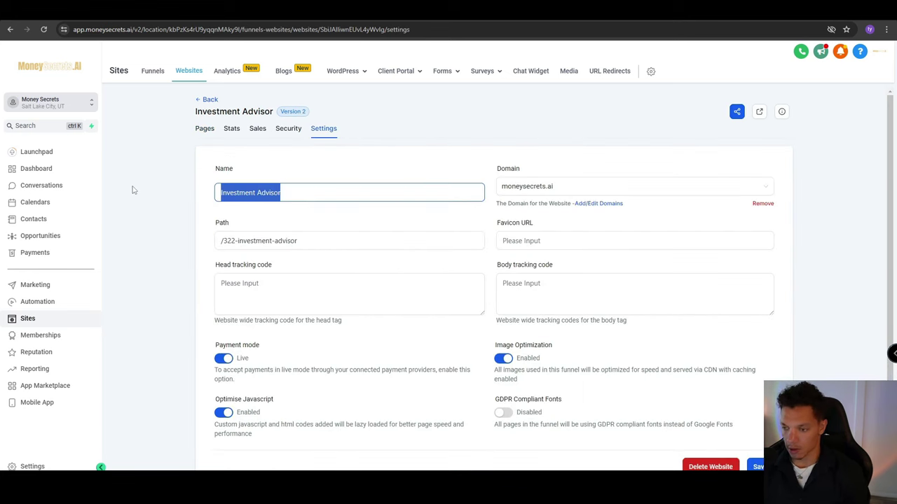
{"action": "type", "text": "Moneysecrets.ai"}
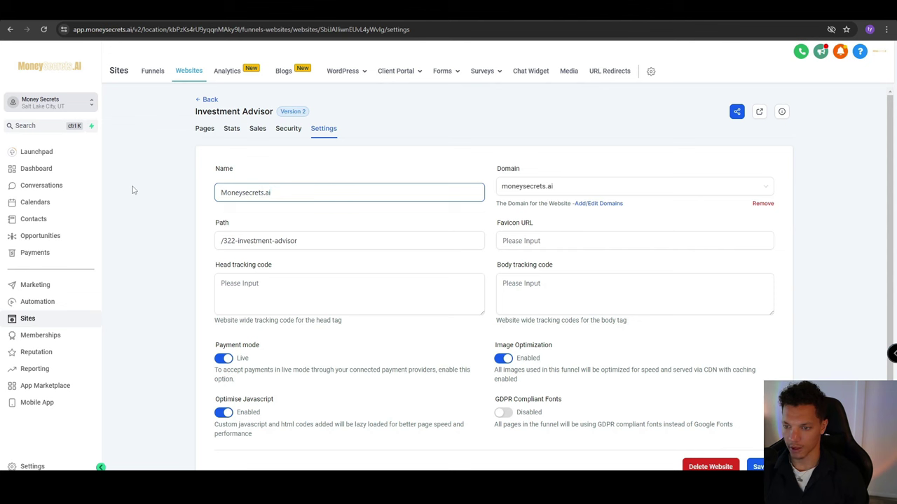
{"action": "type", "text": " Website"}
{"action": "key", "text": "Tab"}
{"action": "type", "text": "/moneysecrets"}
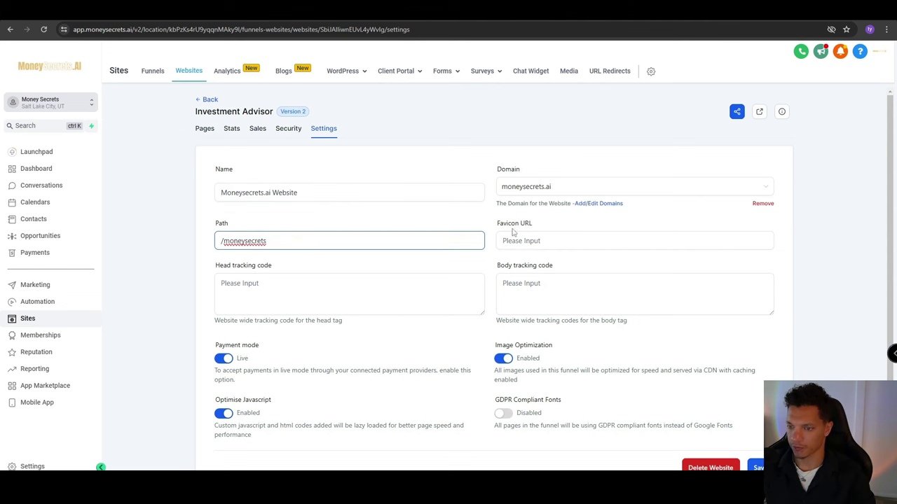
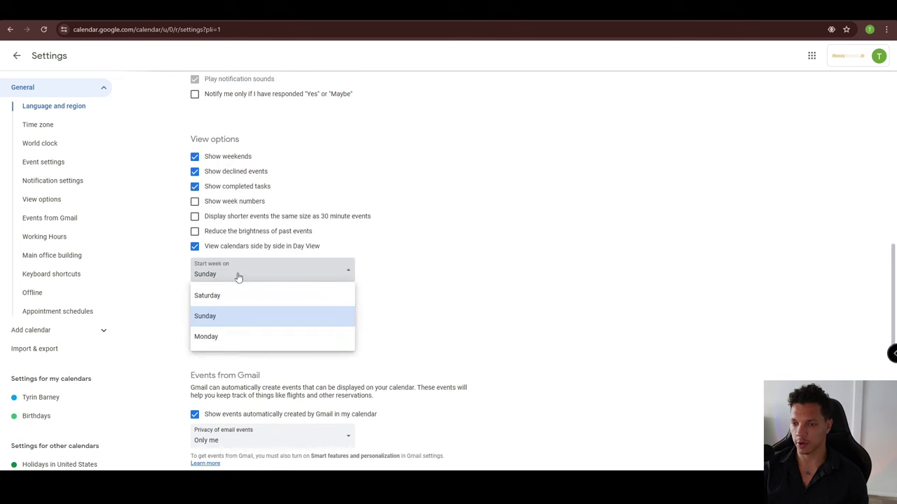
Start weeks on Monday, turn on the world clock and add Denver as its first time zone.
{"action": "left_click", "coordinate": [218, 336]}
{"action": "scroll", "coordinate": [427, 235], "scroll_direction": "up", "scroll_amount": 8}
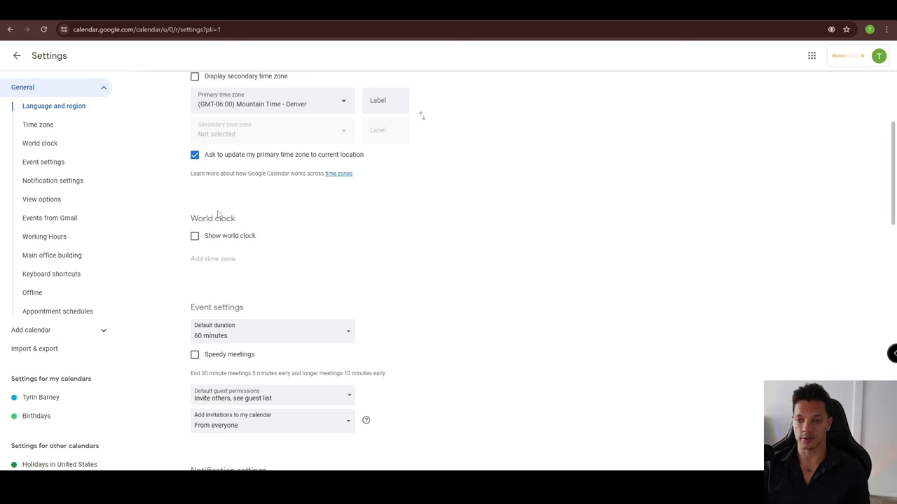
{"action": "left_click", "coordinate": [194, 238]}
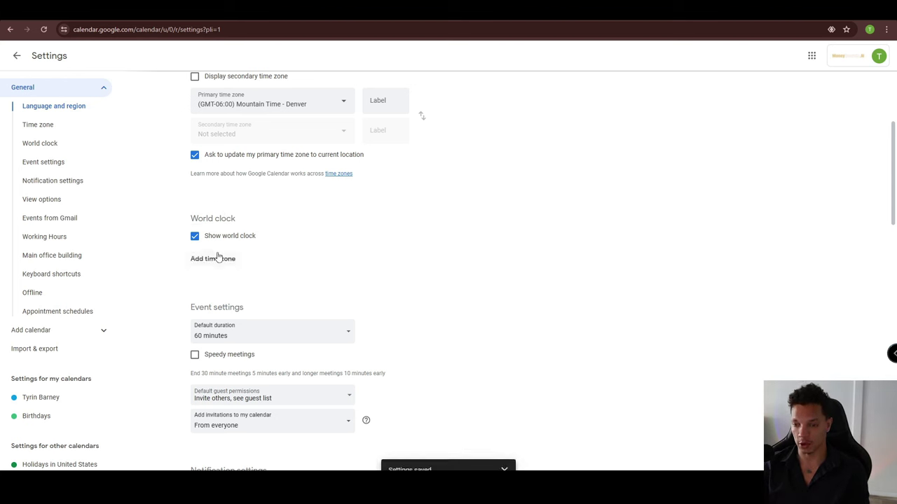
{"action": "left_click", "coordinate": [221, 259]}
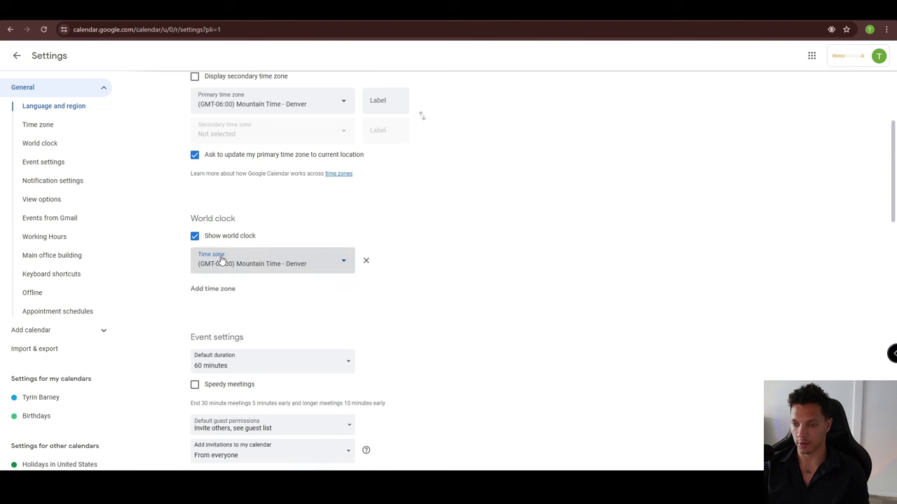
{"action": "left_click", "coordinate": [283, 267]}
{"action": "left_click", "coordinate": [202, 276]}
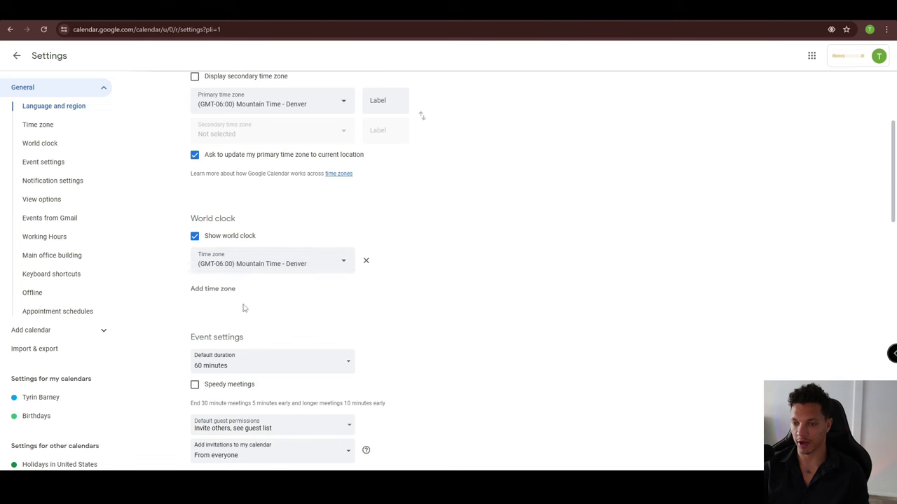
Add Los Angeles and Chicago as the second and third world clock time zones.
{"action": "left_click", "coordinate": [220, 292]}
{"action": "left_click", "coordinate": [284, 293]}
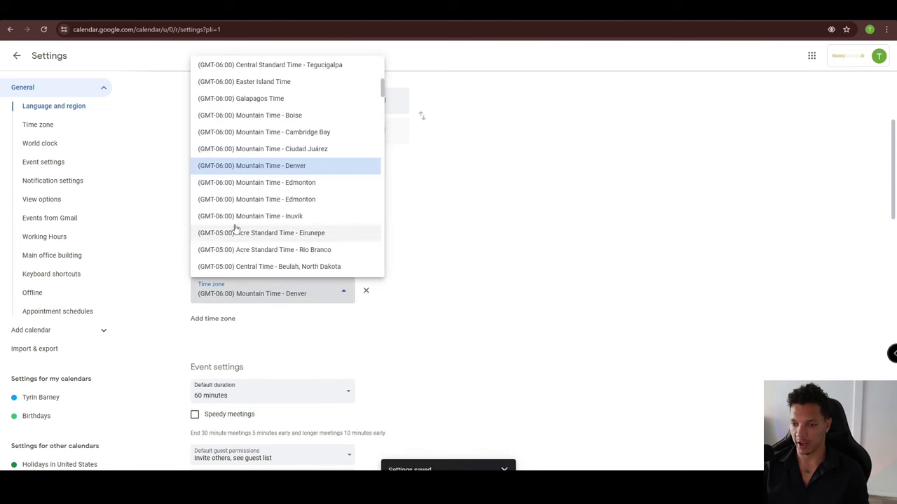
{"action": "scroll", "coordinate": [302, 119], "scroll_direction": "down", "scroll_amount": 3}
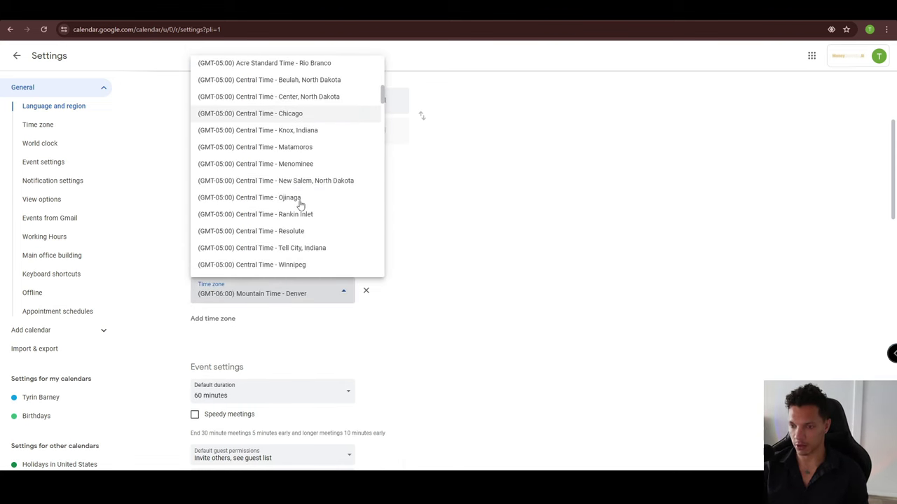
{"action": "scroll", "coordinate": [300, 200], "scroll_direction": "up", "scroll_amount": 10}
{"action": "left_click", "coordinate": [273, 247]}
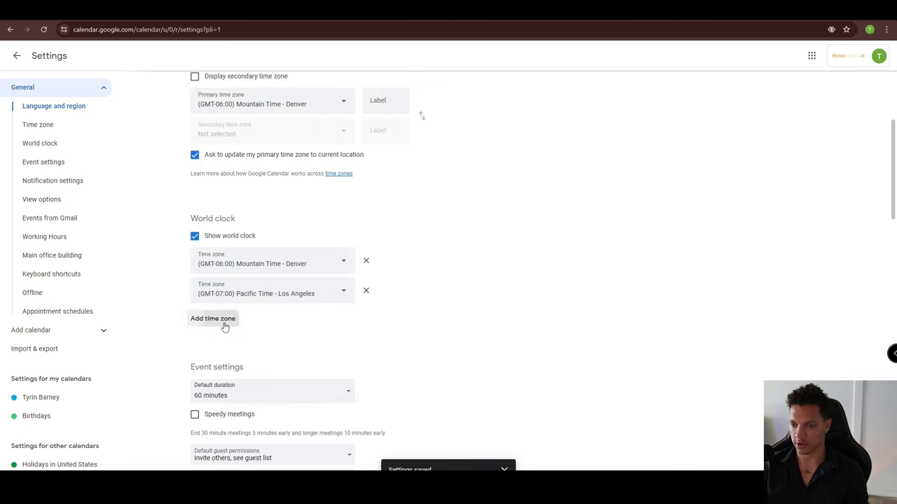
{"action": "left_click", "coordinate": [224, 327]}
{"action": "left_click", "coordinate": [281, 318]}
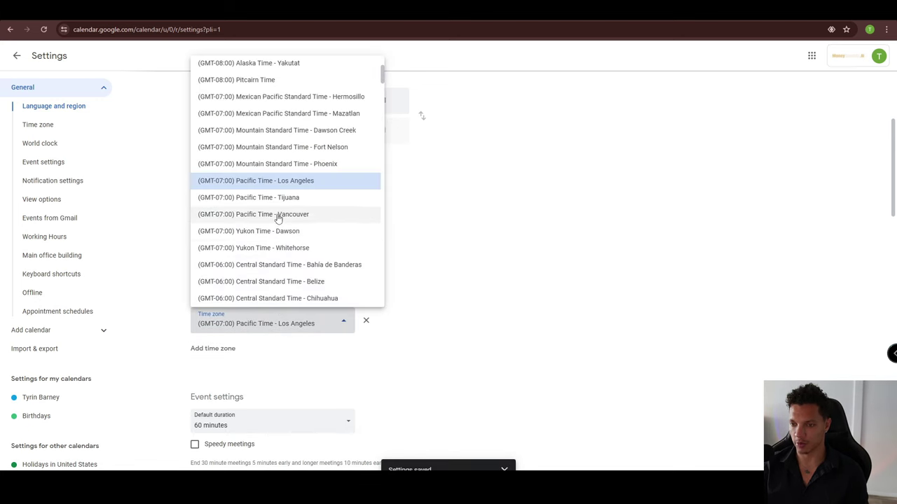
{"action": "scroll", "coordinate": [300, 176], "scroll_direction": "up", "scroll_amount": 3}
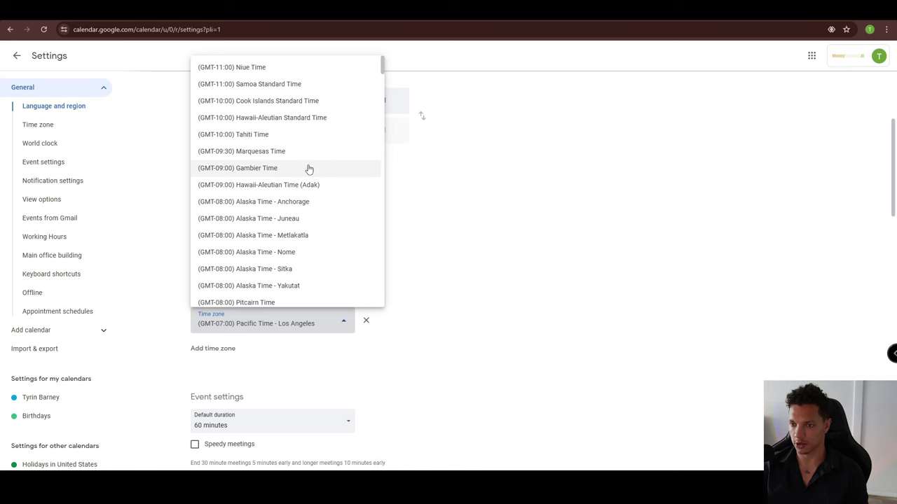
{"action": "scroll", "coordinate": [309, 169], "scroll_direction": "down", "scroll_amount": 15}
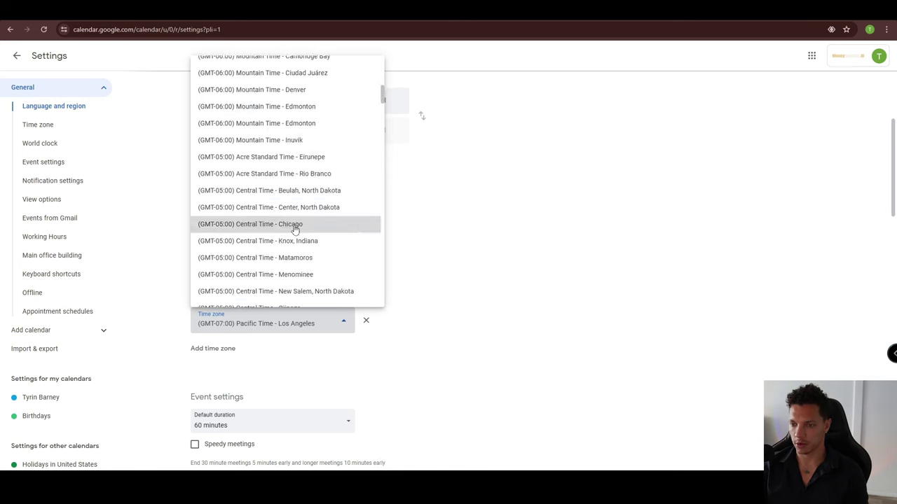
{"action": "left_click", "coordinate": [294, 226]}
Add New York as the fourth world clock time zone.
{"action": "left_click", "coordinate": [221, 350]}
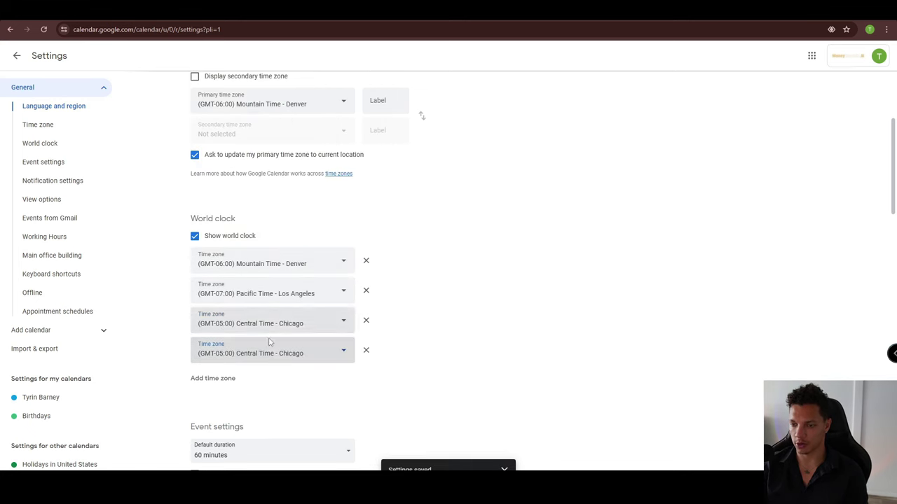
{"action": "left_click", "coordinate": [271, 351]}
{"action": "scroll", "coordinate": [280, 213], "scroll_direction": "down", "scroll_amount": 12}
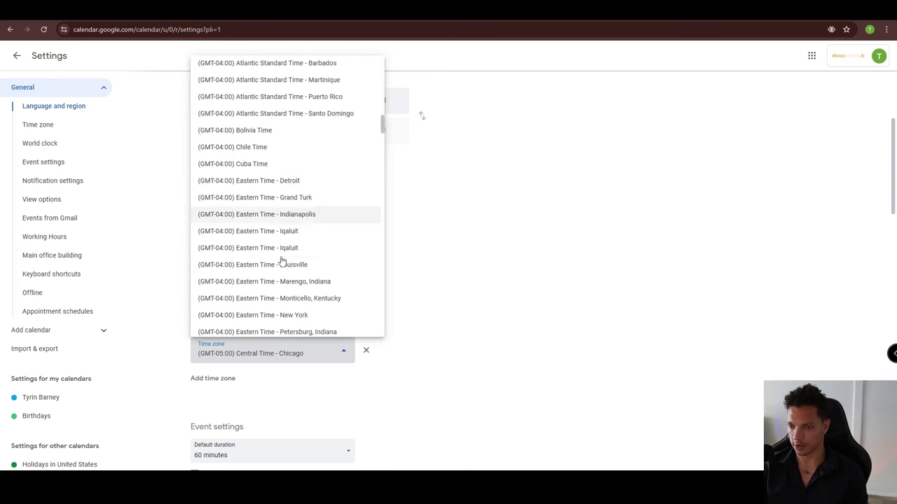
{"action": "left_click", "coordinate": [280, 303]}
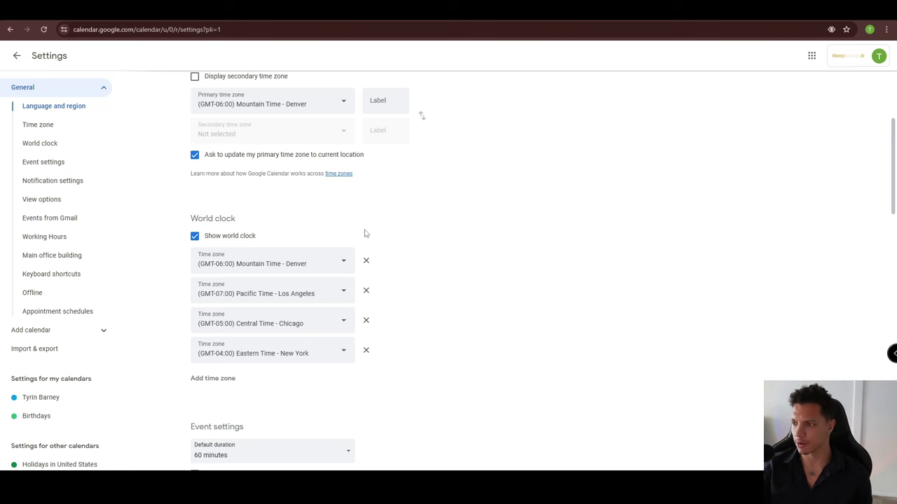
{"action": "scroll", "coordinate": [364, 233], "scroll_direction": "down", "scroll_amount": 3}
{"action": "scroll", "coordinate": [364, 233], "scroll_direction": "up", "scroll_amount": 6}
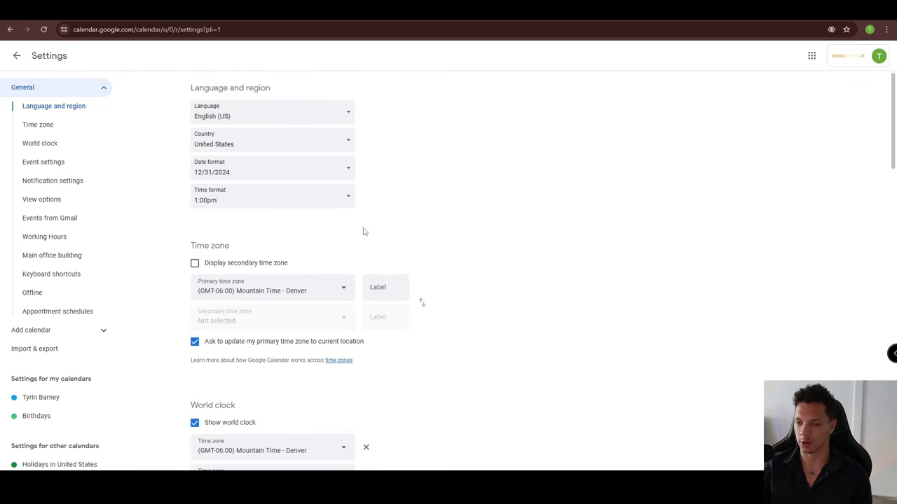
Return from Settings to the week view and scroll up to the early morning hours.
{"action": "left_click", "coordinate": [17, 55]}
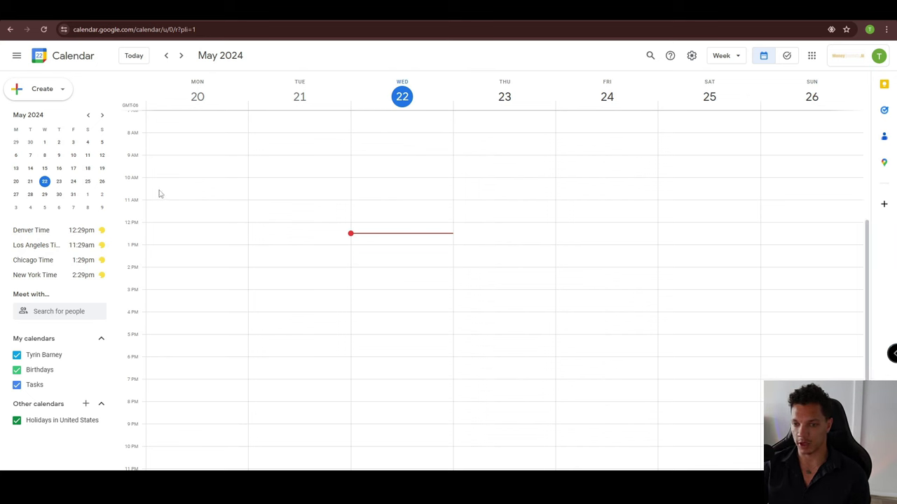
{"action": "scroll", "coordinate": [160, 194], "scroll_direction": "up", "scroll_amount": 3}
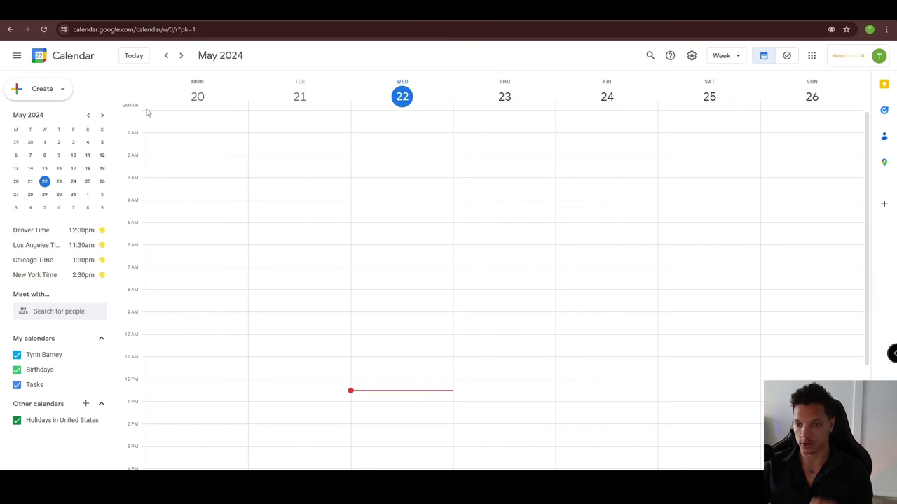
Create an all-day Monday event titled 'Sl' and open its details.
{"action": "left_click", "coordinate": [147, 112]}
{"action": "type", "text": "Sleep"}
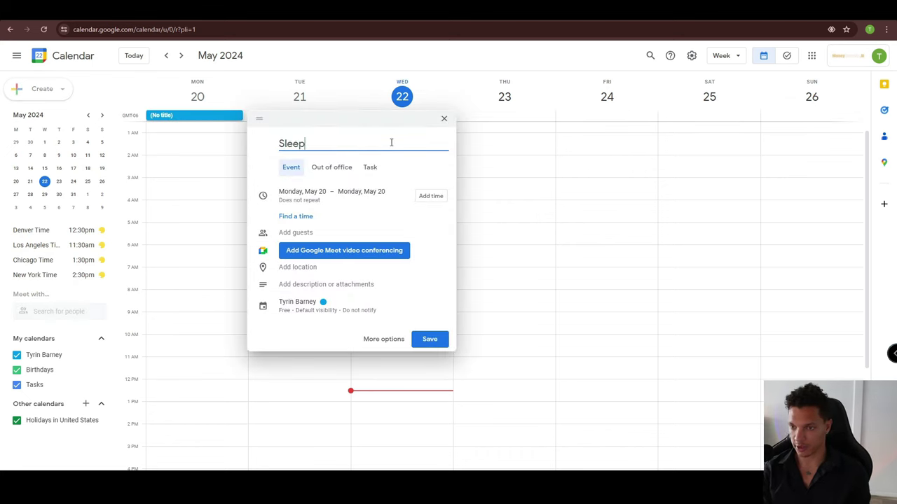
{"action": "key", "text": "Return"}
{"action": "left_click", "coordinate": [200, 118]}
Create a Monday event from midnight to 3am titled Sleep.
{"action": "left_click", "coordinate": [198, 129]}
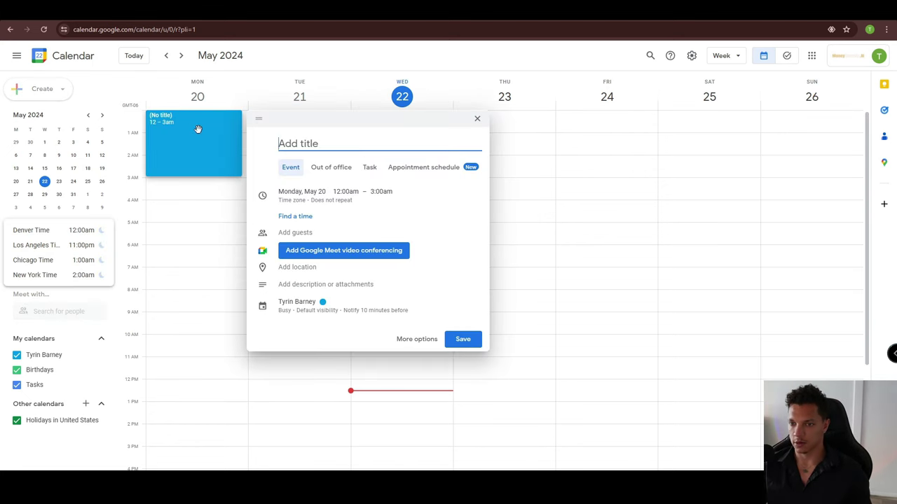
{"action": "type", "text": "Slee"}
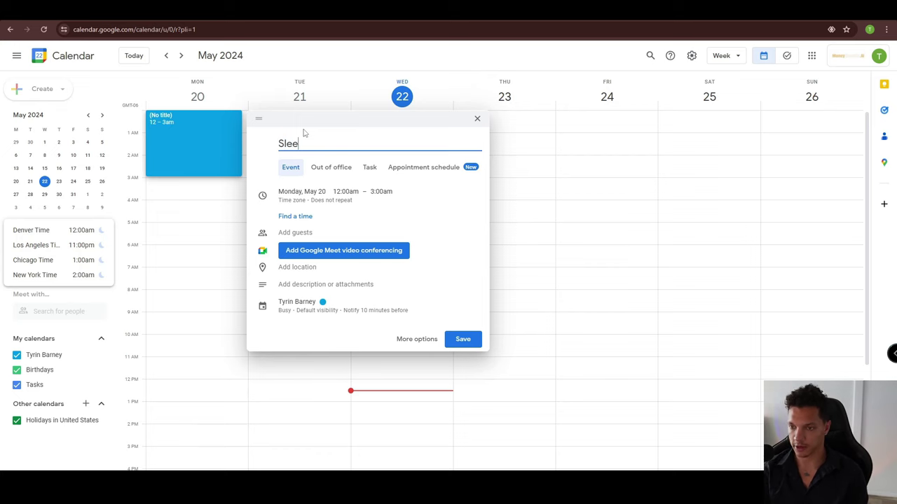
{"action": "type", "text": "p"}
{"action": "key", "text": "Return"}
{"action": "scroll", "coordinate": [176, 248], "scroll_direction": "down", "scroll_amount": 5}
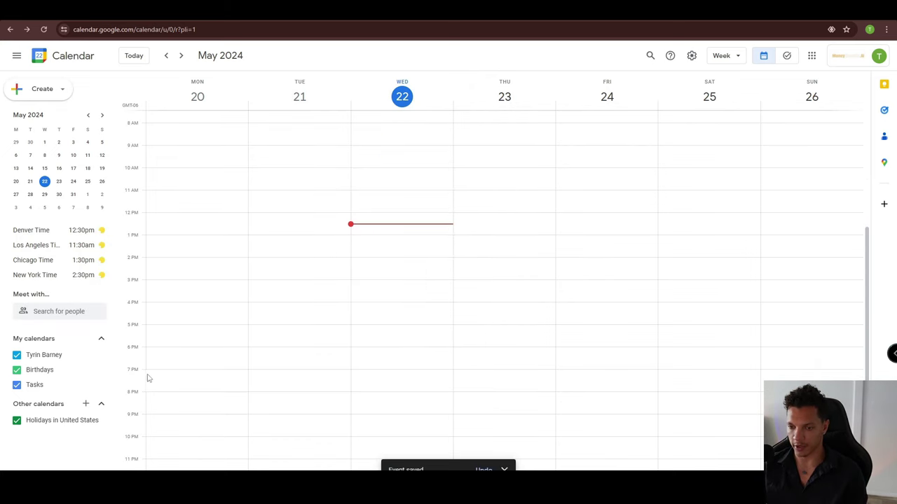
Create a Monday Sleep event starting at 7pm and ending at 3:00am, and save it.
{"action": "left_click_drag", "start_coordinate": [148, 379], "coordinate": [152, 468]}
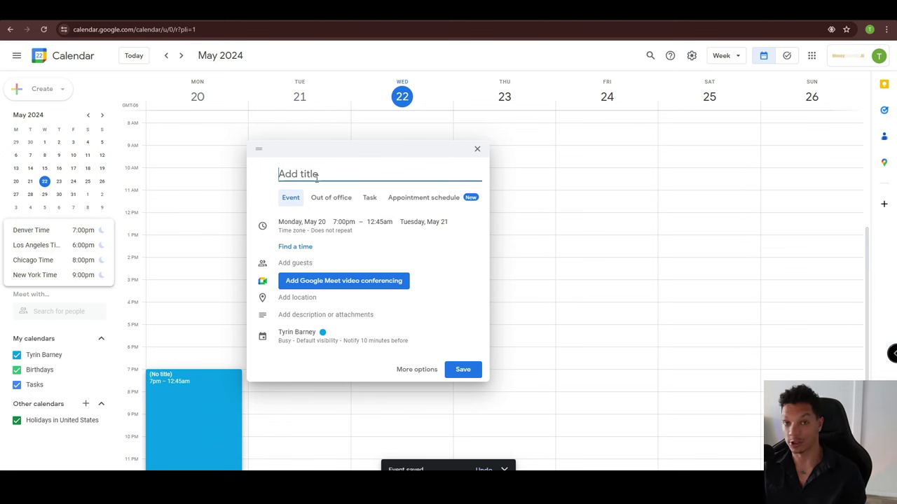
{"action": "type", "text": "Sleep"}
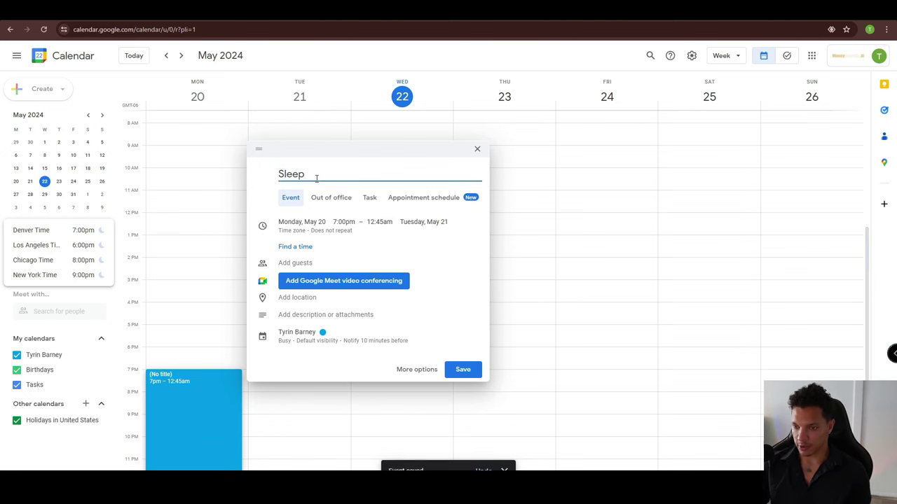
{"action": "left_click", "coordinate": [416, 370]}
{"action": "left_click", "coordinate": [95, 89]}
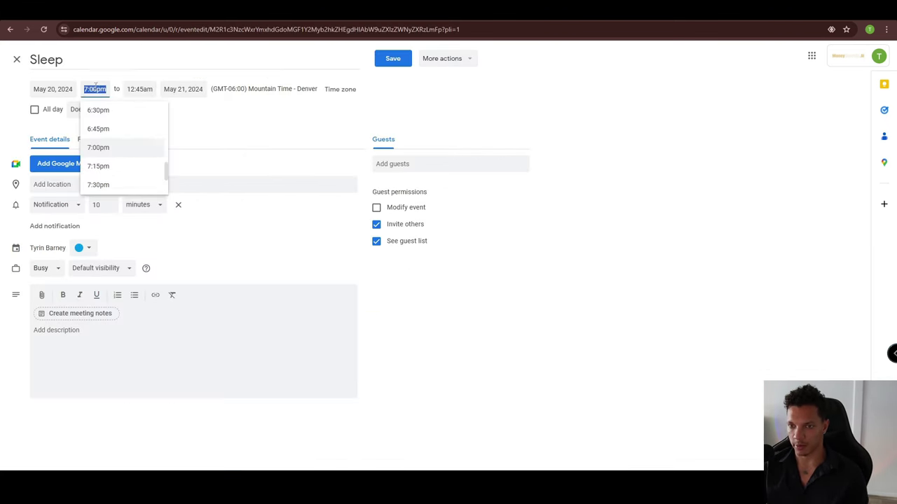
{"action": "left_click", "coordinate": [140, 89]}
{"action": "scroll", "coordinate": [145, 158], "scroll_direction": "down", "scroll_amount": 3}
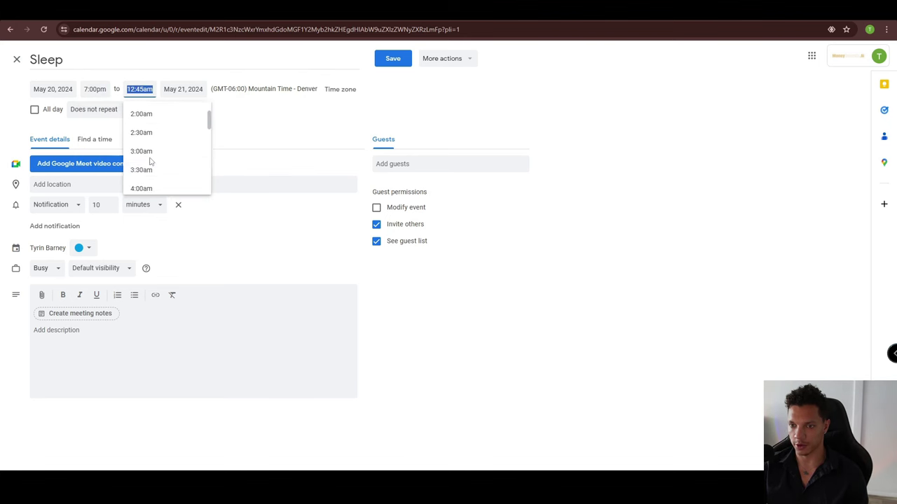
{"action": "left_click", "coordinate": [144, 148]}
{"action": "left_click", "coordinate": [393, 58]}
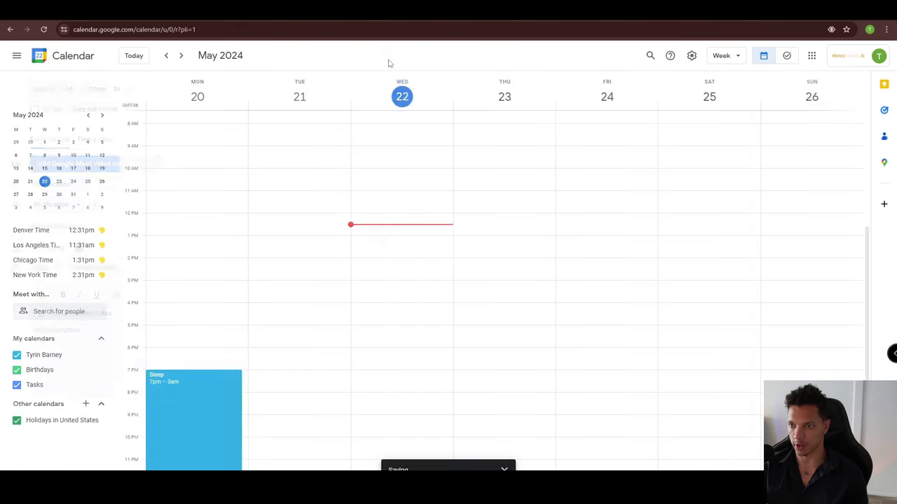
Make the Sleep event repeat weekly on Monday through Thursday.
{"action": "key", "text": "alt+Left"}
{"action": "left_click", "coordinate": [85, 114]}
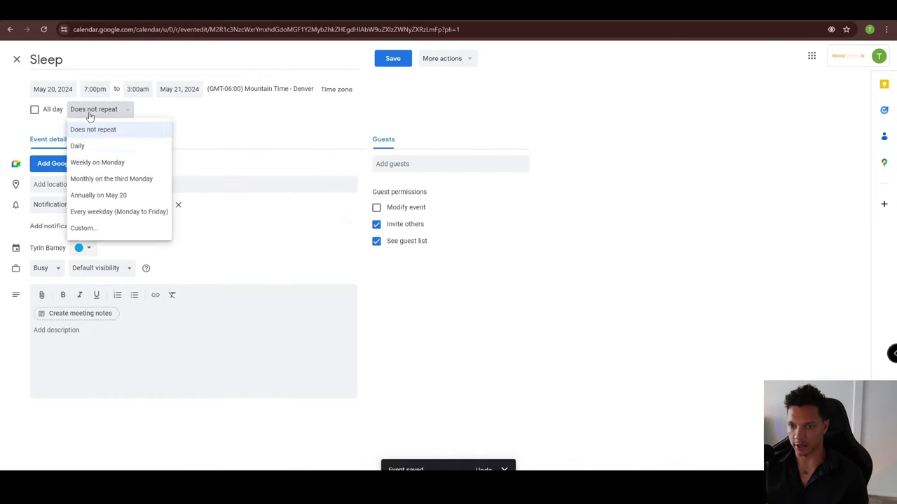
{"action": "left_click", "coordinate": [102, 215]}
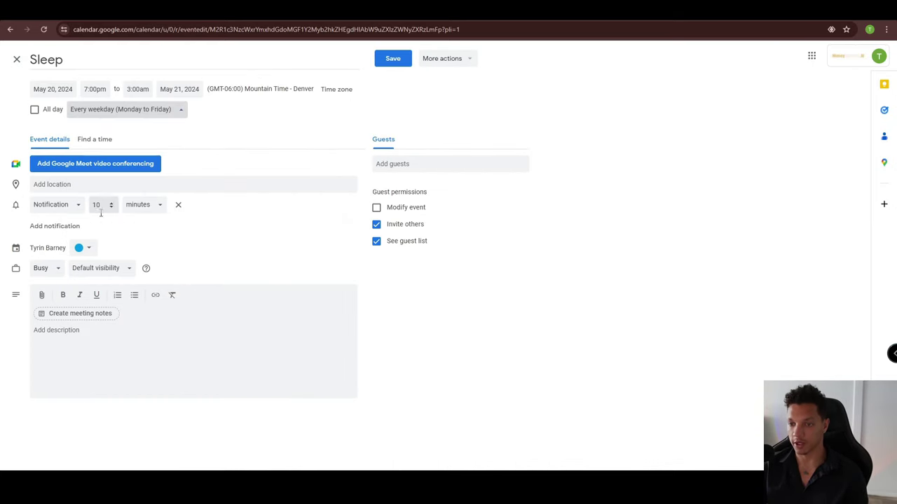
{"action": "left_click", "coordinate": [389, 61]}
{"action": "scroll", "coordinate": [338, 268], "scroll_direction": "up", "scroll_amount": 3}
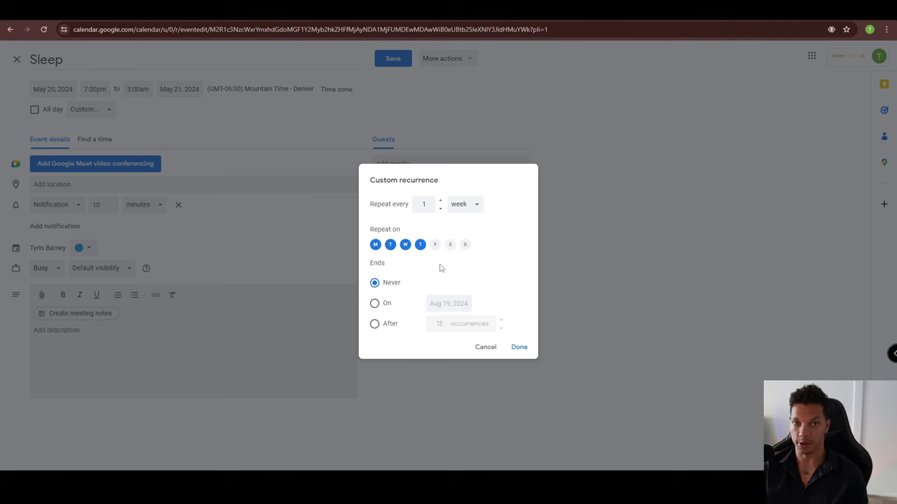
{"action": "left_click", "coordinate": [519, 347]}
Save the recurrence change for all events in the series and review the Sleep blocks.
{"action": "key", "text": "ctrl+s"}
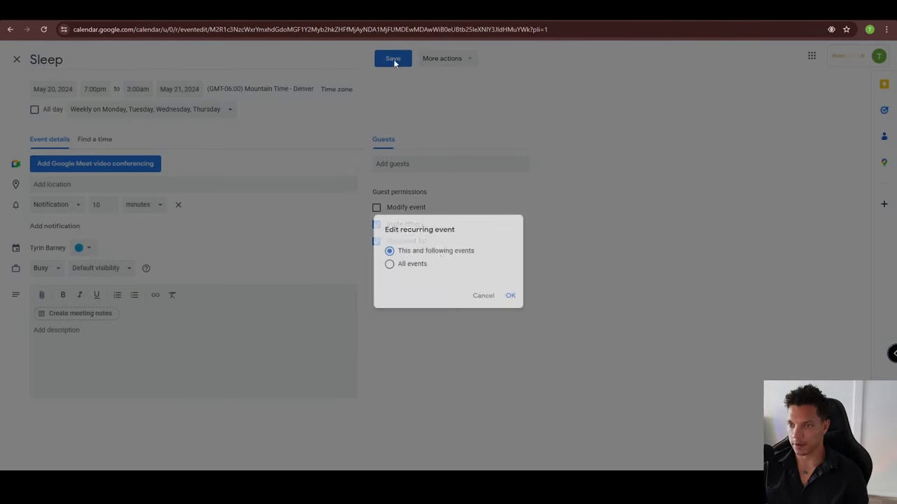
{"action": "left_click", "coordinate": [420, 267]}
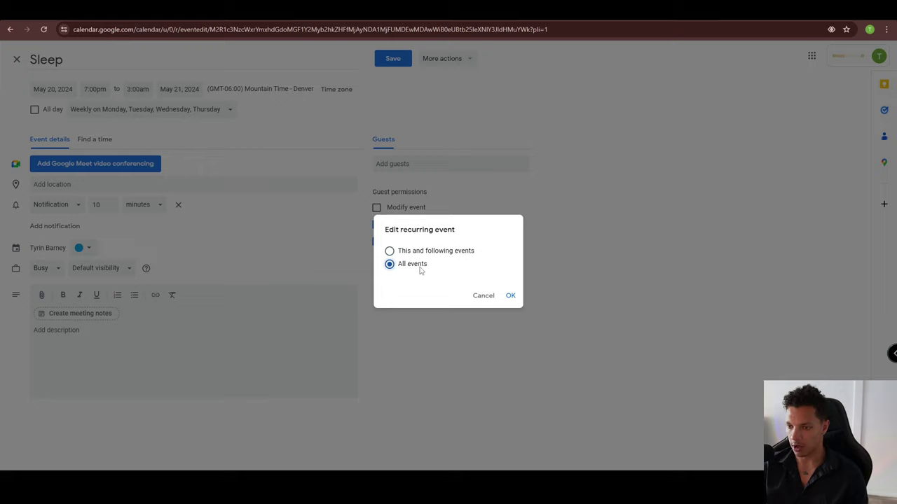
{"action": "left_click", "coordinate": [509, 296]}
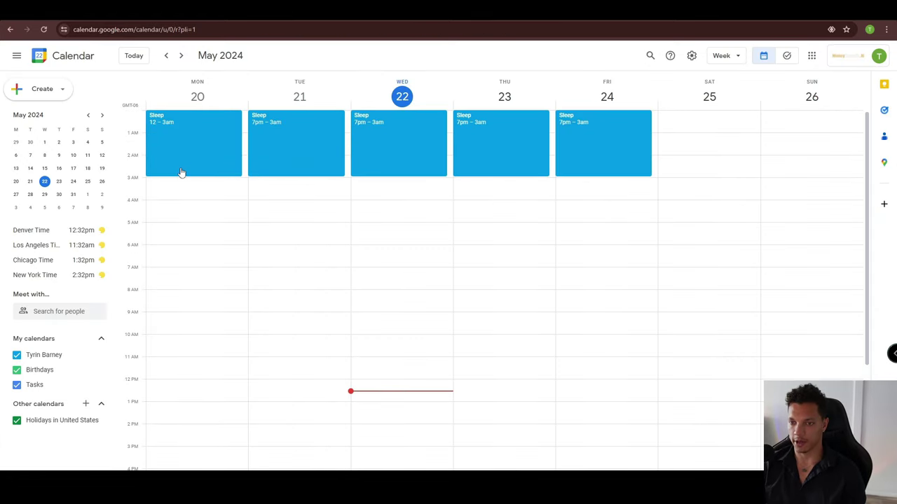
{"action": "scroll", "coordinate": [181, 173], "scroll_direction": "down", "scroll_amount": 3}
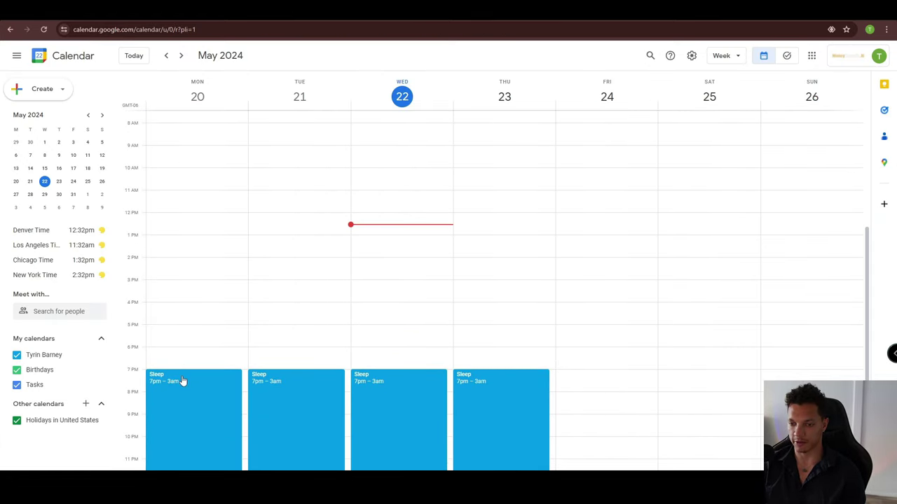
{"action": "scroll", "coordinate": [191, 357], "scroll_direction": "up", "scroll_amount": 3}
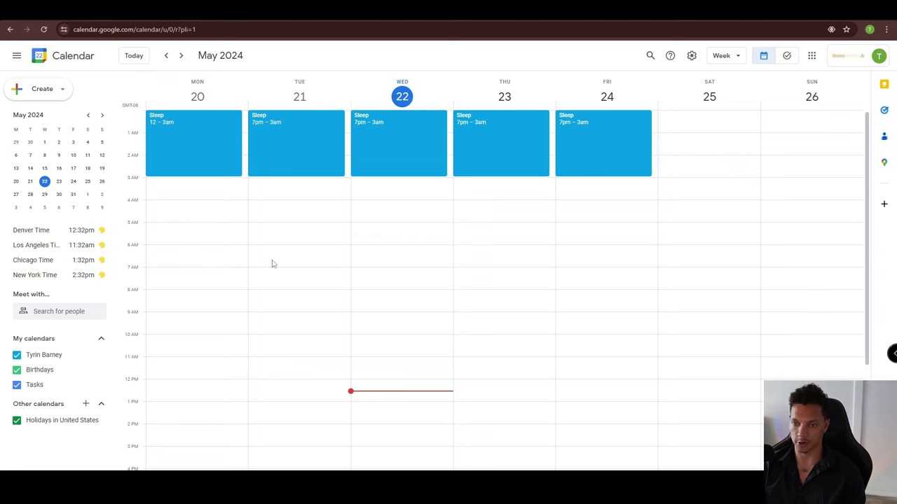
{"action": "scroll", "coordinate": [273, 263], "scroll_direction": "down", "scroll_amount": 3}
{"action": "scroll", "coordinate": [500, 166], "scroll_direction": "up", "scroll_amount": 3}
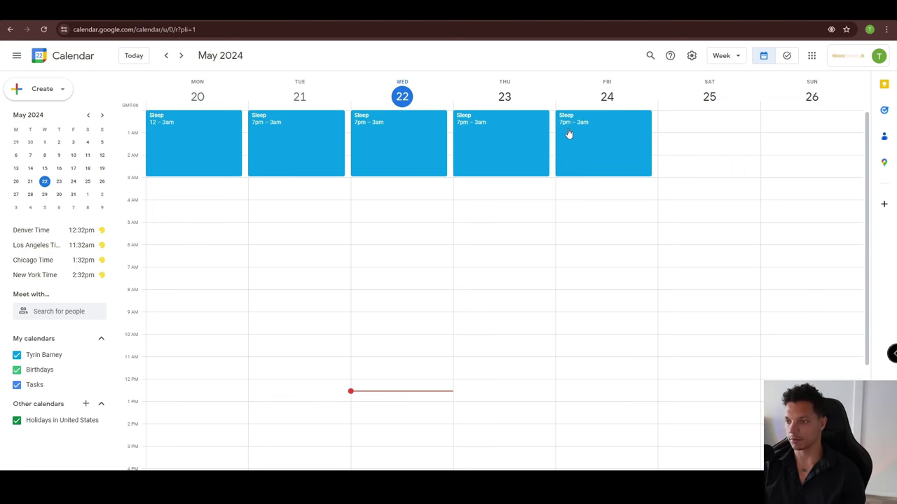
{"action": "scroll", "coordinate": [571, 133], "scroll_direction": "down", "scroll_amount": 3}
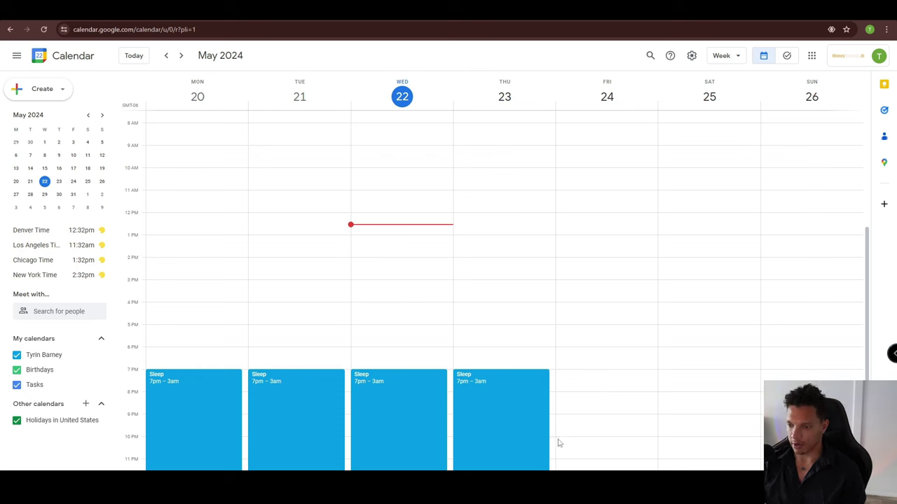
Create a Friday 10pm–7am event repeating weekly on Friday and Saturday.
{"action": "left_click_drag", "start_coordinate": [559, 443], "coordinate": [560, 468]}
{"action": "left_click", "coordinate": [437, 273]}
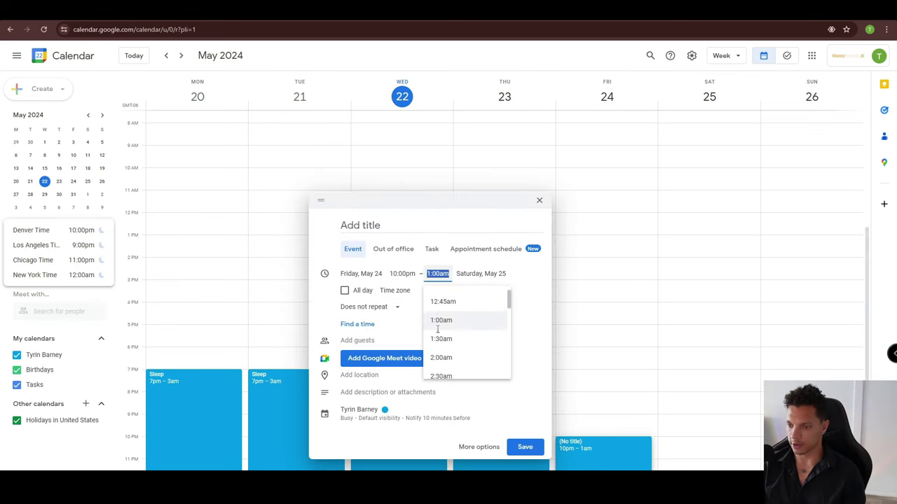
{"action": "scroll", "coordinate": [439, 337], "scroll_direction": "down", "scroll_amount": 4}
{"action": "left_click", "coordinate": [448, 369]}
{"action": "left_click", "coordinate": [420, 308]}
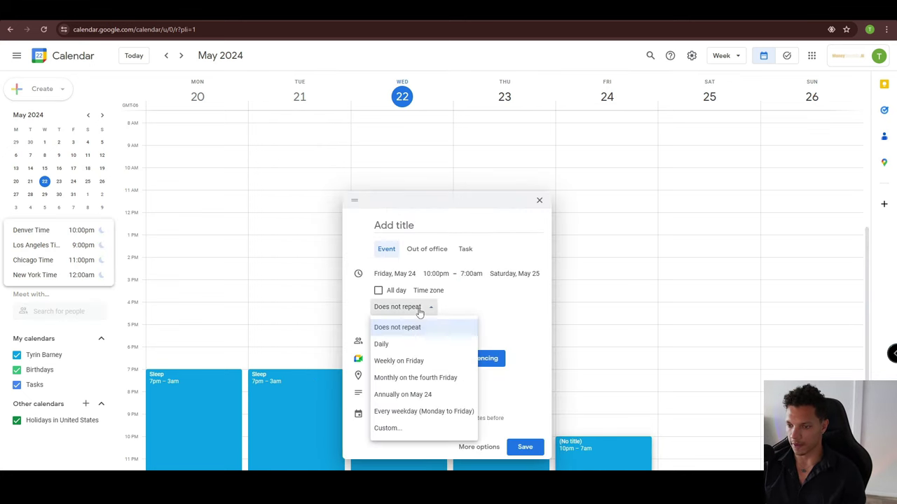
{"action": "left_click", "coordinate": [388, 428]}
{"action": "left_click", "coordinate": [450, 245]}
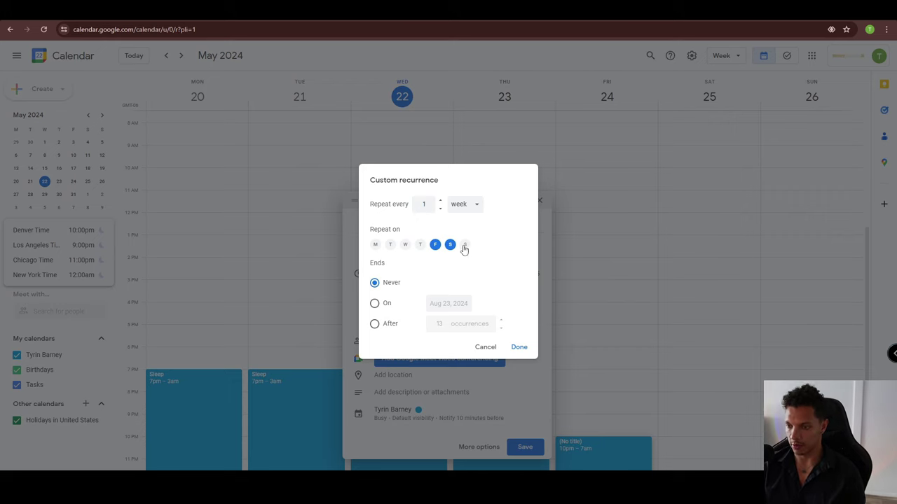
{"action": "left_click", "coordinate": [515, 345]}
{"action": "left_click", "coordinate": [525, 447]}
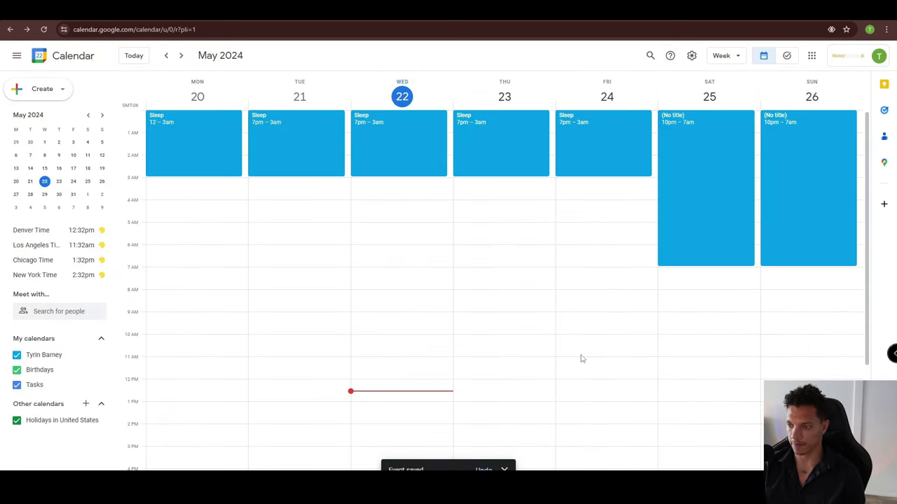
Title the new event Sleep and save it for all occurrences.
{"action": "left_click", "coordinate": [460, 323]}
{"action": "type", "text": "Sleep"}
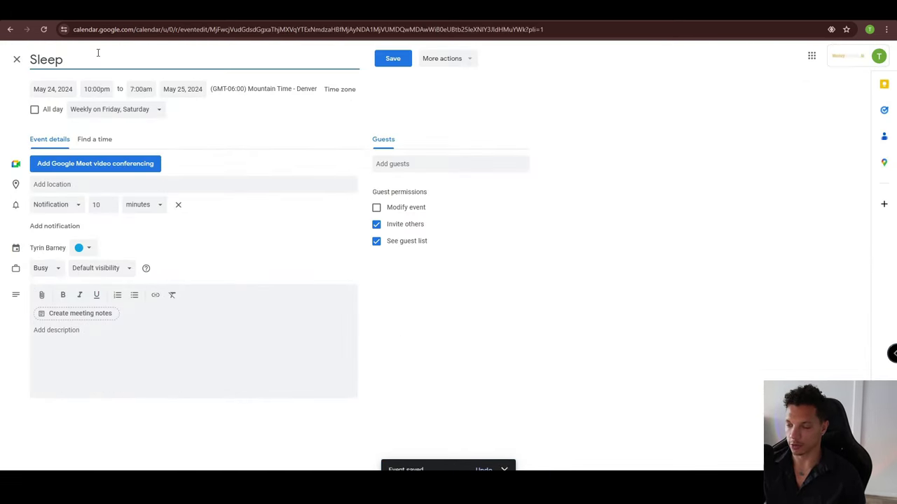
{"action": "left_click", "coordinate": [393, 59]}
{"action": "left_click", "coordinate": [390, 271]}
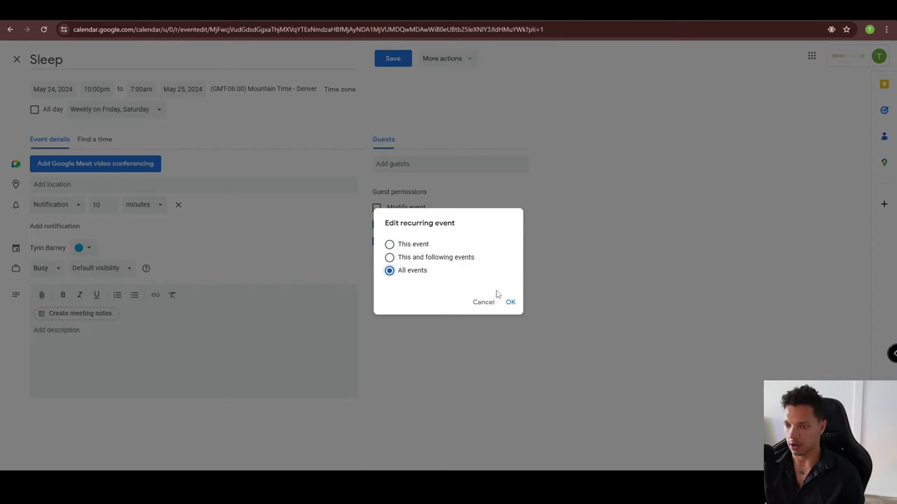
{"action": "left_click", "coordinate": [509, 302]}
Make Sunday 7am–12am a weekly Out of office block that declines meetings.
{"action": "scroll", "coordinate": [704, 181], "scroll_direction": "up", "scroll_amount": 3}
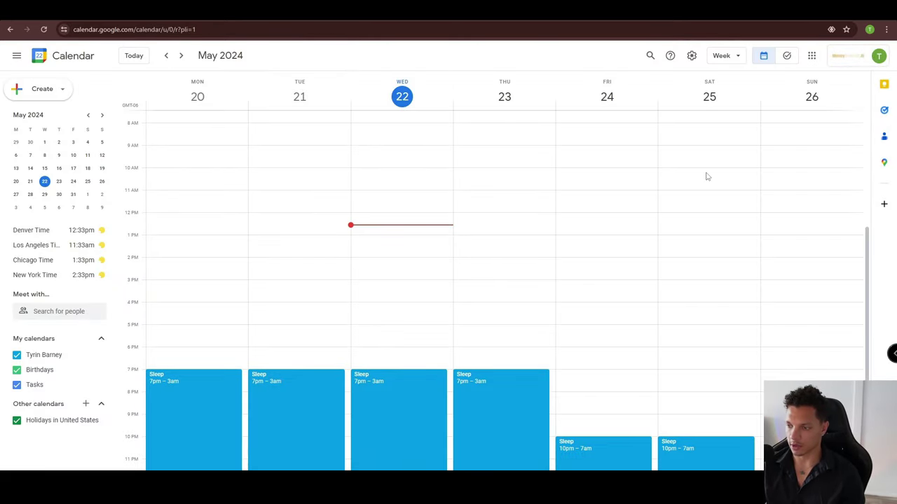
{"action": "scroll", "coordinate": [704, 188], "scroll_direction": "down", "scroll_amount": 1}
{"action": "scroll", "coordinate": [771, 291], "scroll_direction": "up", "scroll_amount": 1}
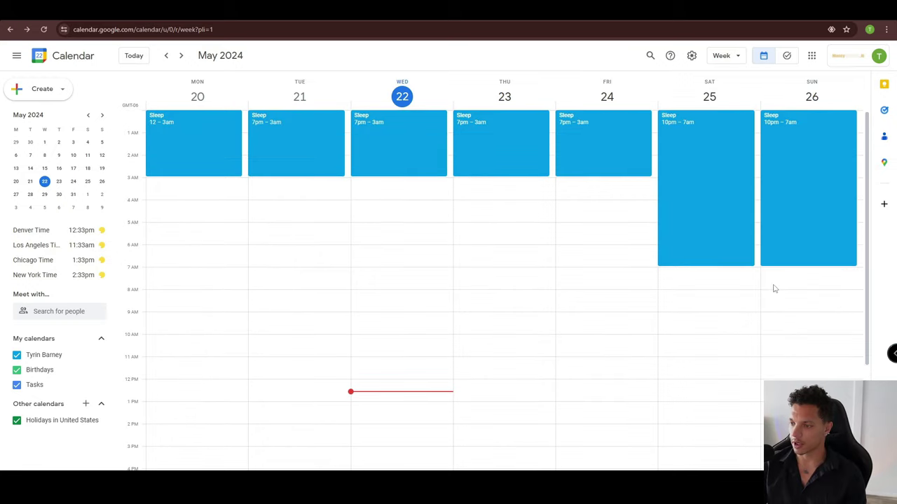
{"action": "left_click_drag", "start_coordinate": [773, 287], "coordinate": [799, 469]}
{"action": "left_click", "coordinate": [597, 157]}
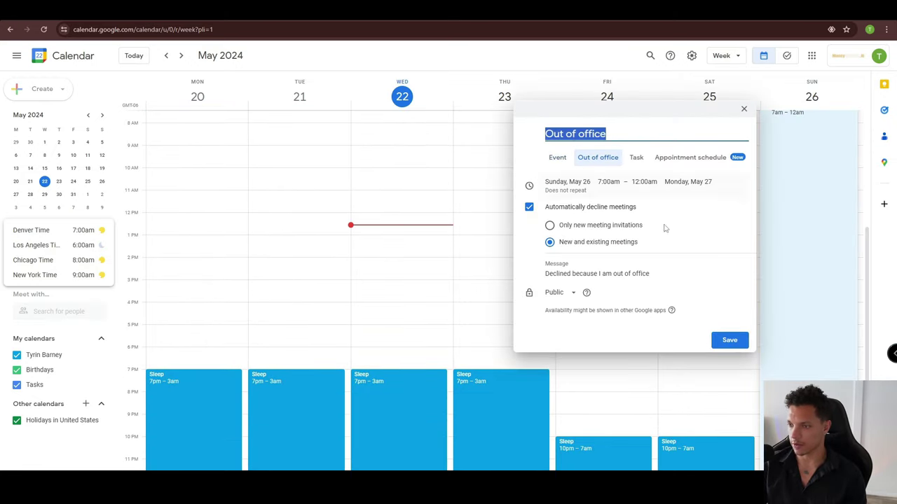
{"action": "left_click", "coordinate": [568, 183]}
{"action": "left_click", "coordinate": [573, 215]}
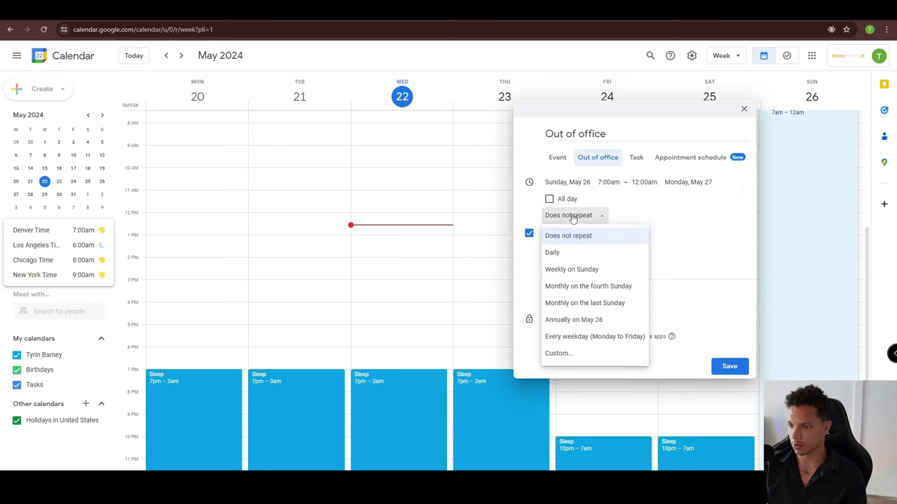
{"action": "left_click", "coordinate": [582, 270]}
{"action": "left_click", "coordinate": [729, 374]}
{"action": "left_click", "coordinate": [522, 286]}
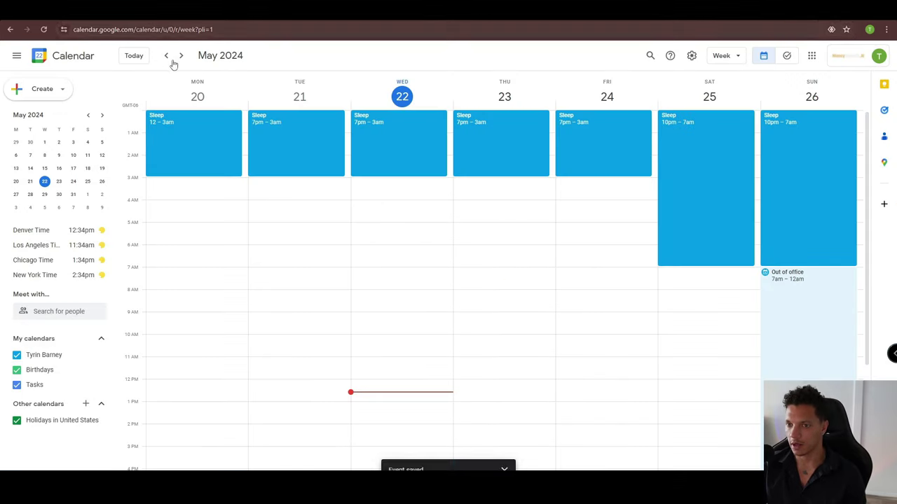
Check the following week, then return to the week of May 20.
{"action": "left_click", "coordinate": [181, 56]}
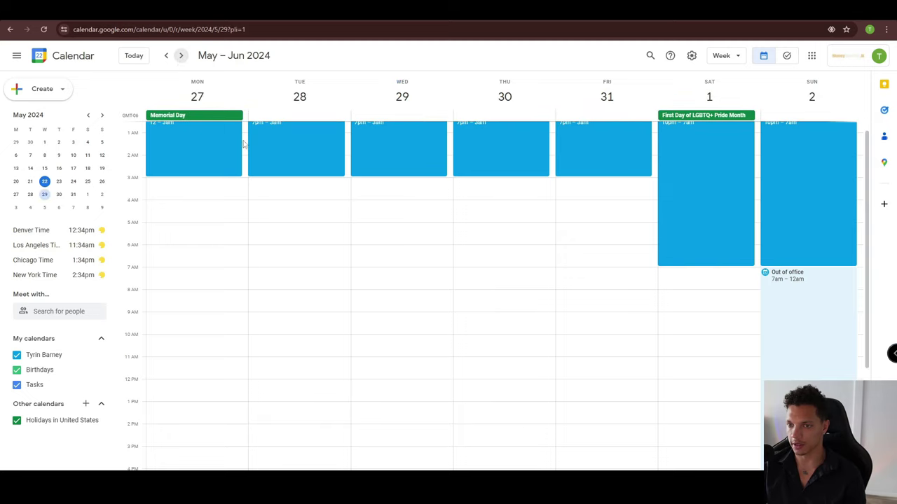
{"action": "scroll", "coordinate": [390, 337], "scroll_direction": "down", "scroll_amount": 5}
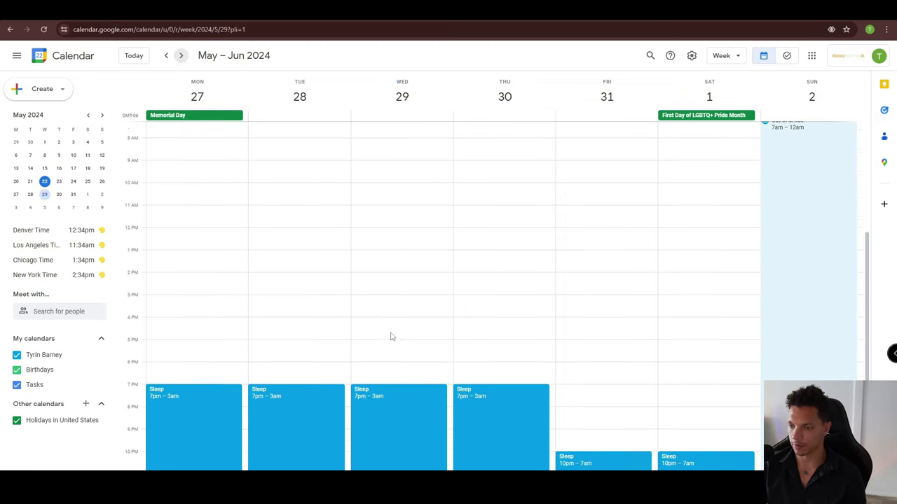
{"action": "scroll", "coordinate": [280, 245], "scroll_direction": "up", "scroll_amount": 5}
{"action": "left_click", "coordinate": [167, 56]}
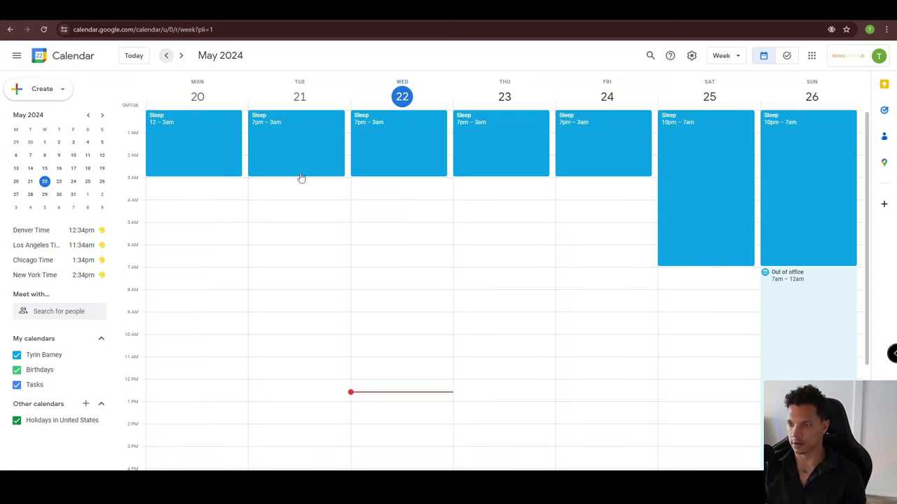
{"action": "scroll", "coordinate": [400, 279], "scroll_direction": "down", "scroll_amount": 5}
{"action": "scroll", "coordinate": [400, 280], "scroll_direction": "up", "scroll_amount": 5}
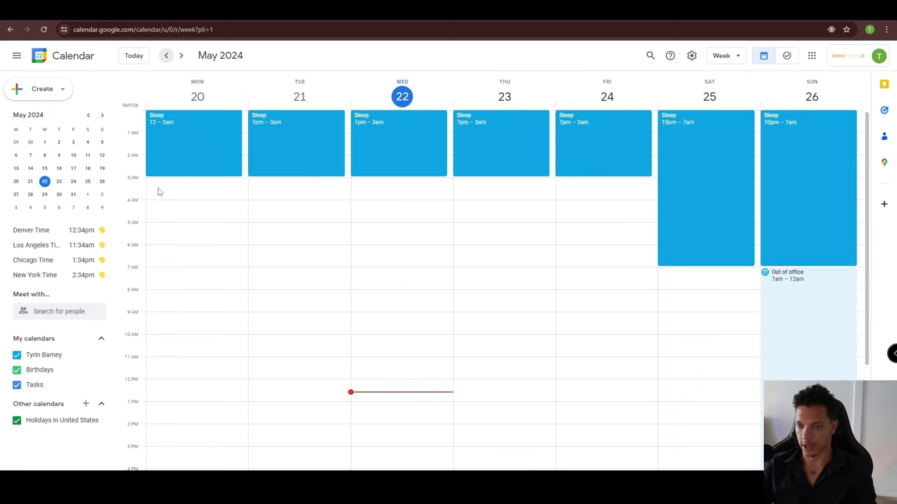
Add a 'Deep Work & Morning Routine' event, Monday 3–7am, repeating every weekday.
{"action": "left_click_drag", "start_coordinate": [149, 187], "coordinate": [144, 264]}
{"action": "type", "text": "D"}
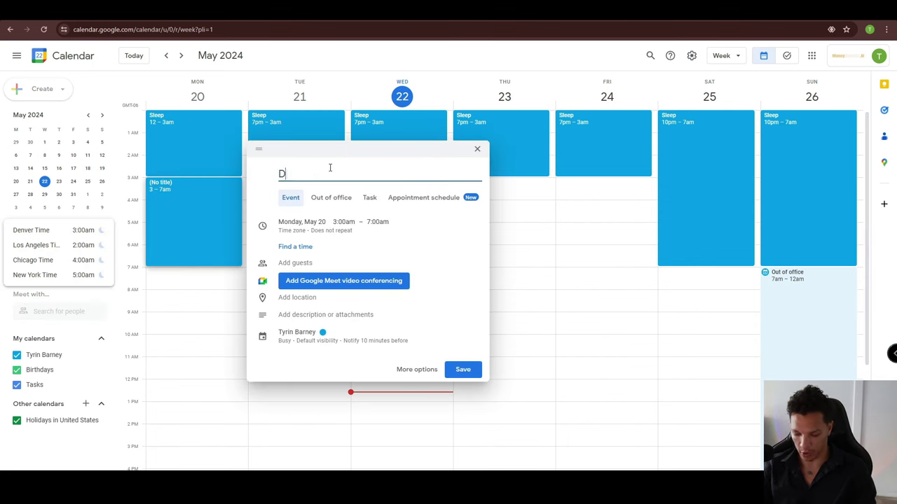
{"action": "type", "text": "eep Work & Morning R"}
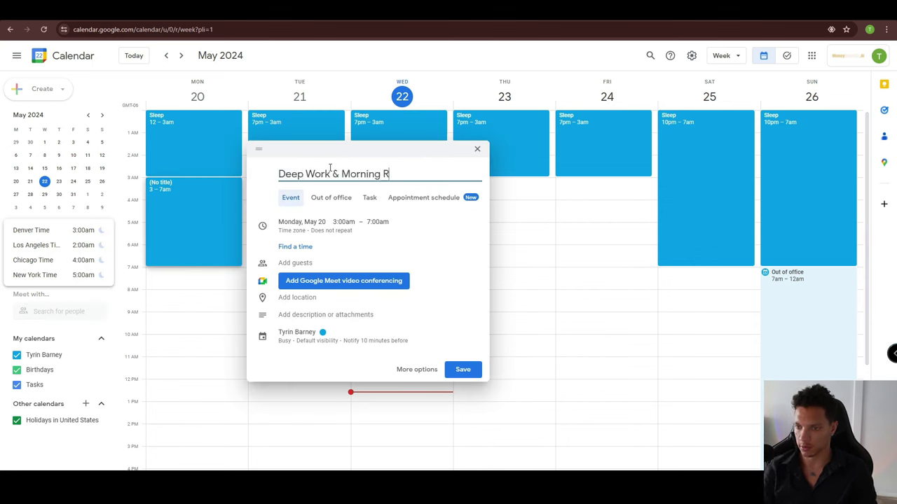
{"action": "type", "text": "outine"}
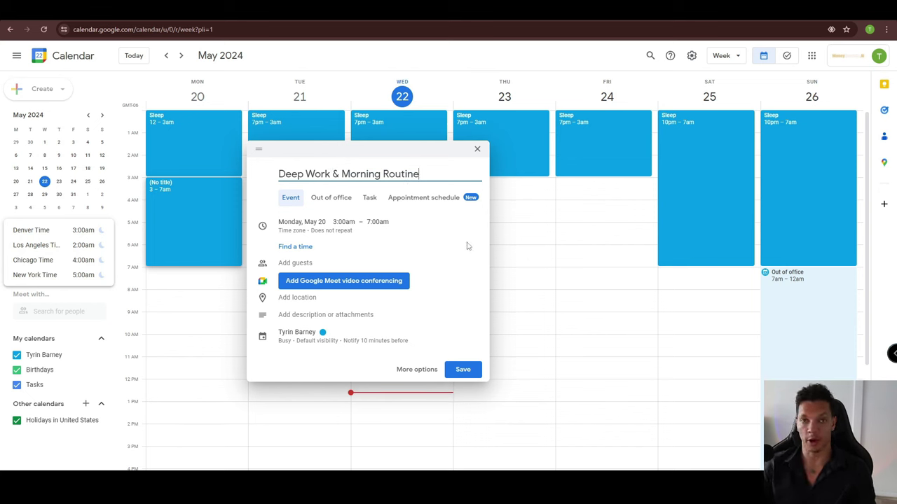
{"action": "left_click", "coordinate": [295, 231]}
{"action": "left_click", "coordinate": [308, 255]}
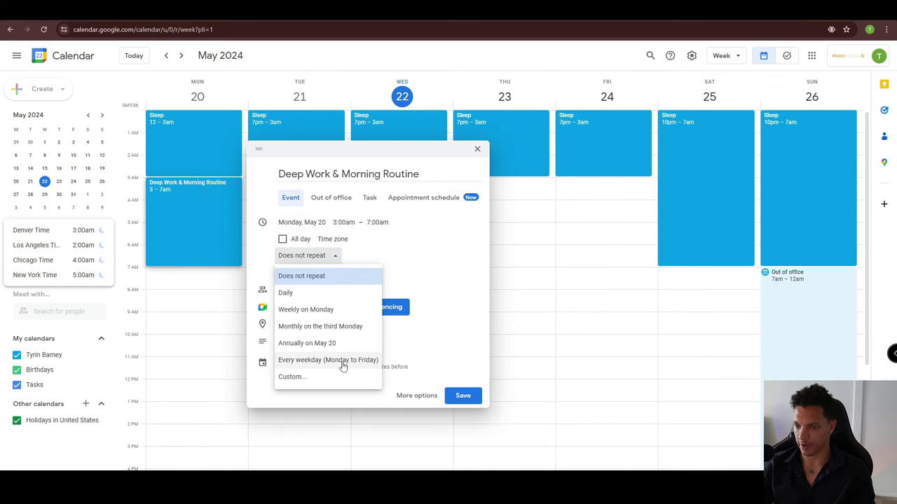
{"action": "left_click", "coordinate": [344, 365]}
{"action": "left_click", "coordinate": [462, 395]}
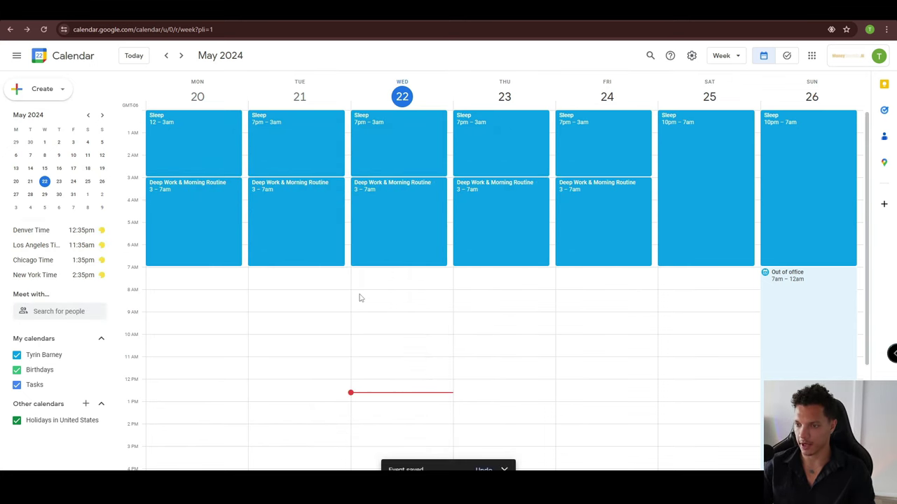
{"action": "scroll", "coordinate": [359, 297], "scroll_direction": "down", "scroll_amount": 1}
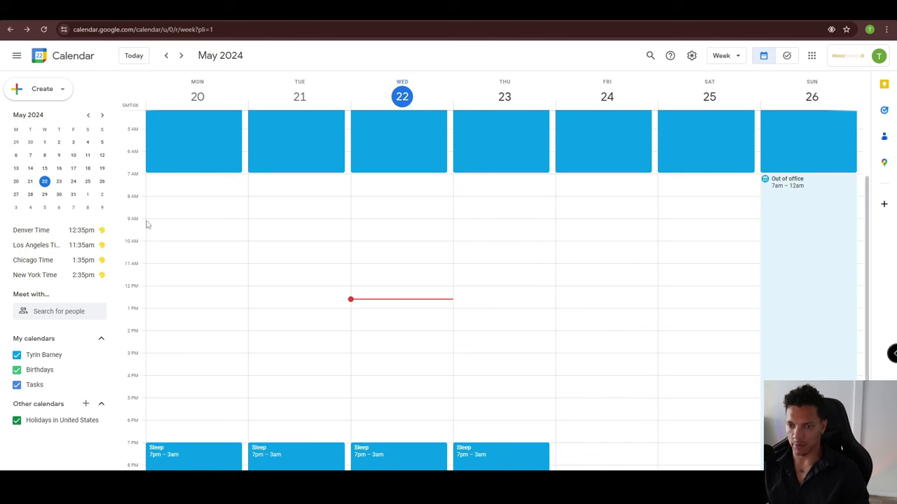
Add a Gym event from 9 to 11am repeating every weekday.
{"action": "left_click_drag", "start_coordinate": [147, 222], "coordinate": [144, 261]}
{"action": "left_click", "coordinate": [329, 124]}
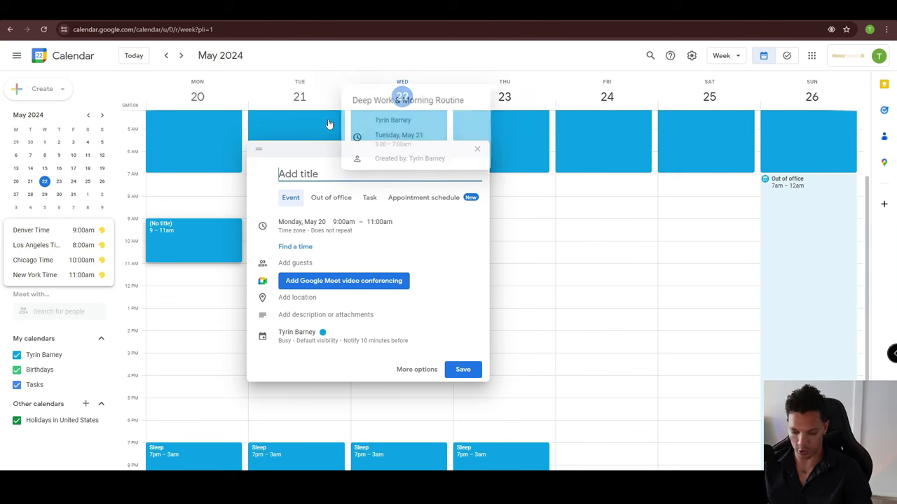
{"action": "type", "text": "Gym"}
{"action": "left_click", "coordinate": [308, 222]}
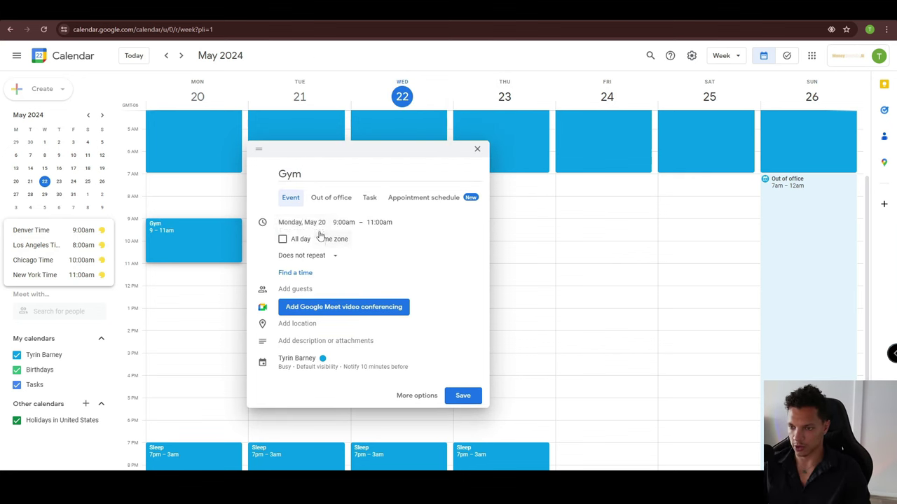
{"action": "left_click", "coordinate": [306, 256]}
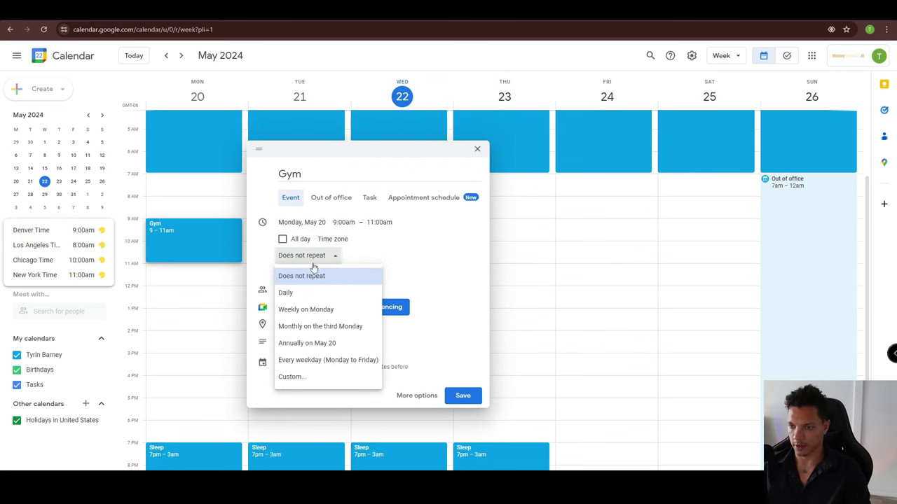
{"action": "left_click", "coordinate": [303, 360]}
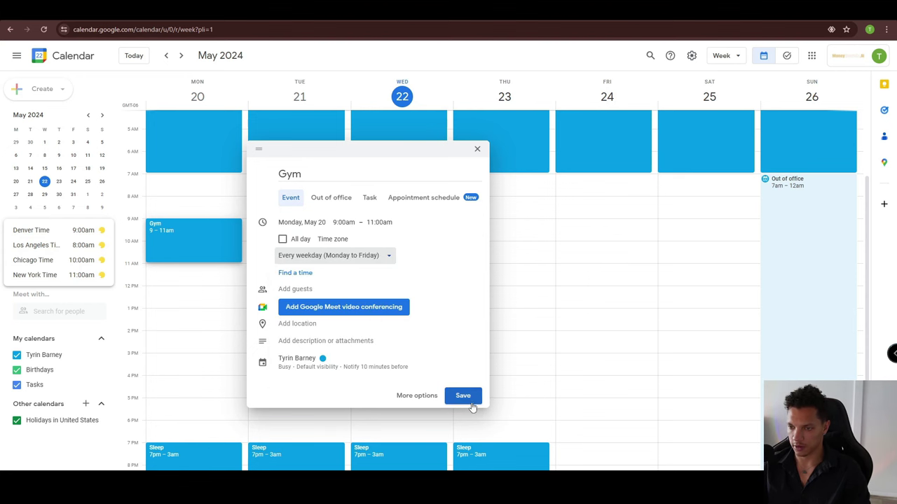
{"action": "left_click", "coordinate": [462, 396]}
{"action": "scroll", "coordinate": [645, 200], "scroll_direction": "up", "scroll_amount": 2}
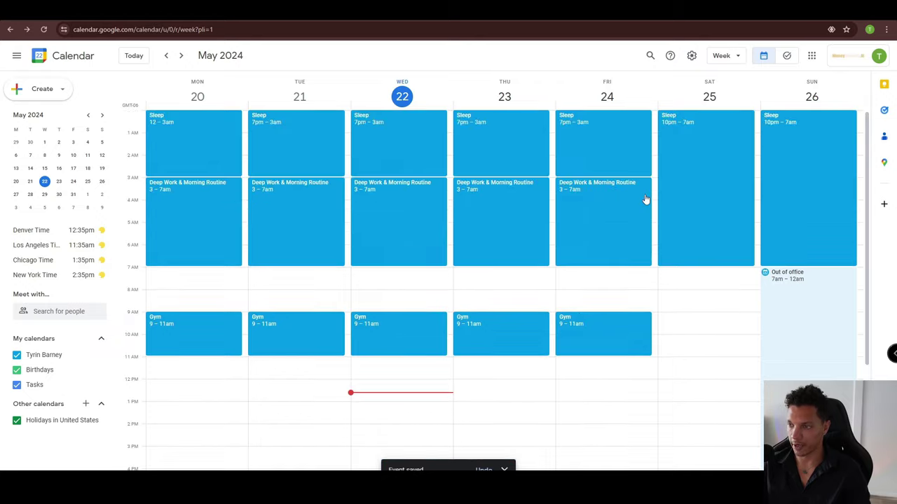
{"action": "scroll", "coordinate": [147, 242], "scroll_direction": "down", "scroll_amount": 3}
Add a Lunch event from 11am to 12pm repeating every weekday.
{"action": "left_click", "coordinate": [147, 246]}
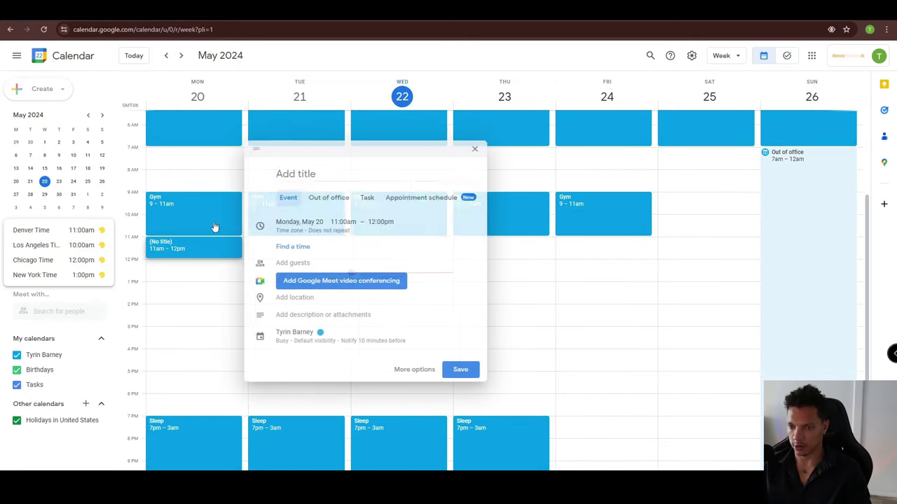
{"action": "type", "text": "Lunch"}
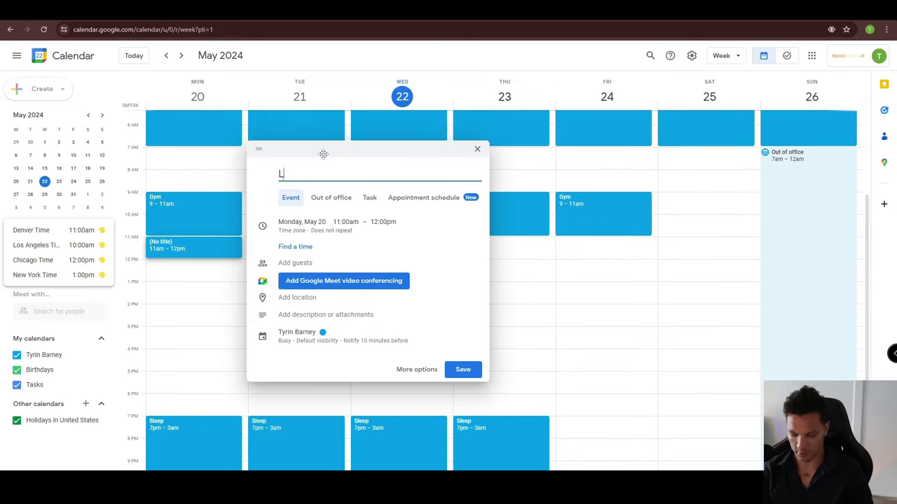
{"action": "left_click", "coordinate": [326, 226]}
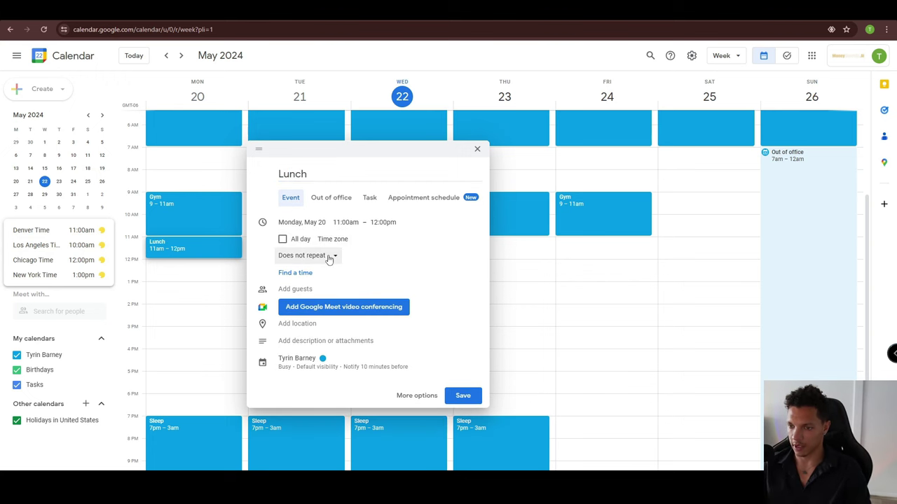
{"action": "left_click", "coordinate": [328, 255]}
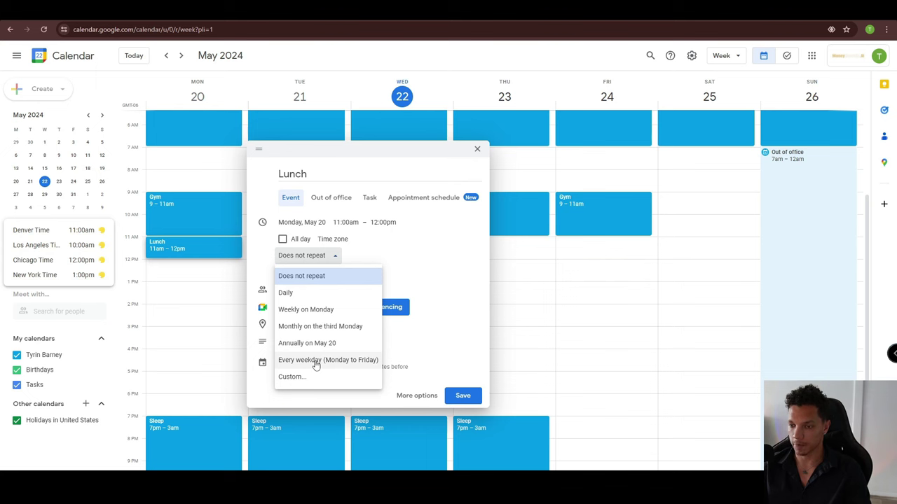
{"action": "left_click", "coordinate": [316, 360]}
{"action": "left_click", "coordinate": [463, 395]}
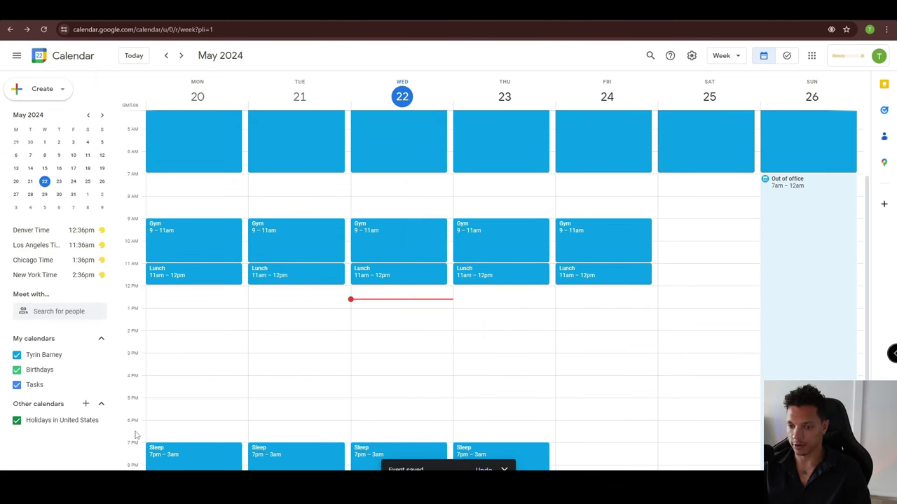
Add a 'Dinner & Evening Routine' event from 5 to 7pm repeating every weekday.
{"action": "left_click", "coordinate": [147, 420]}
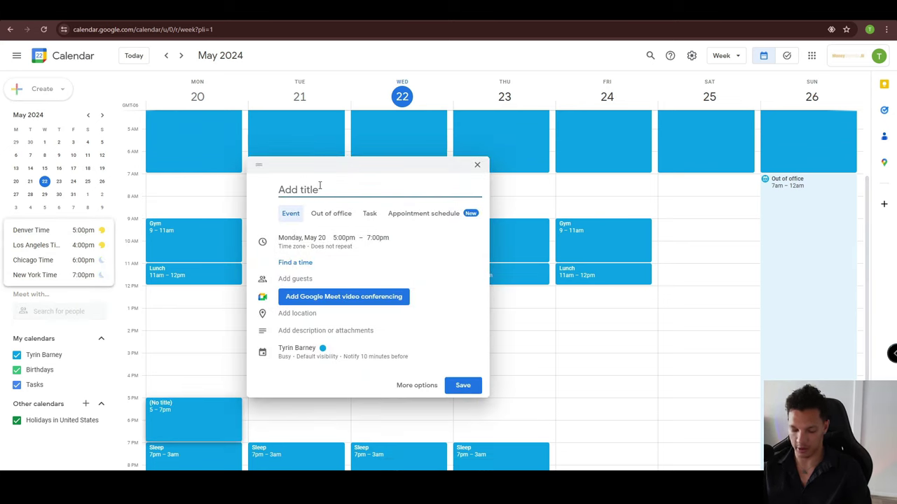
{"action": "type", "text": "Dinner & "}
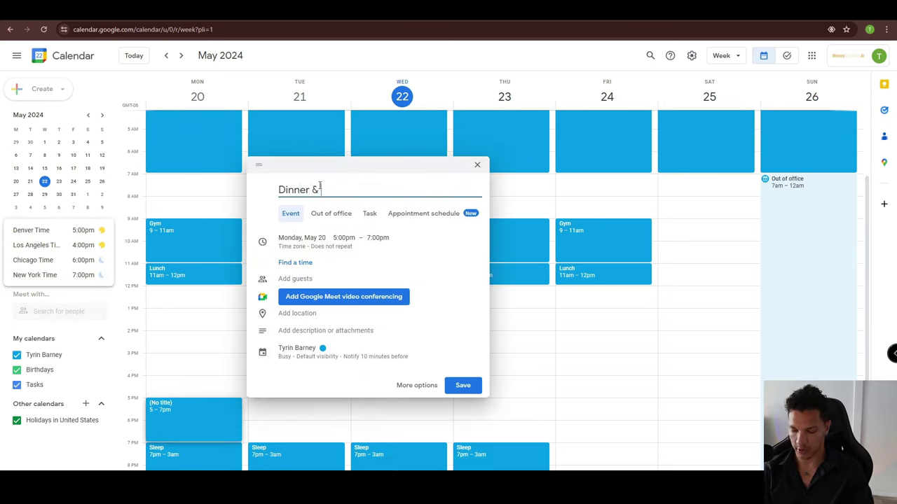
{"action": "type", "text": "Evening Rou"}
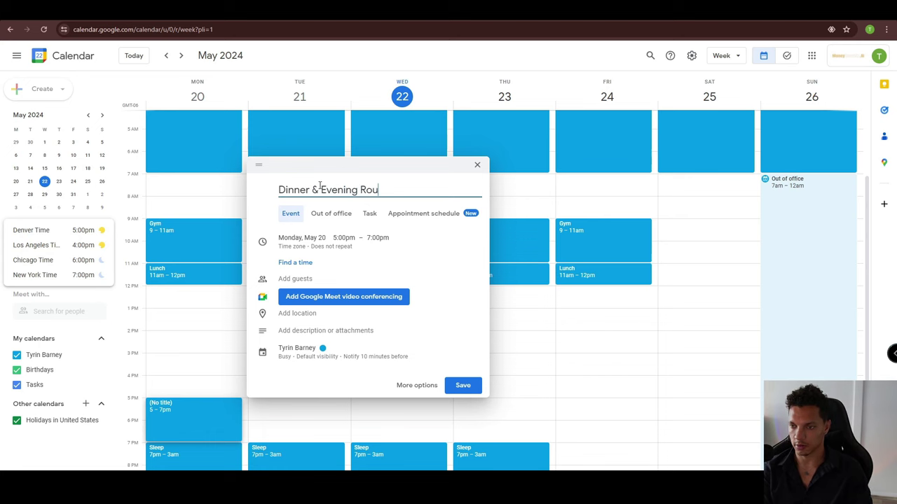
{"action": "type", "text": "tine"}
{"action": "left_click", "coordinate": [301, 237]}
{"action": "left_click", "coordinate": [303, 270]}
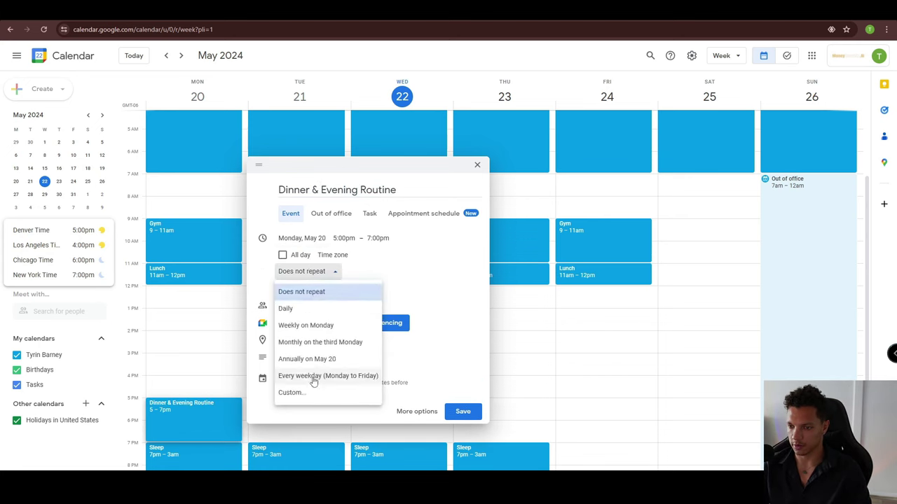
{"action": "left_click", "coordinate": [325, 374]}
{"action": "left_click", "coordinate": [462, 411]}
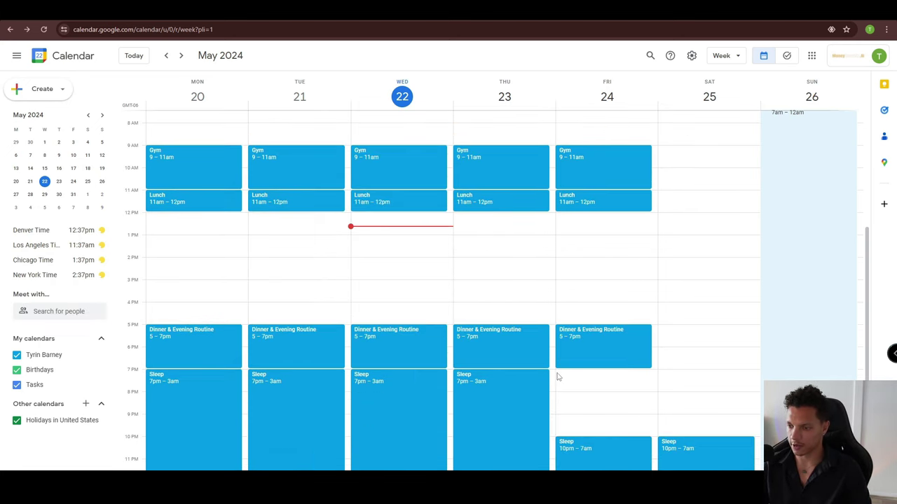
Make Friday 7–10pm a weekly Out of office block that auto-declines meetings.
{"action": "left_click_drag", "start_coordinate": [558, 377], "coordinate": [564, 434]}
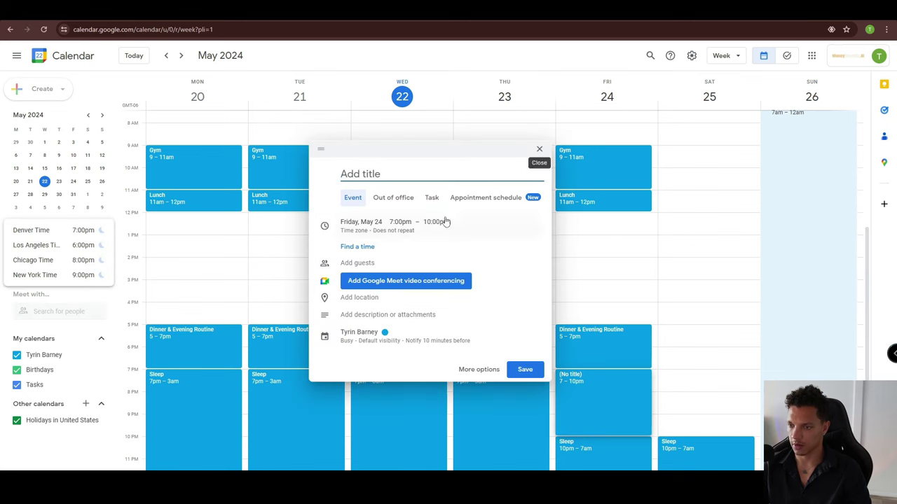
{"action": "left_click", "coordinate": [400, 197]}
{"action": "left_click", "coordinate": [365, 232]}
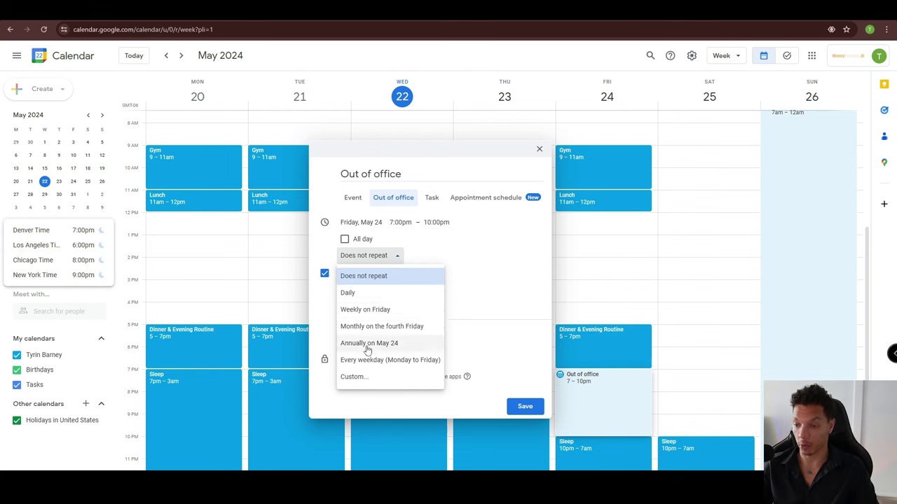
{"action": "left_click", "coordinate": [357, 309]}
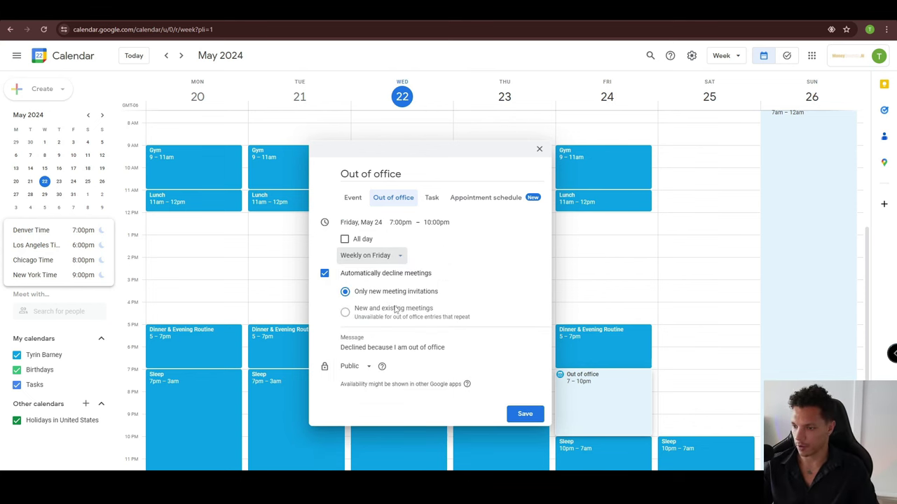
{"action": "left_click", "coordinate": [525, 413]}
{"action": "left_click", "coordinate": [523, 287]}
Block Saturday 5–10pm as Out of office and save it.
{"action": "left_click_drag", "start_coordinate": [701, 326], "coordinate": [700, 433]}
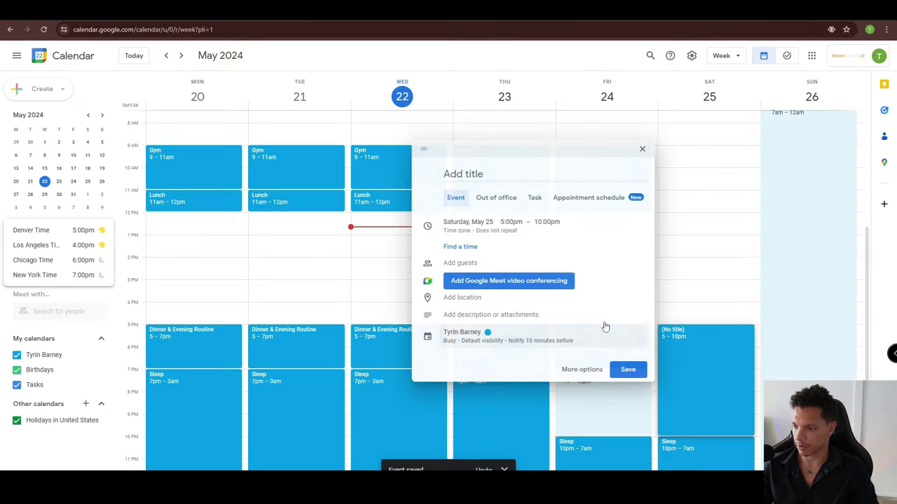
{"action": "left_click", "coordinate": [496, 198]}
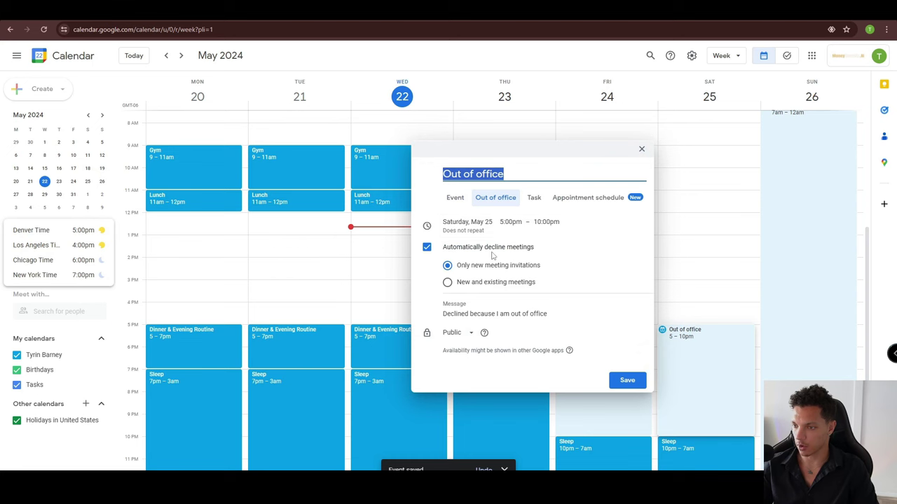
{"action": "key", "text": "Return"}
{"action": "scroll", "coordinate": [694, 340], "scroll_direction": "up", "scroll_amount": 3}
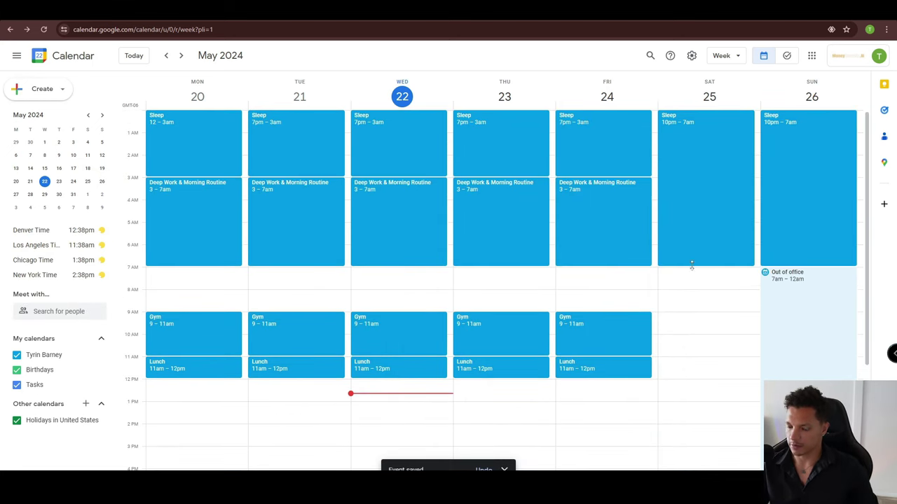
{"action": "scroll", "coordinate": [688, 156], "scroll_direction": "down", "scroll_amount": 2}
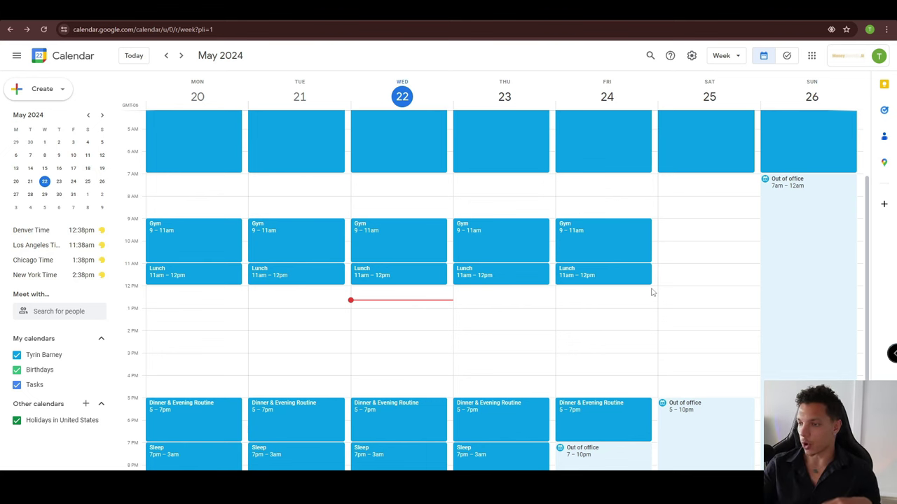
{"action": "scroll", "coordinate": [664, 242], "scroll_direction": "down", "scroll_amount": 1}
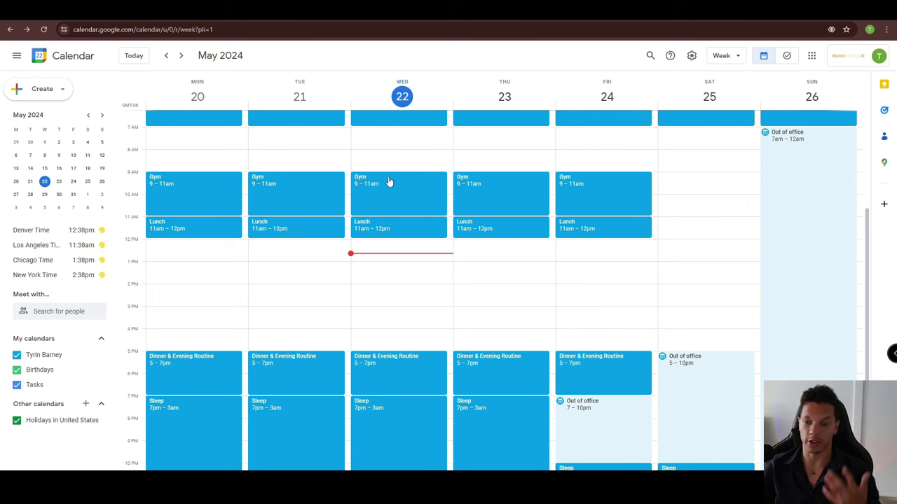
Recolour all recurring Gym events Flamingo.
{"action": "double_click", "coordinate": [209, 186]}
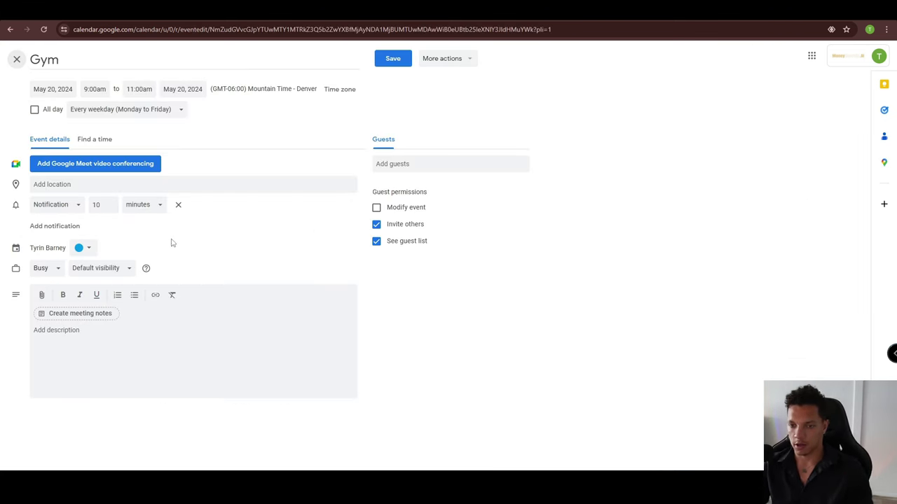
{"action": "left_click", "coordinate": [88, 250]}
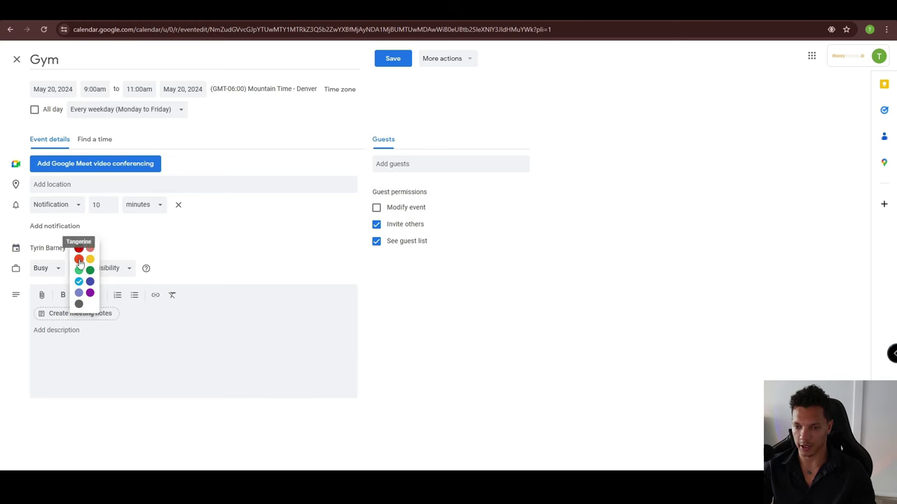
{"action": "left_click", "coordinate": [89, 248]}
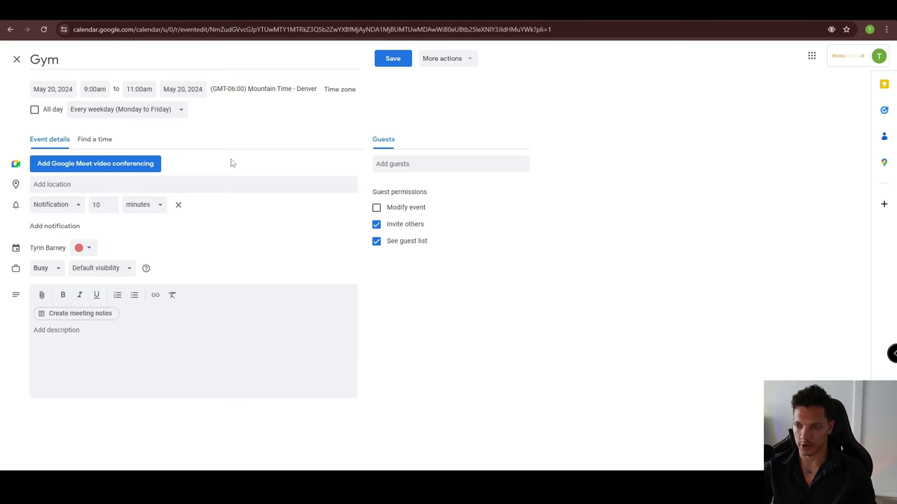
{"action": "left_click", "coordinate": [387, 59]}
{"action": "left_click", "coordinate": [511, 303]}
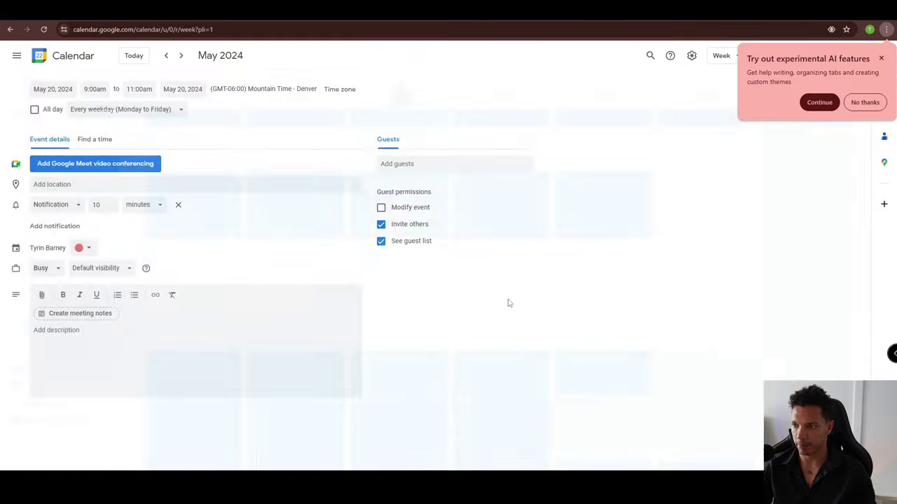
Make every Sleep occurrence Grape purple, including the weekend Sleep event.
{"action": "left_click", "coordinate": [202, 133]}
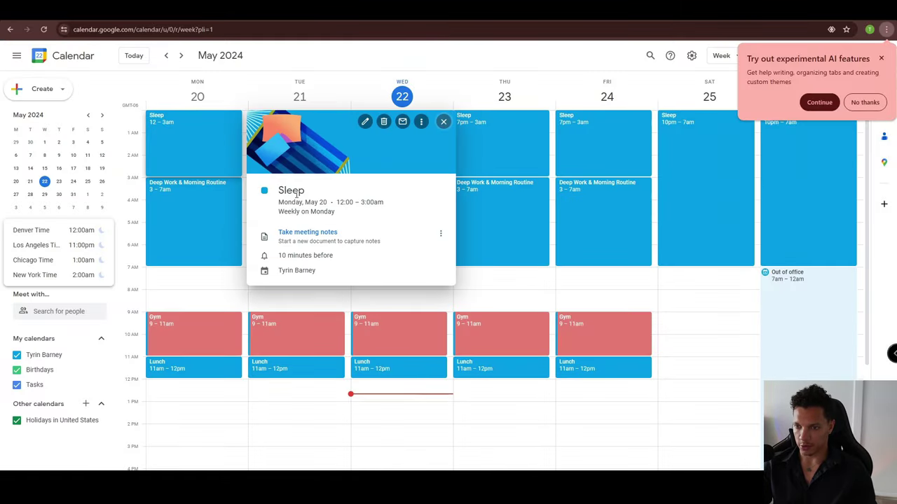
{"action": "left_click", "coordinate": [366, 122]}
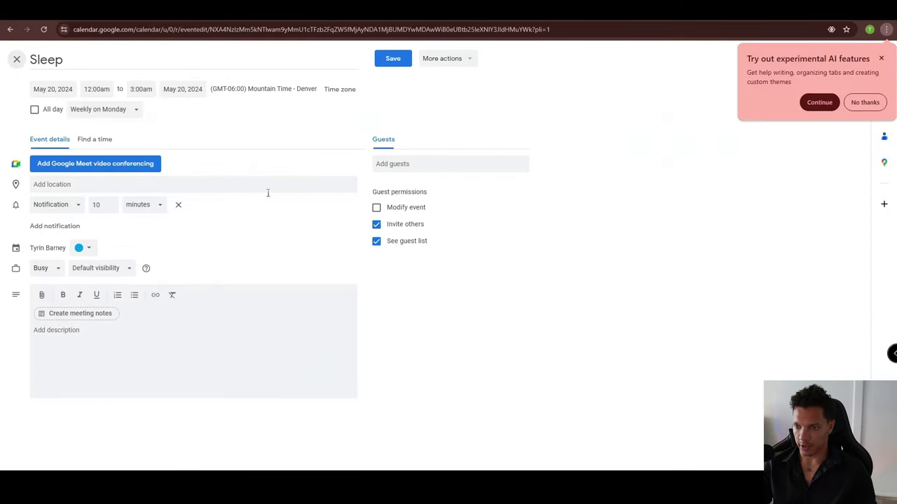
{"action": "left_click", "coordinate": [91, 251]}
{"action": "left_click", "coordinate": [91, 293]}
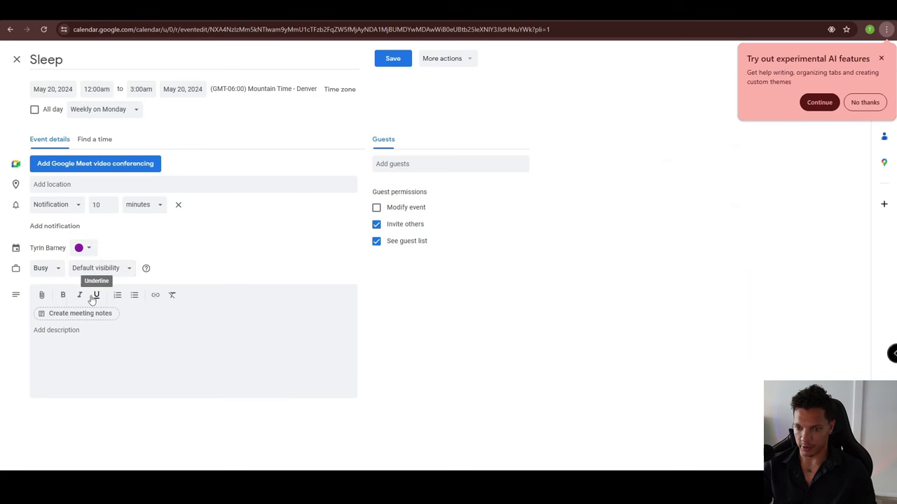
{"action": "left_click", "coordinate": [396, 59]}
{"action": "left_click", "coordinate": [435, 276]}
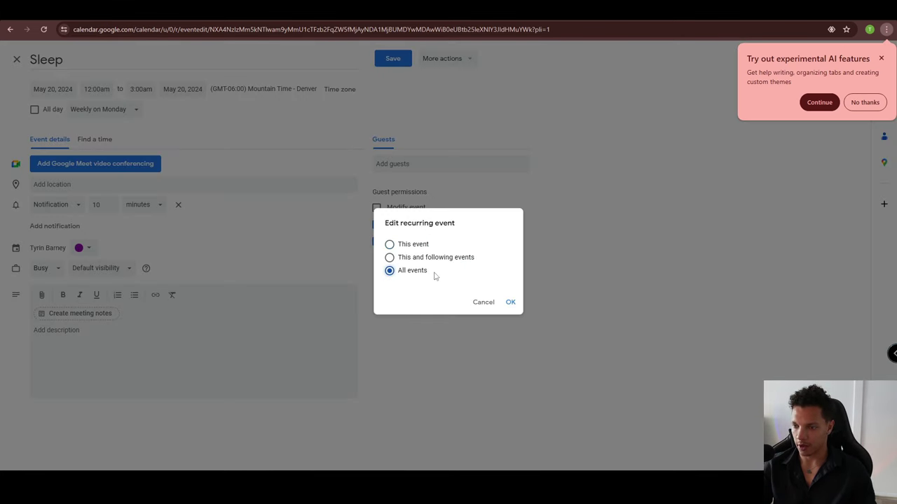
{"action": "left_click", "coordinate": [511, 302]}
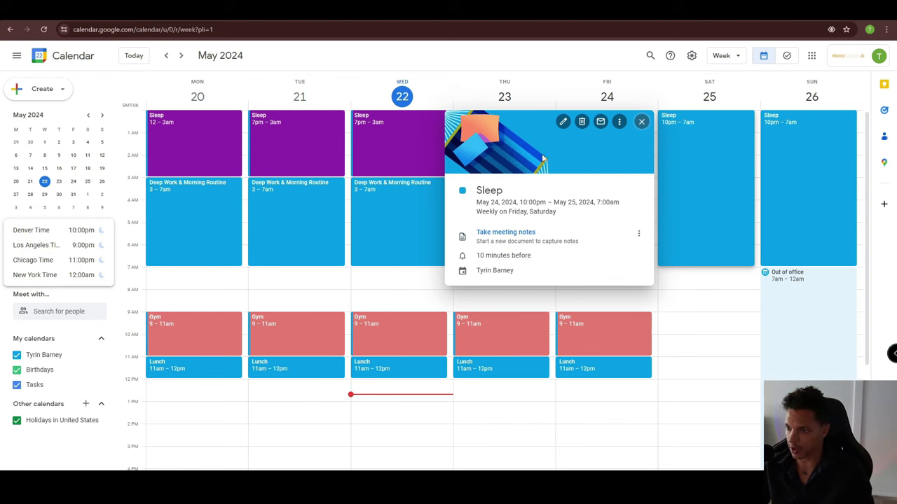
{"action": "left_click", "coordinate": [562, 121]}
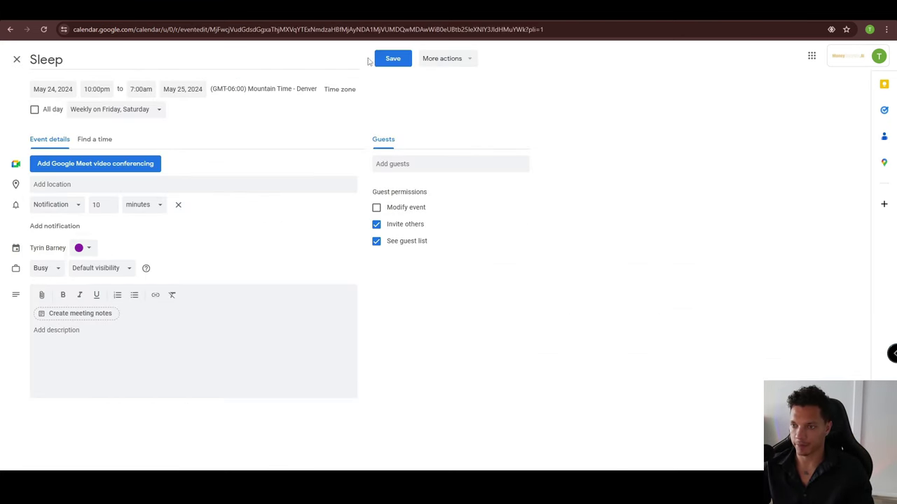
{"action": "left_click", "coordinate": [392, 59]}
{"action": "left_click", "coordinate": [411, 272]}
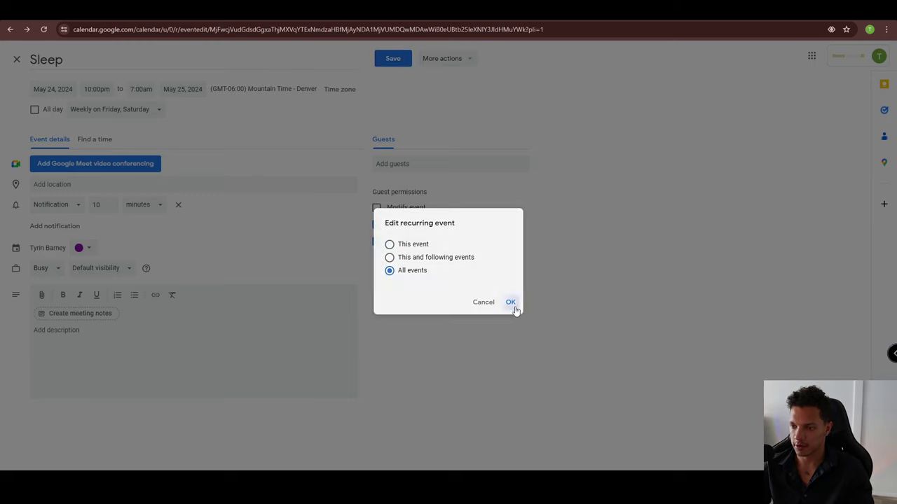
{"action": "left_click", "coordinate": [514, 309]}
Make all Deep Work & Morning Routine occurrences Lavender.
{"action": "scroll", "coordinate": [430, 236], "scroll_direction": "up", "scroll_amount": 5}
{"action": "left_click", "coordinate": [186, 214]}
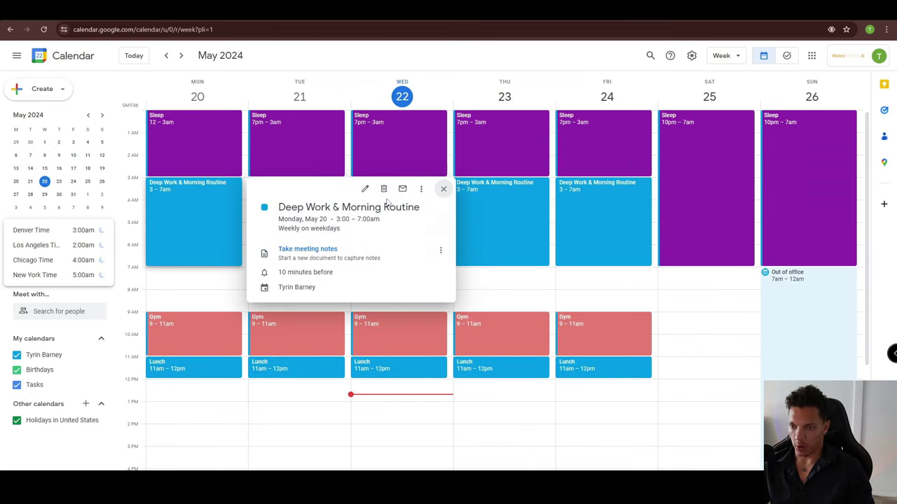
{"action": "left_click", "coordinate": [365, 189]}
{"action": "left_click", "coordinate": [89, 251]}
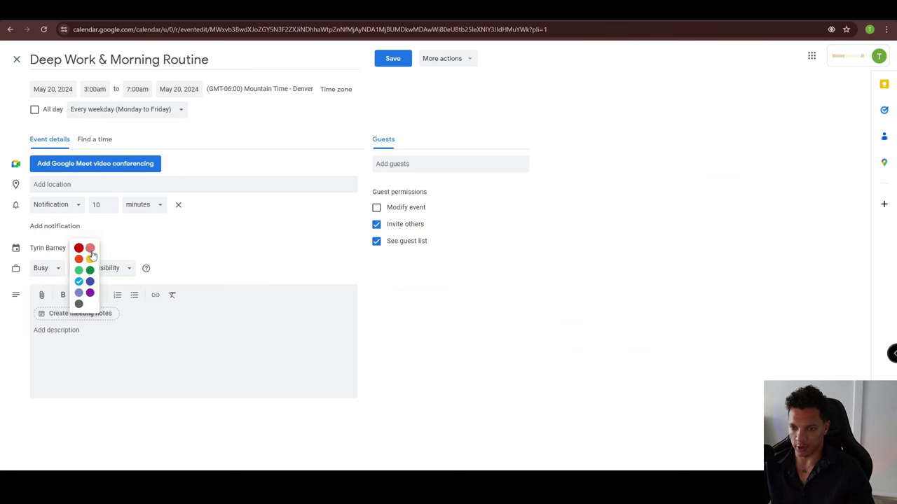
{"action": "left_click", "coordinate": [79, 294]}
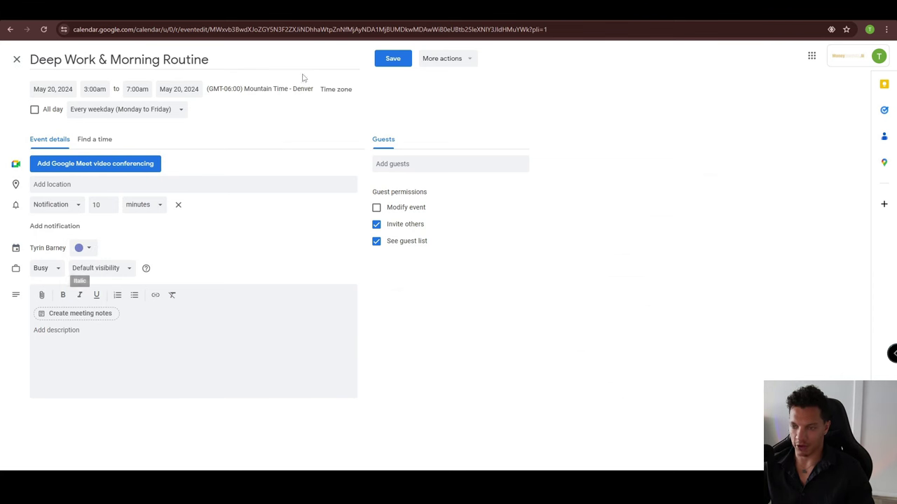
{"action": "left_click", "coordinate": [394, 58]}
{"action": "left_click", "coordinate": [410, 271]}
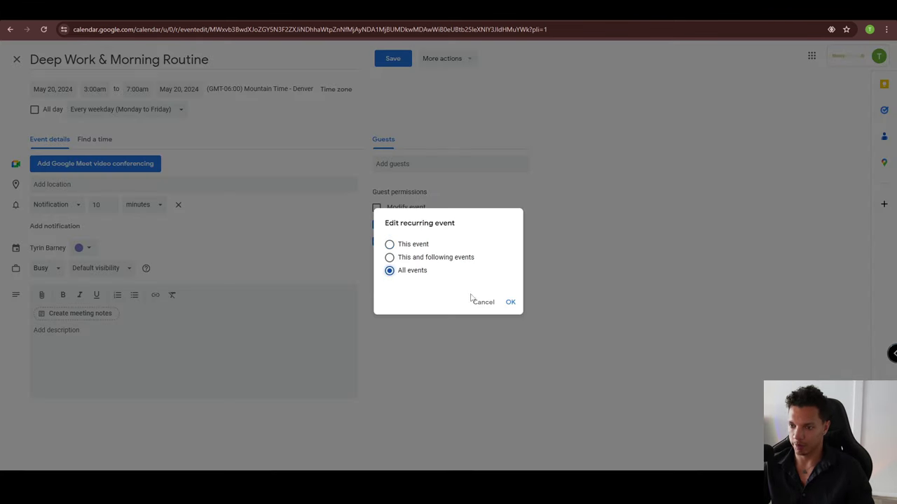
{"action": "left_click", "coordinate": [510, 302]}
Make every Lunch occurrence yellow.
{"action": "scroll", "coordinate": [335, 346], "scroll_direction": "down", "scroll_amount": 5}
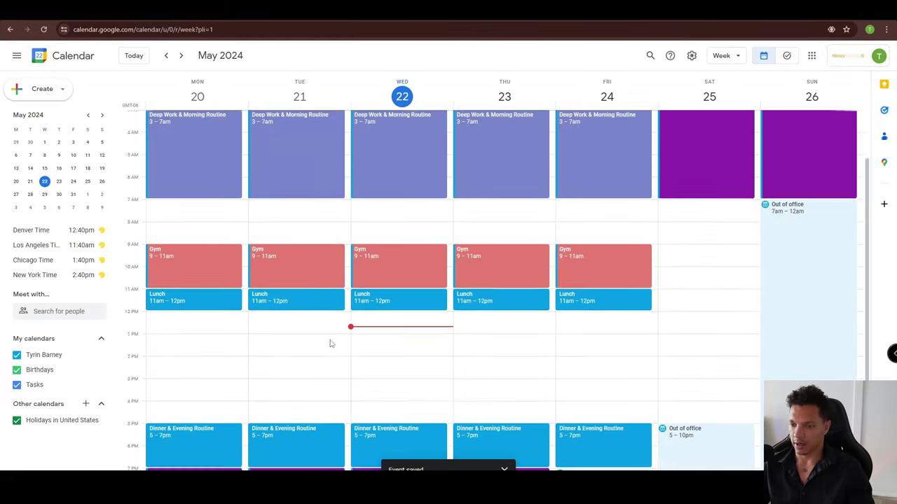
{"action": "scroll", "coordinate": [243, 279], "scroll_direction": "up", "scroll_amount": 4}
{"action": "left_click", "coordinate": [189, 340]}
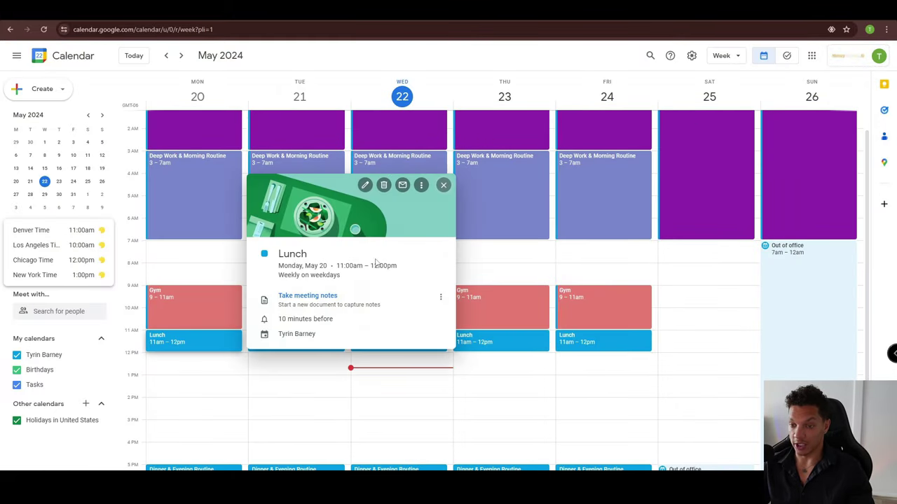
{"action": "left_click", "coordinate": [365, 184]}
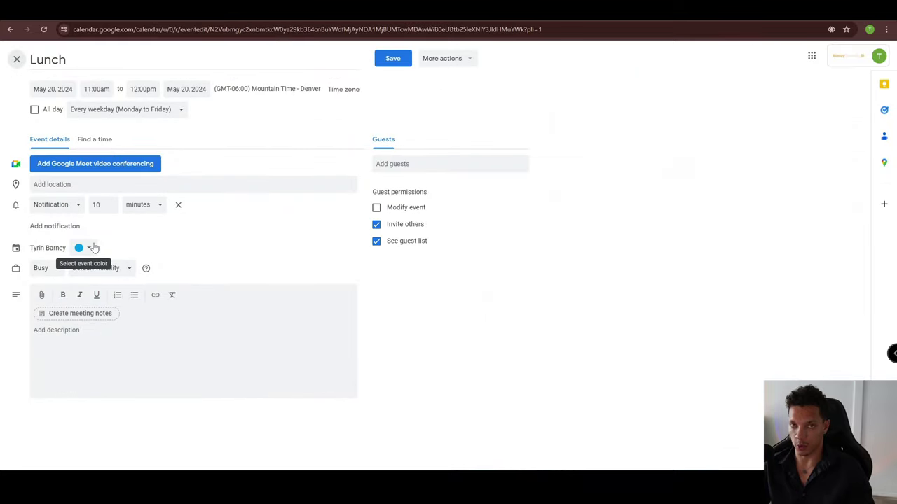
{"action": "left_click", "coordinate": [93, 248]}
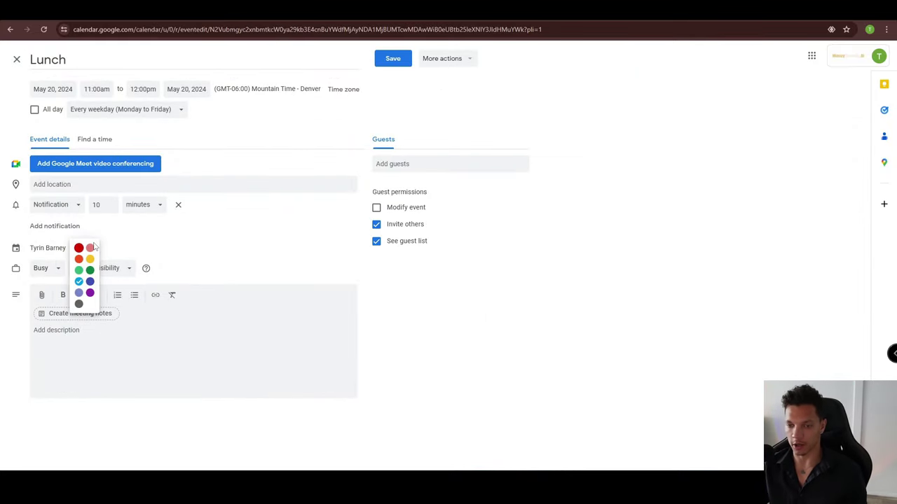
{"action": "left_click", "coordinate": [81, 261]}
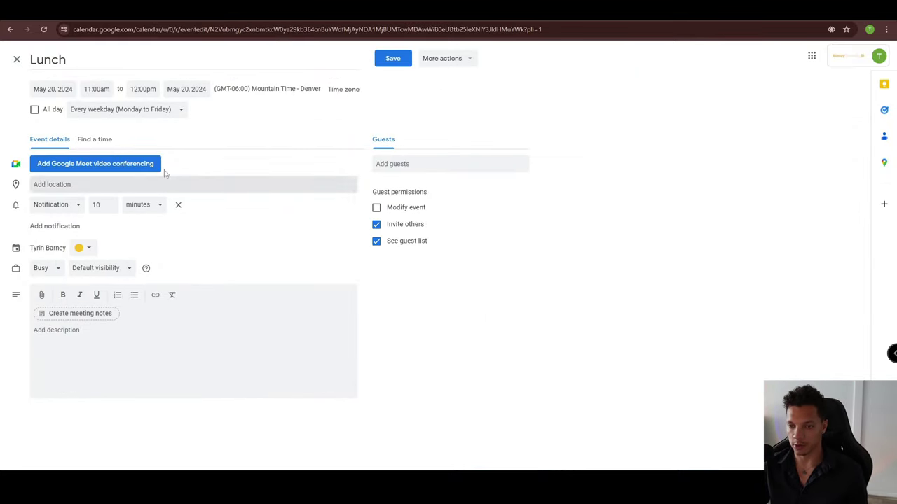
{"action": "left_click", "coordinate": [389, 65]}
{"action": "left_click", "coordinate": [401, 272]}
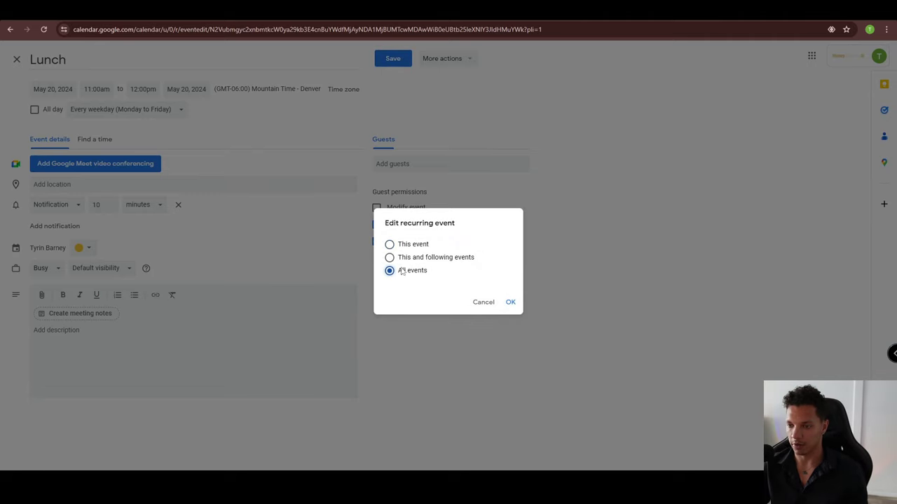
{"action": "left_click", "coordinate": [512, 304]}
{"action": "scroll", "coordinate": [332, 311], "scroll_direction": "down", "scroll_amount": 3}
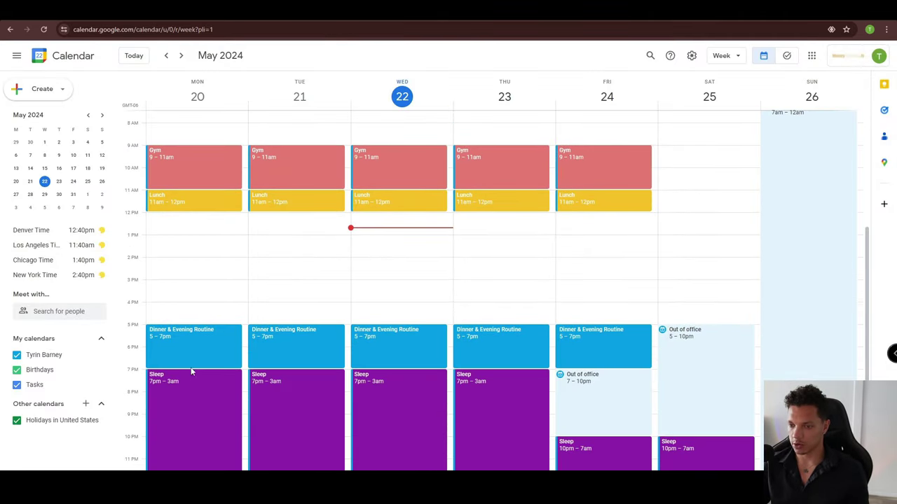
{"action": "scroll", "coordinate": [700, 280], "scroll_direction": "up", "scroll_amount": 5}
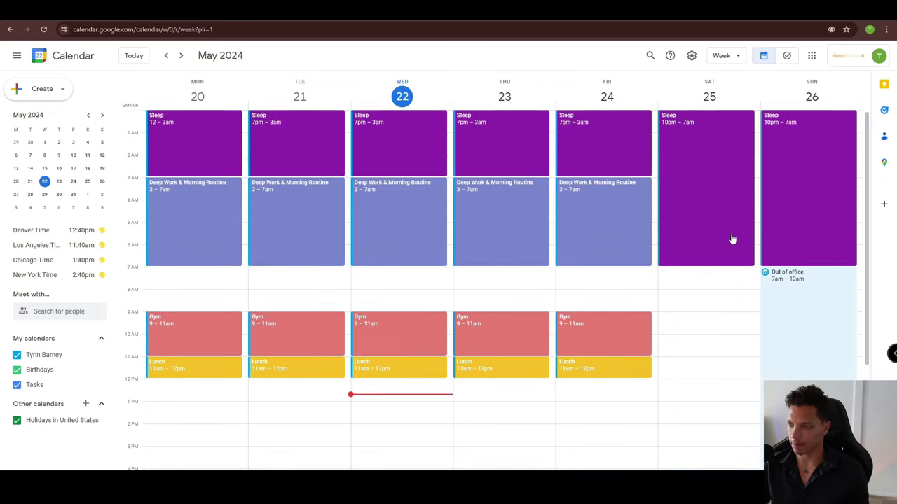
{"action": "scroll", "coordinate": [732, 237], "scroll_direction": "down", "scroll_amount": 5}
{"action": "scroll", "coordinate": [732, 237], "scroll_direction": "up", "scroll_amount": 5}
Page forward three weeks to check that the colours repeat, then go back two weeks.
{"action": "left_click", "coordinate": [180, 56]}
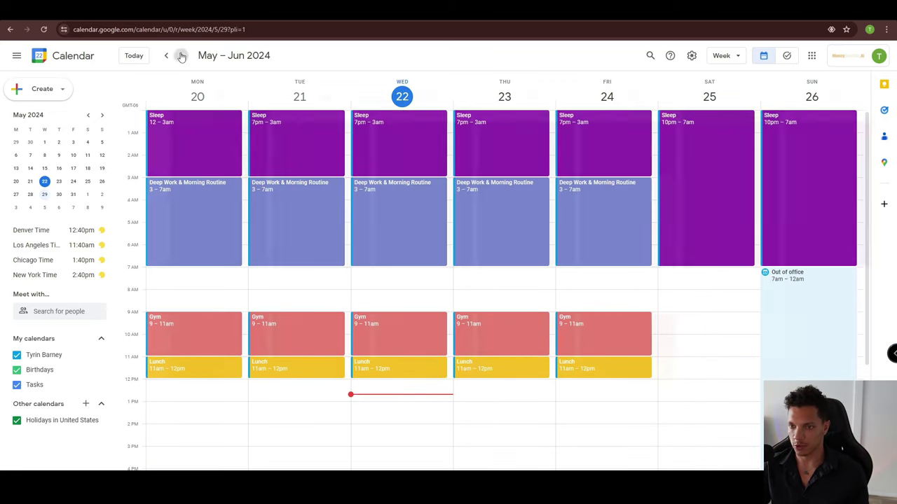
{"action": "scroll", "coordinate": [430, 162], "scroll_direction": "down", "scroll_amount": 3}
{"action": "scroll", "coordinate": [522, 221], "scroll_direction": "up", "scroll_amount": 5}
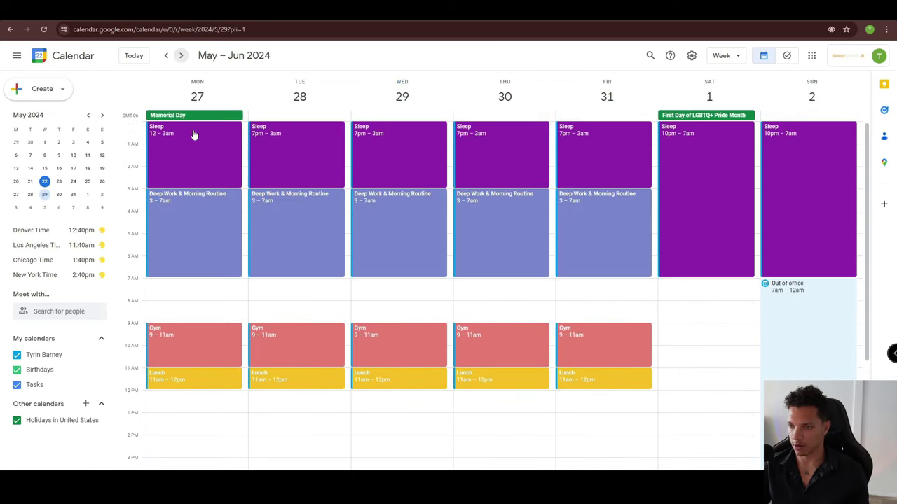
{"action": "left_click", "coordinate": [181, 56]}
{"action": "left_click", "coordinate": [180, 55]}
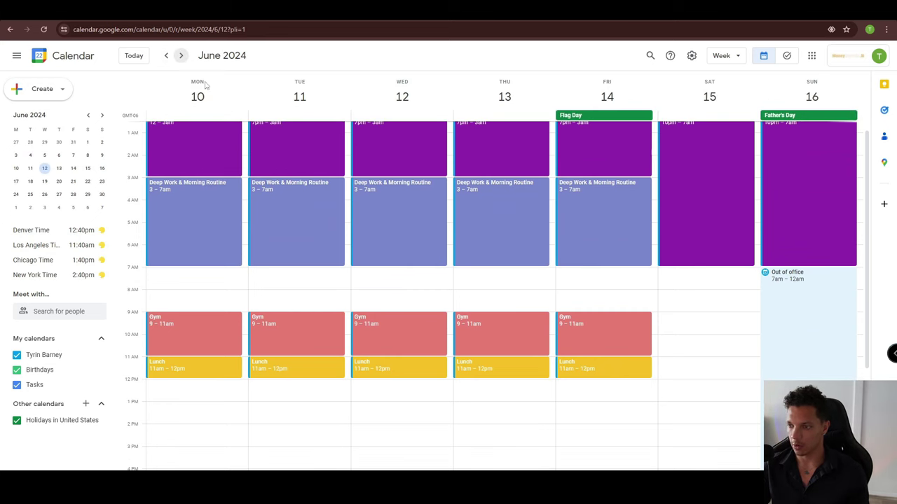
{"action": "left_click", "coordinate": [167, 55]}
{"action": "left_click", "coordinate": [166, 55]}
{"action": "left_click", "coordinate": [166, 55]}
{"action": "scroll", "coordinate": [244, 251], "scroll_direction": "up", "scroll_amount": 3}
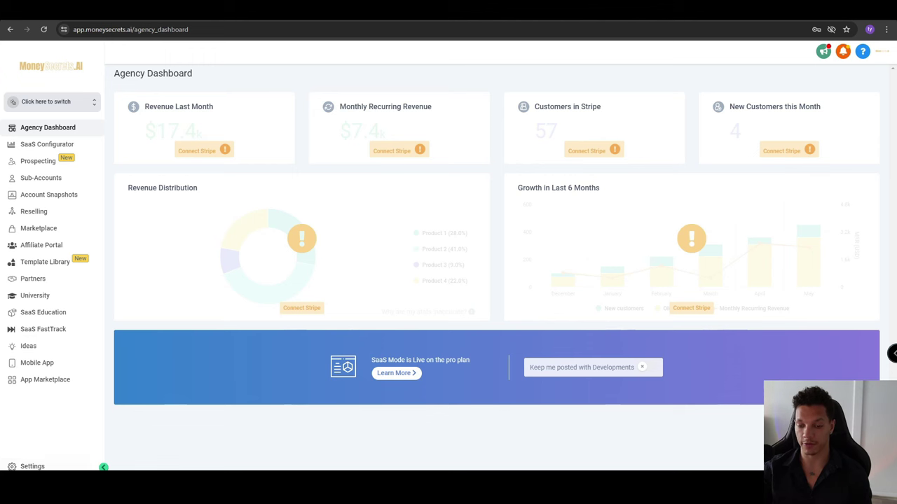
{"action": "left_click", "coordinate": [32, 466]}
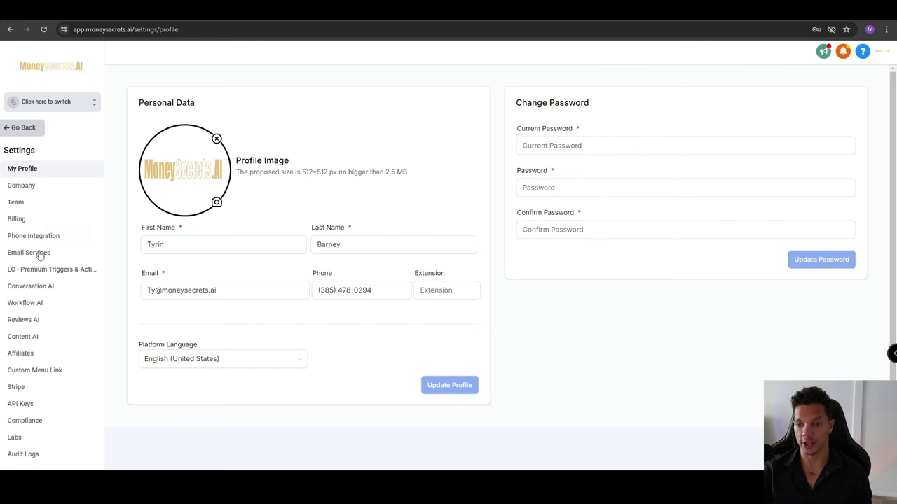
{"action": "left_click", "coordinate": [23, 203]}
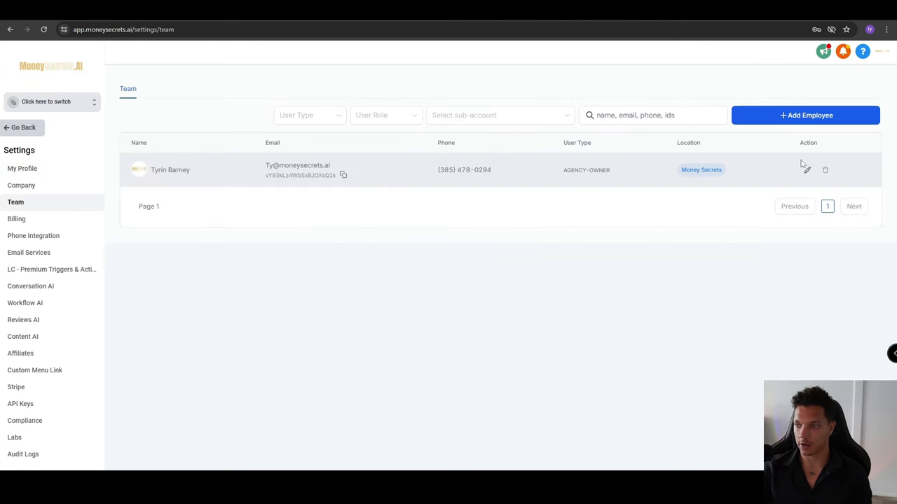
{"action": "left_click", "coordinate": [806, 169]}
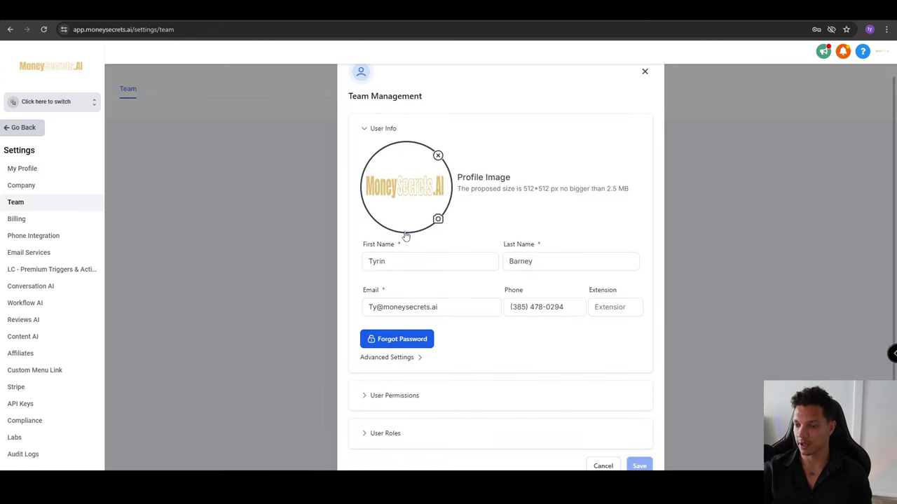
{"action": "left_click", "coordinate": [385, 434]}
{"action": "scroll", "coordinate": [392, 406], "scroll_direction": "down", "scroll_amount": 3}
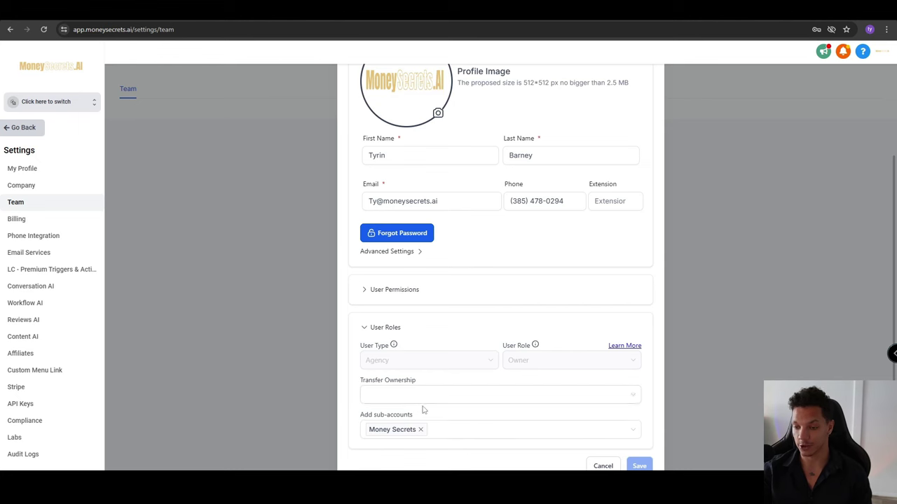
{"action": "scroll", "coordinate": [528, 258], "scroll_direction": "up", "scroll_amount": 3}
{"action": "scroll", "coordinate": [528, 258], "scroll_direction": "down", "scroll_amount": 2}
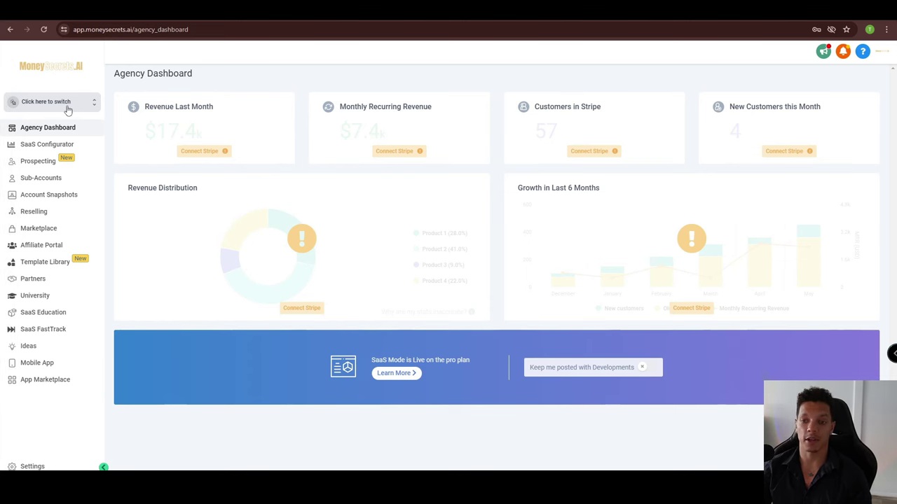
Switch to the Money Secrets sub-account and launch Sign in with Google from Settings > Integrations.
{"action": "left_click", "coordinate": [67, 105]}
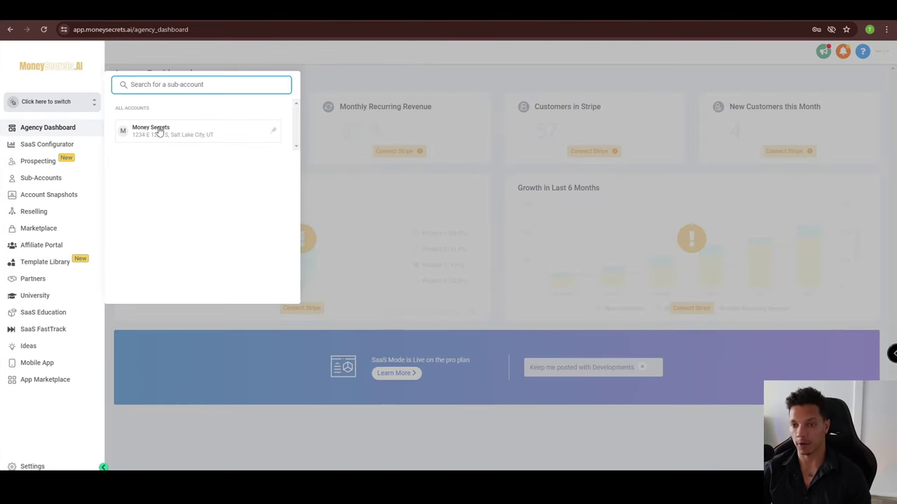
{"action": "left_click", "coordinate": [160, 131]}
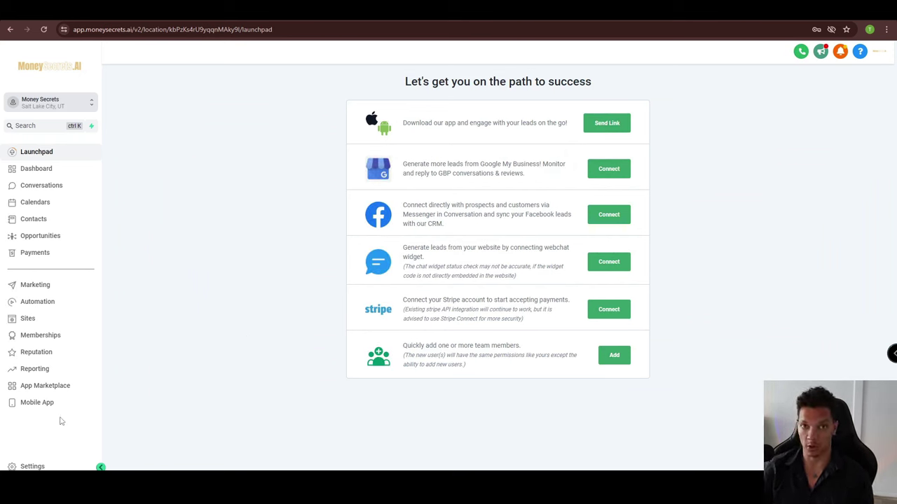
{"action": "left_click", "coordinate": [54, 466]}
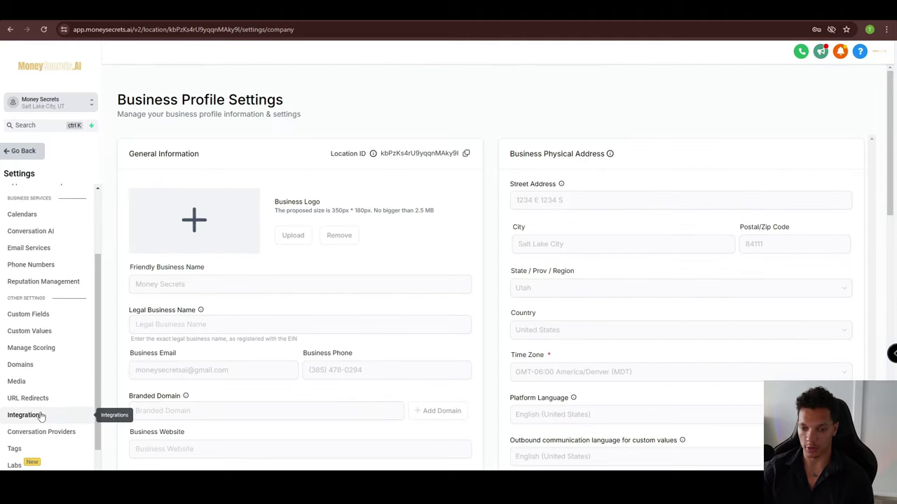
{"action": "left_click", "coordinate": [40, 417]}
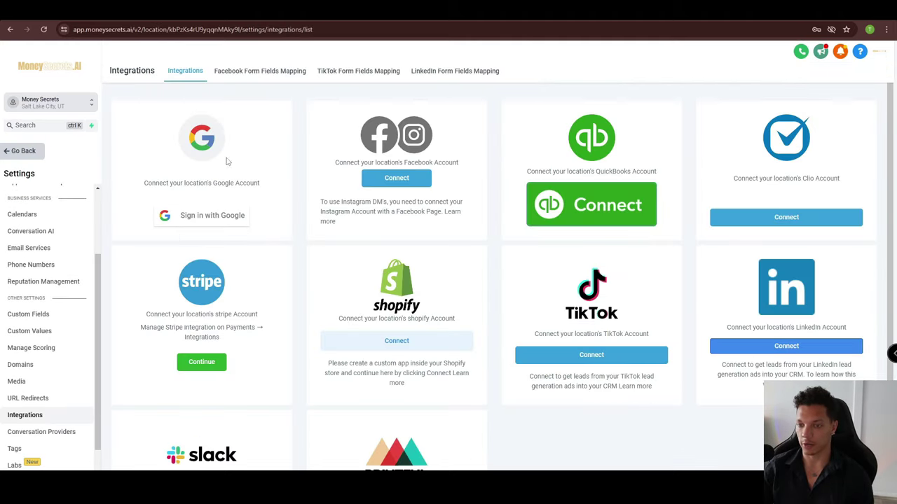
{"action": "left_click", "coordinate": [176, 221]}
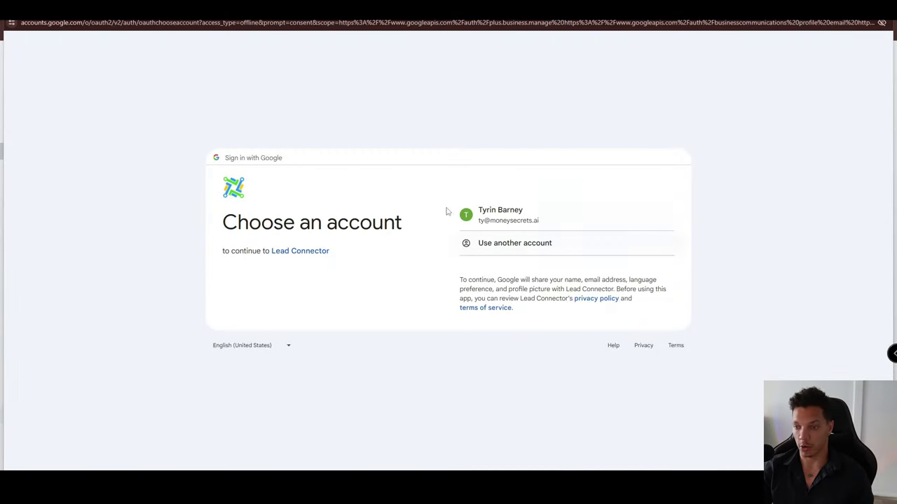
Sign in to Lead Connector with the Google account and close the 'Which business do you want to link' popup.
{"action": "left_click", "coordinate": [517, 219]}
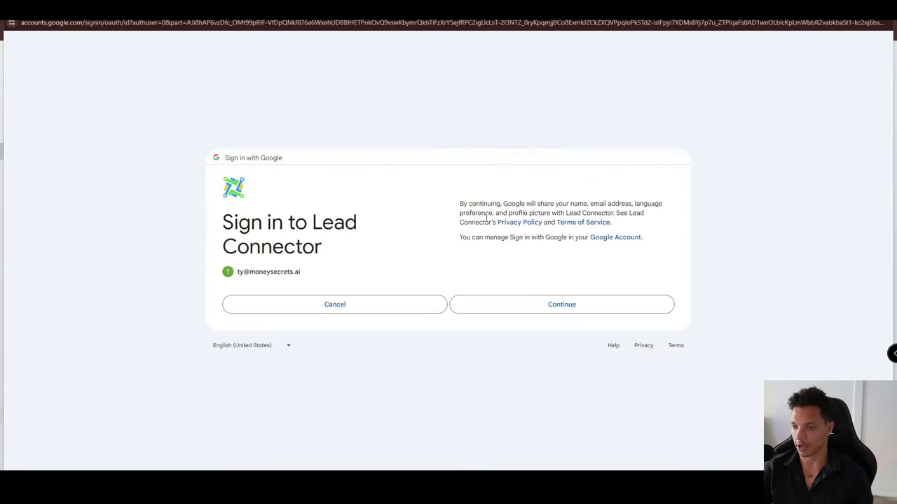
{"action": "left_click", "coordinate": [525, 305]}
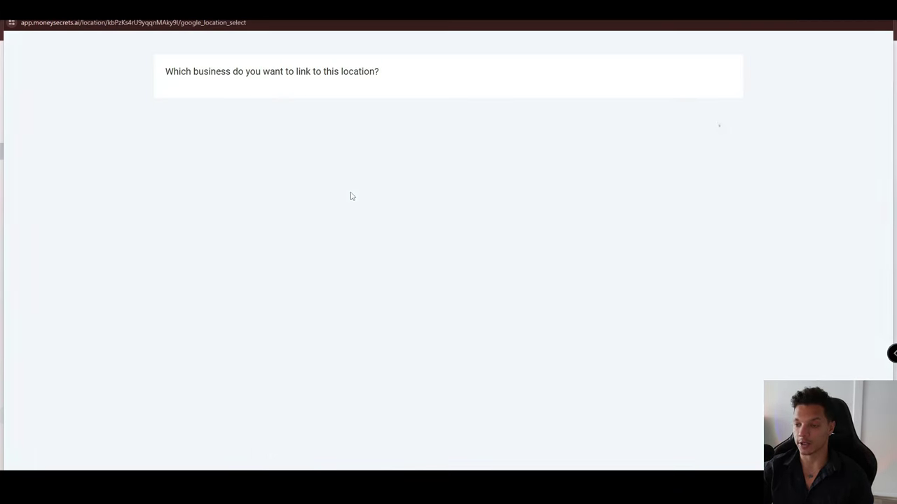
{"action": "left_click_drag", "start_coordinate": [166, 67], "coordinate": [747, 56]}
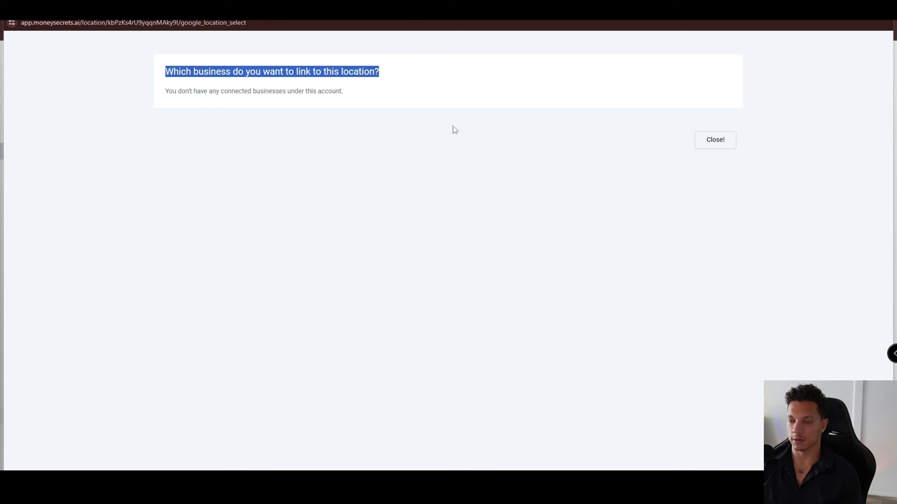
{"action": "left_click_drag", "start_coordinate": [173, 92], "coordinate": [158, 100]}
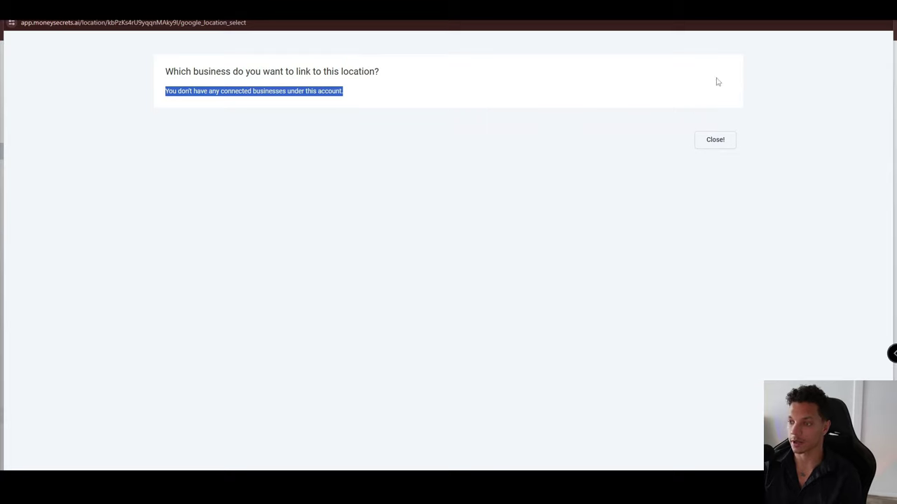
{"action": "left_click", "coordinate": [715, 140]}
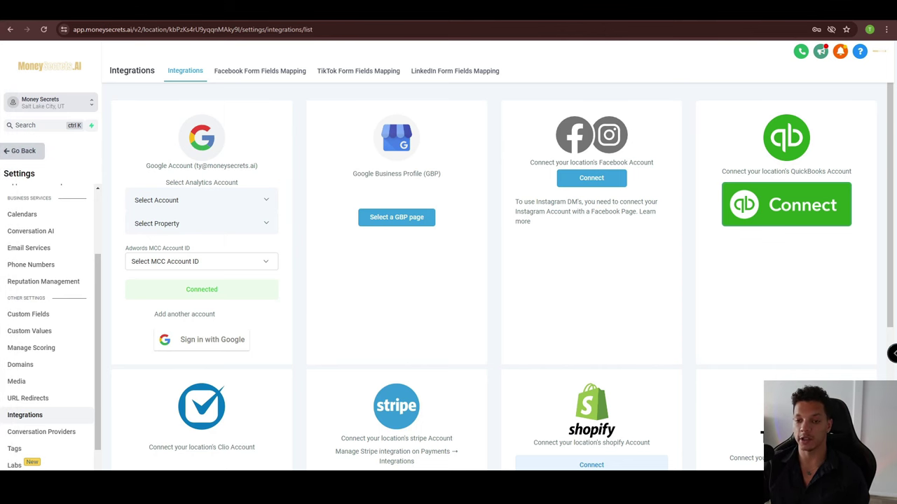
In My Staff, edit the staff member's availability to include Sunday and Saturday.
{"action": "scroll", "coordinate": [70, 296], "scroll_direction": "up", "scroll_amount": 3}
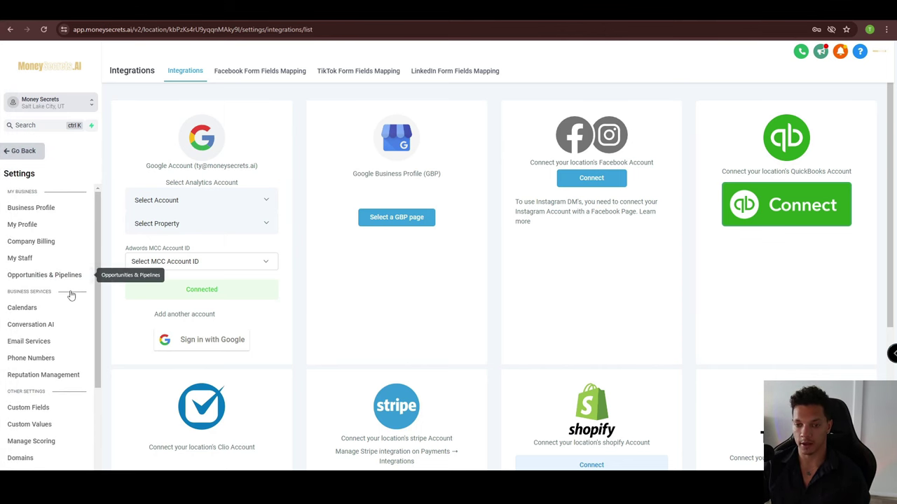
{"action": "left_click", "coordinate": [20, 259]}
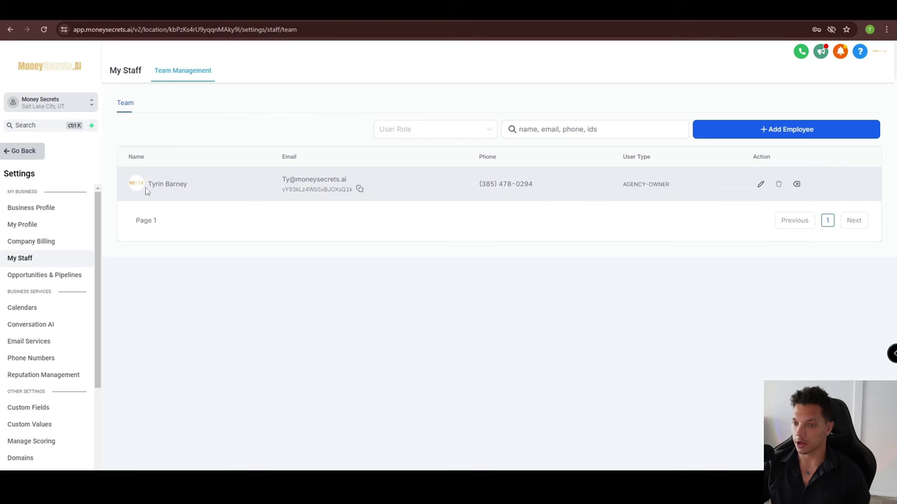
{"action": "left_click", "coordinate": [760, 183]}
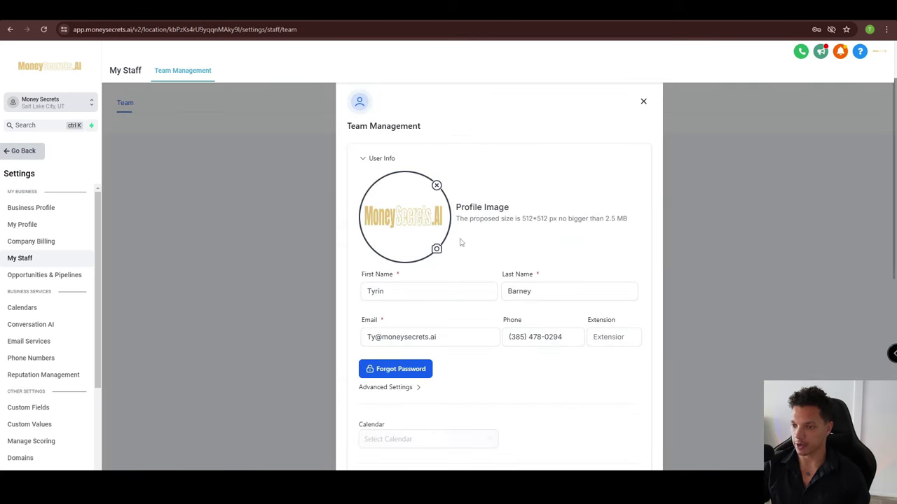
{"action": "scroll", "coordinate": [454, 241], "scroll_direction": "down", "scroll_amount": 2}
{"action": "scroll", "coordinate": [451, 241], "scroll_direction": "down", "scroll_amount": 5}
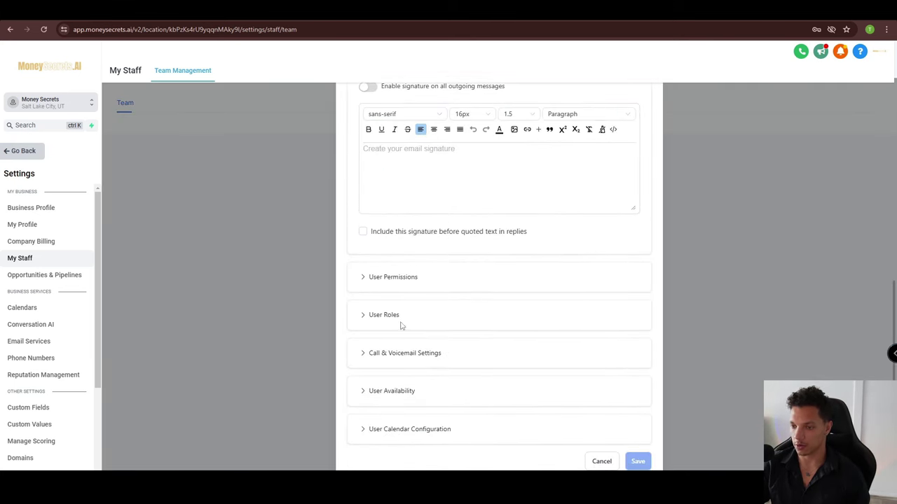
{"action": "left_click", "coordinate": [364, 391]}
{"action": "scroll", "coordinate": [439, 166], "scroll_direction": "down", "scroll_amount": 3}
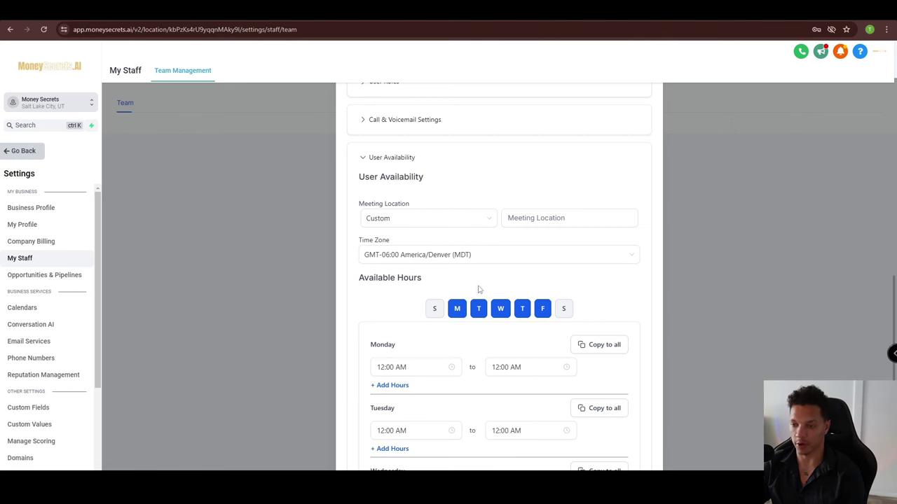
{"action": "left_click", "coordinate": [434, 309]}
{"action": "left_click", "coordinate": [562, 312]}
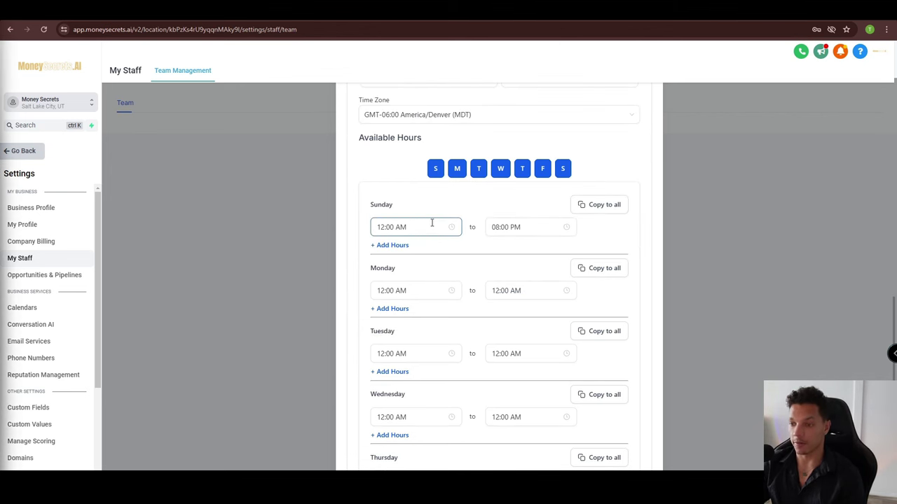
Set the connected Google calendar as the user's primary calendar and save.
{"action": "scroll", "coordinate": [374, 435], "scroll_direction": "down", "scroll_amount": 5}
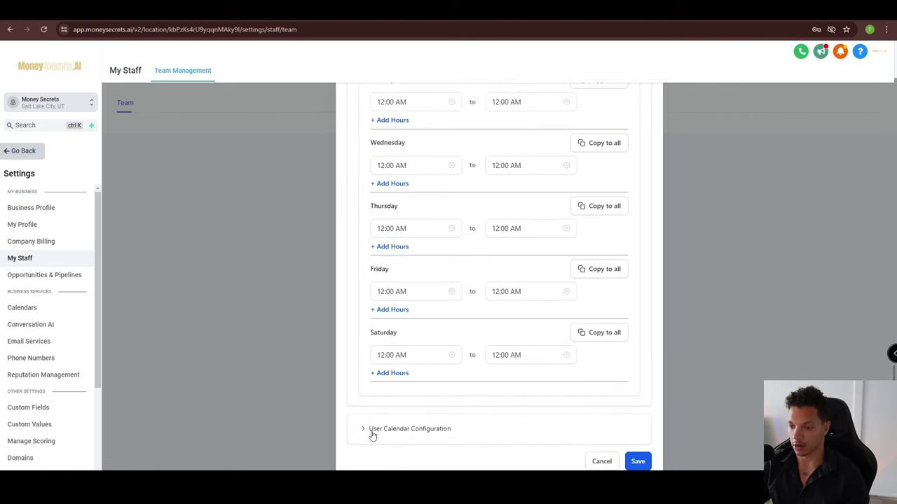
{"action": "left_click", "coordinate": [370, 431]}
{"action": "scroll", "coordinate": [383, 417], "scroll_direction": "down", "scroll_amount": 4}
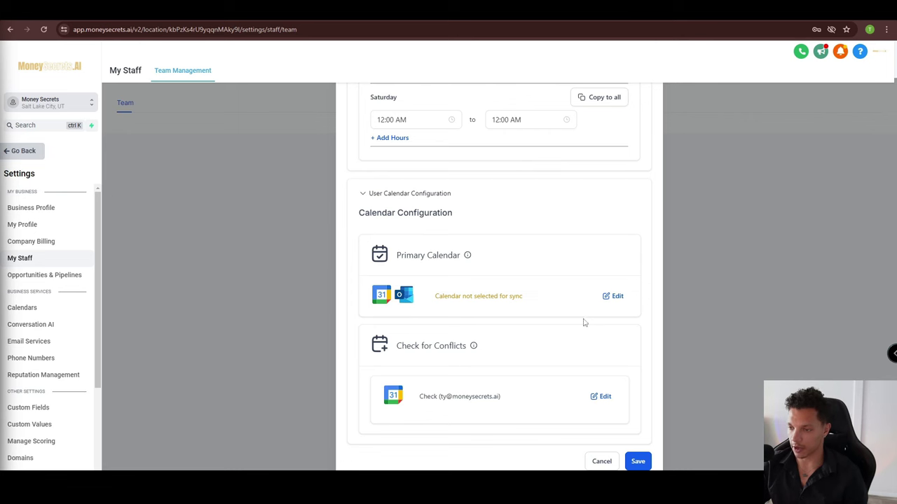
{"action": "left_click", "coordinate": [617, 297]}
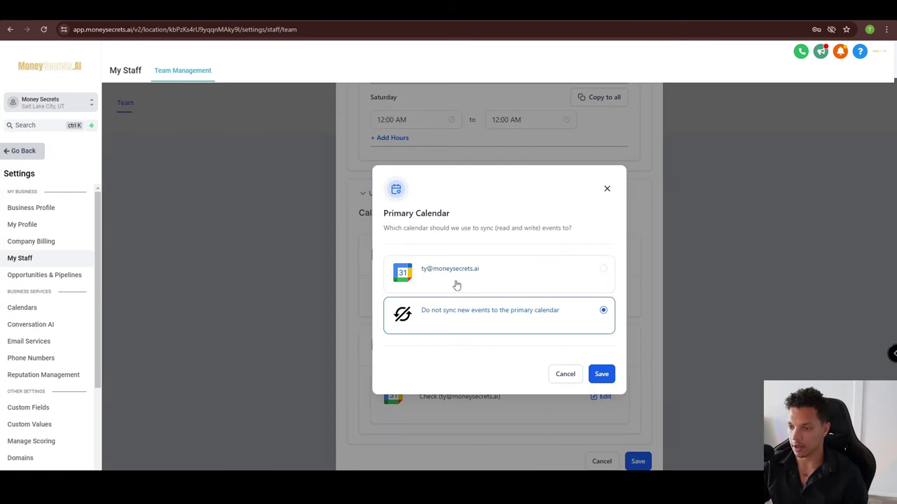
{"action": "left_click", "coordinate": [603, 269]}
{"action": "left_click", "coordinate": [597, 414]}
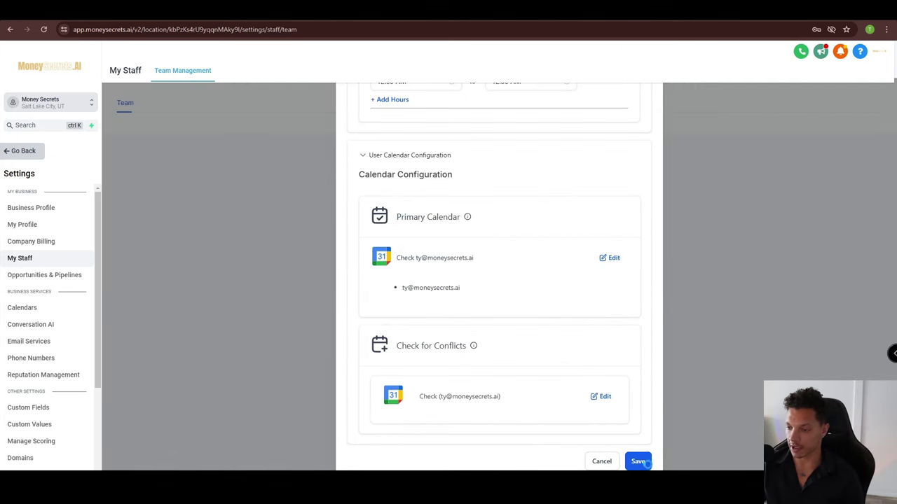
{"action": "left_click", "coordinate": [646, 463]}
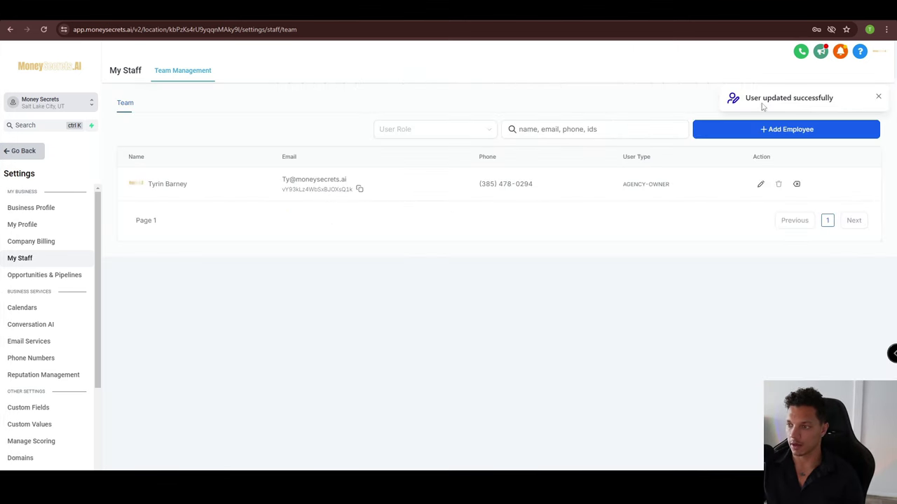
Reopen the staff member to verify the availability and calendar sync settings.
{"action": "left_click", "coordinate": [760, 184]}
{"action": "scroll", "coordinate": [537, 182], "scroll_direction": "down", "scroll_amount": 6}
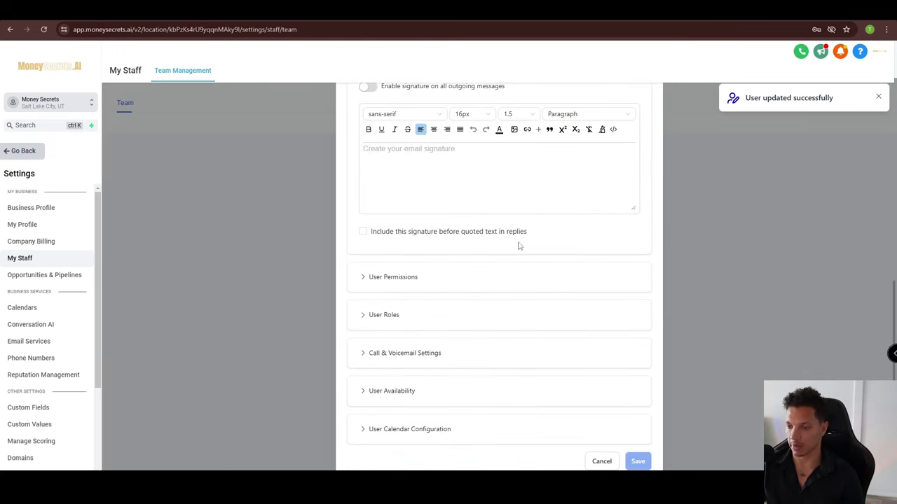
{"action": "left_click", "coordinate": [364, 397]}
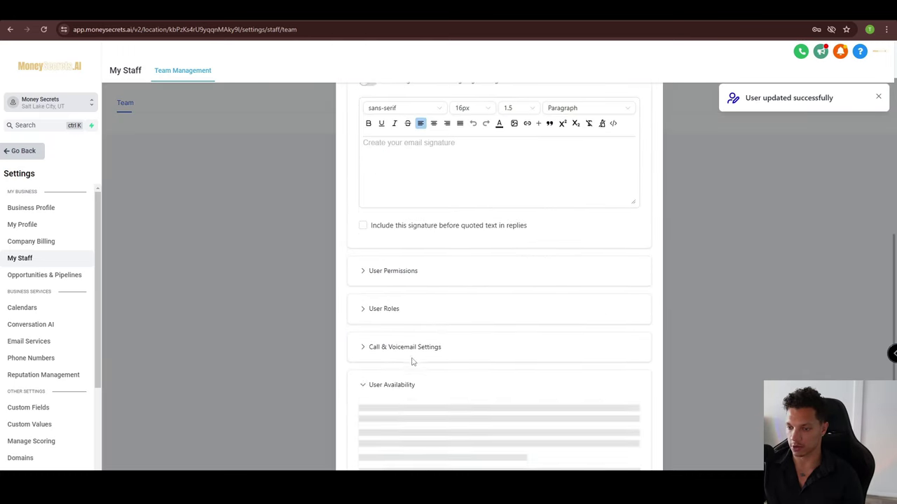
{"action": "scroll", "coordinate": [462, 297], "scroll_direction": "down", "scroll_amount": 3}
{"action": "scroll", "coordinate": [462, 298], "scroll_direction": "down", "scroll_amount": 2}
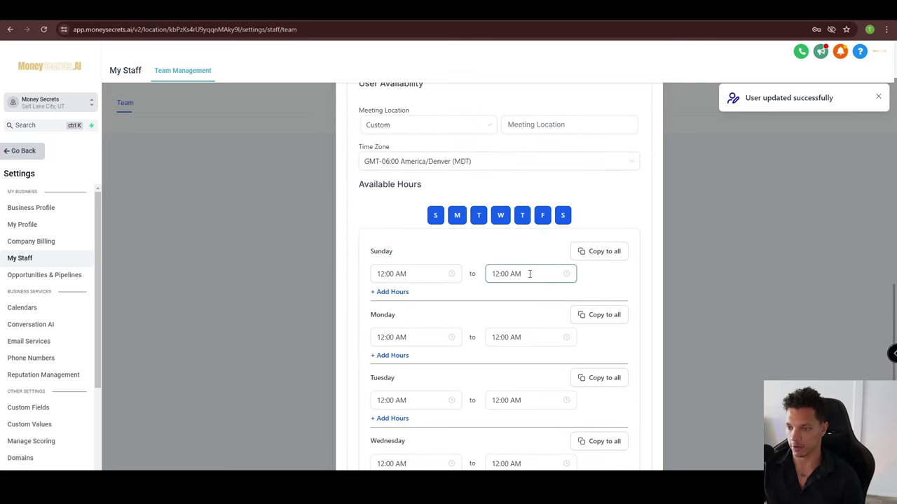
{"action": "scroll", "coordinate": [494, 306], "scroll_direction": "down", "scroll_amount": 3}
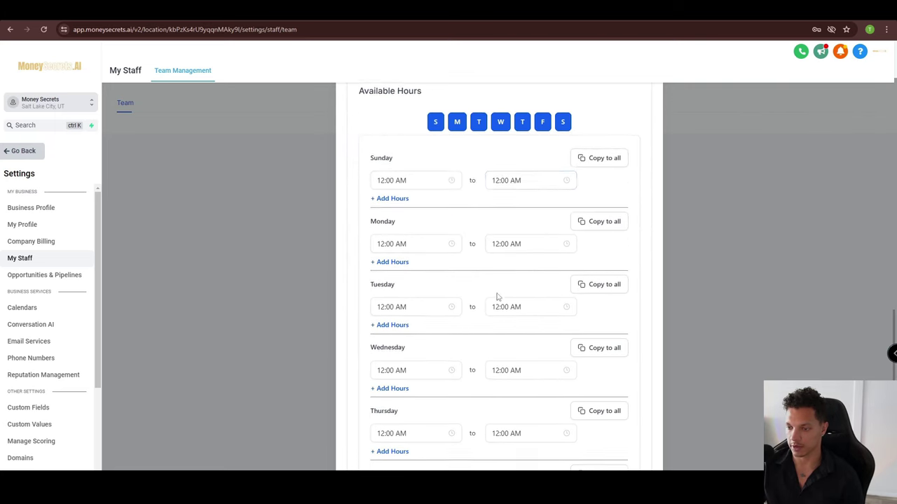
{"action": "scroll", "coordinate": [495, 306], "scroll_direction": "down", "scroll_amount": 1}
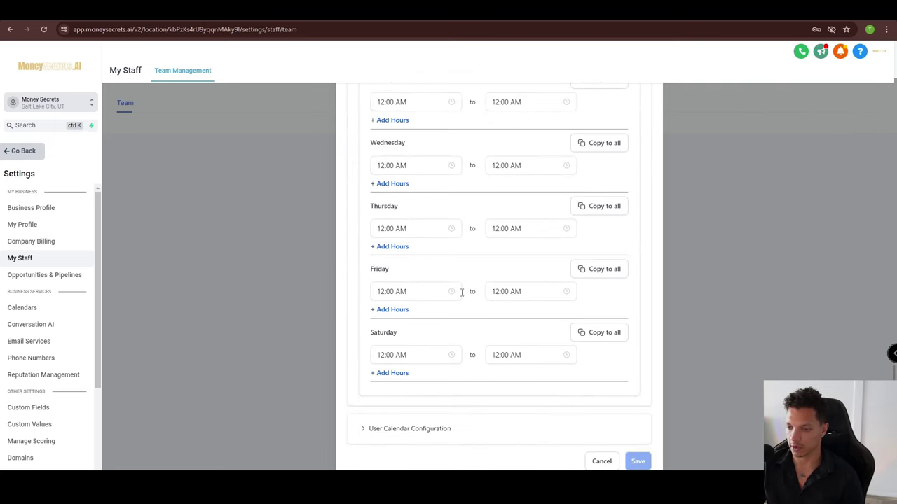
{"action": "left_click", "coordinate": [400, 429]}
{"action": "scroll", "coordinate": [441, 372], "scroll_direction": "down", "scroll_amount": 3}
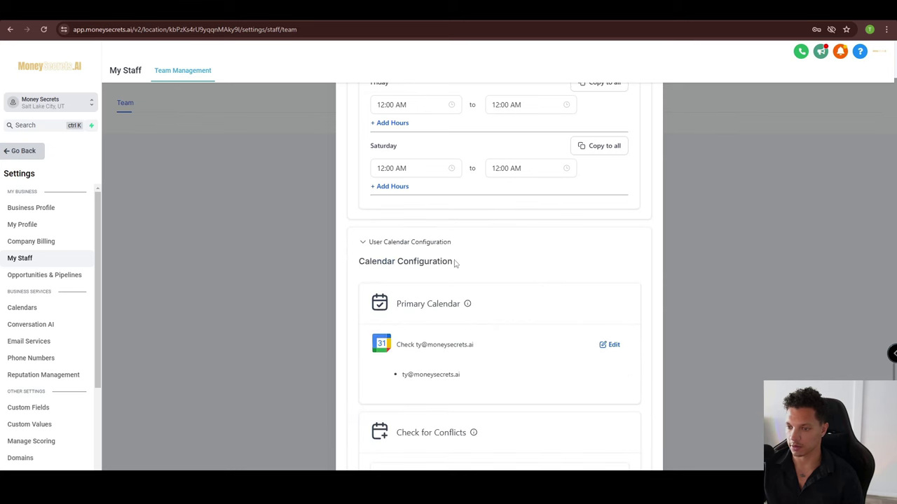
{"action": "scroll", "coordinate": [454, 262], "scroll_direction": "down", "scroll_amount": 2}
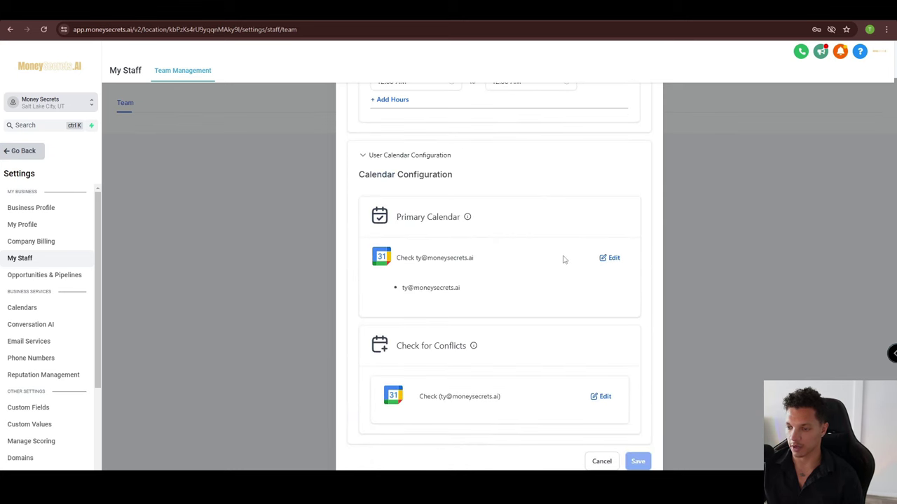
Close the staff editor and scroll the May 20–26 week to check the synced Sleep, Gym, Lunch and Dinner blocks.
{"action": "left_click", "coordinate": [600, 464]}
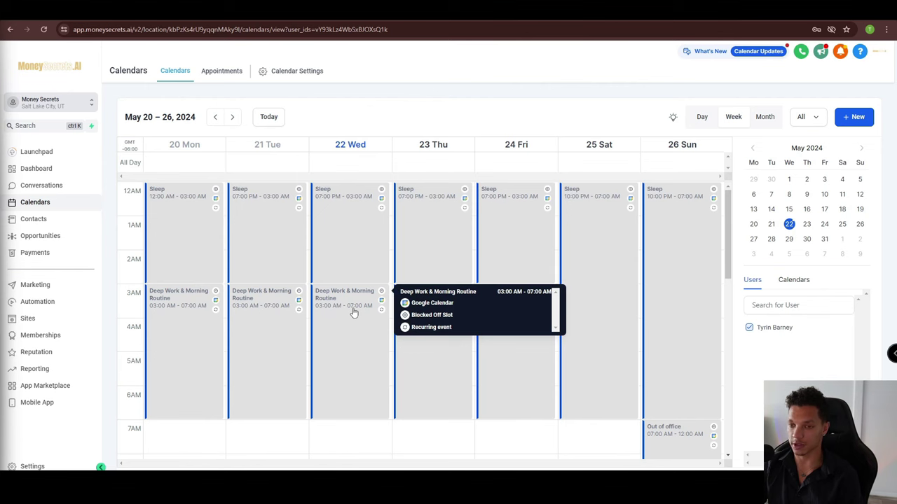
{"action": "scroll", "coordinate": [190, 236], "scroll_direction": "down", "scroll_amount": 3}
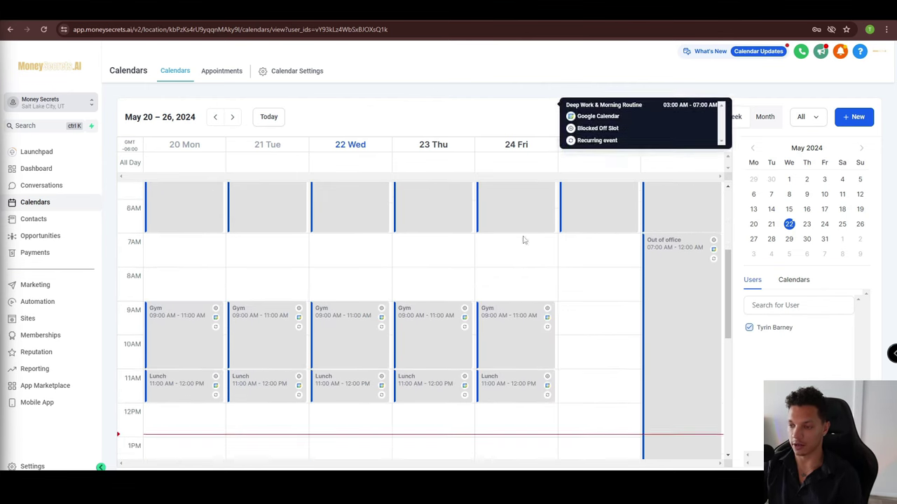
{"action": "scroll", "coordinate": [525, 240], "scroll_direction": "down", "scroll_amount": 5}
{"action": "scroll", "coordinate": [322, 313], "scroll_direction": "up", "scroll_amount": 6}
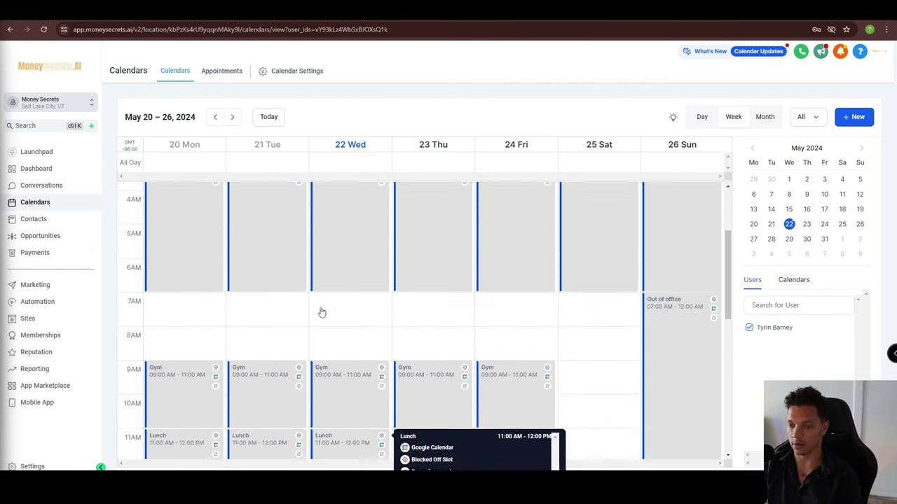
{"action": "scroll", "coordinate": [320, 311], "scroll_direction": "up", "scroll_amount": 1}
{"action": "scroll", "coordinate": [374, 262], "scroll_direction": "down", "scroll_amount": 5}
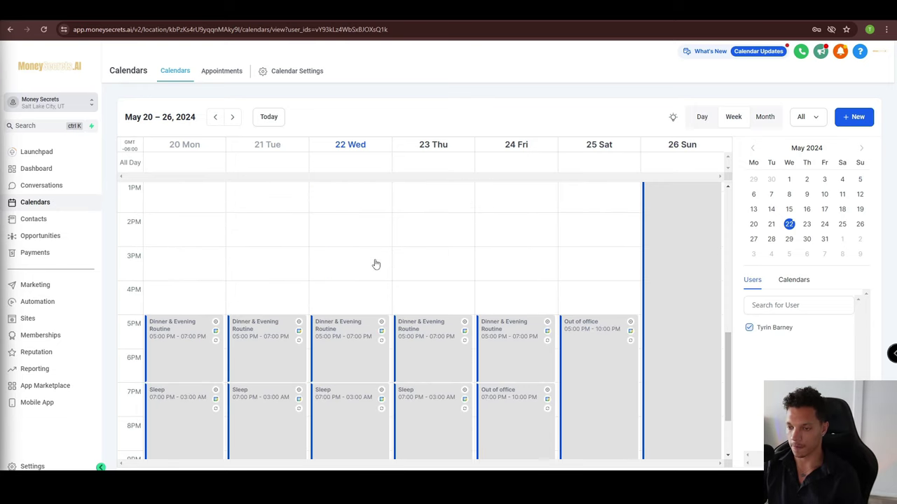
{"action": "scroll", "coordinate": [376, 265], "scroll_direction": "down", "scroll_amount": 1}
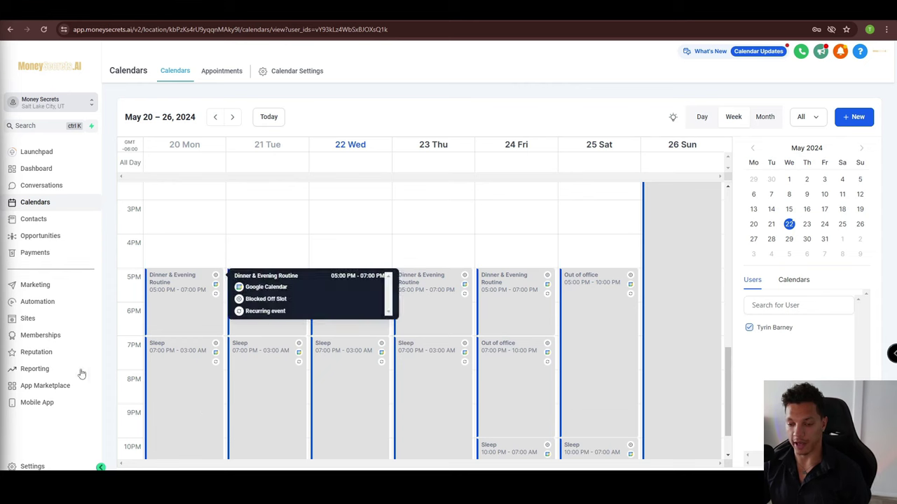
Create the 'MoneySecrets.ai' group with description 'Book a call with the Money Secrets team!', Neo template and pasted URL slug.
{"action": "left_click", "coordinate": [31, 467]}
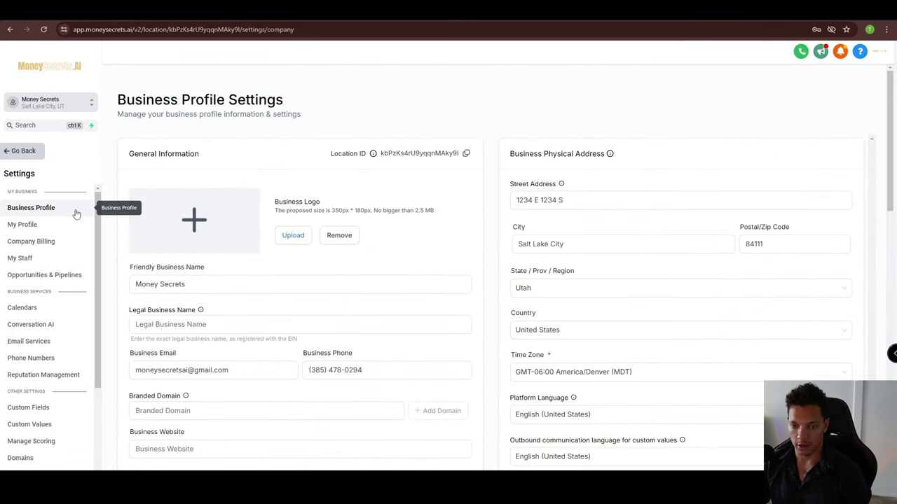
{"action": "left_click", "coordinate": [24, 309]}
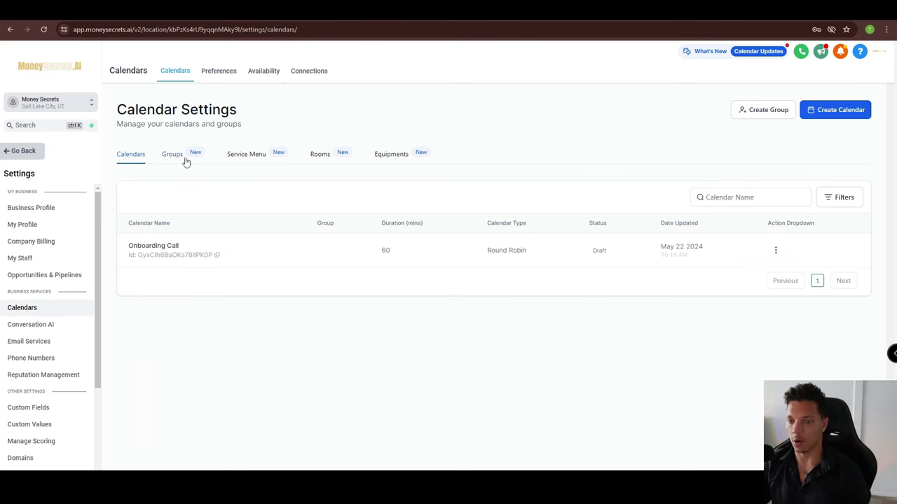
{"action": "left_click", "coordinate": [176, 155]}
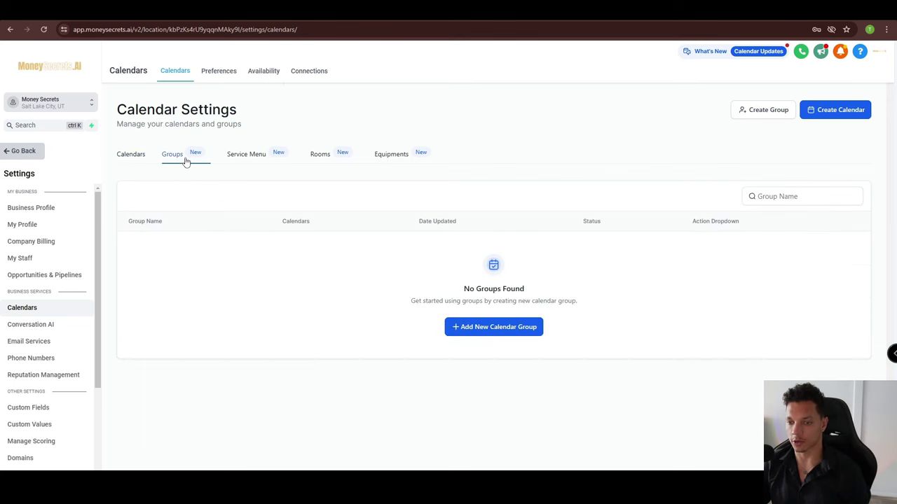
{"action": "left_click", "coordinate": [489, 334]}
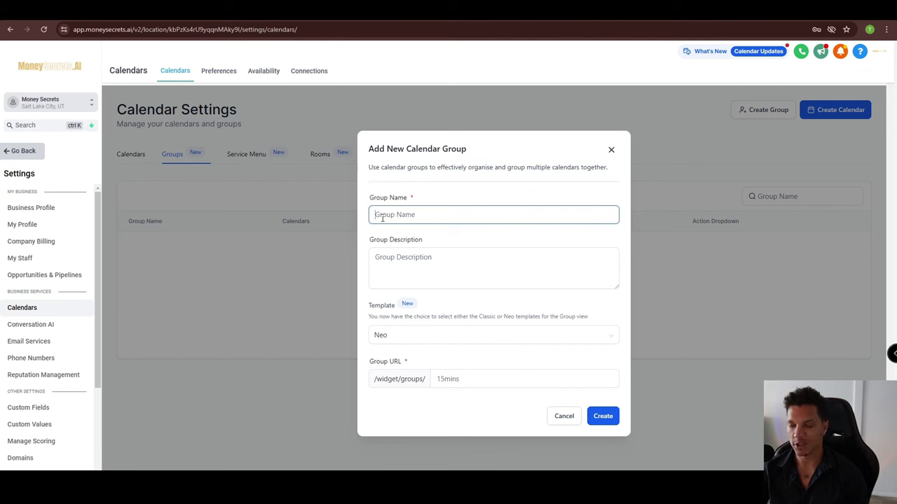
{"action": "type", "text": "MoneySecrets.ai"}
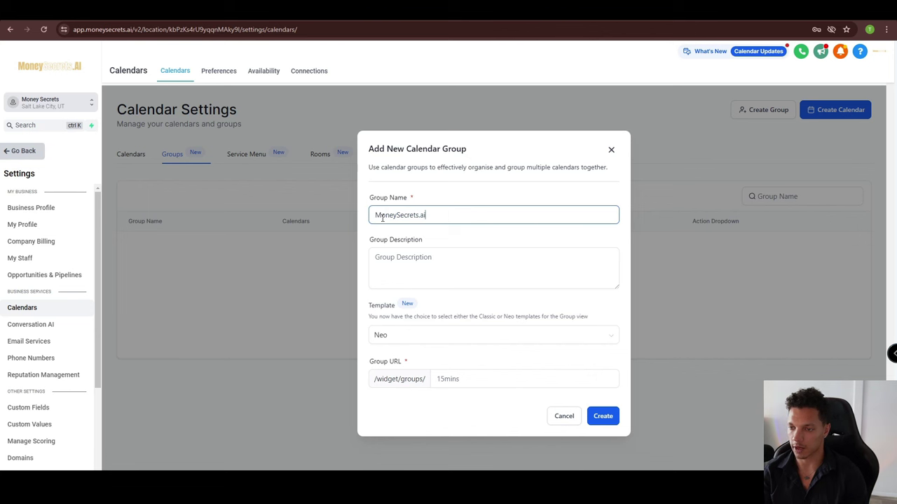
{"action": "left_click", "coordinate": [476, 271]}
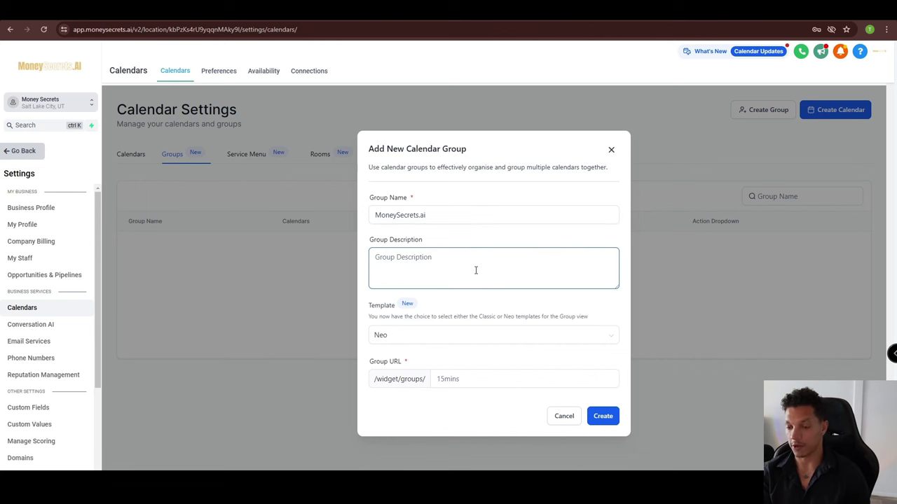
{"action": "type", "text": "Book a call"}
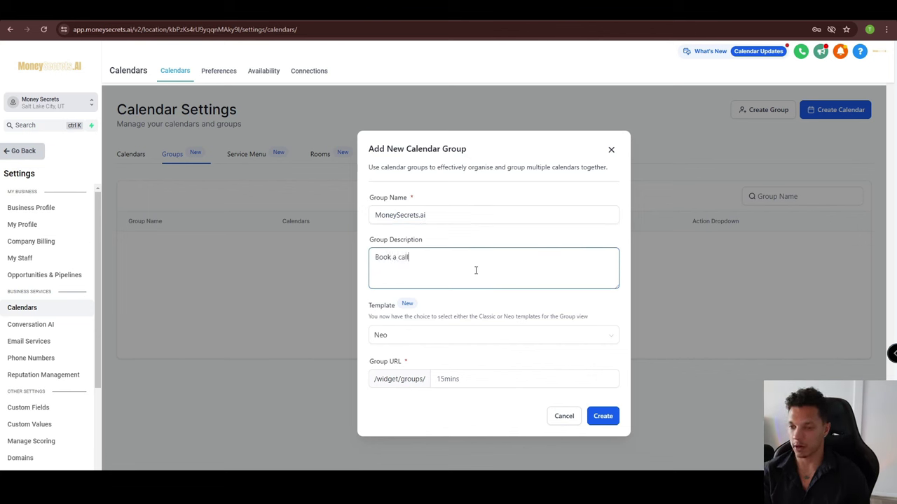
{"action": "type", "text": " with the Money"}
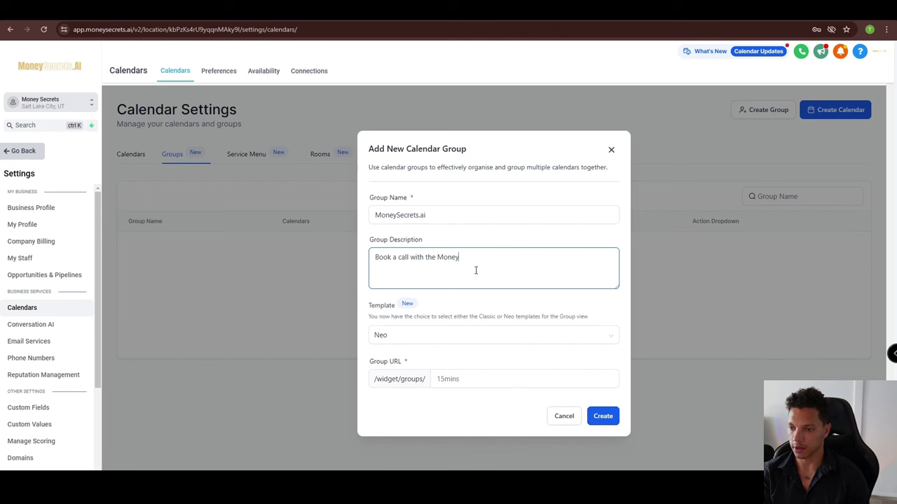
{"action": "type", "text": " Secrets team!"}
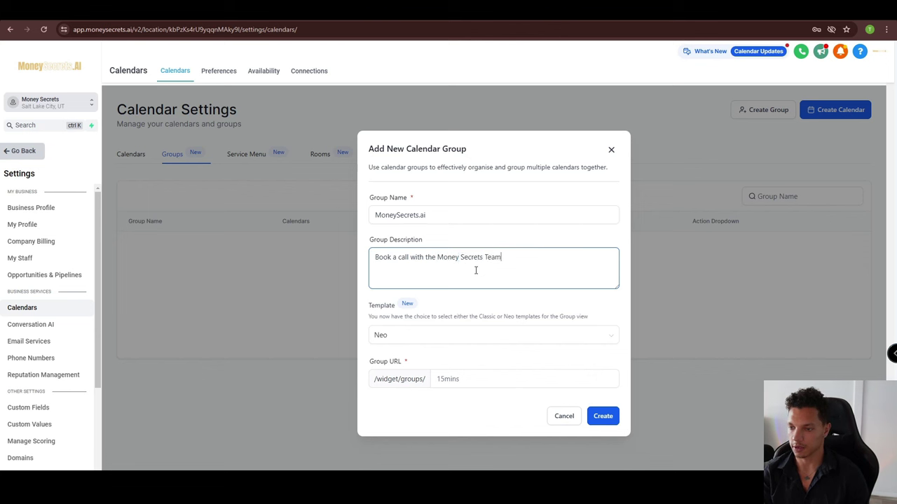
{"action": "left_click", "coordinate": [382, 338]}
{"action": "left_click", "coordinate": [381, 337]}
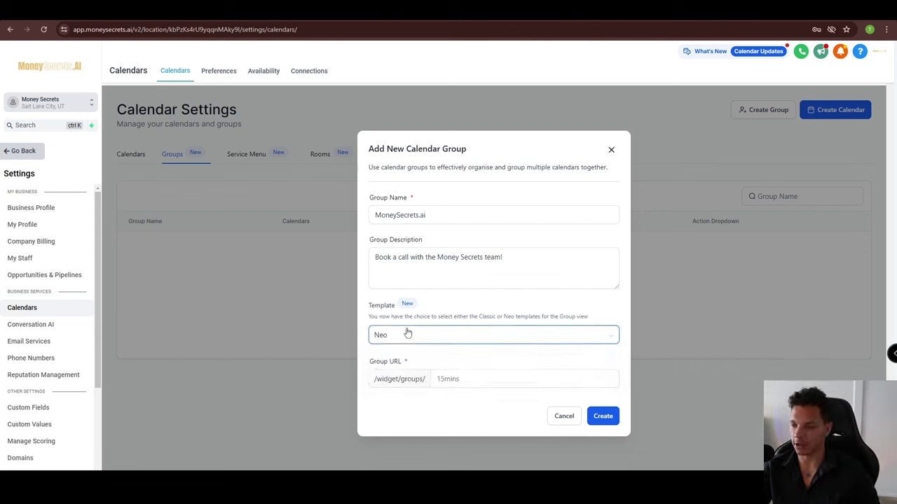
{"action": "left_click", "coordinate": [436, 378]}
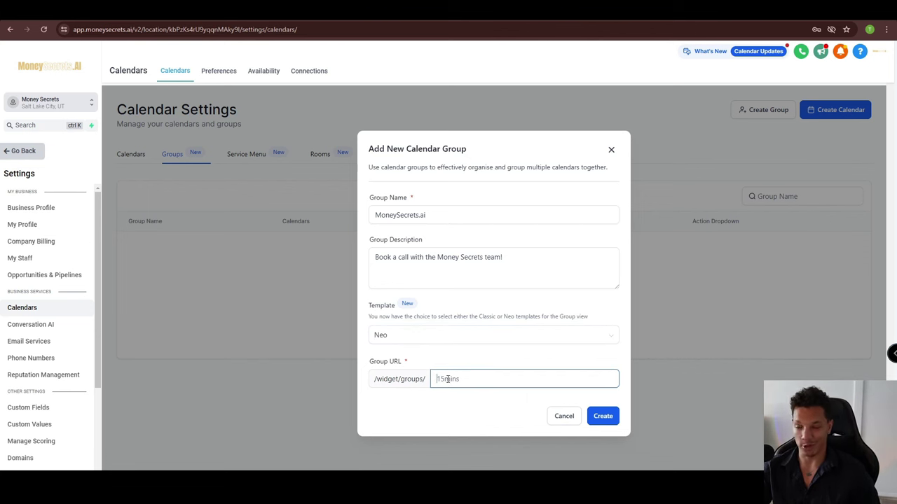
{"action": "type", "text": "moneysecrets"}
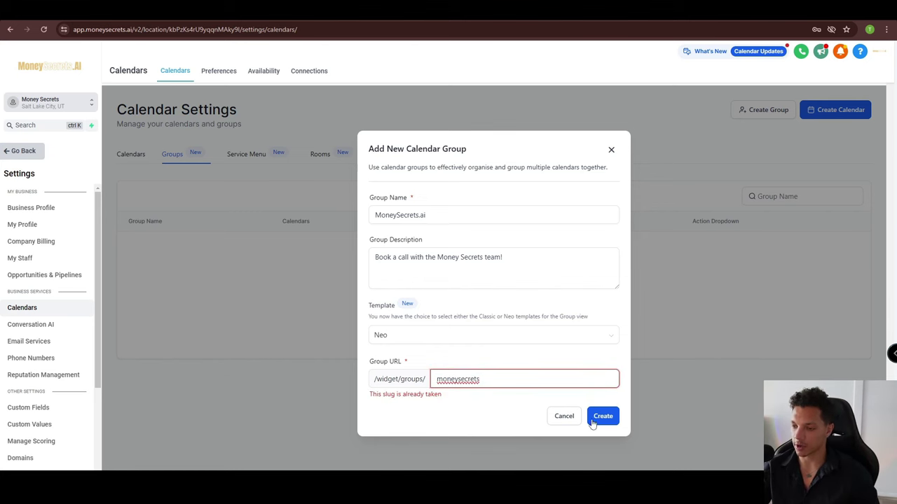
{"action": "left_click", "coordinate": [592, 420]}
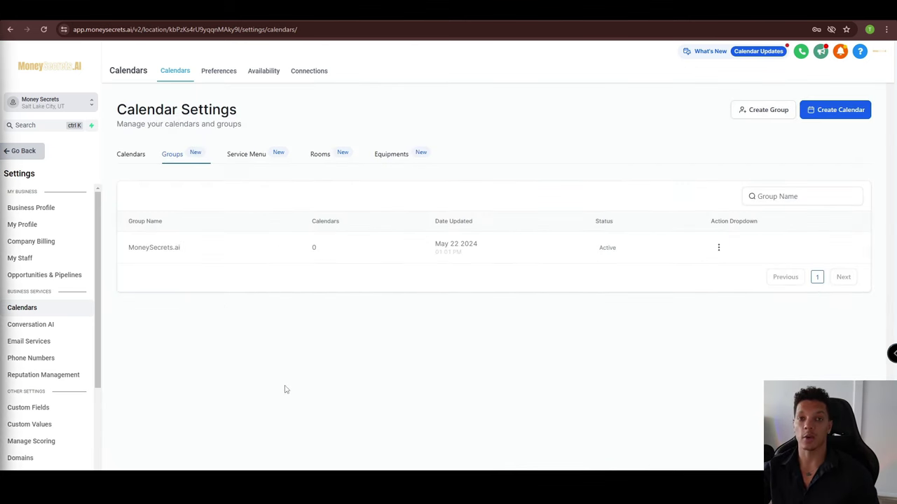
From the Calendars tab, start a New Calendar to reach the scheduling type chooser.
{"action": "left_click", "coordinate": [132, 154]}
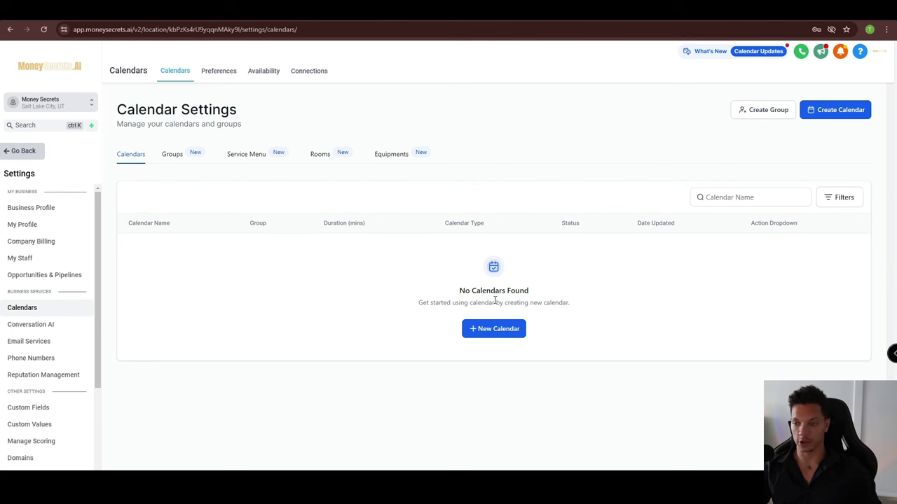
{"action": "left_click", "coordinate": [499, 332]}
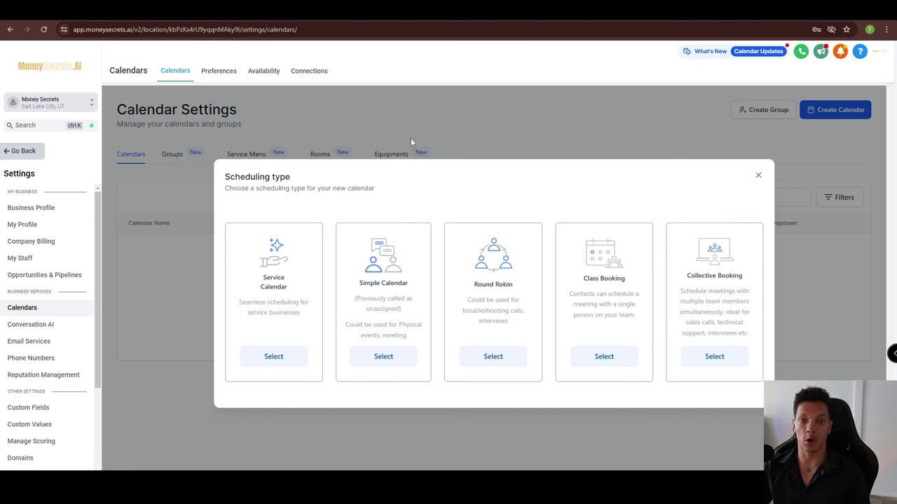
Start a Round Robin calendar named '1 on 1' with the team member assigned and custom URL '1-on-1'.
{"action": "left_click", "coordinate": [488, 356]}
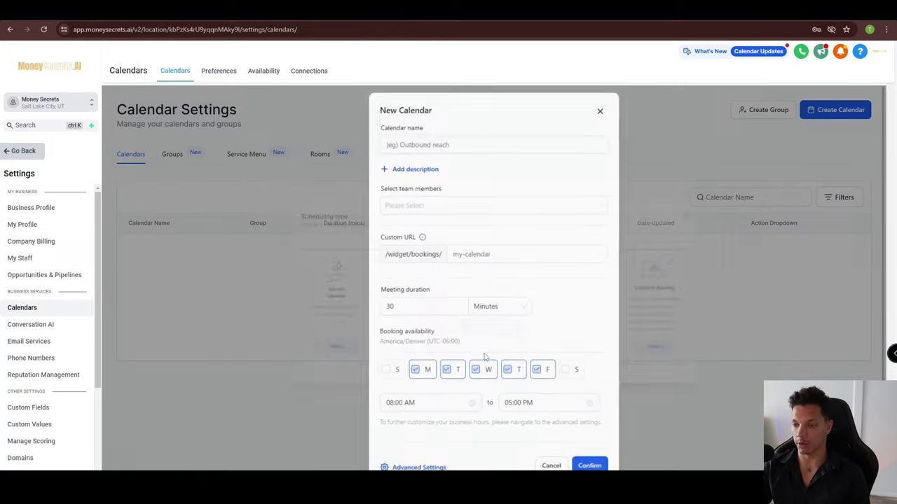
{"action": "left_click", "coordinate": [438, 138]}
{"action": "type", "text": "1 on 1"}
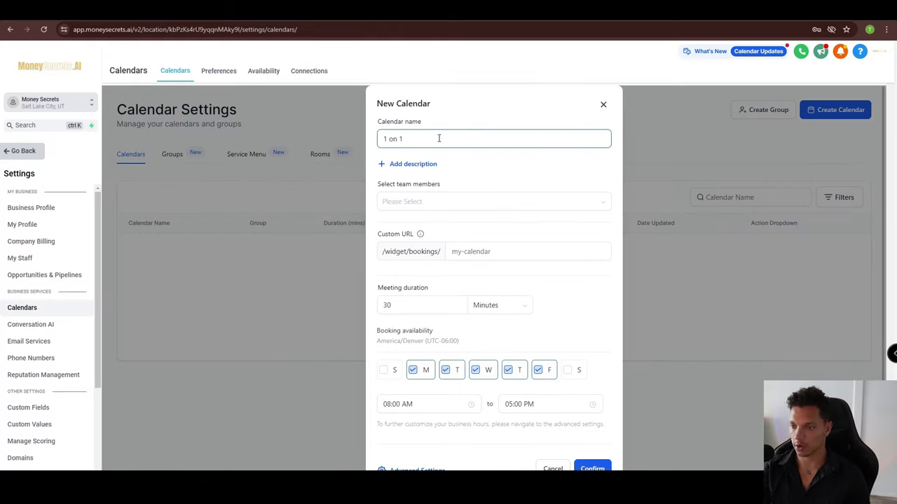
{"action": "left_click", "coordinate": [404, 202]}
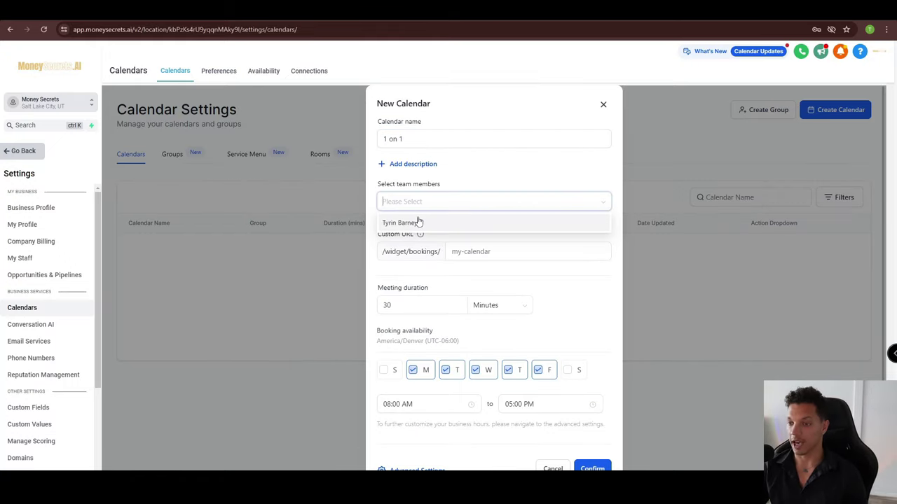
{"action": "left_click", "coordinate": [418, 222]}
{"action": "left_click", "coordinate": [456, 247]}
{"action": "type", "text": "1"}
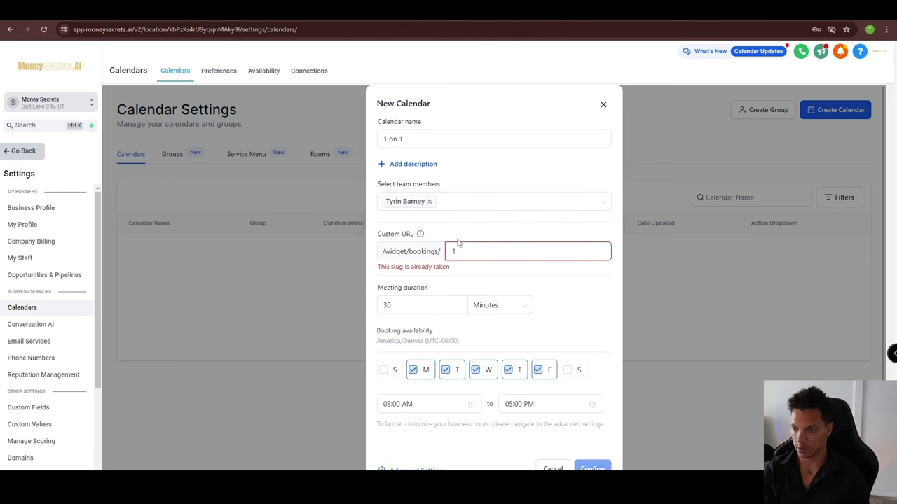
{"action": "type", "text": "-on-1"}
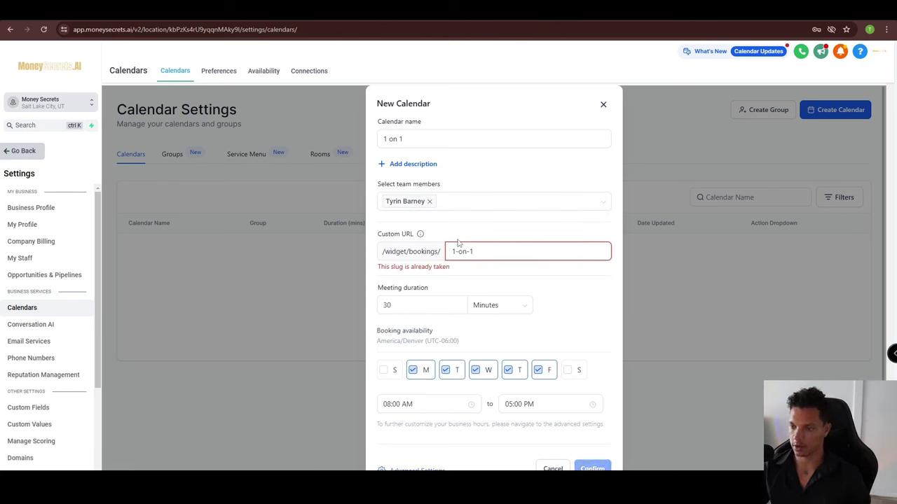
{"action": "left_click", "coordinate": [489, 276]}
Set 60-minute meetings on all seven days starting 12:00 AM, and confirm the calendar.
{"action": "left_click", "coordinate": [449, 305]}
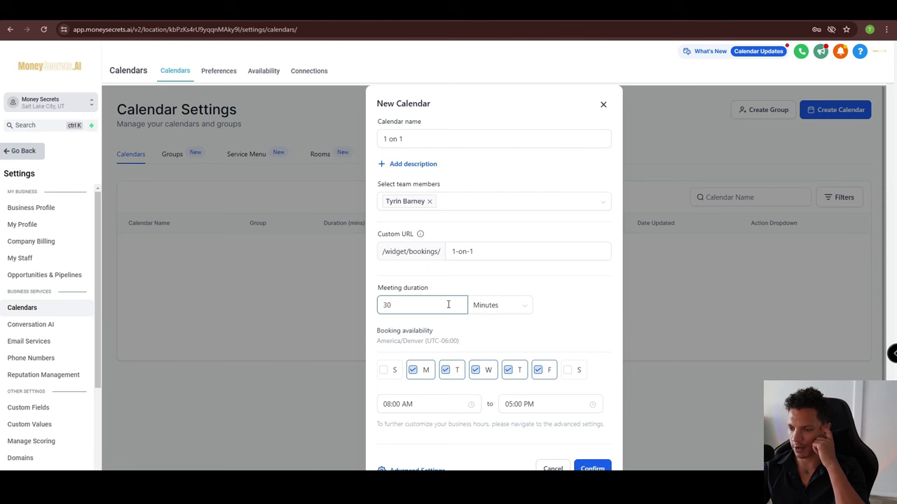
{"action": "left_click_drag", "start_coordinate": [444, 304], "coordinate": [342, 287]}
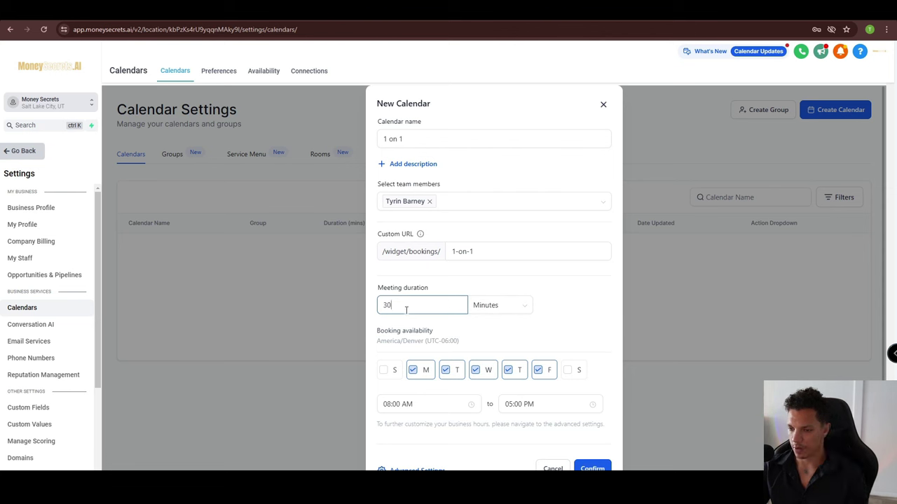
{"action": "type", "text": "60"}
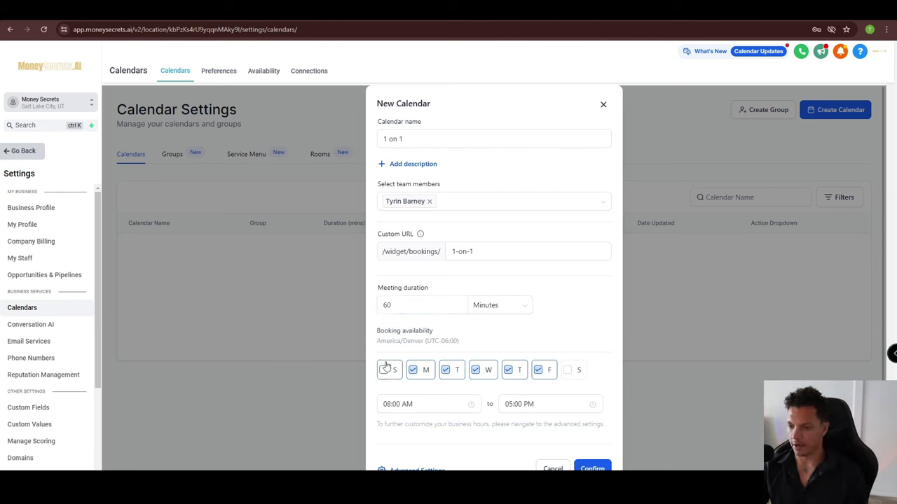
{"action": "left_click", "coordinate": [384, 370]}
{"action": "left_click", "coordinate": [567, 370]}
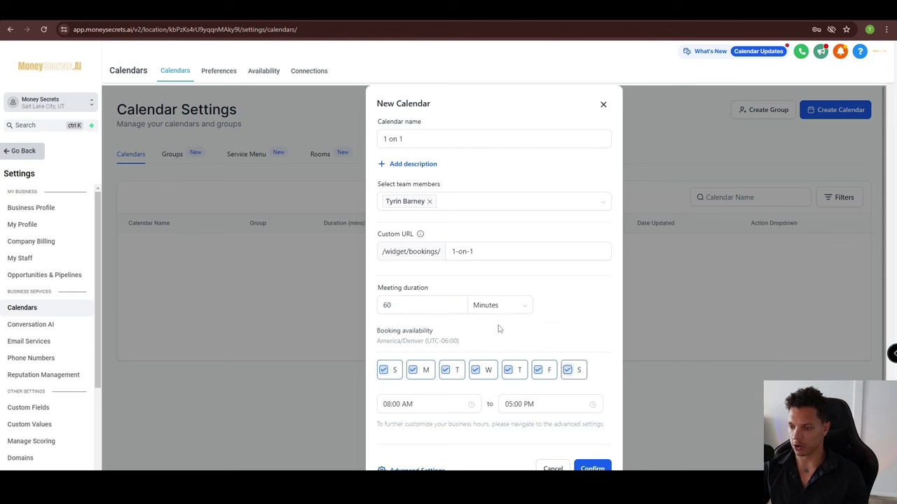
{"action": "scroll", "coordinate": [396, 381], "scroll_direction": "down", "scroll_amount": 1}
{"action": "left_click", "coordinate": [394, 395]}
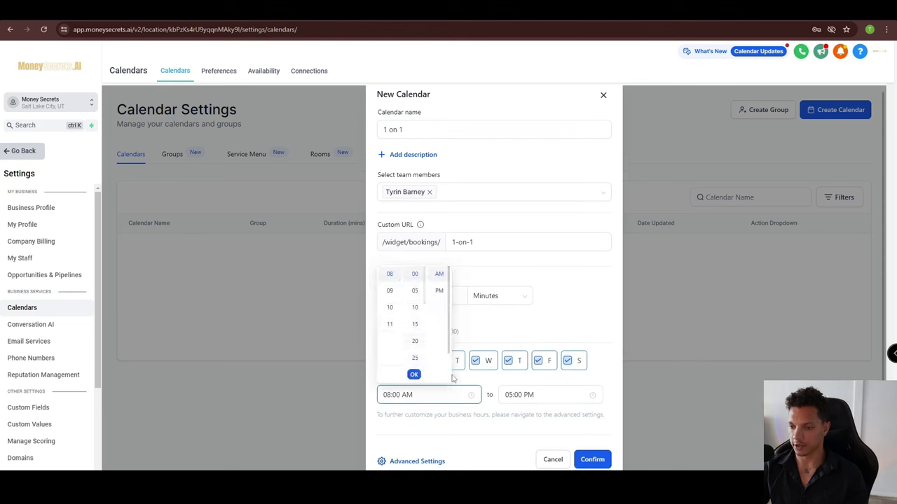
{"action": "scroll", "coordinate": [387, 308], "scroll_direction": "up", "scroll_amount": 4}
{"action": "left_click", "coordinate": [389, 274]}
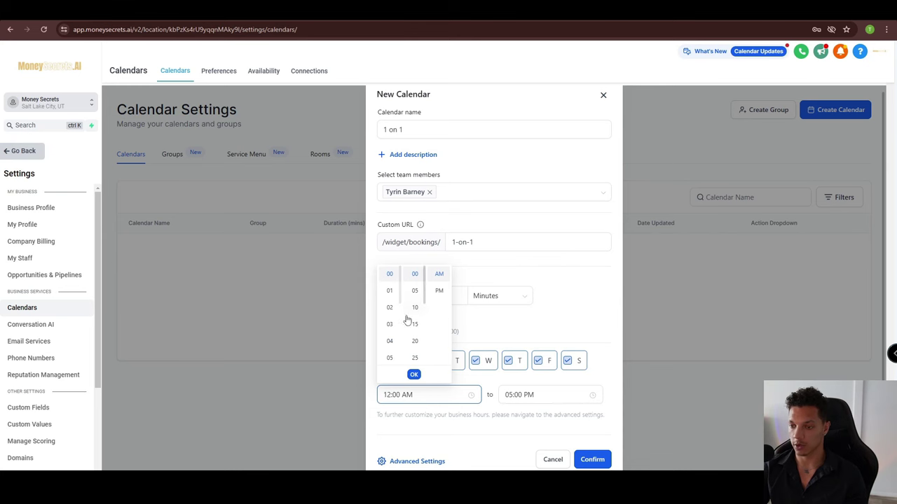
{"action": "left_click", "coordinate": [413, 375]}
{"action": "left_click", "coordinate": [403, 468]}
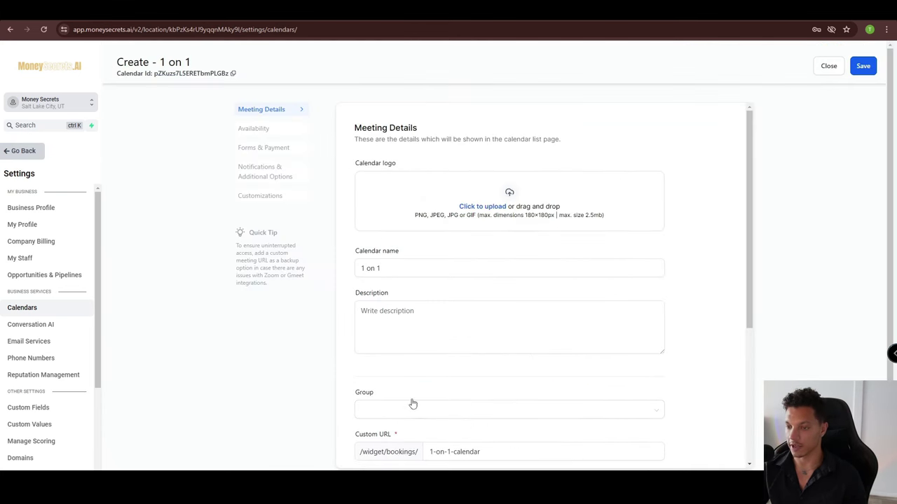
Begin the calendar description 'Book a call with the Money Secrets Team'.
{"action": "scroll", "coordinate": [378, 266], "scroll_direction": "down", "scroll_amount": 1}
{"action": "left_click", "coordinate": [384, 260]}
{"action": "type", "text": "Book a"}
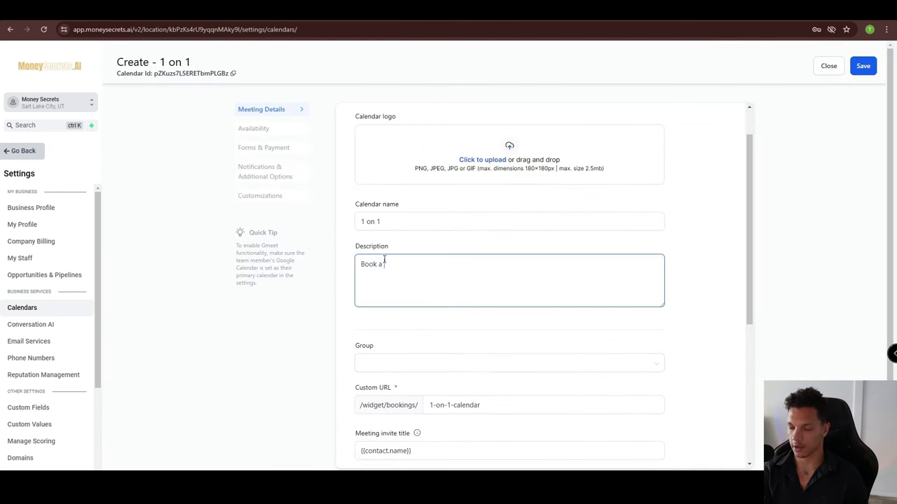
{"action": "type", "text": " call with the Mo"}
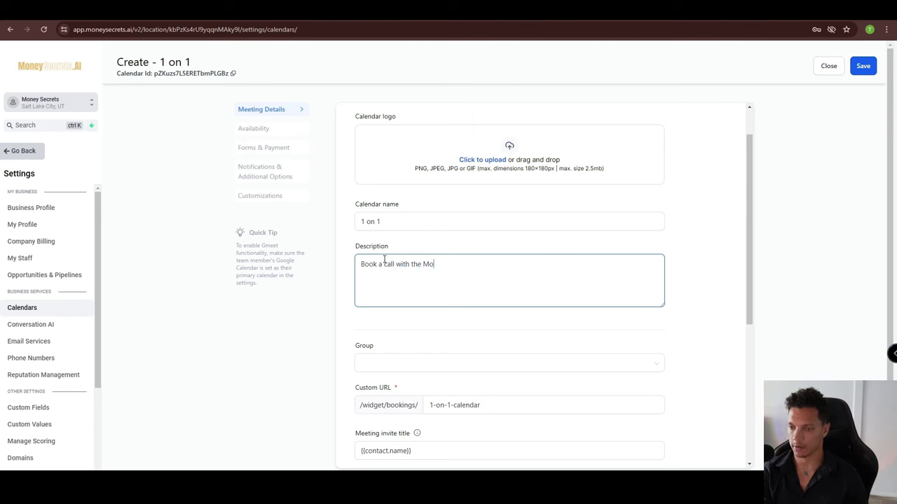
{"action": "type", "text": "ney Secrets"}
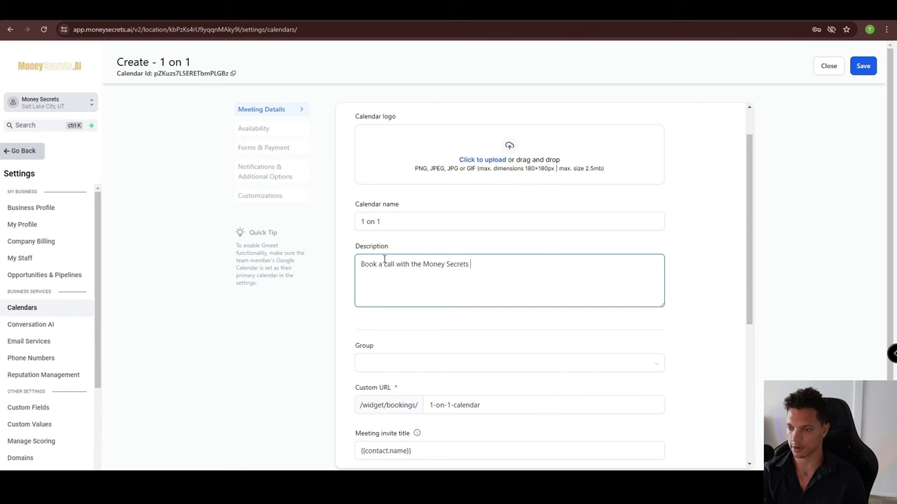
{"action": "type", "text": " Team"}
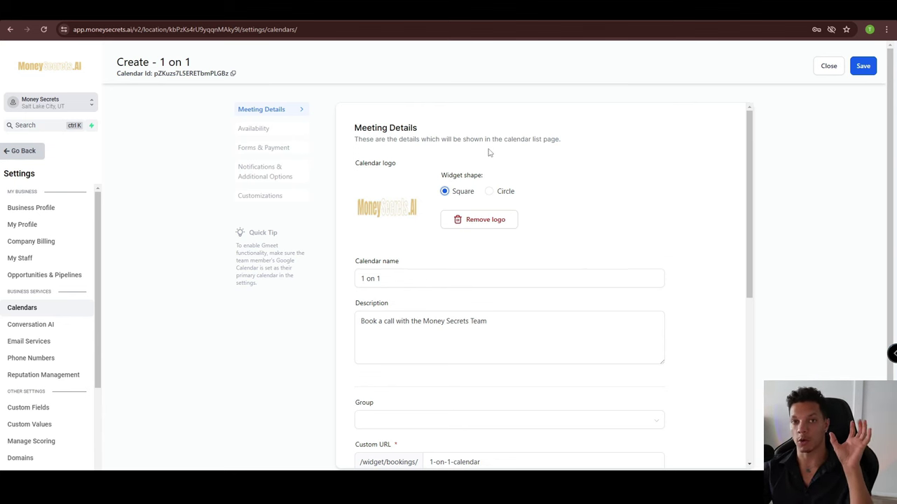
{"action": "scroll", "coordinate": [451, 276], "scroll_direction": "down", "scroll_amount": 2}
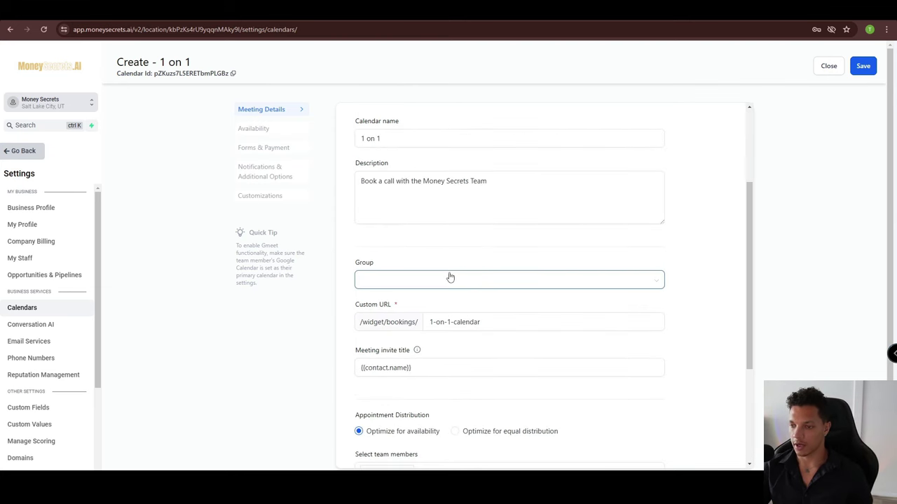
{"action": "left_click", "coordinate": [440, 282]}
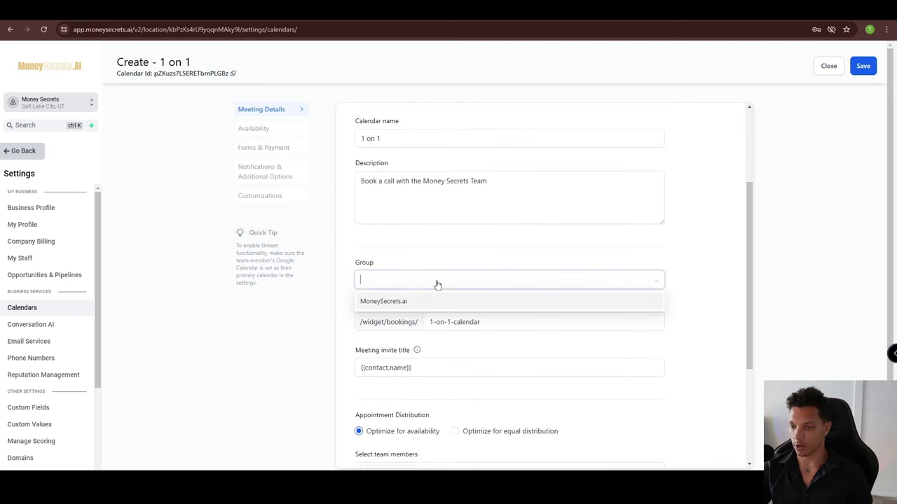
{"action": "left_click", "coordinate": [392, 308]}
{"action": "scroll", "coordinate": [384, 258], "scroll_direction": "down", "scroll_amount": 1}
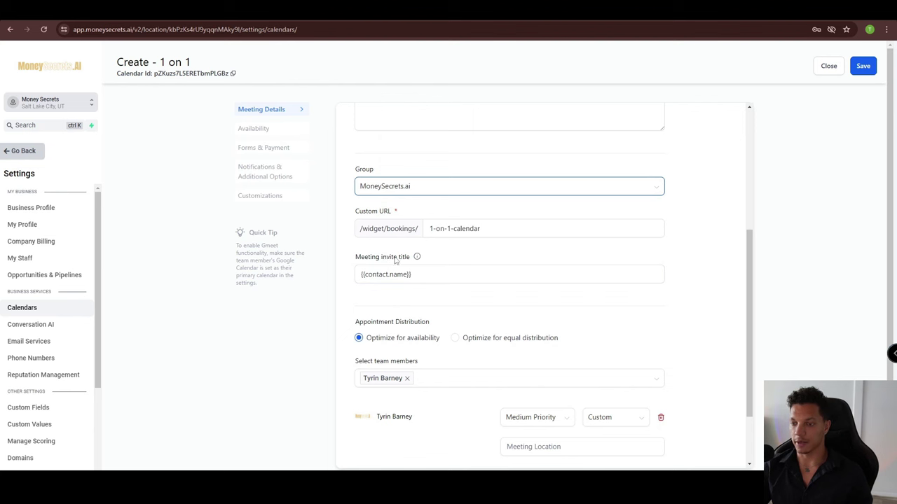
{"action": "left_click_drag", "start_coordinate": [417, 269], "coordinate": [334, 277]}
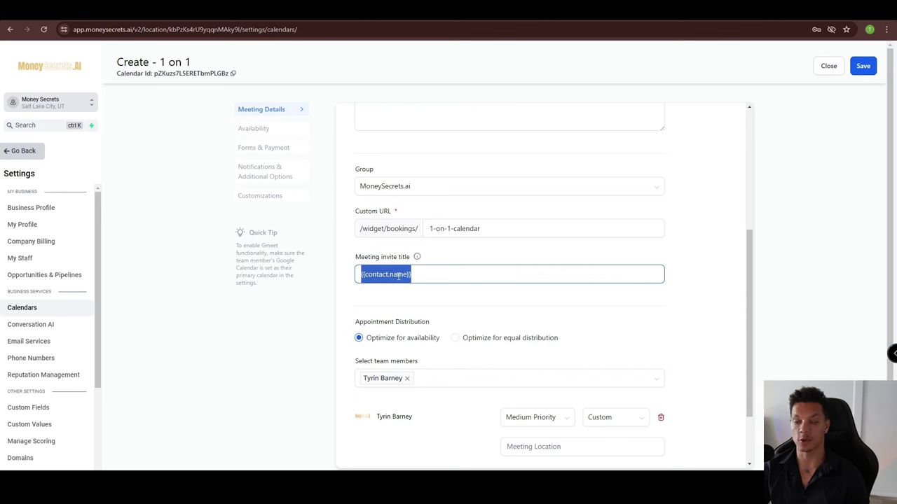
{"action": "left_click", "coordinate": [429, 290]}
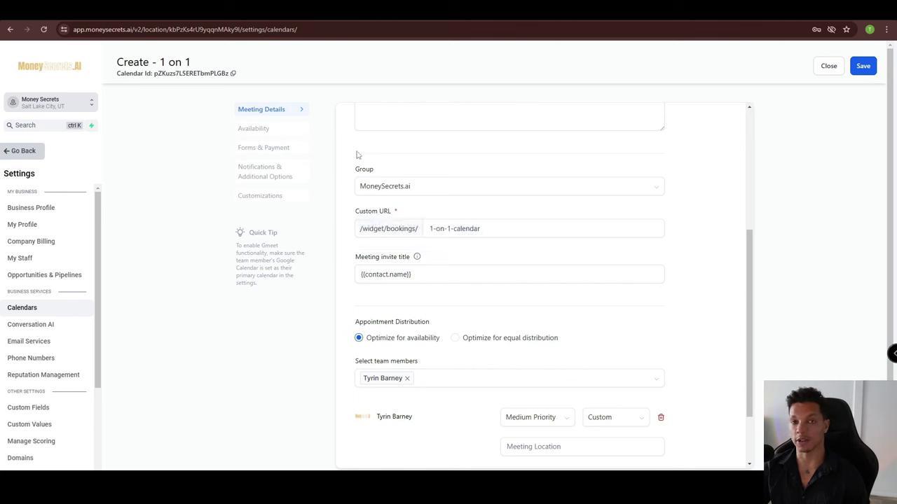
{"action": "left_click", "coordinate": [421, 281]}
{"action": "left_click_drag", "start_coordinate": [421, 281], "coordinate": [355, 270]}
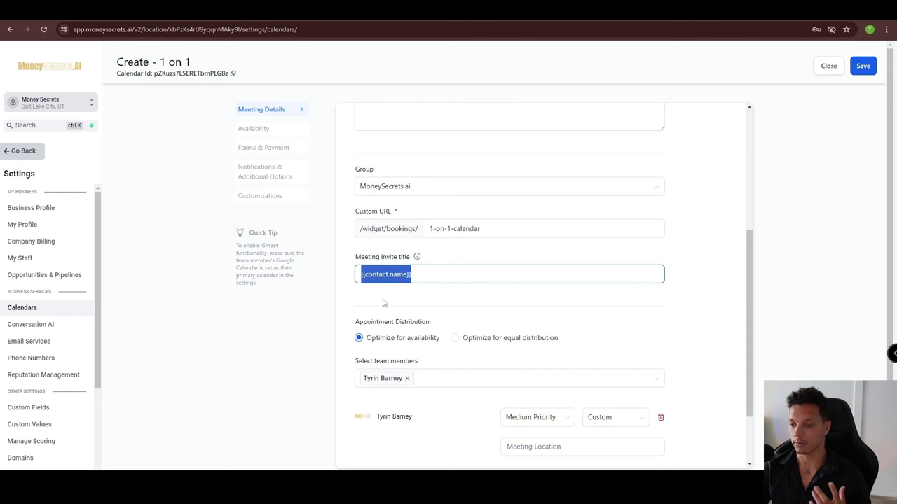
{"action": "left_click", "coordinate": [412, 314]}
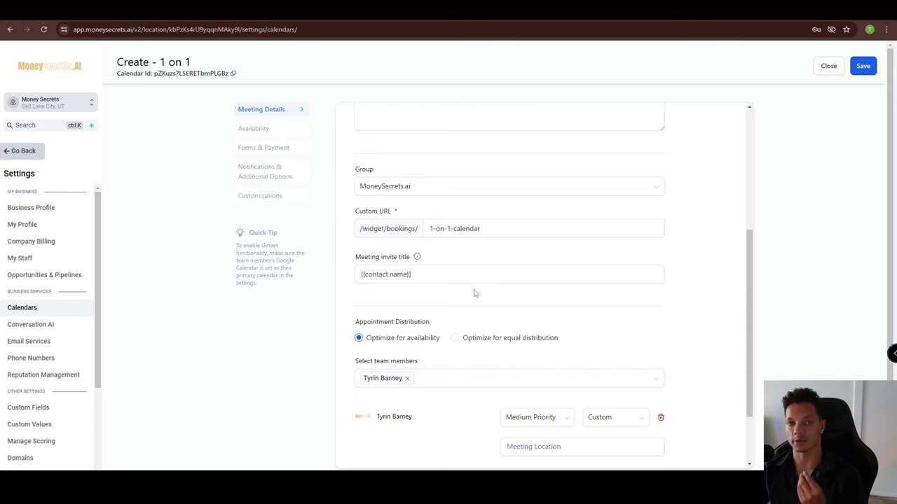
Append 'Consultation w/ Money Secrets' after {{contact.name}} in the meeting invite title.
{"action": "left_click", "coordinate": [423, 284]}
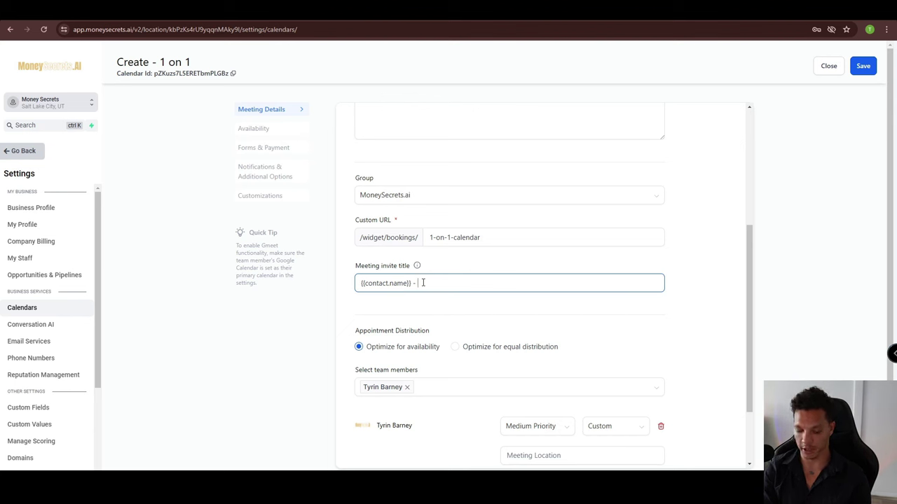
{"action": "type", "text": "Consultation w"}
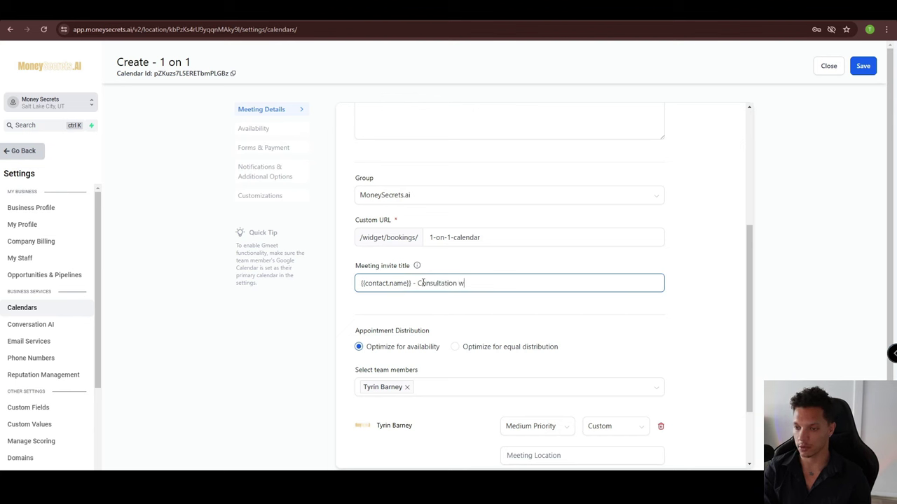
{"action": "type", "text": "/ Money S"}
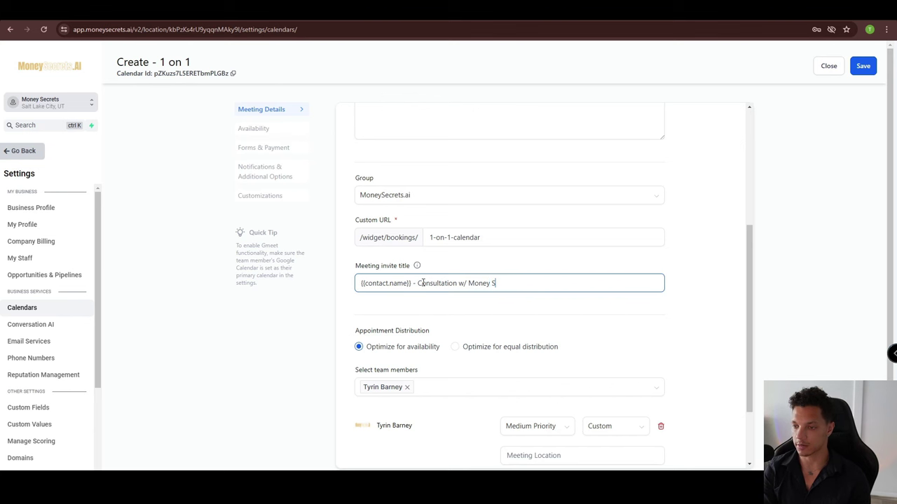
{"action": "type", "text": "ecrets"}
{"action": "left_click", "coordinate": [573, 306]}
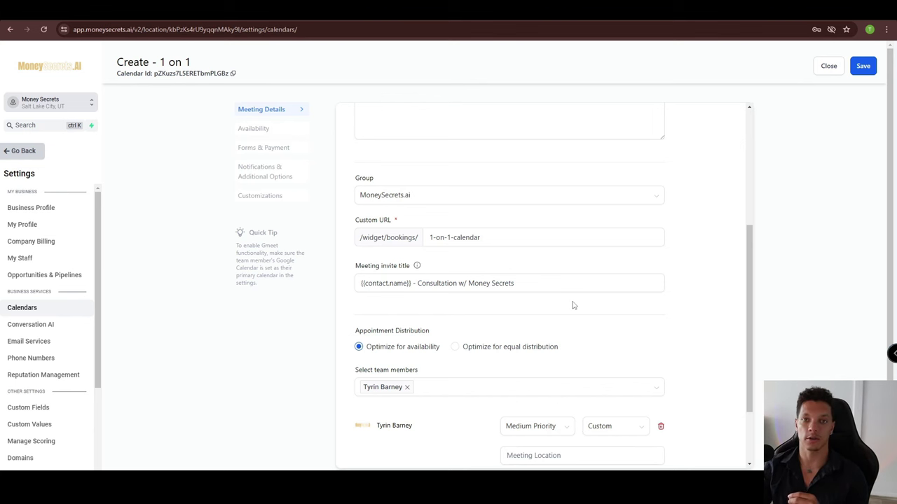
{"action": "left_click", "coordinate": [366, 287]}
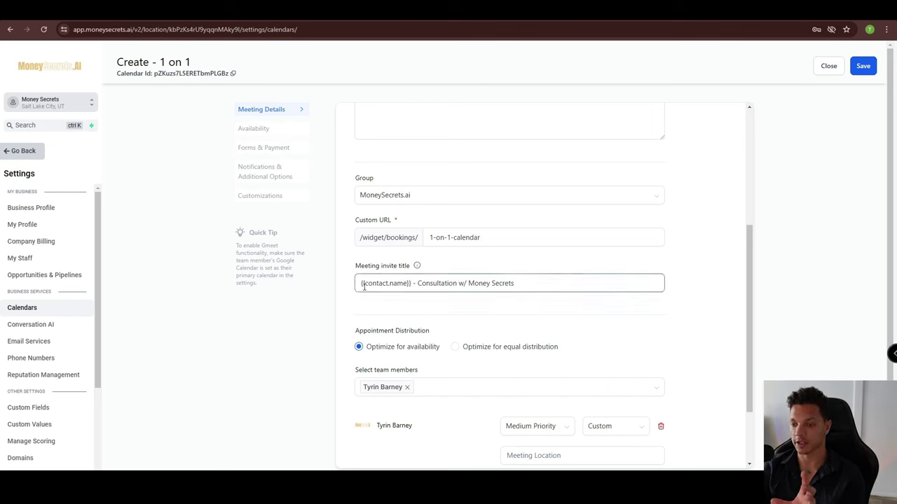
{"action": "left_click", "coordinate": [411, 255]}
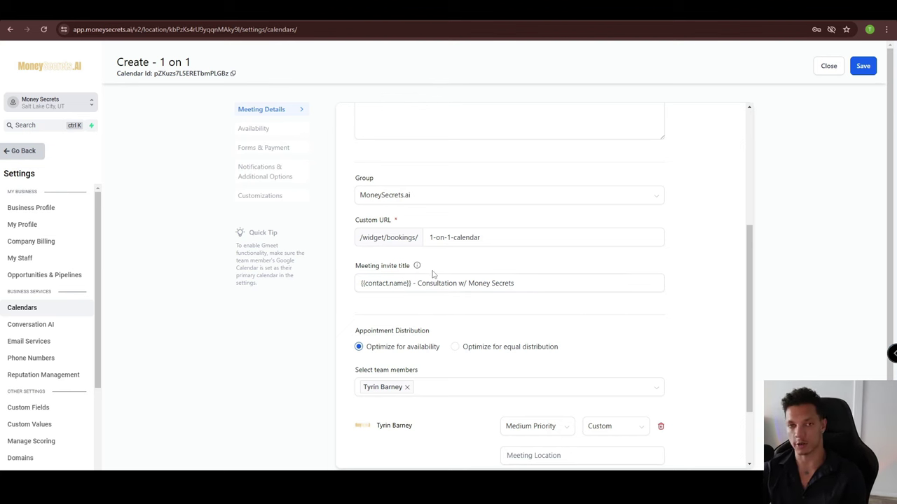
{"action": "left_click", "coordinate": [452, 283]}
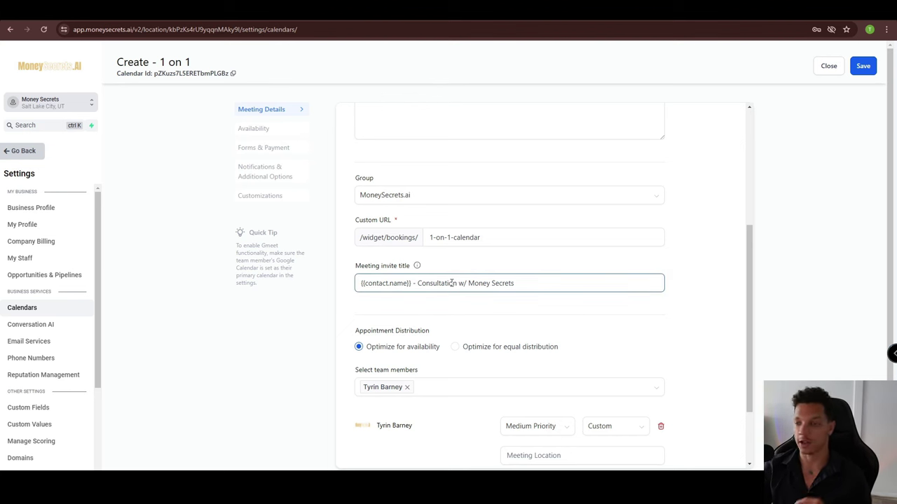
{"action": "left_click", "coordinate": [485, 301]}
{"action": "left_click", "coordinate": [425, 285]}
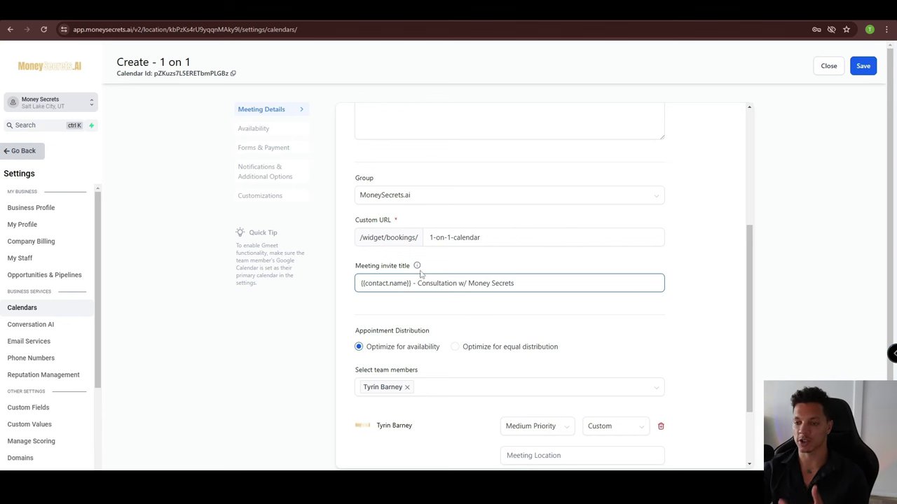
{"action": "left_click", "coordinate": [411, 258]}
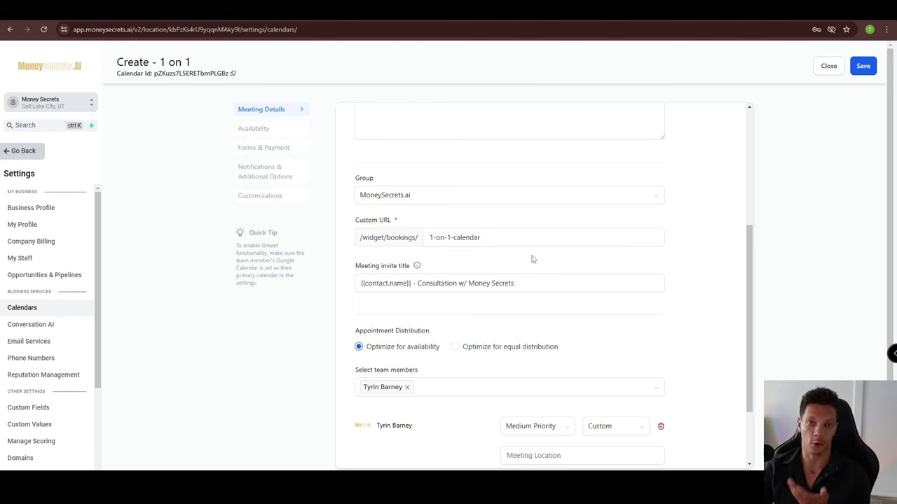
{"action": "scroll", "coordinate": [532, 261], "scroll_direction": "down", "scroll_amount": 3}
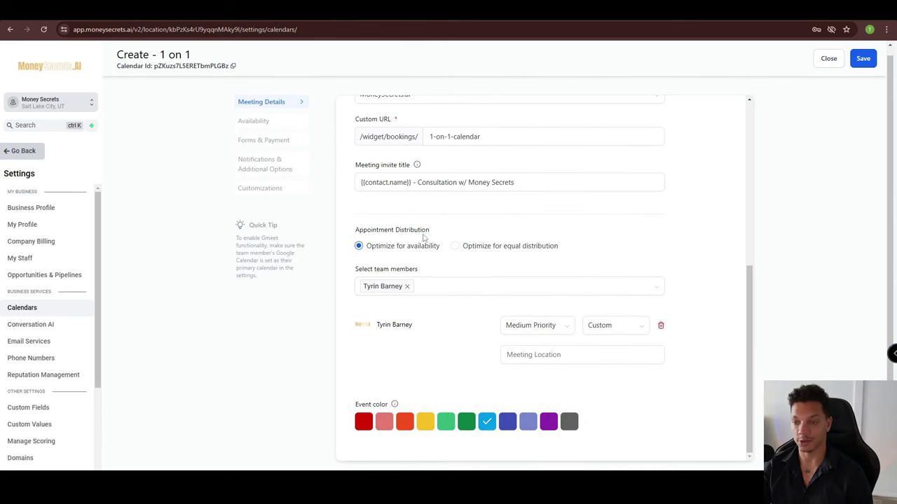
Set the team member's meeting location to Google Meet and the event colour to red.
{"action": "left_click", "coordinate": [589, 329]}
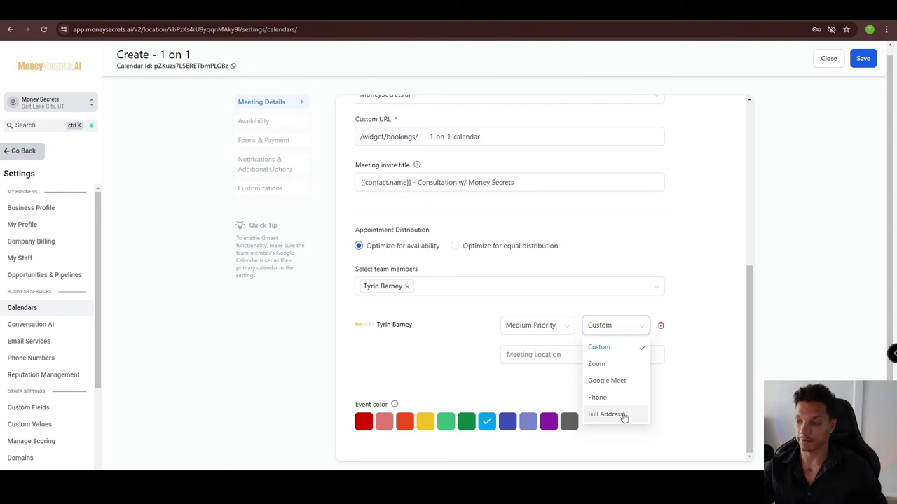
{"action": "left_click", "coordinate": [615, 381]}
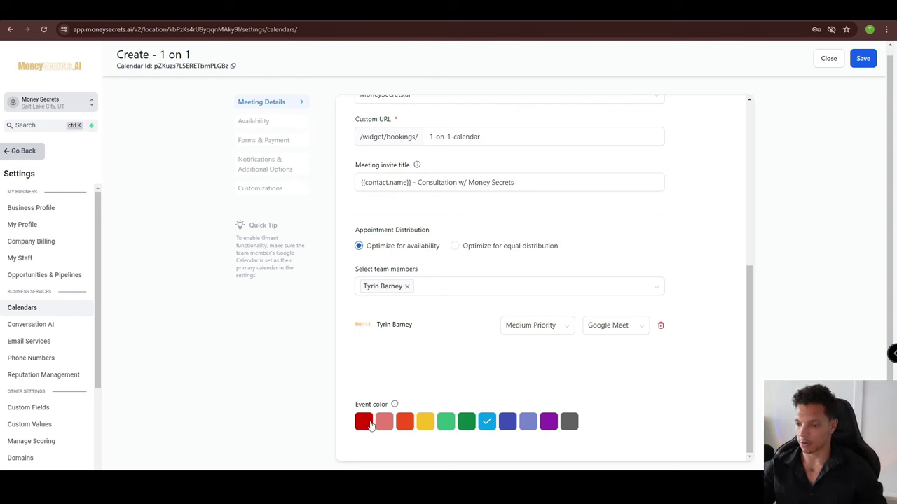
{"action": "left_click", "coordinate": [370, 426]}
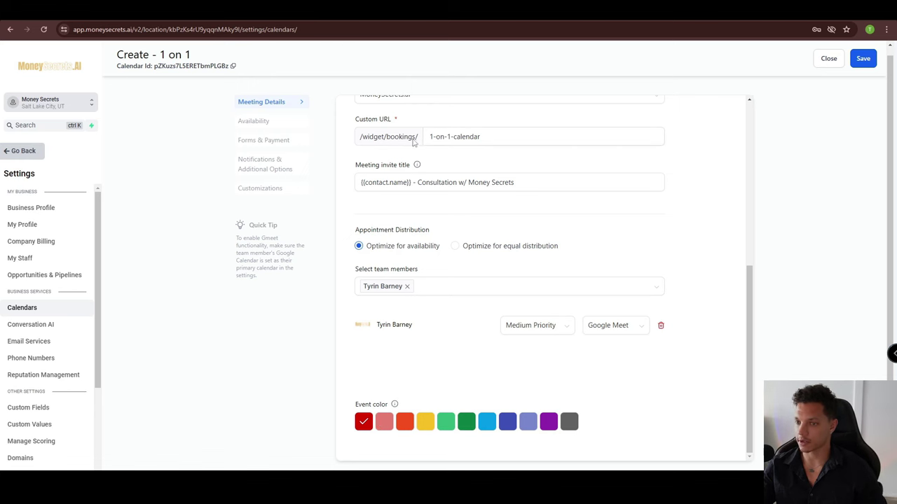
{"action": "left_click", "coordinate": [258, 122]}
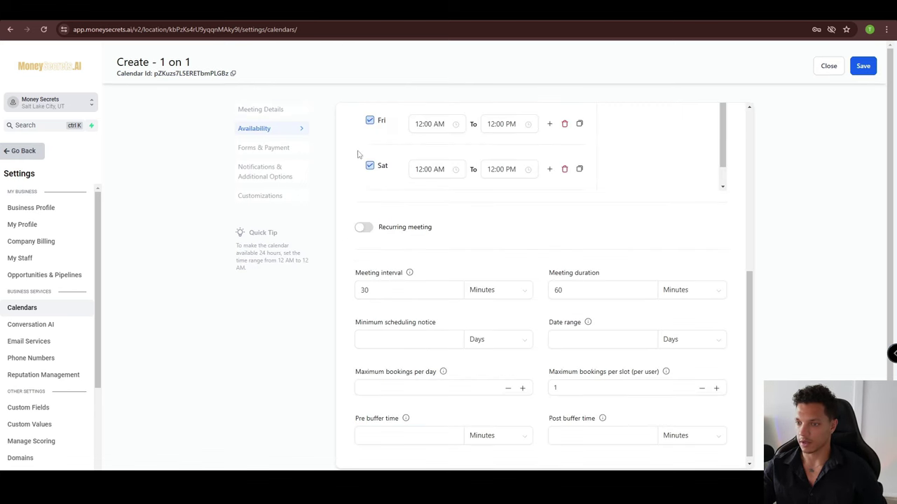
Change Sunday's end time from 12:00 PM to 12:00 AM.
{"action": "scroll", "coordinate": [357, 154], "scroll_direction": "up", "scroll_amount": 5}
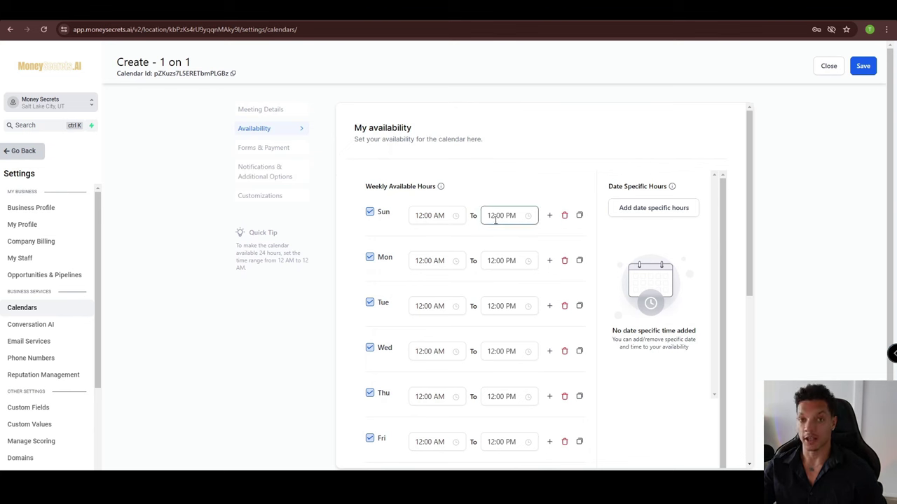
{"action": "left_click", "coordinate": [496, 220]}
{"action": "scroll", "coordinate": [519, 258], "scroll_direction": "down", "scroll_amount": 5}
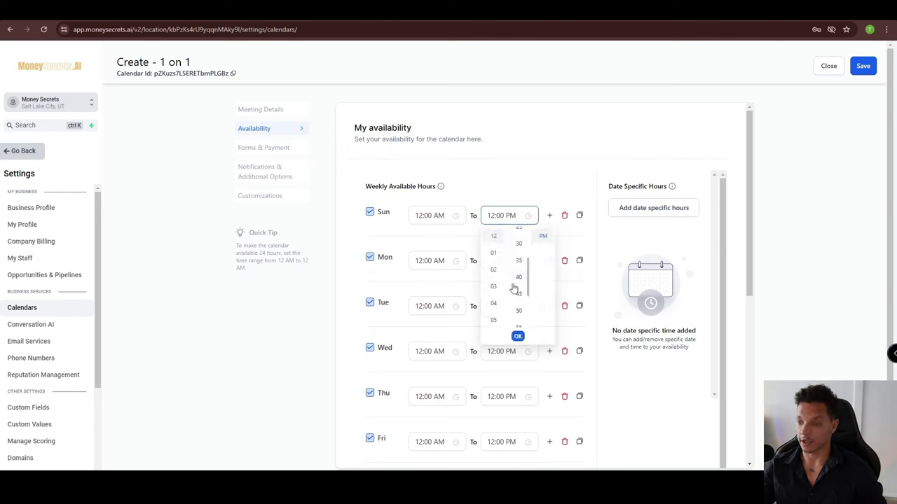
{"action": "scroll", "coordinate": [502, 300], "scroll_direction": "down", "scroll_amount": 5}
{"action": "scroll", "coordinate": [487, 284], "scroll_direction": "up", "scroll_amount": 5}
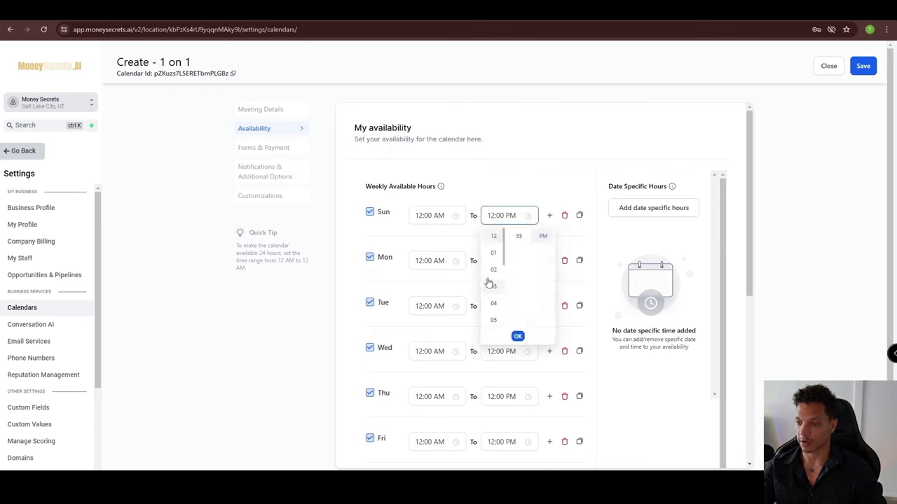
{"action": "left_click", "coordinate": [411, 206]}
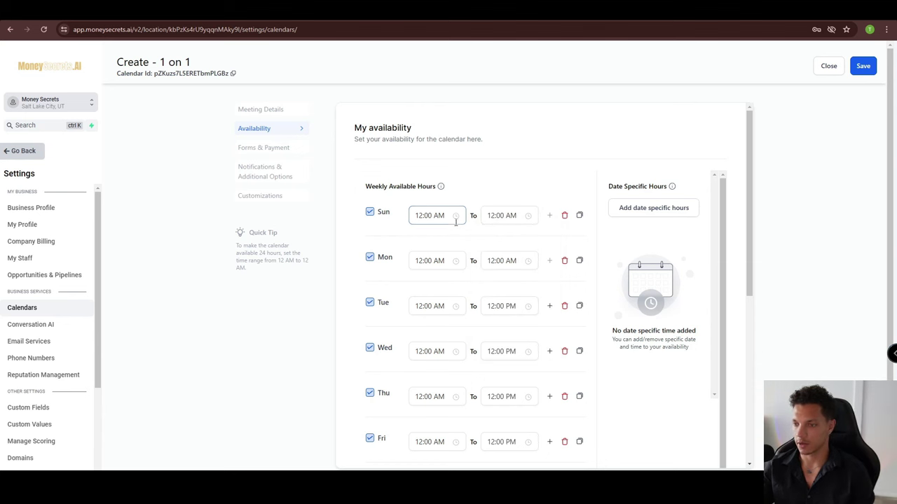
Switch the Tuesday, Wednesday and Thursday end times to 12:00 AM.
{"action": "scroll", "coordinate": [452, 270], "scroll_direction": "down", "scroll_amount": 1}
{"action": "left_click", "coordinate": [510, 288]}
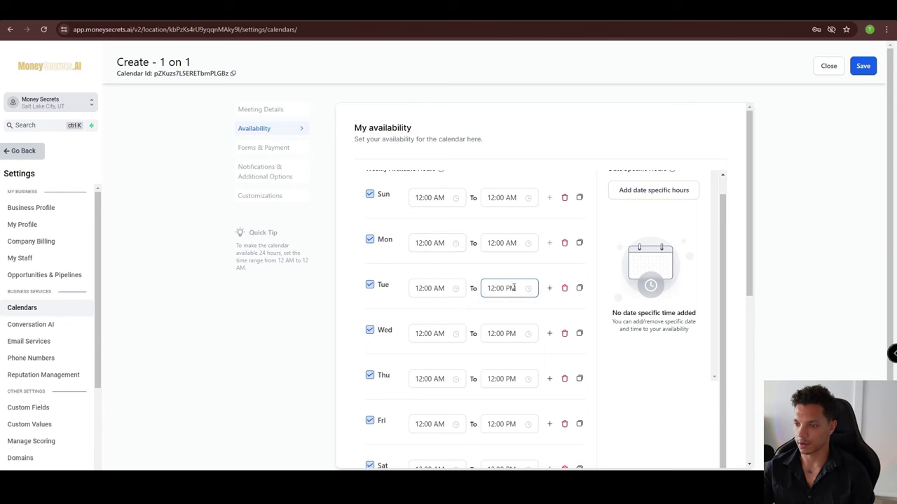
{"action": "left_click", "coordinate": [543, 309]}
{"action": "left_click", "coordinate": [529, 334]}
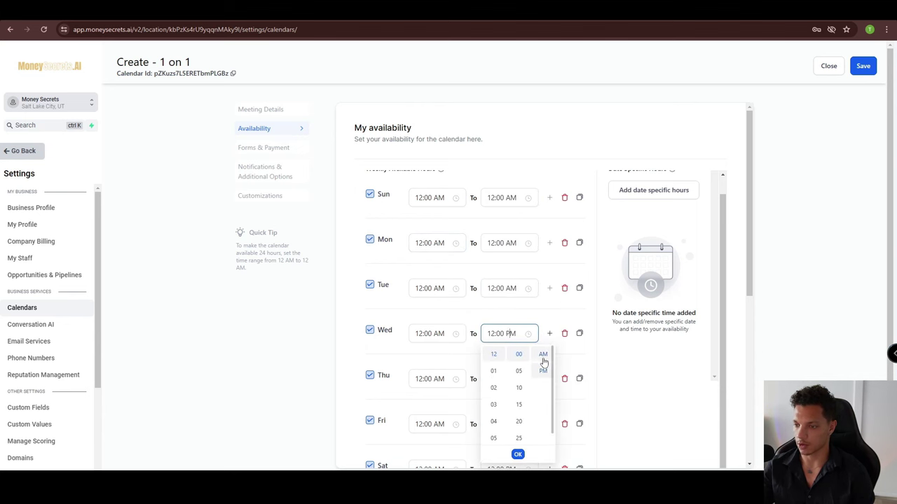
{"action": "left_click", "coordinate": [543, 354]}
{"action": "scroll", "coordinate": [487, 352], "scroll_direction": "down", "scroll_amount": 1}
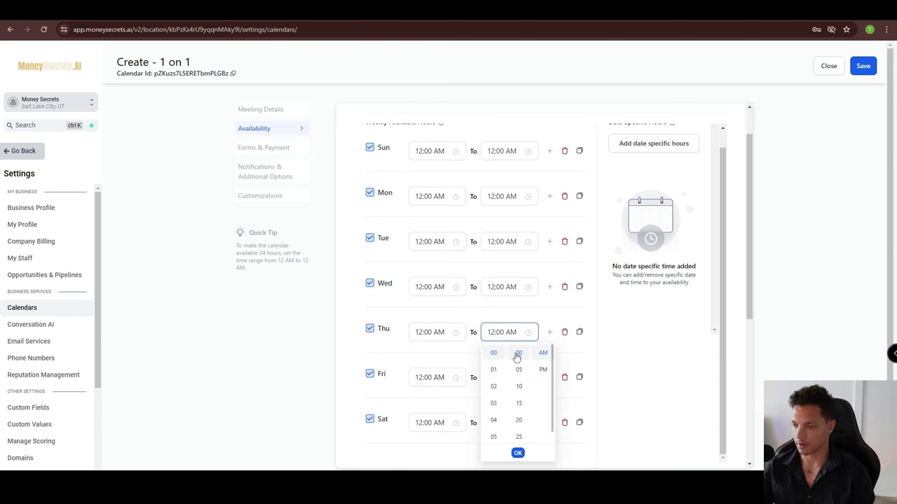
{"action": "left_click", "coordinate": [489, 327]}
{"action": "scroll", "coordinate": [490, 330], "scroll_direction": "down", "scroll_amount": 1}
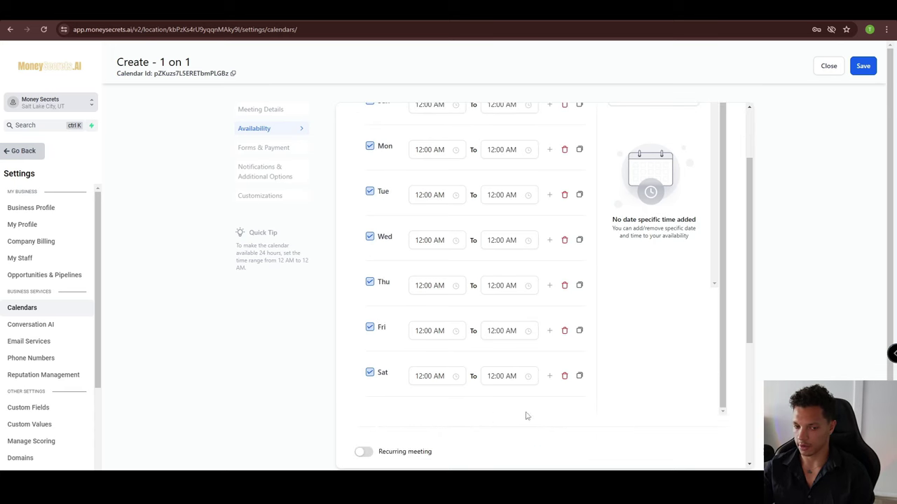
{"action": "scroll", "coordinate": [453, 237], "scroll_direction": "up", "scroll_amount": 3}
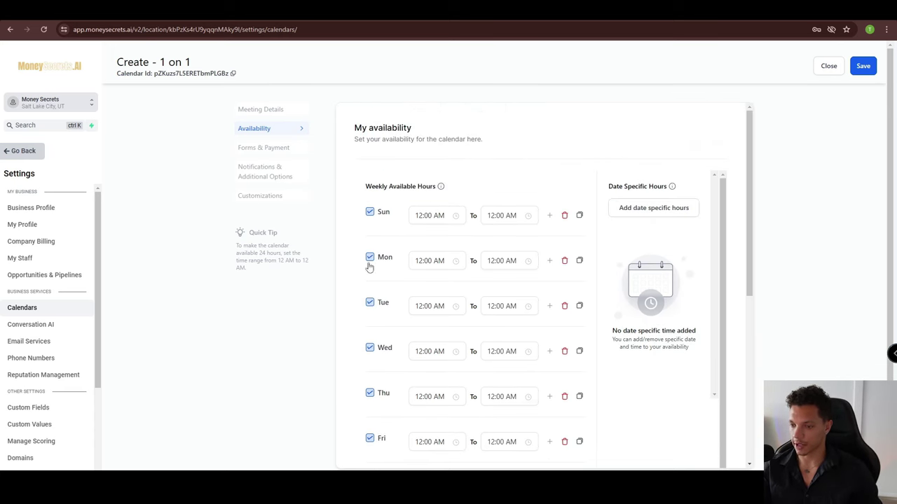
{"action": "scroll", "coordinate": [371, 275], "scroll_direction": "down", "scroll_amount": 1}
{"action": "scroll", "coordinate": [371, 276], "scroll_direction": "down", "scroll_amount": 5}
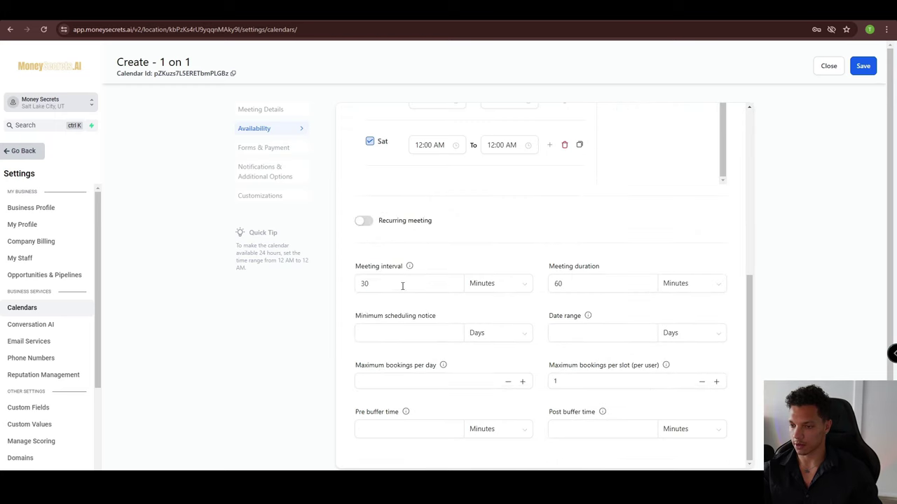
{"action": "scroll", "coordinate": [364, 282], "scroll_direction": "up", "scroll_amount": 4}
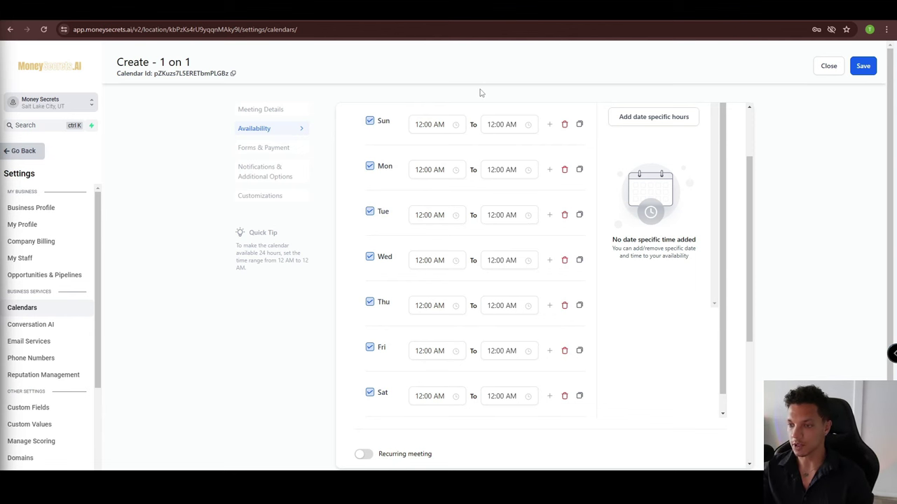
Enter a 15-minute pre buffer time, leaving the meeting interval unchanged.
{"action": "scroll", "coordinate": [399, 226], "scroll_direction": "down", "scroll_amount": 2}
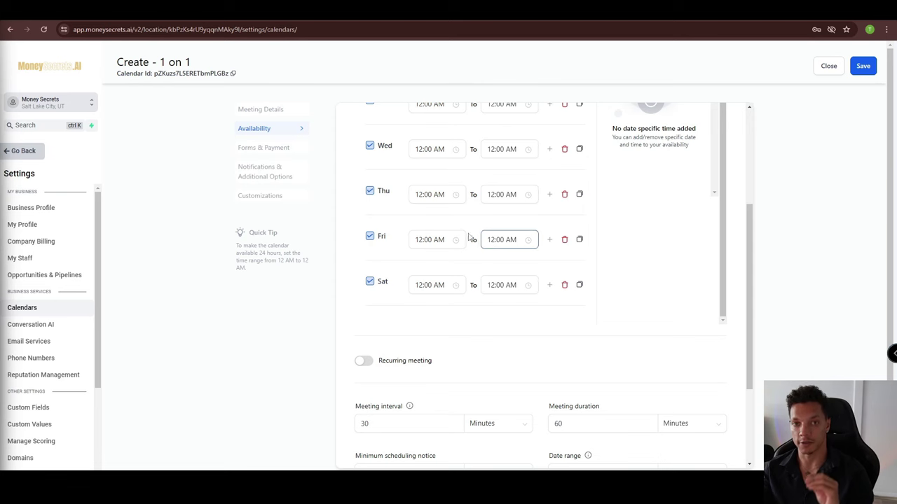
{"action": "scroll", "coordinate": [471, 265], "scroll_direction": "down", "scroll_amount": 3}
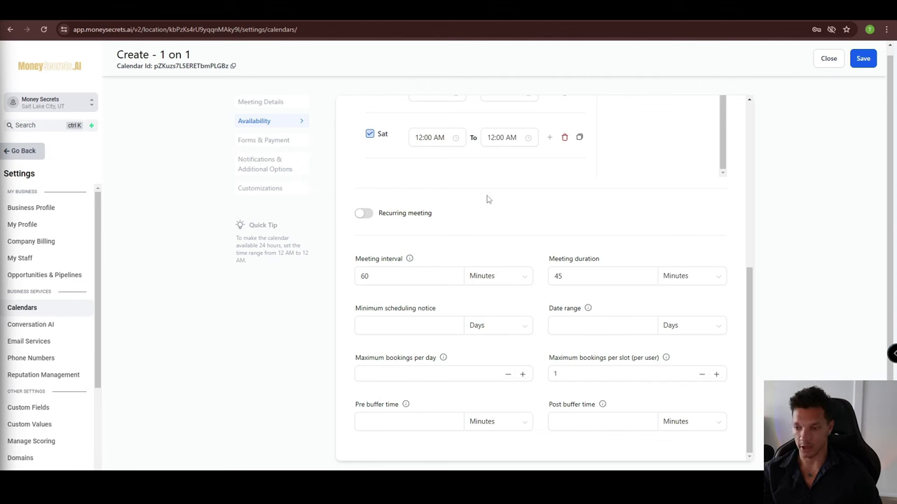
{"action": "left_click", "coordinate": [364, 273]}
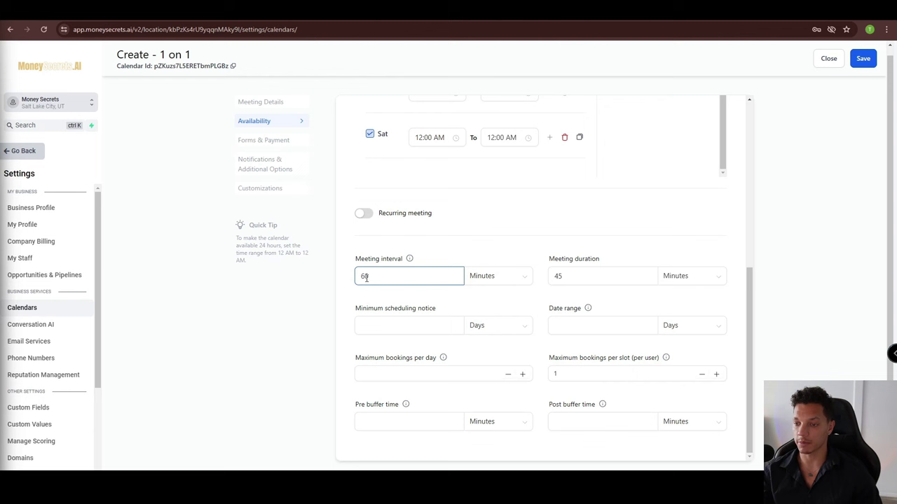
{"action": "left_click", "coordinate": [459, 241]}
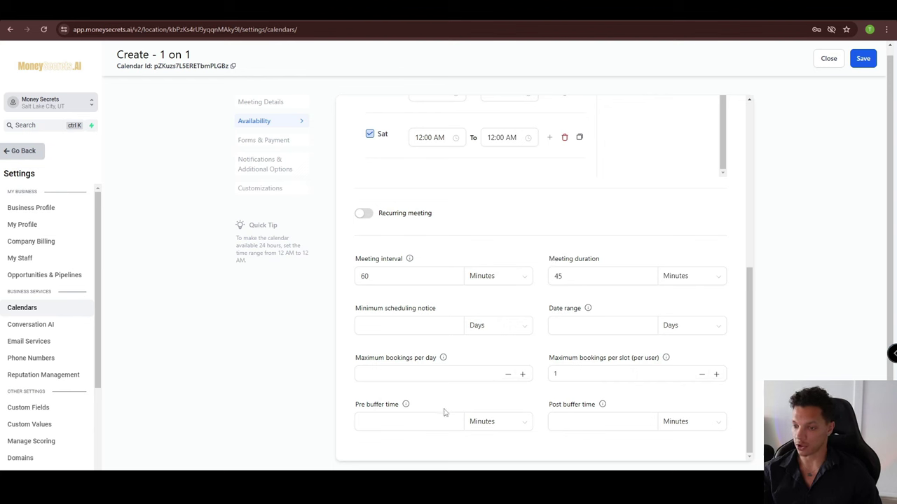
{"action": "left_click", "coordinate": [396, 416]}
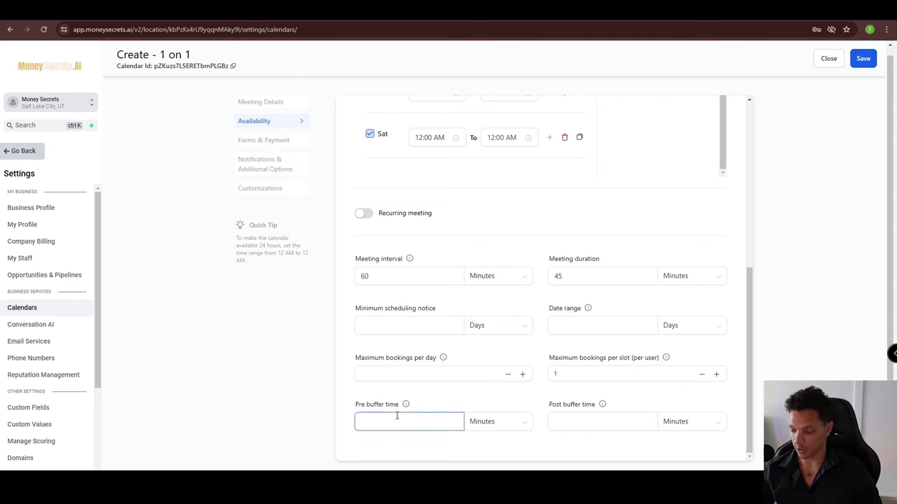
{"action": "type", "text": "15"}
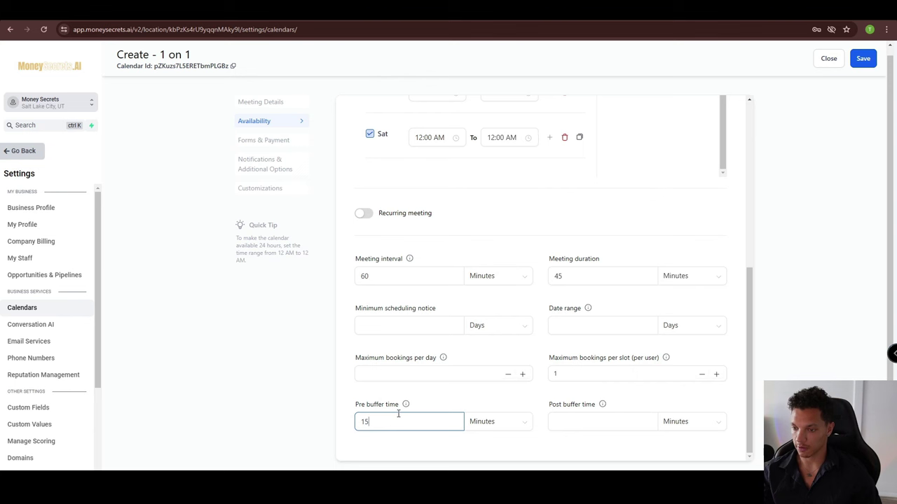
{"action": "left_click", "coordinate": [566, 274]}
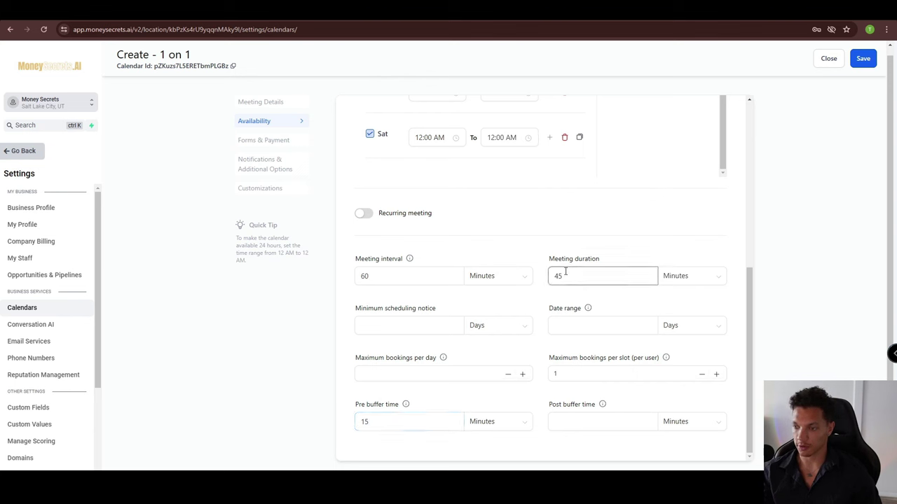
Set the minimum scheduling notice to 1 day.
{"action": "left_click", "coordinate": [393, 326]}
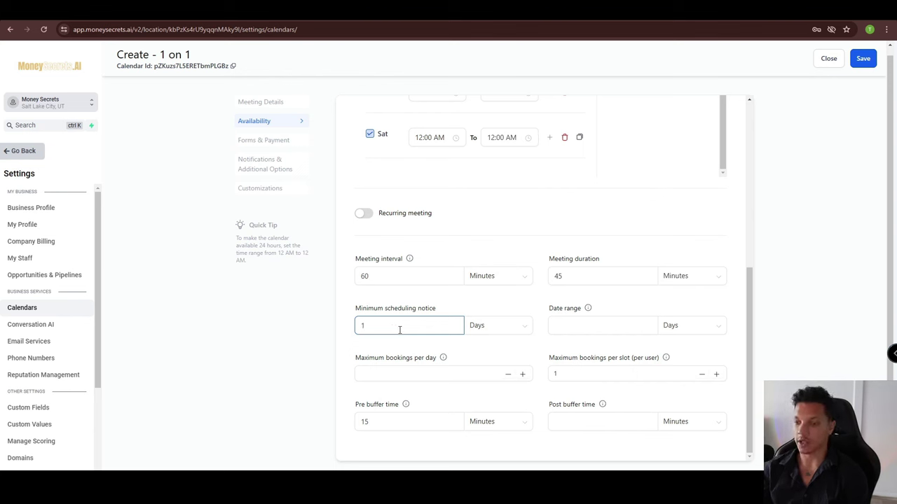
{"action": "left_click", "coordinate": [442, 300]}
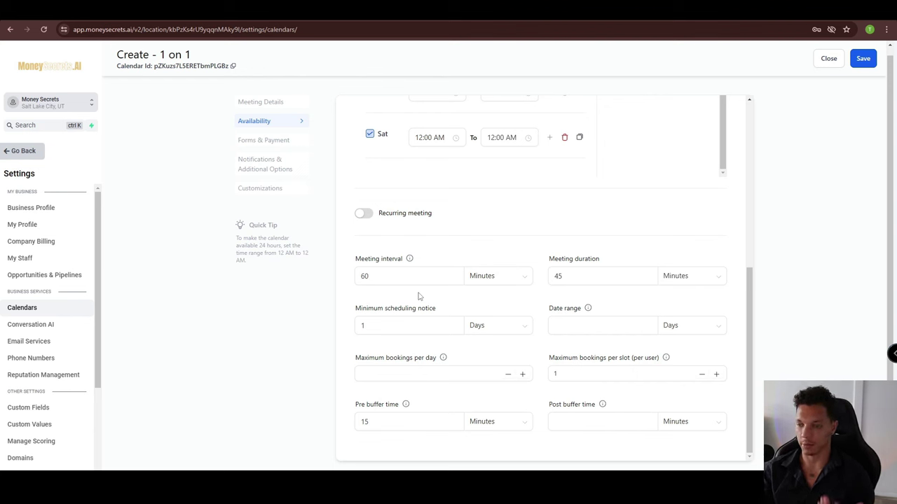
{"action": "left_click", "coordinate": [396, 318]}
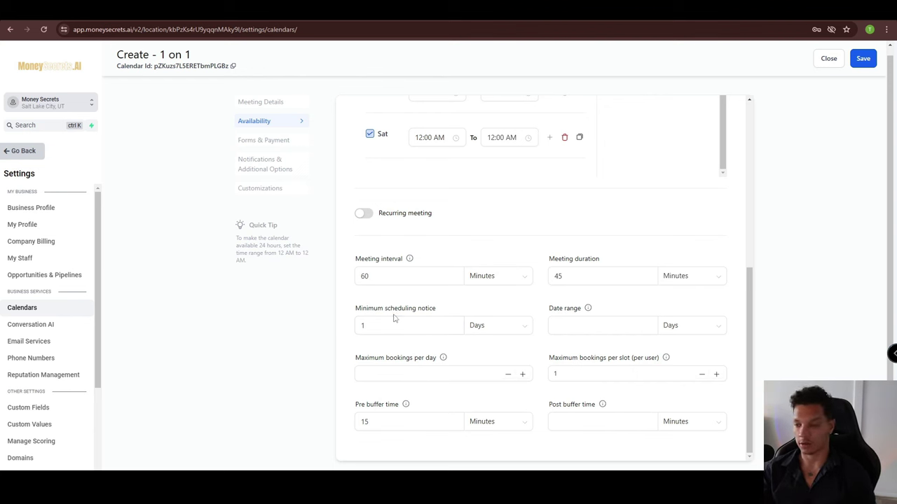
{"action": "left_click", "coordinate": [379, 276]}
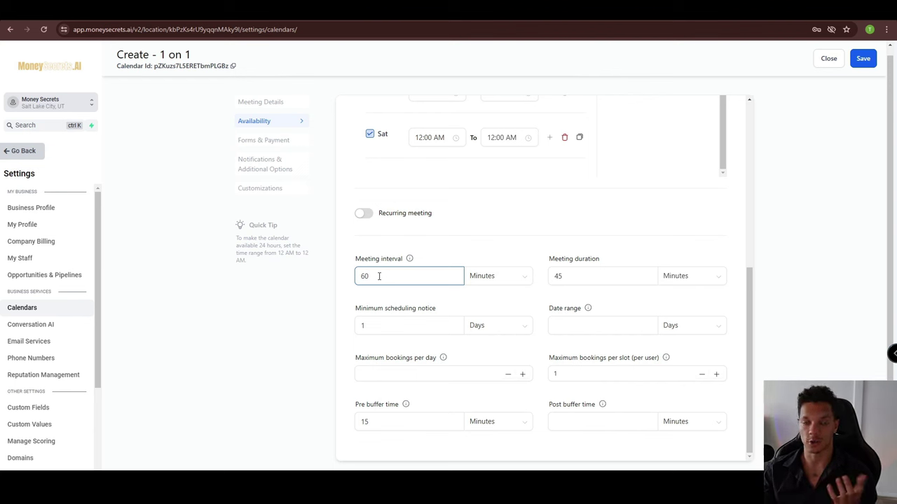
Set a 7-day booking date range and save the availability settings.
{"action": "left_click", "coordinate": [621, 321]}
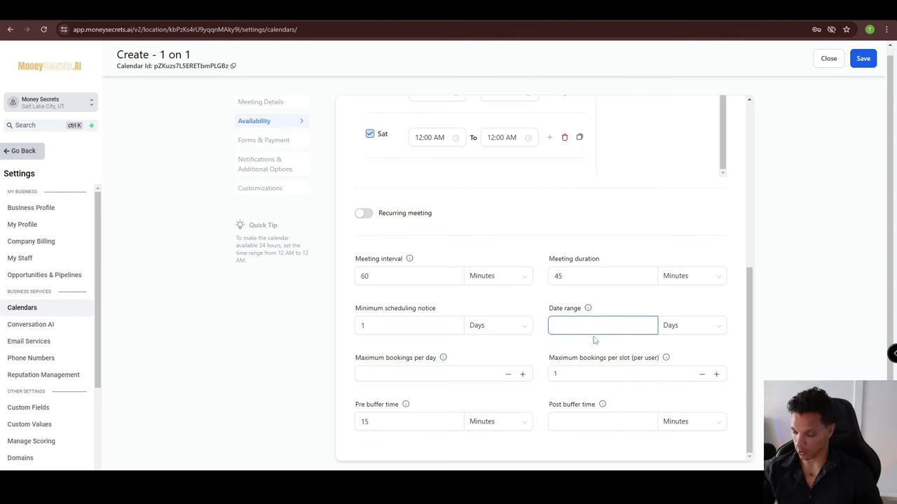
{"action": "left_click", "coordinate": [248, 273]}
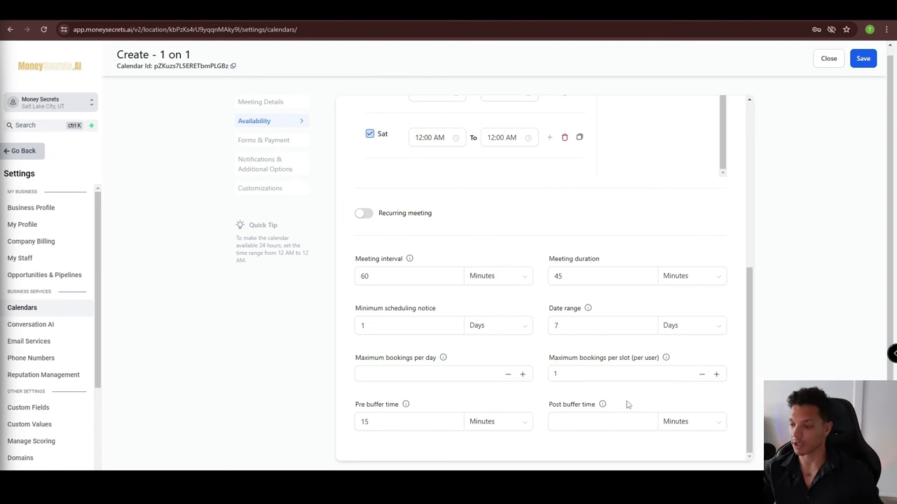
{"action": "scroll", "coordinate": [631, 392], "scroll_direction": "up", "scroll_amount": 3}
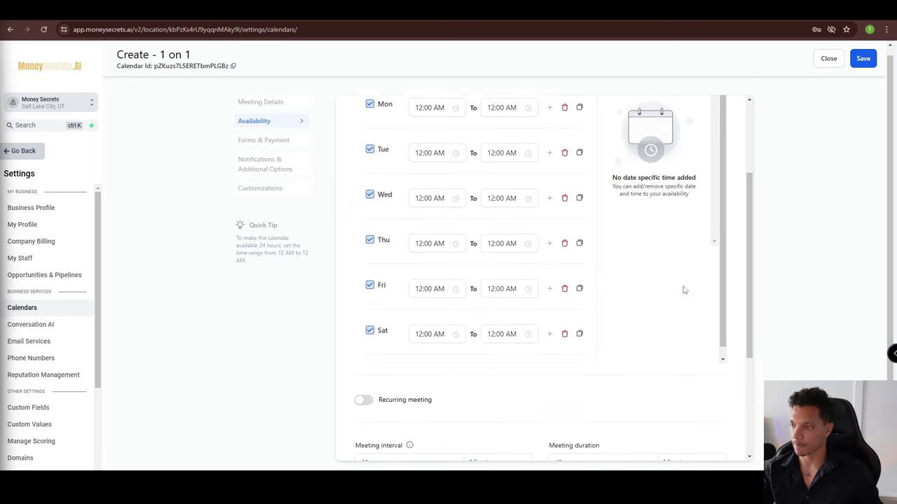
{"action": "left_click", "coordinate": [864, 60]}
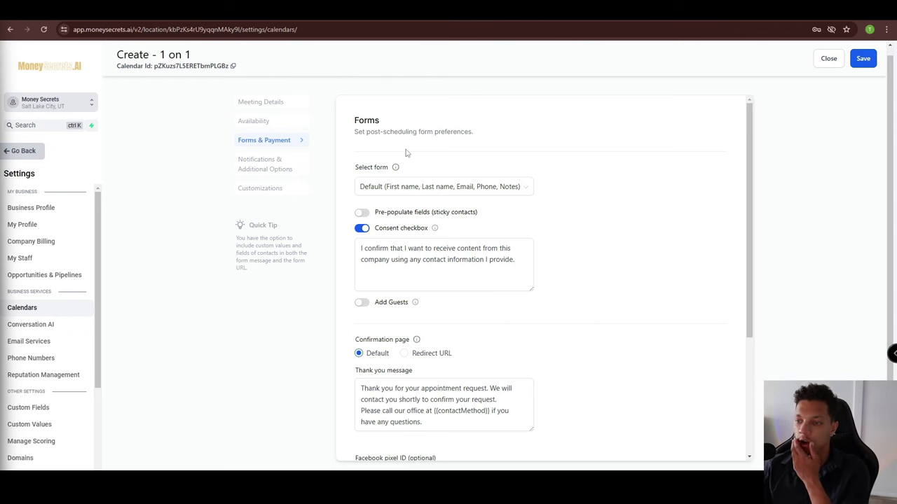
Use Calendar Form (Basic) for bookings with Add Guests switched off.
{"action": "left_click", "coordinate": [410, 186]}
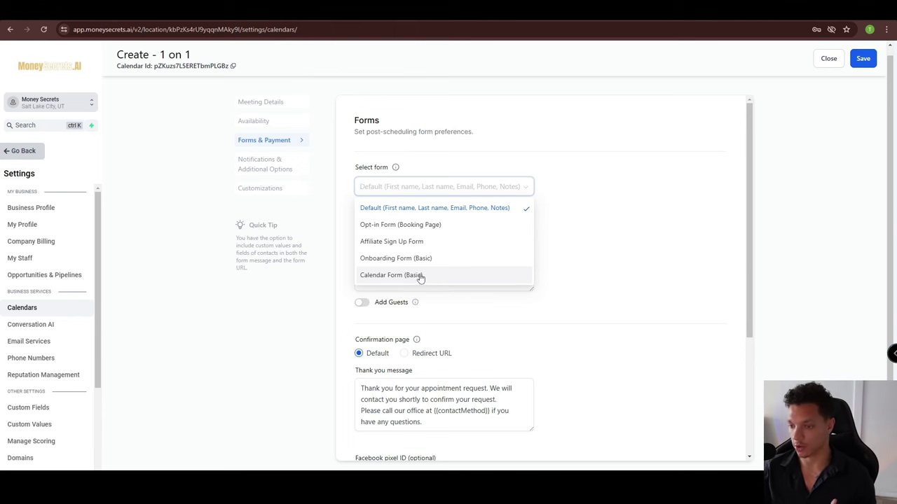
{"action": "left_click", "coordinate": [419, 276]}
{"action": "left_click", "coordinate": [361, 214]}
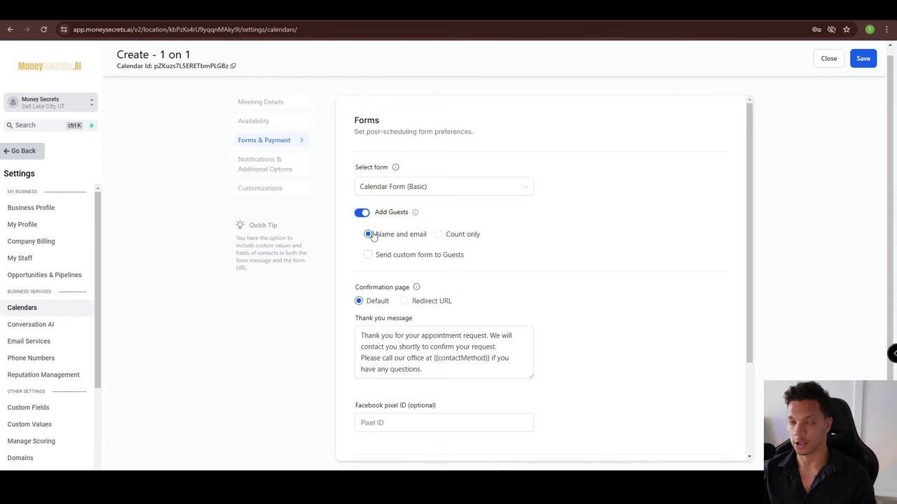
{"action": "left_click", "coordinate": [438, 237]}
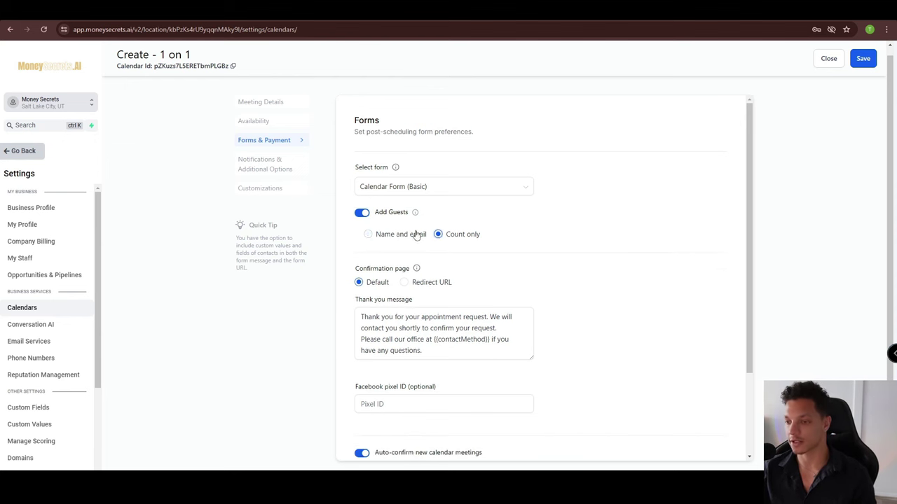
{"action": "left_click", "coordinate": [404, 234]}
{"action": "left_click", "coordinate": [367, 256]}
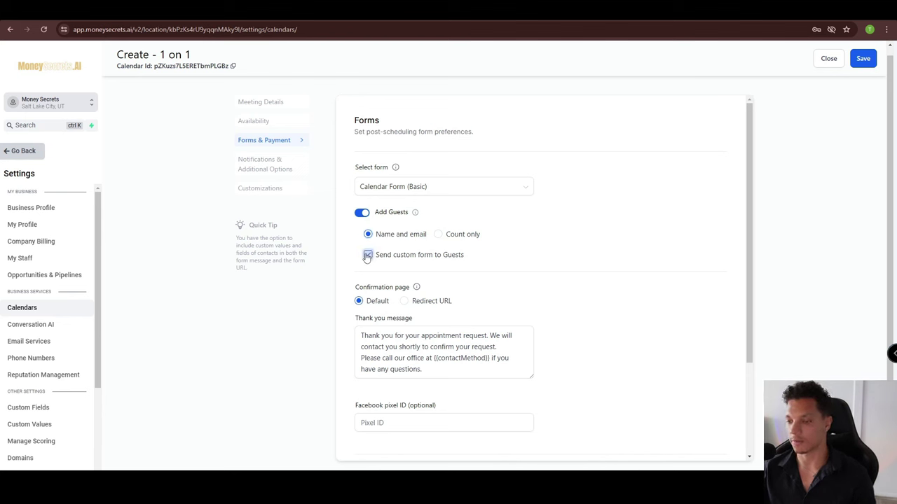
{"action": "left_click", "coordinate": [368, 255]}
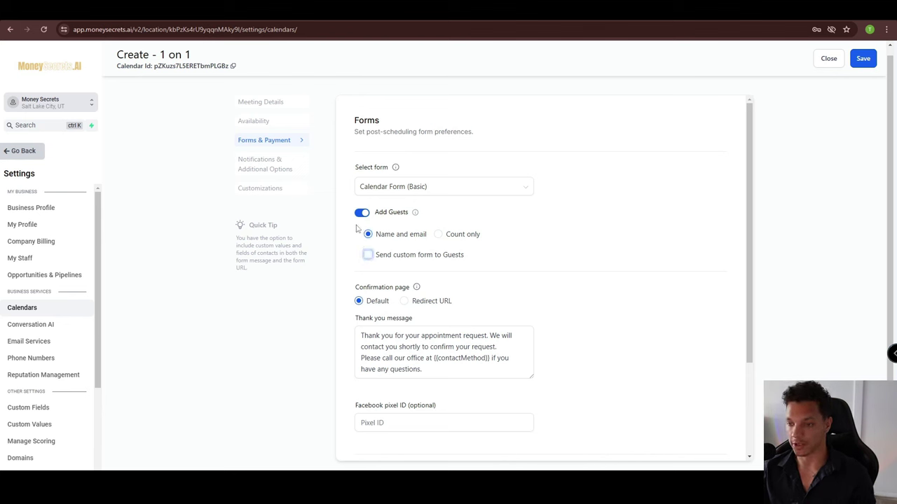
{"action": "left_click", "coordinate": [364, 213]}
Choose Redirect URL as the after-booking action, then view the Book a call funnel's steps.
{"action": "scroll", "coordinate": [366, 214], "scroll_direction": "down", "scroll_amount": 1}
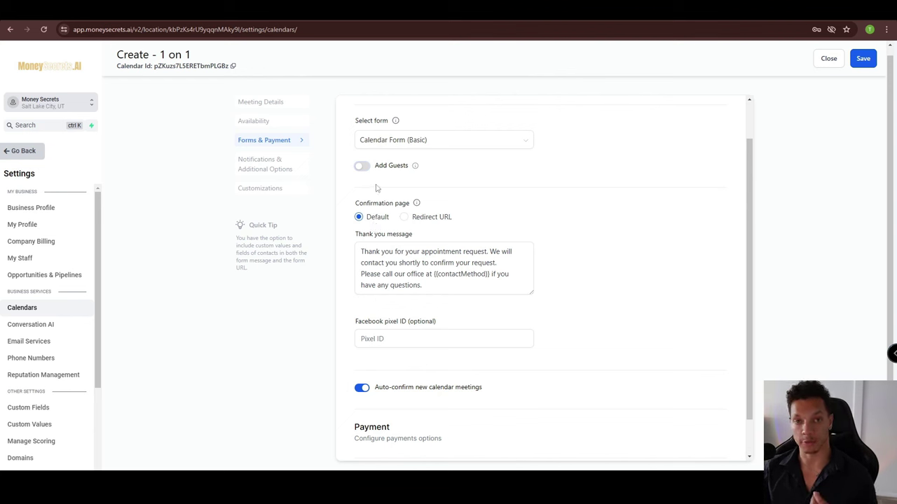
{"action": "left_click", "coordinate": [405, 218]}
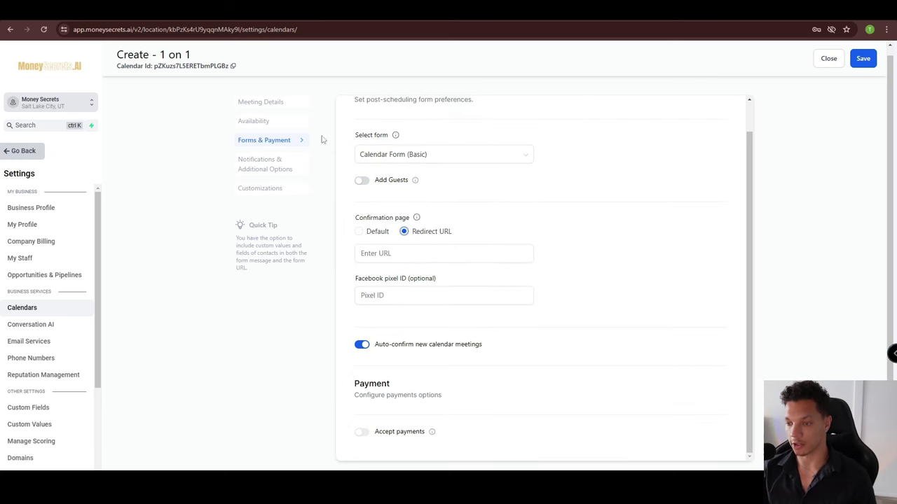
{"action": "left_click", "coordinate": [271, 19]}
{"action": "left_click", "coordinate": [269, 196]}
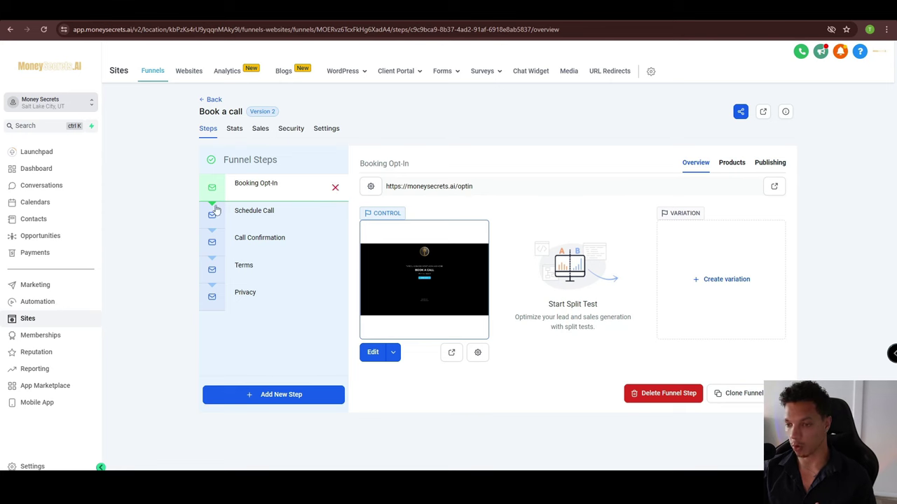
Copy the Call Confirmation step's URL, moneysecrets.ai/confirmation, for use as the redirect.
{"action": "left_click", "coordinate": [255, 210]}
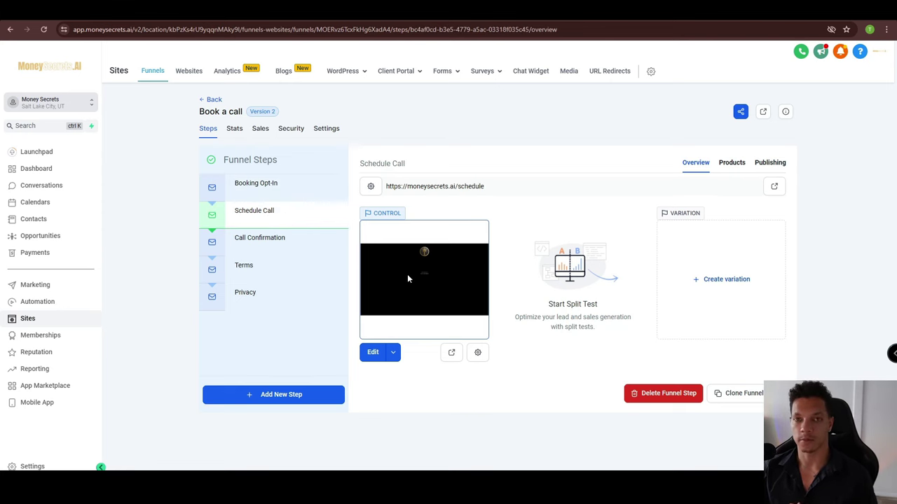
{"action": "left_click", "coordinate": [293, 242]}
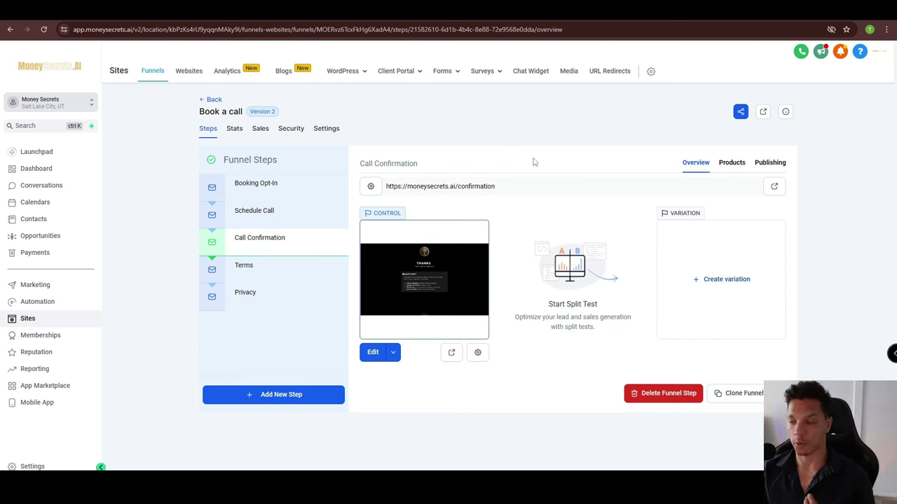
{"action": "triple_click", "coordinate": [484, 186]}
{"action": "key", "text": "ctrl+c"}
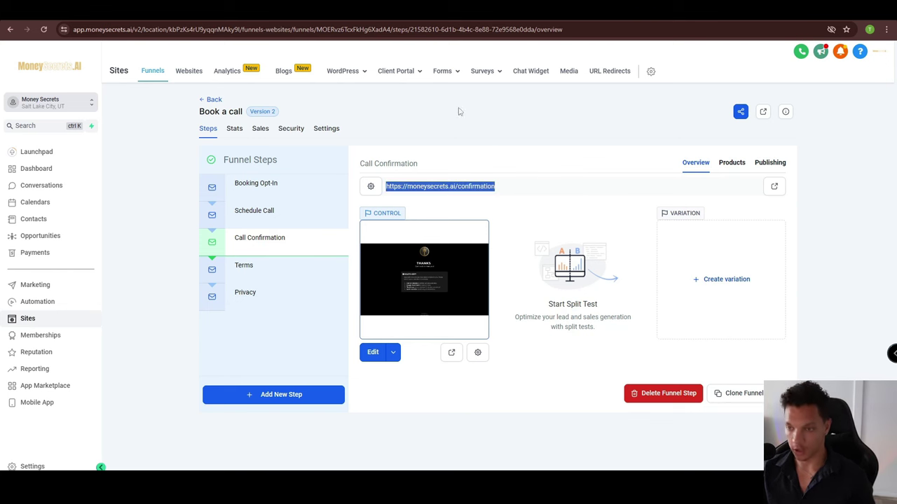
{"action": "left_click", "coordinate": [401, 21]}
{"action": "left_click", "coordinate": [408, 255]}
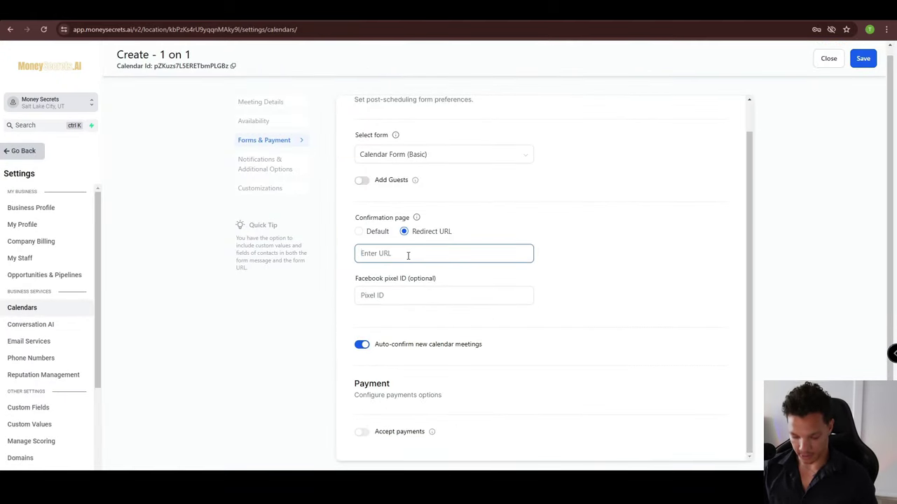
{"action": "key", "text": "ctrl+v"}
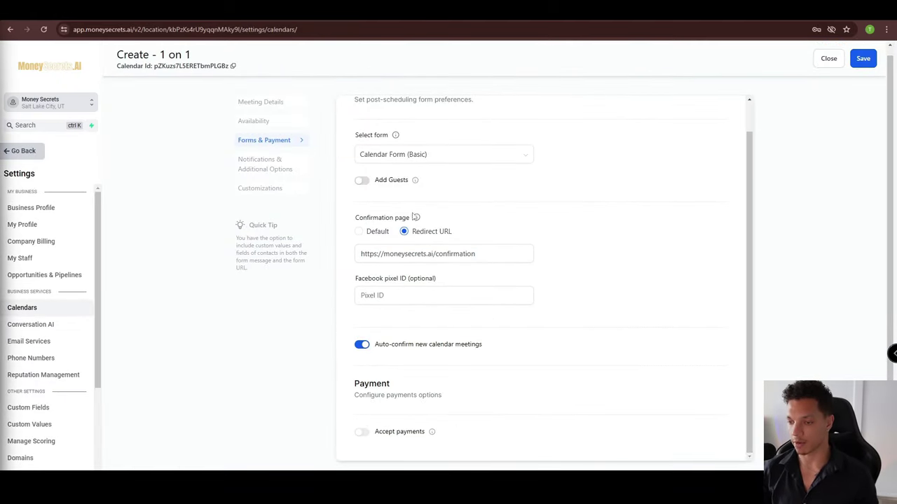
{"action": "left_click", "coordinate": [386, 300]}
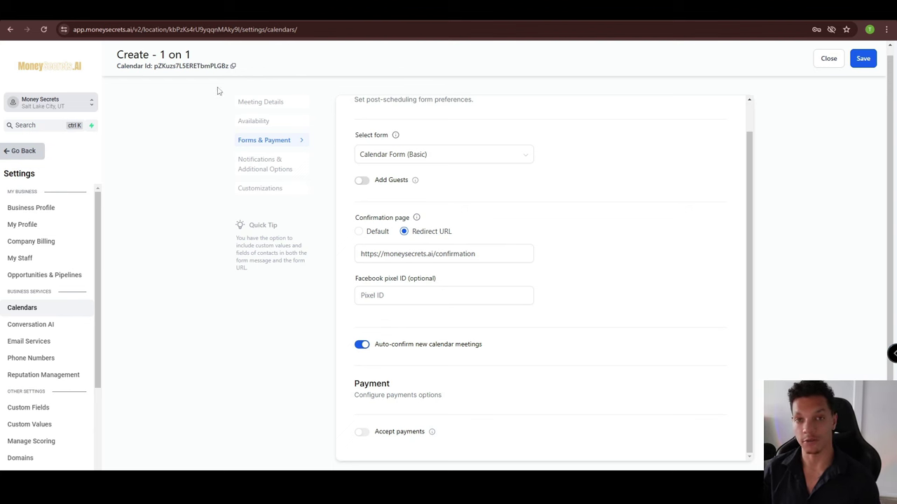
{"action": "left_click", "coordinate": [866, 62]}
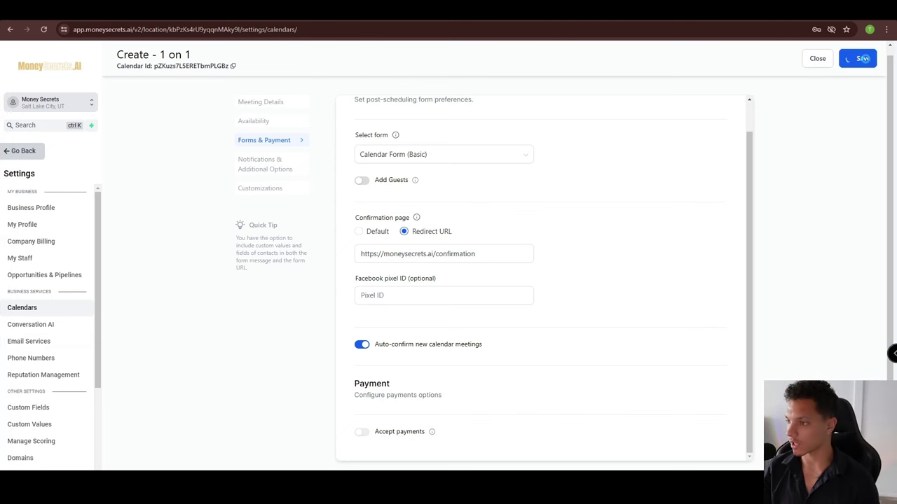
{"action": "left_click", "coordinate": [242, 173]}
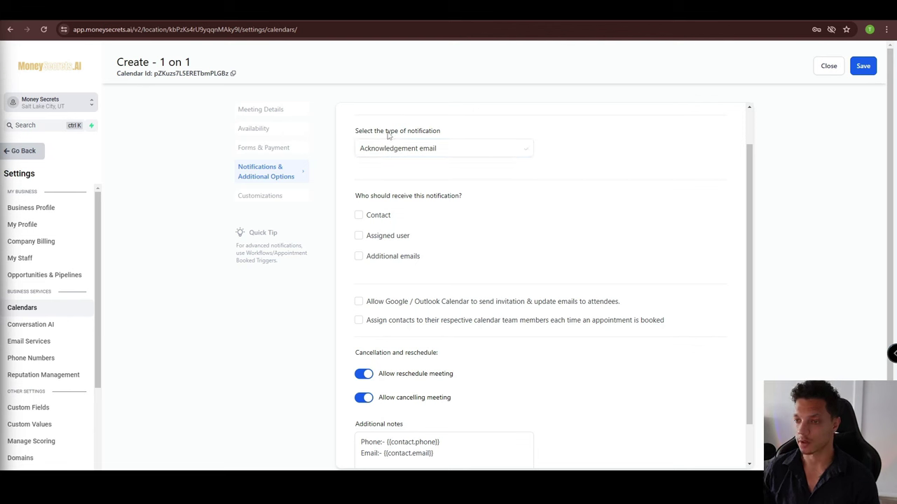
Keep Acknowledgement email as the booking notification type.
{"action": "left_click", "coordinate": [366, 147]}
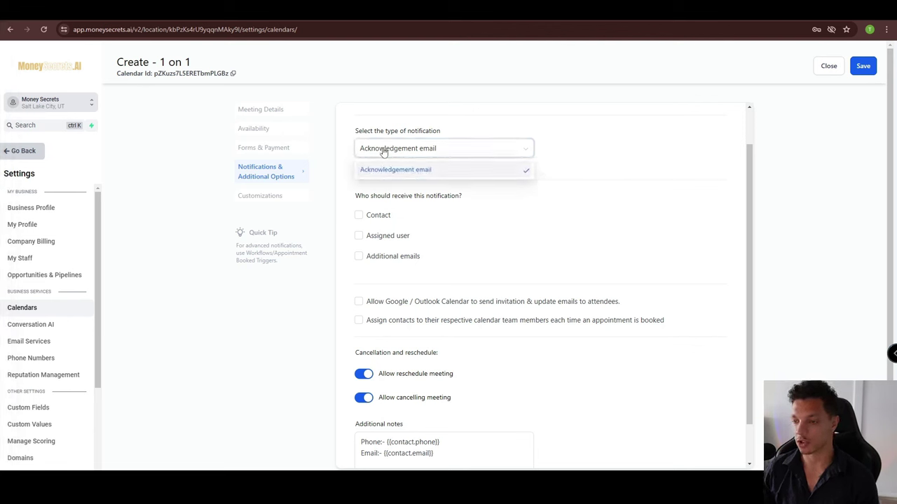
{"action": "left_click", "coordinate": [384, 151]}
{"action": "left_click", "coordinate": [364, 148]}
{"action": "left_click", "coordinate": [371, 150]}
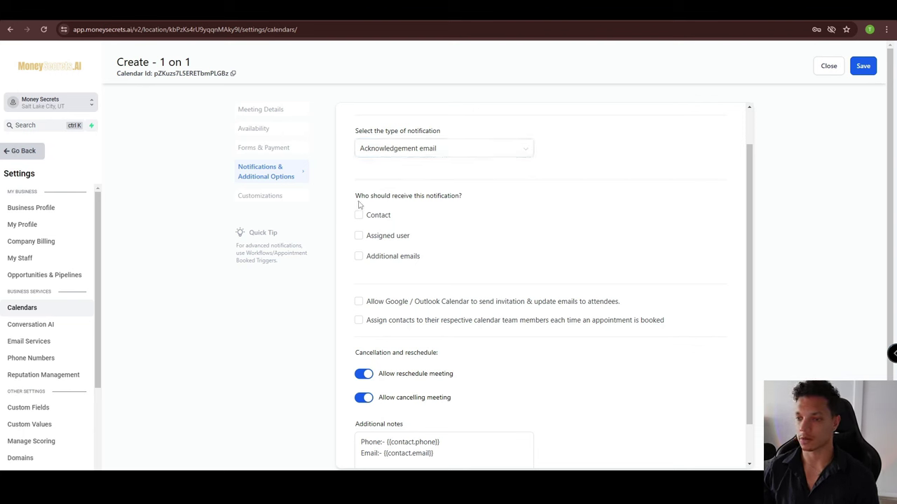
{"action": "left_click_drag", "start_coordinate": [356, 197], "coordinate": [469, 197]}
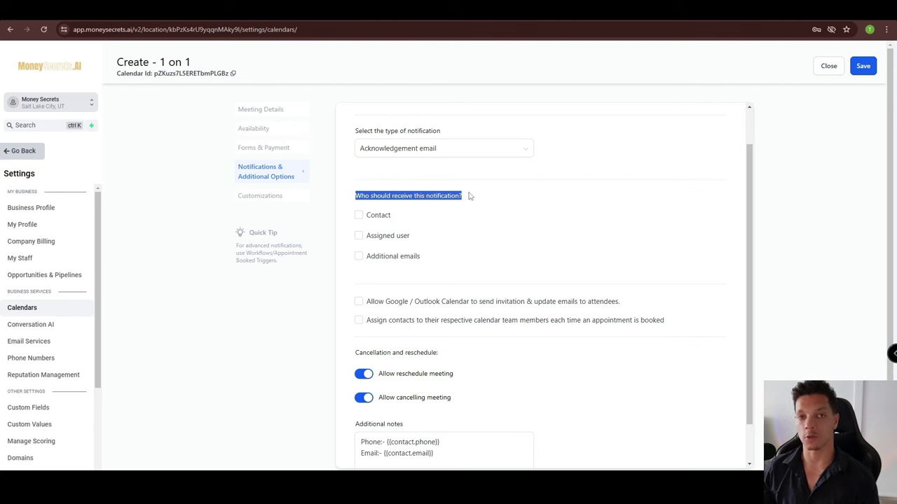
{"action": "left_click", "coordinate": [388, 215]}
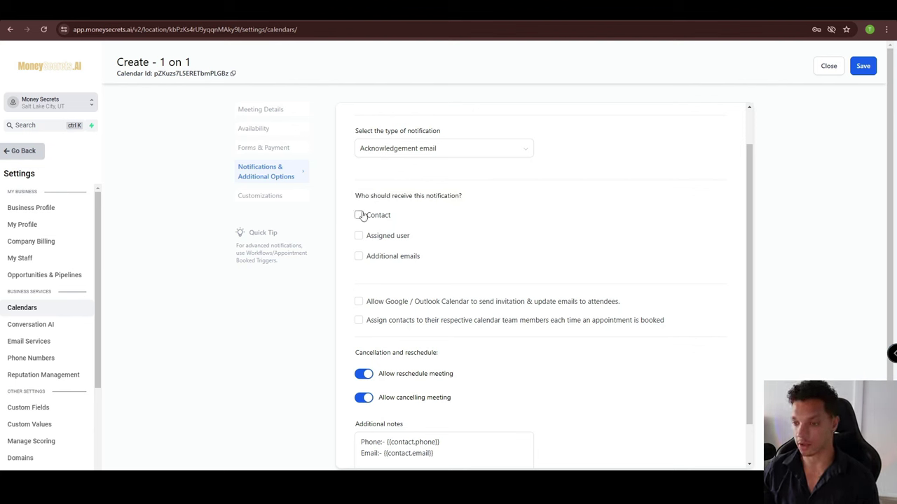
Notify the contact and assigned user only, and assign contacts to their calendar team members.
{"action": "left_click", "coordinate": [359, 216]}
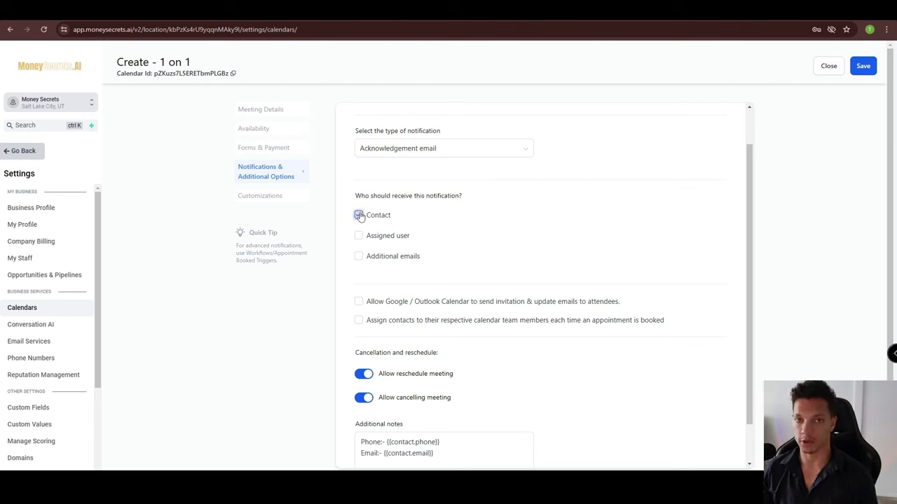
{"action": "left_click", "coordinate": [360, 237]}
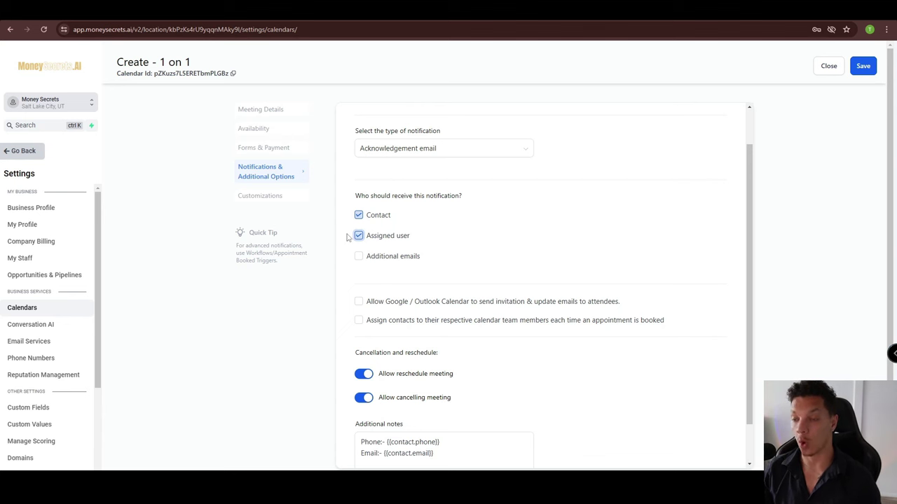
{"action": "left_click", "coordinate": [383, 258]}
{"action": "left_click", "coordinate": [389, 297]}
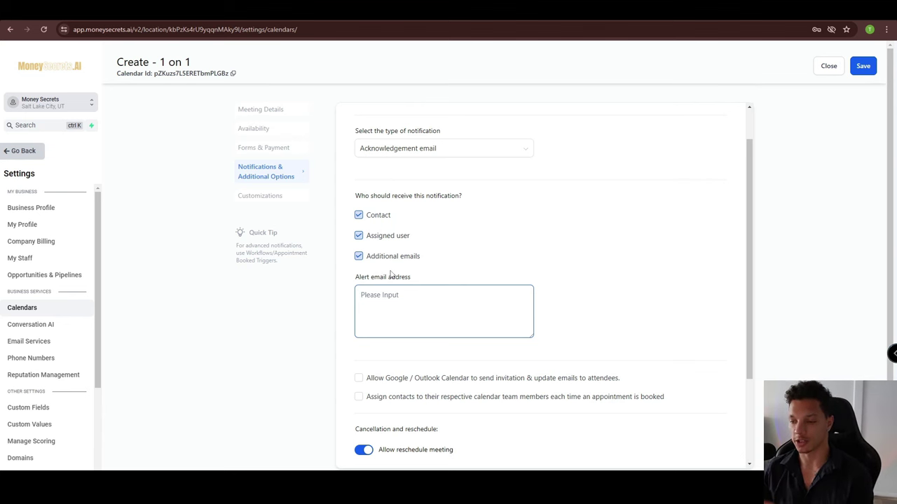
{"action": "left_click", "coordinate": [368, 256]}
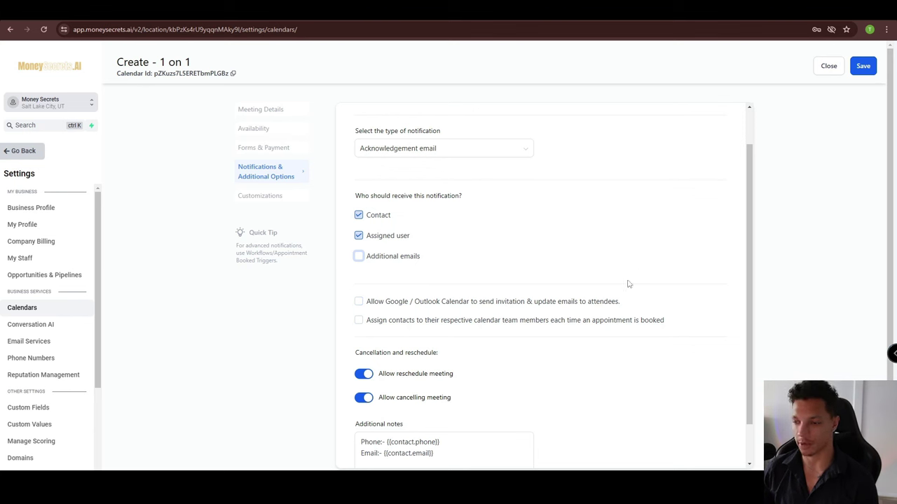
{"action": "left_click", "coordinate": [389, 324]}
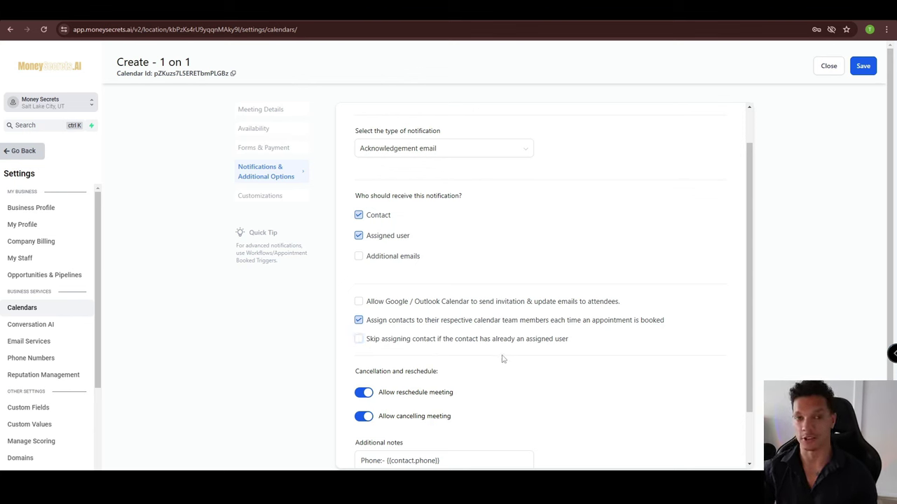
Turn off Allow reschedule meeting and Allow cancelling meeting, then save.
{"action": "scroll", "coordinate": [501, 358], "scroll_direction": "down", "scroll_amount": 1}
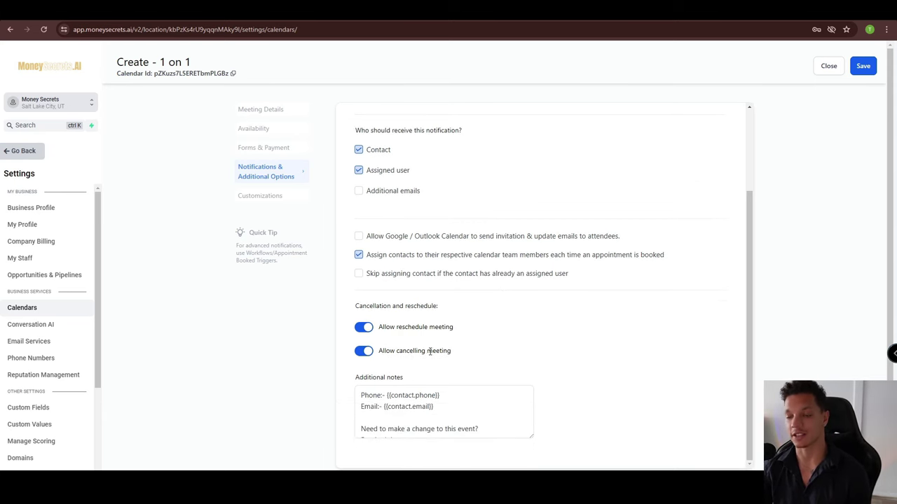
{"action": "scroll", "coordinate": [413, 336], "scroll_direction": "up", "scroll_amount": 2}
{"action": "scroll", "coordinate": [406, 330], "scroll_direction": "down", "scroll_amount": 2}
{"action": "left_click", "coordinate": [365, 321]}
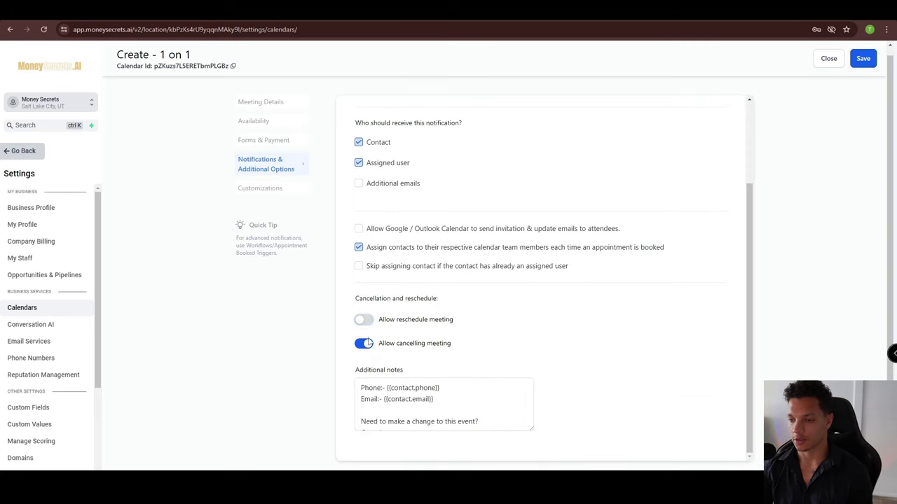
{"action": "left_click", "coordinate": [364, 343]}
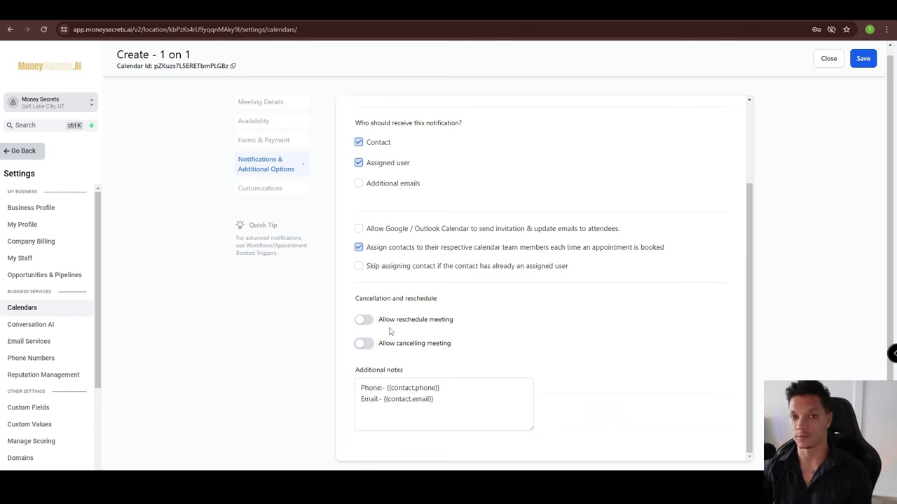
{"action": "left_click", "coordinate": [863, 58]}
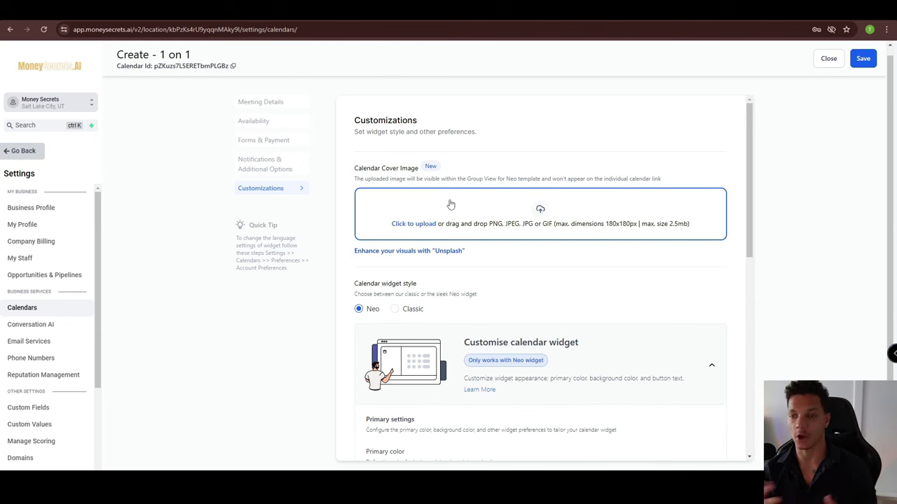
Bring up the Primary color picker in the widget Customizations.
{"action": "scroll", "coordinate": [451, 204], "scroll_direction": "down", "scroll_amount": 1}
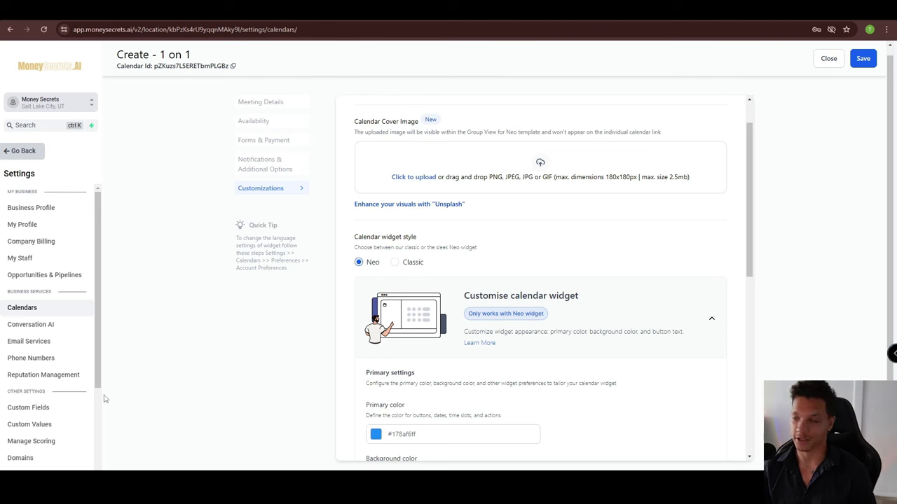
{"action": "scroll", "coordinate": [586, 187], "scroll_direction": "down", "scroll_amount": 1}
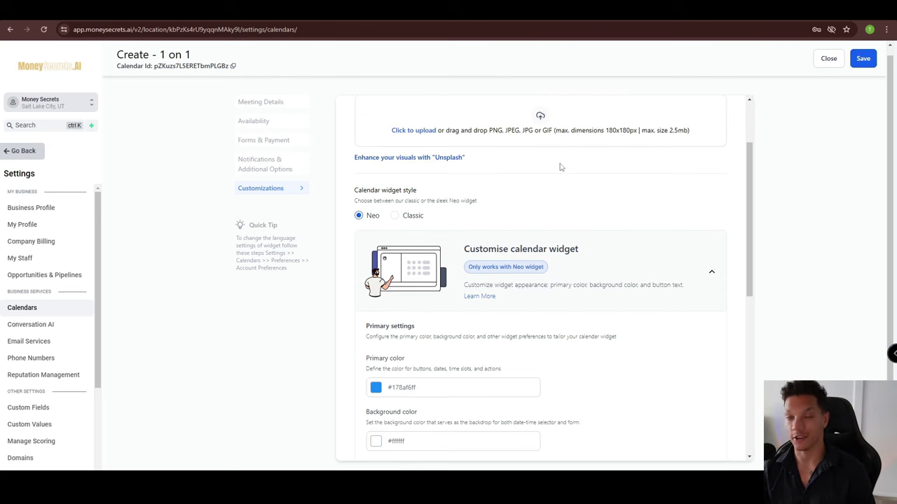
{"action": "scroll", "coordinate": [560, 166], "scroll_direction": "down", "scroll_amount": 2}
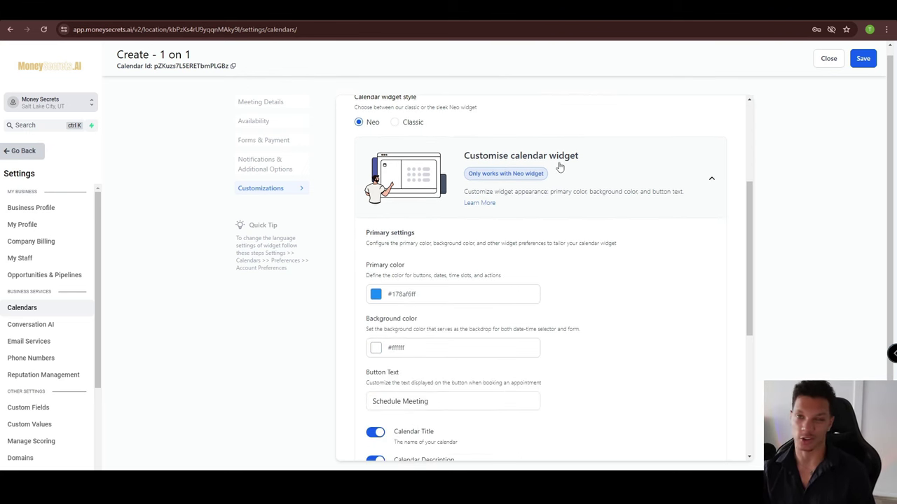
{"action": "scroll", "coordinate": [560, 166], "scroll_direction": "down", "scroll_amount": 1}
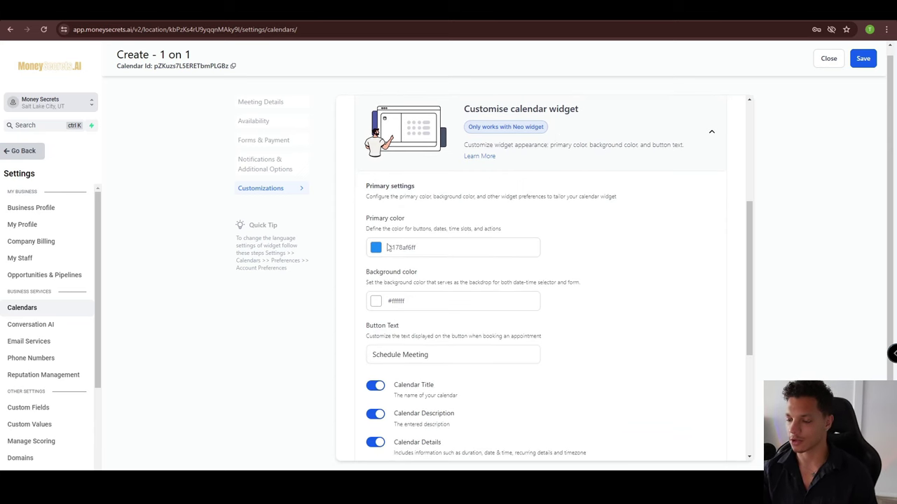
{"action": "left_click", "coordinate": [383, 248]}
{"action": "left_click", "coordinate": [493, 55]}
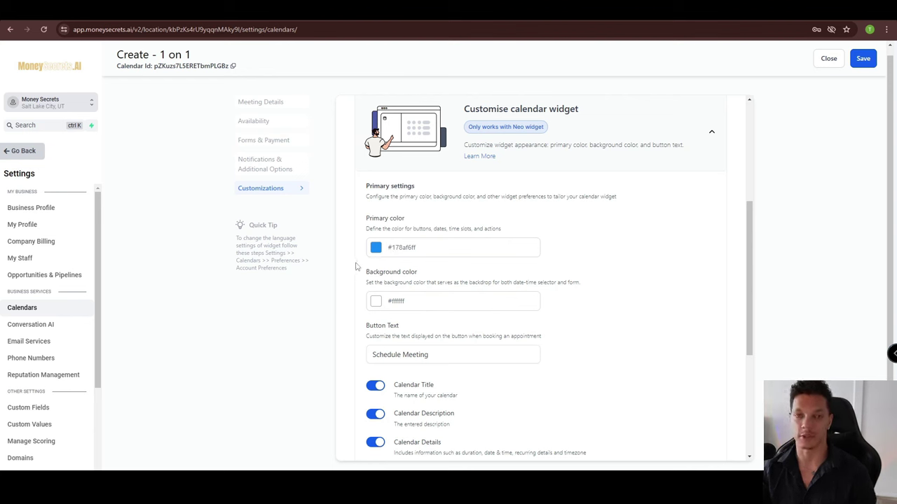
{"action": "left_click", "coordinate": [375, 247]}
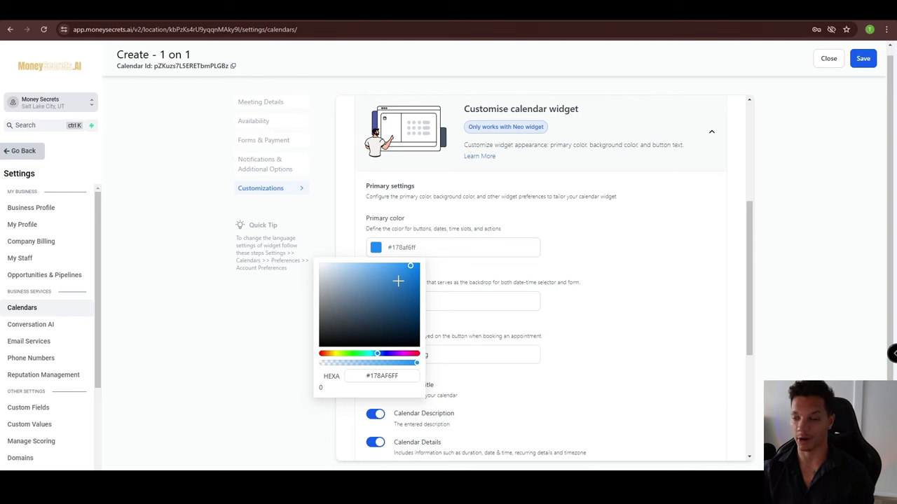
Set the widget's primary colour to gold, #e4c790.
{"action": "left_click", "coordinate": [339, 363]}
{"action": "triple_click", "coordinate": [381, 377]}
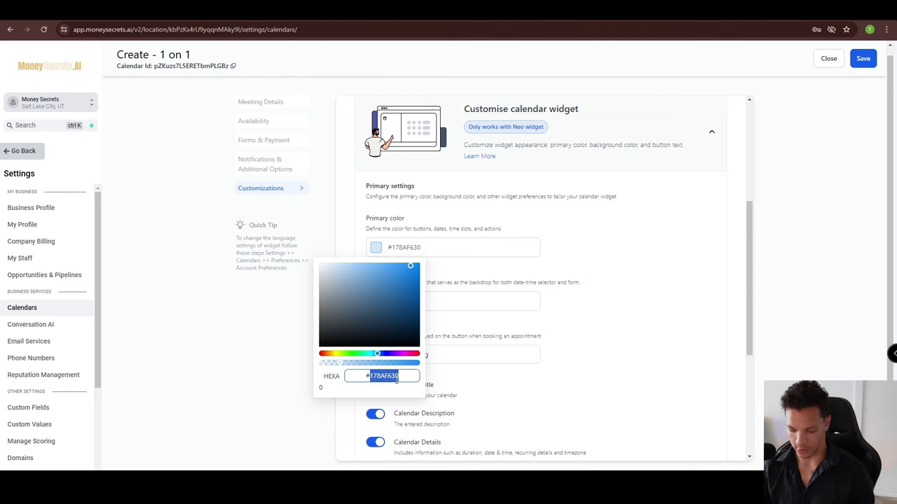
{"action": "type", "text": "#e4c790"}
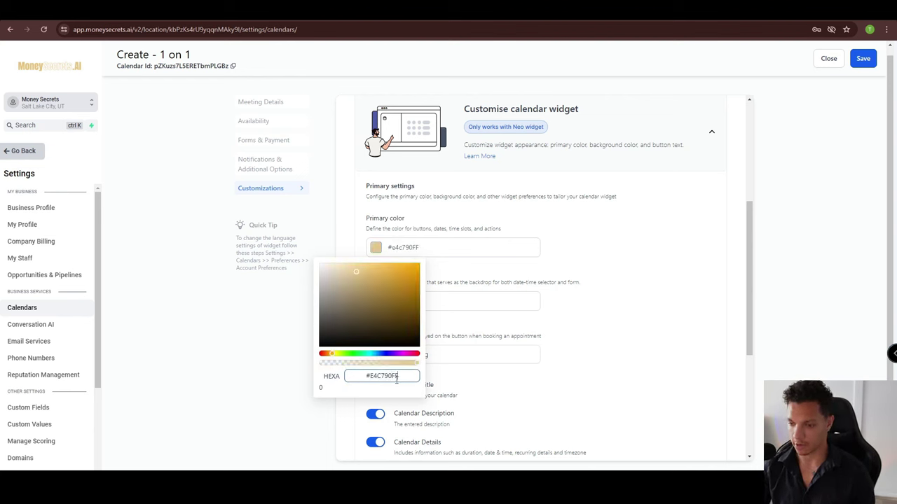
{"action": "key", "text": "Return"}
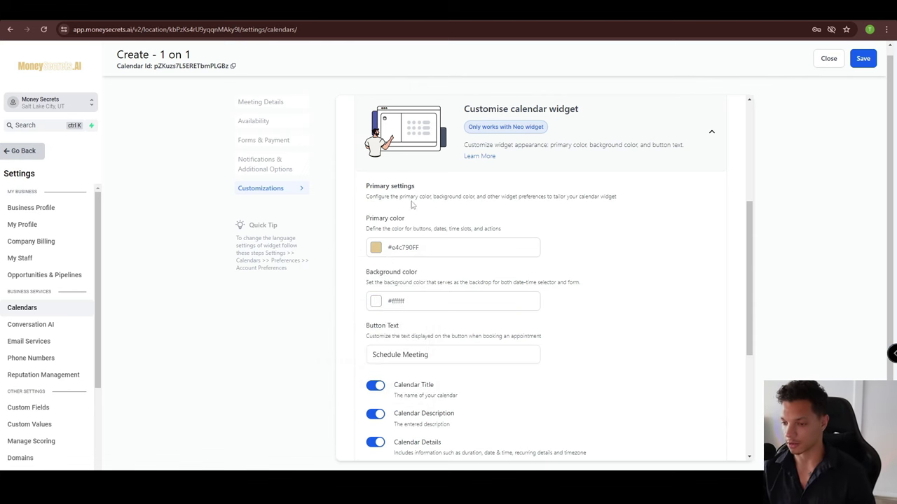
{"action": "scroll", "coordinate": [452, 258], "scroll_direction": "down", "scroll_amount": 2}
Review the booking button text, '1 on 1' title and Staff Selection option, leaving them unchanged.
{"action": "left_click", "coordinate": [440, 256]}
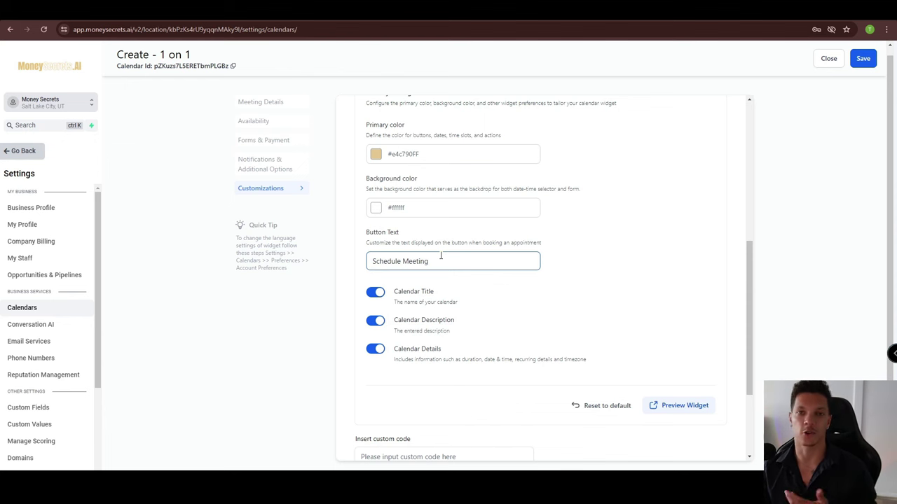
{"action": "scroll", "coordinate": [440, 256], "scroll_direction": "down", "scroll_amount": 1}
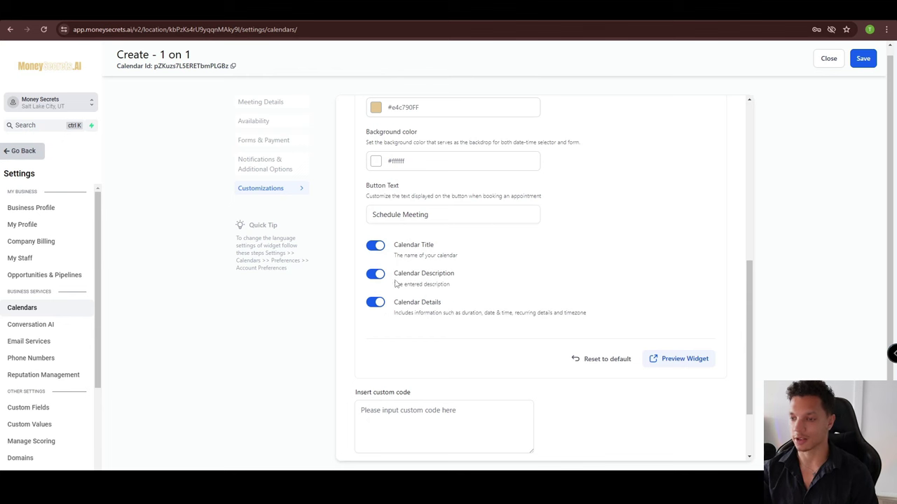
{"action": "scroll", "coordinate": [448, 266], "scroll_direction": "down", "scroll_amount": 1}
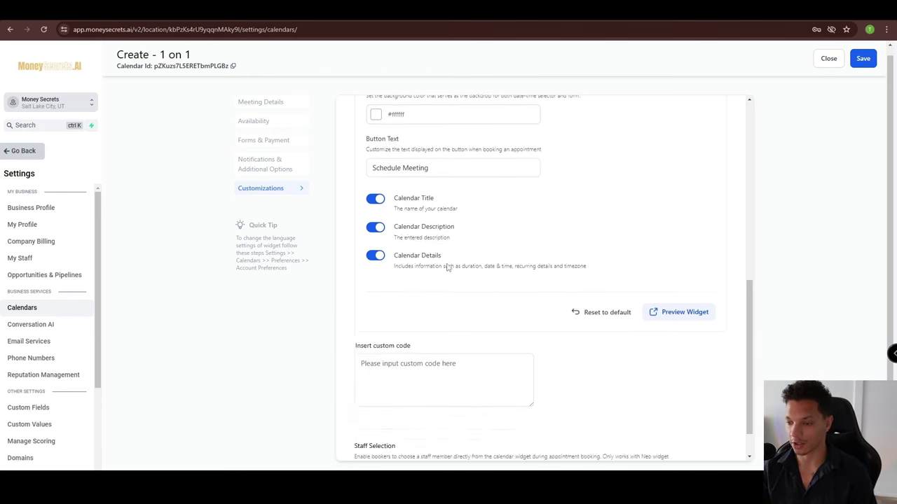
{"action": "scroll", "coordinate": [455, 262], "scroll_direction": "up", "scroll_amount": 1}
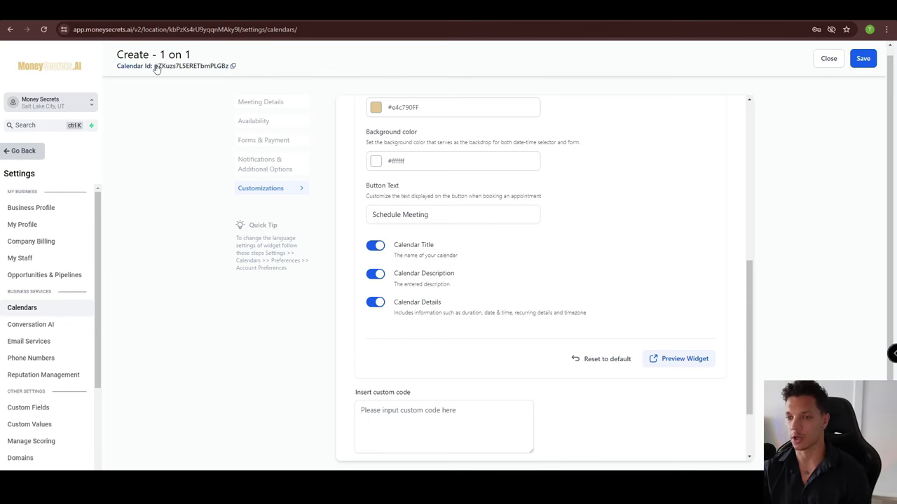
{"action": "left_click_drag", "start_coordinate": [188, 55], "coordinate": [160, 55]}
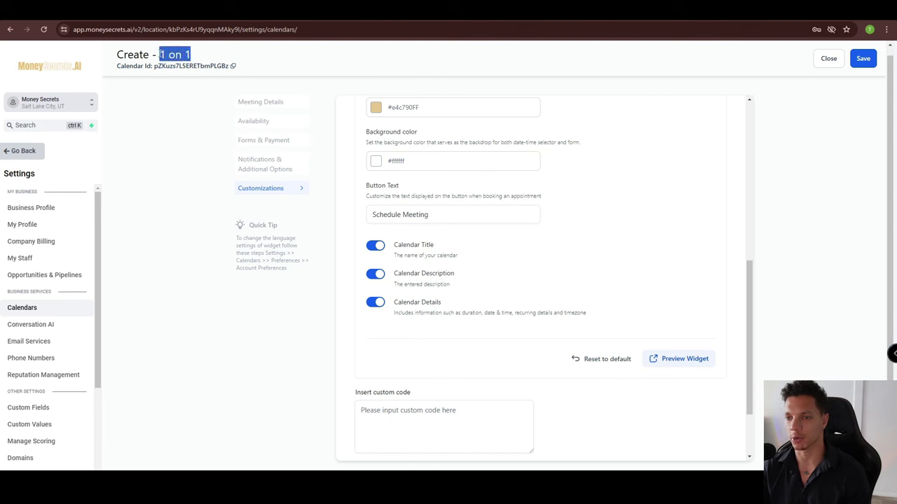
{"action": "left_click", "coordinate": [206, 60]}
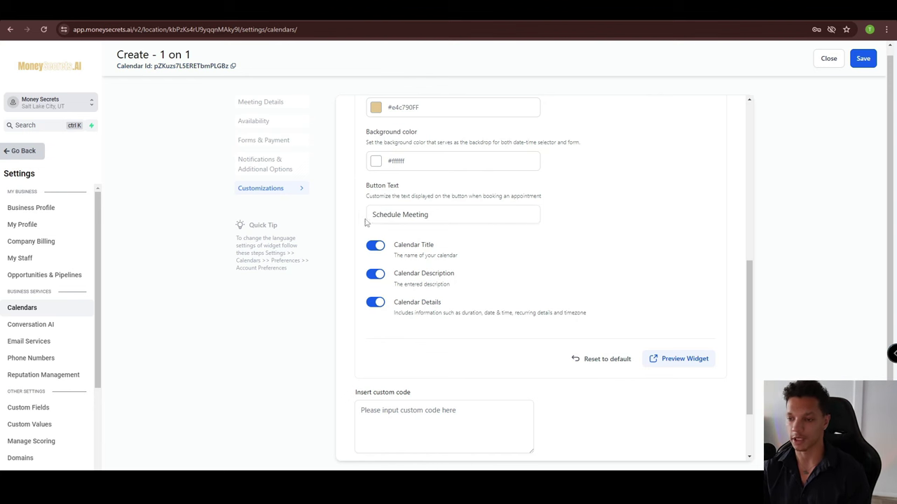
{"action": "left_click", "coordinate": [390, 223]}
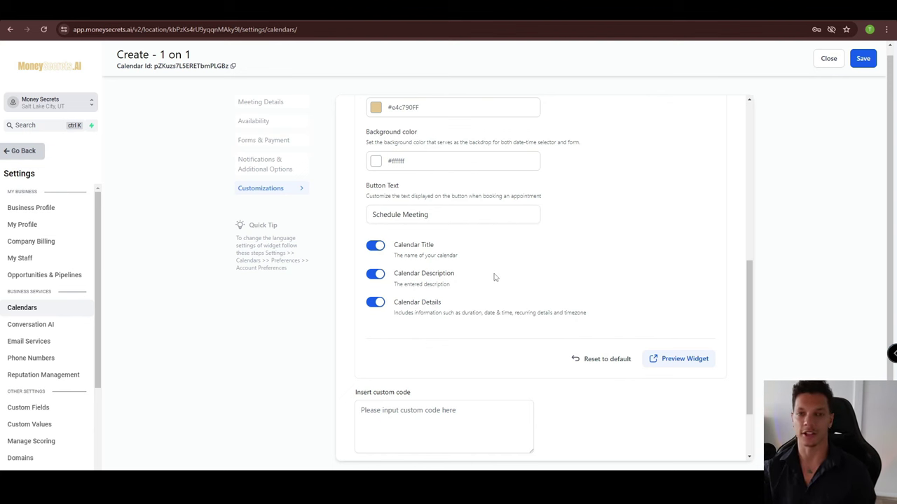
{"action": "scroll", "coordinate": [494, 277], "scroll_direction": "down", "scroll_amount": 2}
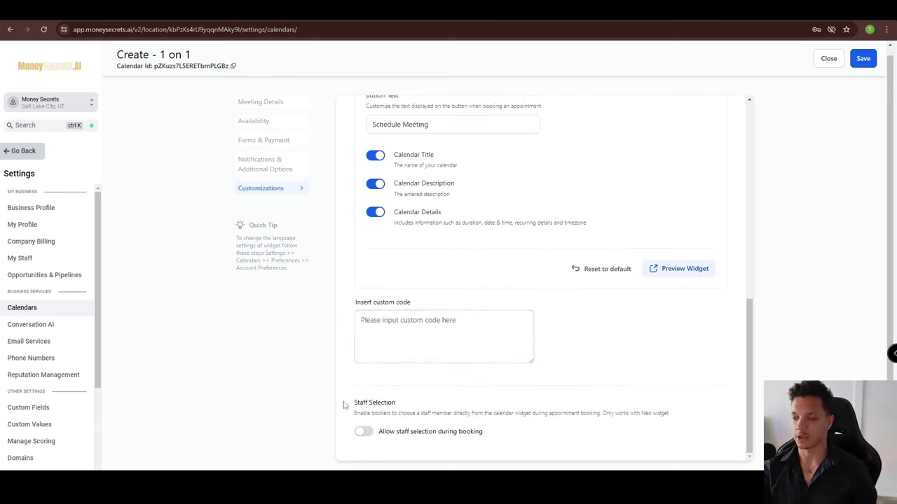
{"action": "left_click_drag", "start_coordinate": [343, 405], "coordinate": [401, 409]}
{"action": "left_click", "coordinate": [408, 409]}
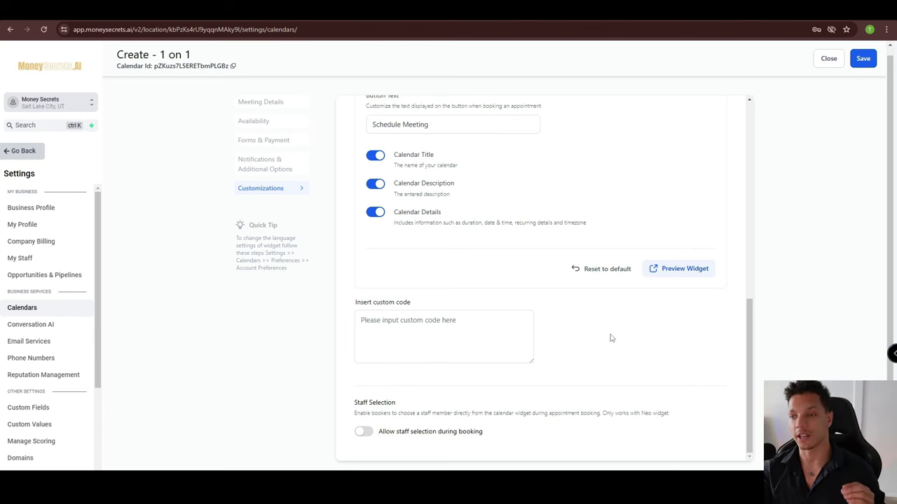
{"action": "scroll", "coordinate": [666, 192], "scroll_direction": "up", "scroll_amount": 3}
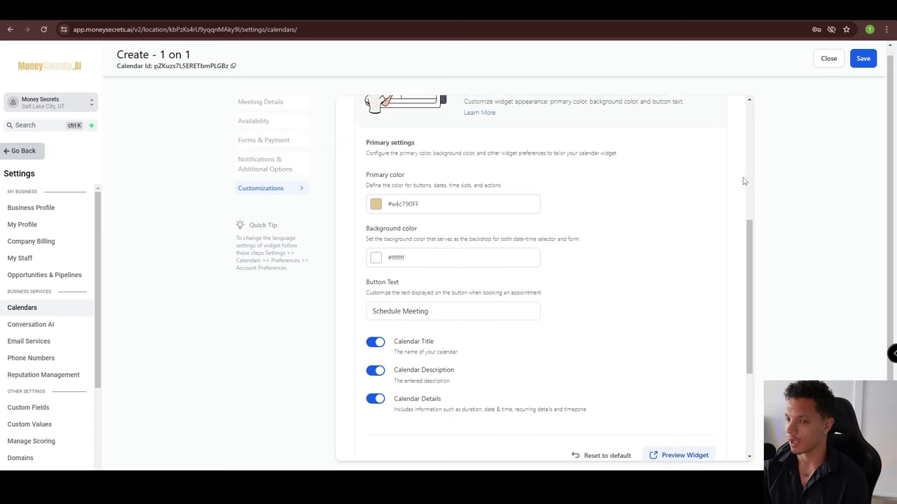
{"action": "scroll", "coordinate": [696, 184], "scroll_direction": "up", "scroll_amount": 5}
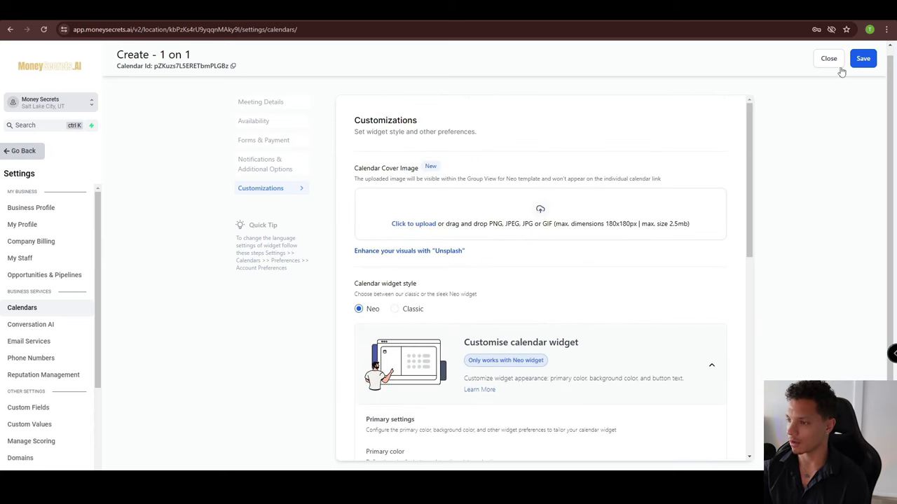
Save the calendar and open Sites > Funnels > Booking Funnels > Book a call.
{"action": "left_click", "coordinate": [862, 58]}
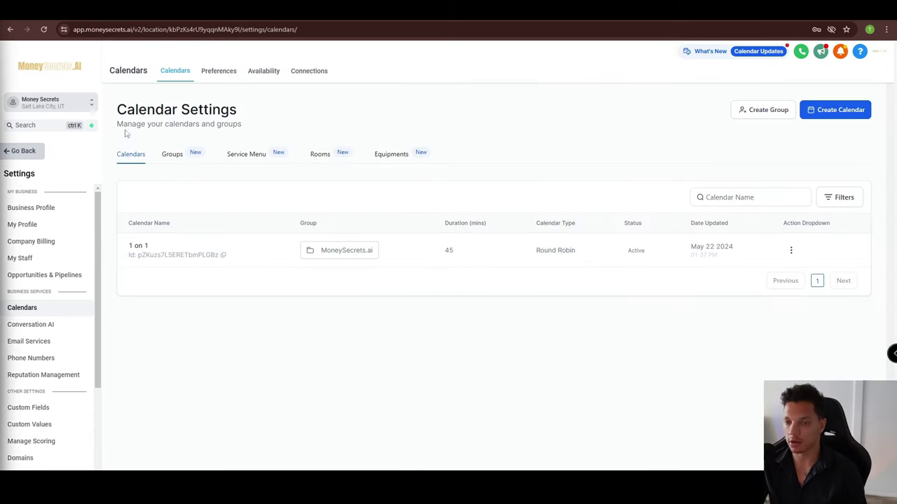
{"action": "left_click", "coordinate": [23, 150]}
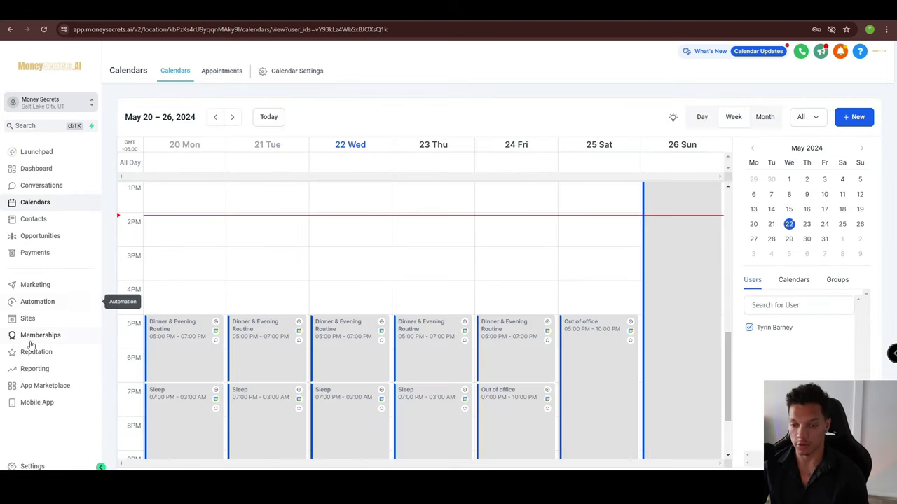
{"action": "left_click", "coordinate": [25, 318]}
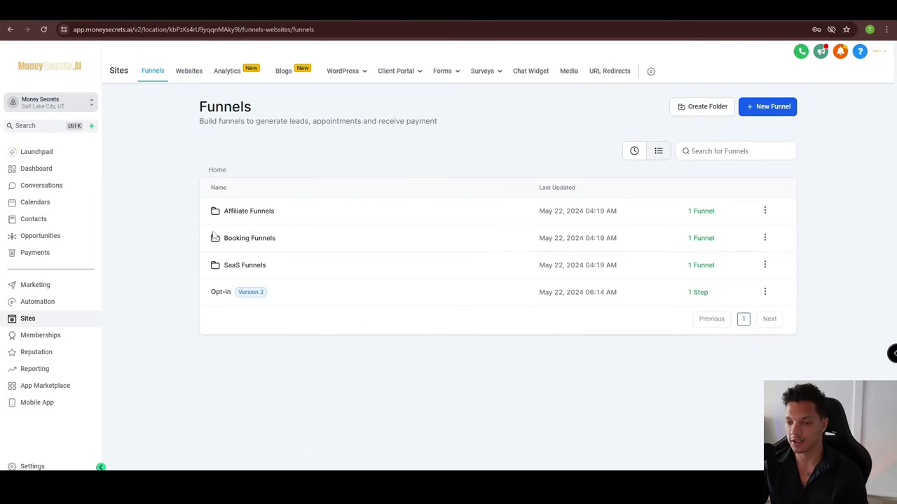
{"action": "left_click", "coordinate": [262, 240]}
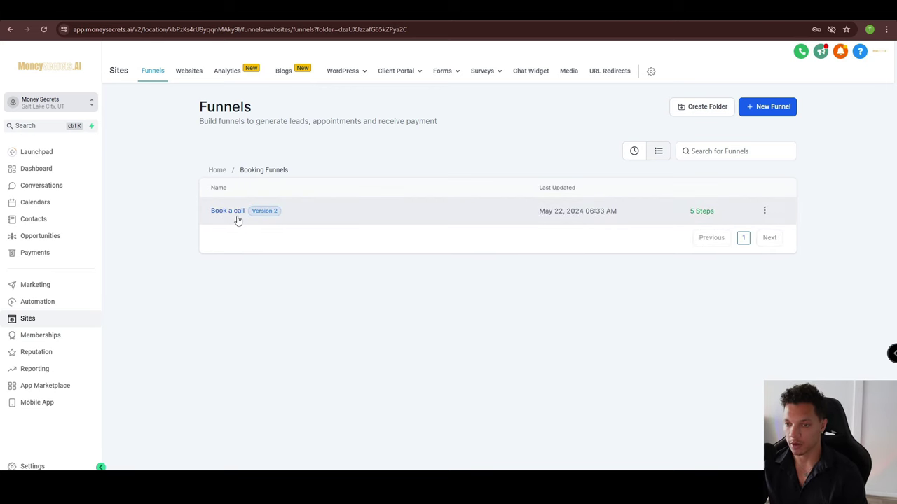
{"action": "left_click", "coordinate": [237, 216]}
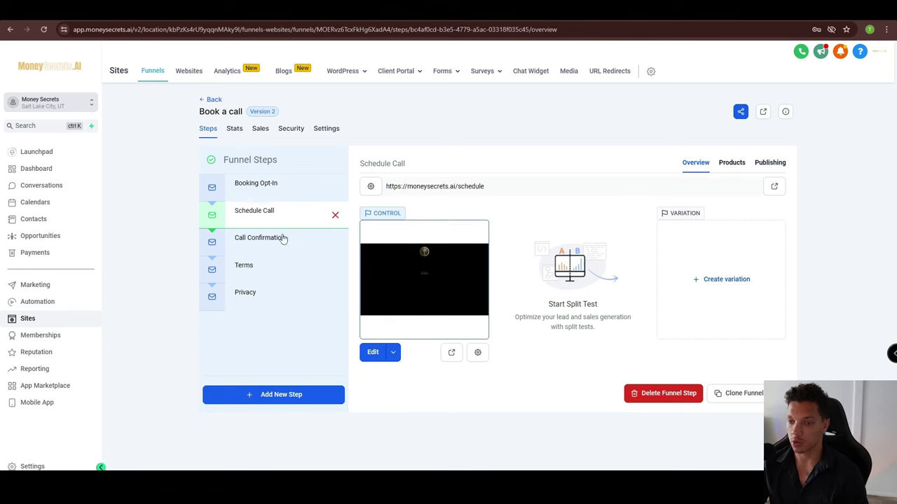
Embed the '1 on 1' calendar in the Schedule Call page's calendar element.
{"action": "left_click", "coordinate": [373, 352]}
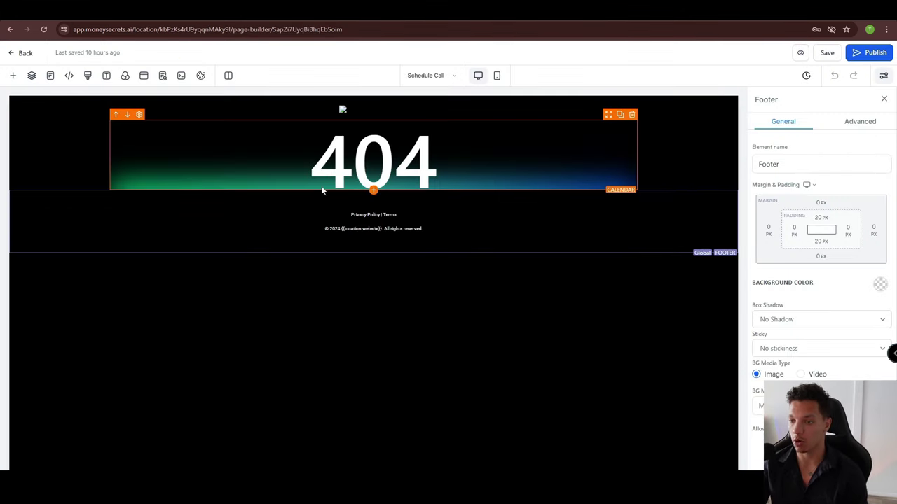
{"action": "left_click", "coordinate": [332, 182]}
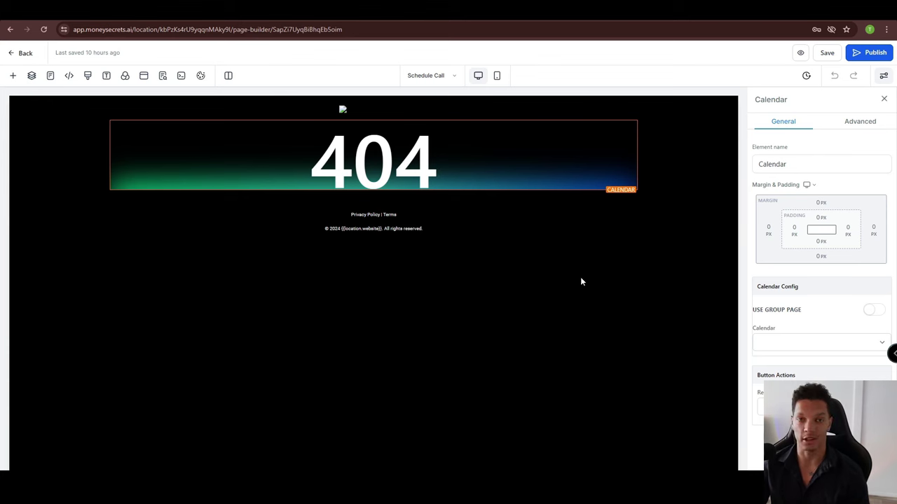
{"action": "left_click", "coordinate": [760, 348]}
{"action": "left_click", "coordinate": [776, 357]}
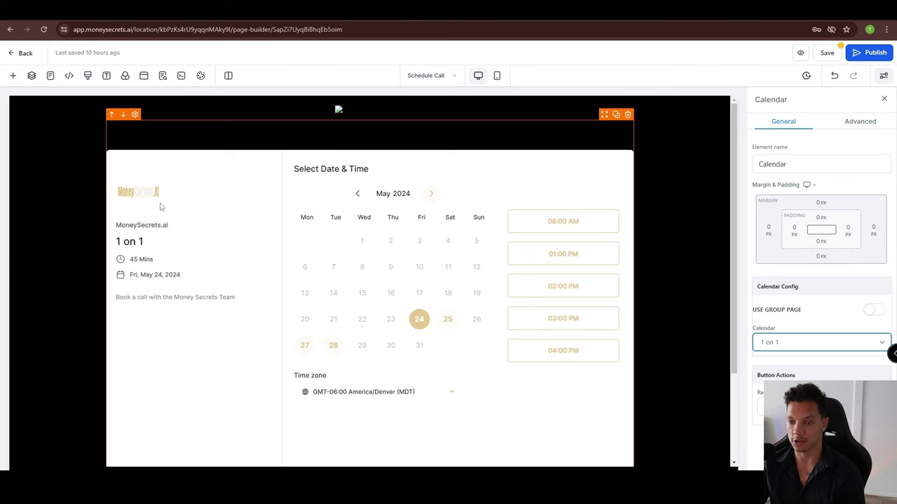
Save the Schedule Call page and preview it live with the calendar.
{"action": "scroll", "coordinate": [154, 192], "scroll_direction": "down", "scroll_amount": 1}
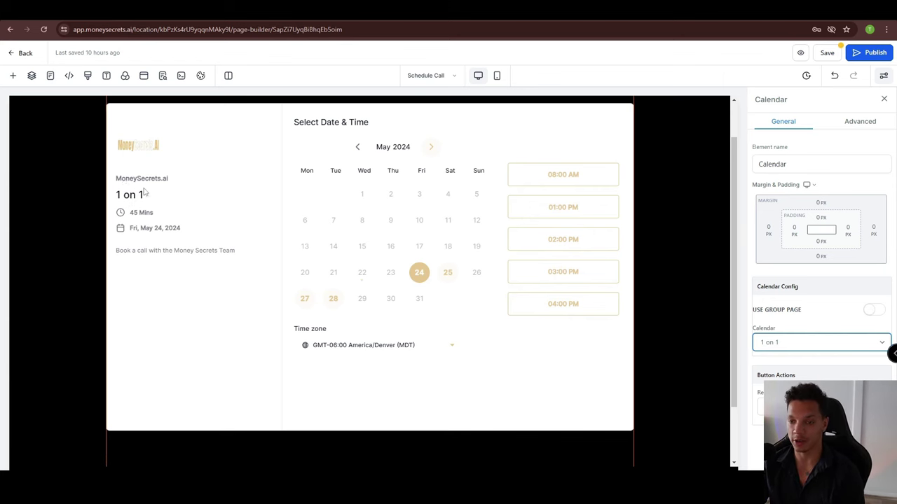
{"action": "left_click", "coordinate": [133, 140]}
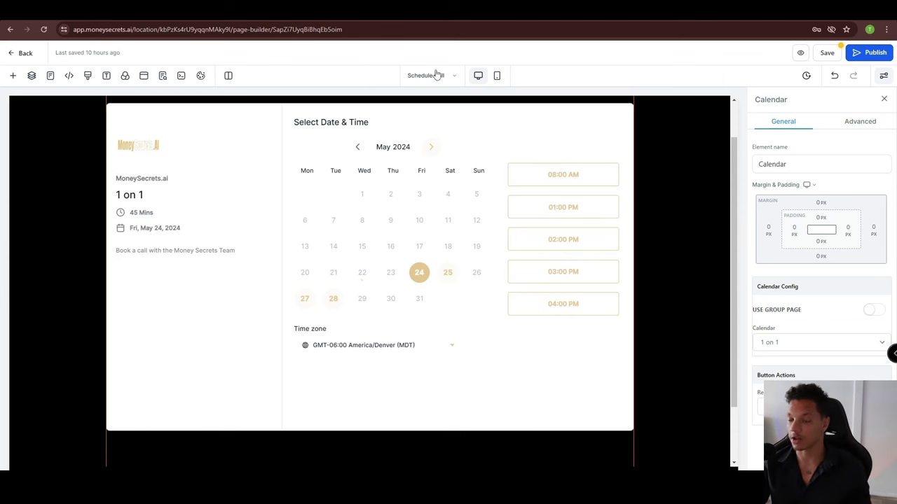
{"action": "left_click", "coordinate": [828, 52]}
{"action": "left_click", "coordinate": [798, 55]}
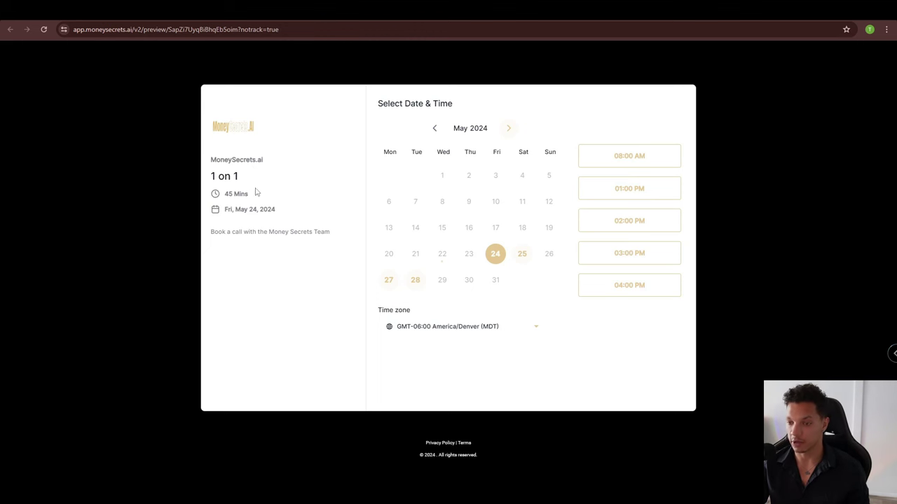
Check the time zone list, then browse May 27 and 28 before picking Saturday, May 25.
{"action": "left_click", "coordinate": [526, 329]}
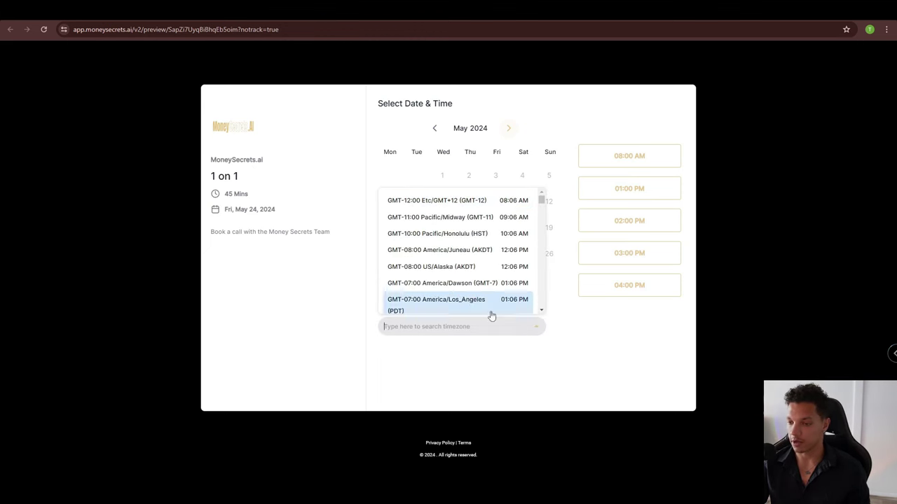
{"action": "left_click", "coordinate": [592, 327]}
{"action": "left_click", "coordinate": [388, 279]}
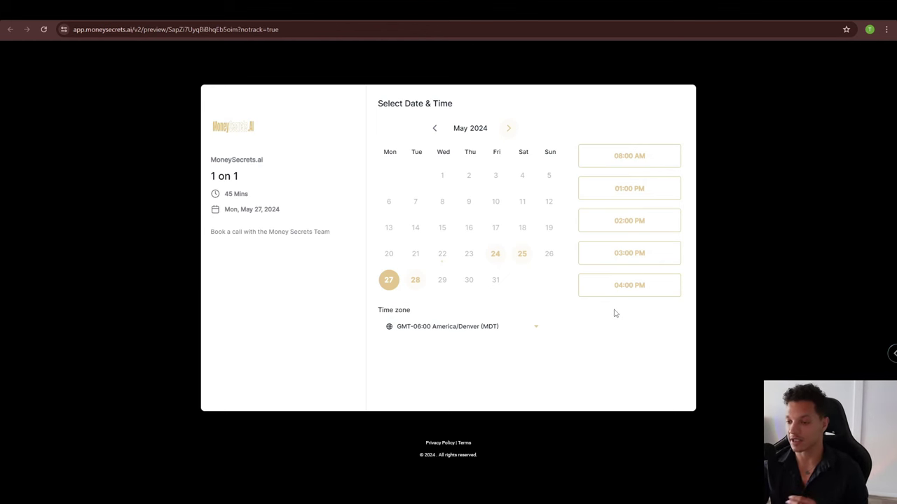
{"action": "left_click", "coordinate": [415, 280]}
{"action": "left_click", "coordinate": [522, 255]}
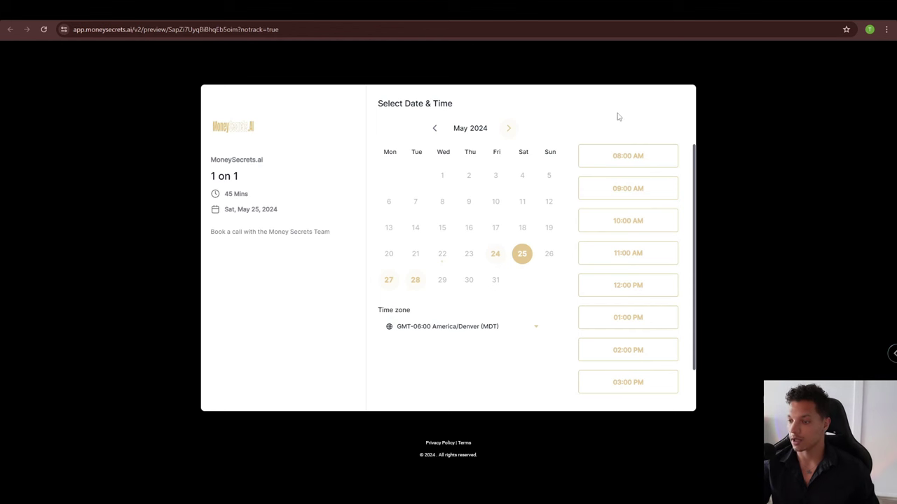
Book the 08:00 AM slot on May 25 to reach the contact details form.
{"action": "scroll", "coordinate": [621, 263], "scroll_direction": "down", "scroll_amount": 1}
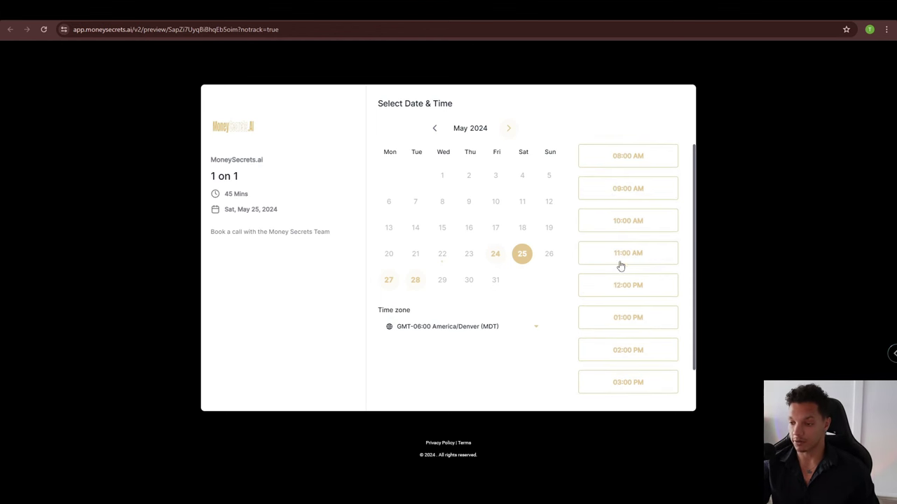
{"action": "left_click_drag", "start_coordinate": [595, 174], "coordinate": [593, 128]}
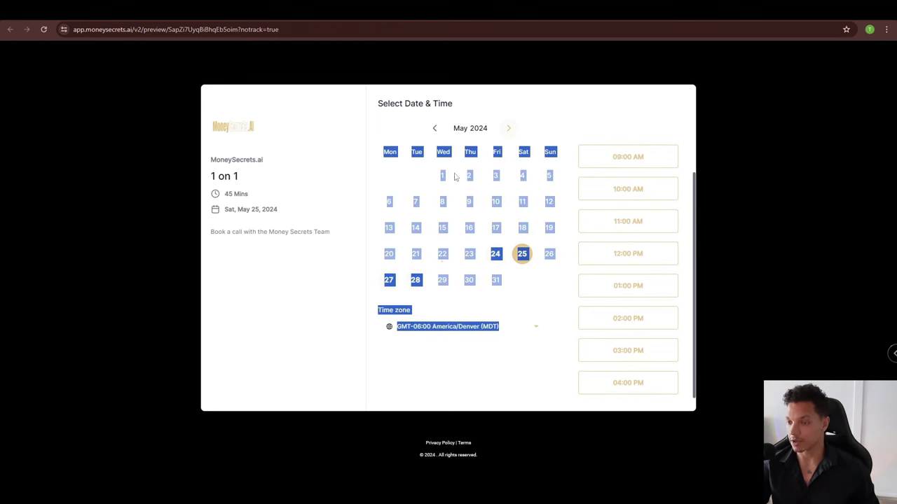
{"action": "left_click", "coordinate": [448, 367]}
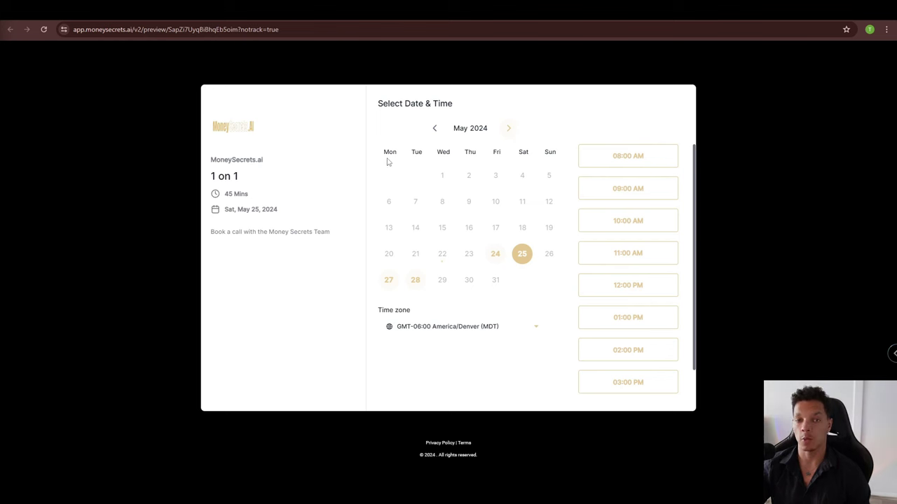
{"action": "left_click", "coordinate": [642, 160]}
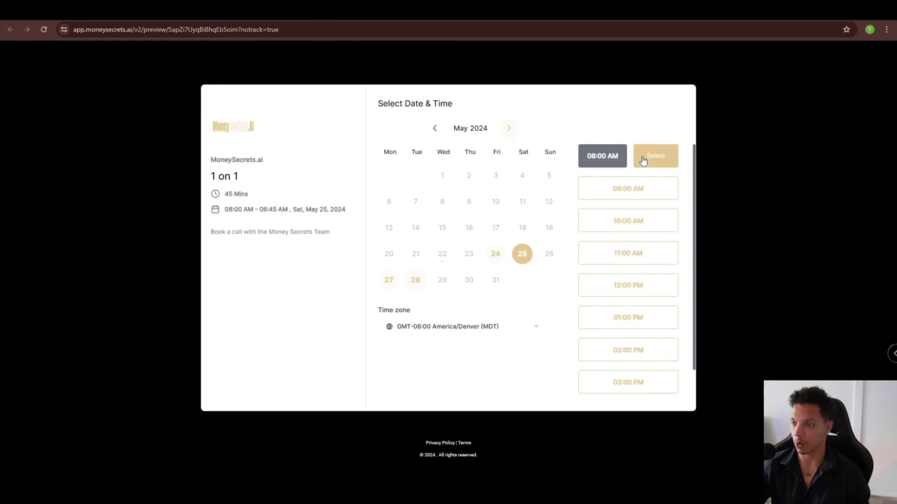
{"action": "left_click", "coordinate": [643, 158]}
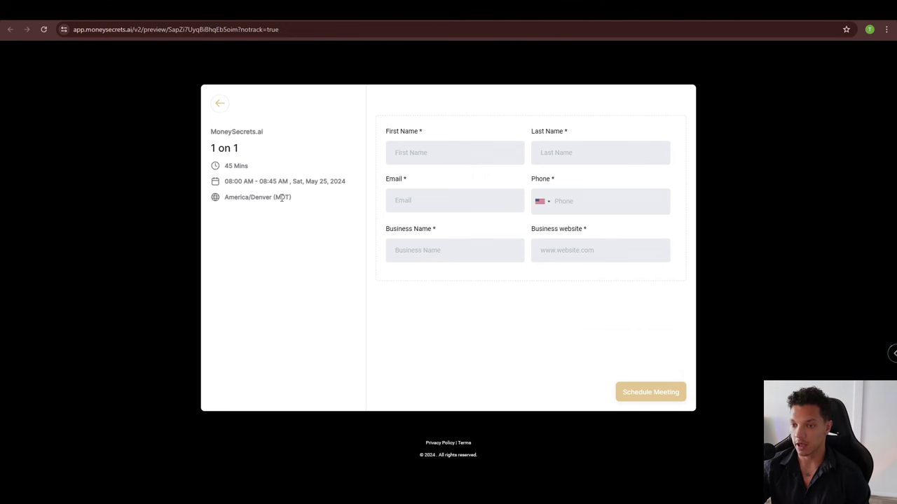
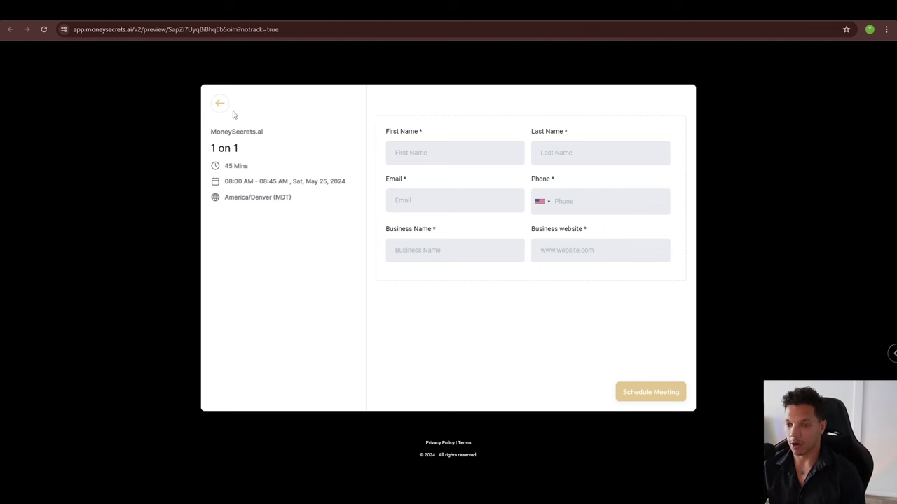
Close the booking preview and open the Calendar Forms folder under Sites > Forms > Builder.
{"action": "left_click", "coordinate": [213, 100]}
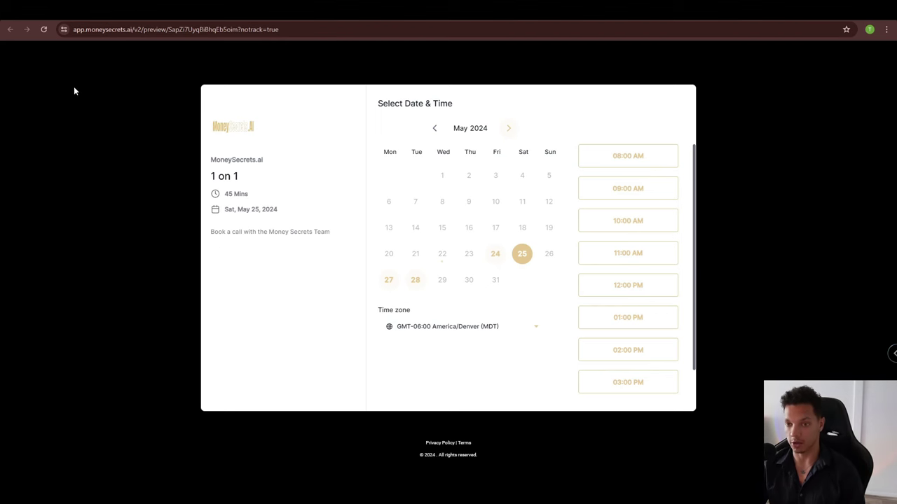
{"action": "key", "text": "ctrl+w"}
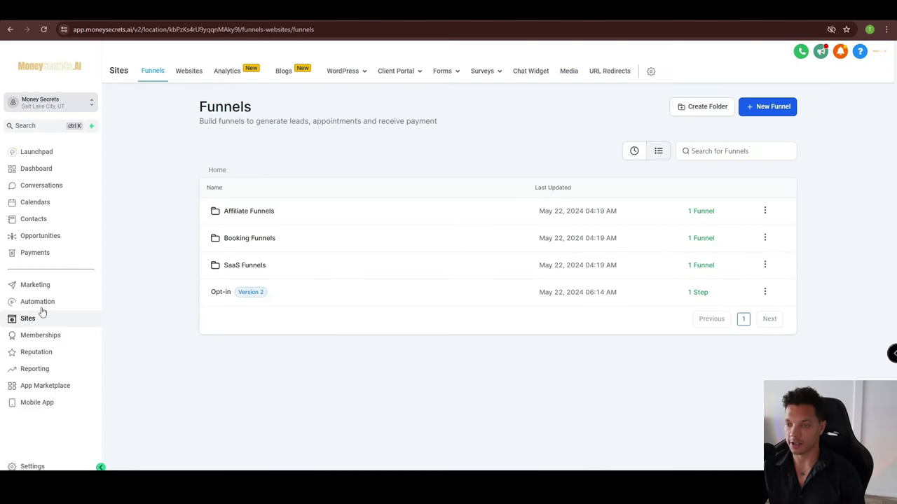
{"action": "mouse_move", "coordinate": [443, 73]}
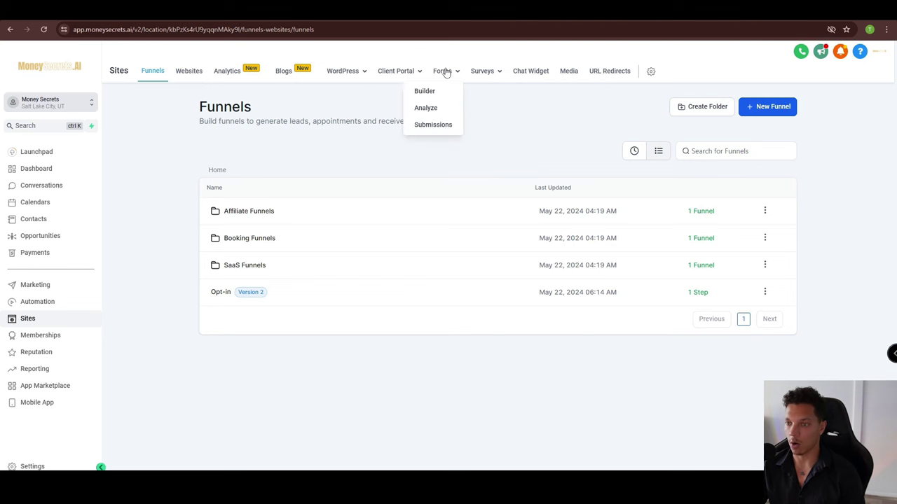
{"action": "left_click", "coordinate": [432, 98]}
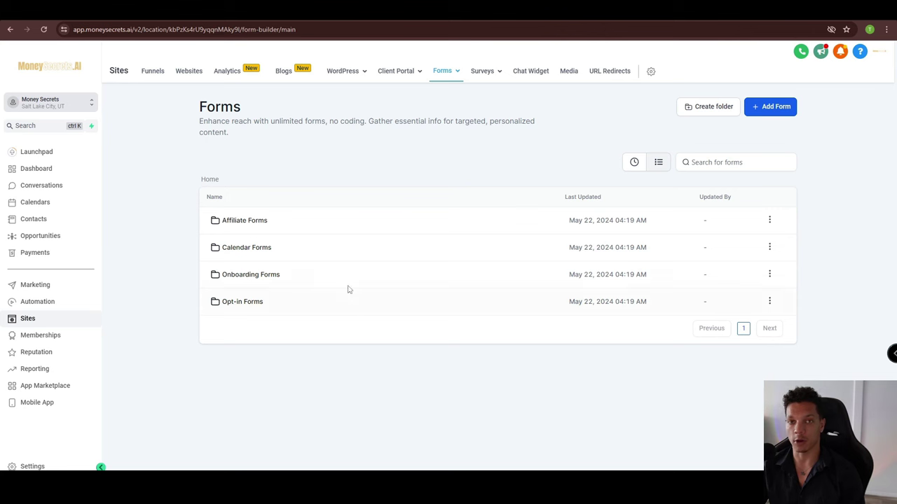
{"action": "left_click", "coordinate": [252, 251]}
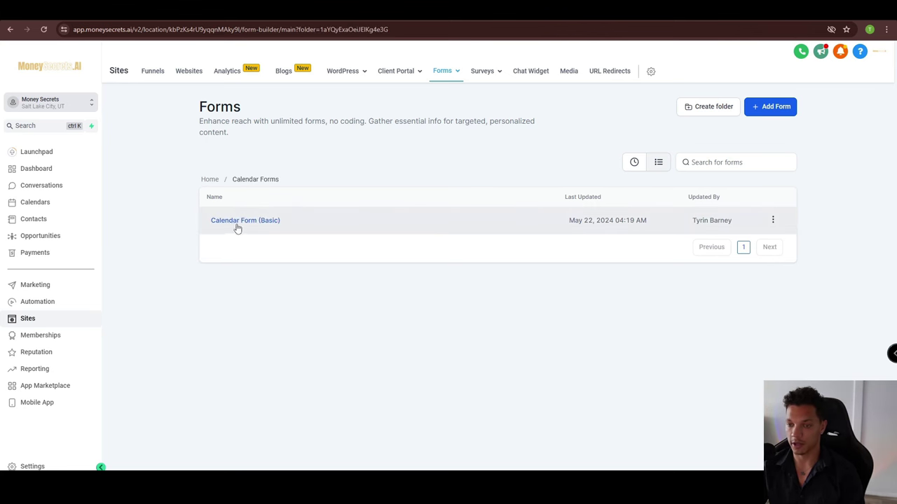
Open Calendar Form (Basic) for editing and browse the quick-add form elements.
{"action": "left_click", "coordinate": [233, 223]}
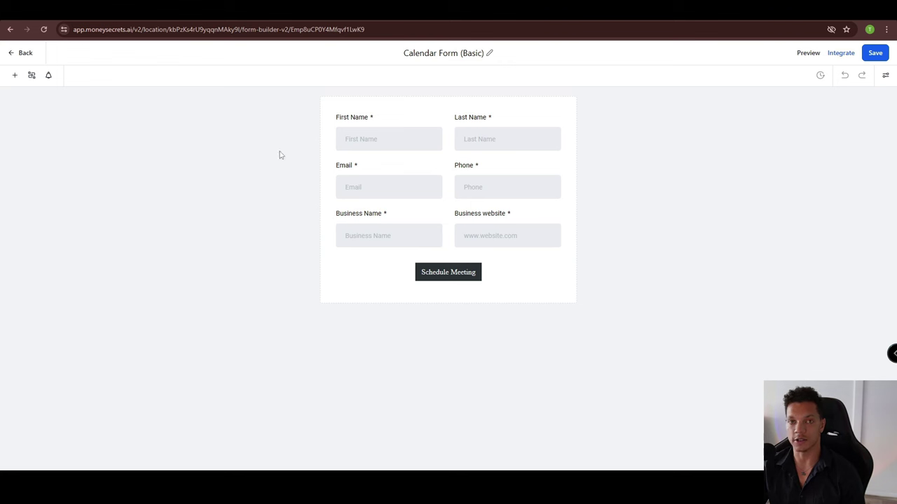
{"action": "left_click", "coordinate": [16, 76]}
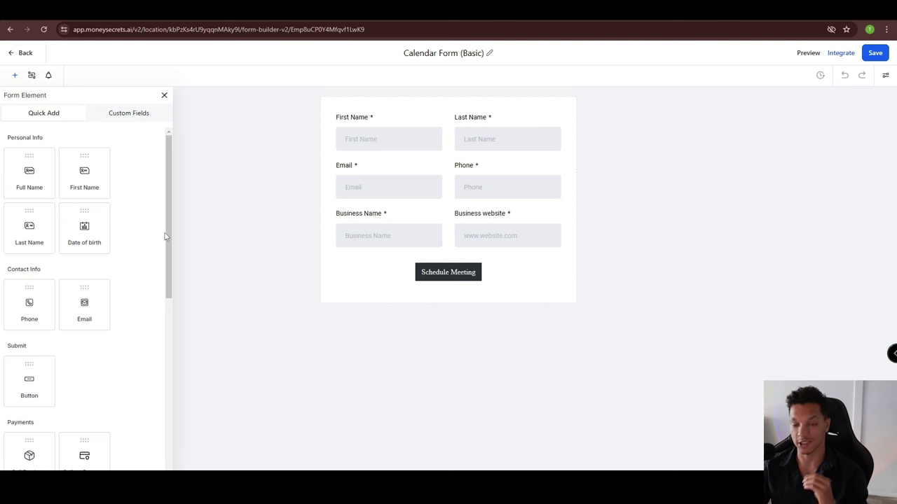
{"action": "scroll", "coordinate": [136, 230], "scroll_direction": "down", "scroll_amount": 2}
{"action": "scroll", "coordinate": [64, 208], "scroll_direction": "up", "scroll_amount": 2}
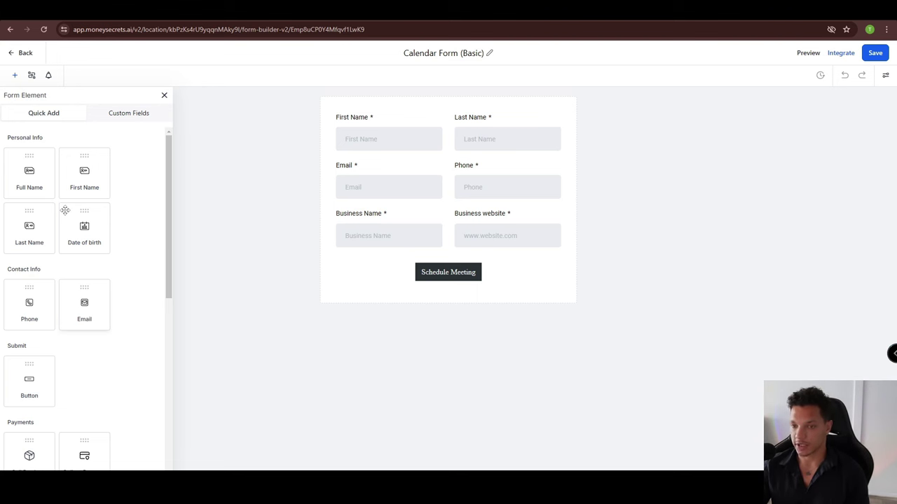
{"action": "scroll", "coordinate": [54, 202], "scroll_direction": "down", "scroll_amount": 5}
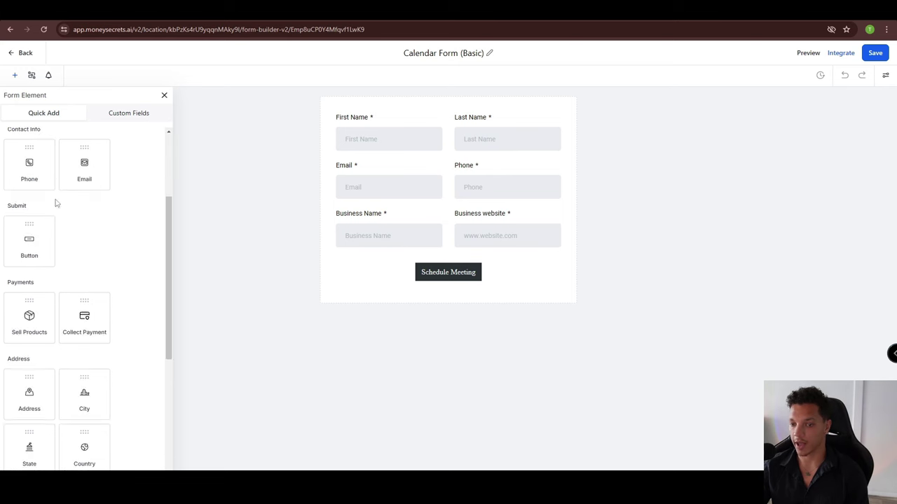
{"action": "scroll", "coordinate": [39, 246], "scroll_direction": "up", "scroll_amount": 4}
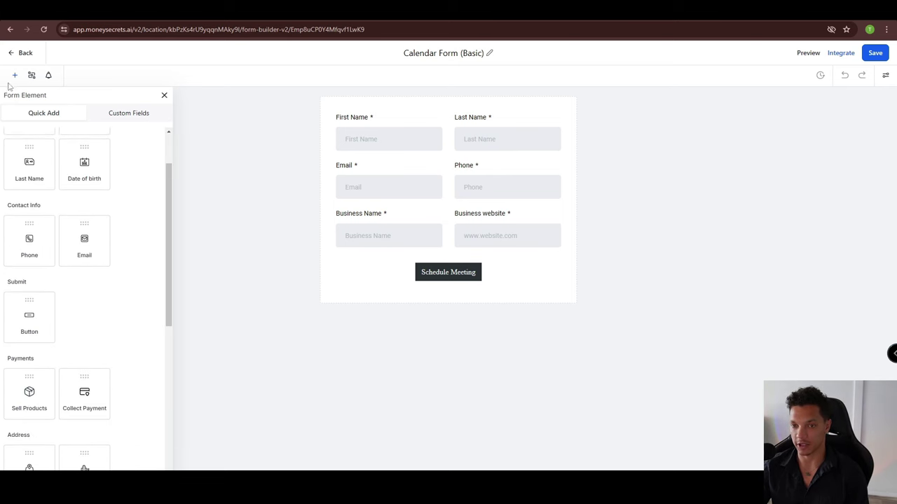
{"action": "scroll", "coordinate": [74, 214], "scroll_direction": "down", "scroll_amount": 1}
{"action": "scroll", "coordinate": [75, 215], "scroll_direction": "up", "scroll_amount": 2}
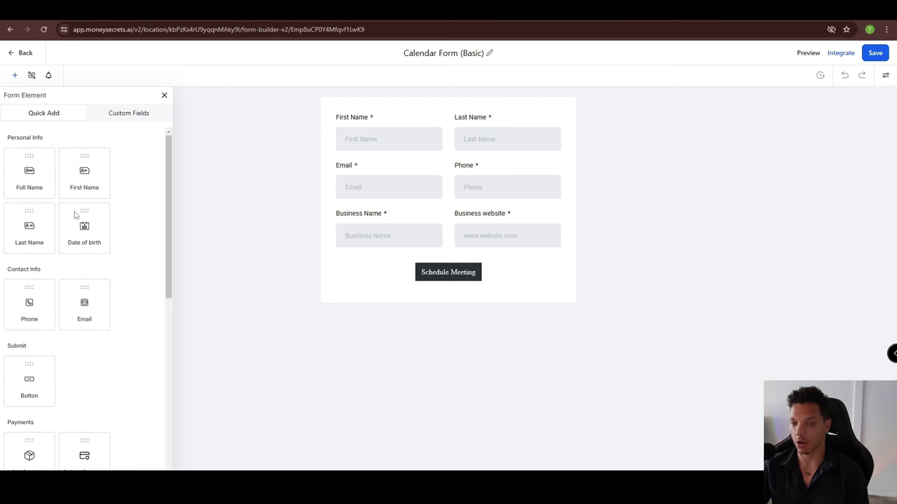
{"action": "scroll", "coordinate": [70, 172], "scroll_direction": "down", "scroll_amount": 1}
{"action": "scroll", "coordinate": [63, 168], "scroll_direction": "up", "scroll_amount": 1}
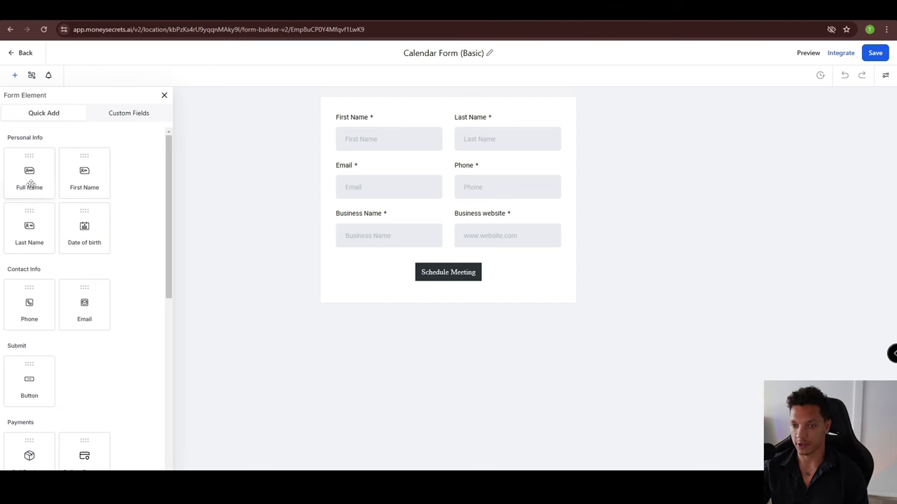
{"action": "scroll", "coordinate": [66, 234], "scroll_direction": "down", "scroll_amount": 1}
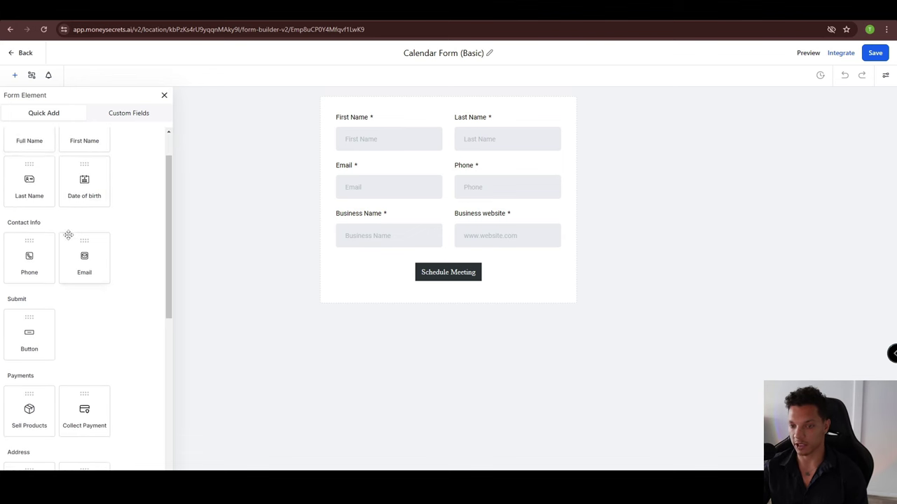
{"action": "scroll", "coordinate": [42, 217], "scroll_direction": "down", "scroll_amount": 1}
{"action": "scroll", "coordinate": [44, 276], "scroll_direction": "down", "scroll_amount": 1}
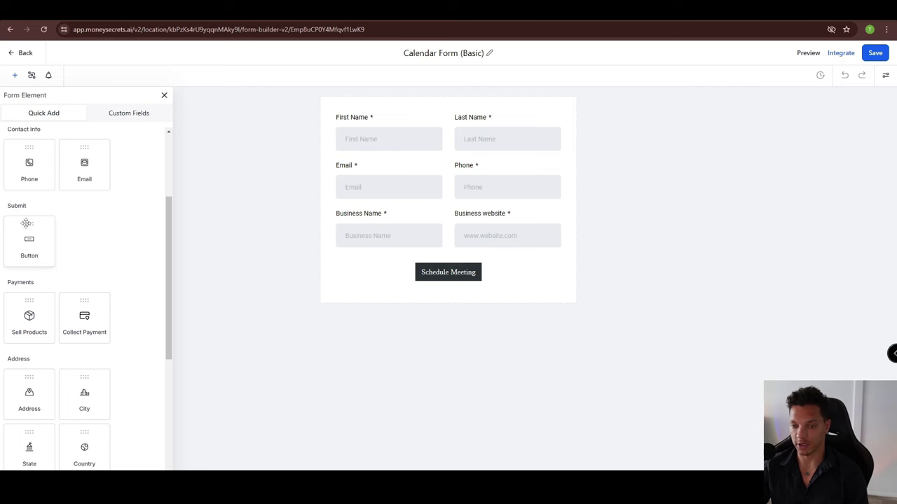
{"action": "scroll", "coordinate": [27, 223], "scroll_direction": "down", "scroll_amount": 1}
Drag a City field into the form just above the Schedule Meeting button.
{"action": "mouse_move", "coordinate": [80, 282]}
{"action": "left_mouse_down"}
{"action": "mouse_move", "coordinate": [96, 236]}
{"action": "mouse_move", "coordinate": [72, 280]}
{"action": "left_mouse_up"}
{"action": "scroll", "coordinate": [21, 252], "scroll_direction": "down", "scroll_amount": 1}
{"action": "scroll", "coordinate": [94, 300], "scroll_direction": "down", "scroll_amount": 1}
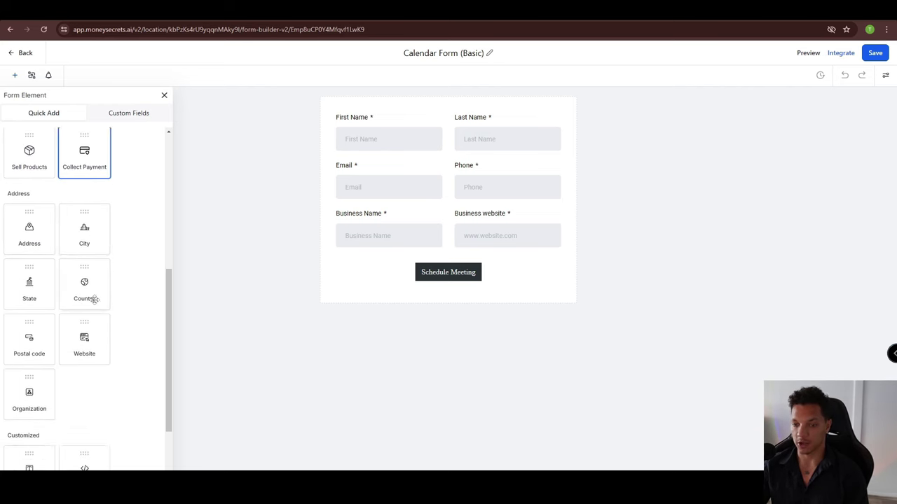
{"action": "scroll", "coordinate": [70, 280], "scroll_direction": "down", "scroll_amount": 2}
{"action": "scroll", "coordinate": [56, 301], "scroll_direction": "up", "scroll_amount": 3}
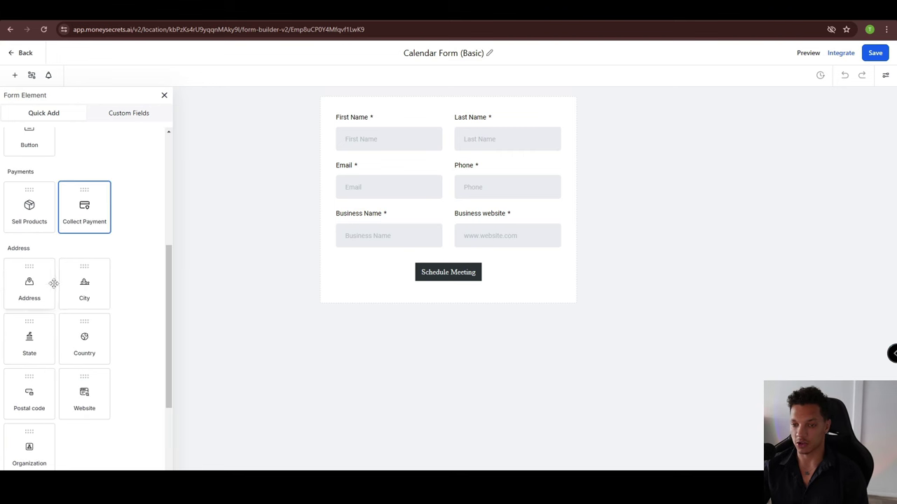
{"action": "left_click_drag", "start_coordinate": [84, 283], "coordinate": [405, 282]}
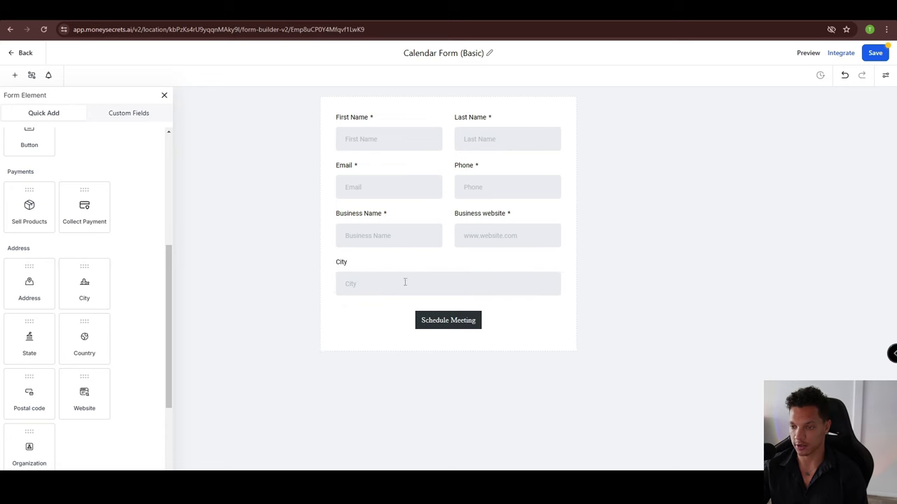
{"action": "left_click", "coordinate": [363, 280]}
{"action": "left_click", "coordinate": [356, 328]}
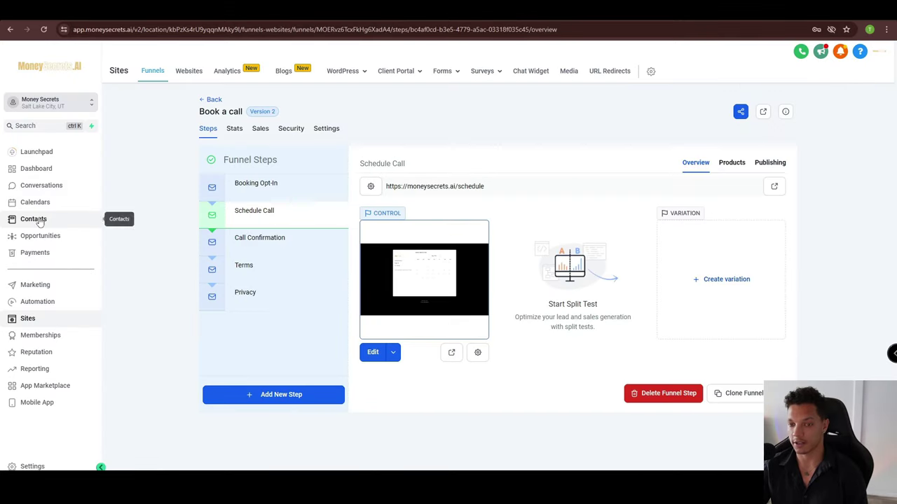
Open the existing contact from Contacts and expand its General Info and Additional Info sections.
{"action": "left_click", "coordinate": [39, 221]}
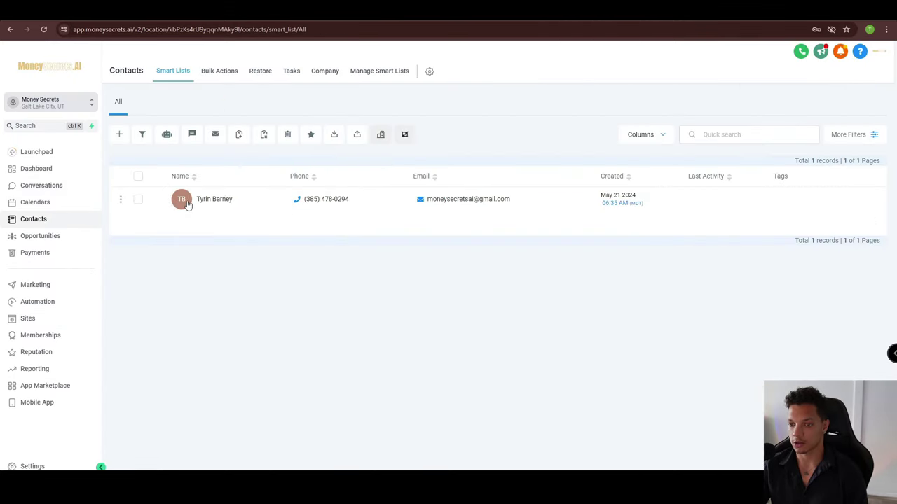
{"action": "left_click", "coordinate": [203, 203]}
{"action": "scroll", "coordinate": [180, 270], "scroll_direction": "down", "scroll_amount": 3}
{"action": "scroll", "coordinate": [180, 270], "scroll_direction": "down", "scroll_amount": 2}
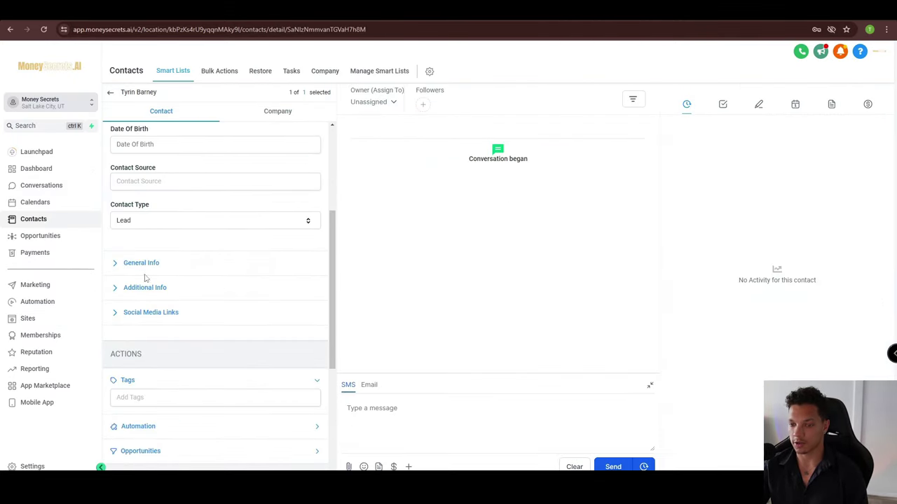
{"action": "left_click", "coordinate": [144, 269]}
{"action": "scroll", "coordinate": [149, 274], "scroll_direction": "down", "scroll_amount": 1}
{"action": "scroll", "coordinate": [150, 274], "scroll_direction": "down", "scroll_amount": 3}
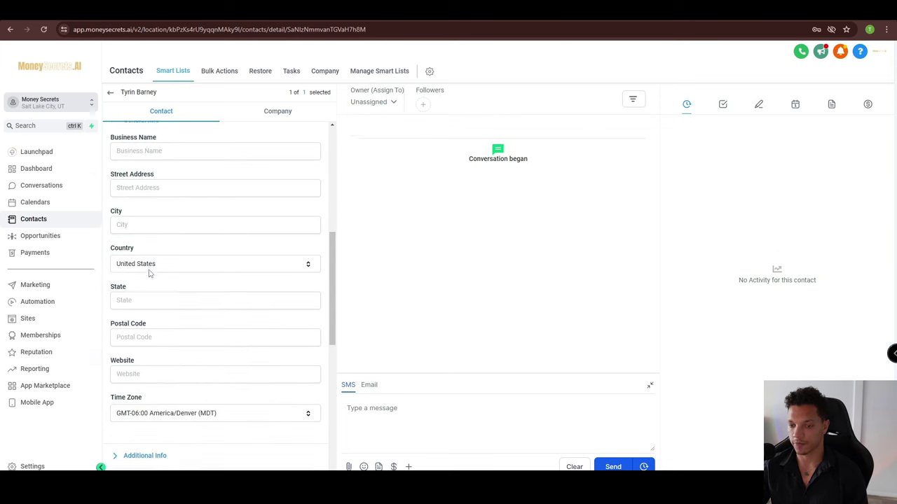
{"action": "left_click", "coordinate": [145, 319]}
{"action": "scroll", "coordinate": [157, 320], "scroll_direction": "down", "scroll_amount": 1}
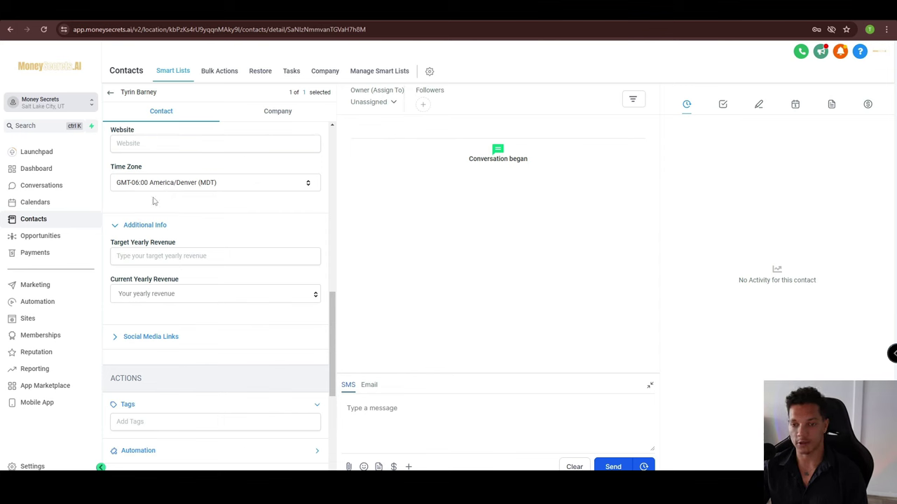
{"action": "scroll", "coordinate": [168, 239], "scroll_direction": "up", "scroll_amount": 6}
{"action": "scroll", "coordinate": [176, 271], "scroll_direction": "down", "scroll_amount": 2}
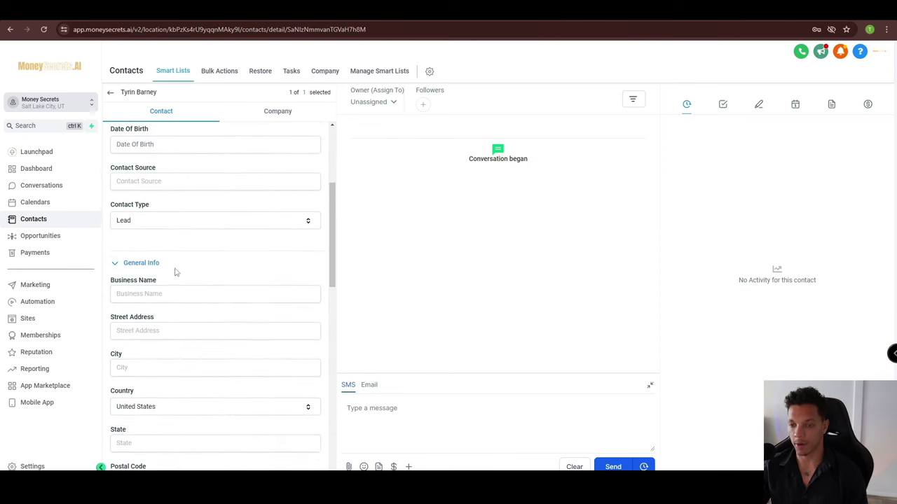
{"action": "scroll", "coordinate": [176, 272], "scroll_direction": "down", "scroll_amount": 1}
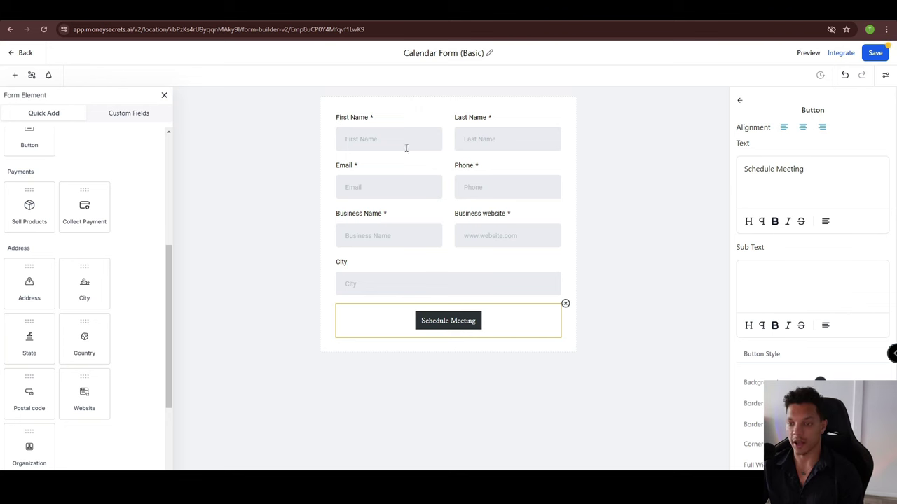
Show the Custom Fields list in the form elements panel and search it by name.
{"action": "left_click", "coordinate": [140, 116]}
{"action": "left_click", "coordinate": [84, 120]}
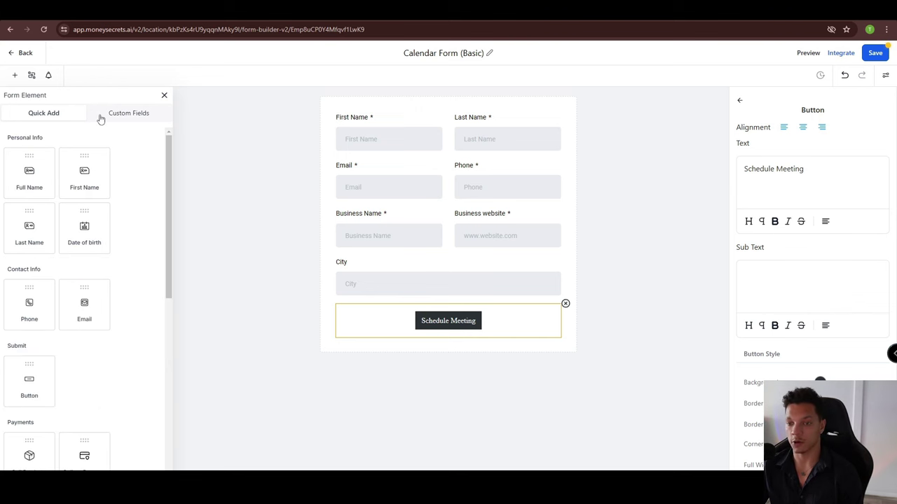
{"action": "left_click", "coordinate": [135, 113]}
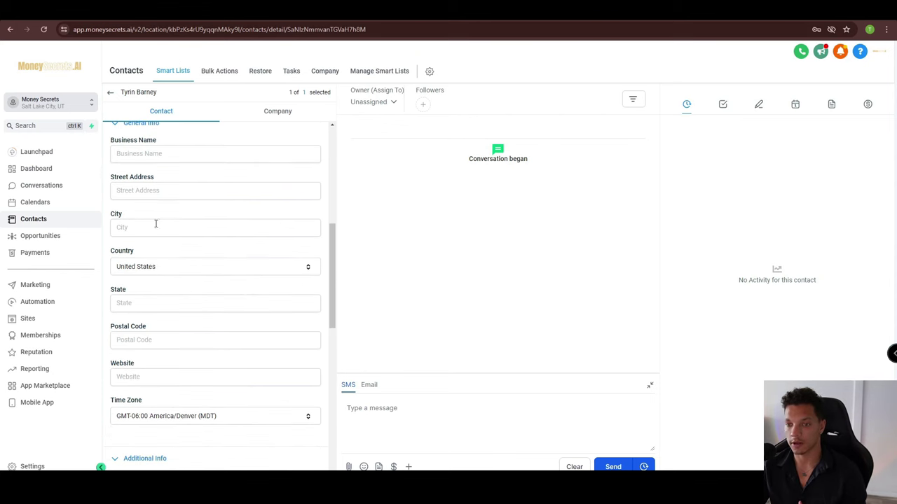
{"action": "scroll", "coordinate": [142, 254], "scroll_direction": "down", "scroll_amount": 3}
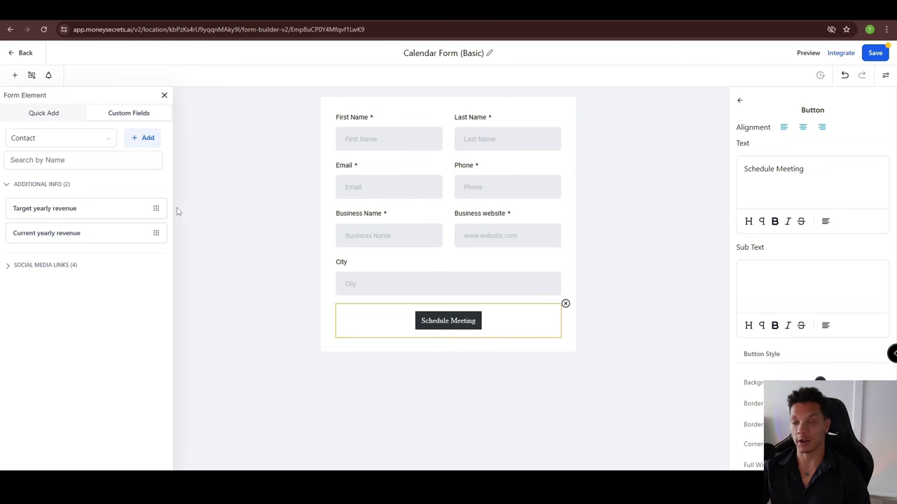
{"action": "left_click", "coordinate": [85, 153]}
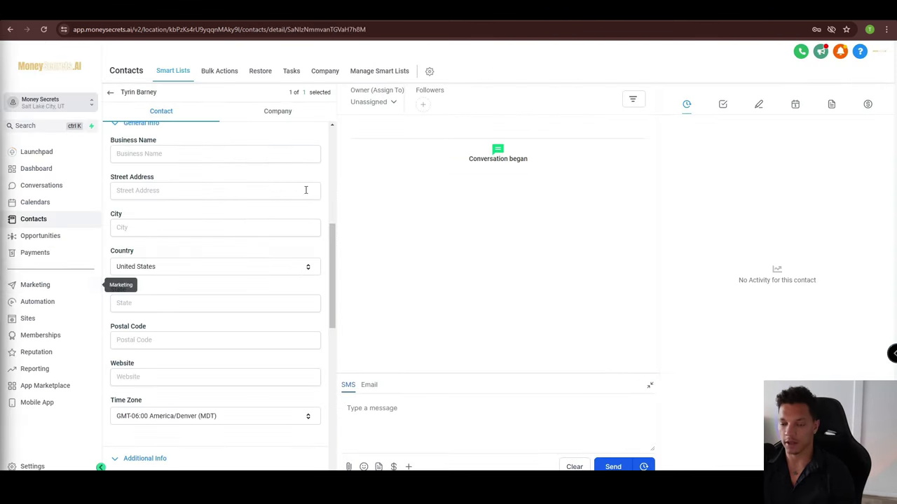
Open the Appointment Confirmation Follow-Up workflow from Calendar Meeting Automations > Book A Call Page.
{"action": "left_click", "coordinate": [53, 306]}
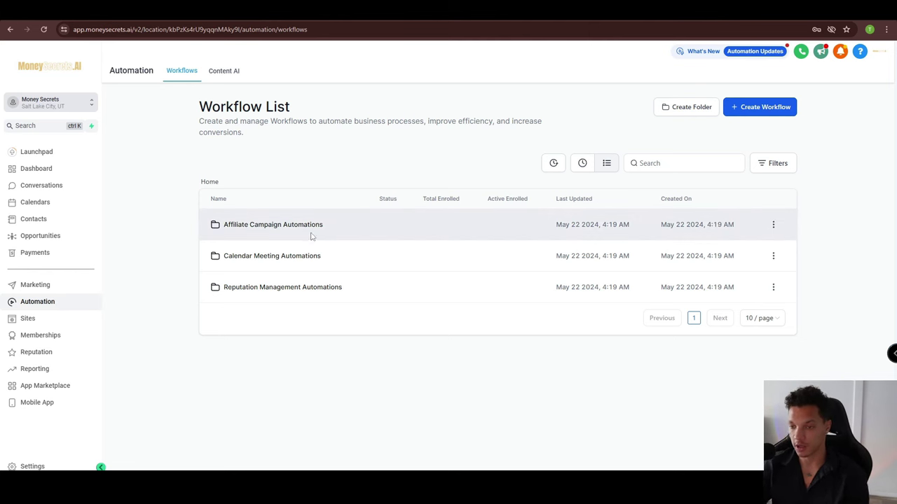
{"action": "left_click", "coordinate": [284, 259]}
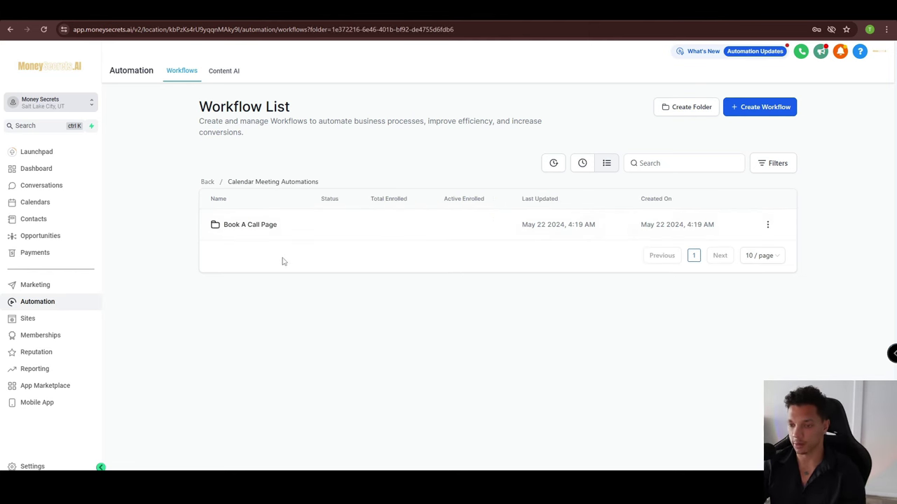
{"action": "left_click", "coordinate": [256, 228]}
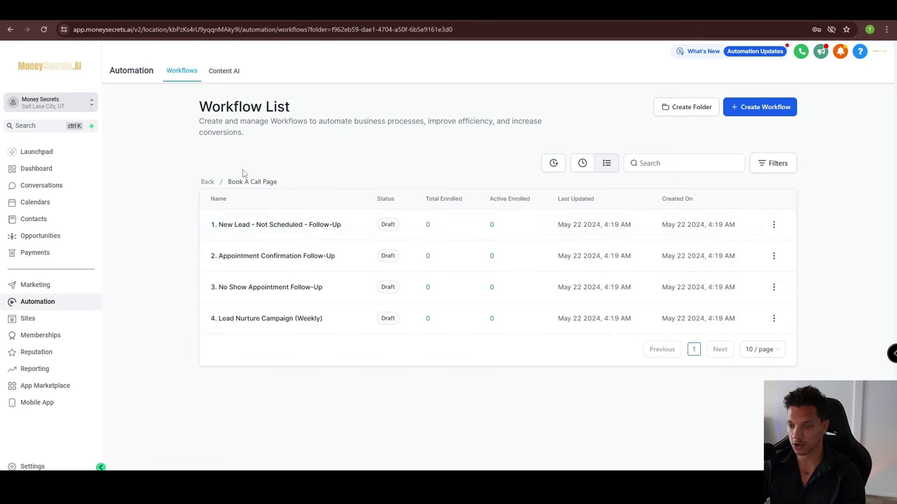
{"action": "left_click", "coordinate": [285, 260]}
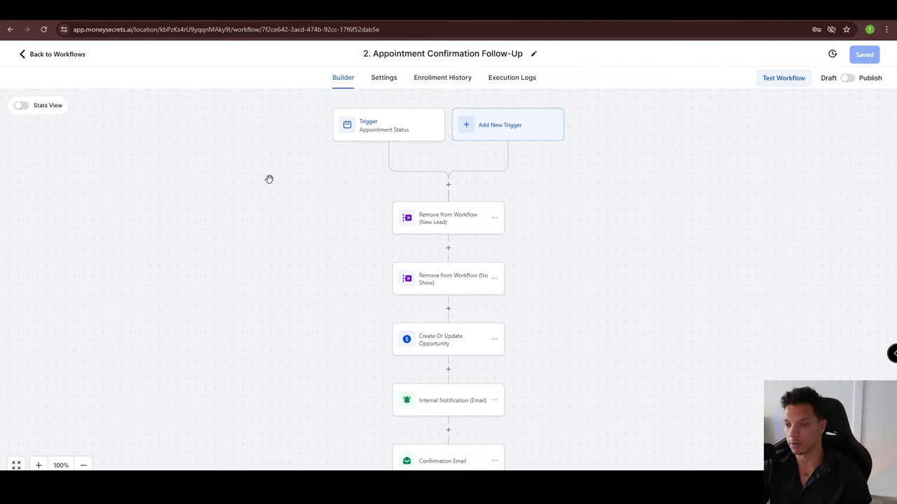
Set the Appointment Status trigger's 'In calendar' filter to '1 on 1'.
{"action": "left_click", "coordinate": [396, 124]}
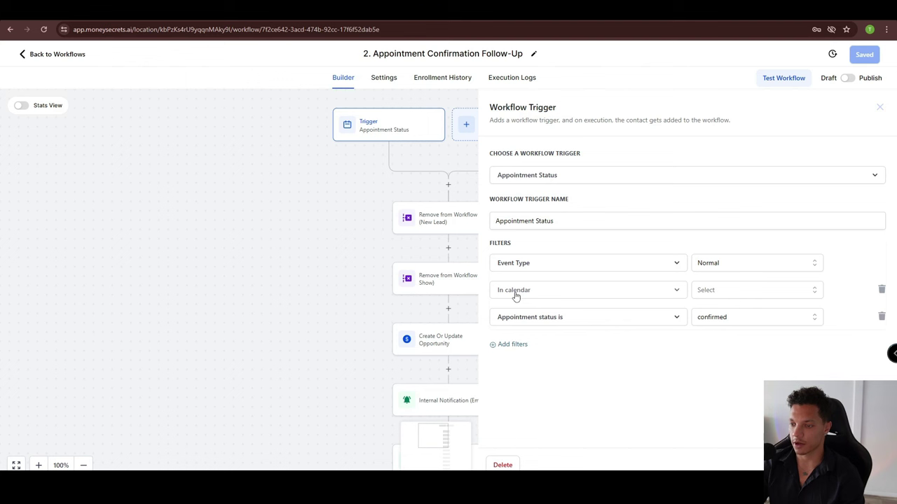
{"action": "left_click", "coordinate": [706, 291]}
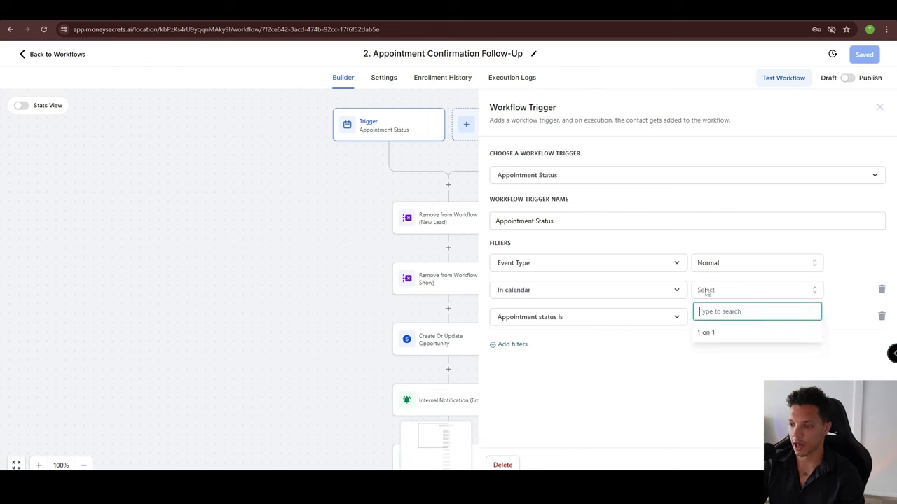
{"action": "left_click", "coordinate": [715, 335]}
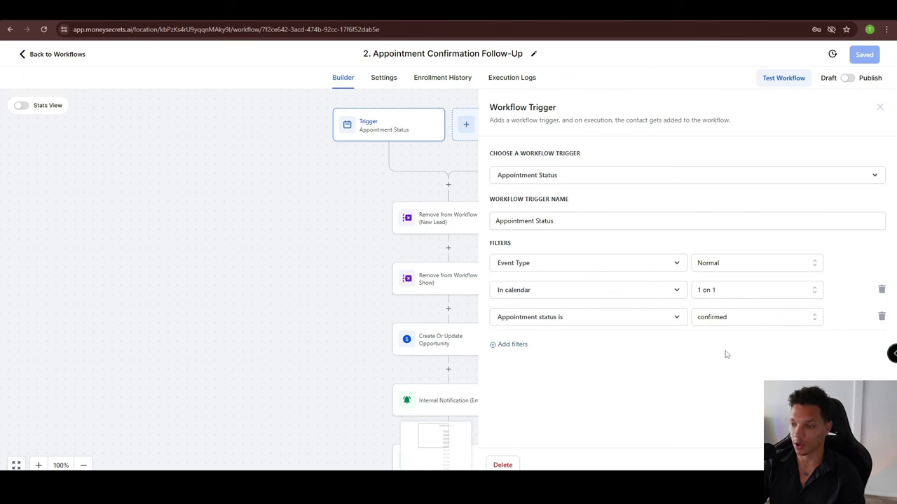
{"action": "left_click", "coordinate": [879, 107]}
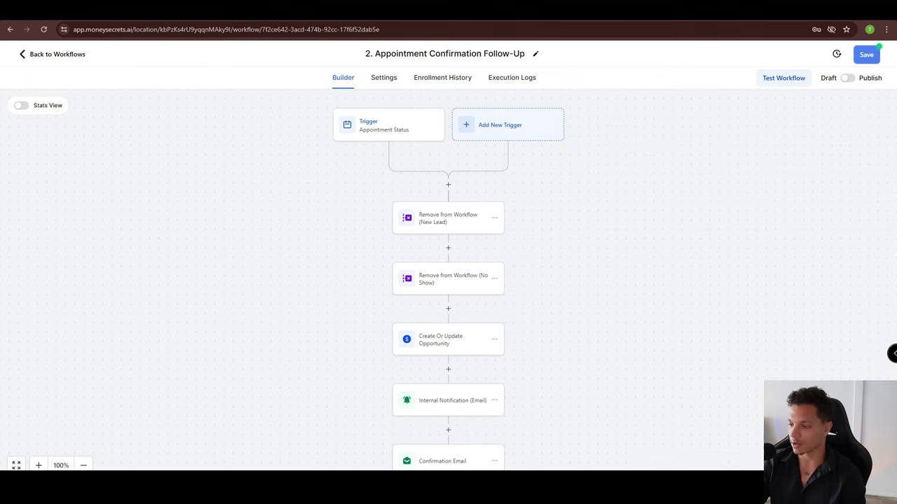
{"action": "scroll", "coordinate": [586, 283], "scroll_direction": "down", "scroll_amount": 2}
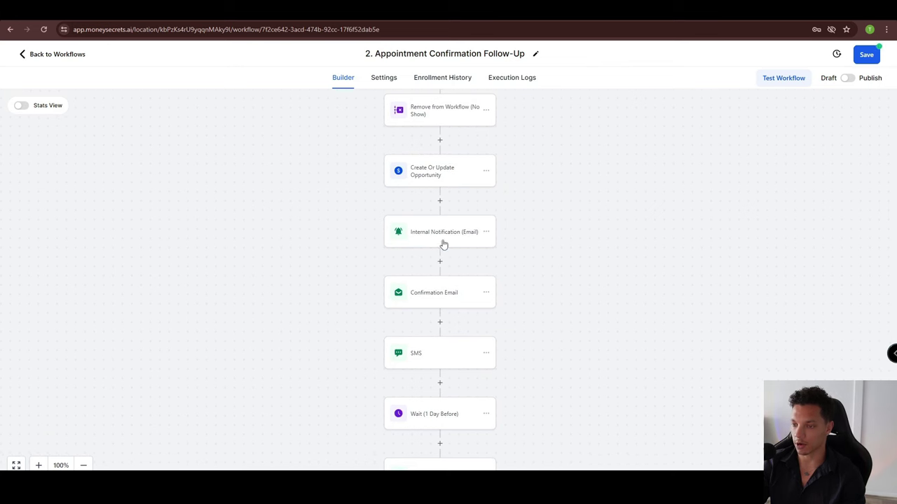
In the Internal Notification email step, paste the company's own address as the recipient.
{"action": "left_click", "coordinate": [443, 241]}
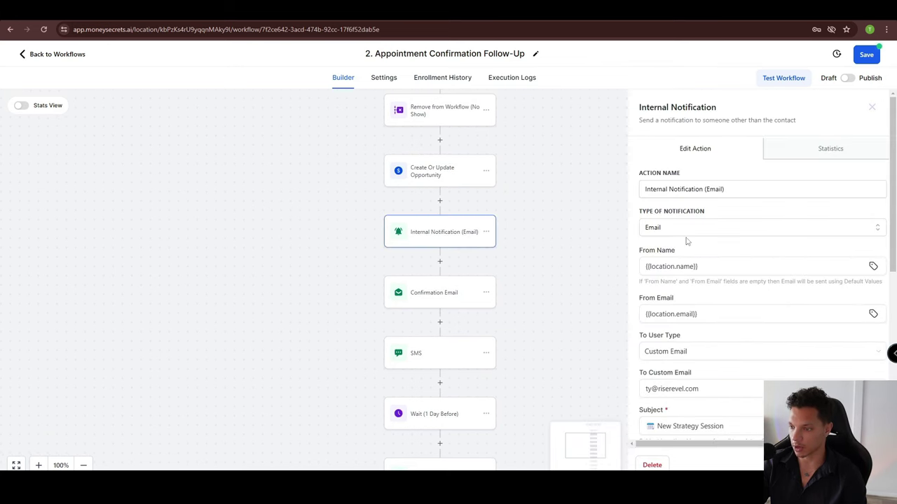
{"action": "scroll", "coordinate": [694, 266], "scroll_direction": "down", "scroll_amount": 1}
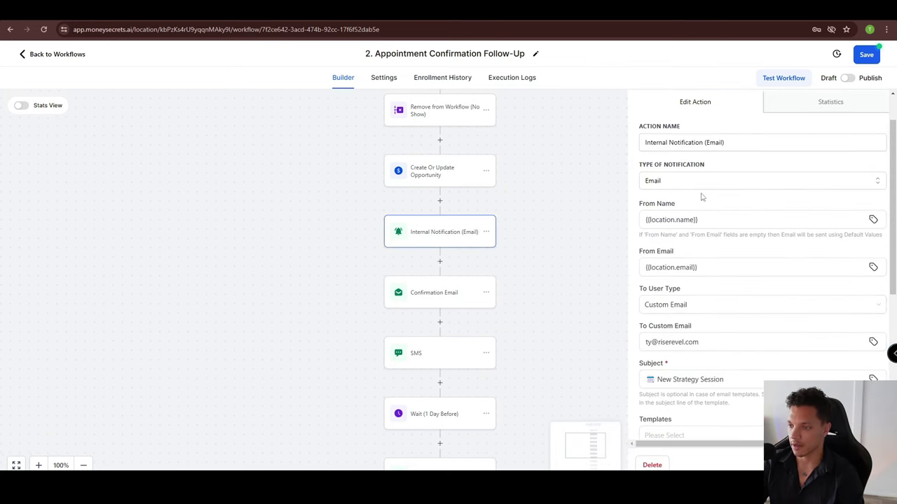
{"action": "scroll", "coordinate": [702, 196], "scroll_direction": "down", "scroll_amount": 1}
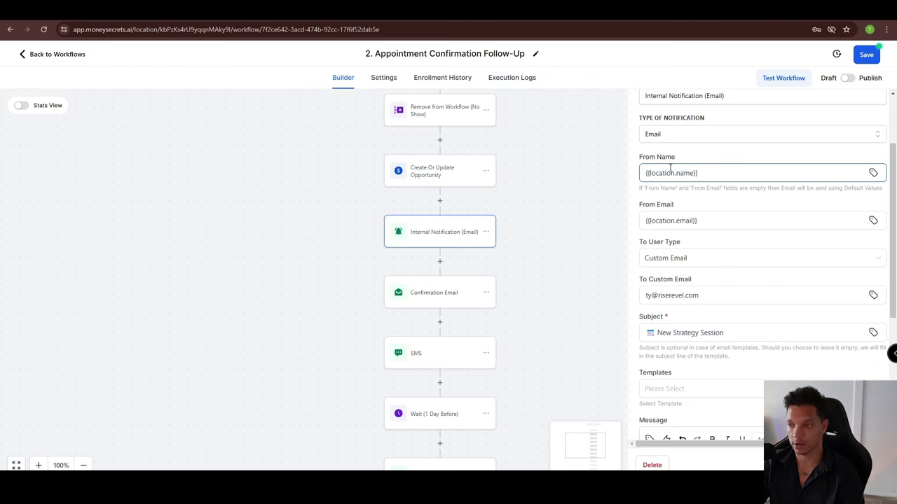
{"action": "left_click_drag", "start_coordinate": [650, 173], "coordinate": [696, 174]}
{"action": "left_click", "coordinate": [675, 220]}
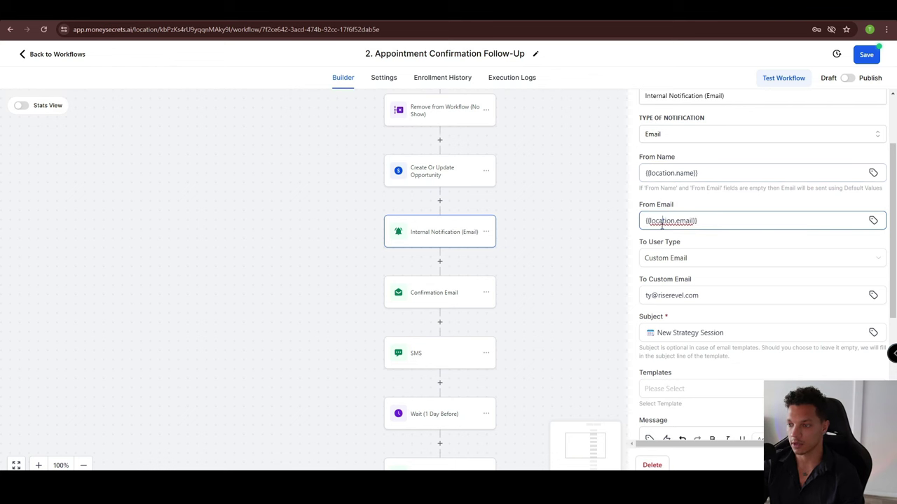
{"action": "left_click", "coordinate": [650, 220]}
{"action": "double_click", "coordinate": [650, 221]}
{"action": "left_click", "coordinate": [679, 221]}
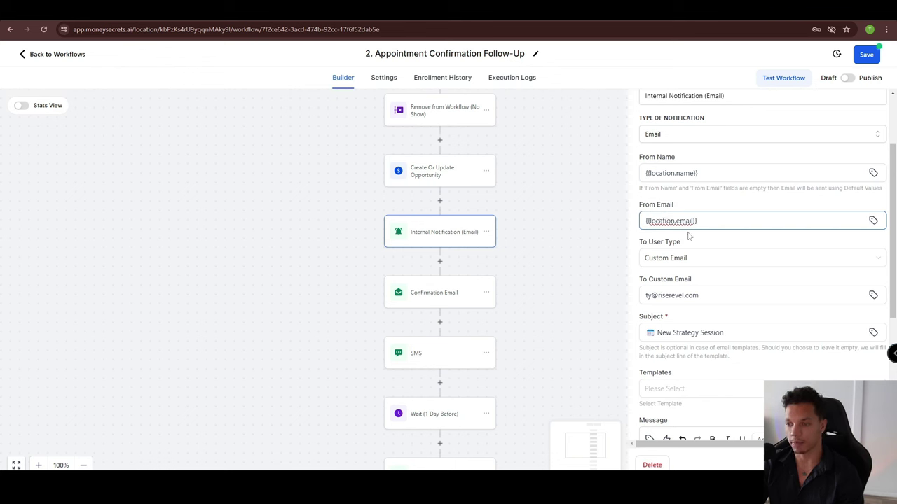
{"action": "triple_click", "coordinate": [725, 295]}
{"action": "key", "text": "ctrl+v"}
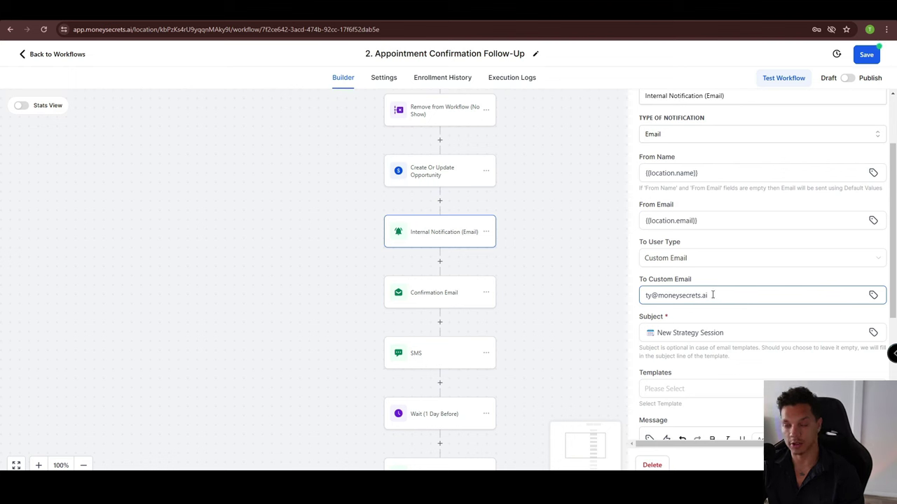
Review the notification's message body, recipient and subject, then close the settings.
{"action": "scroll", "coordinate": [736, 245], "scroll_direction": "down", "scroll_amount": 2}
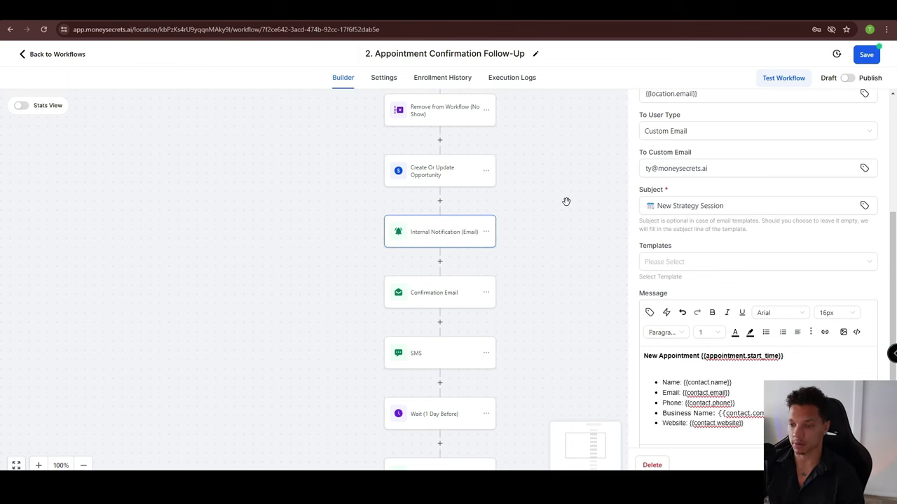
{"action": "scroll", "coordinate": [431, 308], "scroll_direction": "down", "scroll_amount": 2}
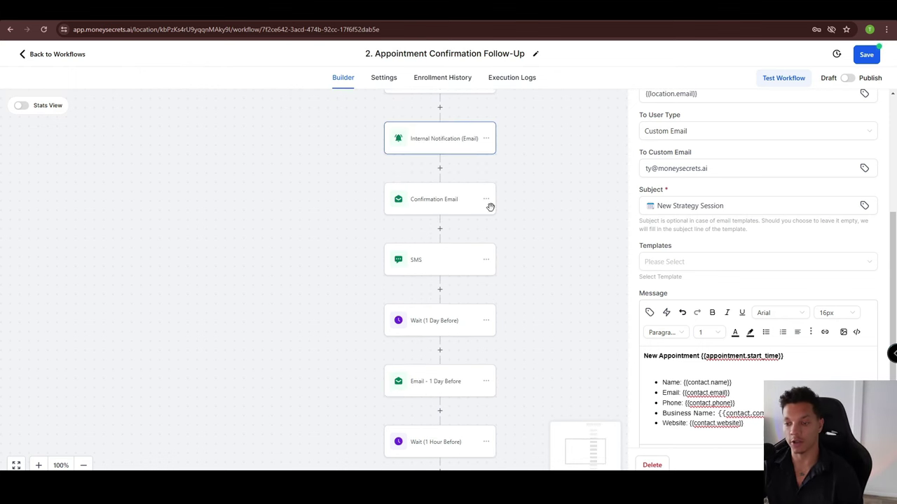
{"action": "scroll", "coordinate": [441, 222], "scroll_direction": "up", "scroll_amount": 2}
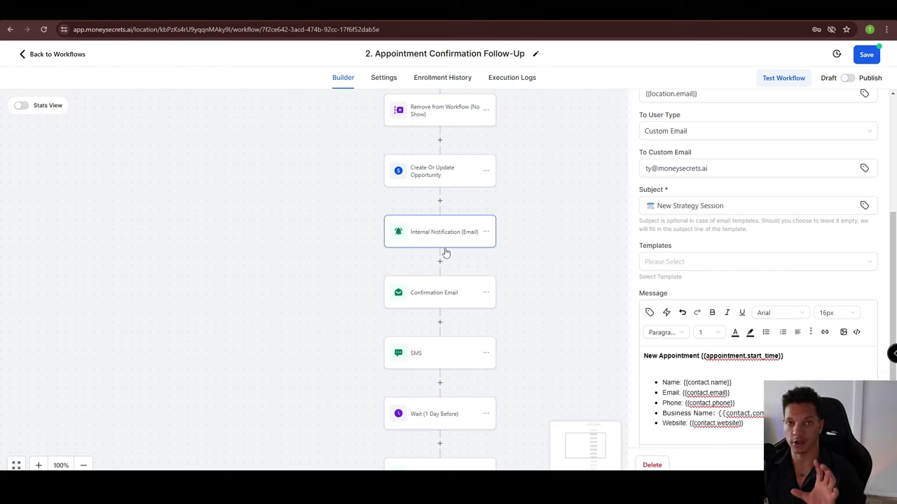
{"action": "scroll", "coordinate": [659, 259], "scroll_direction": "down", "scroll_amount": 3}
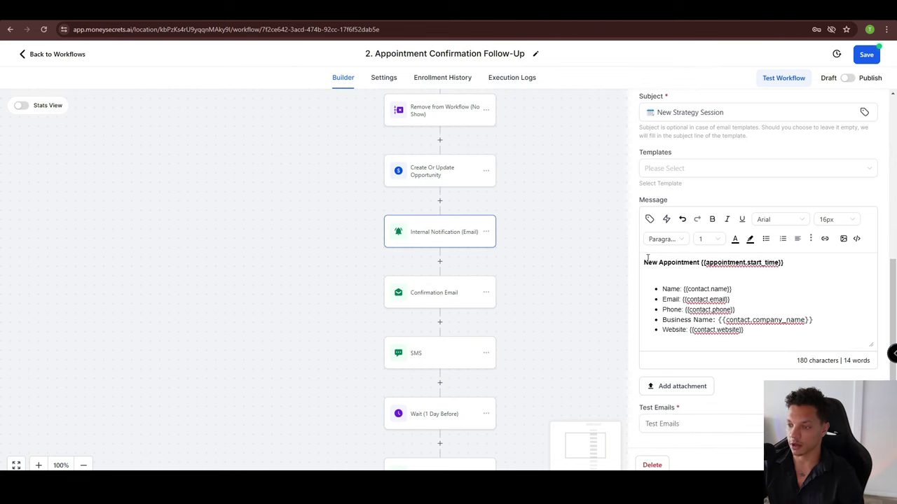
{"action": "left_click", "coordinate": [700, 260]}
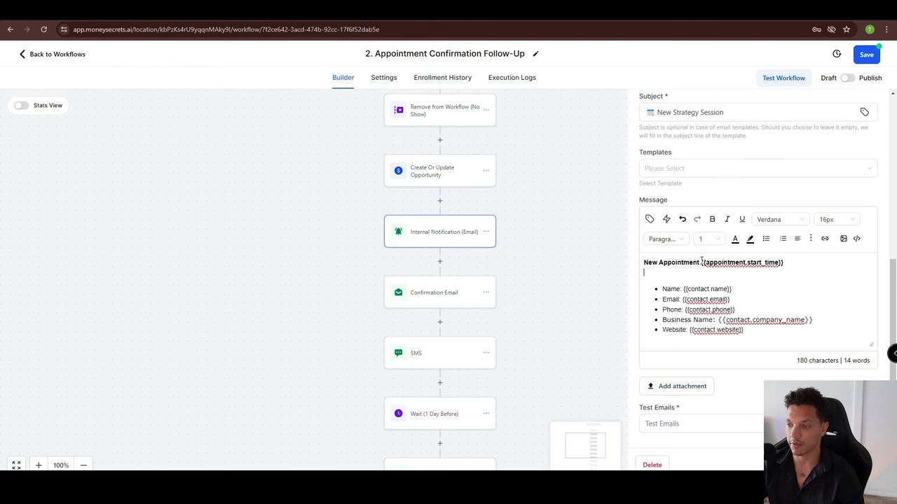
{"action": "left_click_drag", "start_coordinate": [700, 261], "coordinate": [752, 272]}
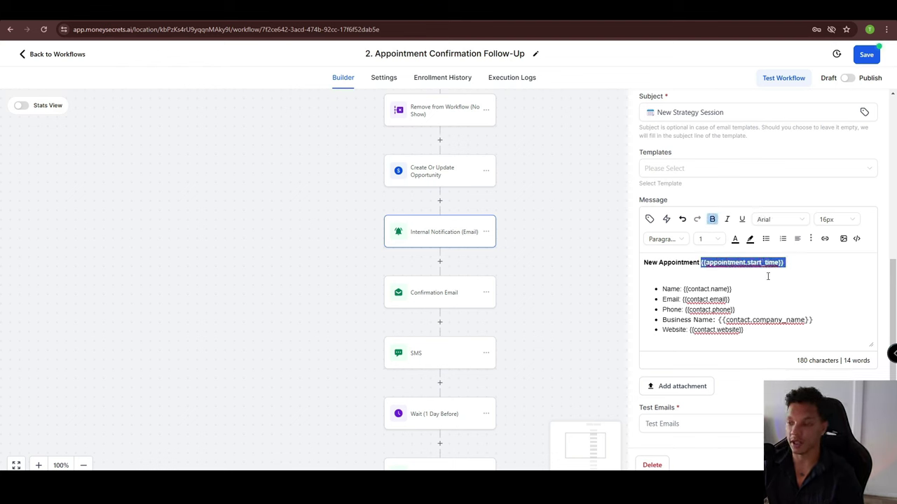
{"action": "left_click", "coordinate": [715, 284]}
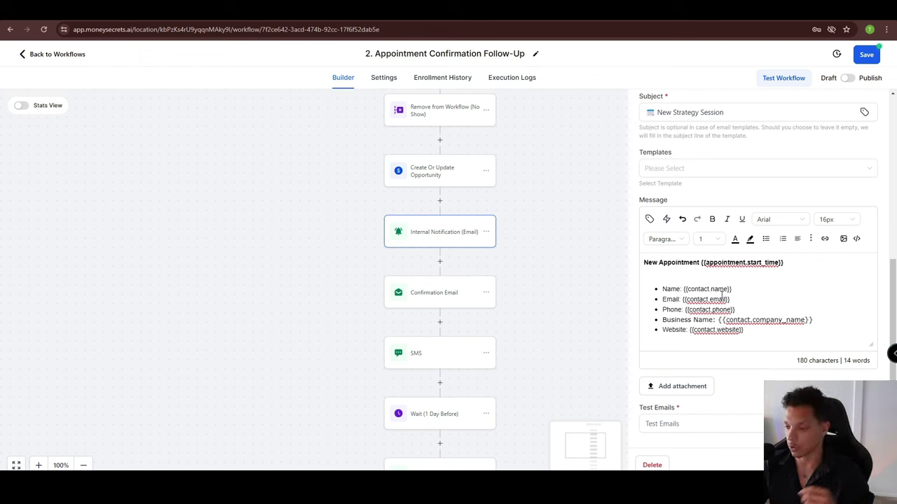
{"action": "scroll", "coordinate": [722, 293], "scroll_direction": "up", "scroll_amount": 5}
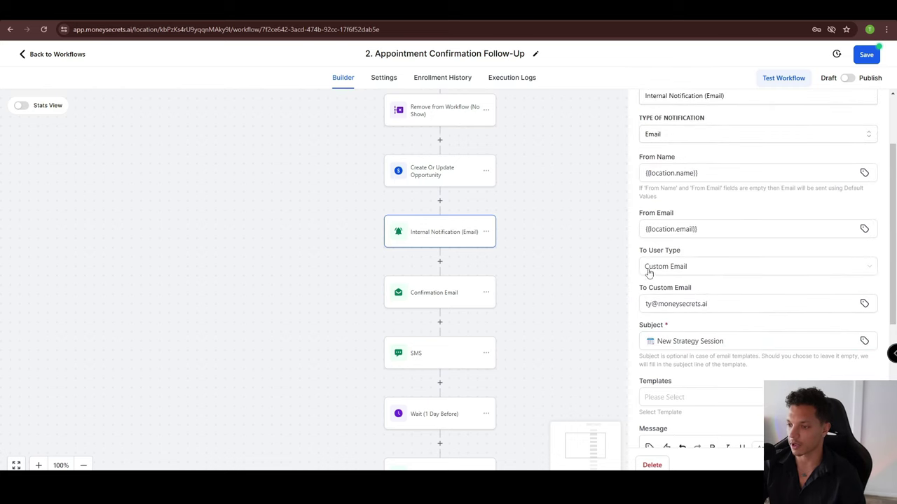
{"action": "left_click", "coordinate": [668, 300]}
{"action": "left_click", "coordinate": [799, 337]}
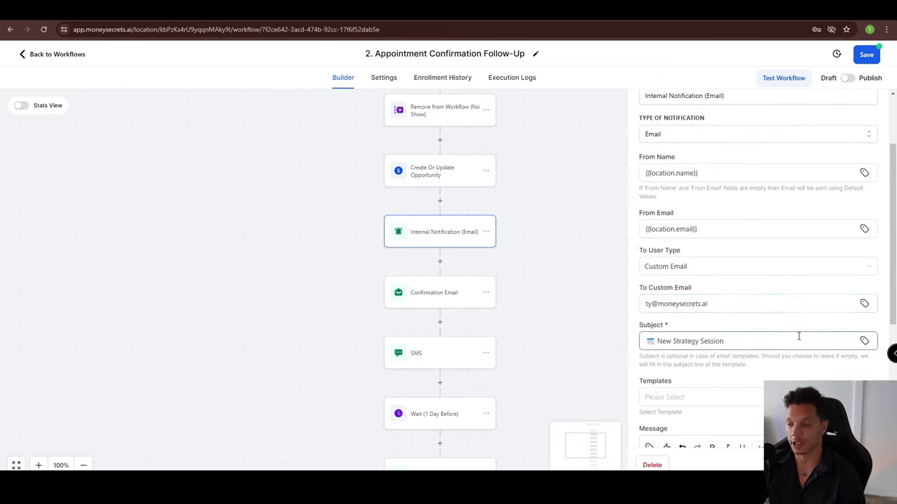
{"action": "scroll", "coordinate": [799, 336], "scroll_direction": "down", "scroll_amount": 4}
{"action": "key", "text": "Escape"}
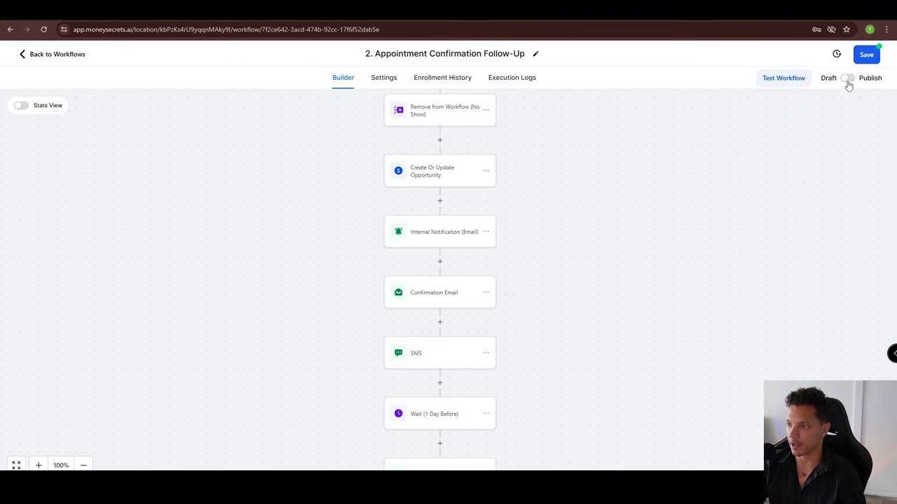
Publish and save the workflow.
{"action": "left_click", "coordinate": [848, 80]}
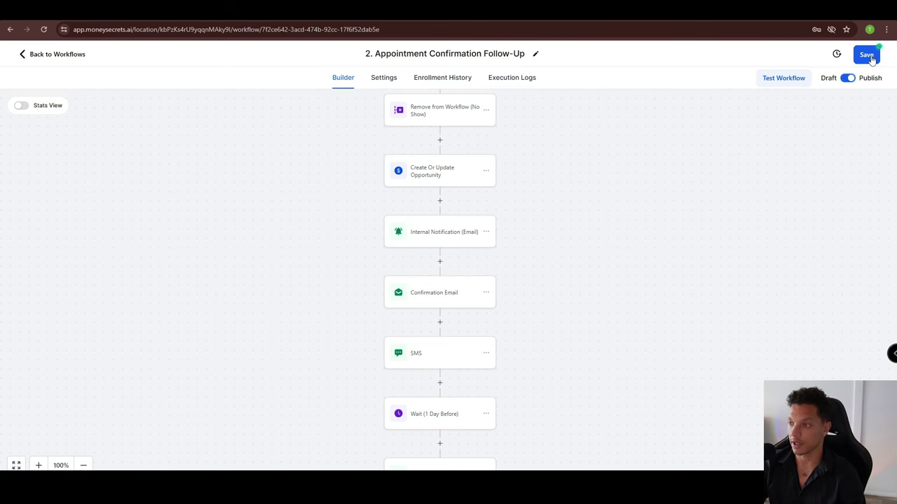
{"action": "left_click", "coordinate": [871, 56]}
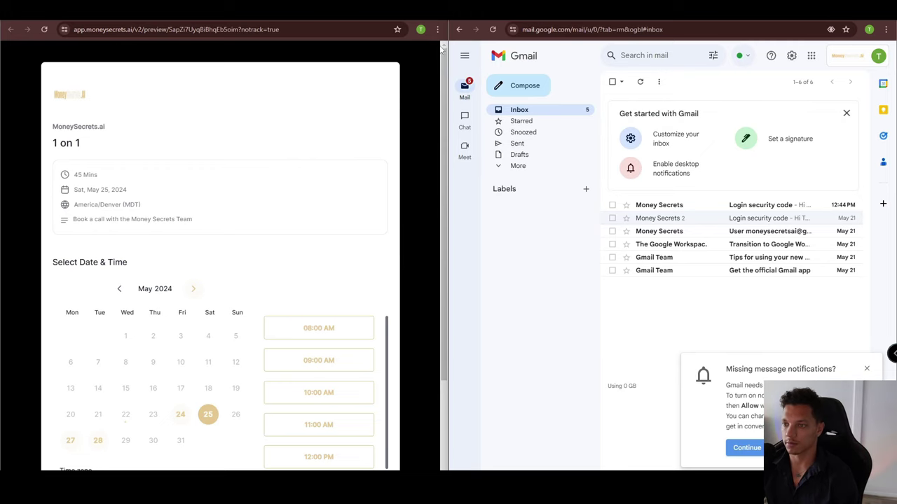
{"action": "left_click_drag", "start_coordinate": [446, 52], "coordinate": [475, 61]}
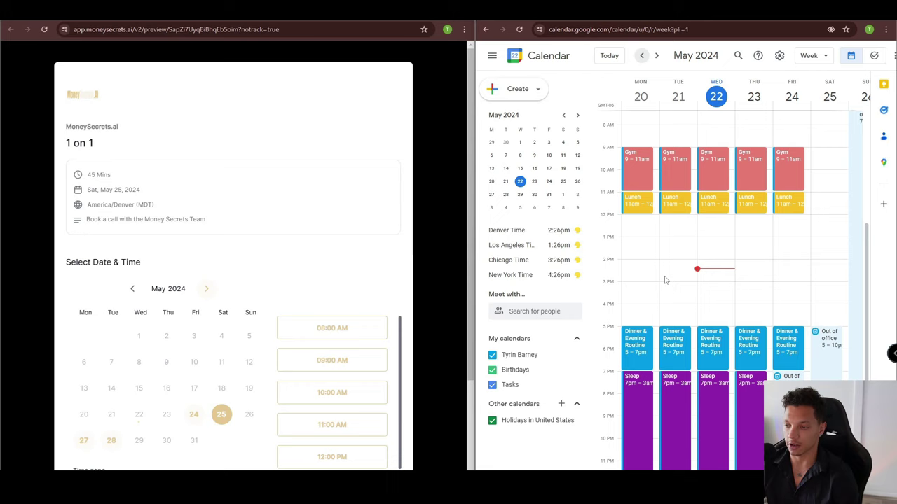
{"action": "scroll", "coordinate": [666, 281], "scroll_direction": "up", "scroll_amount": 3}
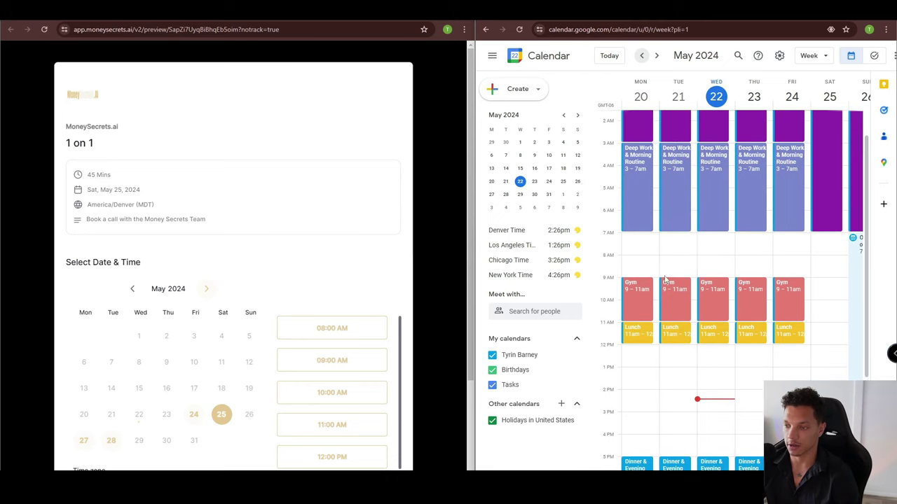
{"action": "scroll", "coordinate": [258, 302], "scroll_direction": "down", "scroll_amount": 2}
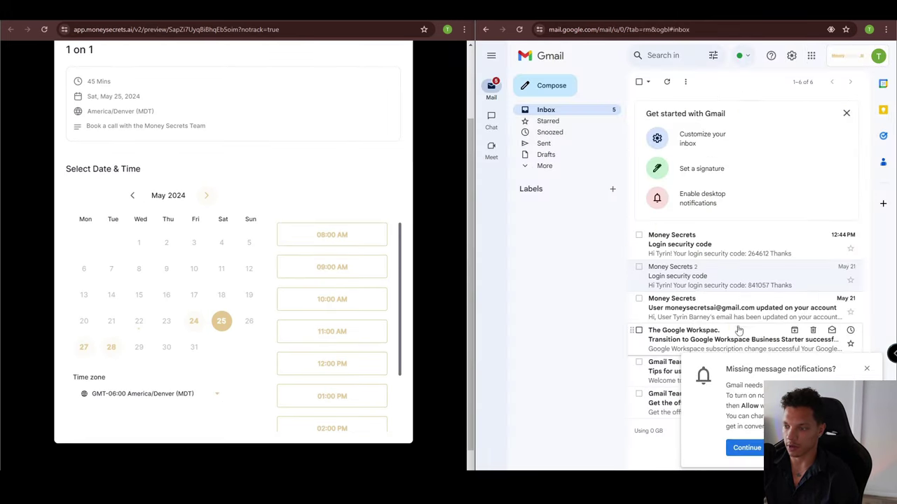
Pick Friday, May 24 at 08:00 AM on the 1 on 1 booking page.
{"action": "left_click", "coordinate": [868, 372]}
{"action": "scroll", "coordinate": [231, 315], "scroll_direction": "up", "scroll_amount": 1}
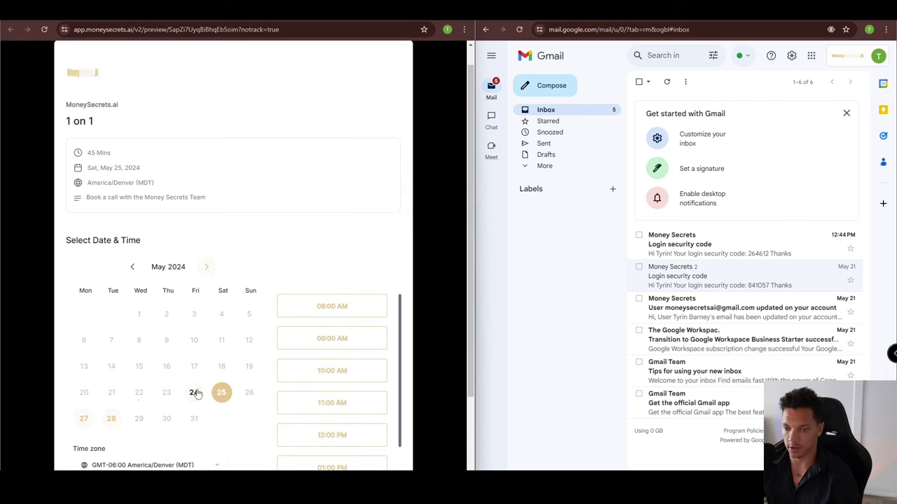
{"action": "left_click", "coordinate": [194, 392]}
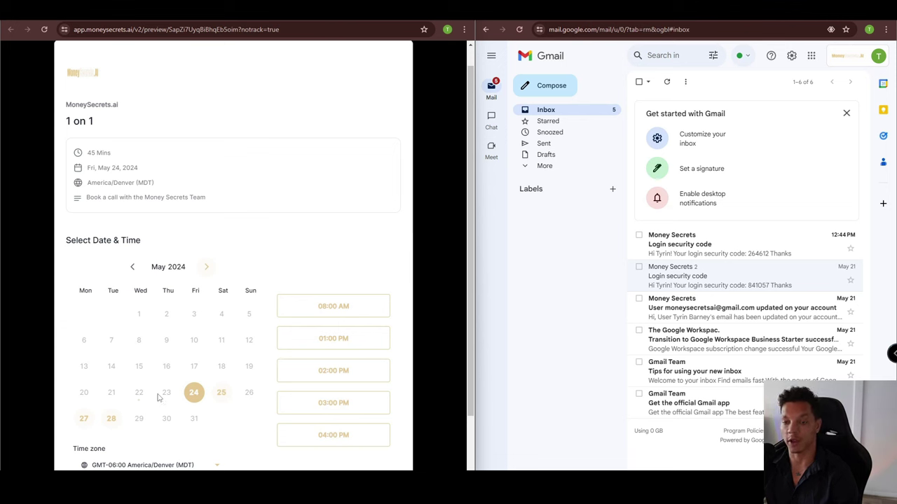
{"action": "left_click", "coordinate": [314, 309]}
Confirm the 08:00 AM slot and enter the contact's first name, last name and e-mail.
{"action": "left_click", "coordinate": [378, 330]}
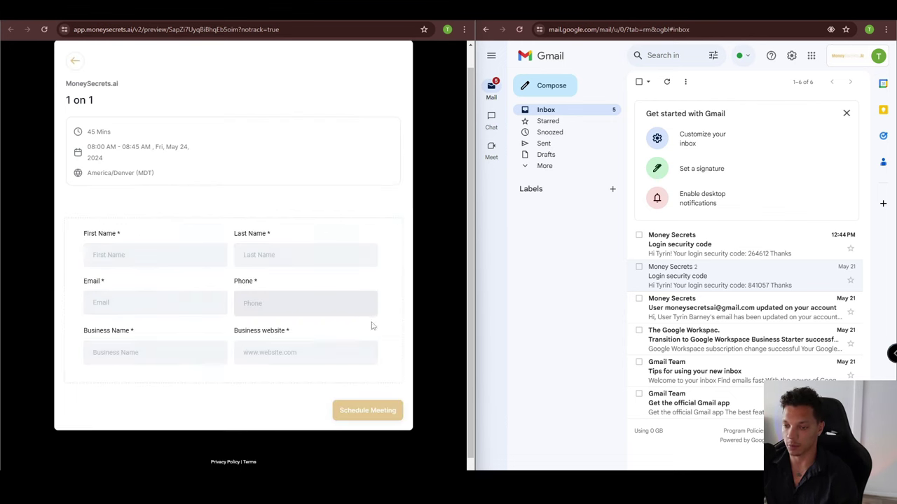
{"action": "type", "text": "Elon"}
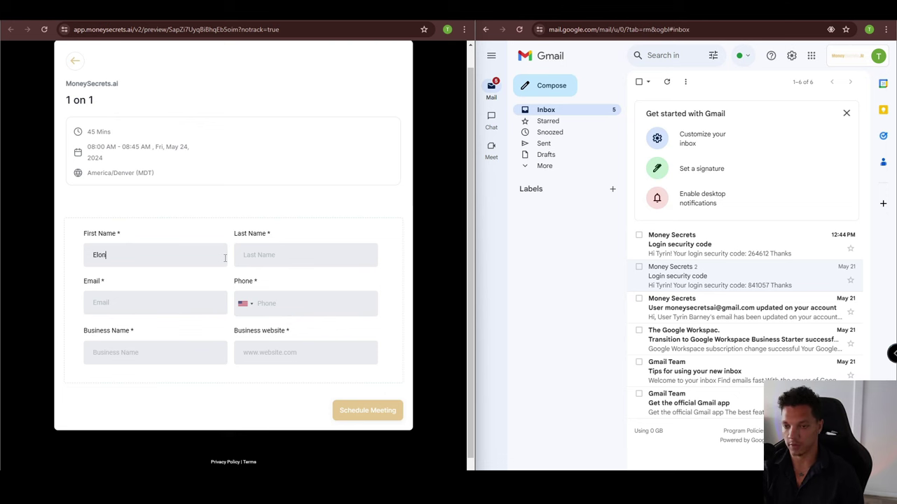
{"action": "left_click", "coordinate": [252, 252]}
{"action": "type", "text": "Musk"}
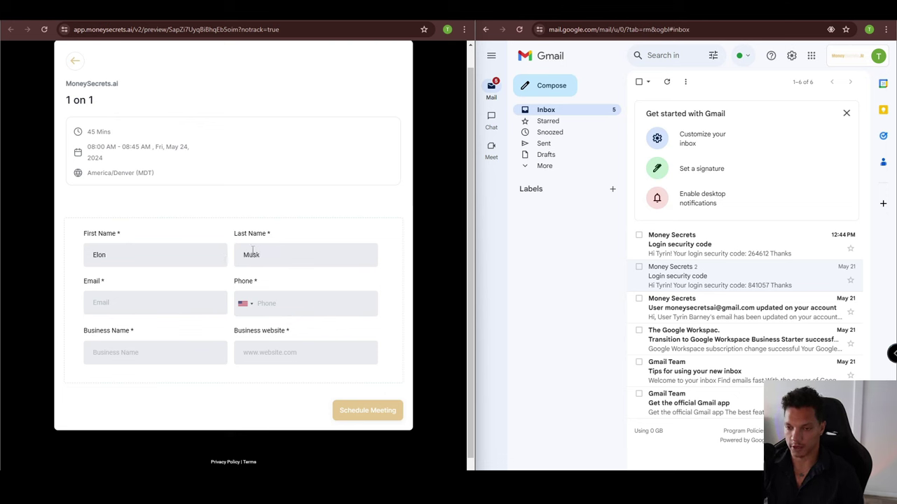
{"action": "left_click", "coordinate": [100, 307]}
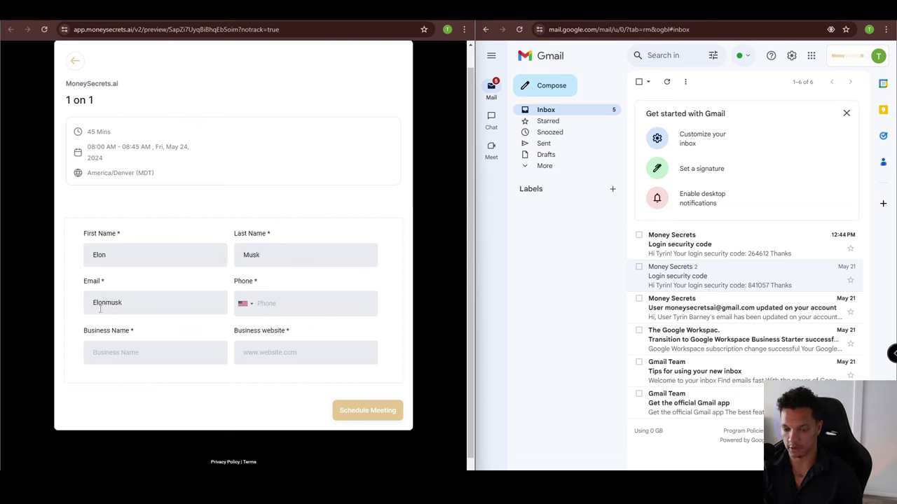
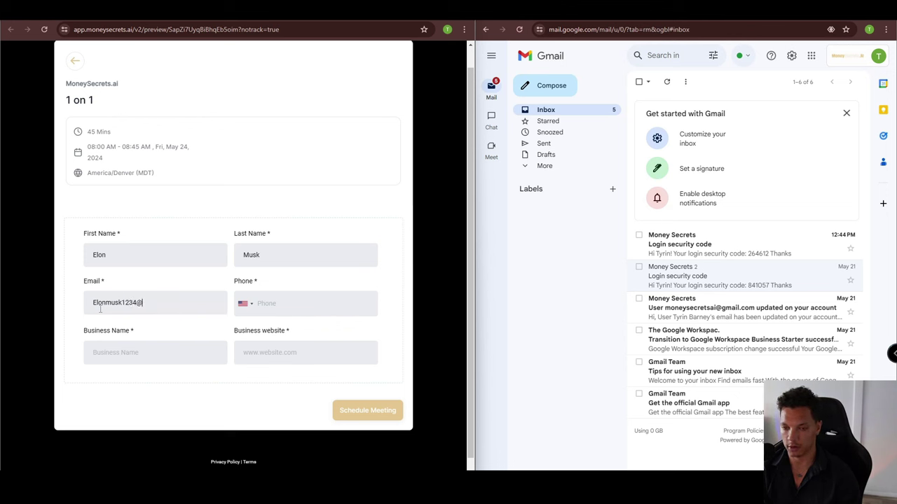
{"action": "left_click", "coordinate": [295, 305]}
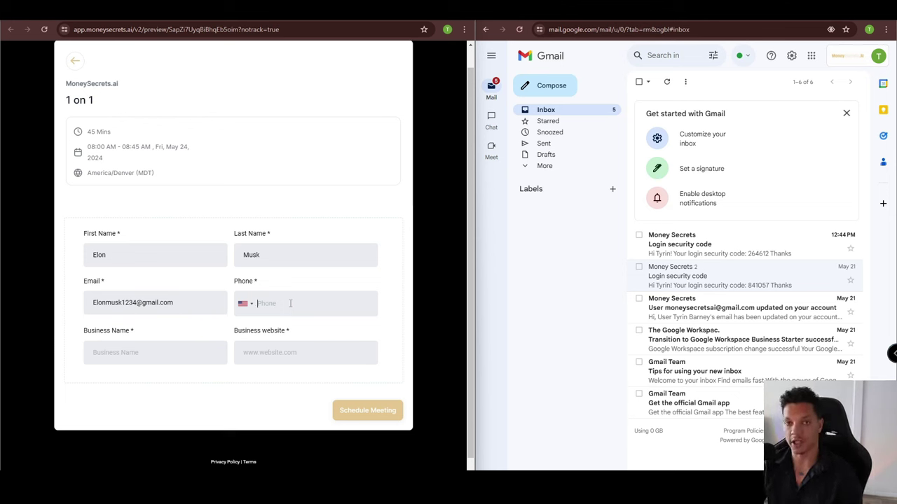
{"action": "type", "text": "1"}
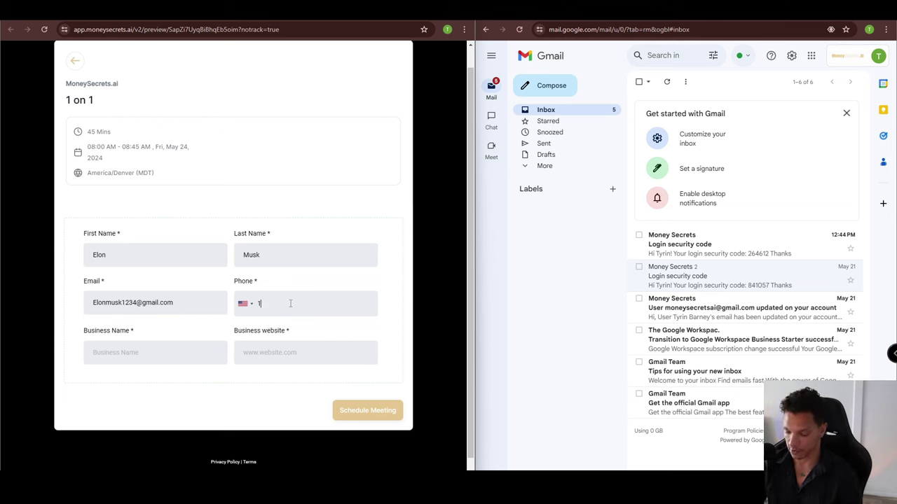
{"action": "type", "text": "801"}
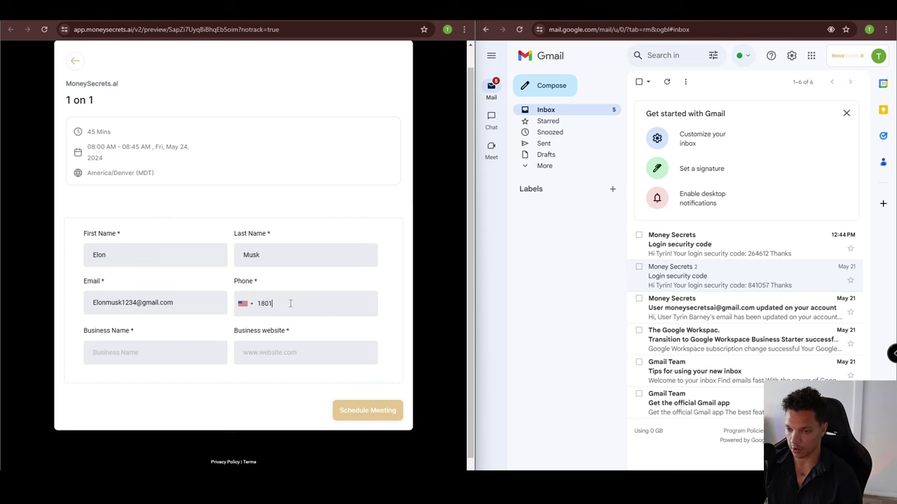
{"action": "type", "text": "1234567"}
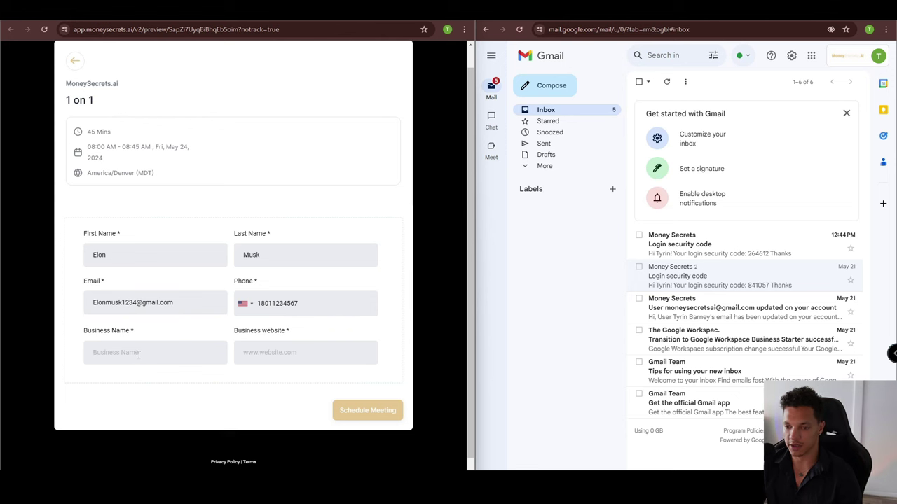
{"action": "type", "text": "Tesla"}
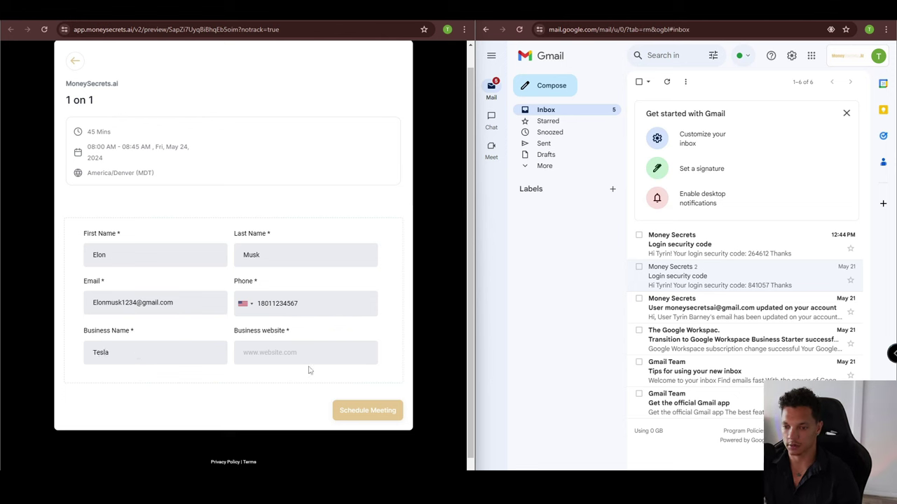
{"action": "left_click", "coordinate": [310, 365]}
{"action": "type", "text": "www.tesla.com"}
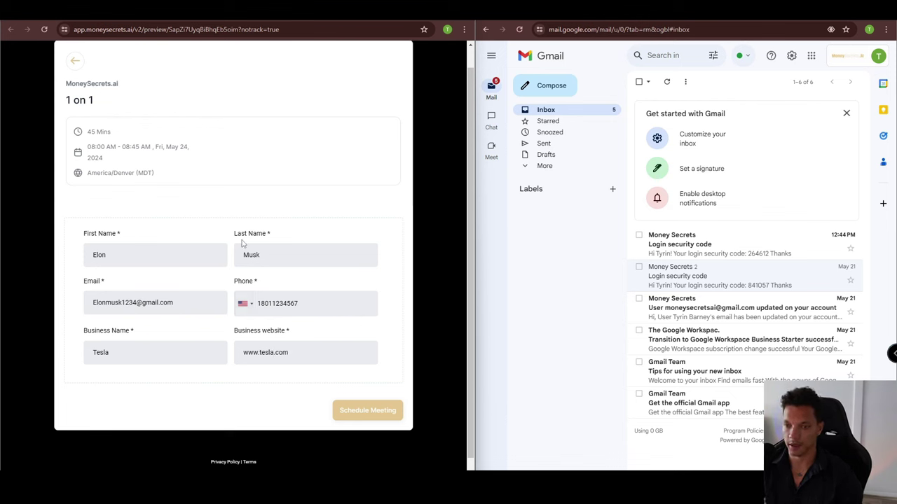
{"action": "left_click", "coordinate": [361, 412]}
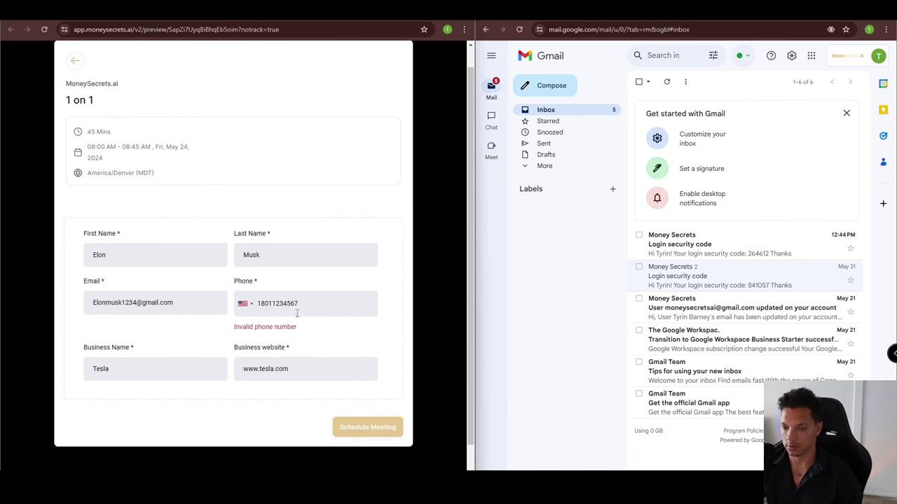
{"action": "left_click_drag", "start_coordinate": [300, 304], "coordinate": [272, 304]}
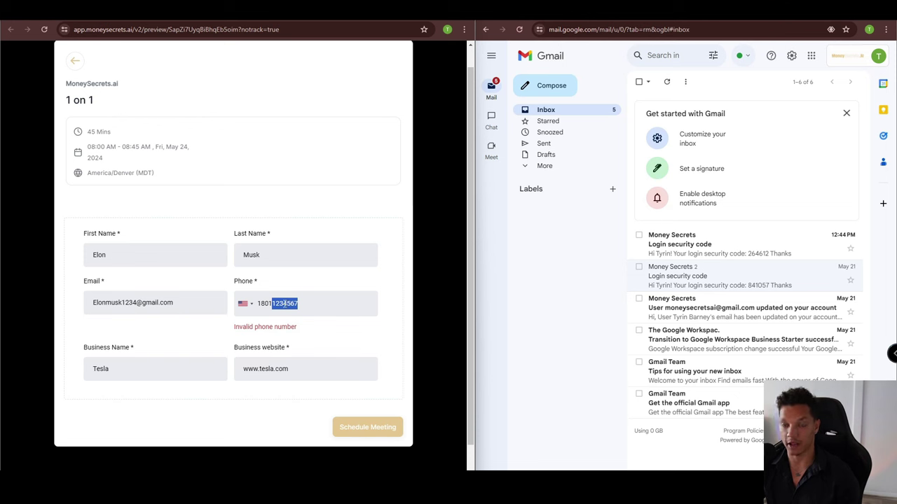
{"action": "type", "text": "529"}
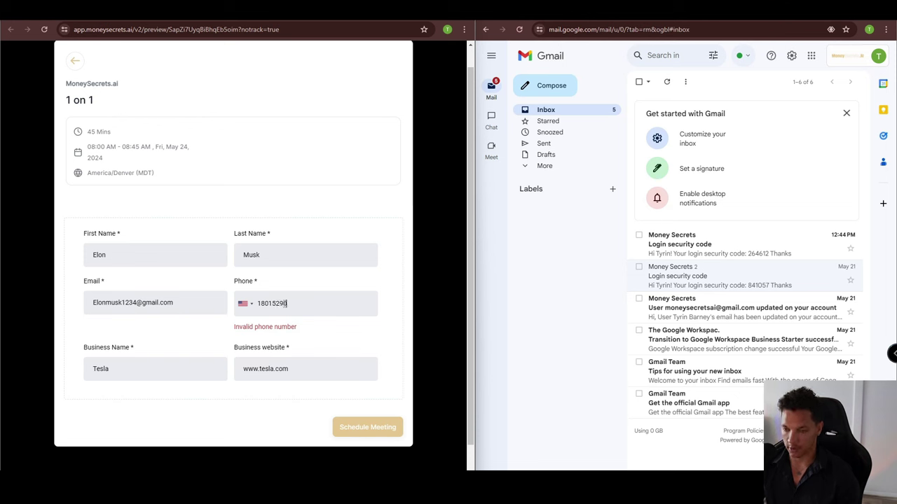
{"action": "type", "text": "-00"}
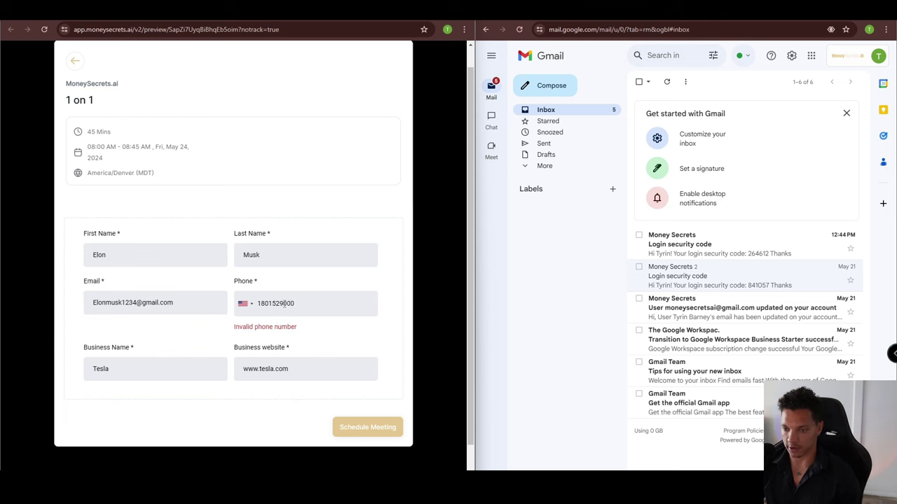
{"action": "type", "text": "00"}
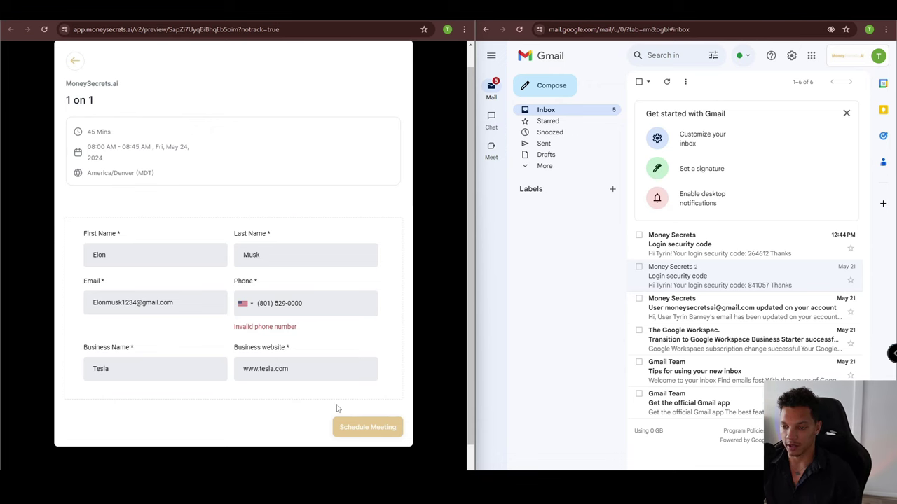
{"action": "left_click", "coordinate": [369, 432]}
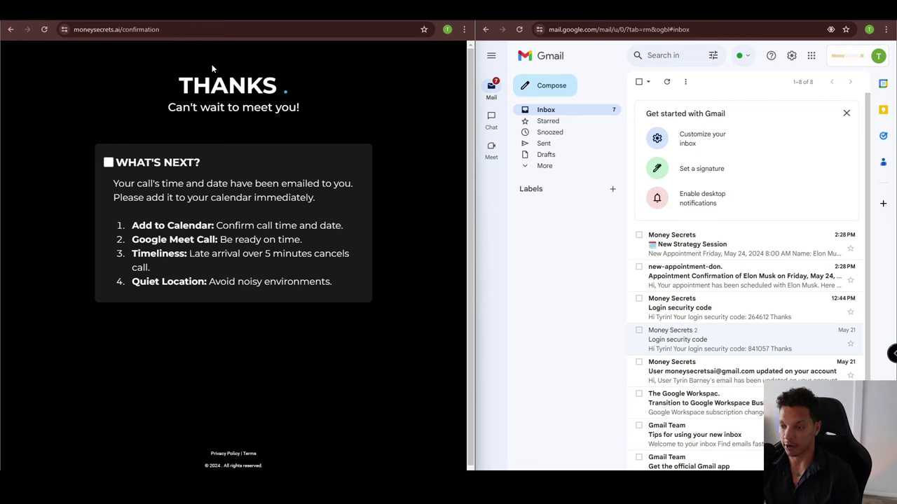
Read the New Strategy Session email and check the May 24, 8 AM consultation in Google Calendar.
{"action": "left_click", "coordinate": [745, 241]}
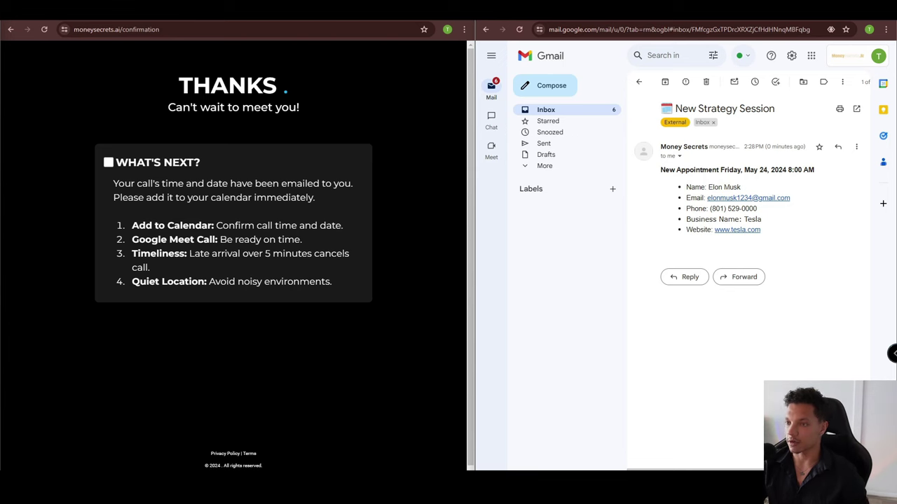
{"action": "left_click", "coordinate": [548, 22]}
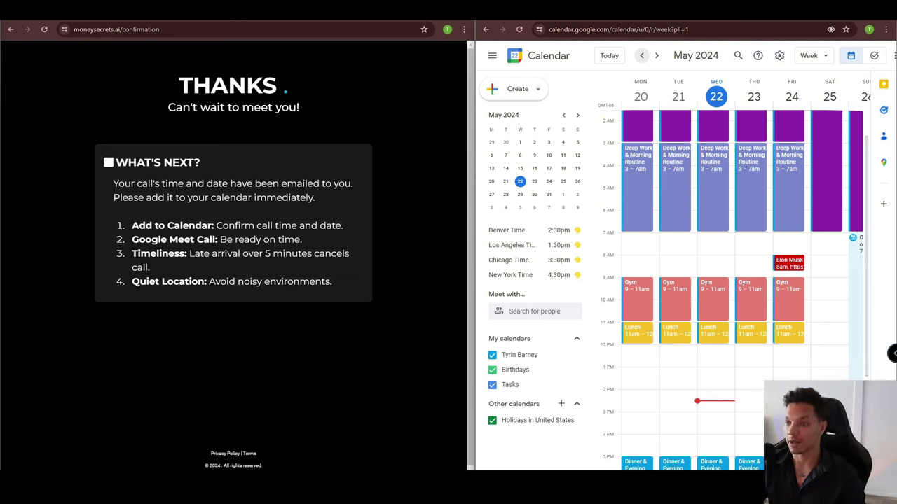
{"action": "left_click", "coordinate": [784, 264]}
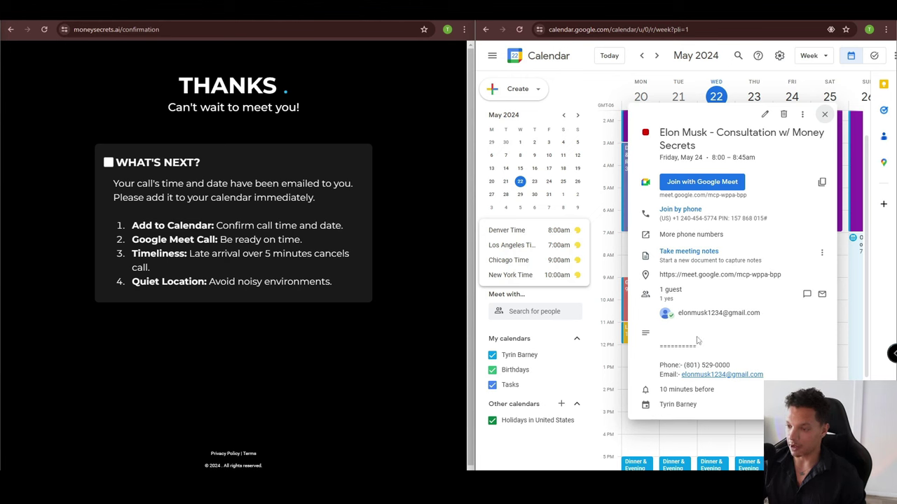
{"action": "left_click", "coordinate": [824, 115]}
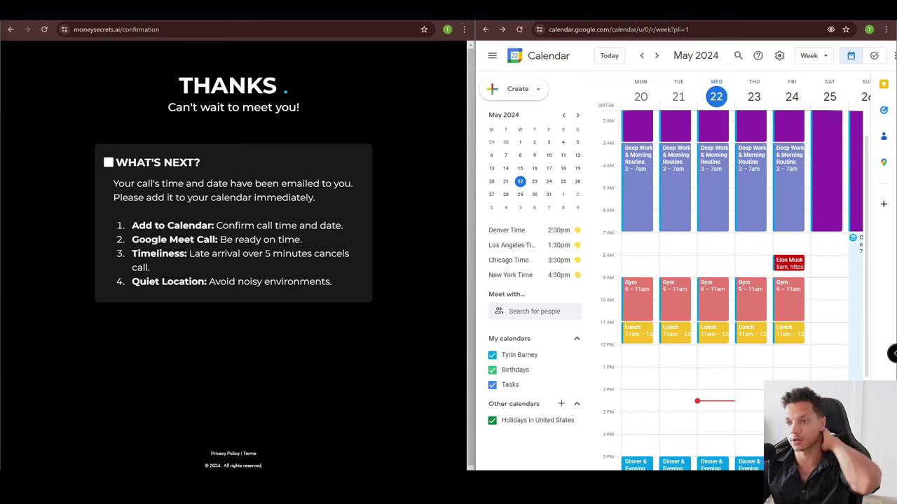
Verify the Friday 8 AM booking in the calendar week view, then open the Contacts list.
{"action": "key", "text": "ctrl+Tab"}
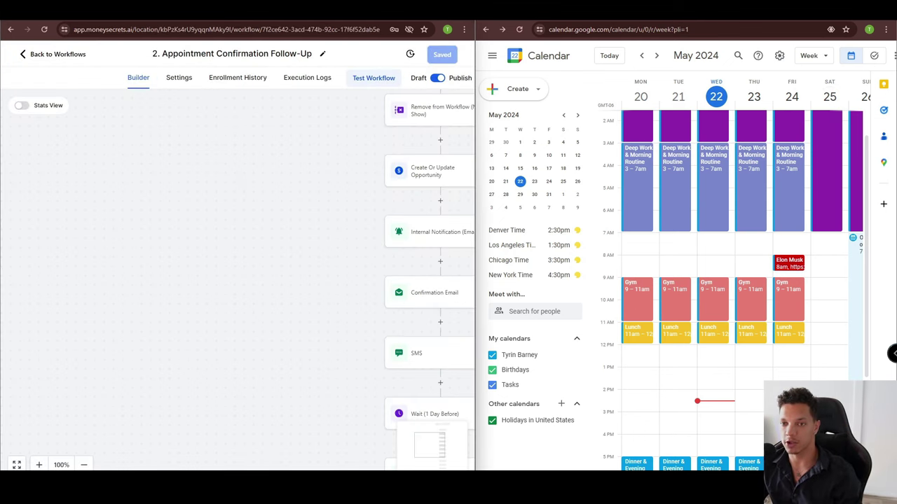
{"action": "key", "text": "ctrl+Tab"}
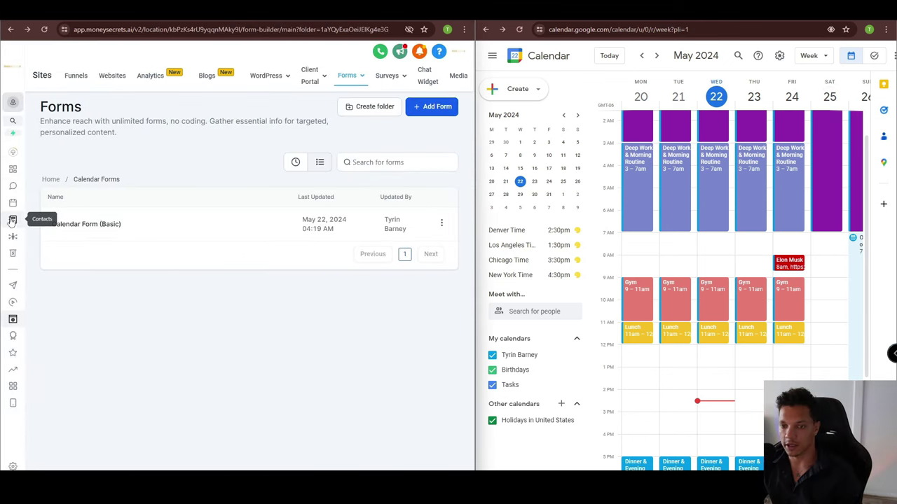
{"action": "left_click", "coordinate": [11, 202]}
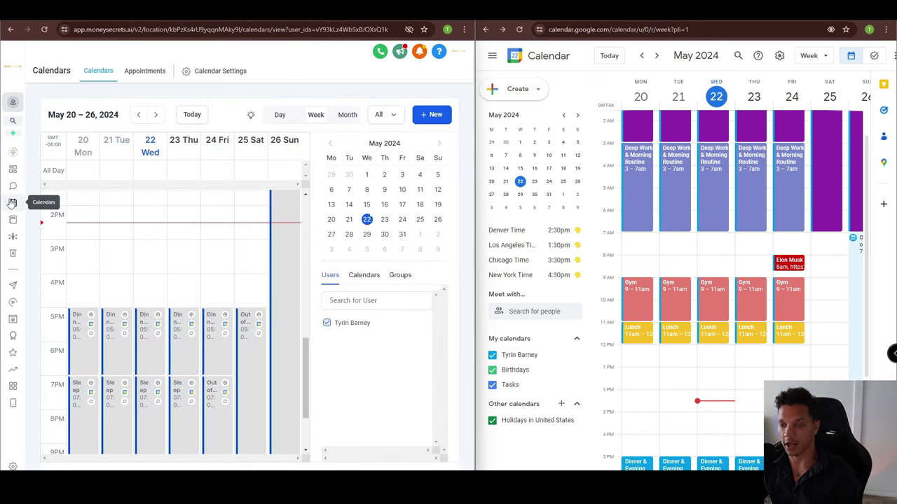
{"action": "scroll", "coordinate": [170, 234], "scroll_direction": "up", "scroll_amount": 5}
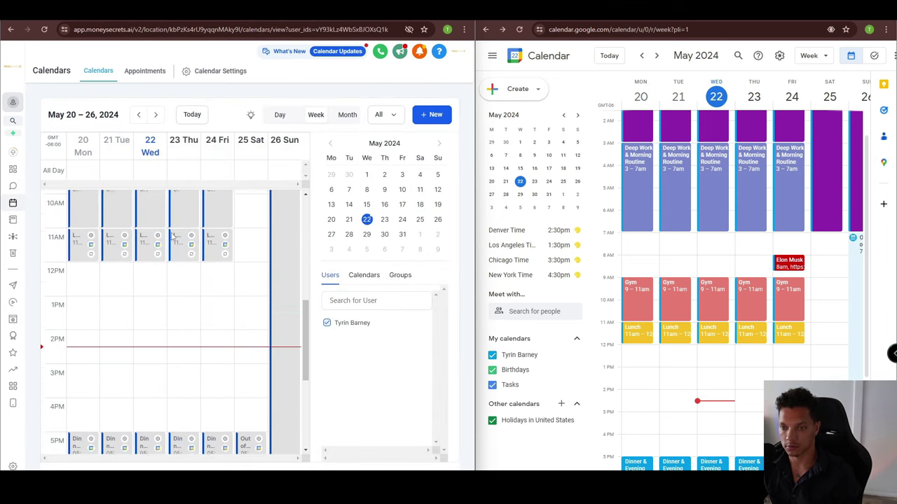
{"action": "mouse_move", "coordinate": [280, 321]}
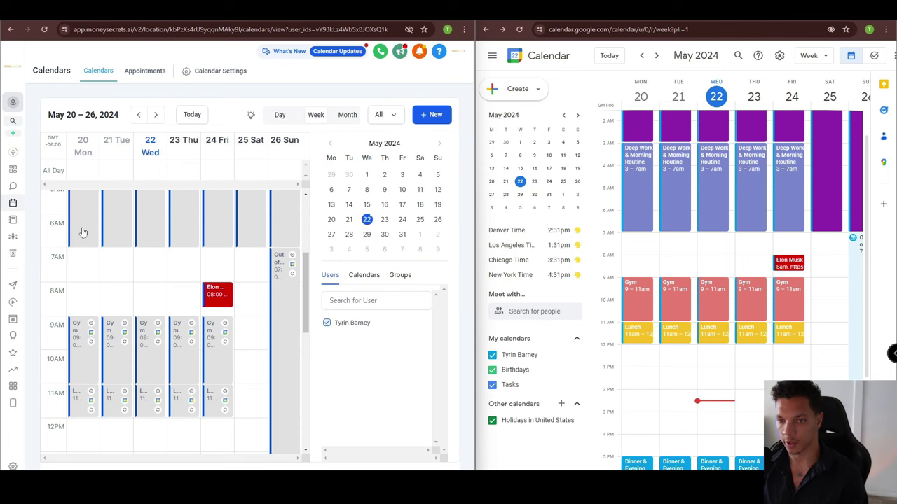
{"action": "left_click", "coordinate": [12, 219]}
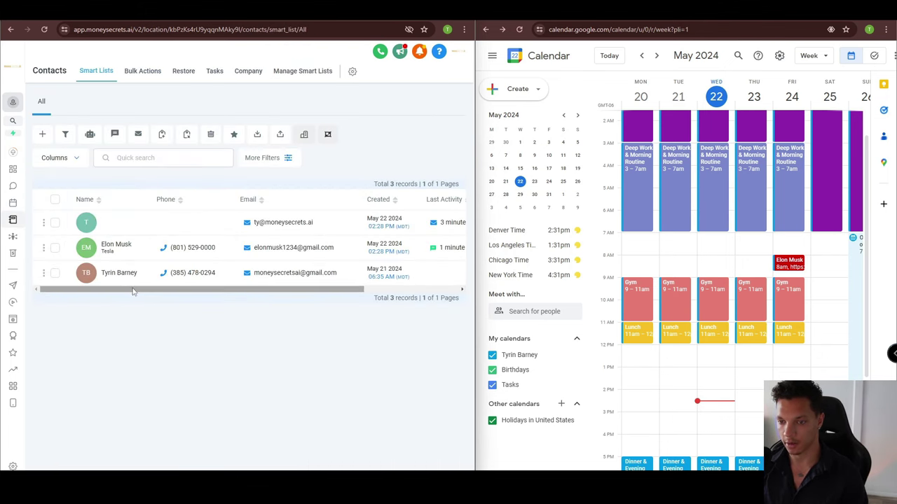
Open the new Tesla contact's record and retry the failed reminder text.
{"action": "scroll", "coordinate": [134, 292], "scroll_direction": "right", "scroll_amount": 3}
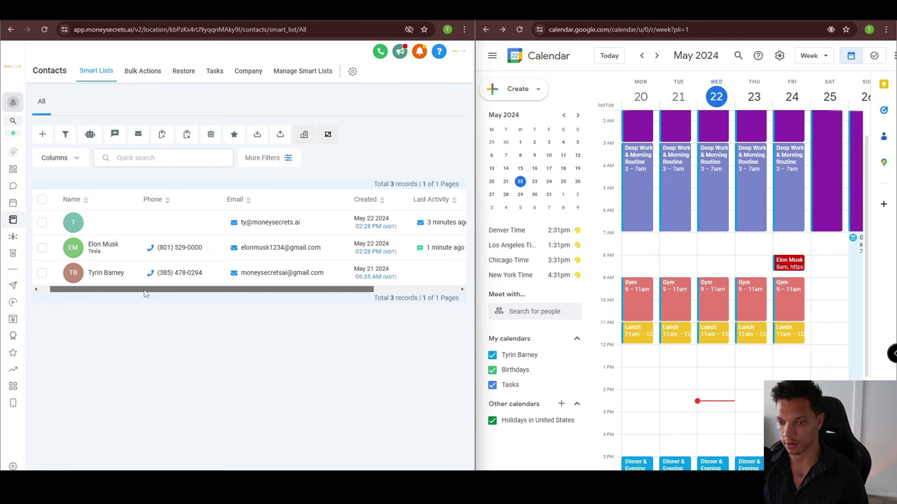
{"action": "left_click", "coordinate": [91, 244]}
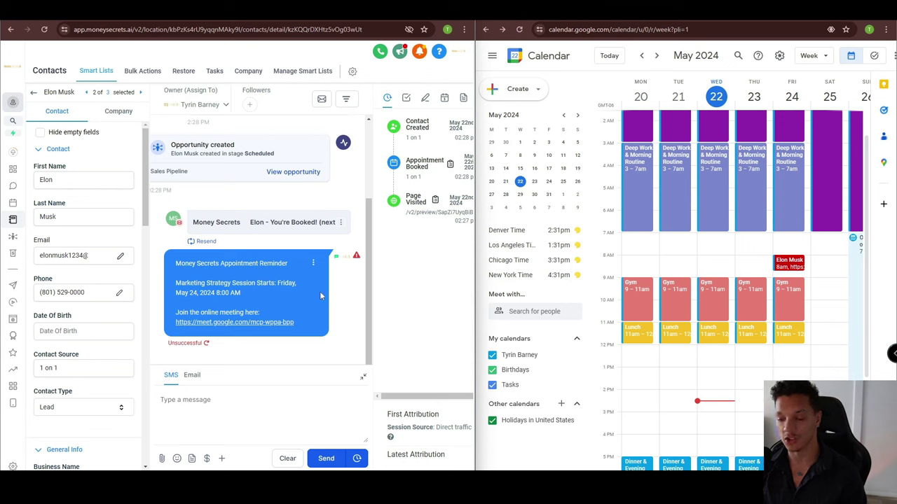
{"action": "left_click", "coordinate": [205, 347]}
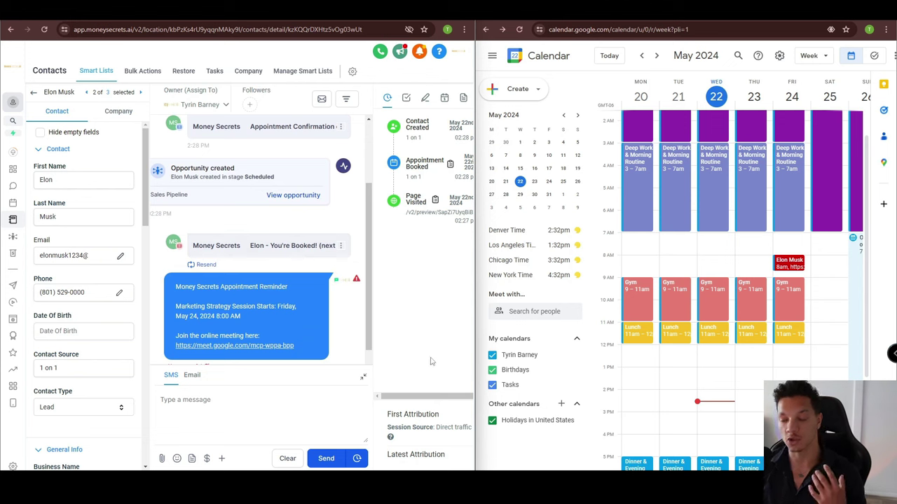
Review the contact record, return to Smart Lists, and open the Sales Pipeline opportunities board.
{"action": "scroll", "coordinate": [347, 312], "scroll_direction": "down", "scroll_amount": 1}
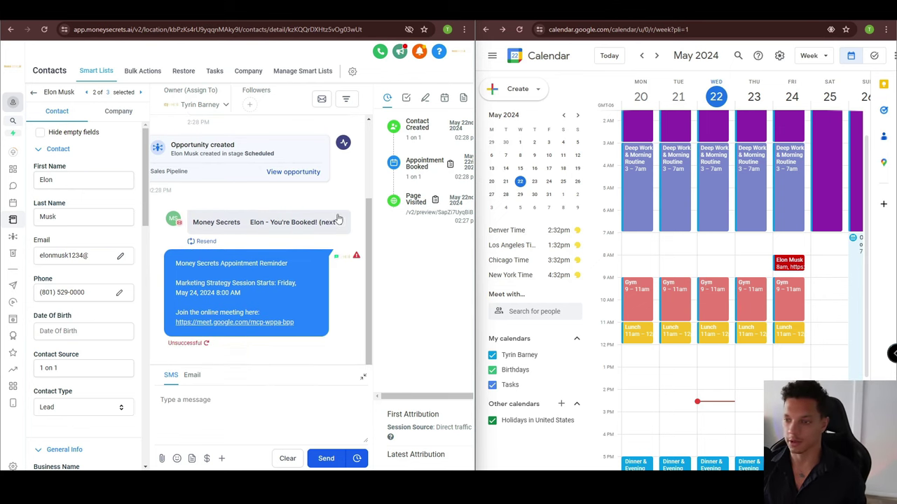
{"action": "scroll", "coordinate": [382, 310], "scroll_direction": "right", "scroll_amount": 1}
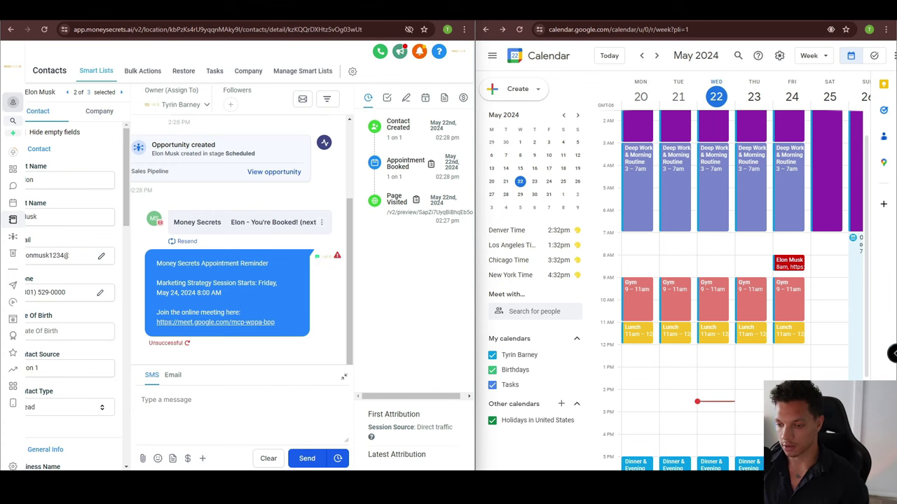
{"action": "scroll", "coordinate": [210, 337], "scroll_direction": "left", "scroll_amount": 1}
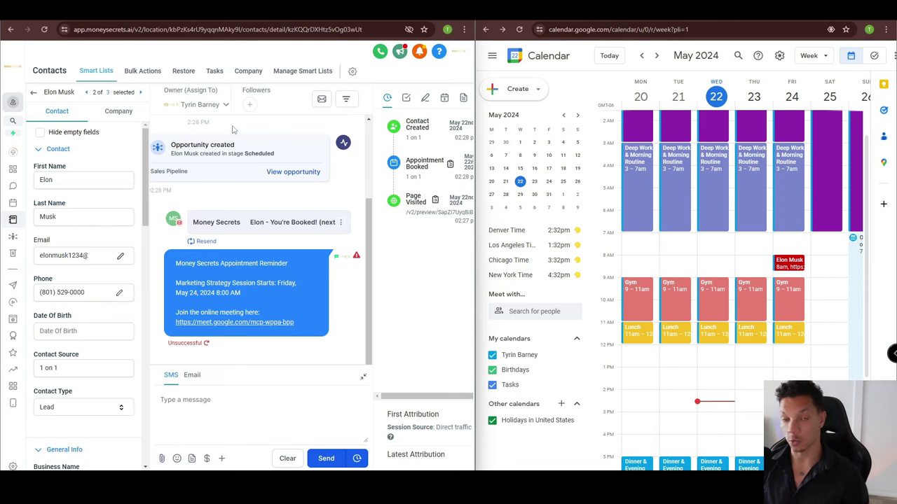
{"action": "left_click", "coordinate": [33, 91]}
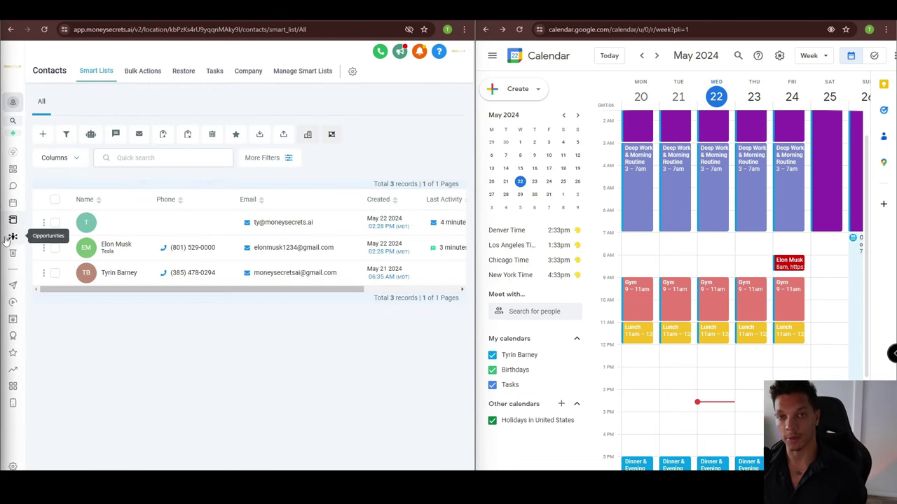
{"action": "left_click", "coordinate": [10, 237]}
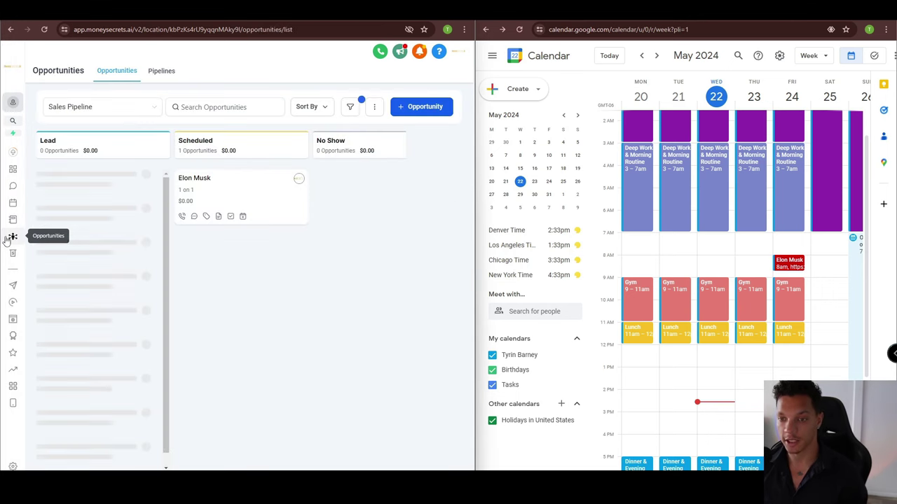
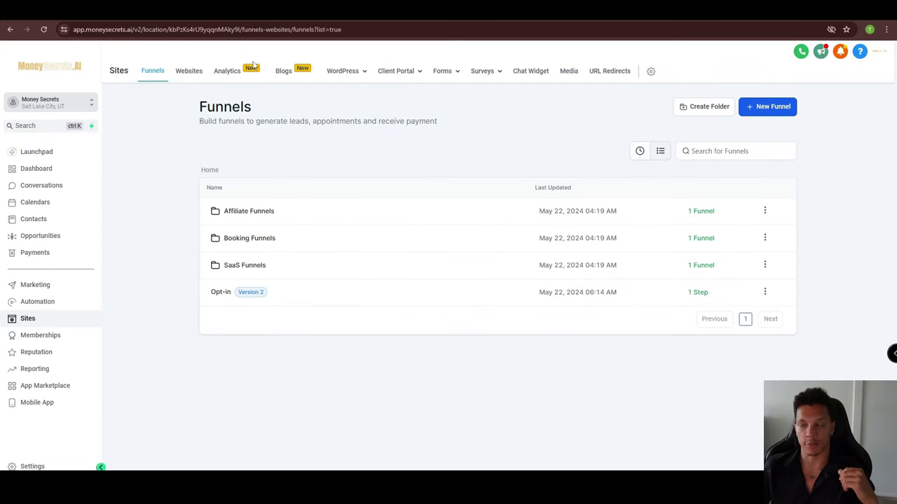
Create a new blank form, Form 8, from scratch in the Forms Builder.
{"action": "left_click", "coordinate": [443, 70]}
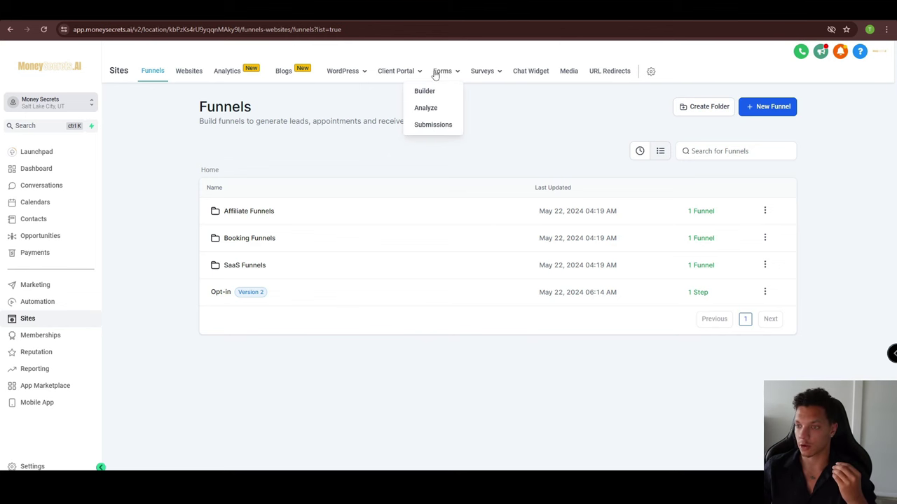
{"action": "left_click", "coordinate": [450, 90]}
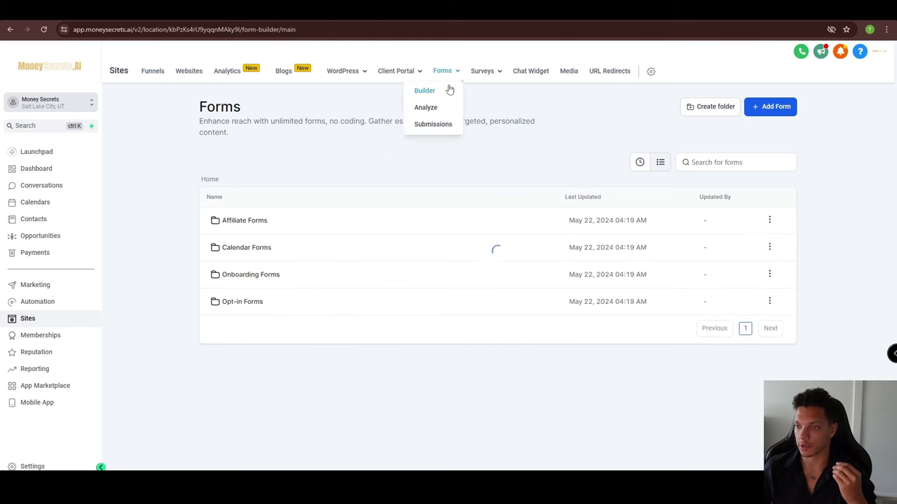
{"action": "left_click", "coordinate": [748, 105]}
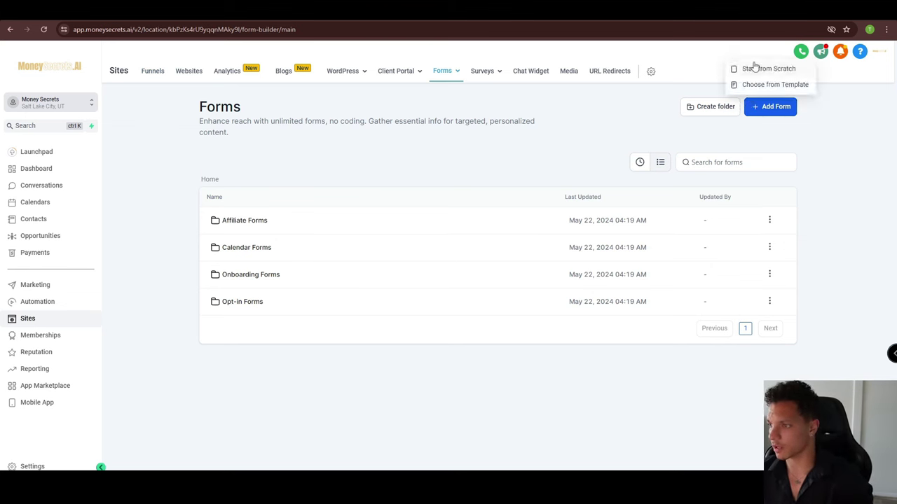
{"action": "left_click", "coordinate": [754, 67]}
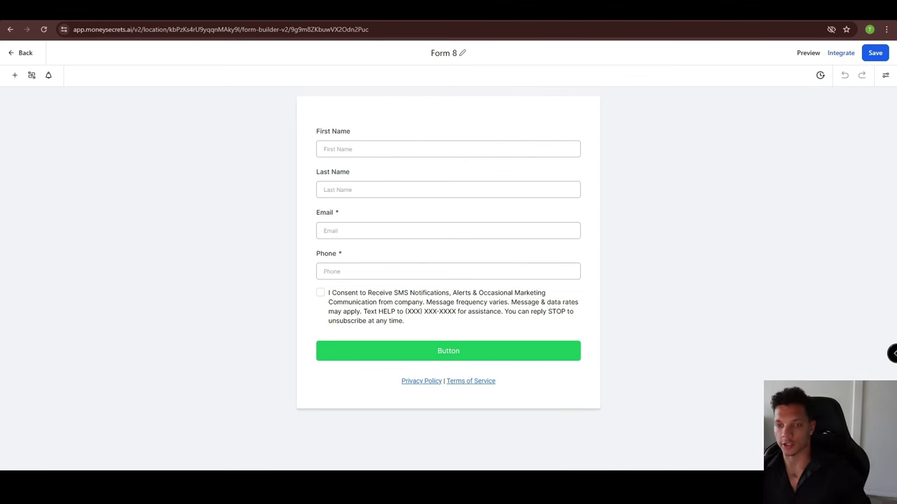
Start a new custom field from the Custom Fields list of form elements.
{"action": "left_click", "coordinate": [14, 76]}
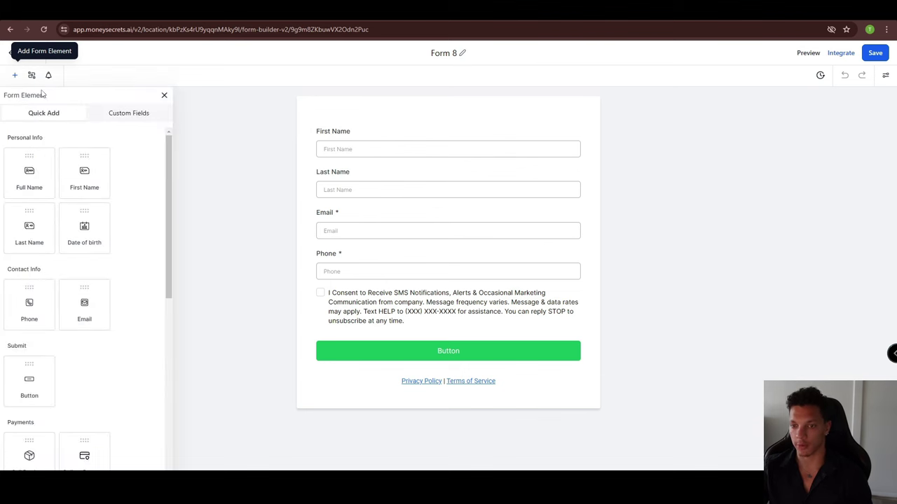
{"action": "left_click", "coordinate": [124, 114]}
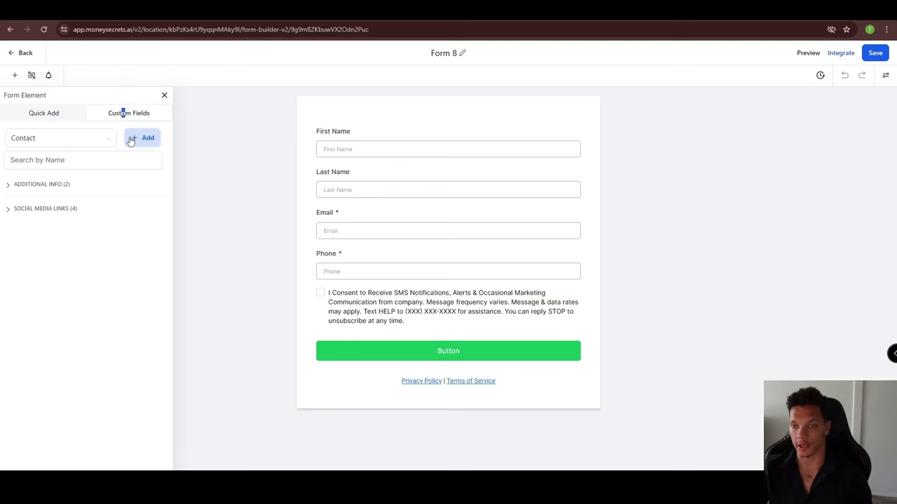
{"action": "left_click", "coordinate": [130, 140]}
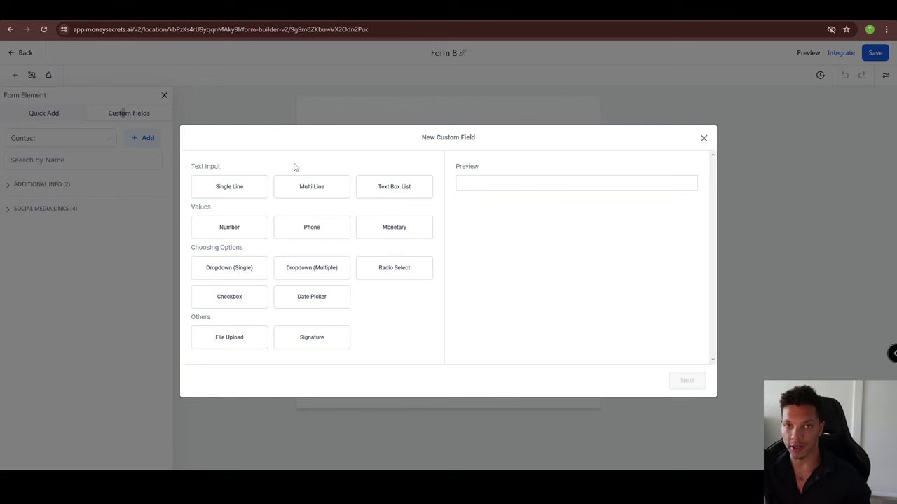
Compare Multi-line, Text Box List, Number, Phone and Monetary types, then choose Dropdown (Single).
{"action": "left_click", "coordinate": [263, 189]}
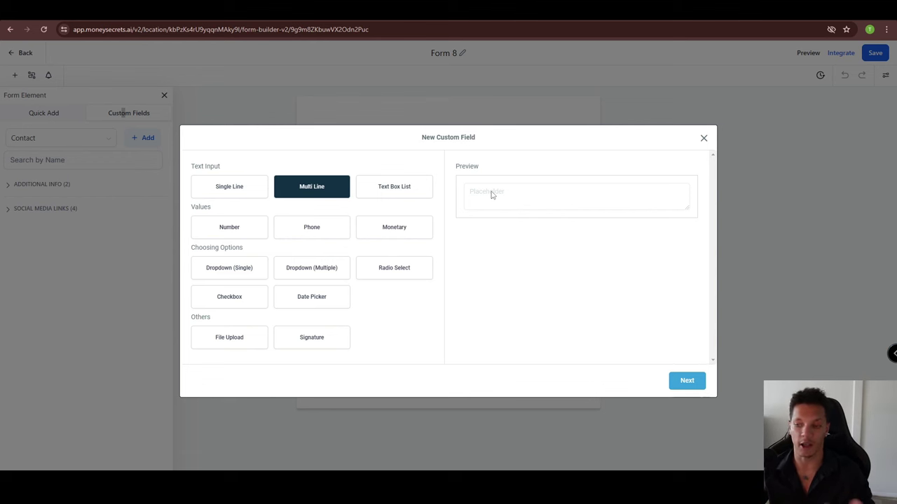
{"action": "left_click", "coordinate": [395, 193]}
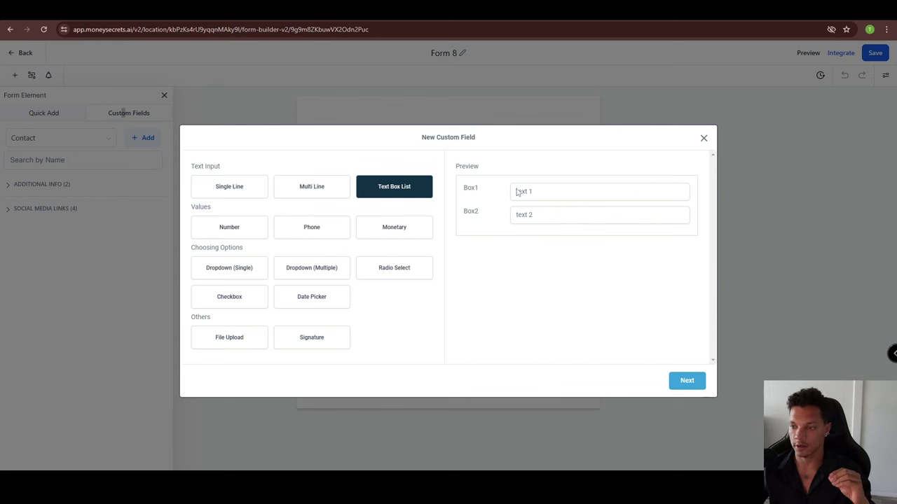
{"action": "left_click", "coordinate": [227, 185]}
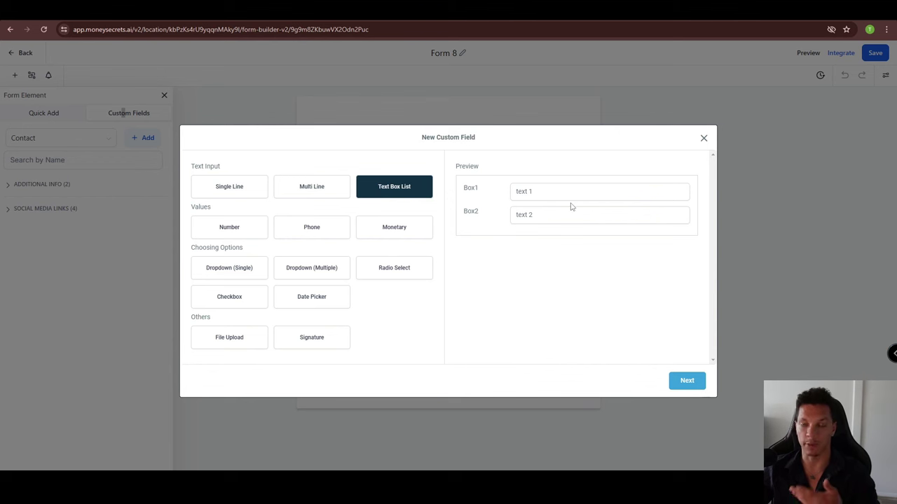
{"action": "left_click", "coordinate": [249, 224]}
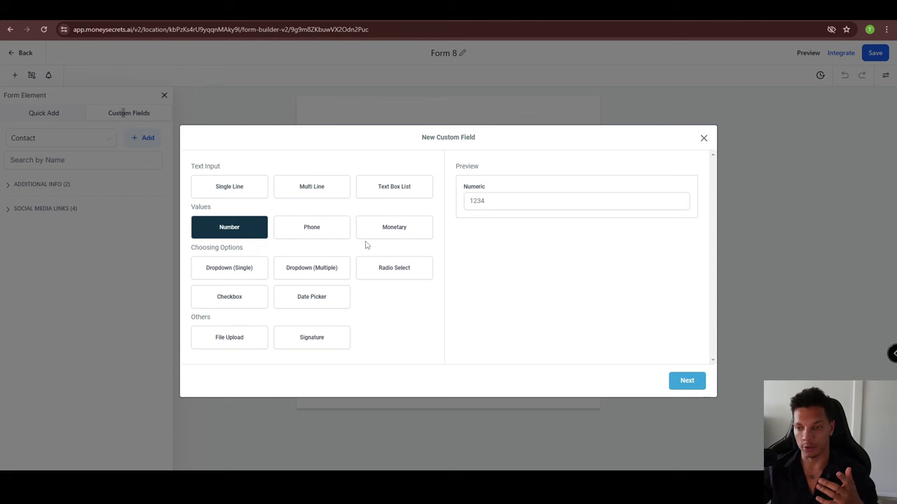
{"action": "left_click", "coordinate": [308, 234]}
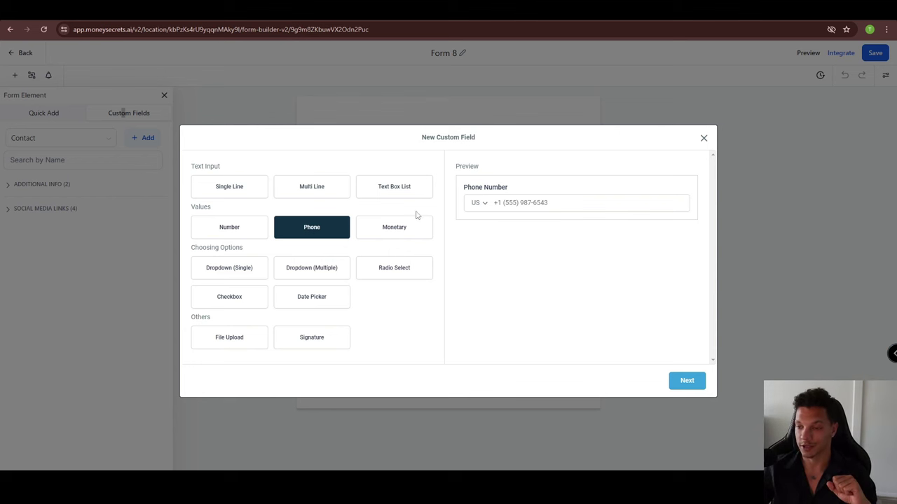
{"action": "left_click", "coordinate": [416, 238]}
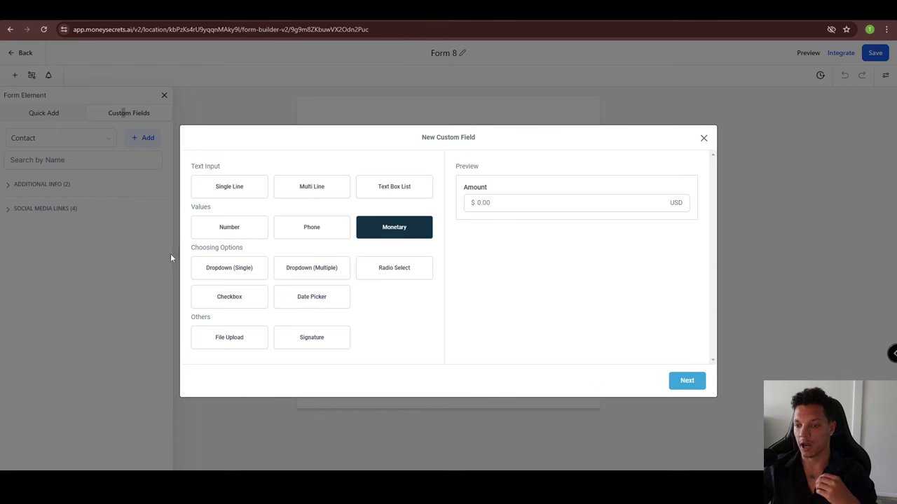
{"action": "left_click", "coordinate": [242, 265]}
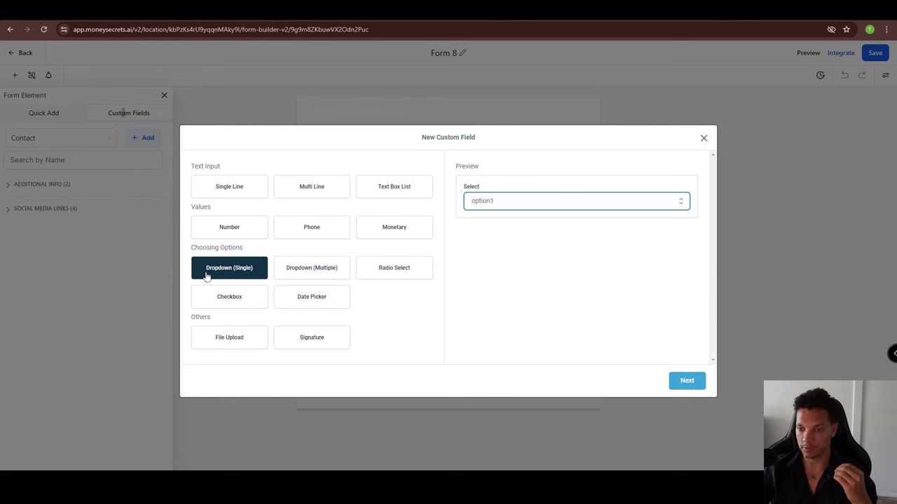
{"action": "left_click", "coordinate": [482, 201]}
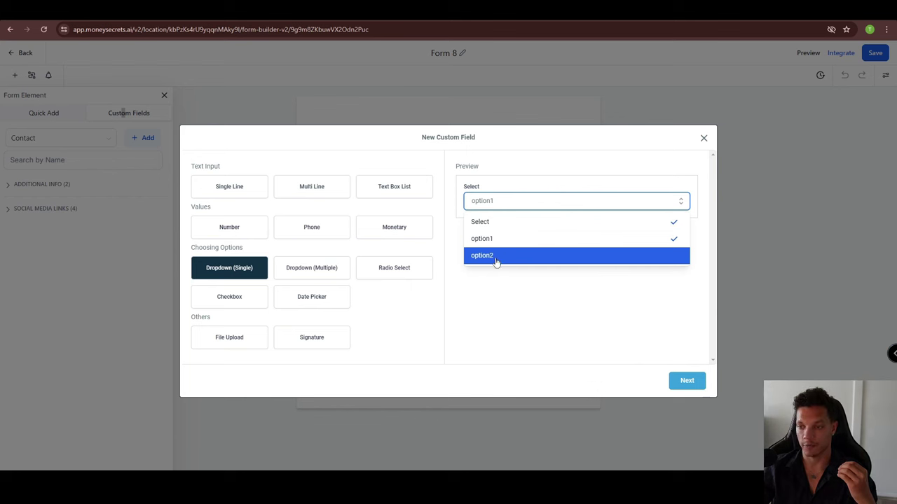
{"action": "left_click", "coordinate": [332, 275]}
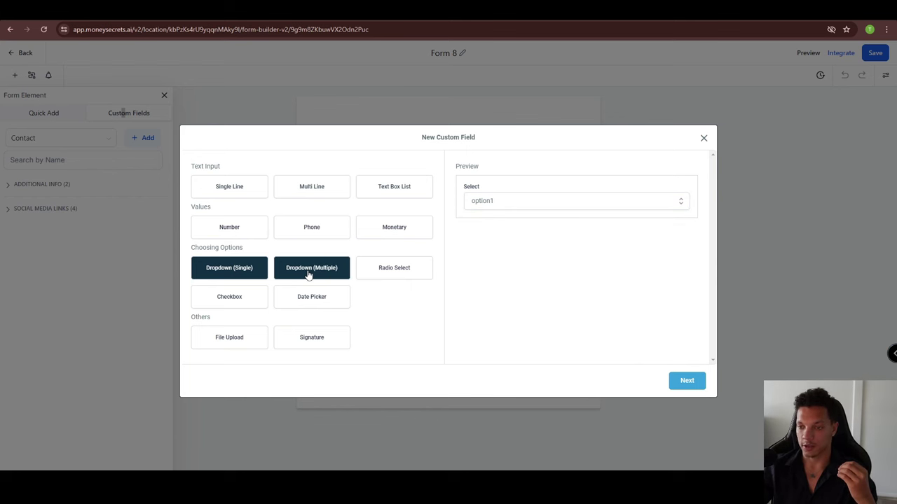
{"action": "left_click", "coordinate": [501, 201]}
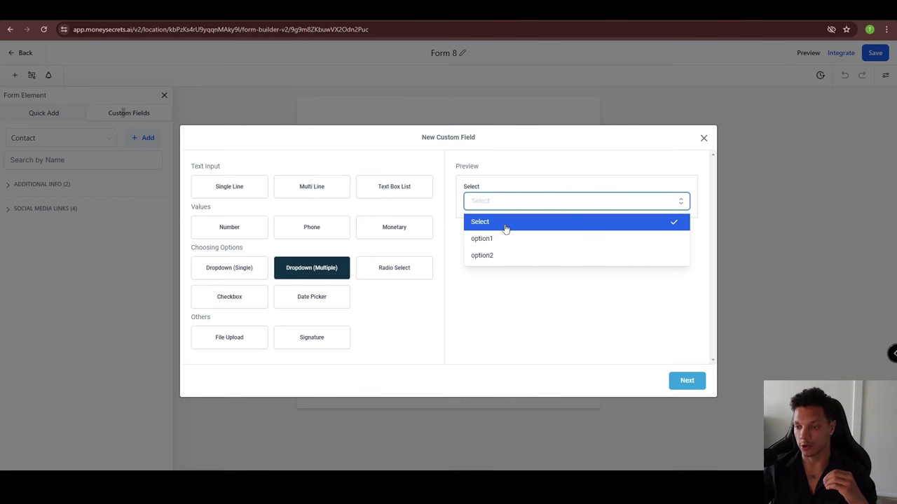
{"action": "left_click", "coordinate": [483, 239]}
{"action": "left_click", "coordinate": [496, 203]}
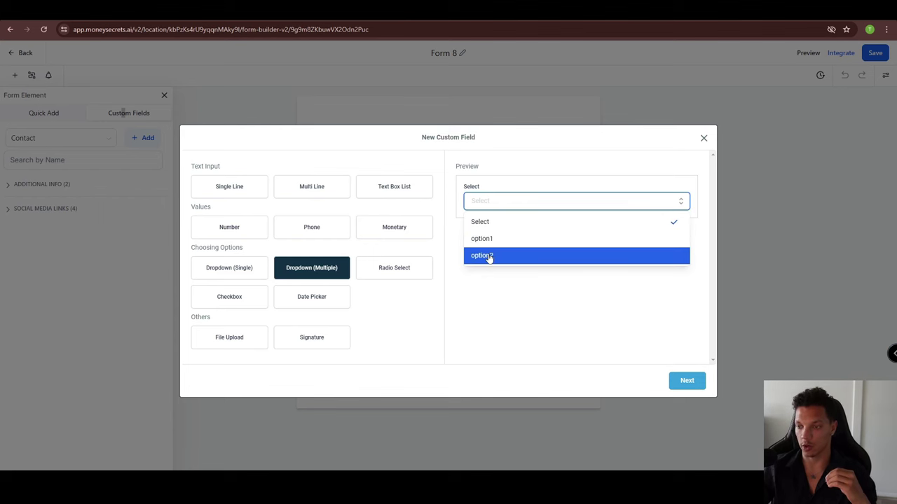
{"action": "left_click", "coordinate": [389, 275]}
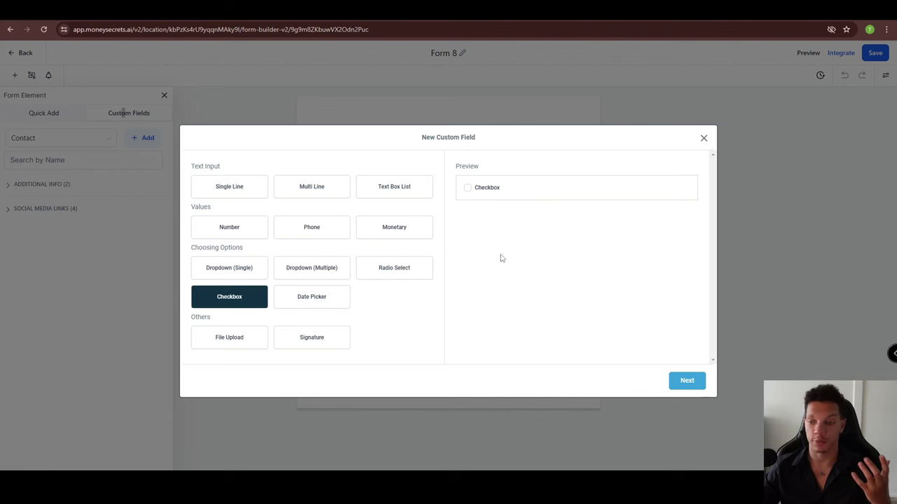
{"action": "left_click", "coordinate": [468, 189]}
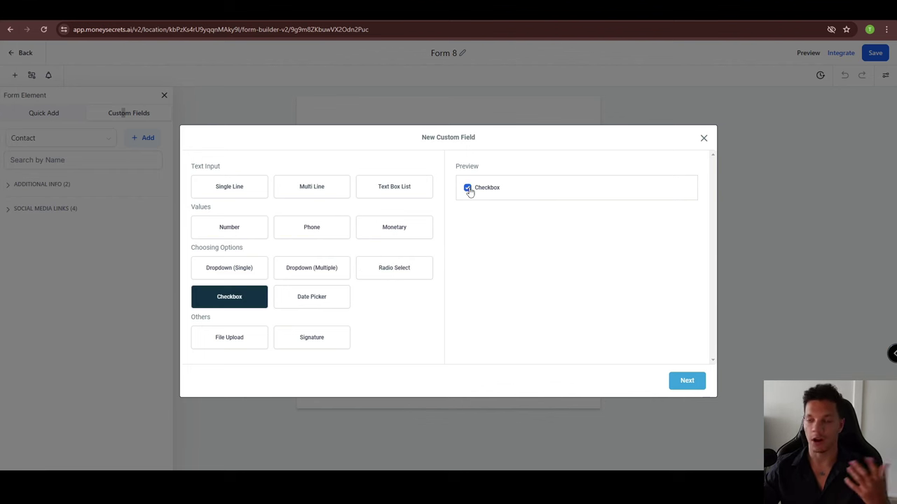
{"action": "left_click", "coordinate": [468, 189]}
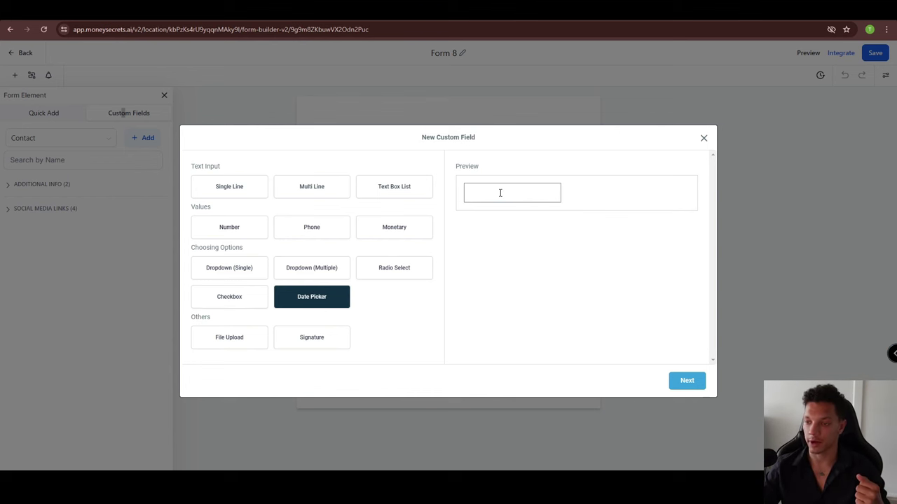
{"action": "left_click", "coordinate": [500, 193]}
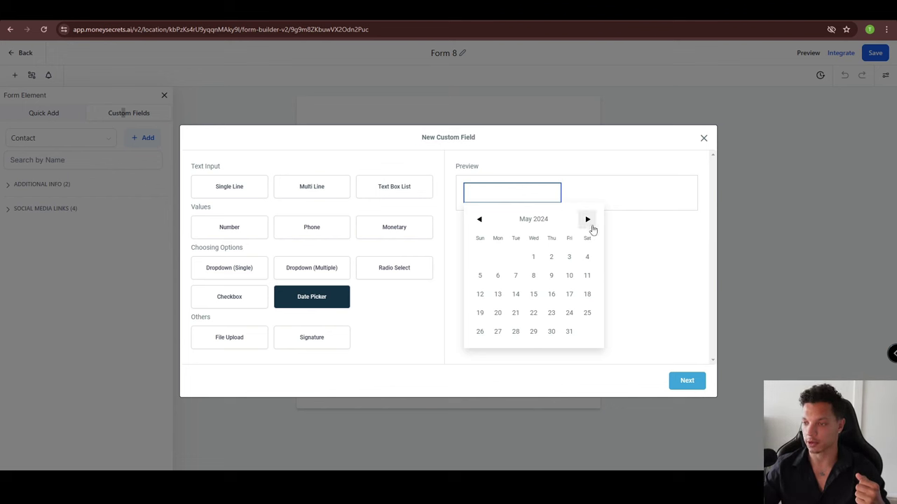
{"action": "left_click", "coordinate": [587, 219]}
{"action": "left_click", "coordinate": [551, 277]}
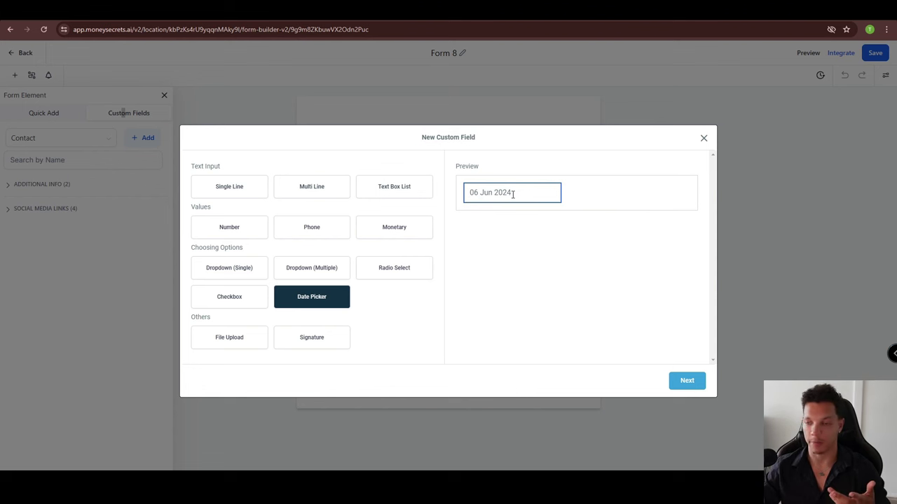
{"action": "left_click", "coordinate": [232, 341]}
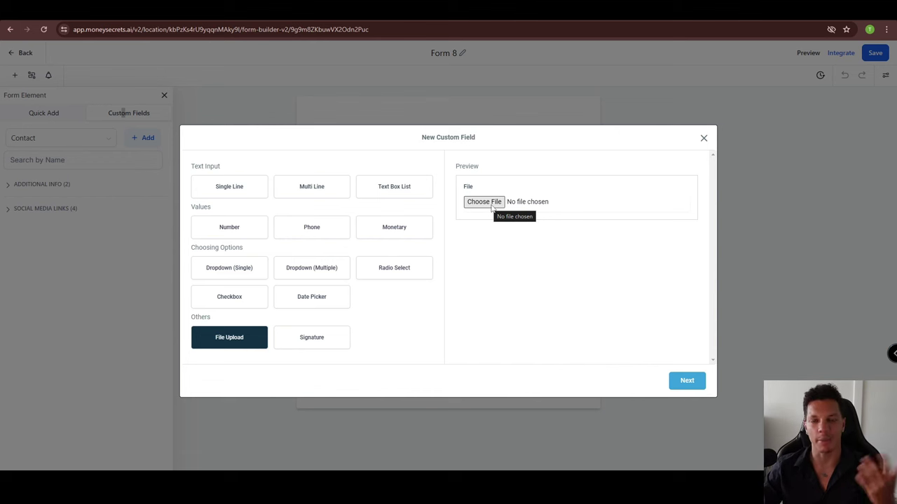
{"action": "left_click", "coordinate": [312, 337]}
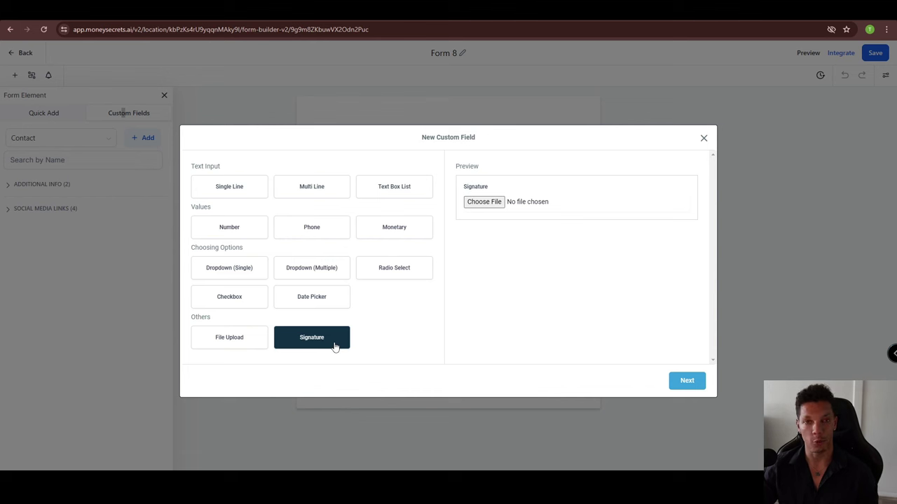
{"action": "left_click", "coordinate": [395, 227]}
{"action": "left_click", "coordinate": [220, 265]}
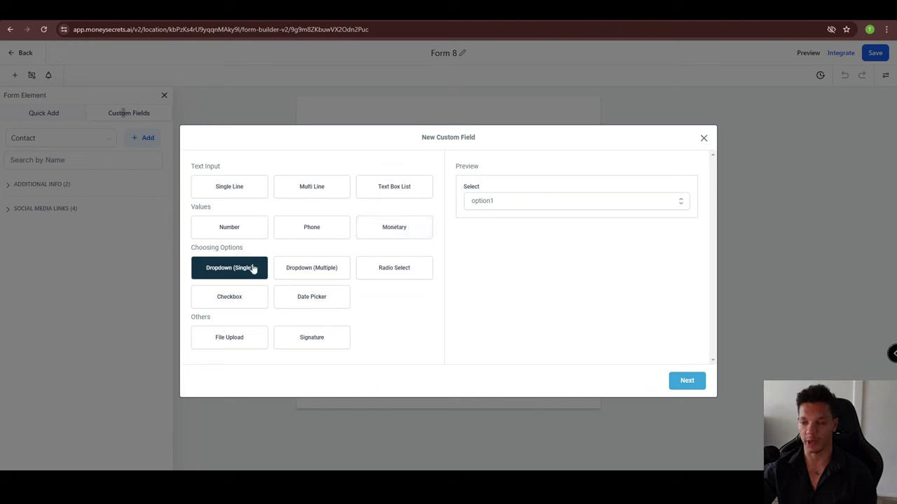
Name the dropdown field 'What Is Your Budget For This House?'.
{"action": "left_click", "coordinate": [686, 380]}
{"action": "left_click", "coordinate": [231, 220]}
{"action": "type", "text": "What Is Y"}
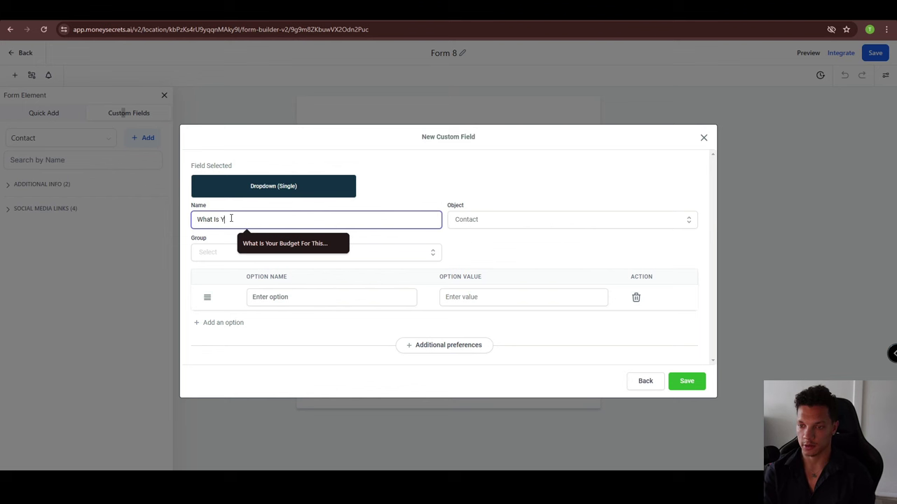
{"action": "type", "text": "our Budget Fo"}
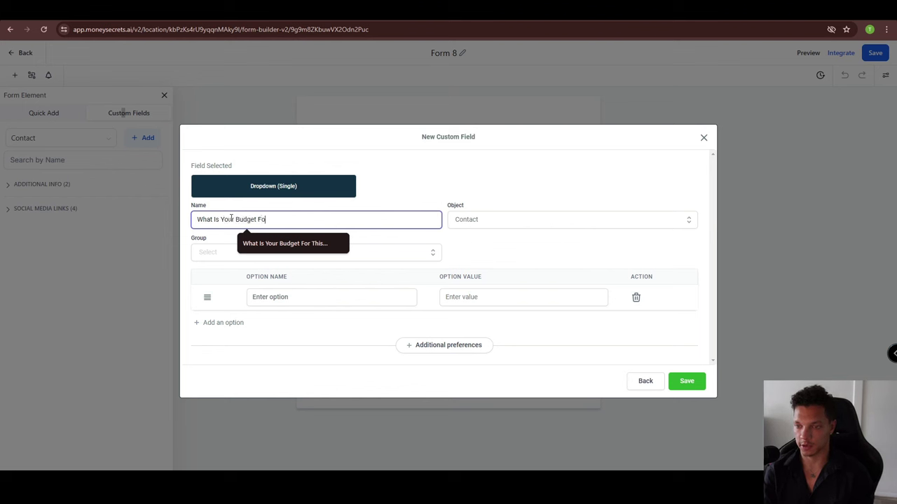
{"action": "type", "text": "r This "}
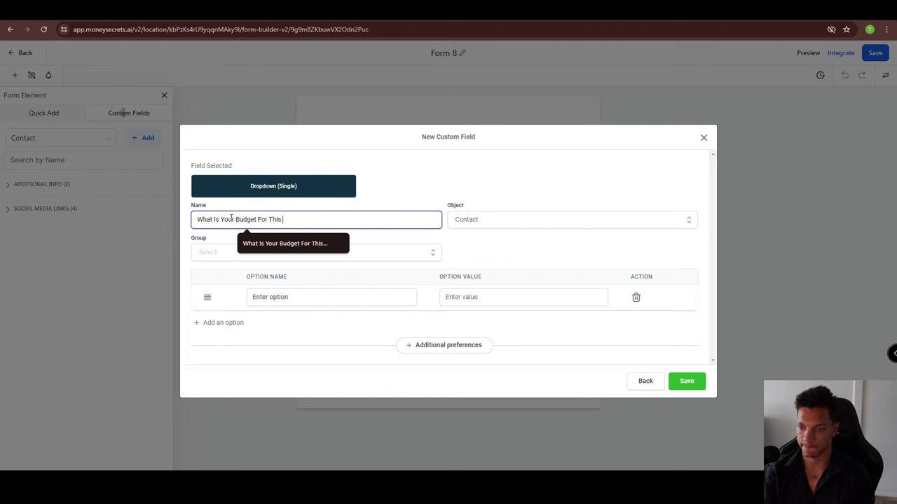
{"action": "type", "text": "House?"}
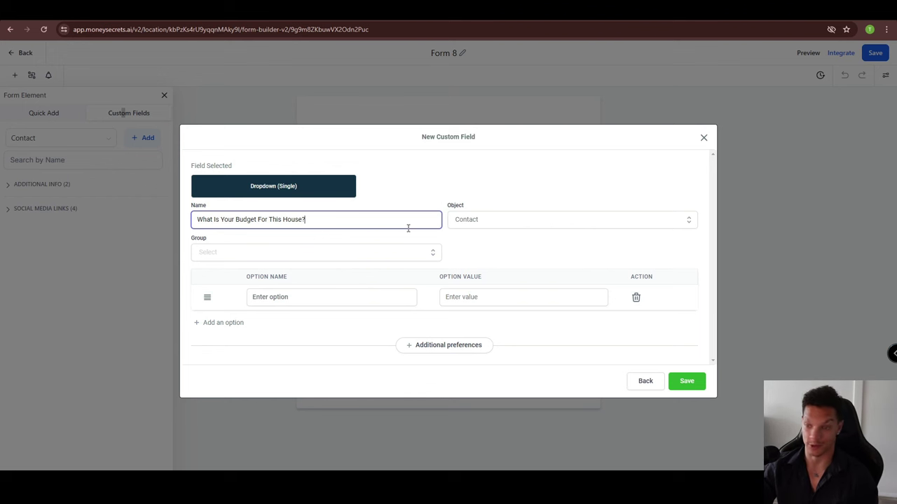
{"action": "left_click", "coordinate": [371, 186]}
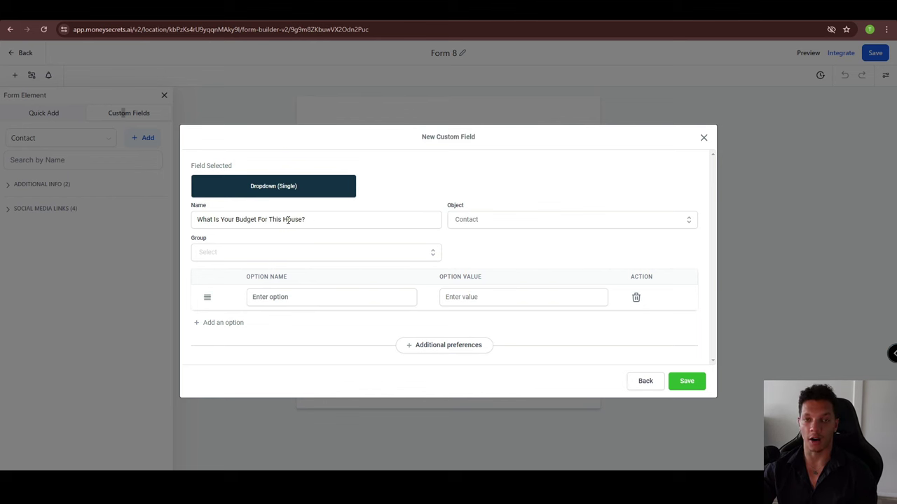
Keep the field's record type as Contact and file it under the General Info group.
{"action": "left_click", "coordinate": [467, 223]}
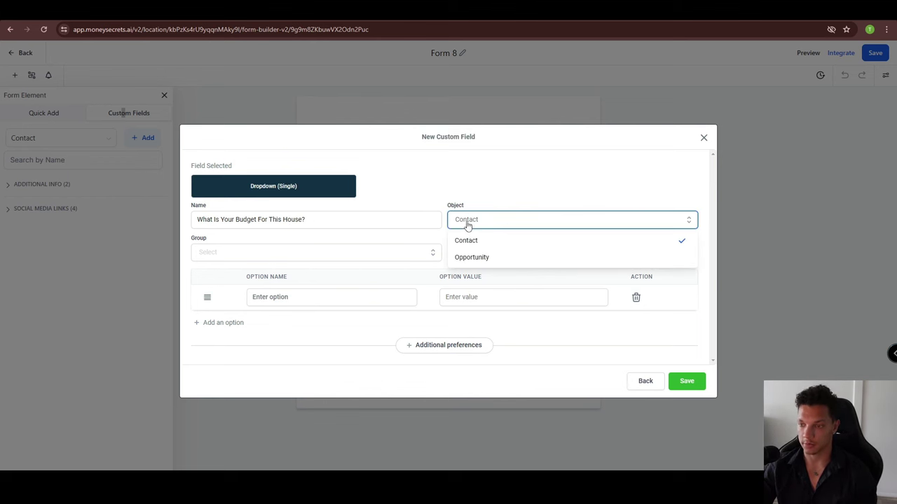
{"action": "left_click", "coordinate": [428, 192]}
{"action": "left_click", "coordinate": [467, 217]}
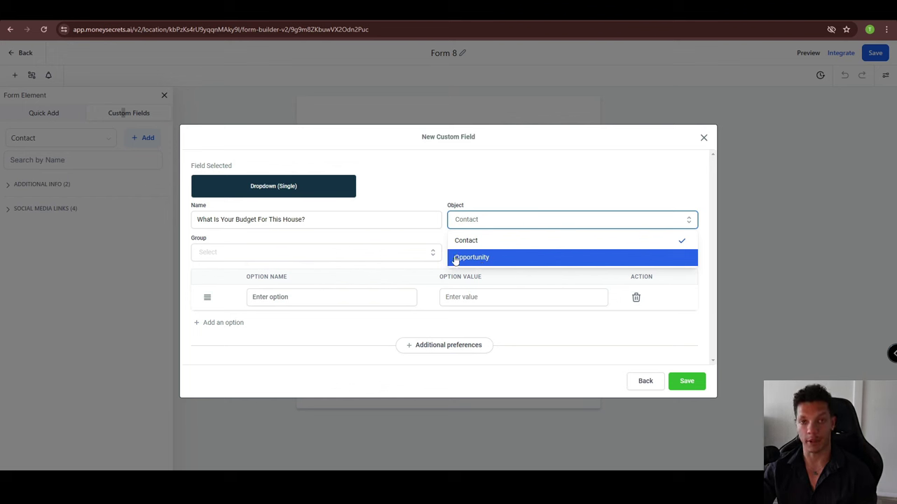
{"action": "left_click", "coordinate": [468, 240]}
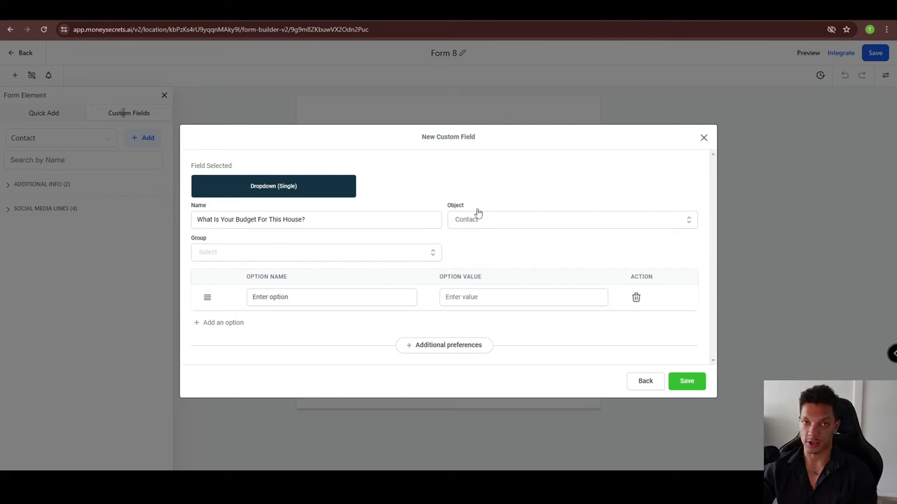
{"action": "left_click", "coordinate": [491, 226]}
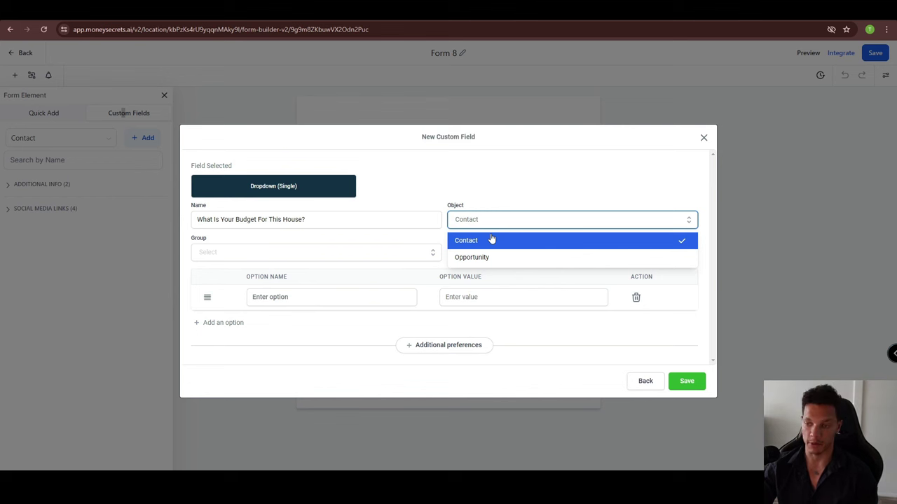
{"action": "left_click", "coordinate": [429, 198]}
{"action": "left_click", "coordinate": [255, 254]}
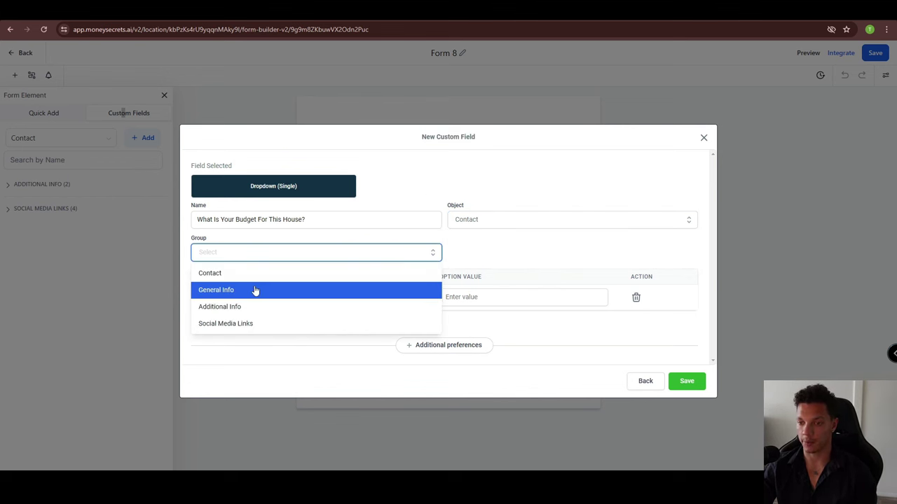
{"action": "left_click", "coordinate": [255, 291]}
{"action": "left_click", "coordinate": [224, 252]}
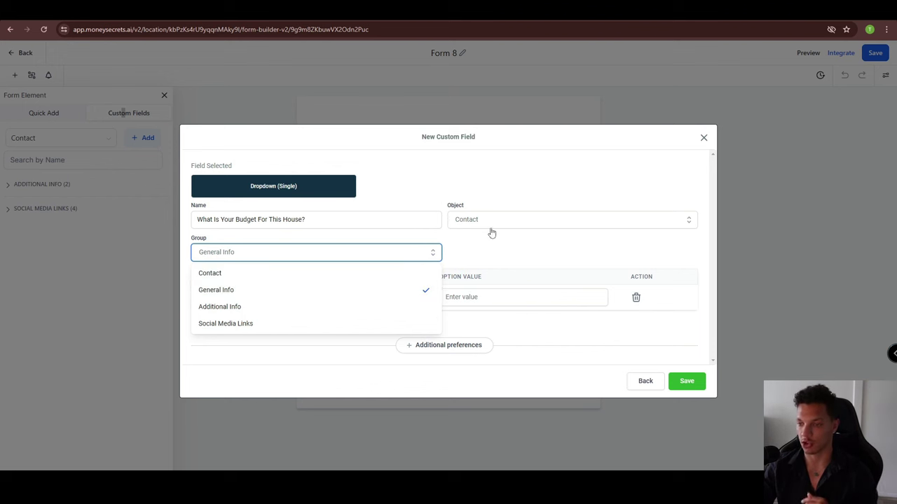
{"action": "left_click", "coordinate": [474, 254]}
Enter the four budget options, from Less Than $100,000 up to $500,000 - $1,000,000.
{"action": "left_click", "coordinate": [282, 297]}
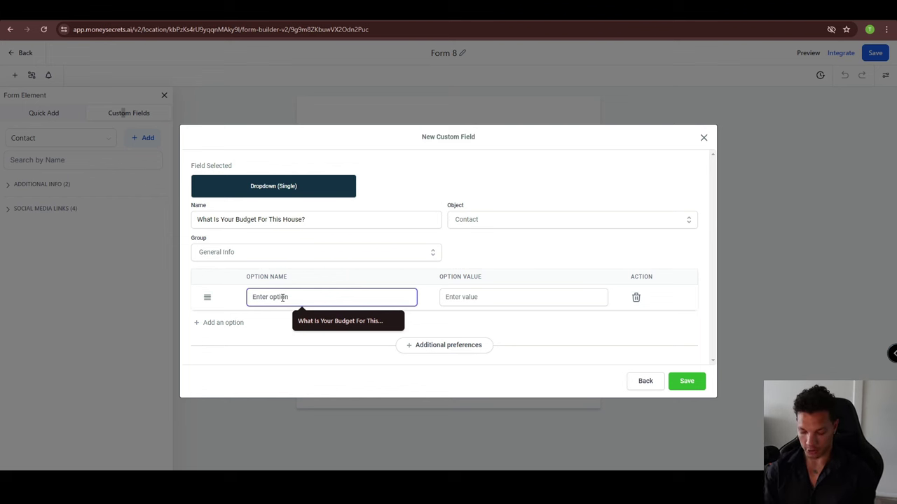
{"action": "type", "text": "B"}
{"action": "key", "text": "BackSpace"}
{"action": "type", "text": "Less "}
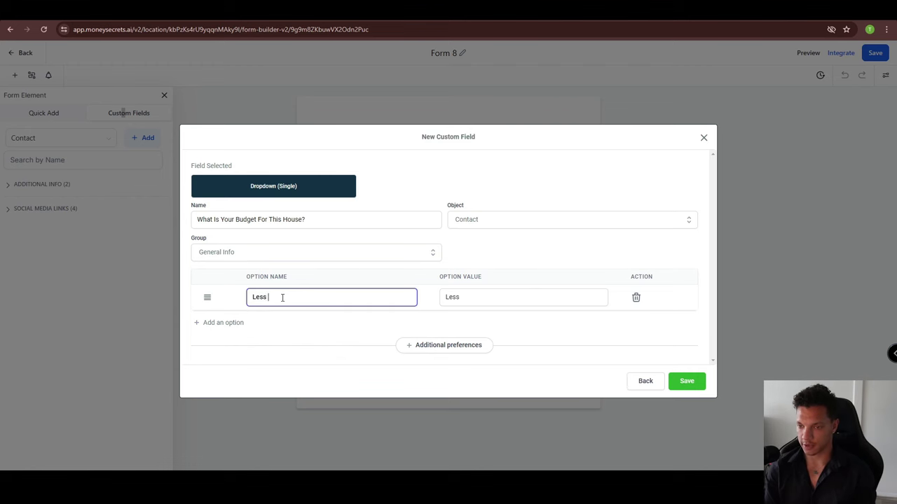
{"action": "type", "text": "Than $"}
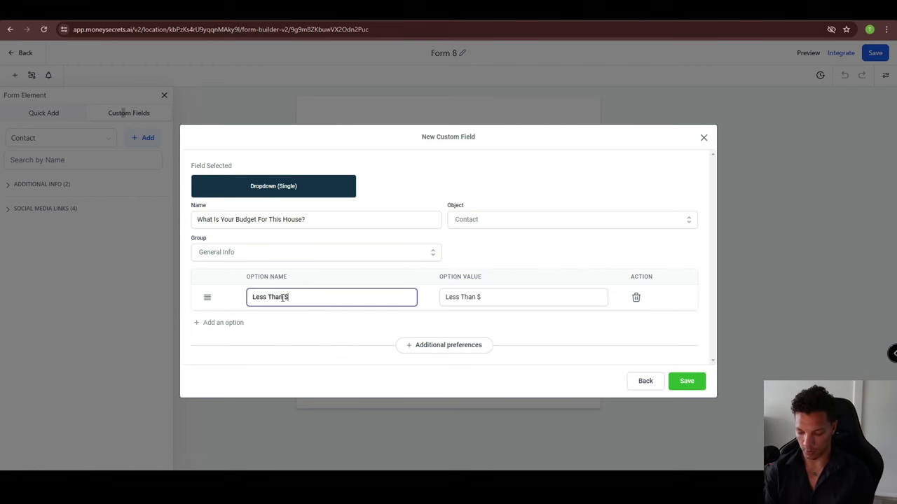
{"action": "type", "text": "100,000"}
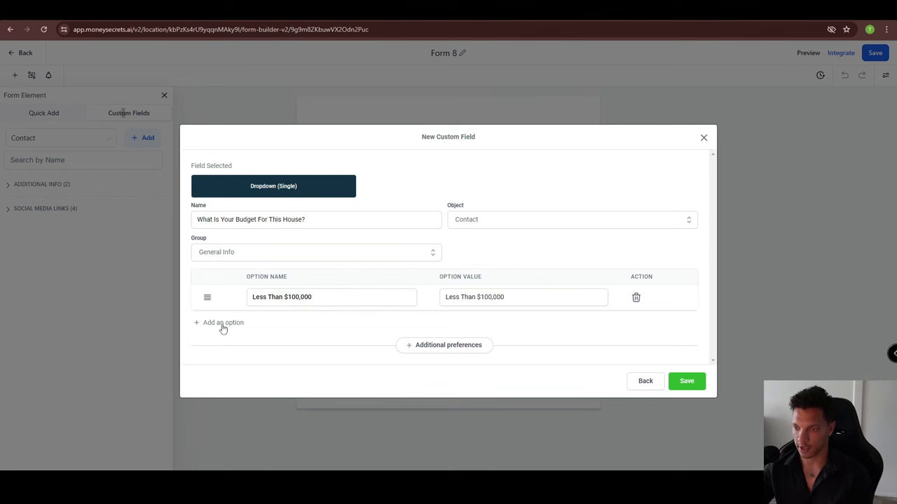
{"action": "left_click", "coordinate": [219, 324]}
{"action": "left_click", "coordinate": [284, 314]}
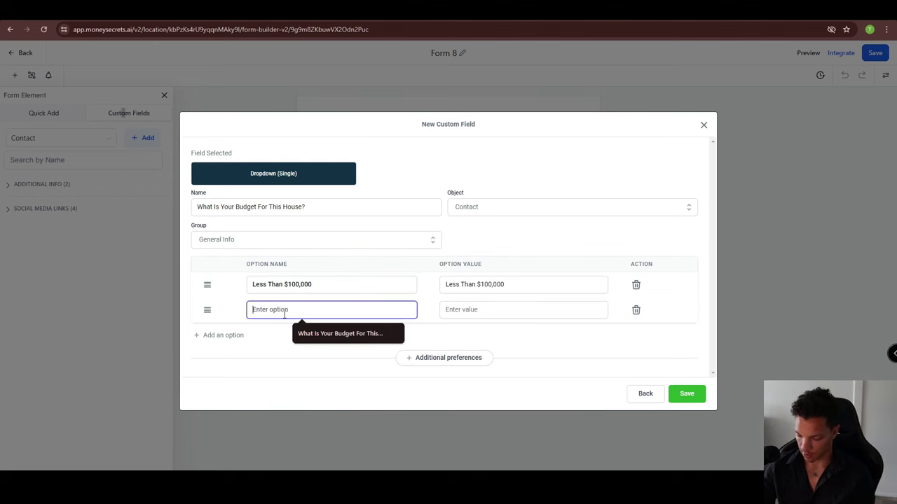
{"action": "type", "text": "$110"}
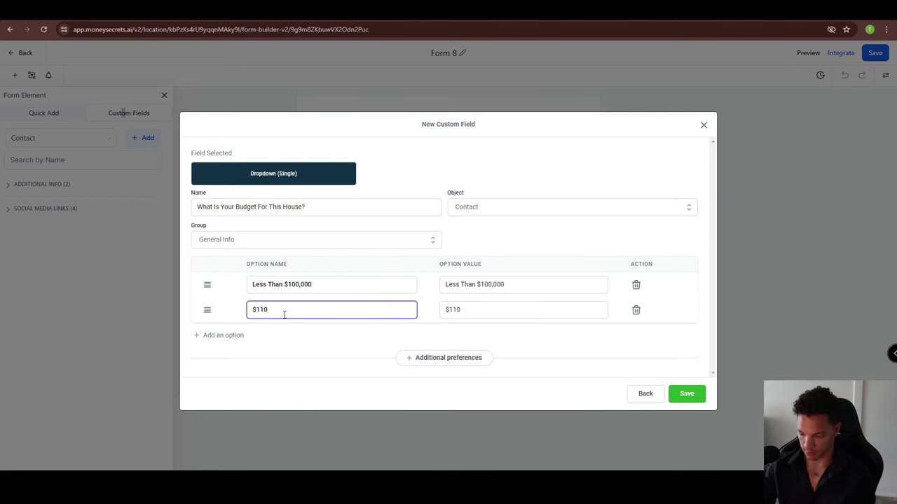
{"action": "type", "text": "00"}
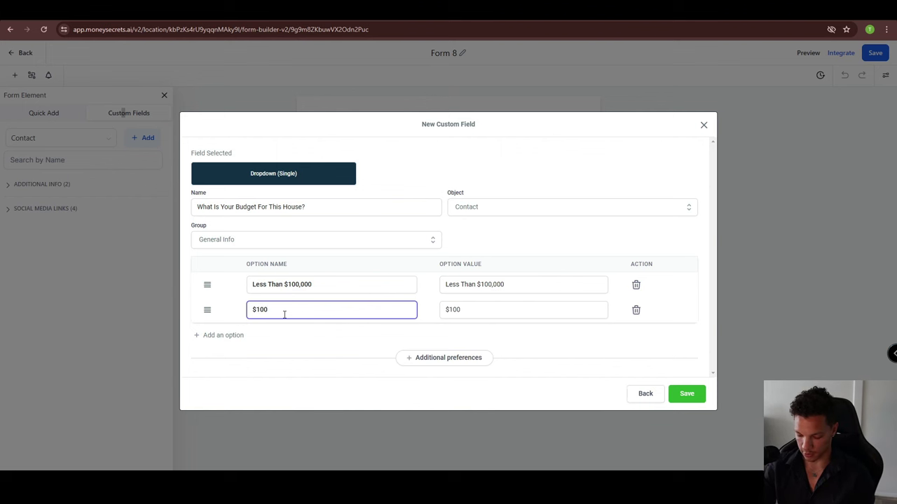
{"action": "type", "text": ",000 -"}
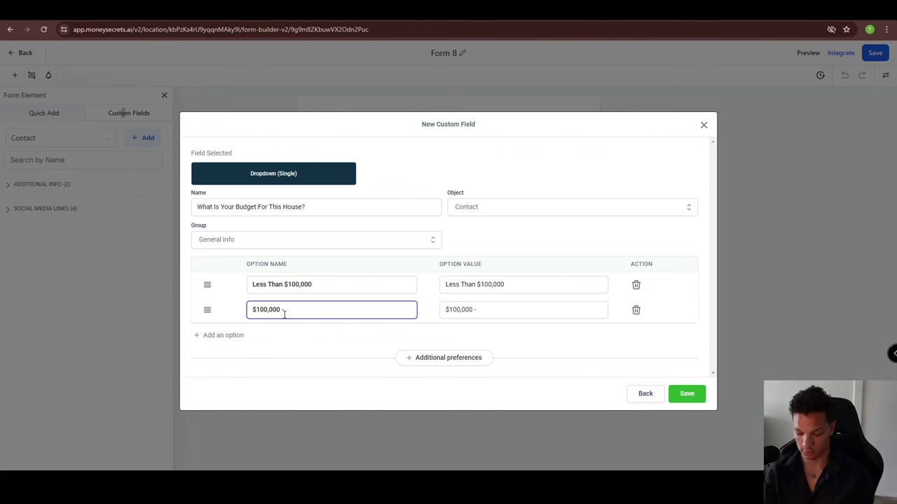
{"action": "type", "text": " $2"}
{"action": "type", "text": "00,000"}
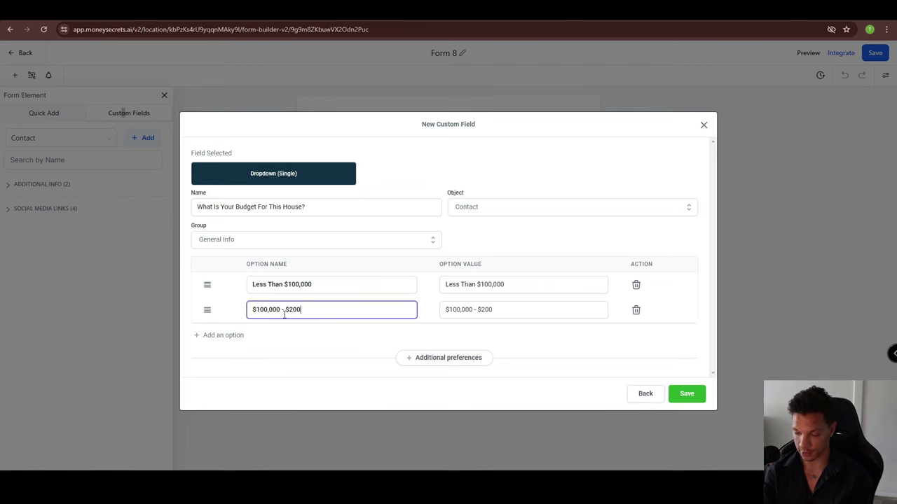
{"action": "key", "text": "Return"}
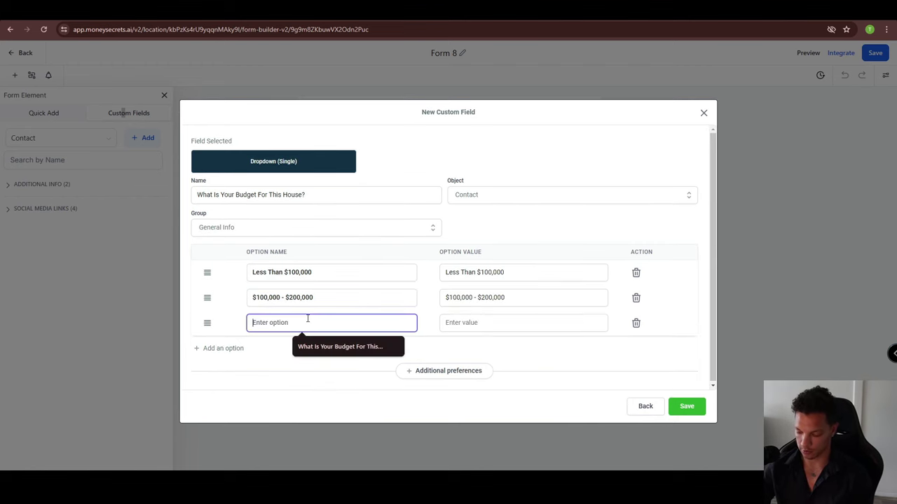
{"action": "type", "text": "200,"}
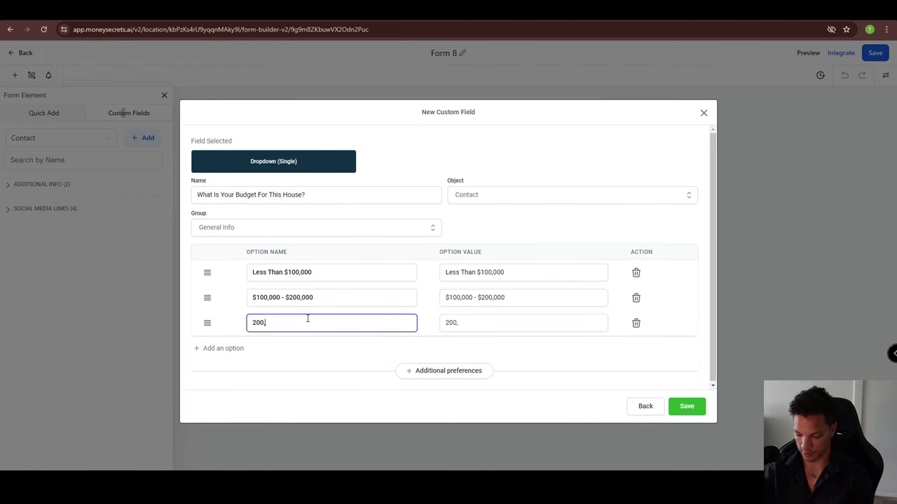
{"action": "type", "text": "000 - $"}
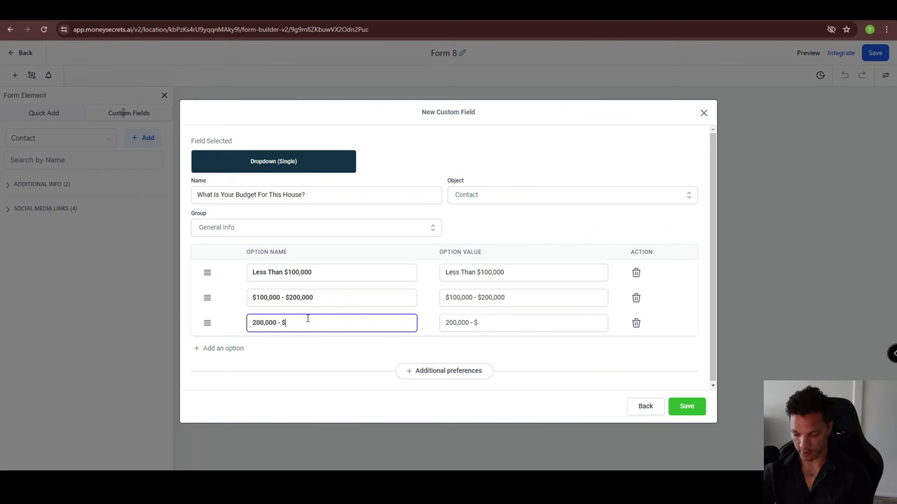
{"action": "type", "text": "500,000"}
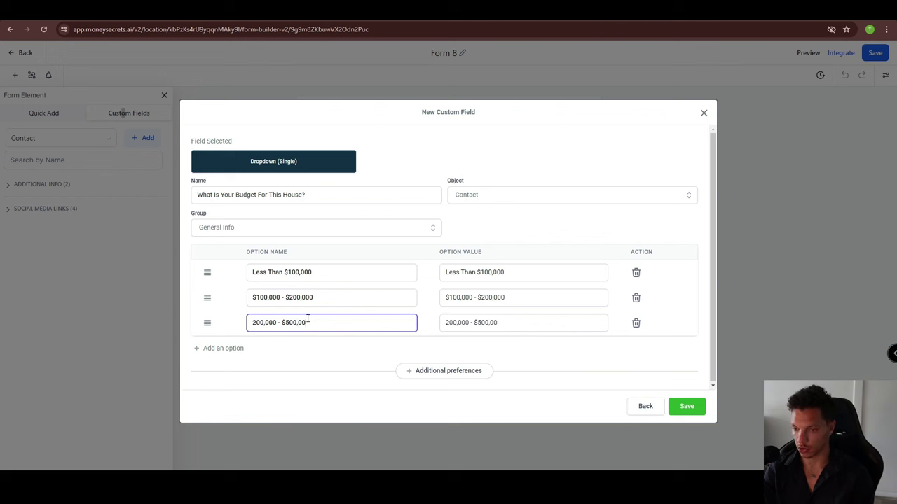
{"action": "left_click", "coordinate": [262, 363]}
{"action": "left_click", "coordinate": [229, 348]}
{"action": "type", "text": "$"}
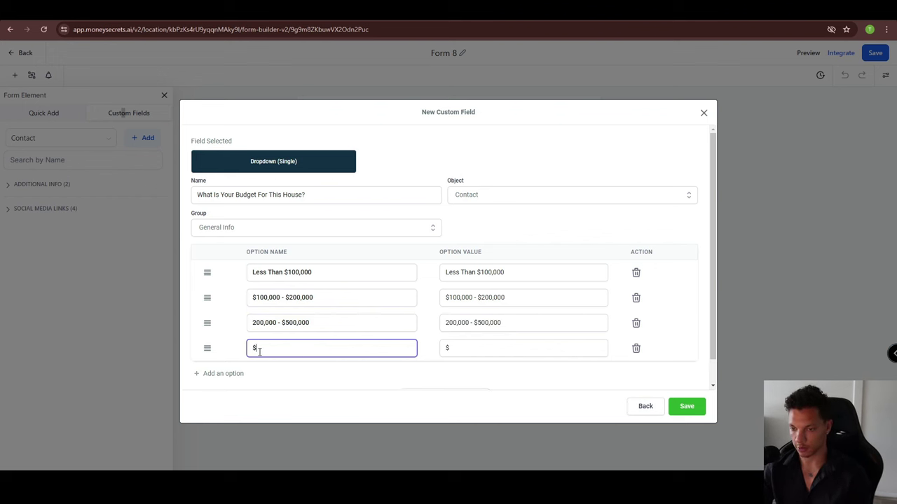
{"action": "type", "text": "500,000 -"}
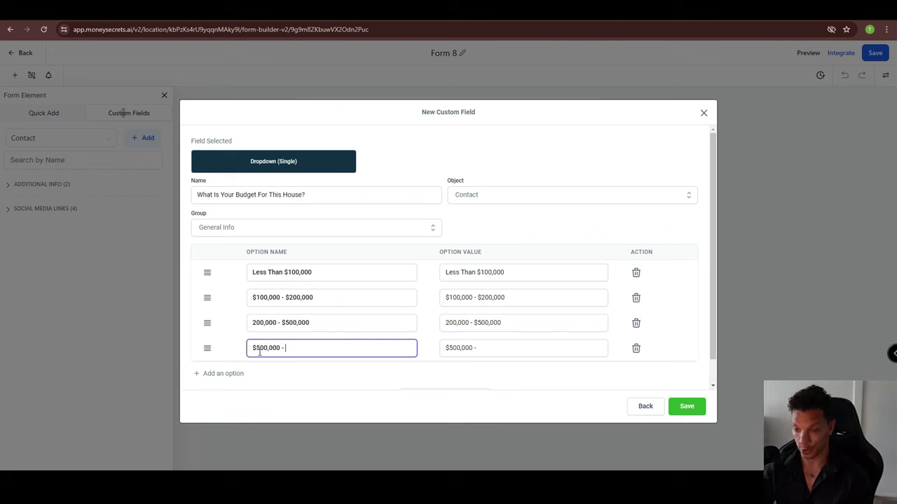
{"action": "type", "text": " $1"}
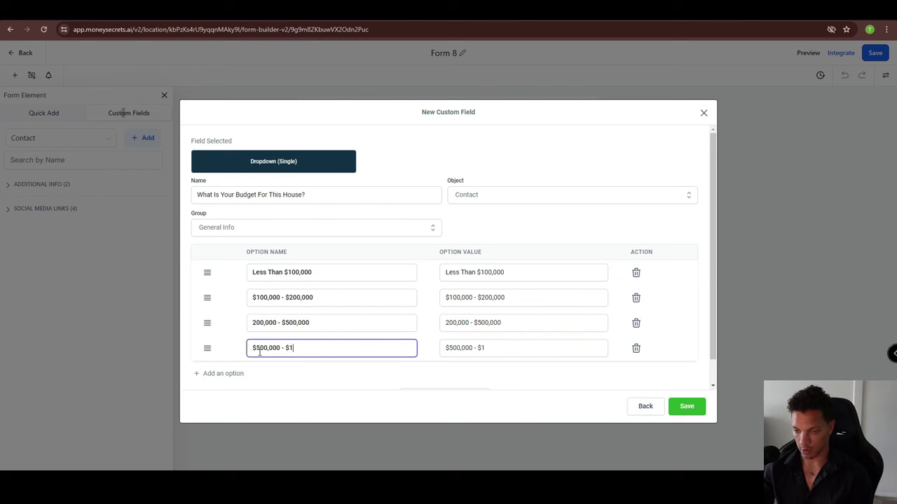
{"action": "type", "text": ",000"}
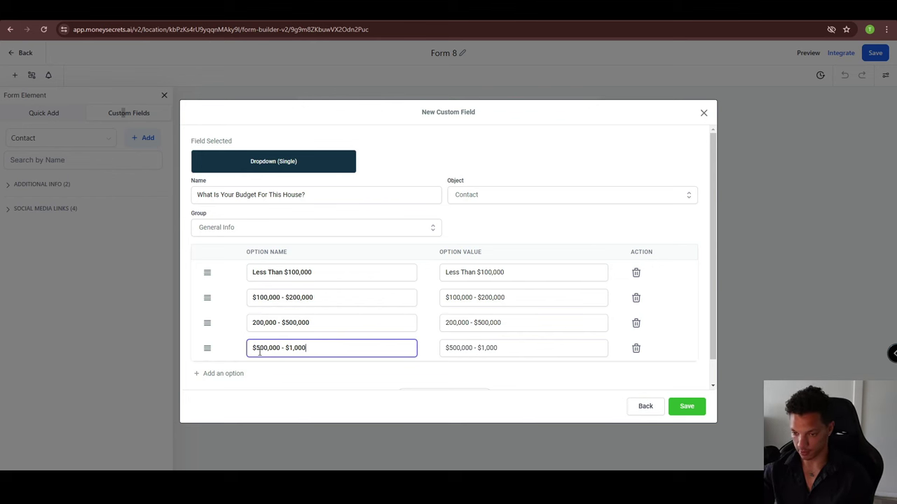
{"action": "type", "text": ",000"}
{"action": "scroll", "coordinate": [389, 350], "scroll_direction": "down", "scroll_amount": 1}
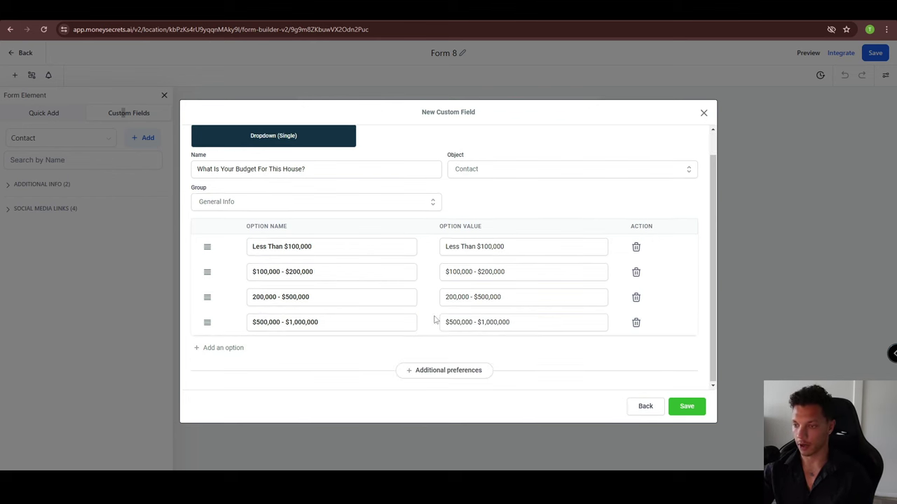
{"action": "scroll", "coordinate": [422, 175], "scroll_direction": "up", "scroll_amount": 1}
{"action": "scroll", "coordinate": [481, 180], "scroll_direction": "down", "scroll_amount": 1}
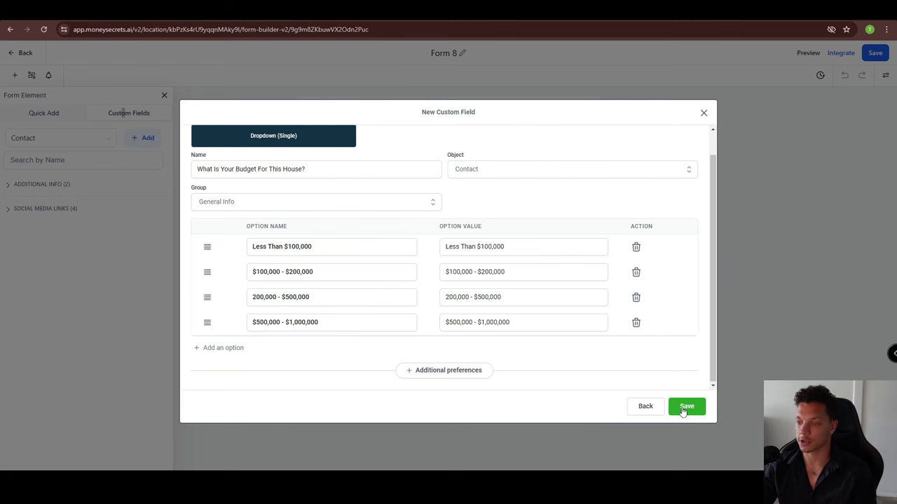
Save the budget field and drag it into Form 8 below the Phone field.
{"action": "left_click", "coordinate": [684, 410]}
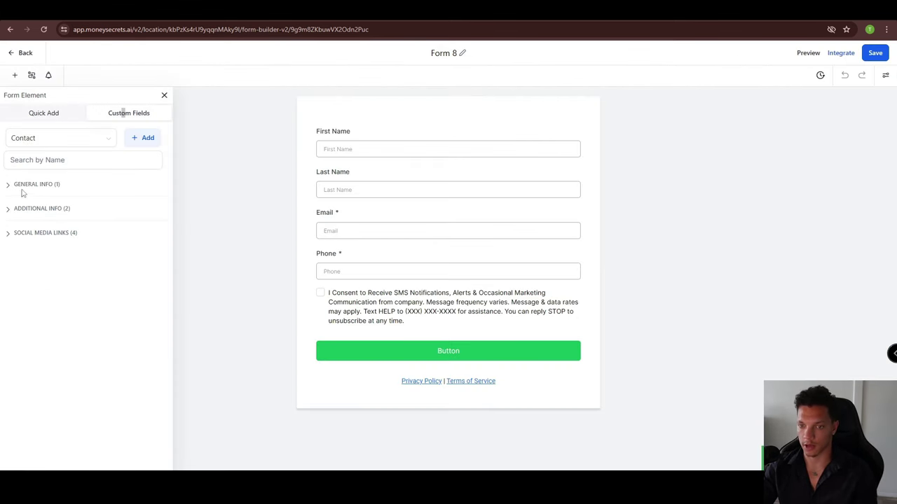
{"action": "left_click", "coordinate": [15, 188]}
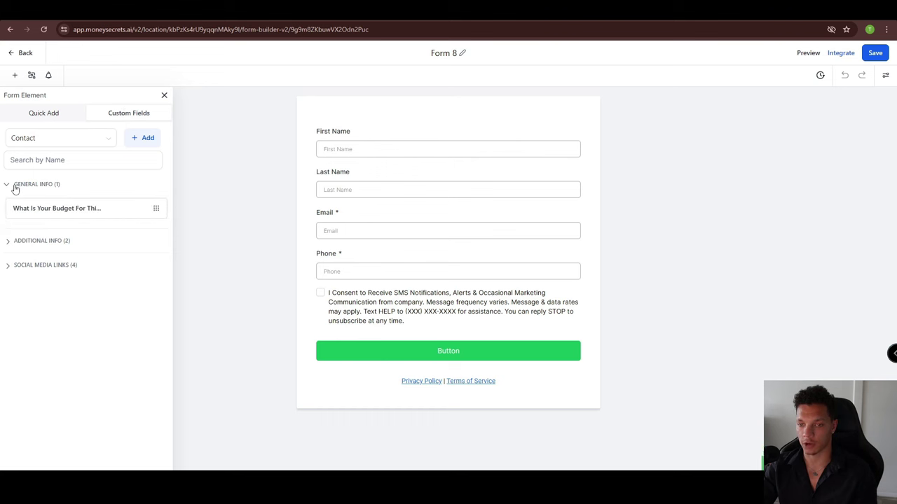
{"action": "left_click_drag", "start_coordinate": [55, 207], "coordinate": [410, 296]}
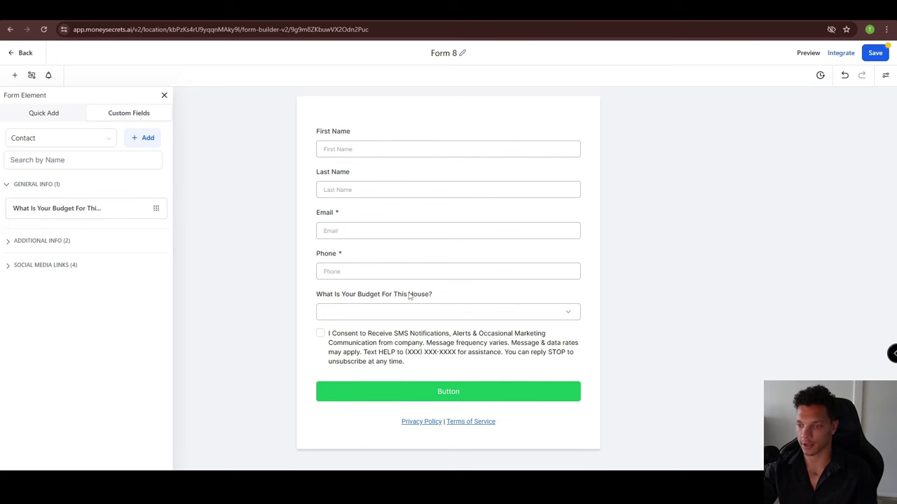
Test picking a budget range in the live preview, then return to the builder.
{"action": "left_click", "coordinate": [808, 53]}
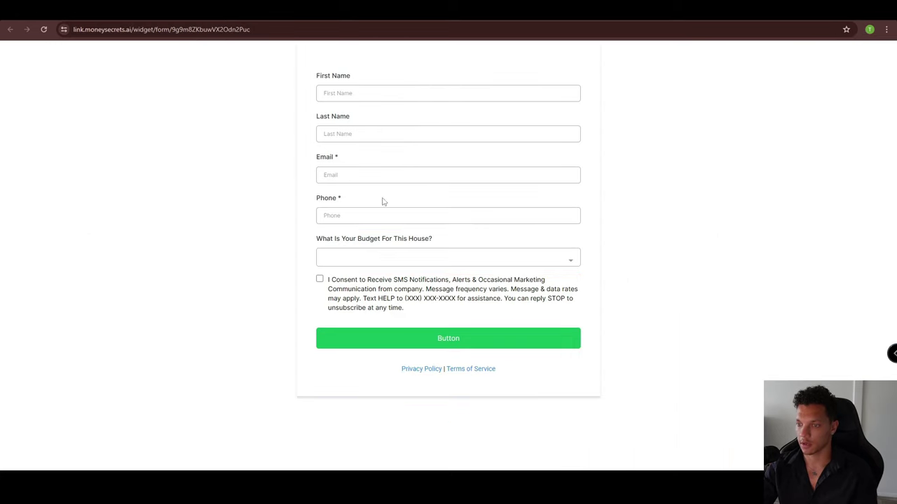
{"action": "left_click", "coordinate": [382, 261]}
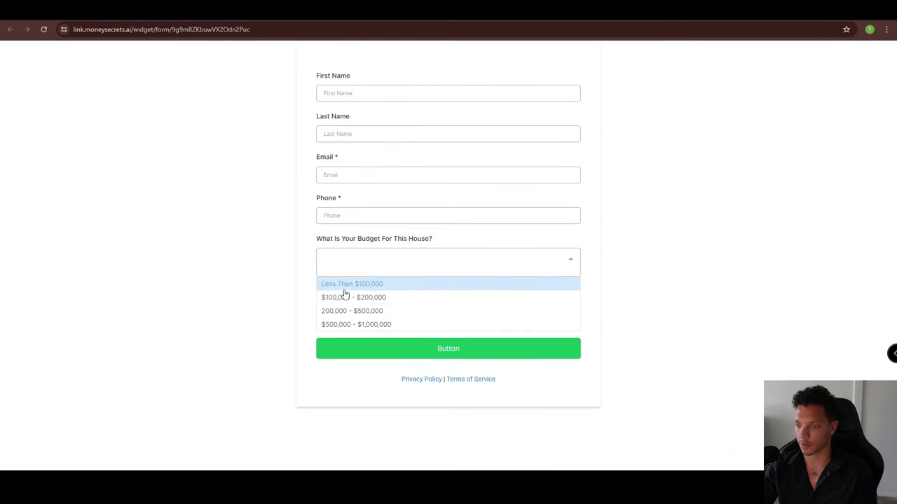
{"action": "left_click", "coordinate": [360, 313]}
{"action": "key", "text": "ctrl+w"}
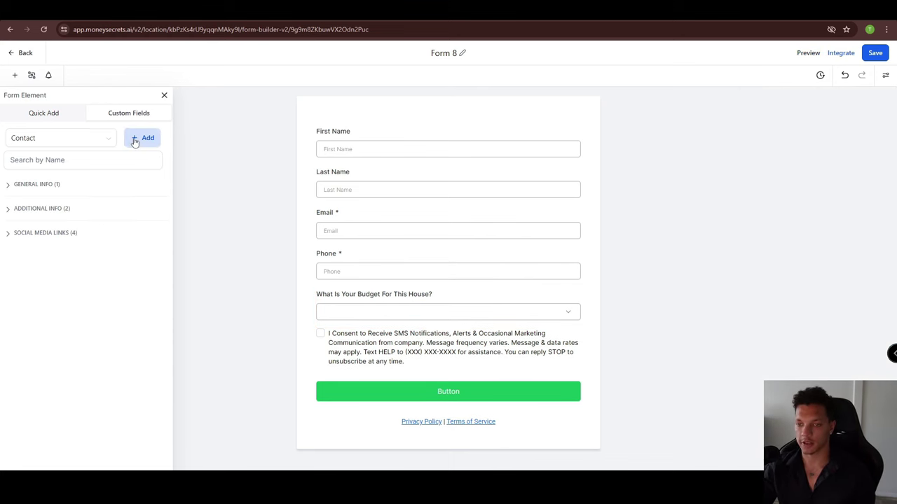
Start a Radio Select field named 'Are You A Home Owner?' in the General Info group.
{"action": "left_click", "coordinate": [135, 140]}
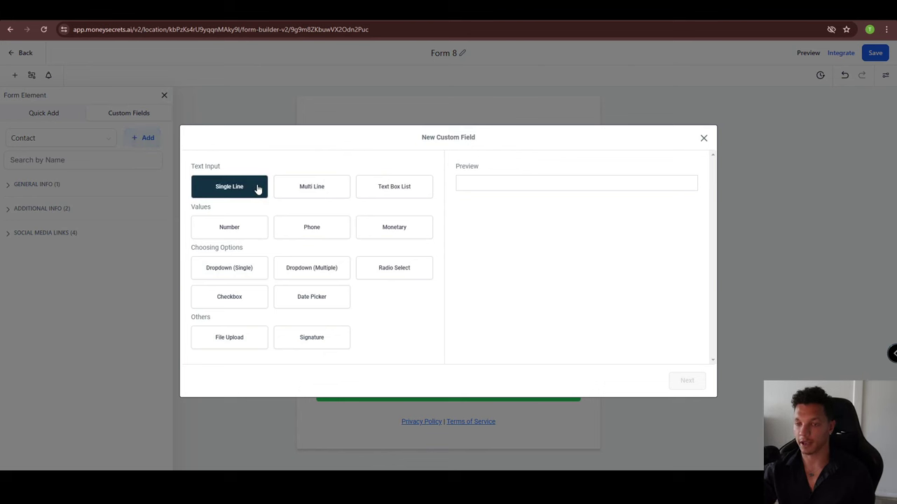
{"action": "left_click", "coordinate": [395, 271]}
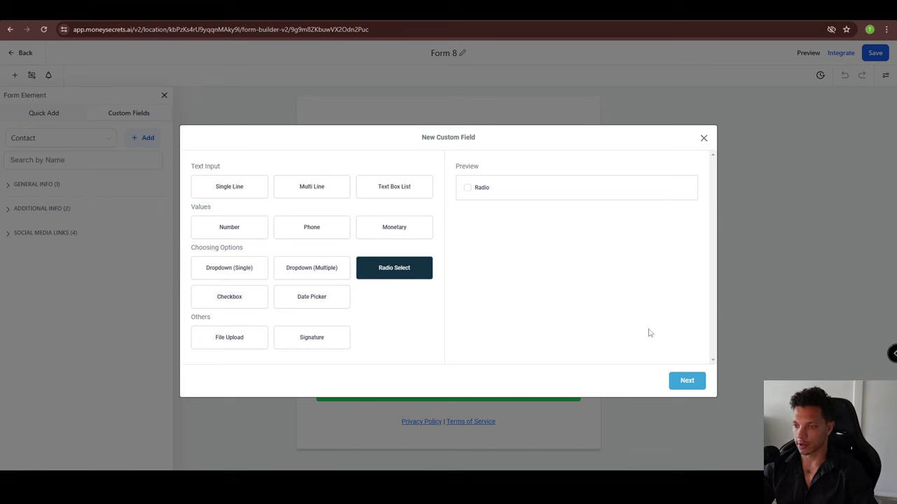
{"action": "left_click", "coordinate": [686, 380]}
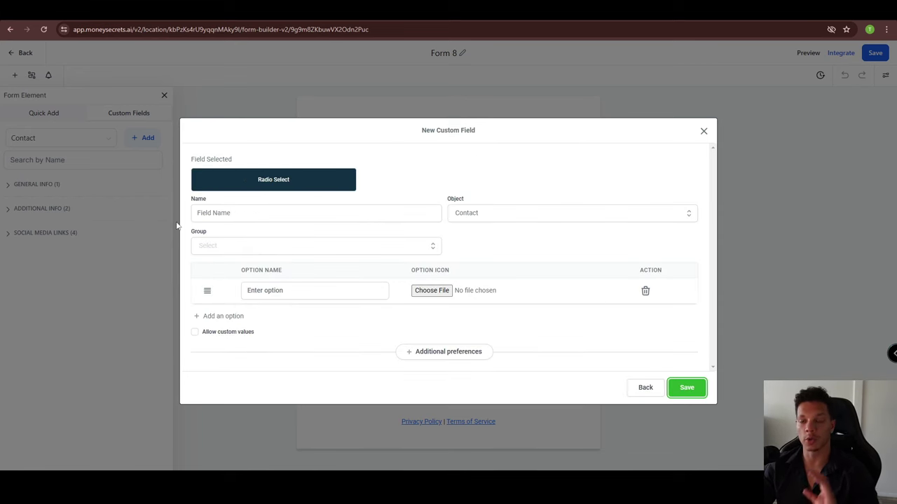
{"action": "left_click", "coordinate": [314, 208]}
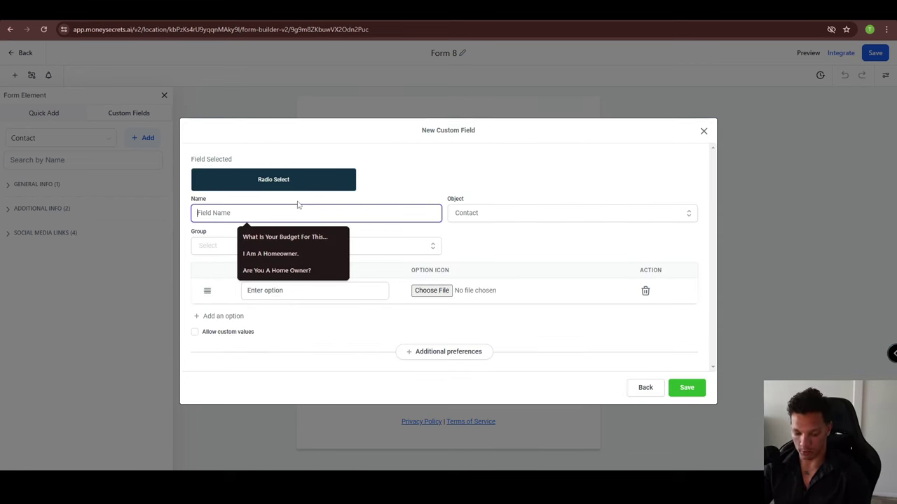
{"action": "left_click", "coordinate": [346, 270]}
{"action": "left_click", "coordinate": [352, 246]}
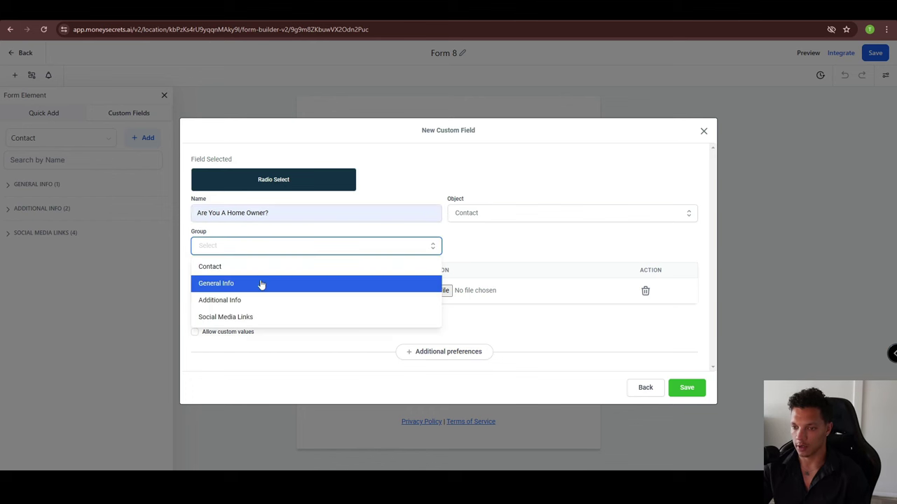
{"action": "left_click", "coordinate": [241, 283]}
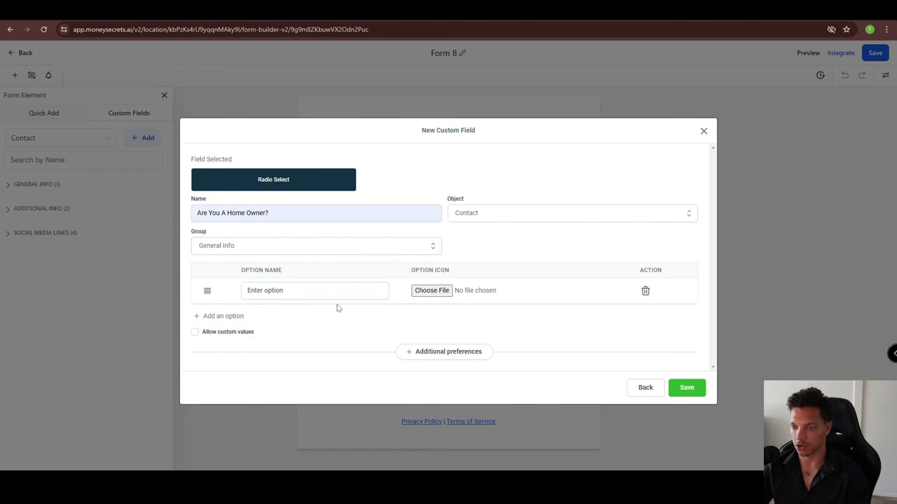
Give the home-owner field Yes and No options and save it.
{"action": "left_click", "coordinate": [311, 289]}
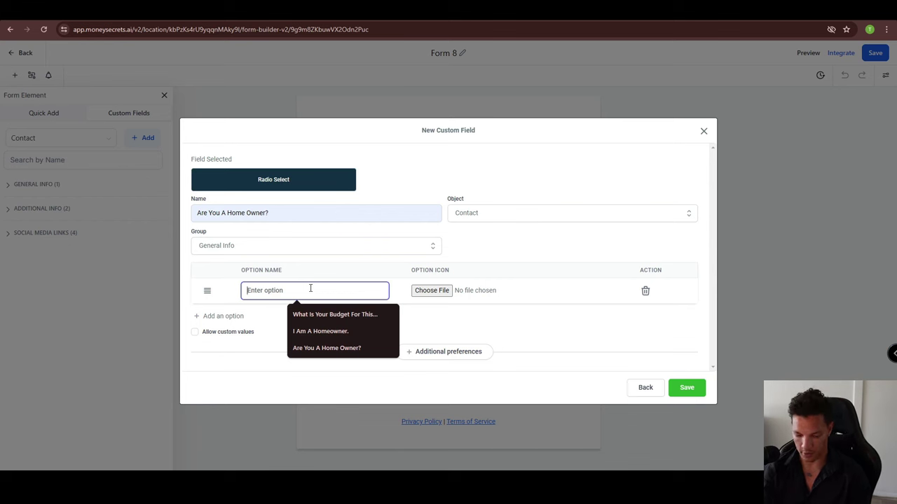
{"action": "type", "text": "Yes"}
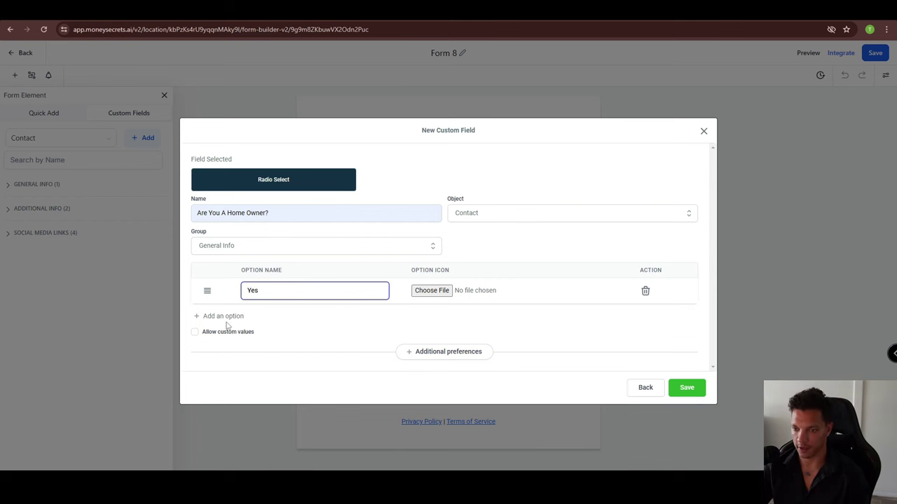
{"action": "left_click", "coordinate": [218, 316]}
{"action": "left_click", "coordinate": [252, 308]}
{"action": "type", "text": "No"}
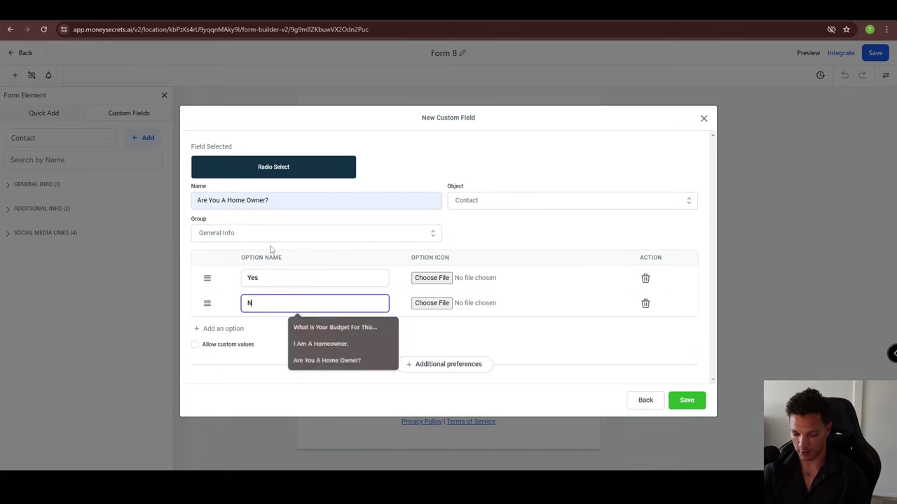
{"action": "left_click", "coordinate": [681, 400]}
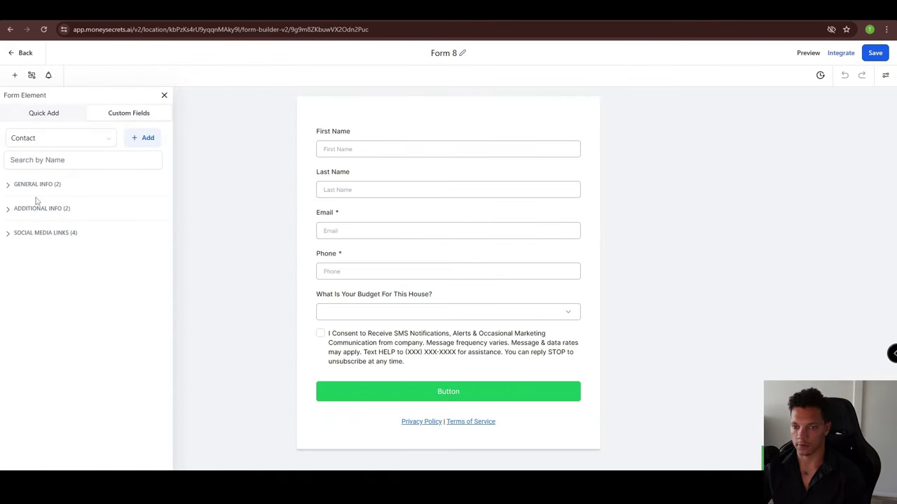
Place the home-owner question below the budget dropdown and test its Yes/No answers in preview.
{"action": "left_click", "coordinate": [26, 184]}
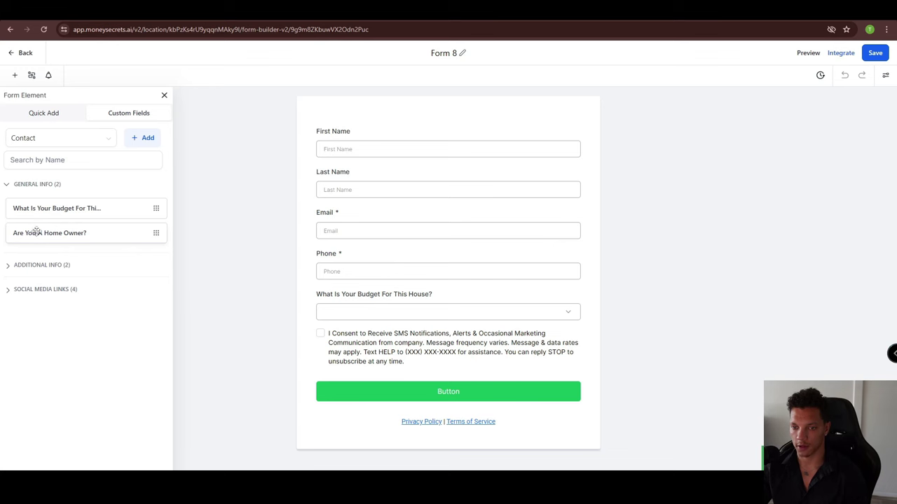
{"action": "left_click_drag", "start_coordinate": [34, 232], "coordinate": [391, 328]}
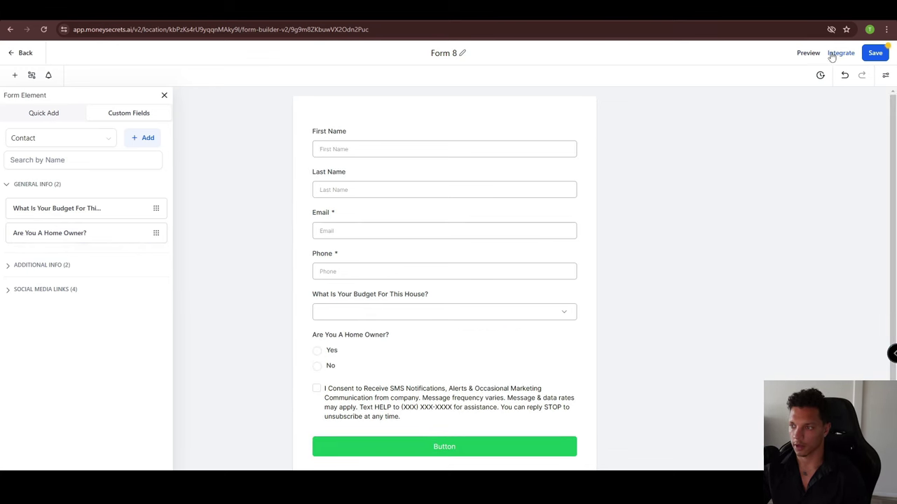
{"action": "left_click", "coordinate": [806, 55]}
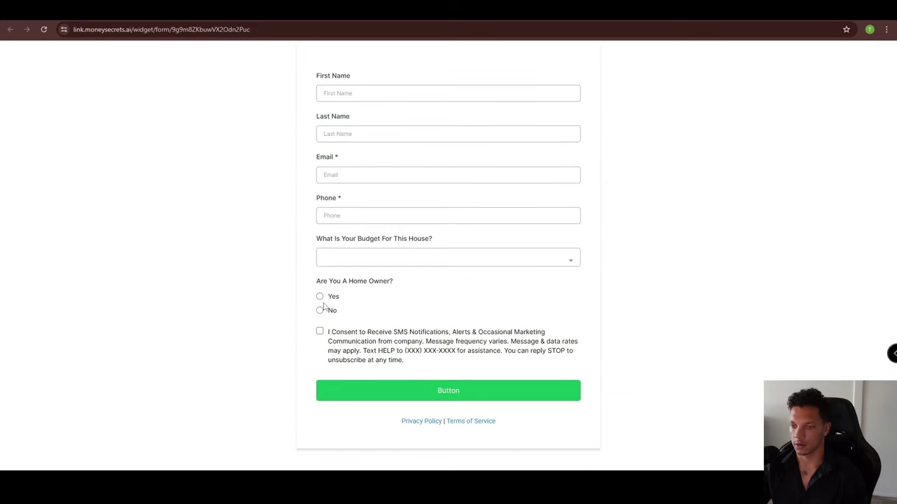
{"action": "left_click", "coordinate": [319, 296]}
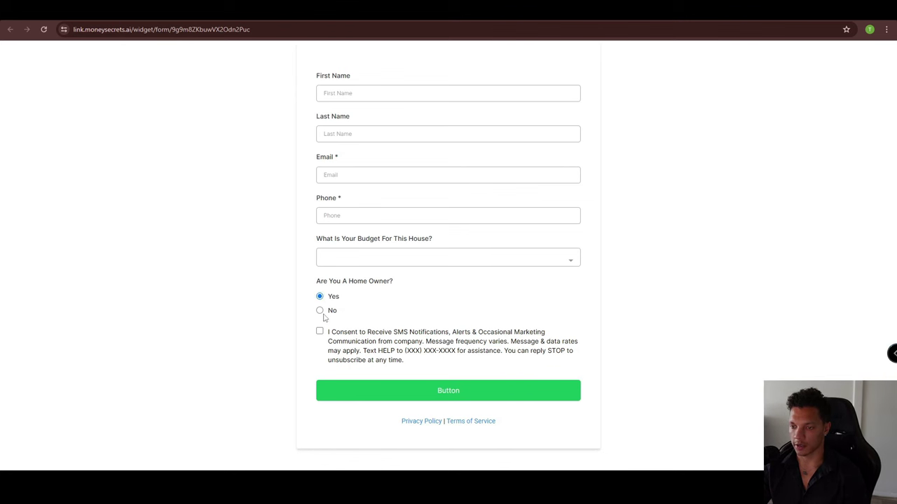
{"action": "left_click", "coordinate": [319, 311]}
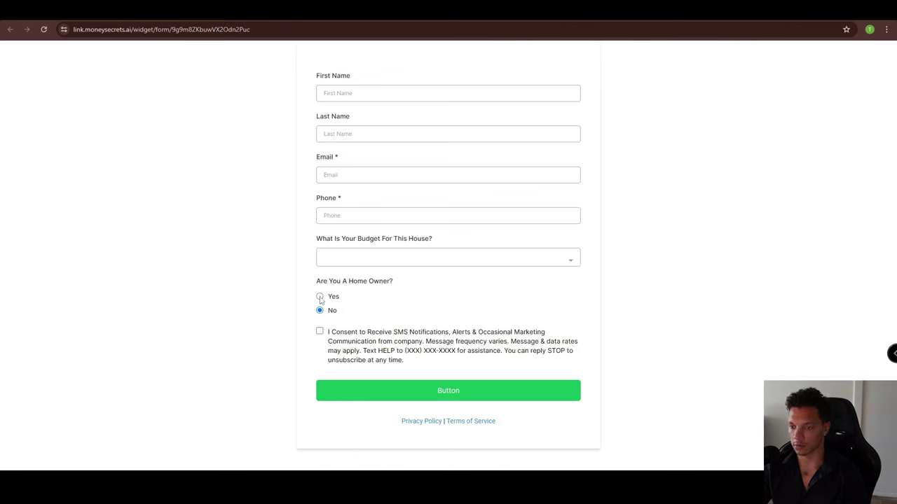
{"action": "left_click", "coordinate": [320, 296]}
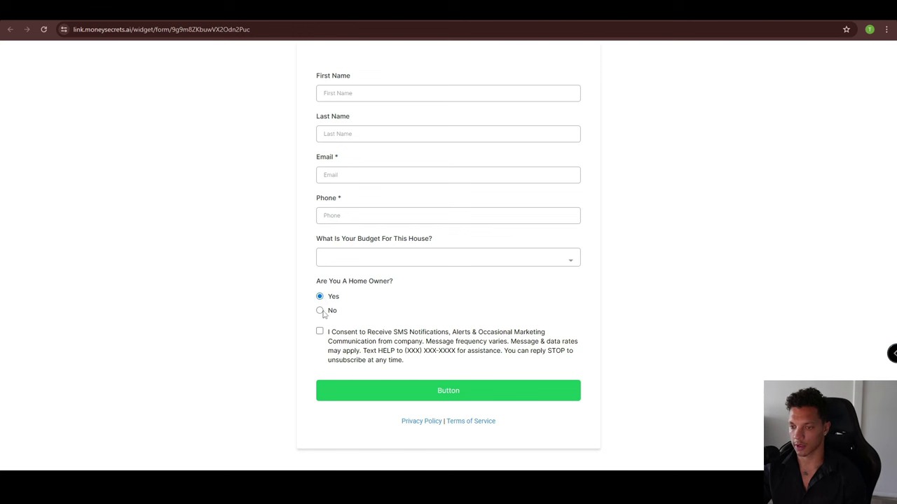
{"action": "left_click", "coordinate": [320, 311]}
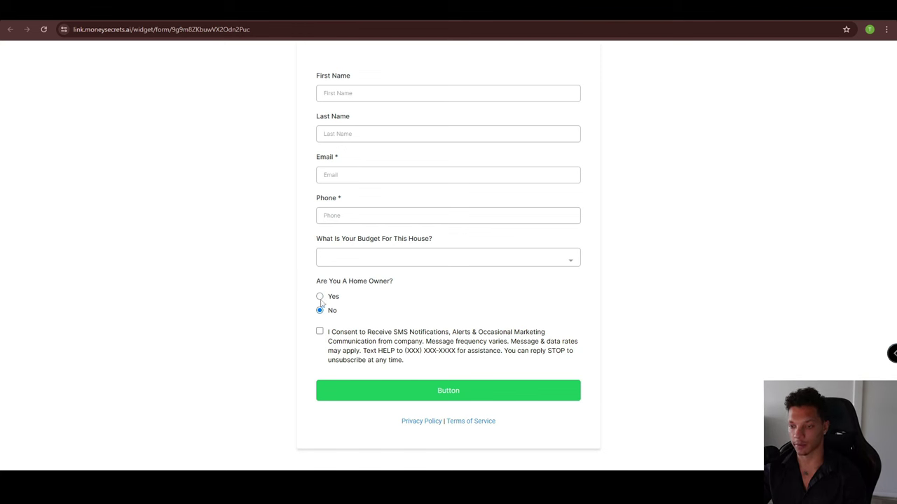
{"action": "left_click", "coordinate": [319, 296]}
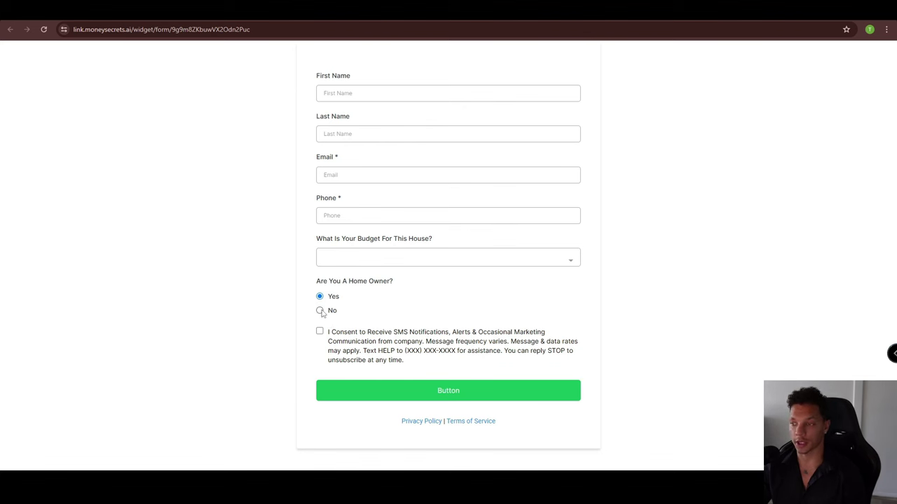
{"action": "key", "text": "ctrl+w"}
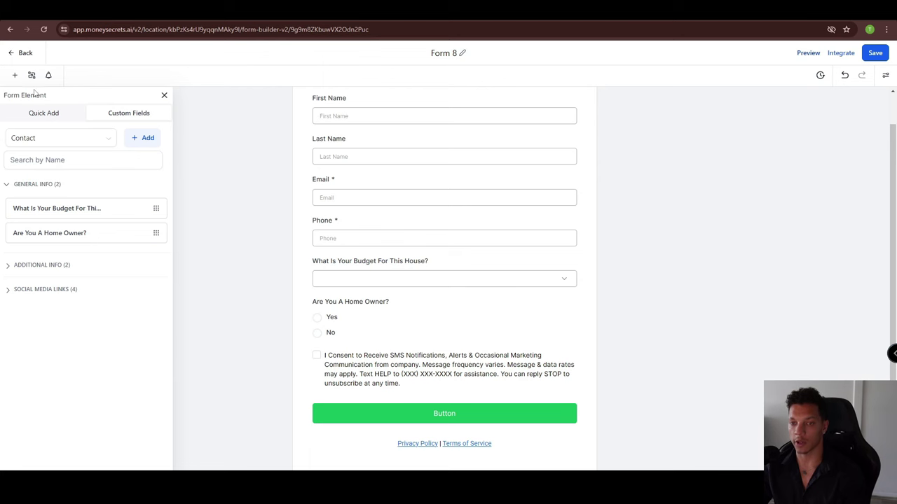
{"action": "left_click", "coordinate": [140, 138]}
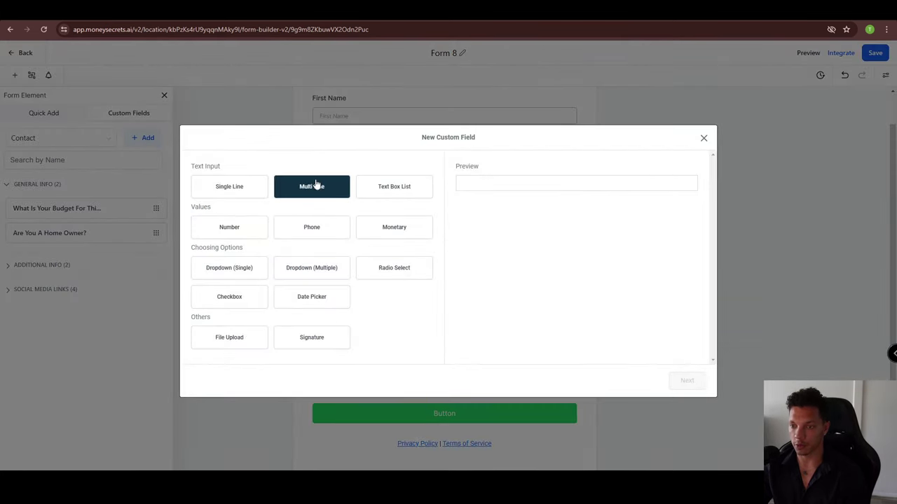
Create a Dropdown (Single) field 'What Kind Of Home Do You Own?' in General Info.
{"action": "left_click", "coordinate": [242, 269]}
{"action": "left_click", "coordinate": [333, 223]}
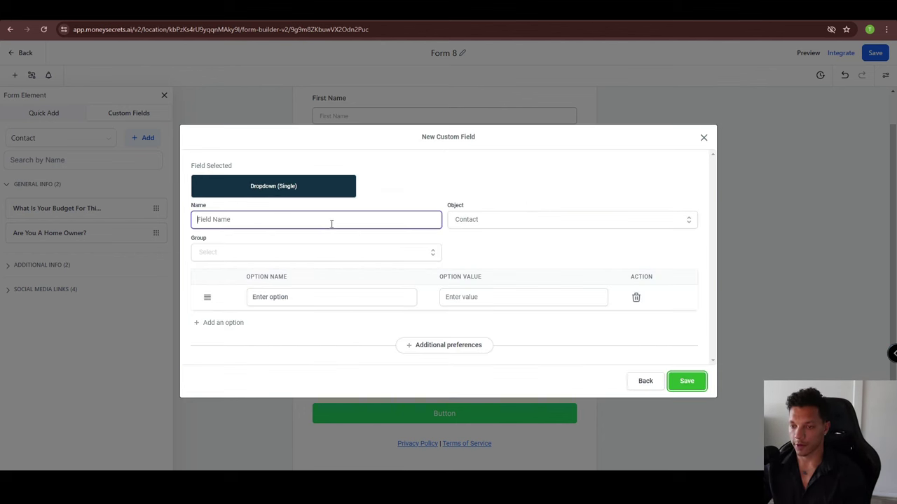
{"action": "left_click", "coordinate": [330, 222]}
{"action": "type", "text": "Wha"}
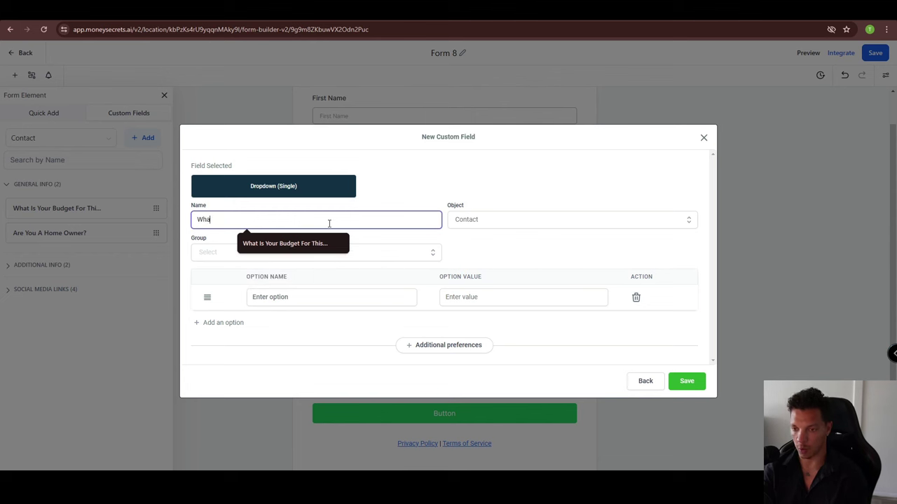
{"action": "type", "text": "t Kind "}
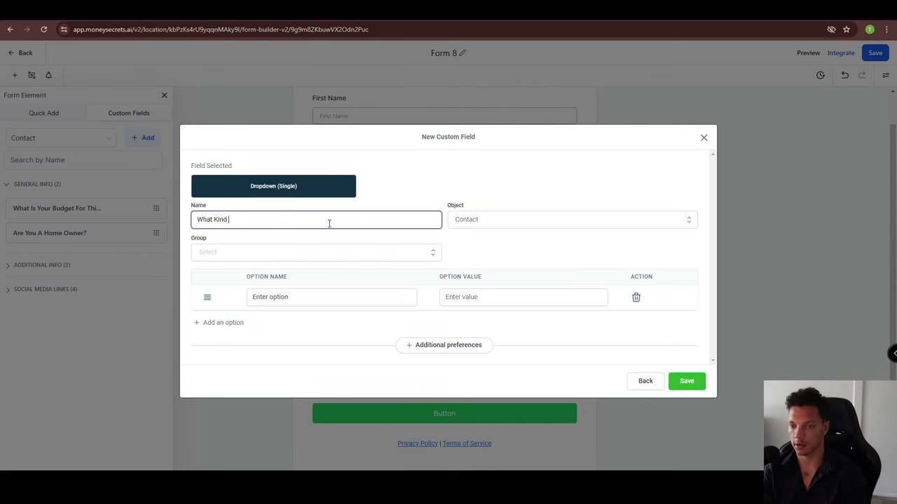
{"action": "type", "text": "Of Home Do"}
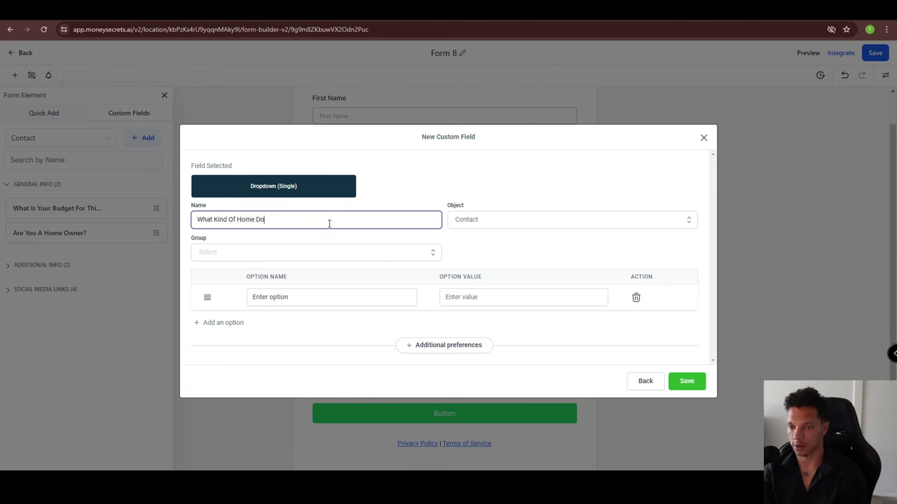
{"action": "type", "text": " You Own?"}
{"action": "left_click", "coordinate": [360, 245]}
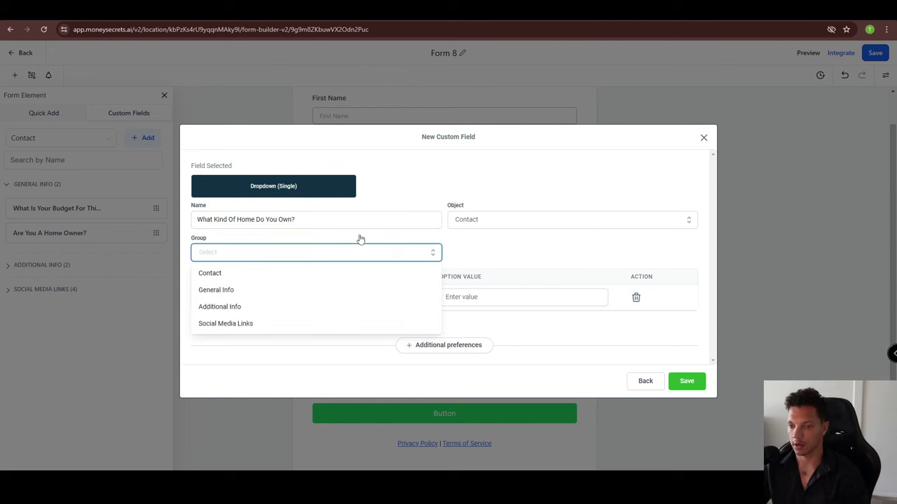
{"action": "left_click", "coordinate": [263, 293]}
Add the options Single Family, Mansion, Apartment and Townhome, and save the field.
{"action": "left_click", "coordinate": [328, 300]}
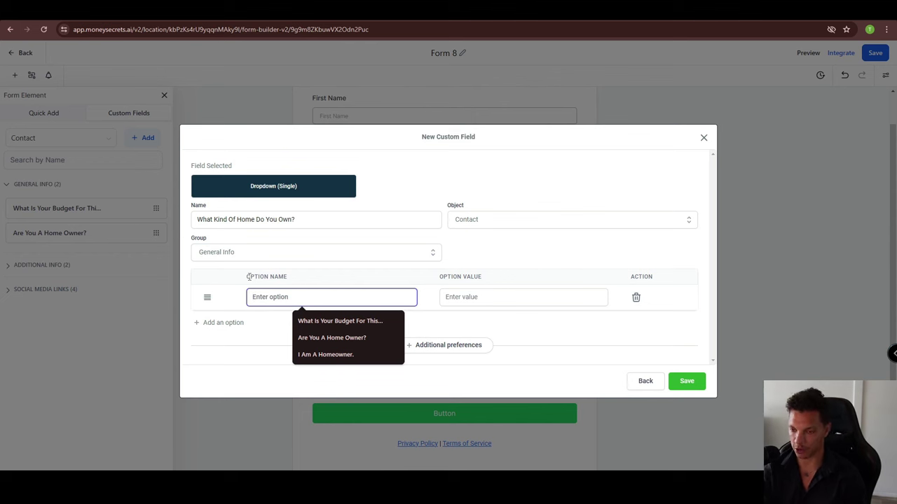
{"action": "type", "text": "Sing"}
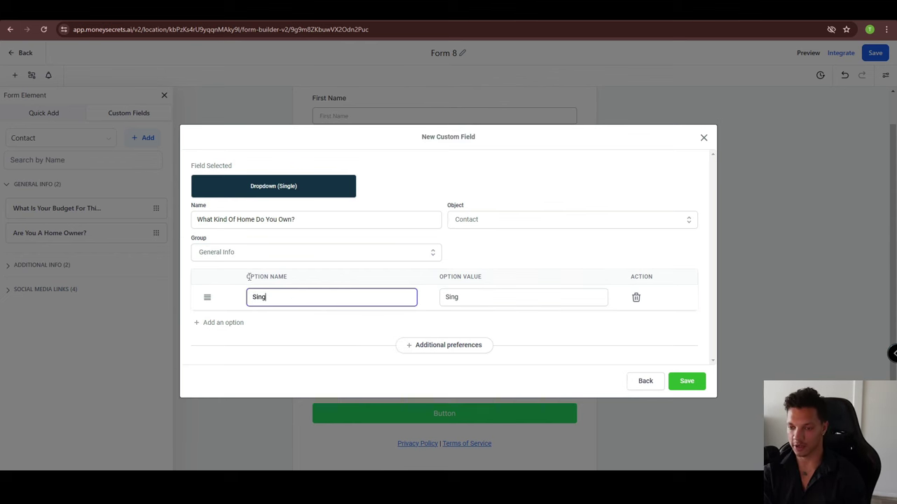
{"action": "type", "text": "le Family"}
{"action": "left_click", "coordinate": [223, 323]}
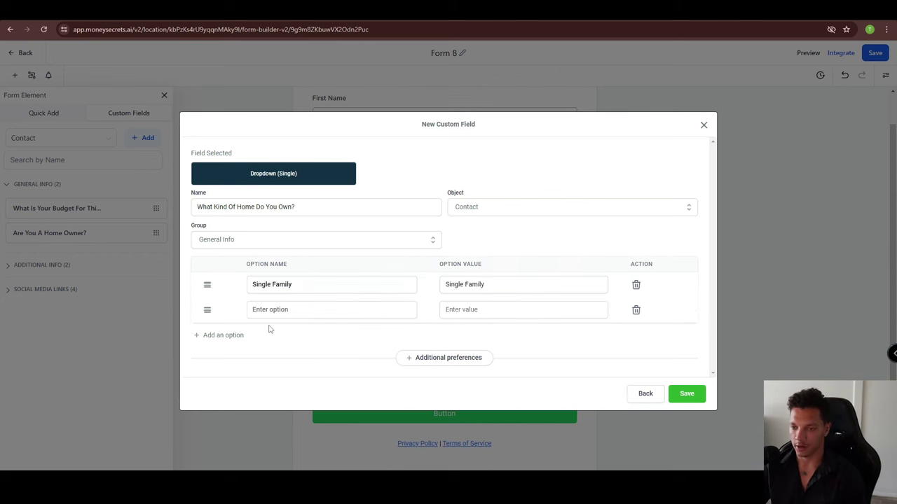
{"action": "left_click", "coordinate": [279, 312]}
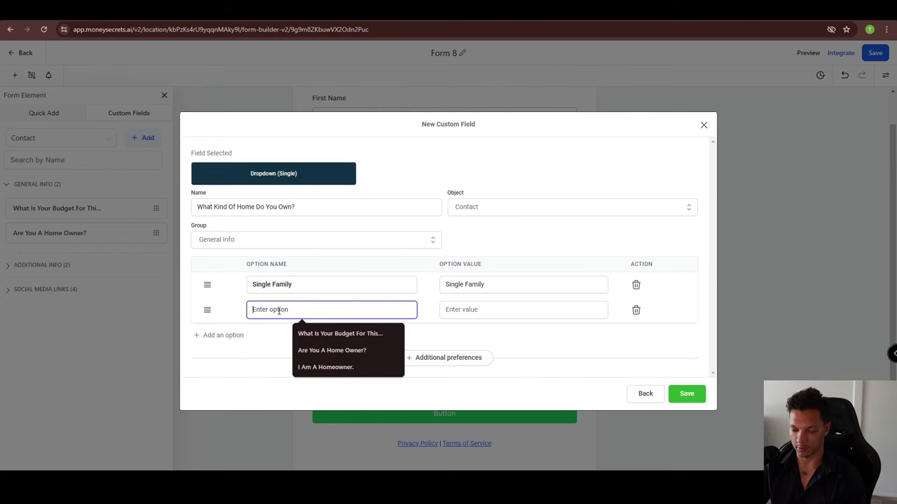
{"action": "type", "text": "Mansio"}
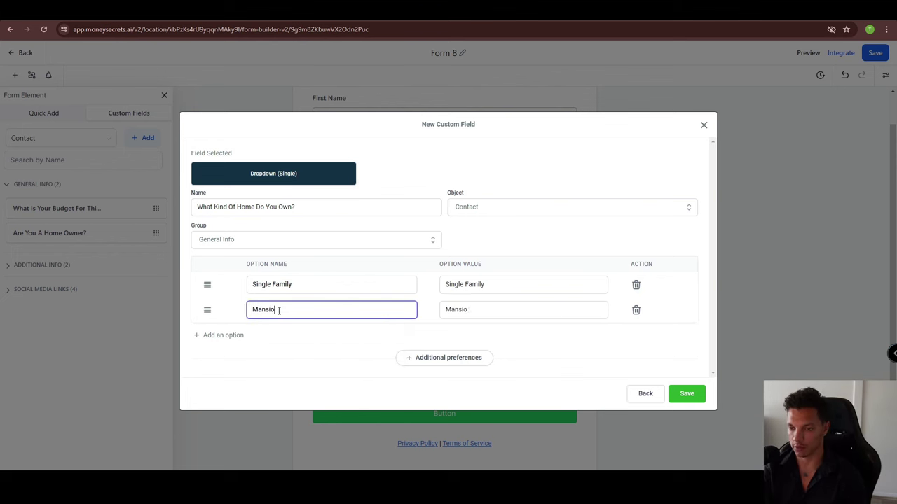
{"action": "type", "text": "n"}
{"action": "key", "text": "Return"}
{"action": "type", "text": "Apart"}
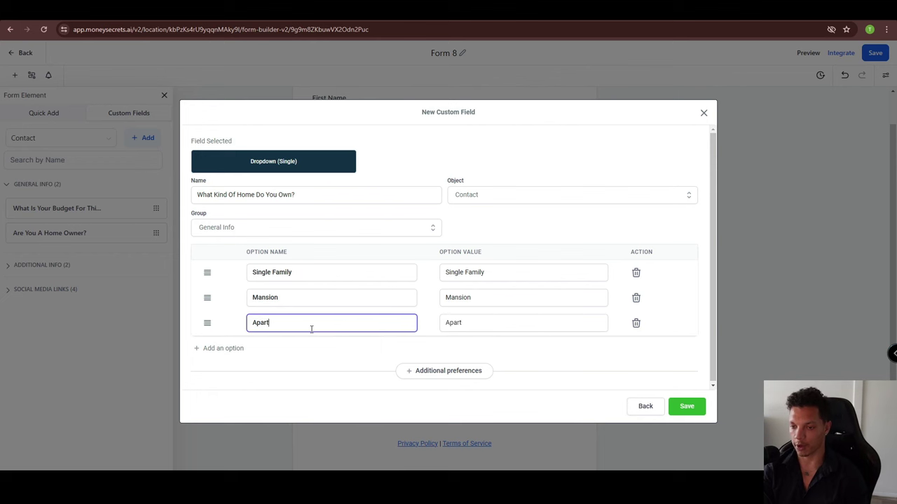
{"action": "type", "text": "ment"}
{"action": "key", "text": "Return"}
{"action": "type", "text": "TGo"}
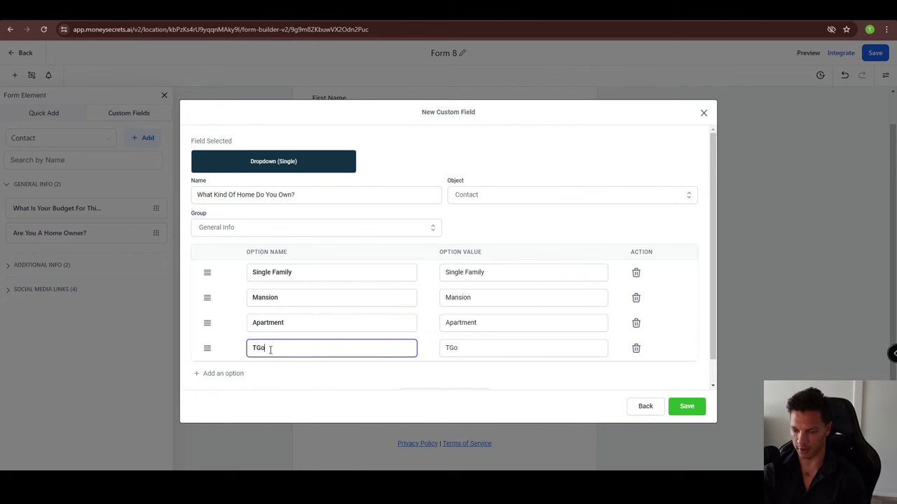
{"action": "key", "text": "BackSpace"}
{"action": "type", "text": "ownhome"}
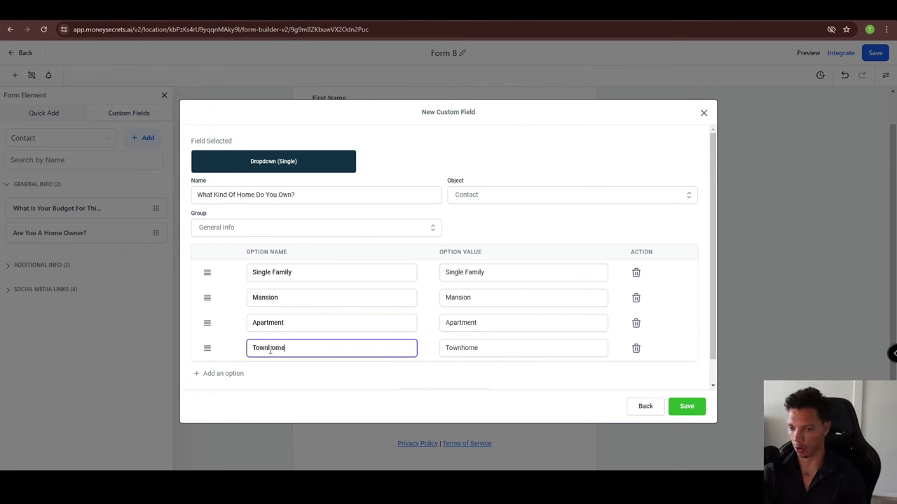
{"action": "scroll", "coordinate": [546, 347], "scroll_direction": "down", "scroll_amount": 1}
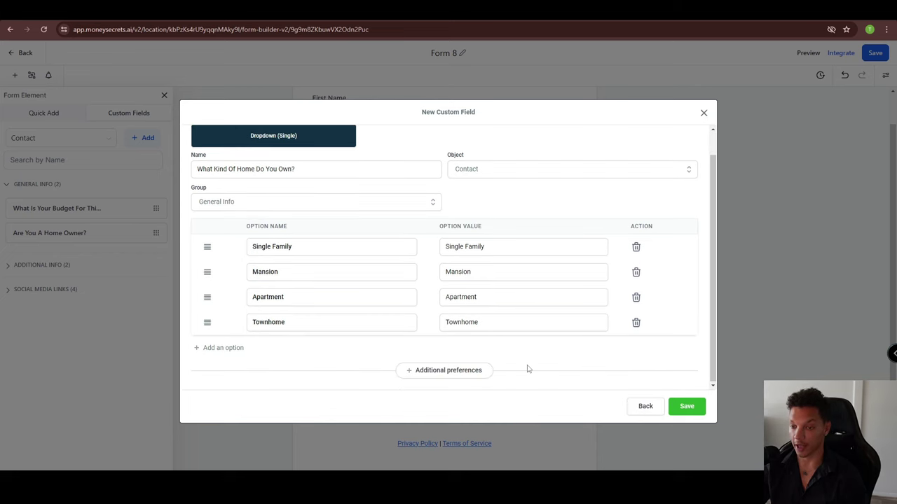
{"action": "scroll", "coordinate": [561, 379], "scroll_direction": "up", "scroll_amount": 1}
{"action": "left_click", "coordinate": [686, 407]}
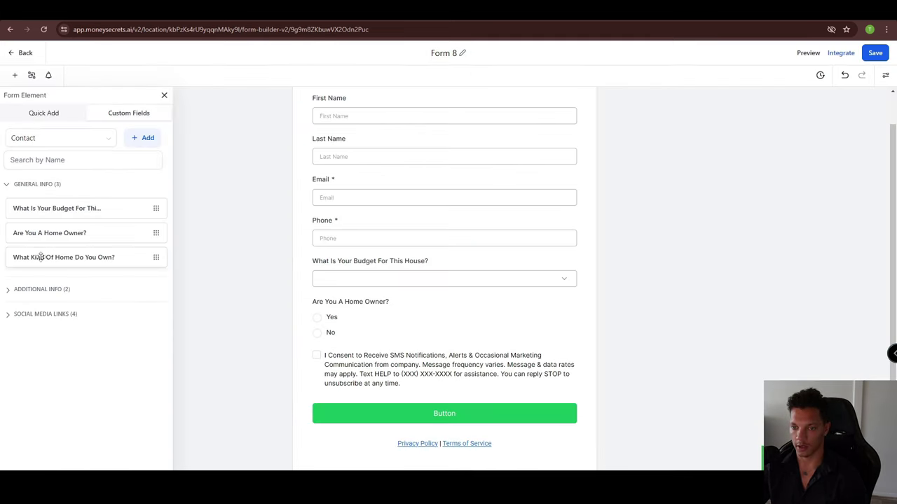
Place the home-type dropdown below the home-owner question and make it required.
{"action": "left_click_drag", "start_coordinate": [42, 257], "coordinate": [342, 350]}
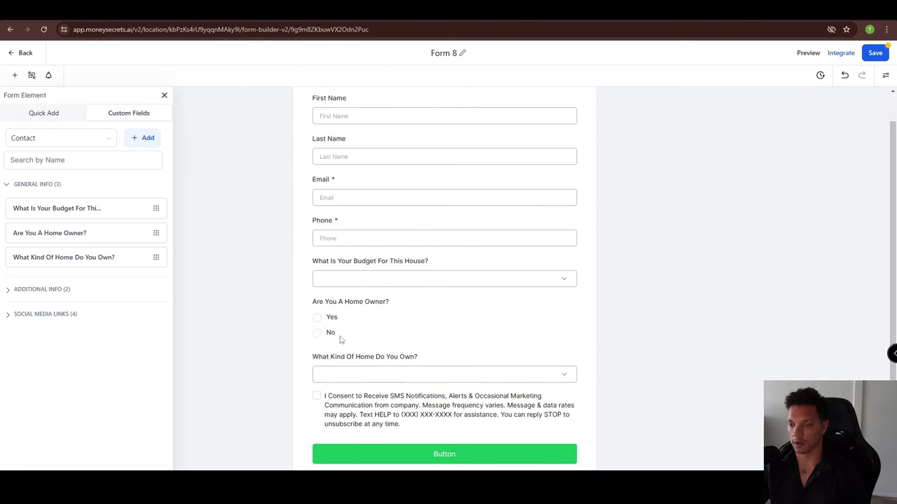
{"action": "left_click", "coordinate": [319, 333]}
{"action": "left_click", "coordinate": [290, 330]}
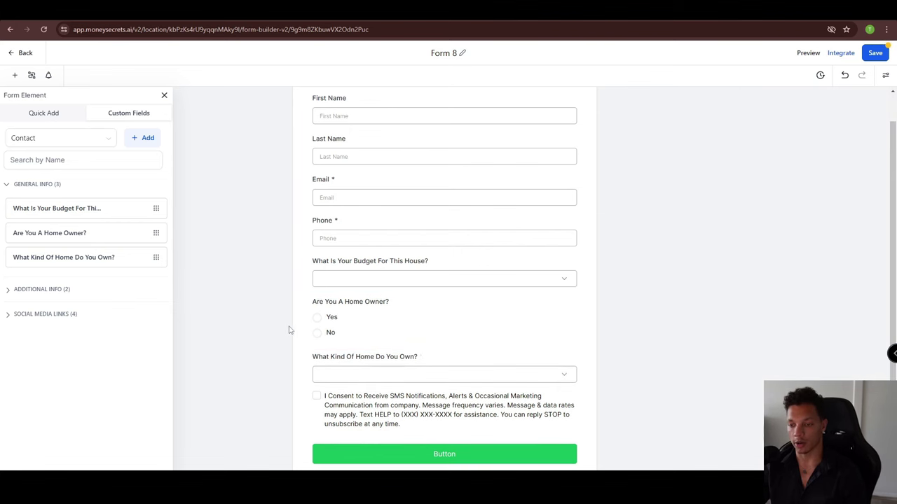
{"action": "left_click", "coordinate": [376, 366]}
{"action": "left_click", "coordinate": [591, 316]}
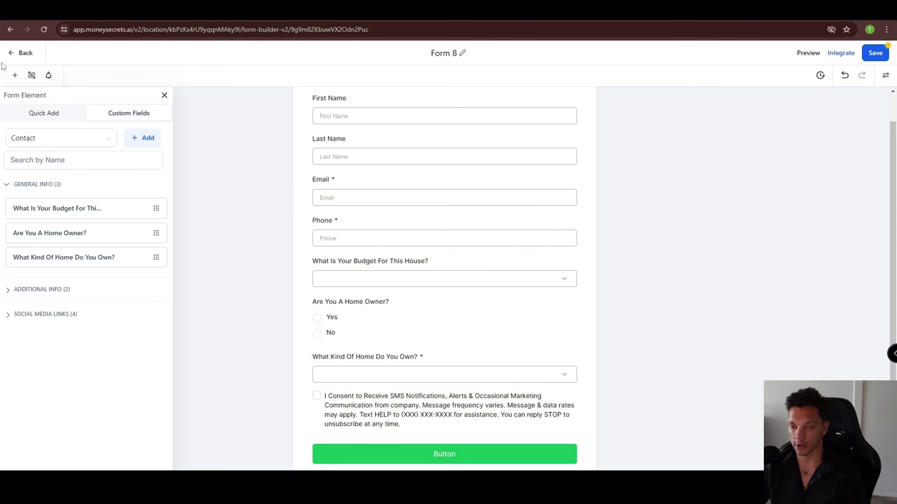
Open Form 8's conditional logic and start a Show/Hide Fields rule.
{"action": "left_click", "coordinate": [374, 335]}
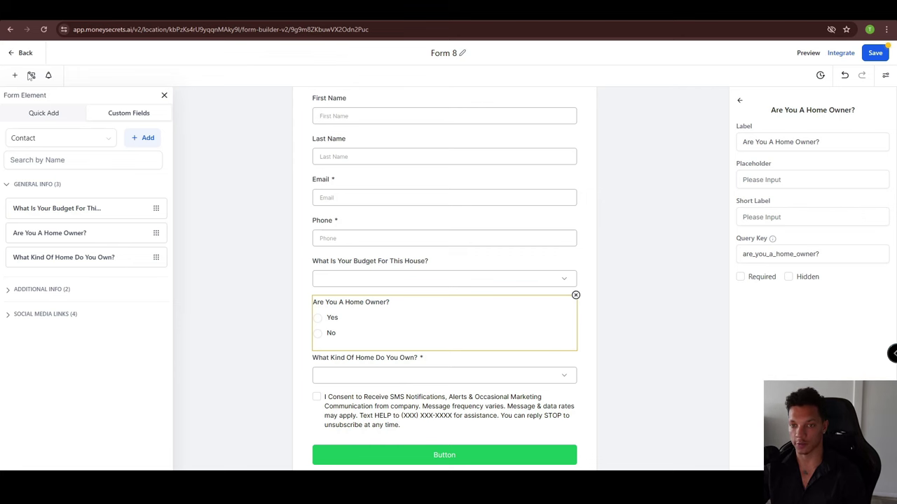
{"action": "left_click", "coordinate": [31, 75]}
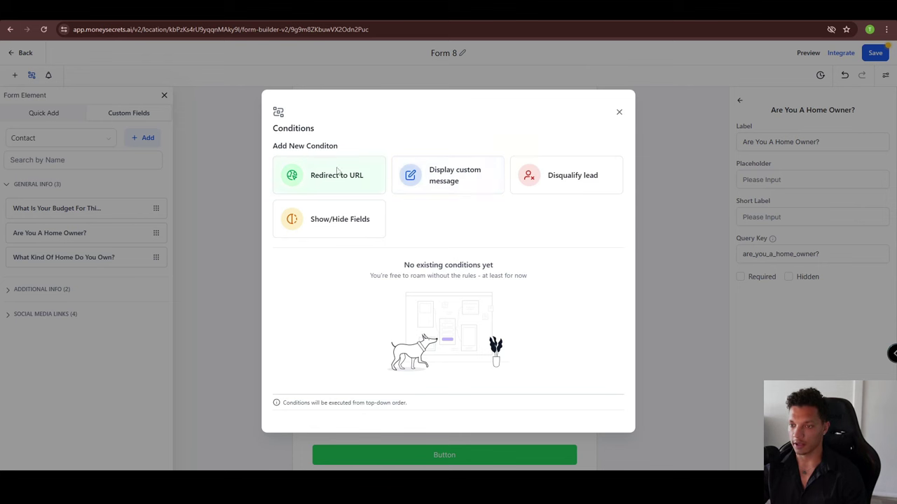
{"action": "left_click", "coordinate": [295, 234]}
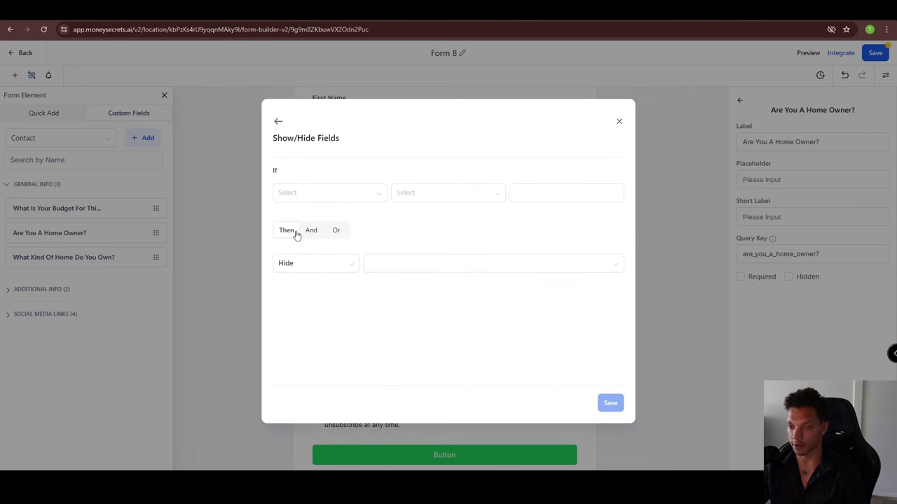
Show What Kind Of Home Do You Own? when Are You A Home Owner? is Yes, and save the rule.
{"action": "left_click", "coordinate": [342, 193]}
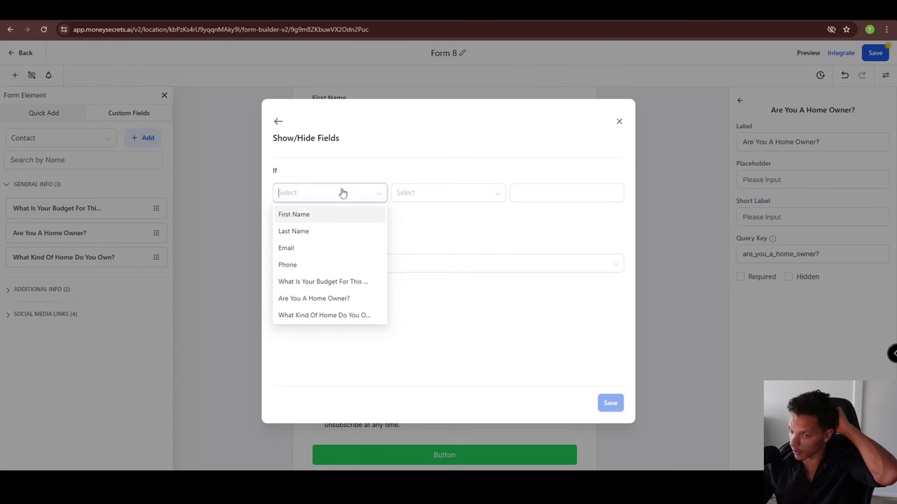
{"action": "left_click", "coordinate": [335, 301]}
{"action": "left_click", "coordinate": [522, 194]}
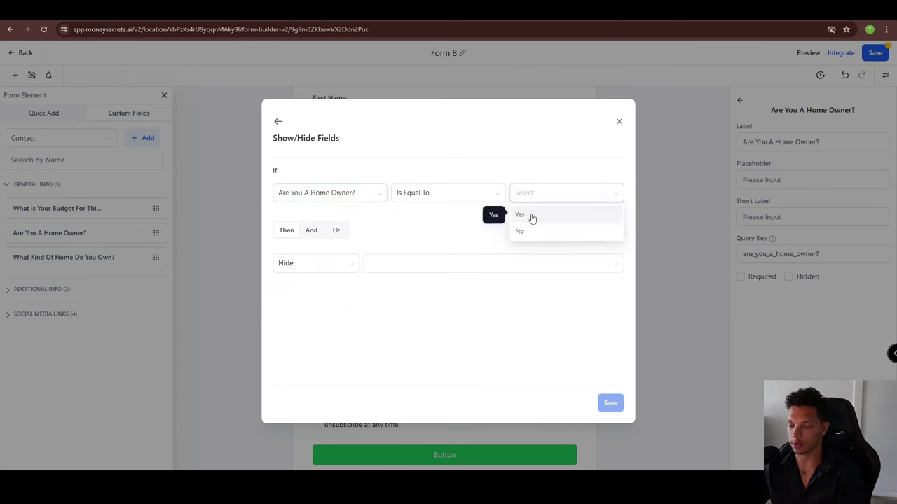
{"action": "left_click", "coordinate": [532, 217]}
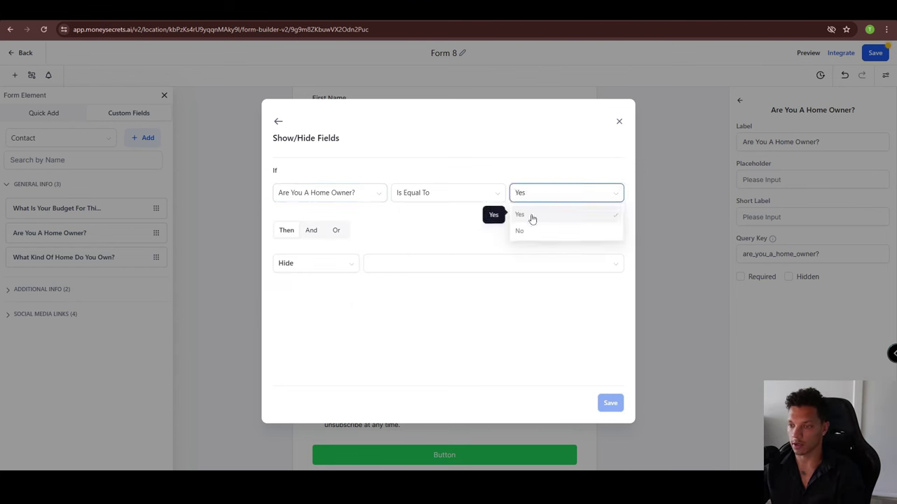
{"action": "left_click", "coordinate": [310, 265]}
{"action": "left_click", "coordinate": [302, 300]}
{"action": "left_click", "coordinate": [376, 262]}
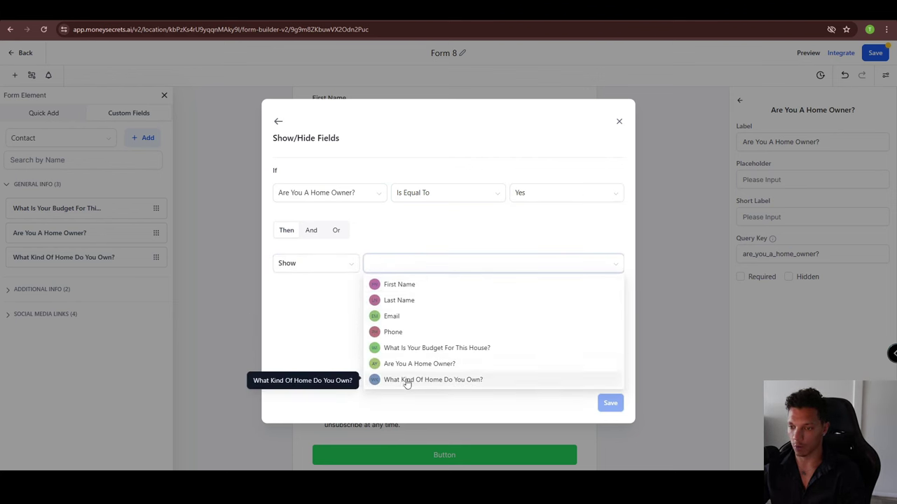
{"action": "left_click", "coordinate": [425, 379]}
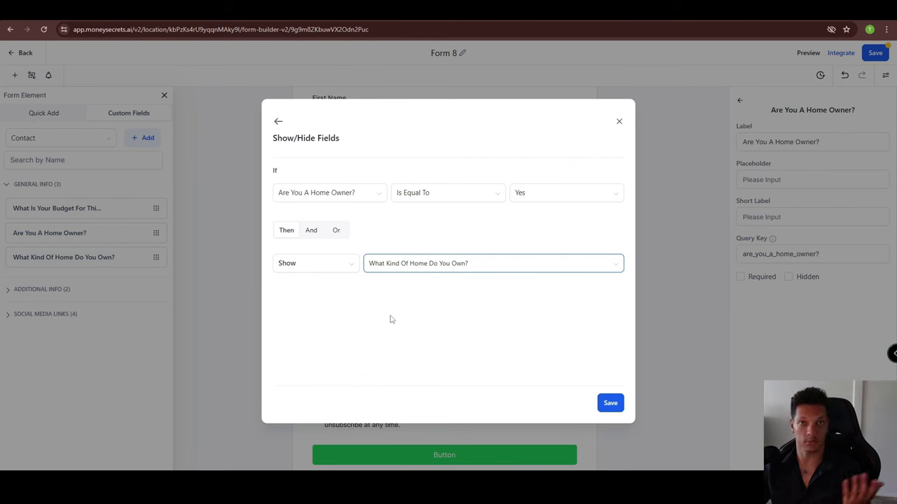
{"action": "left_click", "coordinate": [607, 401]}
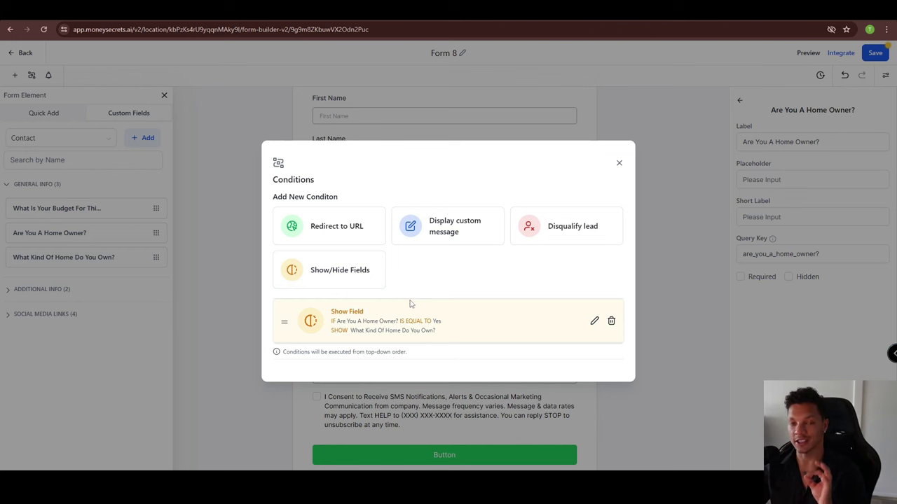
{"action": "left_click", "coordinate": [619, 165]}
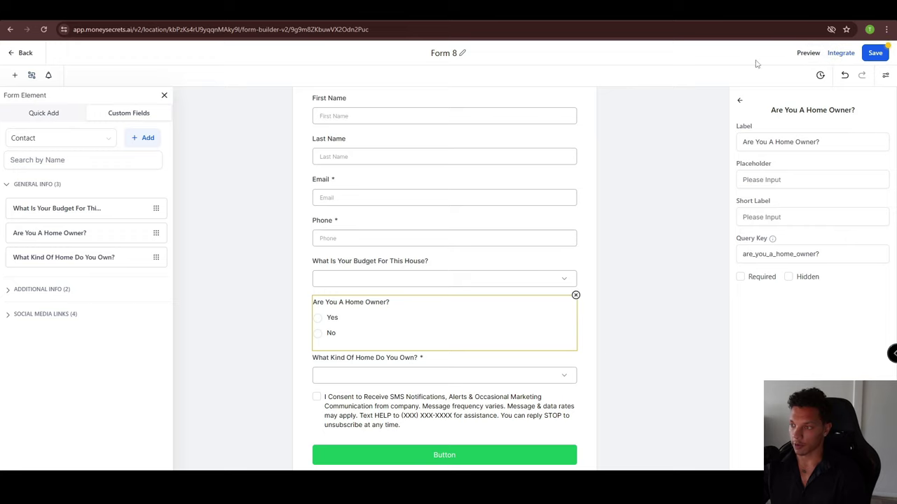
{"action": "left_click", "coordinate": [800, 53]}
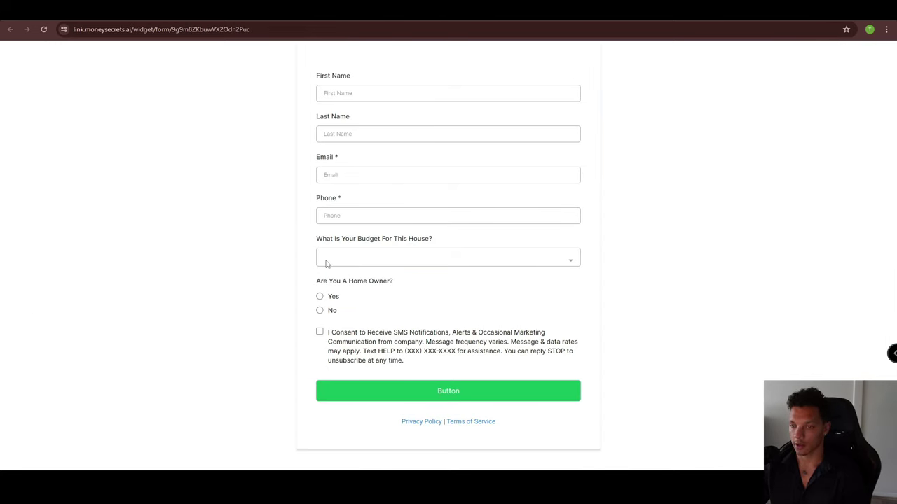
{"action": "left_click", "coordinate": [320, 297]}
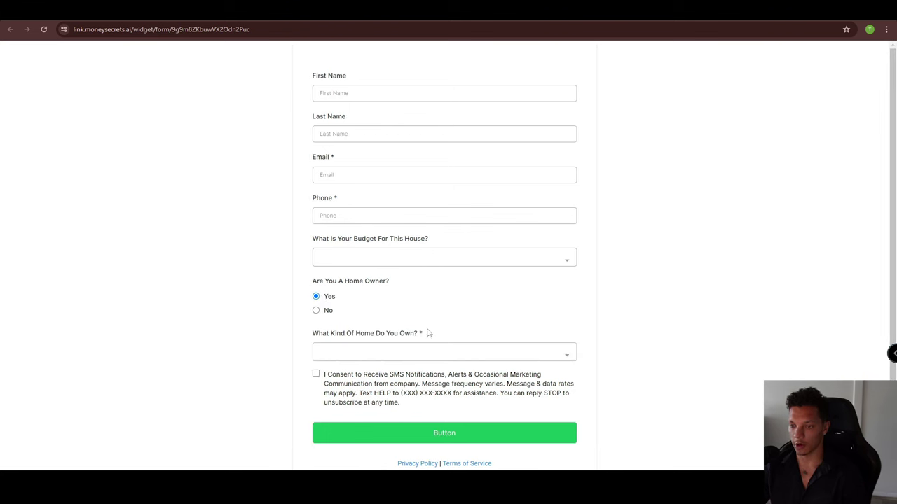
{"action": "left_click", "coordinate": [316, 311]}
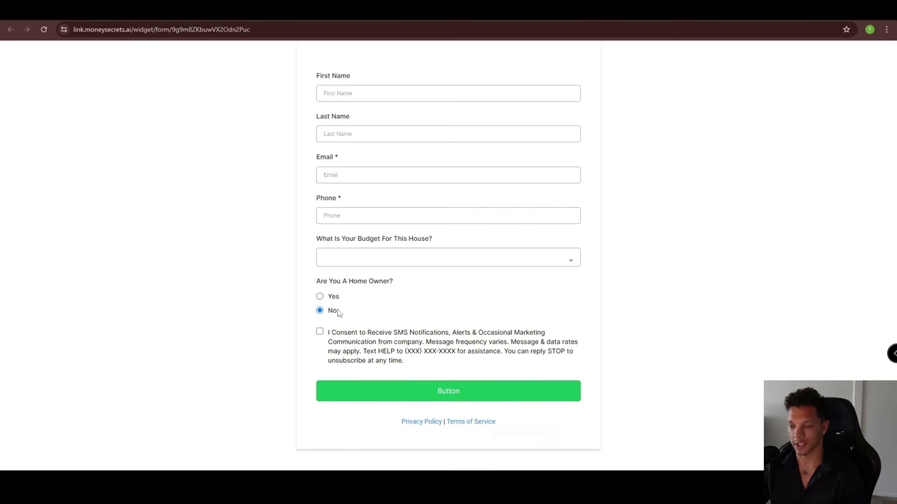
{"action": "left_click", "coordinate": [320, 297]}
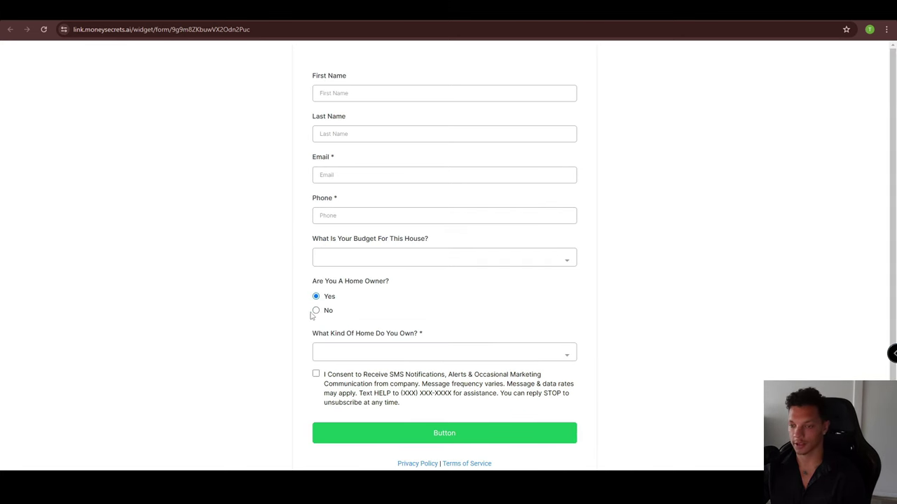
{"action": "left_click", "coordinate": [314, 312]}
{"action": "left_click", "coordinate": [320, 297]}
{"action": "left_click", "coordinate": [318, 311]}
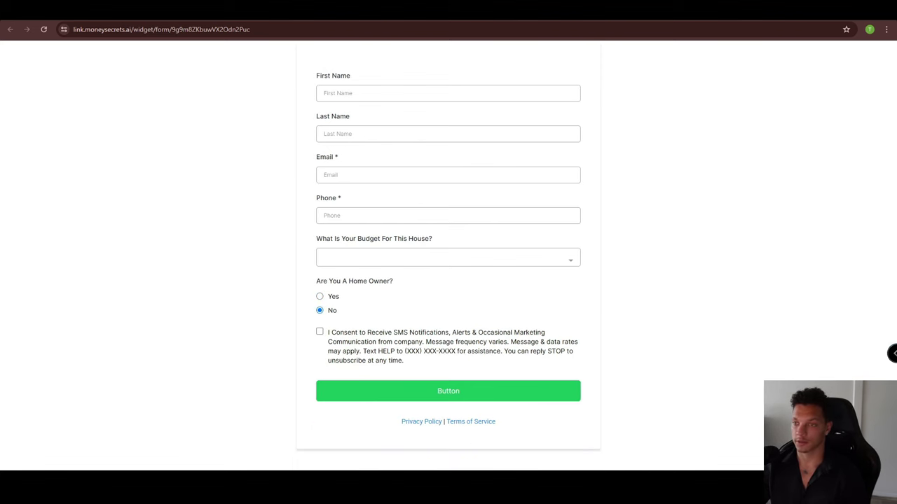
{"action": "key", "text": "ctrl+w"}
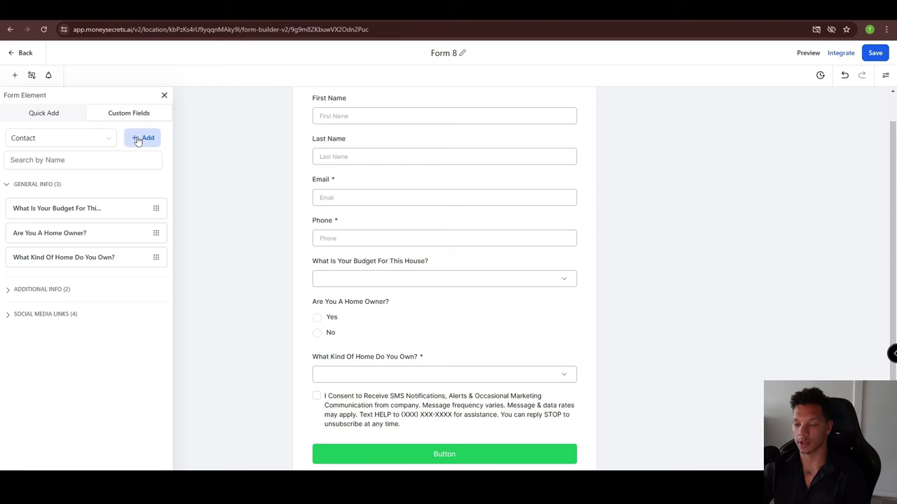
Create a Radio Select field named 'Do You Have Any Pets?' in the General Info group.
{"action": "left_click", "coordinate": [138, 140]}
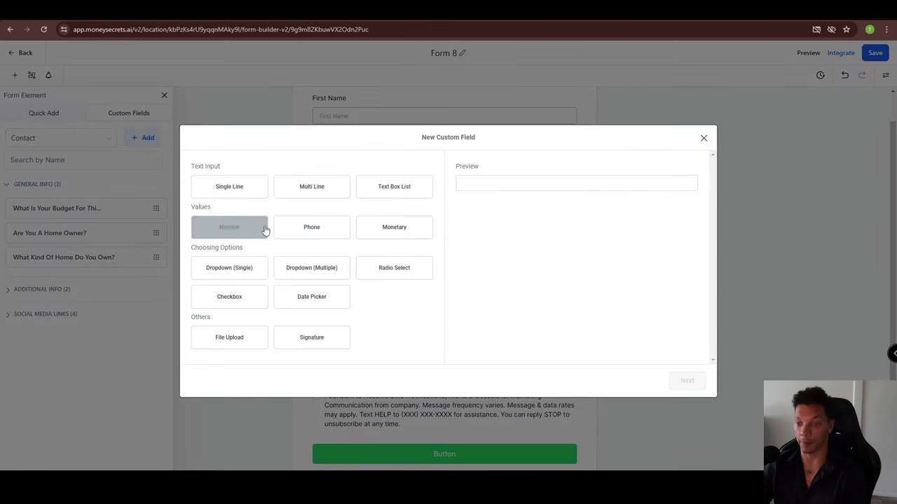
{"action": "left_click", "coordinate": [384, 236]}
{"action": "left_click", "coordinate": [396, 267]}
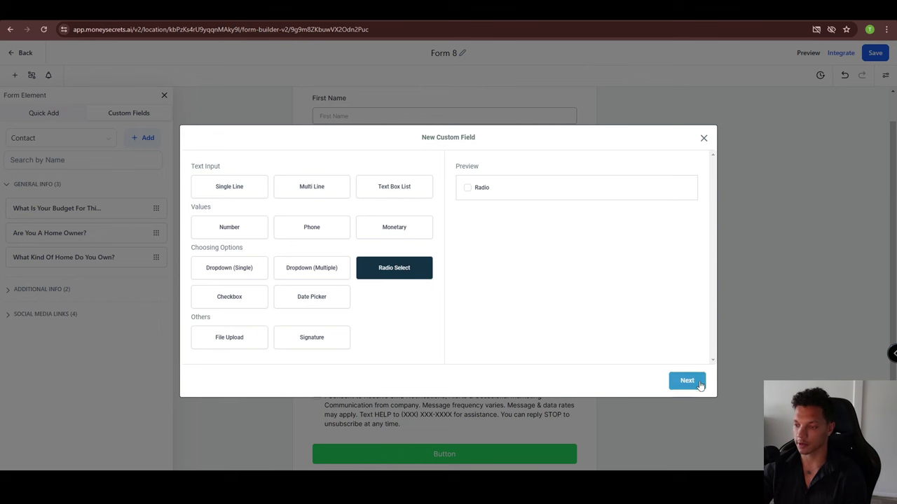
{"action": "left_click", "coordinate": [693, 382]}
{"action": "left_click", "coordinate": [270, 219]}
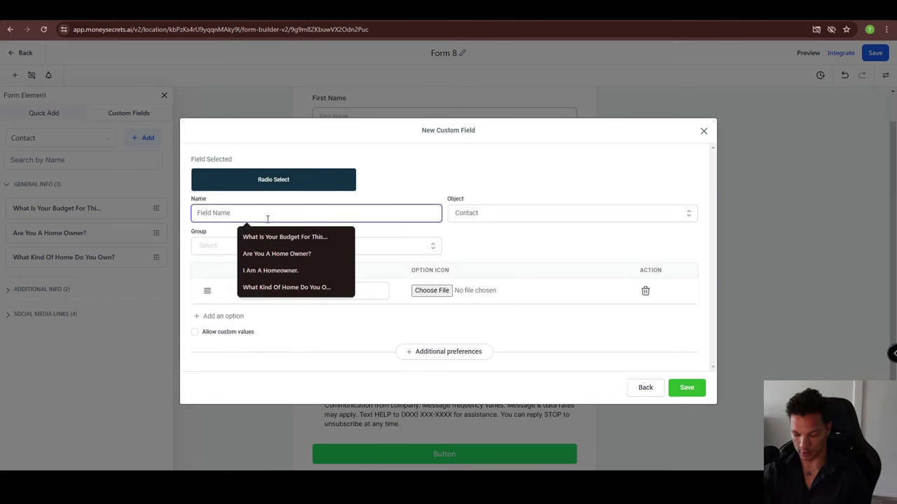
{"action": "type", "text": "Do You Hav"}
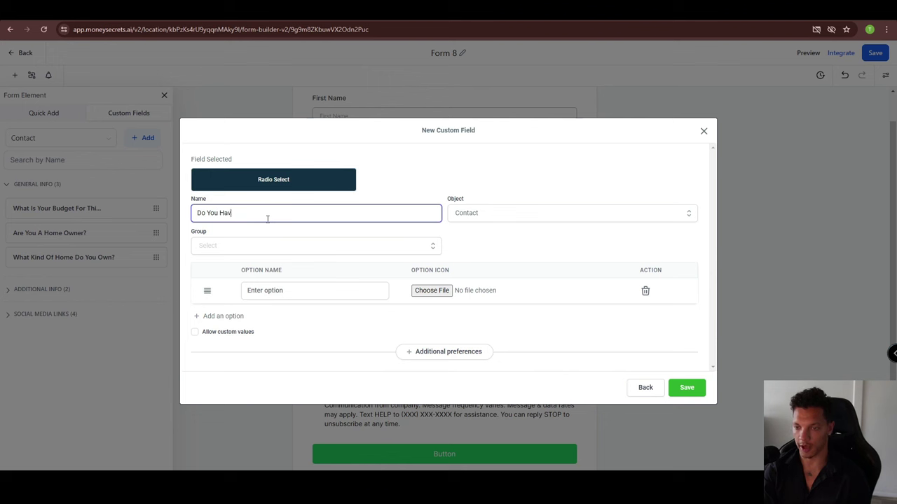
{"action": "type", "text": "e Any Petws"}
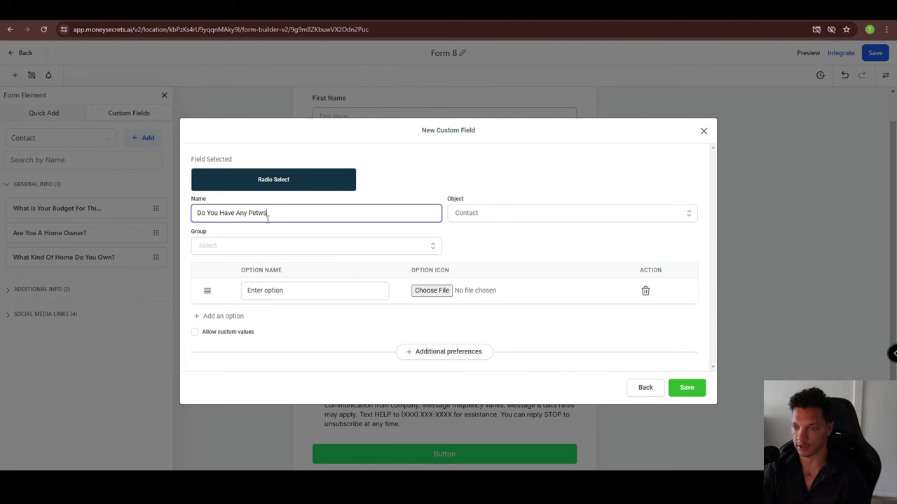
{"action": "key", "text": "BackSpace"}
{"action": "key", "text": "BackSpace"}
{"action": "type", "text": "s?"}
{"action": "left_click", "coordinate": [498, 213]}
{"action": "left_click", "coordinate": [498, 232]}
{"action": "left_click", "coordinate": [316, 247]}
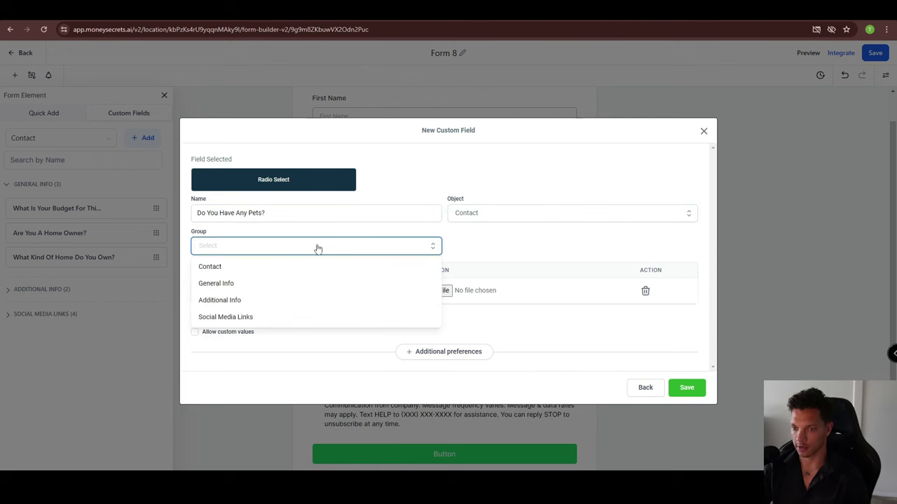
{"action": "left_click", "coordinate": [256, 286]}
Add Yes and No options, save, and place the pets question below the home-type question.
{"action": "left_click", "coordinate": [294, 290]}
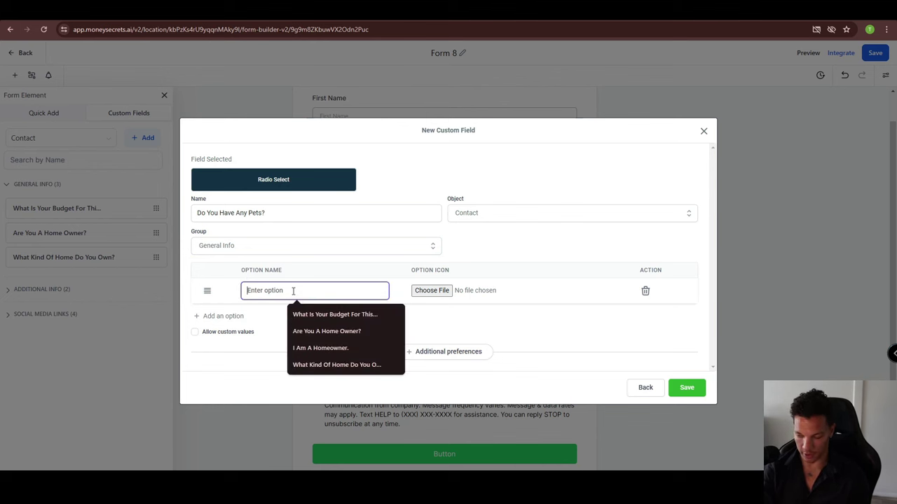
{"action": "type", "text": "Yes"}
{"action": "key", "text": "Return"}
{"action": "type", "text": "No"}
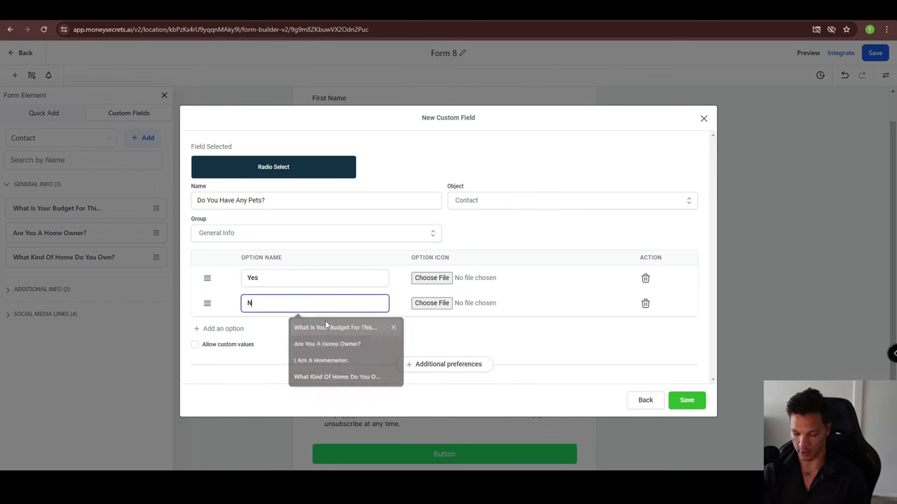
{"action": "left_click", "coordinate": [682, 399]}
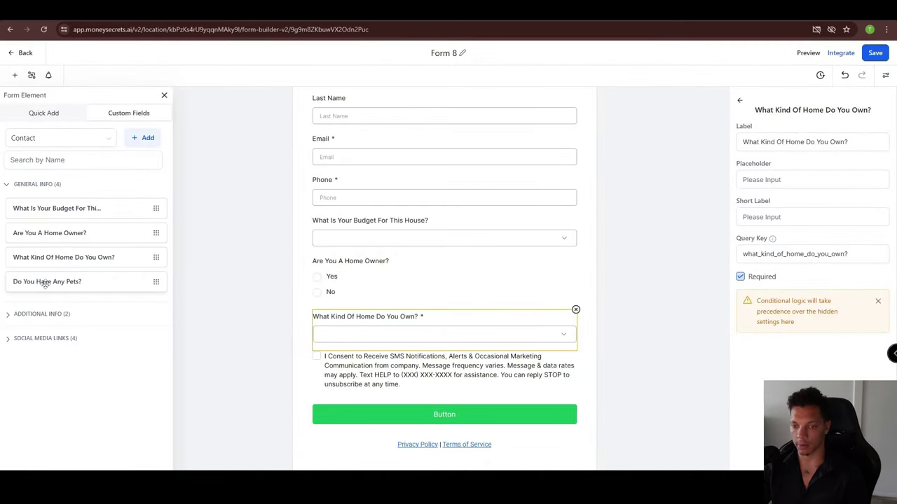
{"action": "left_click_drag", "start_coordinate": [45, 284], "coordinate": [423, 359]}
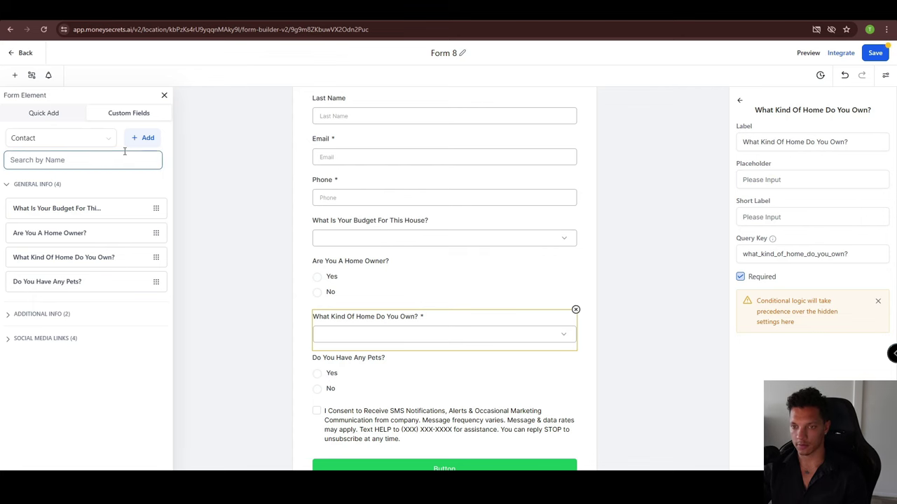
Create a Dropdown (Multiple) custom field named 'What Kind Of Pets?' in the General Info group.
{"action": "left_click", "coordinate": [143, 138]}
{"action": "left_click", "coordinate": [311, 268]}
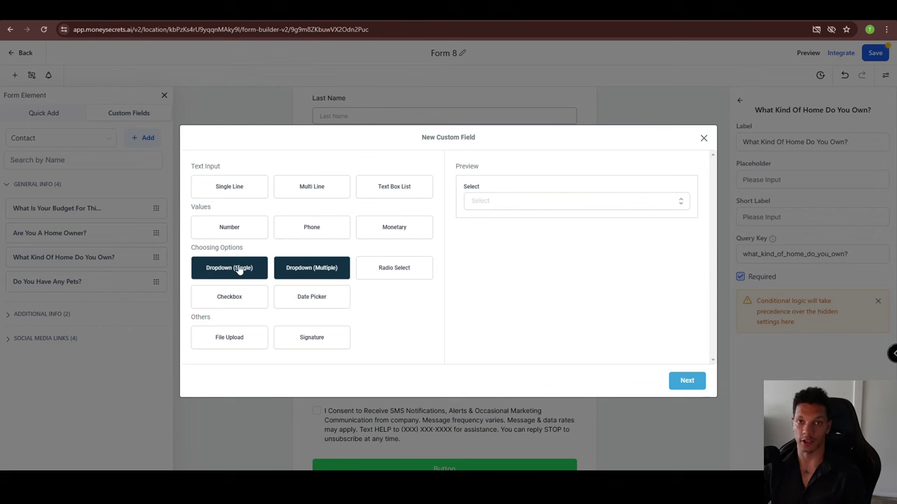
{"action": "left_click", "coordinate": [687, 381]}
{"action": "left_click", "coordinate": [296, 217]}
{"action": "type", "text": "What K"}
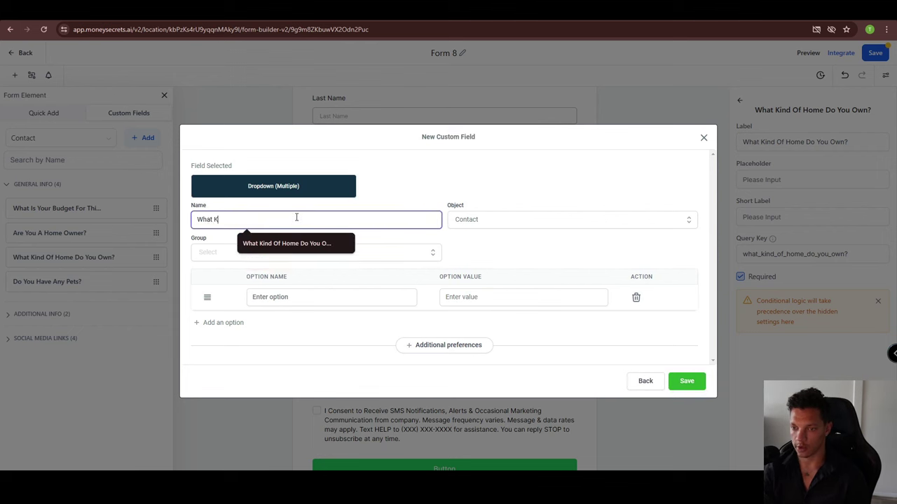
{"action": "type", "text": "ind Of Pets"}
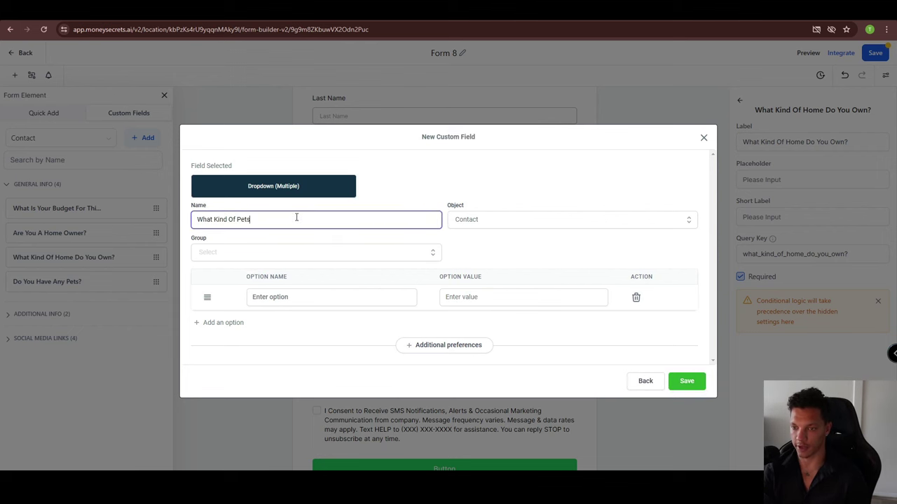
{"action": "type", "text": "?"}
{"action": "left_click", "coordinate": [308, 256]}
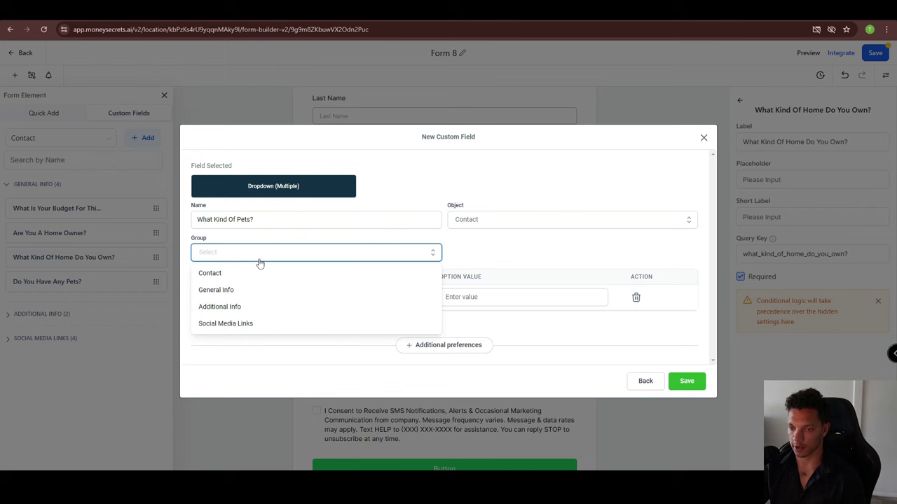
{"action": "left_click", "coordinate": [226, 293]}
Add options Dog, Cat and Horse, save, and place the field below Do You Have Any Pets?
{"action": "left_click", "coordinate": [302, 292]}
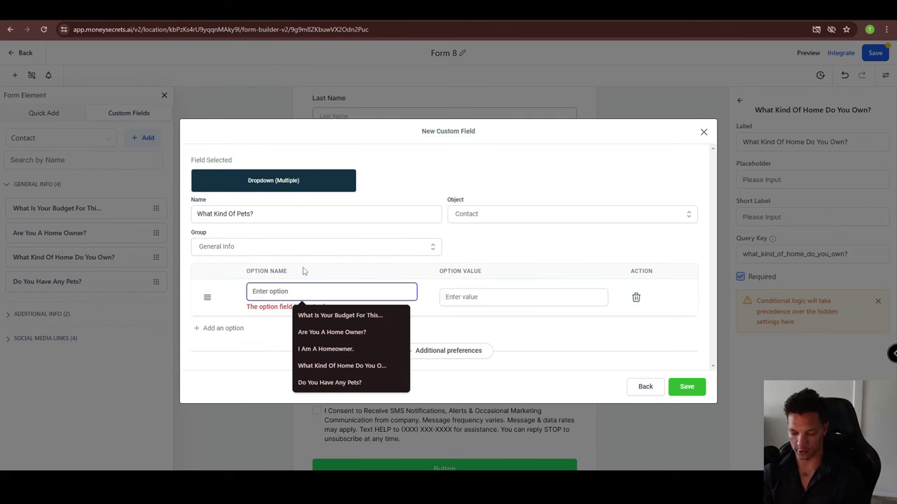
{"action": "type", "text": "Dog"}
{"action": "key", "text": "Return"}
{"action": "type", "text": "Ca"}
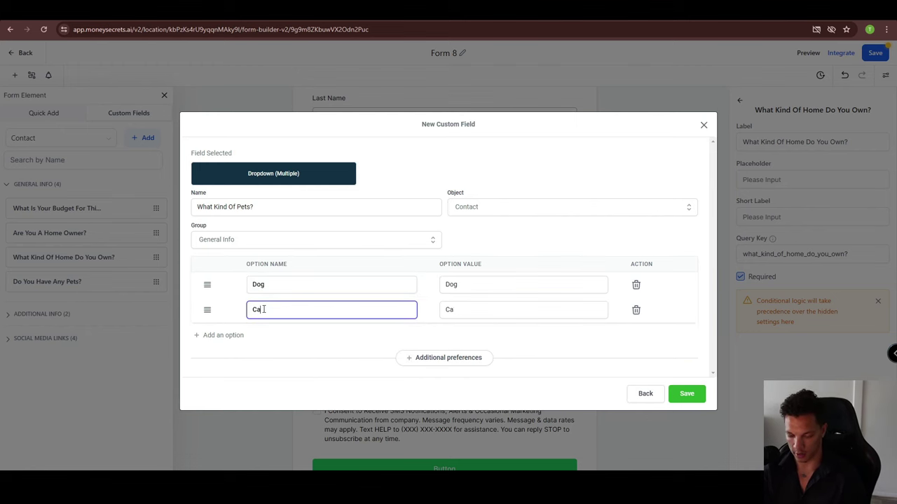
{"action": "type", "text": "t"}
{"action": "left_click", "coordinate": [217, 337]}
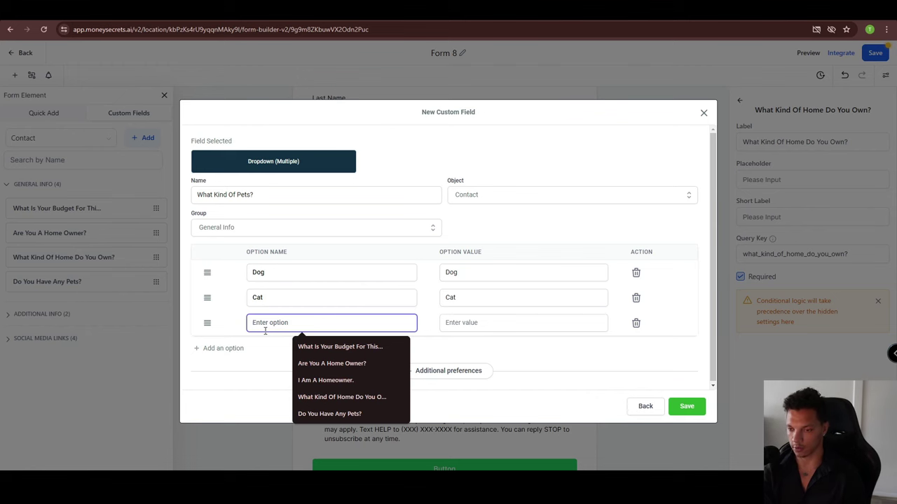
{"action": "type", "text": "Horse"}
{"action": "left_click", "coordinate": [676, 406]}
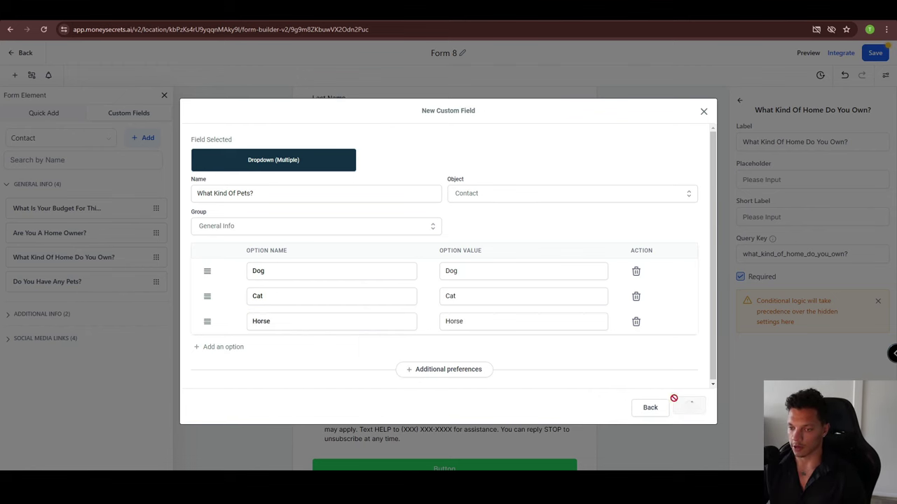
{"action": "left_click_drag", "start_coordinate": [63, 305], "coordinate": [358, 350]}
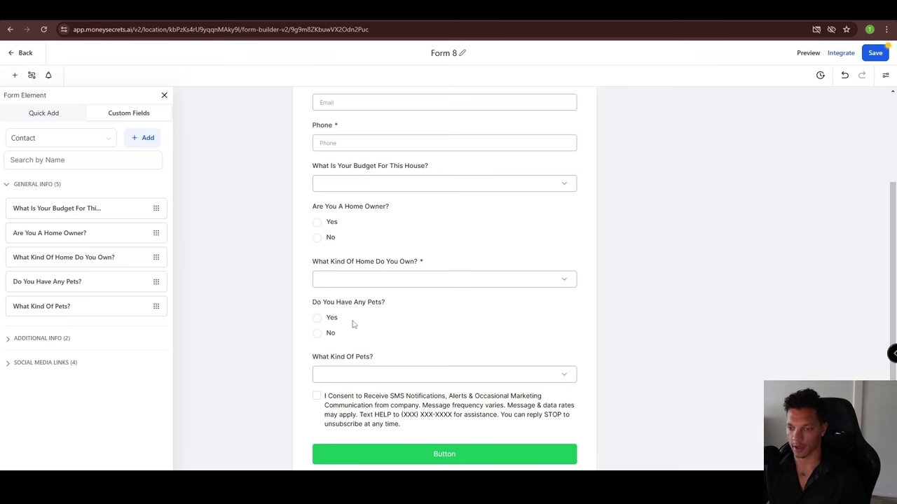
Start a show/hide condition: if Do You Have Any Pets? is equal to Yes.
{"action": "left_click", "coordinate": [323, 313]}
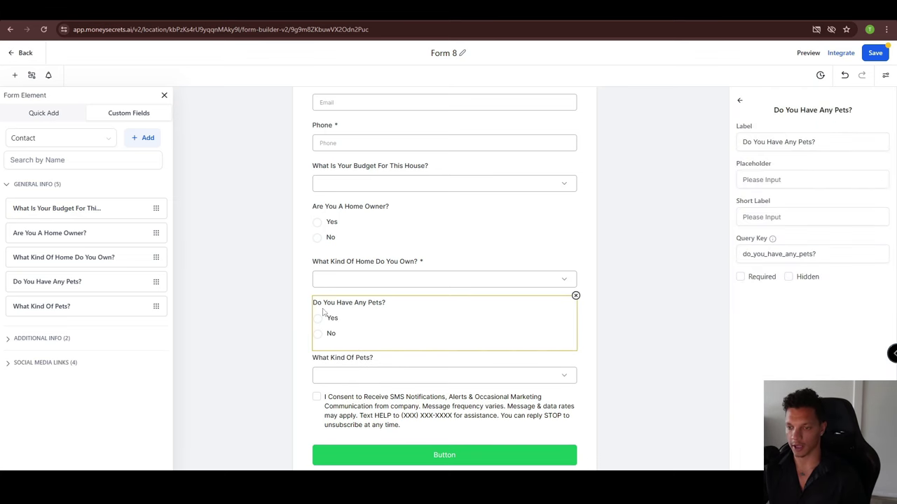
{"action": "left_click", "coordinate": [31, 75]}
{"action": "left_click", "coordinate": [294, 279]}
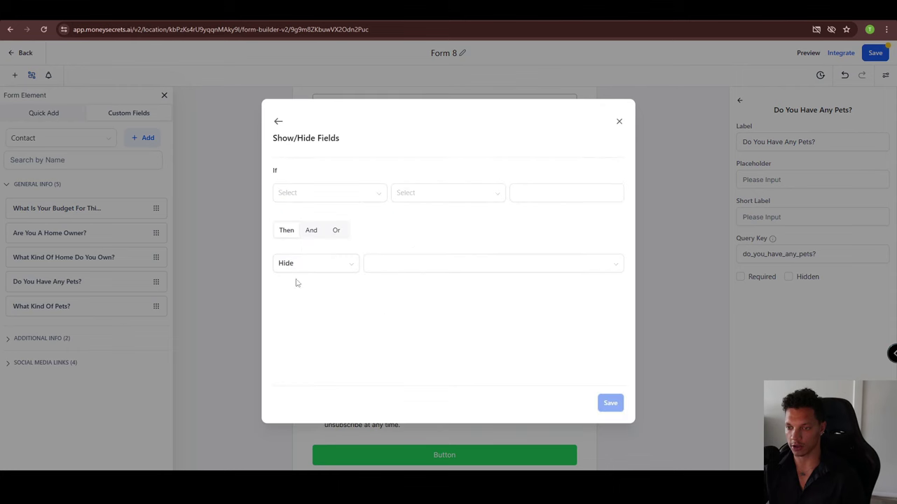
{"action": "left_click", "coordinate": [320, 199]}
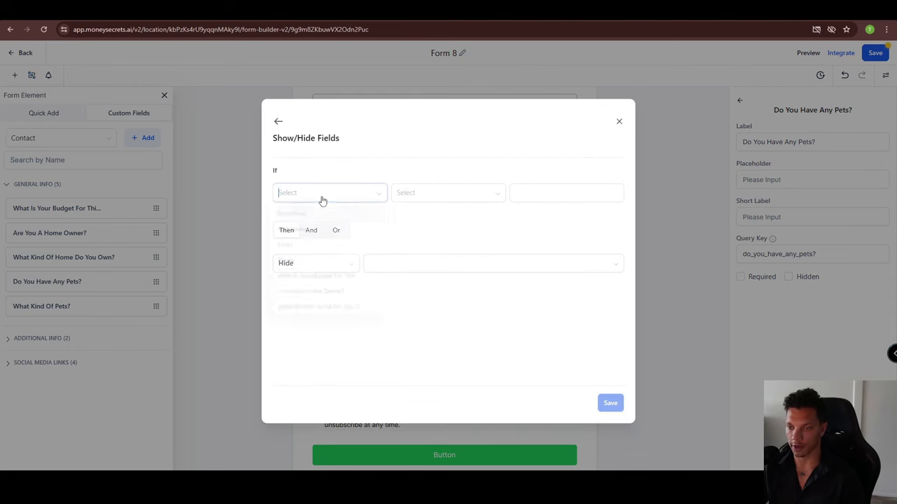
{"action": "scroll", "coordinate": [331, 280], "scroll_direction": "down", "scroll_amount": 1}
{"action": "left_click", "coordinate": [330, 312]}
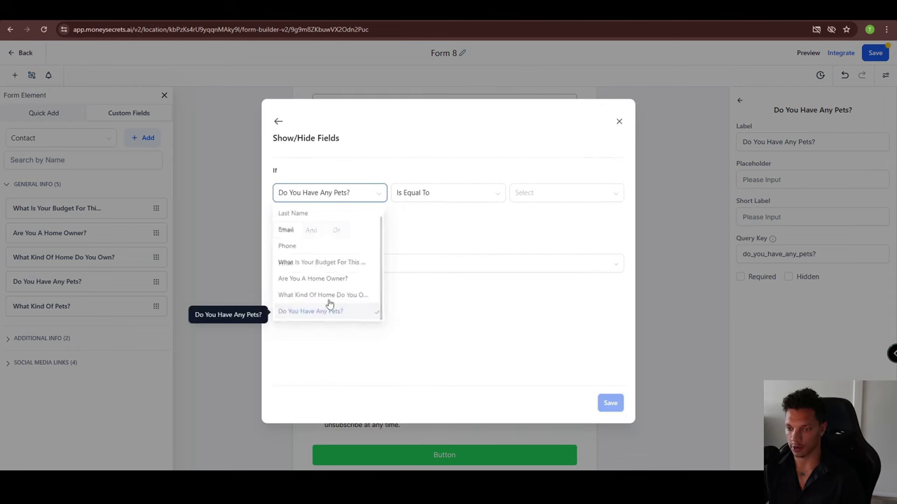
{"action": "left_click", "coordinate": [541, 193]}
{"action": "left_click", "coordinate": [526, 219]}
Make the condition show What Kind Of Pets? and save it.
{"action": "left_click", "coordinate": [310, 270]}
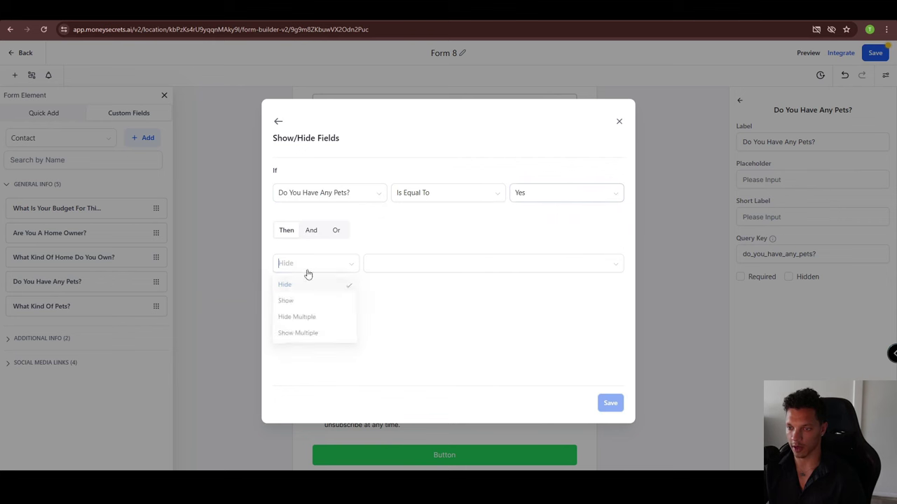
{"action": "left_click", "coordinate": [315, 303]}
{"action": "left_click", "coordinate": [374, 269]}
{"action": "left_click", "coordinate": [414, 385]}
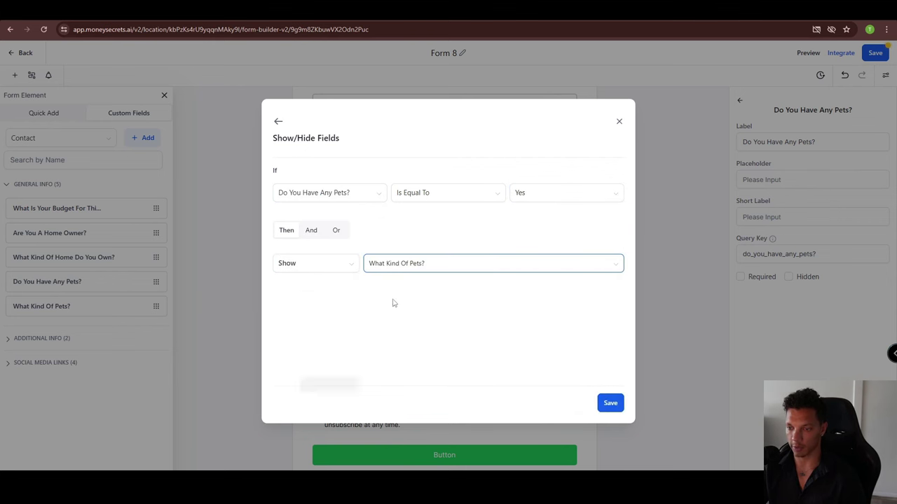
{"action": "left_click", "coordinate": [609, 403]}
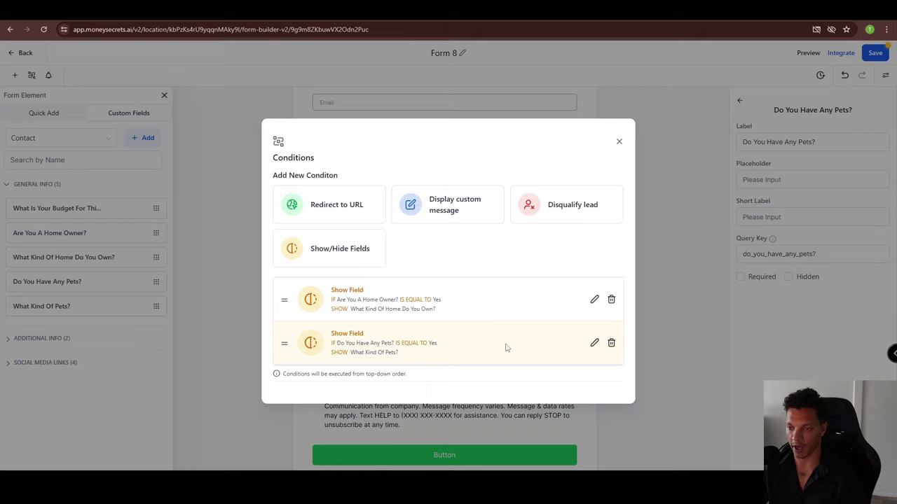
{"action": "left_click", "coordinate": [635, 170]}
{"action": "scroll", "coordinate": [383, 252], "scroll_direction": "up", "scroll_amount": 2}
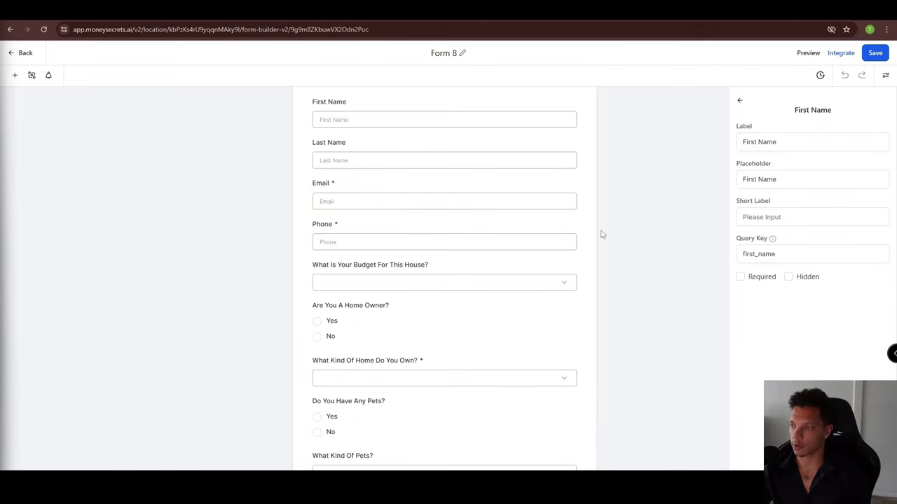
In the preview, choose the $100,000 - $200,000 budget, Yes for home owner, and Apartment.
{"action": "scroll", "coordinate": [601, 234], "scroll_direction": "down", "scroll_amount": 2}
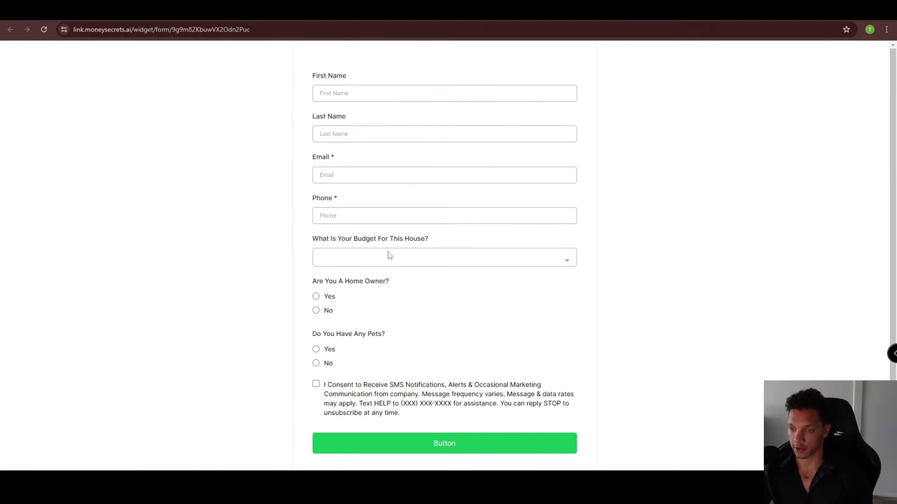
{"action": "left_click", "coordinate": [357, 256]}
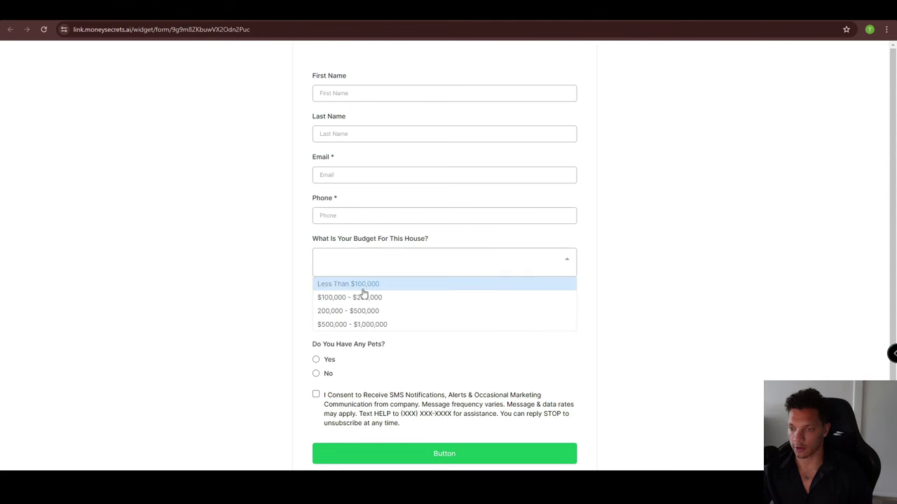
{"action": "left_click", "coordinate": [365, 298]}
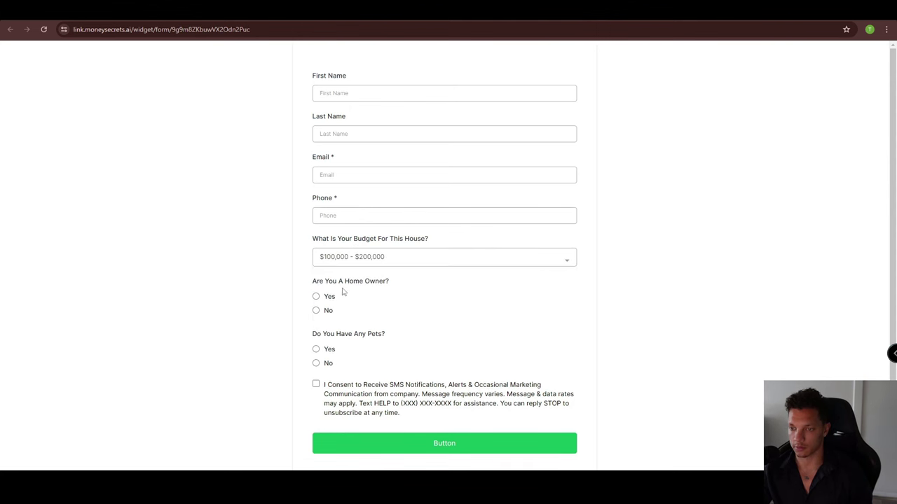
{"action": "left_click", "coordinate": [318, 297]}
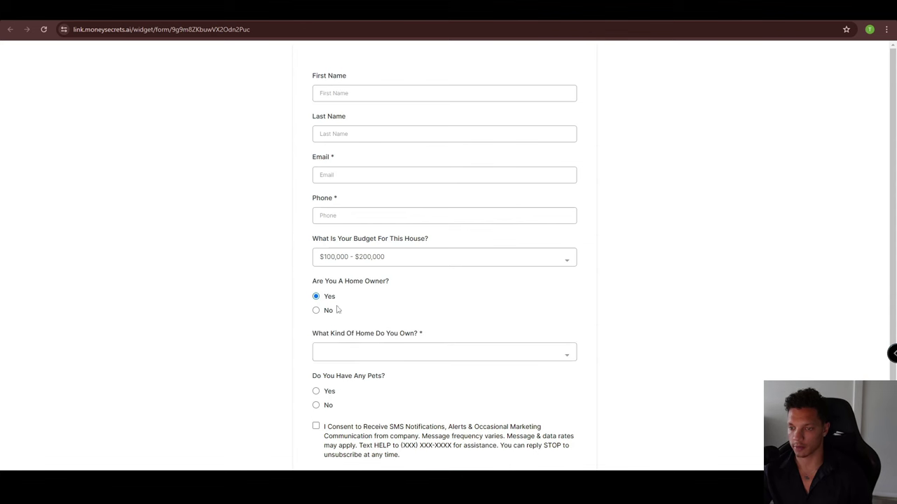
{"action": "left_click", "coordinate": [356, 360]}
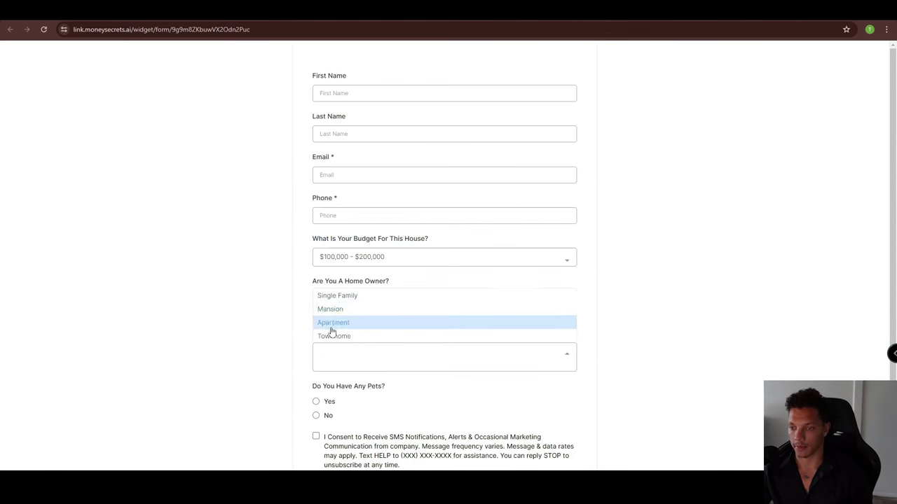
{"action": "left_click", "coordinate": [330, 324]}
{"action": "left_click", "coordinate": [363, 346]}
{"action": "left_click", "coordinate": [435, 405]}
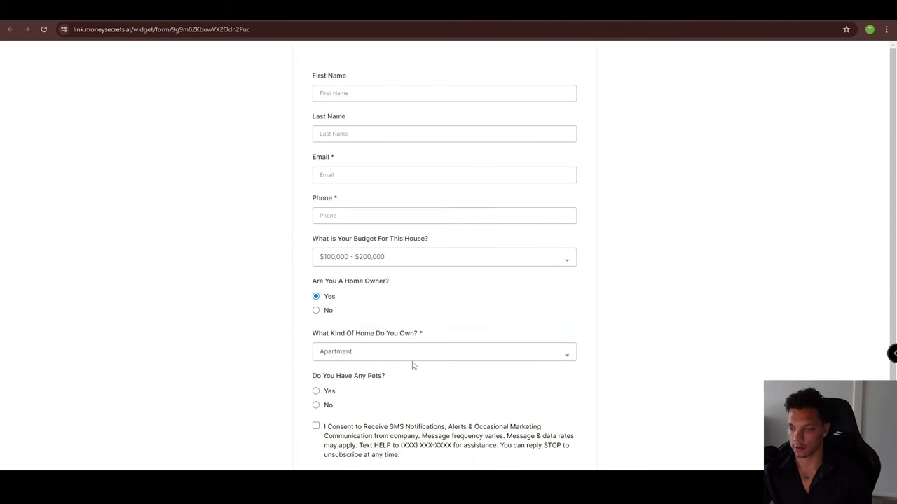
Answer Yes to having pets, then select Horse, Cat and Dog as pet types.
{"action": "scroll", "coordinate": [335, 326], "scroll_direction": "down", "scroll_amount": 2}
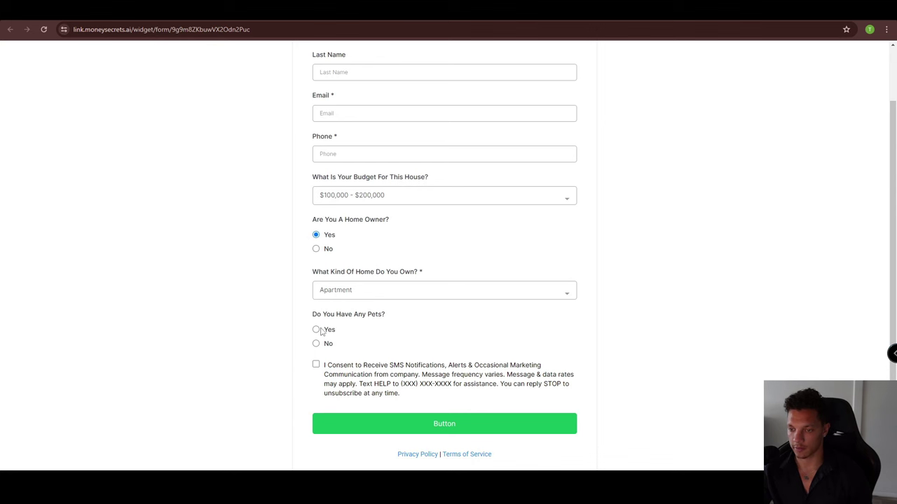
{"action": "left_click", "coordinate": [316, 330]}
{"action": "scroll", "coordinate": [346, 342], "scroll_direction": "down", "scroll_amount": 1}
{"action": "left_click", "coordinate": [348, 340]}
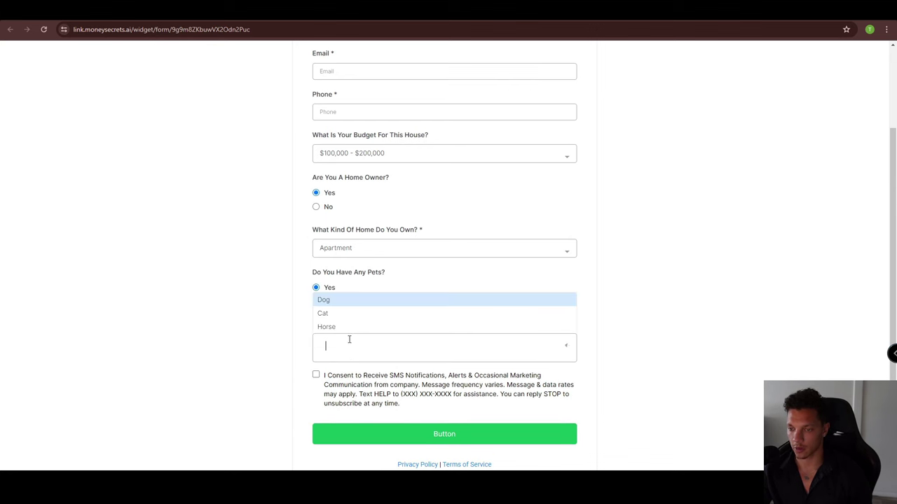
{"action": "left_click", "coordinate": [343, 327]}
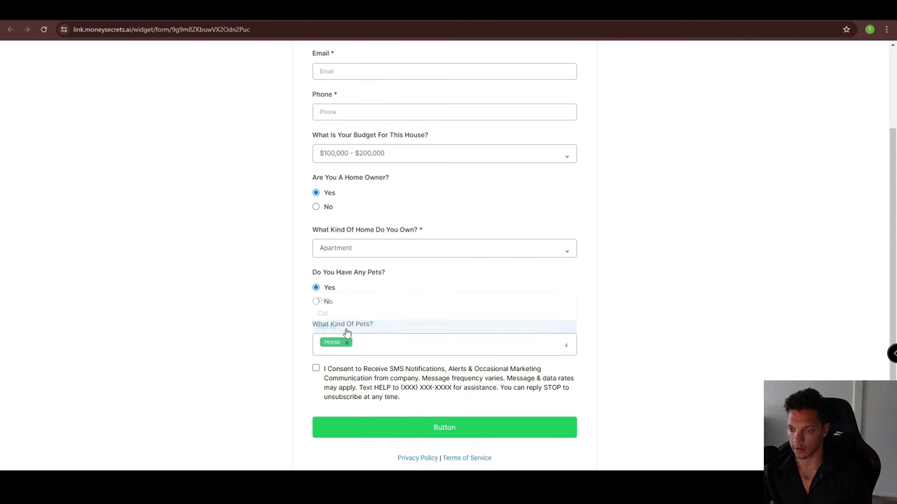
{"action": "left_click", "coordinate": [421, 344]}
{"action": "left_click", "coordinate": [370, 312]}
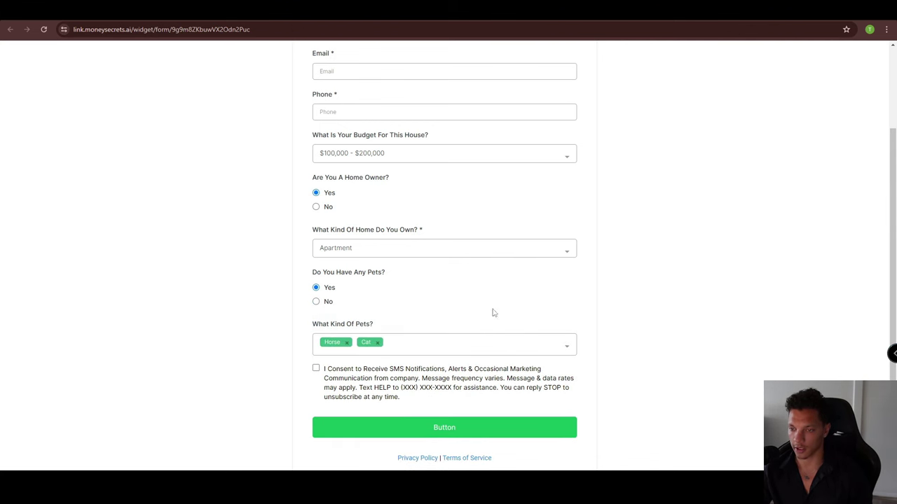
{"action": "left_click", "coordinate": [540, 340]}
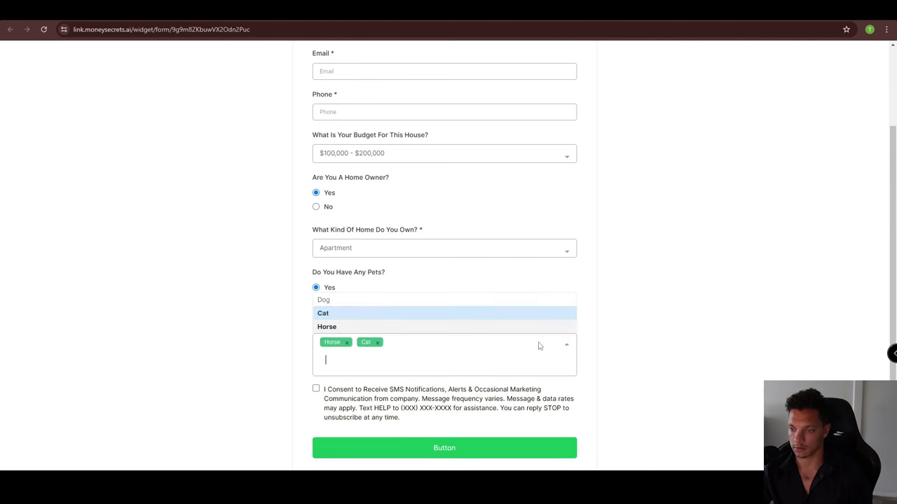
{"action": "left_click", "coordinate": [375, 299]}
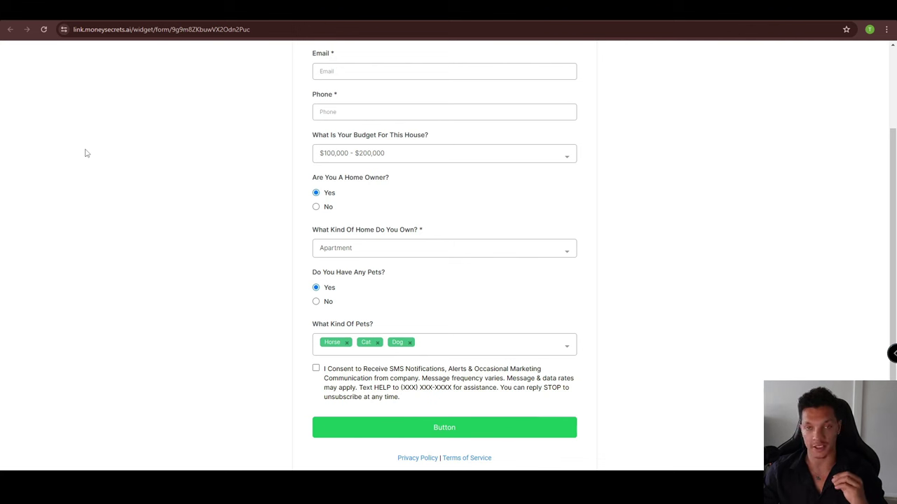
{"action": "scroll", "coordinate": [190, 172], "scroll_direction": "up", "scroll_amount": 3}
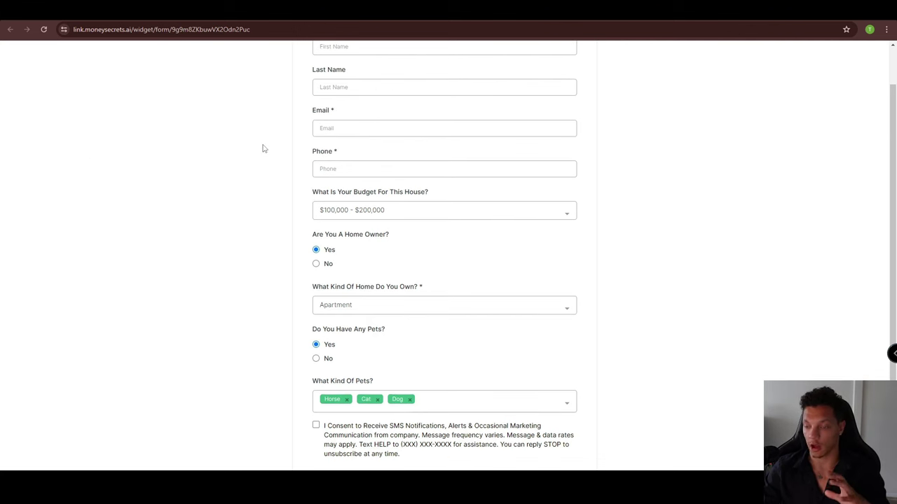
{"action": "scroll", "coordinate": [447, 229], "scroll_direction": "down", "scroll_amount": 1}
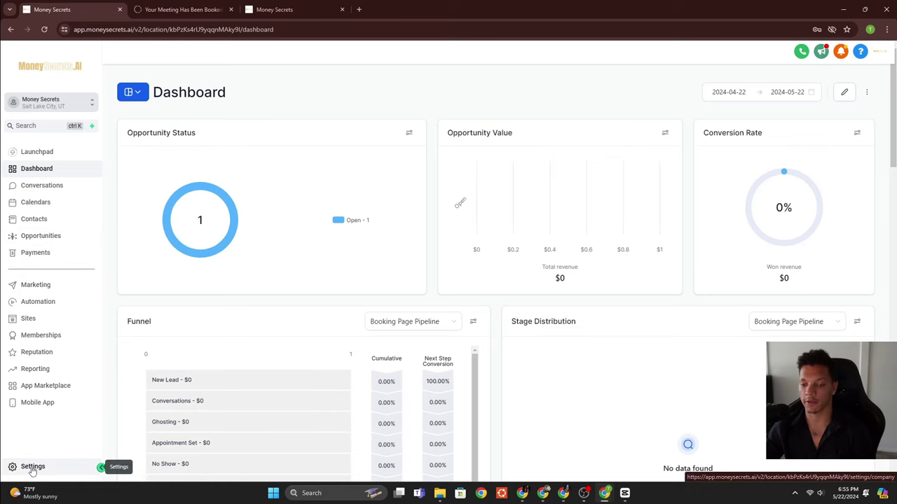
Go to Settings and open Custom Values under Other Settings.
{"action": "left_click", "coordinate": [32, 465]}
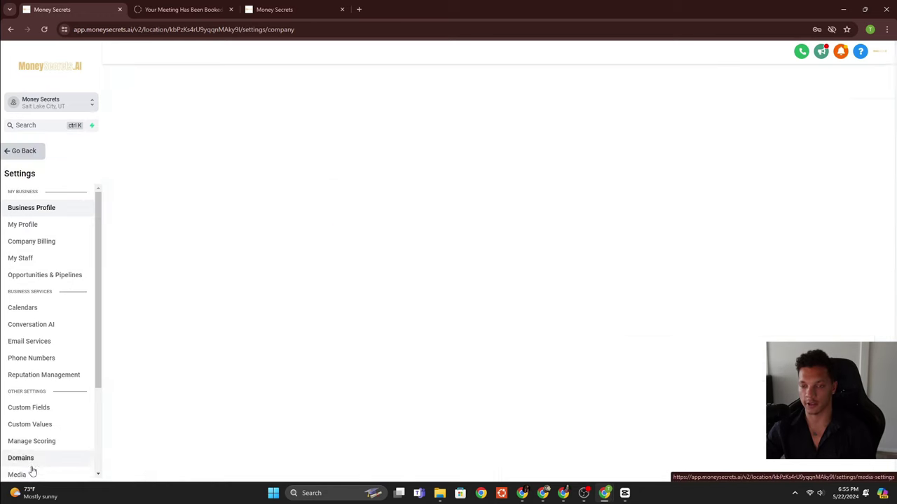
{"action": "scroll", "coordinate": [36, 344], "scroll_direction": "down", "scroll_amount": 1}
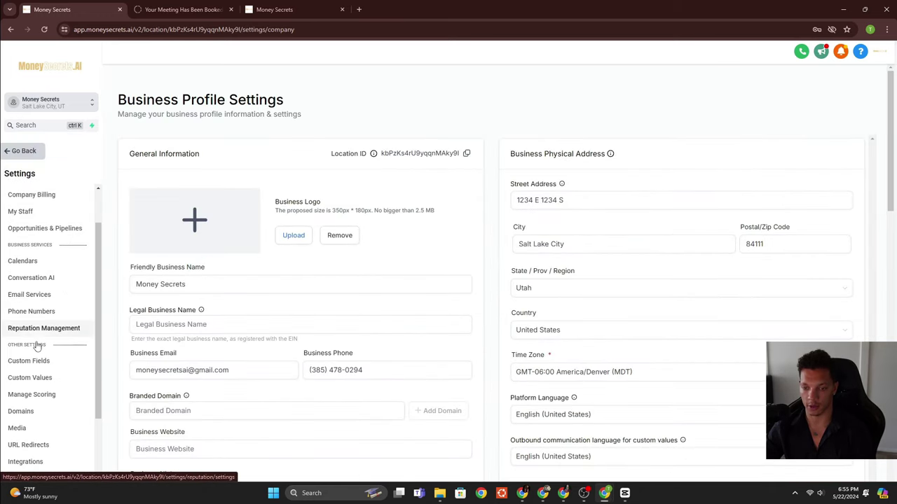
{"action": "left_click", "coordinate": [30, 378]}
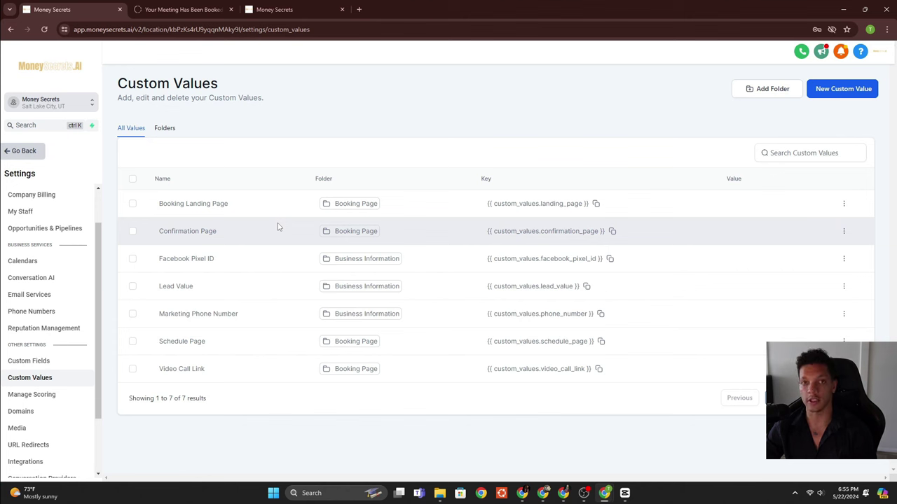
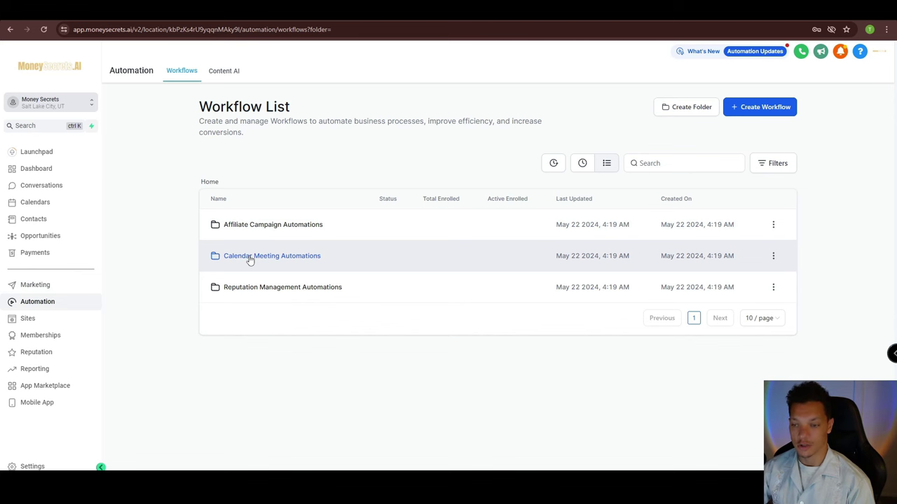
Open the Book A Call Page folder and its 1. New Lead Follow Up (Not Scheduled) workflow, checking the opt-in booking form.
{"action": "left_click", "coordinate": [250, 256]}
{"action": "left_click", "coordinate": [250, 225]}
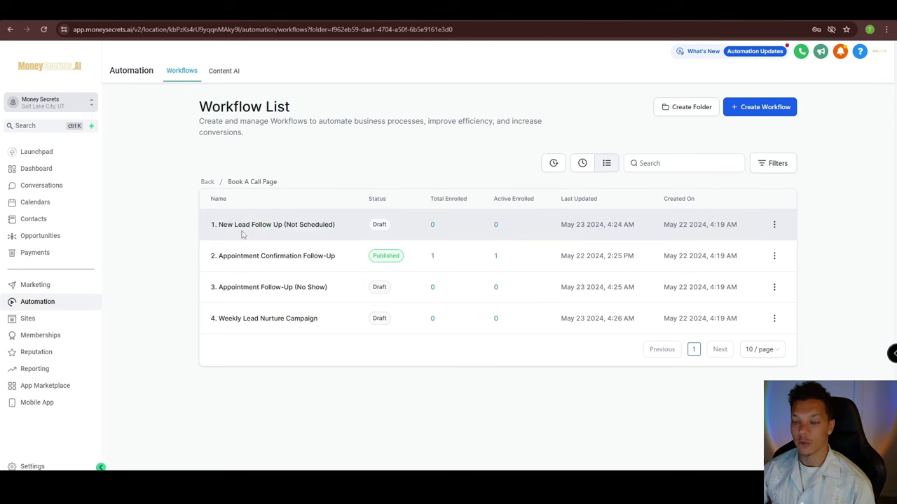
{"action": "left_click", "coordinate": [266, 19]}
{"action": "left_click", "coordinate": [443, 229]}
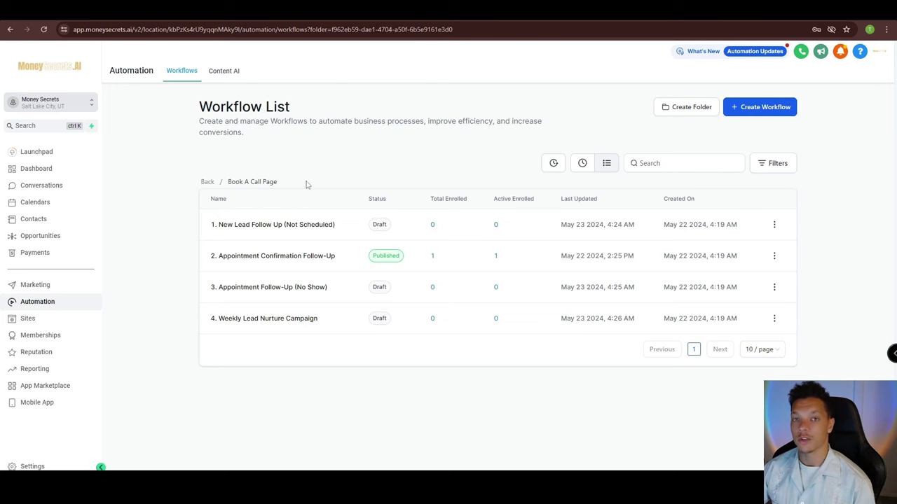
{"action": "left_click", "coordinate": [293, 231]}
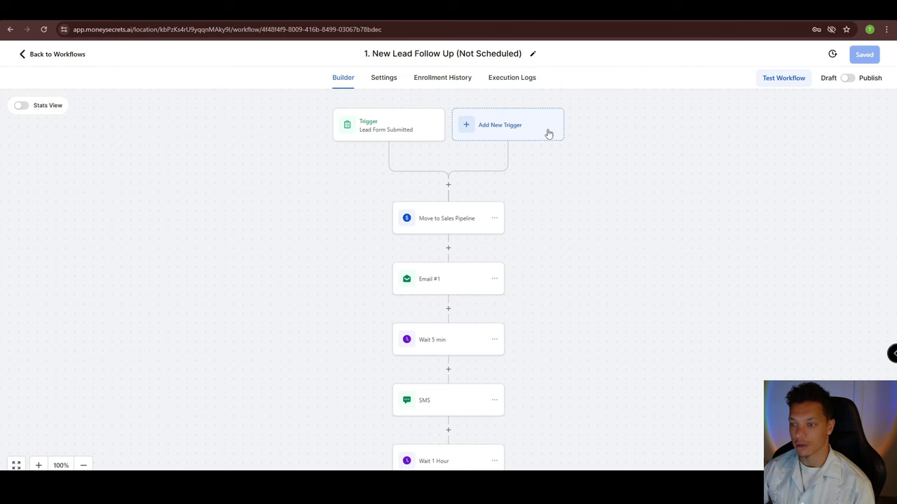
Filter the Lead Form Submitted trigger to the Opt-in Form (Booking Page) and close its panel.
{"action": "left_click", "coordinate": [387, 140]}
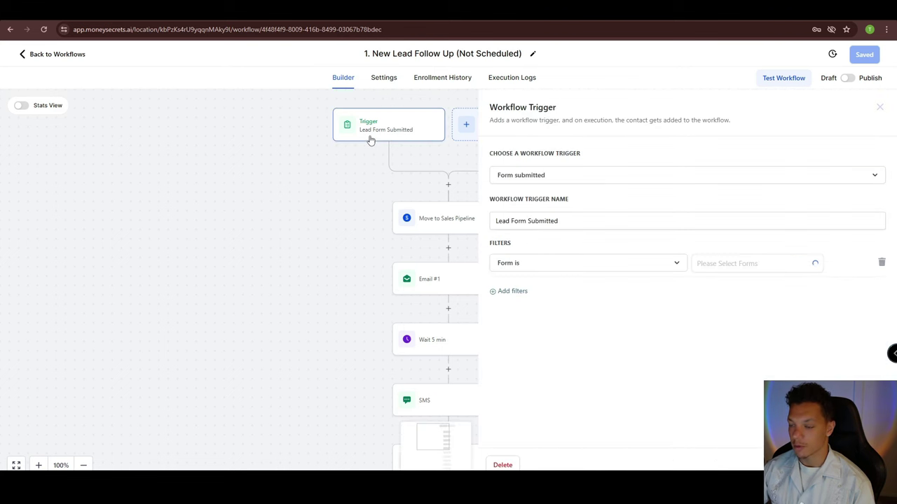
{"action": "left_click", "coordinate": [534, 175]}
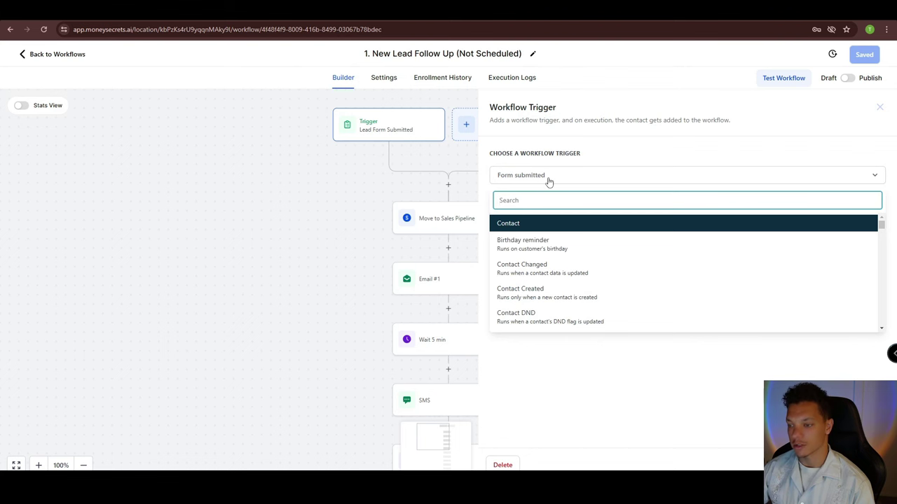
{"action": "left_click", "coordinate": [549, 179]}
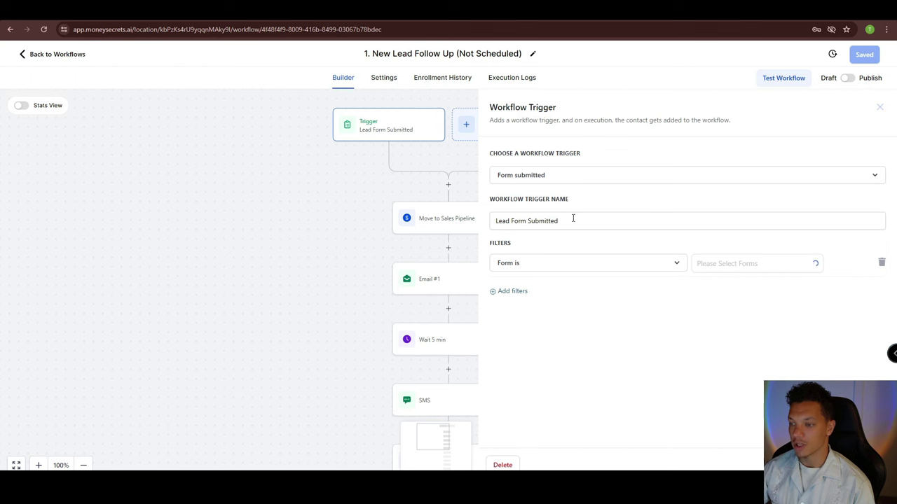
{"action": "left_click_drag", "start_coordinate": [573, 218], "coordinate": [459, 214]}
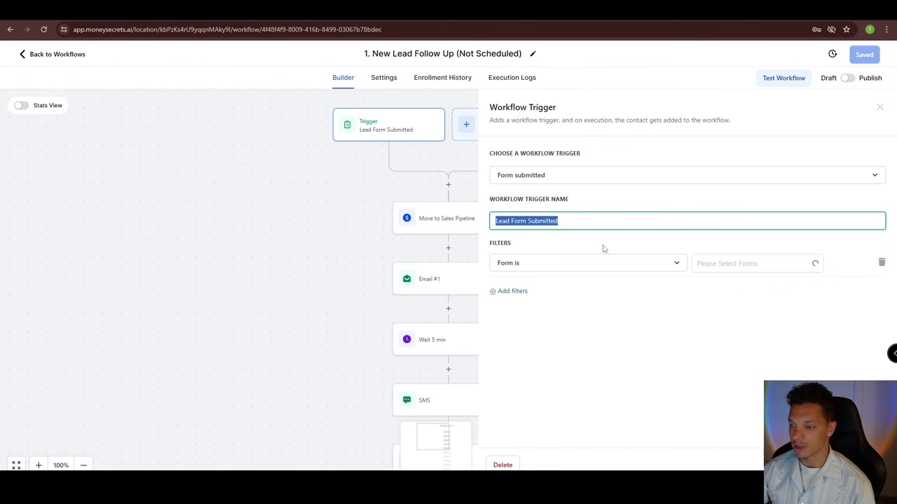
{"action": "left_click", "coordinate": [716, 269]}
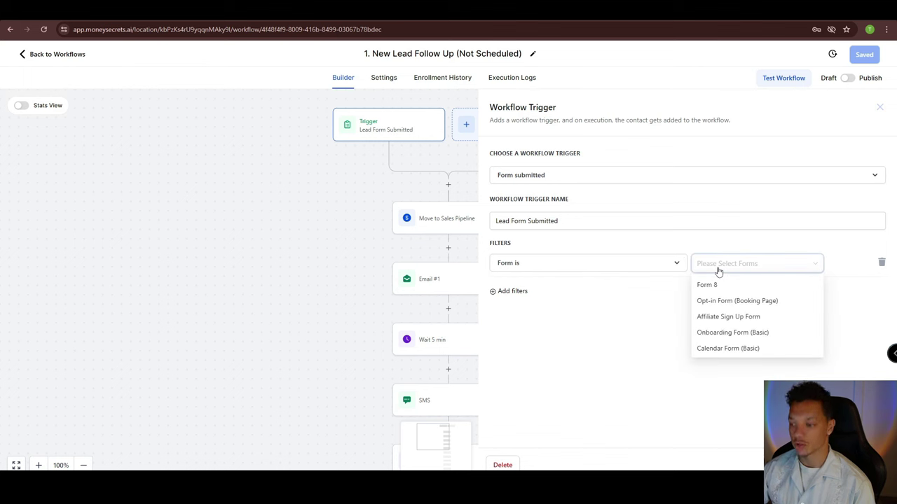
{"action": "left_click", "coordinate": [750, 302]}
{"action": "left_click", "coordinate": [681, 291]}
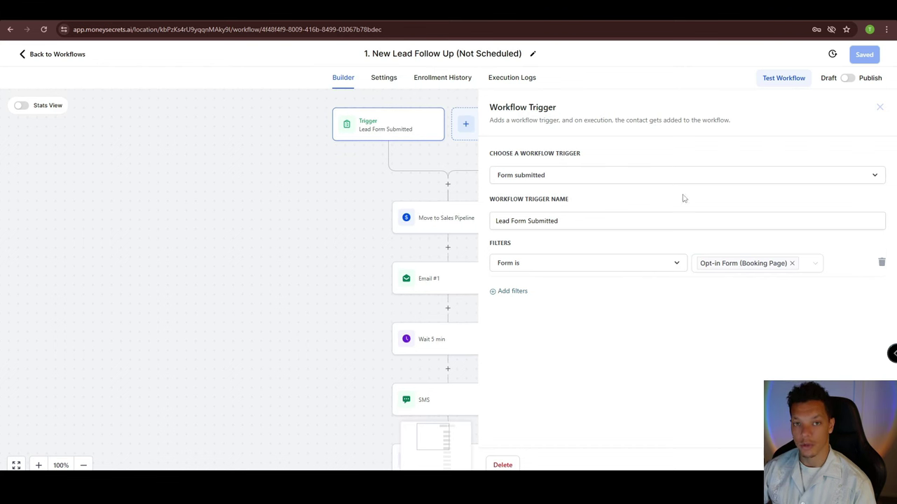
{"action": "key", "text": "Escape"}
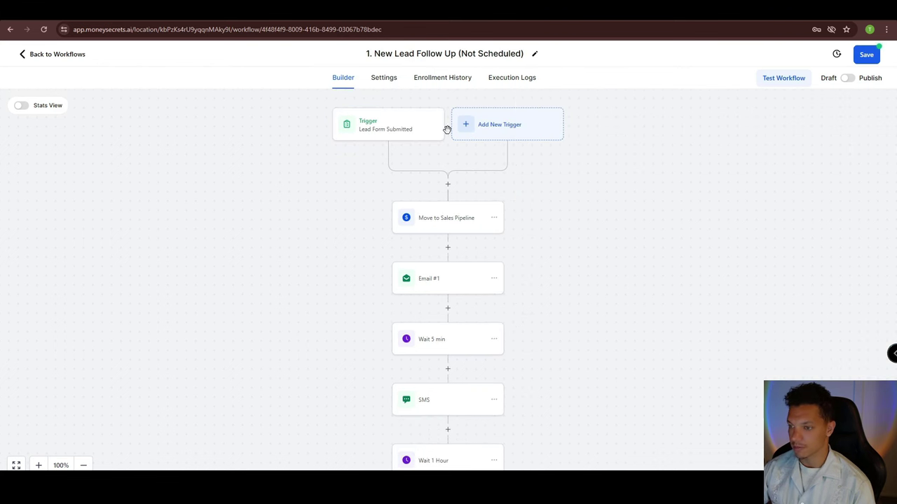
Open the Move to Sales Pipeline step and confirm it uses Sales Pipeline at the Lead stage.
{"action": "scroll", "coordinate": [444, 128], "scroll_direction": "down", "scroll_amount": 1}
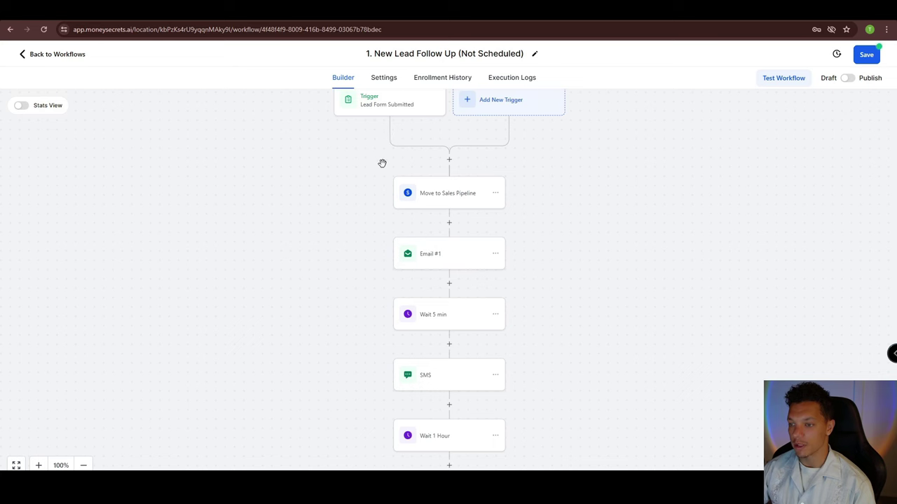
{"action": "left_click_drag", "start_coordinate": [381, 164], "coordinate": [369, 134]}
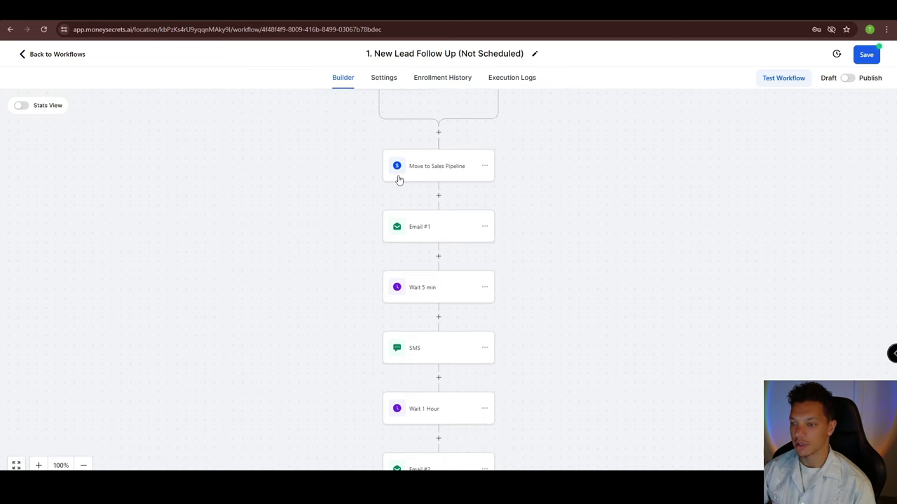
{"action": "left_click", "coordinate": [423, 176]}
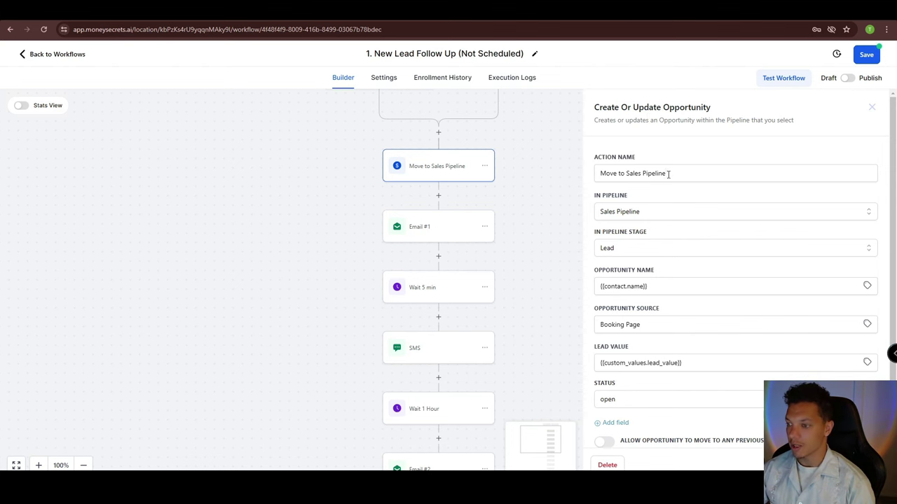
{"action": "left_click_drag", "start_coordinate": [669, 174], "coordinate": [595, 162]}
{"action": "left_click", "coordinate": [578, 112]}
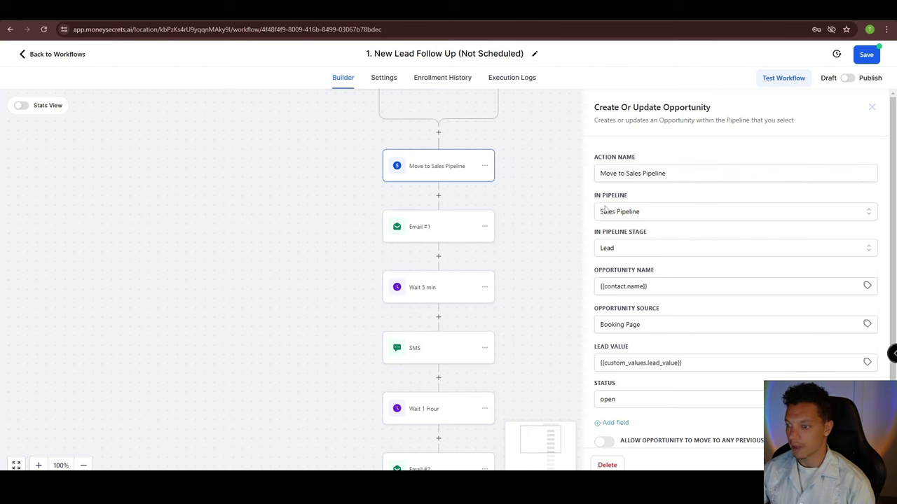
{"action": "left_click", "coordinate": [648, 212]}
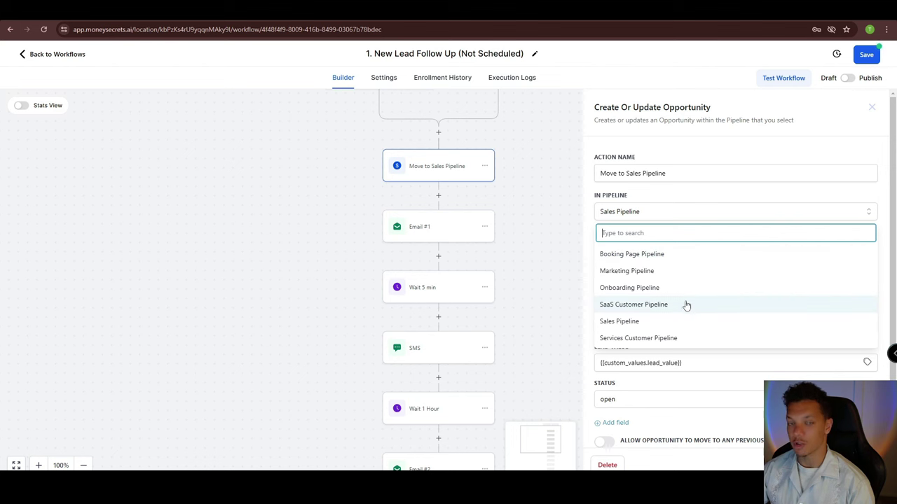
{"action": "left_click", "coordinate": [640, 211]}
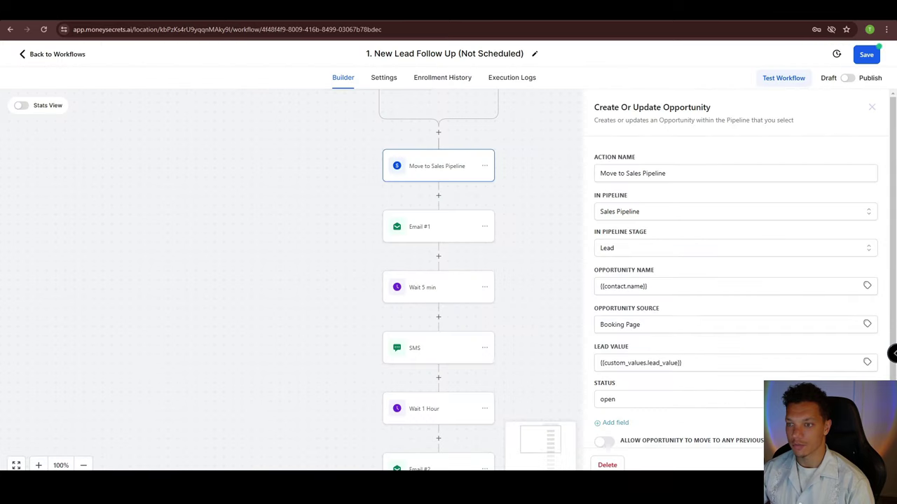
{"action": "left_click", "coordinate": [623, 251]}
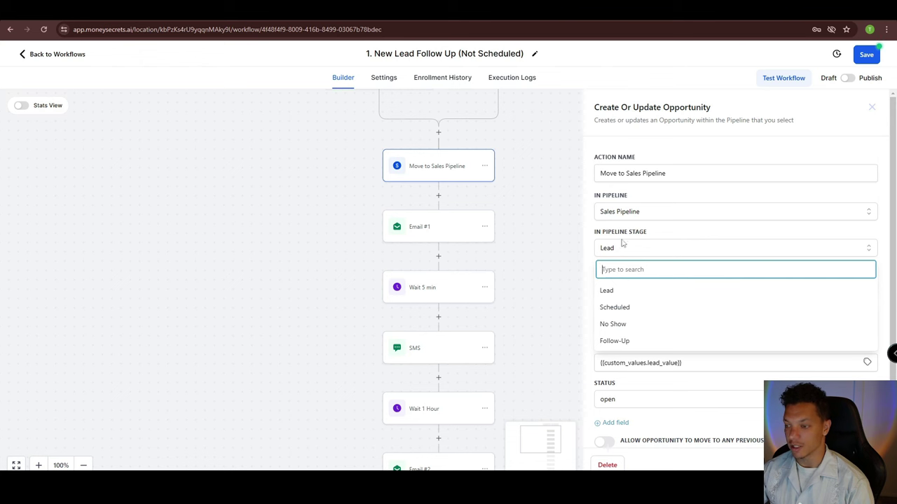
{"action": "left_click", "coordinate": [624, 245]}
Review the step's Opportunity Name and its Opportunity Source value, Booking Page.
{"action": "left_click_drag", "start_coordinate": [597, 271], "coordinate": [653, 282]}
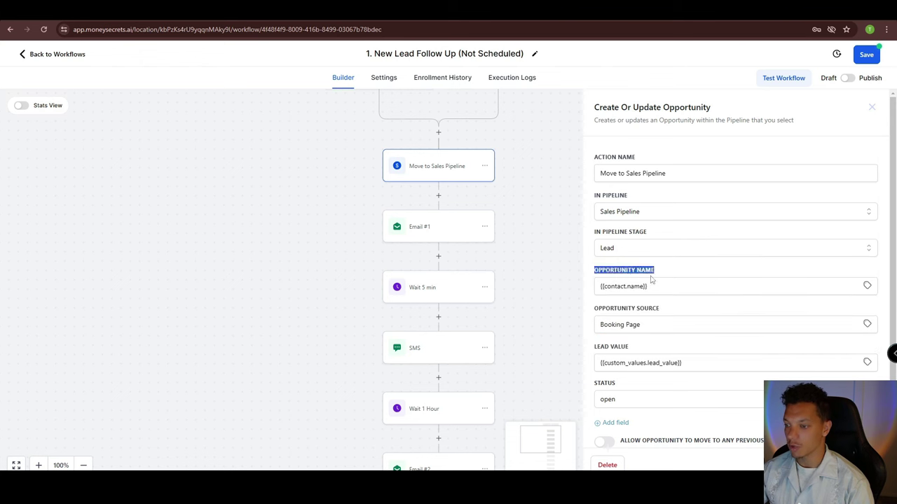
{"action": "left_click", "coordinate": [646, 287]}
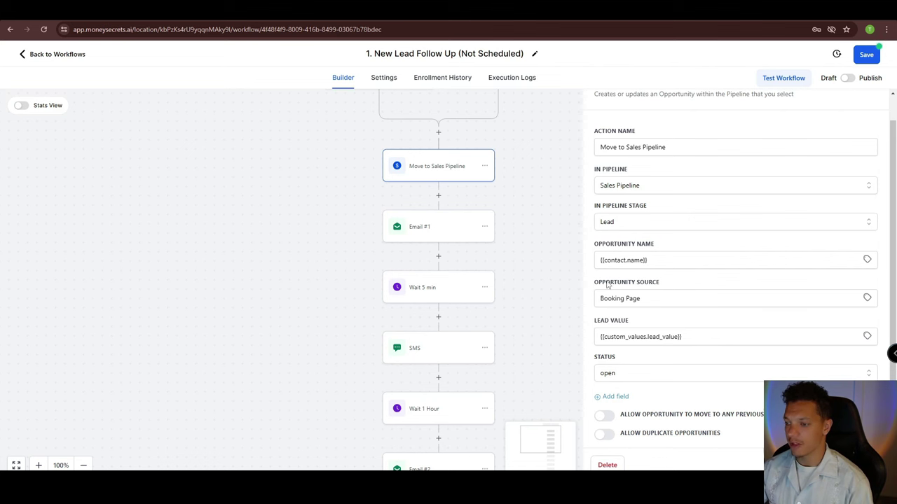
{"action": "left_click_drag", "start_coordinate": [666, 283], "coordinate": [593, 278]}
{"action": "left_click", "coordinate": [656, 284]}
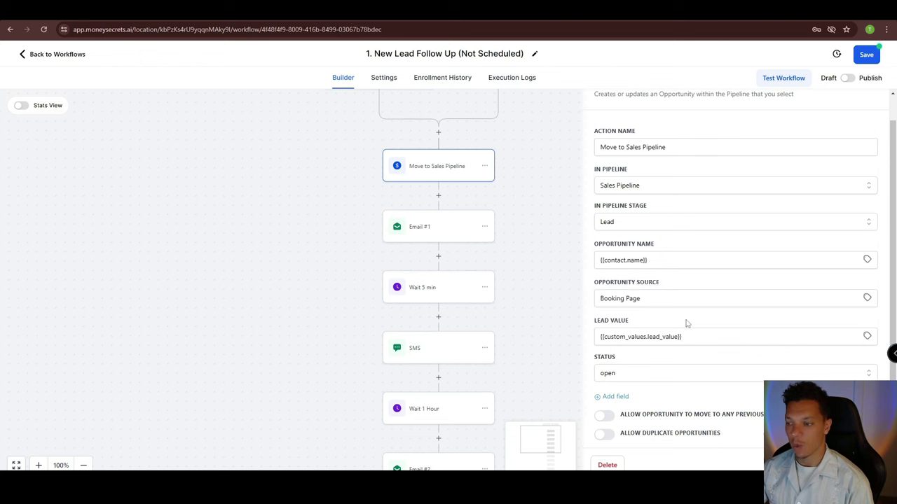
{"action": "left_click_drag", "start_coordinate": [651, 302], "coordinate": [596, 289]}
{"action": "left_click", "coordinate": [648, 301]}
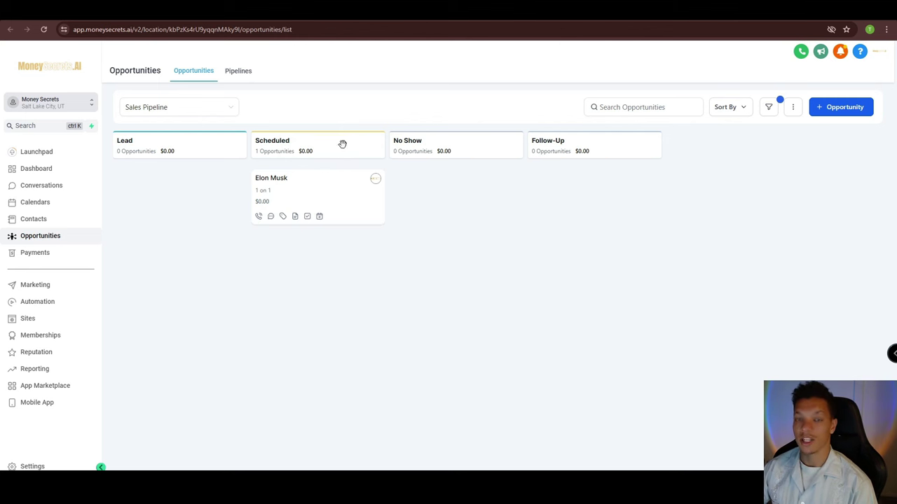
Go to the Dashboard from the left sidebar.
{"action": "left_click", "coordinate": [68, 168]}
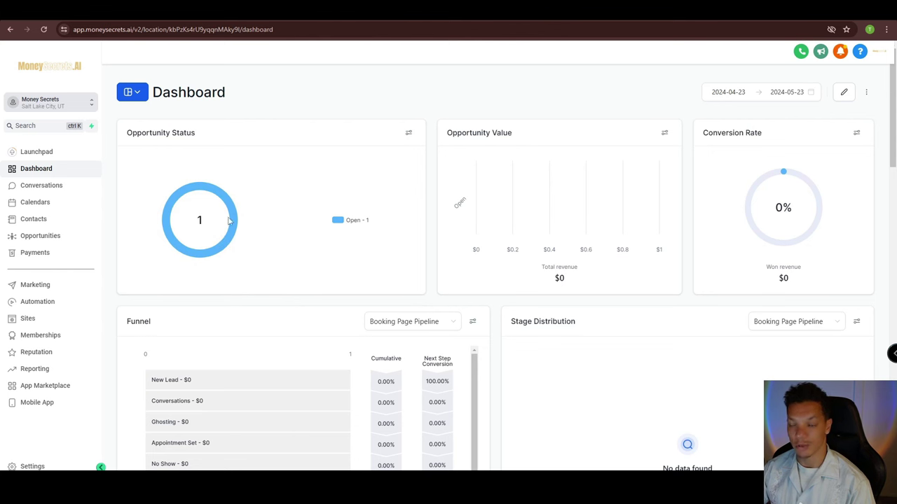
Scroll the Dashboard down to view the Sales Pipeline funnel widget.
{"action": "mouse_move", "coordinate": [457, 210]}
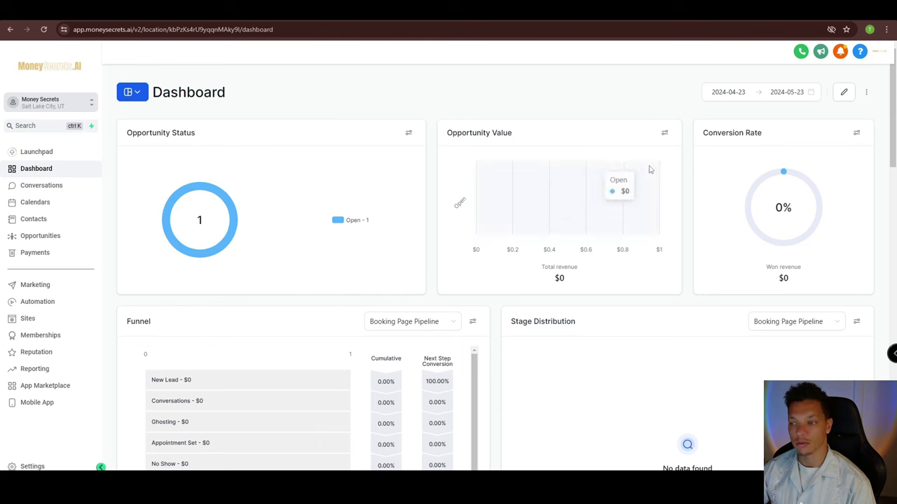
{"action": "scroll", "coordinate": [708, 162], "scroll_direction": "down", "scroll_amount": 2}
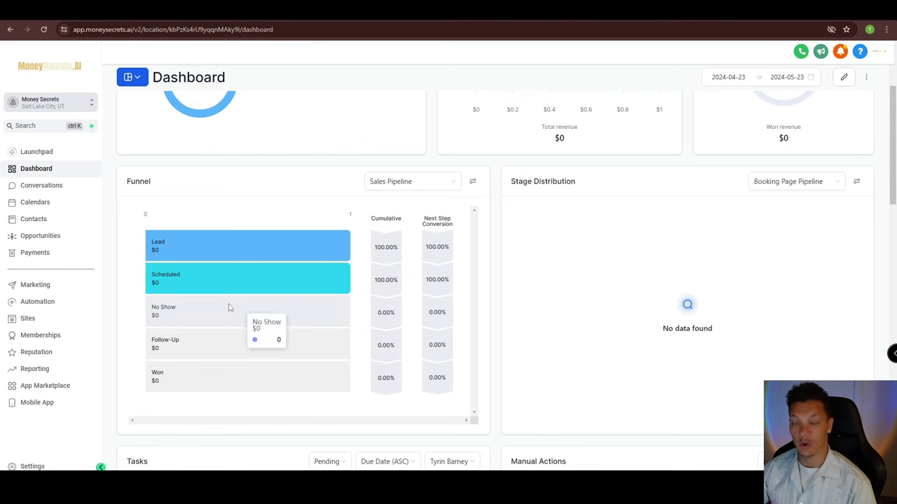
{"action": "scroll", "coordinate": [119, 161], "scroll_direction": "down", "scroll_amount": 10}
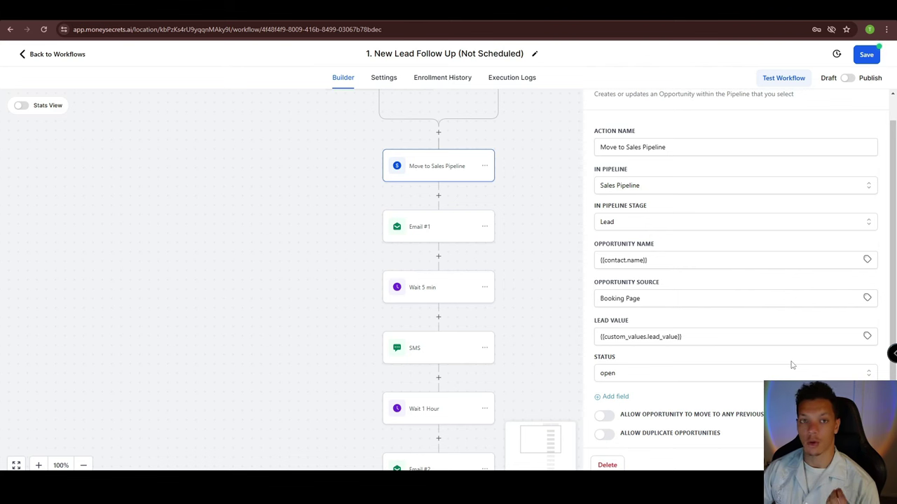
Open Email #1's settings and review its action name, sender and template options without changes.
{"action": "left_click", "coordinate": [373, 207]}
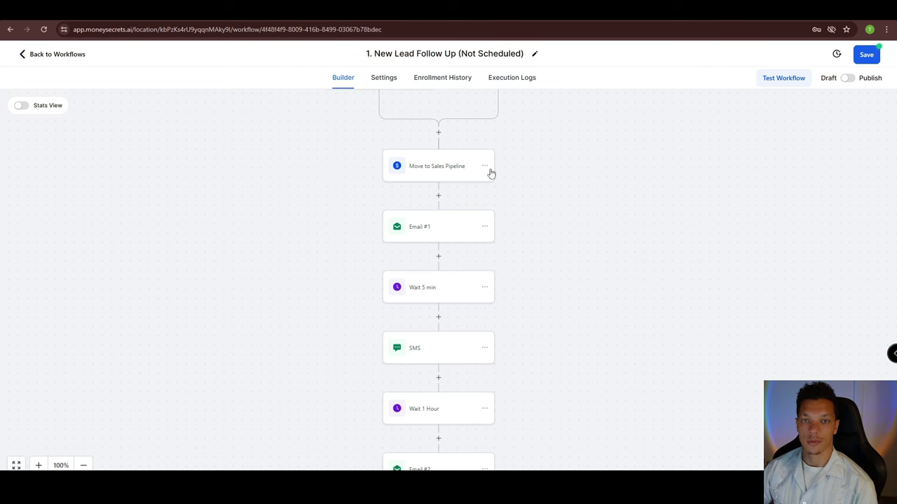
{"action": "left_click", "coordinate": [450, 238]}
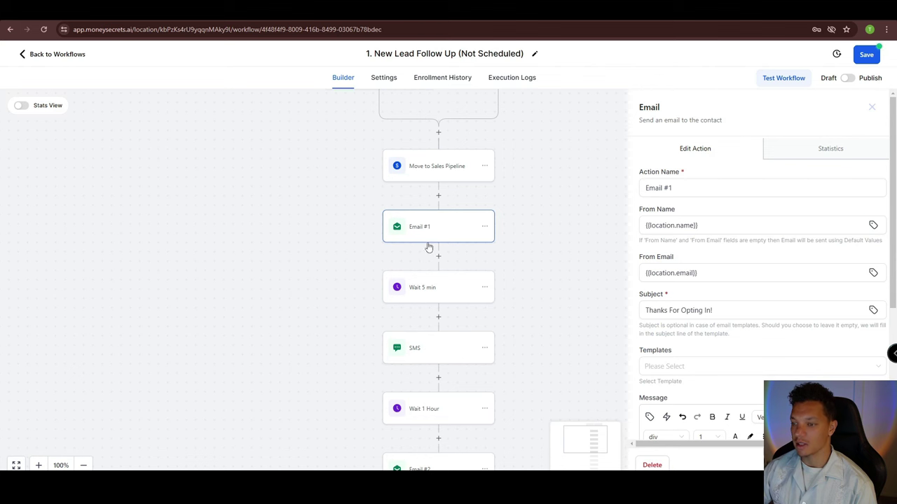
{"action": "left_click", "coordinate": [698, 191]}
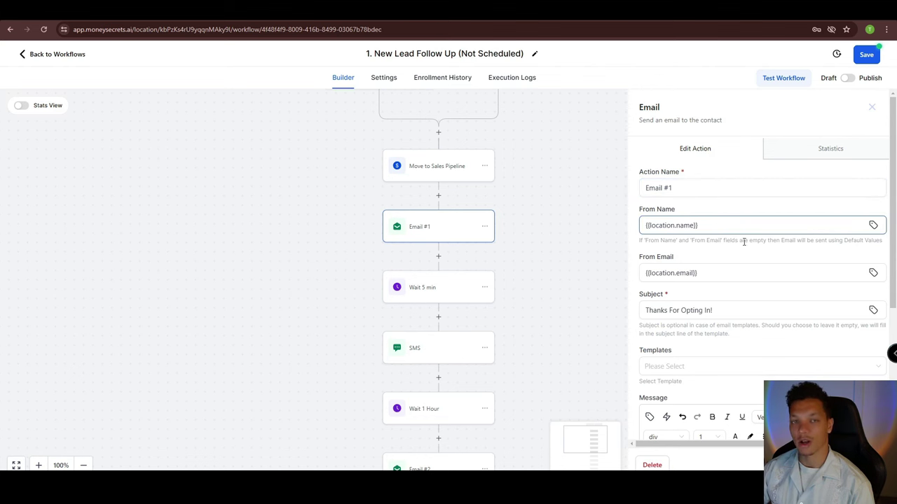
{"action": "left_click", "coordinate": [682, 228]}
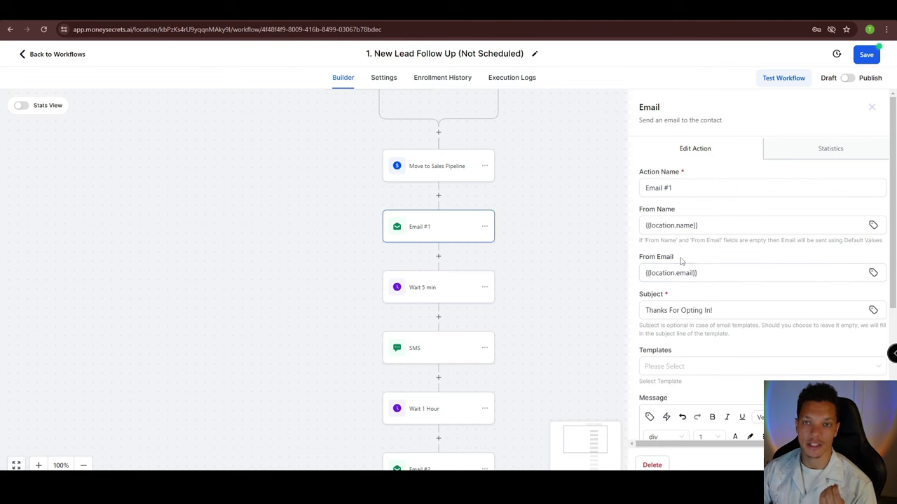
{"action": "scroll", "coordinate": [701, 260], "scroll_direction": "down", "scroll_amount": 1}
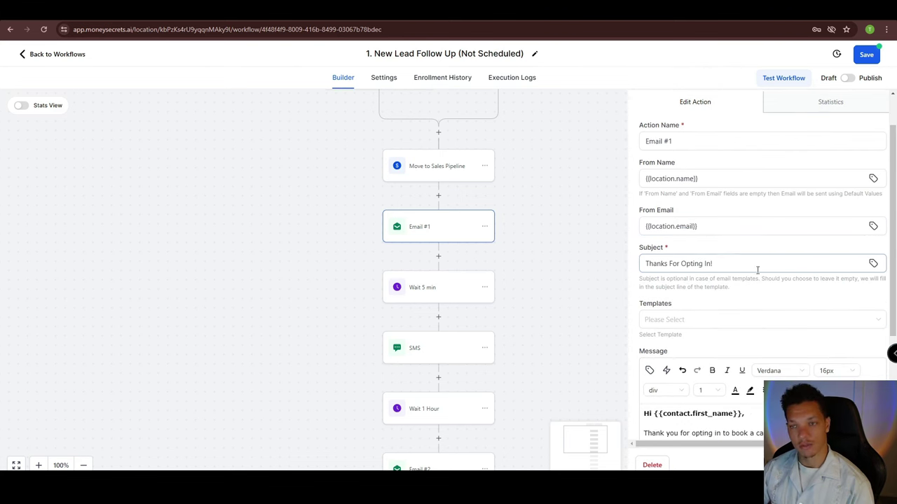
{"action": "scroll", "coordinate": [729, 256], "scroll_direction": "down", "scroll_amount": 1}
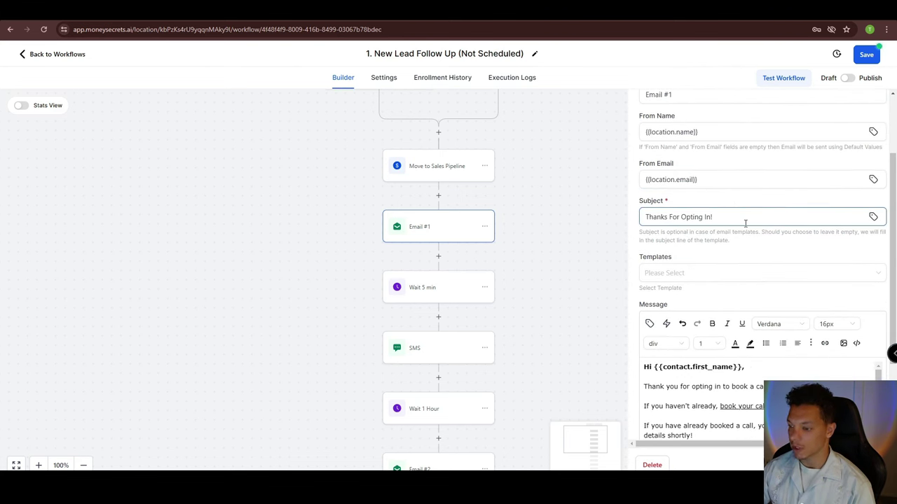
{"action": "scroll", "coordinate": [745, 222], "scroll_direction": "down", "scroll_amount": 1}
{"action": "left_click", "coordinate": [677, 225]}
{"action": "left_click", "coordinate": [678, 209]}
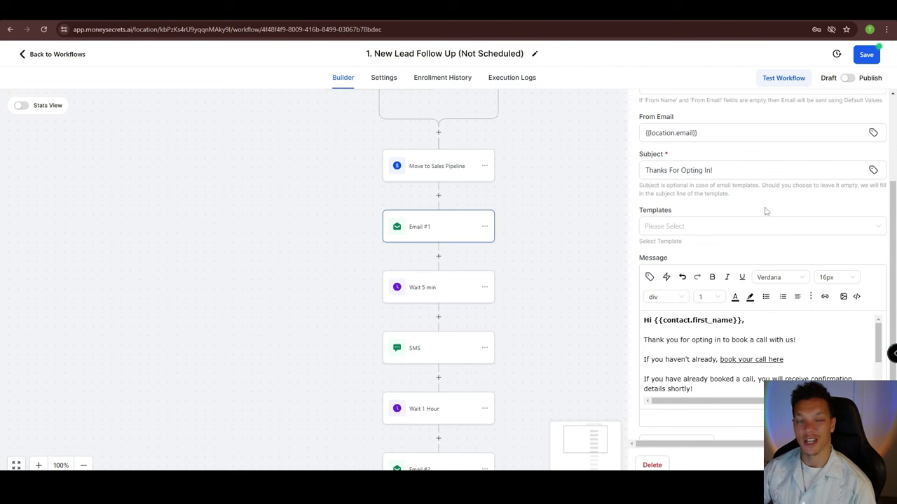
{"action": "scroll", "coordinate": [700, 224], "scroll_direction": "down", "scroll_amount": 1}
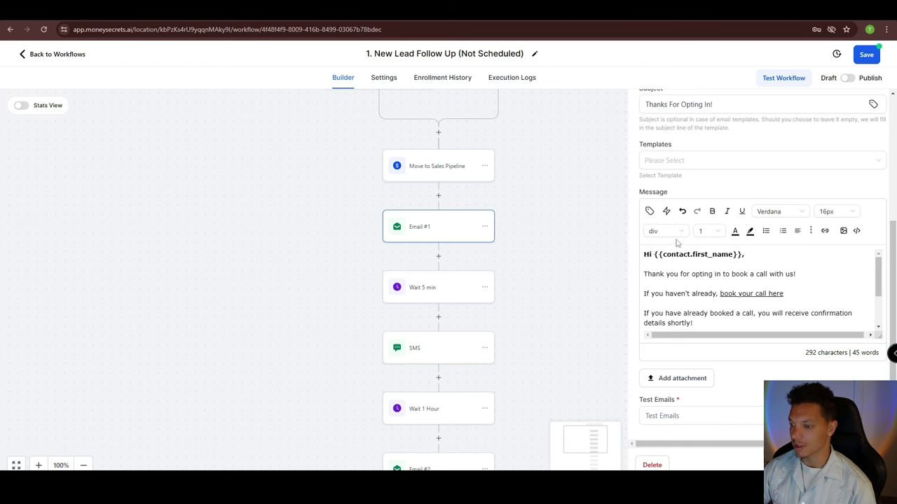
Add a comma after {{contact.first_name}} and paste {{user.email}} below {{location.name}} in the sign-off.
{"action": "left_click", "coordinate": [743, 254]}
{"action": "type", "text": ","}
{"action": "left_click_drag", "start_coordinate": [786, 291], "coordinate": [643, 293]}
{"action": "scroll", "coordinate": [664, 272], "scroll_direction": "down", "scroll_amount": 1}
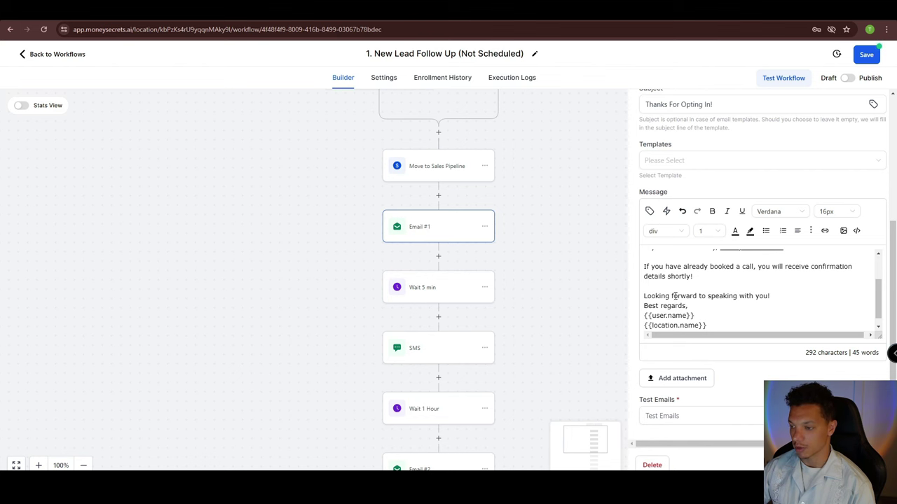
{"action": "type", "text": "{{user.email}}"}
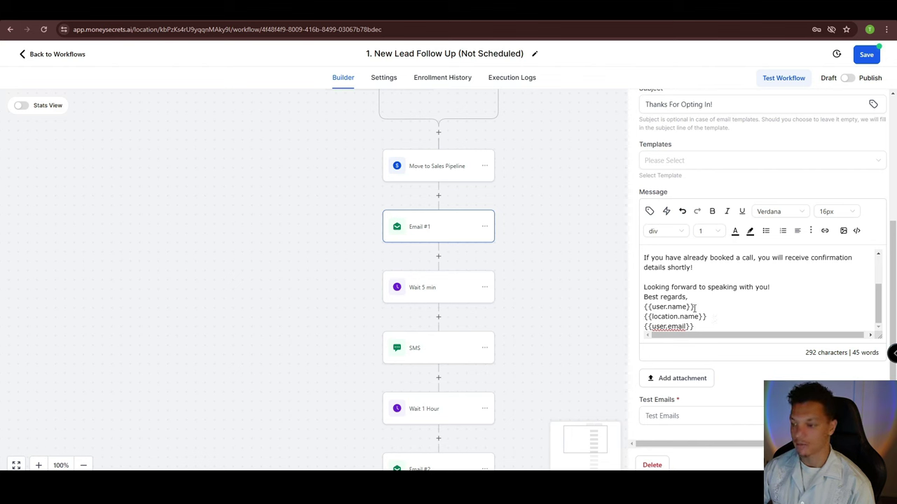
Browse the merge field categories: contact, user, appointment, message, date/time and Custom Values.
{"action": "left_click", "coordinate": [650, 212]}
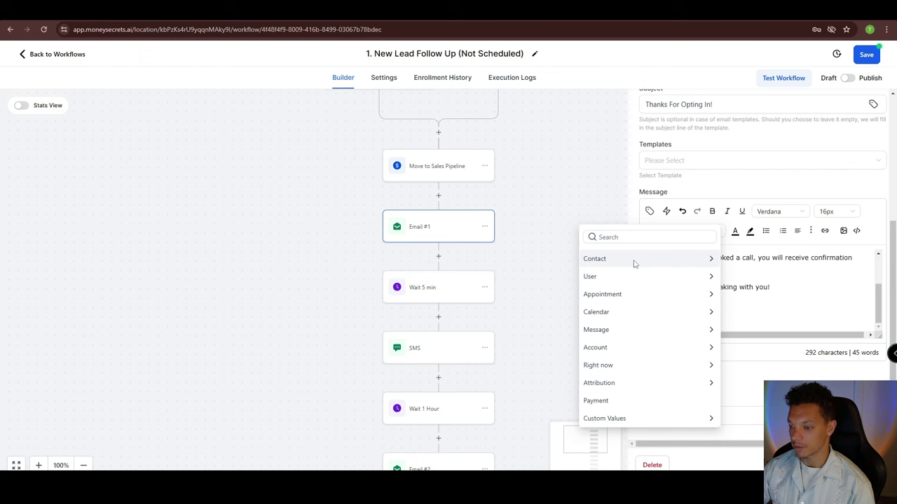
{"action": "left_click", "coordinate": [610, 262]}
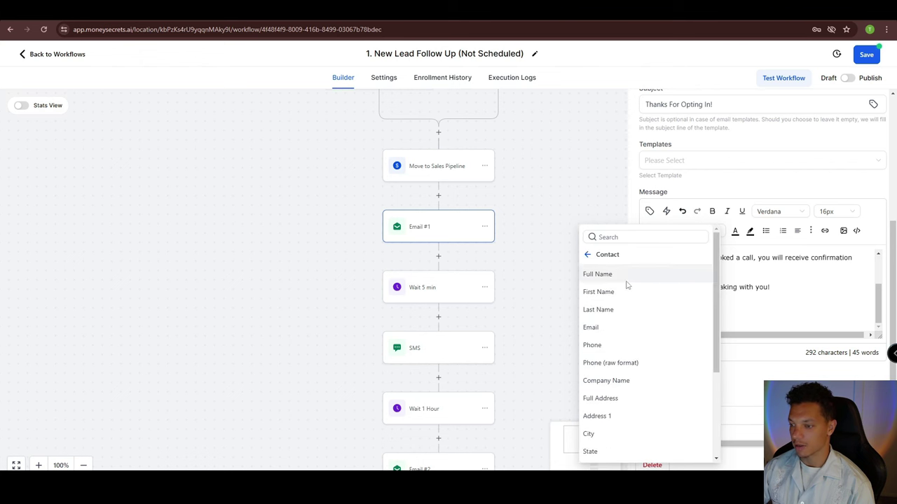
{"action": "scroll", "coordinate": [622, 425], "scroll_direction": "down", "scroll_amount": 1}
{"action": "scroll", "coordinate": [602, 351], "scroll_direction": "up", "scroll_amount": 1}
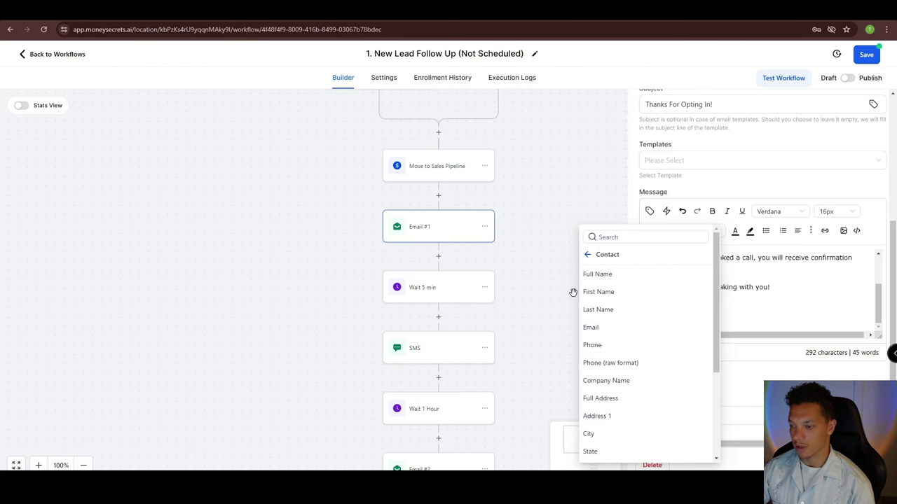
{"action": "left_click", "coordinate": [587, 254]}
{"action": "left_click", "coordinate": [614, 279]}
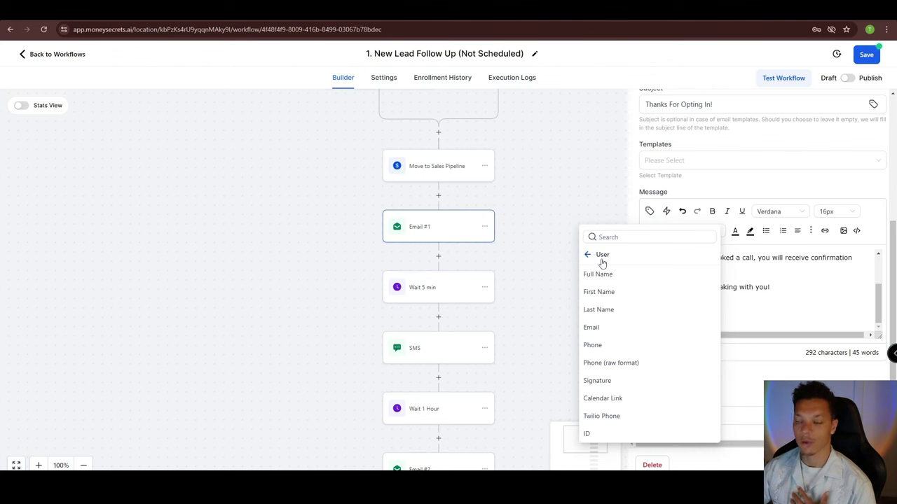
{"action": "left_click", "coordinate": [589, 254]}
{"action": "left_click", "coordinate": [599, 294]}
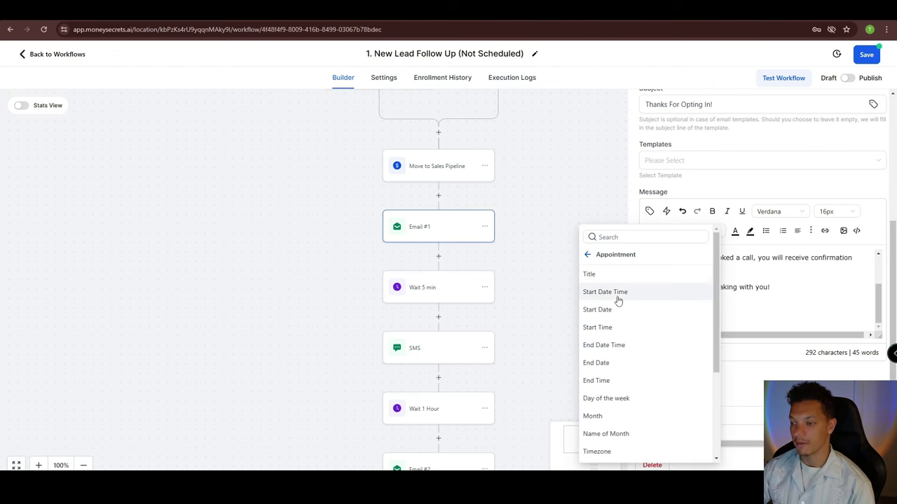
{"action": "scroll", "coordinate": [613, 287], "scroll_direction": "down", "scroll_amount": 4}
{"action": "scroll", "coordinate": [596, 277], "scroll_direction": "up", "scroll_amount": 4}
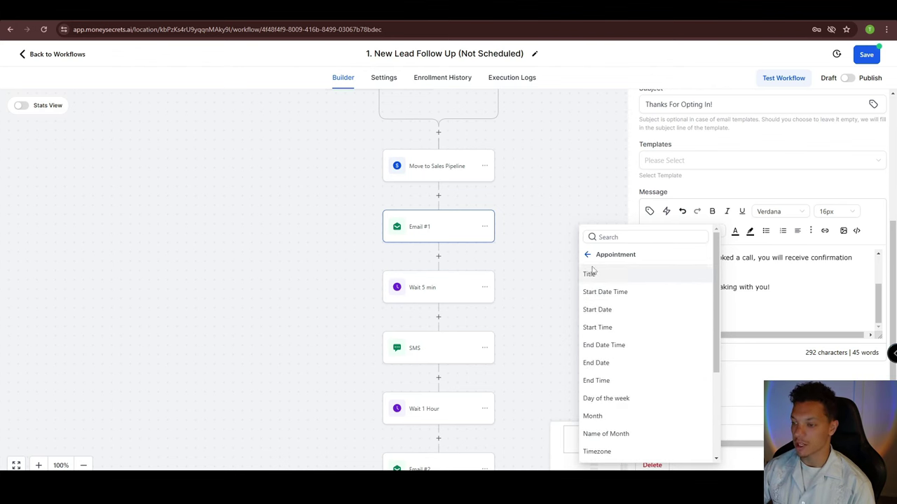
{"action": "left_click", "coordinate": [588, 254]}
{"action": "left_click", "coordinate": [613, 330]}
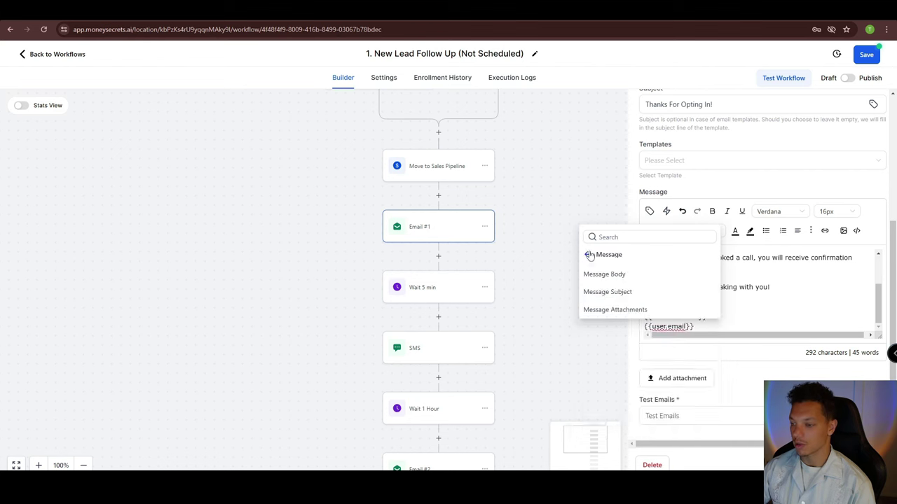
{"action": "left_click", "coordinate": [588, 254]}
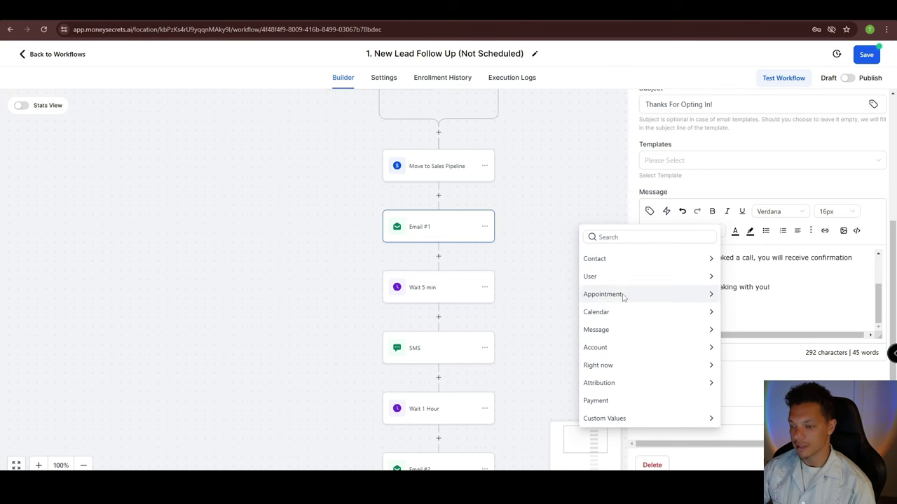
{"action": "left_click", "coordinate": [622, 365]}
{"action": "scroll", "coordinate": [645, 383], "scroll_direction": "down", "scroll_amount": 3}
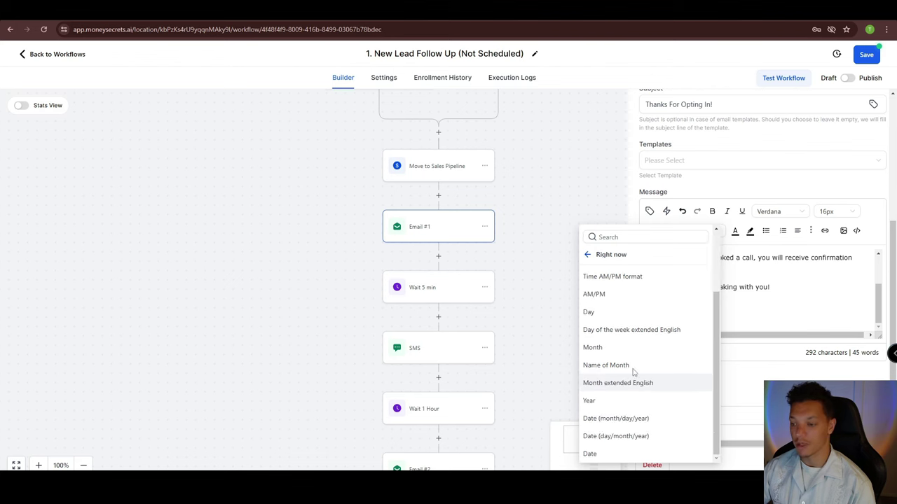
{"action": "scroll", "coordinate": [617, 336], "scroll_direction": "up", "scroll_amount": 3}
{"action": "left_click", "coordinate": [594, 254]}
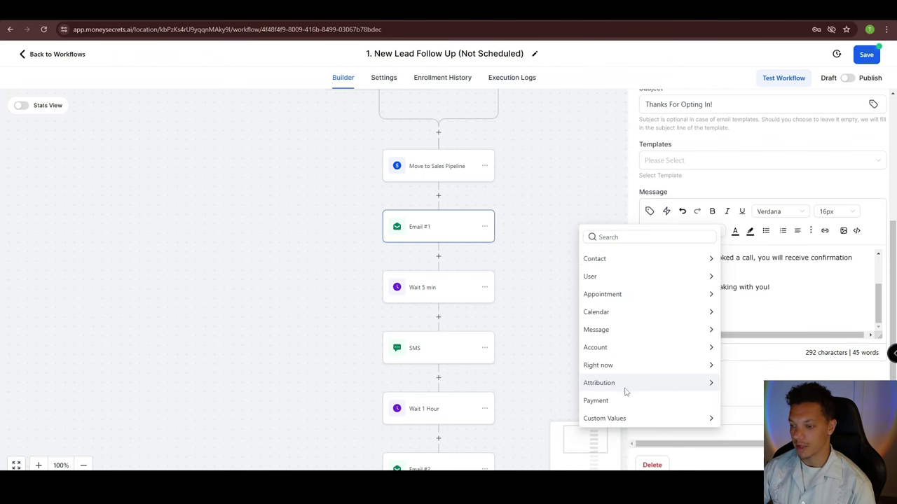
{"action": "left_click", "coordinate": [646, 417]}
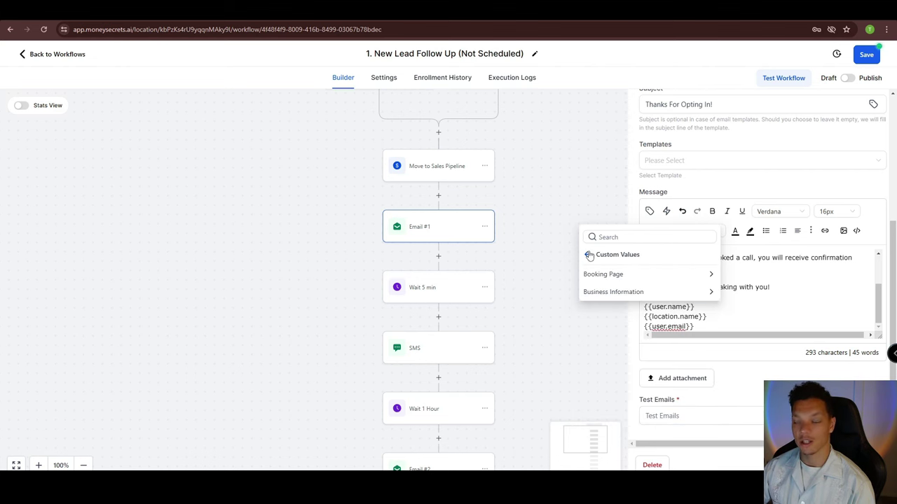
Close the merge field list and the Email #1 settings, returning to the workflow canvas.
{"action": "left_click", "coordinate": [768, 288]}
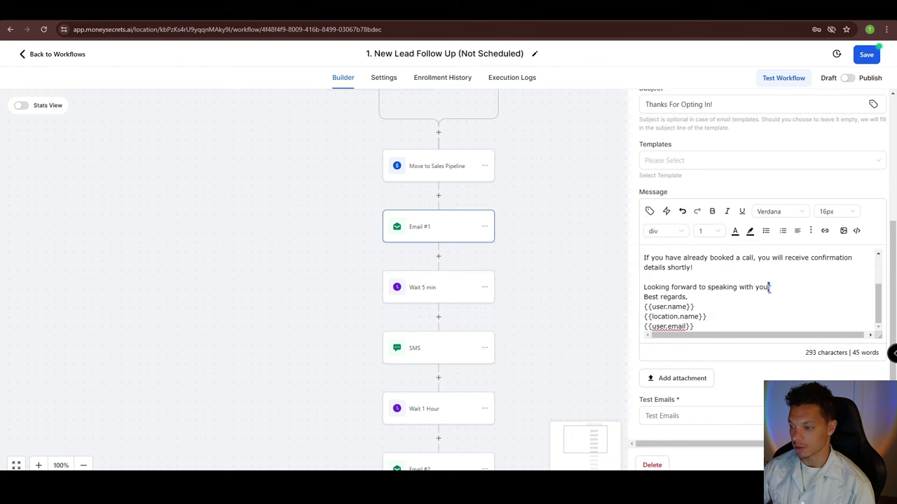
{"action": "left_click", "coordinate": [771, 288]}
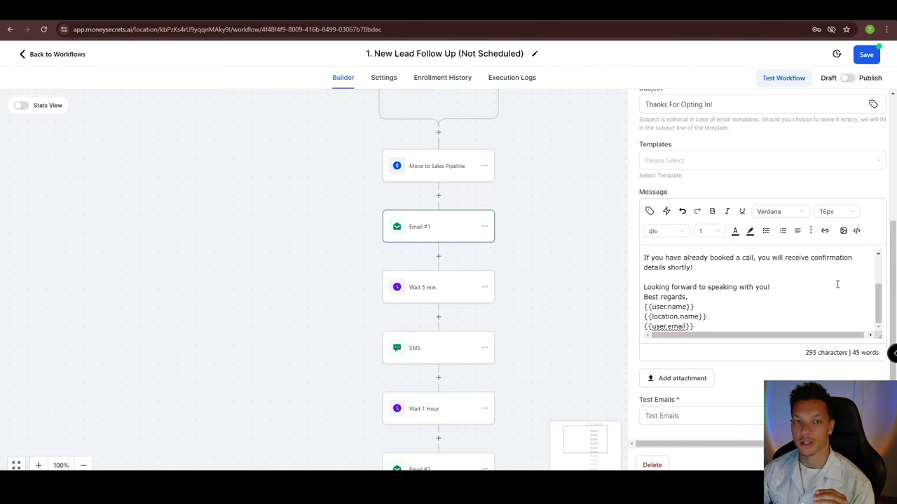
{"action": "left_click", "coordinate": [844, 286]}
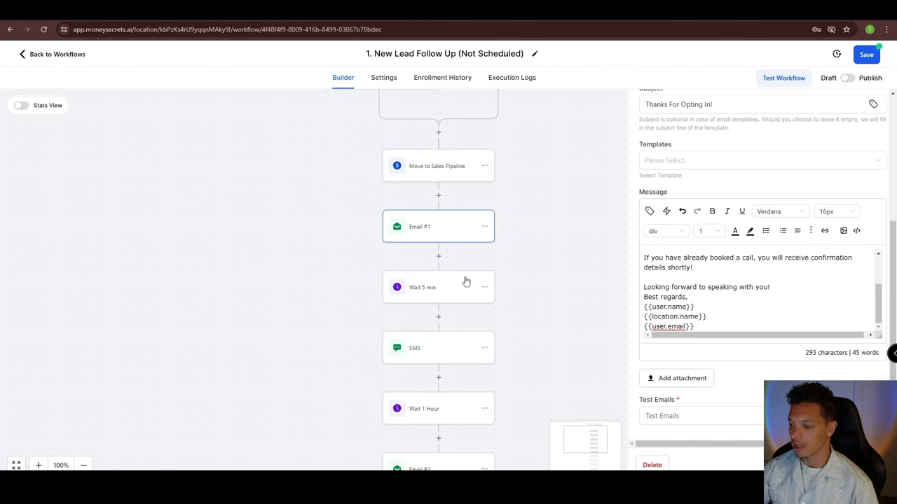
{"action": "left_click", "coordinate": [529, 227]}
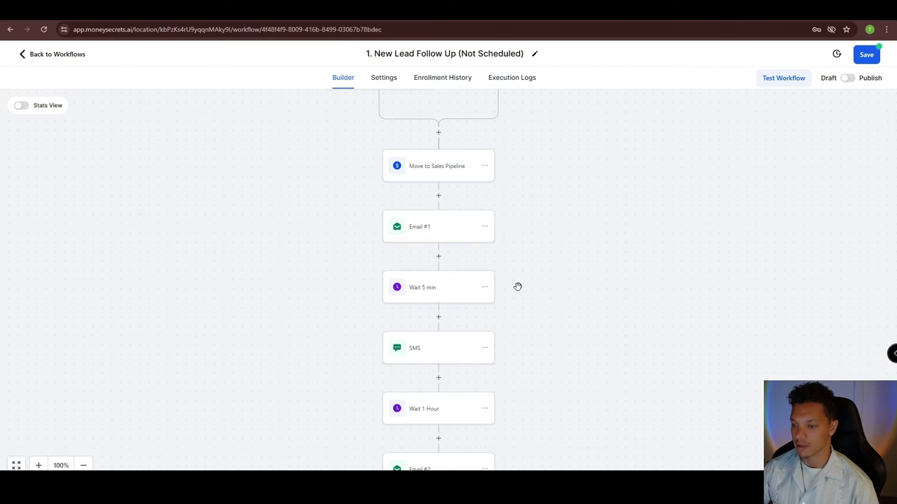
{"action": "left_click", "coordinate": [425, 287]}
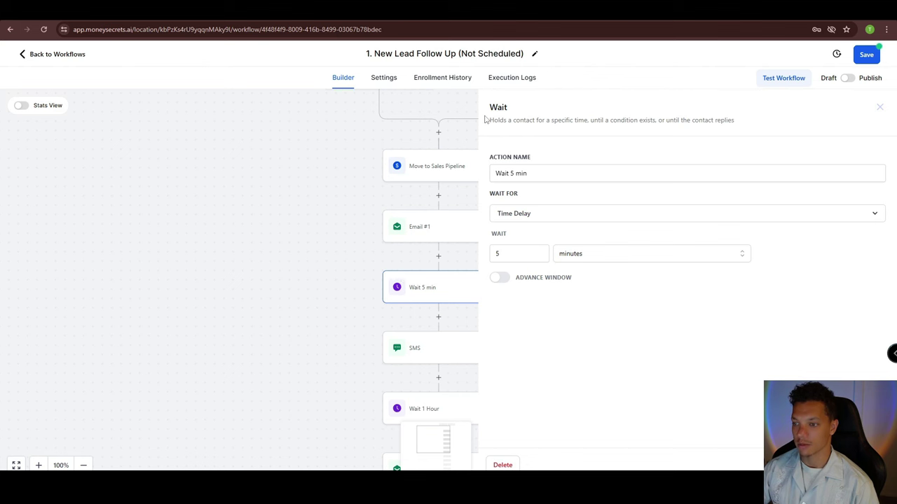
{"action": "left_click_drag", "start_coordinate": [529, 171], "coordinate": [491, 168]}
{"action": "left_click", "coordinate": [565, 204]}
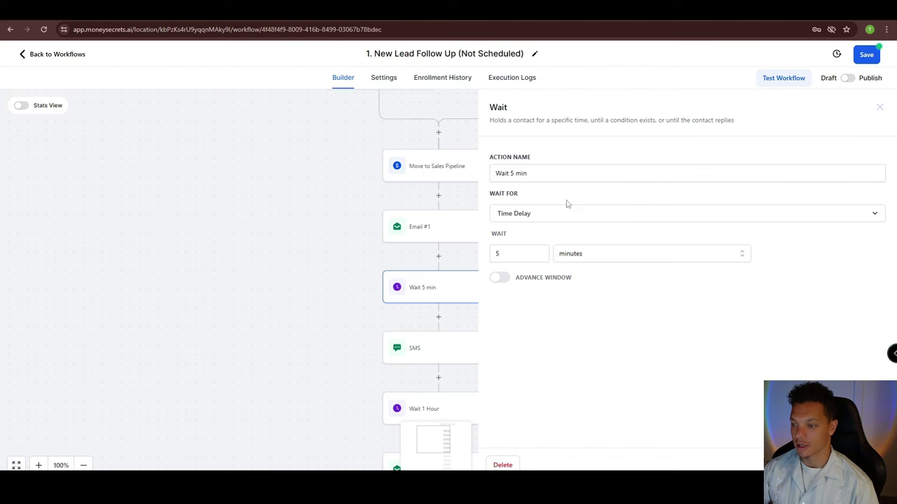
{"action": "left_click", "coordinate": [566, 218]}
{"action": "left_click", "coordinate": [567, 219]}
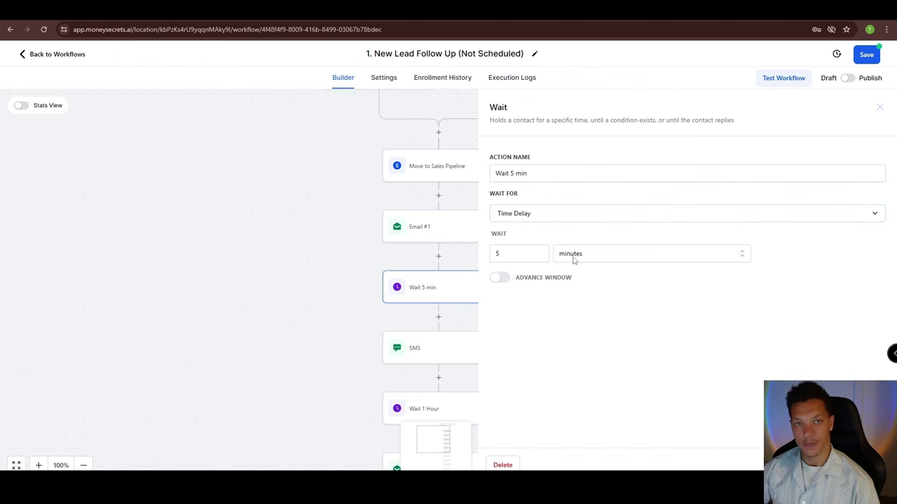
{"action": "scroll", "coordinate": [423, 234], "scroll_direction": "down", "scroll_amount": 1}
{"action": "left_click", "coordinate": [424, 234]}
{"action": "scroll", "coordinate": [468, 217], "scroll_direction": "down", "scroll_amount": 2}
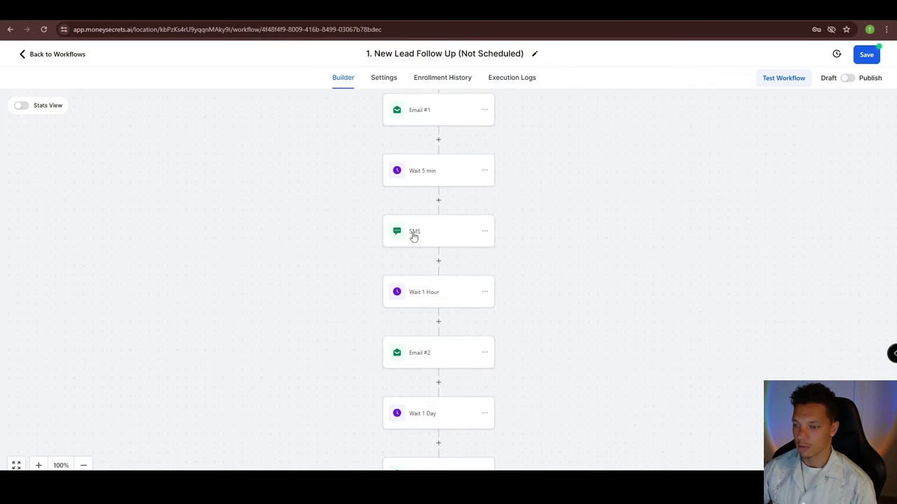
{"action": "left_click", "coordinate": [414, 236]}
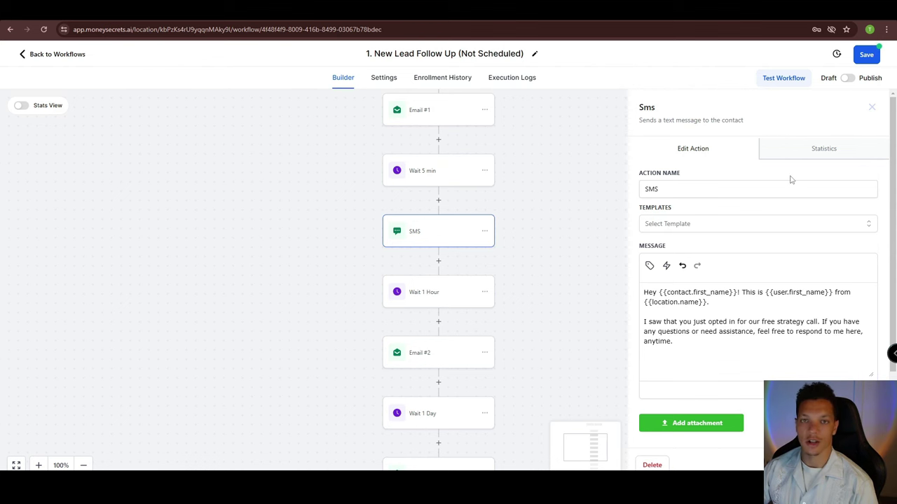
{"action": "left_click", "coordinate": [682, 224]}
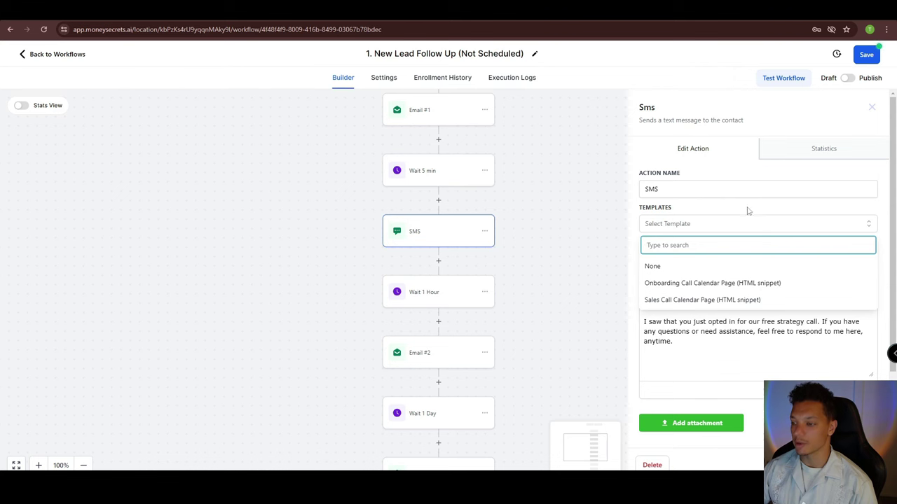
{"action": "scroll", "coordinate": [727, 305], "scroll_direction": "down", "scroll_amount": 2}
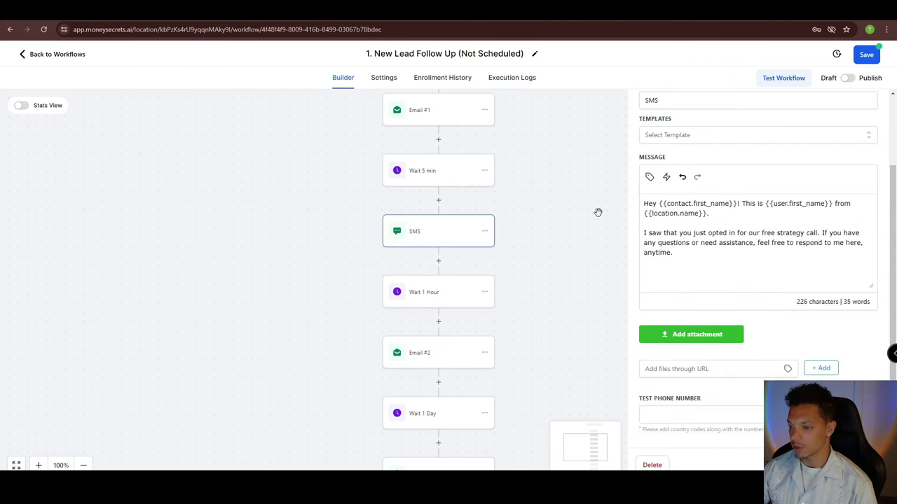
{"action": "left_click", "coordinate": [550, 209]}
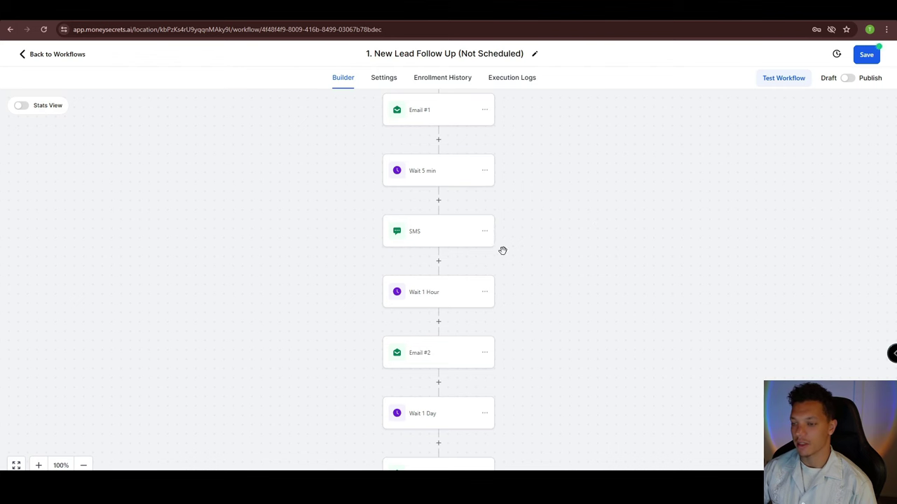
{"action": "scroll", "coordinate": [522, 207], "scroll_direction": "down", "scroll_amount": 1}
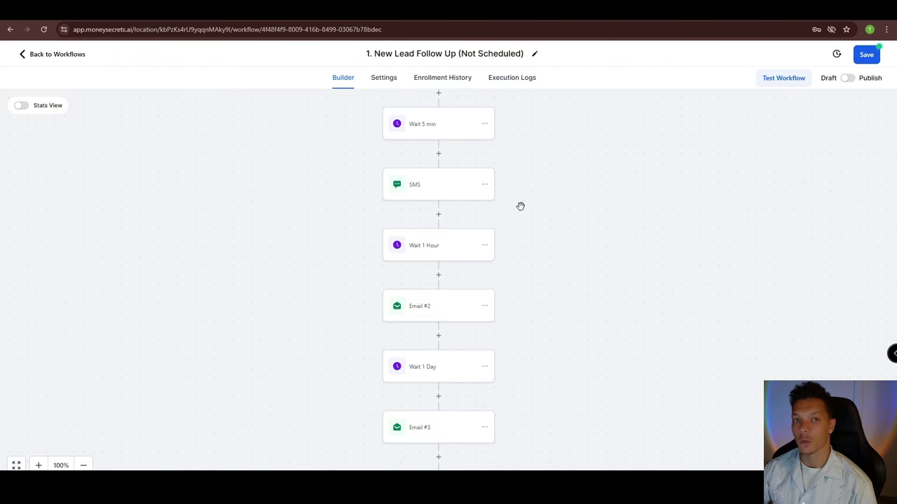
{"action": "scroll", "coordinate": [440, 244], "scroll_direction": "up", "scroll_amount": 1}
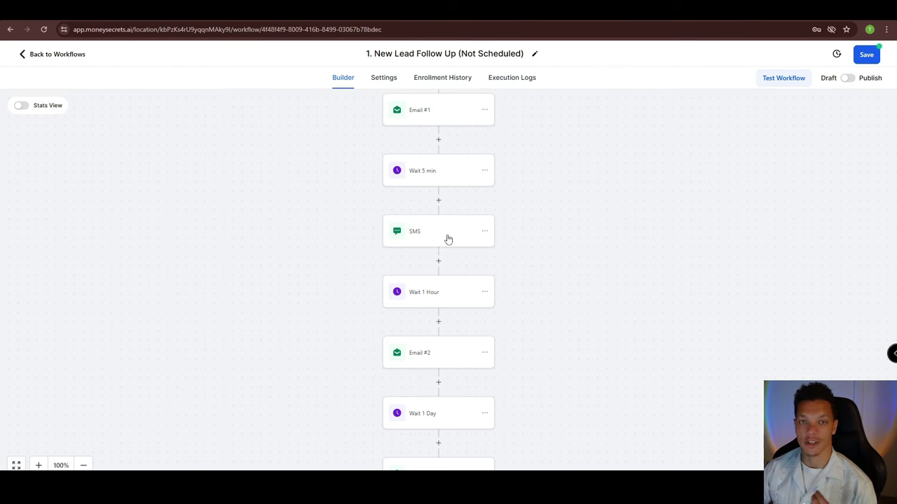
Inspect the Wait 1 Hour step, then bring the later email steps into view.
{"action": "left_click", "coordinate": [460, 299]}
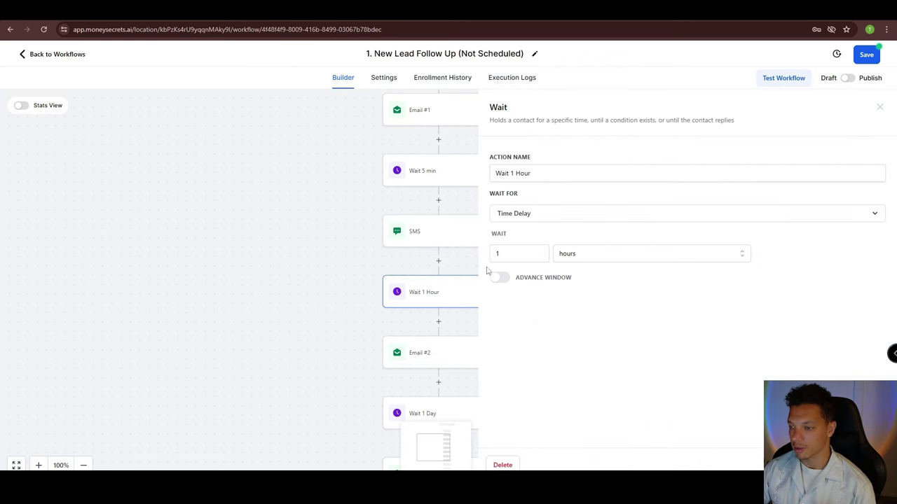
{"action": "left_click_drag", "start_coordinate": [488, 112], "coordinate": [508, 112]}
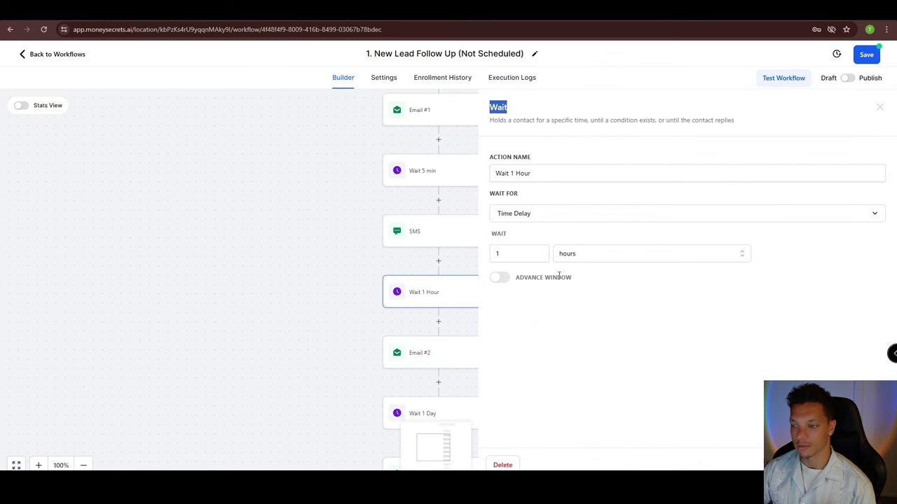
{"action": "left_click", "coordinate": [360, 291]}
{"action": "left_click_drag", "start_coordinate": [361, 315], "coordinate": [286, 182]}
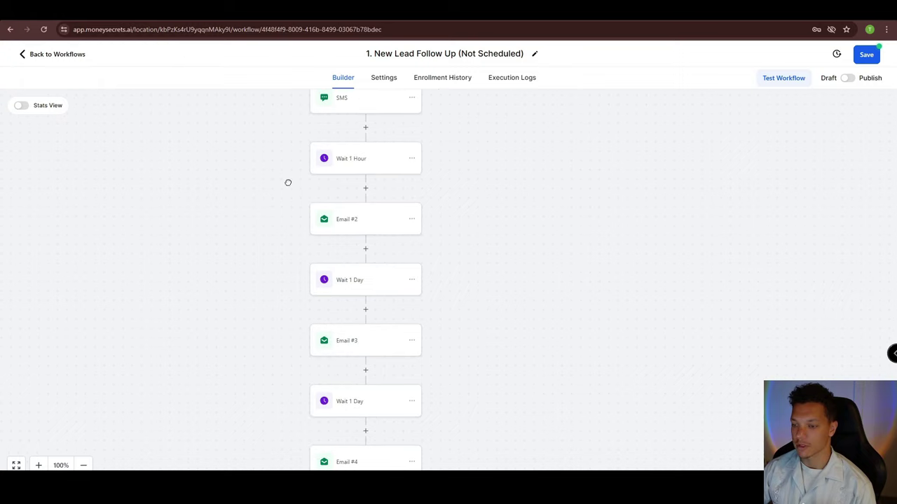
Review Email #2's message, select its <LINKHERE> placeholder, and save the workflow with Ctrl+S.
{"action": "left_click", "coordinate": [343, 238]}
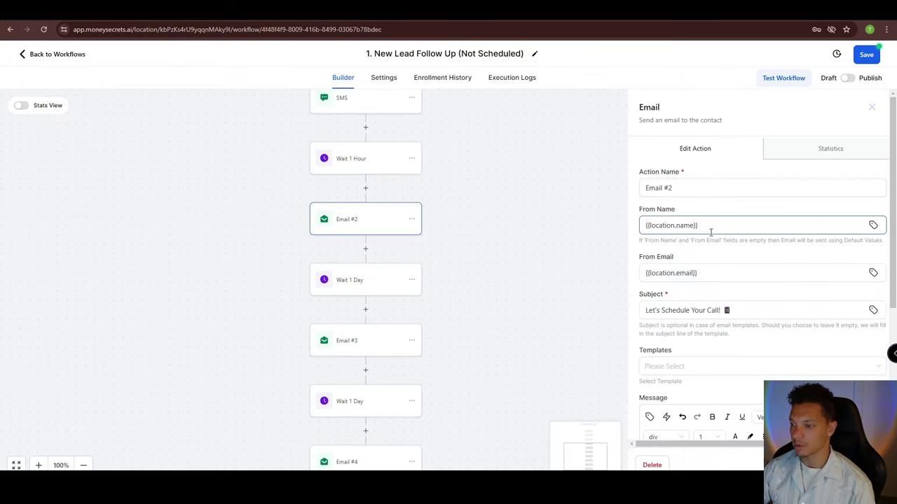
{"action": "scroll", "coordinate": [729, 238], "scroll_direction": "down", "scroll_amount": 1}
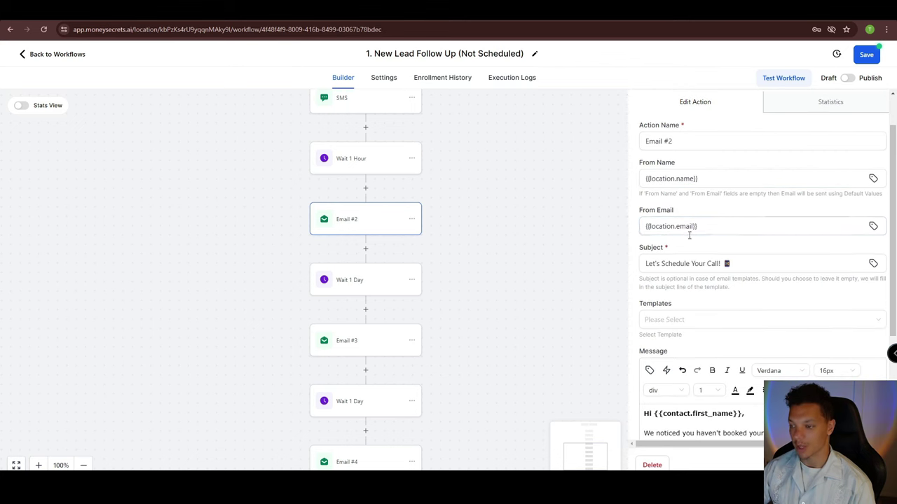
{"action": "scroll", "coordinate": [770, 231], "scroll_direction": "down", "scroll_amount": 1}
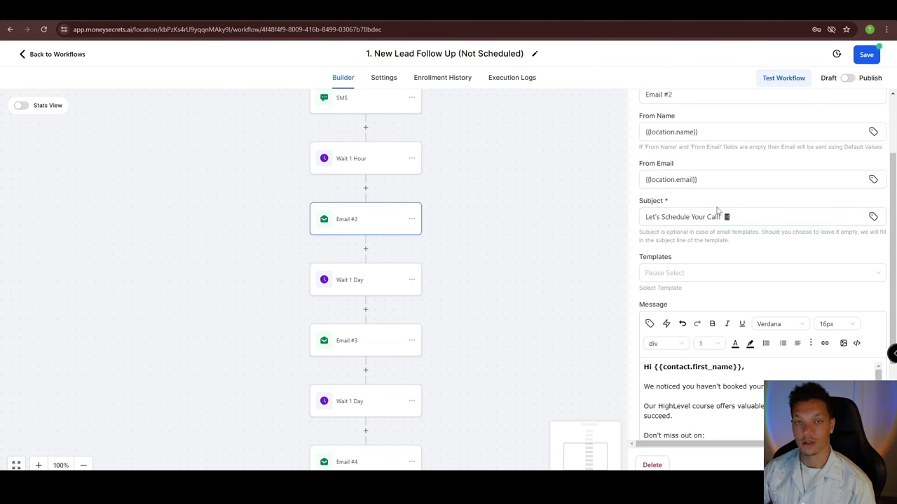
{"action": "scroll", "coordinate": [718, 210], "scroll_direction": "down", "scroll_amount": 2}
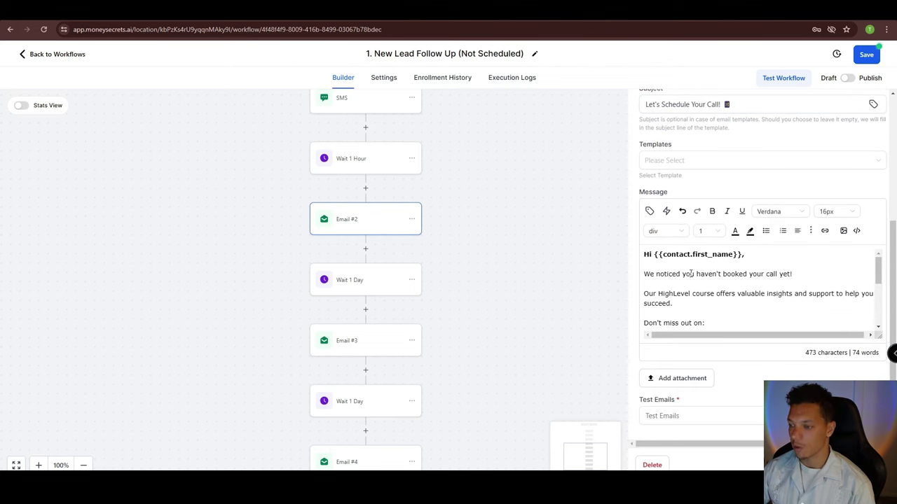
{"action": "scroll", "coordinate": [708, 284], "scroll_direction": "down", "scroll_amount": 2}
{"action": "scroll", "coordinate": [700, 295], "scroll_direction": "up", "scroll_amount": 2}
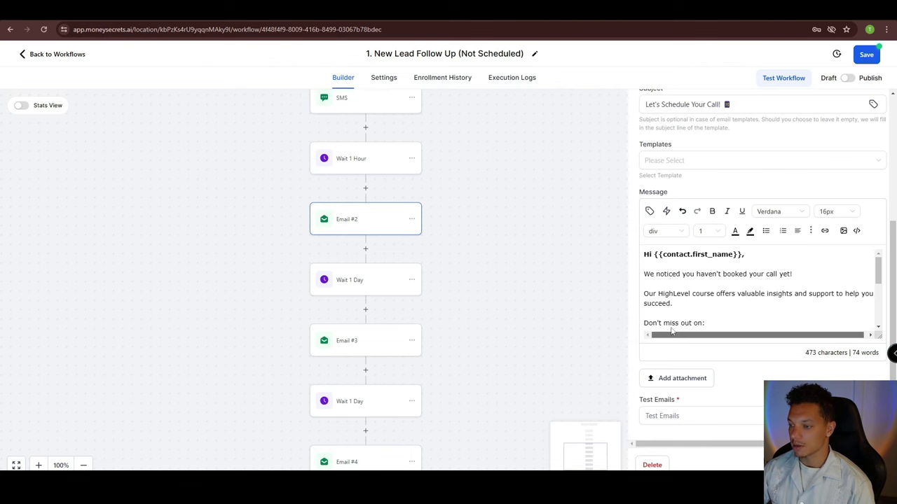
{"action": "left_click", "coordinate": [690, 335]}
{"action": "left_click_drag", "start_coordinate": [689, 335], "coordinate": [698, 306]}
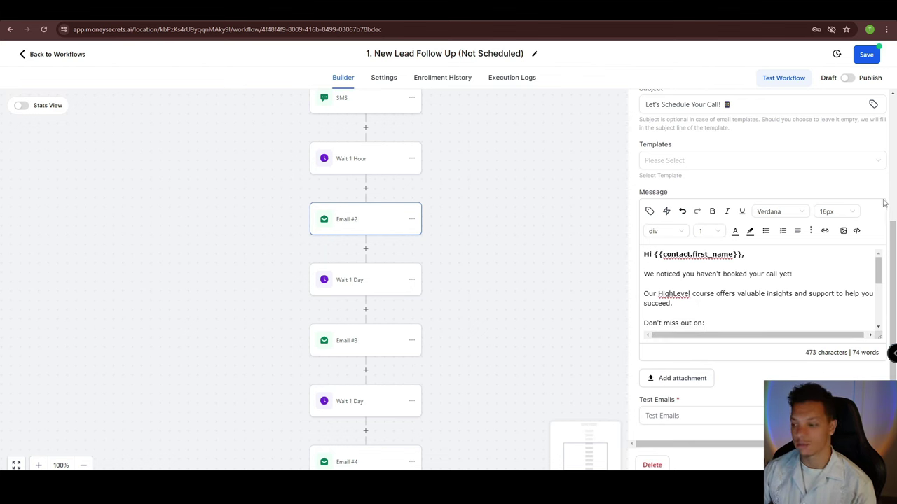
{"action": "scroll", "coordinate": [692, 287], "scroll_direction": "down", "scroll_amount": 1}
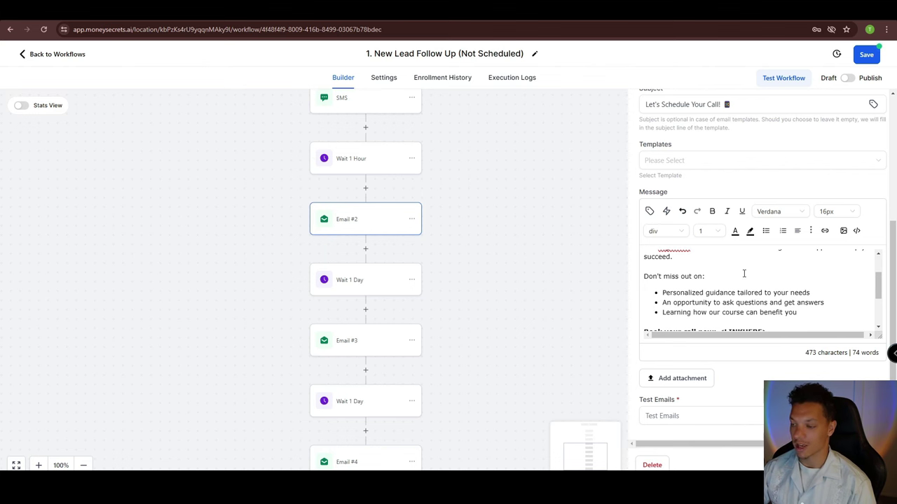
{"action": "scroll", "coordinate": [744, 273], "scroll_direction": "down", "scroll_amount": 1}
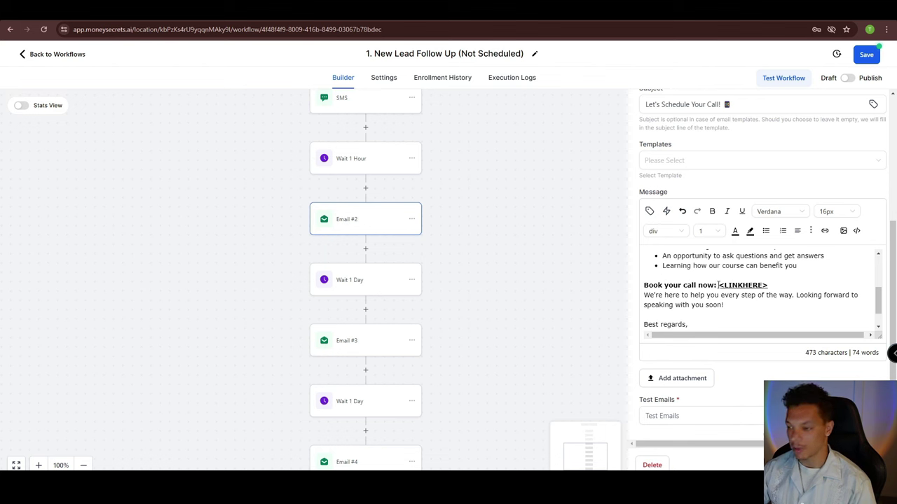
{"action": "left_click_drag", "start_coordinate": [719, 284], "coordinate": [768, 285]}
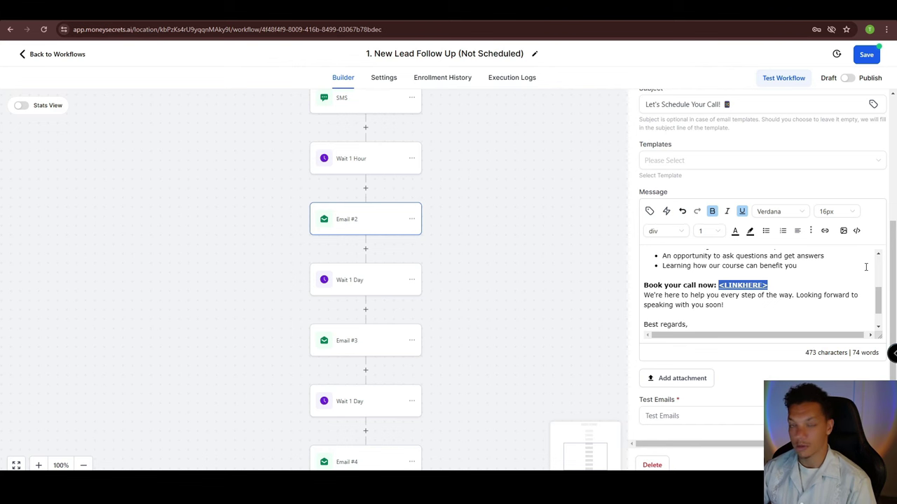
{"action": "key", "text": "ctrl+s"}
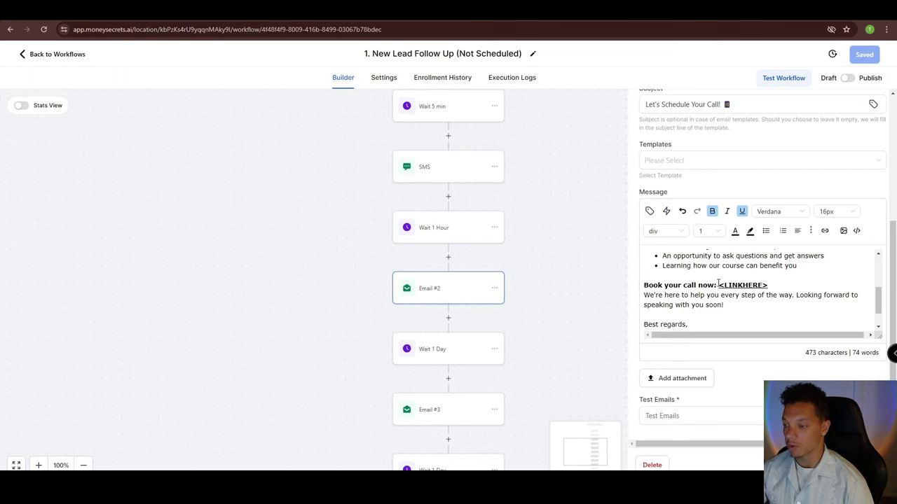
{"action": "left_click_drag", "start_coordinate": [768, 285], "coordinate": [718, 283]}
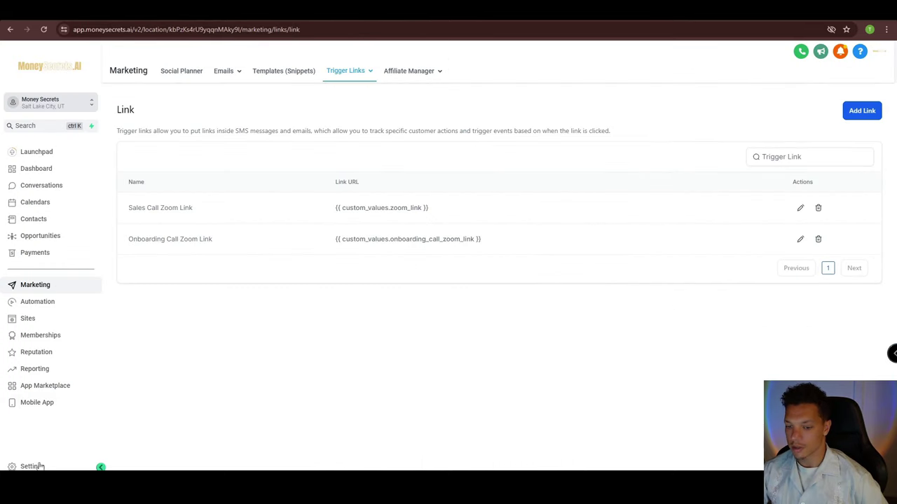
In Custom Values, open the Edit form for Schedule Page and focus its empty Value field.
{"action": "left_click", "coordinate": [38, 467]}
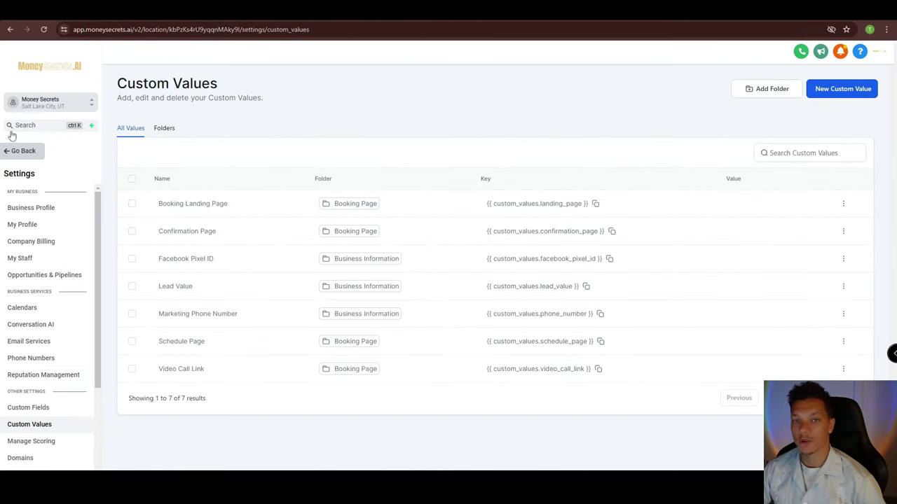
{"action": "scroll", "coordinate": [42, 350], "scroll_direction": "down", "scroll_amount": 1}
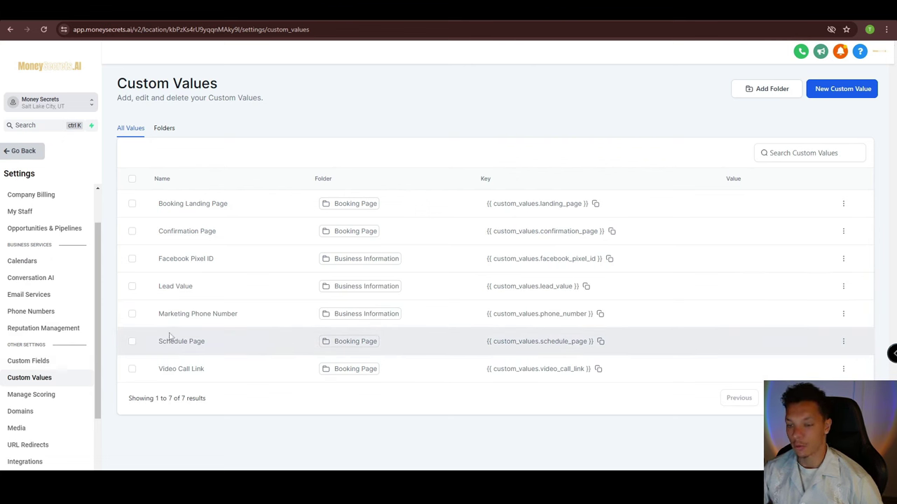
{"action": "left_click", "coordinate": [844, 342]}
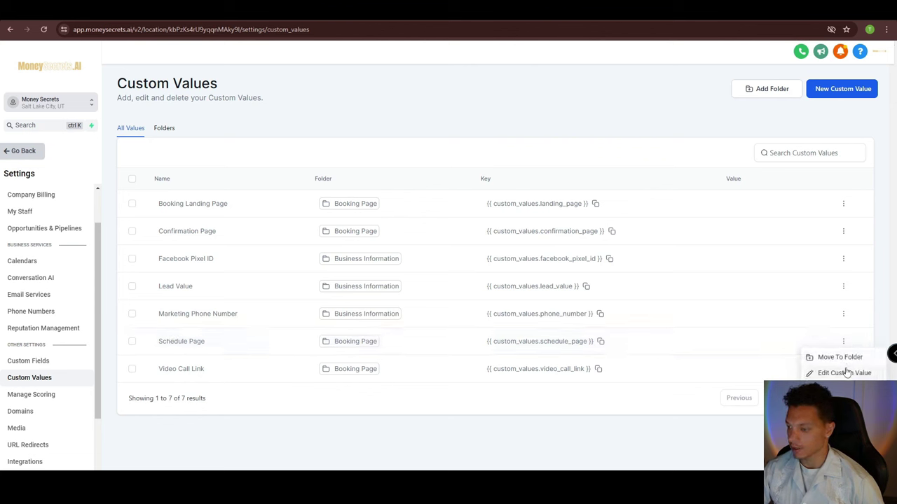
{"action": "left_click", "coordinate": [841, 373]}
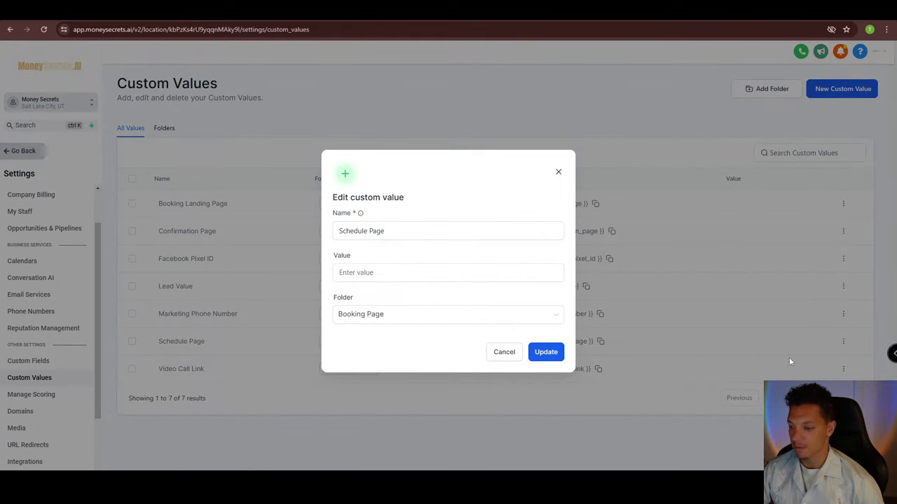
{"action": "left_click", "coordinate": [363, 275]}
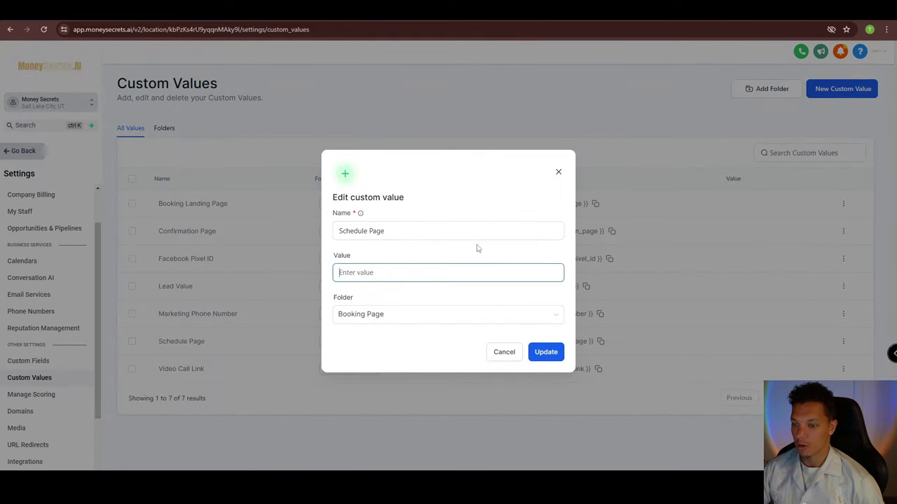
{"action": "left_click", "coordinate": [279, 334]}
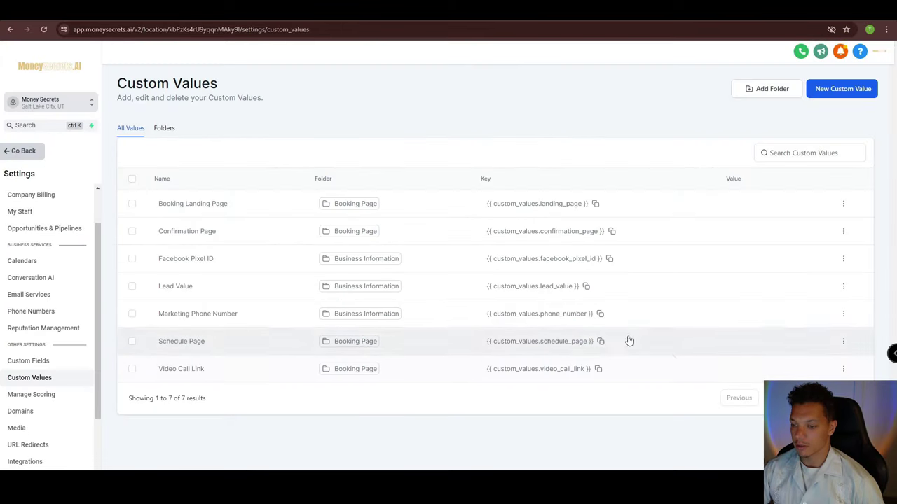
{"action": "left_click", "coordinate": [843, 345]}
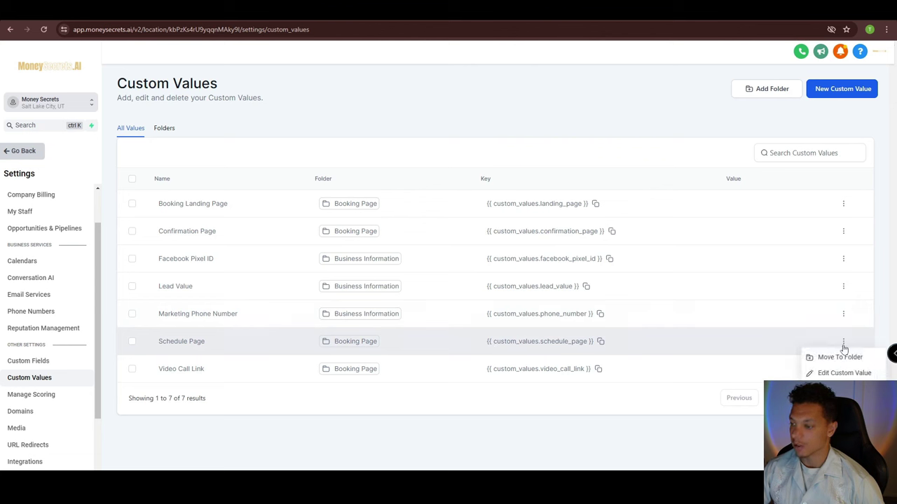
{"action": "left_click", "coordinate": [834, 372]}
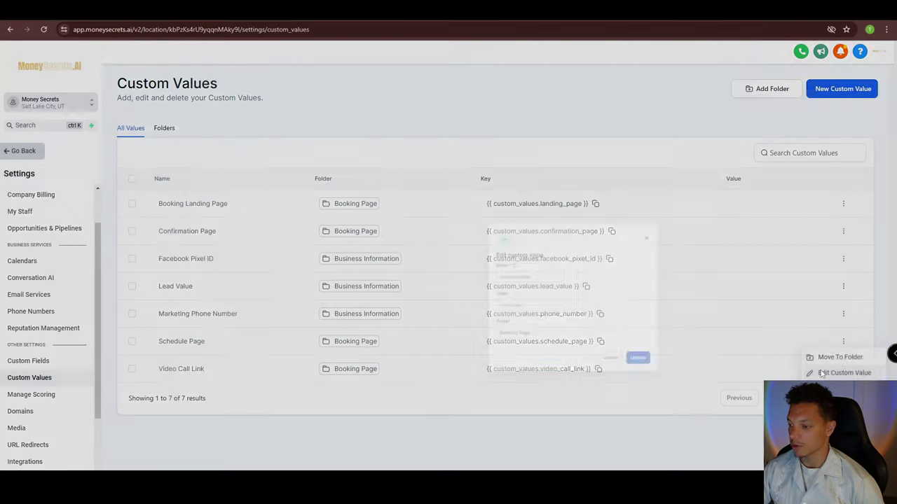
{"action": "left_click", "coordinate": [436, 273]}
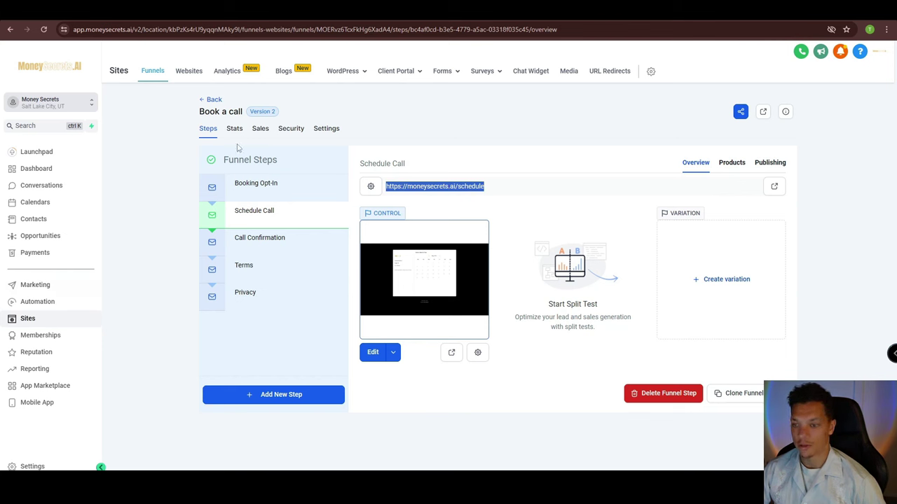
{"action": "mouse_move", "coordinate": [252, 214]}
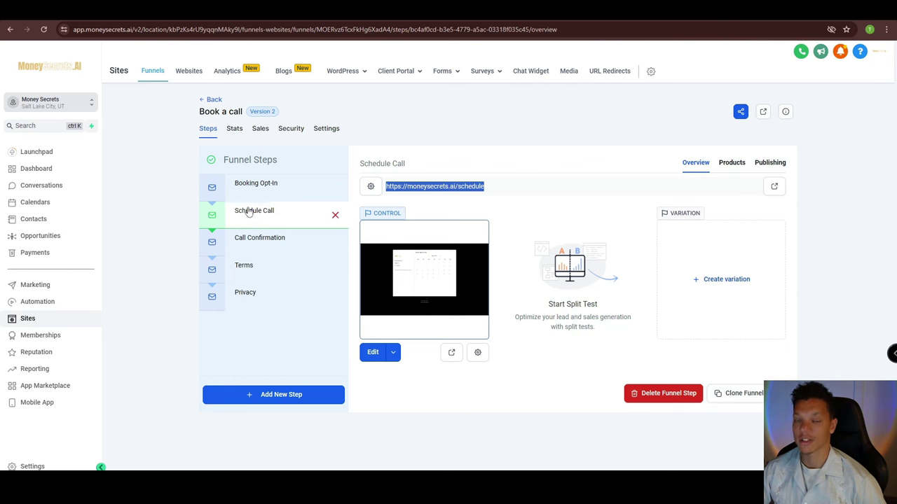
{"action": "left_click_drag", "start_coordinate": [491, 188], "coordinate": [384, 189]}
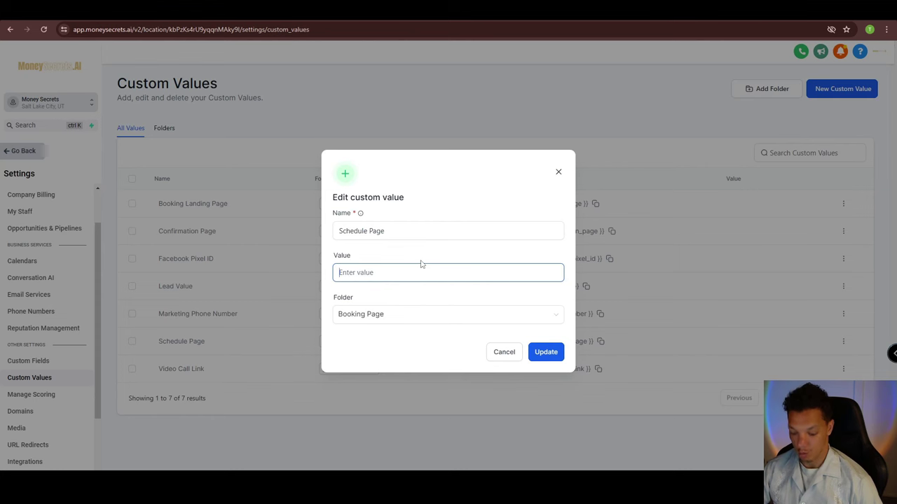
{"action": "type", "text": "https://moneysecrets.ai/schedule"}
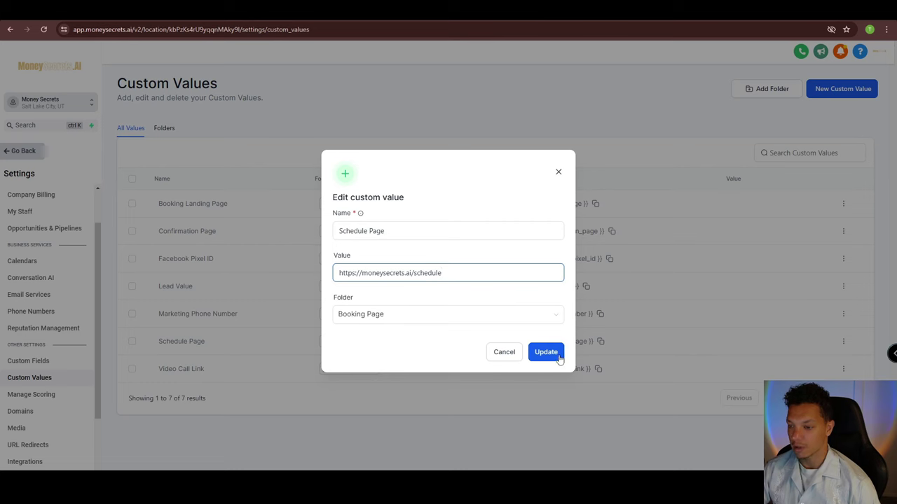
{"action": "left_click", "coordinate": [557, 356]}
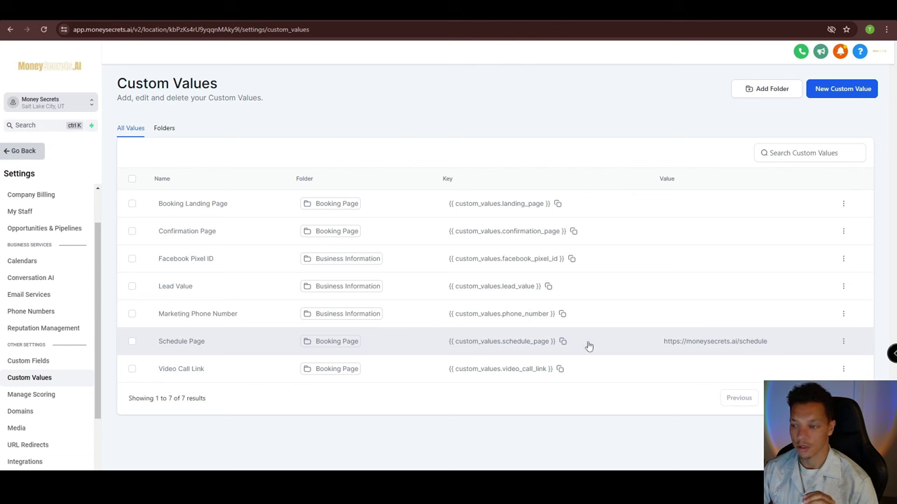
{"action": "left_click_drag", "start_coordinate": [663, 345], "coordinate": [777, 335]}
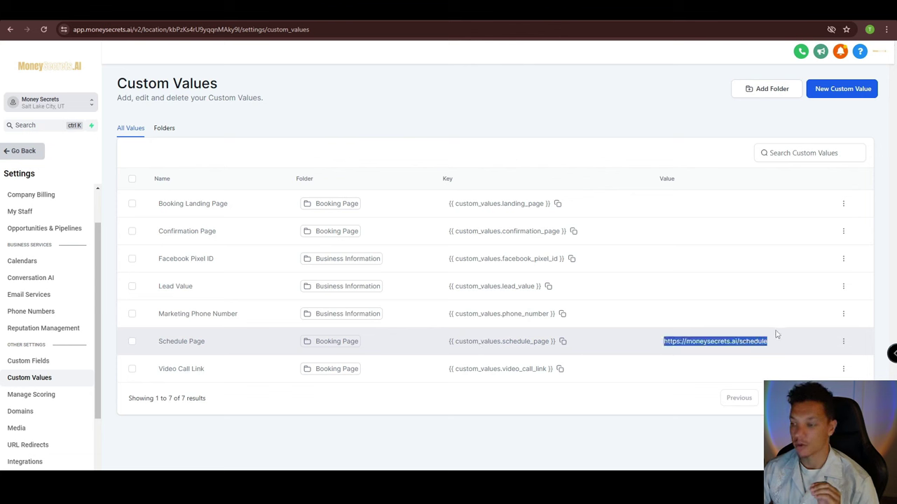
{"action": "left_click", "coordinate": [610, 392]}
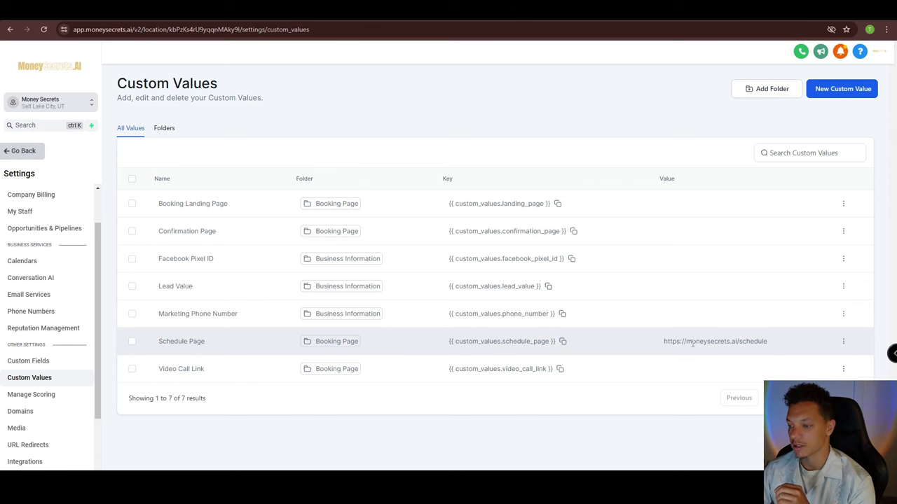
{"action": "left_click_drag", "start_coordinate": [661, 338], "coordinate": [782, 352]}
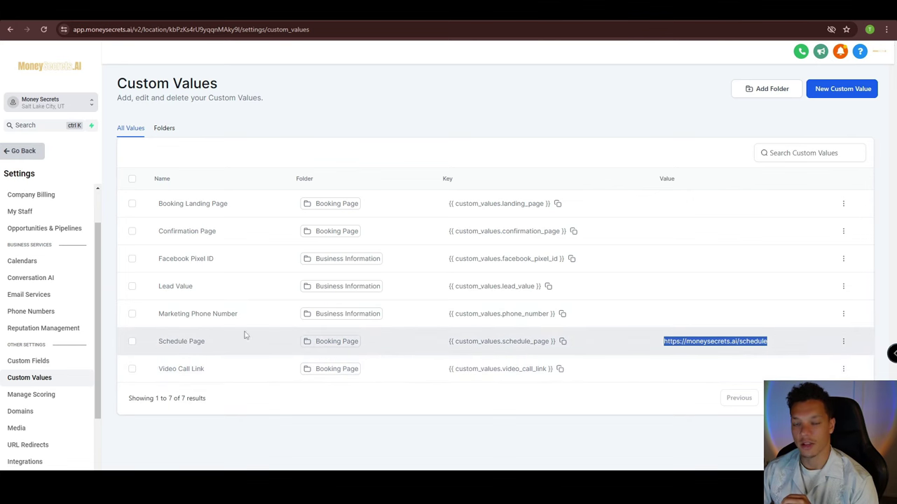
{"action": "left_click", "coordinate": [699, 342]}
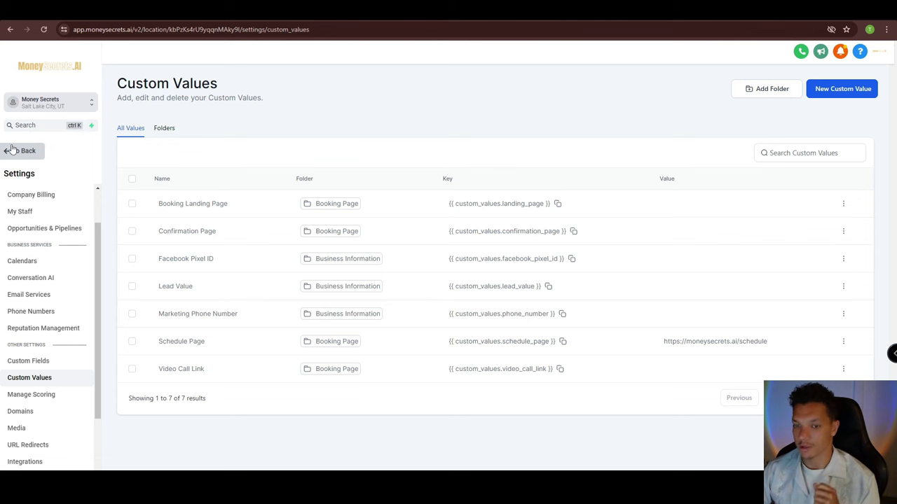
{"action": "left_click", "coordinate": [24, 152]}
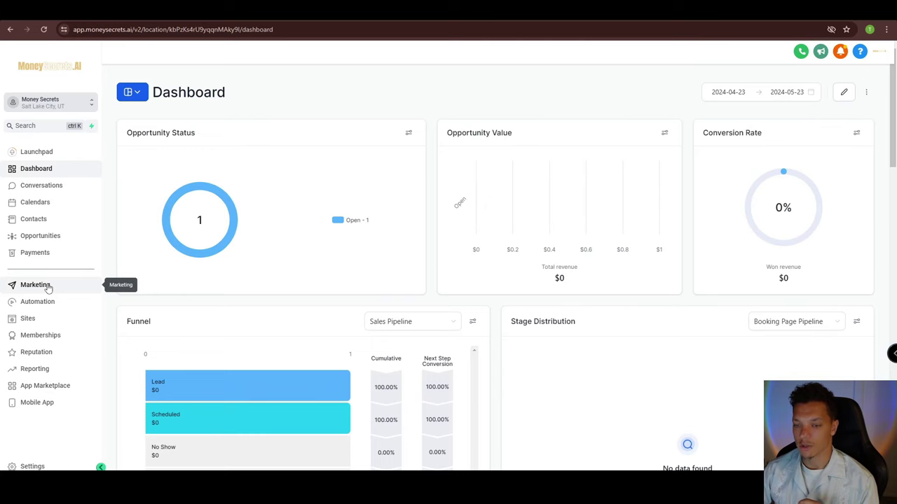
Add a new trigger link under Marketing > Trigger Links named 'Schedule Page Link'.
{"action": "left_click", "coordinate": [35, 284]}
{"action": "mouse_move", "coordinate": [338, 77]}
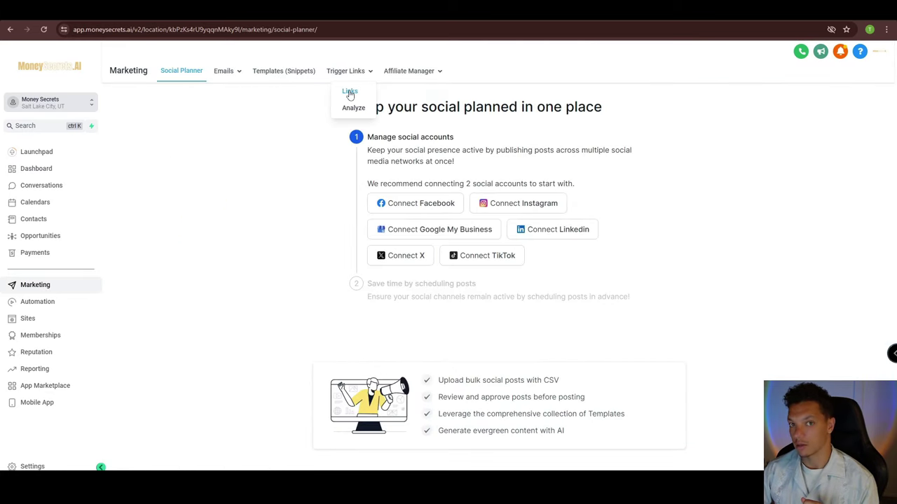
{"action": "left_click", "coordinate": [350, 92]}
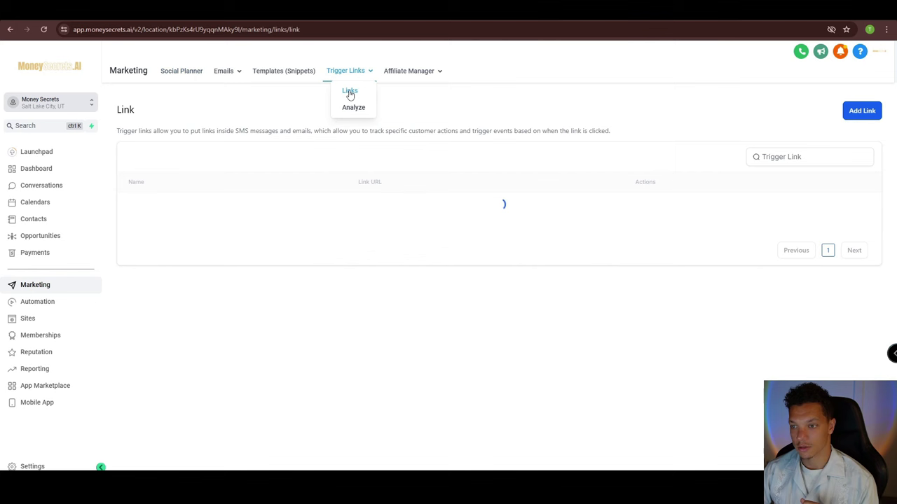
{"action": "left_click", "coordinate": [849, 121]}
{"action": "left_click", "coordinate": [413, 327]}
{"action": "left_click", "coordinate": [389, 283]}
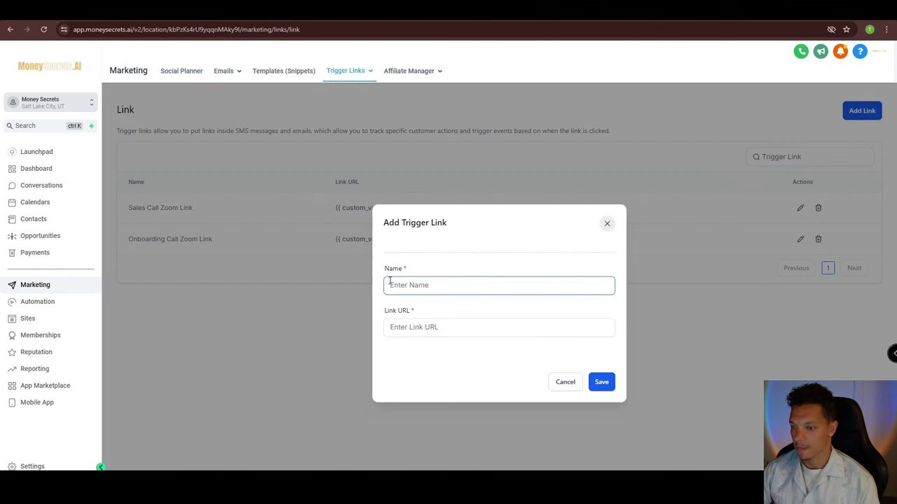
{"action": "type", "text": "Sc"}
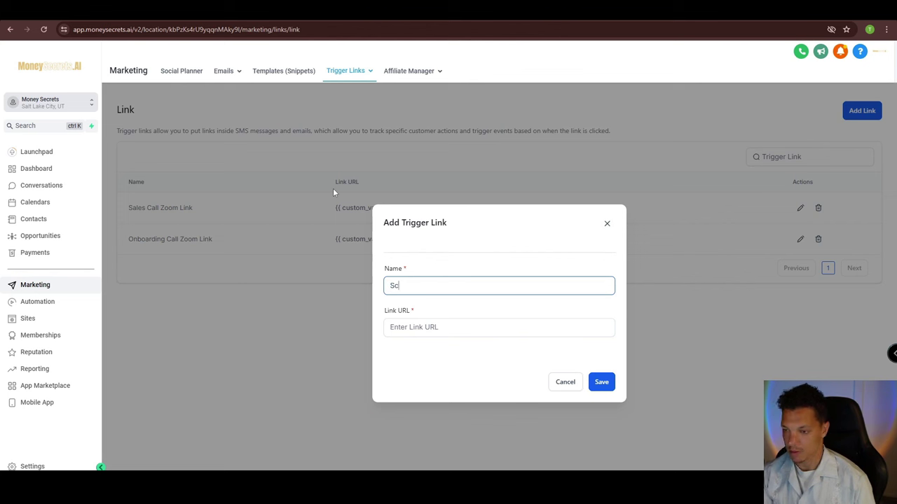
{"action": "type", "text": "hedule Page "}
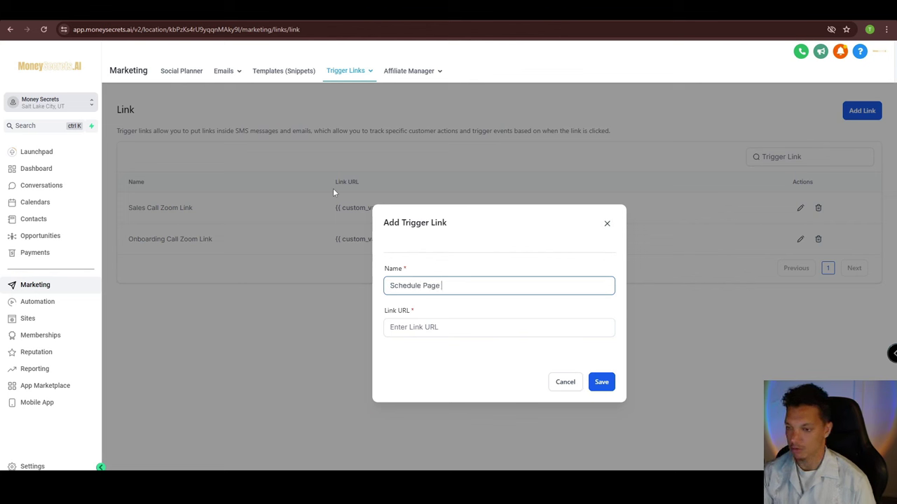
{"action": "type", "text": "Link"}
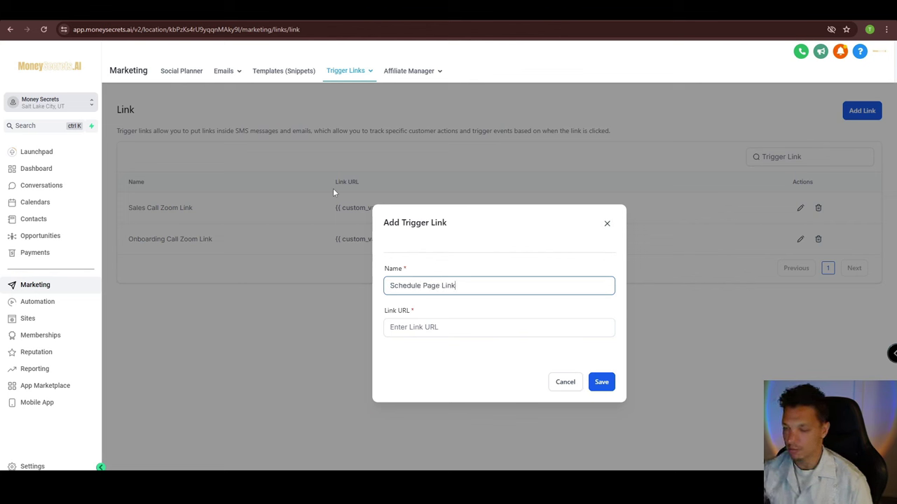
{"action": "left_click", "coordinate": [410, 317]}
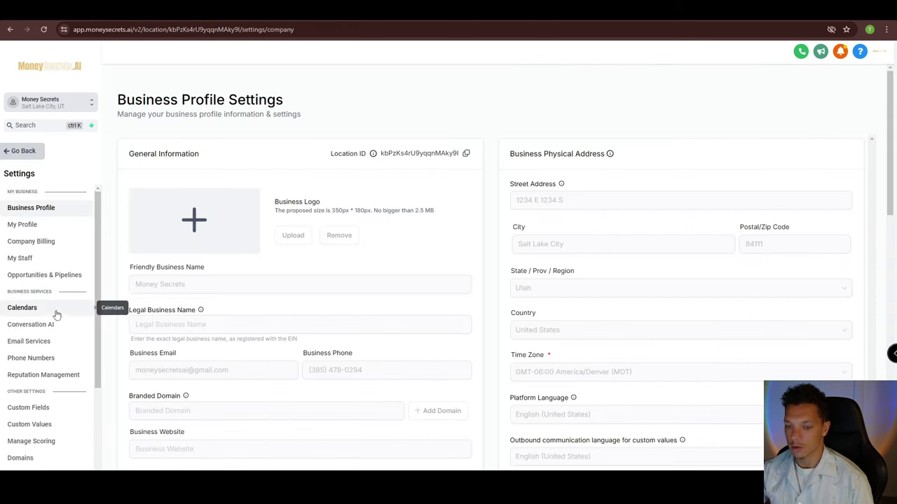
Copy the Schedule Page custom value's key from Settings > Custom Values.
{"action": "scroll", "coordinate": [42, 350], "scroll_direction": "down", "scroll_amount": 2}
{"action": "left_click", "coordinate": [51, 379]}
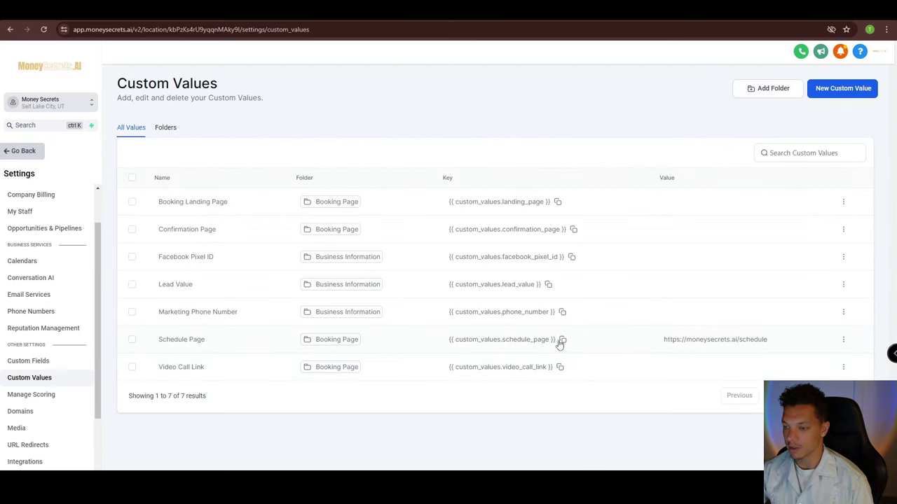
{"action": "left_click", "coordinate": [562, 340]}
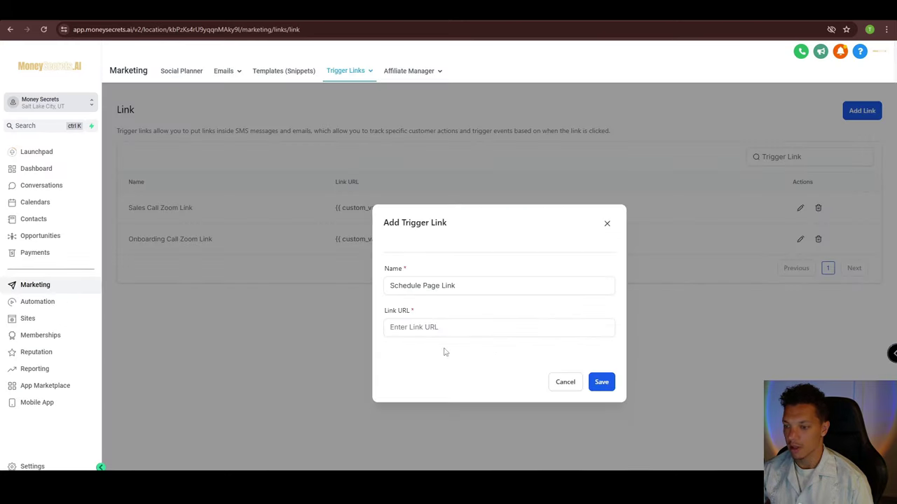
Paste the schedule_page key as the Link URL and save the Schedule Page Link trigger link.
{"action": "left_click", "coordinate": [418, 327]}
{"action": "key", "text": "ctrl+v"}
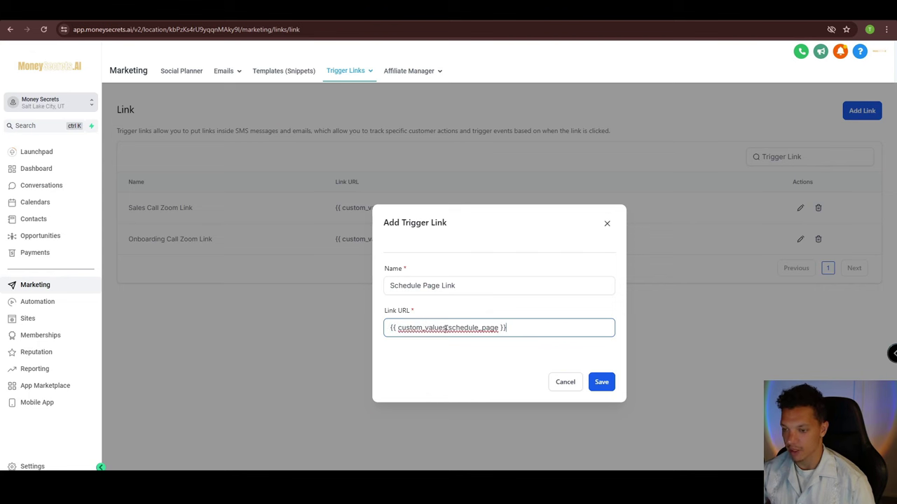
{"action": "key", "text": "Return"}
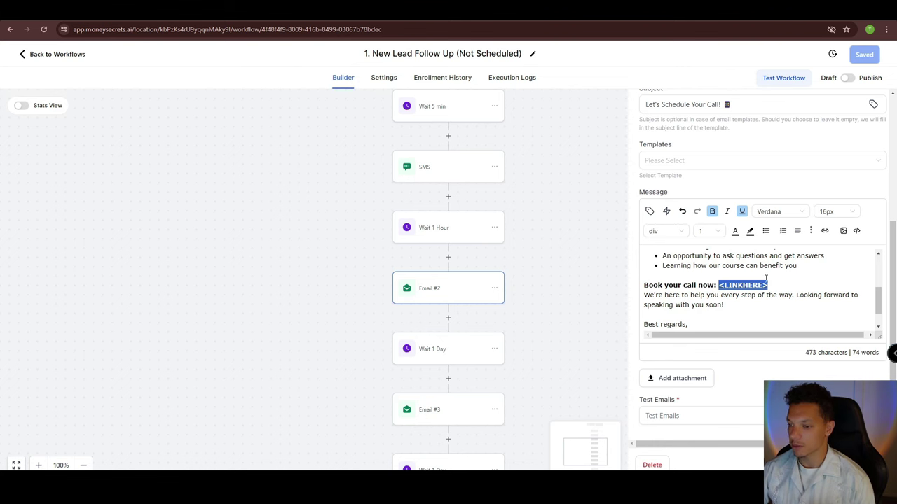
Check the email's trigger link list, reload the workflow, and confirm Schedule Page Link under Trigger Links.
{"action": "left_click", "coordinate": [825, 231]}
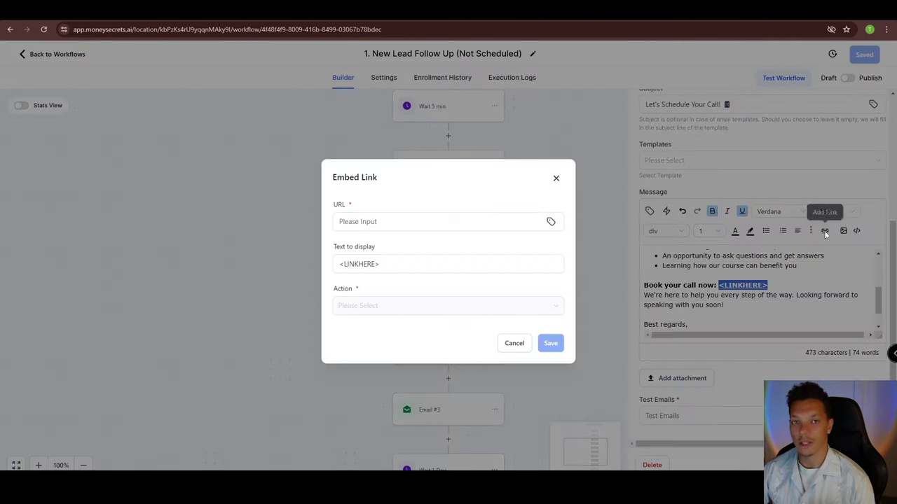
{"action": "left_click", "coordinate": [550, 221]}
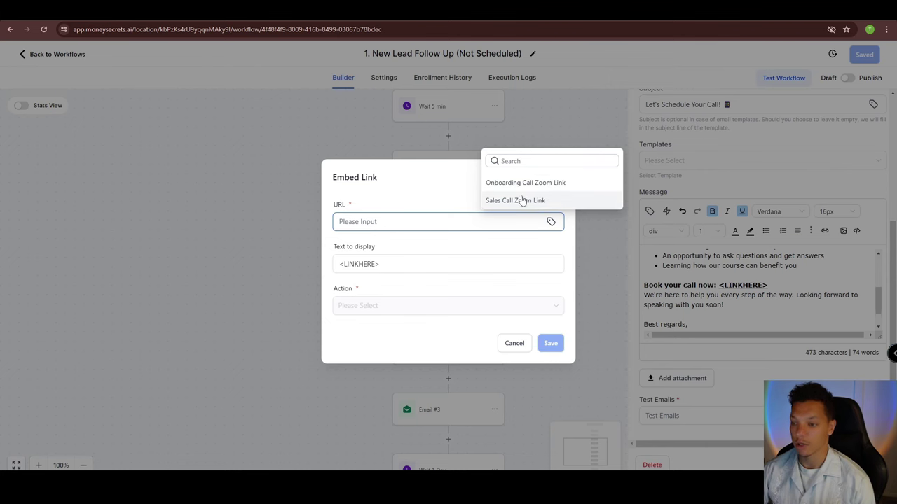
{"action": "key", "text": "F5"}
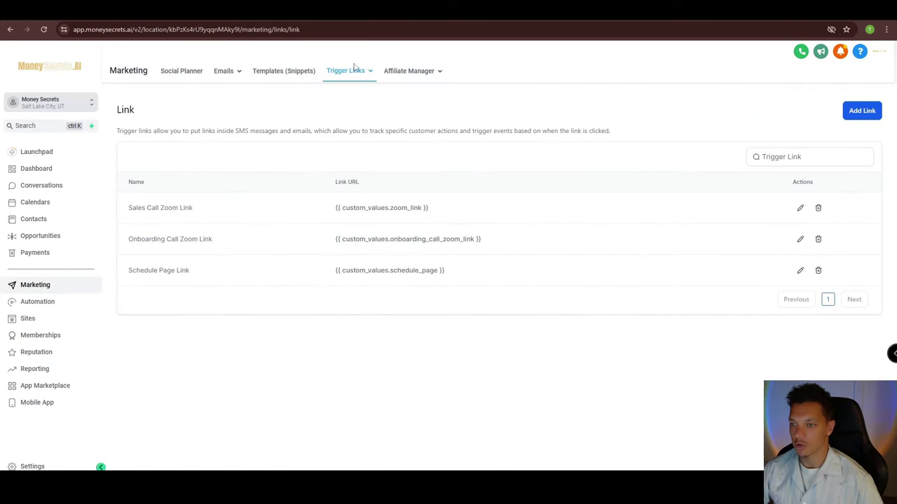
{"action": "mouse_move", "coordinate": [366, 73]}
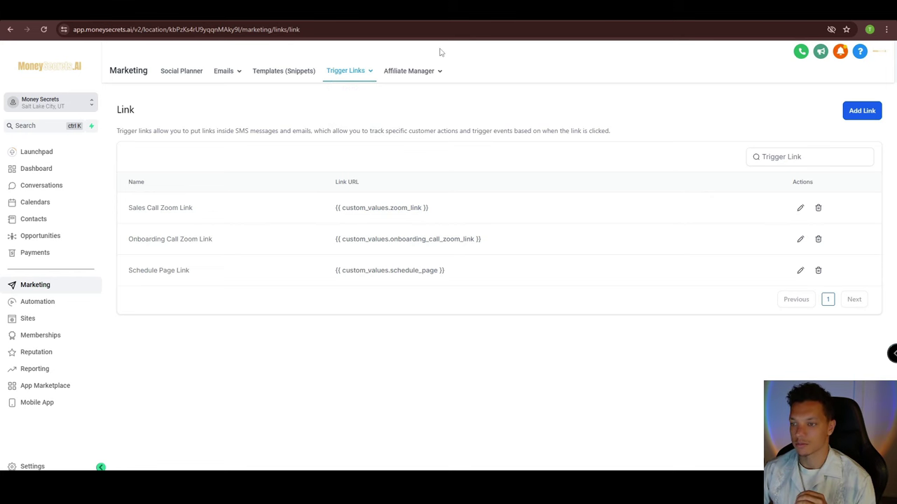
In Email #2, select the <LINKHERE> placeholder and link it to Schedule Page Link.
{"action": "key", "text": "ctrl+tab"}
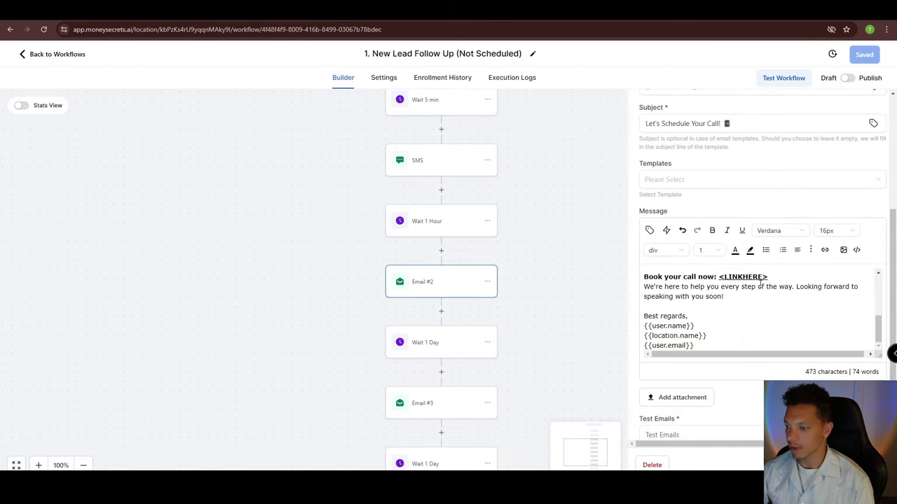
{"action": "left_click_drag", "start_coordinate": [769, 277], "coordinate": [700, 280]}
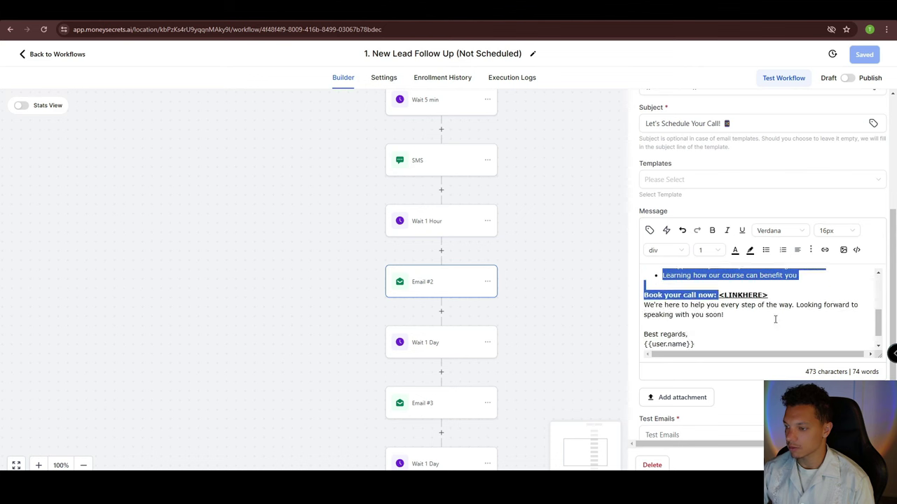
{"action": "left_click", "coordinate": [686, 306]}
{"action": "left_click_drag", "start_coordinate": [775, 279], "coordinate": [718, 301]}
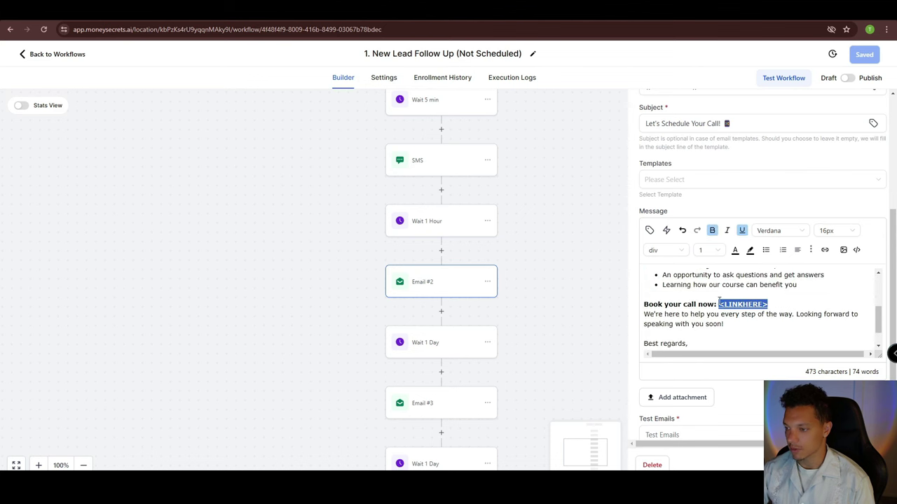
{"action": "left_click", "coordinate": [825, 250]}
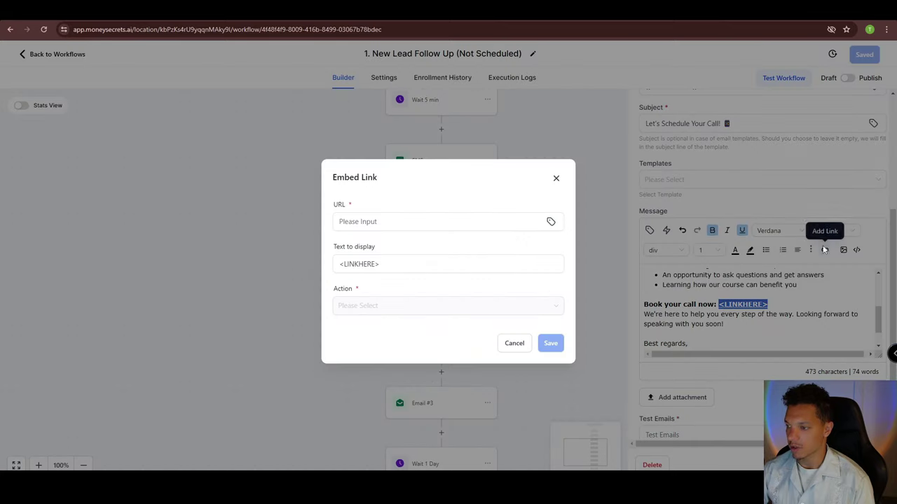
{"action": "left_click", "coordinate": [550, 222]}
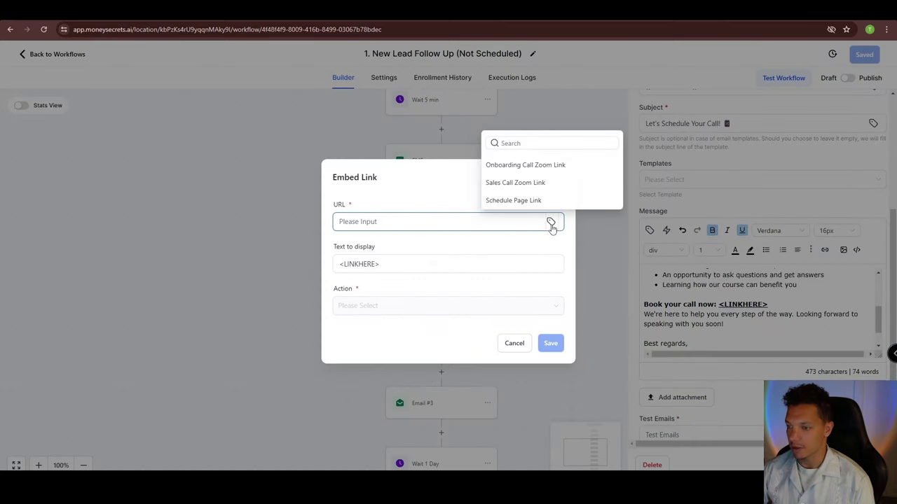
{"action": "left_click", "coordinate": [510, 201]}
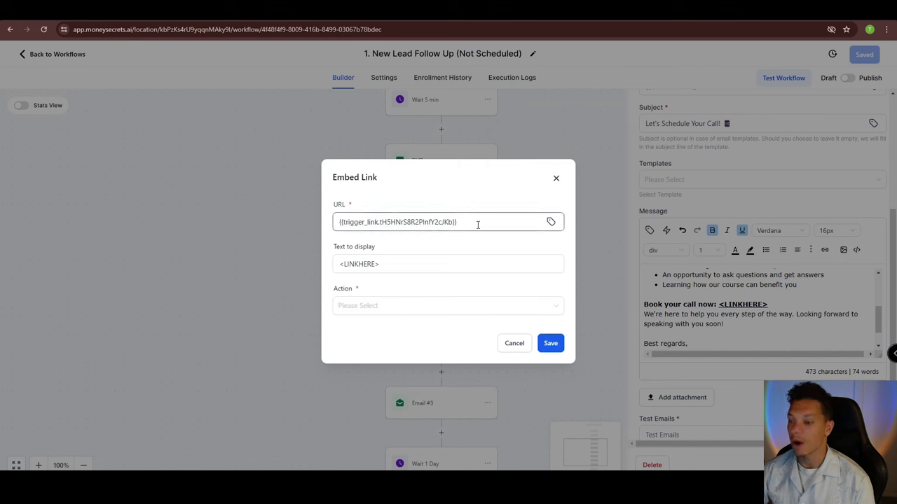
Label the link 'Click Here To Schedule!', open it in a new window, and insert it.
{"action": "left_click_drag", "start_coordinate": [457, 265], "coordinate": [163, 278]}
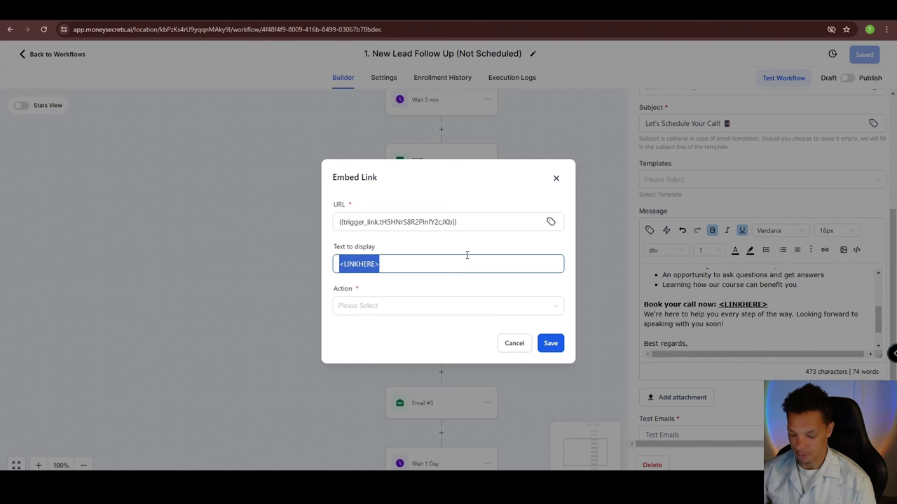
{"action": "type", "text": "Clic"}
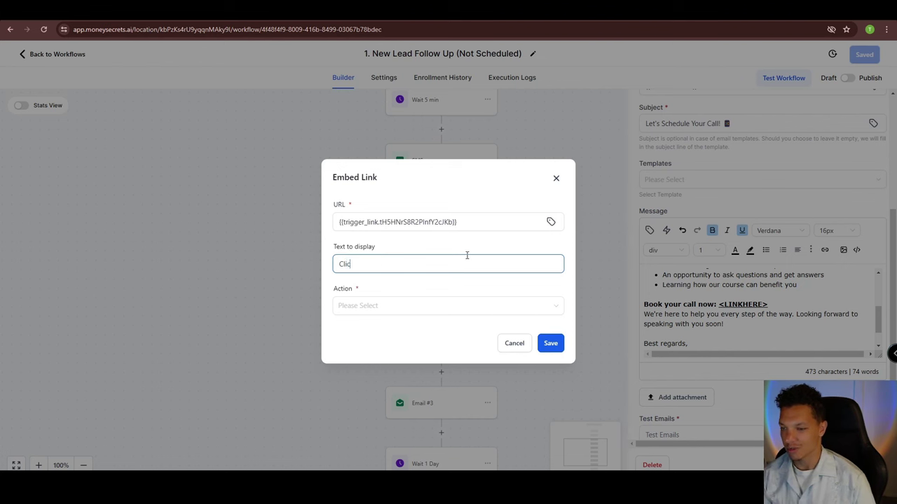
{"action": "type", "text": "k Here"}
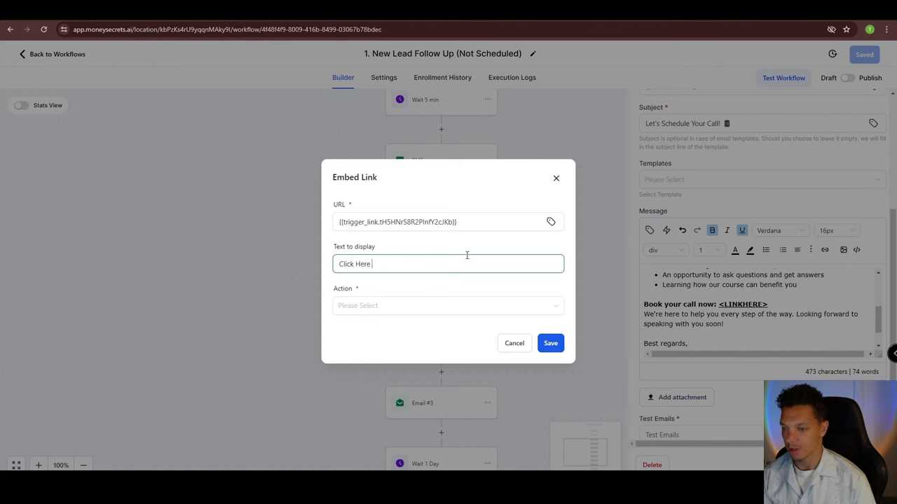
{"action": "type", "text": " To Schedule!"}
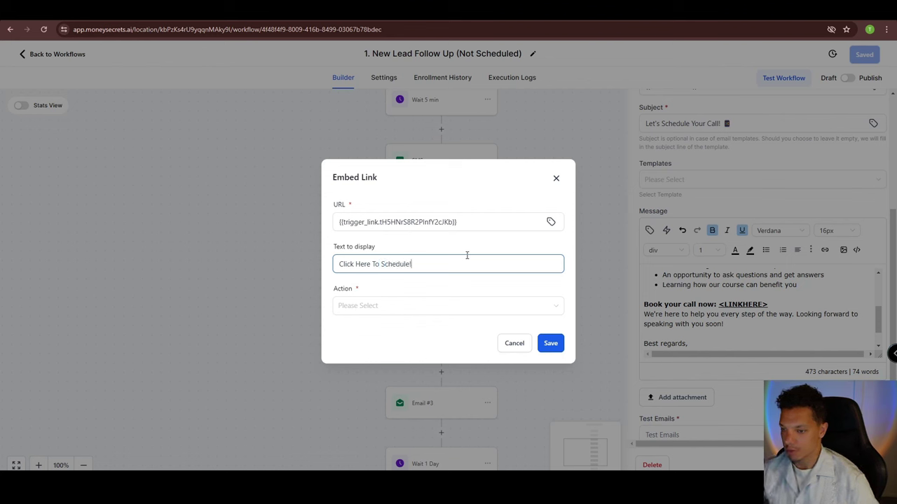
{"action": "left_click", "coordinate": [499, 309]}
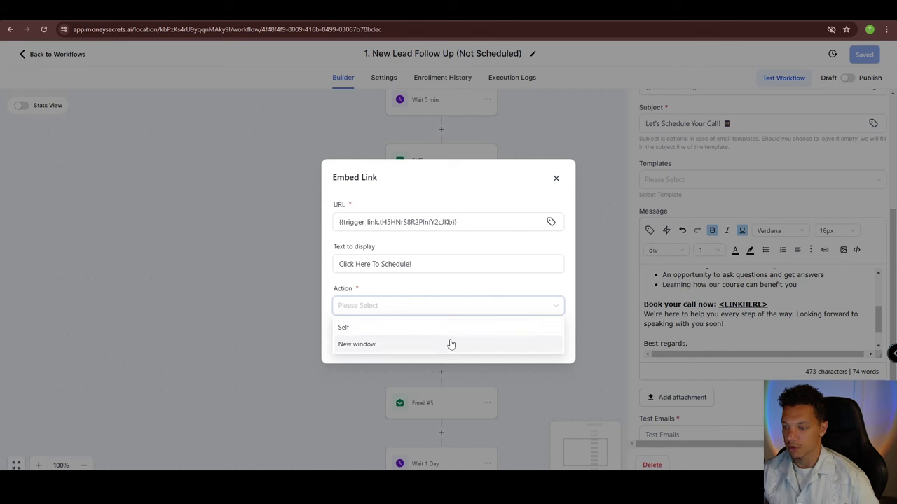
{"action": "left_click", "coordinate": [452, 344]}
{"action": "left_click", "coordinate": [543, 350]}
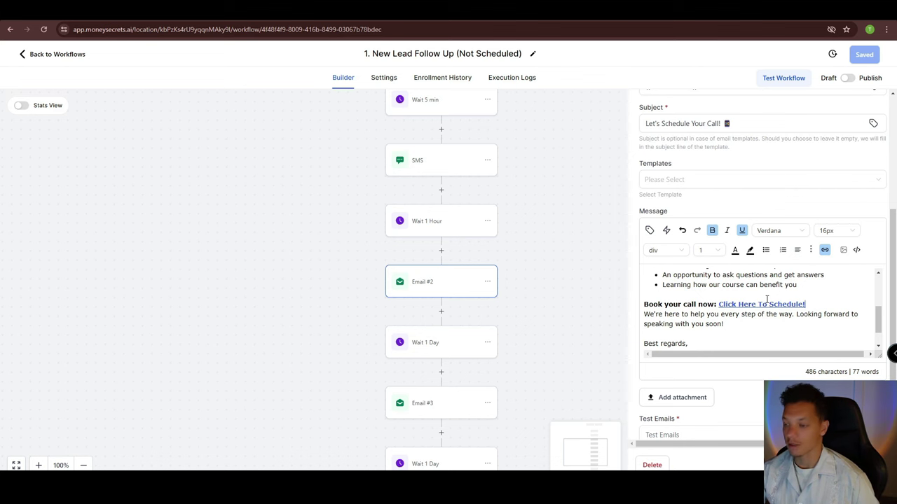
{"action": "scroll", "coordinate": [760, 302], "scroll_direction": "up", "scroll_amount": 1}
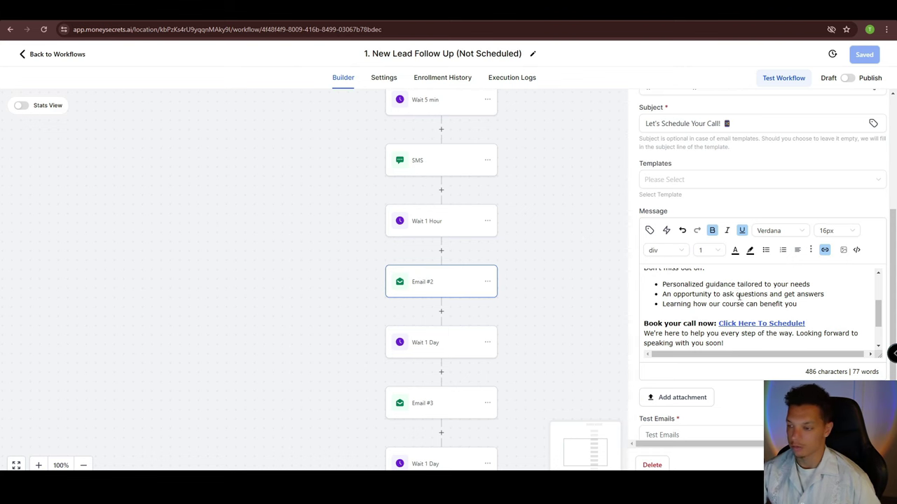
{"action": "key", "text": "Escape"}
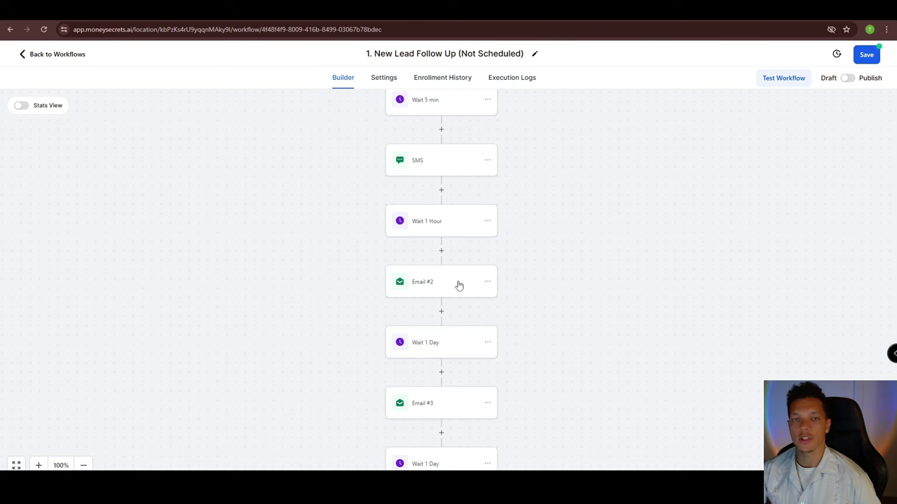
Open Email #3's settings and scroll down to its message body.
{"action": "left_click_drag", "start_coordinate": [538, 335], "coordinate": [538, 191]}
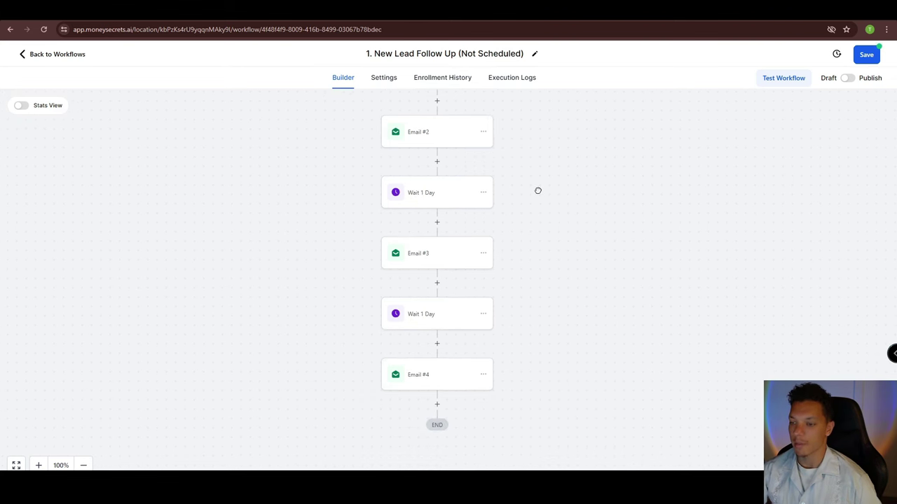
{"action": "left_click", "coordinate": [433, 192]}
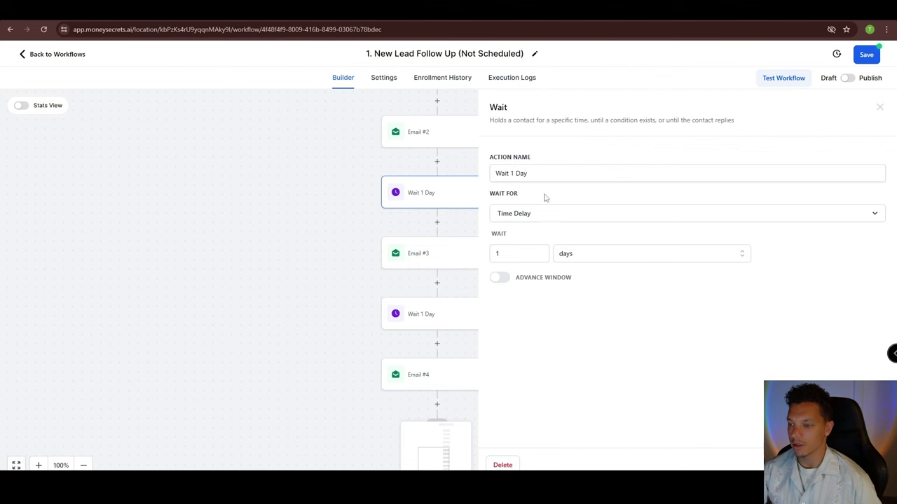
{"action": "left_click", "coordinate": [300, 233]}
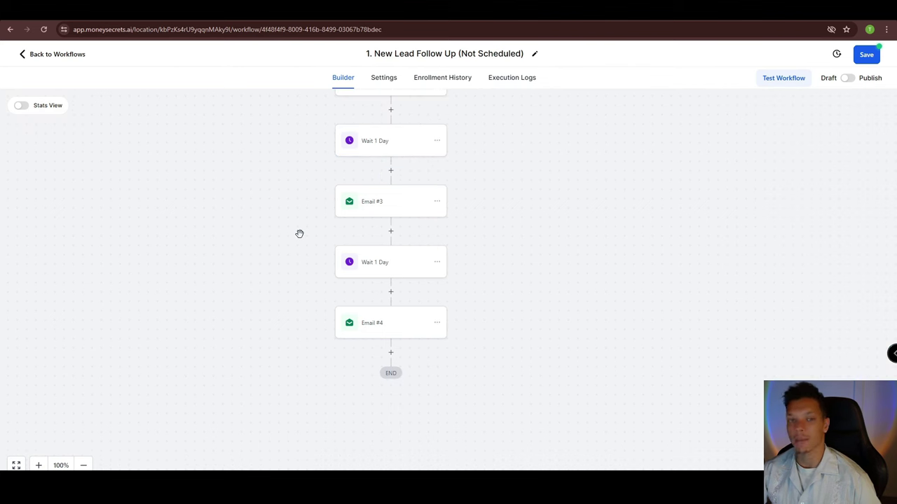
{"action": "left_click", "coordinate": [390, 204]}
{"action": "scroll", "coordinate": [691, 195], "scroll_direction": "down", "scroll_amount": 1}
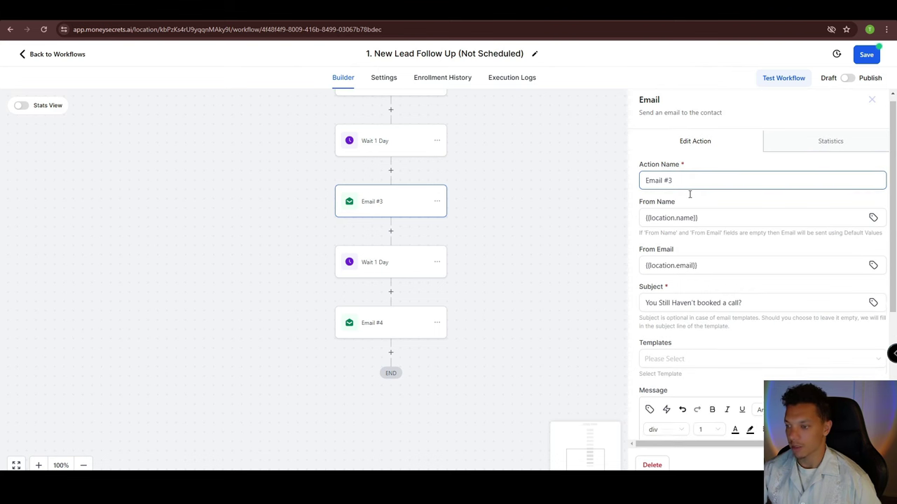
{"action": "left_click_drag", "start_coordinate": [694, 203], "coordinate": [674, 173]}
{"action": "left_click", "coordinate": [708, 204]}
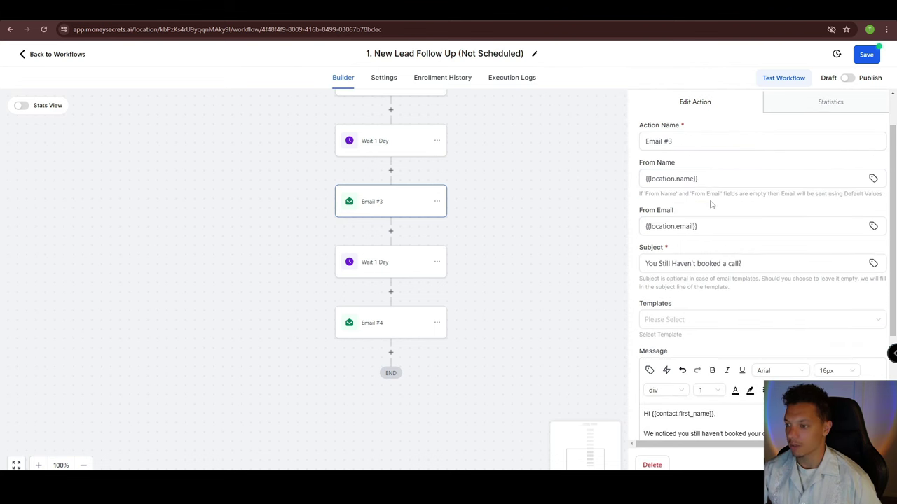
{"action": "scroll", "coordinate": [701, 207], "scroll_direction": "down", "scroll_amount": 1}
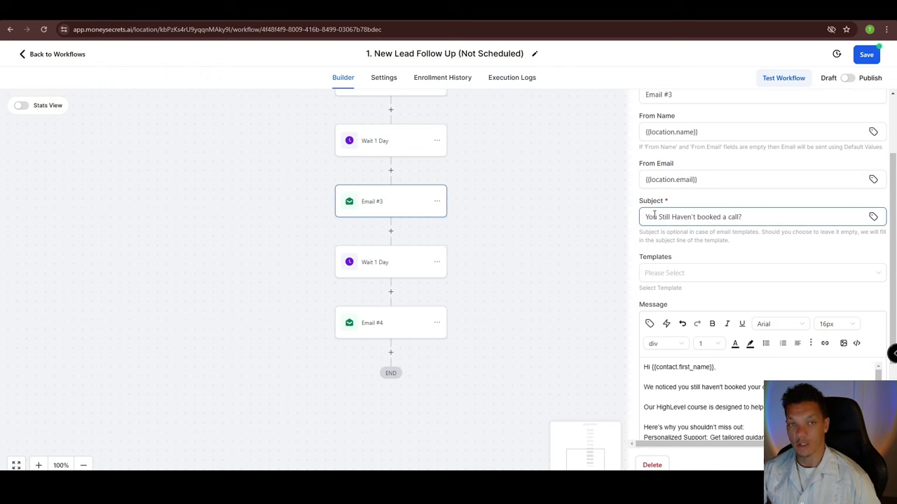
{"action": "scroll", "coordinate": [686, 213], "scroll_direction": "down", "scroll_amount": 2}
{"action": "scroll", "coordinate": [692, 288], "scroll_direction": "down", "scroll_amount": 4}
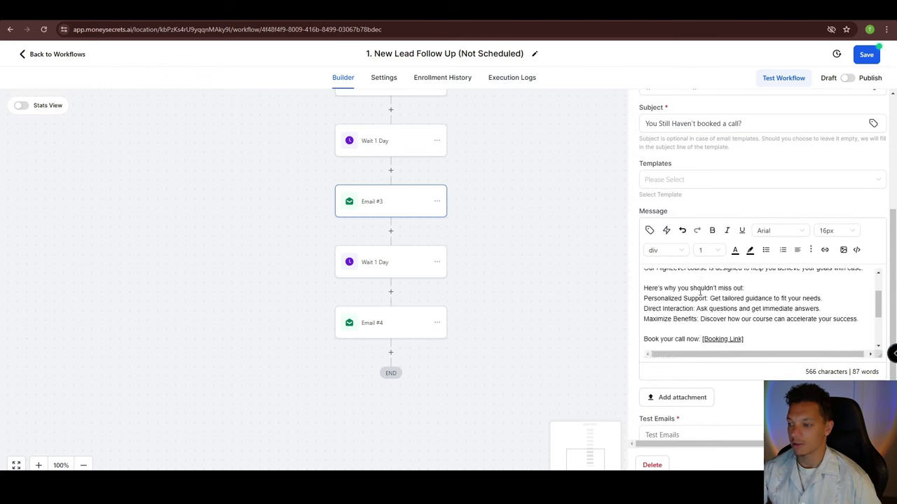
{"action": "scroll", "coordinate": [697, 292], "scroll_direction": "up", "scroll_amount": 4}
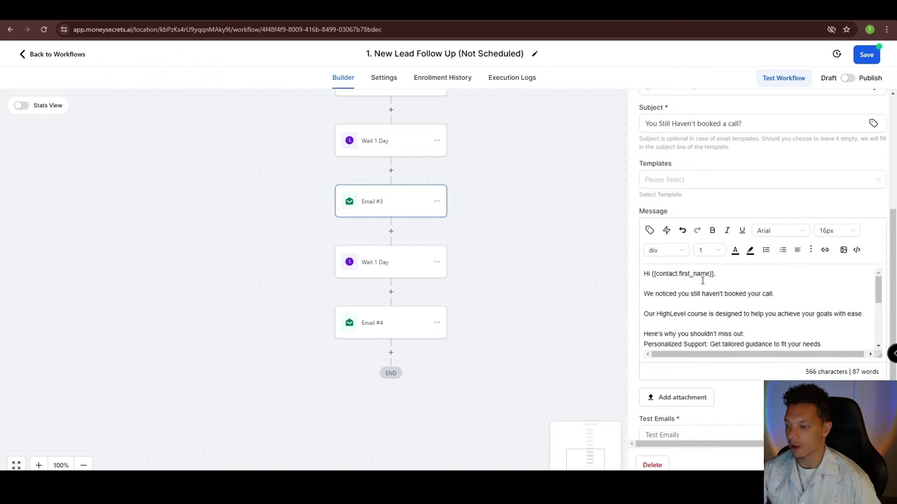
{"action": "scroll", "coordinate": [702, 280], "scroll_direction": "down", "scroll_amount": 1}
{"action": "scroll", "coordinate": [702, 280], "scroll_direction": "up", "scroll_amount": 1}
{"action": "scroll", "coordinate": [710, 287], "scroll_direction": "down", "scroll_amount": 1}
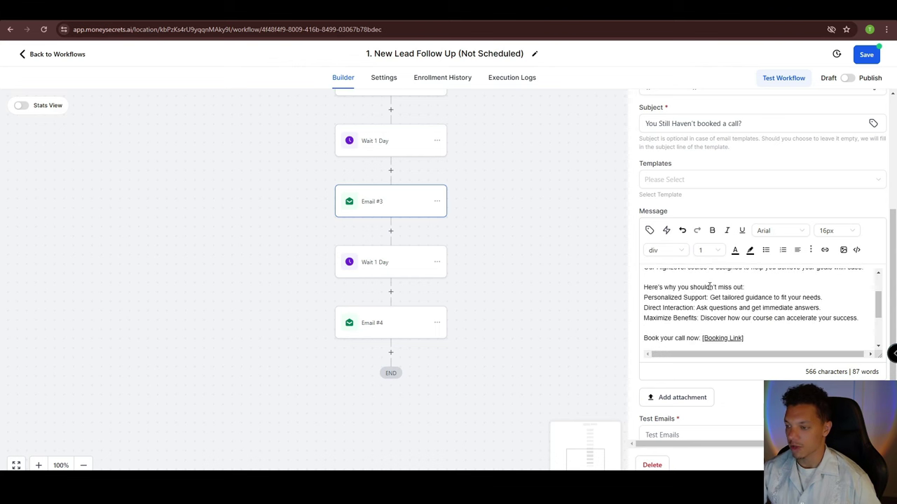
{"action": "scroll", "coordinate": [748, 289], "scroll_direction": "down", "scroll_amount": 2}
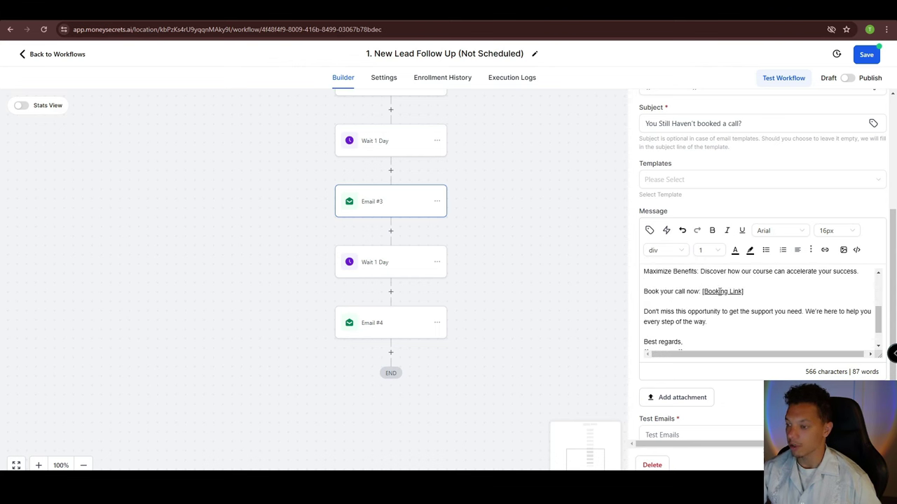
Select the [Booking Link] placeholder and set a trigger link as its URL.
{"action": "left_click_drag", "start_coordinate": [745, 297], "coordinate": [703, 290]}
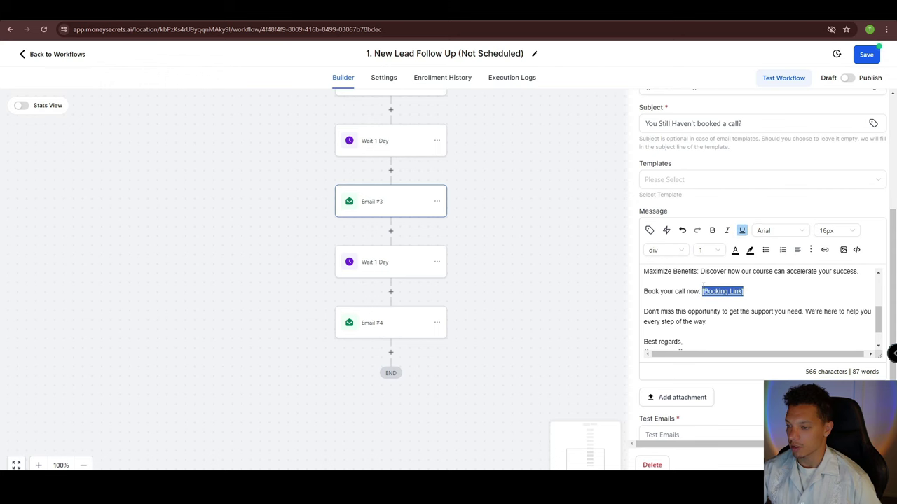
{"action": "left_click", "coordinate": [825, 249]}
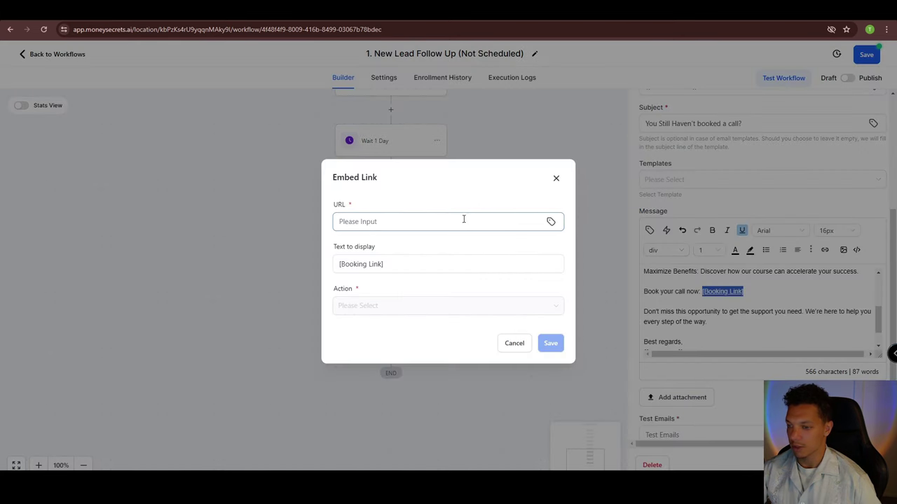
{"action": "left_click", "coordinate": [553, 220]}
{"action": "left_click", "coordinate": [526, 202]}
Label the link 'Book A Call RIGHT NOW!!!', open it in a new window, and save.
{"action": "left_click_drag", "start_coordinate": [425, 266], "coordinate": [236, 275]}
{"action": "type", "text": "Book"}
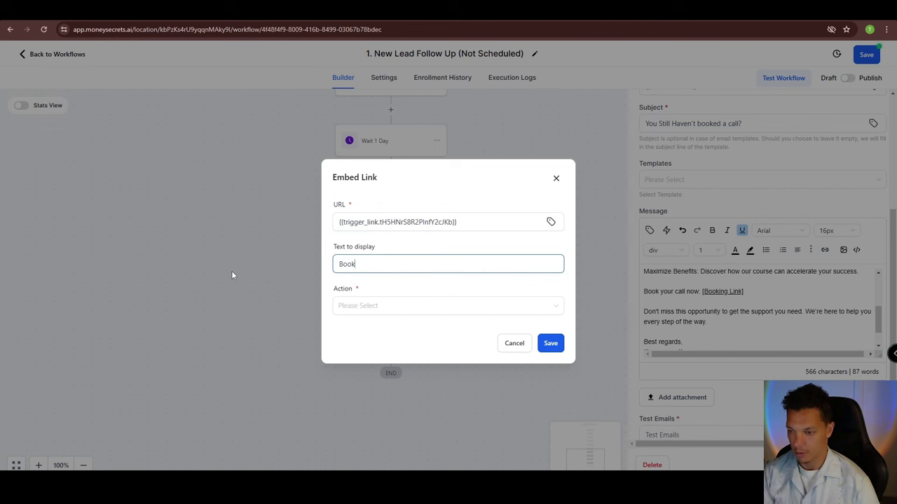
{"action": "type", "text": " A Call "}
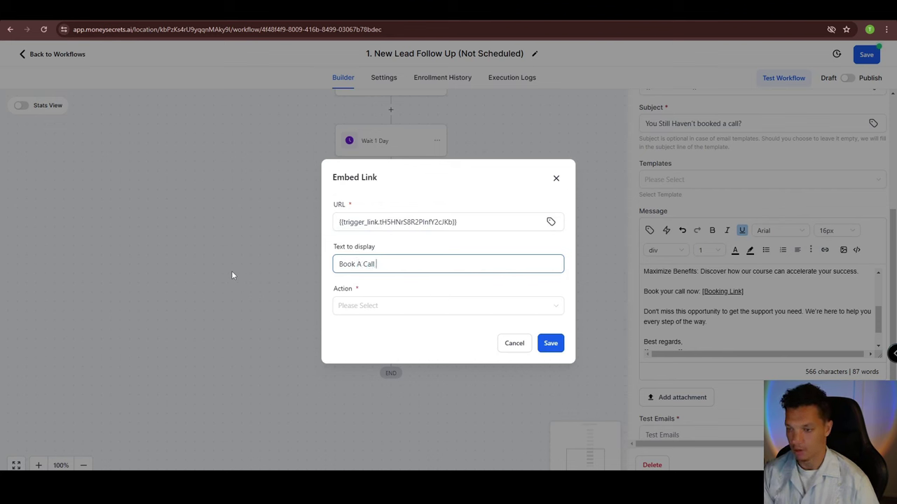
{"action": "type", "text": "RIGHT NOW"}
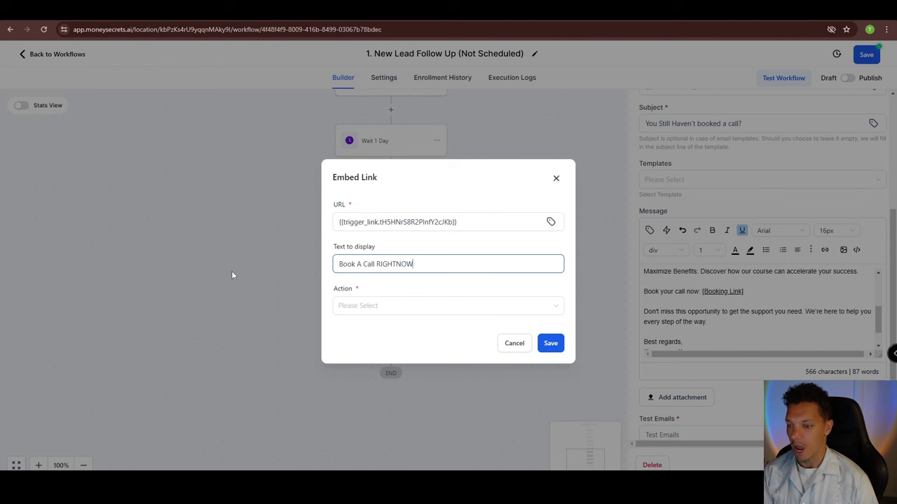
{"action": "type", "text": "!!!"}
{"action": "key", "text": "Left"}
{"action": "key", "text": "Left"}
{"action": "key", "text": "Left"}
{"action": "key", "text": "Left"}
{"action": "key", "text": "Left"}
{"action": "key", "text": "Left"}
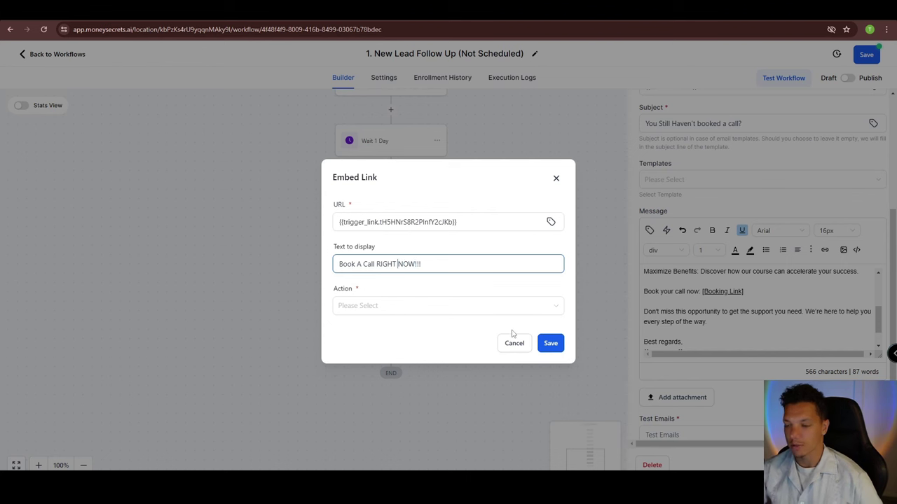
{"action": "left_click", "coordinate": [479, 309]}
{"action": "left_click", "coordinate": [385, 343]}
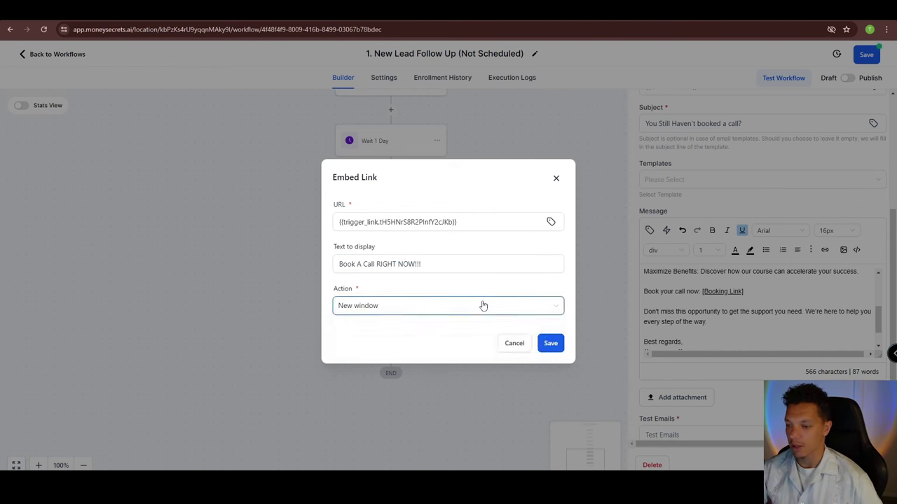
{"action": "left_click", "coordinate": [551, 344]}
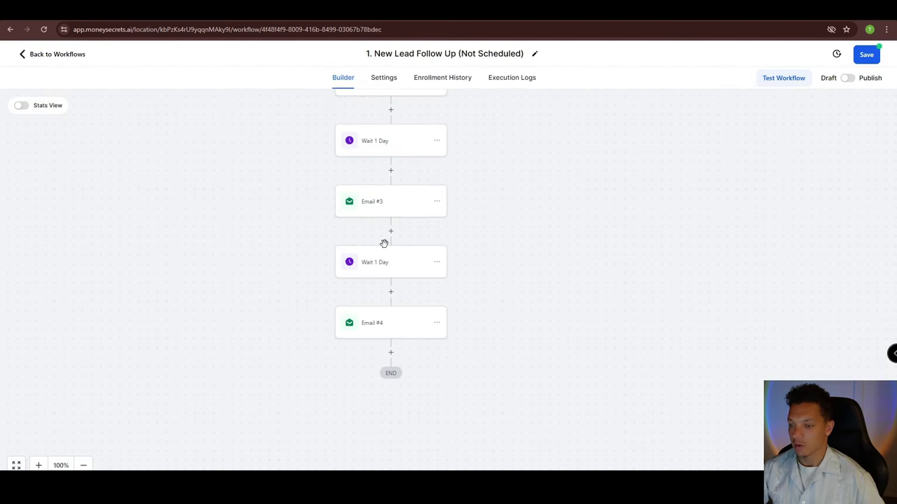
Open Email #4's settings and scroll to the [Booking Link] placeholder in its message.
{"action": "left_click", "coordinate": [389, 328]}
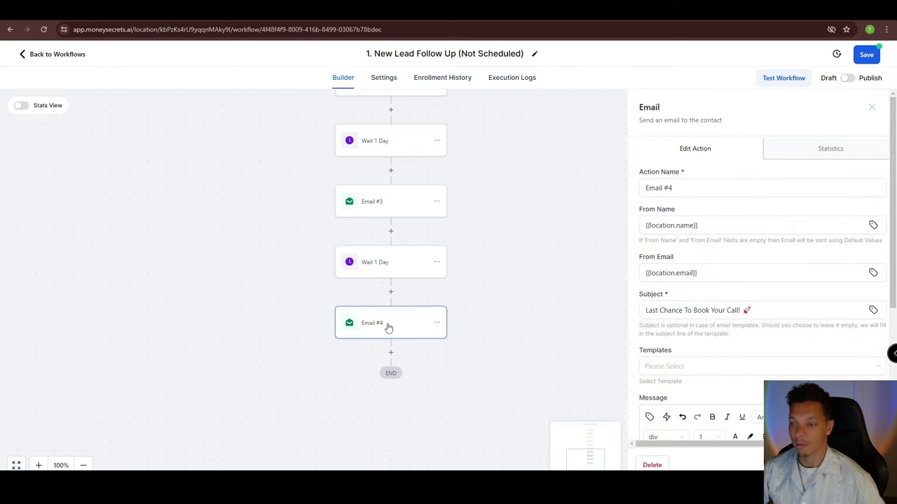
{"action": "scroll", "coordinate": [392, 316], "scroll_direction": "up", "scroll_amount": 2}
{"action": "scroll", "coordinate": [399, 295], "scroll_direction": "down", "scroll_amount": 2}
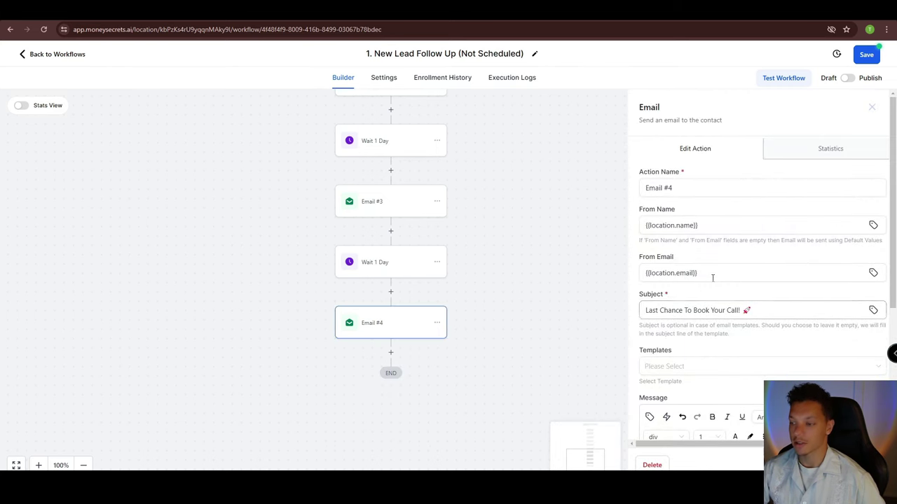
{"action": "scroll", "coordinate": [729, 259], "scroll_direction": "down", "scroll_amount": 1}
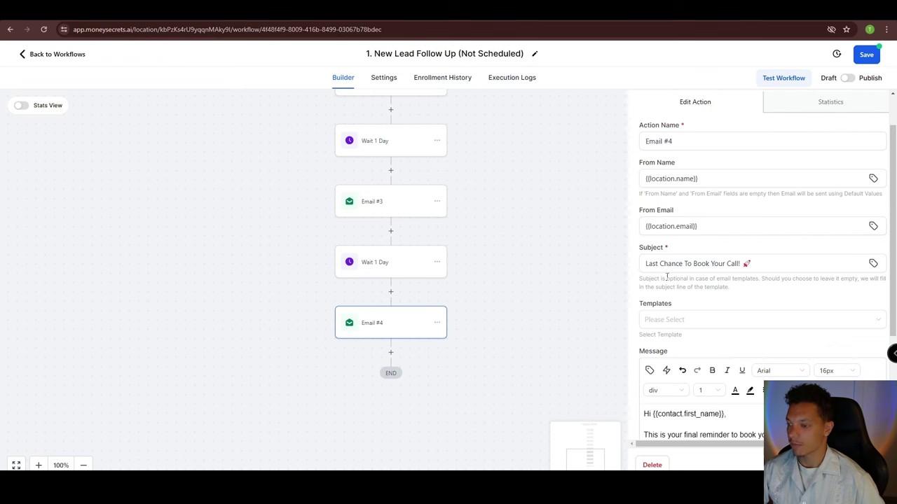
{"action": "scroll", "coordinate": [736, 259], "scroll_direction": "down", "scroll_amount": 3}
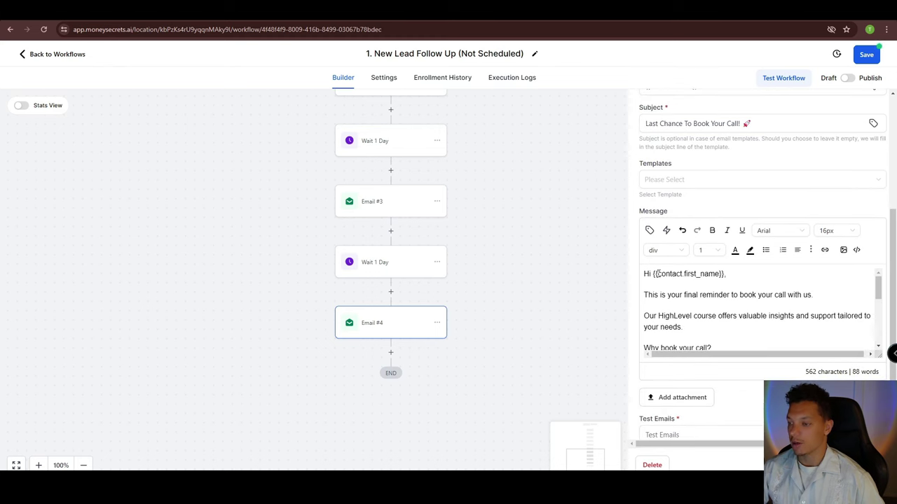
{"action": "scroll", "coordinate": [749, 288], "scroll_direction": "down", "scroll_amount": 2}
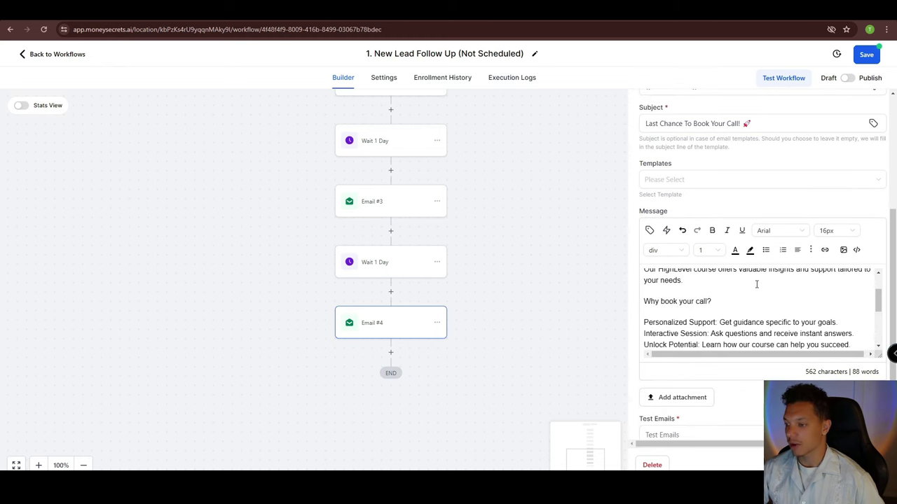
{"action": "scroll", "coordinate": [757, 284], "scroll_direction": "up", "scroll_amount": 2}
{"action": "scroll", "coordinate": [764, 290], "scroll_direction": "down", "scroll_amount": 5}
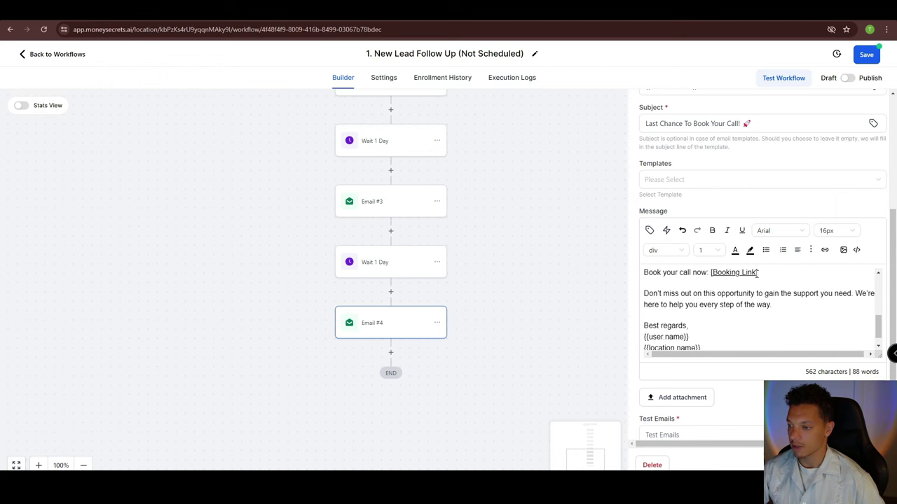
Link [Booking Link] to a trigger link labelled 'Book Here' that opens in a new window.
{"action": "left_click_drag", "start_coordinate": [757, 274], "coordinate": [731, 372]}
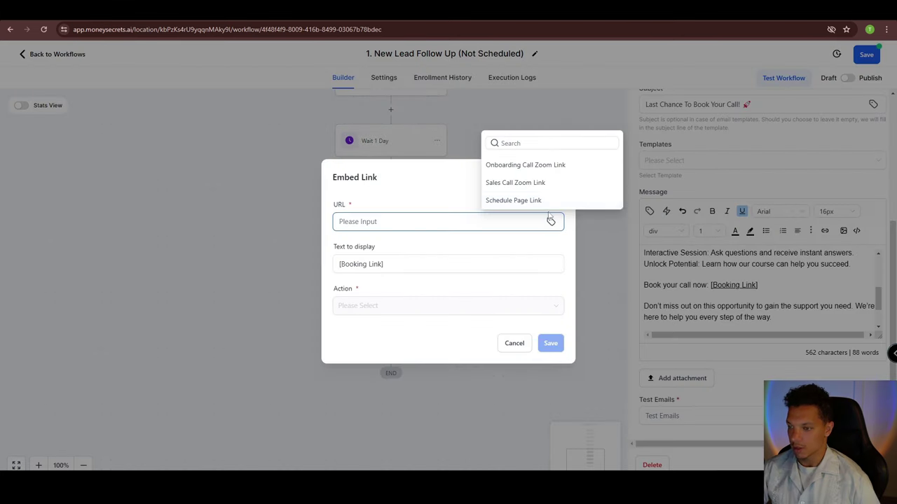
{"action": "left_click", "coordinate": [533, 201]}
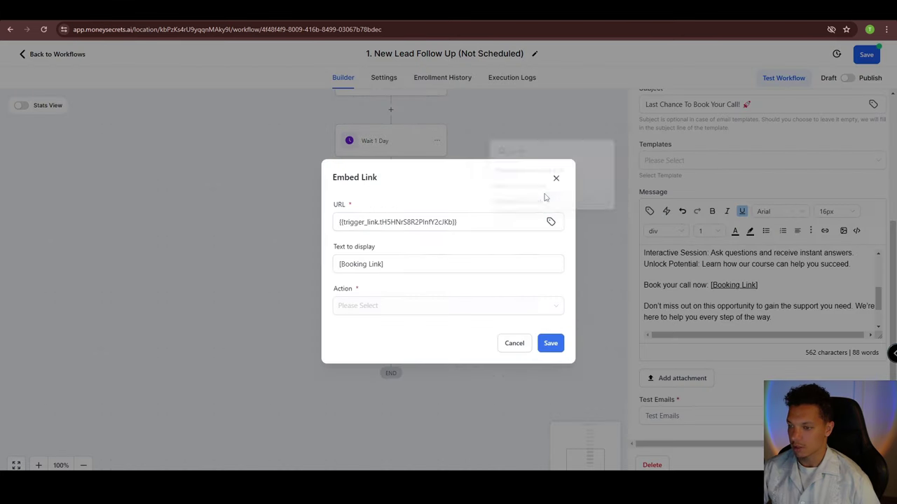
{"action": "left_click", "coordinate": [449, 269]}
{"action": "key", "text": "ctrl+a"}
{"action": "type", "text": "Book Her"}
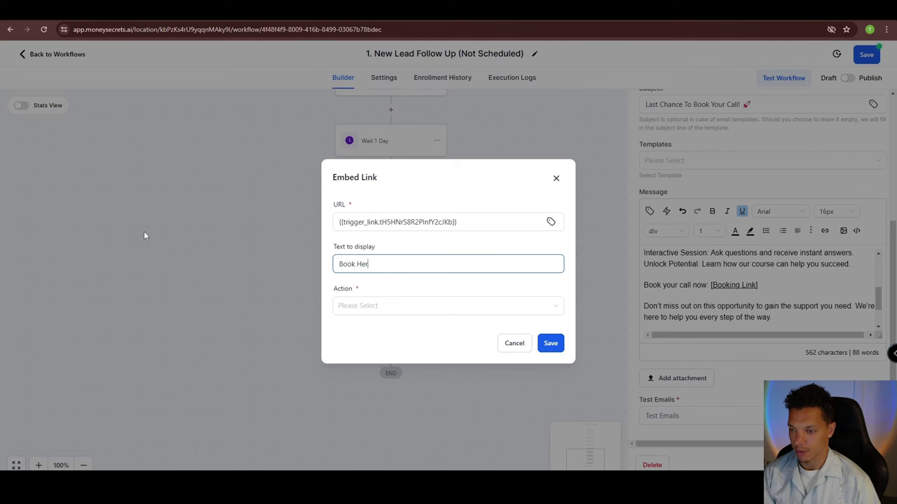
{"action": "type", "text": "e"}
{"action": "key", "text": "Tab"}
{"action": "key", "text": "Down"}
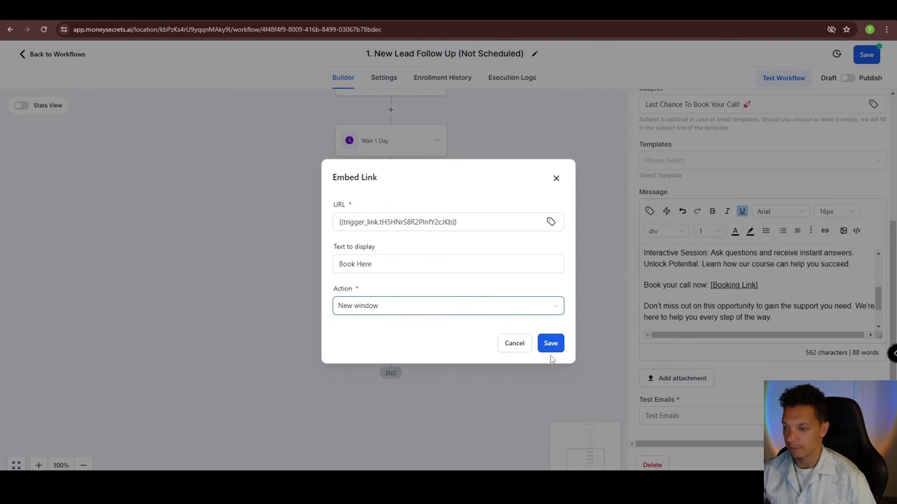
{"action": "left_click", "coordinate": [551, 347]}
{"action": "left_click", "coordinate": [571, 317]}
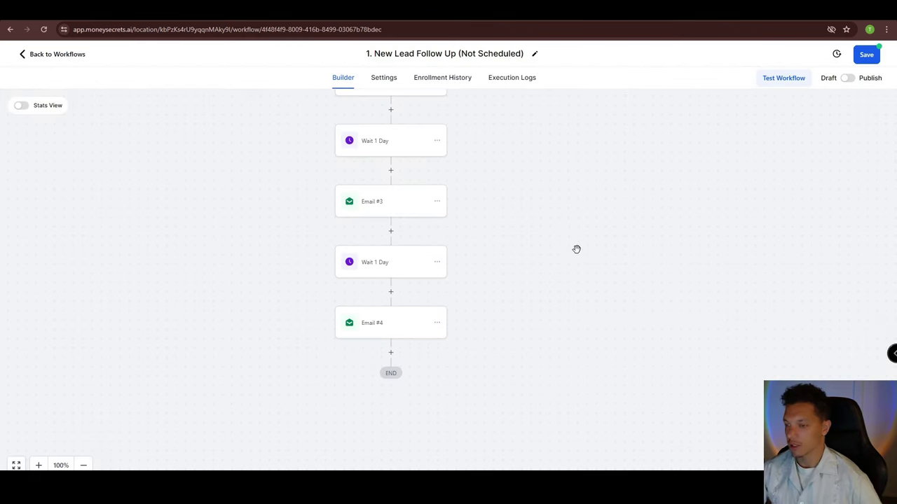
{"action": "scroll", "coordinate": [391, 244], "scroll_direction": "up", "scroll_amount": 1}
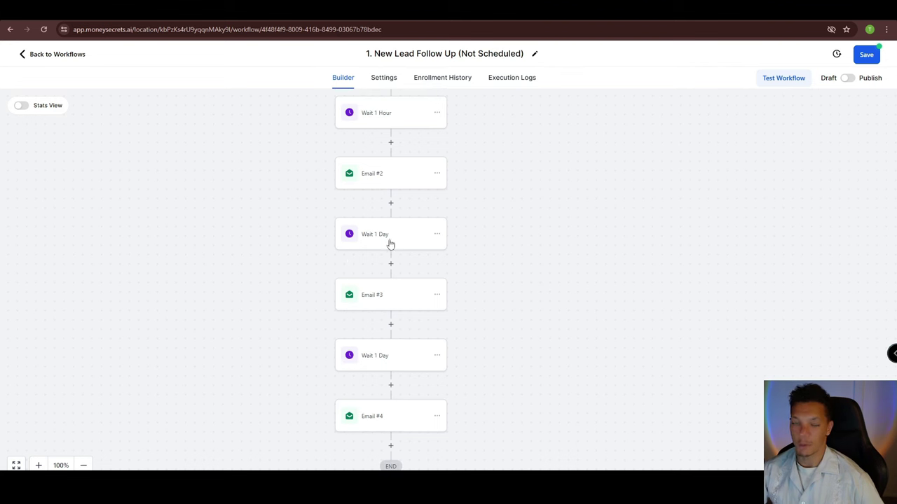
Save the New Lead Follow Up workflow, review its steps, and go back to the workflows list.
{"action": "left_click", "coordinate": [867, 54]}
{"action": "left_click_drag", "start_coordinate": [550, 266], "coordinate": [525, 8]}
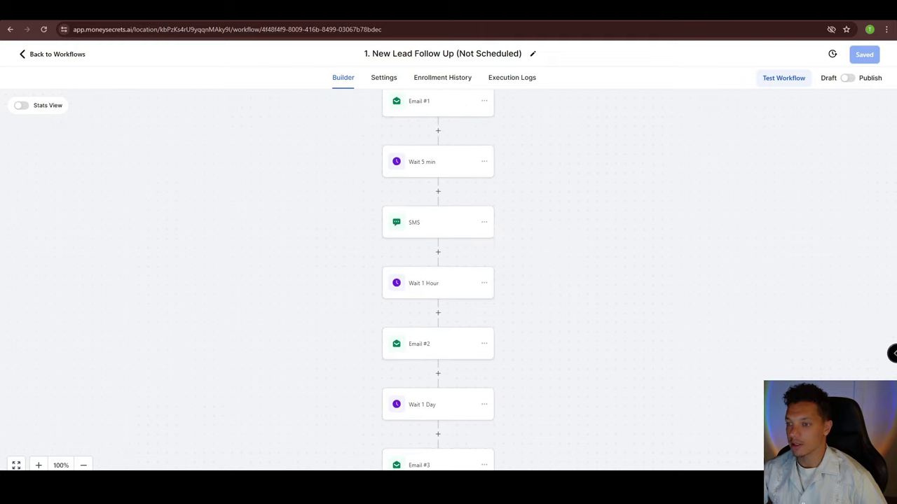
{"action": "left_click_drag", "start_coordinate": [495, 231], "coordinate": [473, 110]}
{"action": "scroll", "coordinate": [472, 110], "scroll_direction": "down", "scroll_amount": 3}
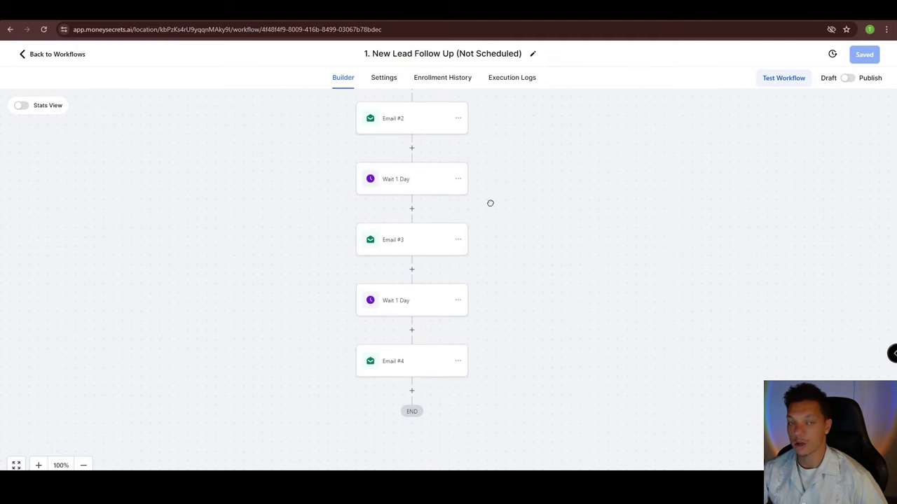
{"action": "scroll", "coordinate": [490, 202], "scroll_direction": "up", "scroll_amount": 3}
{"action": "left_click_drag", "start_coordinate": [516, 151], "coordinate": [506, 411]}
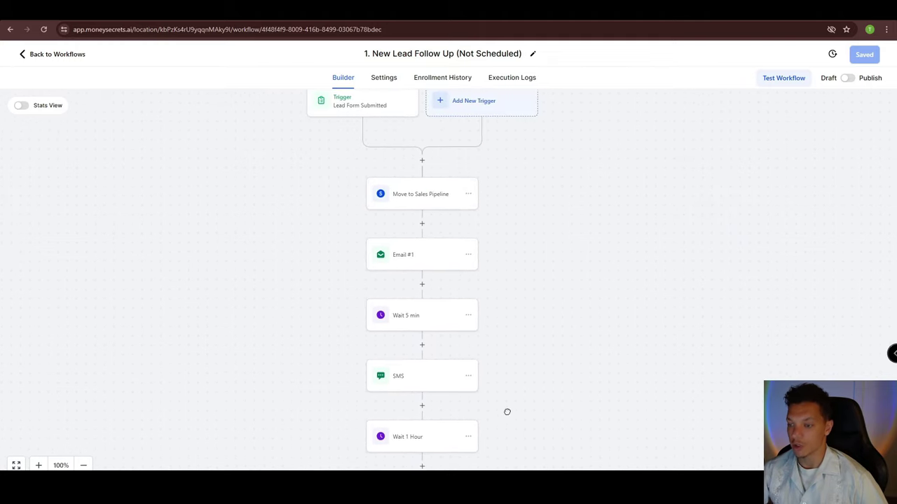
{"action": "scroll", "coordinate": [480, 206], "scroll_direction": "up", "scroll_amount": 2}
{"action": "left_click", "coordinate": [53, 54]}
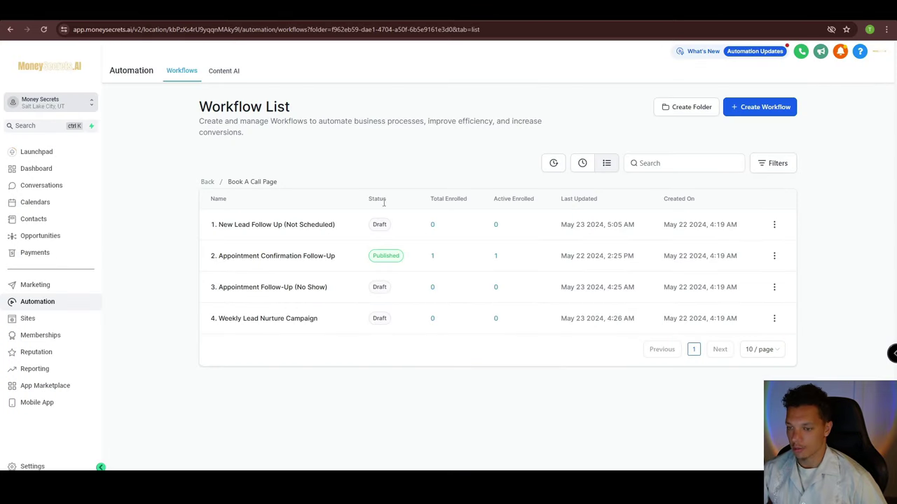
Open 2. Appointment Confirmation Follow-Up and review its trigger type options without changing them.
{"action": "left_click", "coordinate": [310, 261]}
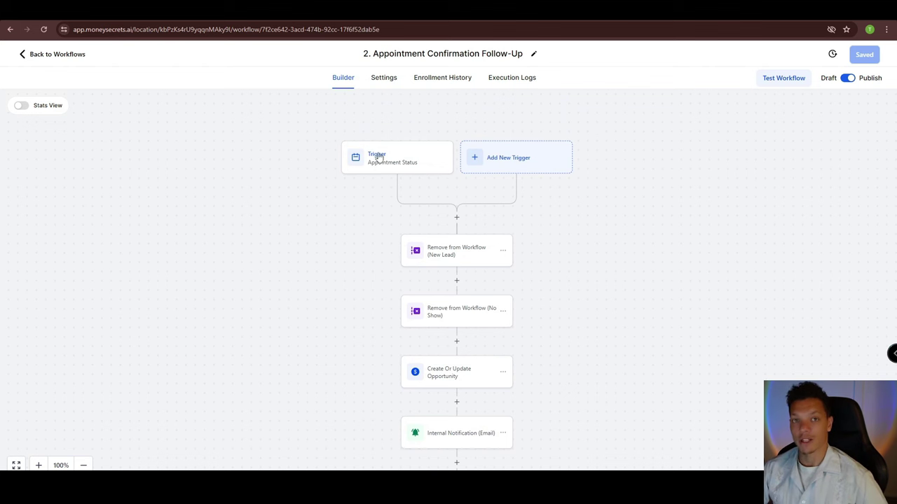
{"action": "left_click", "coordinate": [425, 160]}
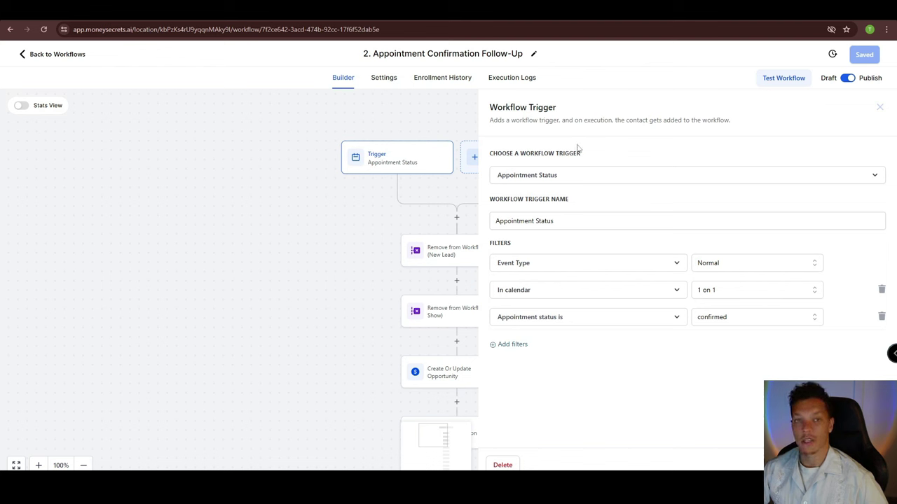
{"action": "left_click", "coordinate": [602, 174]}
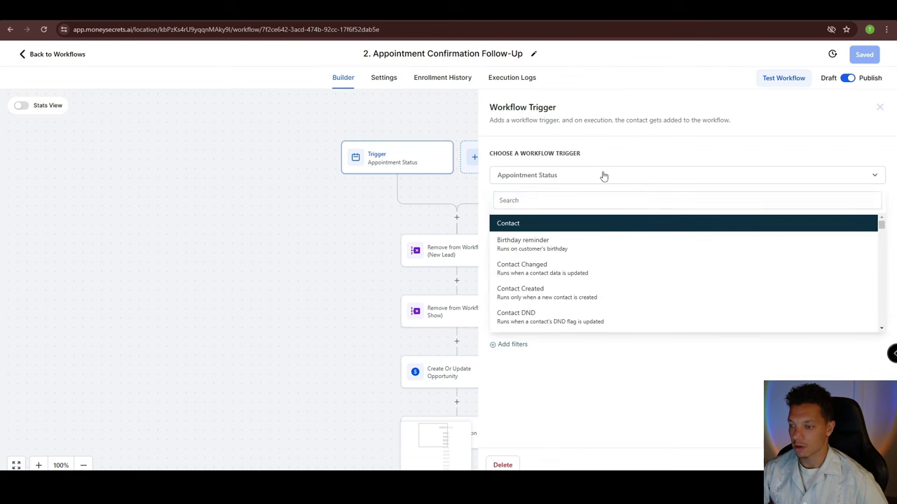
{"action": "left_click", "coordinate": [602, 175]}
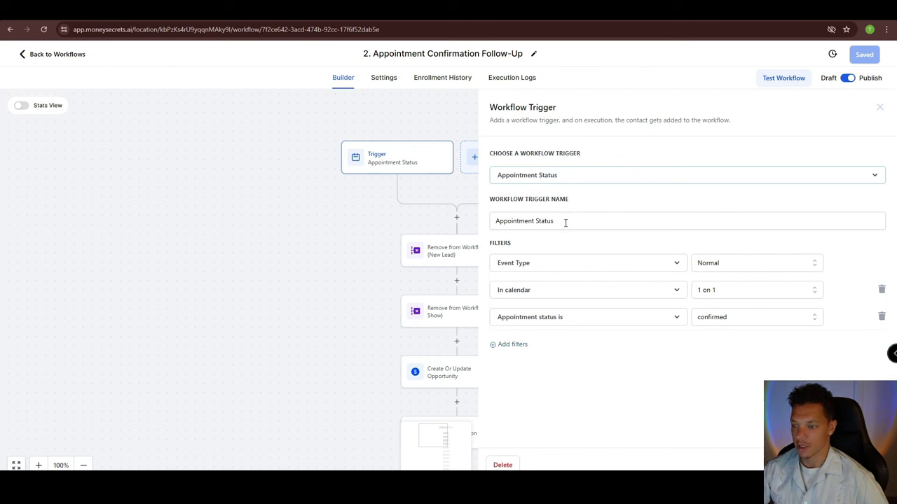
Confirm the trigger filters stay Event Type Normal, calendar 1 on 1, status confirmed.
{"action": "left_click", "coordinate": [707, 268]}
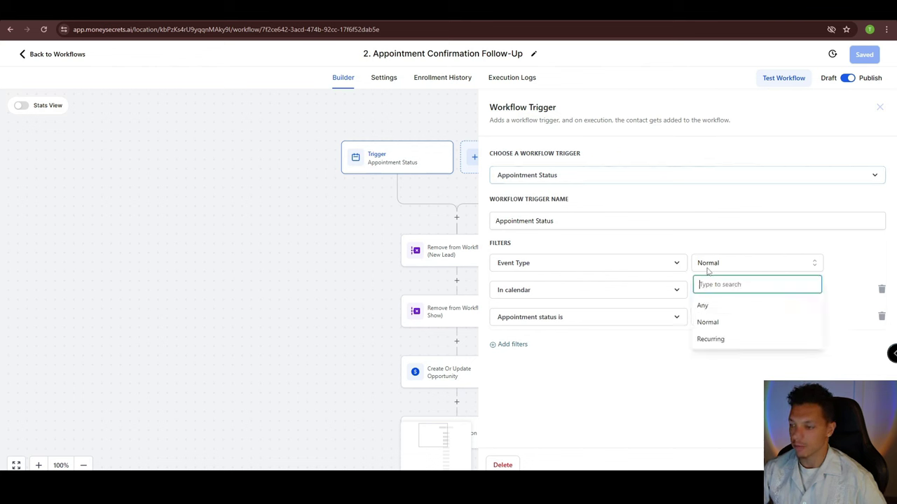
{"action": "left_click", "coordinate": [738, 239]}
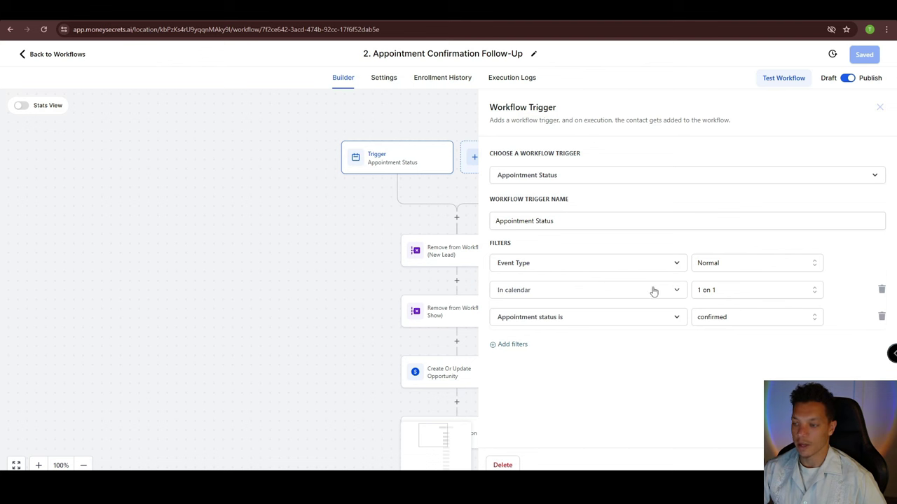
{"action": "left_click", "coordinate": [715, 297]}
{"action": "left_click", "coordinate": [720, 292]}
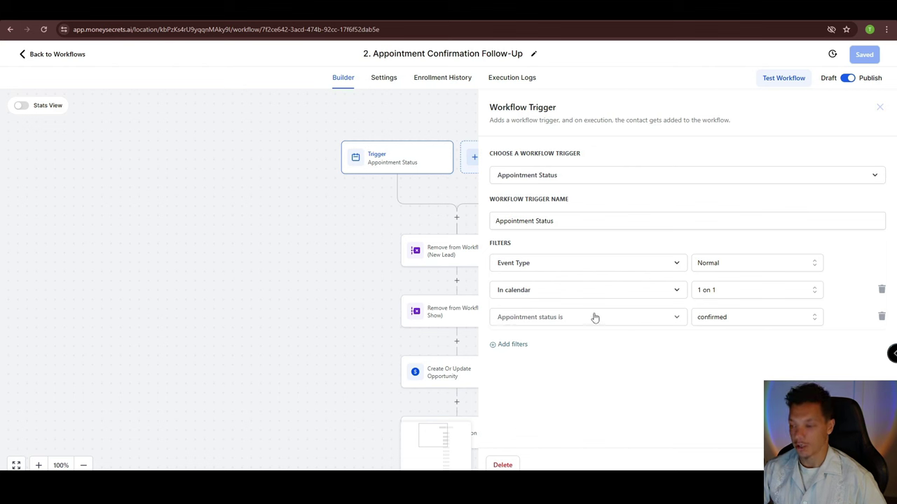
{"action": "left_click", "coordinate": [707, 319]}
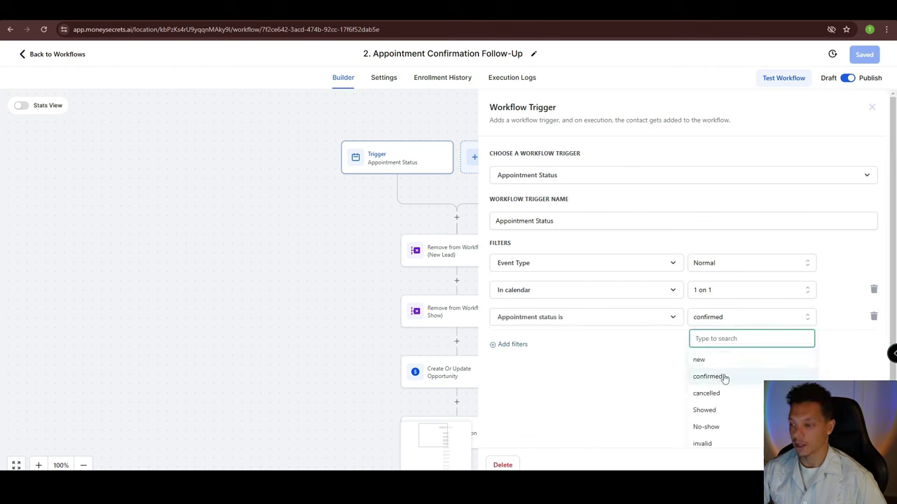
{"action": "left_click", "coordinate": [666, 363]}
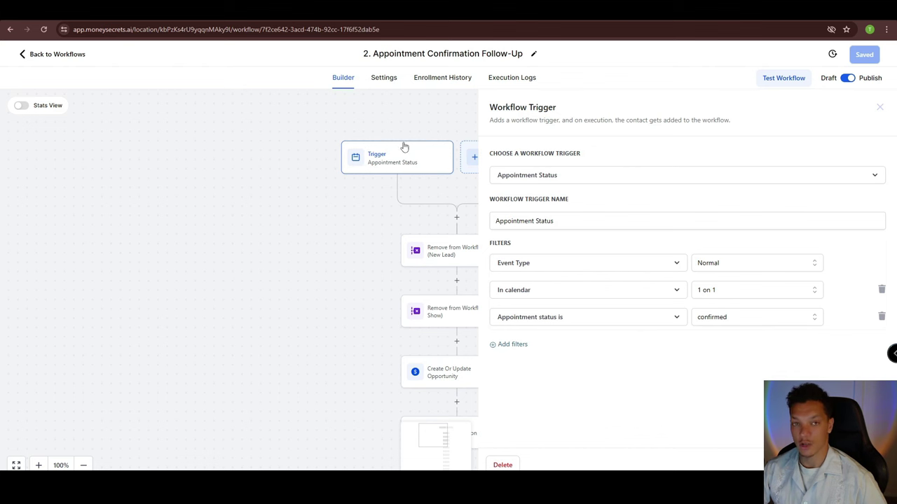
{"action": "left_click", "coordinate": [721, 317]}
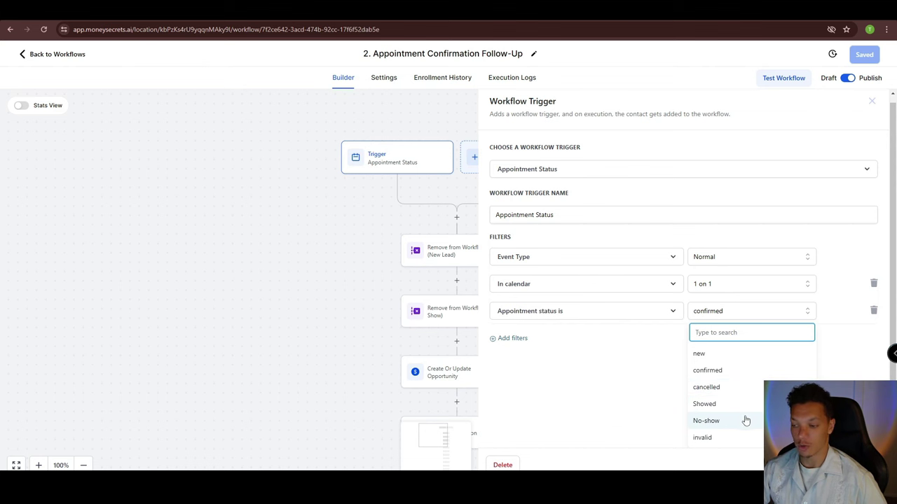
{"action": "left_click", "coordinate": [625, 360]}
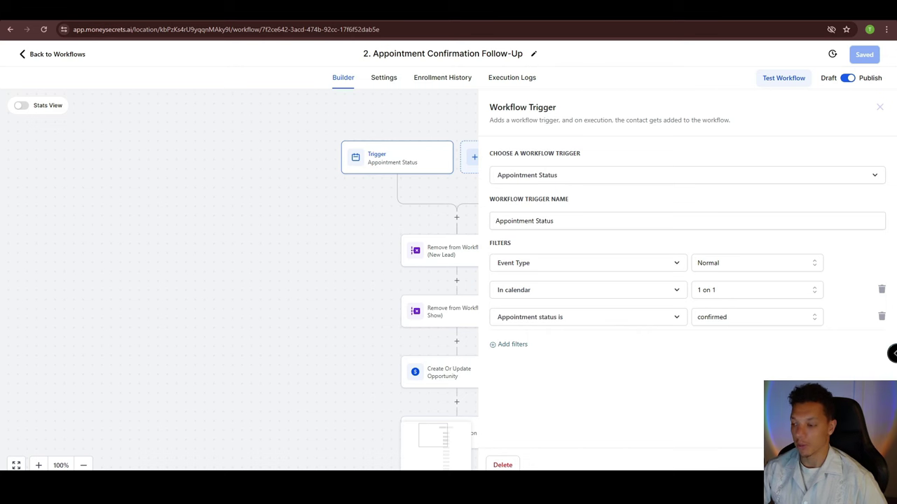
{"action": "left_click", "coordinate": [449, 329]}
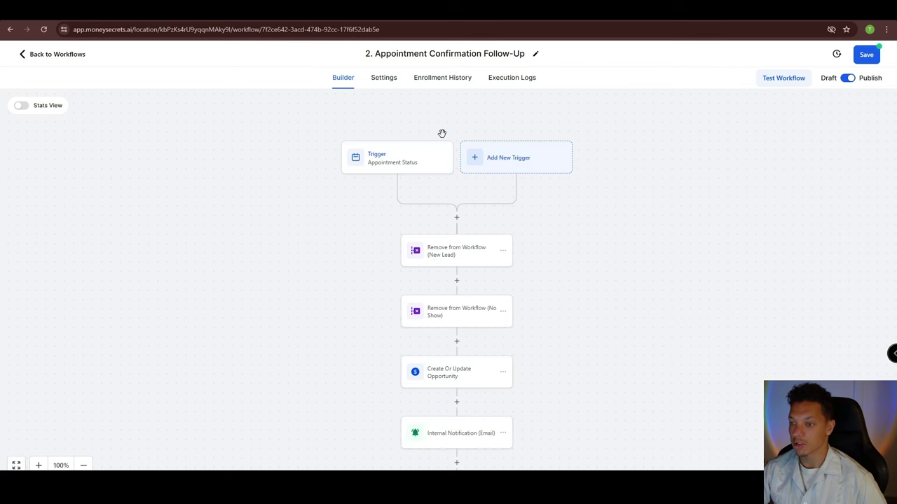
{"action": "left_click_drag", "start_coordinate": [383, 226], "coordinate": [327, 101]}
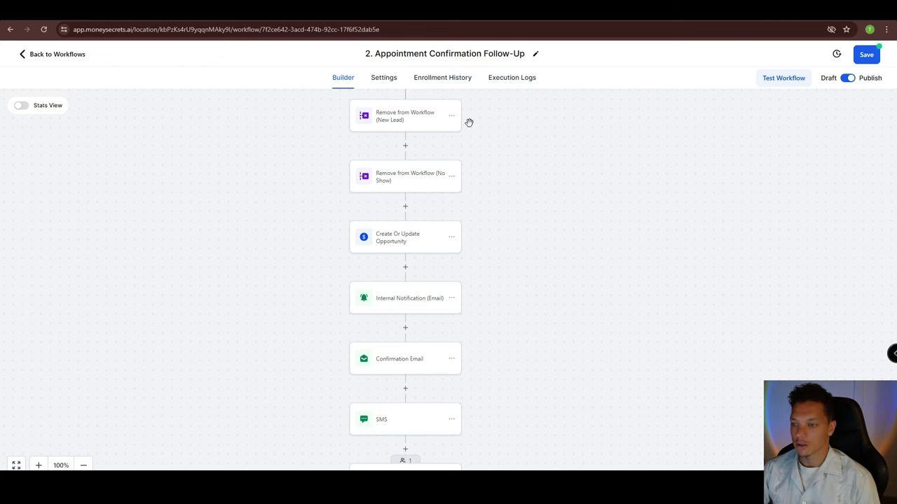
{"action": "left_click", "coordinate": [376, 125]}
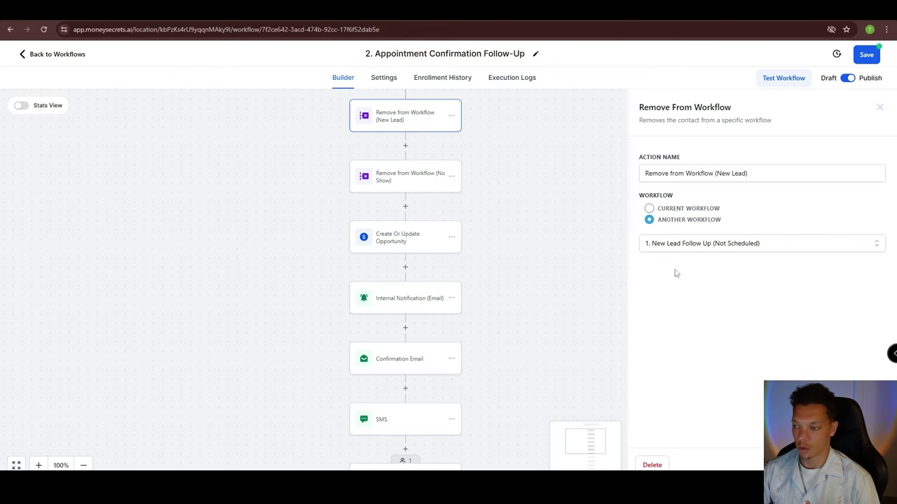
{"action": "left_click", "coordinate": [859, 465]}
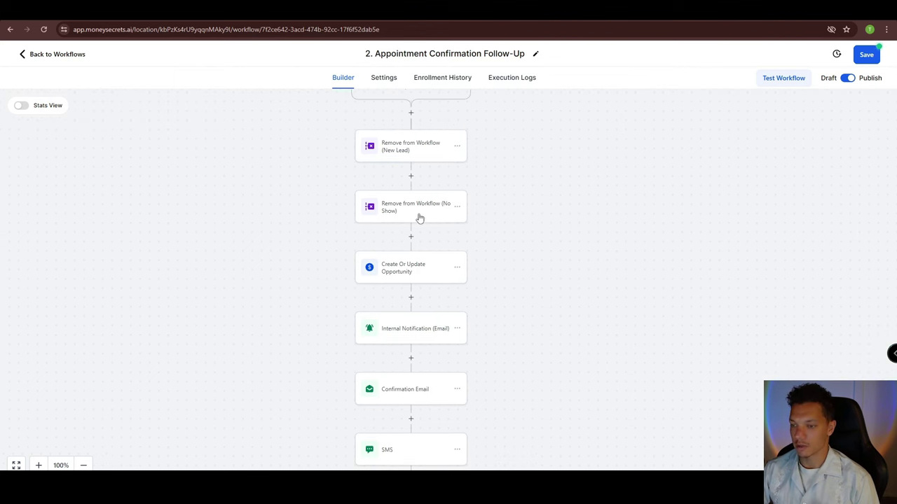
{"action": "left_click", "coordinate": [414, 212]}
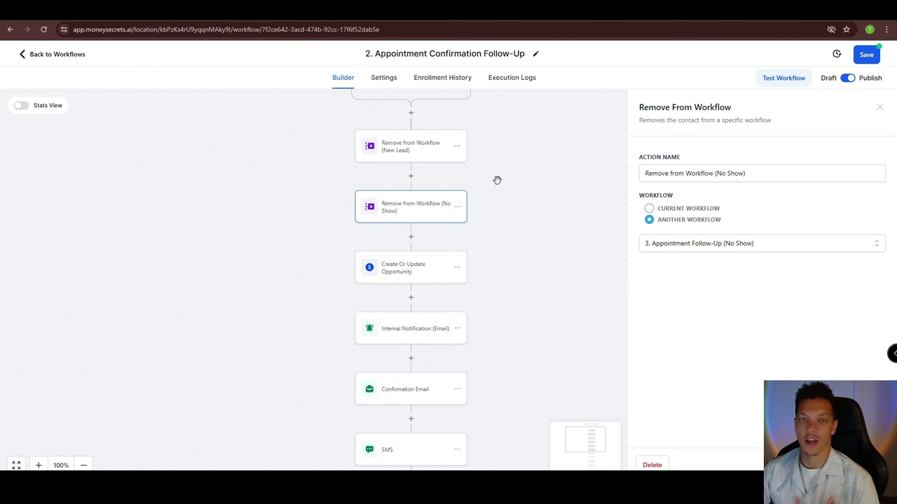
{"action": "left_click", "coordinate": [540, 287]}
{"action": "left_click_drag", "start_coordinate": [541, 287], "coordinate": [526, 120]}
{"action": "left_click", "coordinate": [414, 117]}
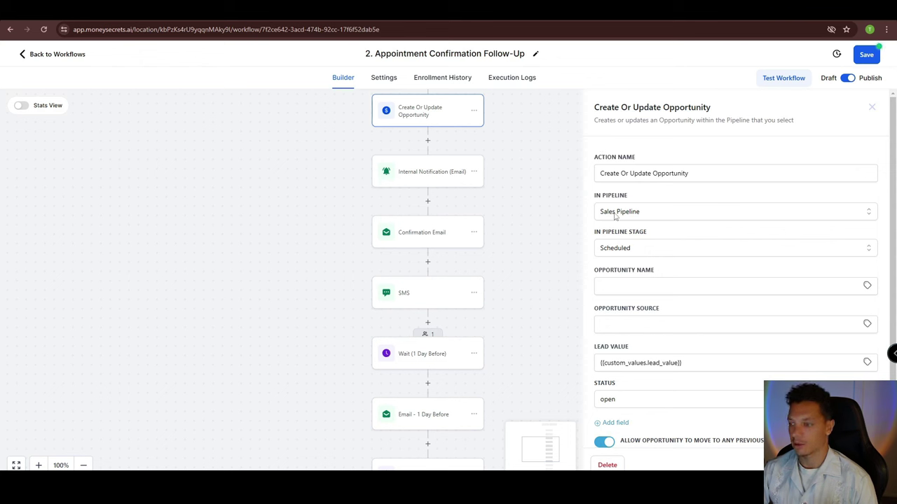
{"action": "left_click", "coordinate": [639, 252]}
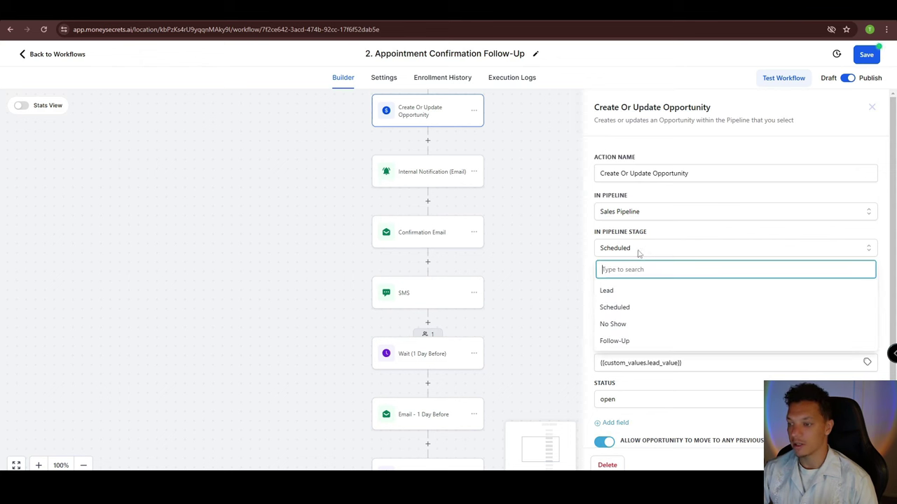
{"action": "left_click", "coordinate": [618, 253]}
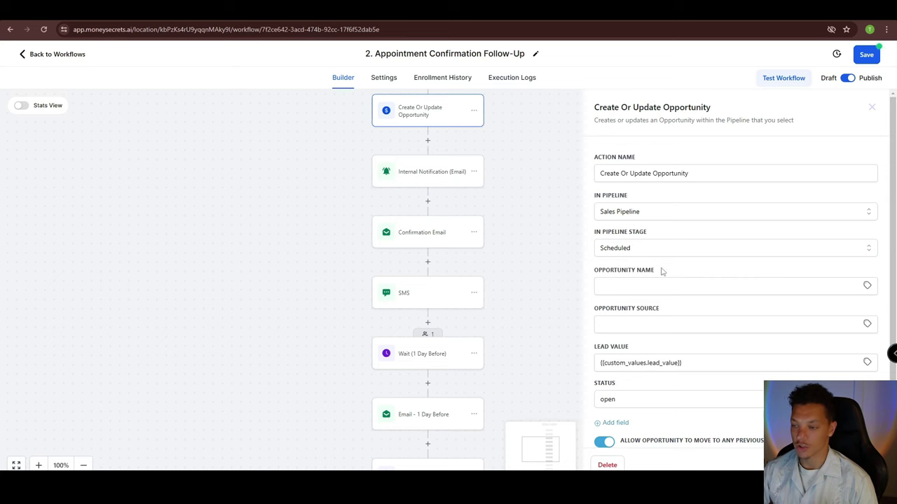
{"action": "left_click", "coordinate": [495, 130]}
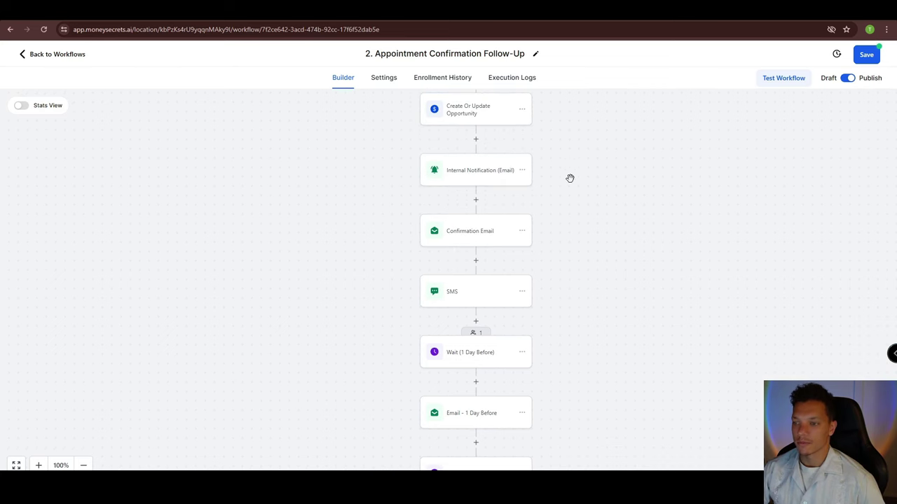
{"action": "left_click_drag", "start_coordinate": [570, 179], "coordinate": [564, 123]}
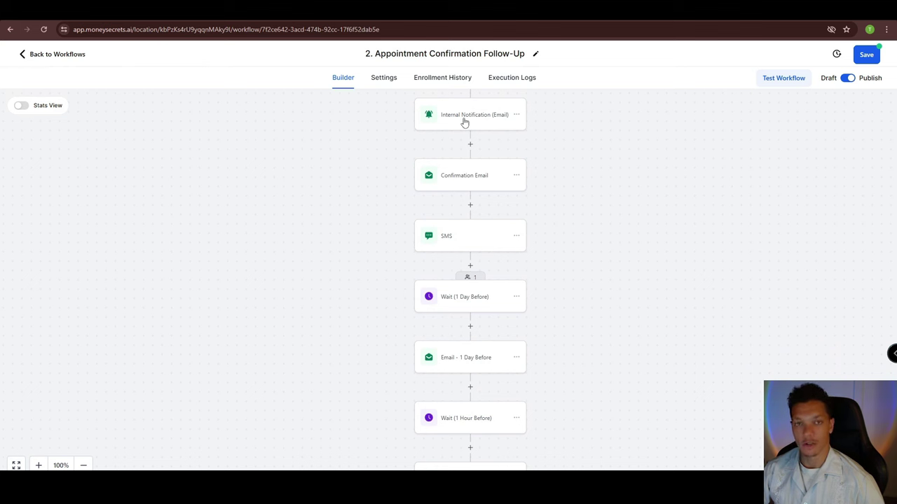
Open the Internal Notification step, keeping type Email and recipient type Custom Email.
{"action": "left_click", "coordinate": [464, 123]}
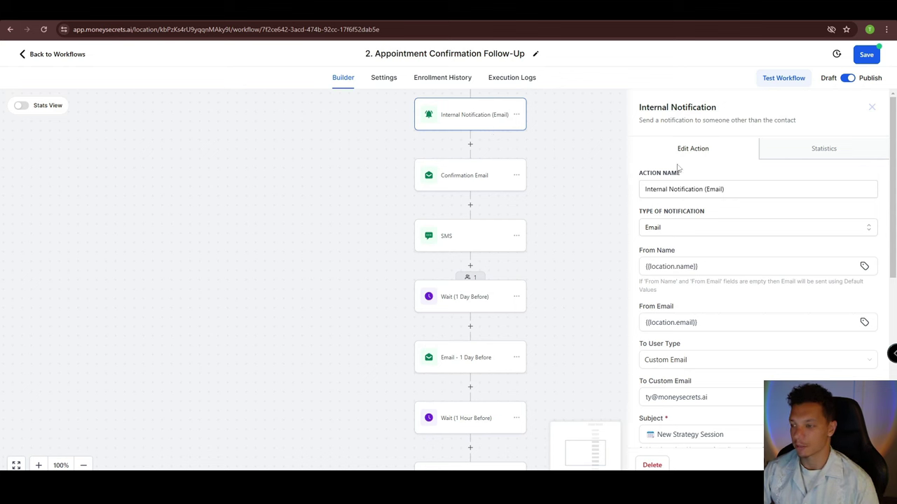
{"action": "scroll", "coordinate": [676, 178], "scroll_direction": "down", "scroll_amount": 1}
{"action": "left_click", "coordinate": [665, 182]}
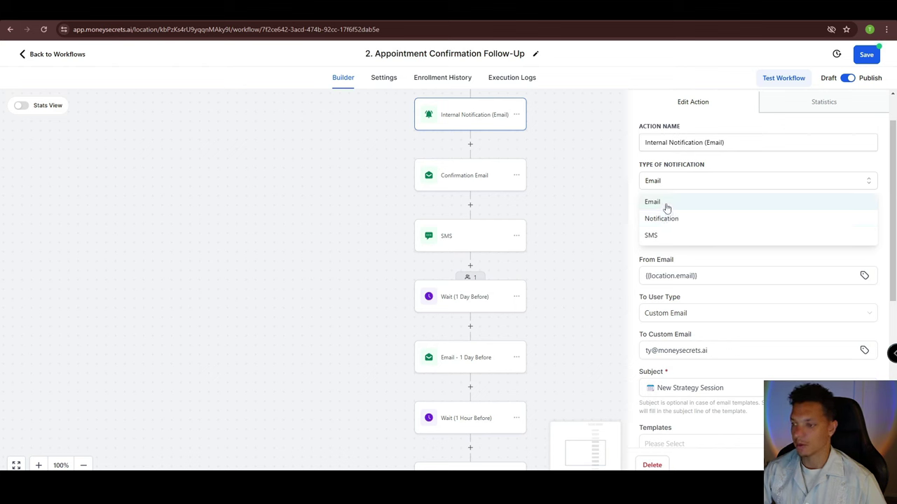
{"action": "left_click", "coordinate": [701, 181]}
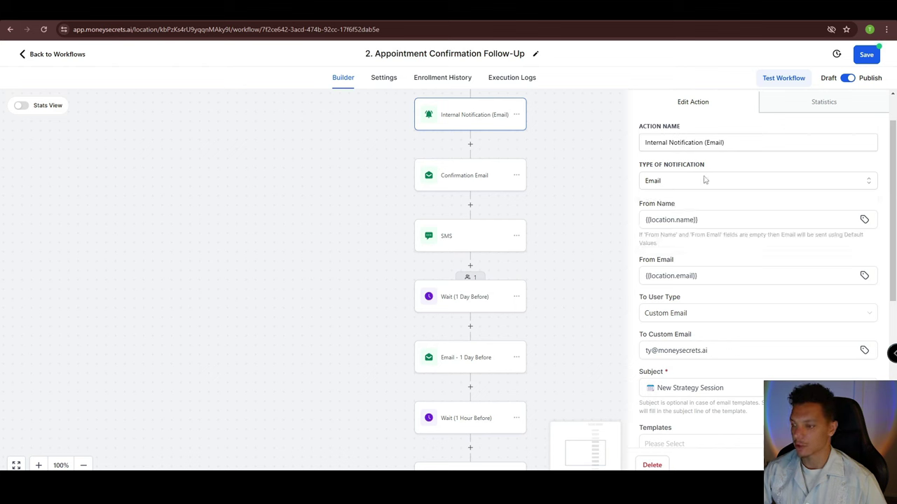
{"action": "scroll", "coordinate": [708, 168], "scroll_direction": "down", "scroll_amount": 2}
{"action": "scroll", "coordinate": [709, 163], "scroll_direction": "down", "scroll_amount": 1}
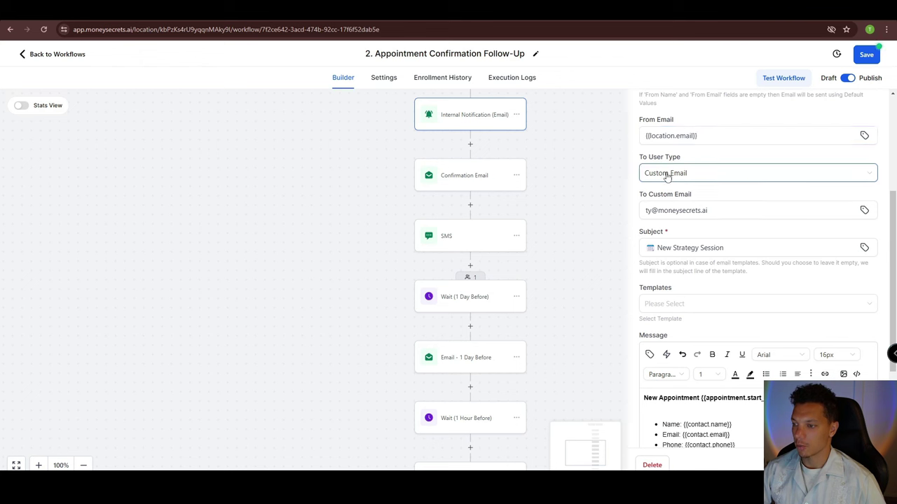
{"action": "left_click", "coordinate": [667, 177]}
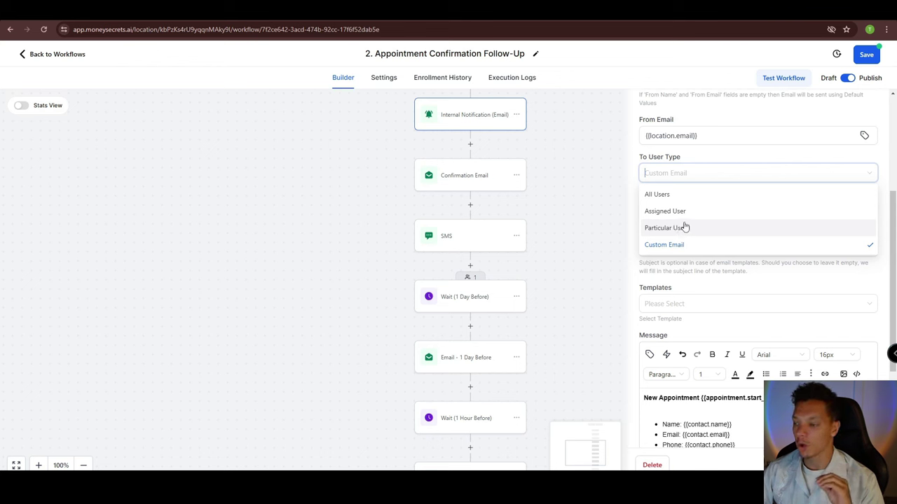
{"action": "left_click", "coordinate": [715, 246]}
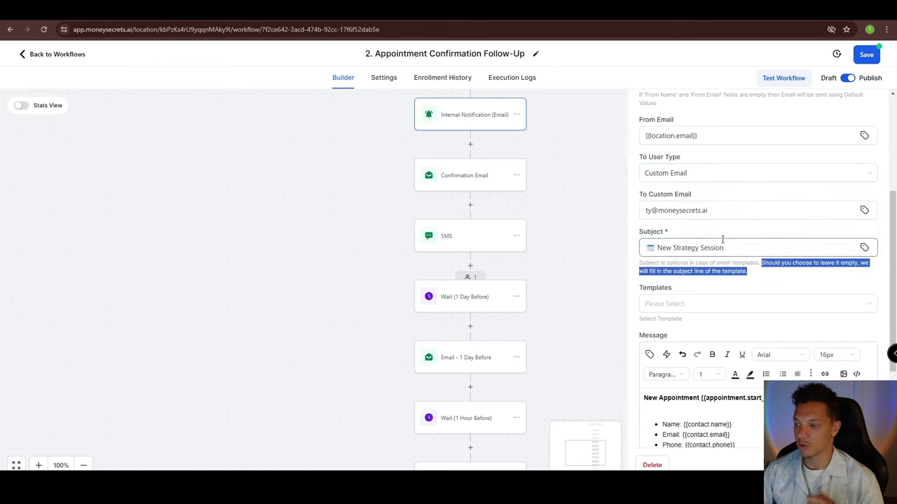
Review the custom recipient e-mail address and the 'New Strategy Session' subject line.
{"action": "left_click", "coordinate": [645, 211]}
{"action": "left_click_drag", "start_coordinate": [707, 210], "coordinate": [636, 206]}
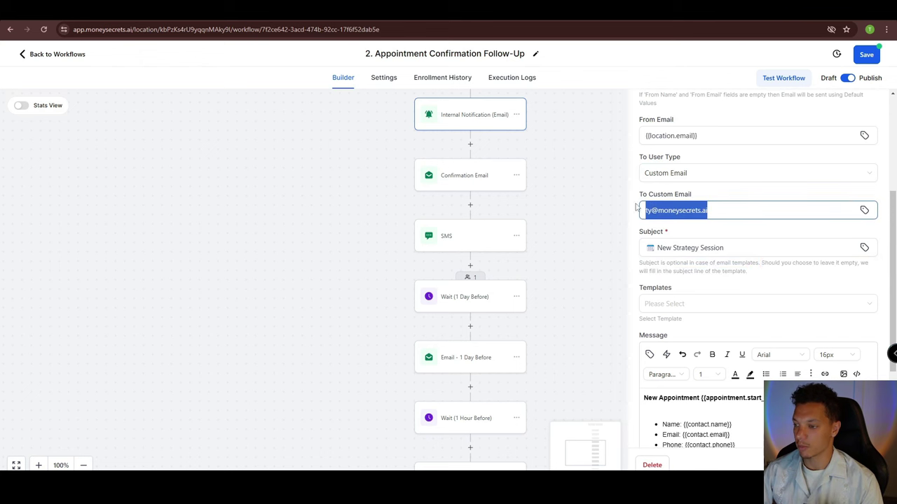
{"action": "left_click", "coordinate": [735, 226]}
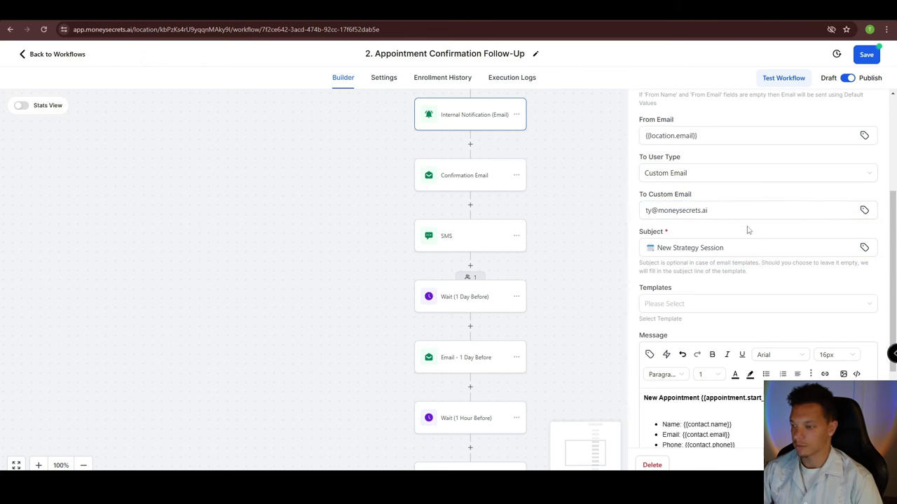
{"action": "scroll", "coordinate": [671, 192], "scroll_direction": "down", "scroll_amount": 1}
{"action": "left_click", "coordinate": [727, 203]}
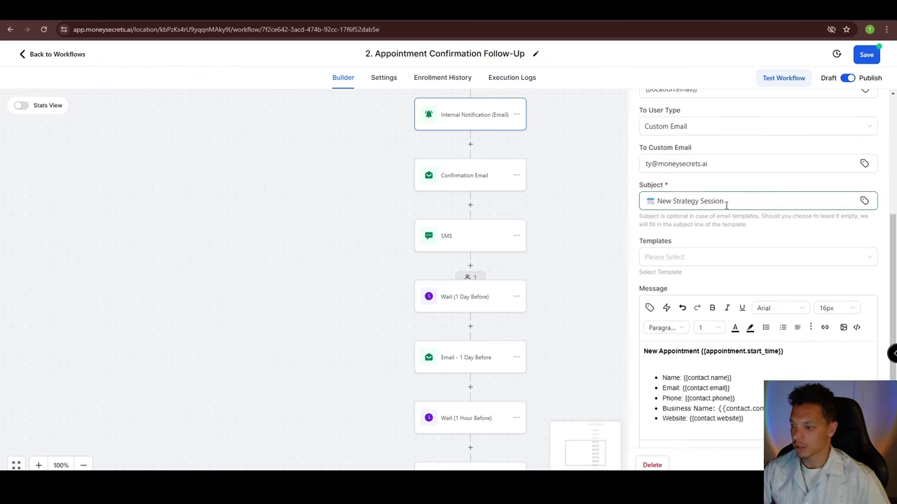
{"action": "scroll", "coordinate": [716, 203], "scroll_direction": "down", "scroll_amount": 1}
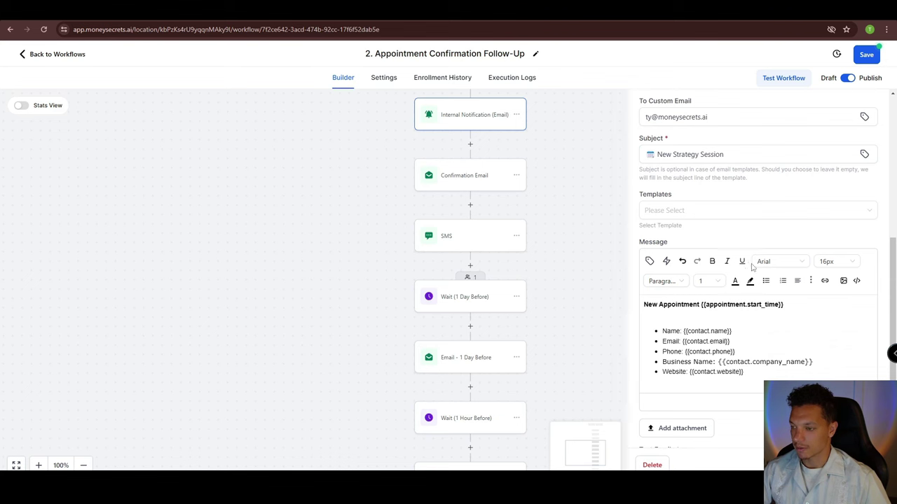
{"action": "scroll", "coordinate": [769, 240], "scroll_direction": "down", "scroll_amount": 1}
Review the message's contact-details bullet list and the available email templates.
{"action": "left_click_drag", "start_coordinate": [748, 332], "coordinate": [660, 287]}
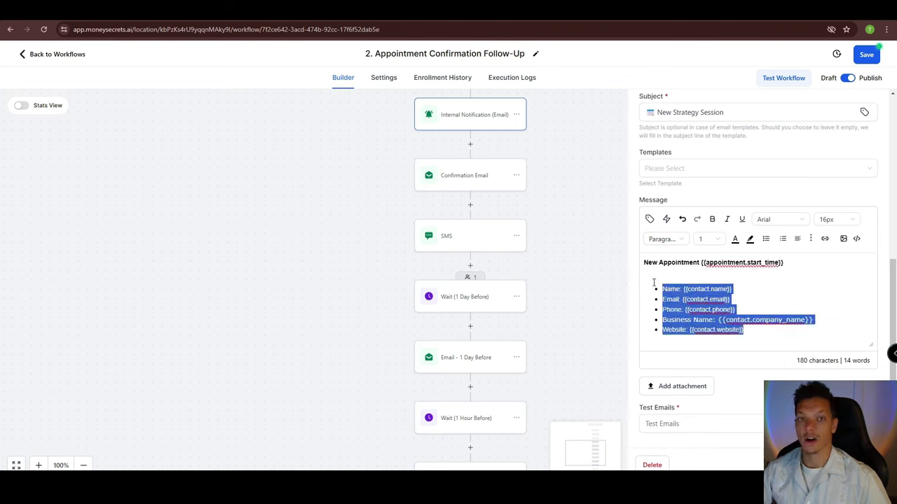
{"action": "left_click", "coordinate": [787, 335]}
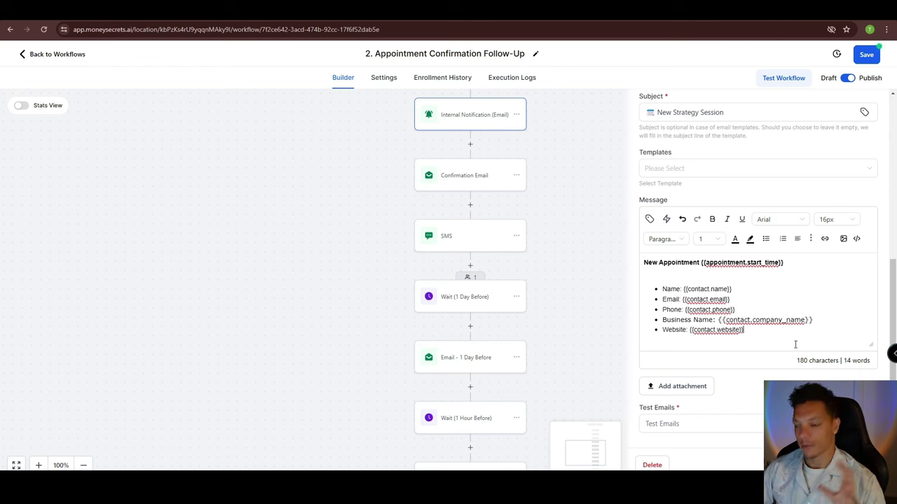
{"action": "left_click_drag", "start_coordinate": [758, 342], "coordinate": [652, 275]}
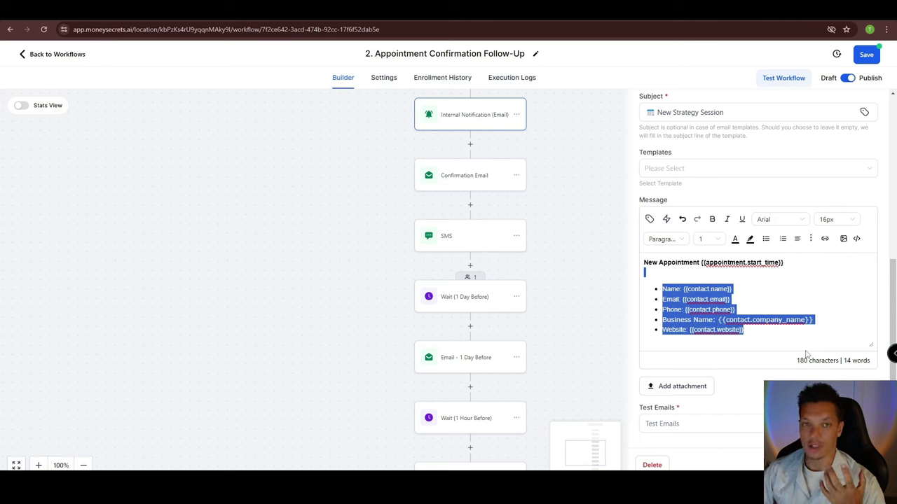
{"action": "left_click", "coordinate": [839, 307]}
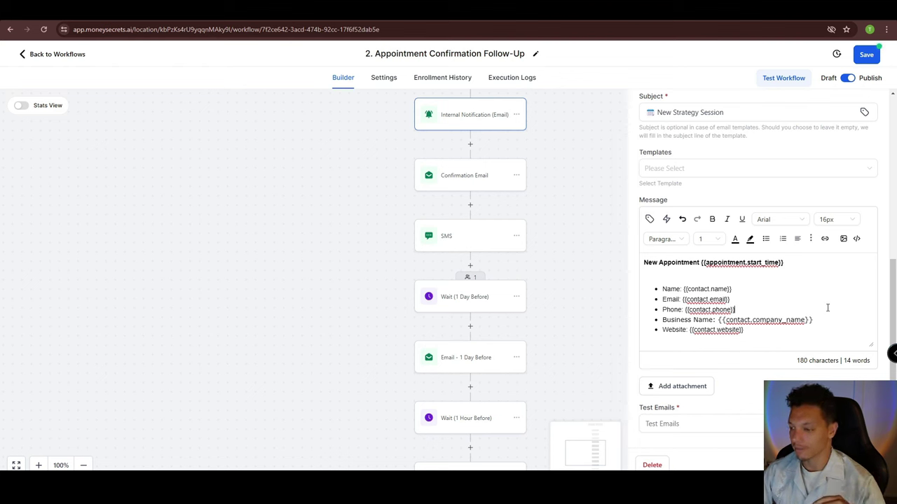
{"action": "scroll", "coordinate": [701, 232], "scroll_direction": "up", "scroll_amount": 1}
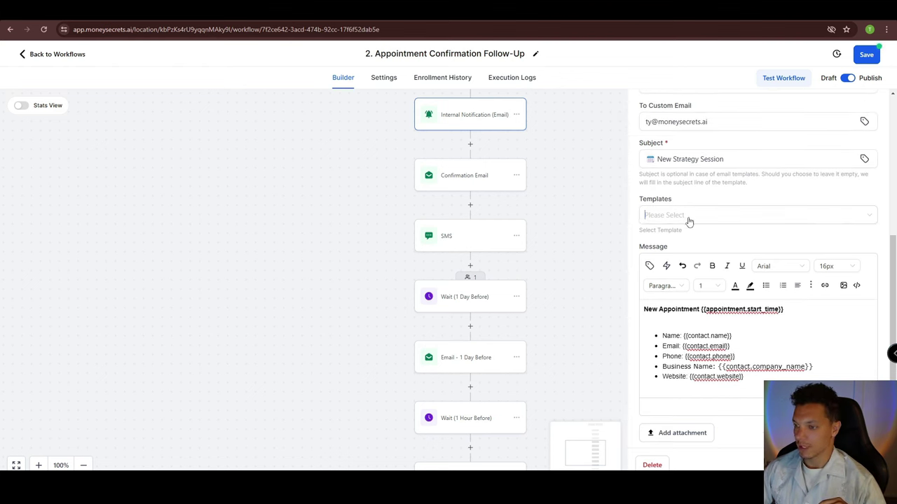
{"action": "left_click", "coordinate": [689, 221]}
{"action": "scroll", "coordinate": [699, 396], "scroll_direction": "down", "scroll_amount": 1}
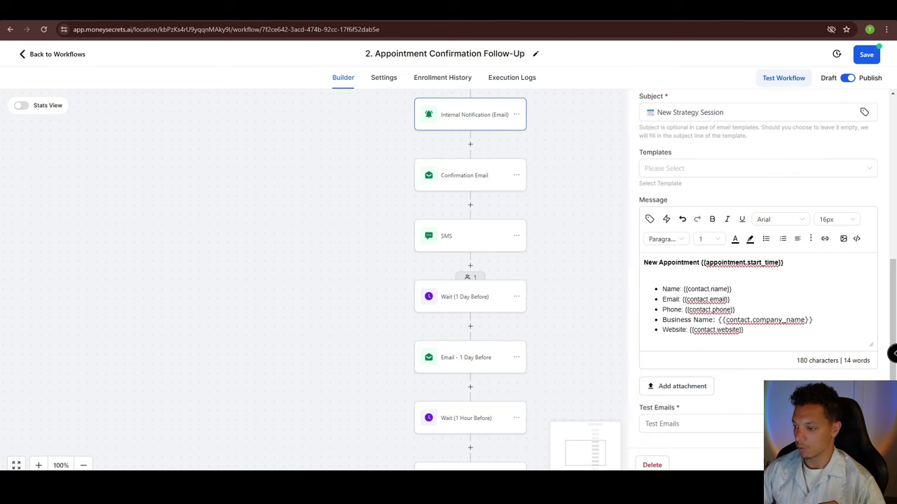
{"action": "left_click", "coordinate": [572, 190]}
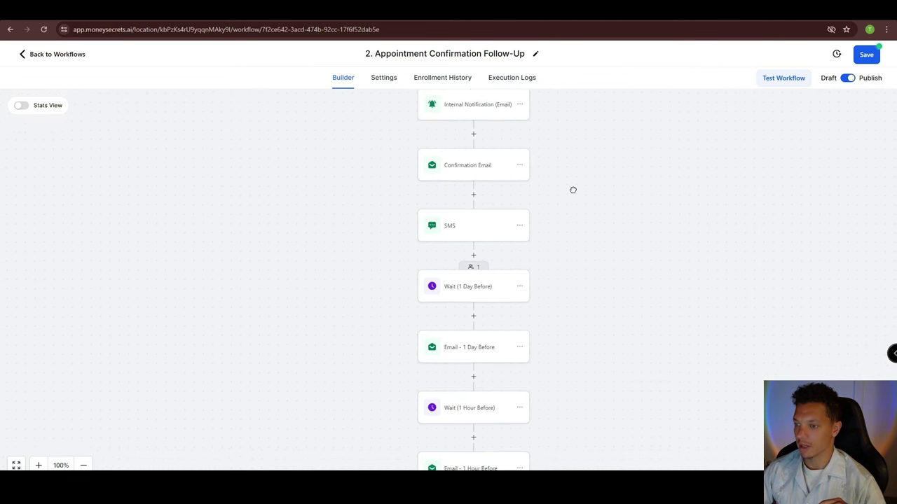
{"action": "left_click_drag", "start_coordinate": [573, 190], "coordinate": [568, 128]}
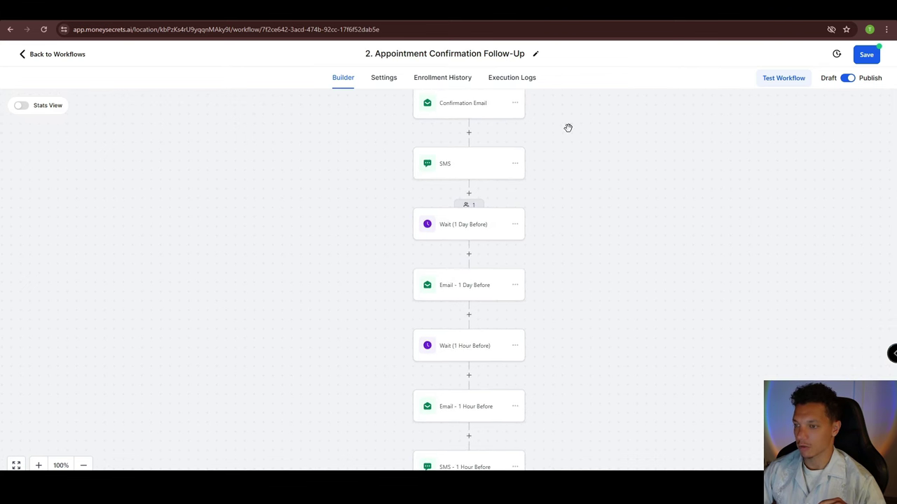
{"action": "left_click", "coordinate": [463, 102]}
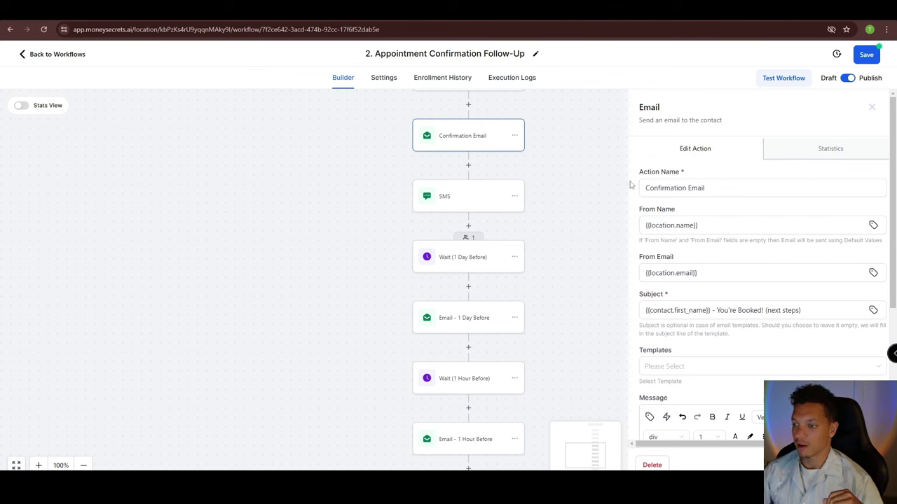
{"action": "scroll", "coordinate": [640, 179], "scroll_direction": "down", "scroll_amount": 5}
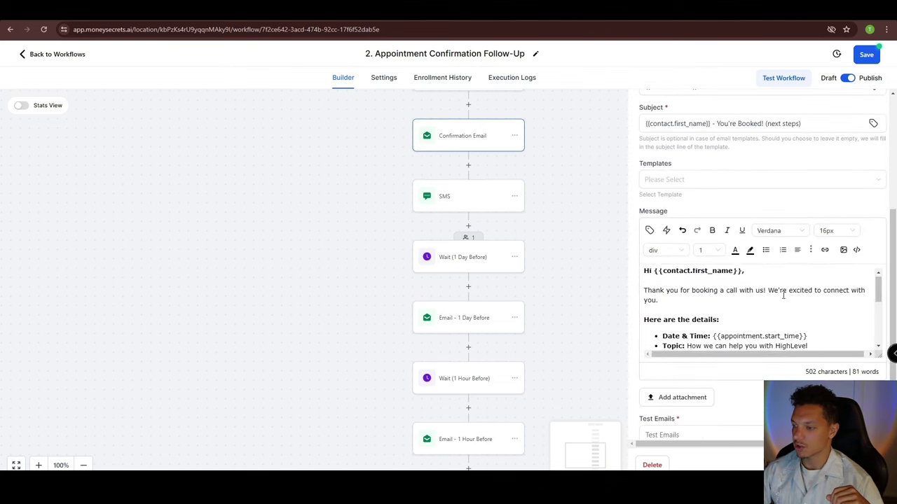
{"action": "scroll", "coordinate": [652, 281], "scroll_direction": "down", "scroll_amount": 1}
{"action": "scroll", "coordinate": [652, 273], "scroll_direction": "up", "scroll_amount": 1}
{"action": "scroll", "coordinate": [676, 274], "scroll_direction": "down", "scroll_amount": 1}
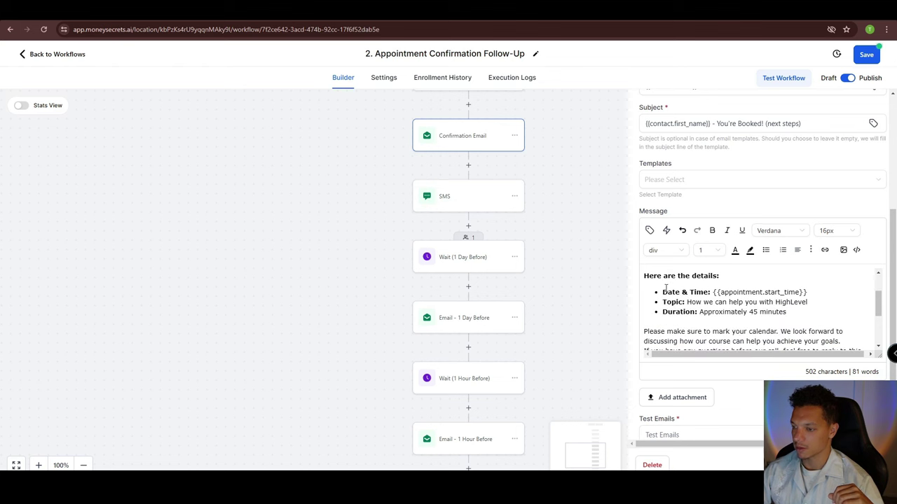
{"action": "left_click_drag", "start_coordinate": [712, 292], "coordinate": [812, 295]}
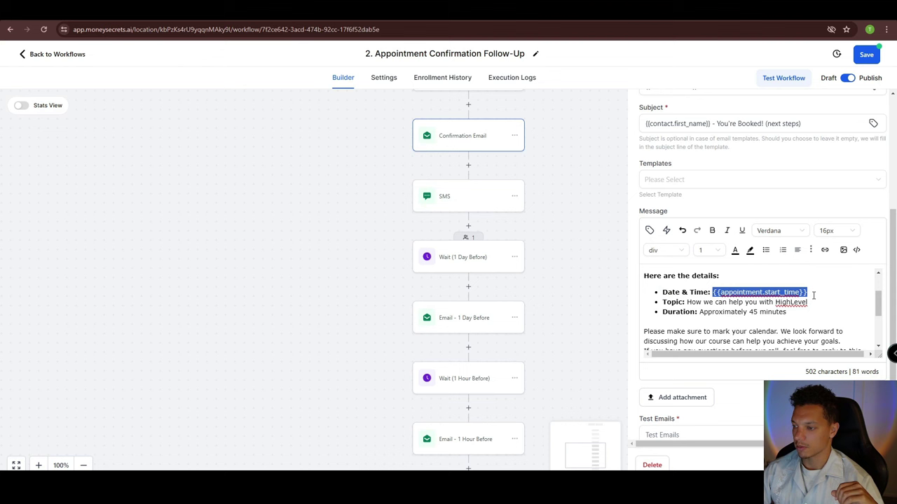
{"action": "left_click", "coordinate": [741, 313]}
{"action": "scroll", "coordinate": [701, 302], "scroll_direction": "down", "scroll_amount": 5}
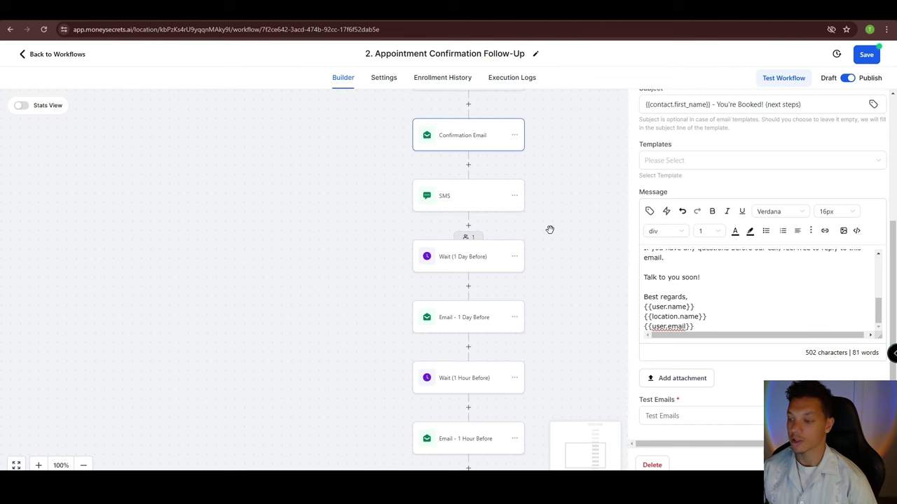
{"action": "left_click", "coordinate": [550, 230]}
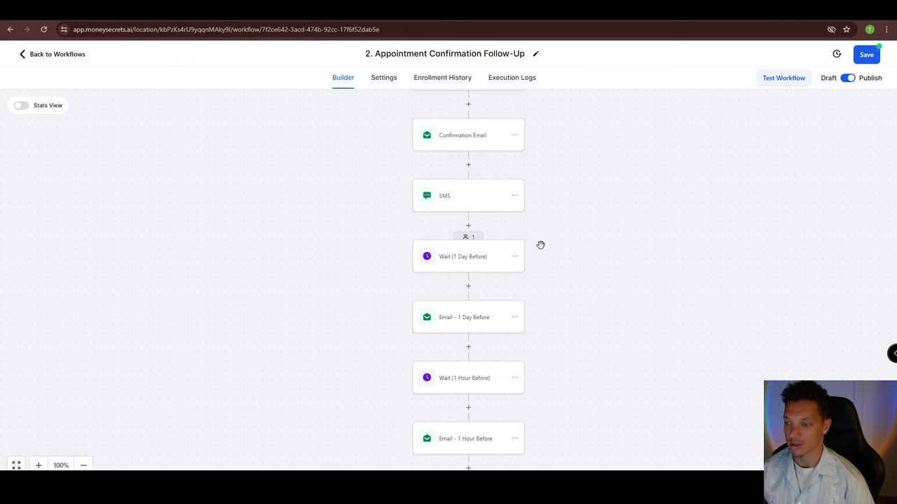
Remove all contacts waiting in the Wait (1 Day Before) step.
{"action": "left_click", "coordinate": [468, 239]}
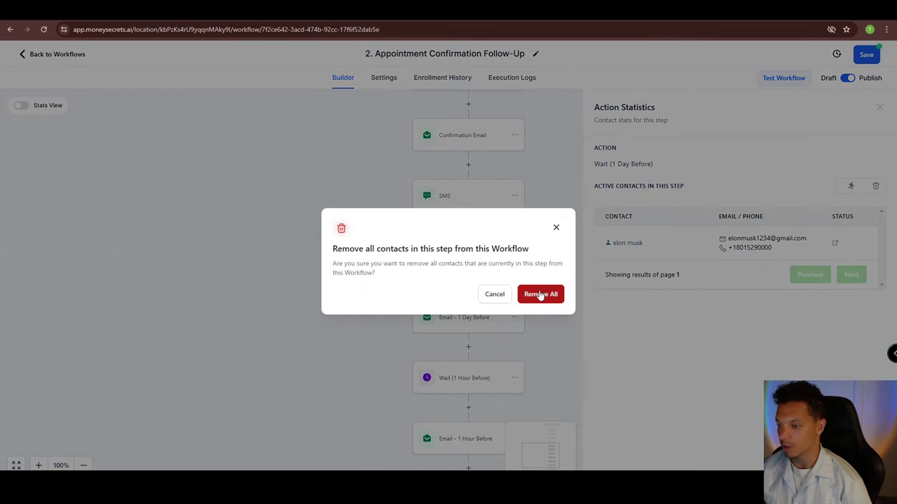
{"action": "left_click", "coordinate": [540, 295]}
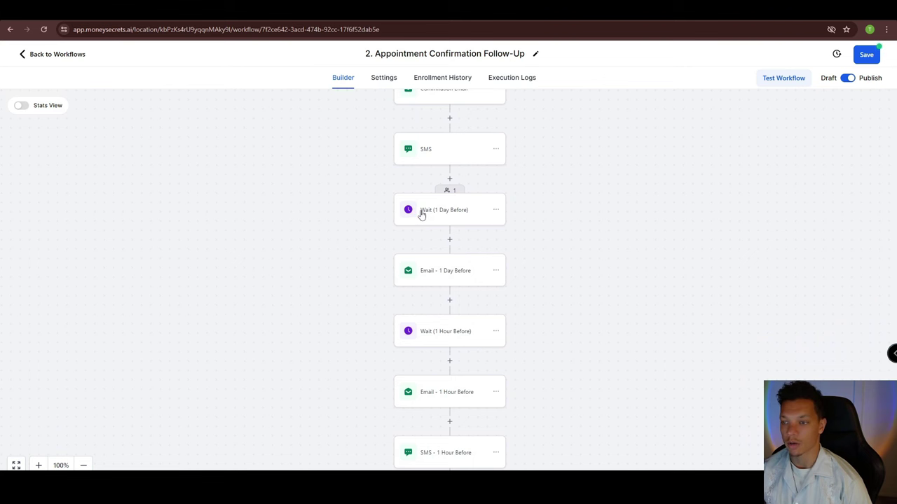
{"action": "left_click", "coordinate": [430, 217]}
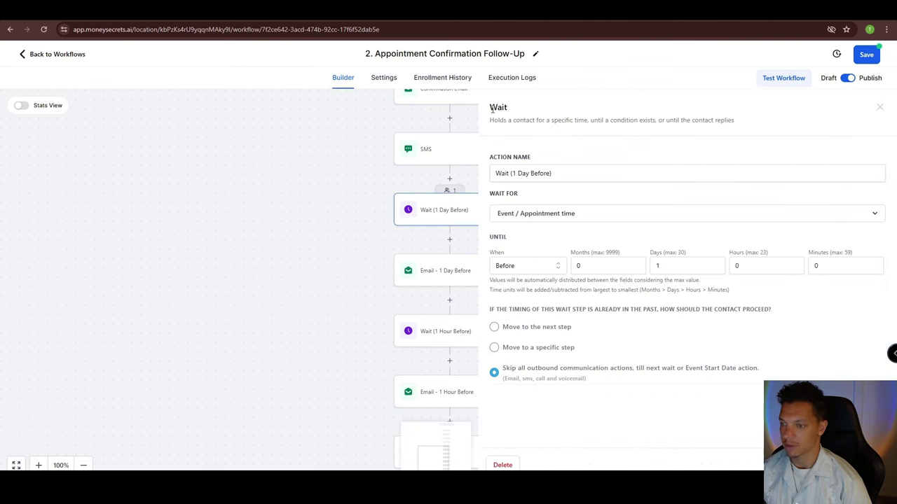
{"action": "left_click", "coordinate": [534, 215]}
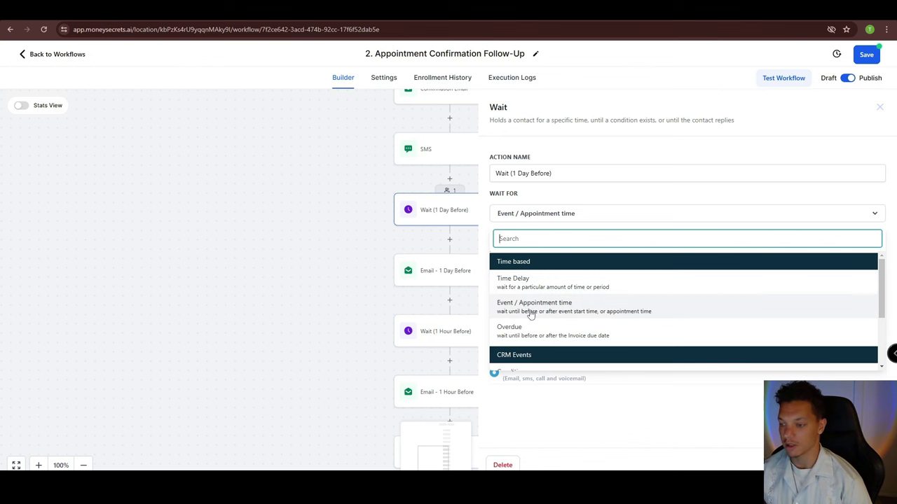
{"action": "left_click", "coordinate": [649, 410]}
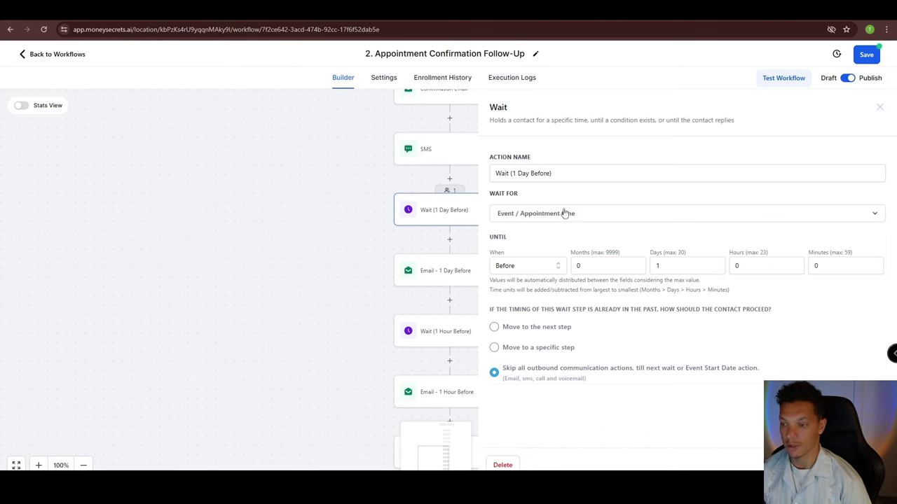
{"action": "key", "text": "Escape"}
{"action": "left_click_drag", "start_coordinate": [531, 278], "coordinate": [512, 178]}
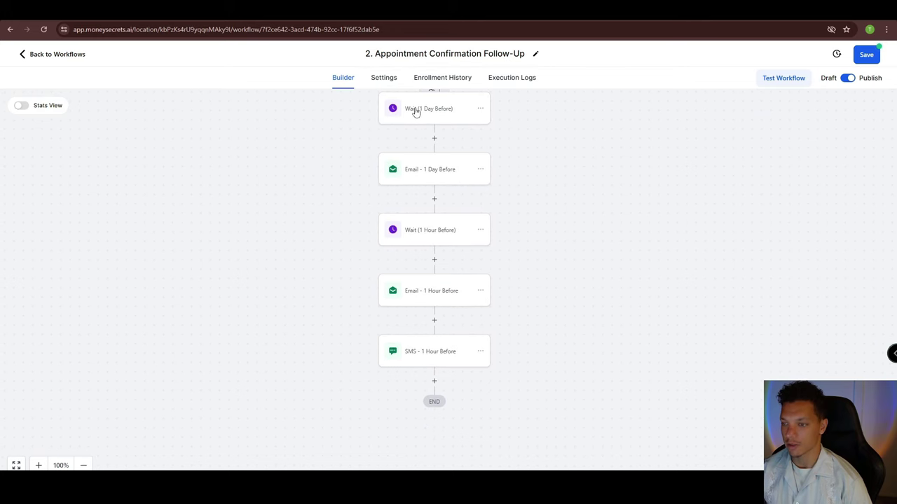
{"action": "left_click", "coordinate": [420, 181]}
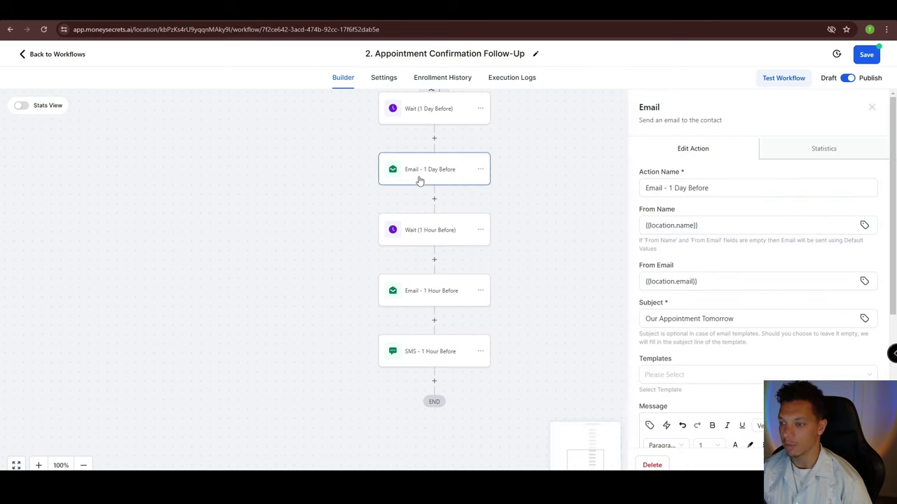
{"action": "scroll", "coordinate": [705, 226], "scroll_direction": "down", "scroll_amount": 3}
{"action": "scroll", "coordinate": [715, 203], "scroll_direction": "down", "scroll_amount": 1}
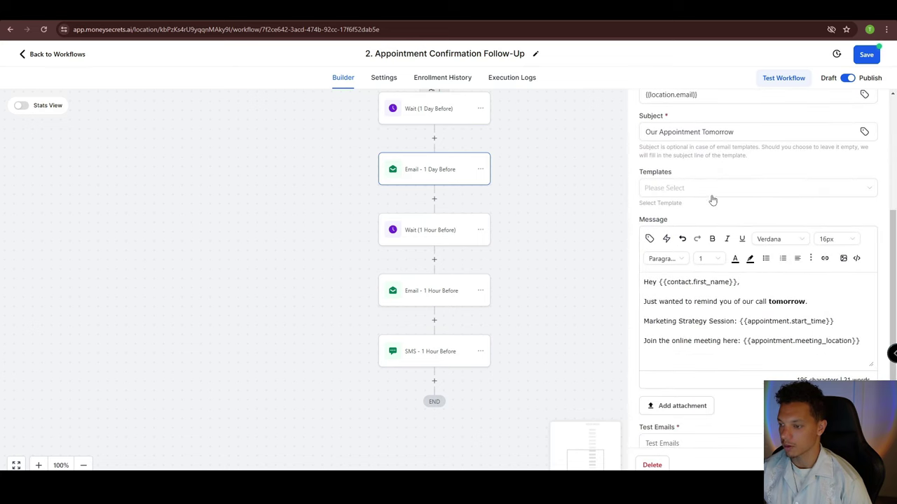
{"action": "scroll", "coordinate": [640, 192], "scroll_direction": "up", "scroll_amount": 1}
{"action": "left_click", "coordinate": [680, 175]}
{"action": "scroll", "coordinate": [682, 178], "scroll_direction": "down", "scroll_amount": 1}
{"action": "scroll", "coordinate": [682, 182], "scroll_direction": "down", "scroll_amount": 1}
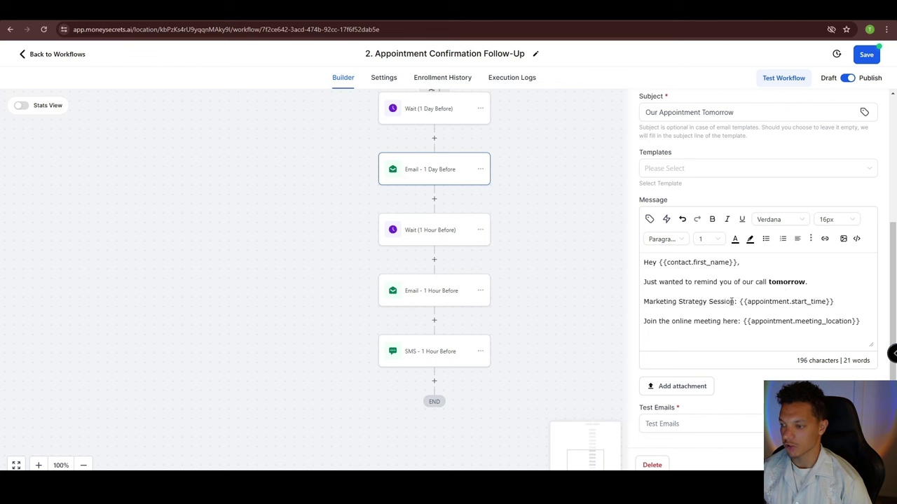
{"action": "left_click", "coordinate": [781, 302]}
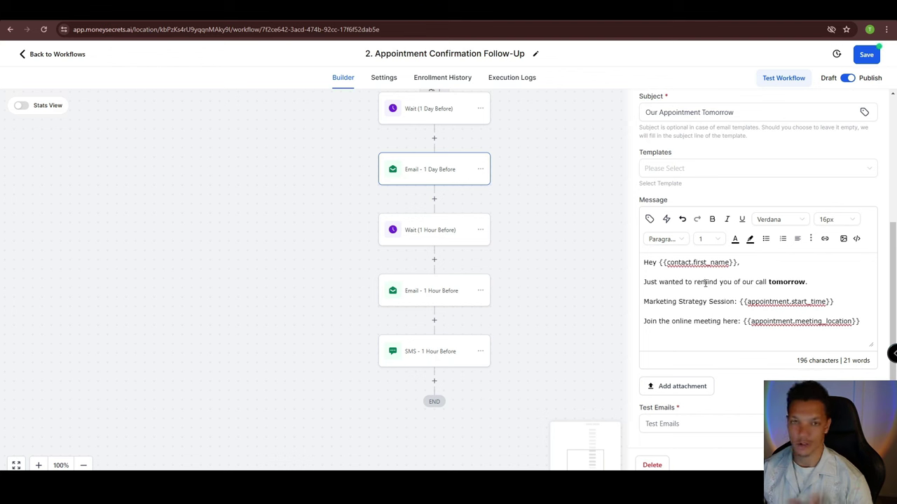
{"action": "triple_click", "coordinate": [741, 307]}
{"action": "key", "text": "Right"}
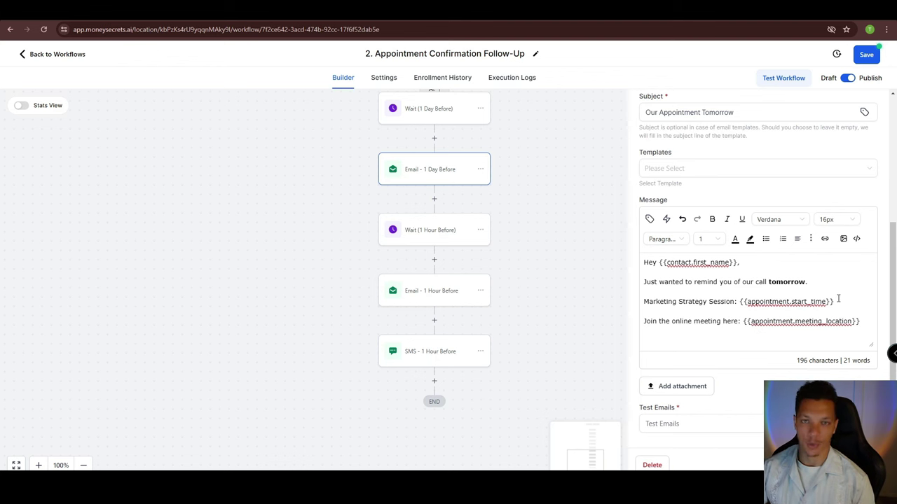
{"action": "scroll", "coordinate": [712, 238], "scroll_direction": "up", "scroll_amount": 5}
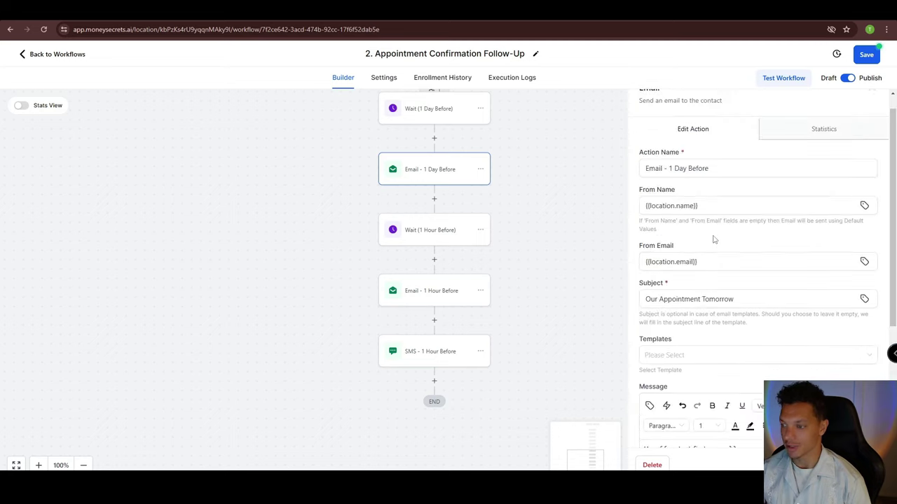
{"action": "left_click", "coordinate": [465, 178]}
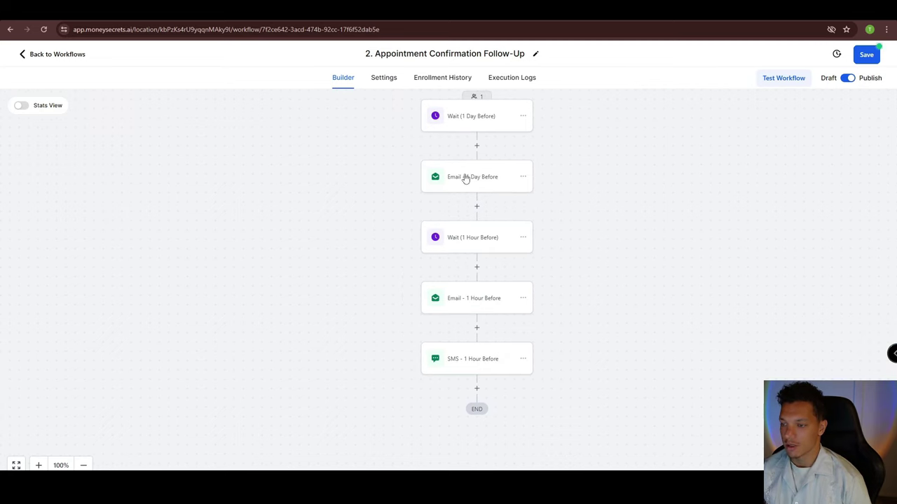
Review the 1 Hour Before wait and email steps, ending on the SMS - 1 Hour Before reminder text.
{"action": "left_click", "coordinate": [481, 242]}
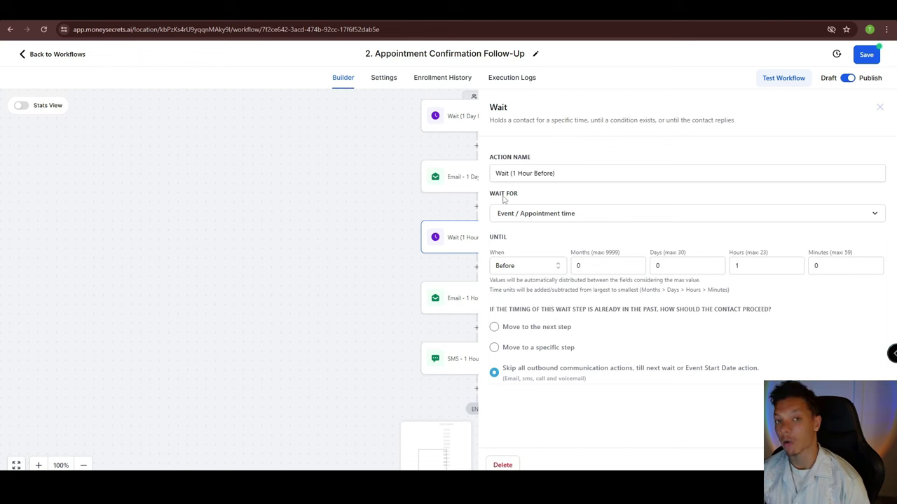
{"action": "key", "text": "Escape"}
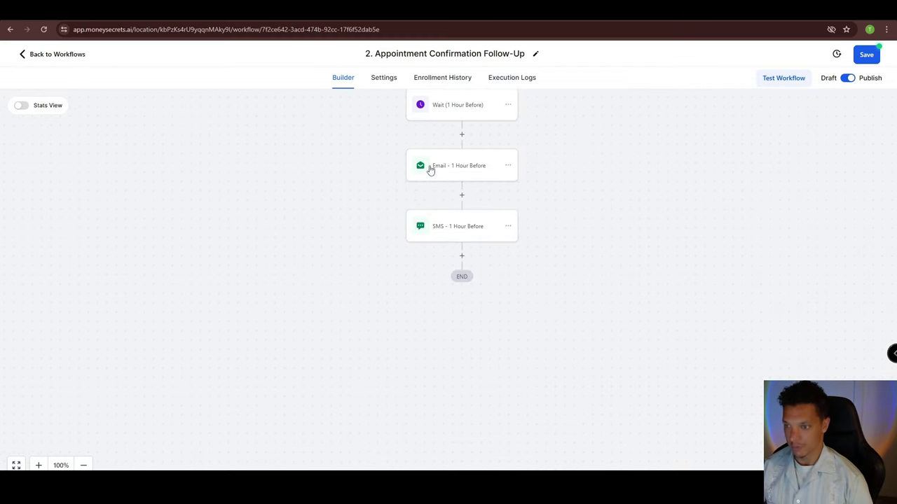
{"action": "left_click", "coordinate": [470, 176]}
{"action": "scroll", "coordinate": [636, 182], "scroll_direction": "down", "scroll_amount": 2}
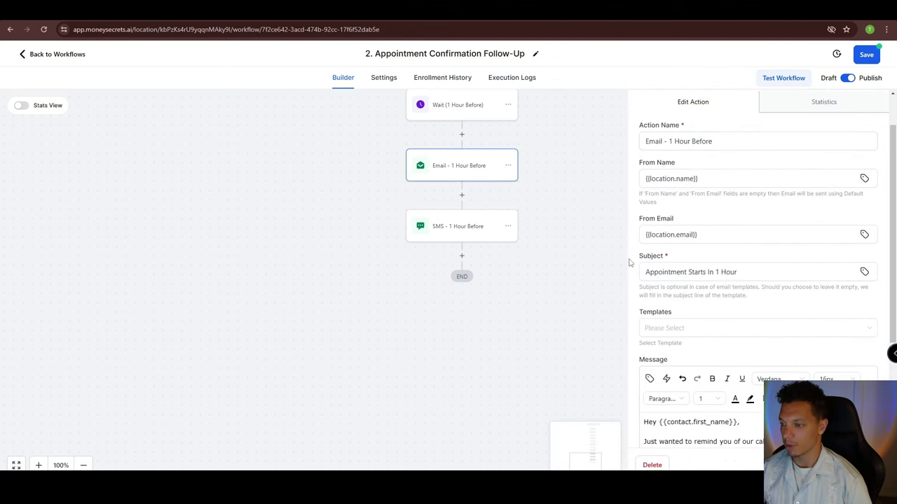
{"action": "scroll", "coordinate": [629, 263], "scroll_direction": "down", "scroll_amount": 1}
{"action": "scroll", "coordinate": [751, 233], "scroll_direction": "down", "scroll_amount": 2}
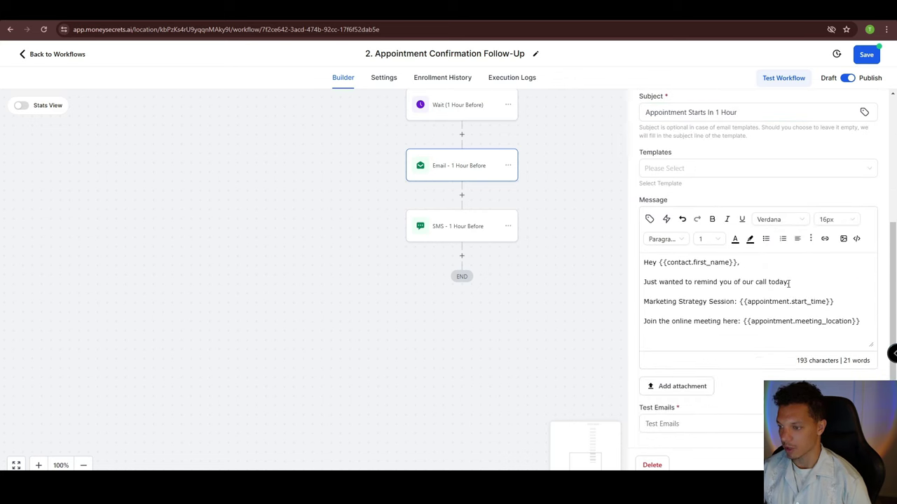
{"action": "left_click", "coordinate": [754, 322]}
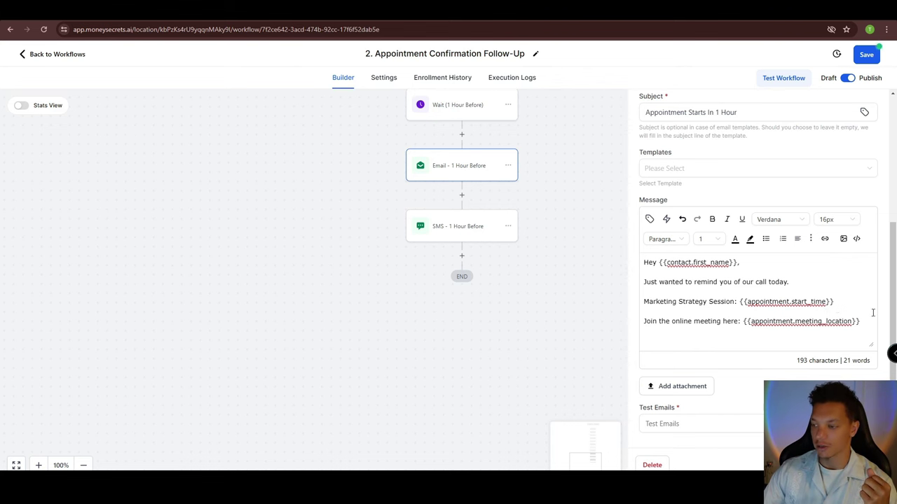
{"action": "left_click", "coordinate": [468, 231]}
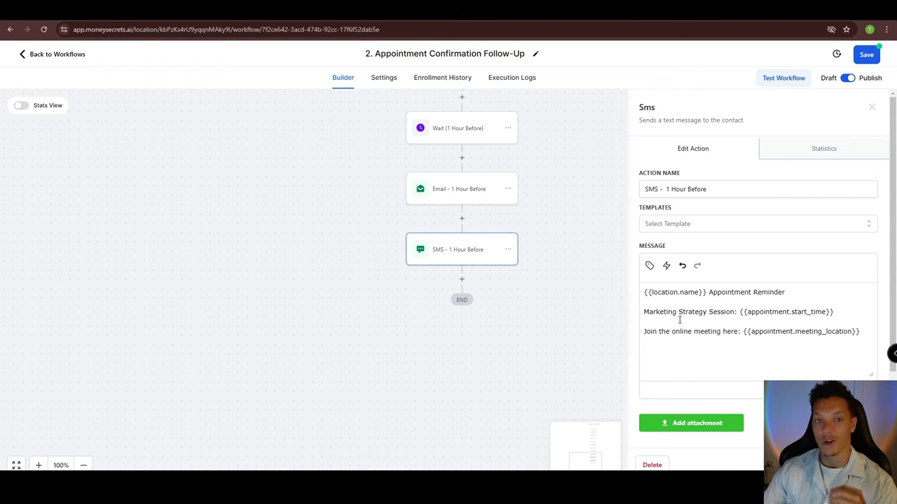
Close the SMS settings and scroll across the Appointment Confirmation Follow-Up canvas to review its steps.
{"action": "left_click", "coordinate": [586, 202]}
{"action": "scroll", "coordinate": [586, 202], "scroll_direction": "up", "scroll_amount": 3}
{"action": "scroll", "coordinate": [565, 176], "scroll_direction": "down", "scroll_amount": 2}
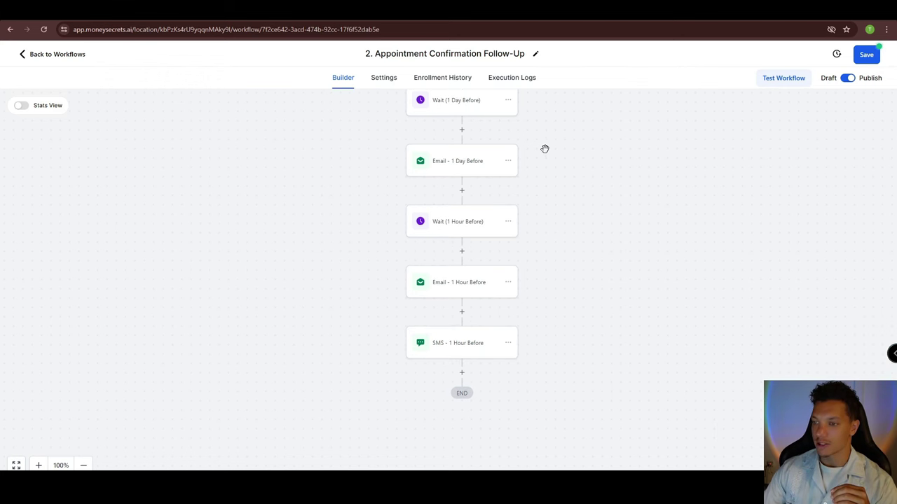
{"action": "left_click_drag", "start_coordinate": [545, 148], "coordinate": [553, 275]}
{"action": "scroll", "coordinate": [584, 198], "scroll_direction": "up", "scroll_amount": 8}
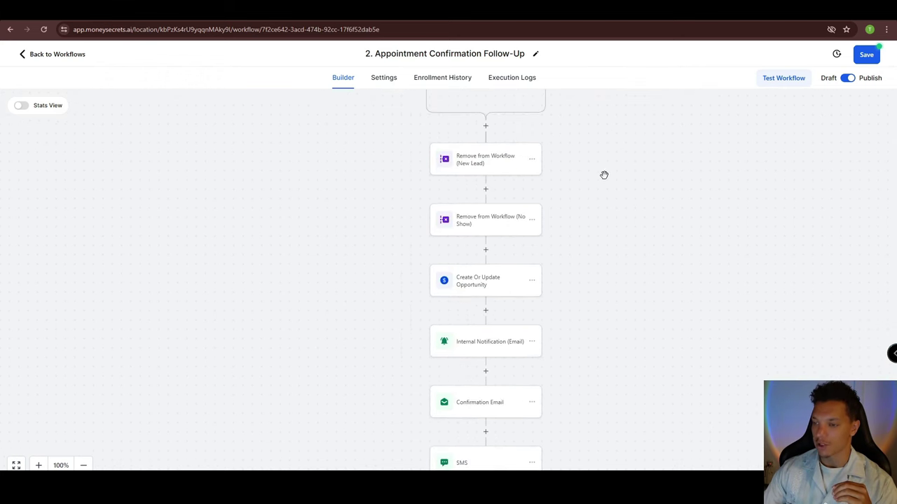
{"action": "scroll", "coordinate": [382, 150], "scroll_direction": "down", "scroll_amount": 10}
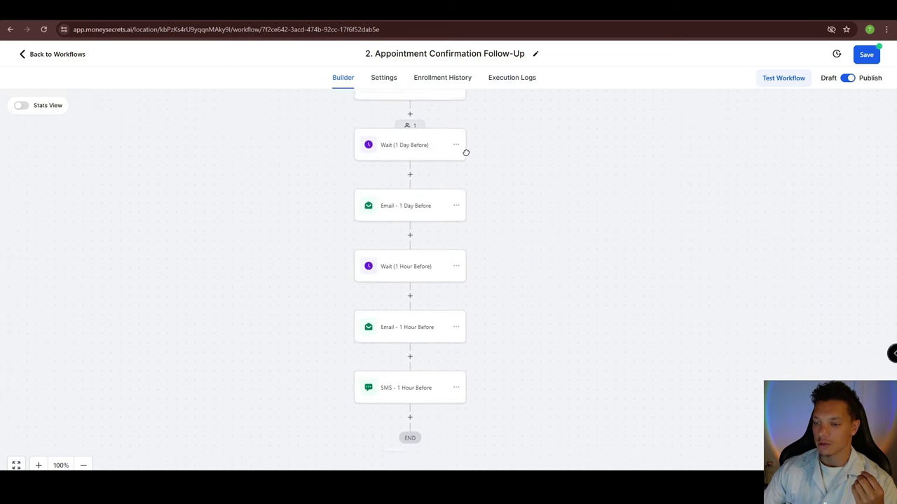
{"action": "scroll", "coordinate": [456, 232], "scroll_direction": "down", "scroll_amount": 2}
{"action": "scroll", "coordinate": [569, 178], "scroll_direction": "up", "scroll_amount": 3}
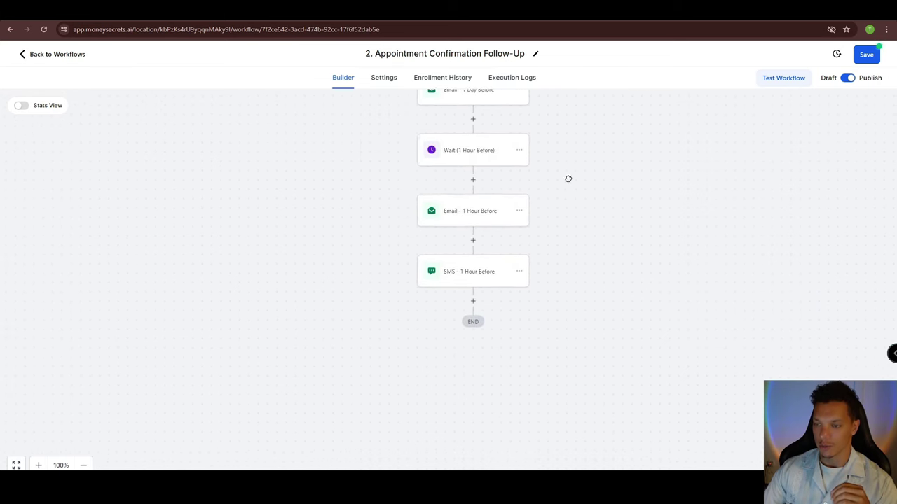
{"action": "scroll", "coordinate": [445, 174], "scroll_direction": "up", "scroll_amount": 6}
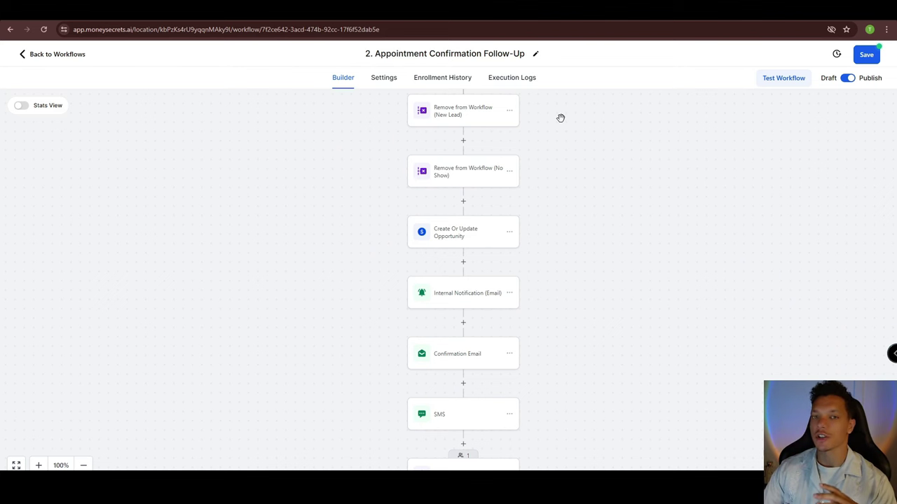
{"action": "scroll", "coordinate": [607, 146], "scroll_direction": "up", "scroll_amount": 1}
Save the Appointment Confirmation Follow-Up workflow and return to the workflows list.
{"action": "scroll", "coordinate": [453, 252], "scroll_direction": "down", "scroll_amount": 5}
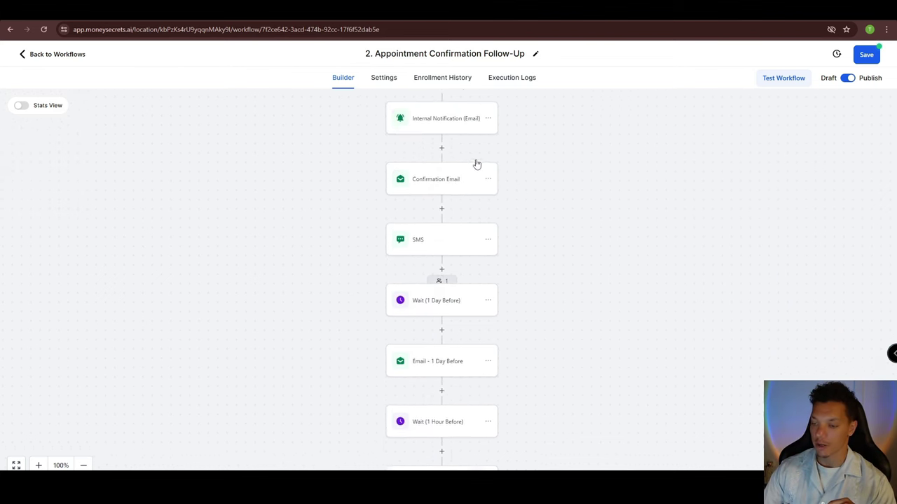
{"action": "scroll", "coordinate": [483, 141], "scroll_direction": "down", "scroll_amount": 1}
{"action": "scroll", "coordinate": [508, 203], "scroll_direction": "down", "scroll_amount": 4}
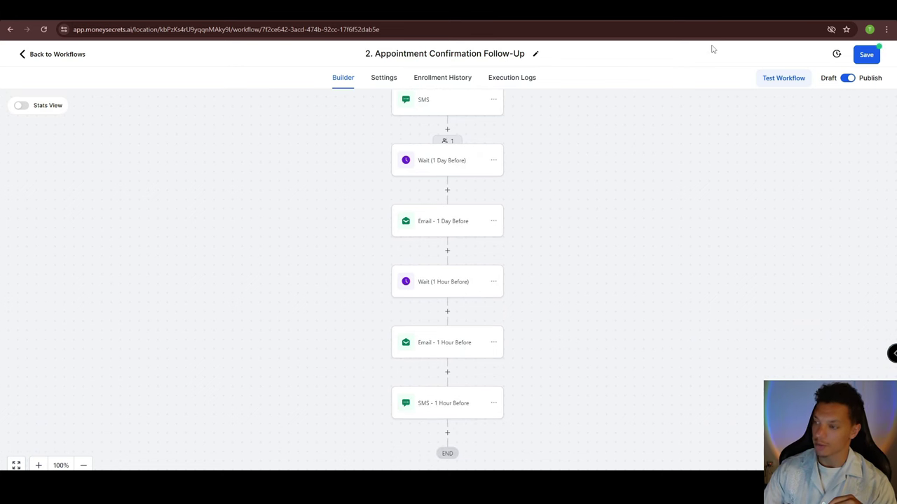
{"action": "left_click", "coordinate": [867, 55]}
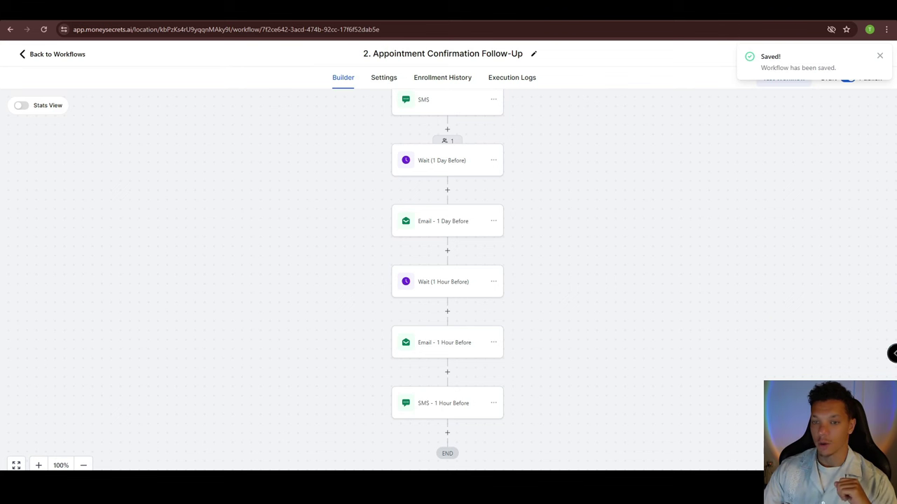
{"action": "left_click", "coordinate": [24, 56]}
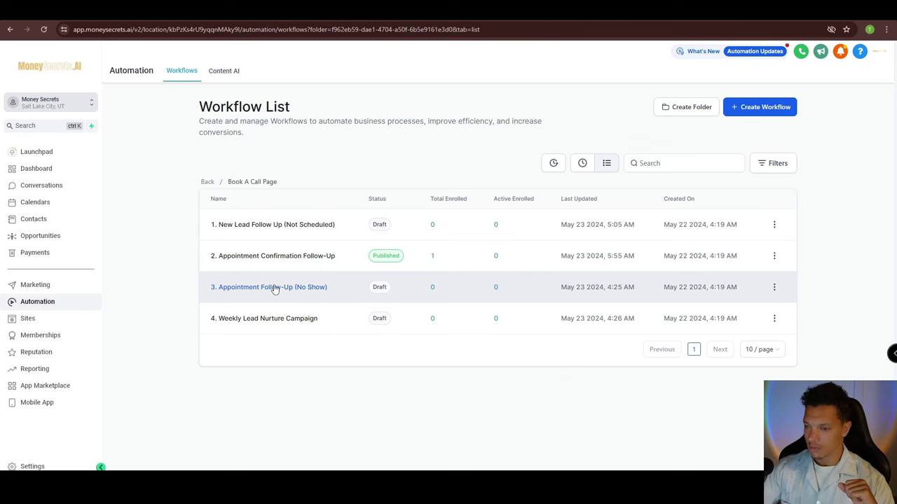
Open the Appointment Follow-Up (No Show) workflow, then switch to the Sales Pipeline opportunities board.
{"action": "left_click", "coordinate": [274, 288]}
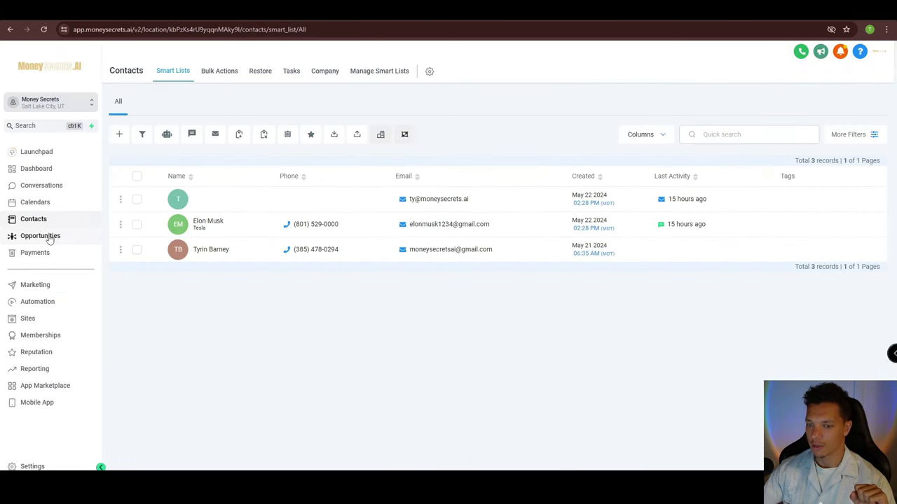
{"action": "left_click", "coordinate": [38, 236]}
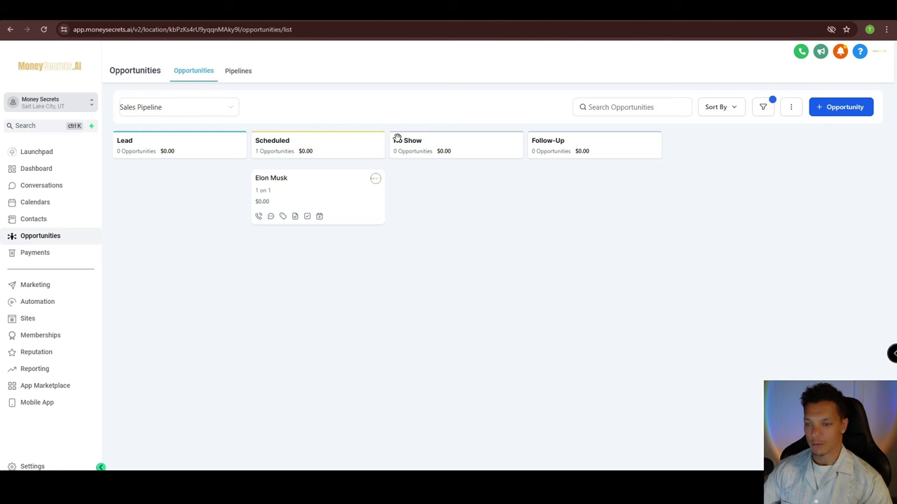
Drag the contact's 1 on 1 opportunity from Scheduled into the No Show stage.
{"action": "left_click_drag", "start_coordinate": [315, 195], "coordinate": [460, 182]}
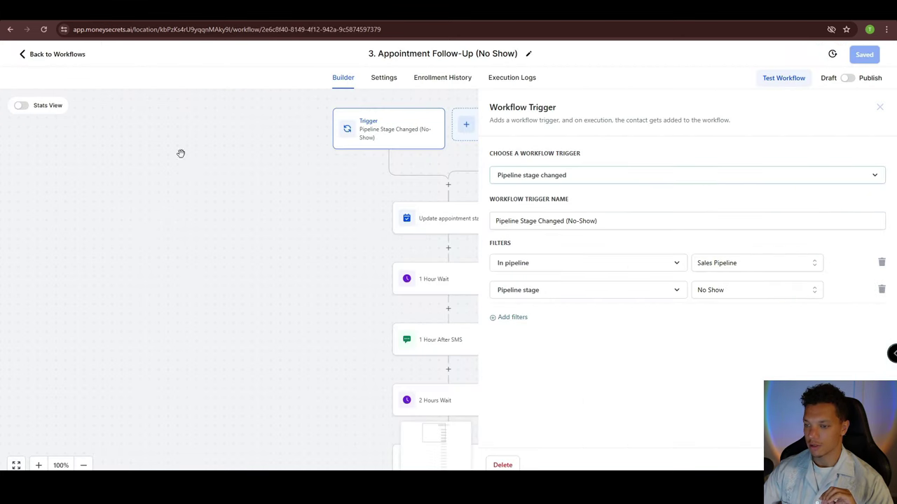
Close the trigger and check the Update appointment status options and the 1 Hour Wait step.
{"action": "left_click", "coordinate": [352, 212]}
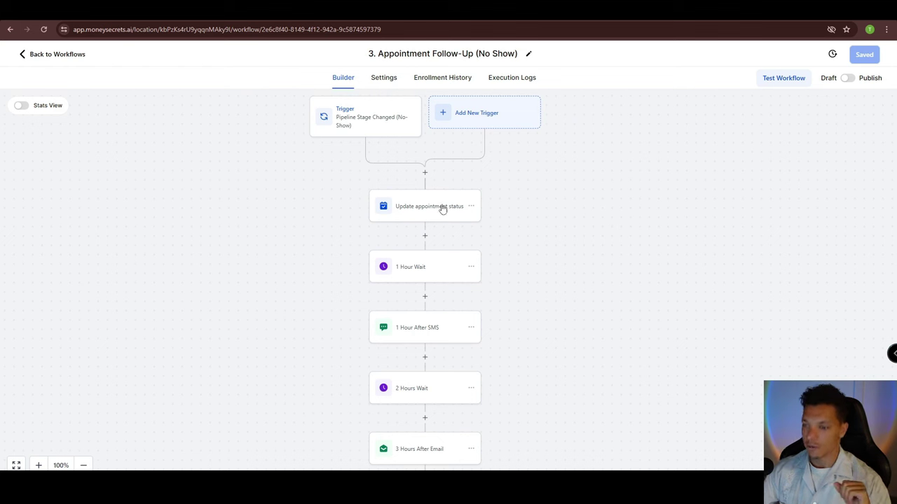
{"action": "left_click", "coordinate": [432, 217]}
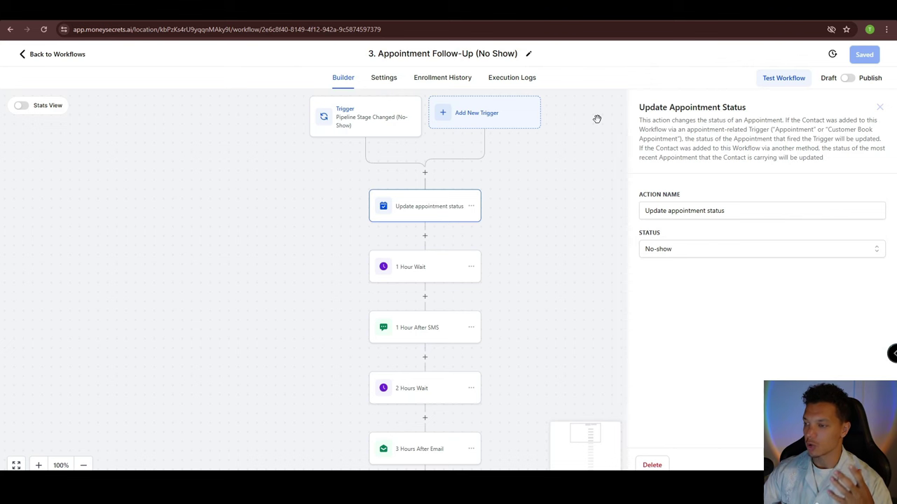
{"action": "left_click", "coordinate": [665, 250]}
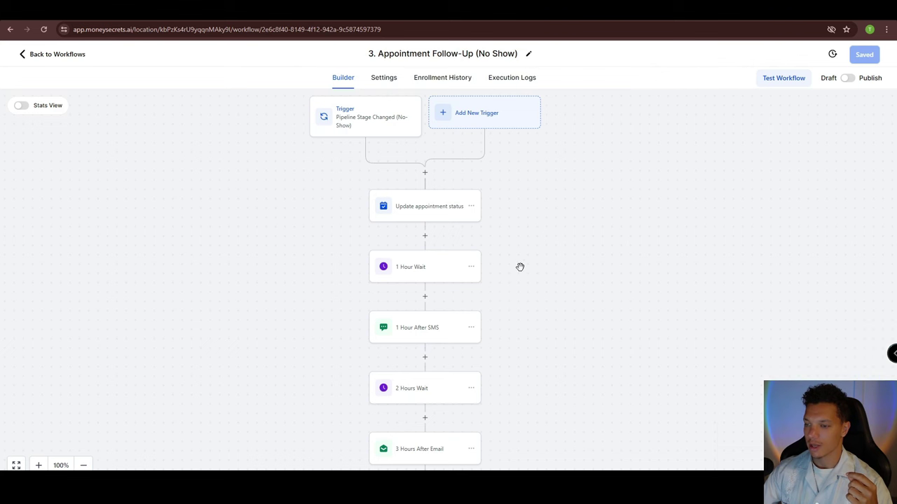
{"action": "left_click", "coordinate": [442, 271]}
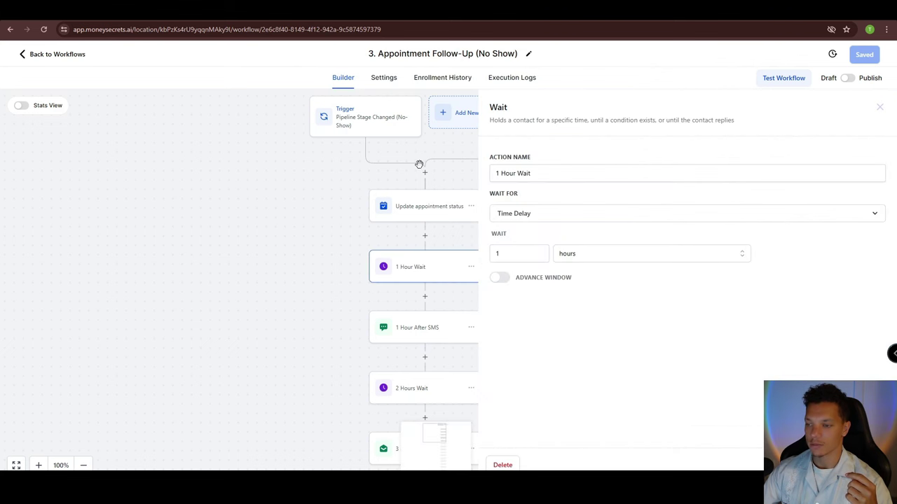
{"action": "left_click", "coordinate": [324, 252]}
Review the 1 Hour After SMS message and its schedule page link, then close it.
{"action": "left_click_drag", "start_coordinate": [515, 283], "coordinate": [526, 208]}
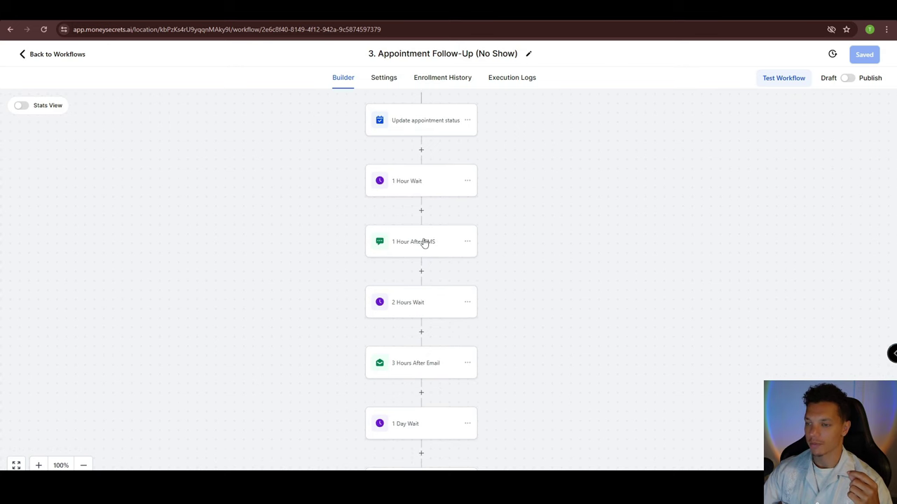
{"action": "left_click", "coordinate": [423, 243]}
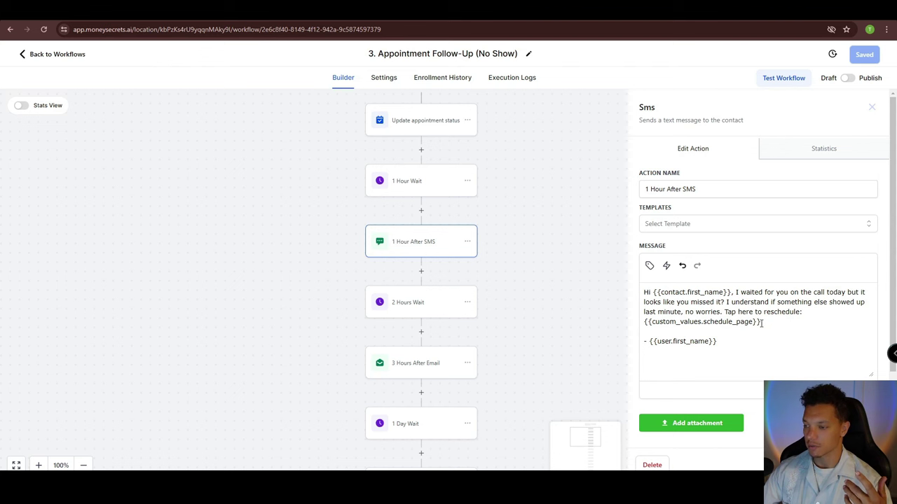
{"action": "left_click_drag", "start_coordinate": [763, 322], "coordinate": [643, 324]}
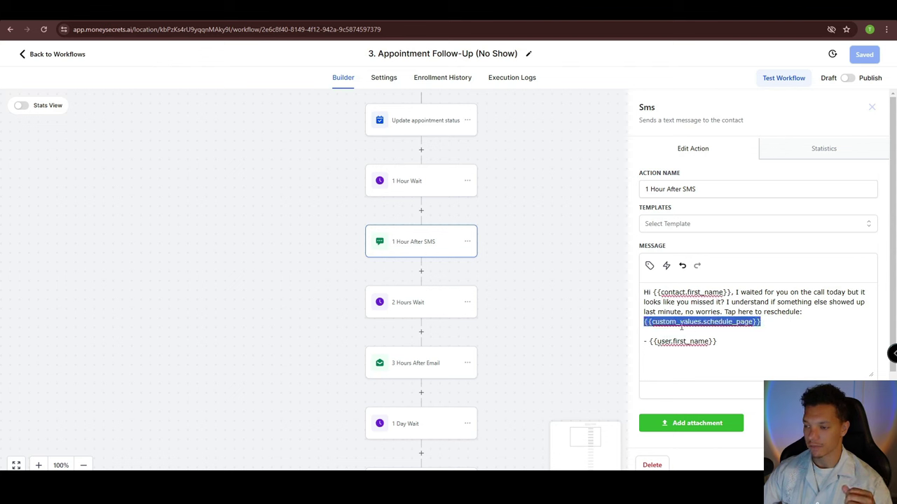
{"action": "left_click", "coordinate": [667, 326]}
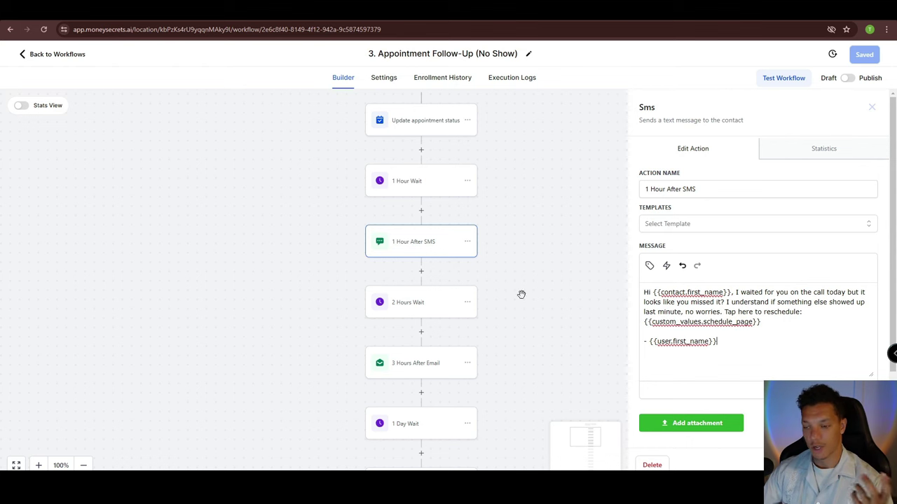
{"action": "left_click", "coordinate": [571, 338]}
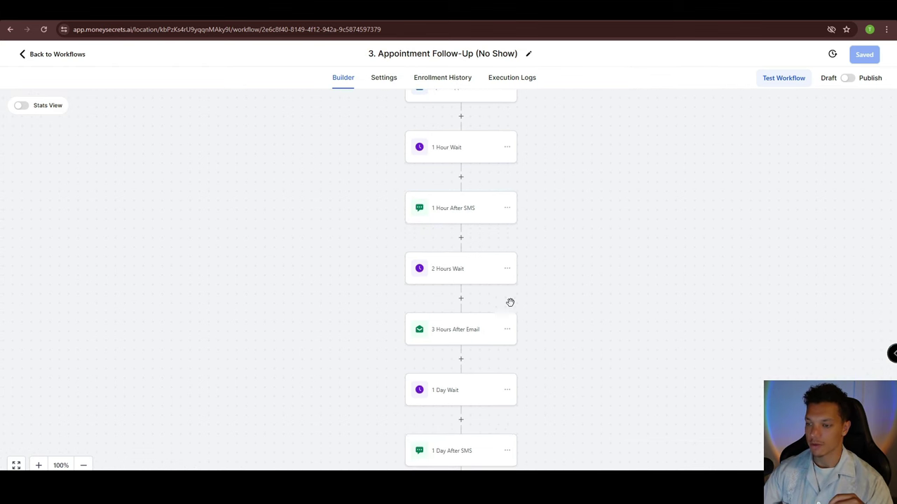
Review the 3 Hours After Email and 1 Day After SMS steps of the No Show follow-up.
{"action": "left_click", "coordinate": [429, 312]}
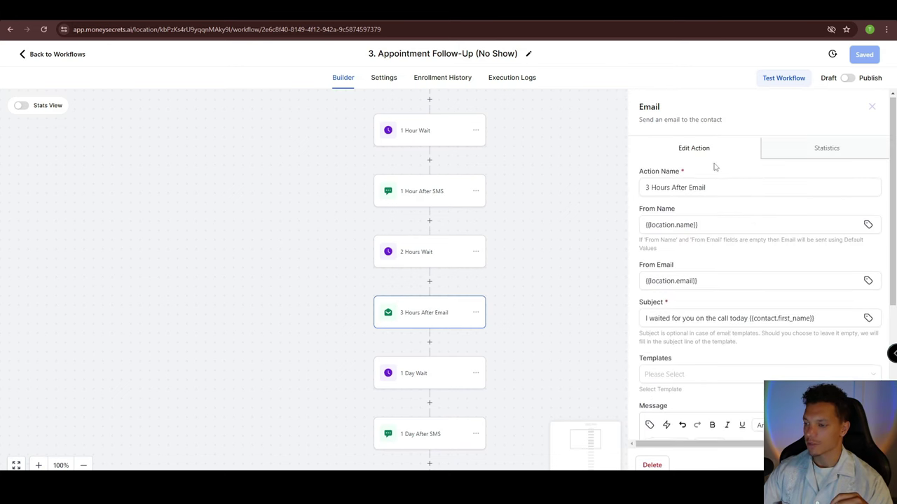
{"action": "scroll", "coordinate": [714, 167], "scroll_direction": "down", "scroll_amount": 3}
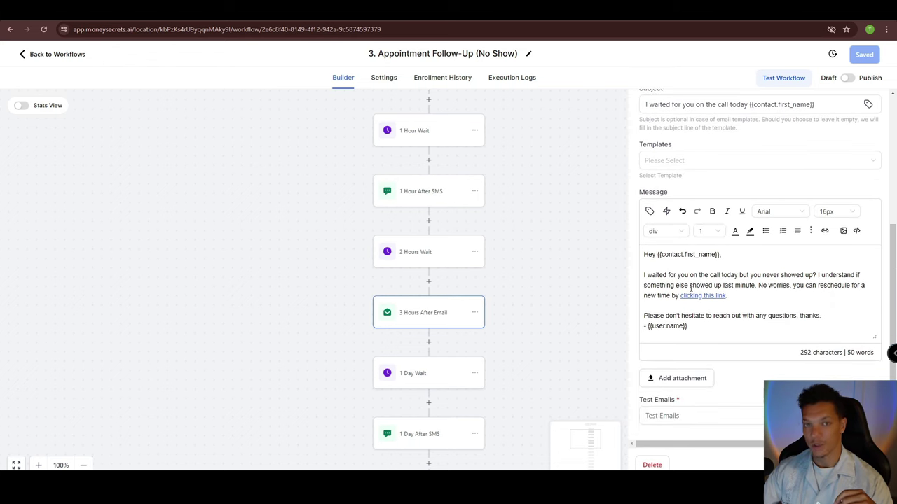
{"action": "left_click", "coordinate": [481, 270]}
{"action": "scroll", "coordinate": [480, 270], "scroll_direction": "down", "scroll_amount": 1}
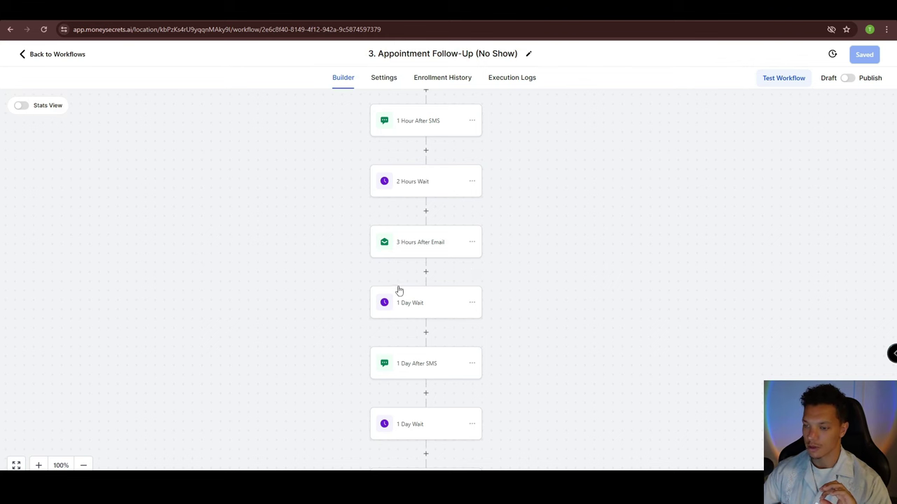
{"action": "left_click_drag", "start_coordinate": [533, 363], "coordinate": [506, 256]}
{"action": "left_click", "coordinate": [436, 264]}
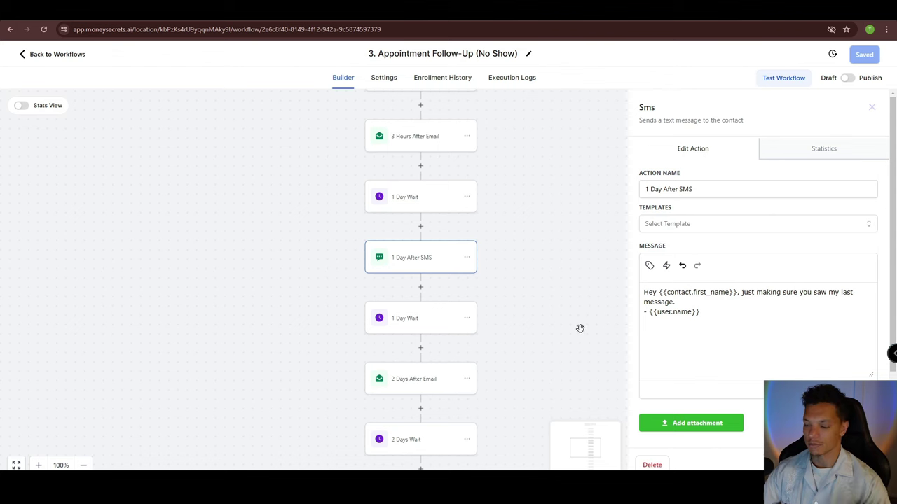
Check the 1 Day Wait and the 2 Days After Email step, including its subject line.
{"action": "left_click", "coordinate": [456, 318]}
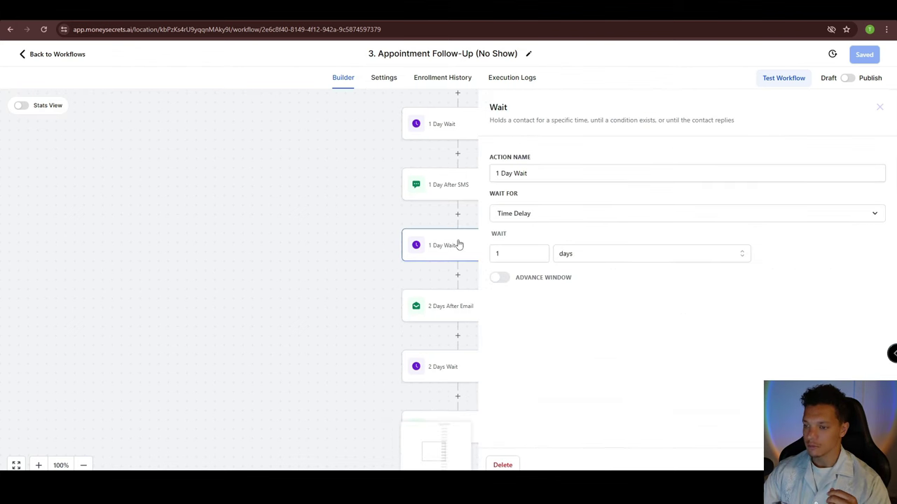
{"action": "left_click_drag", "start_coordinate": [310, 296], "coordinate": [211, 243]}
{"action": "left_click", "coordinate": [331, 256]}
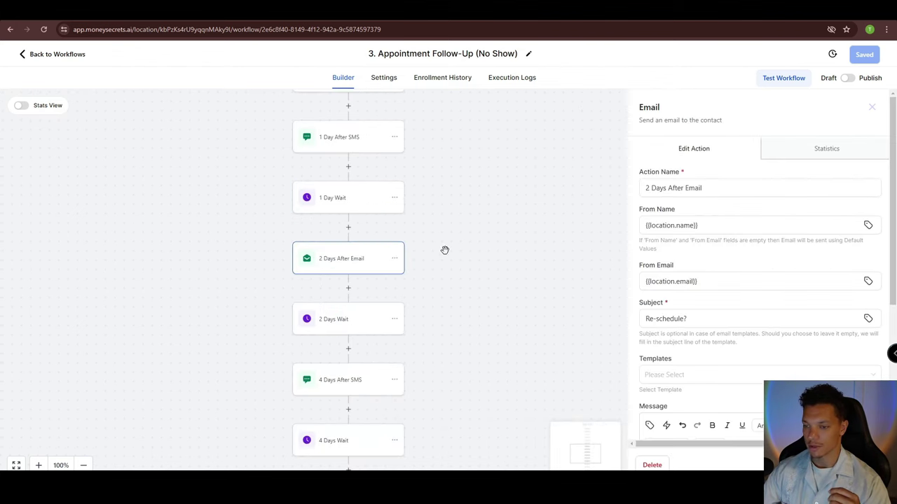
{"action": "scroll", "coordinate": [741, 275], "scroll_direction": "down", "scroll_amount": 2}
{"action": "left_click", "coordinate": [648, 222]}
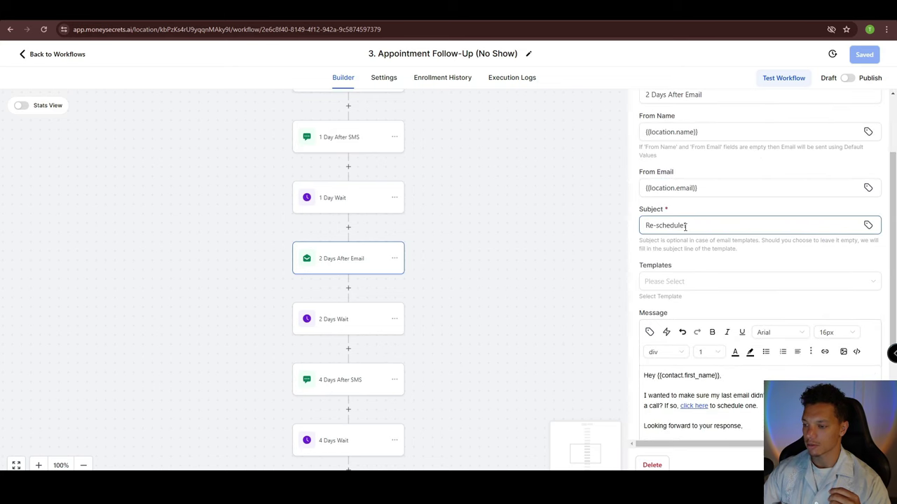
{"action": "scroll", "coordinate": [697, 244], "scroll_direction": "down", "scroll_amount": 1}
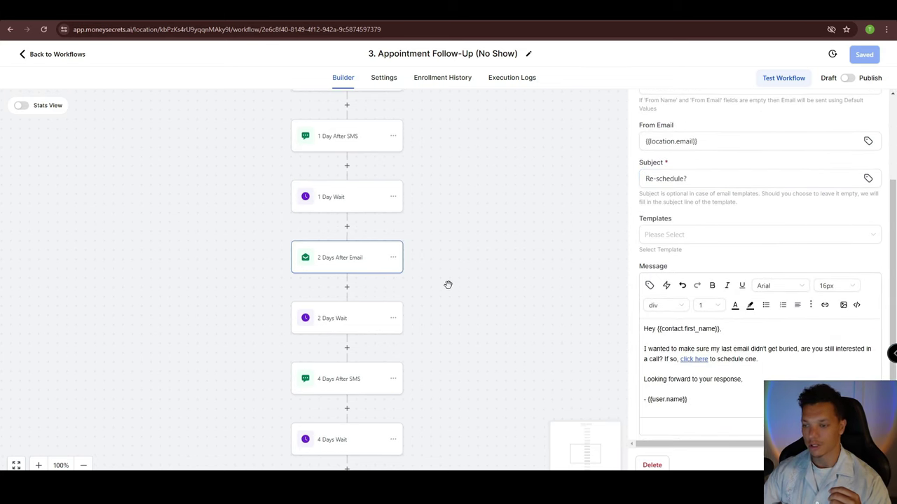
Step through 2 Days Wait, 4 Days After SMS and 4 Days Wait, then read the 8 Days After Email.
{"action": "left_click", "coordinate": [385, 312]}
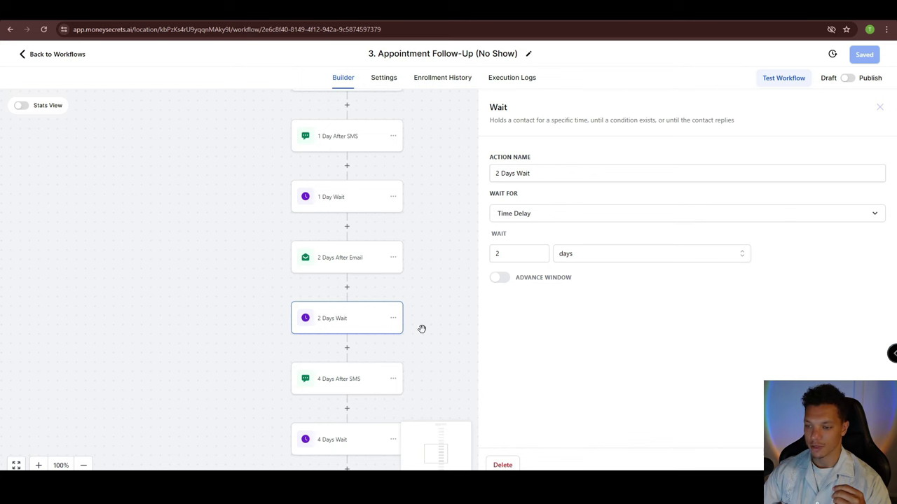
{"action": "left_click", "coordinate": [347, 379]}
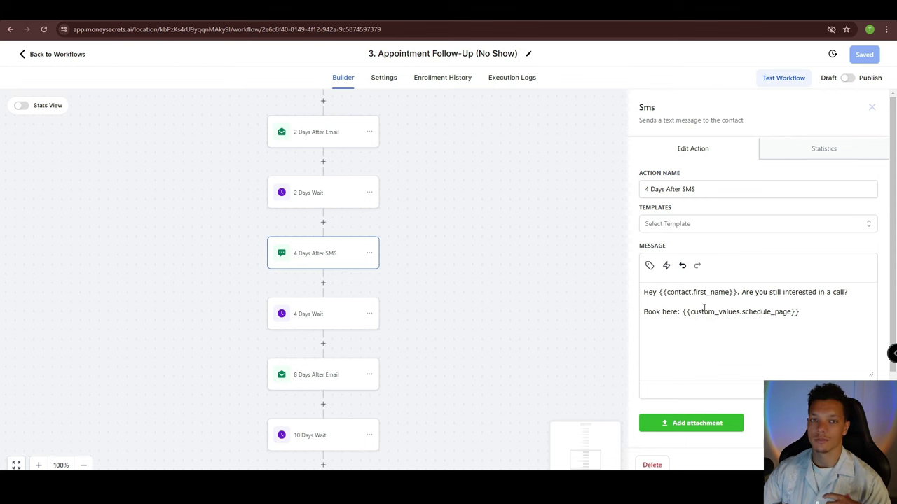
{"action": "left_click", "coordinate": [343, 316]}
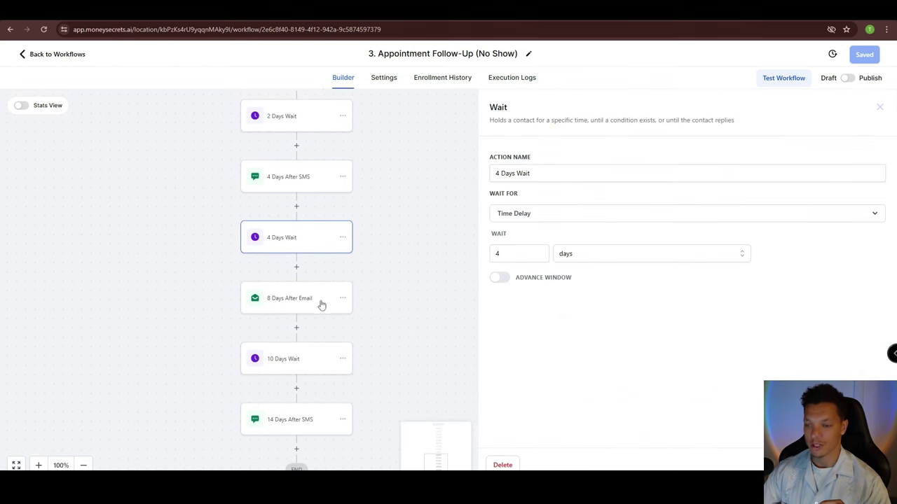
{"action": "left_click", "coordinate": [322, 304]}
{"action": "scroll", "coordinate": [685, 253], "scroll_direction": "down", "scroll_amount": 1}
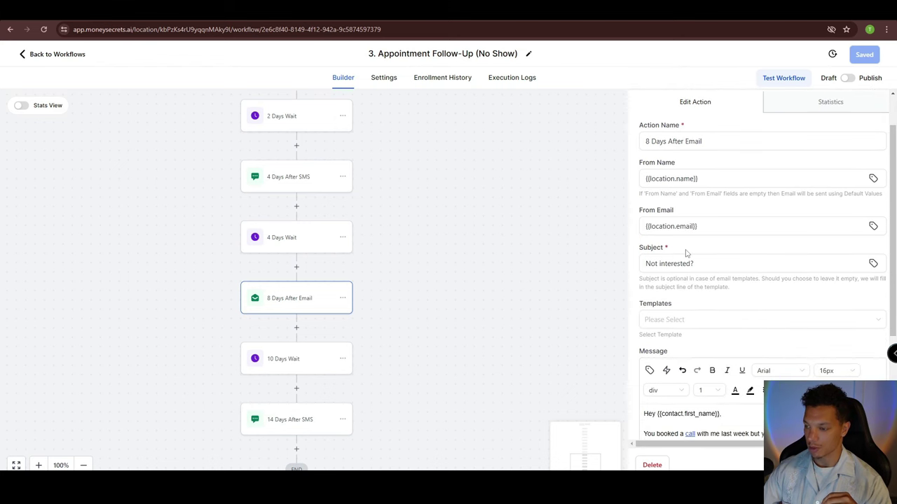
{"action": "scroll", "coordinate": [687, 253], "scroll_direction": "up", "scroll_amount": 1}
{"action": "scroll", "coordinate": [686, 254], "scroll_direction": "down", "scroll_amount": 2}
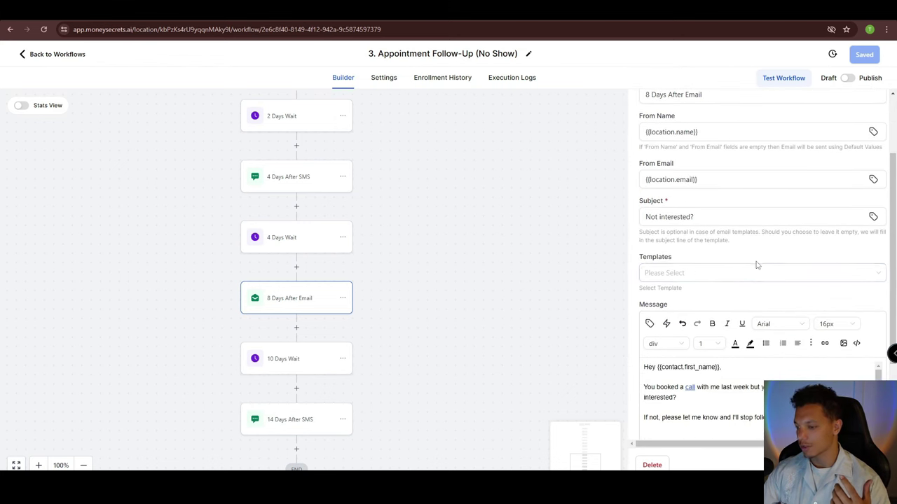
{"action": "scroll", "coordinate": [706, 305], "scroll_direction": "down", "scroll_amount": 1}
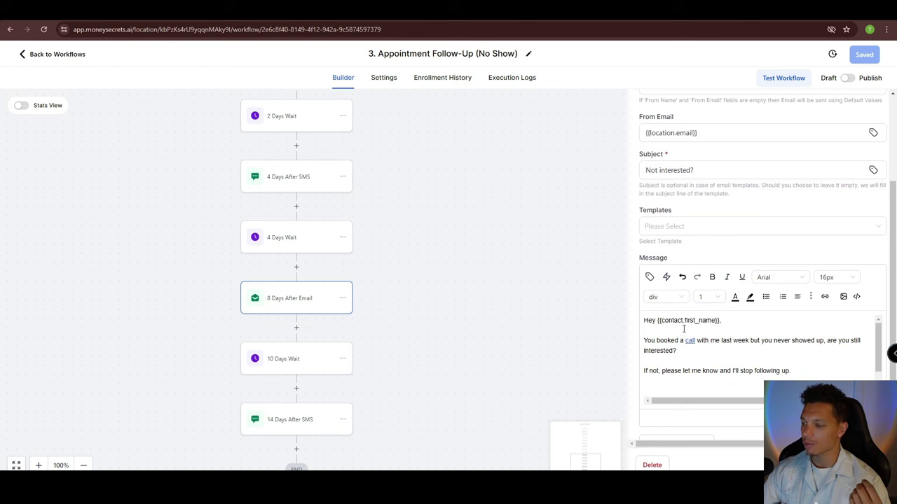
{"action": "scroll", "coordinate": [695, 320], "scroll_direction": "down", "scroll_amount": 1}
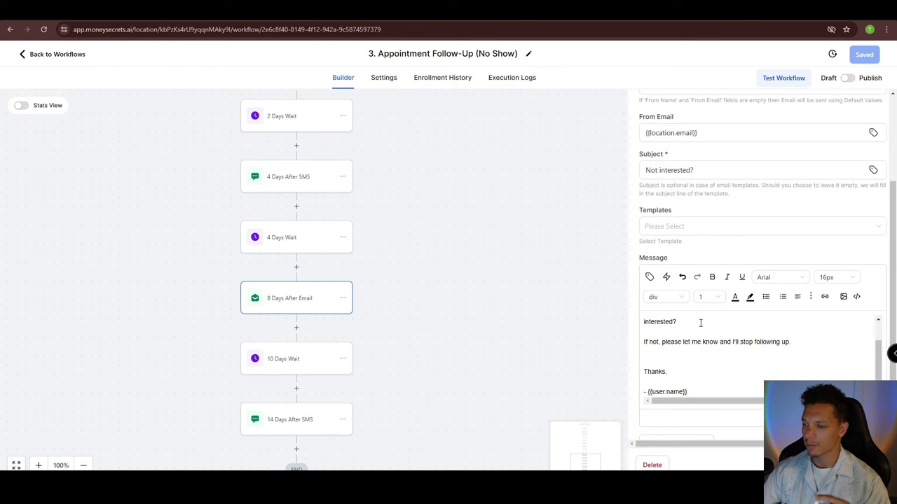
{"action": "scroll", "coordinate": [719, 326], "scroll_direction": "down", "scroll_amount": 1}
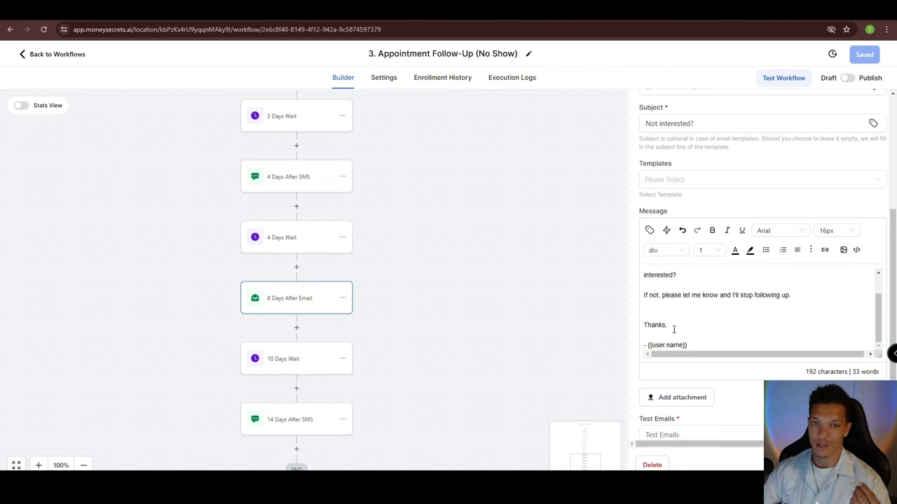
Review the 14 Days After SMS step and save the Appointment Follow-Up (No Show) workflow.
{"action": "left_click", "coordinate": [442, 292]}
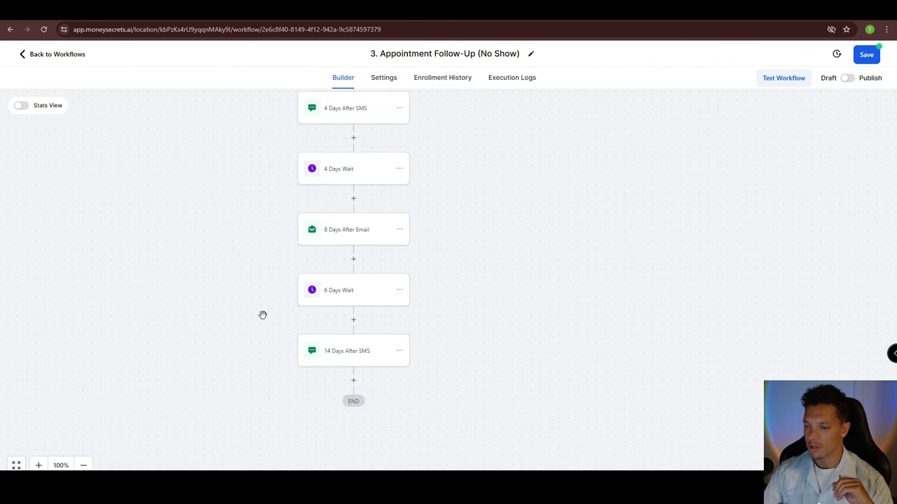
{"action": "left_click", "coordinate": [360, 352]}
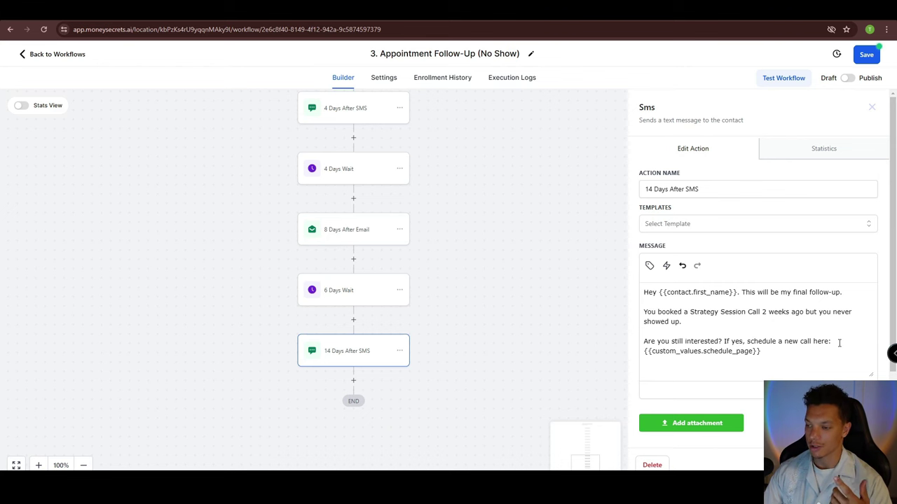
{"action": "left_click", "coordinate": [440, 228]}
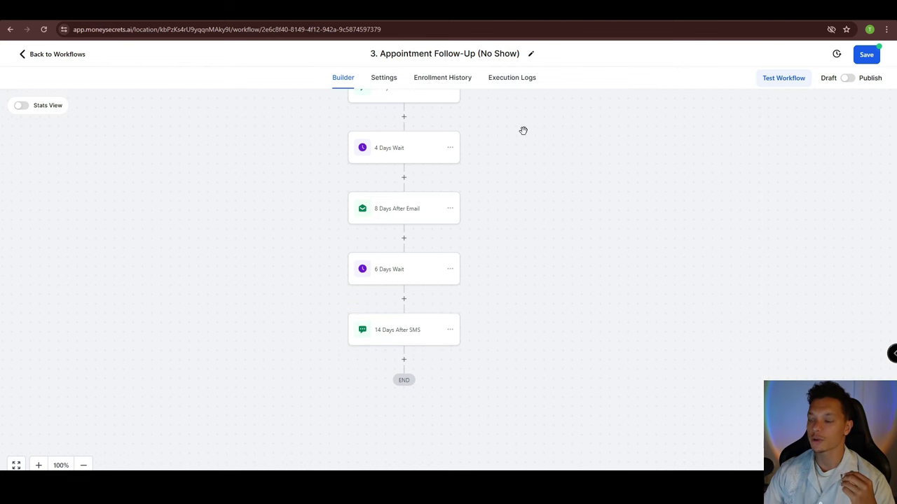
{"action": "left_click_drag", "start_coordinate": [524, 132], "coordinate": [565, 188]}
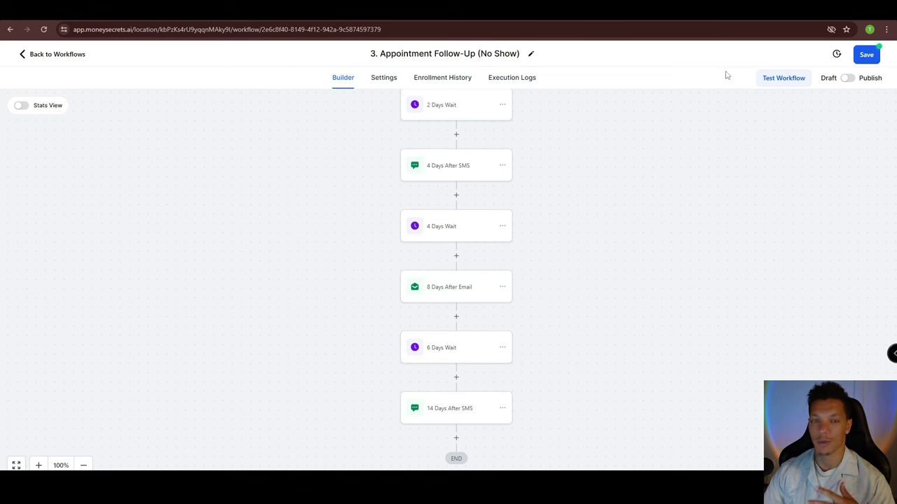
{"action": "left_click", "coordinate": [867, 56]}
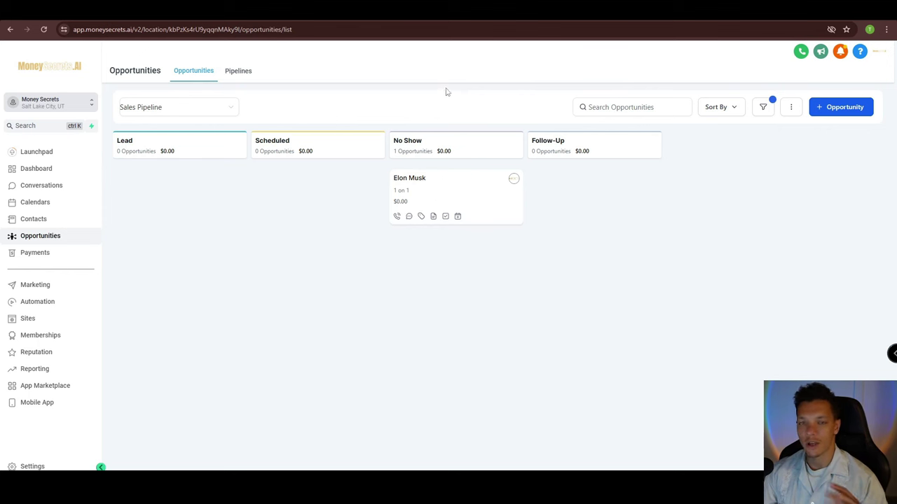
Move the opportunity card between pipeline stages and scroll the Book A Call Page workflow list.
{"action": "left_click_drag", "start_coordinate": [477, 184], "coordinate": [428, 161]}
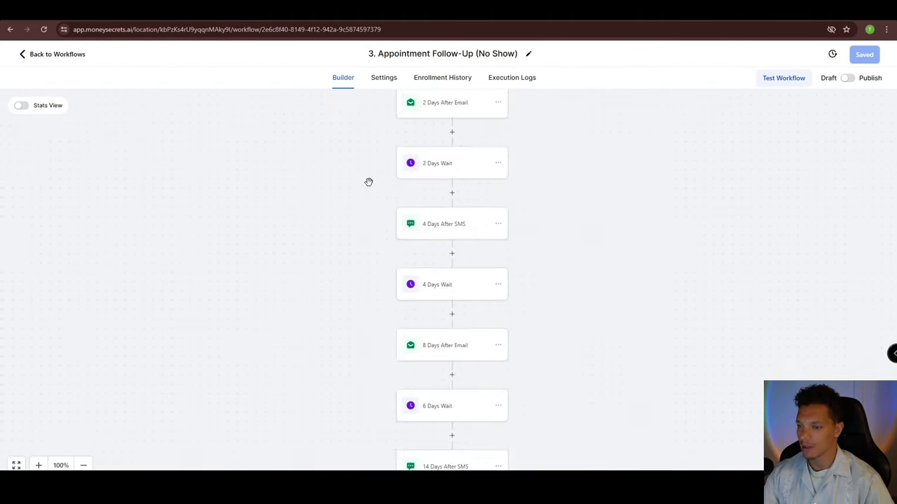
{"action": "scroll", "coordinate": [336, 104], "scroll_direction": "down", "scroll_amount": 1}
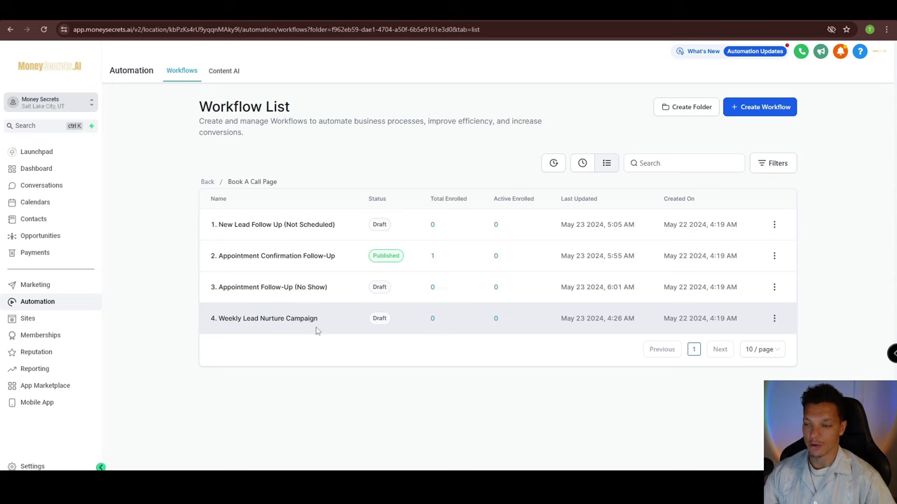
Open the 4. Weekly Lead Nurture Campaign workflow from the Book A Call Page list.
{"action": "left_click", "coordinate": [306, 329]}
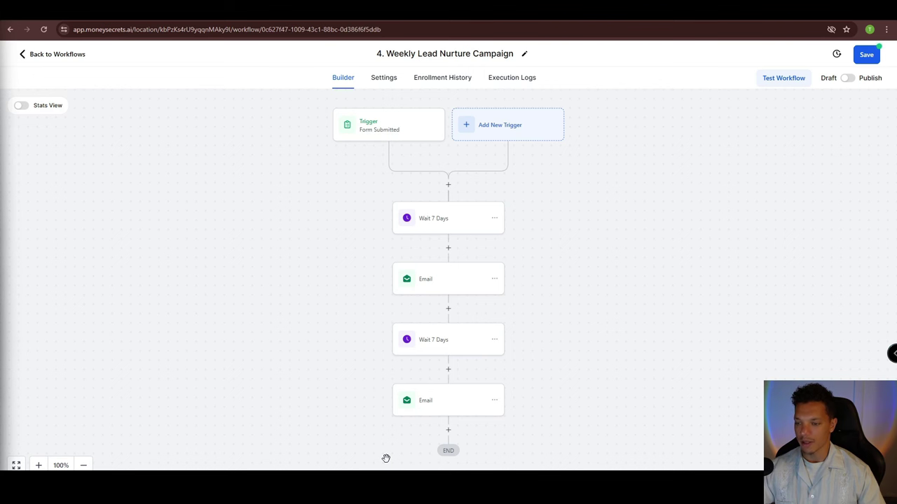
Pan and zoom across the Weekly Lead Nurture canvas to view the Wait 7 Days/Email steps through END.
{"action": "scroll", "coordinate": [360, 224], "scroll_direction": "down", "scroll_amount": 1}
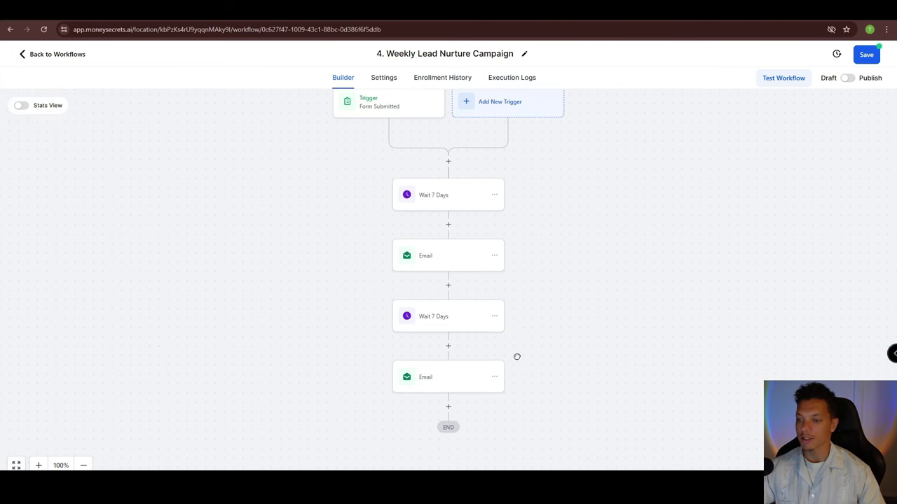
{"action": "left_click_drag", "start_coordinate": [517, 357], "coordinate": [500, 311]}
{"action": "left_click_drag", "start_coordinate": [475, 365], "coordinate": [486, 217]}
{"action": "scroll", "coordinate": [288, 326], "scroll_direction": "up", "scroll_amount": 10}
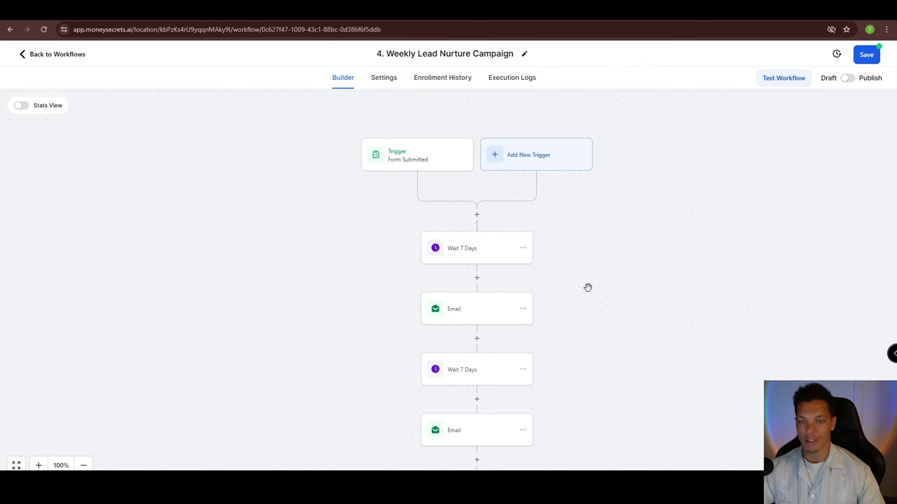
{"action": "left_click_drag", "start_coordinate": [587, 316], "coordinate": [540, 264]}
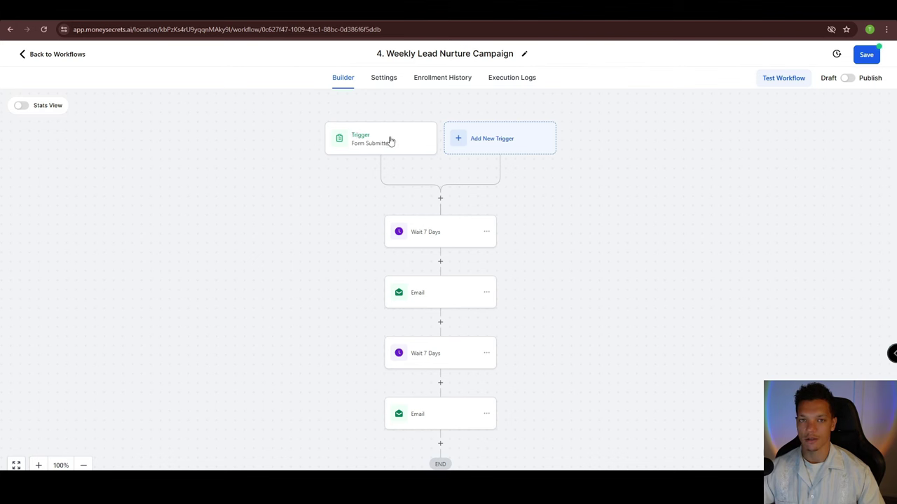
{"action": "scroll", "coordinate": [551, 346], "scroll_direction": "down", "scroll_amount": 3}
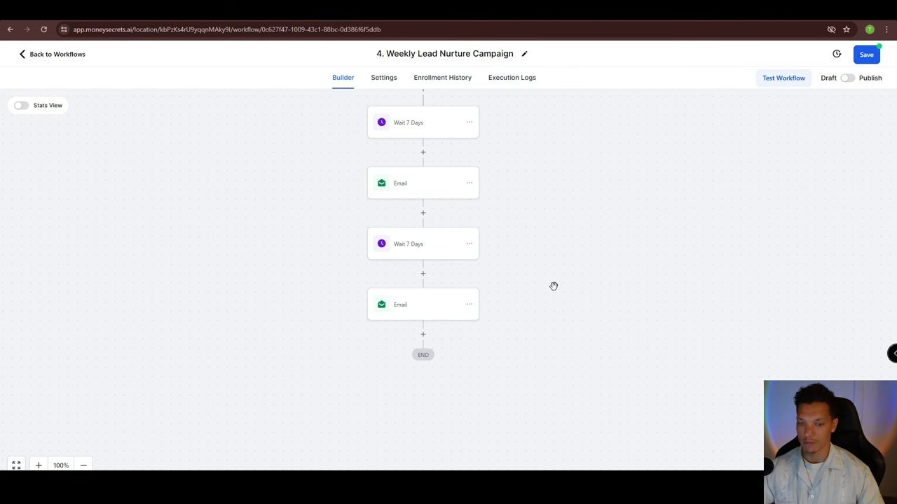
{"action": "scroll", "coordinate": [548, 247], "scroll_direction": "up", "scroll_amount": 3}
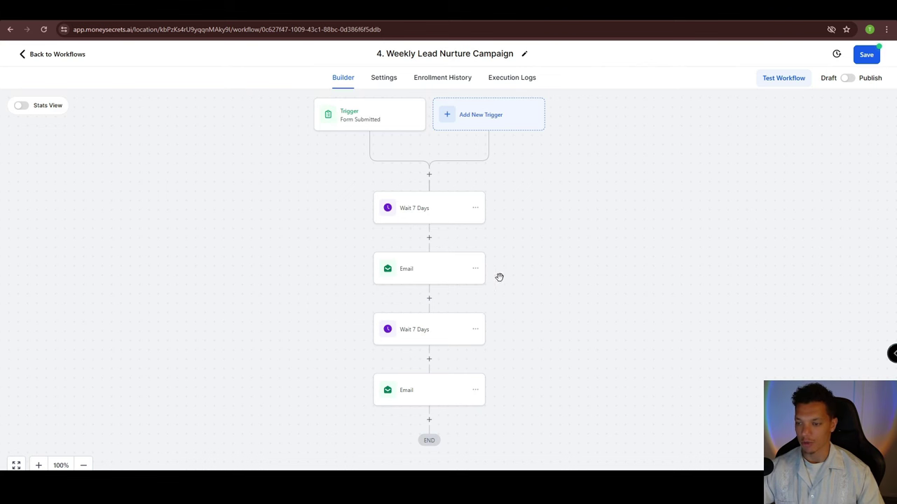
{"action": "scroll", "coordinate": [435, 350], "scroll_direction": "down", "scroll_amount": 5}
{"action": "scroll", "coordinate": [408, 244], "scroll_direction": "down", "scroll_amount": 3}
{"action": "scroll", "coordinate": [412, 265], "scroll_direction": "down", "scroll_amount": 6}
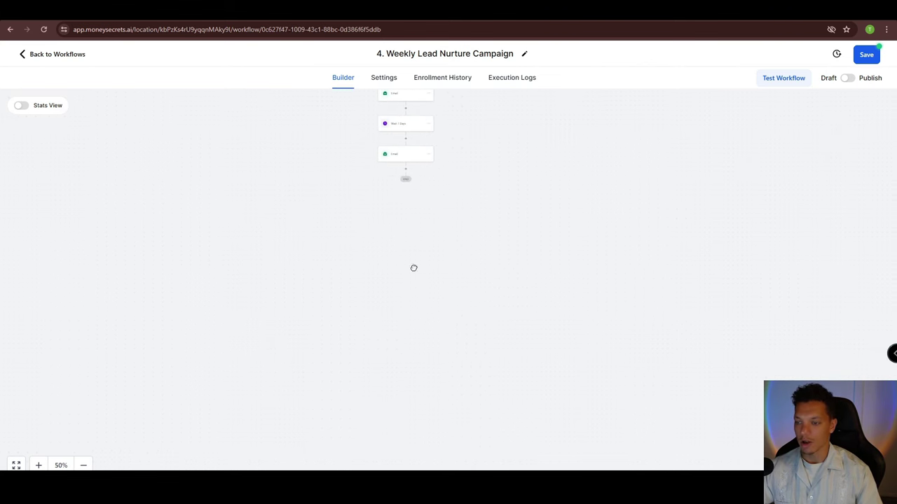
{"action": "scroll", "coordinate": [494, 221], "scroll_direction": "up", "scroll_amount": 9}
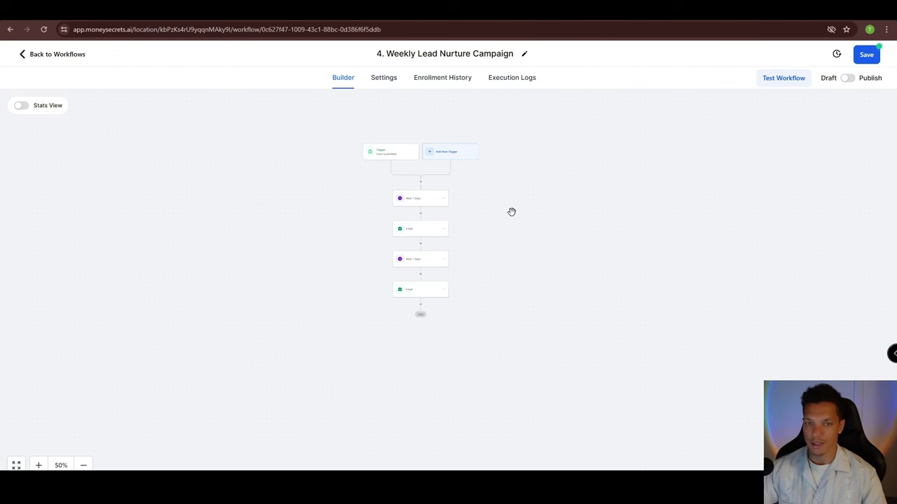
Reset the canvas to 100% and view the first Email step's 'Subject line here' placeholder message.
{"action": "double_click", "coordinate": [389, 184]}
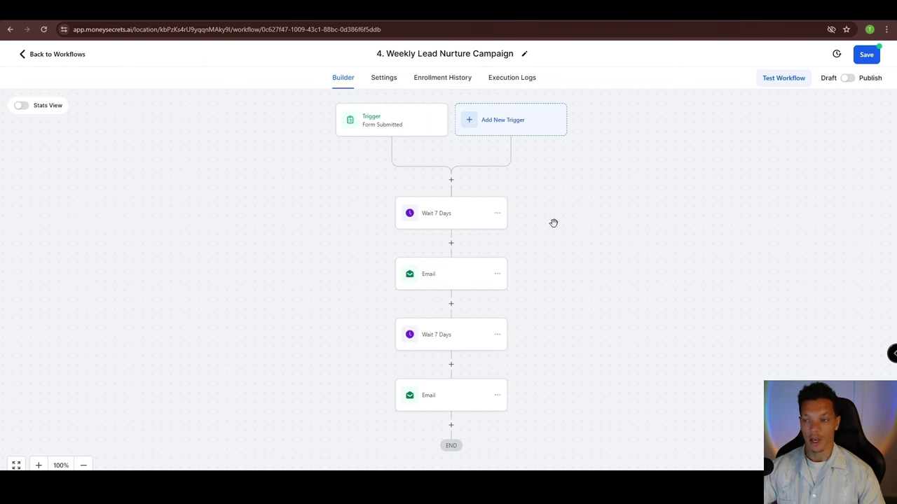
{"action": "left_click", "coordinate": [471, 278]}
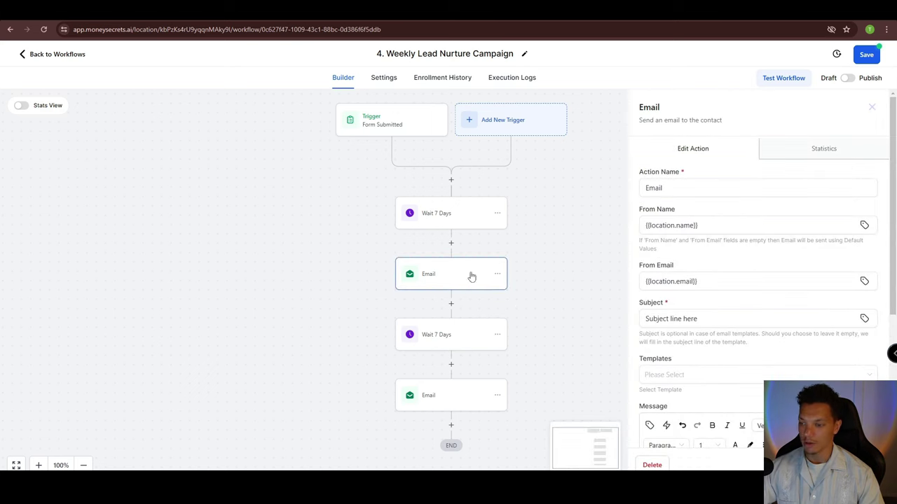
{"action": "scroll", "coordinate": [701, 280], "scroll_direction": "down", "scroll_amount": 3}
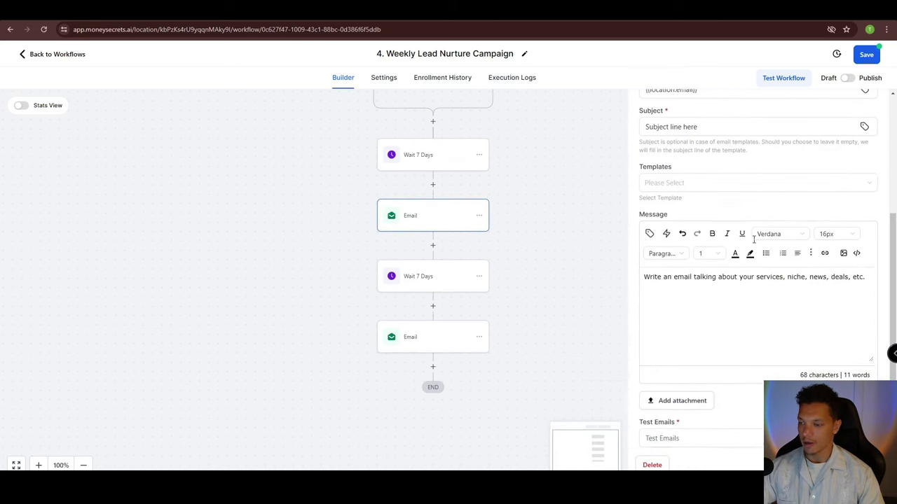
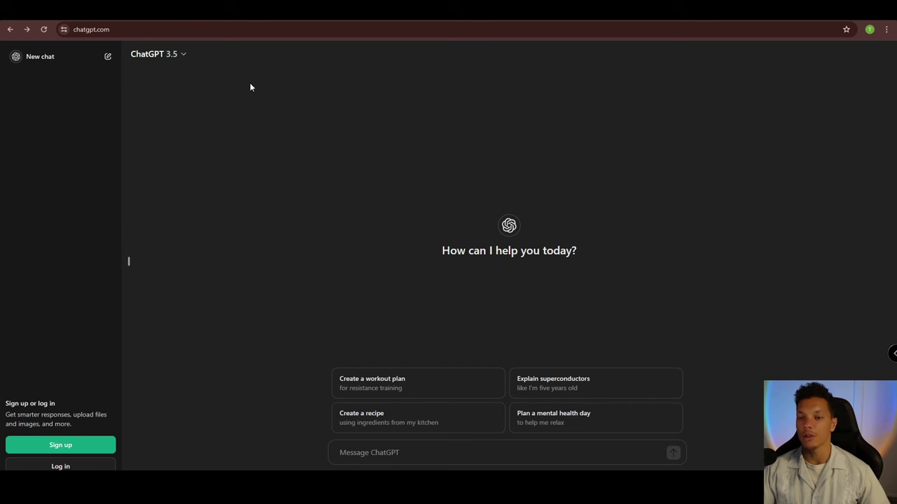
Check the available ChatGPT models and keep GPT-3.5 selected.
{"action": "left_click", "coordinate": [156, 54]}
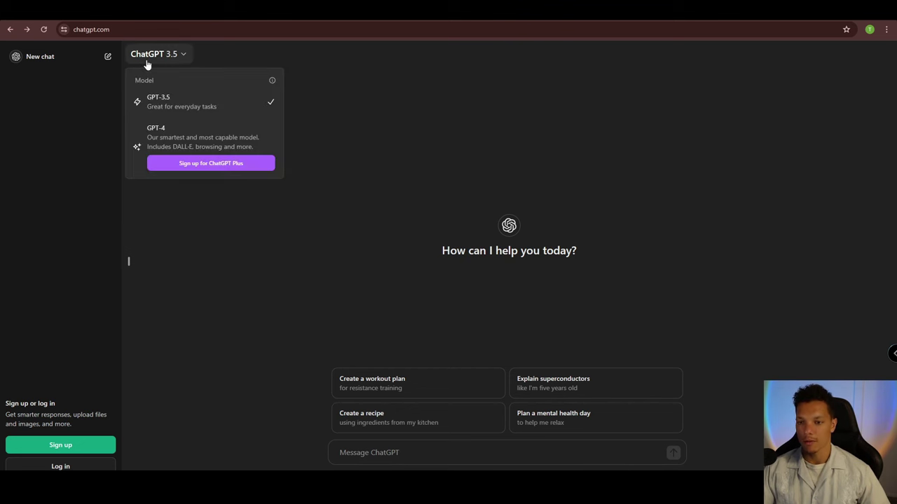
{"action": "left_click", "coordinate": [339, 84]}
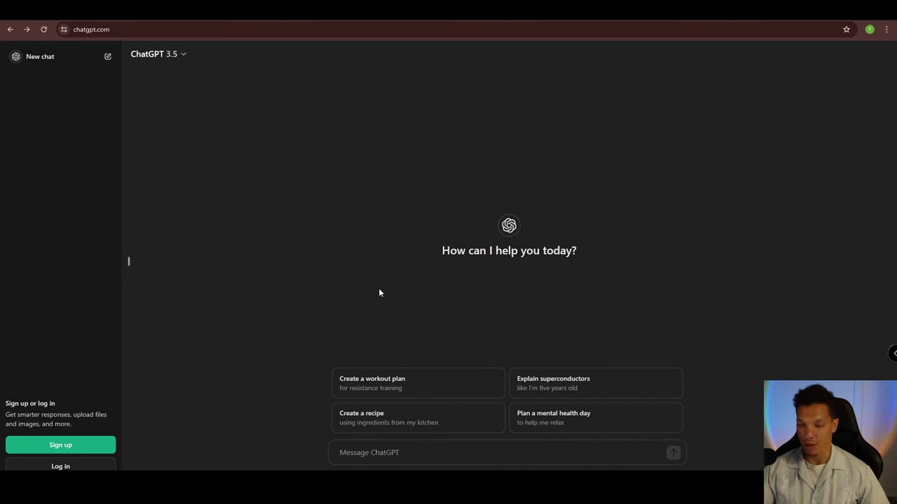
{"action": "left_click", "coordinate": [436, 452]}
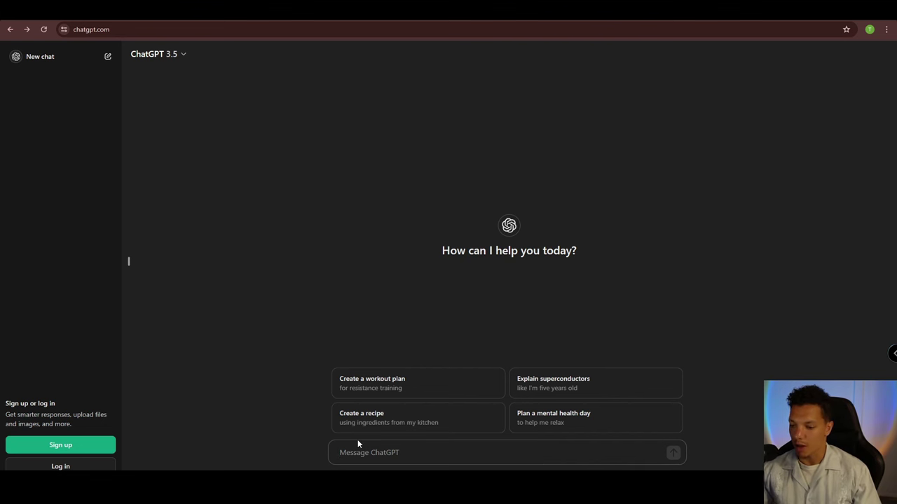
Draft a prompt requesting an email outline on popular 1990s tattoo trends tied to the shop.
{"action": "left_click", "coordinate": [405, 450]}
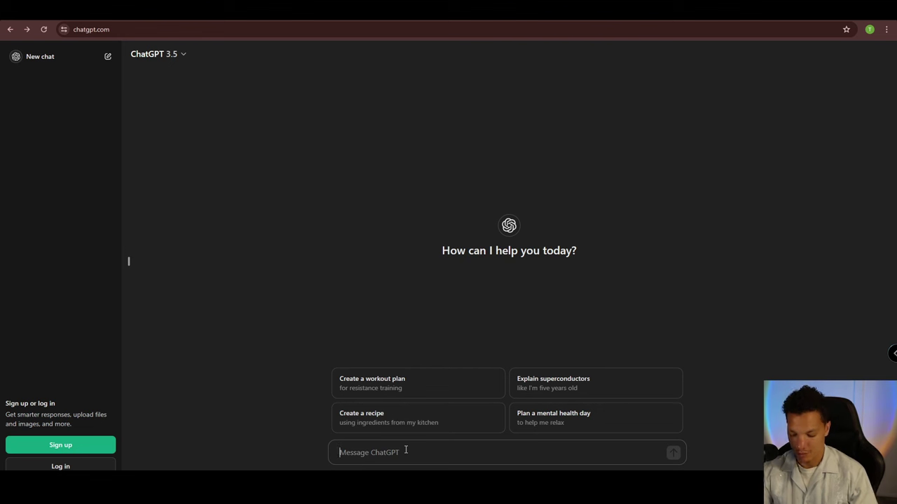
{"action": "type", "text": "i"}
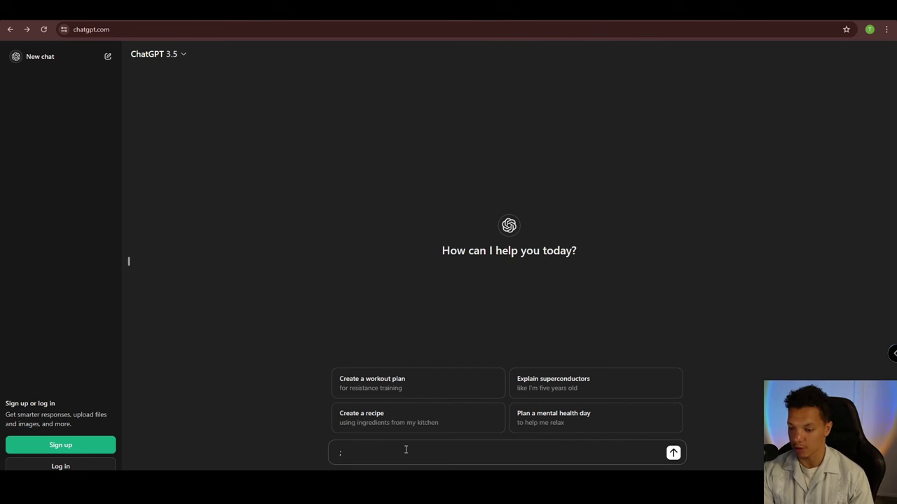
{"action": "key", "text": "BackSpace"}
{"action": "type", "text": "Write me an email outline"}
{"action": "type", "text": "b"}
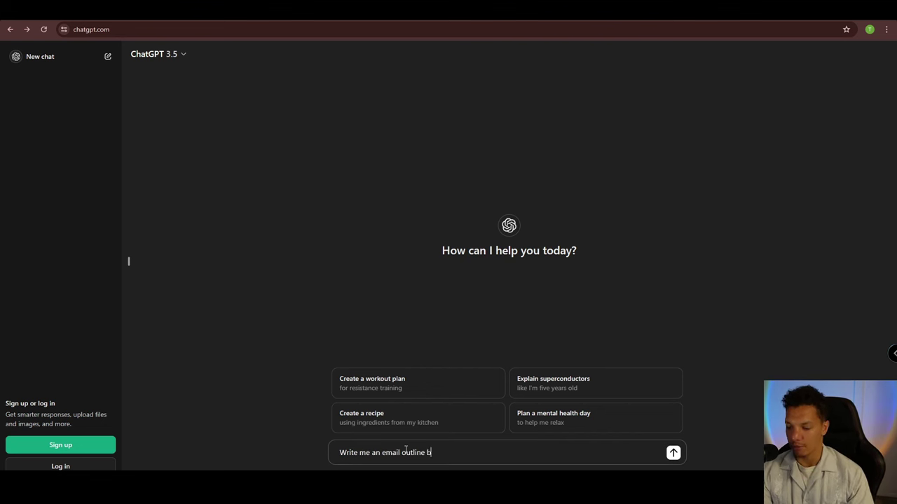
{"action": "type", "text": "ased on poplul"}
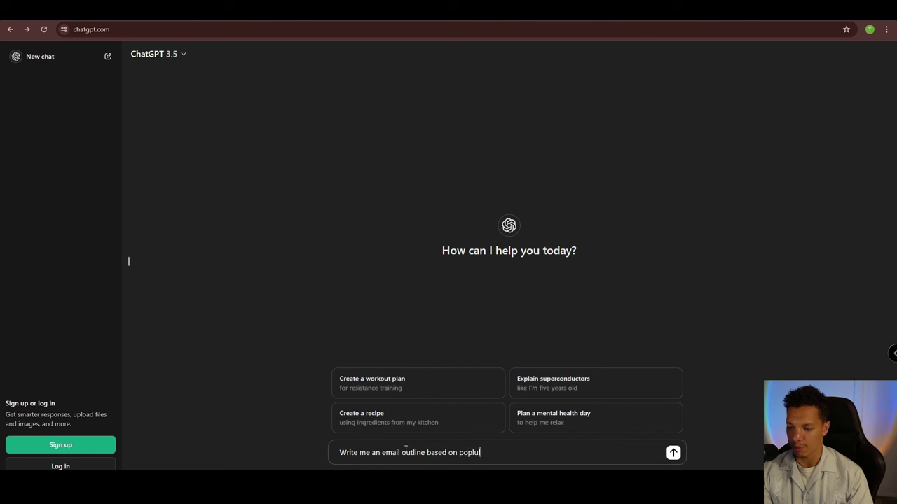
{"action": "type", "text": "ar tattoo trends in the 1990"}
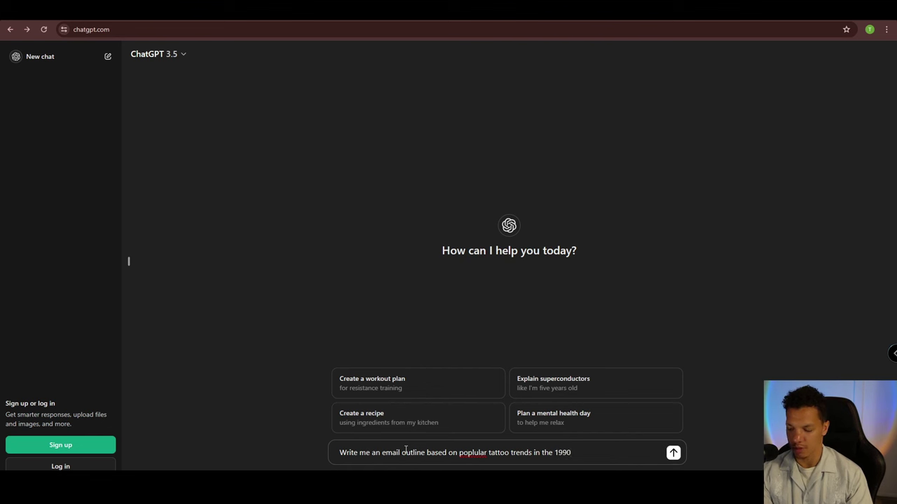
{"action": "type", "text": "'s & then tie"}
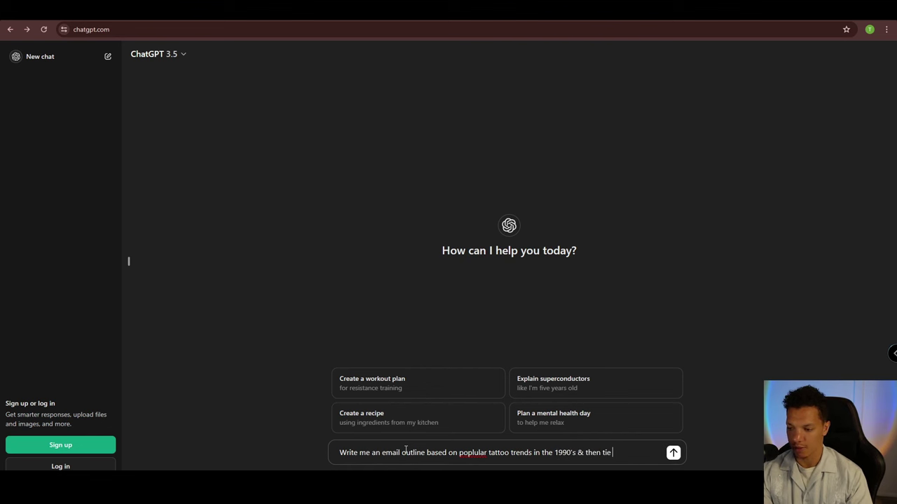
{"action": "type", "text": " it to my tat"}
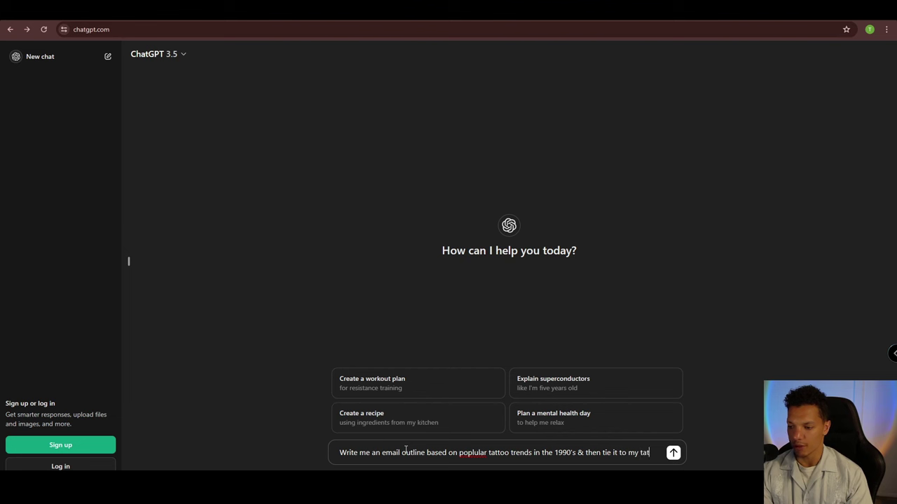
{"action": "type", "text": "too shop tha"}
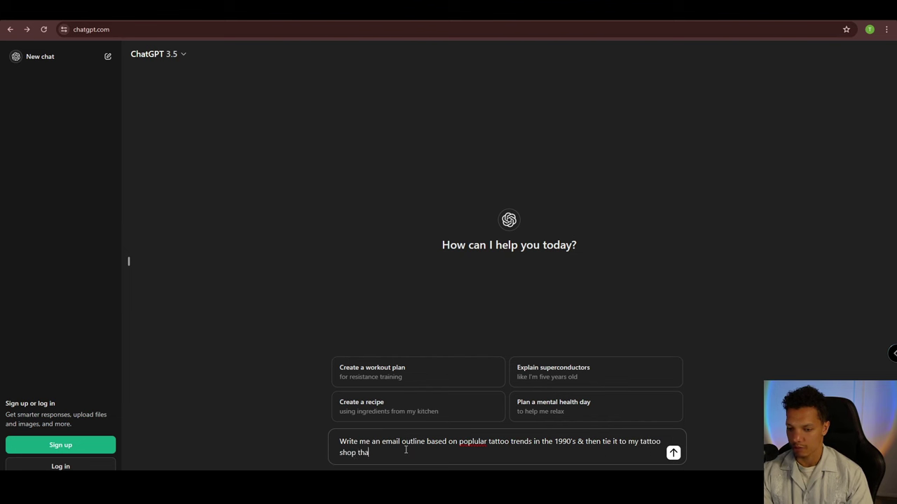
{"action": "type", "text": "t that was founded i"}
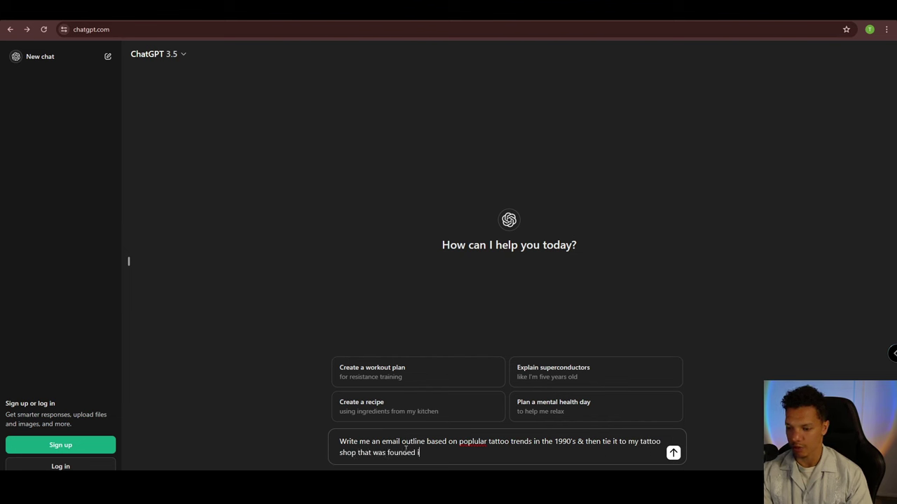
{"action": "type", "text": "n"}
{"action": "type", "text": " 1992"}
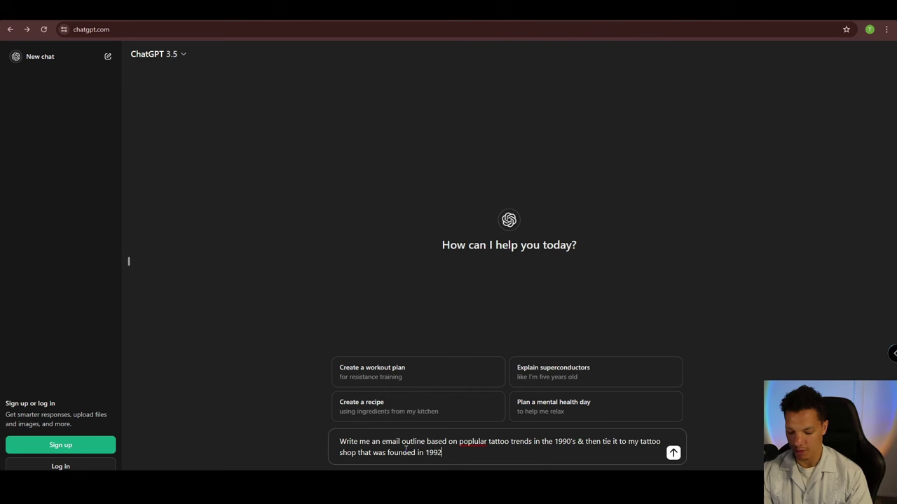
{"action": "type", "text": " that speciali"}
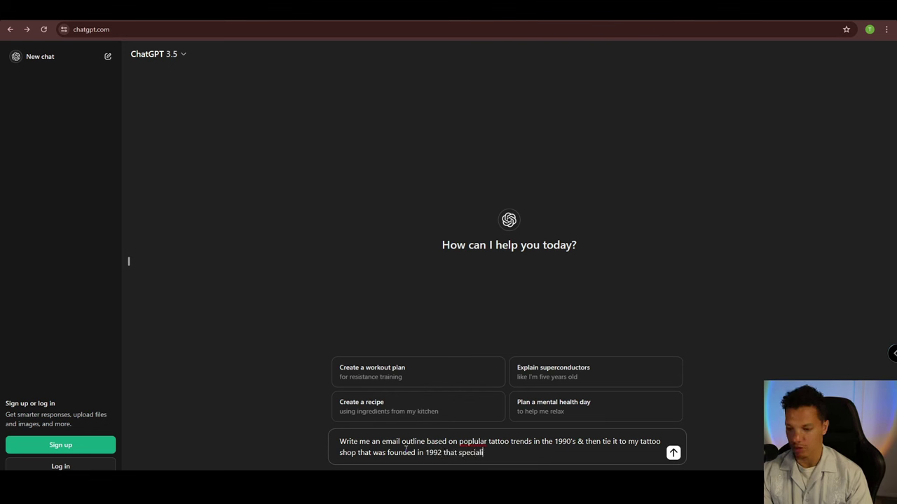
{"action": "type", "text": "zes in arm"}
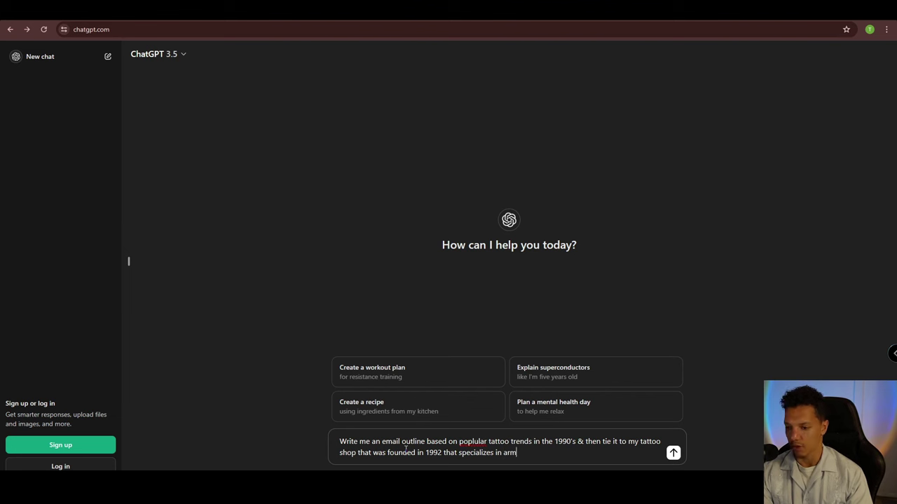
{"action": "type", "text": " tattoos."}
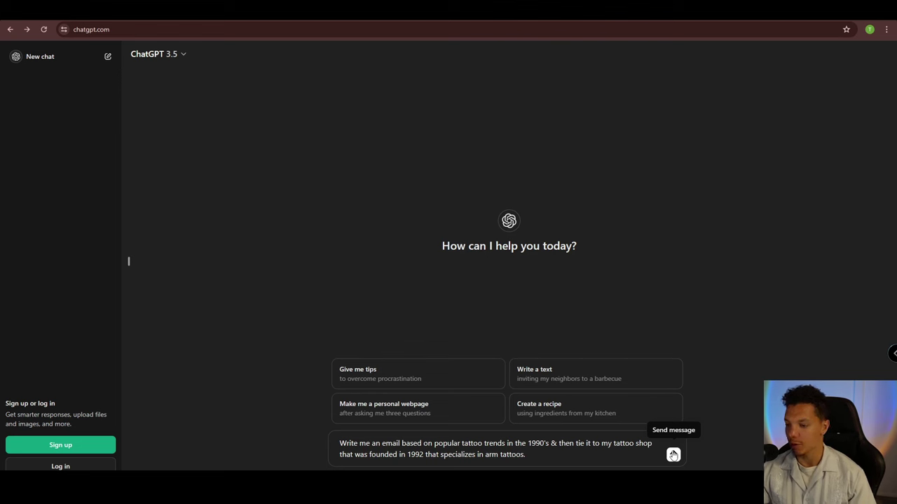
Send the prompt and select ChatGPT's full 90s tattoo revival email for copying.
{"action": "left_click", "coordinate": [673, 456]}
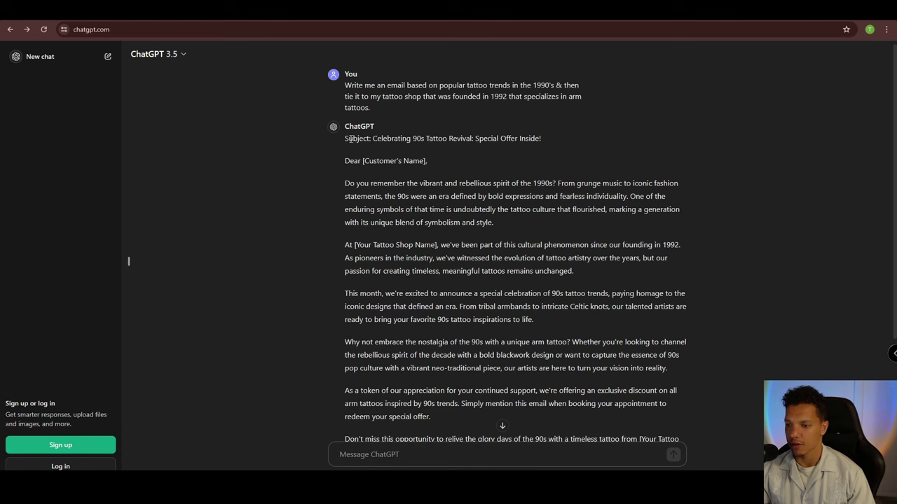
{"action": "left_click_drag", "start_coordinate": [346, 138], "coordinate": [566, 445]}
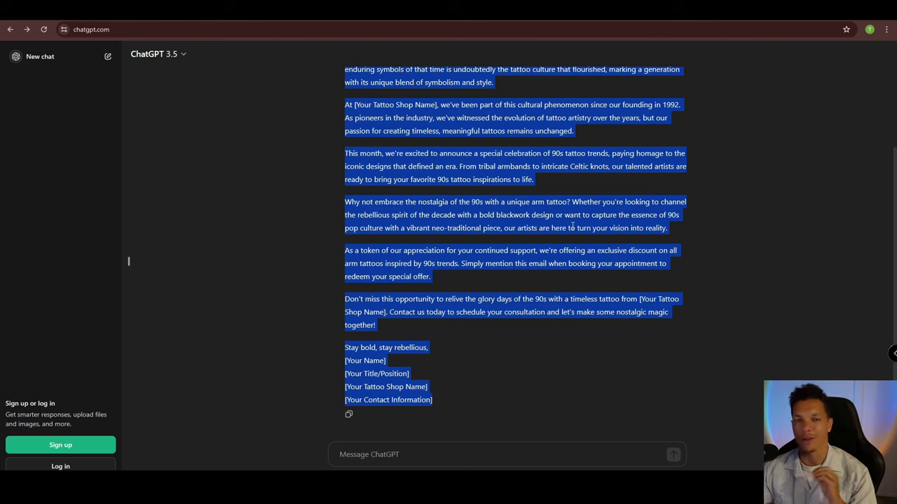
{"action": "scroll", "coordinate": [609, 323], "scroll_direction": "up", "scroll_amount": 2}
{"action": "scroll", "coordinate": [502, 424], "scroll_direction": "down", "scroll_amount": 2}
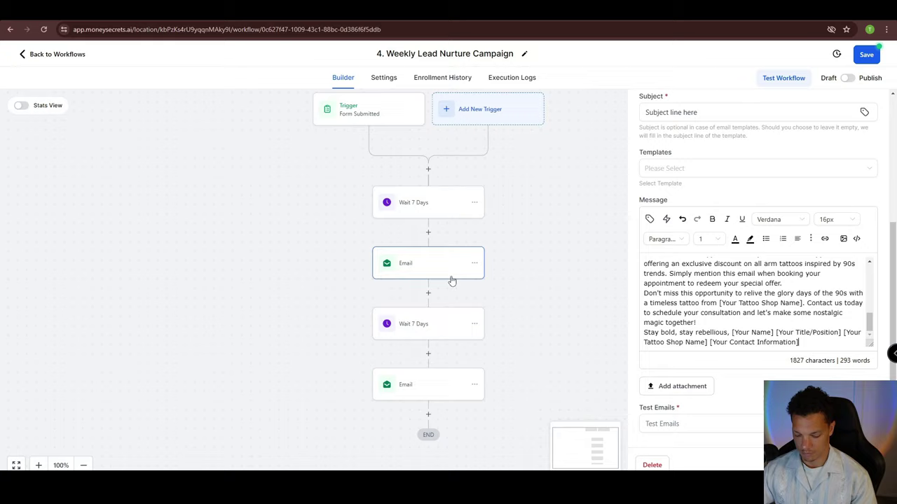
Delete the leftover 'Subject:' label from the email body and add a blank line after the first paragraph.
{"action": "scroll", "coordinate": [701, 301], "scroll_direction": "up", "scroll_amount": 10}
{"action": "left_click_drag", "start_coordinate": [673, 402], "coordinate": [635, 398]}
{"action": "key", "text": "BackSpace"}
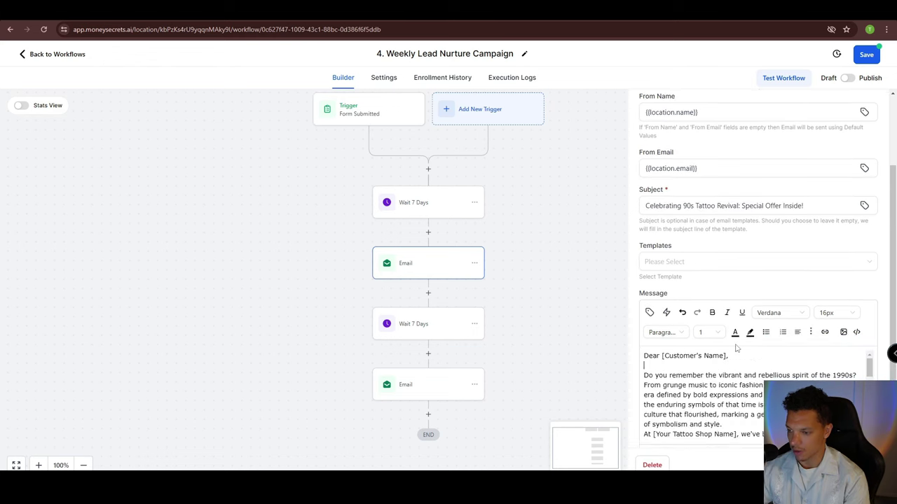
{"action": "scroll", "coordinate": [733, 364], "scroll_direction": "down", "scroll_amount": 1}
{"action": "left_click", "coordinate": [732, 380]}
{"action": "key", "text": "Return"}
{"action": "scroll", "coordinate": [733, 380], "scroll_direction": "down", "scroll_amount": 5}
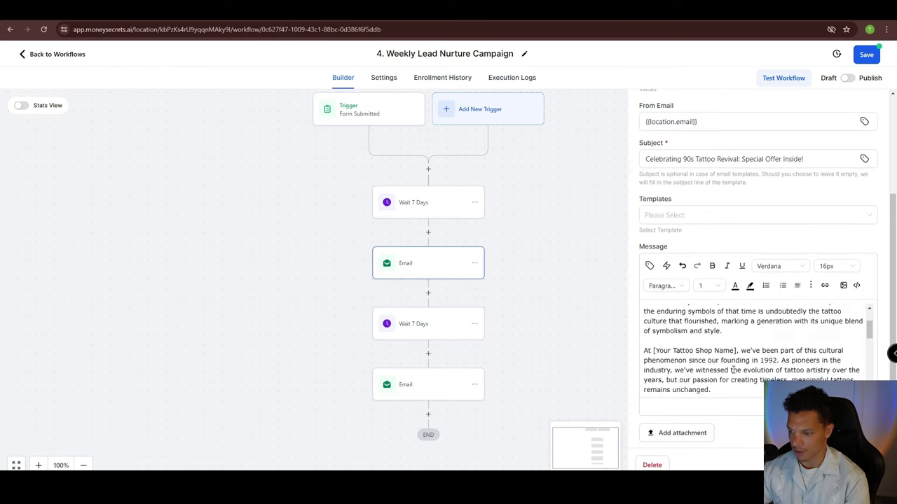
{"action": "scroll", "coordinate": [717, 312], "scroll_direction": "down", "scroll_amount": 3}
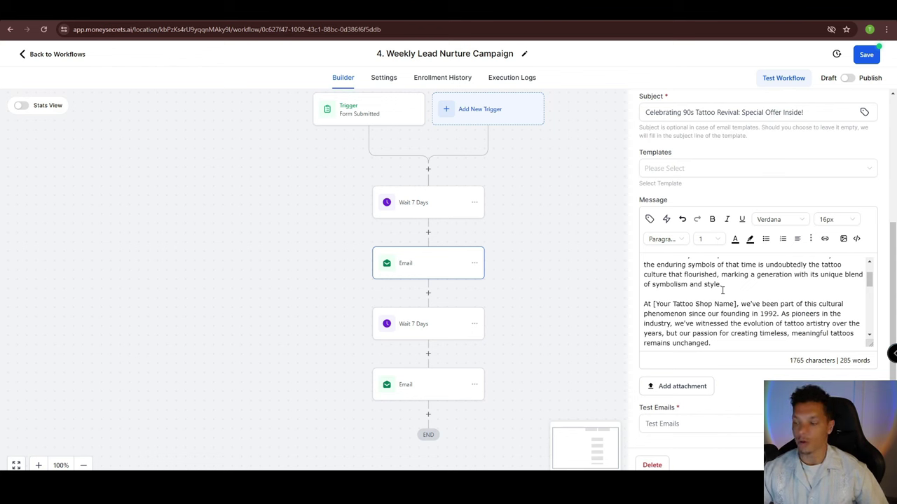
{"action": "scroll", "coordinate": [722, 290], "scroll_direction": "down", "scroll_amount": 1}
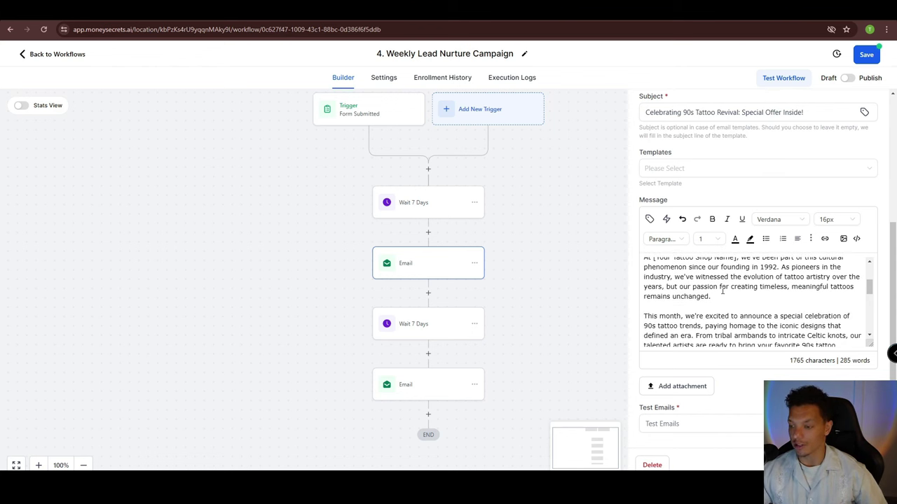
{"action": "scroll", "coordinate": [728, 333], "scroll_direction": "up", "scroll_amount": 3}
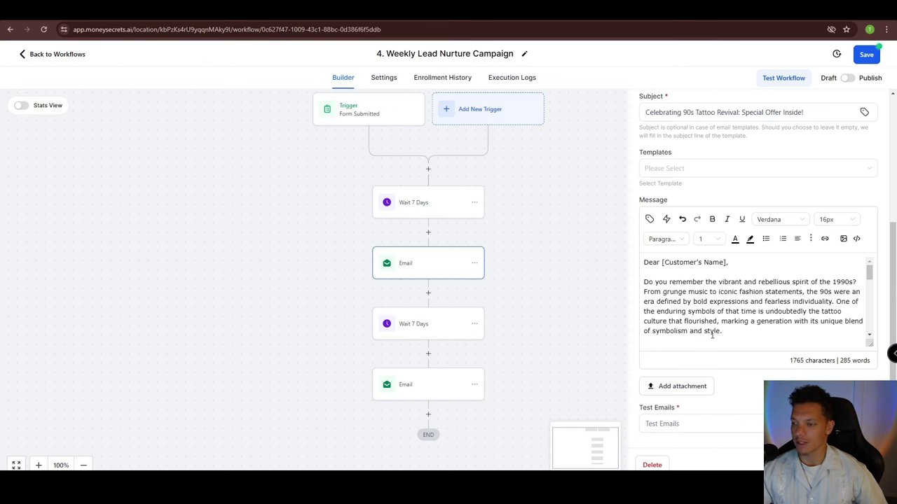
{"action": "scroll", "coordinate": [751, 293], "scroll_direction": "down", "scroll_amount": 1}
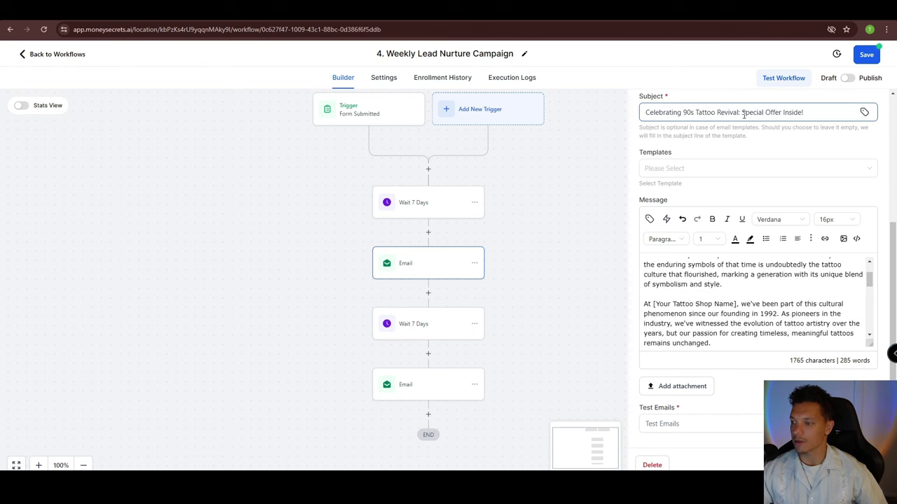
Prefix the first email's subject with 'GPT3.5 - '.
{"action": "left_click_drag", "start_coordinate": [741, 116], "coordinate": [780, 115]}
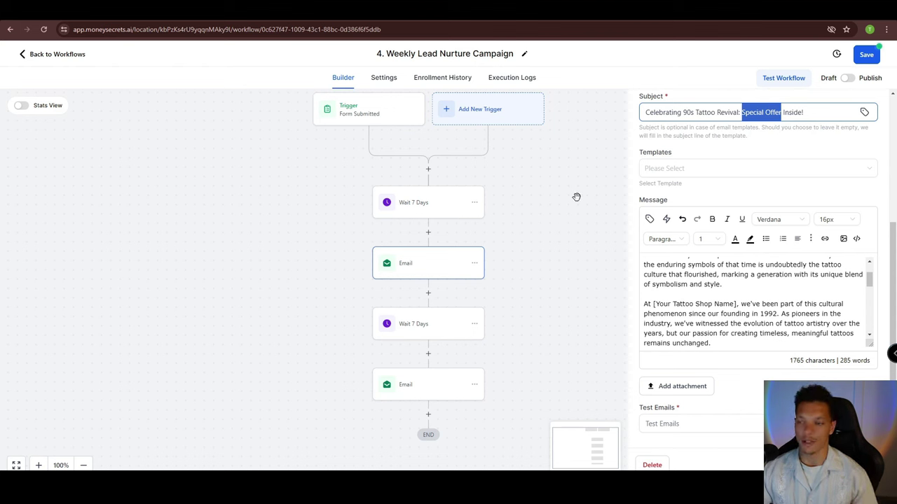
{"action": "scroll", "coordinate": [701, 210], "scroll_direction": "up", "scroll_amount": 2}
{"action": "left_click", "coordinate": [646, 206]}
{"action": "type", "text": "GPT"}
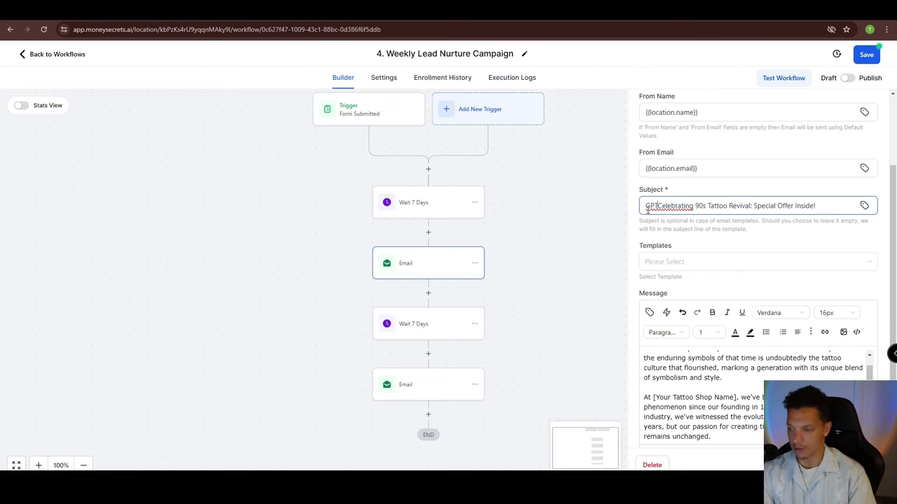
{"action": "type", "text": "3.5 -"}
{"action": "scroll", "coordinate": [700, 280], "scroll_direction": "down", "scroll_amount": 3}
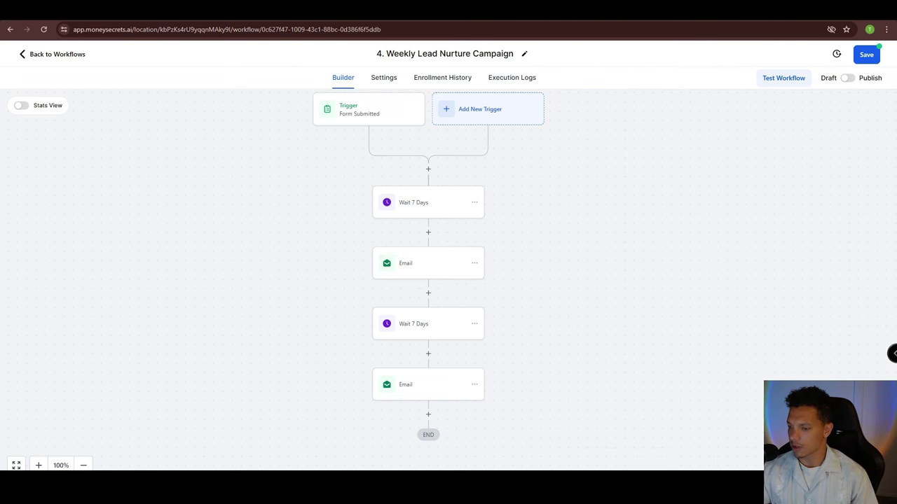
Close the first email's settings, open the second Email step, and return to ChatGPT.
{"action": "left_click", "coordinate": [428, 385]}
{"action": "left_click", "coordinate": [711, 281]}
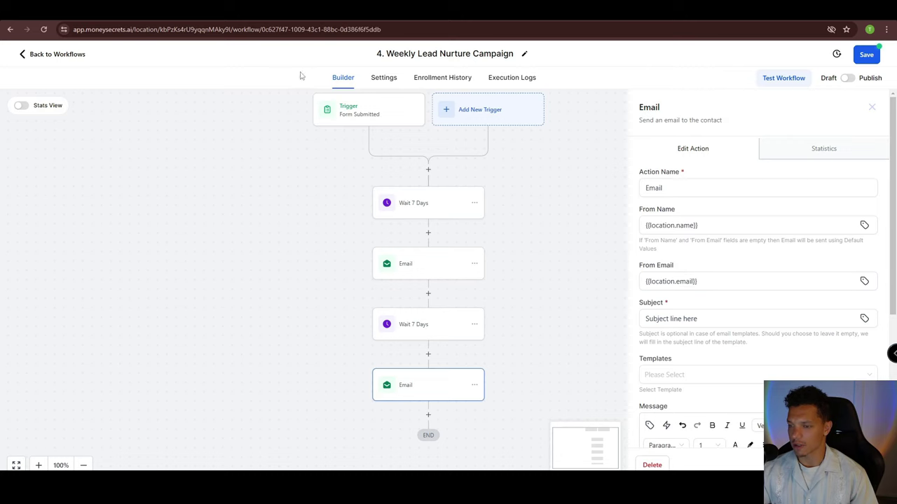
{"action": "key", "text": "alt+Tab"}
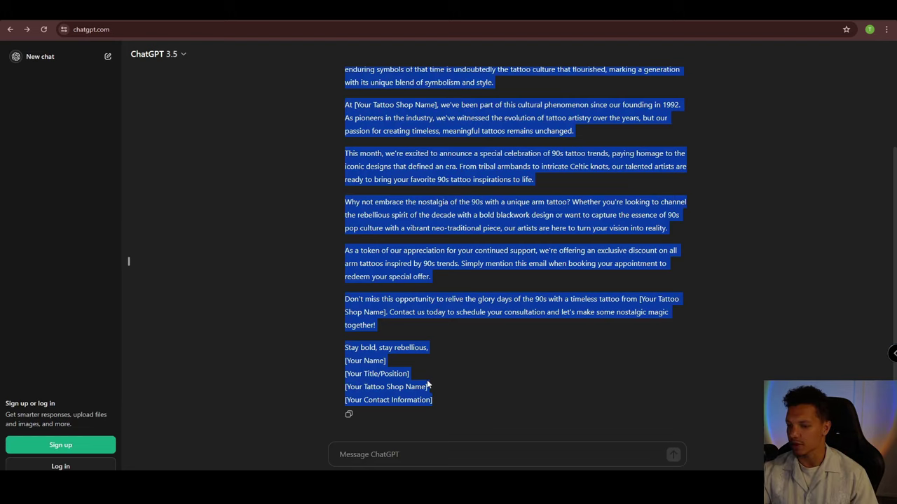
Copy the original 90s tattoo email prompt and load claude.ai in a new tab.
{"action": "scroll", "coordinate": [428, 385], "scroll_direction": "up", "scroll_amount": 3}
{"action": "left_click_drag", "start_coordinate": [370, 113], "coordinate": [344, 93]}
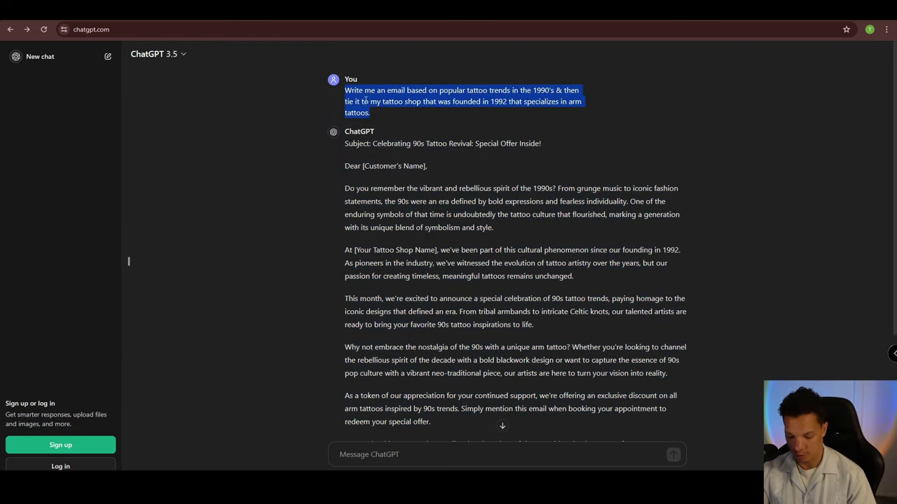
{"action": "left_click", "coordinate": [365, 100]}
{"action": "left_click_drag", "start_coordinate": [377, 114], "coordinate": [329, 84]}
{"action": "key", "text": "ctrl+c"}
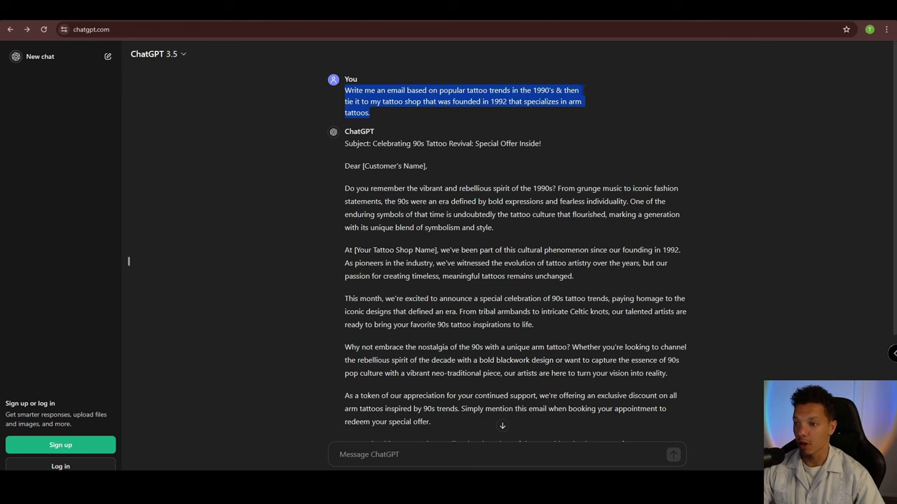
{"action": "key", "text": "ctrl+t"}
{"action": "left_click", "coordinate": [414, 25]}
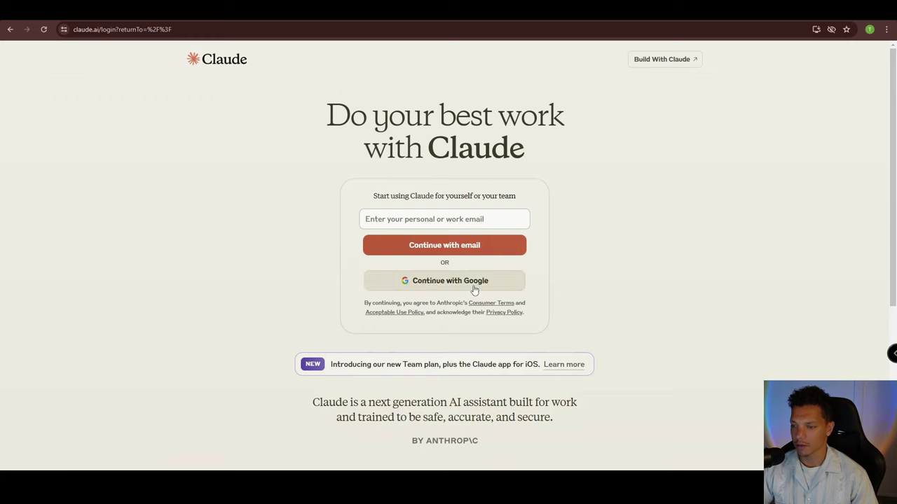
Sign in to Claude with a Google account.
{"action": "left_click", "coordinate": [420, 282]}
{"action": "left_click", "coordinate": [445, 279]}
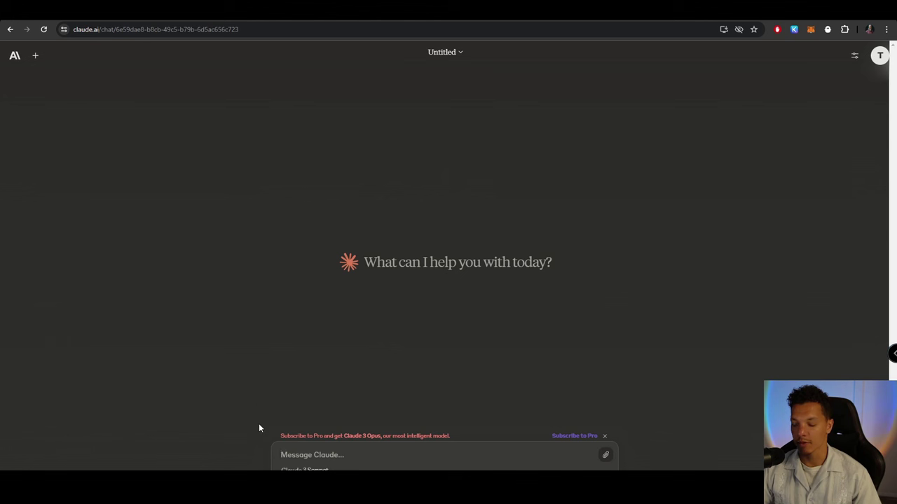
{"action": "left_click_drag", "start_coordinate": [260, 428], "coordinate": [482, 433]}
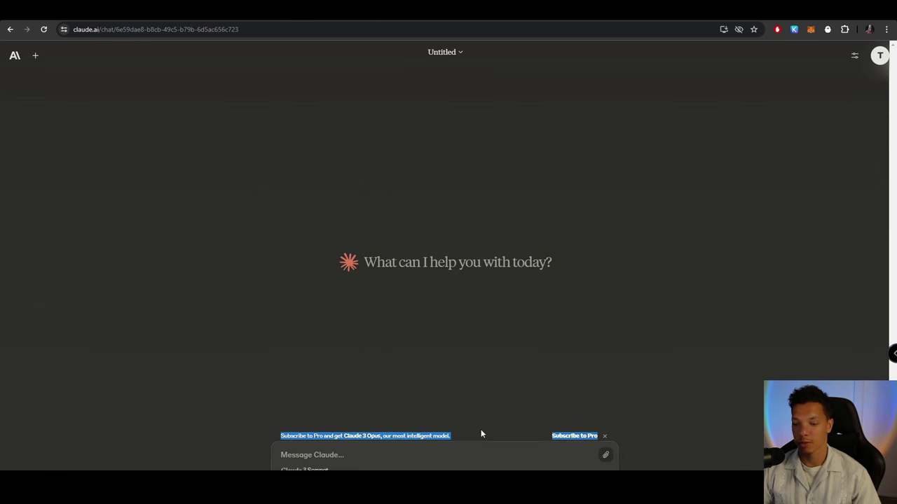
{"action": "left_click", "coordinate": [712, 420]}
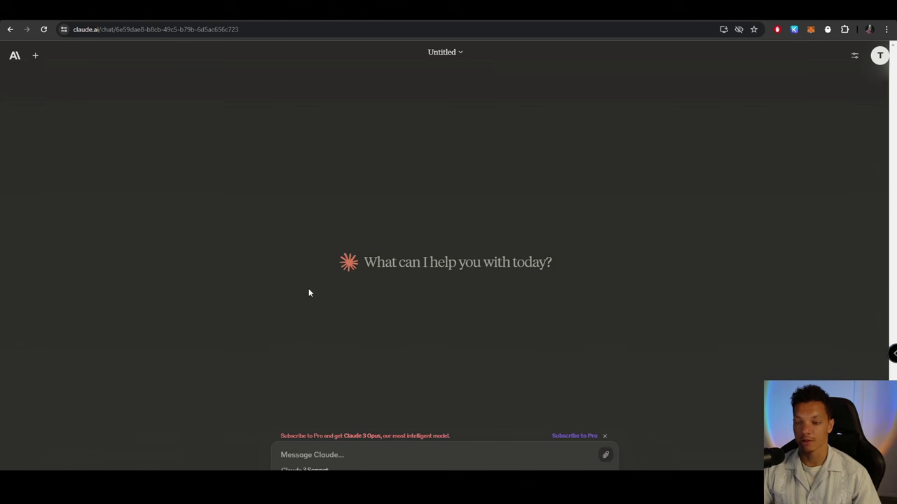
Paste the tattoo email prompt into Claude, send it, and review the reply.
{"action": "left_click", "coordinate": [381, 455]}
{"action": "key", "text": "ctrl+v"}
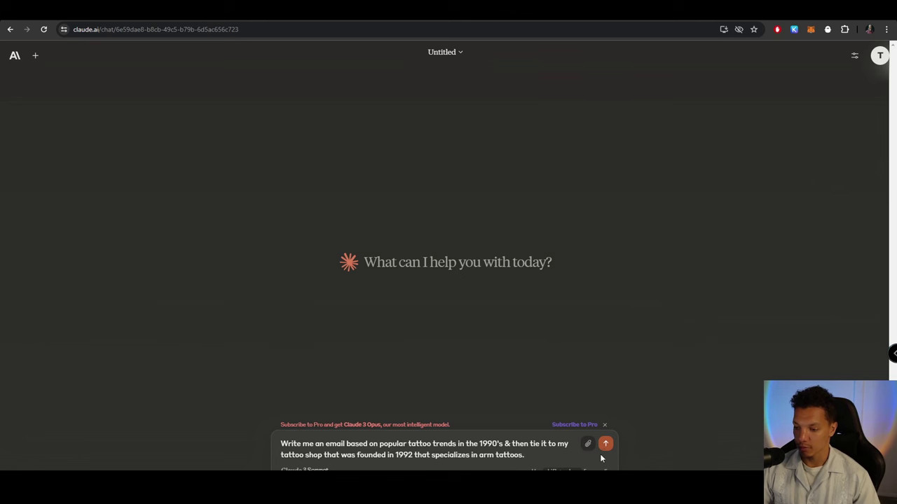
{"action": "left_click", "coordinate": [604, 444]}
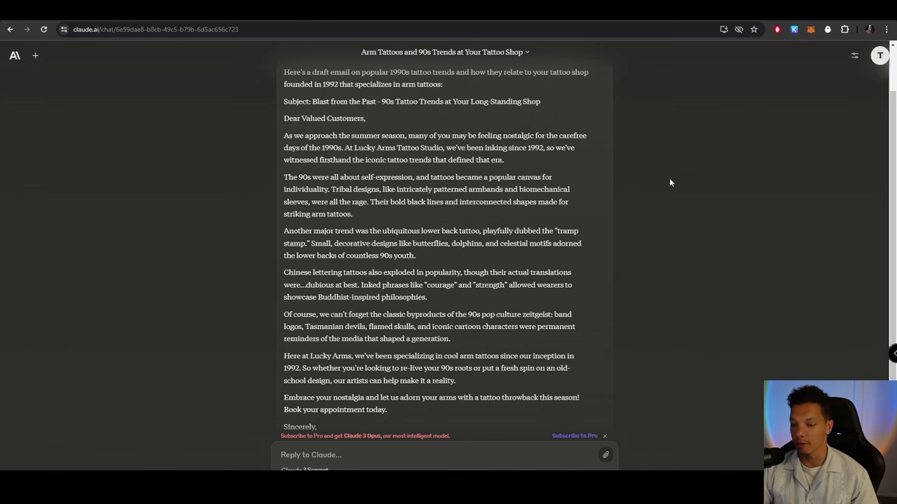
{"action": "scroll", "coordinate": [669, 182], "scroll_direction": "up", "scroll_amount": 1}
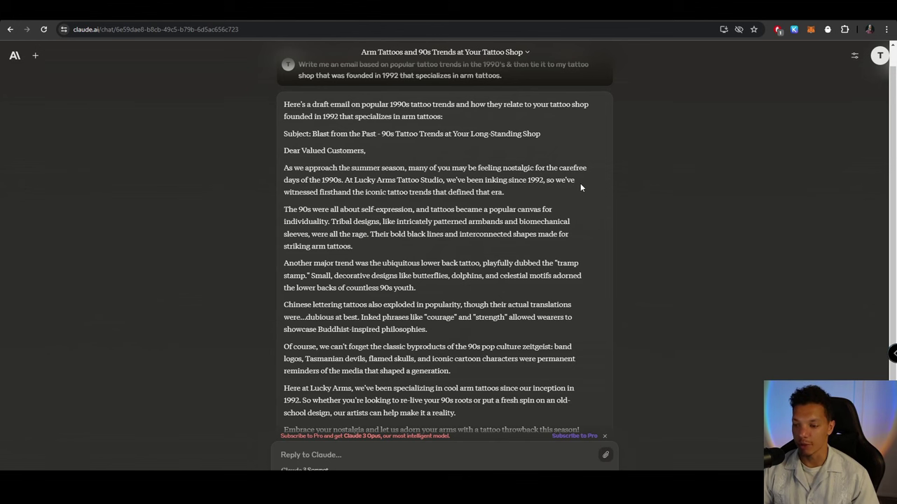
{"action": "scroll", "coordinate": [268, 187], "scroll_direction": "down", "scroll_amount": 1}
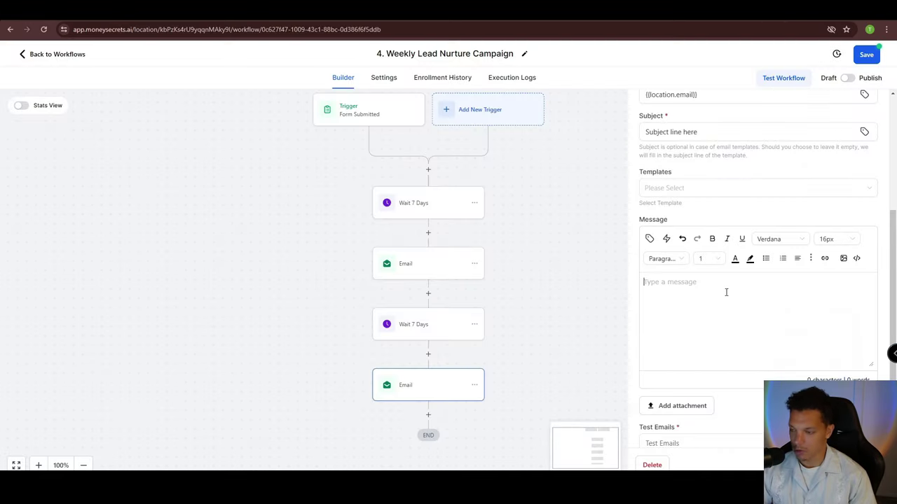
{"action": "key", "text": "ctrl+v"}
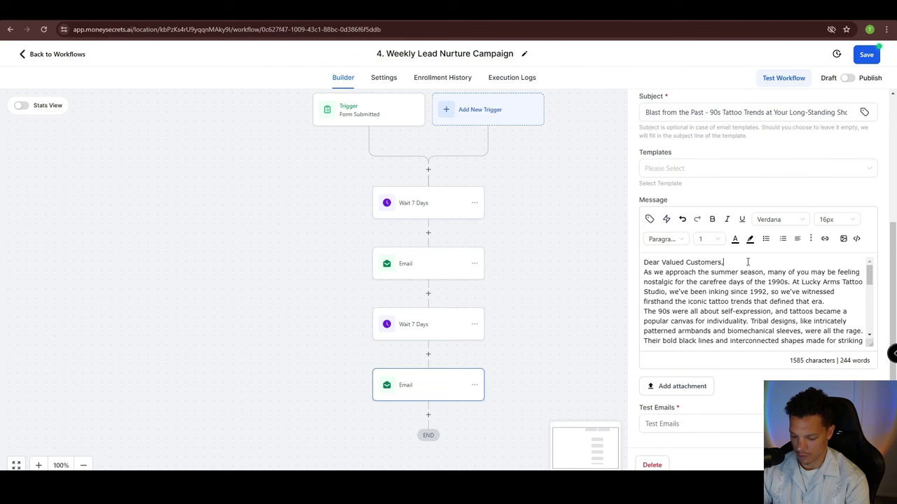
{"action": "key", "text": "Return"}
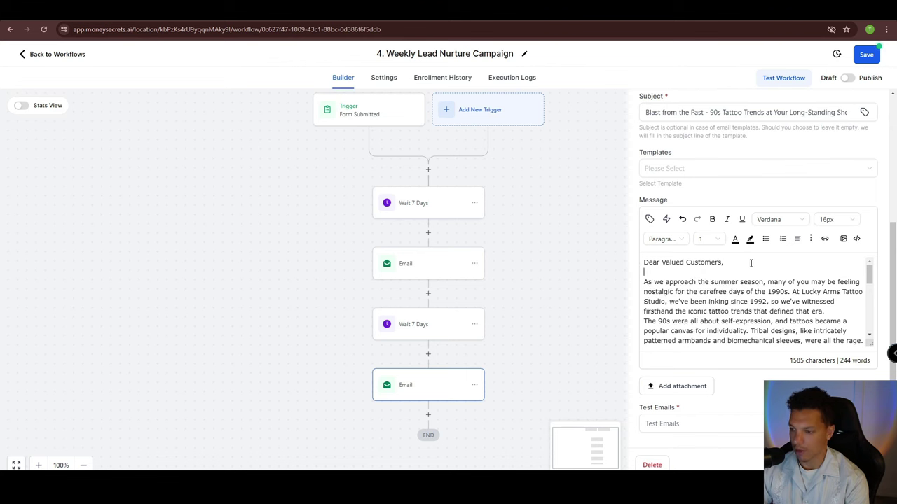
{"action": "scroll", "coordinate": [750, 262], "scroll_direction": "down", "scroll_amount": 1}
{"action": "scroll", "coordinate": [750, 262], "scroll_direction": "up", "scroll_amount": 1}
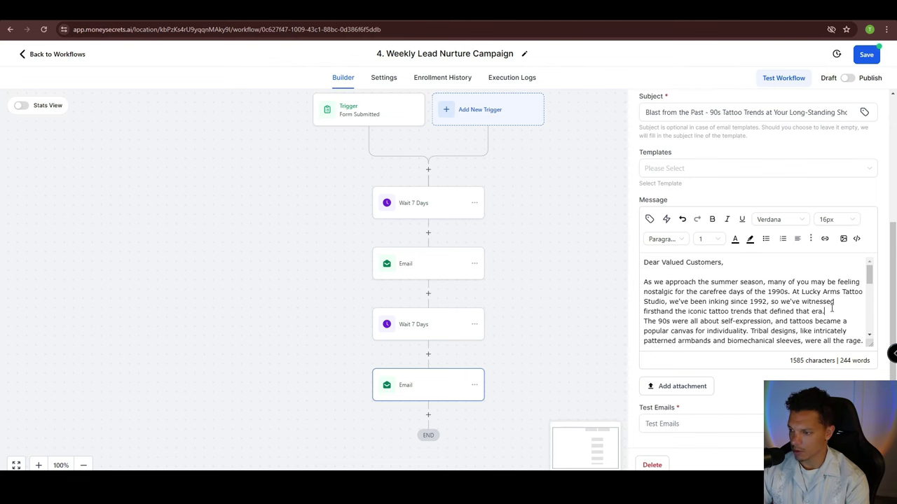
{"action": "key", "text": "Return"}
{"action": "scroll", "coordinate": [832, 308], "scroll_direction": "down", "scroll_amount": 1}
{"action": "scroll", "coordinate": [832, 308], "scroll_direction": "up", "scroll_amount": 1}
Prefix the second email's subject with 'Claude - ' and close its settings.
{"action": "left_click", "coordinate": [645, 113]}
{"action": "type", "text": "C"}
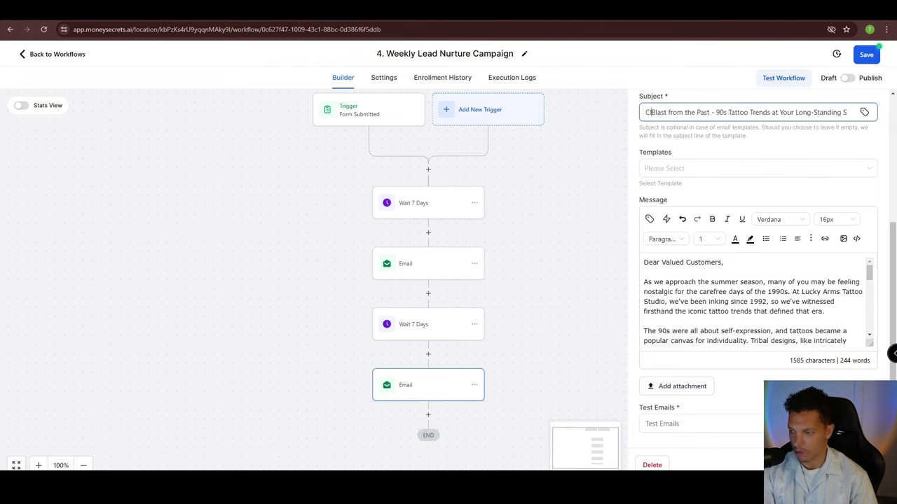
{"action": "type", "text": "laude -"}
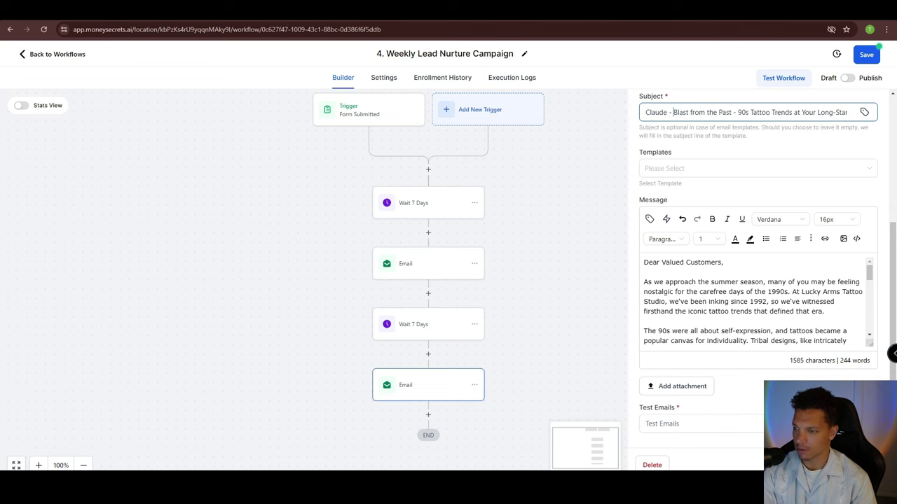
{"action": "left_click", "coordinate": [236, 178]}
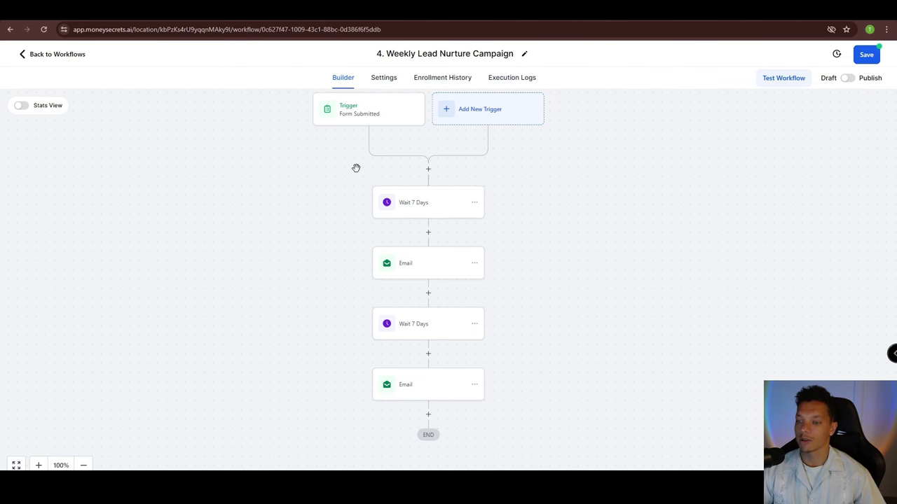
Copy all actions from the second Wait 7 Days onward after the last Email, then advance the slide.
{"action": "scroll", "coordinate": [396, 162], "scroll_direction": "down", "scroll_amount": 1}
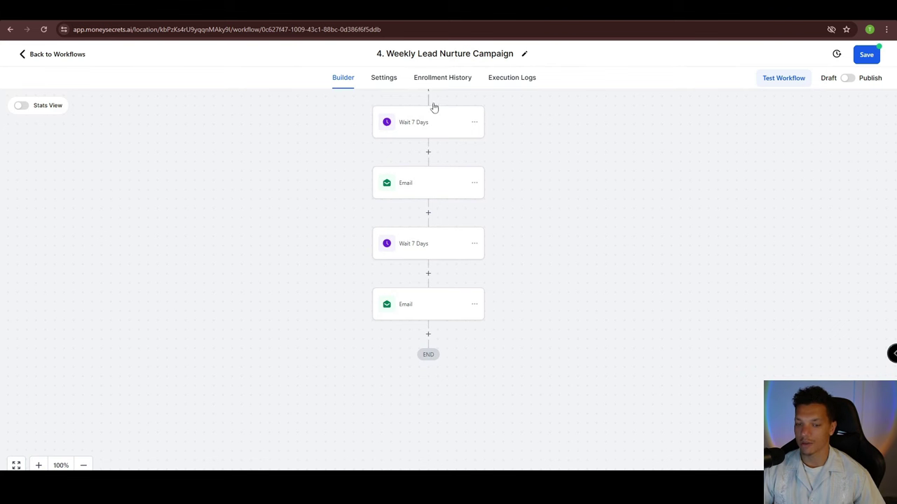
{"action": "left_click_drag", "start_coordinate": [443, 162], "coordinate": [462, 178]}
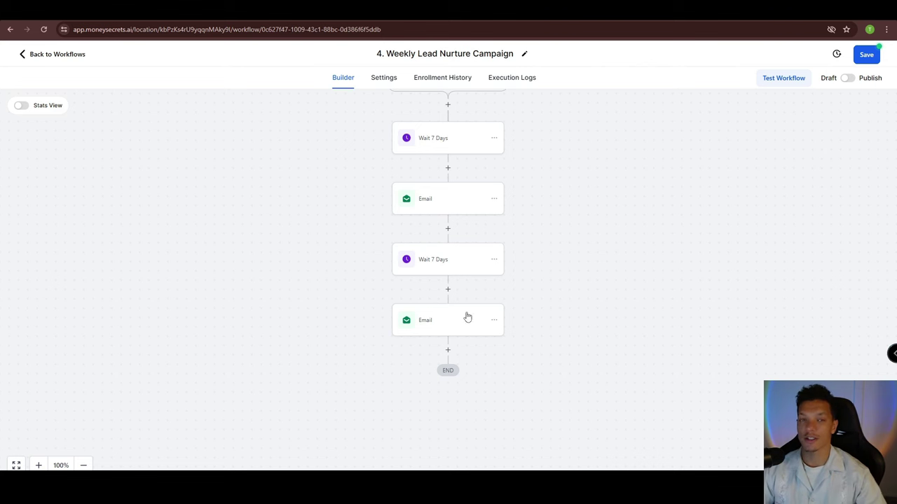
{"action": "left_click", "coordinate": [437, 259]}
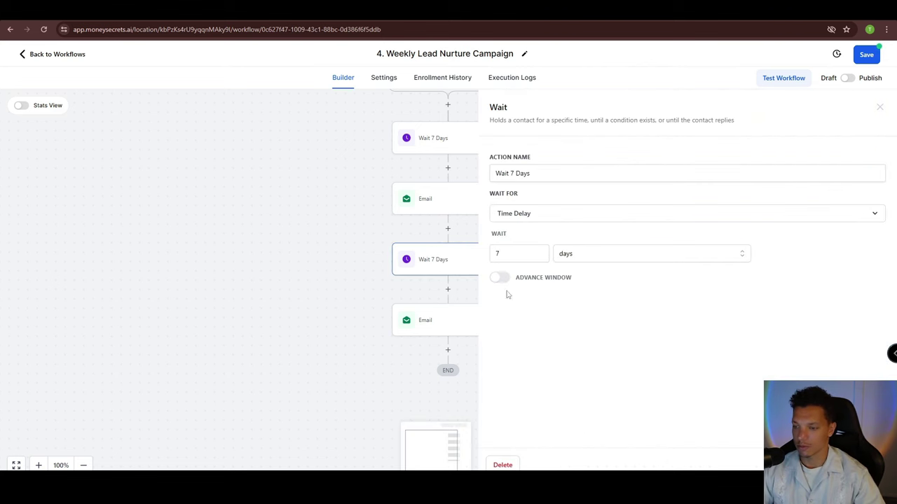
{"action": "left_click", "coordinate": [402, 348]}
{"action": "left_click", "coordinate": [494, 259]}
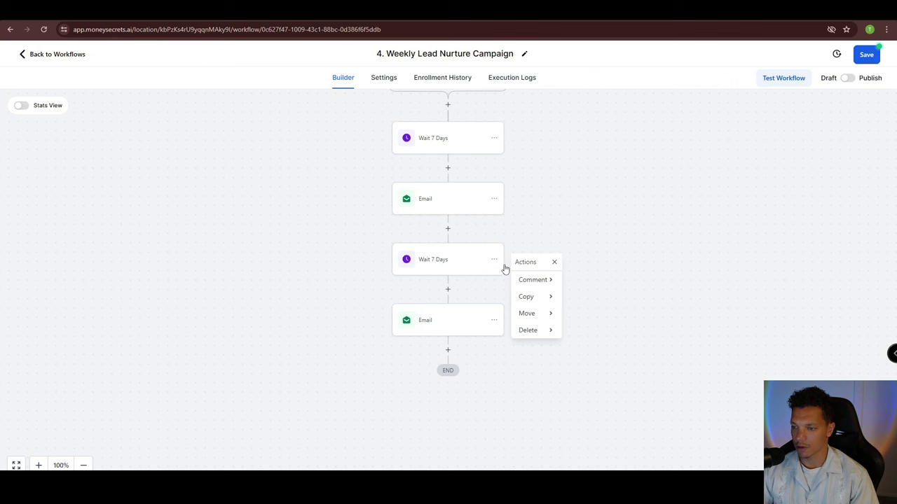
{"action": "left_click", "coordinate": [525, 297]}
{"action": "left_click", "coordinate": [582, 297]}
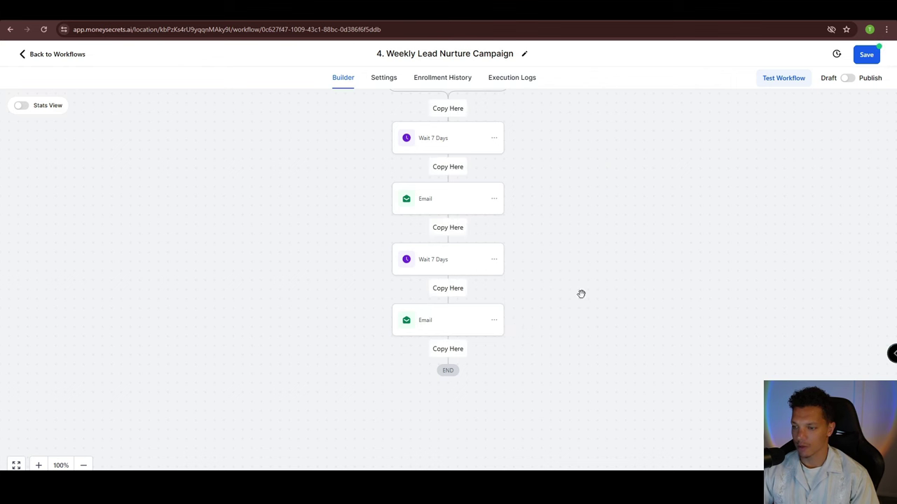
{"action": "left_click", "coordinate": [452, 350]}
{"action": "scroll", "coordinate": [453, 348], "scroll_direction": "down", "scroll_amount": 3}
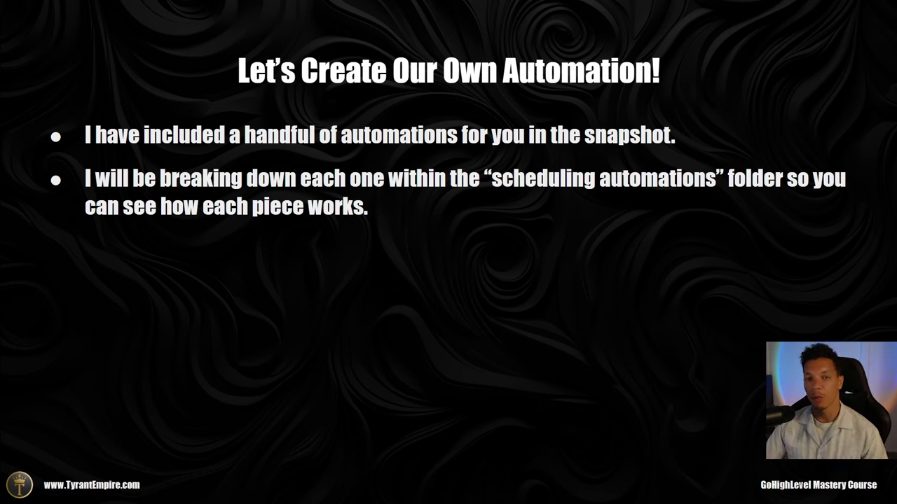
{"action": "key", "text": "Right"}
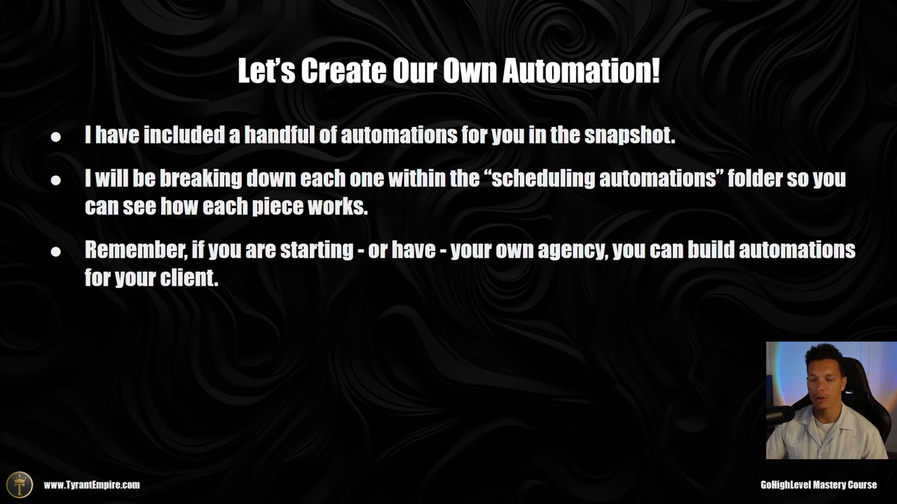
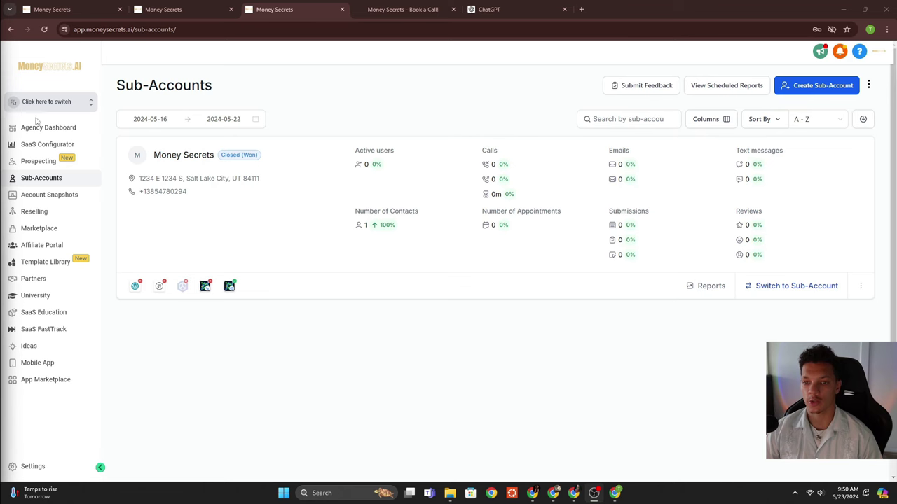
Switch the agency to the LeadConnector phone system, acknowledging the telephony authorisation.
{"action": "left_click", "coordinate": [33, 467]}
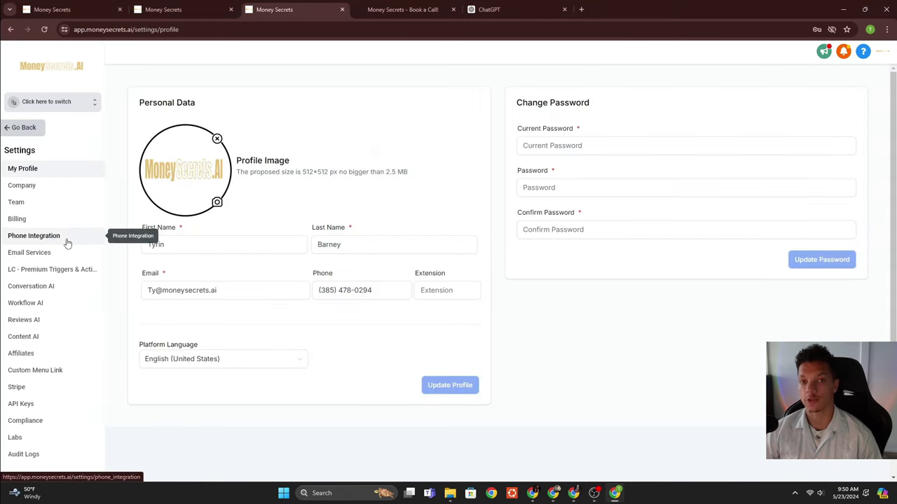
{"action": "left_click", "coordinate": [67, 243]}
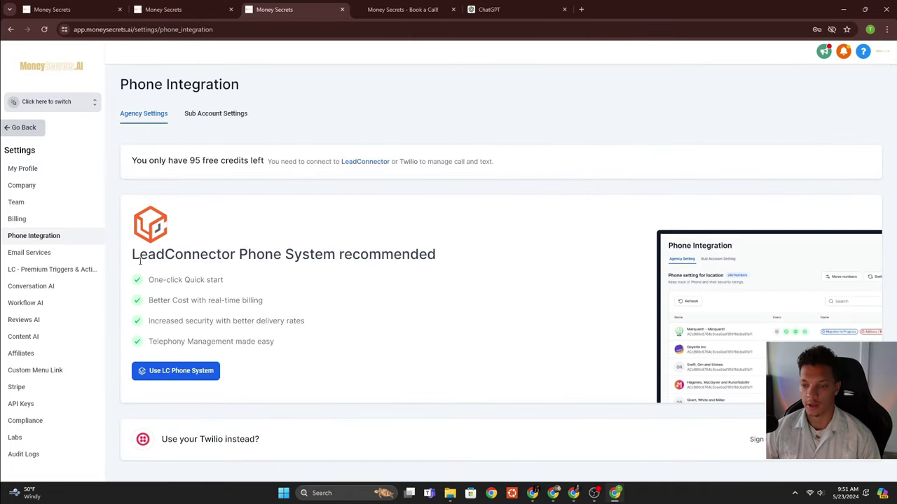
{"action": "double_click", "coordinate": [235, 255]}
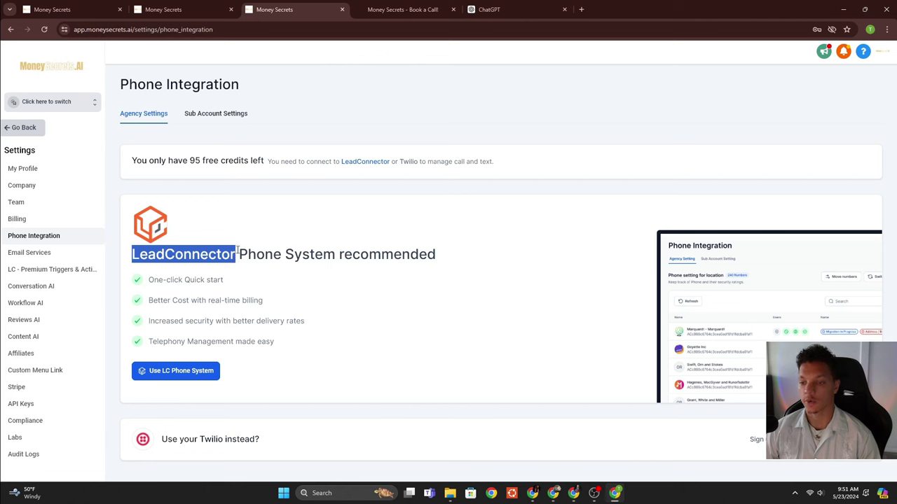
{"action": "left_click", "coordinate": [243, 230]}
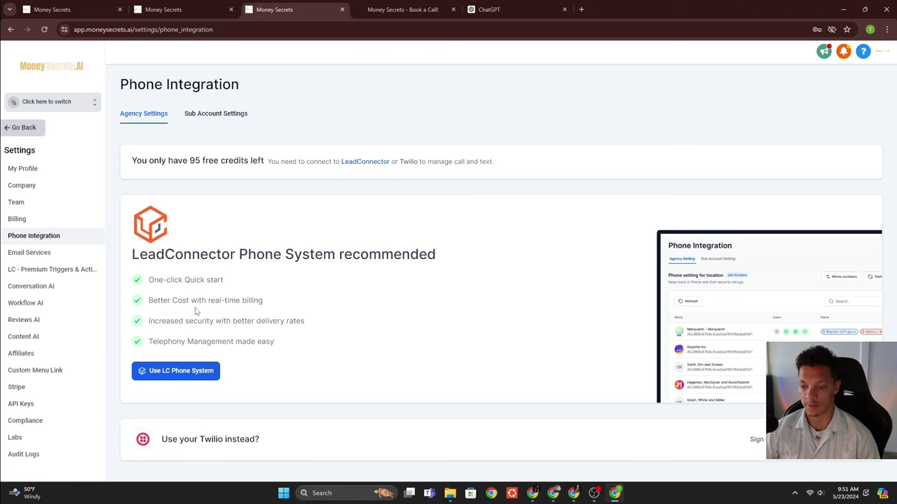
{"action": "left_click", "coordinate": [152, 377]}
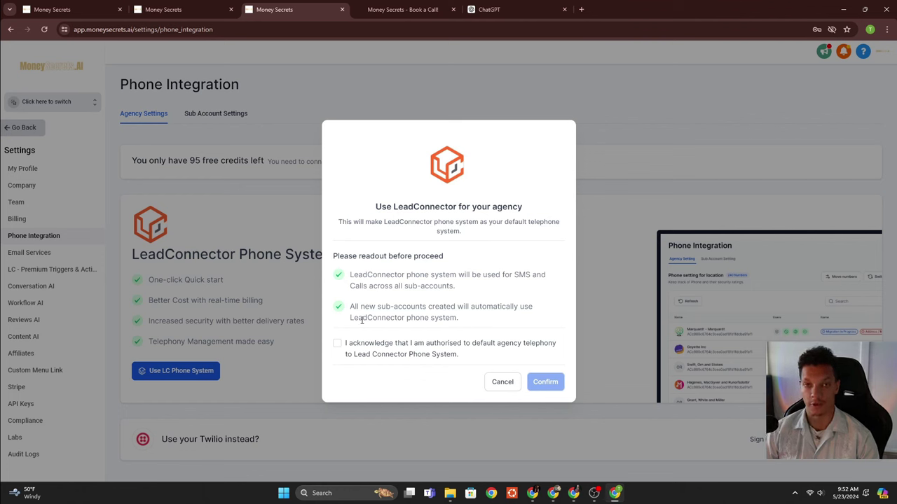
{"action": "left_click", "coordinate": [337, 344]}
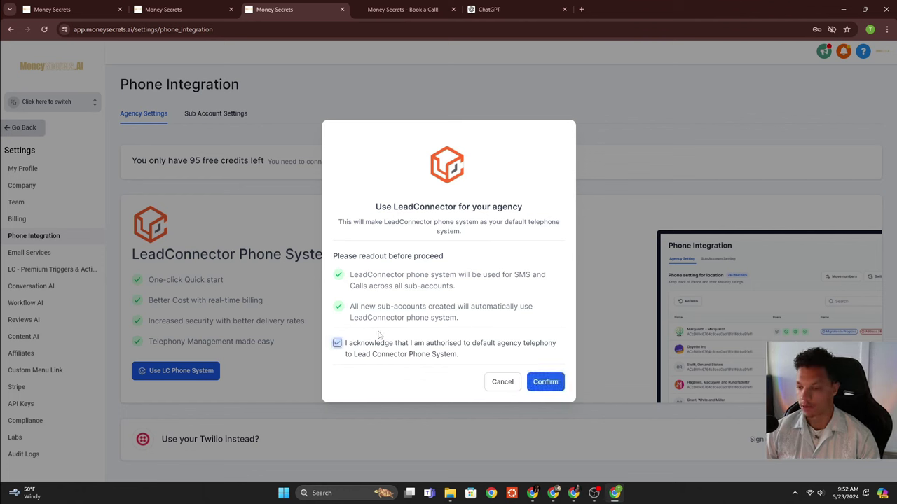
{"action": "left_click", "coordinate": [544, 381]}
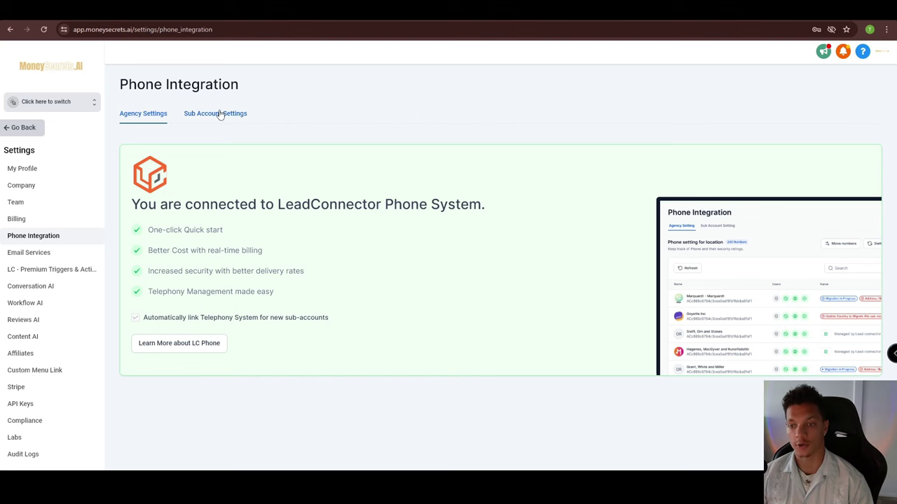
Review the rebilling and Stripe notice on the Sub Account Settings tab.
{"action": "left_click", "coordinate": [220, 115]}
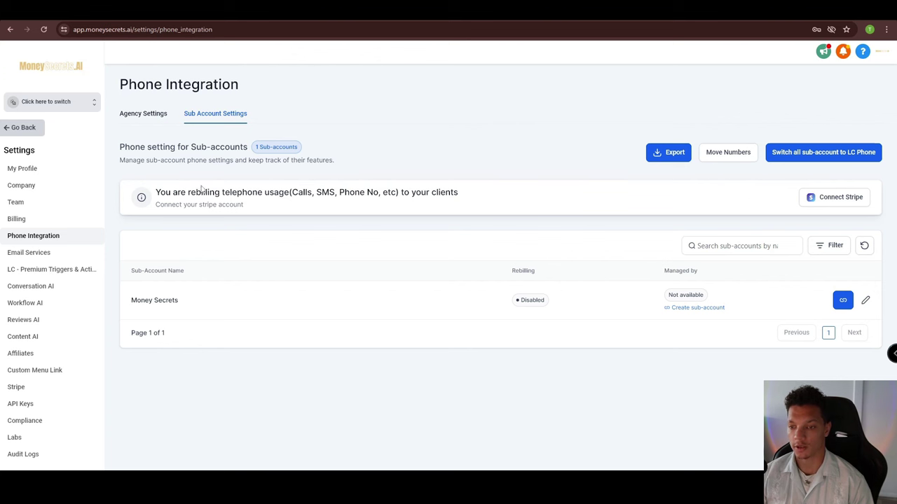
{"action": "left_click_drag", "start_coordinate": [152, 199], "coordinate": [479, 196]}
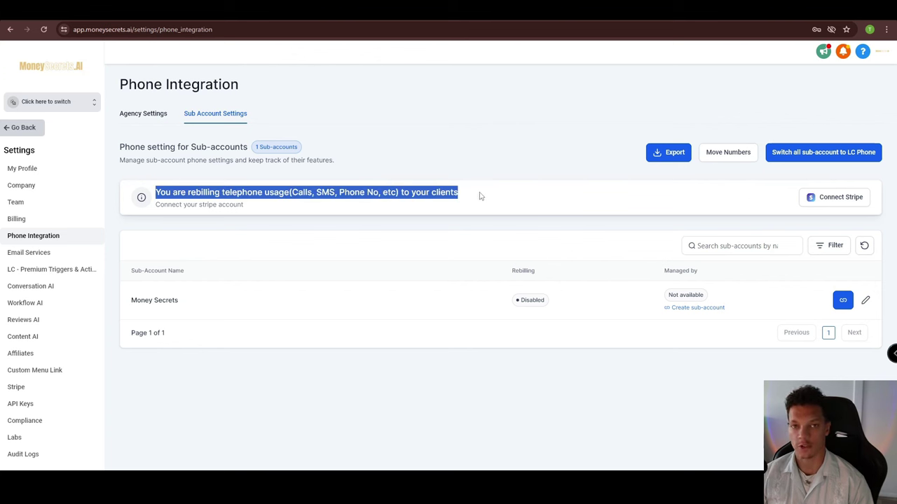
{"action": "left_click", "coordinate": [497, 174]}
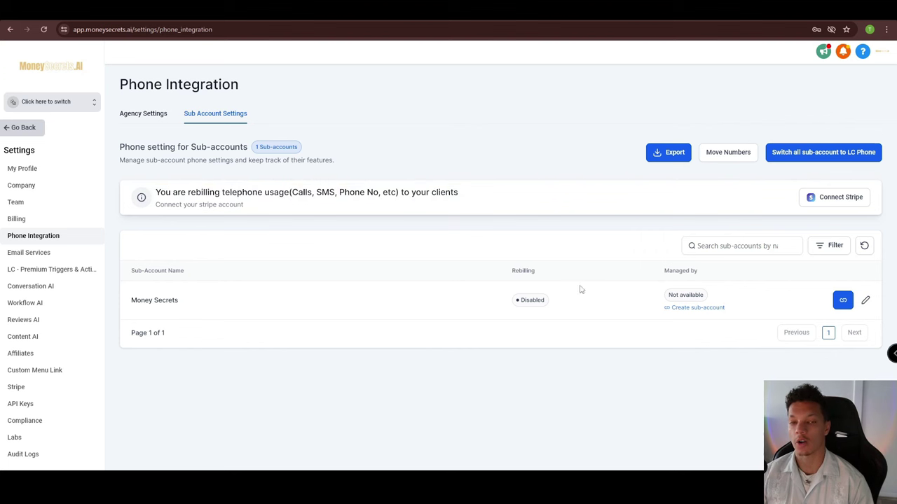
{"action": "left_click_drag", "start_coordinate": [153, 196], "coordinate": [247, 210]}
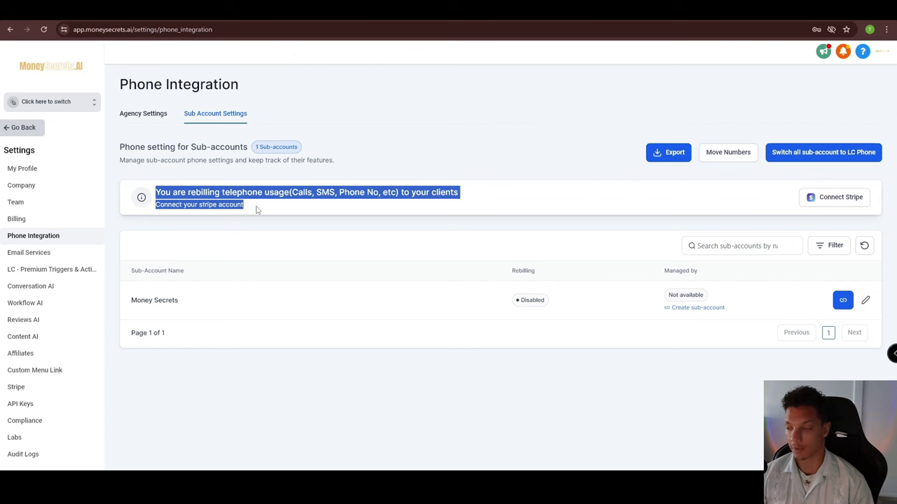
{"action": "left_click", "coordinate": [256, 209]}
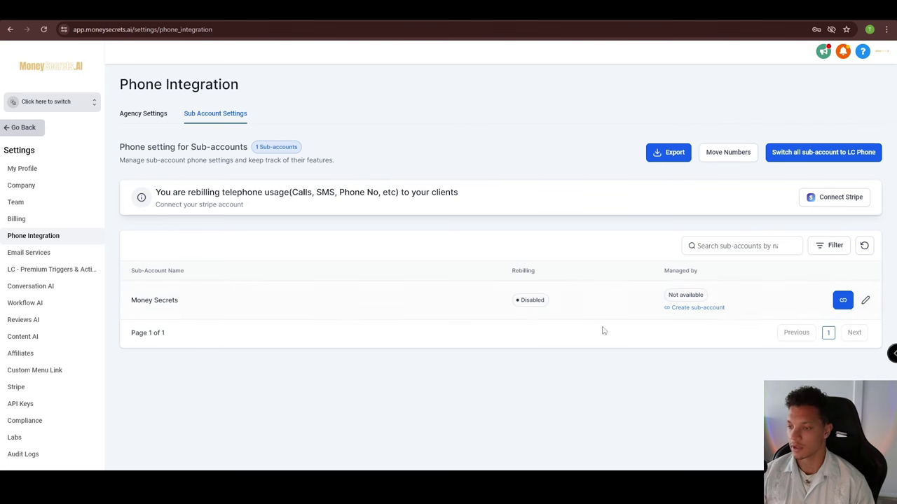
Link Money Secrets to LC Phone, check its configuration, and return to the dashboard.
{"action": "left_click", "coordinate": [844, 301]}
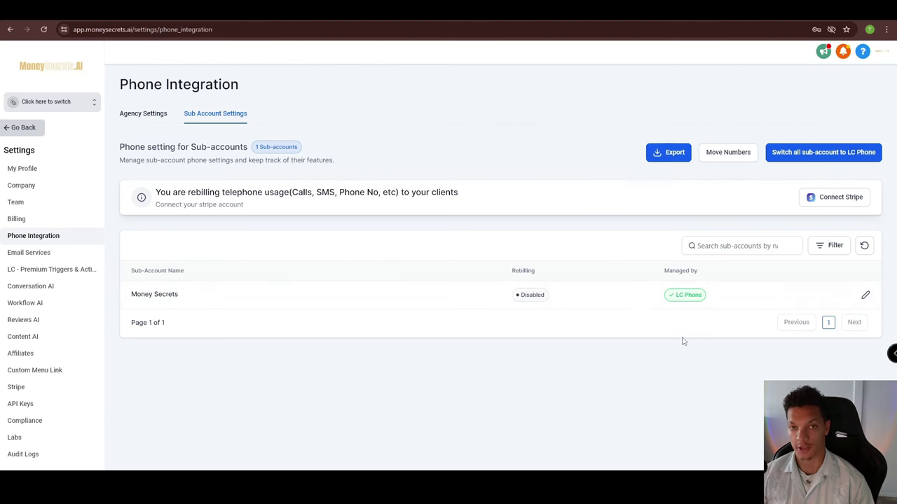
{"action": "left_click", "coordinate": [865, 296]}
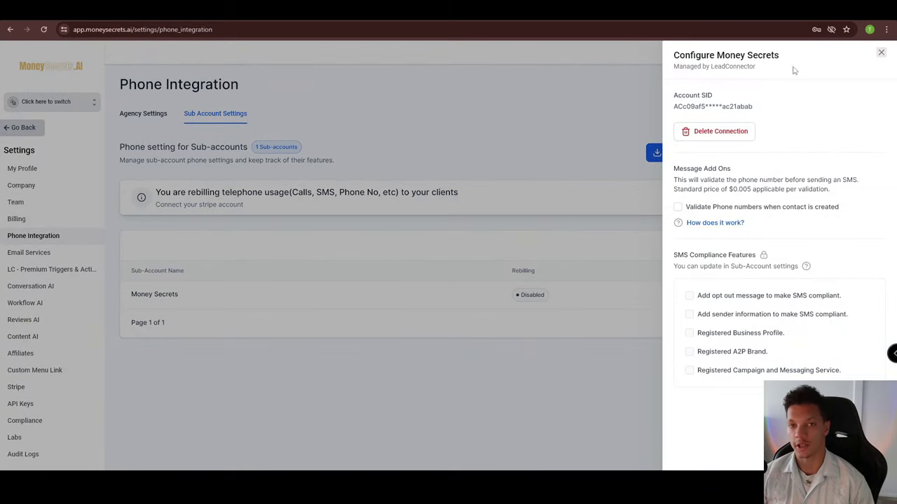
{"action": "left_click", "coordinate": [296, 188]}
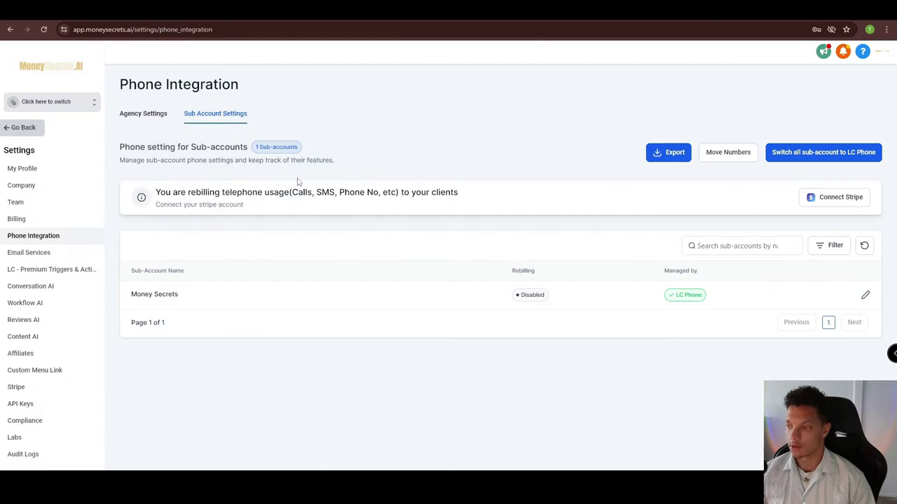
{"action": "left_click", "coordinate": [33, 127]}
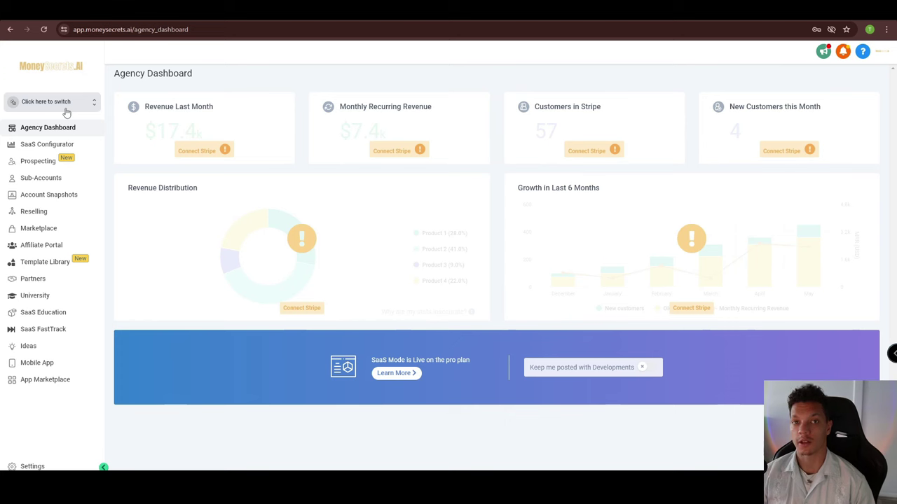
Switch into the Money Secrets sub-account and open its Phone Numbers settings.
{"action": "left_click", "coordinate": [66, 105]}
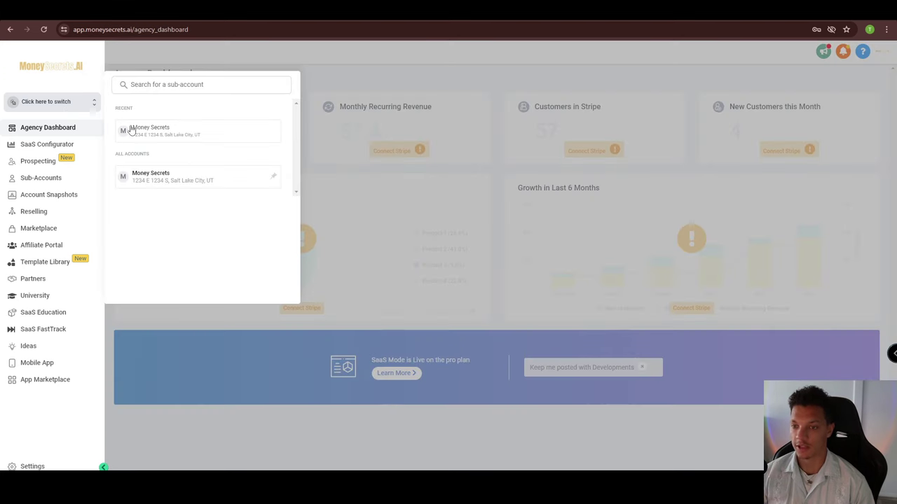
{"action": "left_click", "coordinate": [142, 133]}
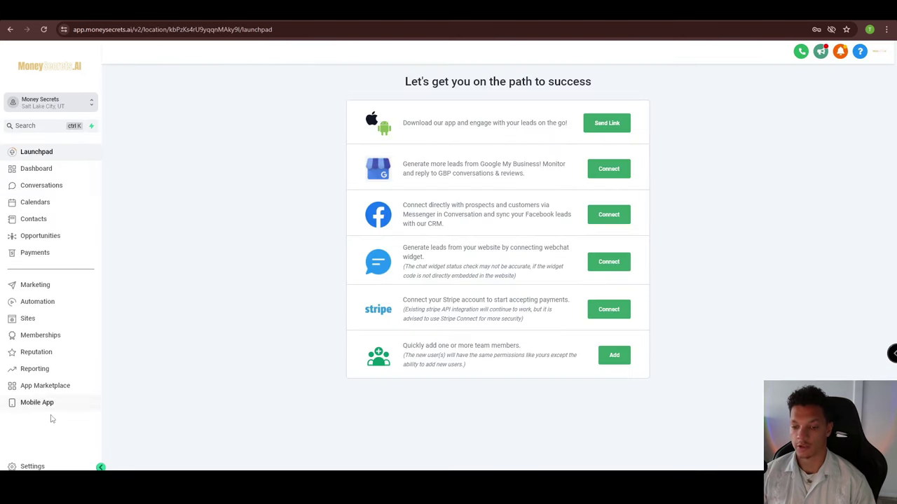
{"action": "left_click", "coordinate": [32, 466]}
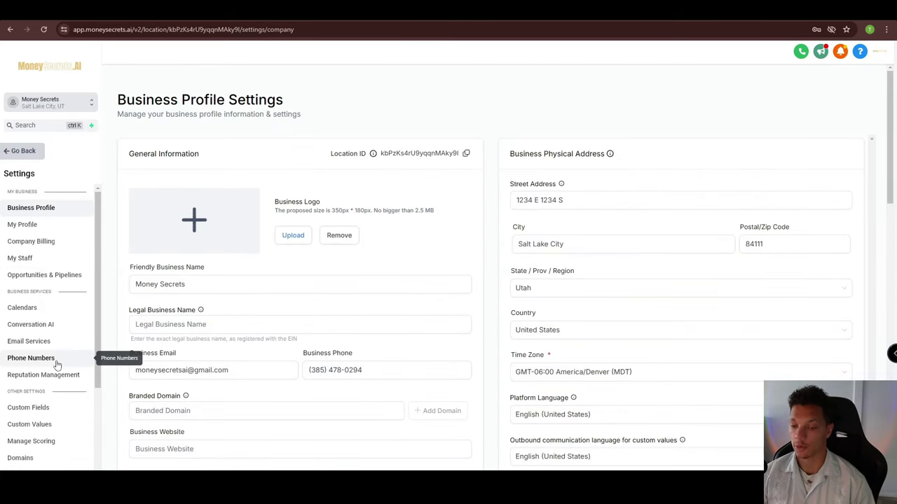
{"action": "left_click", "coordinate": [42, 359]}
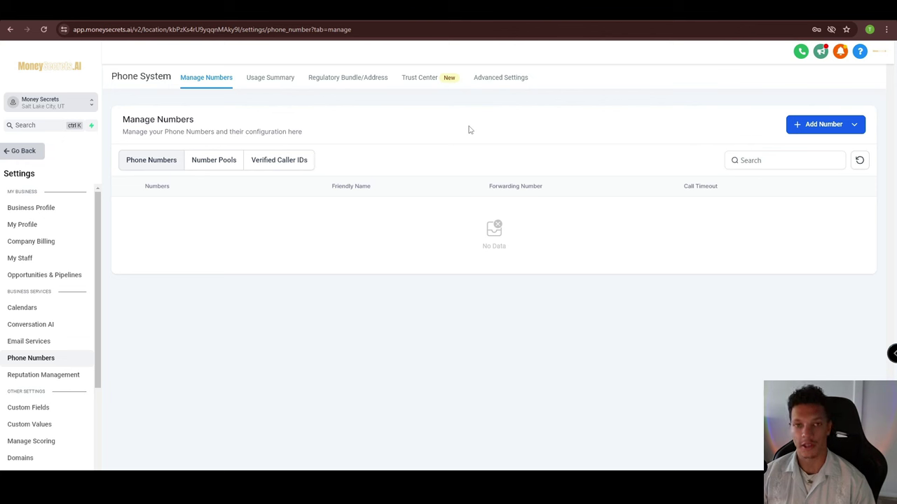
Start buying a new number, keeping United States as the country.
{"action": "left_click", "coordinate": [830, 124]}
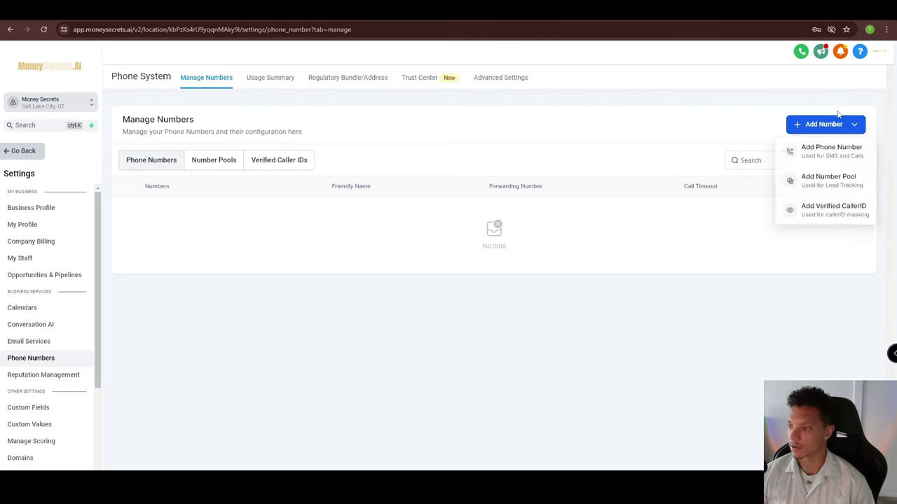
{"action": "left_click", "coordinate": [817, 156]}
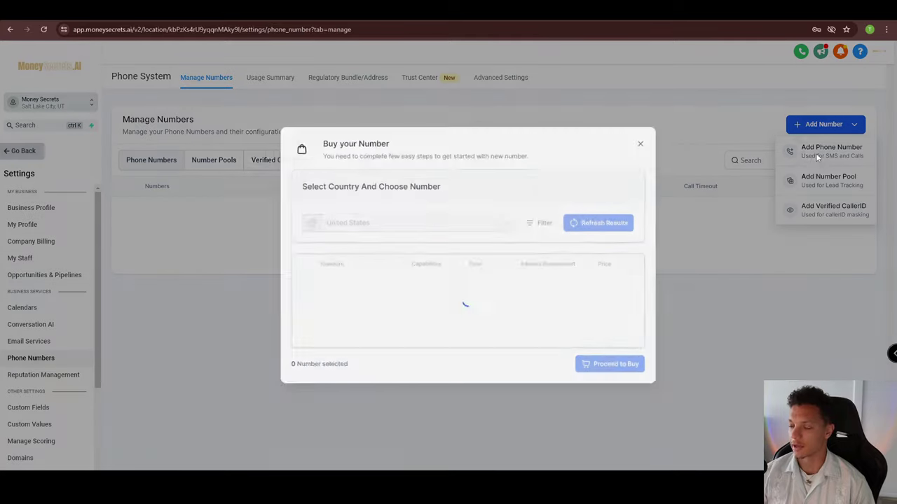
{"action": "left_click", "coordinate": [391, 158]}
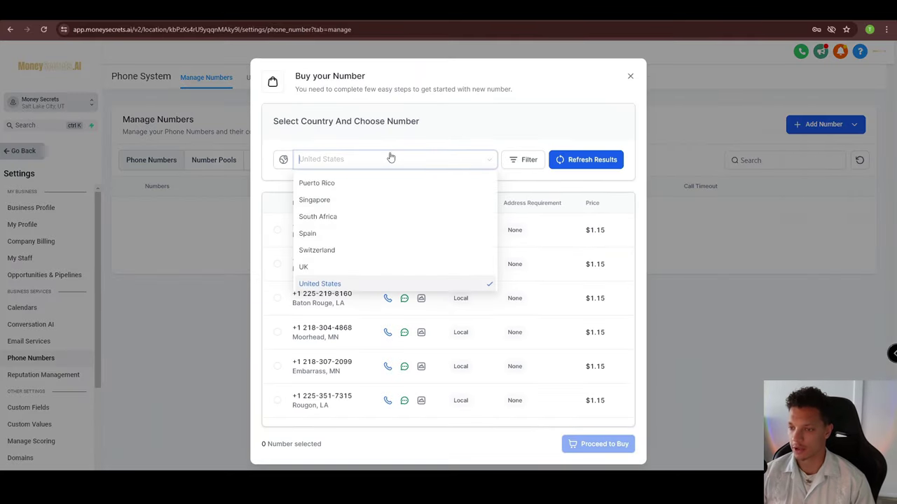
{"action": "scroll", "coordinate": [330, 222], "scroll_direction": "down", "scroll_amount": 1}
{"action": "scroll", "coordinate": [343, 227], "scroll_direction": "up", "scroll_amount": 10}
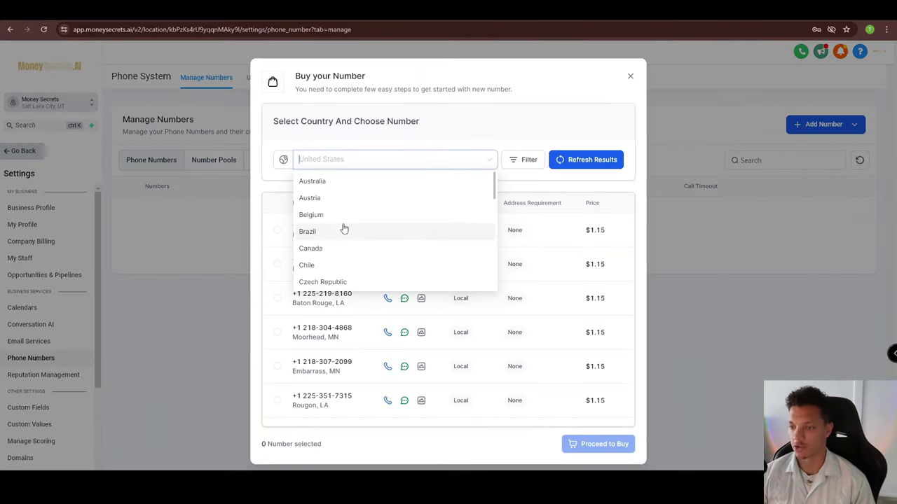
{"action": "scroll", "coordinate": [347, 229], "scroll_direction": "down", "scroll_amount": 10}
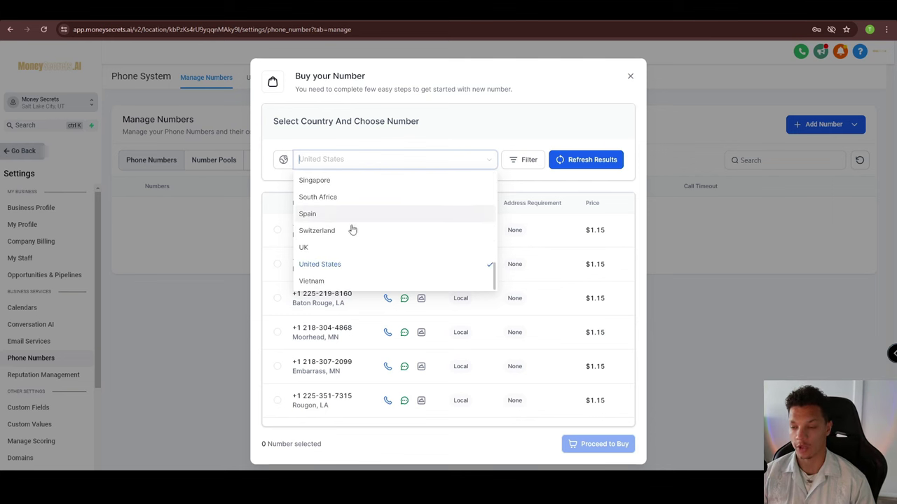
{"action": "left_click", "coordinate": [476, 138]}
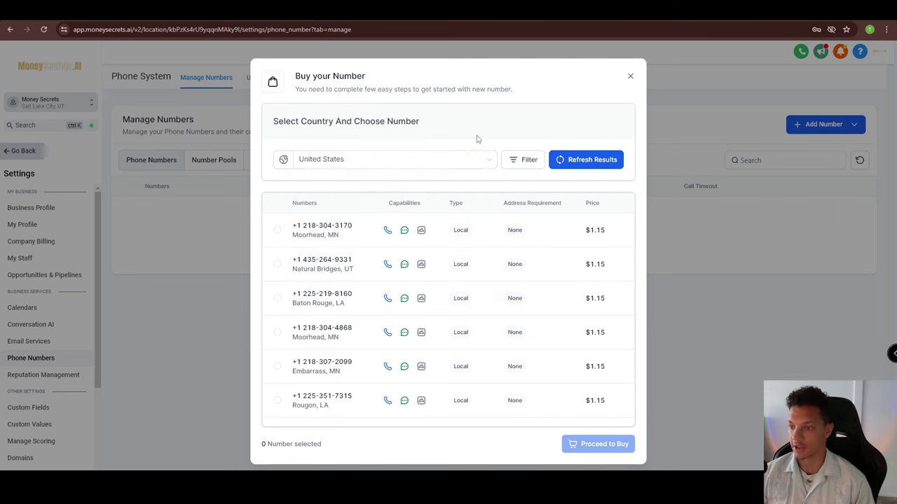
Filter available numbers to those whose first part is 801.
{"action": "left_click", "coordinate": [536, 166]}
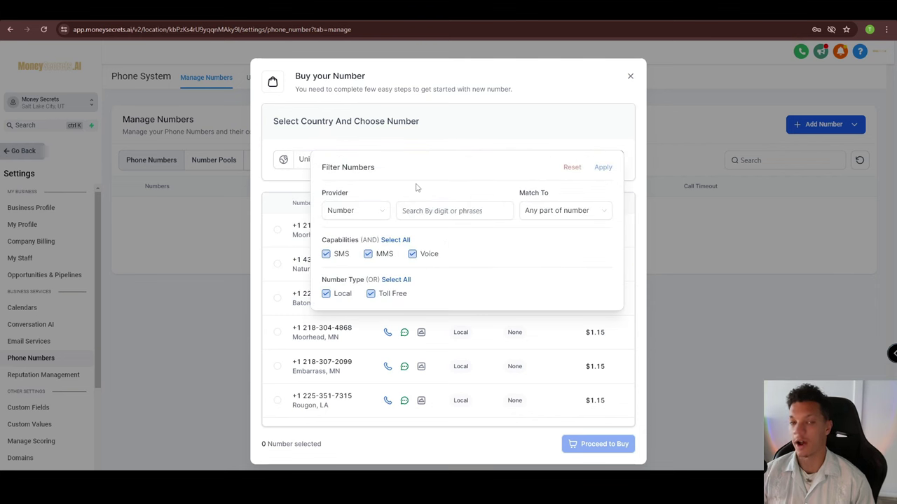
{"action": "left_click", "coordinate": [429, 213]}
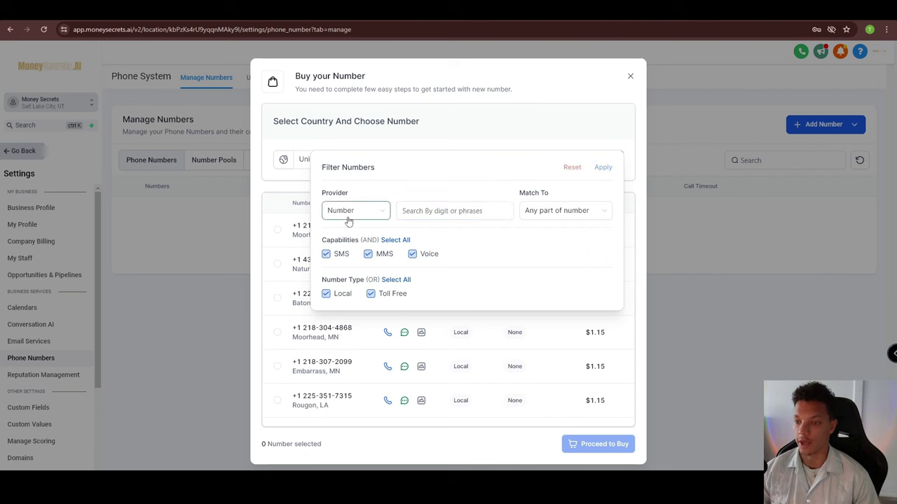
{"action": "left_click", "coordinate": [424, 216]}
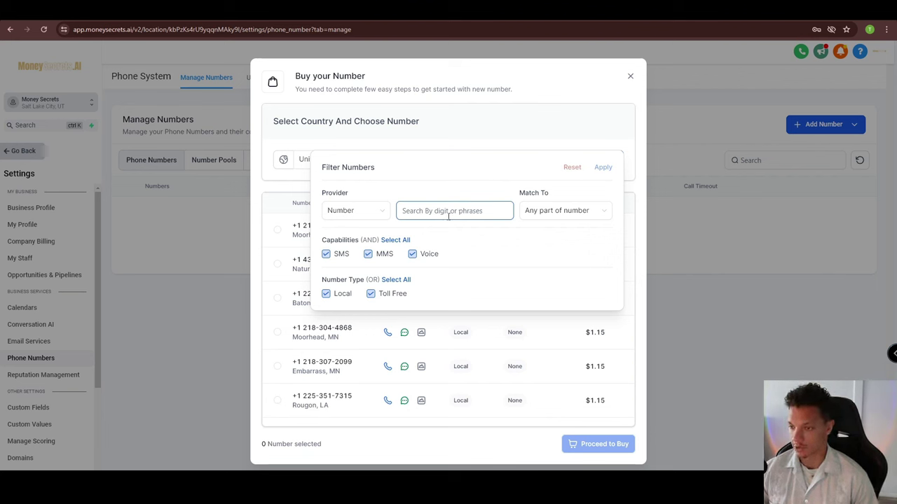
{"action": "type", "text": "801"}
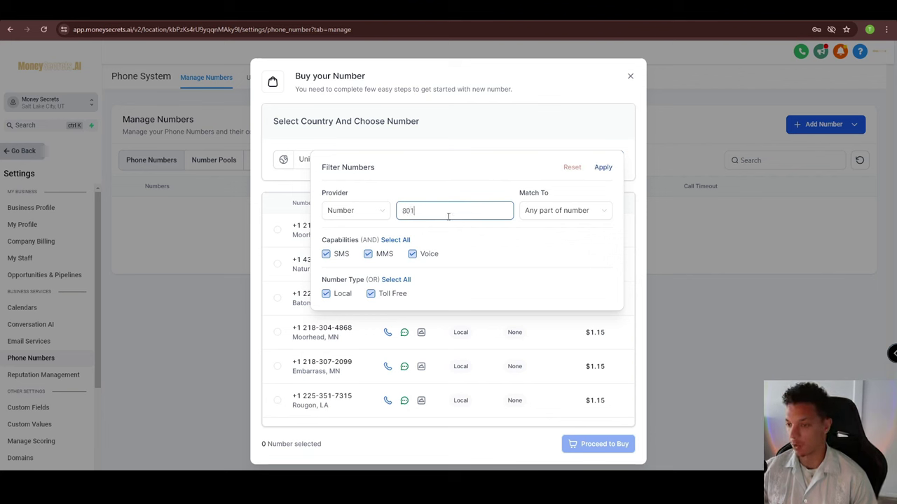
{"action": "left_click", "coordinate": [533, 218]}
{"action": "left_click", "coordinate": [533, 232]}
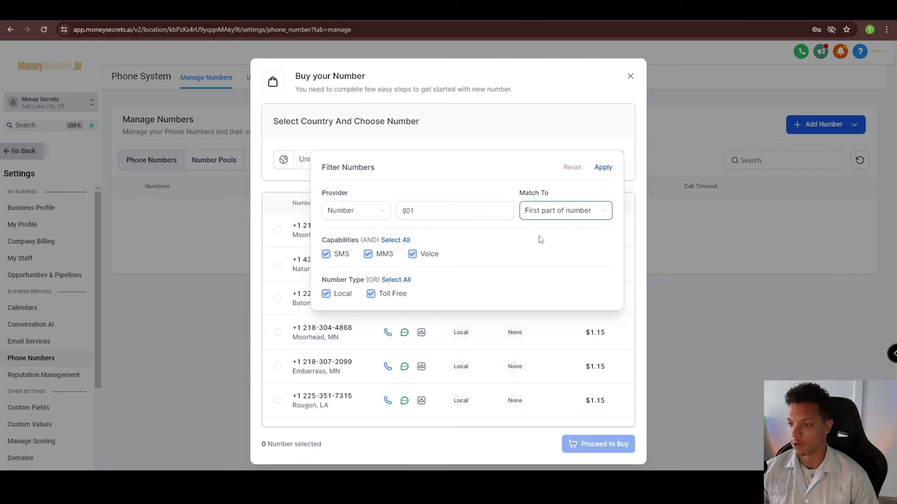
{"action": "left_click", "coordinate": [604, 167]}
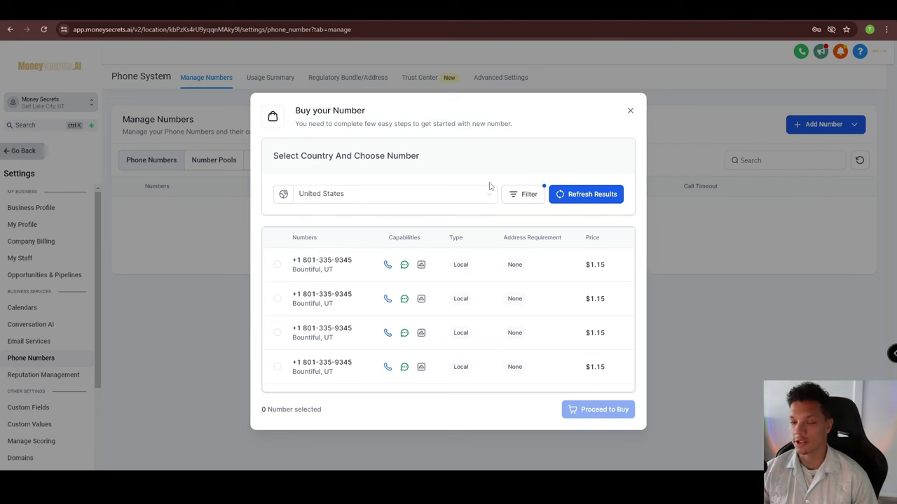
{"action": "left_click", "coordinate": [277, 265]}
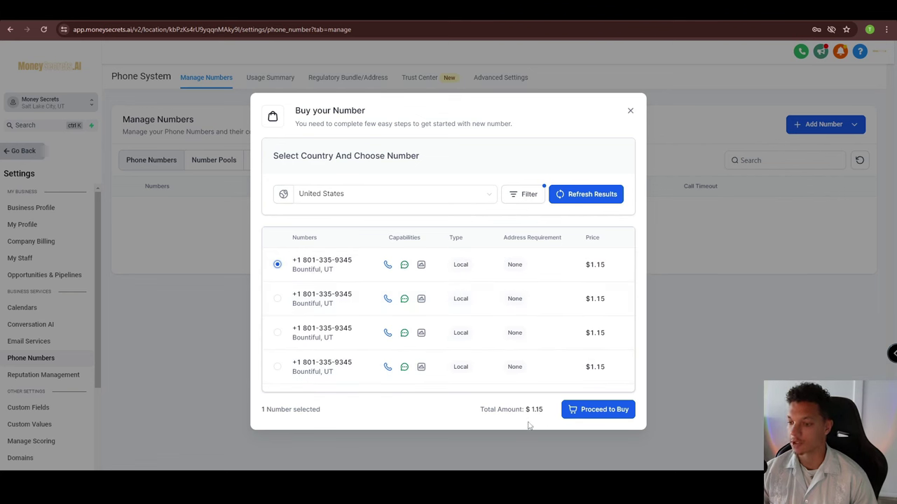
{"action": "left_click_drag", "start_coordinate": [553, 411], "coordinate": [525, 410]}
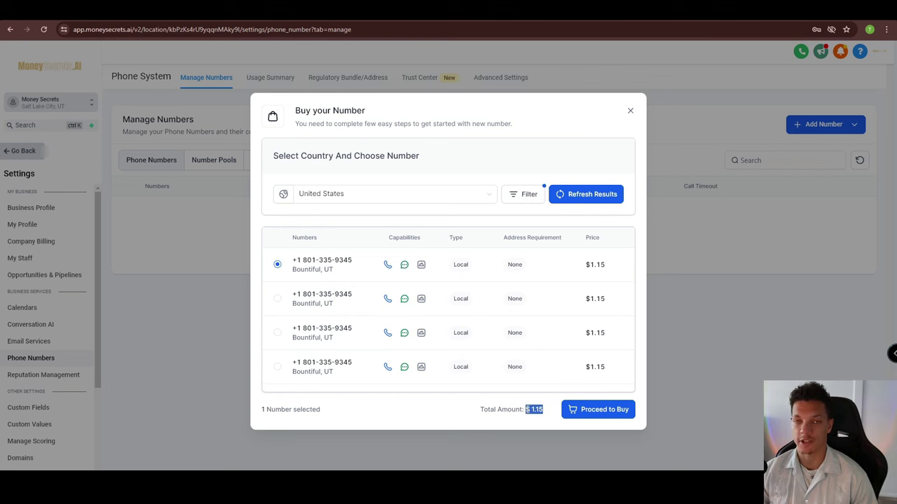
{"action": "left_click", "coordinate": [607, 408]}
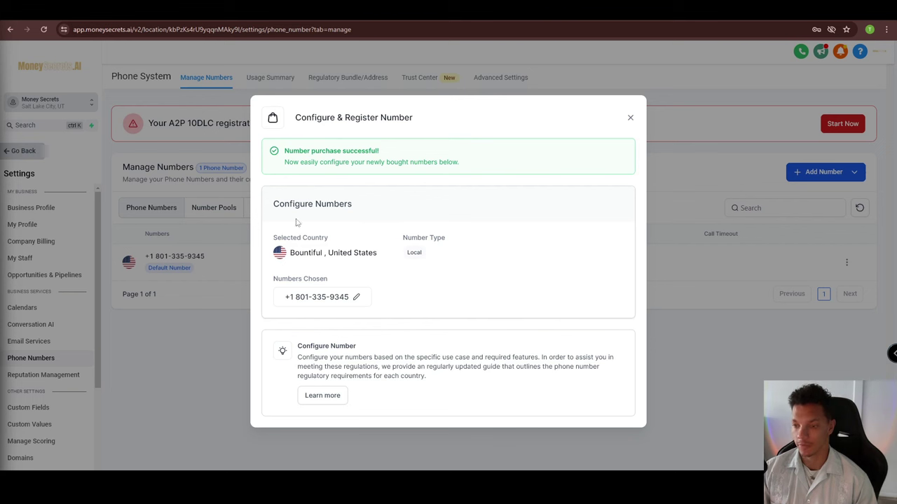
Dismiss the purchase confirmation and open the new number's action menu.
{"action": "left_click", "coordinate": [630, 117]}
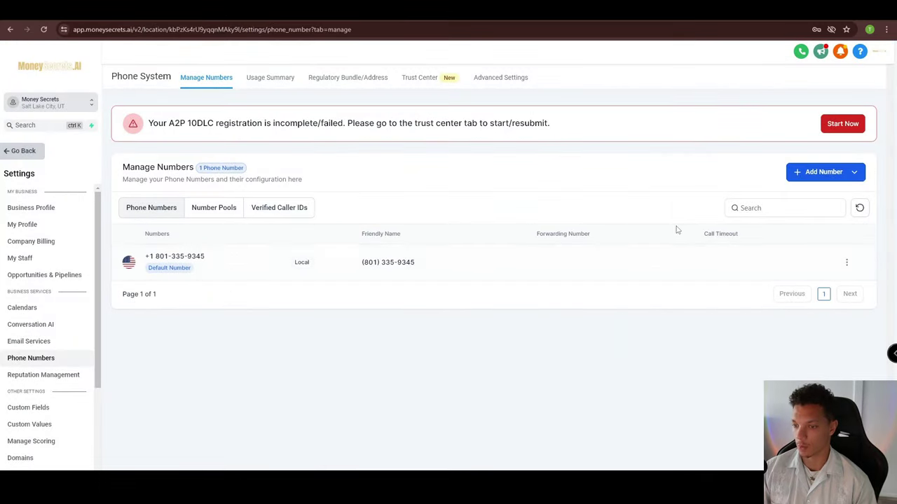
{"action": "left_click", "coordinate": [847, 262]}
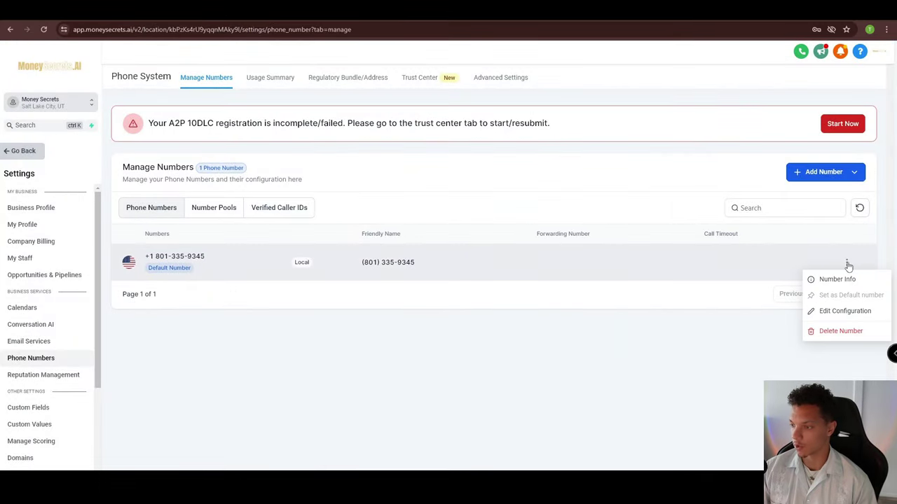
Edit the new number's configuration, leaving name and forwarding unchanged, and disable Call Connect.
{"action": "left_click", "coordinate": [843, 312]}
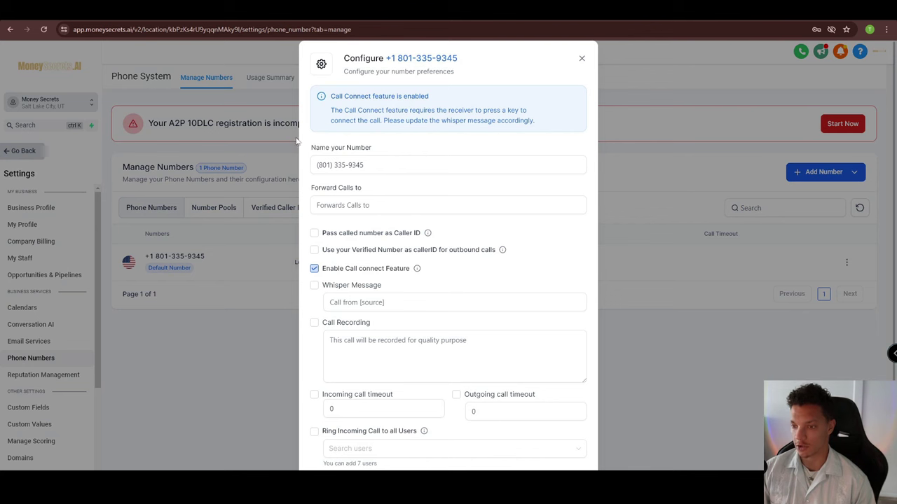
{"action": "left_click_drag", "start_coordinate": [365, 167], "coordinate": [319, 165]}
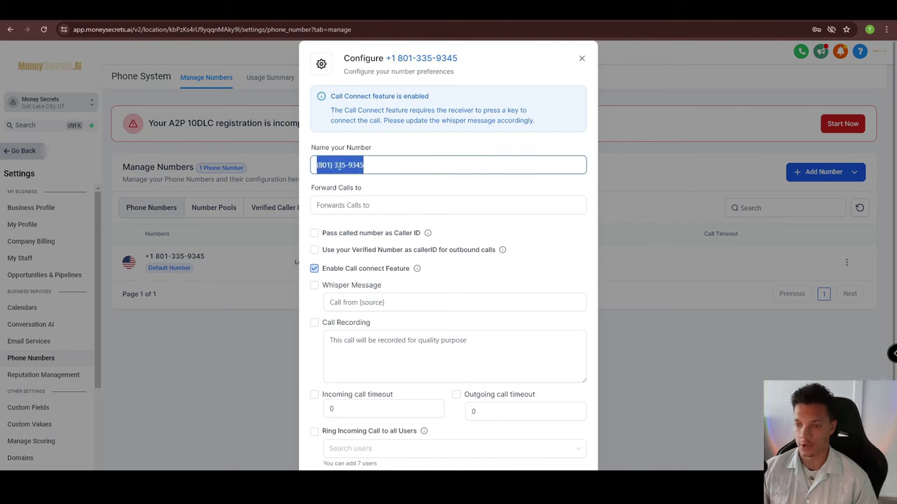
{"action": "left_click", "coordinate": [389, 192]}
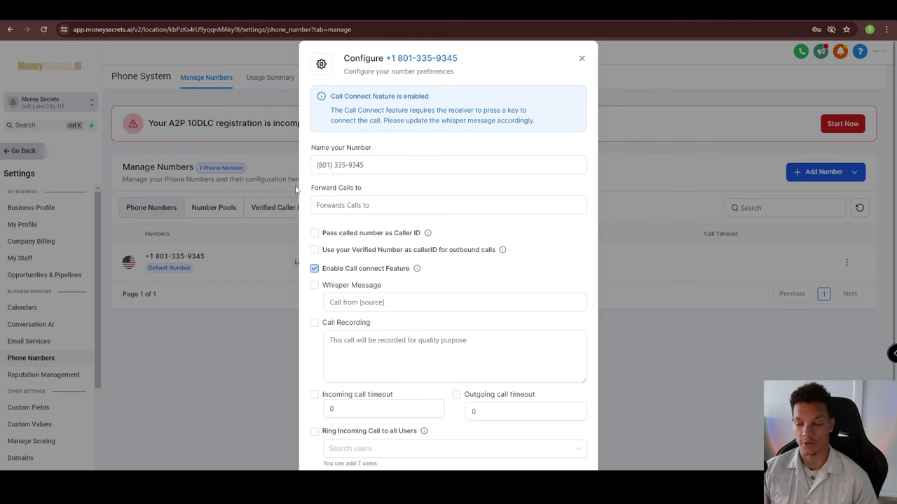
{"action": "left_click_drag", "start_coordinate": [296, 190], "coordinate": [354, 187]}
{"action": "left_click", "coordinate": [309, 192]}
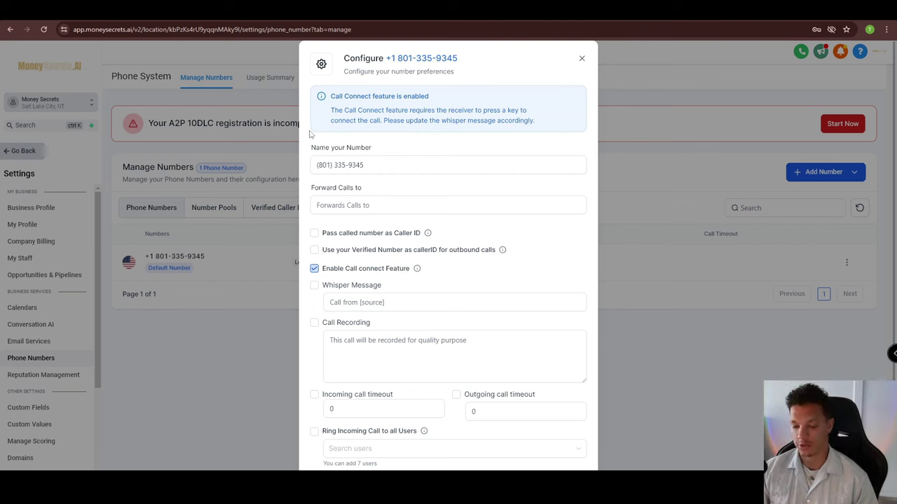
{"action": "left_click", "coordinate": [353, 208]}
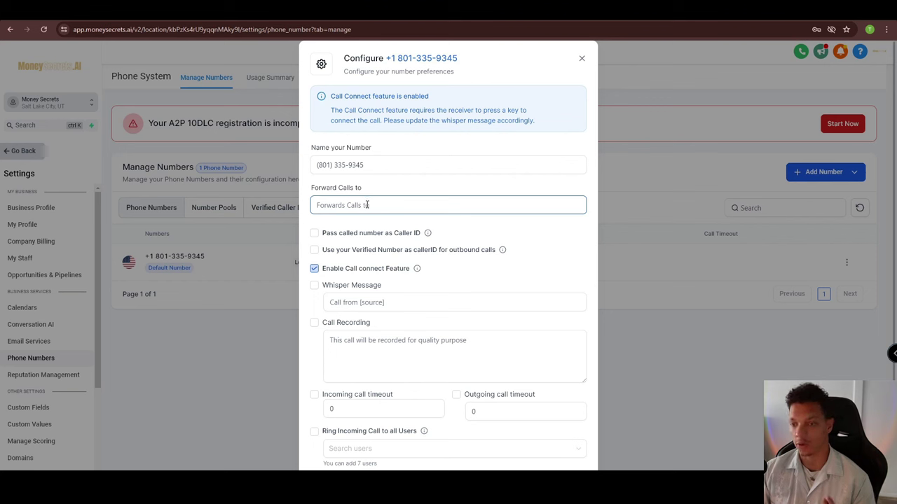
{"action": "left_click", "coordinate": [381, 223]}
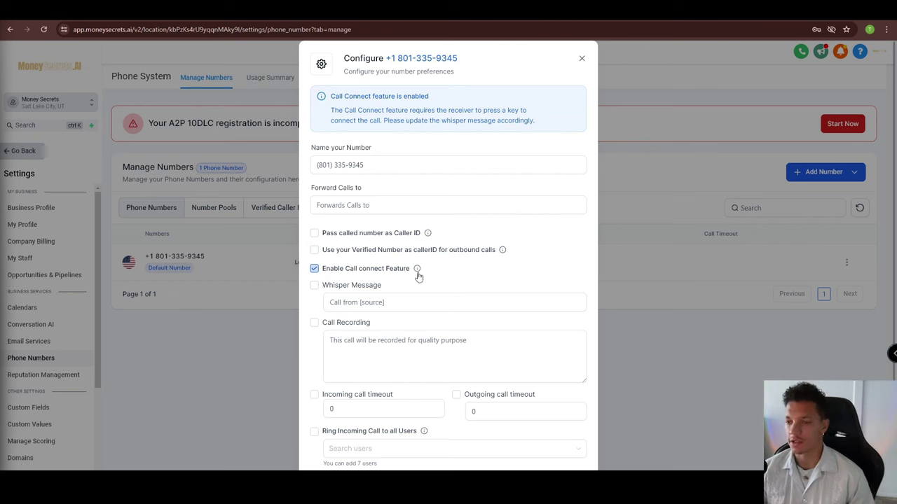
{"action": "left_click", "coordinate": [313, 269]}
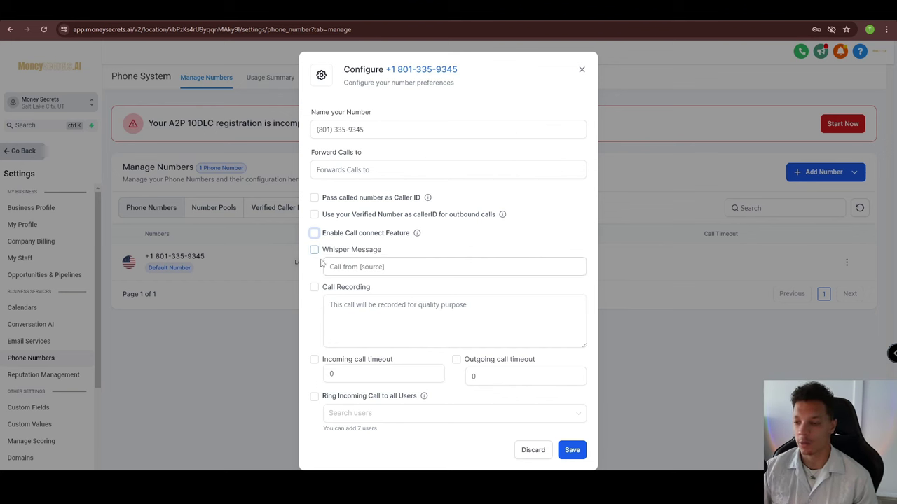
Keep call recording enabled and clear the recording announcement text.
{"action": "left_click", "coordinate": [405, 265]}
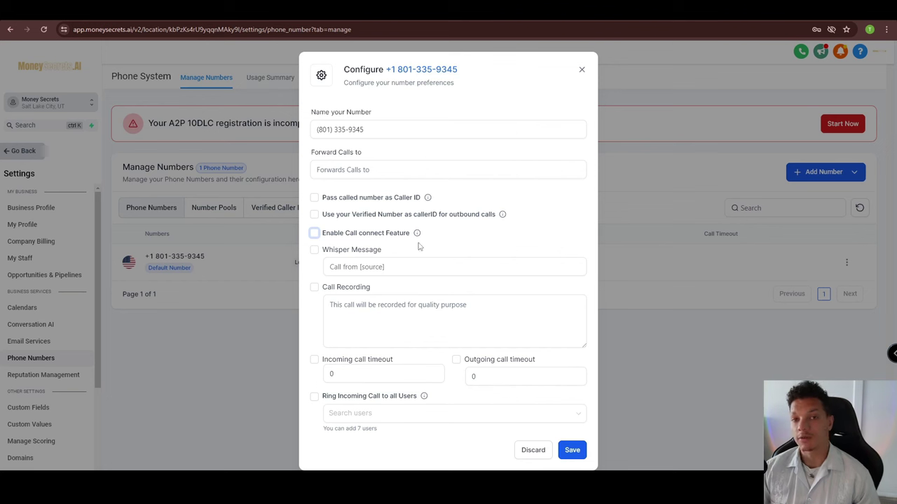
{"action": "left_click", "coordinate": [314, 288]}
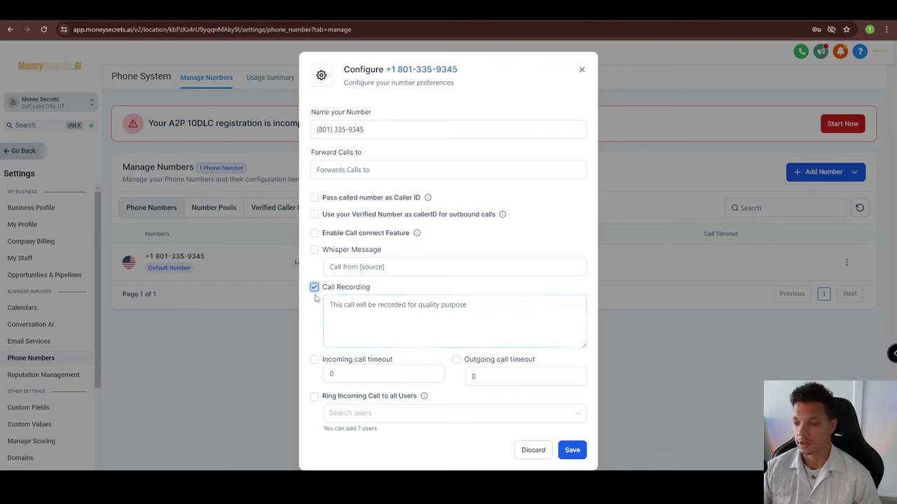
{"action": "left_click", "coordinate": [333, 301]}
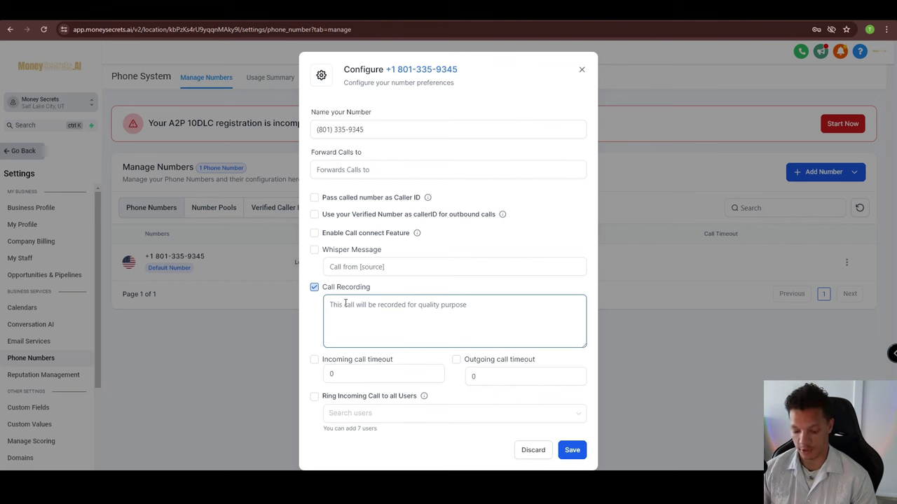
{"action": "key", "text": "ctrl+a"}
{"action": "key", "text": "BackSpace"}
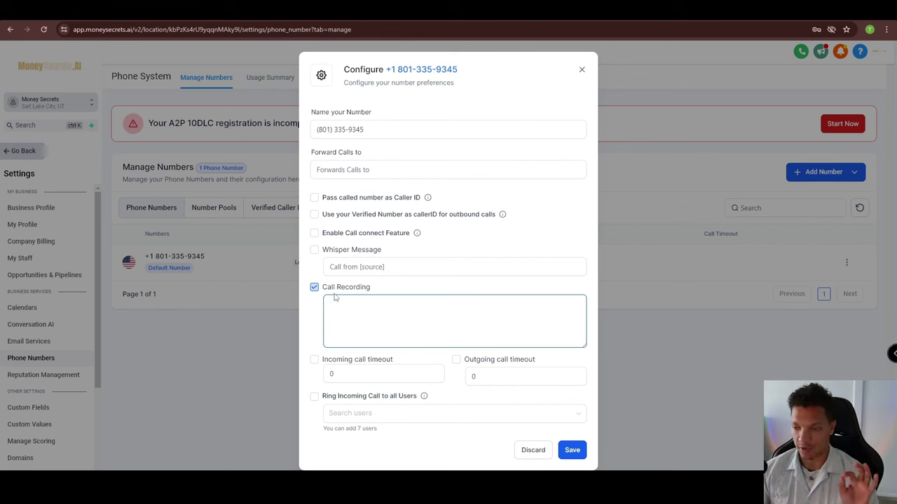
Review the call timeout and ring-all-users fields, then save the configuration.
{"action": "left_click", "coordinate": [484, 373]}
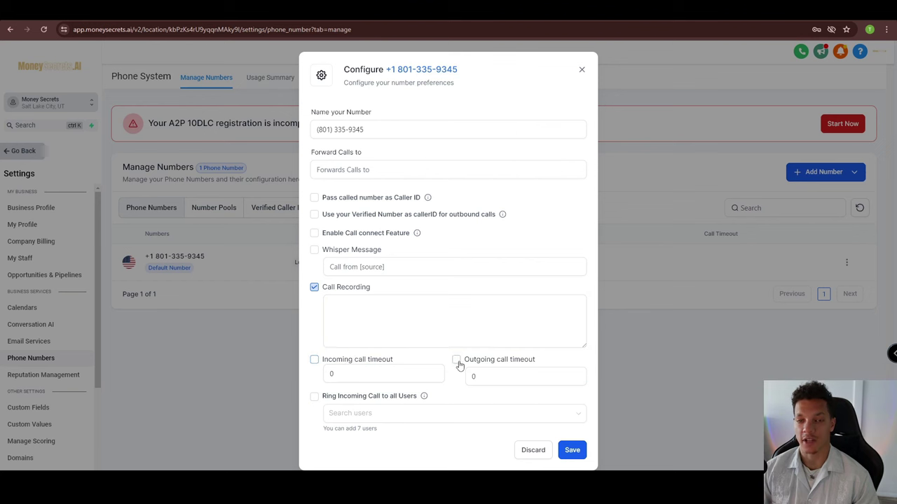
{"action": "left_click", "coordinate": [424, 376]}
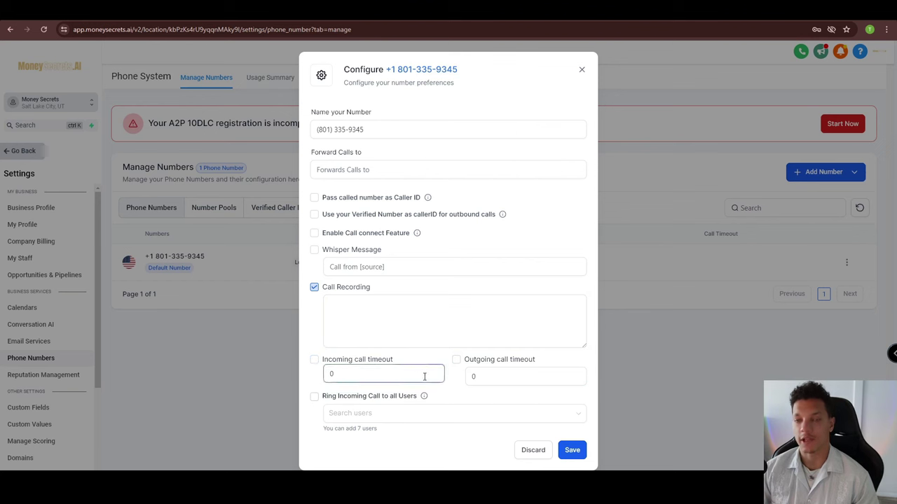
{"action": "left_click", "coordinate": [413, 414]}
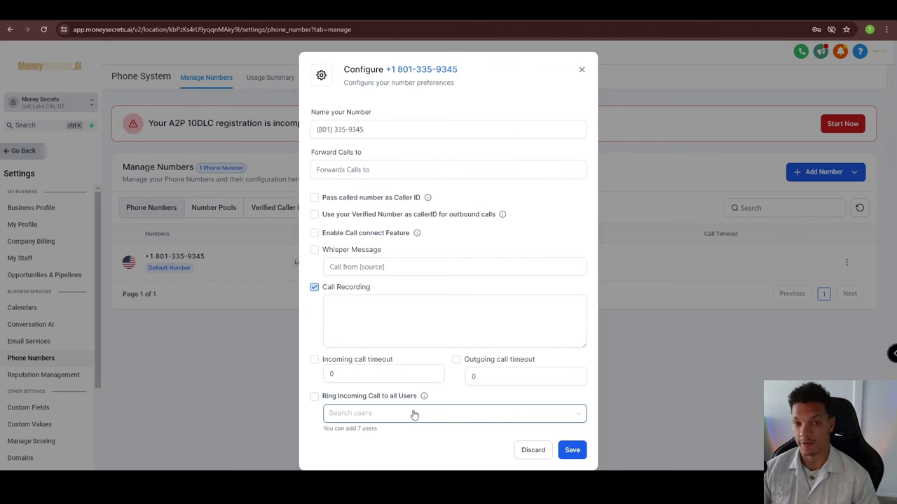
{"action": "left_click", "coordinate": [344, 404]}
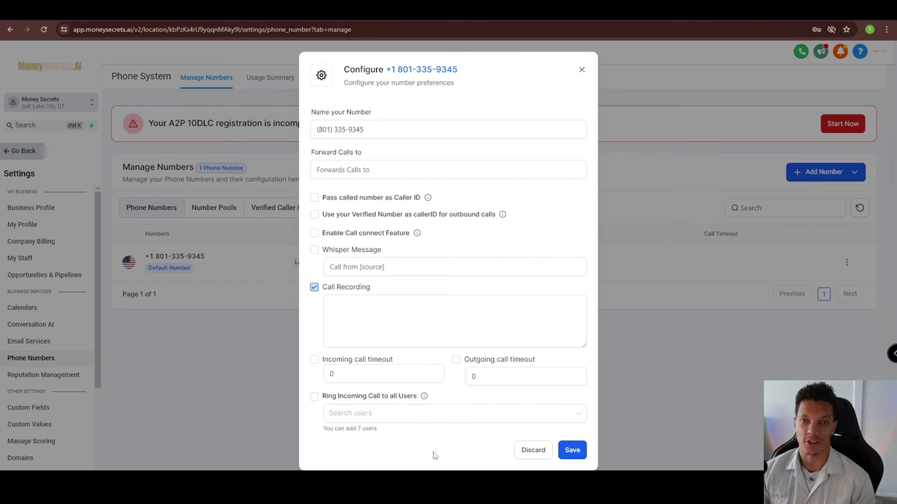
{"action": "left_click", "coordinate": [573, 451]}
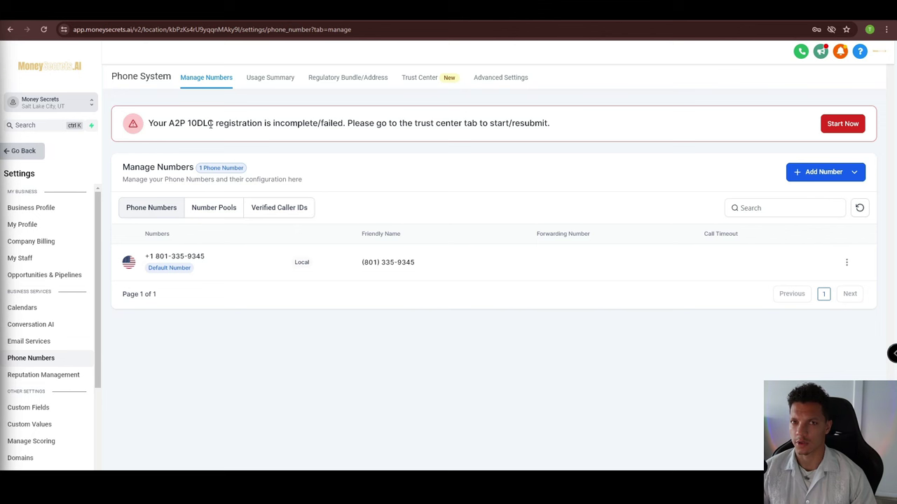
Highlight the 'A2P 10DLC registration' phrase in the warning banner, then clear it.
{"action": "left_click_drag", "start_coordinate": [169, 124], "coordinate": [262, 140]}
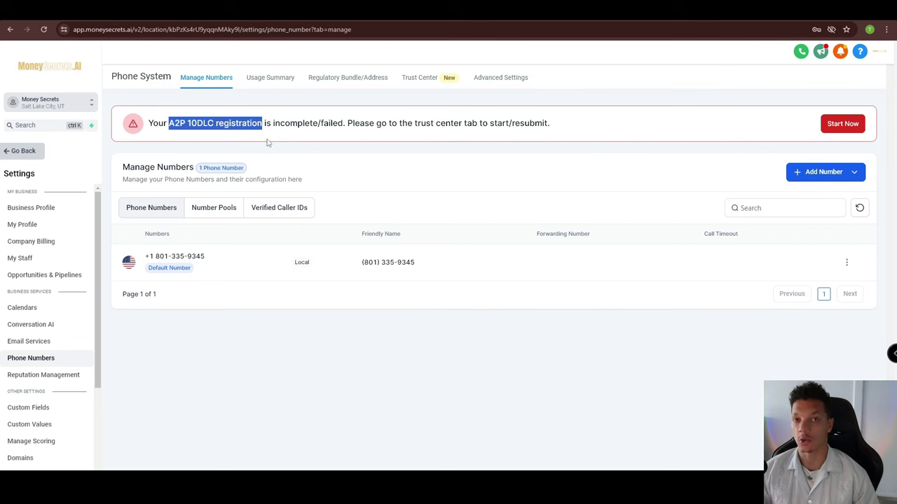
{"action": "left_click_drag", "start_coordinate": [168, 124], "coordinate": [264, 140]}
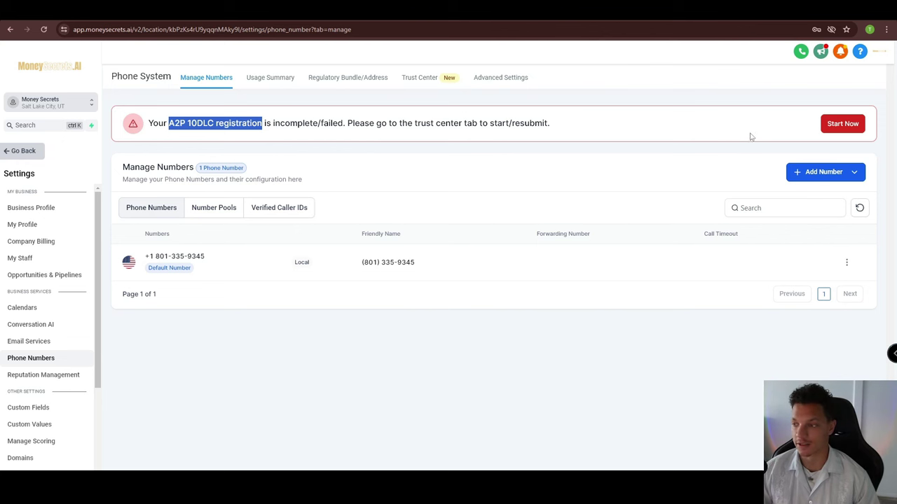
{"action": "left_click", "coordinate": [150, 126]}
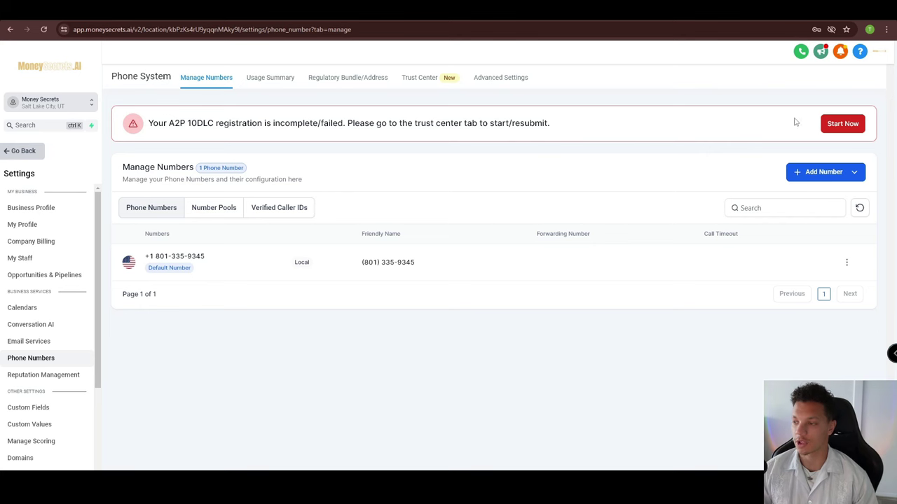
Review the A2P Messaging page and Help & Support, then view the $1.04 Usage Summary.
{"action": "left_click", "coordinate": [842, 124]}
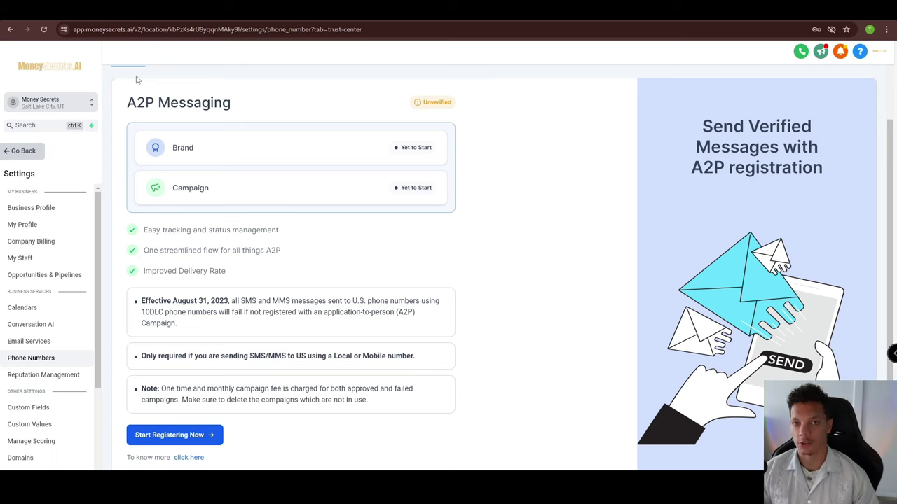
{"action": "left_click", "coordinate": [861, 52]}
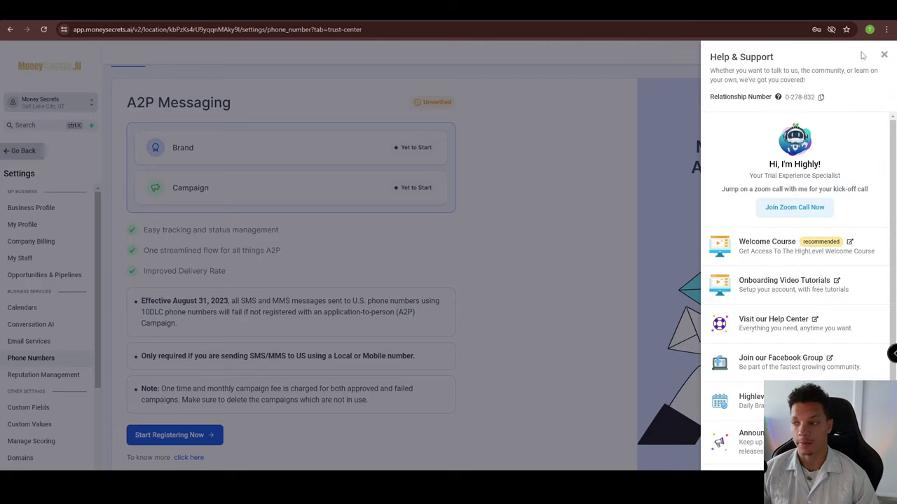
{"action": "left_click", "coordinate": [883, 55]}
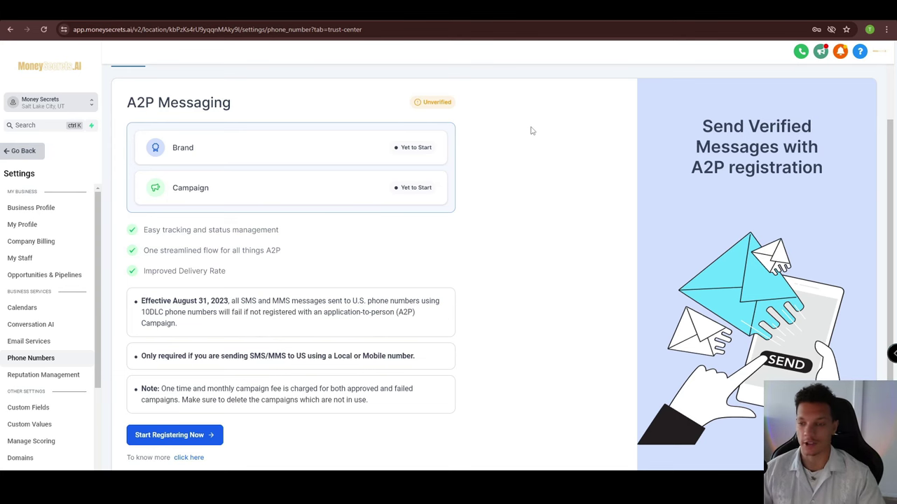
{"action": "left_click", "coordinate": [270, 79]}
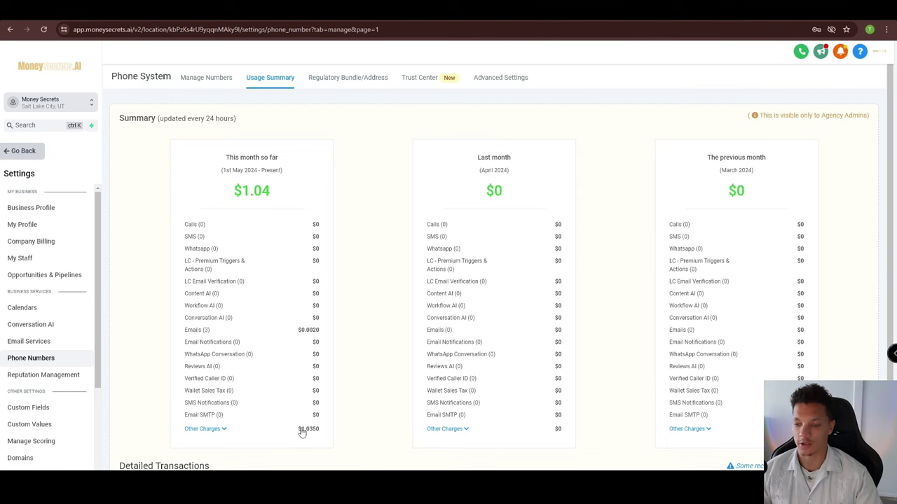
Check the Regulatory Bundle/Address list, then browse the Trust Center to its empty Brands (SMS) list.
{"action": "left_click", "coordinate": [349, 76]}
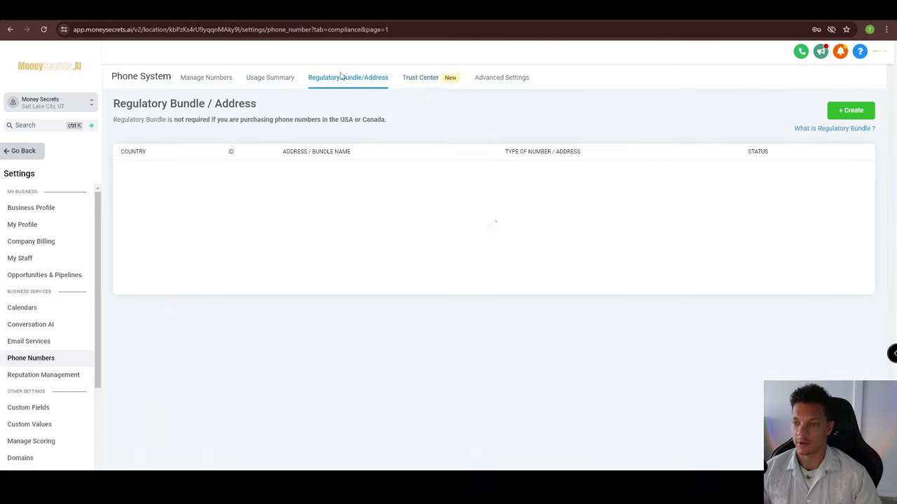
{"action": "left_click", "coordinate": [420, 77]}
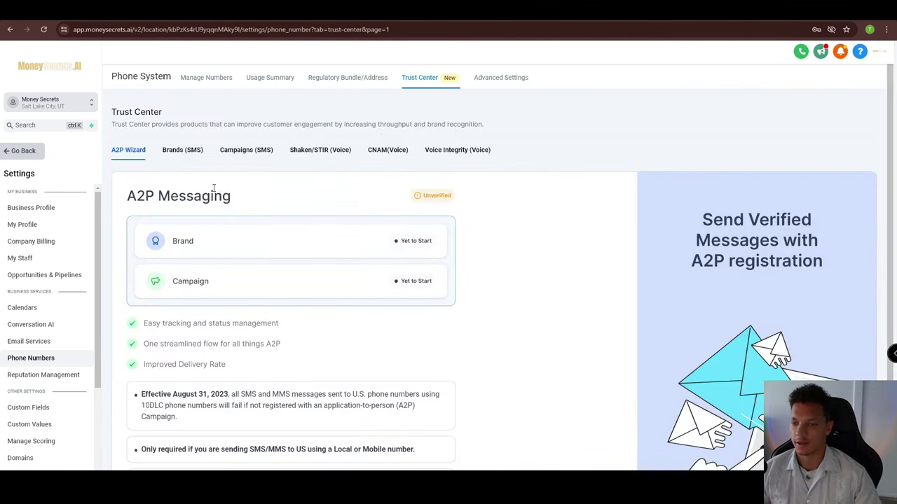
{"action": "scroll", "coordinate": [263, 248], "scroll_direction": "down", "scroll_amount": 3}
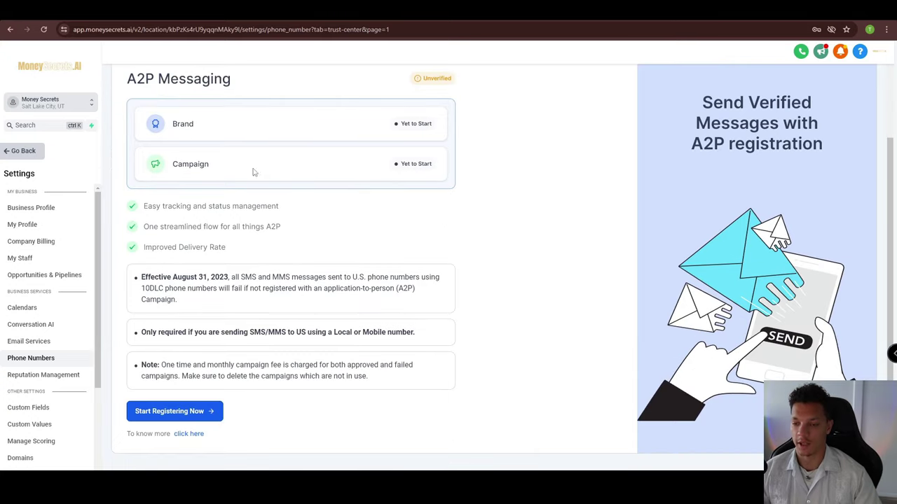
{"action": "scroll", "coordinate": [187, 110], "scroll_direction": "up", "scroll_amount": 3}
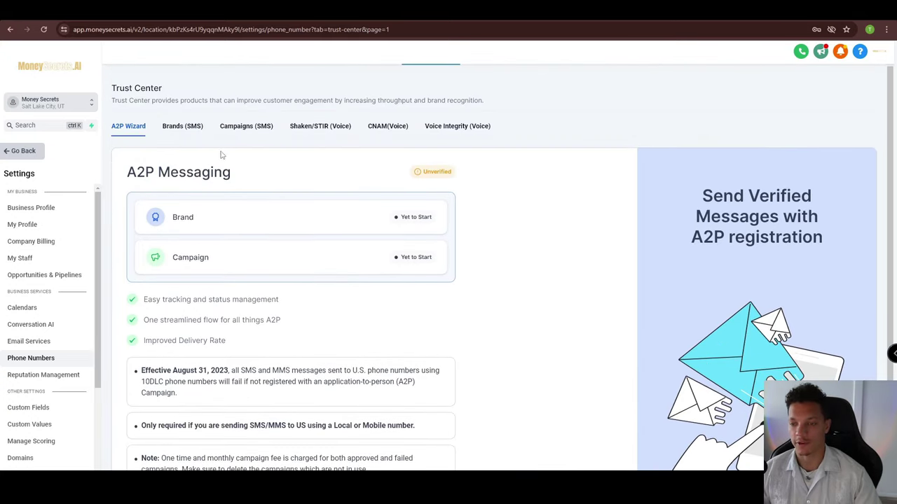
{"action": "left_click", "coordinate": [182, 112]}
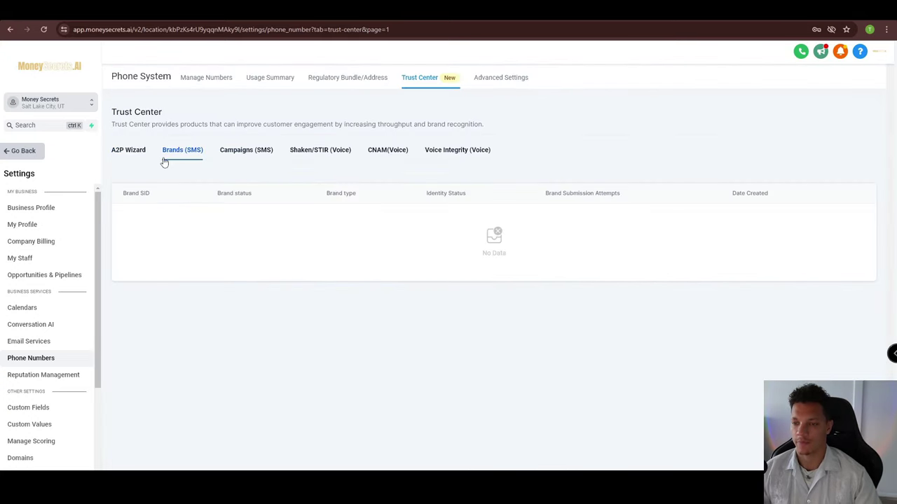
Review the Trust Center's SMS Campaigns, Shaken/STIR and CNAM pages, ending on the coming-soon Voice Integrity page.
{"action": "left_click", "coordinate": [261, 152]}
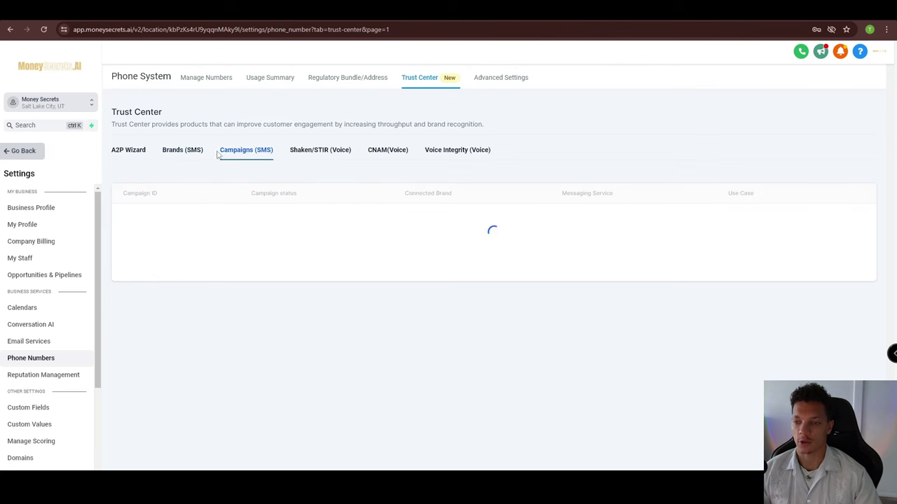
{"action": "left_click", "coordinate": [306, 152]}
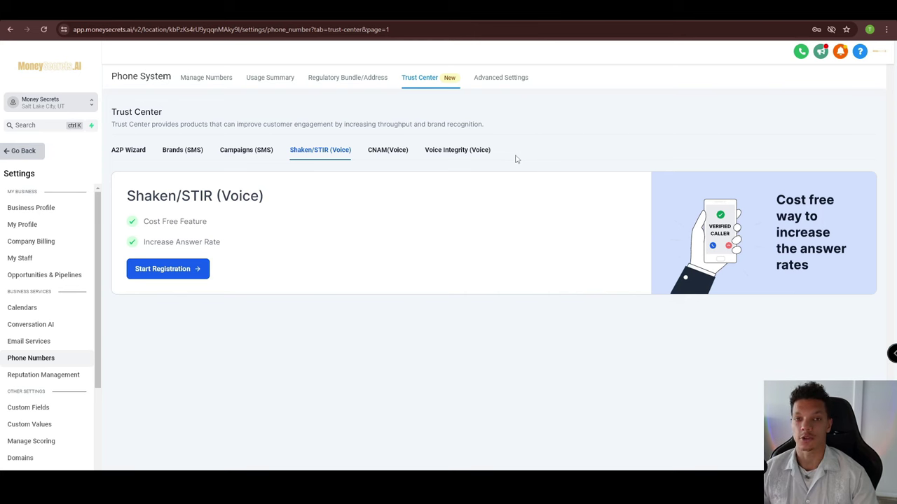
{"action": "left_click", "coordinate": [396, 154]}
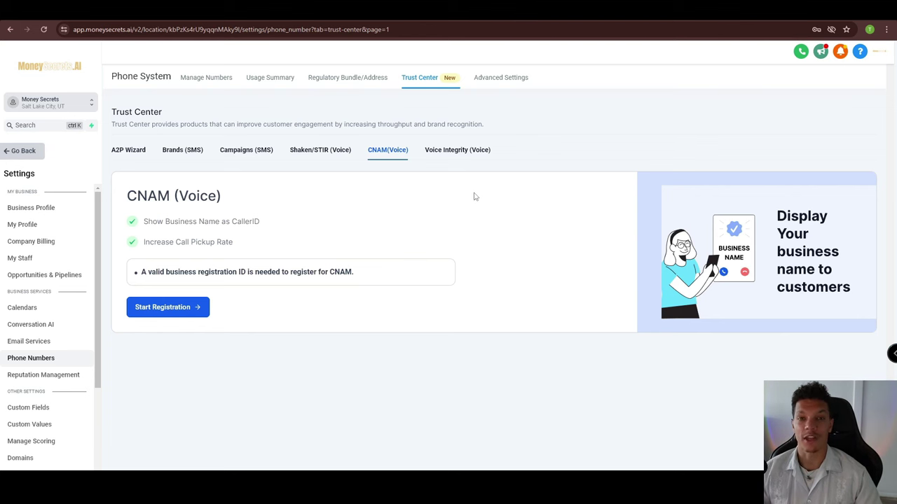
{"action": "left_click", "coordinate": [429, 154]}
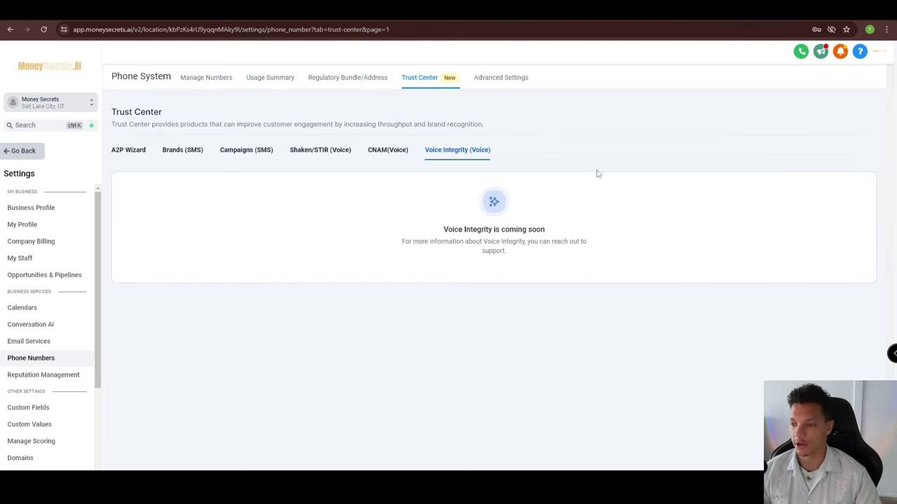
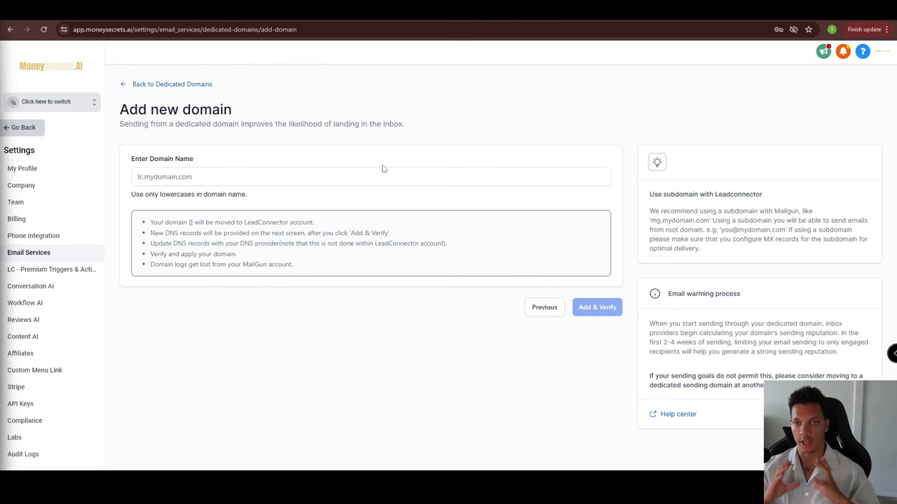
Add do-not-reply.moneysecrets.ai as a dedicated domain and continue to Cloudflare authorization.
{"action": "left_click", "coordinate": [311, 176]}
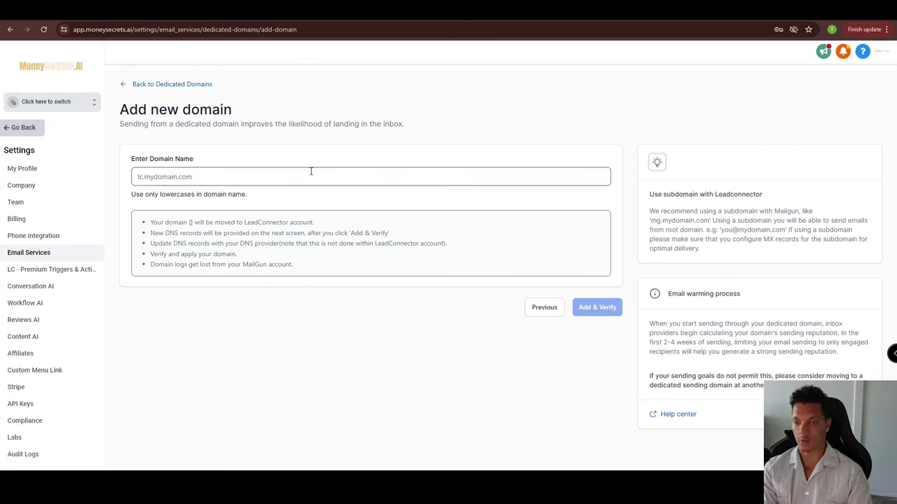
{"action": "type", "text": "do-not-"}
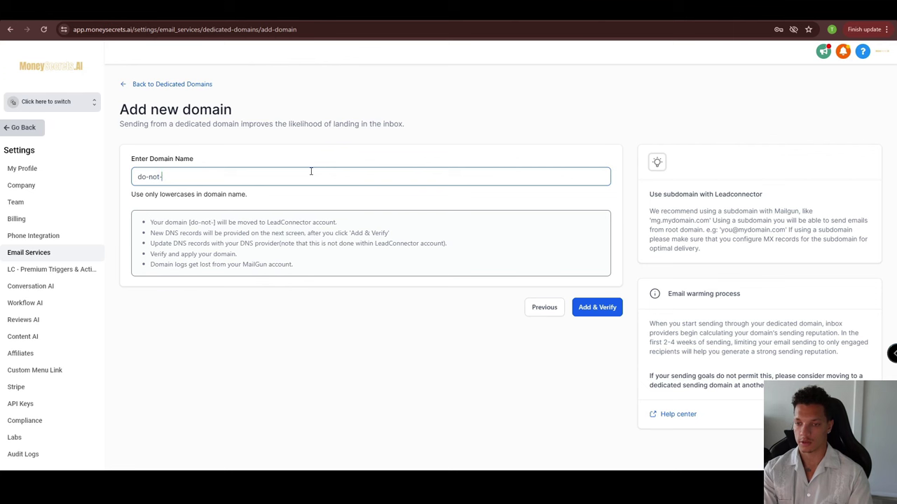
{"action": "type", "text": "reply.mo"}
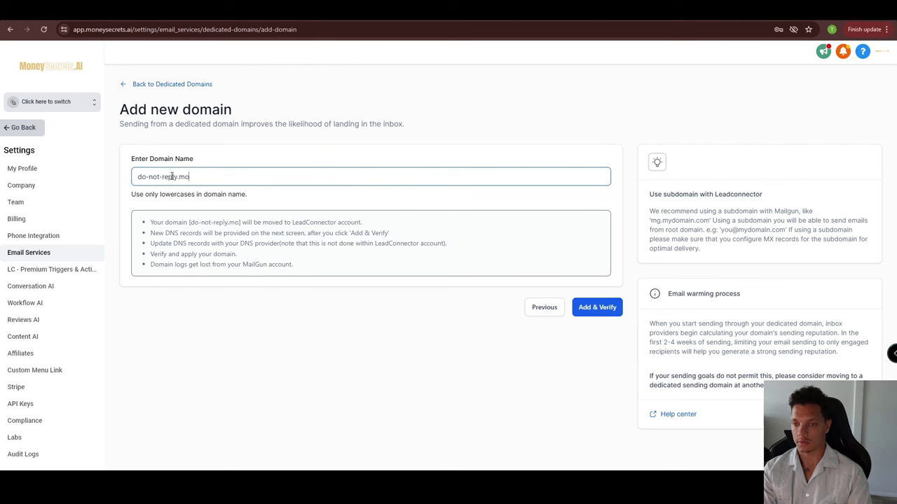
{"action": "type", "text": "neysecrets.ai"}
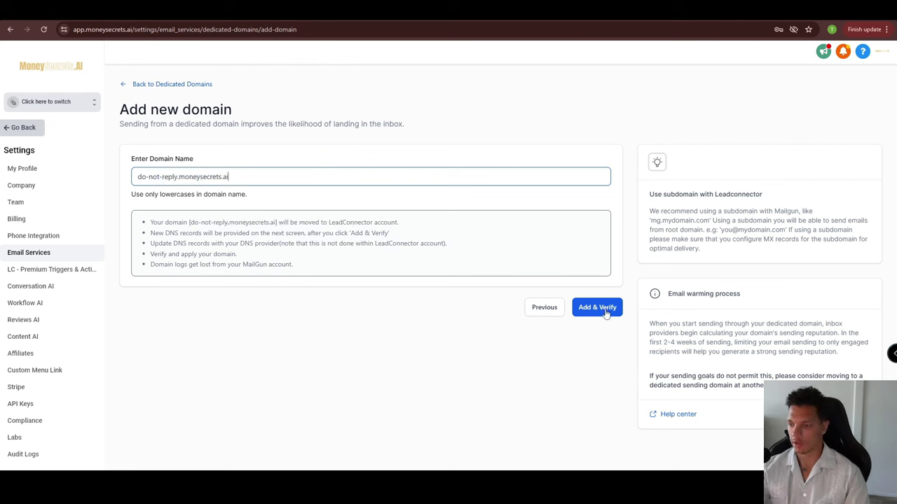
{"action": "left_click", "coordinate": [606, 313]}
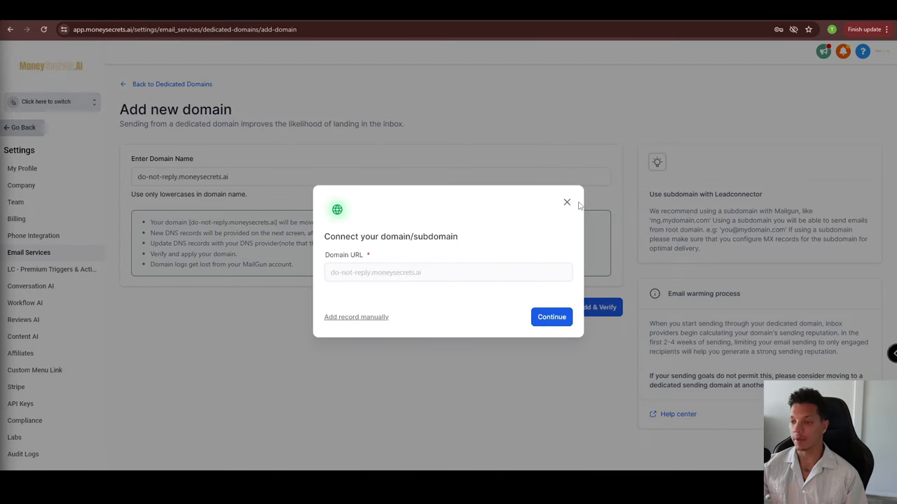
{"action": "left_click", "coordinate": [553, 321]}
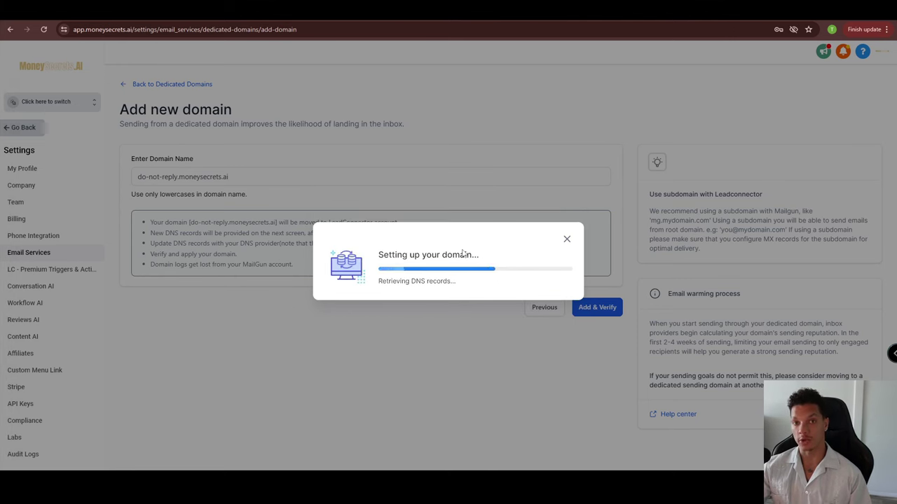
Approve Cloudflare's setup of the TXT, CNAME and MX records for do-not-reply.moneysecrets.ai.
{"action": "left_click", "coordinate": [540, 339]}
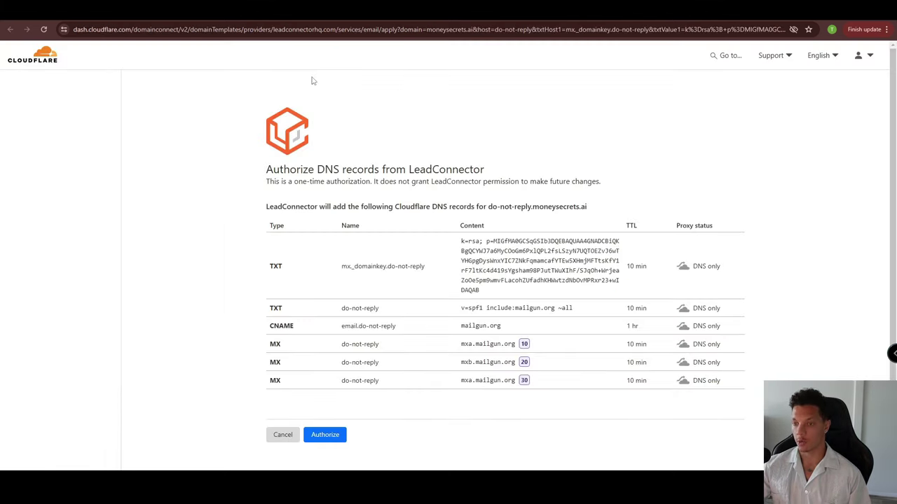
{"action": "scroll", "coordinate": [771, 335], "scroll_direction": "down", "scroll_amount": 1}
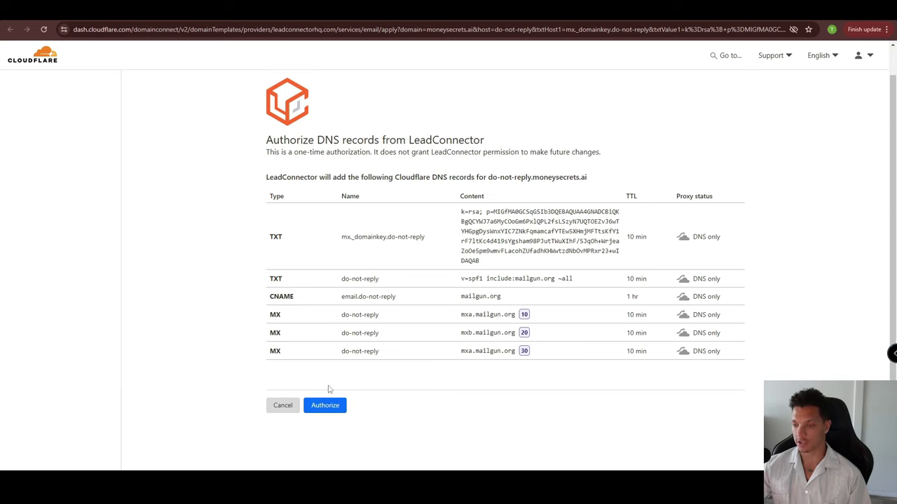
{"action": "left_click", "coordinate": [325, 405]}
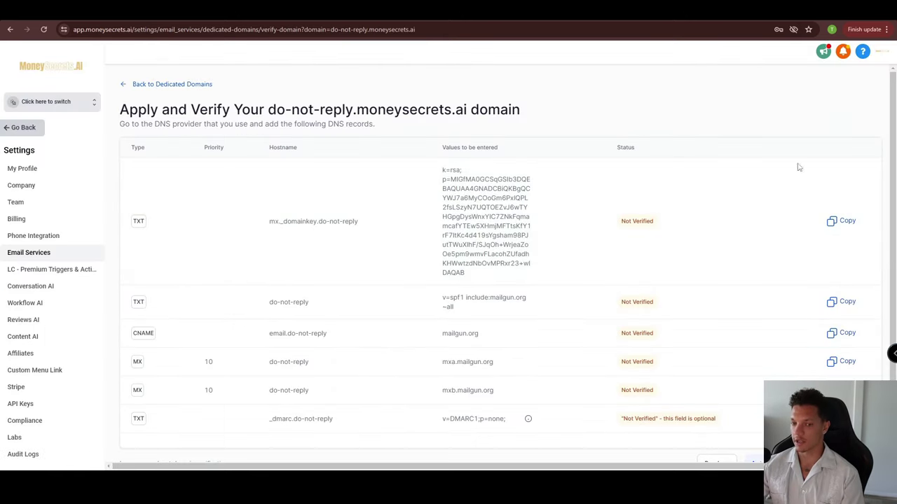
Run verification on the do-not-reply DNS records and review the propagation-delay note.
{"action": "scroll", "coordinate": [795, 190], "scroll_direction": "down", "scroll_amount": 1}
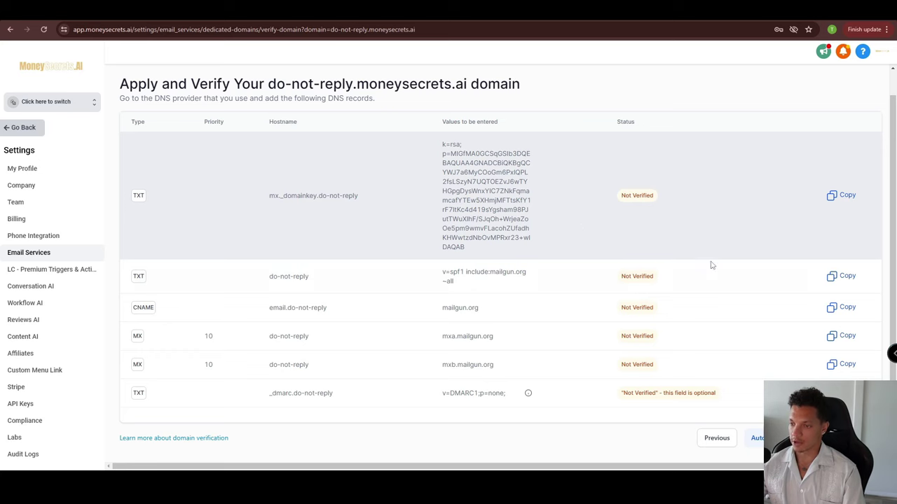
{"action": "left_click", "coordinate": [757, 438]}
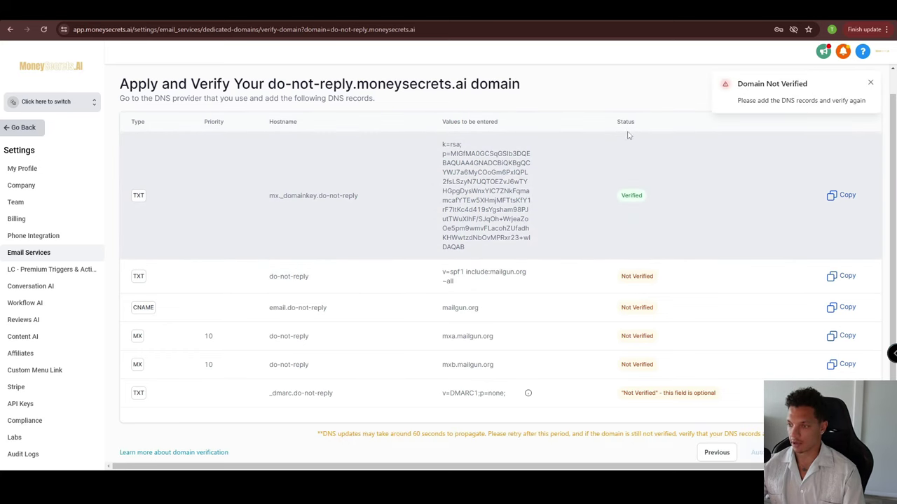
{"action": "scroll", "coordinate": [603, 161], "scroll_direction": "down", "scroll_amount": 1}
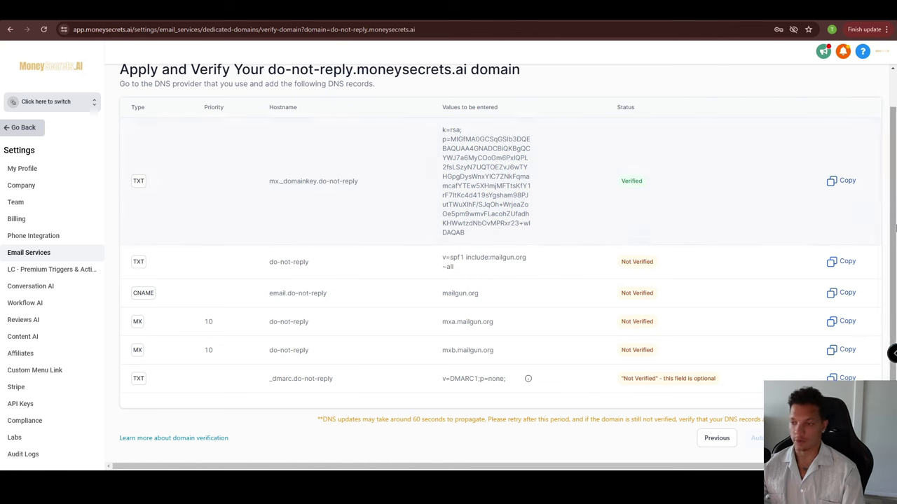
{"action": "left_click_drag", "start_coordinate": [323, 419], "coordinate": [678, 419]}
{"action": "left_click", "coordinate": [678, 419]}
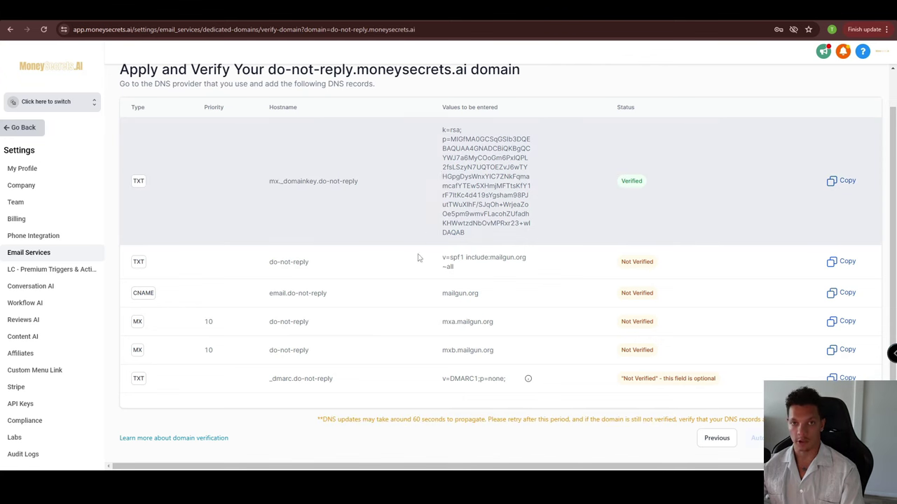
Rerun verification for do-not-reply.moneysecrets.ai from the dedicated domains list until it shows Active.
{"action": "key", "text": "alt+Left"}
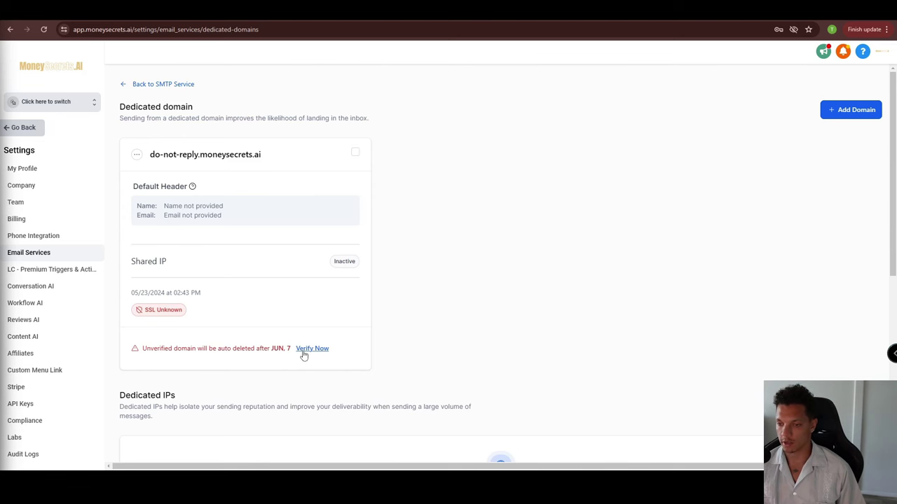
{"action": "left_click", "coordinate": [304, 350]}
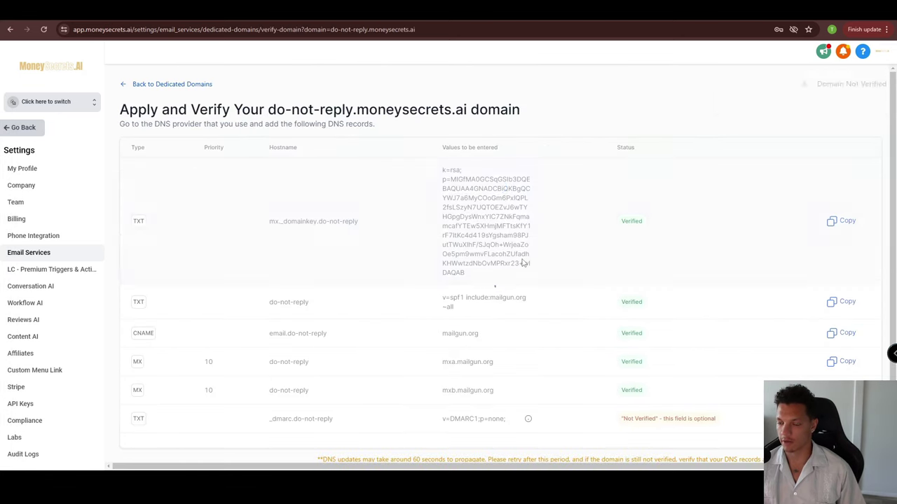
{"action": "scroll", "coordinate": [658, 350], "scroll_direction": "down", "scroll_amount": 1}
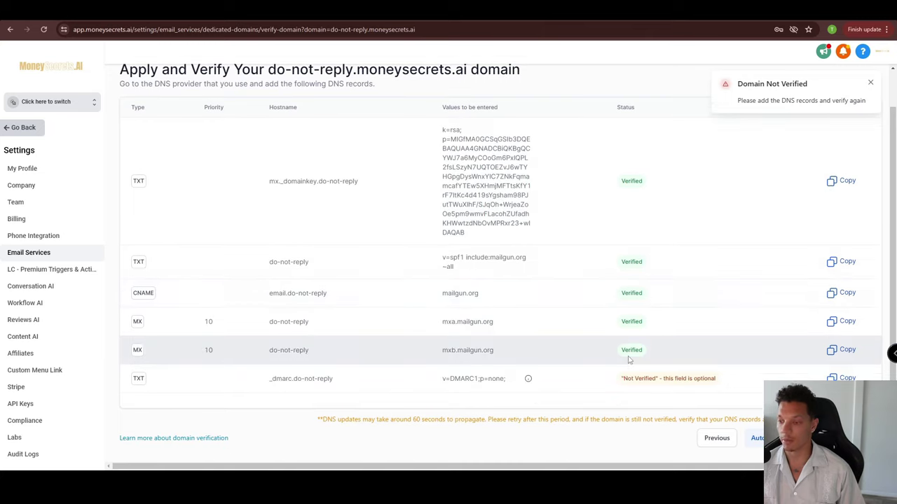
{"action": "key", "text": "alt+Left"}
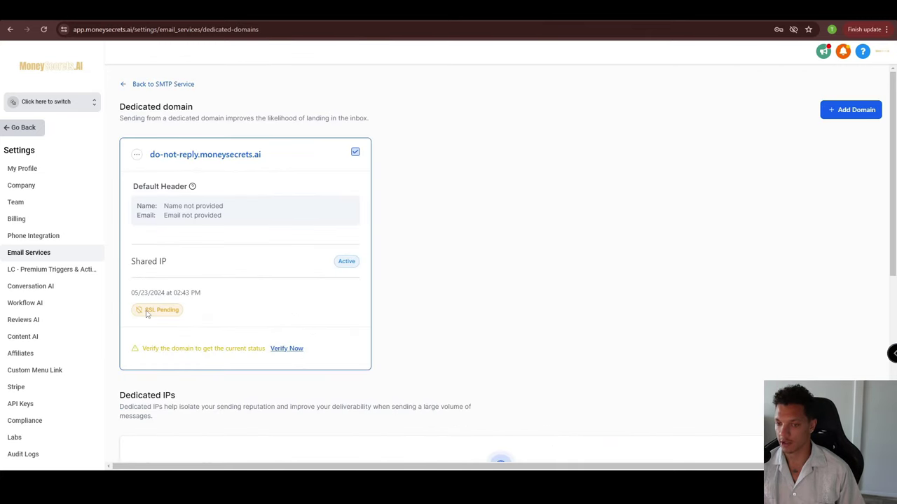
{"action": "key", "text": "alt+Right"}
{"action": "scroll", "coordinate": [519, 430], "scroll_direction": "down", "scroll_amount": 1}
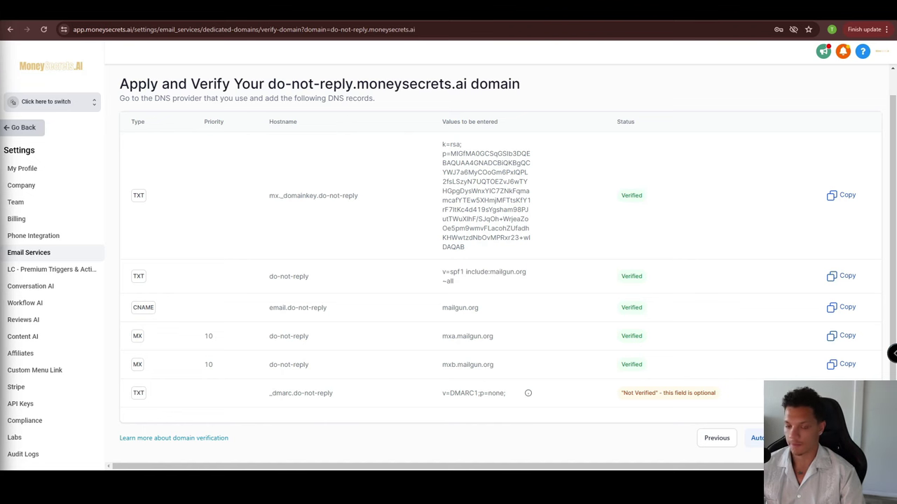
{"action": "key", "text": "alt+Left"}
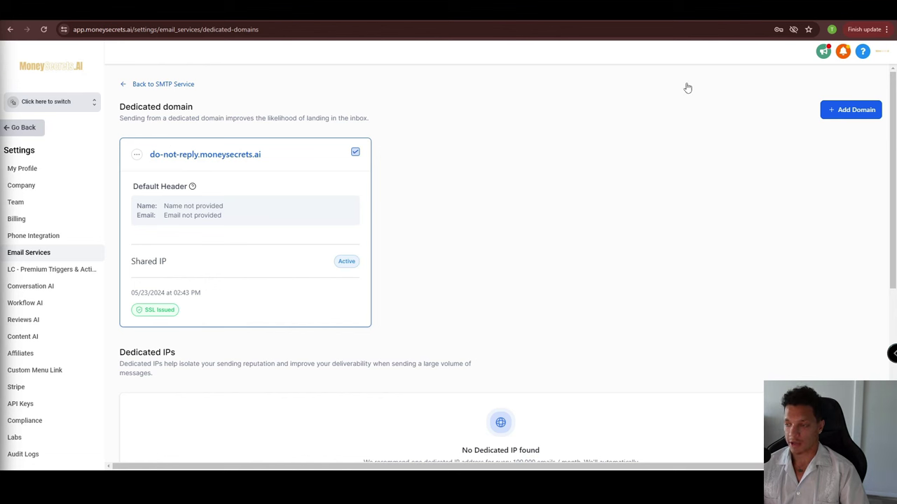
Add replies.moneysecrets.ai as another dedicated domain and continue to Cloudflare authorization.
{"action": "left_click", "coordinate": [859, 114]}
{"action": "left_click", "coordinate": [310, 180]}
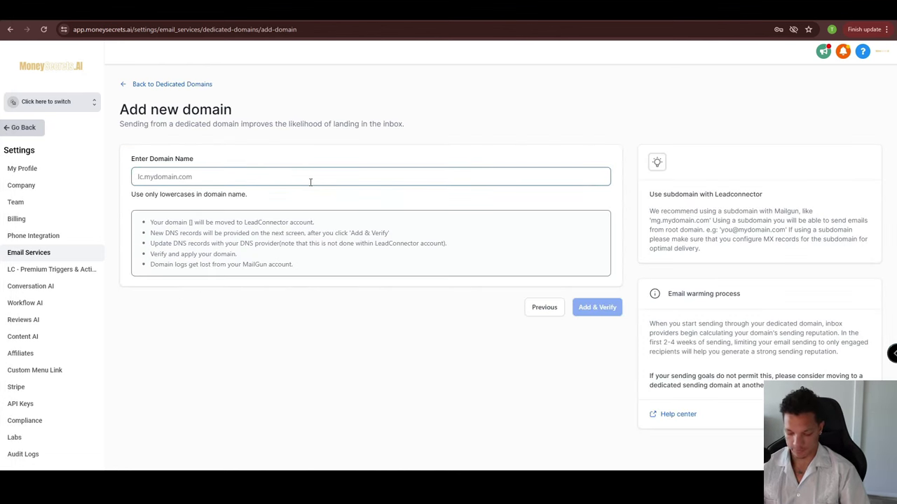
{"action": "type", "text": "rep"}
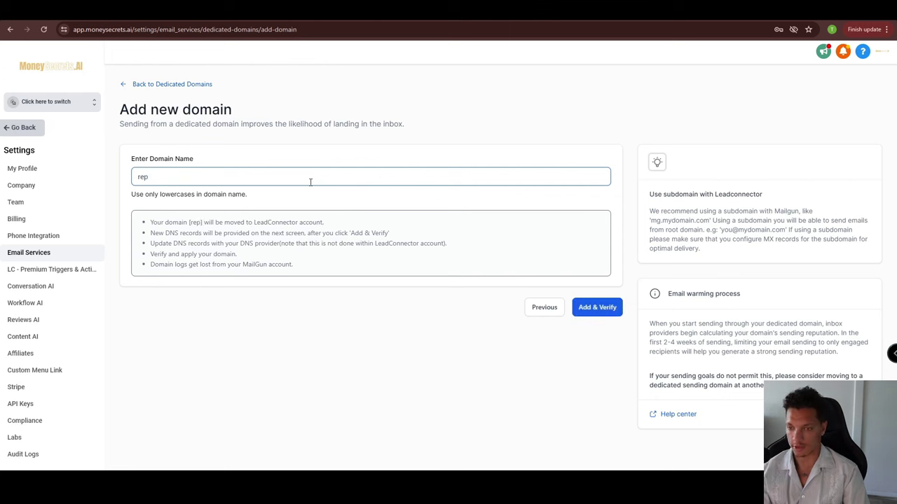
{"action": "type", "text": "lies.moneysec"}
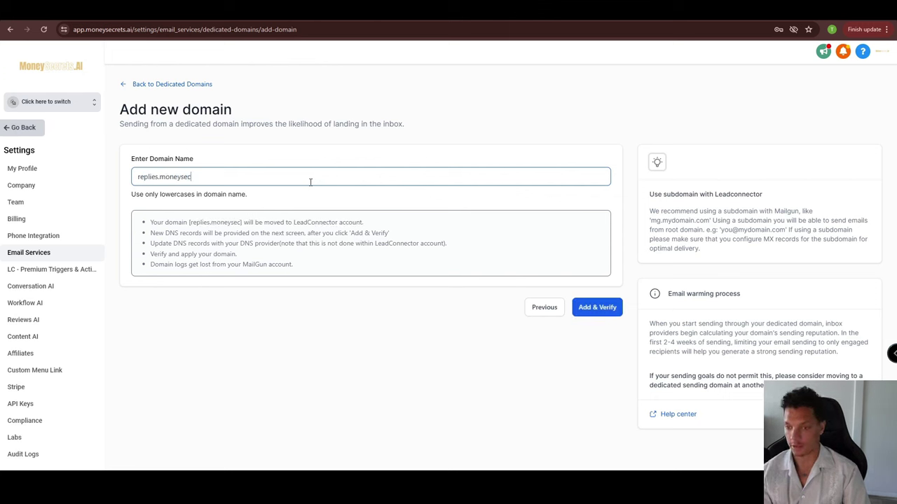
{"action": "type", "text": "rets.ai"}
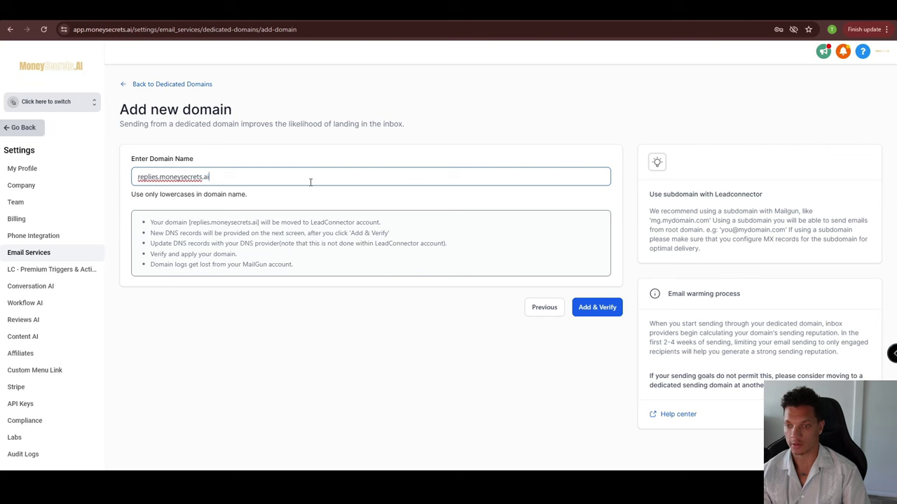
{"action": "left_click", "coordinate": [600, 309]}
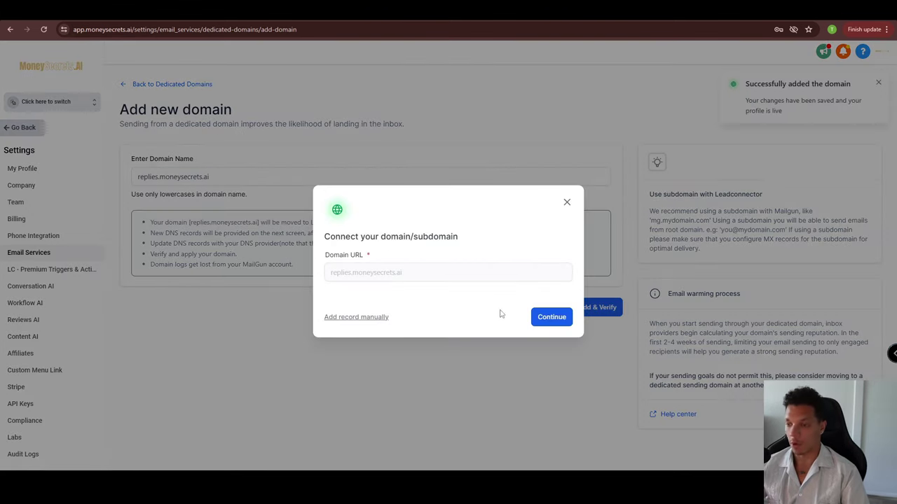
{"action": "left_click", "coordinate": [550, 317]}
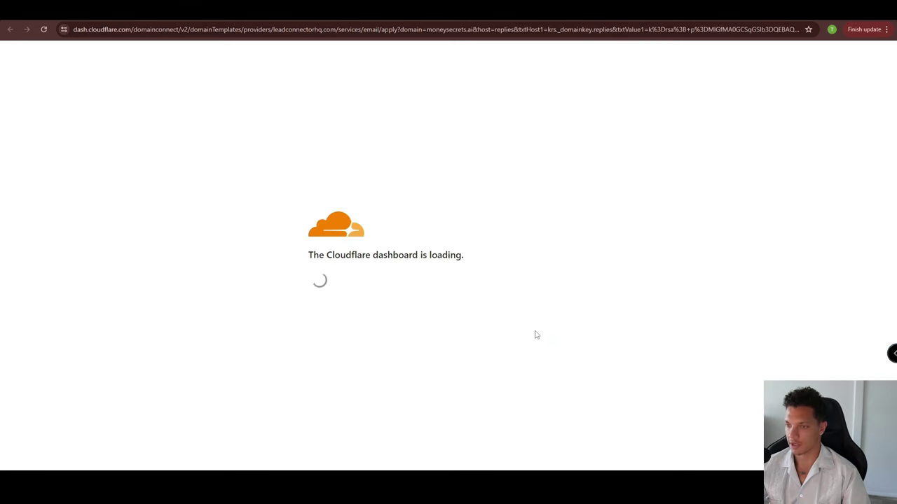
Approve Cloudflare's DNS records for replies.moneysecrets.ai.
{"action": "left_click", "coordinate": [333, 437]}
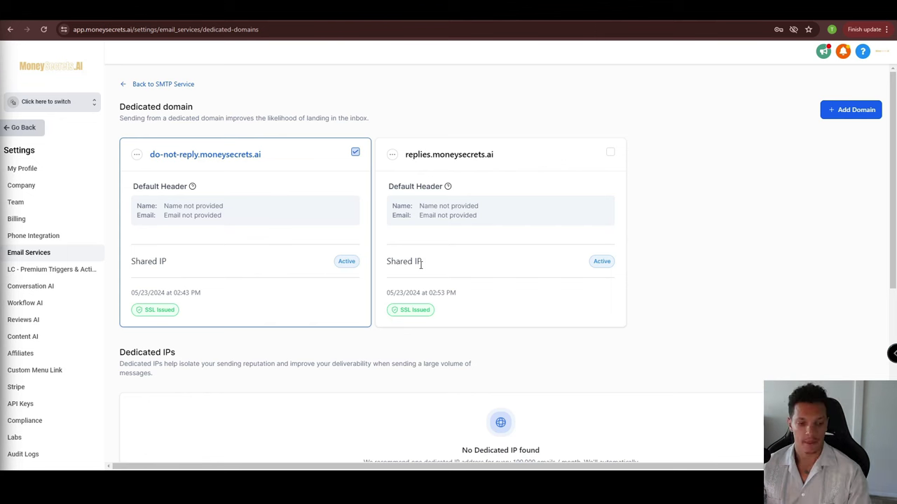
Scroll the Dedicated Domains page past the dedicated IP notice down to the Notification Section.
{"action": "scroll", "coordinate": [420, 264], "scroll_direction": "down", "scroll_amount": 2}
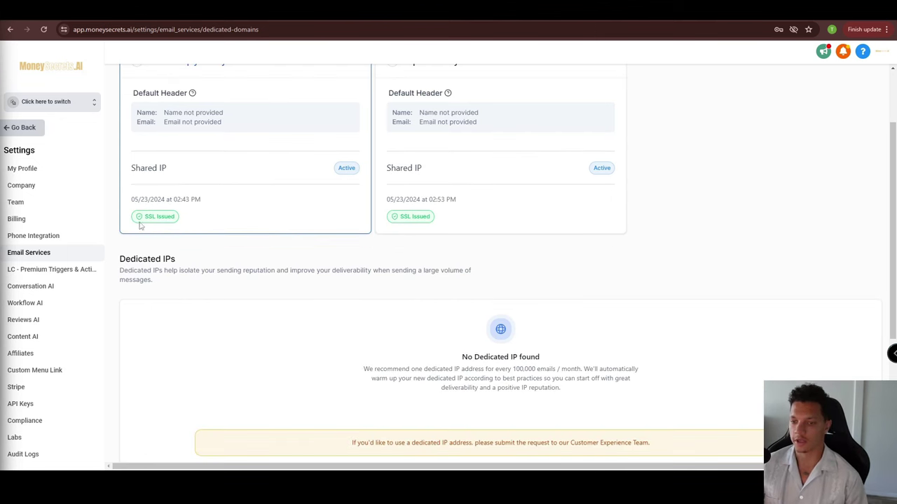
{"action": "scroll", "coordinate": [183, 303], "scroll_direction": "down", "scroll_amount": 1}
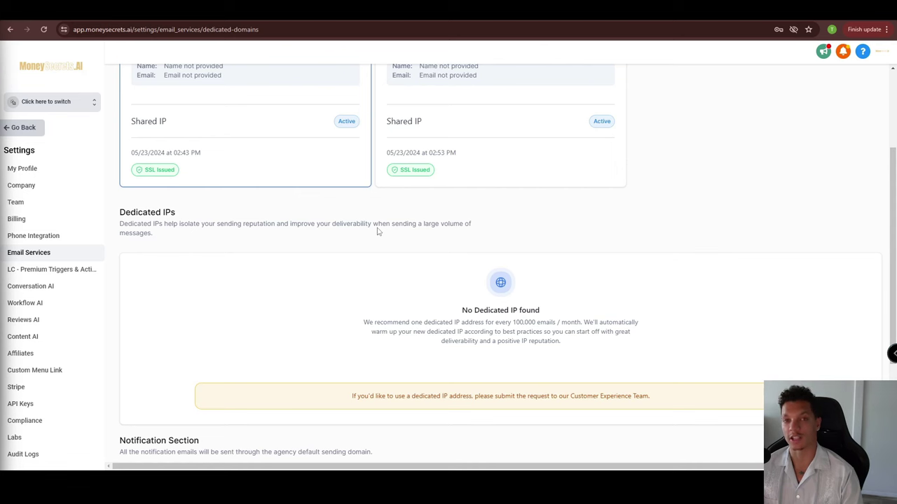
{"action": "scroll", "coordinate": [377, 231], "scroll_direction": "down", "scroll_amount": 1}
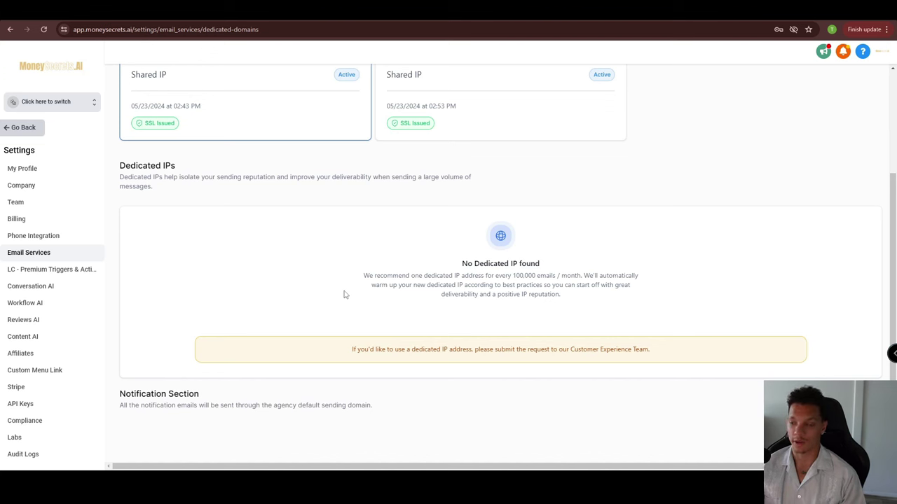
{"action": "left_click_drag", "start_coordinate": [655, 360], "coordinate": [344, 340]}
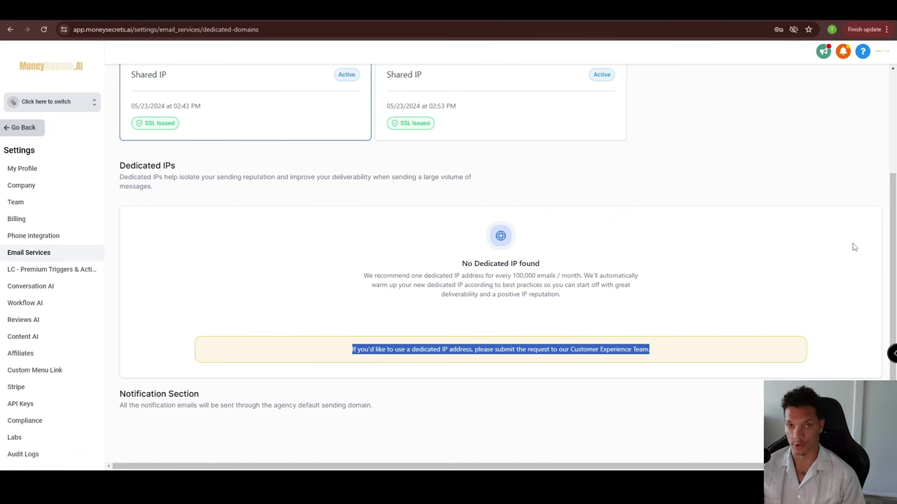
{"action": "left_click", "coordinate": [442, 208]}
{"action": "scroll", "coordinate": [442, 208], "scroll_direction": "down", "scroll_amount": 2}
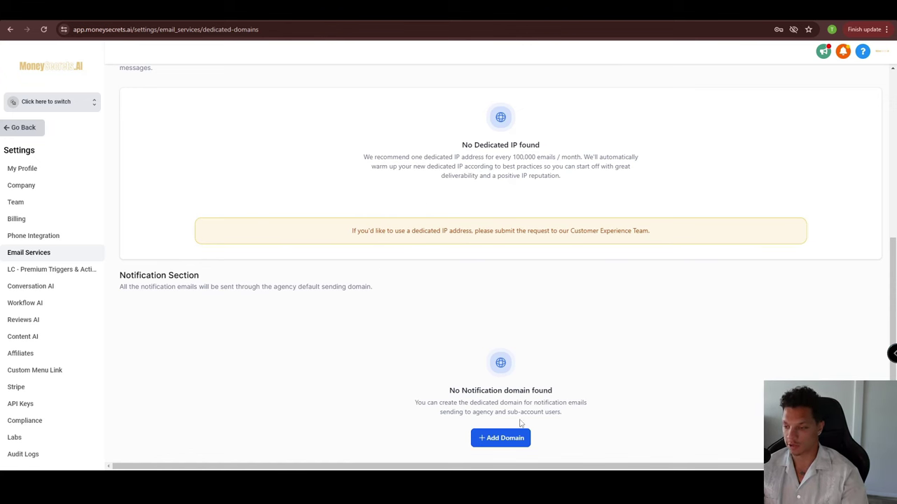
{"action": "scroll", "coordinate": [520, 423], "scroll_direction": "up", "scroll_amount": 5}
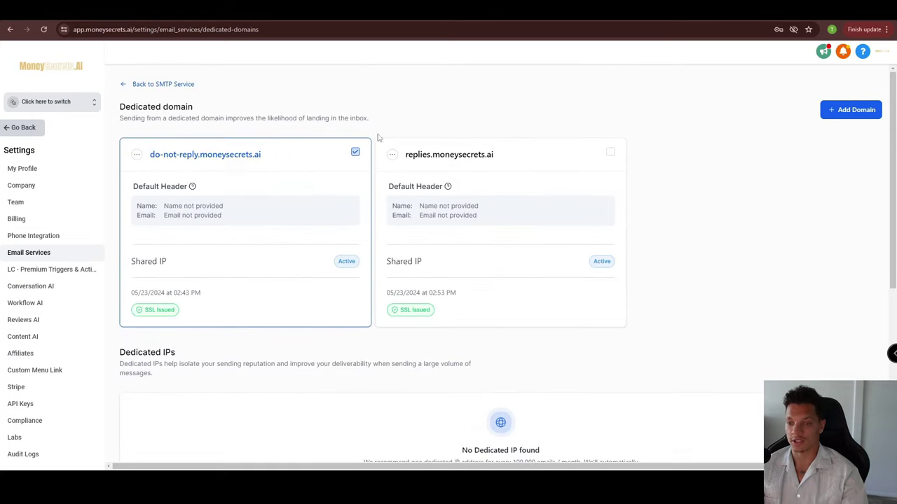
{"action": "scroll", "coordinate": [377, 137], "scroll_direction": "down", "scroll_amount": 5}
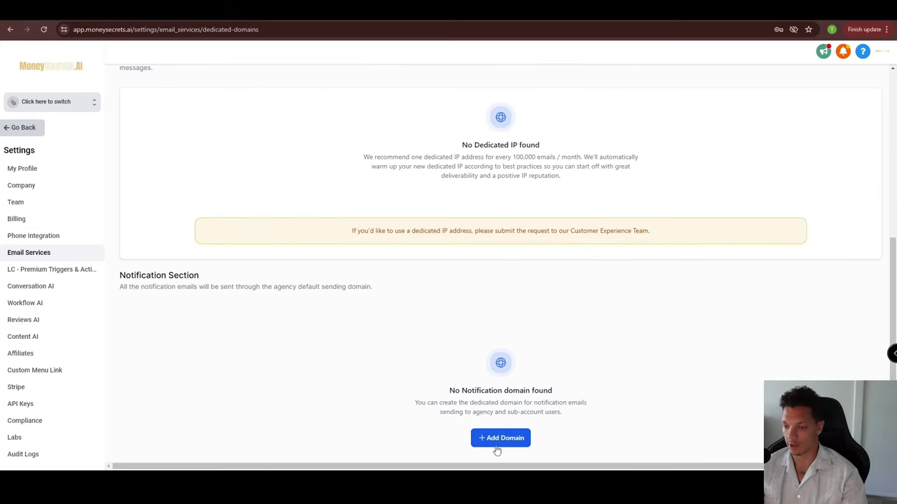
Submit notifications.moneysecrets.ai as the notification domain and switch over to Cloudflare's DNS records.
{"action": "left_click", "coordinate": [499, 439]}
{"action": "left_click", "coordinate": [312, 169]}
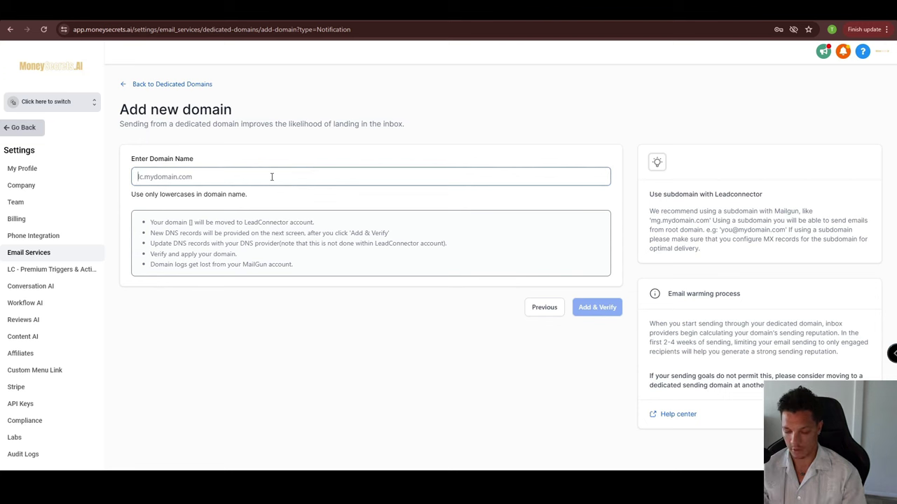
{"action": "type", "text": "notifications"}
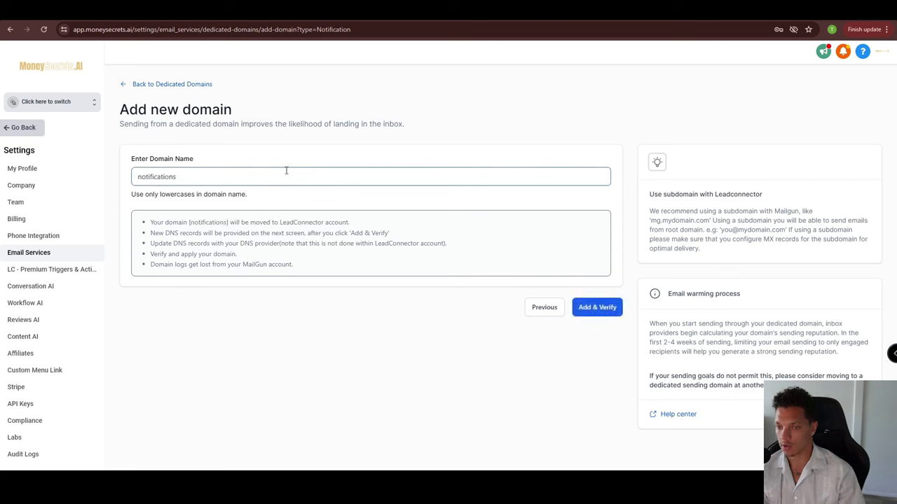
{"action": "type", "text": ".moneysecrets.ai"}
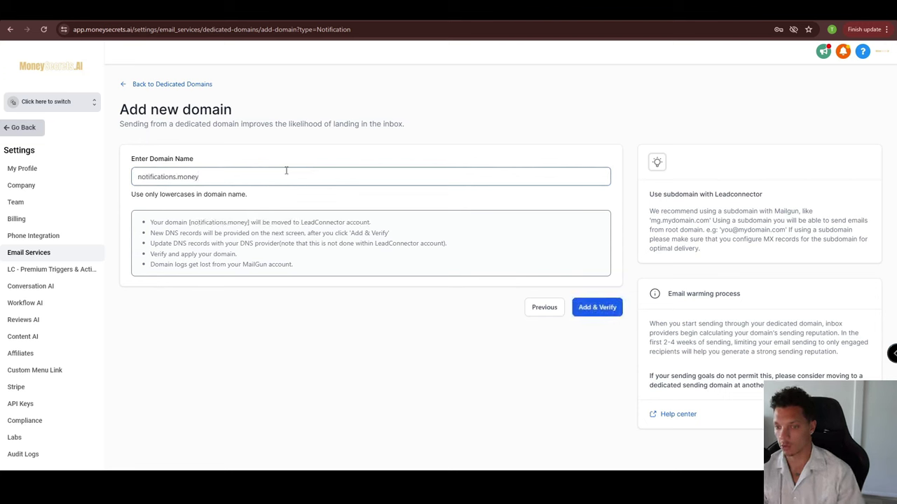
{"action": "left_click", "coordinate": [603, 305]}
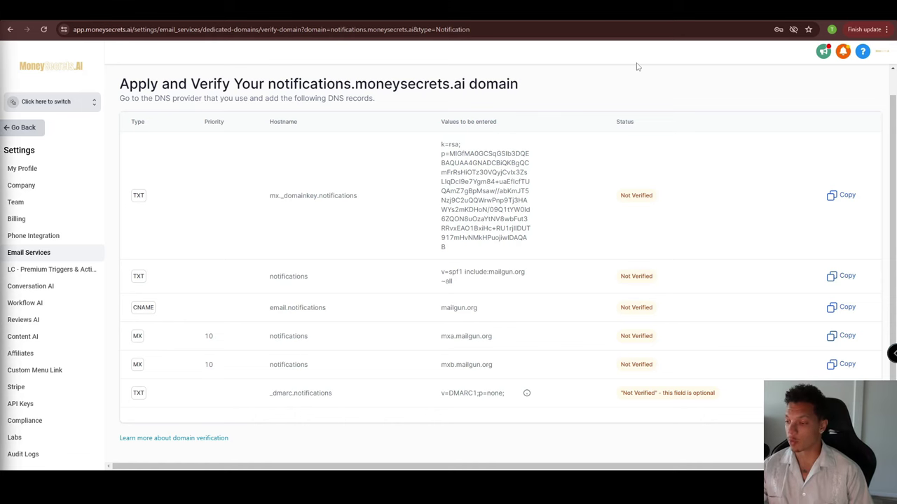
{"action": "key", "text": "ctrl+Tab"}
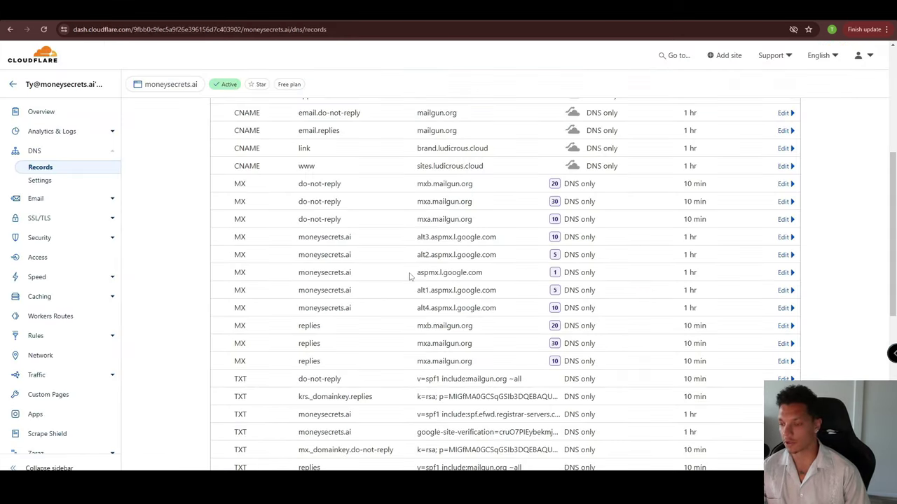
Place the Cloudflare DNS records beside the notification domain's required records, widening the verification page.
{"action": "scroll", "coordinate": [410, 277], "scroll_direction": "up", "scroll_amount": 4}
{"action": "scroll", "coordinate": [410, 276], "scroll_direction": "down", "scroll_amount": 6}
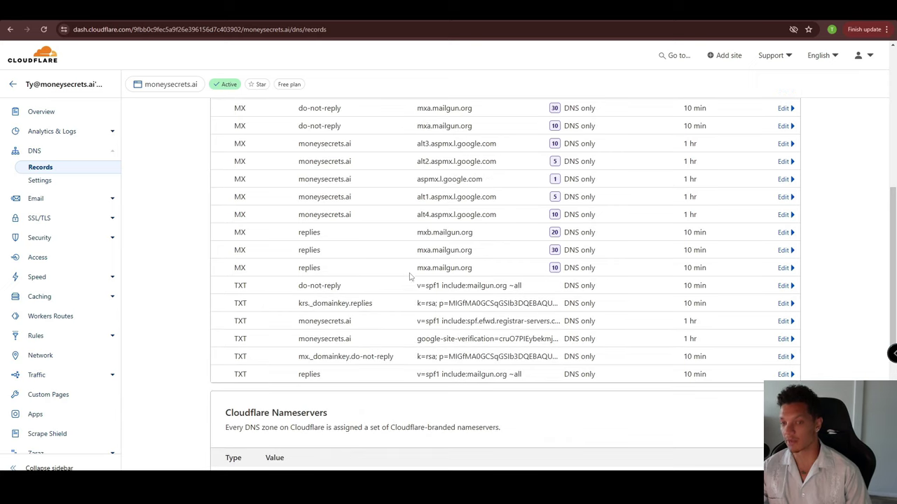
{"action": "key", "text": "ctrl+Tab"}
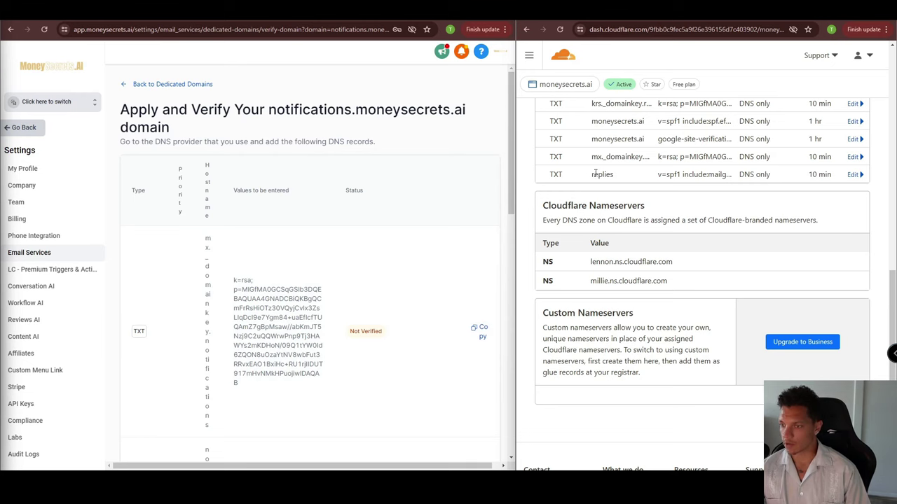
{"action": "scroll", "coordinate": [595, 174], "scroll_direction": "up", "scroll_amount": 10}
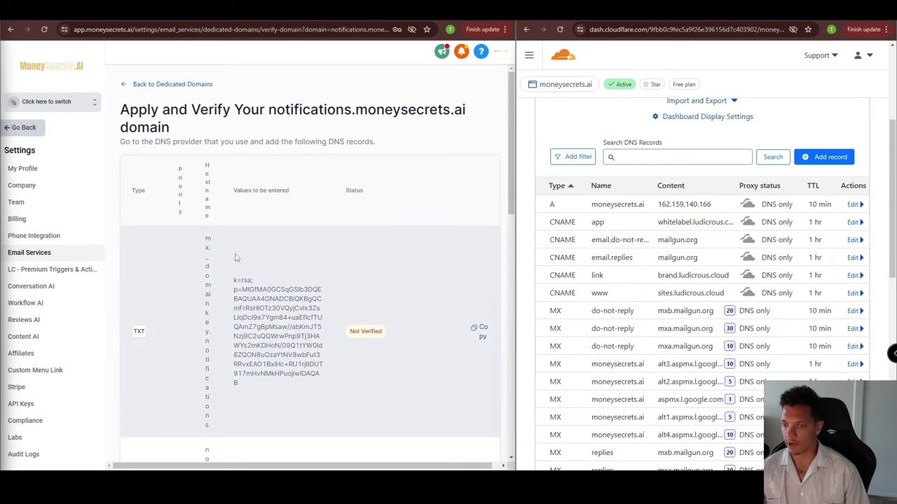
{"action": "scroll", "coordinate": [280, 253], "scroll_direction": "down", "scroll_amount": 5}
{"action": "scroll", "coordinate": [350, 210], "scroll_direction": "up", "scroll_amount": 5}
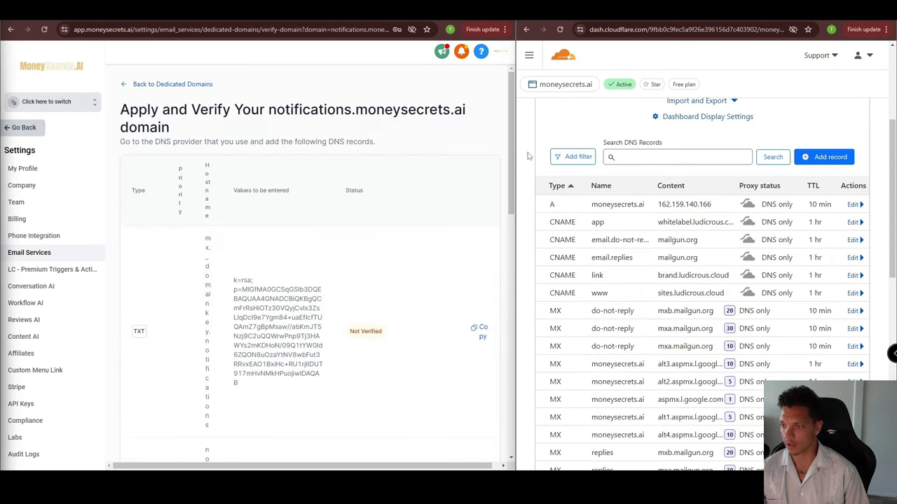
{"action": "left_click_drag", "start_coordinate": [518, 157], "coordinate": [566, 162]}
{"action": "scroll", "coordinate": [410, 177], "scroll_direction": "down", "scroll_amount": 1}
{"action": "scroll", "coordinate": [410, 178], "scroll_direction": "up", "scroll_amount": 1}
{"action": "scroll", "coordinate": [409, 177], "scroll_direction": "down", "scroll_amount": 1}
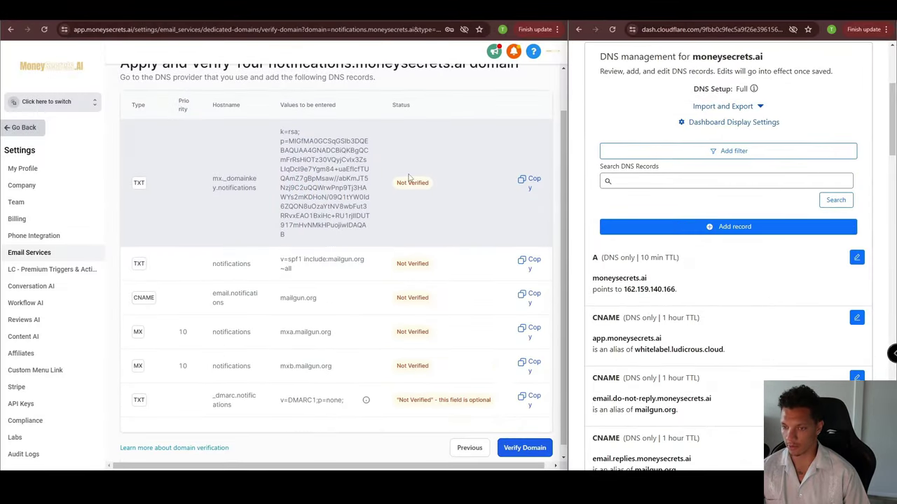
{"action": "scroll", "coordinate": [689, 127], "scroll_direction": "down", "scroll_amount": 2}
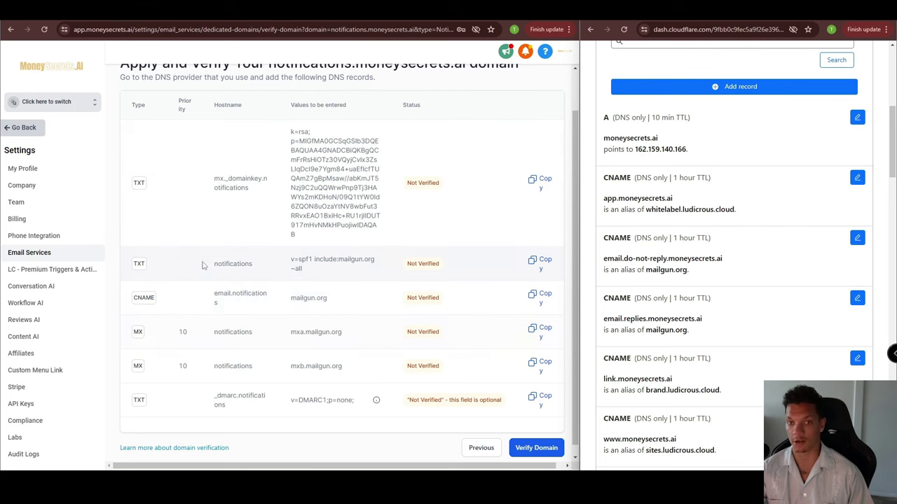
{"action": "scroll", "coordinate": [675, 147], "scroll_direction": "up", "scroll_amount": 1}
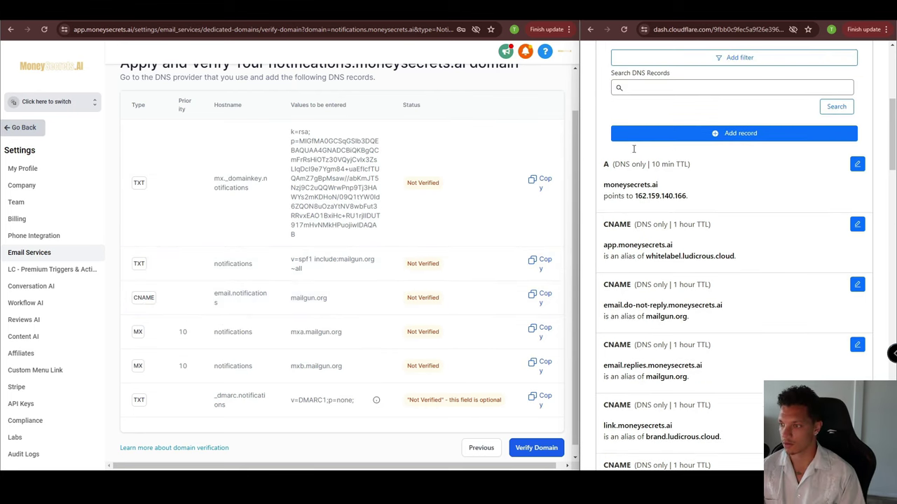
{"action": "scroll", "coordinate": [673, 164], "scroll_direction": "up", "scroll_amount": 1}
Start a new TXT record in Cloudflare named mx._domainkey.notifications.
{"action": "left_click", "coordinate": [671, 182]}
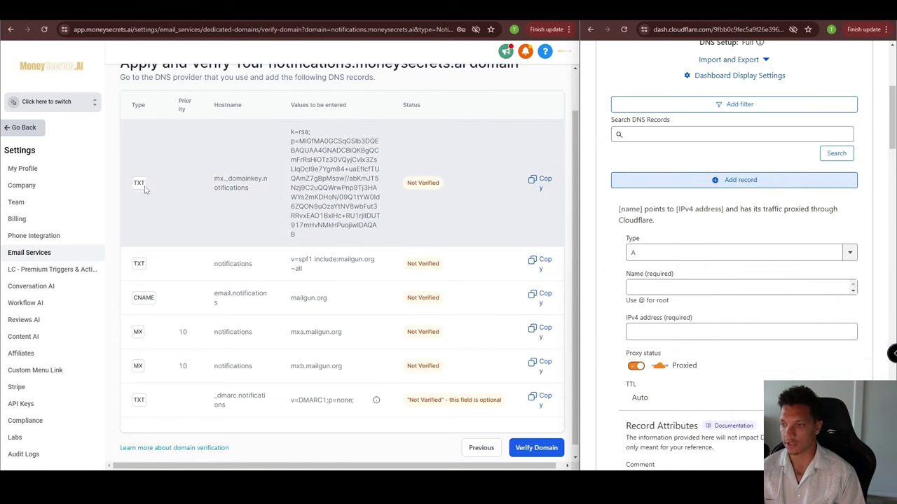
{"action": "left_click", "coordinate": [689, 251]}
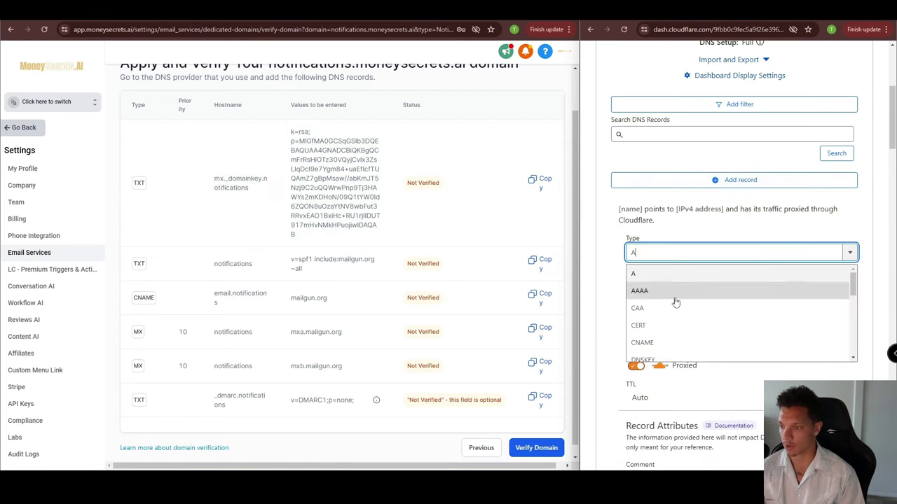
{"action": "scroll", "coordinate": [675, 301], "scroll_direction": "down", "scroll_amount": 5}
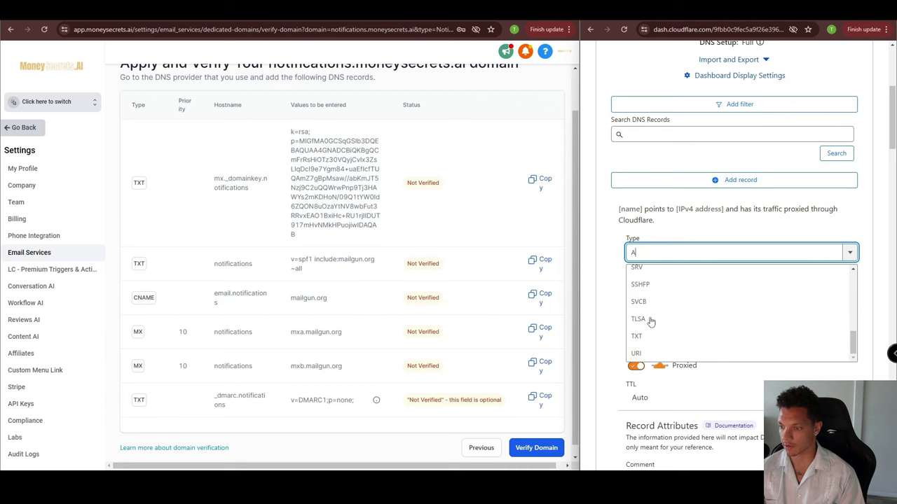
{"action": "left_click", "coordinate": [640, 336]}
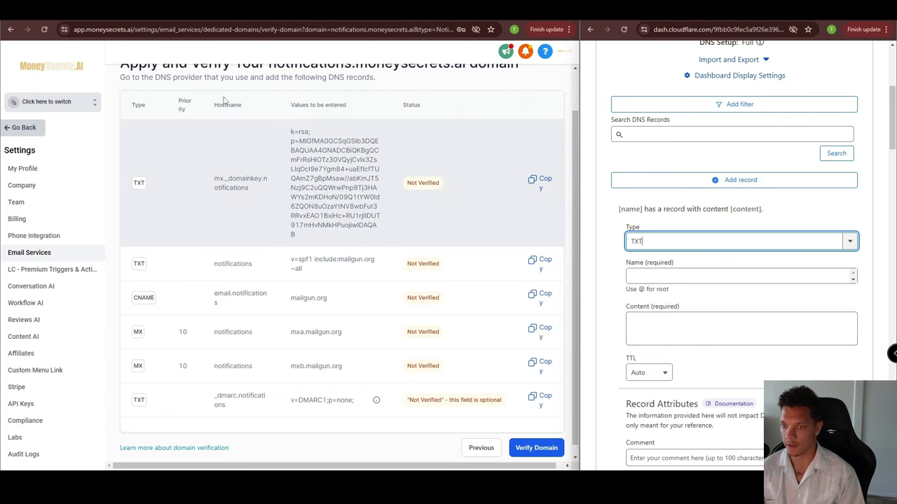
{"action": "left_click_drag", "start_coordinate": [213, 178], "coordinate": [256, 197]}
{"action": "key", "text": "ctrl+c"}
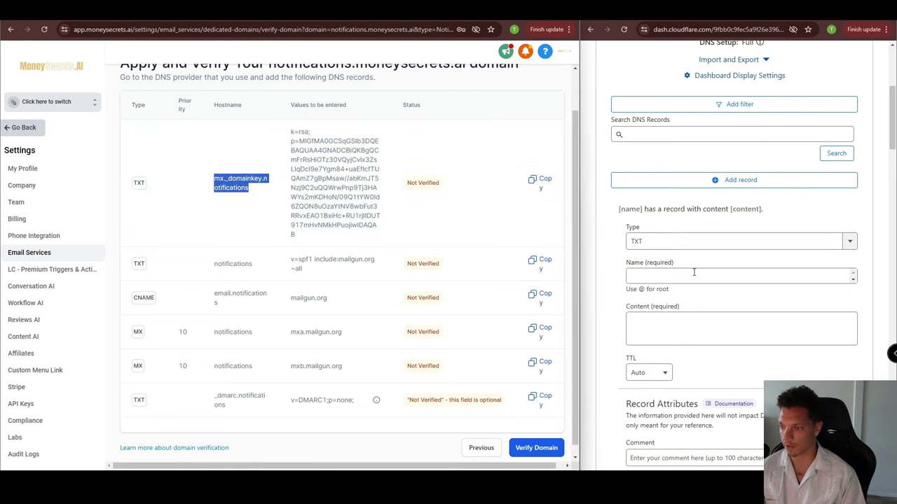
{"action": "left_click", "coordinate": [659, 273]}
{"action": "key", "text": "ctrl+v"}
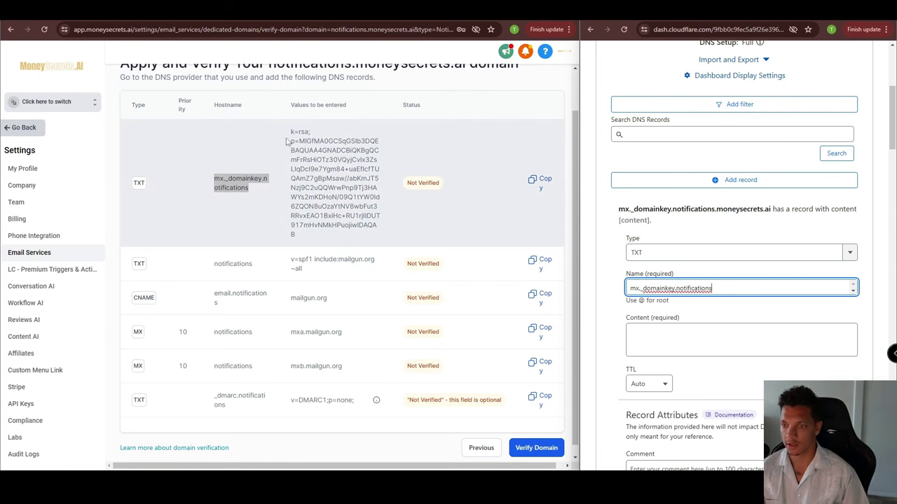
Paste the DKIM key as the record's content and save the record.
{"action": "left_click_drag", "start_coordinate": [294, 130], "coordinate": [393, 236]}
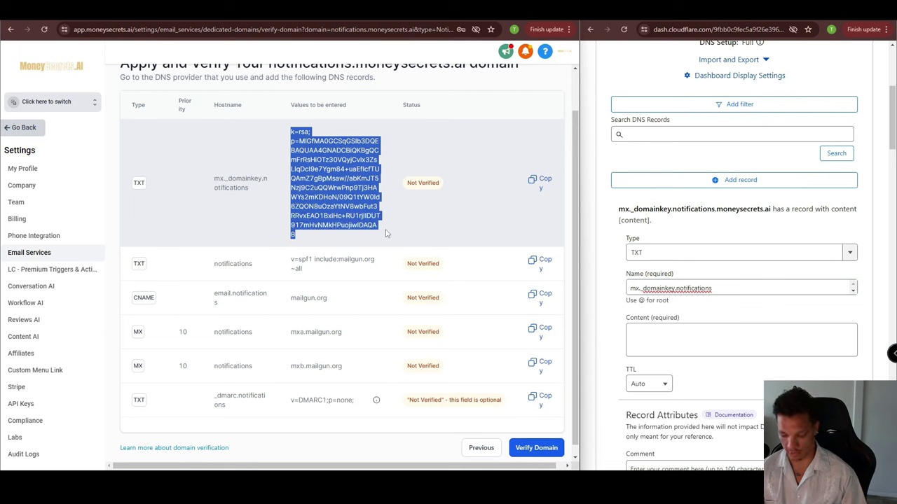
{"action": "left_click", "coordinate": [656, 334]}
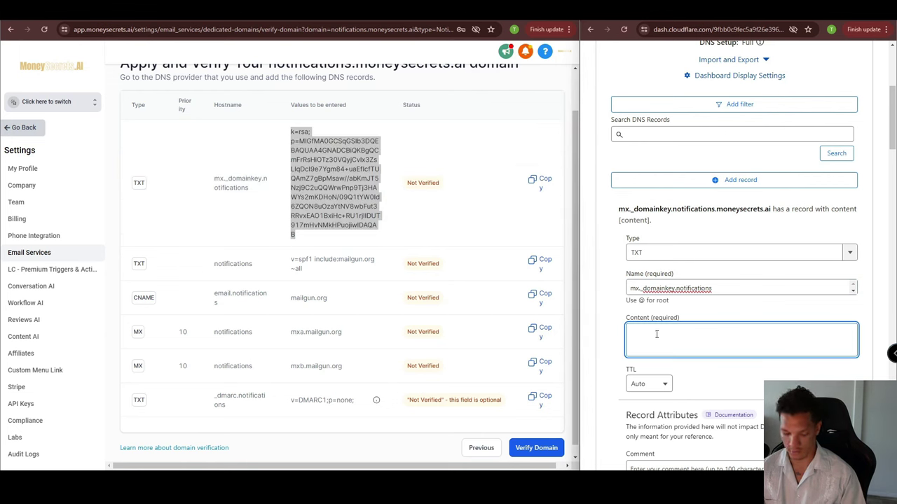
{"action": "type", "text": "k=rsa; p=MIGfMA0GCSqGSIb3DQEBAQUAA4GNADCBiQKBgQCmFrRsHiOTz30VQyjCvlx3ZsLIqDcl9e7Ygm84+uaEflcfTUQAmZ7gBpMsaw//abKmJT5Nzj9C2uQQWrwPnp9Tj3HAWYs2mKDHoN/09Q1tYW0Id6ZQON8uOzaYtNV8wbFut3RRvxEAO1BxiHc+RU1rjIIDUT917mHvNMkHPuojiwIDAQAB"}
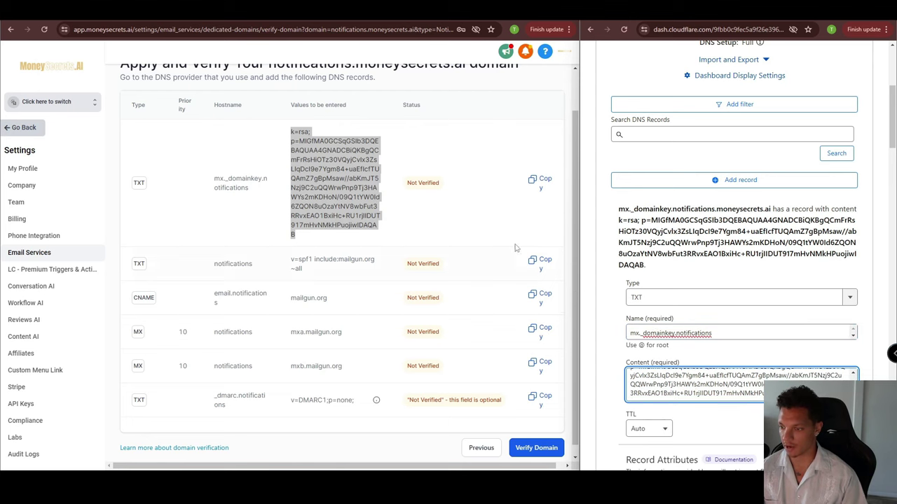
{"action": "scroll", "coordinate": [791, 349], "scroll_direction": "down", "scroll_amount": 2}
{"action": "left_click", "coordinate": [827, 409]}
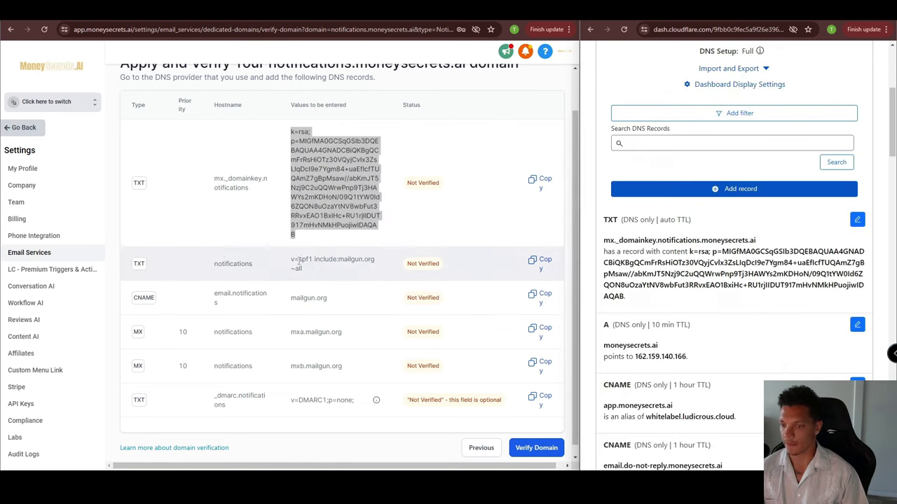
{"action": "left_click", "coordinate": [287, 254]}
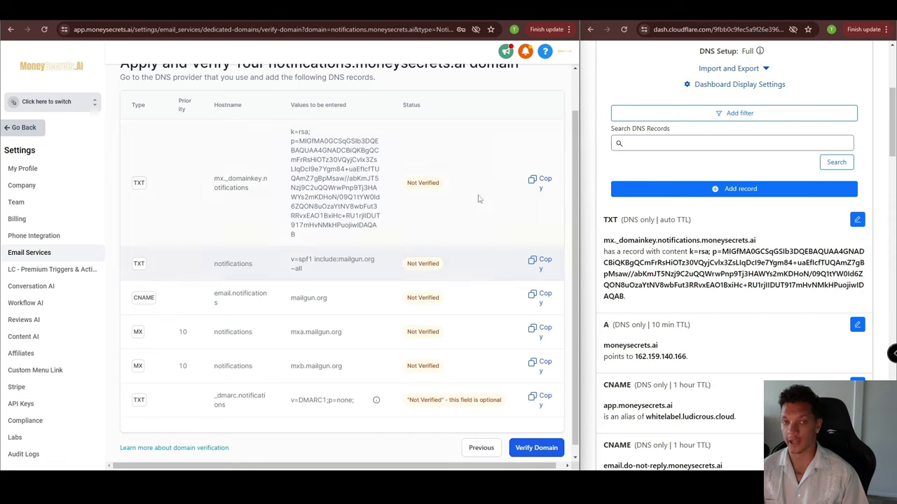
Start another TXT record in Cloudflare named notifications.
{"action": "left_click", "coordinate": [702, 191]}
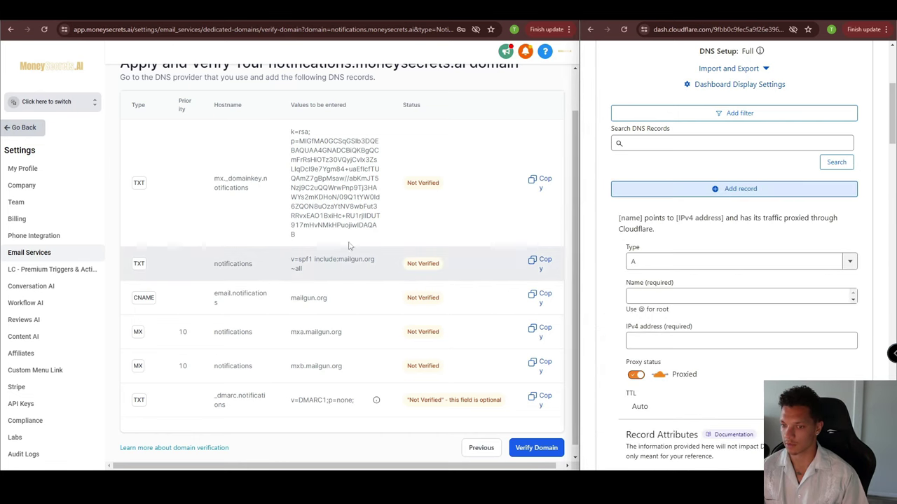
{"action": "left_click", "coordinate": [675, 260]}
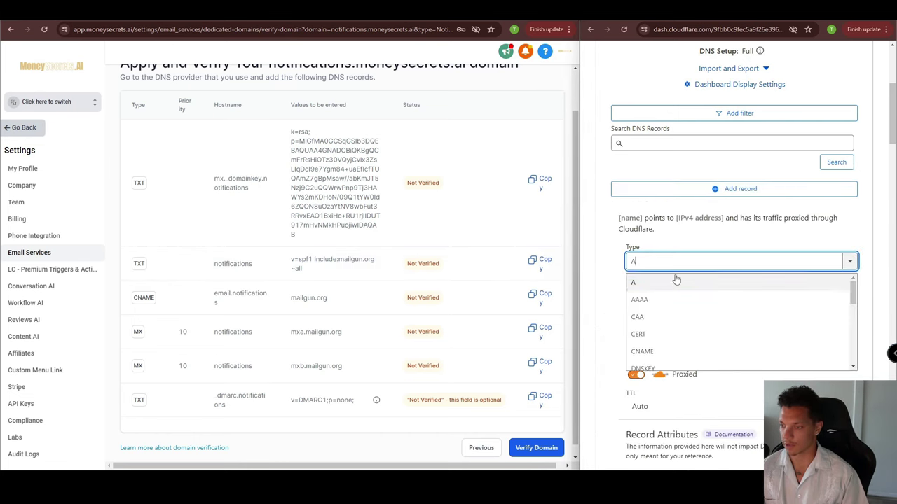
{"action": "scroll", "coordinate": [669, 315], "scroll_direction": "down", "scroll_amount": 5}
{"action": "scroll", "coordinate": [664, 334], "scroll_direction": "down", "scroll_amount": 3}
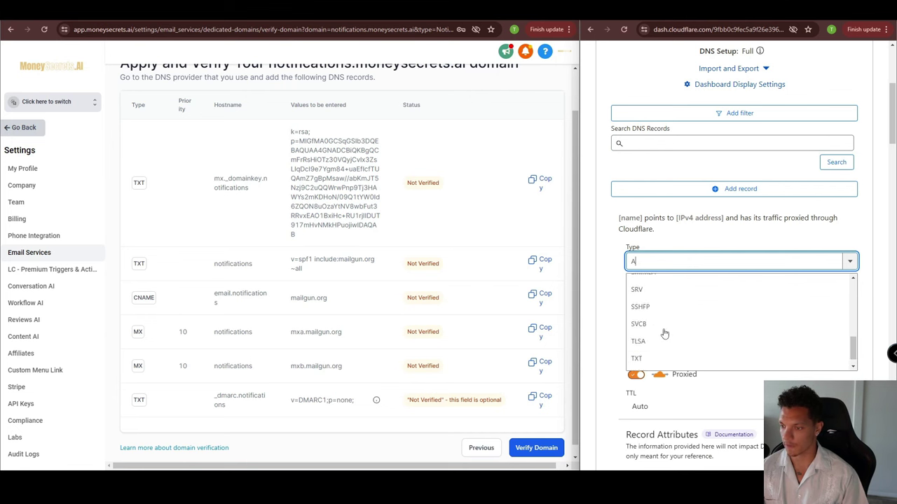
{"action": "left_click", "coordinate": [636, 345]}
{"action": "left_click_drag", "start_coordinate": [253, 264], "coordinate": [226, 261]}
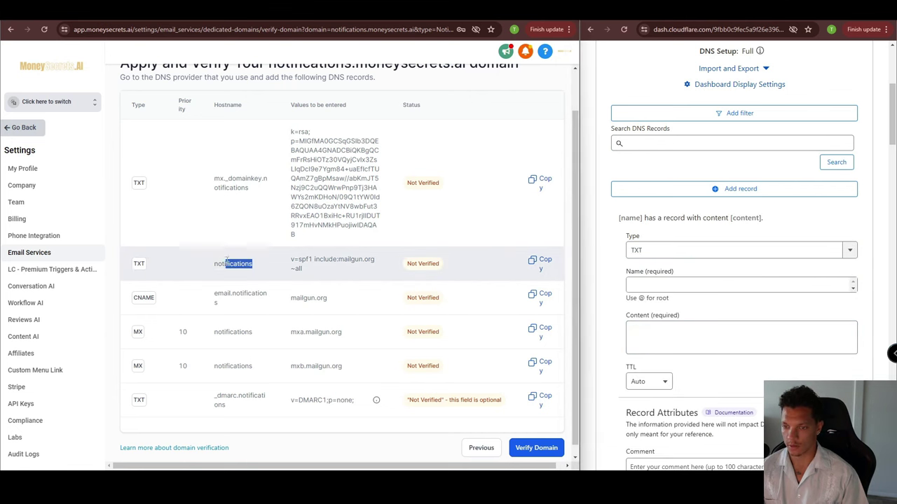
{"action": "left_click", "coordinate": [651, 284]}
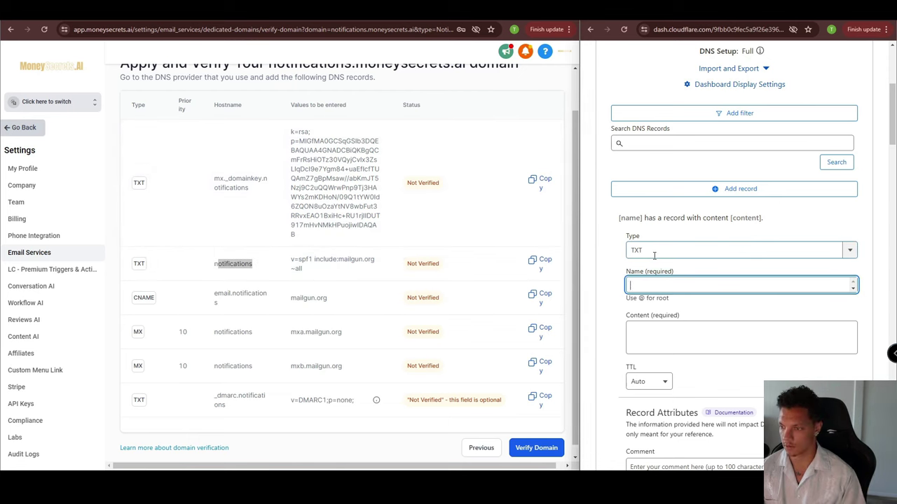
{"action": "type", "text": "notifications"}
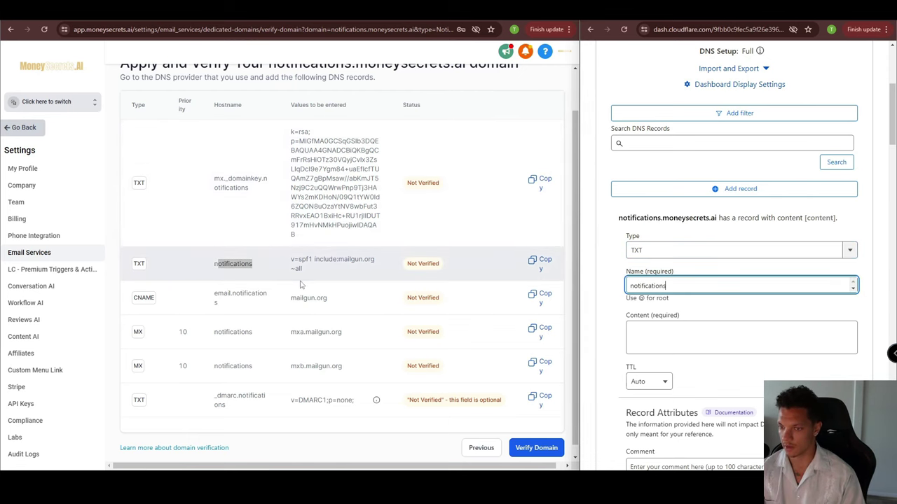
Set its content to v=spf1 include:mailgun.org ~all and save the record.
{"action": "left_click_drag", "start_coordinate": [308, 274], "coordinate": [288, 267]}
{"action": "key", "text": "ctrl+c"}
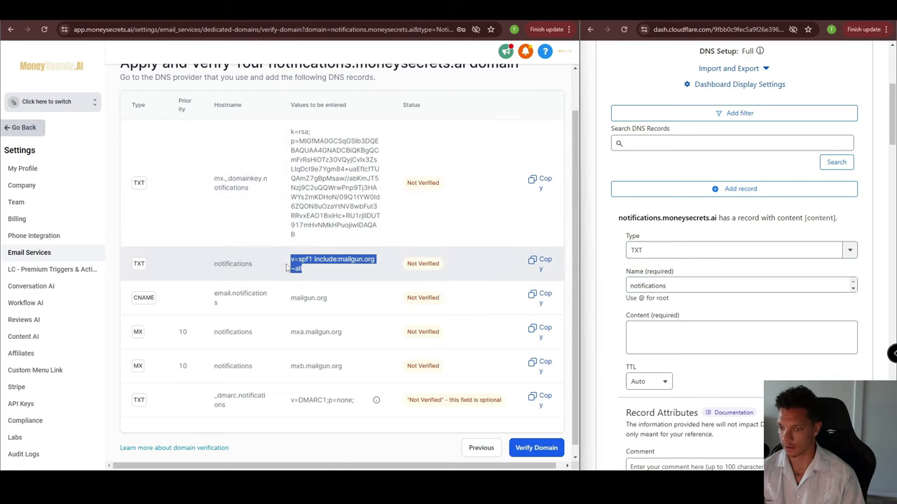
{"action": "left_click", "coordinate": [683, 337]}
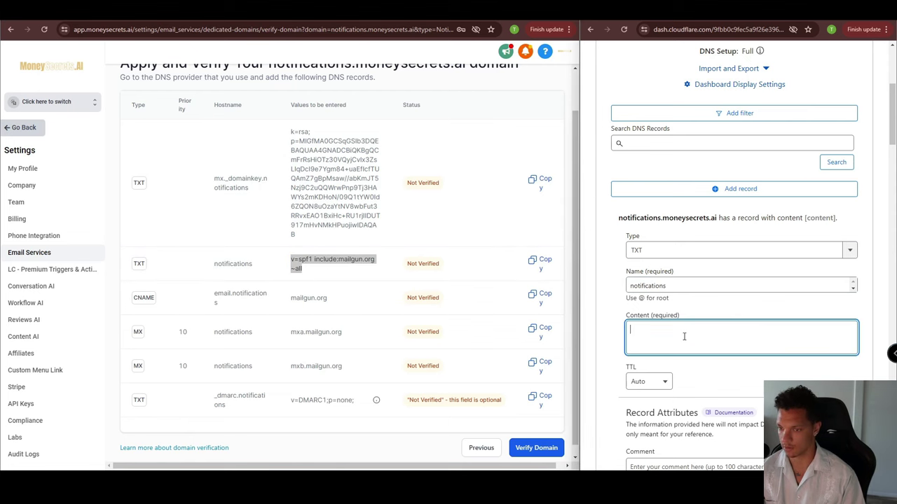
{"action": "key", "text": "ctrl+v"}
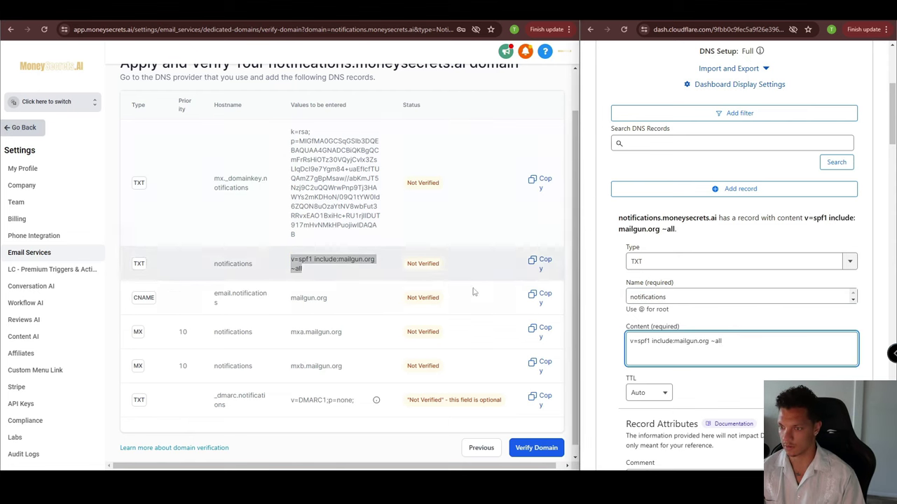
{"action": "scroll", "coordinate": [701, 280], "scroll_direction": "down", "scroll_amount": 2}
{"action": "left_click", "coordinate": [830, 421]}
{"action": "scroll", "coordinate": [671, 125], "scroll_direction": "up", "scroll_amount": 2}
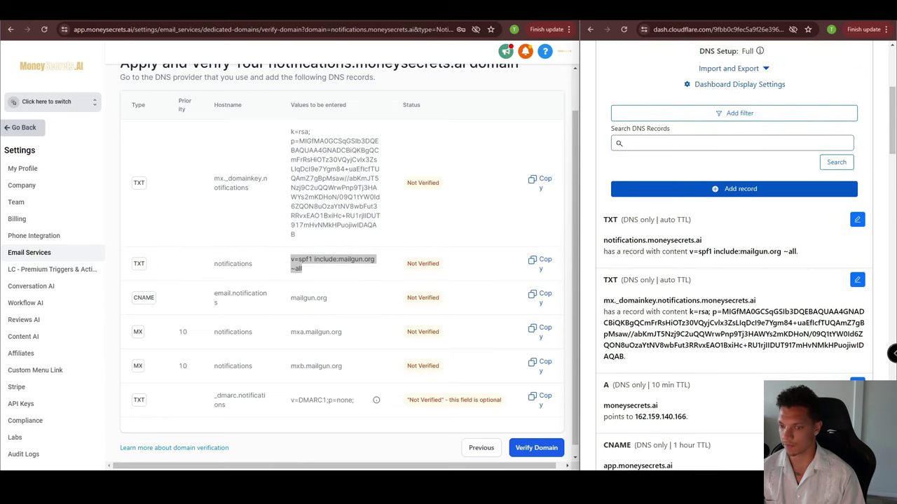
Start a new CNAME record in Cloudflare named email.notifications.
{"action": "left_click", "coordinate": [655, 190]}
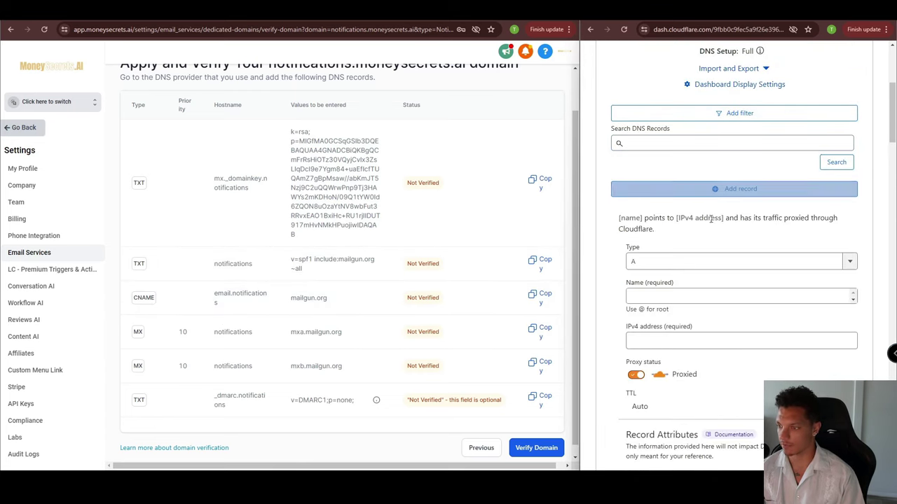
{"action": "left_click", "coordinate": [655, 260]}
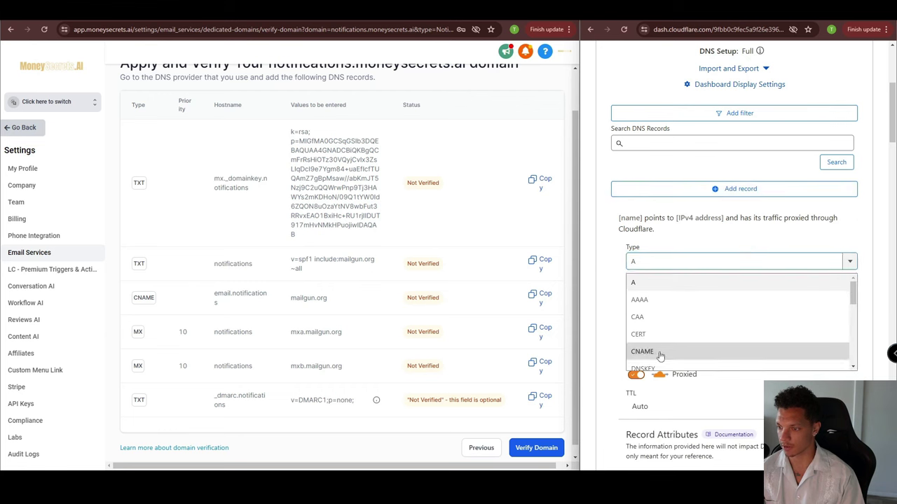
{"action": "left_click", "coordinate": [685, 352]}
{"action": "double_click", "coordinate": [214, 300]}
{"action": "key", "text": "ctrl+c"}
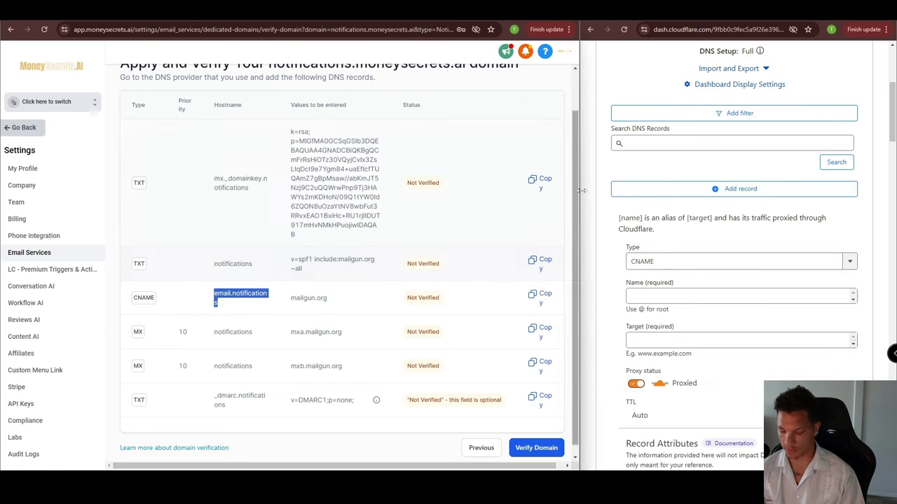
{"action": "left_click", "coordinate": [701, 297]}
{"action": "key", "text": "ctrl+v"}
Point the CNAME at mailgun.org, set it to DNS only, and save it.
{"action": "left_click_drag", "start_coordinate": [328, 298], "coordinate": [298, 294]}
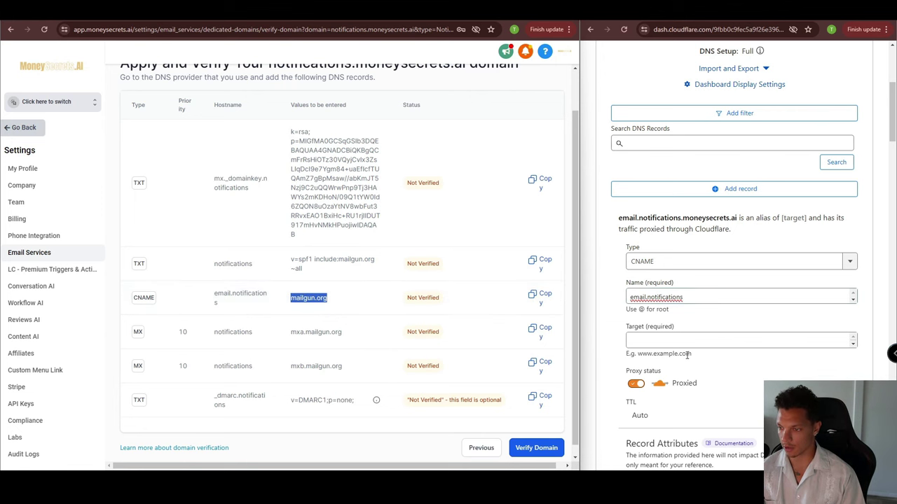
{"action": "left_click", "coordinate": [670, 342]}
{"action": "key", "text": "ctrl+v"}
{"action": "left_click", "coordinate": [721, 365]}
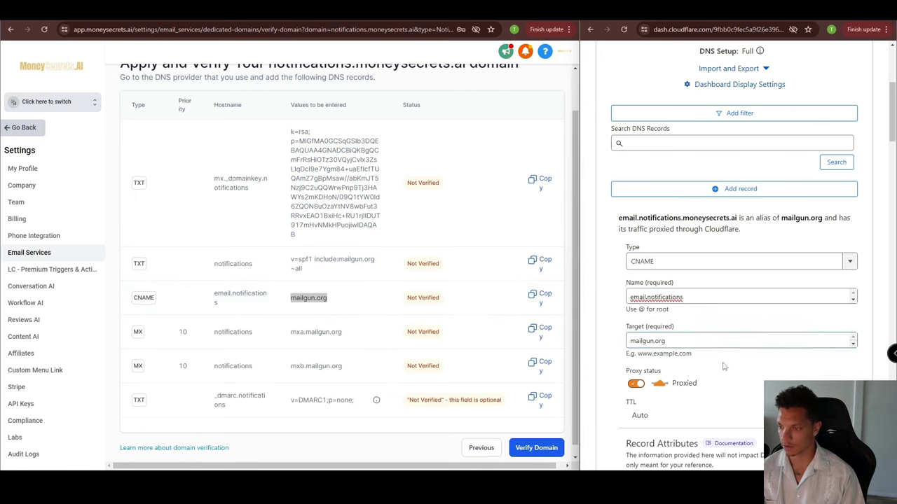
{"action": "scroll", "coordinate": [718, 365], "scroll_direction": "down", "scroll_amount": 1}
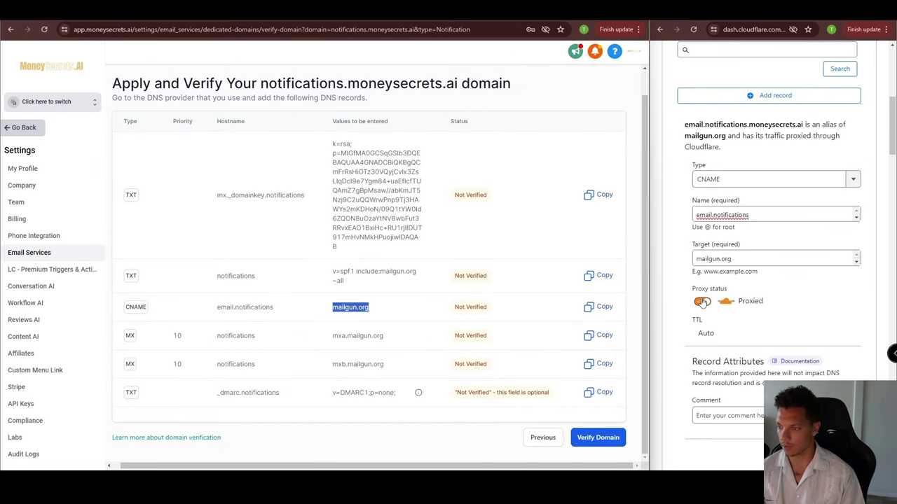
{"action": "left_click", "coordinate": [702, 290]}
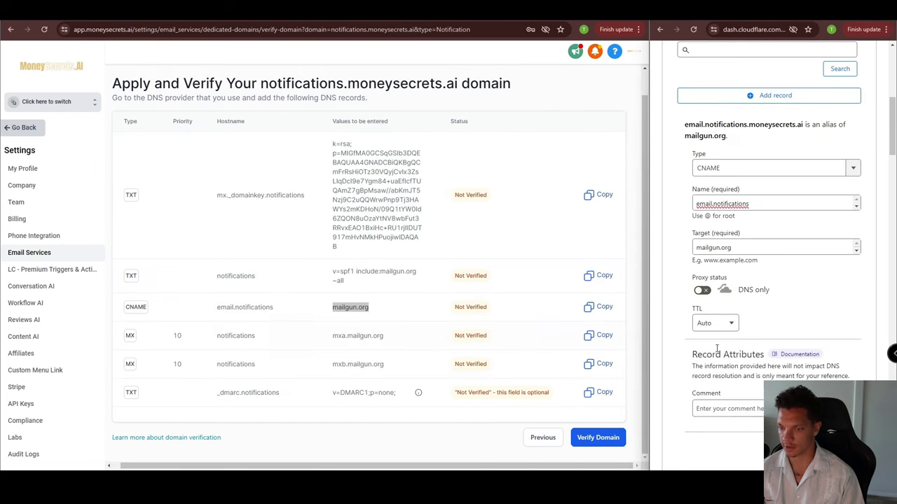
{"action": "scroll", "coordinate": [771, 280], "scroll_direction": "down", "scroll_amount": 1}
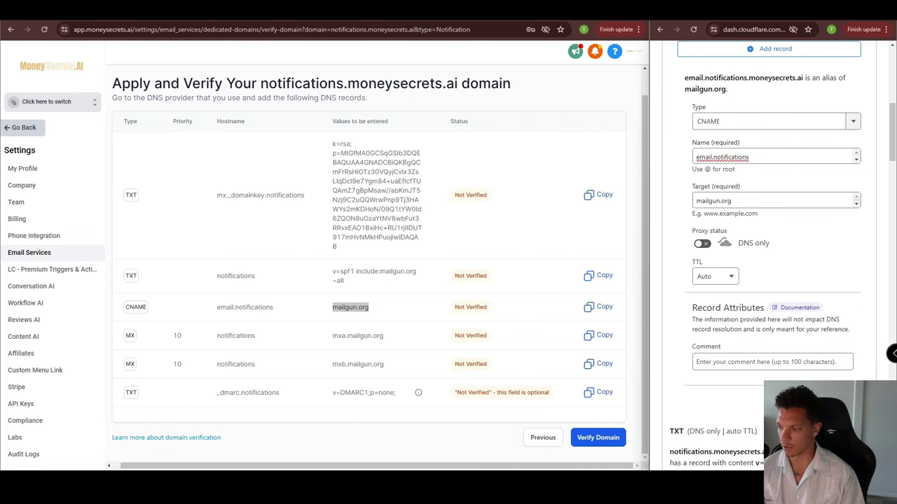
{"action": "left_click", "coordinate": [825, 384]}
Begin a new MX record named notifications.
{"action": "left_click", "coordinate": [769, 282]}
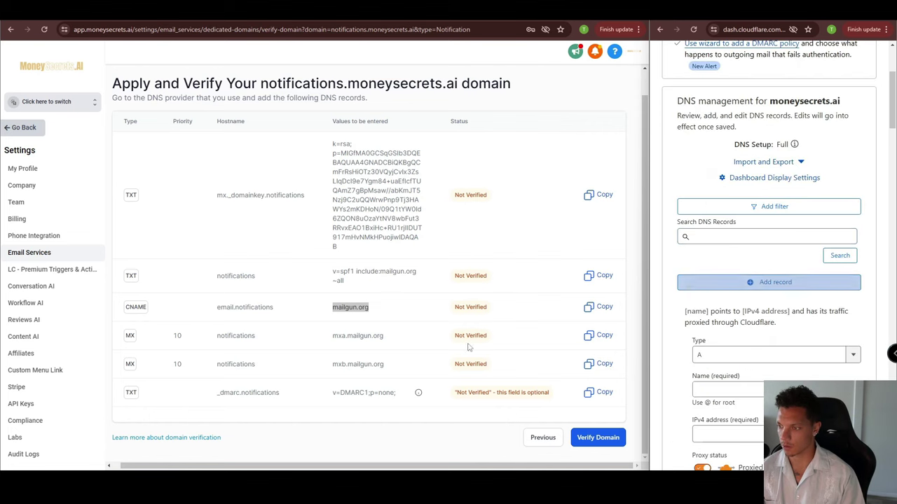
{"action": "left_click", "coordinate": [750, 282]}
{"action": "scroll", "coordinate": [750, 282], "scroll_direction": "down", "scroll_amount": 1}
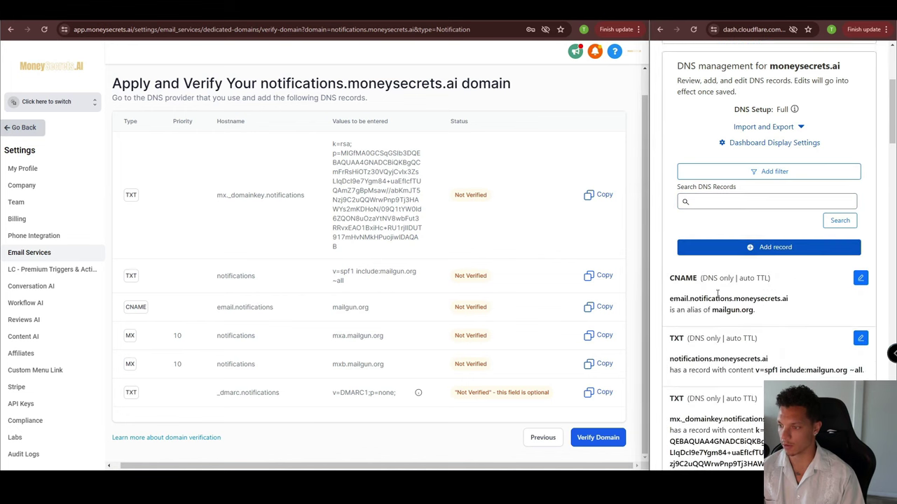
{"action": "scroll", "coordinate": [750, 282], "scroll_direction": "up", "scroll_amount": 1}
{"action": "left_click", "coordinate": [749, 282]}
{"action": "scroll", "coordinate": [724, 342], "scroll_direction": "down", "scroll_amount": 1}
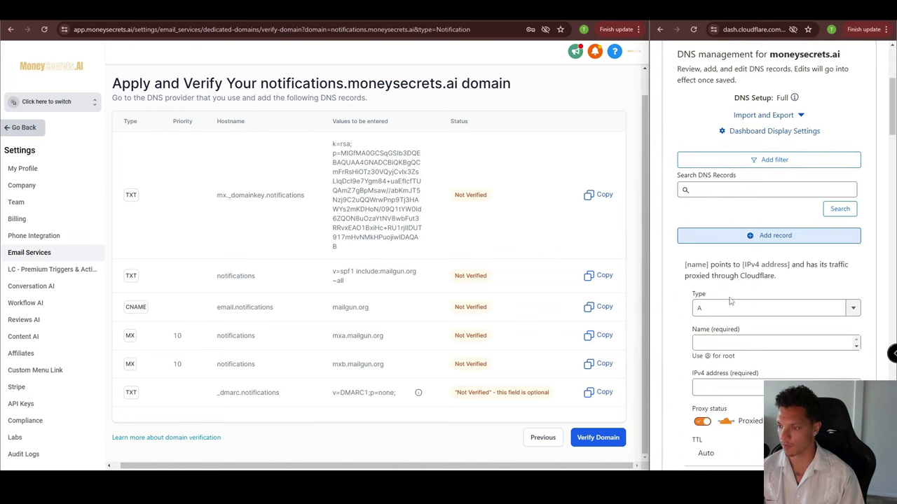
{"action": "left_click", "coordinate": [729, 309]}
{"action": "scroll", "coordinate": [724, 365], "scroll_direction": "down", "scroll_amount": 3}
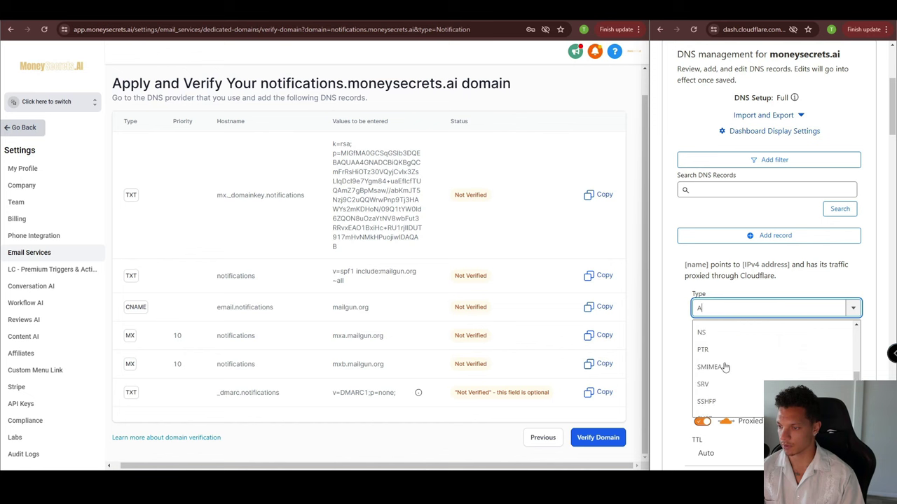
{"action": "left_click", "coordinate": [703, 354]}
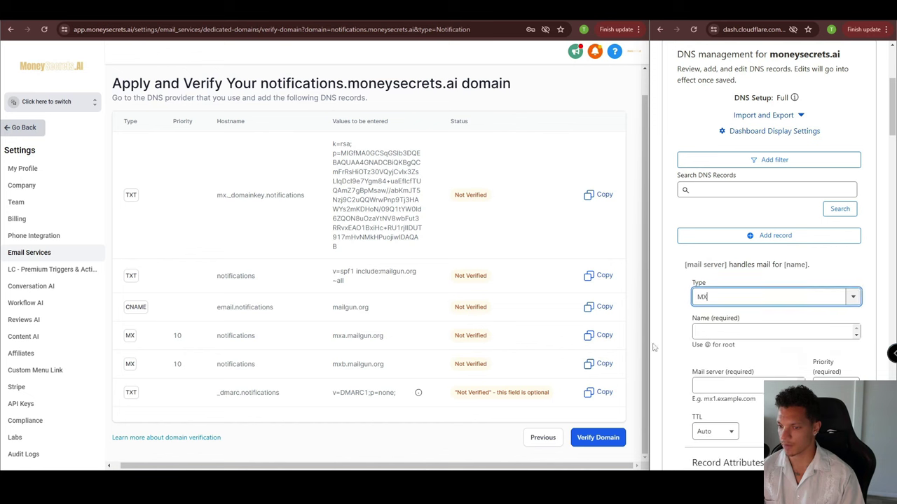
{"action": "left_click", "coordinate": [736, 332]}
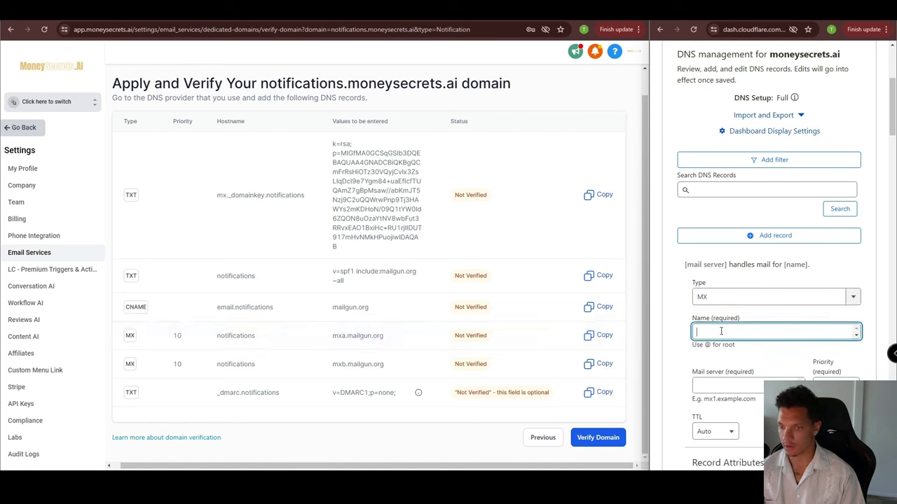
{"action": "key", "text": "ctrl+v"}
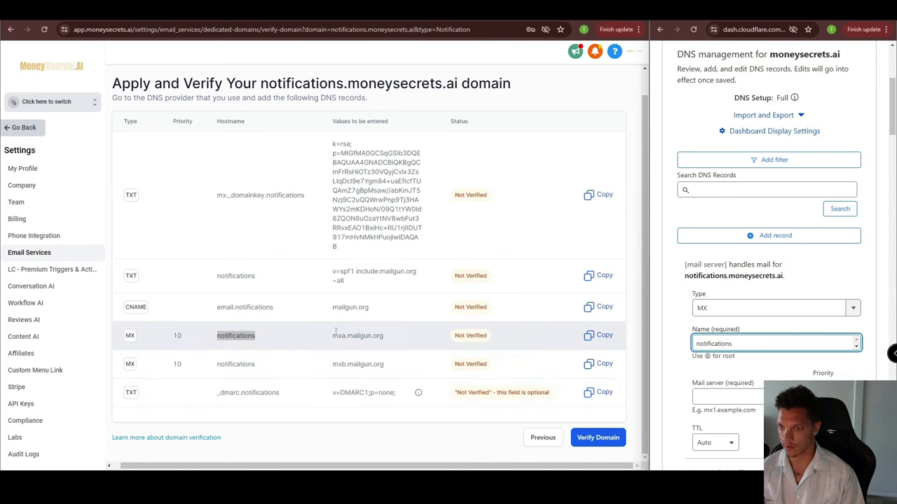
Give the MX record mail server mxa.mailgun.org with priority 10 and save it.
{"action": "left_click_drag", "start_coordinate": [333, 335], "coordinate": [390, 342]}
{"action": "key", "text": "ctrl+c"}
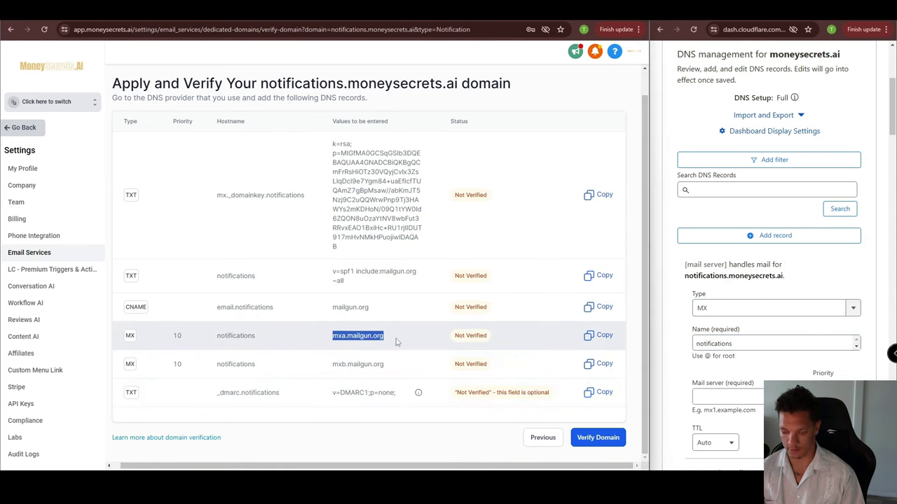
{"action": "scroll", "coordinate": [771, 315], "scroll_direction": "down", "scroll_amount": 1}
{"action": "left_click", "coordinate": [740, 348]}
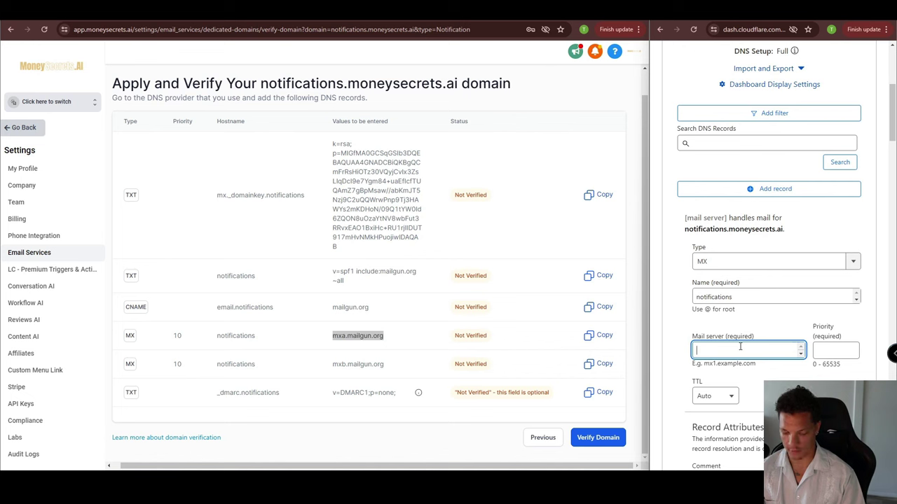
{"action": "key", "text": "ctrl+v"}
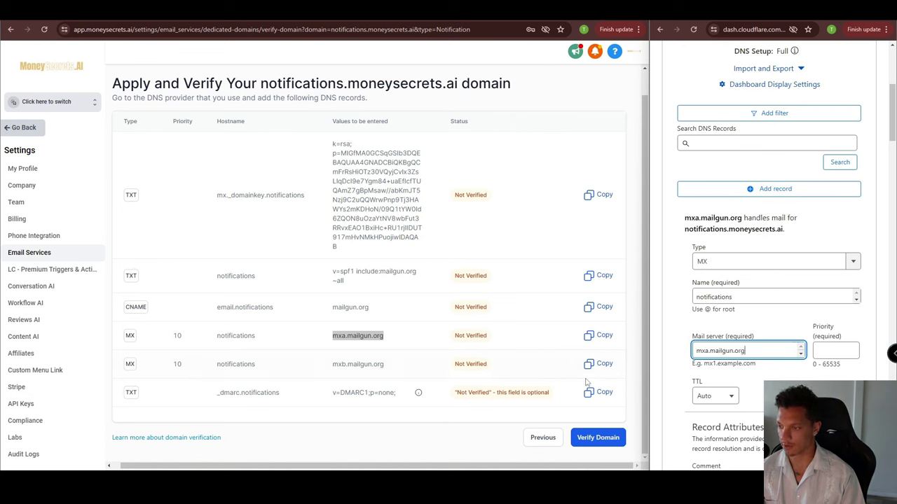
{"action": "left_click", "coordinate": [841, 350]}
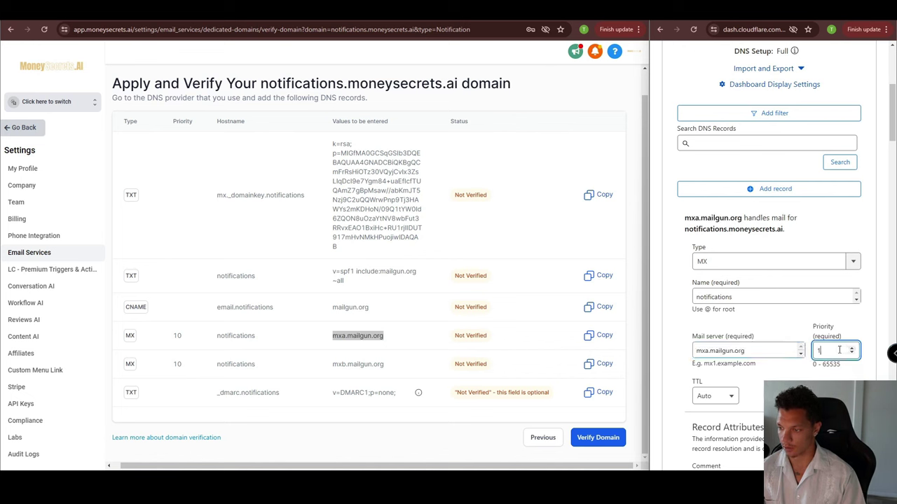
{"action": "type", "text": "10"}
{"action": "left_click", "coordinate": [850, 310]}
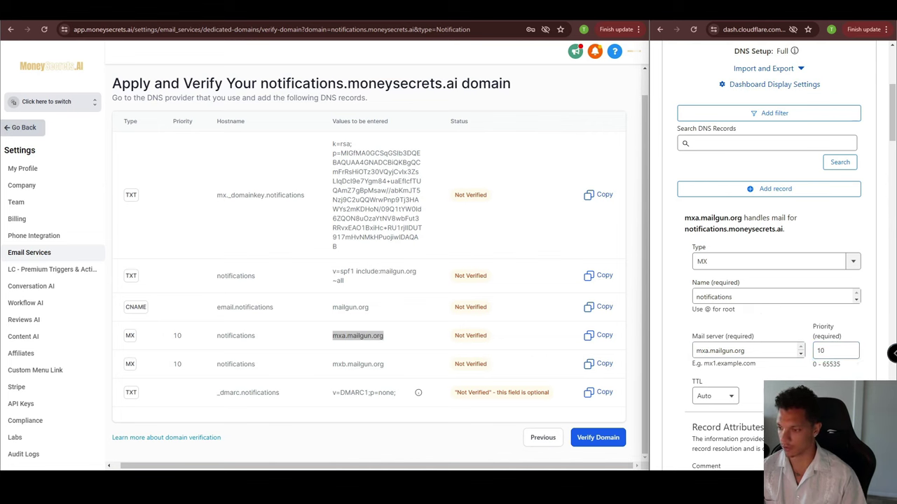
{"action": "scroll", "coordinate": [850, 310], "scroll_direction": "down", "scroll_amount": 2}
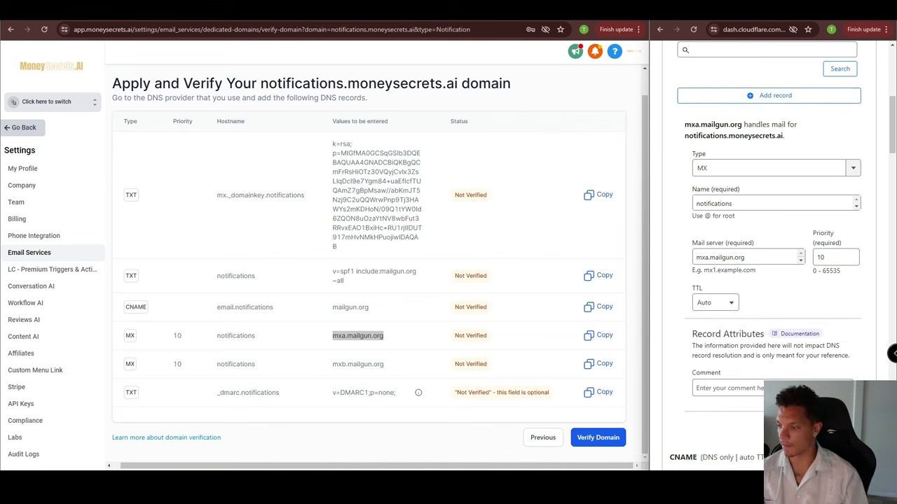
{"action": "key", "text": "Return"}
{"action": "left_click", "coordinate": [283, 343]}
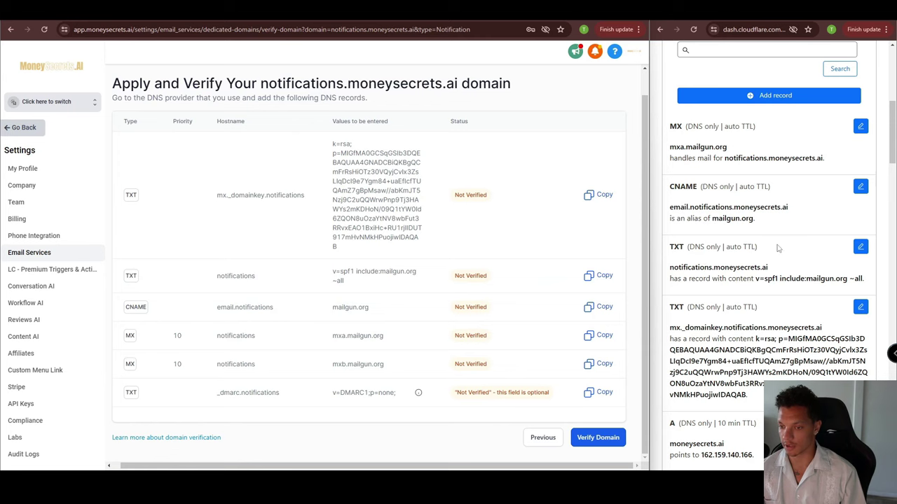
Add a second notifications MX record pointing to mxb.mailgun.org and save it.
{"action": "scroll", "coordinate": [771, 250], "scroll_direction": "up", "scroll_amount": 3}
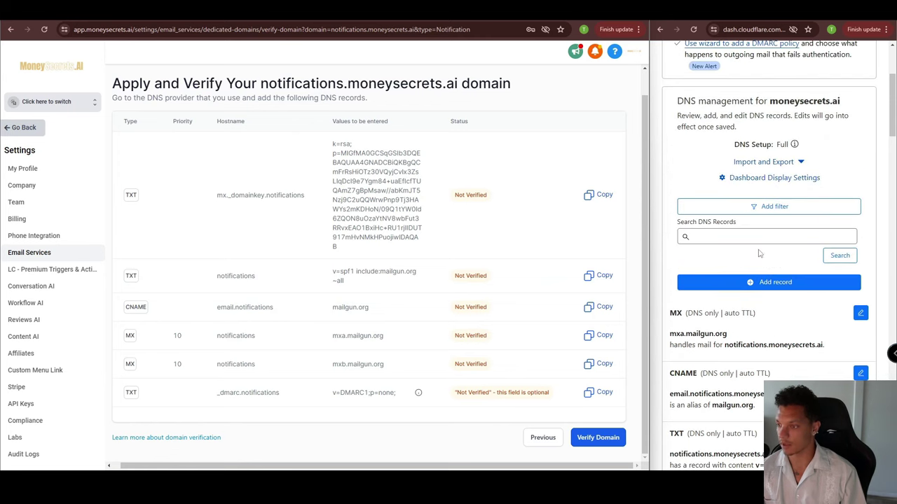
{"action": "left_click", "coordinate": [765, 284]}
{"action": "left_click", "coordinate": [700, 355]}
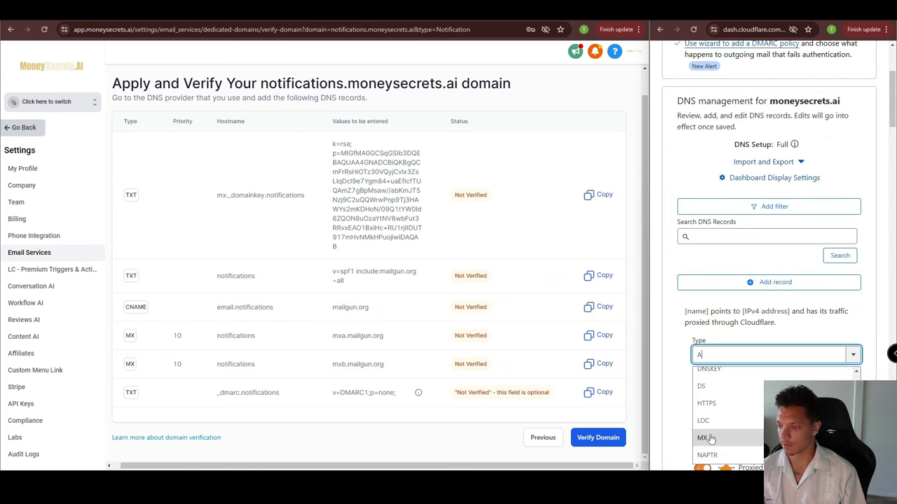
{"action": "left_click", "coordinate": [707, 437]}
{"action": "left_click", "coordinate": [723, 376]}
{"action": "type", "text": "not"}
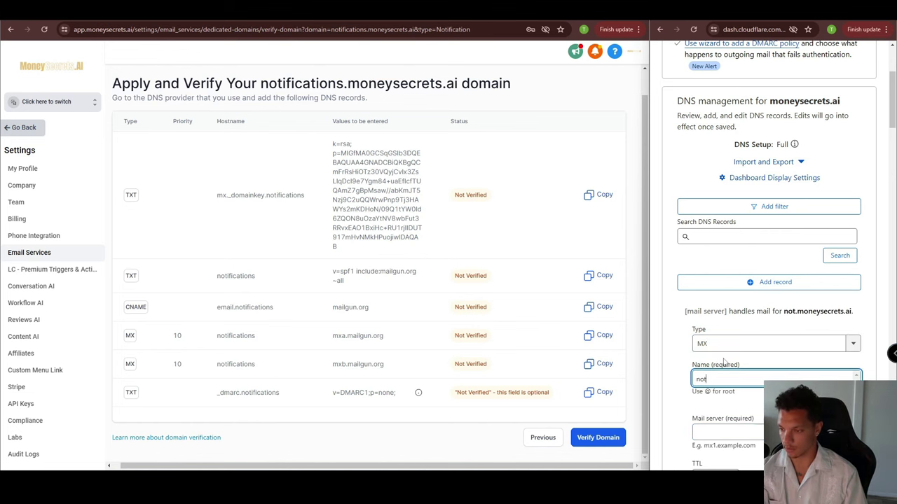
{"action": "type", "text": "ifications"}
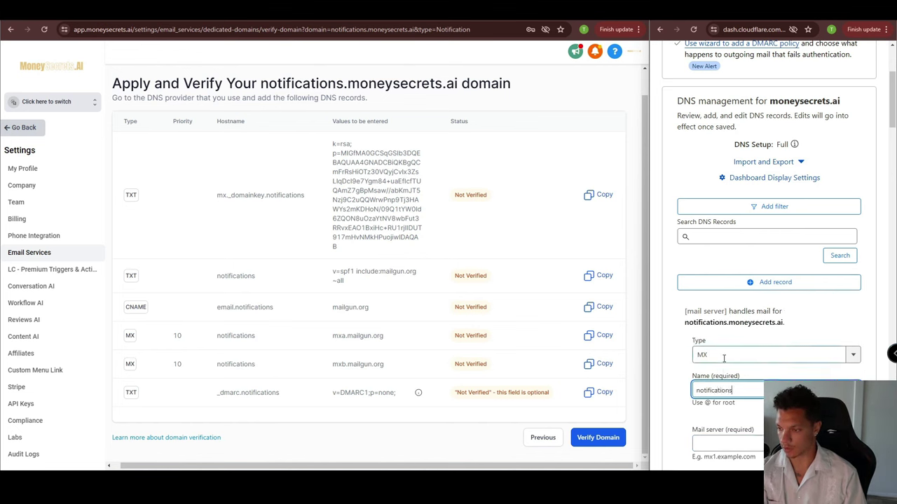
{"action": "scroll", "coordinate": [771, 280], "scroll_direction": "down", "scroll_amount": 1}
{"action": "double_click", "coordinate": [357, 364]}
{"action": "key", "text": "ctrl+c"}
{"action": "left_click", "coordinate": [745, 397]}
{"action": "key", "text": "ctrl+v"}
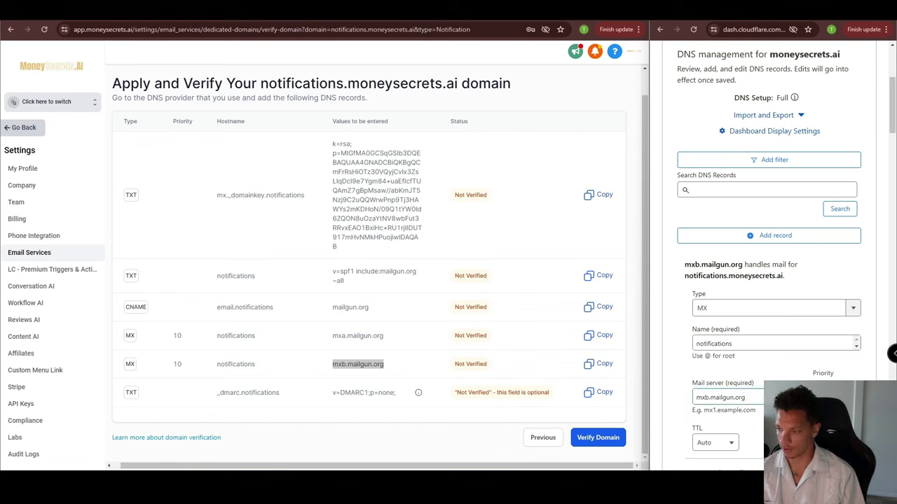
{"action": "scroll", "coordinate": [771, 280], "scroll_direction": "down", "scroll_amount": 2}
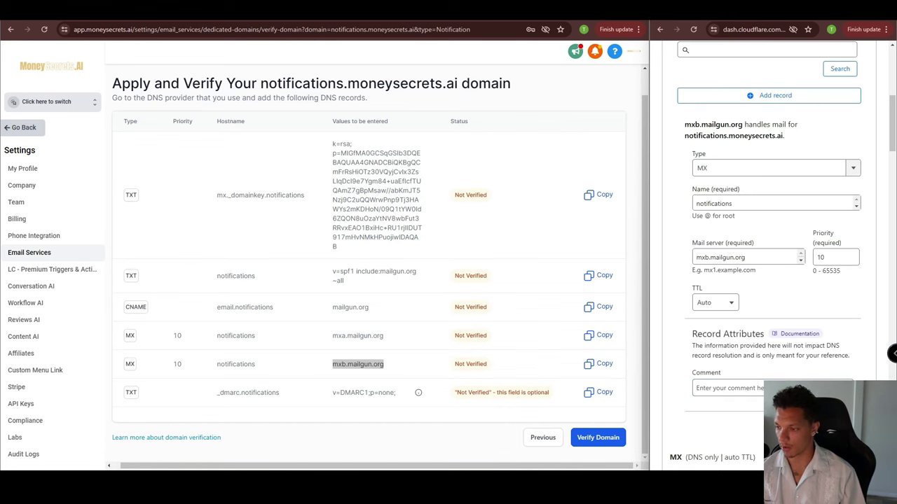
{"action": "key", "text": "Return"}
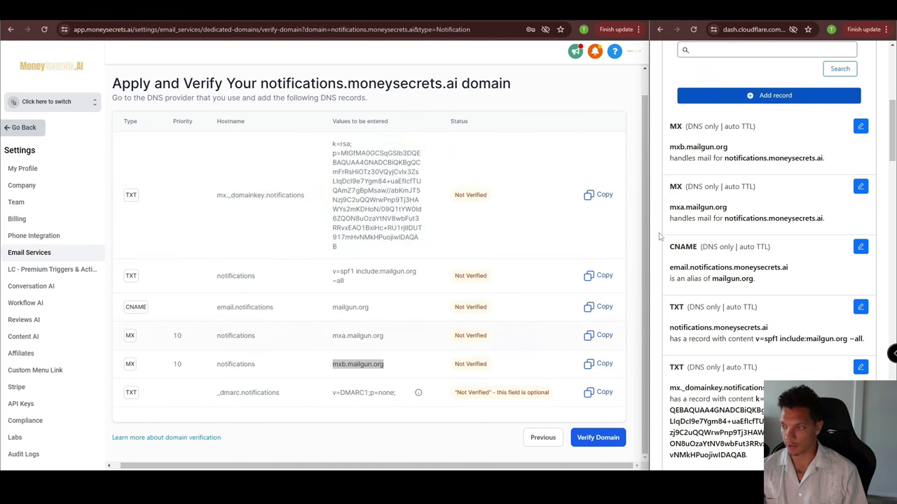
Start a new TXT record named _dmarc.notifications.
{"action": "scroll", "coordinate": [755, 169], "scroll_direction": "up", "scroll_amount": 1}
{"action": "left_click", "coordinate": [766, 144]}
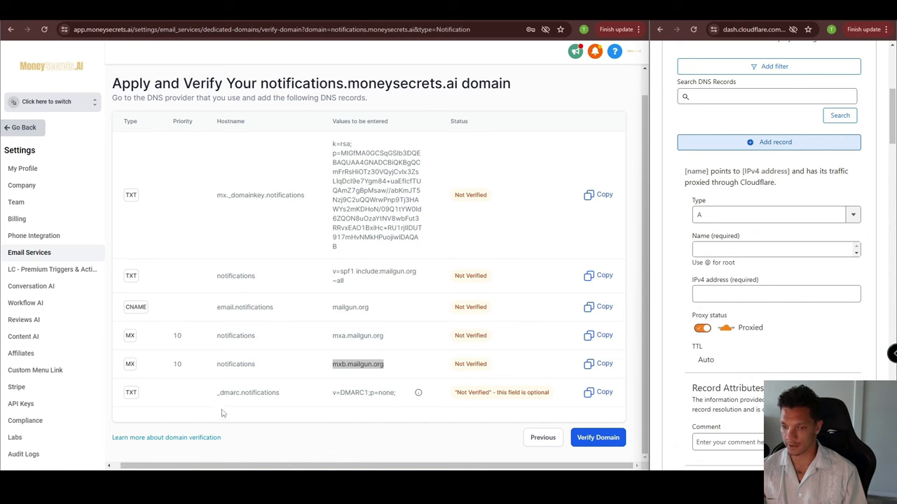
{"action": "left_click", "coordinate": [770, 215]}
{"action": "scroll", "coordinate": [730, 299], "scroll_direction": "down", "scroll_amount": 5}
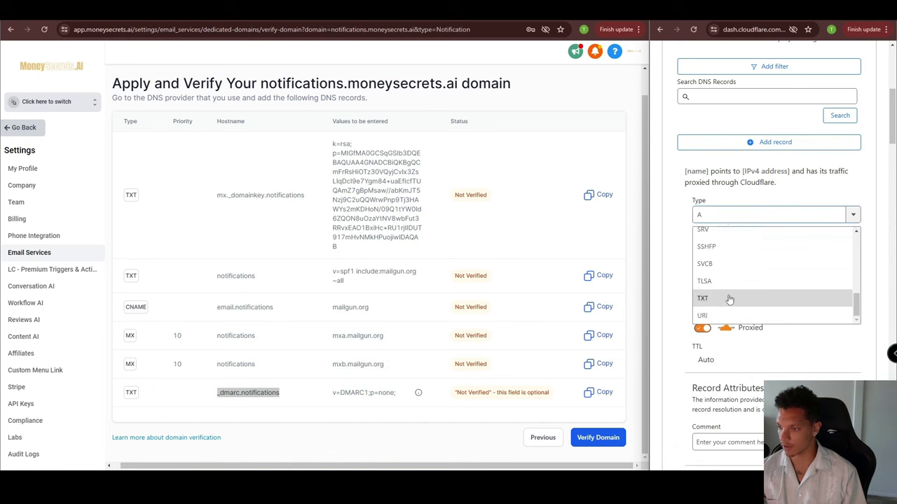
{"action": "left_click", "coordinate": [730, 299]}
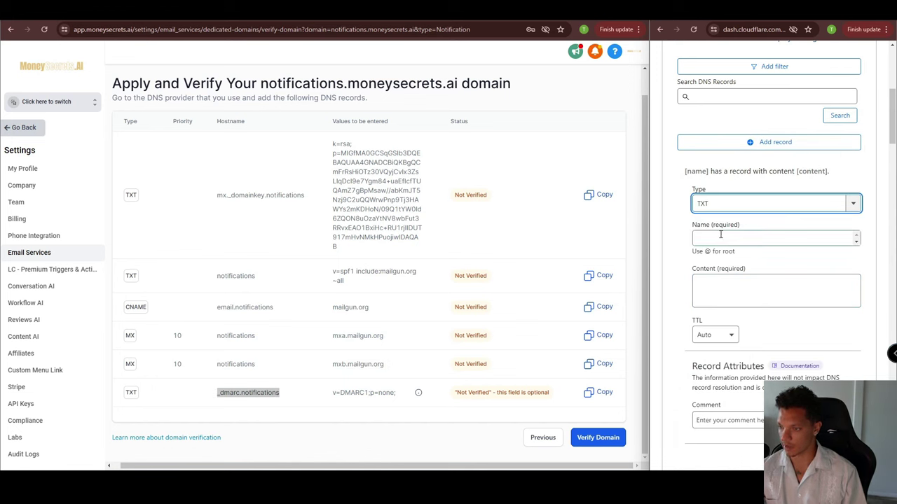
{"action": "left_click", "coordinate": [720, 237]}
{"action": "type", "text": "_dmarc.notifications"}
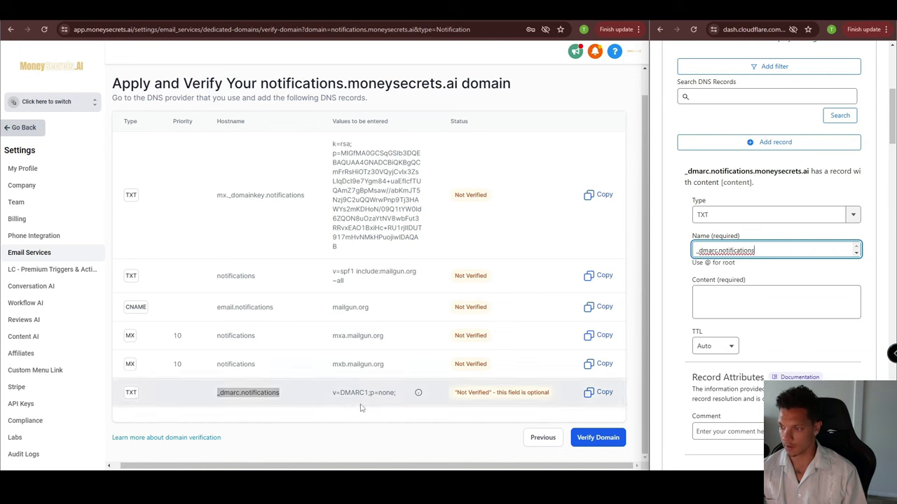
Set the TXT content to v=DMARC1;p=none; and save the record.
{"action": "left_click_drag", "start_coordinate": [334, 401], "coordinate": [395, 404]}
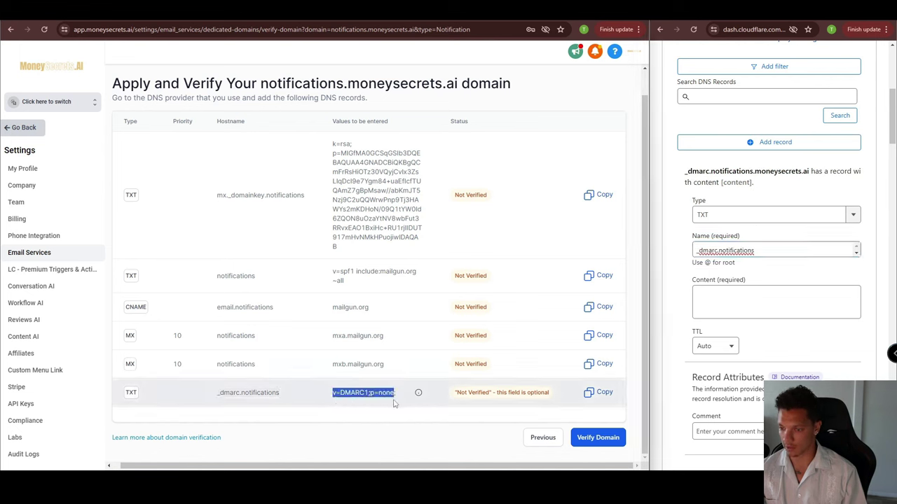
{"action": "key", "text": "ctrl+c"}
{"action": "left_click", "coordinate": [701, 290]}
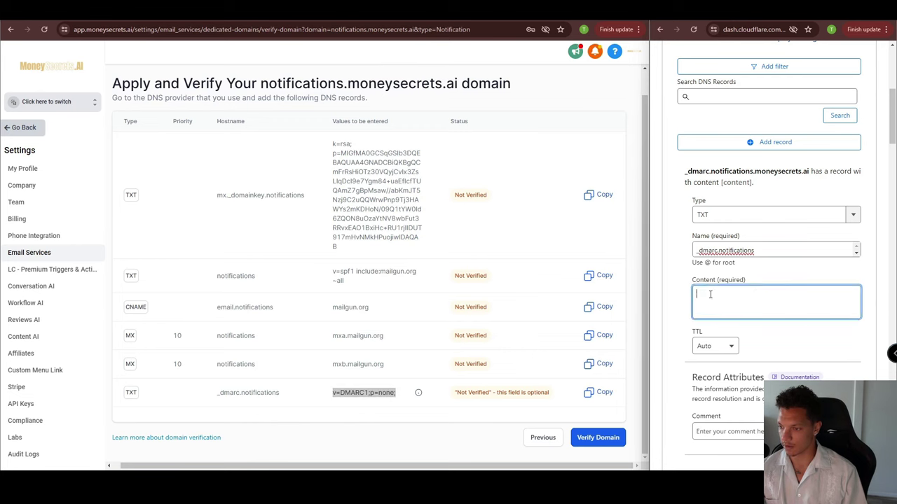
{"action": "key", "text": "ctrl+v"}
{"action": "scroll", "coordinate": [771, 337], "scroll_direction": "down", "scroll_amount": 1}
{"action": "scroll", "coordinate": [803, 354], "scroll_direction": "down", "scroll_amount": 1}
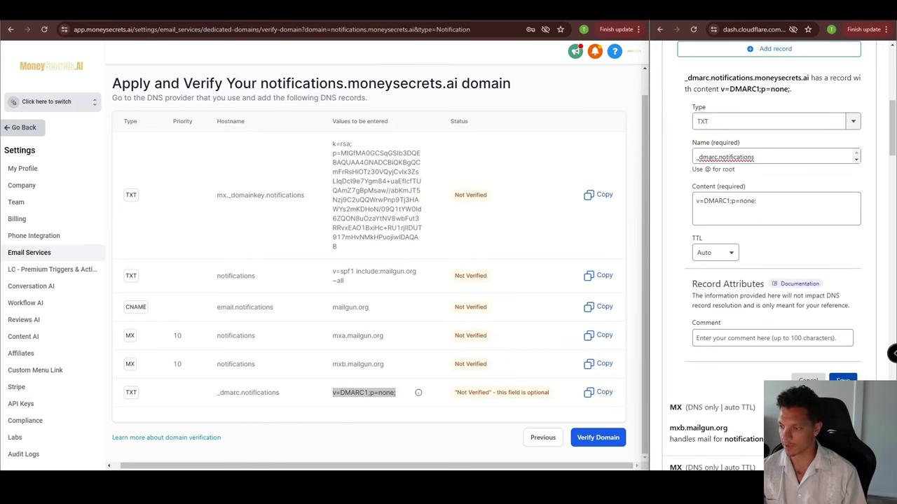
{"action": "left_click", "coordinate": [847, 379]}
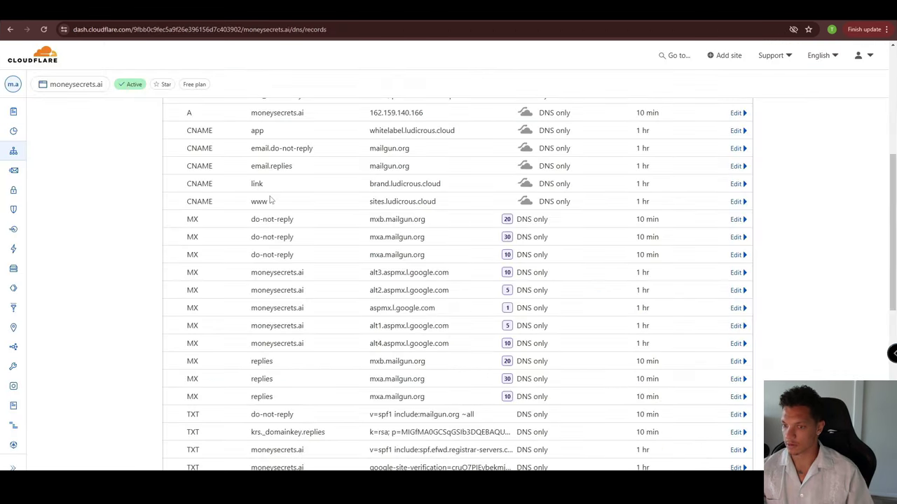
{"action": "scroll", "coordinate": [306, 226], "scroll_direction": "up", "scroll_amount": 5}
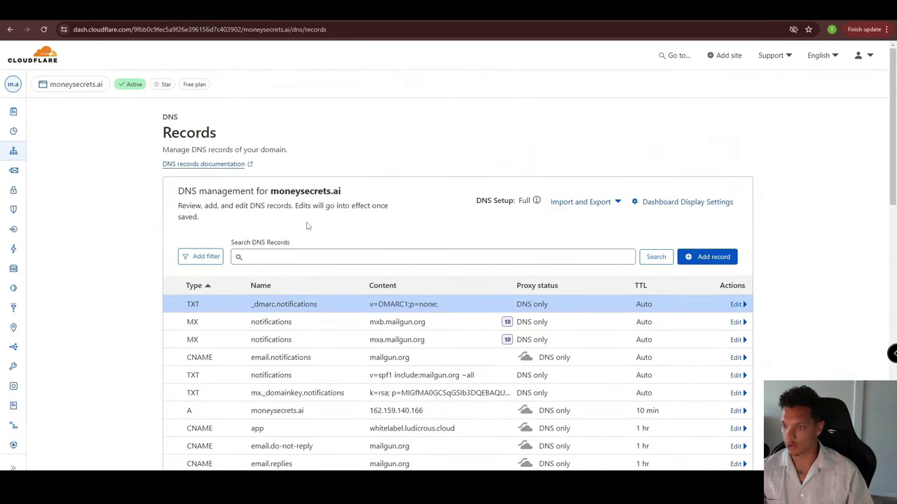
Go to Cloudflare Home, open moneysecrets.ai DNS Records, and scroll through the table.
{"action": "left_click", "coordinate": [32, 56]}
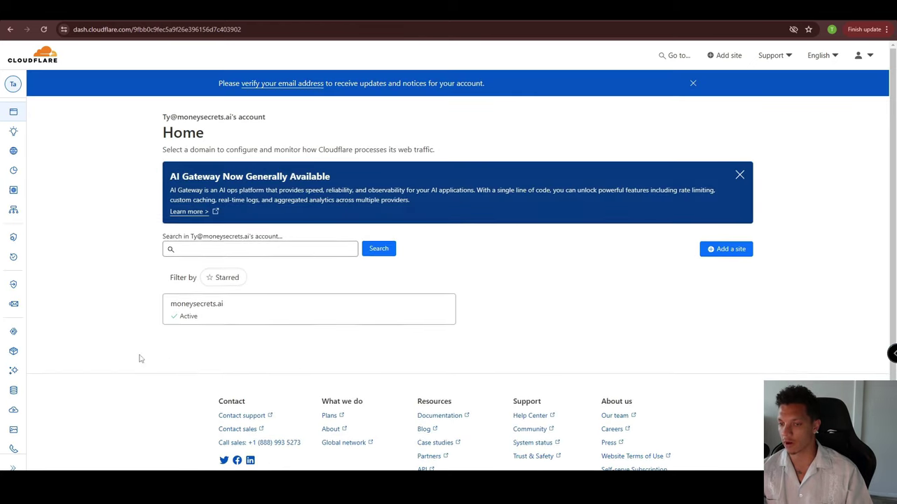
{"action": "mouse_move", "coordinate": [19, 118]}
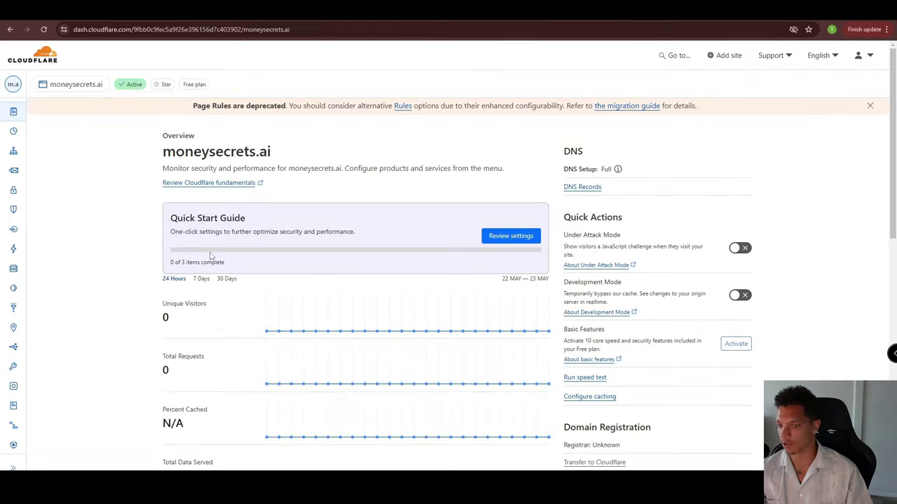
{"action": "left_click", "coordinate": [40, 160]}
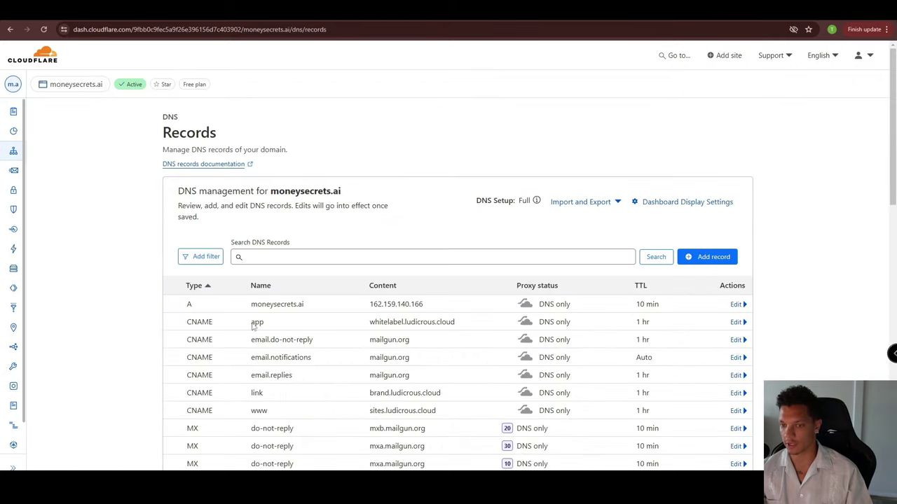
{"action": "scroll", "coordinate": [294, 351], "scroll_direction": "down", "scroll_amount": 2}
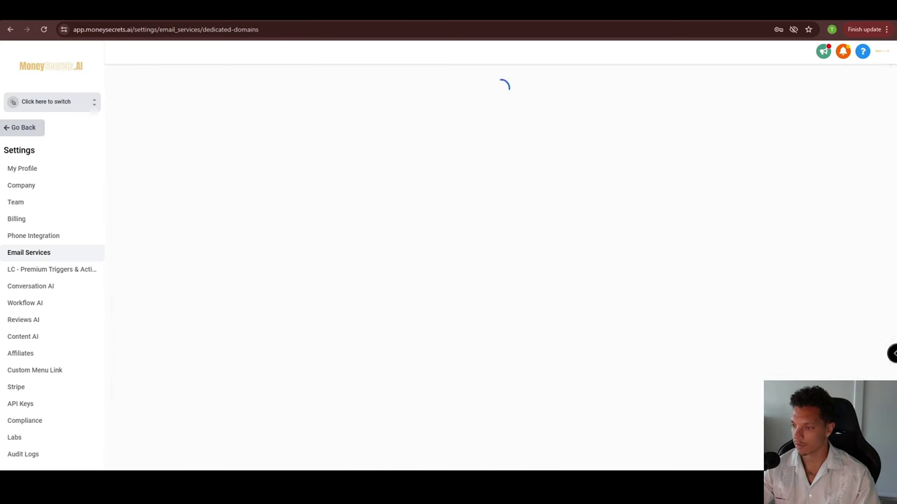
Verify notifications.moneysecrets.ai and scroll the Dedicated domains page to check its status.
{"action": "scroll", "coordinate": [257, 424], "scroll_direction": "down", "scroll_amount": 5}
{"action": "left_click", "coordinate": [274, 427]}
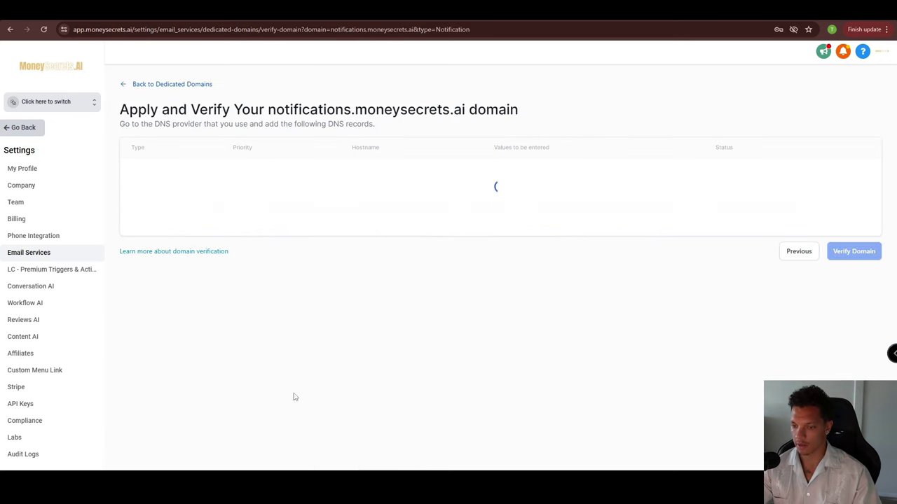
{"action": "scroll", "coordinate": [712, 286], "scroll_direction": "down", "scroll_amount": 1}
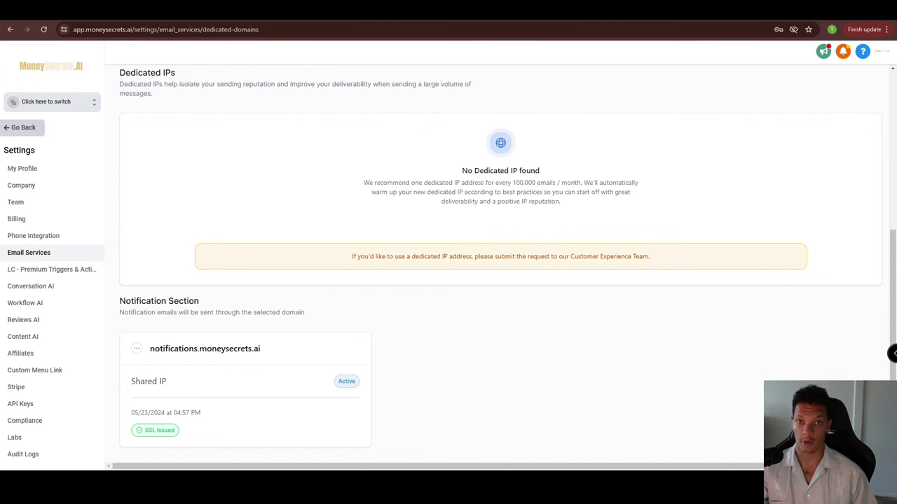
{"action": "scroll", "coordinate": [495, 196], "scroll_direction": "up", "scroll_amount": 5}
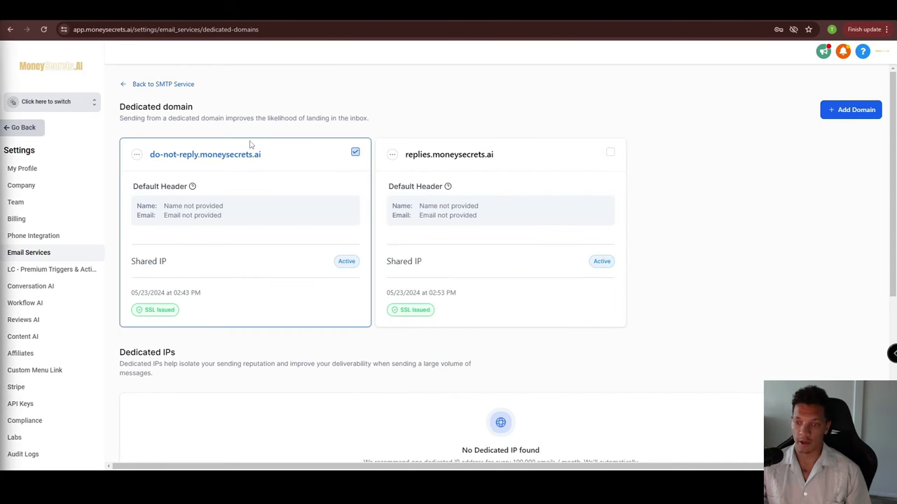
{"action": "scroll", "coordinate": [504, 109], "scroll_direction": "down", "scroll_amount": 3}
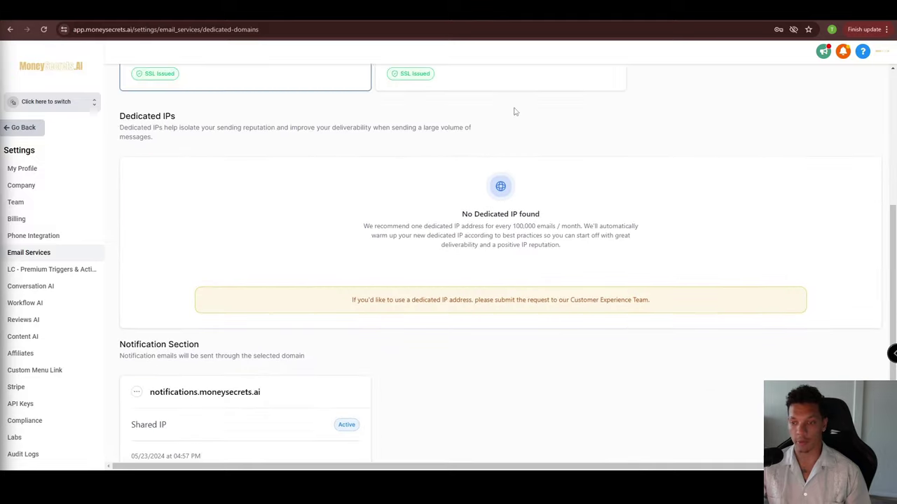
{"action": "scroll", "coordinate": [378, 335], "scroll_direction": "up", "scroll_amount": 3}
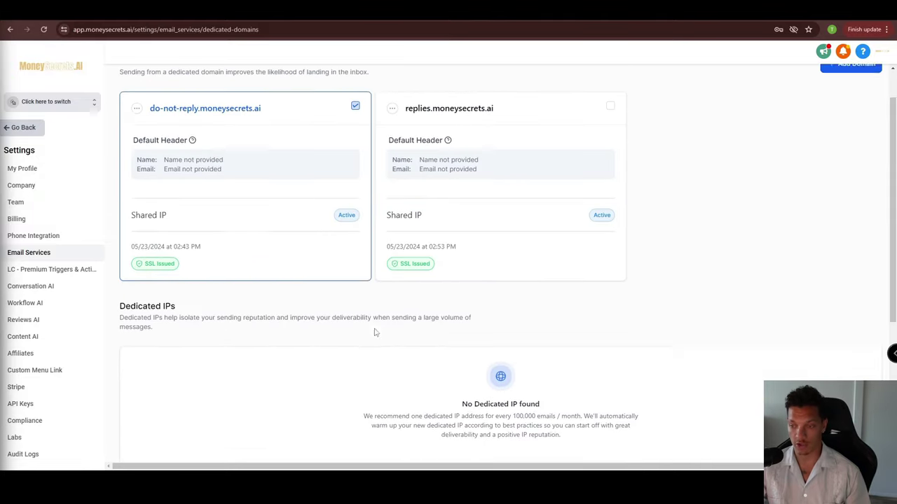
{"action": "scroll", "coordinate": [375, 333], "scroll_direction": "up", "scroll_amount": 1}
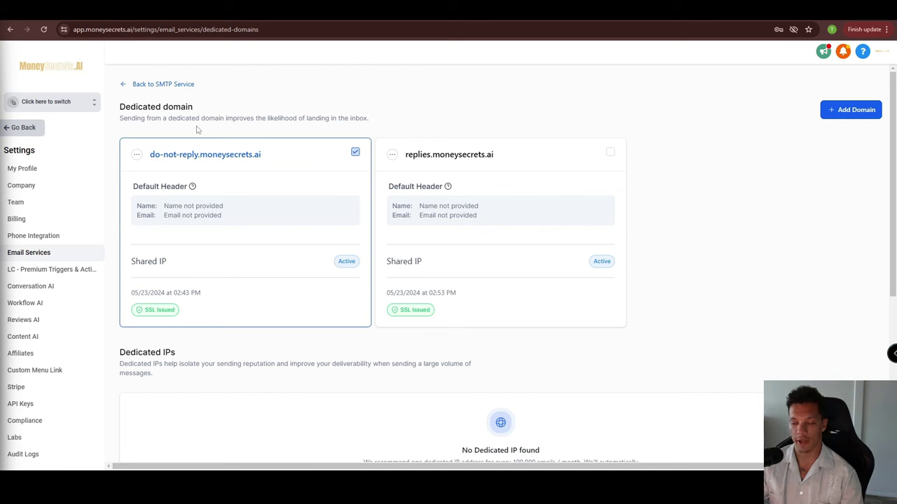
Change the Money Secrets location's sending domain to replies.moneysecrets.ai in SMTP Location Settings.
{"action": "left_click", "coordinate": [151, 85]}
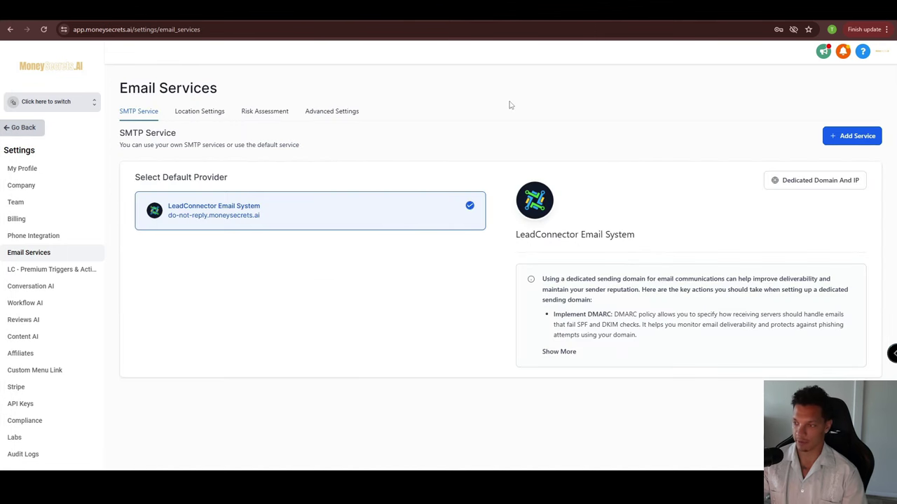
{"action": "left_click", "coordinate": [217, 112]}
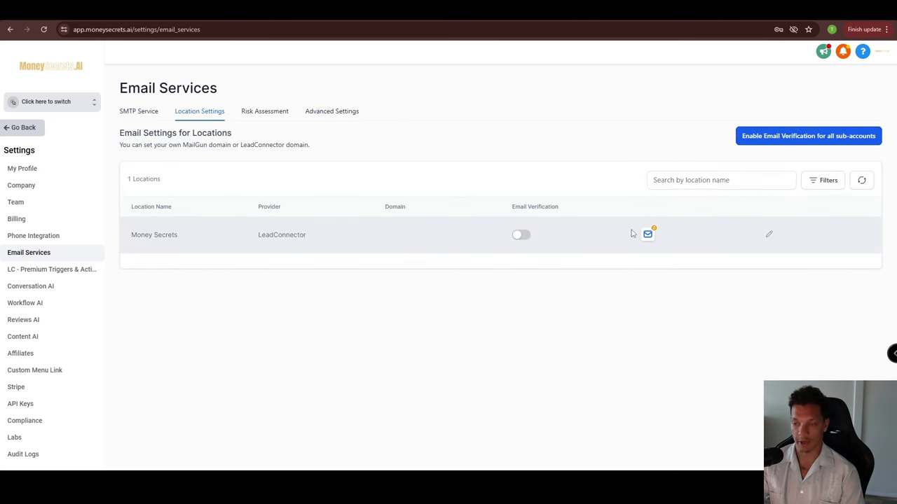
{"action": "left_click", "coordinate": [771, 236]}
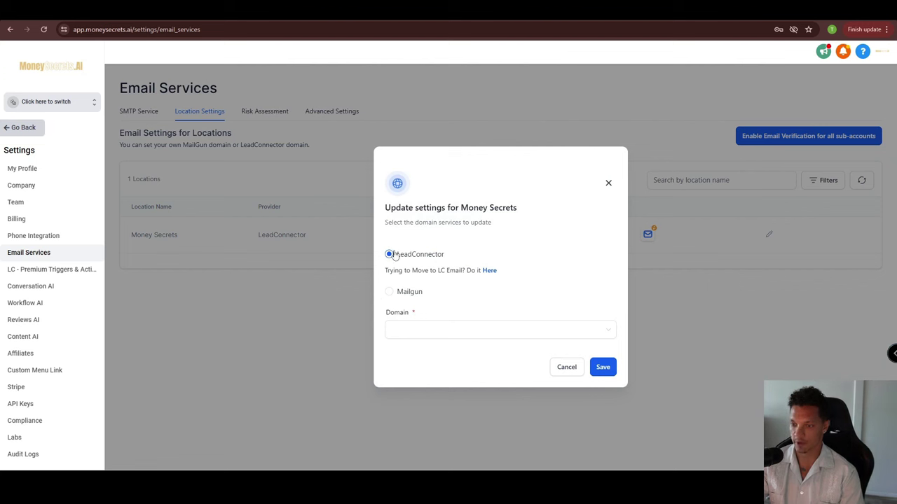
{"action": "left_click", "coordinate": [435, 336]}
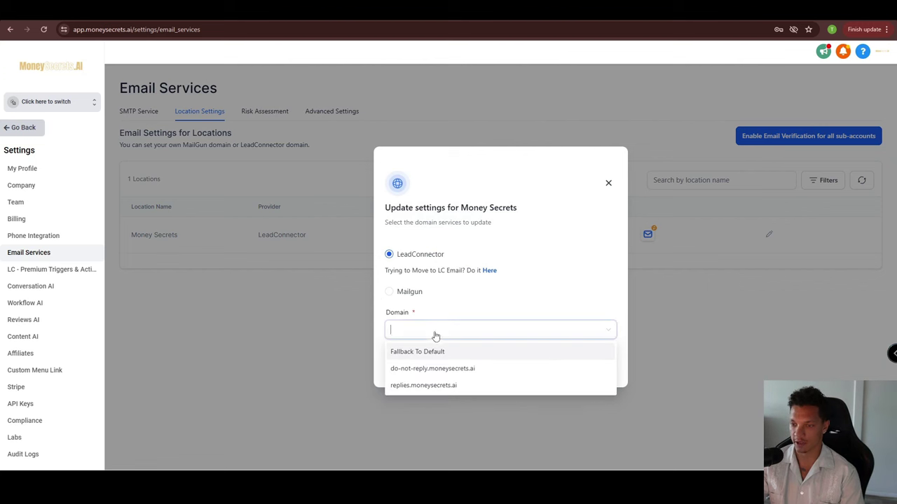
{"action": "left_click", "coordinate": [441, 387]}
{"action": "left_click", "coordinate": [598, 368]}
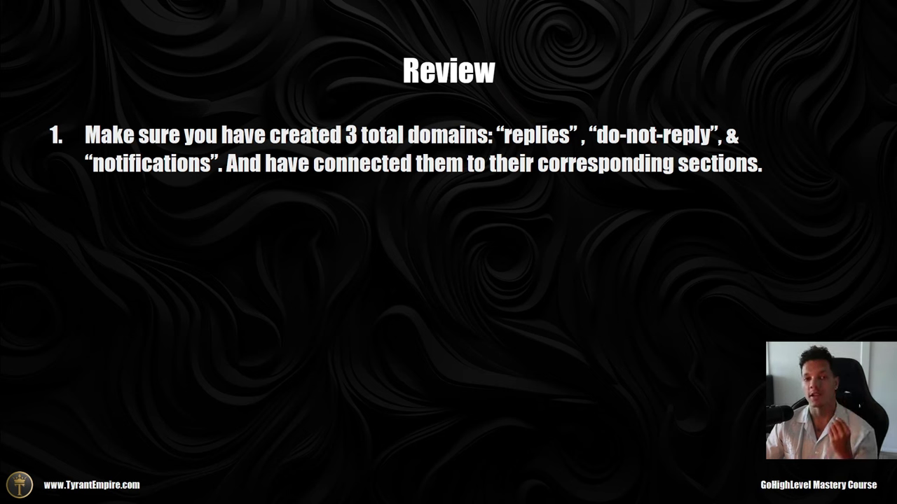
{"action": "key", "text": "Right"}
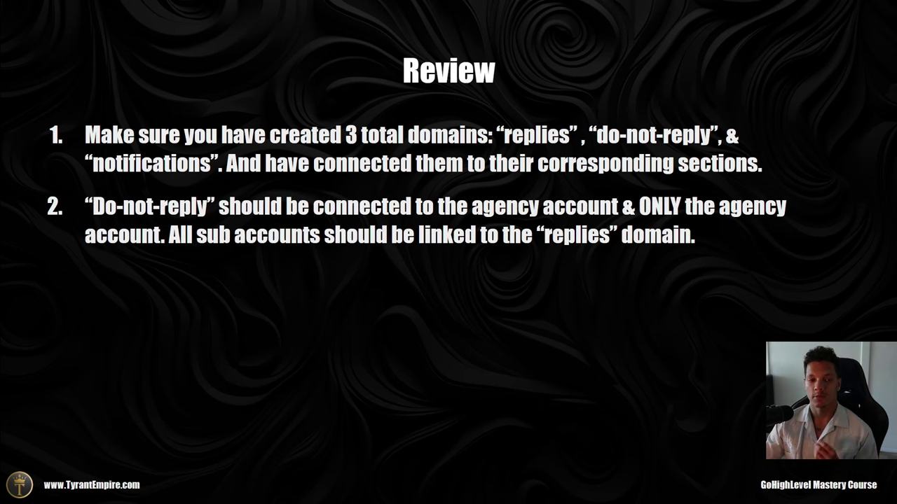
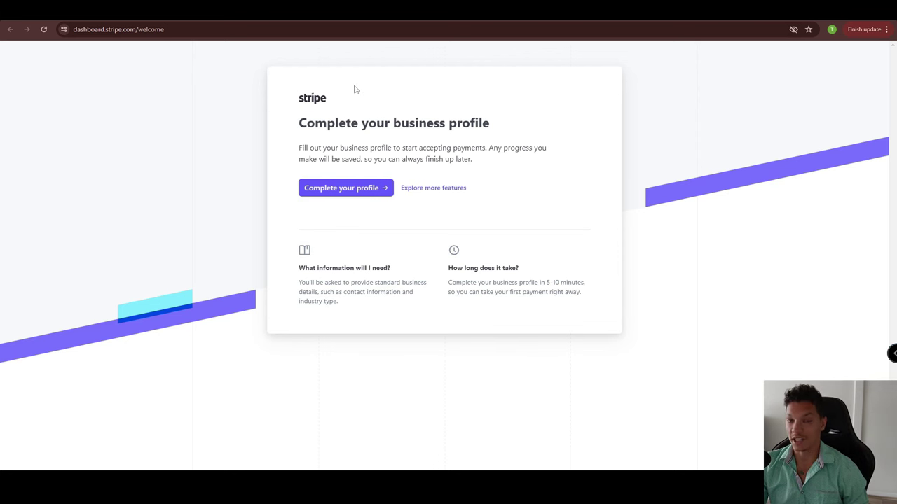
Choose 'Complete your profile' on the Stripe welcome page to enter the test-mode dashboard.
{"action": "left_click", "coordinate": [305, 194]}
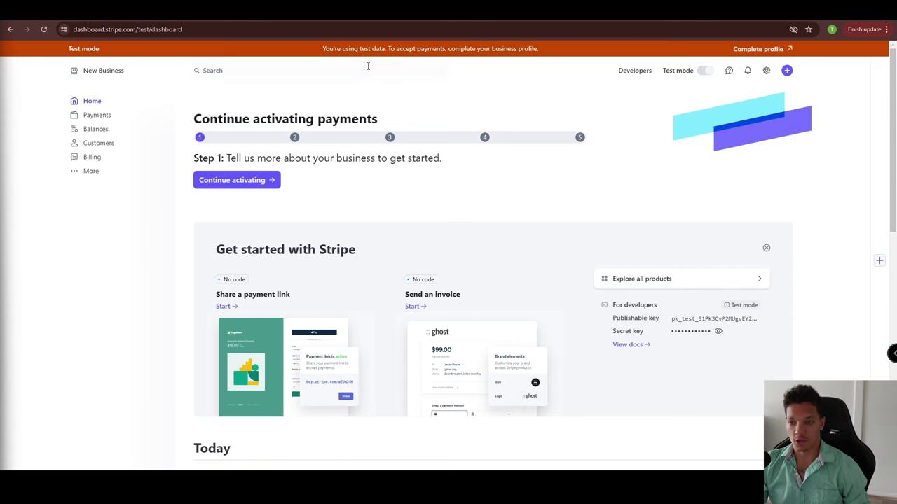
{"action": "left_click_drag", "start_coordinate": [321, 49], "coordinate": [528, 46]}
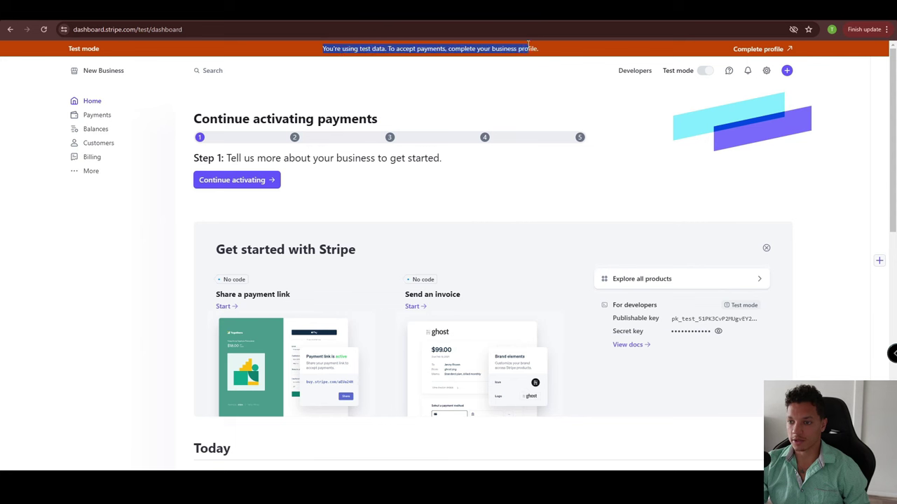
{"action": "left_click", "coordinate": [463, 76]}
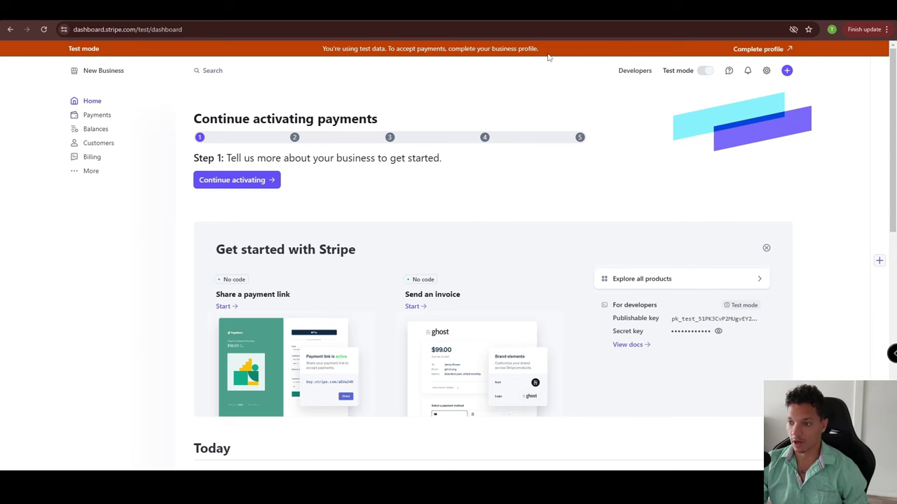
{"action": "left_click_drag", "start_coordinate": [547, 54], "coordinate": [191, 89]}
{"action": "left_click", "coordinate": [304, 51]}
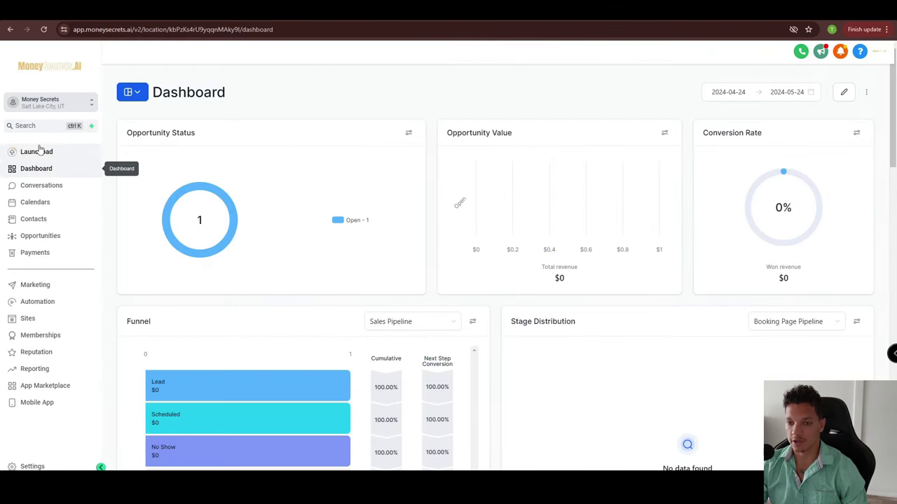
Start the Stripe connection from the Payments Integrations list via Connect with Stripe.
{"action": "left_click", "coordinate": [53, 254]}
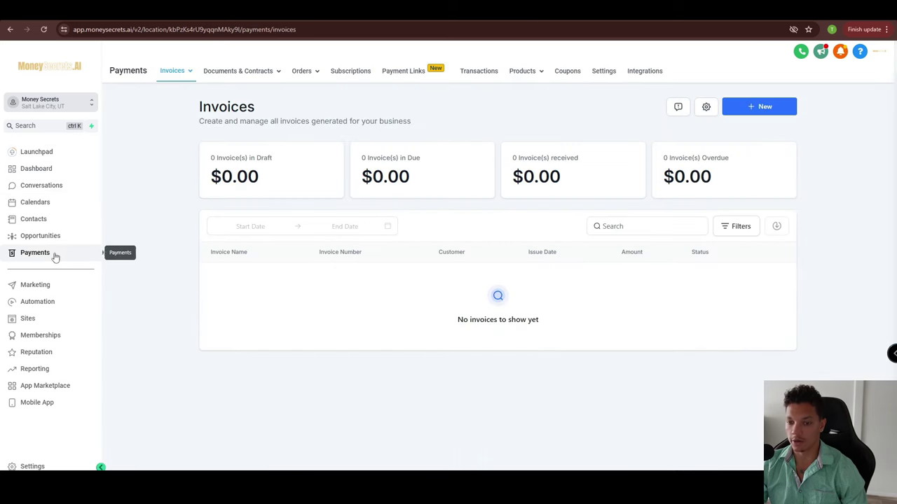
{"action": "left_click", "coordinate": [645, 72]}
{"action": "left_click_drag", "start_coordinate": [199, 106], "coordinate": [346, 102]}
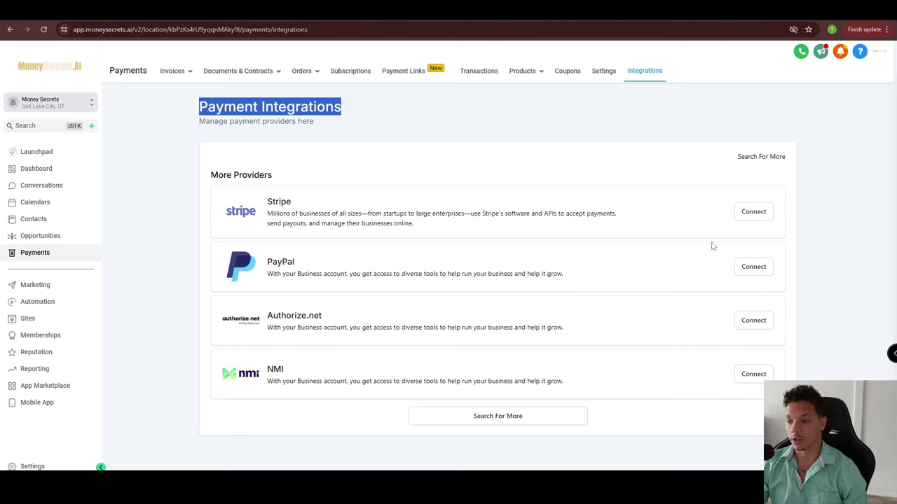
{"action": "left_click", "coordinate": [749, 218]}
{"action": "left_click", "coordinate": [350, 185]}
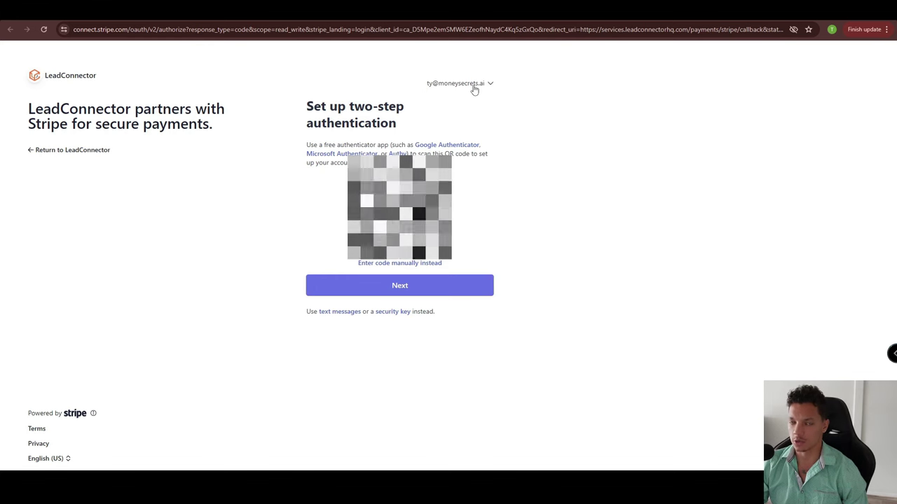
Check the signed-in account options, then connect the existing 'Unnamed account' to LeadConnector.
{"action": "left_click", "coordinate": [474, 88]}
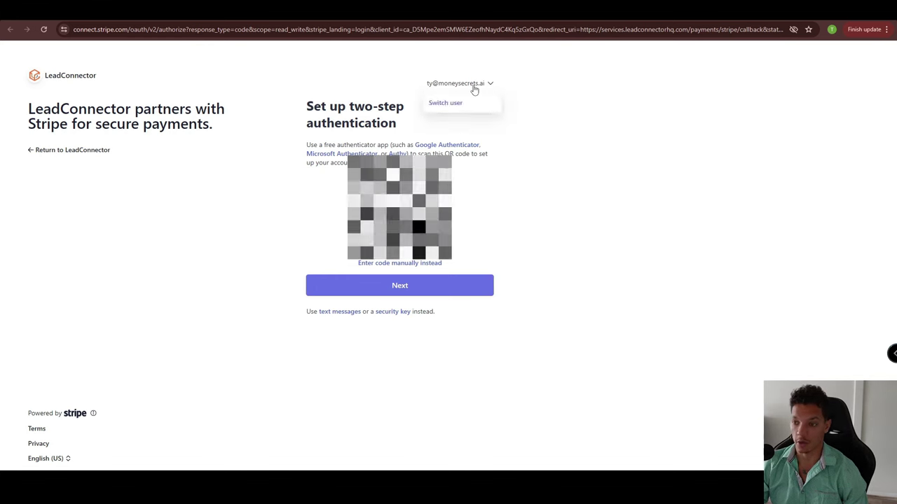
{"action": "left_click", "coordinate": [441, 90]}
{"action": "left_click", "coordinate": [456, 93]}
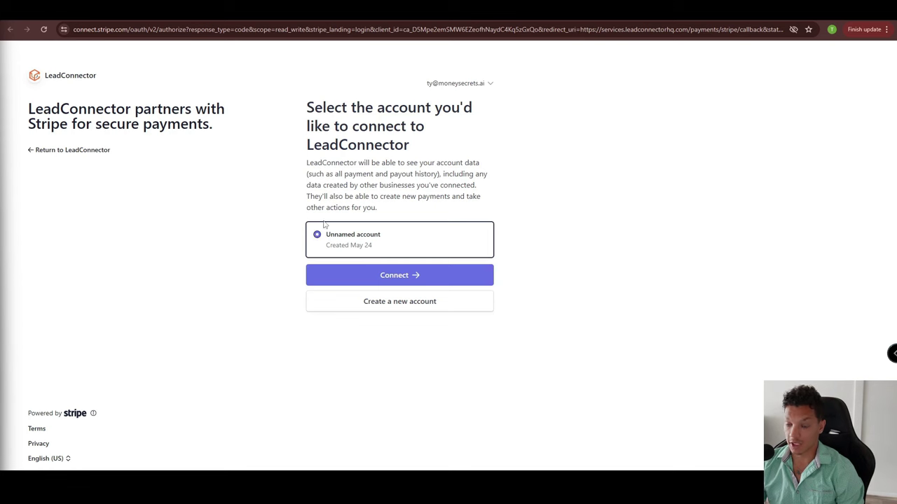
{"action": "double_click", "coordinate": [302, 164]}
{"action": "key", "text": "Return"}
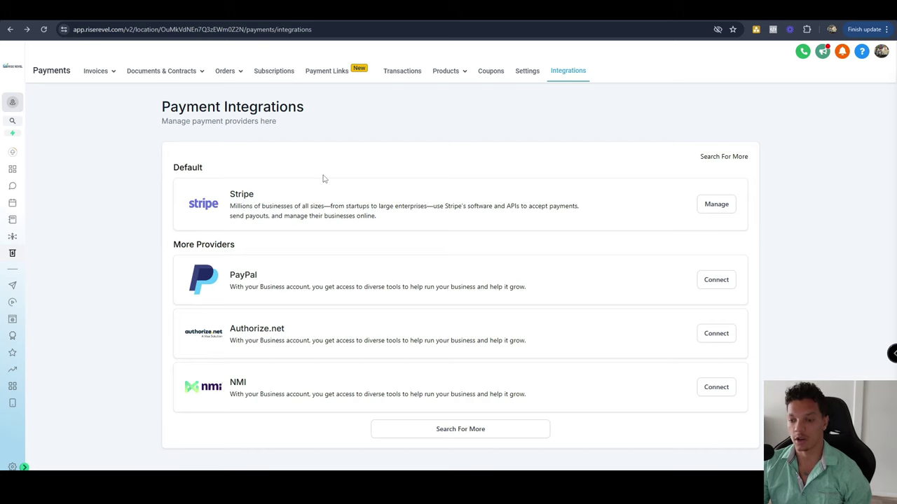
Go to the Rise Revel launchpad, then open Settings to reach Company Billing.
{"action": "left_click", "coordinate": [12, 152]}
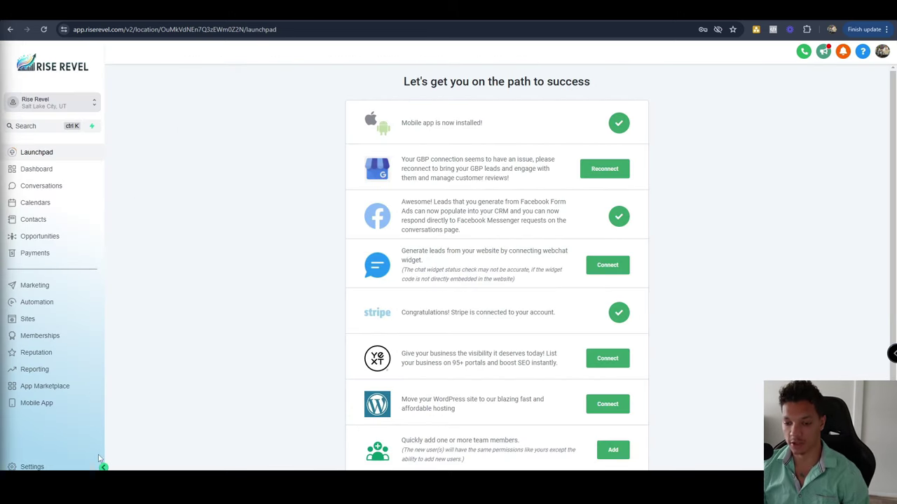
{"action": "left_click", "coordinate": [32, 466]}
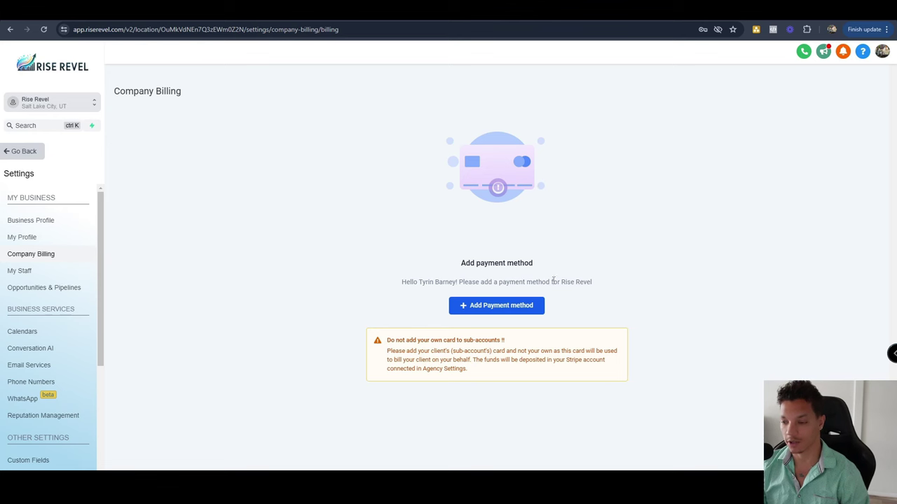
Add a payment method, try the email and SMS request options, then select 'I already have this customer in Stripe'.
{"action": "left_click", "coordinate": [496, 305]}
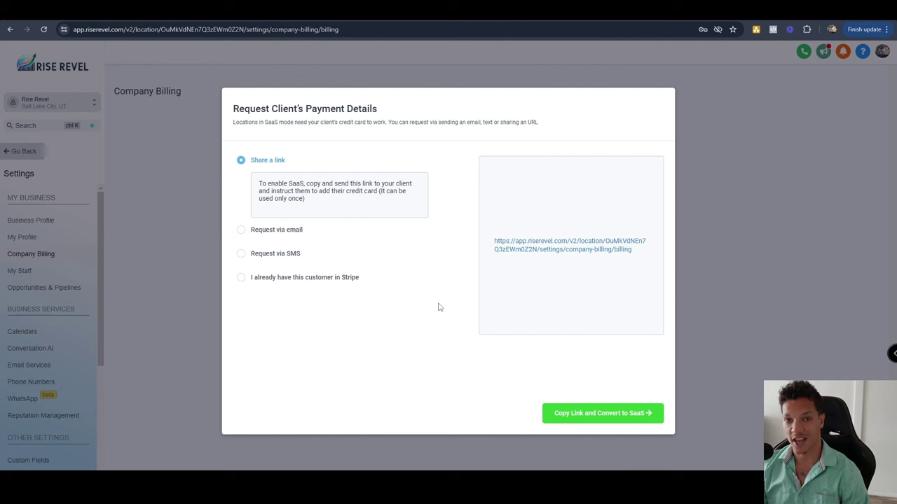
{"action": "left_click", "coordinate": [279, 231]}
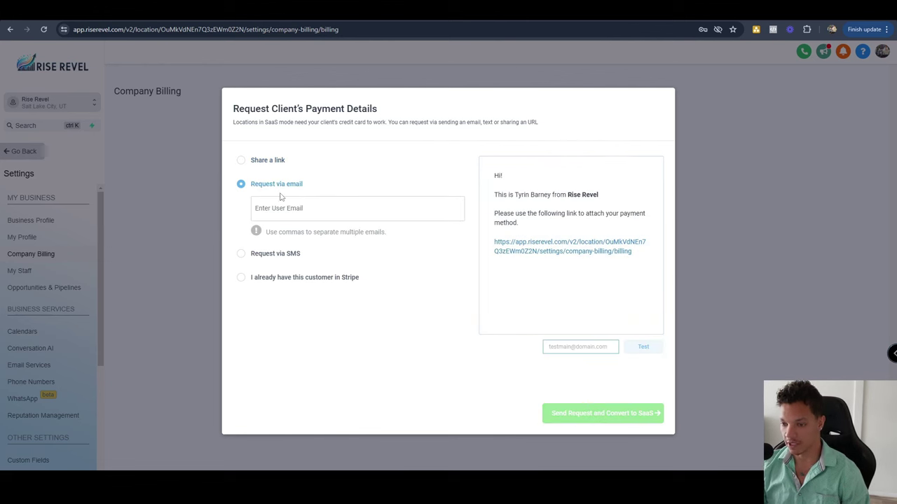
{"action": "left_click", "coordinate": [308, 207]}
{"action": "left_click", "coordinate": [254, 252]}
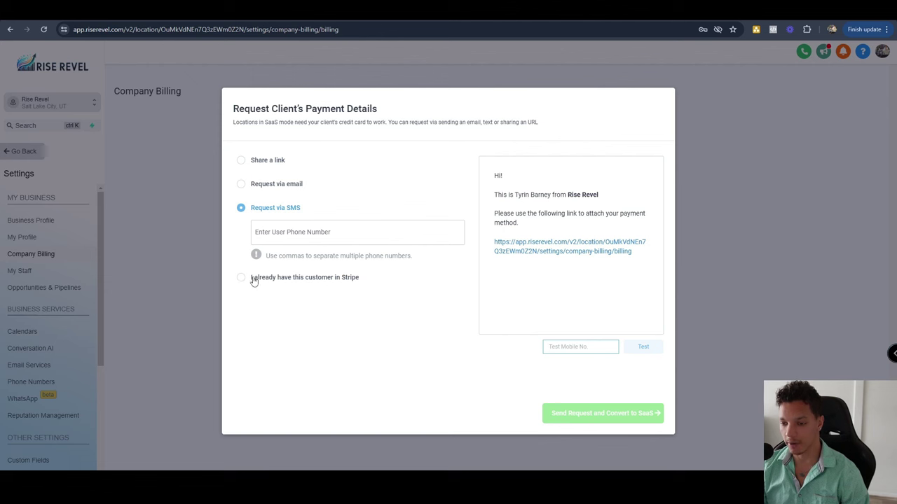
{"action": "left_click", "coordinate": [252, 278]}
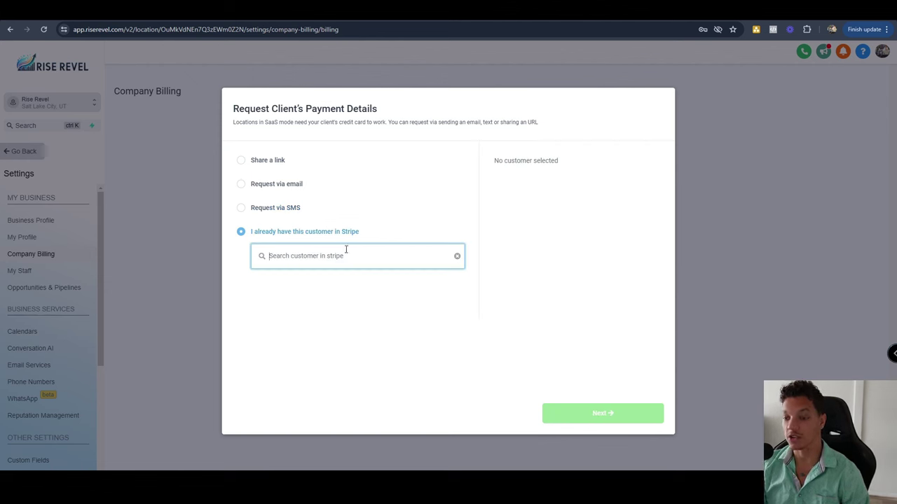
{"action": "left_click", "coordinate": [425, 326]}
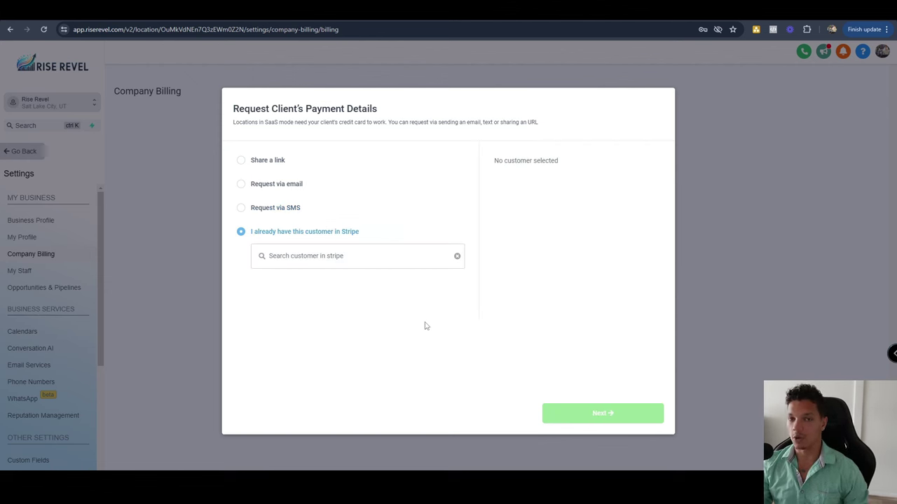
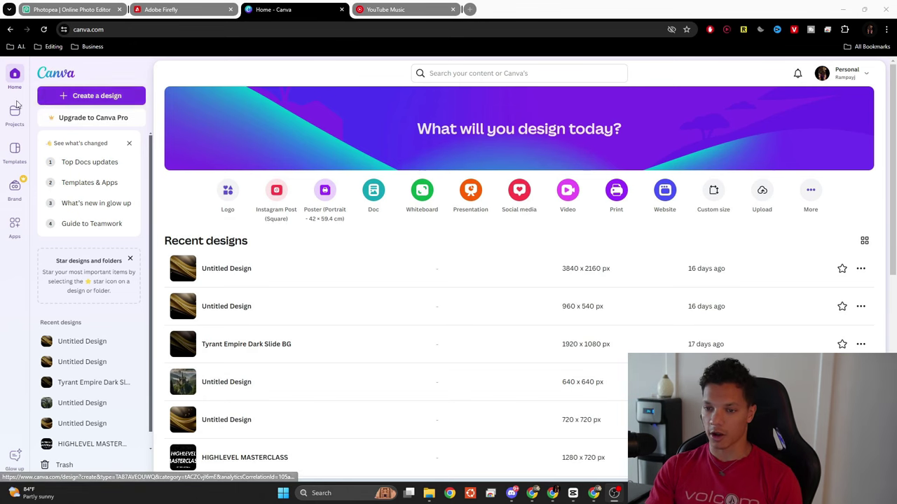
Start a new Canva Logo design and scroll through the logo template choices.
{"action": "left_click", "coordinate": [229, 196]}
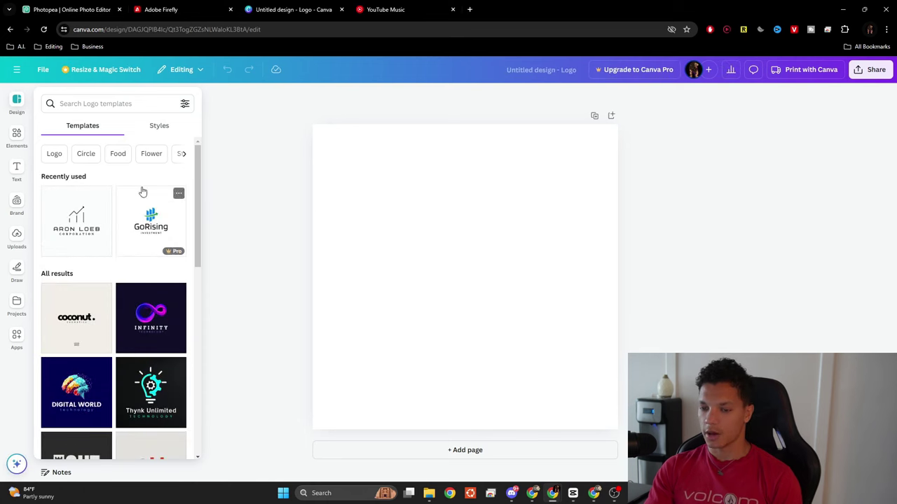
{"action": "scroll", "coordinate": [142, 203], "scroll_direction": "down", "scroll_amount": 5}
{"action": "scroll", "coordinate": [144, 238], "scroll_direction": "down", "scroll_amount": 6}
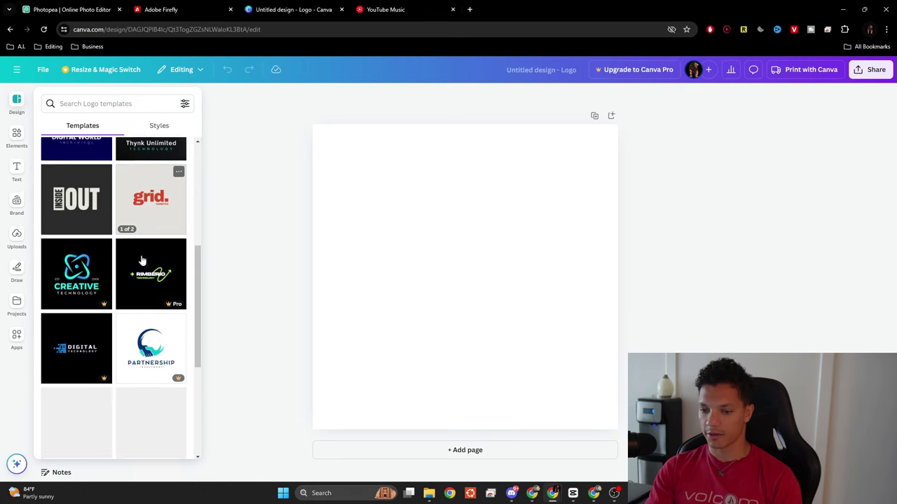
{"action": "scroll", "coordinate": [141, 265], "scroll_direction": "up", "scroll_amount": 10}
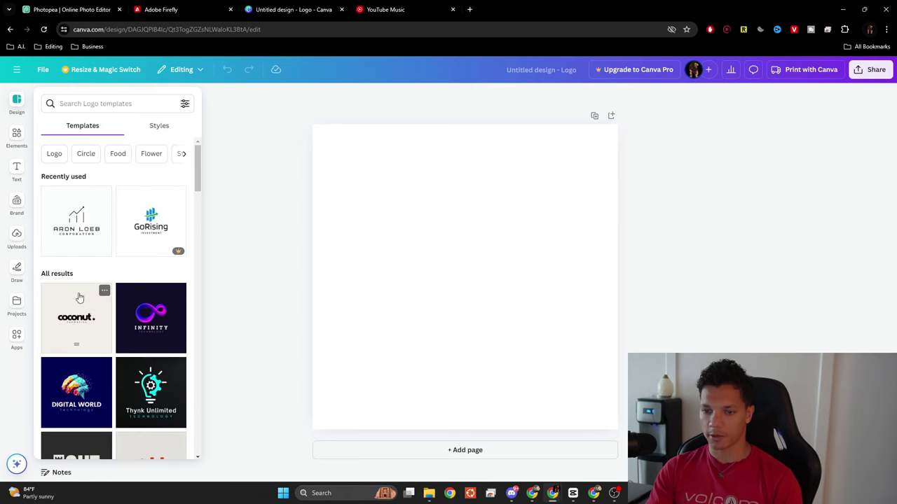
Browse the Elements library and the ready-made text styles in the side panel.
{"action": "left_click", "coordinate": [15, 137]}
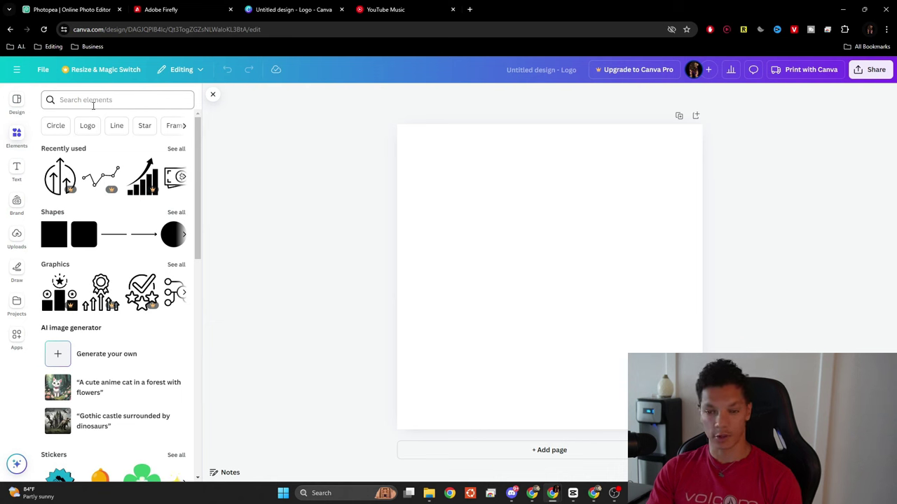
{"action": "left_click", "coordinate": [17, 169]}
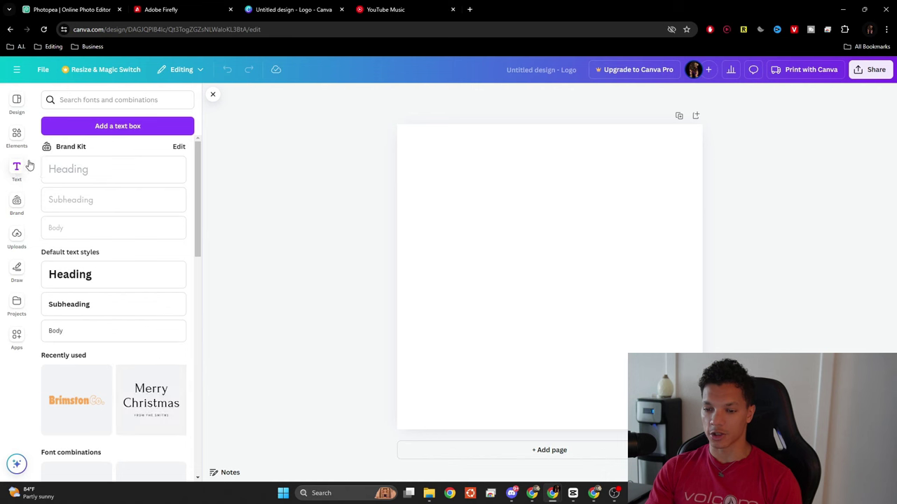
{"action": "scroll", "coordinate": [96, 360], "scroll_direction": "down", "scroll_amount": 2}
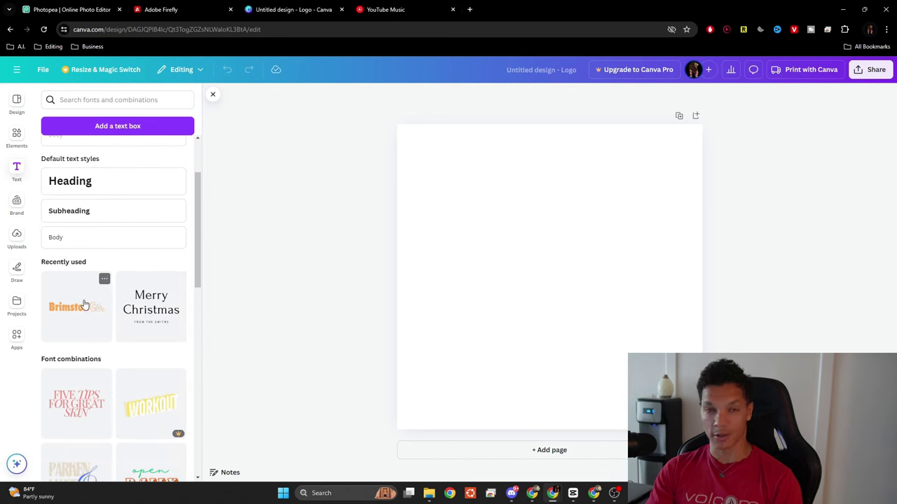
{"action": "scroll", "coordinate": [84, 305], "scroll_direction": "up", "scroll_amount": 1}
Apply the coconut logo template and retype its text as 'Example' and 'Company'.
{"action": "left_click", "coordinate": [19, 112]}
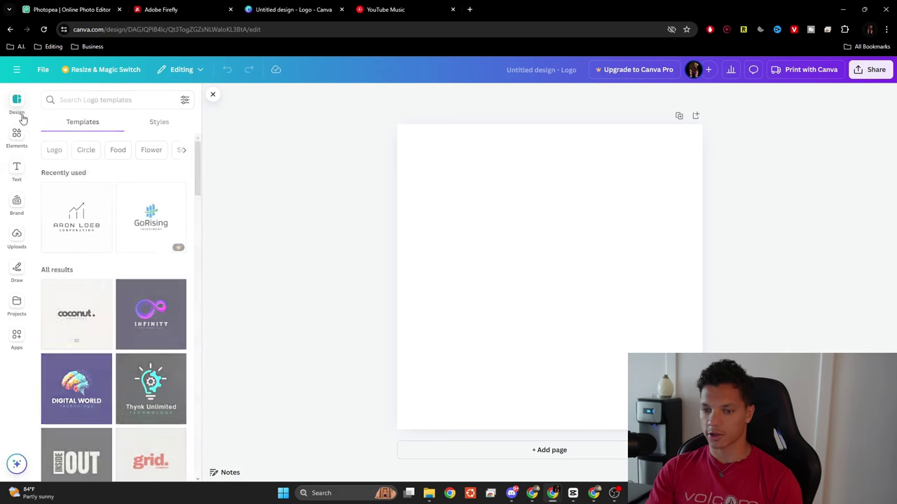
{"action": "left_click", "coordinate": [76, 308]}
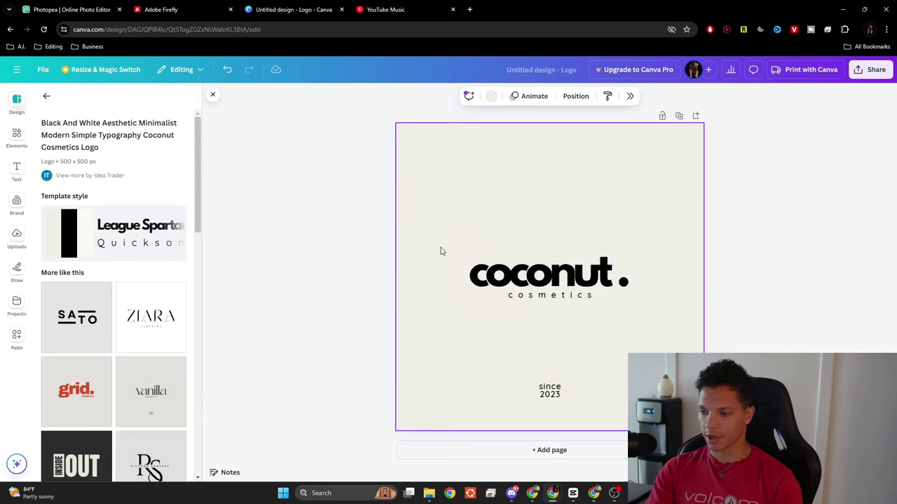
{"action": "left_click", "coordinate": [537, 273]}
{"action": "double_click", "coordinate": [540, 277]}
{"action": "type", "text": "e"}
{"action": "key", "text": "BackSpace"}
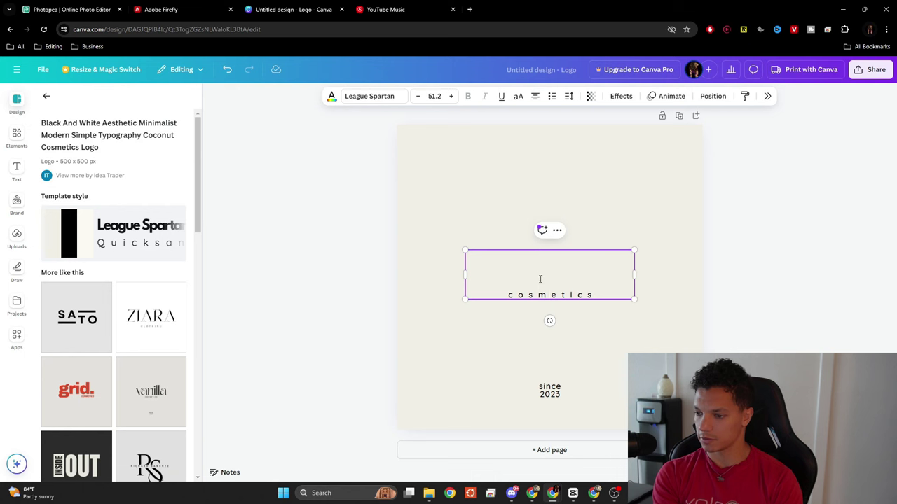
{"action": "type", "text": "Example"}
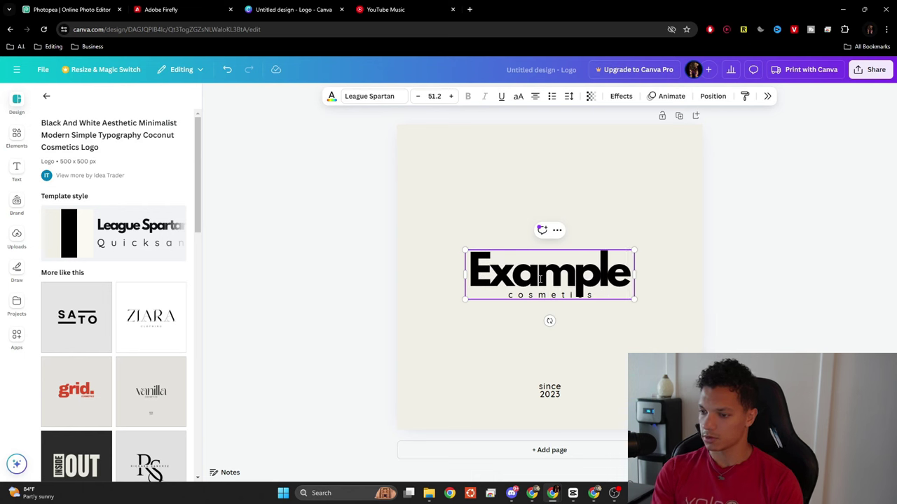
{"action": "double_click", "coordinate": [560, 295]}
{"action": "type", "text": "Company"}
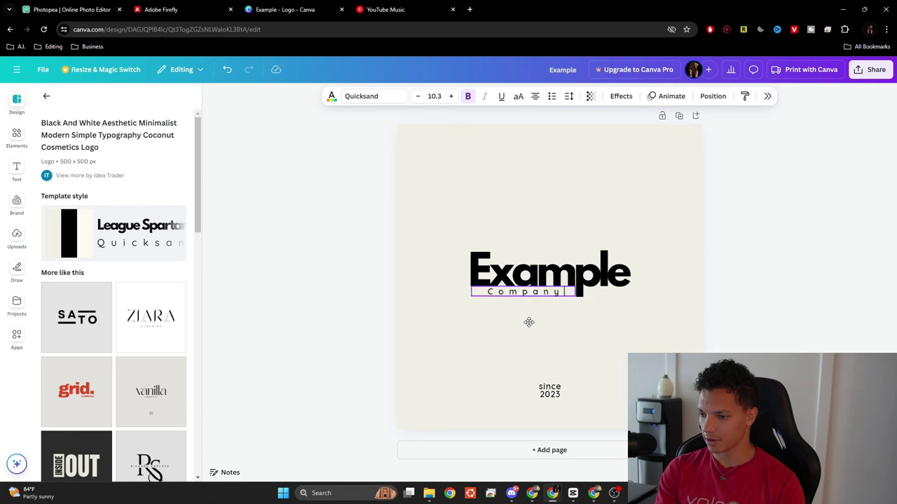
{"action": "left_click", "coordinate": [529, 323]}
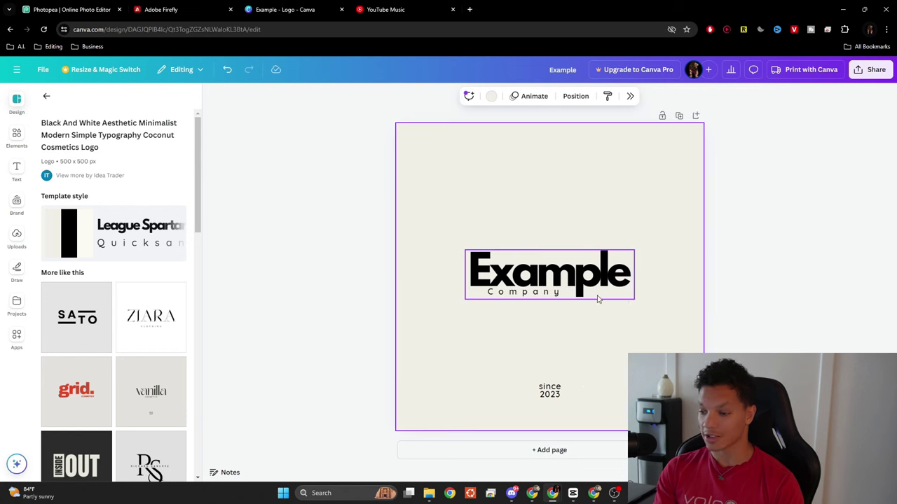
Try the VIRUS glitch template, then switch the page to the black Phantom template.
{"action": "scroll", "coordinate": [164, 300], "scroll_direction": "down", "scroll_amount": 5}
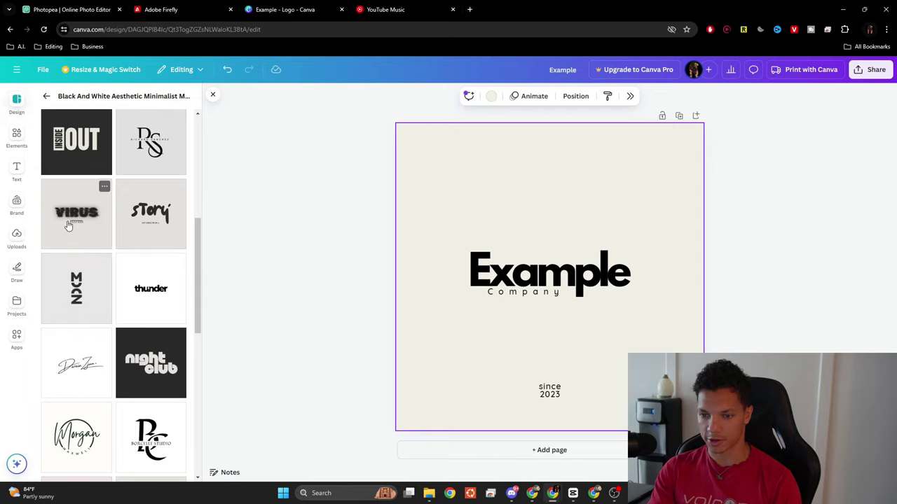
{"action": "left_click", "coordinate": [74, 245]}
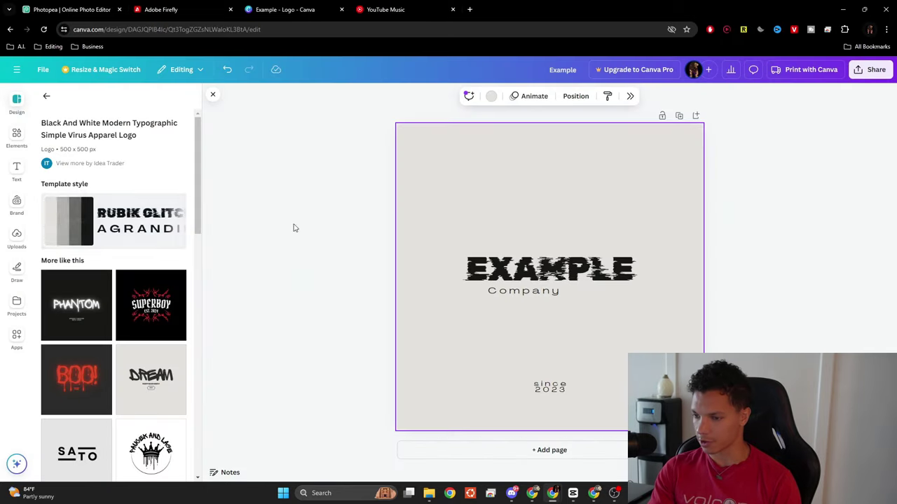
{"action": "left_click", "coordinate": [524, 267]}
{"action": "scroll", "coordinate": [112, 315], "scroll_direction": "down", "scroll_amount": 15}
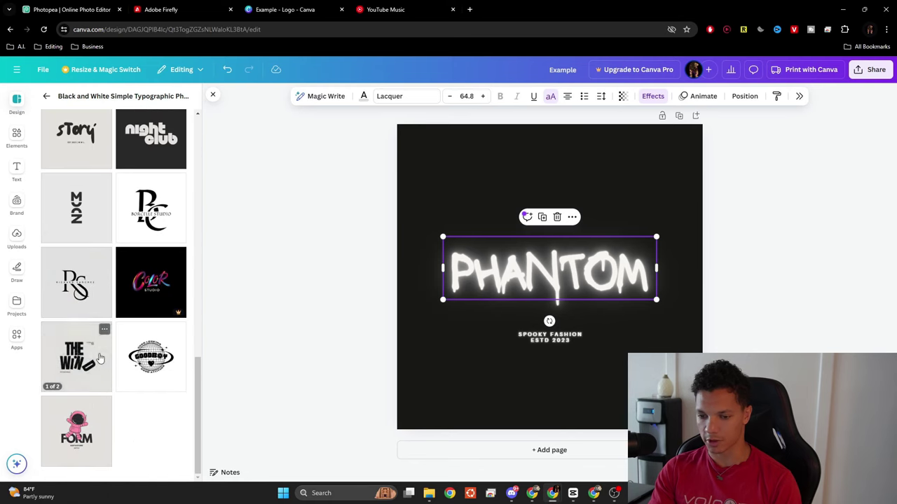
{"action": "scroll", "coordinate": [91, 315], "scroll_direction": "up", "scroll_amount": 15}
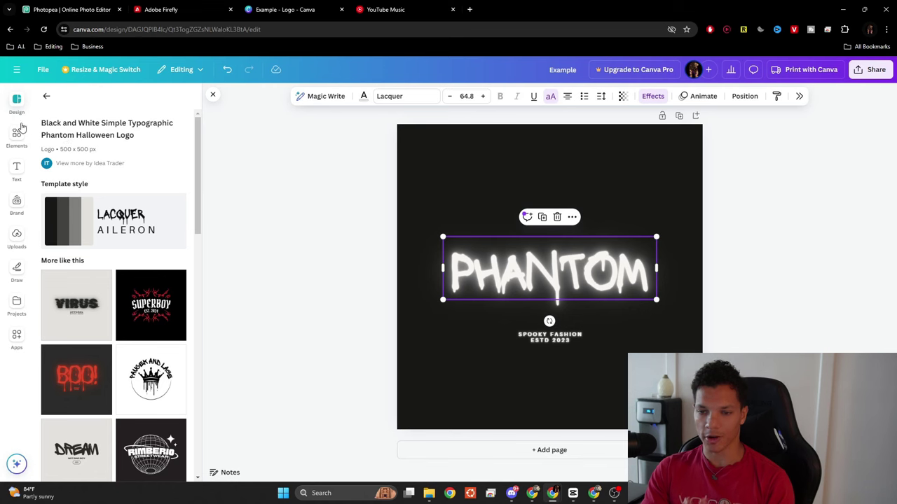
{"action": "left_click", "coordinate": [17, 171]}
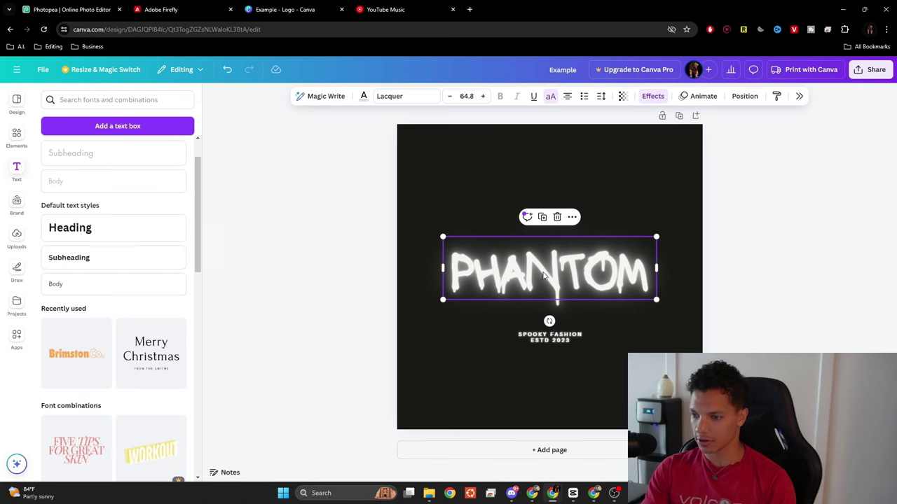
Delete the PHANTOM text and add a new heading reading 'Example.ai'.
{"action": "key", "text": "Delete"}
{"action": "left_click", "coordinate": [98, 240]}
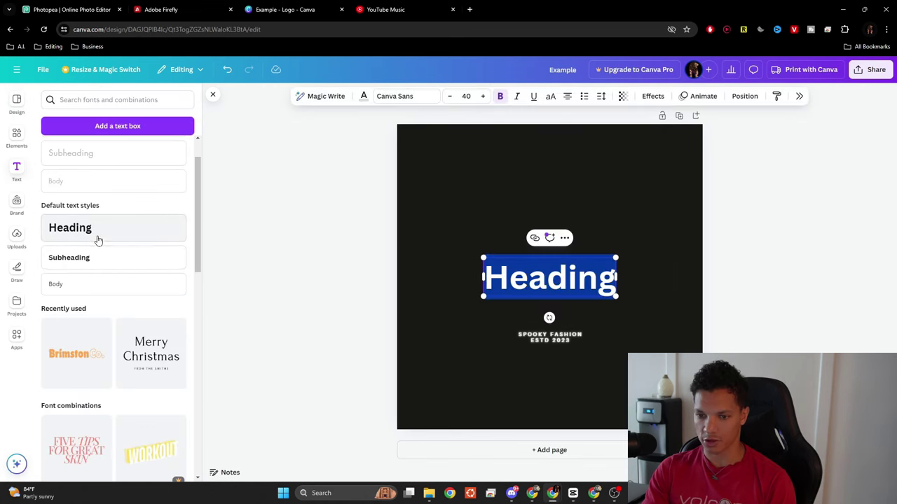
{"action": "type", "text": "Examp"}
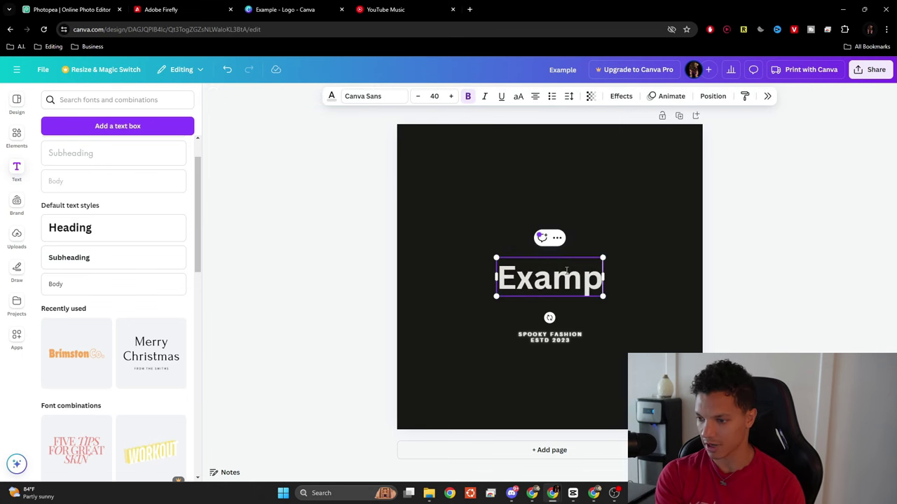
{"action": "type", "text": "le.com"}
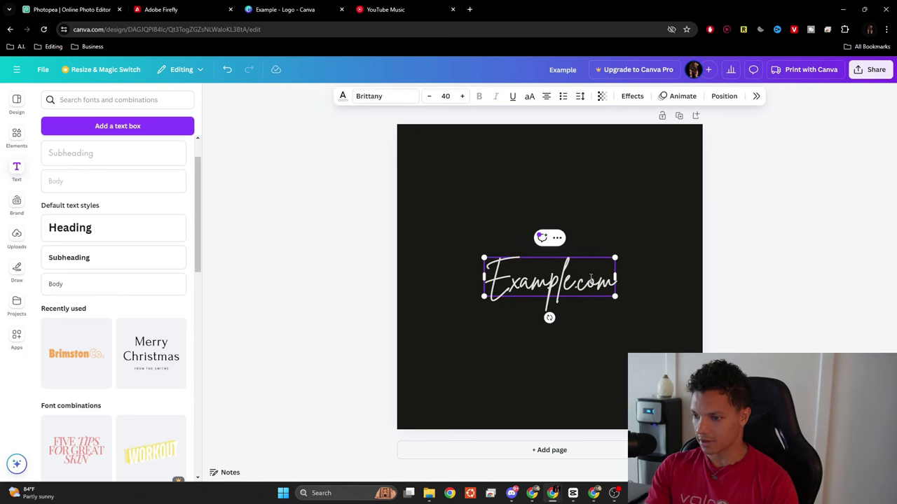
{"action": "left_click_drag", "start_coordinate": [590, 278], "coordinate": [615, 282]}
{"action": "type", "text": "ai"}
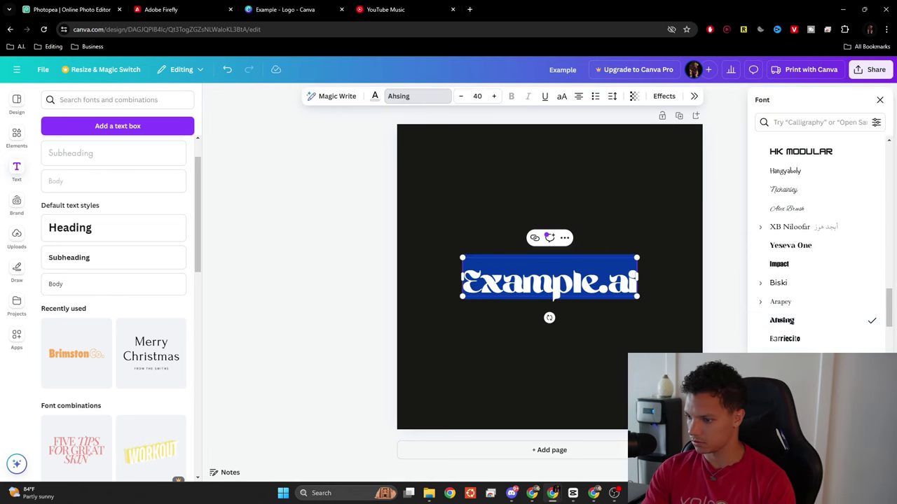
Set the Example.ai heading font to the pixel-style Brick Sans after trying Blaka.
{"action": "left_click", "coordinate": [785, 358]}
{"action": "scroll", "coordinate": [813, 245], "scroll_direction": "down", "scroll_amount": 2}
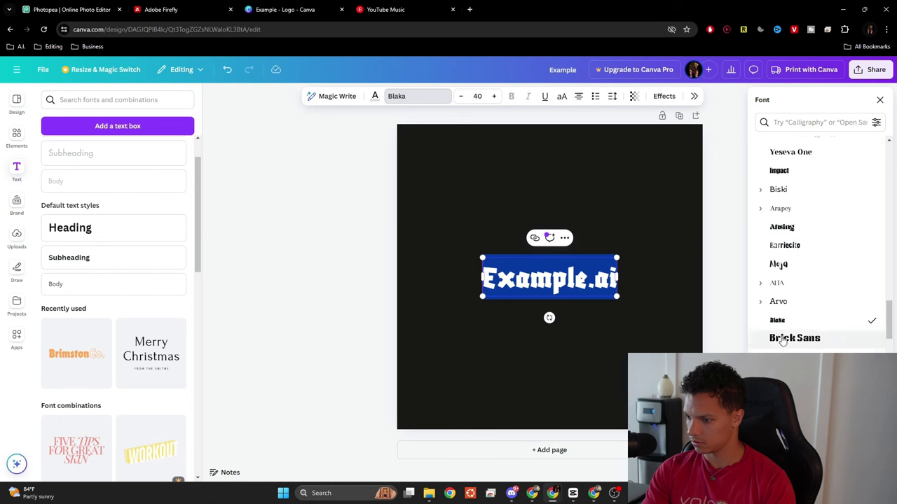
{"action": "left_click", "coordinate": [784, 337]}
{"action": "left_click", "coordinate": [427, 264]}
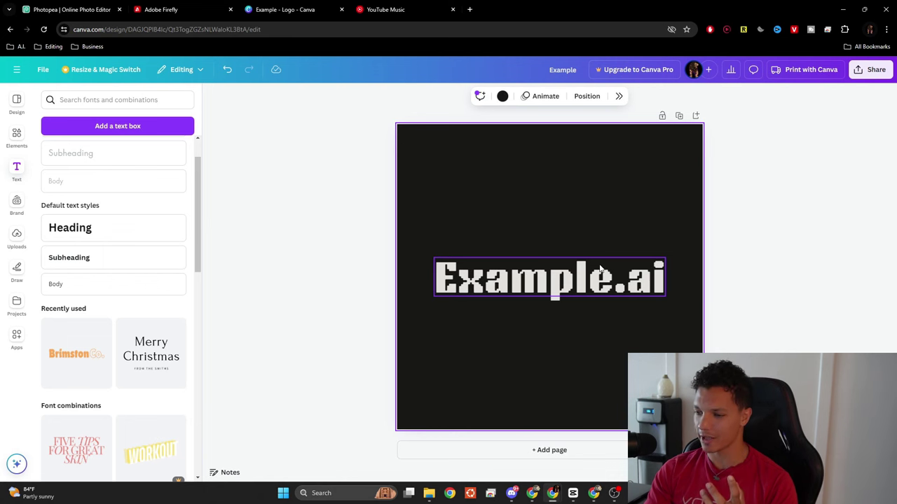
Colour the '.ai' ending red and the word 'Example' white.
{"action": "left_click", "coordinate": [623, 276]}
{"action": "left_click", "coordinate": [623, 276]}
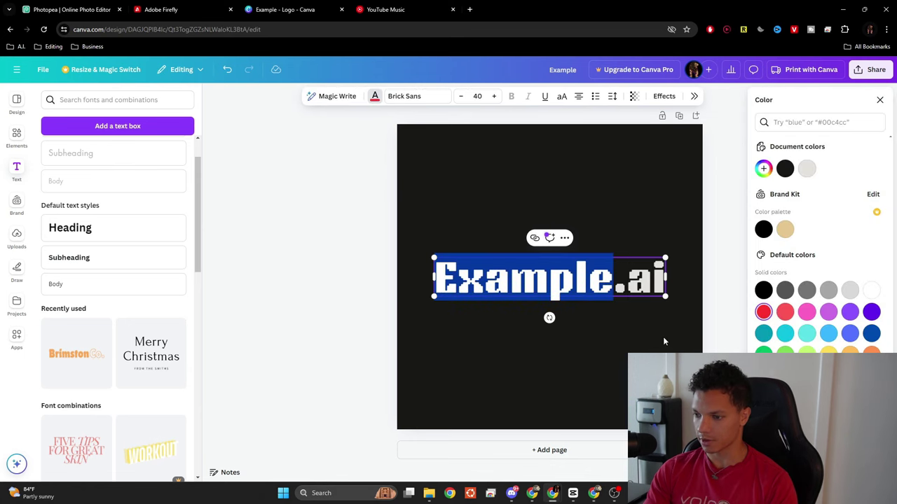
{"action": "left_click", "coordinate": [663, 336]}
{"action": "left_click_drag", "start_coordinate": [600, 288], "coordinate": [435, 281]}
{"action": "left_click", "coordinate": [347, 96]}
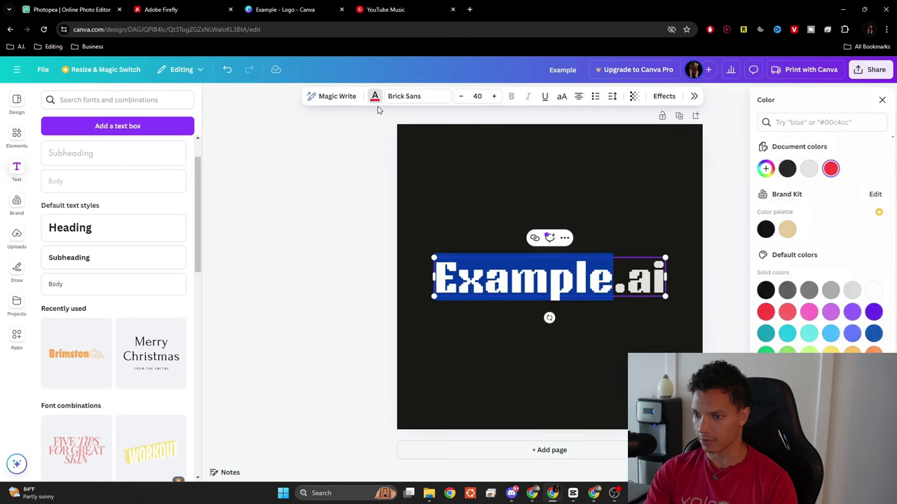
{"action": "left_click", "coordinate": [871, 291]}
{"action": "left_click", "coordinate": [544, 372]}
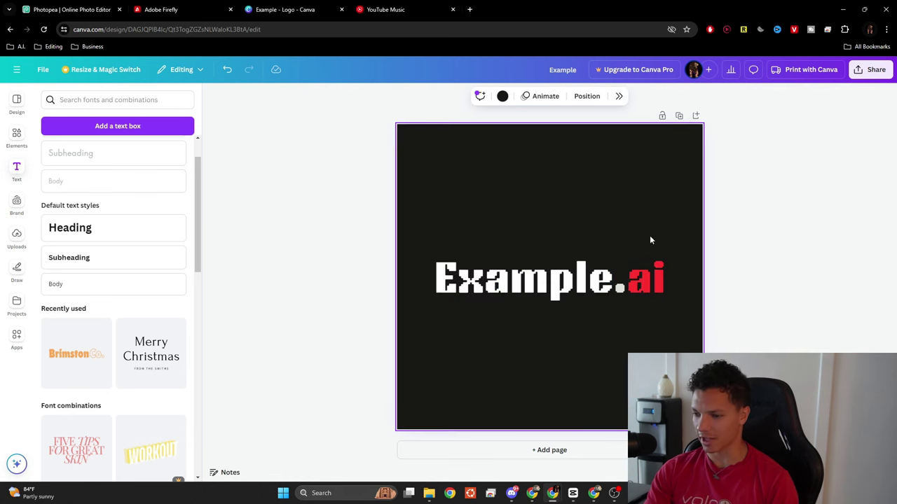
Try Hollow and Outline effects on the wordmark, then settle on the Shadow effect.
{"action": "left_click", "coordinate": [626, 279]}
{"action": "left_click", "coordinate": [664, 96]}
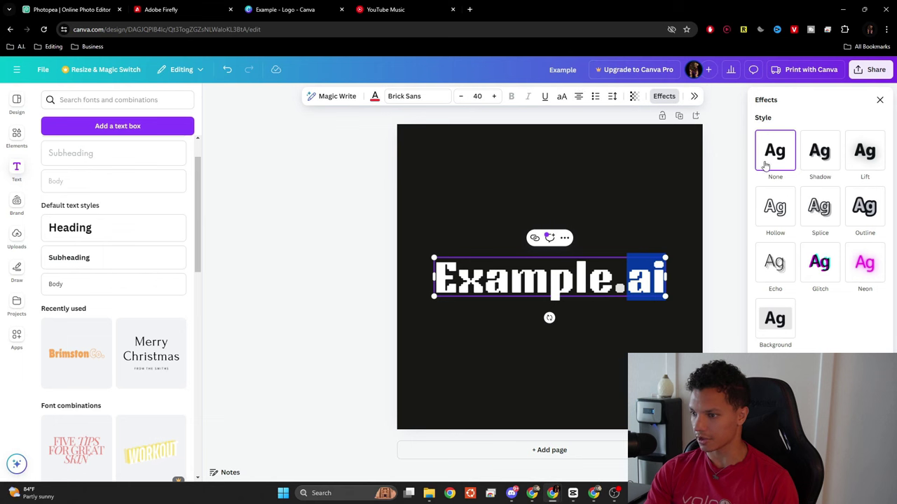
{"action": "left_click", "coordinate": [774, 203]}
{"action": "left_click_drag", "start_coordinate": [786, 260], "coordinate": [771, 261]}
{"action": "left_click", "coordinate": [859, 203]}
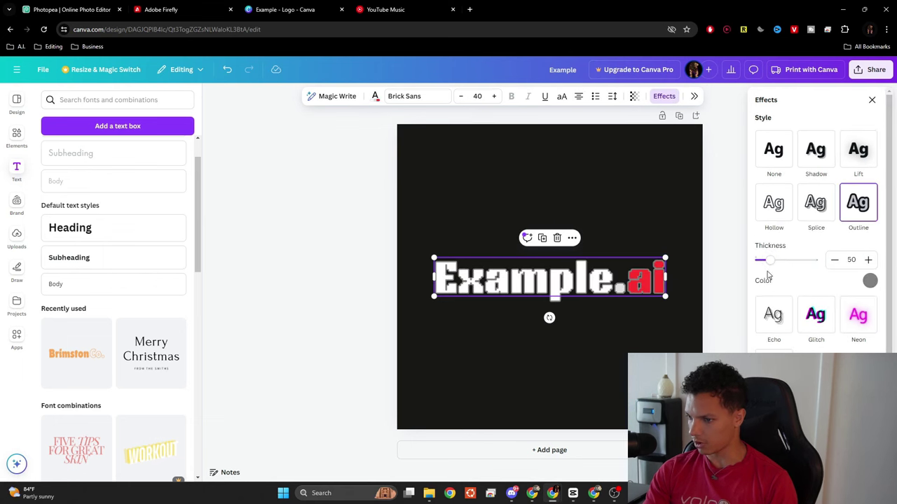
{"action": "left_click", "coordinate": [816, 149]}
{"action": "left_click", "coordinate": [474, 331]}
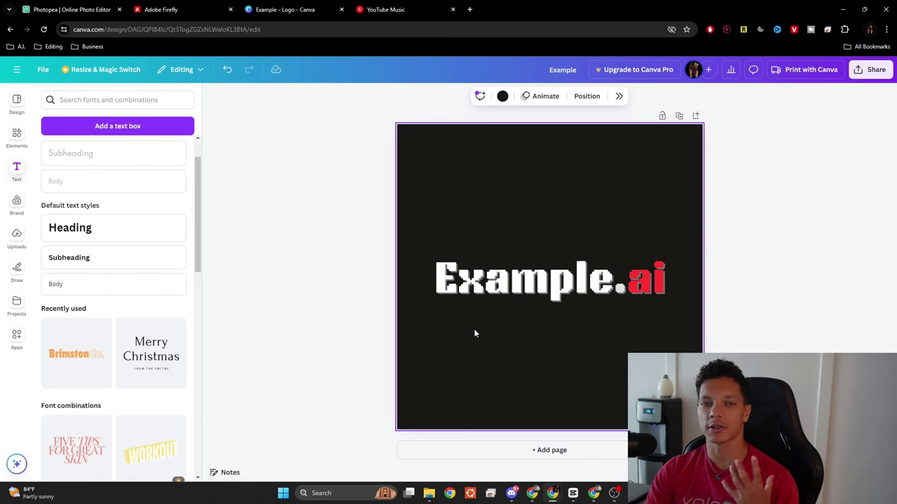
{"action": "left_click", "coordinate": [737, 242]}
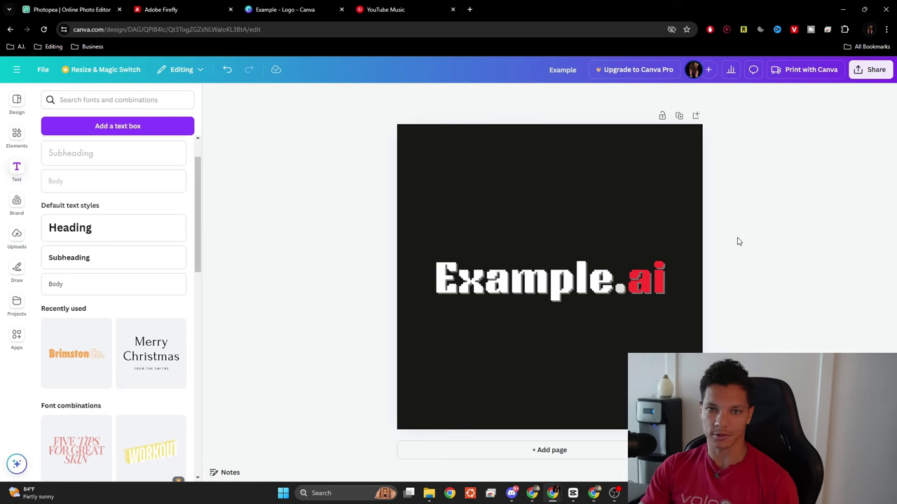
Switch from the Canva design to the Adobe Firefly browser tab.
{"action": "key", "text": "ctrl+shift+Tab"}
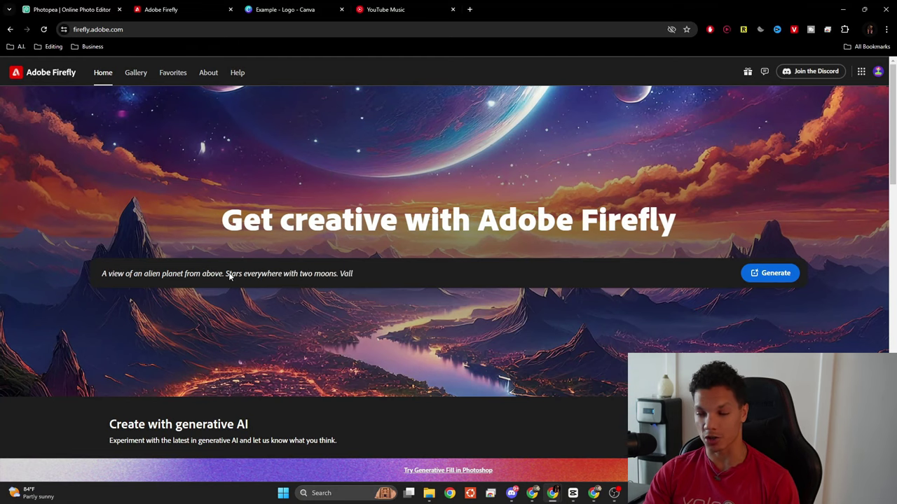
Generate images from the prompt 'simple logo design, white background, the letter Y' with an elegant'.
{"action": "left_click", "coordinate": [331, 279]}
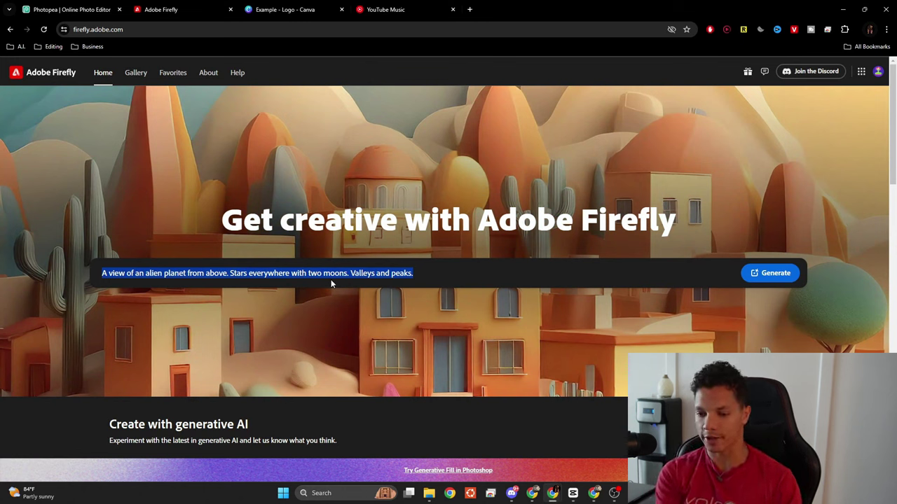
{"action": "type", "text": "si"}
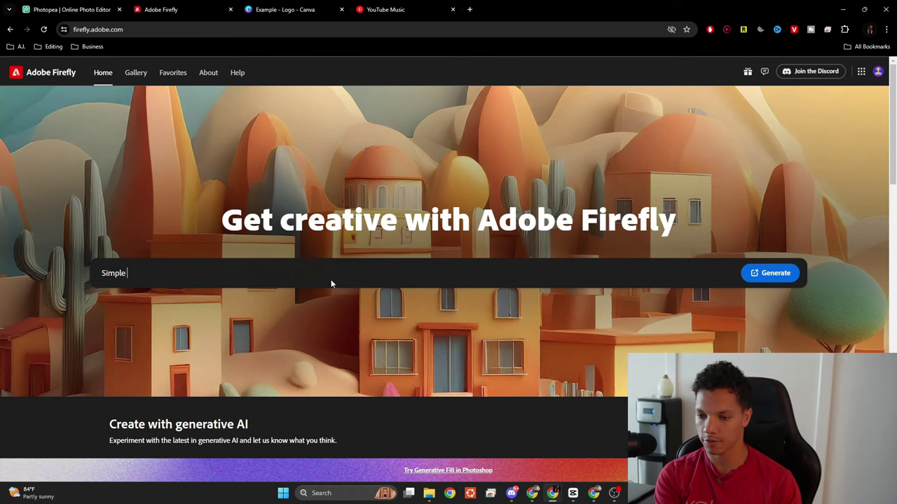
{"action": "type", "text": "mple logo design, white "}
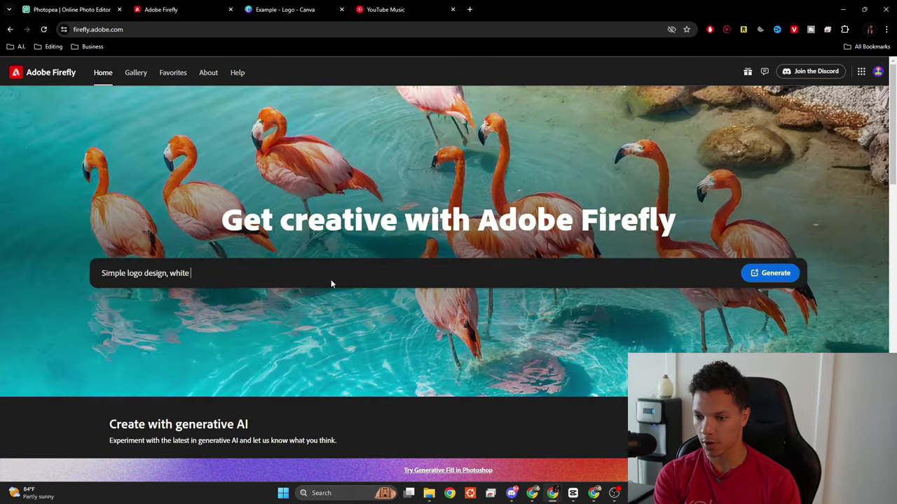
{"action": "type", "text": "background,"}
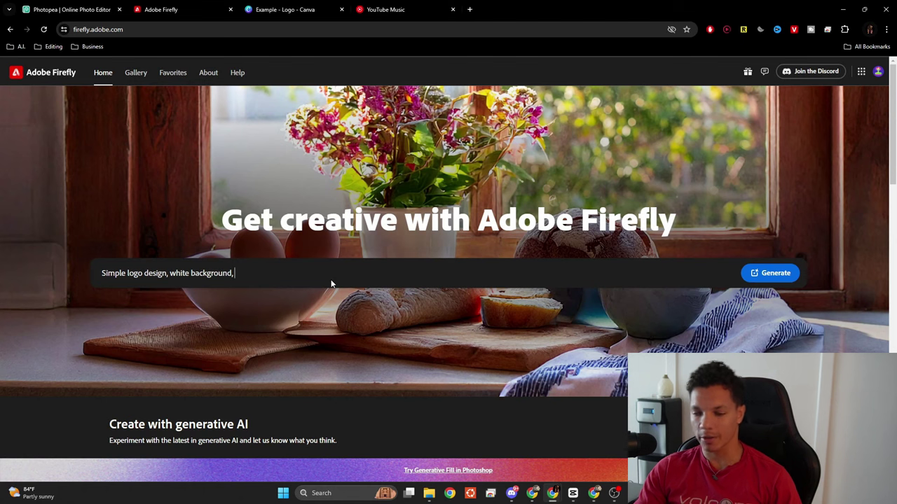
{"action": "key", "text": "super+shift+s"}
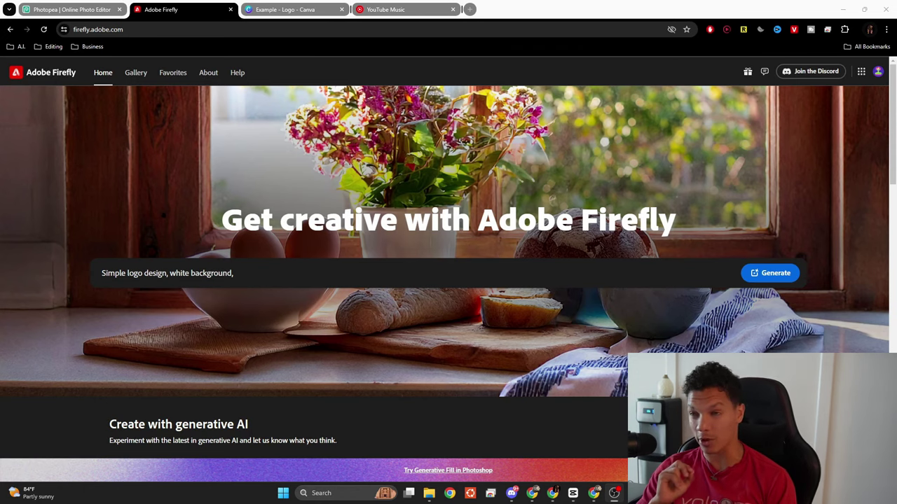
{"action": "left_click", "coordinate": [255, 277]}
{"action": "type", "text": "the lett"}
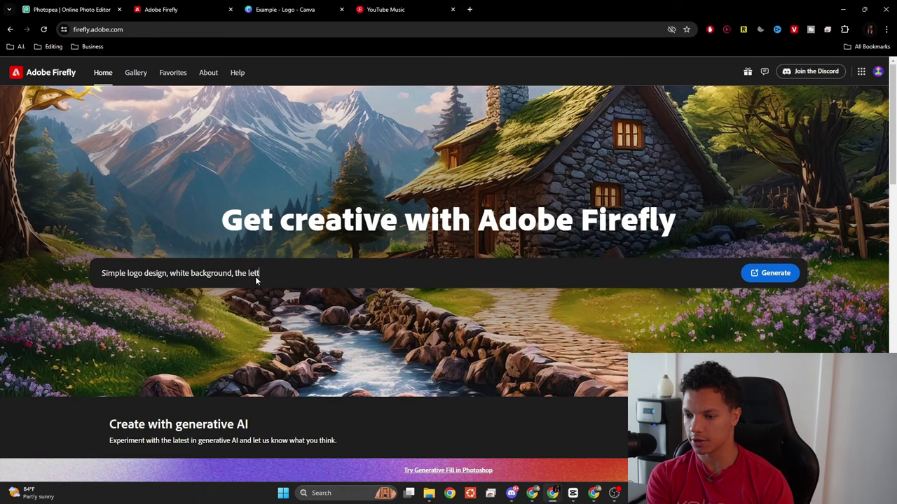
{"action": "type", "text": "er Y"}
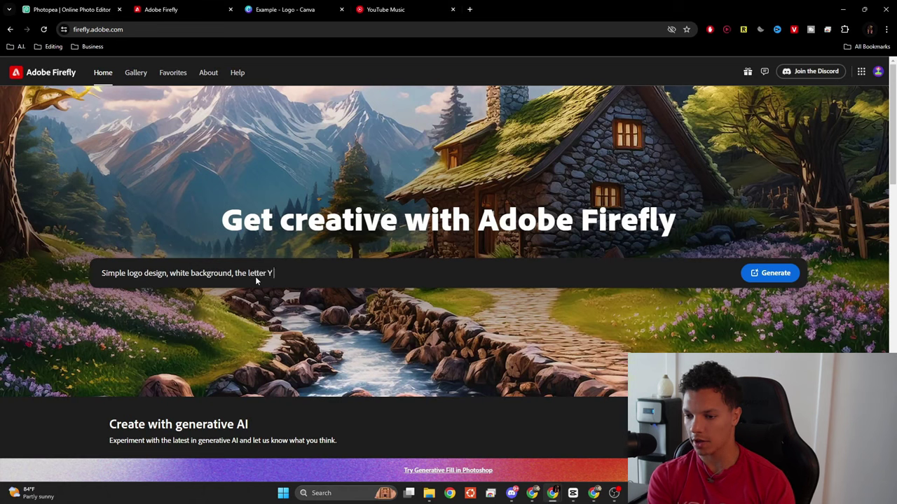
{"action": "type", "text": "' with an e"}
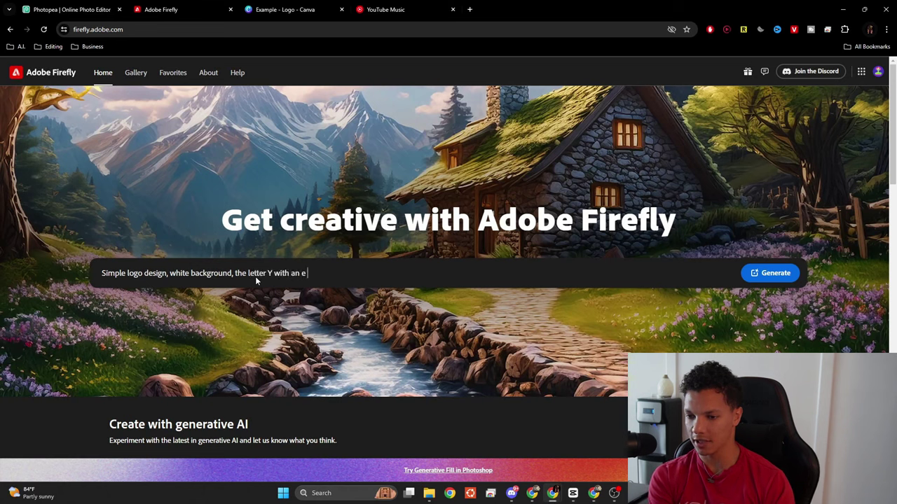
{"action": "type", "text": "legant"}
{"action": "left_click", "coordinate": [775, 274]}
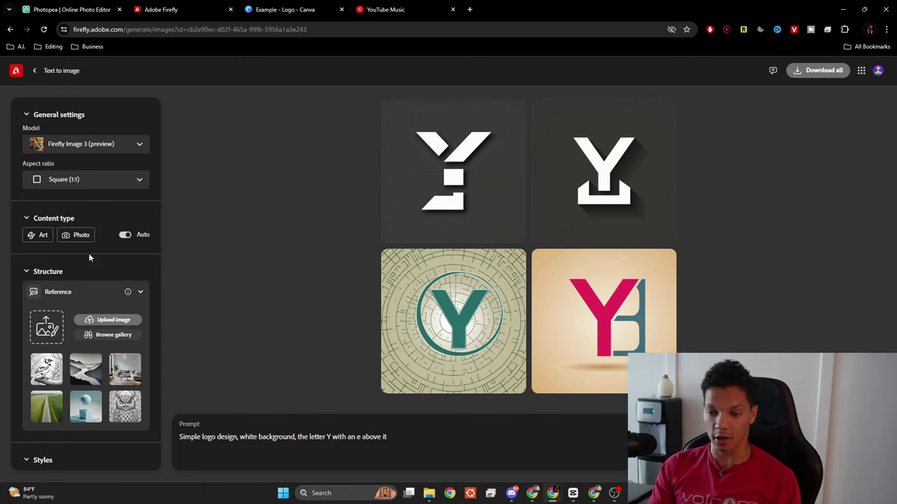
Browse the Reference style gallery, then close it without choosing a style.
{"action": "scroll", "coordinate": [84, 246], "scroll_direction": "down", "scroll_amount": 2}
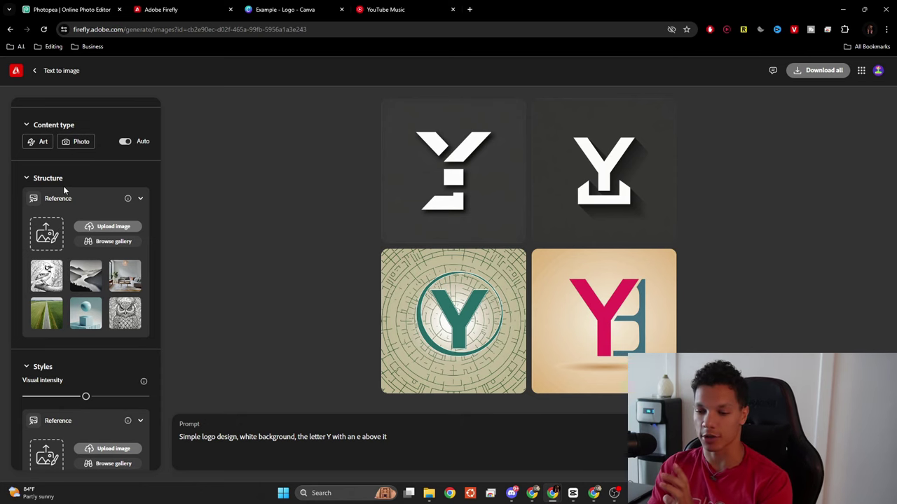
{"action": "scroll", "coordinate": [63, 186], "scroll_direction": "down", "scroll_amount": 3}
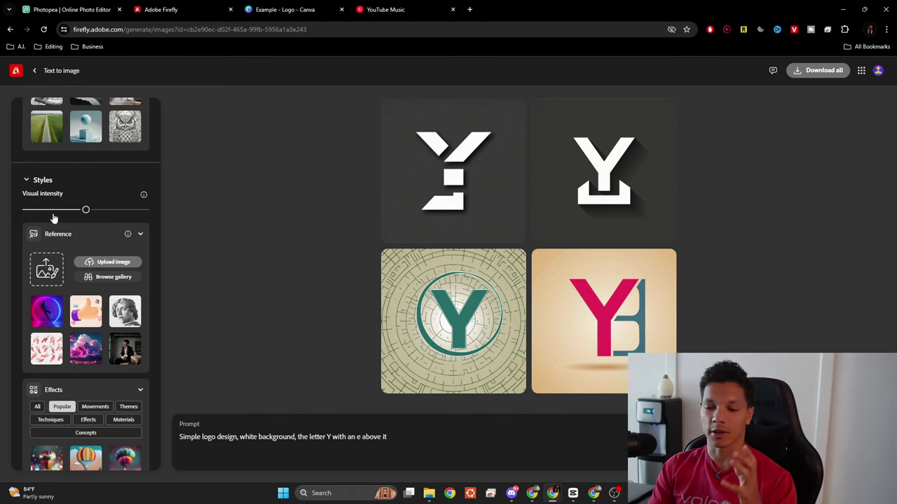
{"action": "left_click", "coordinate": [113, 276]}
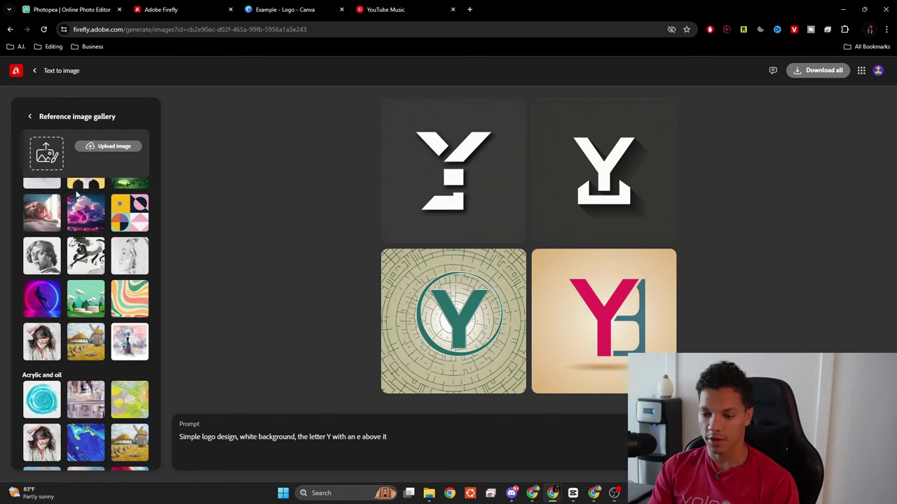
{"action": "scroll", "coordinate": [70, 222], "scroll_direction": "down", "scroll_amount": 5}
{"action": "scroll", "coordinate": [70, 223], "scroll_direction": "down", "scroll_amount": 10}
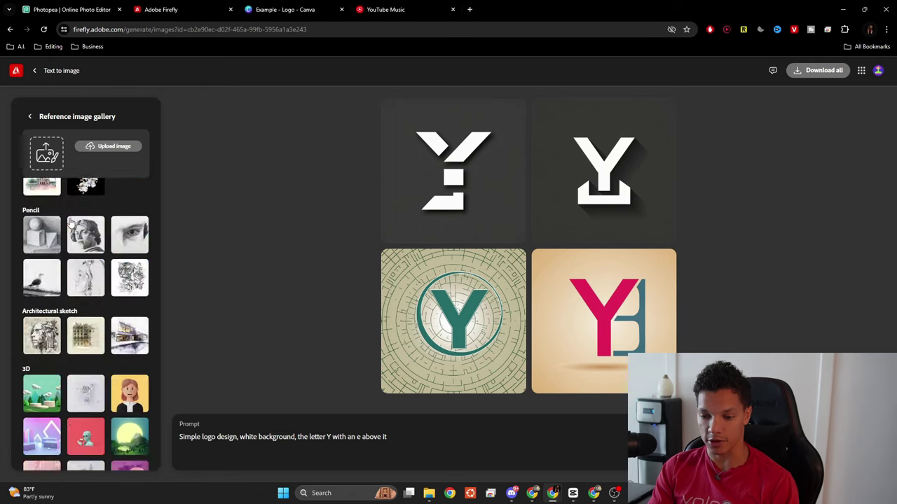
{"action": "scroll", "coordinate": [87, 292], "scroll_direction": "down", "scroll_amount": 5}
{"action": "left_click", "coordinate": [308, 298]}
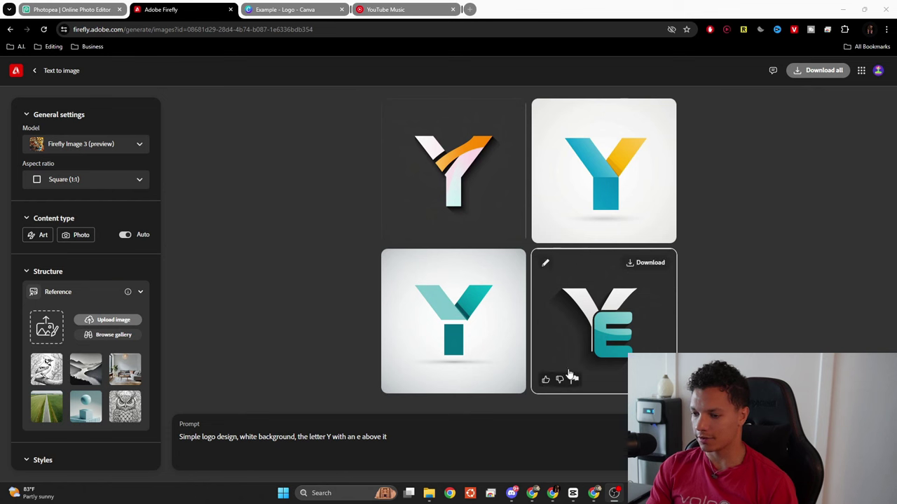
Use the Y-and-E logo as style reference, regenerate, and enlarge the black-and-teal Y result.
{"action": "left_click", "coordinate": [545, 263]}
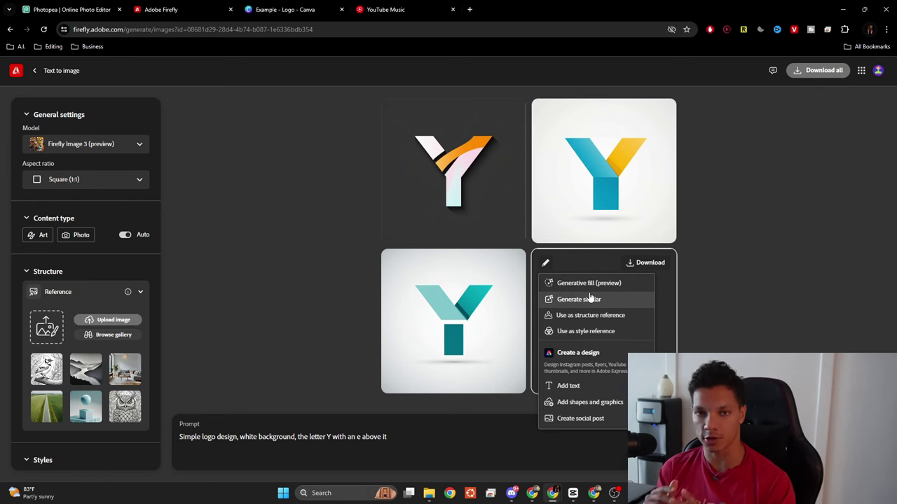
{"action": "left_click", "coordinate": [585, 330]}
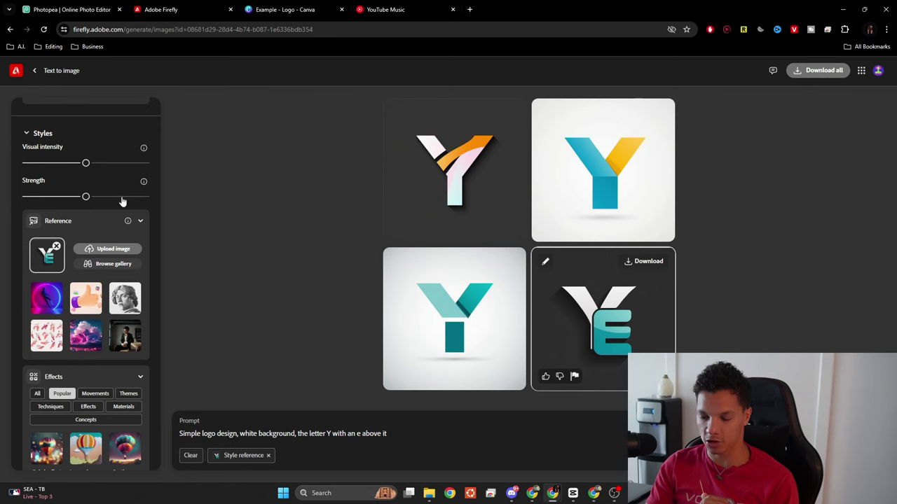
{"action": "left_click", "coordinate": [841, 443]}
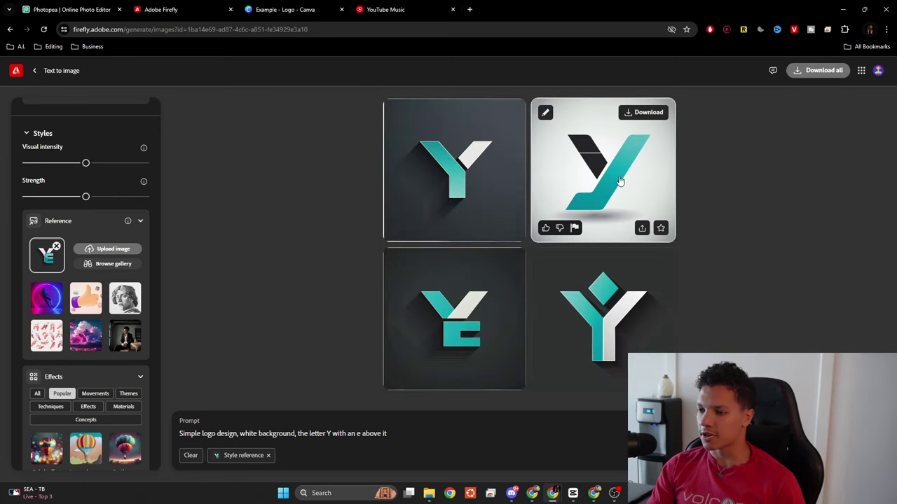
{"action": "left_click", "coordinate": [620, 180]}
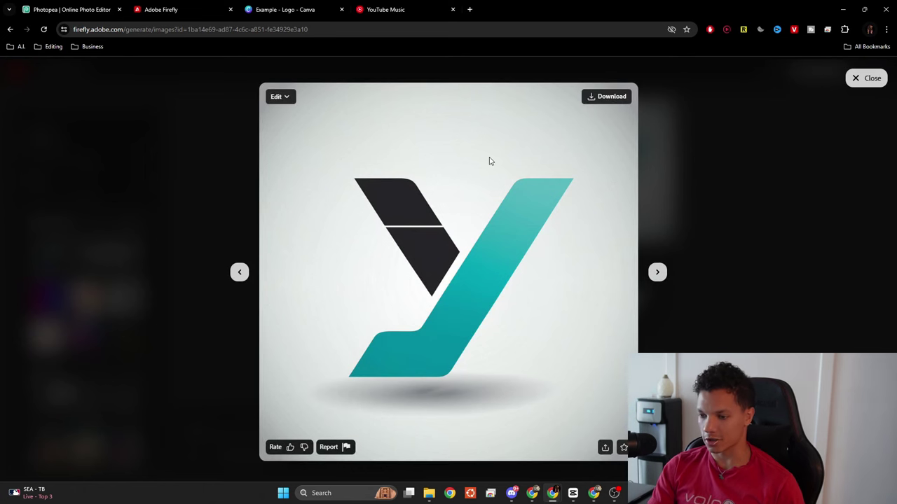
Download the black-and-teal Y logo and switch to the Photopea tab.
{"action": "left_click", "coordinate": [615, 102]}
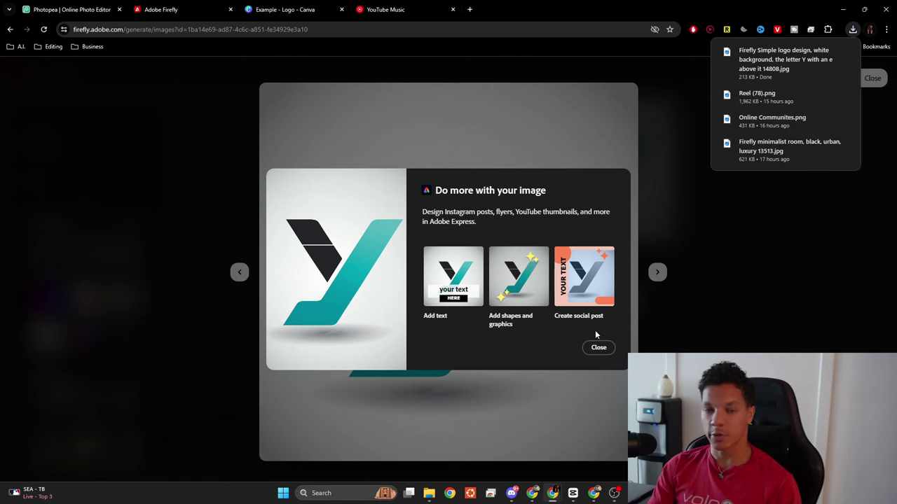
{"action": "key", "text": "ctrl+shift+Tab"}
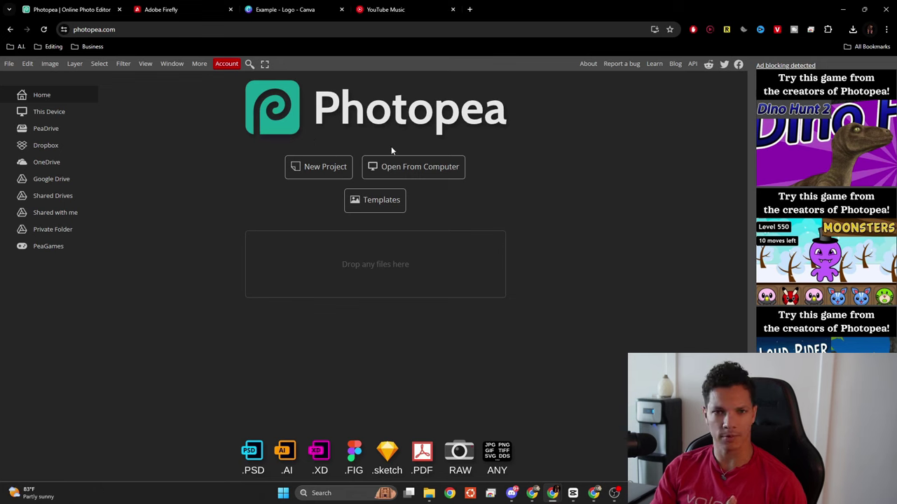
Open the downloaded Firefly Y logo JPG as a new document.
{"action": "left_click", "coordinate": [384, 176]}
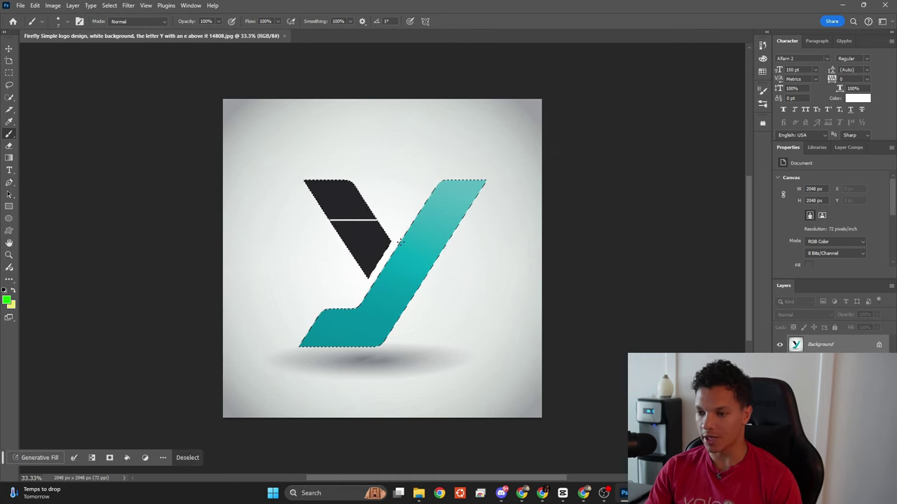
Deselect the teal stroke and strip the Y logo's white background and shadow to transparency.
{"action": "key", "text": "ctrl+BackSpace"}
{"action": "key", "text": "ctrl+d"}
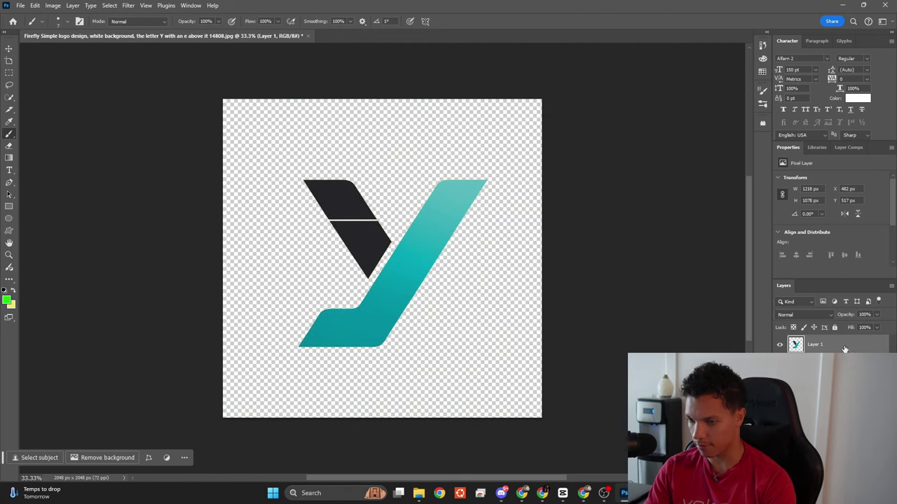
{"action": "key", "text": "m"}
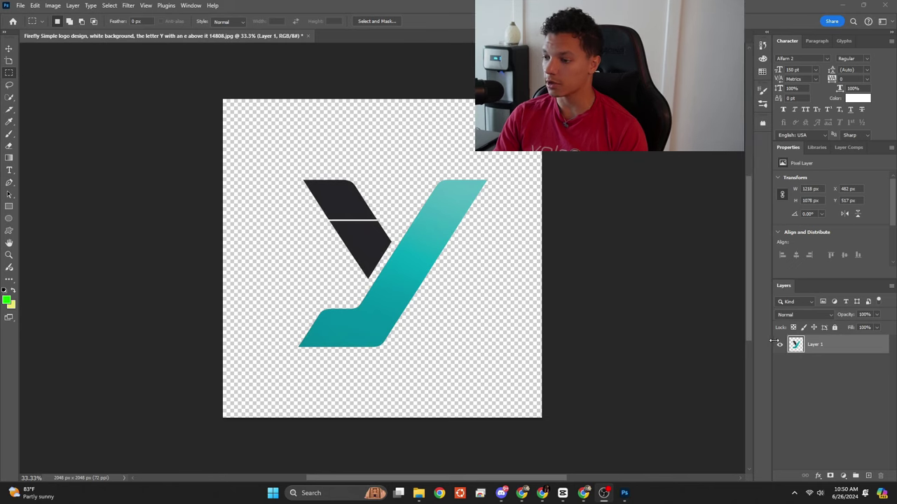
{"action": "left_click", "coordinate": [796, 345]}
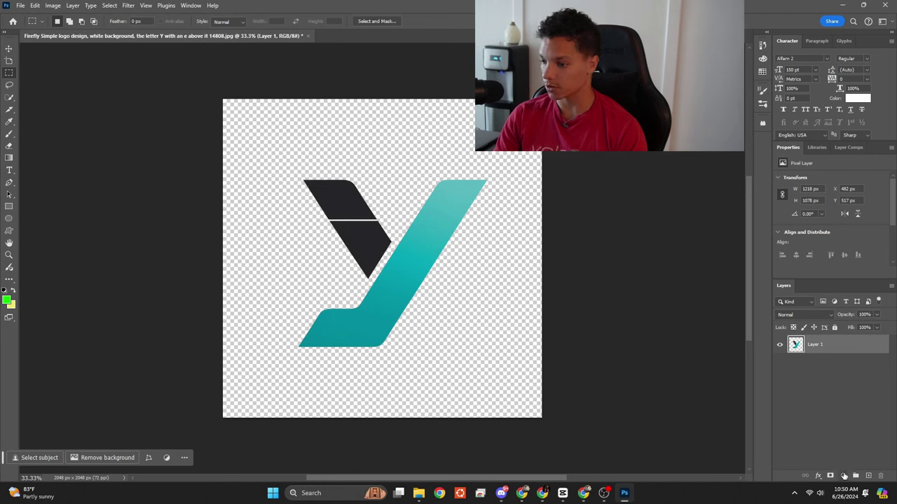
Add a Hue/Saturation adjustment above the logo with Lightness at -100, making it solid black.
{"action": "left_click", "coordinate": [844, 477]}
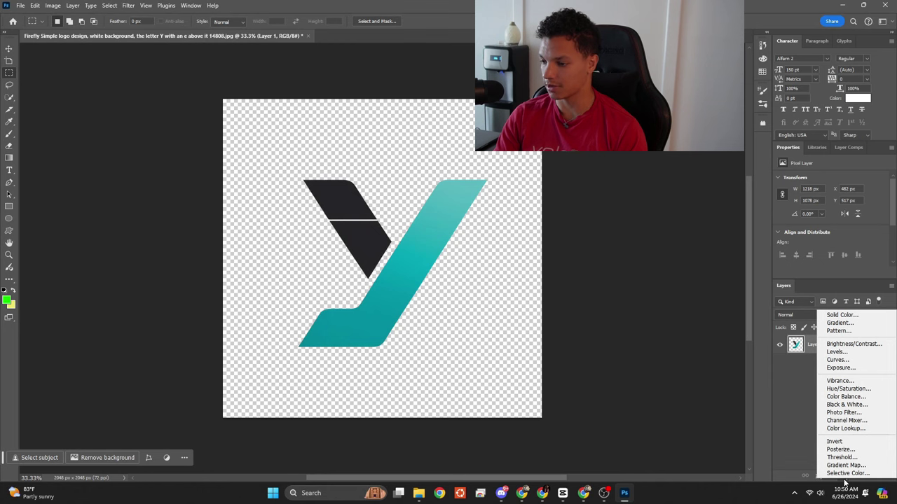
{"action": "left_click", "coordinate": [842, 482]}
{"action": "left_click", "coordinate": [843, 476]}
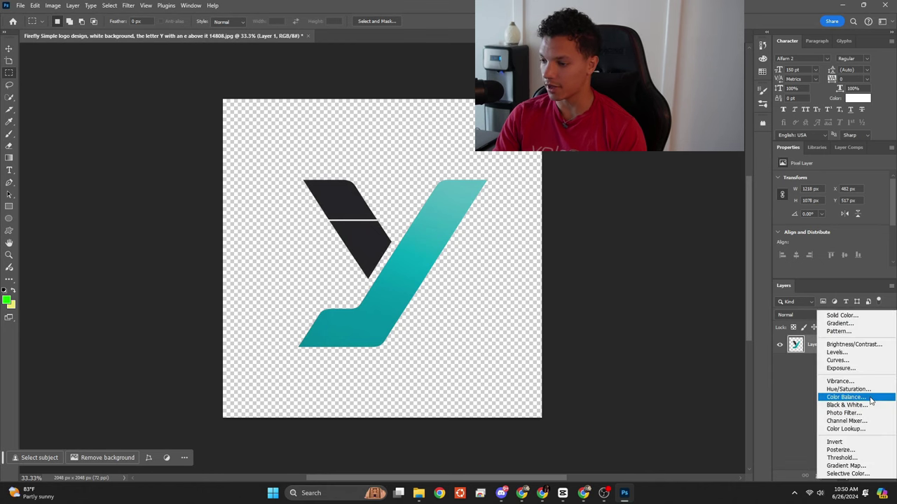
{"action": "left_click", "coordinate": [848, 390]}
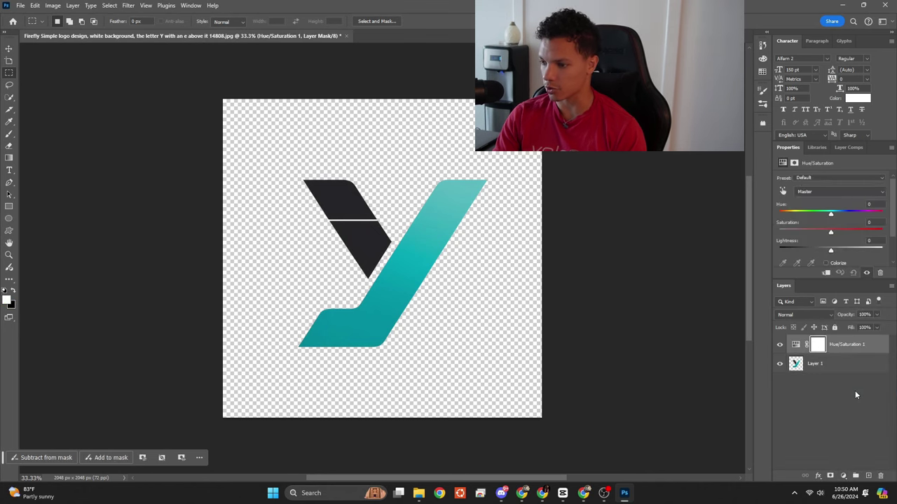
{"action": "mouse_move", "coordinate": [832, 251]}
{"action": "left_mouse_down"}
{"action": "mouse_move", "coordinate": [849, 250]}
{"action": "mouse_move", "coordinate": [742, 251]}
{"action": "left_mouse_up"}
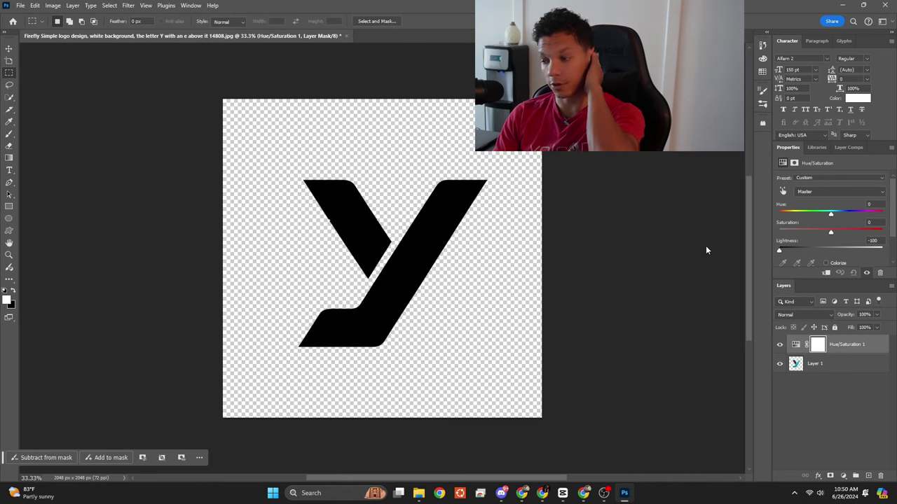
{"action": "mouse_move", "coordinate": [779, 250]}
{"action": "left_mouse_down"}
{"action": "mouse_move", "coordinate": [893, 251]}
{"action": "mouse_move", "coordinate": [756, 252]}
{"action": "mouse_move", "coordinate": [890, 258]}
{"action": "left_mouse_up"}
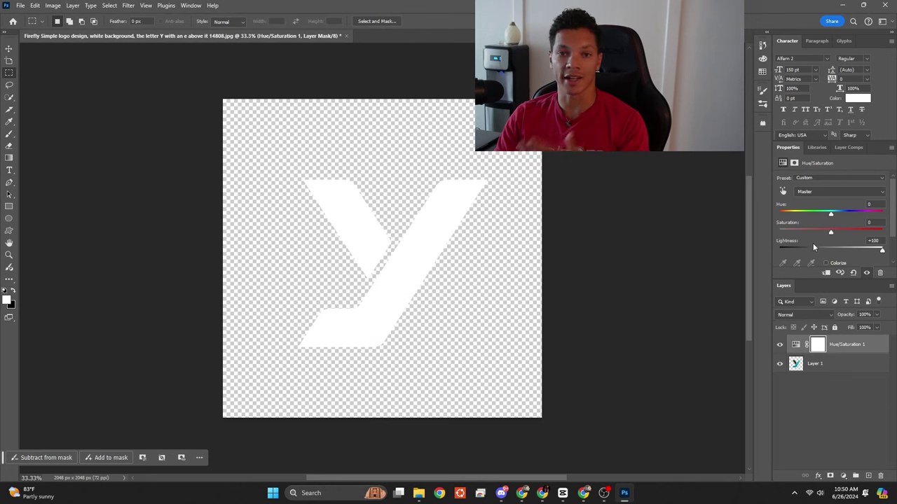
{"action": "left_click_drag", "start_coordinate": [820, 249], "coordinate": [690, 255]}
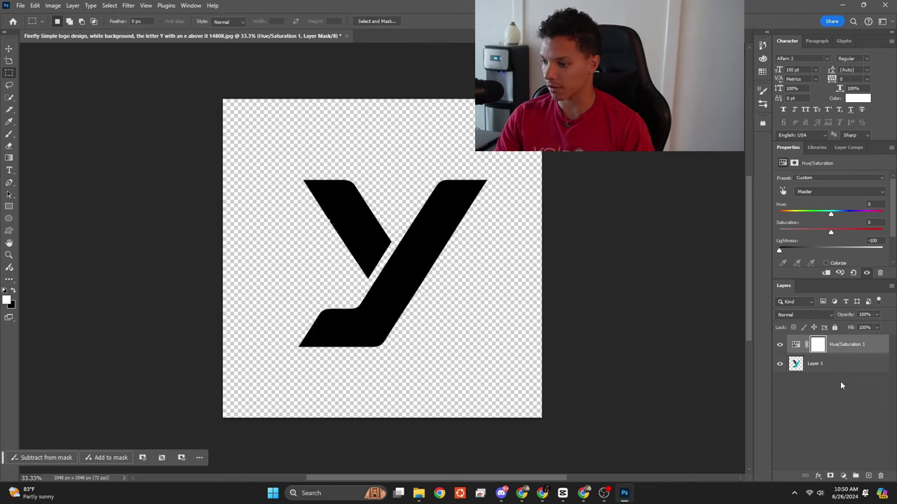
{"action": "left_click", "coordinate": [818, 344]}
Zoom in on Layer 1 and brush black over the nick in the Y's upper arm.
{"action": "scroll", "coordinate": [354, 212], "scroll_direction": "up", "scroll_amount": 2}
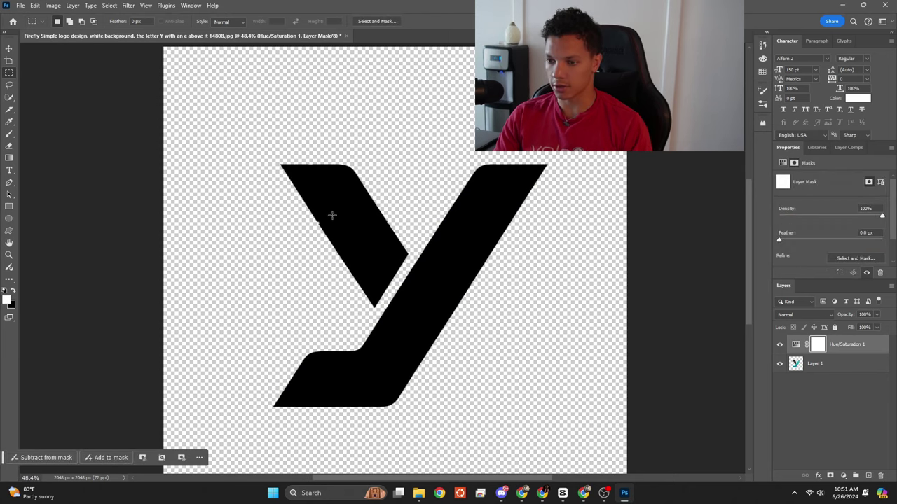
{"action": "scroll", "coordinate": [332, 215], "scroll_direction": "up", "scroll_amount": 5}
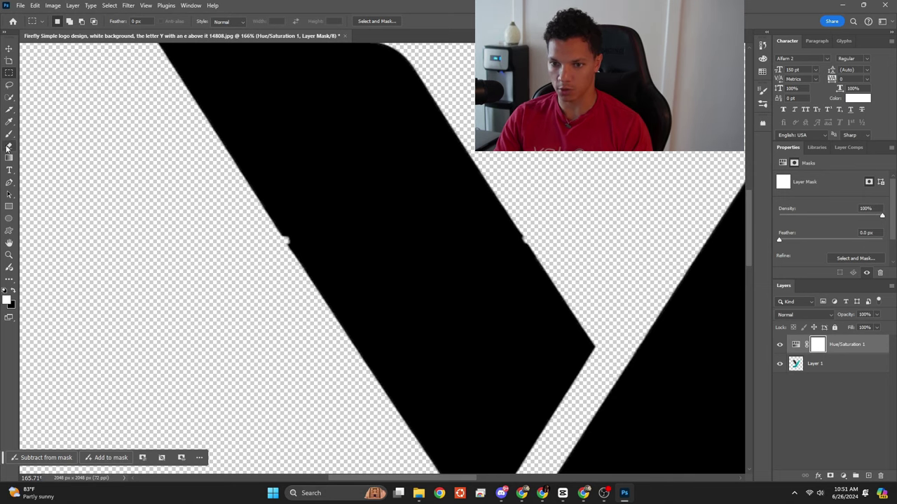
{"action": "key", "text": "b"}
{"action": "scroll", "coordinate": [374, 220], "scroll_direction": "up", "scroll_amount": 5}
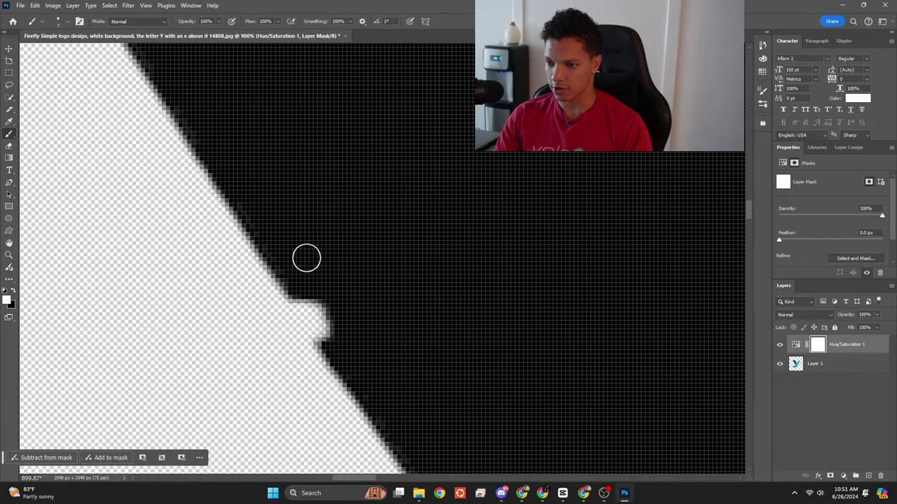
{"action": "key", "text": "alt+bracketleft"}
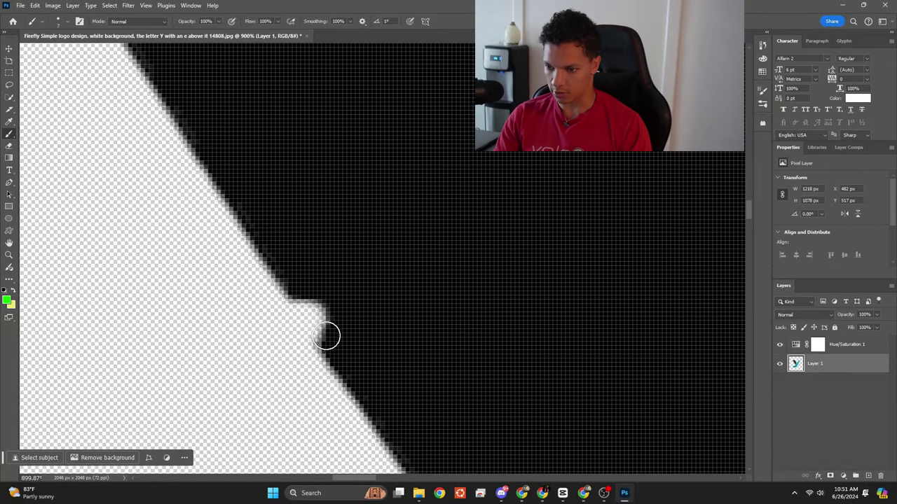
{"action": "left_click", "coordinate": [327, 336]}
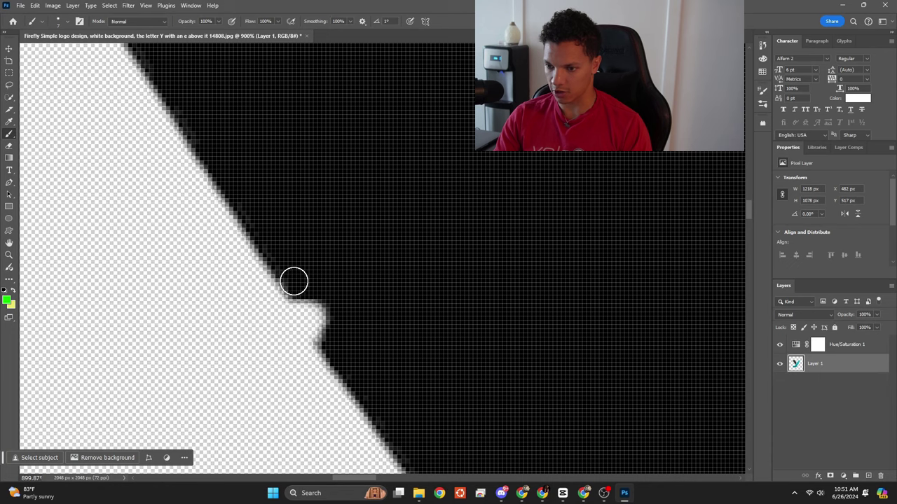
{"action": "left_click", "coordinate": [292, 281], "text": "shift"}
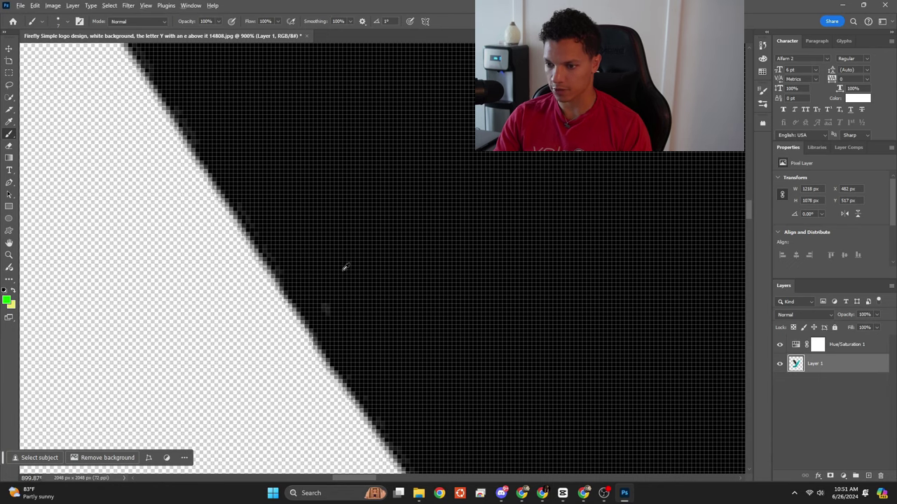
{"action": "scroll", "coordinate": [344, 266], "scroll_direction": "down", "scroll_amount": 2}
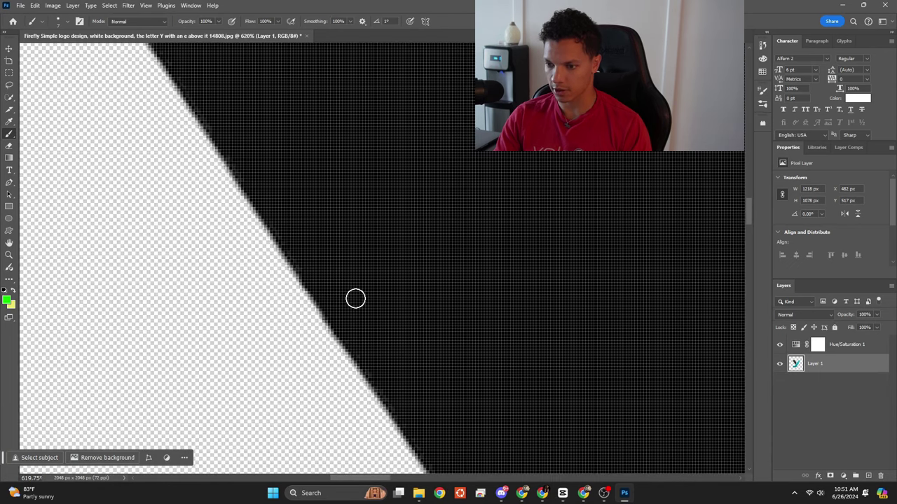
{"action": "scroll", "coordinate": [355, 298], "scroll_direction": "down", "scroll_amount": 6}
{"action": "scroll", "coordinate": [369, 245], "scroll_direction": "up", "scroll_amount": 7}
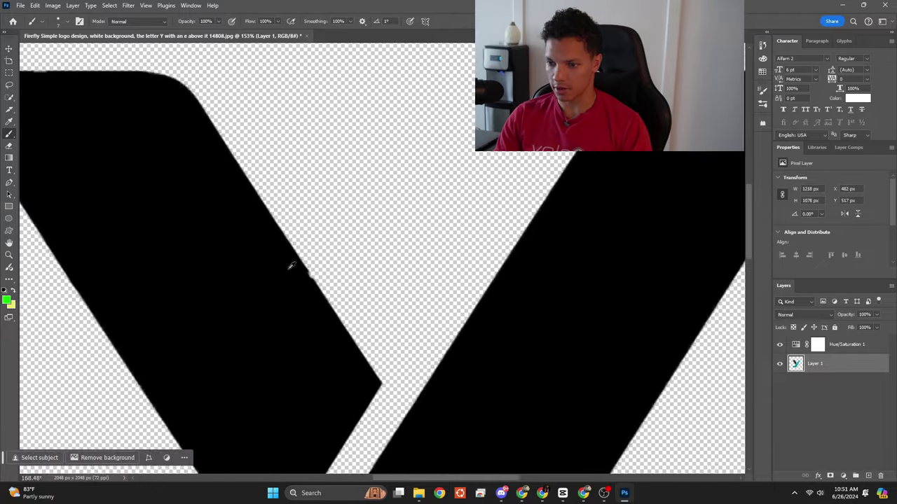
{"action": "scroll", "coordinate": [290, 267], "scroll_direction": "up", "scroll_amount": 5}
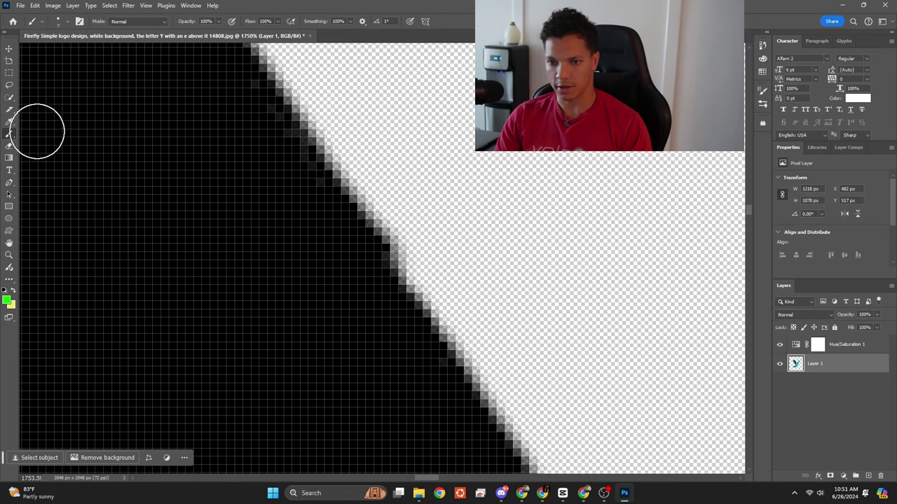
Erase the grey fringe along the arm's diagonal edge with a much smaller eraser.
{"action": "key", "text": "e"}
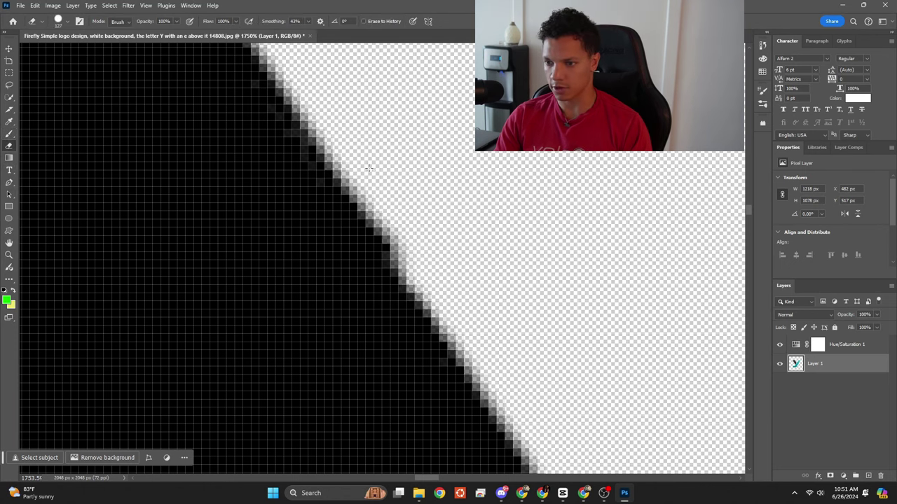
{"action": "mouse_move", "coordinate": [398, 212]}
{"action": "left_mouse_down"}
{"action": "mouse_move", "coordinate": [474, 253]}
{"action": "mouse_move", "coordinate": [280, 260]}
{"action": "mouse_move", "coordinate": [74, 287]}
{"action": "mouse_move", "coordinate": [30, 323]}
{"action": "left_mouse_up"}
{"action": "mouse_move", "coordinate": [454, 228]}
{"action": "left_mouse_down"}
{"action": "mouse_move", "coordinate": [364, 243]}
{"action": "mouse_move", "coordinate": [372, 153]}
{"action": "left_mouse_up"}
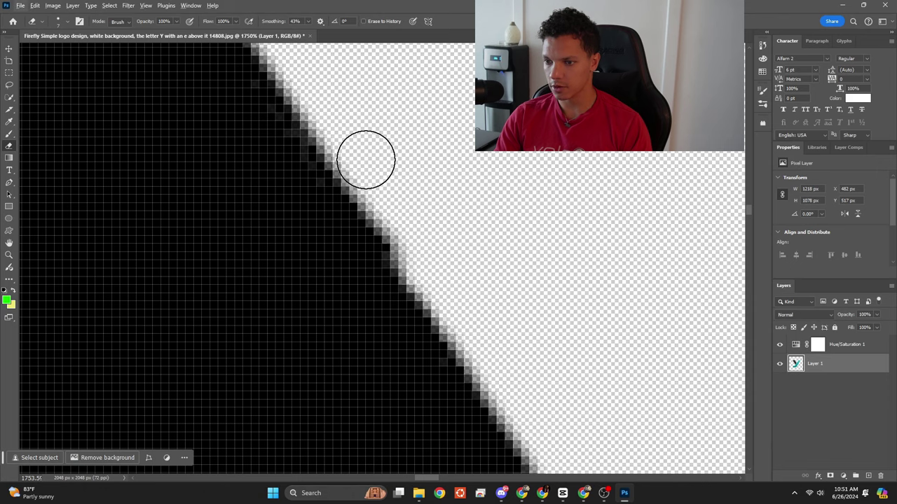
{"action": "mouse_move", "coordinate": [366, 160]}
{"action": "left_mouse_down"}
{"action": "mouse_move", "coordinate": [466, 294]}
{"action": "mouse_move", "coordinate": [481, 338]}
{"action": "left_mouse_up"}
{"action": "scroll", "coordinate": [488, 341], "scroll_direction": "down", "scroll_amount": 5}
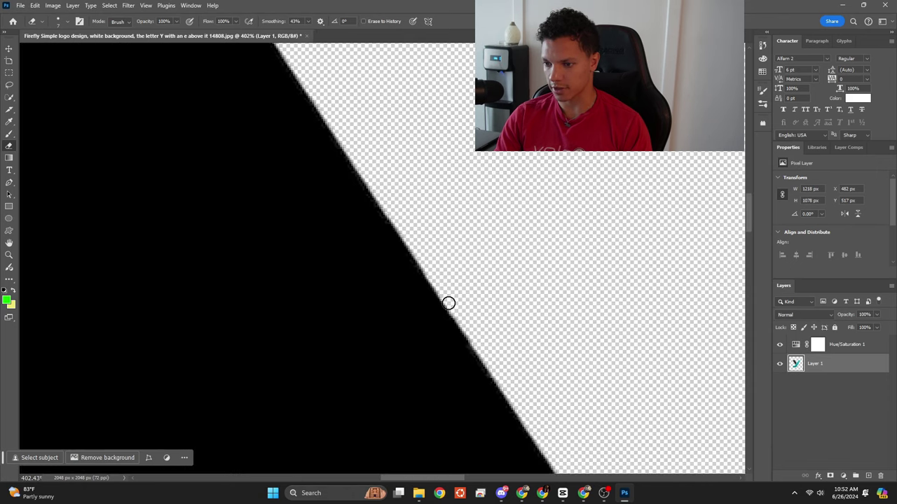
{"action": "scroll", "coordinate": [448, 302], "scroll_direction": "down", "scroll_amount": 3}
{"action": "scroll", "coordinate": [251, 210], "scroll_direction": "up", "scroll_amount": 5}
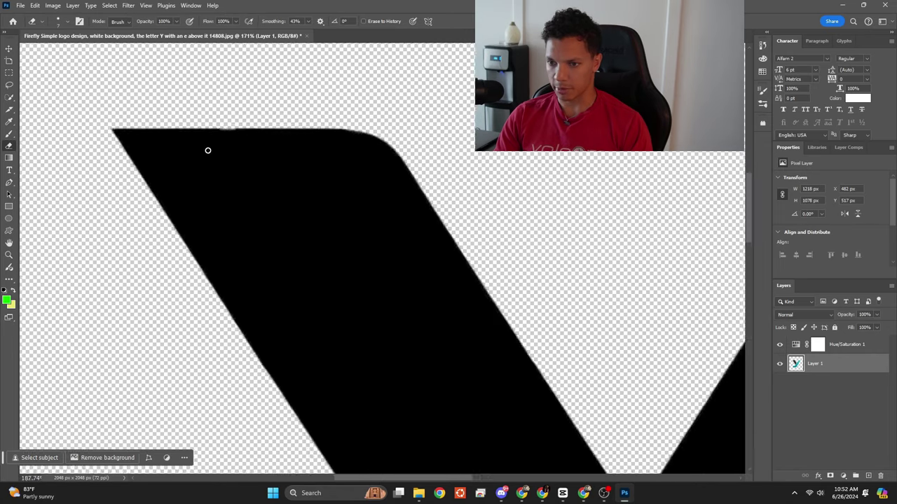
{"action": "scroll", "coordinate": [196, 135], "scroll_direction": "up", "scroll_amount": 8}
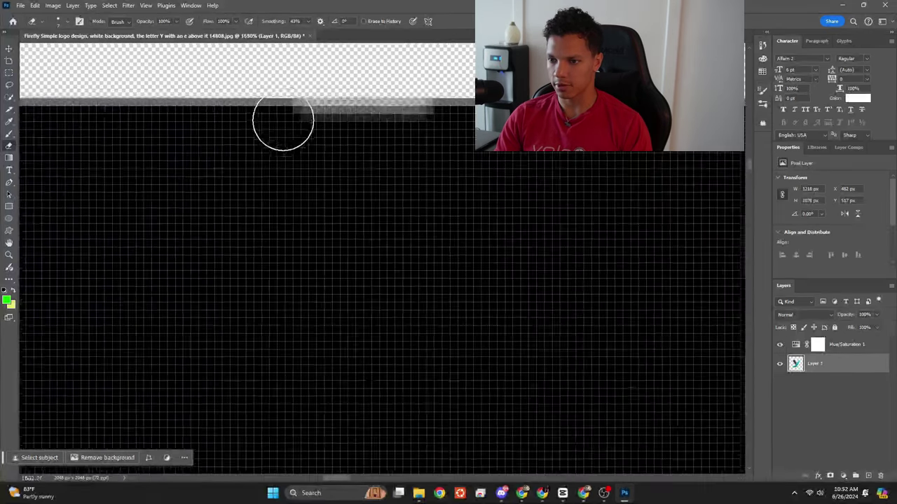
Repaint the grey pixels along the Y's top edge solid black, then view the whole letter.
{"action": "left_click", "coordinate": [10, 133]}
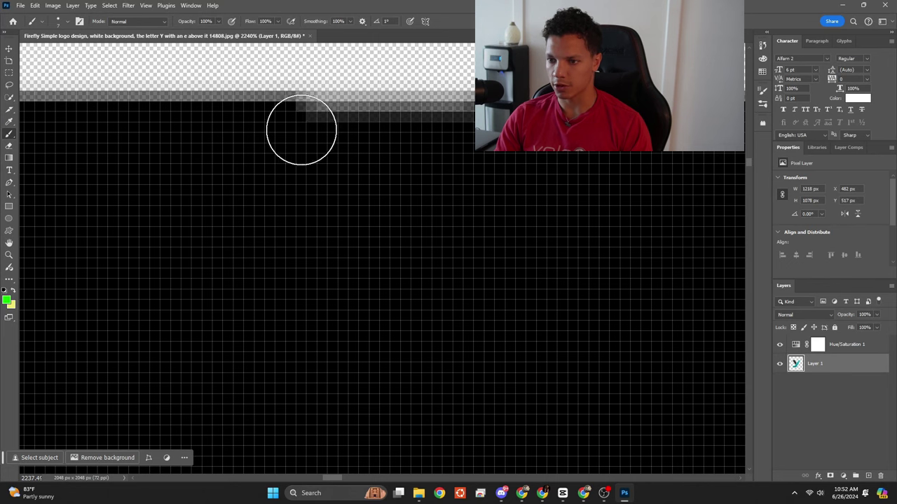
{"action": "mouse_move", "coordinate": [299, 133]}
{"action": "left_mouse_down"}
{"action": "mouse_move", "coordinate": [463, 116]}
{"action": "mouse_move", "coordinate": [501, 132]}
{"action": "left_mouse_up"}
{"action": "scroll", "coordinate": [624, 264], "scroll_direction": "down", "scroll_amount": 10}
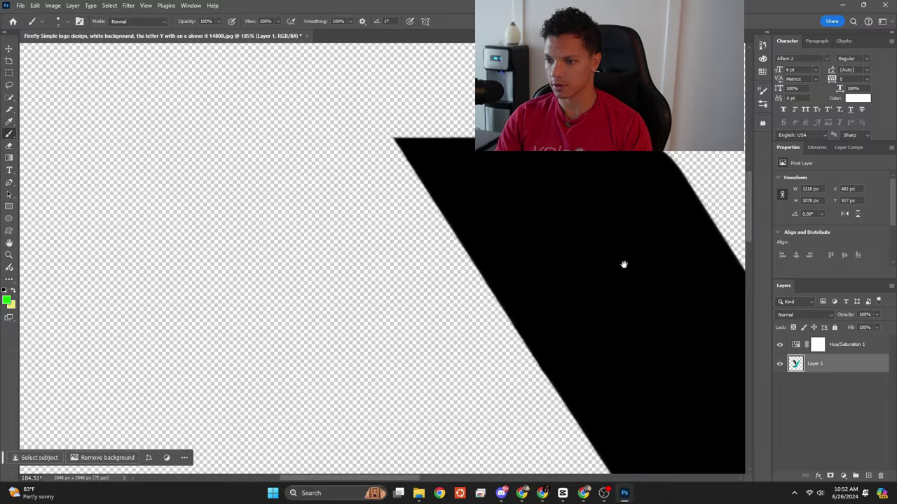
{"action": "left_click_drag", "start_coordinate": [624, 264], "coordinate": [431, 249]}
{"action": "scroll", "coordinate": [432, 249], "scroll_direction": "down", "scroll_amount": 5}
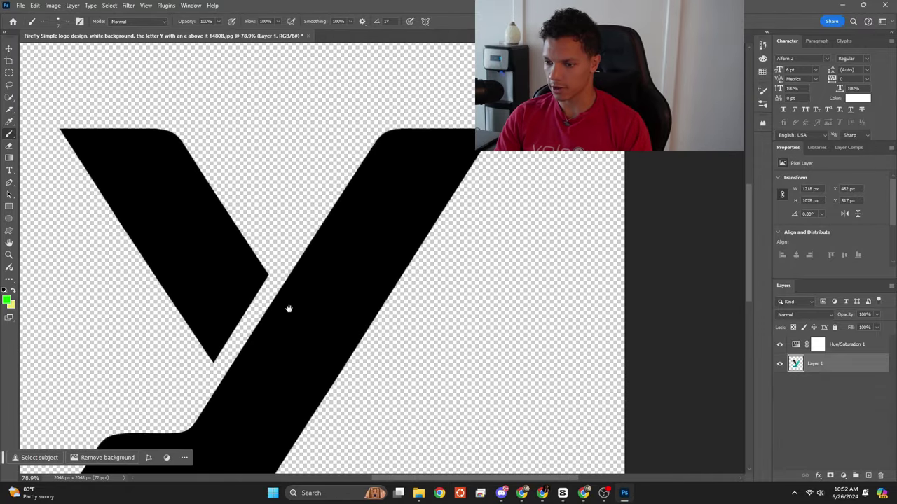
{"action": "left_click_drag", "start_coordinate": [288, 308], "coordinate": [428, 244]}
{"action": "scroll", "coordinate": [432, 248], "scroll_direction": "down", "scroll_amount": 2}
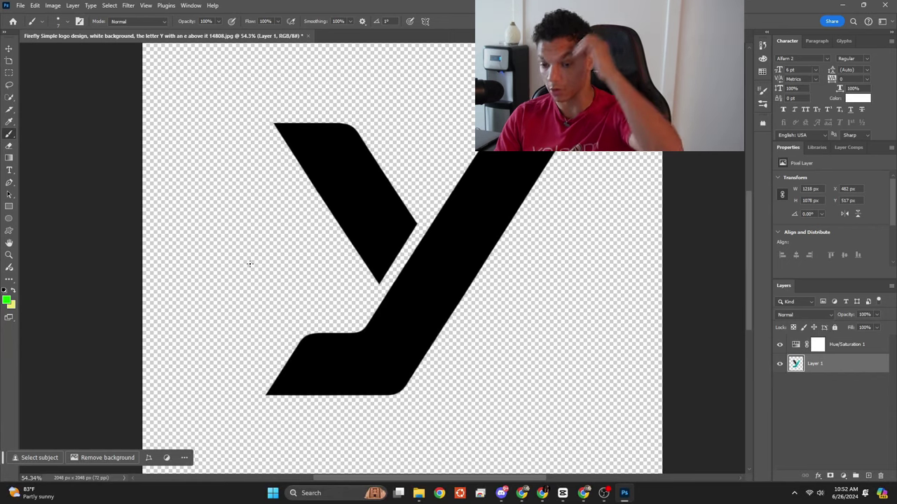
Try selecting the Y's upper arm with quick selection, then clear that selection.
{"action": "key", "text": "w"}
{"action": "left_click_drag", "start_coordinate": [381, 238], "coordinate": [375, 170]}
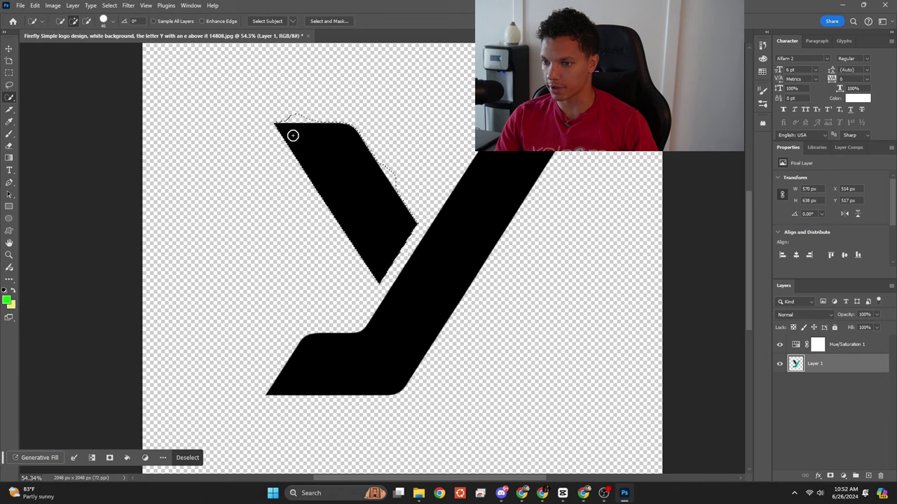
{"action": "left_click_drag", "start_coordinate": [273, 124], "coordinate": [328, 197]}
{"action": "mouse_move", "coordinate": [370, 254]}
{"action": "left_mouse_down"}
{"action": "mouse_move", "coordinate": [315, 164]}
{"action": "mouse_move", "coordinate": [372, 232]}
{"action": "mouse_move", "coordinate": [402, 230]}
{"action": "mouse_move", "coordinate": [383, 193]}
{"action": "left_mouse_up"}
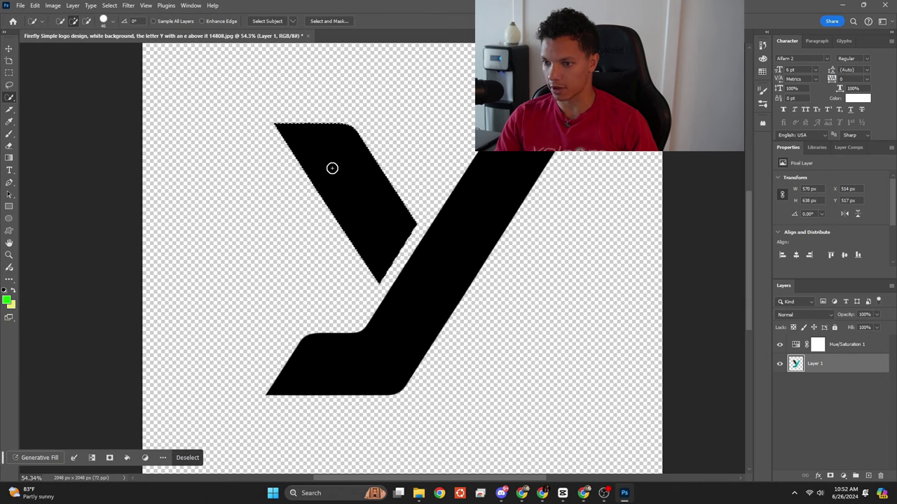
{"action": "key", "text": "ctrl+d"}
Lasso the upper arm, cut it from Layer 1 and paste it as new Layer 2.
{"action": "key", "text": "l"}
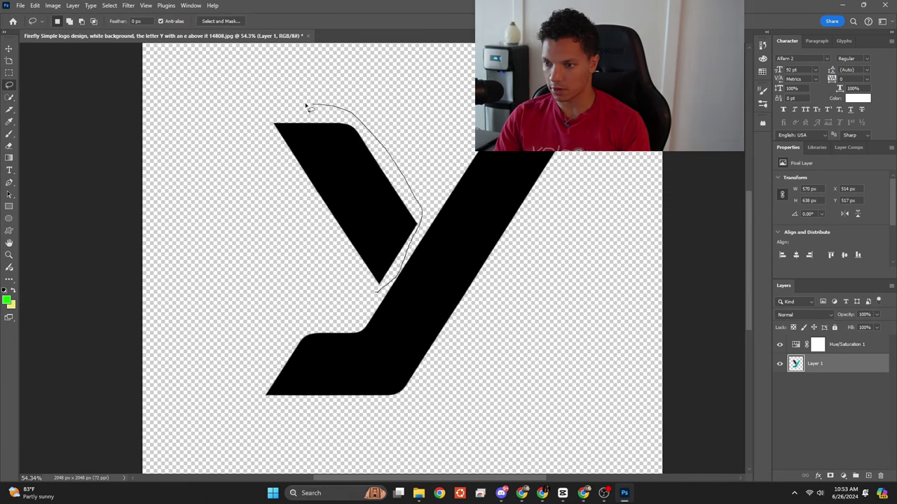
{"action": "left_click_drag", "start_coordinate": [269, 166], "coordinate": [280, 184]}
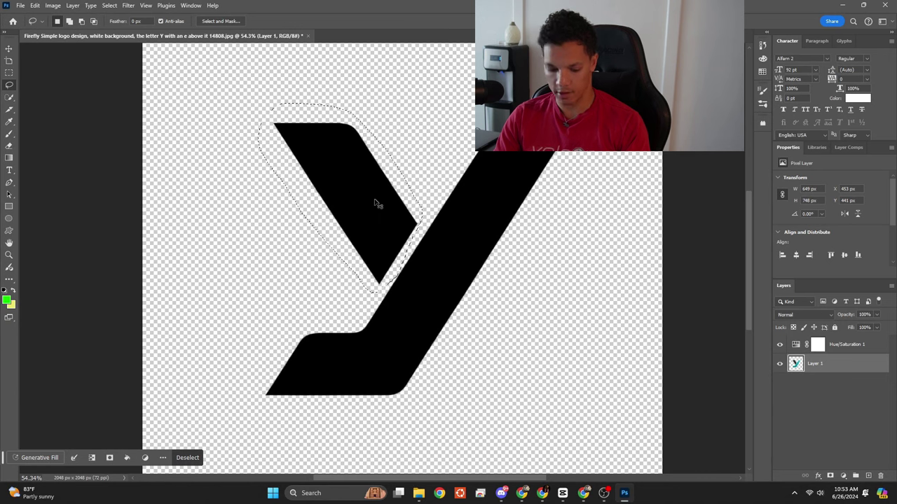
{"action": "key", "text": "Delete"}
{"action": "key", "text": "ctrl+d"}
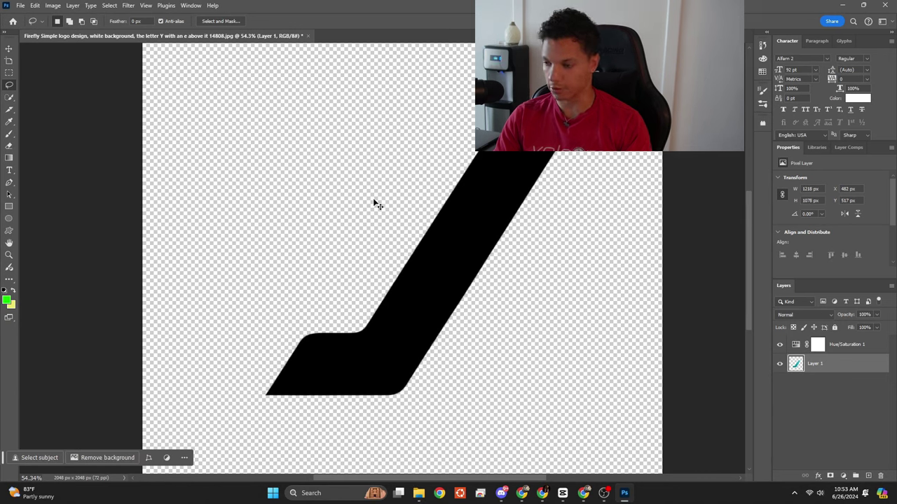
{"action": "key", "text": "ctrl+v"}
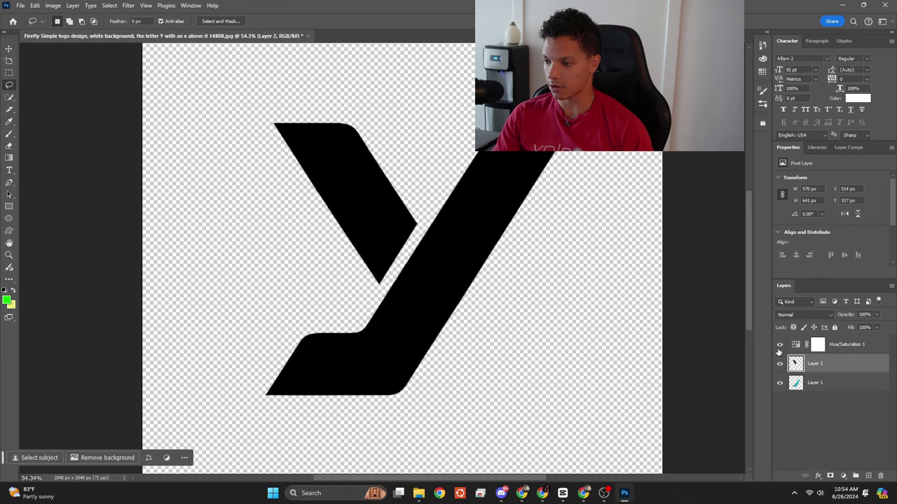
Move Hue/Saturation 1 below Layer 2 and give the upper arm a yellow-to-orange Gradient Overlay.
{"action": "left_click", "coordinate": [819, 476]}
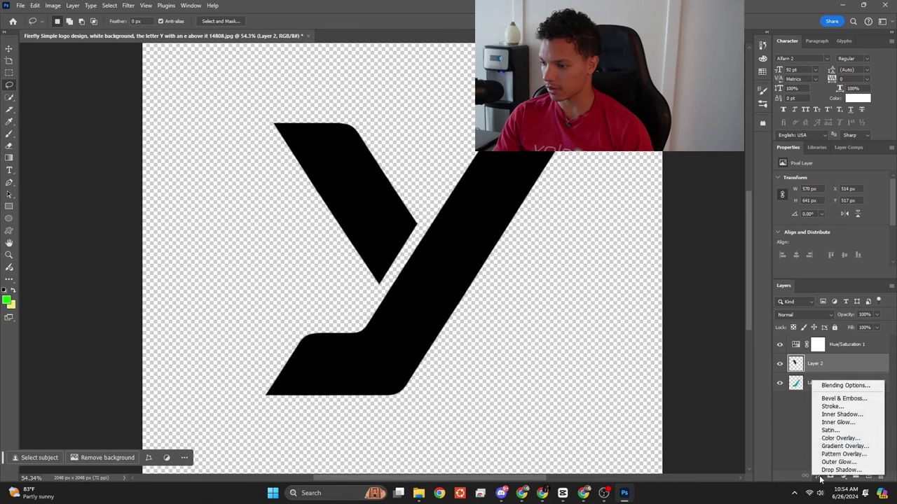
{"action": "left_click", "coordinate": [854, 446]}
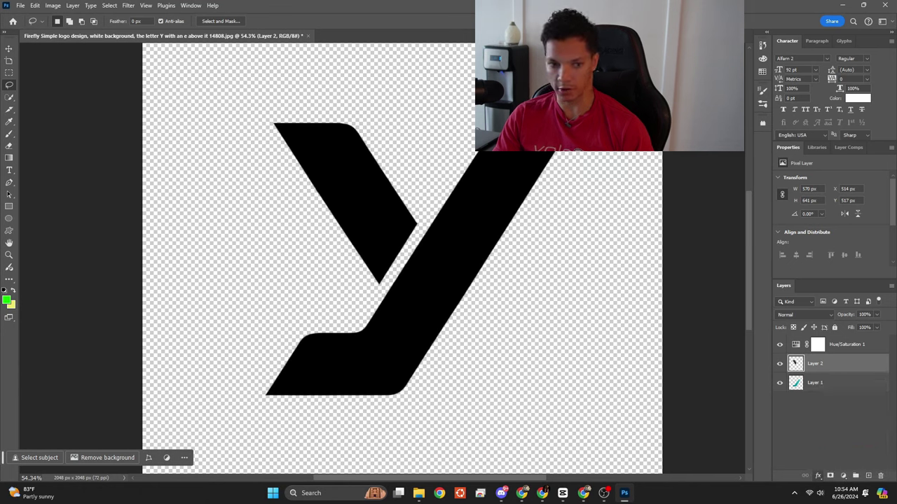
{"action": "double_click", "coordinate": [833, 365]}
{"action": "left_click", "coordinate": [180, 258]}
{"action": "key", "text": "Return"}
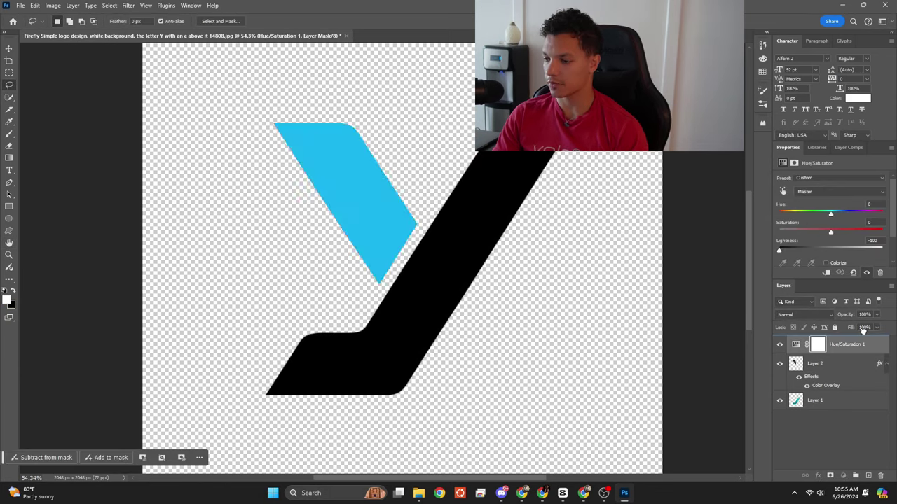
{"action": "left_click_drag", "start_coordinate": [864, 344], "coordinate": [801, 358]}
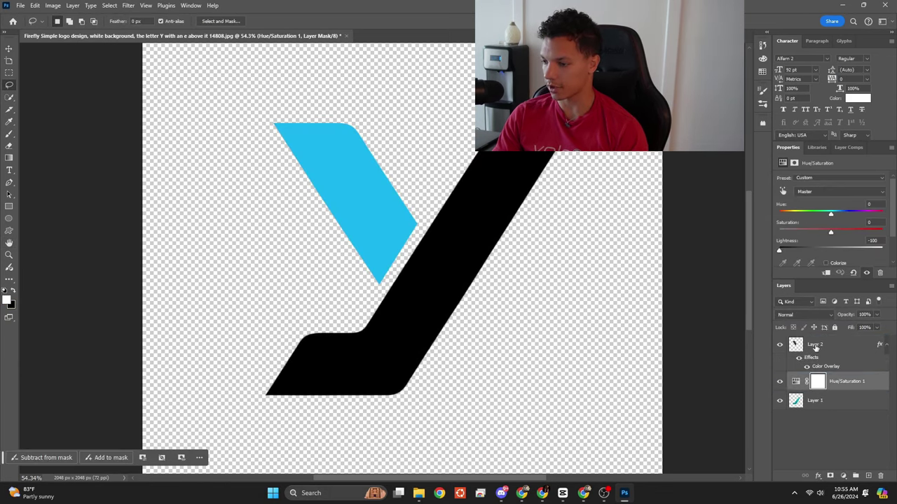
{"action": "left_click", "coordinate": [815, 347]}
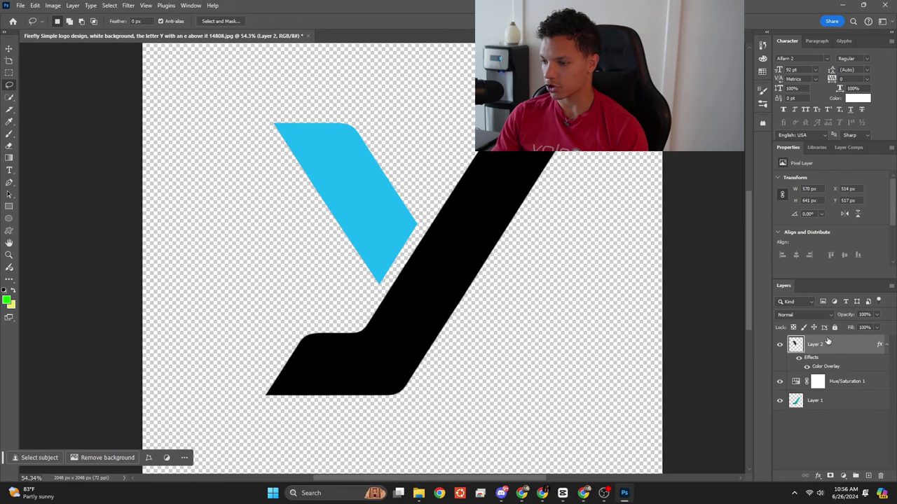
{"action": "double_click", "coordinate": [824, 345]}
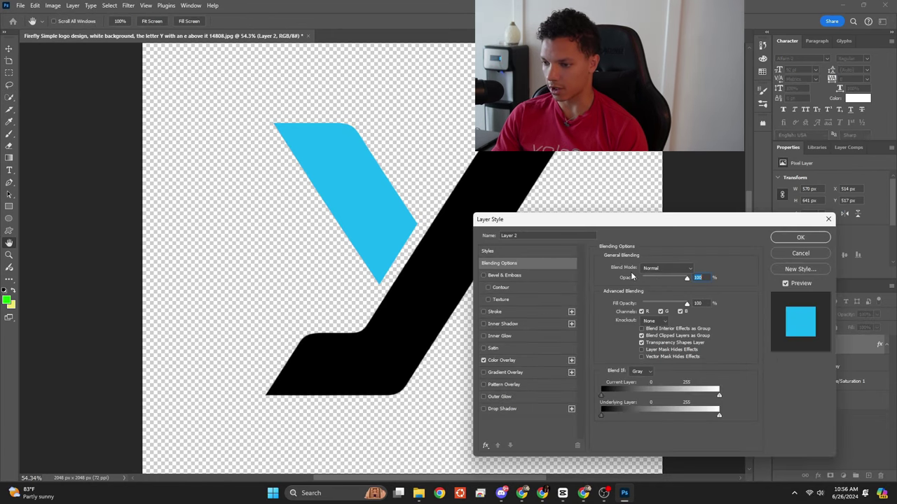
{"action": "left_click_drag", "start_coordinate": [681, 221], "coordinate": [478, 61]}
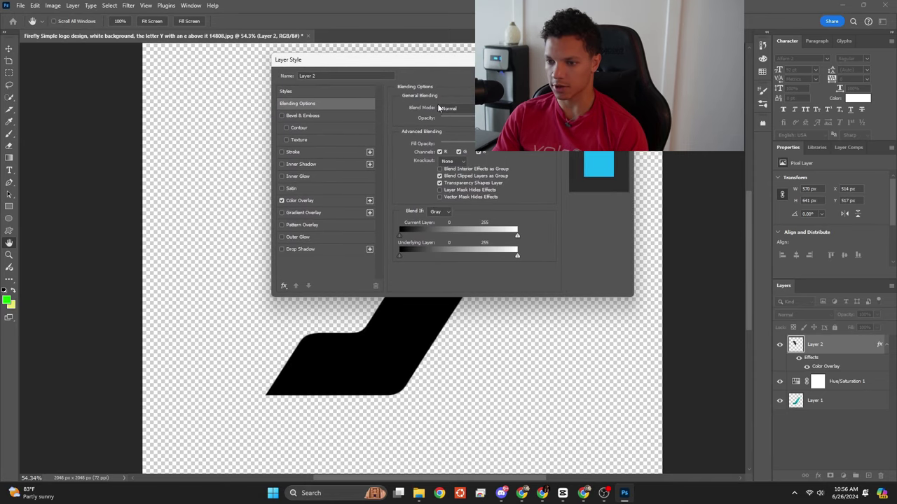
{"action": "left_click", "coordinate": [282, 213]}
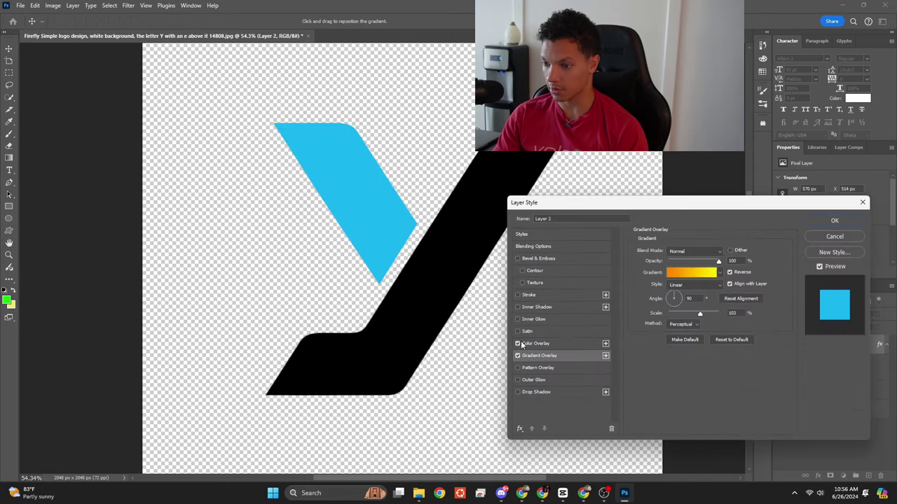
{"action": "left_click", "coordinate": [518, 343]}
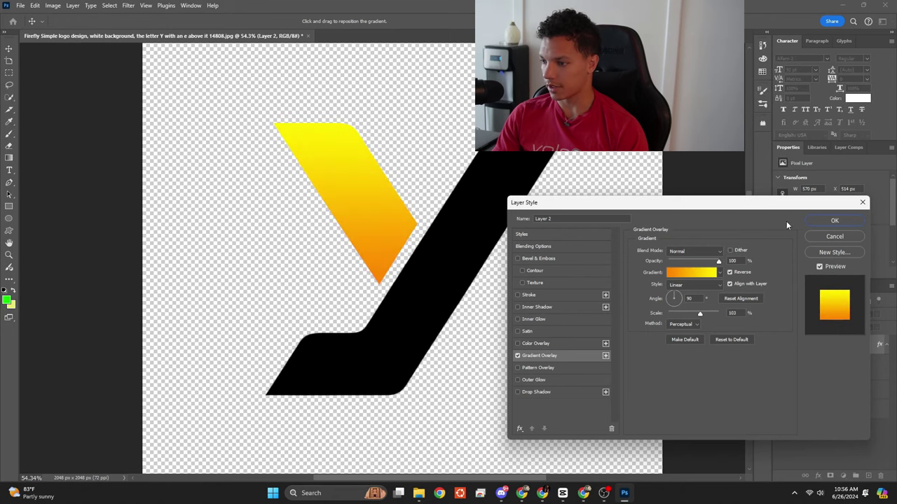
{"action": "left_click", "coordinate": [834, 220]}
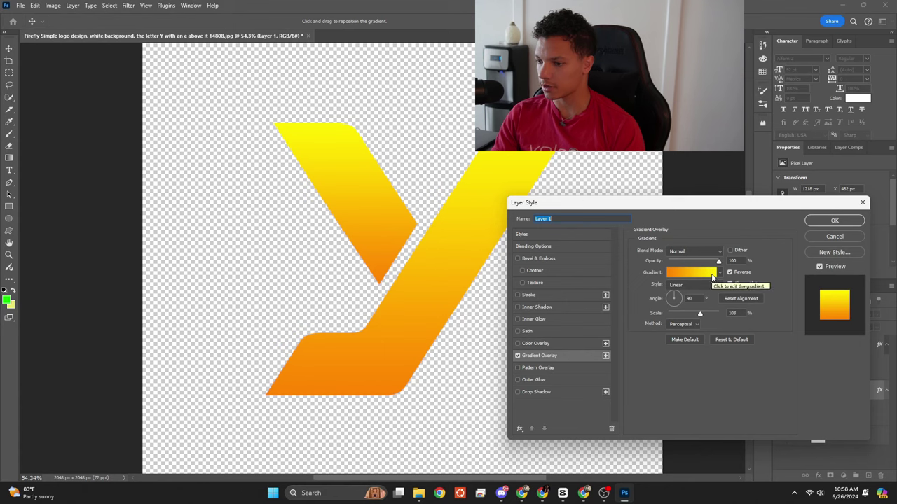
Give Layer 1 a cyan-to-blue Gradient Overlay by recolouring both gradient stops.
{"action": "left_click", "coordinate": [712, 275]}
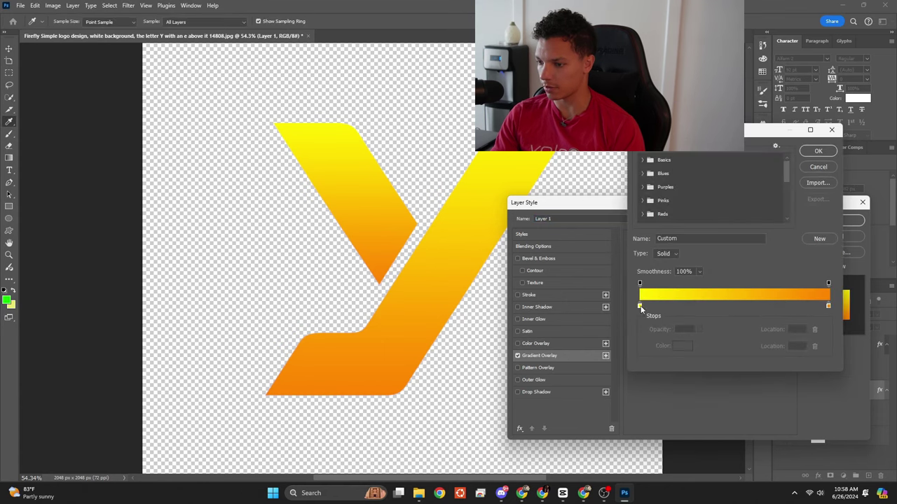
{"action": "left_click", "coordinate": [639, 305]}
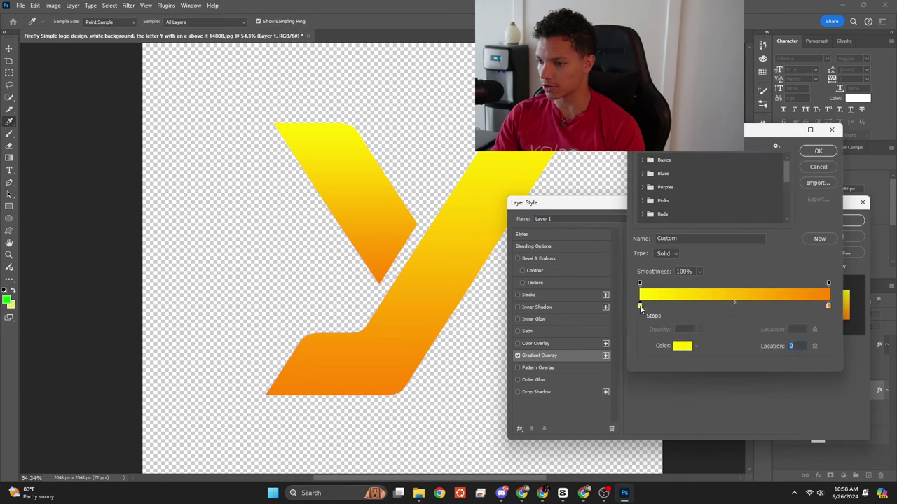
{"action": "left_click", "coordinate": [681, 346]}
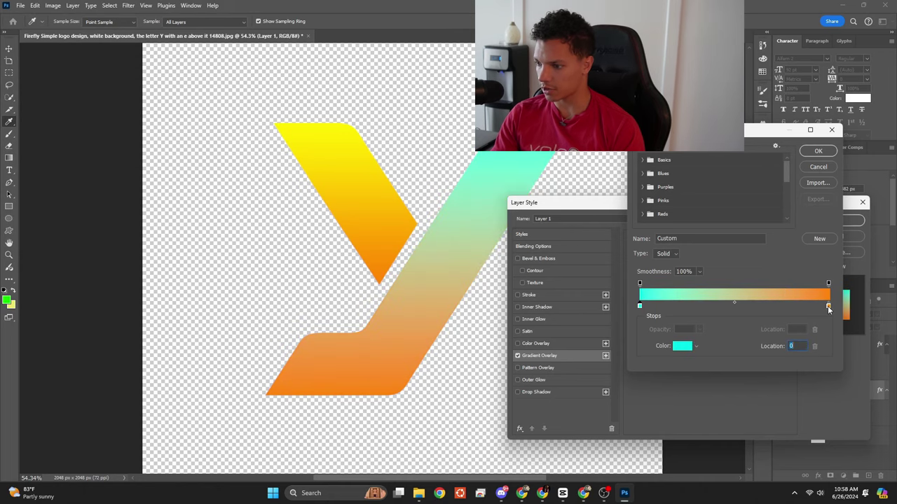
{"action": "left_click", "coordinate": [828, 308]}
{"action": "left_click", "coordinate": [684, 346]}
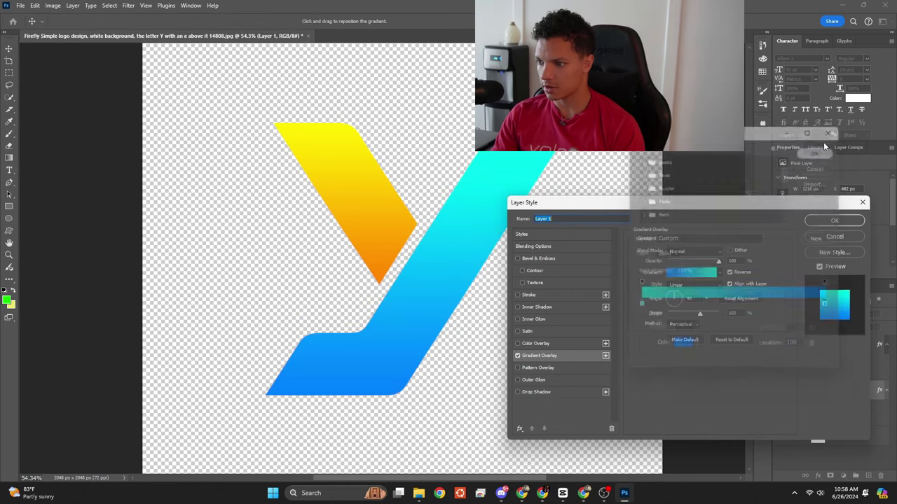
{"action": "left_click", "coordinate": [818, 151]}
{"action": "left_click", "coordinate": [835, 221]}
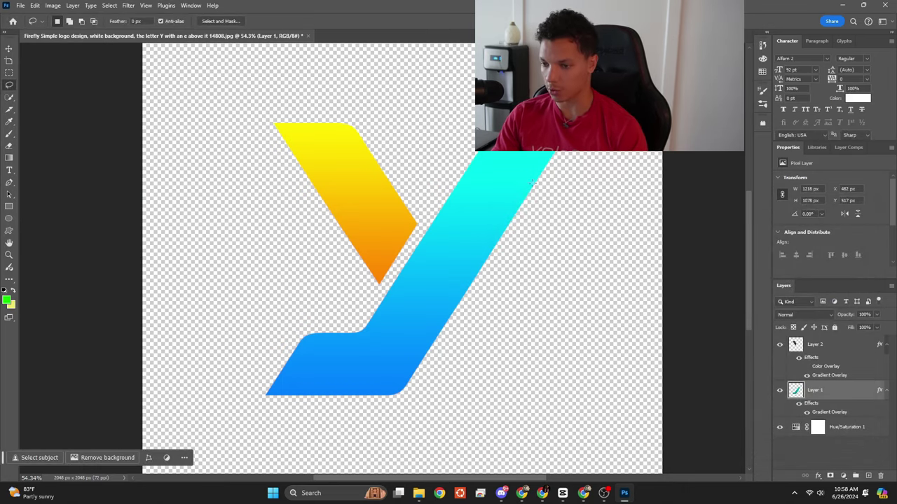
{"action": "scroll", "coordinate": [533, 183], "scroll_direction": "down", "scroll_amount": 5}
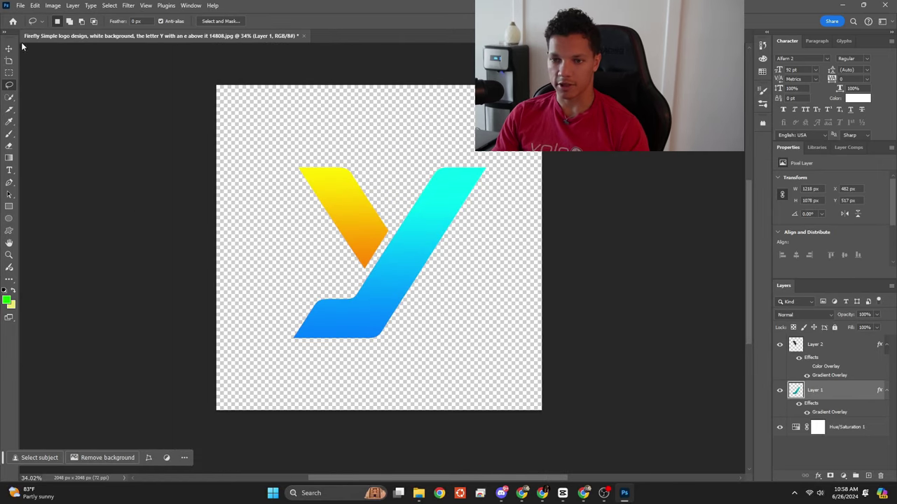
Quick-export the gradient Y logo as a PNG.
{"action": "left_click", "coordinate": [21, 6]}
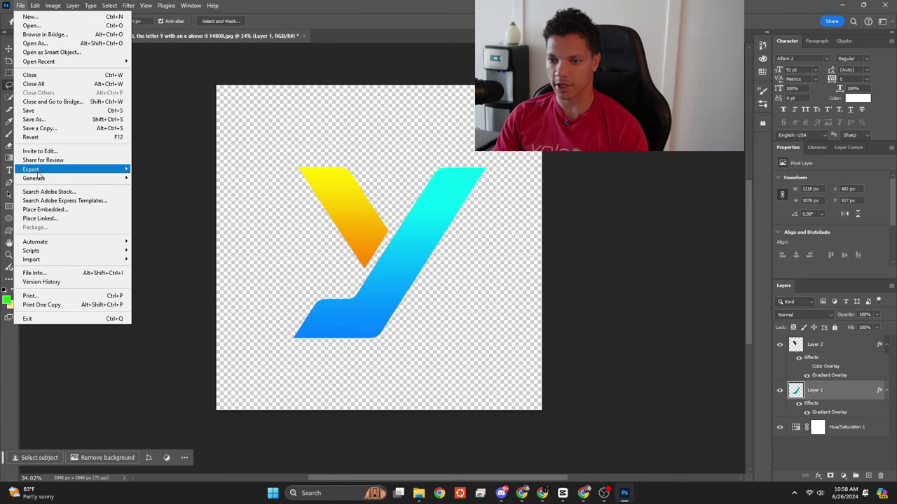
{"action": "mouse_move", "coordinate": [39, 170]}
{"action": "left_click", "coordinate": [162, 170]}
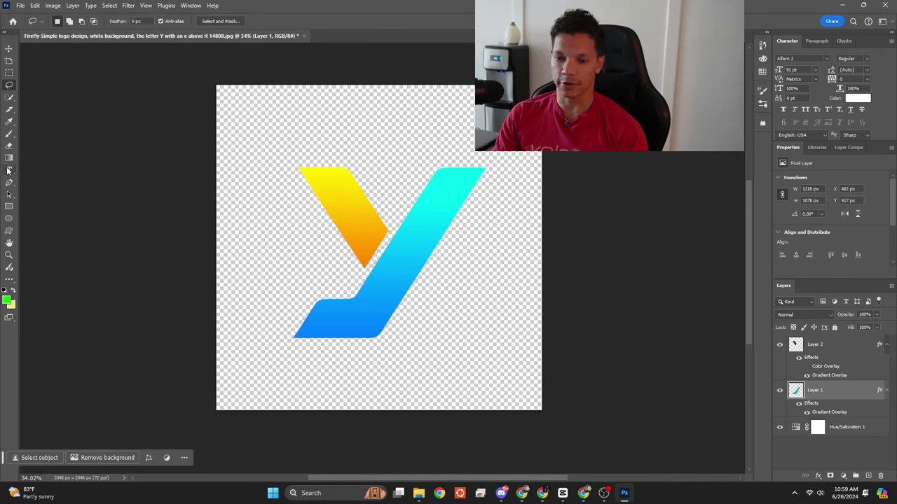
Type 'why?' below the Y and set the text colour to black.
{"action": "left_click", "coordinate": [9, 170]}
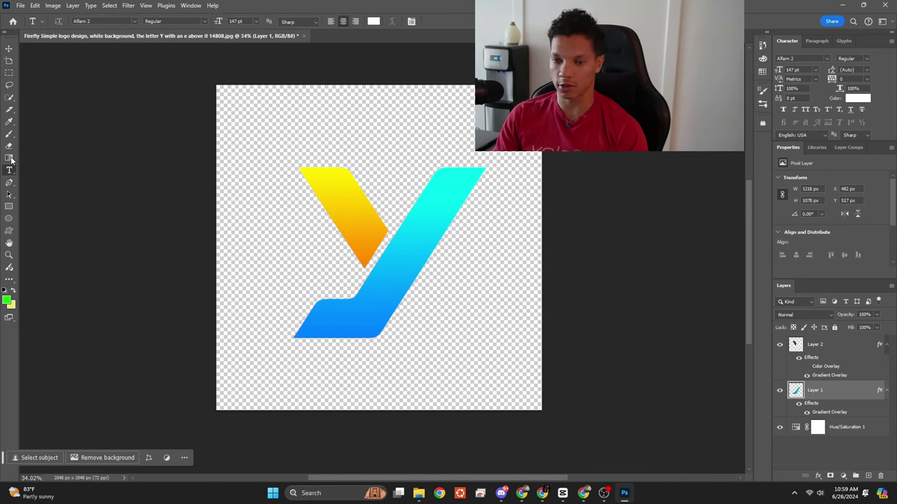
{"action": "left_click", "coordinate": [363, 359]}
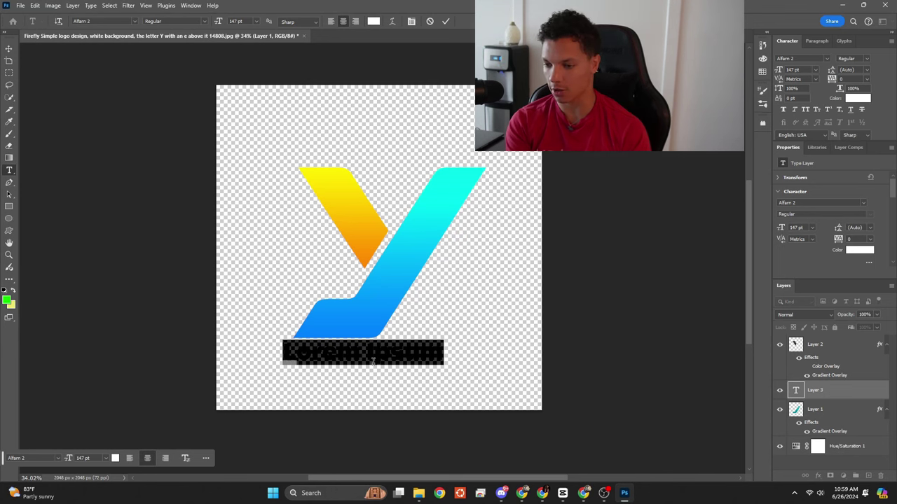
{"action": "type", "text": "YAW"}
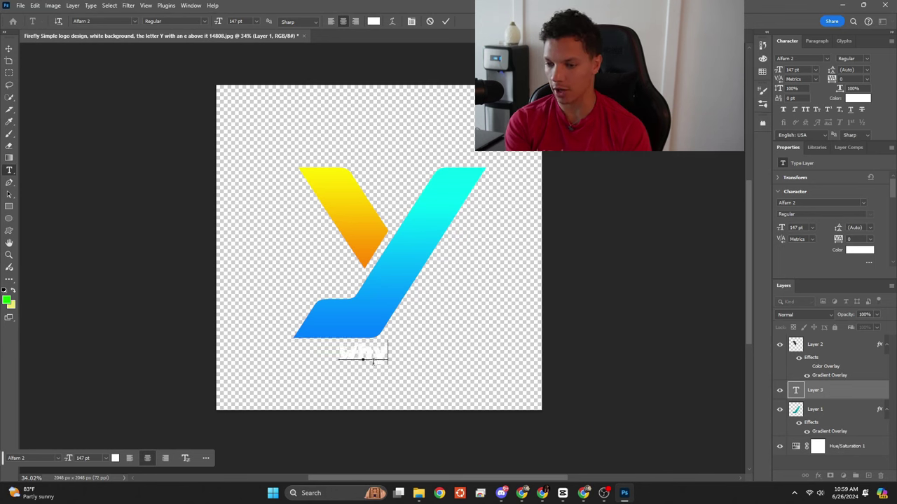
{"action": "type", "text": "I"}
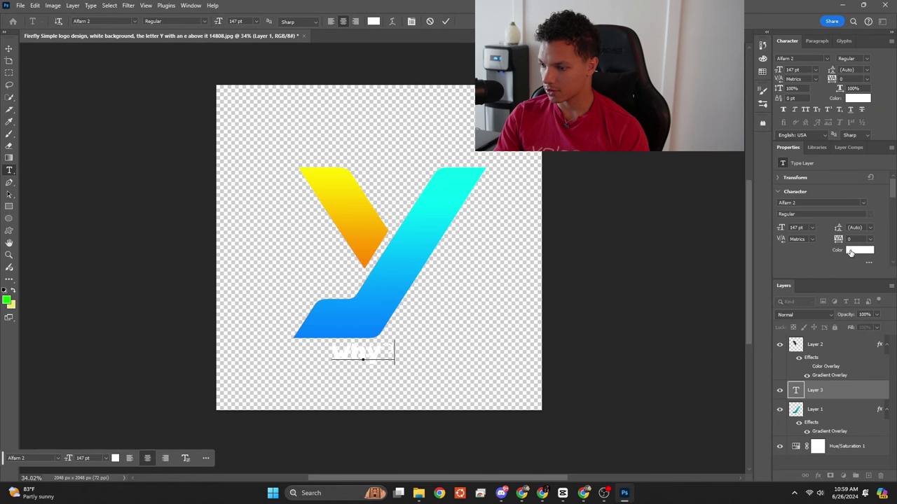
{"action": "key", "text": "ctrl+a"}
{"action": "left_click", "coordinate": [850, 250]}
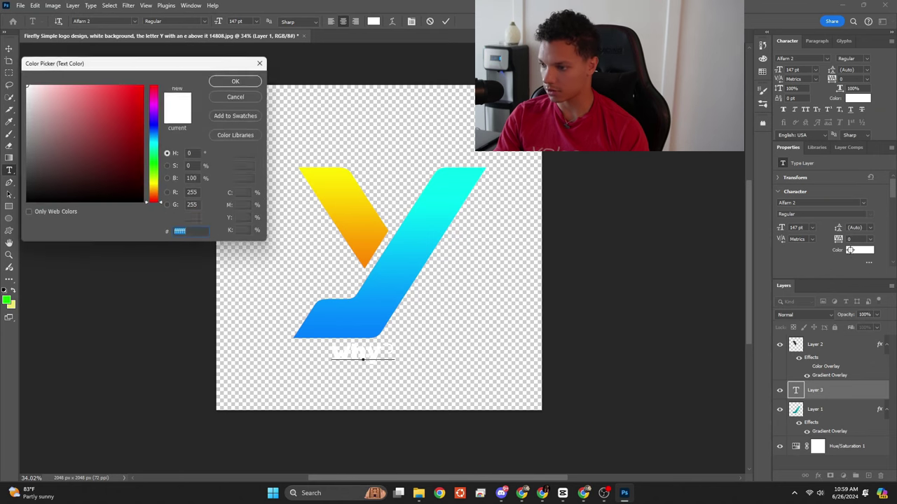
{"action": "left_click", "coordinate": [84, 114]}
{"action": "left_click", "coordinate": [77, 203]}
{"action": "key", "text": "Return"}
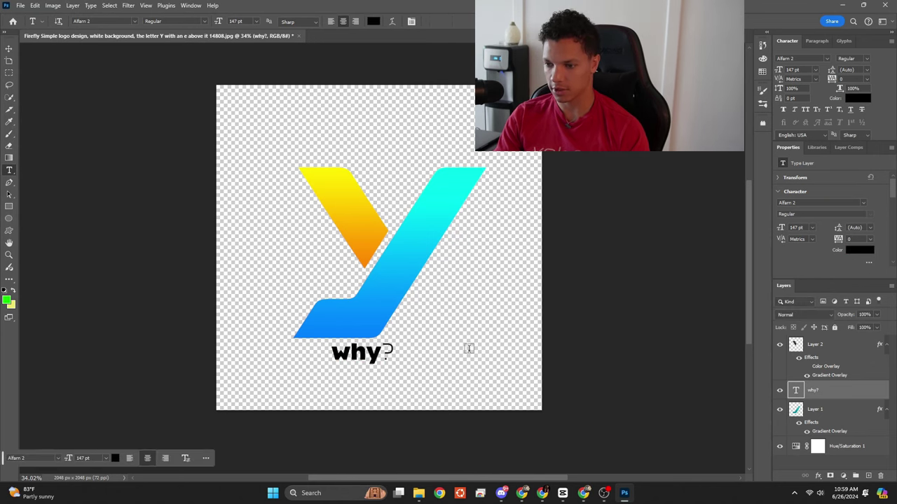
{"action": "left_click", "coordinate": [9, 49]}
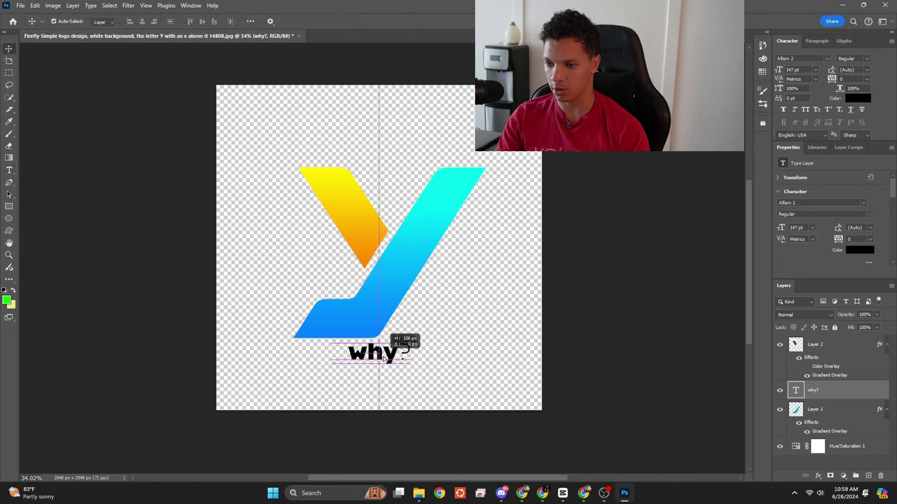
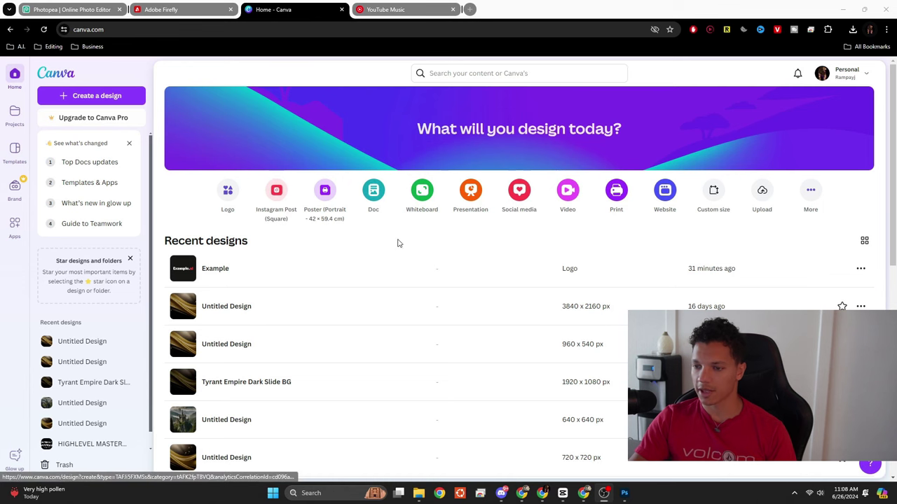
Start a new Canva Doc with the centred heading 'Example Logo Brand Guide'.
{"action": "left_click", "coordinate": [365, 190]}
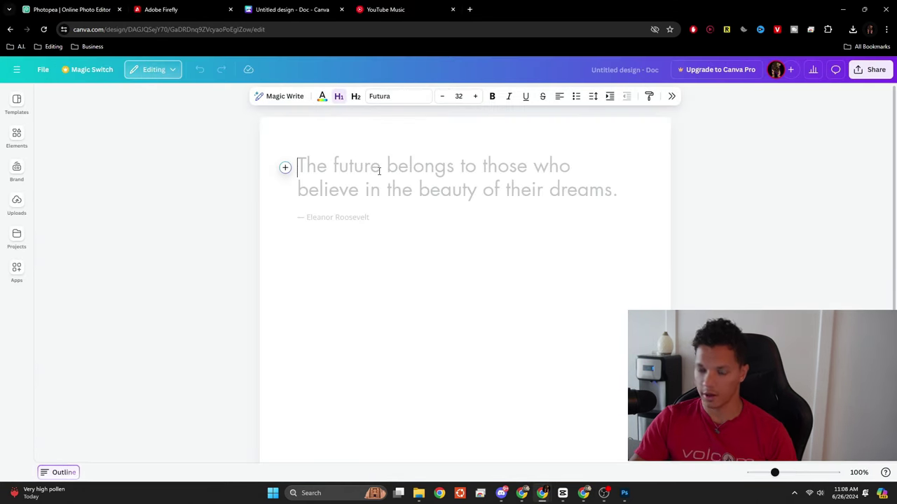
{"action": "left_click", "coordinate": [553, 120]}
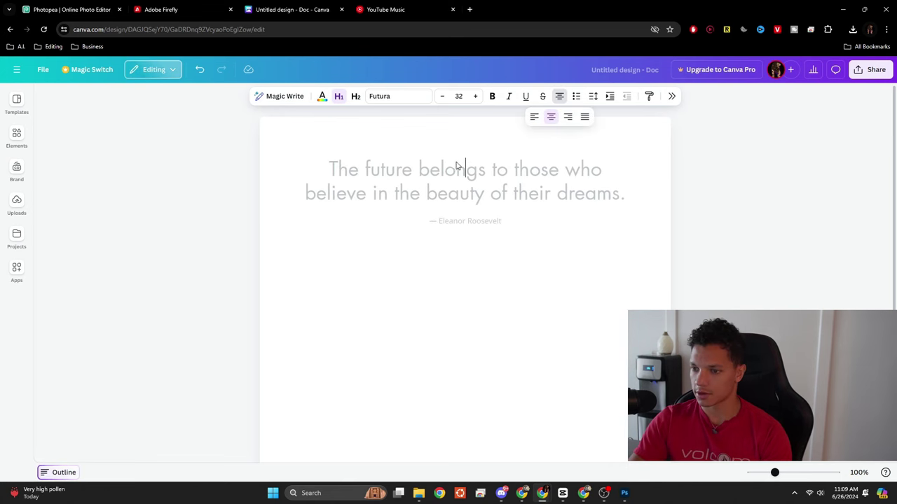
{"action": "type", "text": "Ex"}
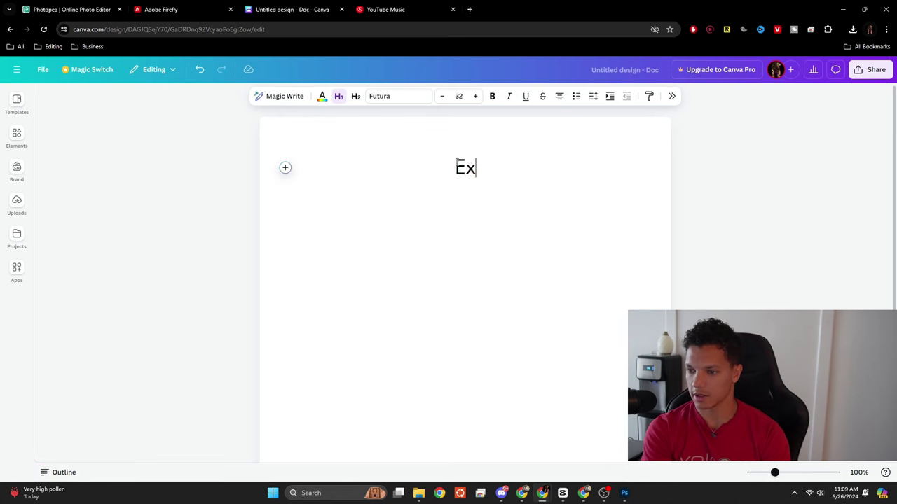
{"action": "type", "text": "ample Logo B"}
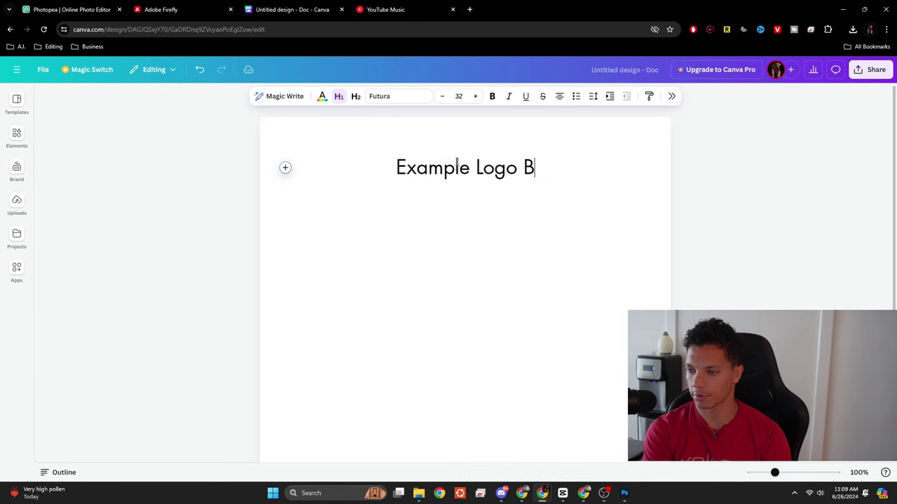
{"action": "type", "text": "rand Guide"}
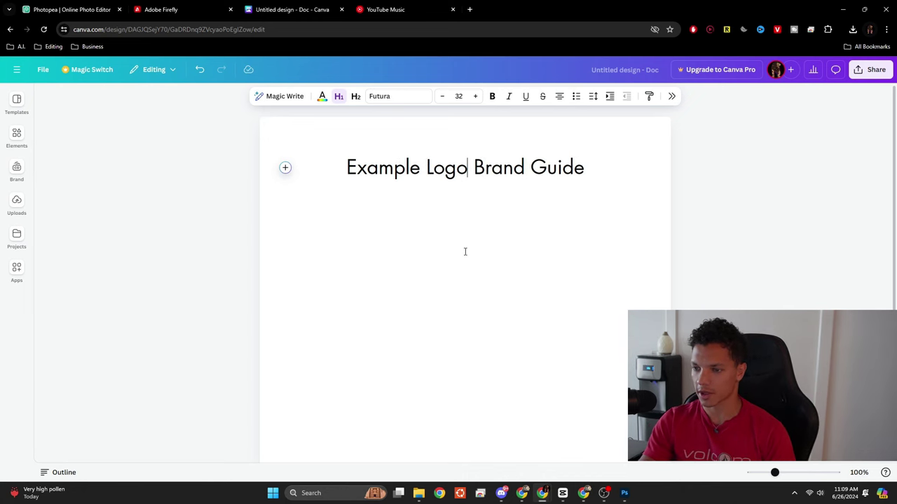
Upload the Y logo and place it below the heading, then start a new line beneath it.
{"action": "left_click", "coordinate": [16, 204]}
{"action": "left_click", "coordinate": [111, 142]}
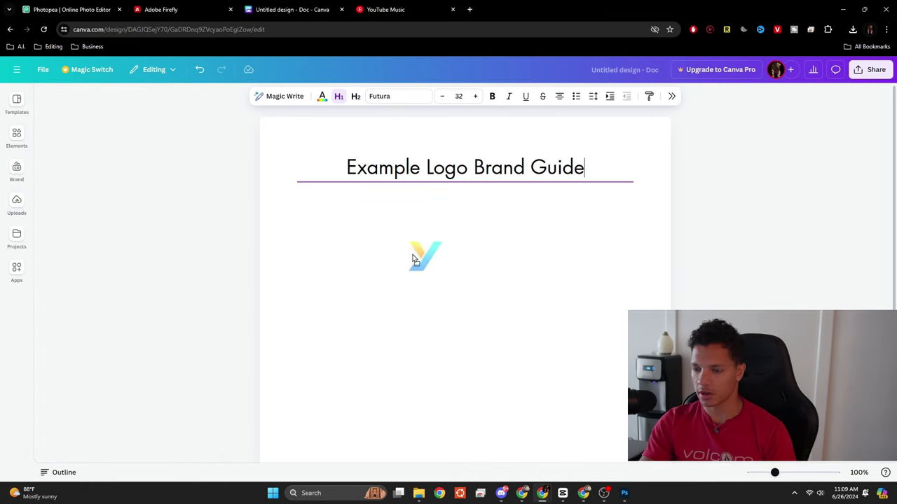
{"action": "left_click_drag", "start_coordinate": [414, 259], "coordinate": [466, 293]}
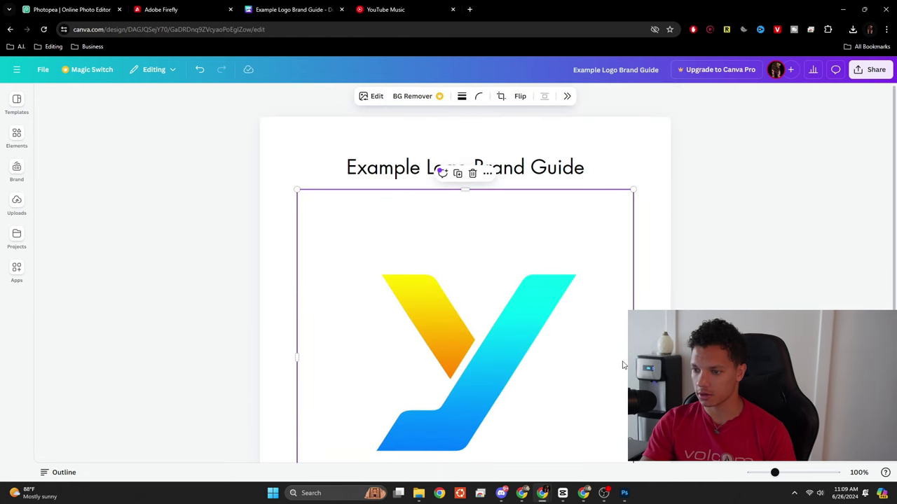
{"action": "scroll", "coordinate": [624, 365], "scroll_direction": "down", "scroll_amount": 2}
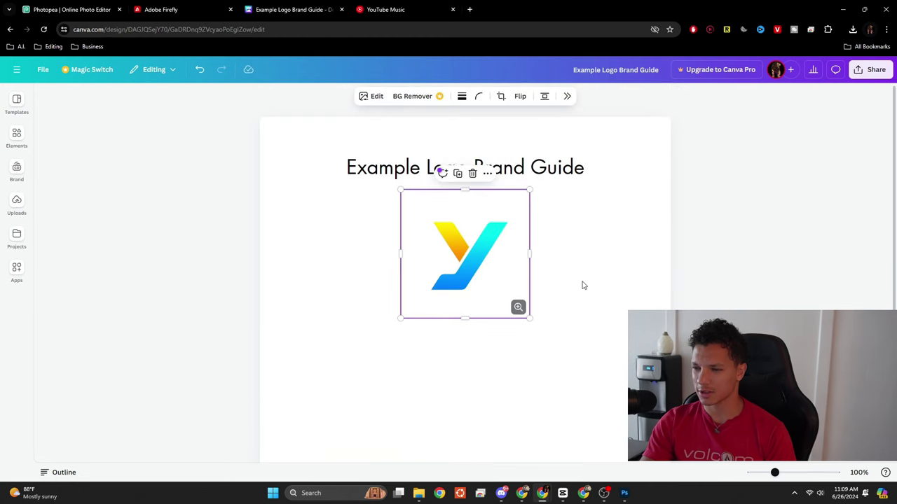
{"action": "left_click", "coordinate": [585, 337]}
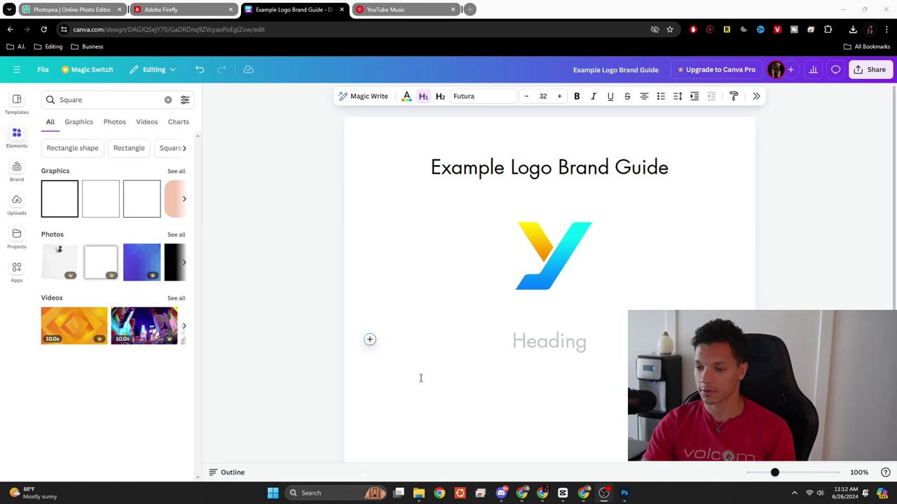
Embed a 2000 × 600 px design in the Doc and move a black square to its left side.
{"action": "left_click", "coordinate": [370, 341]}
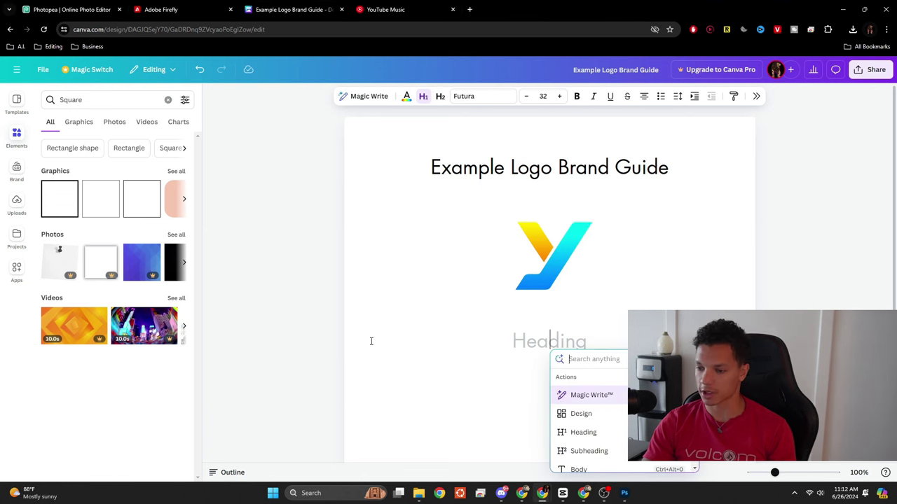
{"action": "left_click", "coordinate": [581, 412]}
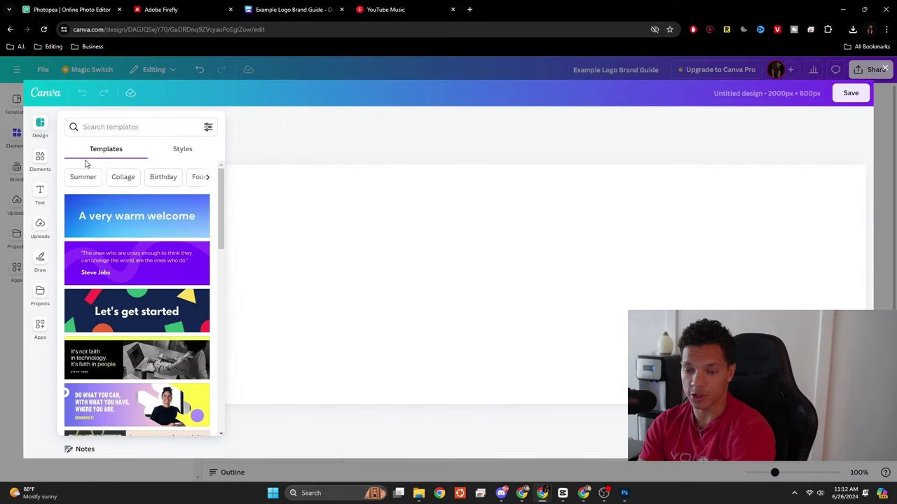
{"action": "left_click", "coordinate": [40, 158]}
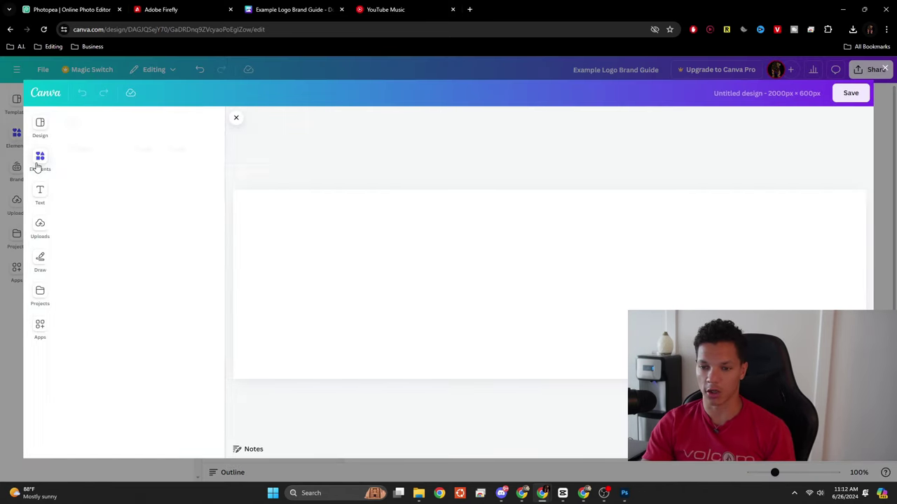
{"action": "left_click", "coordinate": [90, 125]}
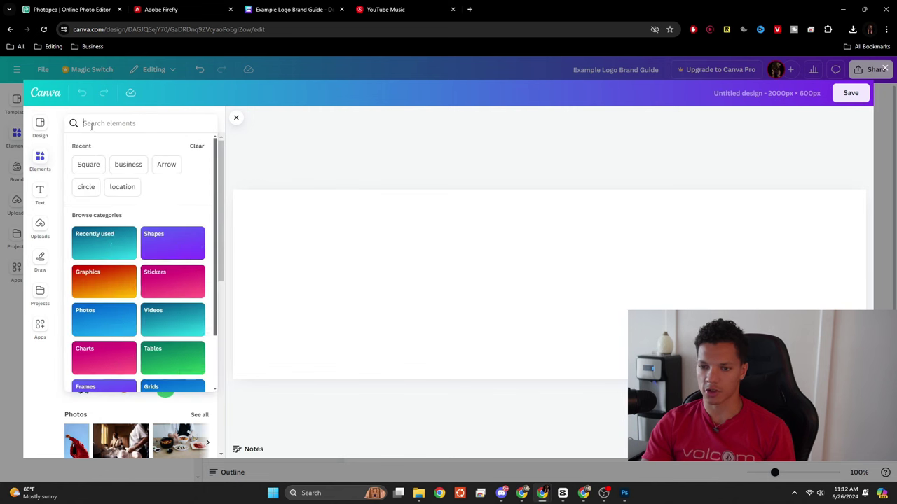
{"action": "left_click", "coordinate": [225, 129]}
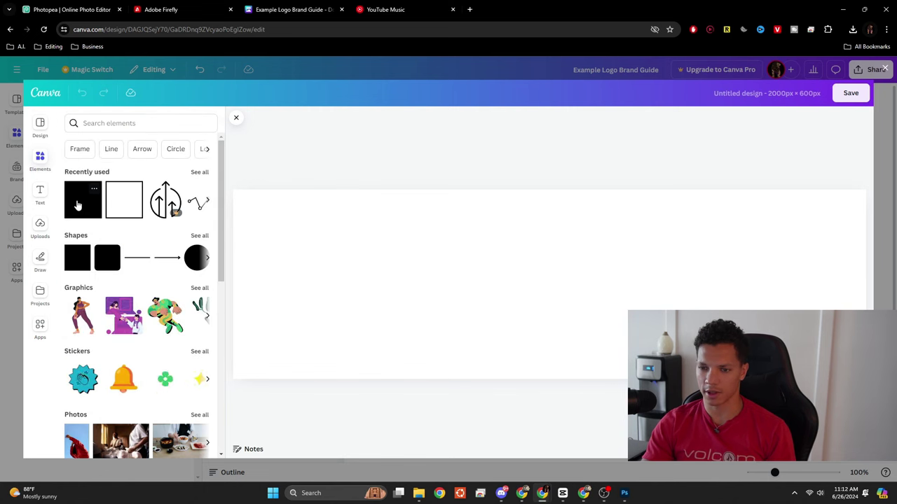
{"action": "left_click", "coordinate": [82, 199]}
{"action": "left_click_drag", "start_coordinate": [549, 272], "coordinate": [290, 271]}
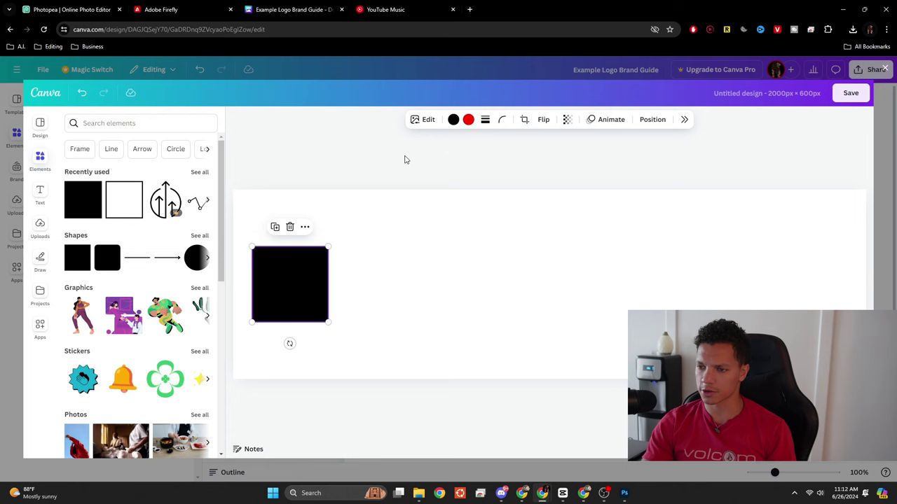
Add a # body-text label beneath the black square.
{"action": "left_click", "coordinate": [40, 194]}
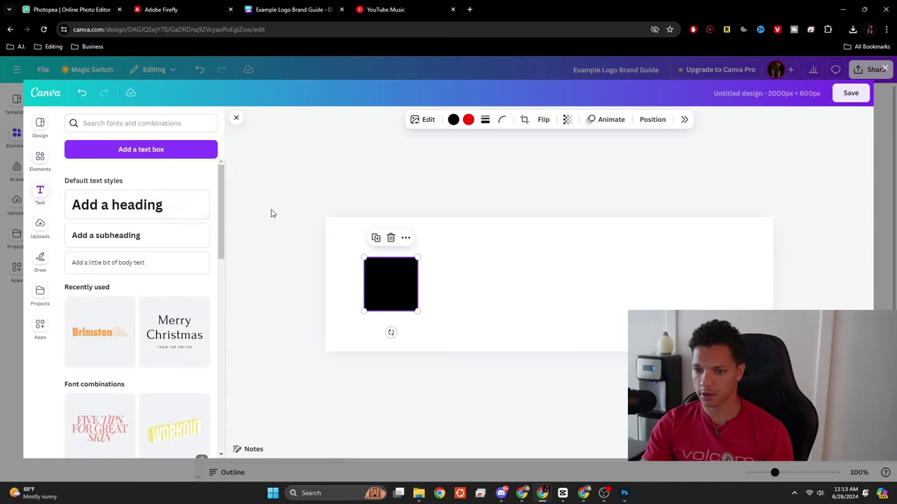
{"action": "left_click", "coordinate": [116, 263]}
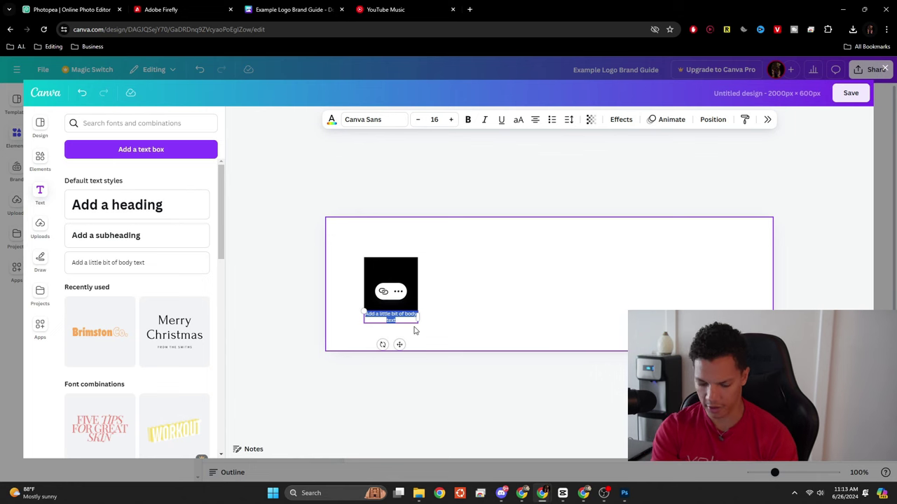
{"action": "key", "text": "BackSpace"}
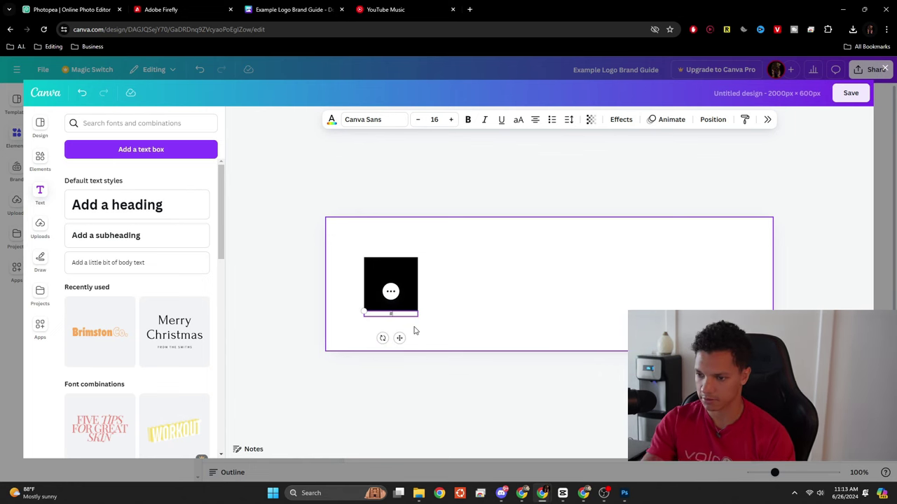
{"action": "left_click", "coordinate": [414, 331]}
Duplicate the labelled square three times to make a row of four.
{"action": "left_click_drag", "start_coordinate": [451, 340], "coordinate": [372, 251]}
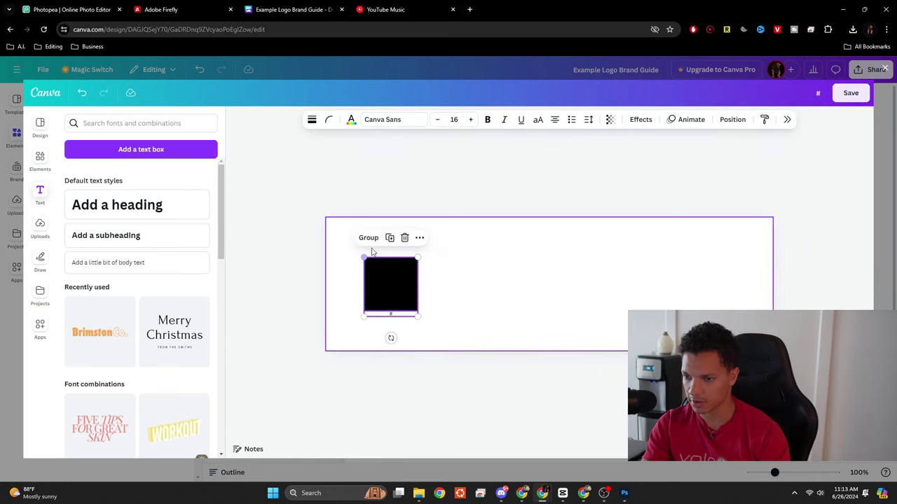
{"action": "left_click", "coordinate": [390, 238]}
{"action": "left_click_drag", "start_coordinate": [414, 294], "coordinate": [499, 290]}
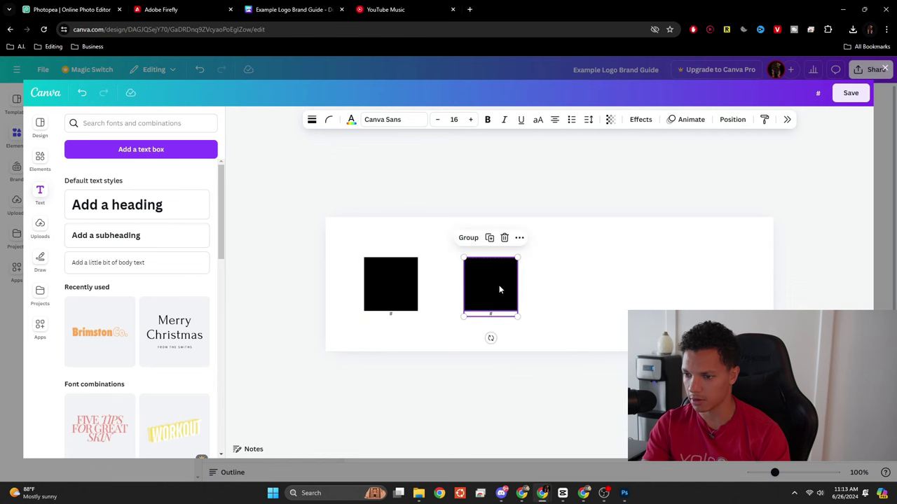
{"action": "left_click", "coordinate": [490, 239]}
{"action": "left_click", "coordinate": [592, 238]}
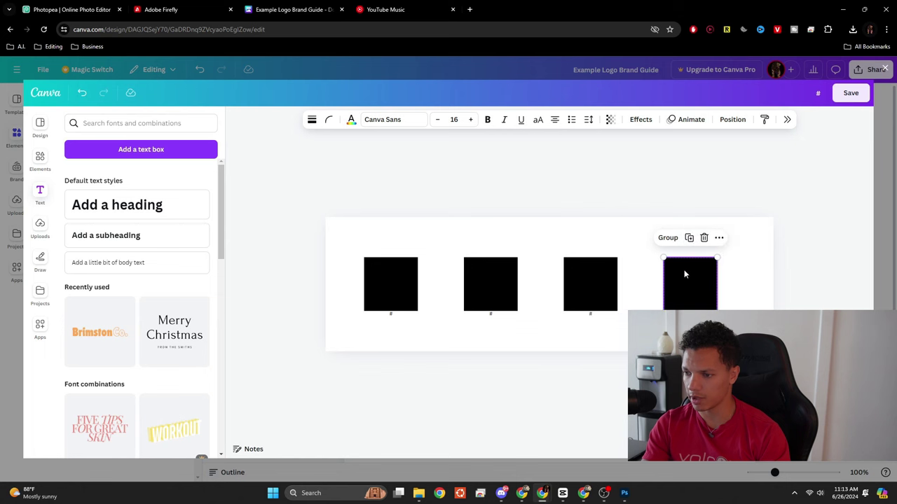
Centre the row of four labelled squares on the page.
{"action": "left_click_drag", "start_coordinate": [748, 327], "coordinate": [430, 266]}
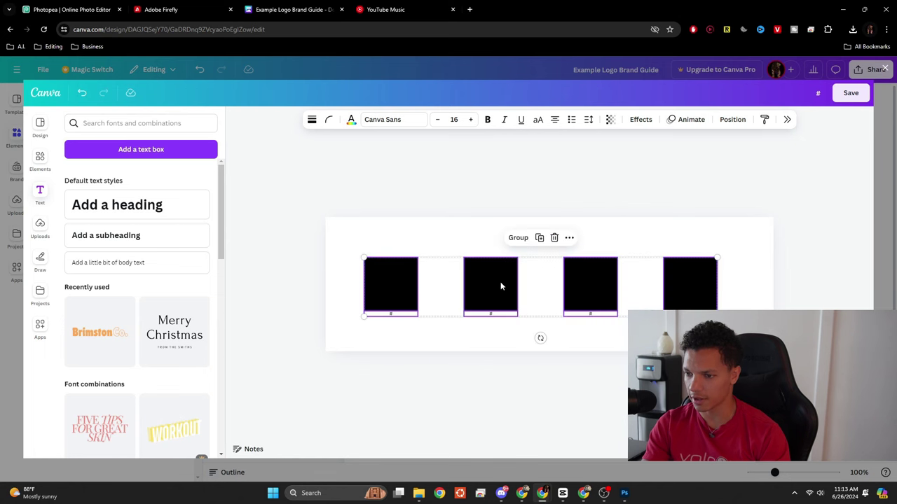
{"action": "left_click_drag", "start_coordinate": [500, 281], "coordinate": [509, 278]}
{"action": "left_click", "coordinate": [530, 330]}
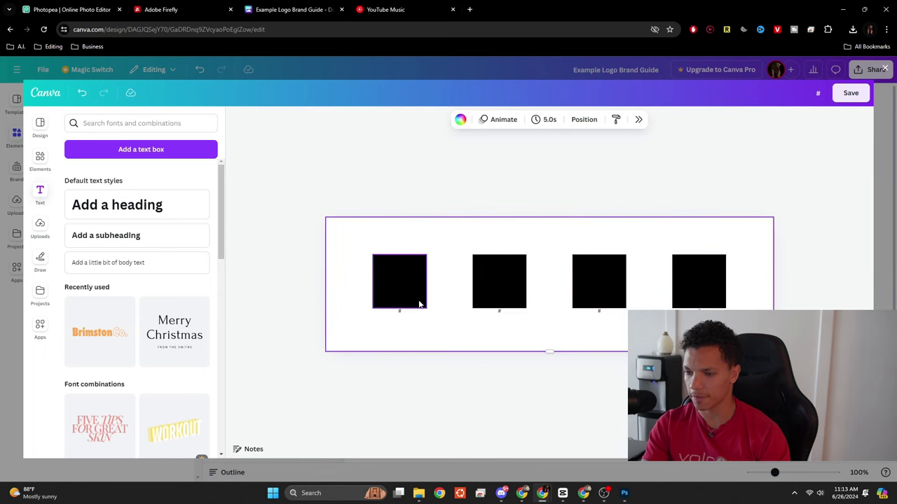
{"action": "mouse_move", "coordinate": [626, 494]}
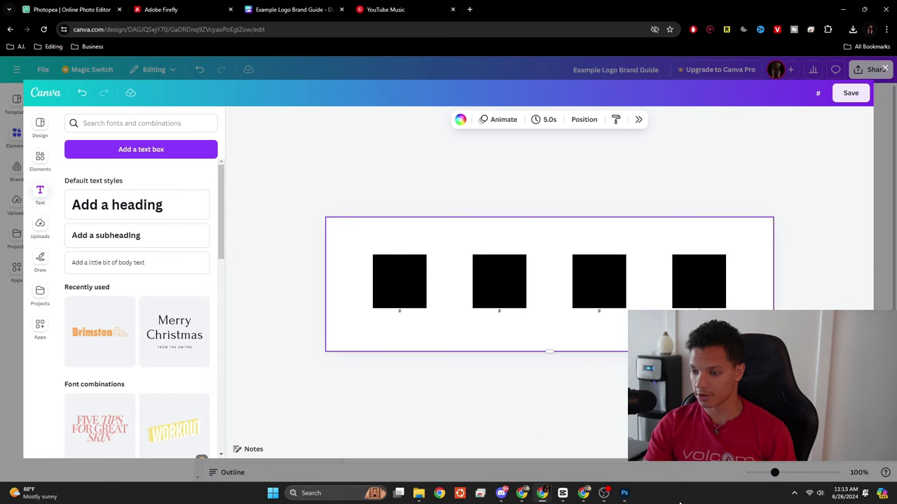
{"action": "left_click", "coordinate": [625, 493]}
Read the yellow gradient stop's hex, fff000, from the logo's Gradient Overlay in Photoshop.
{"action": "left_click", "coordinate": [349, 223]}
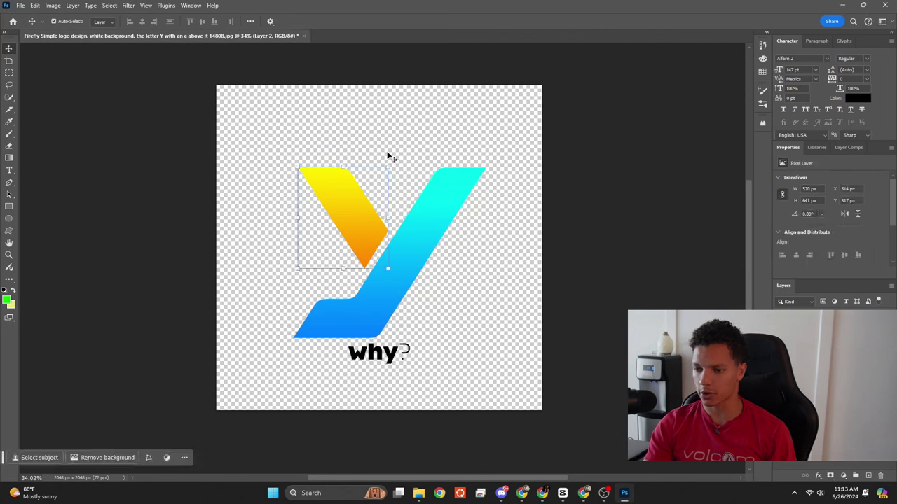
{"action": "double_click", "coordinate": [841, 337]}
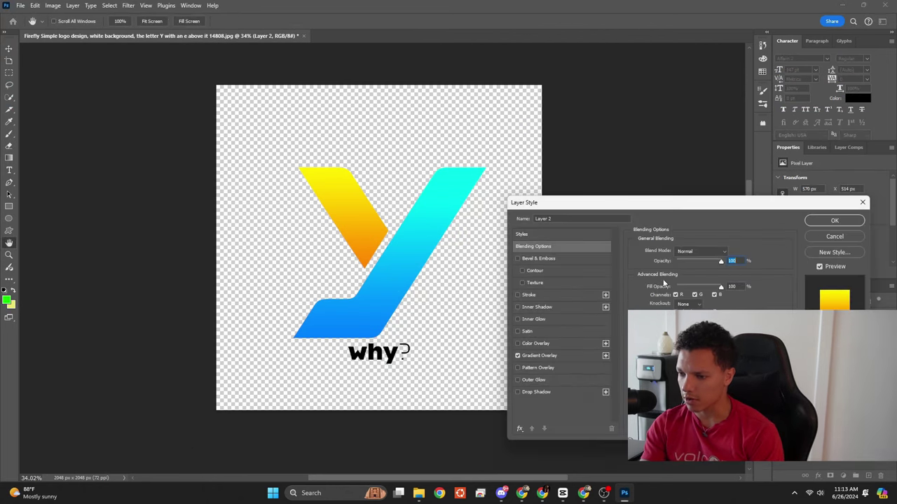
{"action": "left_click", "coordinate": [540, 355]}
{"action": "left_click", "coordinate": [690, 269]}
{"action": "double_click", "coordinate": [639, 307]}
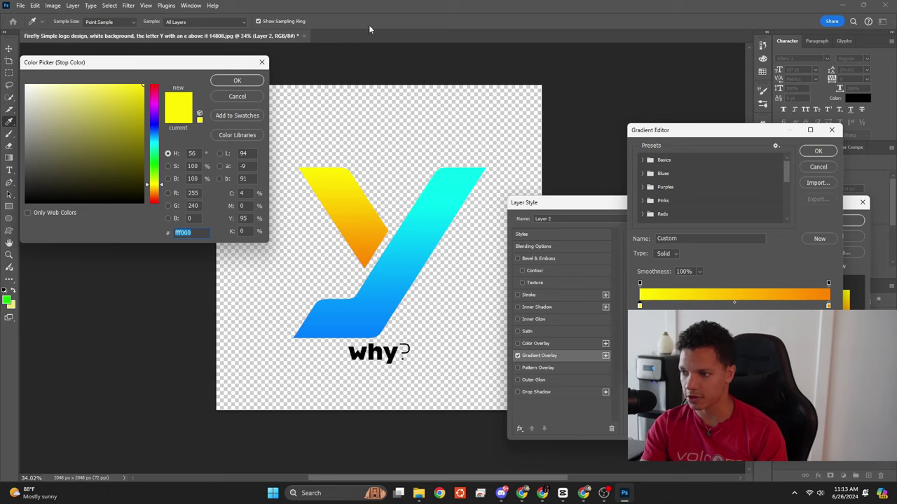
{"action": "key", "text": "alt+Tab"}
Label the first square #fff000 and fill it with yellow fff000.
{"action": "type", "text": "fff000"}
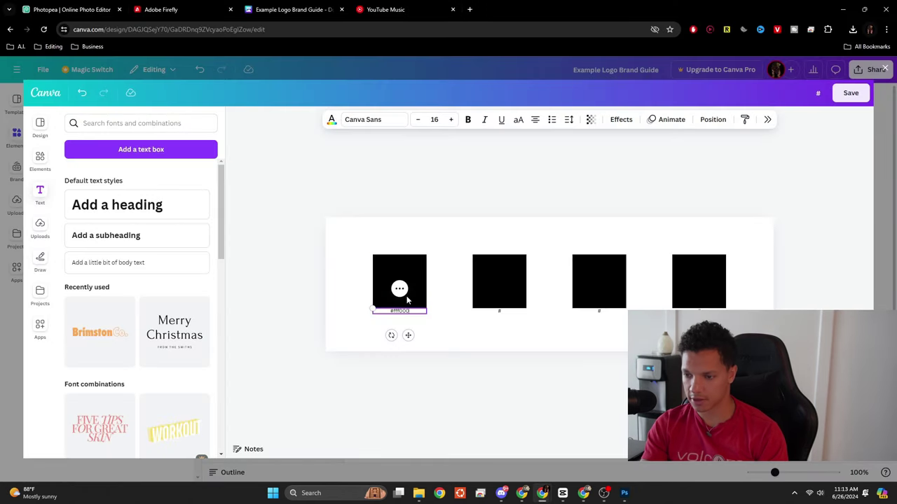
{"action": "left_click", "coordinate": [399, 266]}
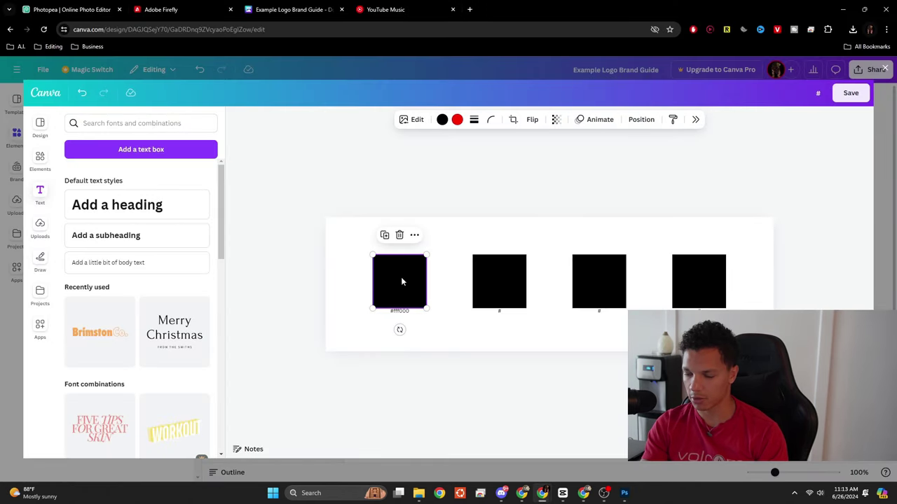
{"action": "left_click", "coordinate": [442, 120]}
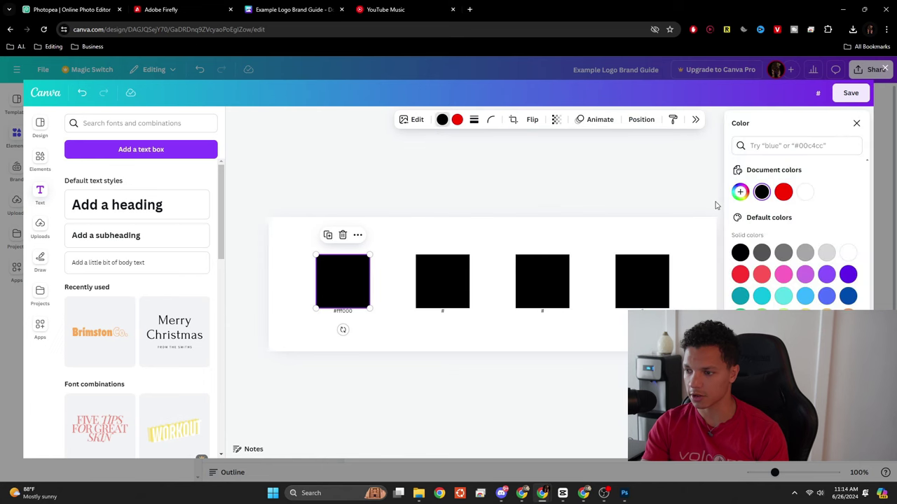
{"action": "left_click", "coordinate": [740, 192]}
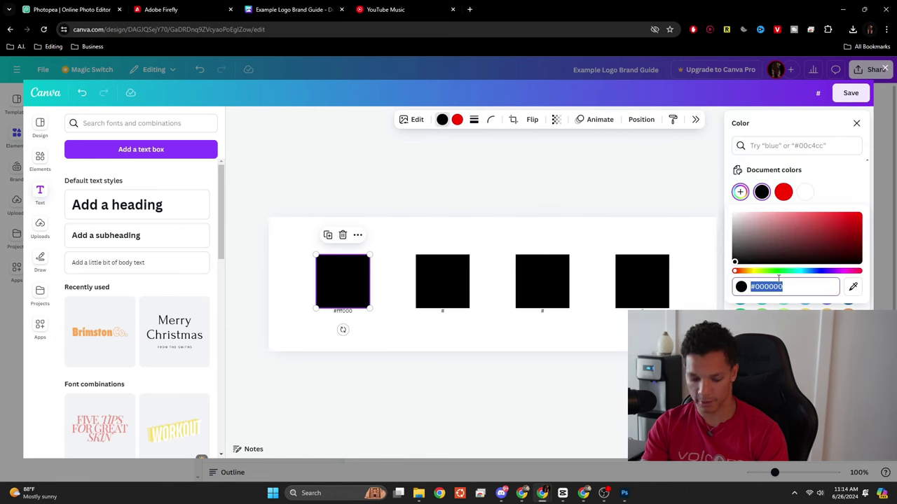
{"action": "type", "text": "#fff000"}
{"action": "key", "text": "Return"}
Look up the orange gradient stop's hex, ff8400, in Photoshop.
{"action": "left_click", "coordinate": [486, 296]}
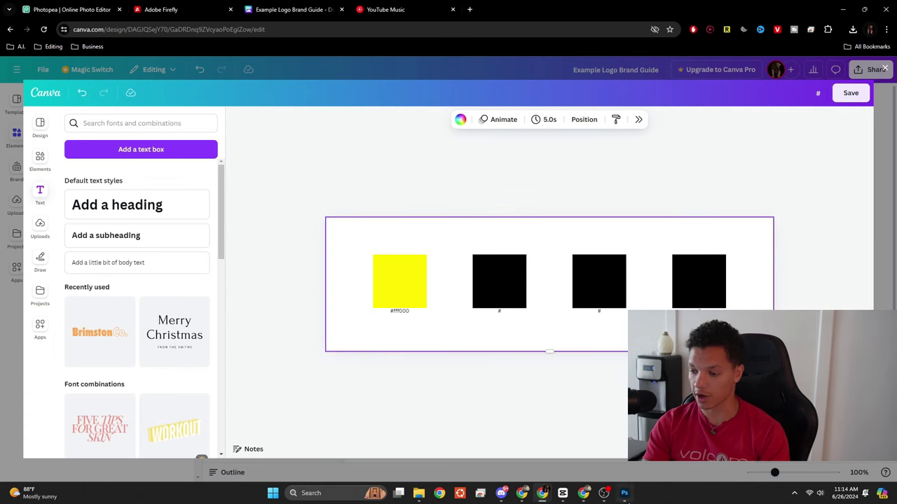
{"action": "left_click", "coordinate": [626, 496]}
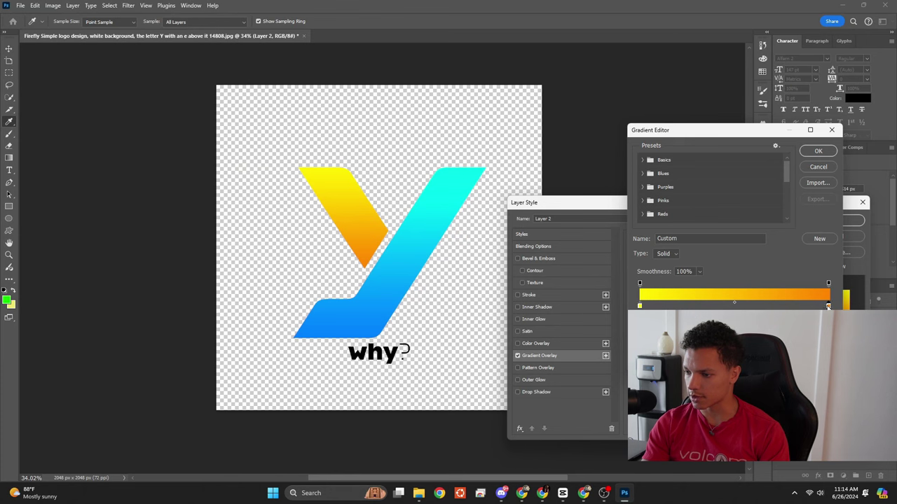
{"action": "double_click", "coordinate": [829, 306]}
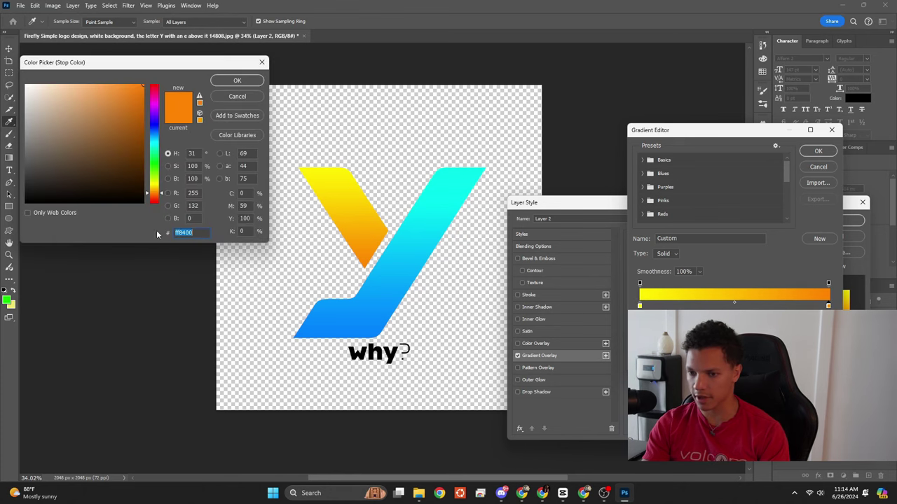
Label the second square #ff8400 and fill it orange #FF8400.
{"action": "key", "text": "alt+Tab"}
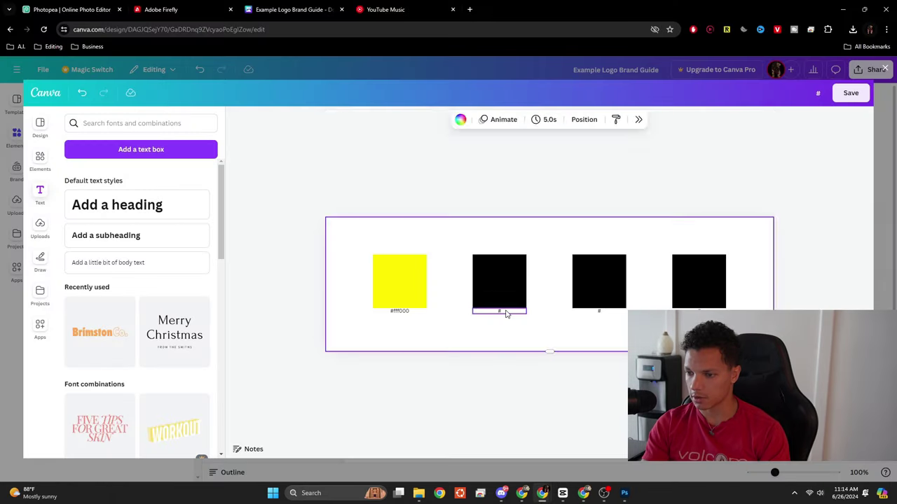
{"action": "left_click", "coordinate": [500, 311]}
{"action": "left_click", "coordinate": [487, 265]}
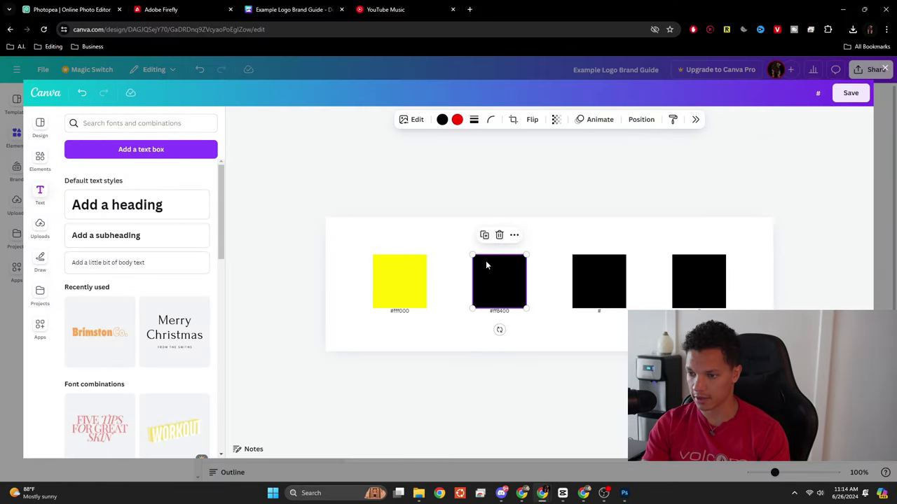
{"action": "left_click", "coordinate": [442, 119]}
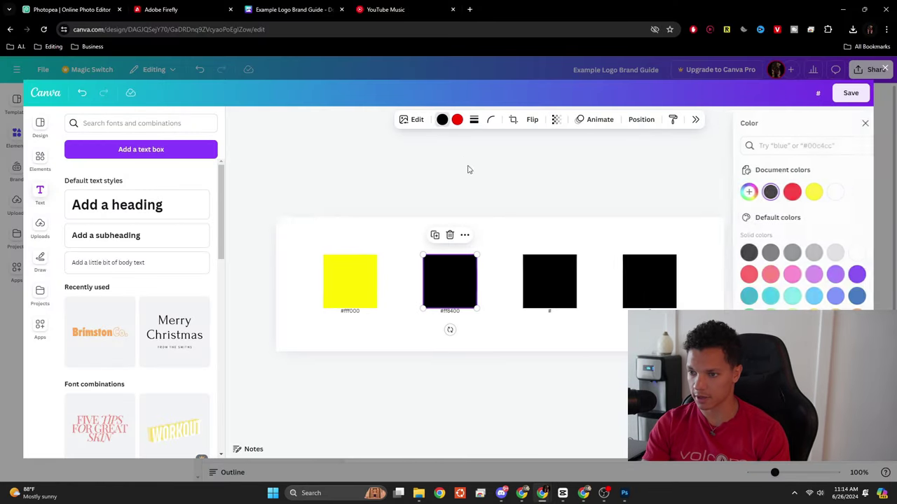
{"action": "left_click", "coordinate": [740, 192]}
{"action": "type", "text": "#ff8400"}
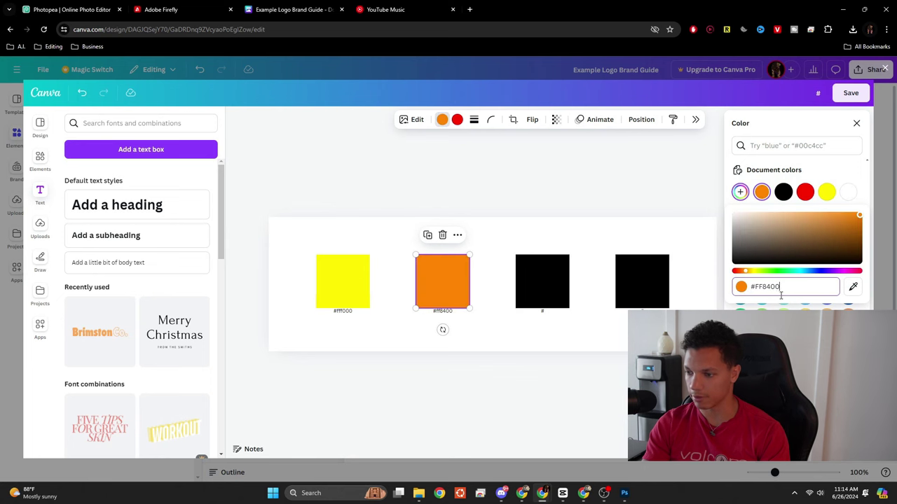
{"action": "left_click", "coordinate": [497, 336]}
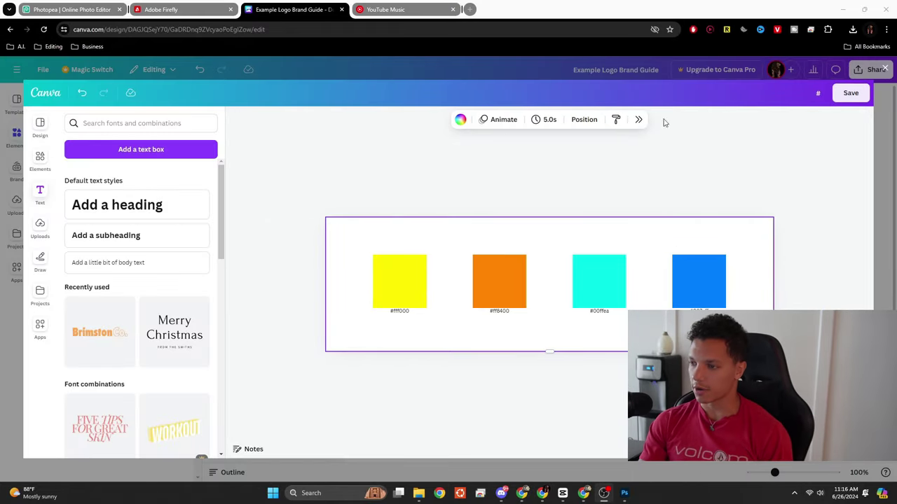
{"action": "left_click", "coordinate": [817, 95]}
{"action": "type", "text": "H"}
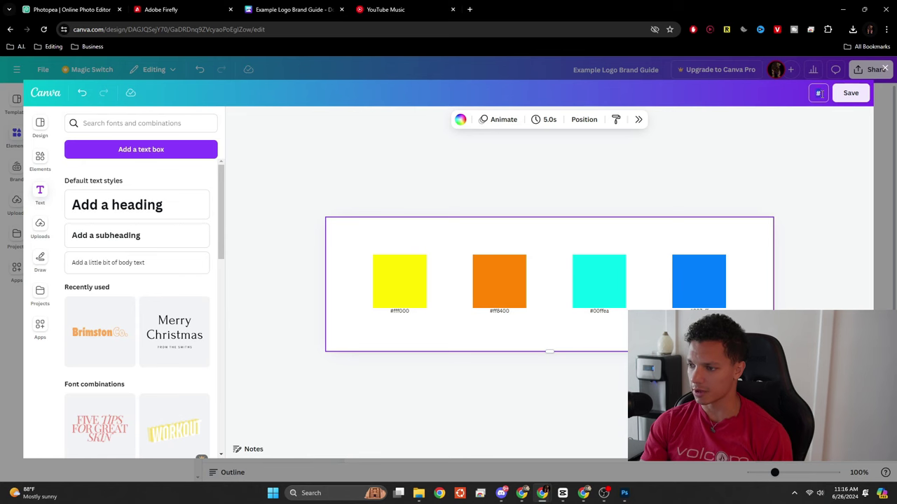
{"action": "type", "text": "ex Colors"}
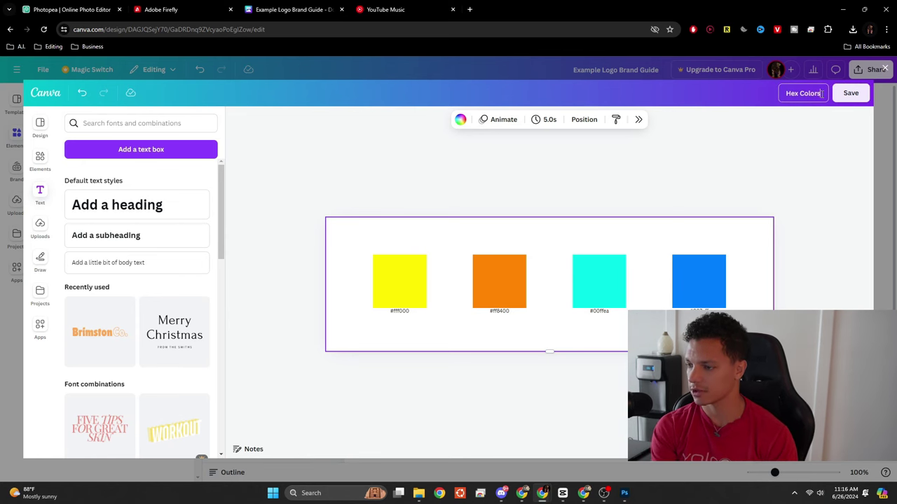
Type two font sample lines, 'Font #1' and 'Font #2'.
{"action": "left_click", "coordinate": [850, 93]}
{"action": "right_click", "coordinate": [851, 94]}
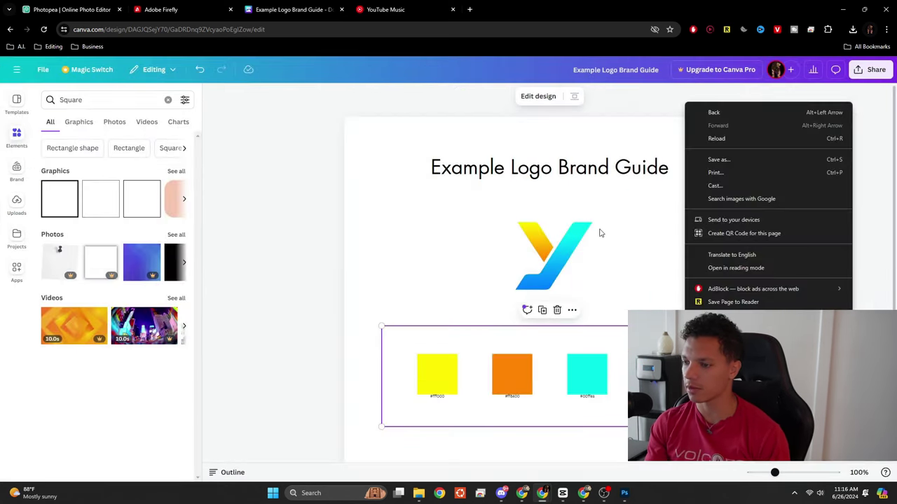
{"action": "left_click", "coordinate": [645, 245]}
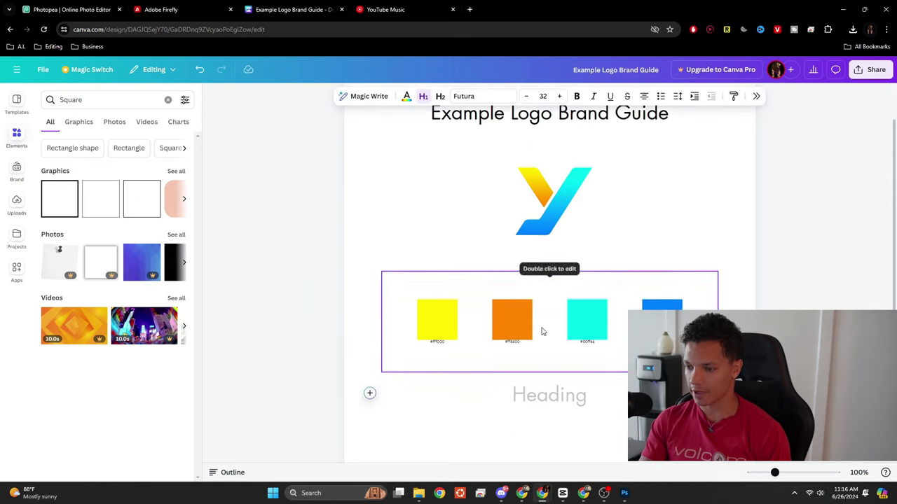
{"action": "scroll", "coordinate": [556, 296], "scroll_direction": "up", "scroll_amount": 2}
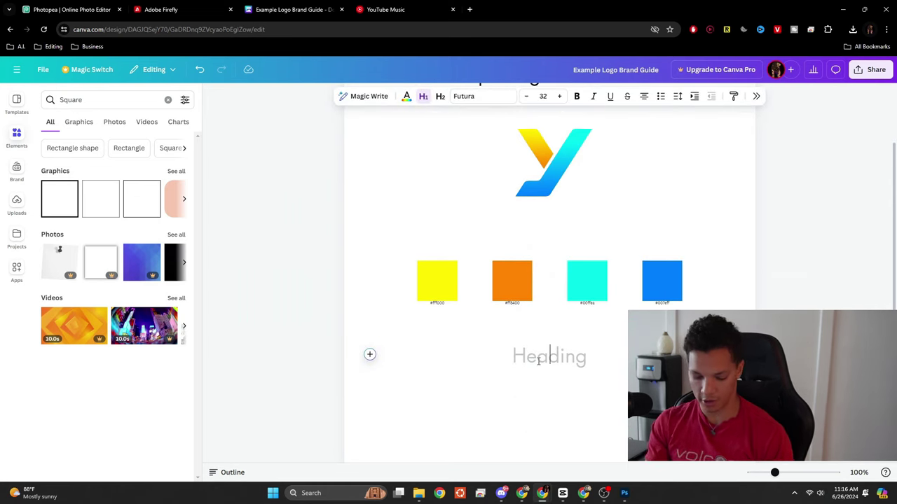
{"action": "type", "text": "Font #1"}
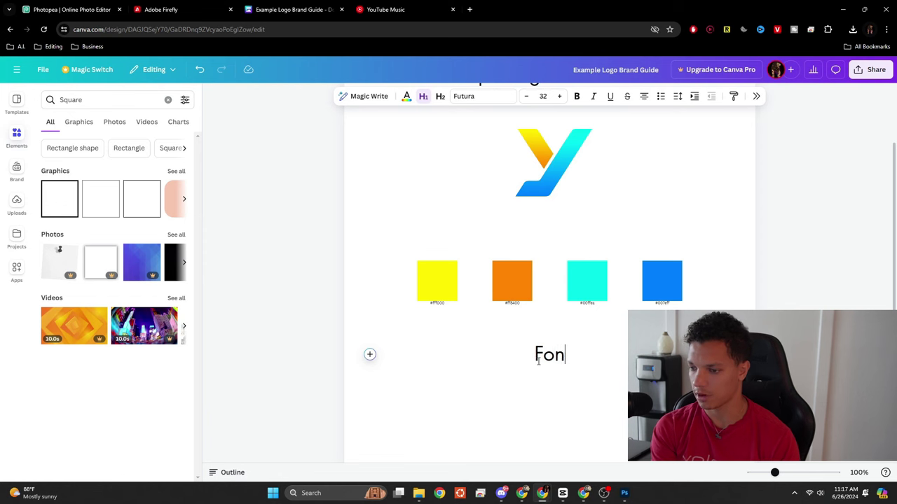
{"action": "key", "text": "Return"}
{"action": "type", "text": "Font #1"}
{"action": "key", "text": "Return"}
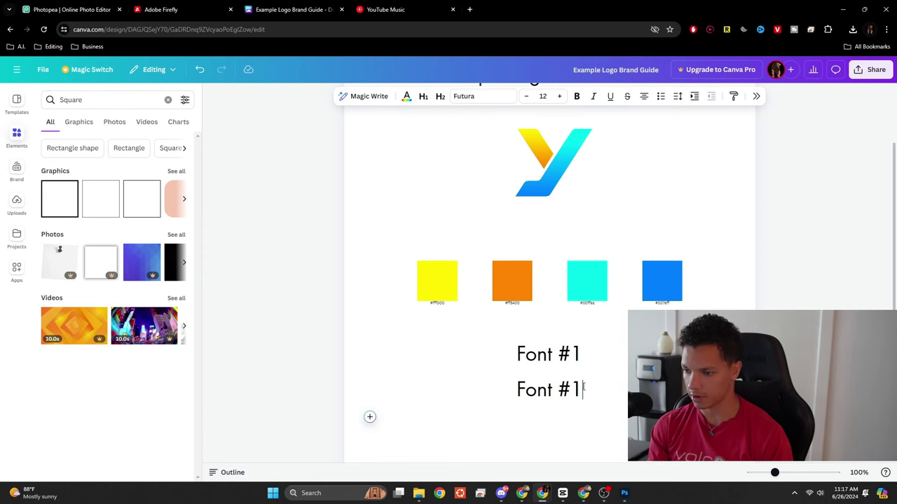
{"action": "key", "text": "BackSpace"}
{"action": "type", "text": "2"}
Set the 'Font #2' line in the Montserrat font.
{"action": "left_click", "coordinate": [485, 96]}
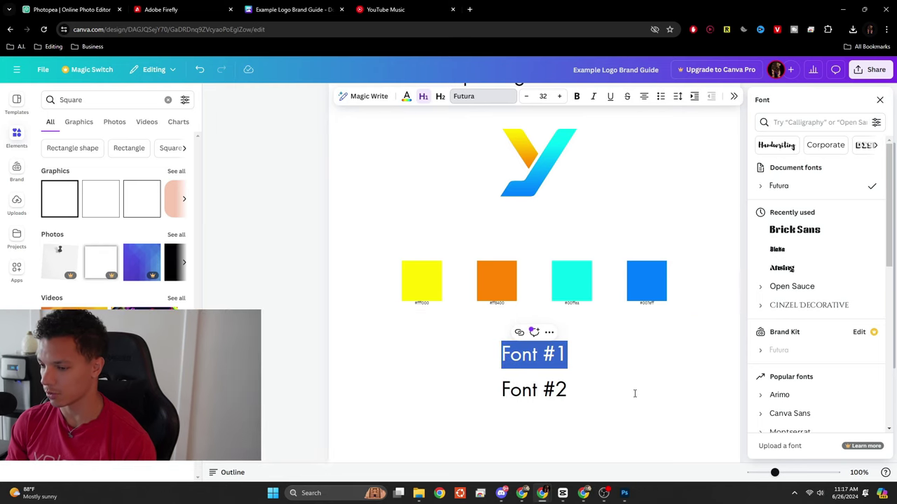
{"action": "left_click", "coordinate": [584, 385]}
{"action": "triple_click", "coordinate": [585, 397]}
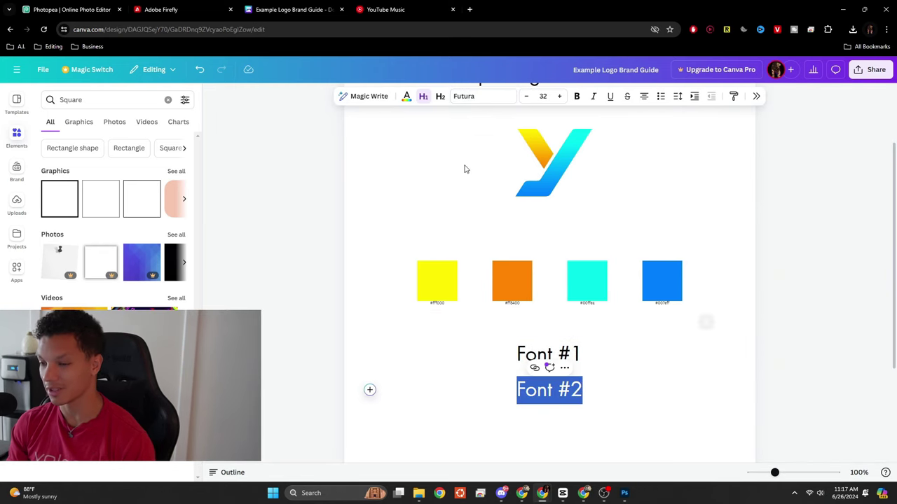
{"action": "left_click", "coordinate": [484, 97]}
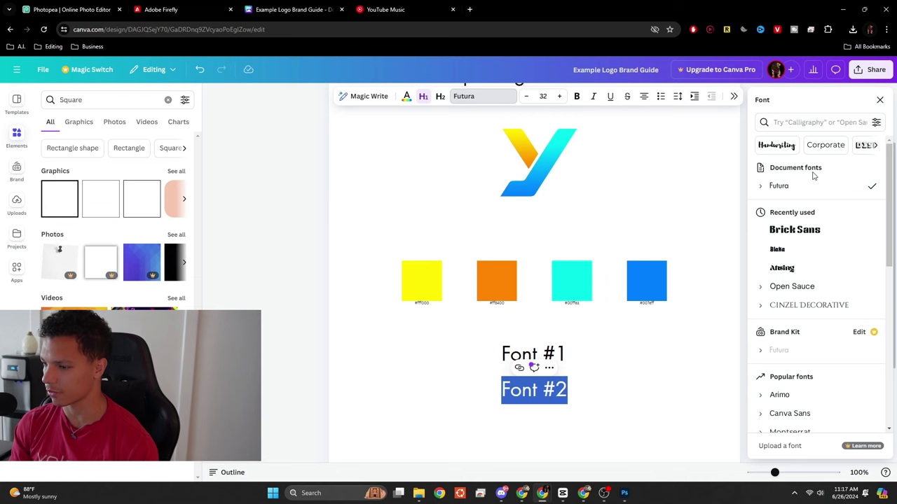
{"action": "left_click", "coordinate": [829, 123]}
{"action": "type", "text": "monts"}
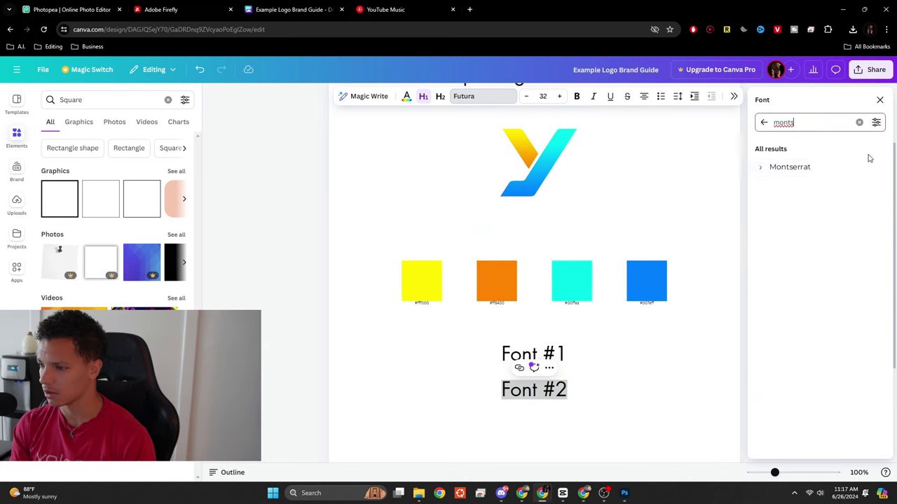
{"action": "left_click", "coordinate": [791, 167]}
{"action": "left_click", "coordinate": [670, 417]}
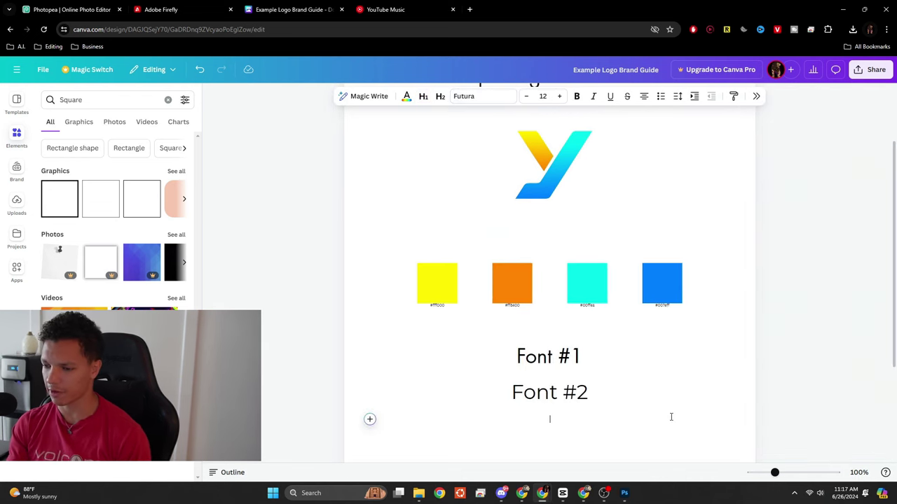
Rename the lines to 'Futura #1' and 'Monsterrat #2'.
{"action": "scroll", "coordinate": [550, 315], "scroll_direction": "down", "scroll_amount": 1}
{"action": "double_click", "coordinate": [532, 264]}
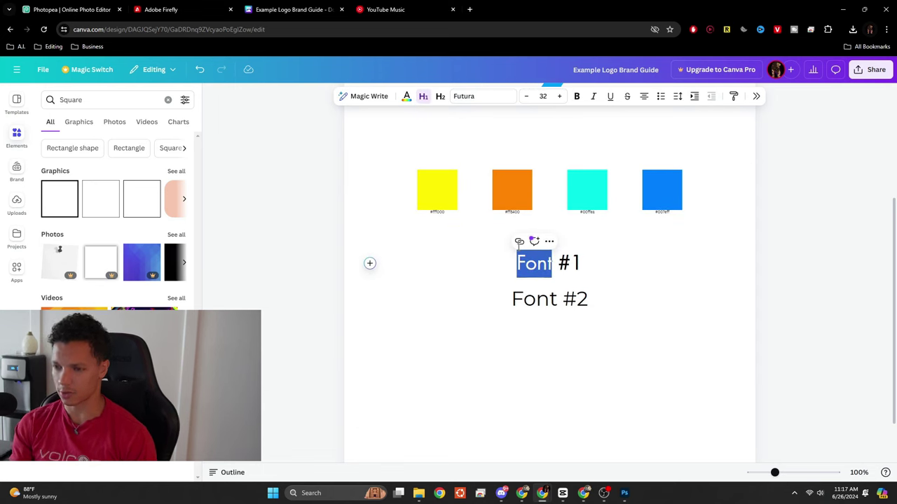
{"action": "type", "text": "Futura"}
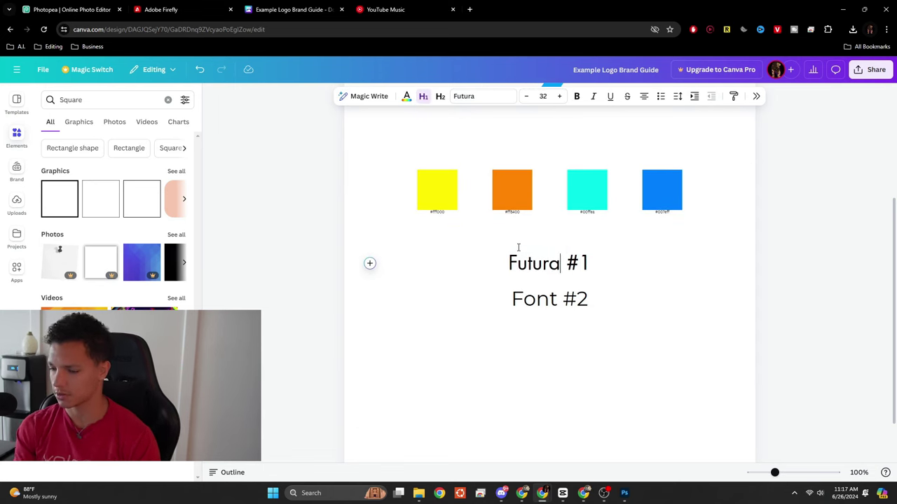
{"action": "left_click_drag", "start_coordinate": [558, 300], "coordinate": [512, 300]}
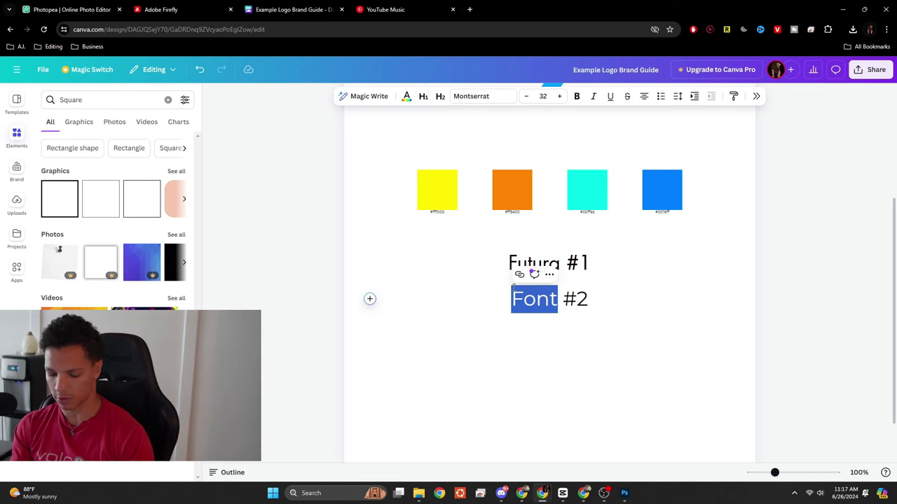
{"action": "type", "text": "Monss"}
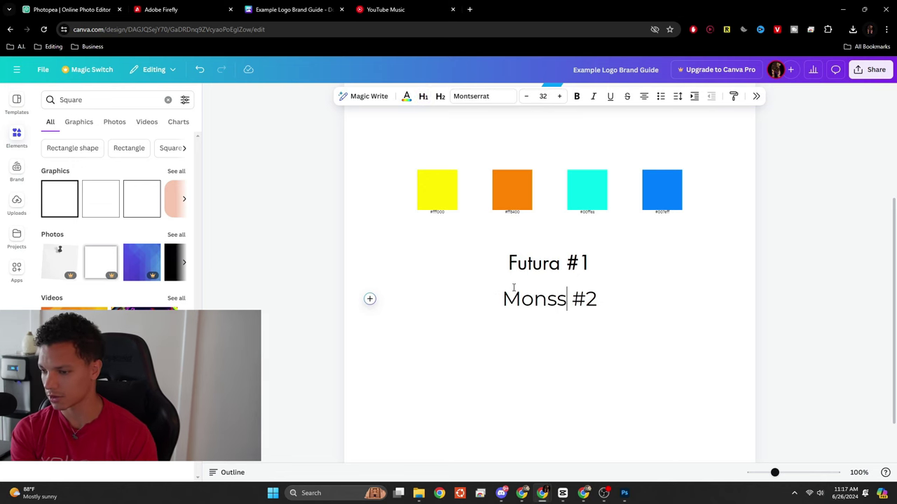
{"action": "key", "text": "BackSpace"}
{"action": "type", "text": "terrat"}
{"action": "key", "text": "End"}
{"action": "key", "text": "Return"}
{"action": "scroll", "coordinate": [699, 405], "scroll_direction": "up", "scroll_amount": 2}
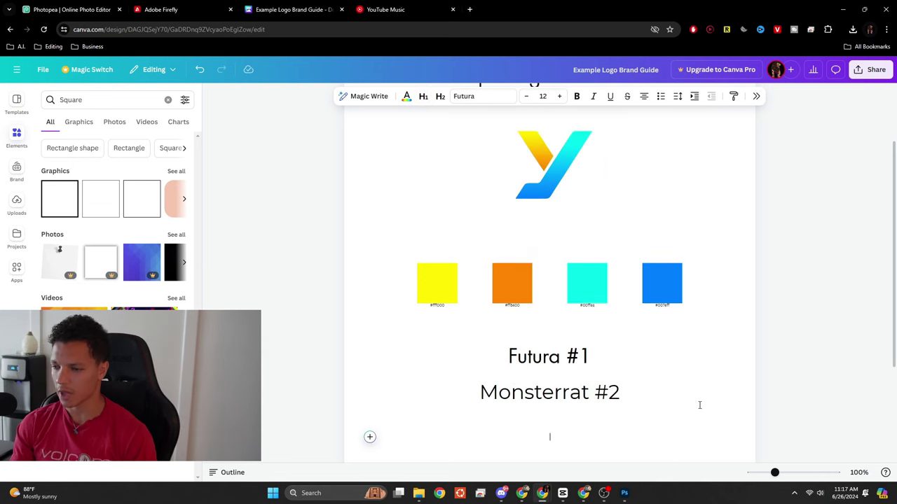
{"action": "scroll", "coordinate": [700, 405], "scroll_direction": "down", "scroll_amount": 2}
{"action": "scroll", "coordinate": [699, 382], "scroll_direction": "up", "scroll_amount": 3}
{"action": "scroll", "coordinate": [700, 374], "scroll_direction": "down", "scroll_amount": 2}
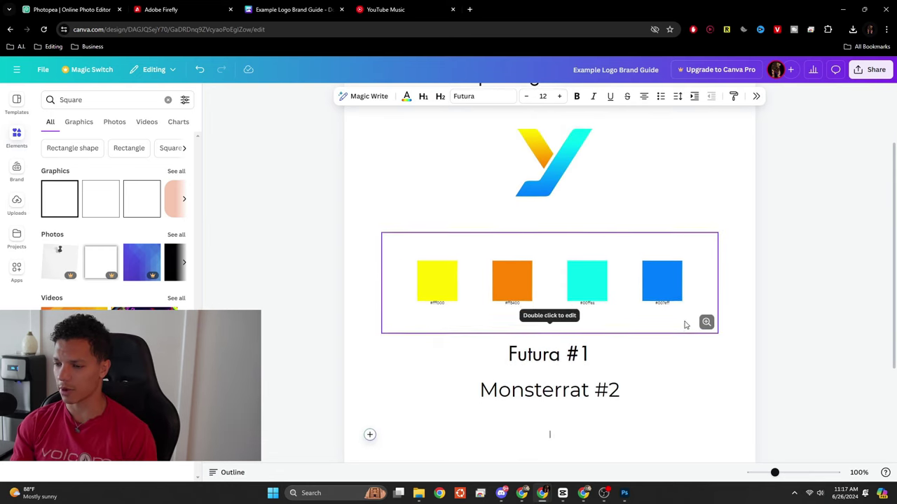
{"action": "scroll", "coordinate": [666, 307], "scroll_direction": "down", "scroll_amount": 2}
{"action": "scroll", "coordinate": [662, 304], "scroll_direction": "up", "scroll_amount": 3}
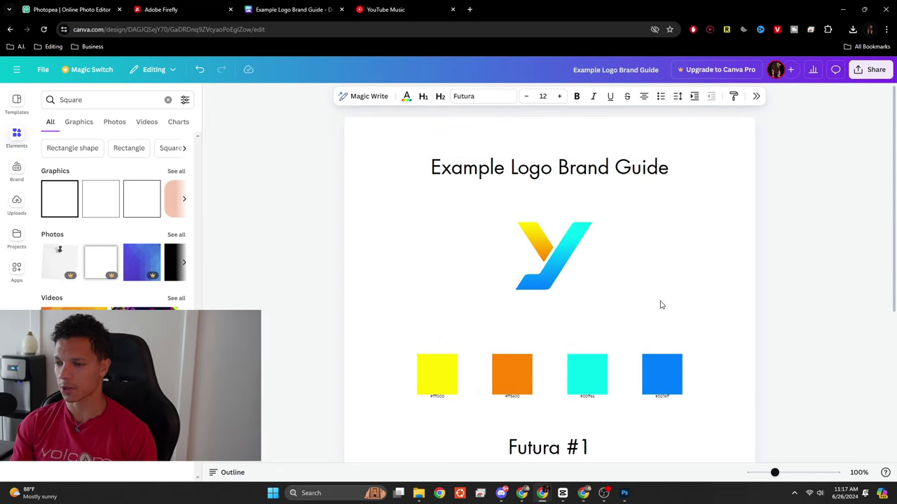
{"action": "scroll", "coordinate": [360, 196], "scroll_direction": "down", "scroll_amount": 2}
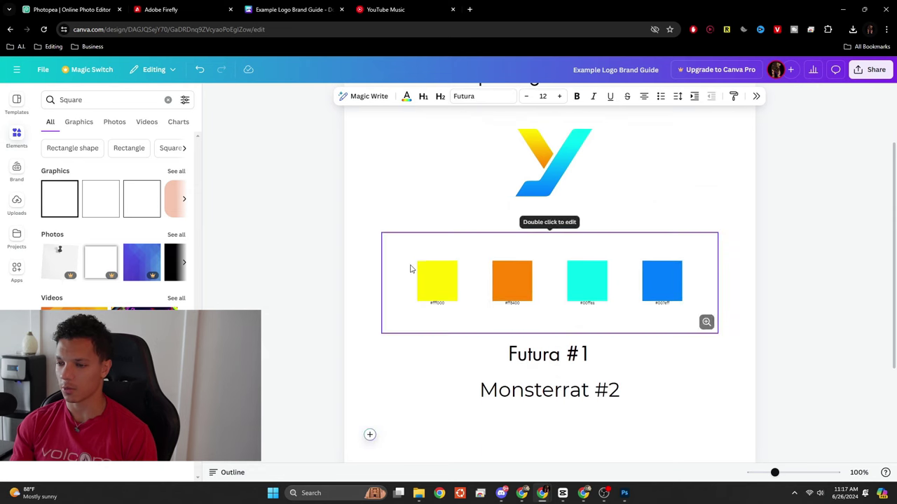
{"action": "scroll", "coordinate": [635, 334], "scroll_direction": "down", "scroll_amount": 1}
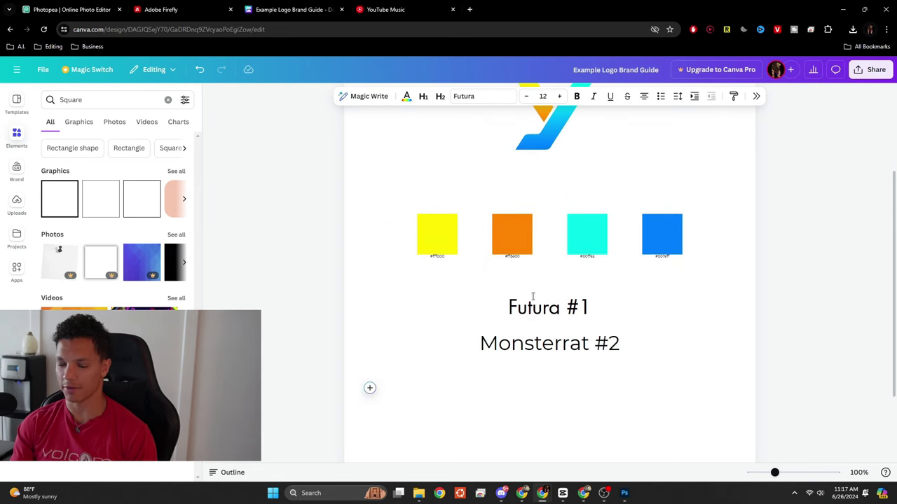
{"action": "scroll", "coordinate": [550, 343], "scroll_direction": "down", "scroll_amount": 1}
{"action": "scroll", "coordinate": [558, 330], "scroll_direction": "up", "scroll_amount": 3}
Download the brand guide via Share > Download as a PDF Standard file.
{"action": "left_click", "coordinate": [871, 69]}
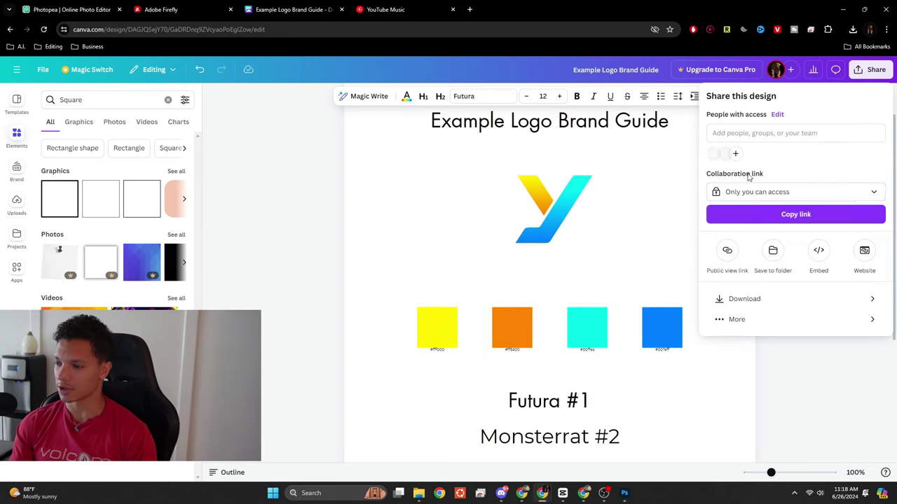
{"action": "left_click", "coordinate": [746, 307]}
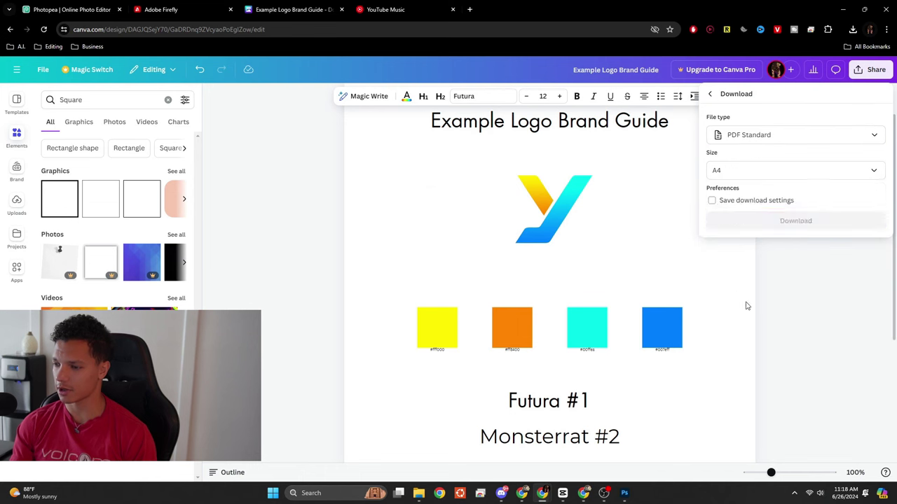
{"action": "left_click", "coordinate": [745, 135]}
{"action": "left_click", "coordinate": [741, 135]}
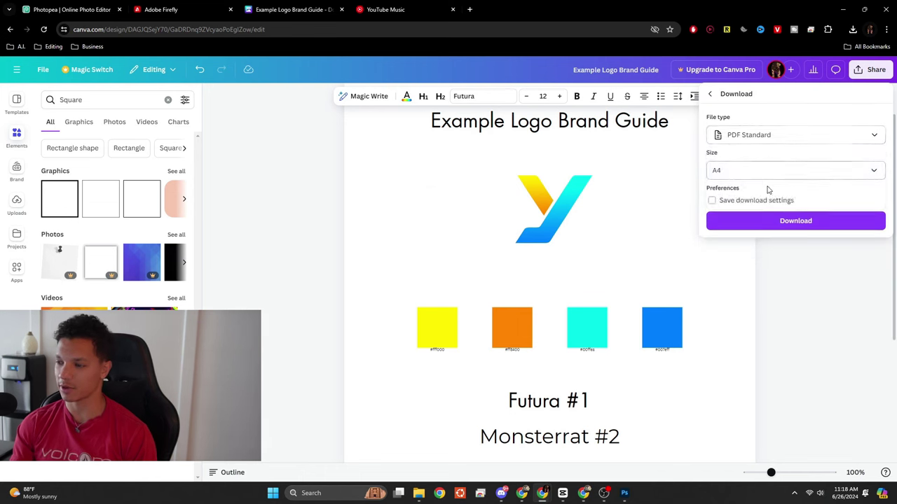
{"action": "left_click", "coordinate": [787, 219]}
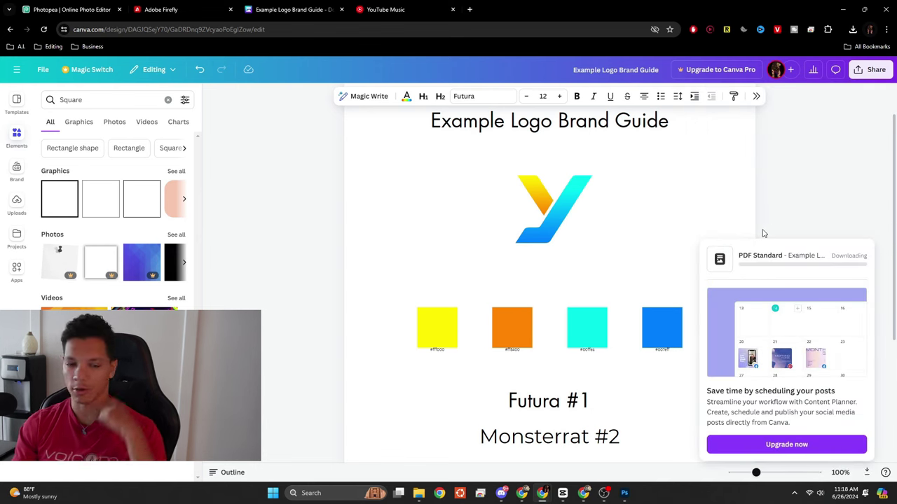
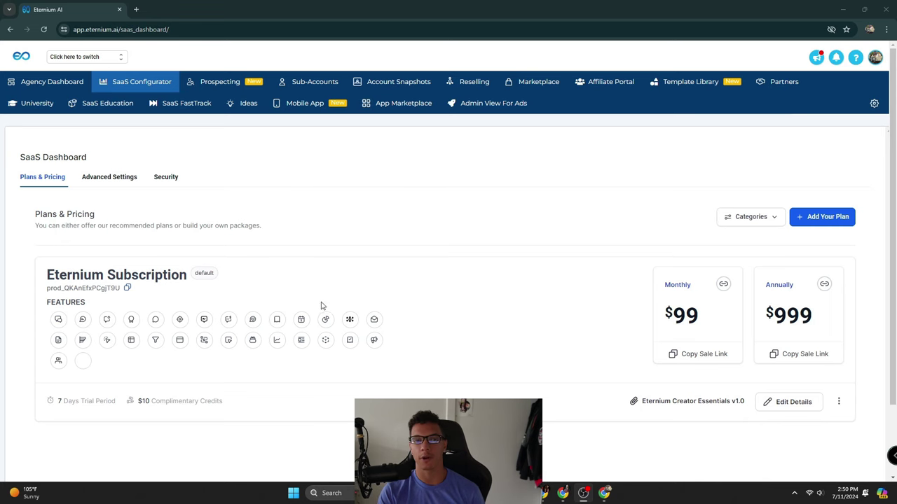
{"action": "scroll", "coordinate": [390, 248], "scroll_direction": "down", "scroll_amount": 2}
{"action": "scroll", "coordinate": [410, 164], "scroll_direction": "up", "scroll_amount": 1}
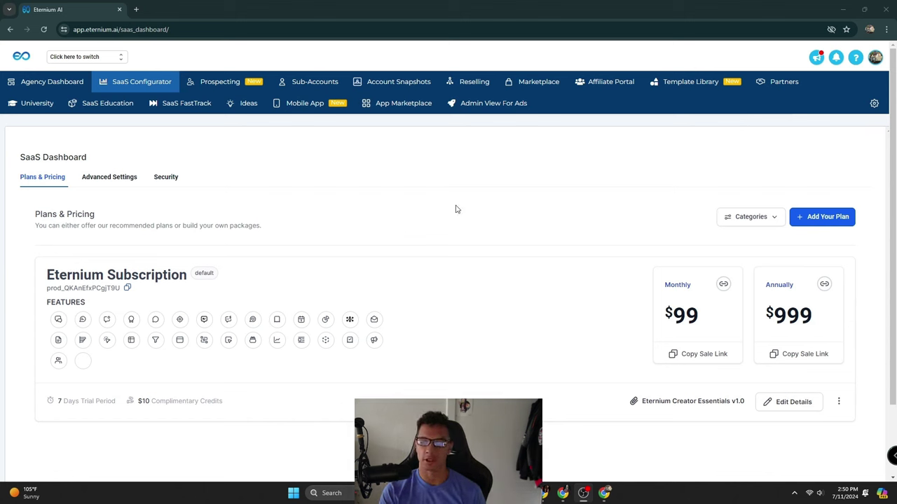
{"action": "left_click", "coordinate": [838, 404]}
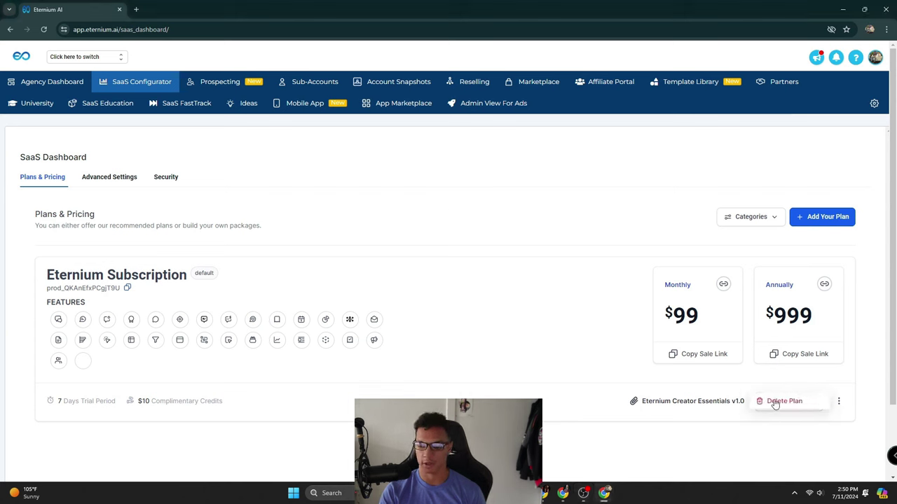
{"action": "left_click", "coordinate": [639, 261]}
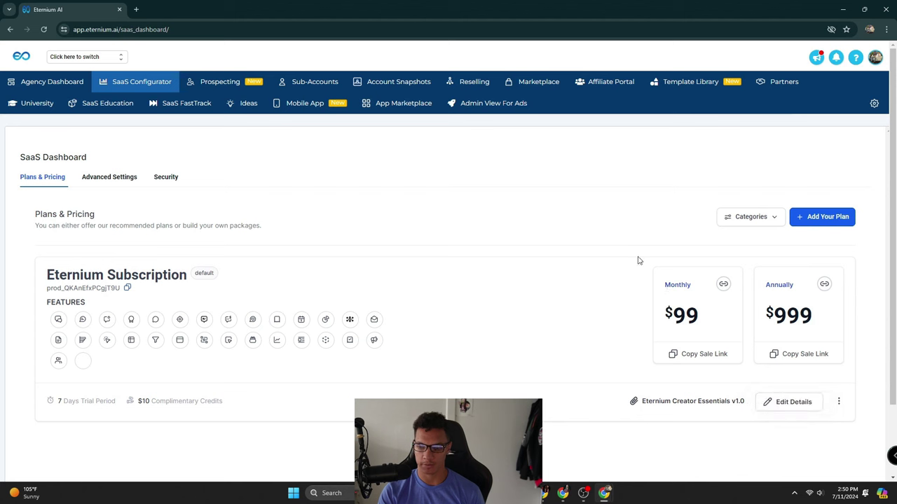
Start a new plan and name it 'Example Plan'.
{"action": "left_click", "coordinate": [822, 223]}
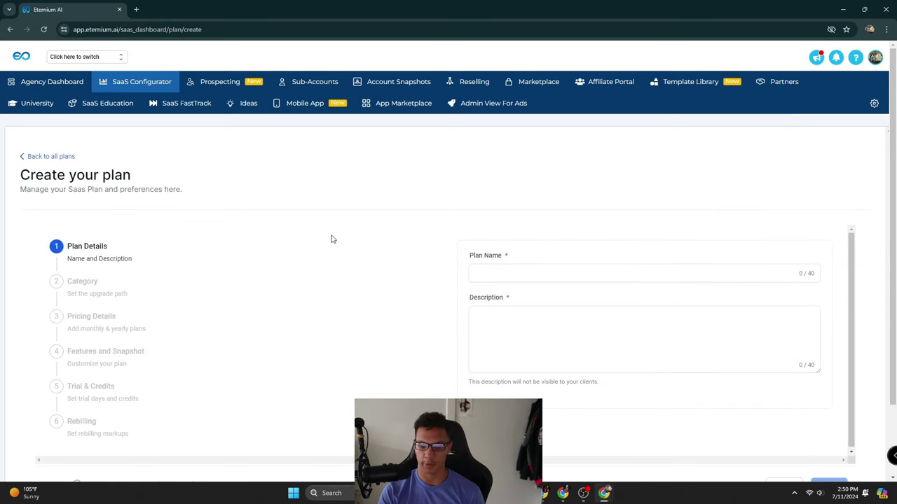
{"action": "scroll", "coordinate": [458, 171], "scroll_direction": "down", "scroll_amount": 1}
{"action": "left_click", "coordinate": [542, 231]}
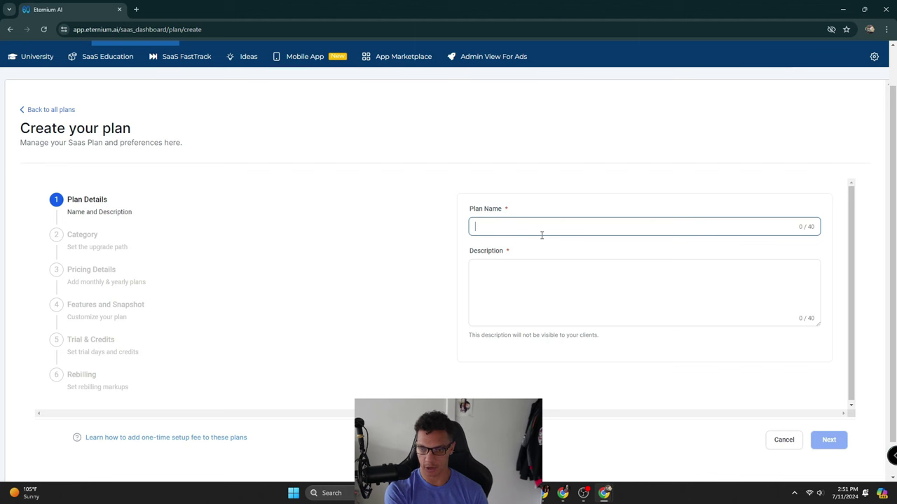
{"action": "type", "text": "Example Plan"}
Describe the plan as 'Test Plan for YouTube & Tyrants' and continue to the Category step.
{"action": "left_click", "coordinate": [518, 279]}
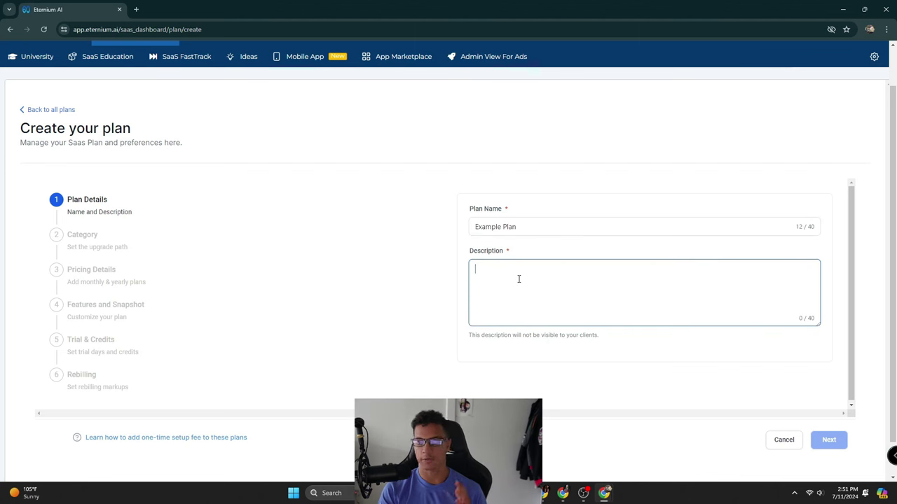
{"action": "left_click_drag", "start_coordinate": [536, 335], "coordinate": [611, 345]}
{"action": "left_click", "coordinate": [544, 290]}
{"action": "type", "text": "Test Plan for Y"}
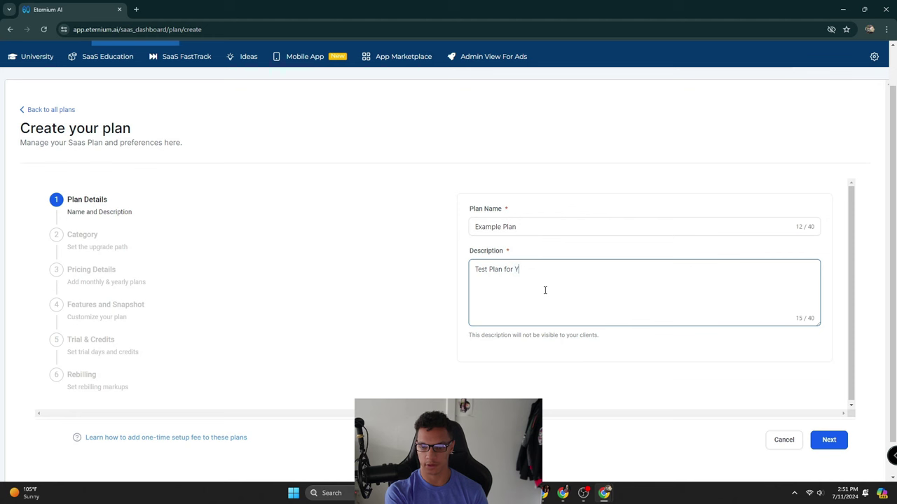
{"action": "type", "text": "ouTube & Tyrants"}
{"action": "left_click", "coordinate": [829, 444]}
Put Example Plan in the default (USD) category, ordered above Eternium Subscription.
{"action": "left_click", "coordinate": [499, 232]}
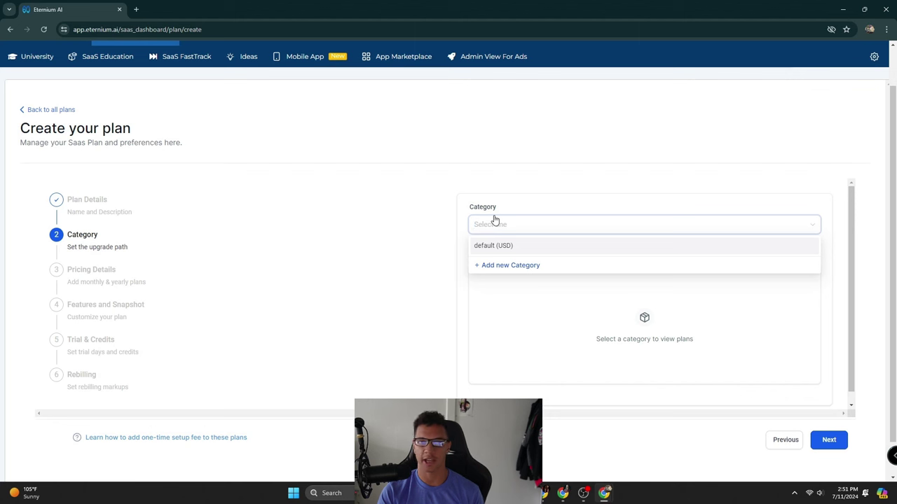
{"action": "left_click", "coordinate": [510, 189]}
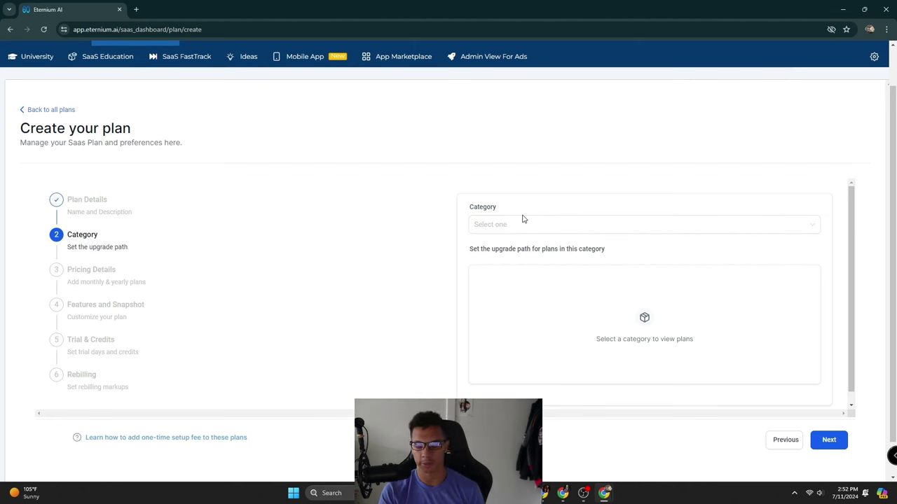
{"action": "left_click", "coordinate": [532, 230]}
{"action": "left_click", "coordinate": [524, 244]}
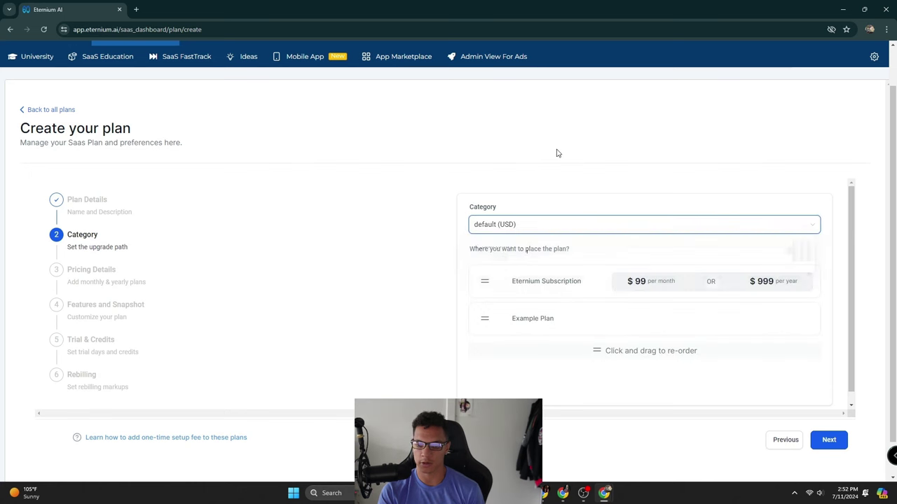
{"action": "scroll", "coordinate": [504, 253], "scroll_direction": "down", "scroll_amount": 1}
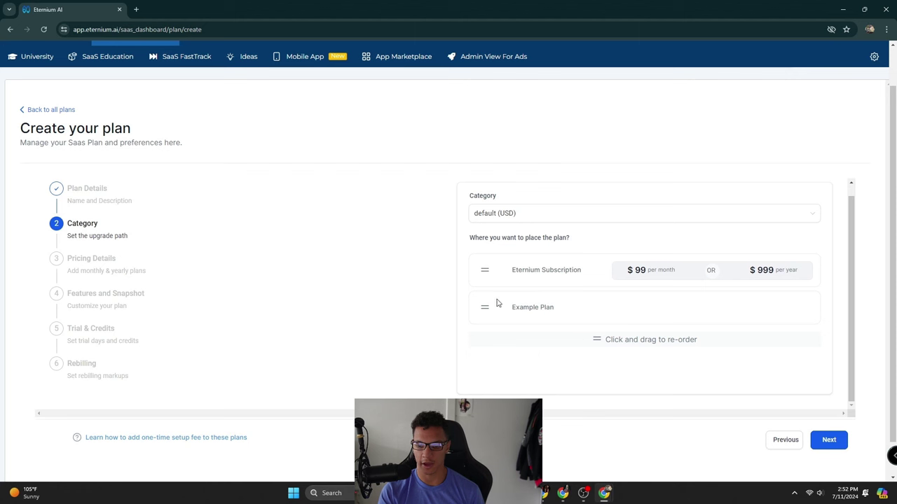
{"action": "left_click_drag", "start_coordinate": [486, 307], "coordinate": [487, 268]}
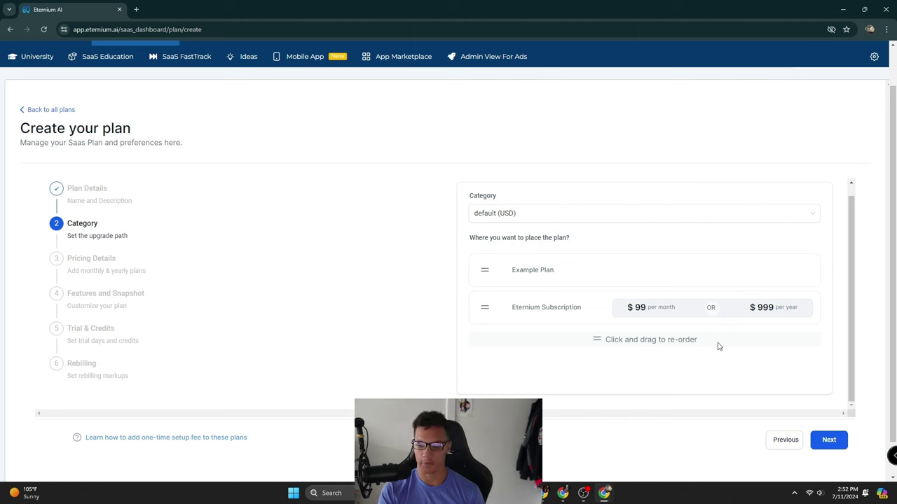
{"action": "left_click", "coordinate": [827, 442]}
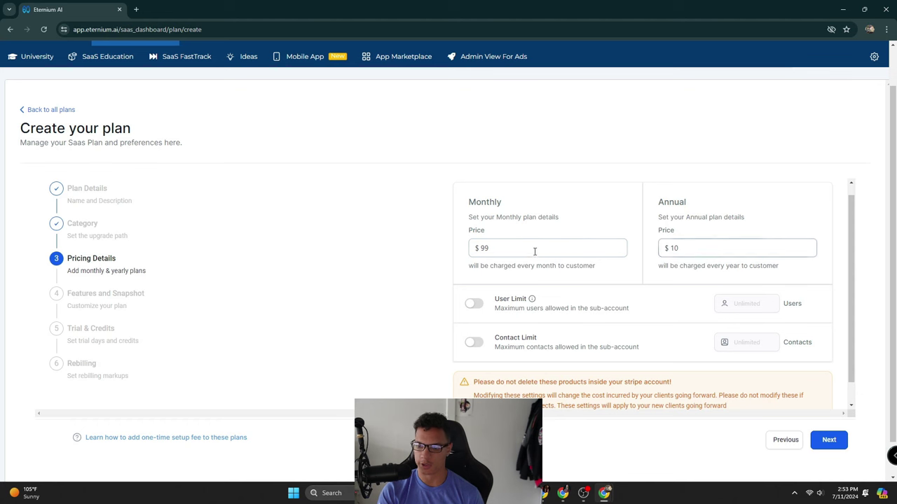
Change the annual price from $10 to $999.
{"action": "left_click_drag", "start_coordinate": [680, 248], "coordinate": [656, 241]}
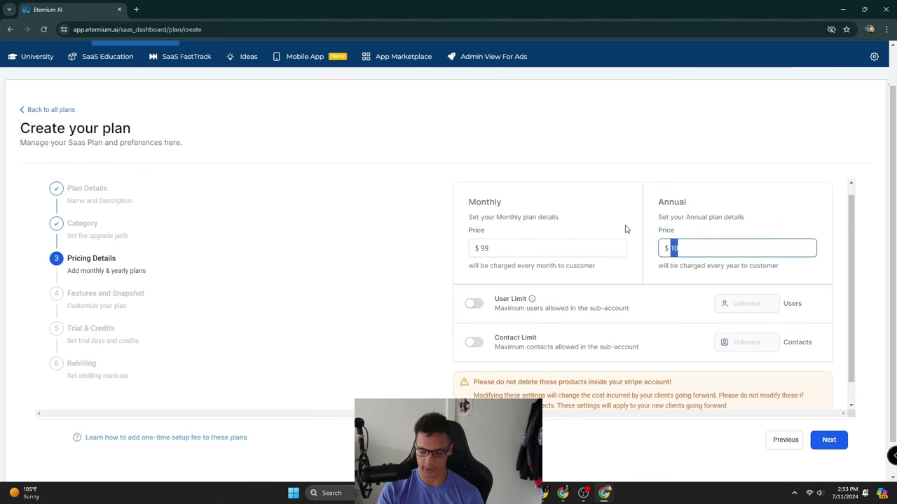
{"action": "type", "text": "999"}
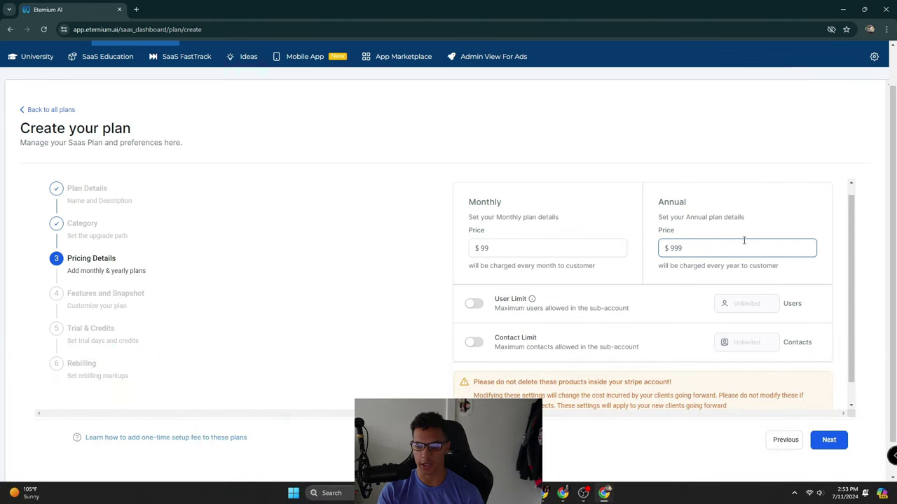
{"action": "left_click", "coordinate": [774, 203]}
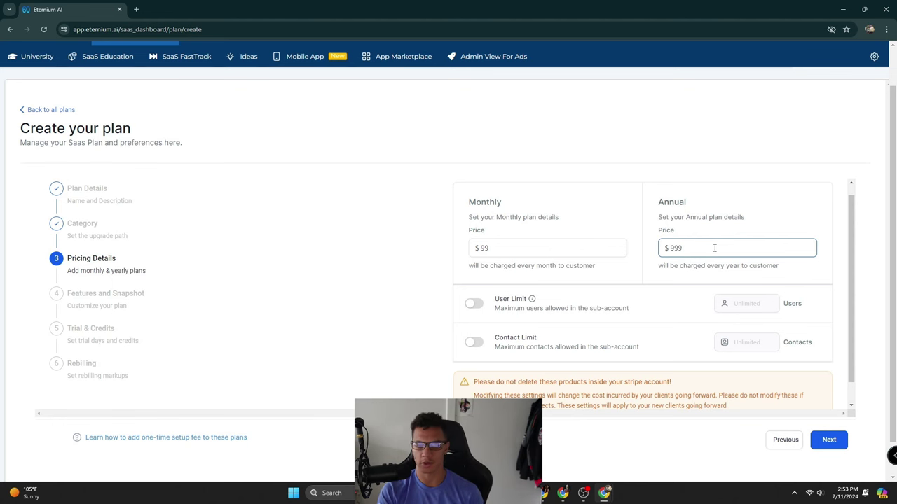
Toggle User Limit and Contact Limit on and back off, leaving both Unlimited.
{"action": "scroll", "coordinate": [630, 266], "scroll_direction": "down", "scroll_amount": 1}
{"action": "mouse_move", "coordinate": [530, 277]}
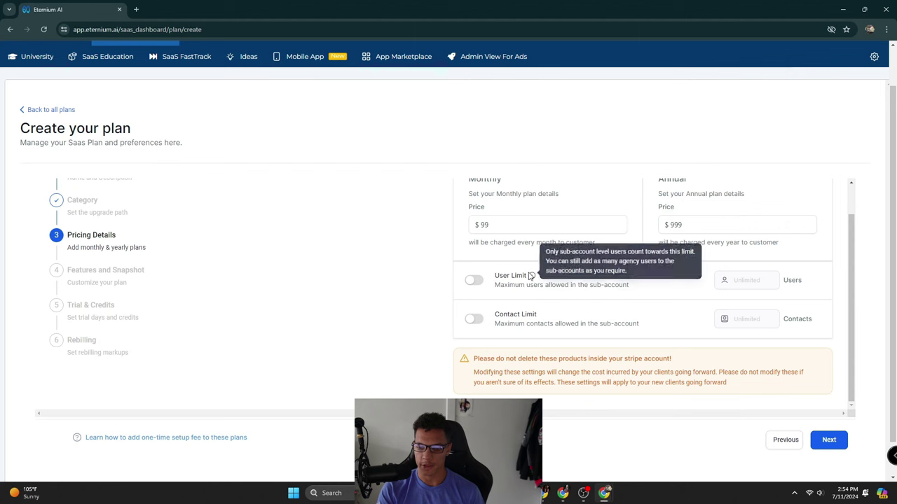
{"action": "left_click", "coordinate": [474, 280]}
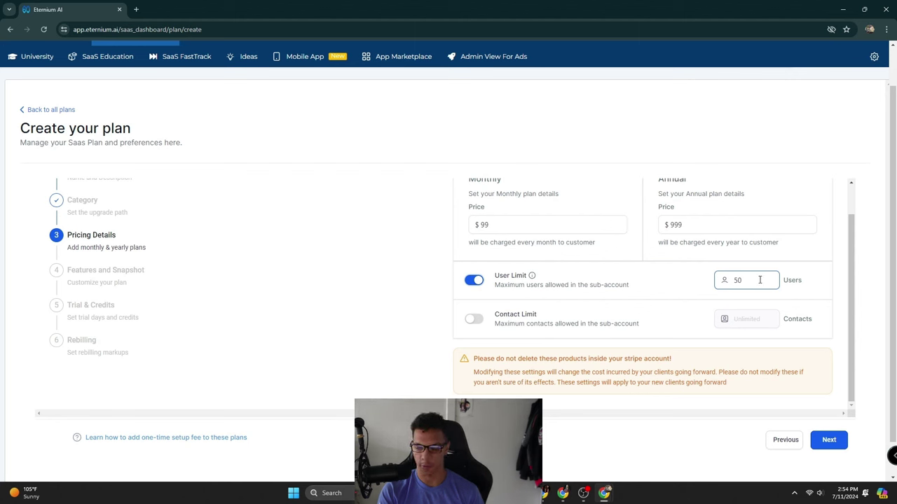
{"action": "left_click", "coordinate": [477, 283]}
{"action": "left_click", "coordinate": [474, 320]}
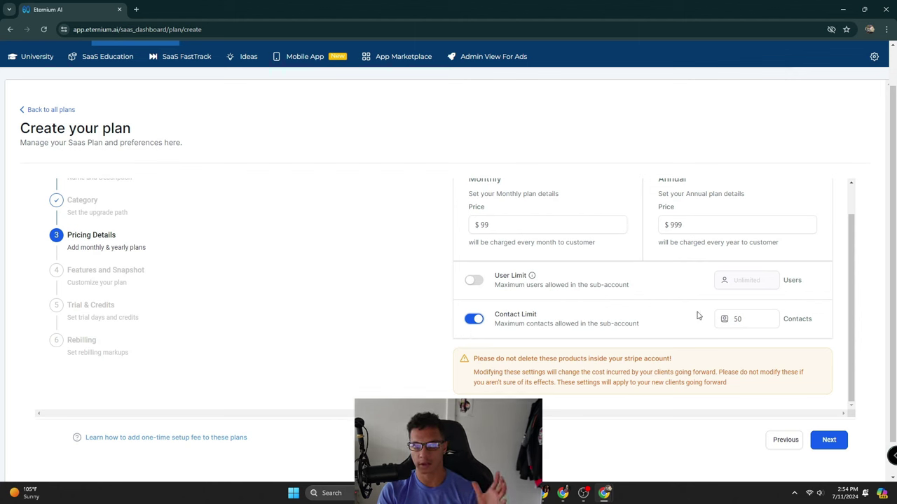
{"action": "left_click", "coordinate": [474, 319]}
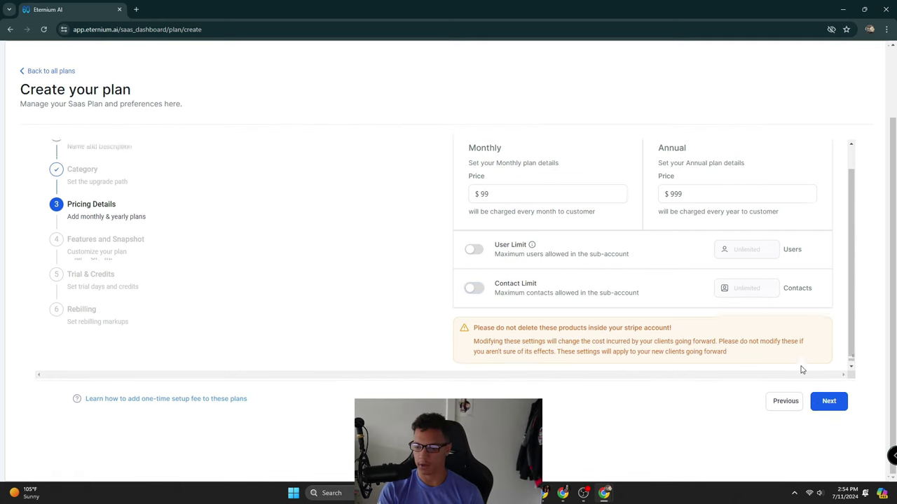
{"action": "scroll", "coordinate": [801, 366], "scroll_direction": "down", "scroll_amount": 1}
Advance to the Features and Snapshot step and look over the feature cards.
{"action": "left_click", "coordinate": [782, 392]}
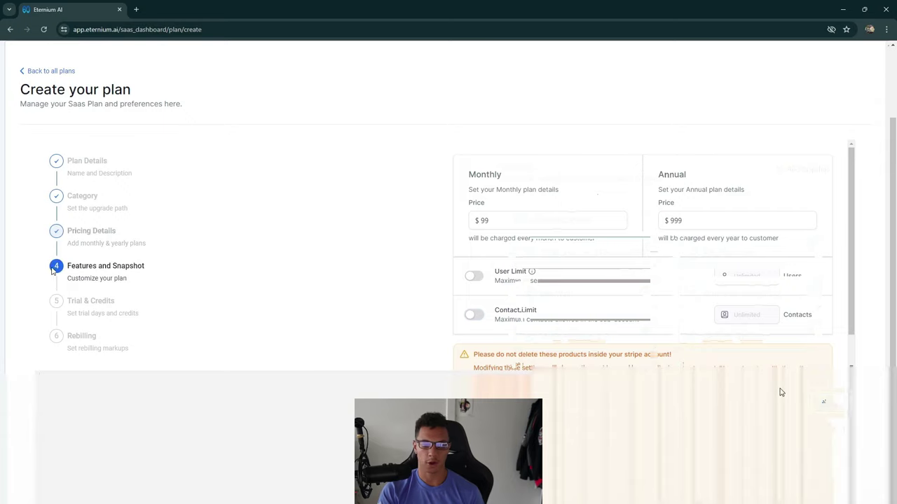
{"action": "scroll", "coordinate": [423, 222], "scroll_direction": "down", "scroll_amount": 3}
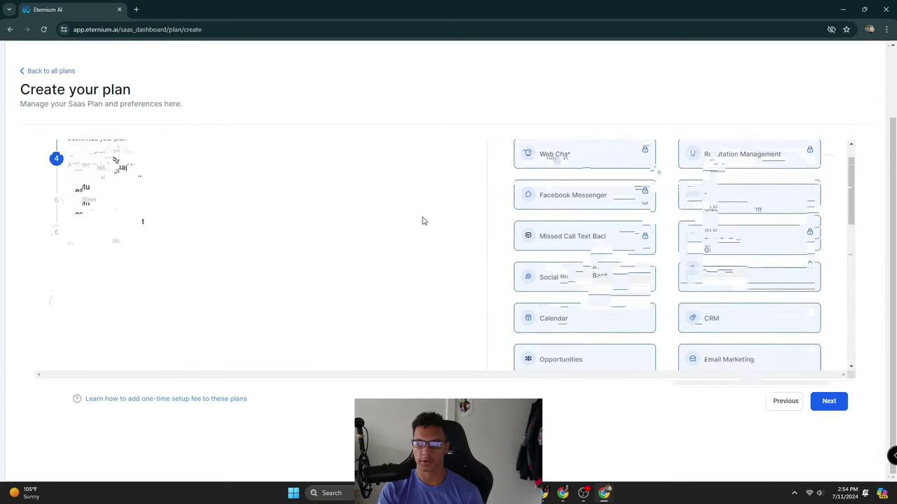
{"action": "scroll", "coordinate": [422, 238], "scroll_direction": "up", "scroll_amount": 4}
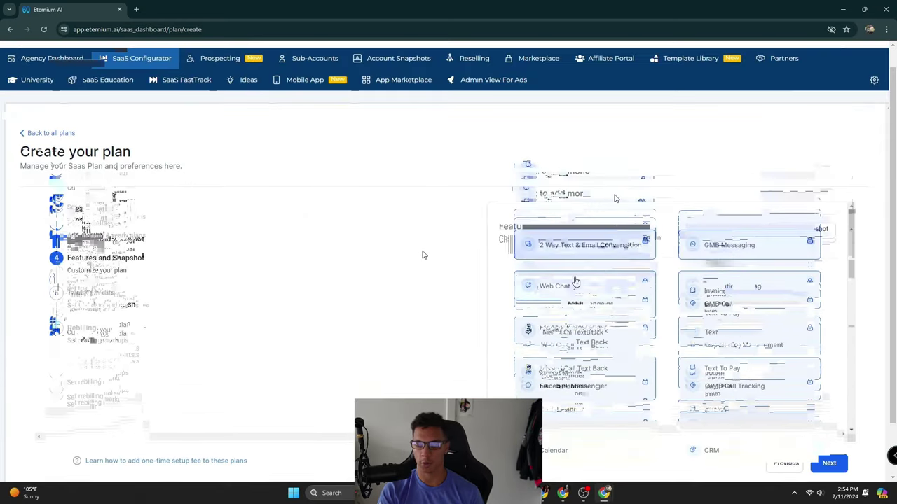
{"action": "scroll", "coordinate": [422, 255], "scroll_direction": "down", "scroll_amount": 5}
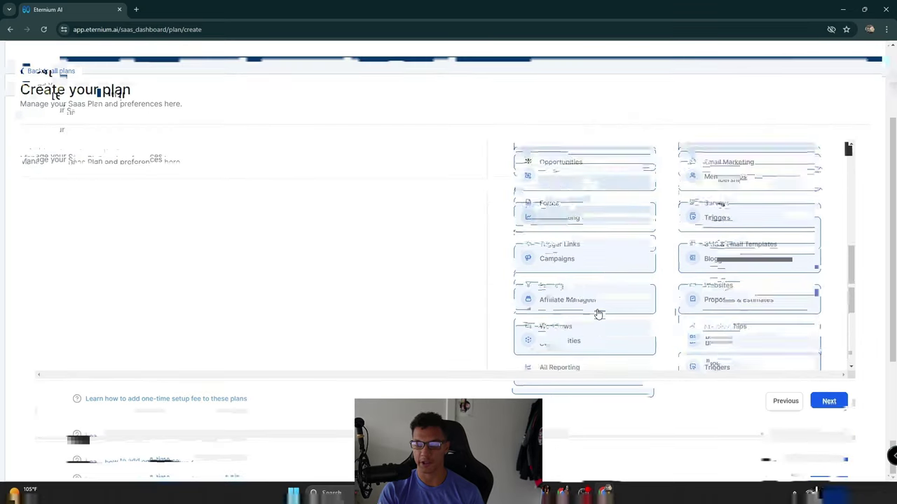
{"action": "scroll", "coordinate": [599, 314], "scroll_direction": "up", "scroll_amount": 8}
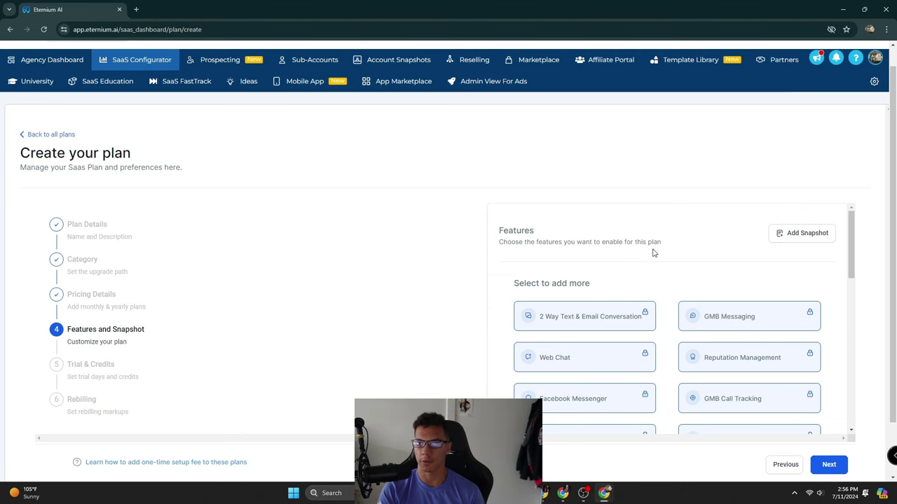
{"action": "scroll", "coordinate": [653, 253], "scroll_direction": "down", "scroll_amount": 10}
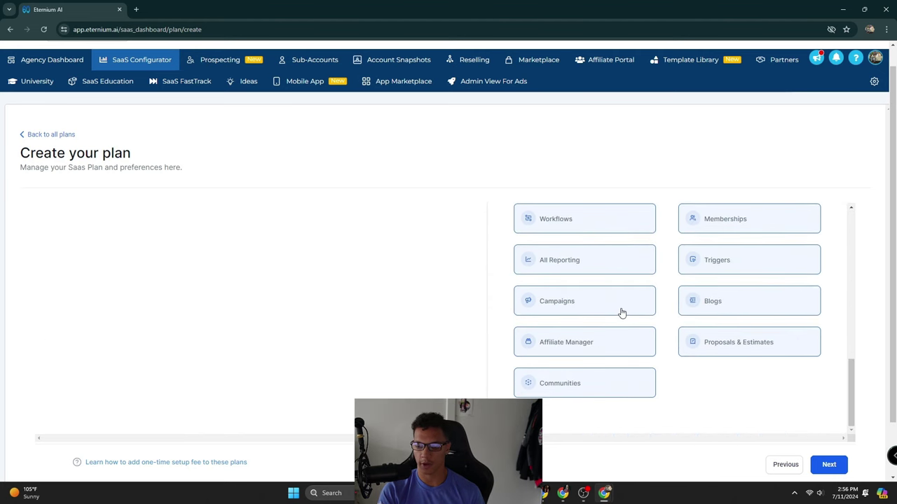
{"action": "scroll", "coordinate": [622, 314], "scroll_direction": "down", "scroll_amount": 2}
{"action": "scroll", "coordinate": [641, 316], "scroll_direction": "up", "scroll_amount": 8}
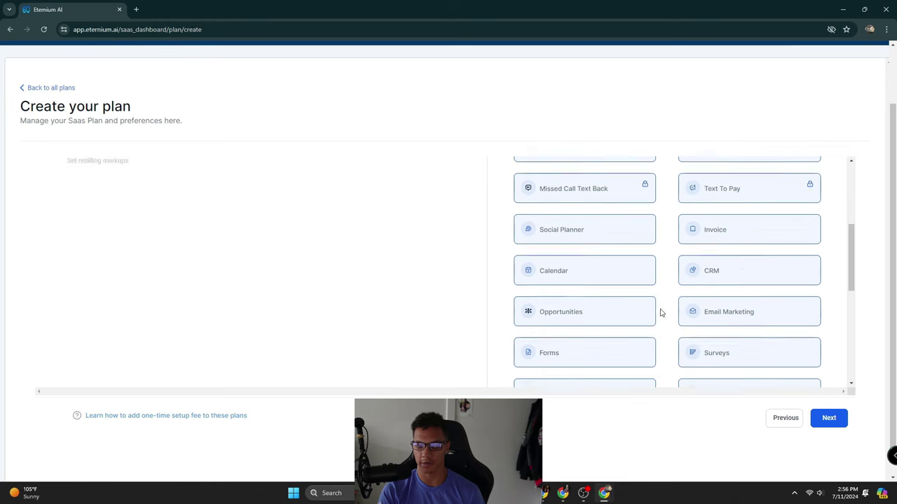
{"action": "scroll", "coordinate": [660, 313], "scroll_direction": "up", "scroll_amount": 1}
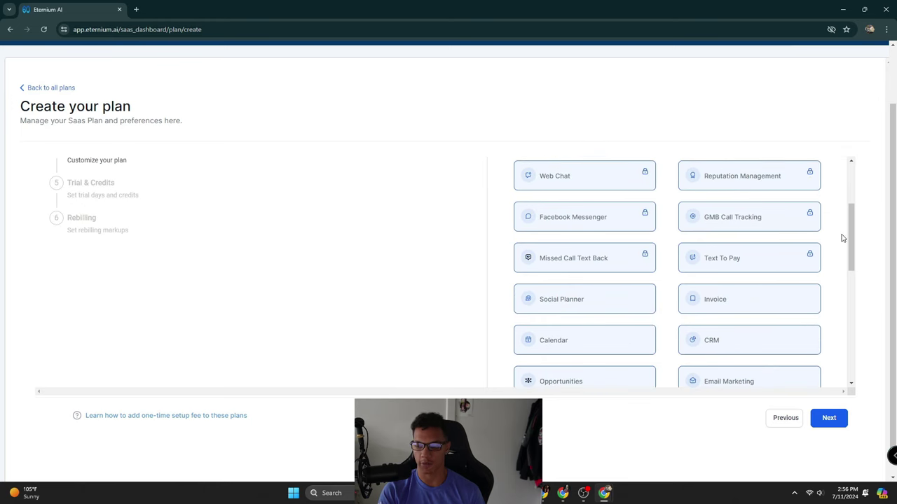
{"action": "scroll", "coordinate": [846, 246], "scroll_direction": "up", "scroll_amount": 1}
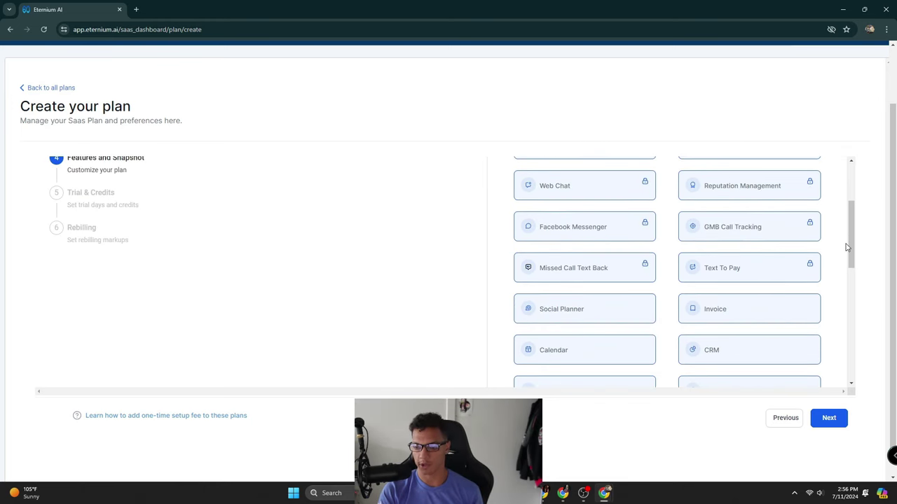
{"action": "scroll", "coordinate": [643, 273], "scroll_direction": "up", "scroll_amount": 2}
{"action": "scroll", "coordinate": [644, 268], "scroll_direction": "down", "scroll_amount": 1}
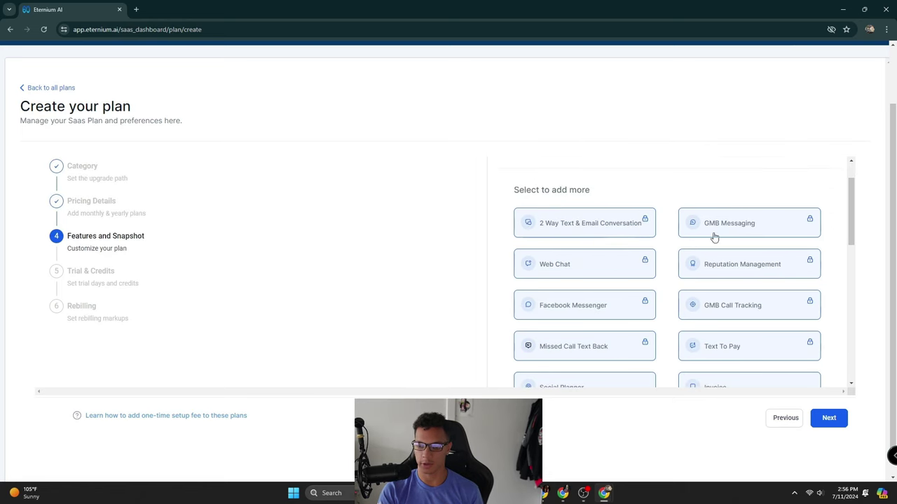
{"action": "scroll", "coordinate": [707, 259], "scroll_direction": "down", "scroll_amount": 3}
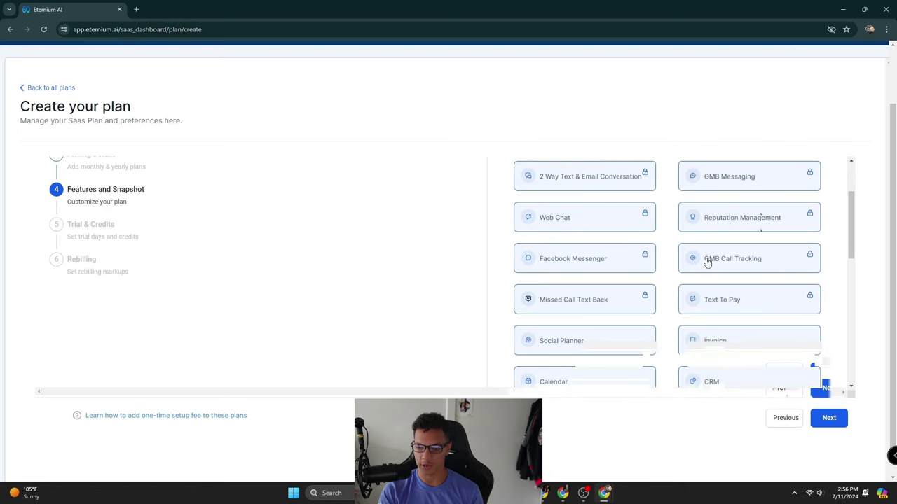
{"action": "scroll", "coordinate": [630, 329], "scroll_direction": "down", "scroll_amount": 1}
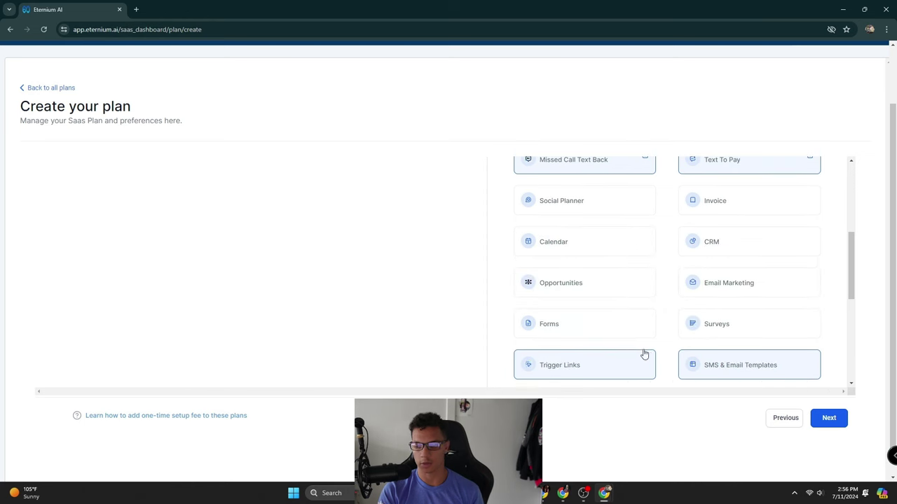
Deselect the Trigger Links, SMS & Email Templates, Funnels and Websites features.
{"action": "left_click", "coordinate": [644, 358]}
{"action": "left_click", "coordinate": [732, 361]}
{"action": "scroll", "coordinate": [666, 336], "scroll_direction": "down", "scroll_amount": 2}
{"action": "left_click", "coordinate": [635, 280]}
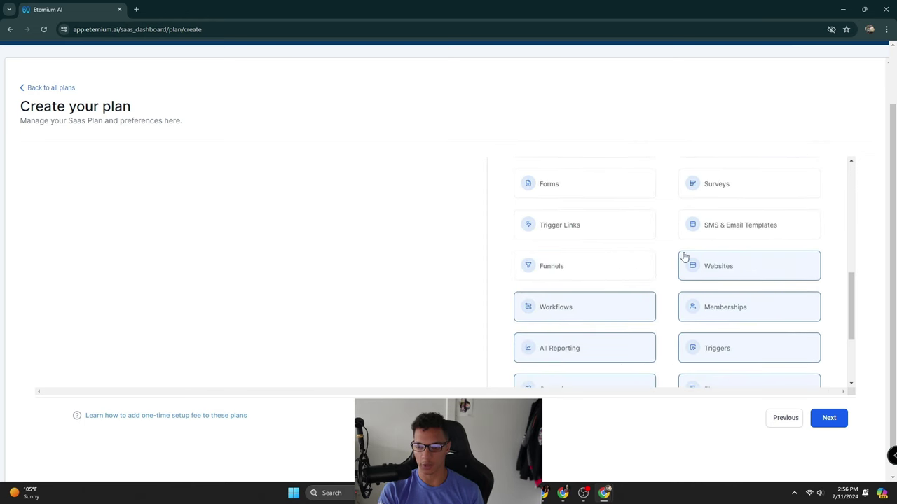
{"action": "left_click", "coordinate": [736, 261]}
{"action": "scroll", "coordinate": [638, 315], "scroll_direction": "down", "scroll_amount": 1}
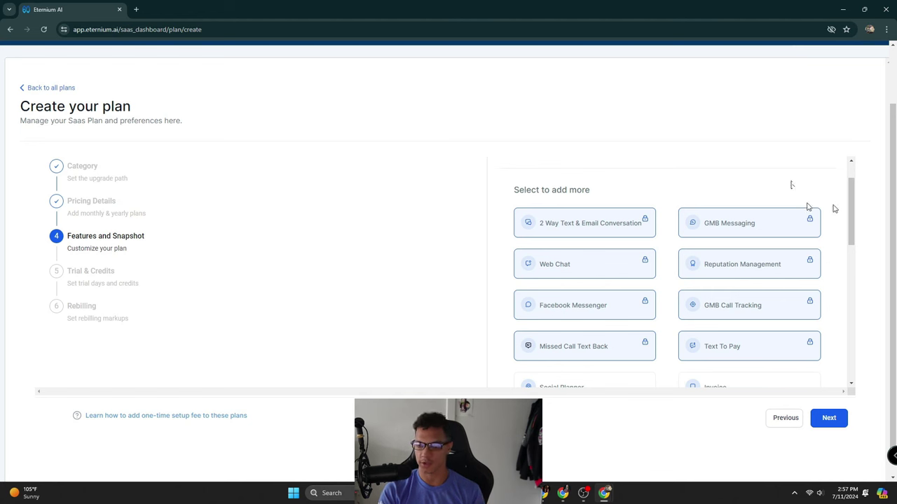
Reselect the feature cards from All Reporting up to Trigger Links.
{"action": "scroll", "coordinate": [817, 196], "scroll_direction": "up", "scroll_amount": 1}
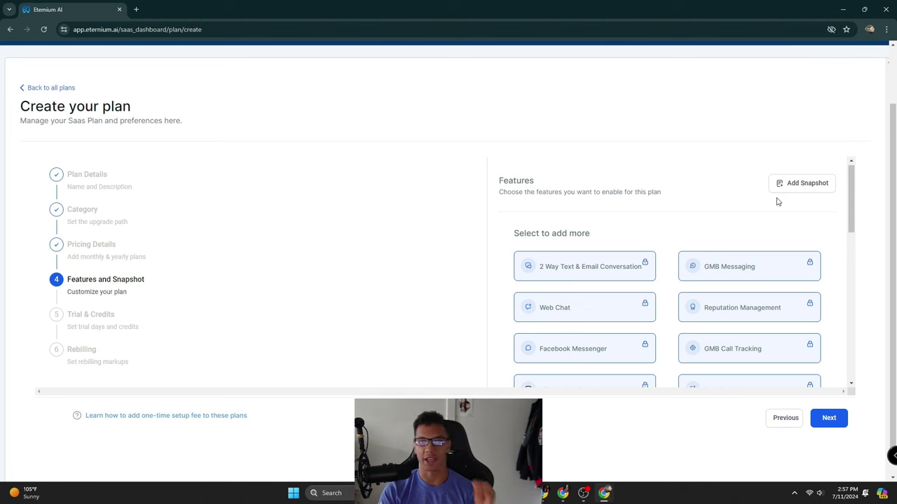
{"action": "scroll", "coordinate": [776, 202], "scroll_direction": "down", "scroll_amount": 5}
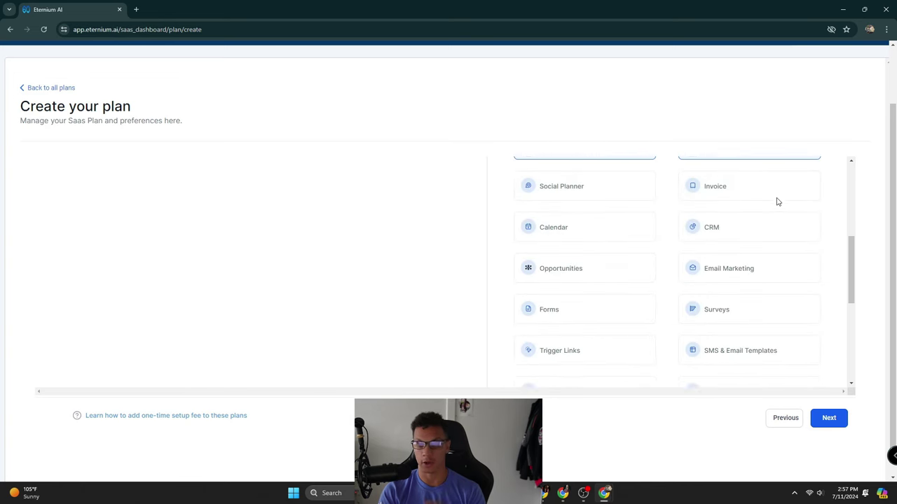
{"action": "scroll", "coordinate": [777, 201], "scroll_direction": "down", "scroll_amount": 3}
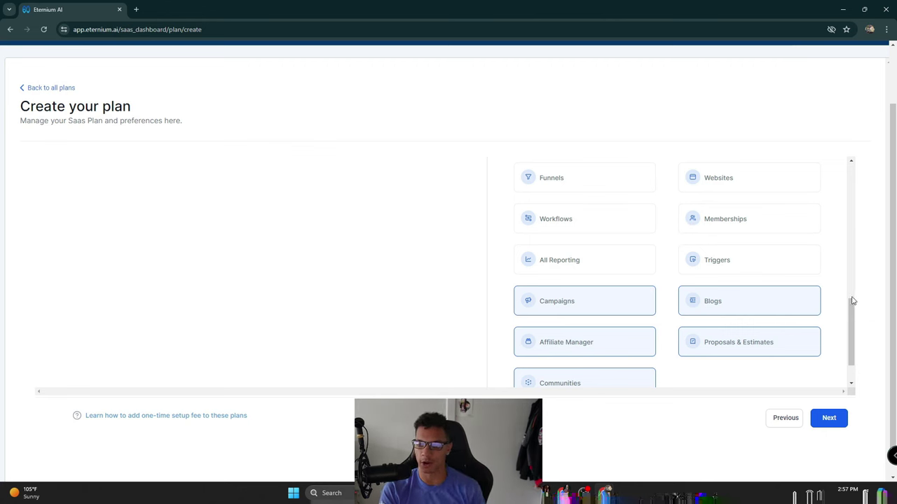
{"action": "scroll", "coordinate": [849, 302], "scroll_direction": "down", "scroll_amount": 1}
{"action": "scroll", "coordinate": [840, 291], "scroll_direction": "up", "scroll_amount": 2}
{"action": "scroll", "coordinate": [839, 283], "scroll_direction": "up", "scroll_amount": 1}
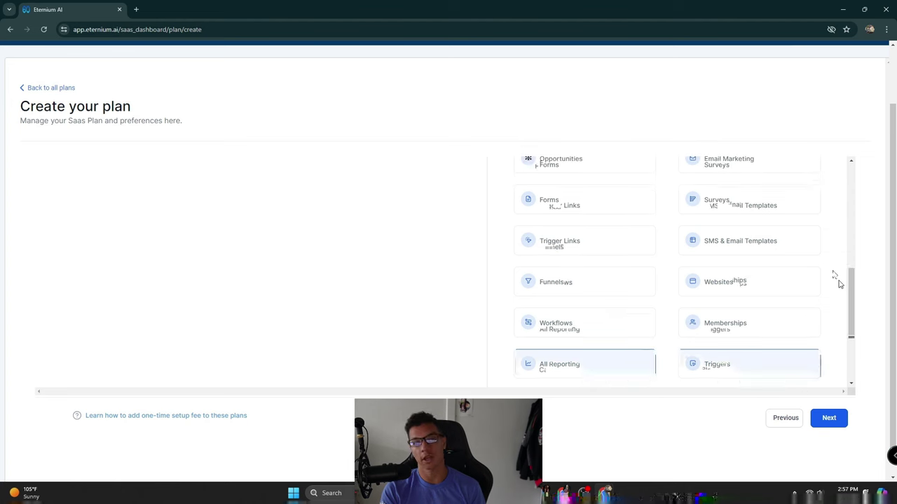
{"action": "scroll", "coordinate": [675, 334], "scroll_direction": "down", "scroll_amount": 3}
{"action": "scroll", "coordinate": [673, 308], "scroll_direction": "up", "scroll_amount": 2}
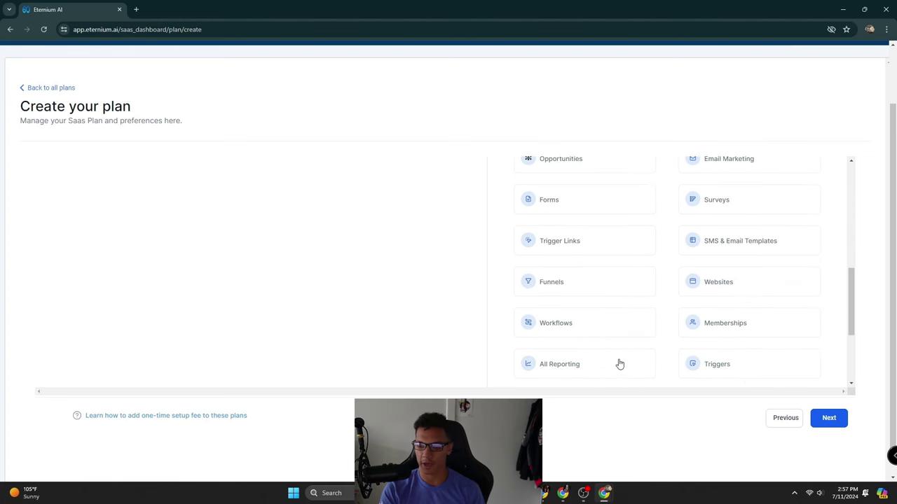
{"action": "left_click_drag", "start_coordinate": [619, 362], "coordinate": [662, 300]}
{"action": "scroll", "coordinate": [704, 243], "scroll_direction": "up", "scroll_amount": 2}
{"action": "scroll", "coordinate": [721, 243], "scroll_direction": "down", "scroll_amount": 4}
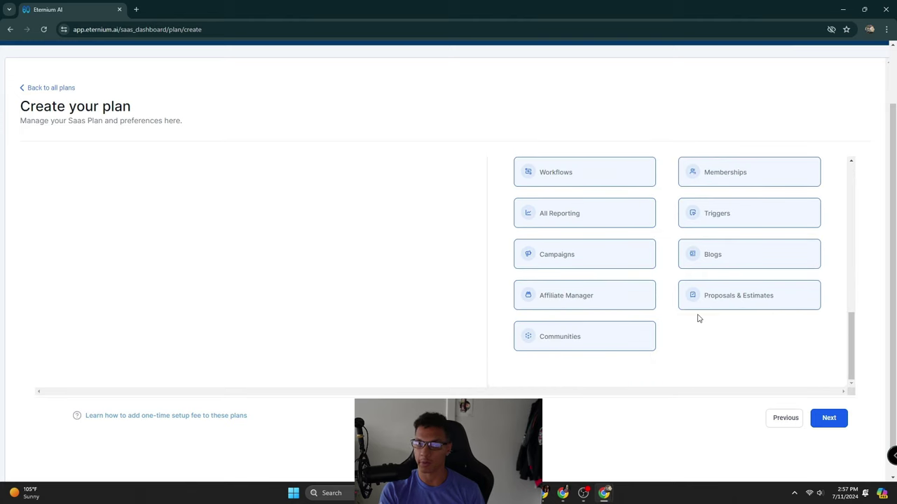
{"action": "scroll", "coordinate": [686, 252], "scroll_direction": "up", "scroll_amount": 10}
Set the plan's trial period to 14 days.
{"action": "left_click", "coordinate": [829, 417]}
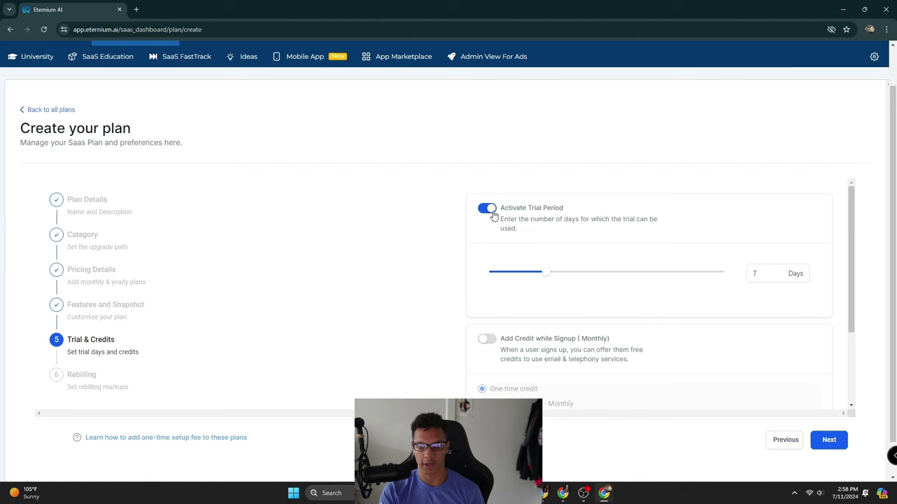
{"action": "left_click_drag", "start_coordinate": [545, 272], "coordinate": [601, 276]}
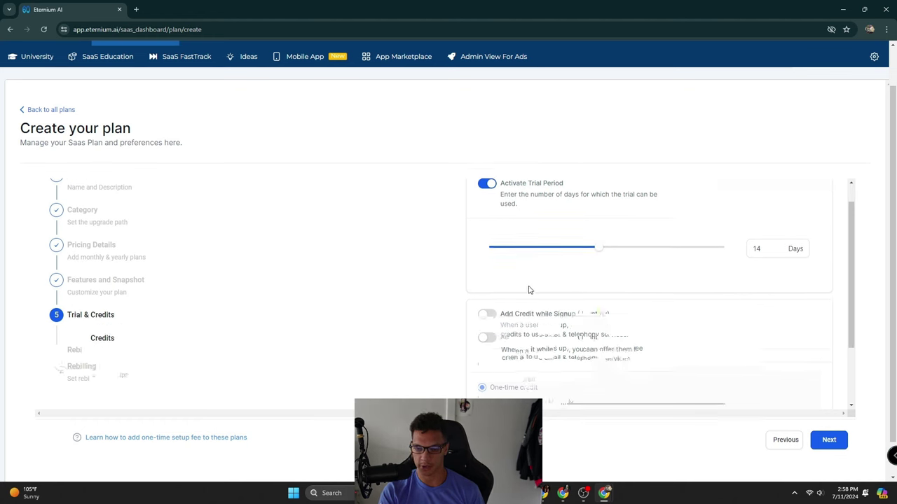
{"action": "scroll", "coordinate": [528, 290], "scroll_direction": "down", "scroll_amount": 2}
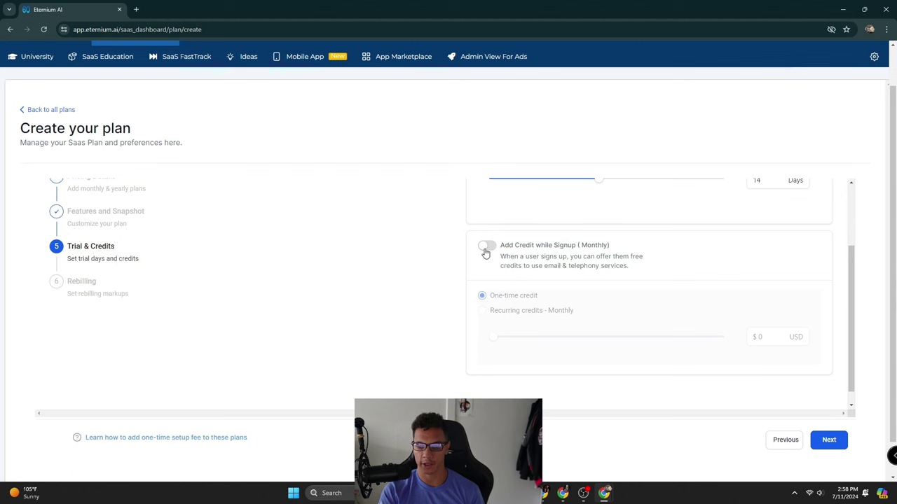
Enable Add Credit while Signup with a one-time $10 credit.
{"action": "left_click", "coordinate": [484, 246]}
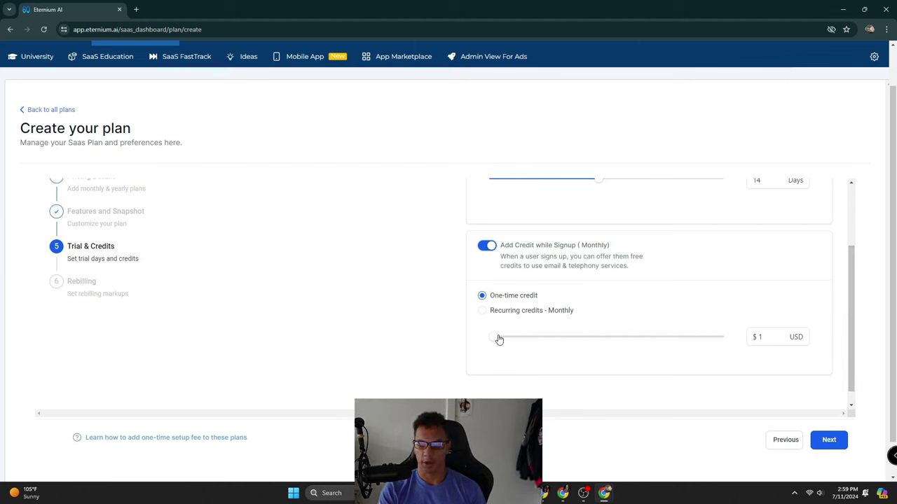
{"action": "left_click_drag", "start_coordinate": [497, 338], "coordinate": [537, 320]}
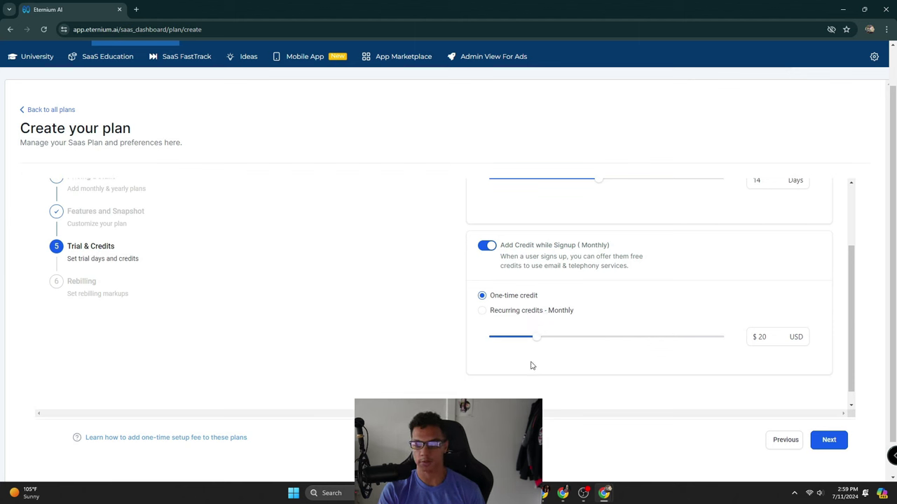
{"action": "left_click_drag", "start_coordinate": [536, 336], "coordinate": [514, 339]}
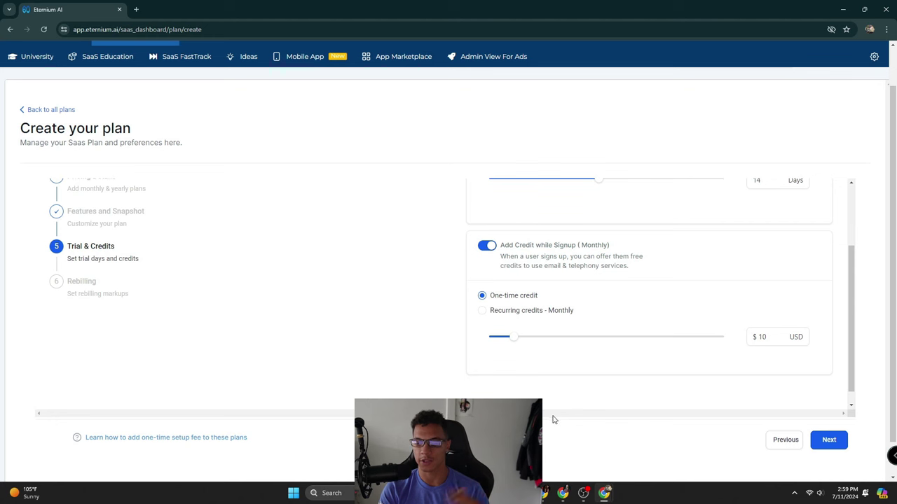
{"action": "scroll", "coordinate": [701, 361], "scroll_direction": "down", "scroll_amount": 1}
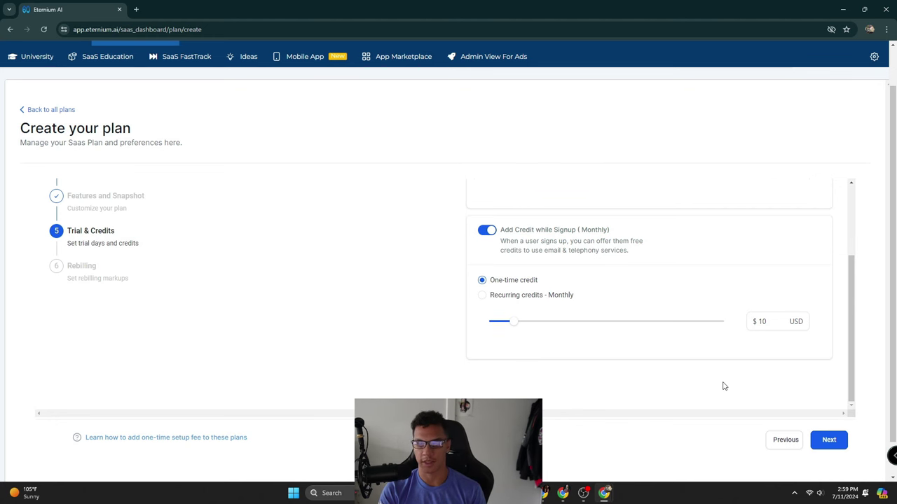
{"action": "scroll", "coordinate": [697, 267], "scroll_direction": "up", "scroll_amount": 2}
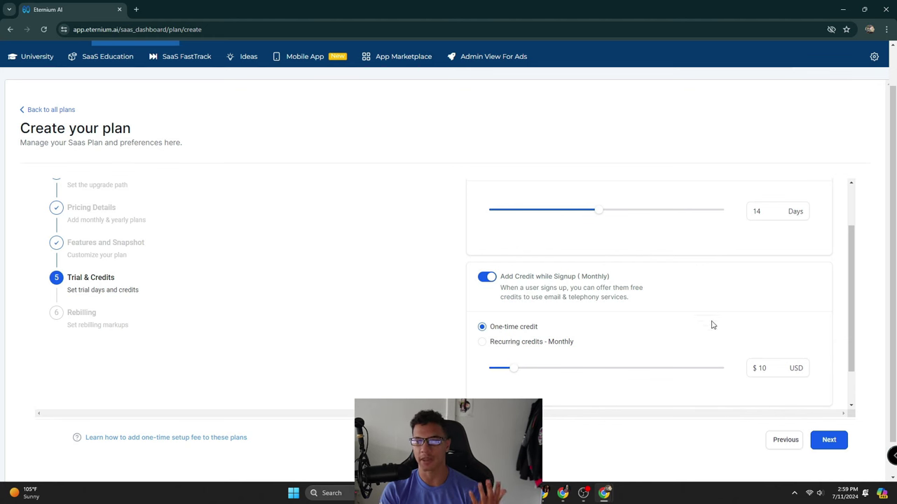
{"action": "scroll", "coordinate": [710, 324], "scroll_direction": "down", "scroll_amount": 2}
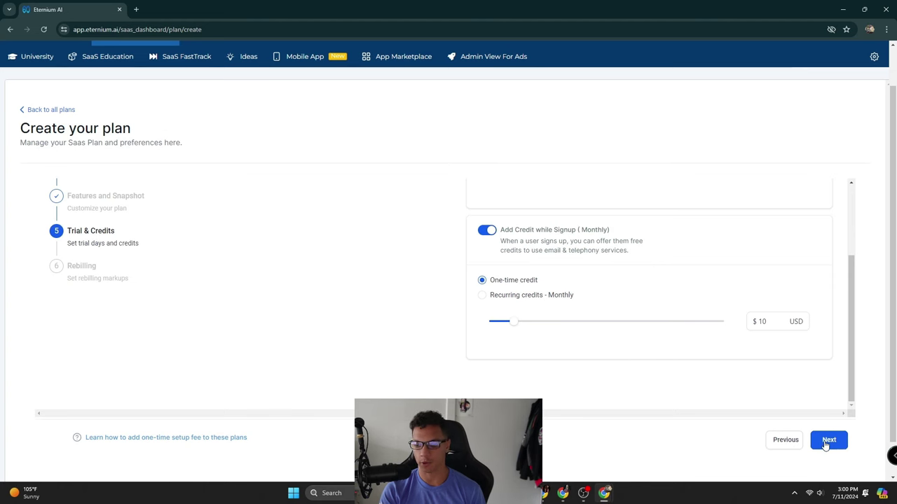
{"action": "left_click", "coordinate": [826, 443]}
Raise the Phone System markup margin to 1.6 times.
{"action": "scroll", "coordinate": [495, 285], "scroll_direction": "up", "scroll_amount": 3}
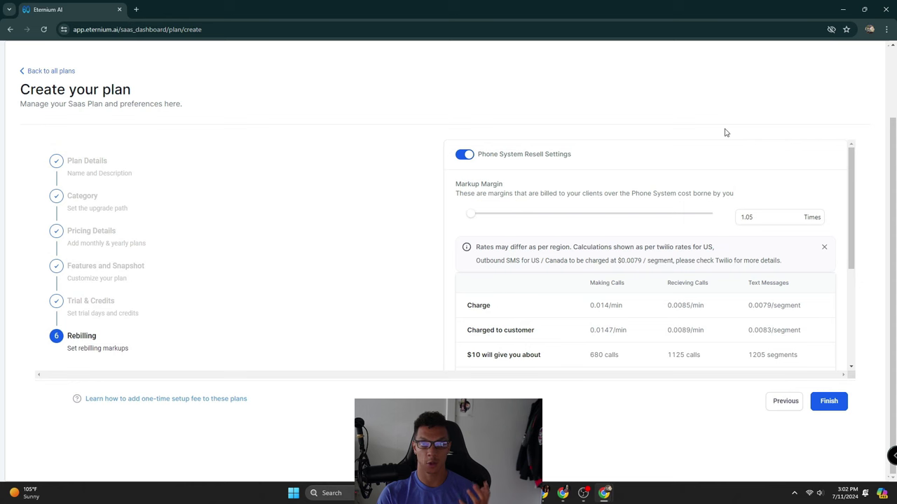
{"action": "left_click_drag", "start_coordinate": [855, 172], "coordinate": [854, 259]}
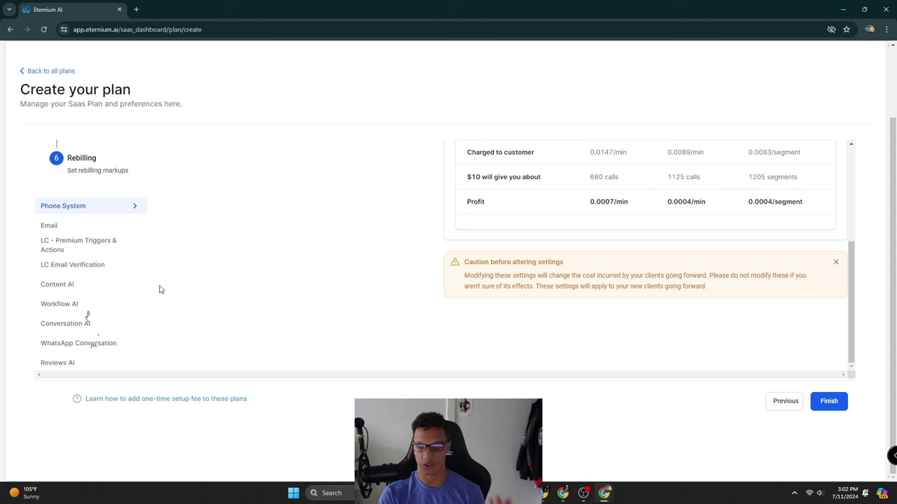
{"action": "scroll", "coordinate": [134, 315], "scroll_direction": "up", "scroll_amount": 1}
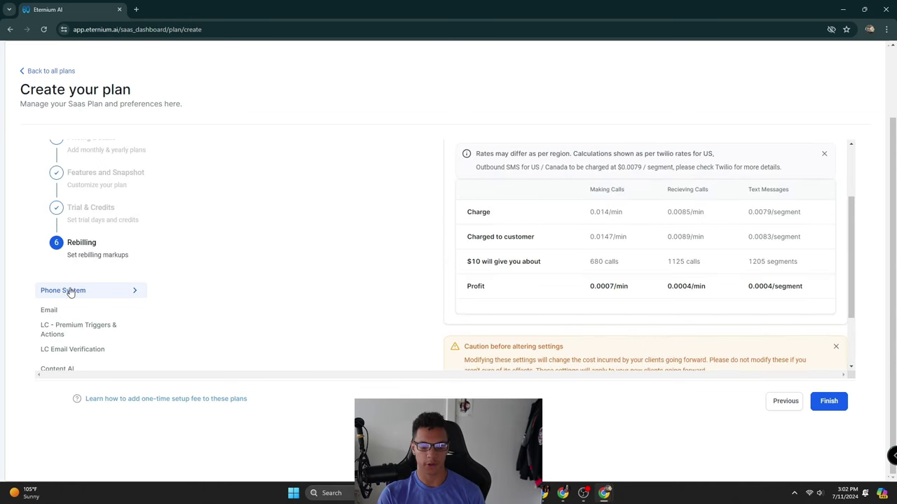
{"action": "scroll", "coordinate": [215, 286], "scroll_direction": "up", "scroll_amount": 2}
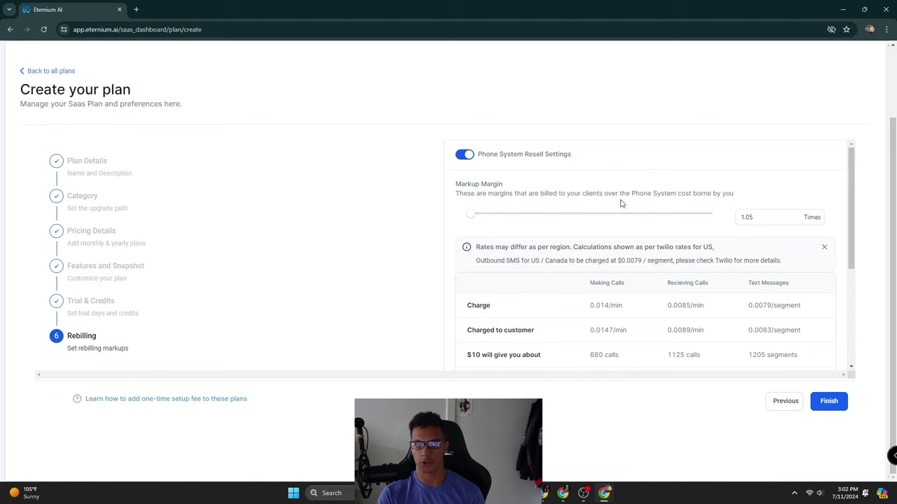
{"action": "scroll", "coordinate": [519, 204], "scroll_direction": "down", "scroll_amount": 1}
{"action": "scroll", "coordinate": [500, 191], "scroll_direction": "up", "scroll_amount": 1}
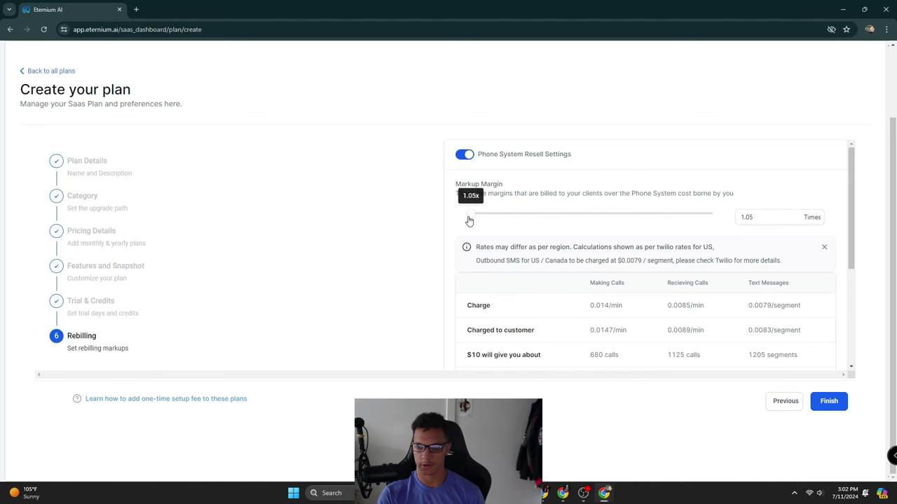
{"action": "left_click_drag", "start_coordinate": [467, 222], "coordinate": [475, 220]}
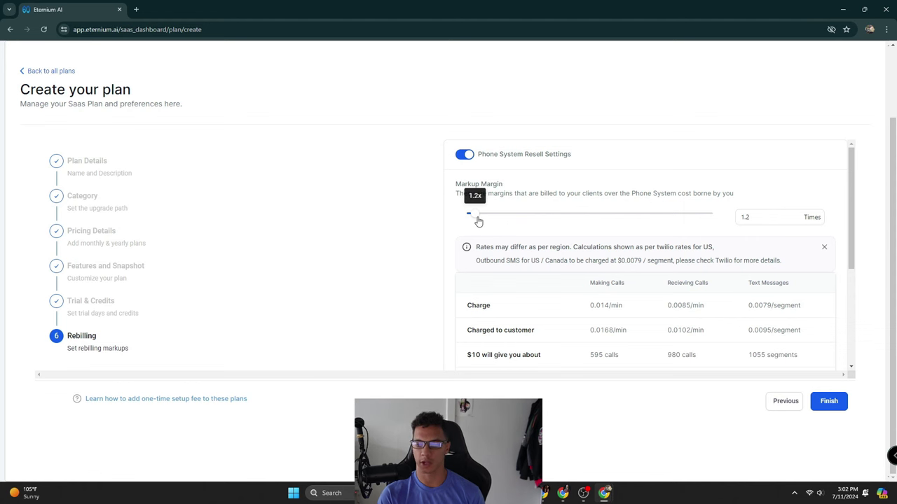
{"action": "scroll", "coordinate": [561, 234], "scroll_direction": "down", "scroll_amount": 1}
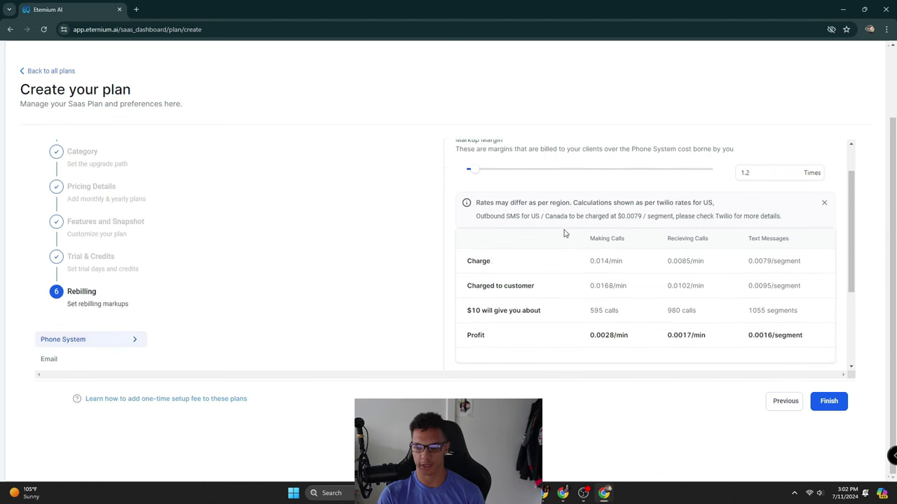
{"action": "scroll", "coordinate": [575, 234], "scroll_direction": "up", "scroll_amount": 1}
{"action": "scroll", "coordinate": [568, 248], "scroll_direction": "down", "scroll_amount": 2}
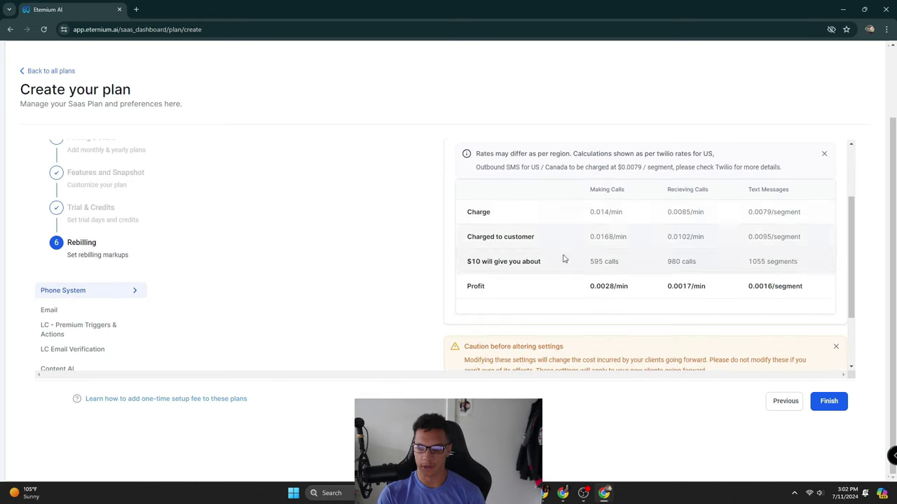
{"action": "scroll", "coordinate": [640, 210], "scroll_direction": "up", "scroll_amount": 1}
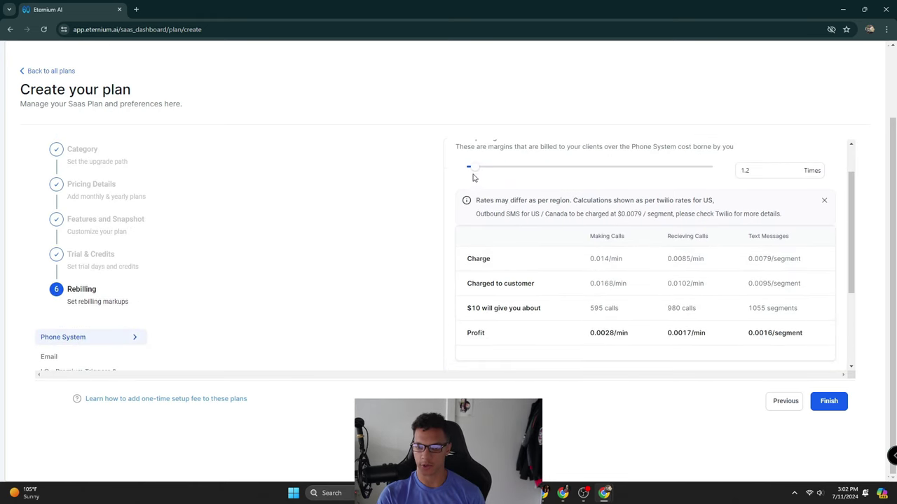
{"action": "left_click_drag", "start_coordinate": [477, 175], "coordinate": [604, 288]}
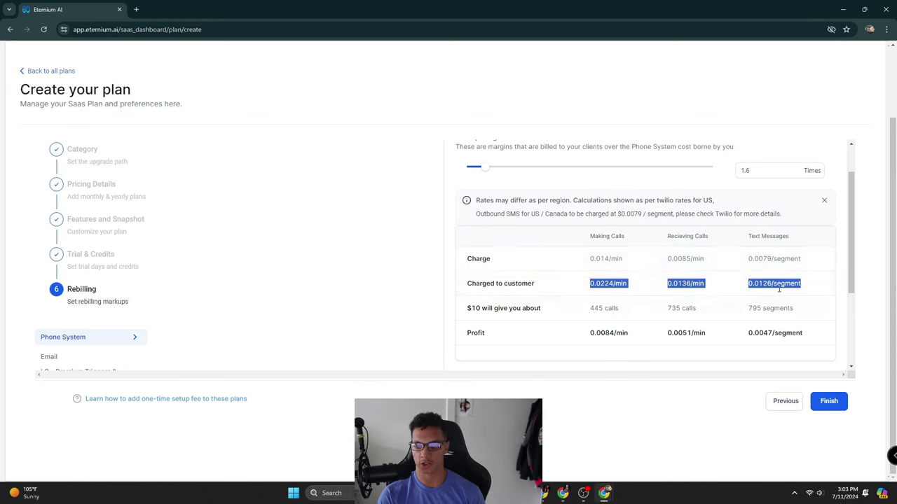
Review the 445 calls estimate and the Profit row at the 1.6x markup.
{"action": "left_click", "coordinate": [584, 334]}
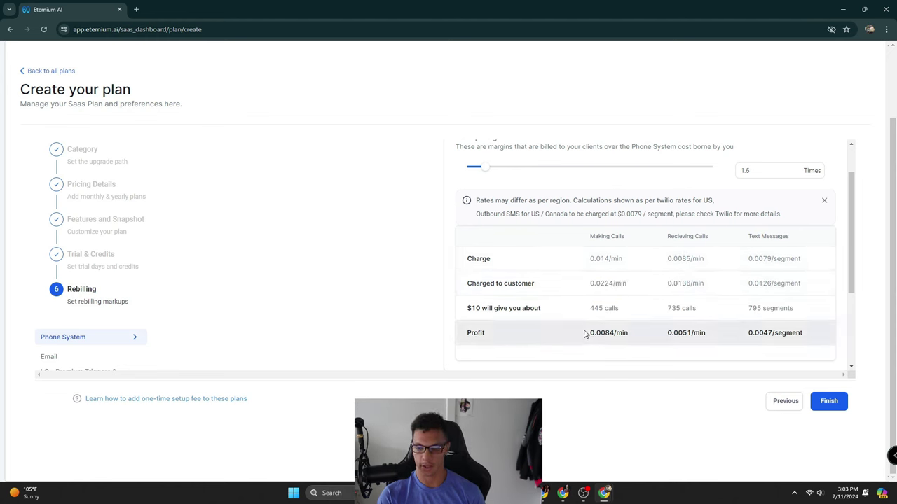
{"action": "left_click_drag", "start_coordinate": [591, 309], "coordinate": [795, 312]}
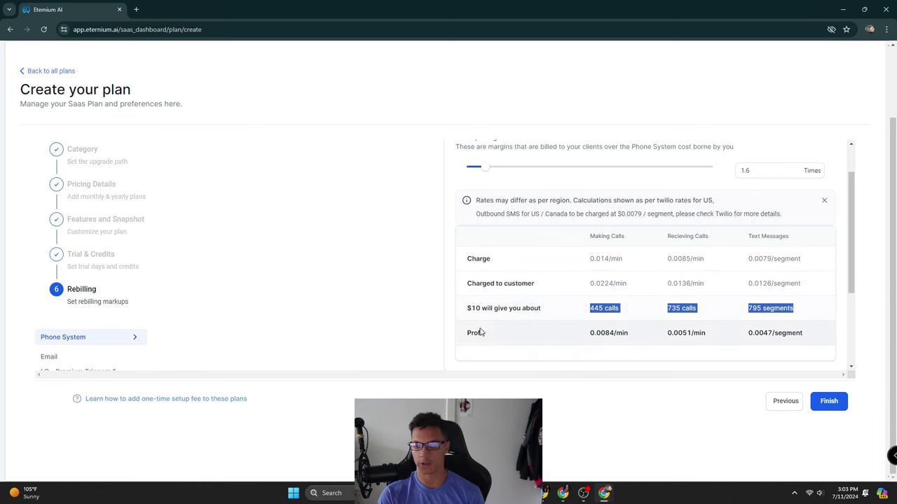
{"action": "left_click_drag", "start_coordinate": [463, 333], "coordinate": [806, 346]}
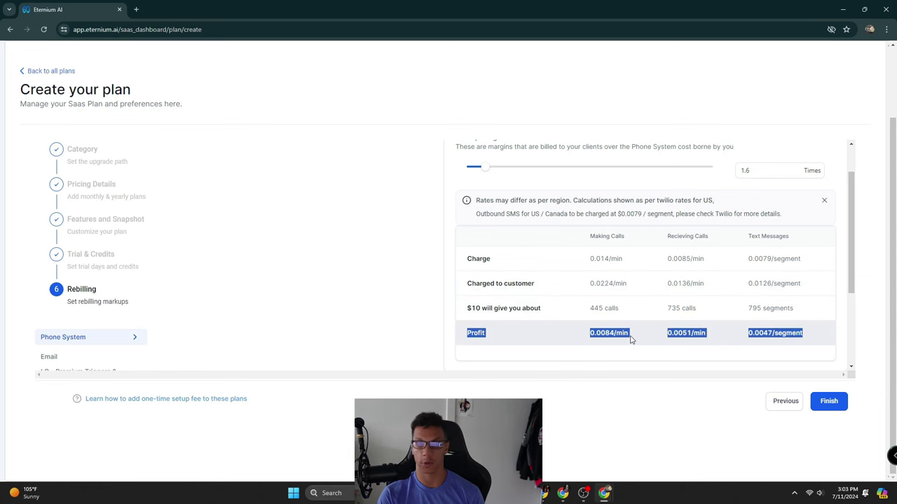
{"action": "left_click", "coordinate": [442, 284]}
{"action": "scroll", "coordinate": [522, 183], "scroll_direction": "up", "scroll_amount": 1}
{"action": "scroll", "coordinate": [526, 162], "scroll_direction": "down", "scroll_amount": 1}
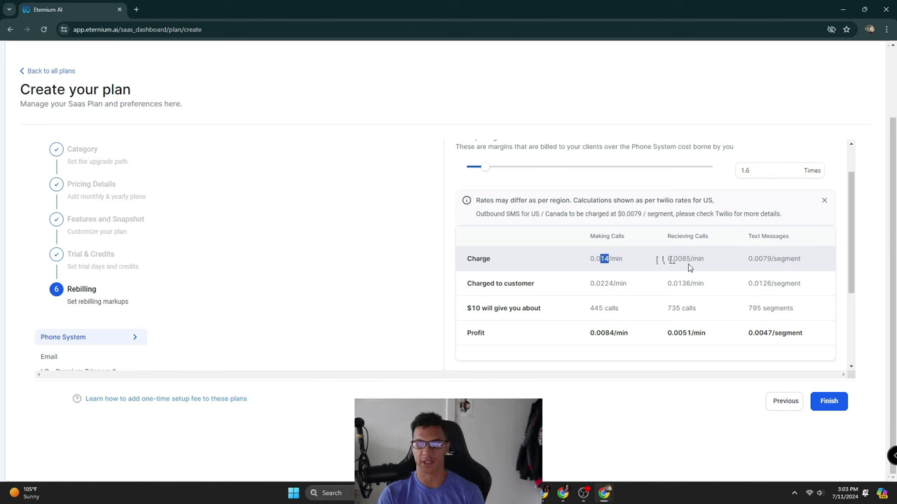
Set the markup back to 1.5 times and check the 0.0128/min and 0.0119/segment customer rates.
{"action": "left_click_drag", "start_coordinate": [485, 168], "coordinate": [482, 175]}
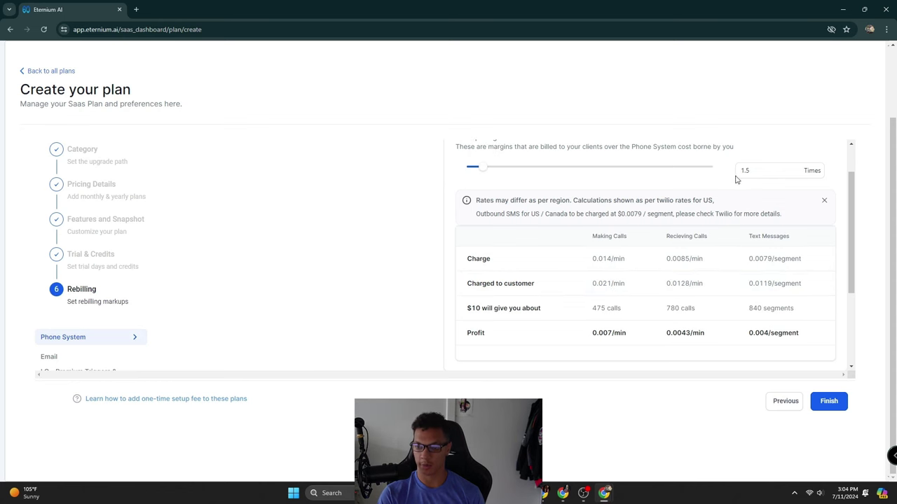
{"action": "scroll", "coordinate": [603, 252], "scroll_direction": "down", "scroll_amount": 1}
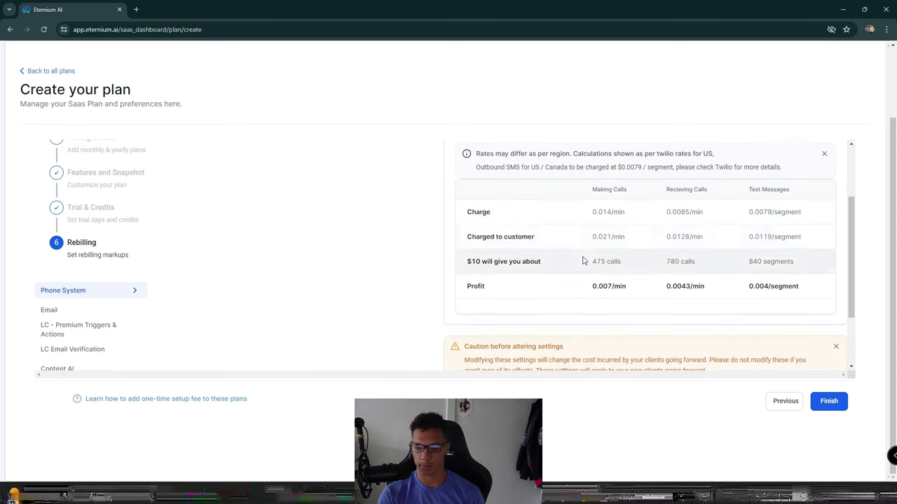
{"action": "left_click_drag", "start_coordinate": [592, 238], "coordinate": [627, 240]}
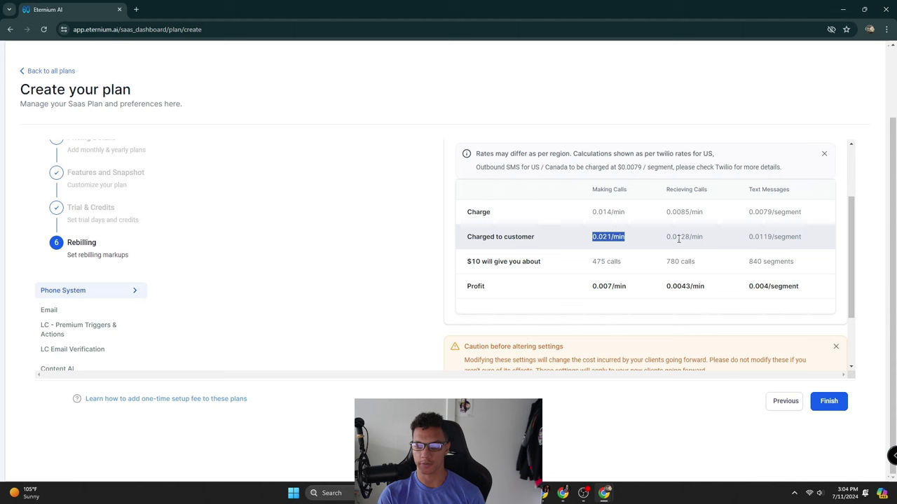
{"action": "left_click_drag", "start_coordinate": [667, 237], "coordinate": [706, 241]}
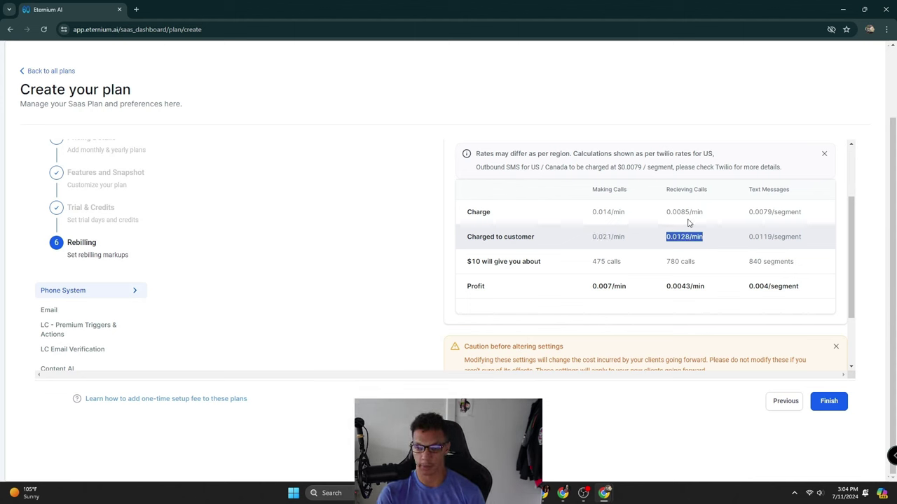
{"action": "left_click_drag", "start_coordinate": [748, 212], "coordinate": [803, 220]}
{"action": "left_click_drag", "start_coordinate": [748, 237], "coordinate": [803, 238]}
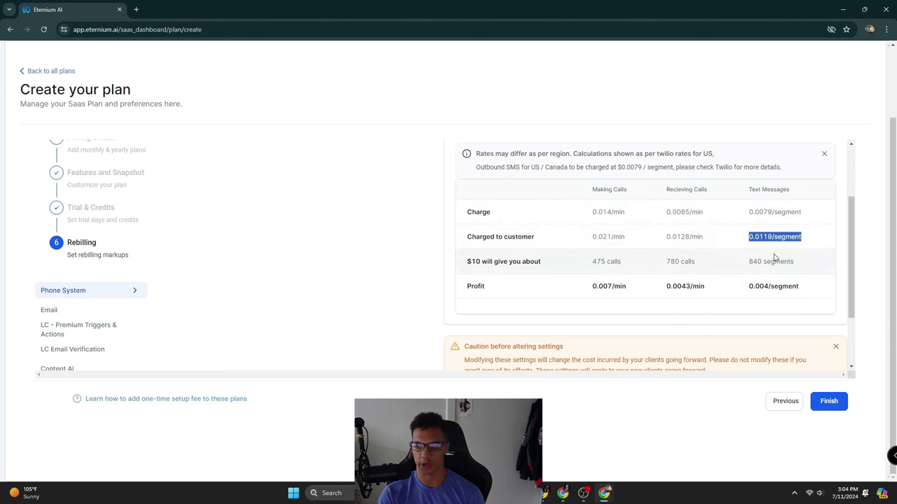
{"action": "left_click", "coordinate": [769, 212]}
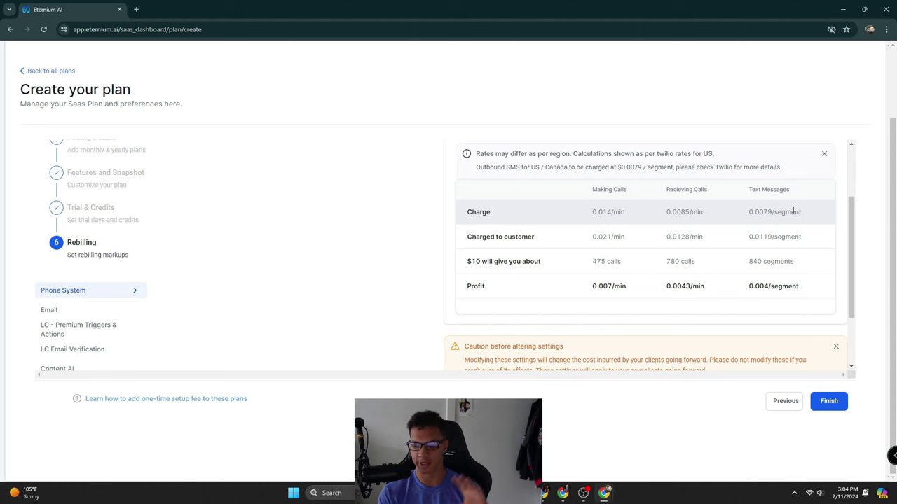
{"action": "triple_click", "coordinate": [801, 214]}
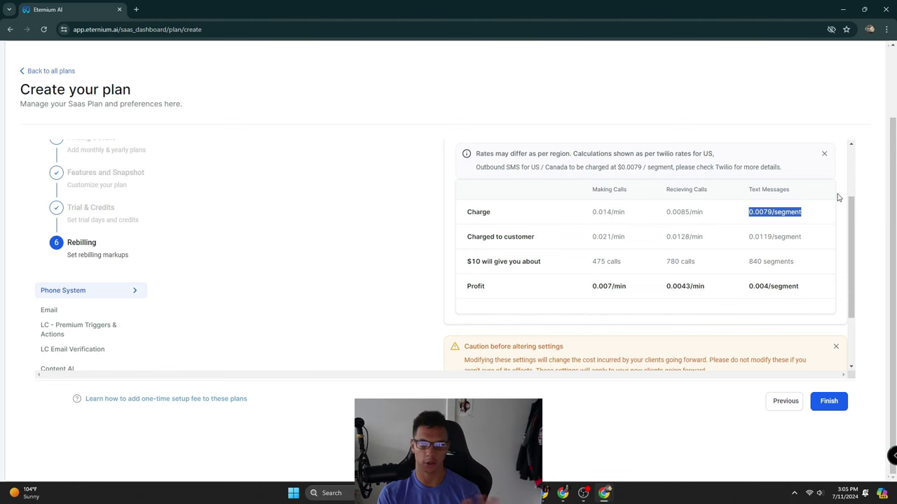
{"action": "triple_click", "coordinate": [843, 283]}
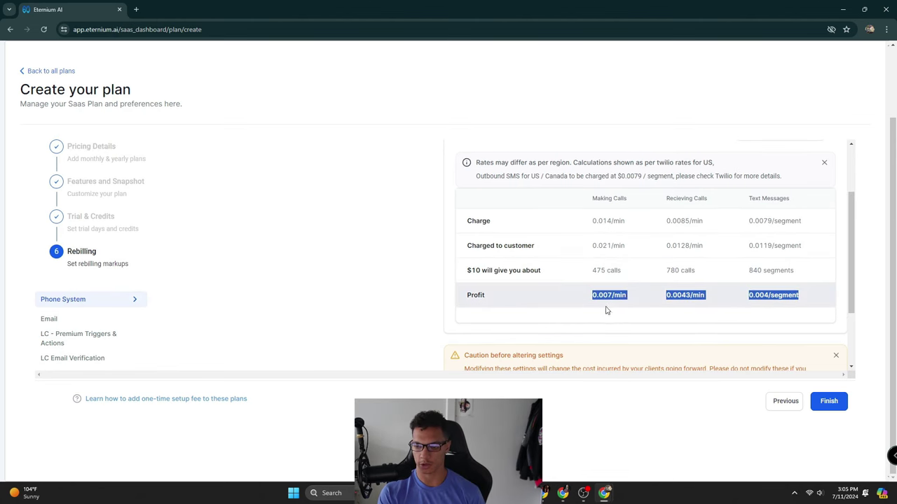
{"action": "scroll", "coordinate": [487, 222], "scroll_direction": "down", "scroll_amount": 2}
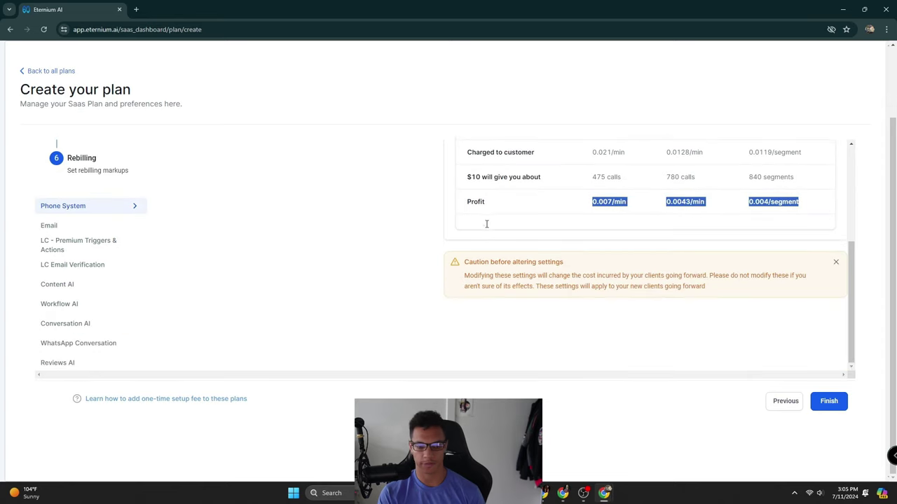
{"action": "scroll", "coordinate": [426, 280], "scroll_direction": "up", "scroll_amount": 2}
{"action": "scroll", "coordinate": [364, 281], "scroll_direction": "down", "scroll_amount": 2}
Browse the Email, LC - Premium Triggers & Actions, LC Email Verification and Content AI rebilling rates.
{"action": "left_click", "coordinate": [69, 231]}
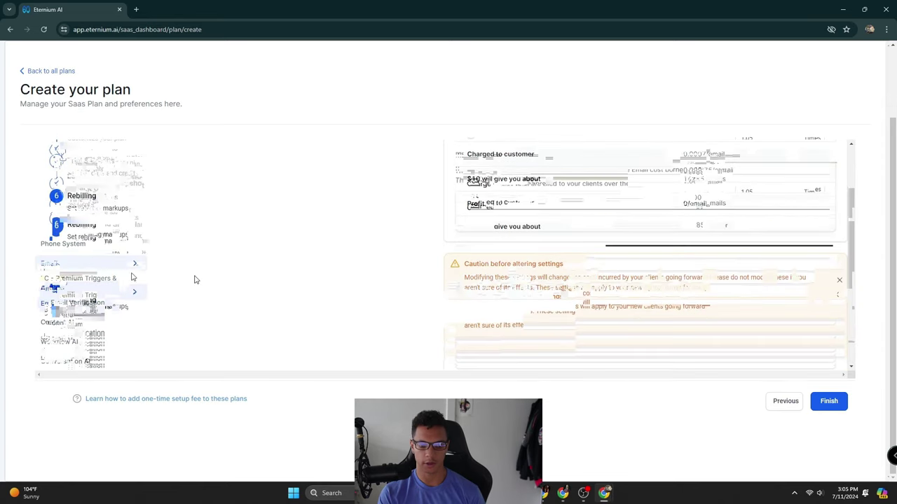
{"action": "scroll", "coordinate": [237, 263], "scroll_direction": "up", "scroll_amount": 5}
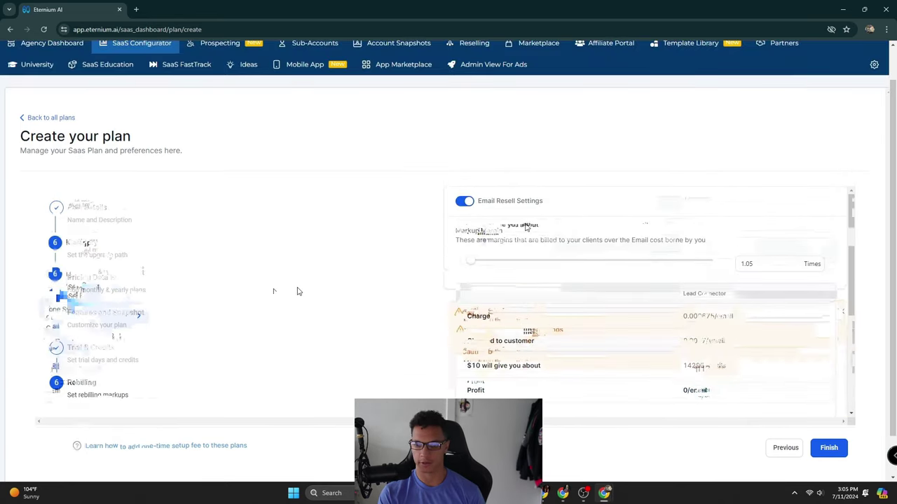
{"action": "scroll", "coordinate": [297, 290], "scroll_direction": "down", "scroll_amount": 2}
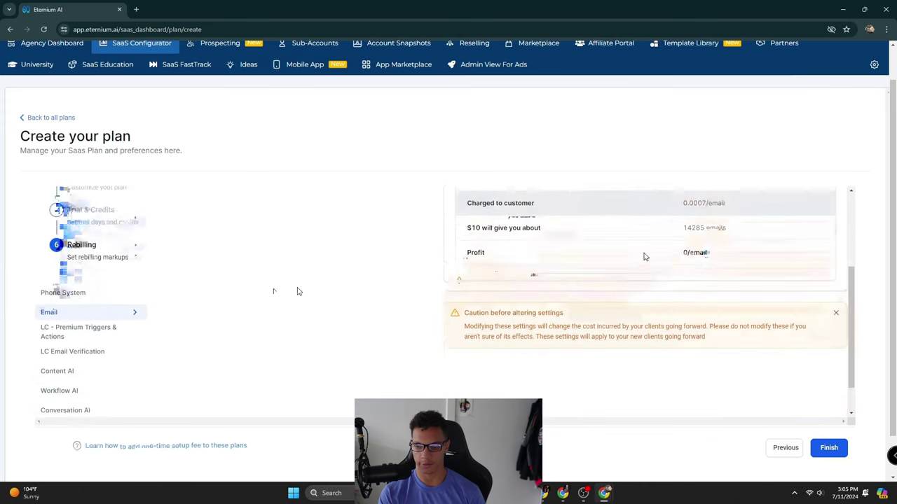
{"action": "left_click", "coordinate": [108, 293]}
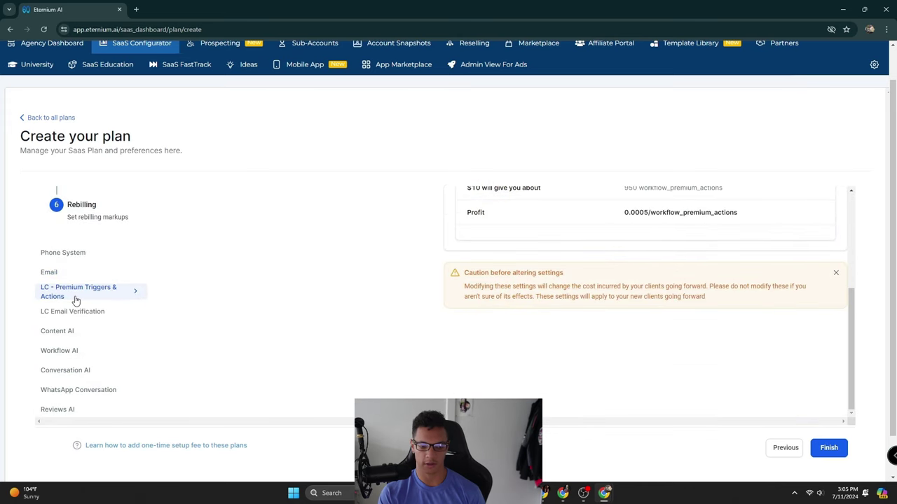
{"action": "left_click", "coordinate": [71, 313]}
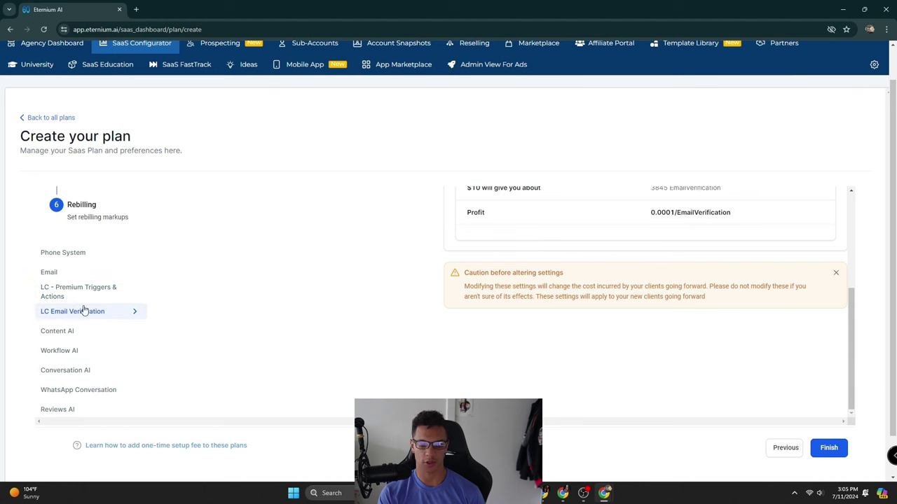
{"action": "left_click", "coordinate": [61, 332]}
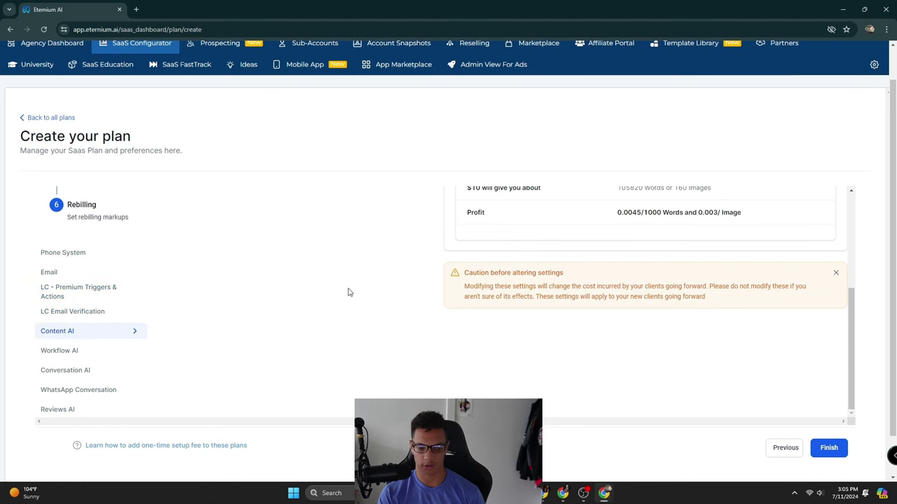
Try a higher Content AI markup, then restore it to 1.05 times.
{"action": "scroll", "coordinate": [355, 295], "scroll_direction": "up", "scroll_amount": 2}
{"action": "scroll", "coordinate": [466, 248], "scroll_direction": "up", "scroll_amount": 1}
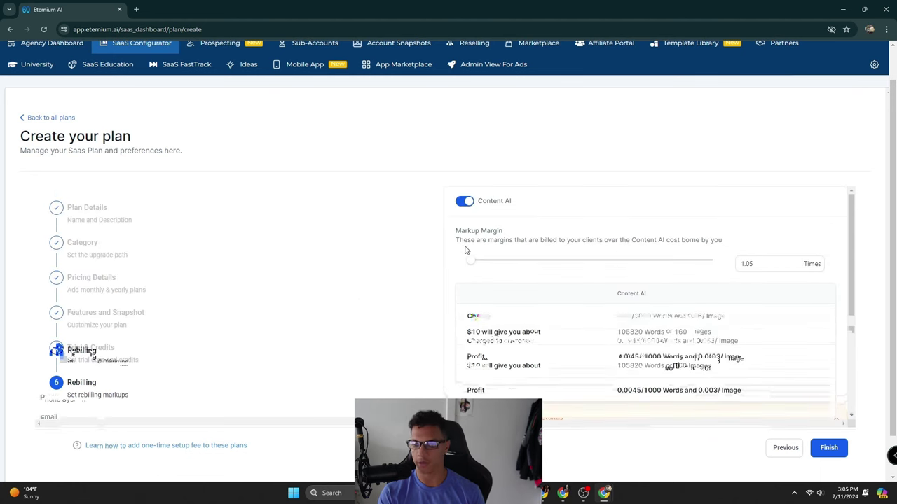
{"action": "mouse_move", "coordinate": [468, 262]}
{"action": "left_mouse_down"}
{"action": "mouse_move", "coordinate": [499, 266]}
{"action": "mouse_move", "coordinate": [469, 261]}
{"action": "left_mouse_up"}
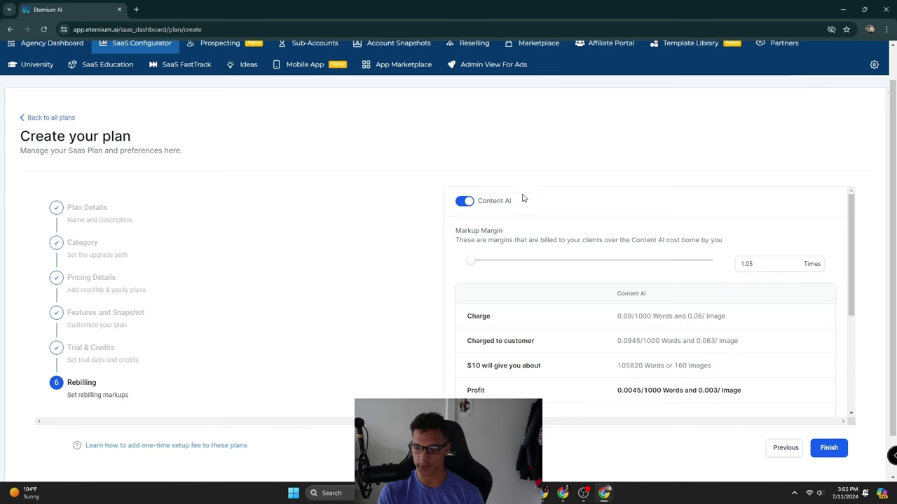
{"action": "scroll", "coordinate": [379, 252], "scroll_direction": "down", "scroll_amount": 1}
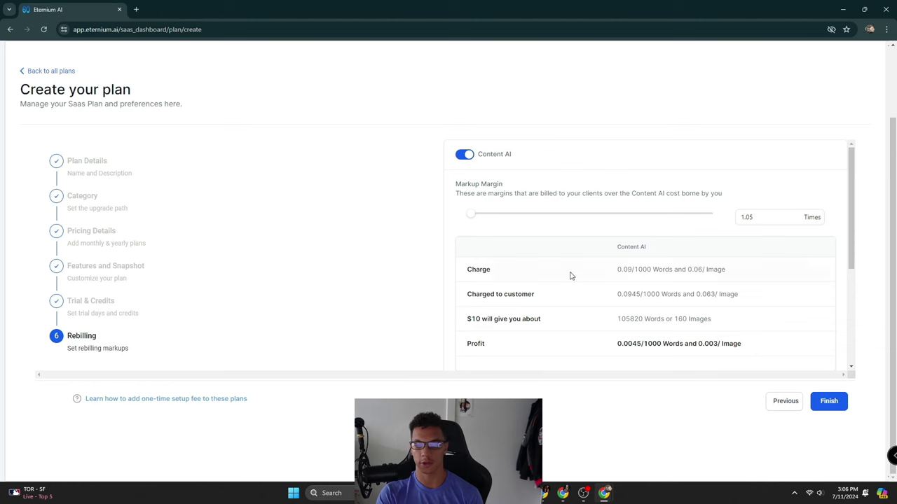
{"action": "scroll", "coordinate": [382, 281], "scroll_direction": "down", "scroll_amount": 5}
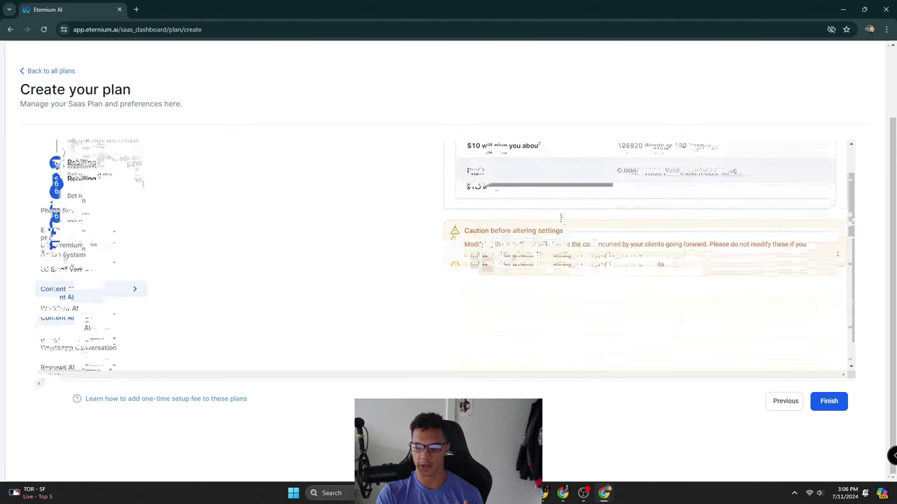
{"action": "scroll", "coordinate": [581, 274], "scroll_direction": "up", "scroll_amount": 3}
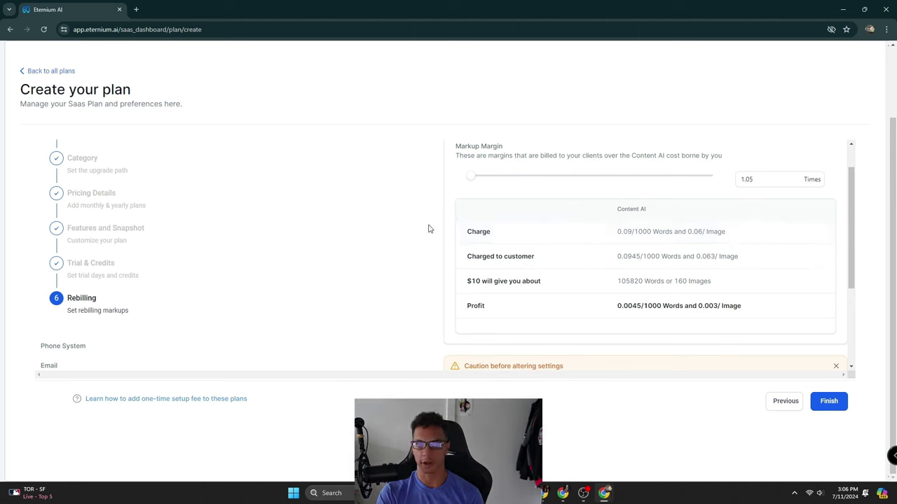
{"action": "scroll", "coordinate": [782, 282], "scroll_direction": "down", "scroll_amount": 2}
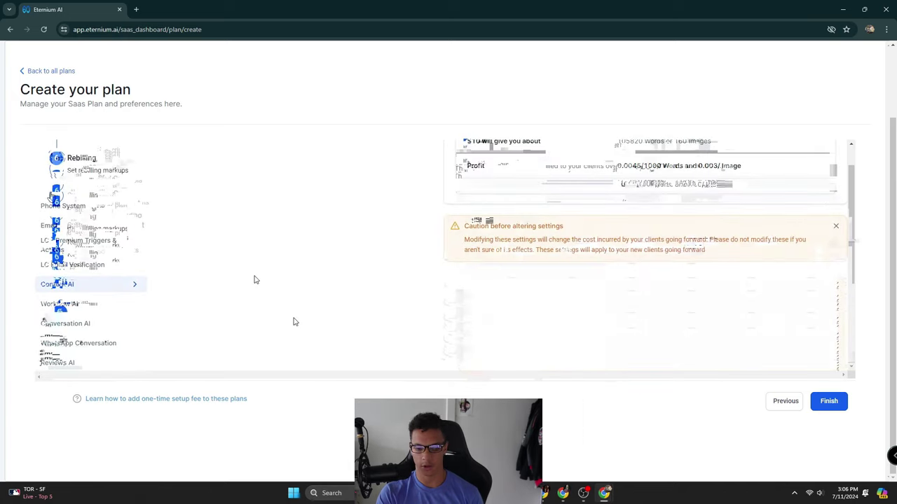
Finish creating the plan and open Example Plan's Edit Details.
{"action": "left_click", "coordinate": [827, 402]}
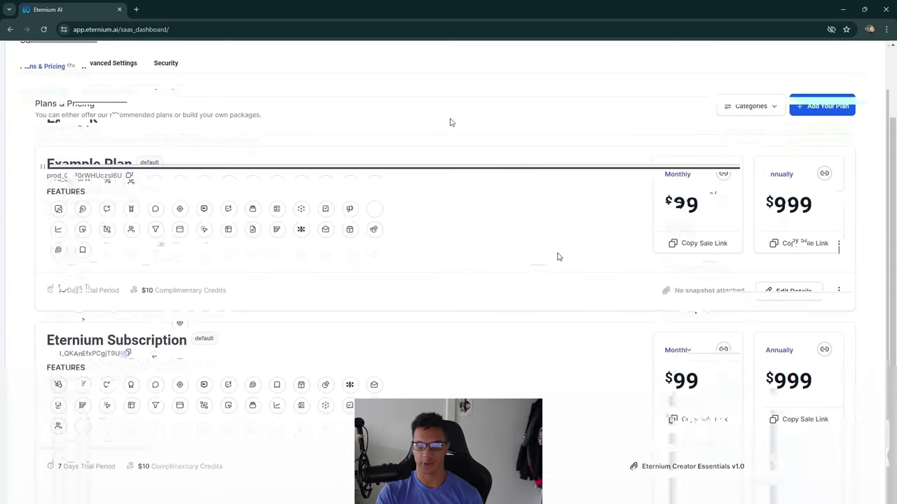
{"action": "scroll", "coordinate": [558, 252], "scroll_direction": "down", "scroll_amount": 1}
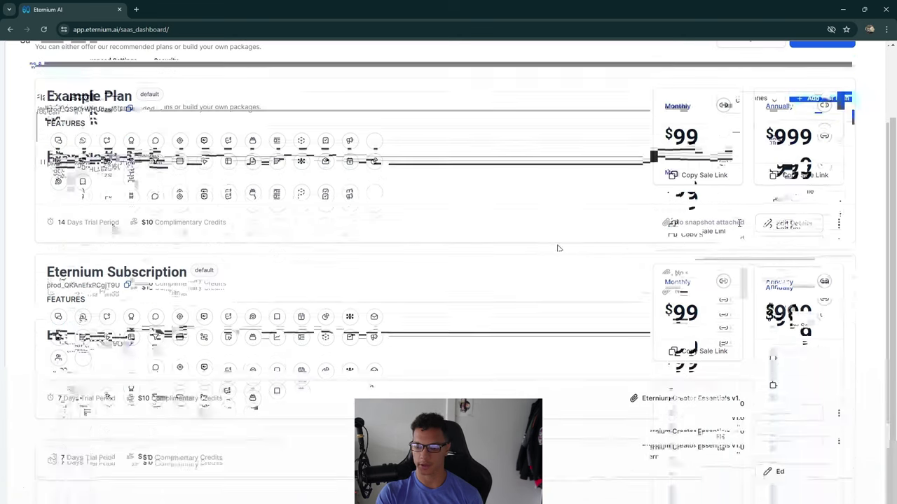
{"action": "scroll", "coordinate": [790, 314], "scroll_direction": "up", "scroll_amount": 2}
{"action": "left_click", "coordinate": [795, 318]}
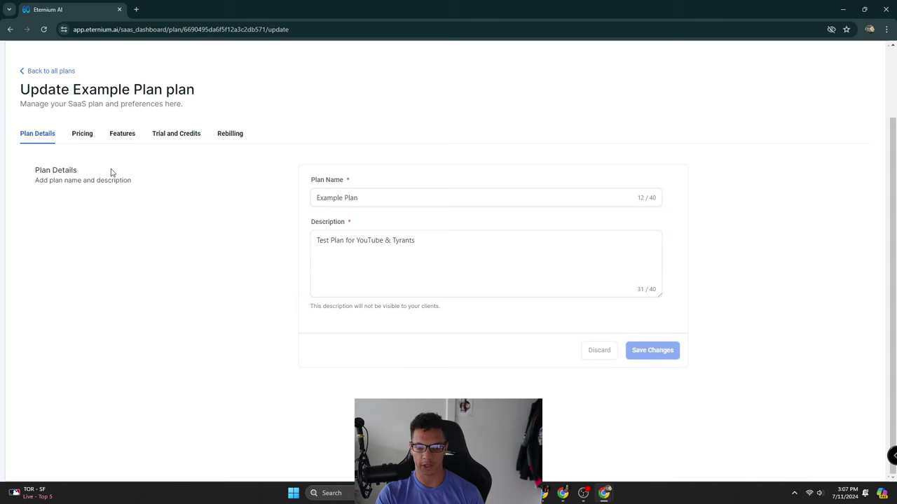
Check the Pricing, Features, Trial and Credits and Rebilling tabs, then return to all plans.
{"action": "left_click", "coordinate": [80, 137]}
{"action": "left_click", "coordinate": [122, 139]}
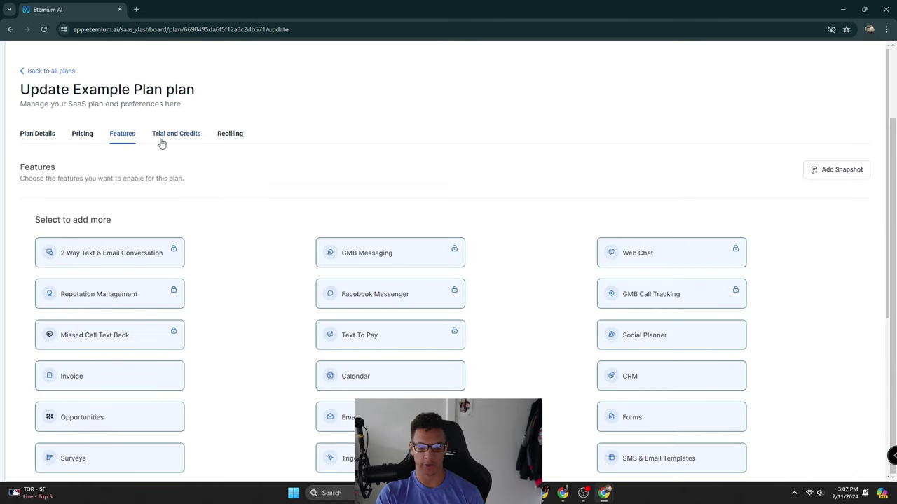
{"action": "left_click", "coordinate": [174, 140]}
{"action": "left_click", "coordinate": [227, 140]}
{"action": "left_click", "coordinate": [176, 139]}
{"action": "left_click", "coordinate": [121, 140]}
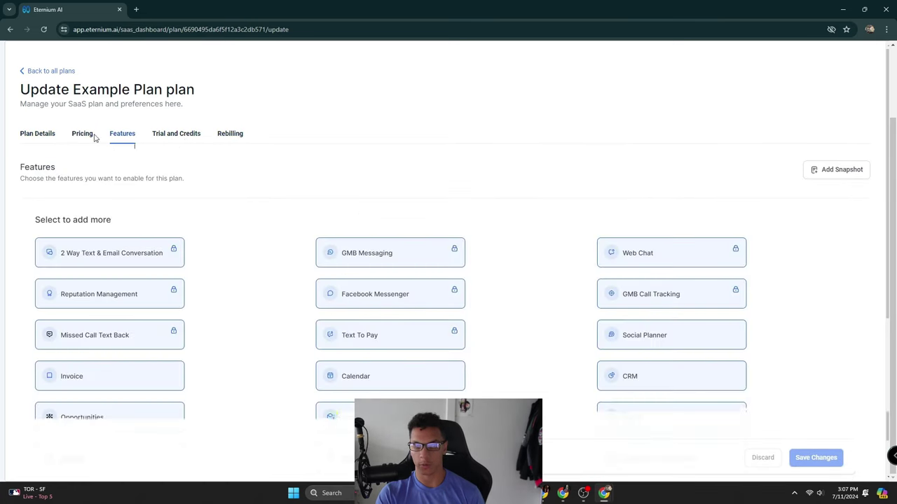
{"action": "left_click", "coordinate": [80, 139]}
{"action": "left_click", "coordinate": [49, 71]}
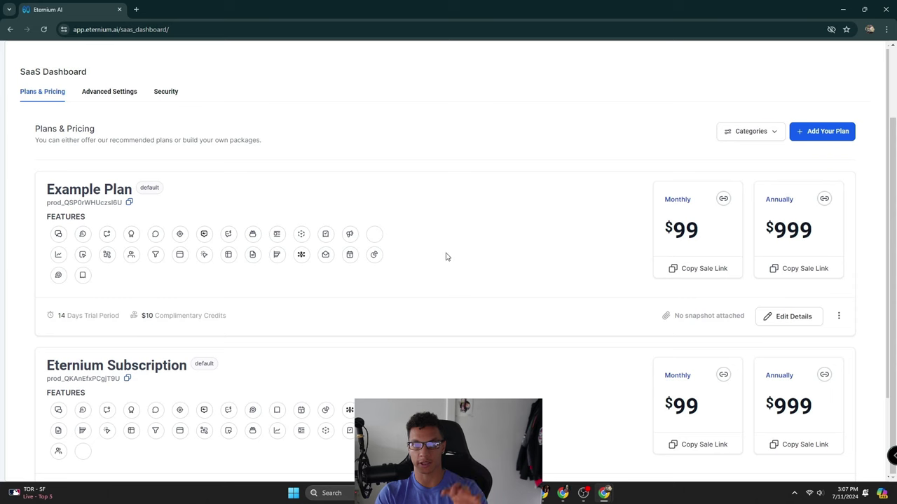
Open the Advanced Settings tab and scroll through the subscription settings.
{"action": "scroll", "coordinate": [118, 157], "scroll_direction": "up", "scroll_amount": 1}
{"action": "left_click", "coordinate": [112, 131]}
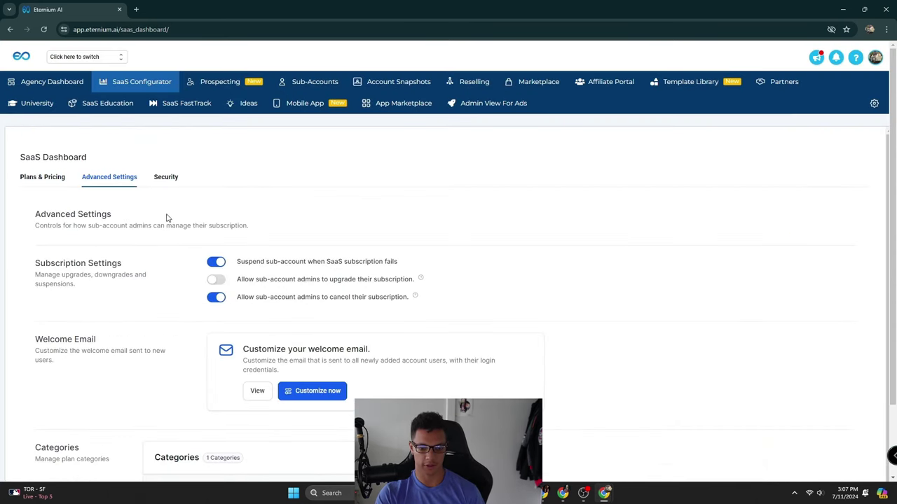
{"action": "scroll", "coordinate": [167, 218], "scroll_direction": "down", "scroll_amount": 1}
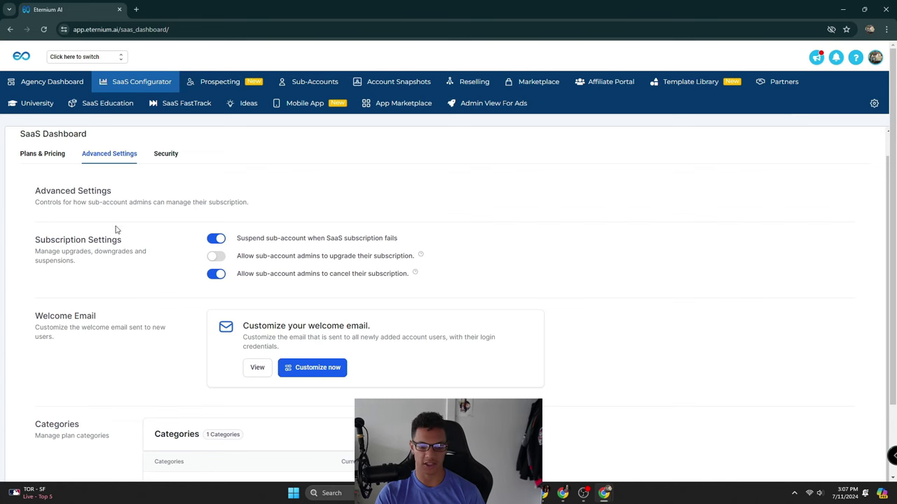
{"action": "scroll", "coordinate": [54, 308], "scroll_direction": "down", "scroll_amount": 3}
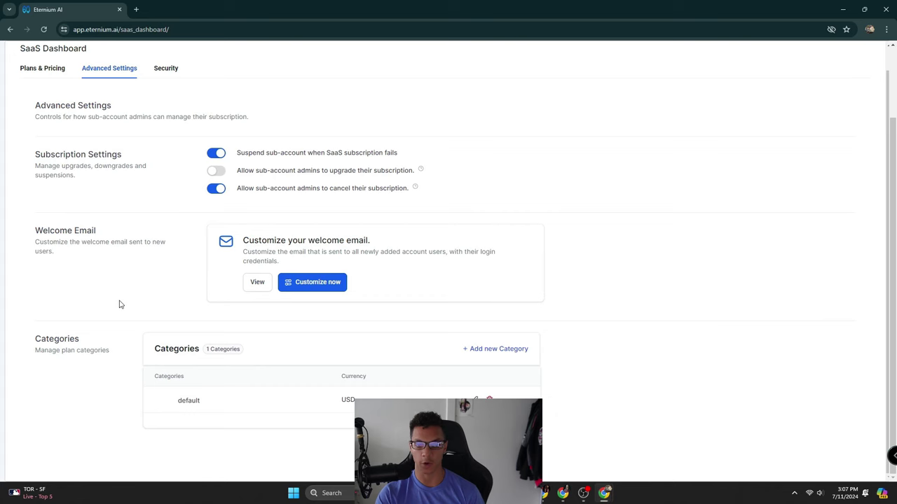
{"action": "scroll", "coordinate": [122, 304], "scroll_direction": "up", "scroll_amount": 1}
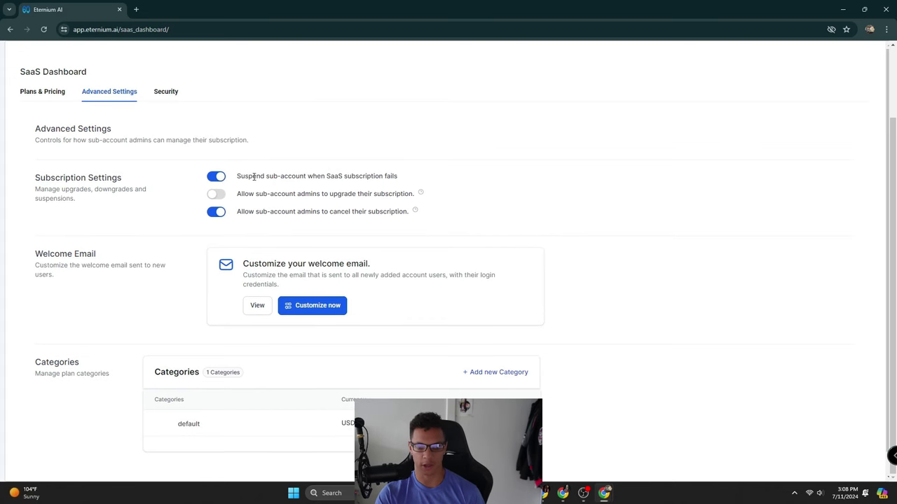
Read the suspend-on-failed-subscription, upgrade and cancel permission settings.
{"action": "left_click_drag", "start_coordinate": [254, 177], "coordinate": [405, 186]}
{"action": "left_click", "coordinate": [367, 181]}
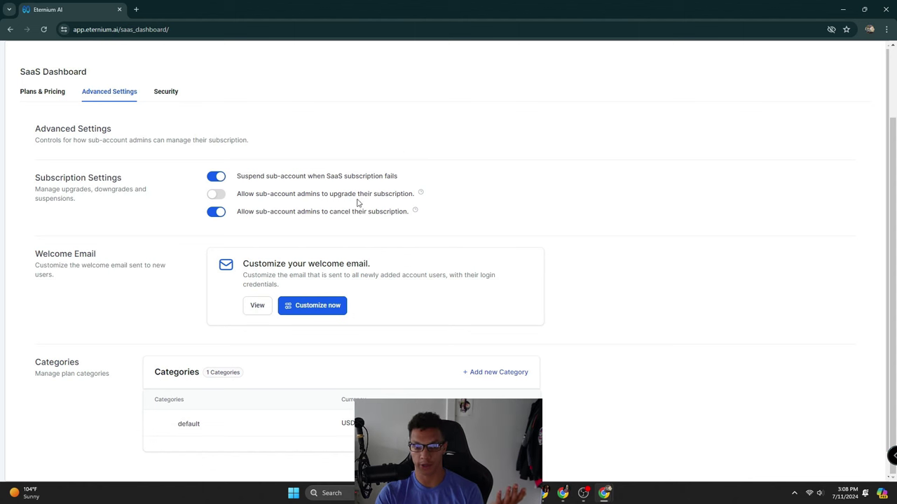
{"action": "left_click_drag", "start_coordinate": [237, 194], "coordinate": [423, 194]}
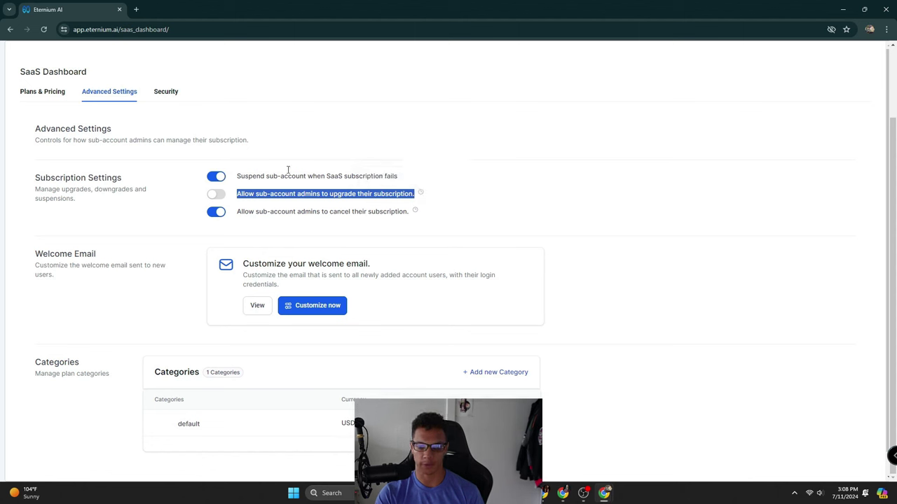
{"action": "left_click", "coordinate": [471, 114]}
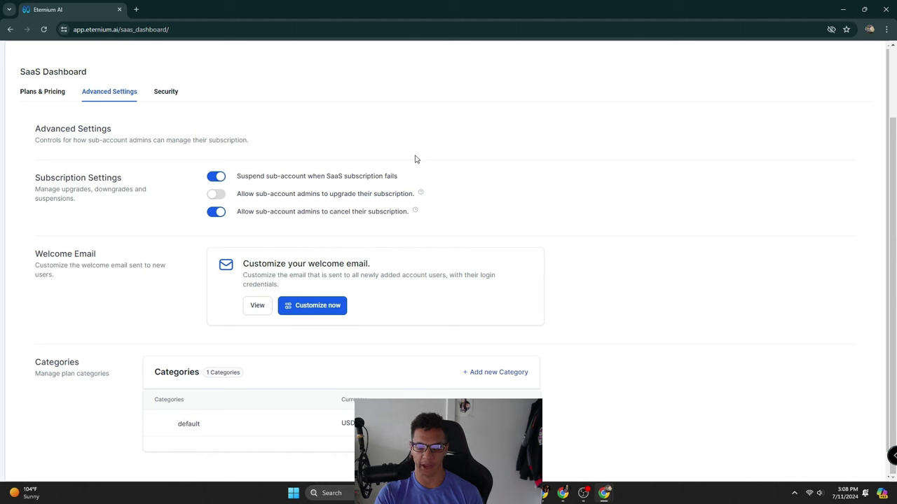
{"action": "left_click_drag", "start_coordinate": [236, 212], "coordinate": [428, 222]}
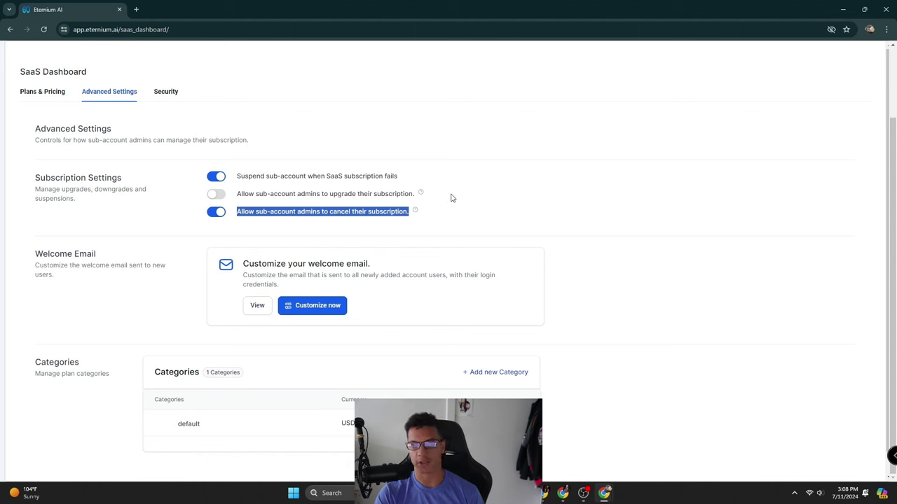
{"action": "left_click", "coordinate": [444, 197]}
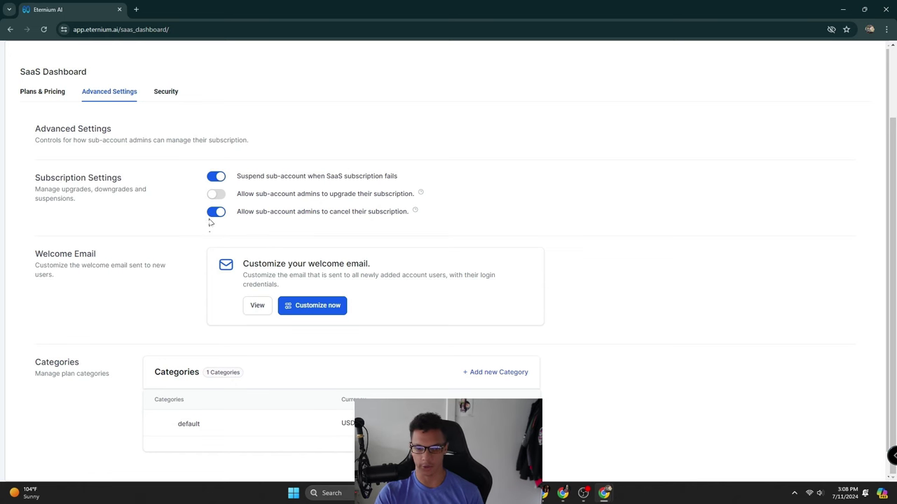
{"action": "scroll", "coordinate": [185, 194], "scroll_direction": "down", "scroll_amount": 1}
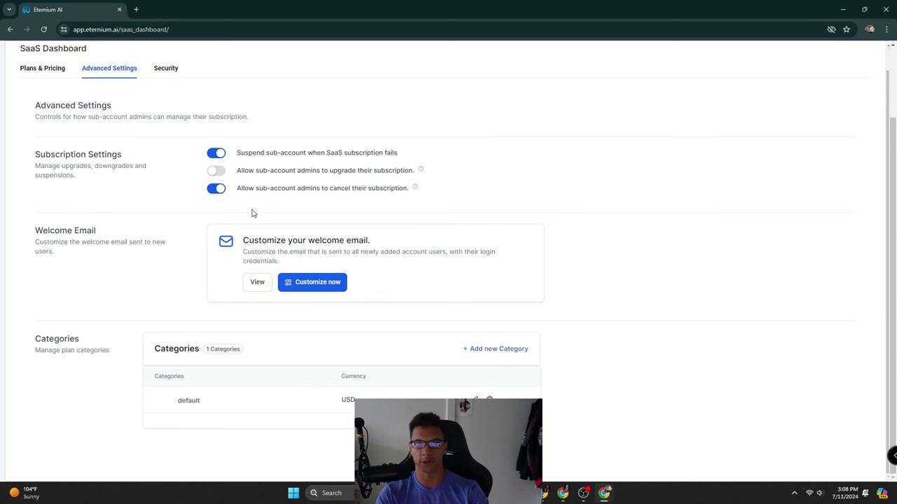
Preview the Welcome Email and follow its 'Click Here to Login' link into a new tab.
{"action": "left_click", "coordinate": [258, 281]}
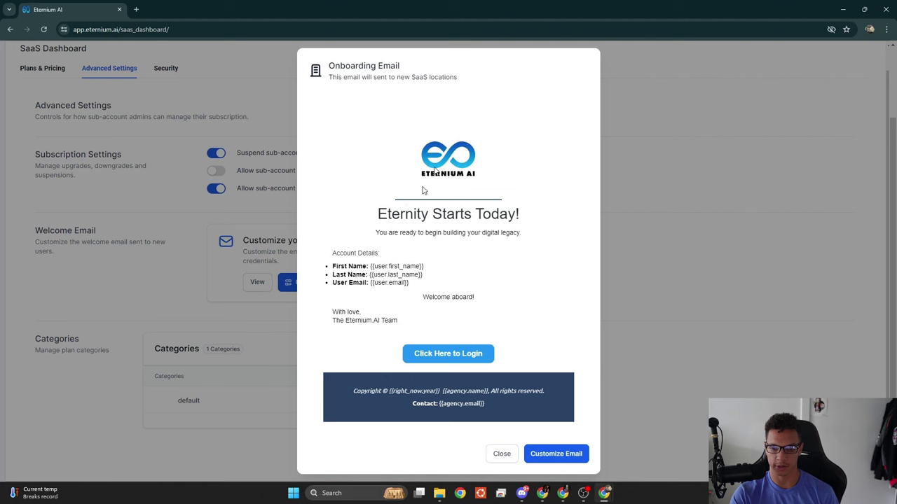
{"action": "left_click_drag", "start_coordinate": [378, 210], "coordinate": [536, 214]}
{"action": "left_click", "coordinate": [529, 217]}
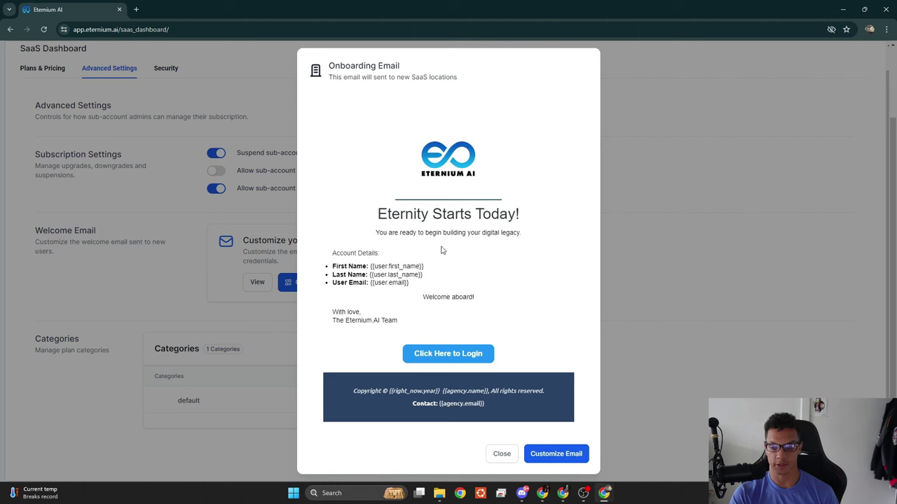
{"action": "left_click", "coordinate": [430, 356]}
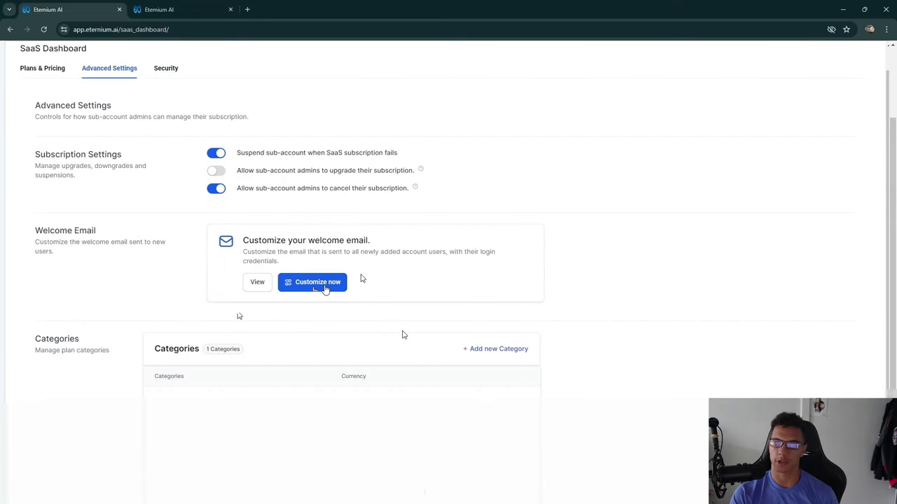
Preview the welcome email in its editor, then close the editor without changes.
{"action": "left_click", "coordinate": [319, 283]}
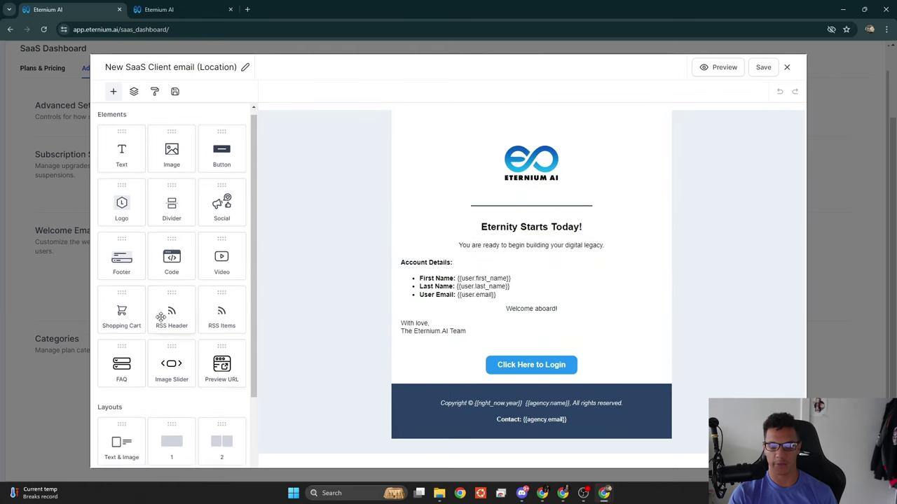
{"action": "scroll", "coordinate": [161, 317], "scroll_direction": "down", "scroll_amount": 2}
{"action": "scroll", "coordinate": [176, 316], "scroll_direction": "up", "scroll_amount": 2}
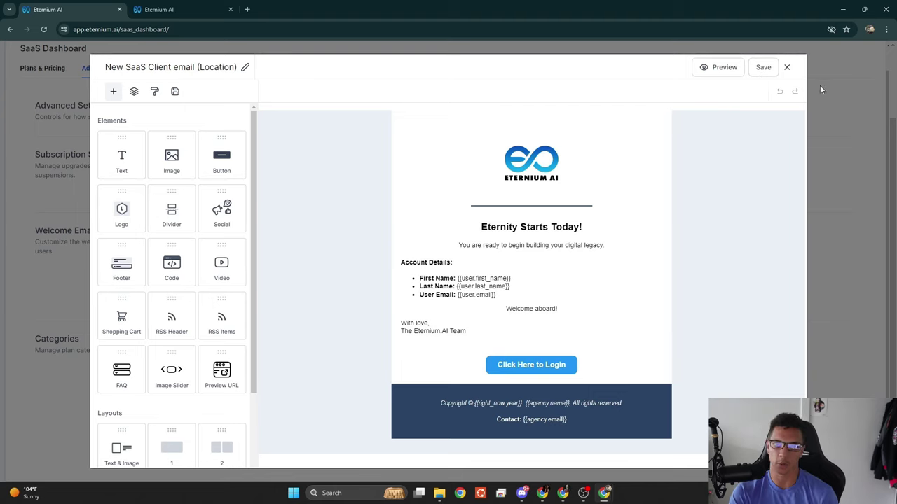
{"action": "left_click", "coordinate": [787, 68]}
Review the SaaS Security settings, confirming 2-Factor Authentication is on.
{"action": "left_click", "coordinate": [166, 91]}
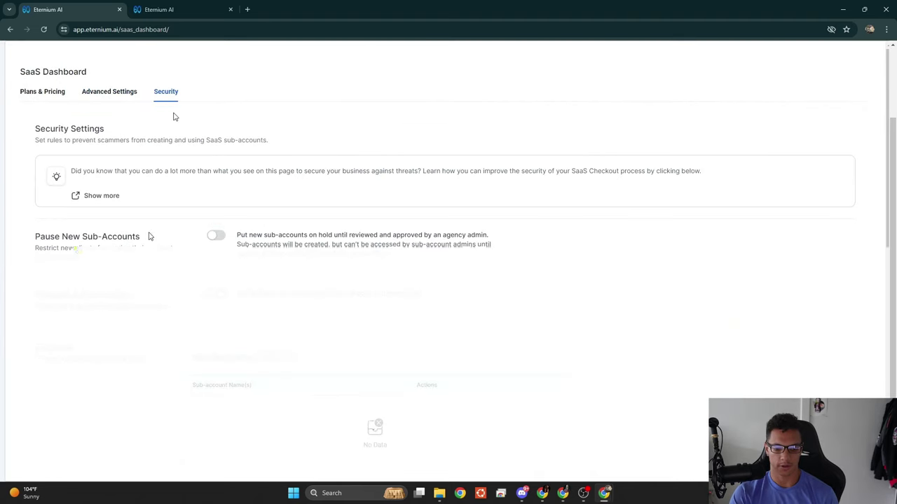
{"action": "scroll", "coordinate": [105, 253], "scroll_direction": "down", "scroll_amount": 1}
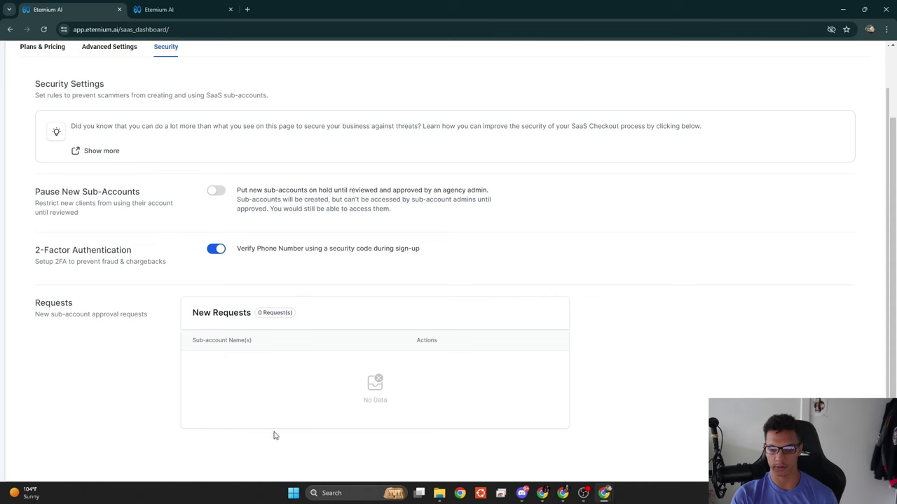
{"action": "scroll", "coordinate": [359, 394], "scroll_direction": "up", "scroll_amount": 1}
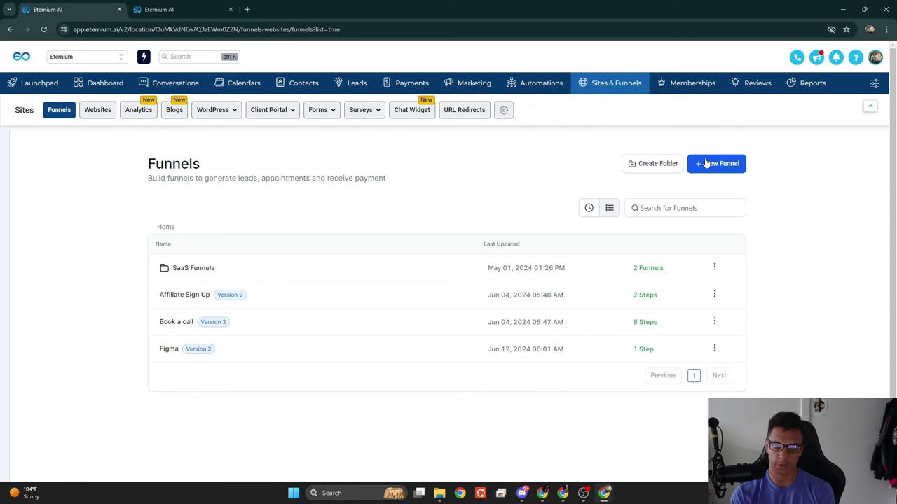
Open the Software Purchase funnel's Checkout products and start a new product entry.
{"action": "left_click", "coordinate": [184, 270]}
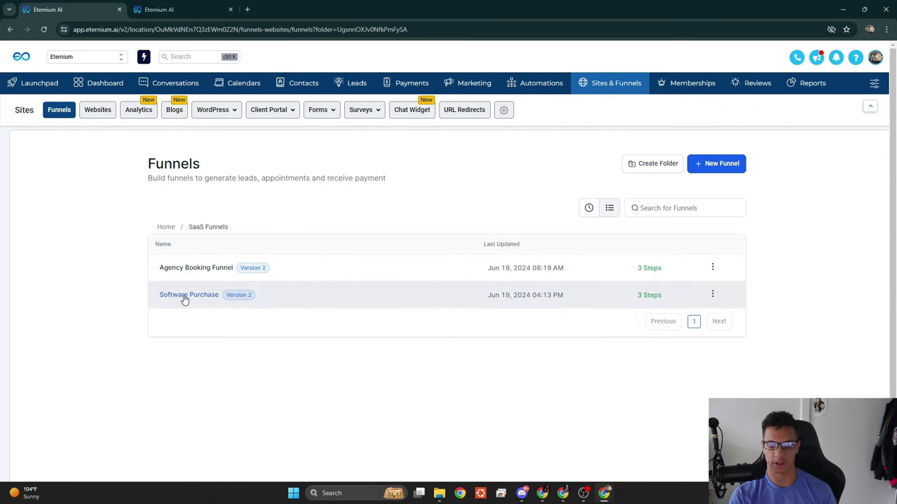
{"action": "left_click", "coordinate": [185, 297]}
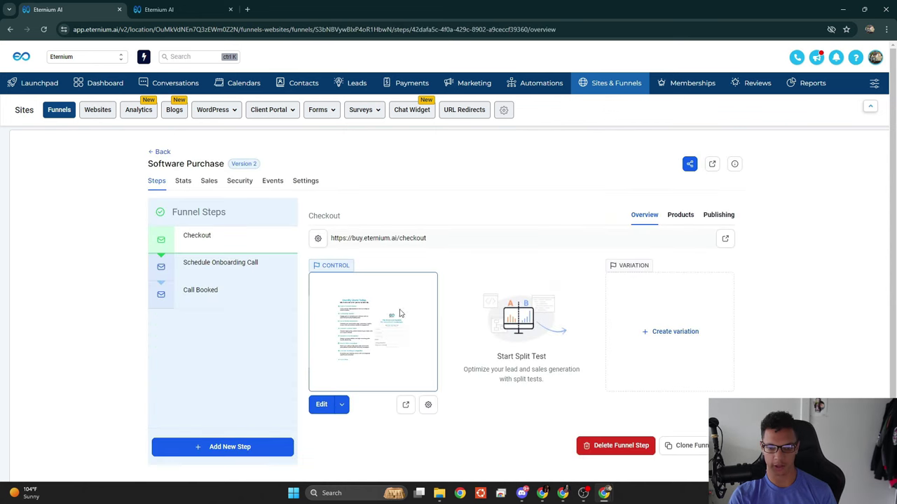
{"action": "left_click", "coordinate": [680, 214]}
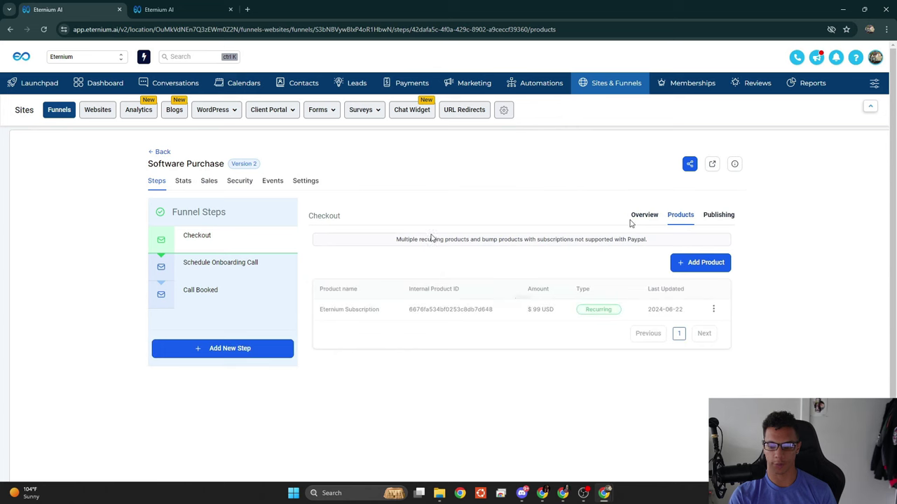
{"action": "scroll", "coordinate": [431, 428], "scroll_direction": "down", "scroll_amount": 1}
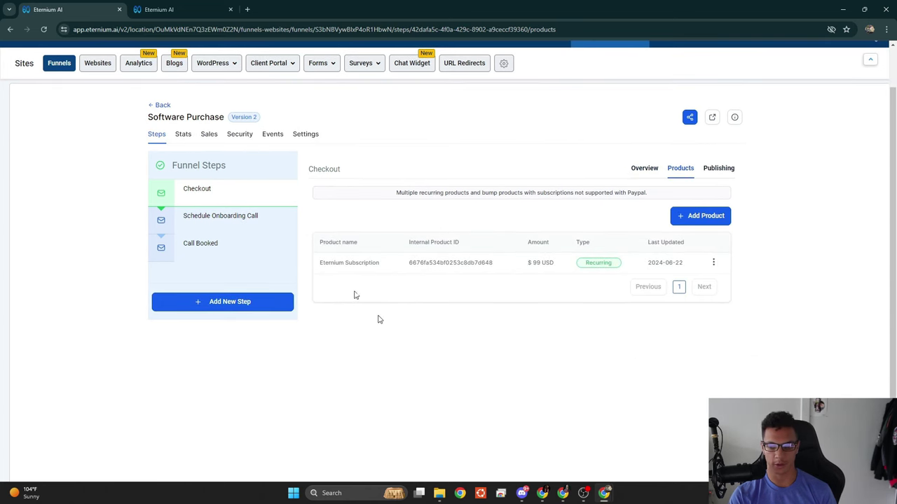
{"action": "left_click", "coordinate": [701, 218]}
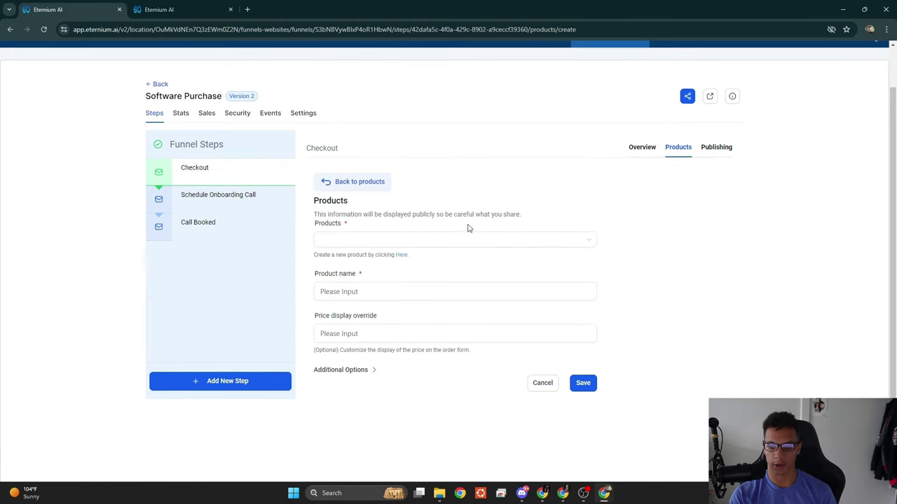
{"action": "scroll", "coordinate": [385, 150], "scroll_direction": "up", "scroll_amount": 1}
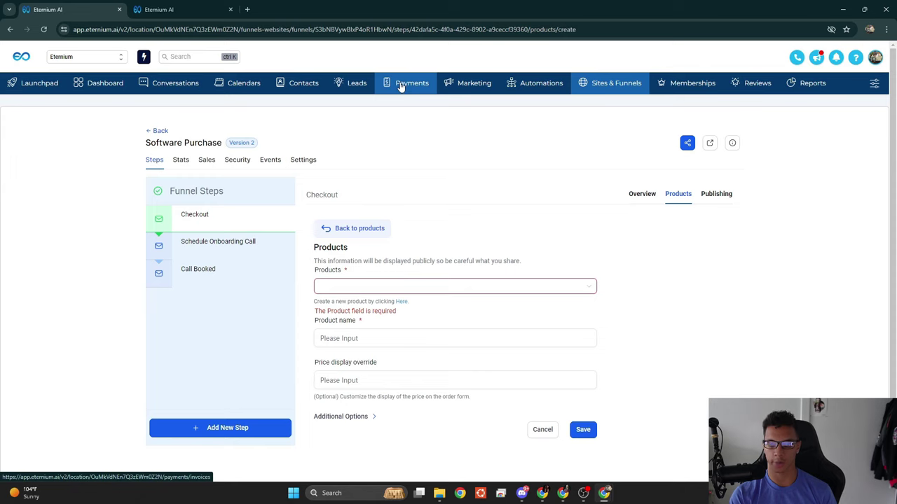
Go to Payments > Products and start importing a product from Stripe.
{"action": "left_click", "coordinate": [401, 86]}
{"action": "left_click", "coordinate": [422, 110]}
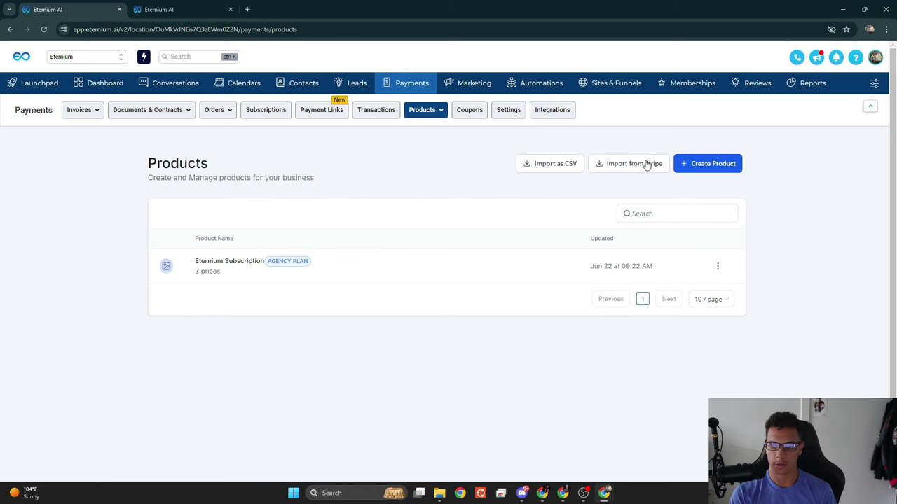
{"action": "left_click", "coordinate": [646, 163]}
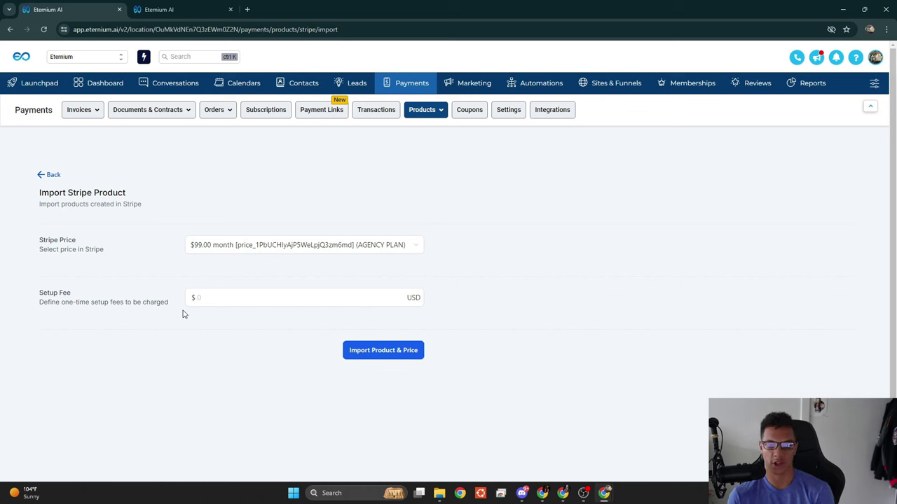
Import Example Plan with its $99.00 monthly price from Stripe and save it.
{"action": "left_click", "coordinate": [258, 292]}
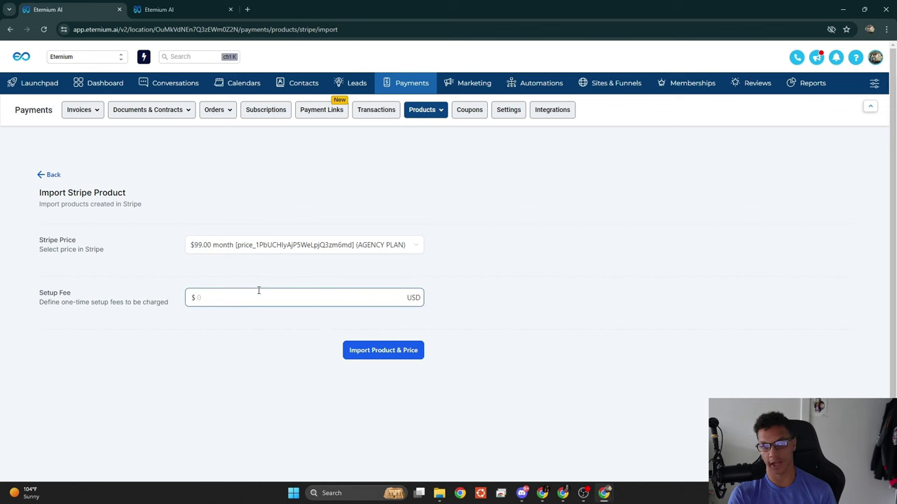
{"action": "left_click", "coordinate": [383, 351]}
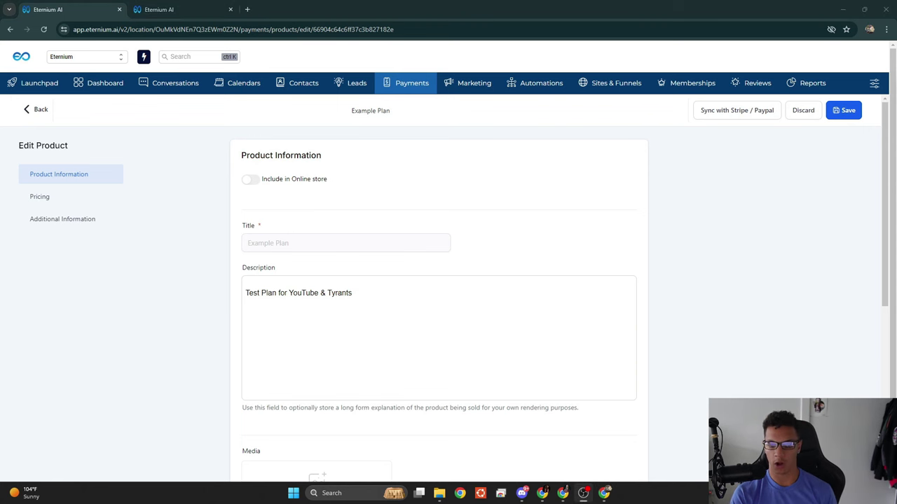
{"action": "scroll", "coordinate": [369, 236], "scroll_direction": "down", "scroll_amount": 3}
{"action": "scroll", "coordinate": [369, 236], "scroll_direction": "down", "scroll_amount": 3}
{"action": "scroll", "coordinate": [354, 232], "scroll_direction": "up", "scroll_amount": 3}
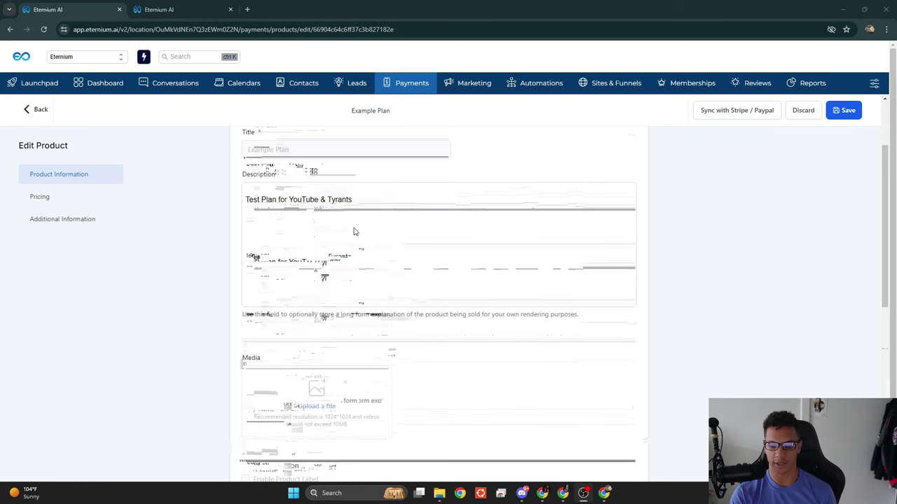
{"action": "scroll", "coordinate": [469, 306], "scroll_direction": "down", "scroll_amount": 2}
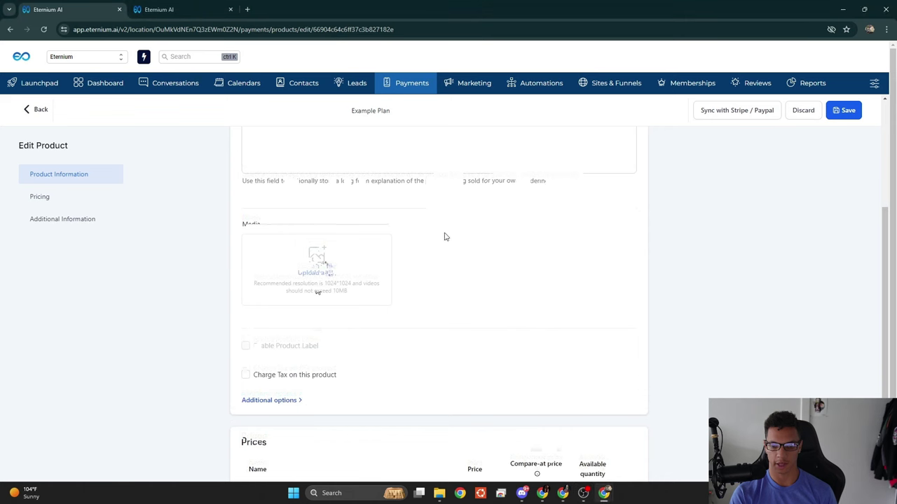
{"action": "scroll", "coordinate": [369, 204], "scroll_direction": "down", "scroll_amount": 5}
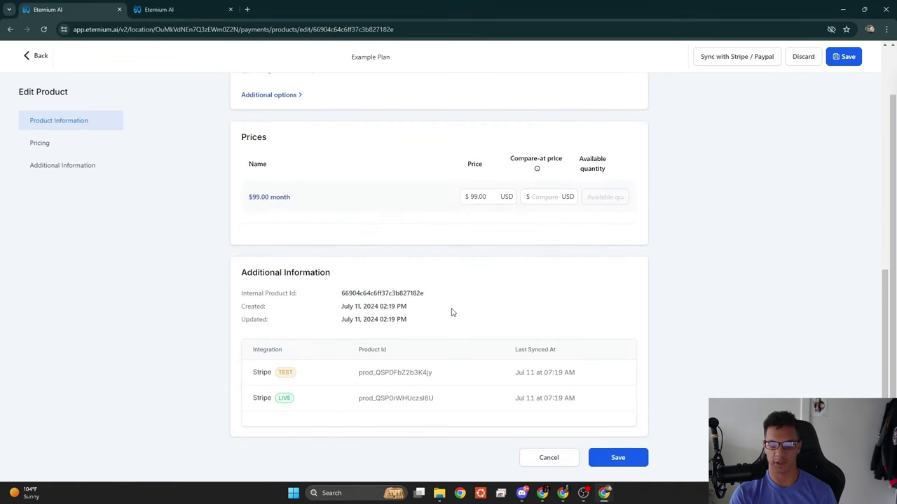
{"action": "scroll", "coordinate": [306, 344], "scroll_direction": "up", "scroll_amount": 10}
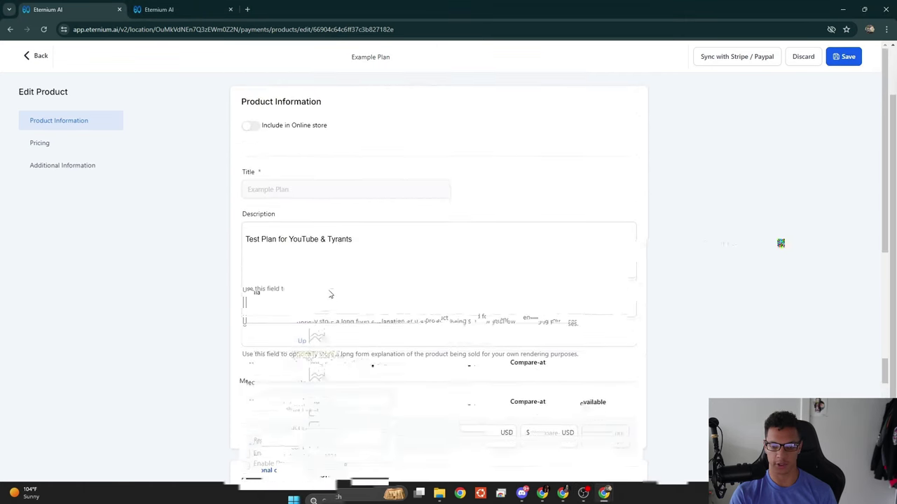
{"action": "scroll", "coordinate": [393, 253], "scroll_direction": "down", "scroll_amount": 8}
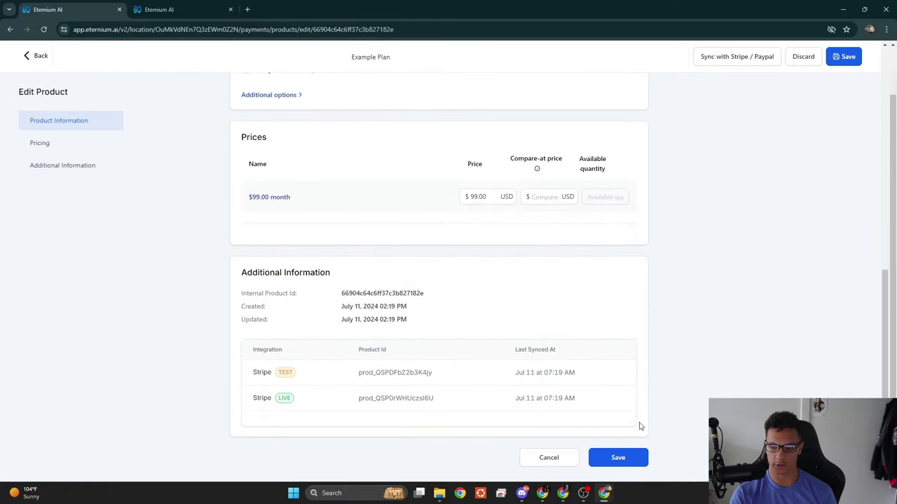
{"action": "left_click", "coordinate": [633, 454]}
Add Example Plan at the $99.00 monthly price to the Software Purchase Checkout step.
{"action": "left_click", "coordinate": [607, 84]}
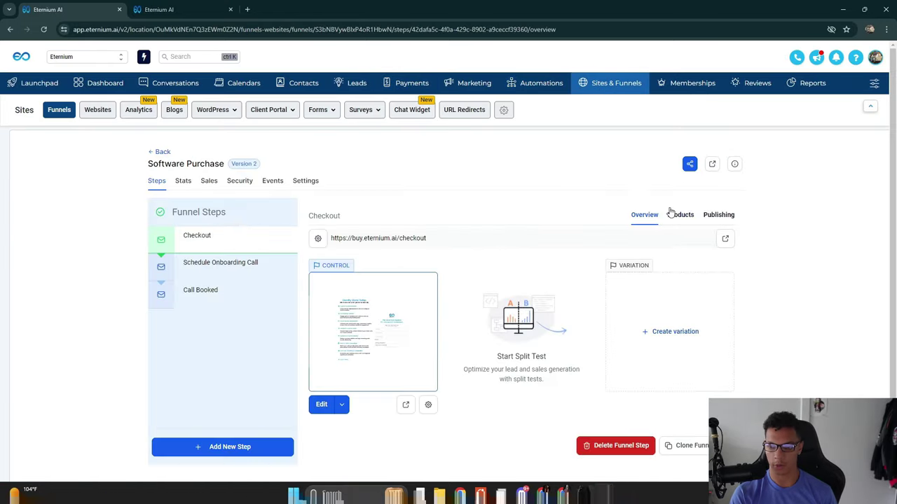
{"action": "left_click", "coordinate": [680, 215]}
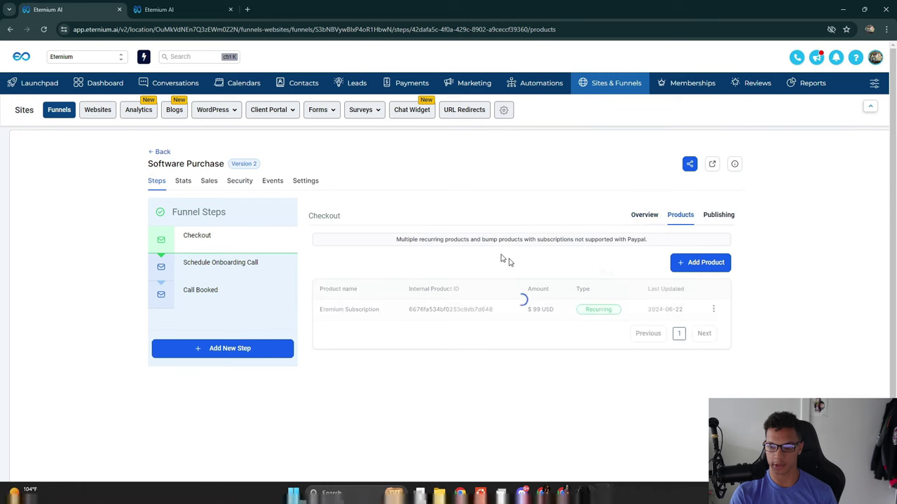
{"action": "left_click", "coordinate": [679, 266]}
{"action": "left_click", "coordinate": [422, 287]}
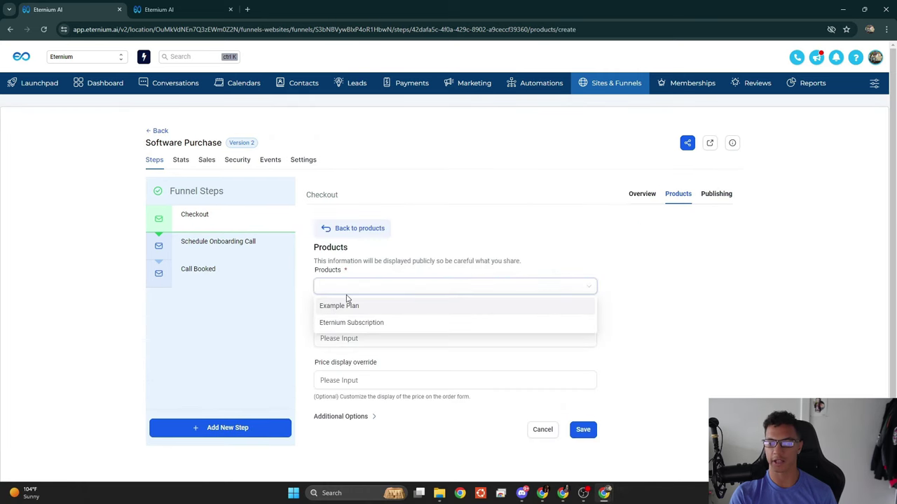
{"action": "left_click", "coordinate": [404, 307]}
{"action": "left_click", "coordinate": [498, 335]}
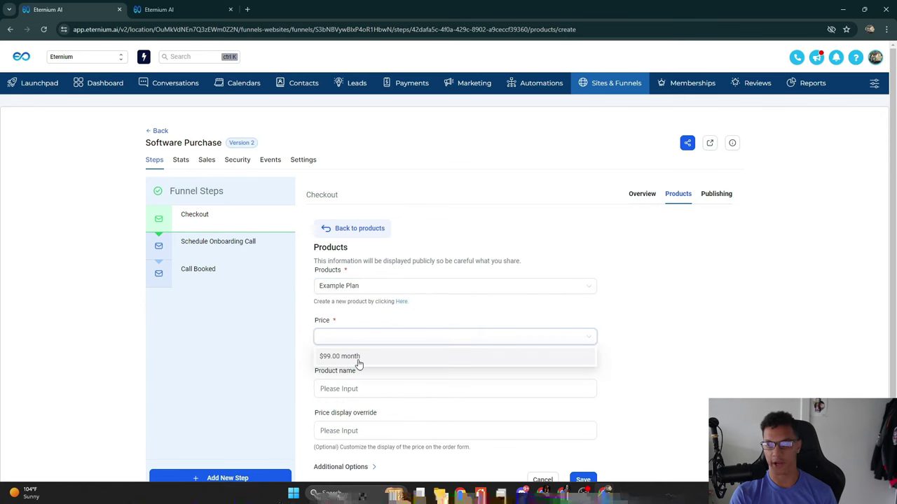
{"action": "left_click", "coordinate": [358, 358]}
{"action": "scroll", "coordinate": [490, 245], "scroll_direction": "down", "scroll_amount": 2}
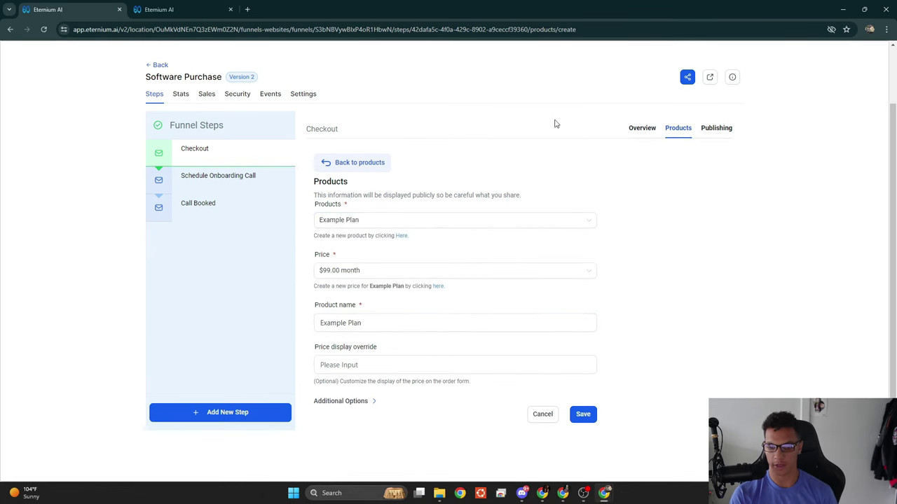
{"action": "left_click", "coordinate": [716, 127]}
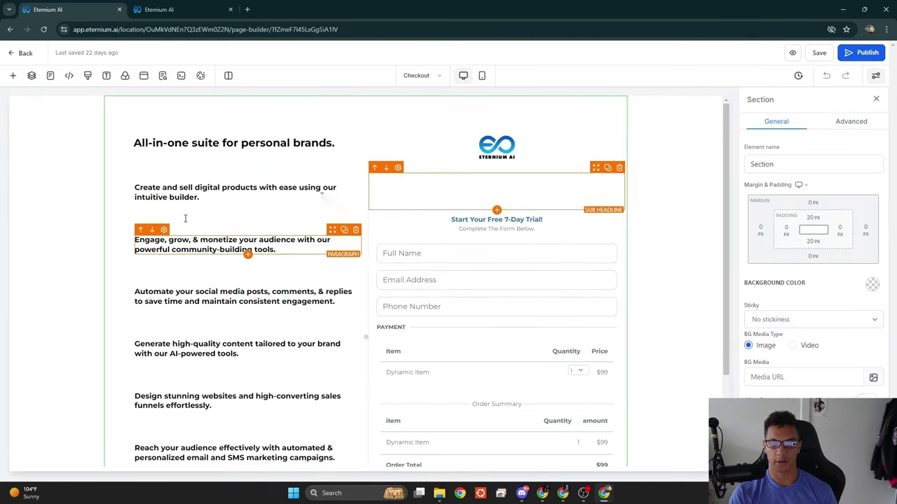
Inspect the Checkout page's One Step Order form, then move on to the Review slide.
{"action": "left_click", "coordinate": [551, 228]}
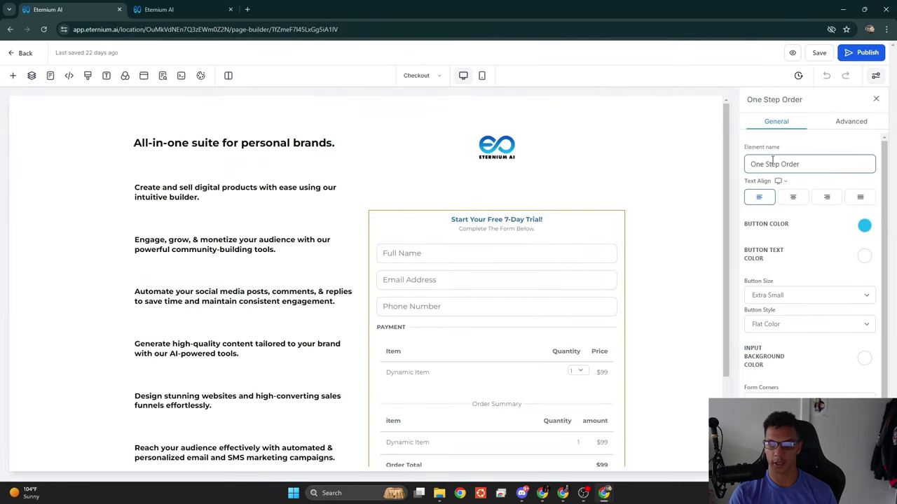
{"action": "scroll", "coordinate": [420, 267], "scroll_direction": "down", "scroll_amount": 2}
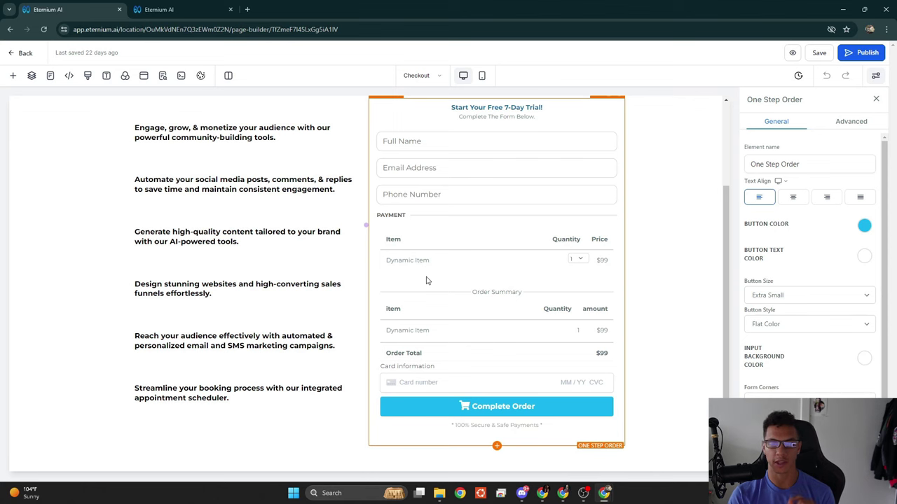
{"action": "scroll", "coordinate": [448, 265], "scroll_direction": "up", "scroll_amount": 2}
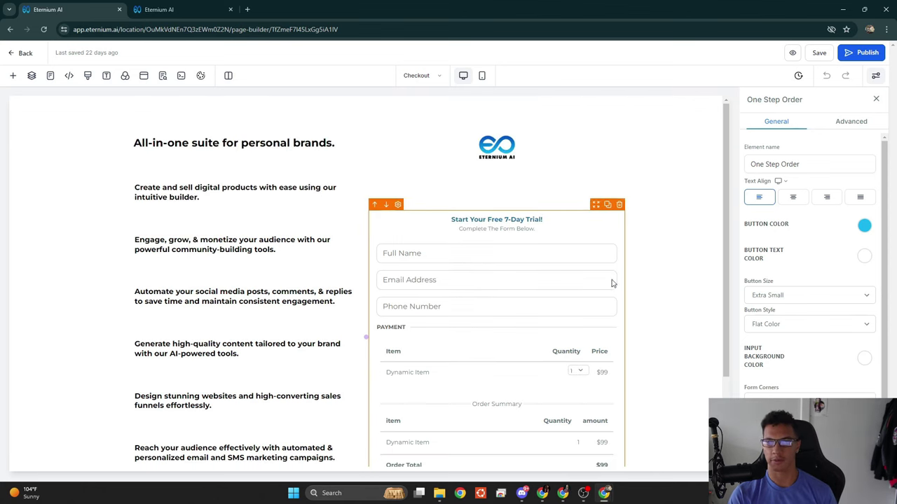
{"action": "scroll", "coordinate": [611, 283], "scroll_direction": "down", "scroll_amount": 2}
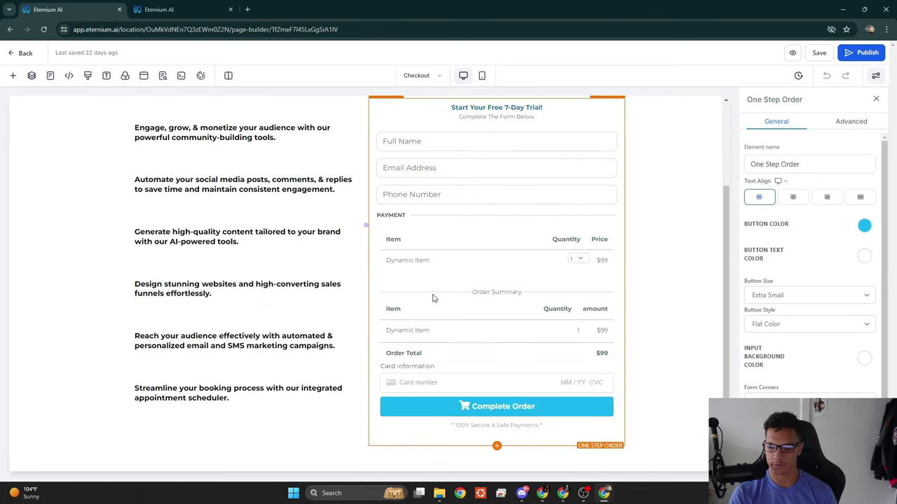
{"action": "scroll", "coordinate": [374, 300], "scroll_direction": "up", "scroll_amount": 2}
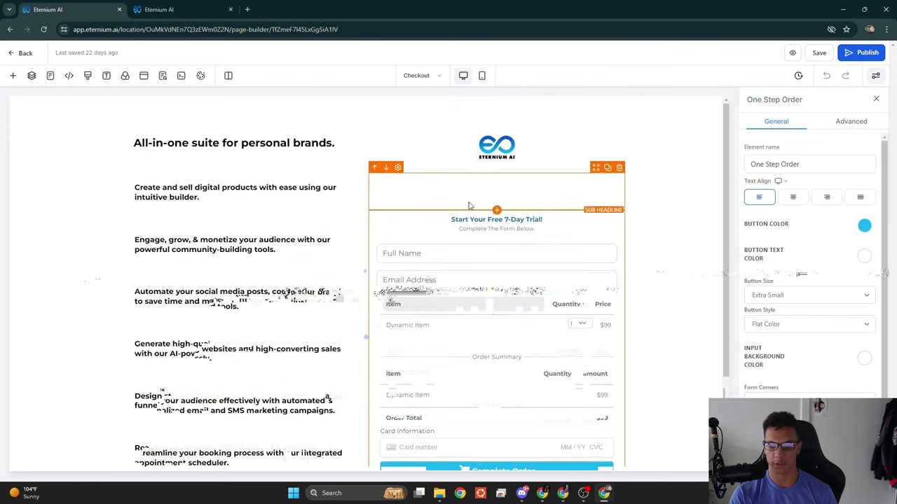
{"action": "scroll", "coordinate": [470, 205], "scroll_direction": "down", "scroll_amount": 2}
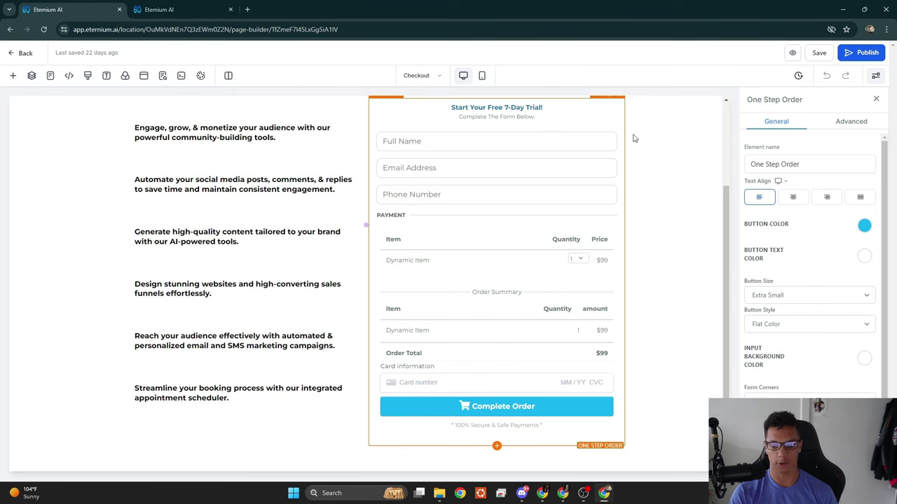
{"action": "scroll", "coordinate": [633, 138], "scroll_direction": "up", "scroll_amount": 1}
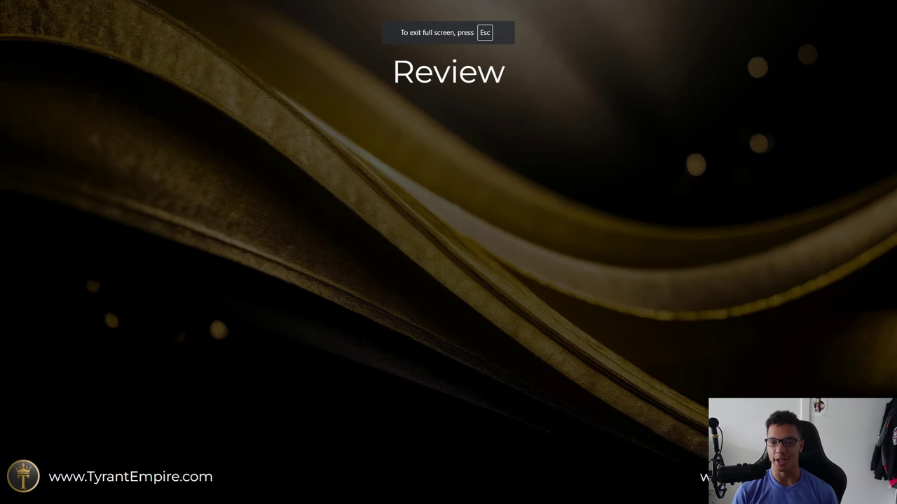
{"action": "left_click", "coordinate": [874, 363]}
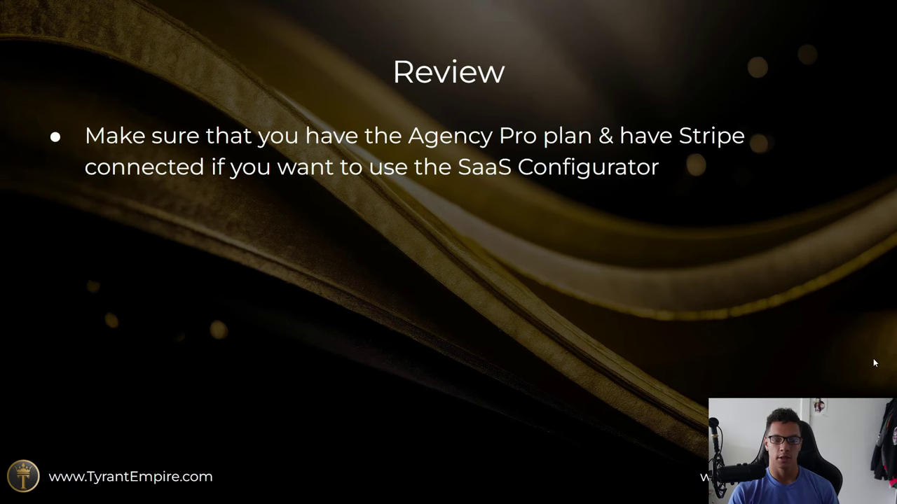